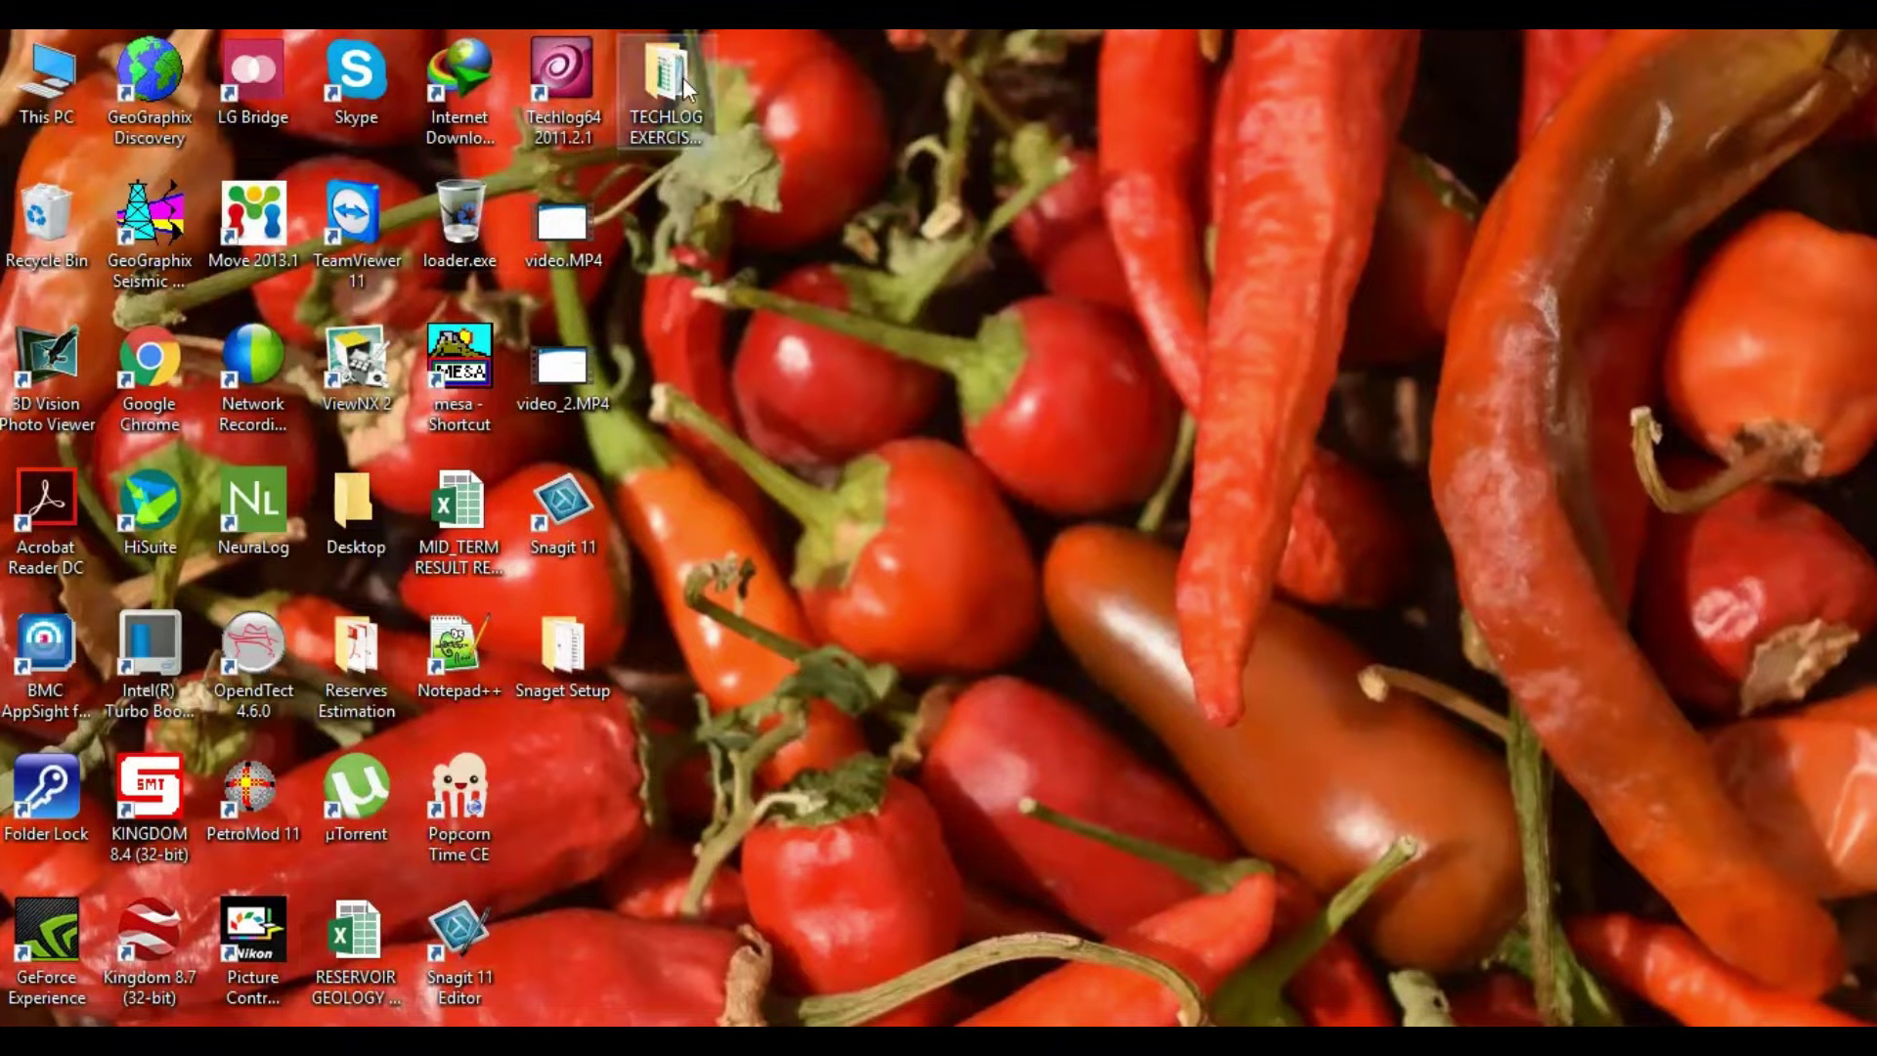
Open the TECHLOG EXERCISE MATERIAL folder on the desktop and open the A FM TOPS.xlsx workbook from it
double_click(682, 78)
left_click(1189, 78)
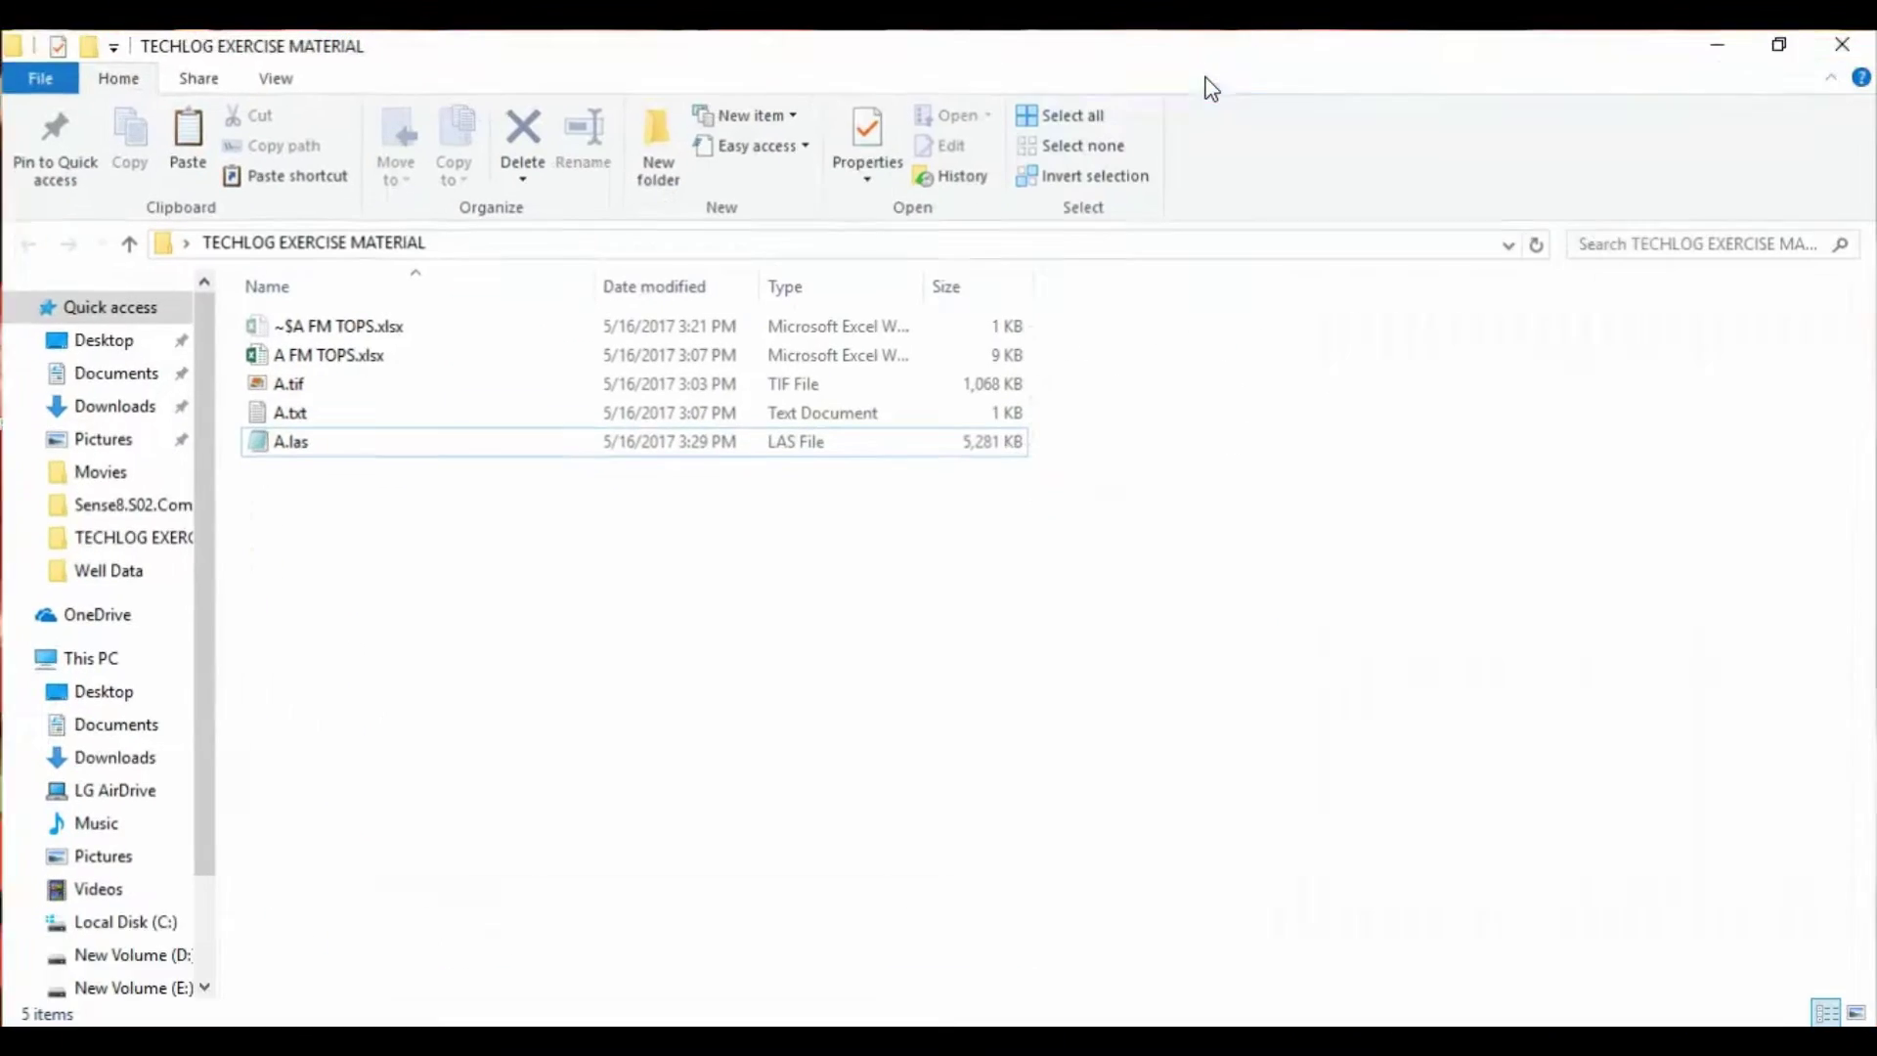
left_click(298, 359)
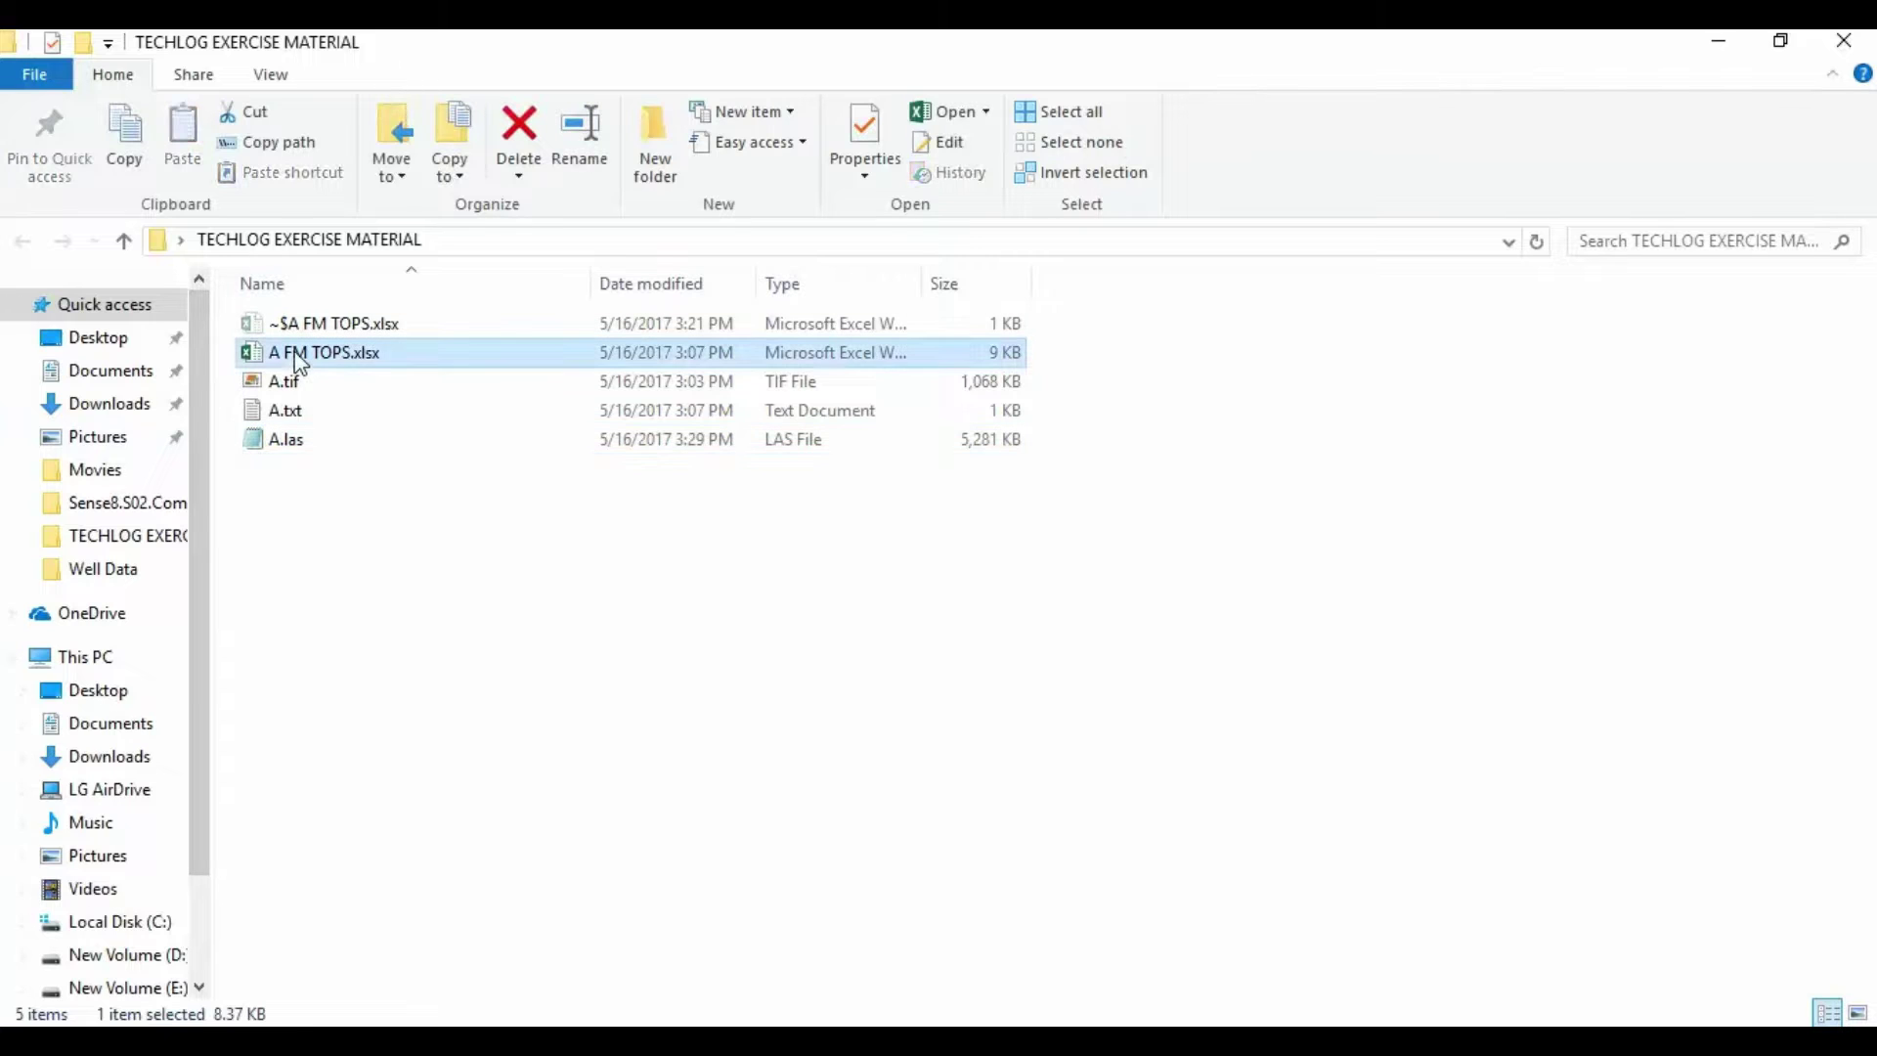
left_click(290, 381)
left_click(285, 410)
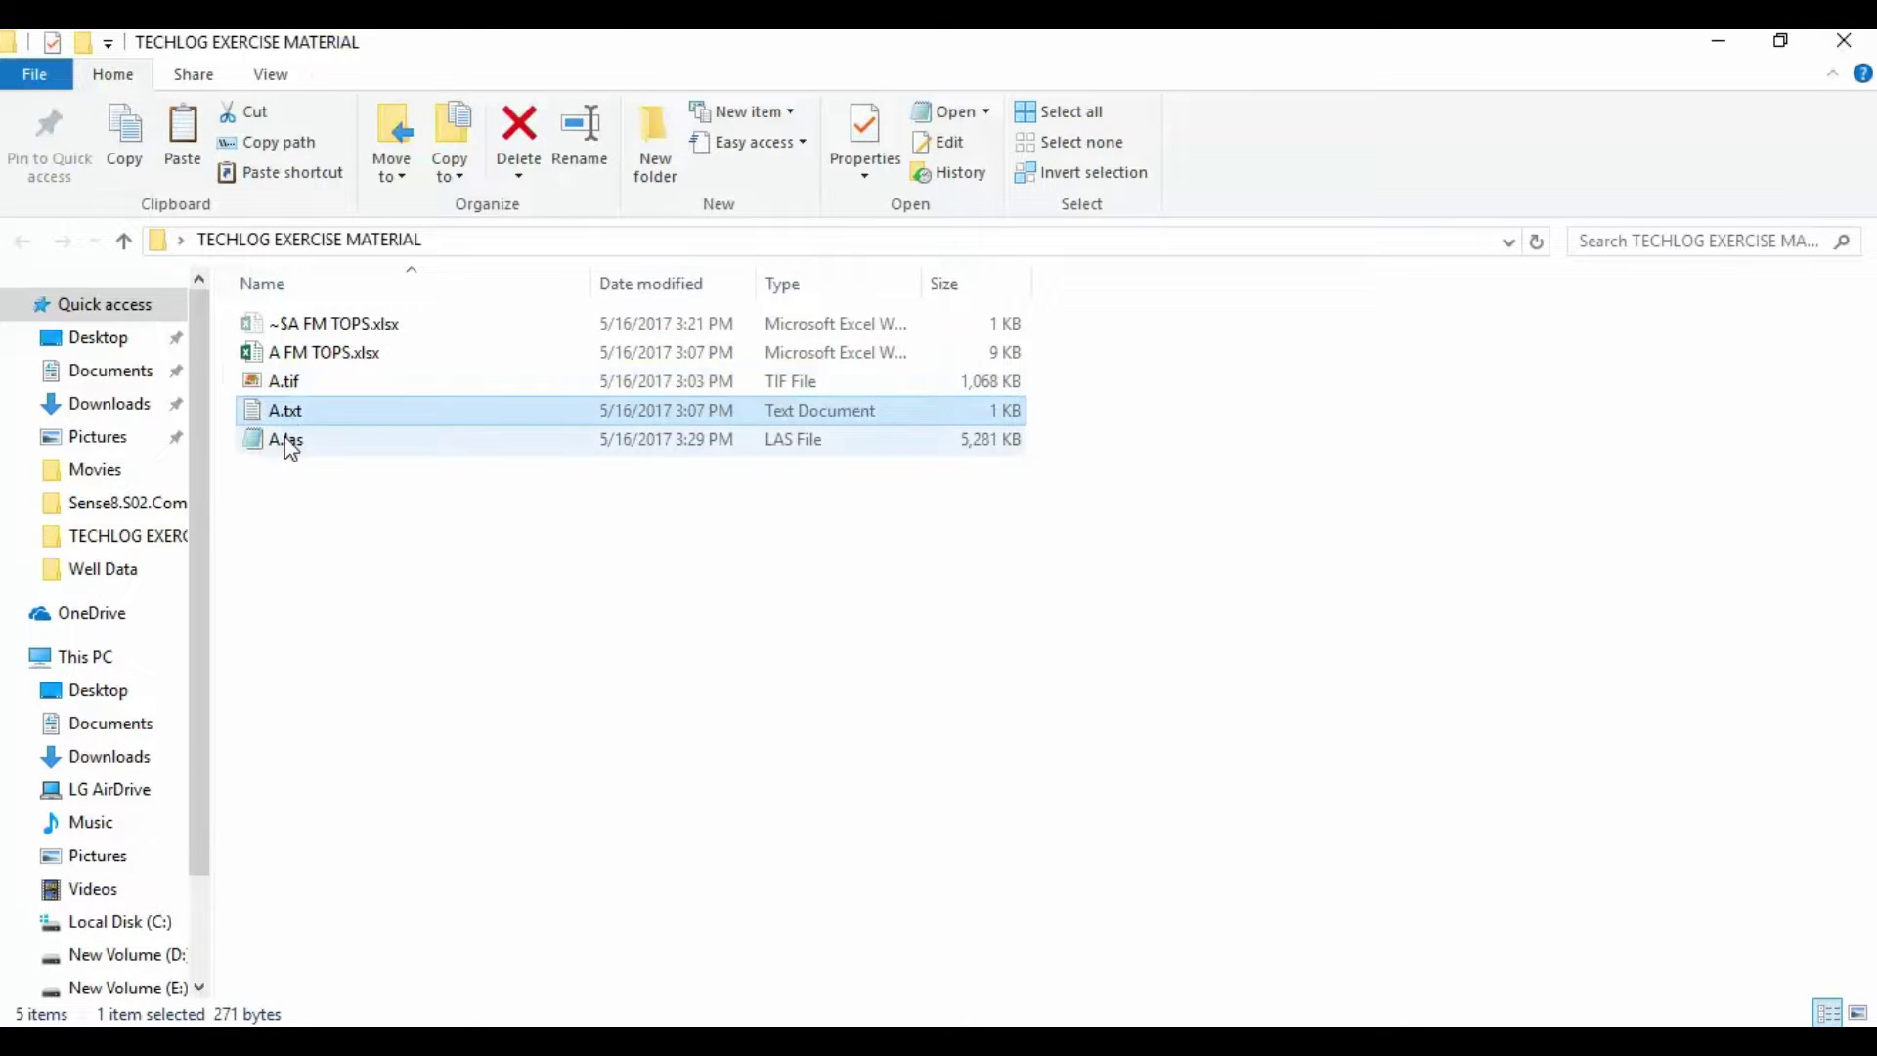
left_click(289, 445)
left_click(308, 357)
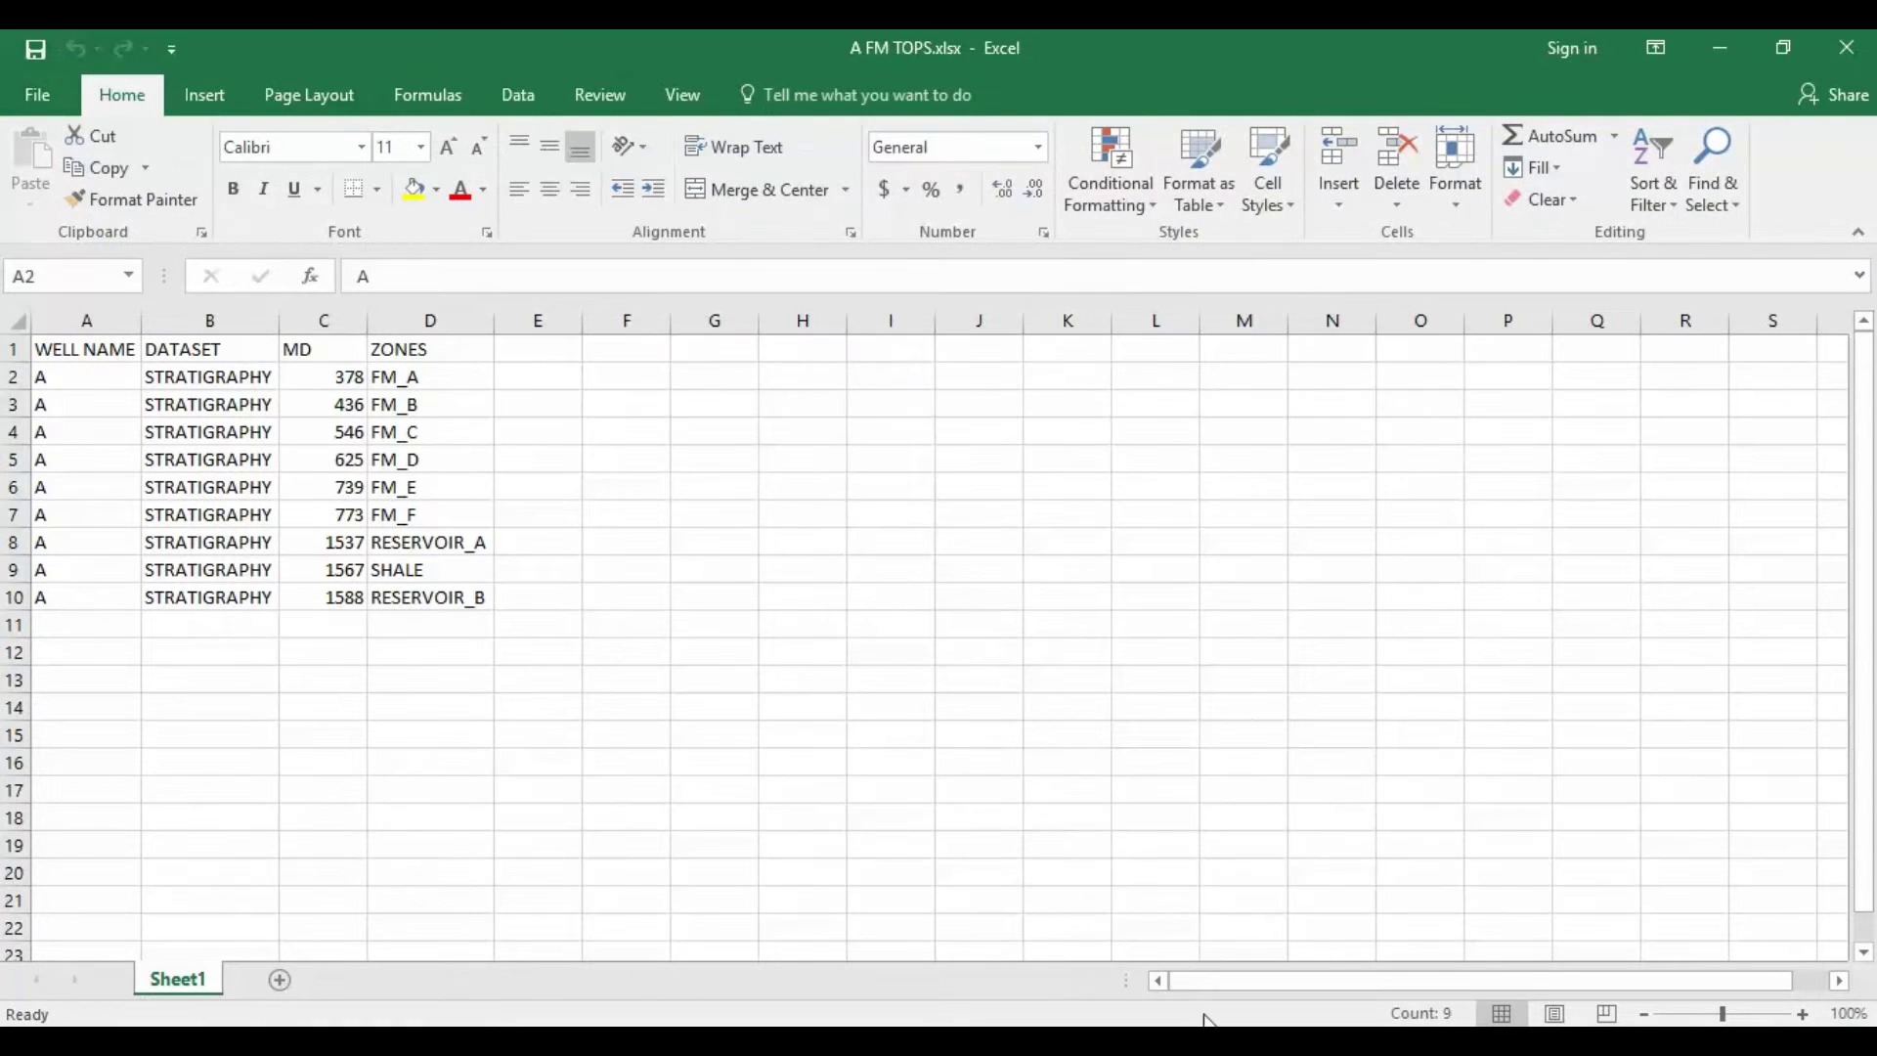
Examine the WELL NAME, DATASET, MD and ZONES columns of the formation tops table, from headers to last row
left_click(84, 349)
left_click(181, 349)
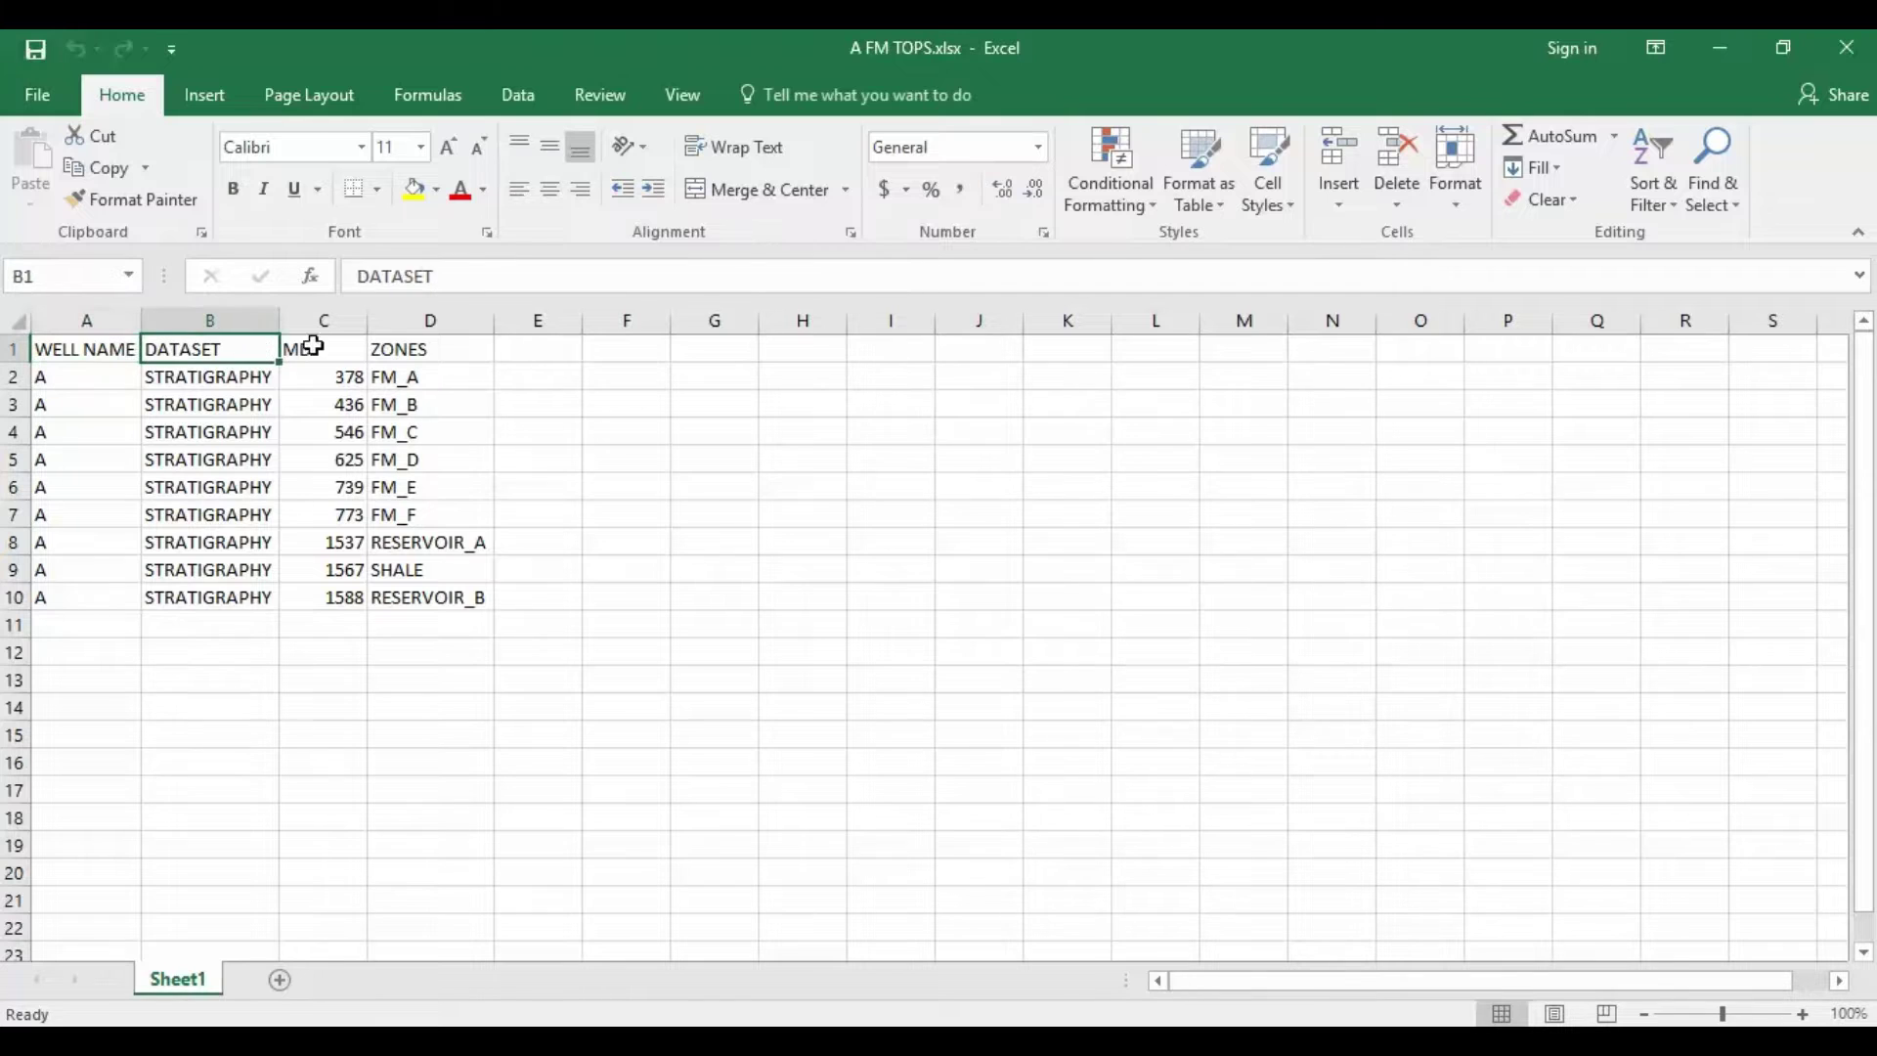
left_click(310, 347)
left_click(416, 349)
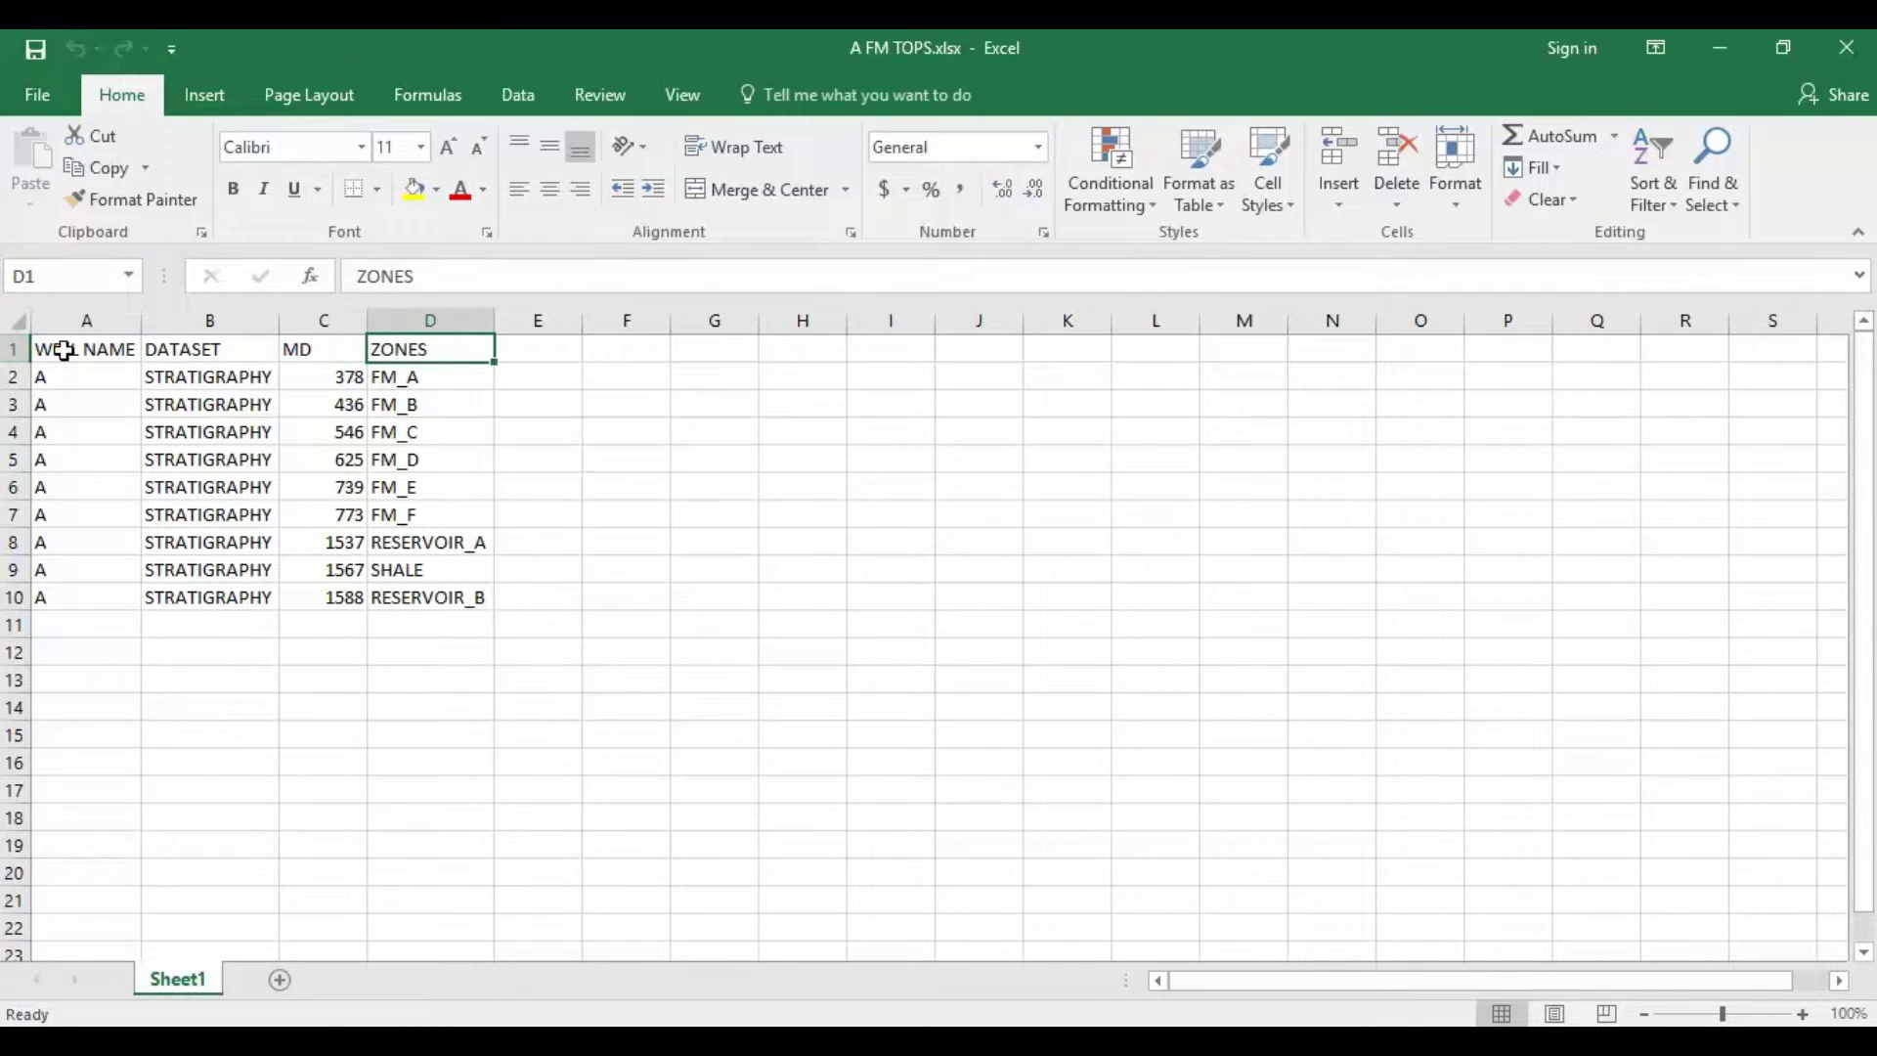
left_click_drag(55, 349, 83, 595)
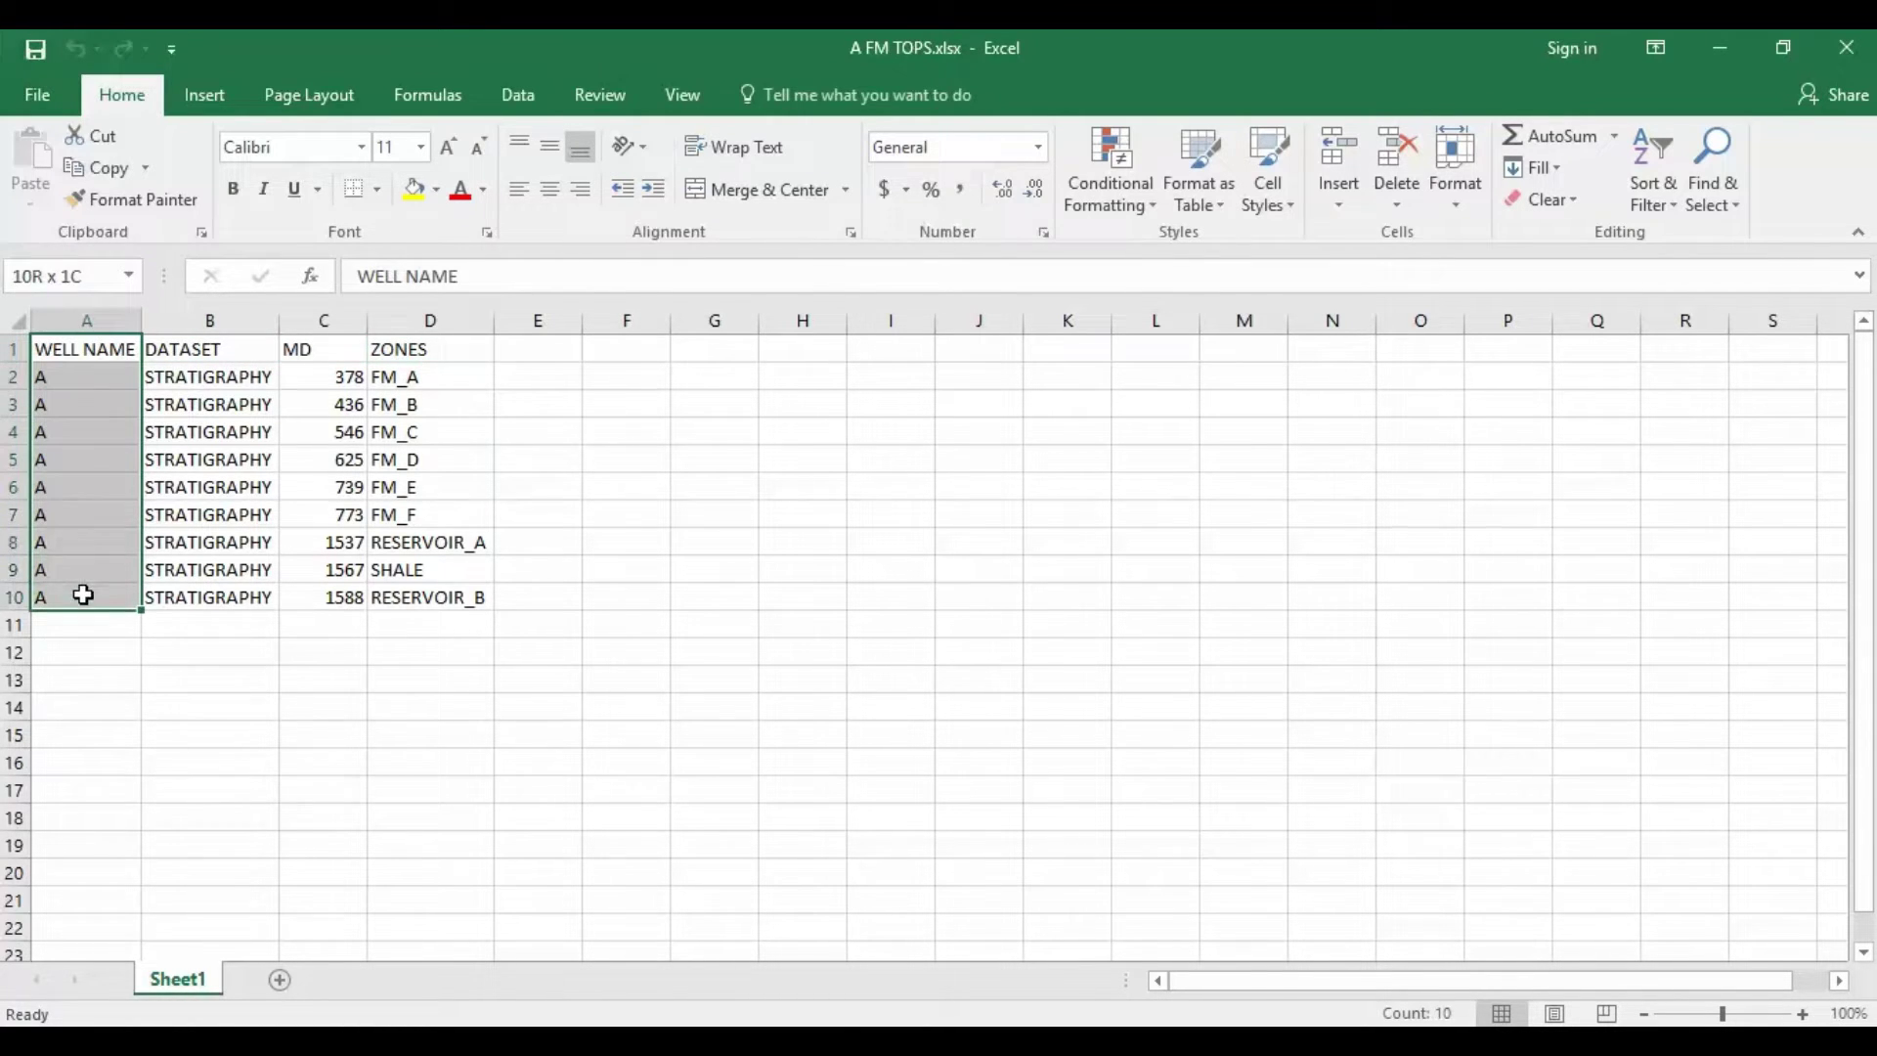
left_click(213, 349)
left_click_drag(220, 376, 230, 595)
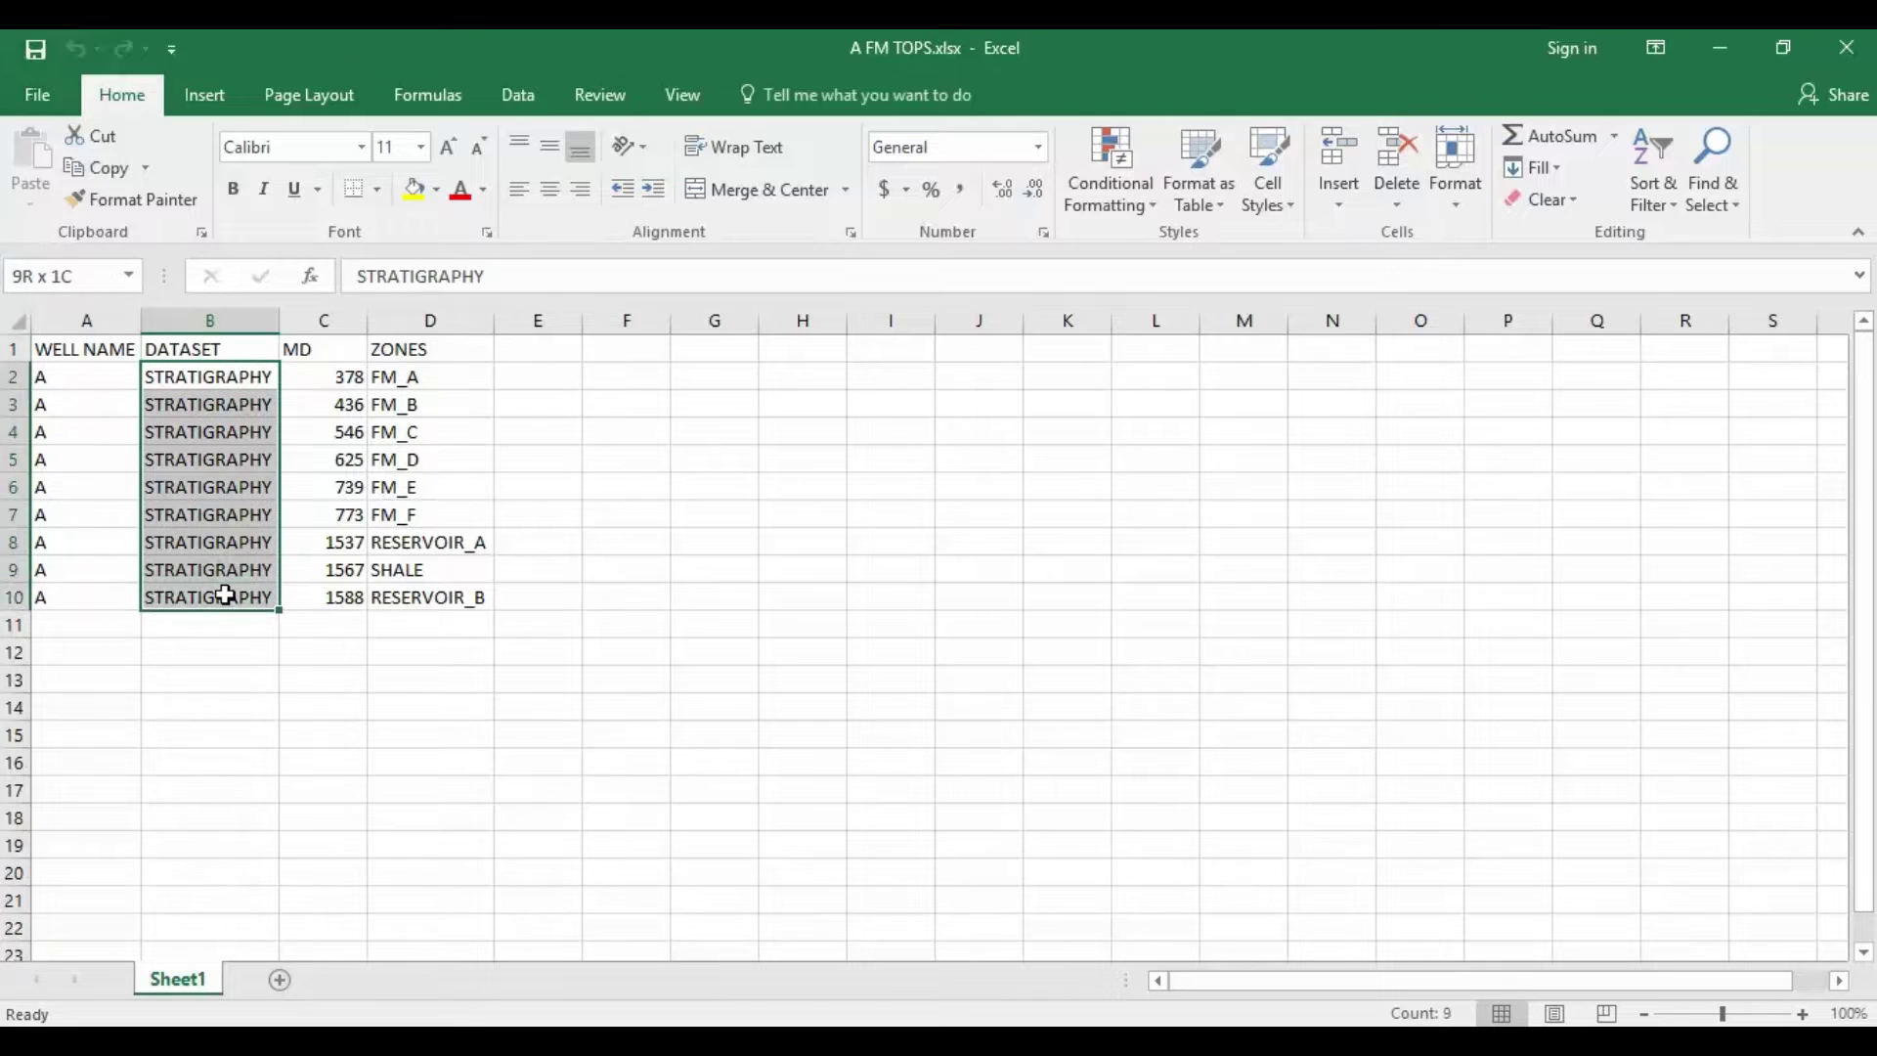
left_click(303, 352)
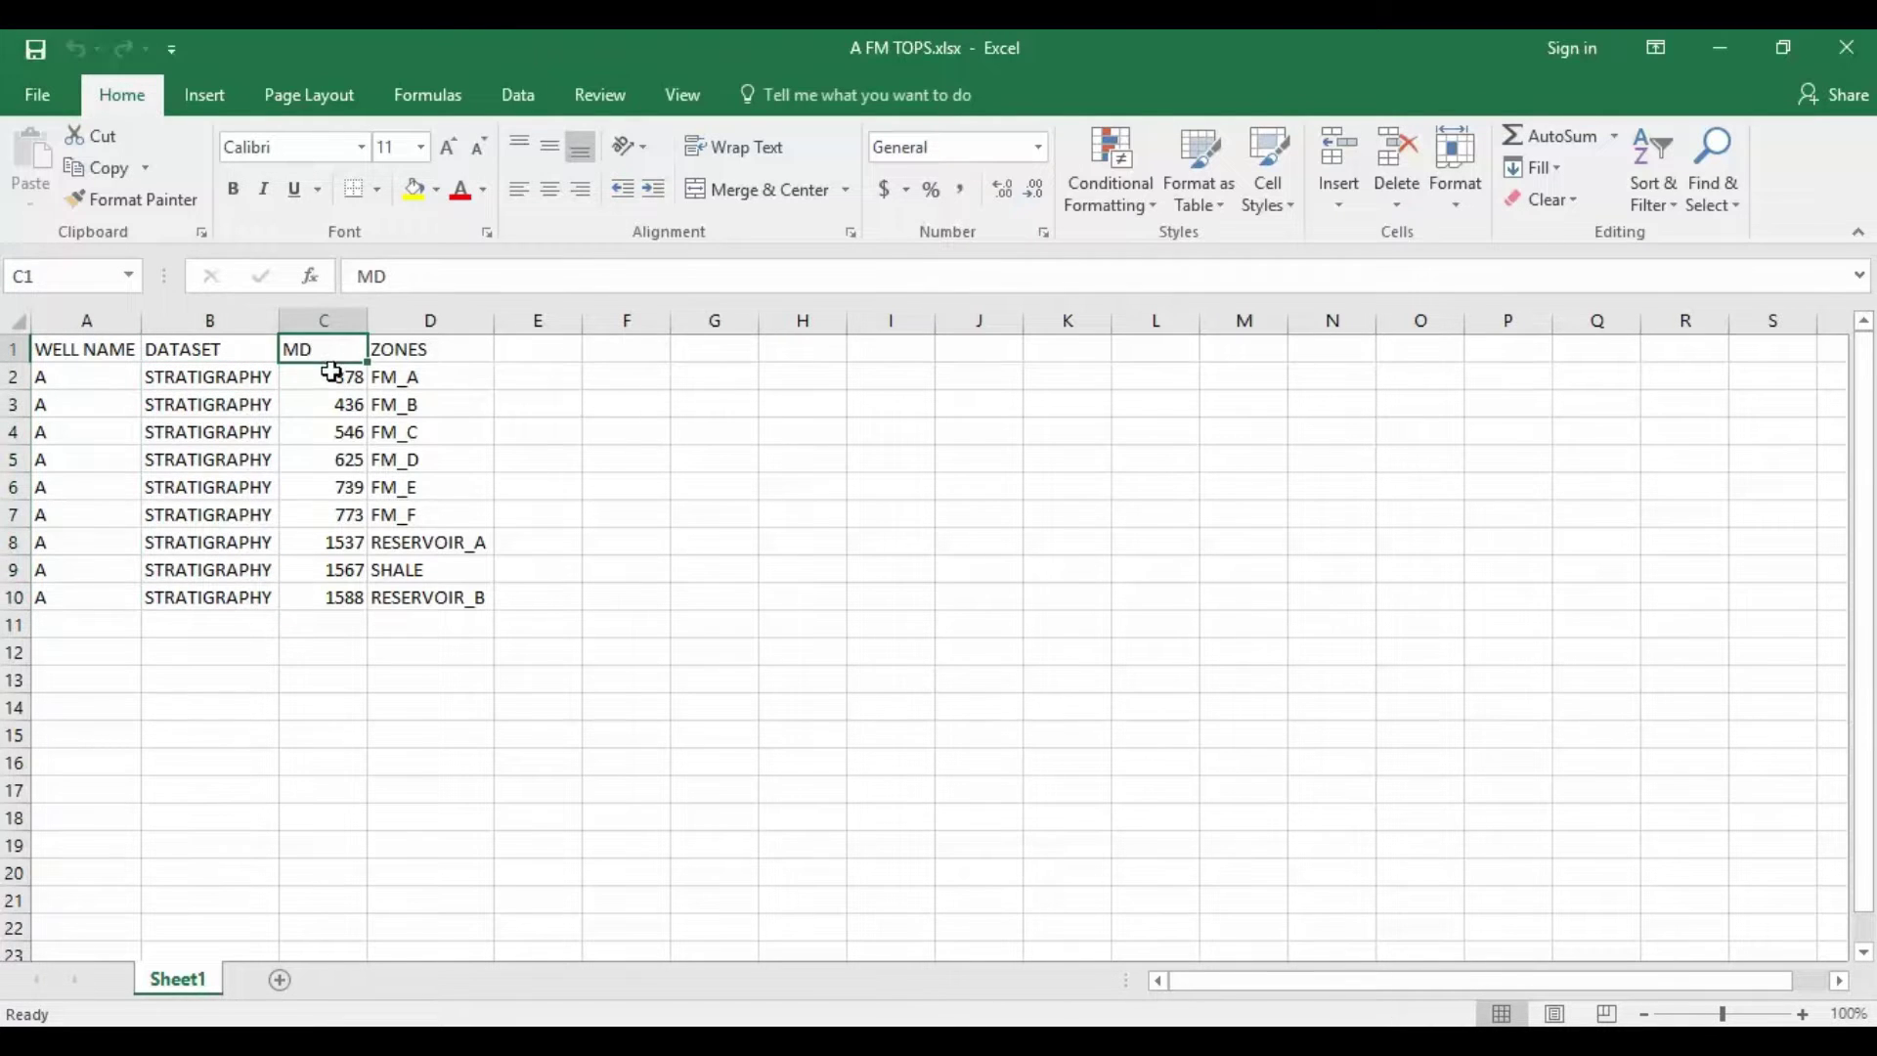
left_click_drag(333, 373, 336, 594)
left_click_drag(419, 375, 436, 599)
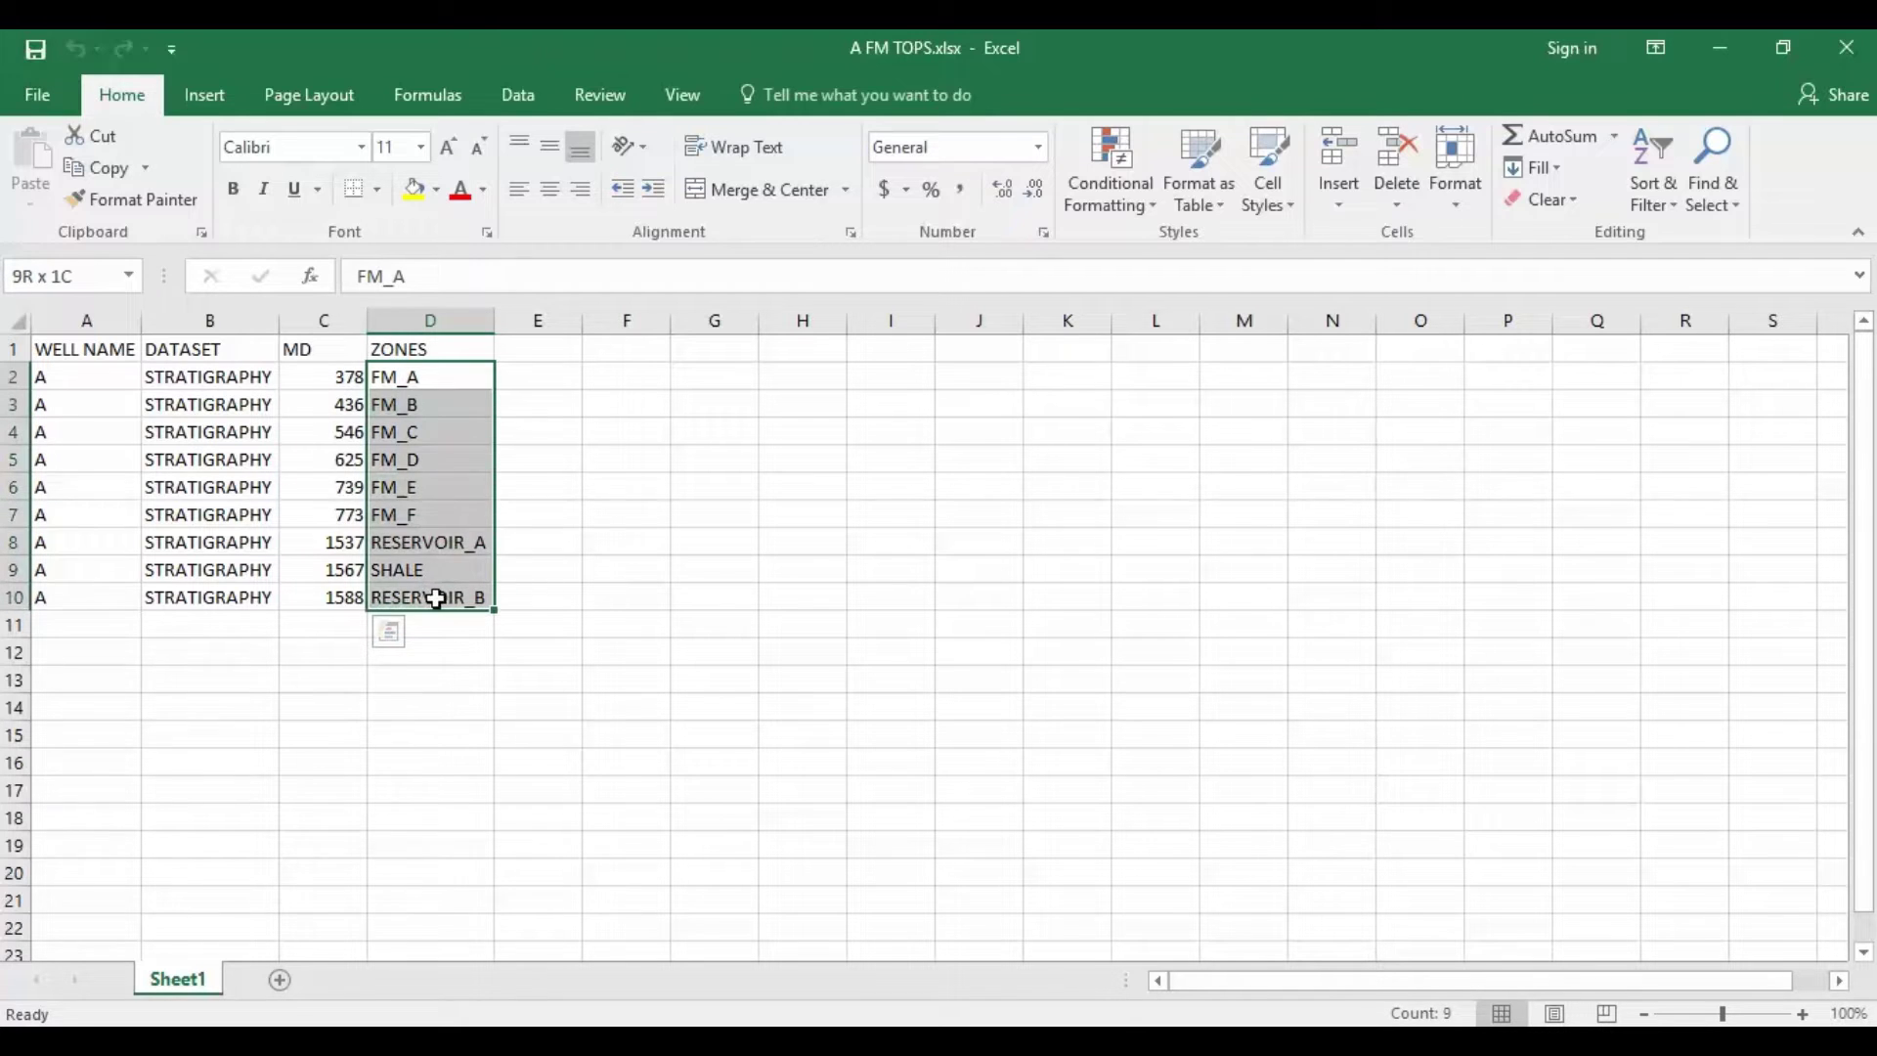
left_click(572, 543)
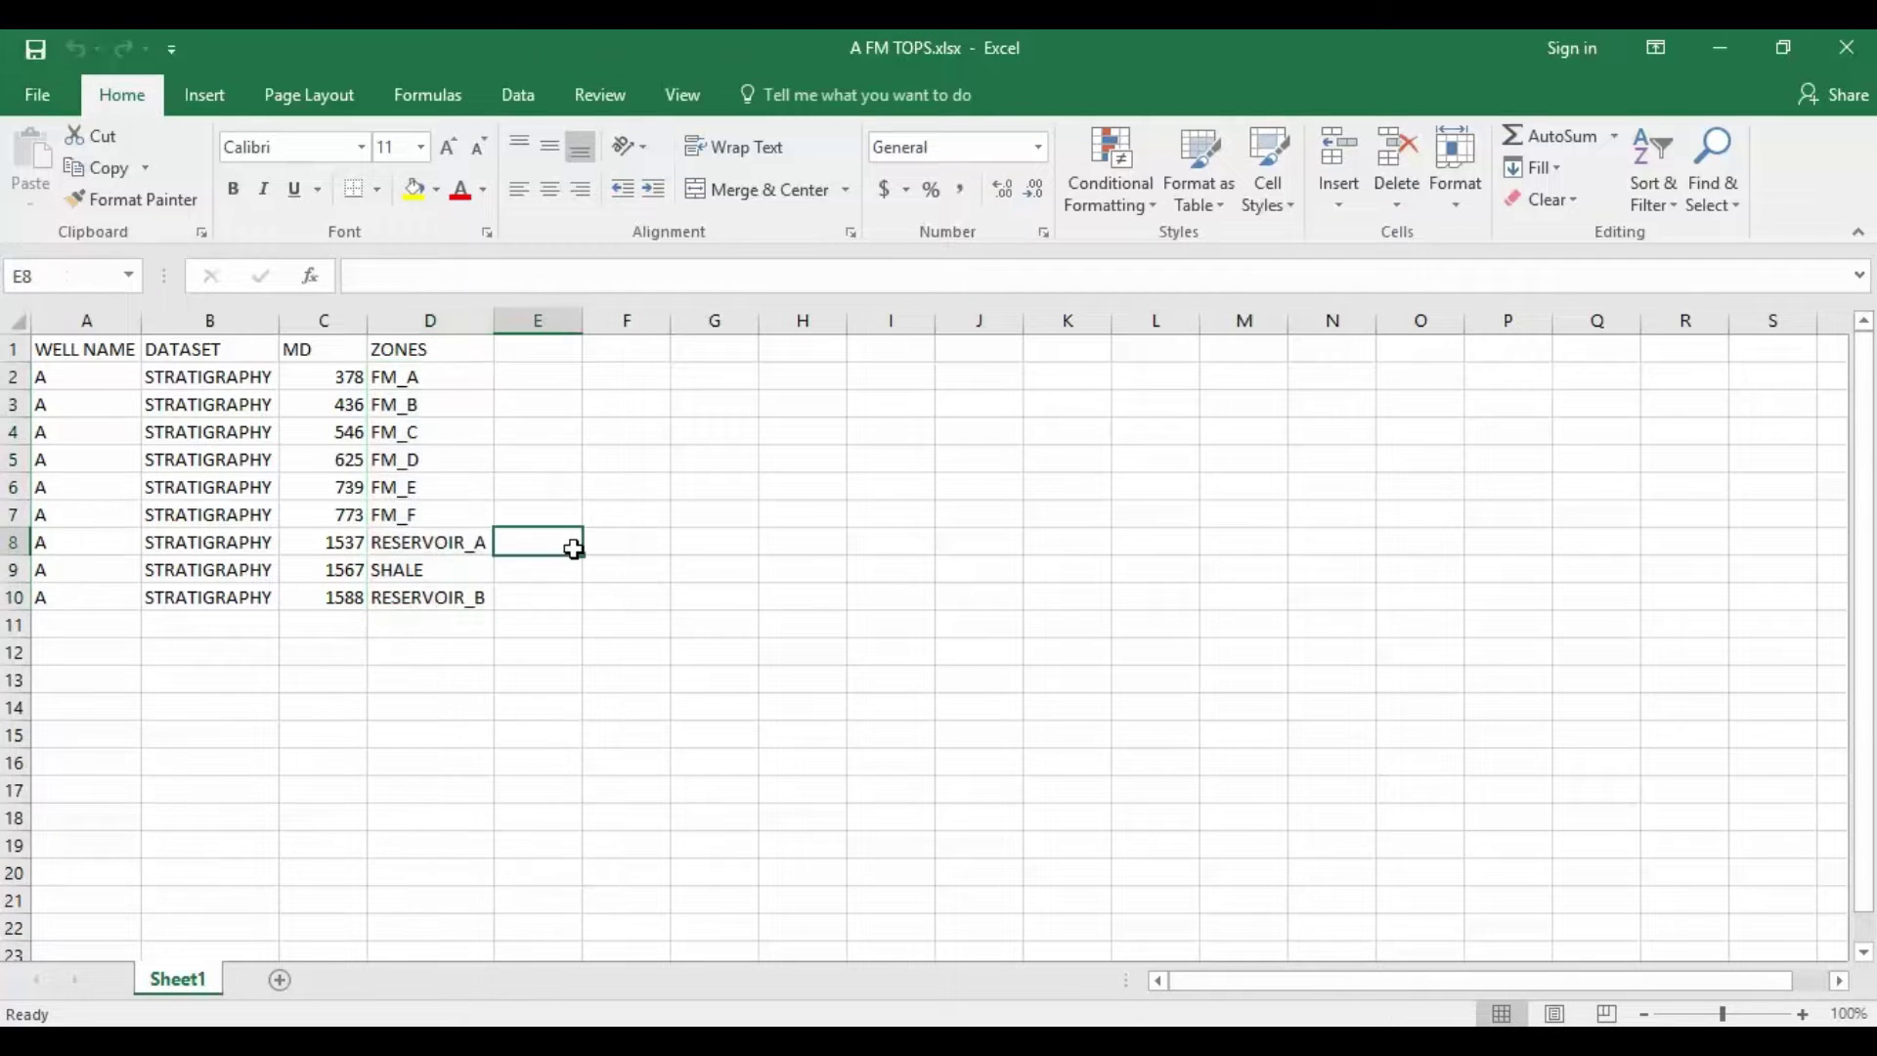
Save the workbook as A FM TOPS in Text (Tab delimited) (*.txt) format in the TECHLOG EXERCISE MATERIAL folder
left_click(29, 102)
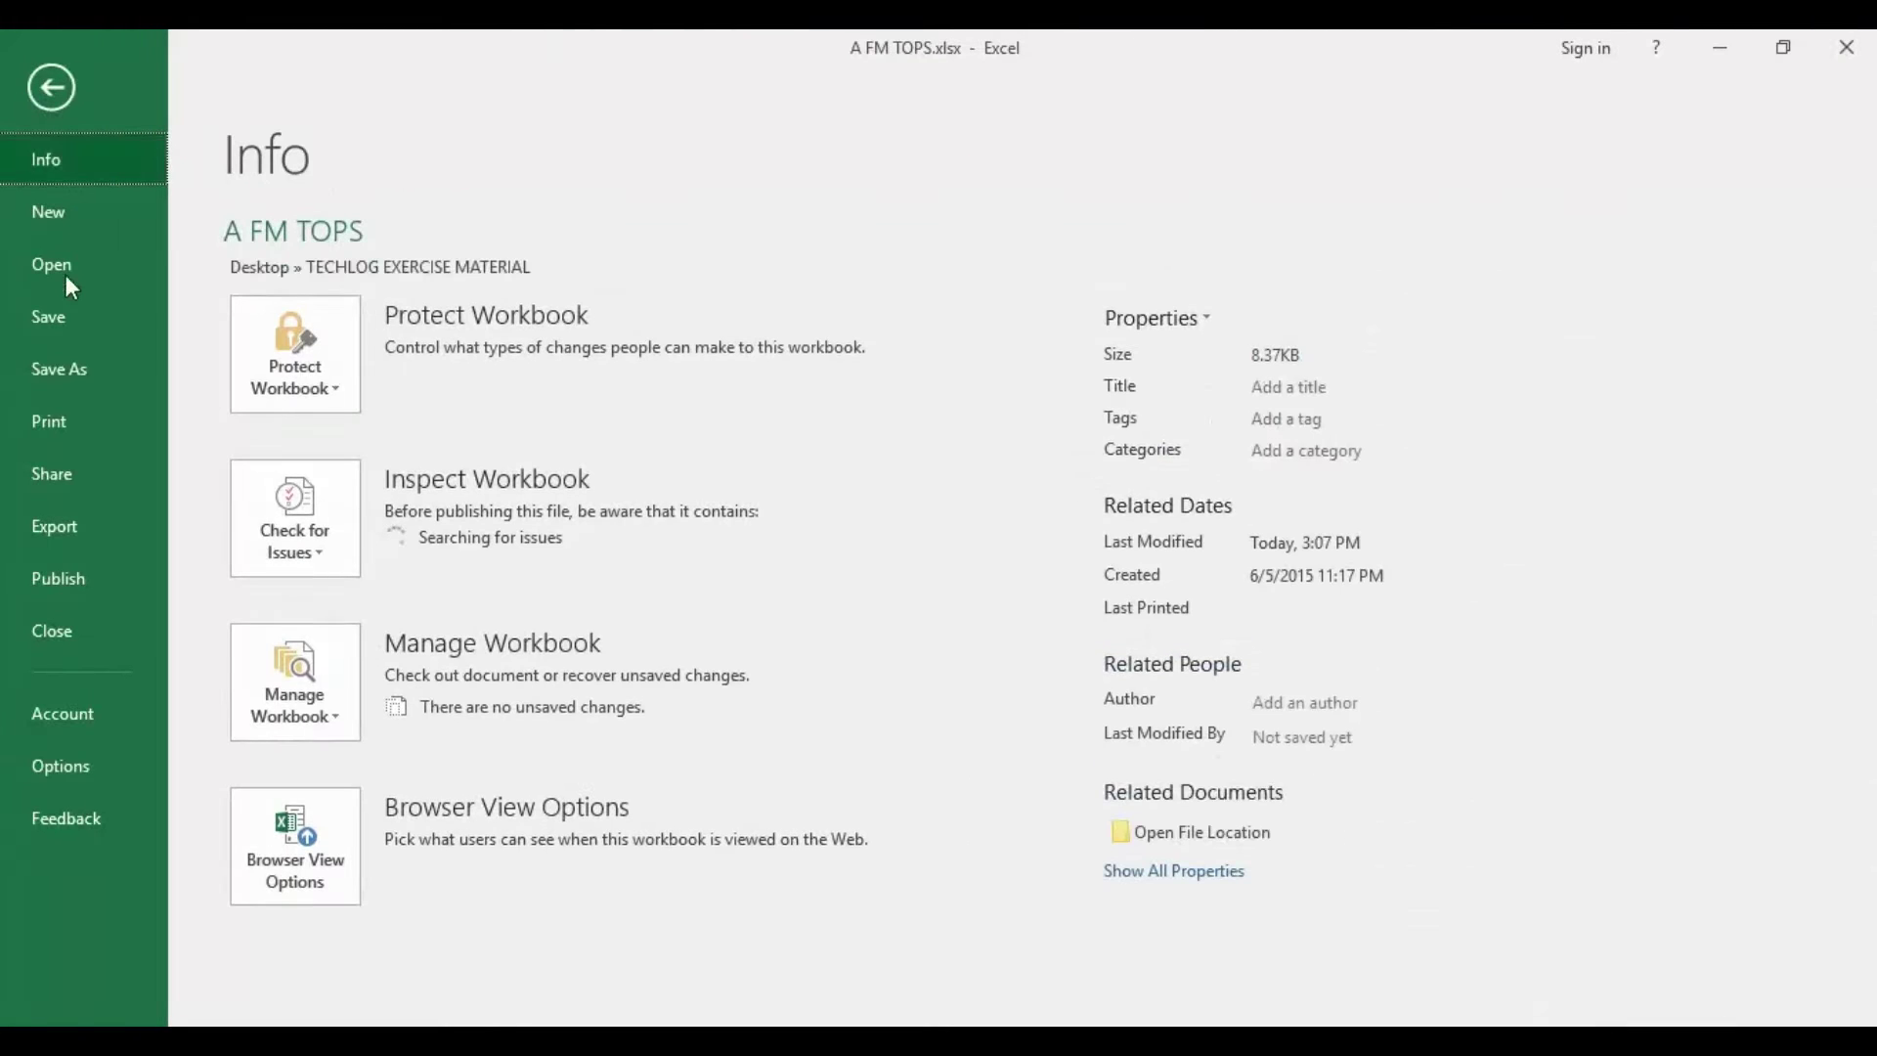
left_click(62, 363)
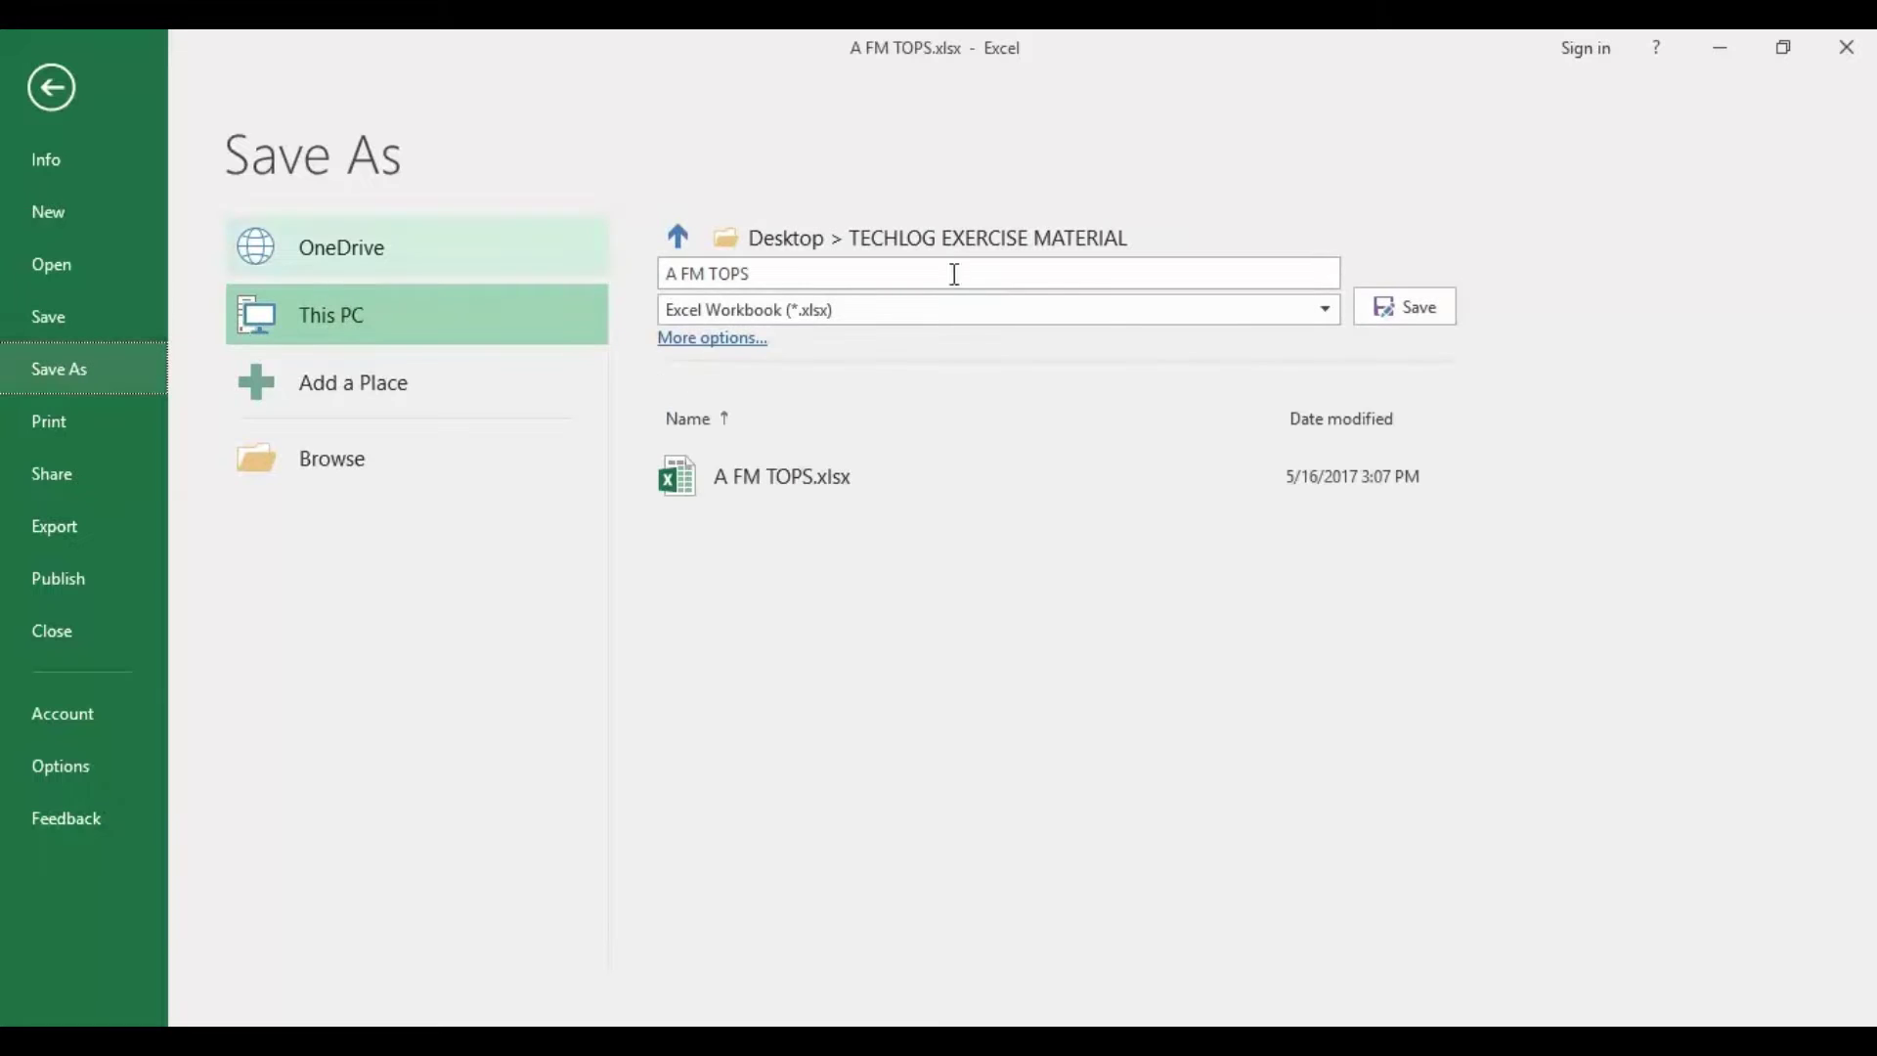
left_click(1325, 318)
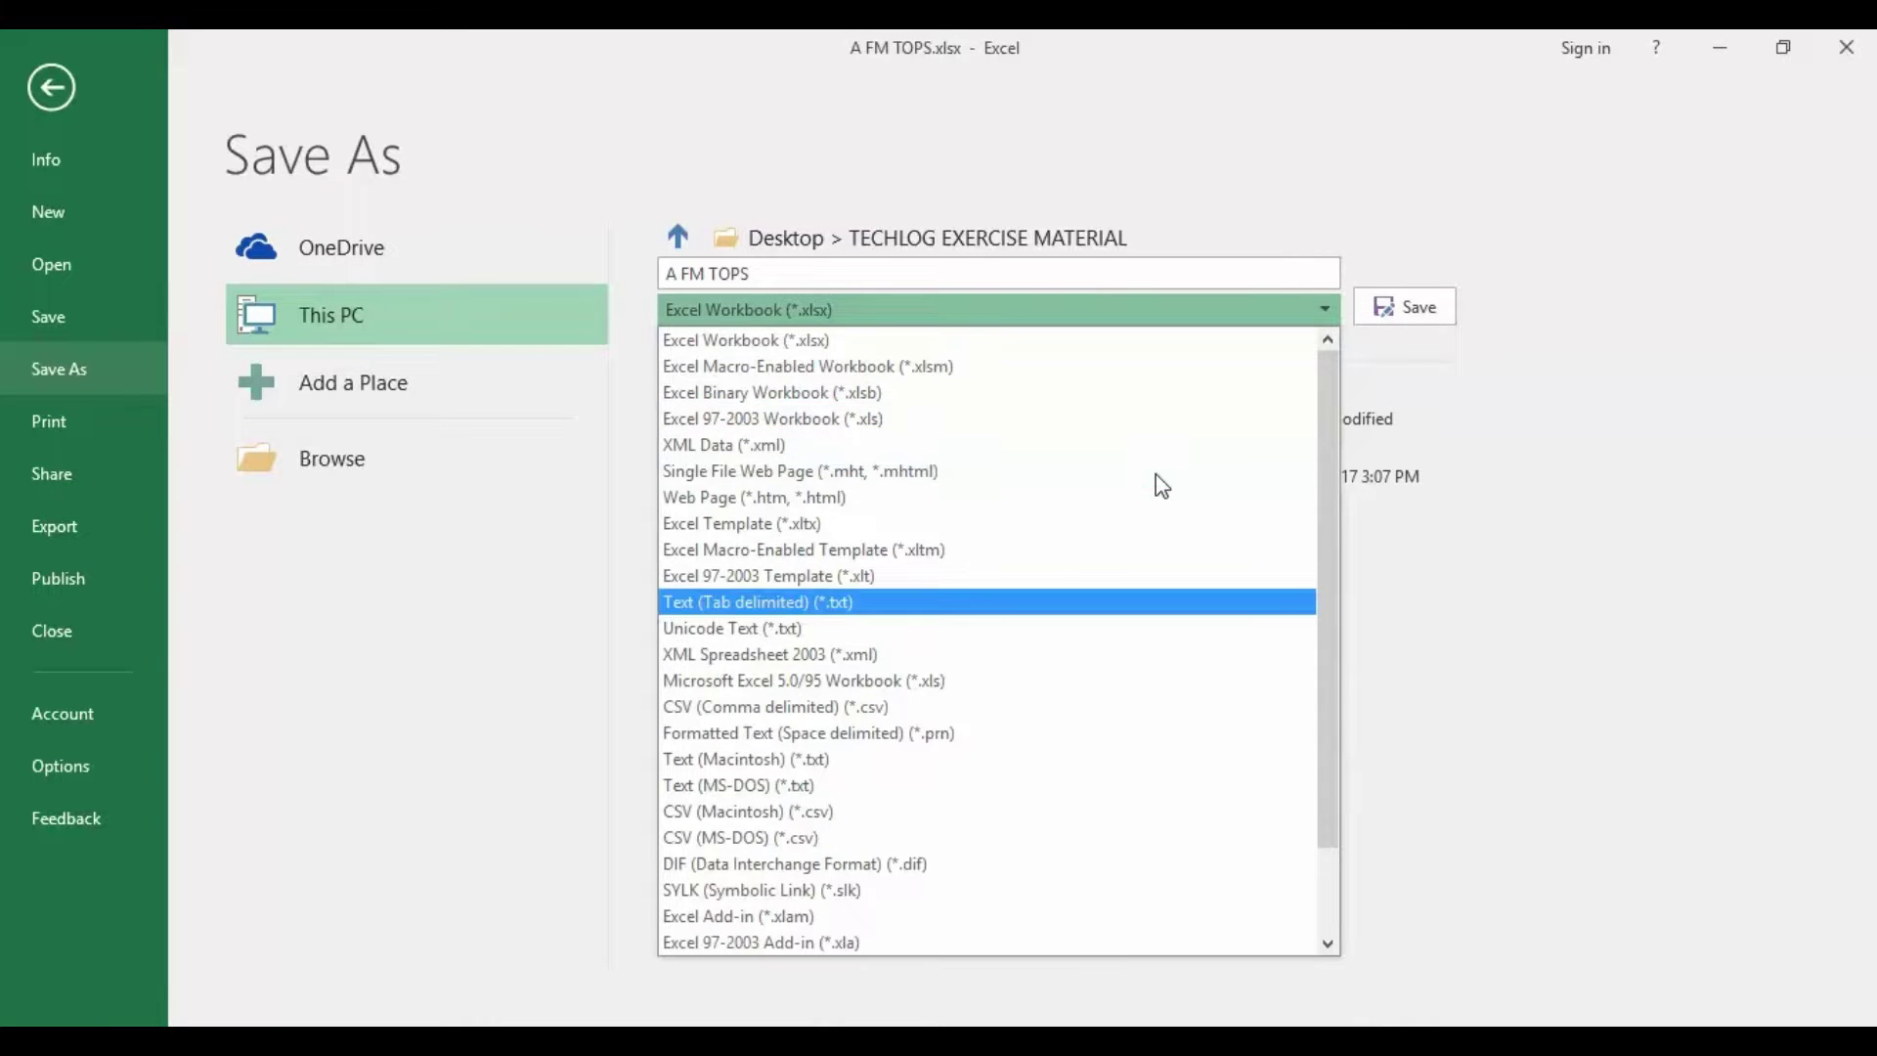
left_click(777, 603)
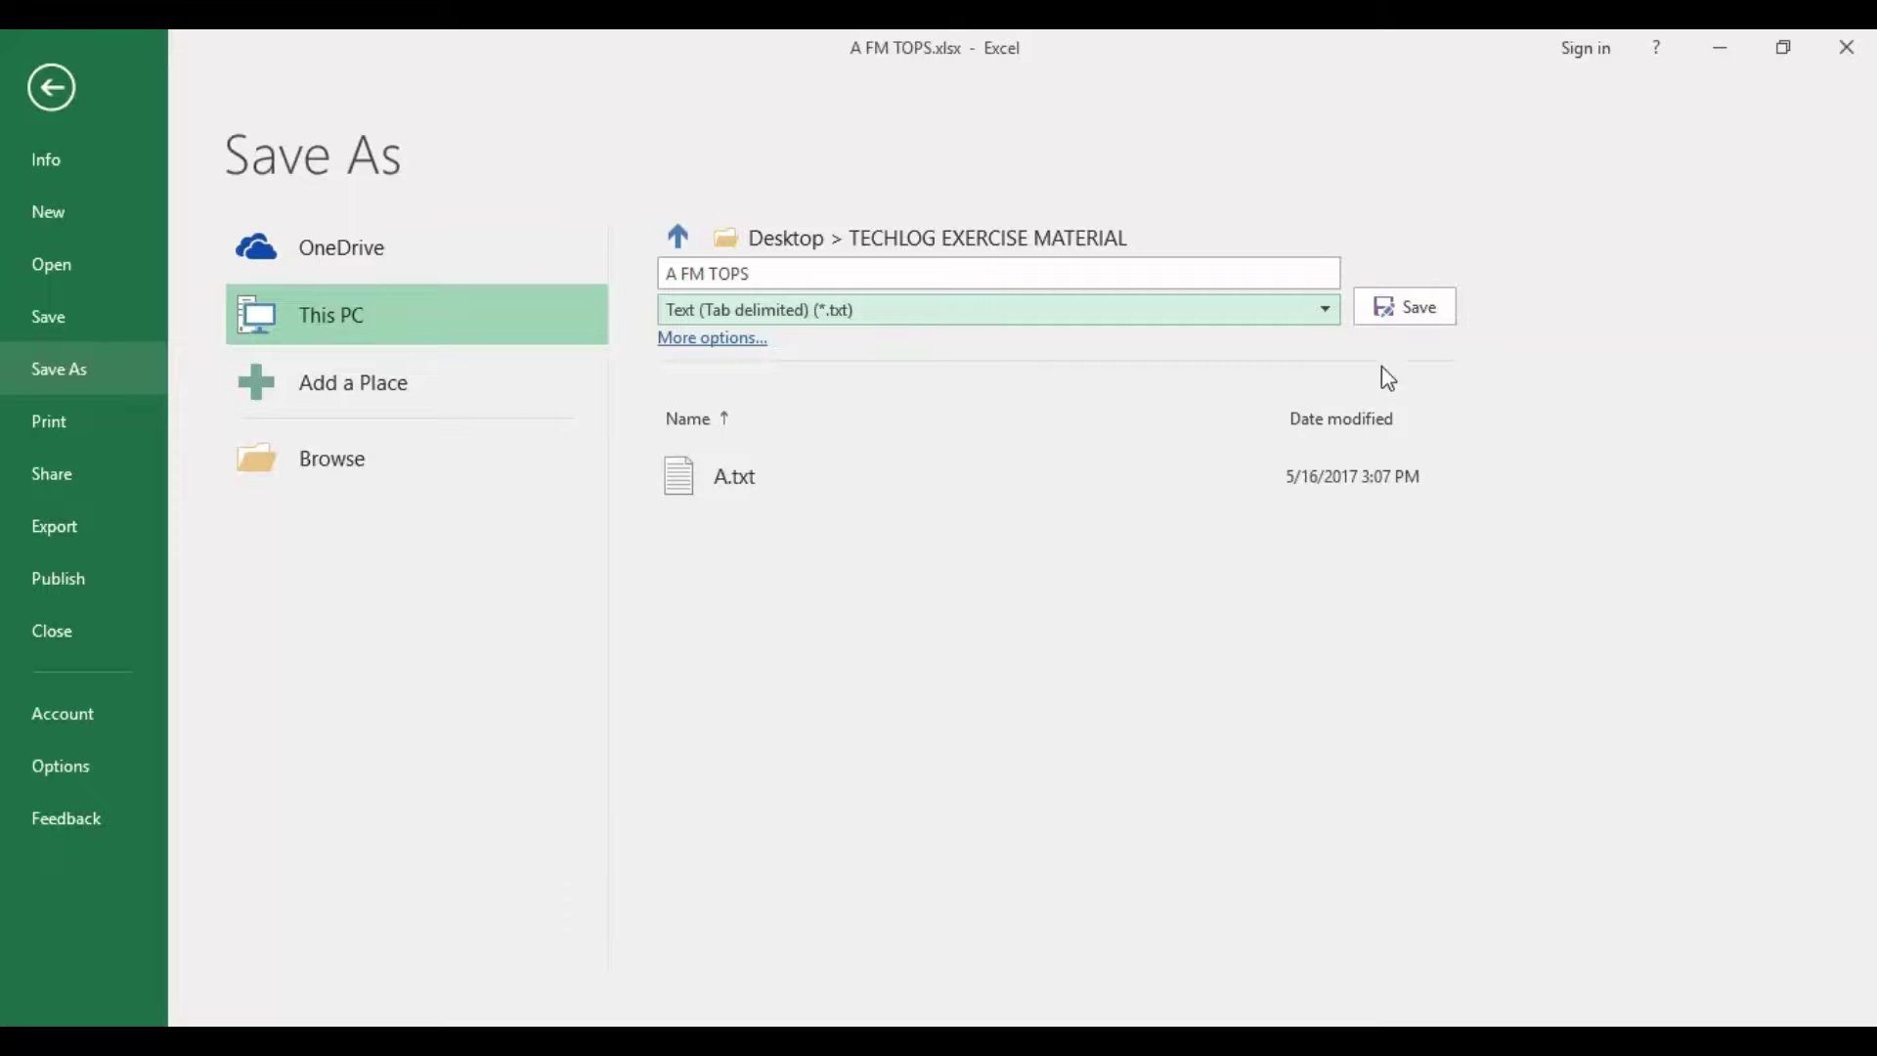
left_click(1408, 309)
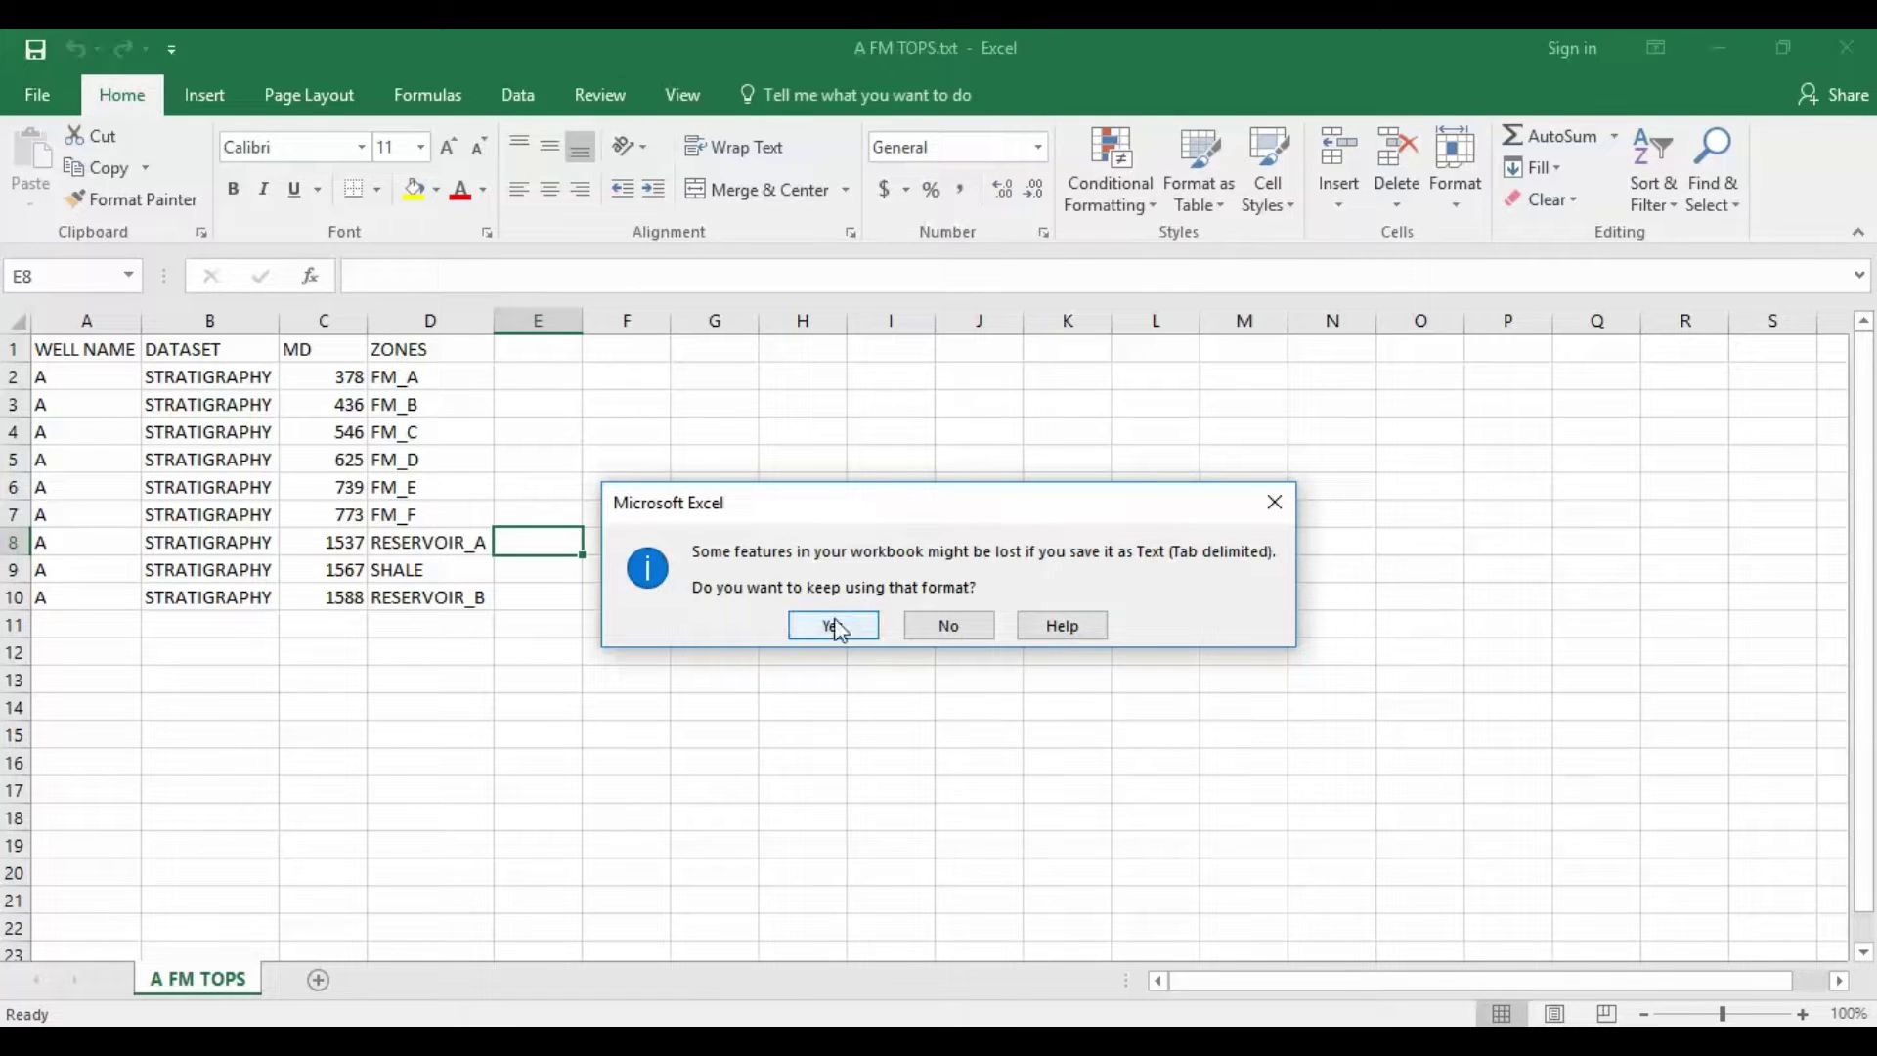
left_click(832, 628)
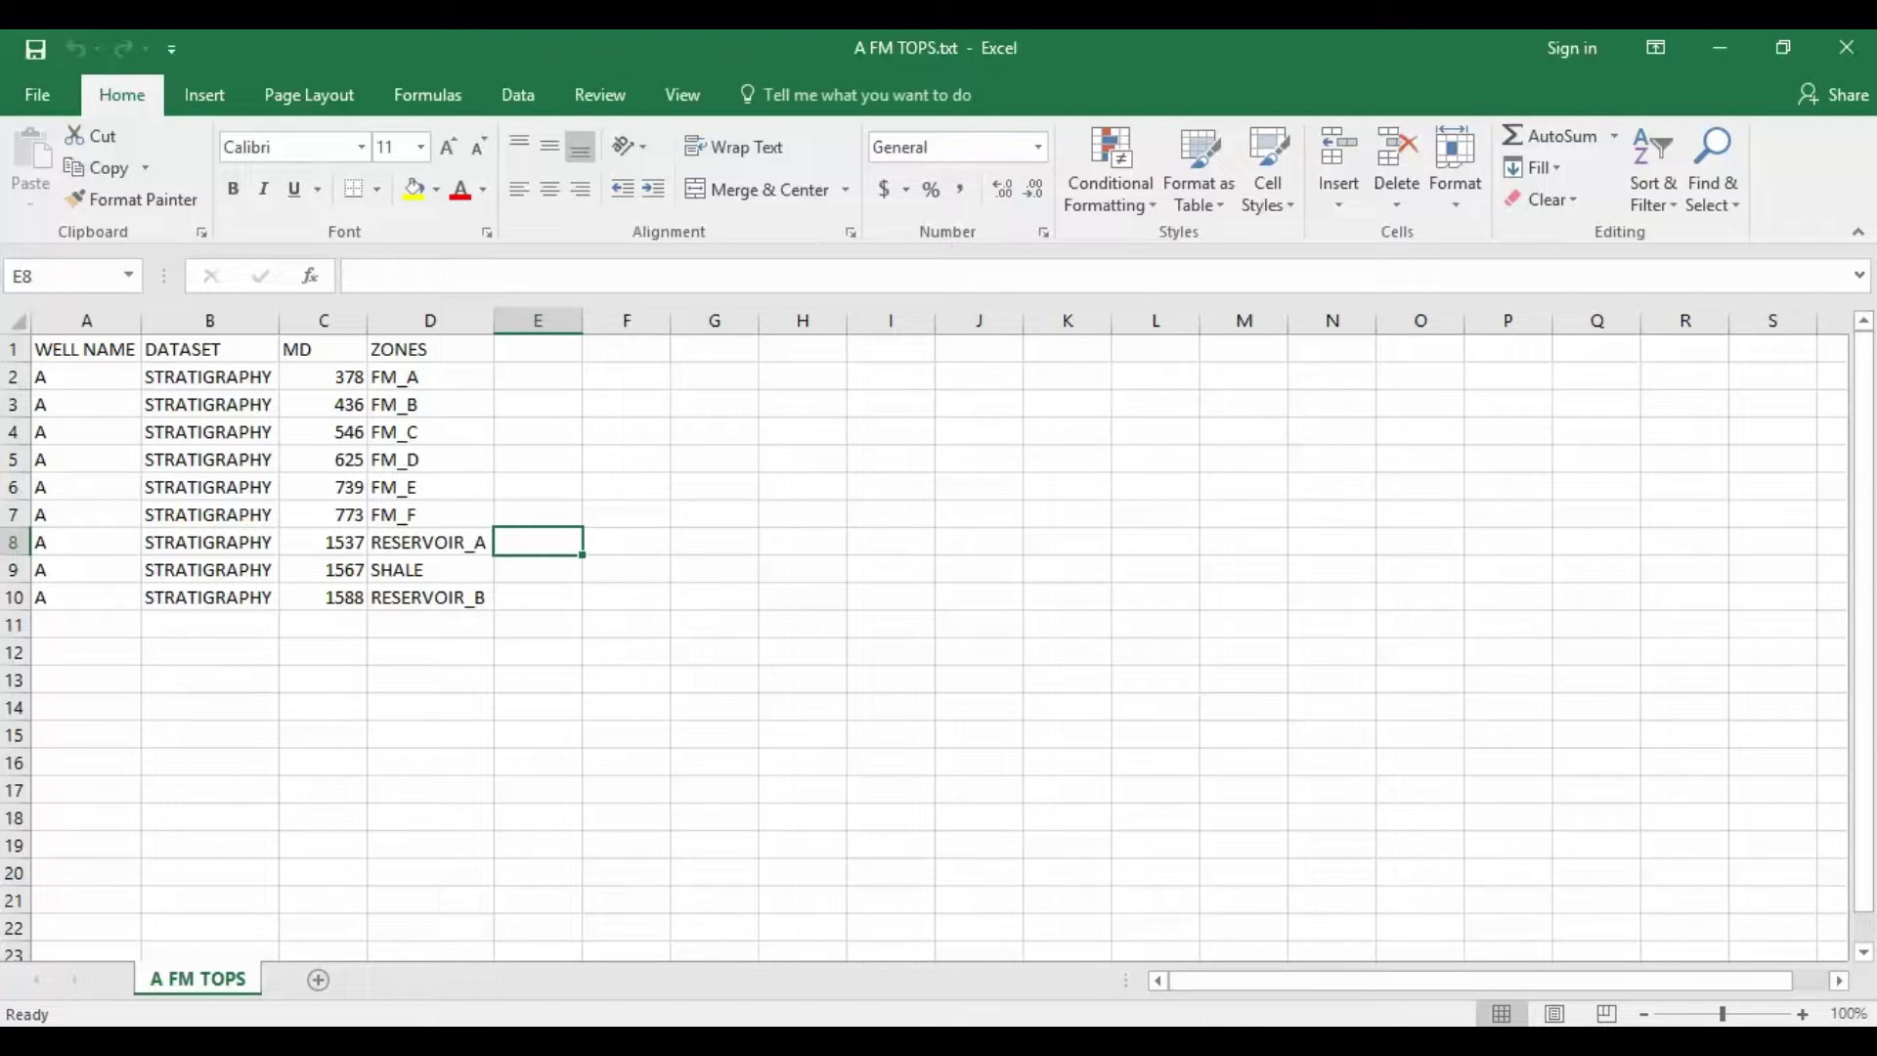
Switch to the exercise folder, open A.txt, review its header line and formation top rows, and close it
mouse_move(1247, 1042)
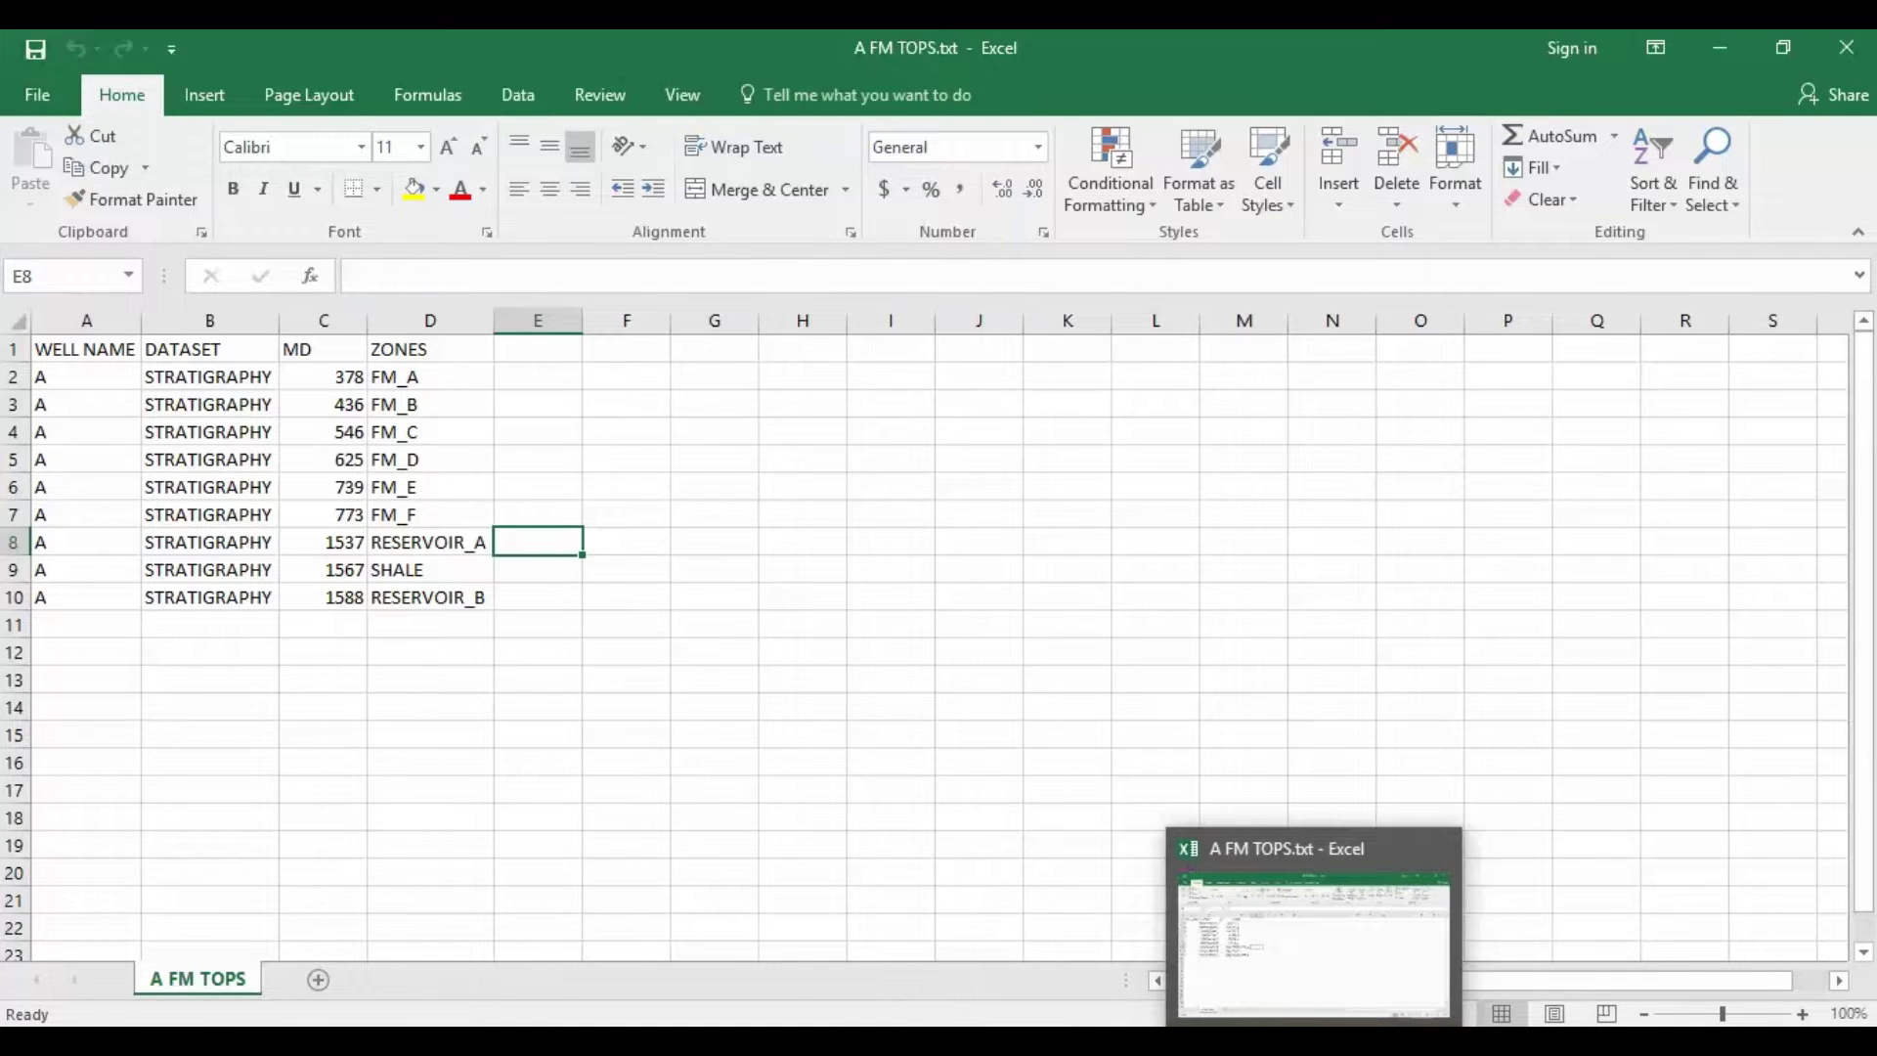
left_click(1314, 1042)
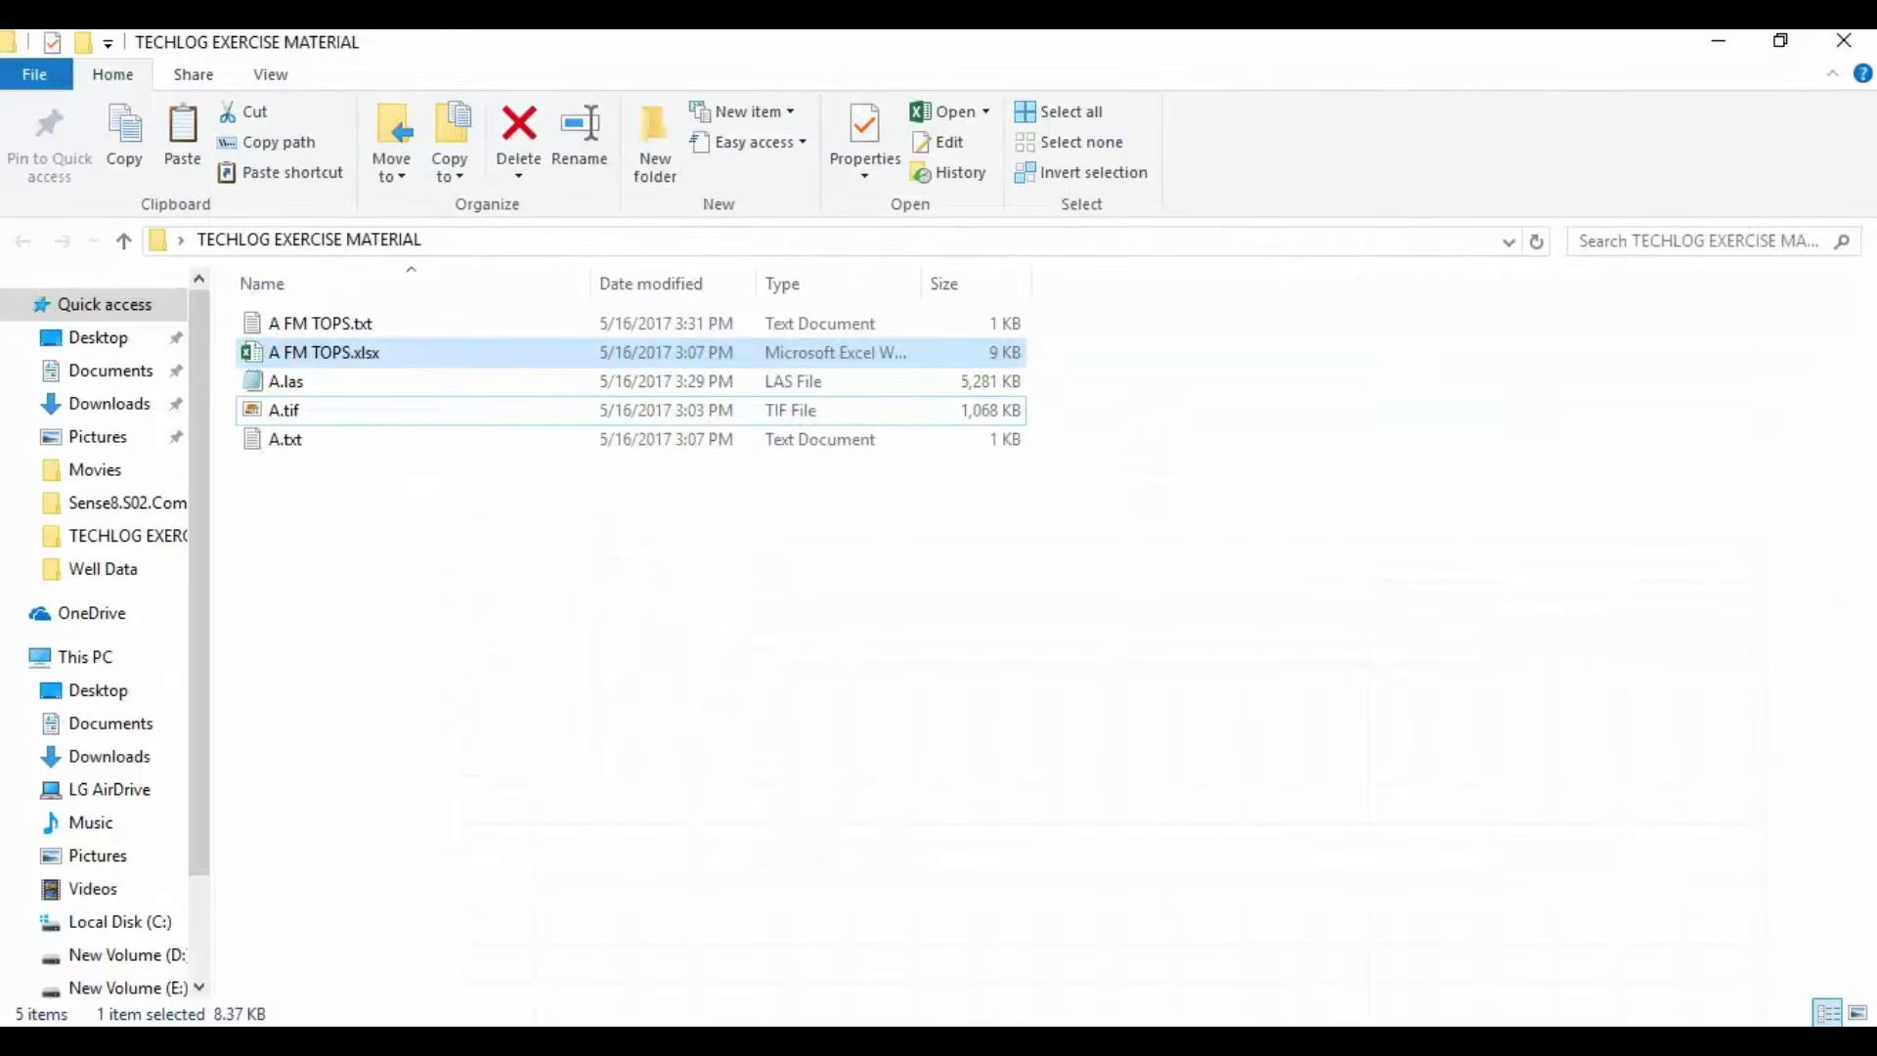
left_click(342, 582)
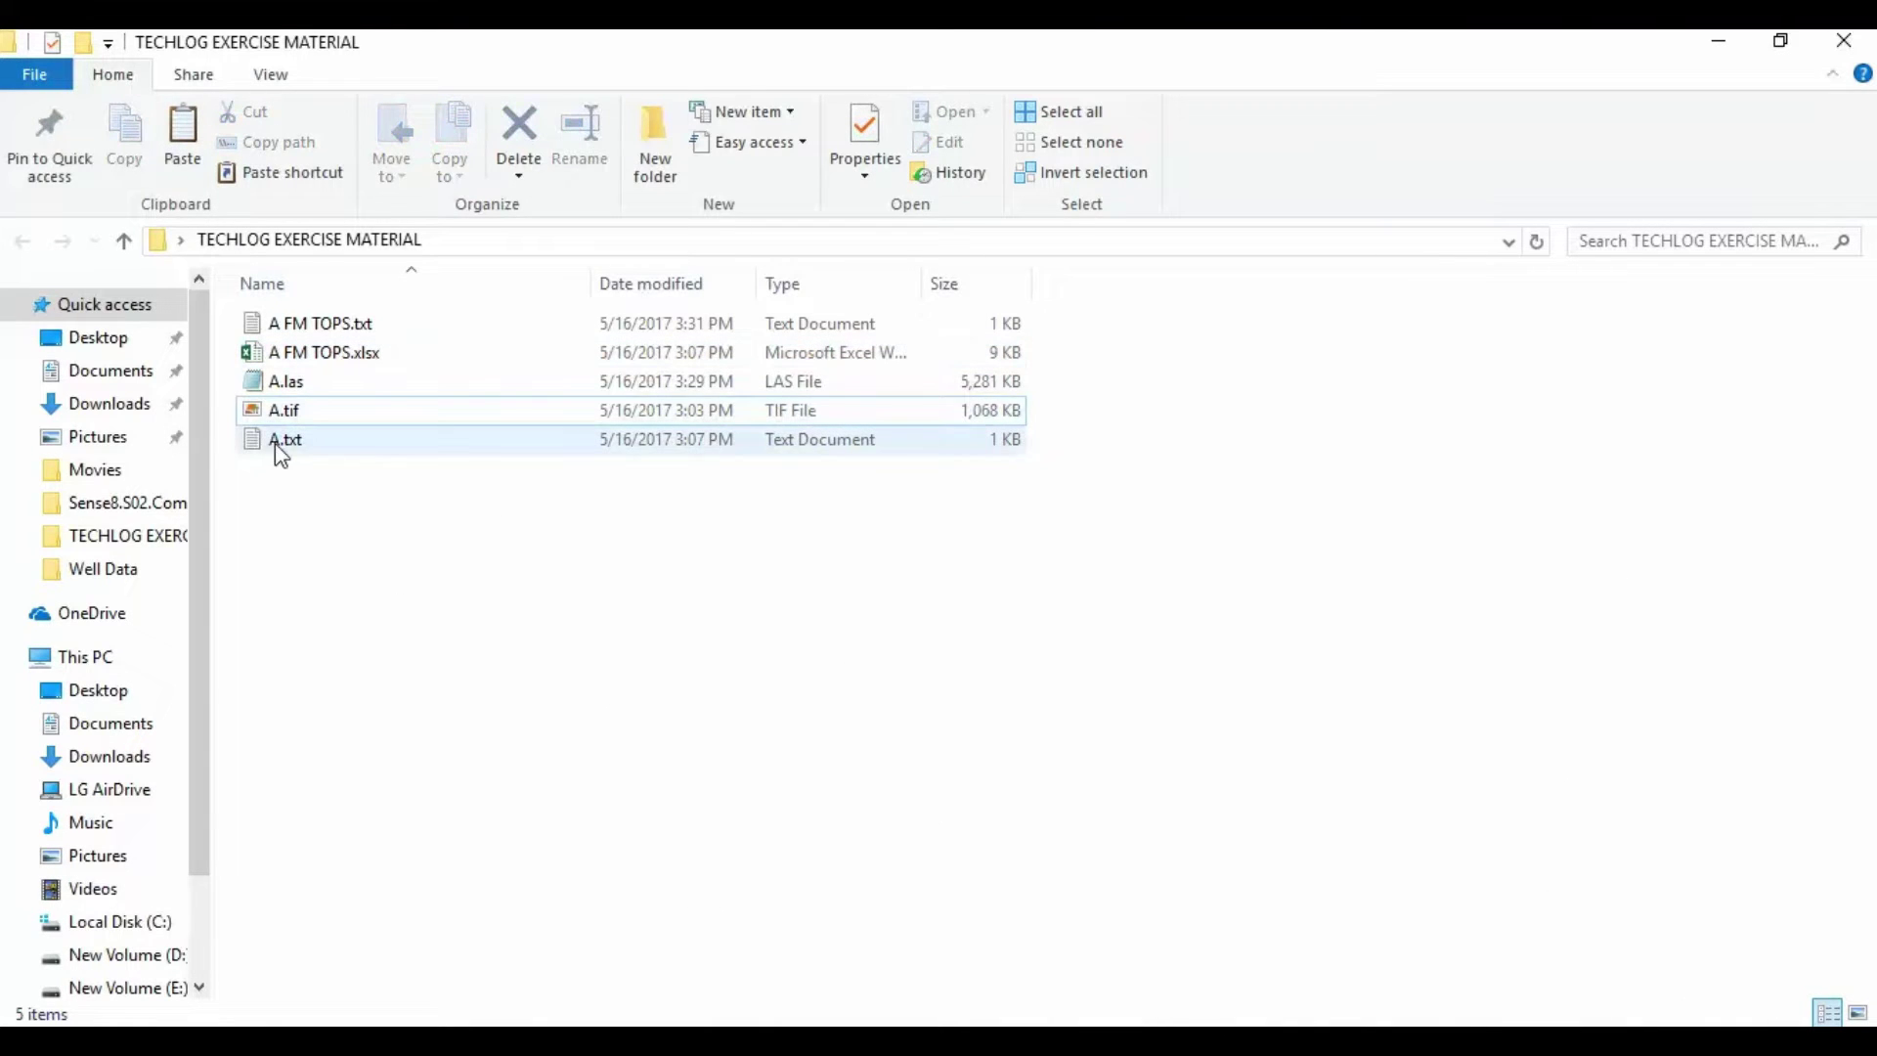
double_click(279, 445)
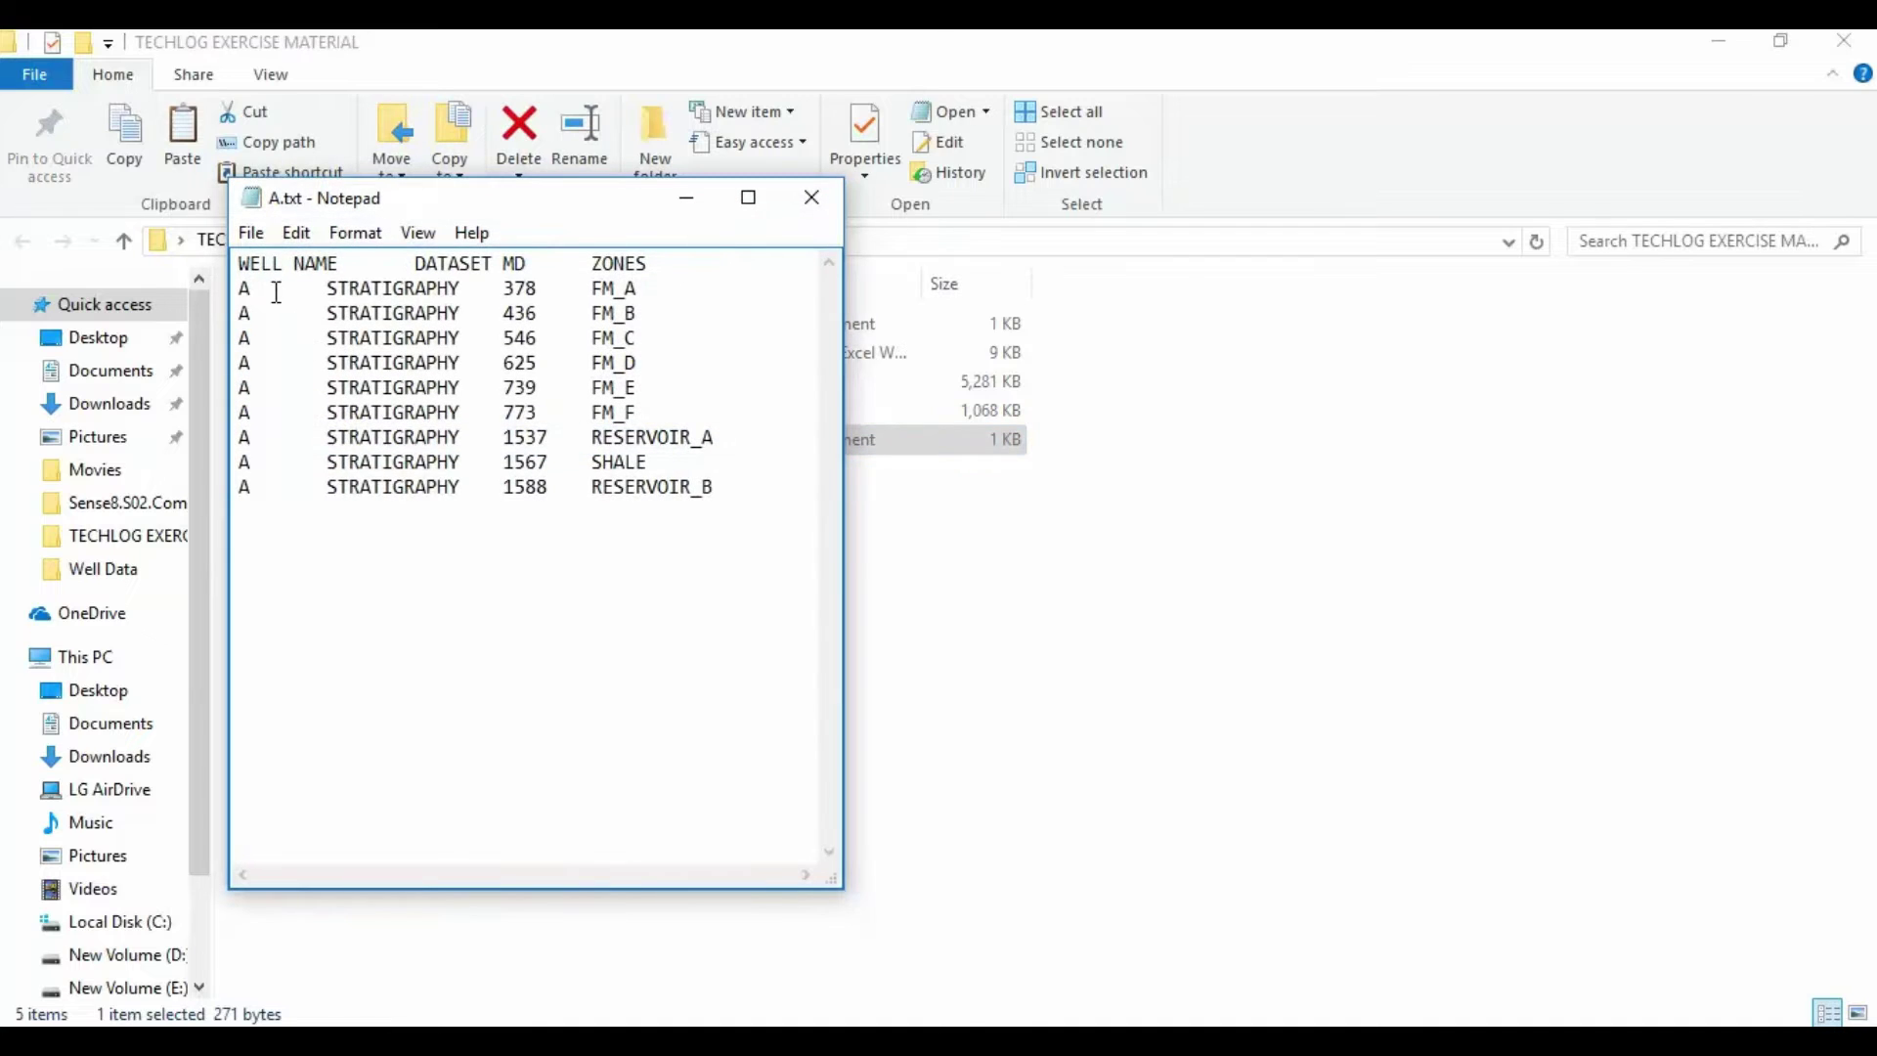
left_click_drag(241, 264, 638, 262)
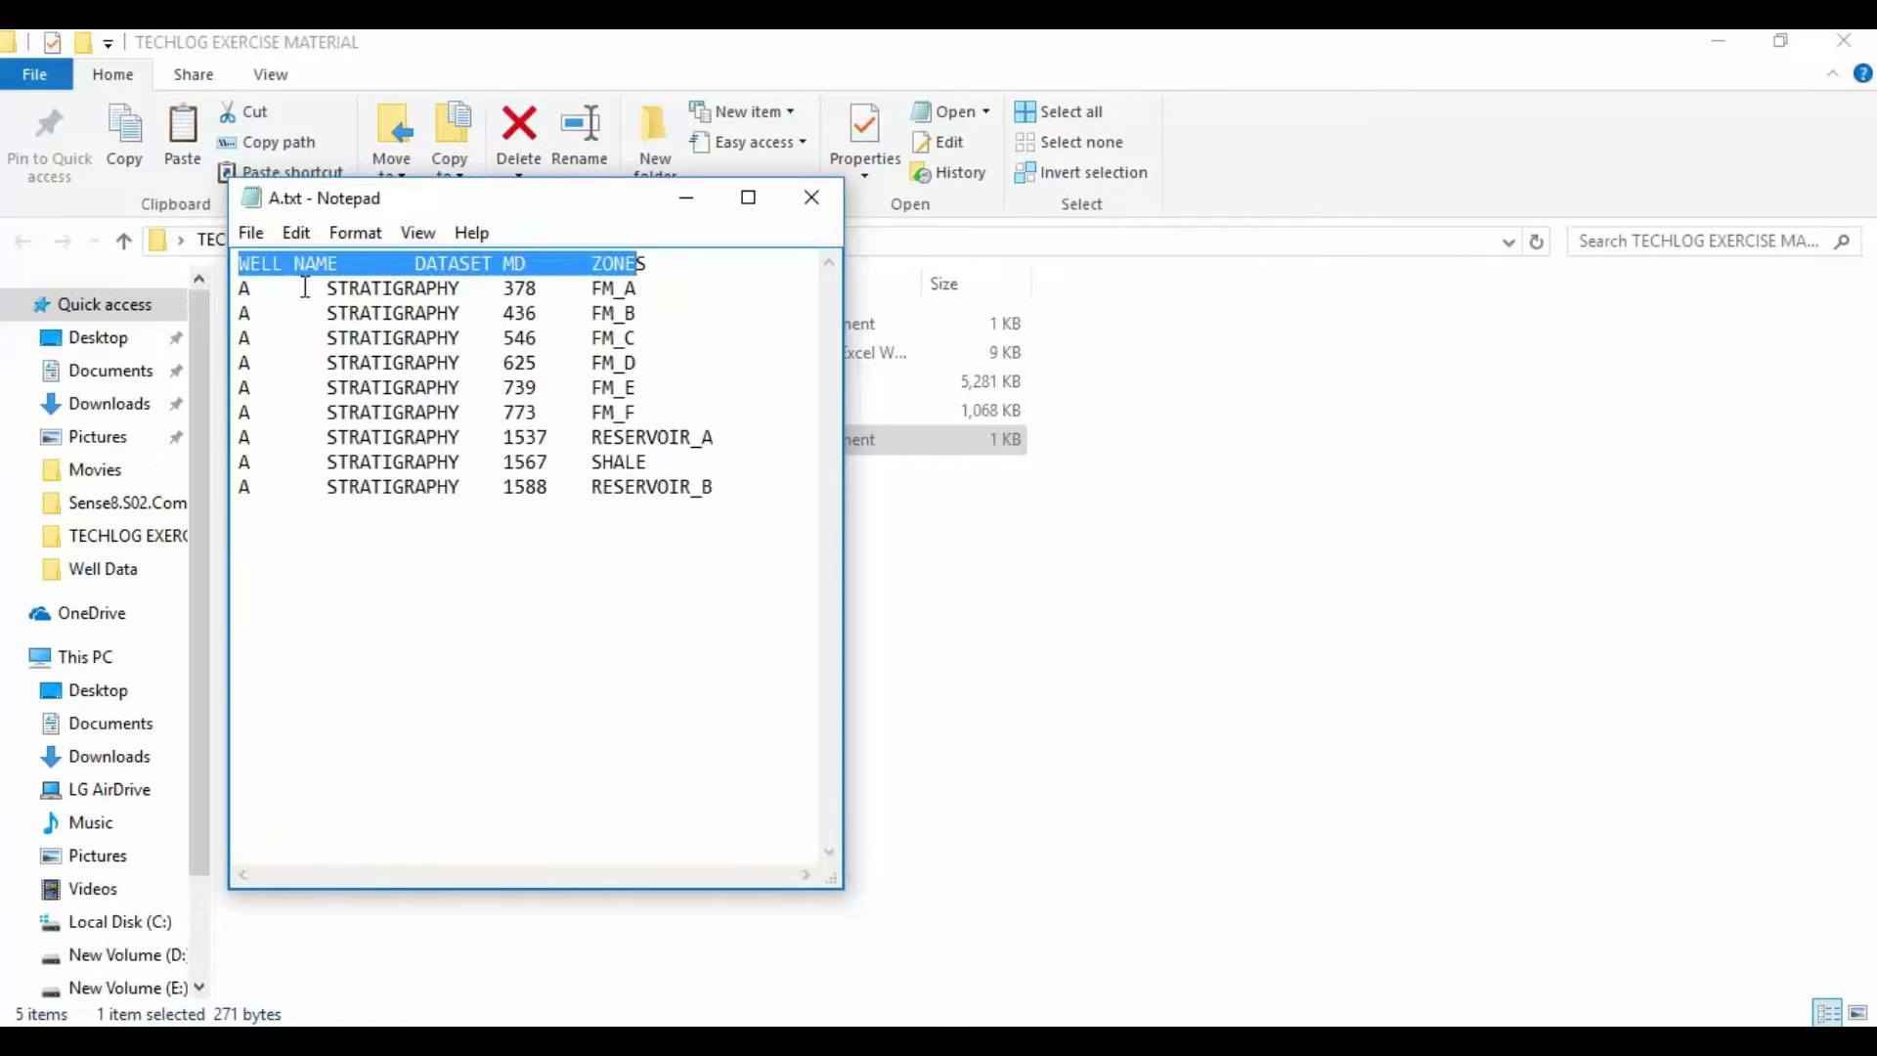
left_click_drag(244, 288, 672, 536)
left_click(736, 265)
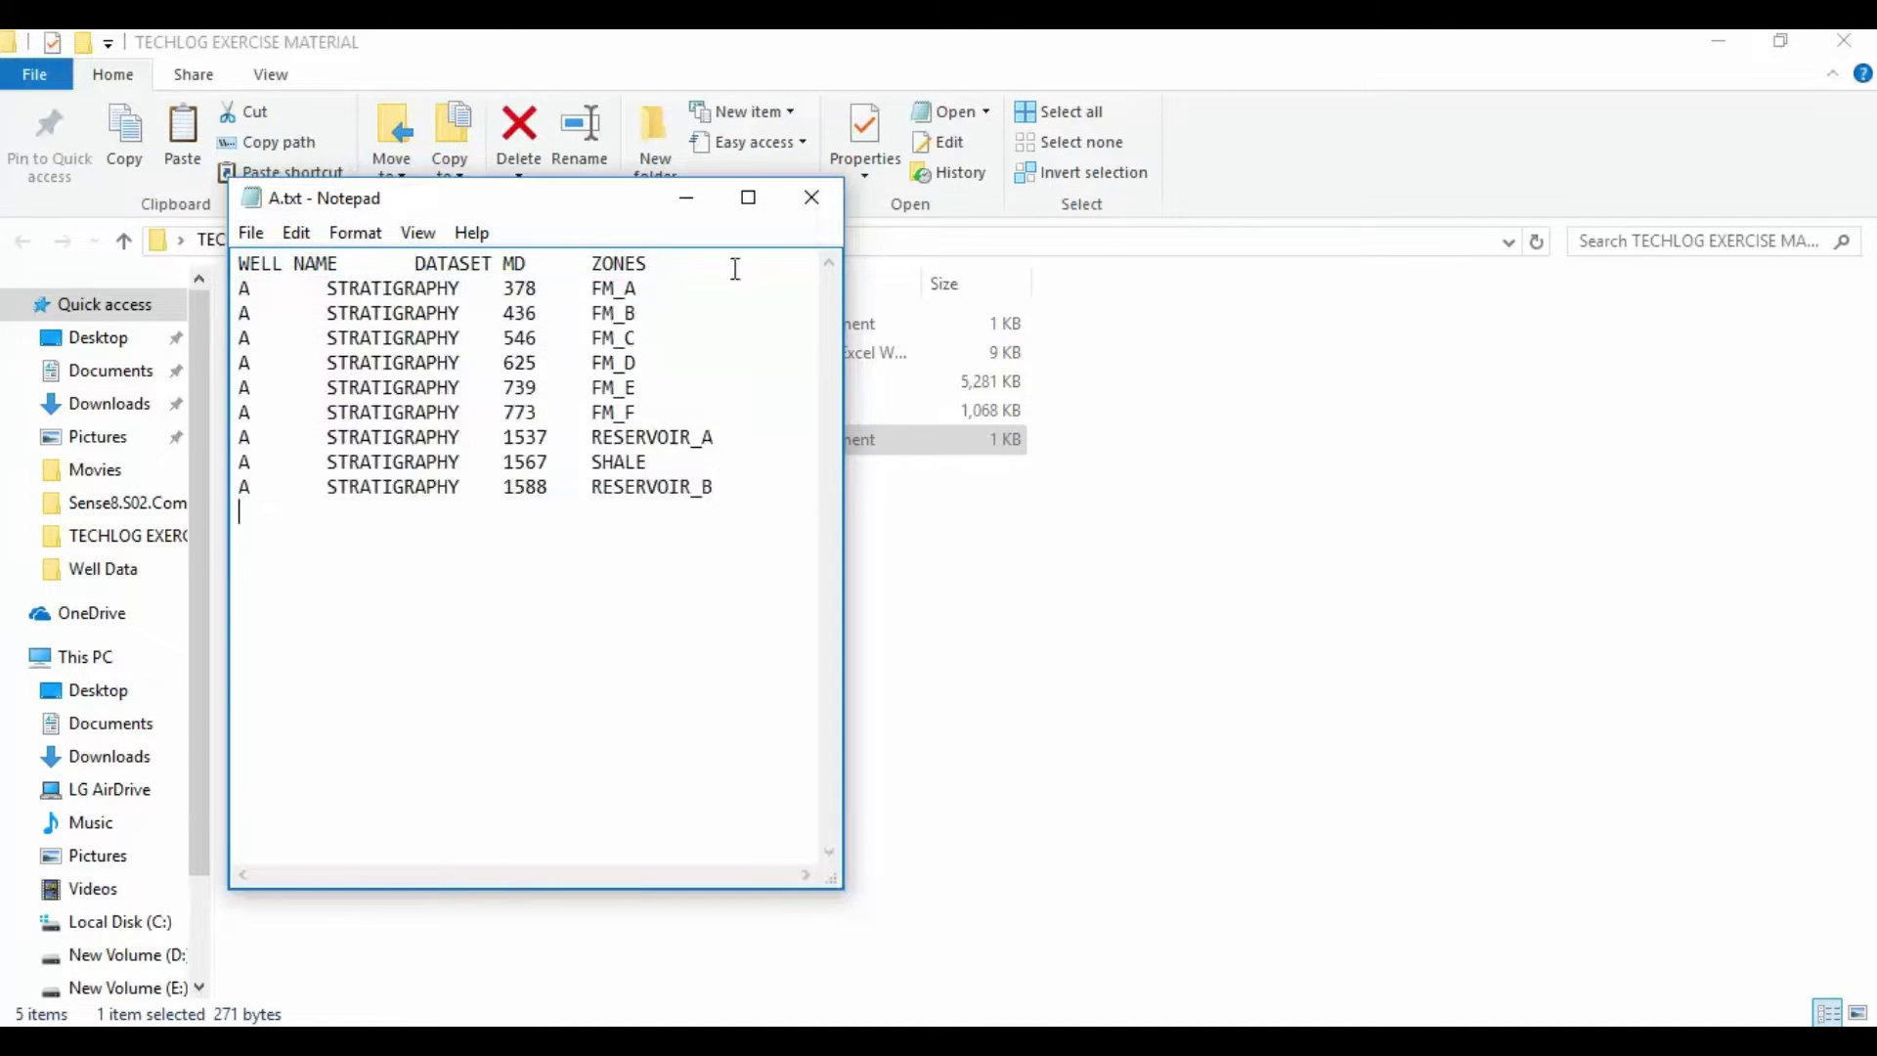
left_click(804, 215)
Save the A FM TOPS file again, keeping the tab-delimited text format, and close the workbook
left_click(977, 606)
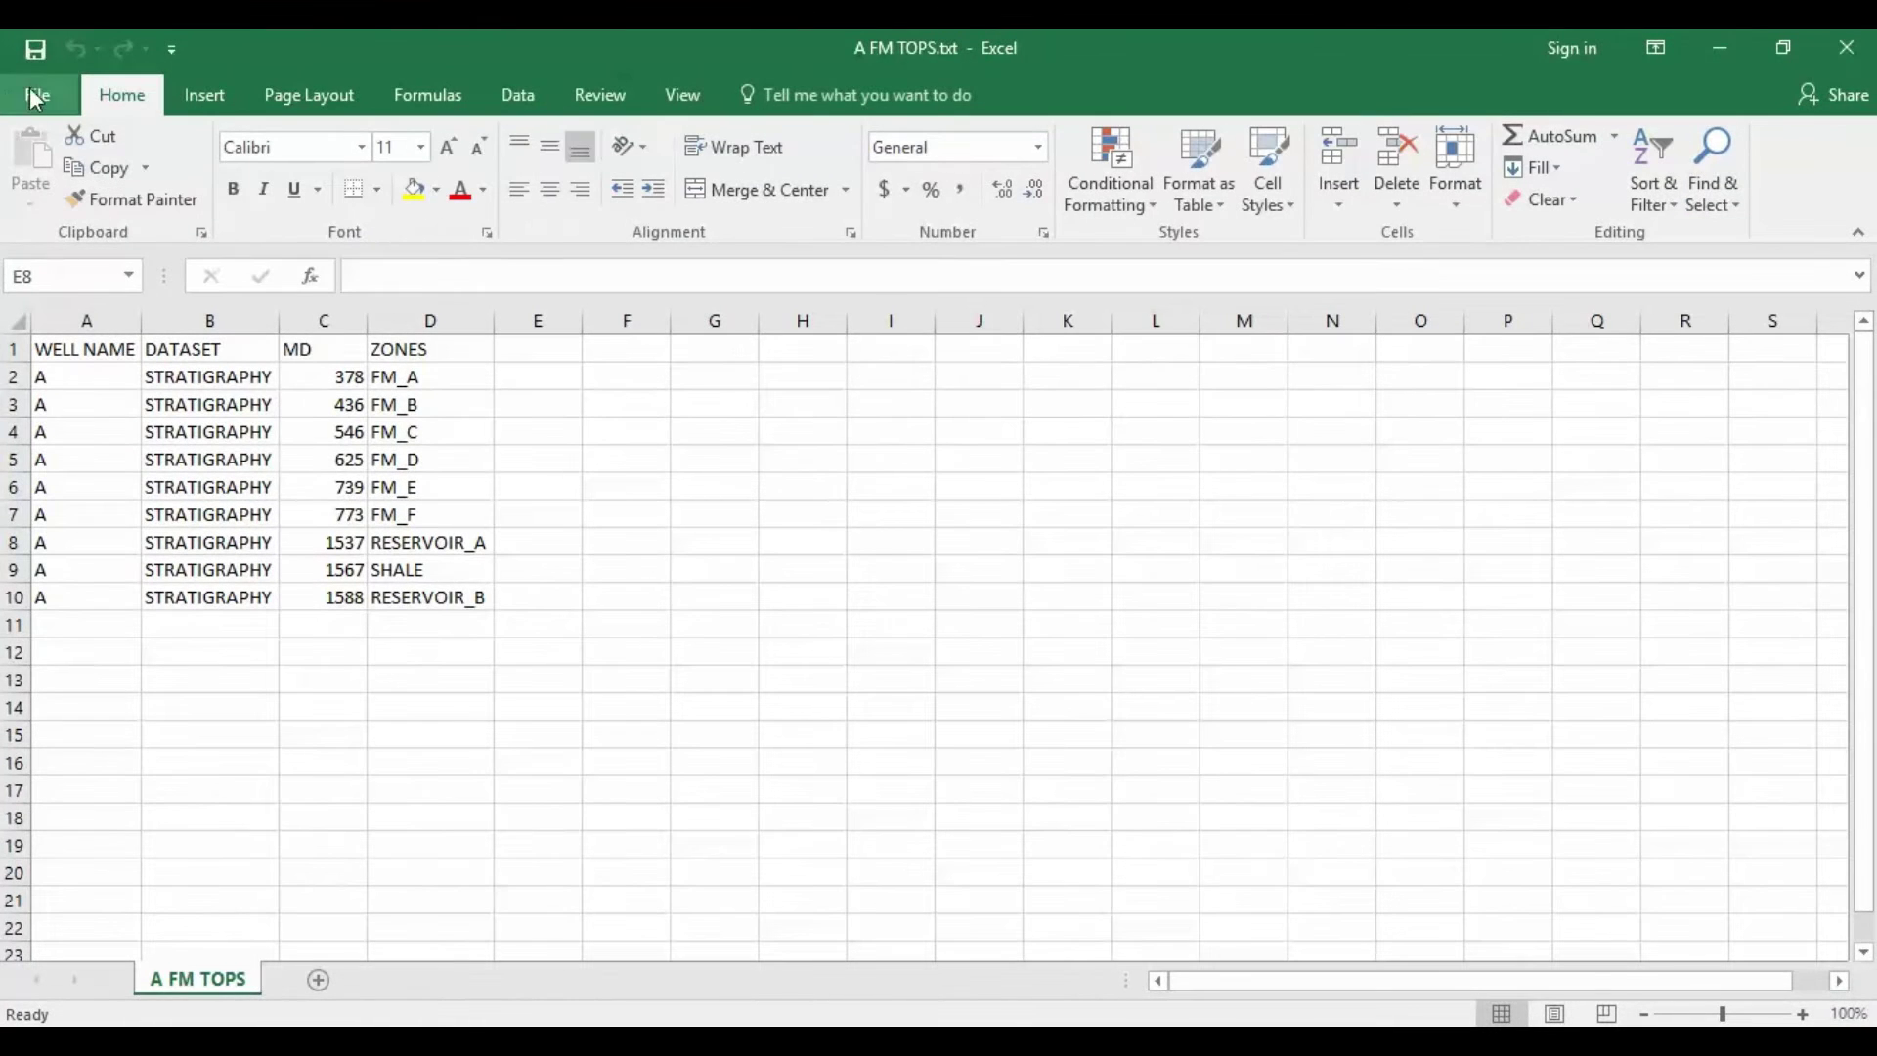
left_click(873, 620)
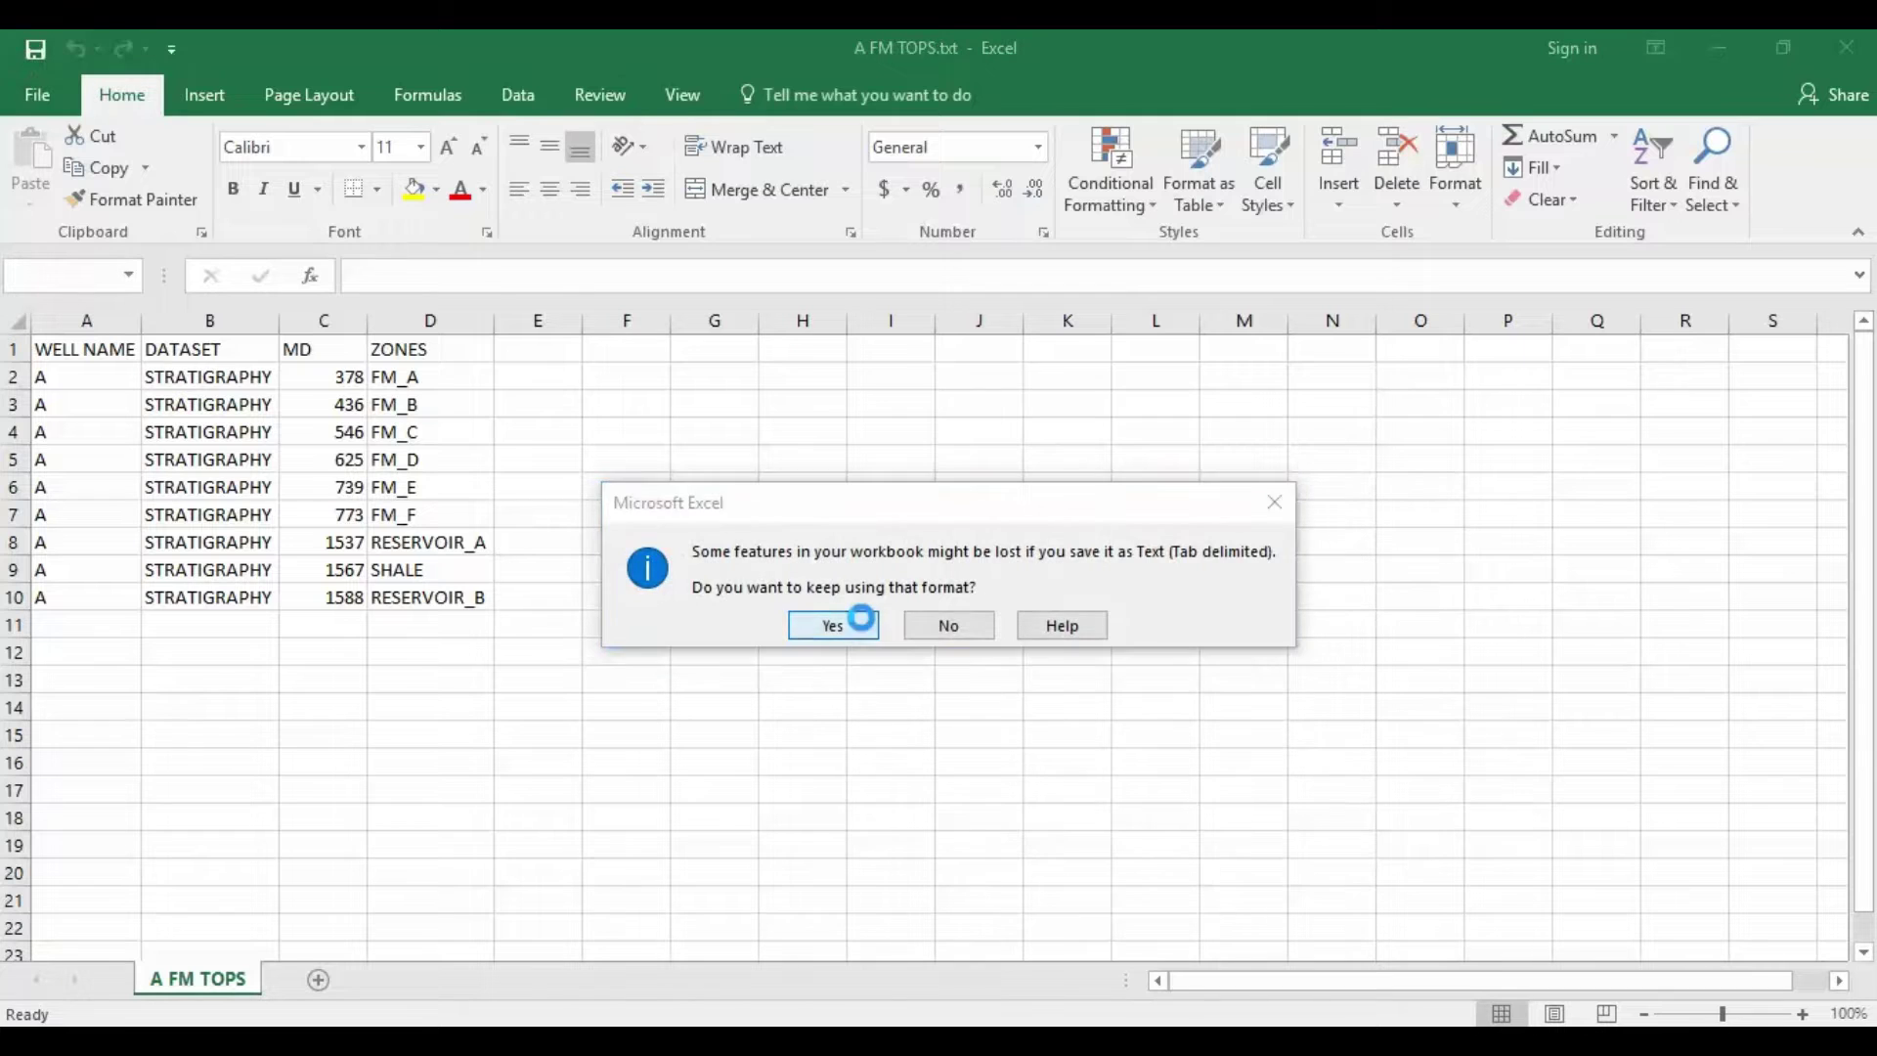
left_click(861, 617)
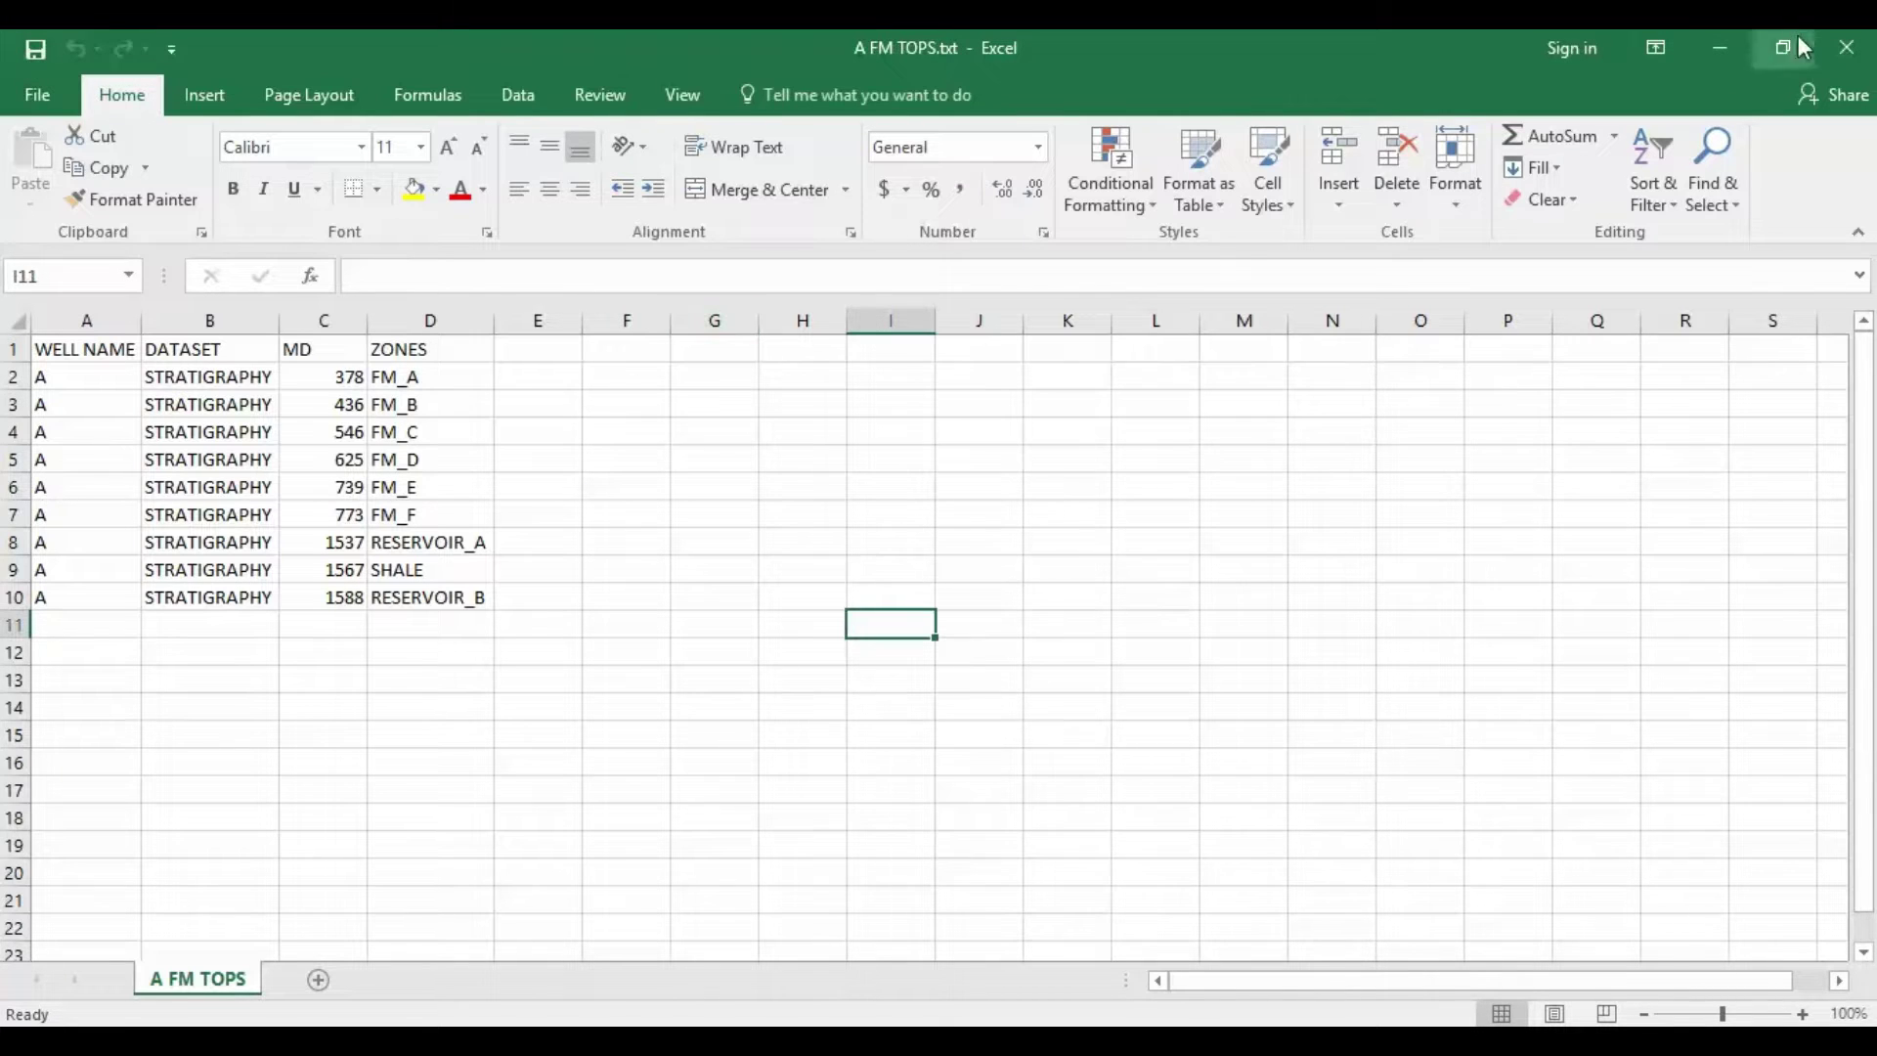
left_click(1856, 49)
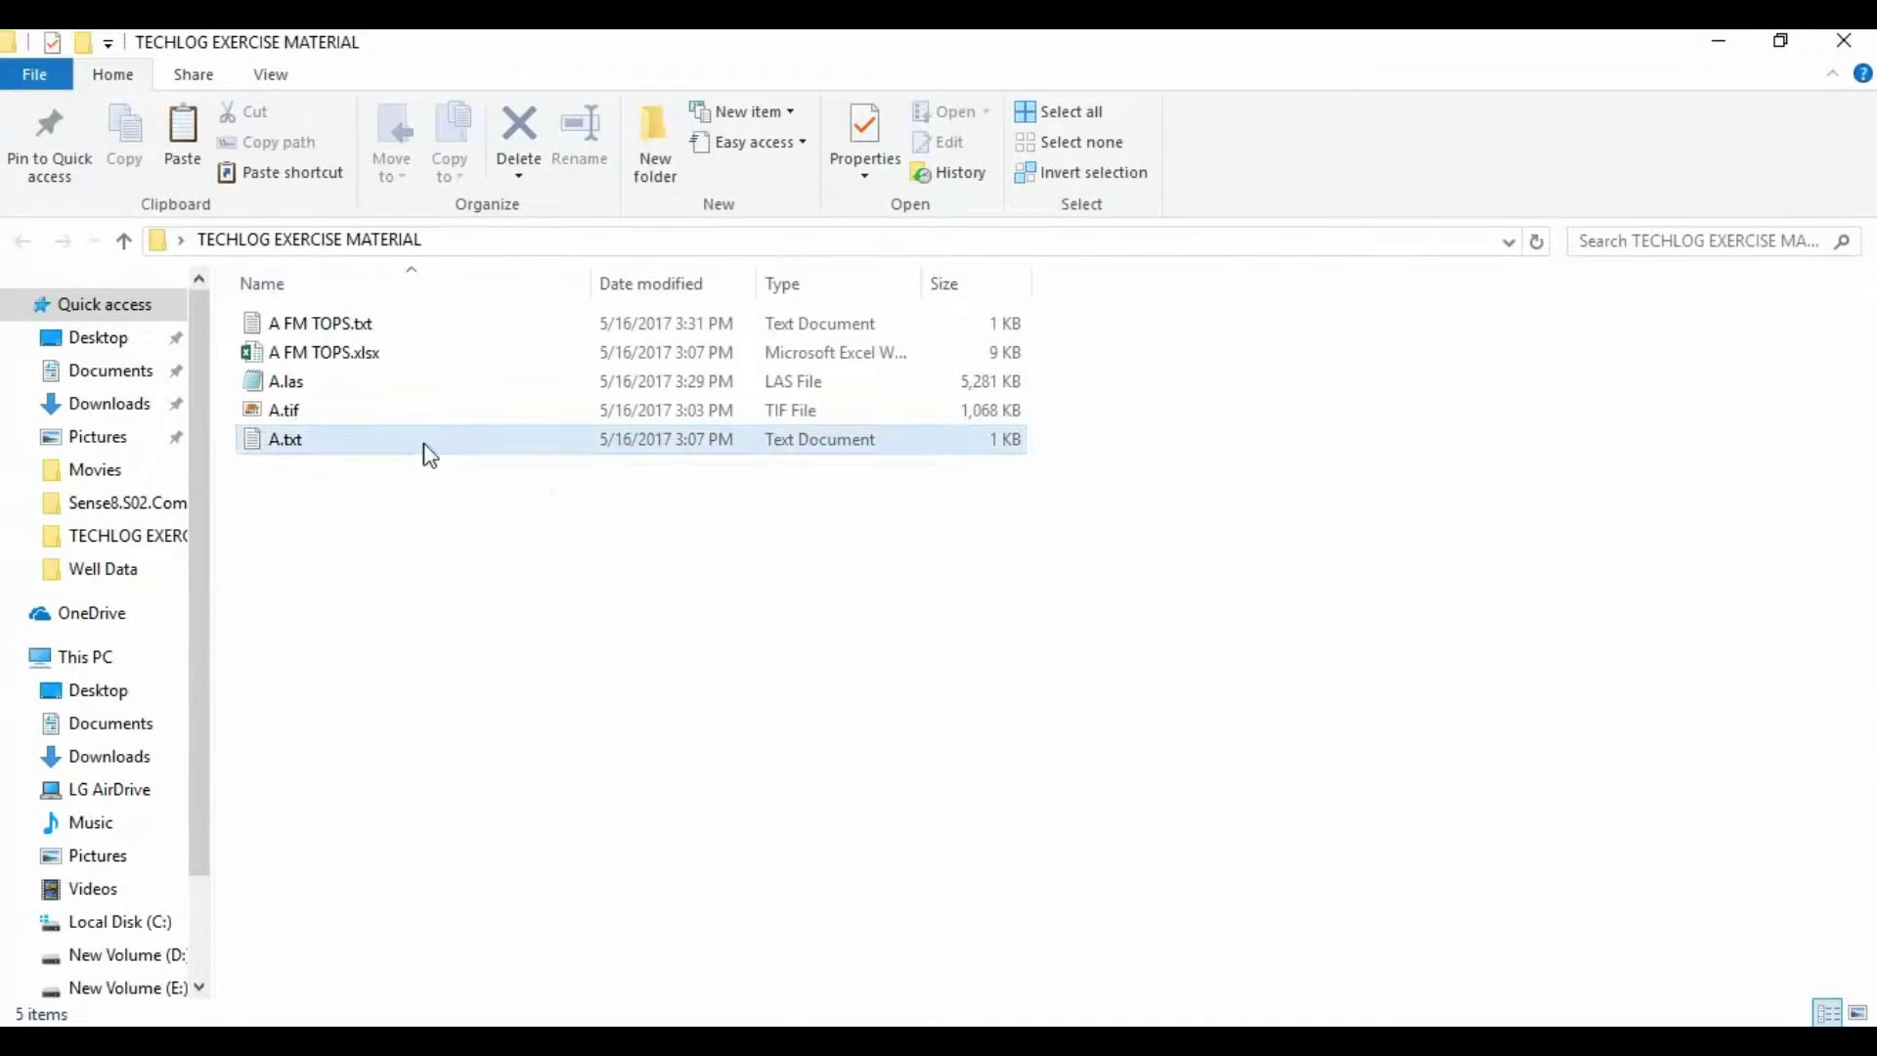
Open the A.tif log header image, examine its logging, mud density and temperature entries up close, and return to the folder
left_click(283, 410)
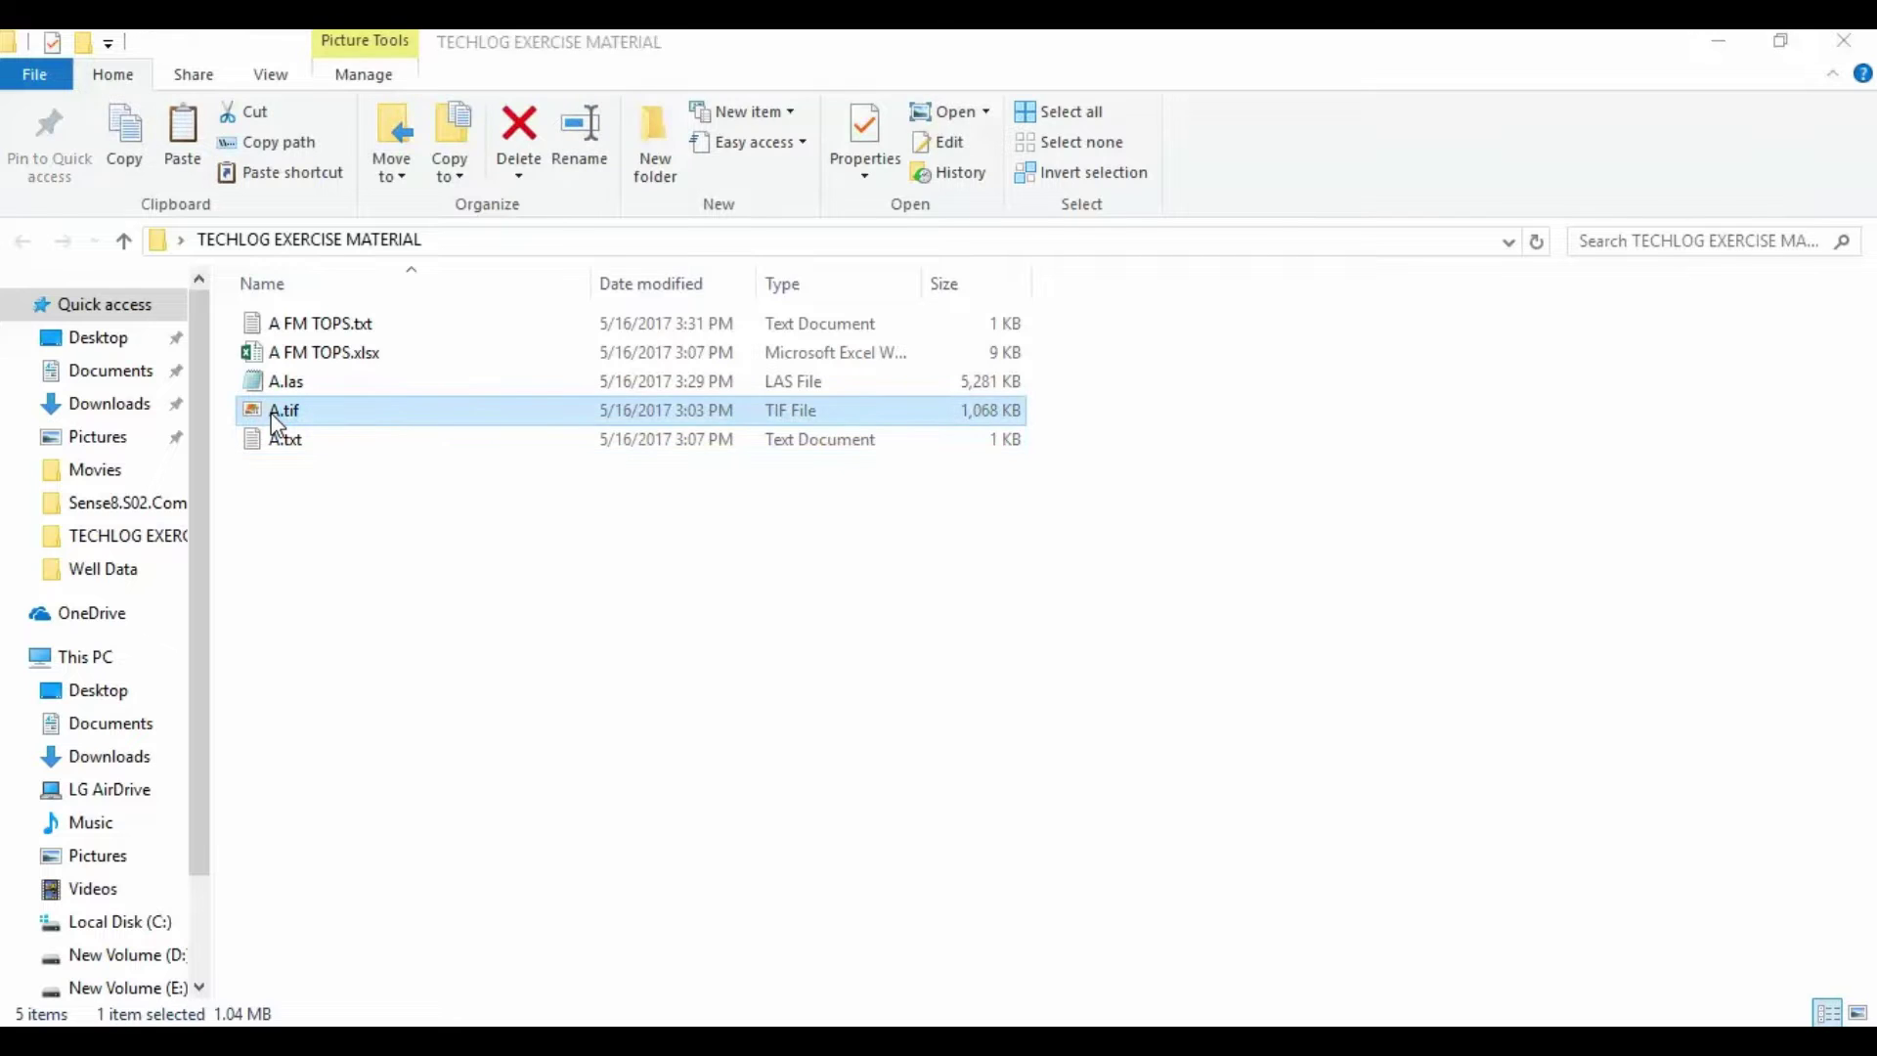
double_click(278, 416)
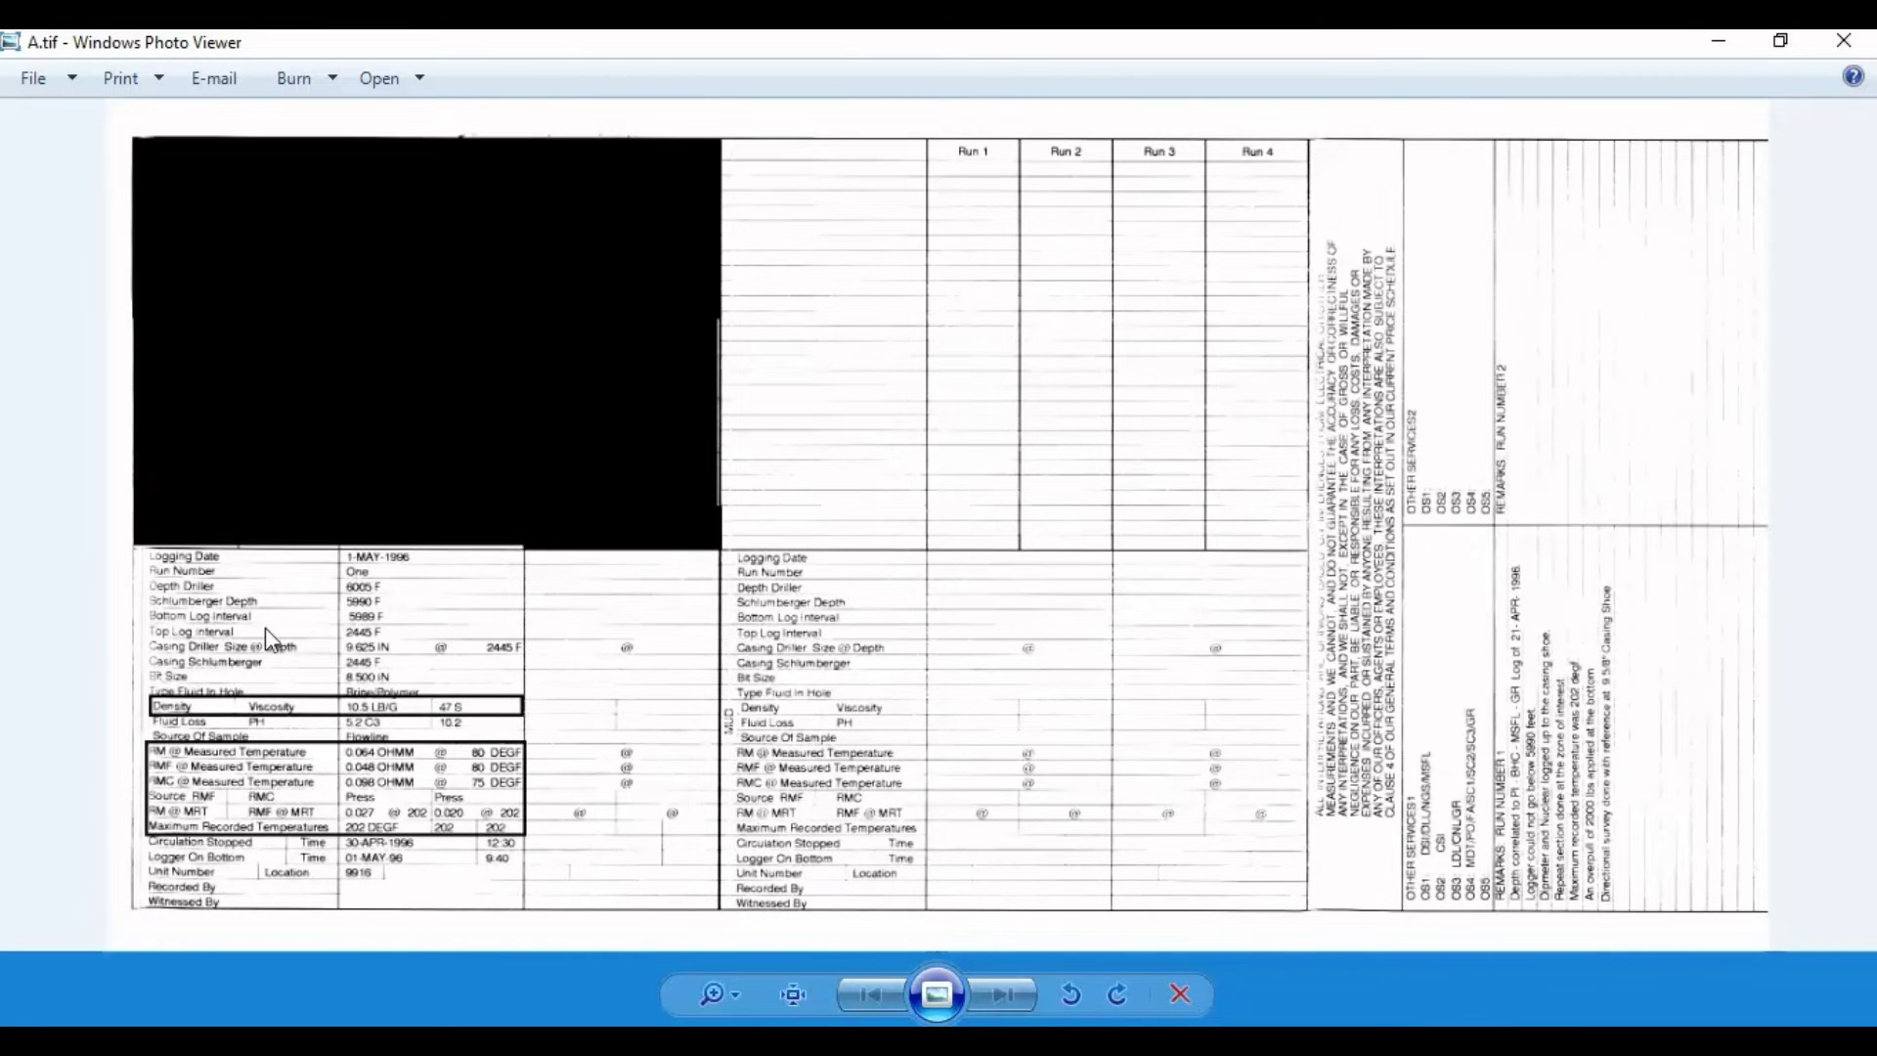
scroll(268, 631, "up", 2)
left_click_drag(263, 624, 717, 407)
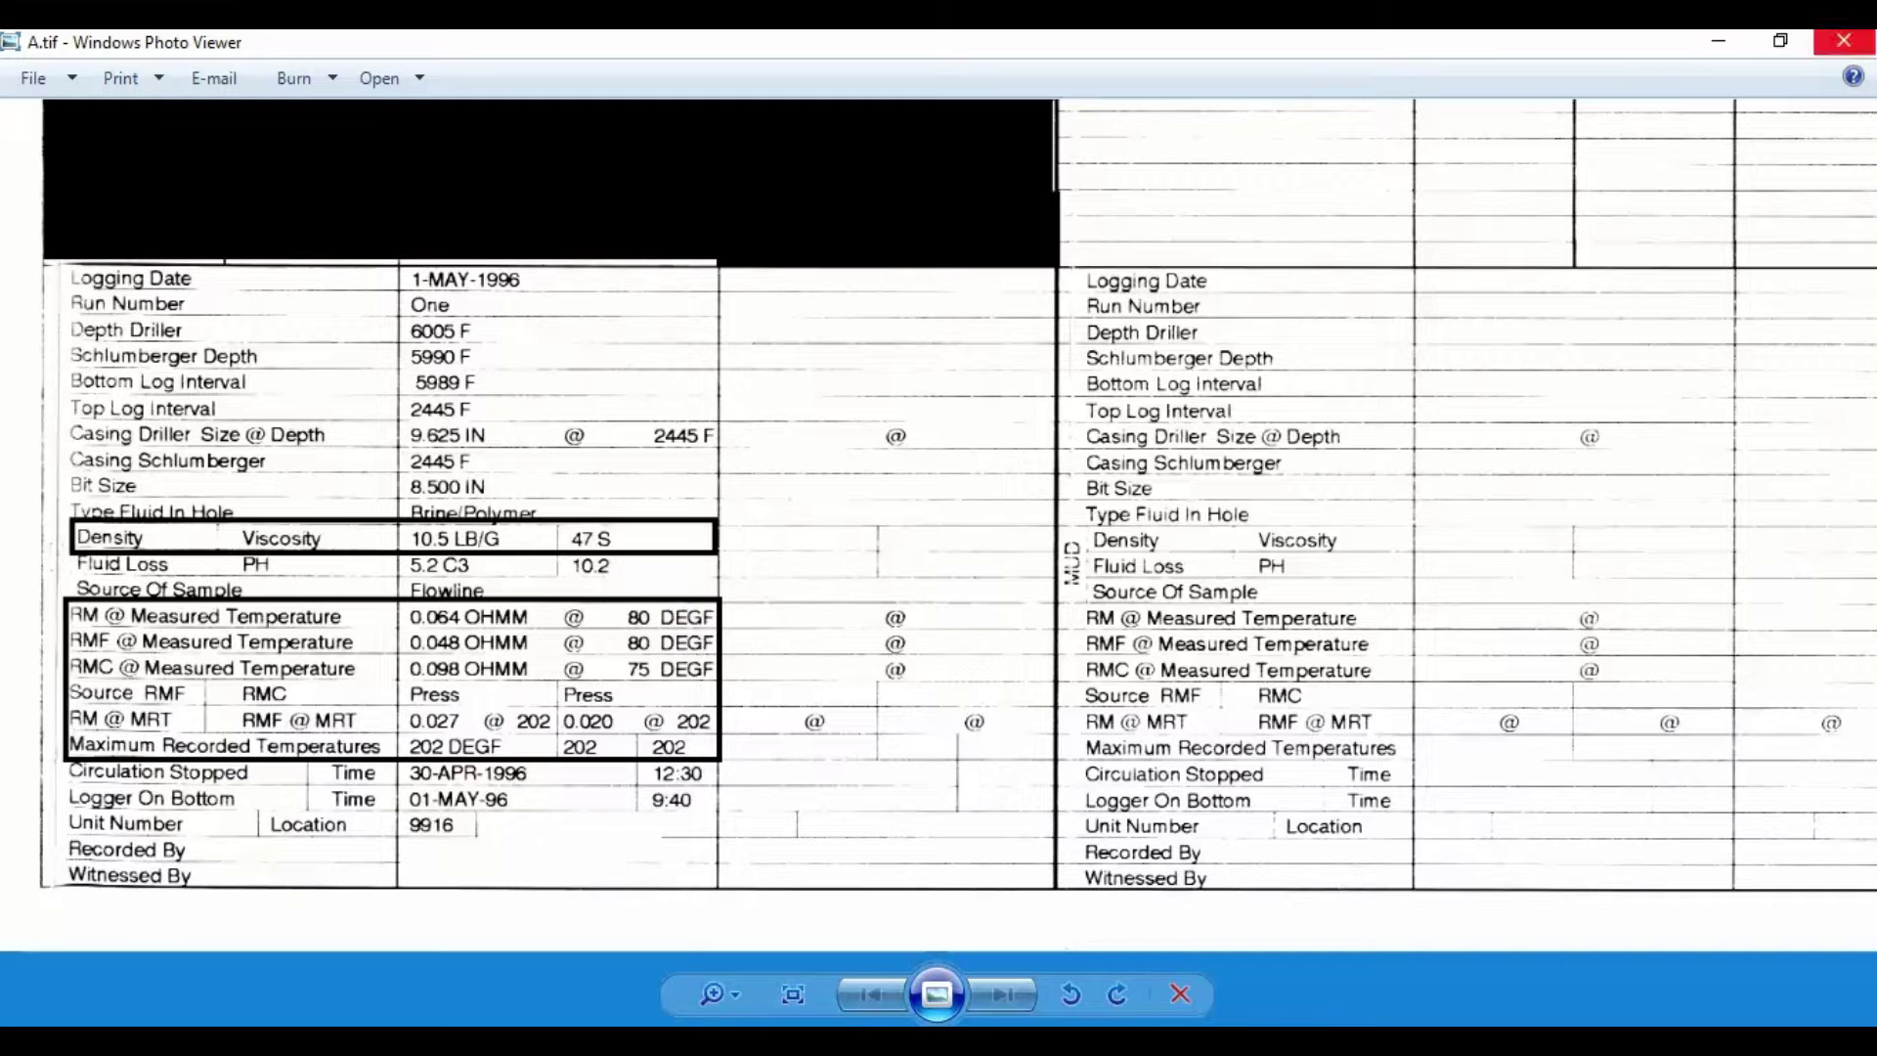
left_click(1738, 37)
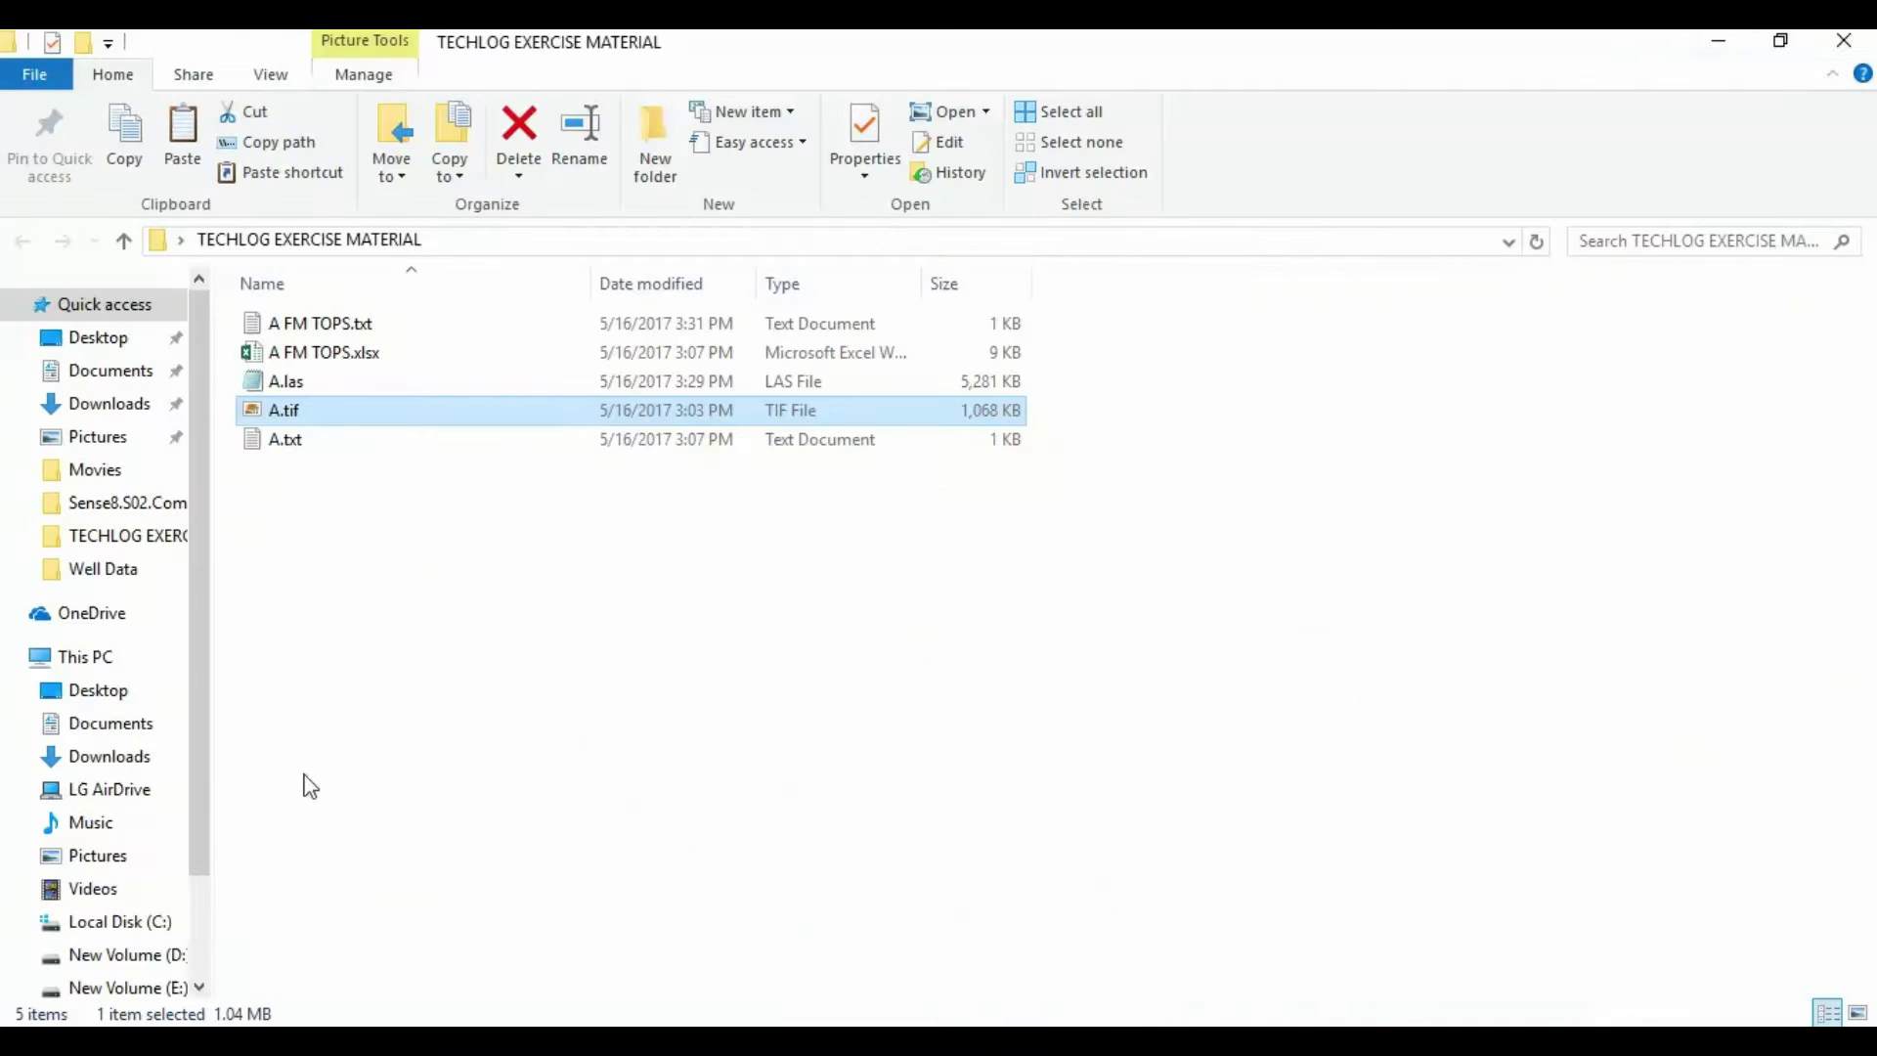
left_click(353, 731)
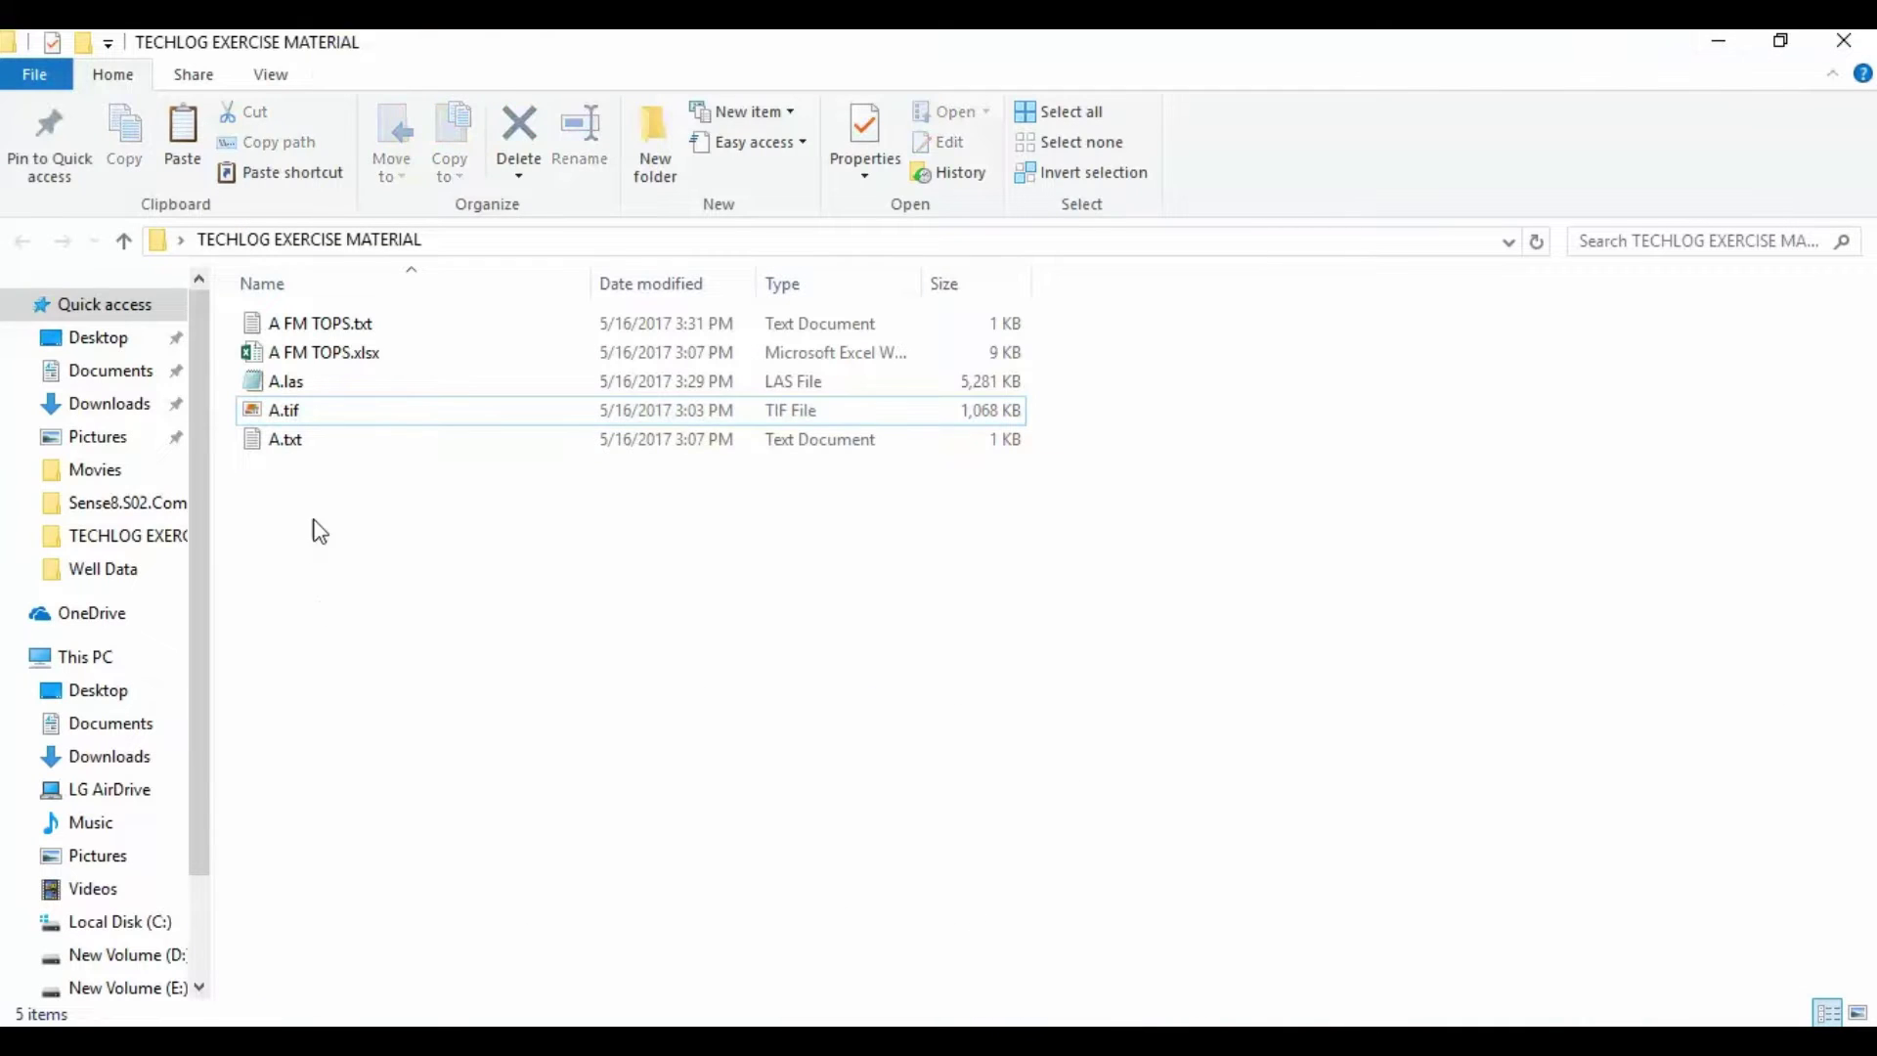
Open A.las in a maximized Notepad window and examine the well name entry in its well information section
double_click(298, 383)
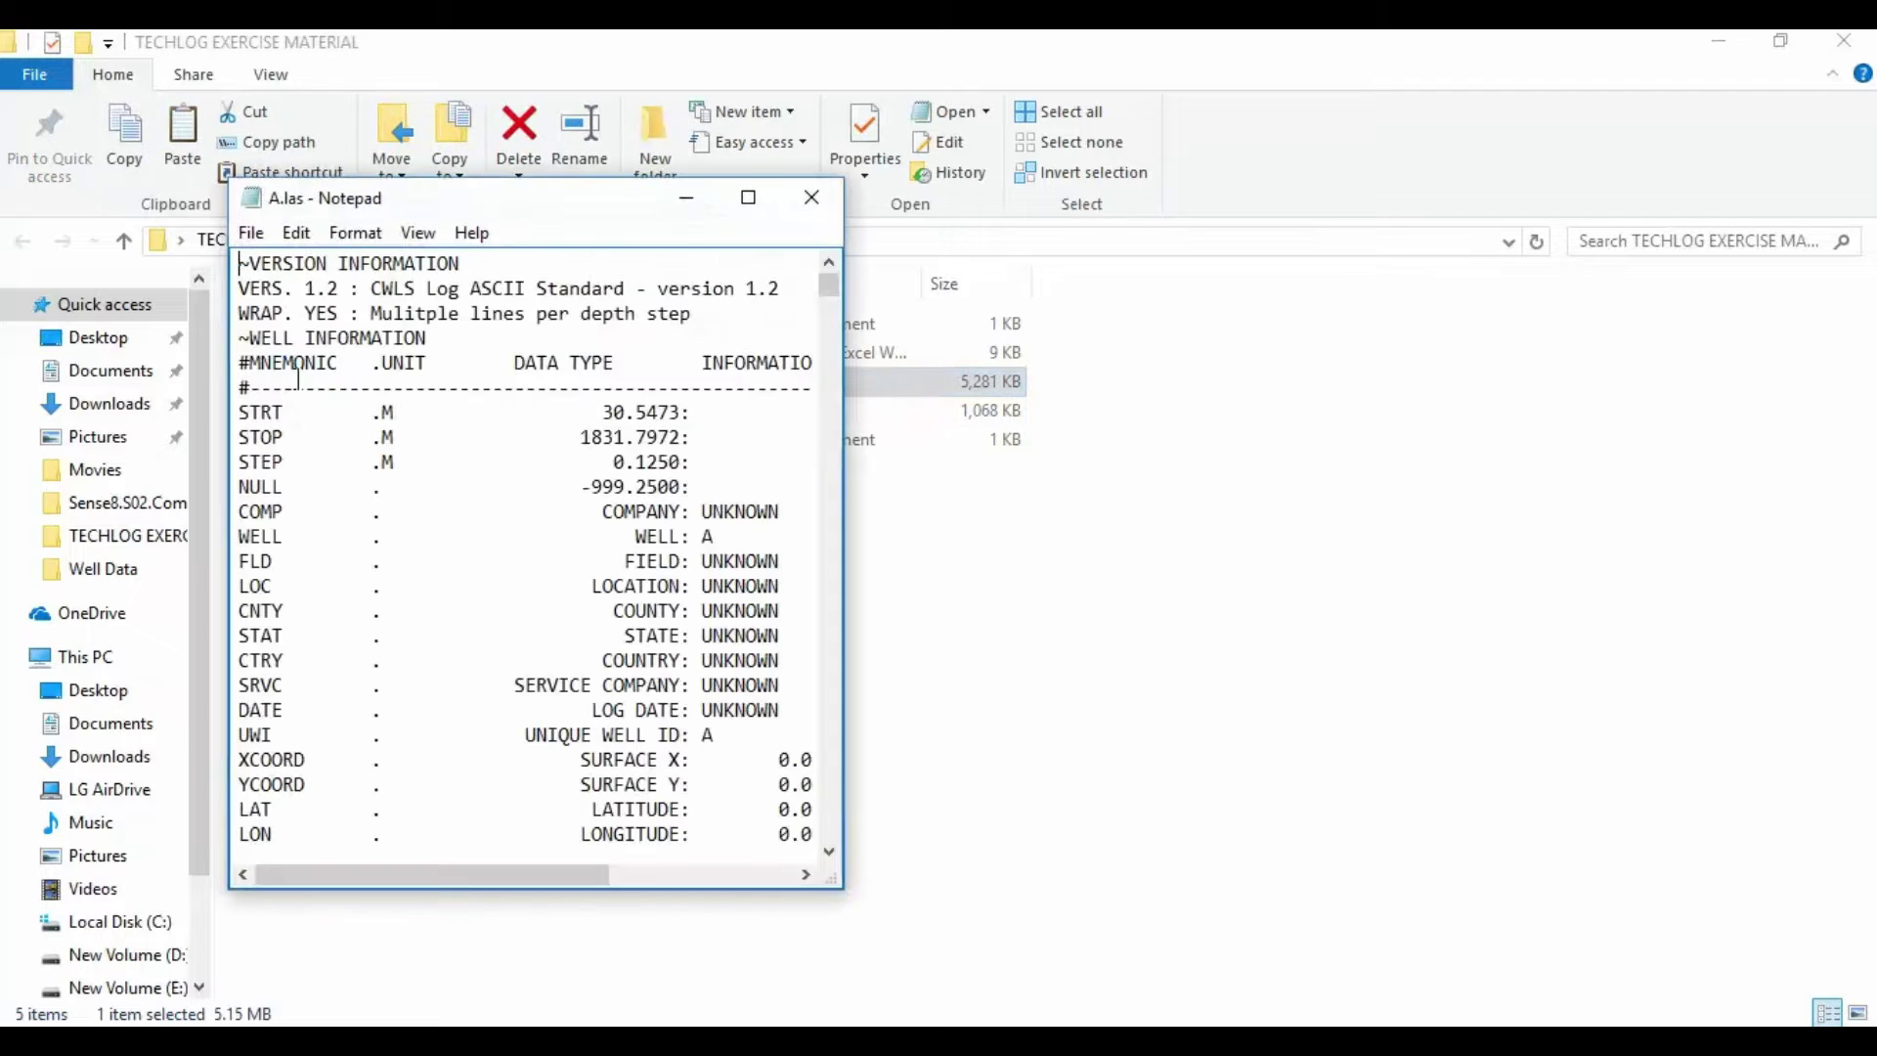
left_click(749, 198)
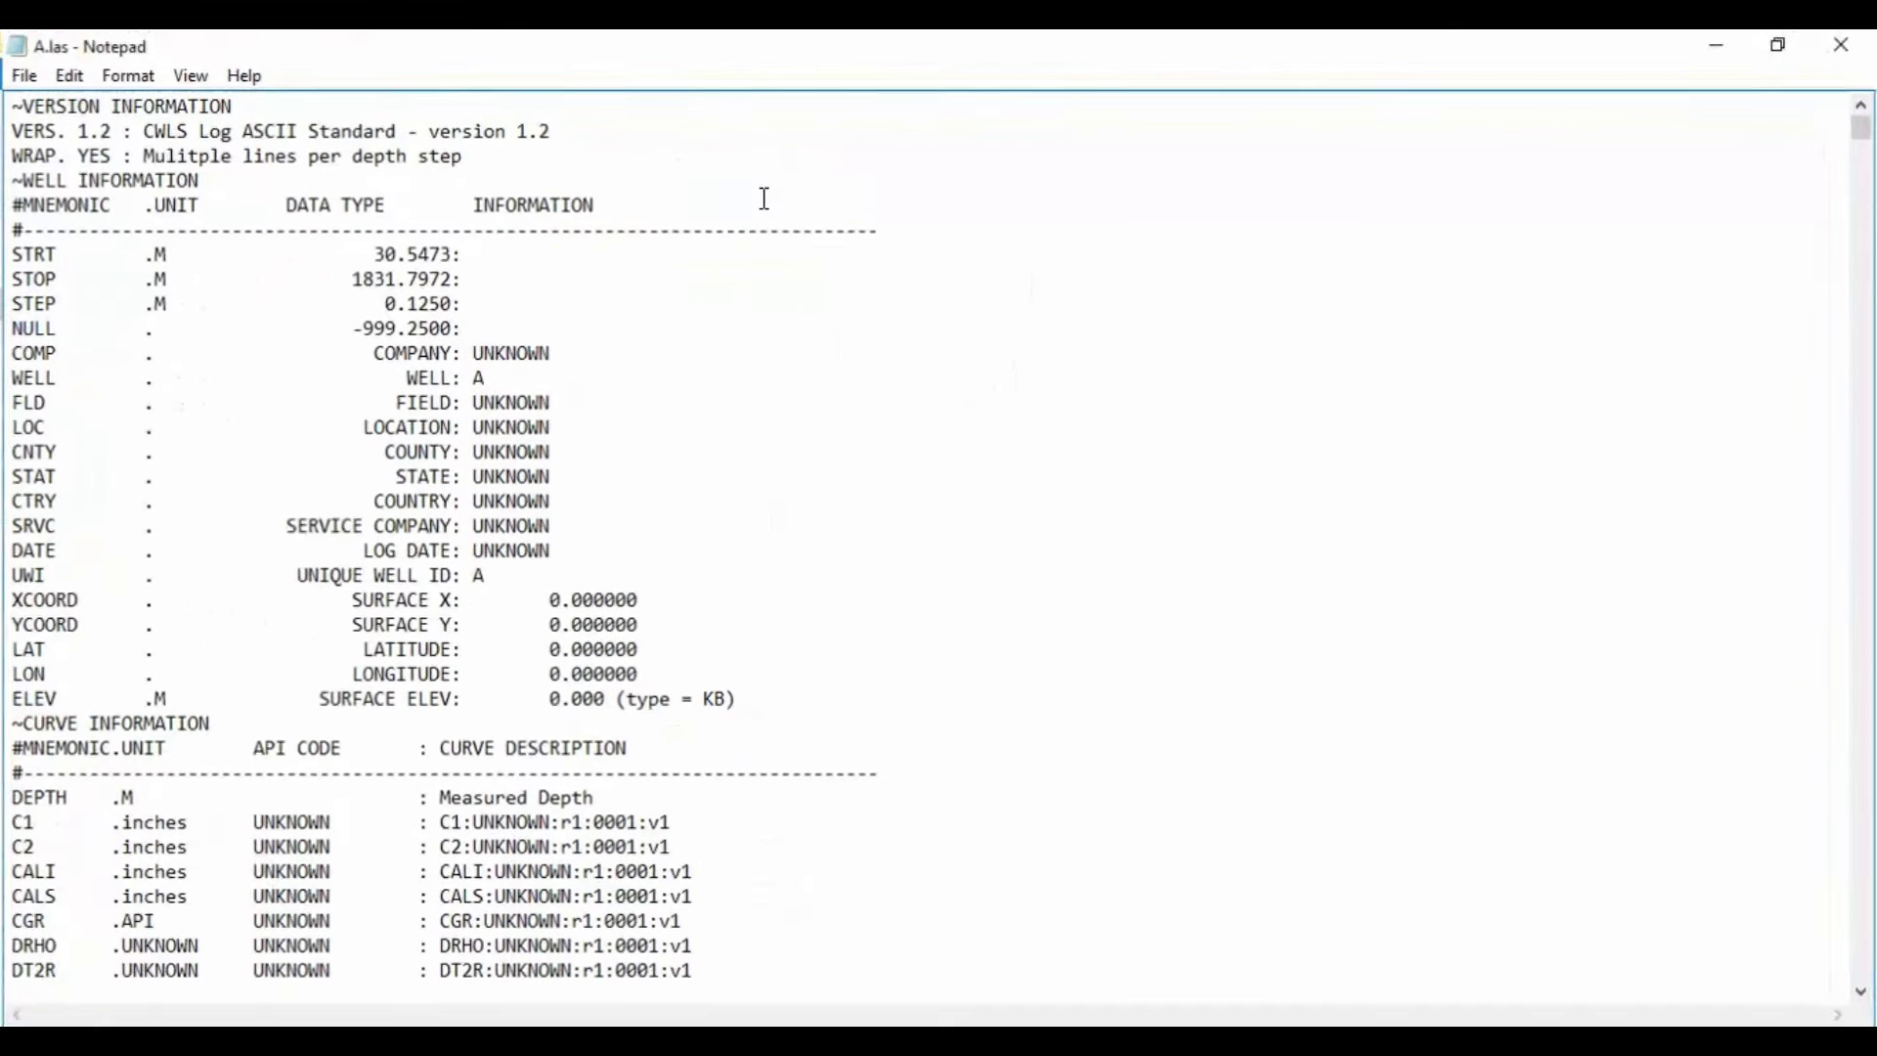
left_click_drag(394, 376, 493, 377)
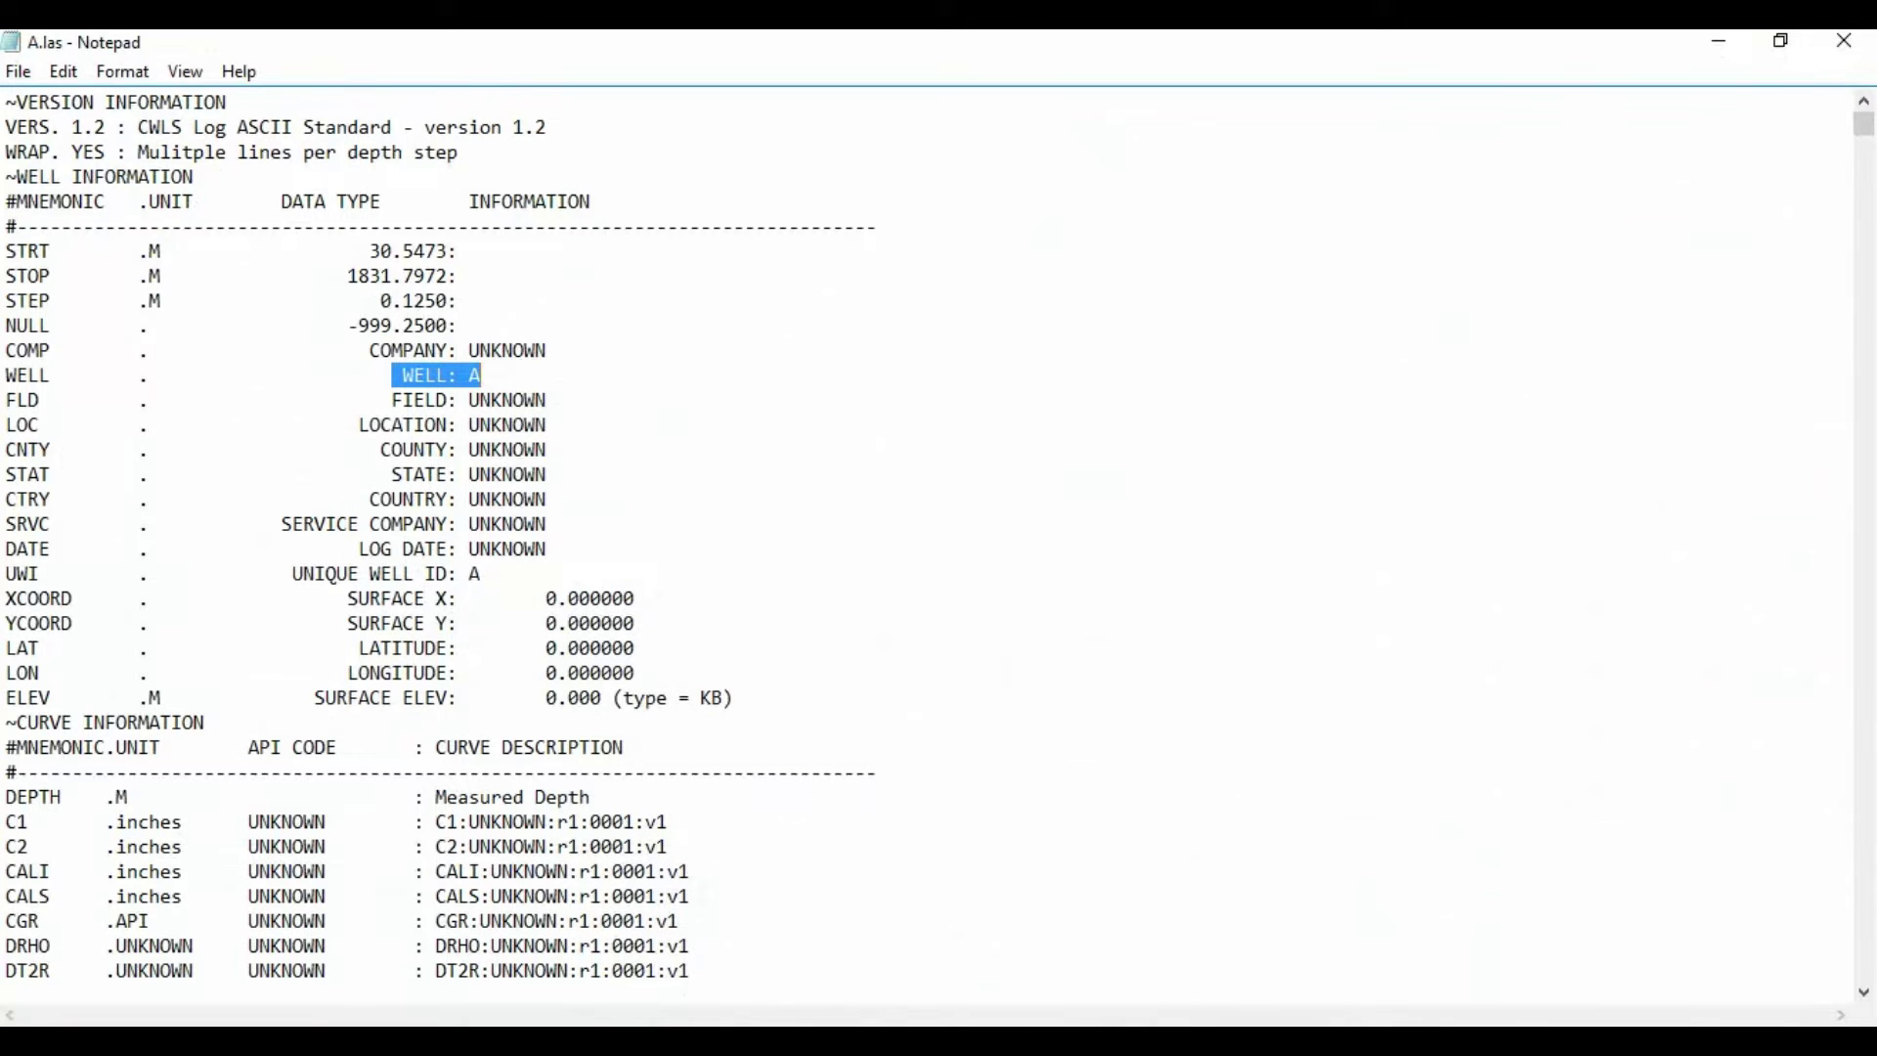
Compare the well name entry in A.txt with the WELL entry in A.las, and close both files
mouse_move(909, 1041)
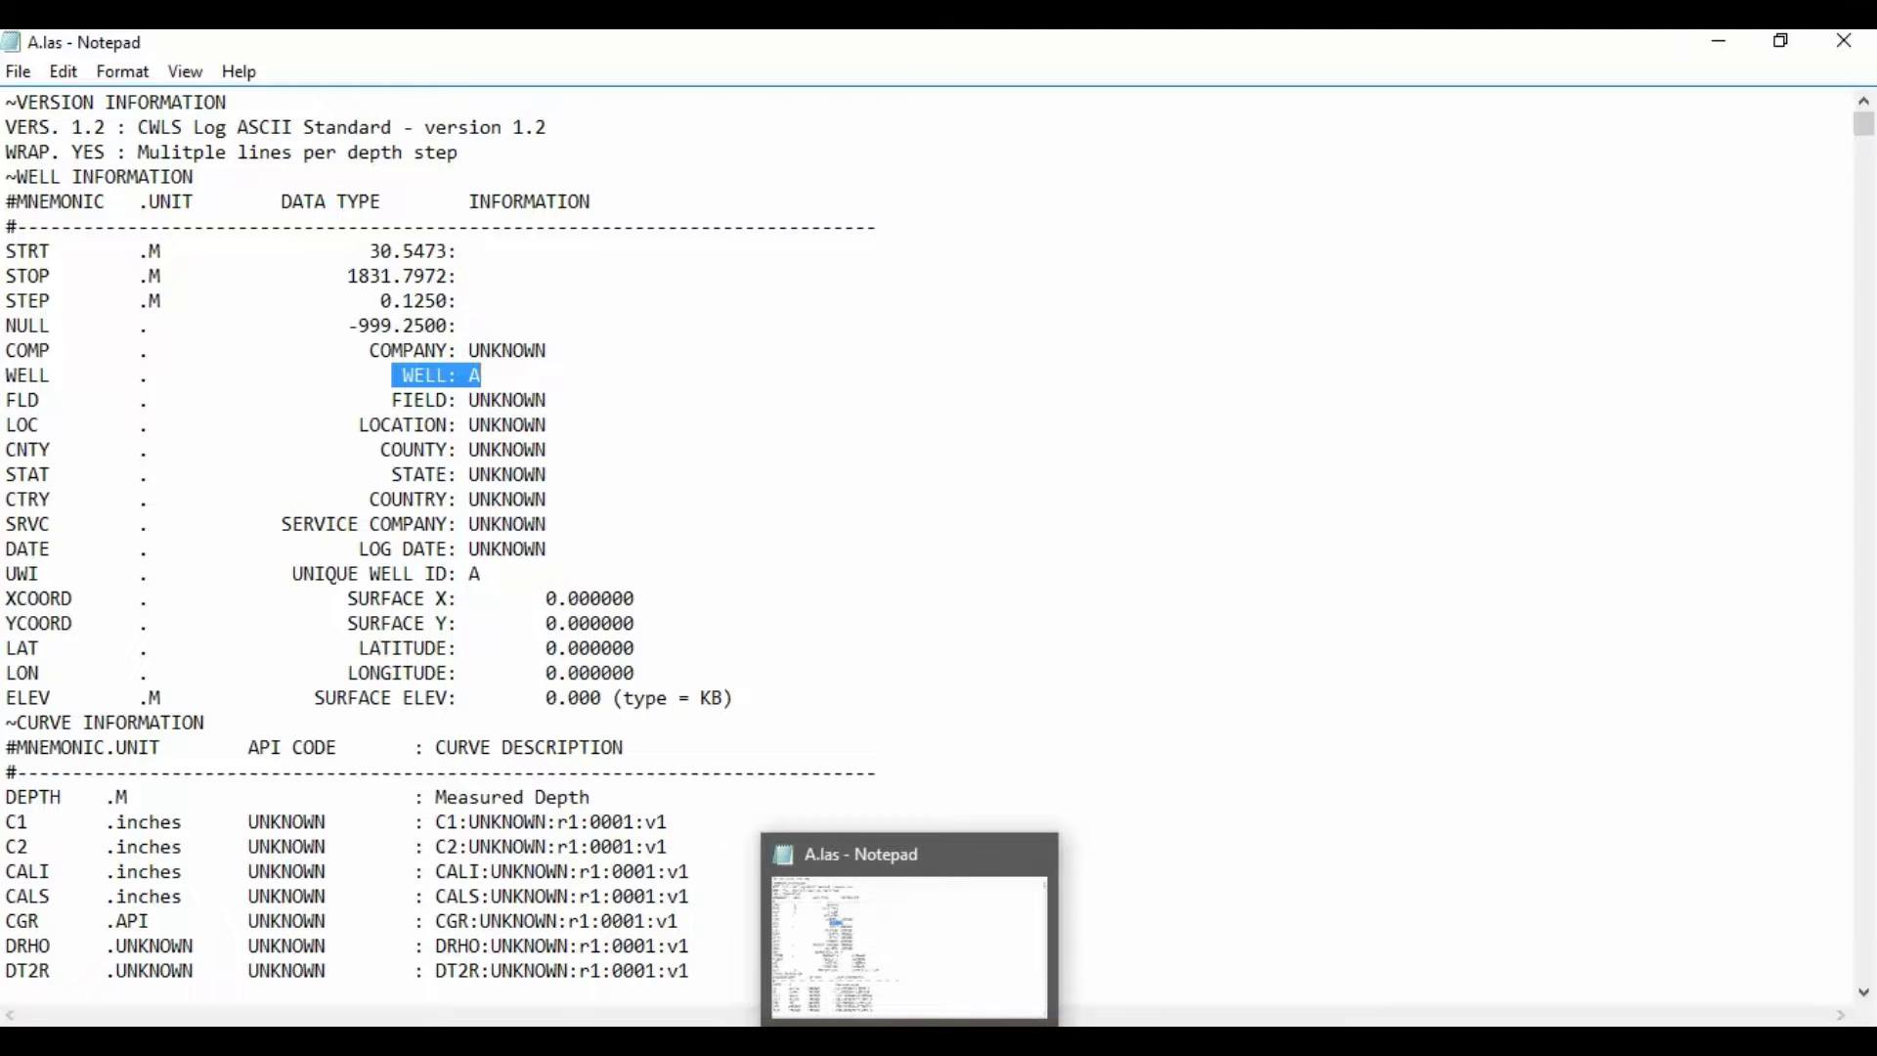
left_click(908, 1041)
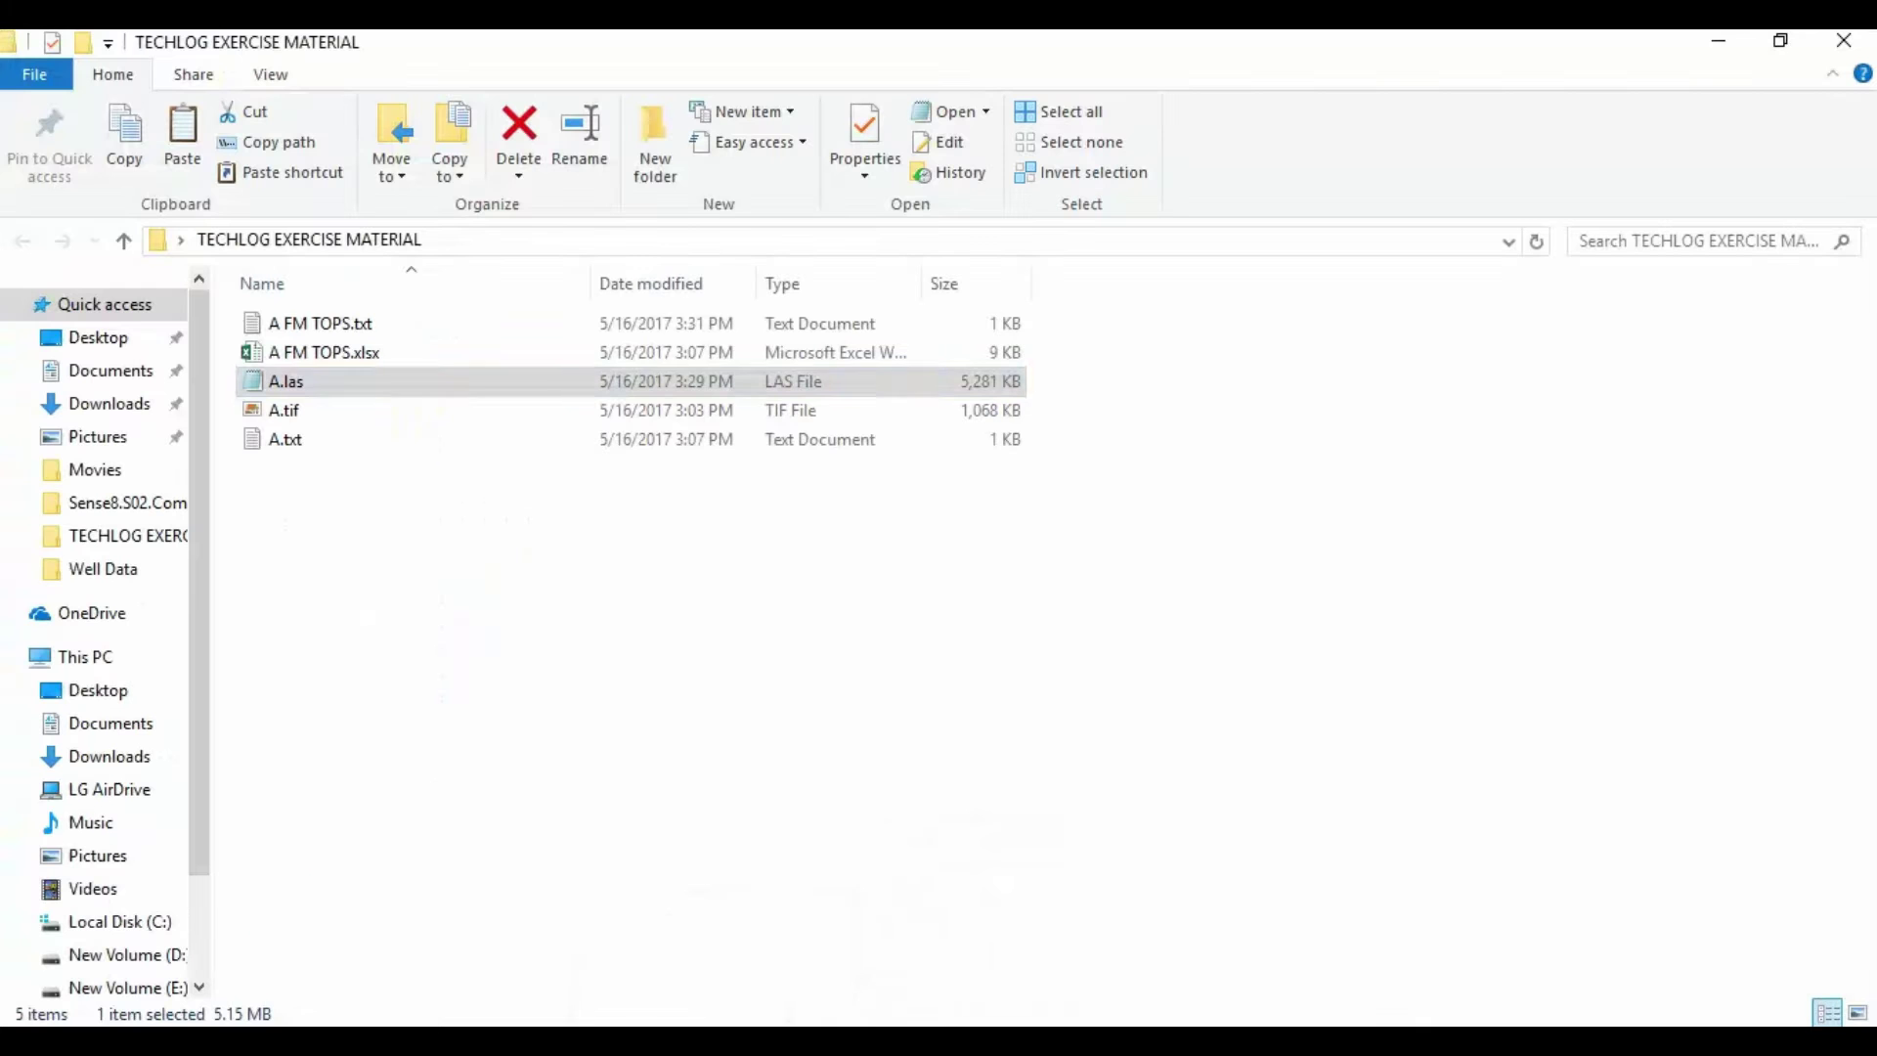
double_click(278, 439)
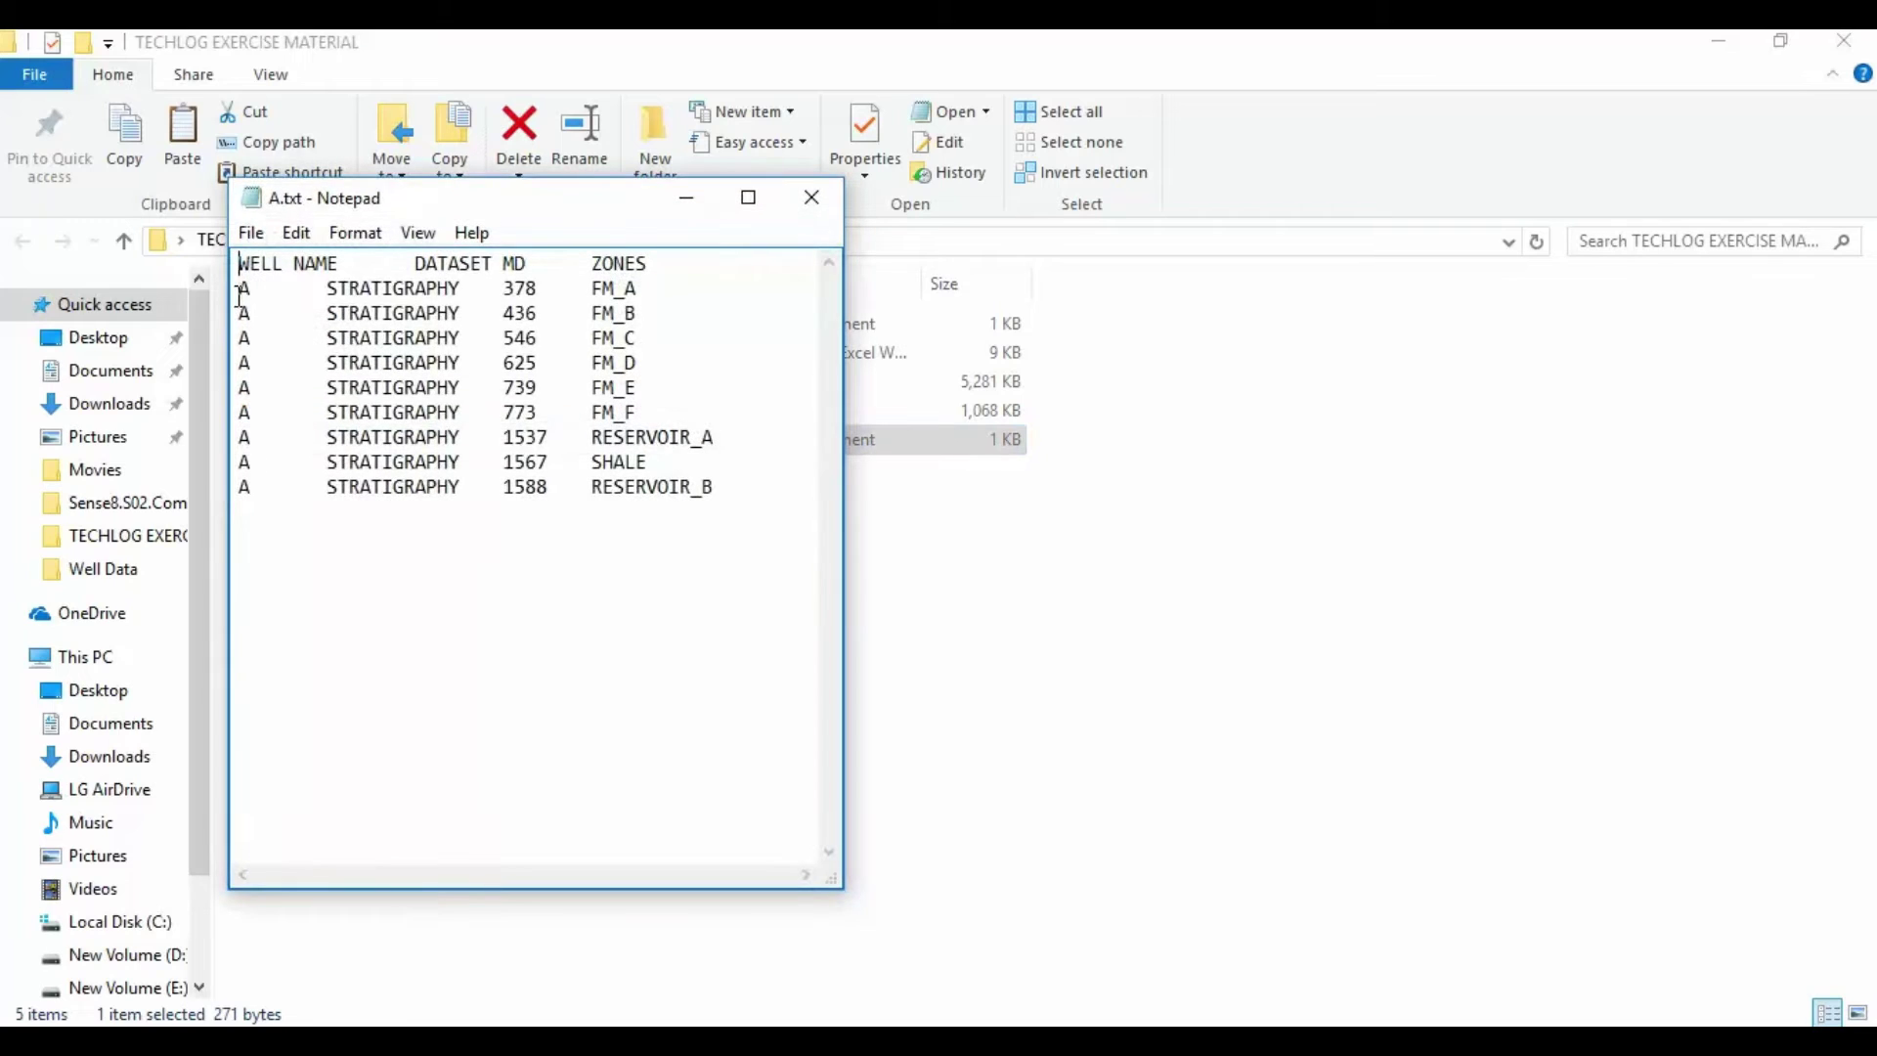
mouse_move(238, 285)
left_mouse_down()
mouse_move(281, 473)
mouse_move(252, 288)
left_mouse_up()
mouse_move(909, 1041)
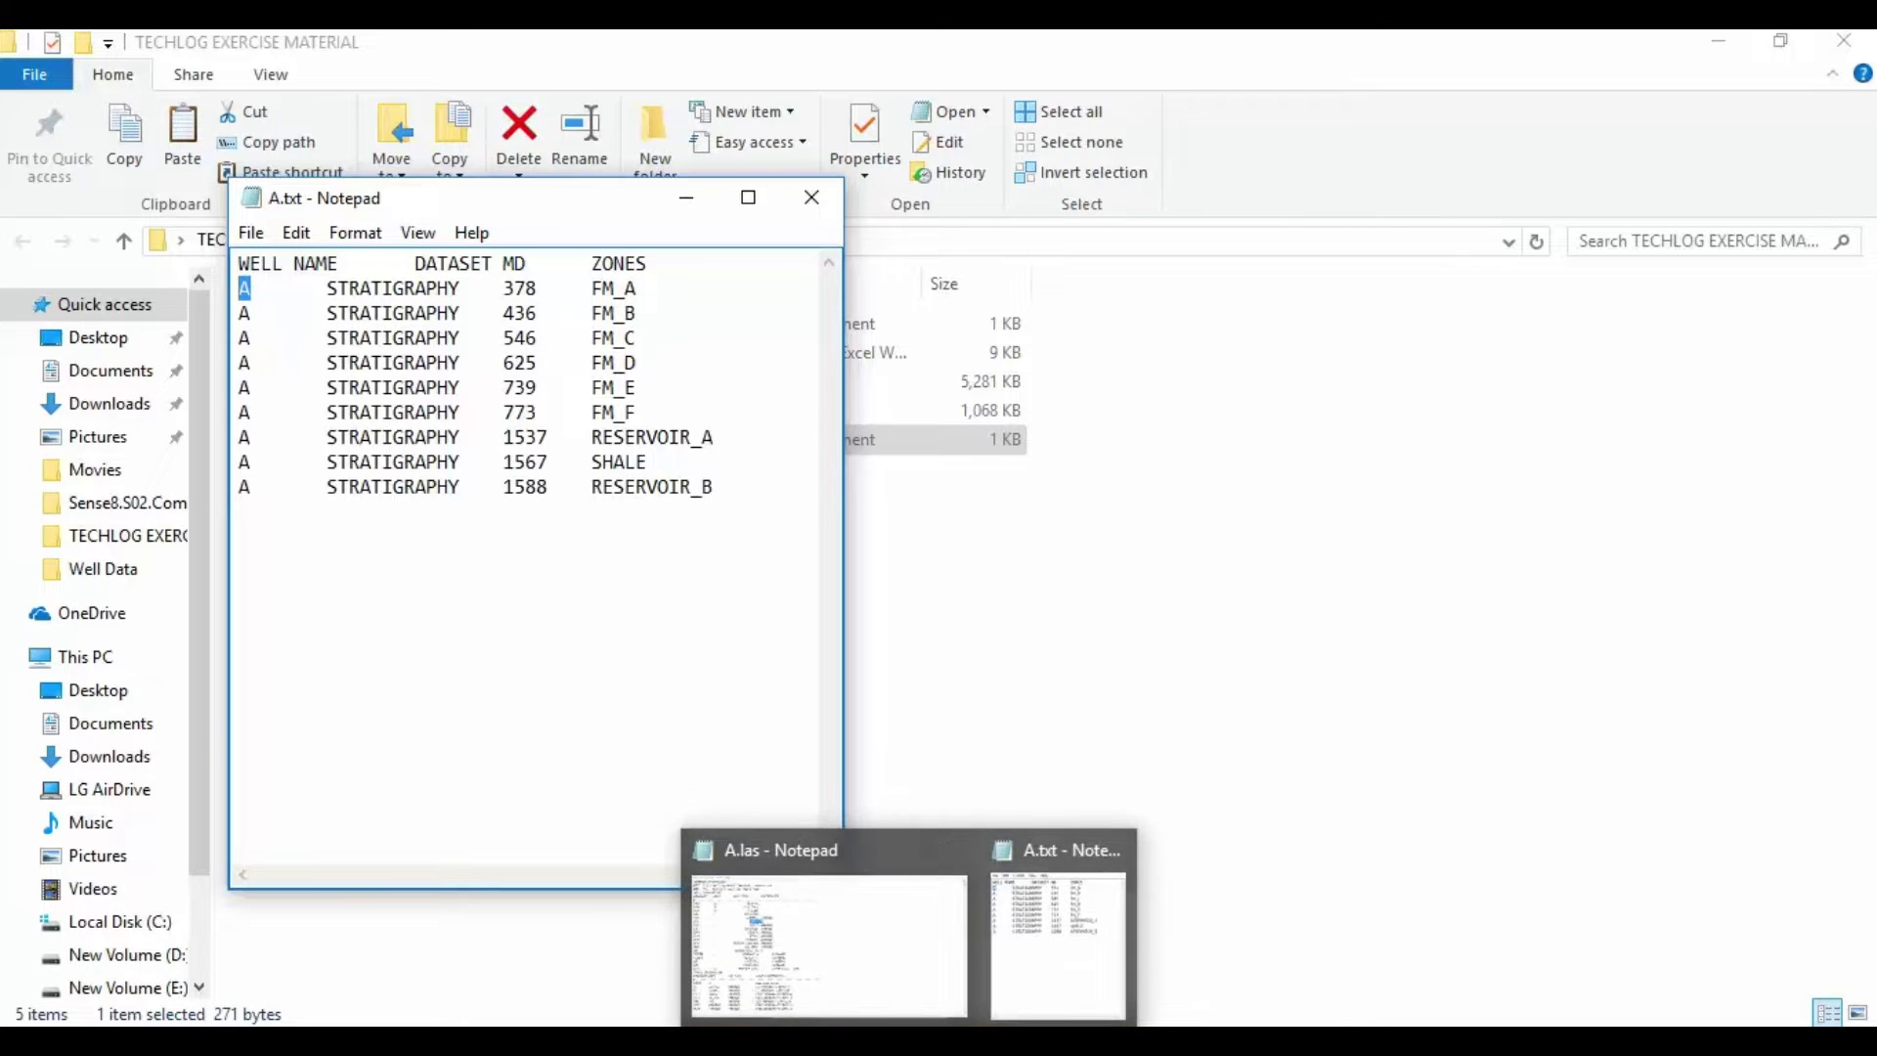
left_click(854, 1017)
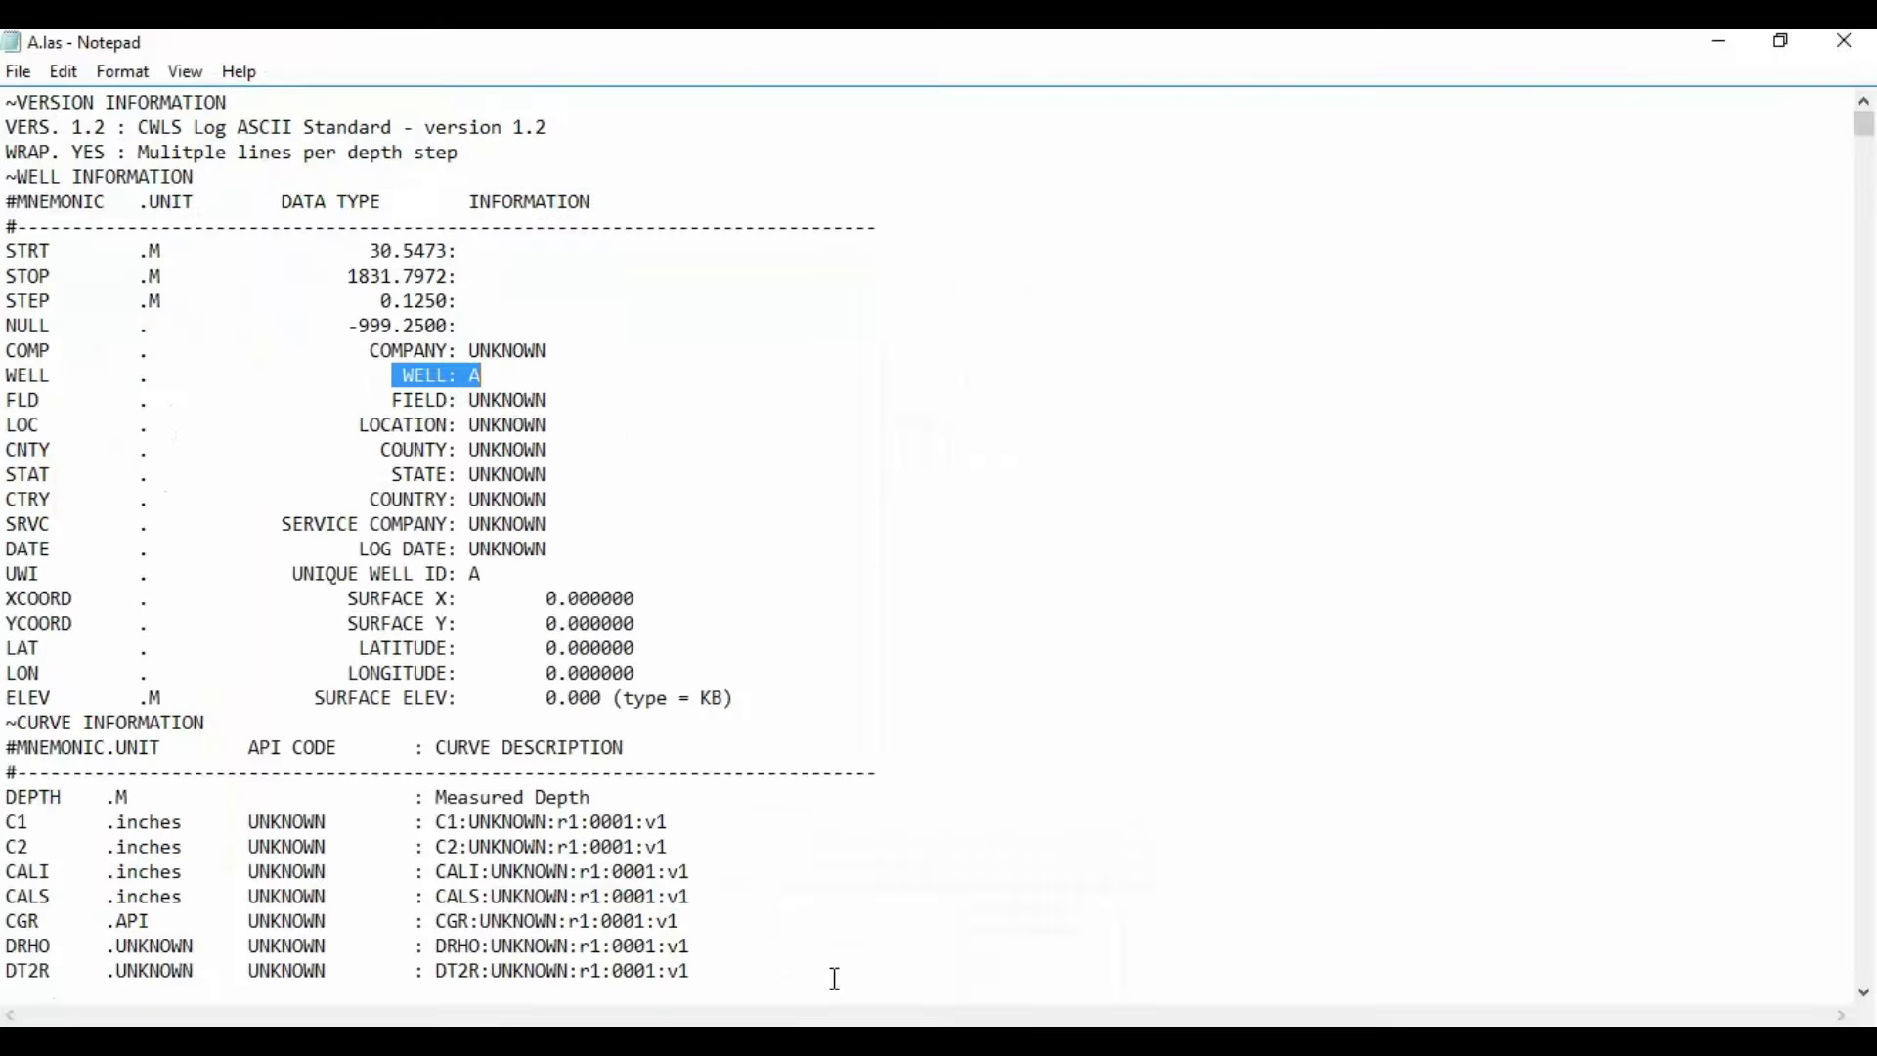
left_click_drag(489, 376, 391, 372)
left_click(716, 427)
left_click(1844, 41)
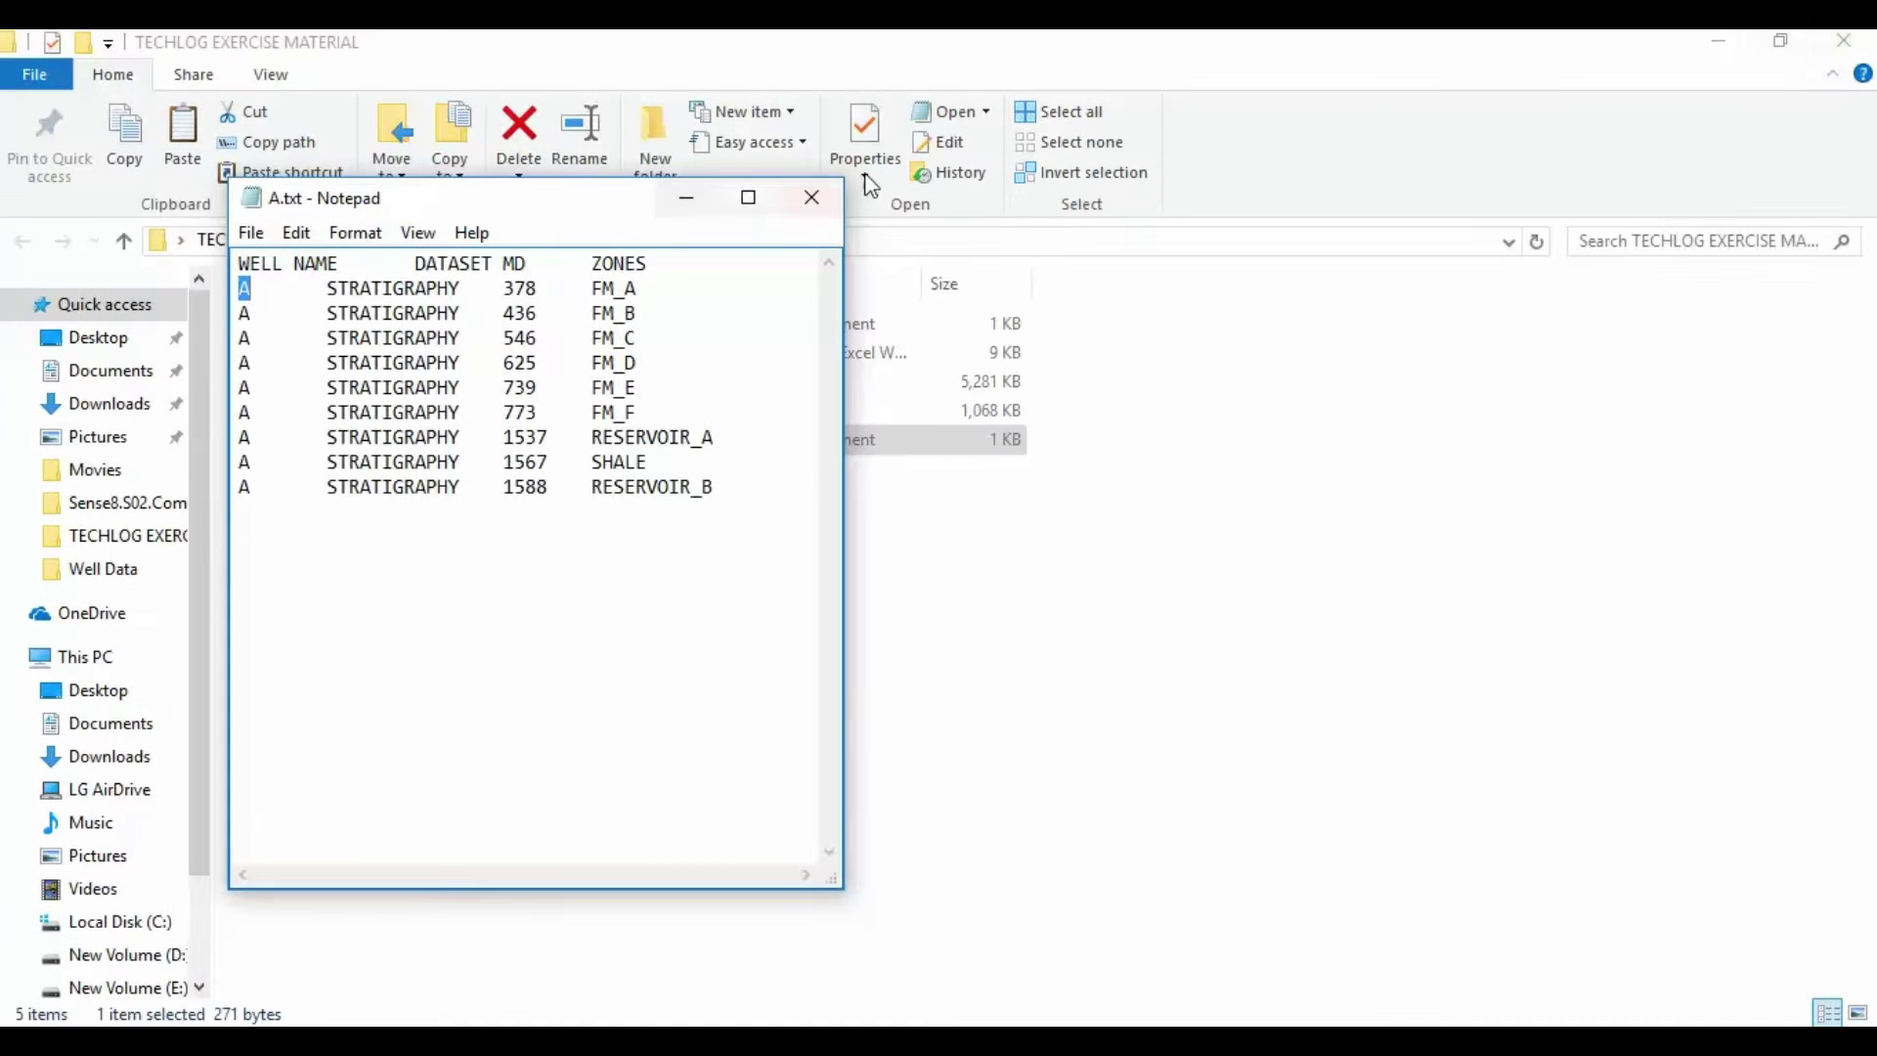
left_click(812, 198)
left_click(995, 761)
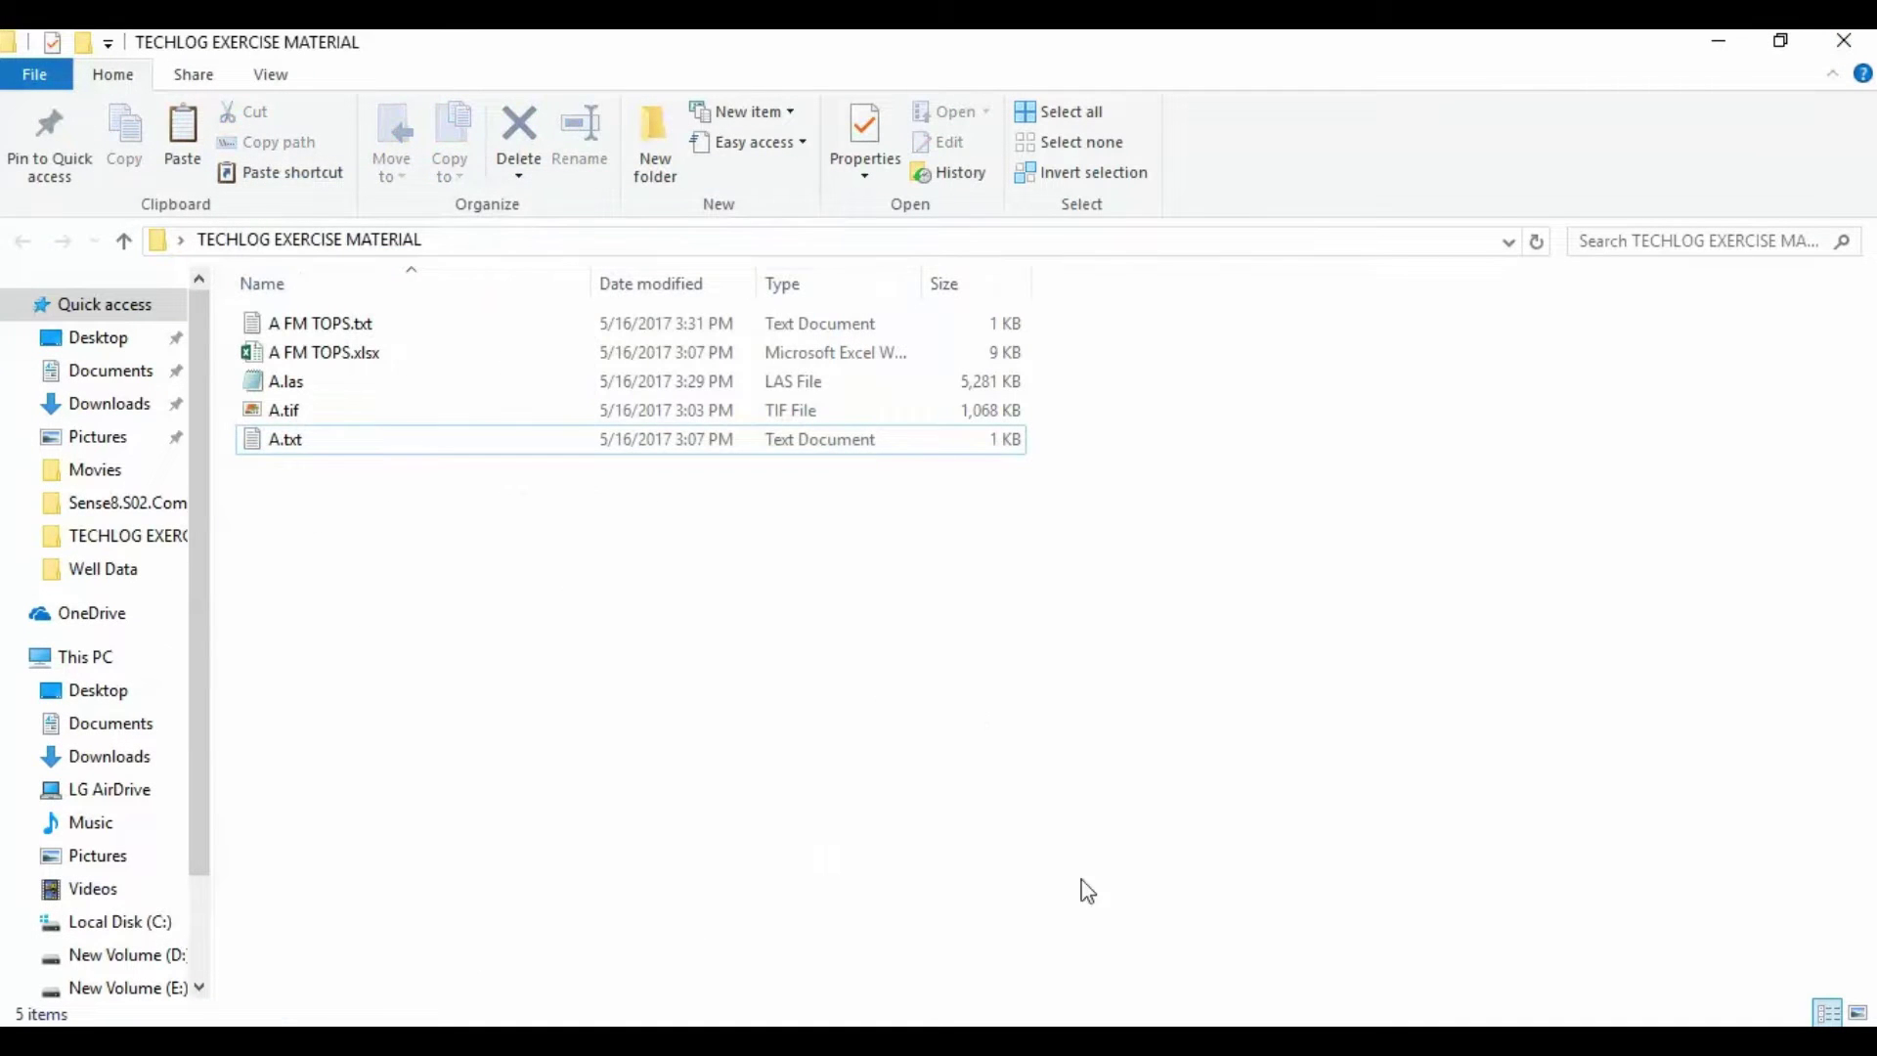
left_click(305, 436)
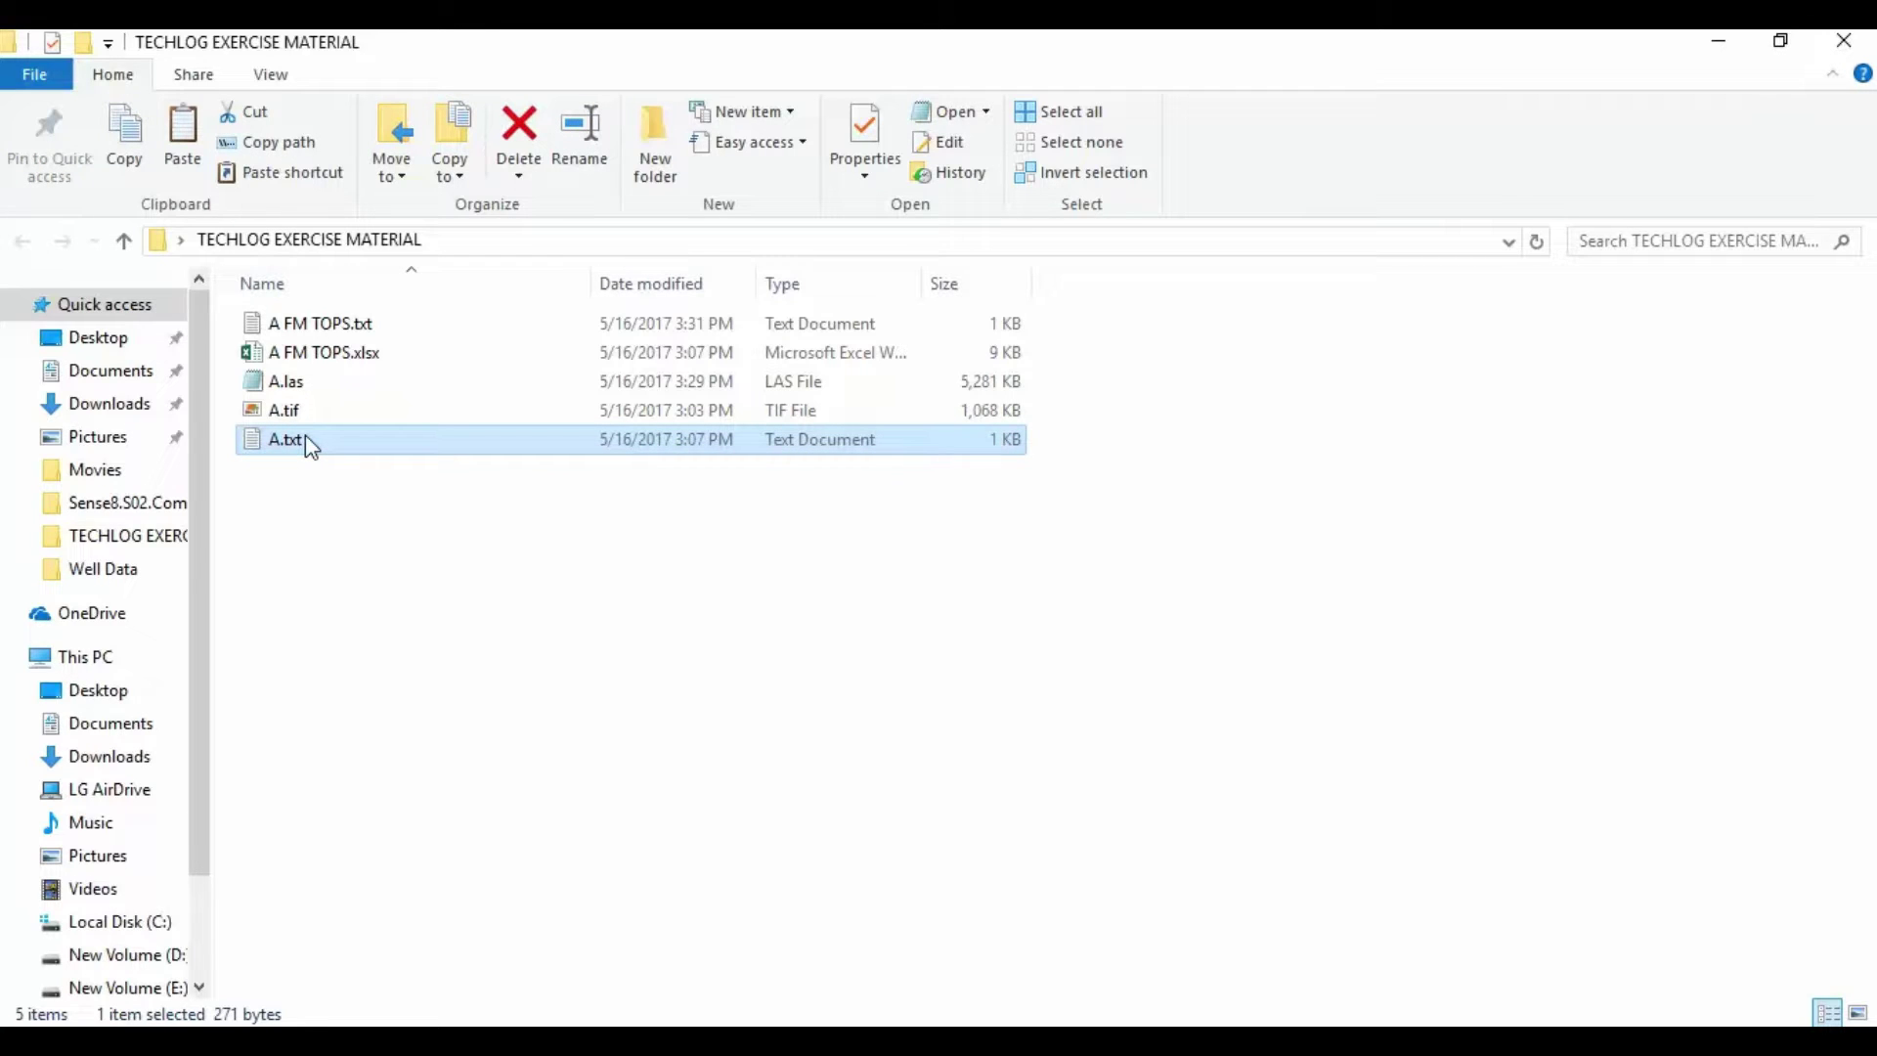
right_click(305, 436)
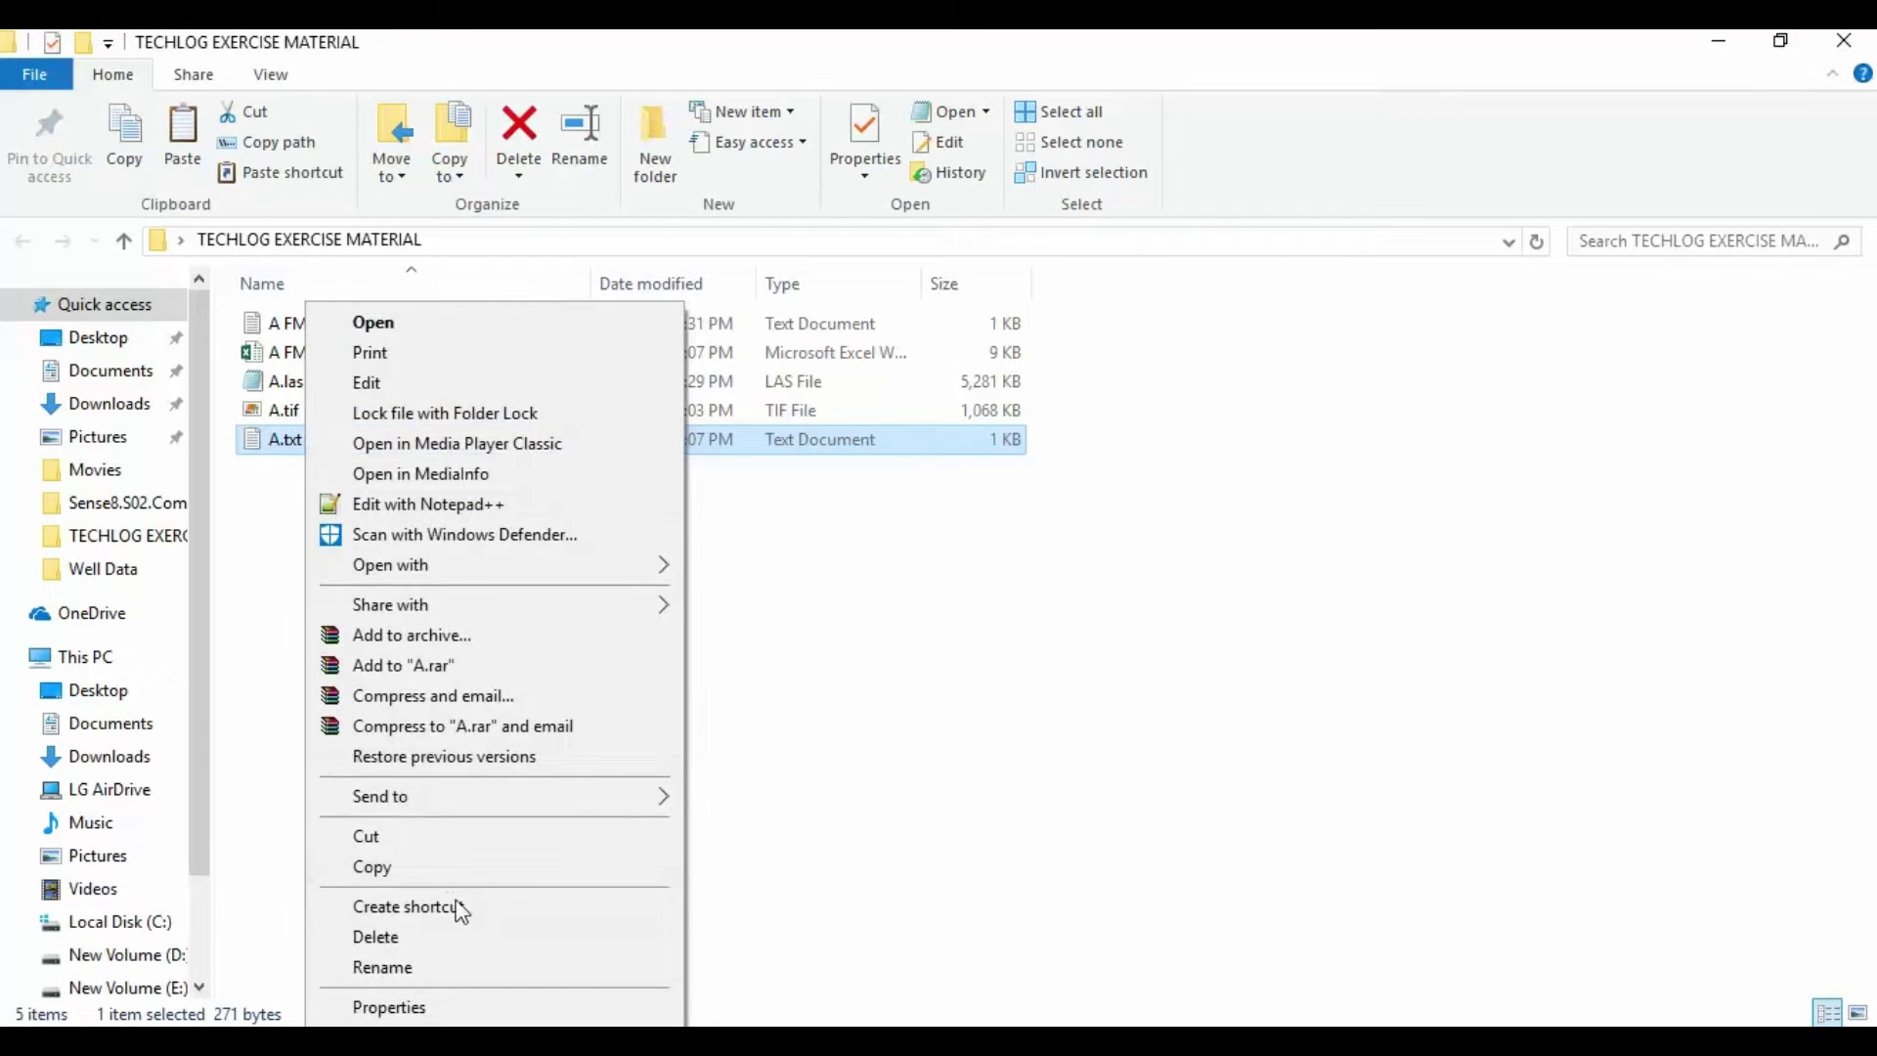
left_click(382, 966)
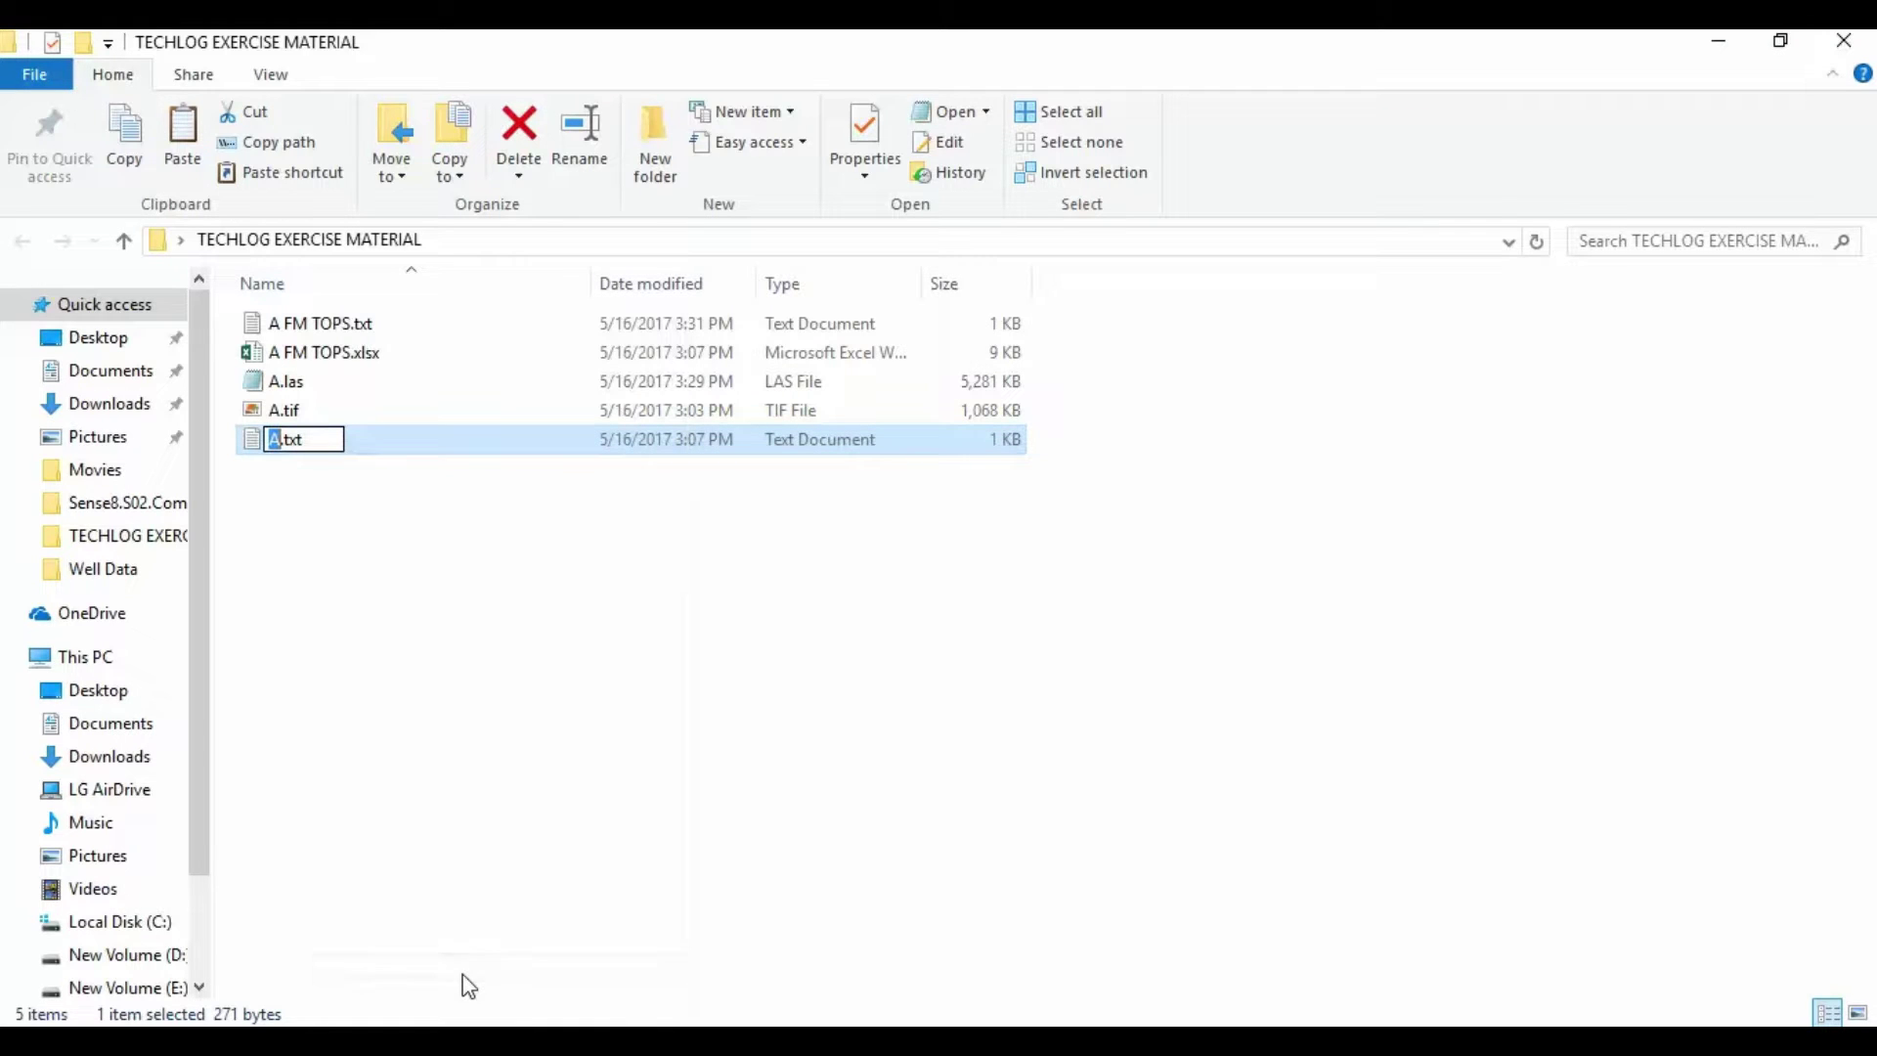
left_click(290, 437)
type("FOR")
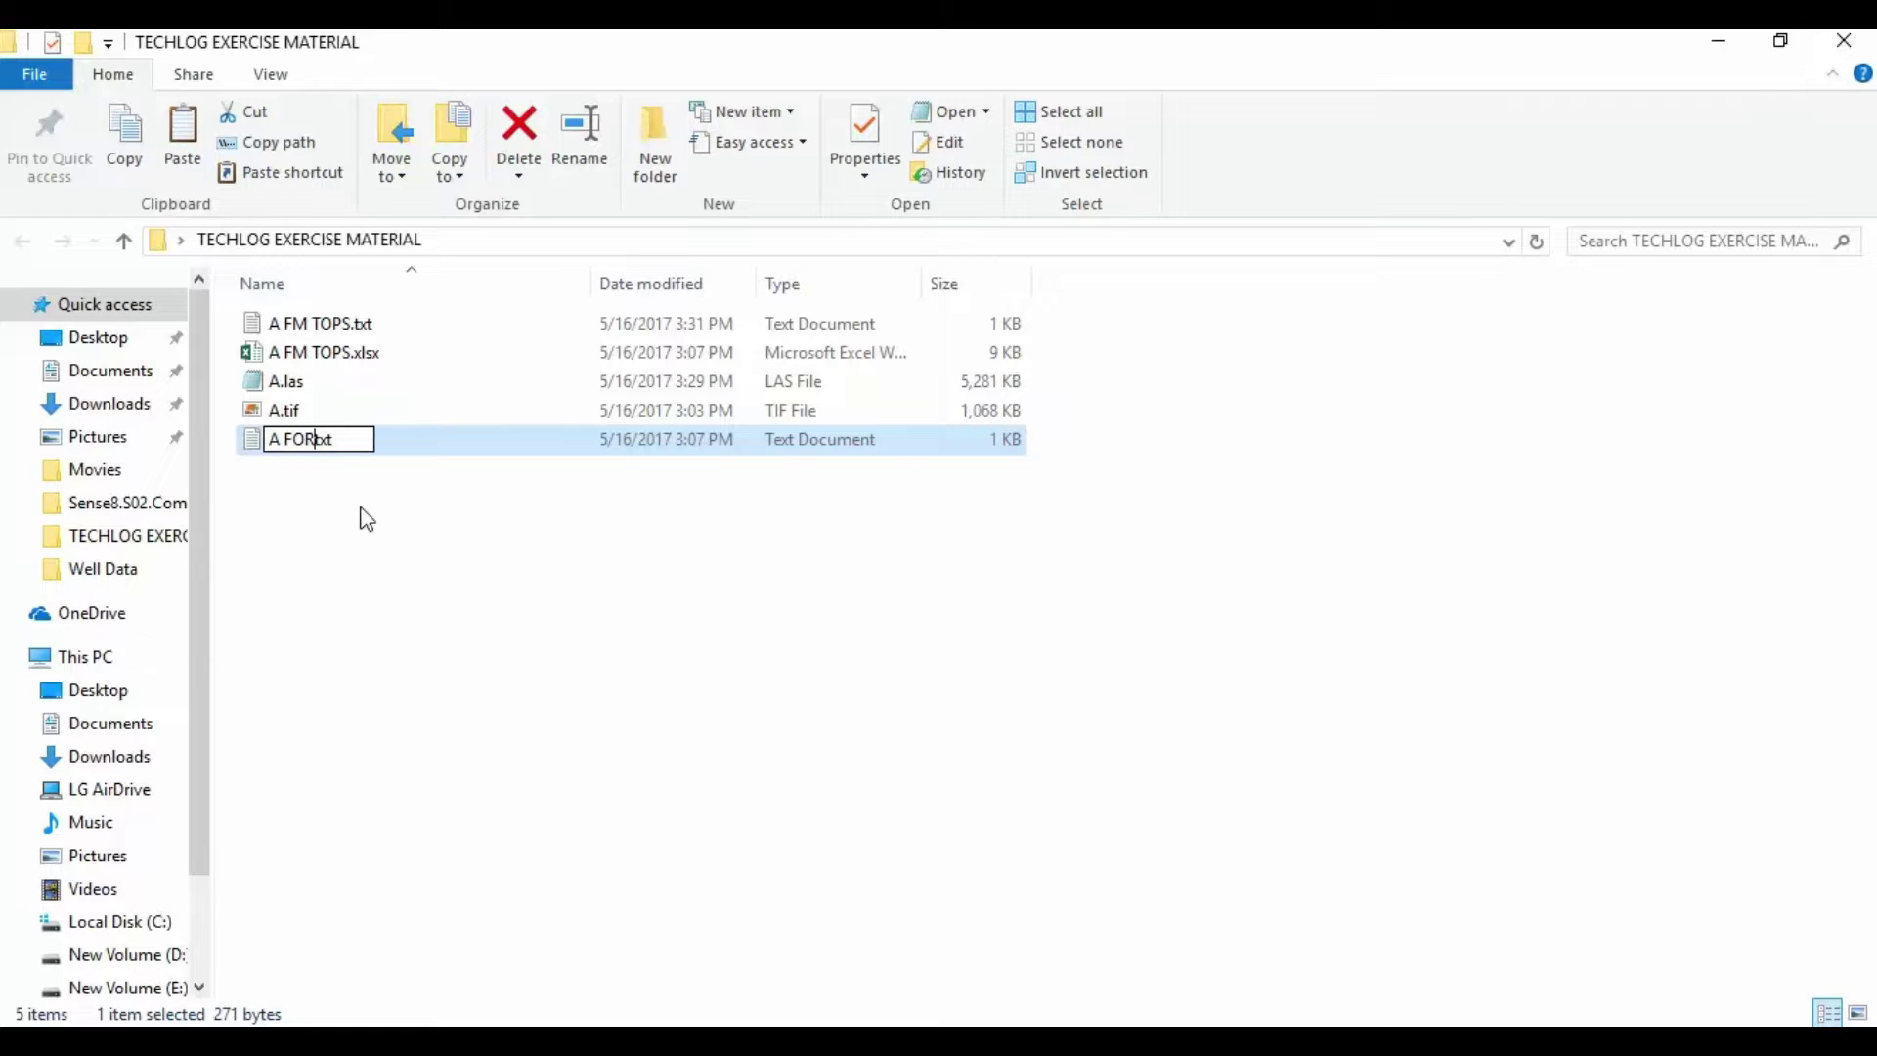
type("MATION TOPS")
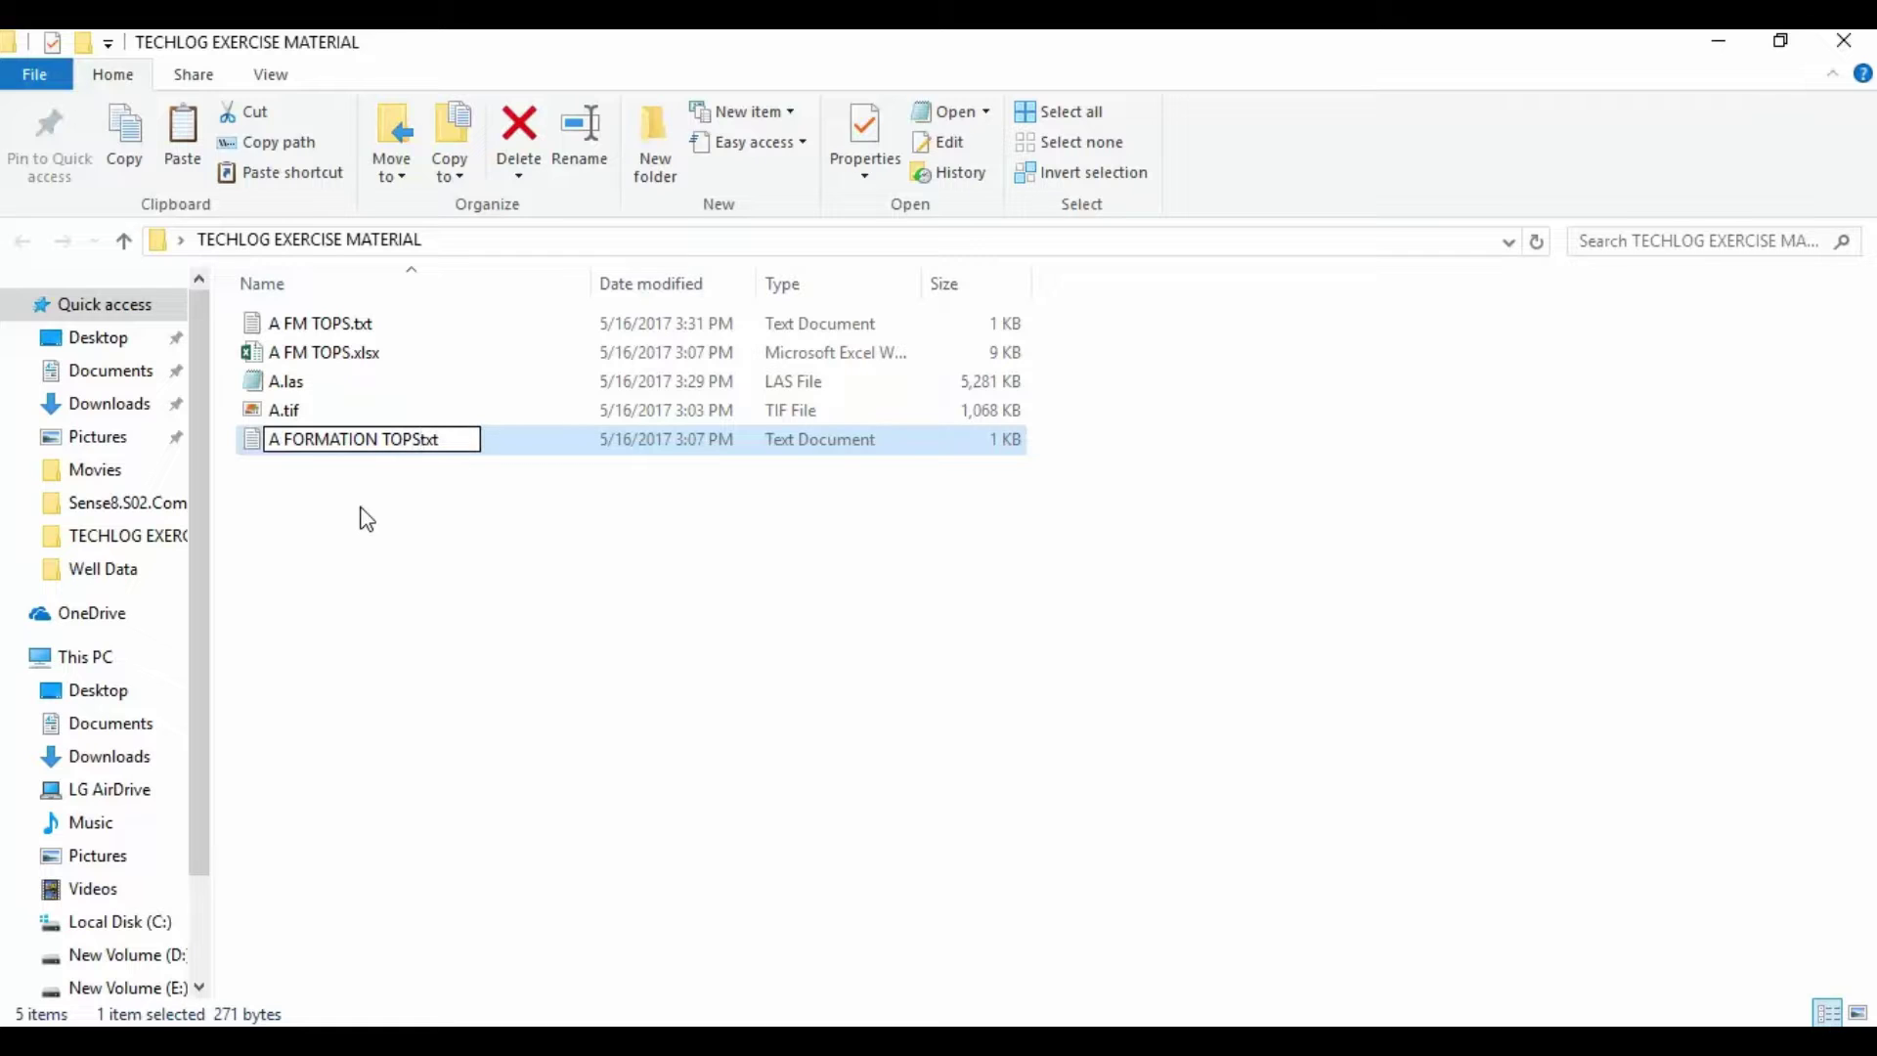
key("Return")
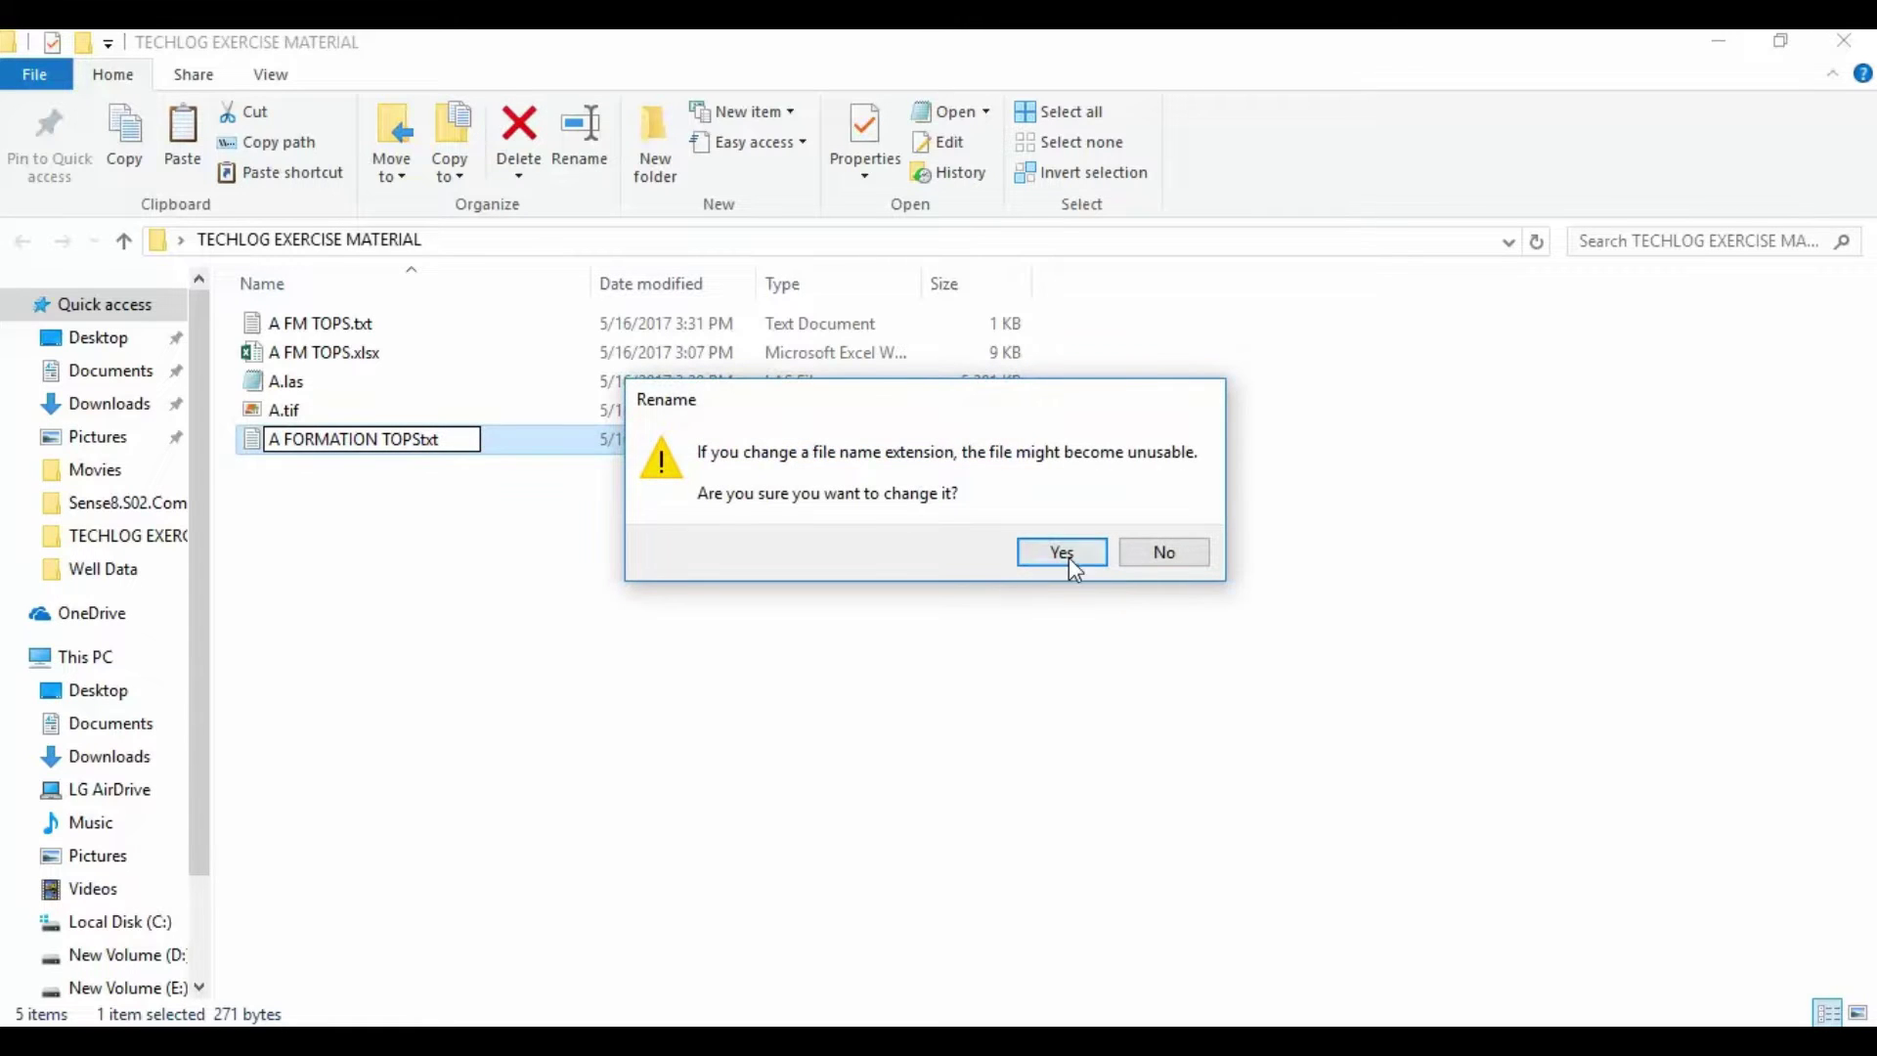
left_click(1062, 552)
Rename A.txt in the exercise folder as A FORMATION TOPS.txt, keeping its extension
right_click(257, 442)
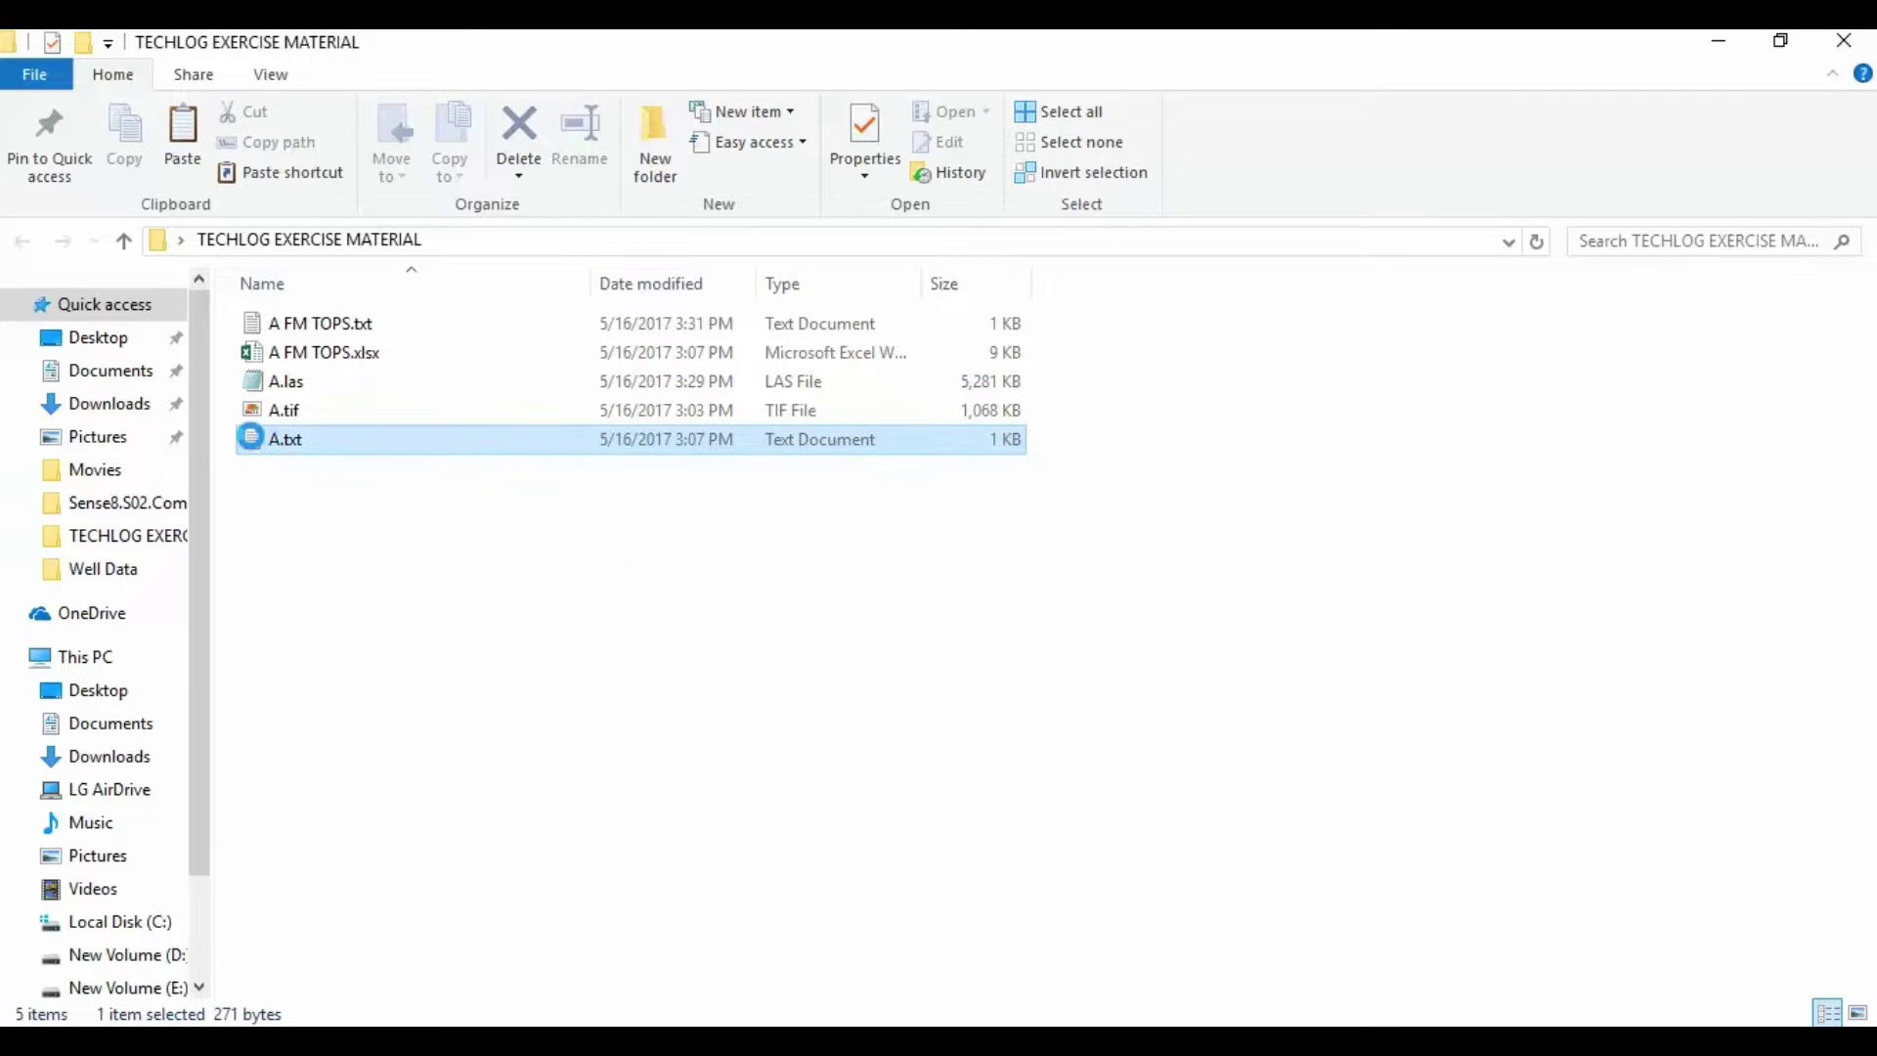
left_click(305, 965)
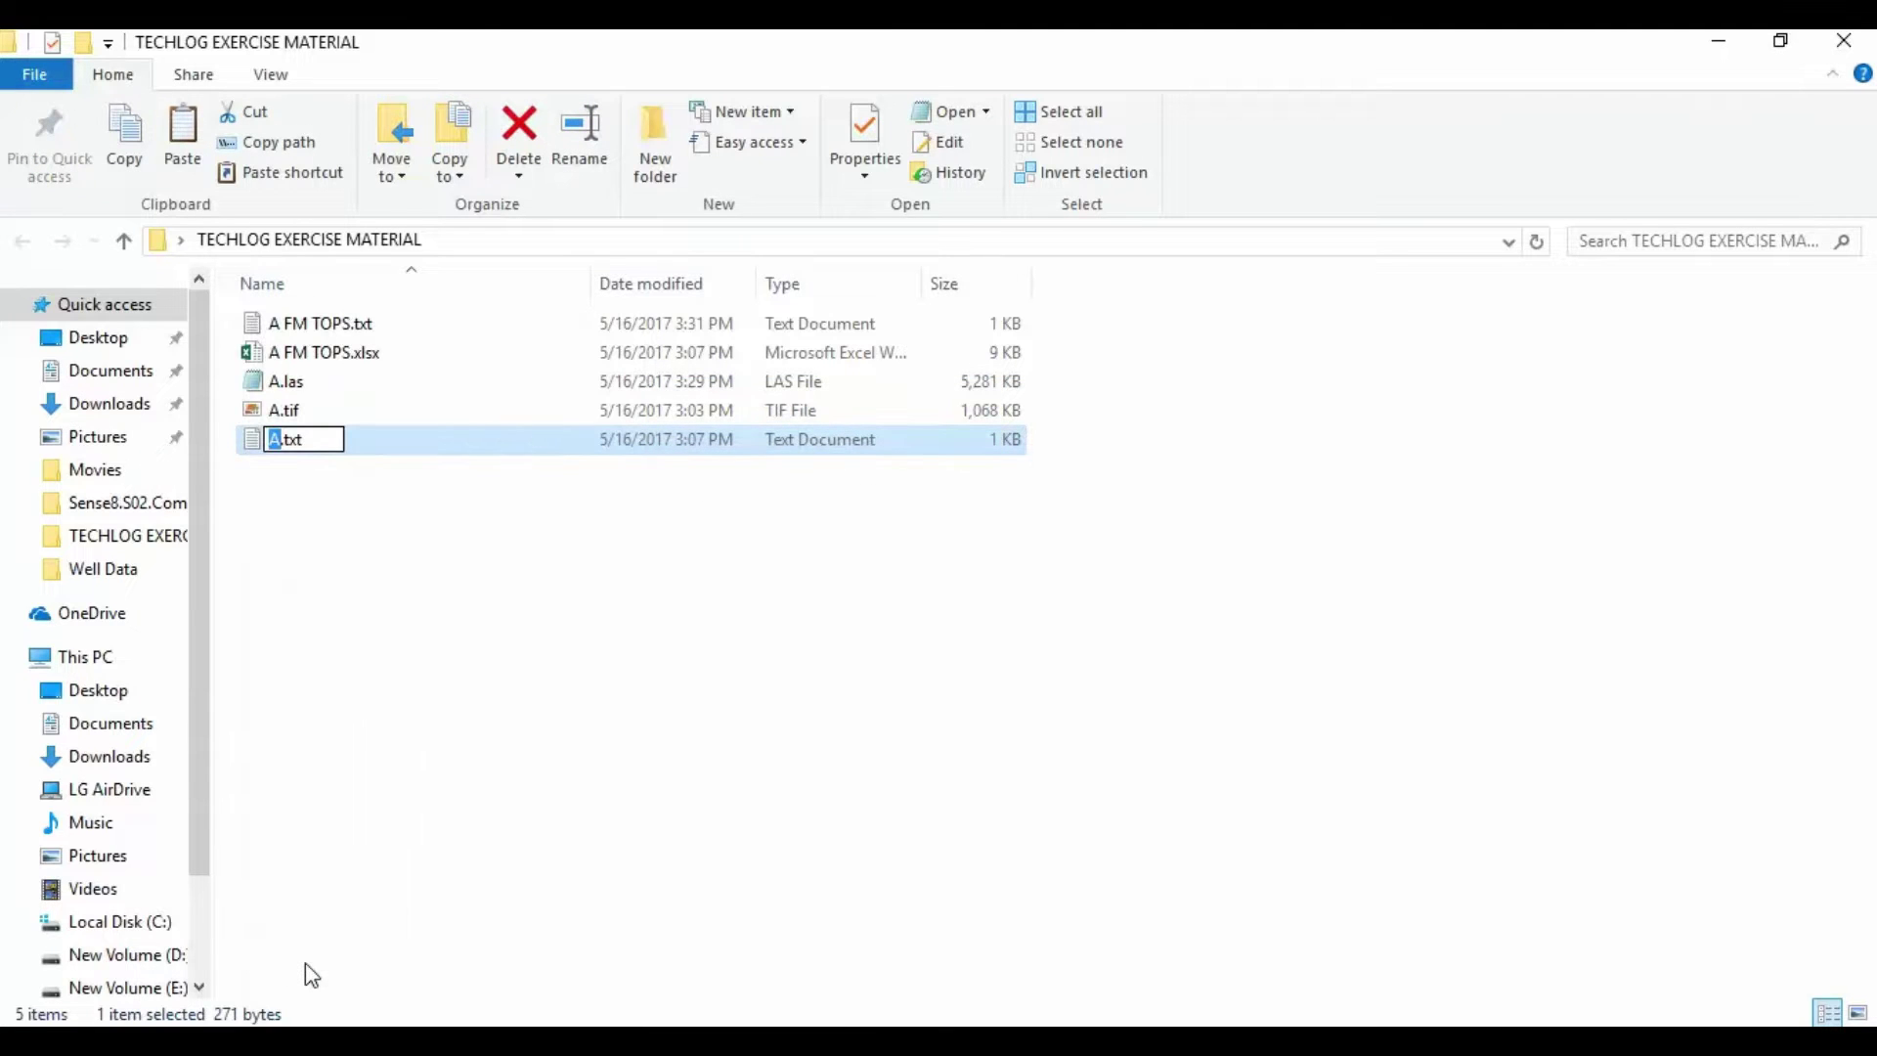
type("A FORMA")
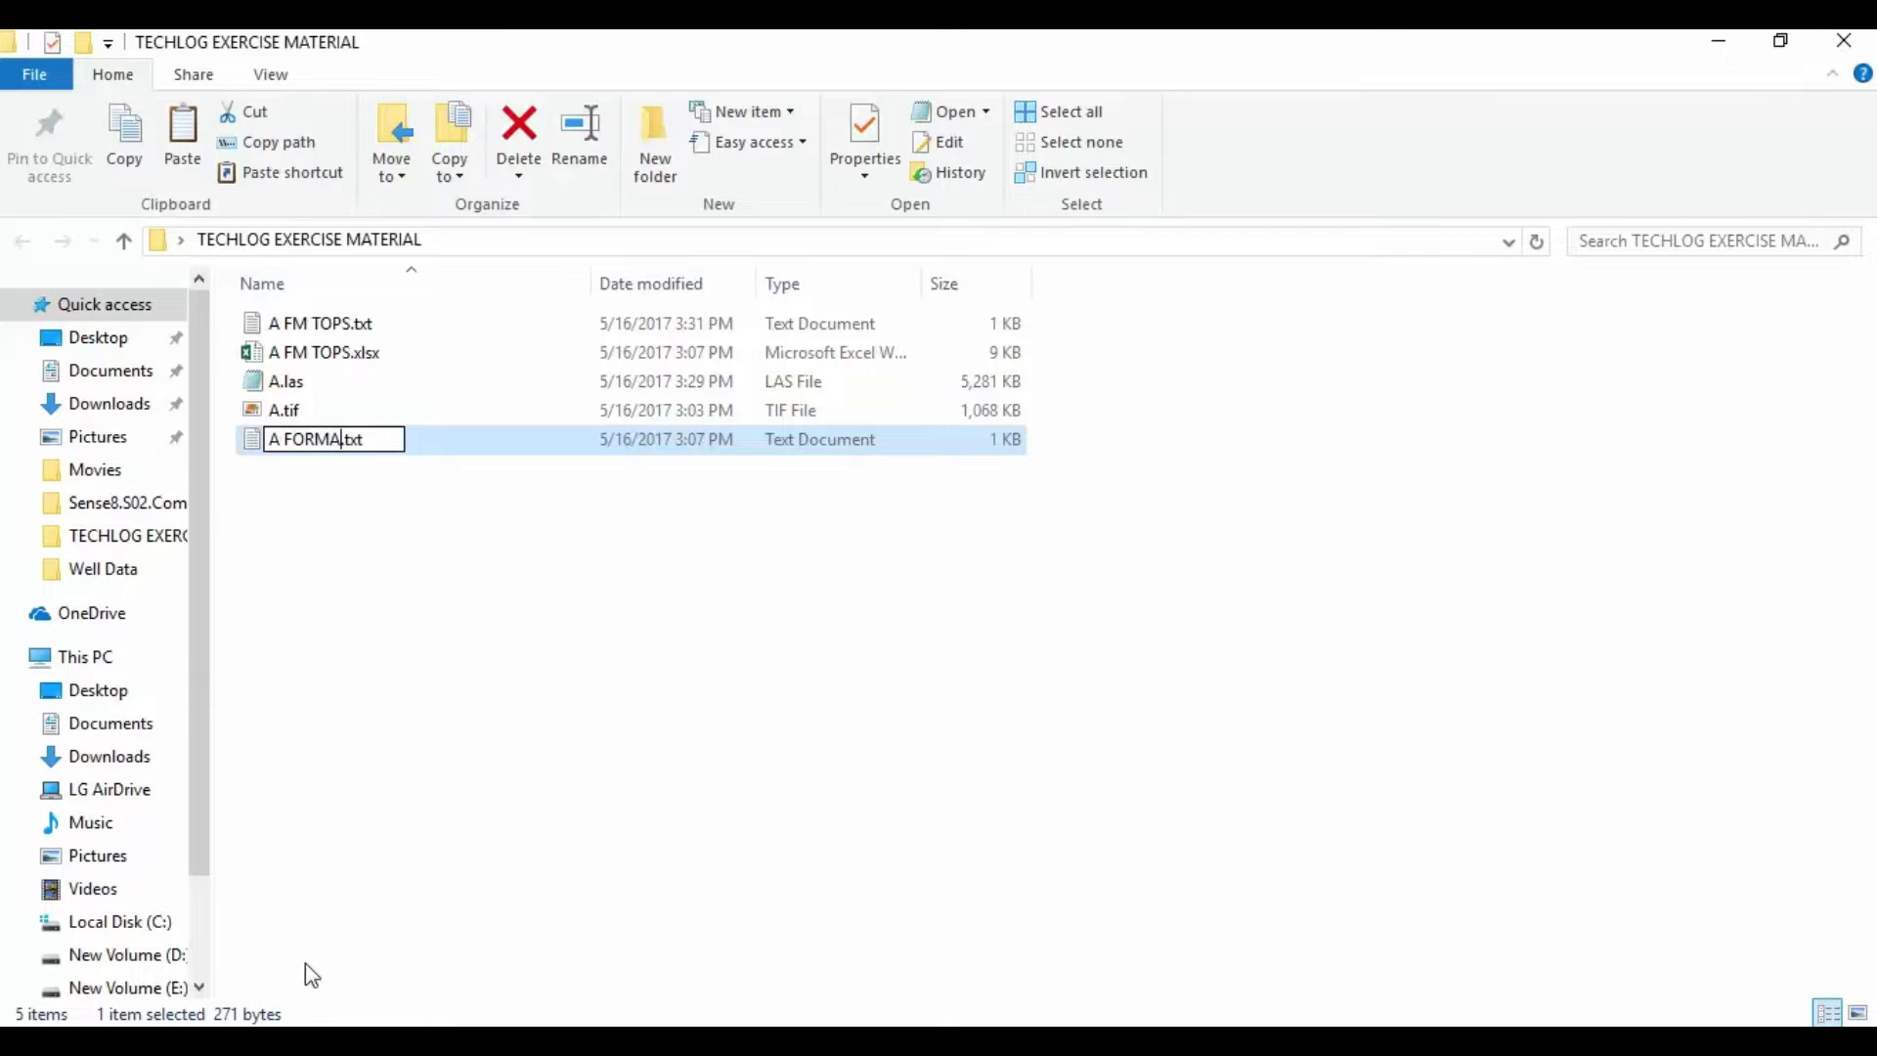
type("TION TOPS")
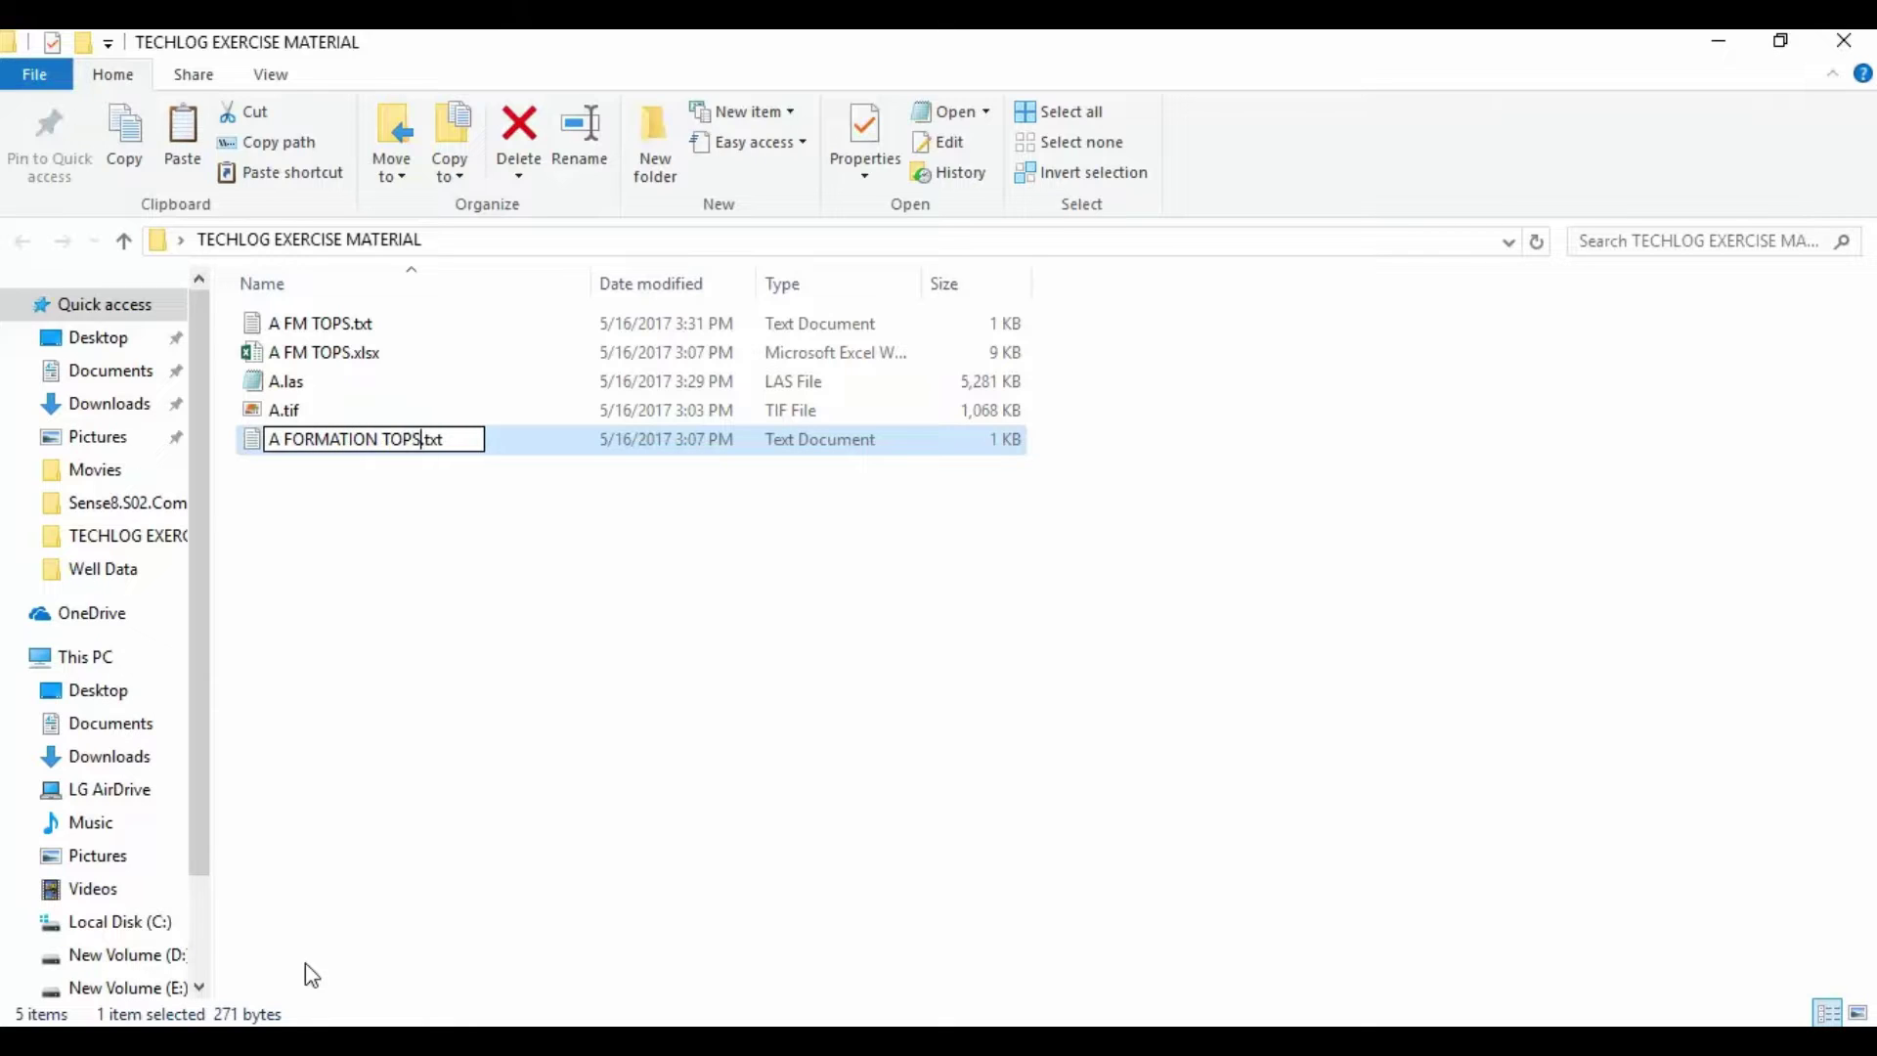
left_click(362, 493)
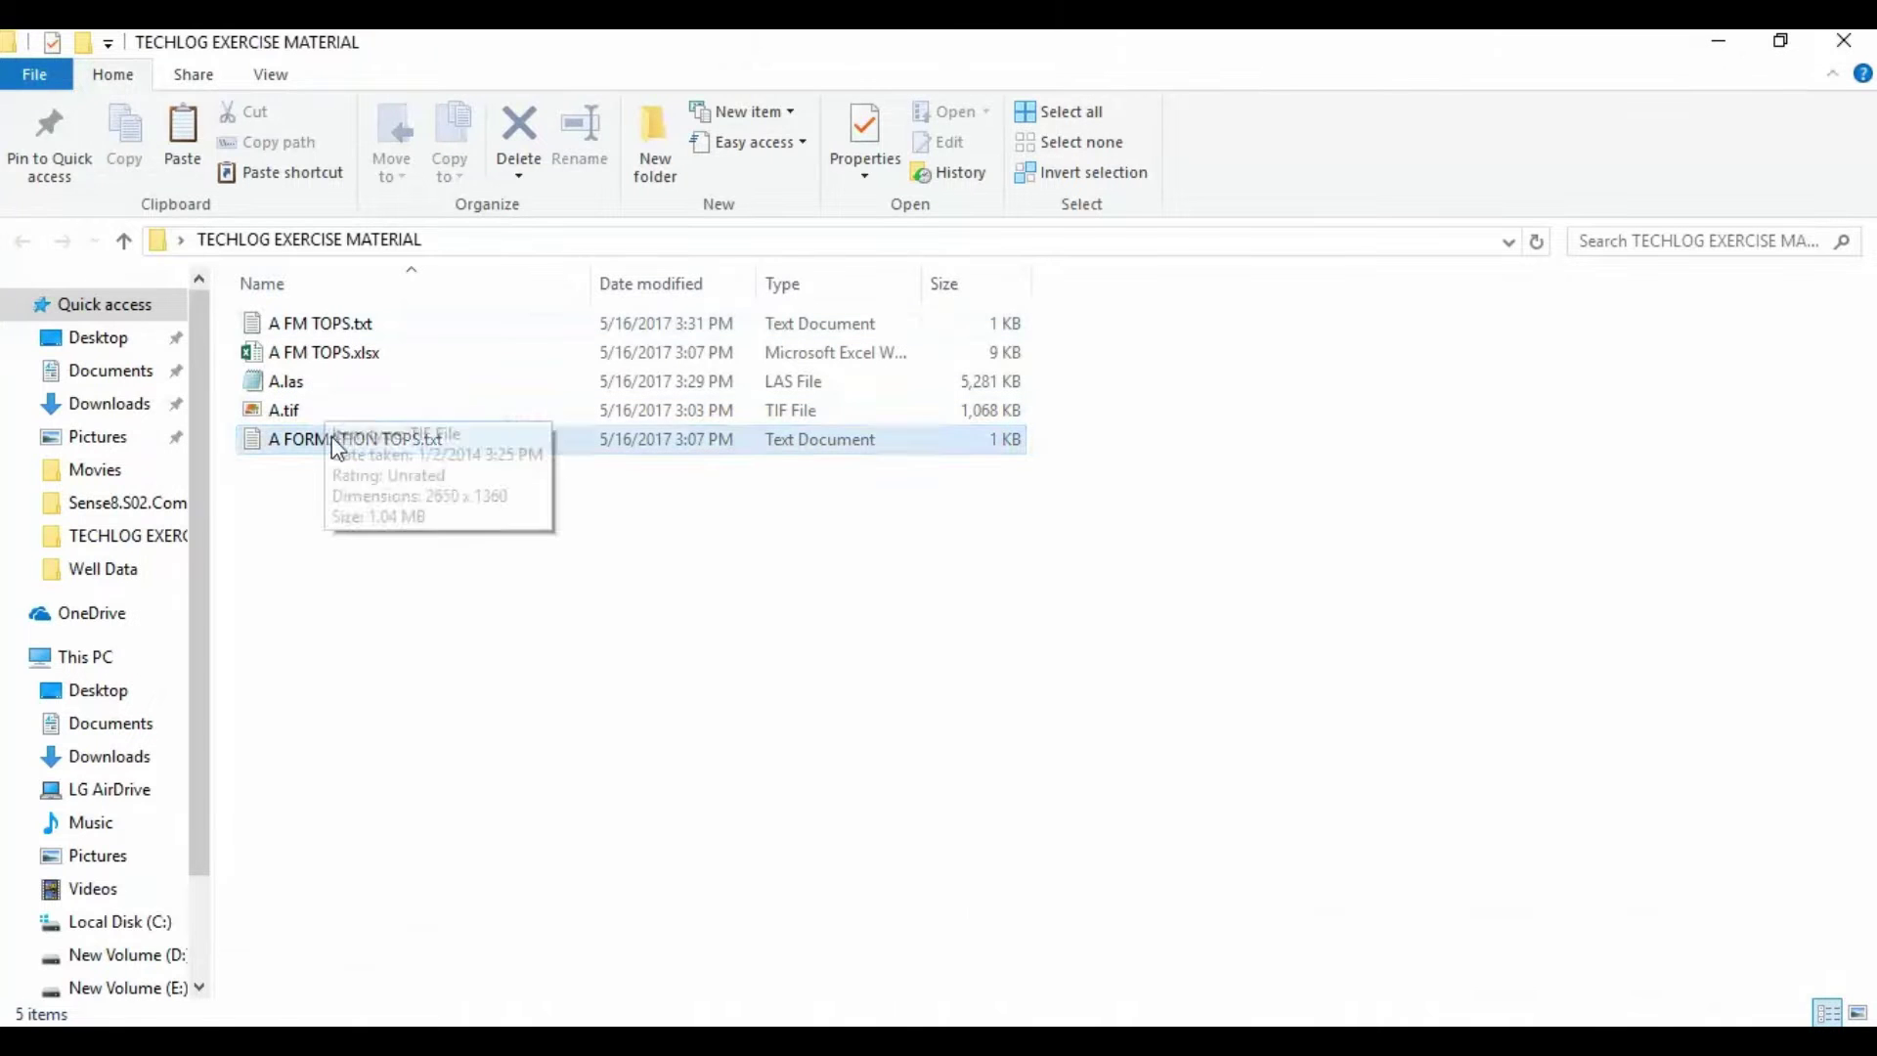
Bring A FORMATION TOPS.txt into Techlog's data import wizard and check the type options of the WELL NAME column
left_click_drag(335, 448, 1028, 585)
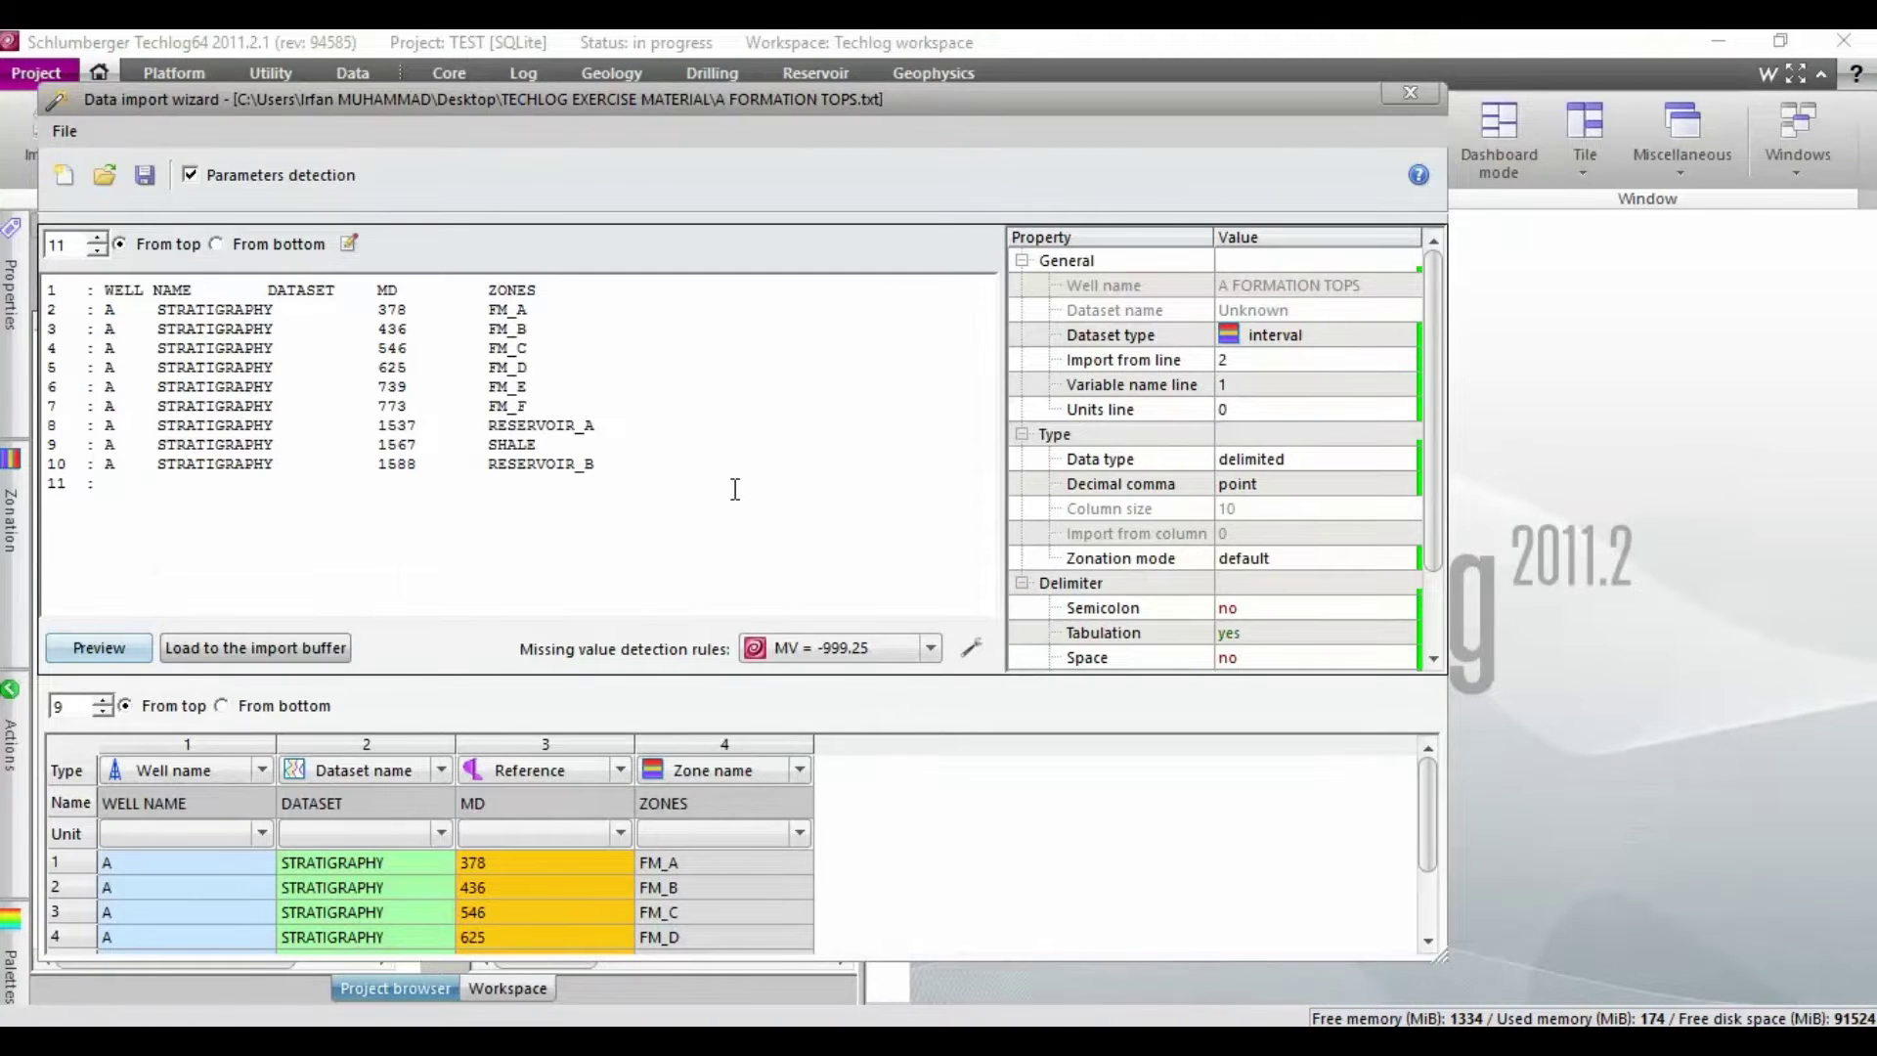
left_click(207, 773)
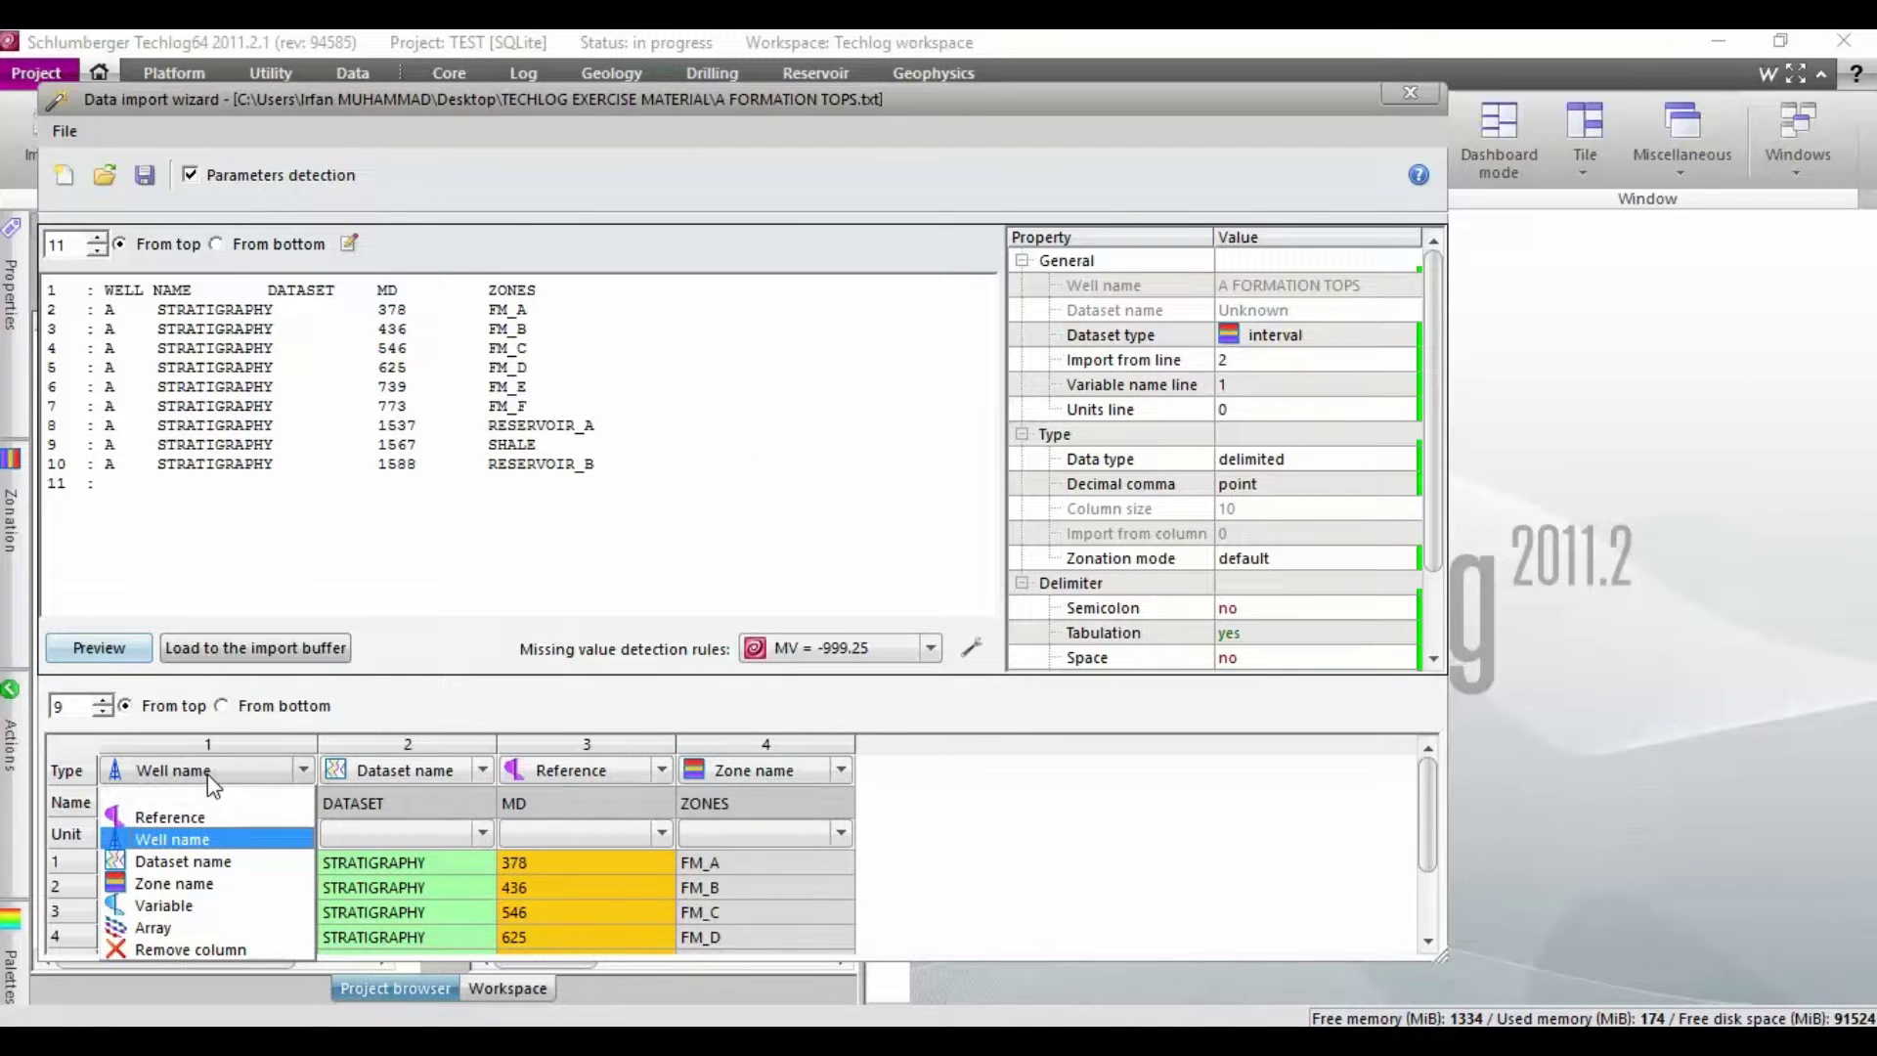
left_click(1141, 831)
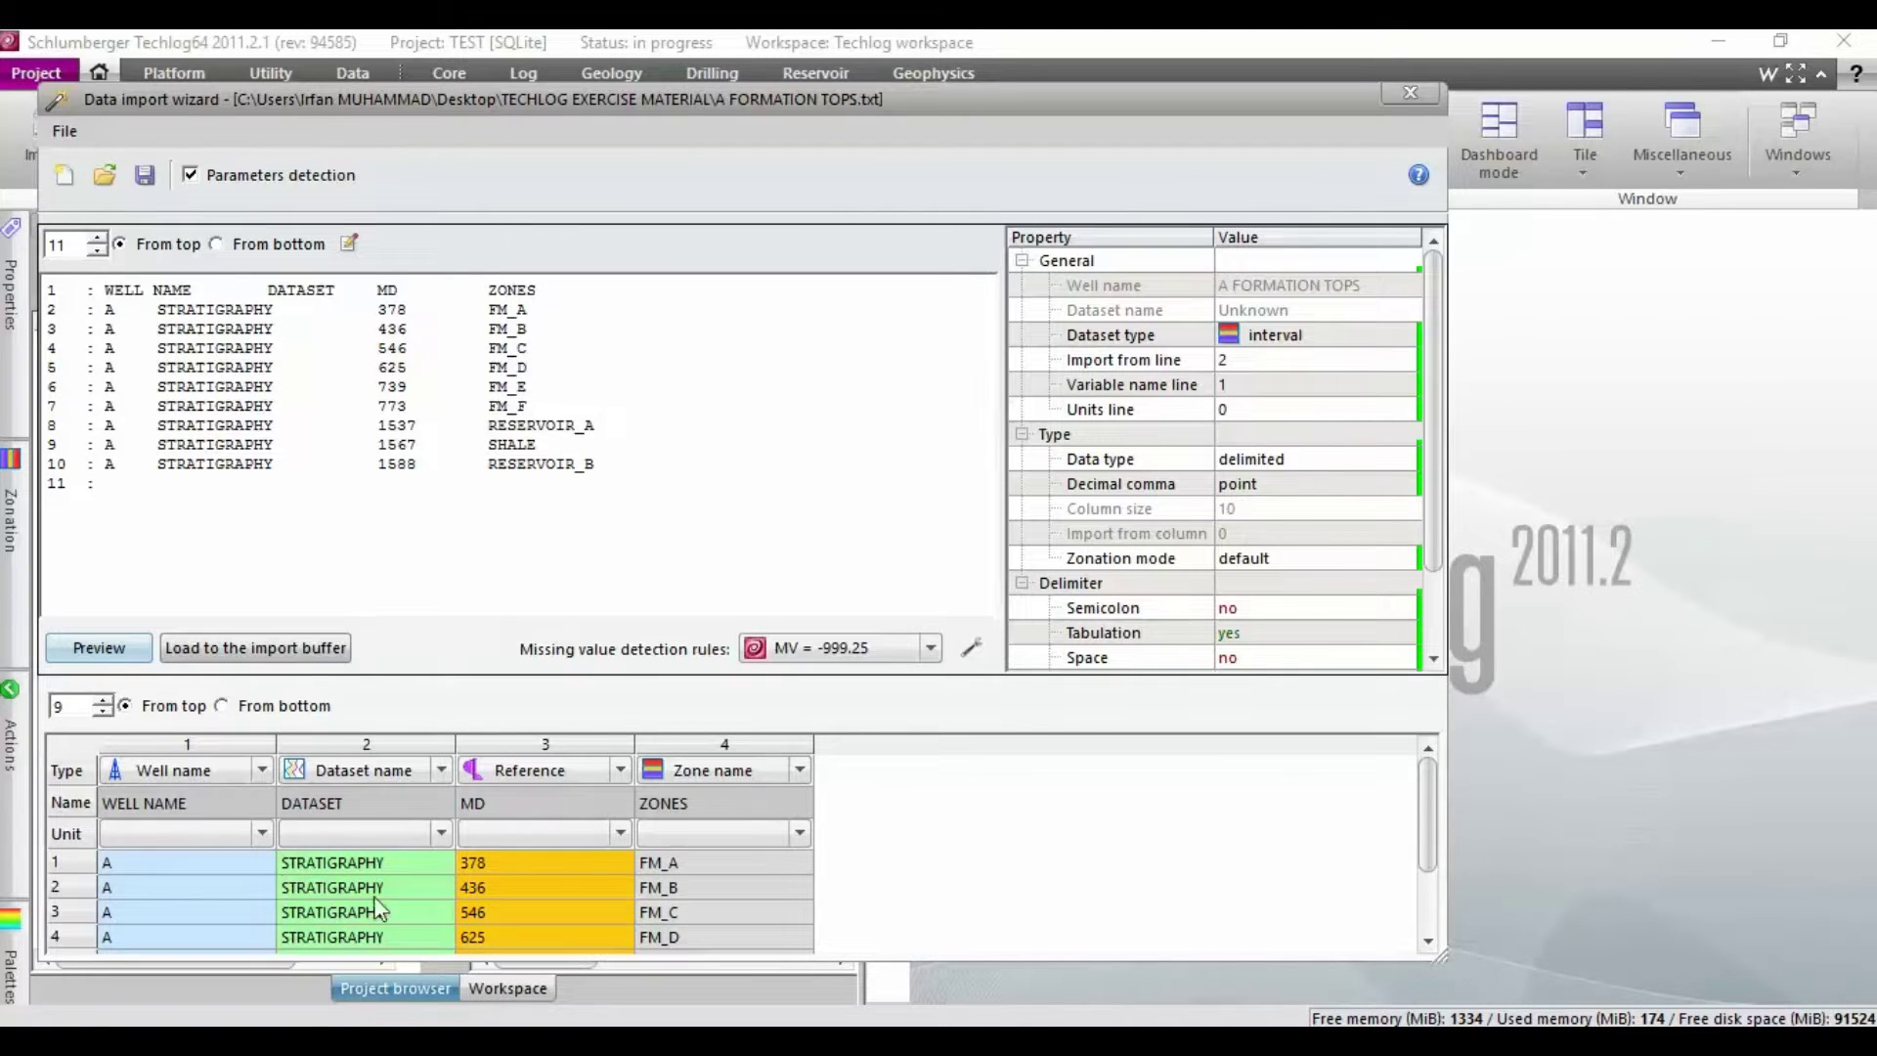
Set the unit of the MD reference column to M and load the formation tops into the import buffer
left_click(622, 839)
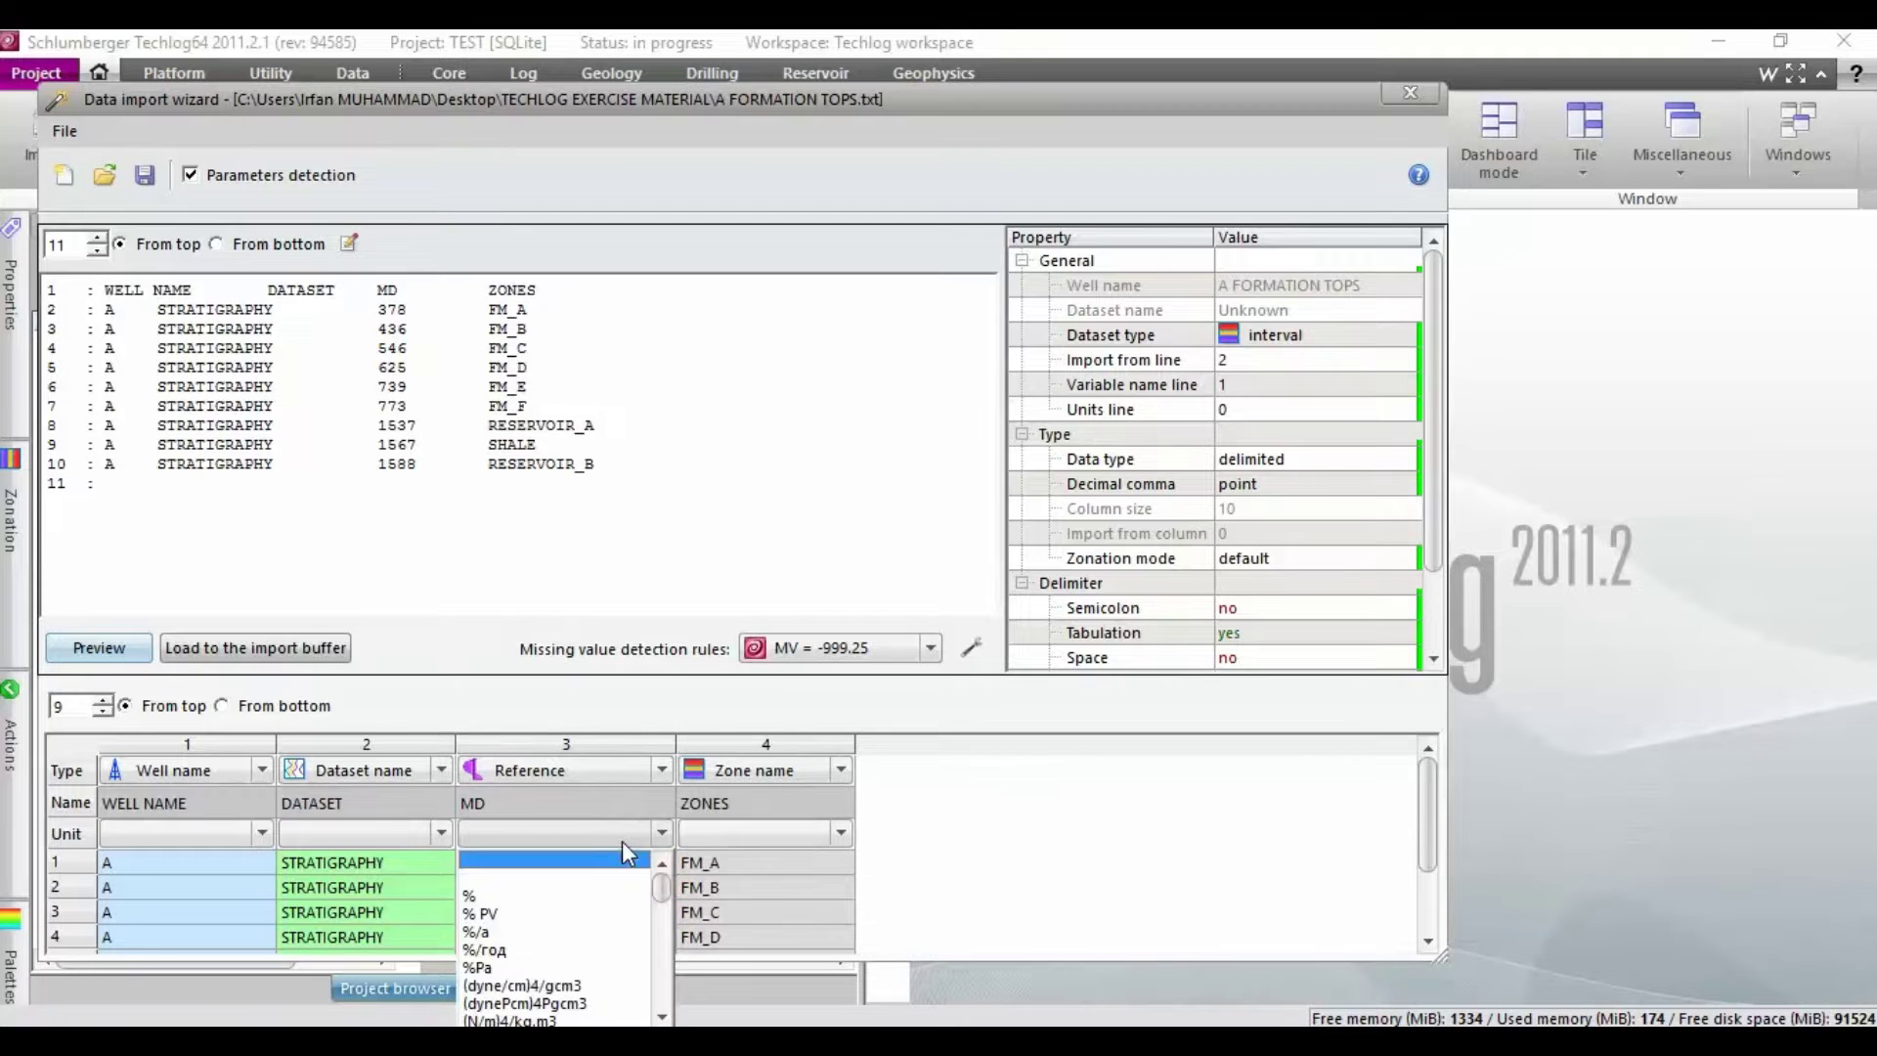
key("m")
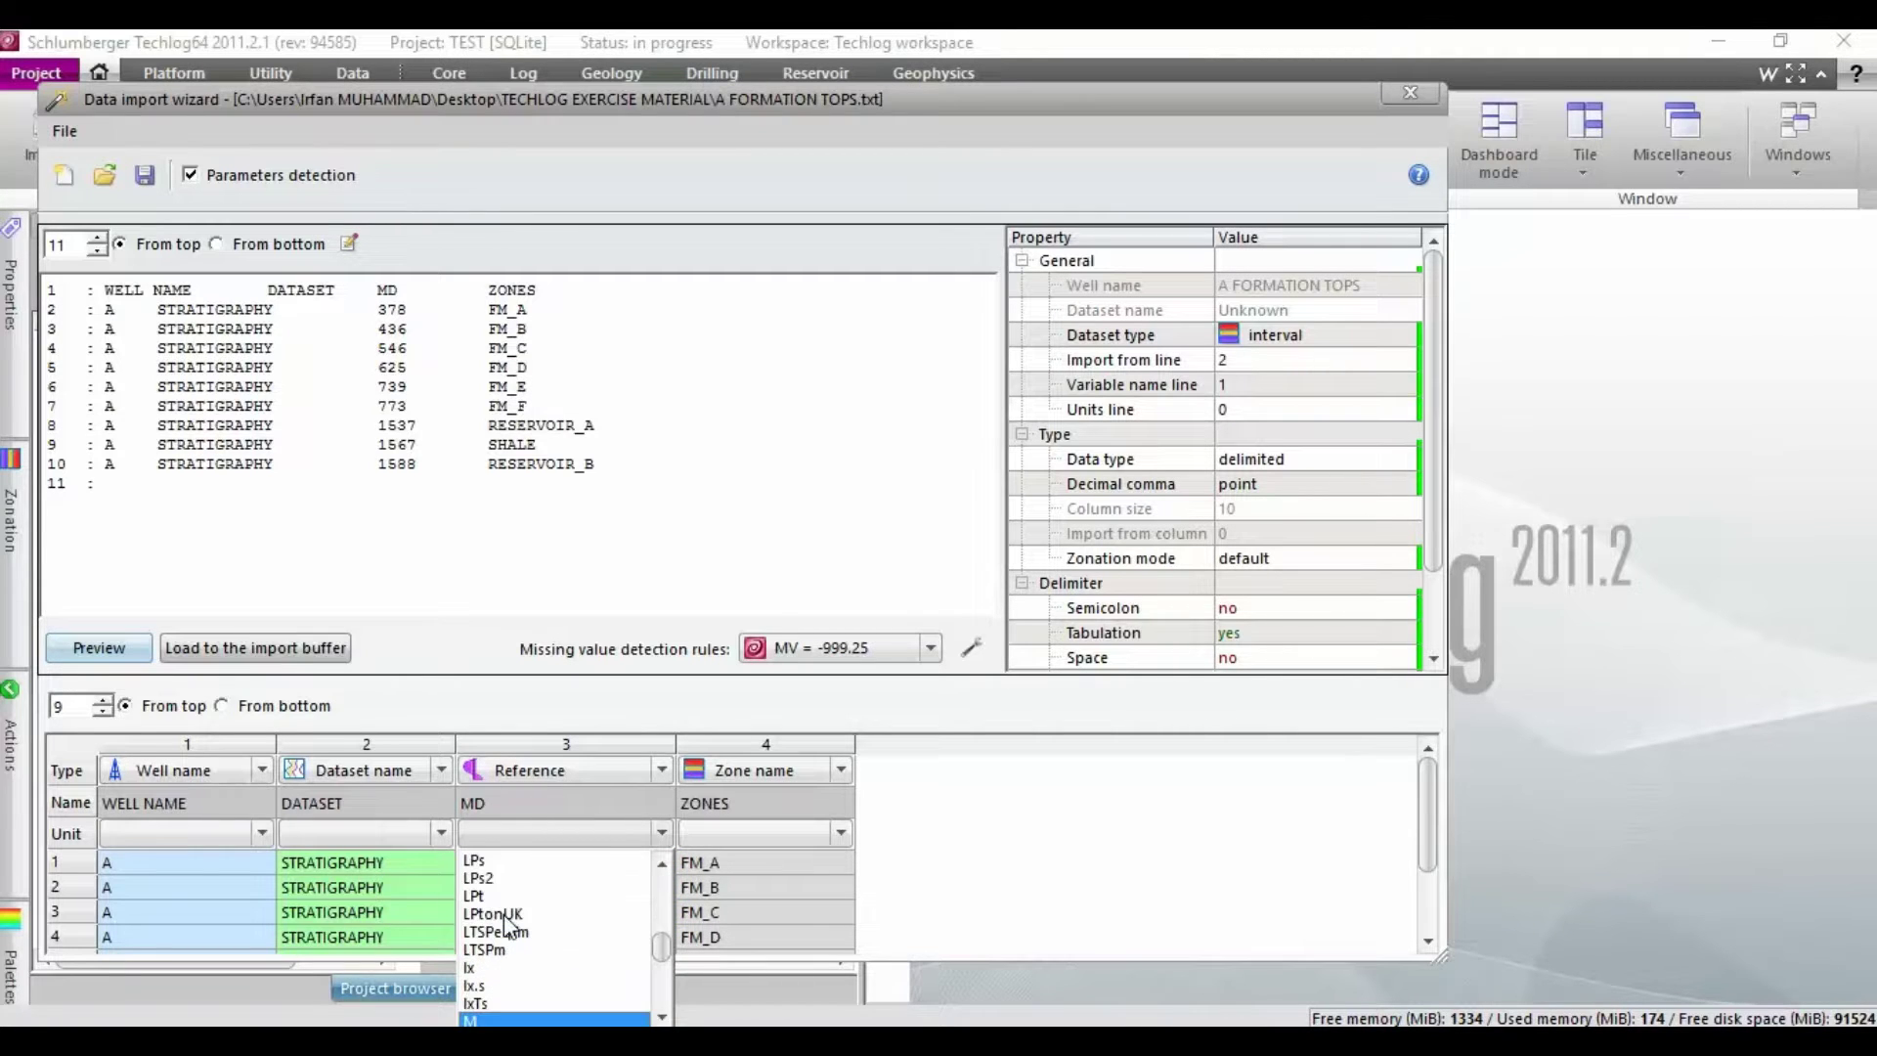
left_click(489, 1020)
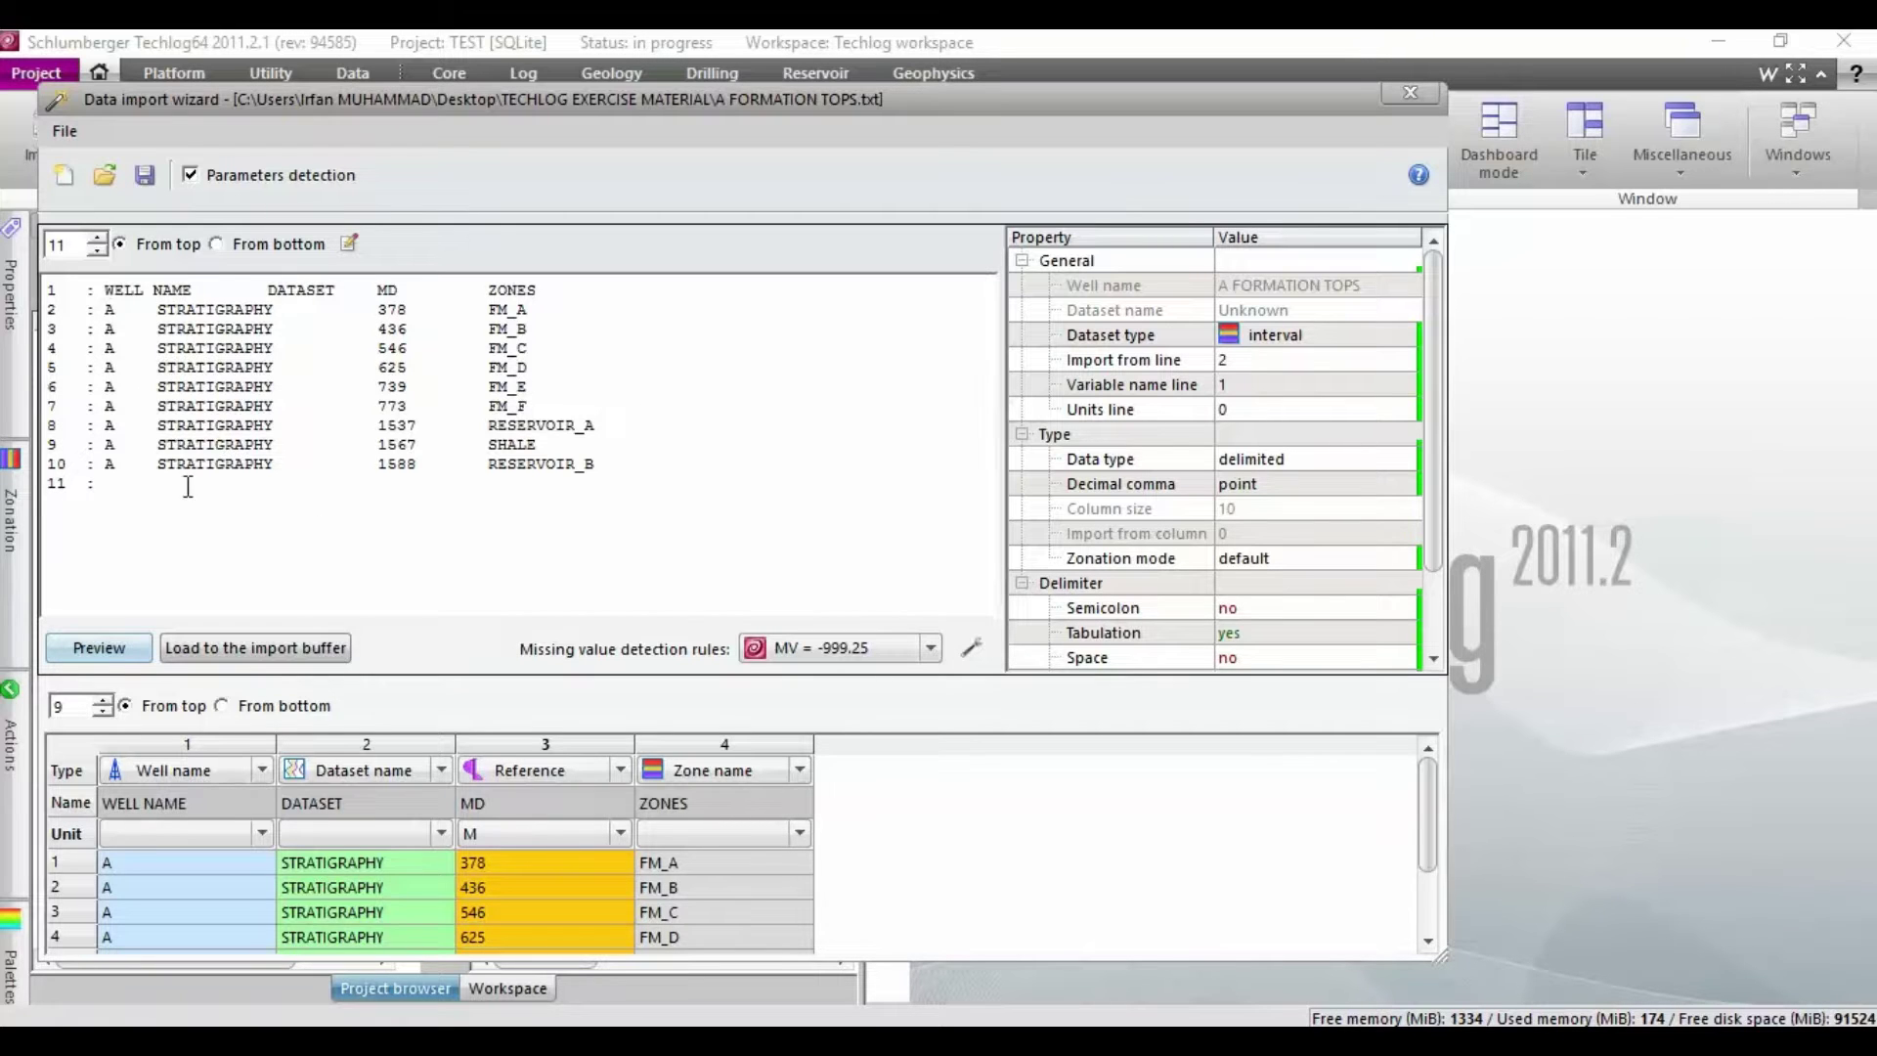
left_click(279, 649)
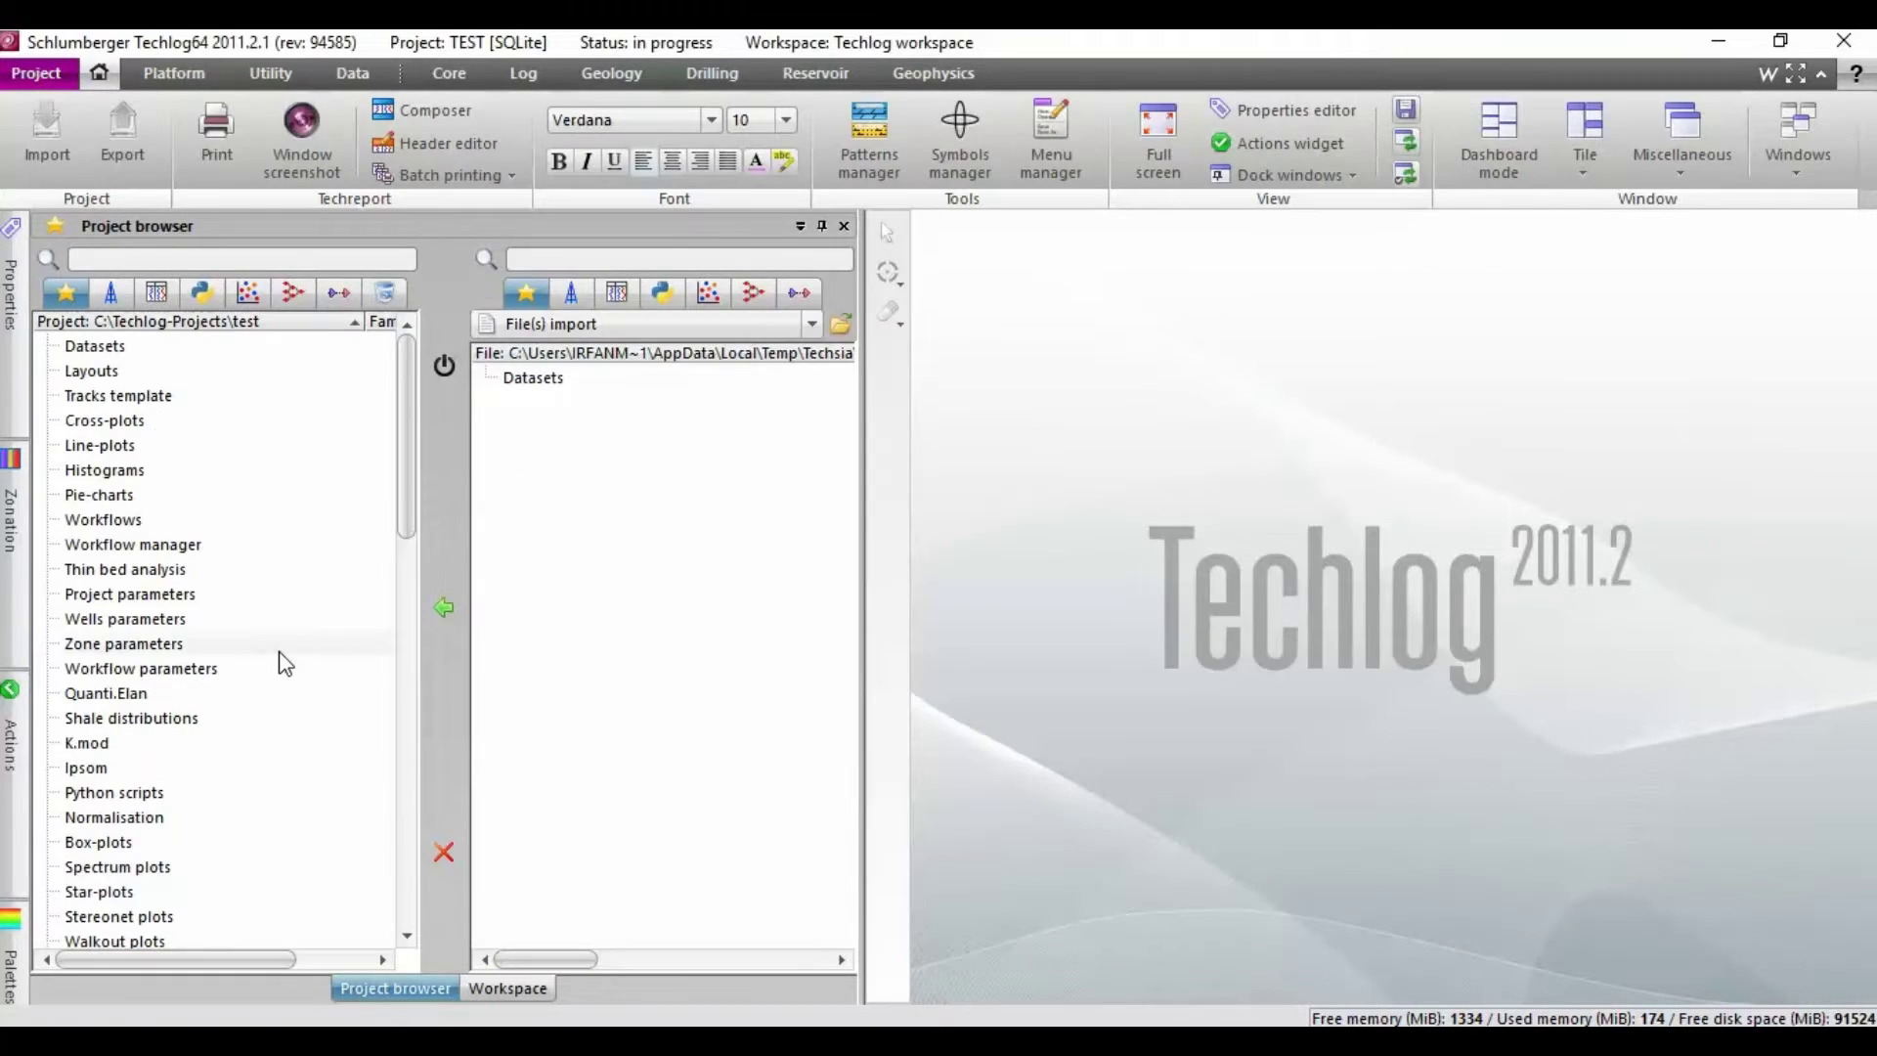
Transfer well A from the import buffer into the project and expand its STRATIGRAPHY dataset in the project tree
left_click(513, 402)
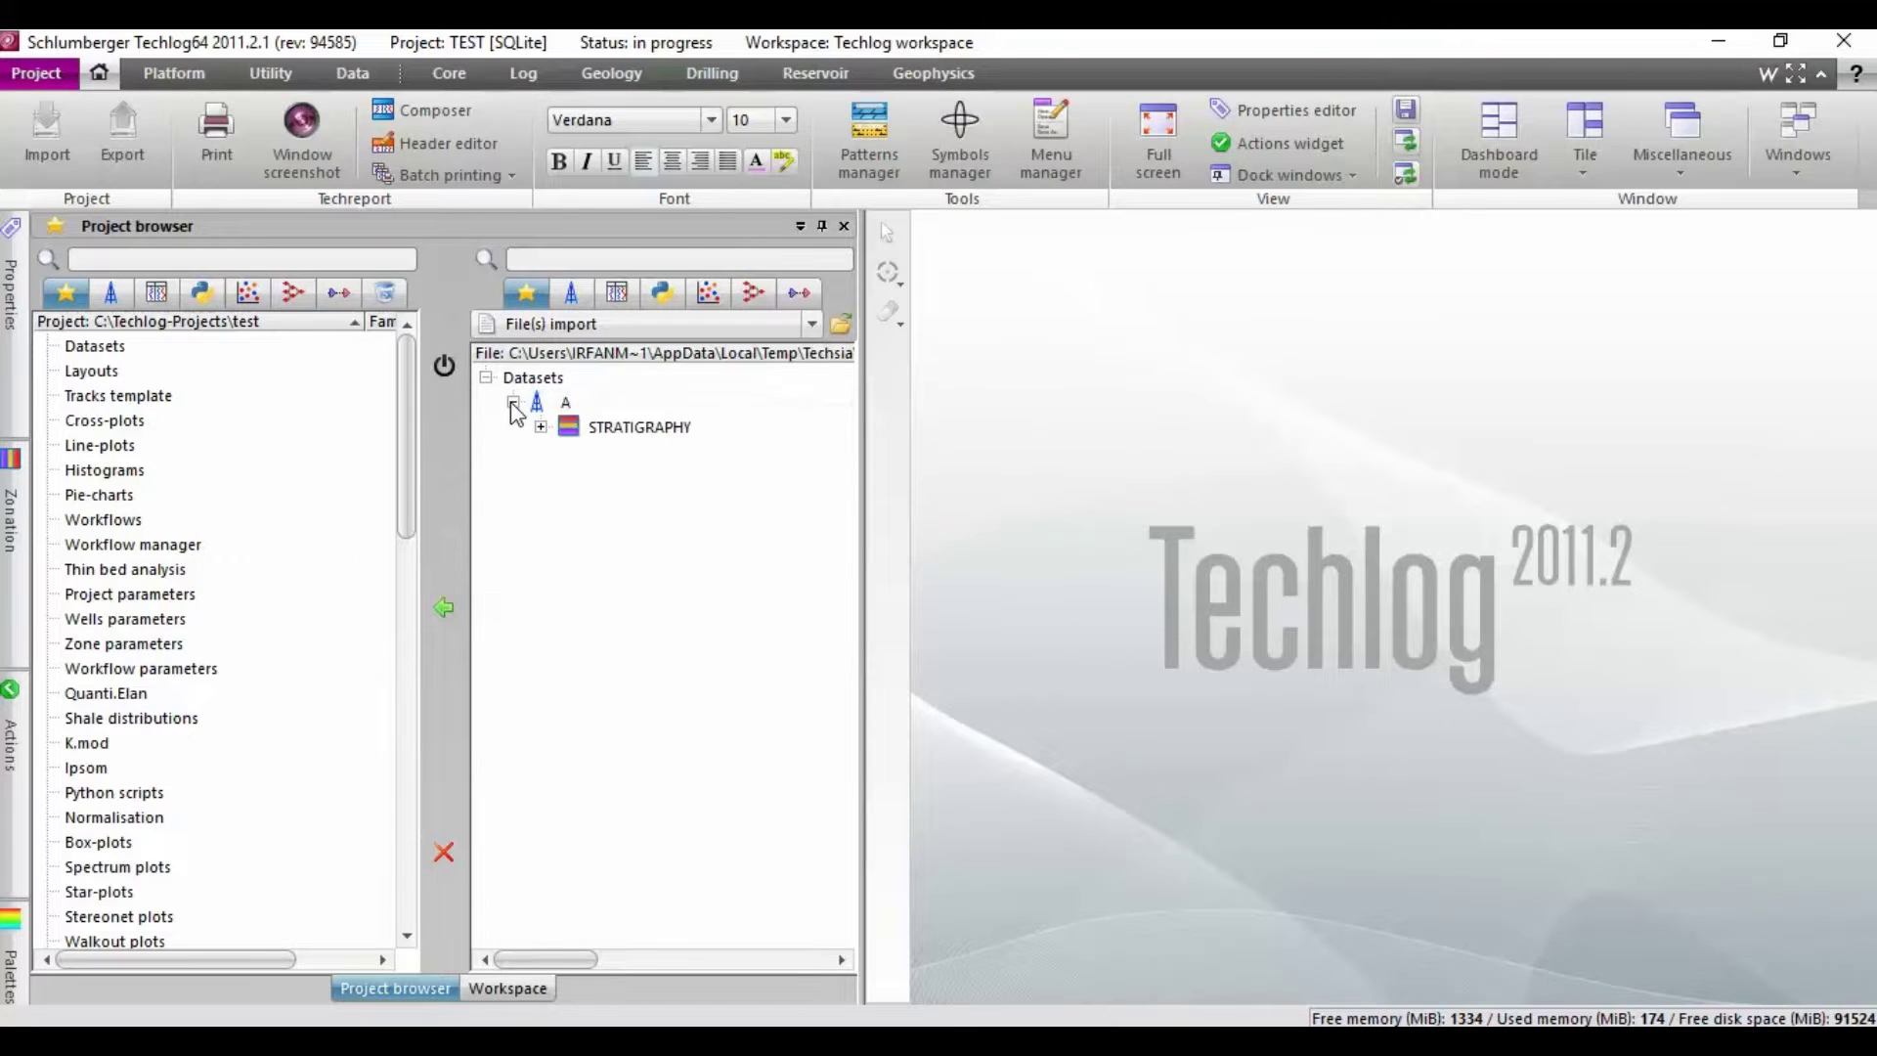
left_click(541, 427)
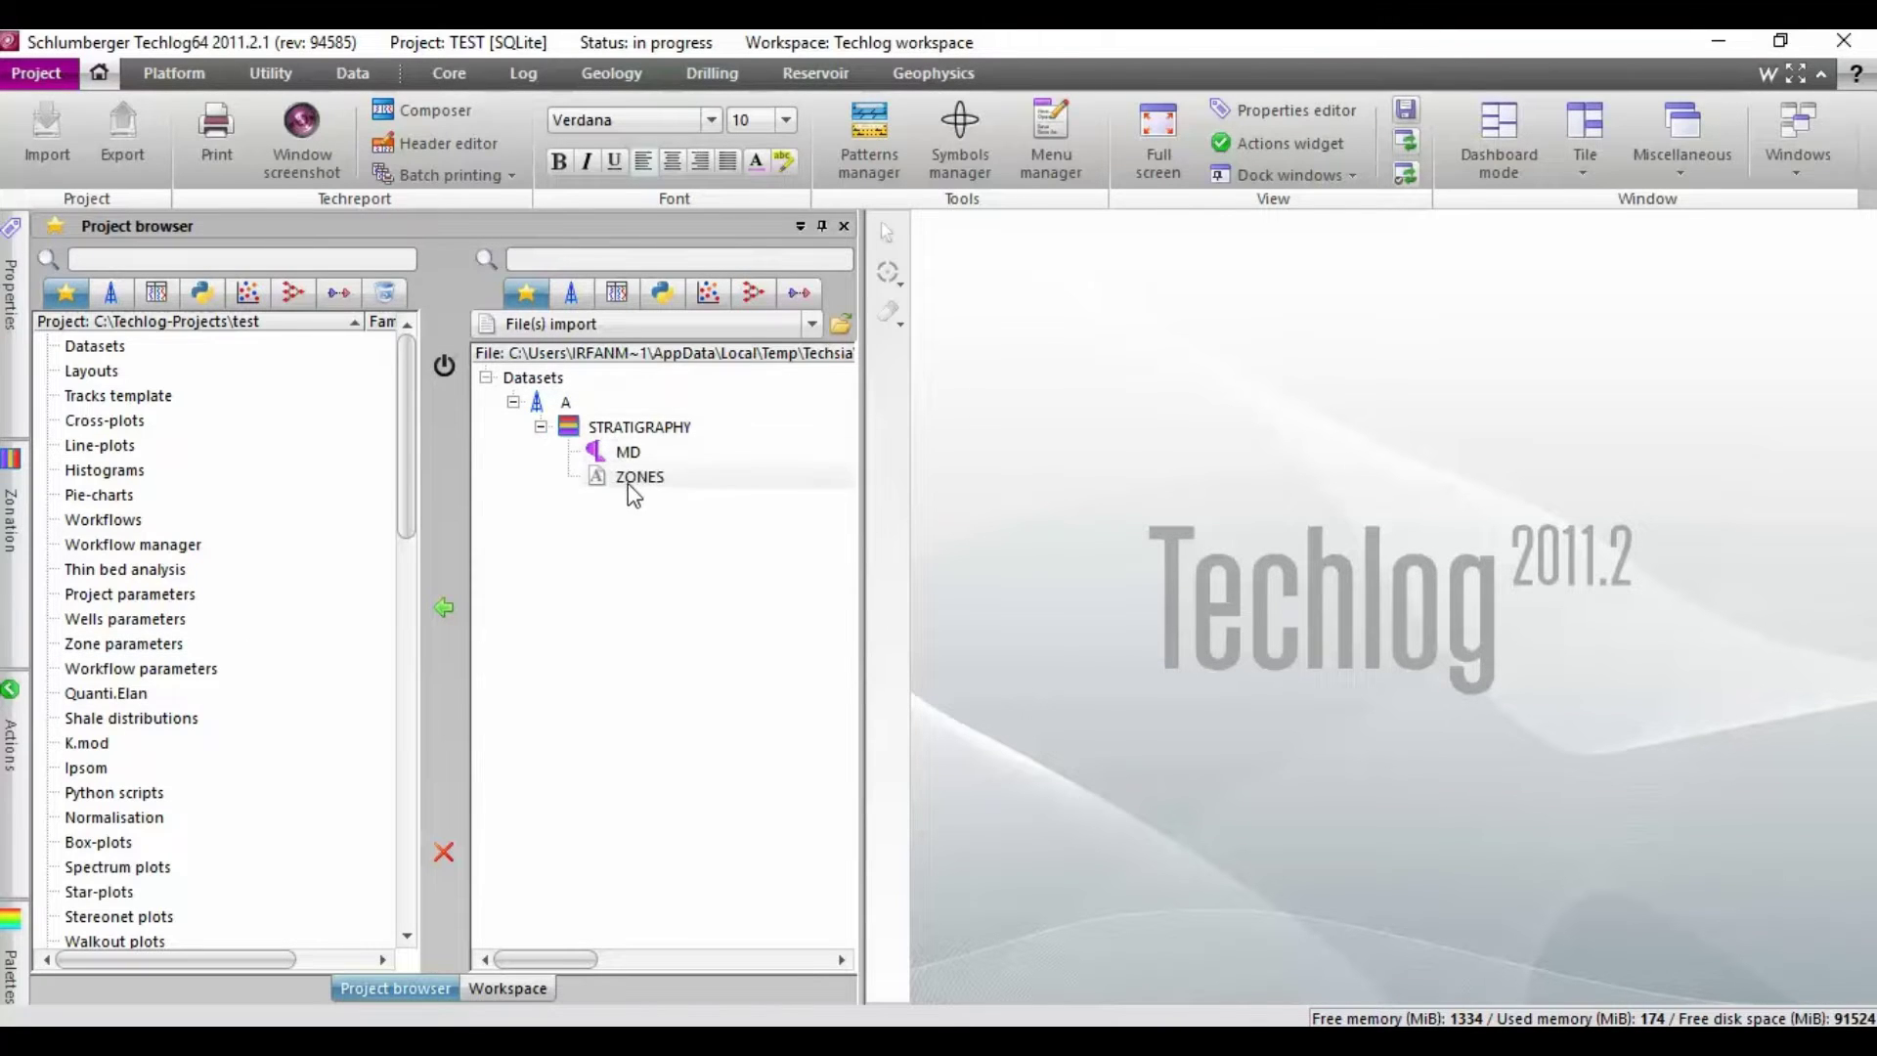
left_click(628, 482)
left_click(565, 404)
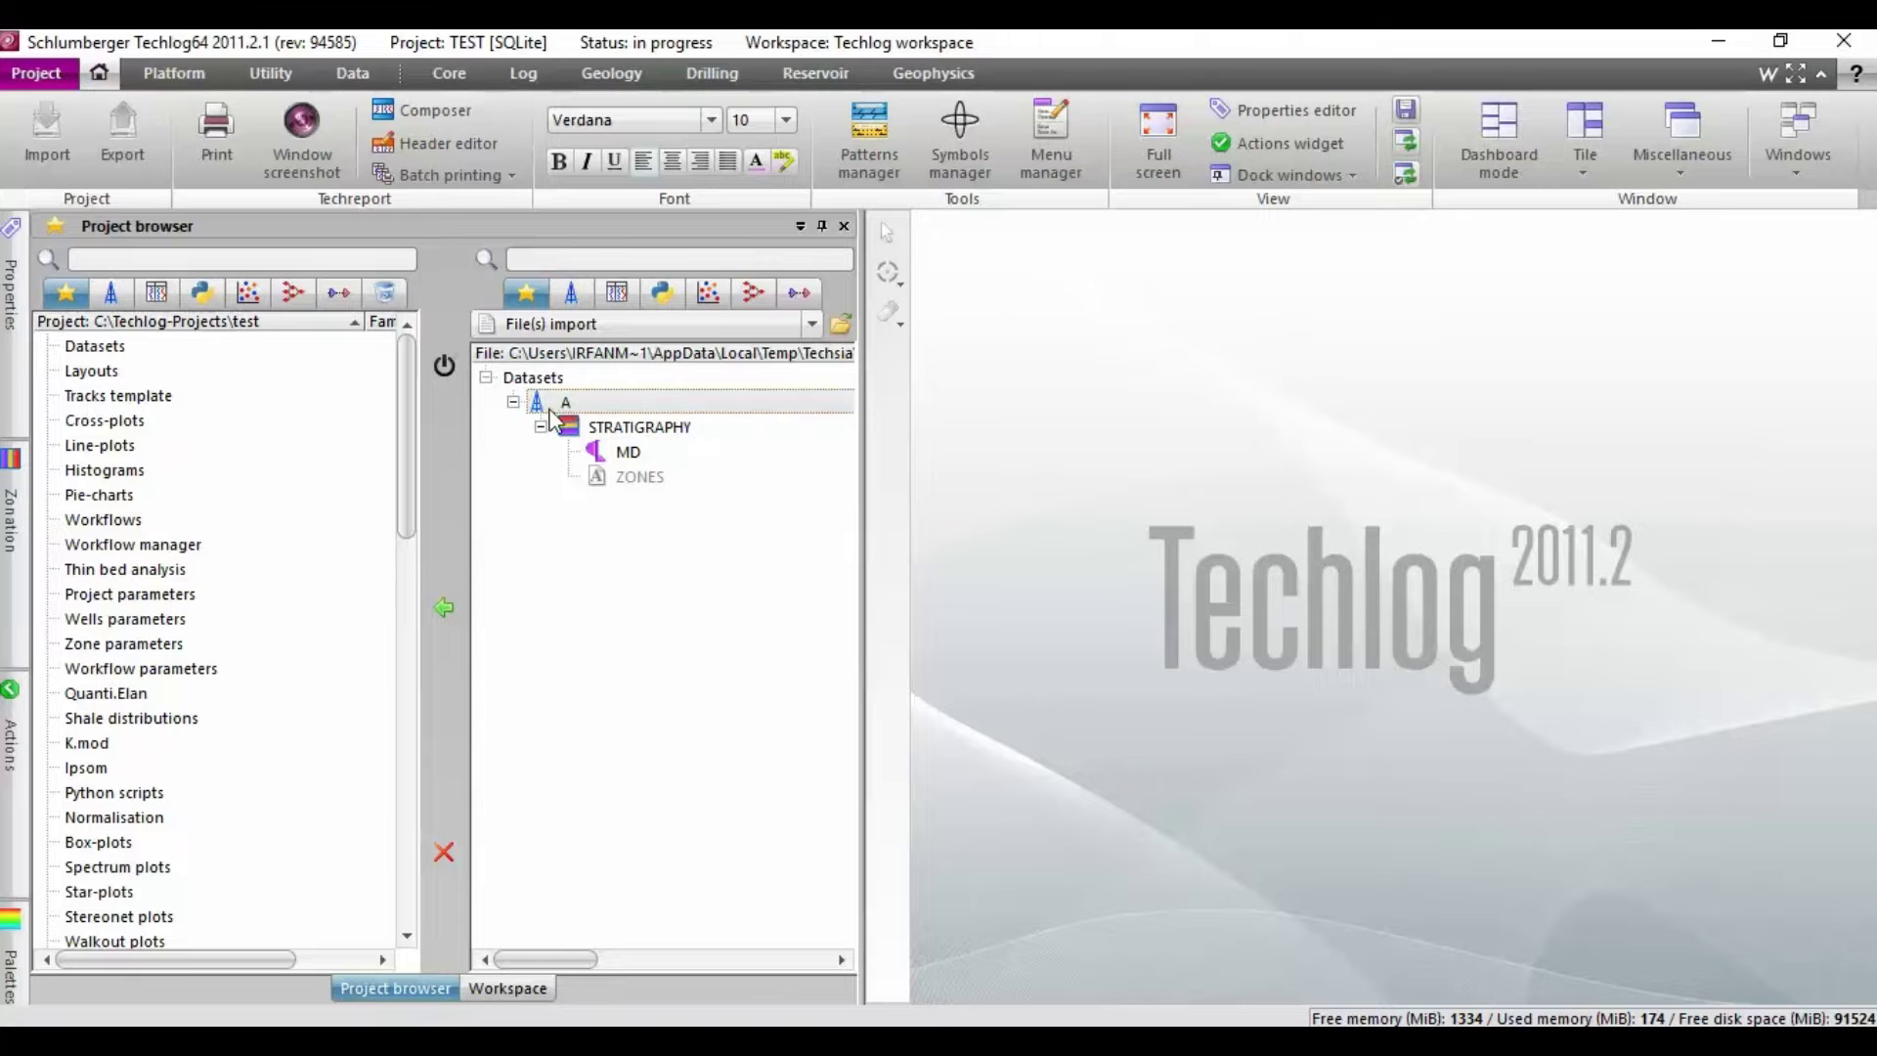
left_click(445, 611)
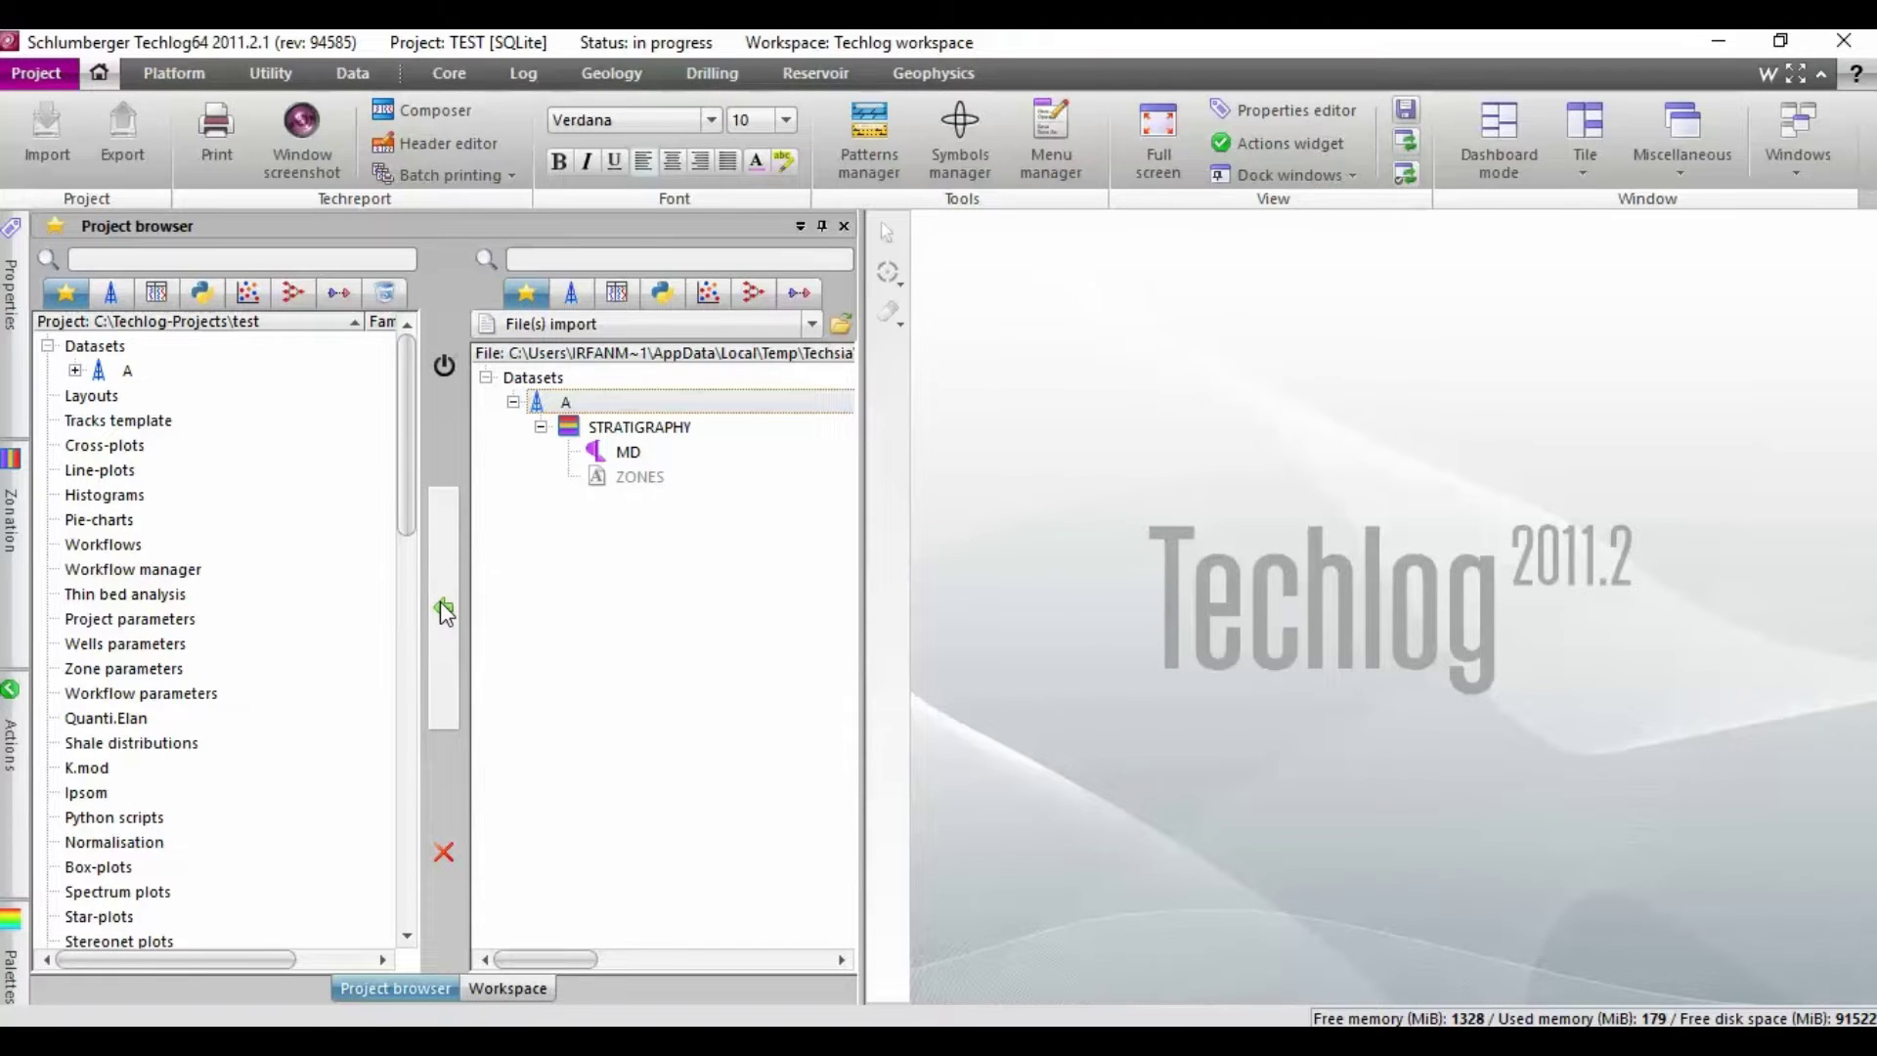
left_click(442, 372)
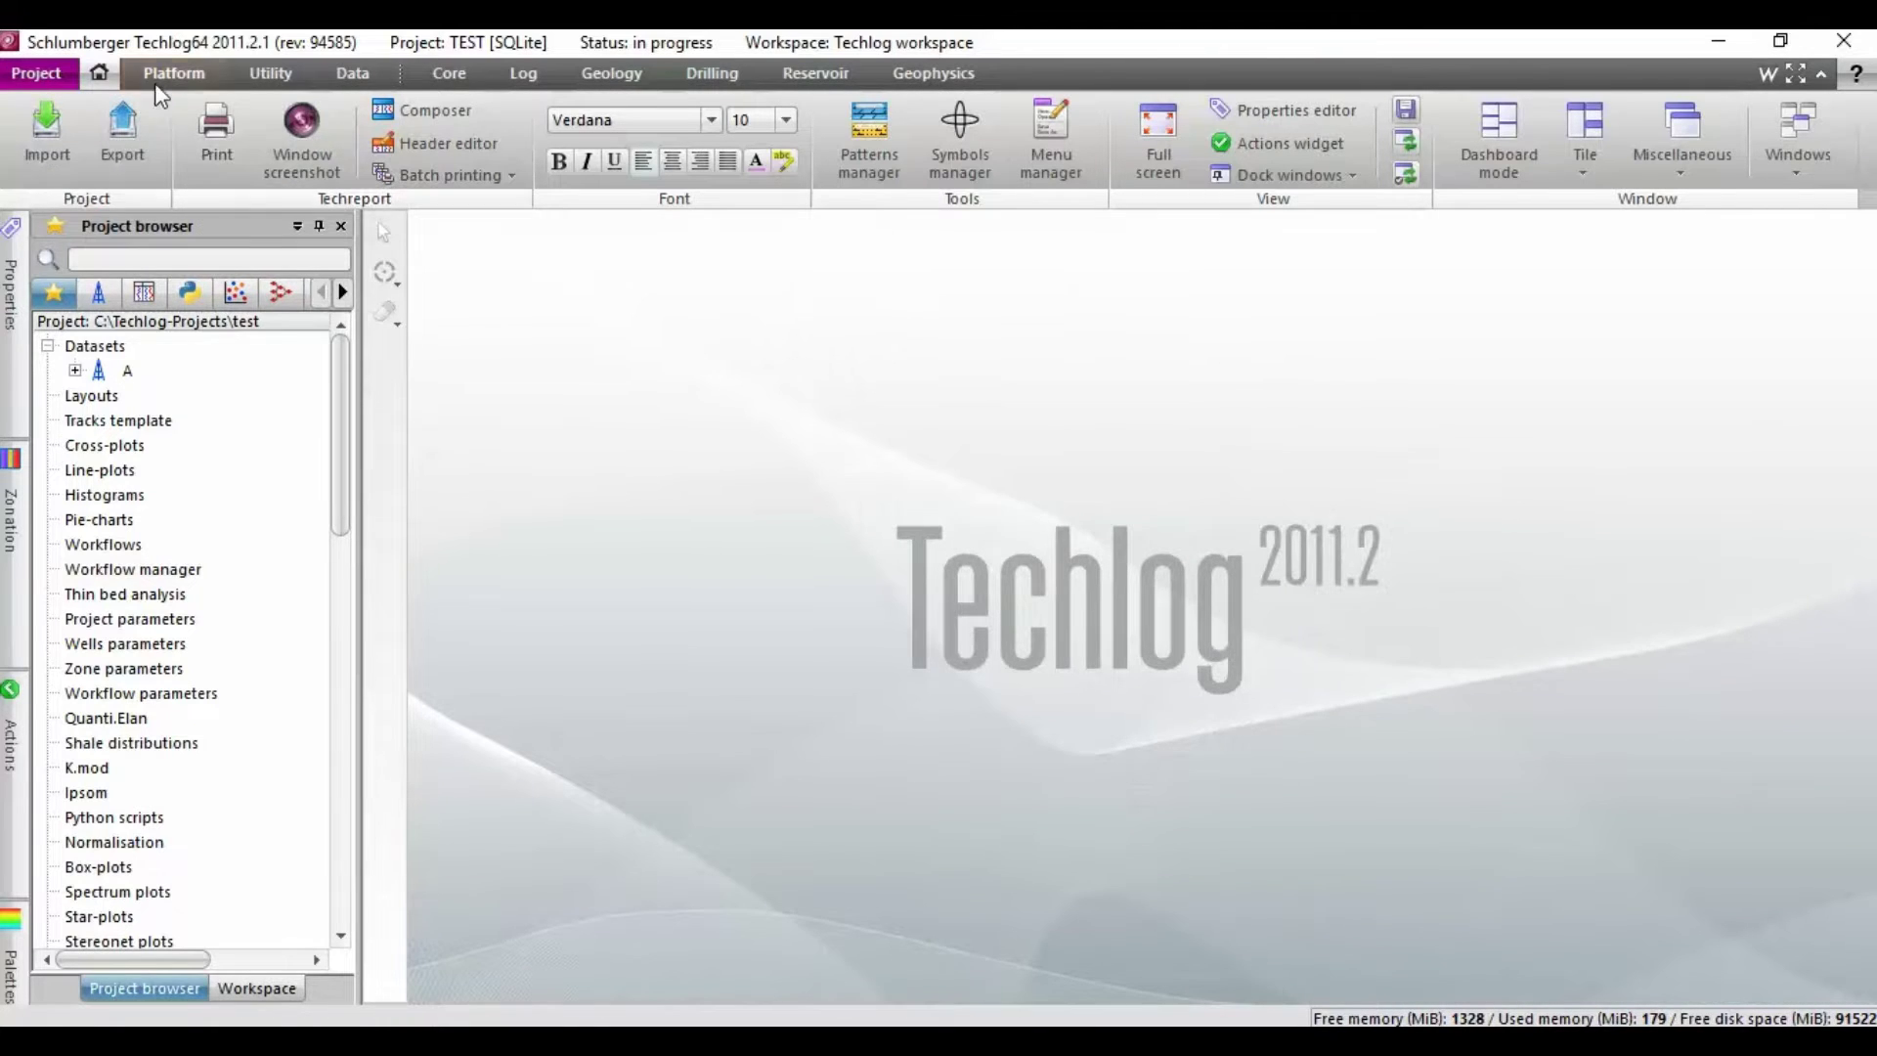
left_click(75, 371)
left_click(103, 396)
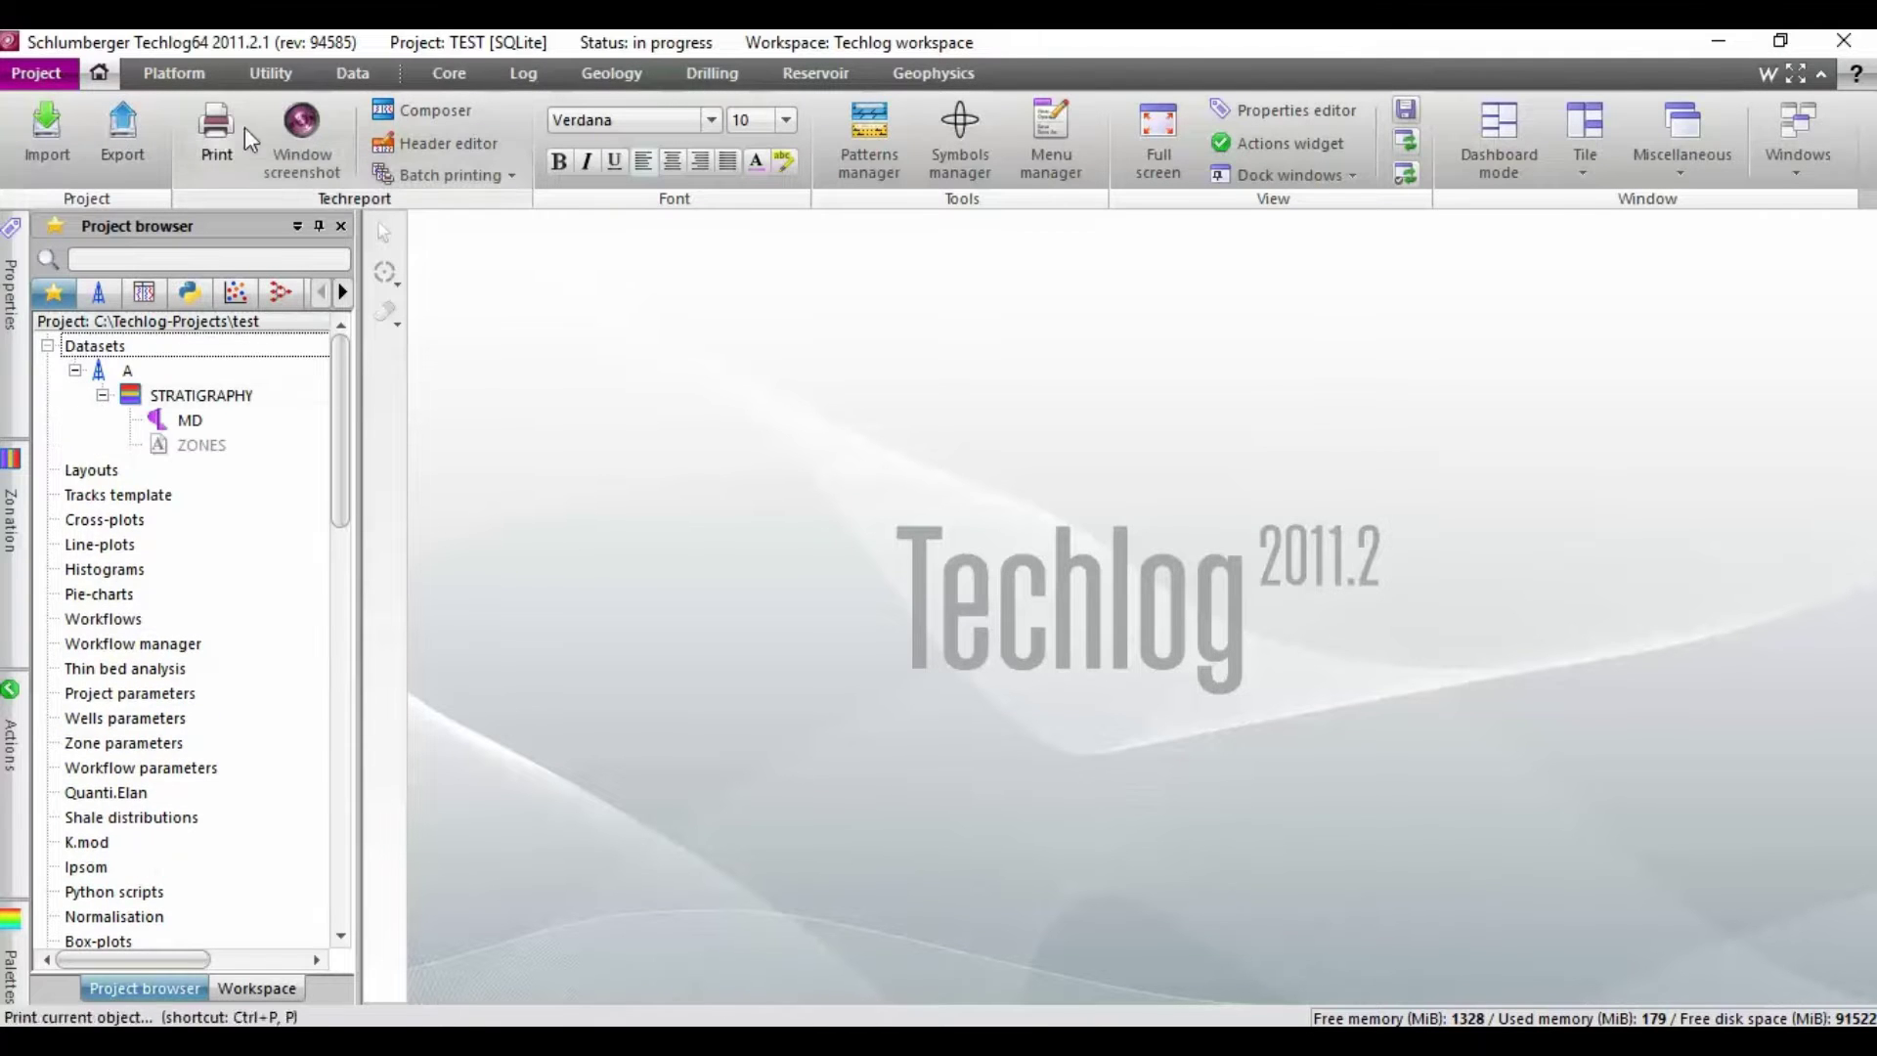
left_click(176, 74)
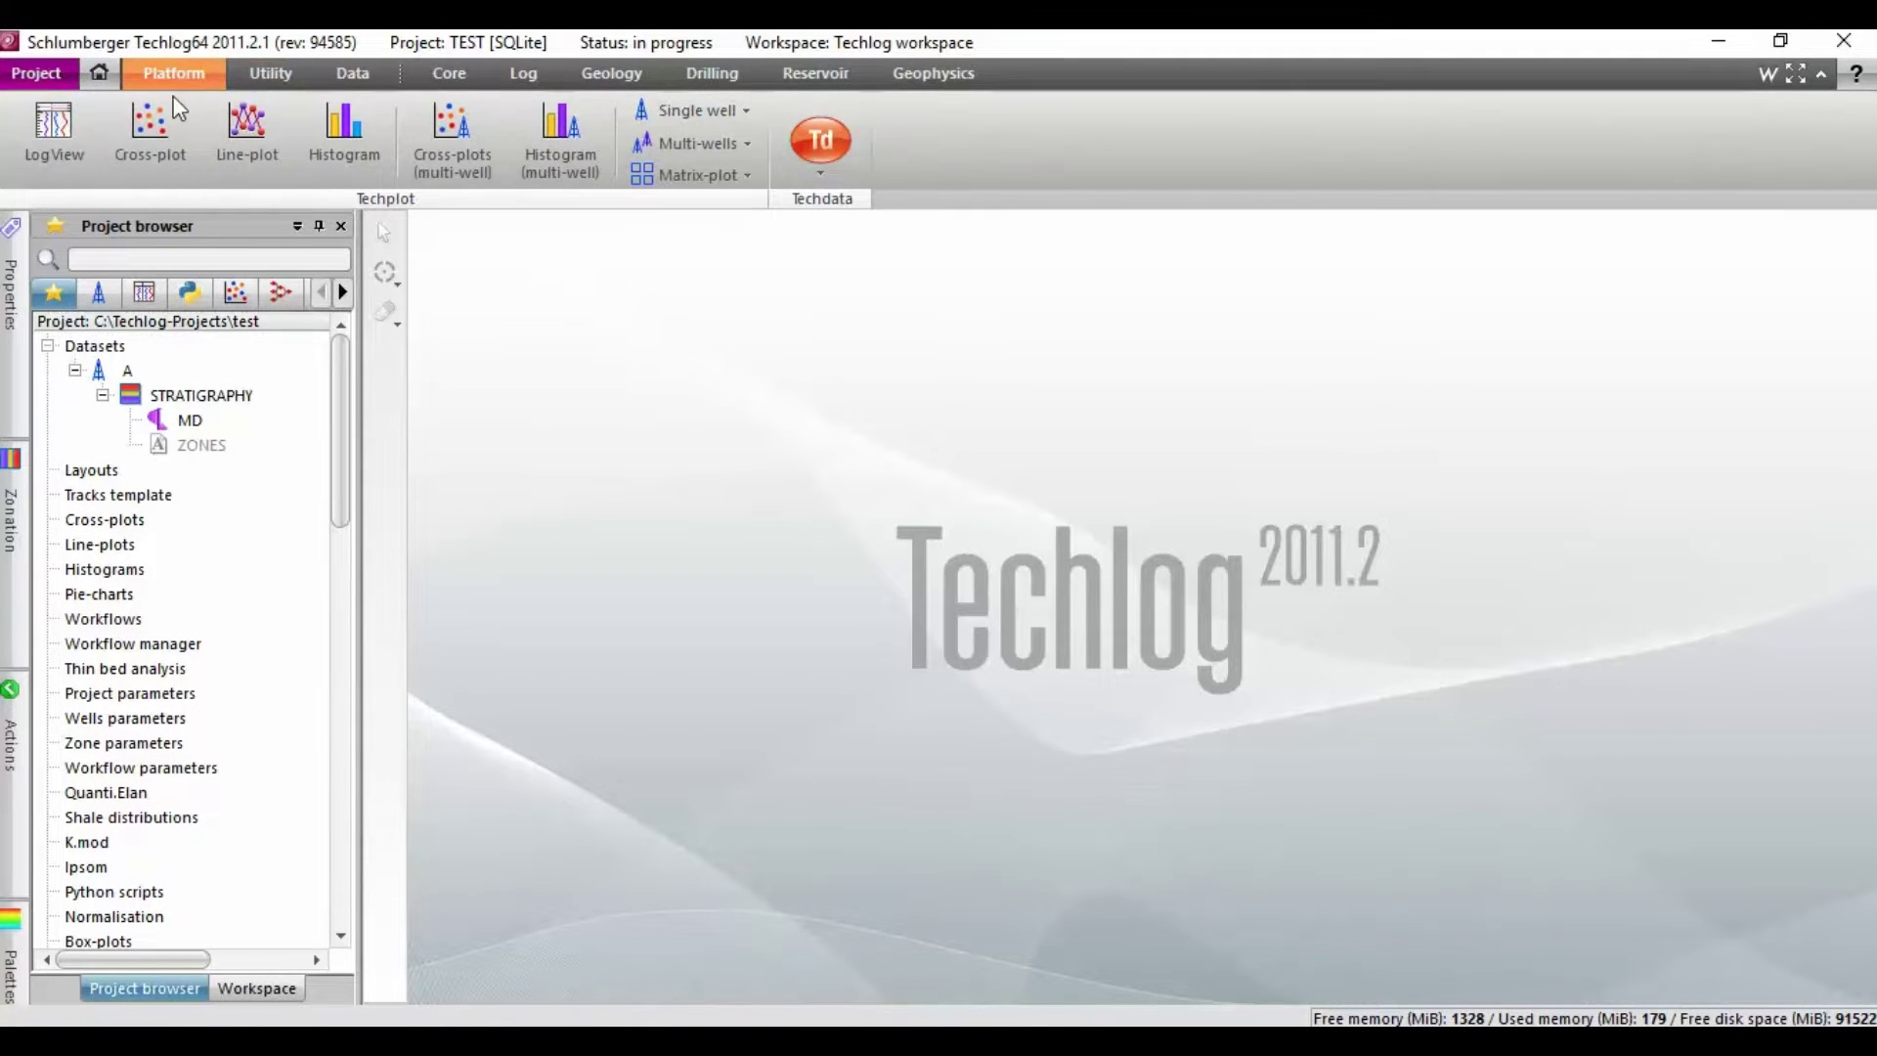
left_click(62, 131)
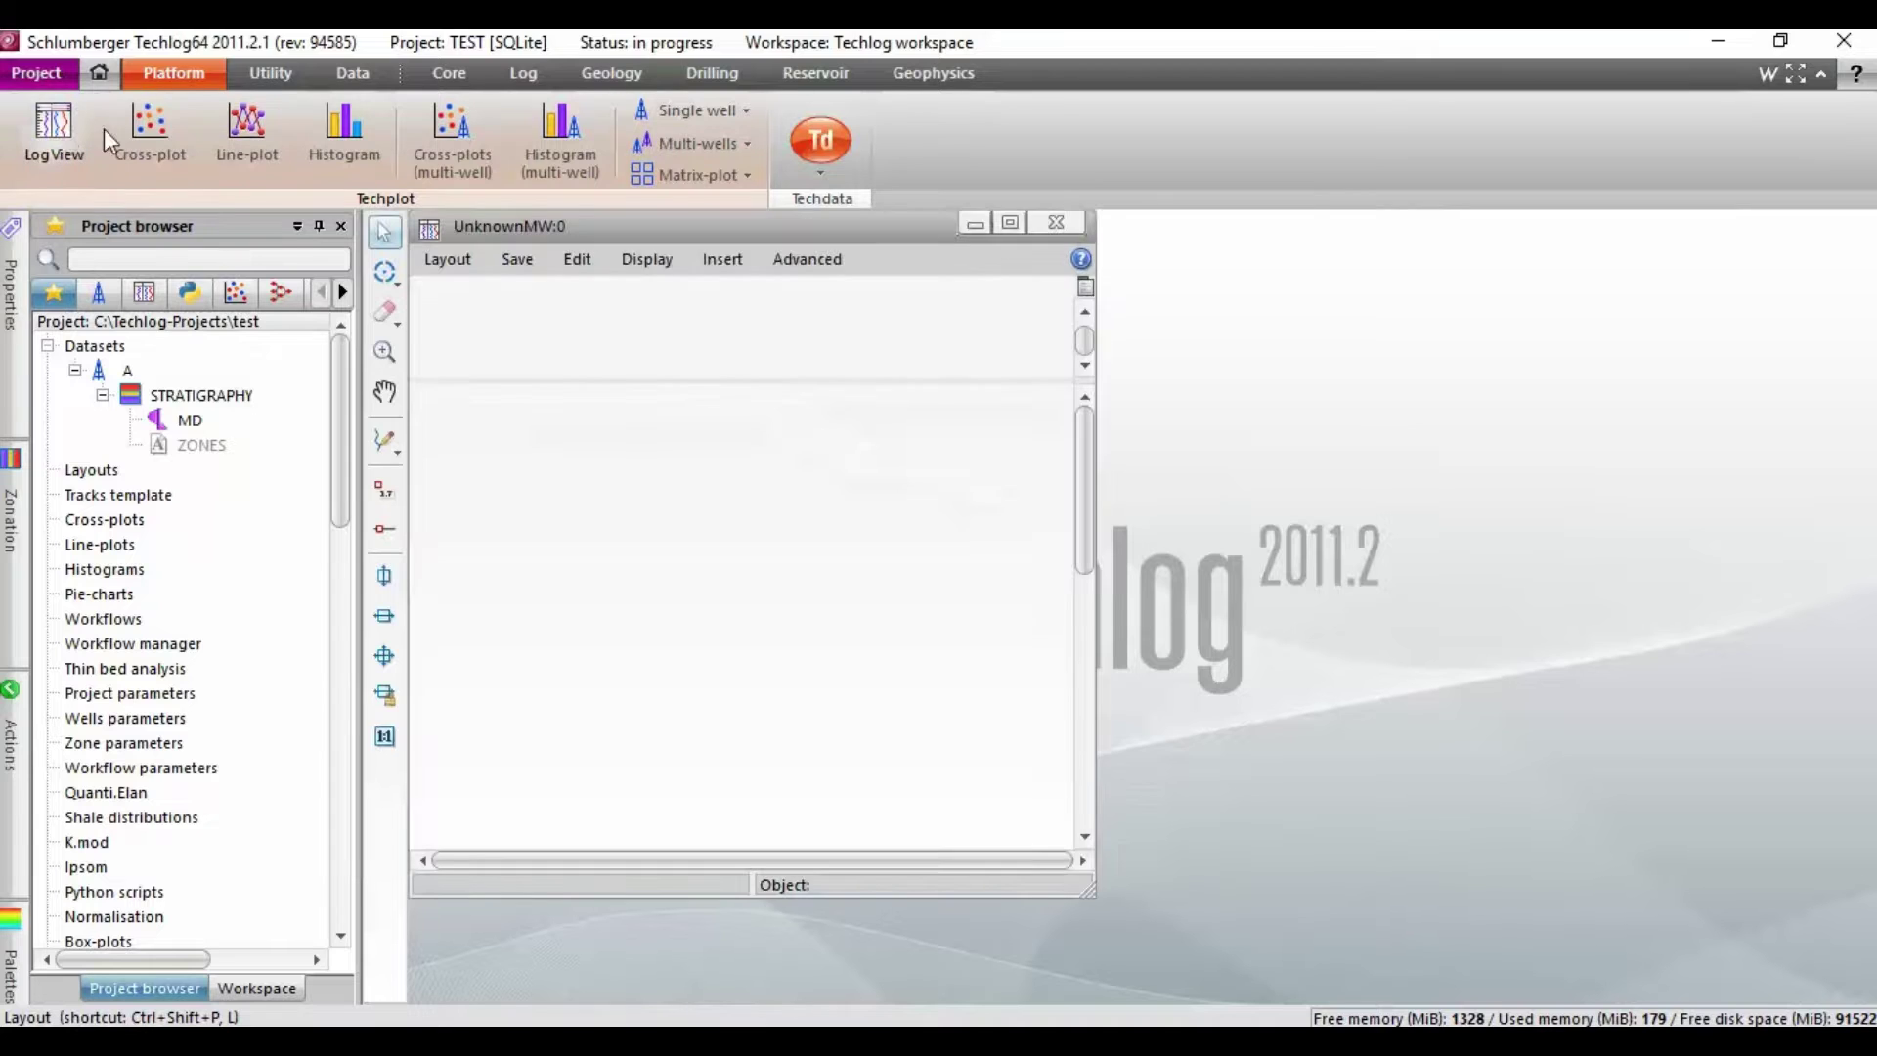
left_click(1059, 227)
Display well A's STRATIGRAPHY dataset as a spreadsheet in the Data editor
left_click(352, 68)
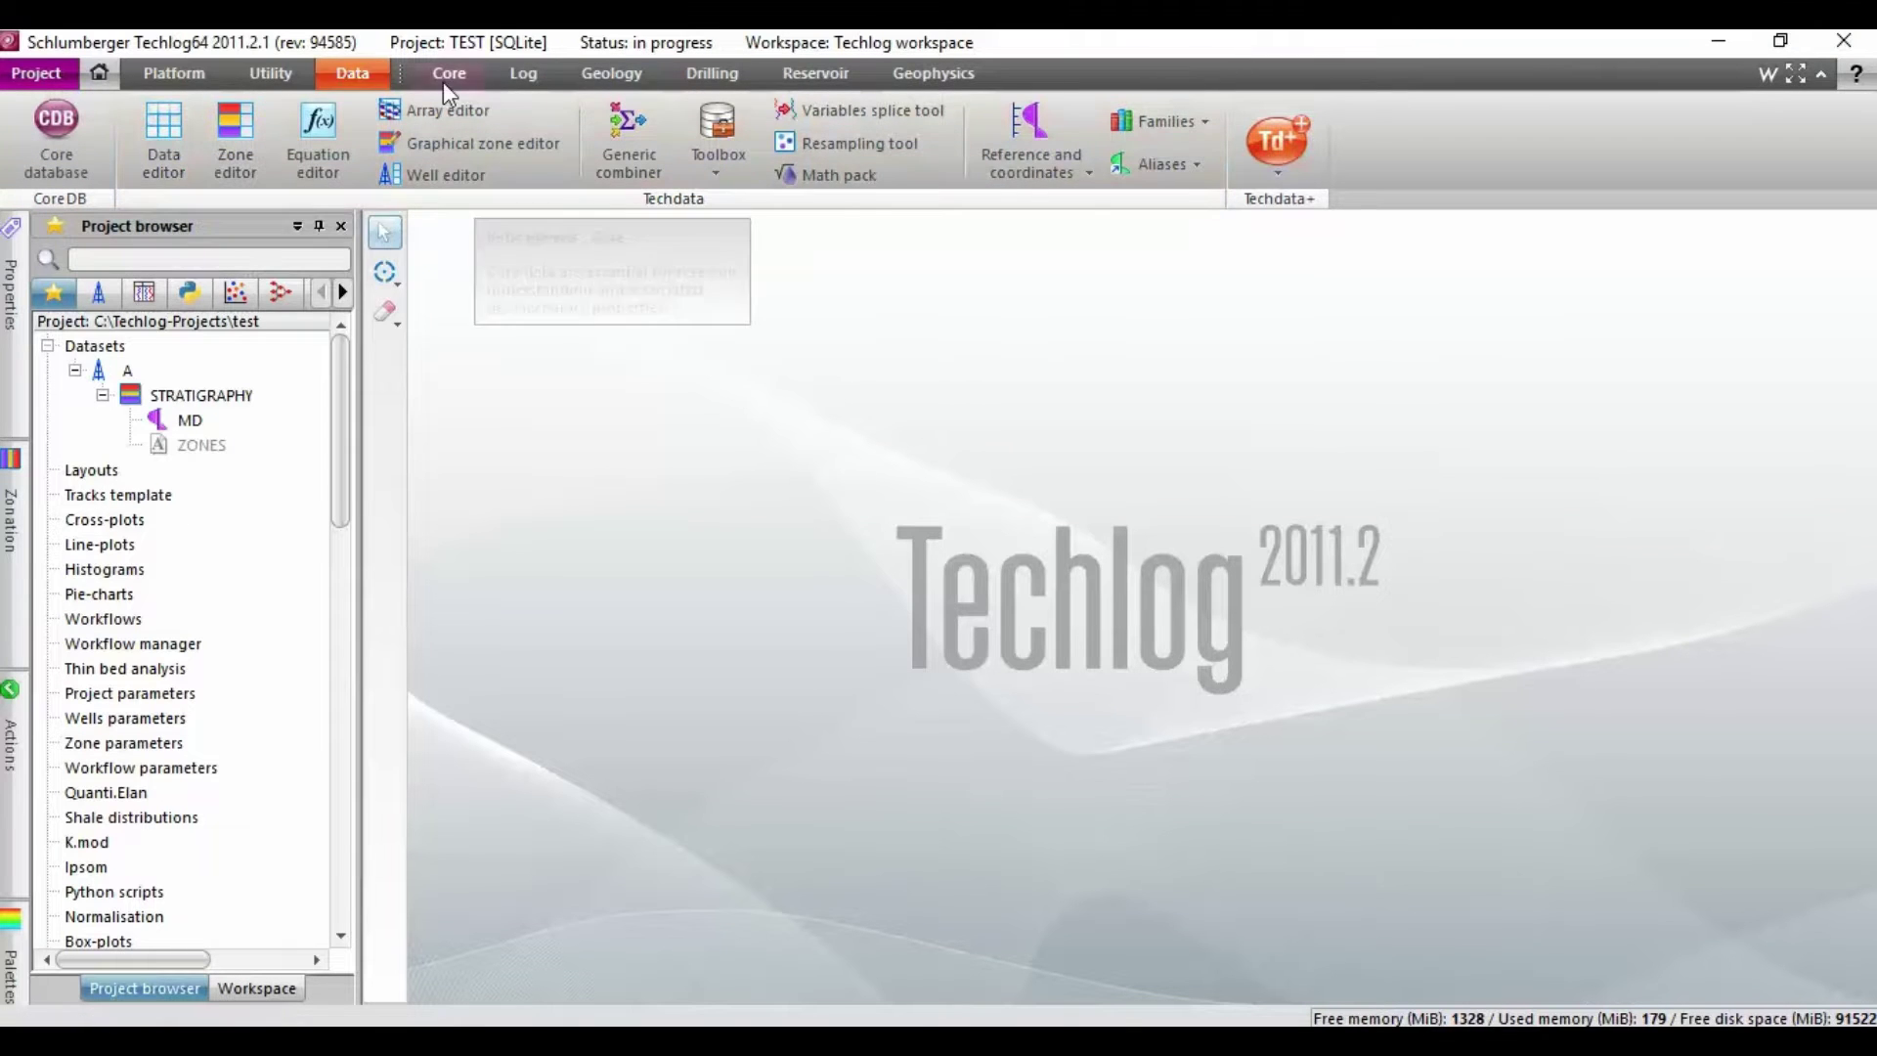
left_click(155, 137)
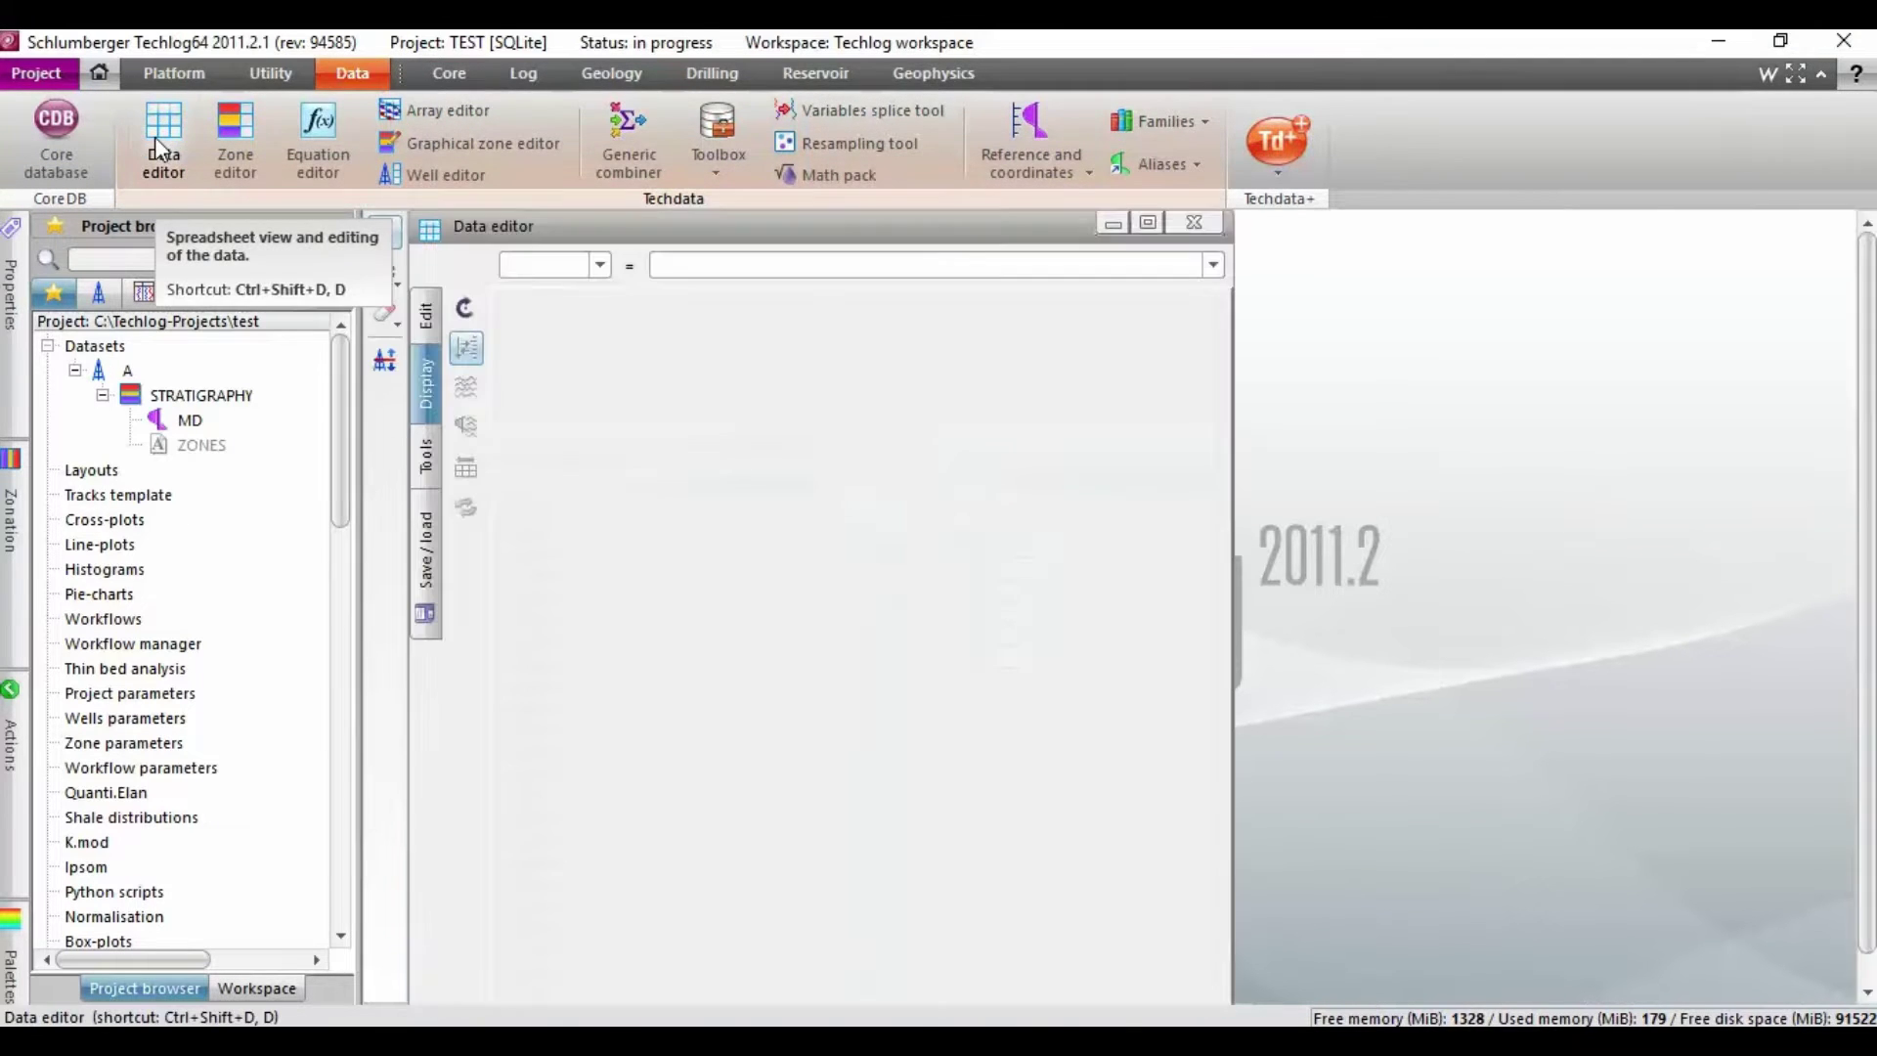
left_click(176, 399)
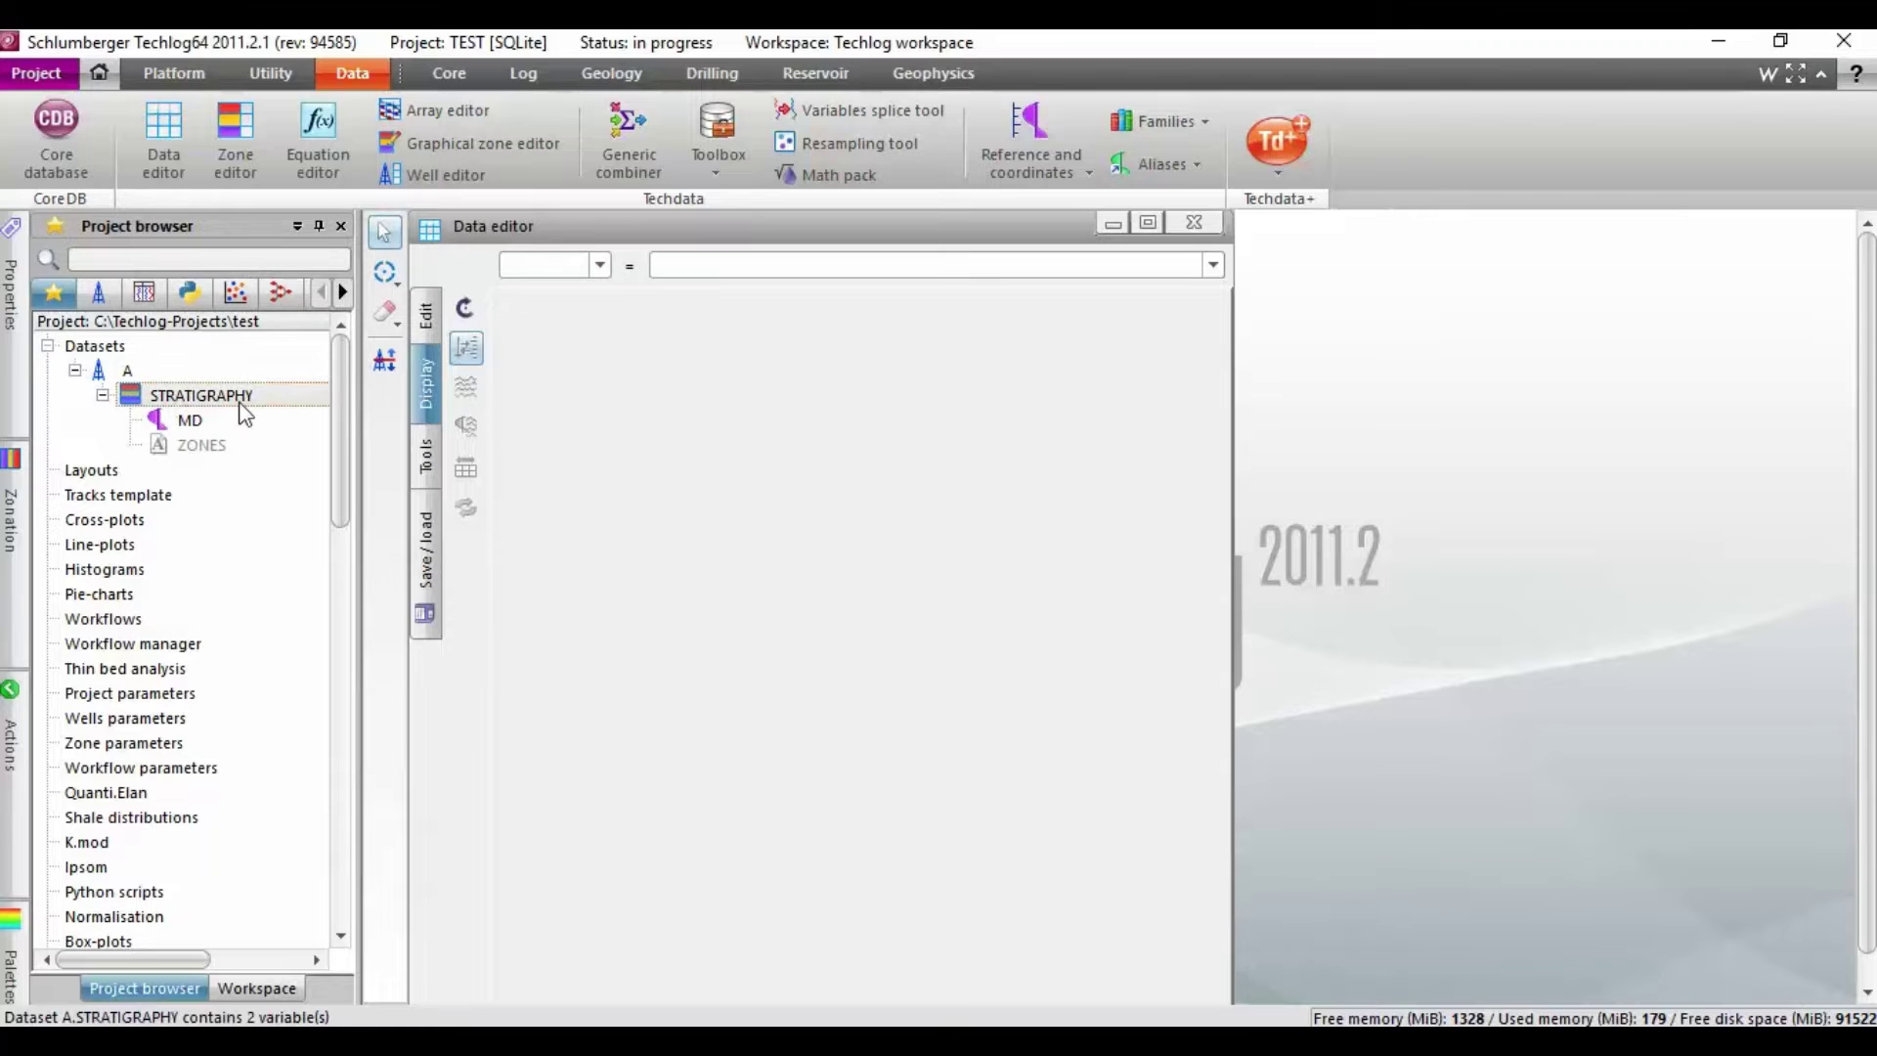
left_click_drag(619, 419, 617, 400)
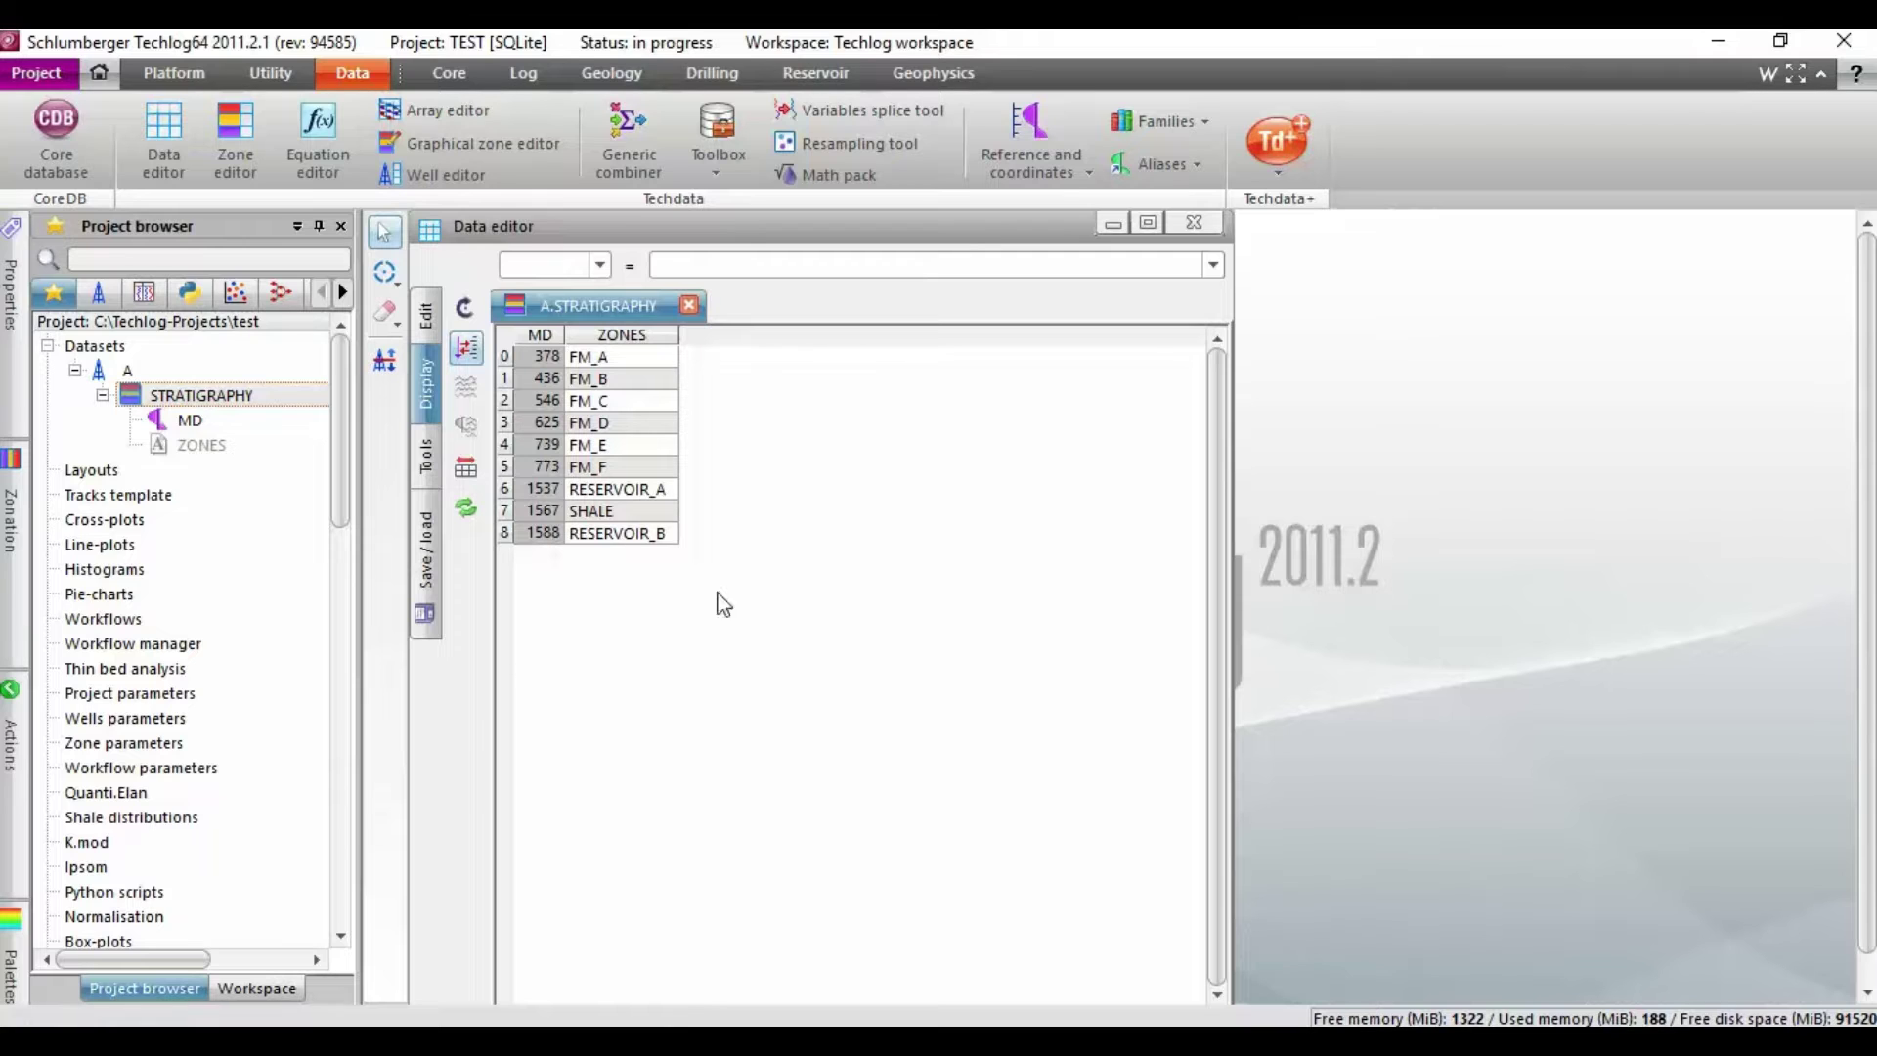
Compare the imported tops with the FM_A, RESERVOIR_B and RESERVOIR_A rows in the A FORMATION TOPS.txt source file
key("alt+Tab")
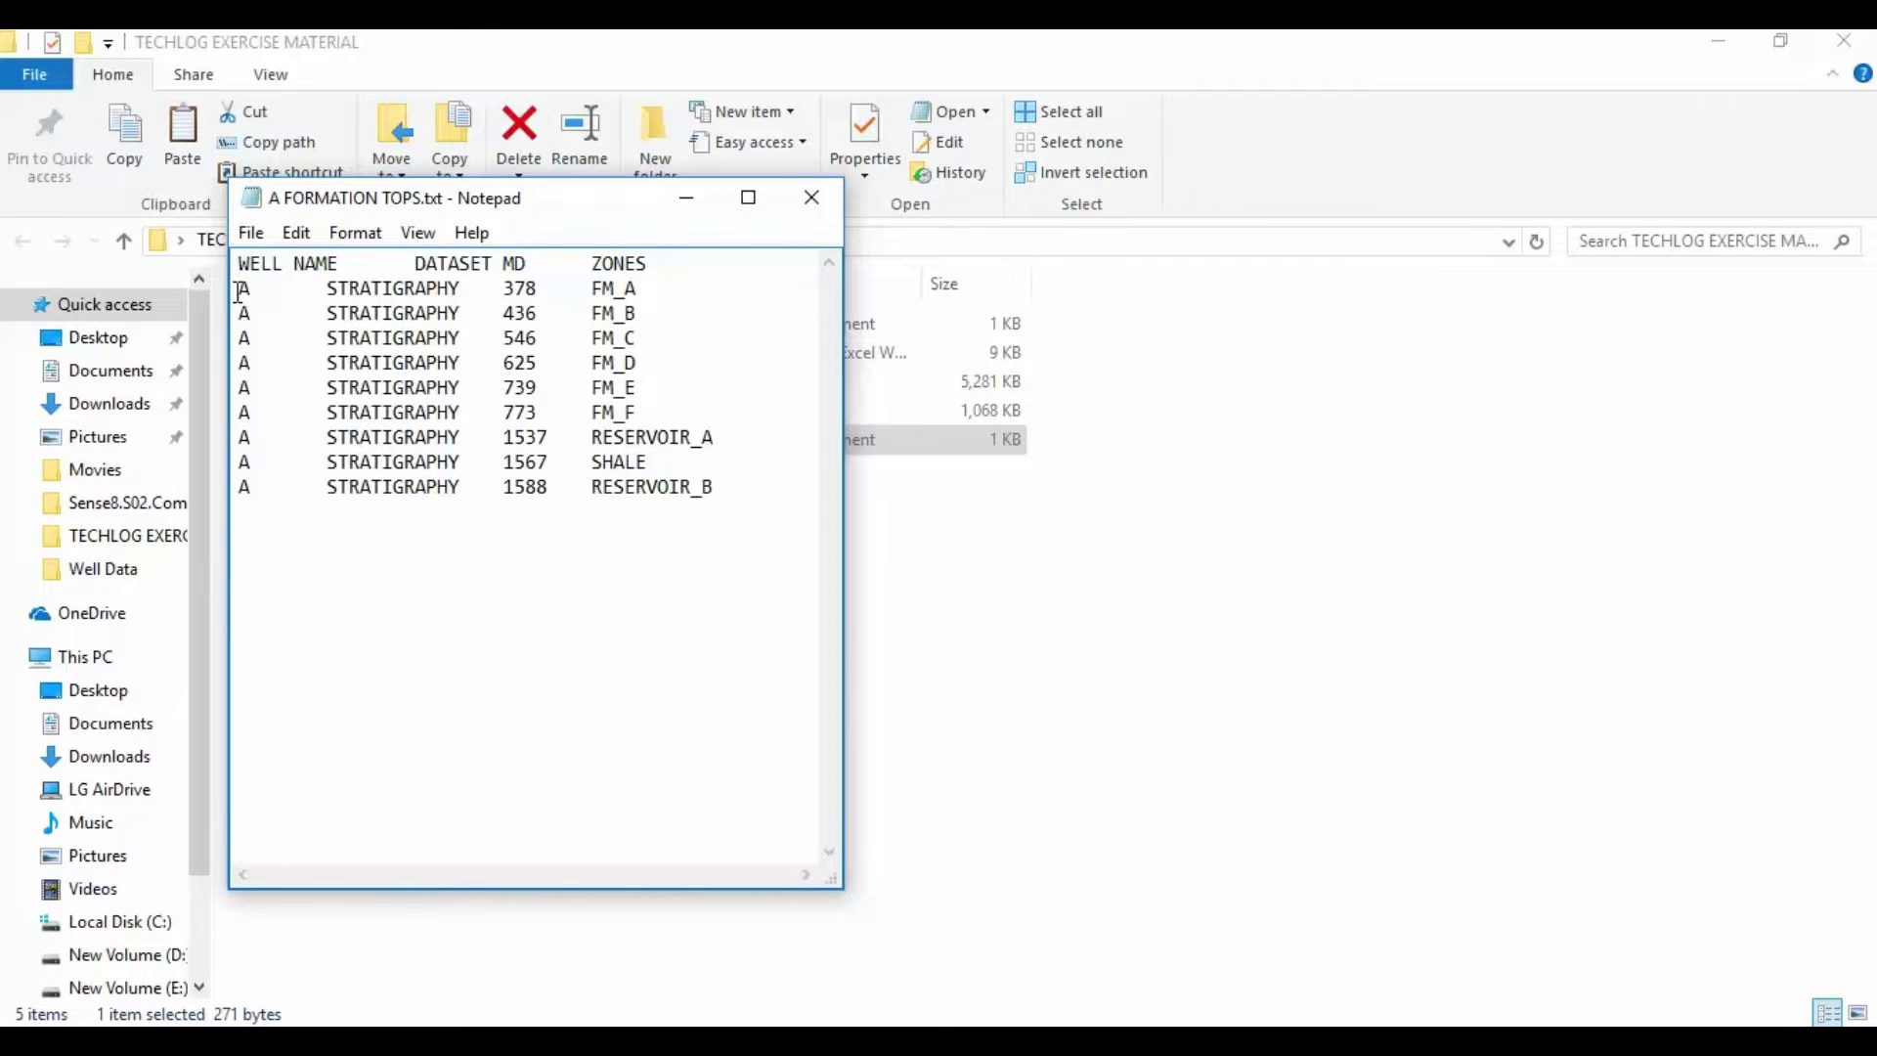
left_click_drag(240, 291, 654, 289)
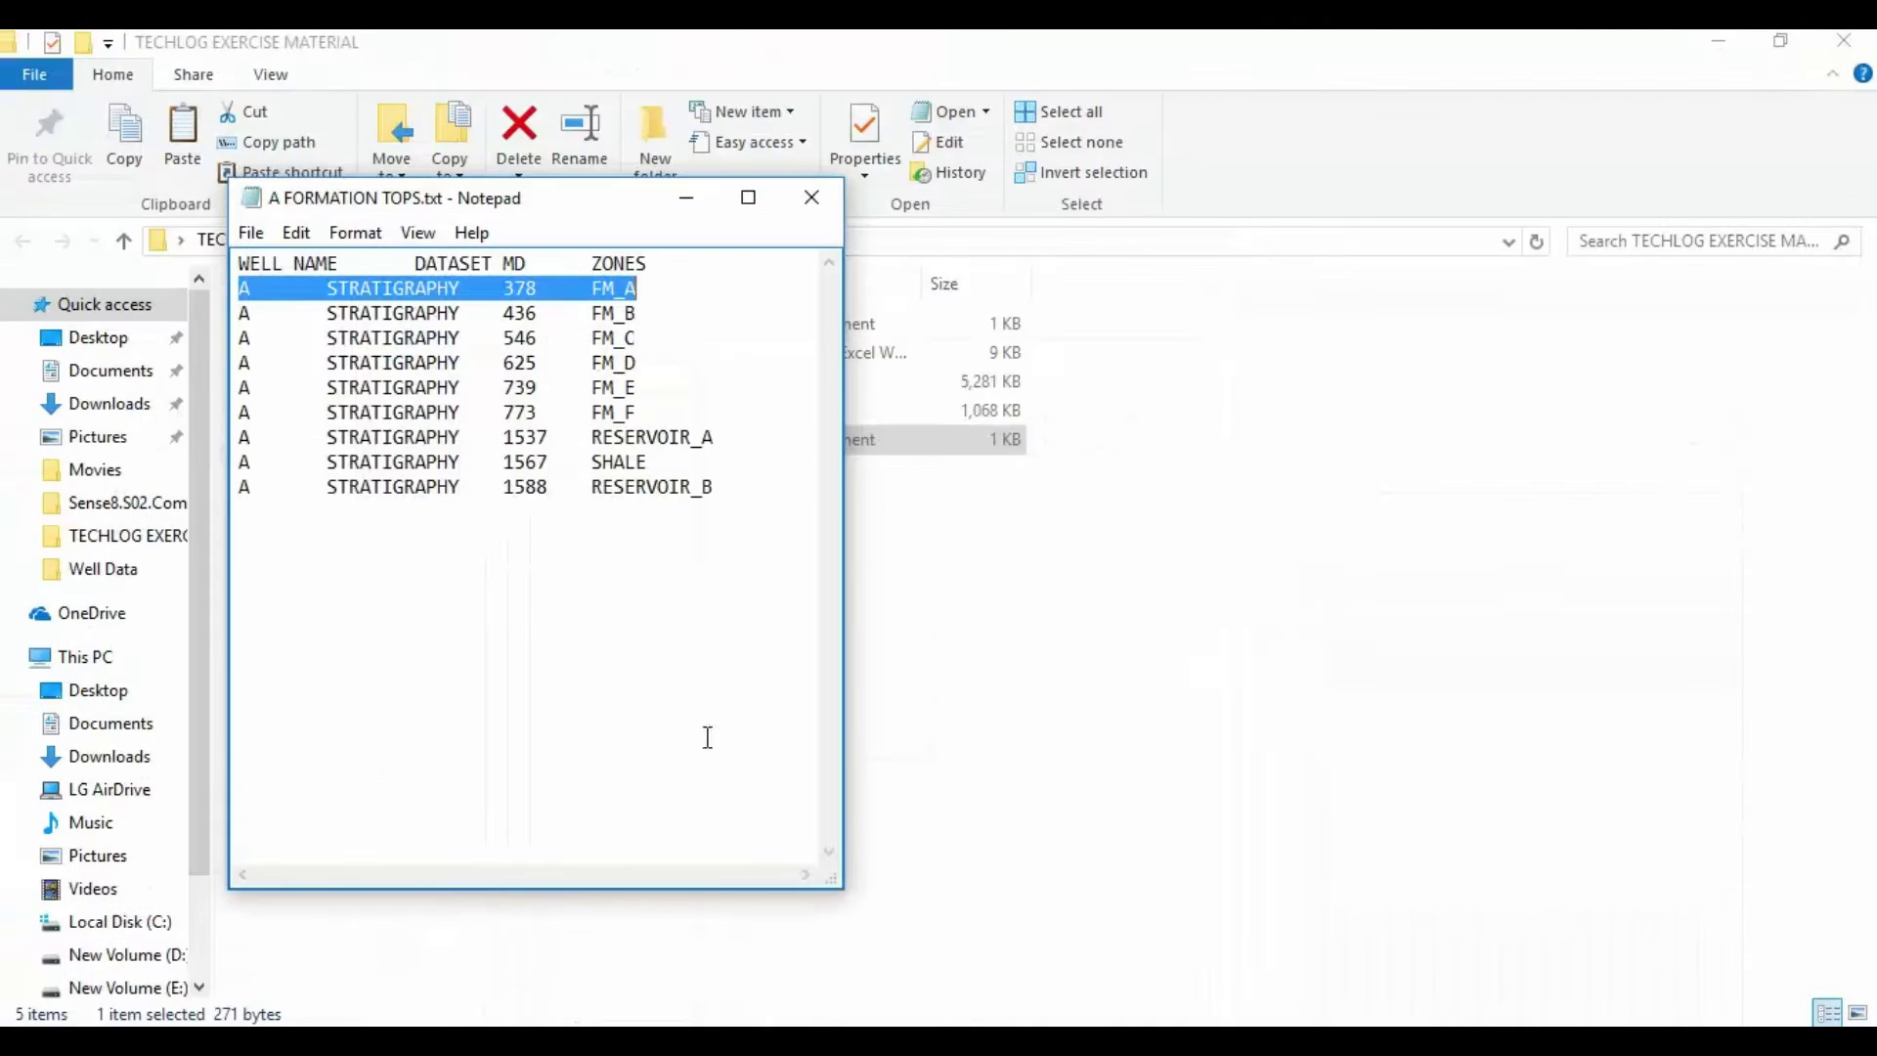
left_click_drag(243, 489, 645, 509)
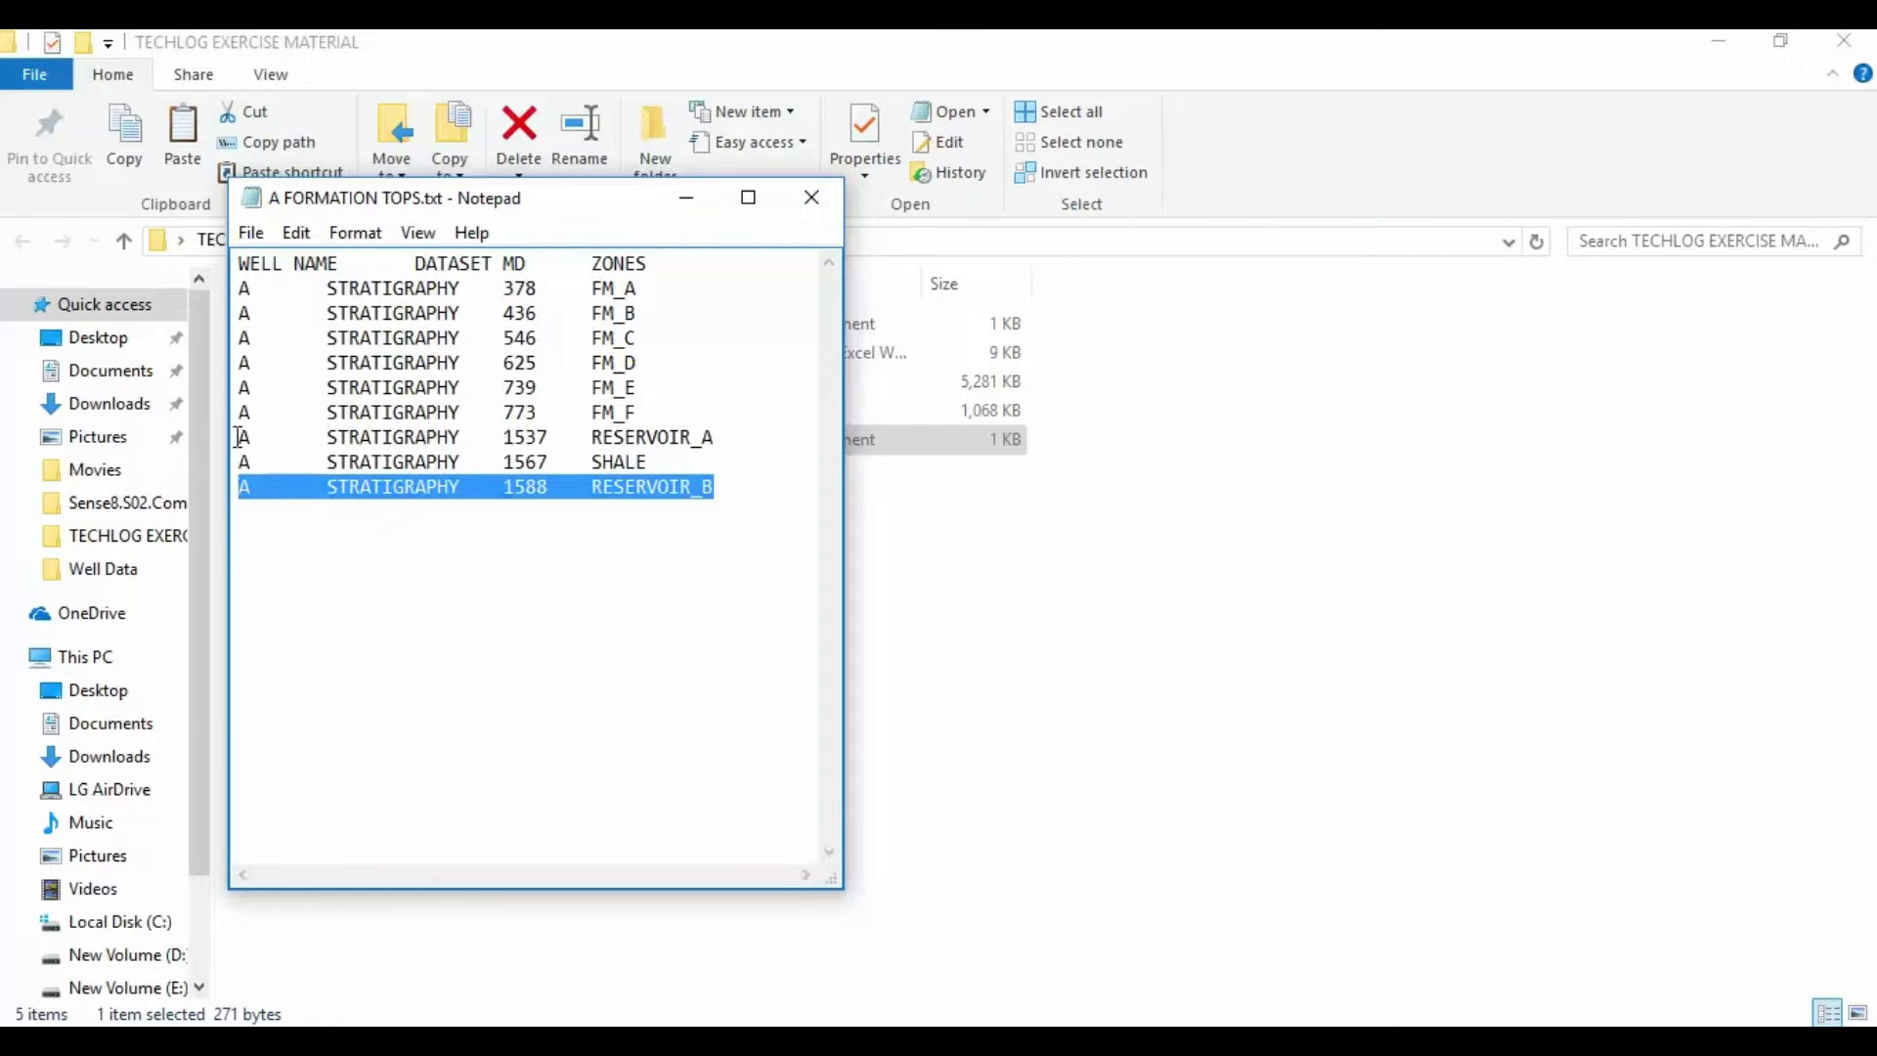
left_click_drag(240, 437, 767, 444)
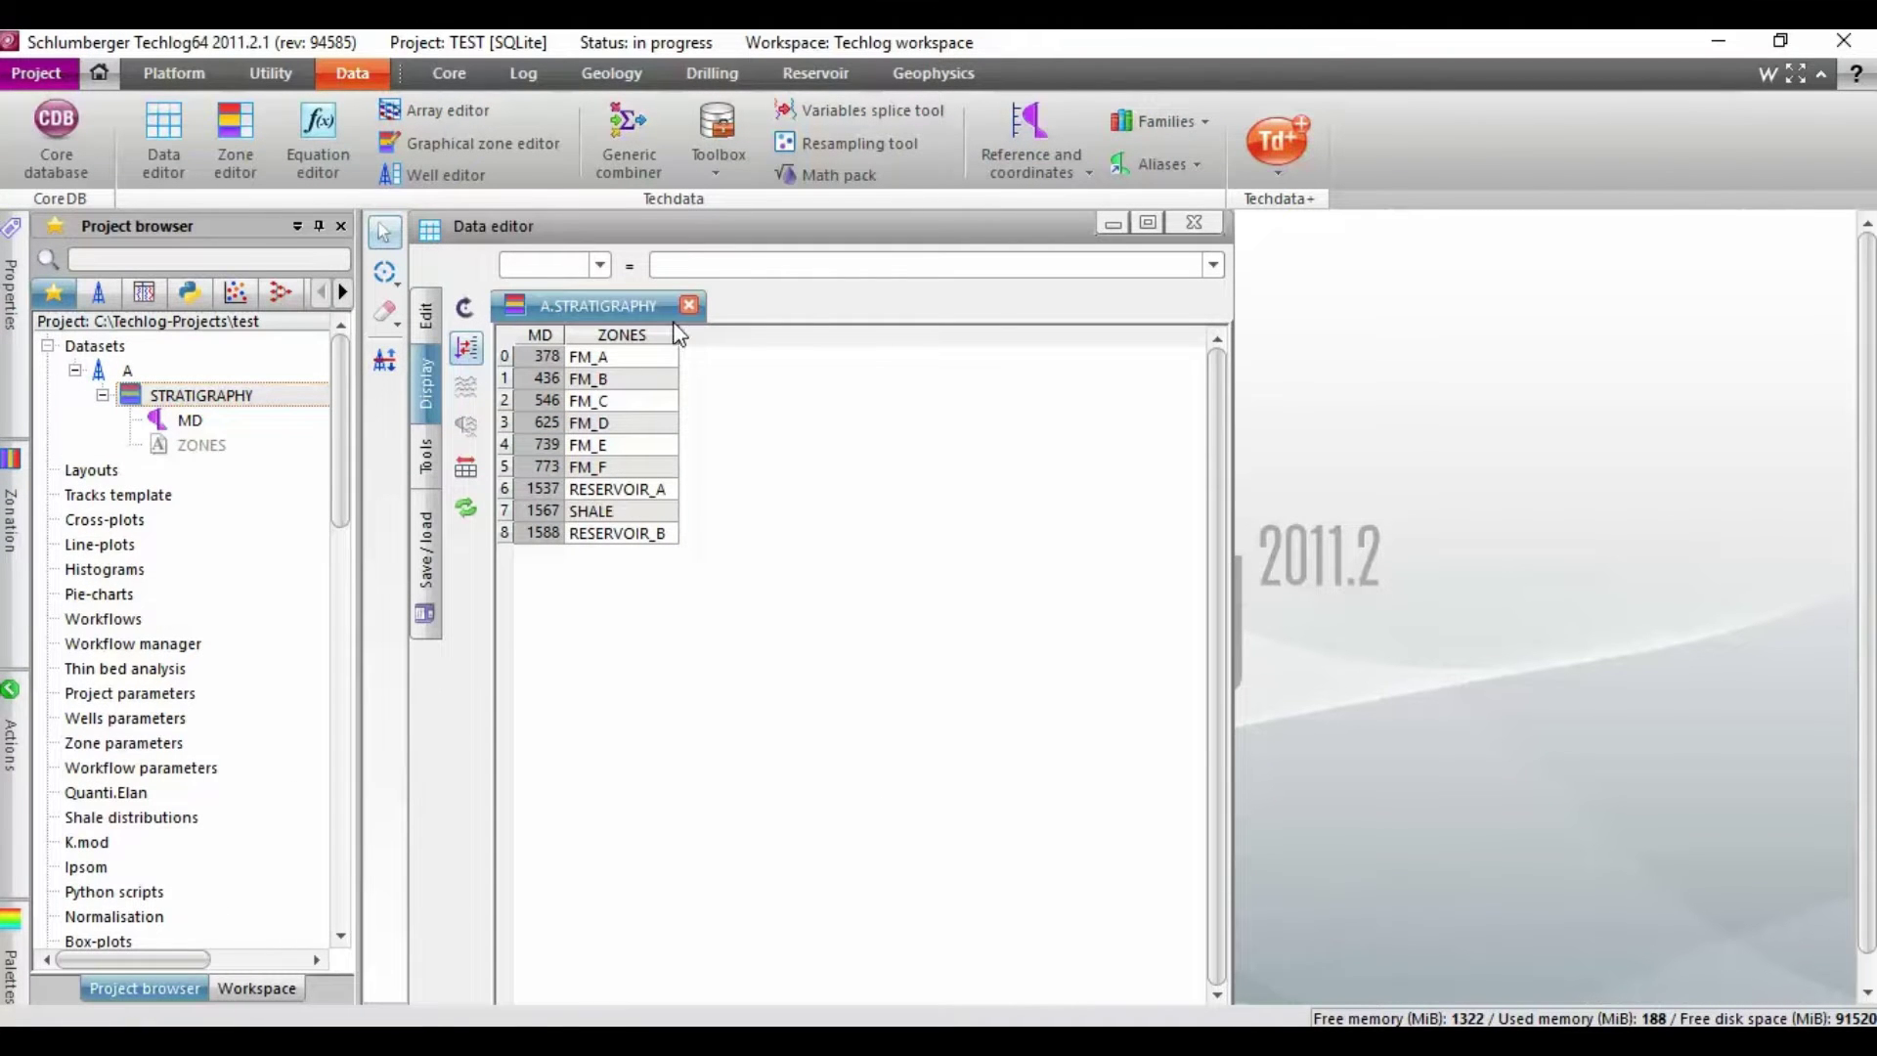
Close the Data editor and collapse the STRATIGRAPHY dataset and well A in the project tree
left_click(1194, 223)
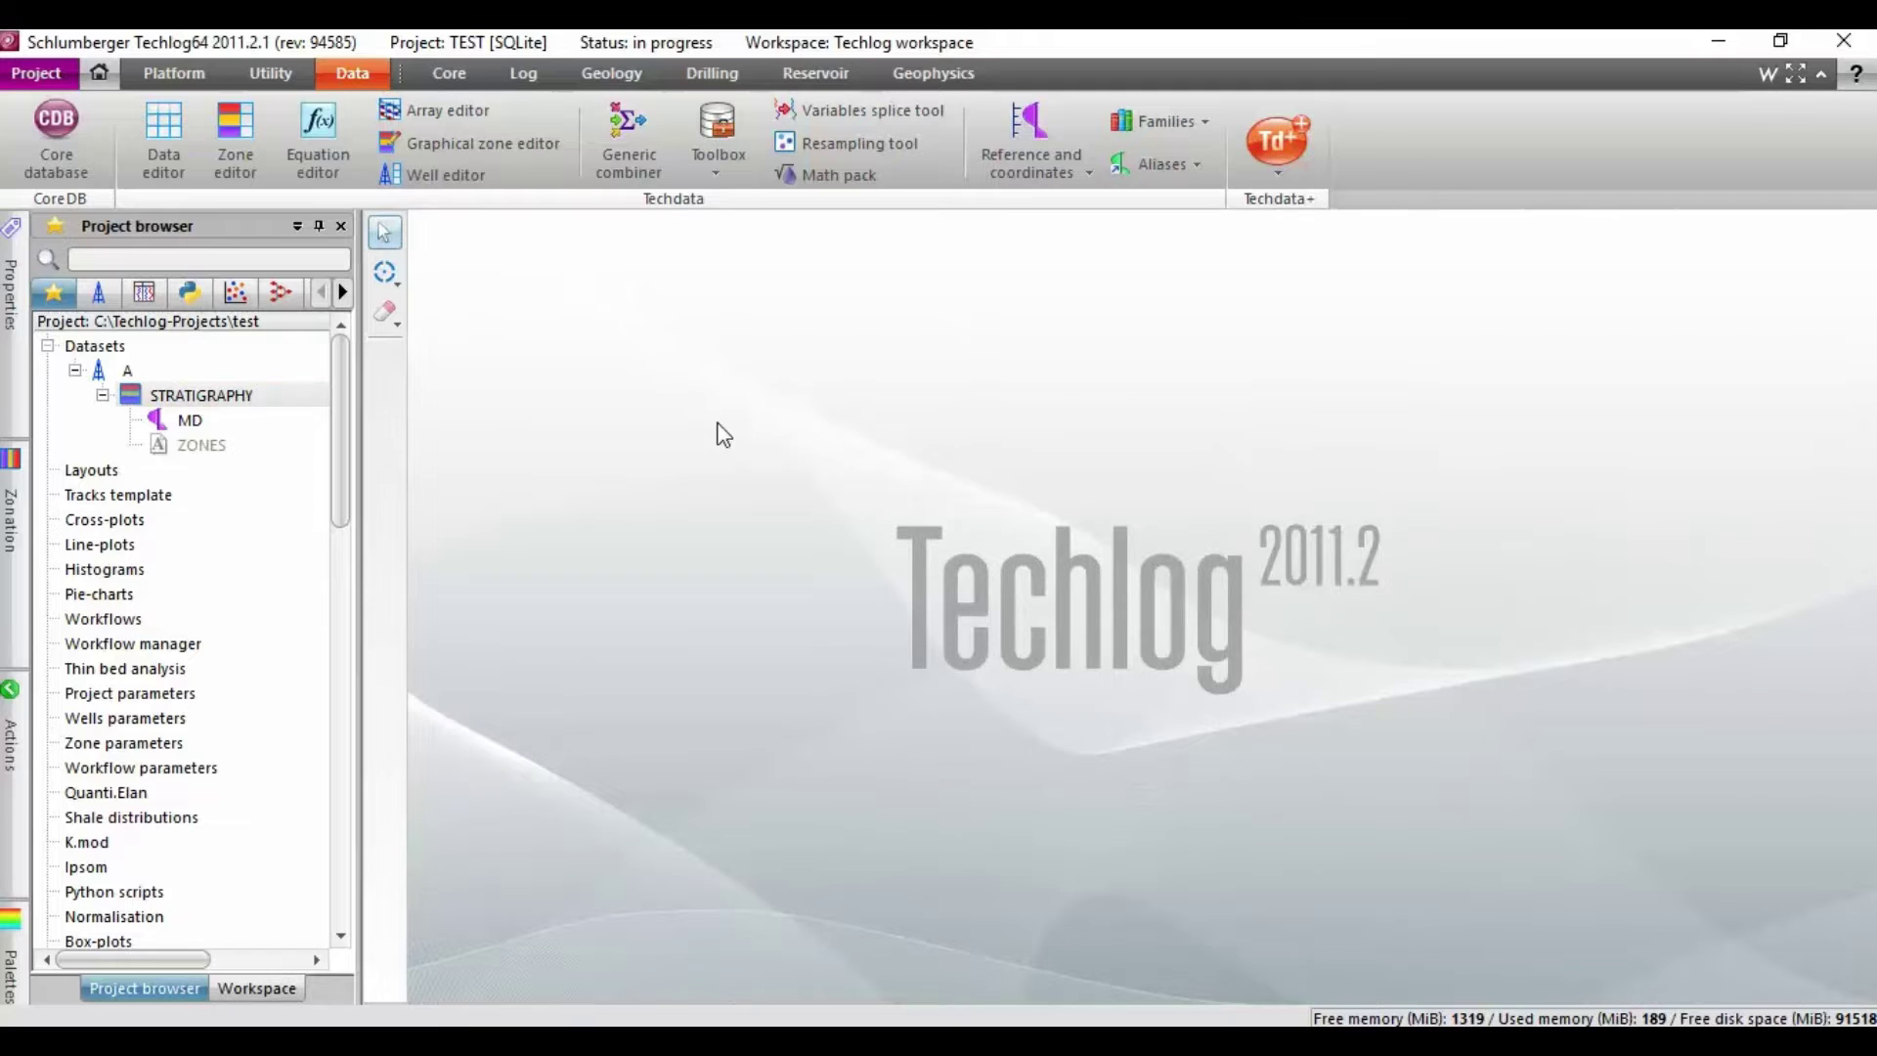
left_click(100, 395)
left_click(75, 371)
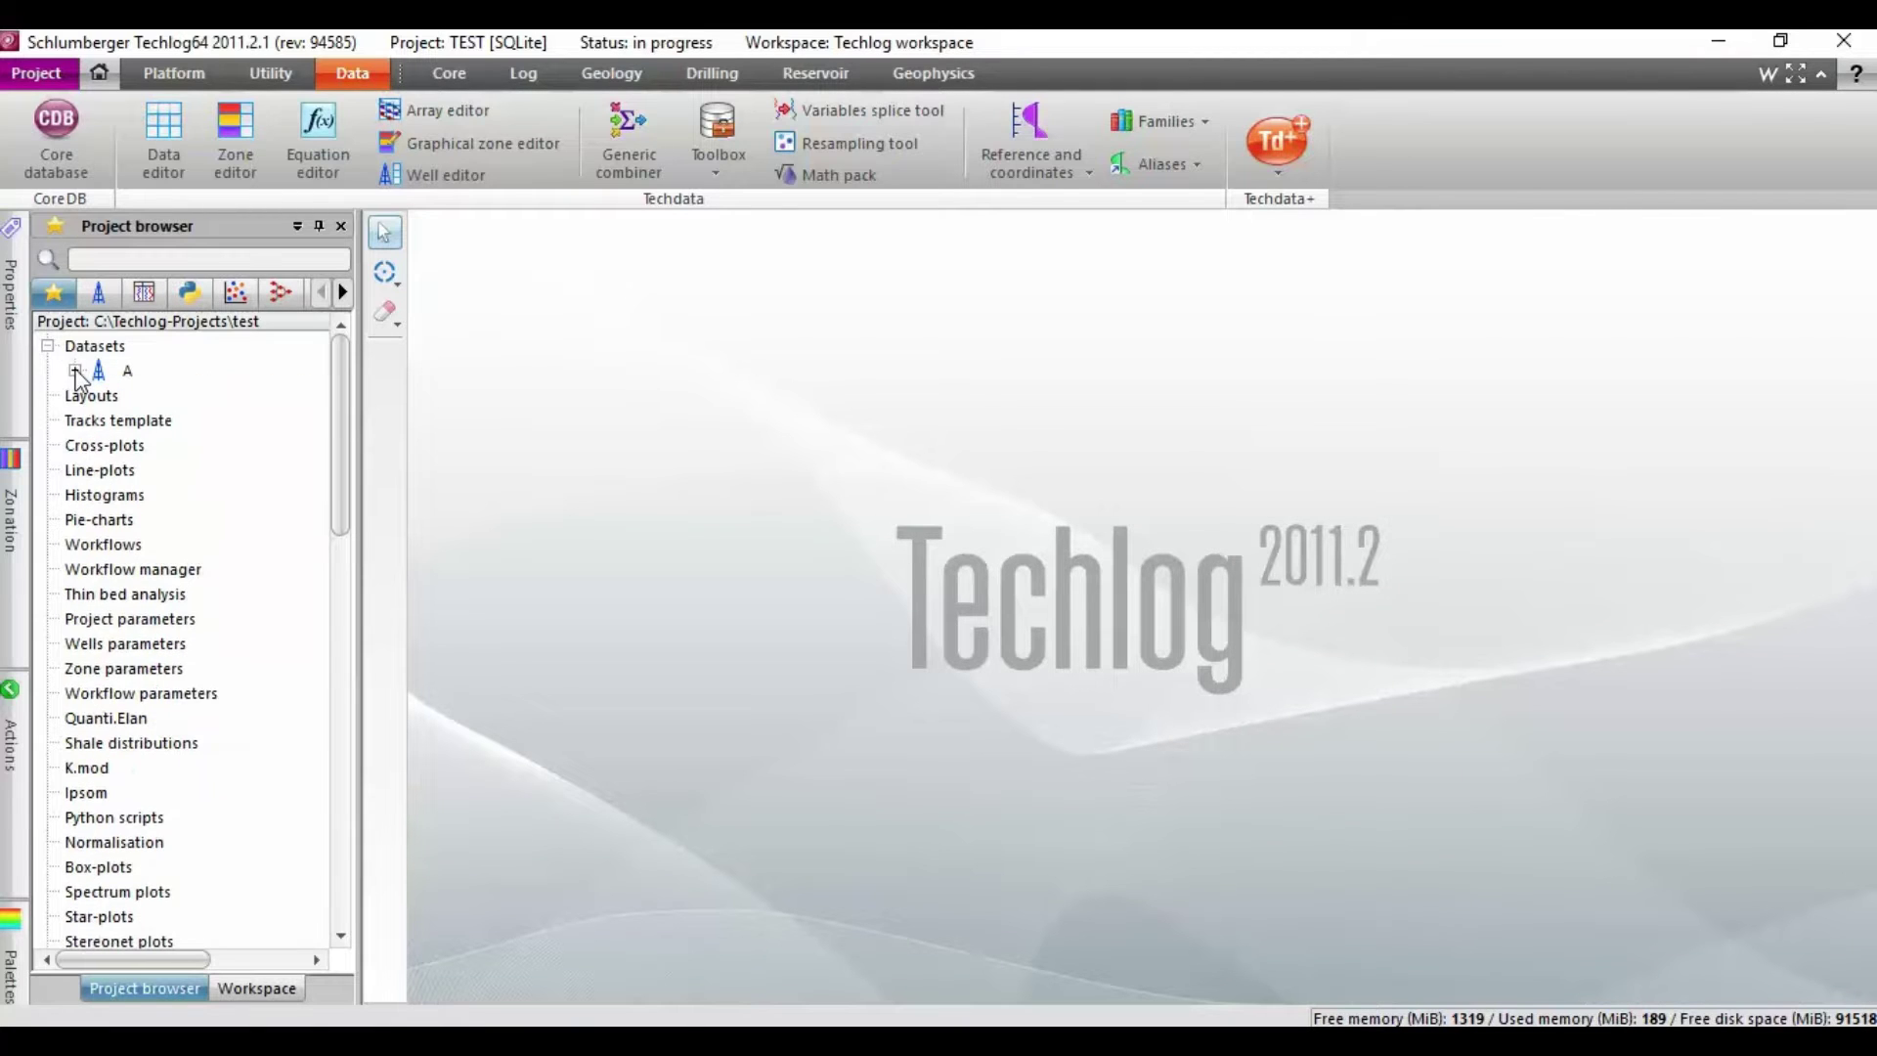
Close the formation tops text file and load A.las from the TECHLOG EXERCISE MATERIAL folder into Techlog's import buffer
left_click(1712, 41)
left_click(810, 200)
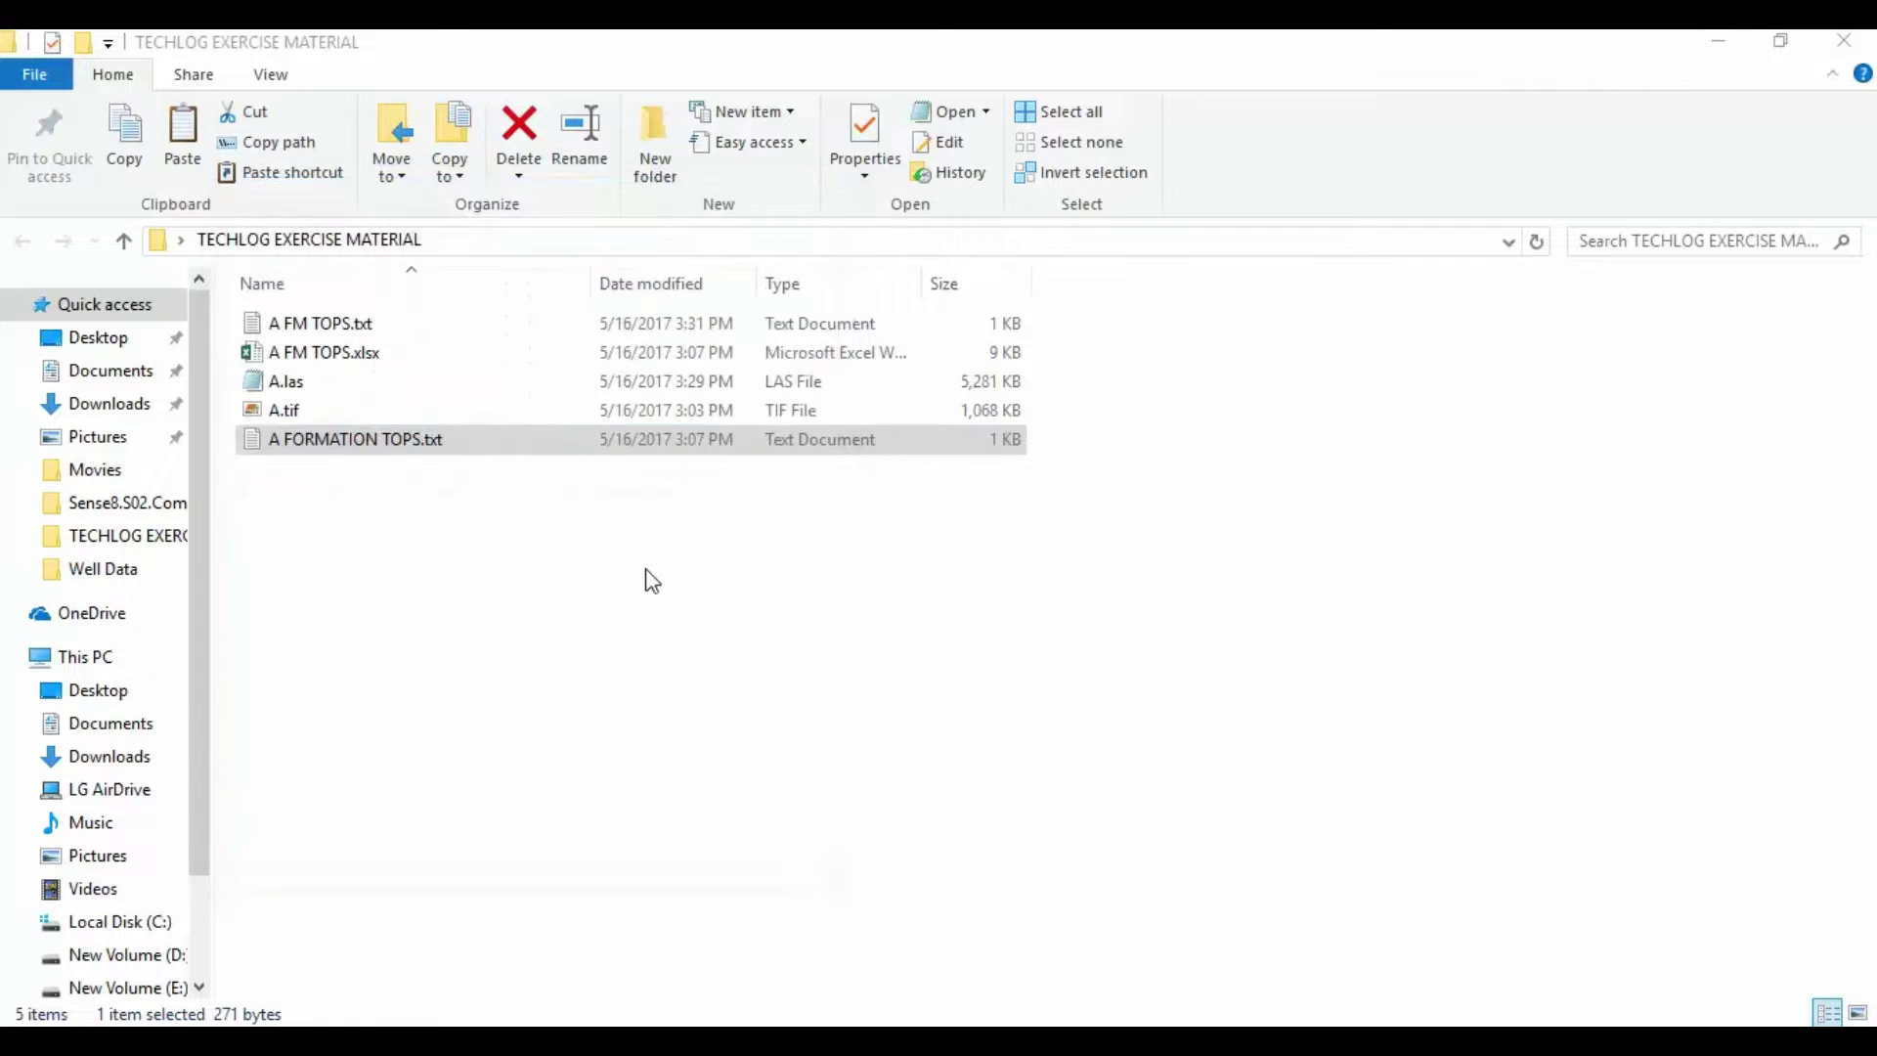
left_click(293, 464)
left_click_drag(290, 393, 917, 475)
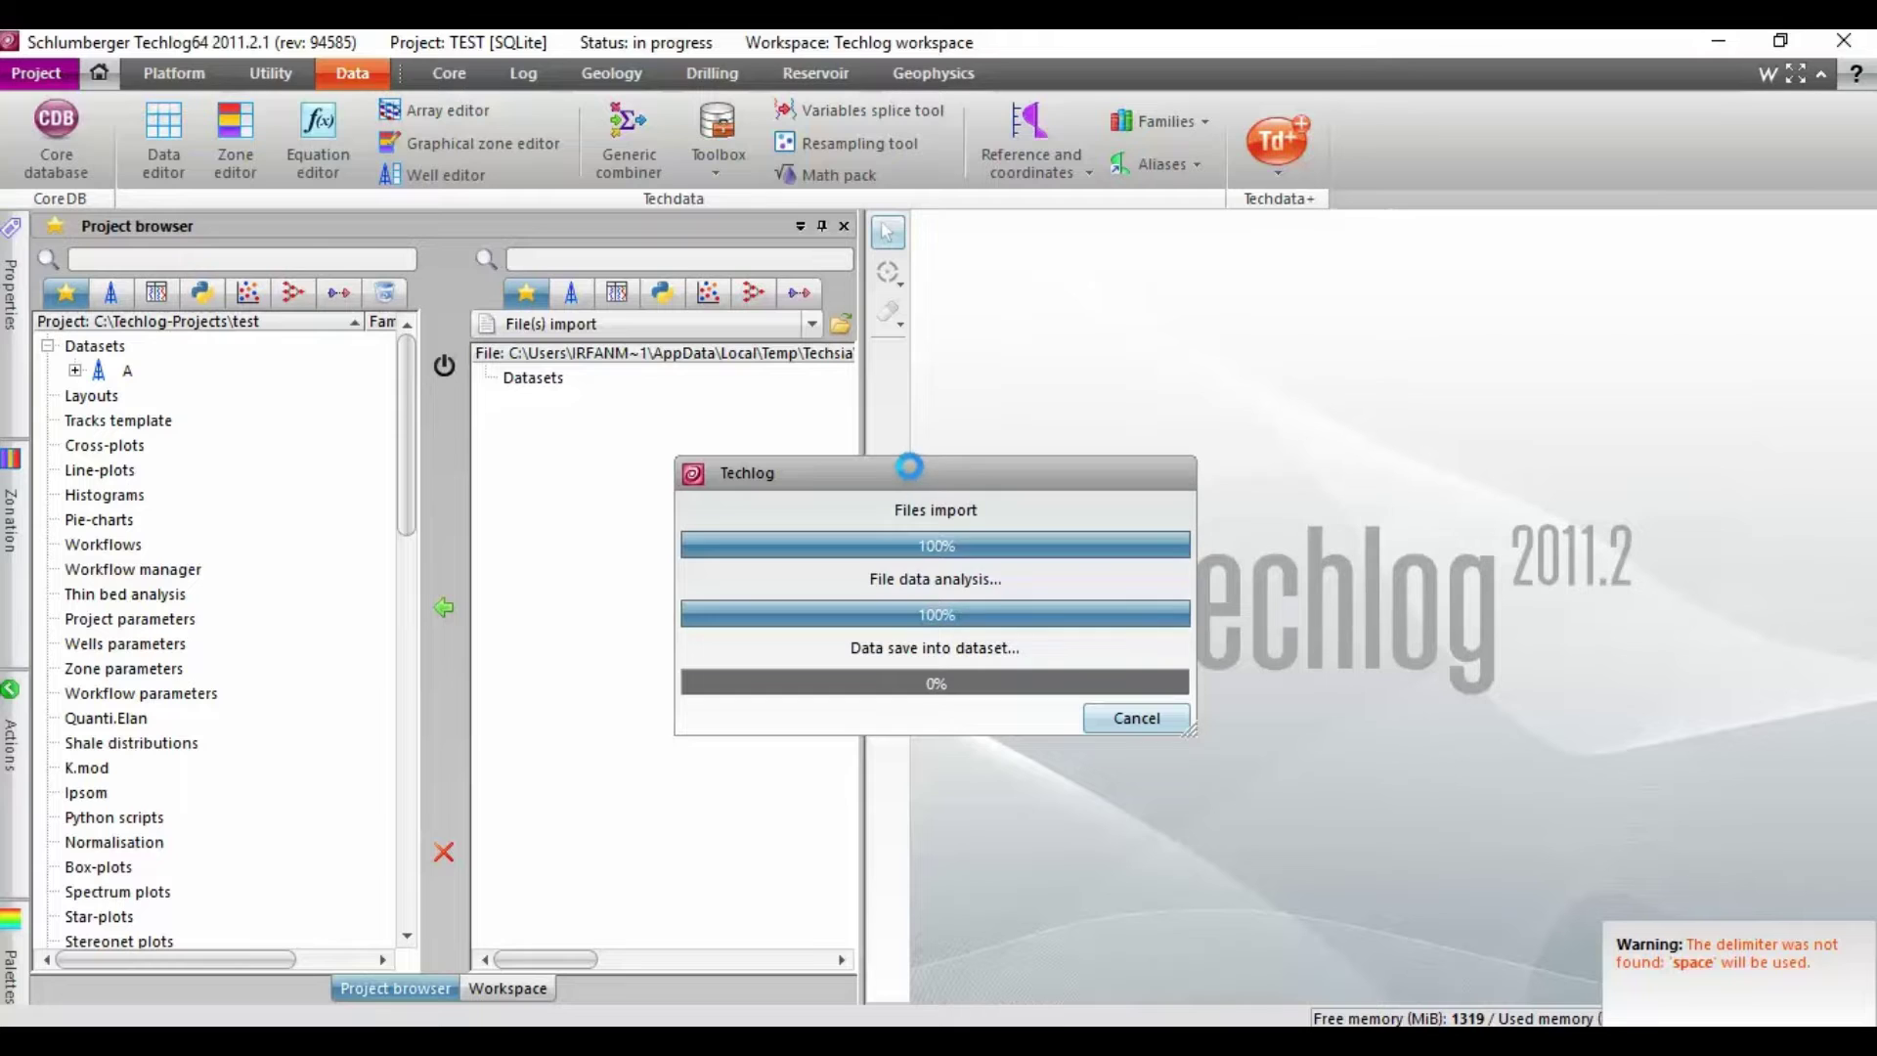
Review the list of log curves in dataset A of the import buffer
left_click(513, 402)
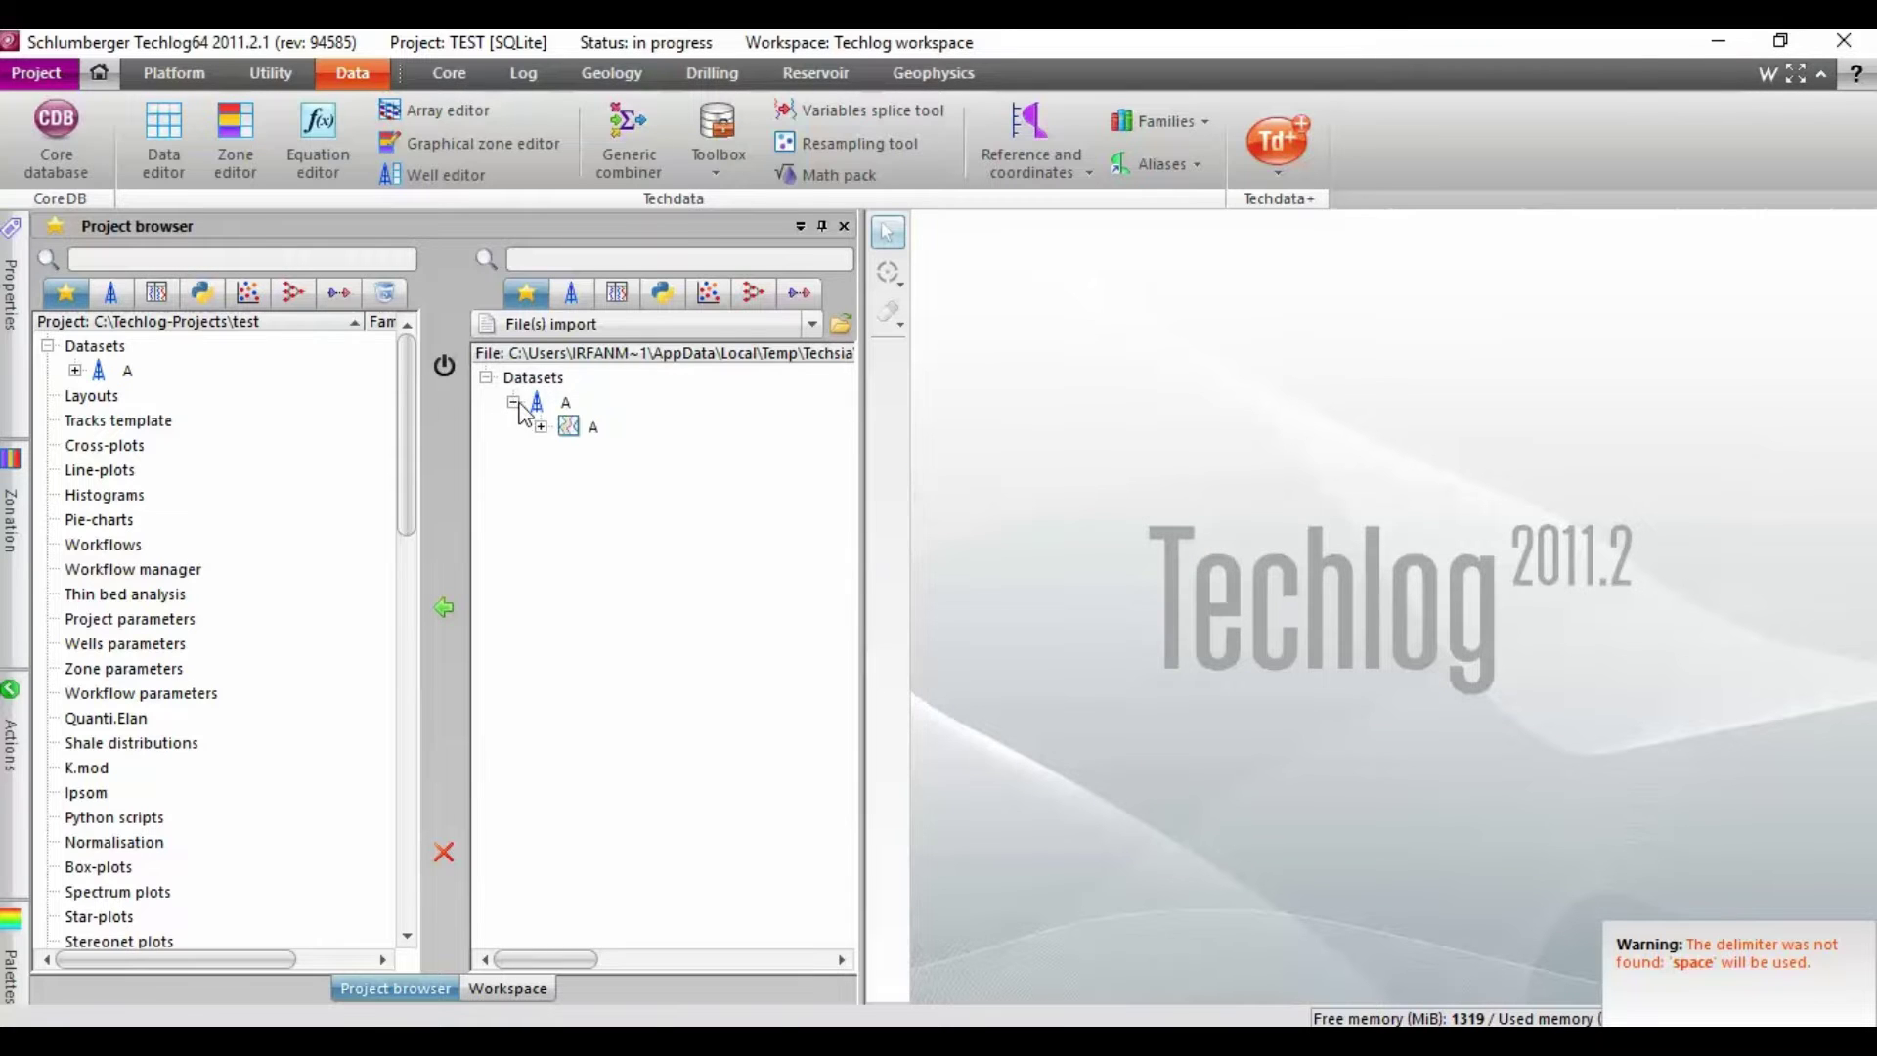
left_click(540, 426)
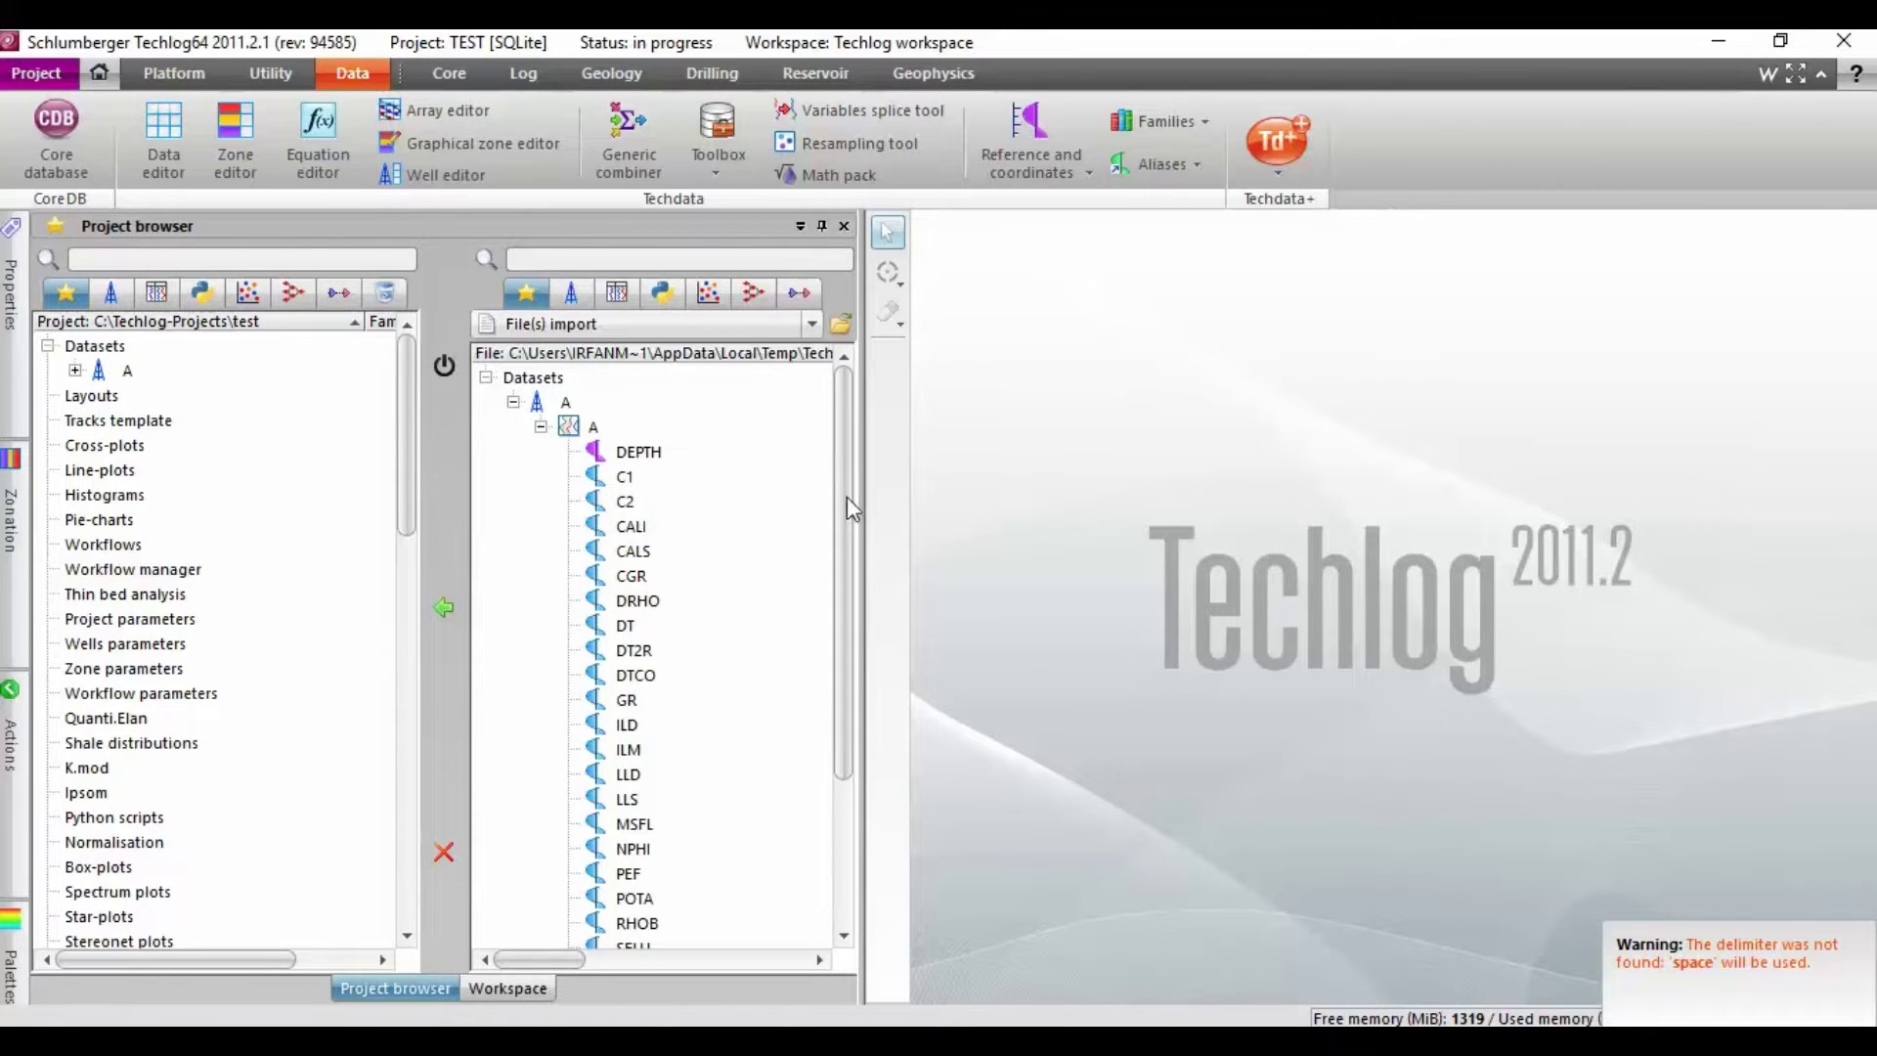
left_click_drag(848, 503, 827, 432)
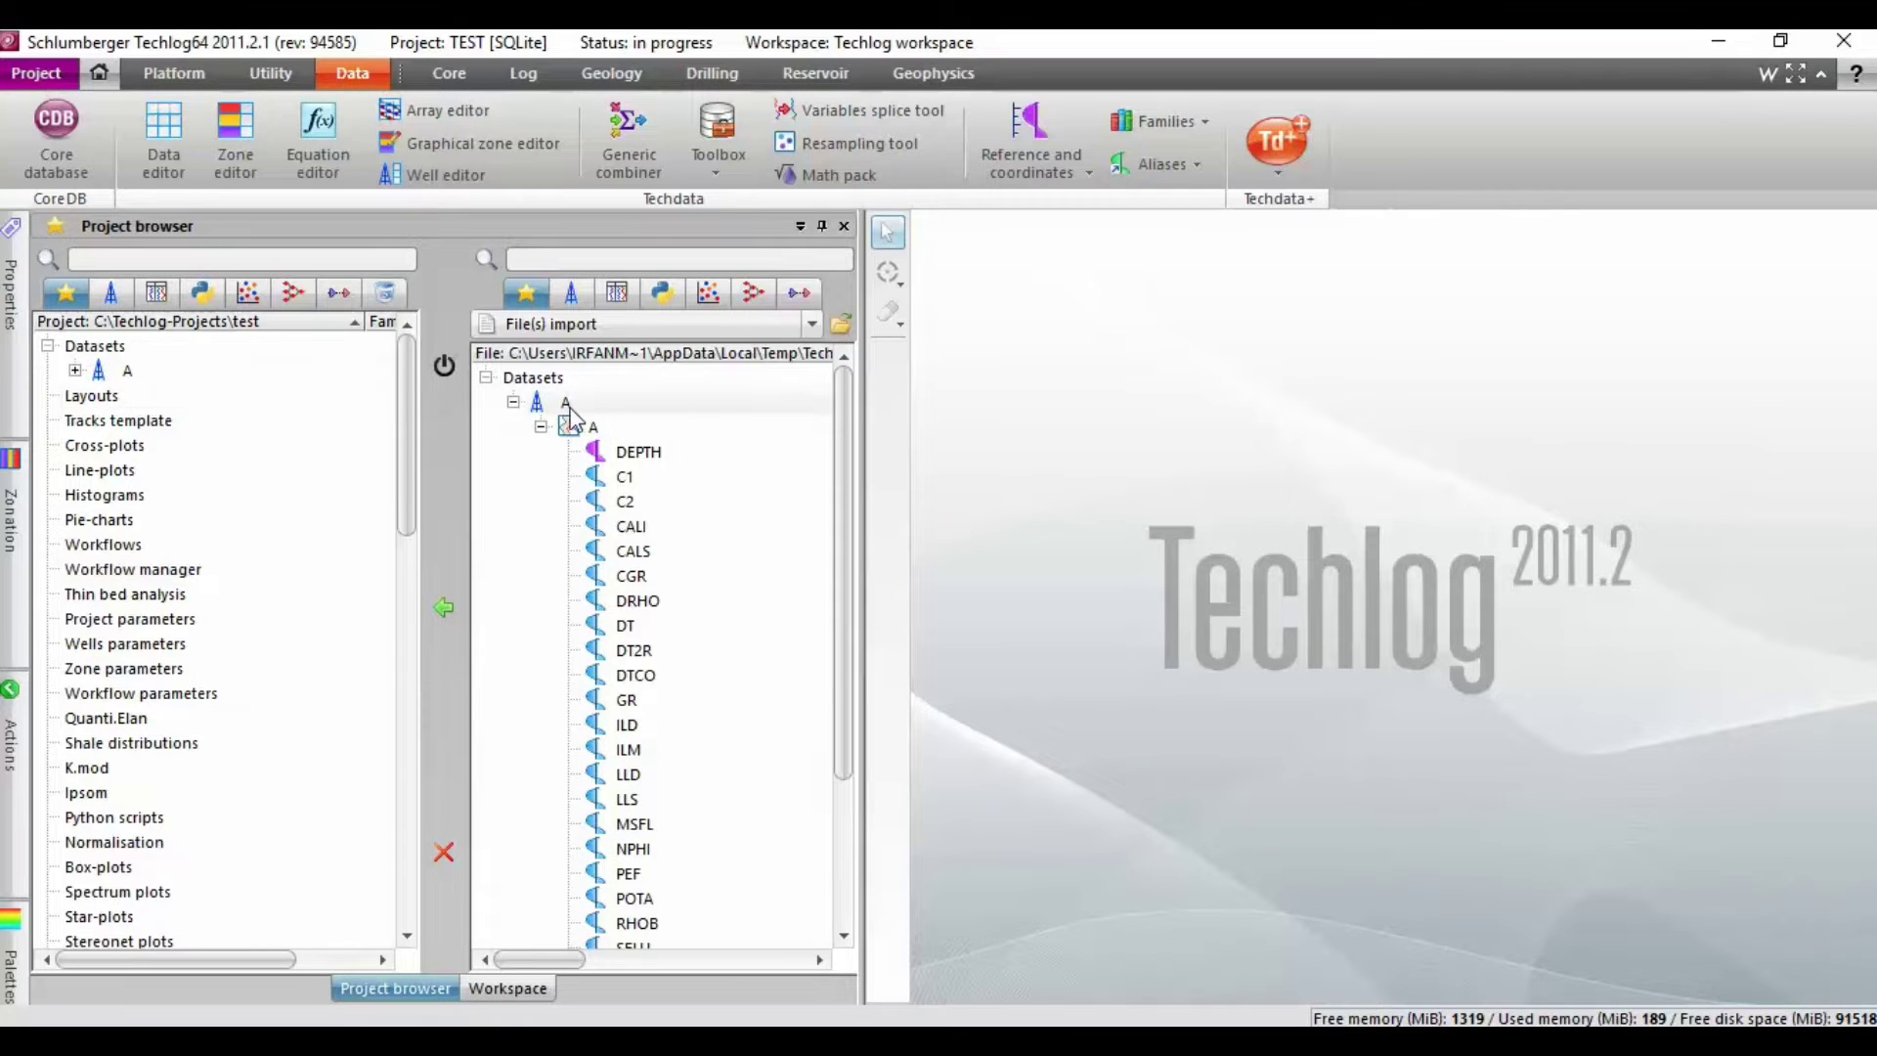
left_click(541, 427)
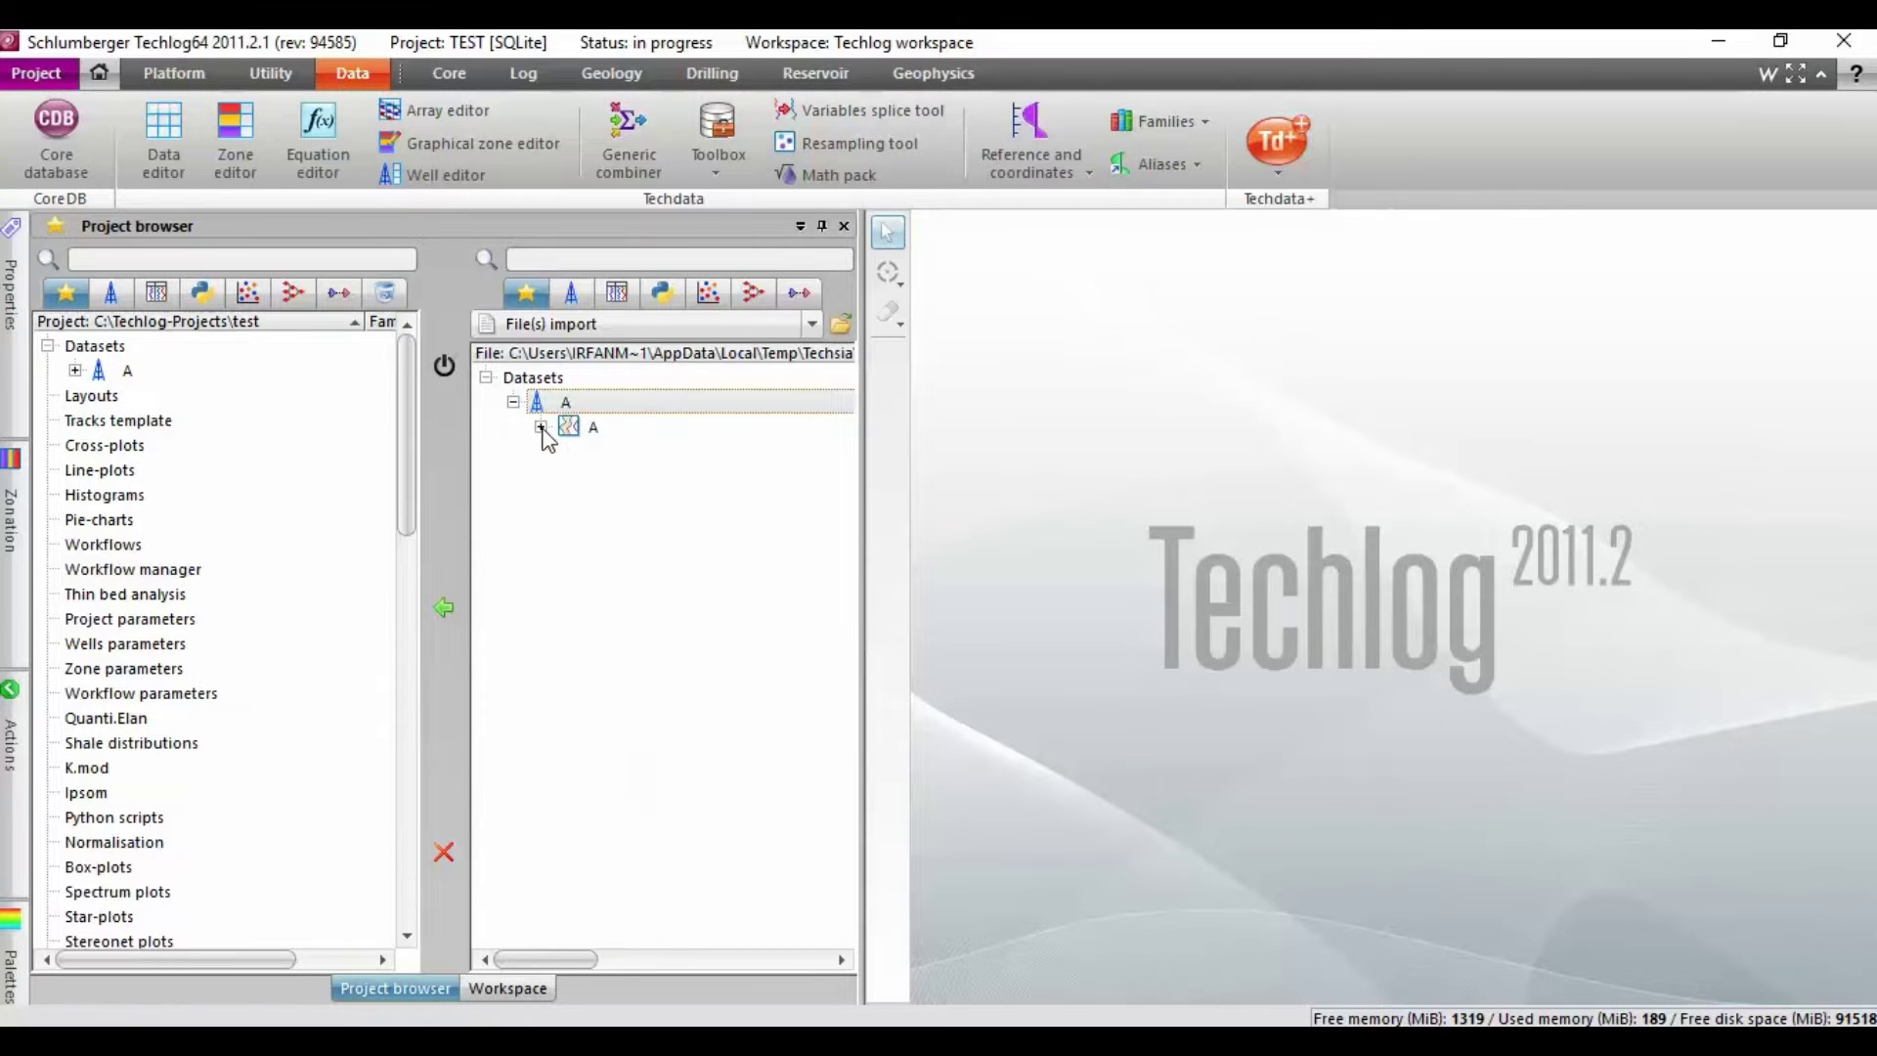
Transfer well A's log data from the import buffer into the project, check both datasets under the well, and close the buffer
left_click(446, 608)
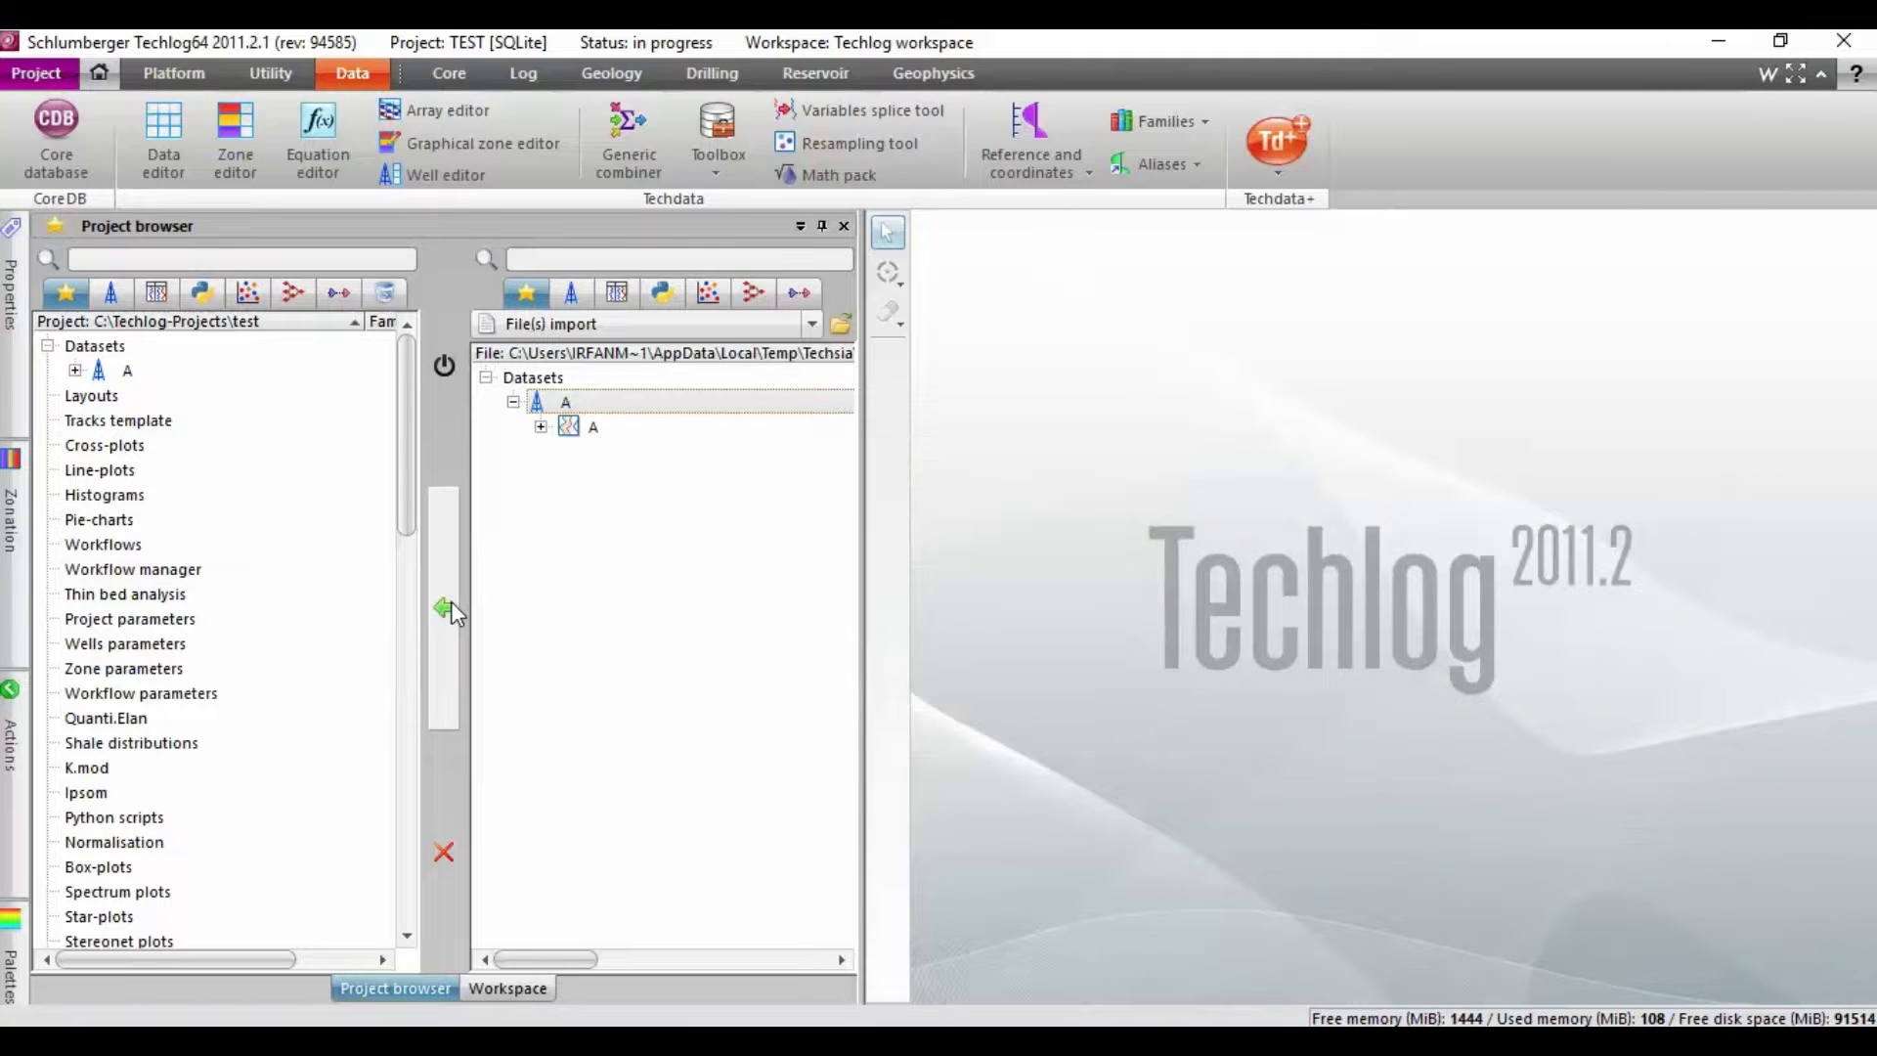
left_click(75, 370)
left_click(101, 396)
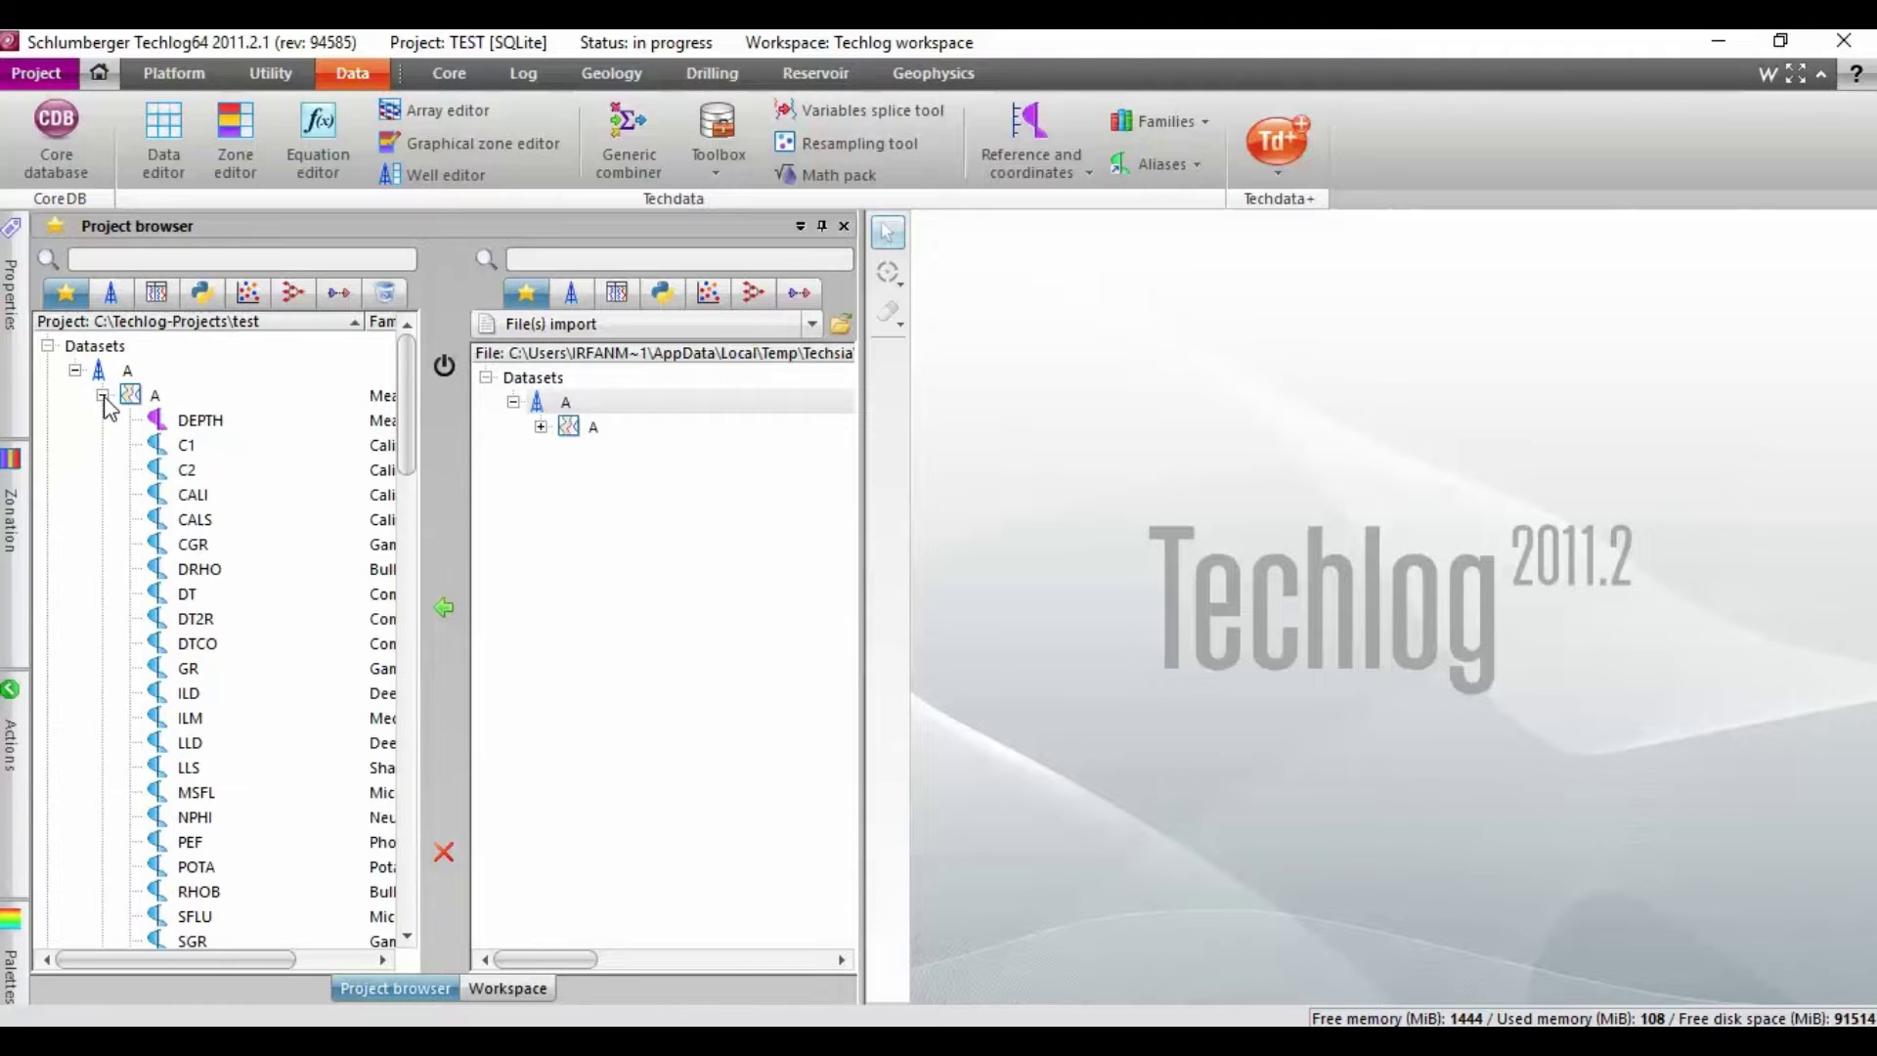
left_click(101, 397)
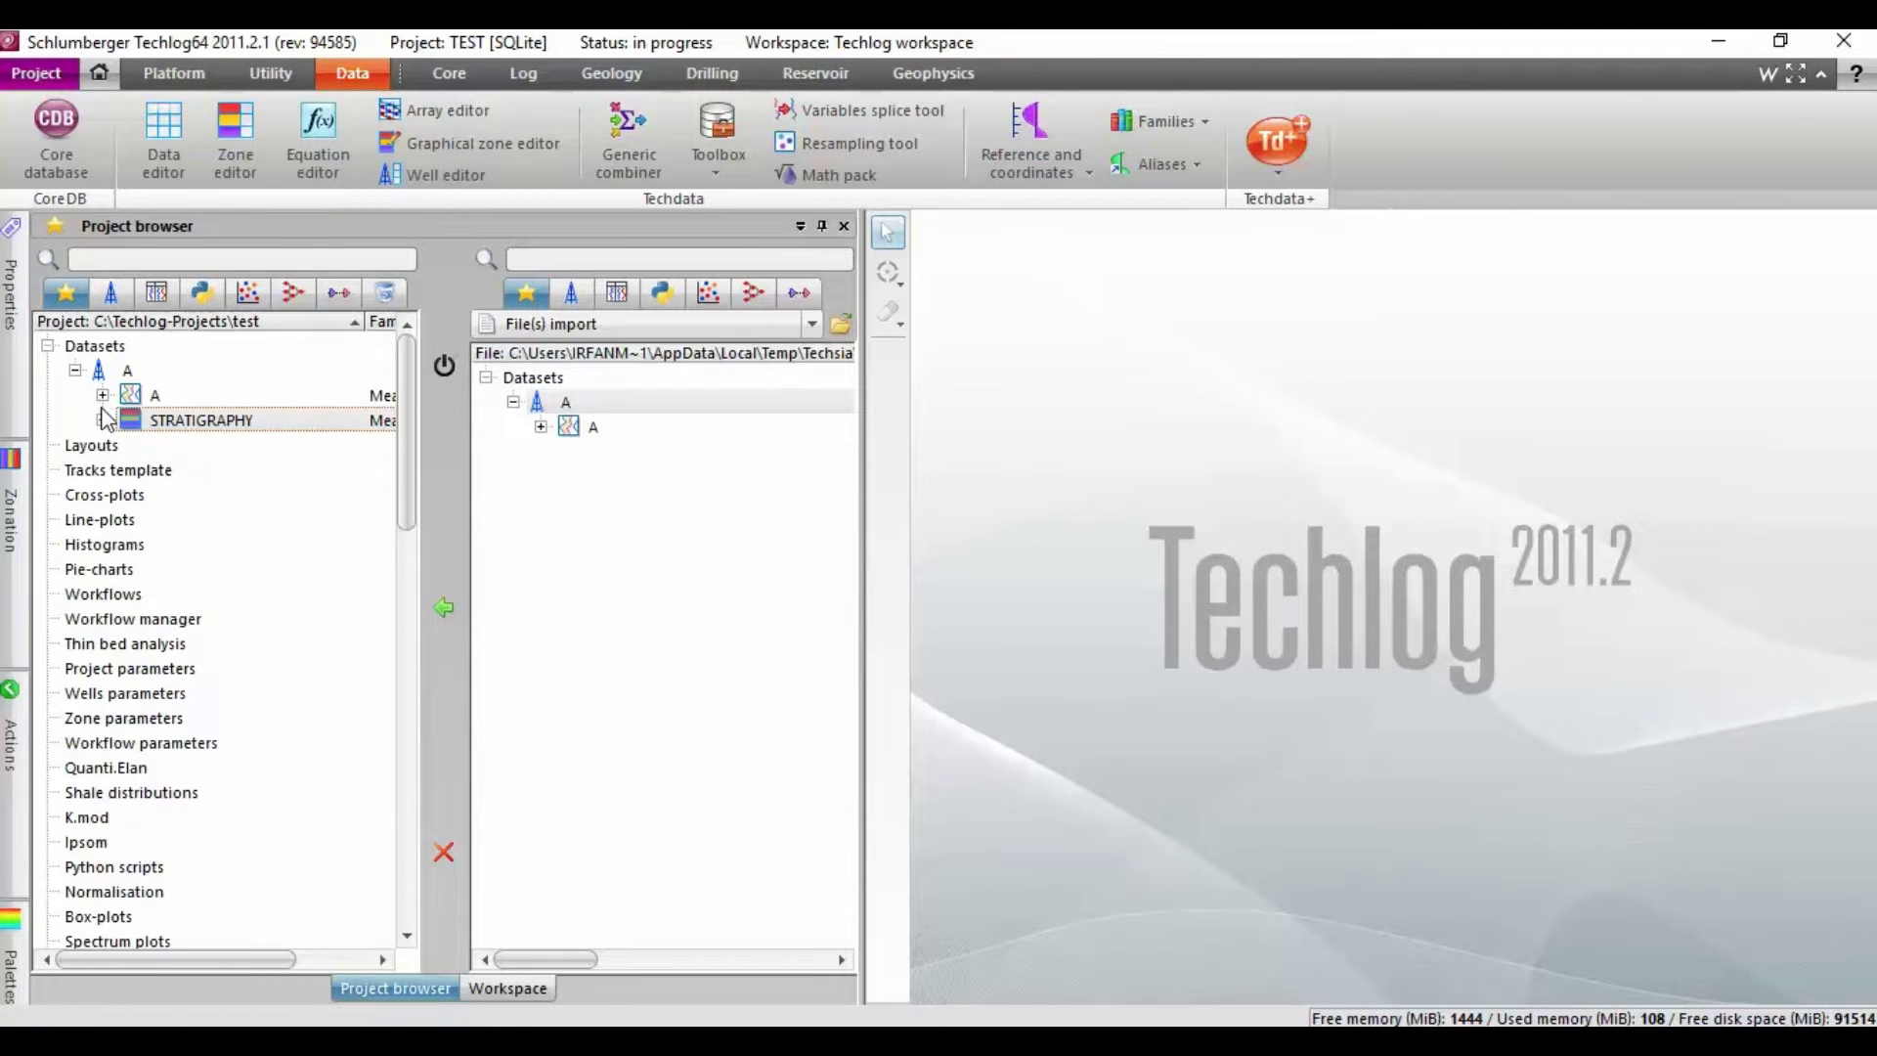
left_click(102, 420)
left_click(102, 421)
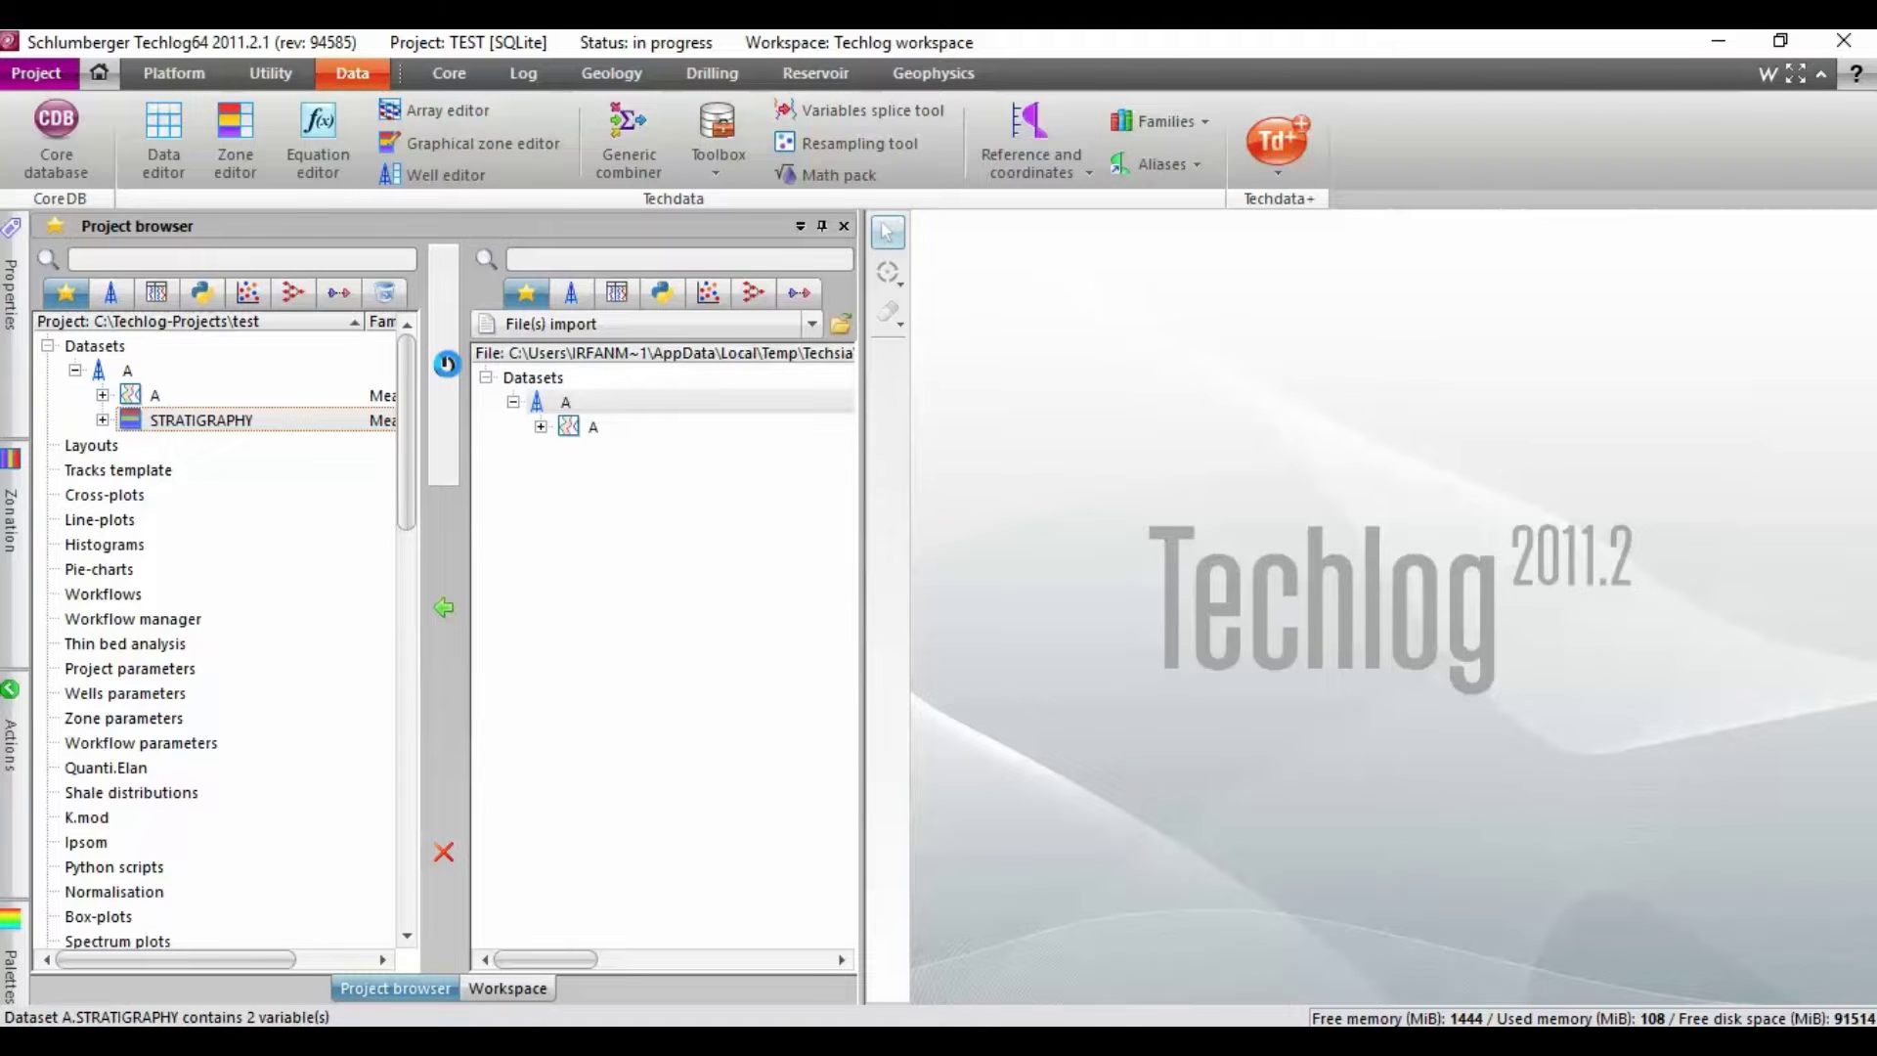
left_click(447, 364)
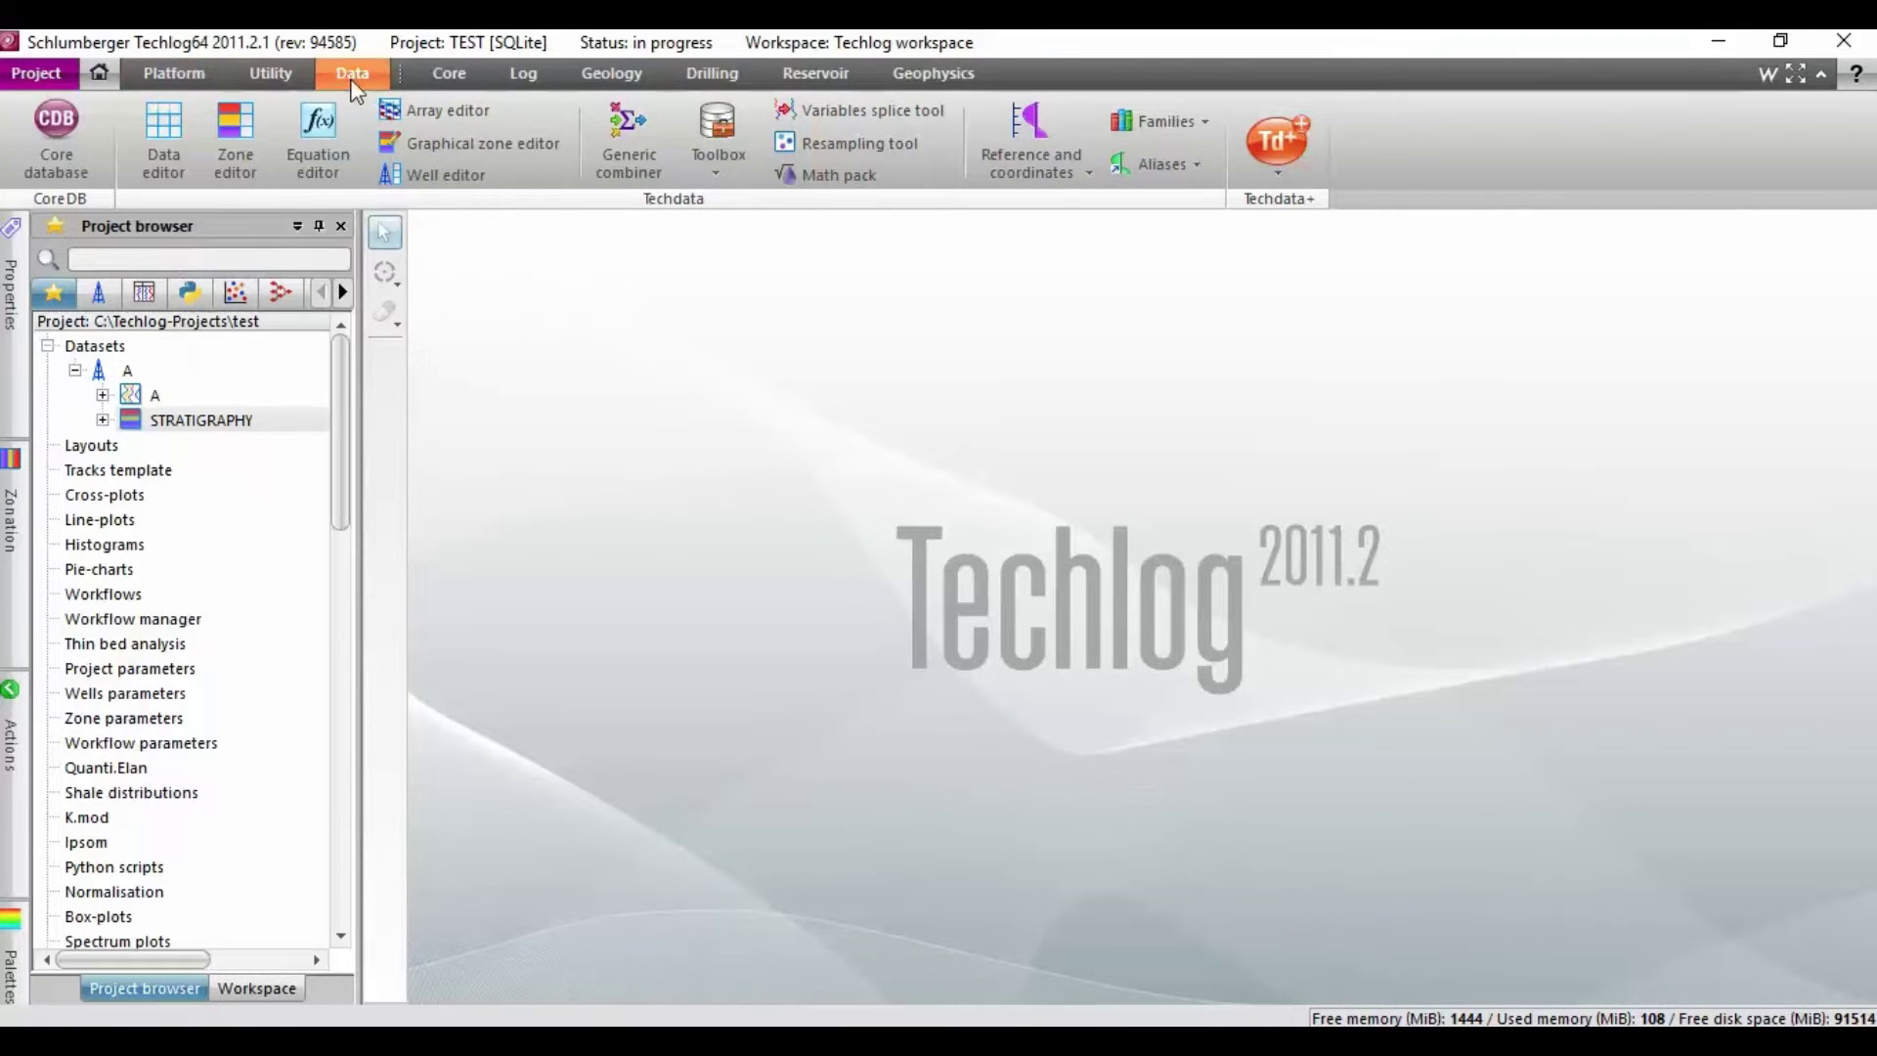
Plot the GR curve of dataset A in a new LogView layout and enlarge the layout window
left_click(160, 73)
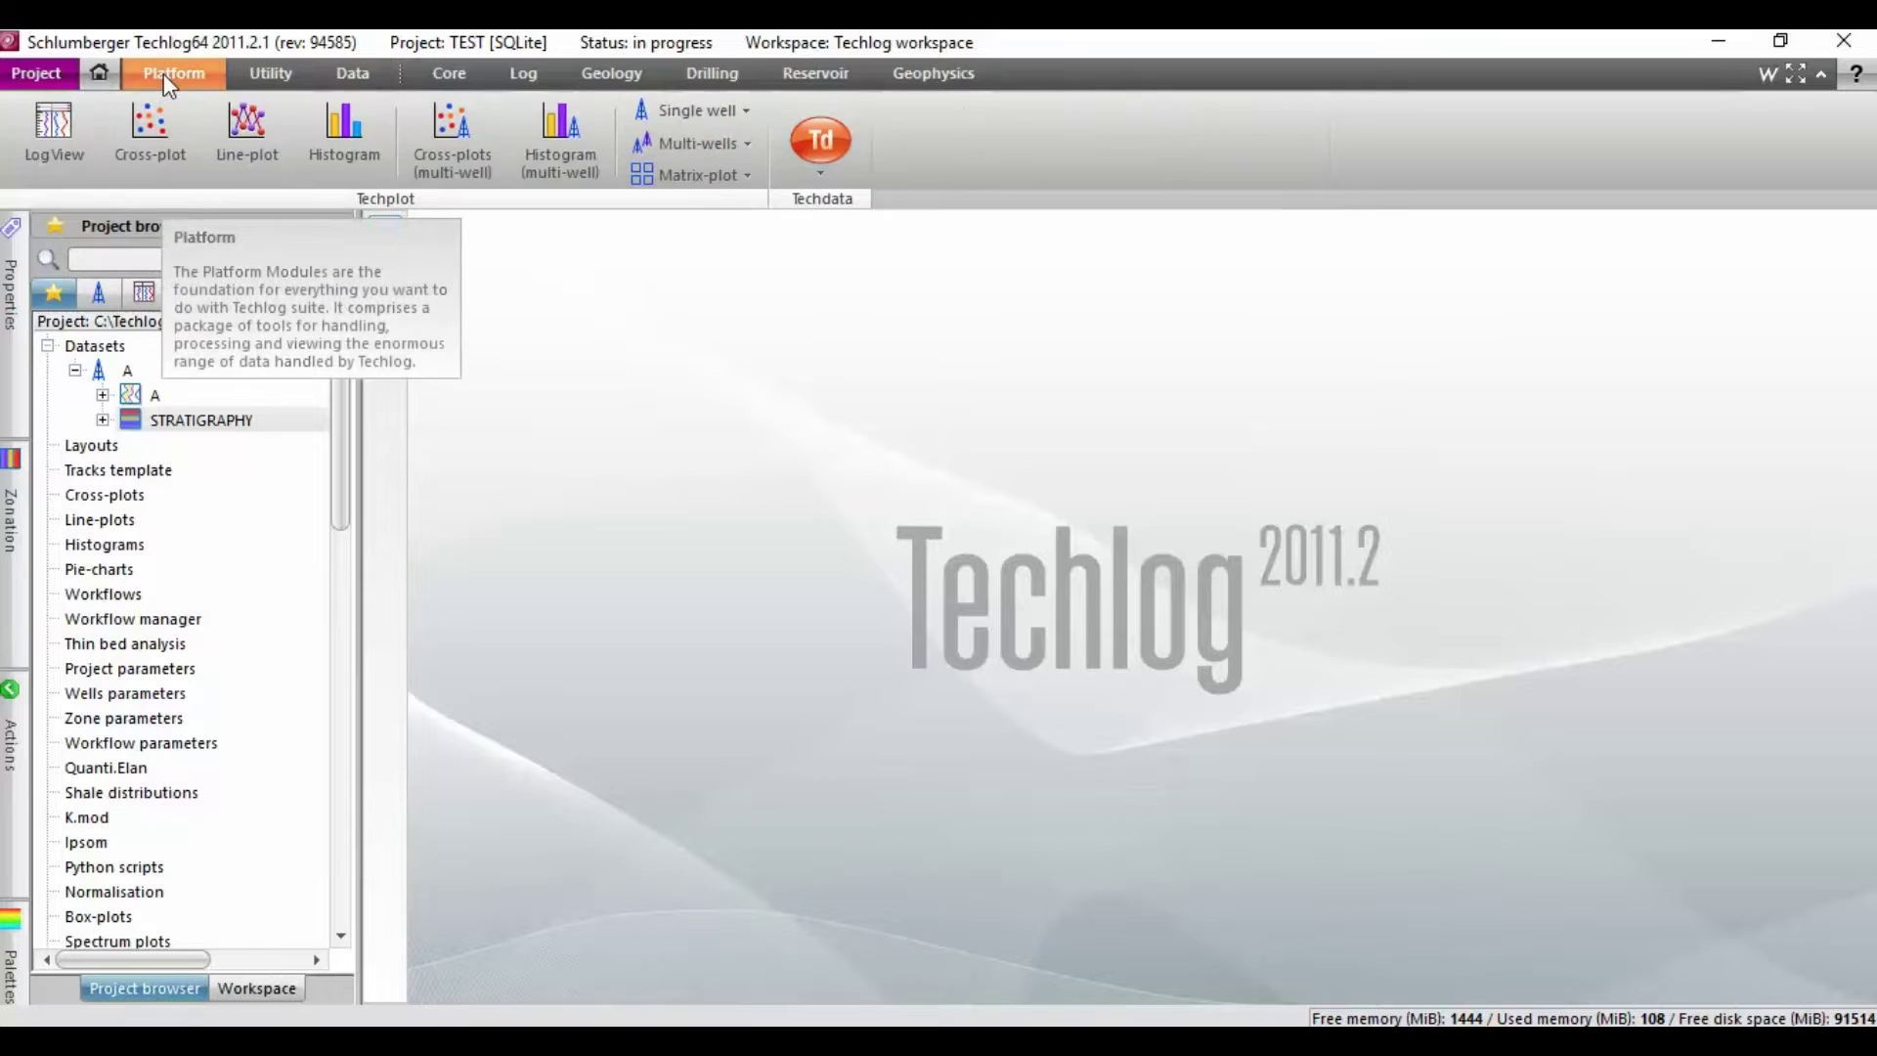
left_click(53, 142)
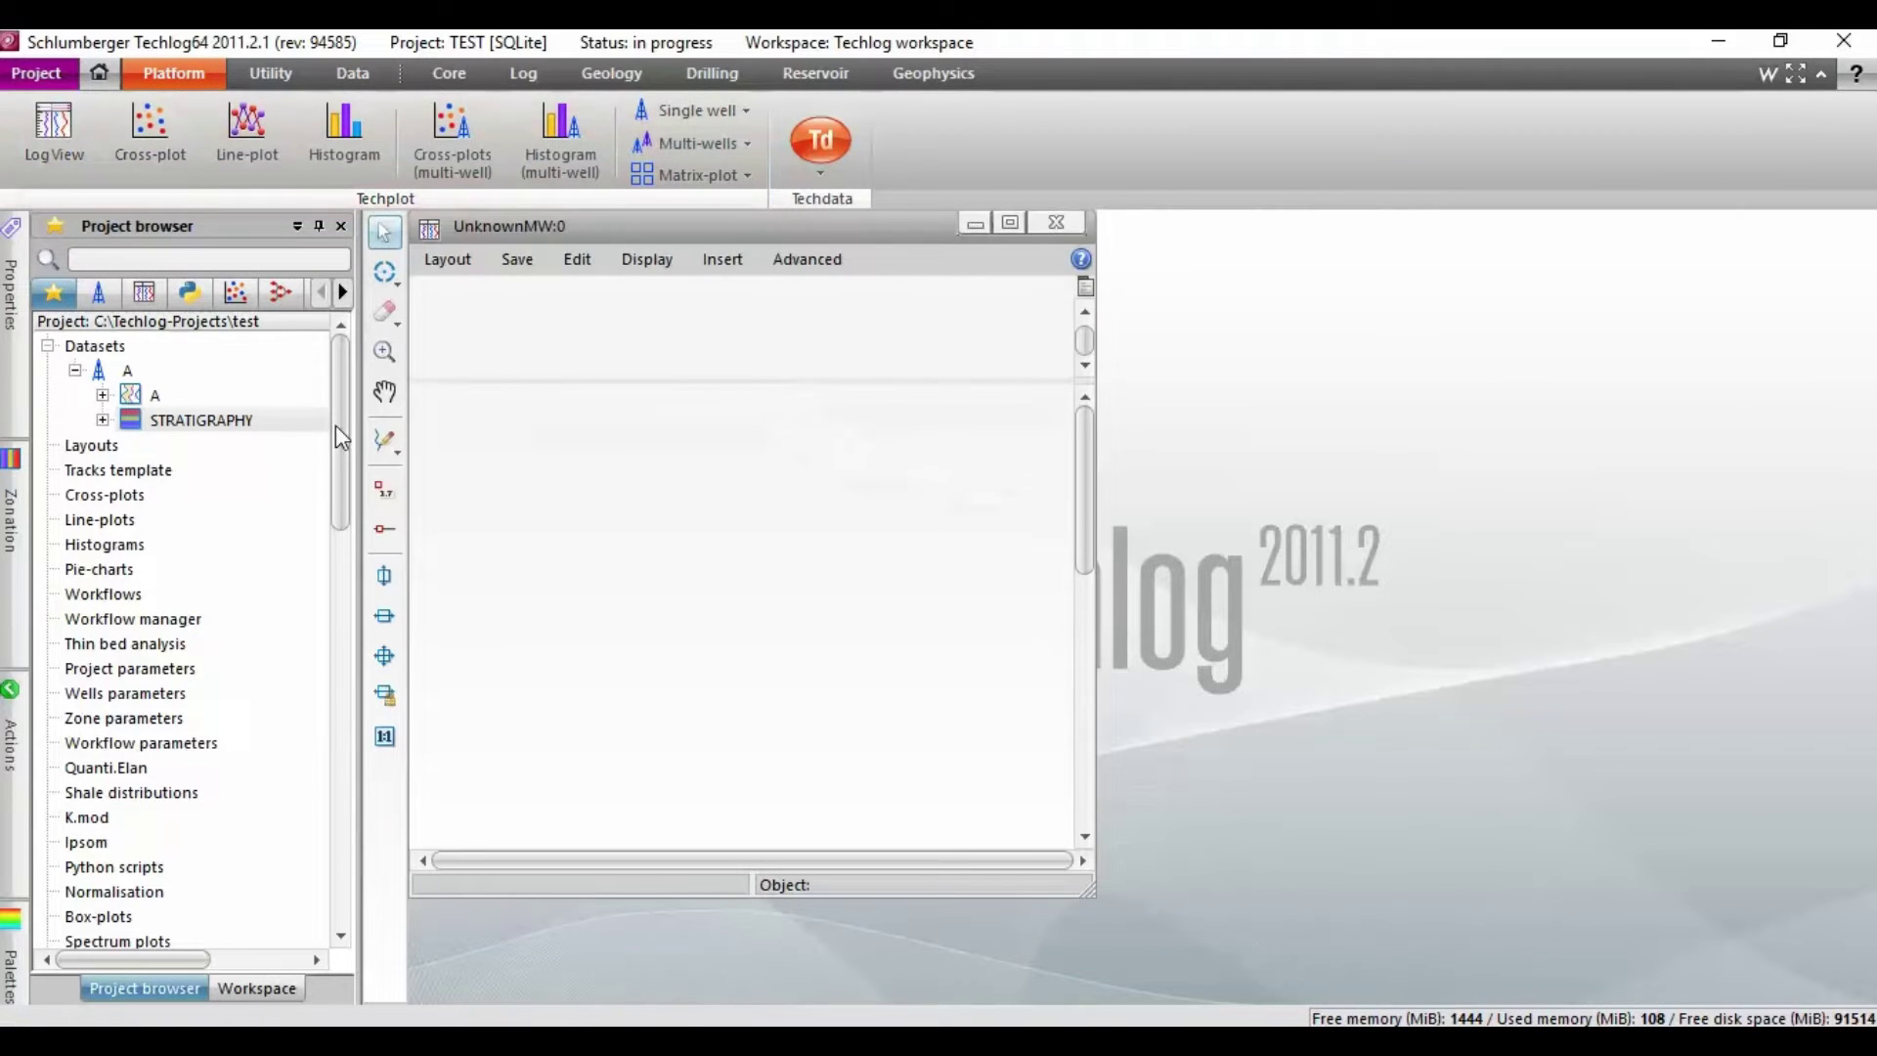
left_click(103, 396)
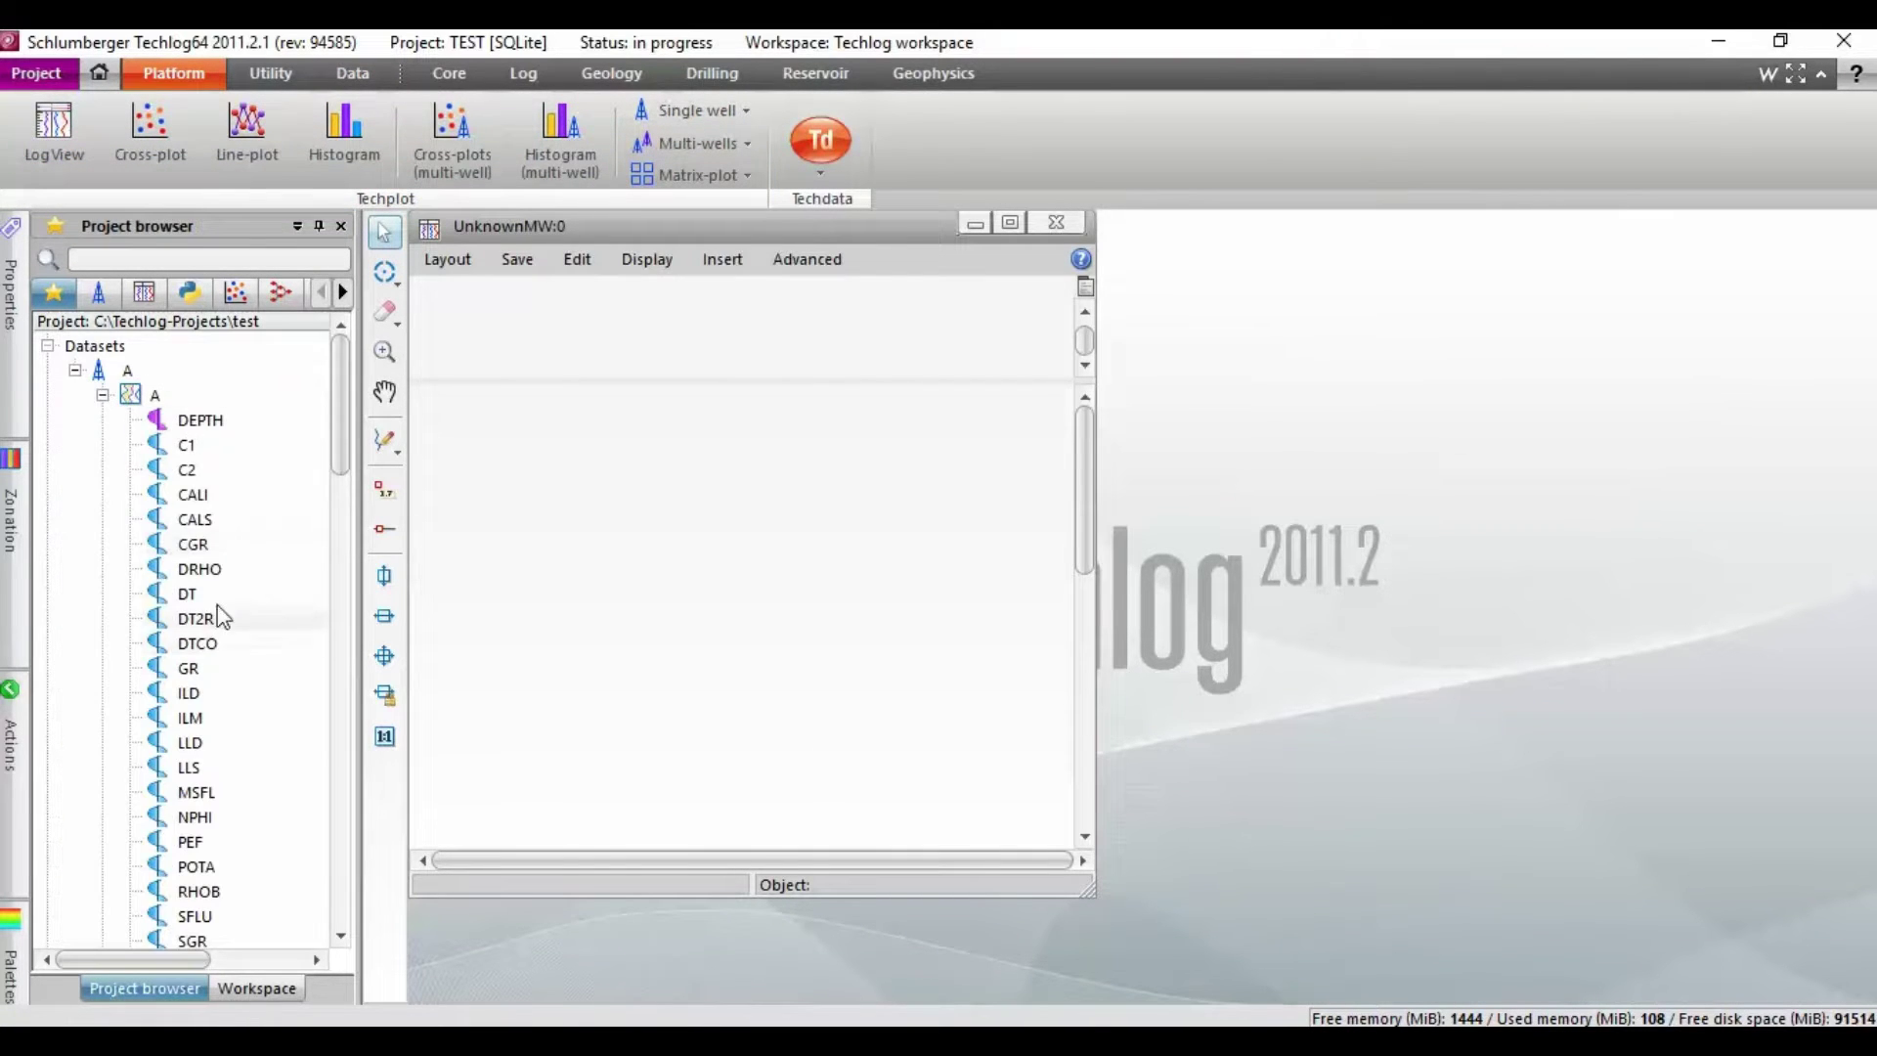
left_click_drag(187, 669, 538, 613)
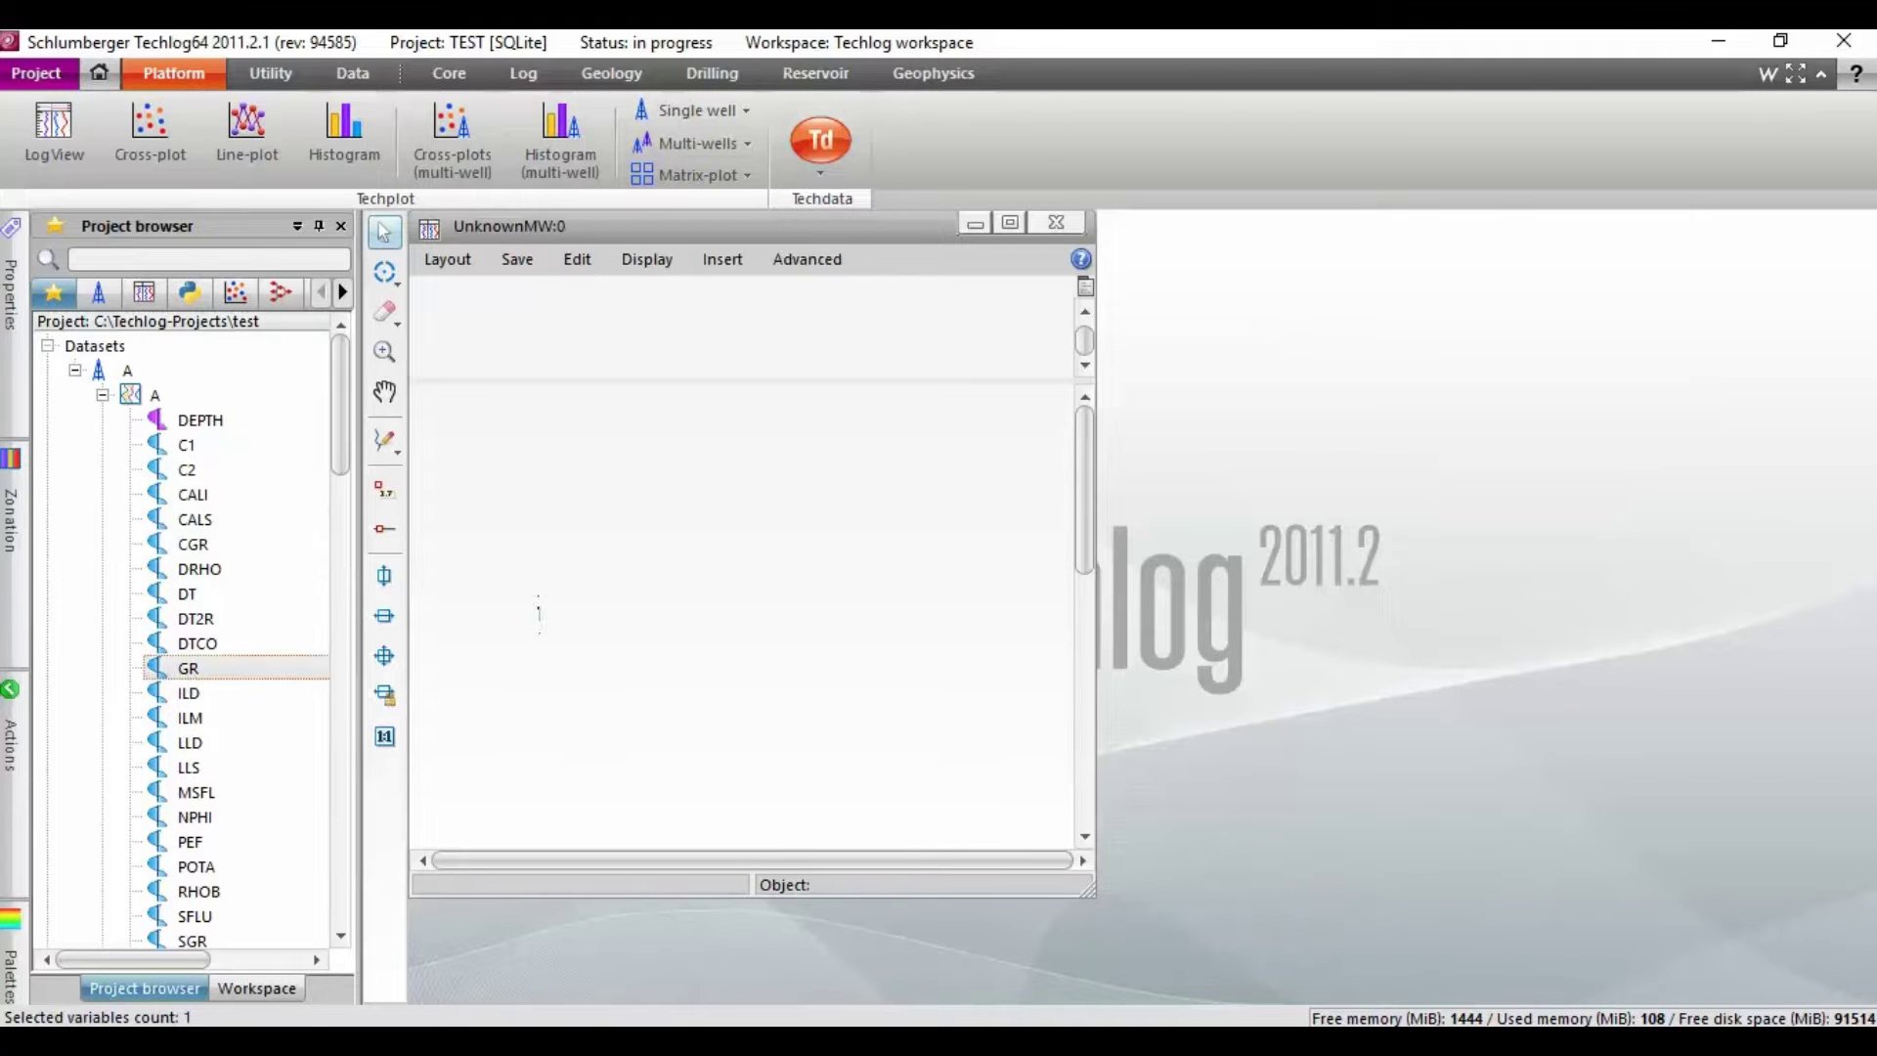
left_click_drag(675, 569, 674, 567)
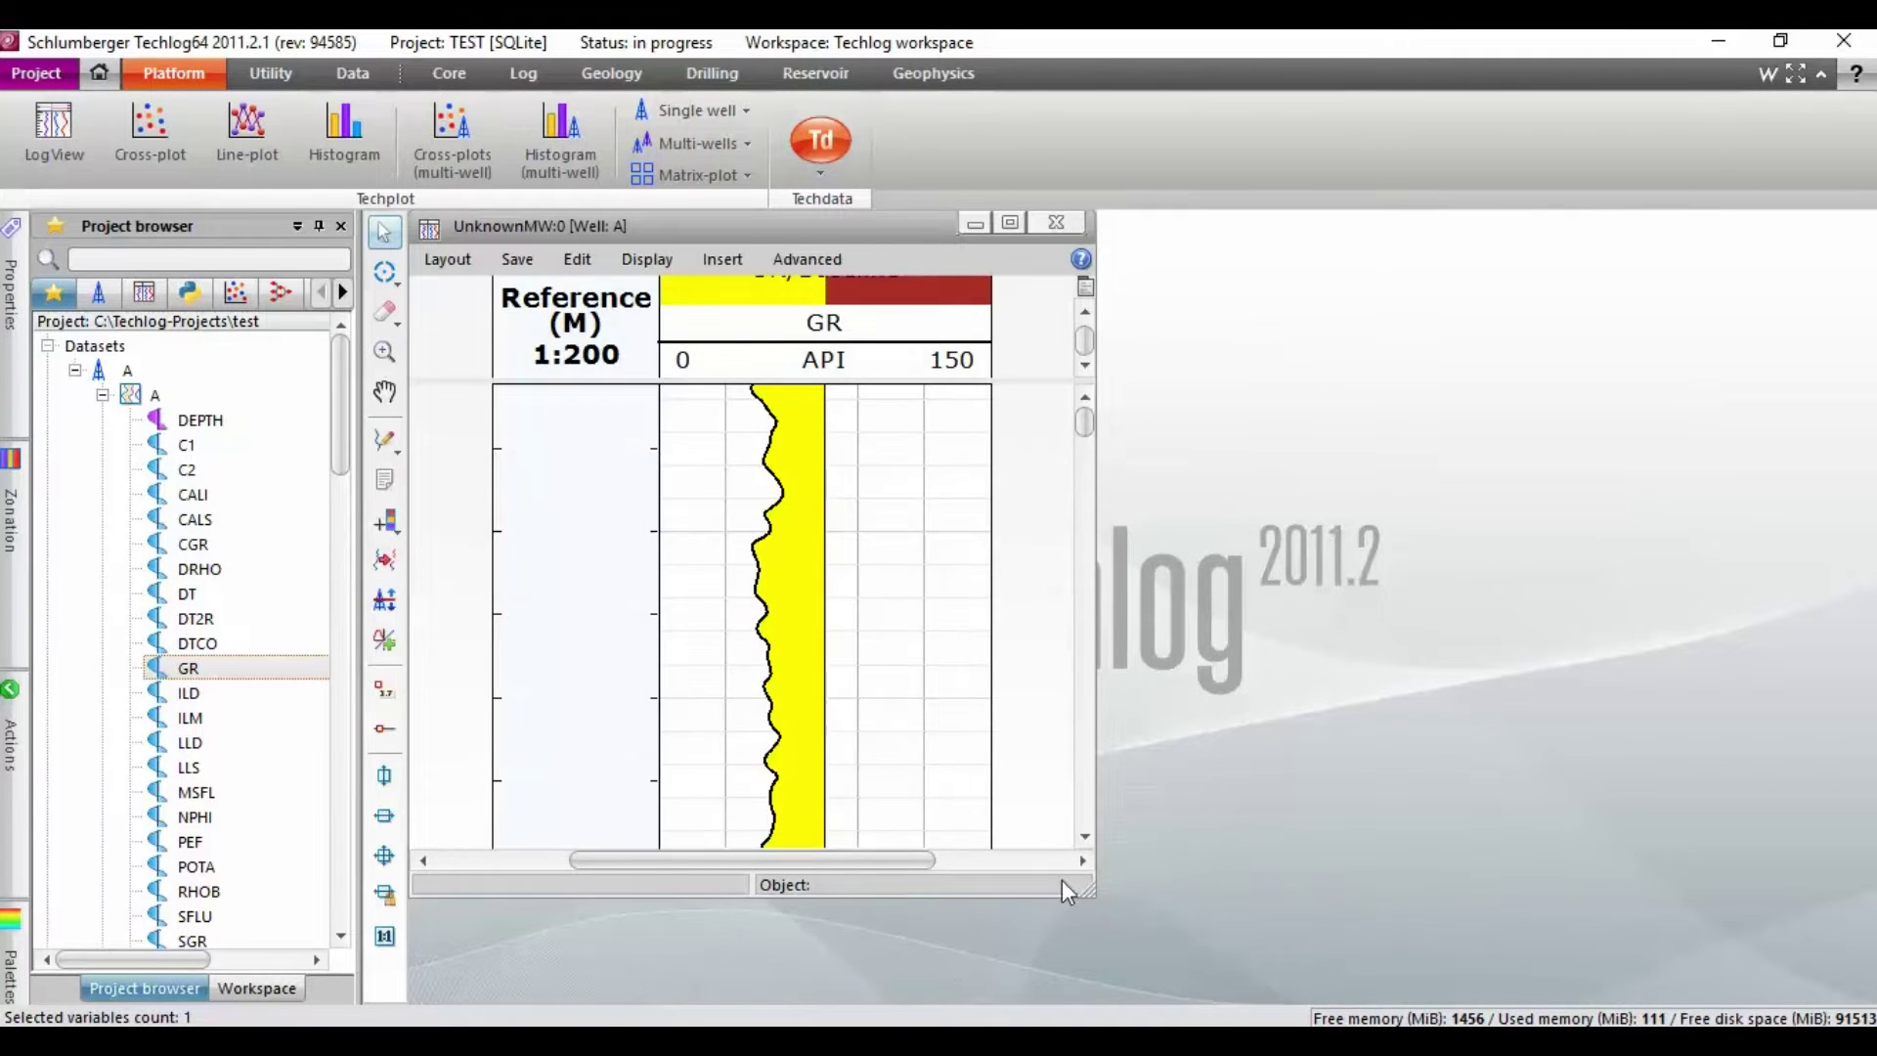
left_click_drag(1081, 888, 1129, 938)
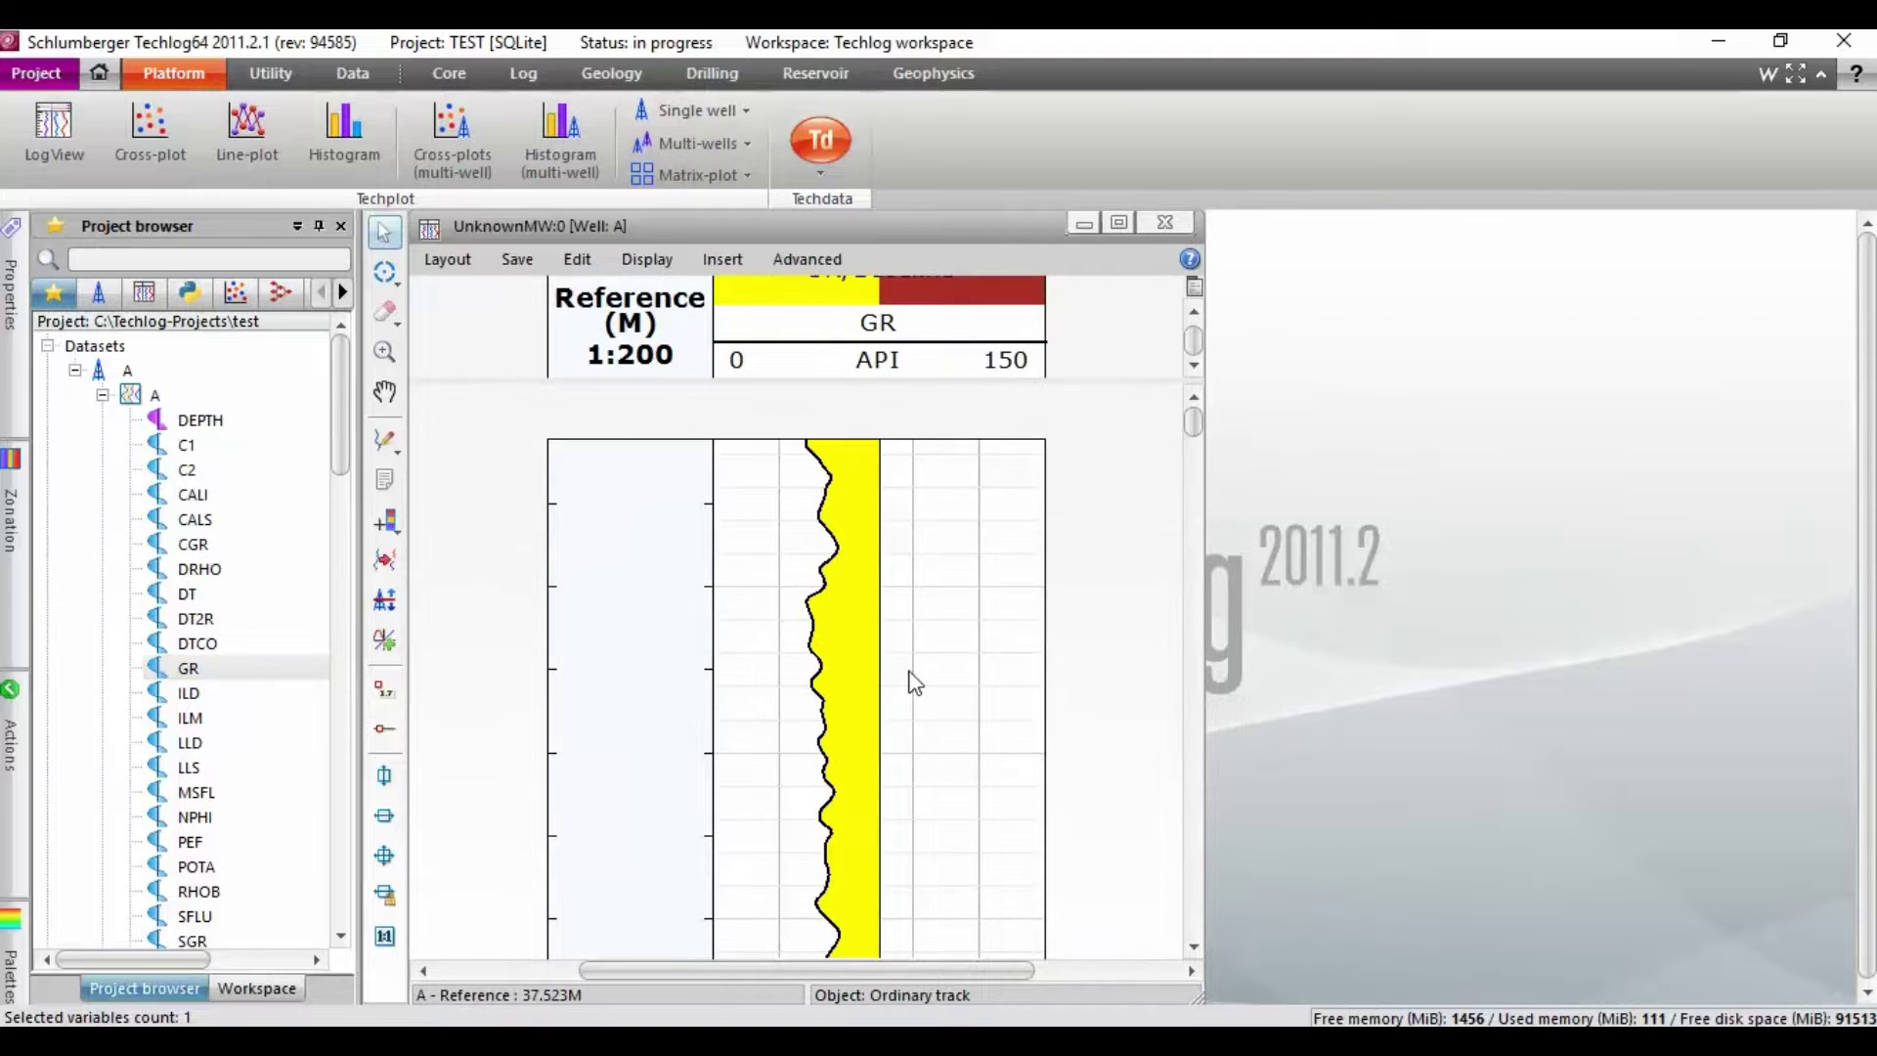
Examine the GR log from its shallow section down to the deeper intervals and close the layout without saving it
scroll(915, 679, "down", 8)
scroll(914, 738, "down", 2)
scroll(900, 728, "down", 6)
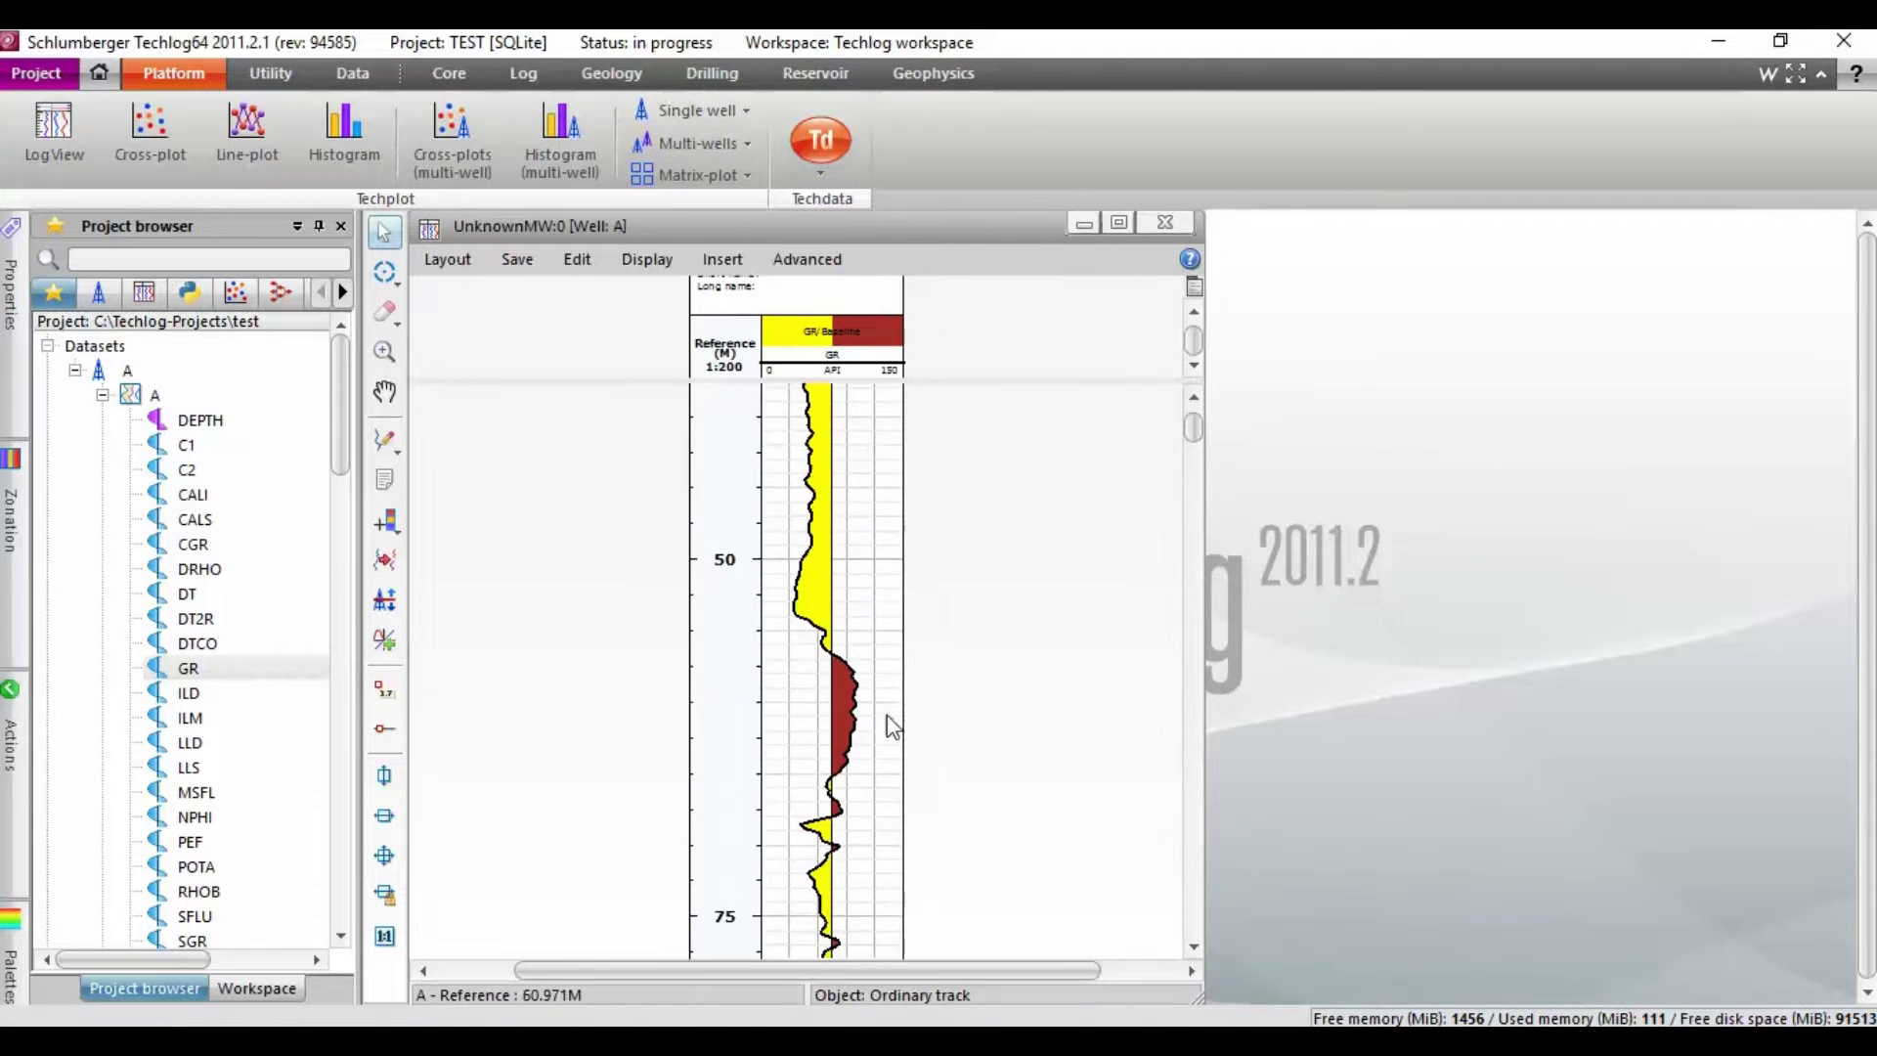
scroll(831, 674, "down", 6)
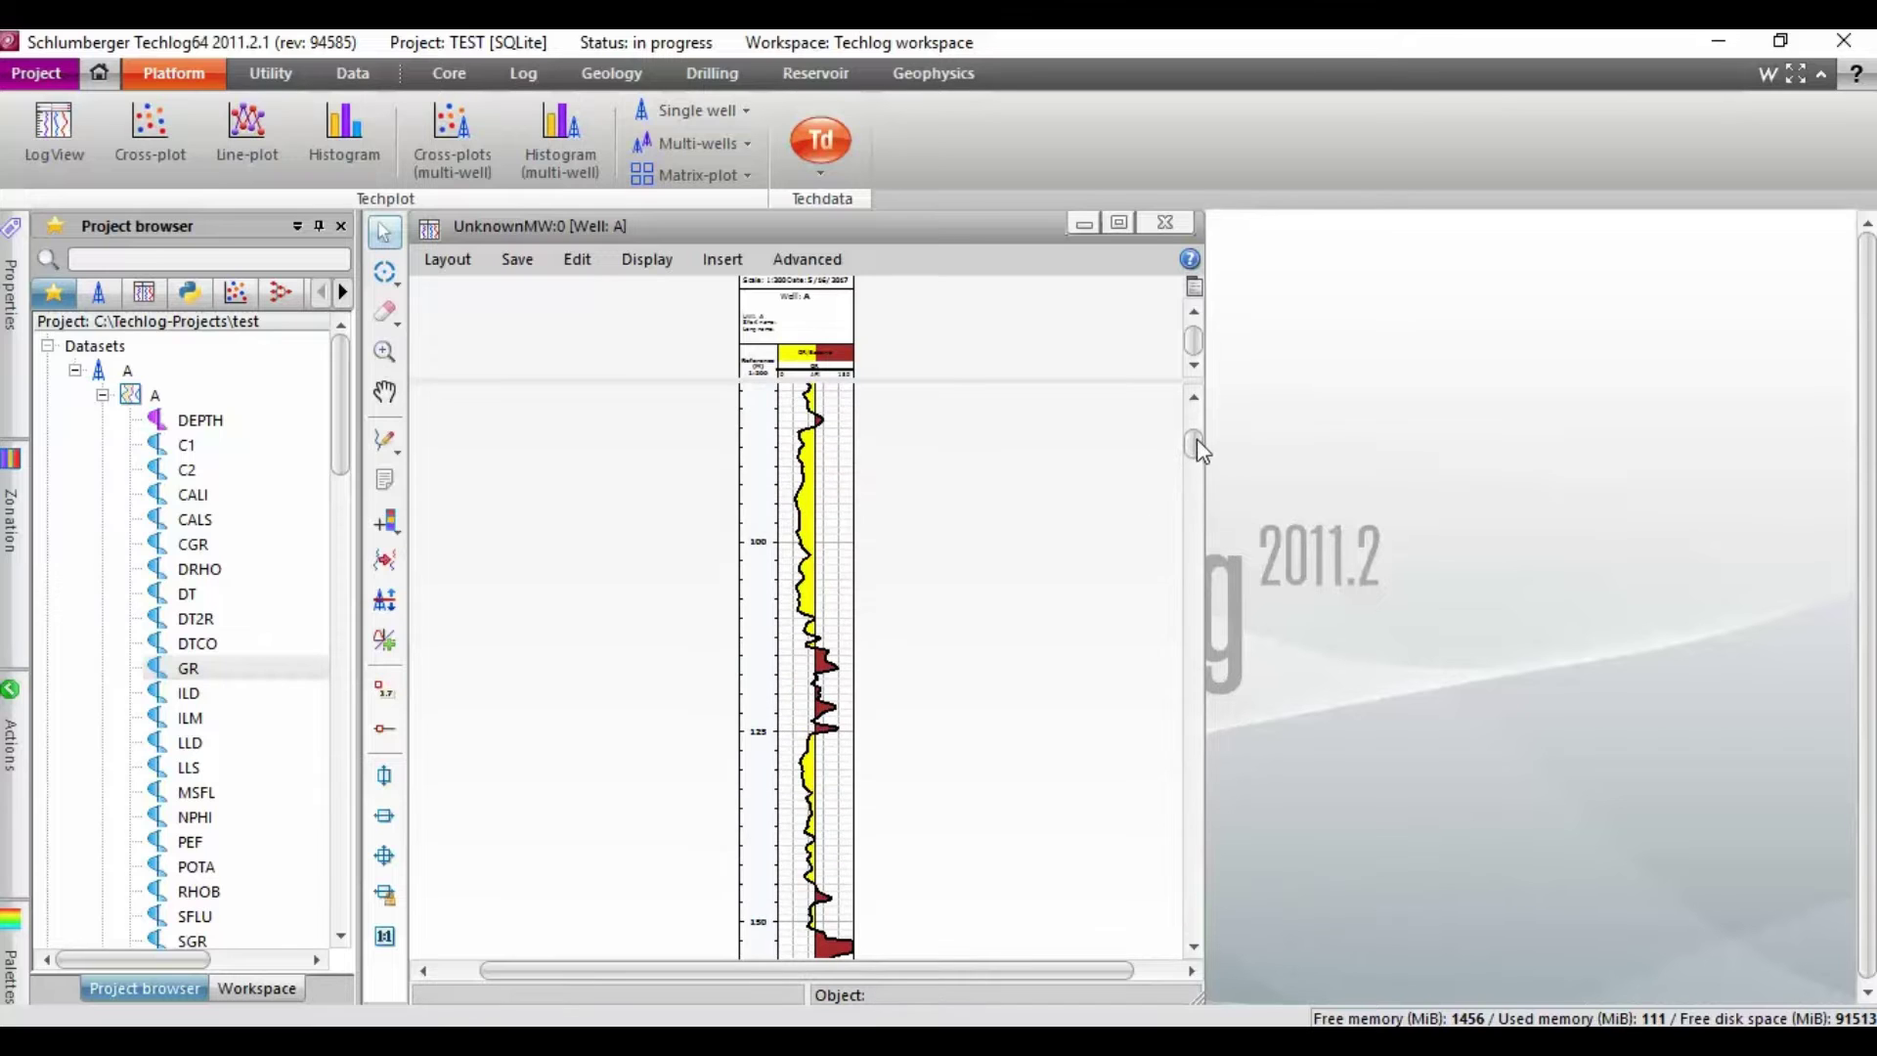
left_click_drag(1195, 440, 1199, 876)
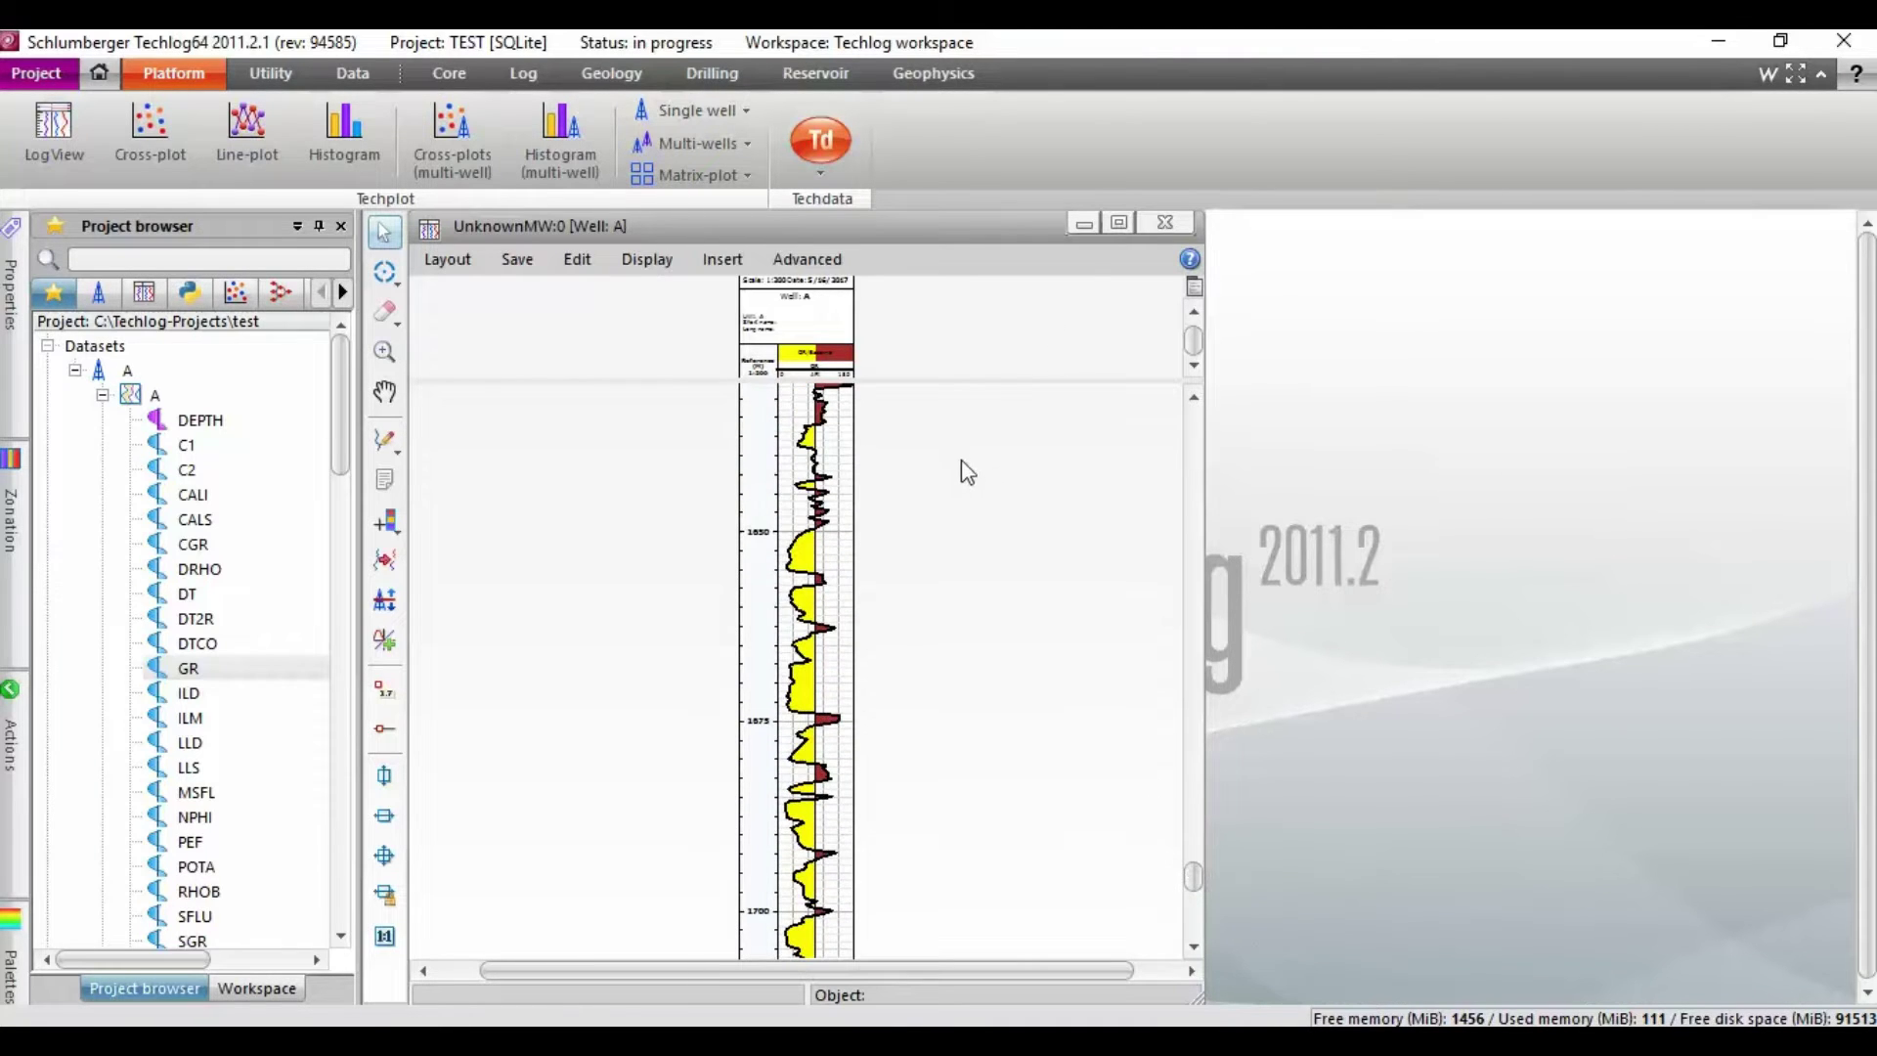
left_click(1177, 223)
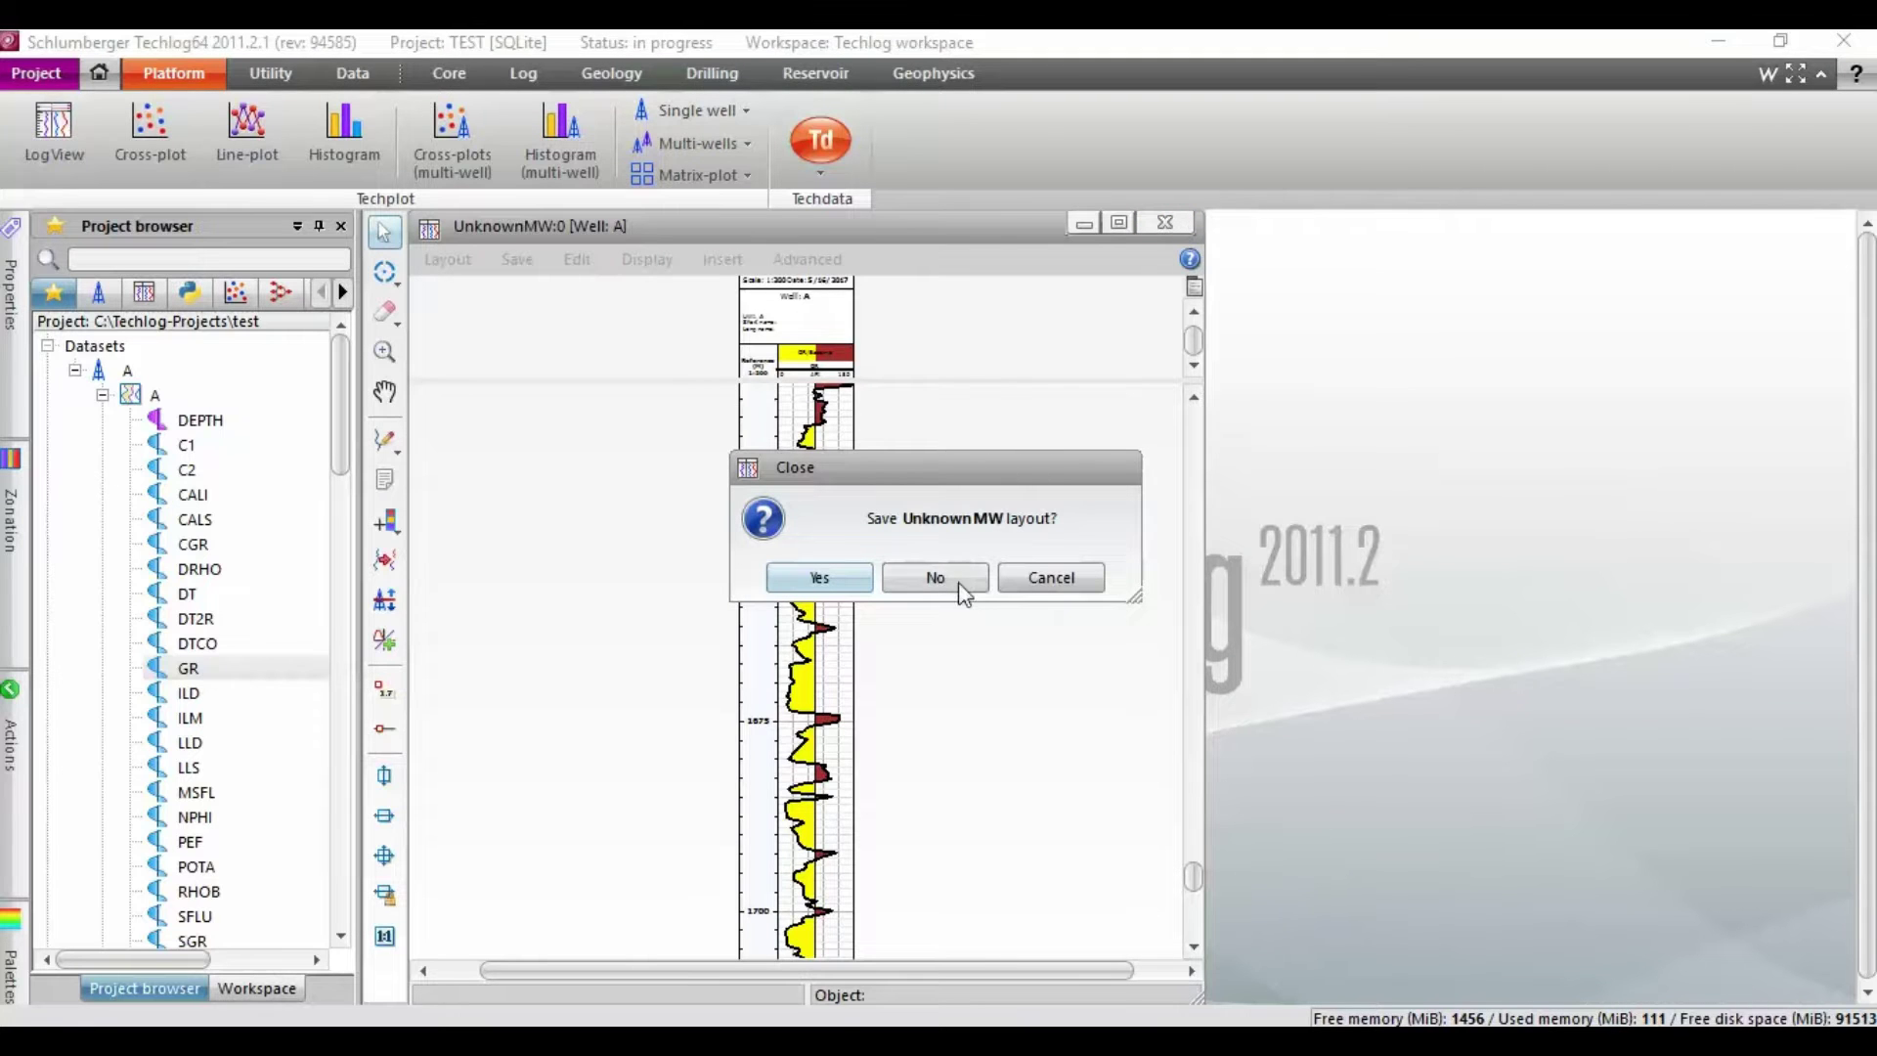
left_click(955, 578)
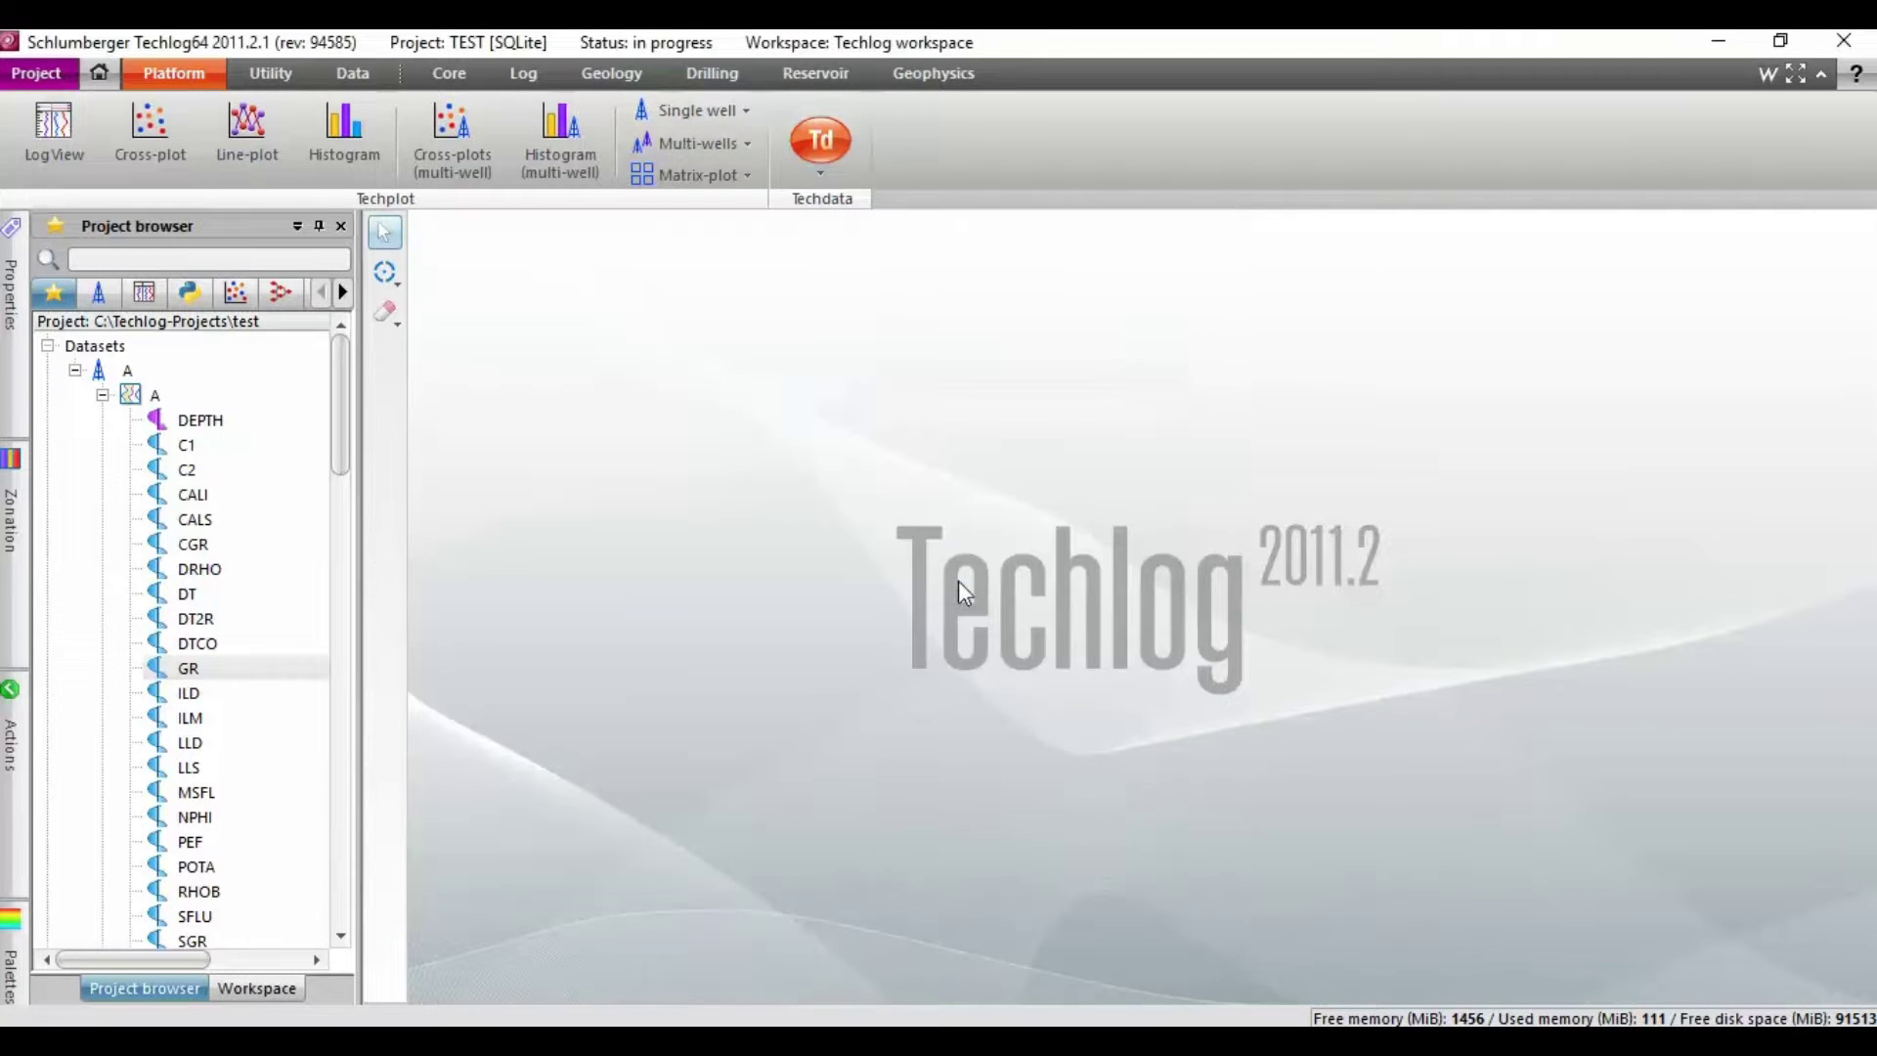
Collapse dataset A and well A in the project tree and bring up the data editing tools
left_click(102, 395)
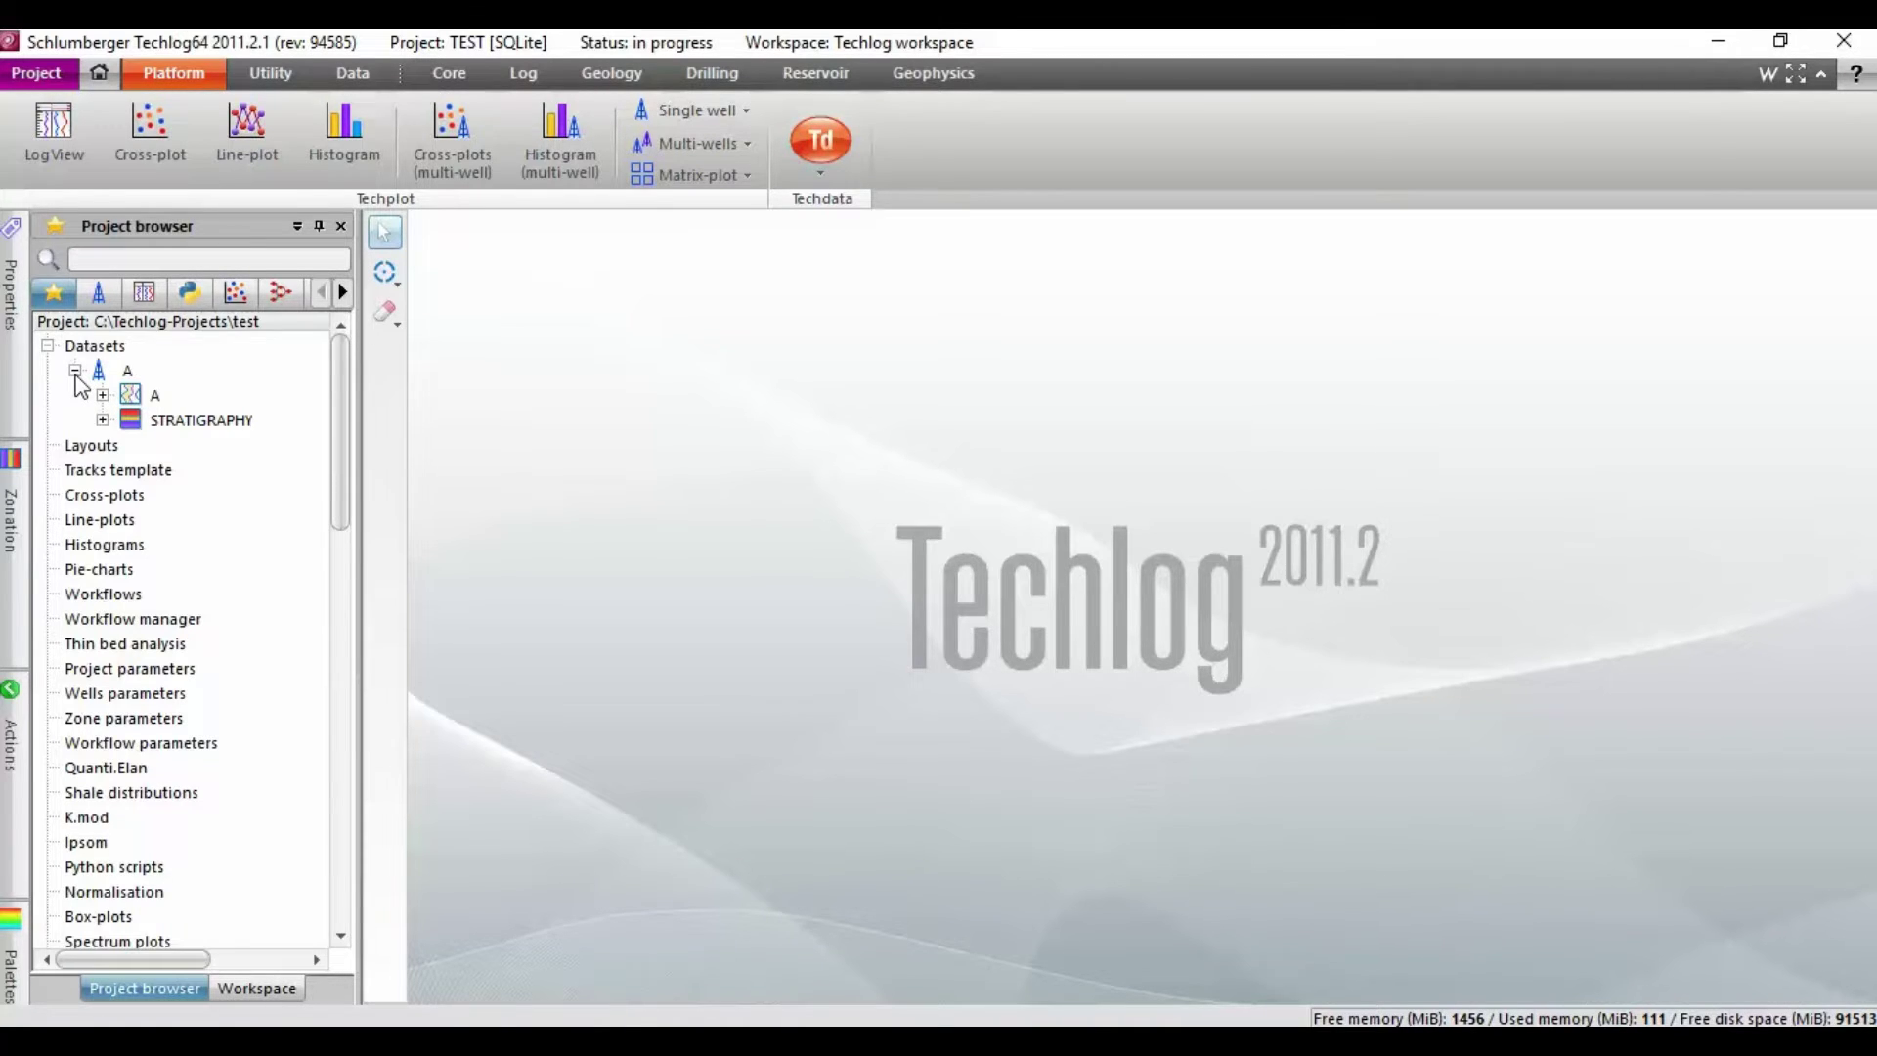
left_click(75, 371)
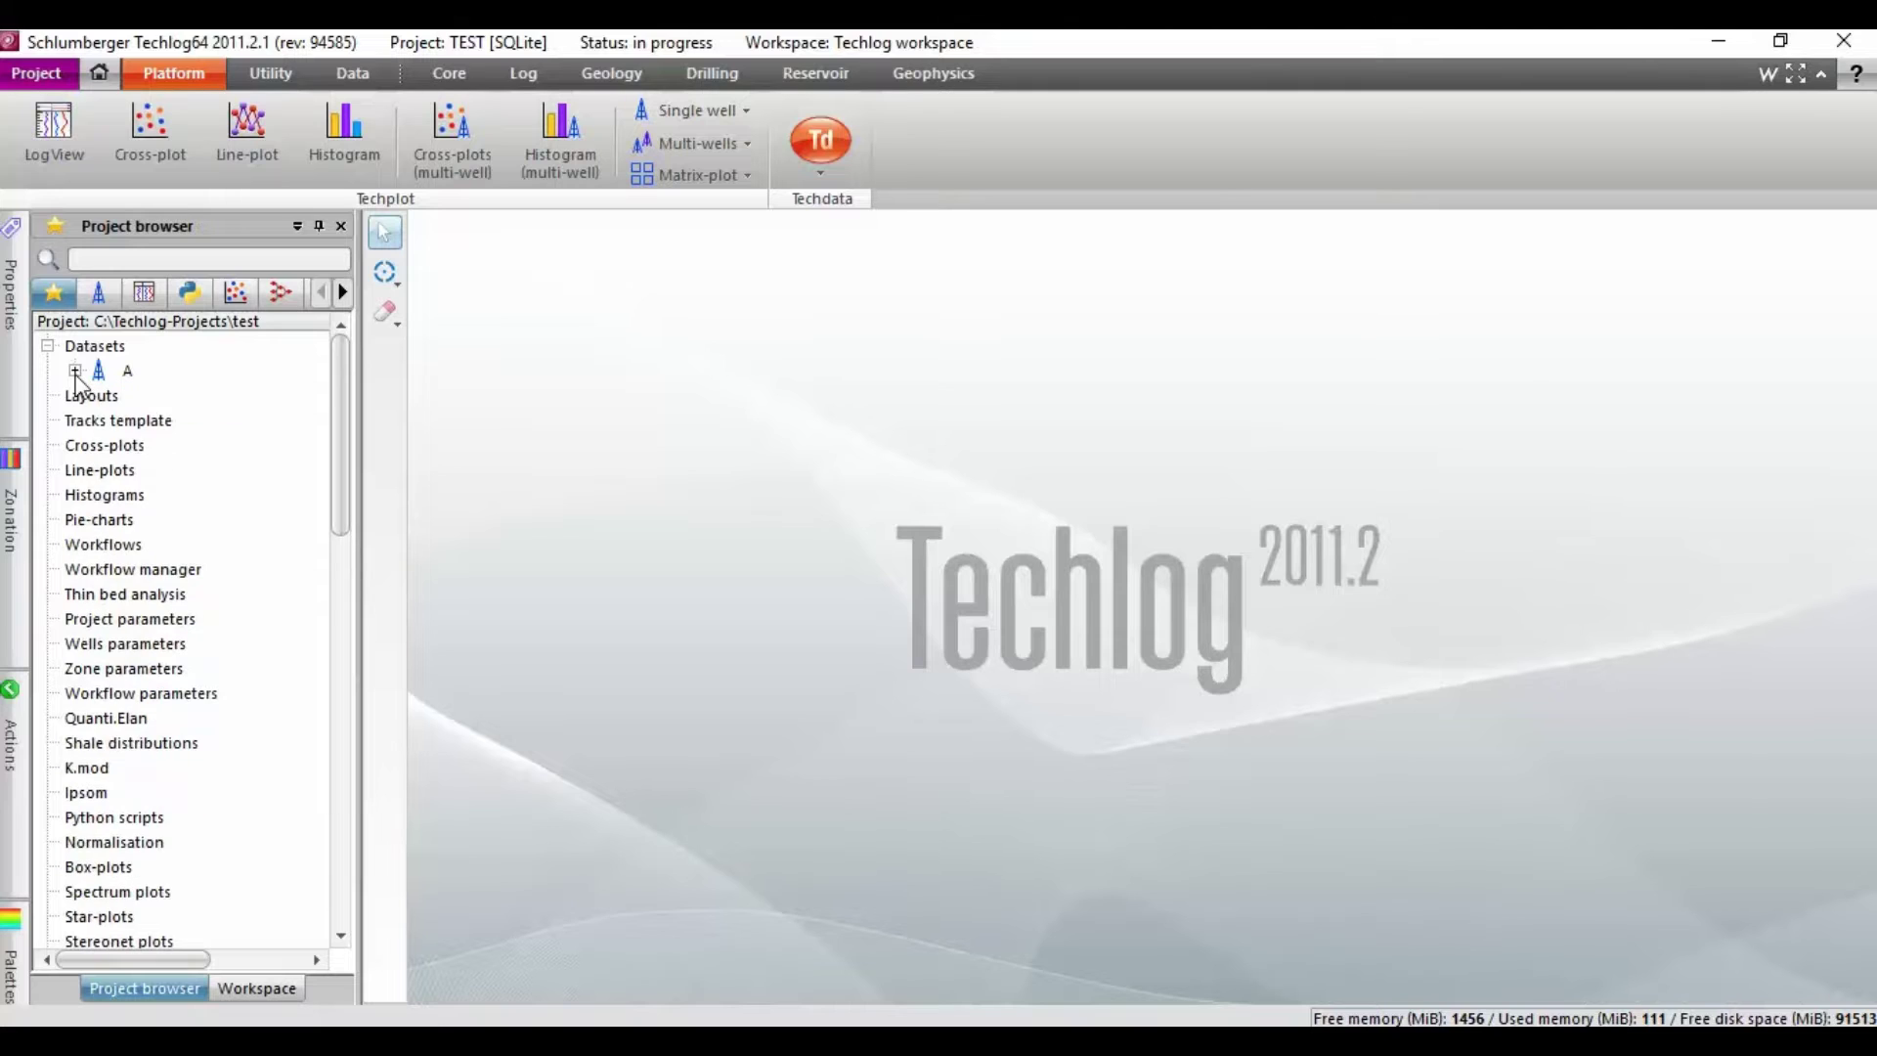
left_click(356, 75)
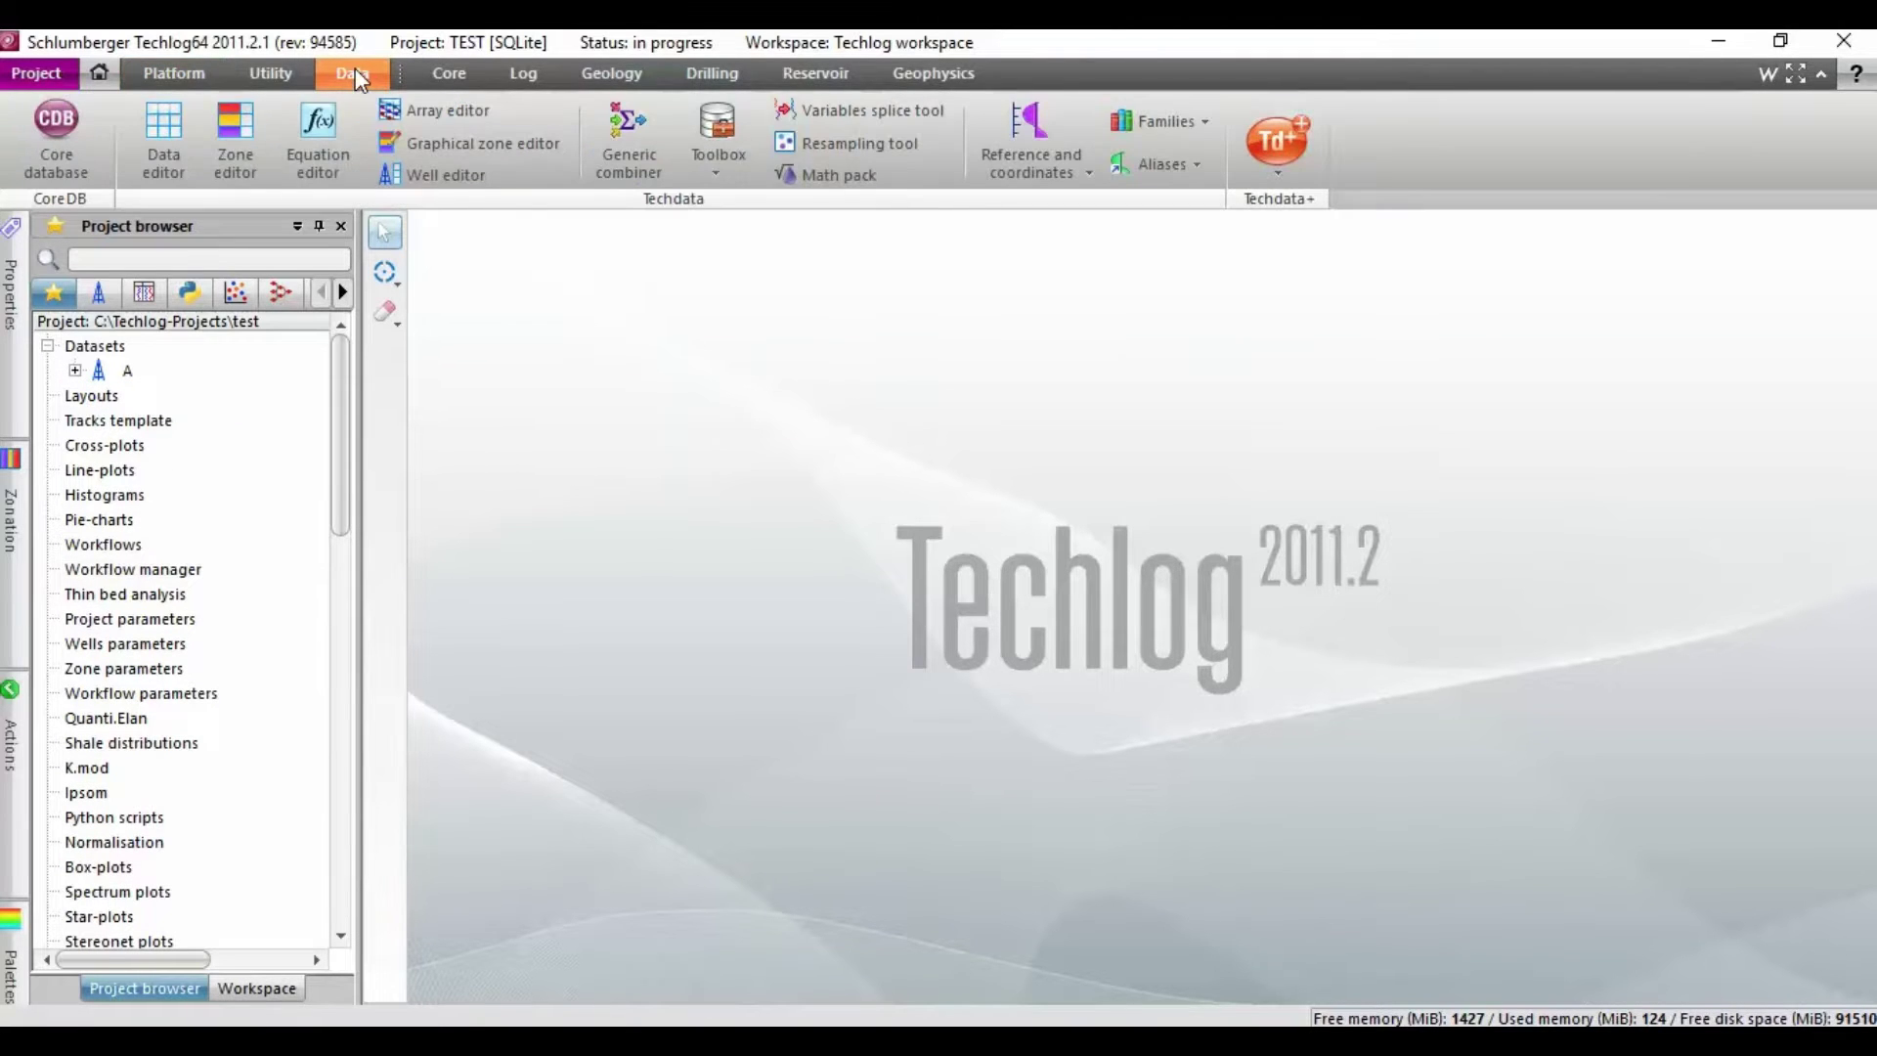
Create a Quanti Formation temperature precomputation workflow with Measured Depth assigned as its depth input
left_click(527, 74)
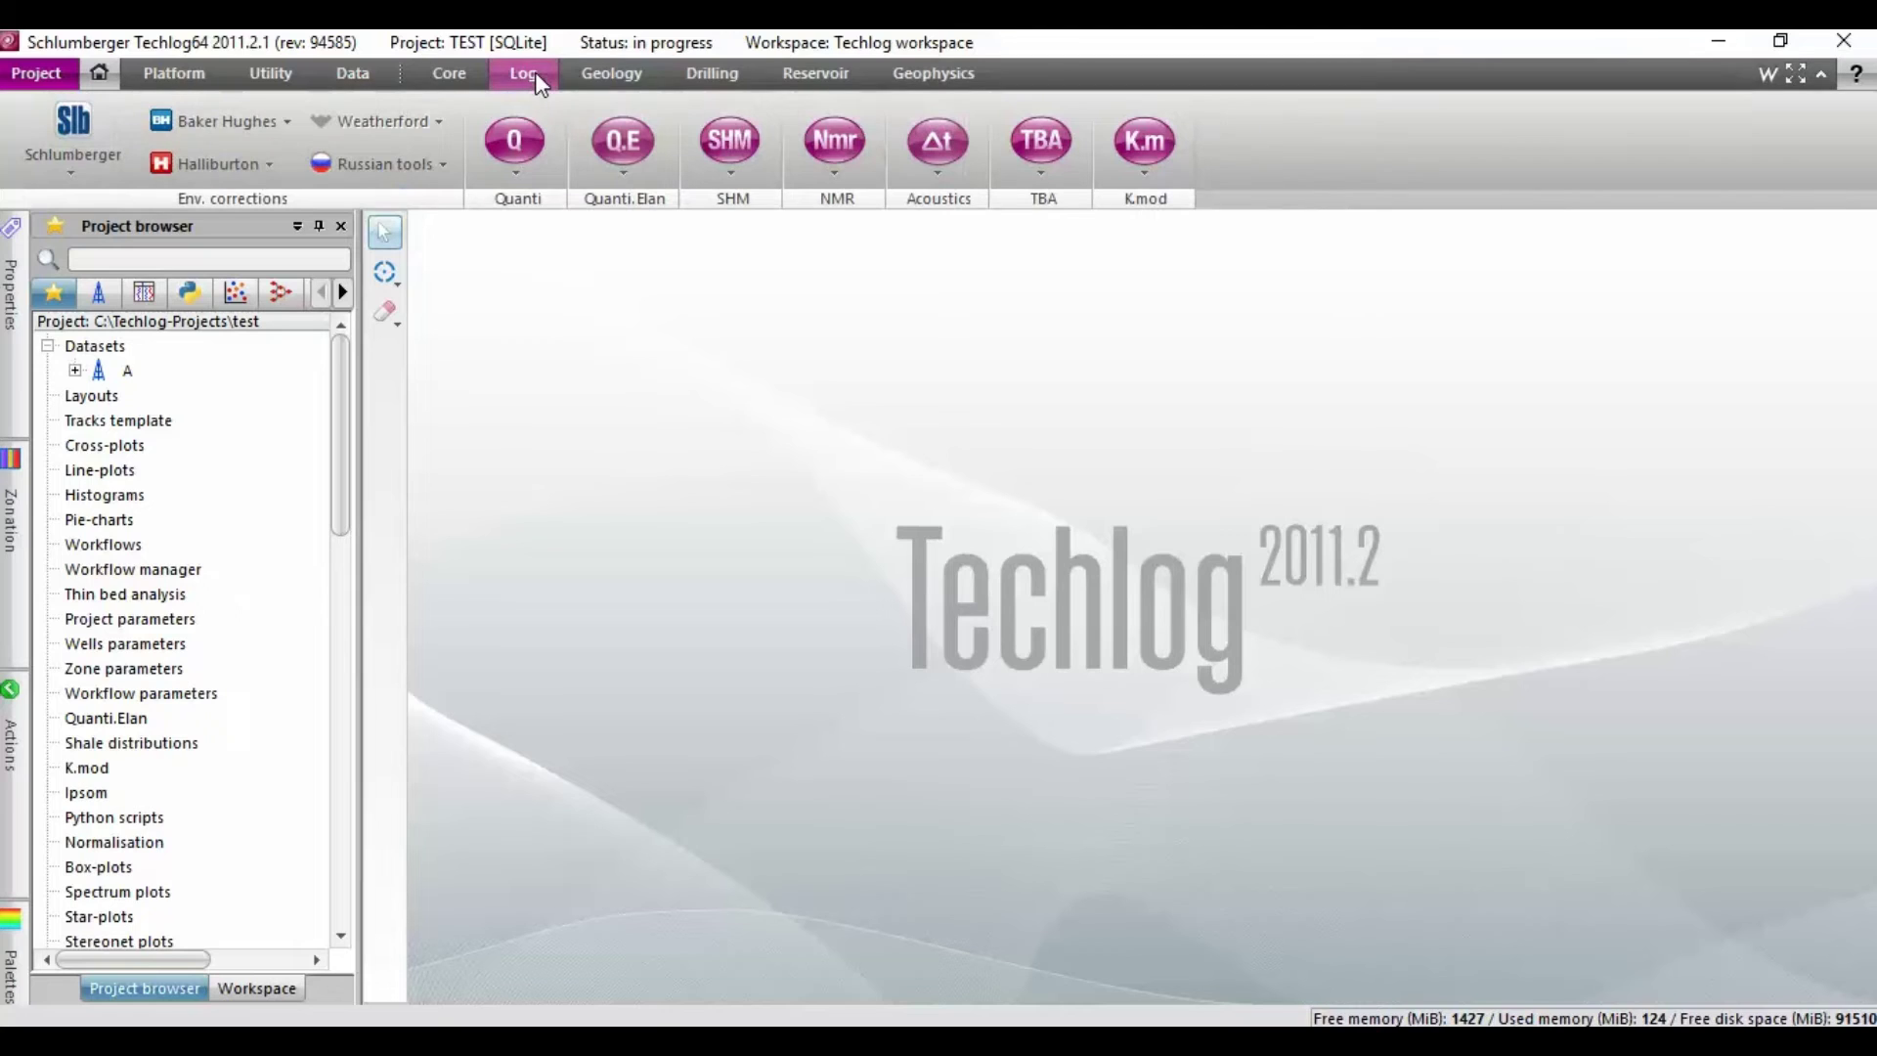
left_click(512, 174)
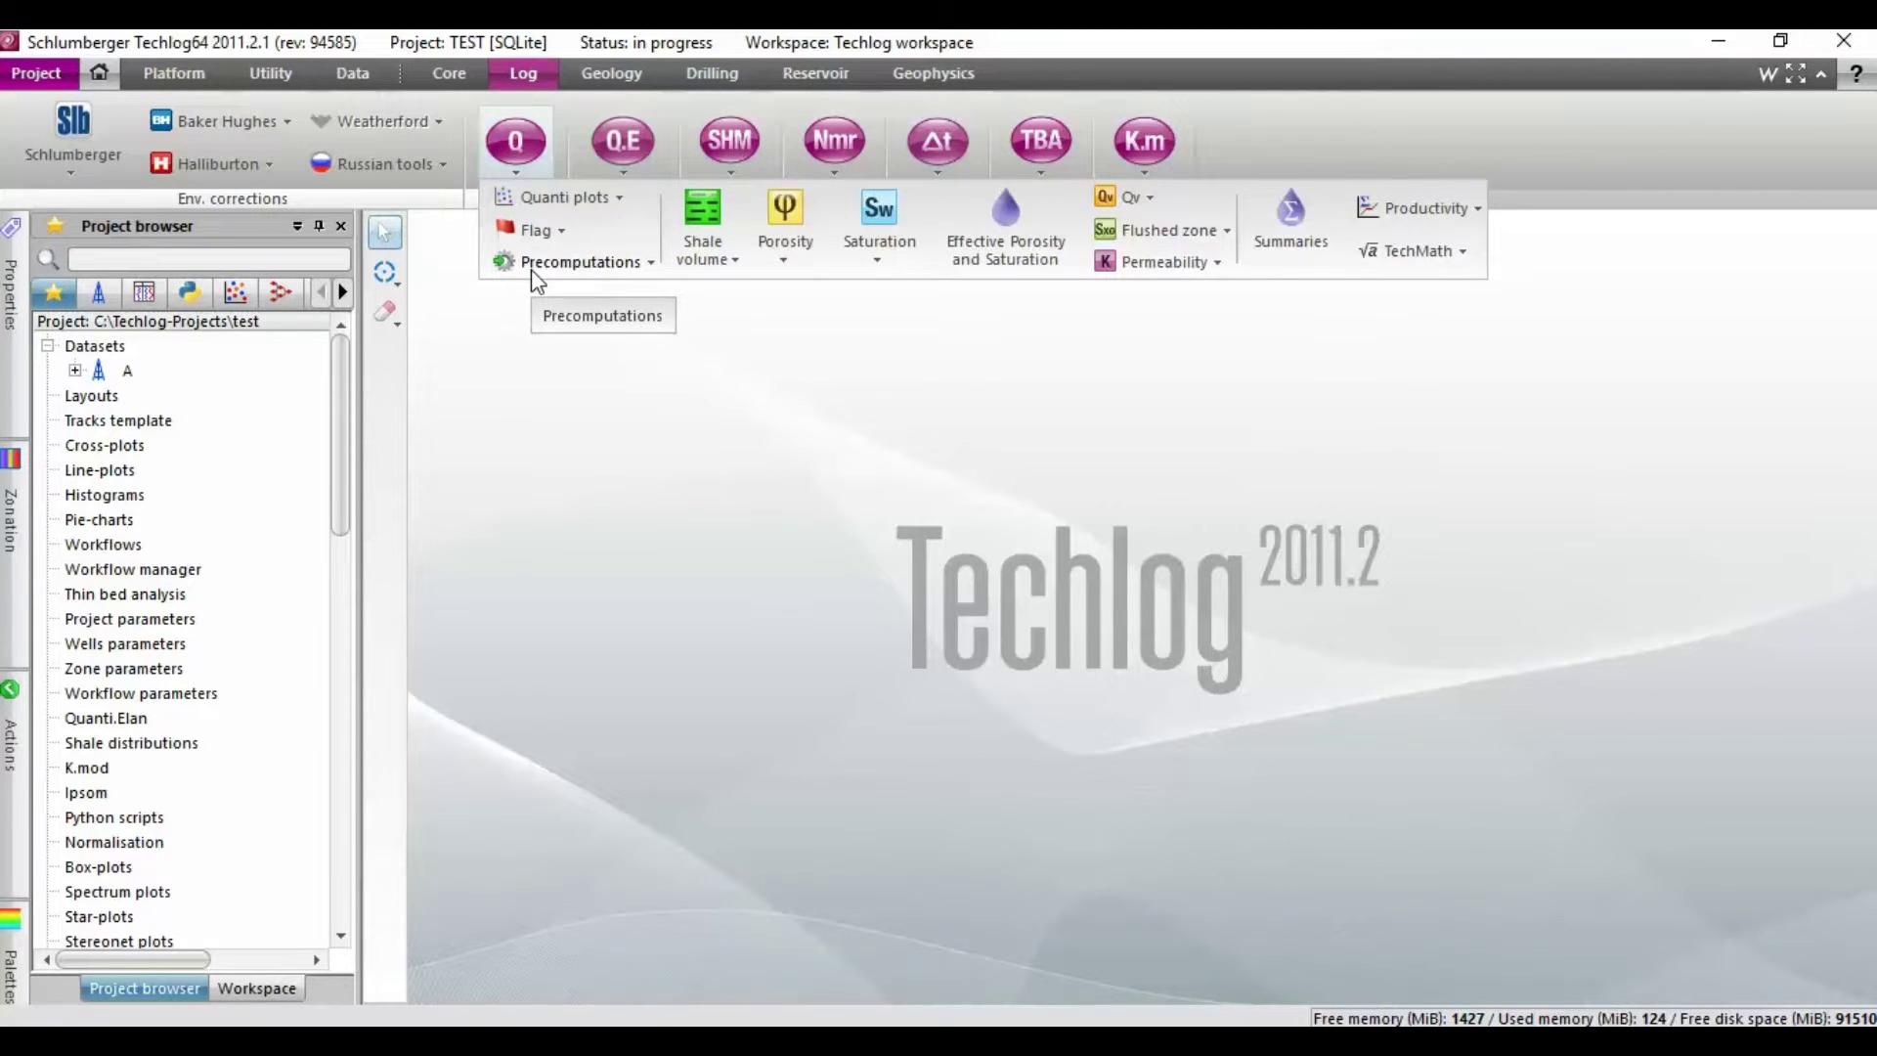
left_click(655, 262)
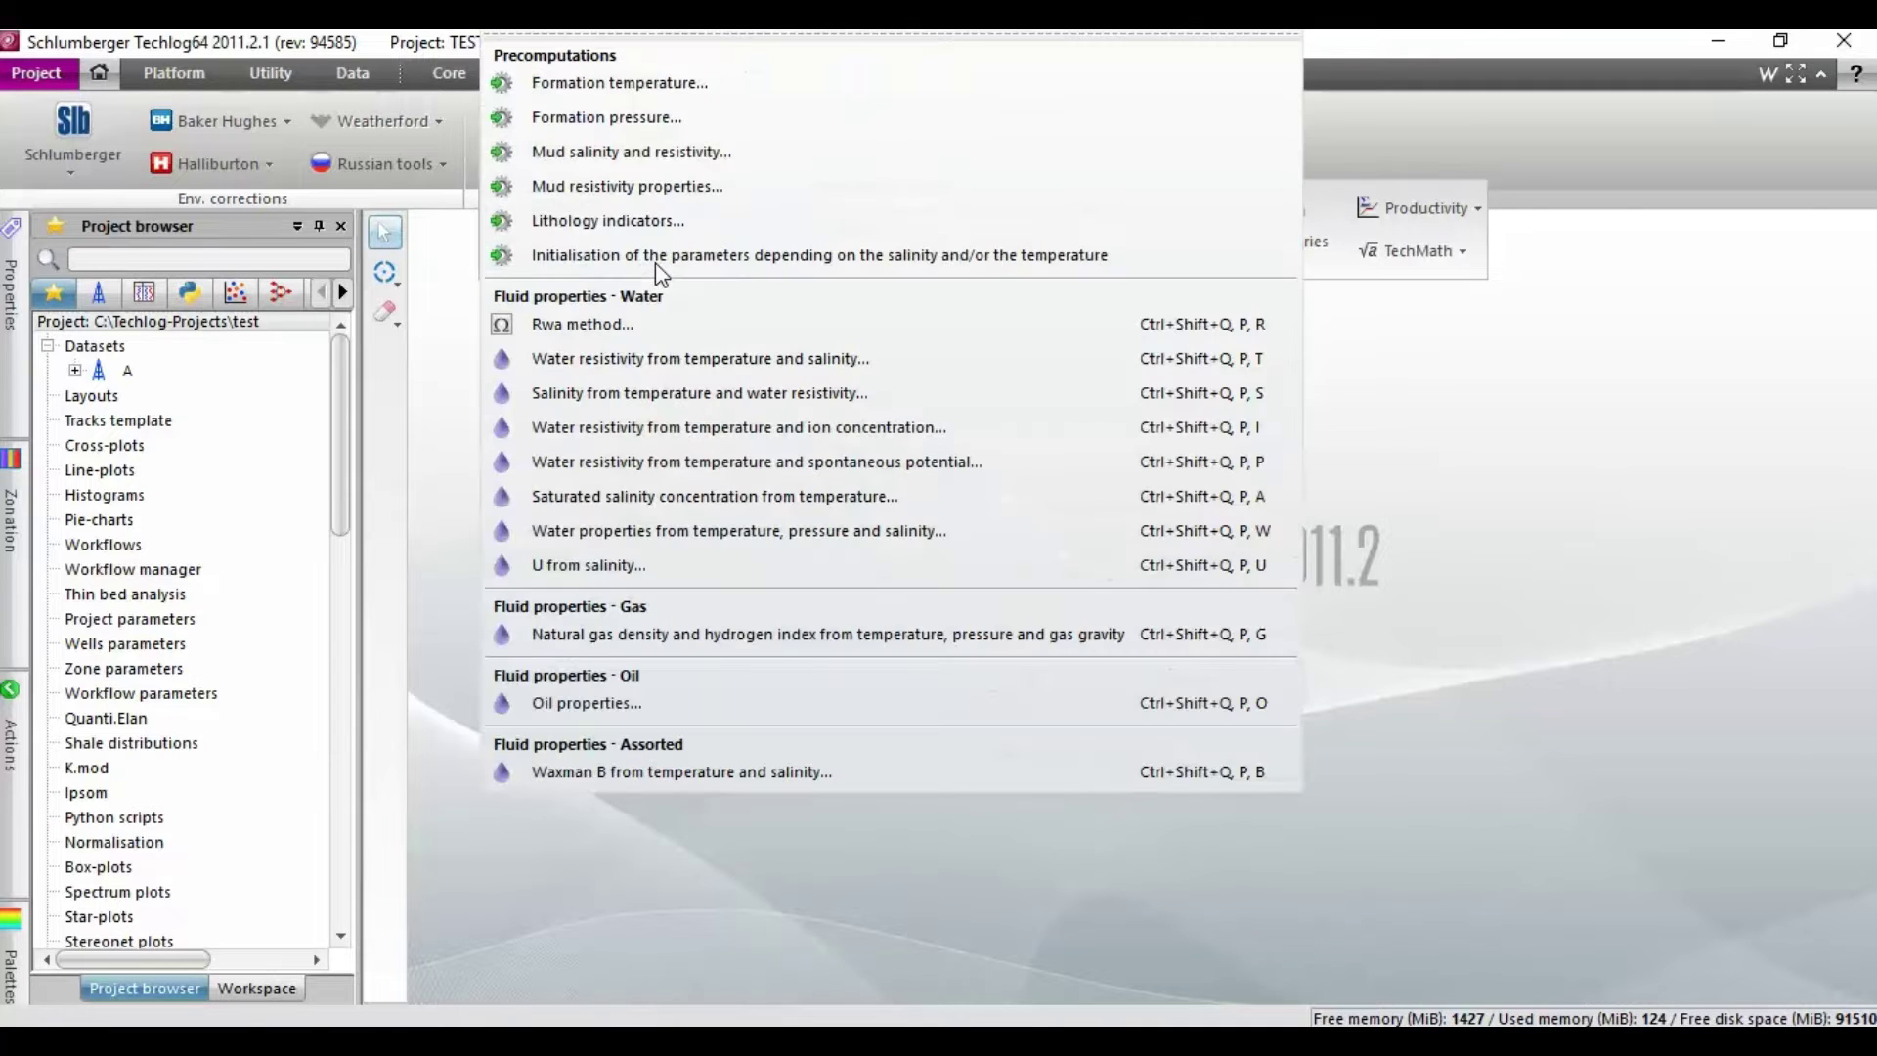
left_click(592, 89)
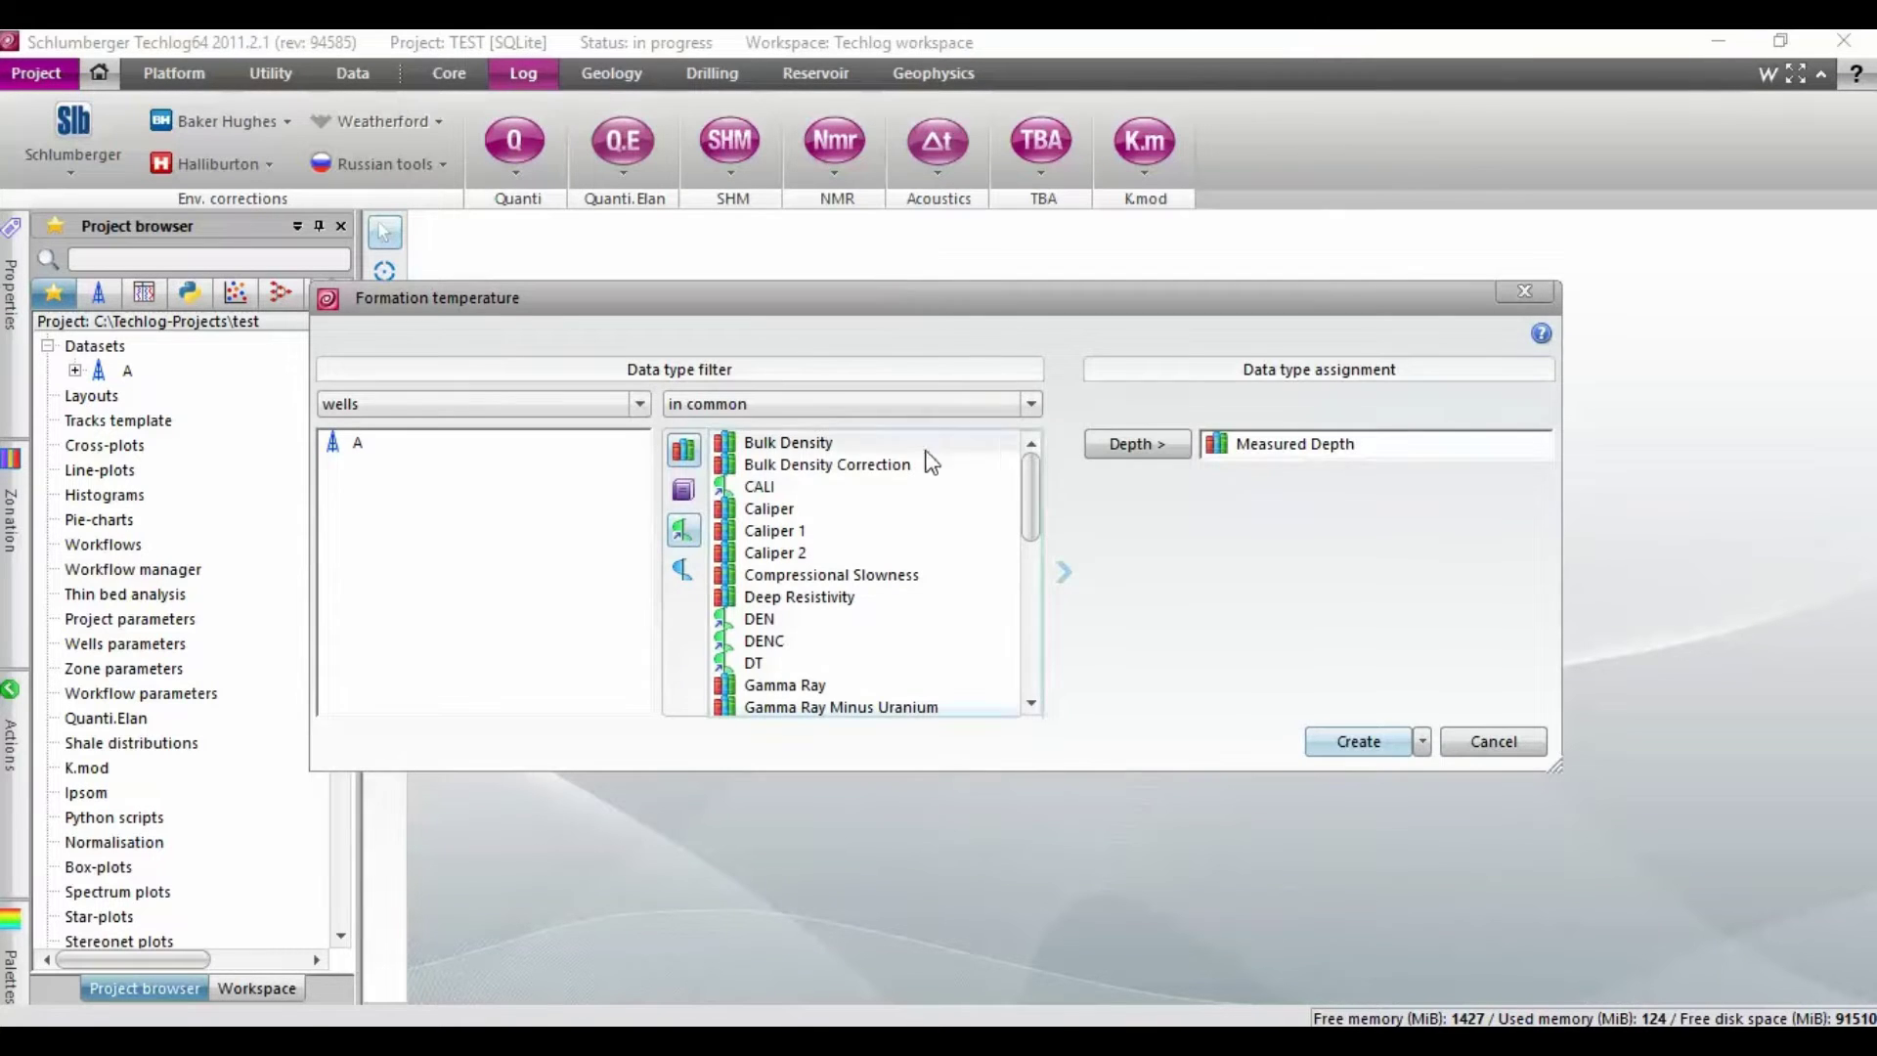
scroll(1028, 532, "down", 2)
scroll(1028, 532, "up", 2)
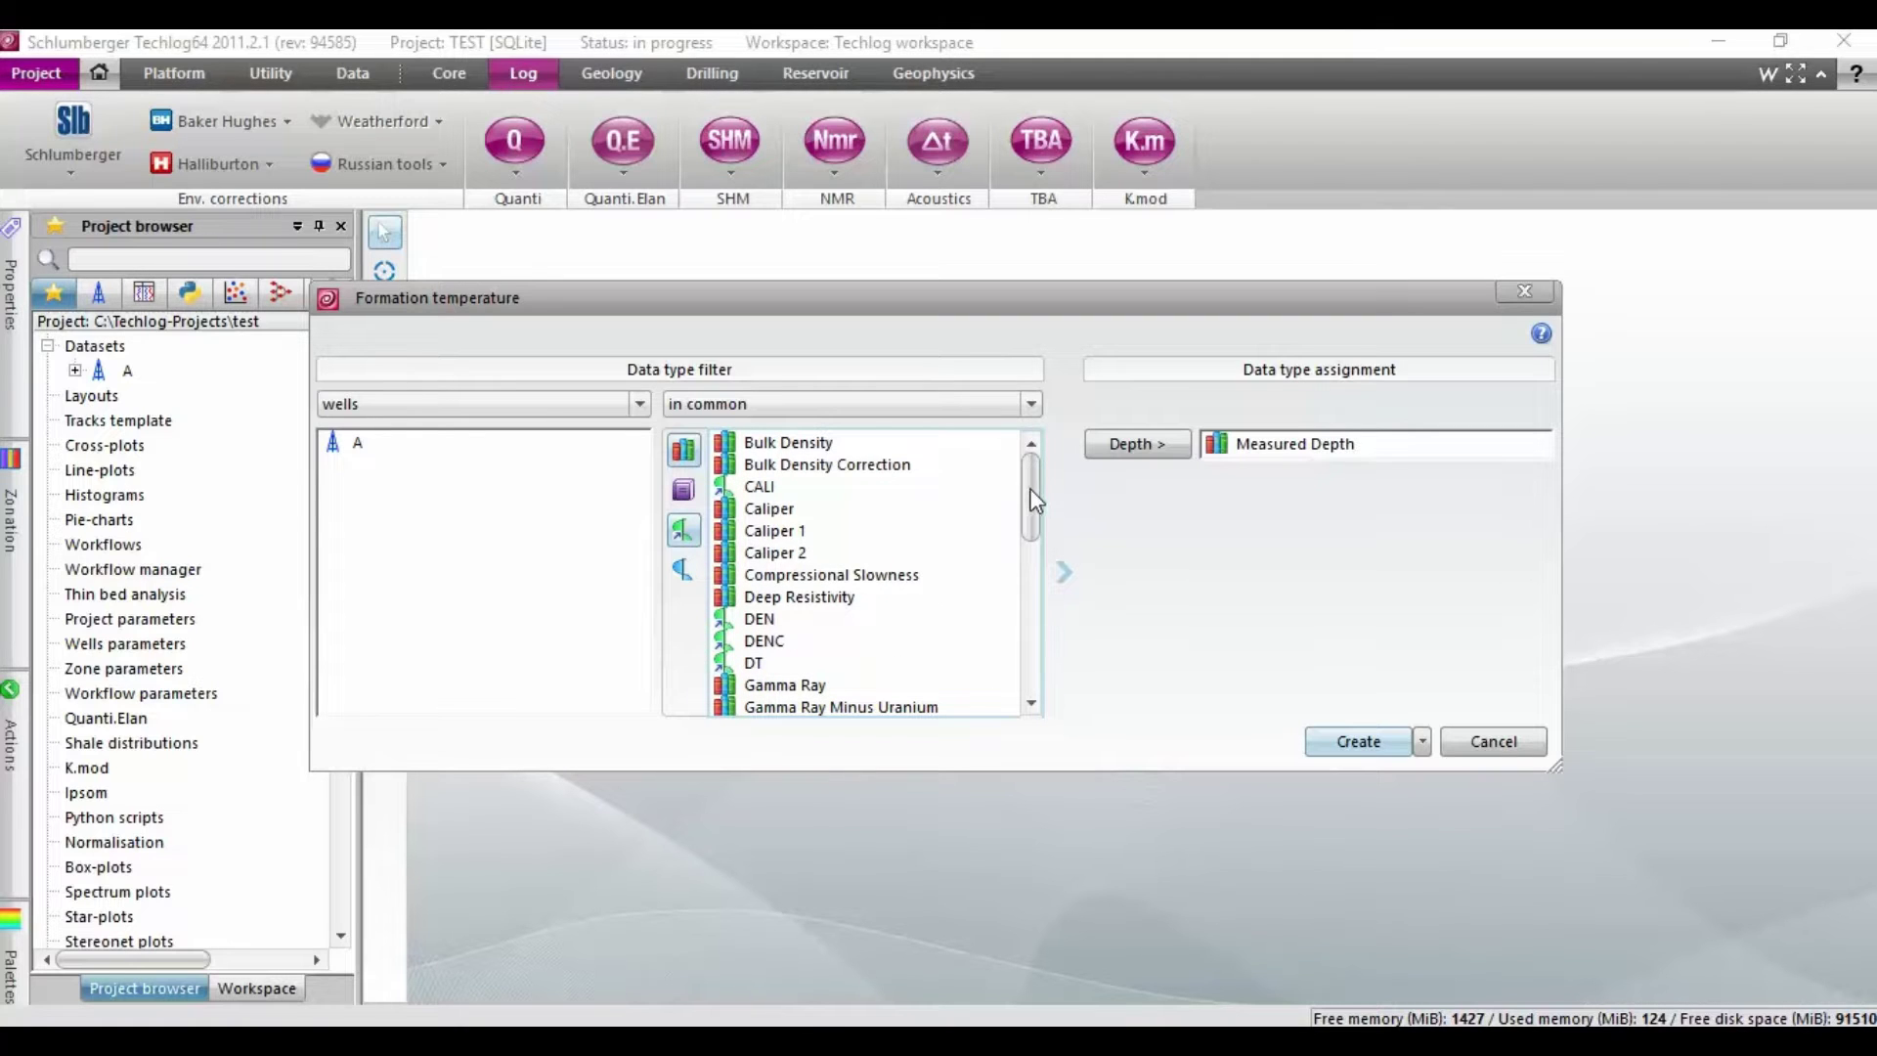
scroll(1029, 518, "down", 2)
left_click(803, 619)
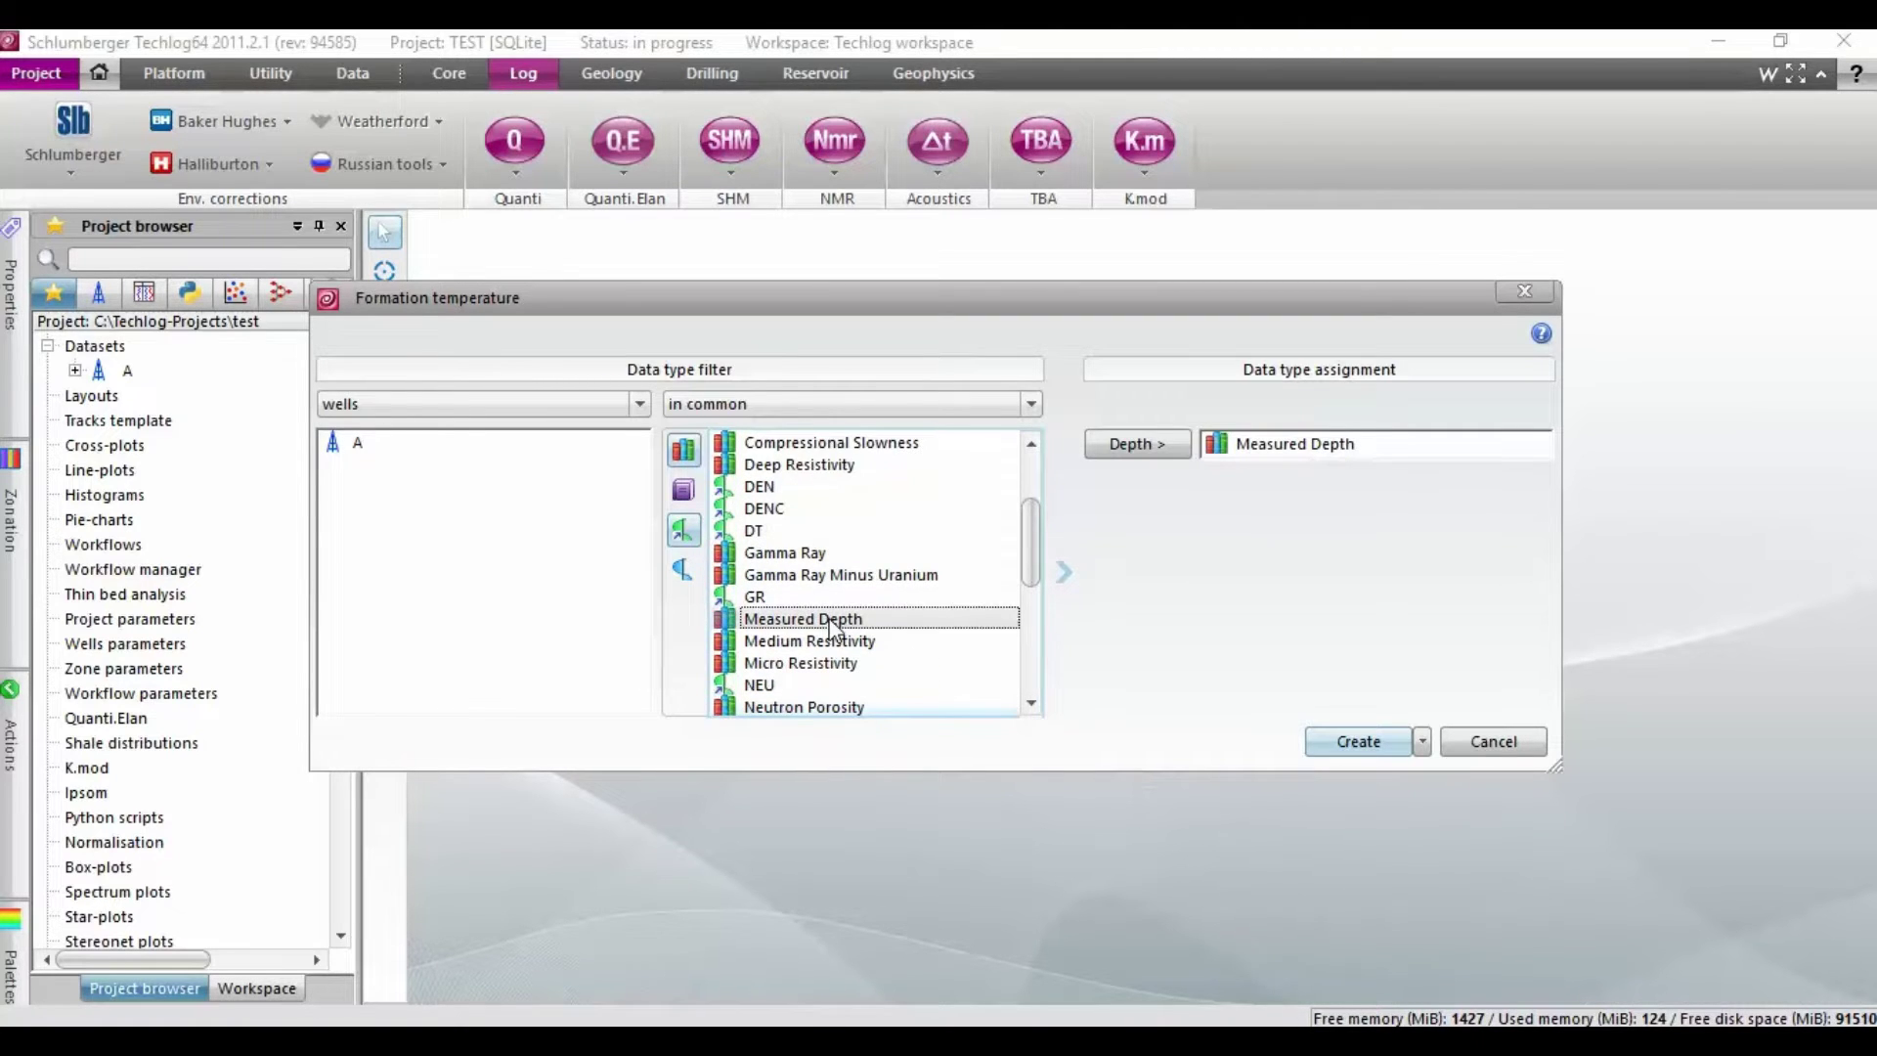
left_click(1154, 449)
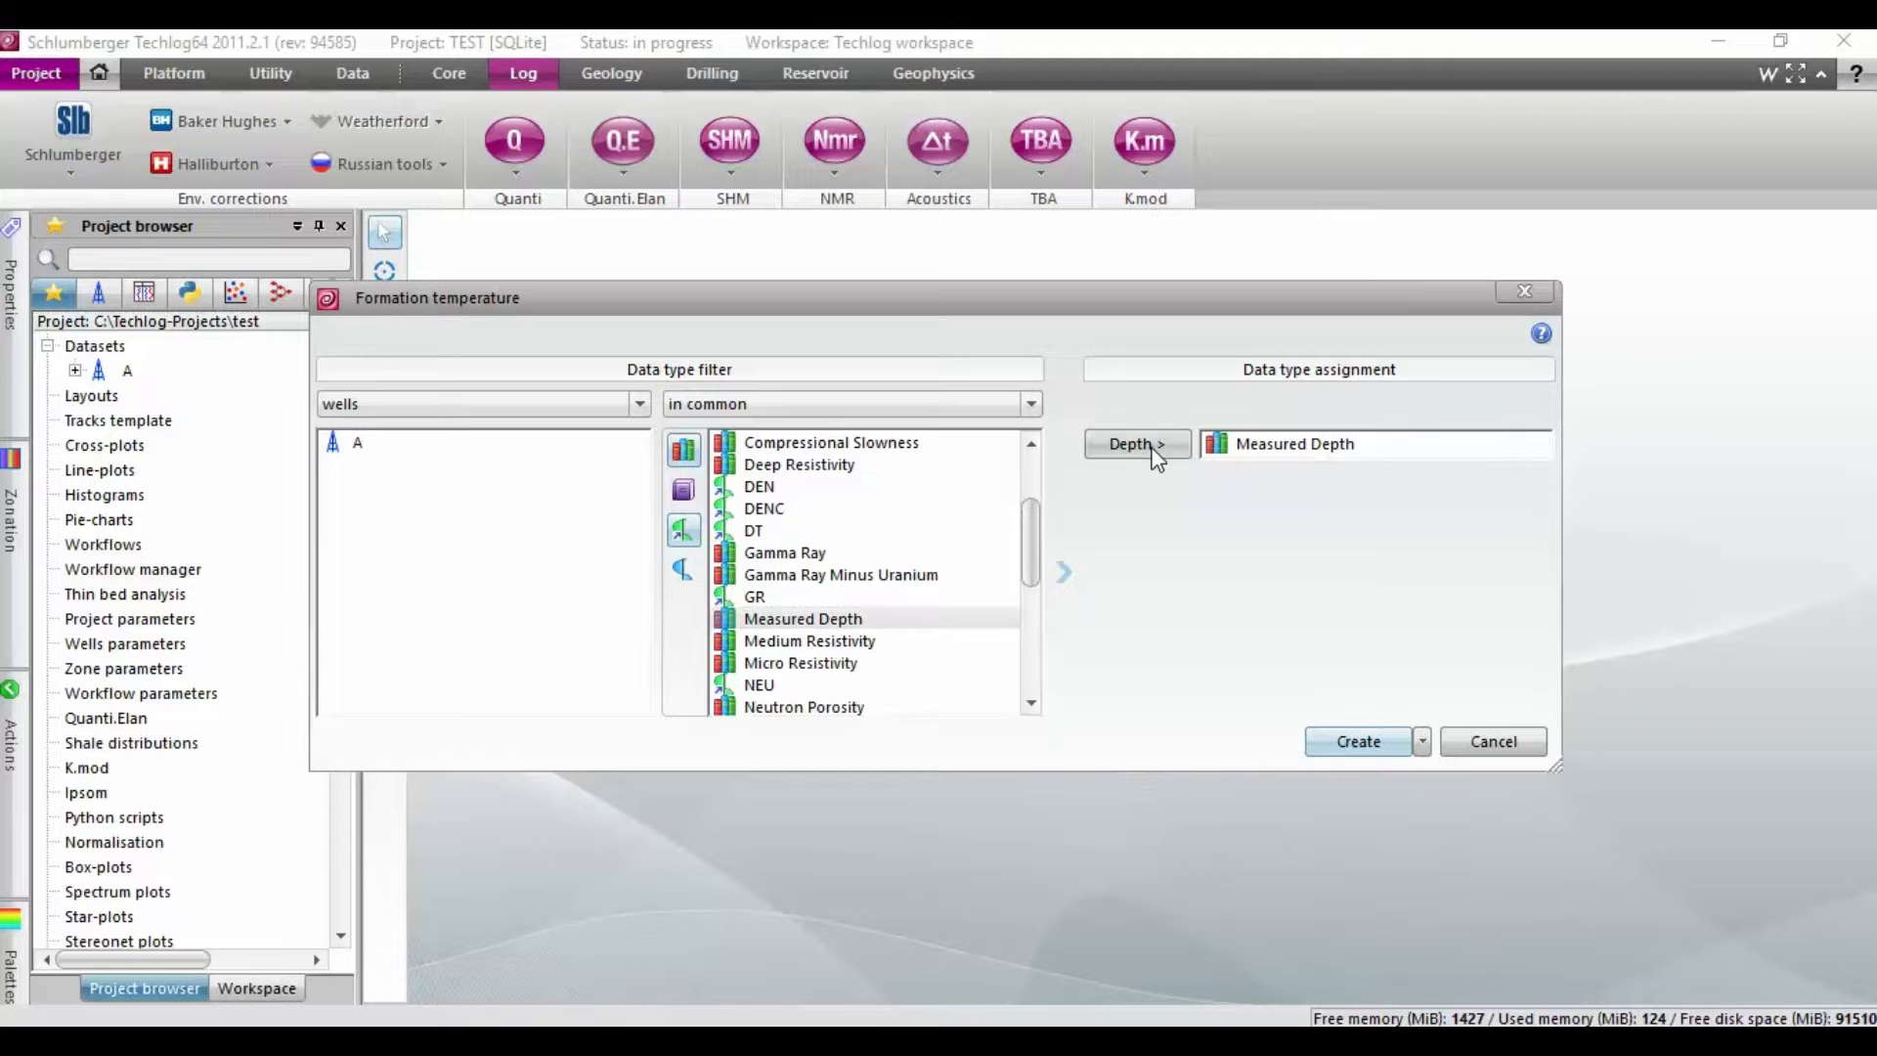
left_click(1339, 748)
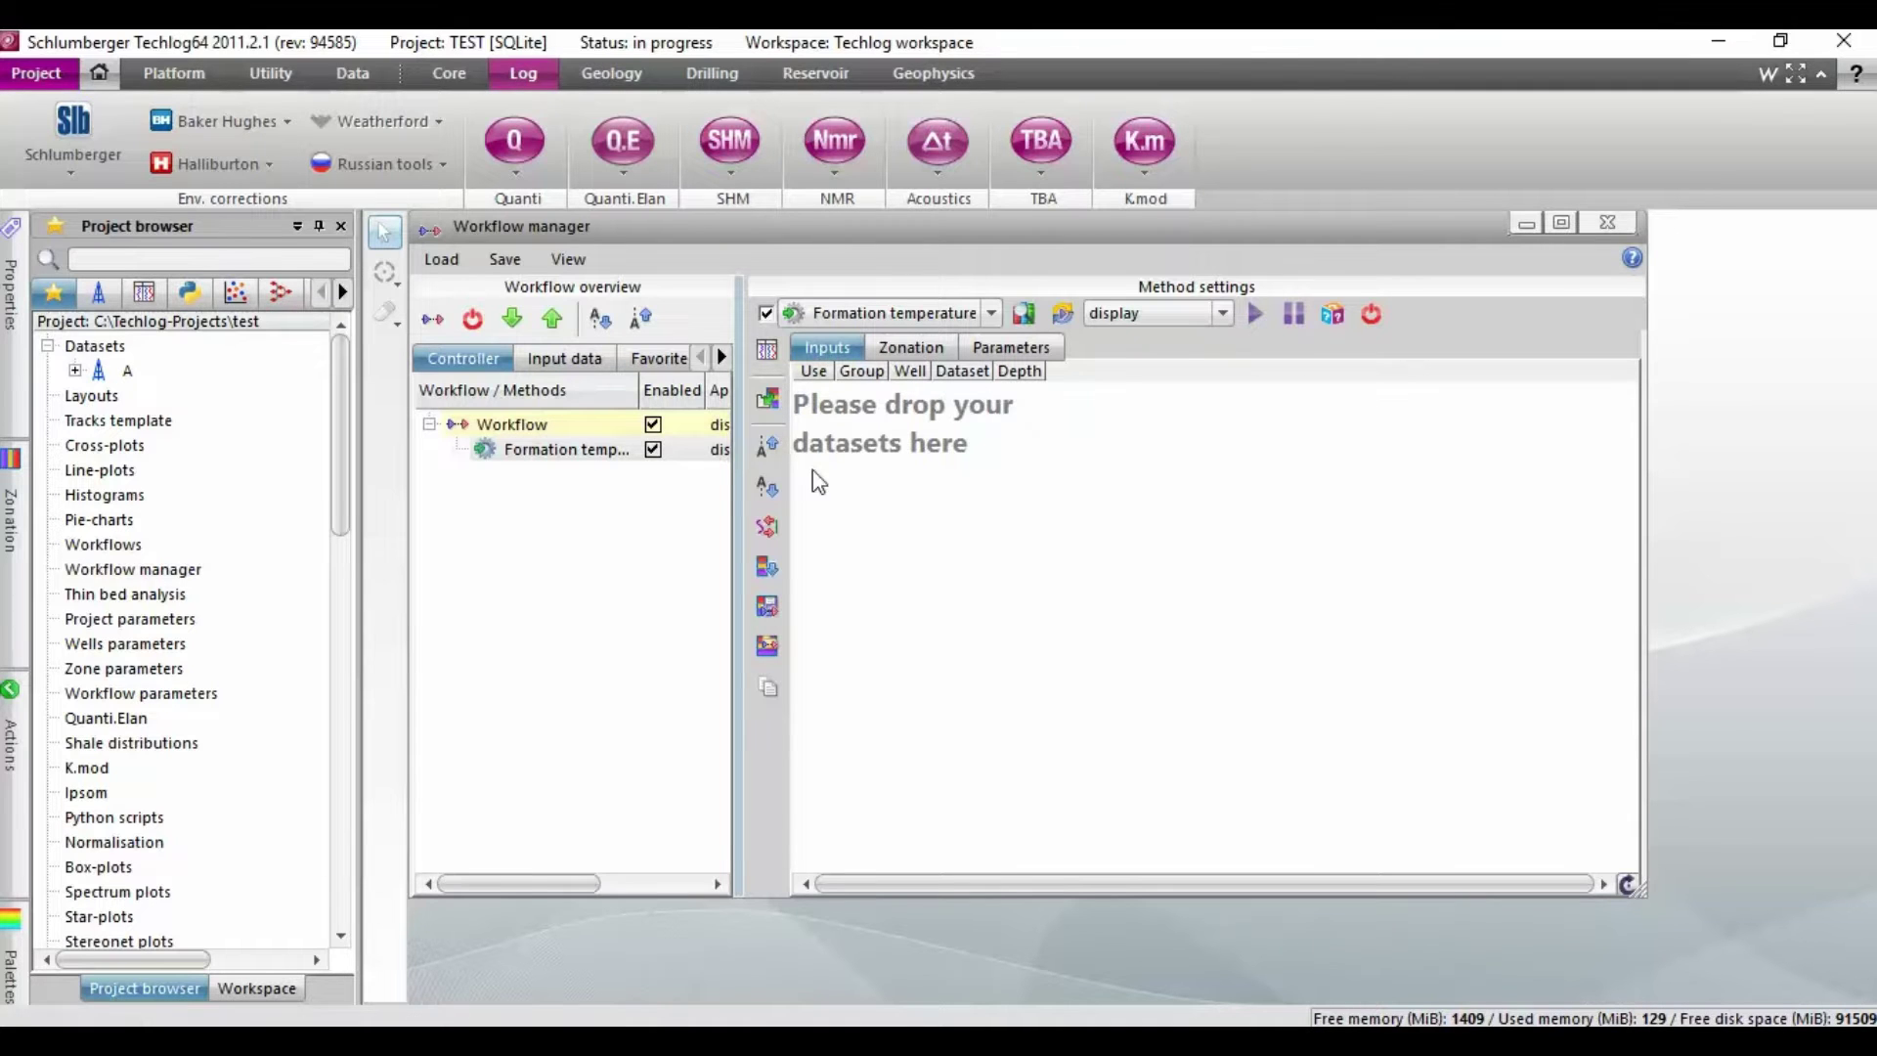
Add dataset A of well A to the Formation temperature inputs and check its zonation
left_click(76, 370)
left_click(154, 396)
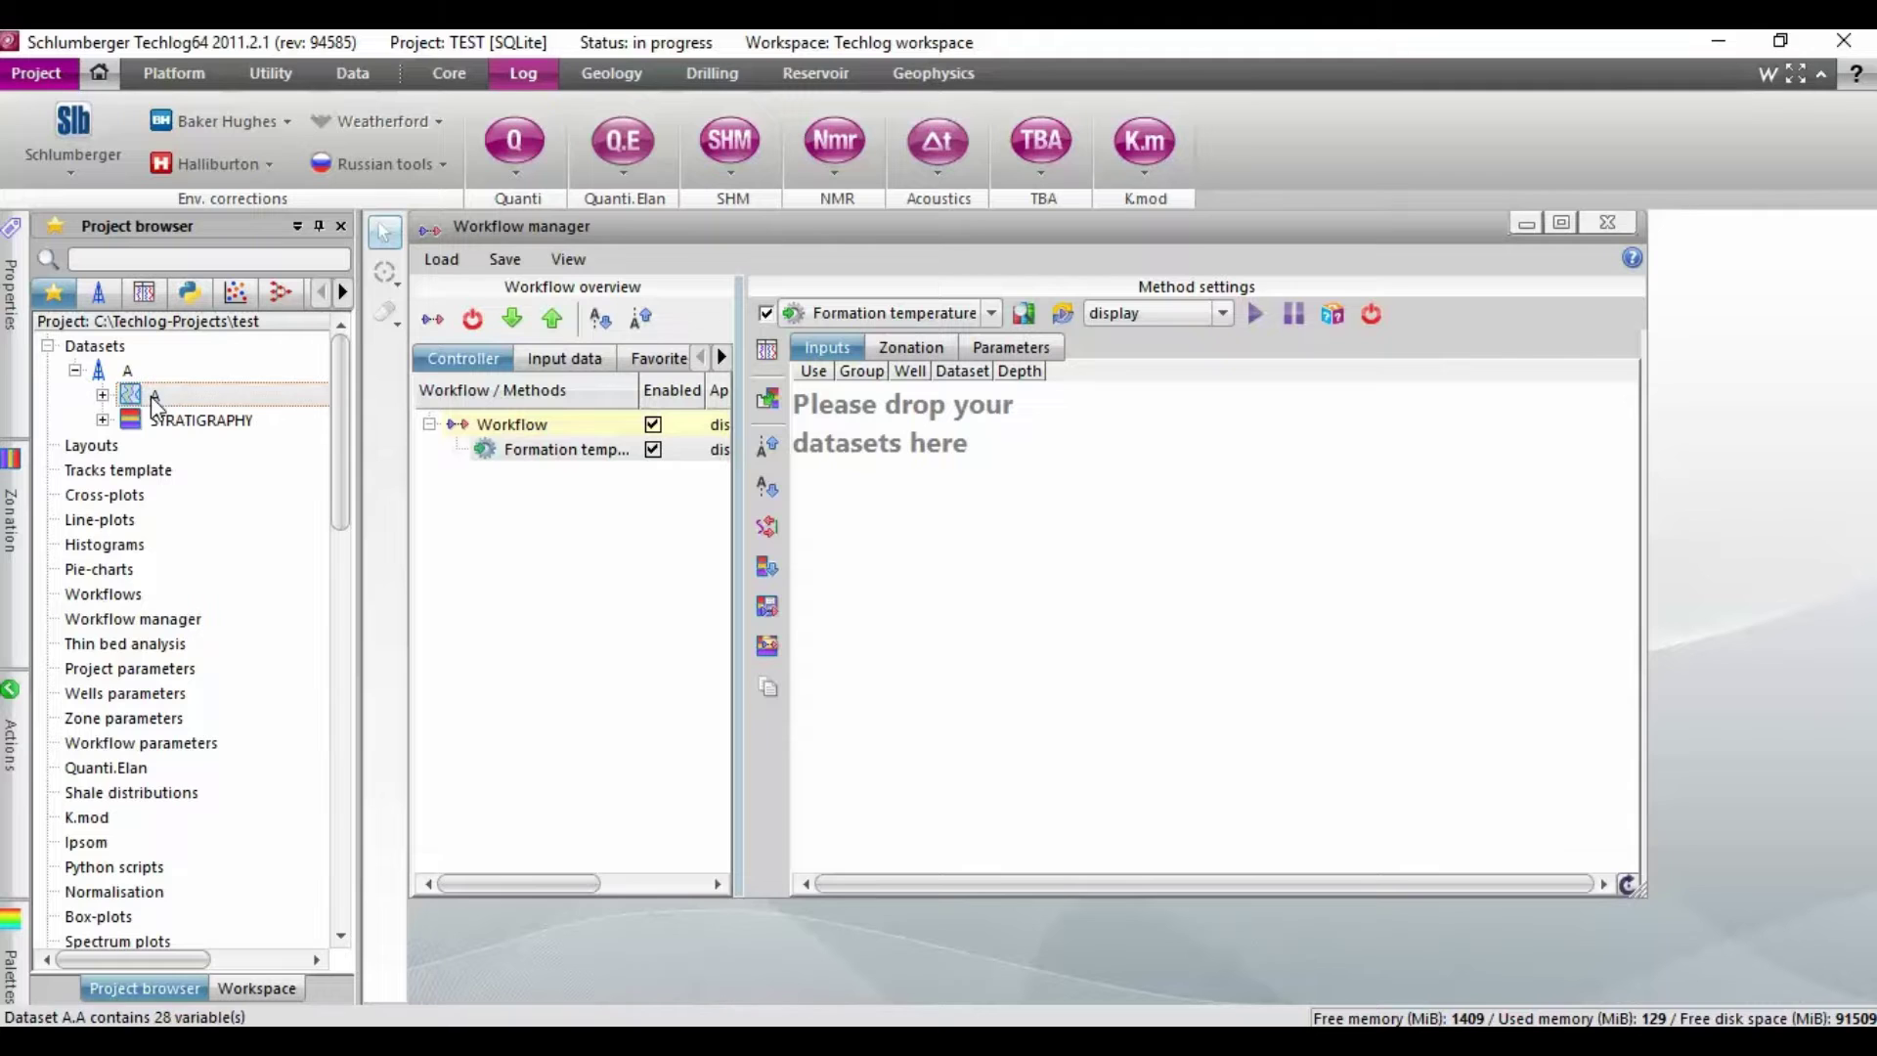
left_click_drag(932, 420, 931, 411)
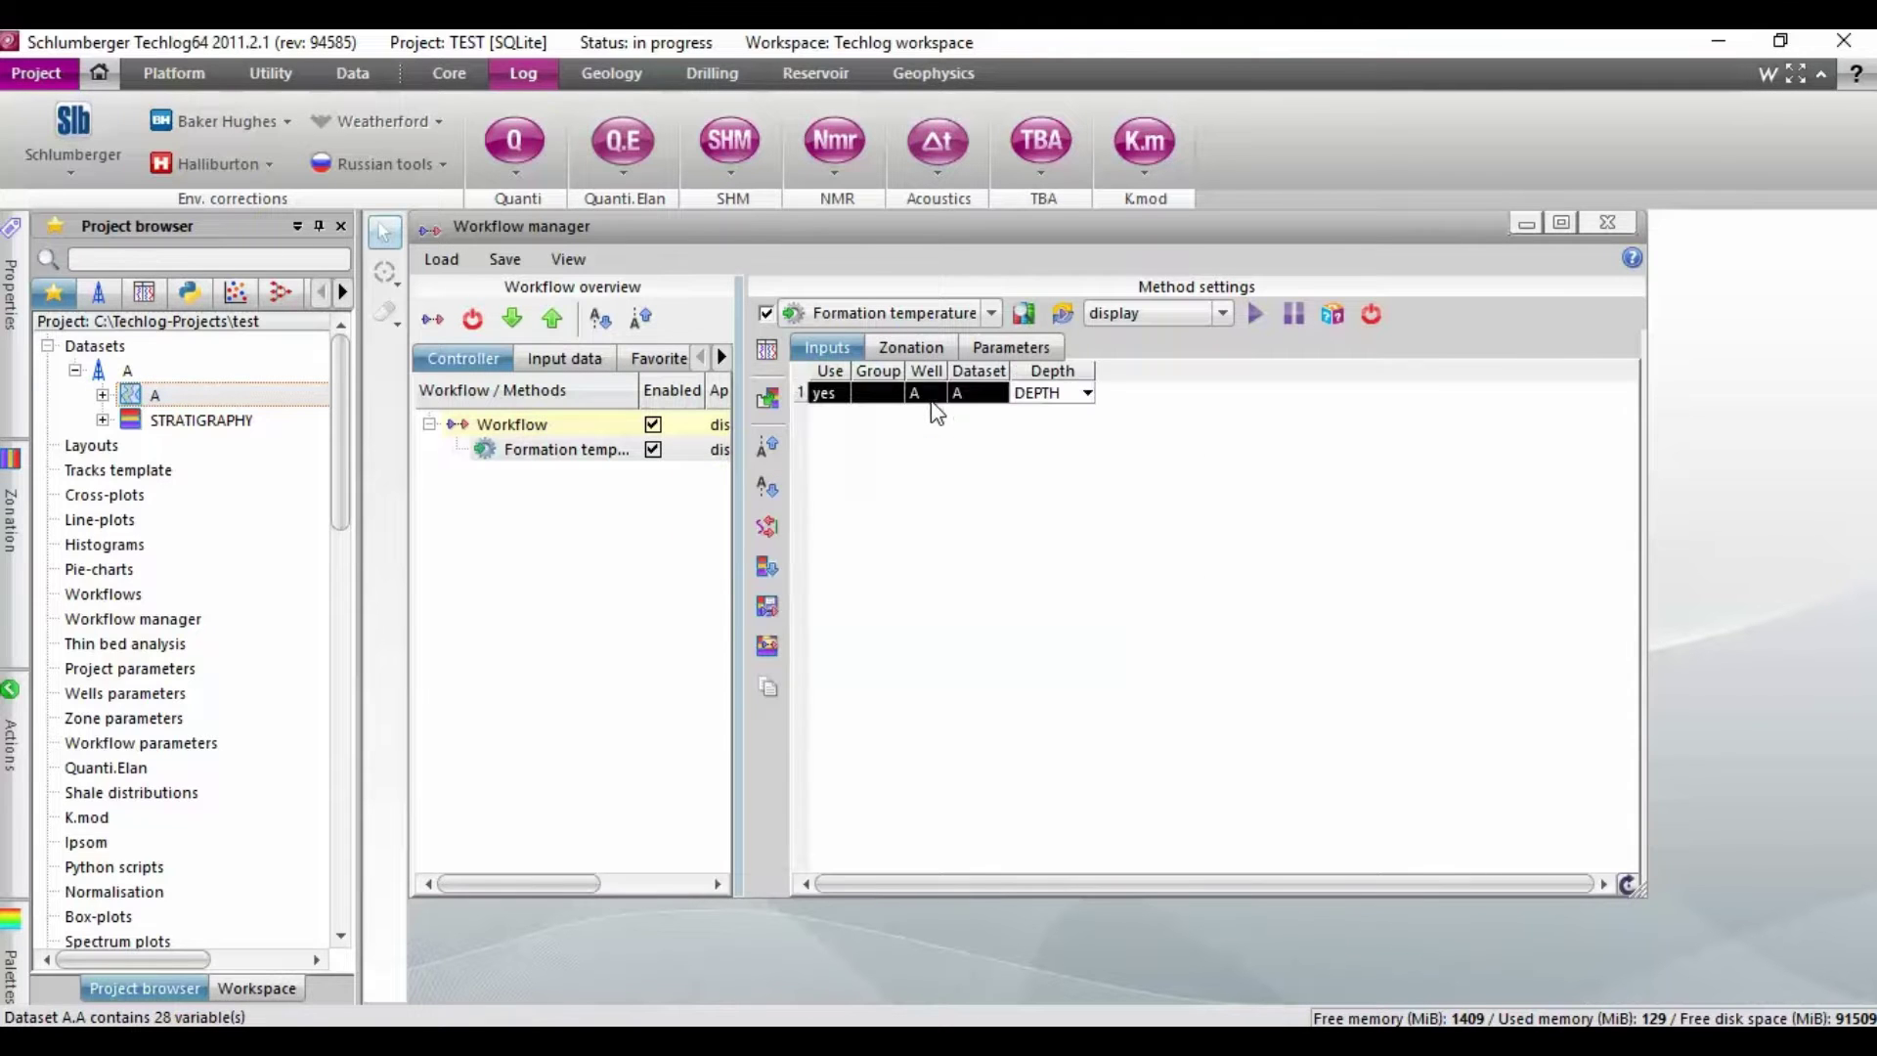
left_click(904, 349)
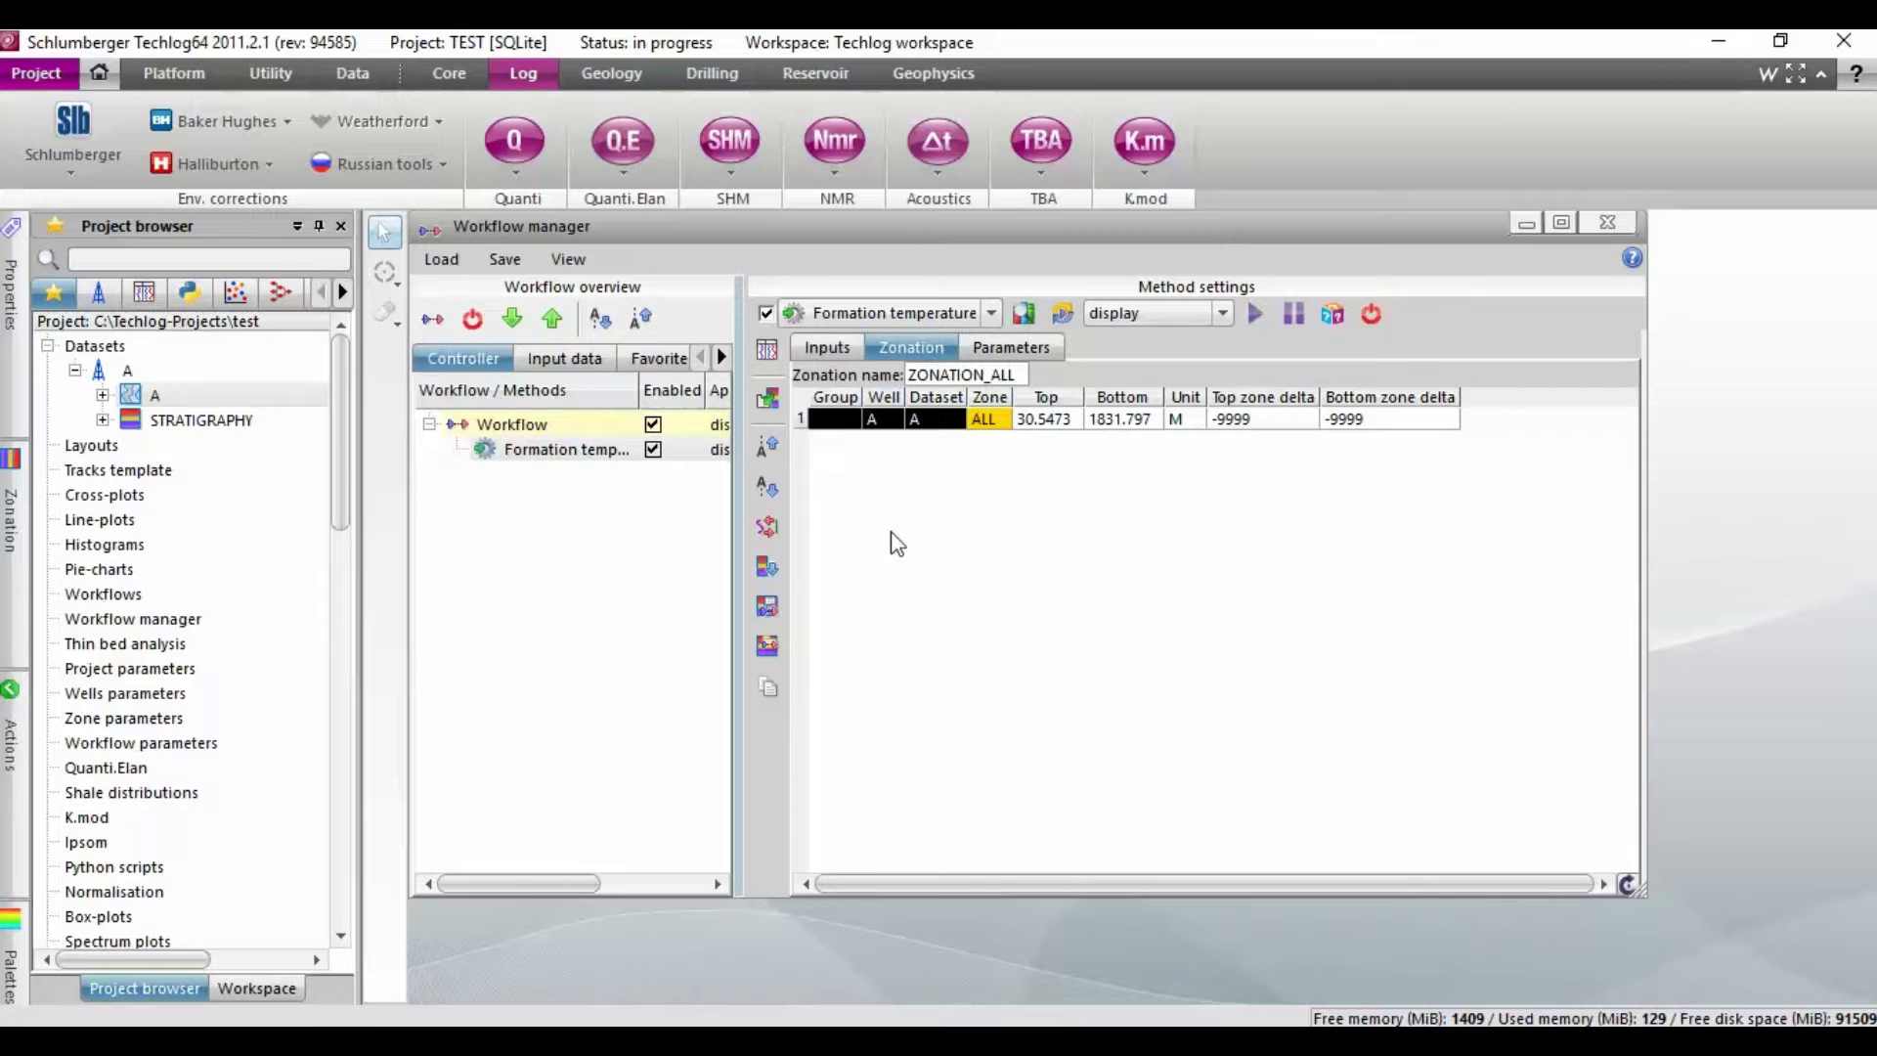
Set the temperature method to TLI/BLI in the Formation temperature parameters for zone ALL
left_click(1014, 351)
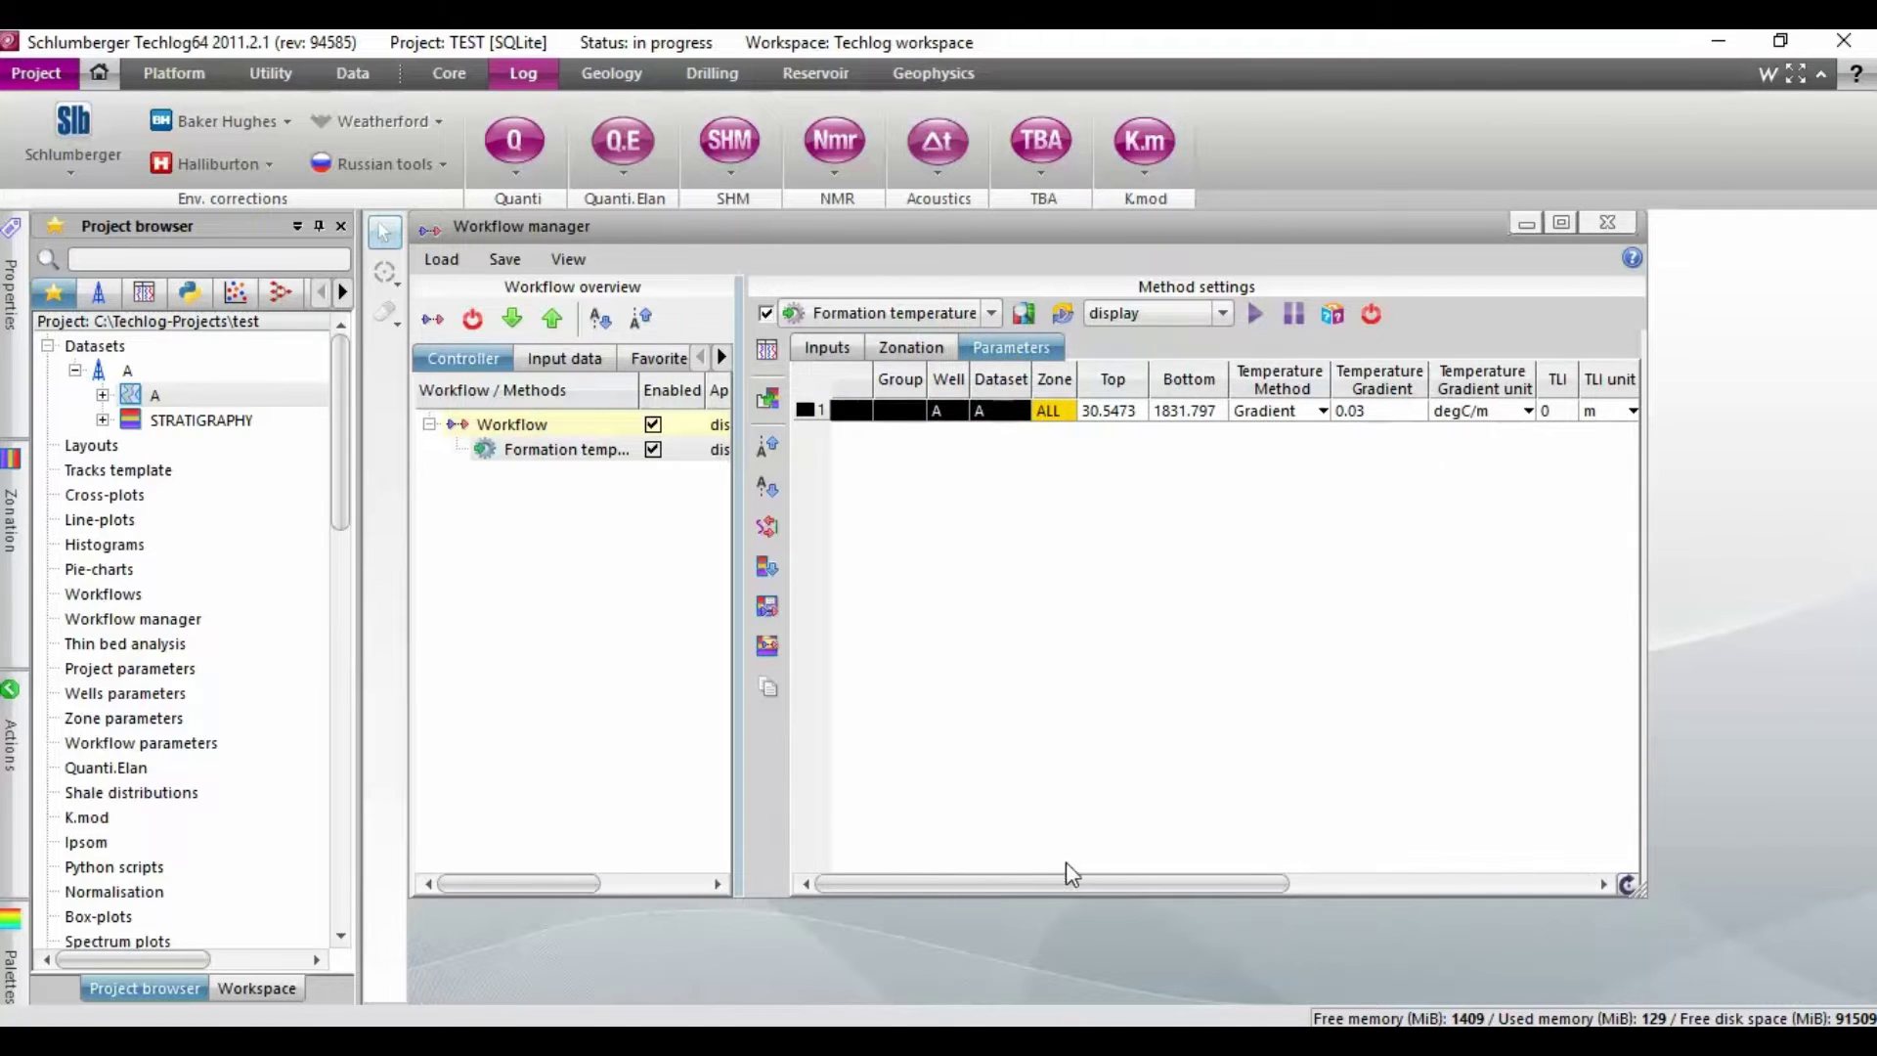
left_click_drag(1069, 876, 1372, 882)
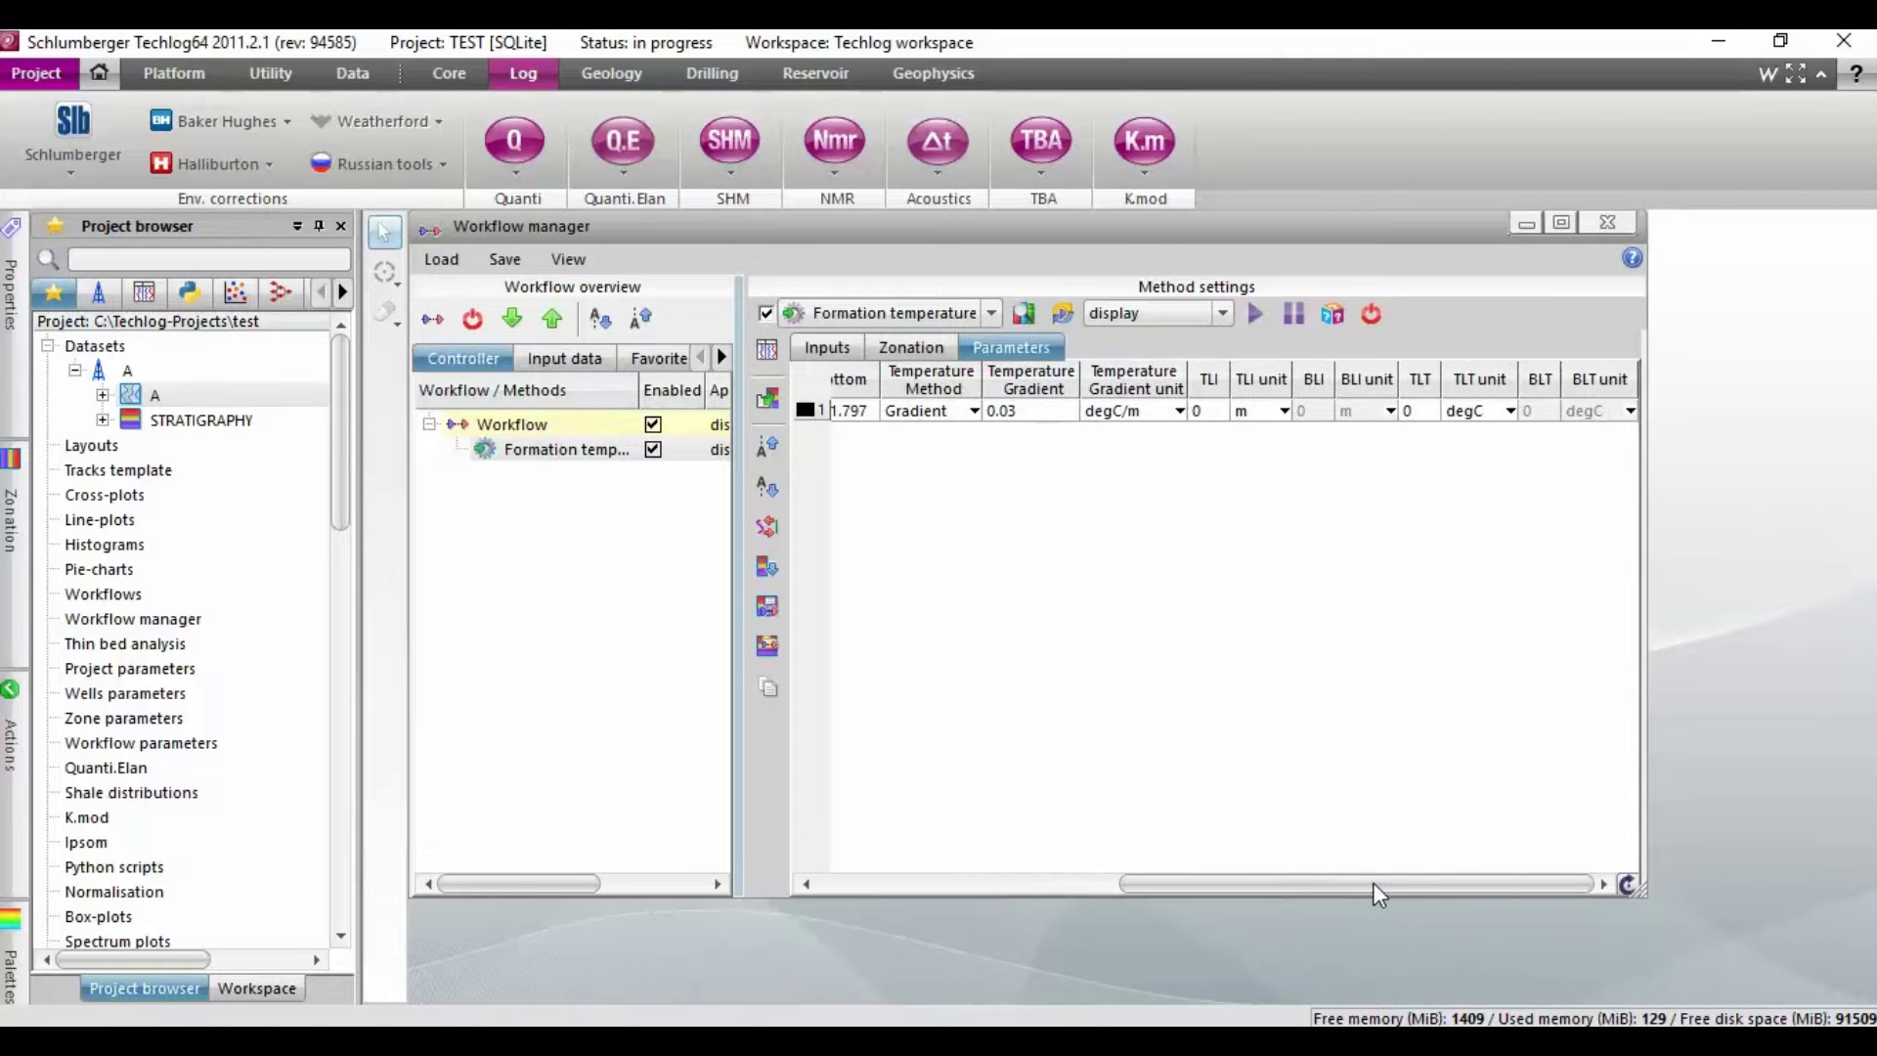
left_click(974, 411)
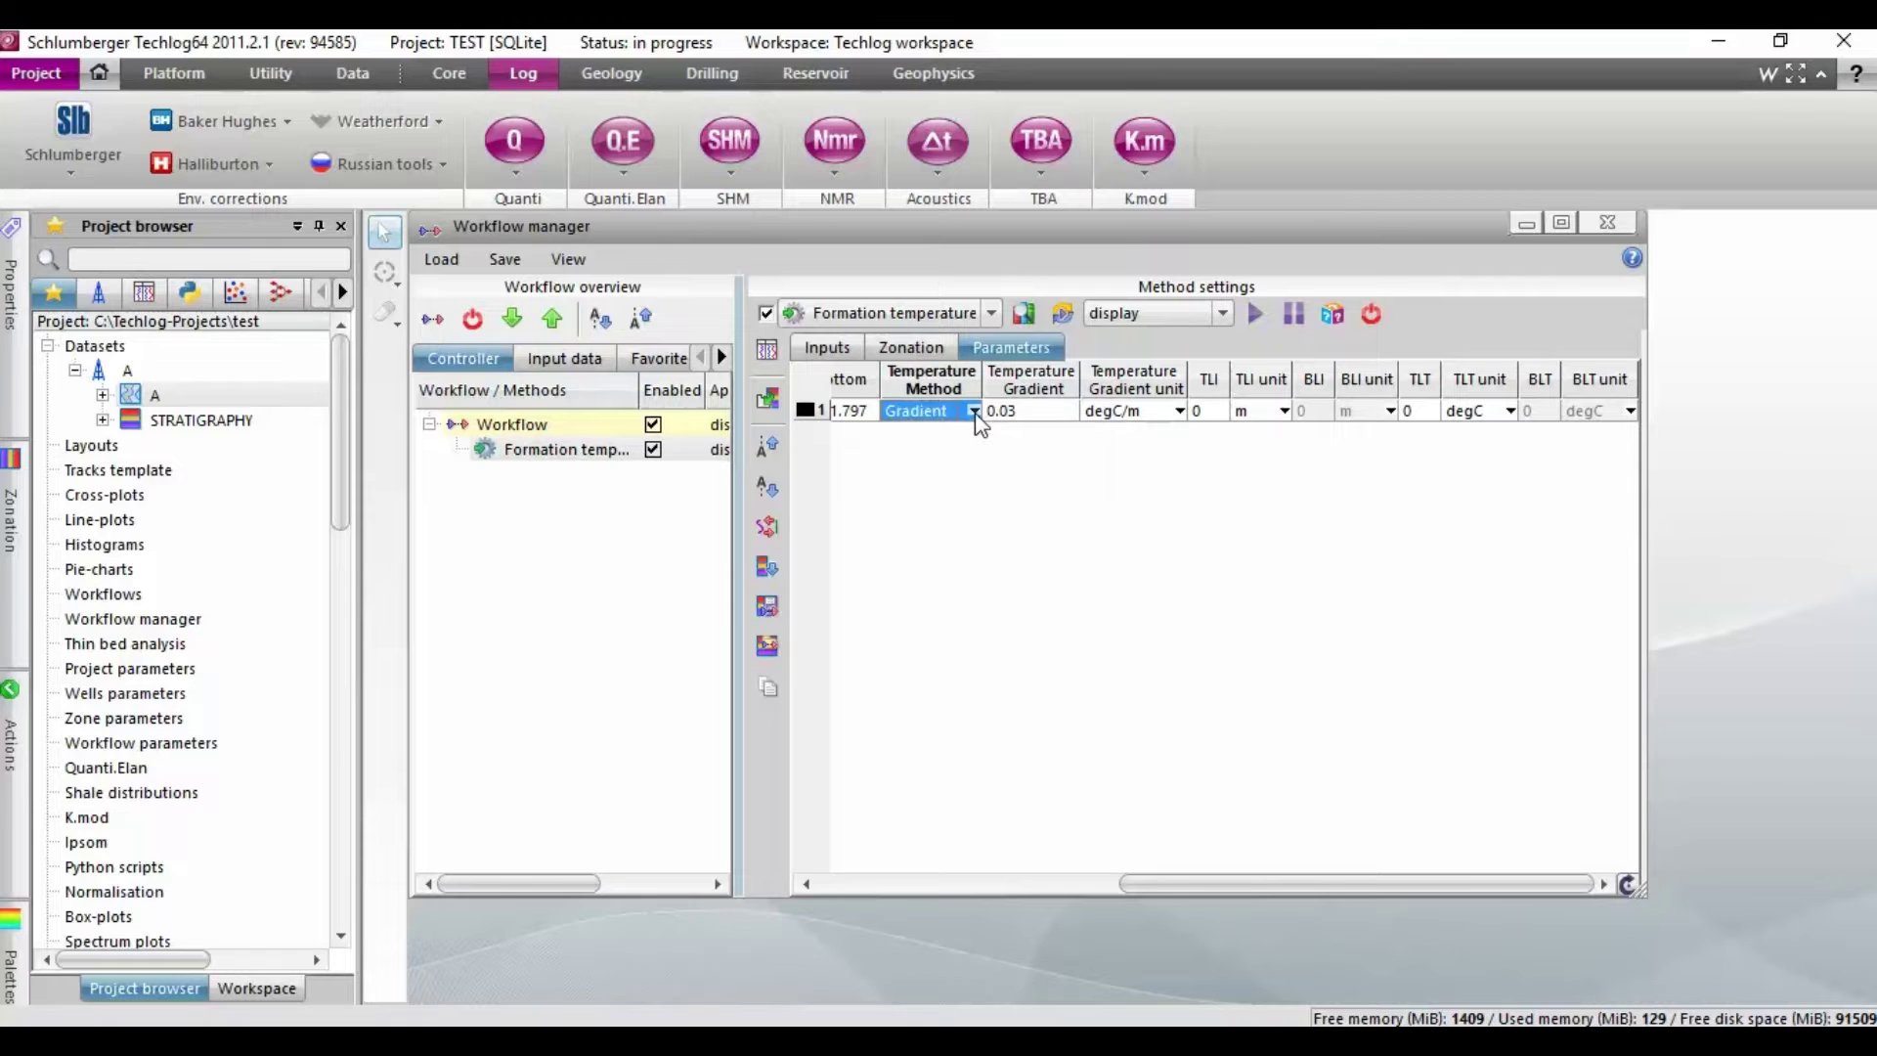
left_click(974, 411)
left_click(928, 450)
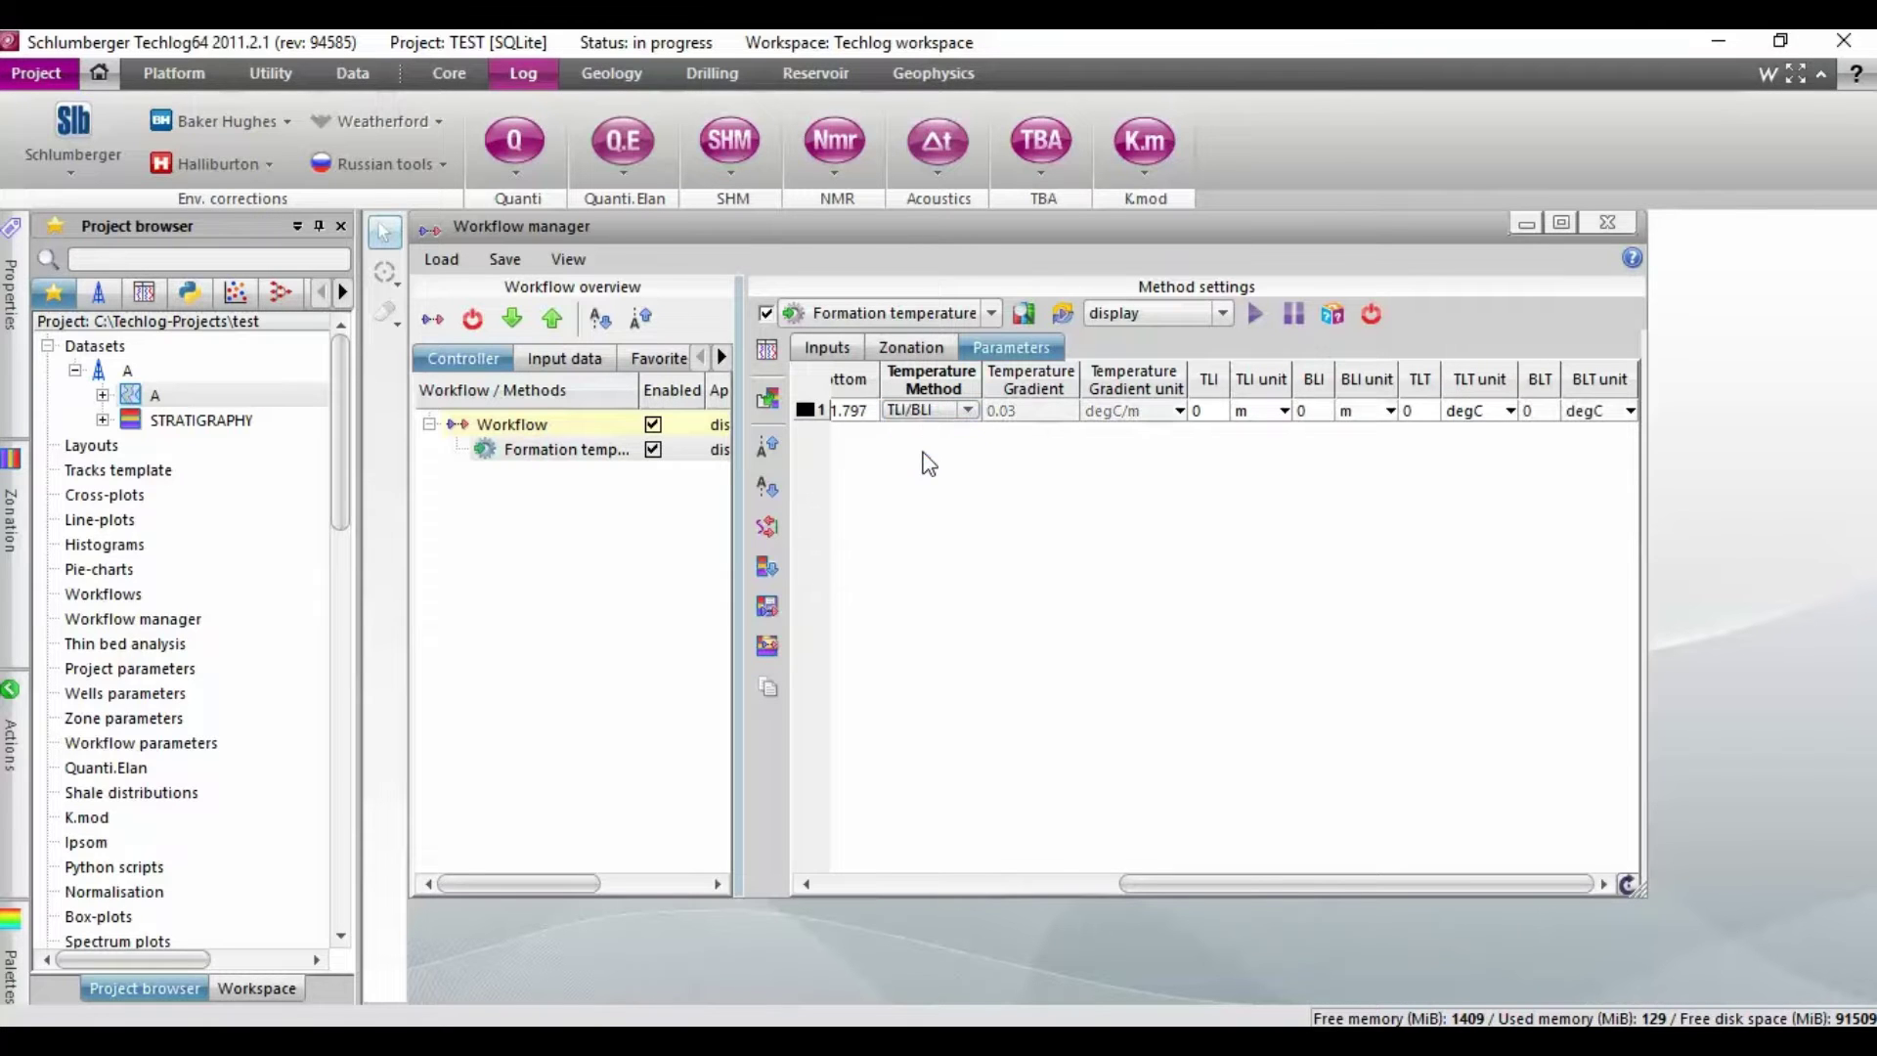
left_click_drag(1257, 884, 1105, 885)
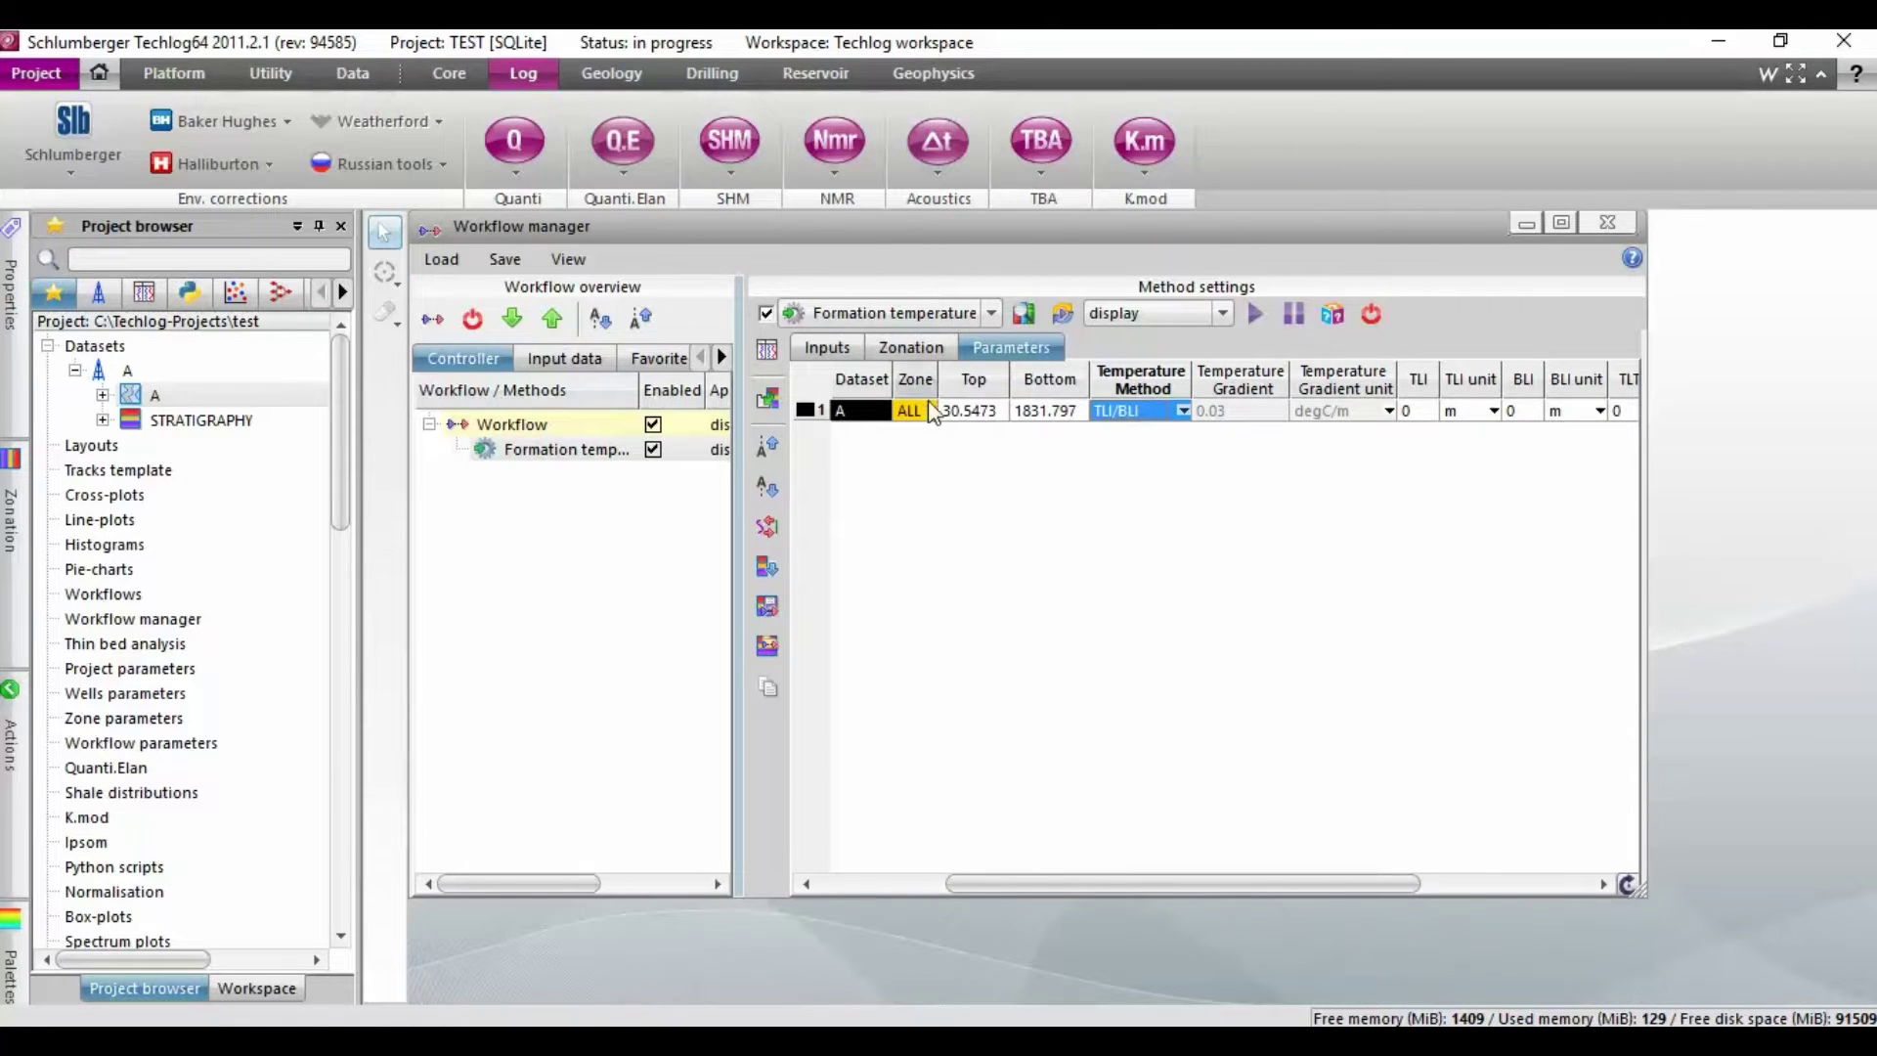
Set the TLI depth to 30.5 m and the BLI depth to 1831.7 m for zone ALL
left_click(1415, 412)
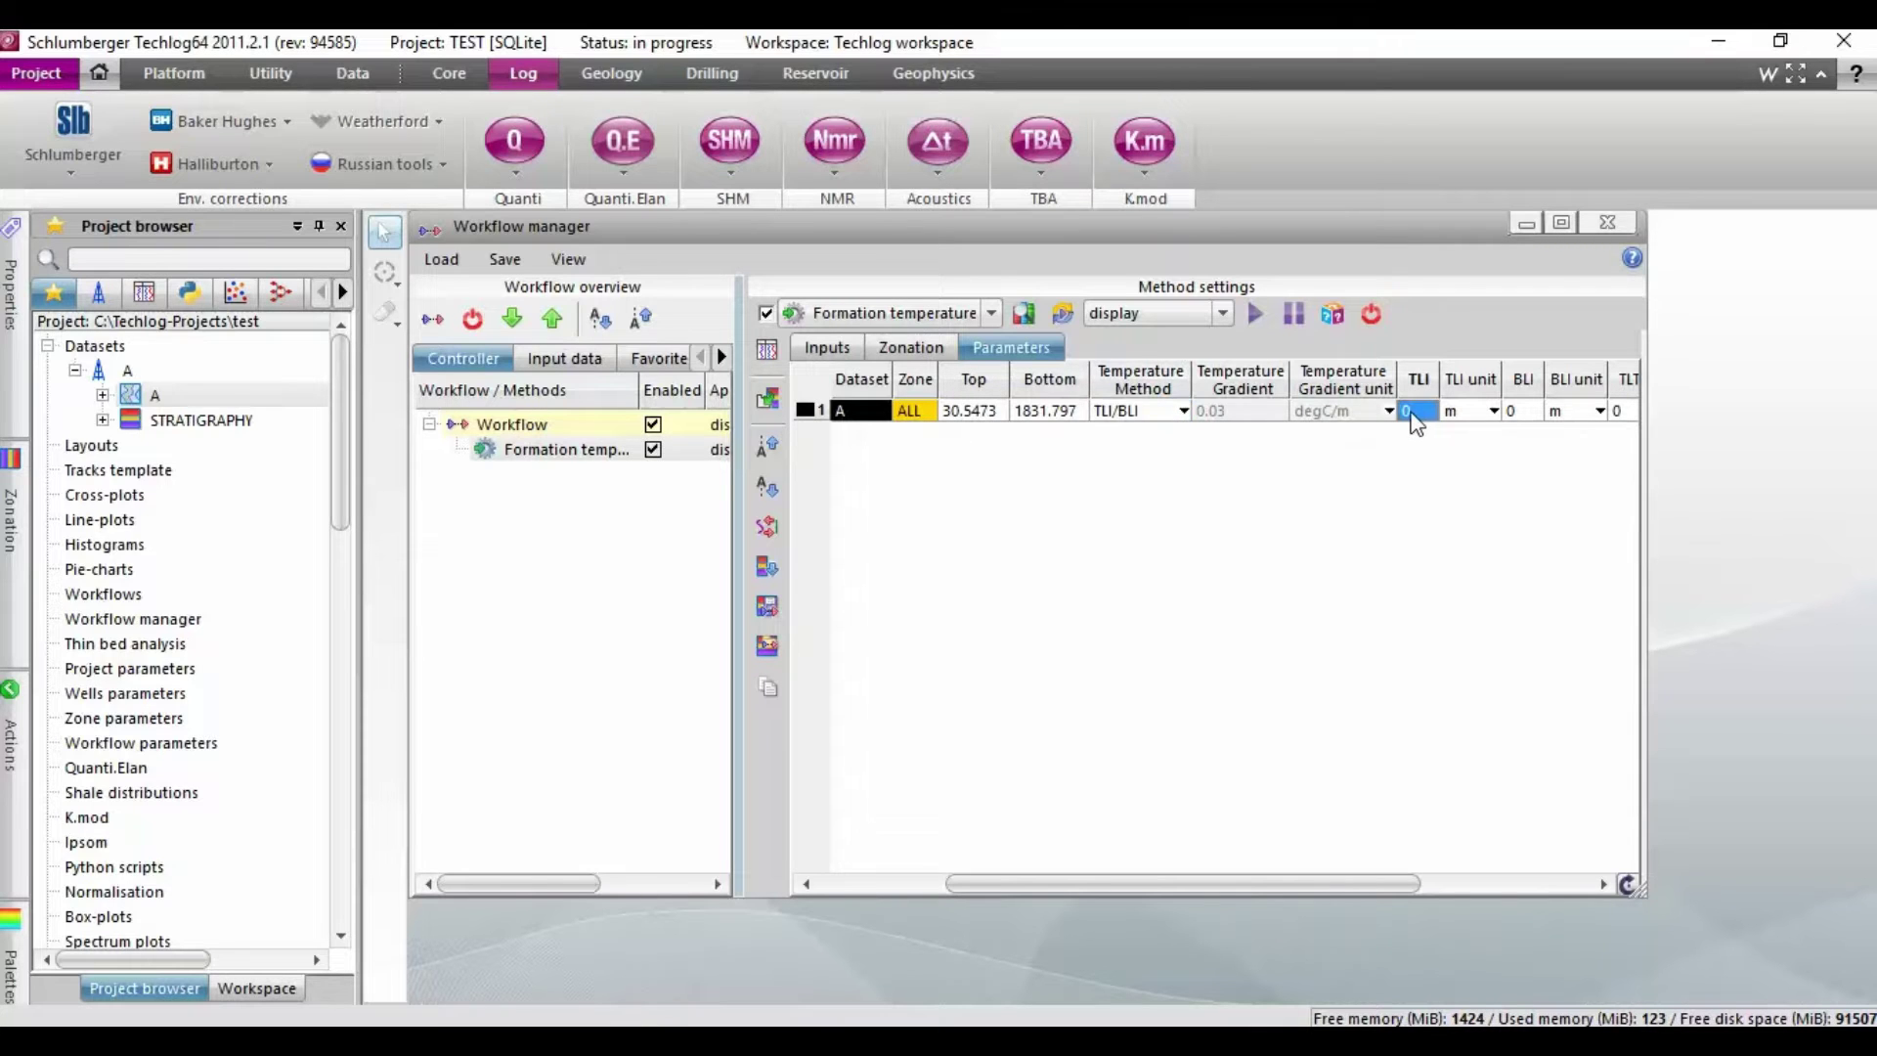
left_click(1412, 412)
left_click(1520, 411)
type("18")
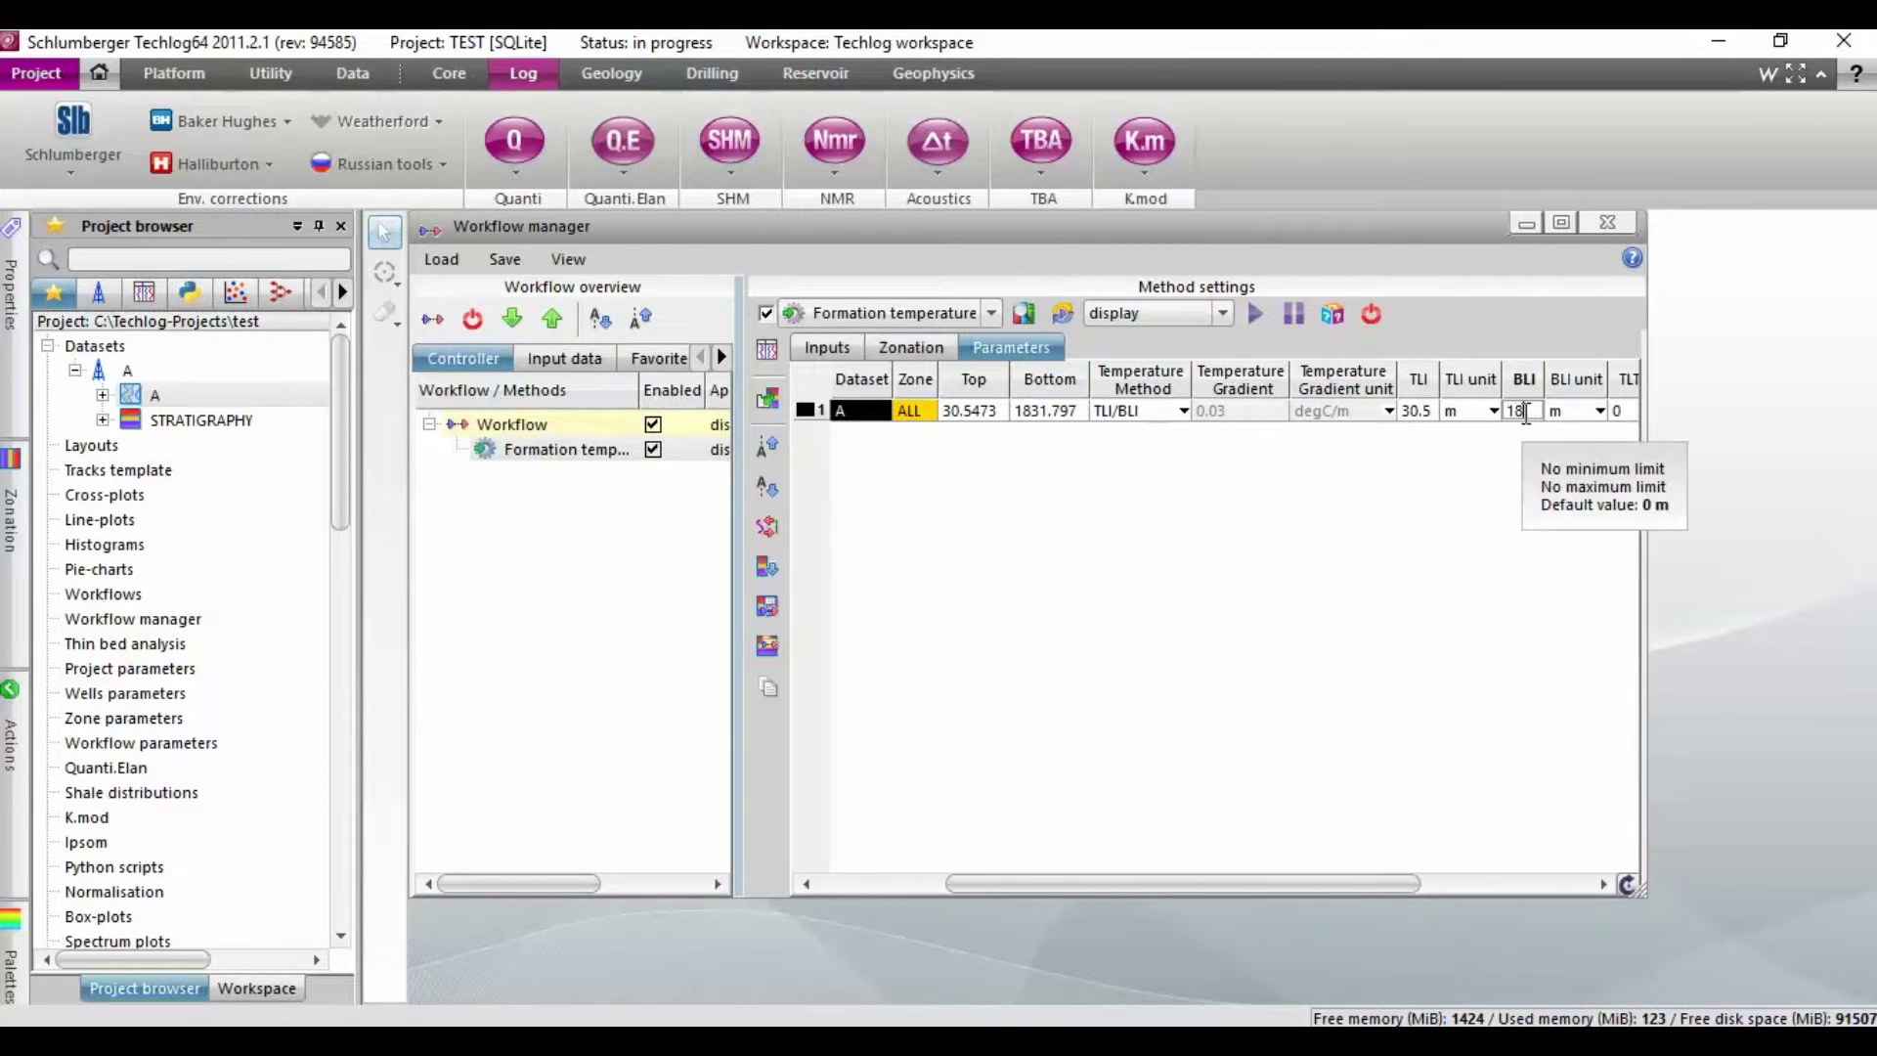
type("31.7")
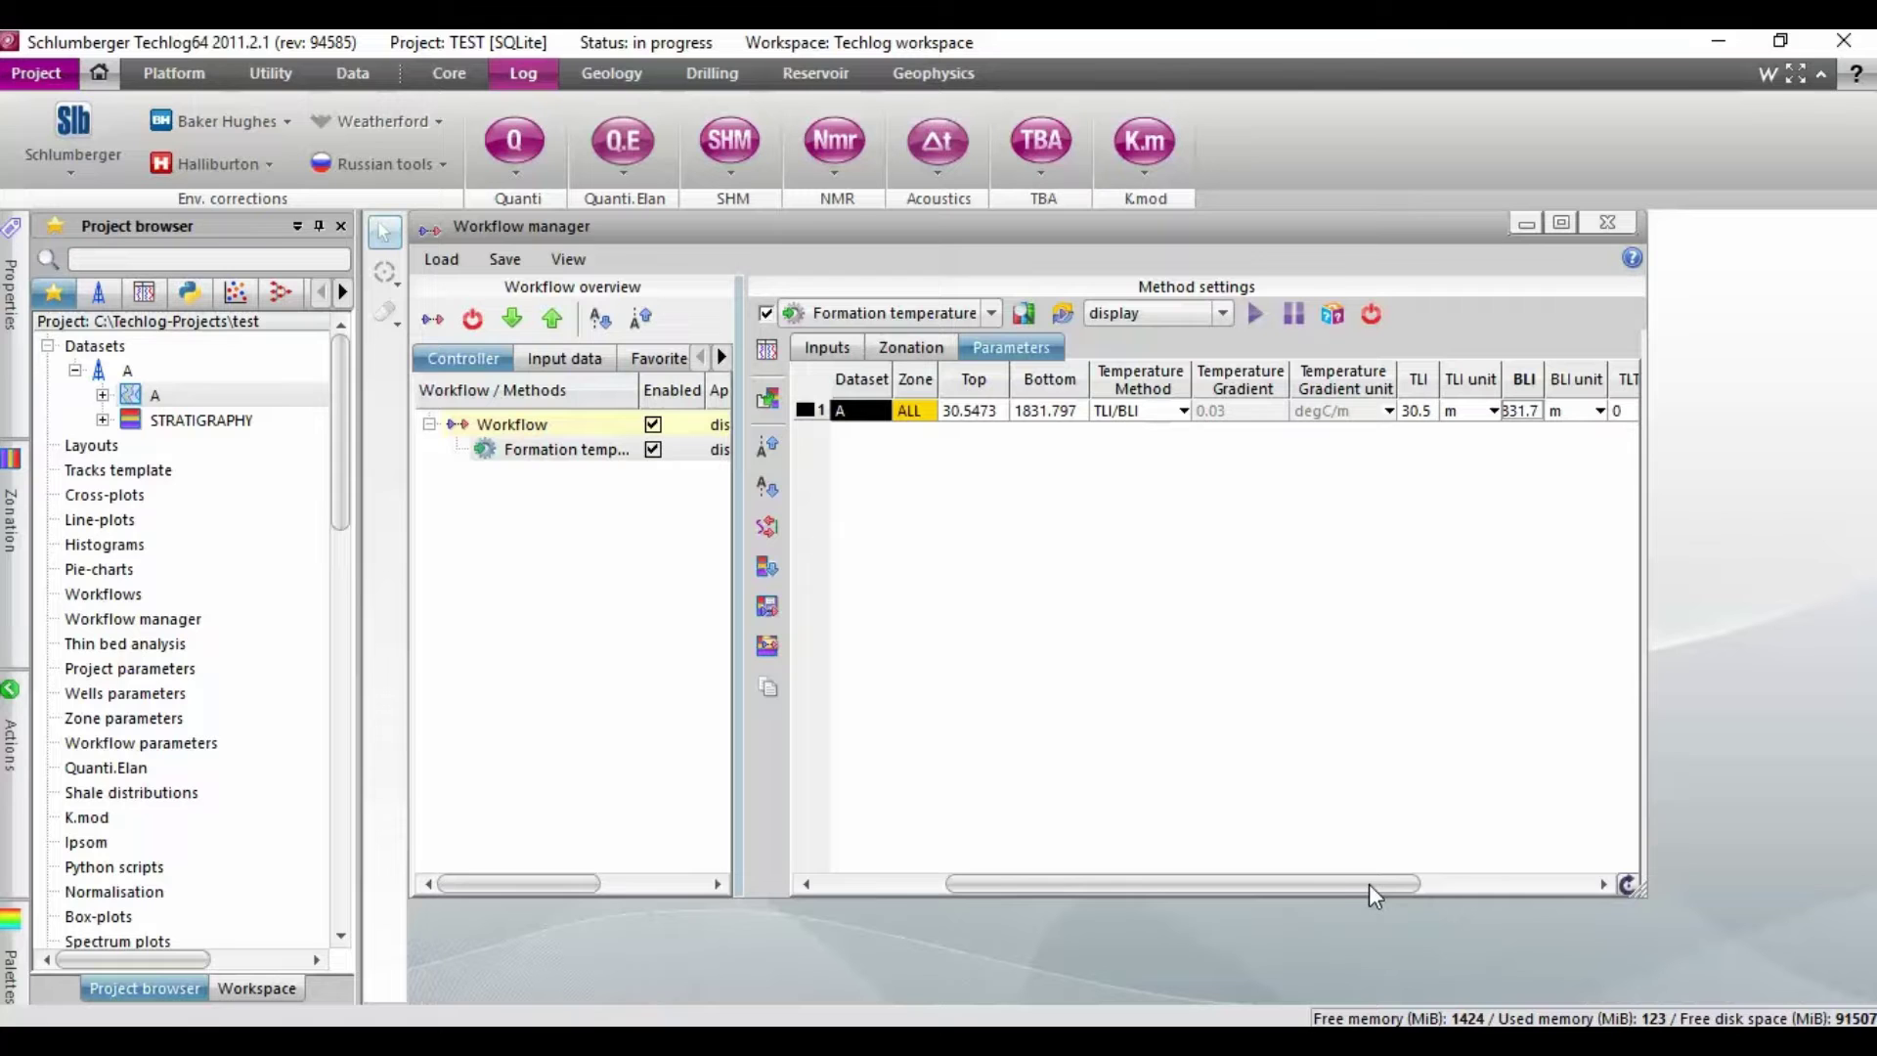
key("Return")
Widen the Workflow manager, consult the log header image A.tif, and set TLT to 75 with the unit DEGF
left_click_drag(1642, 606, 1839, 599)
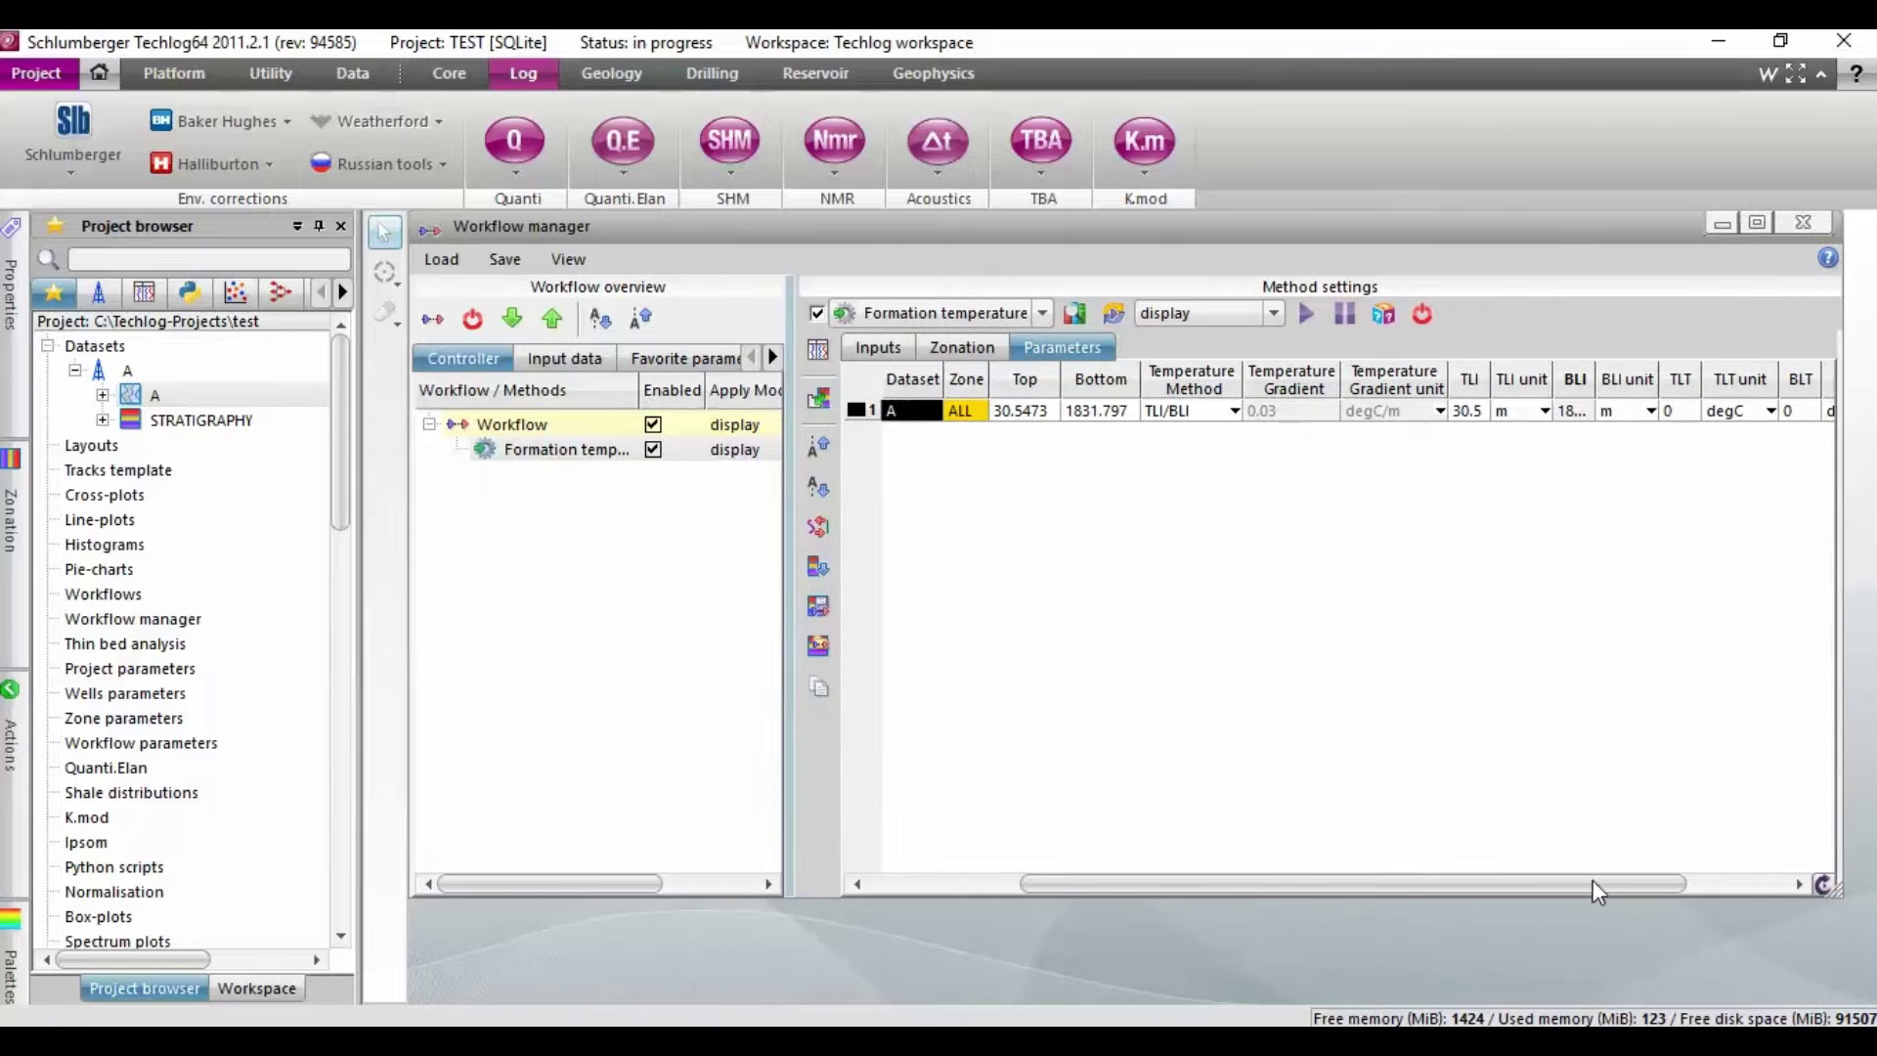
left_click_drag(1591, 880, 1697, 890)
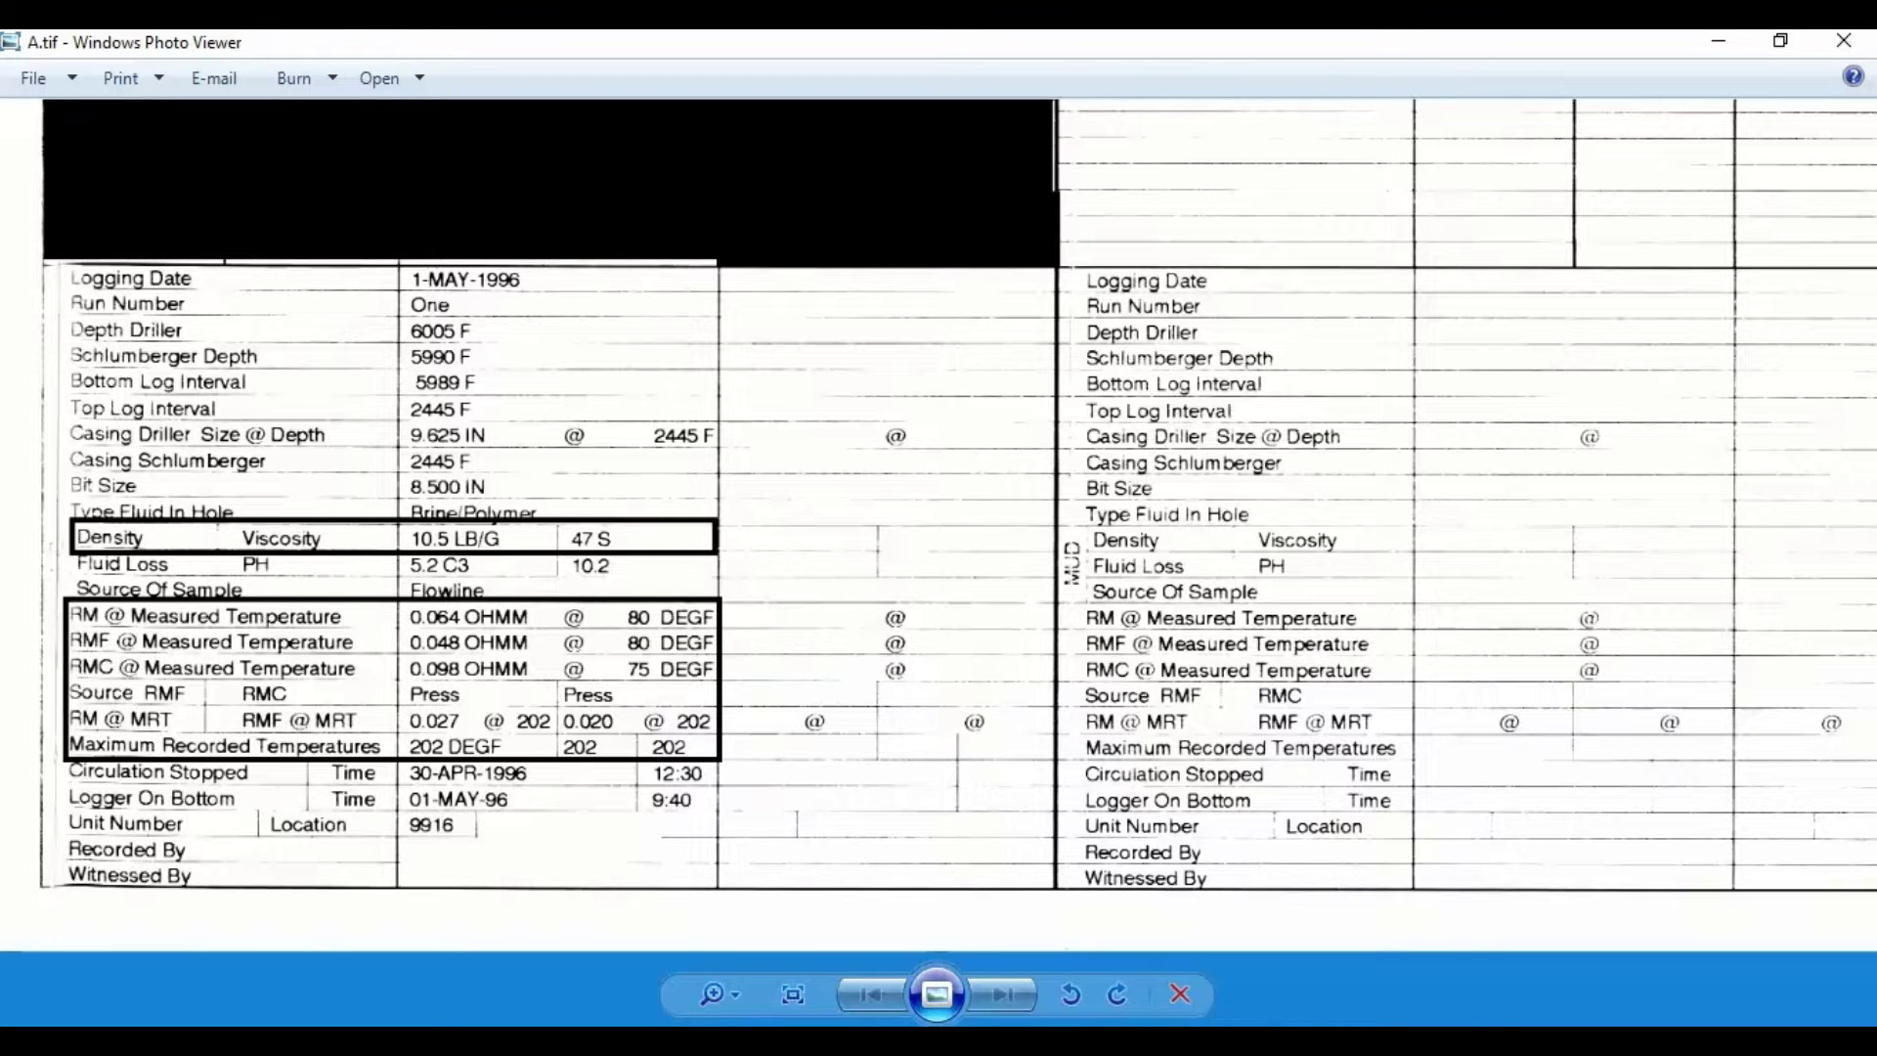
left_click(1247, 1041)
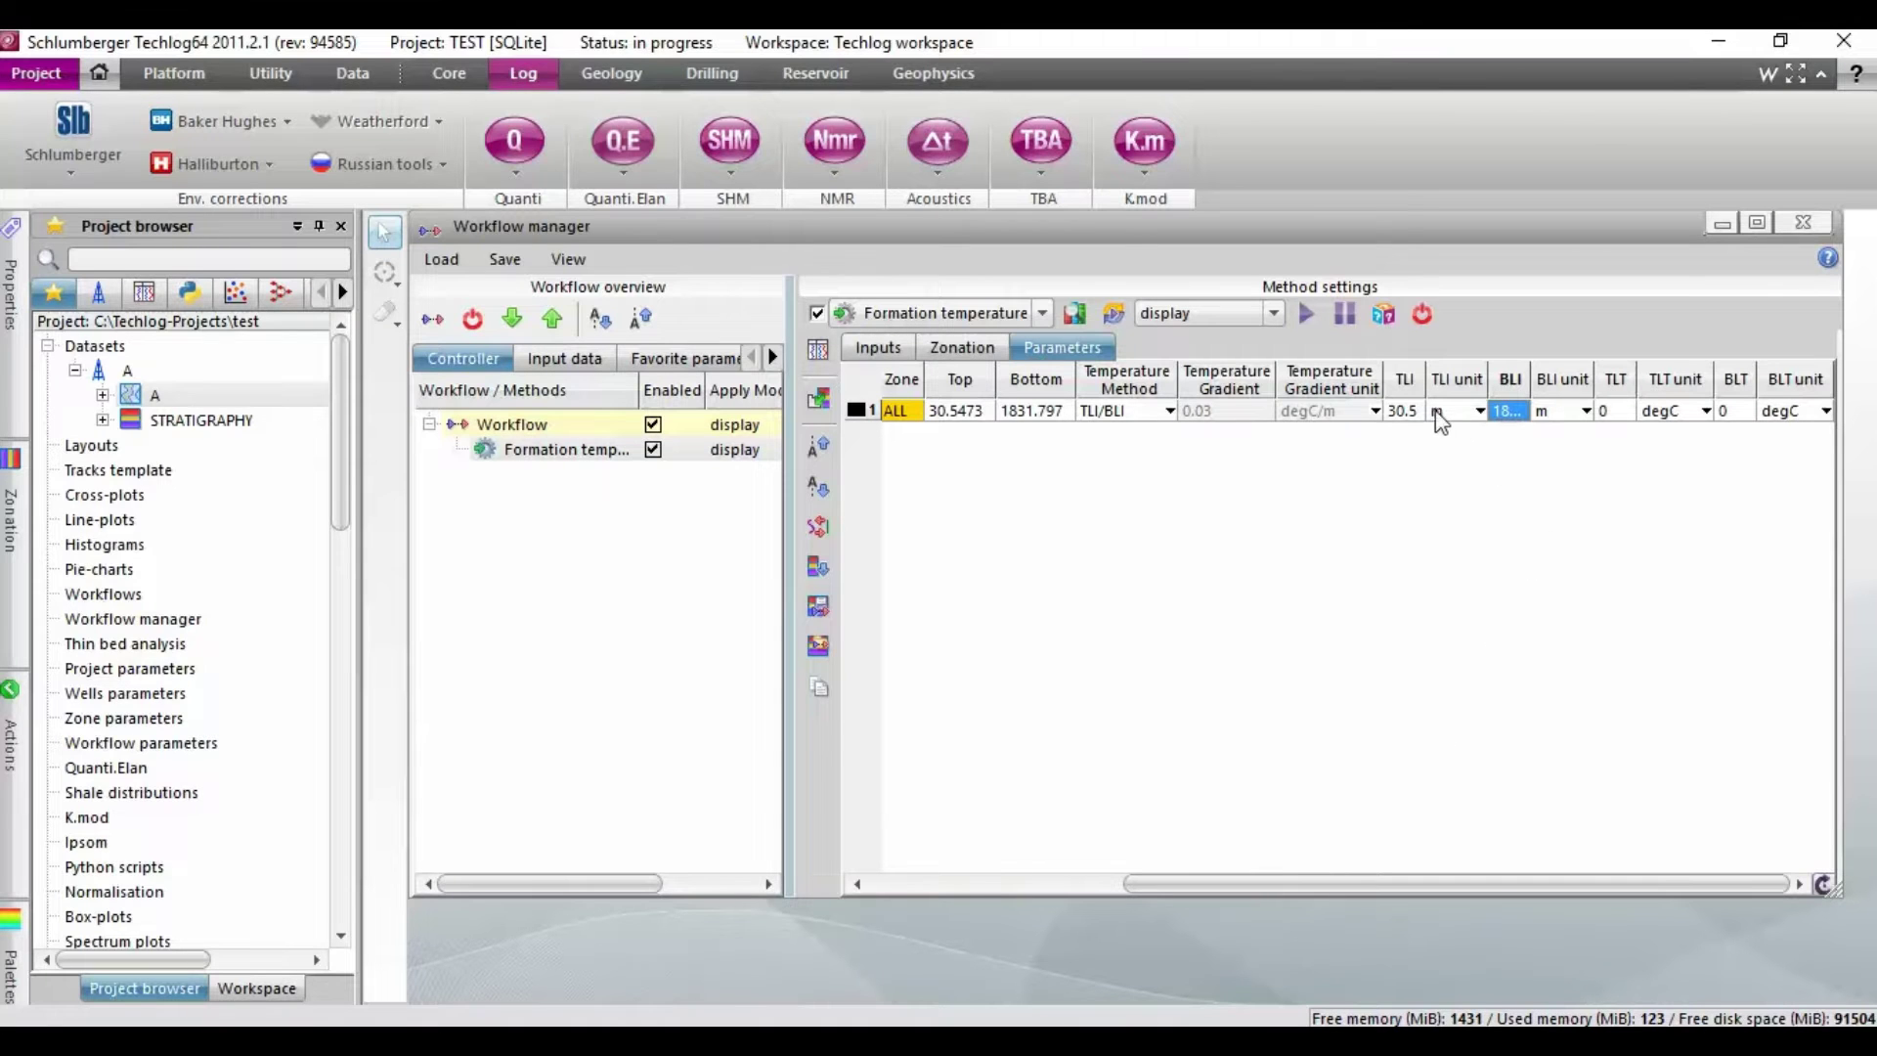
double_click(1608, 411)
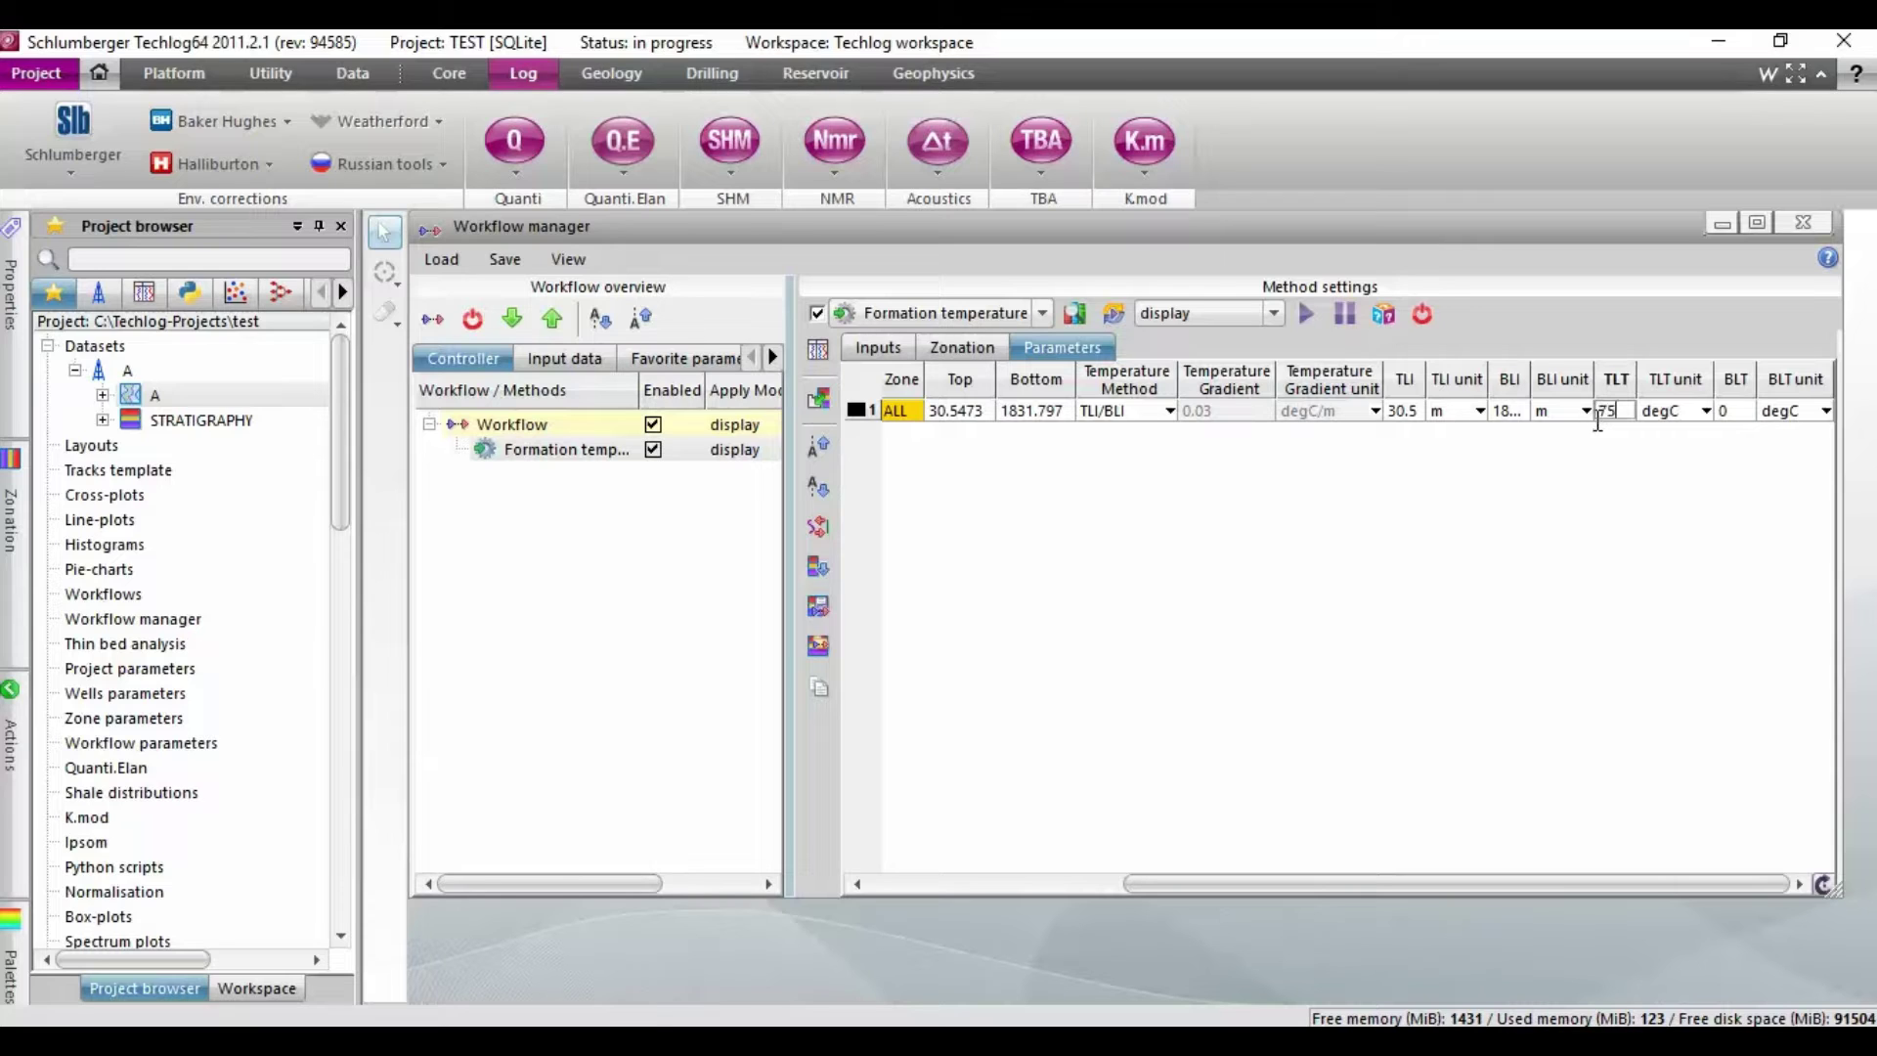
left_click(1715, 418)
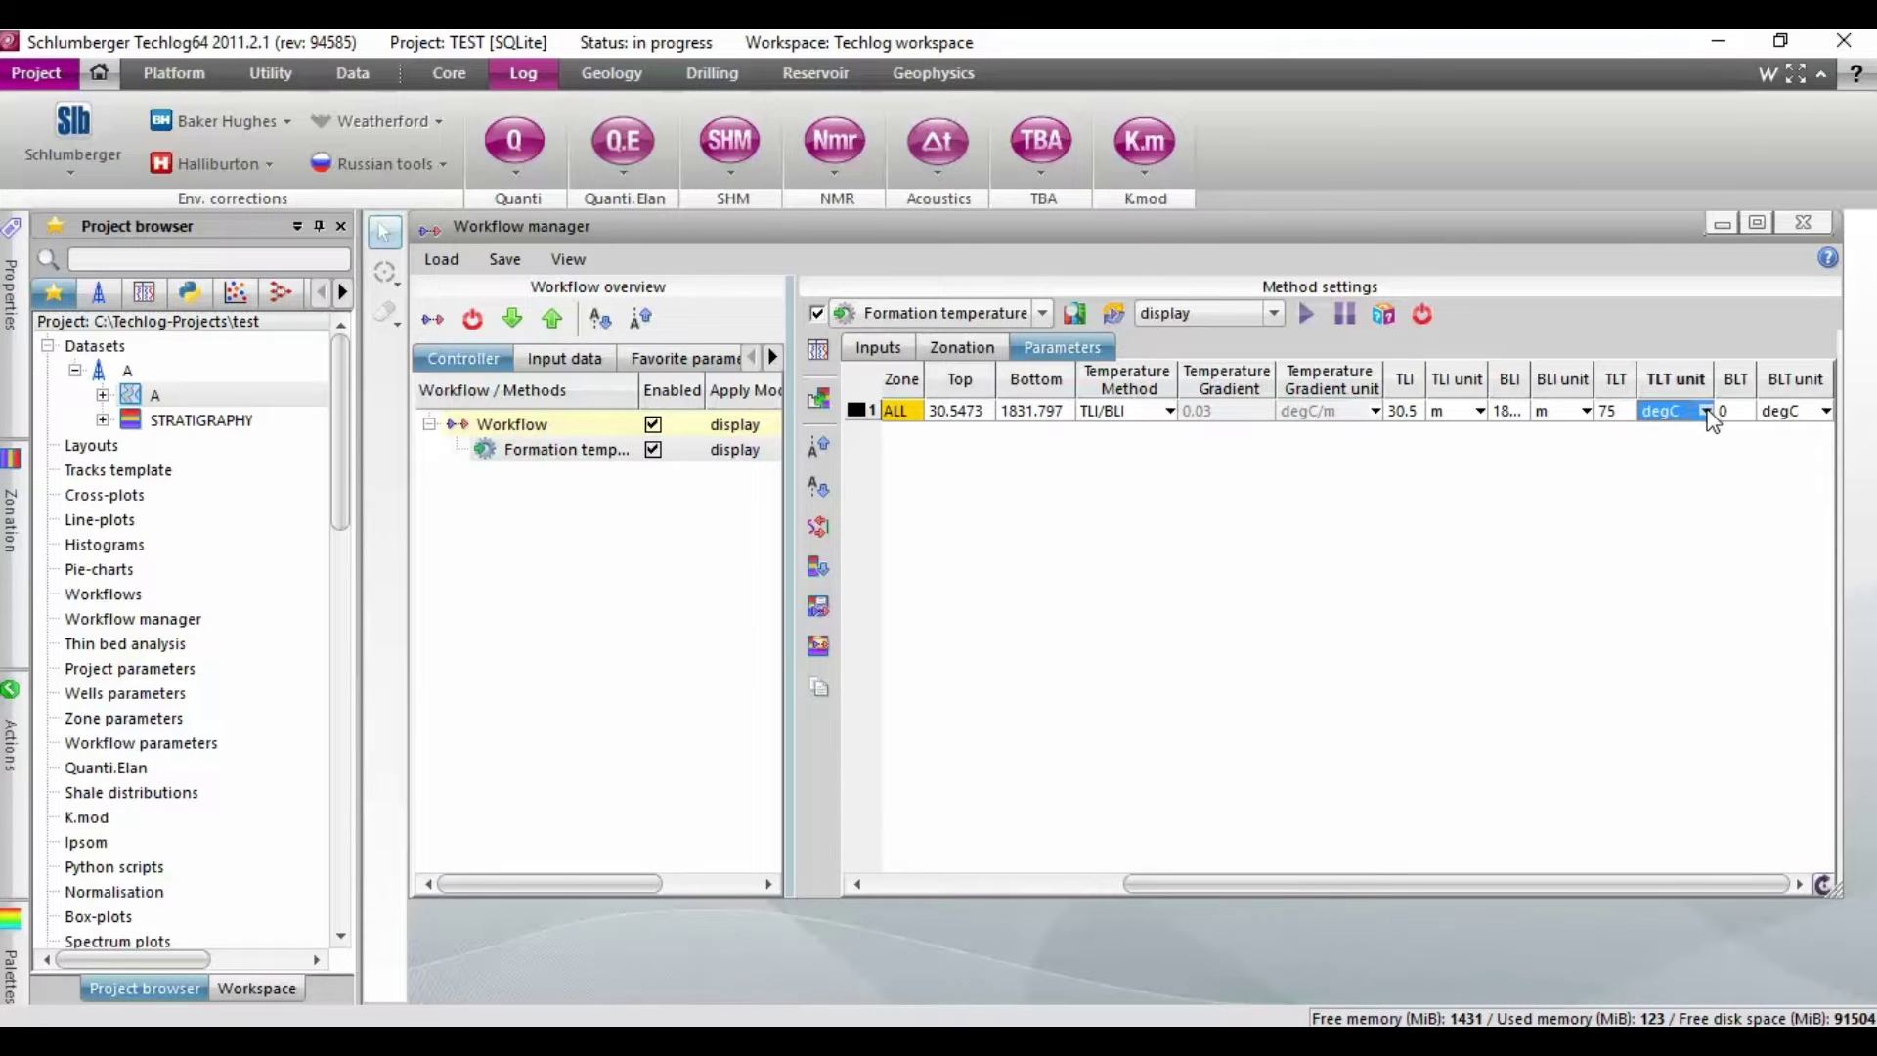
left_click(1708, 414)
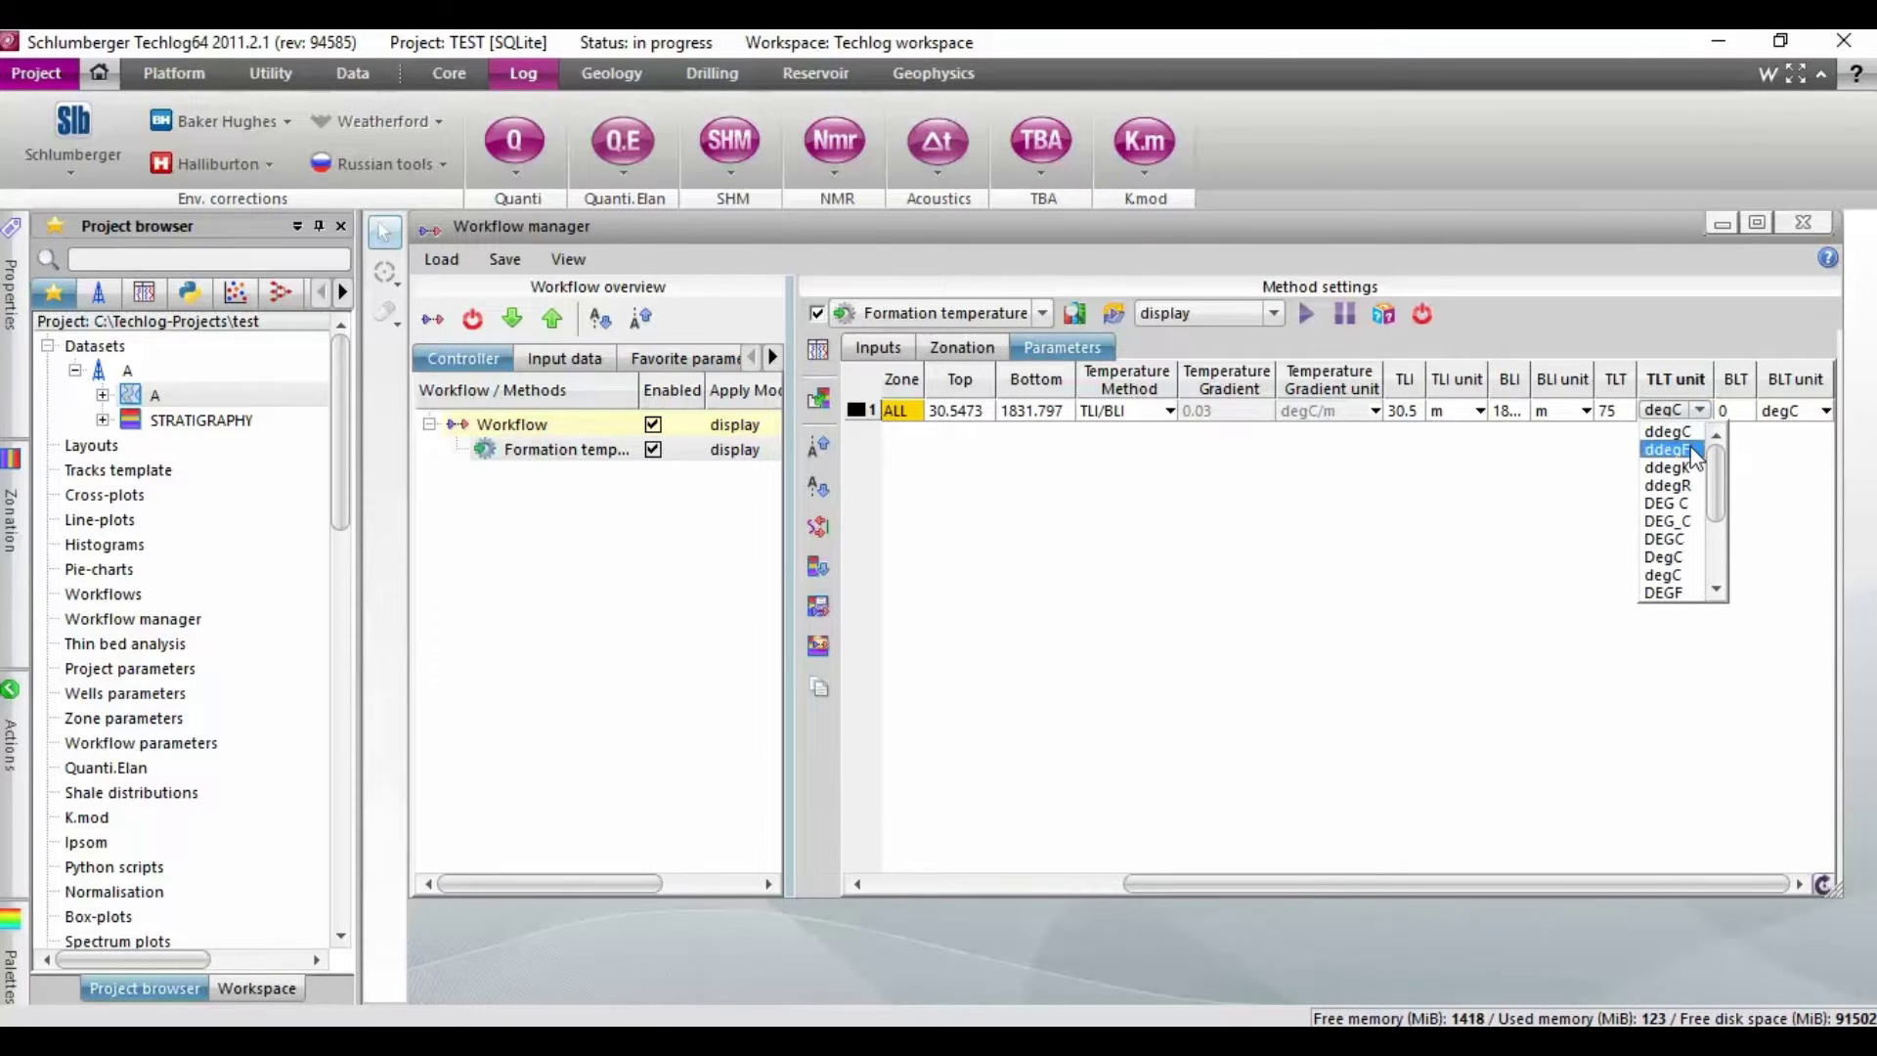
left_click(1677, 591)
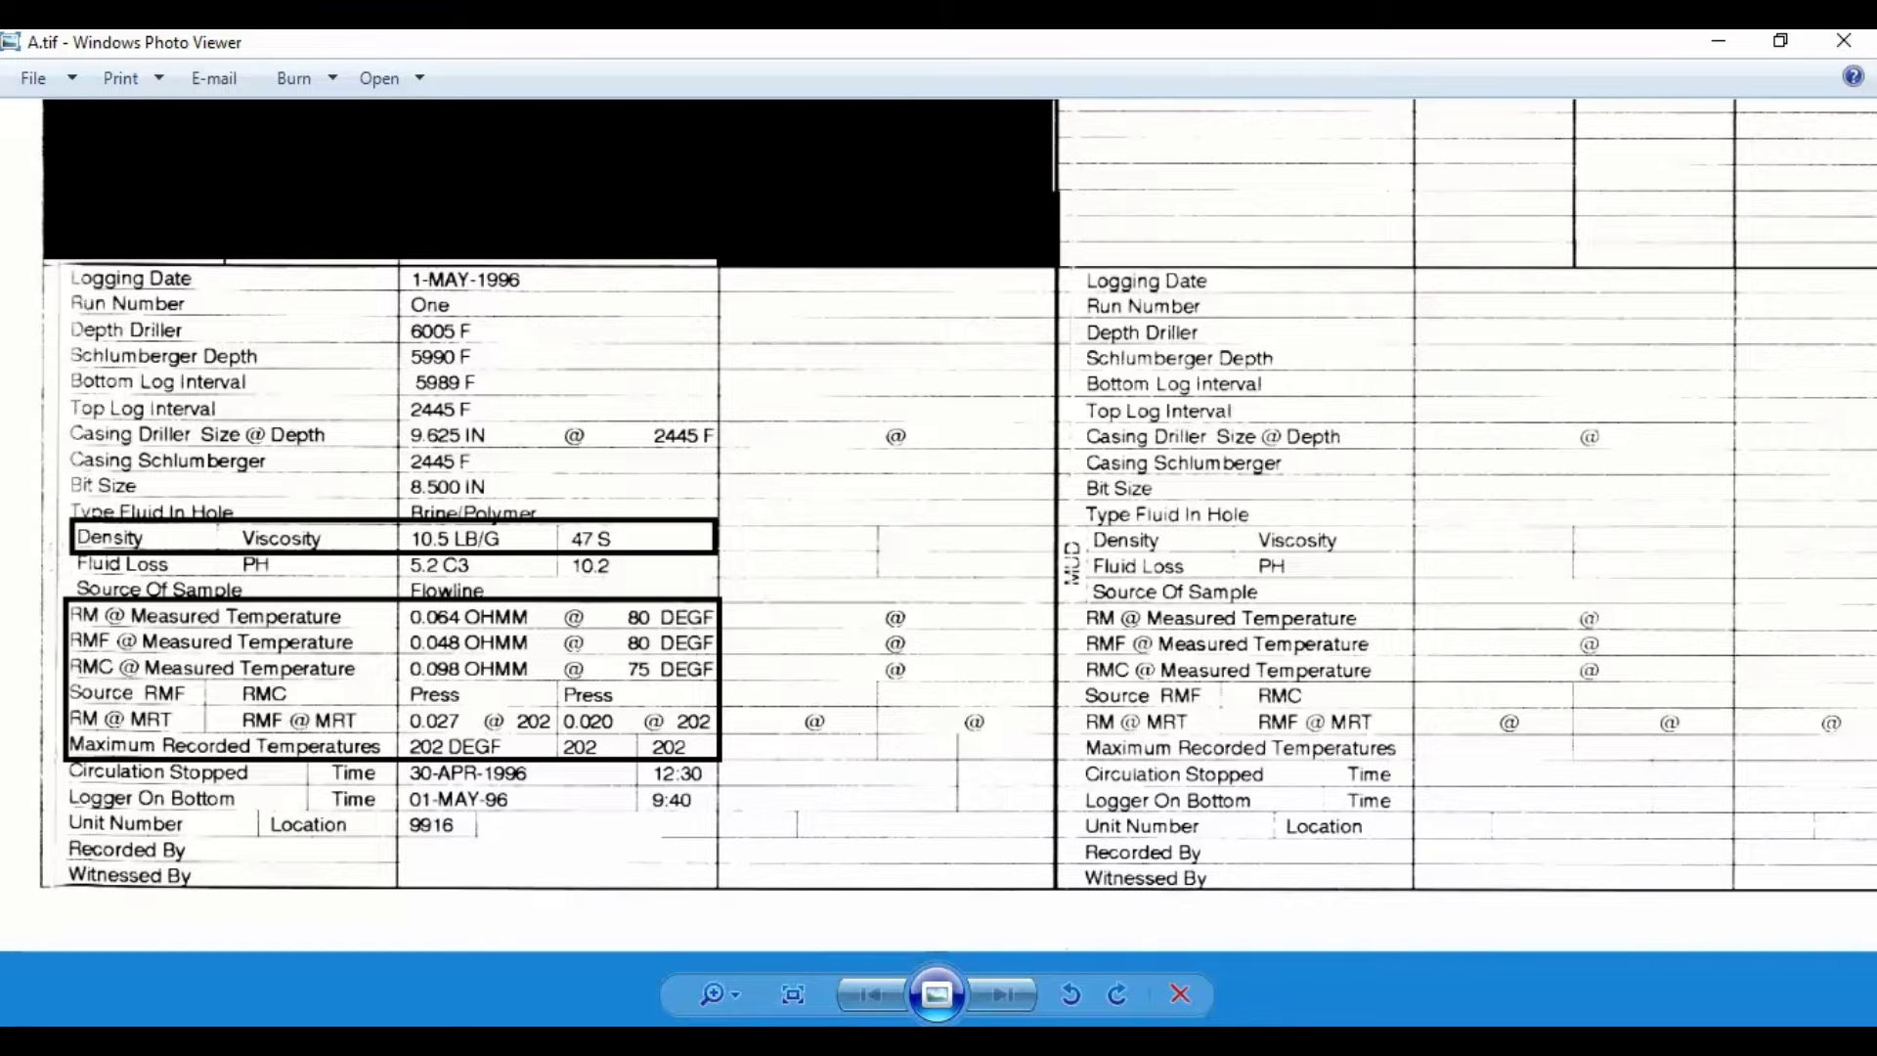
Return to Techlog from the log header image and set BLT to 202 with the unit DEGF
key("alt+Tab")
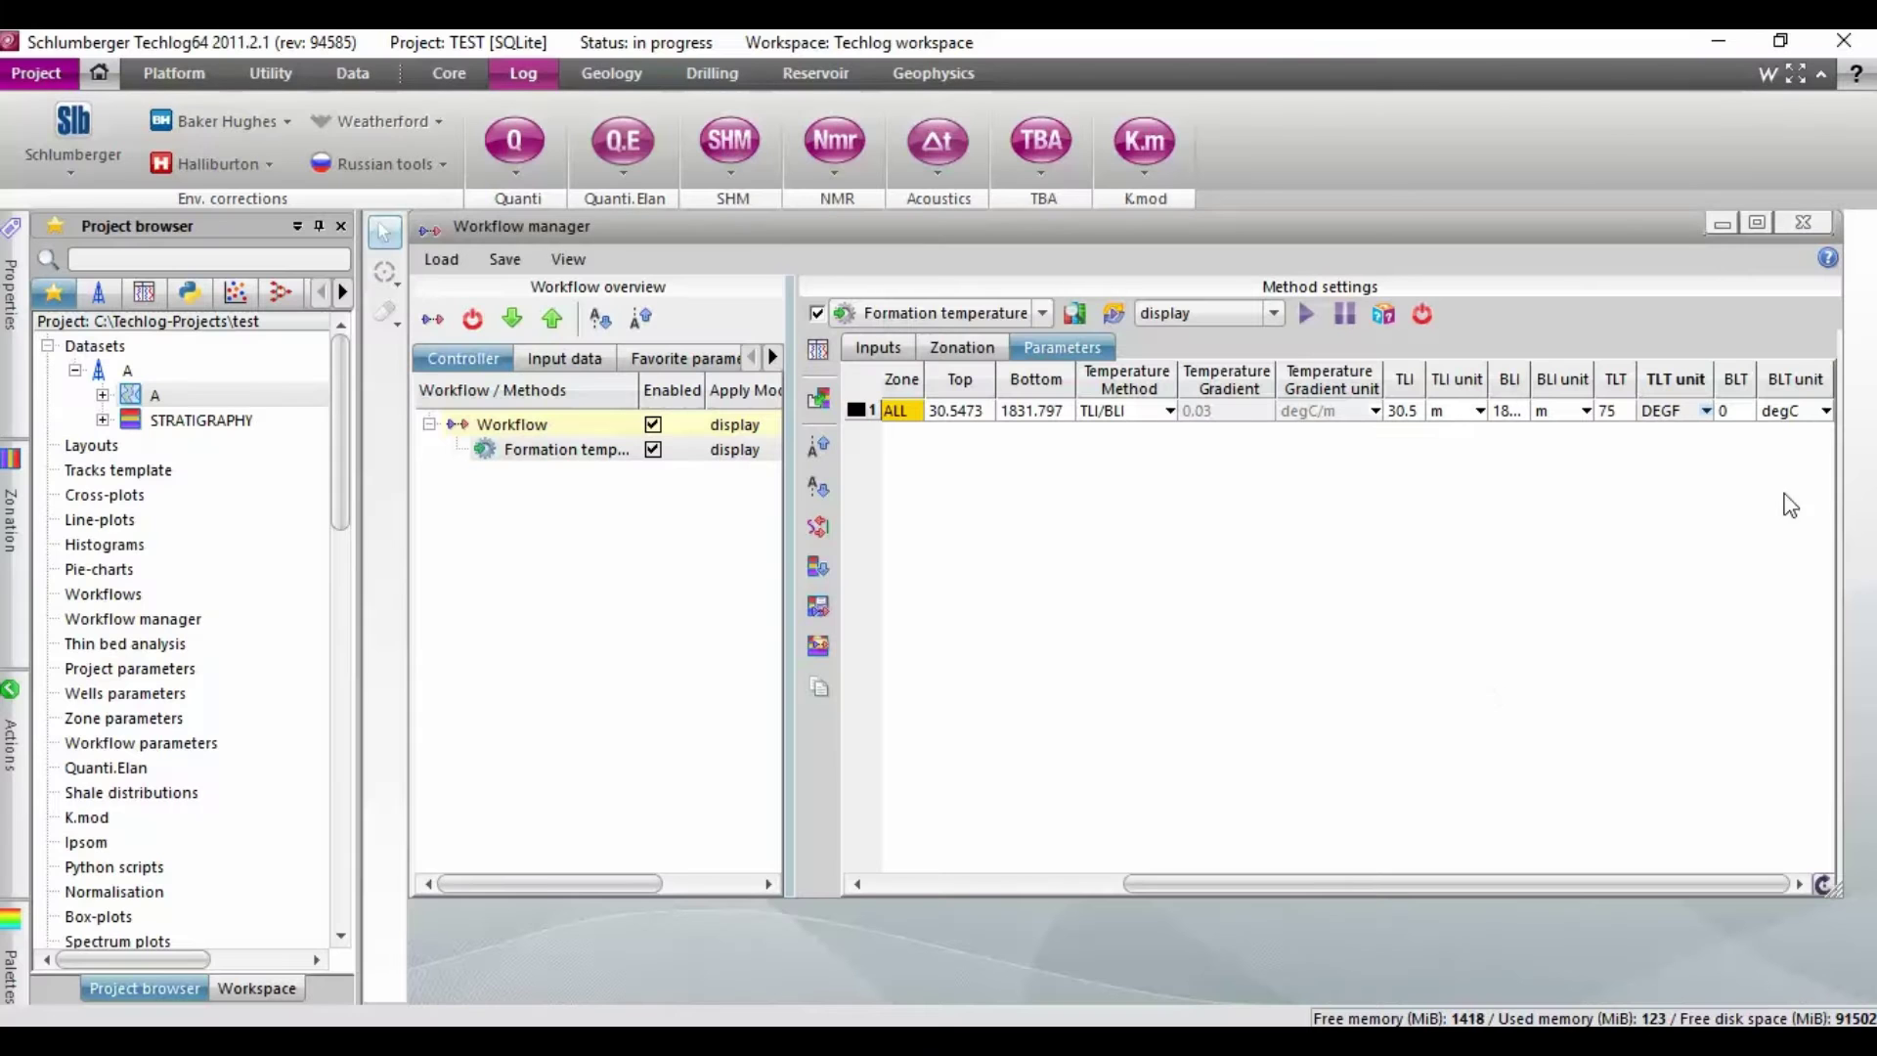
left_click(1728, 410)
left_click(1728, 409)
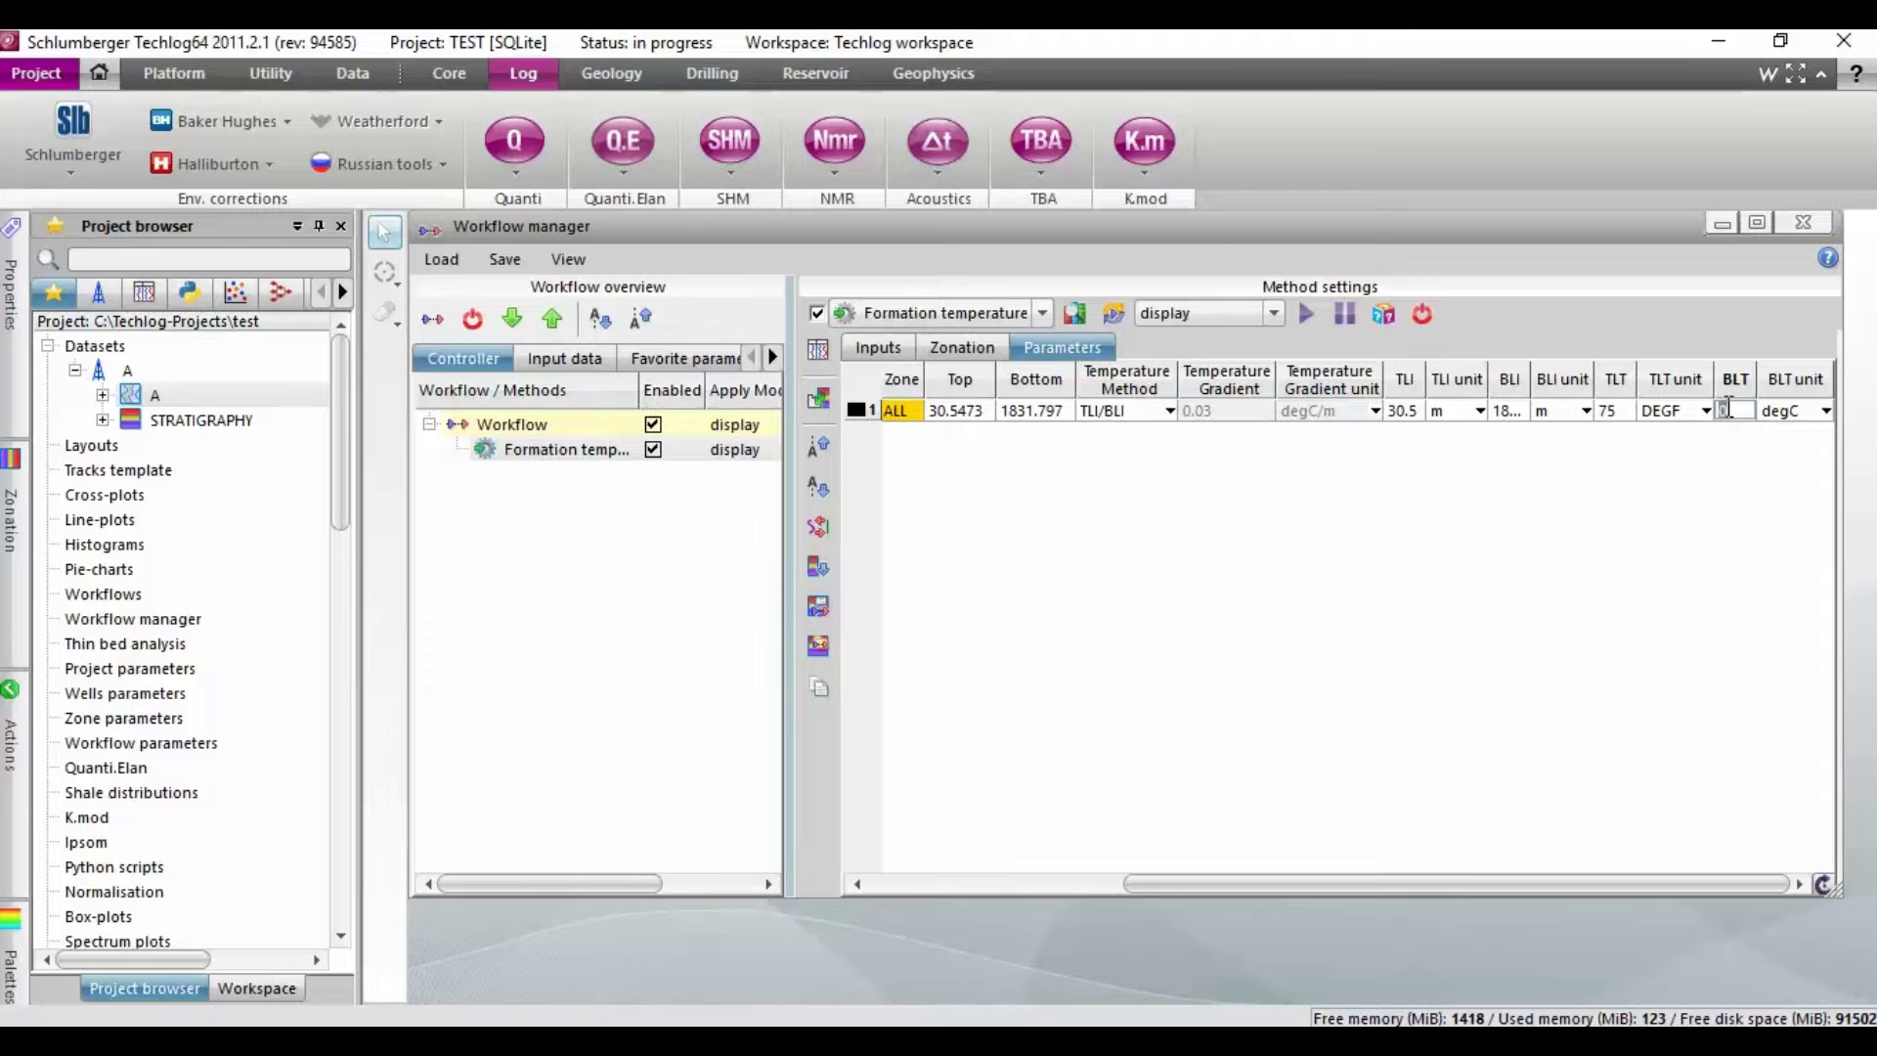
type("202")
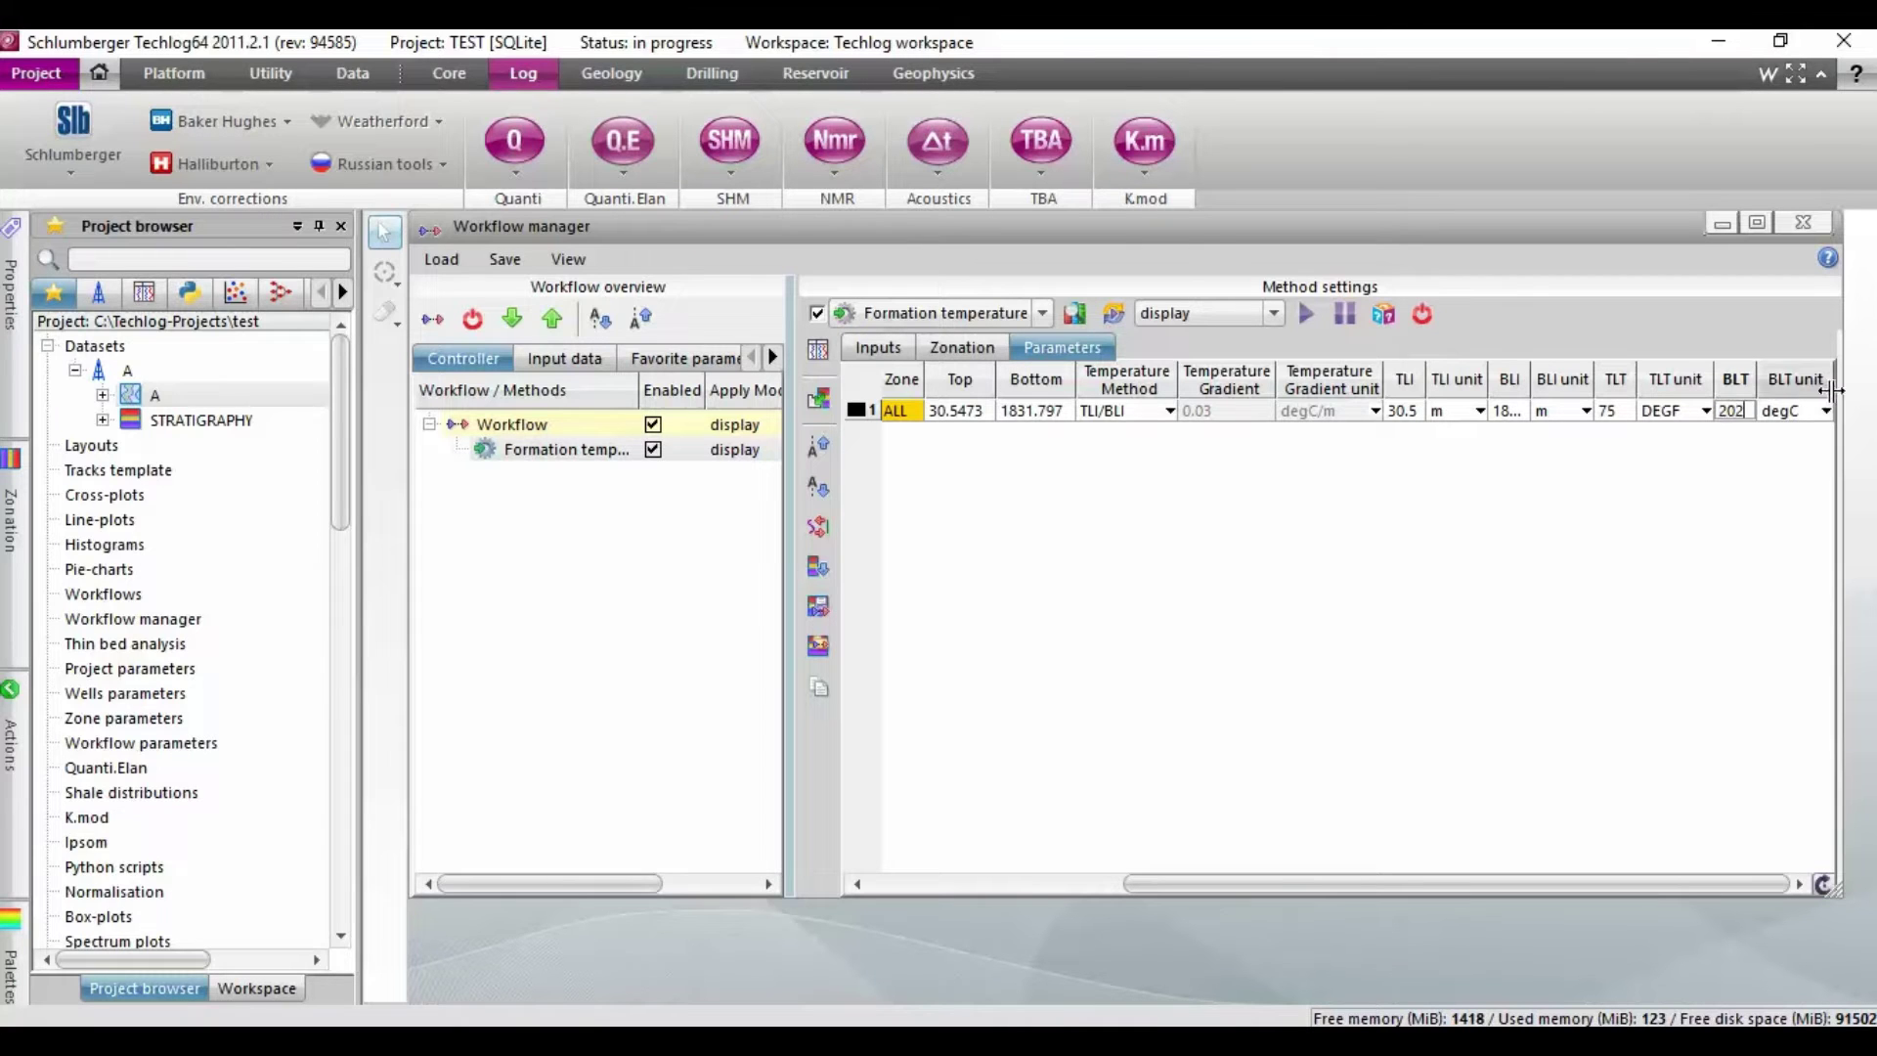
left_click(1822, 411)
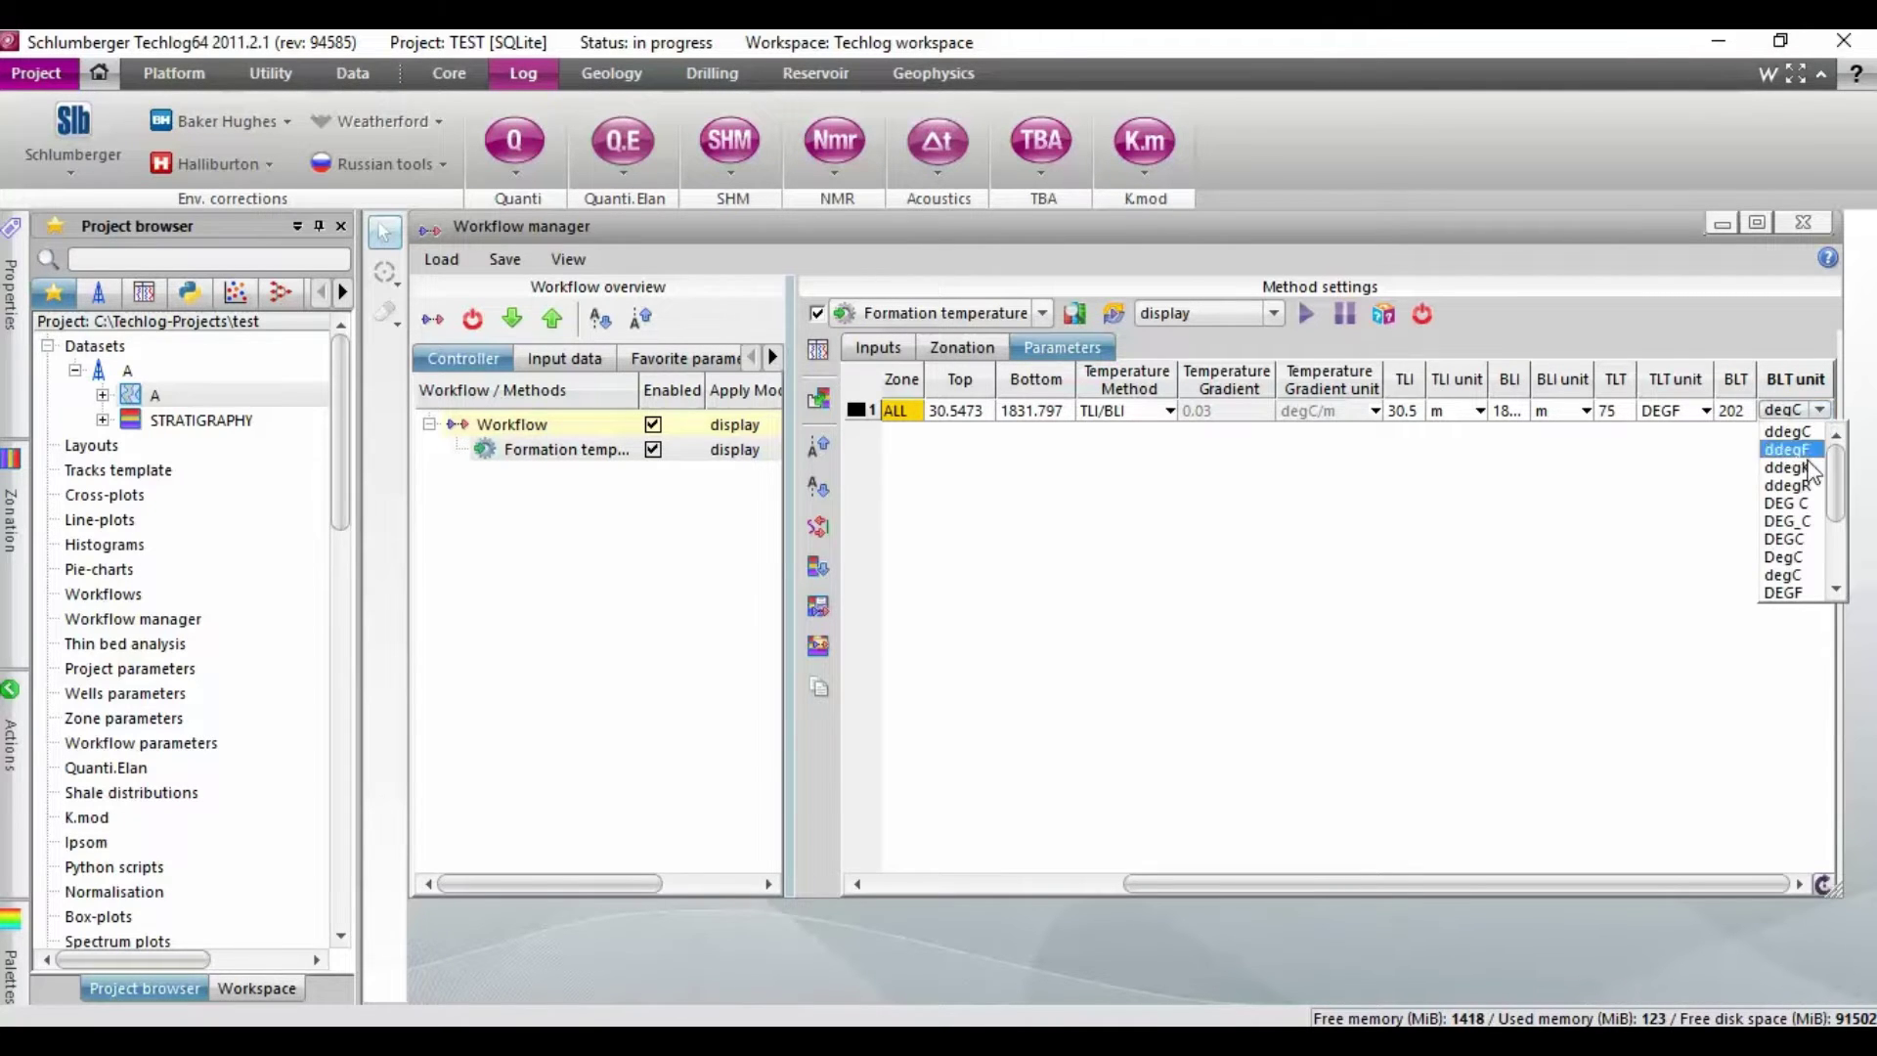
left_click(1789, 594)
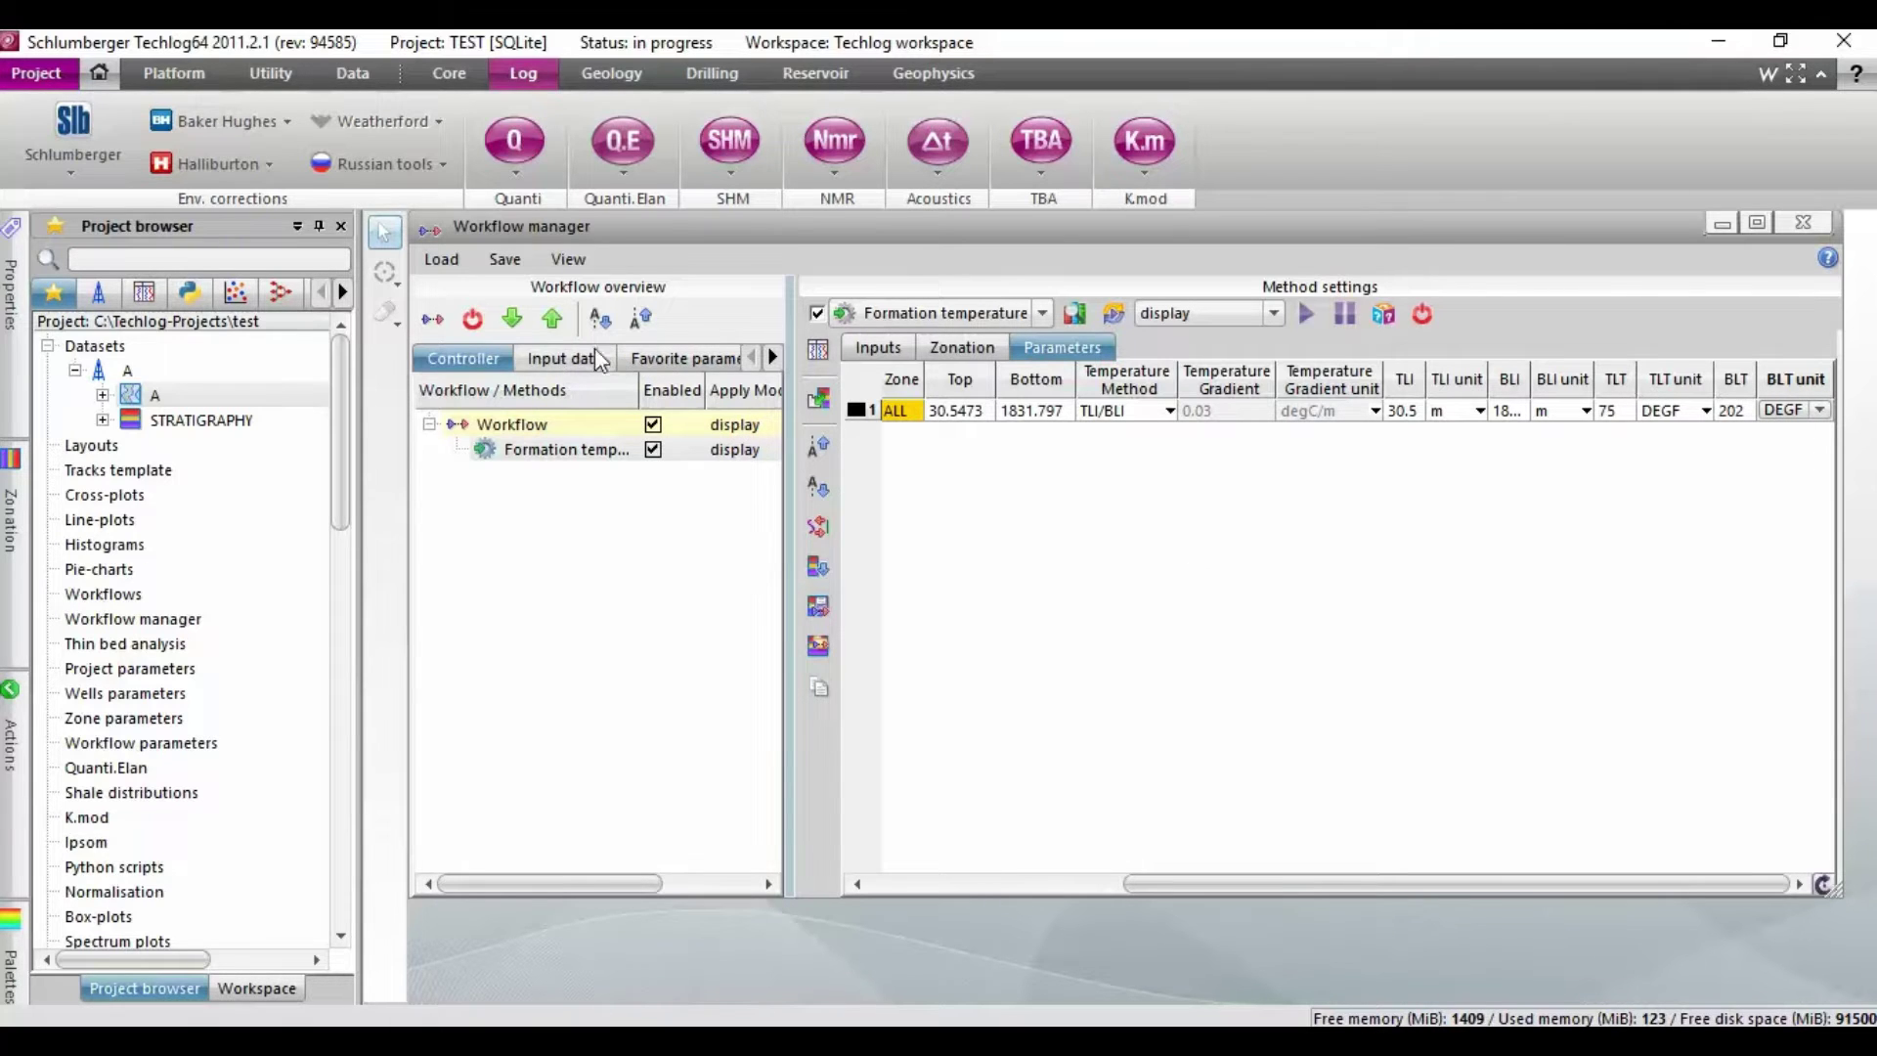
Run the Formation temperature method with FTEMP as its output, and reposition and widen the resulting log layout
left_click(773, 355)
left_click(773, 355)
left_click(707, 356)
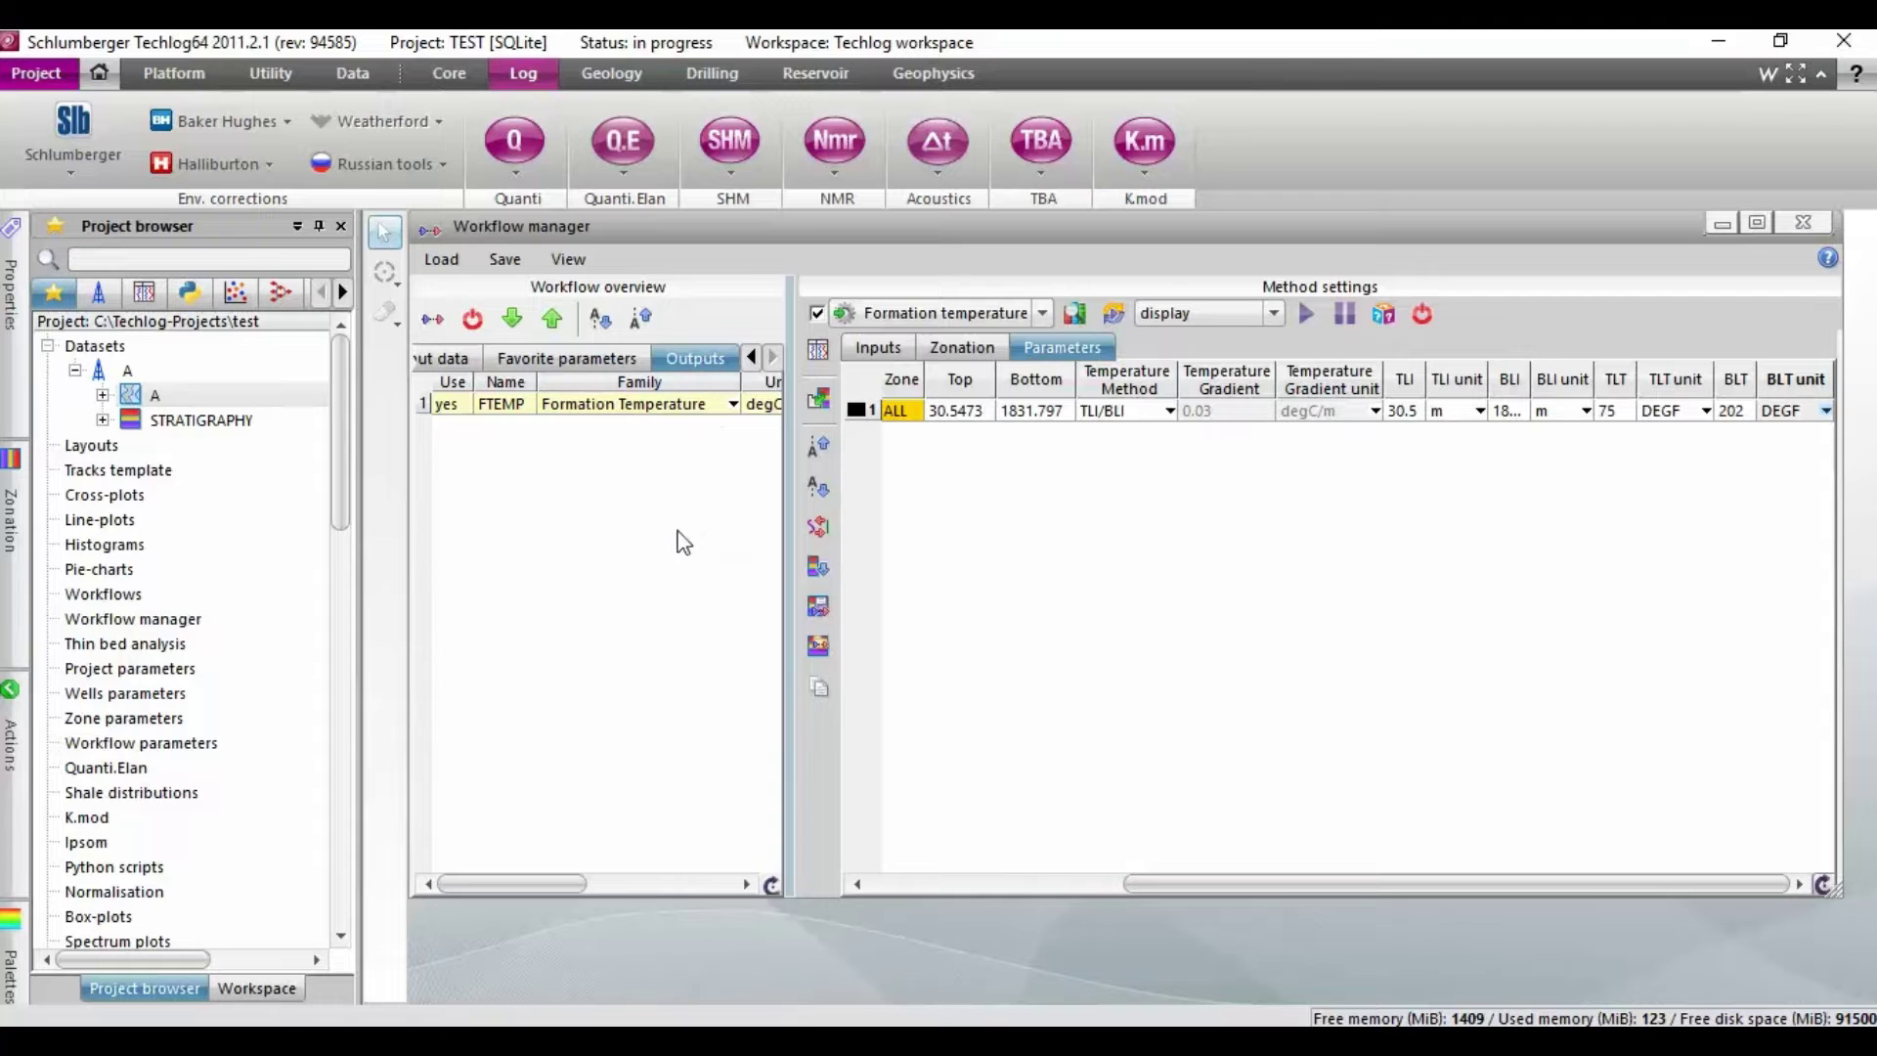
left_click(1305, 314)
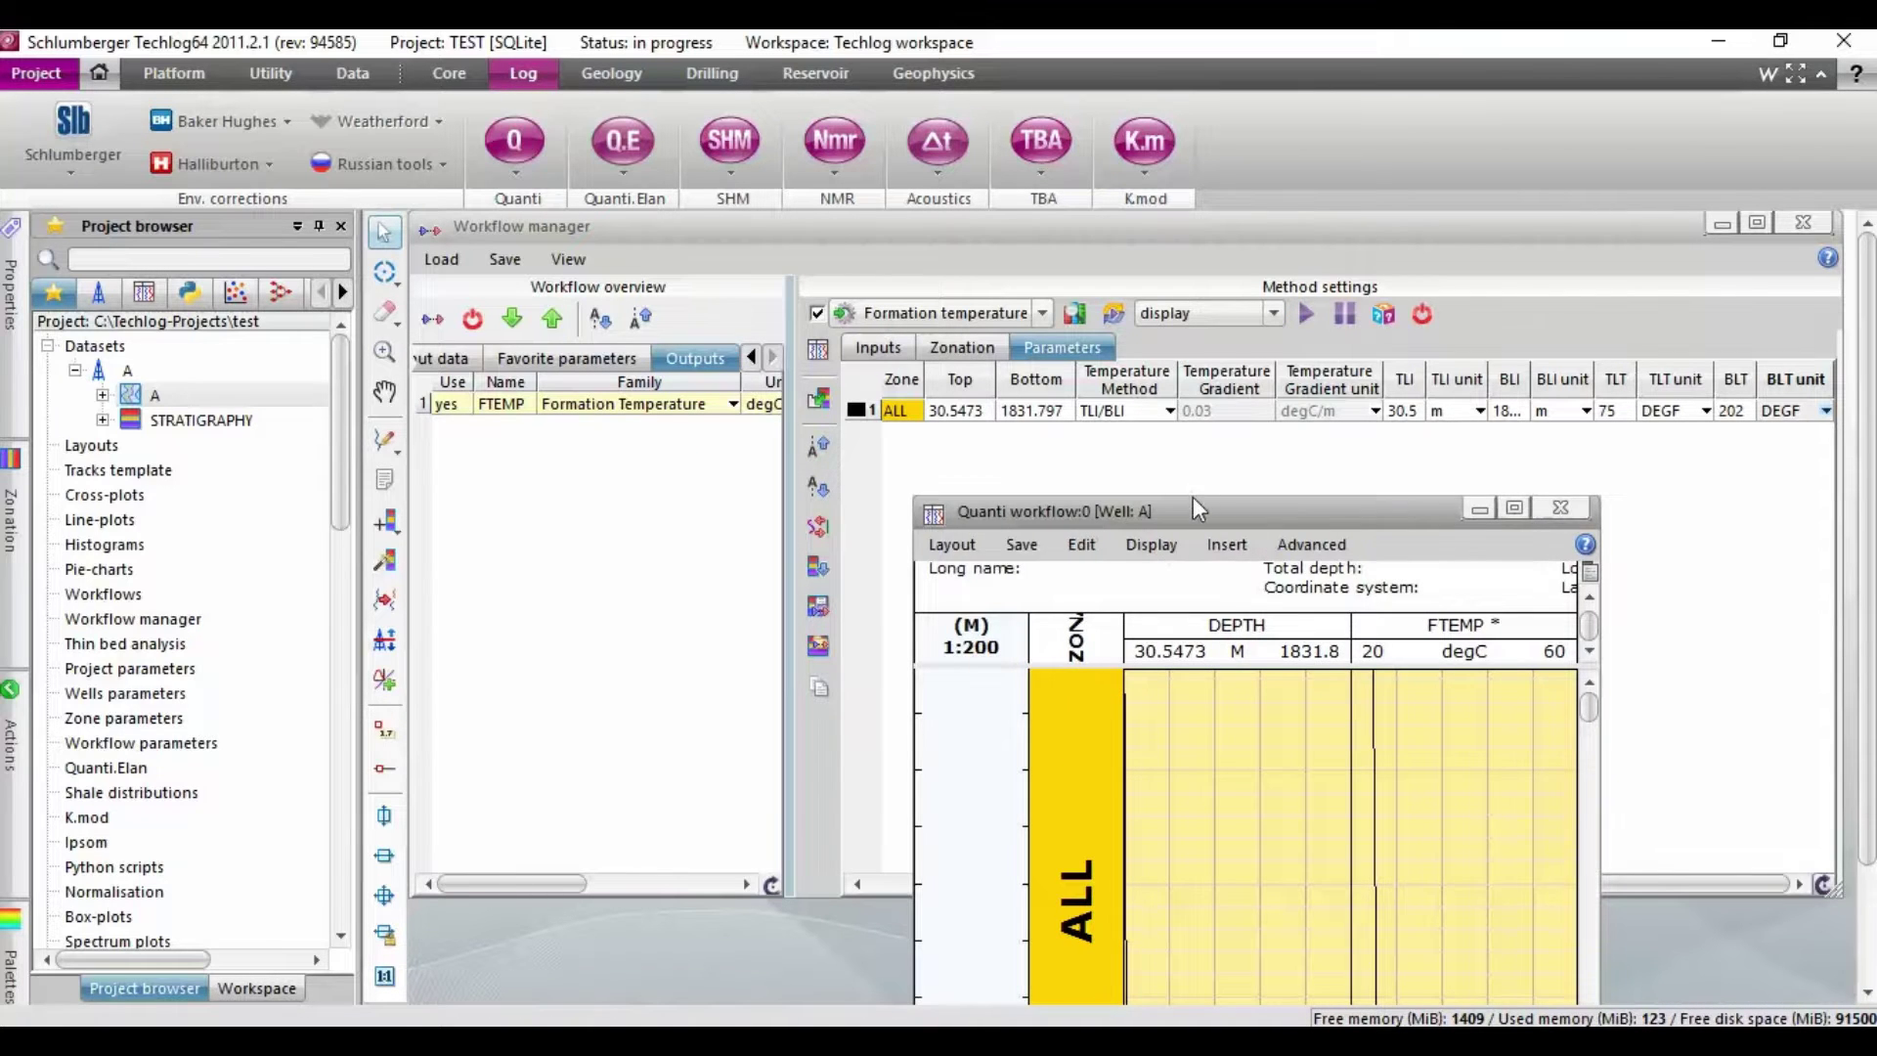
left_click_drag(1193, 498, 834, 269)
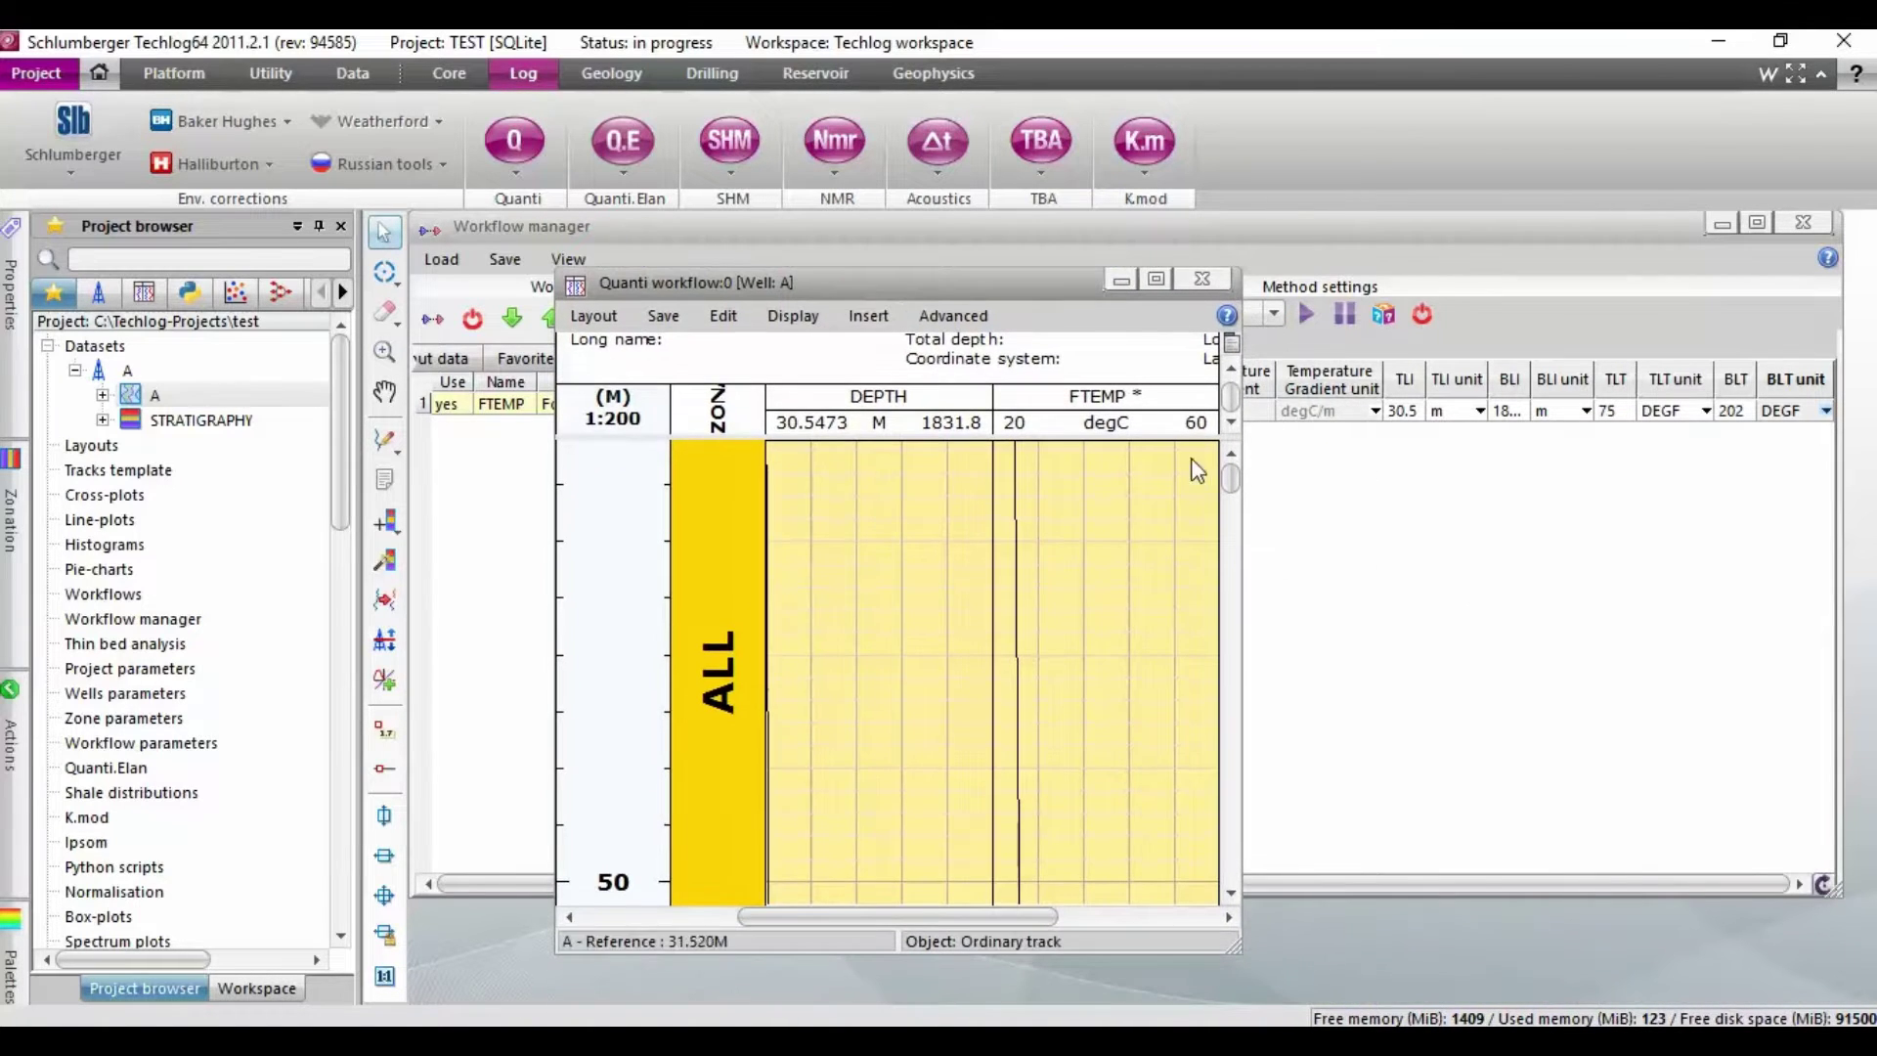
left_click_drag(1242, 508, 1467, 595)
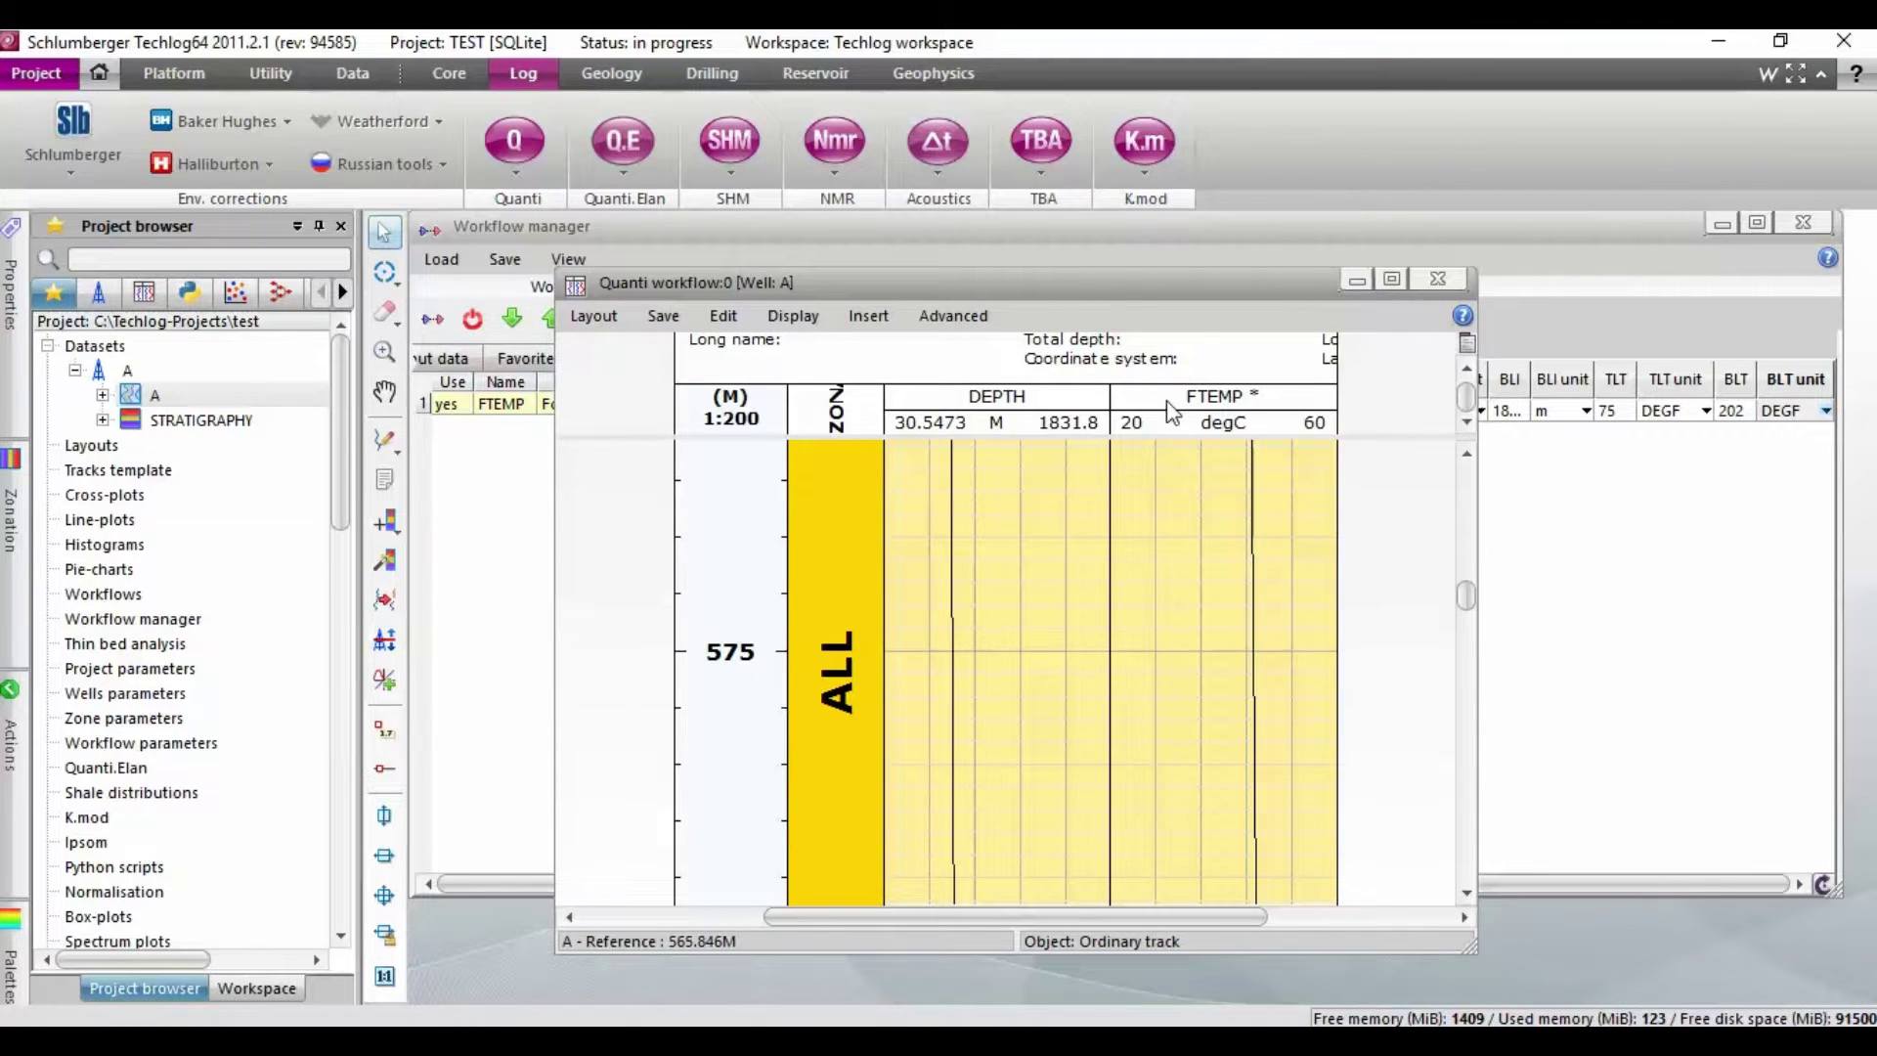
Turn on the cursor value display and horizontal cursor line in the log layout, and inspect FTEMP at shallower depths
left_click(391, 731)
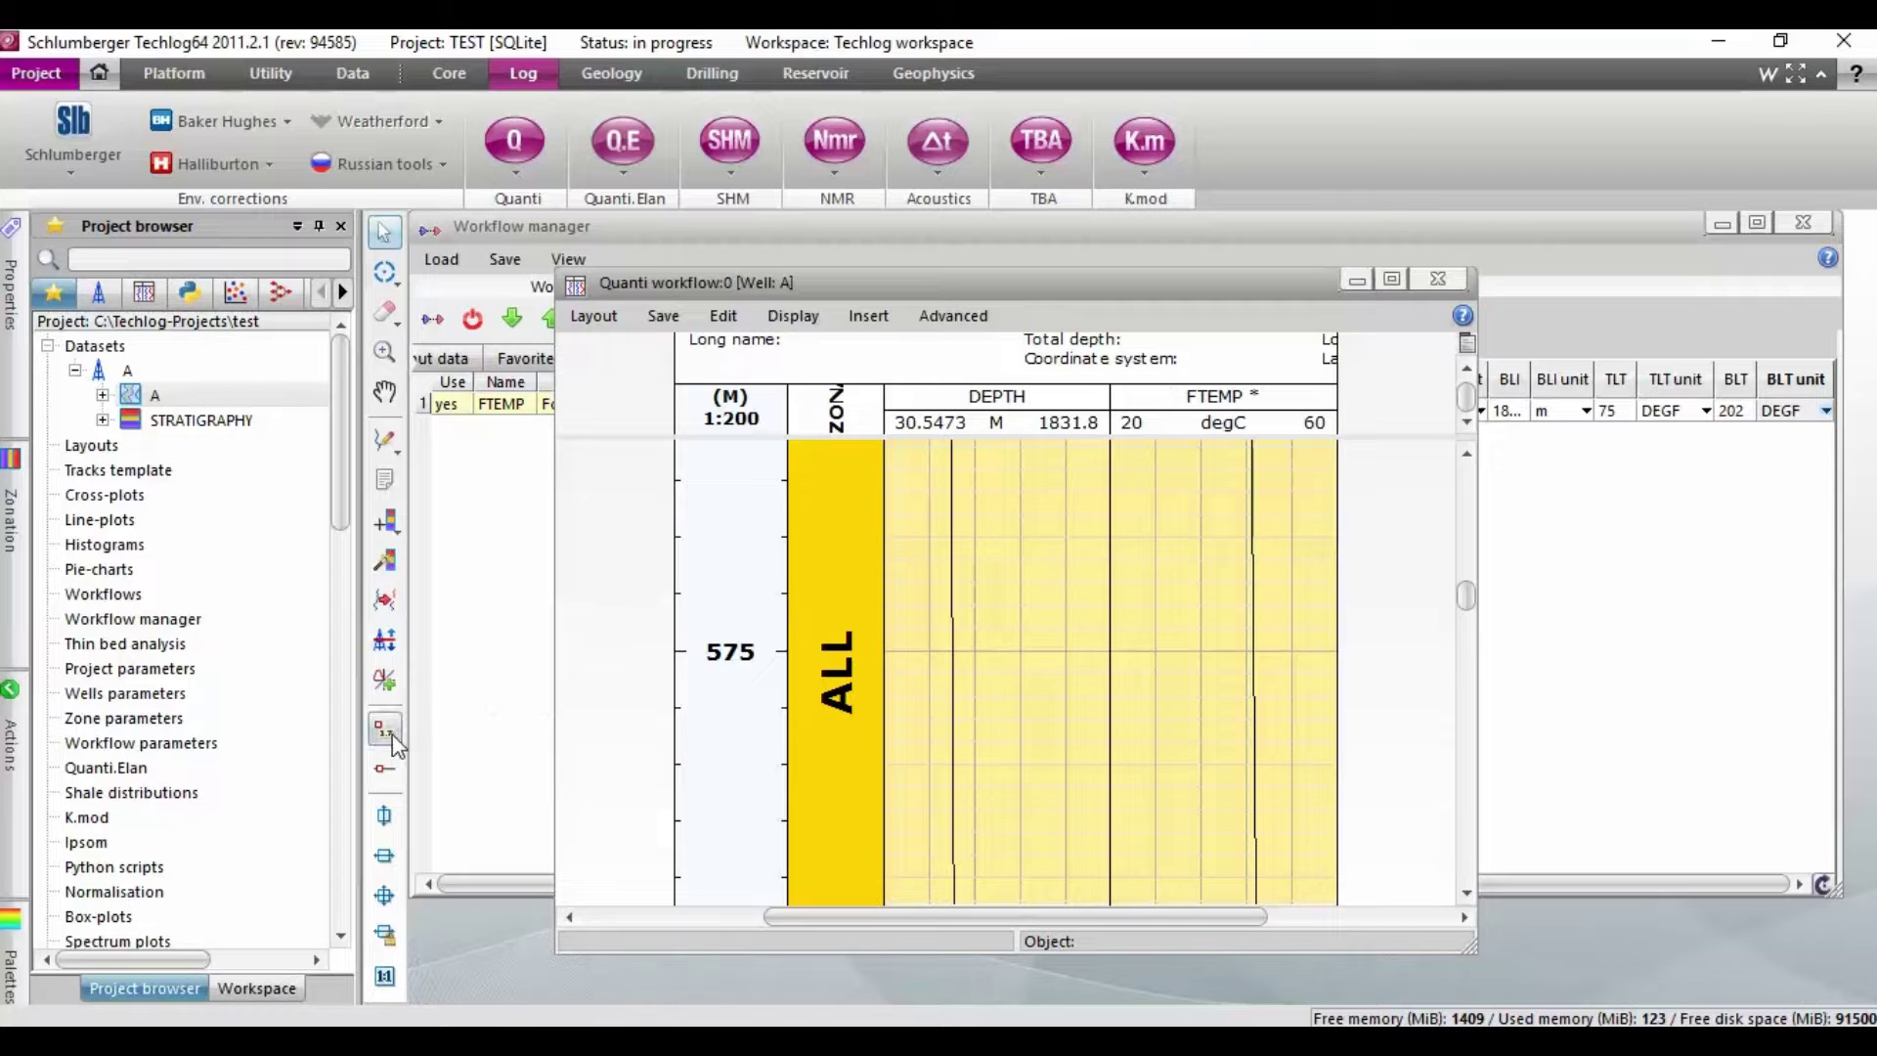
left_click(387, 772)
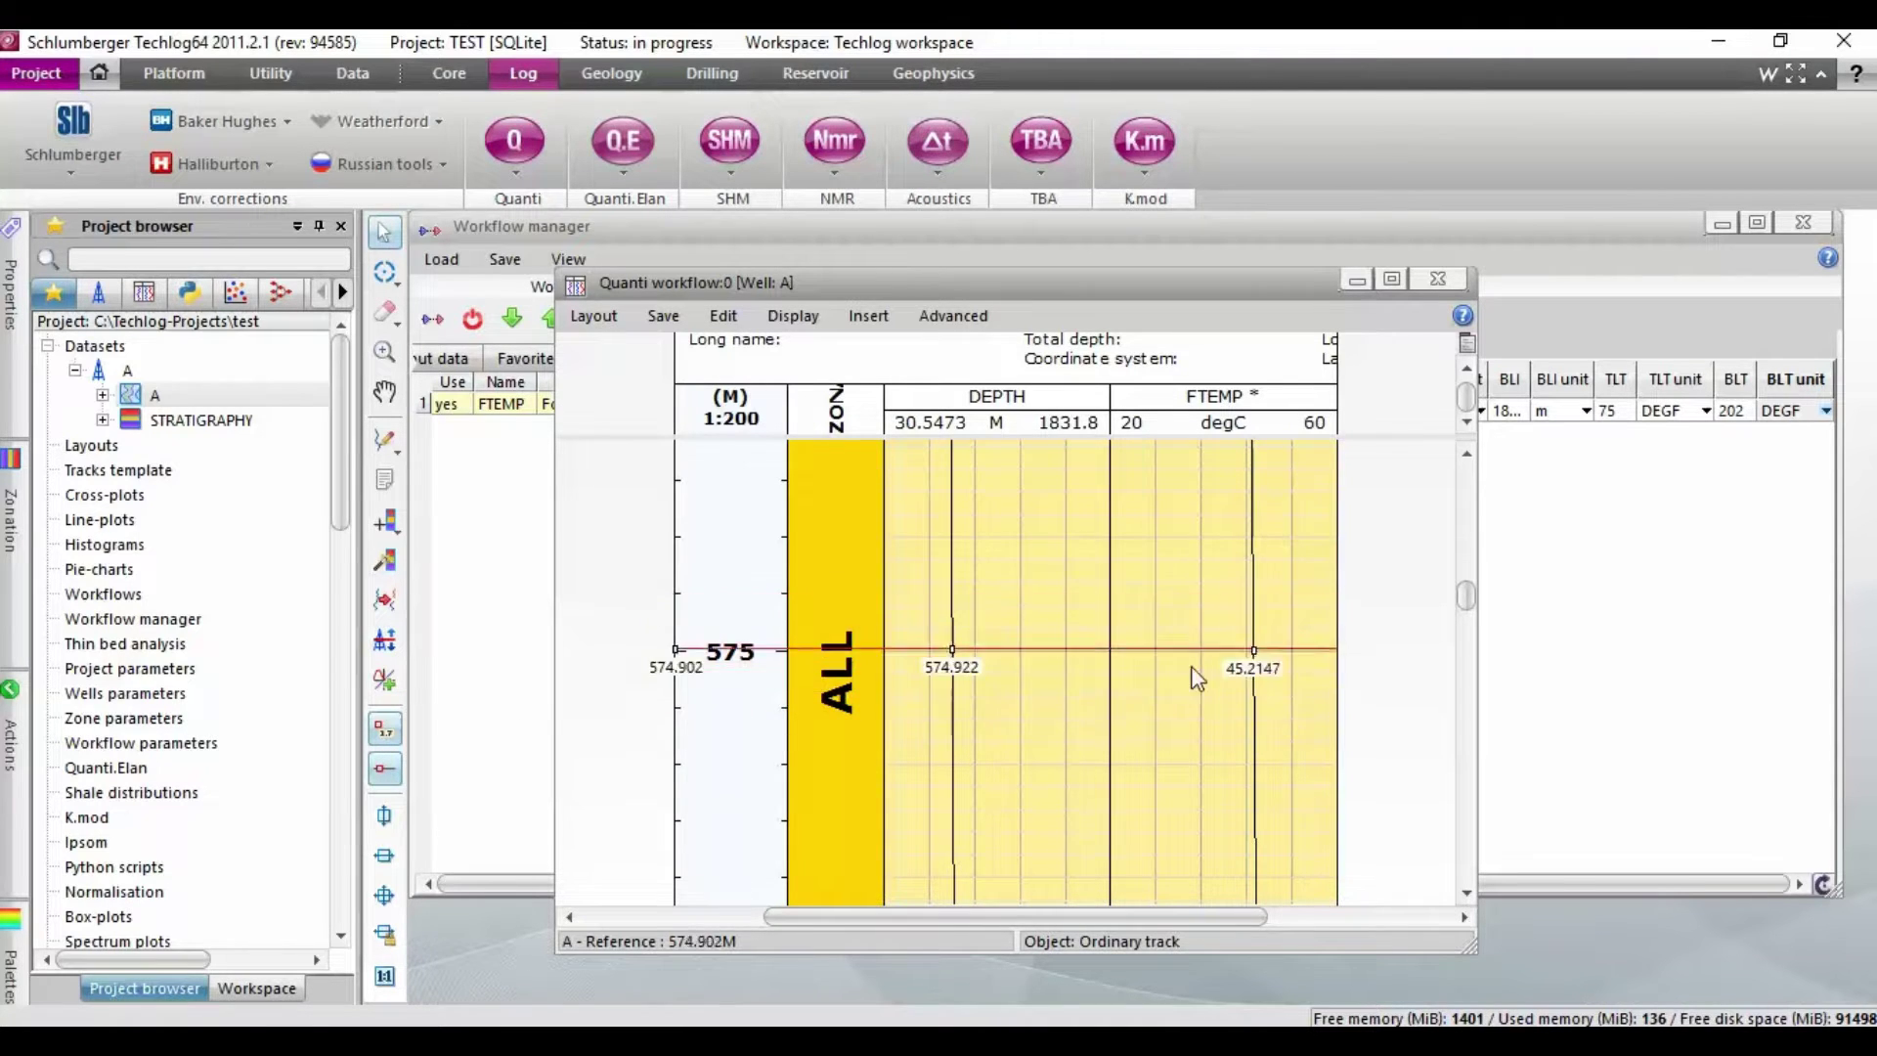
left_click_drag(1471, 608, 1469, 569)
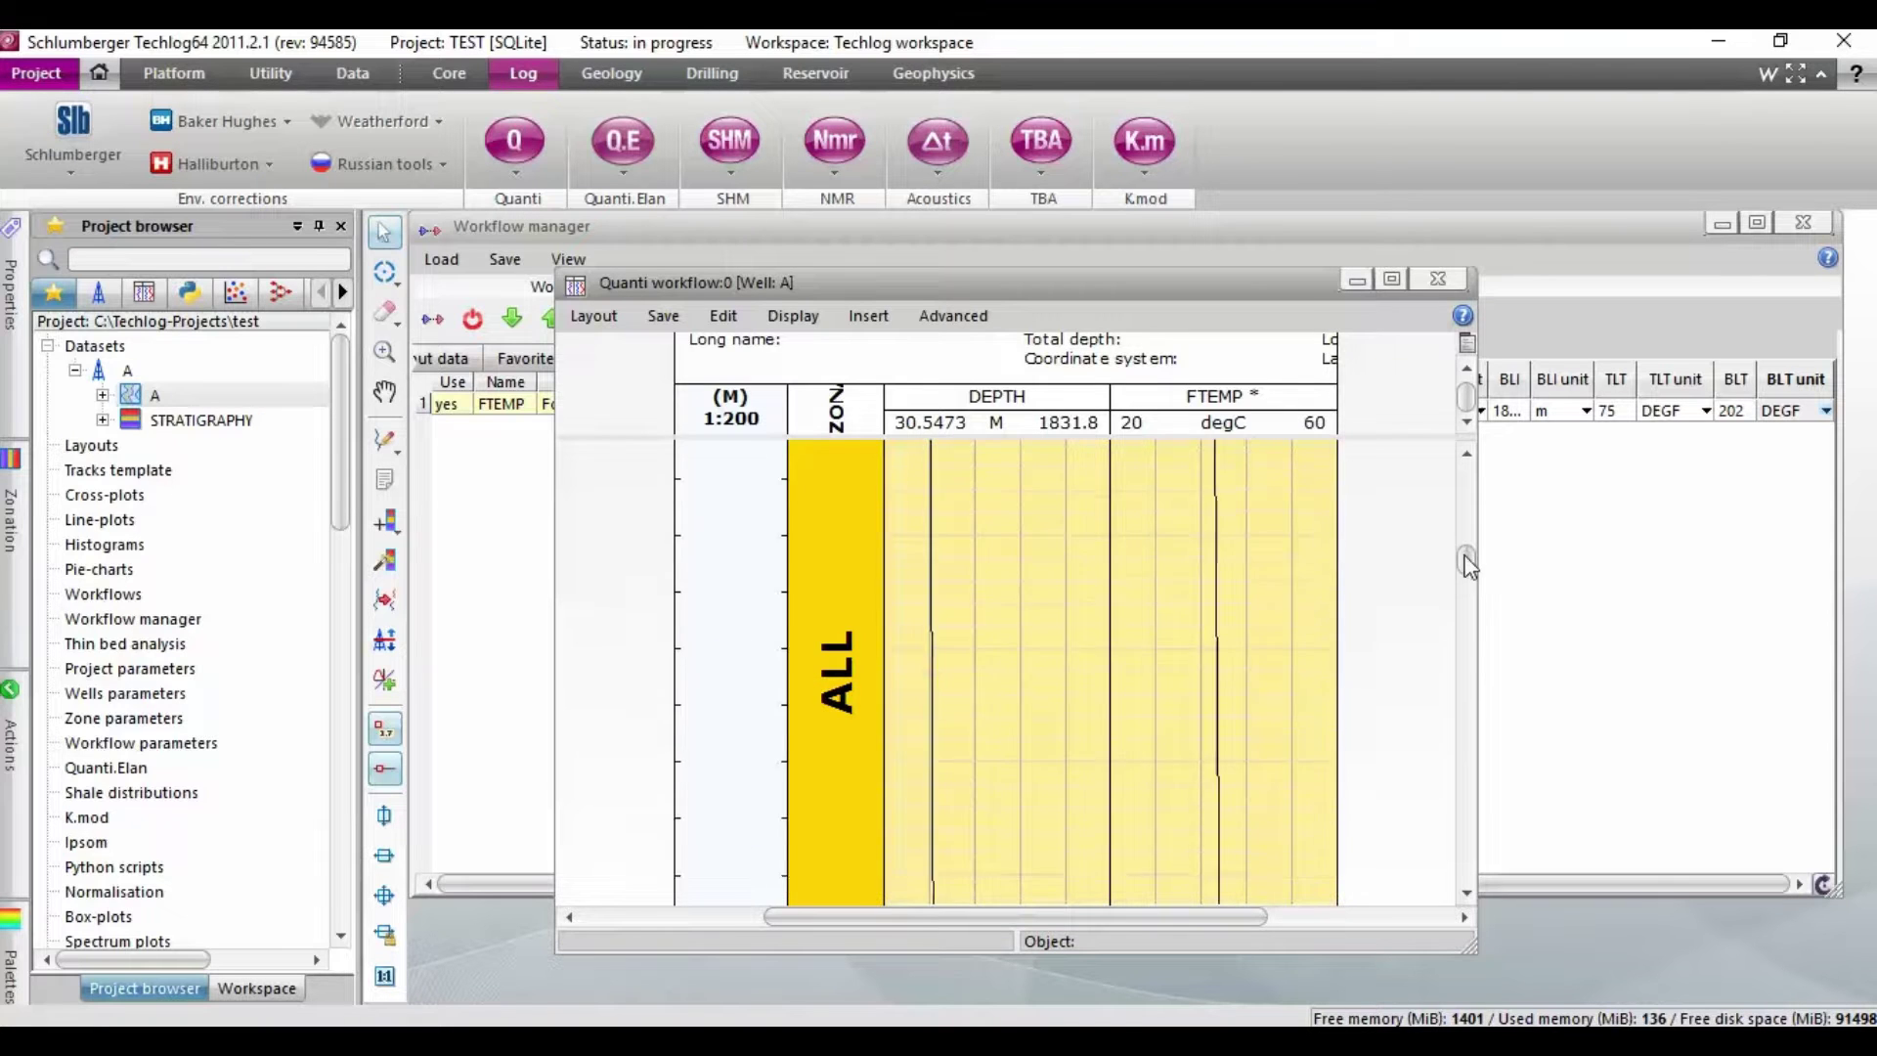
Save the computed formation temperature curve from the layout as variable FTEMP
right_click(1232, 422)
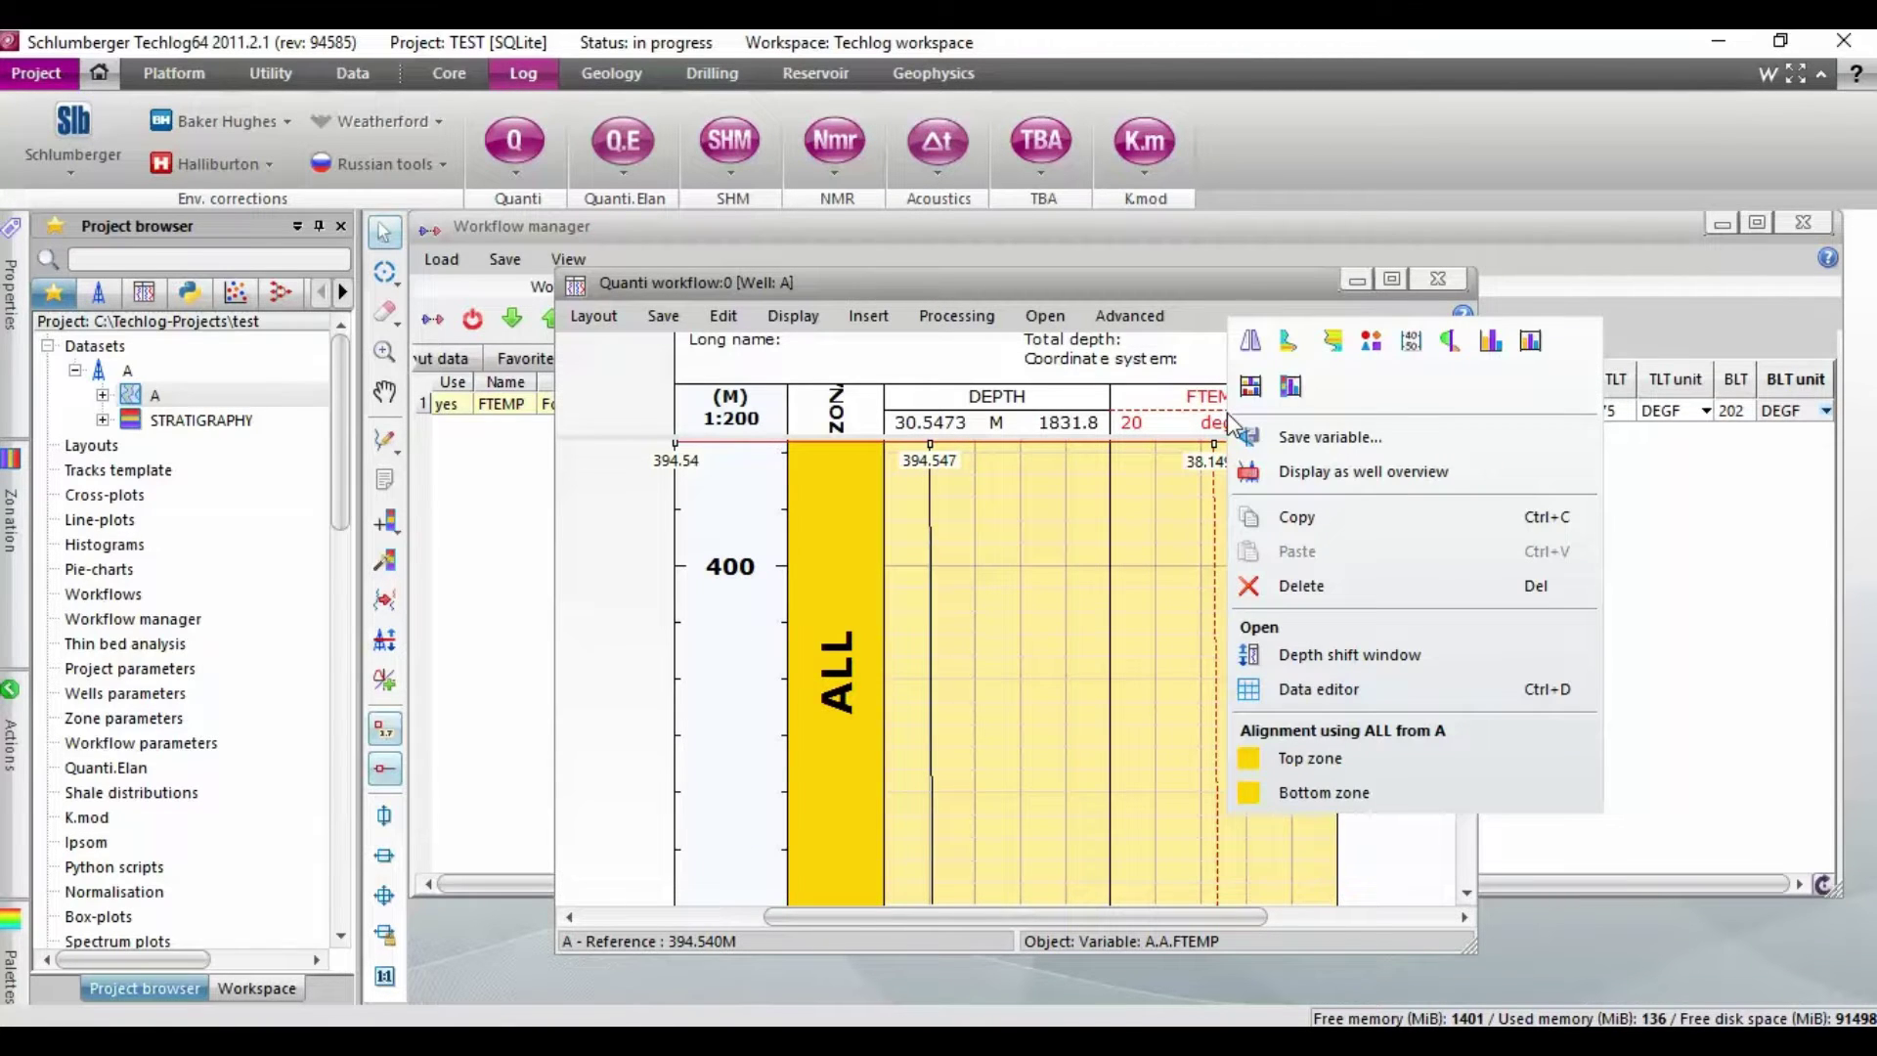
left_click(1305, 439)
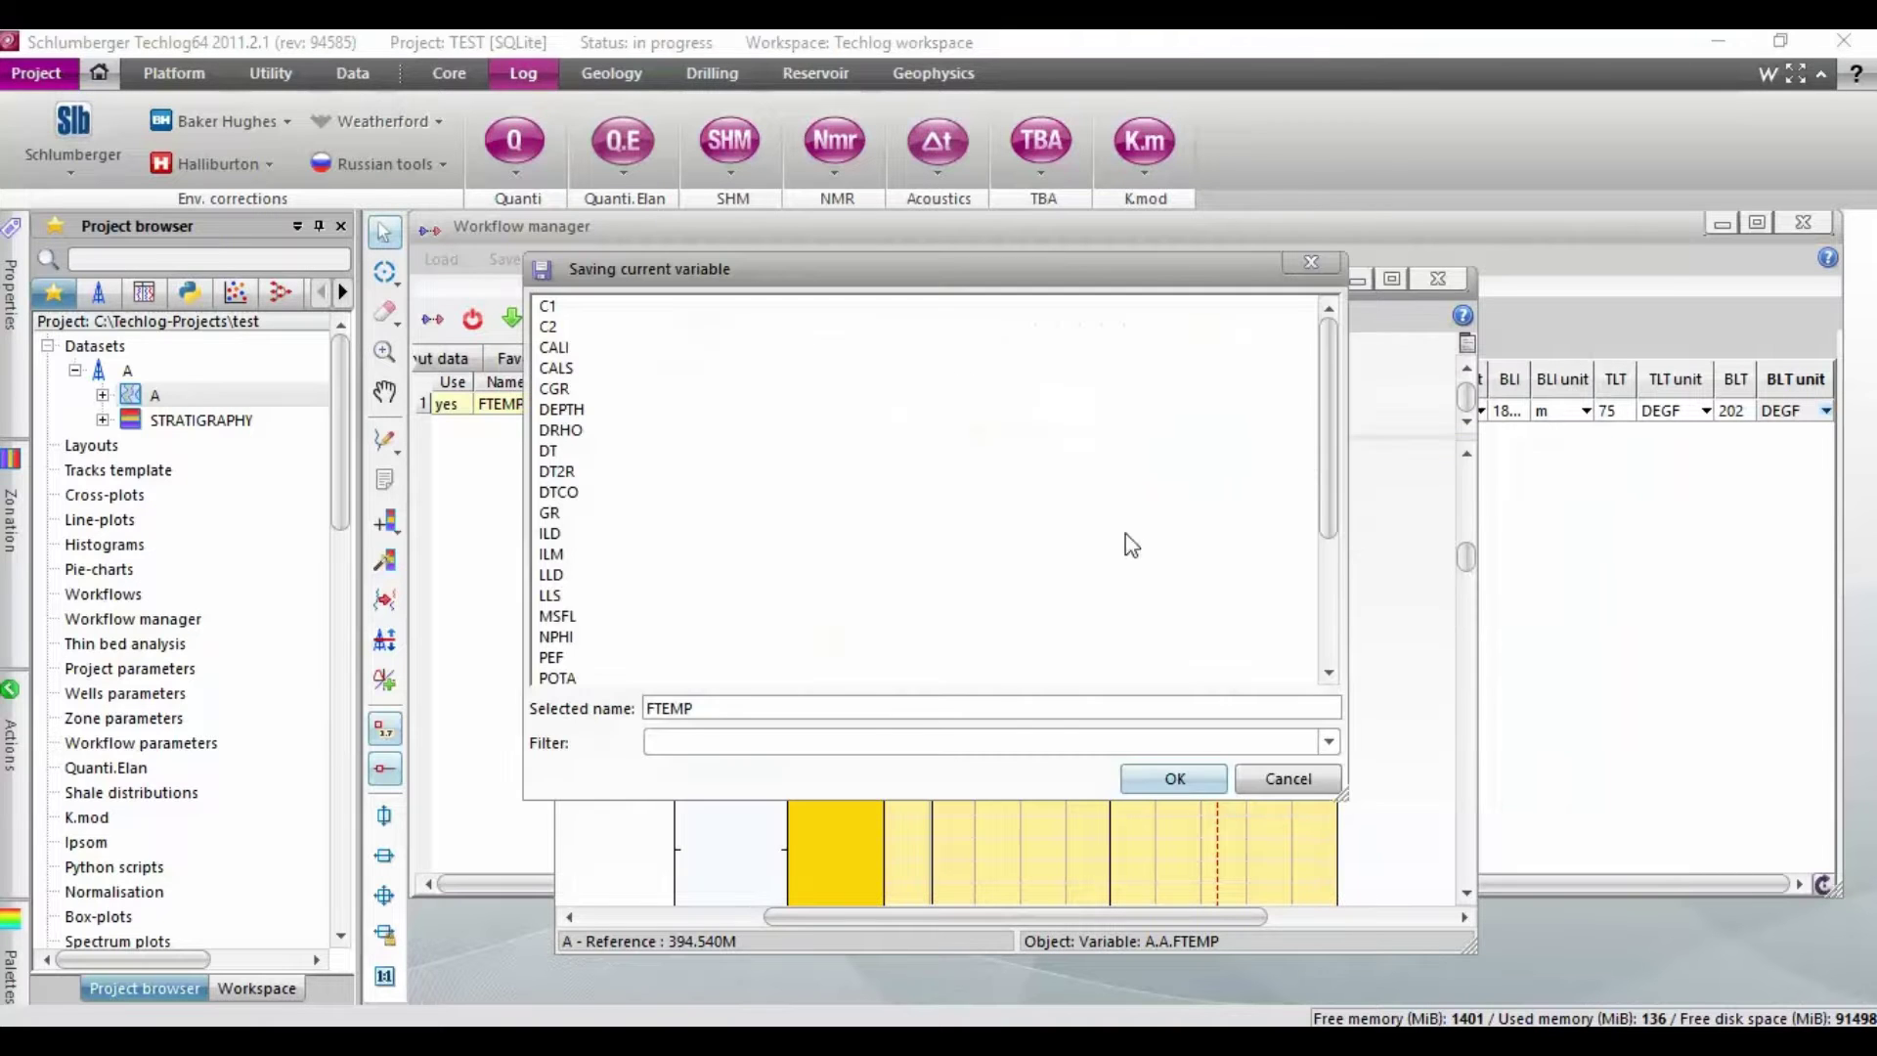
left_click(1151, 784)
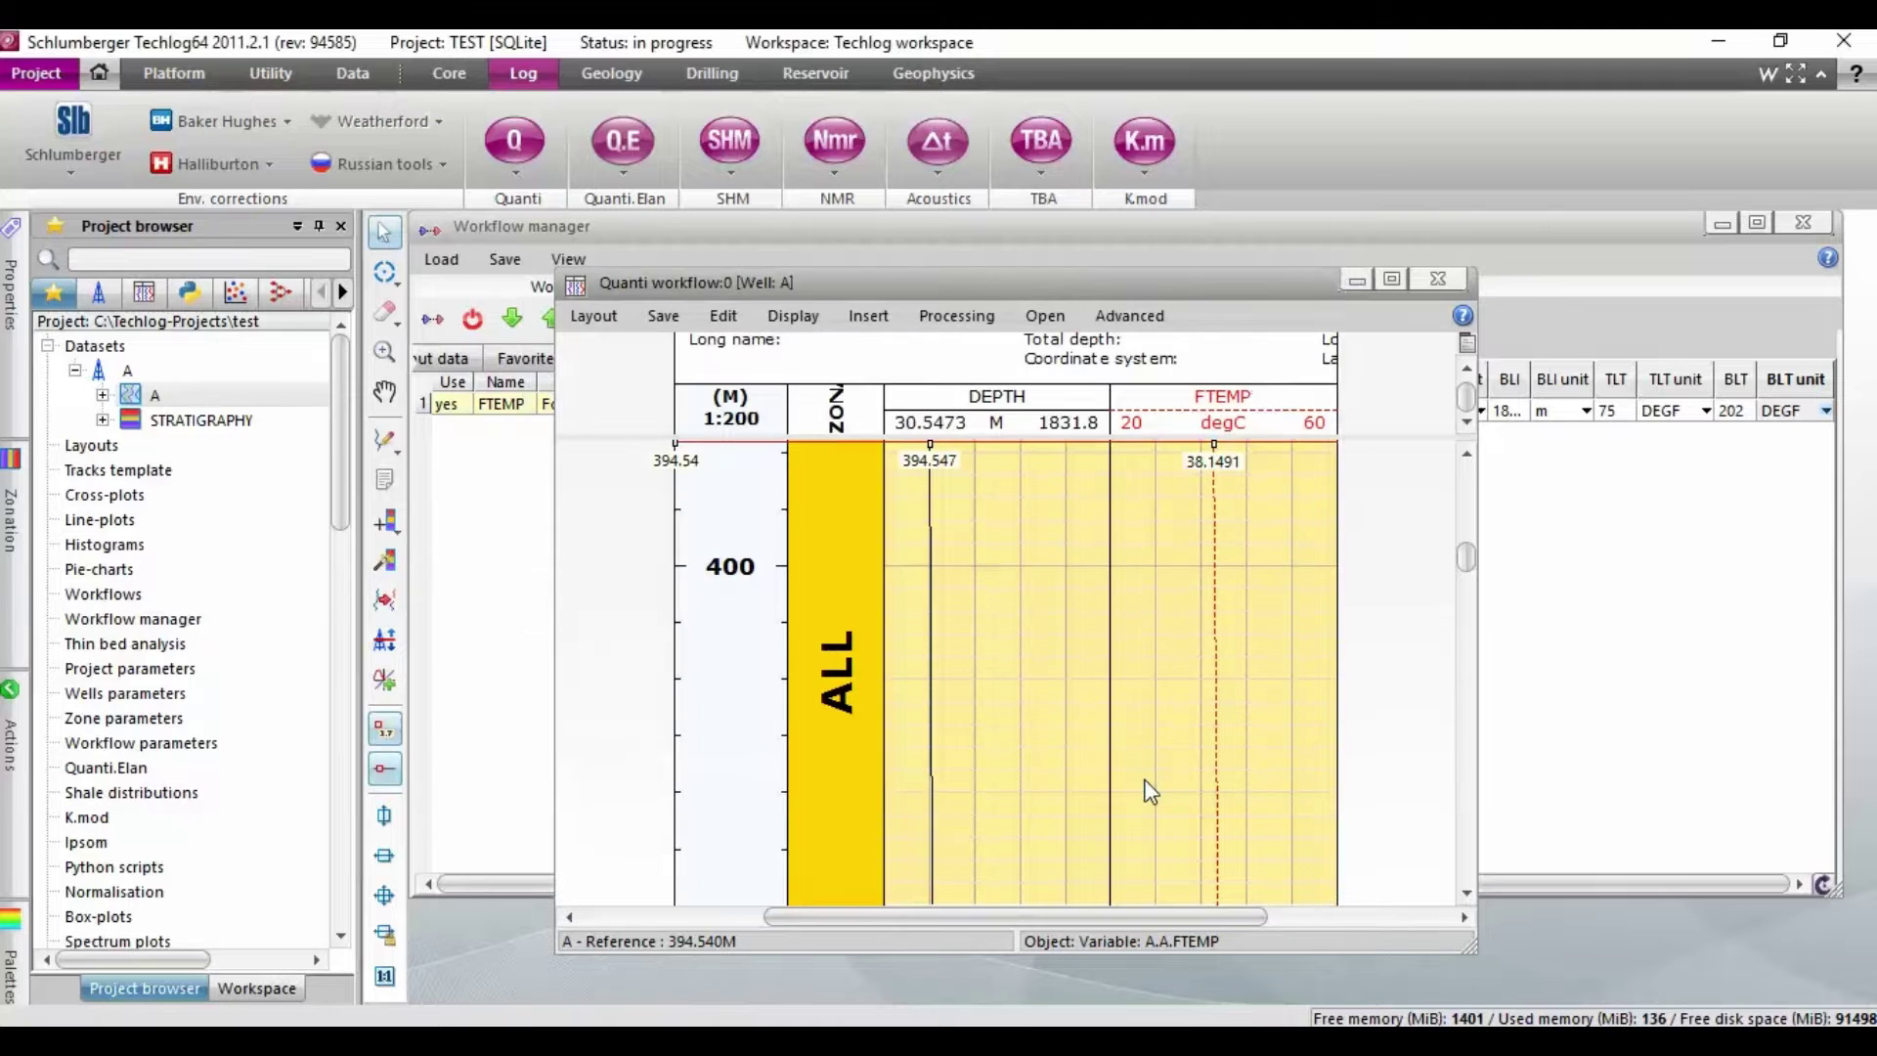
Expand dataset A in the project browser to check for the FTEMP variable, and close the Quanti workflow log layout
left_click(103, 395)
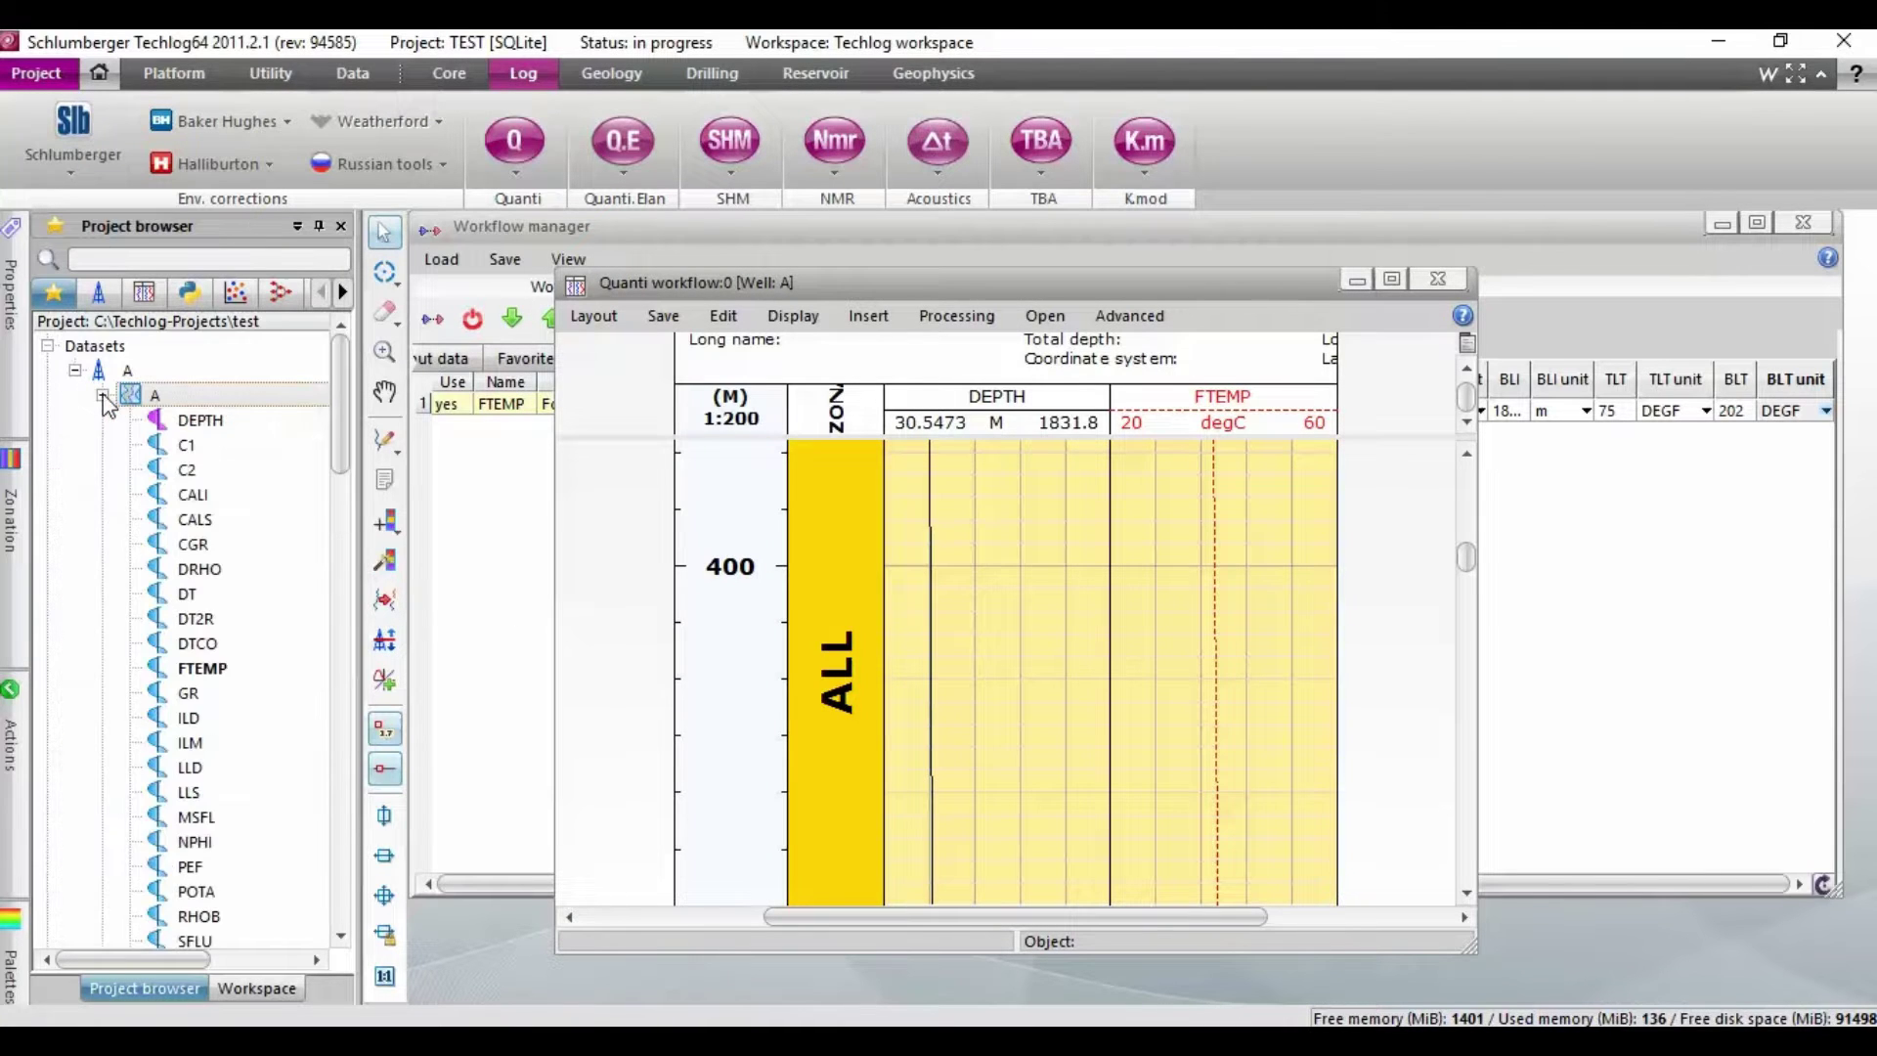
left_click_drag(332, 391, 342, 436)
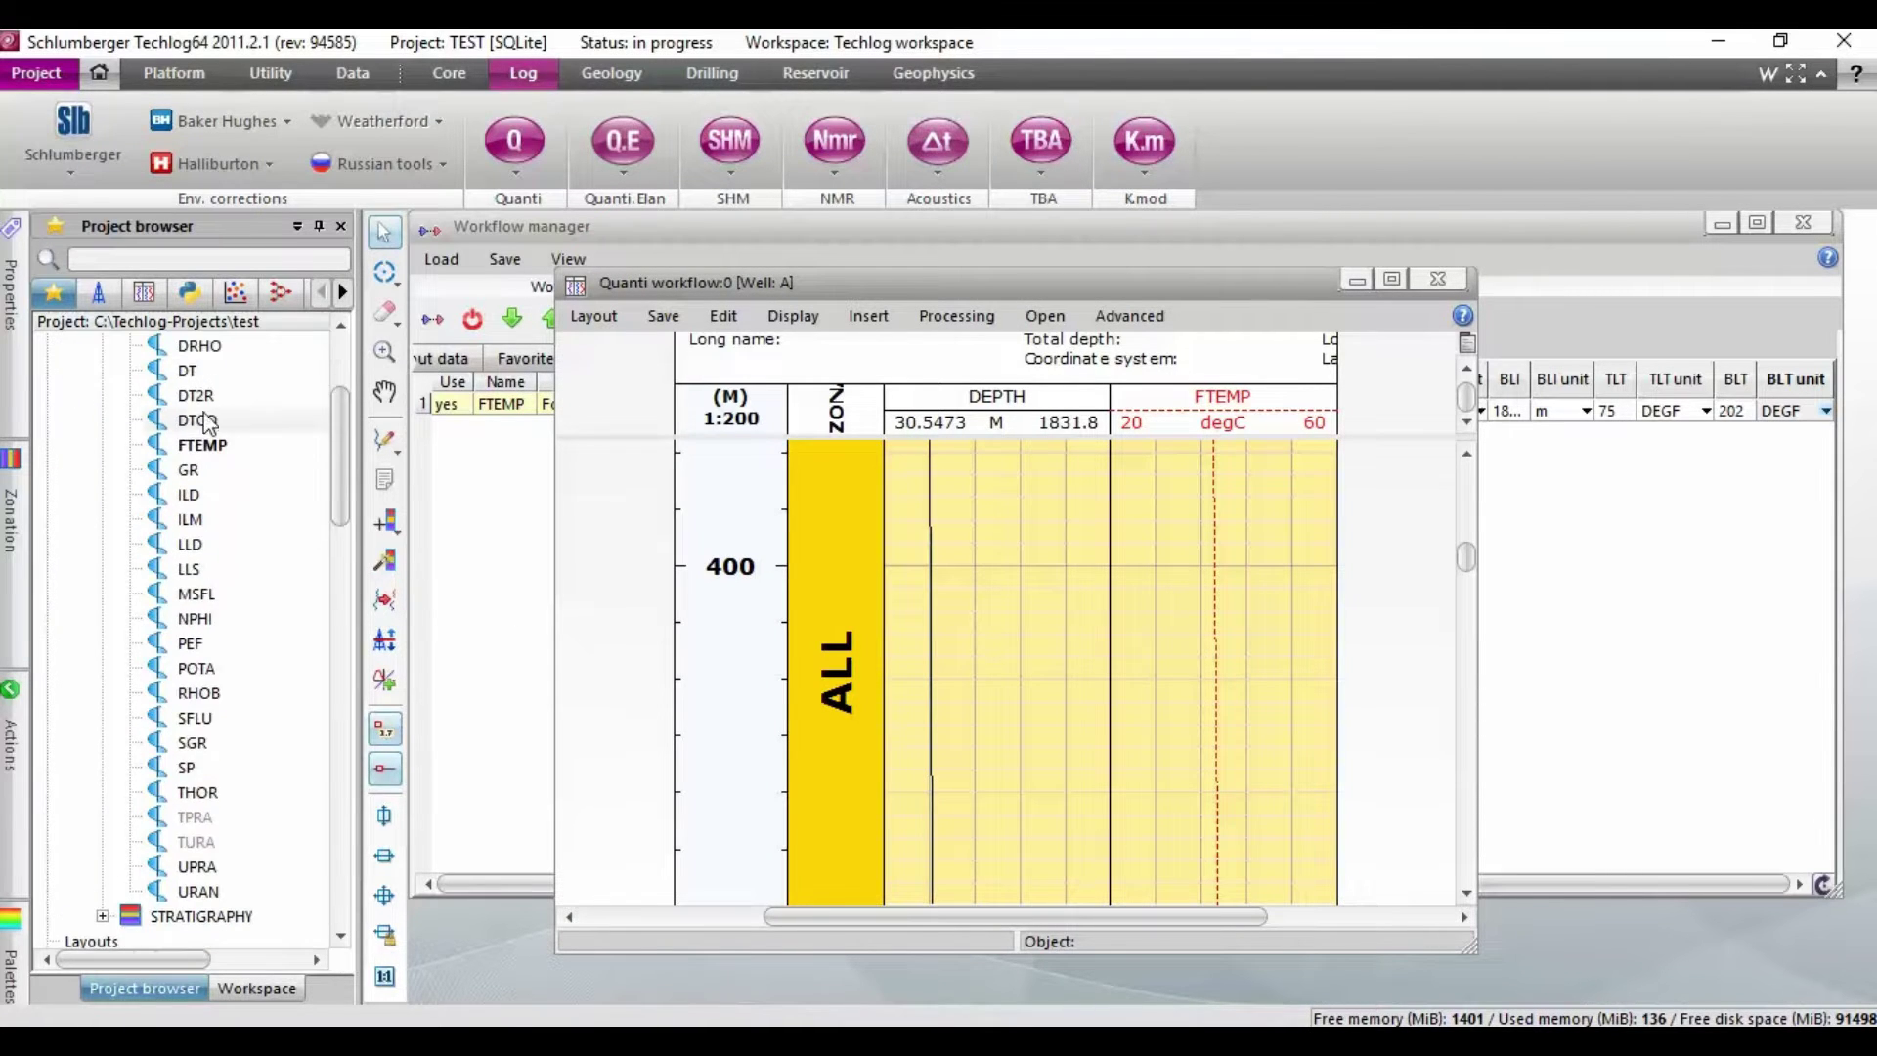
left_click(1443, 282)
left_click(953, 585)
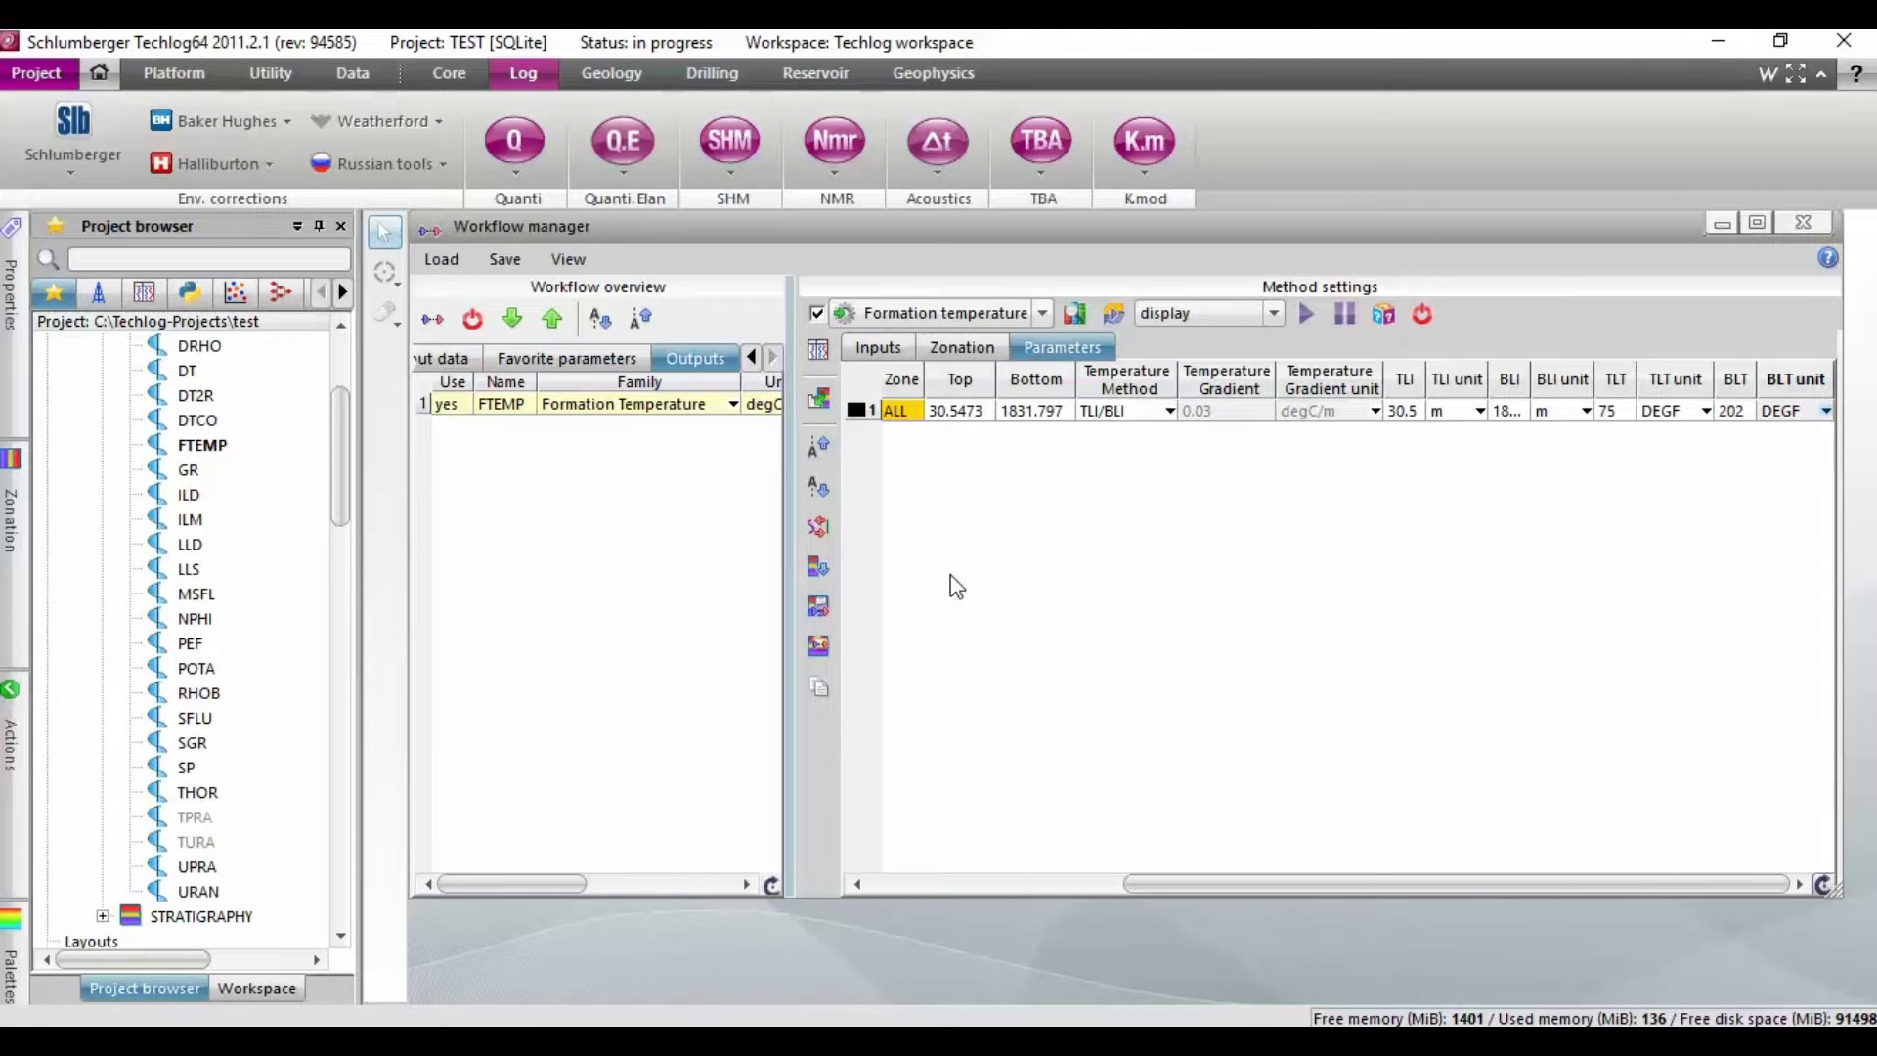
Add the Quanti precomputation Mud salinity and resistivity to the workflow, assigning the Formation Temperature family as its input
left_click(513, 170)
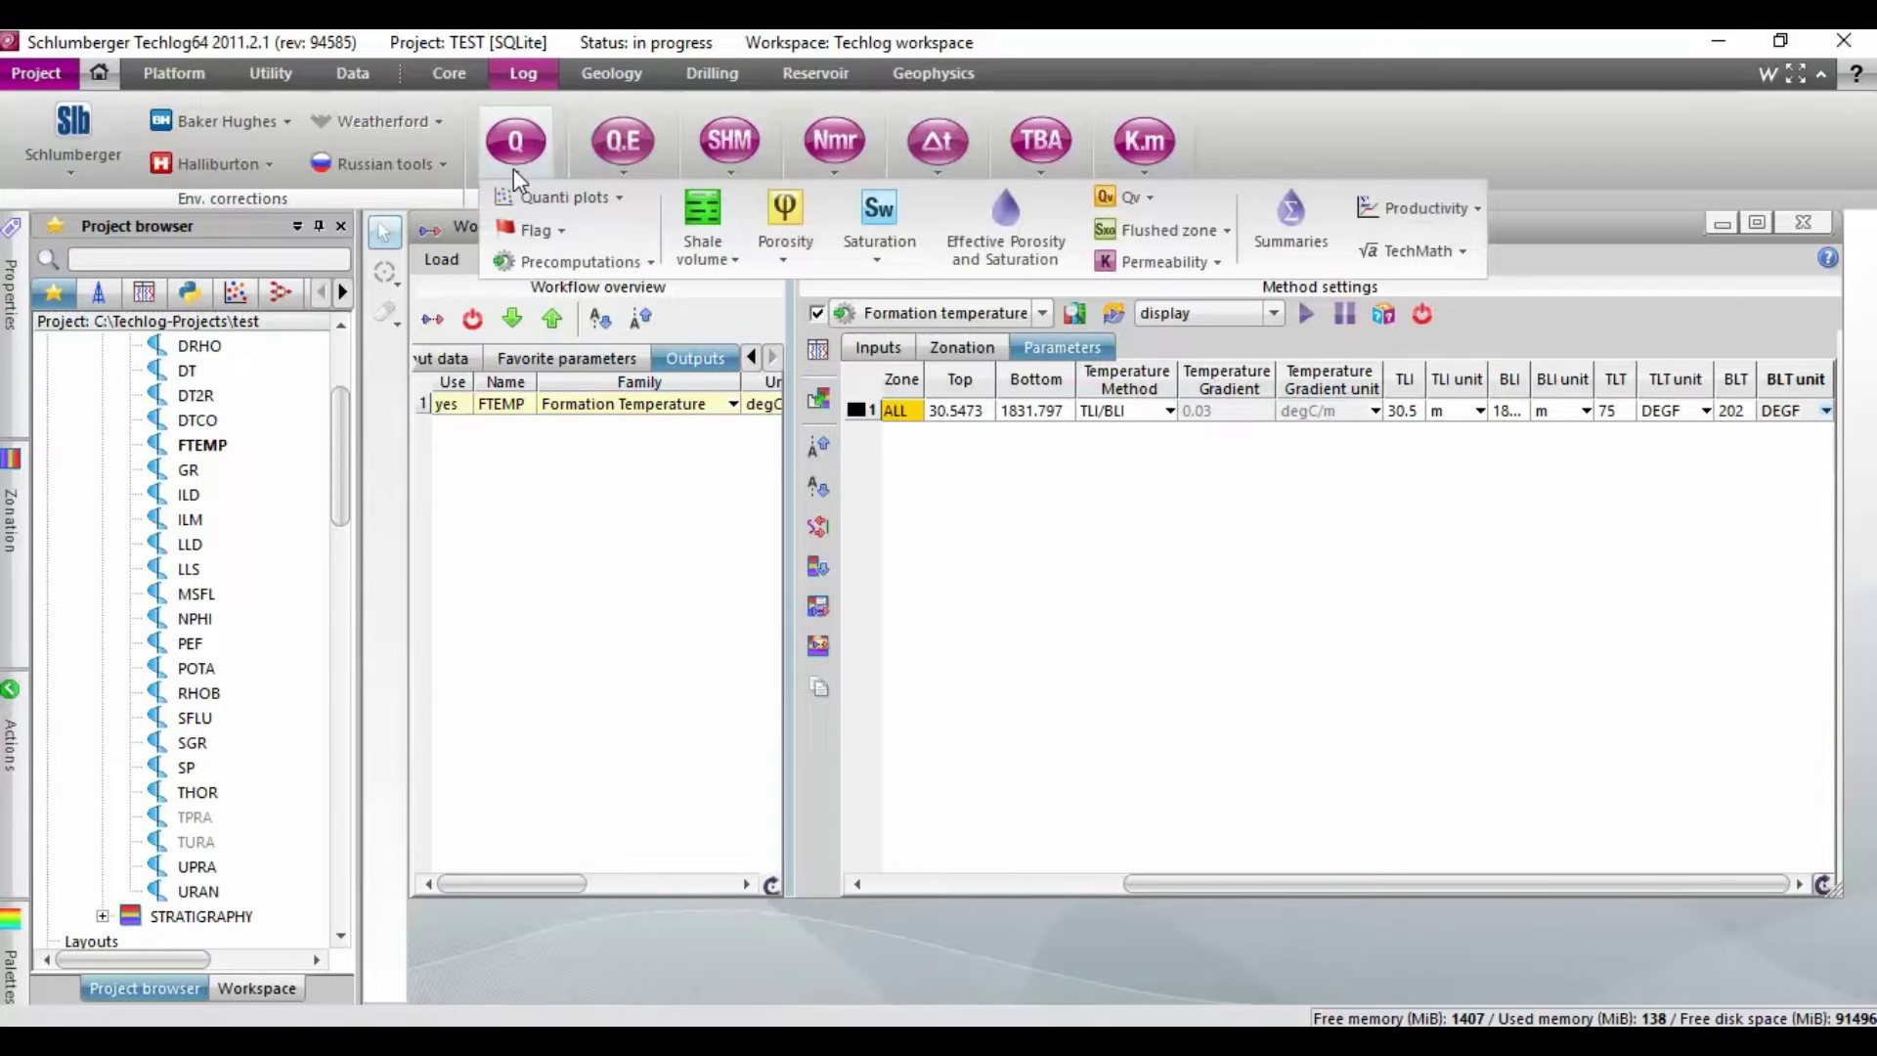
left_click(635, 262)
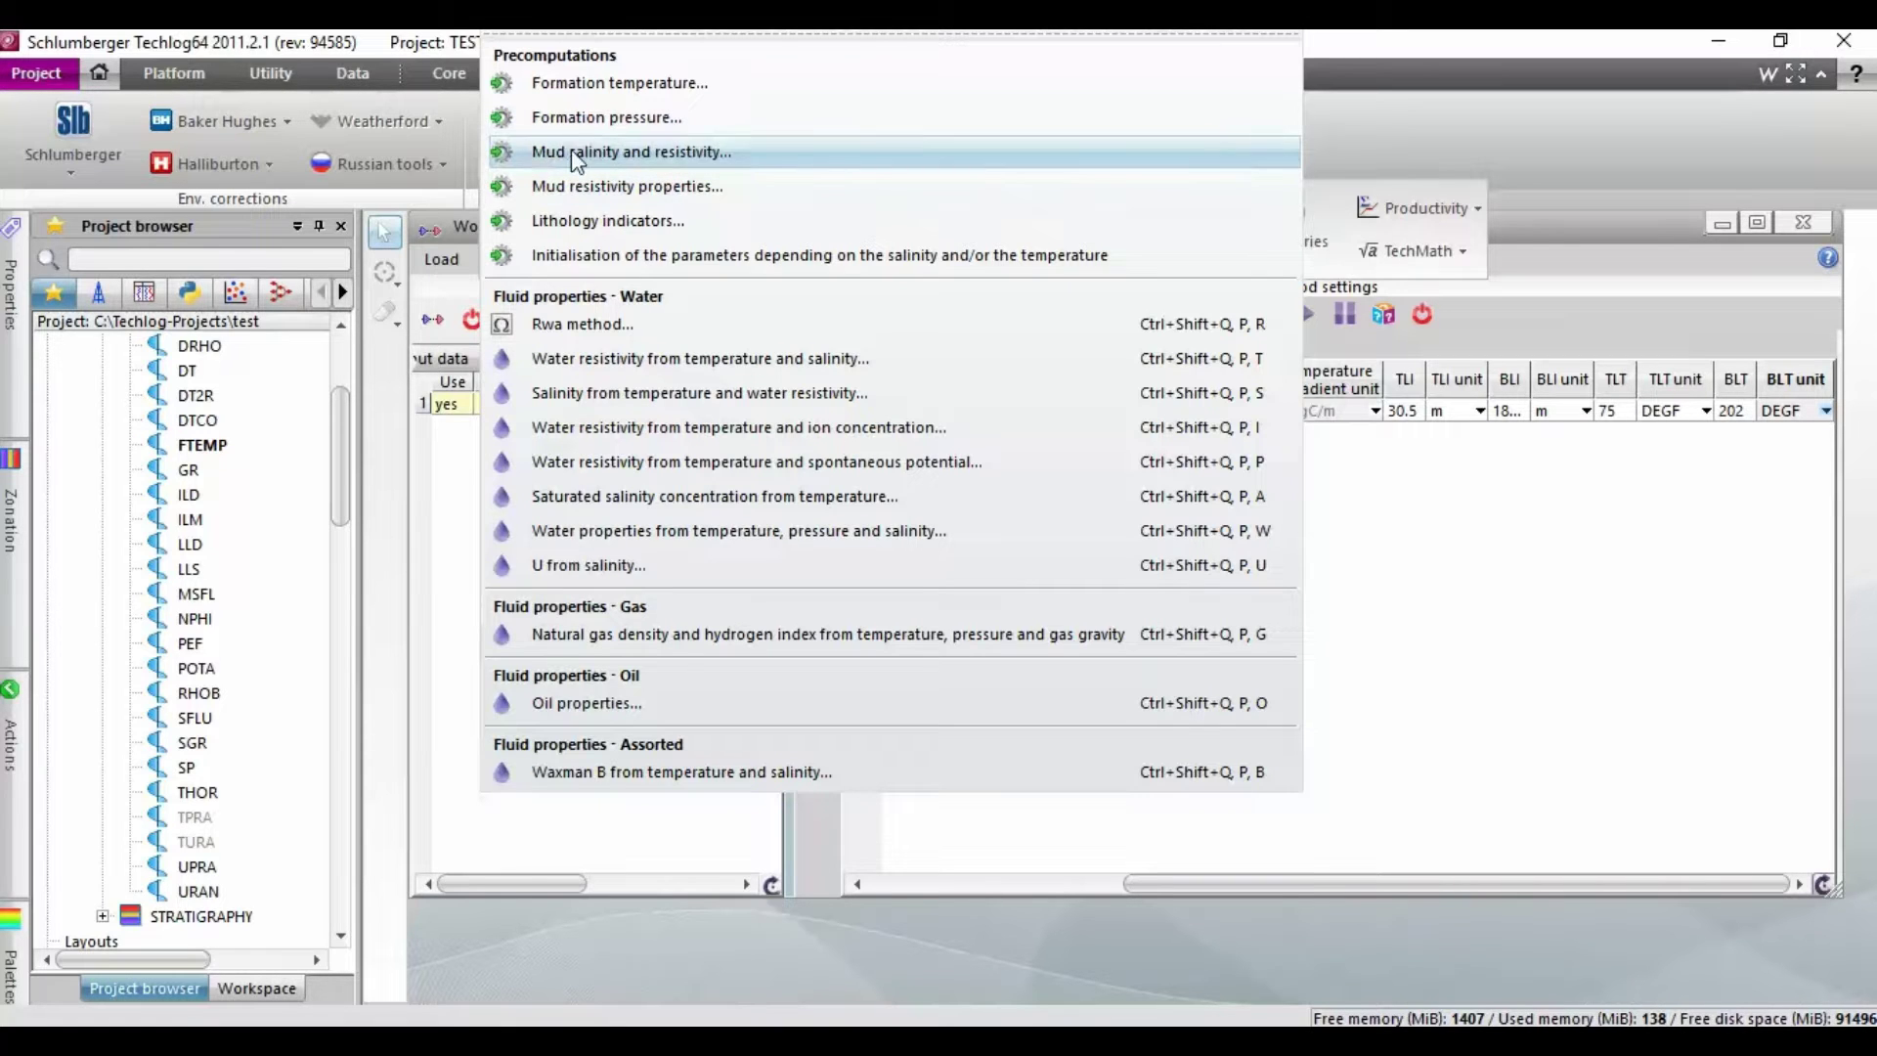
left_click(691, 151)
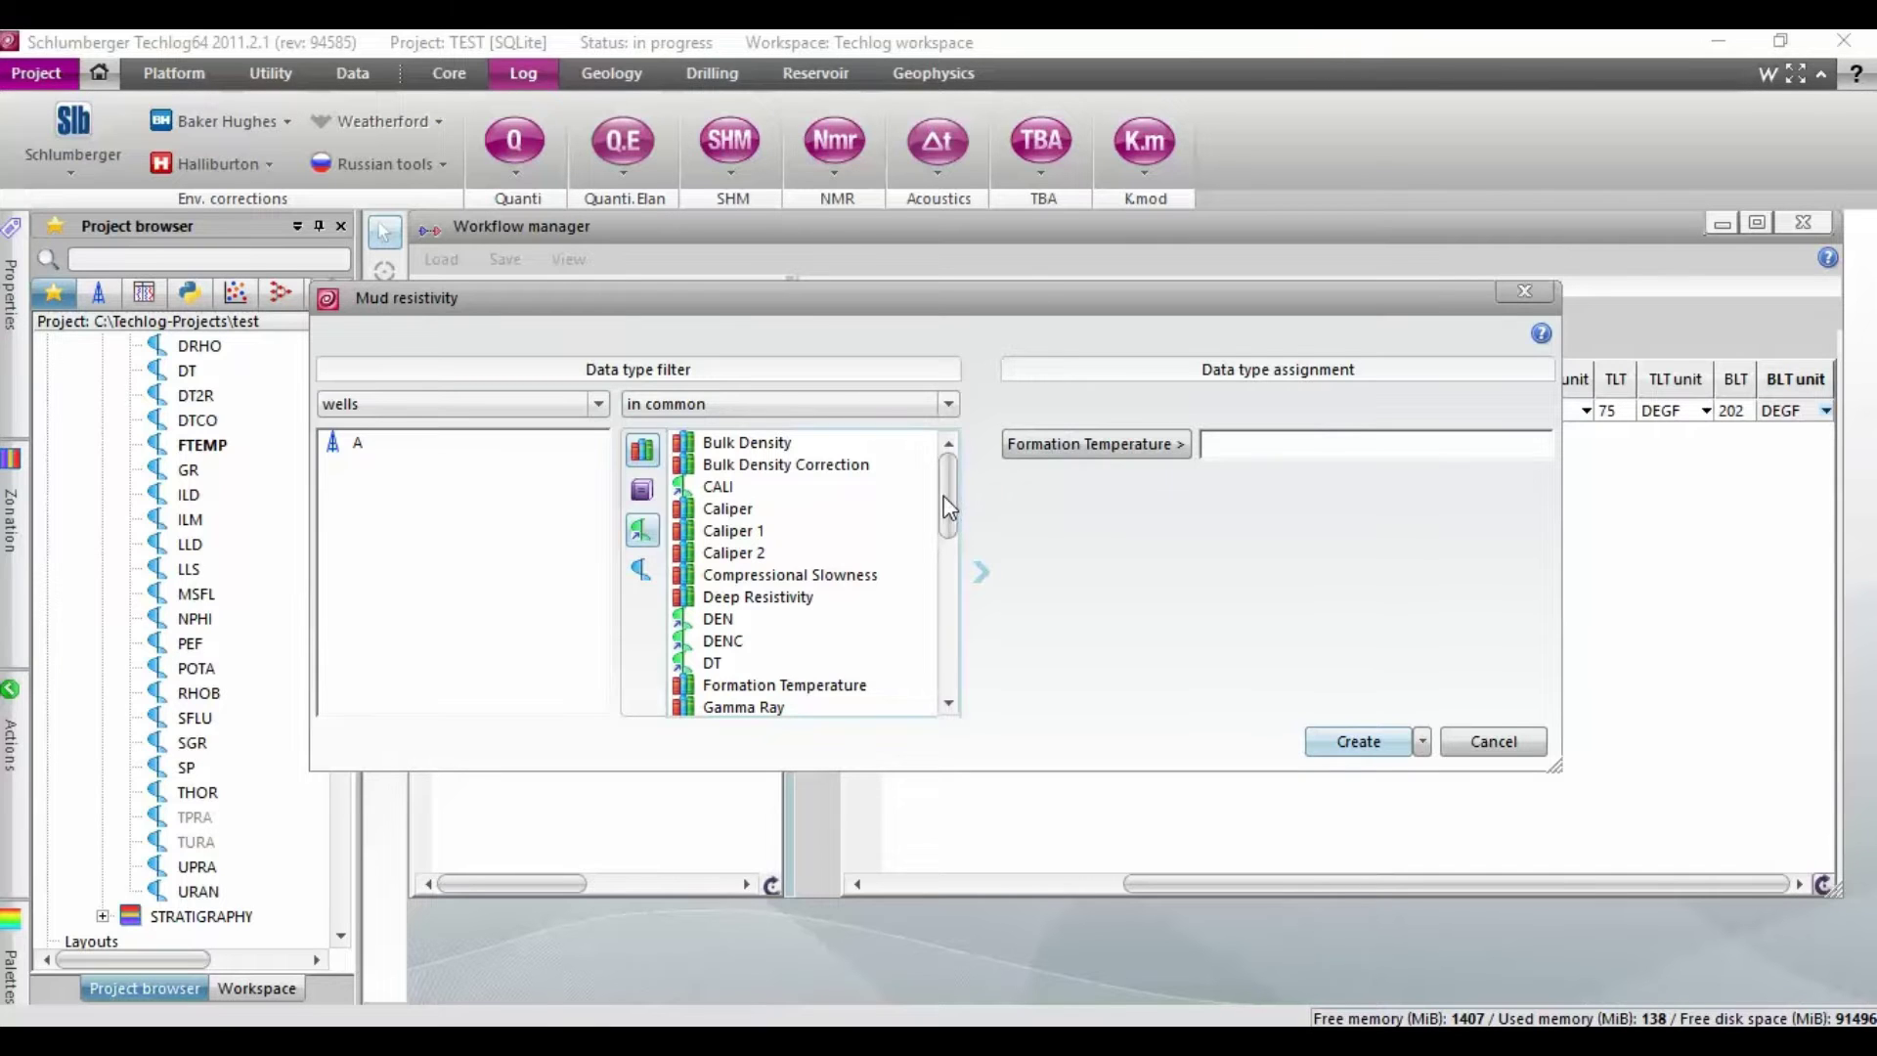
scroll(948, 507, "down", 2)
left_click(800, 597)
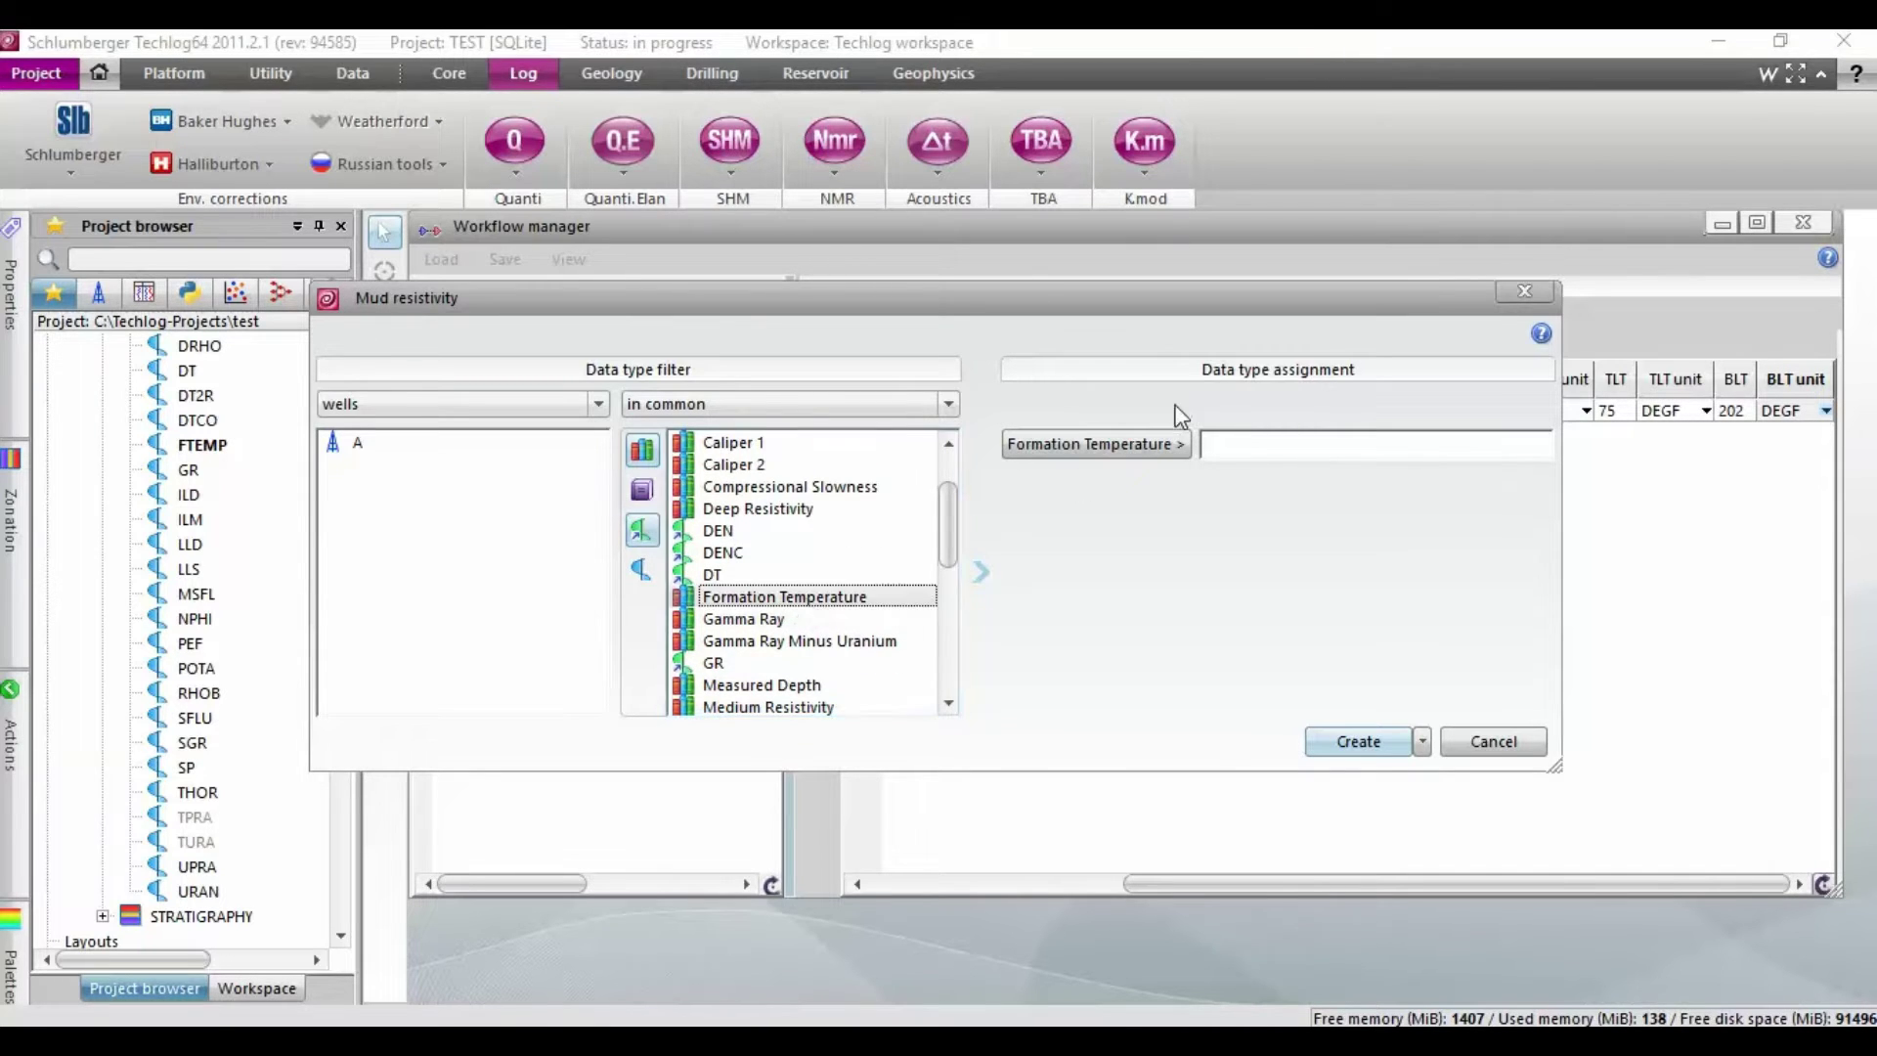
left_click(1152, 442)
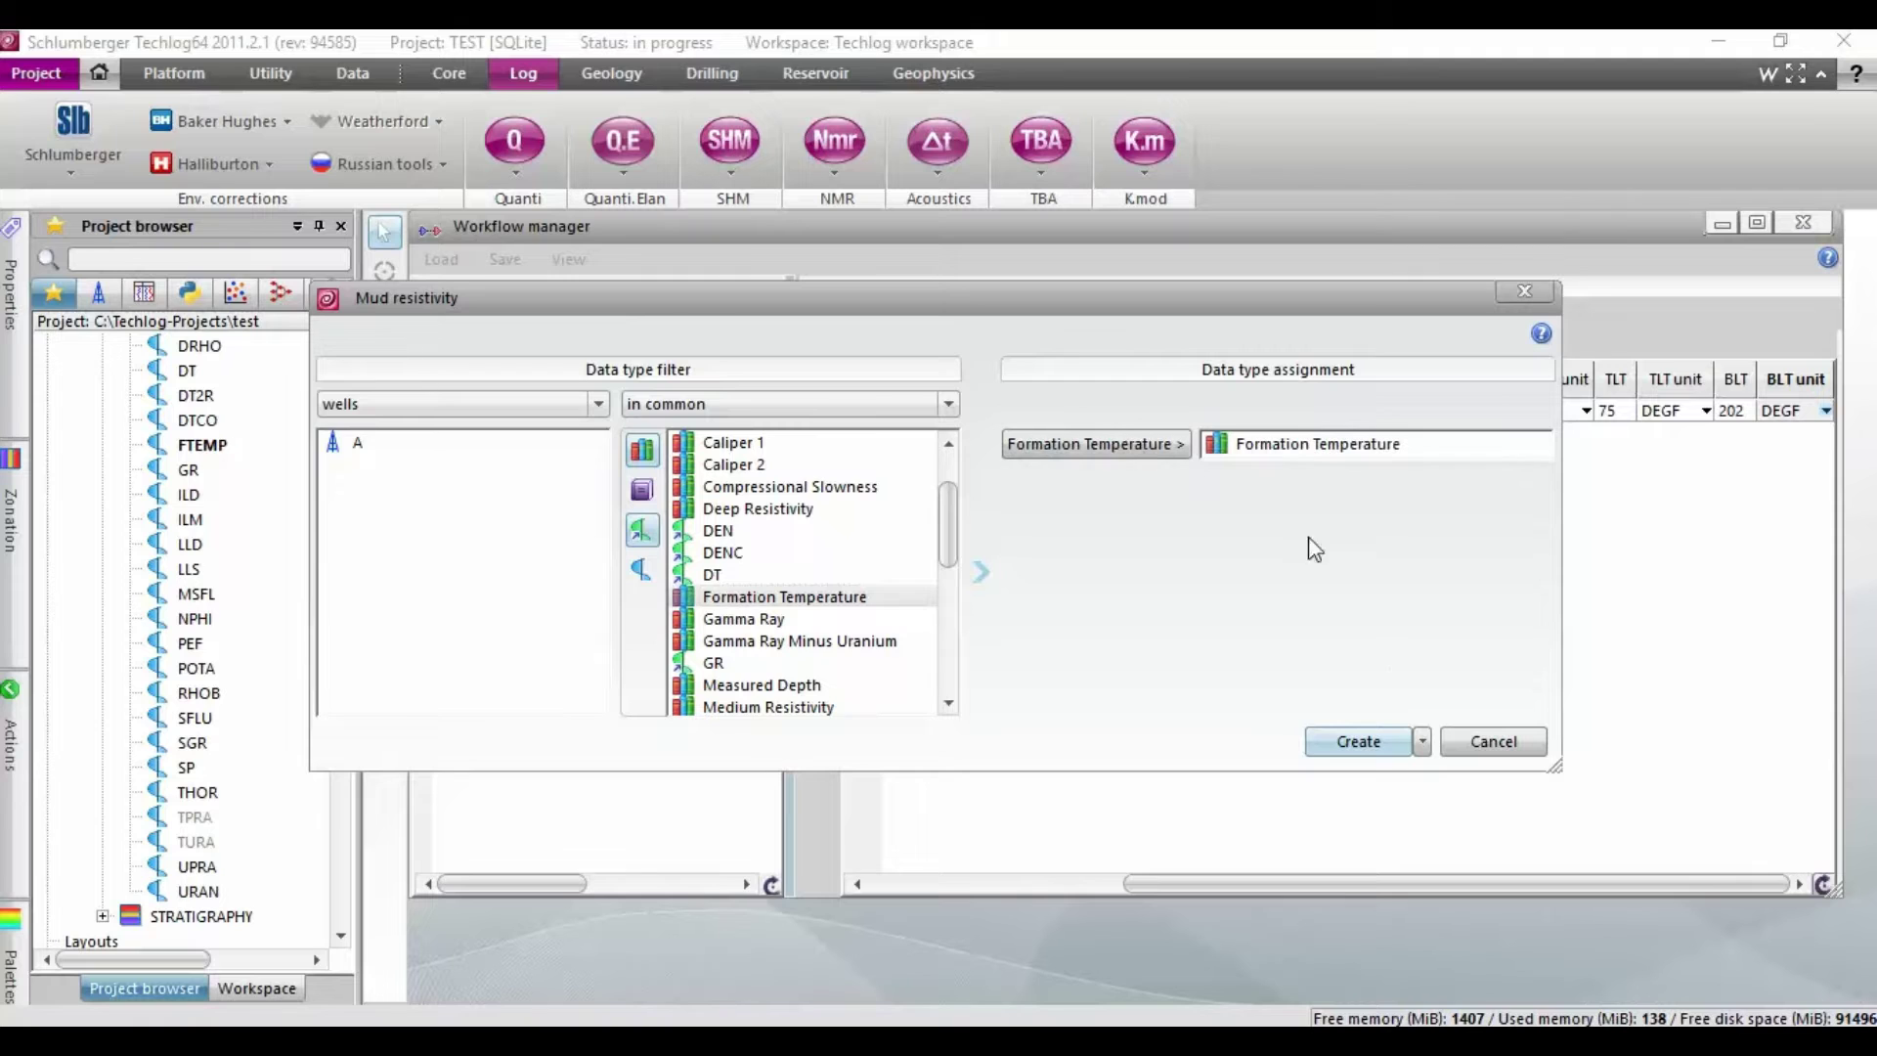
left_click(1369, 741)
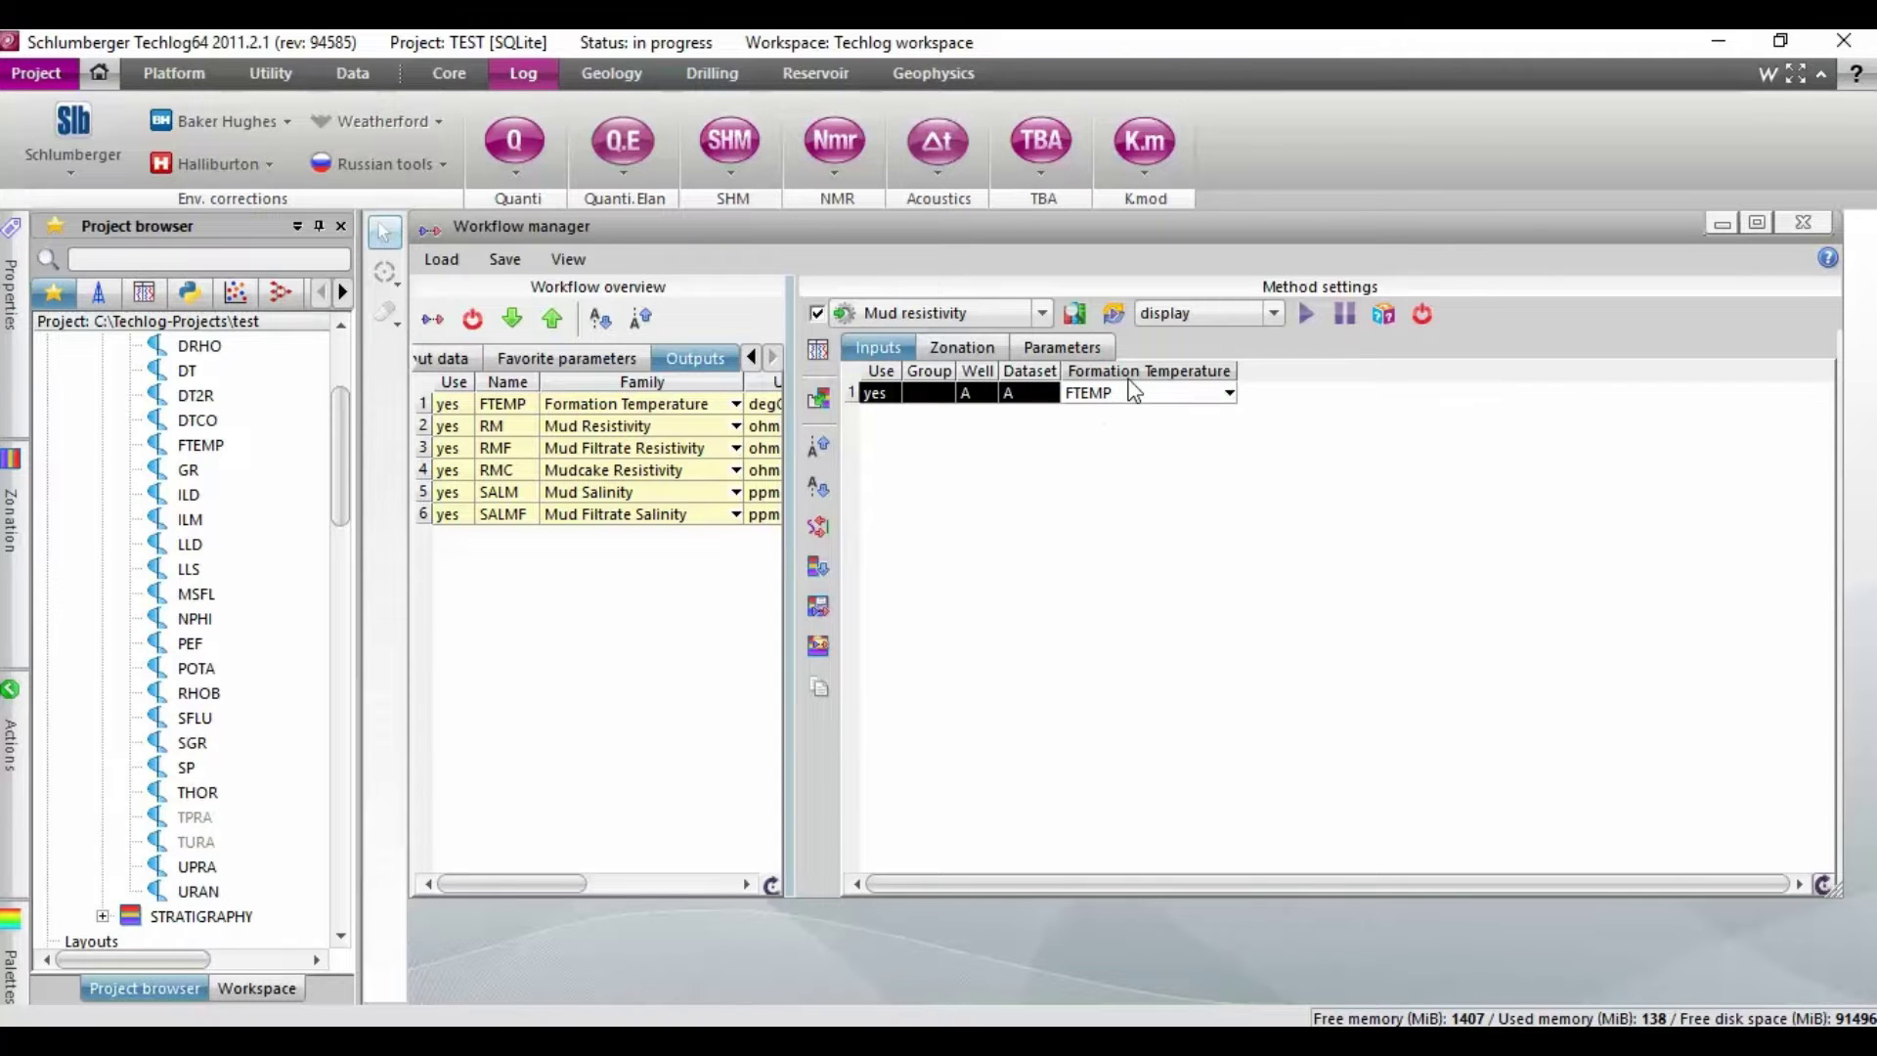
Check the method's zonation, consult the log header image A.tif, and set RMS to 0.064 and MST to 80 with the unit DEGF
left_click(963, 344)
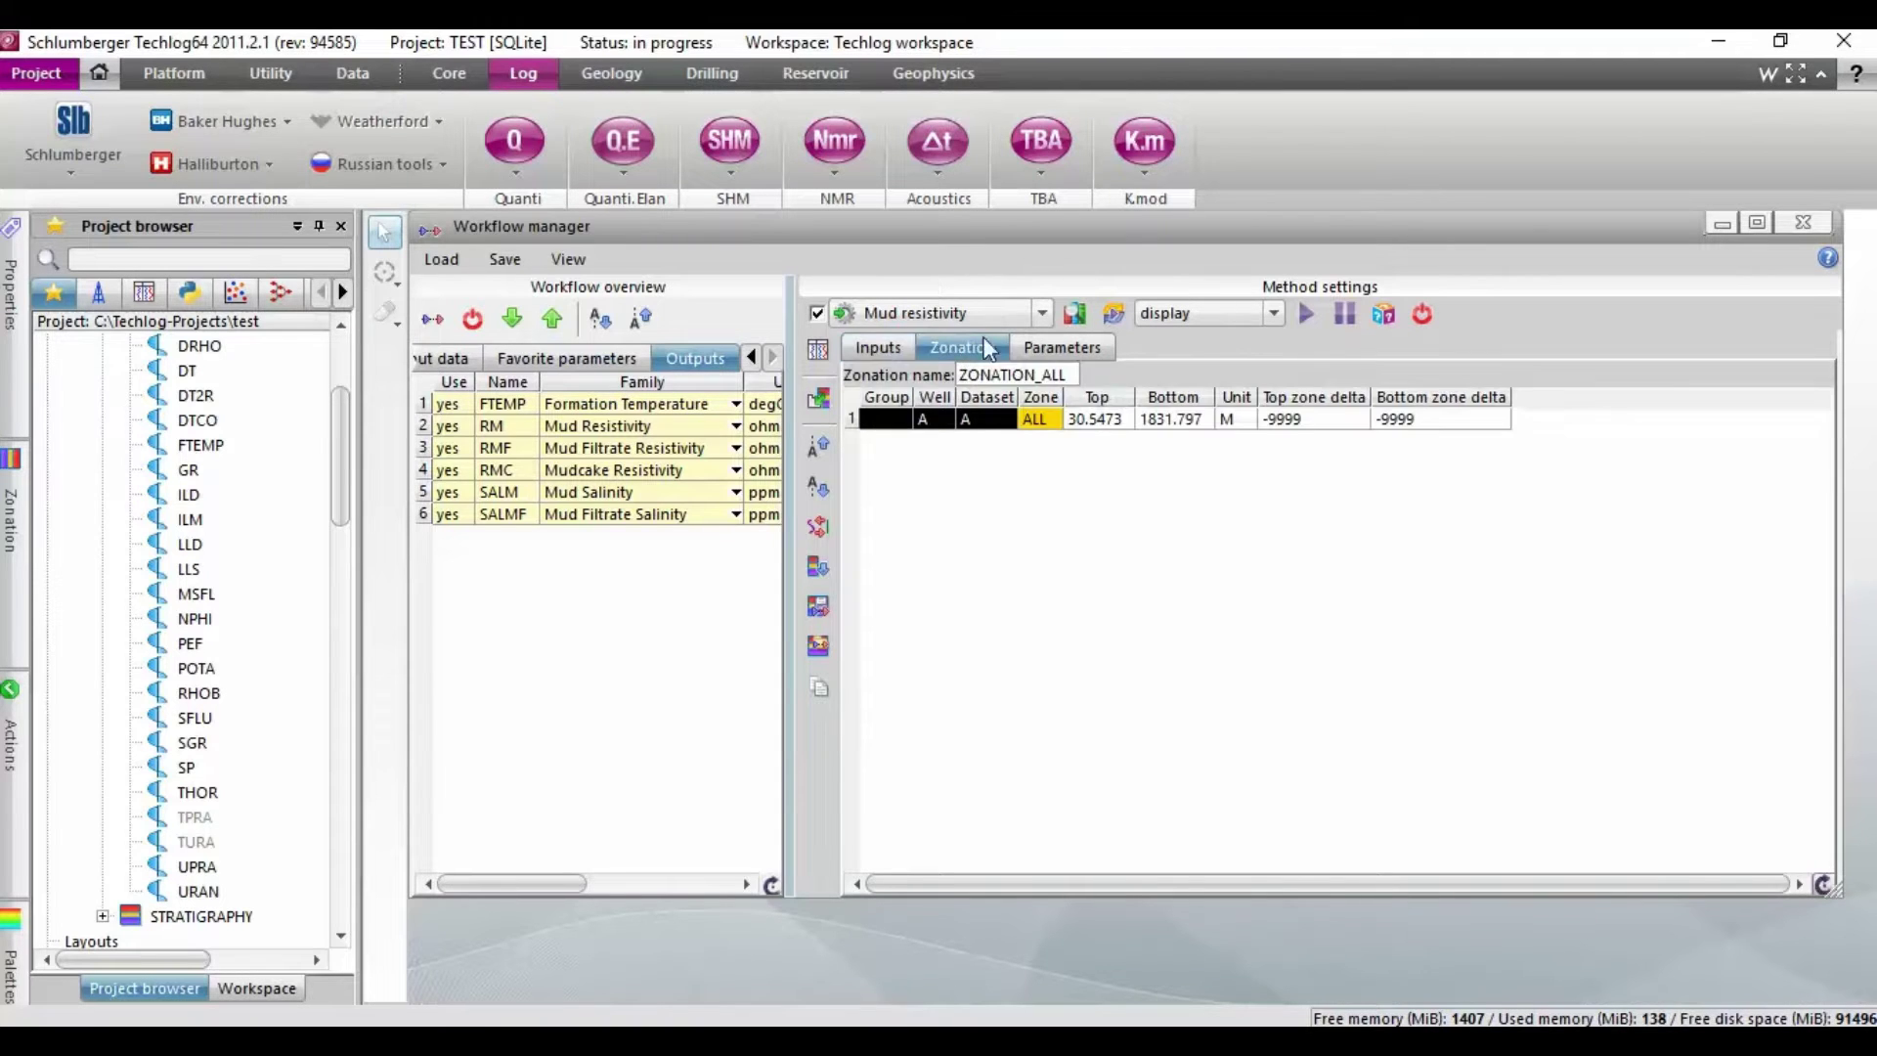
left_click(1075, 344)
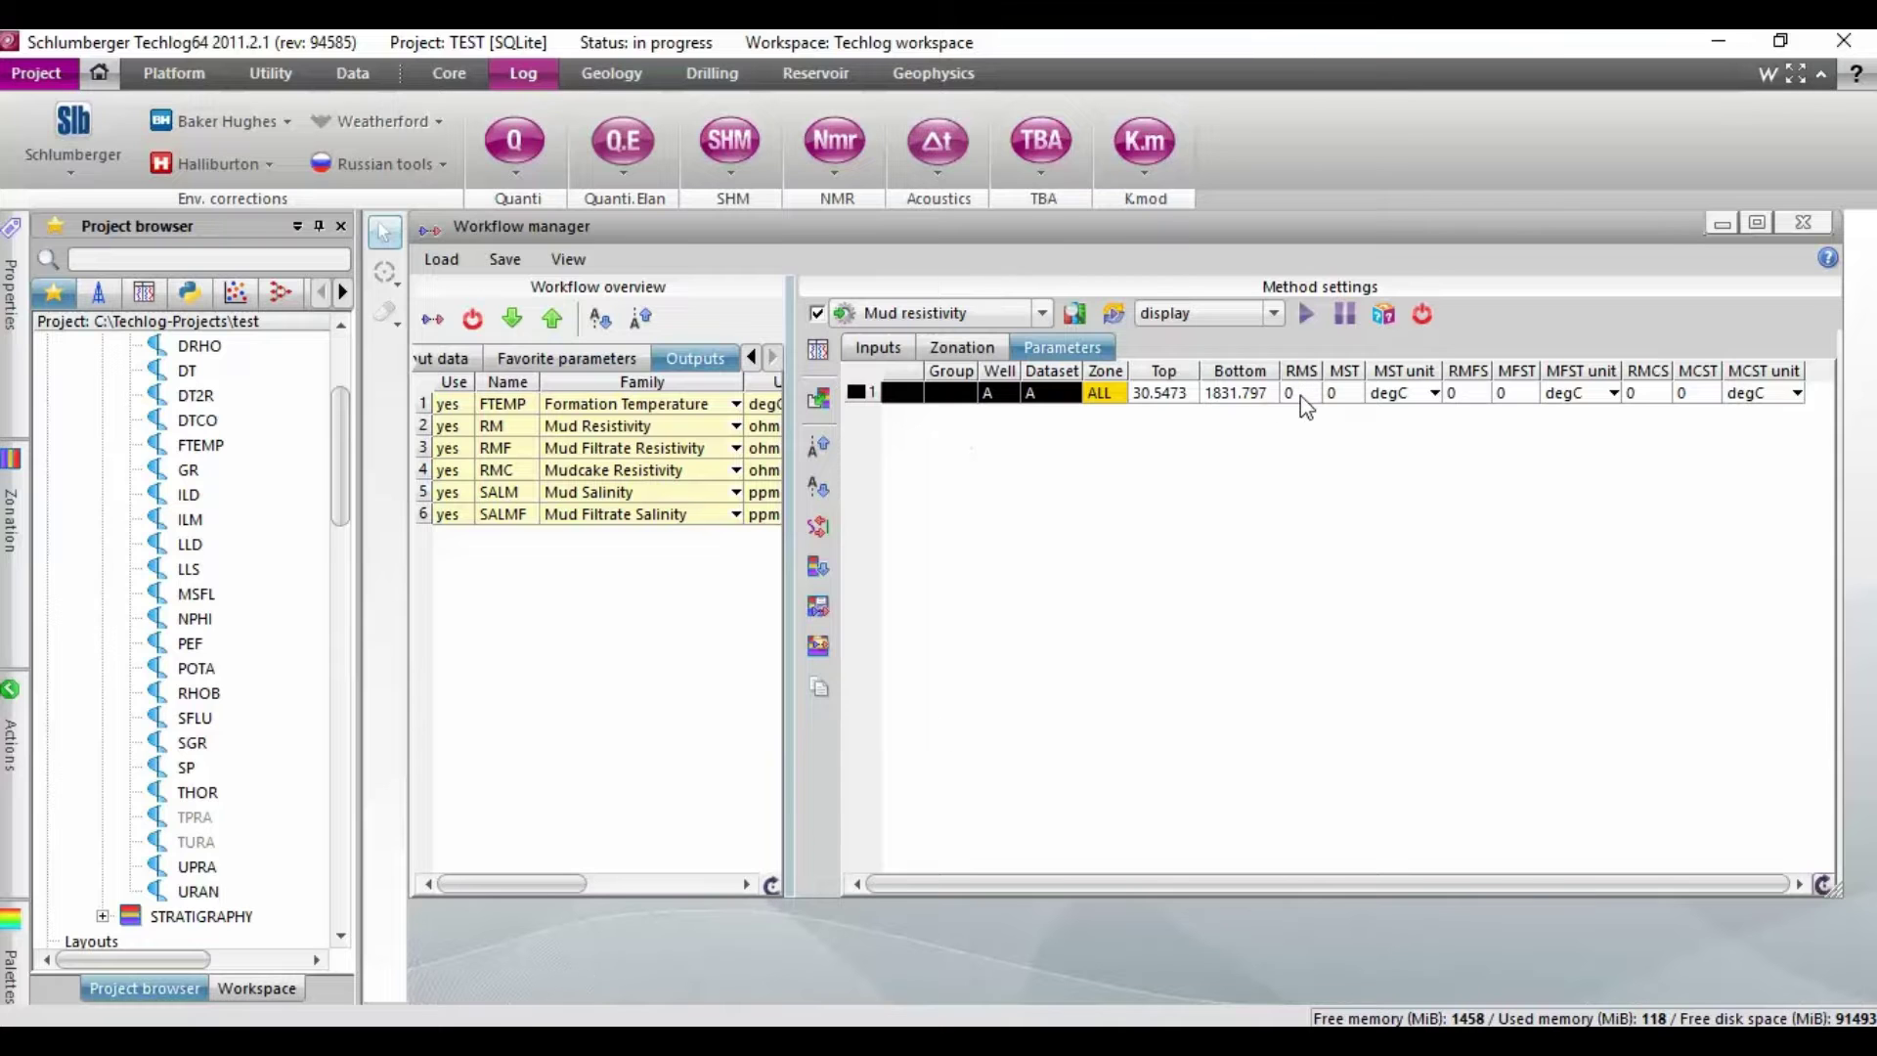
key("alt+Tab")
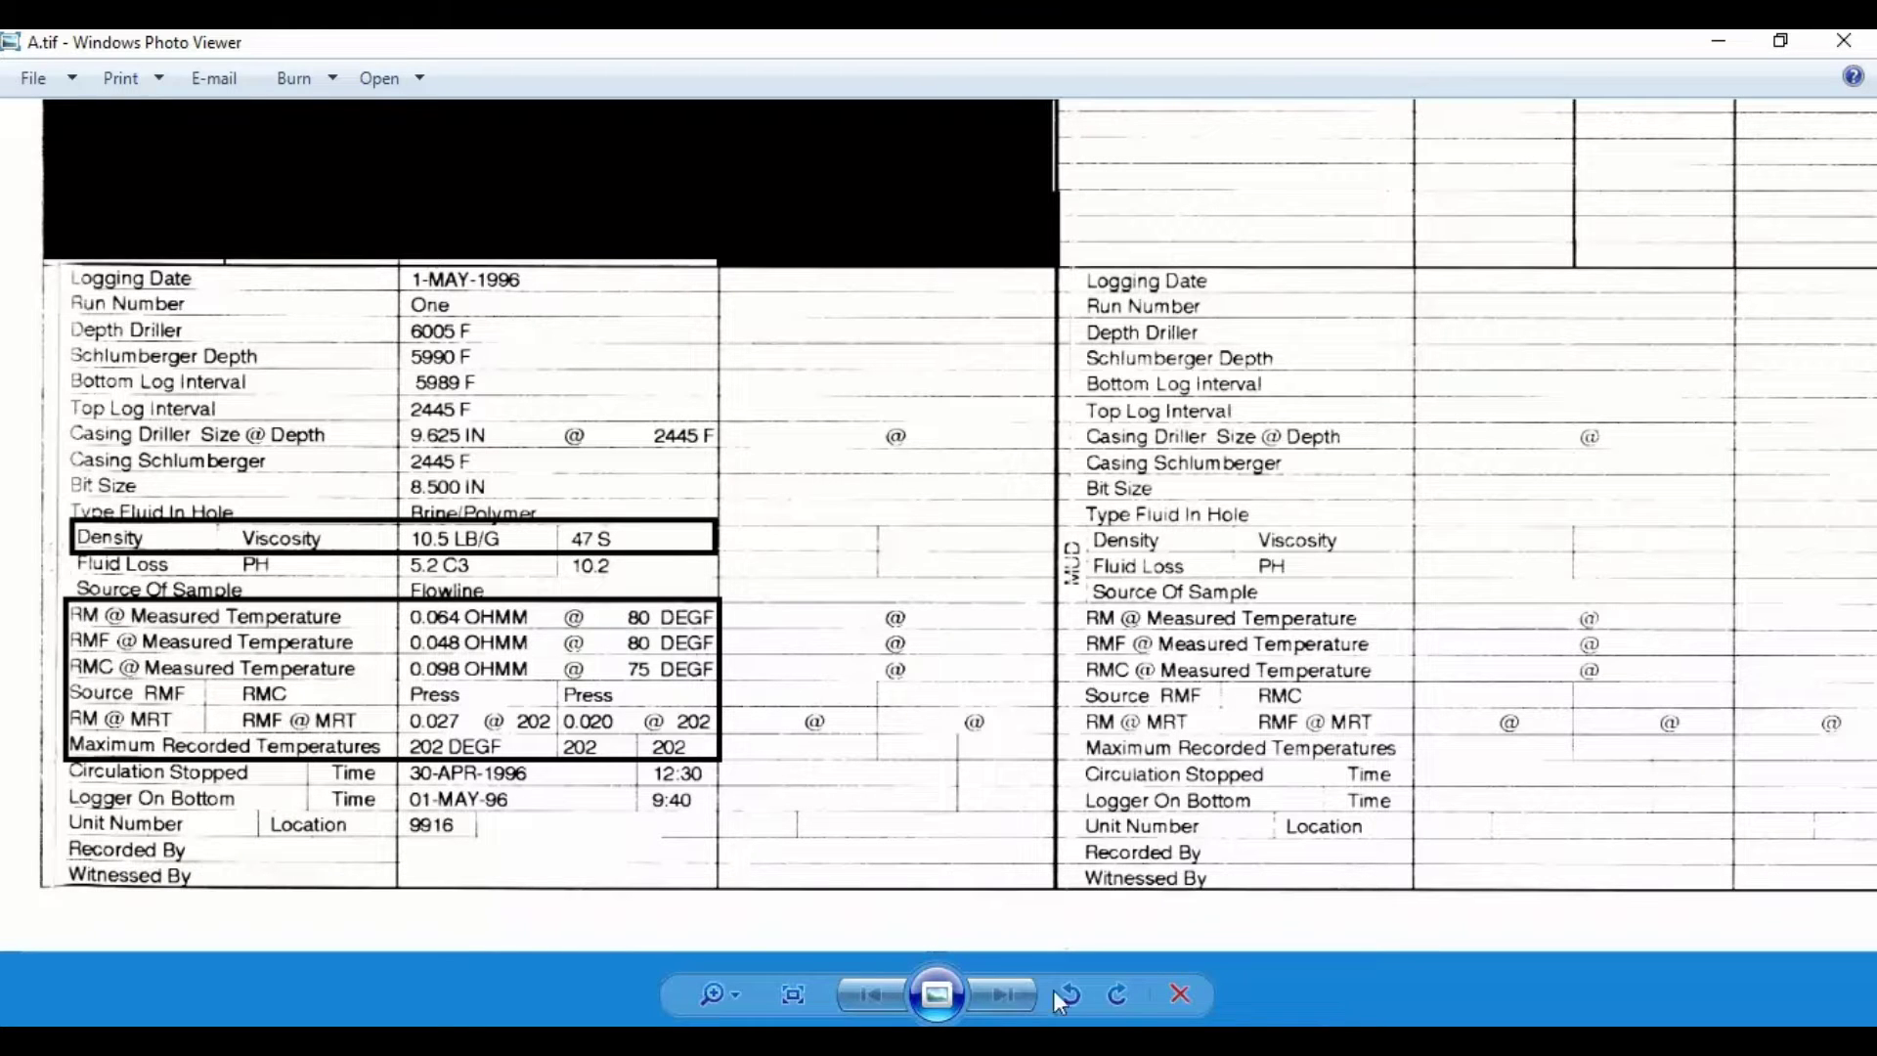
left_click(1081, 1044)
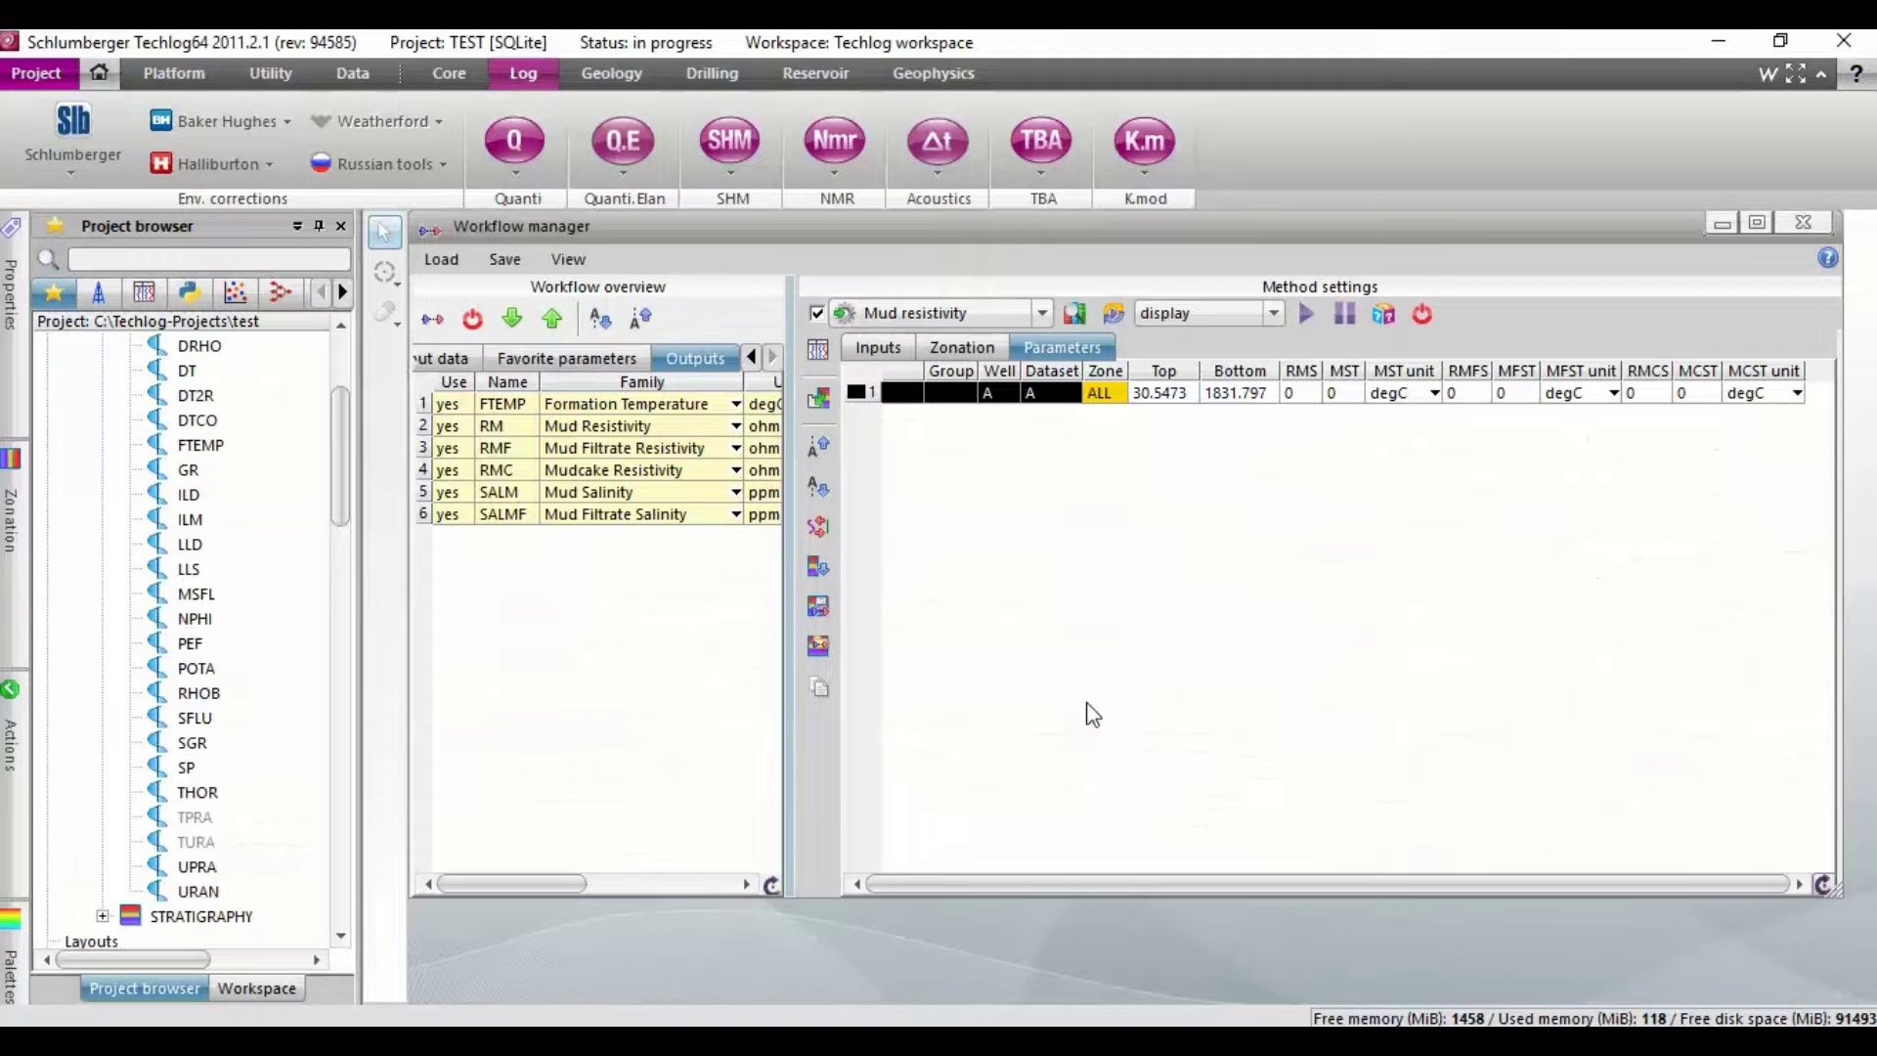
double_click(1298, 392)
type("0.064")
double_click(1345, 392)
left_click(1429, 392)
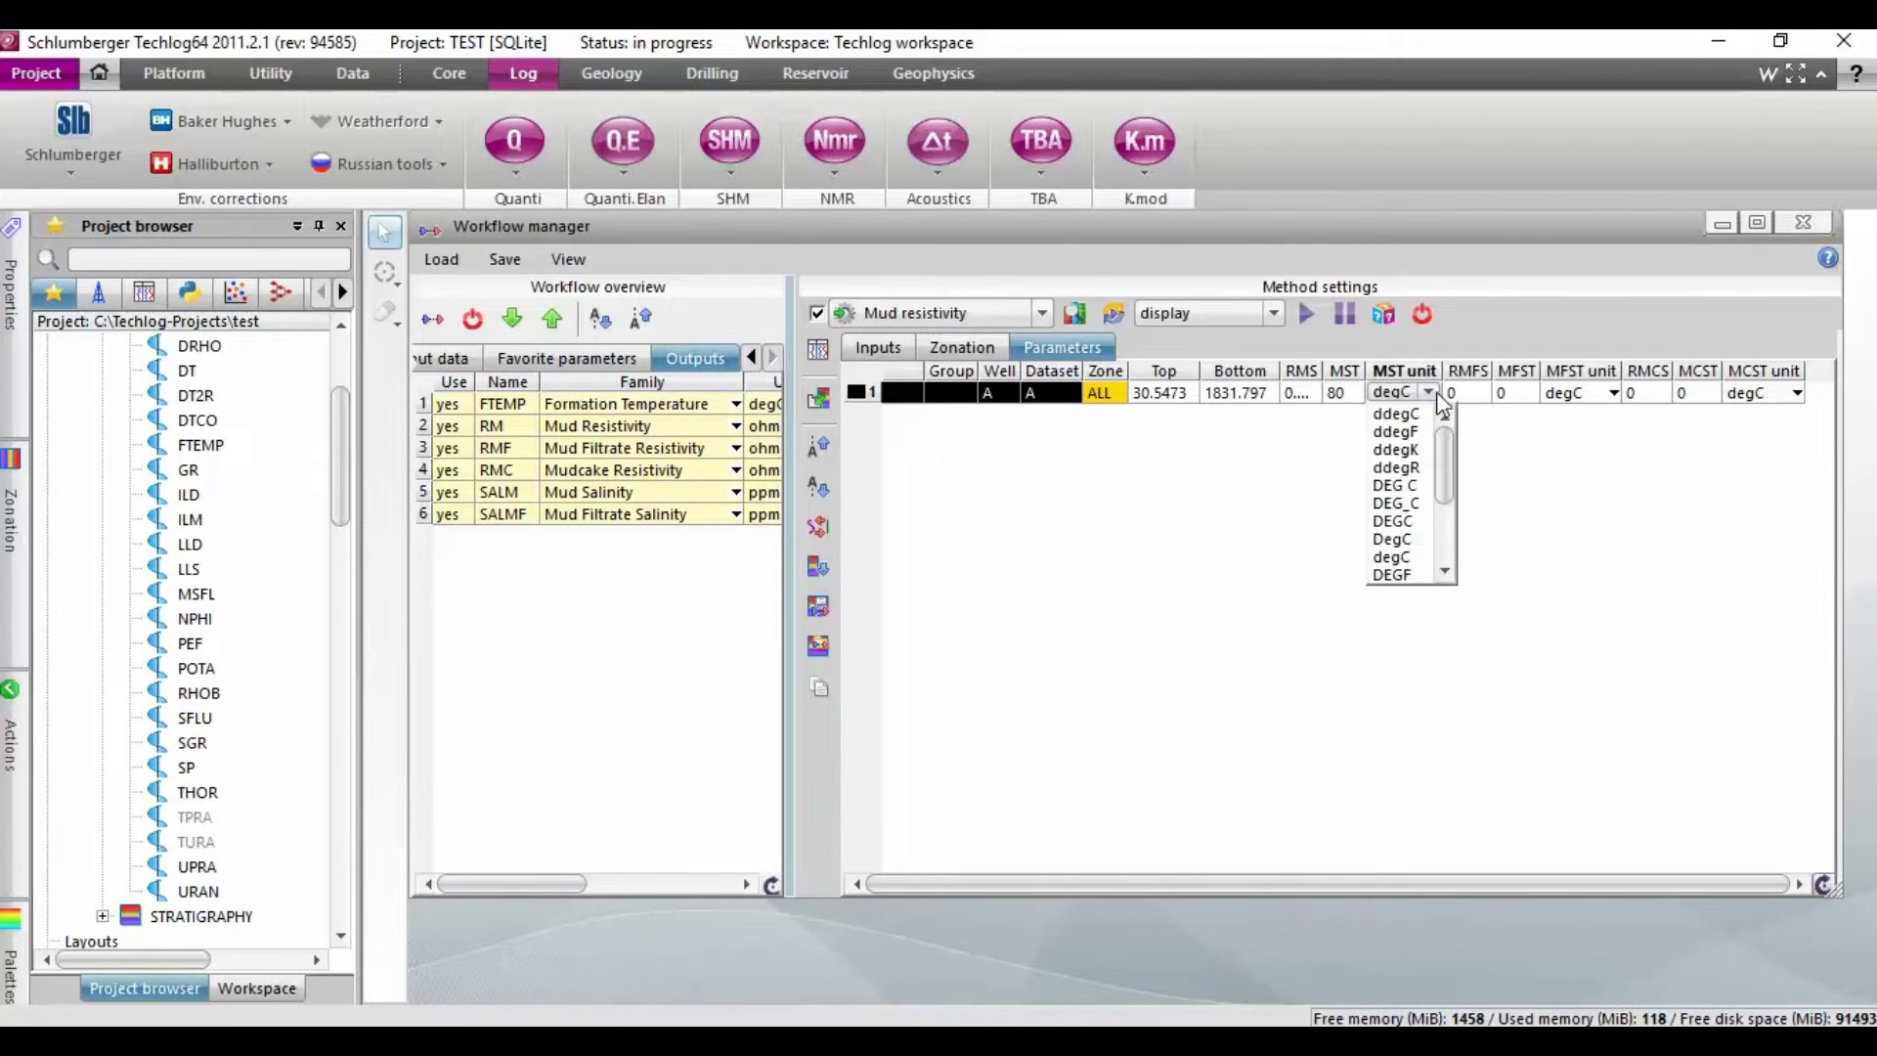
left_click(1422, 574)
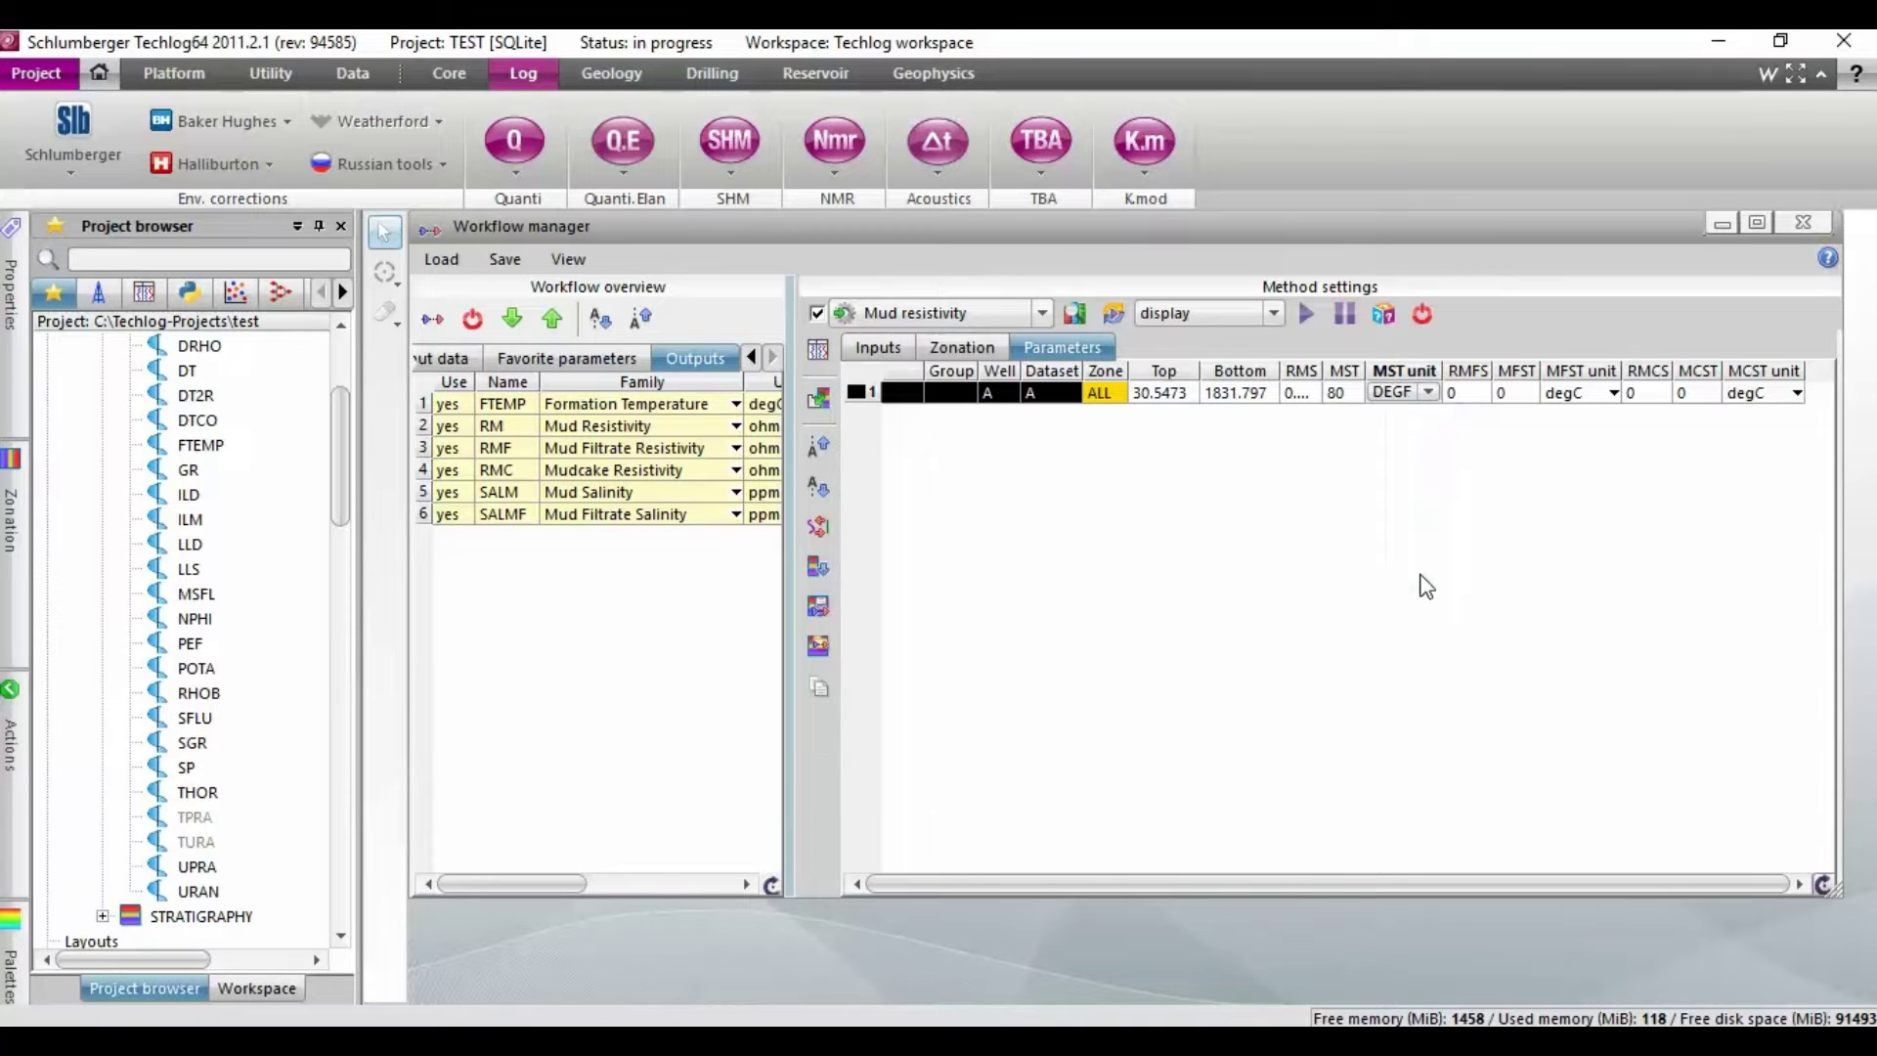
Consult the log header image A.tif again and set RMFS to 0.048 and MFST to 80 with the unit DEGF
left_click(1303, 898)
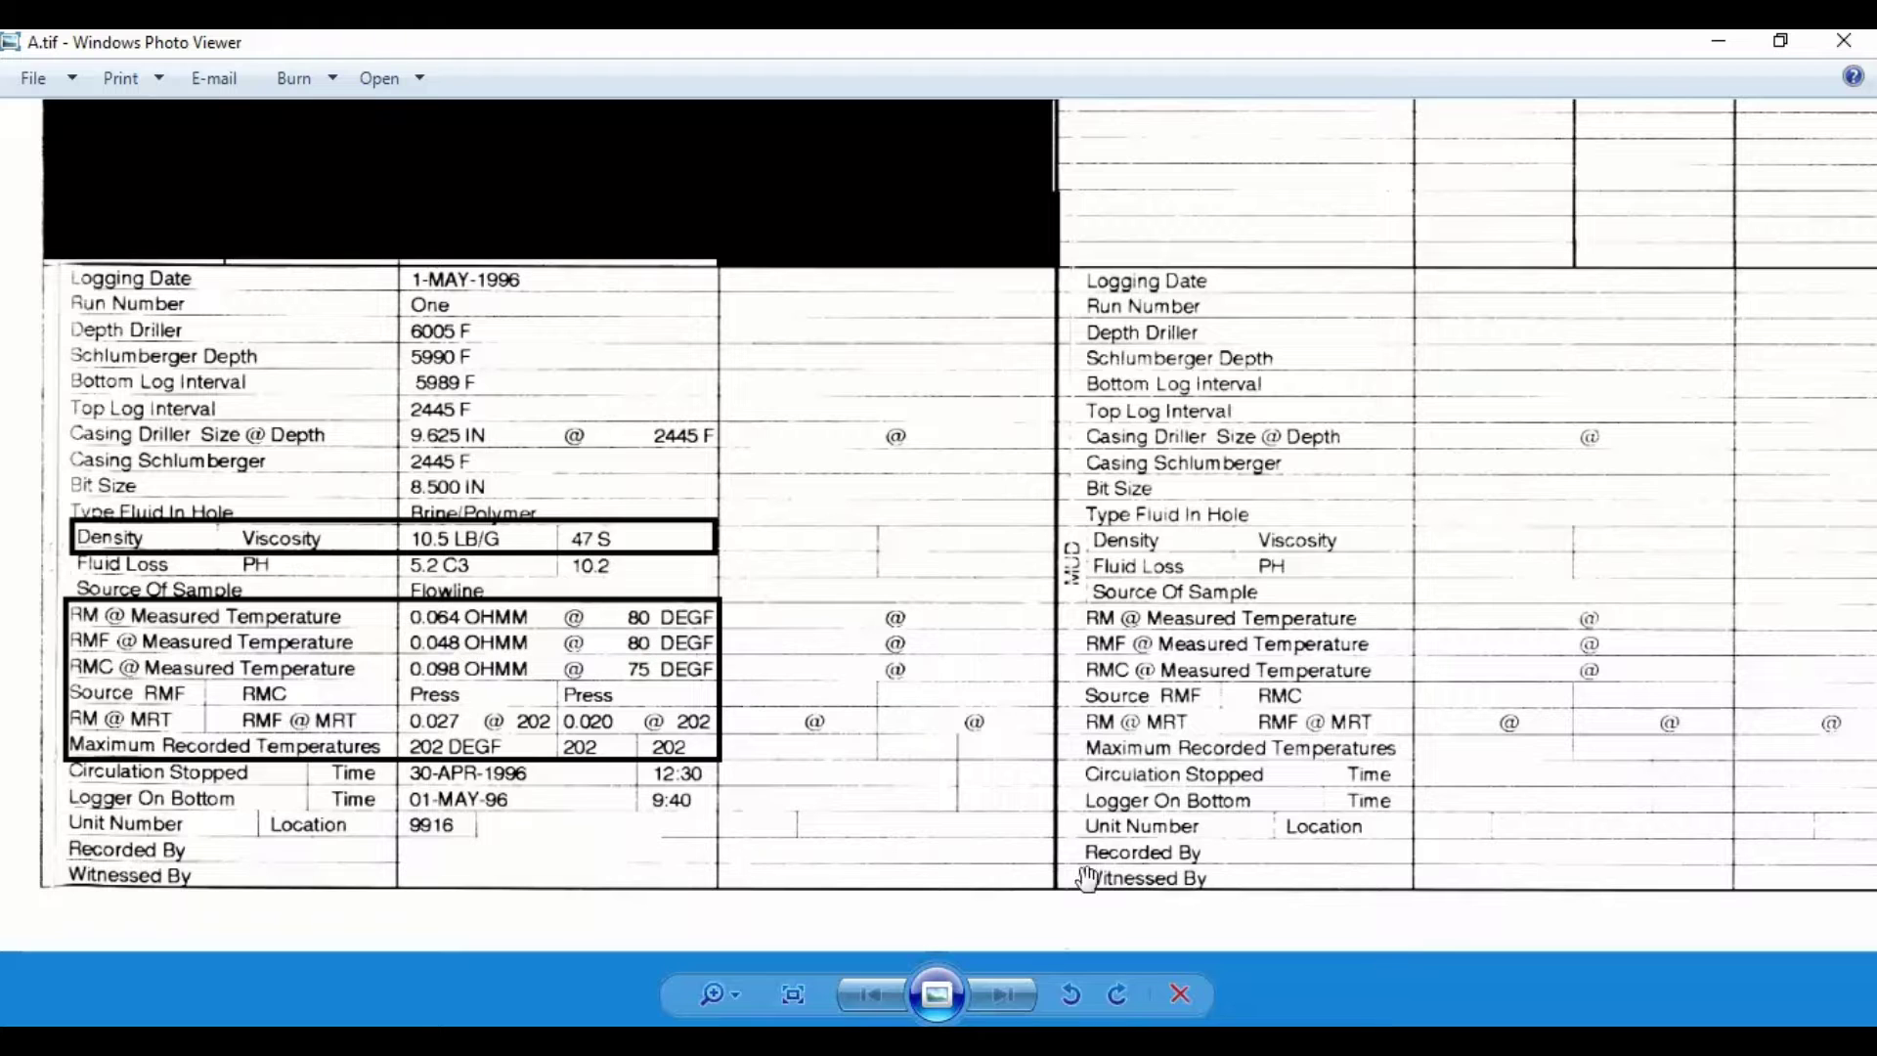
left_click(1427, 1041)
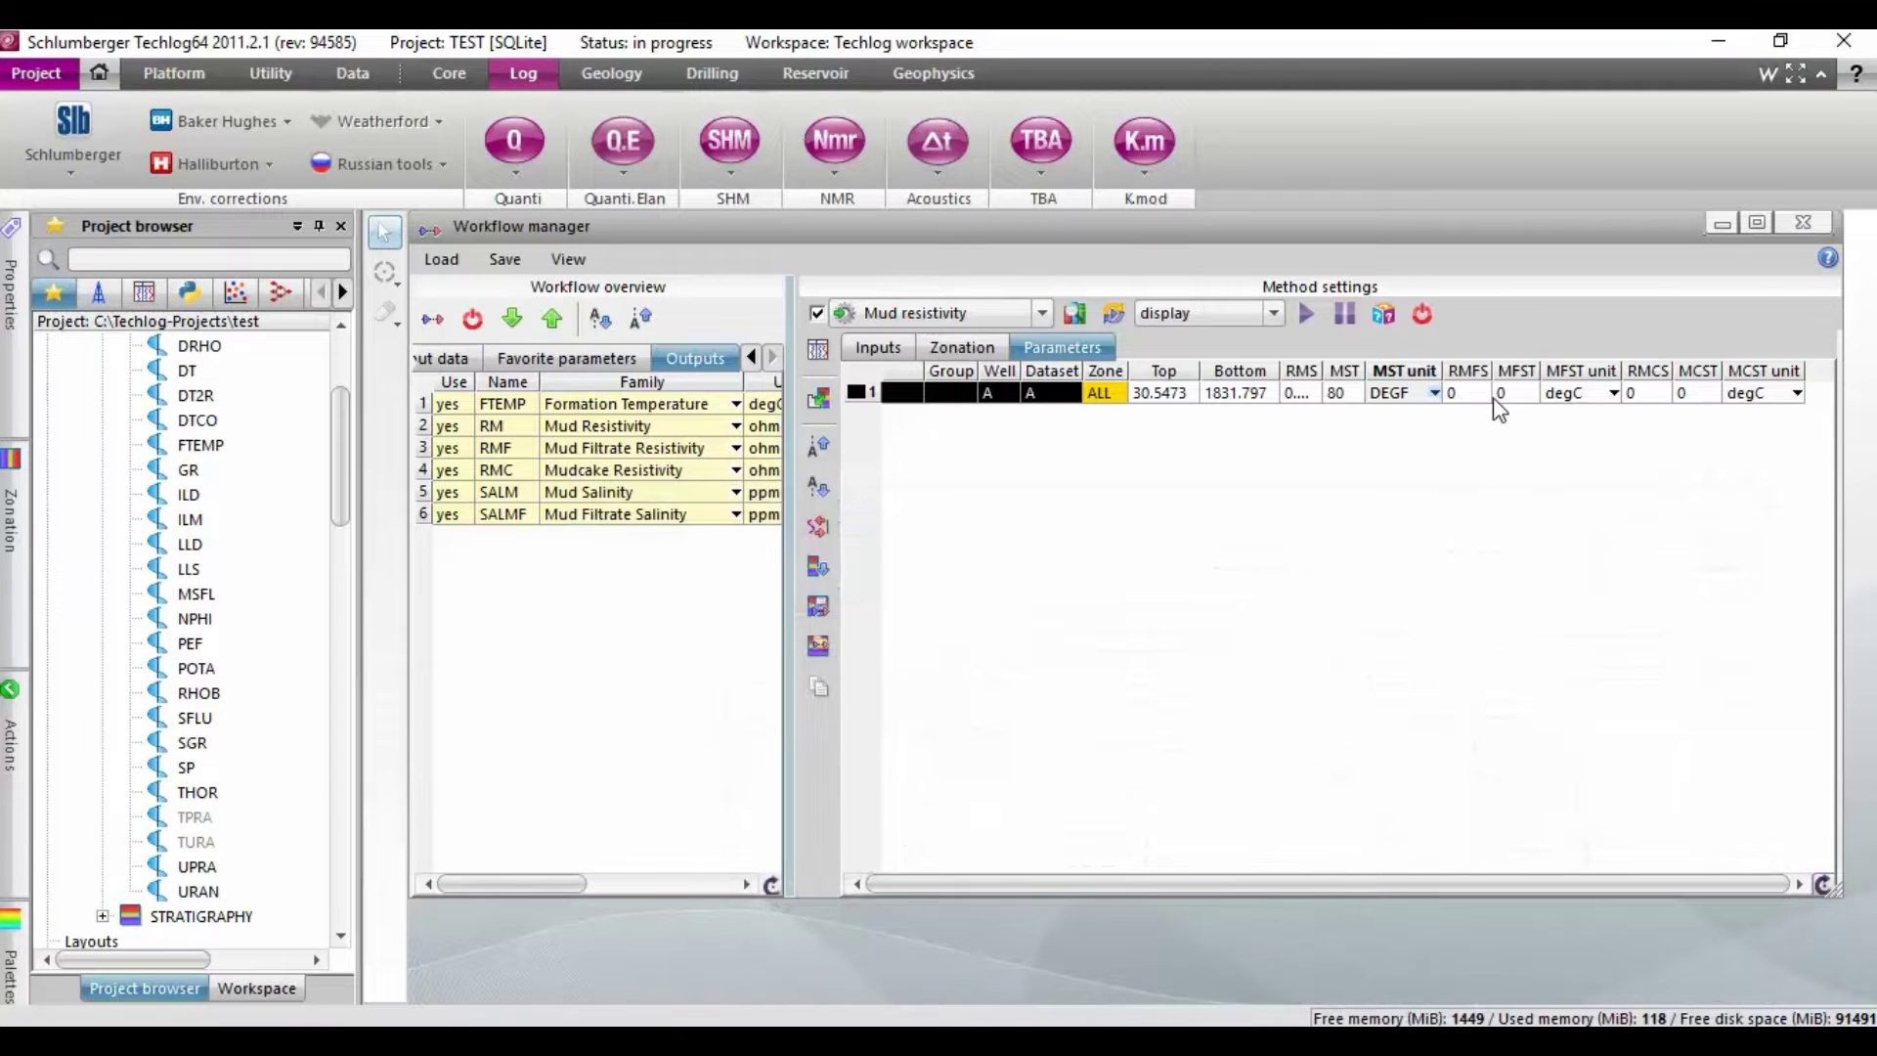
double_click(1475, 393)
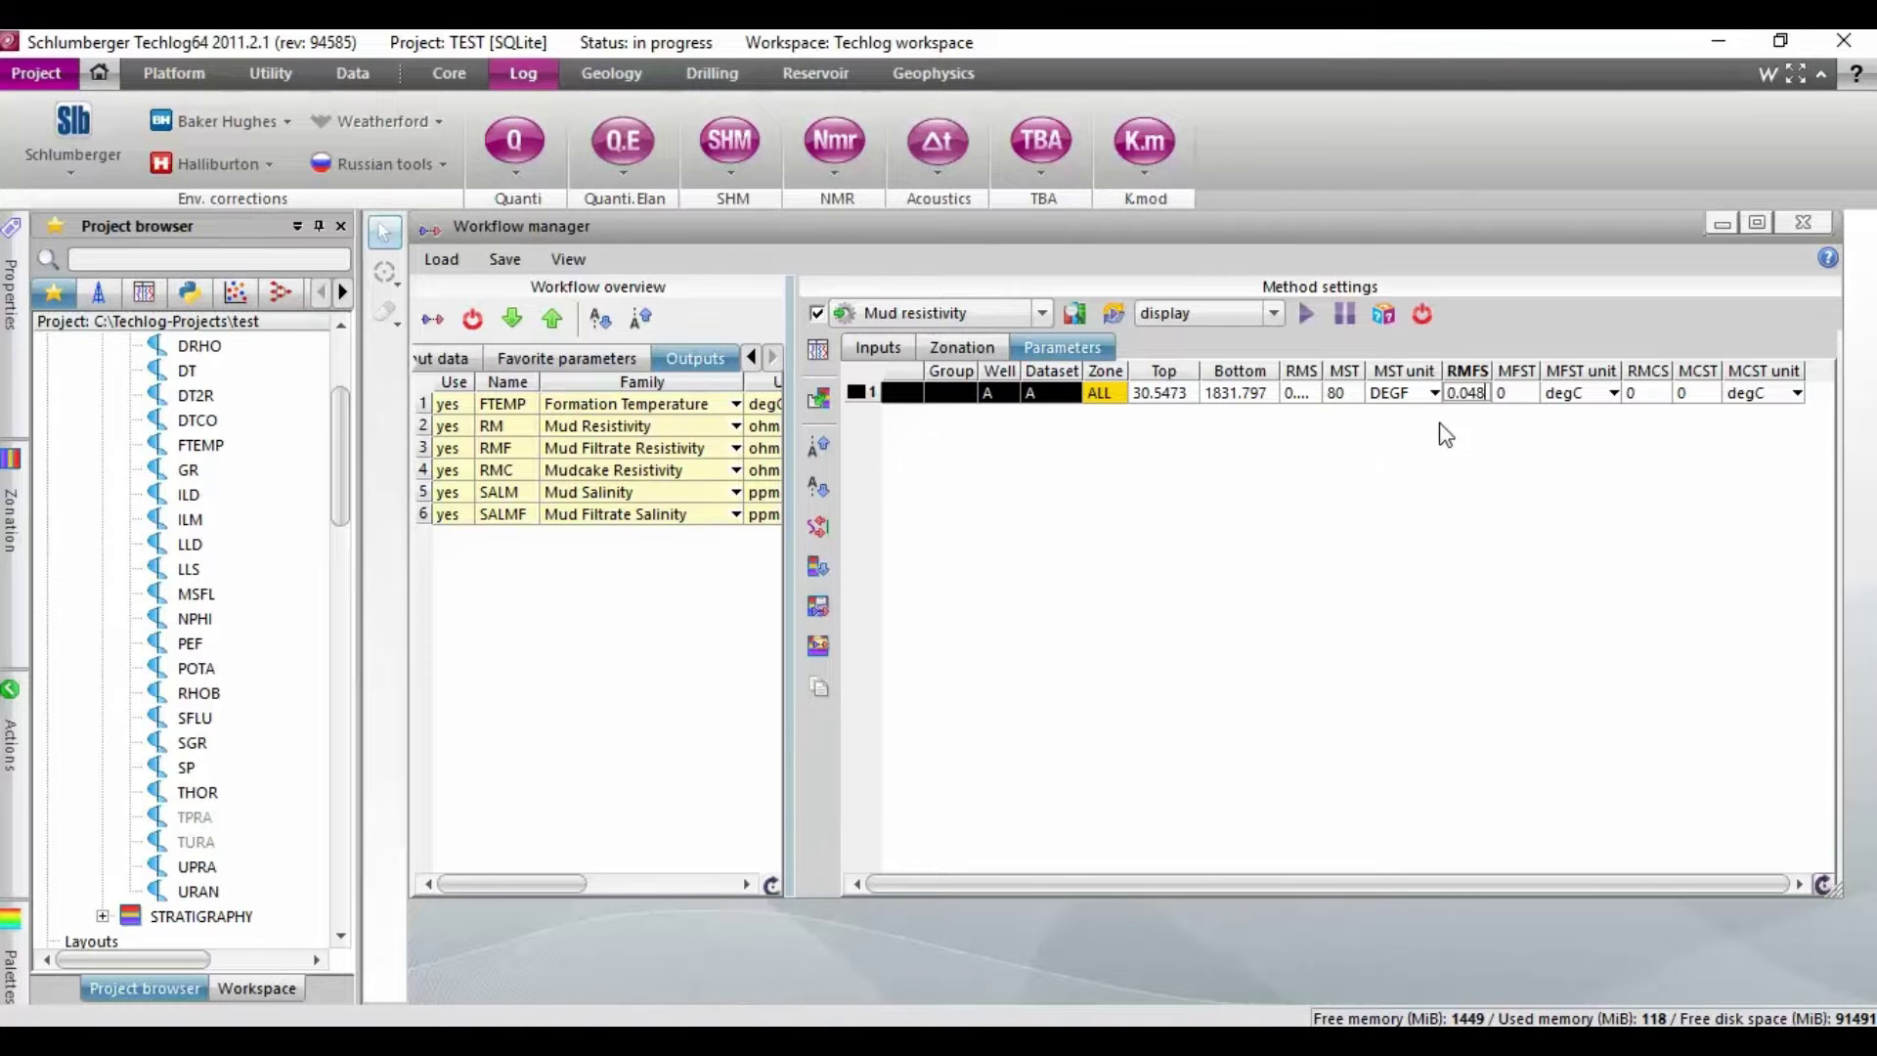
key("Tab")
type("80")
left_click(1607, 393)
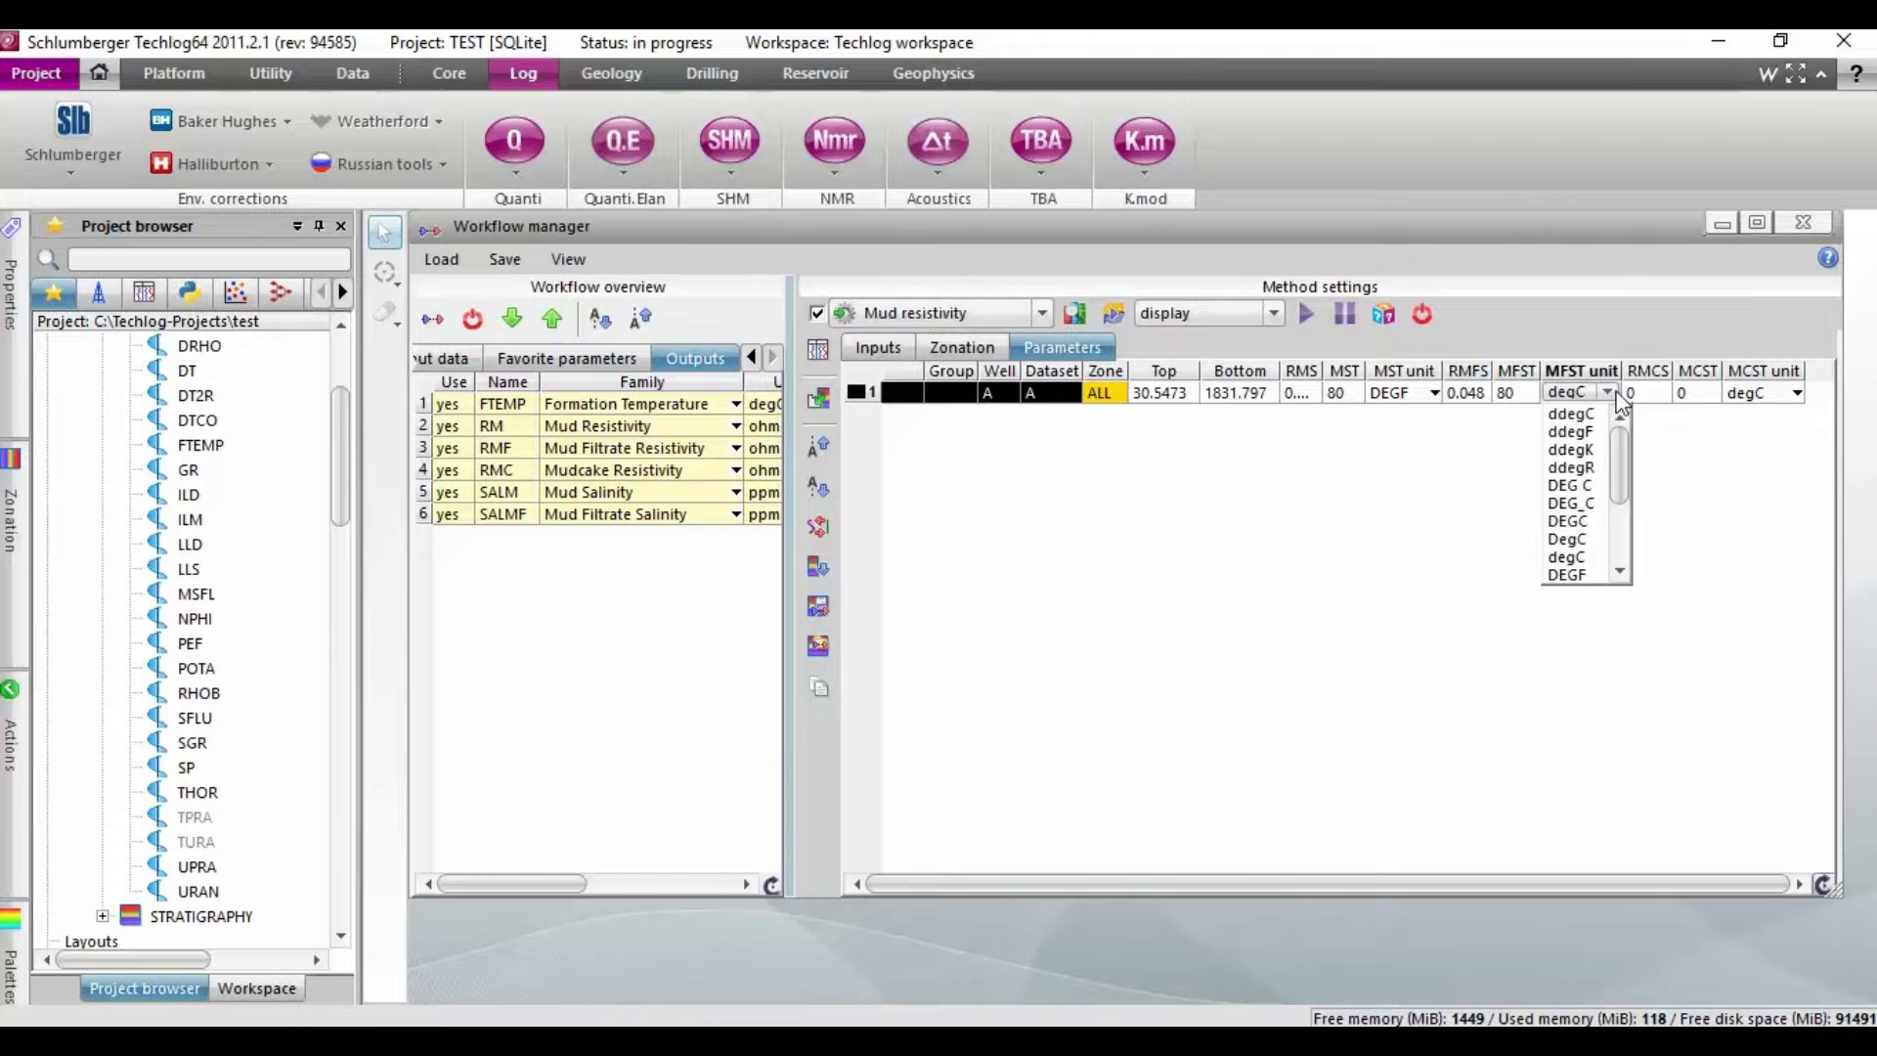
left_click(1584, 574)
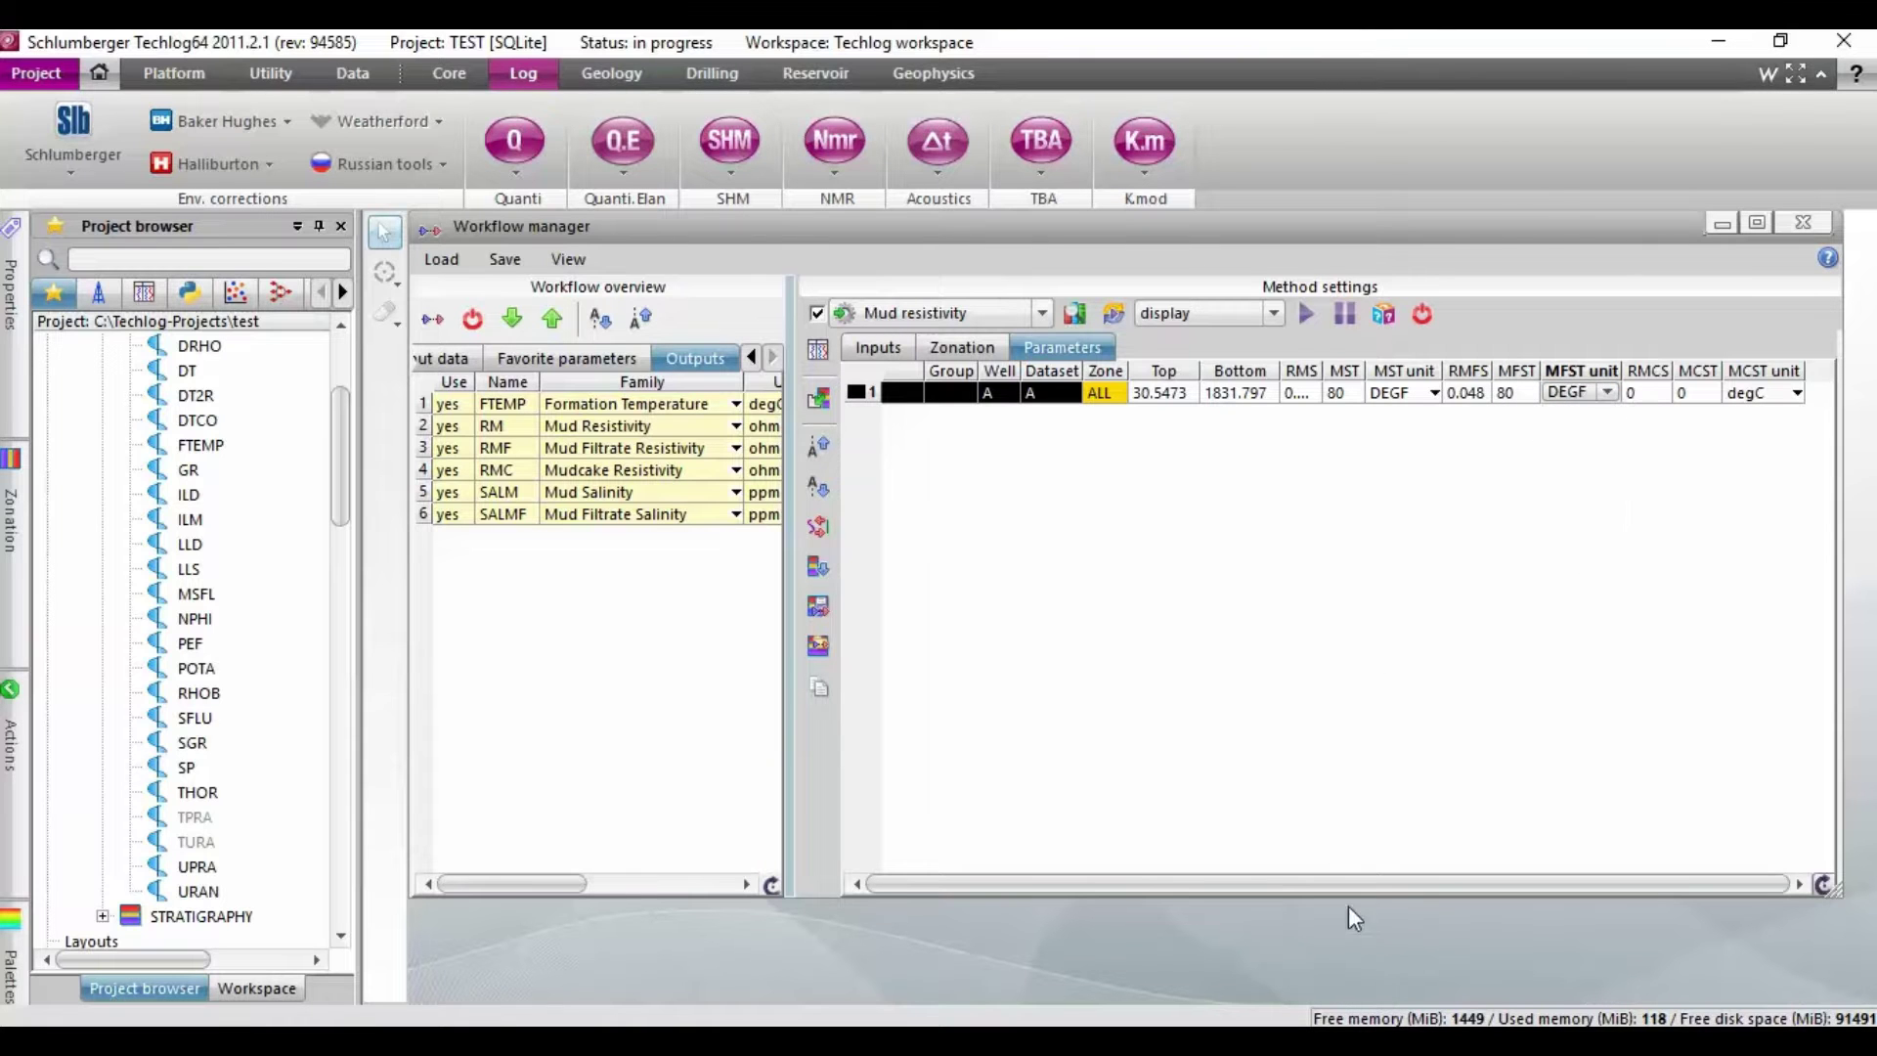
Look up the mudcake values in A.tif and set RMCS to 0.098 and MCST to 75 with the unit DEGF
key("alt+Tab")
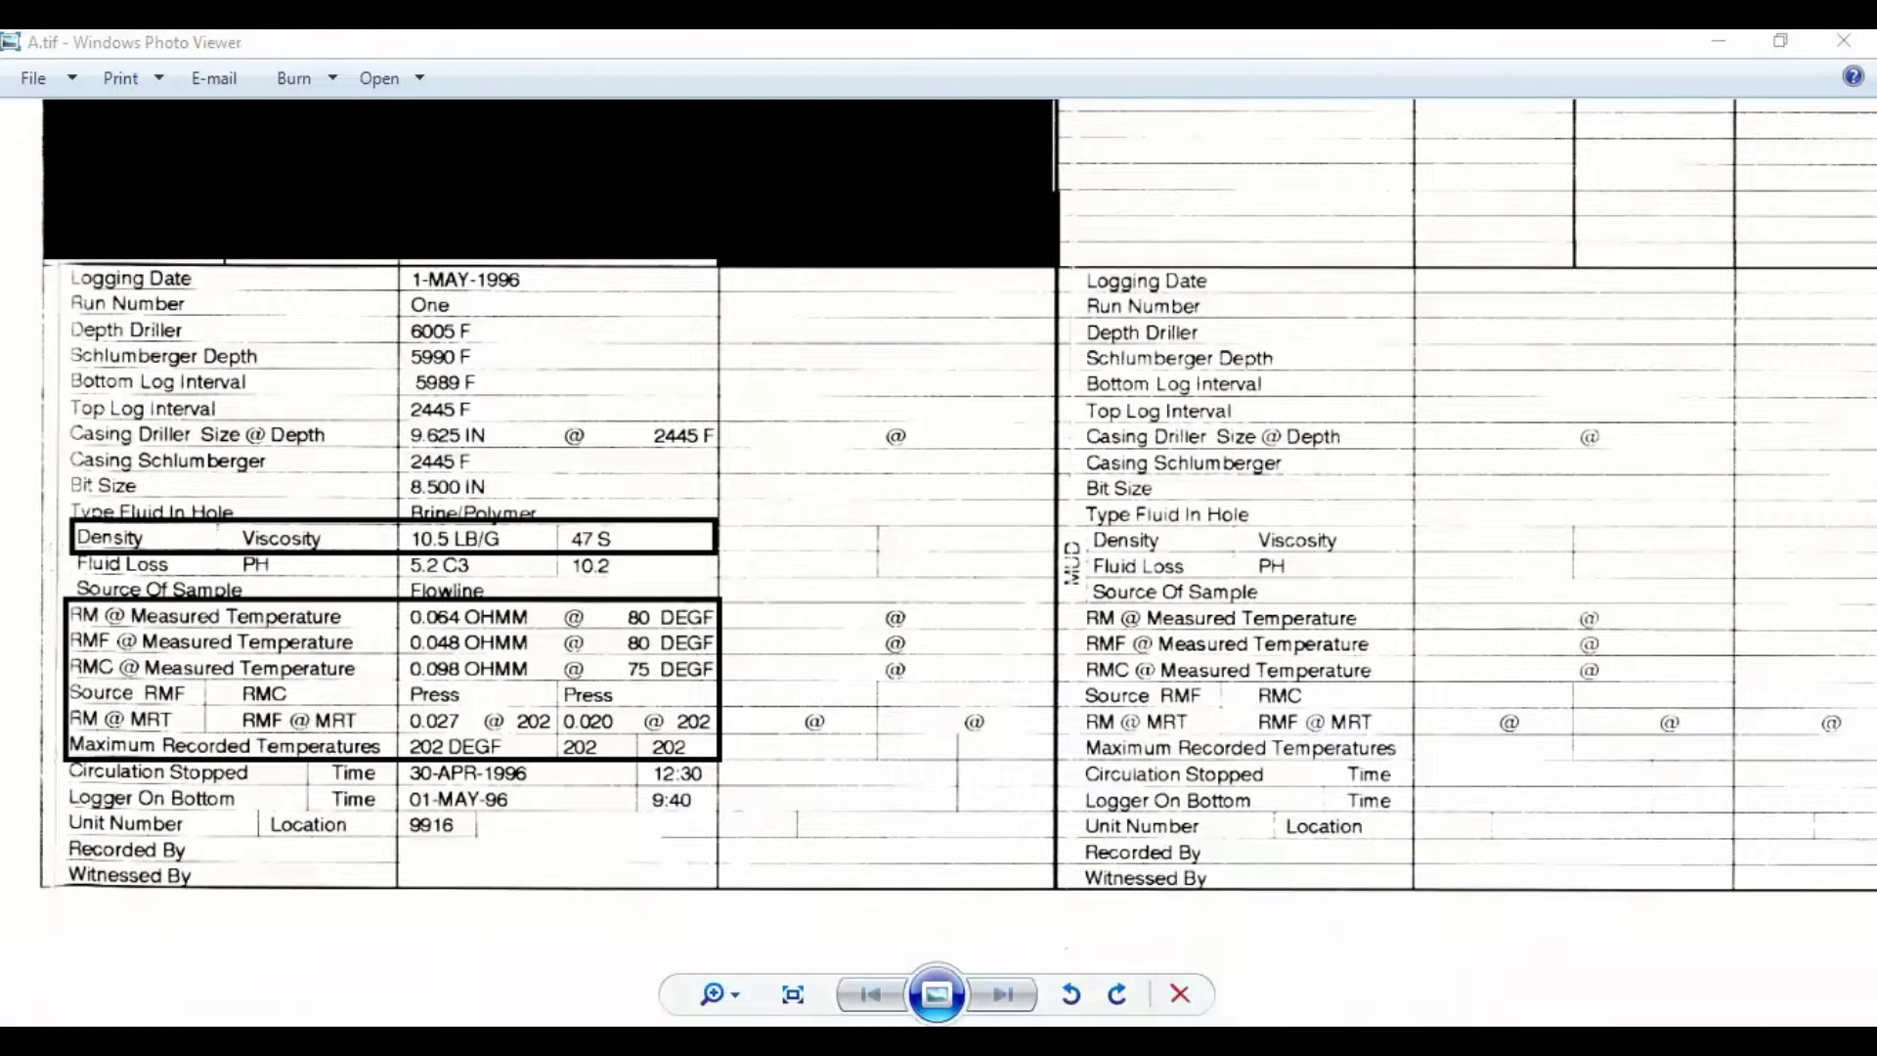
key("alt+Tab")
left_click(1644, 389)
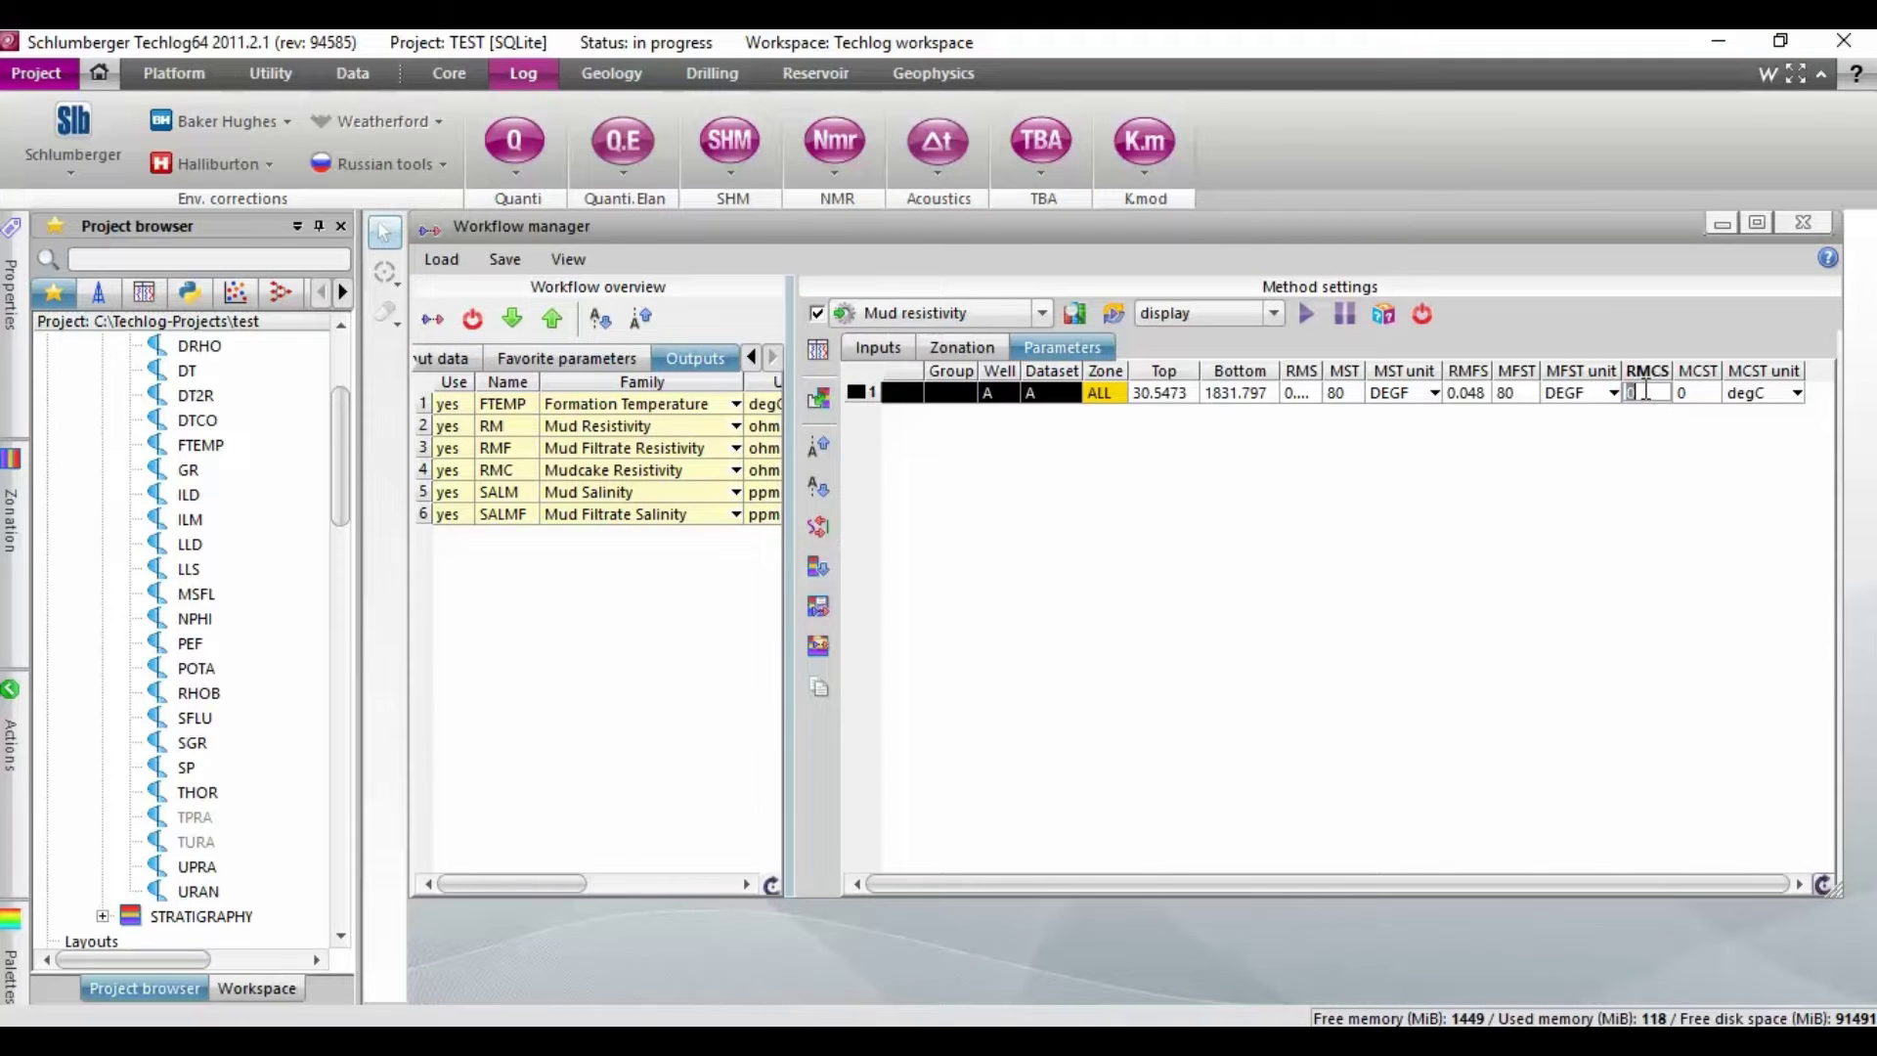
type("0.098")
left_click(1701, 392)
left_click(1795, 392)
left_click(1794, 392)
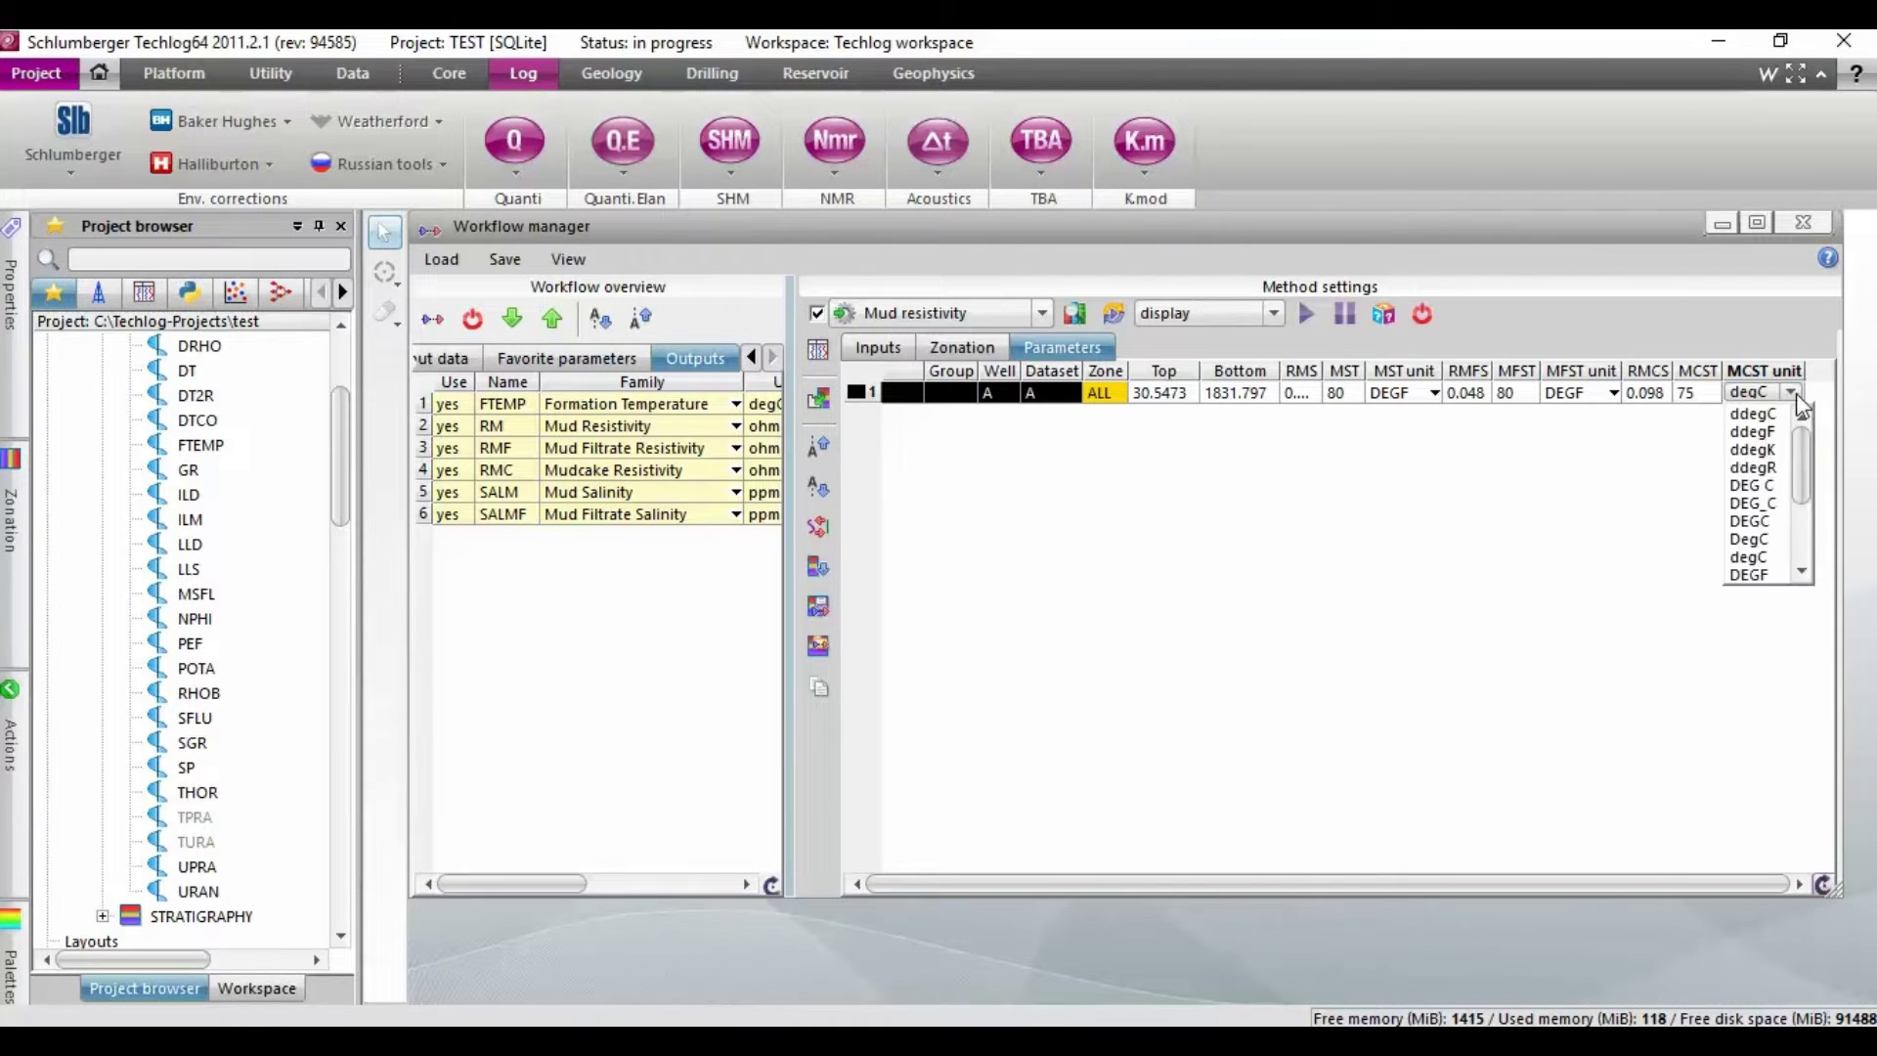
left_click(1771, 576)
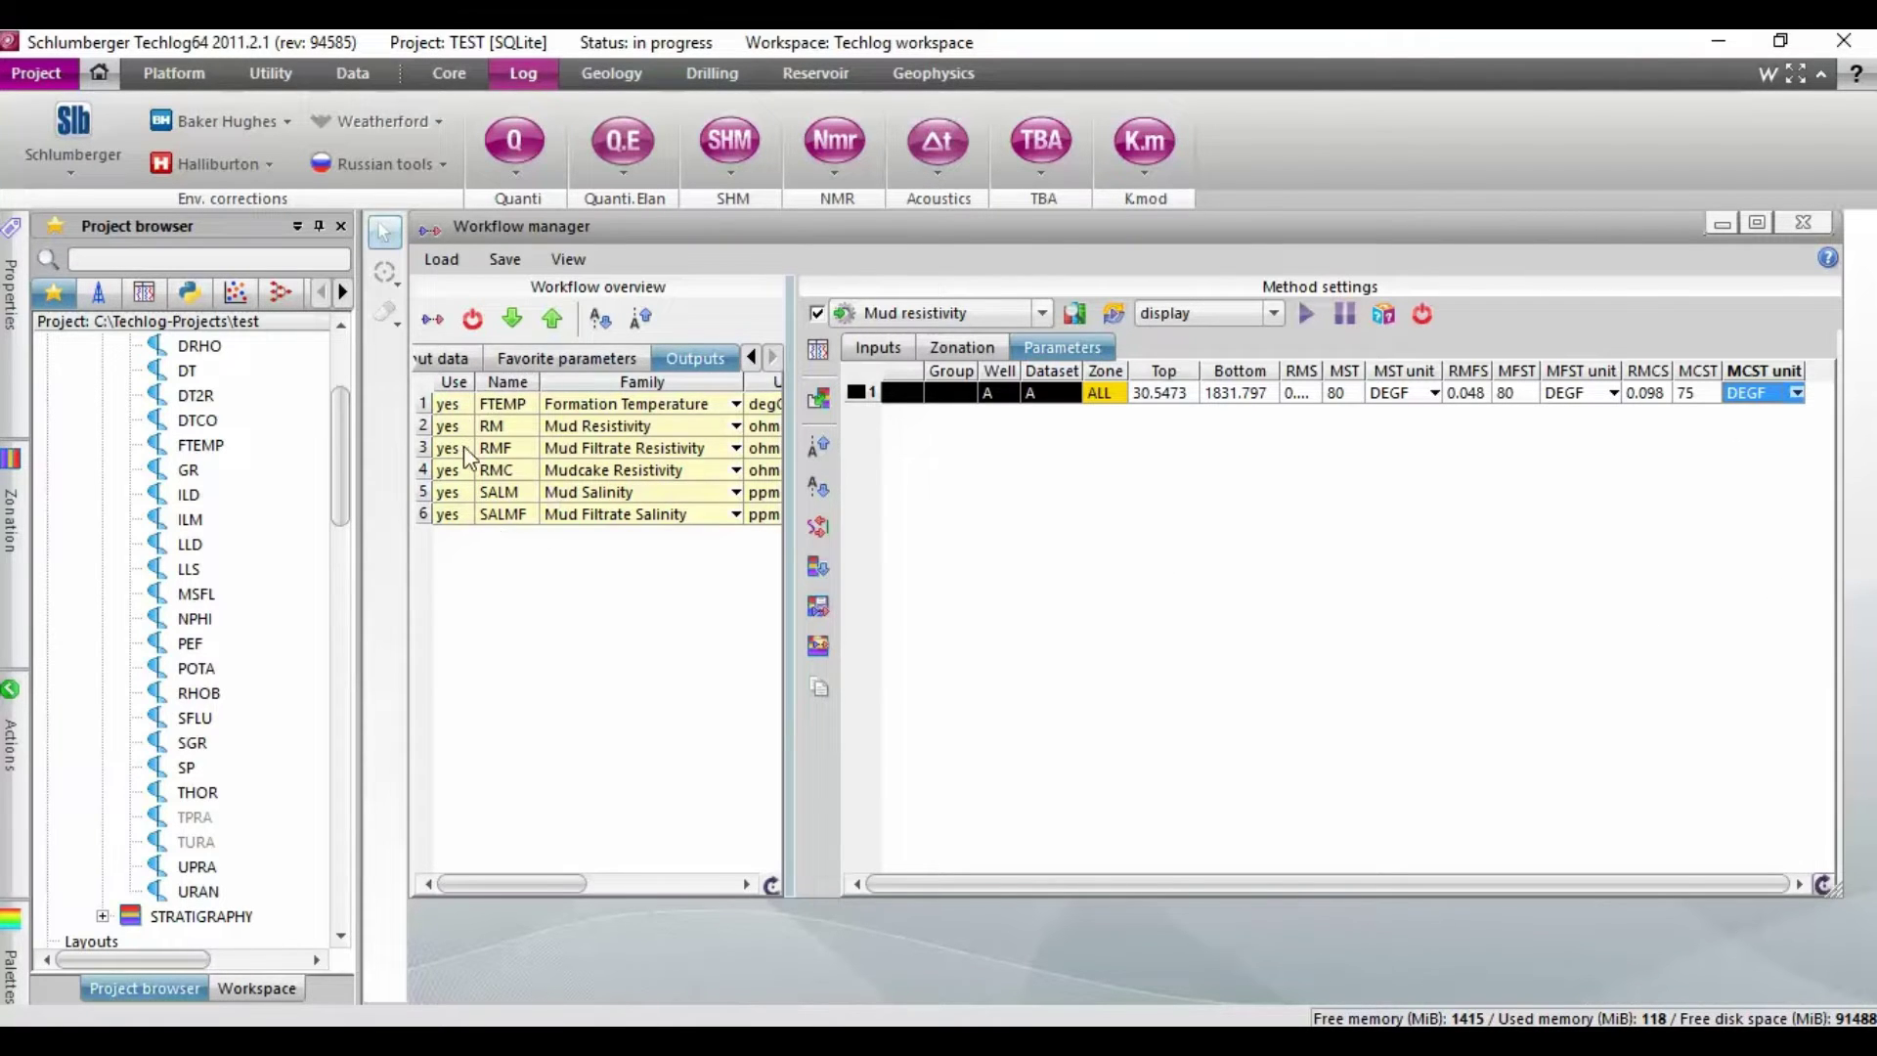
Review the workflow's methods, input data and favorite parameters, and set the FTEMP output's Use option to no
left_click(752, 357)
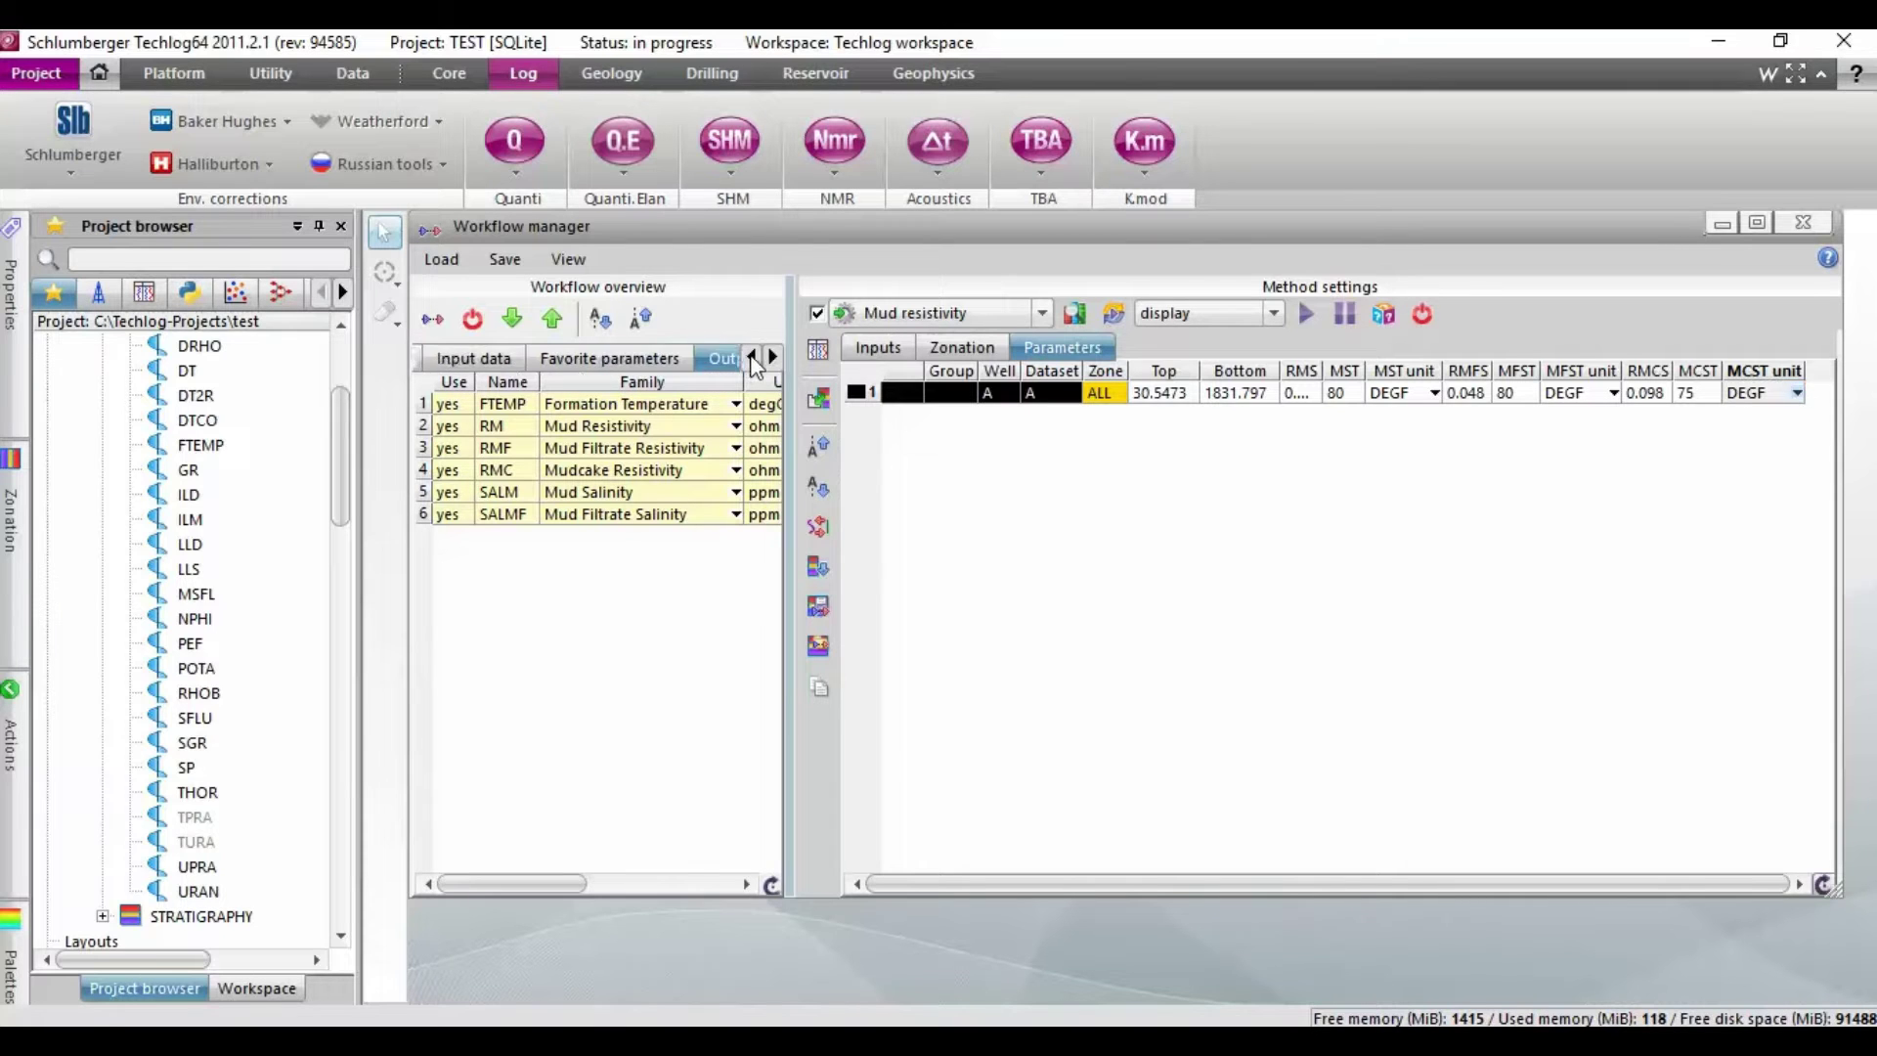
left_click(753, 358)
left_click(462, 357)
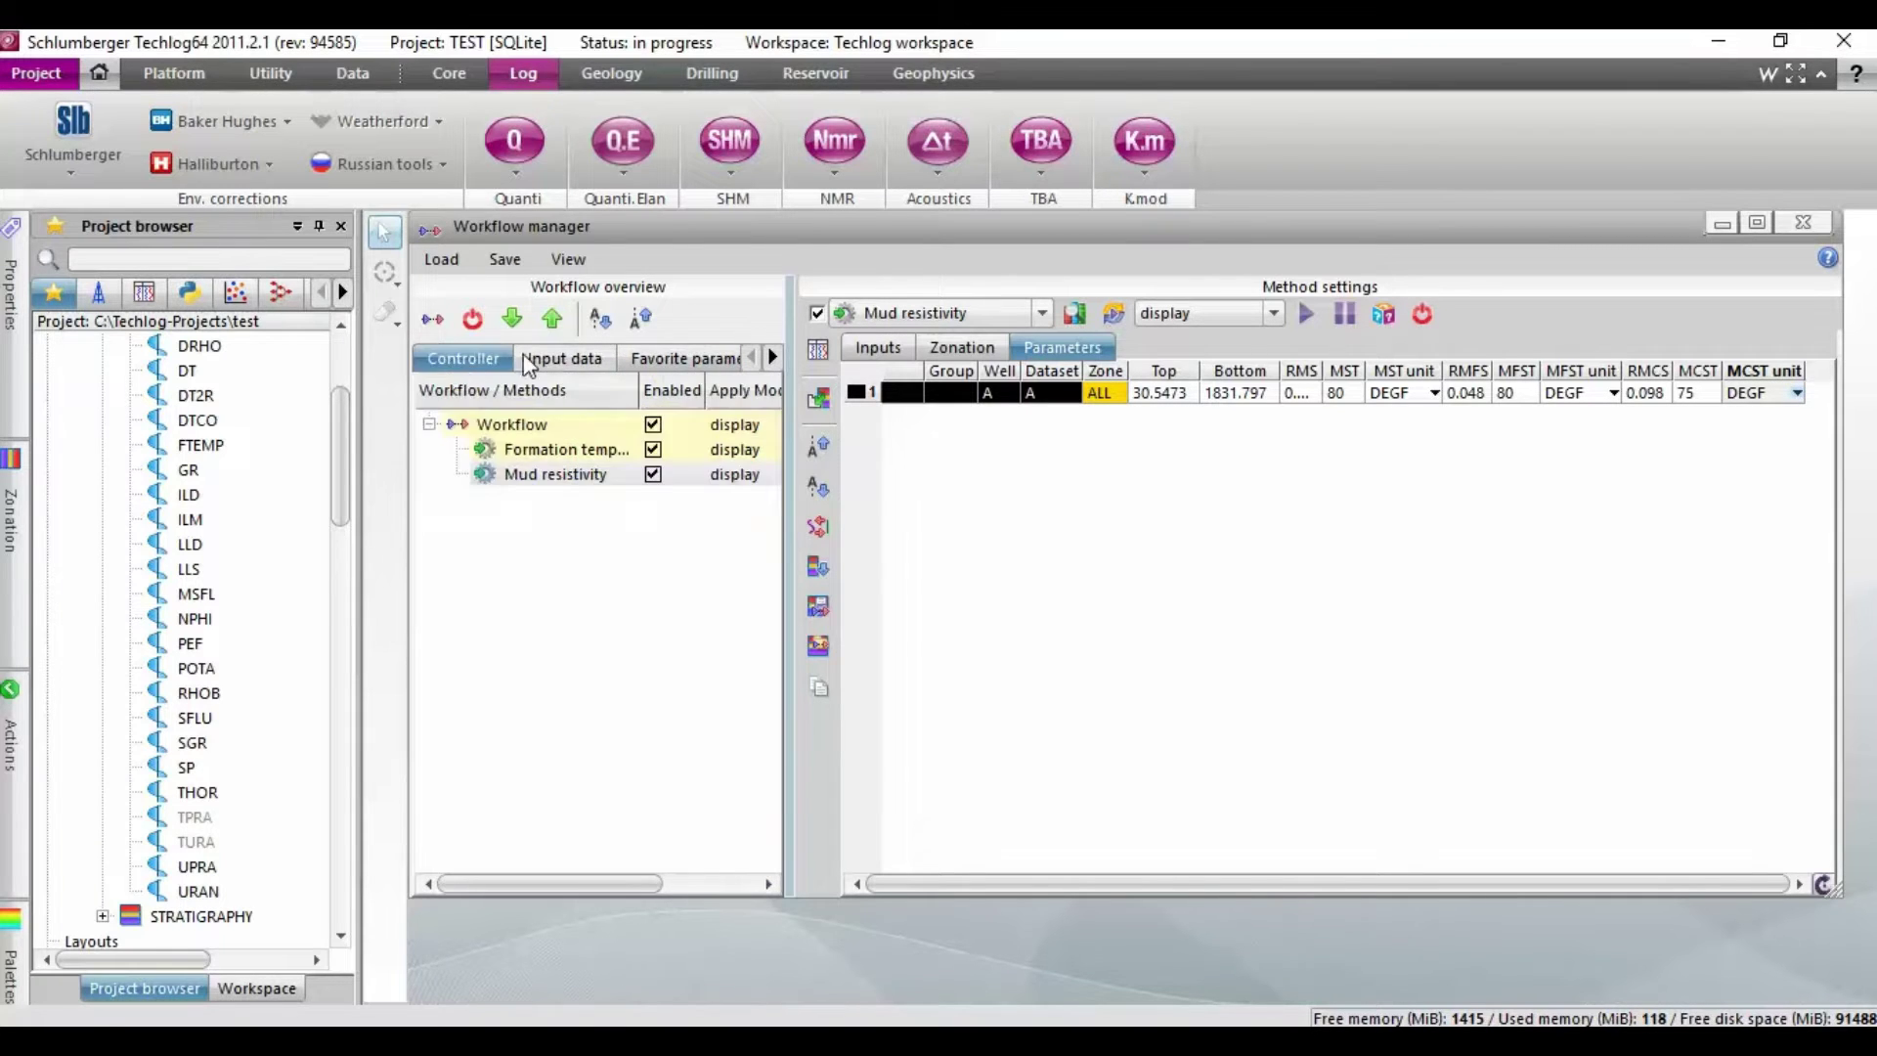
left_click(539, 362)
left_click(648, 356)
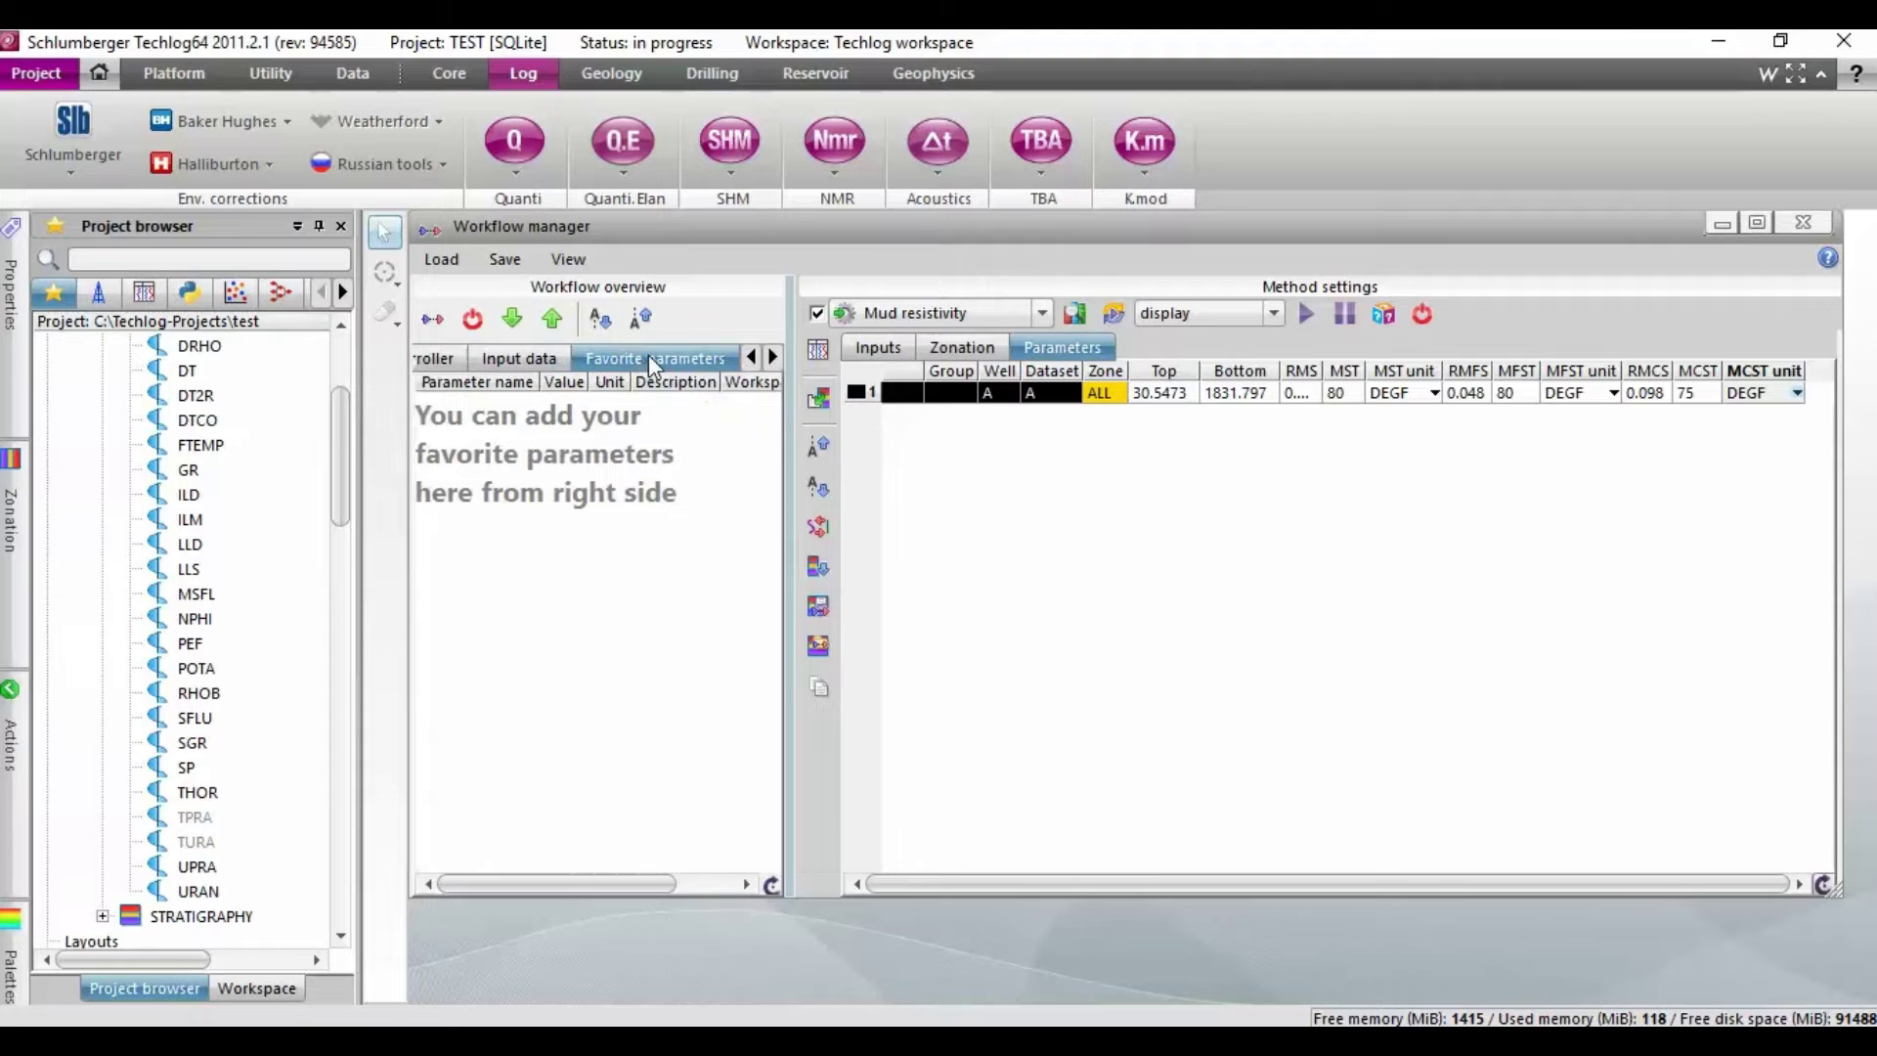
left_click(771, 358)
left_click(712, 352)
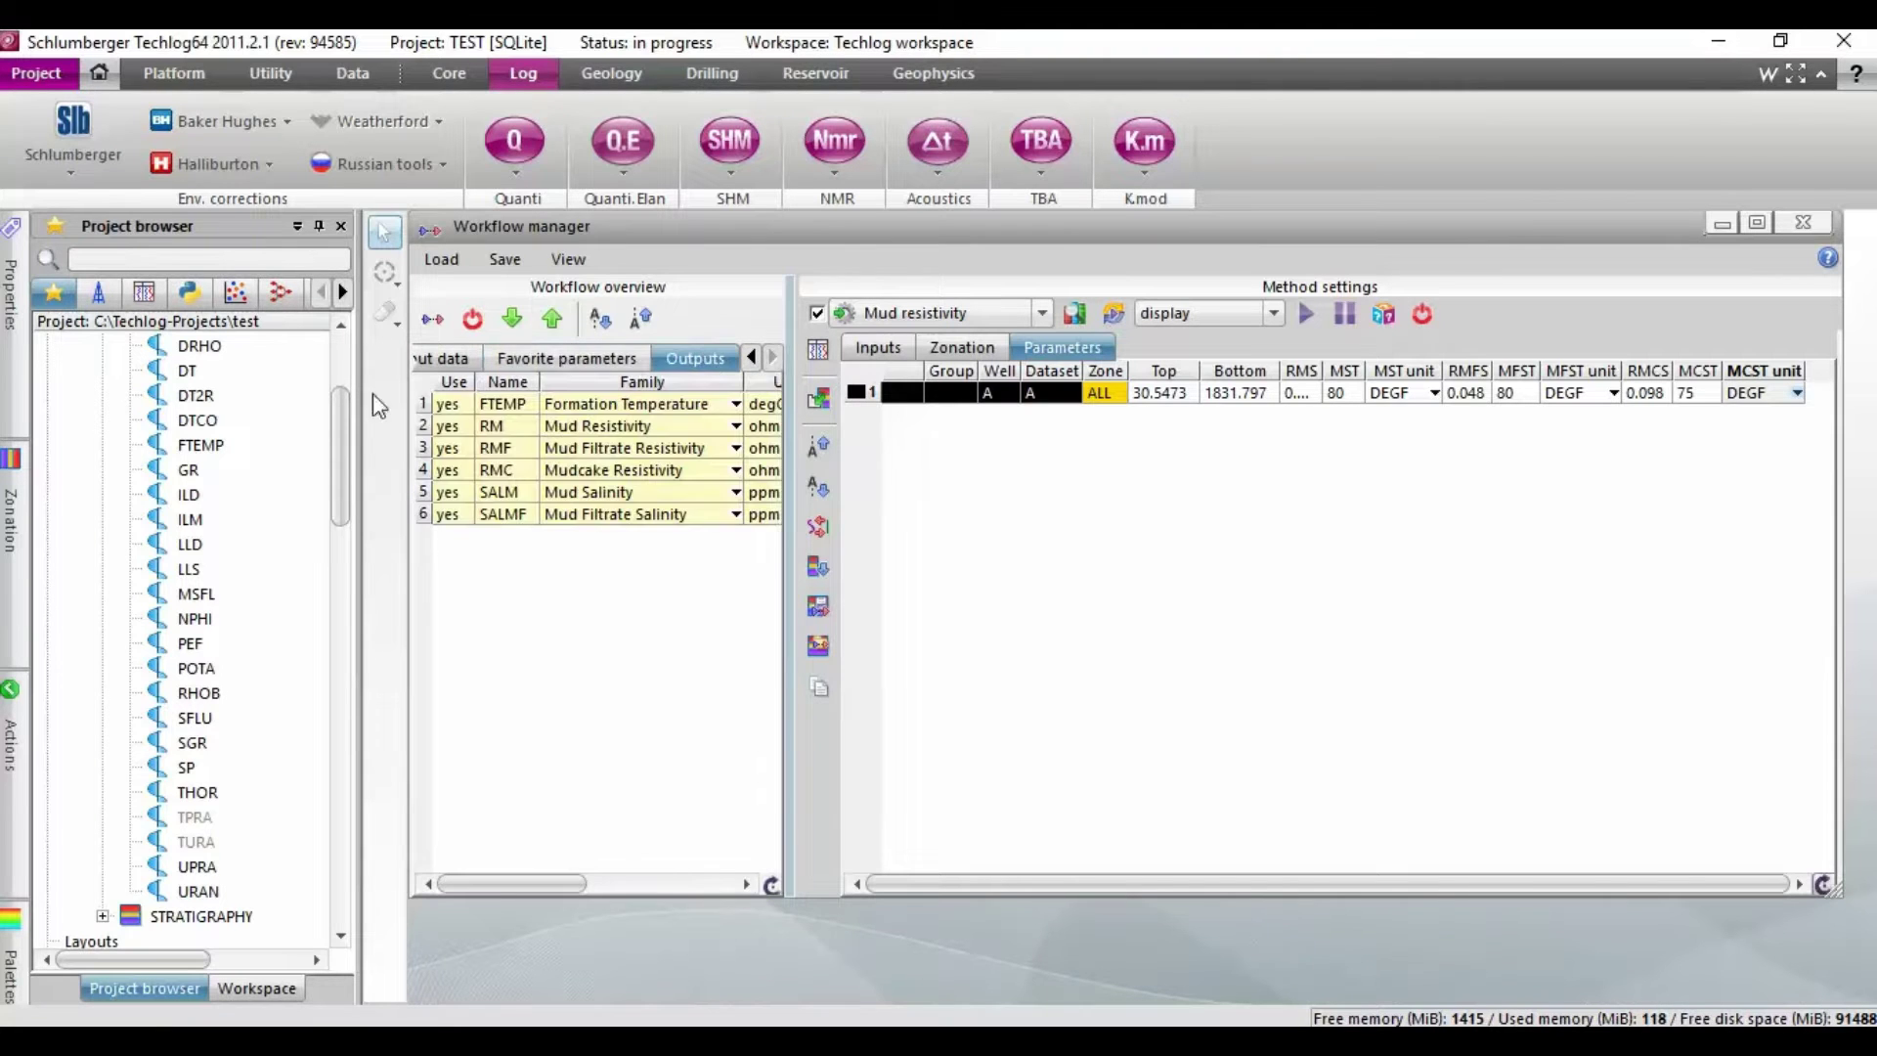
double_click(455, 405)
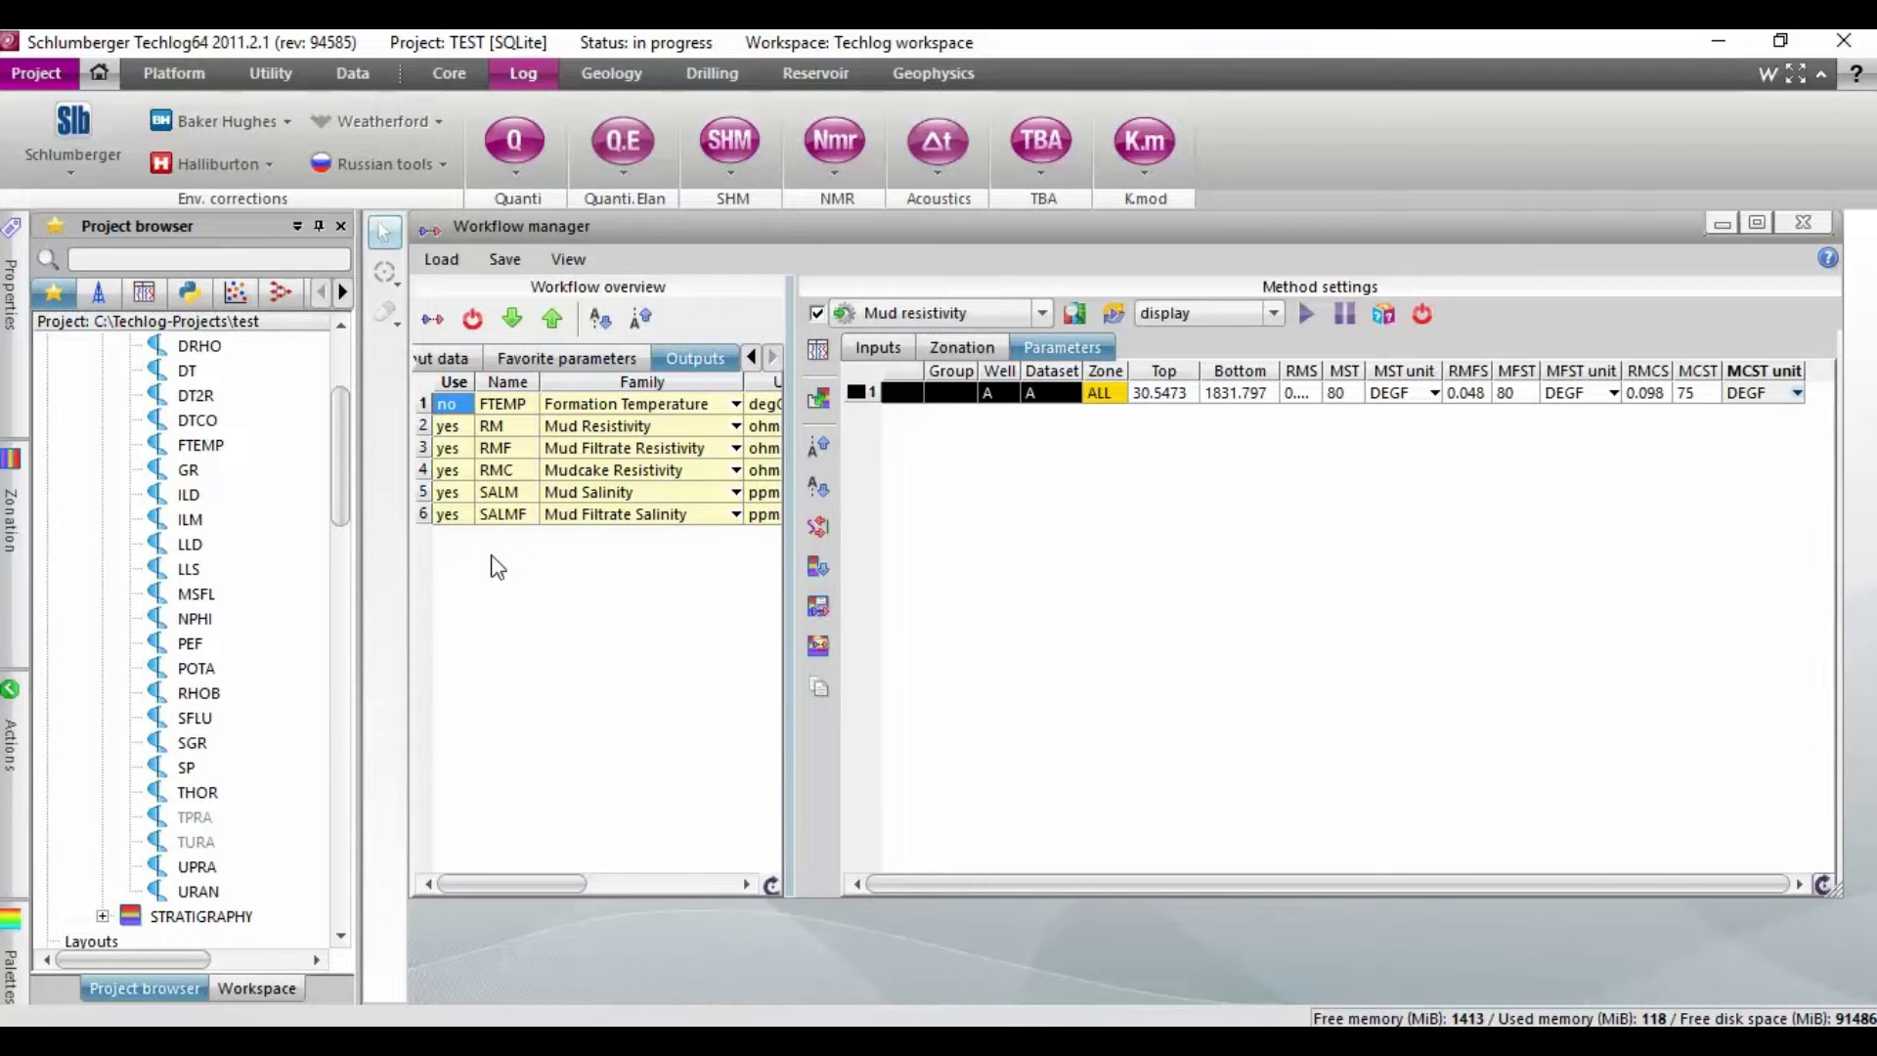
Run the Mud resistivity method and enlarge its result plot so all computed curve tracks from FTEMP to SALMF show
left_click(1306, 315)
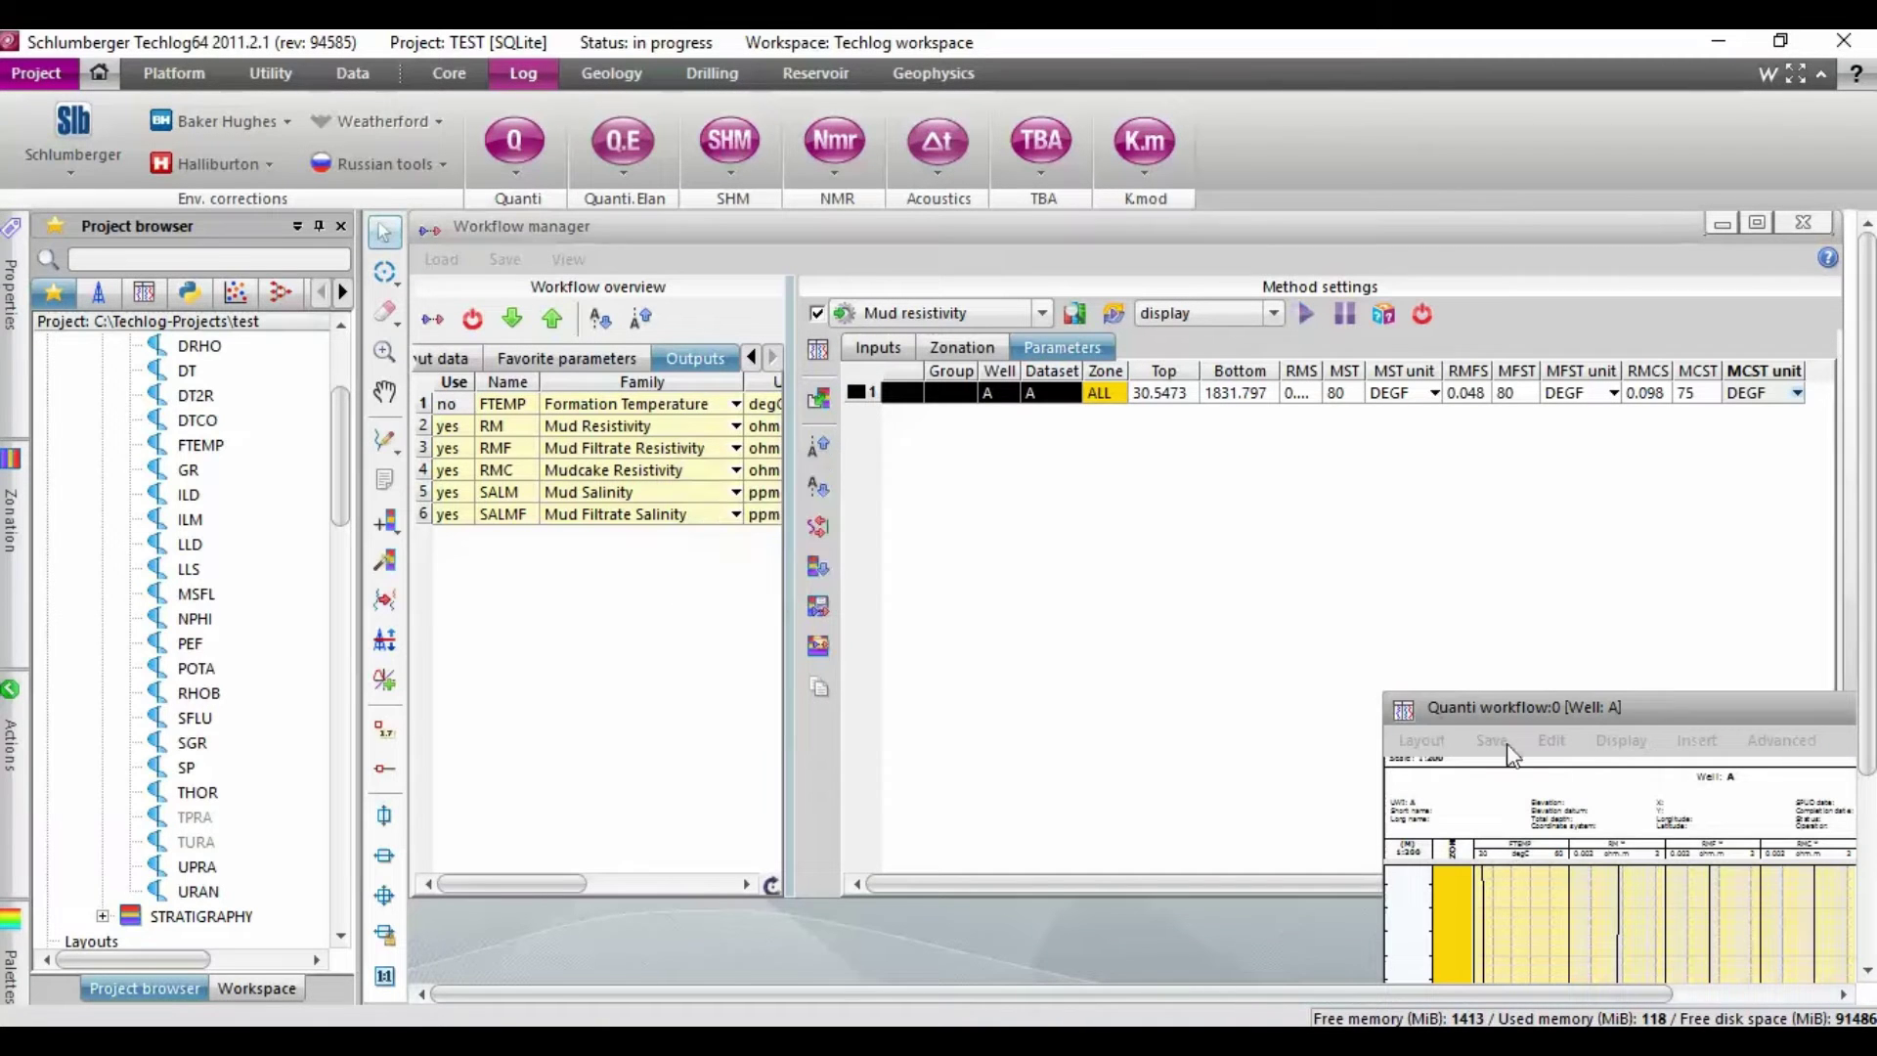
left_click_drag(1364, 636, 706, 260)
scroll(779, 505, "down", 3)
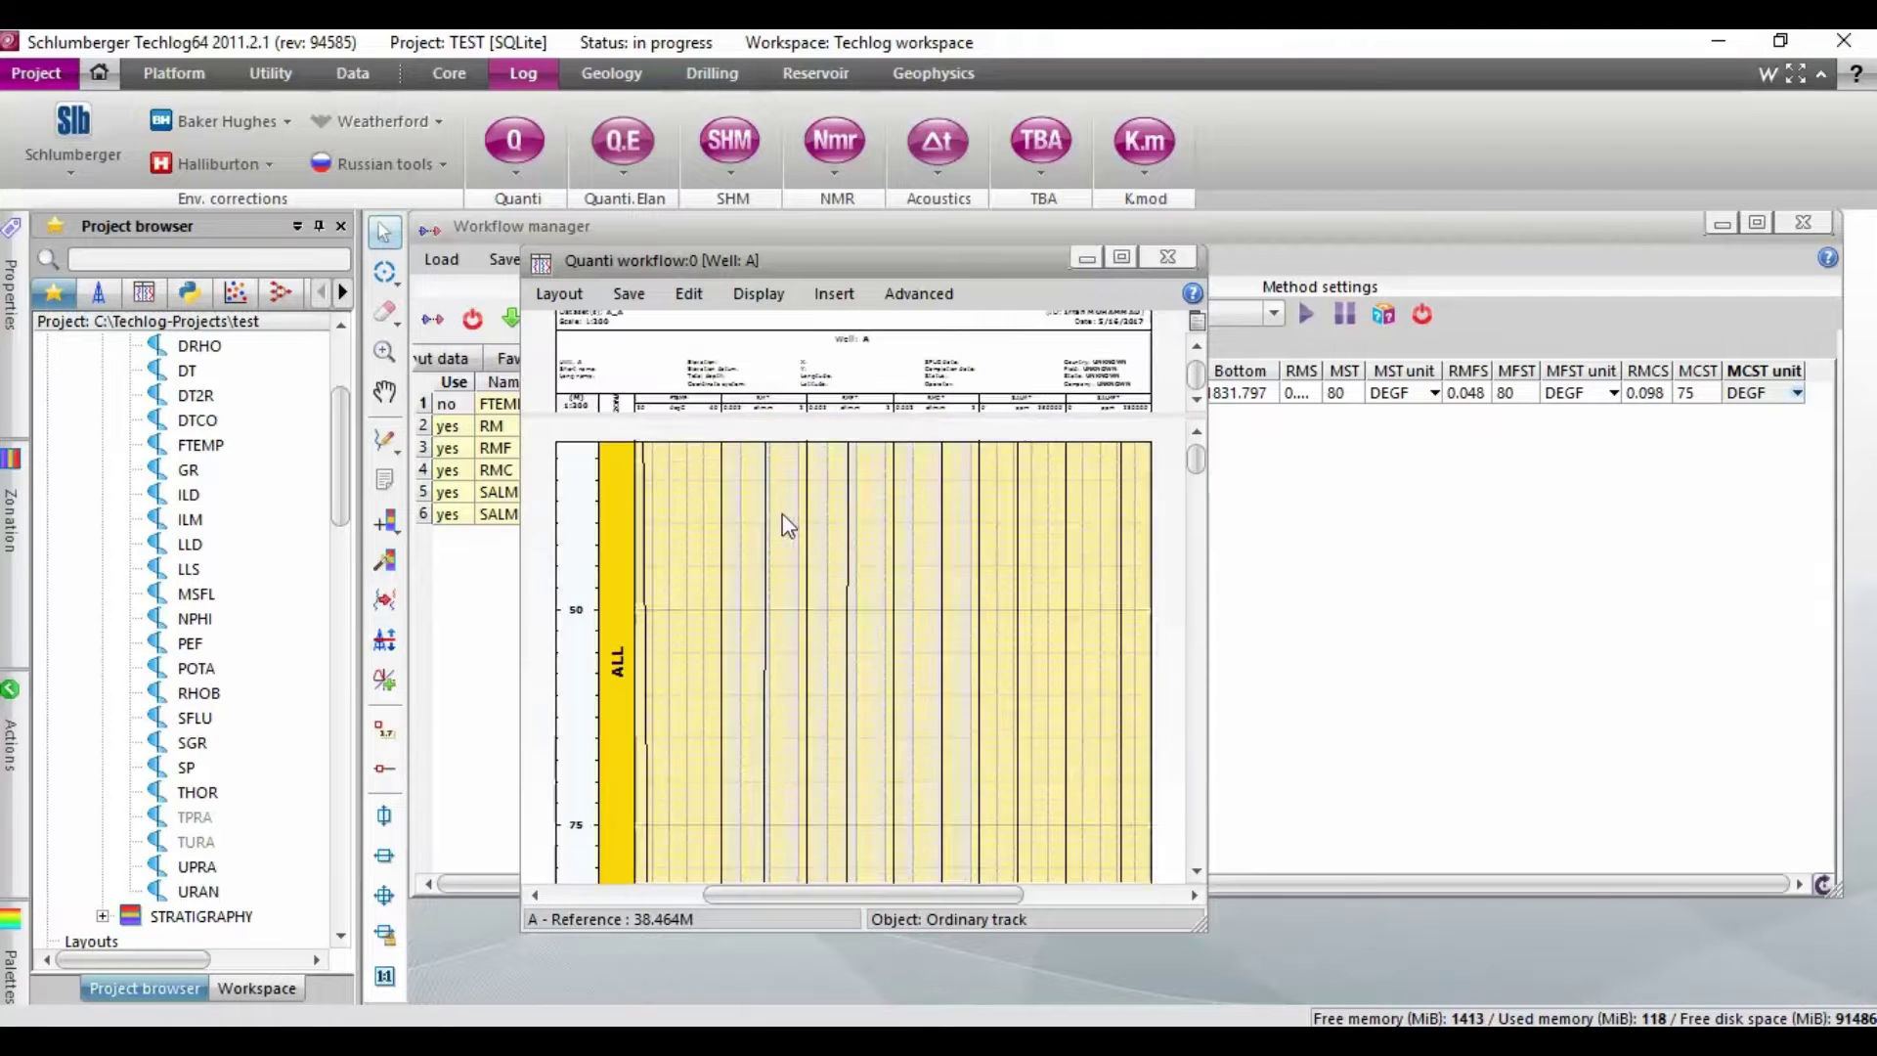
scroll(782, 501, "up", 3)
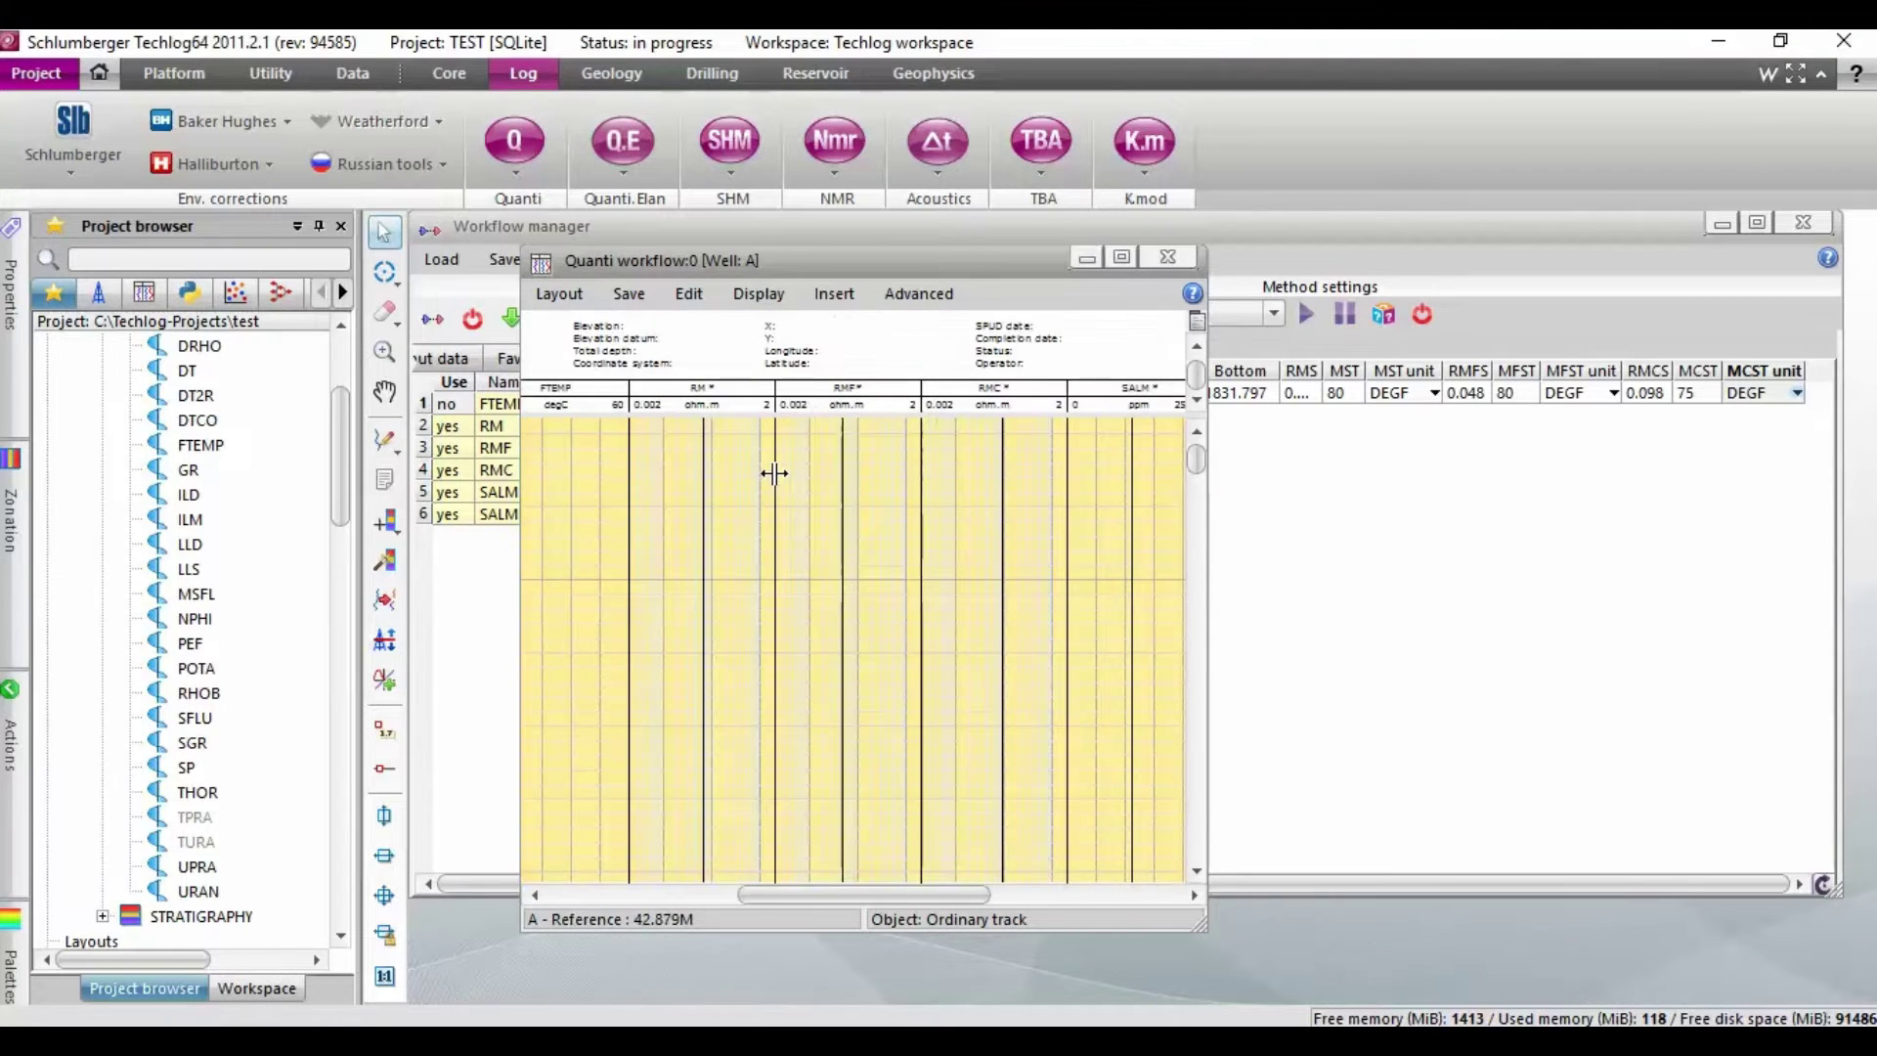
left_click_drag(1209, 535, 1648, 545)
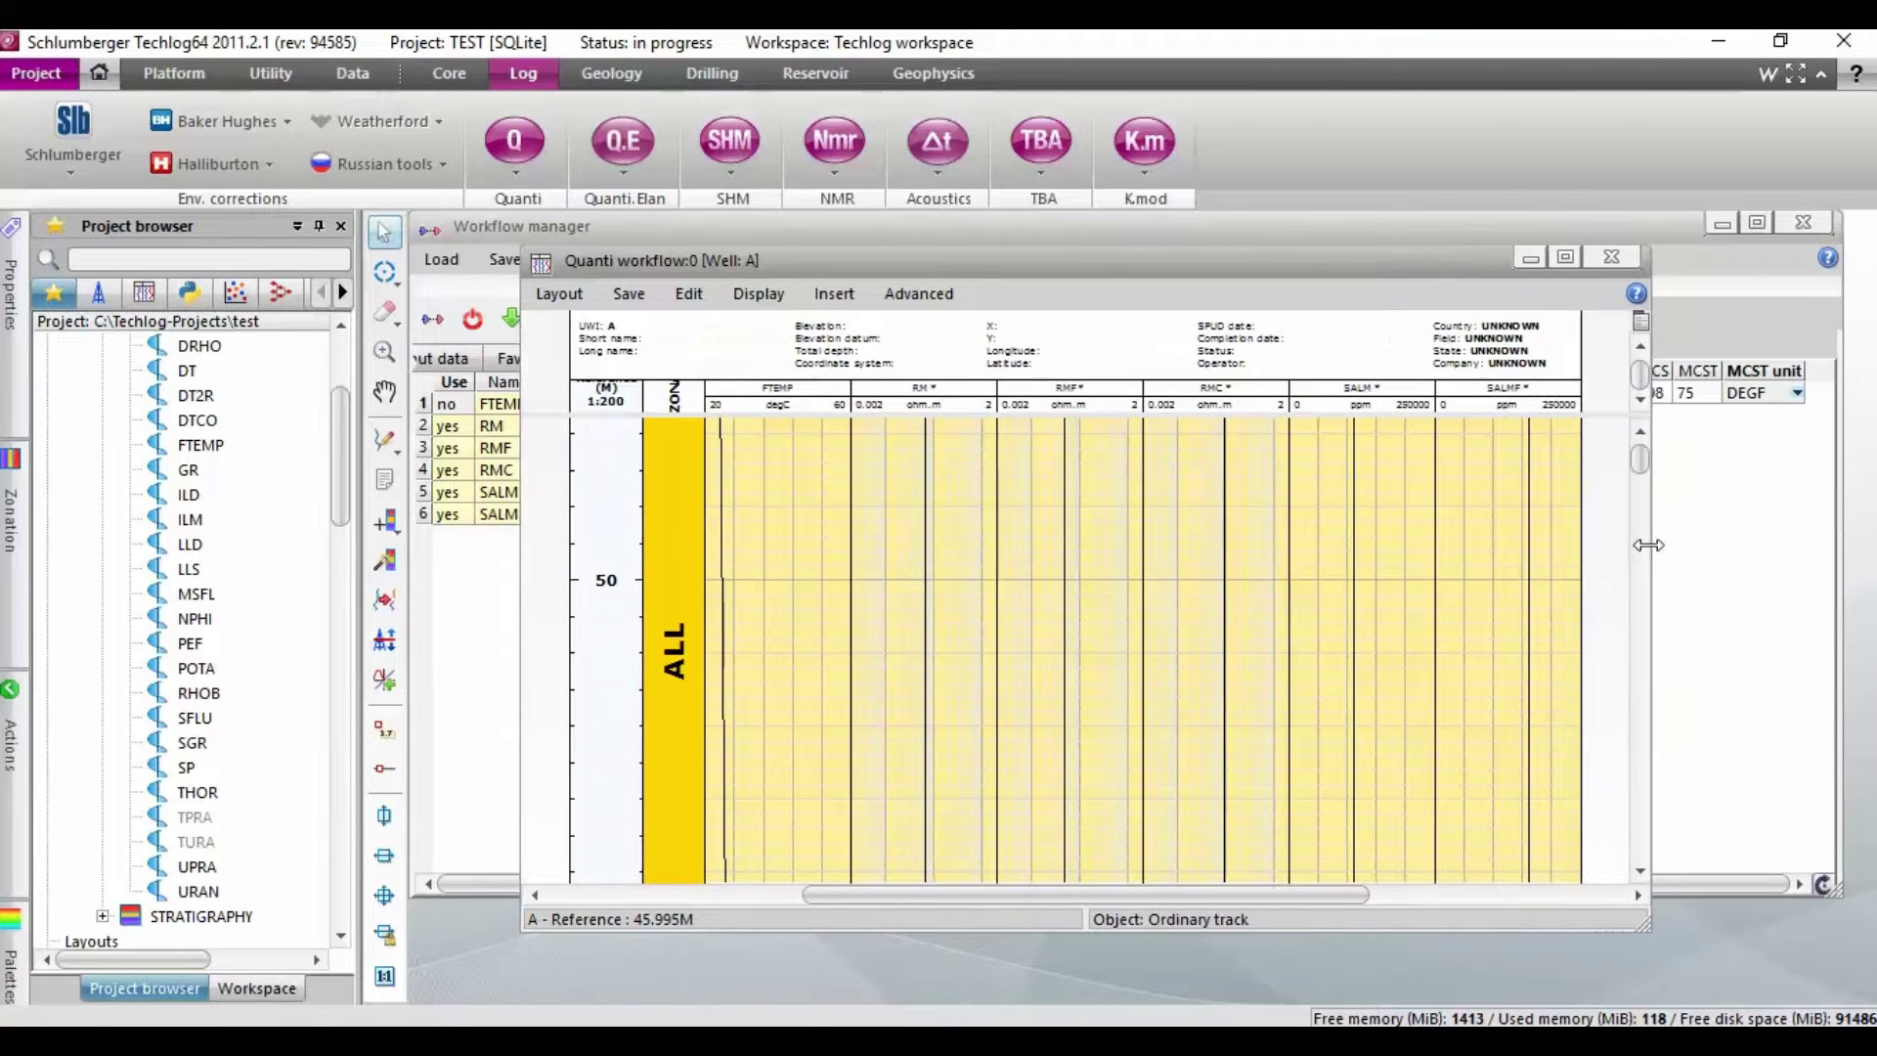
Save the computed mud, mud filtrate and mudcake resistivity curves in well A under the names RM, RMF and RMC
left_click(893, 401)
right_click(894, 401)
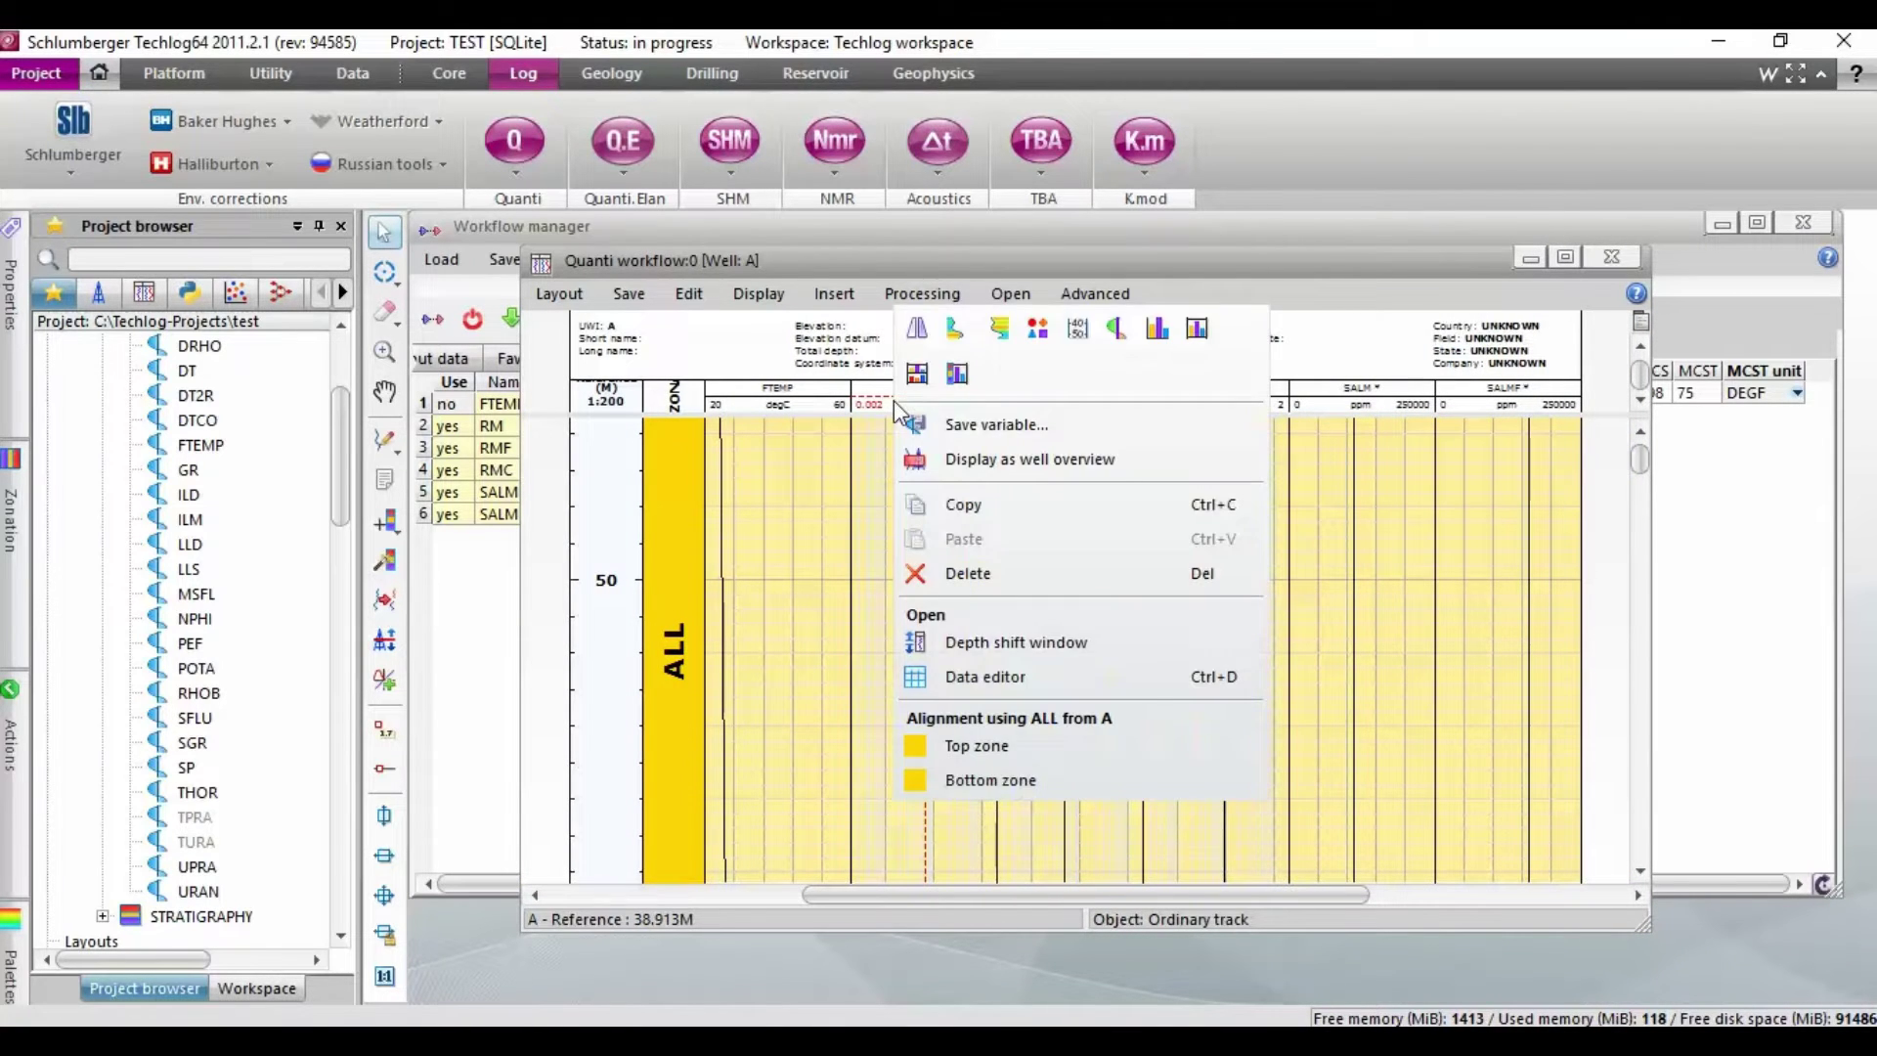
left_click(958, 424)
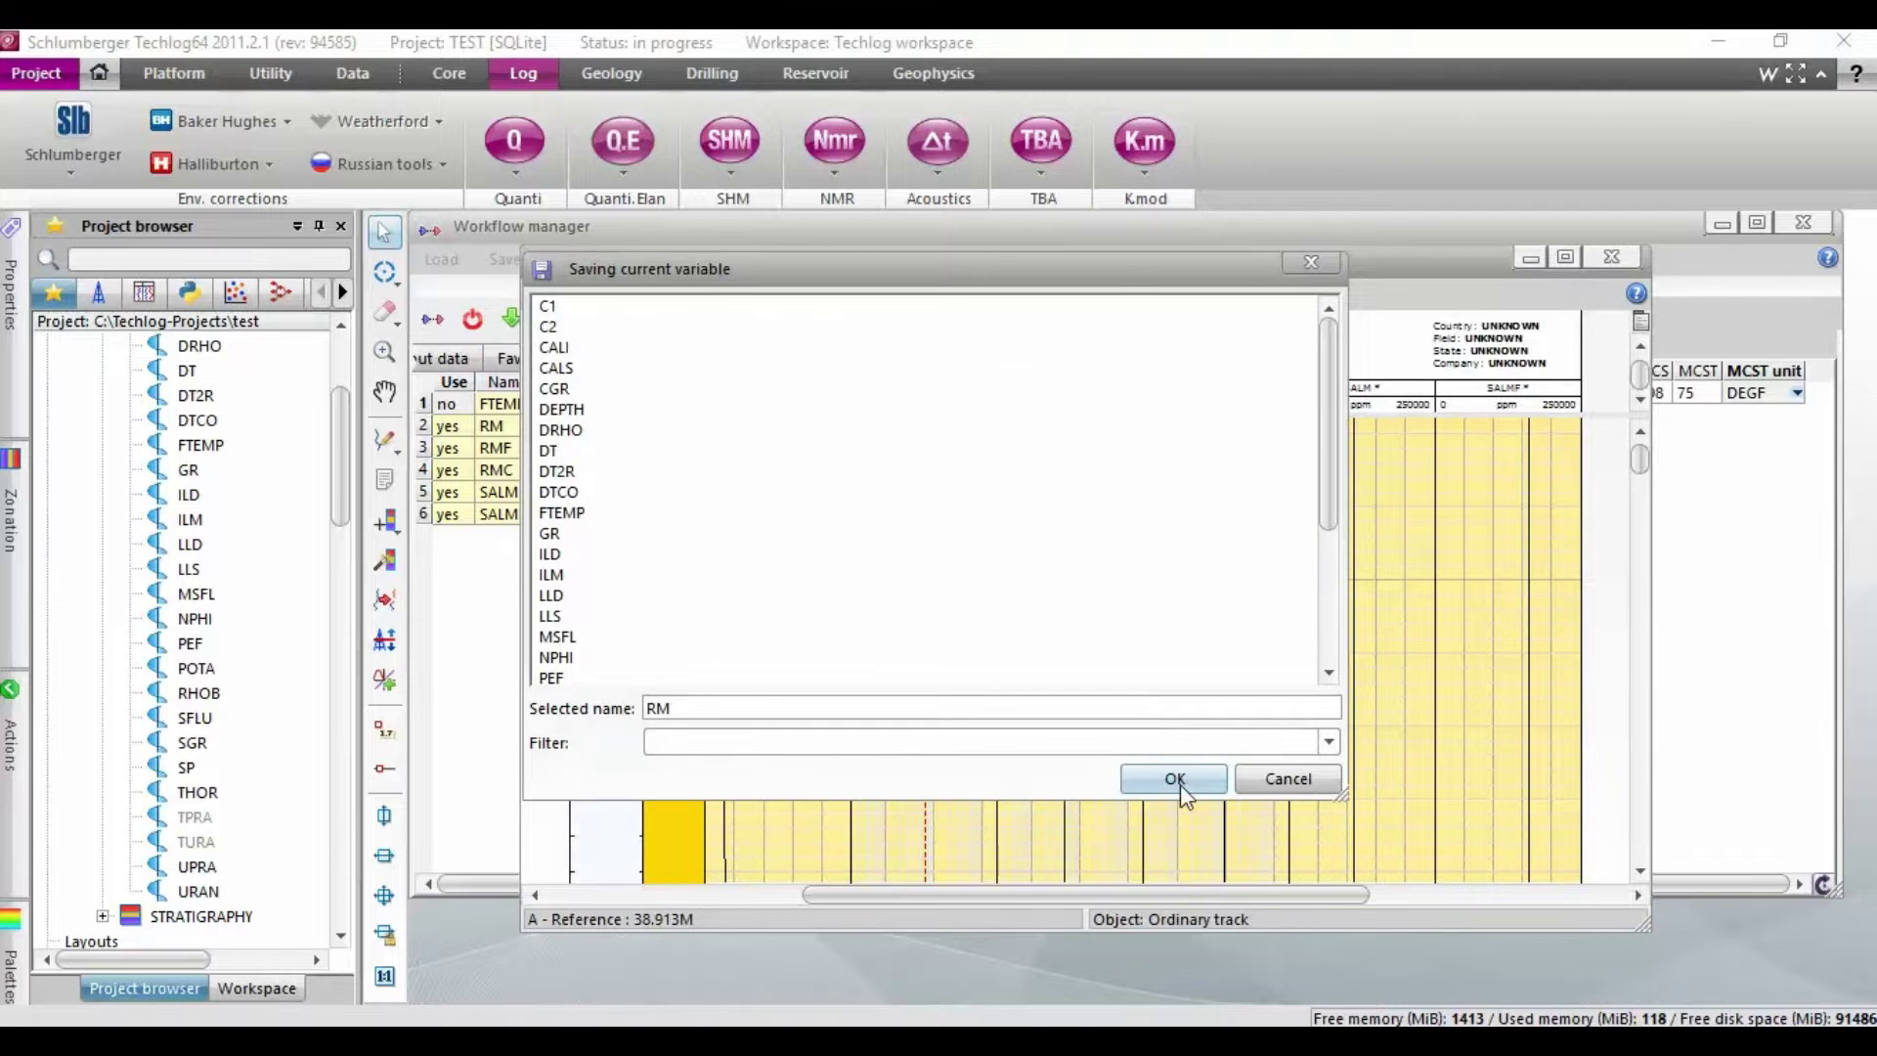
left_click(1176, 780)
left_click(1079, 409)
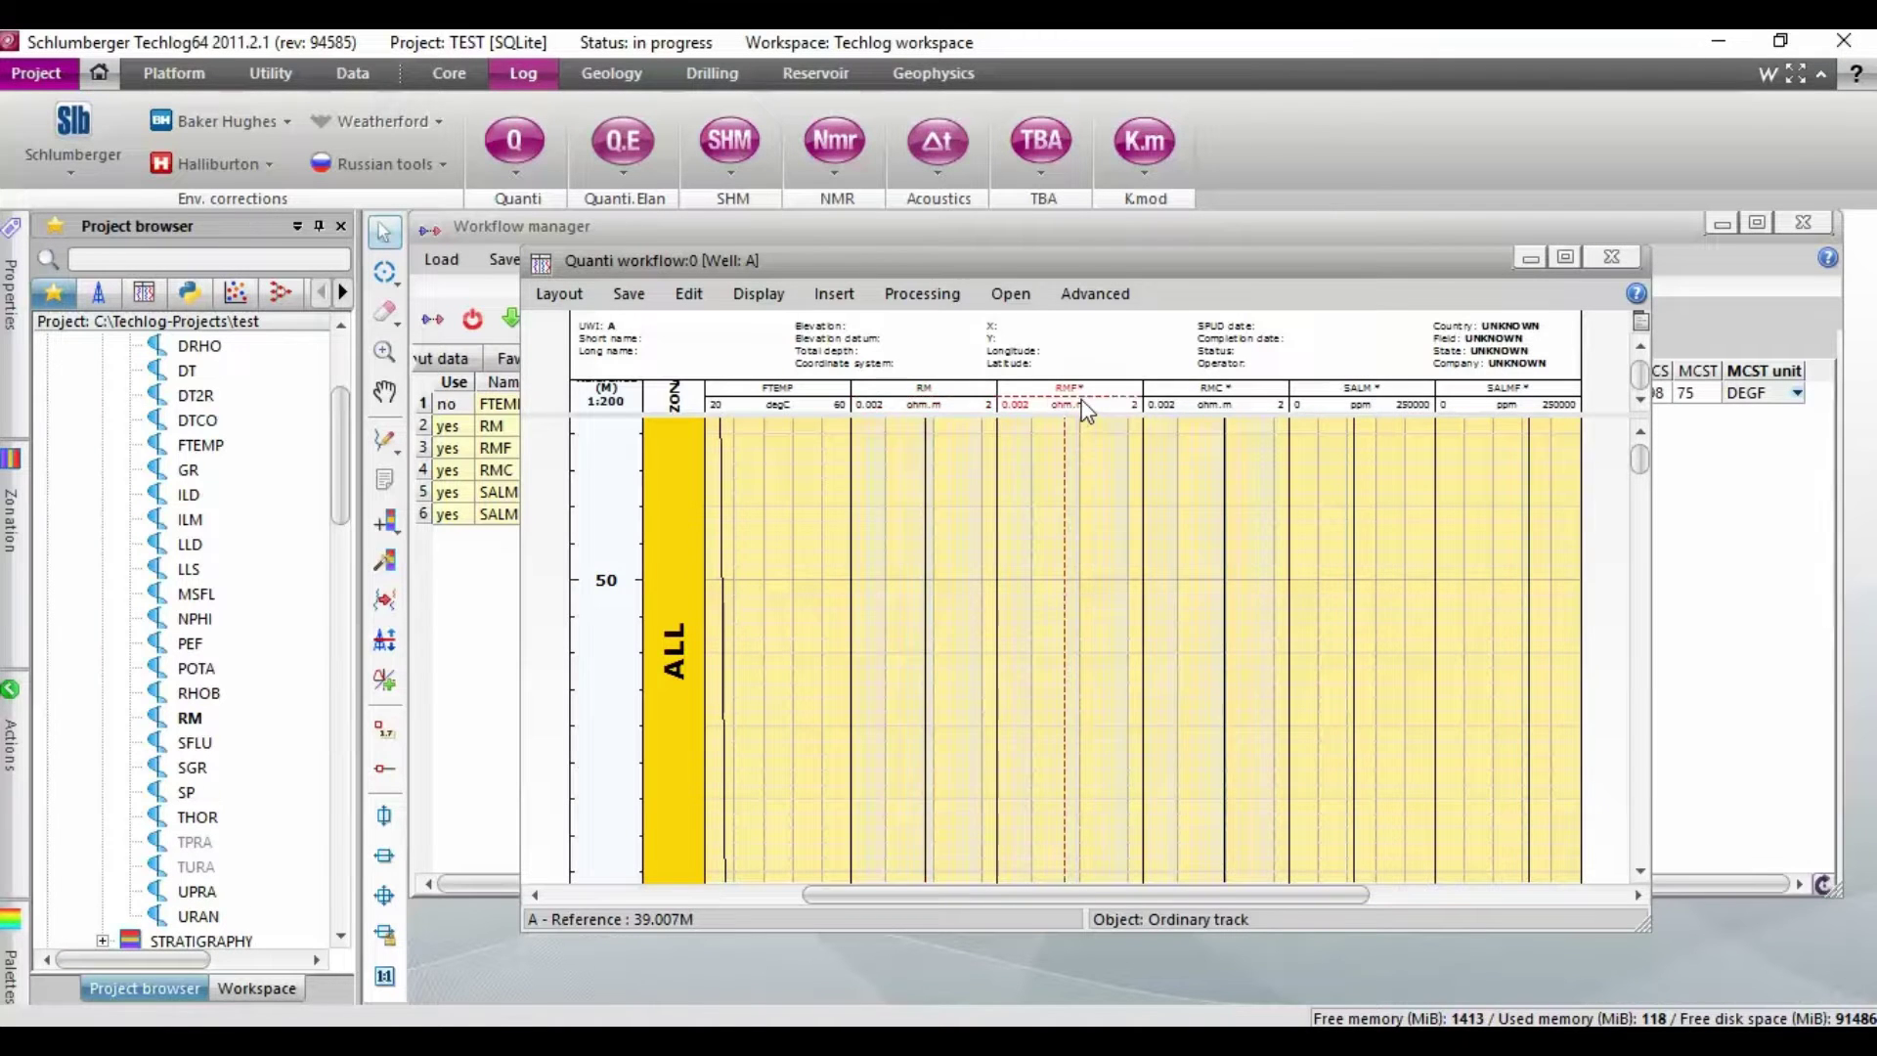
right_click(1079, 408)
left_click(1140, 429)
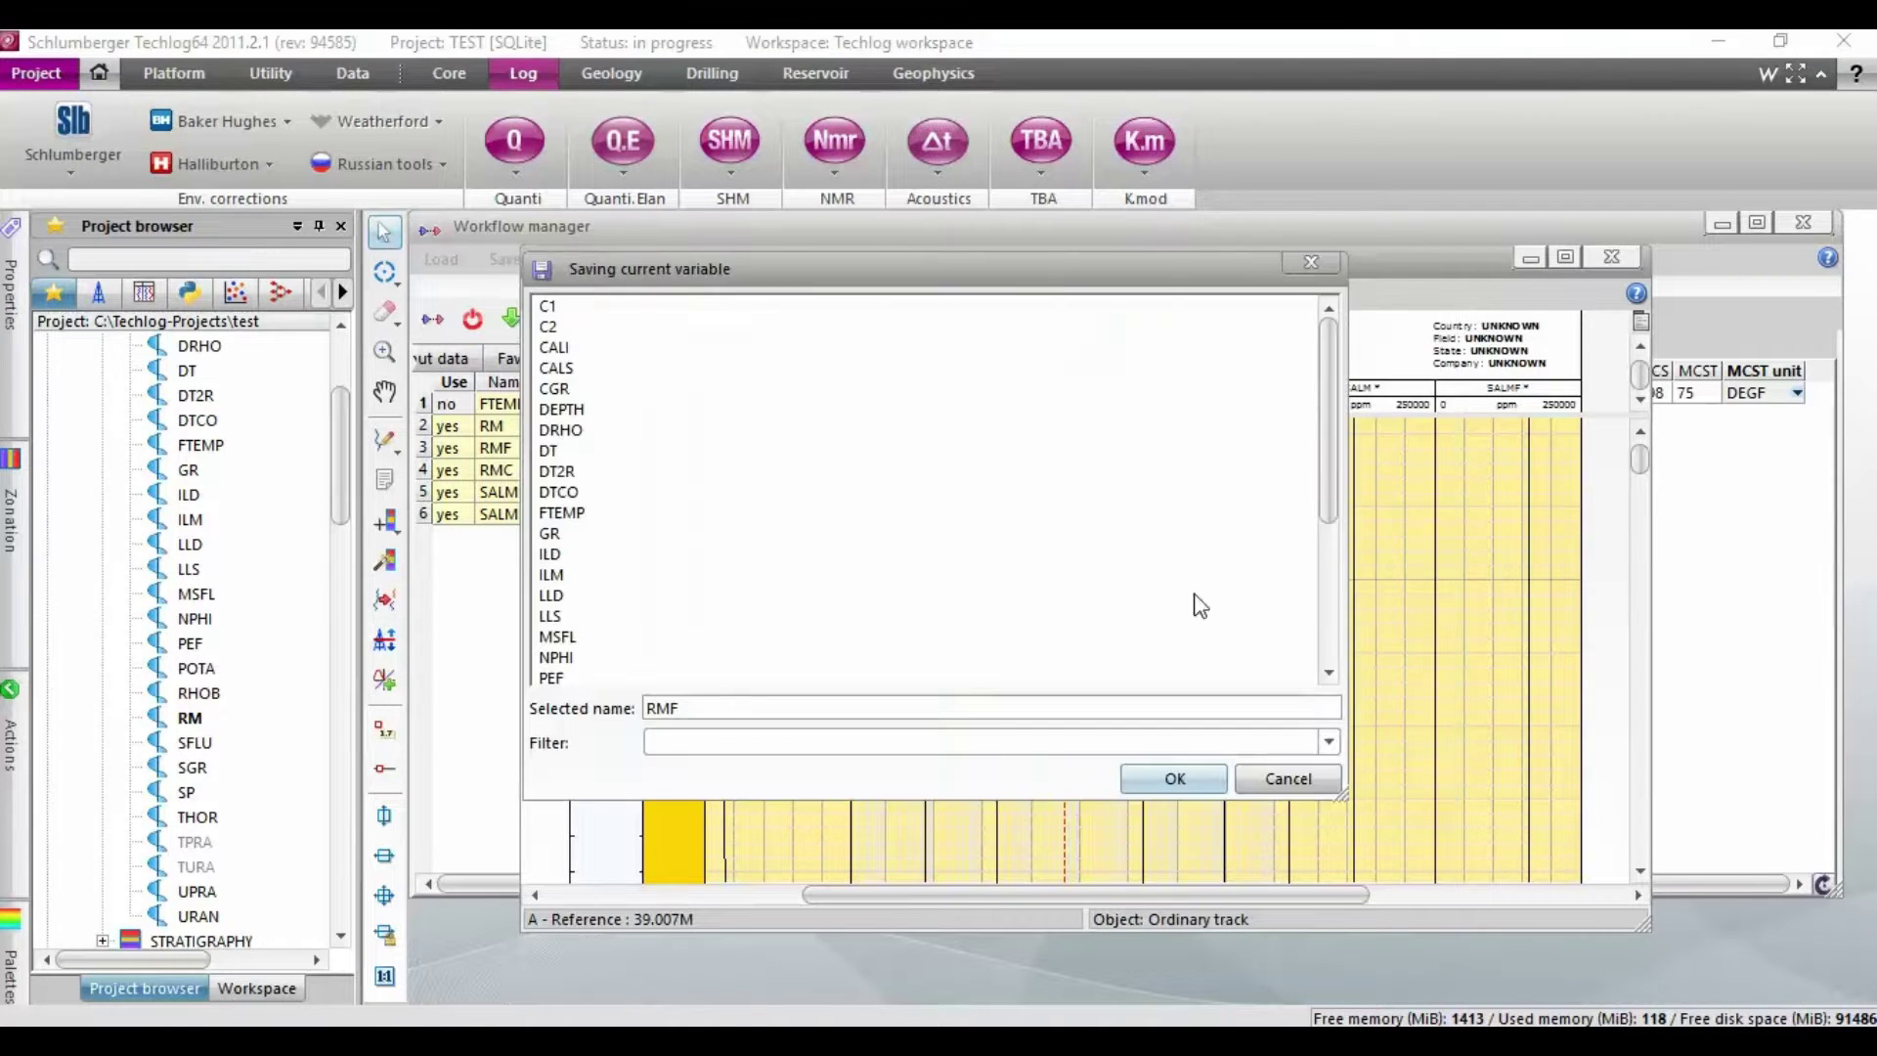
left_click(1176, 779)
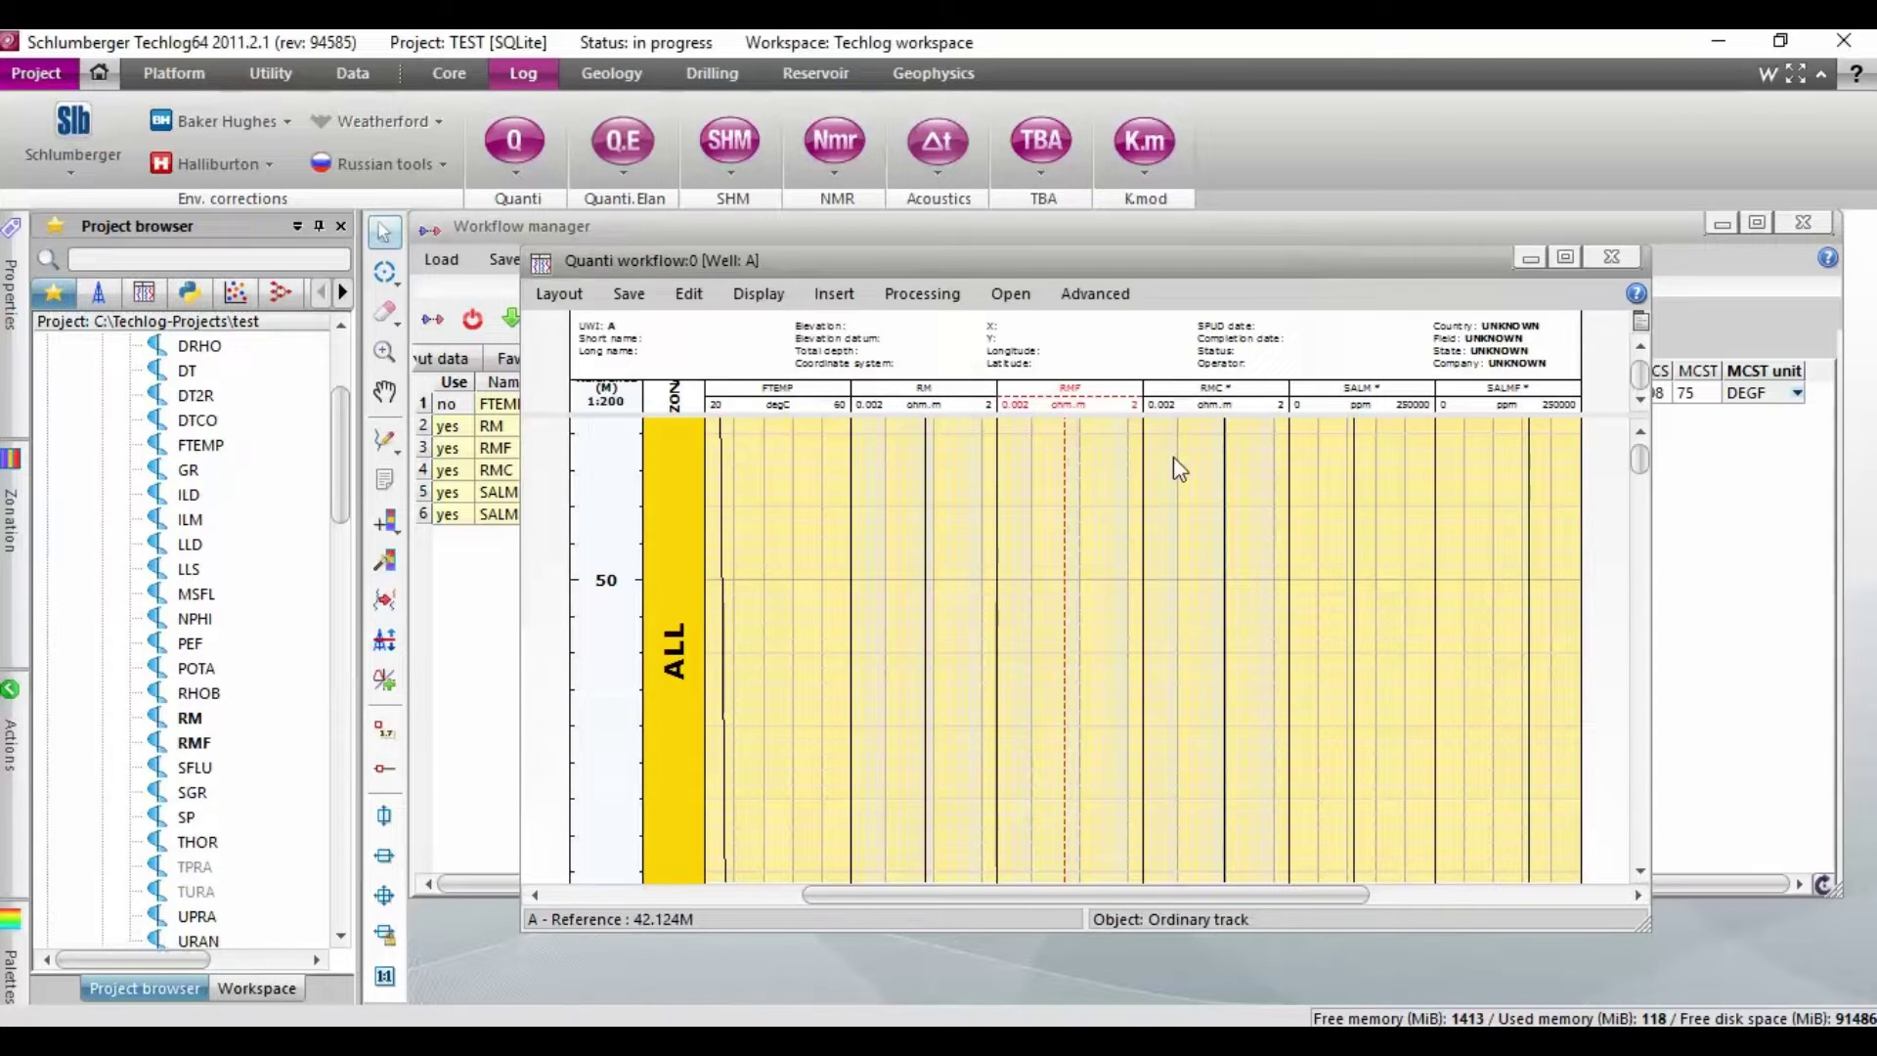
left_click(1208, 404)
right_click(1209, 403)
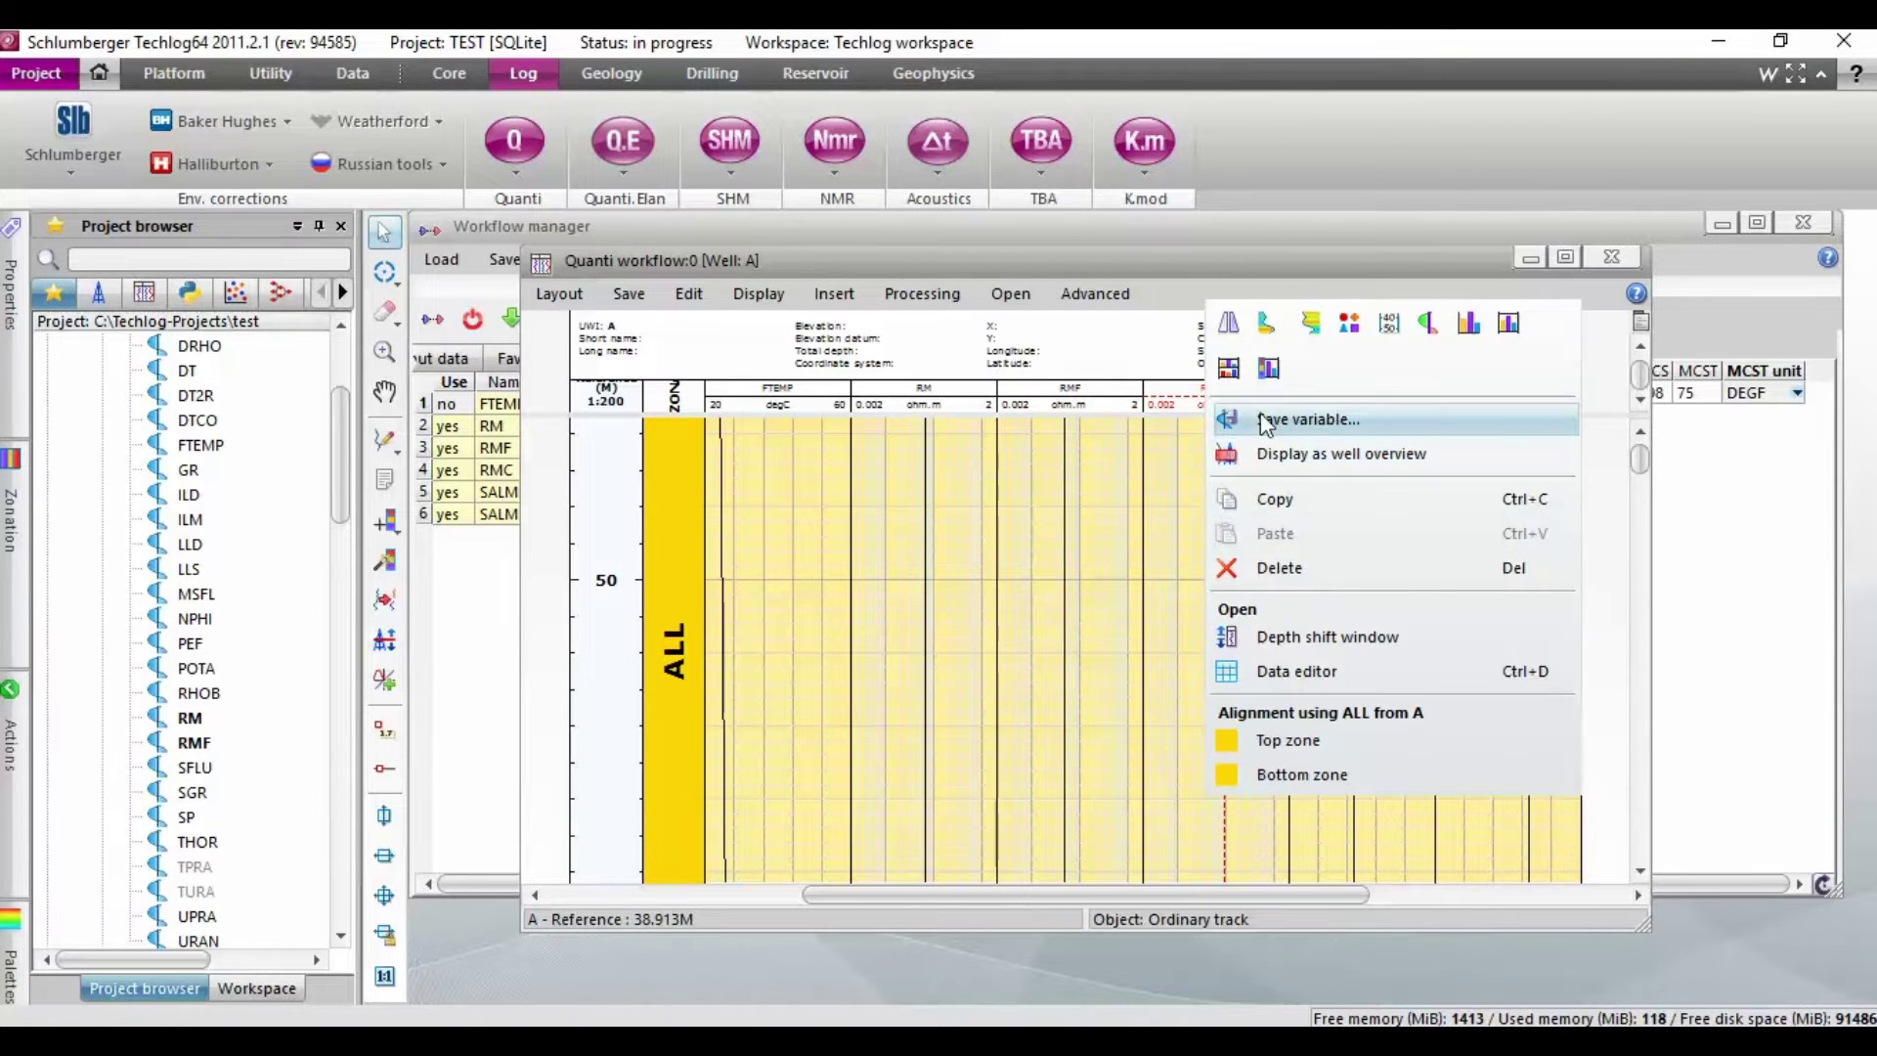
left_click(1251, 418)
left_click(1145, 789)
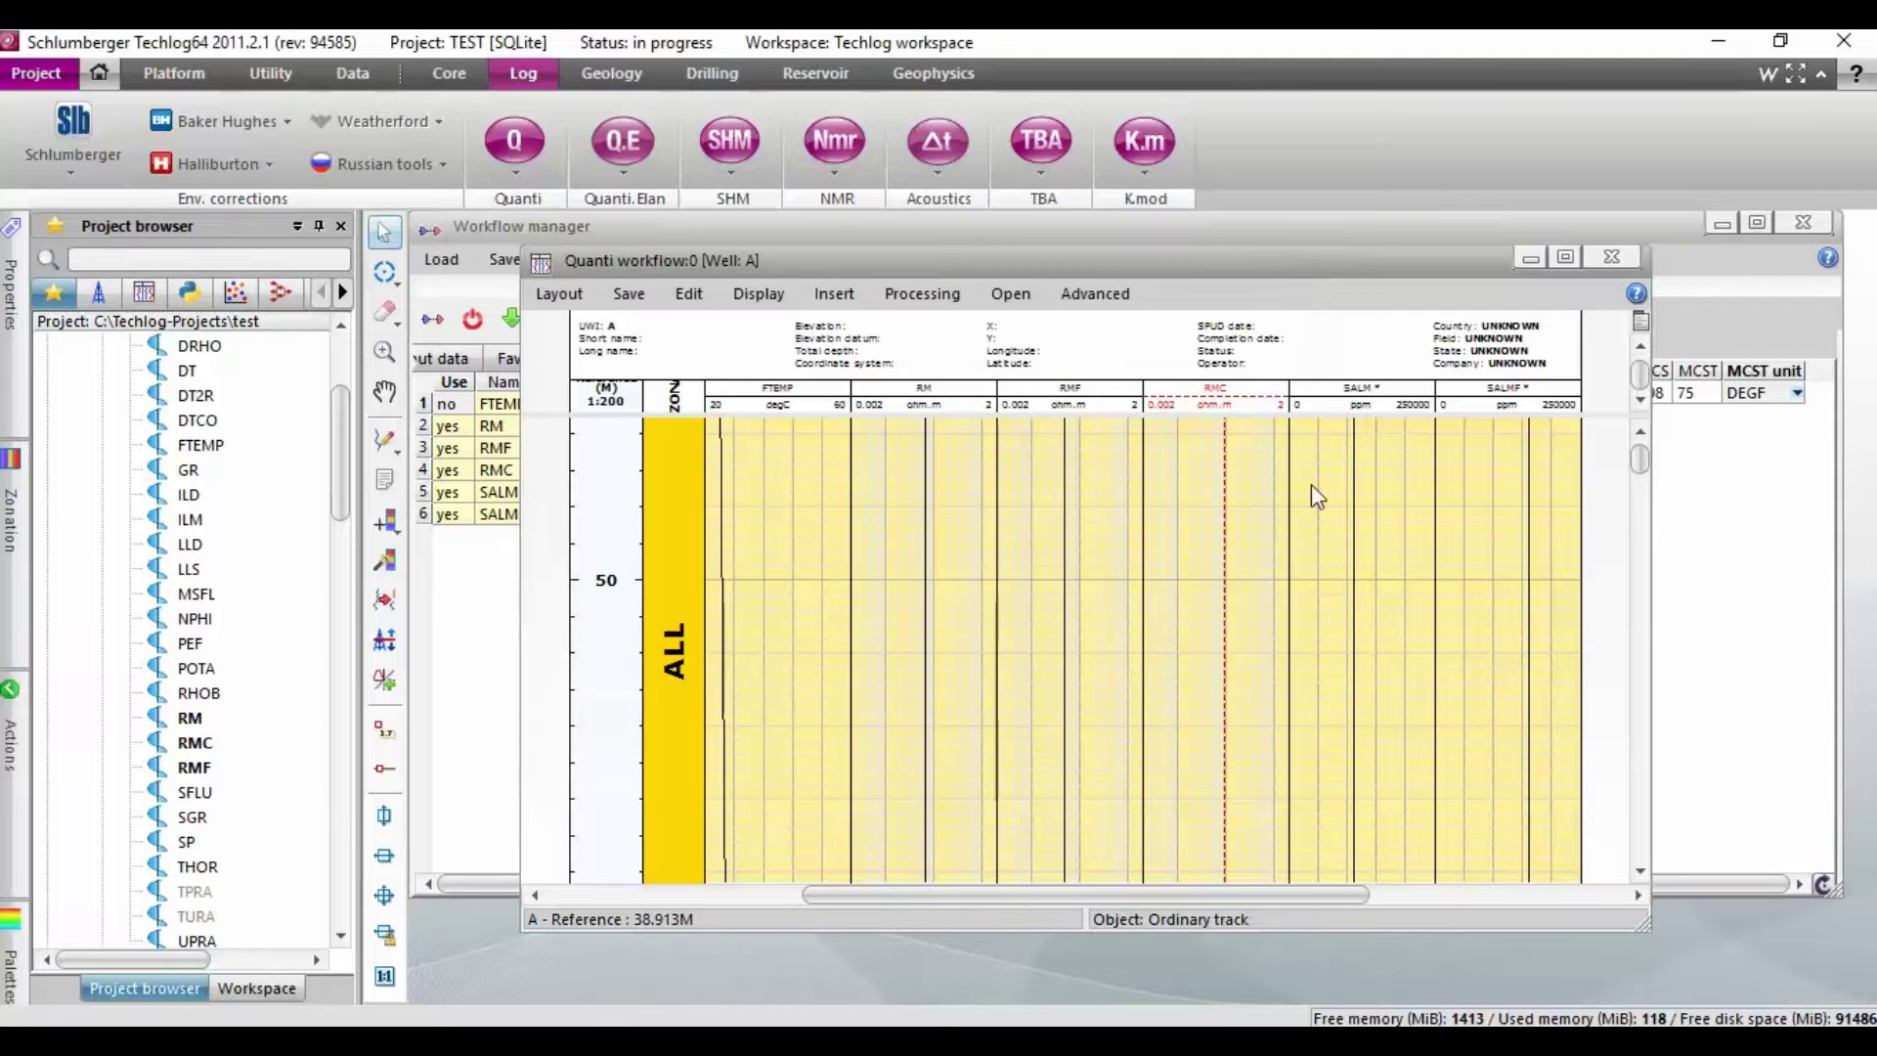
Save the computed mud and mud filtrate salinity curves in well A as SALM and SALMF
right_click(1355, 400)
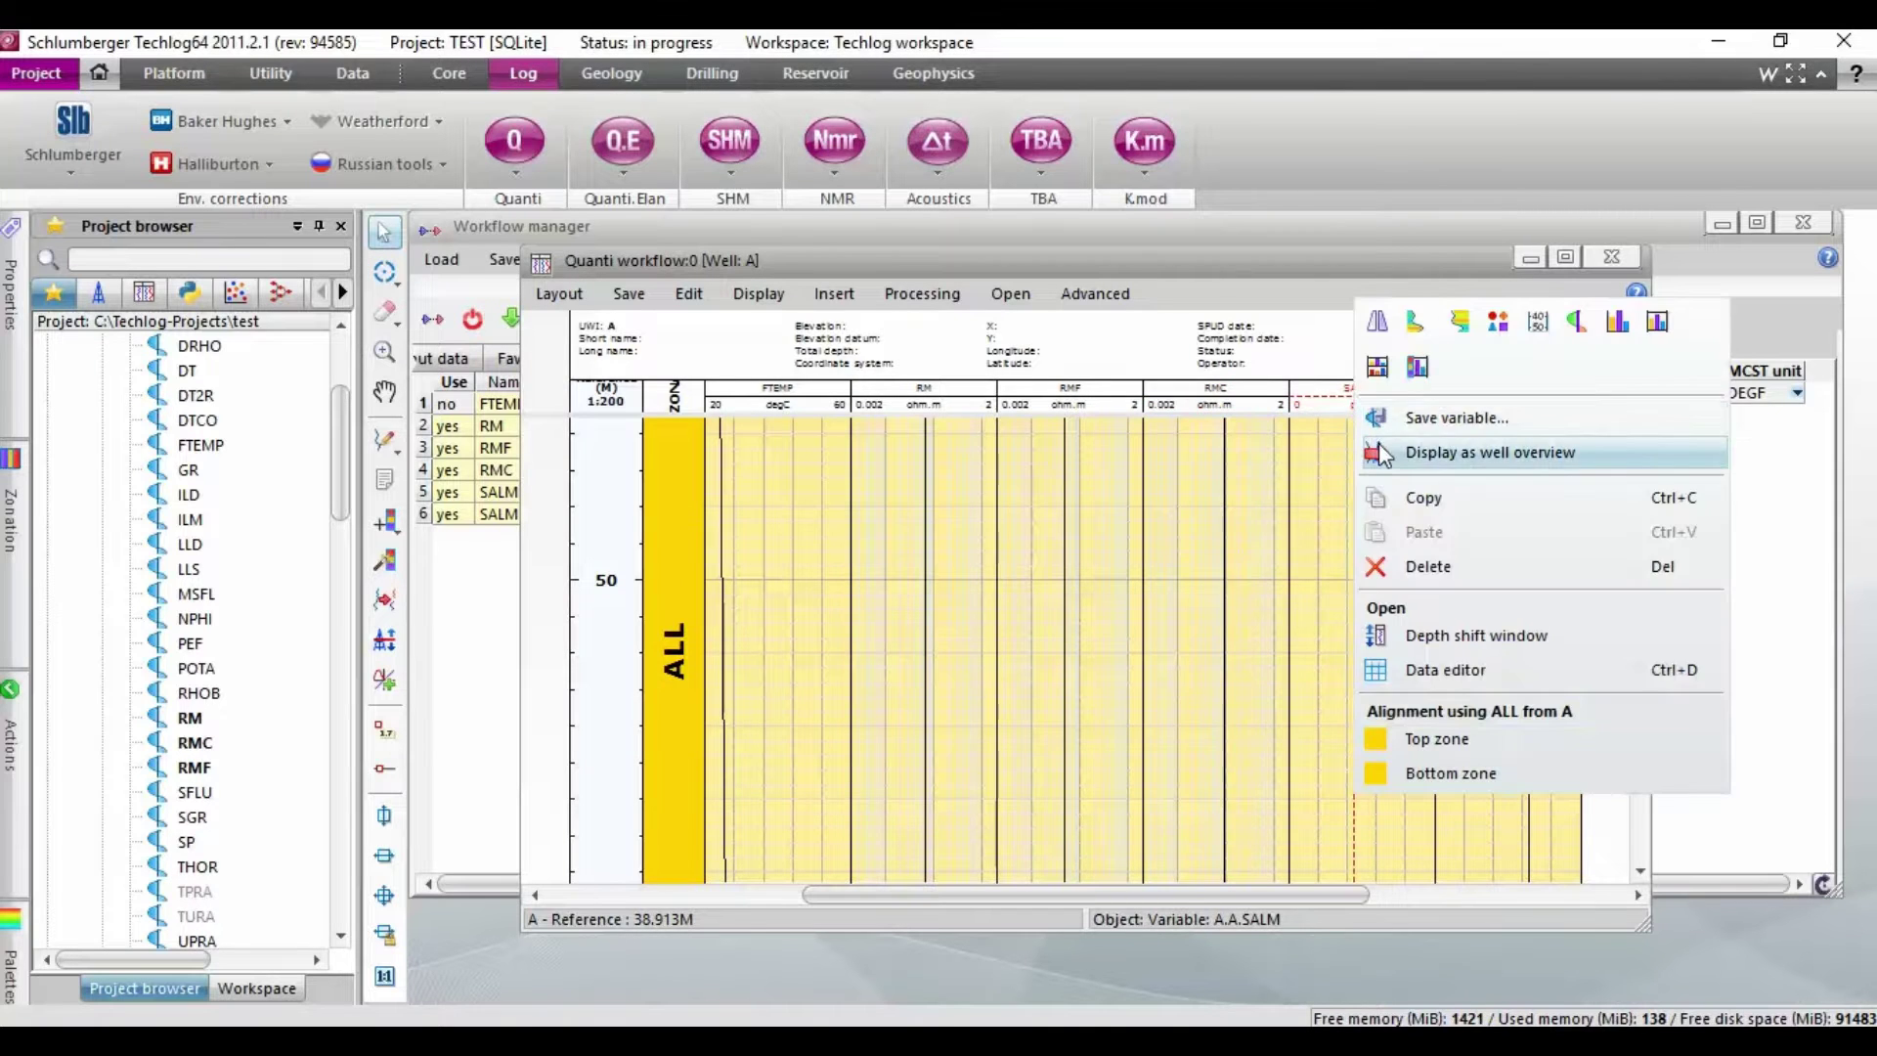
left_click(1388, 426)
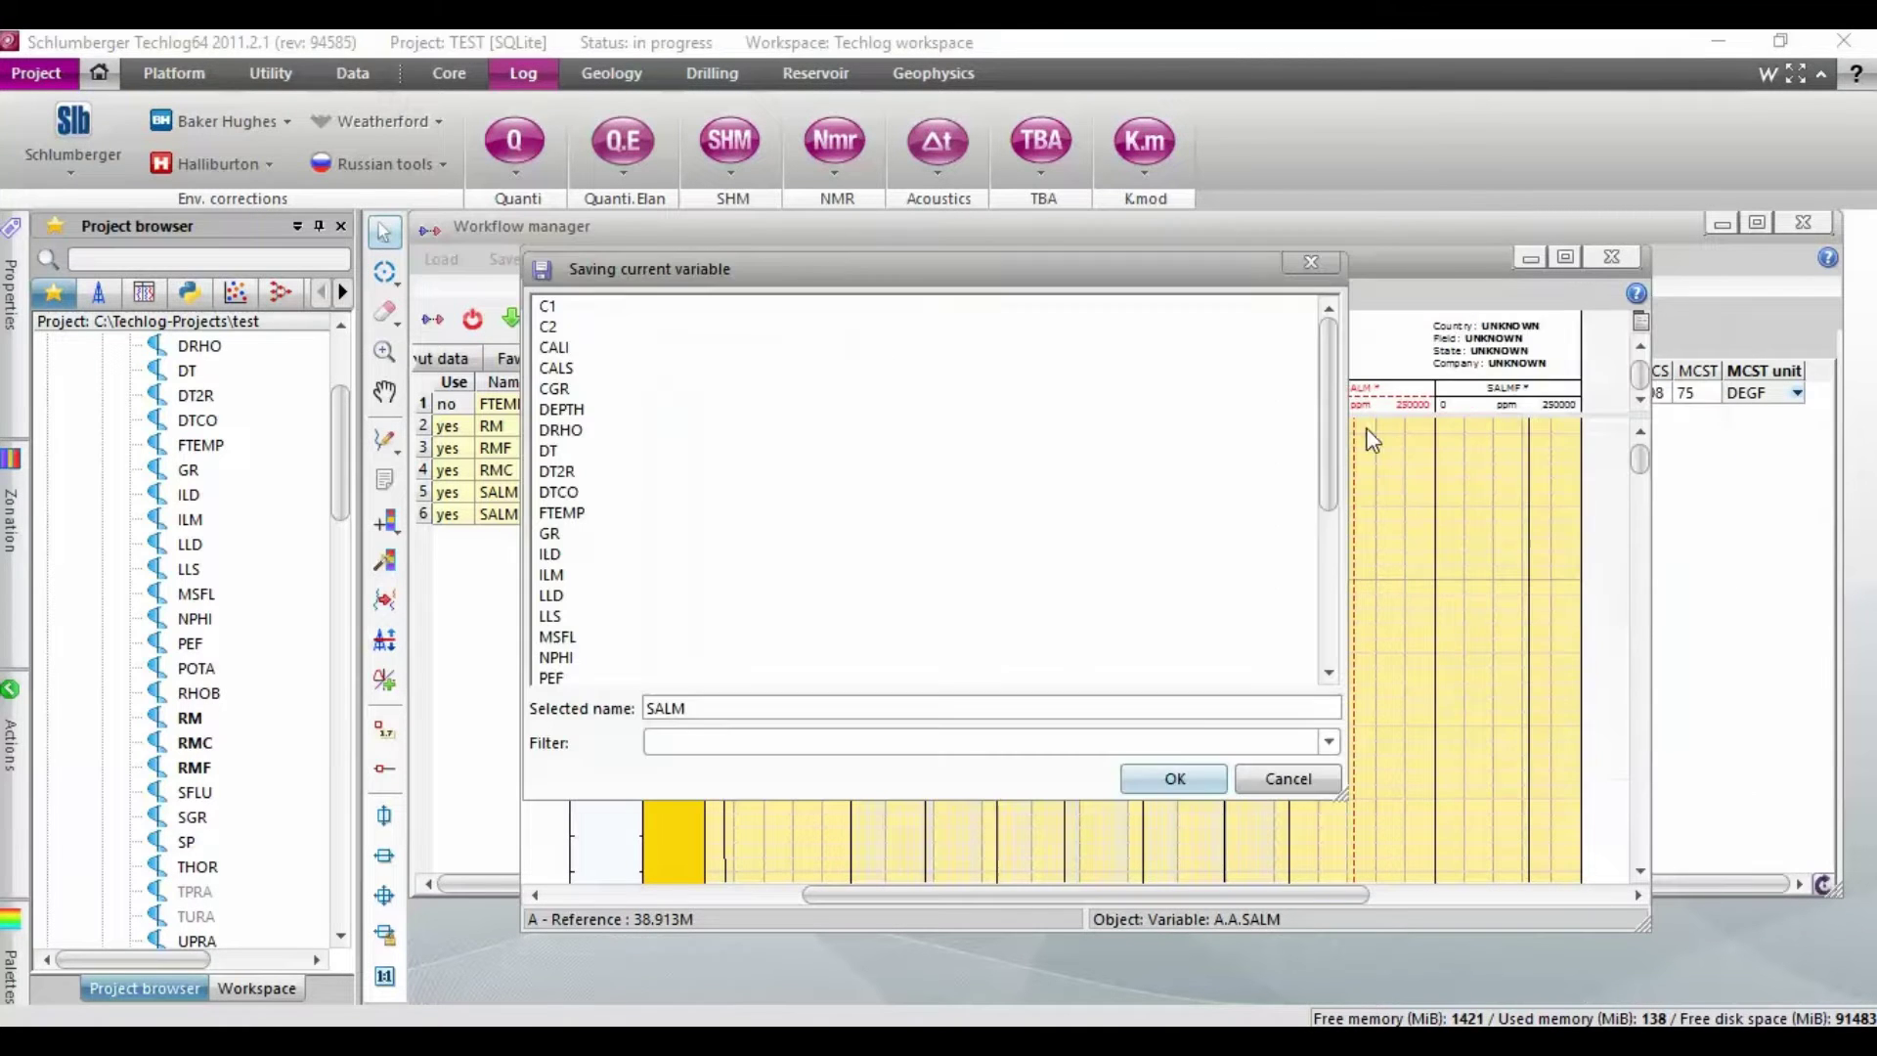
left_click(1171, 779)
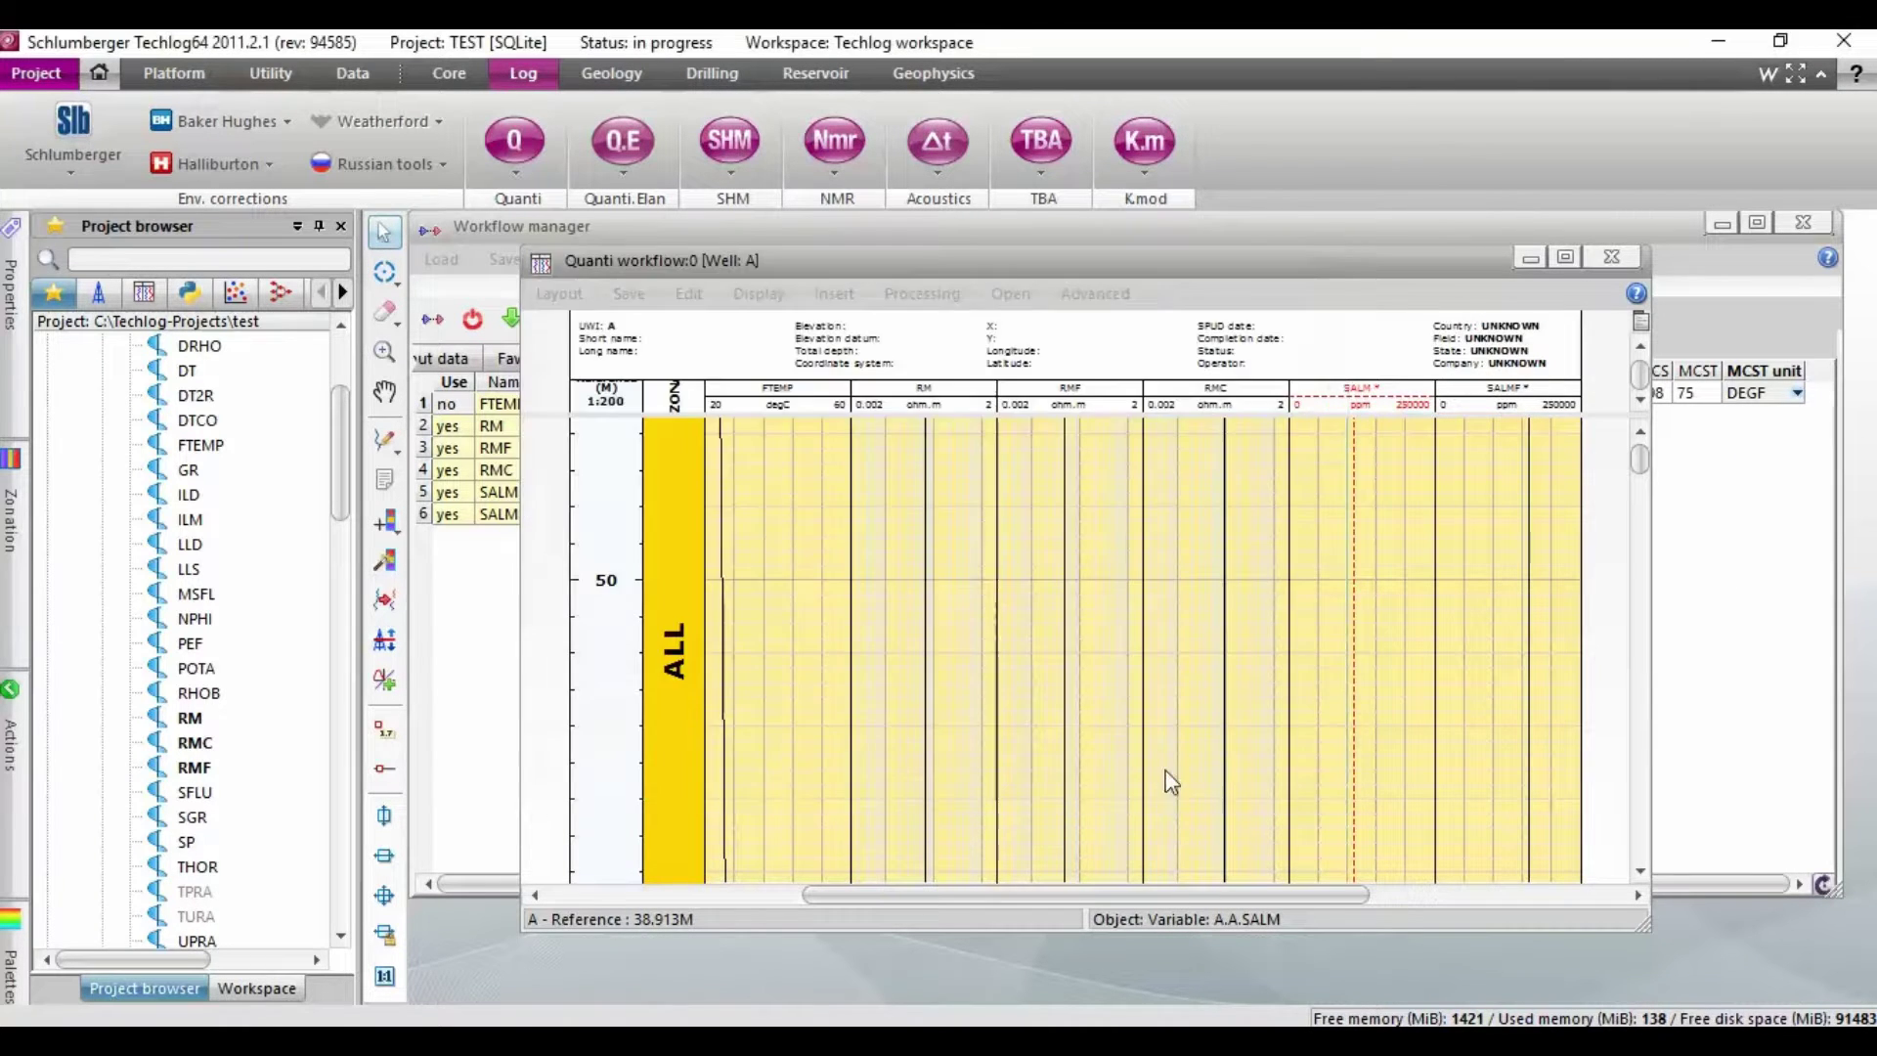
right_click(1493, 395)
left_click(1535, 422)
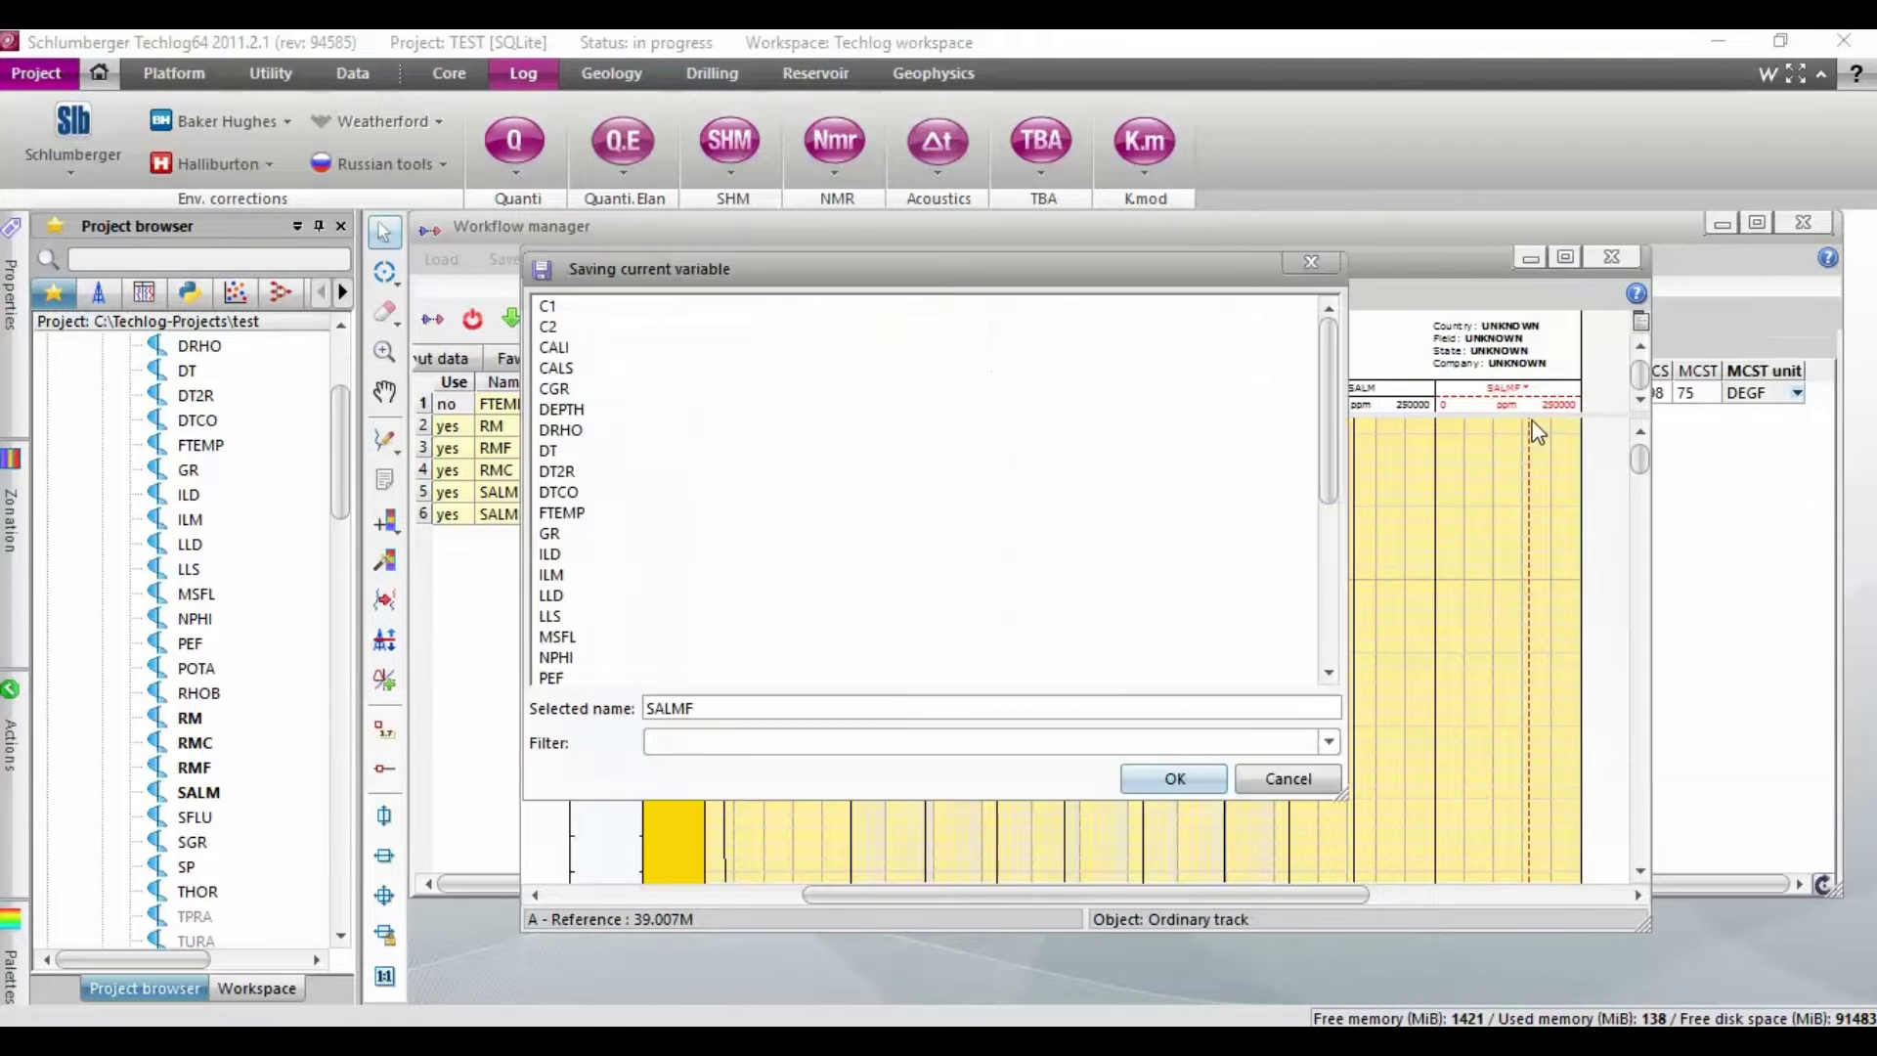
left_click(1175, 779)
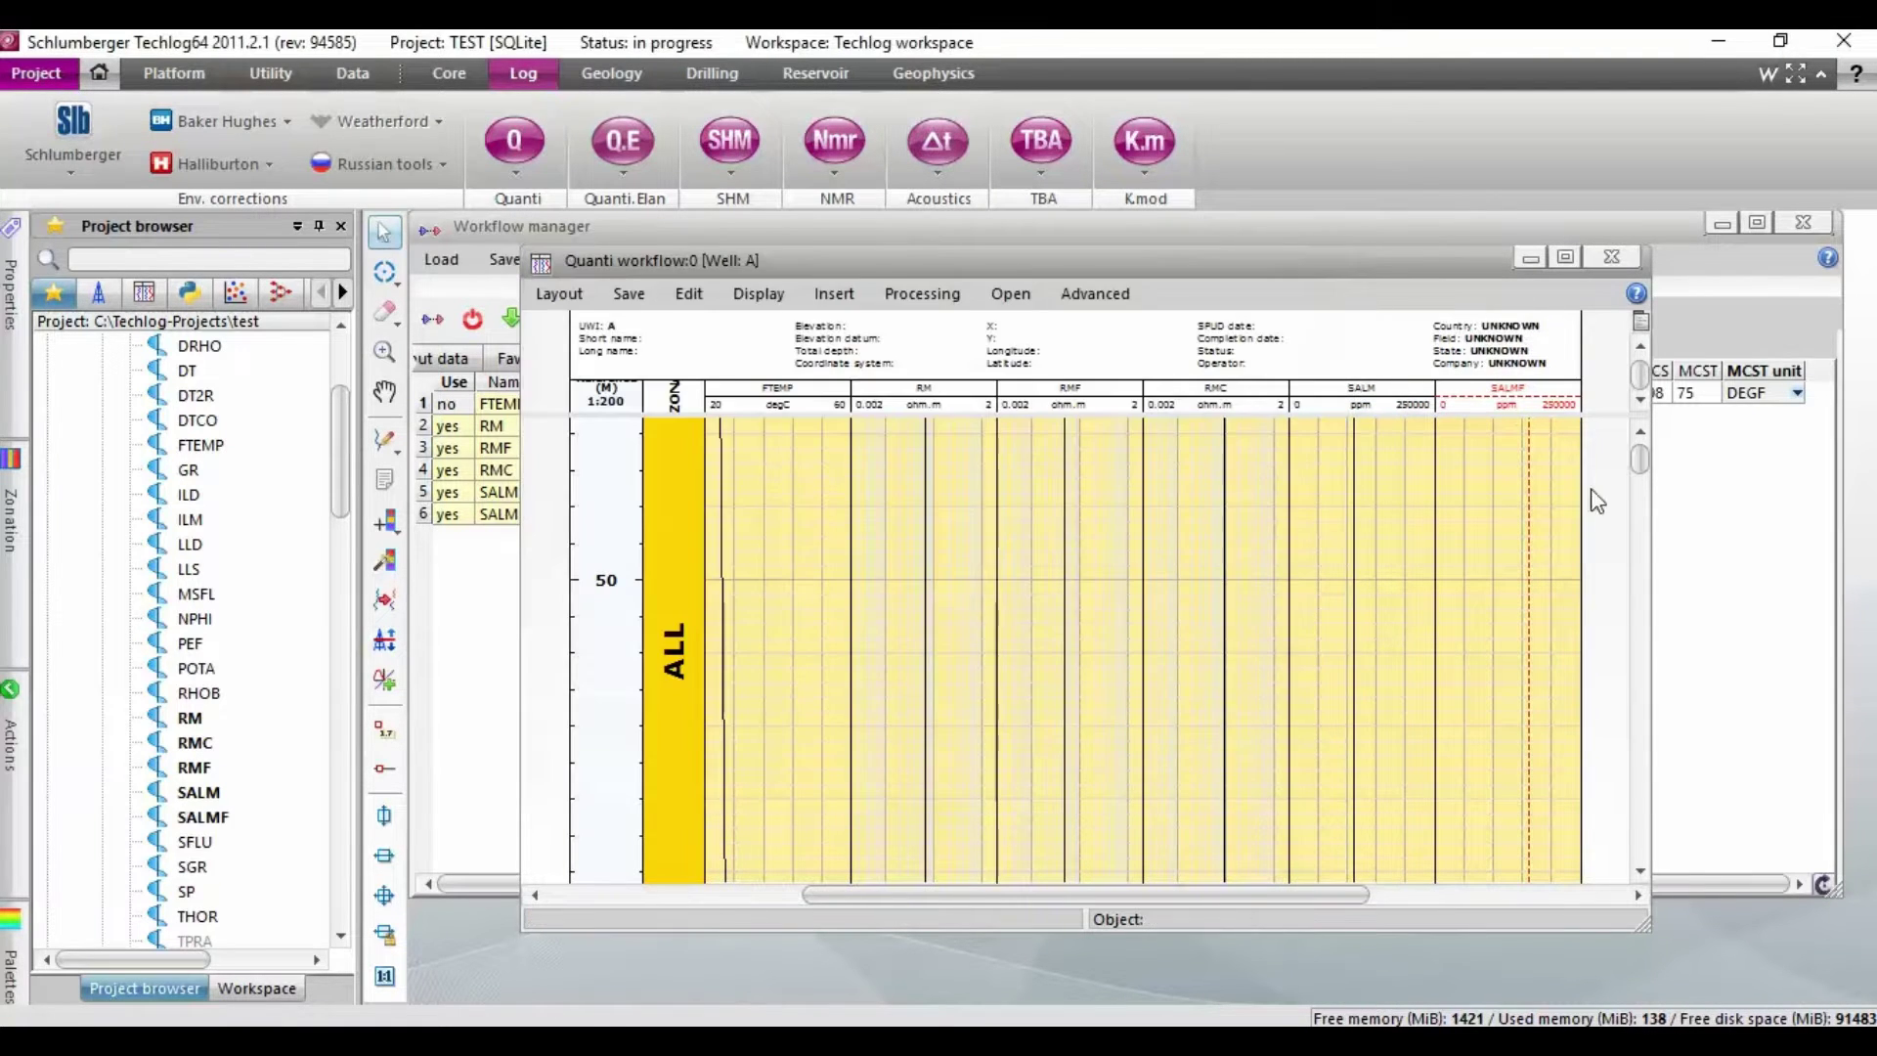
Inspect the curves down to the well's bottom, close the plot without saving its layout, and check the saved variables in dataset A
left_click_drag(1641, 457, 1670, 833)
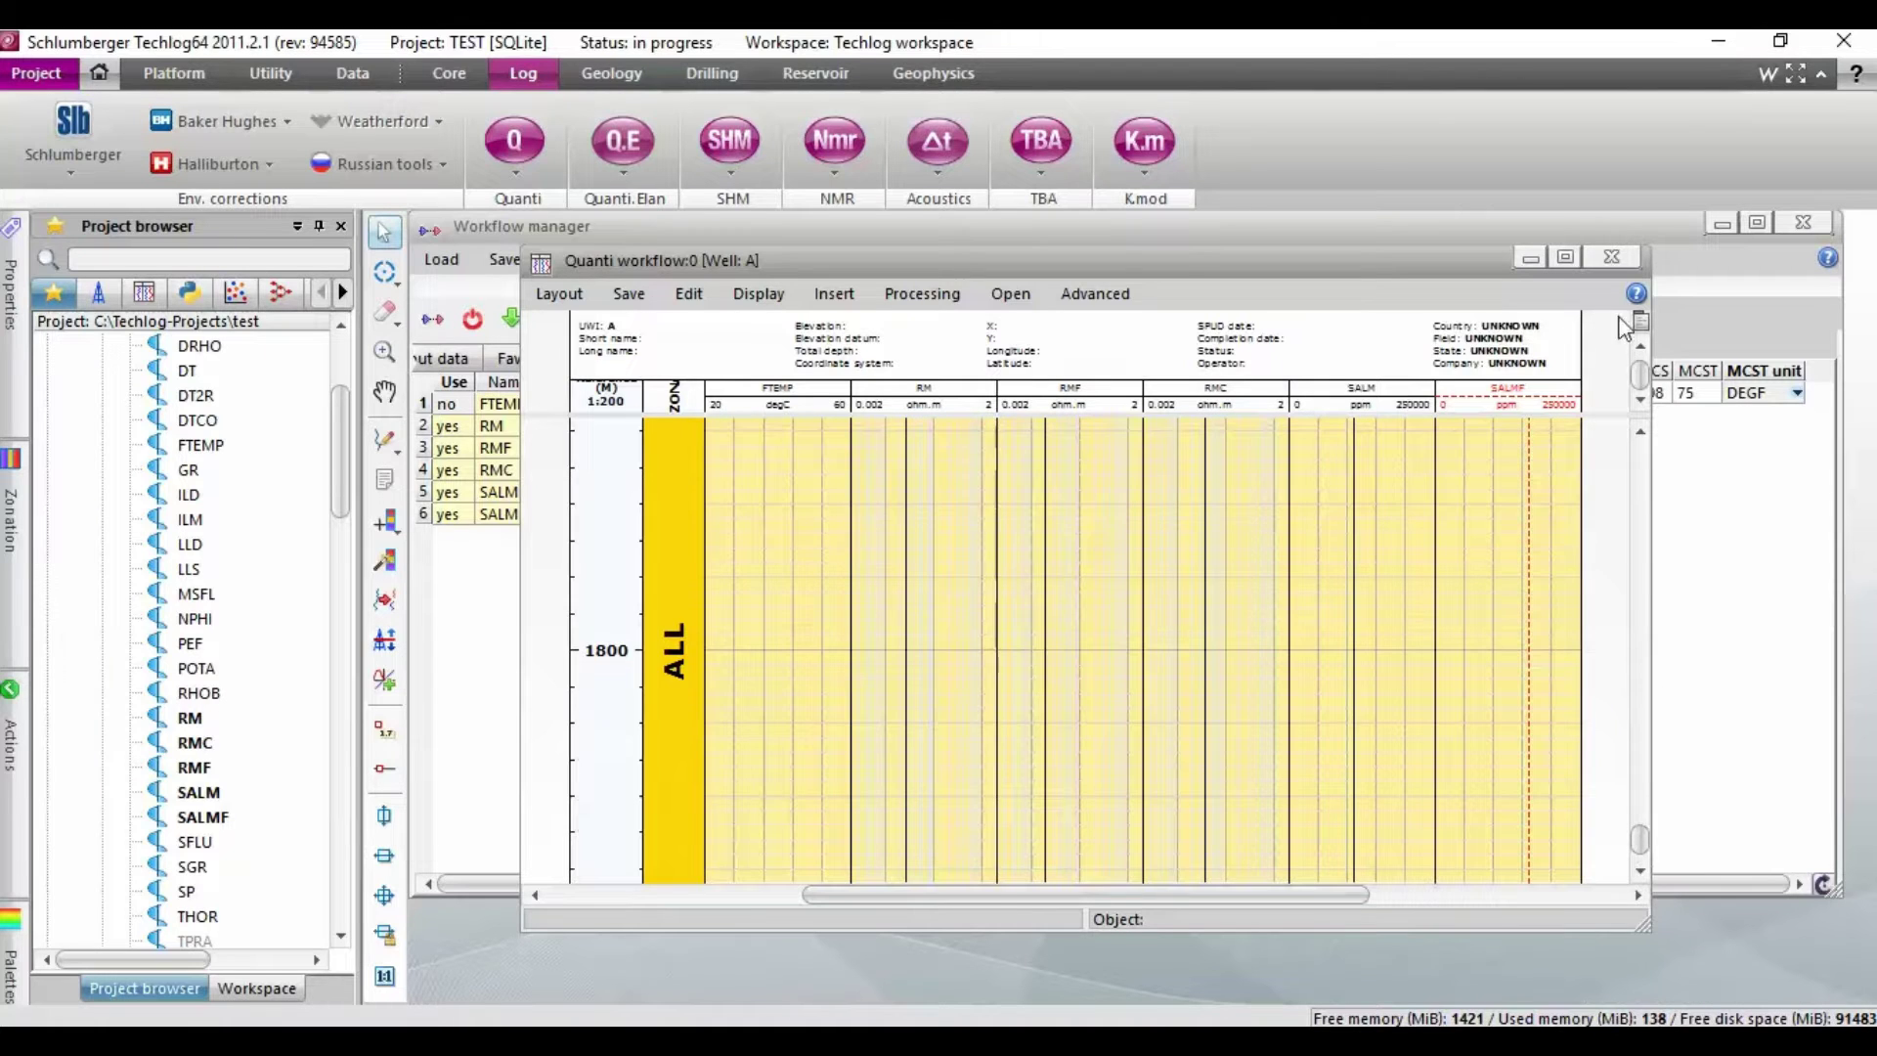
left_click(1615, 255)
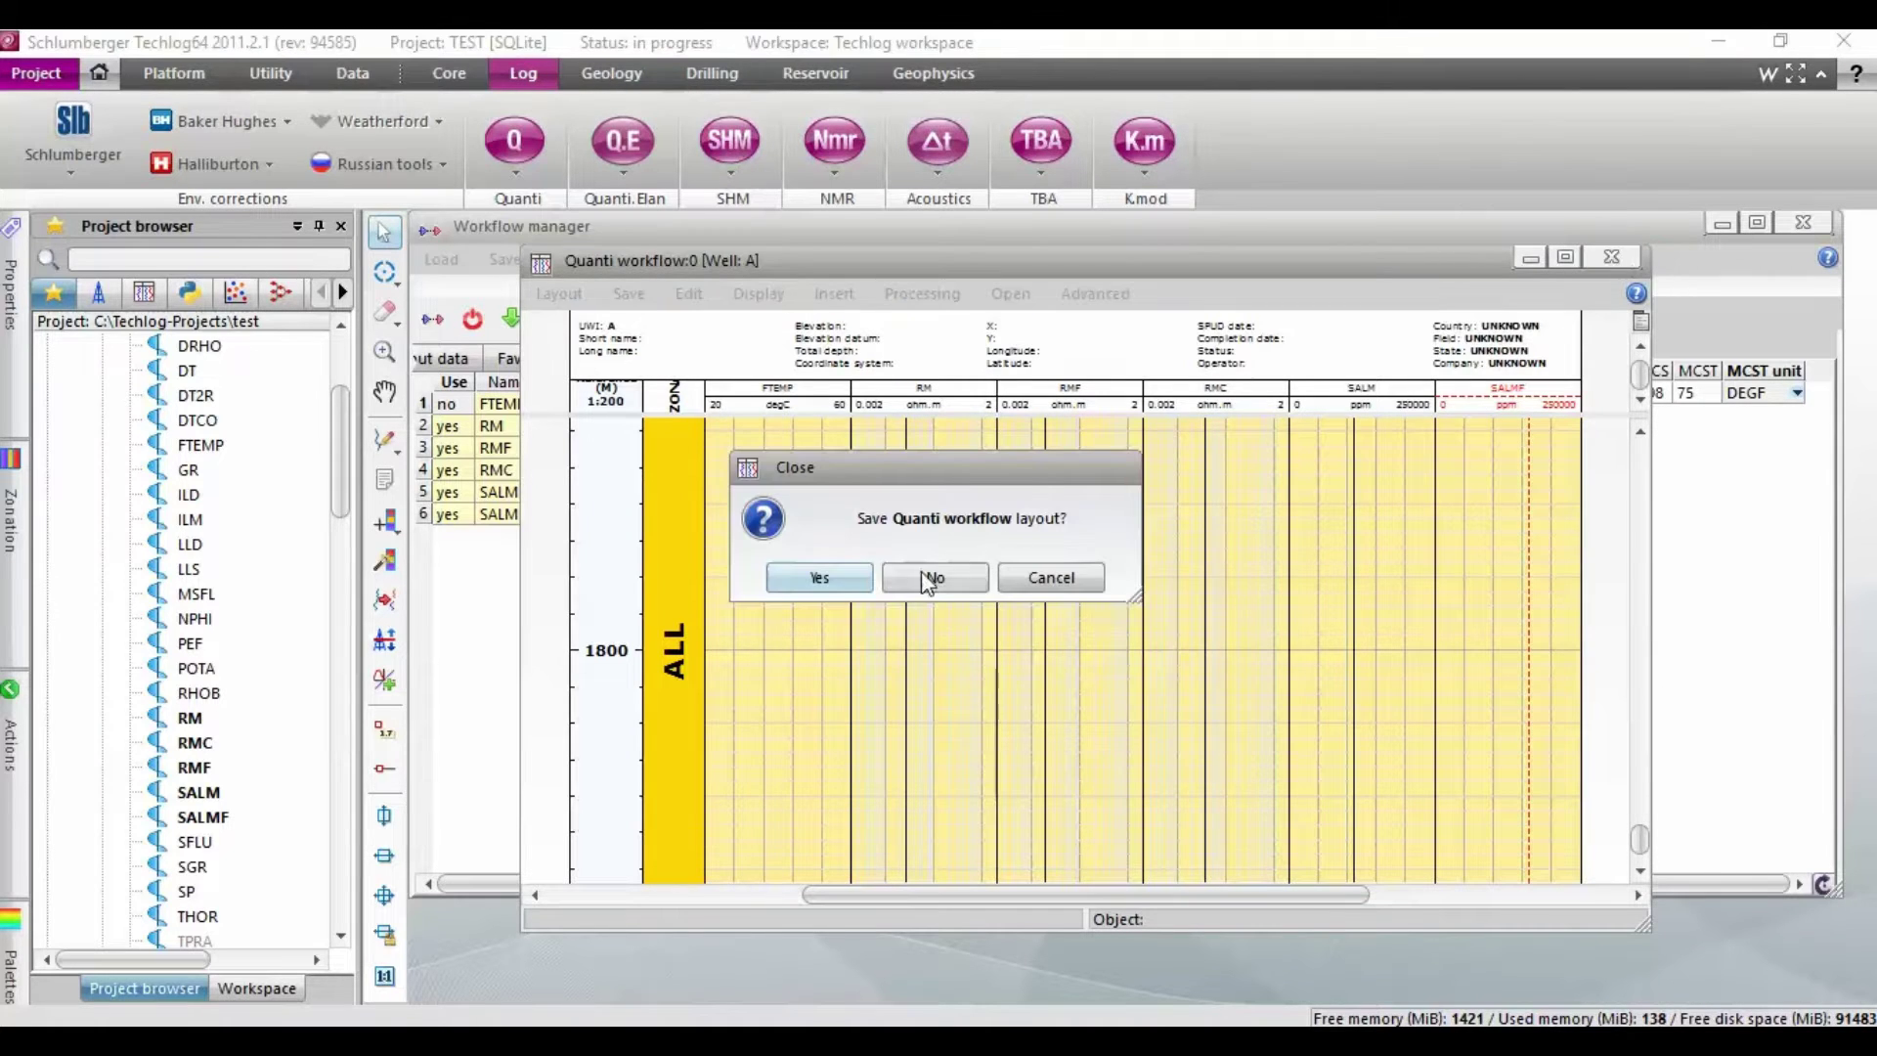
left_click(926, 579)
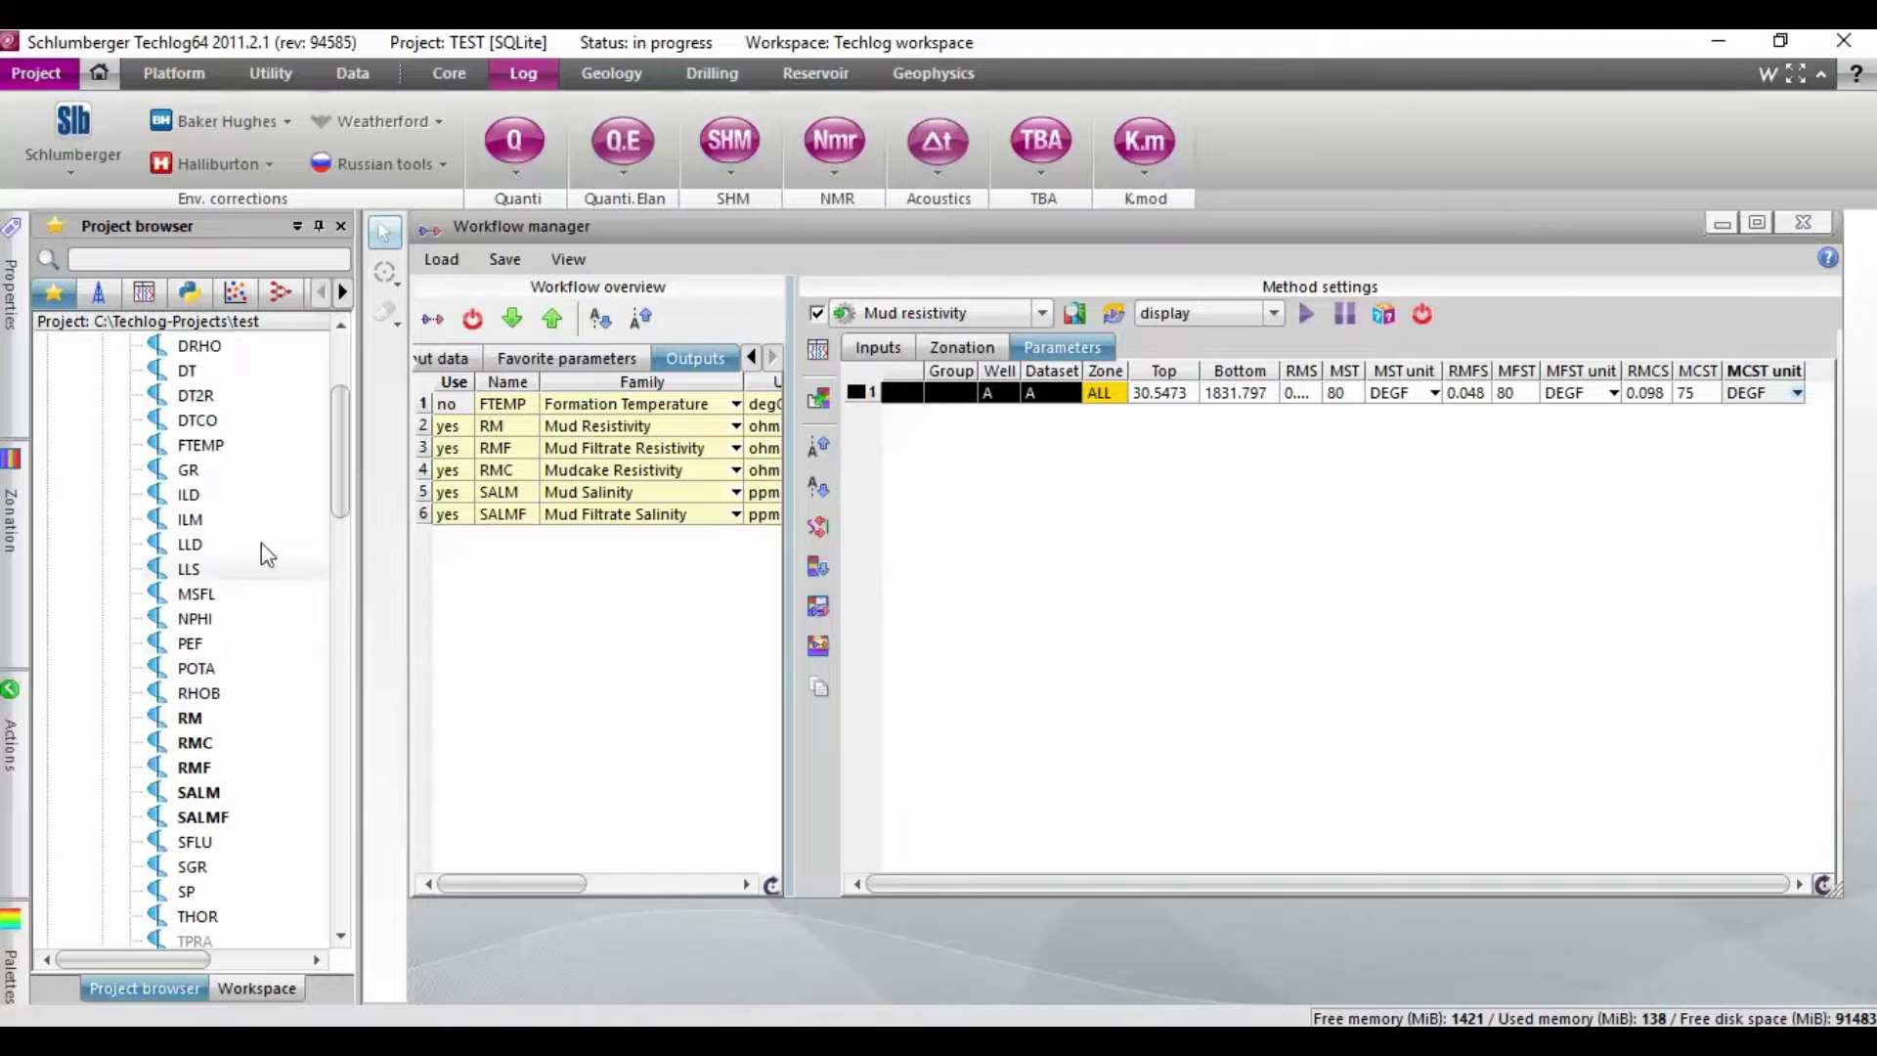
left_click_drag(337, 449, 336, 500)
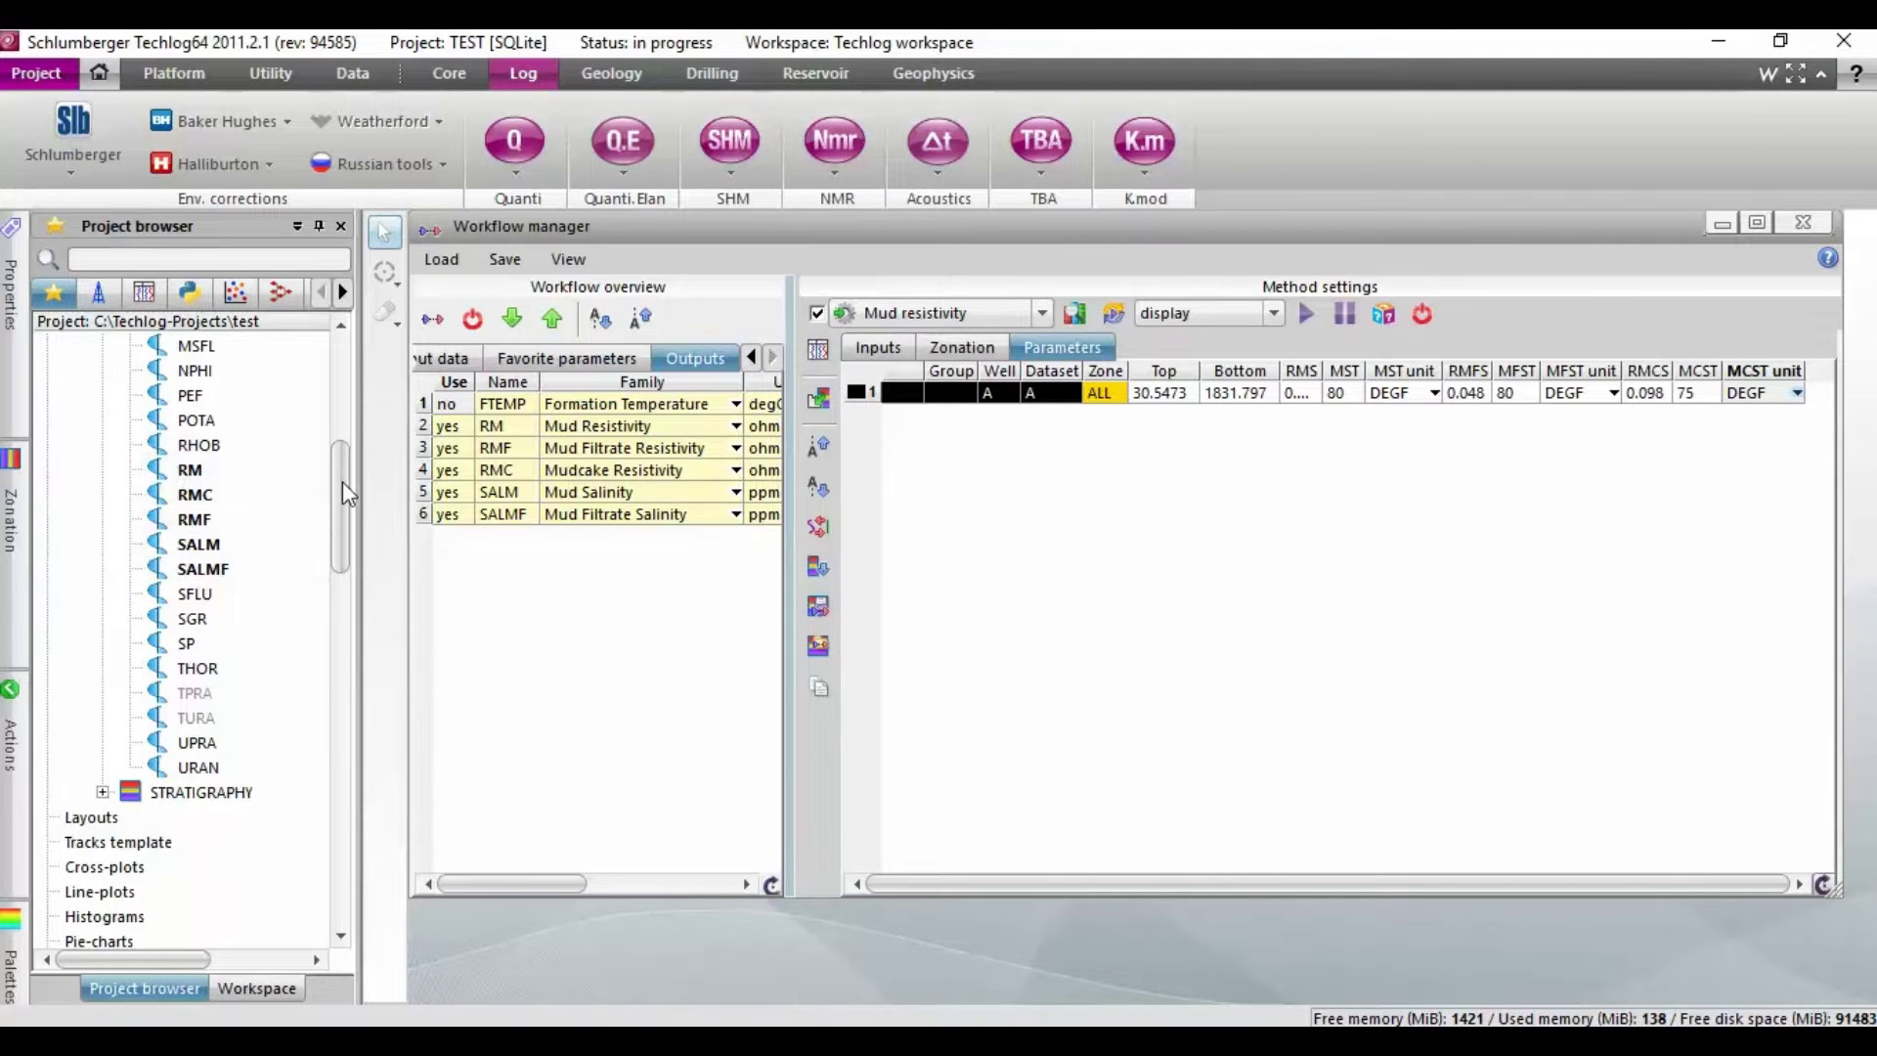
left_click_drag(342, 481, 351, 337)
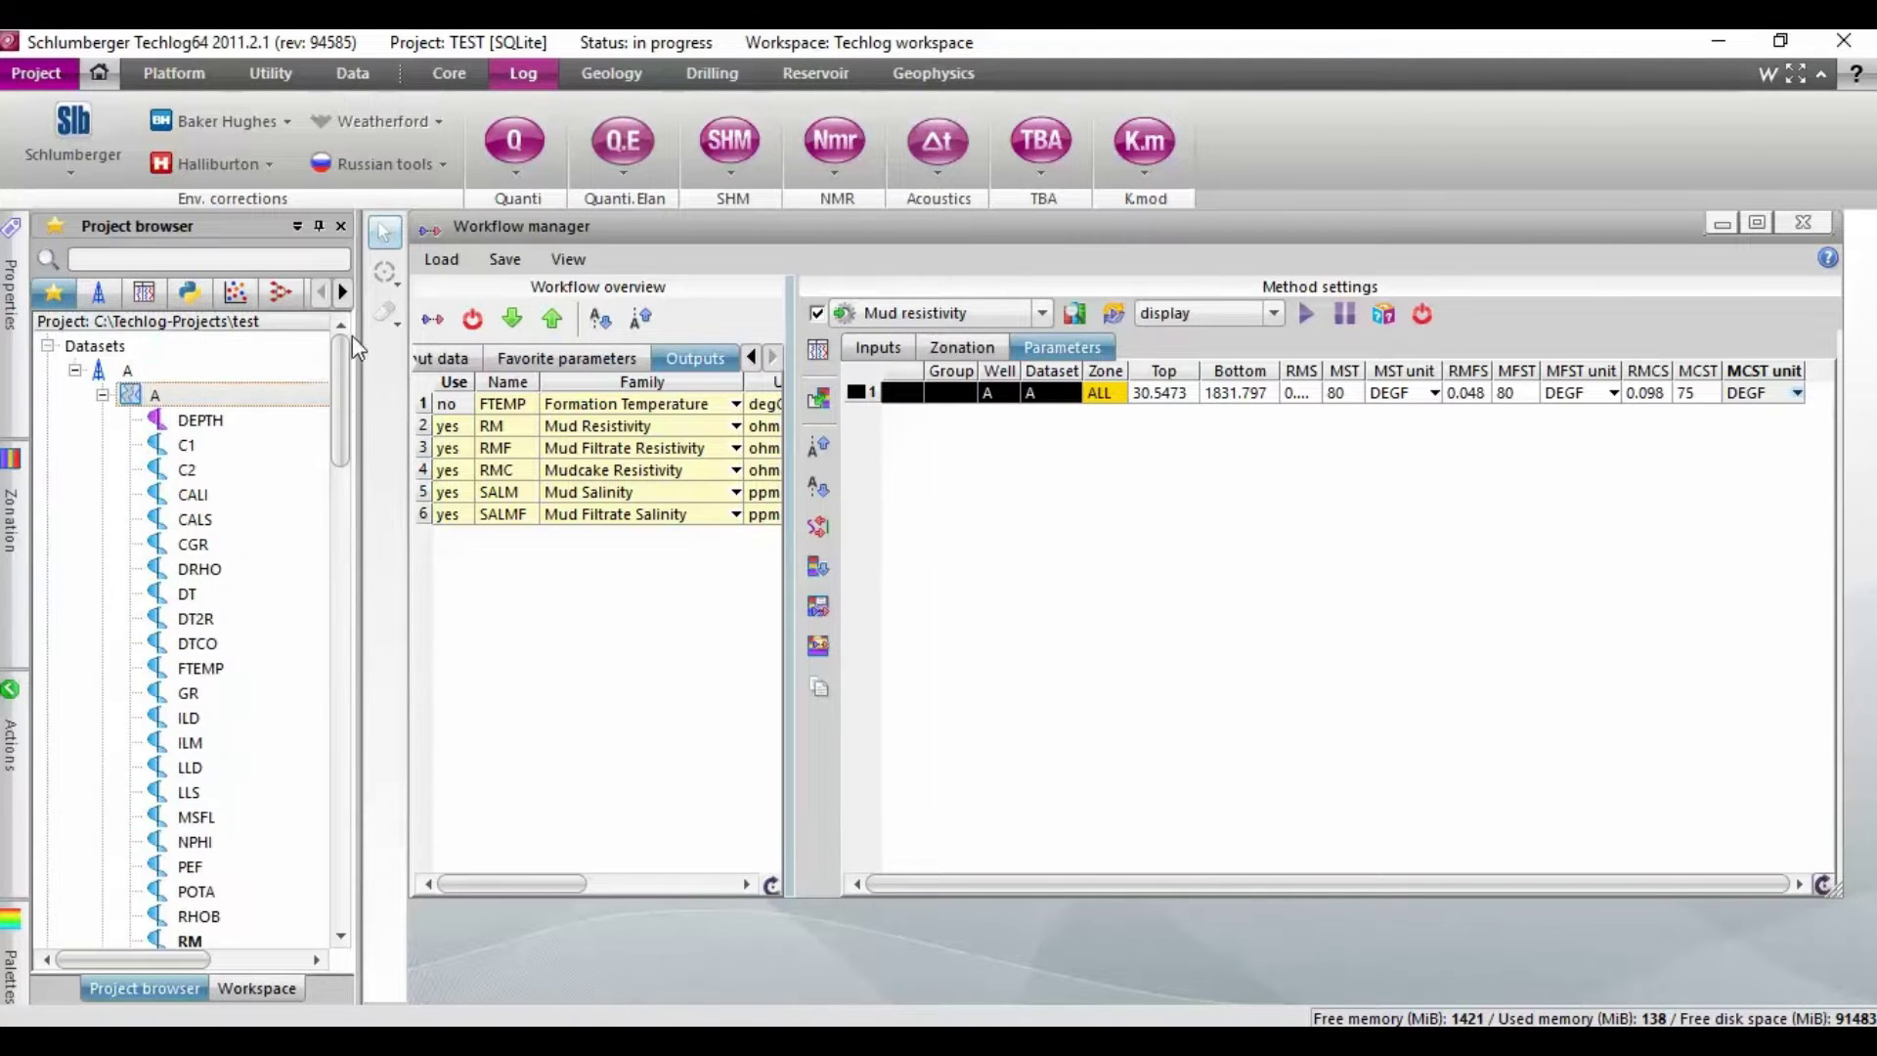
Create the Quanti precomputation for water resistivity from temperature and salinity, using Formation Temperature and Mud Salinity as its inputs
left_click(513, 172)
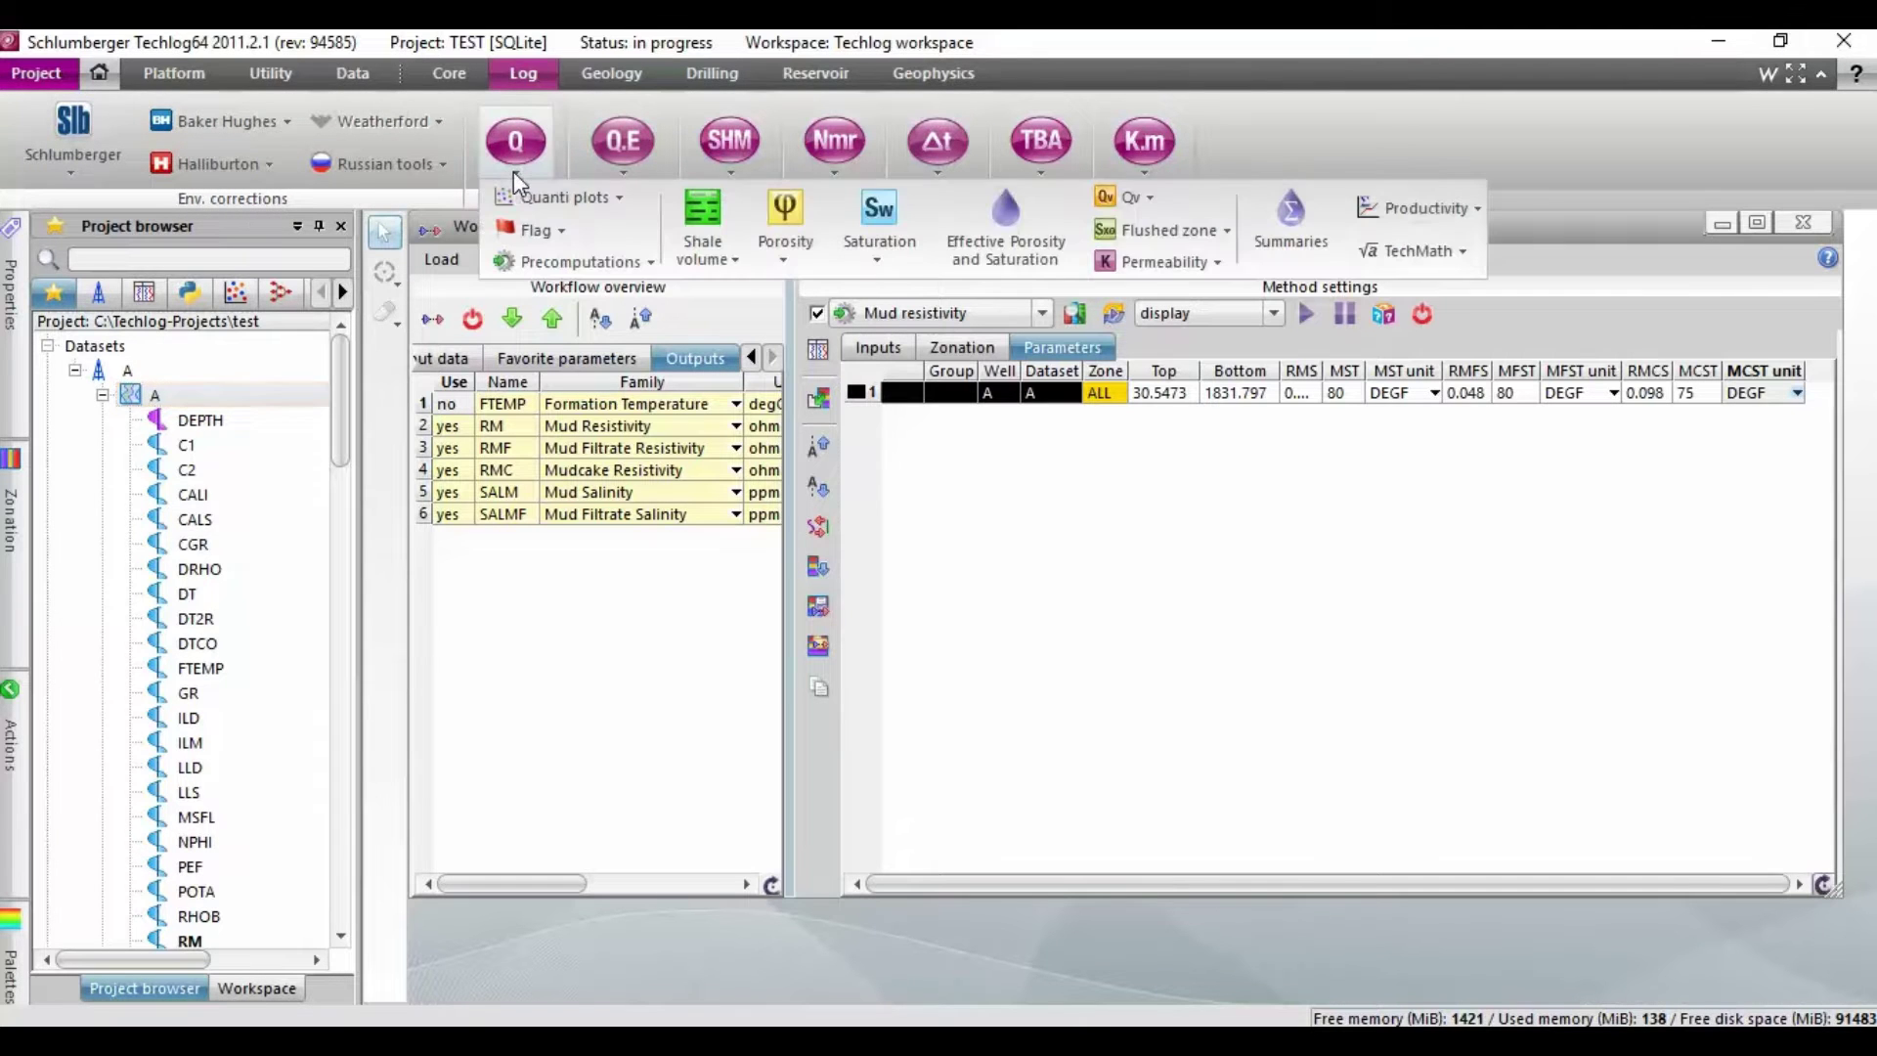
left_click(651, 263)
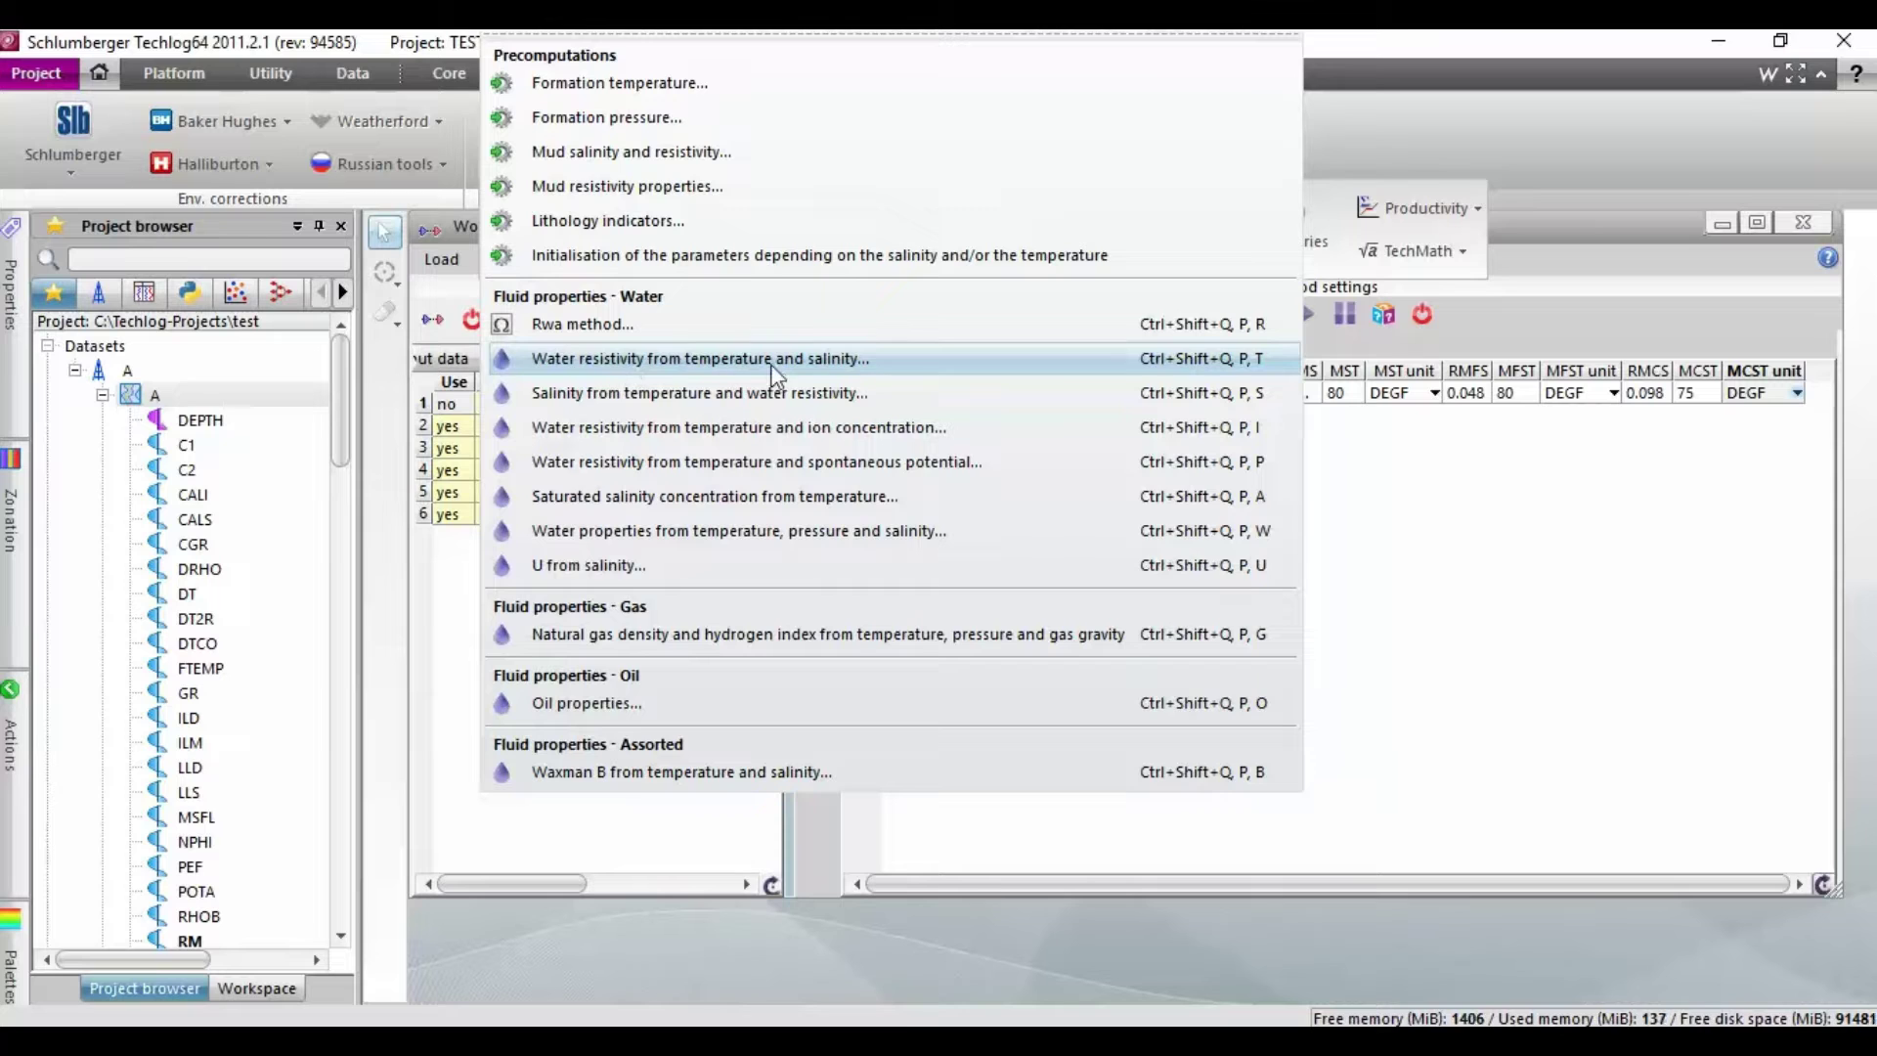
left_click(678, 359)
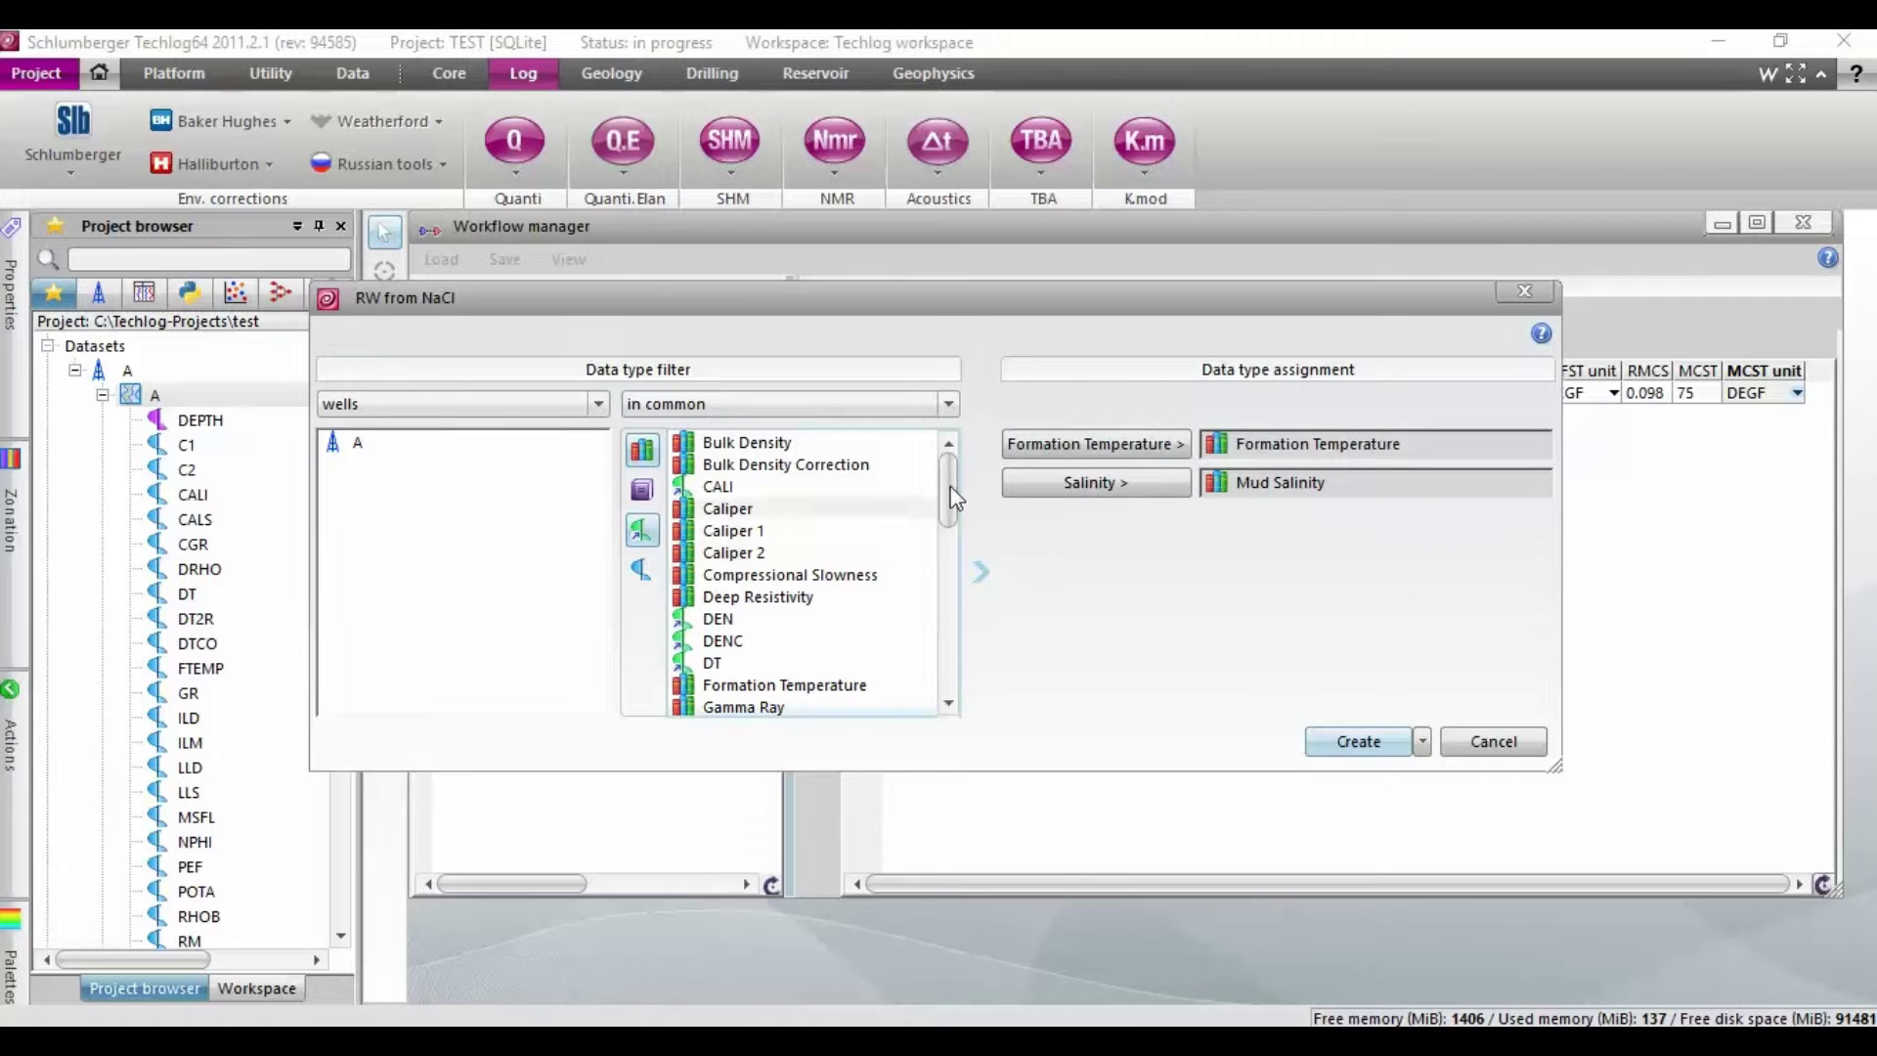
left_click_drag(952, 483, 952, 501)
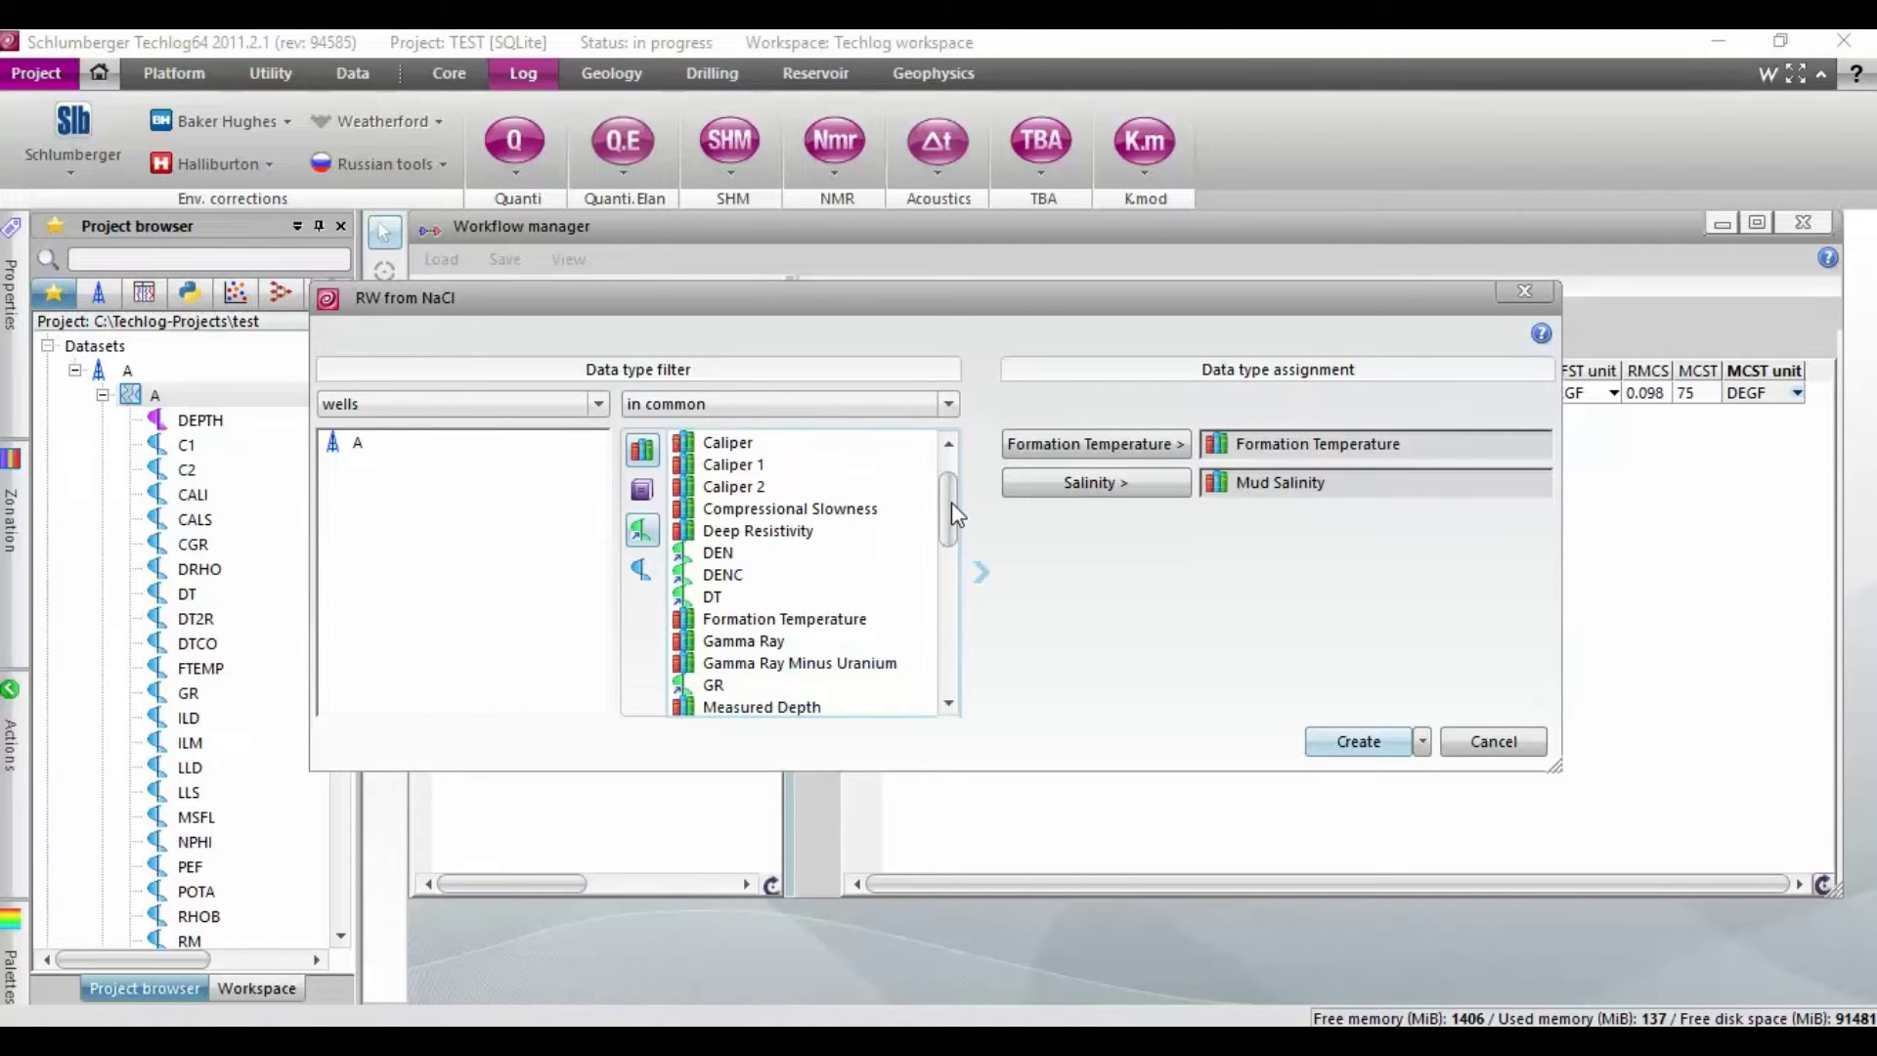
left_click(819, 627)
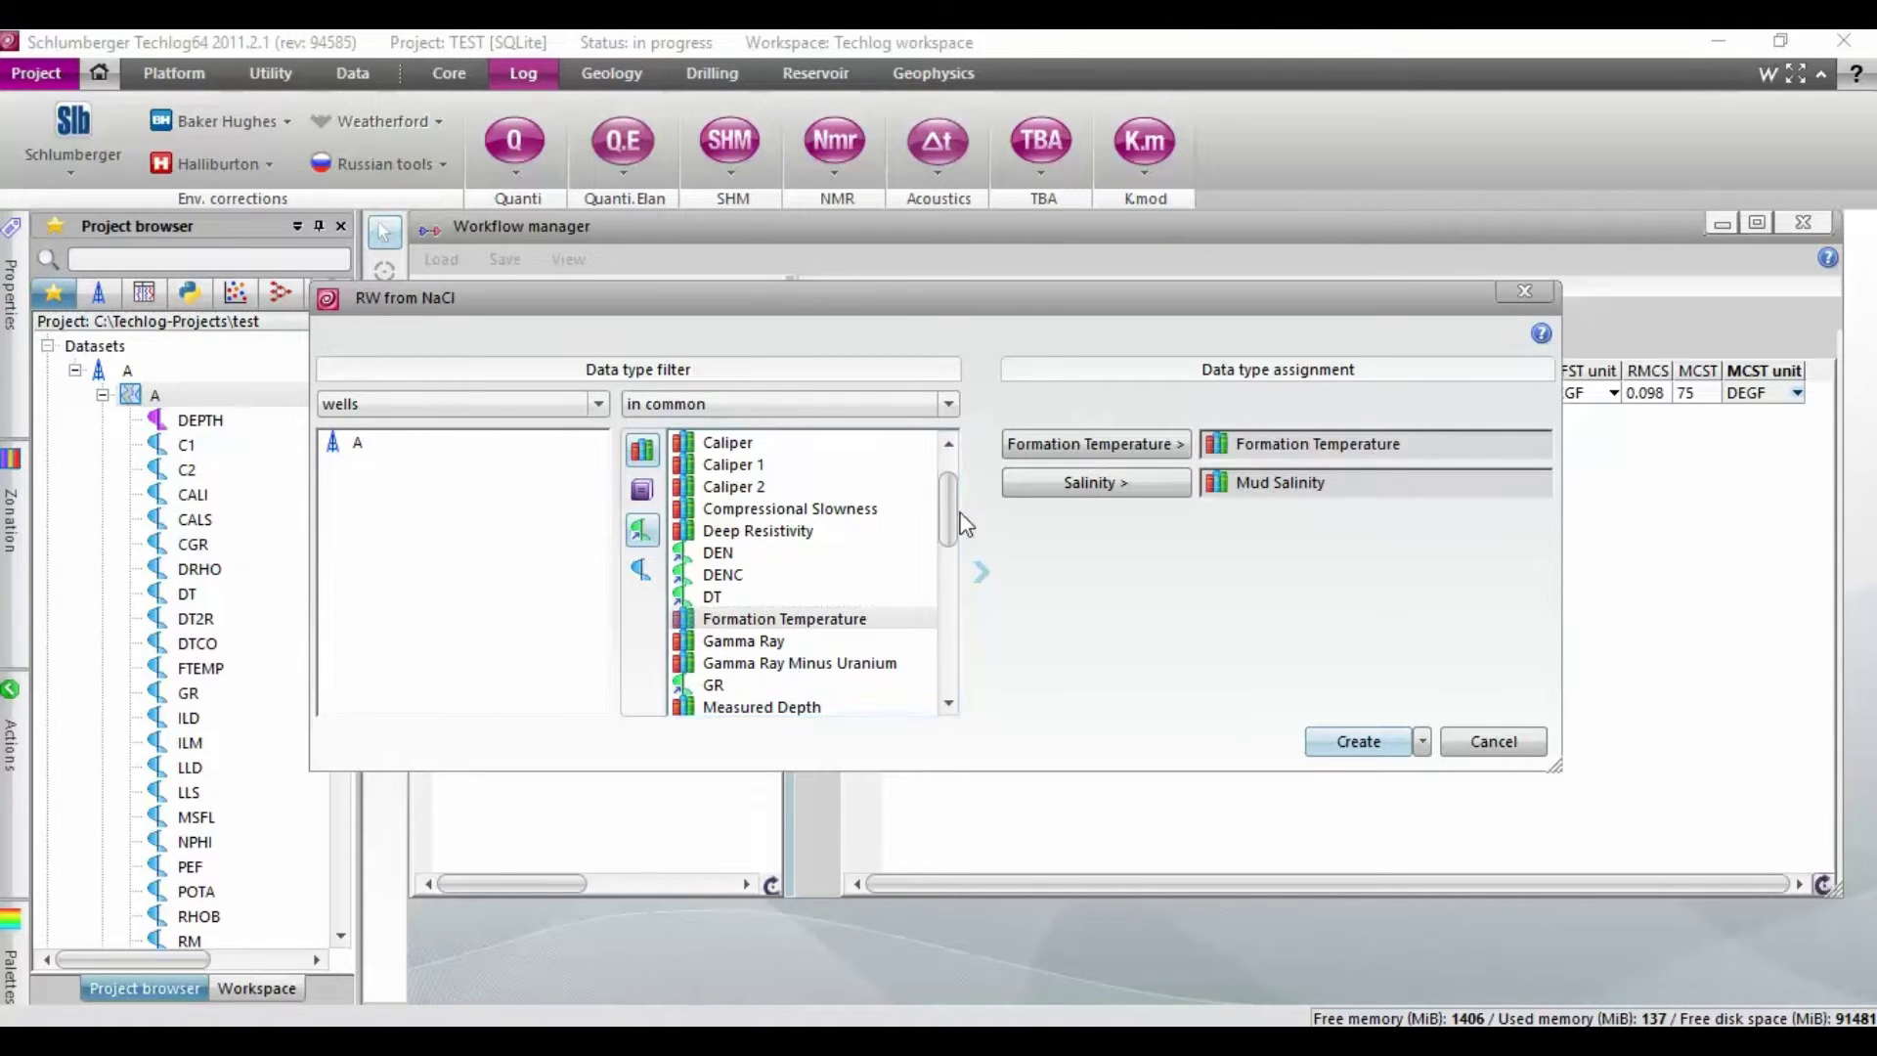
left_click_drag(947, 514, 950, 560)
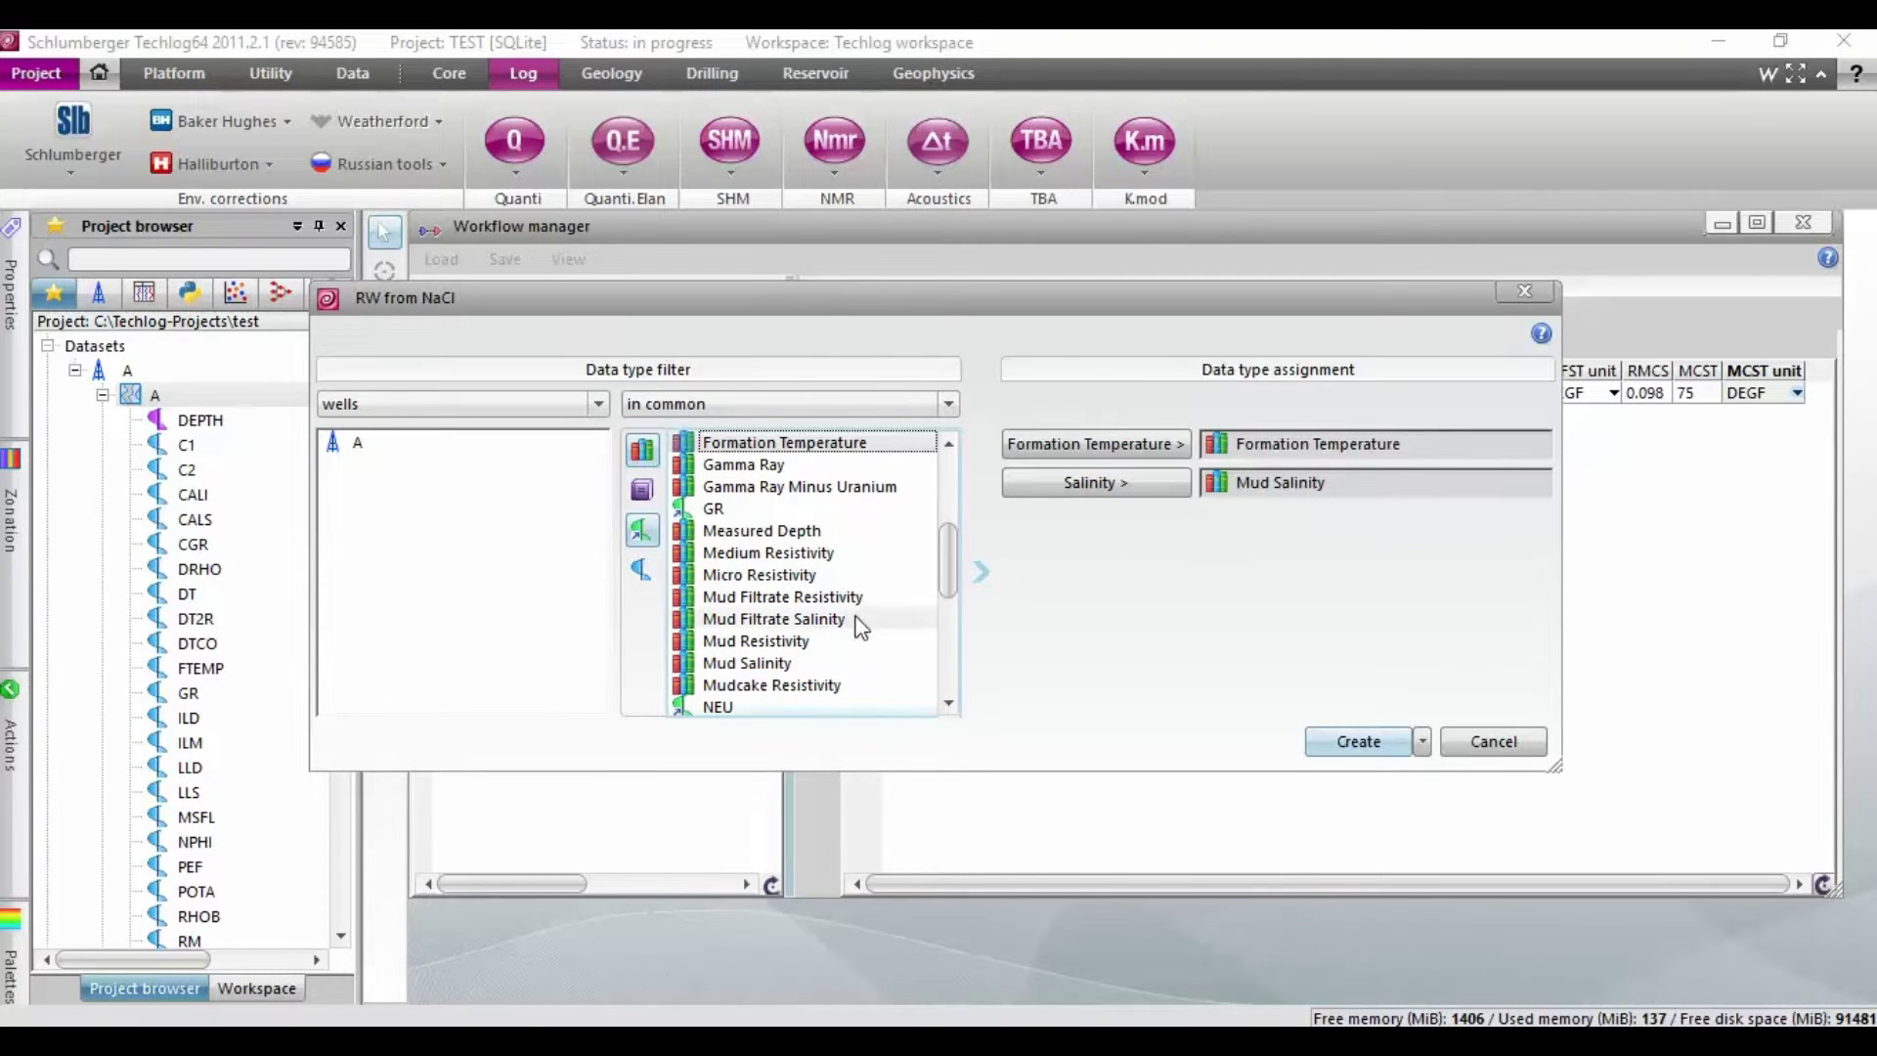
left_click(770, 666)
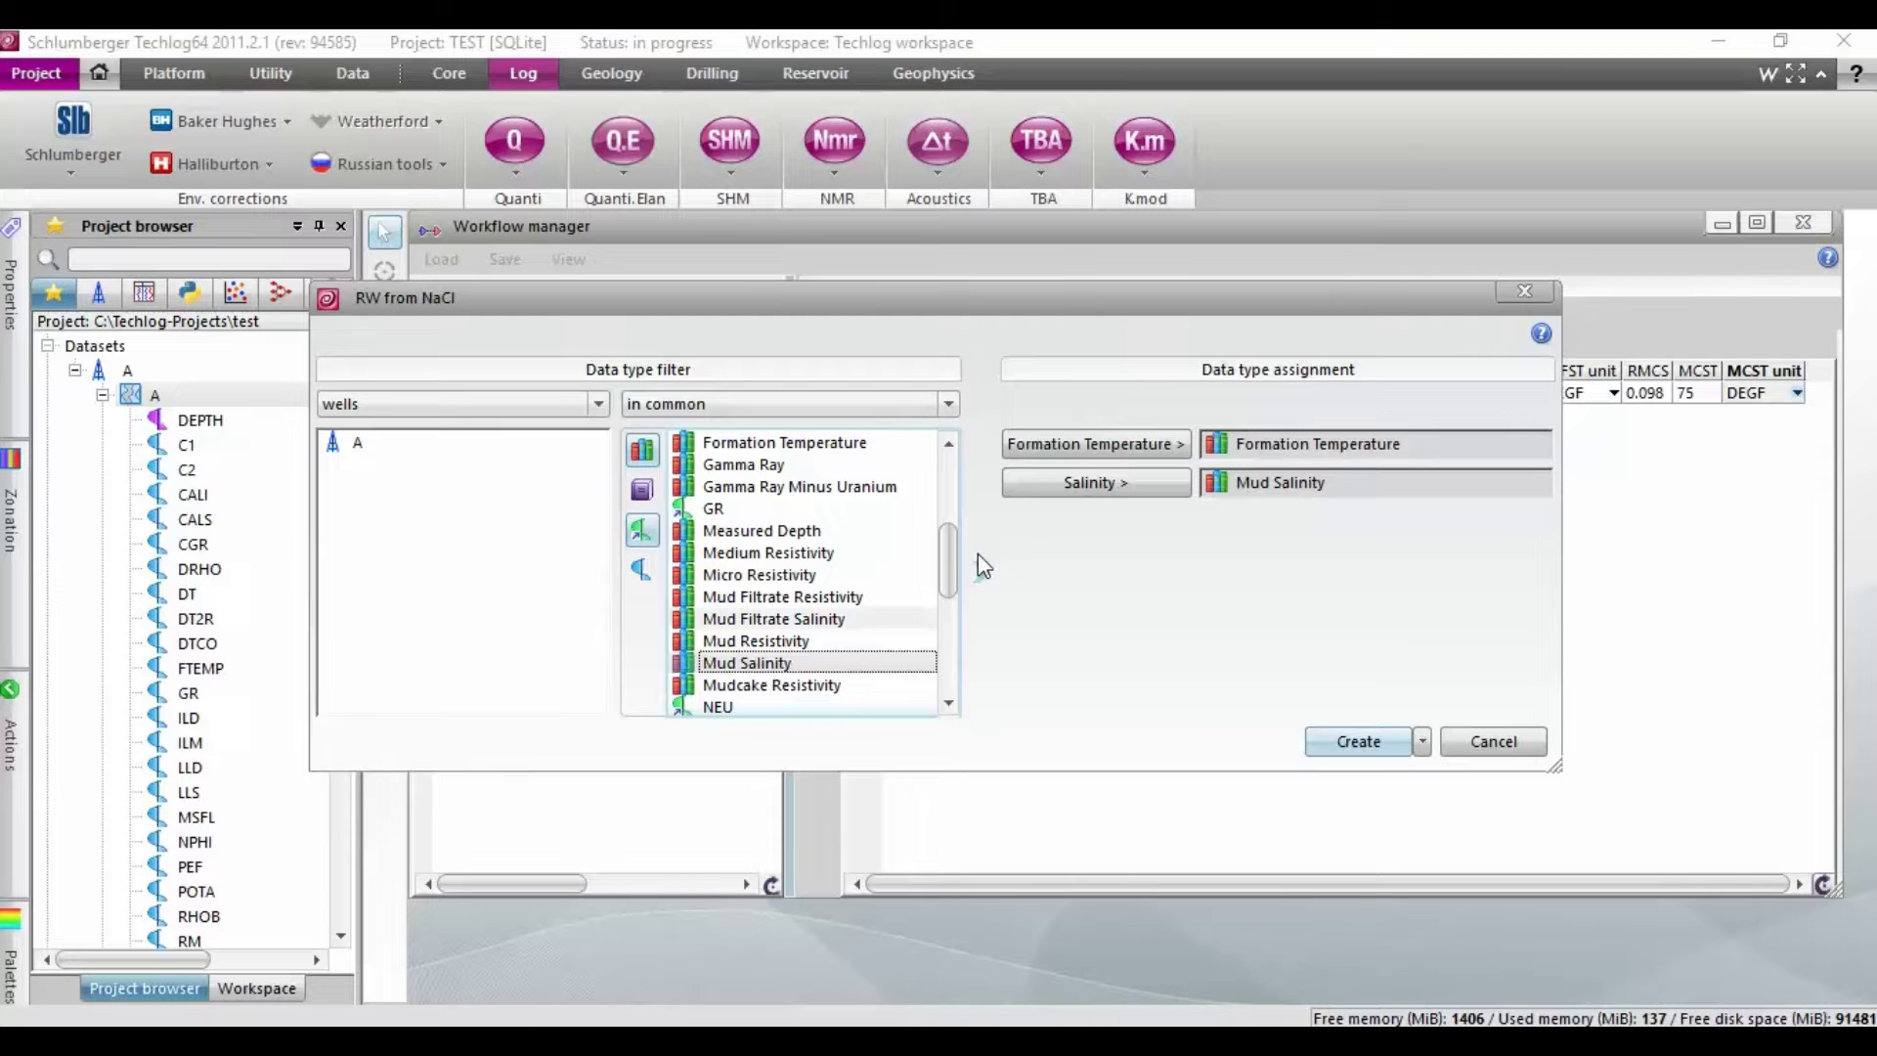
left_click(1075, 479)
left_click(1358, 742)
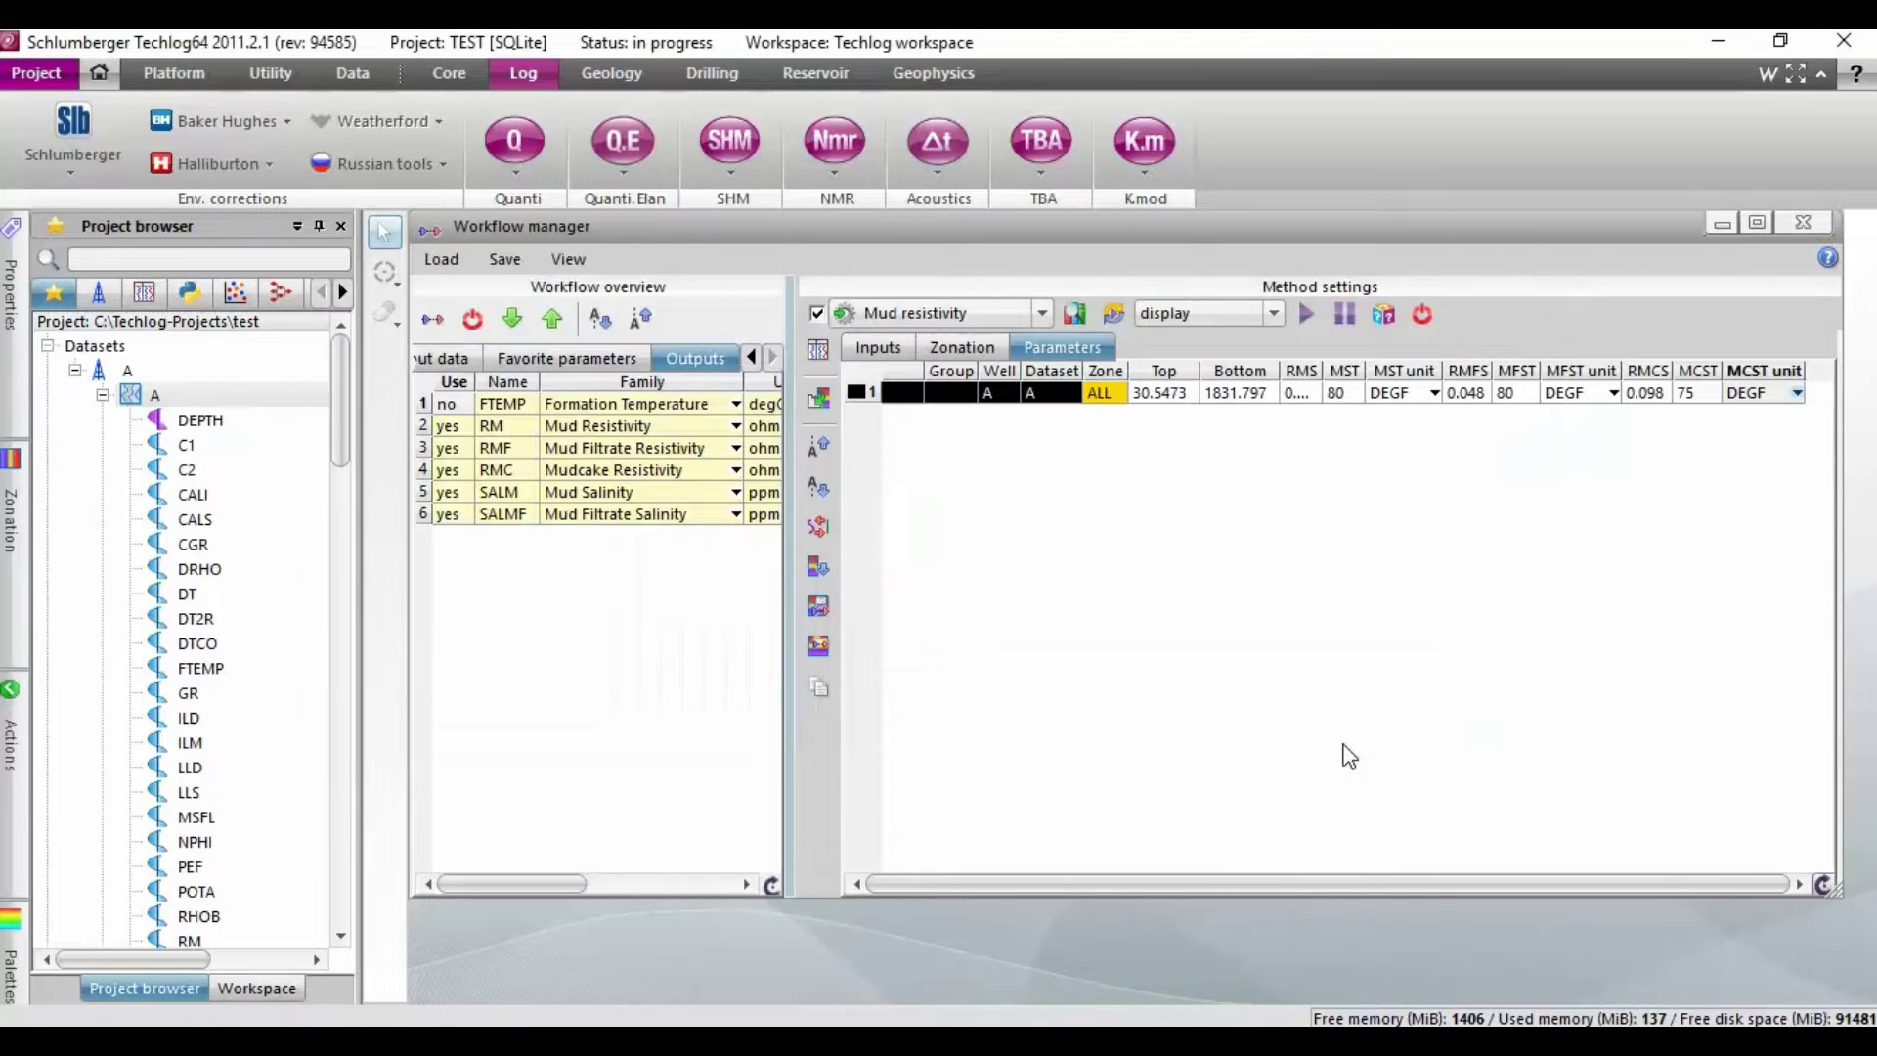
Review the zonation, parameters and input curves of the RW from NaCl method
left_click(942, 349)
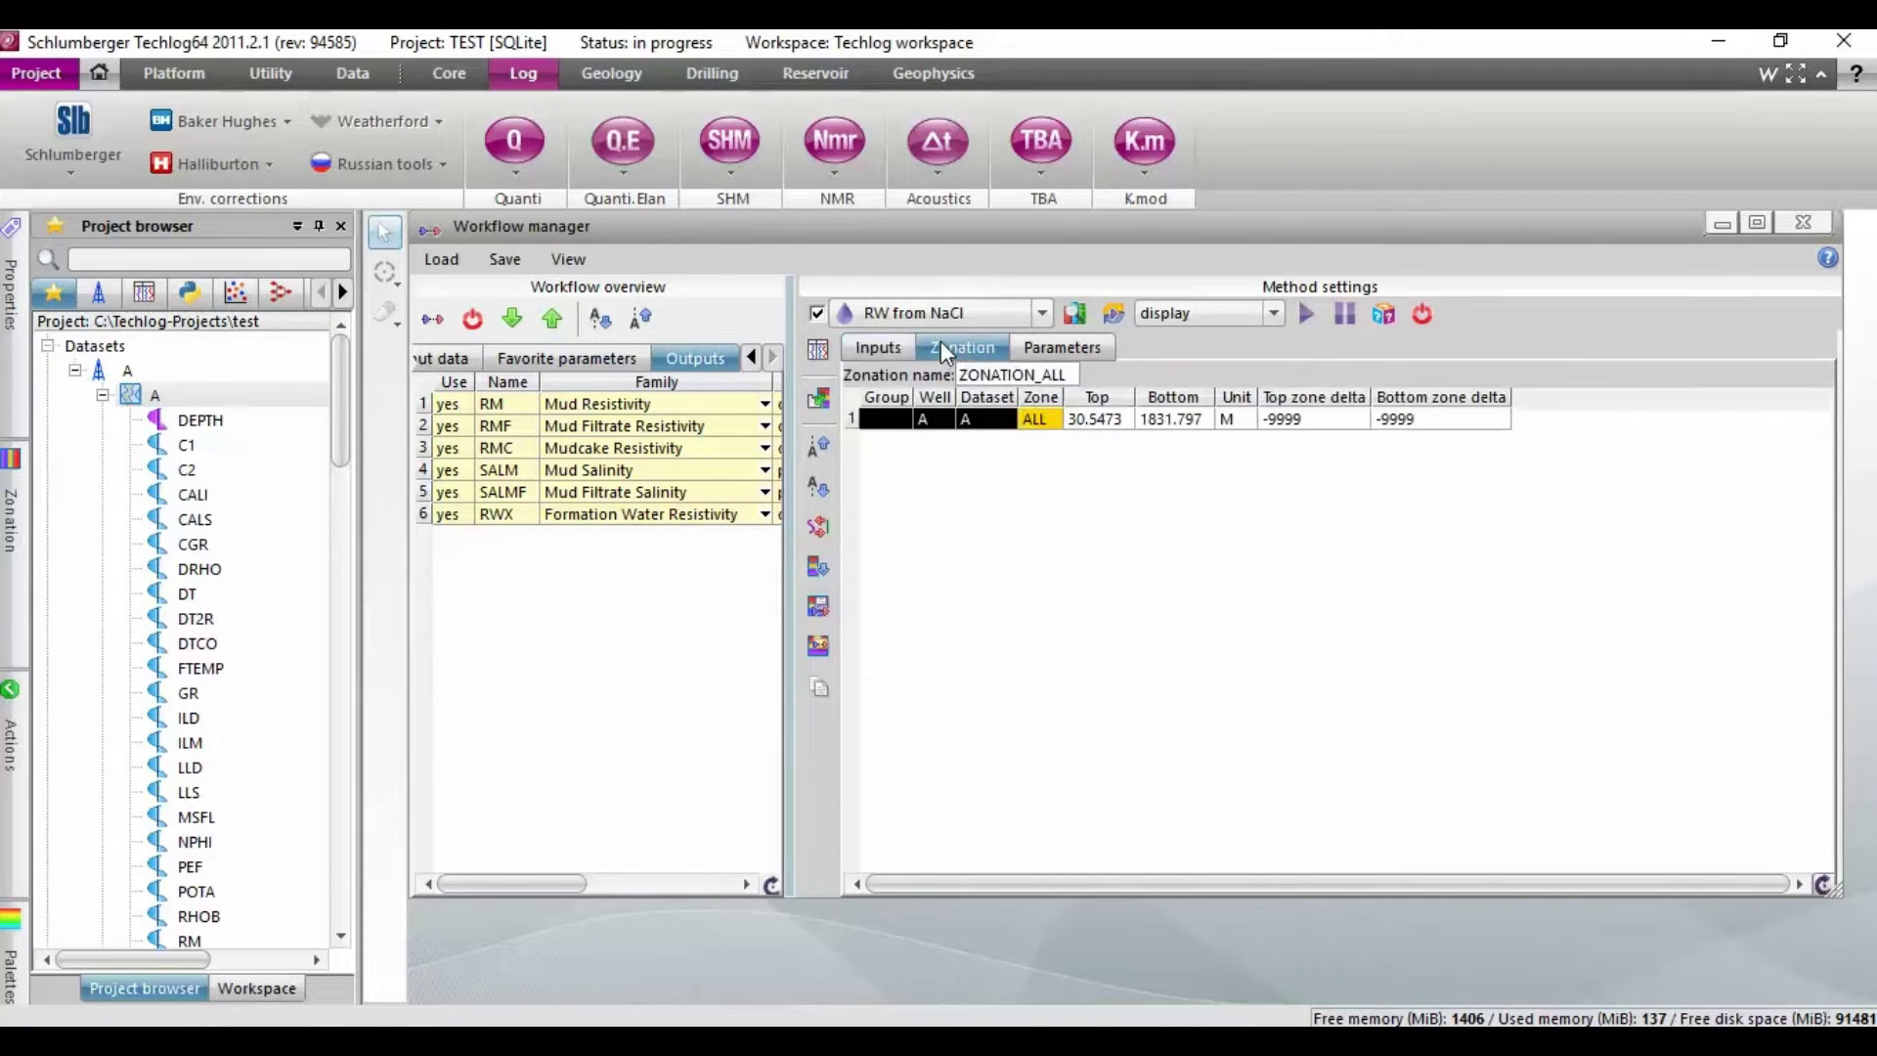
left_click(1072, 354)
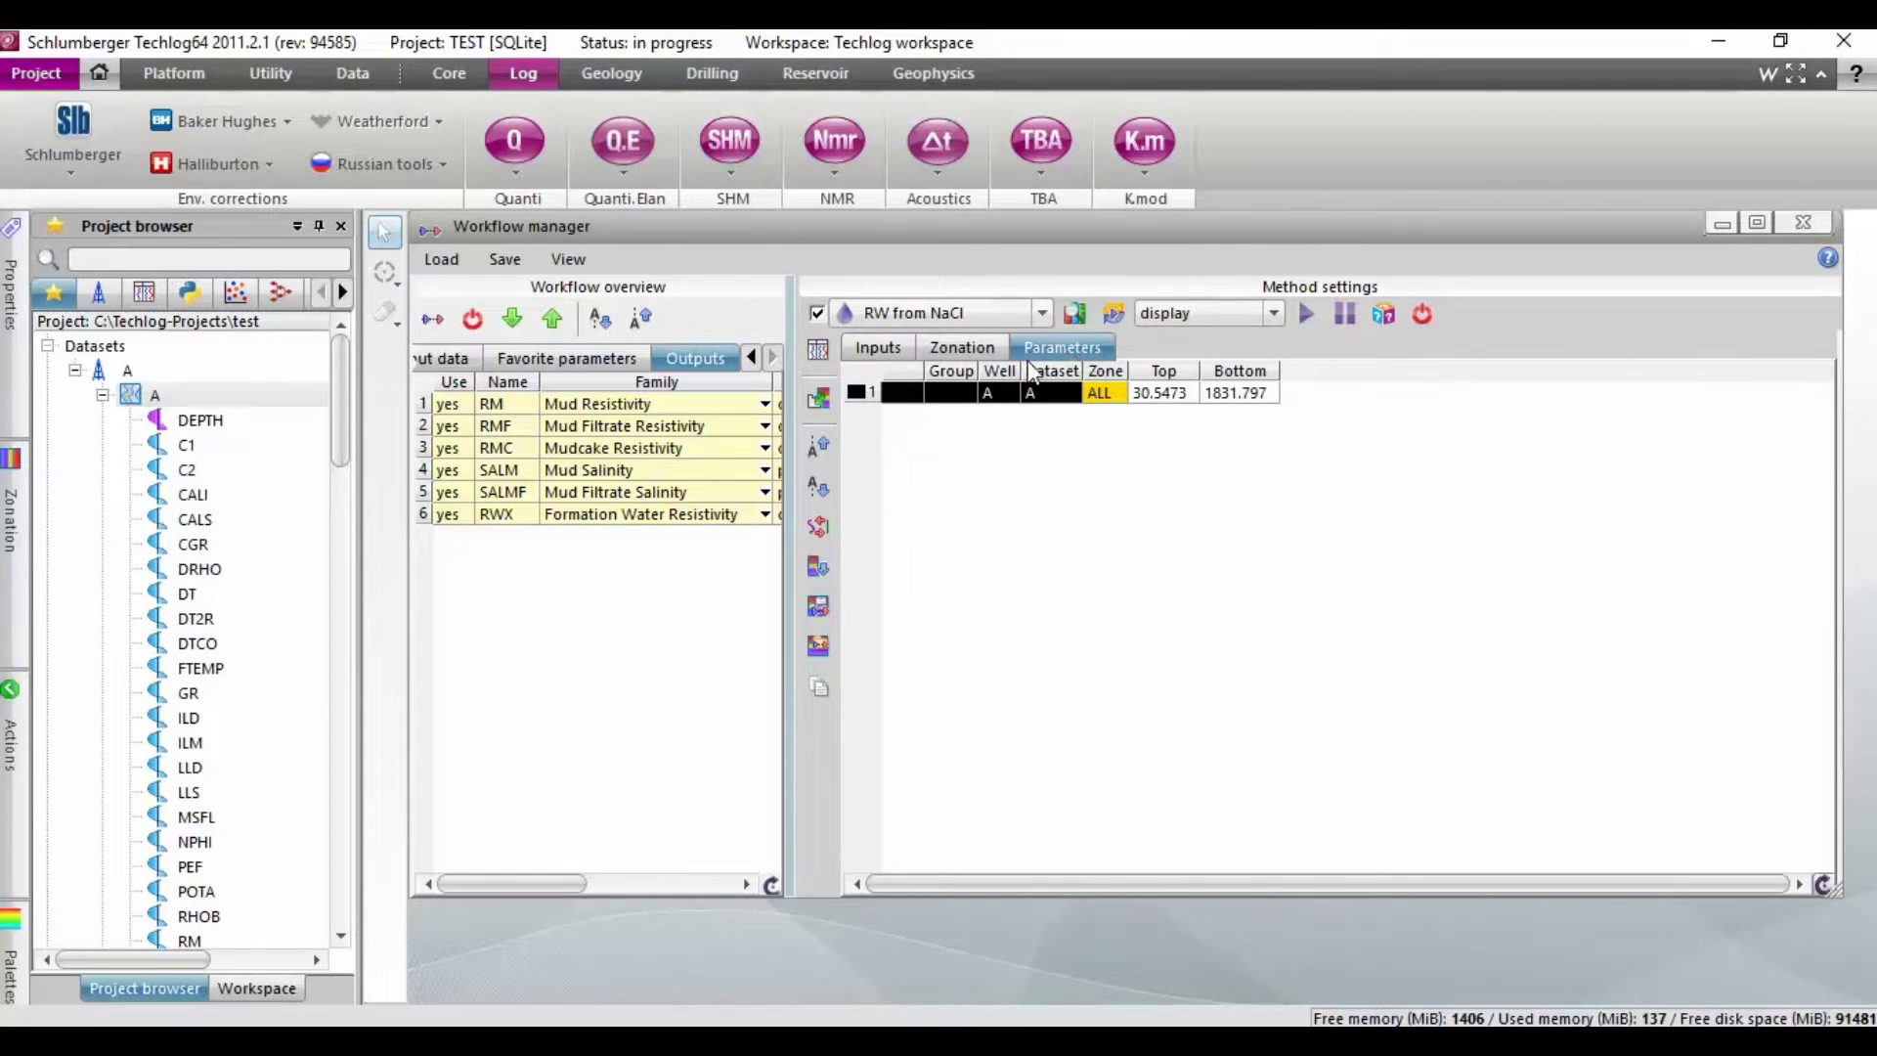
left_click(940, 348)
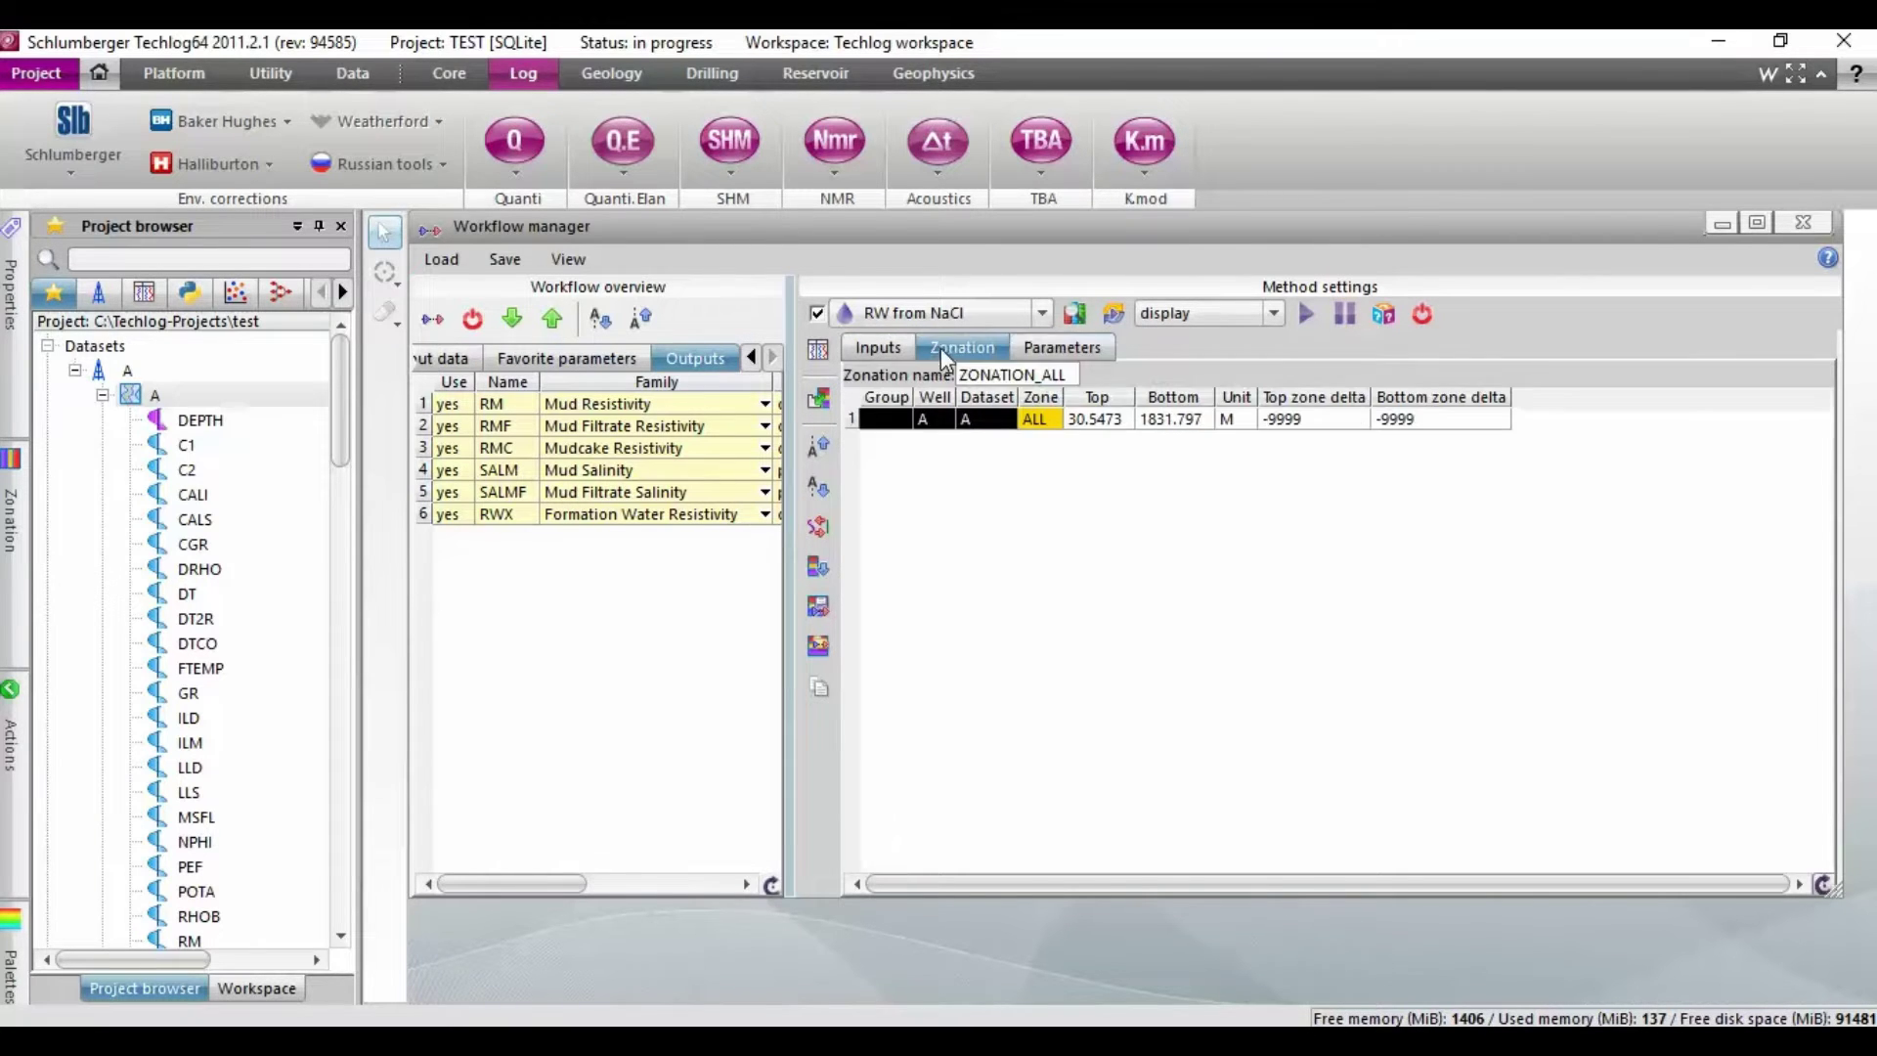
left_click(891, 344)
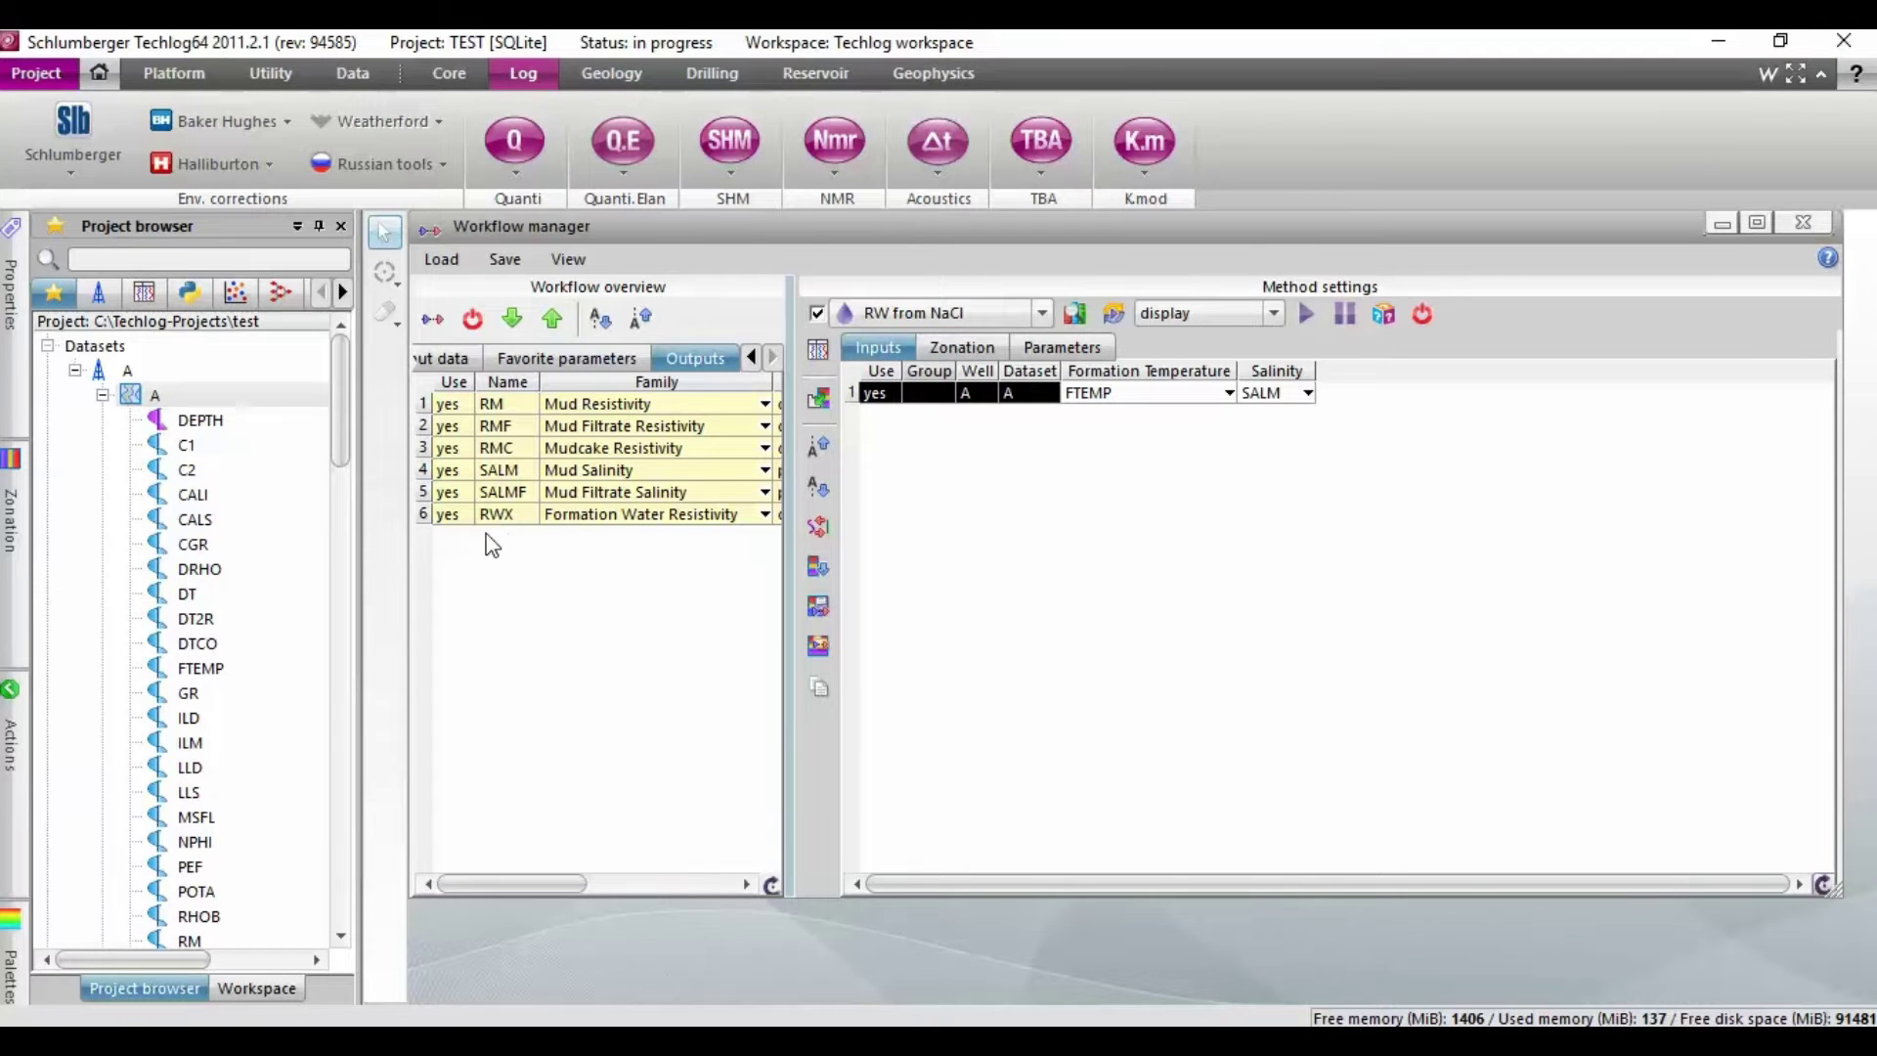
Exclude outputs RM, RMF, RMC, SALM and SALMF from the workflow and compute the formation water resistivity RWX
left_click(455, 407)
left_click(451, 433)
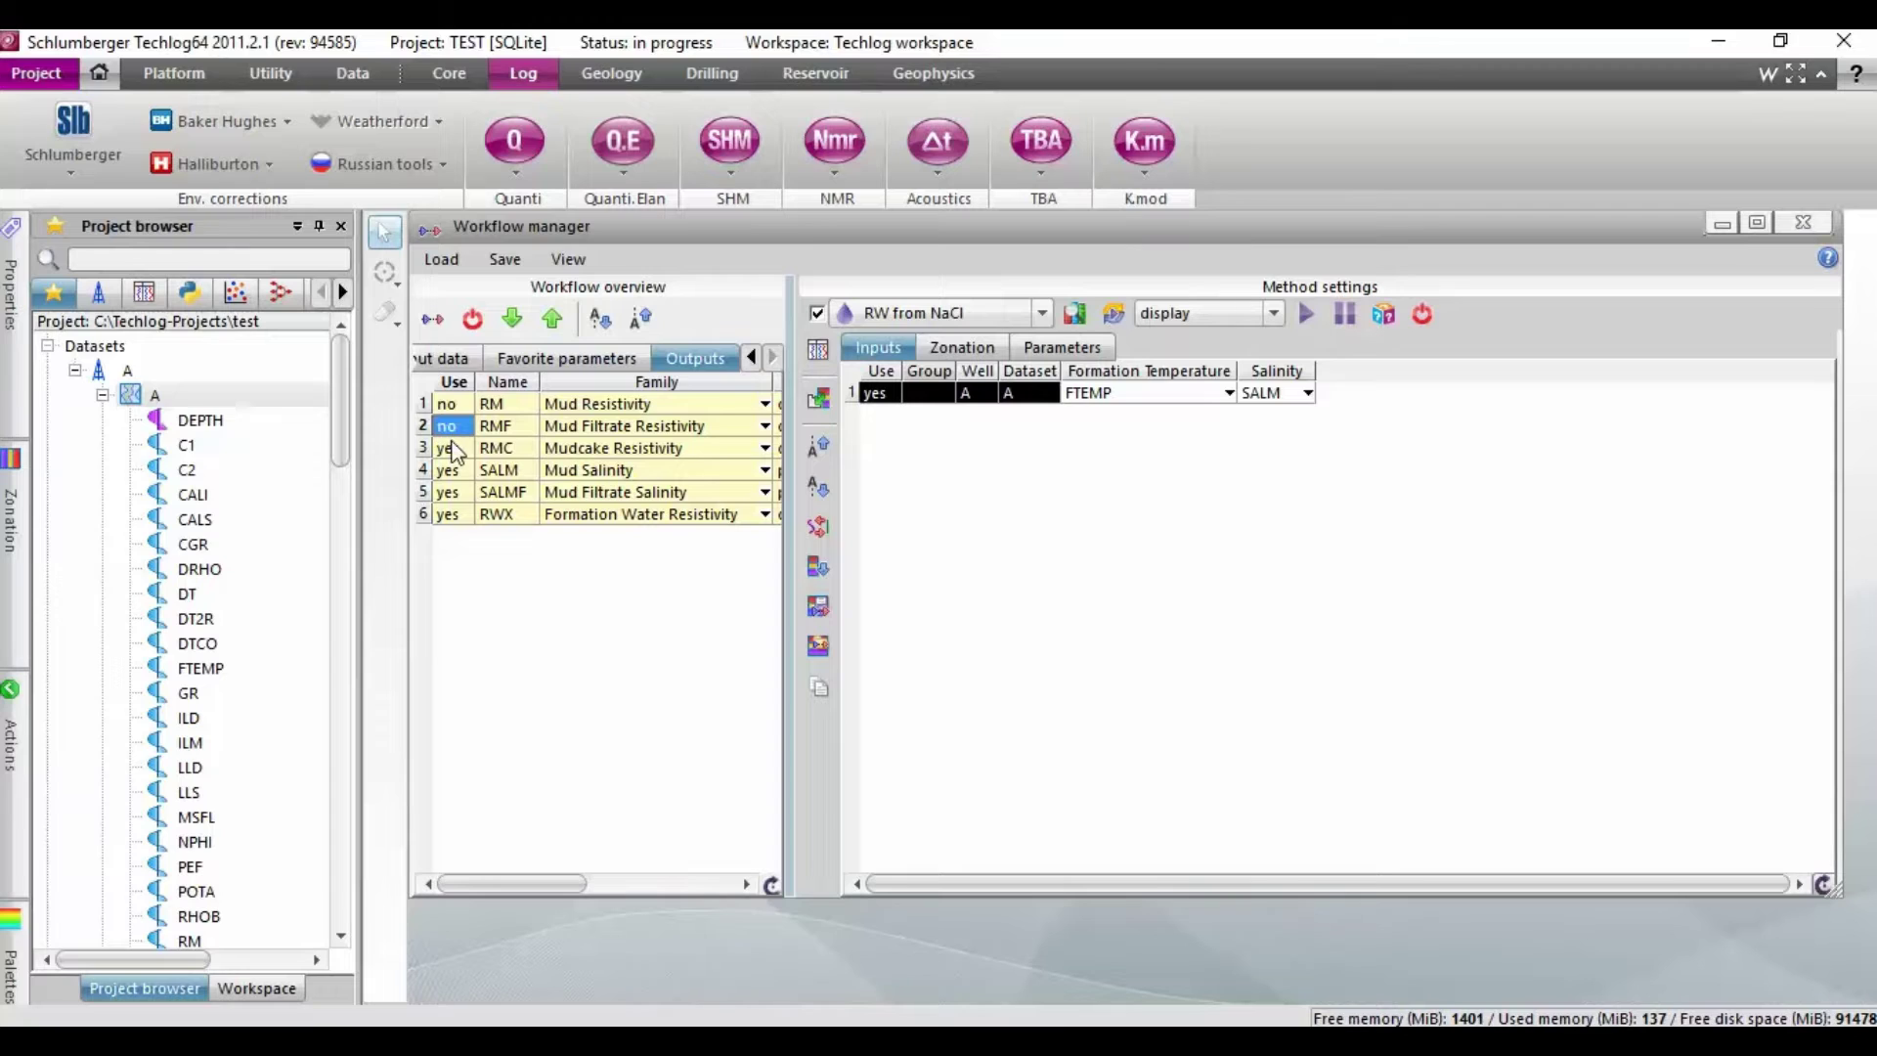
left_click(453, 450)
left_click(457, 473)
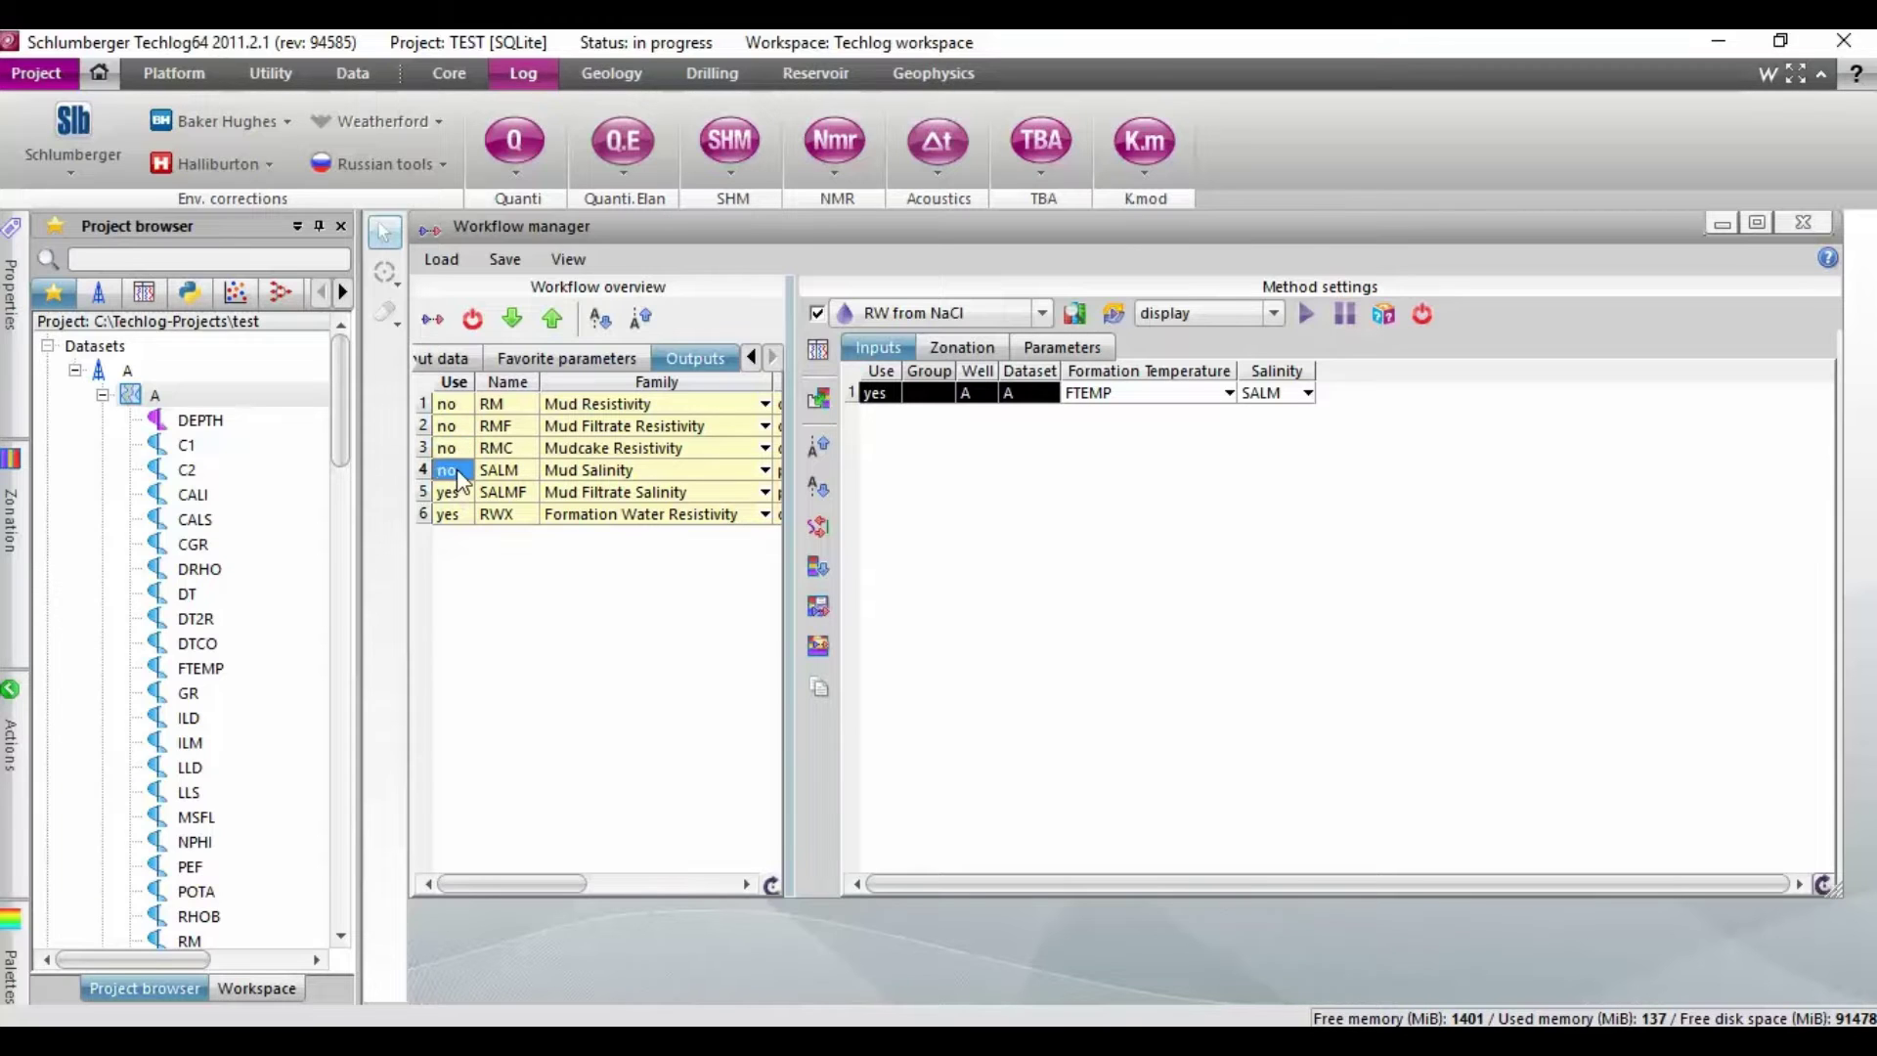
left_click(452, 493)
left_click(1308, 312)
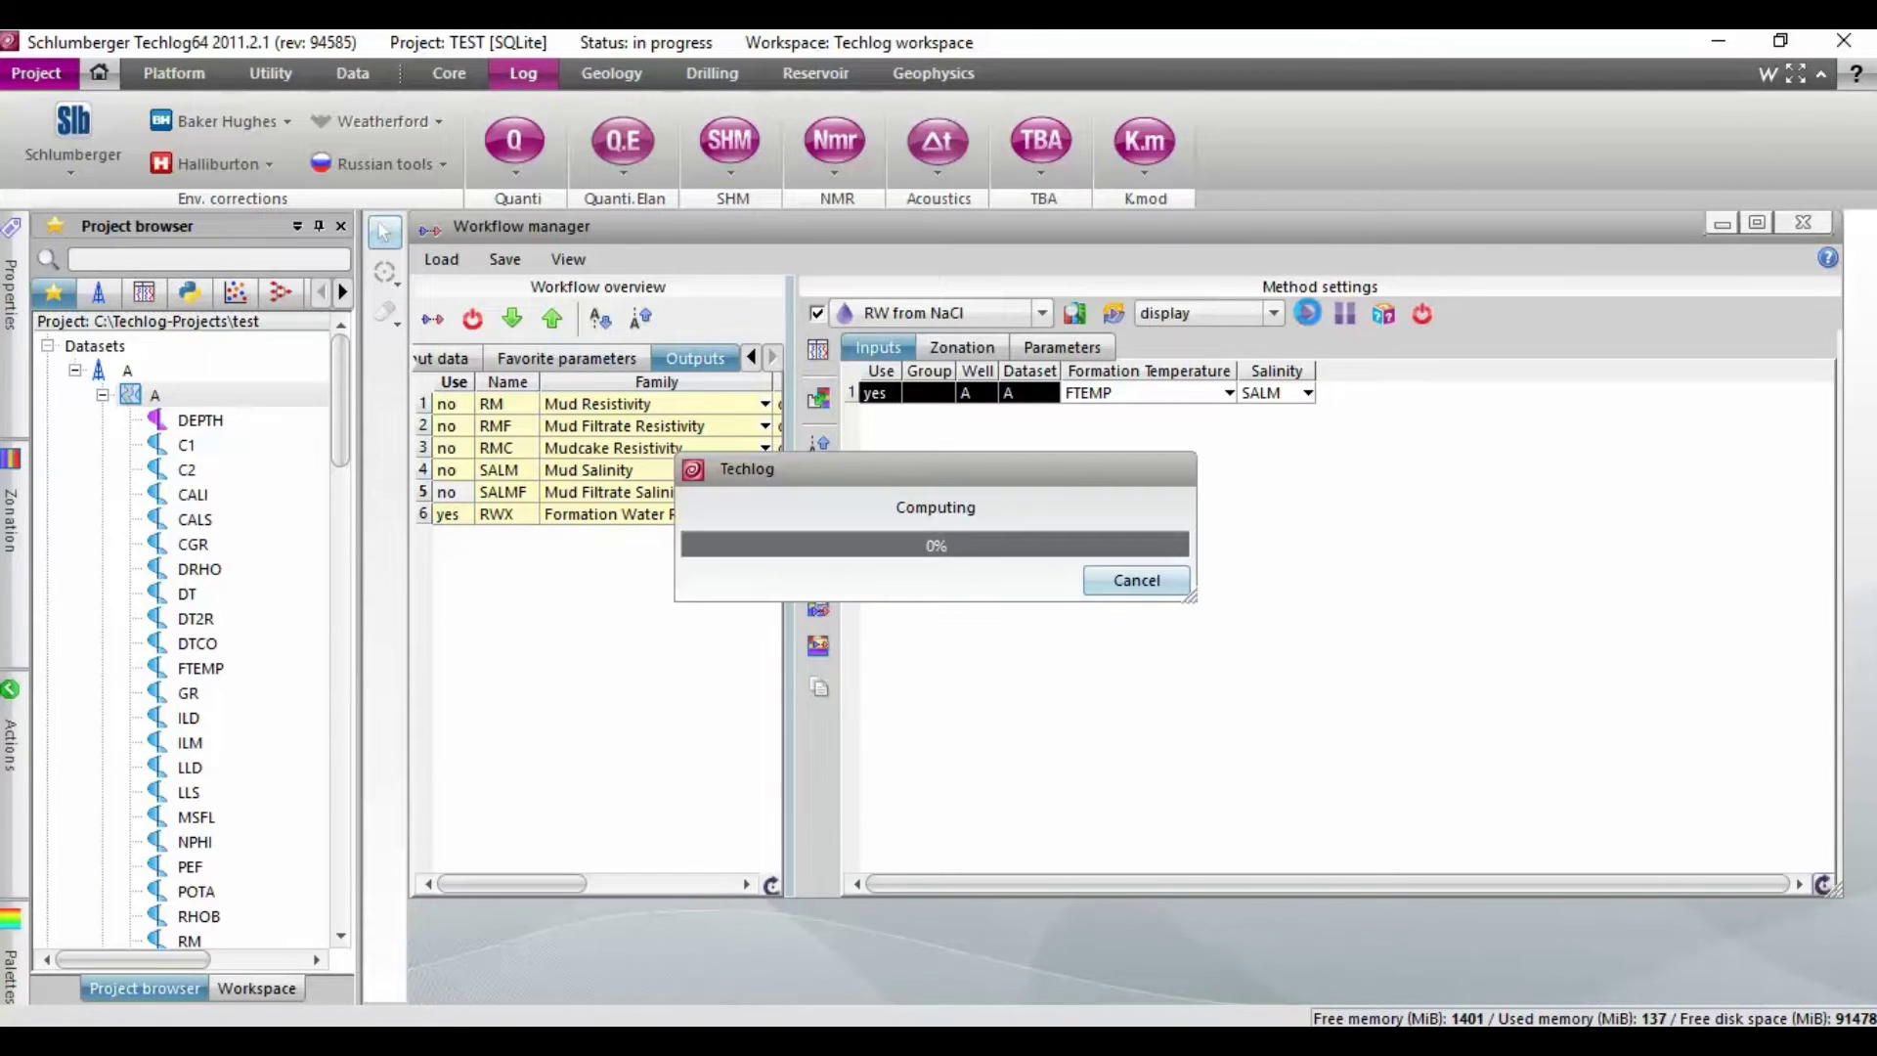
Inspect the FTEMP, SALM and RWX curves in well A's result plot, with curve values shown at the cursor depth
left_click_drag(1563, 702, 743, 279)
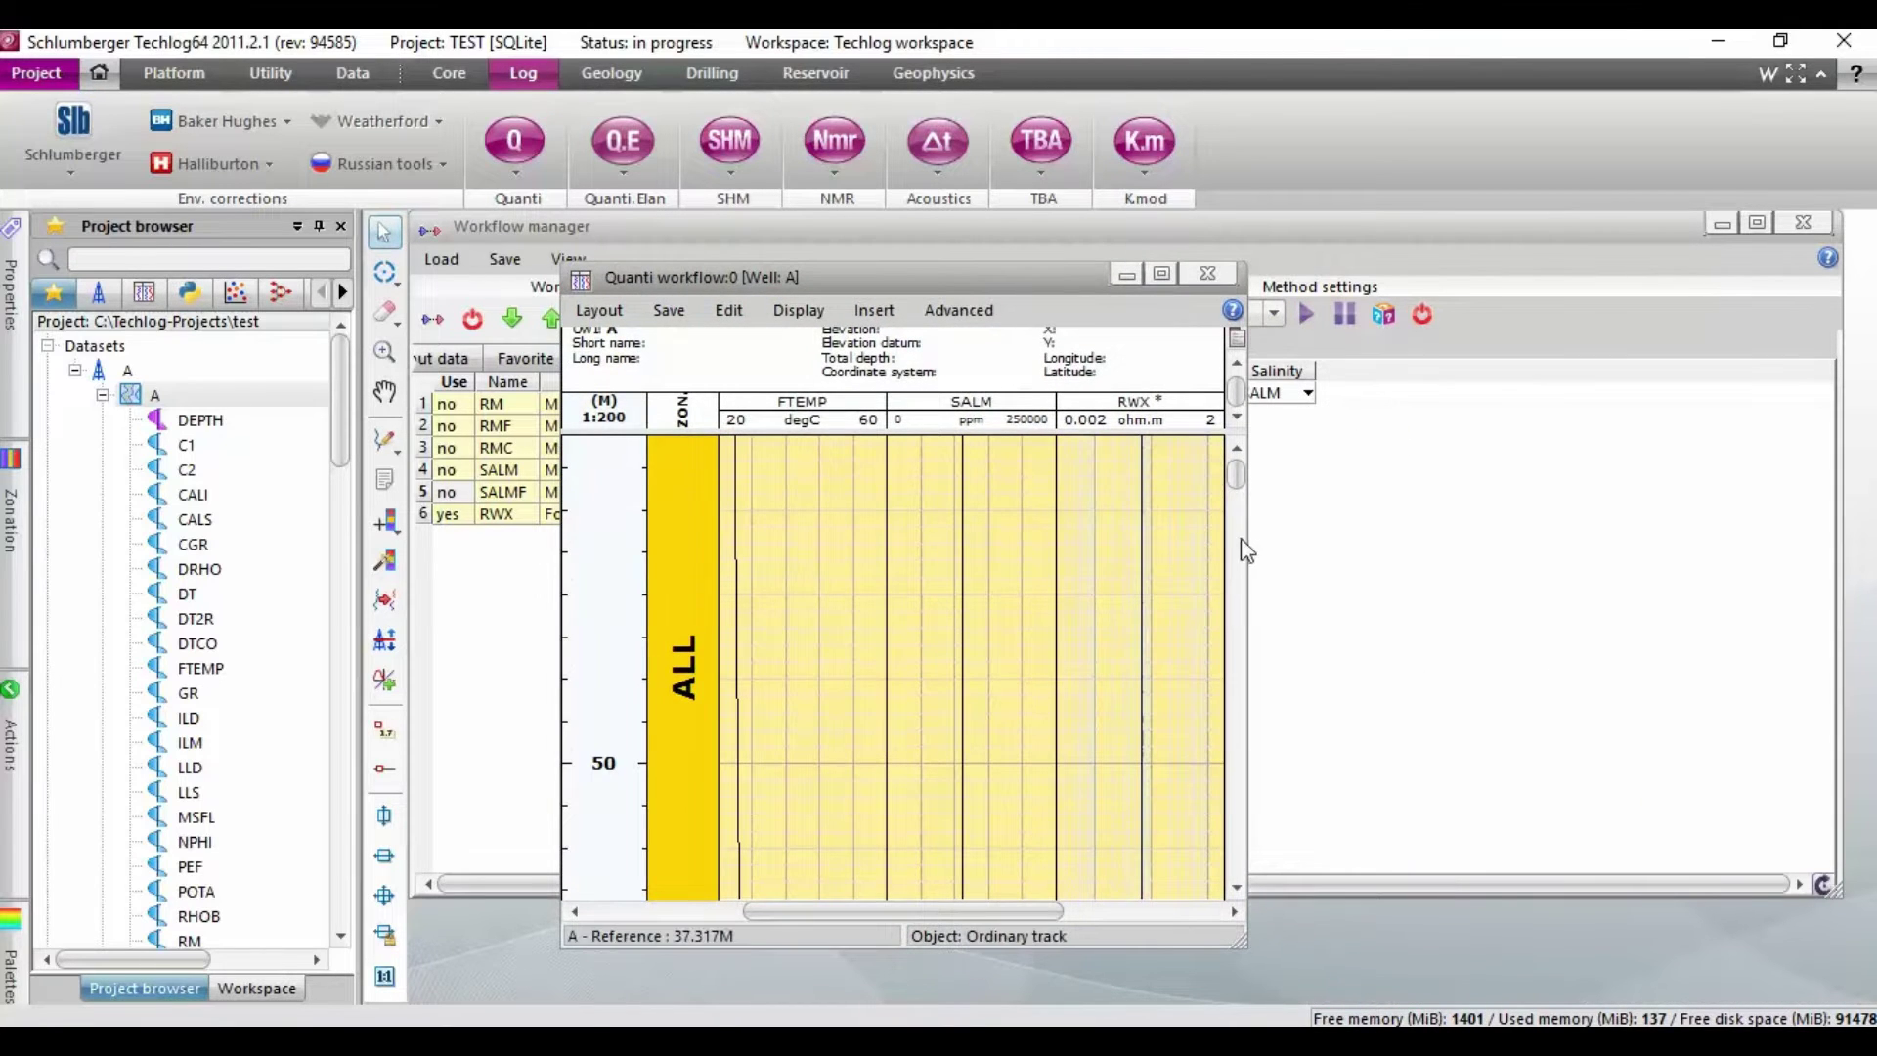
left_click_drag(1246, 550, 1460, 547)
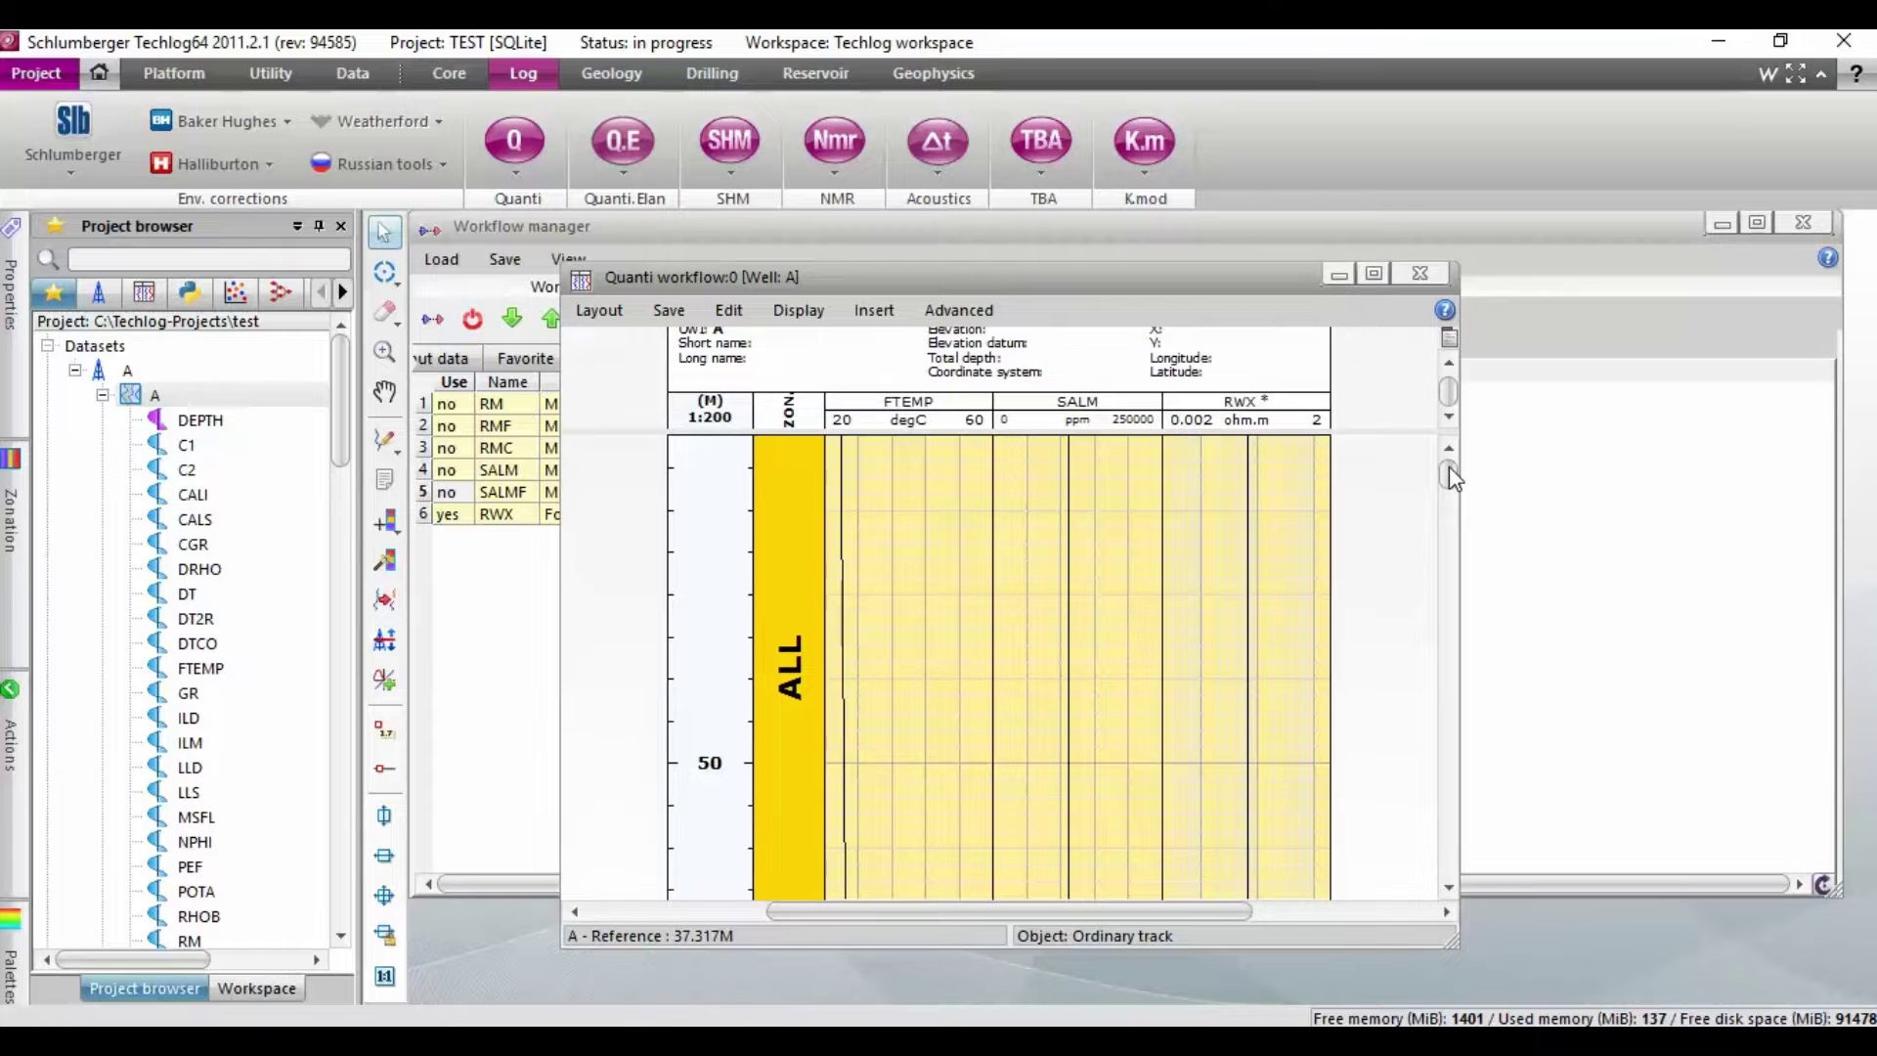
left_click_drag(1448, 476, 1412, 520)
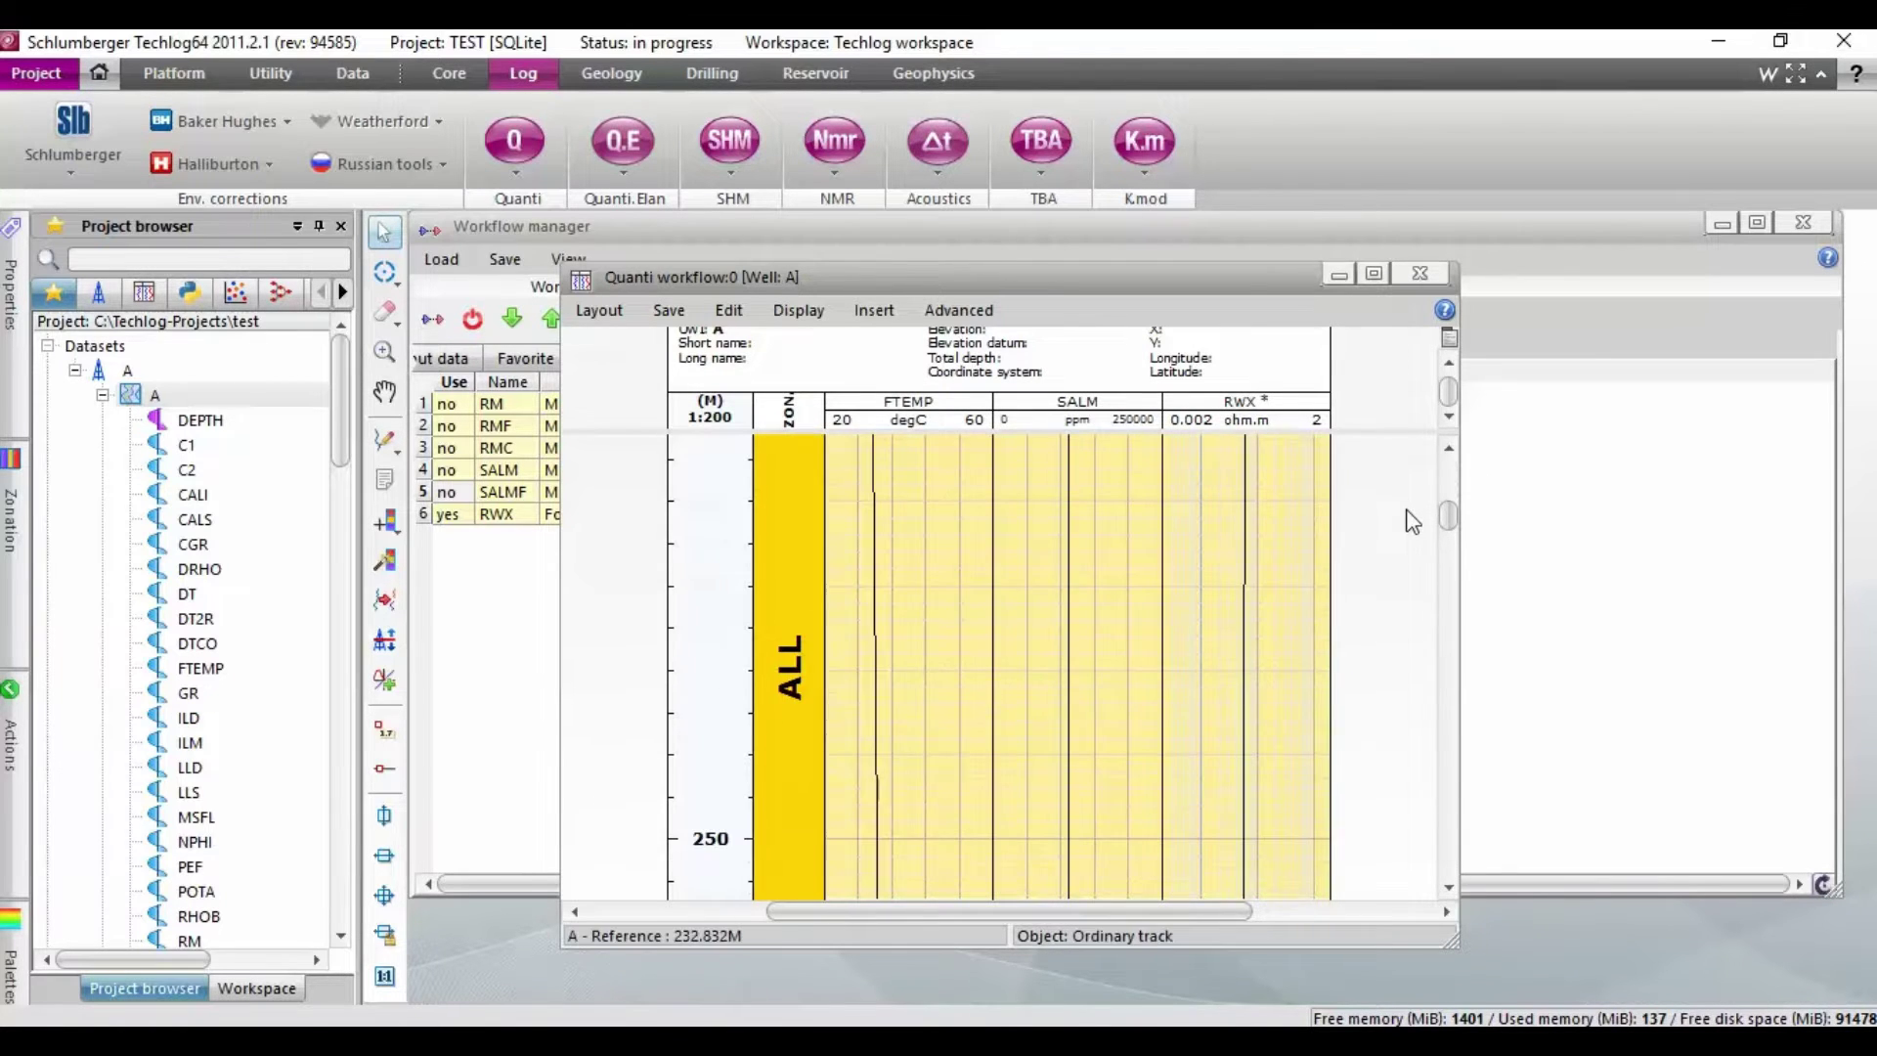
left_click(379, 774)
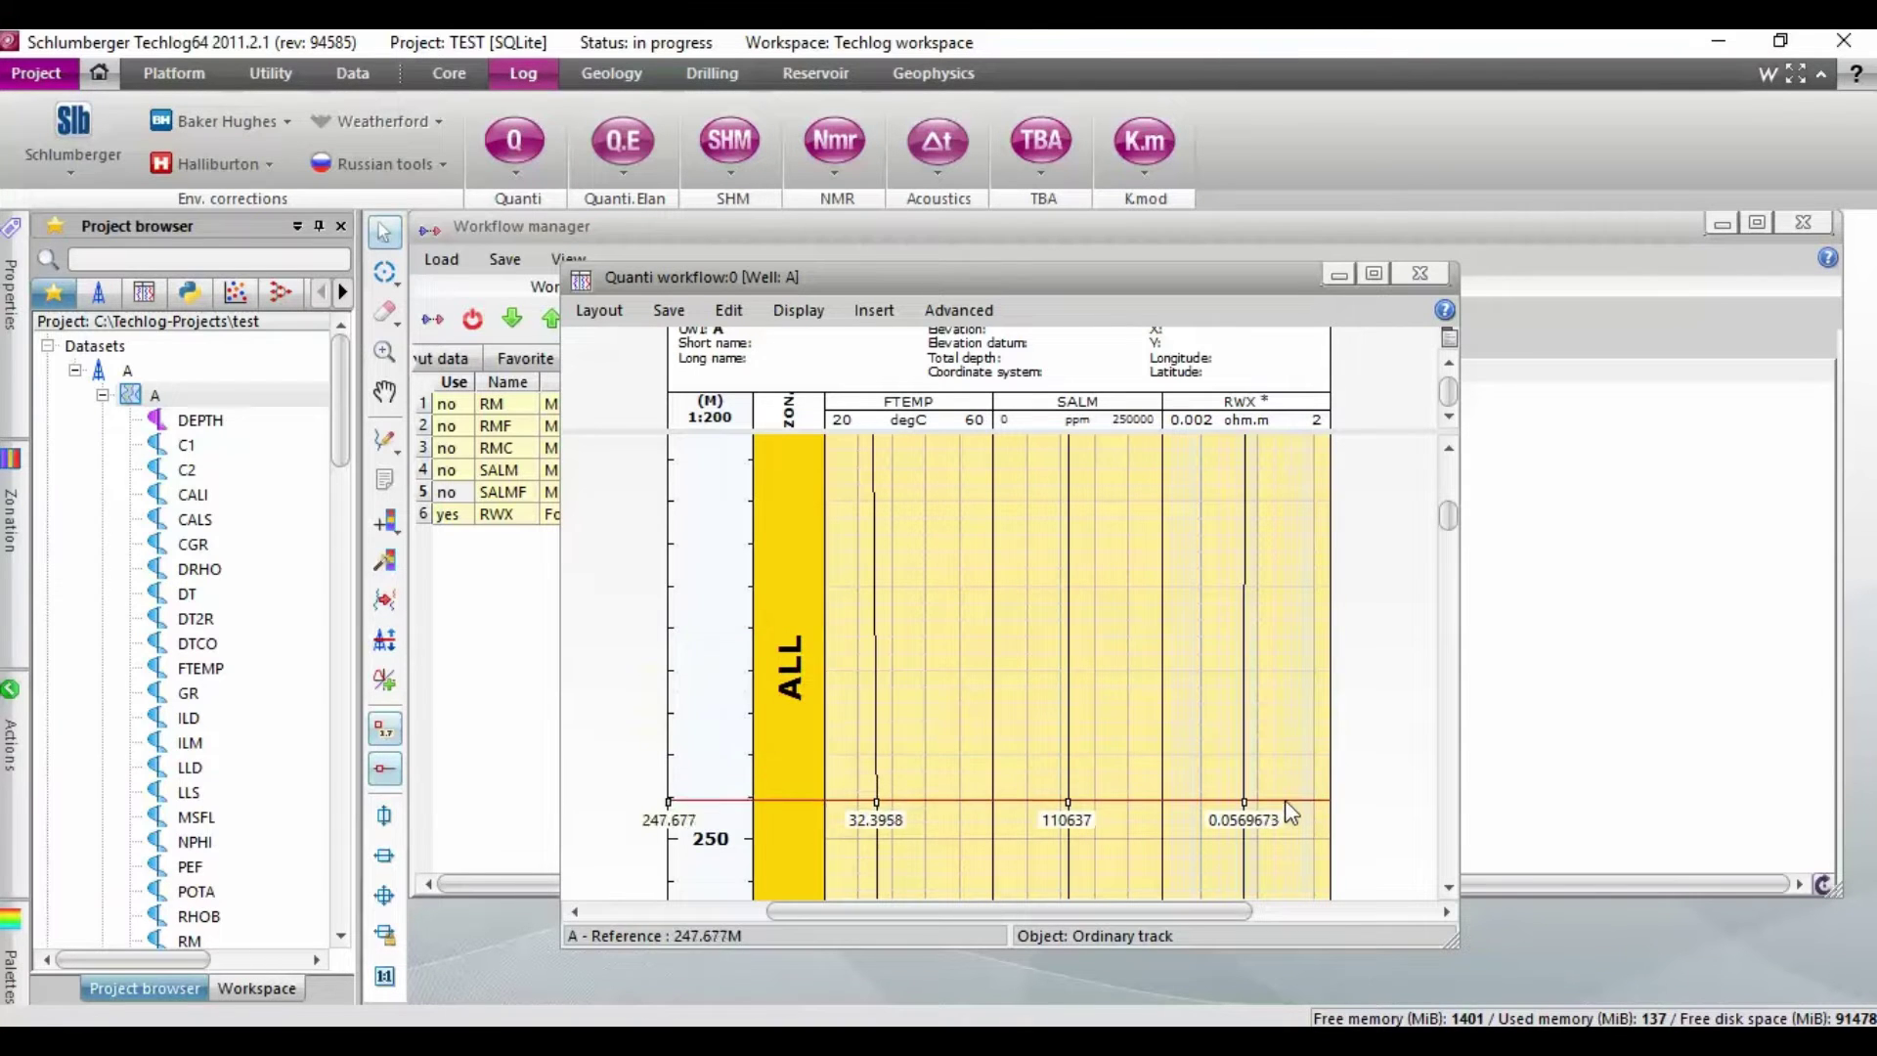
Save the computed formation water resistivity curve RWX in well A
left_click(1280, 427)
right_click(1281, 427)
left_click(1310, 440)
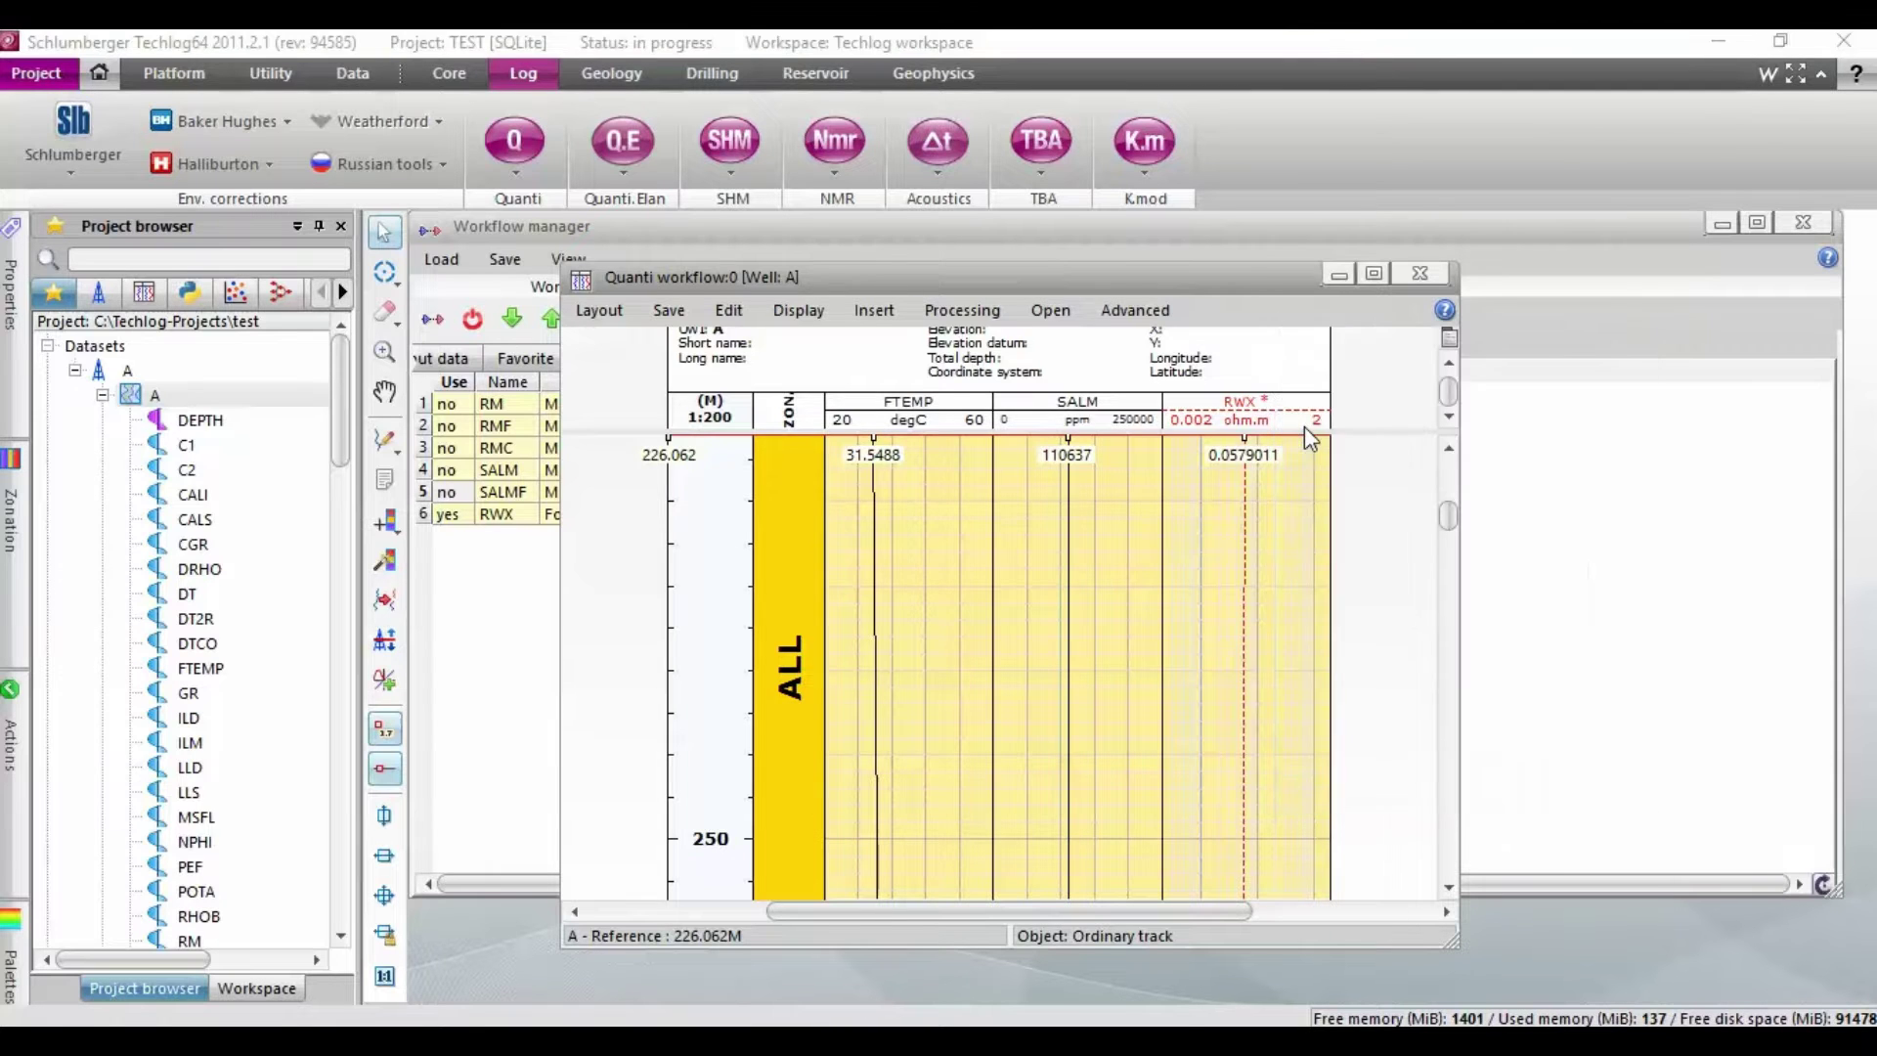
left_click(1146, 788)
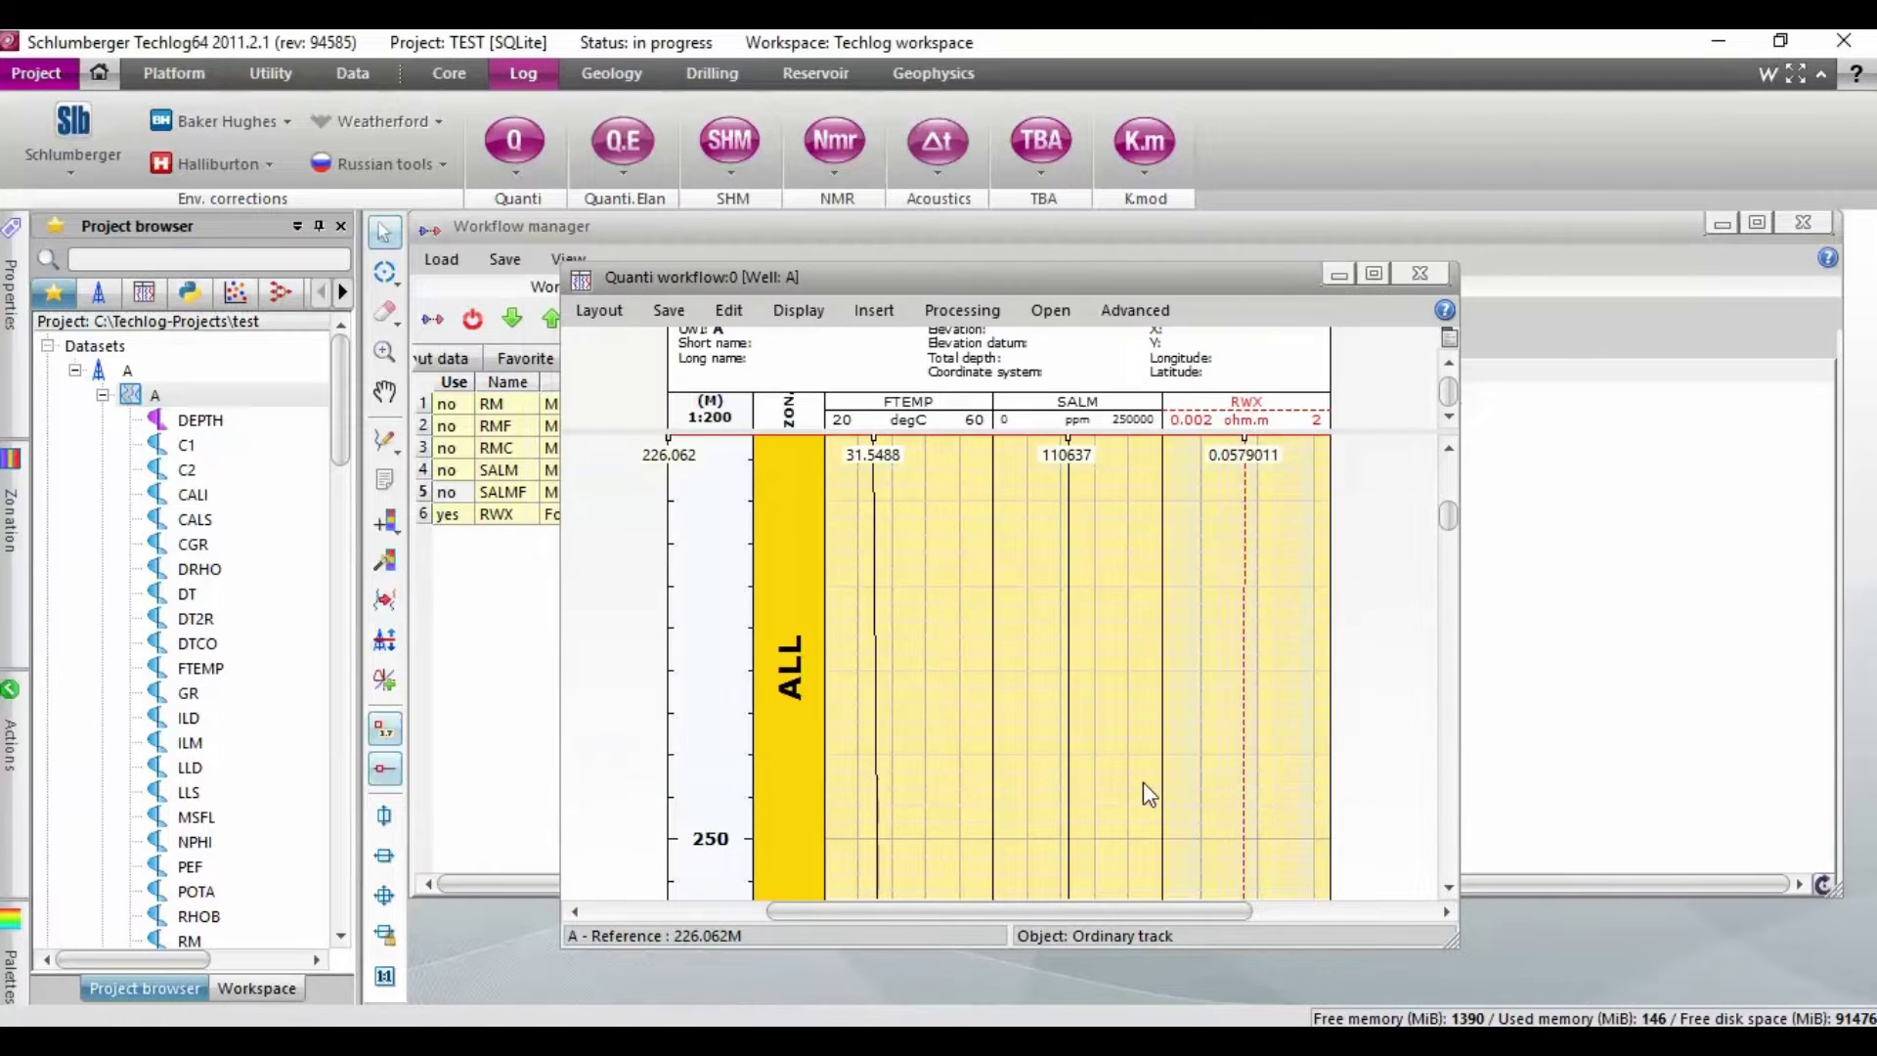
Close the result plot without saving its layout and check dataset A for the RWX variable
left_click(1422, 266)
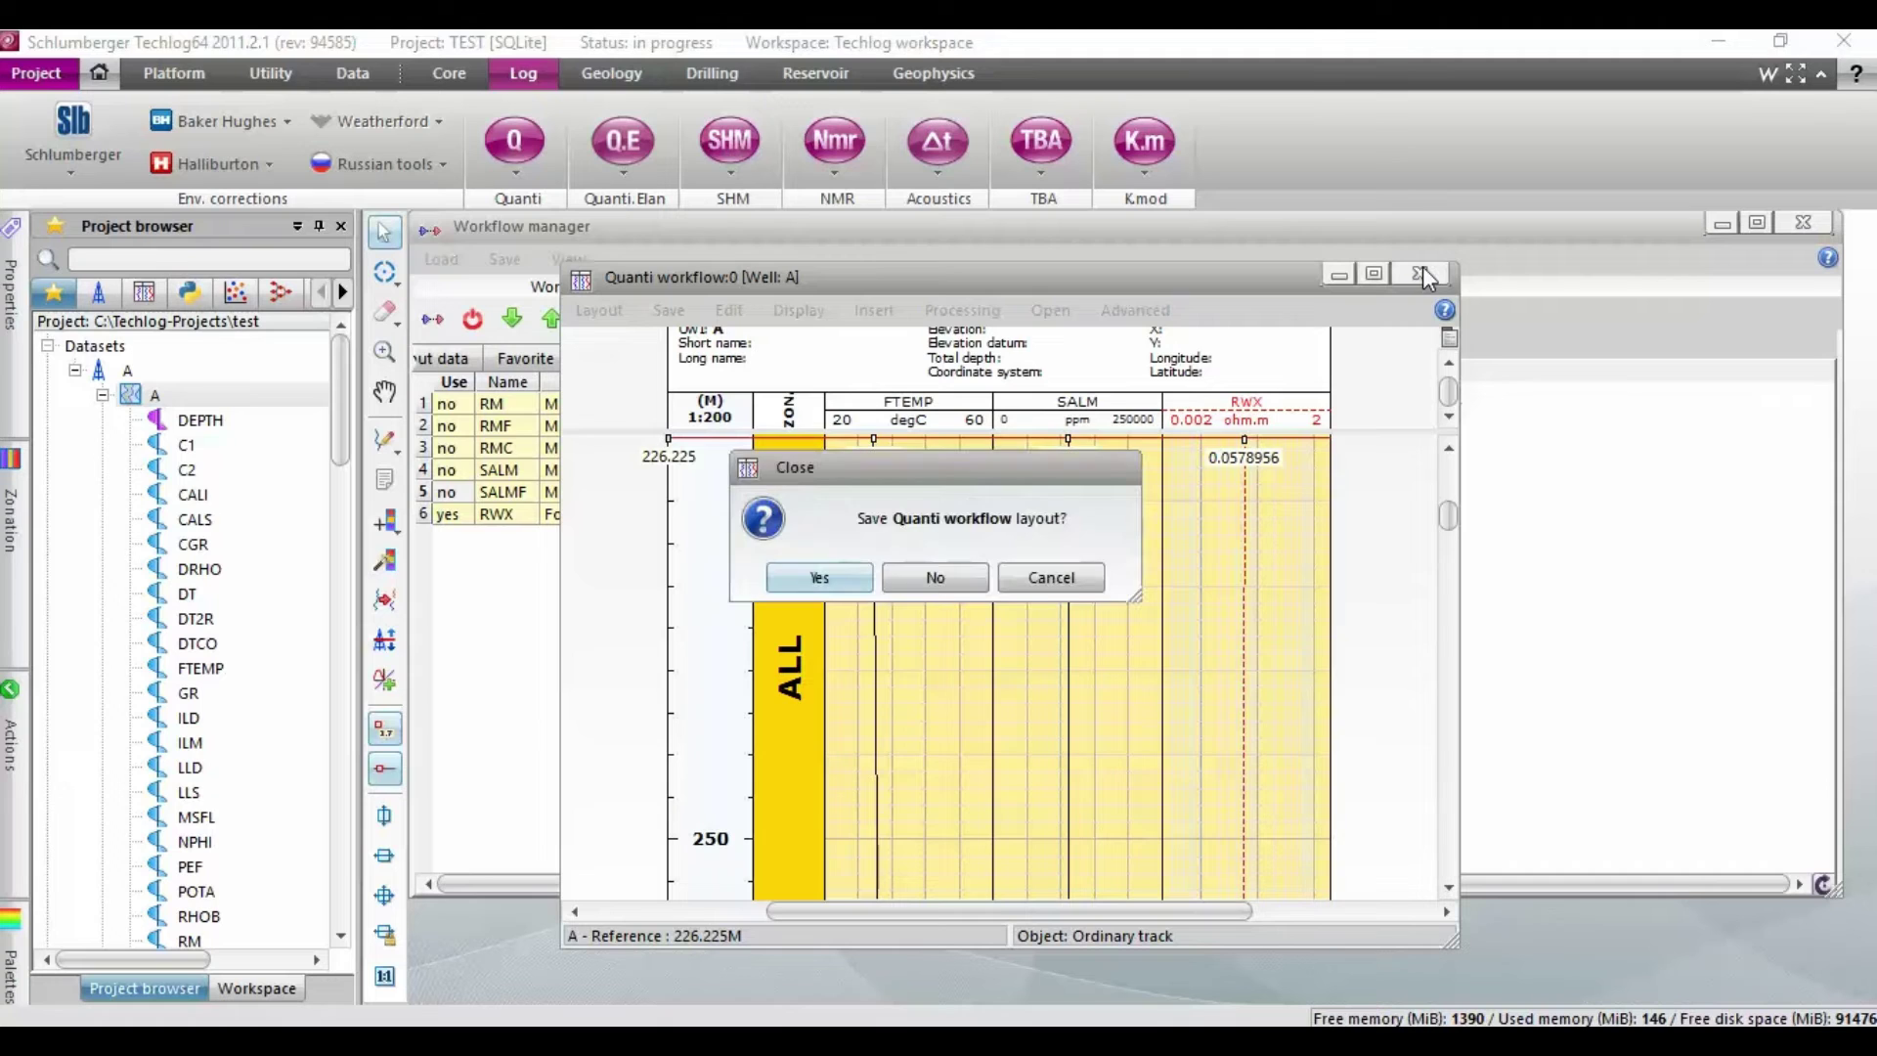
left_click(935, 577)
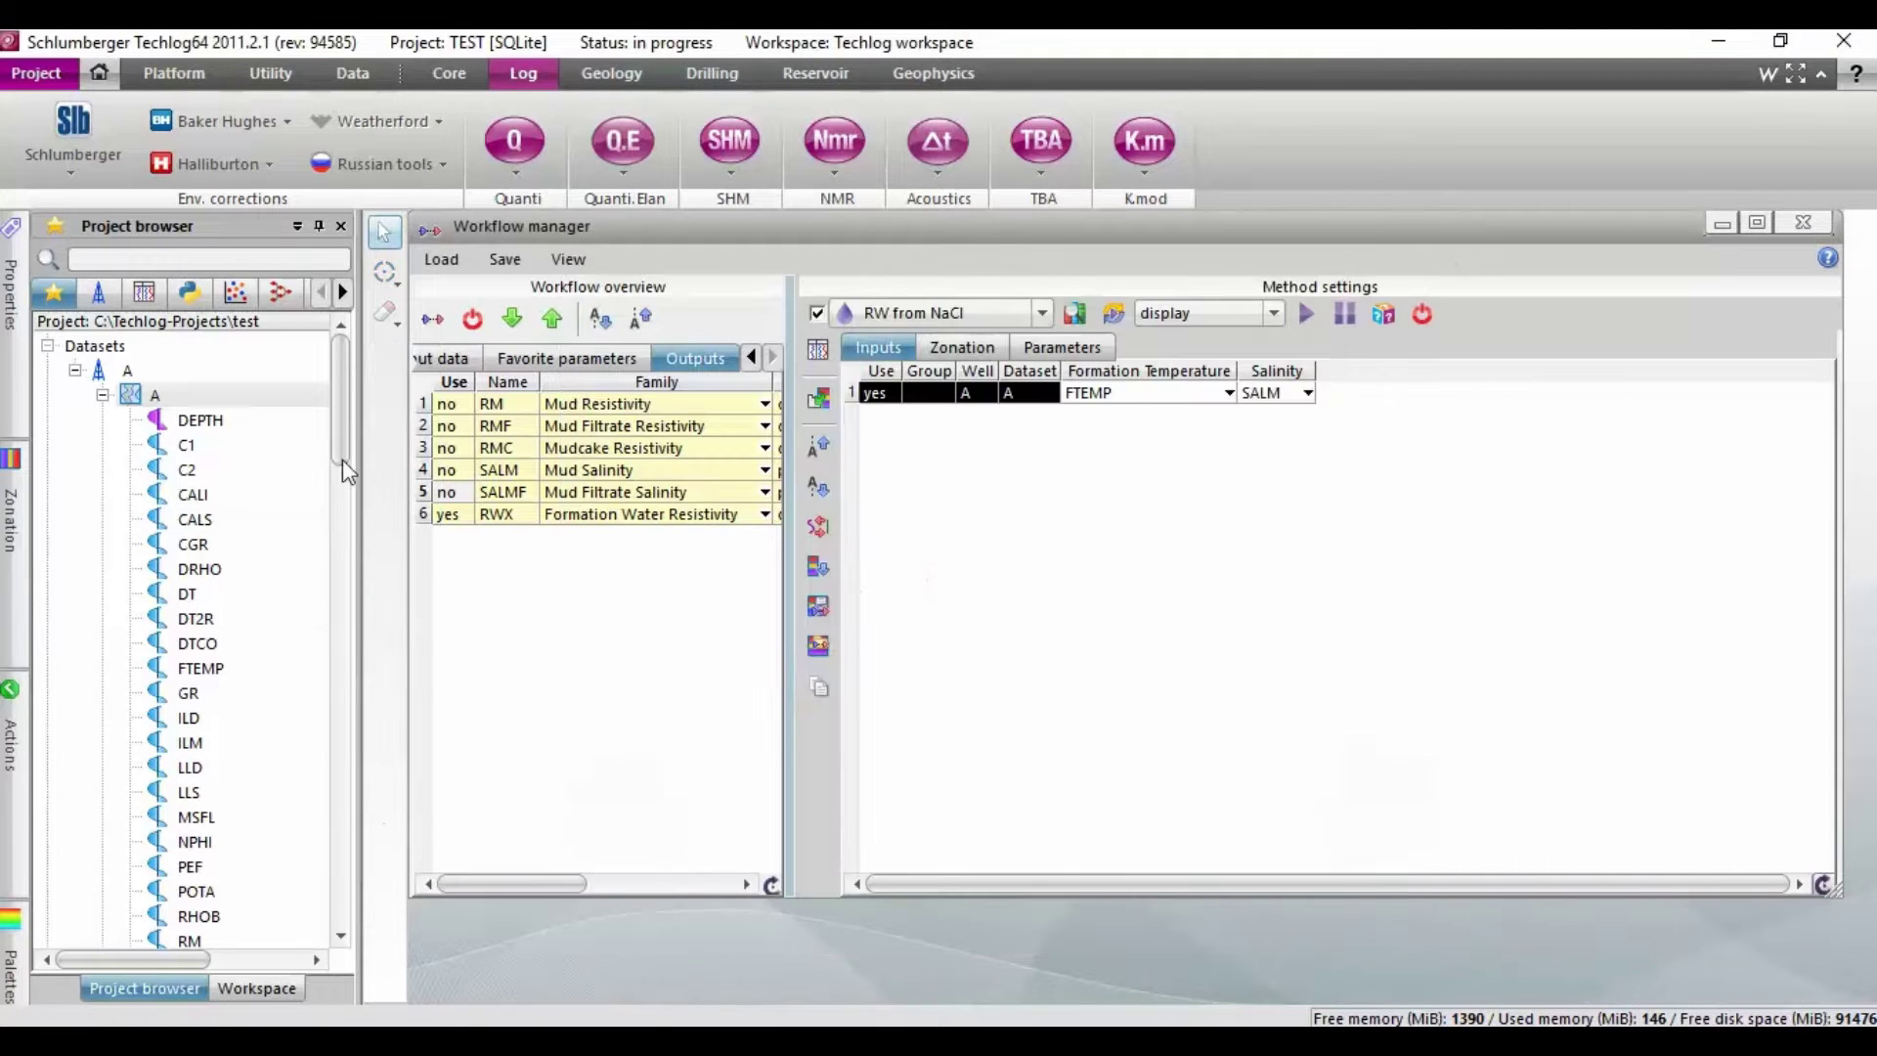
left_click_drag(346, 432, 341, 543)
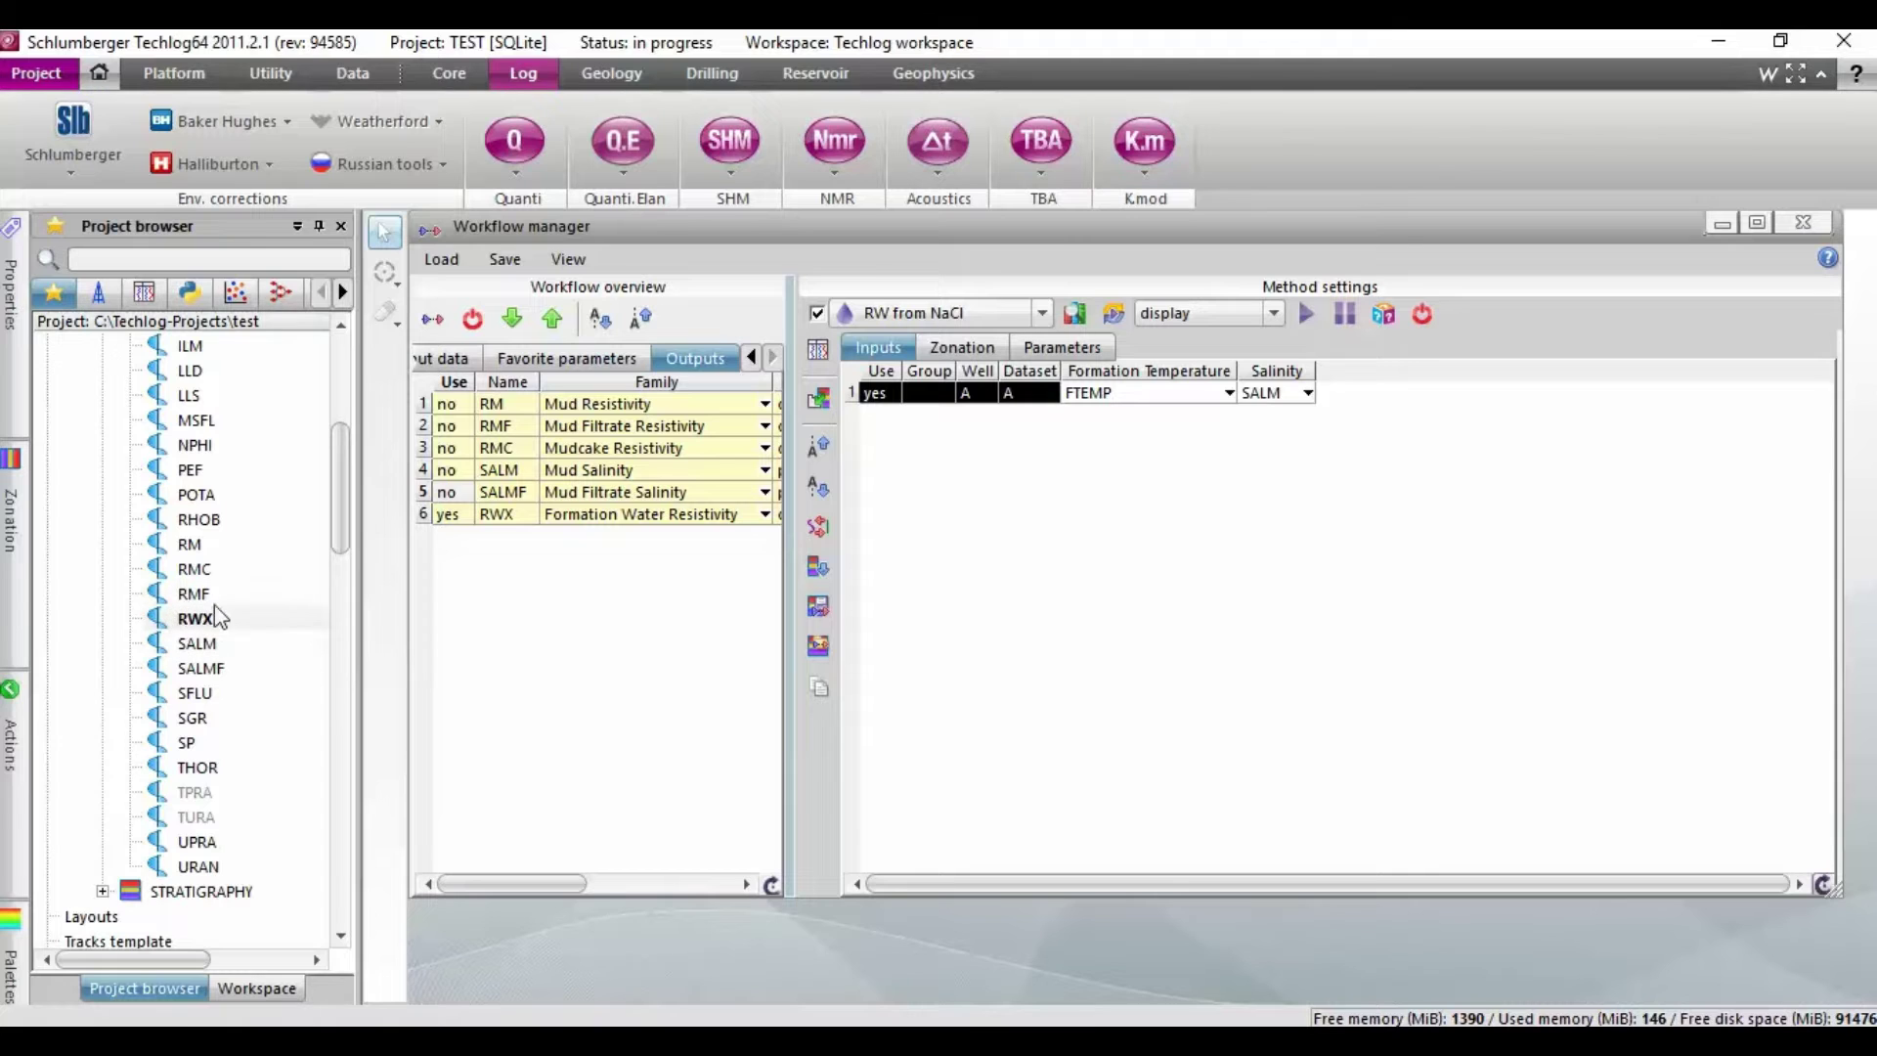
Create the Quanti shale volume computation from gamma ray, replacing the Gamma Ray Minus Uranium input with Gamma Ray
left_click(516, 174)
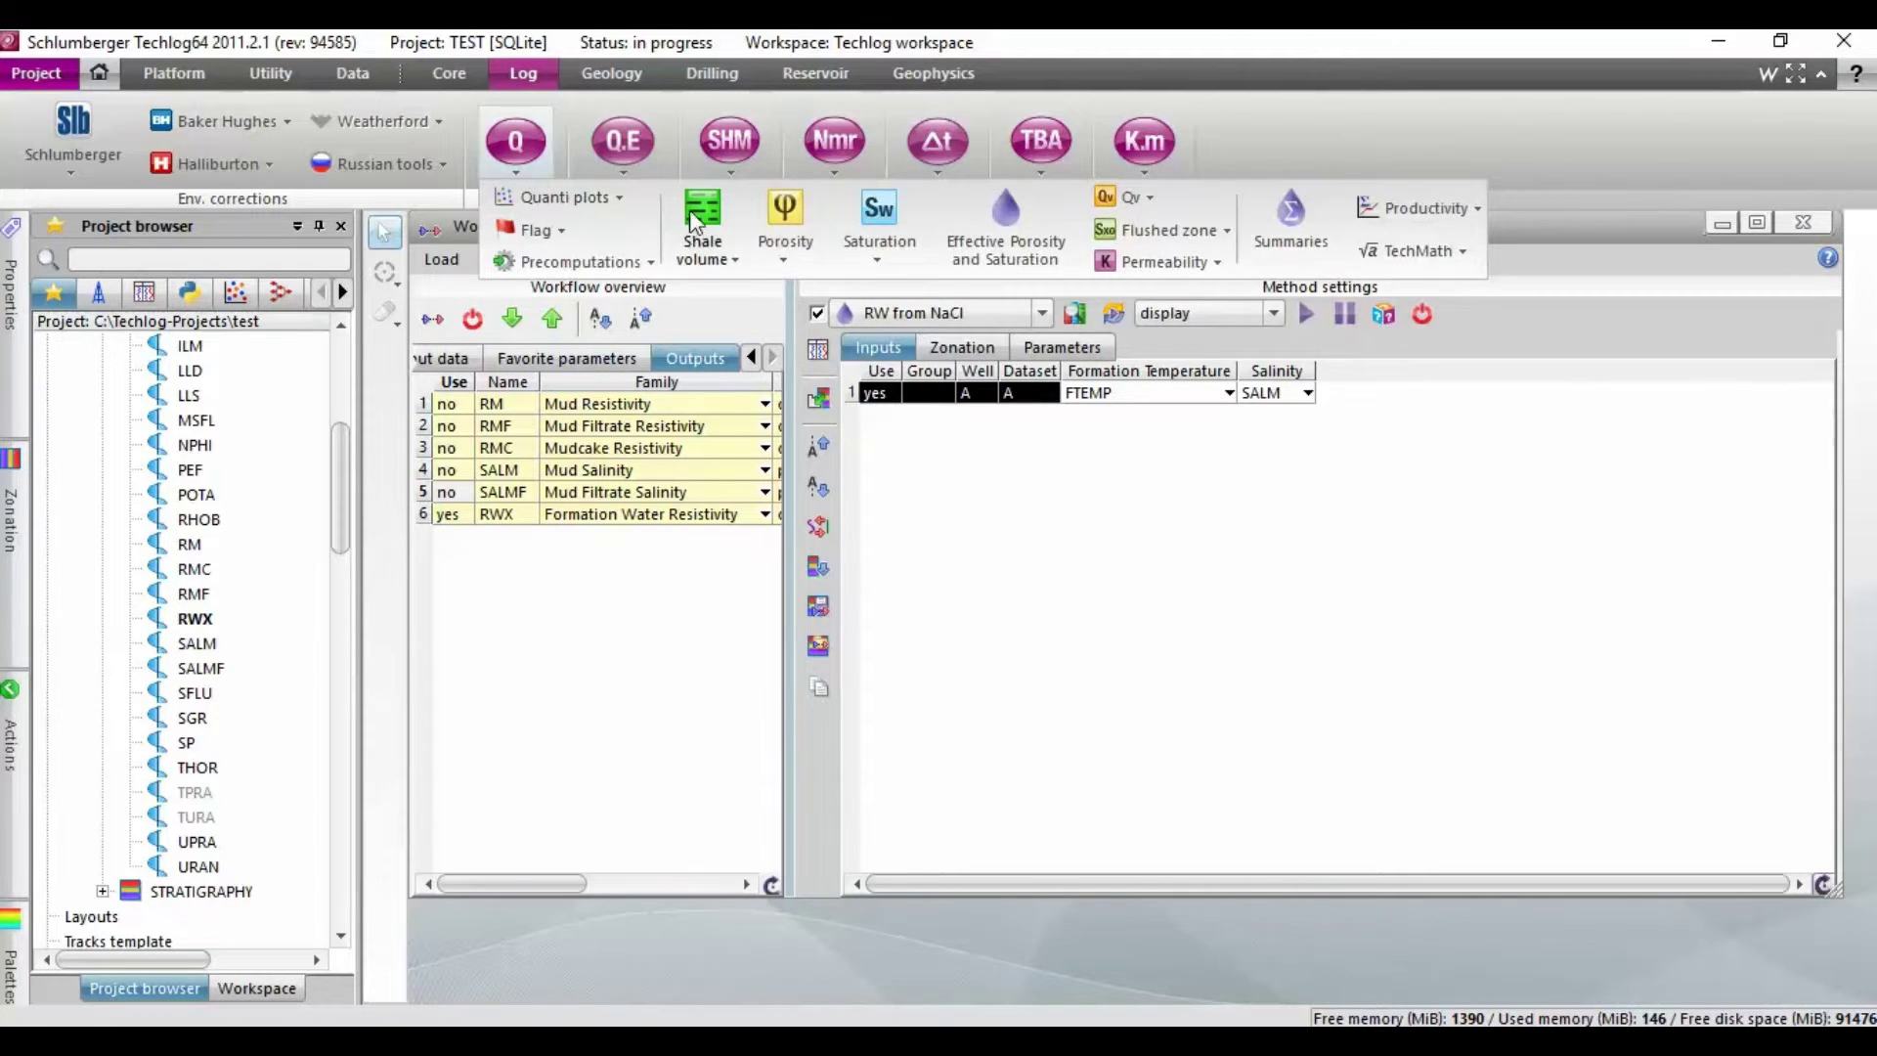
left_click(735, 259)
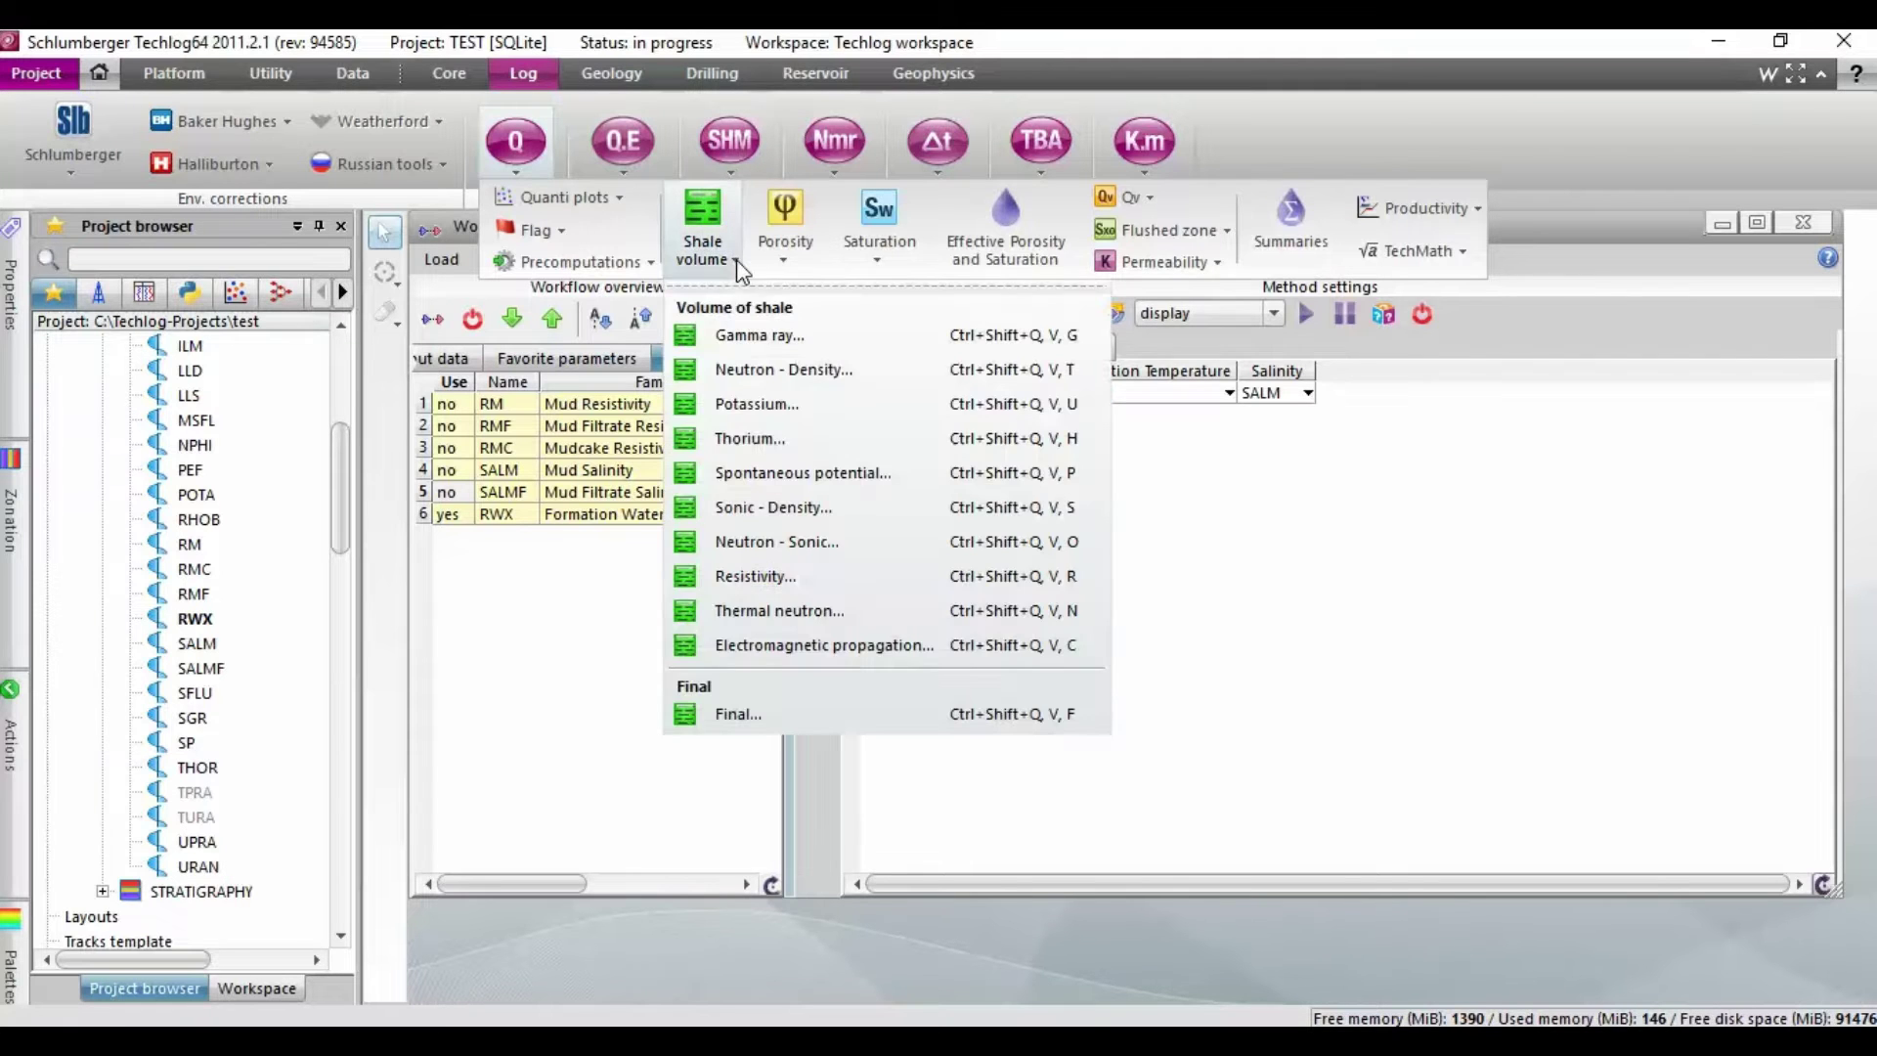
left_click(754, 337)
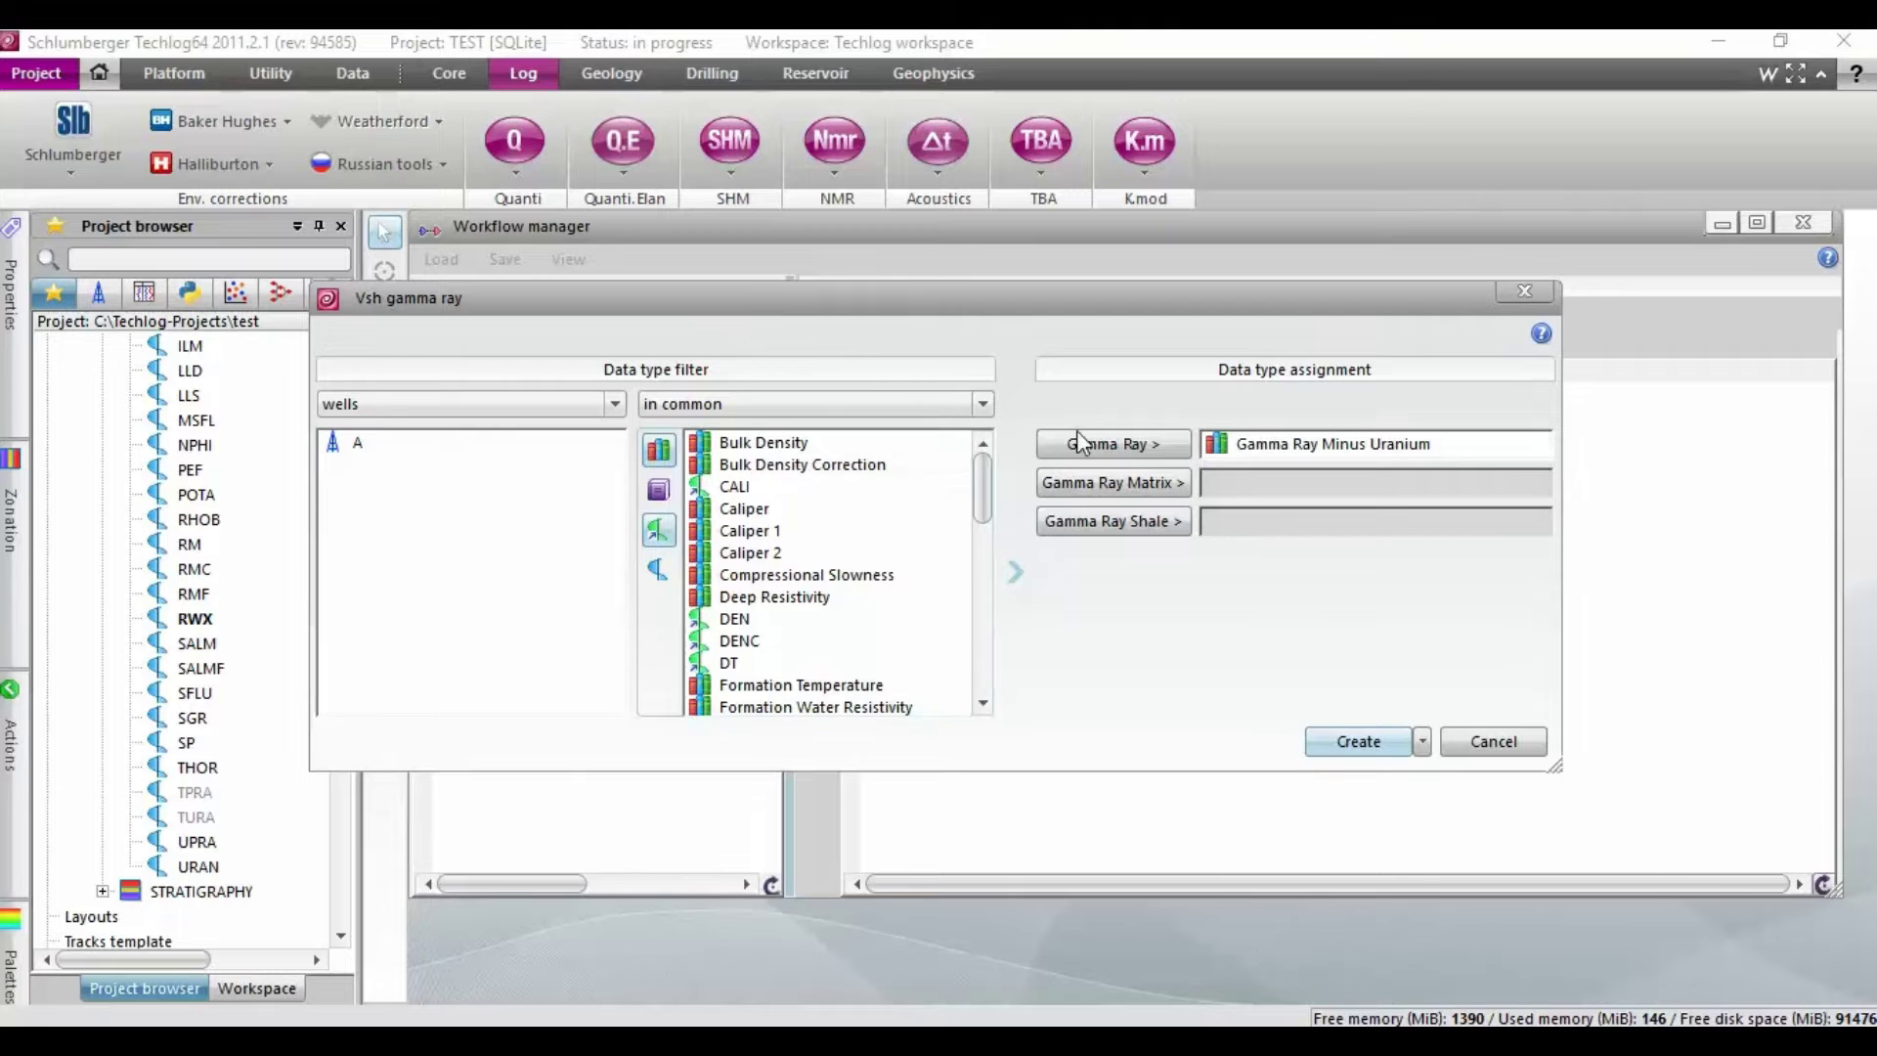
left_click_drag(994, 495, 983, 525)
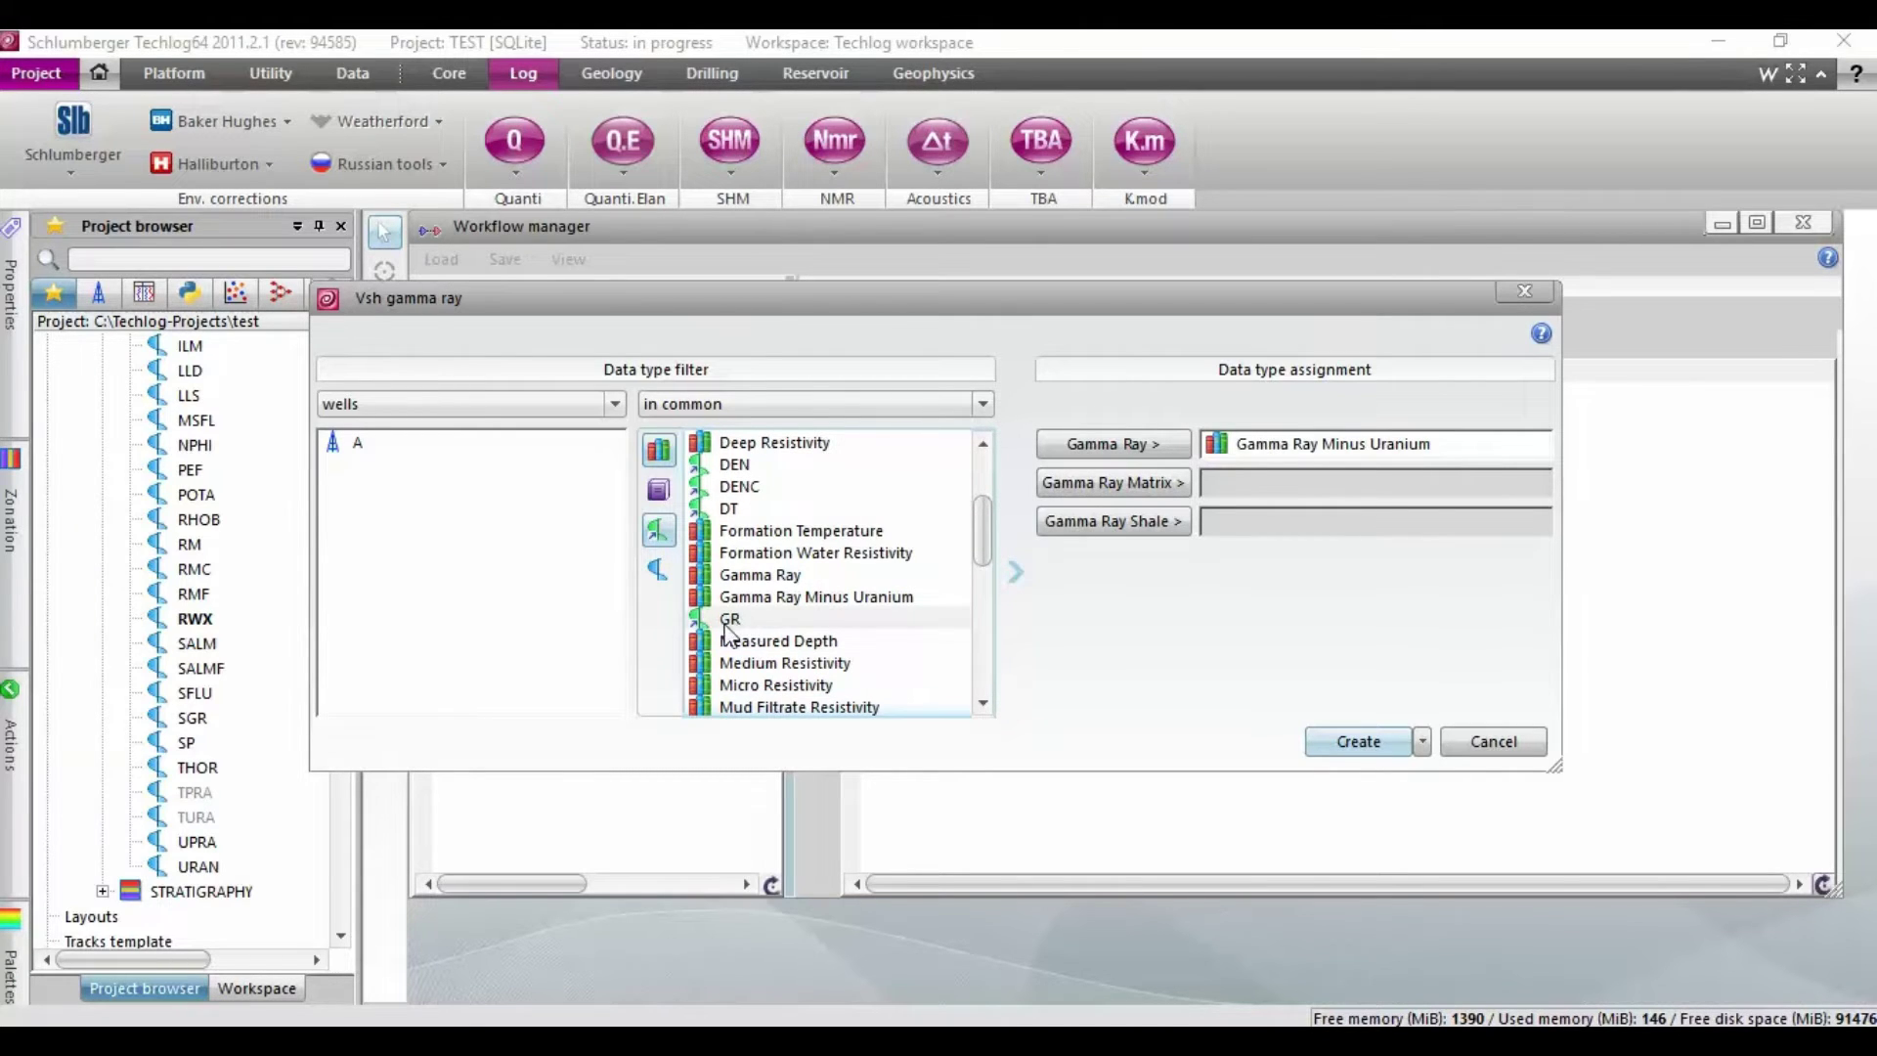
left_click(772, 574)
left_click(1112, 442)
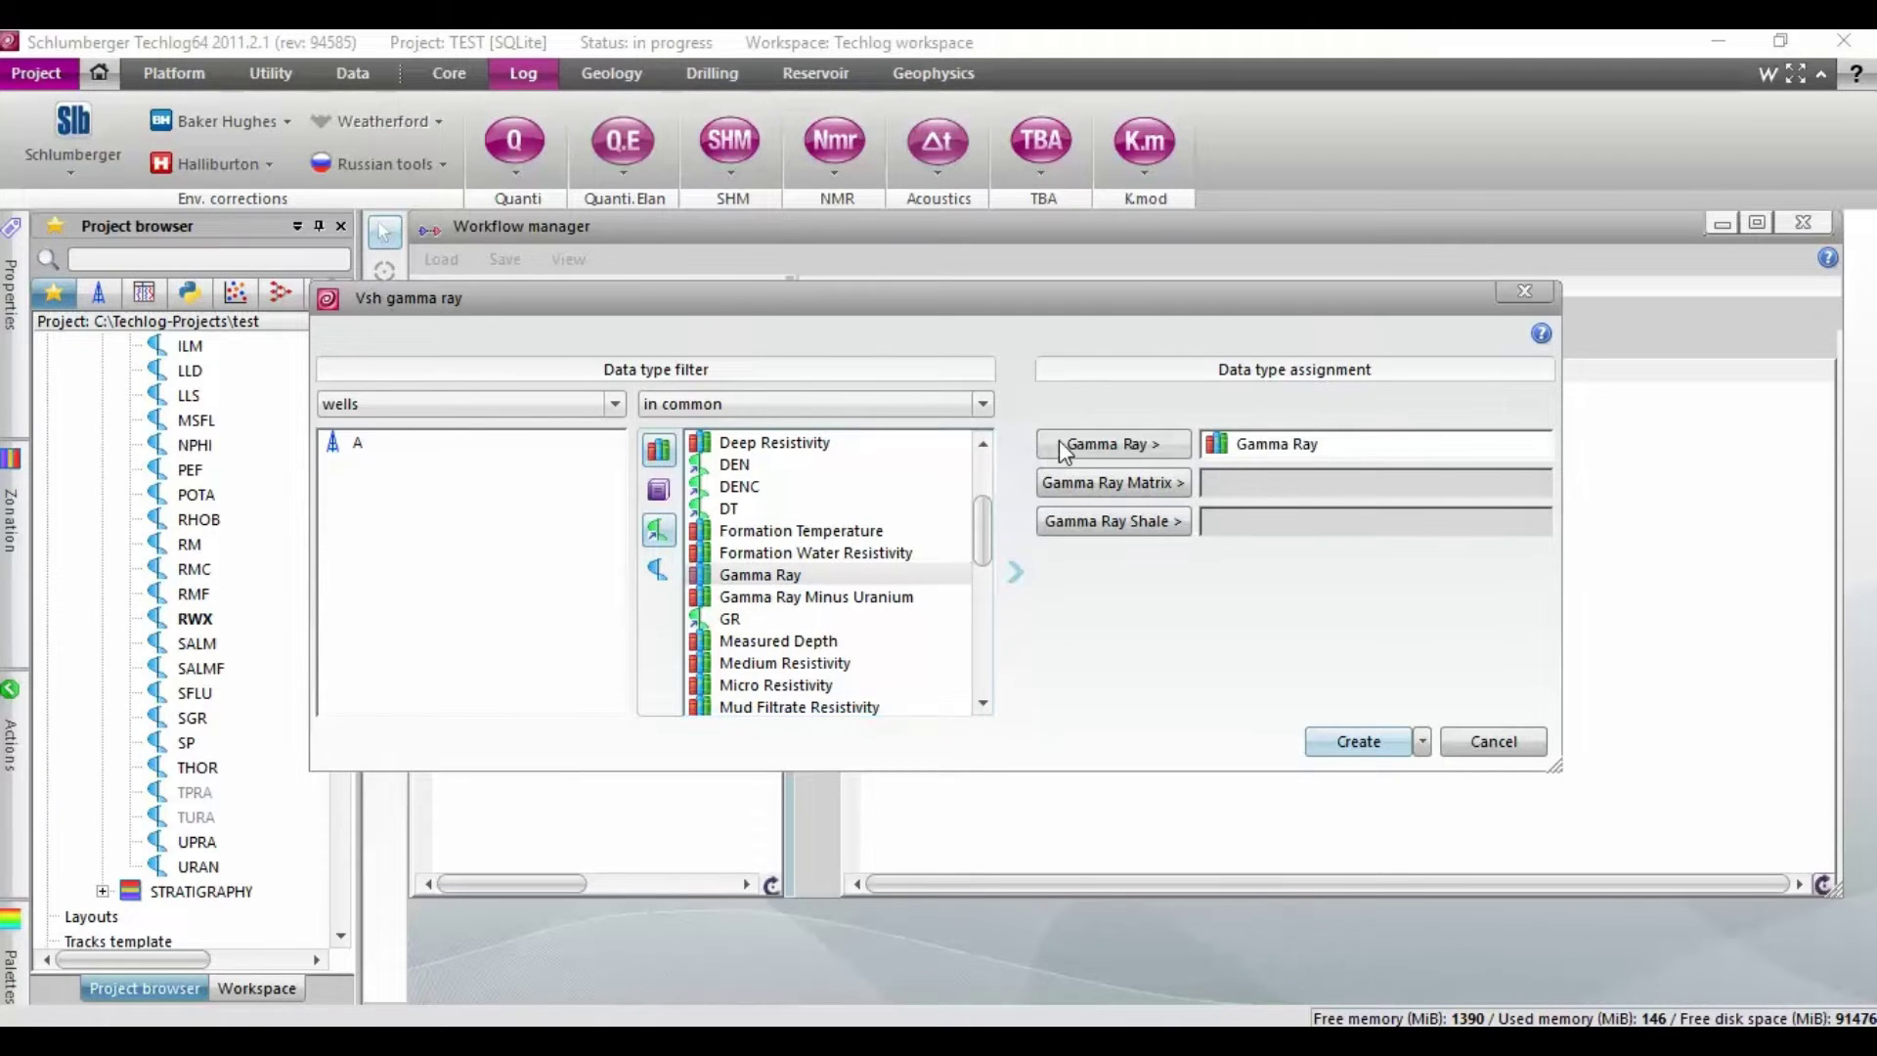
left_click(1336, 743)
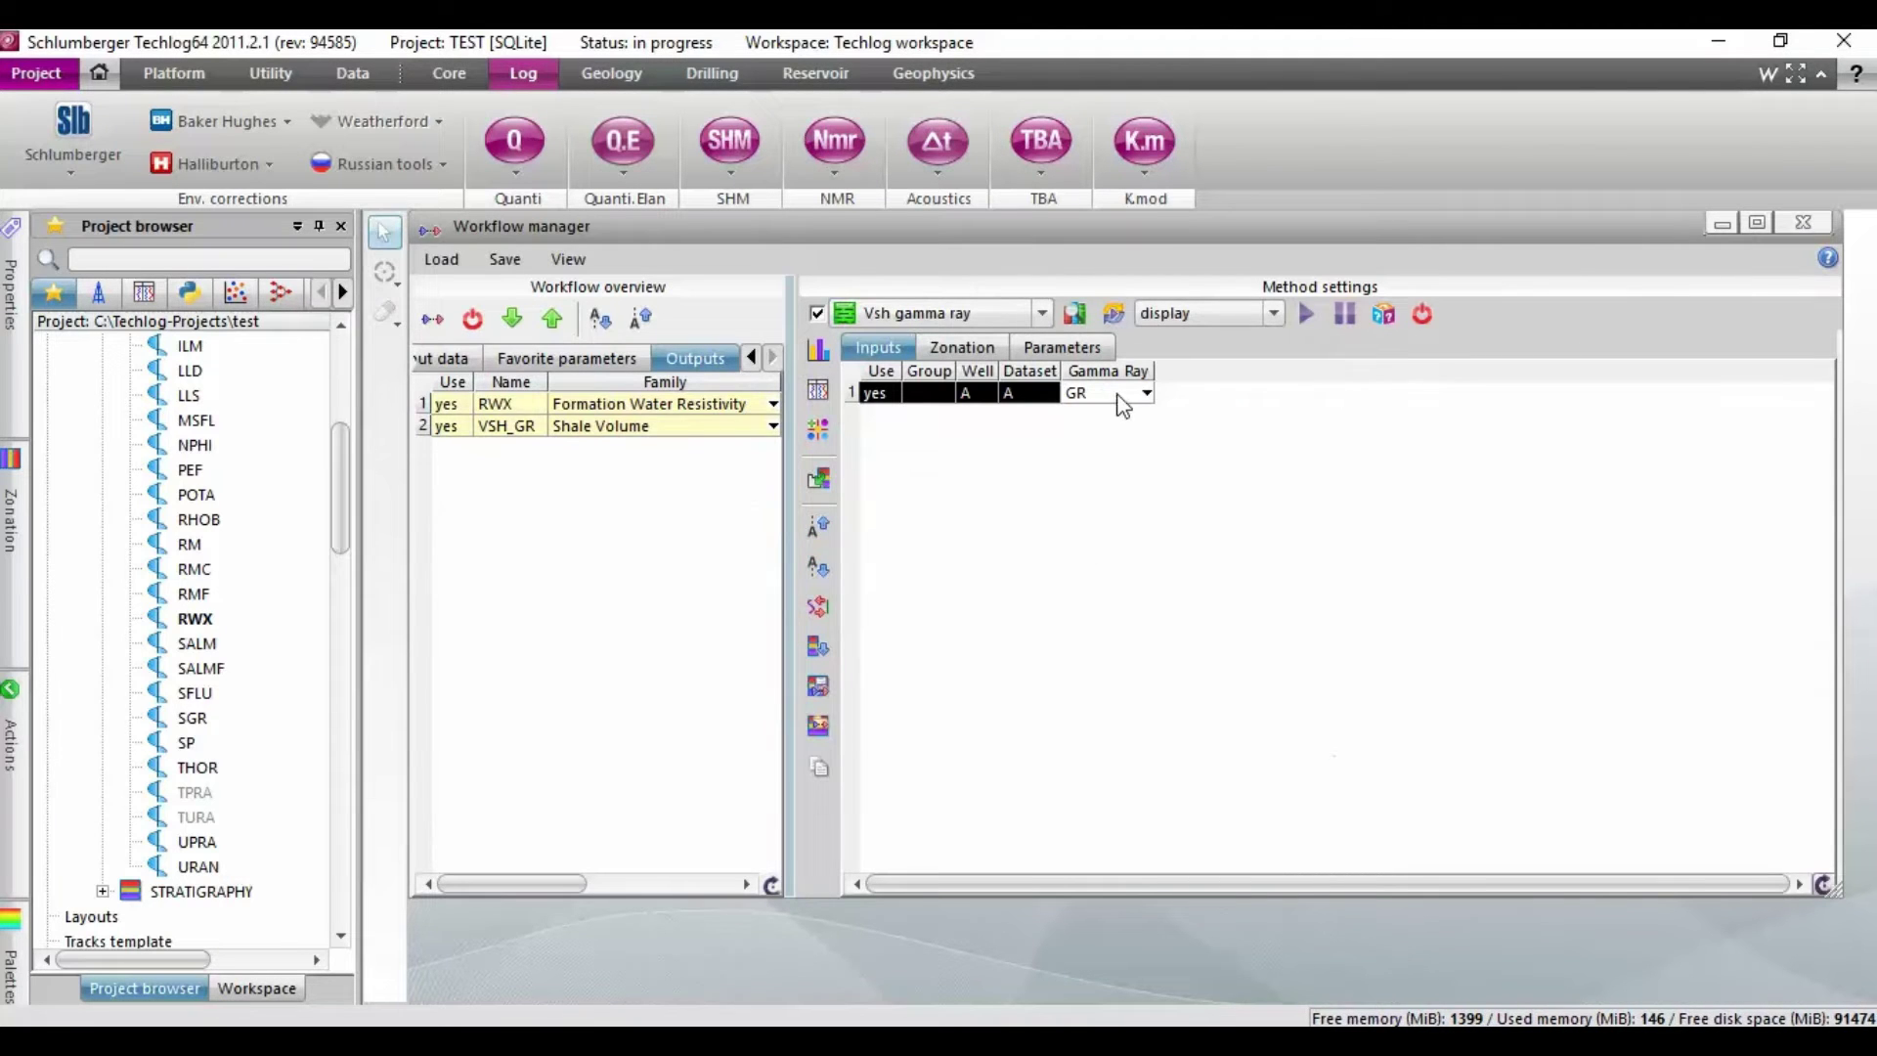
Switch the zonation to STRATIGRAPHY and select all its zones, from SHALE and FM_A to FM_F through RESERVOIR_A and RESERVOIR_B
left_click(997, 349)
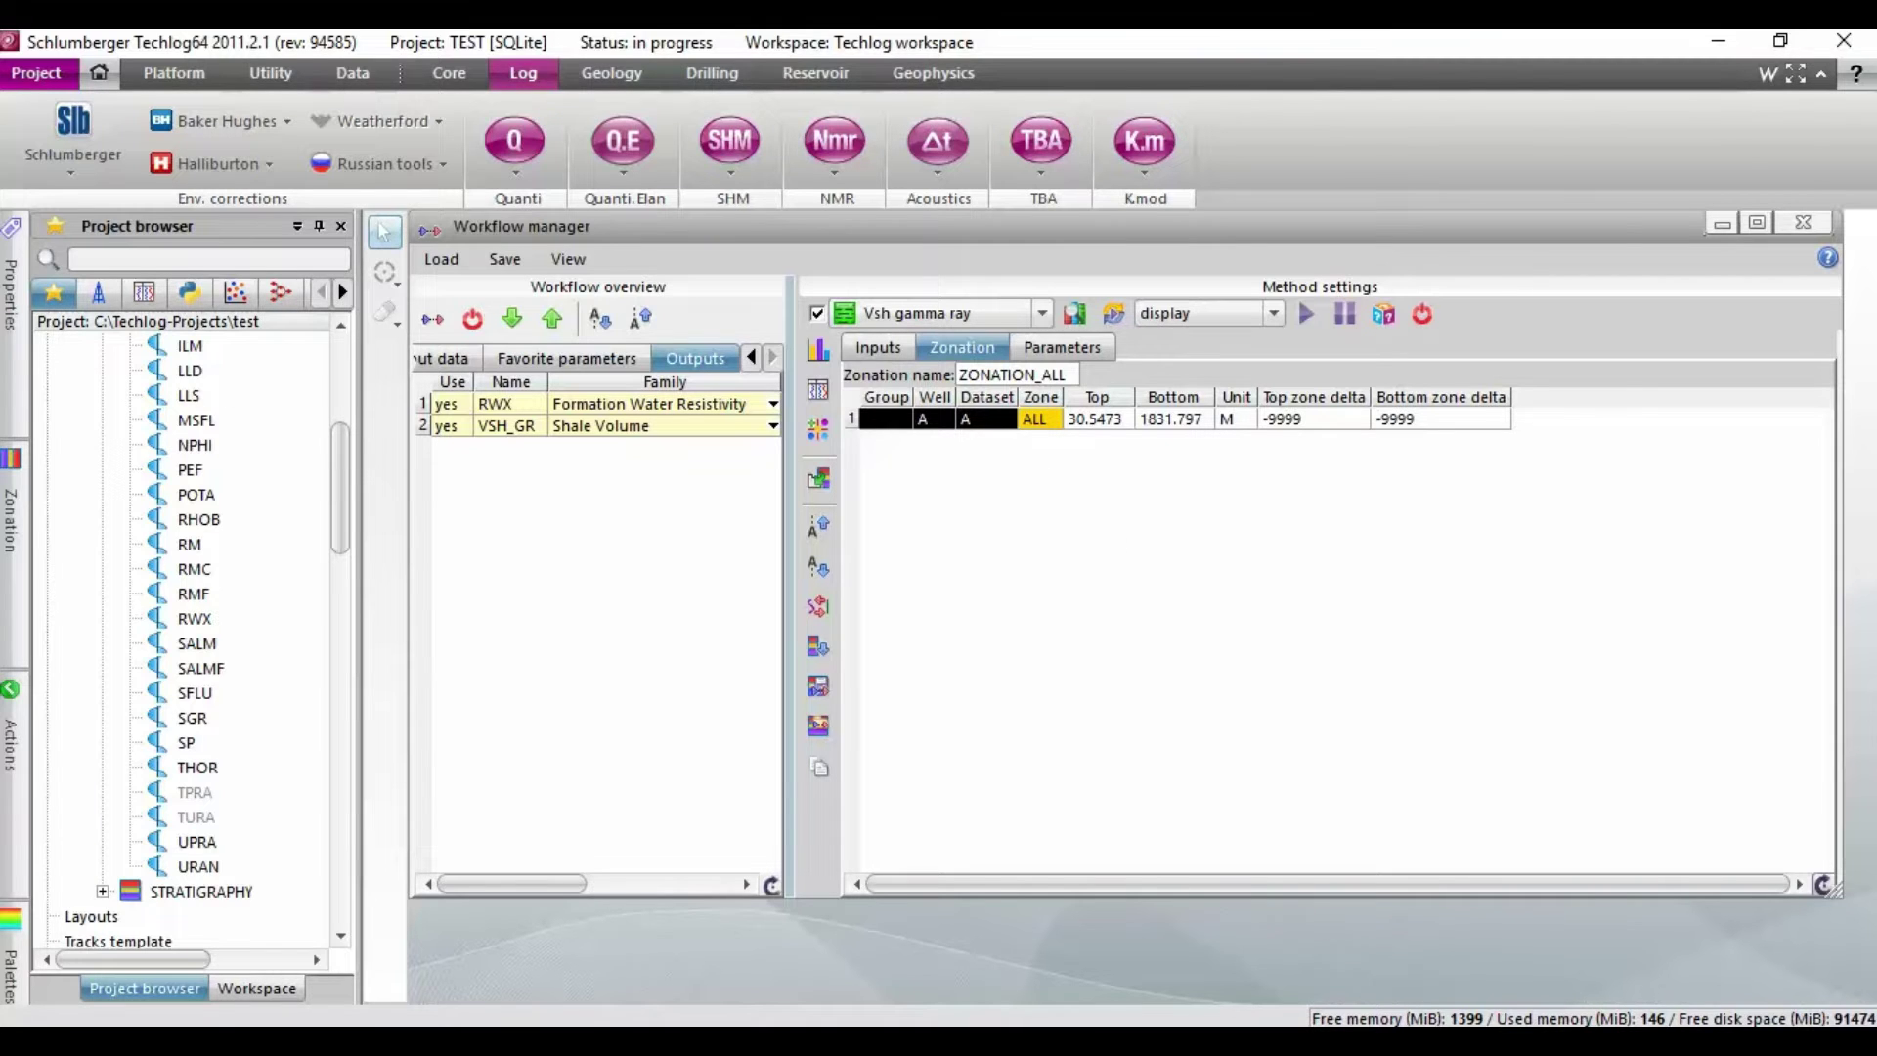
left_click(14, 505)
mouse_move(8, 553)
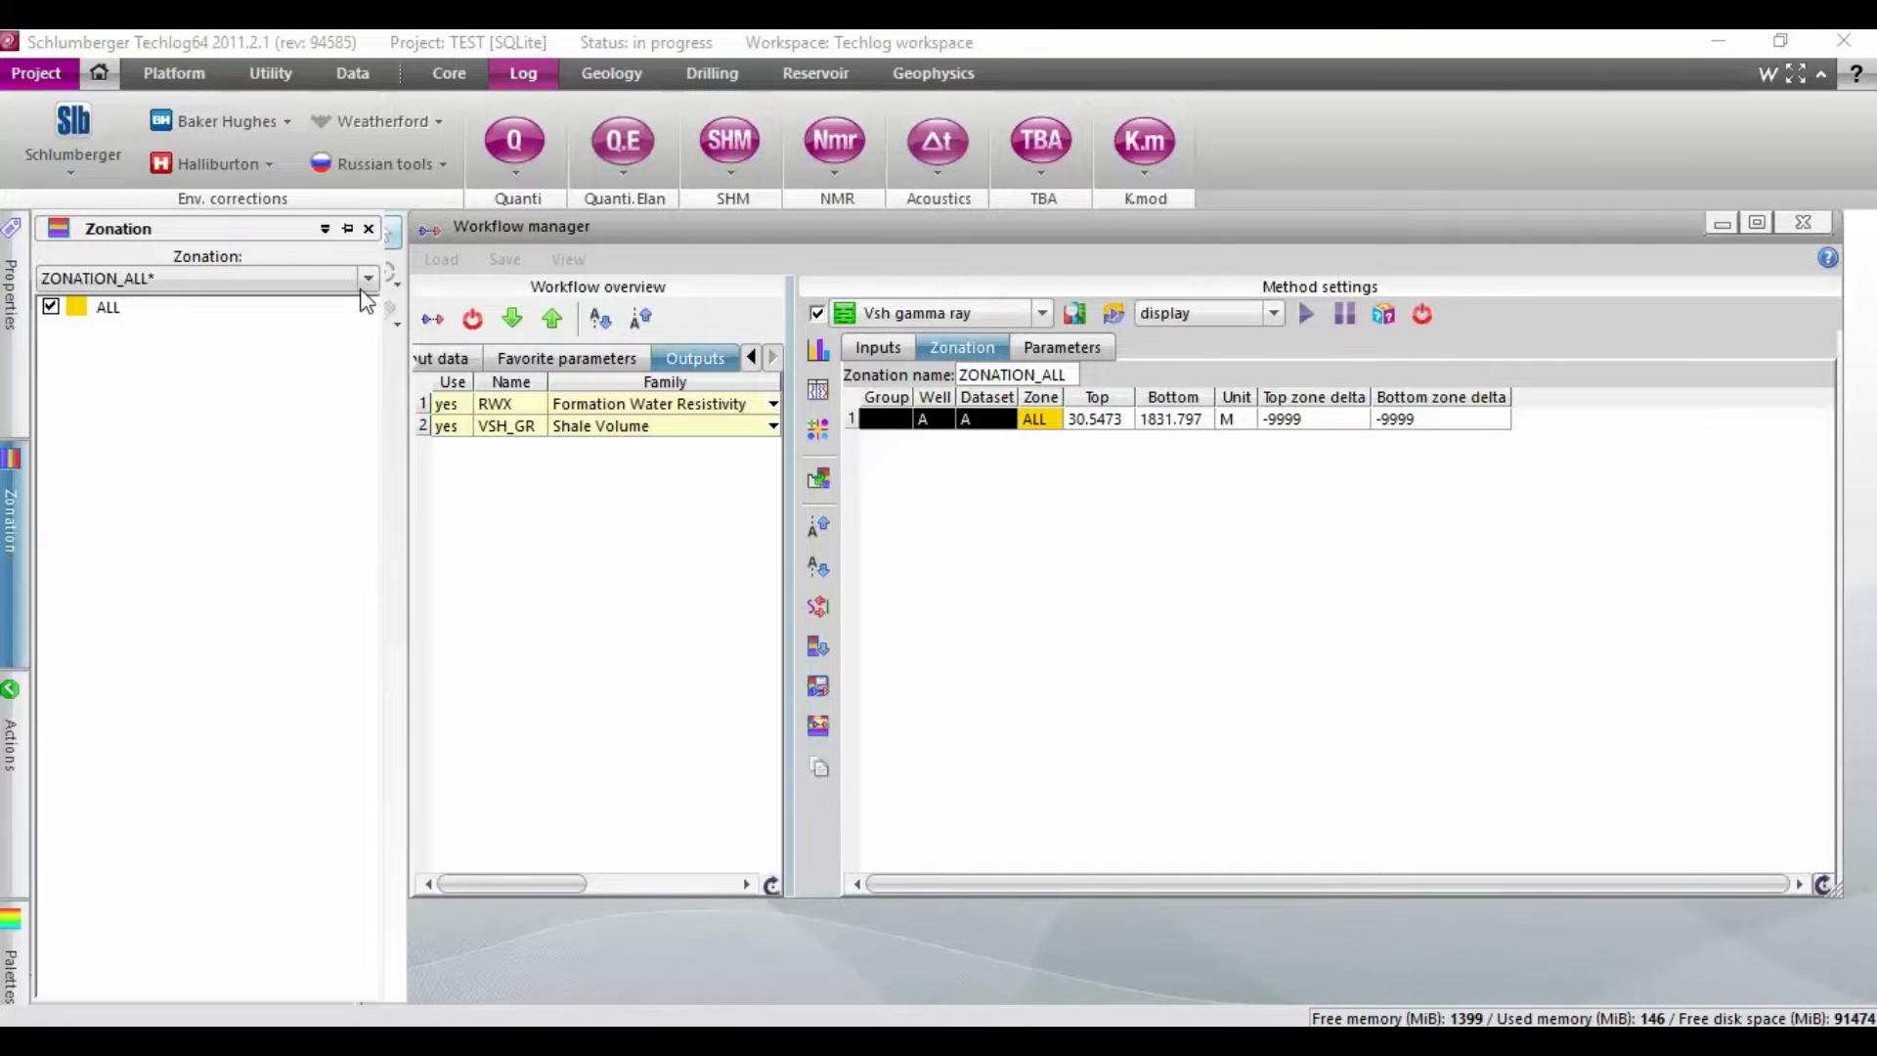
left_click(293, 278)
left_click(109, 321)
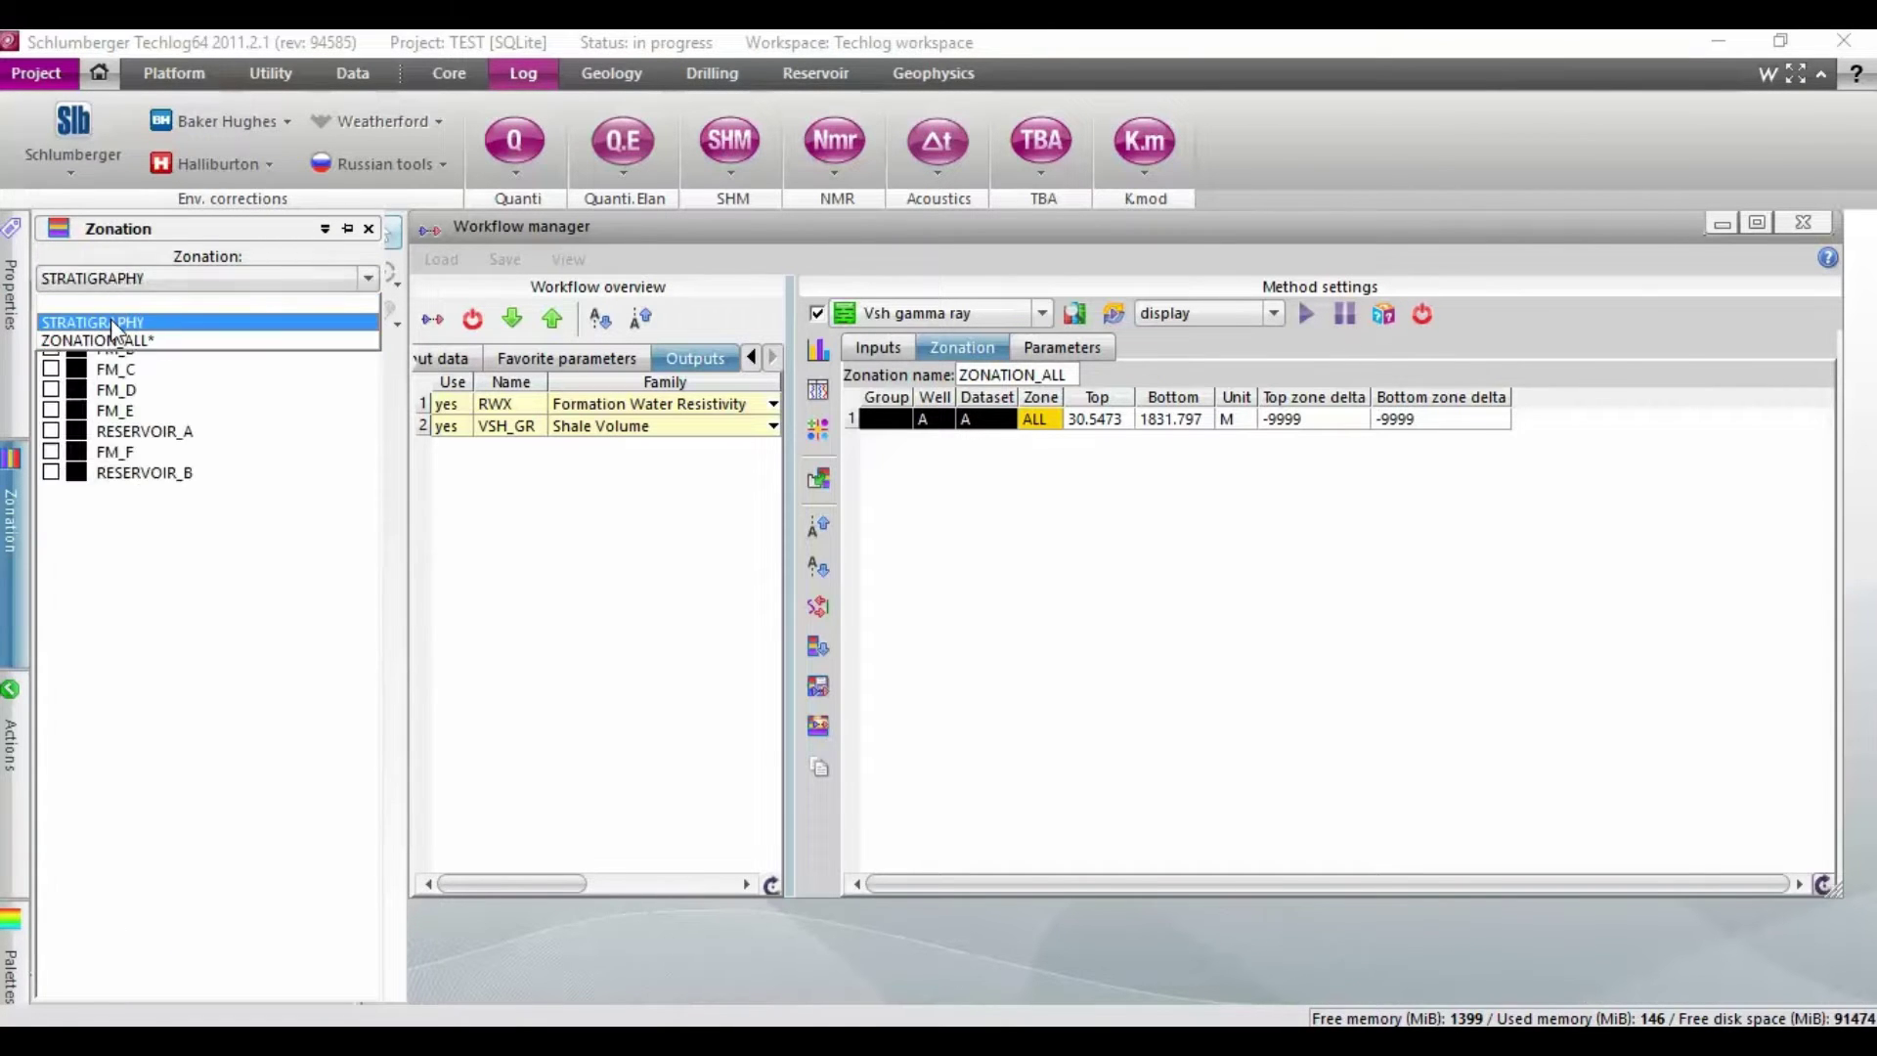
left_click(50, 308)
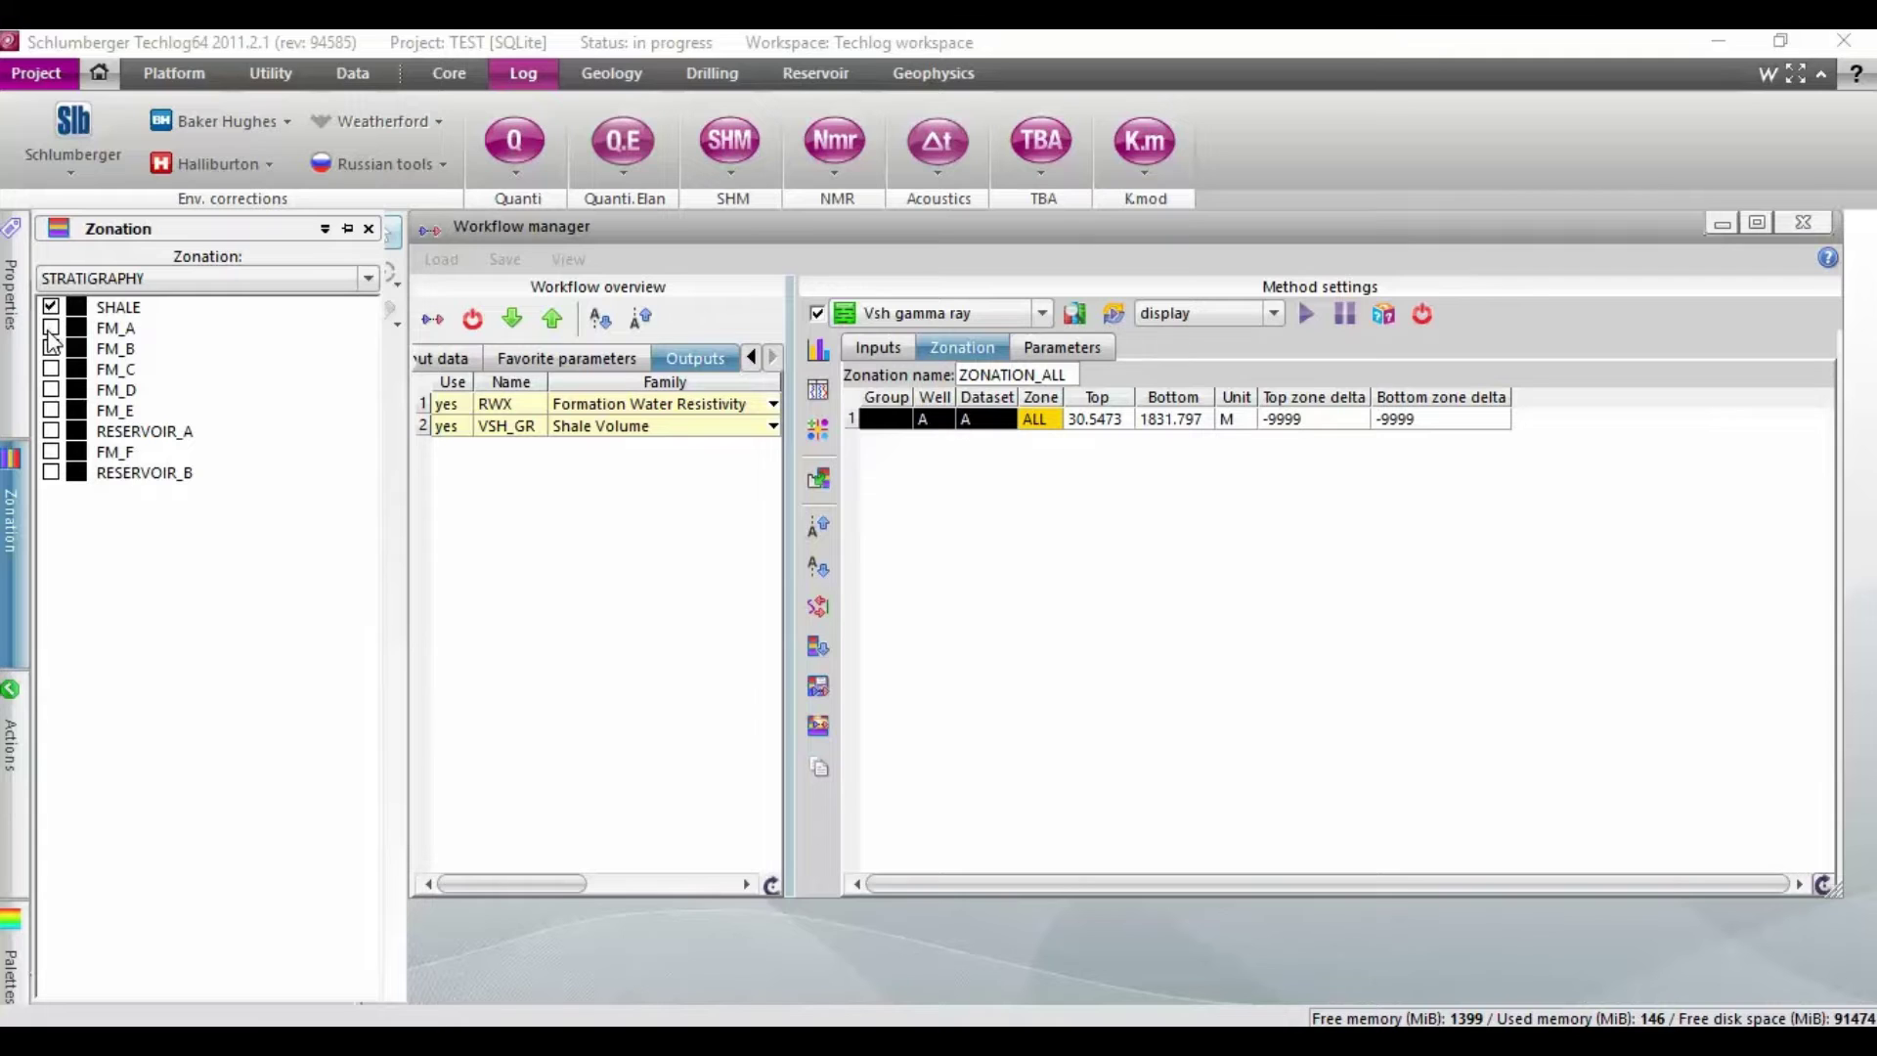
left_click(51, 328)
left_click(51, 370)
left_click(51, 390)
left_click(51, 410)
left_click(50, 431)
left_click(51, 452)
left_click(51, 473)
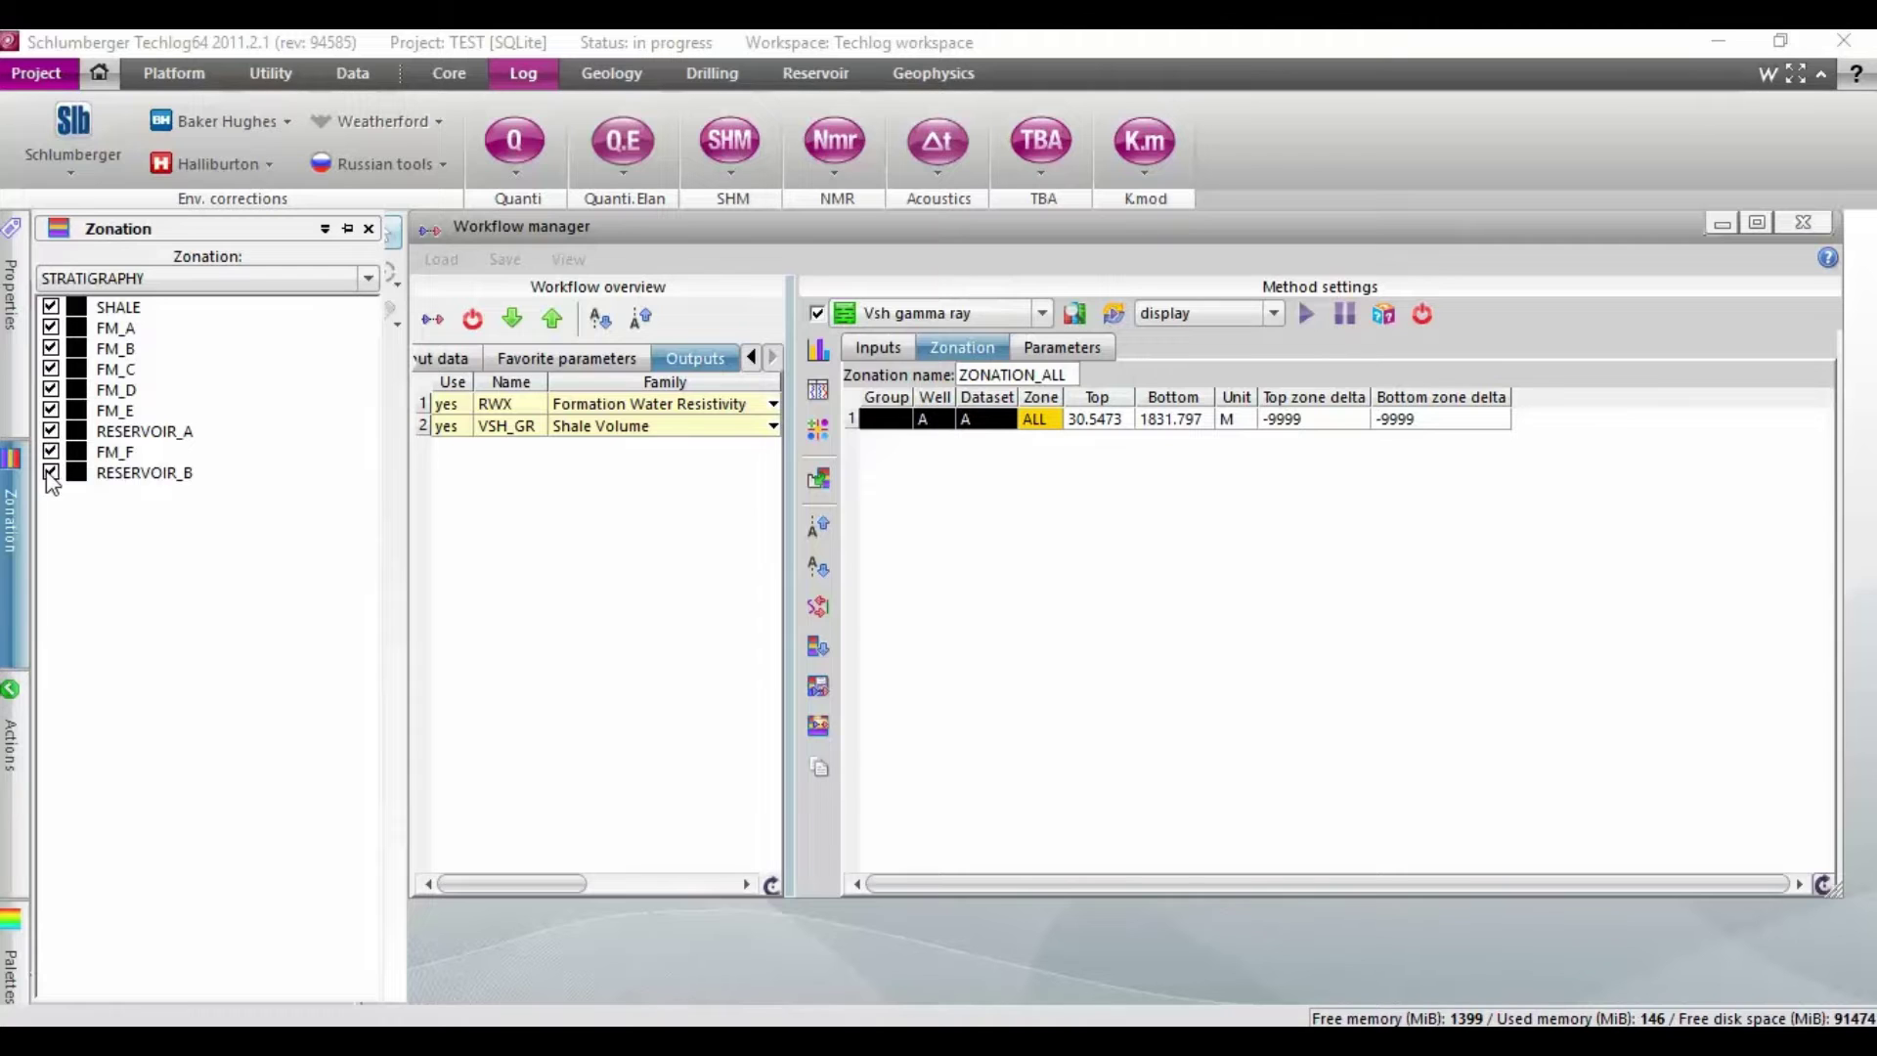
Assign automatic colours to the STRATIGRAPHY zones and apply this zonation to the Vsh gamma ray method
right_click(105, 489)
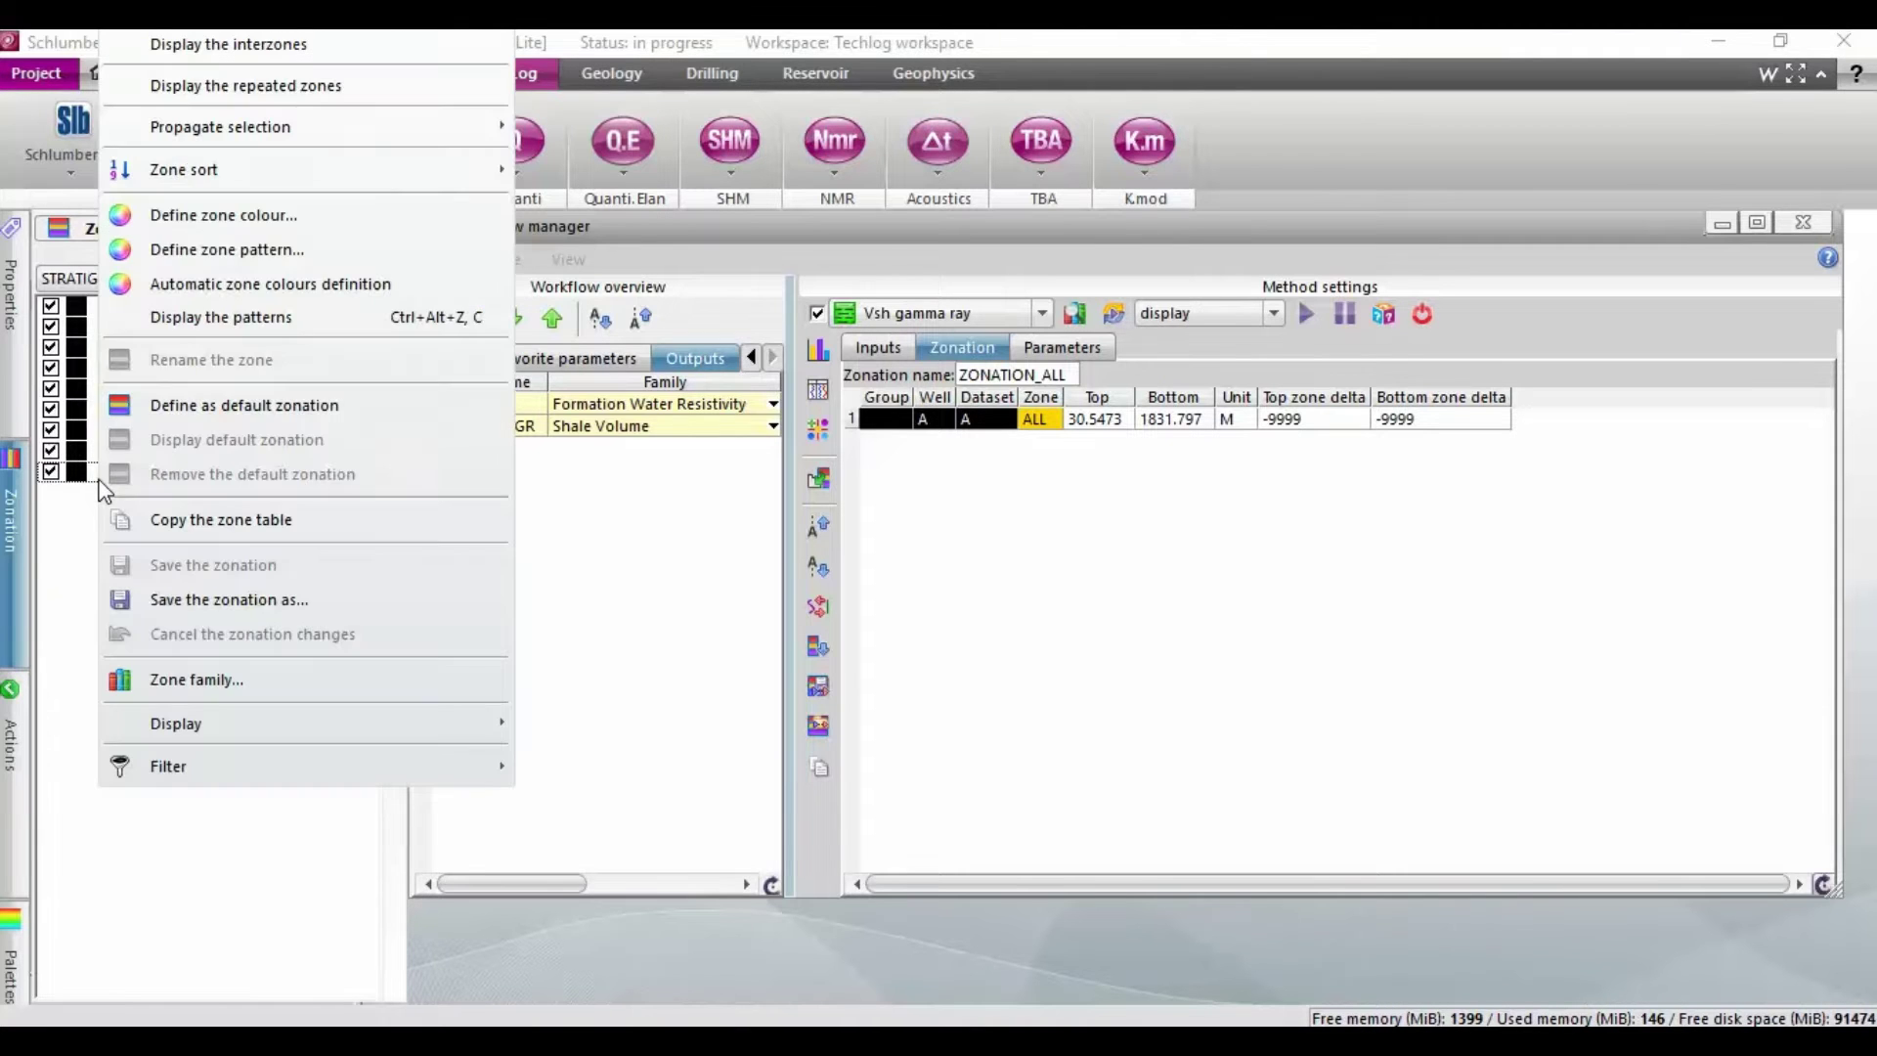
left_click(232, 284)
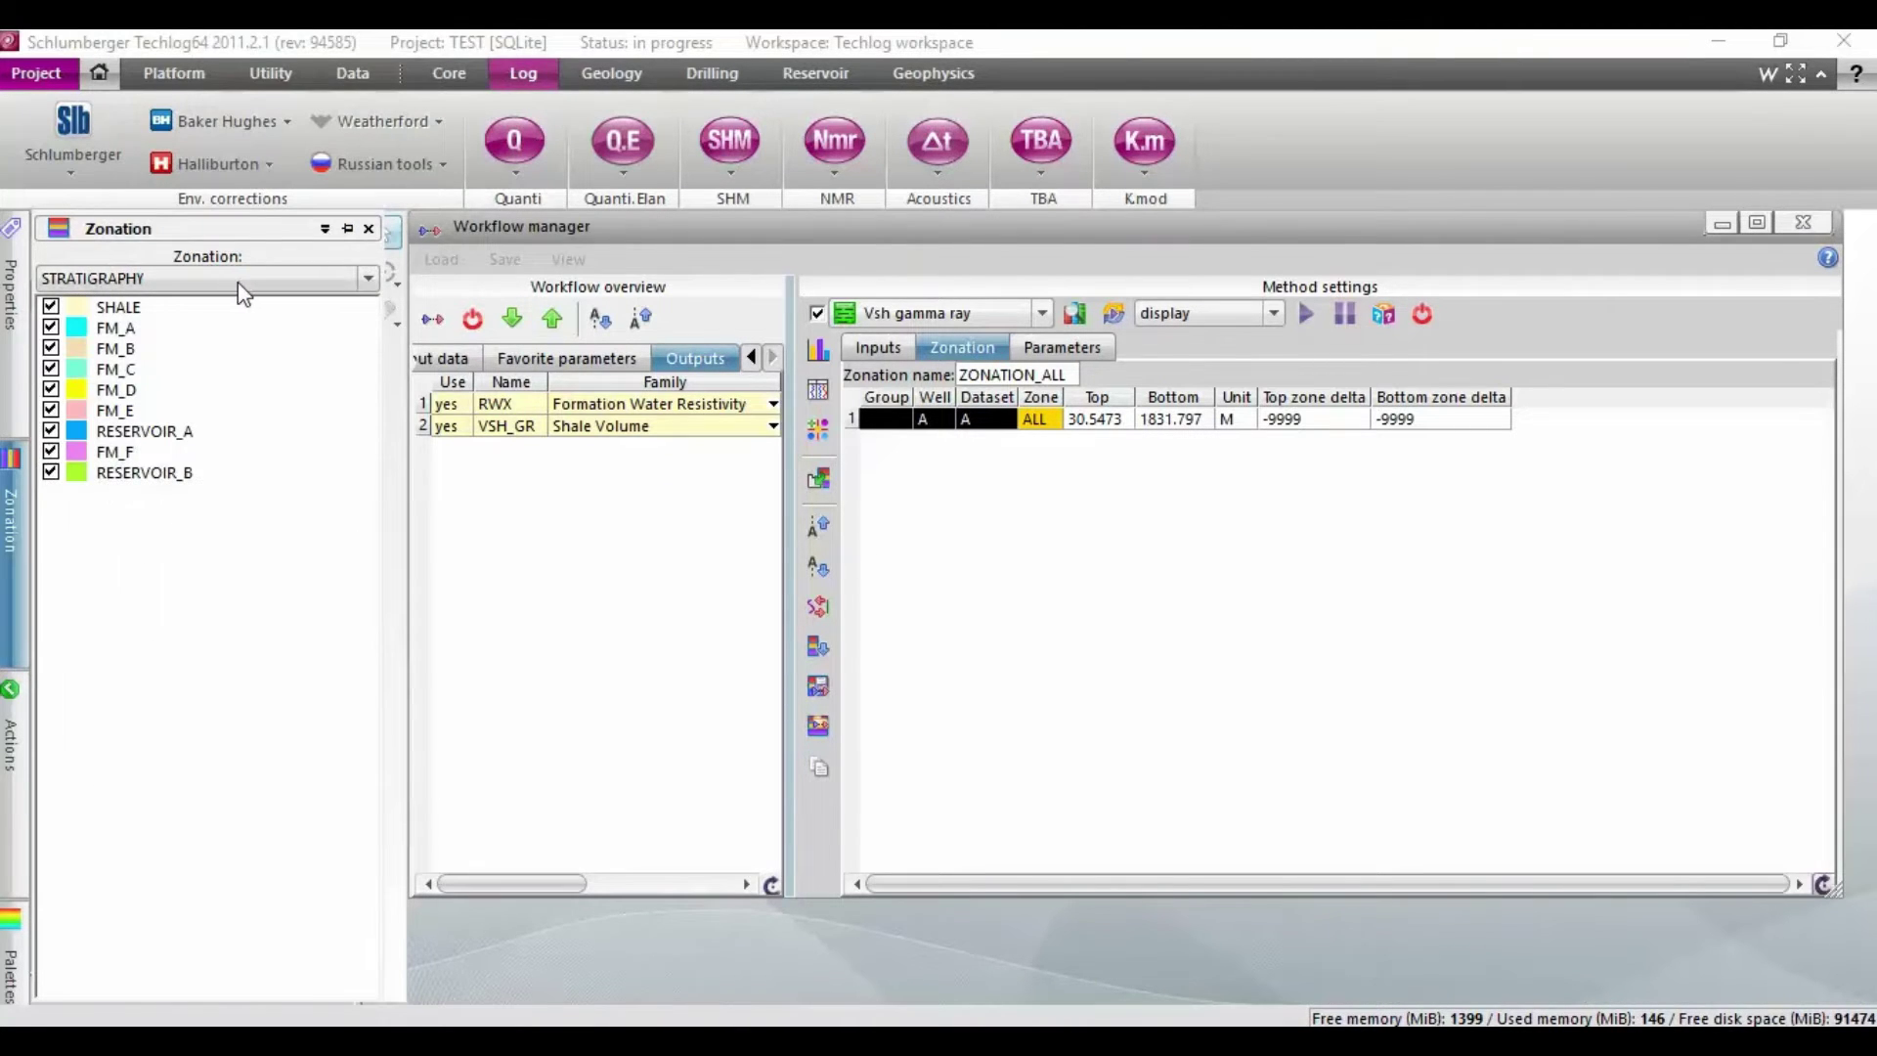
left_click(820, 485)
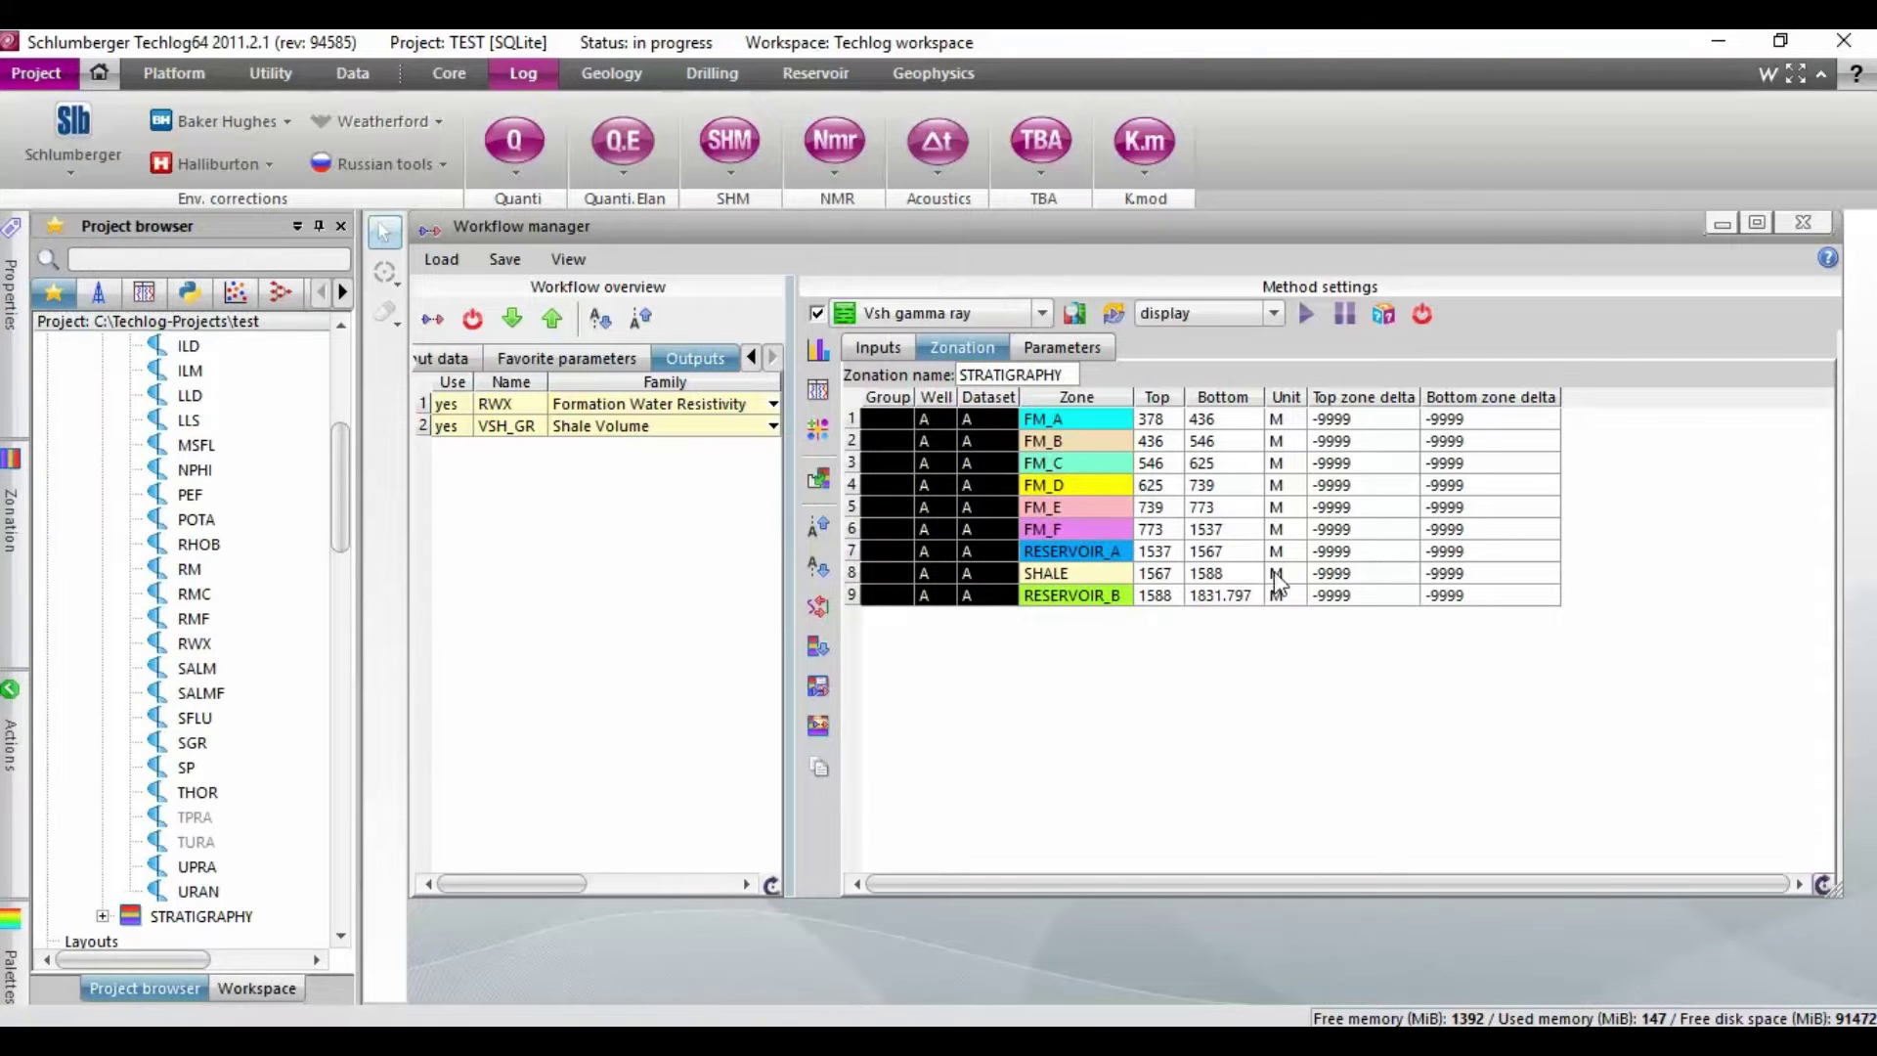
Review the Vsh gamma ray parameters per zone and display the layout of the inputs with interactive parameter lines
left_click(1080, 346)
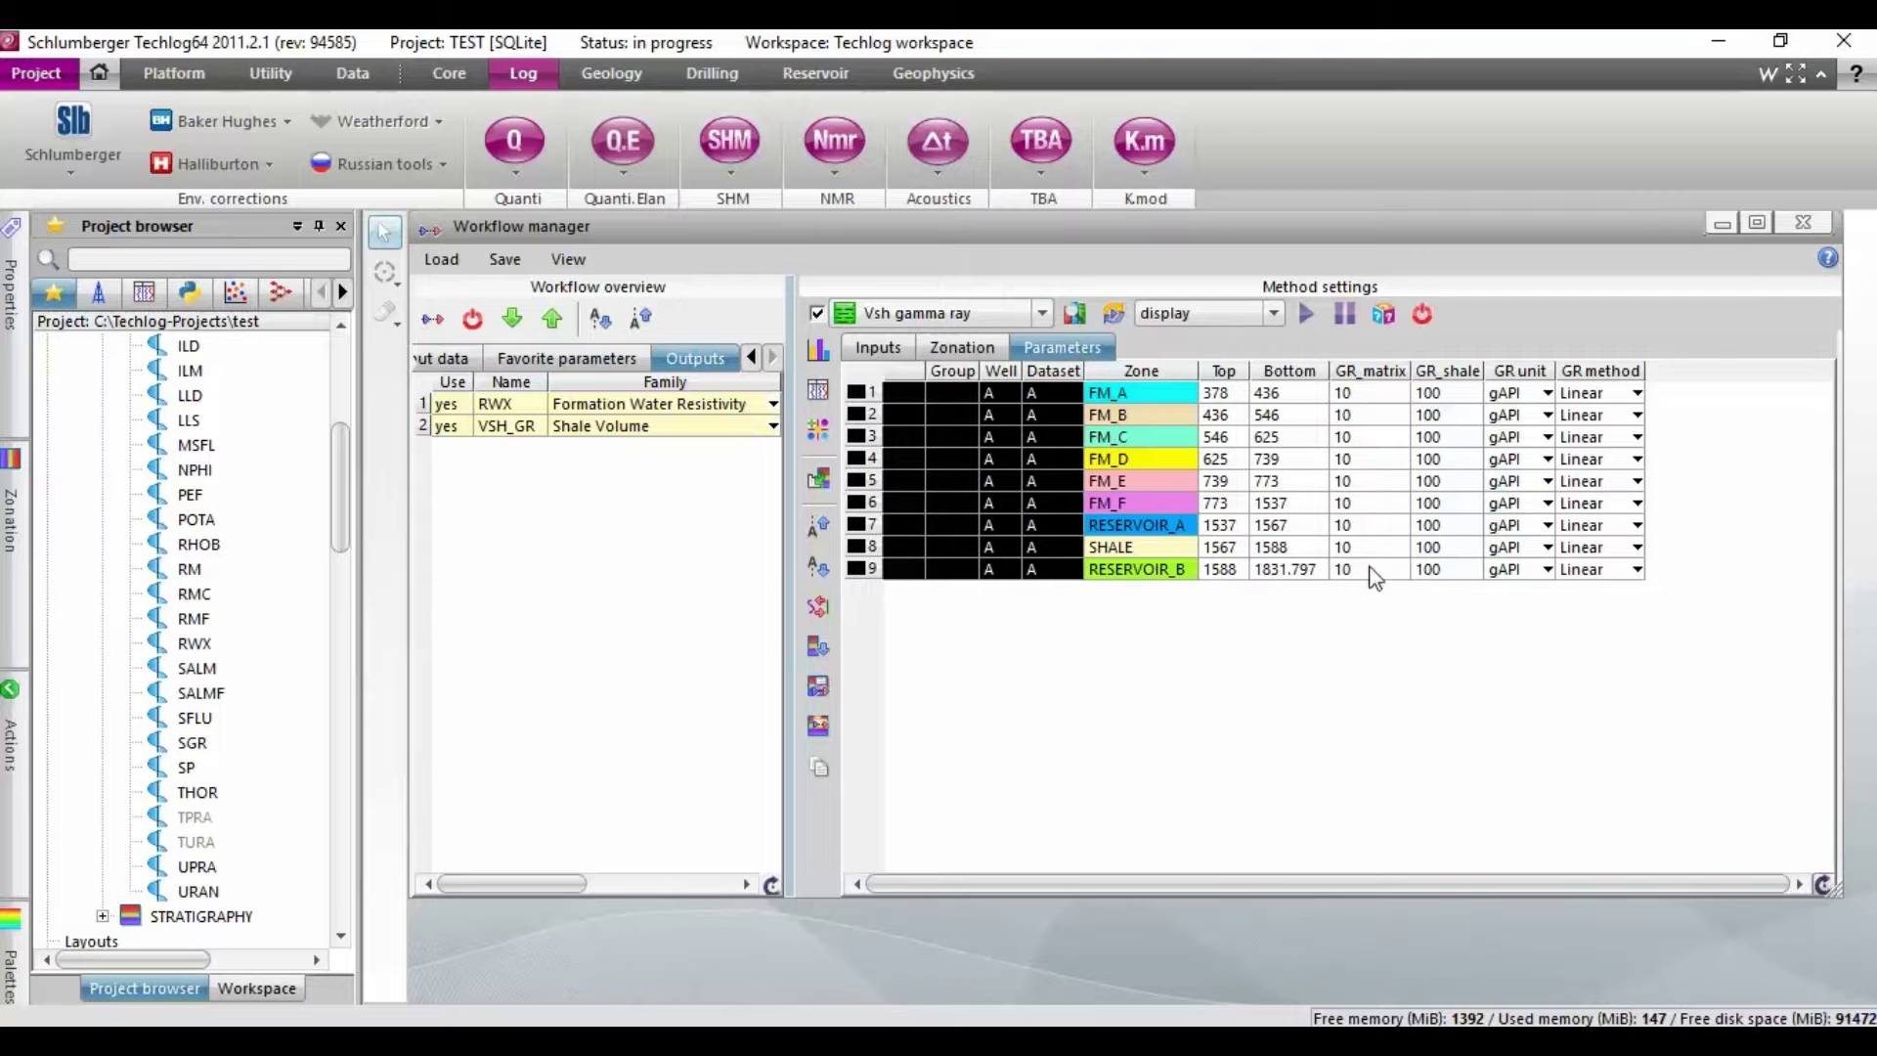
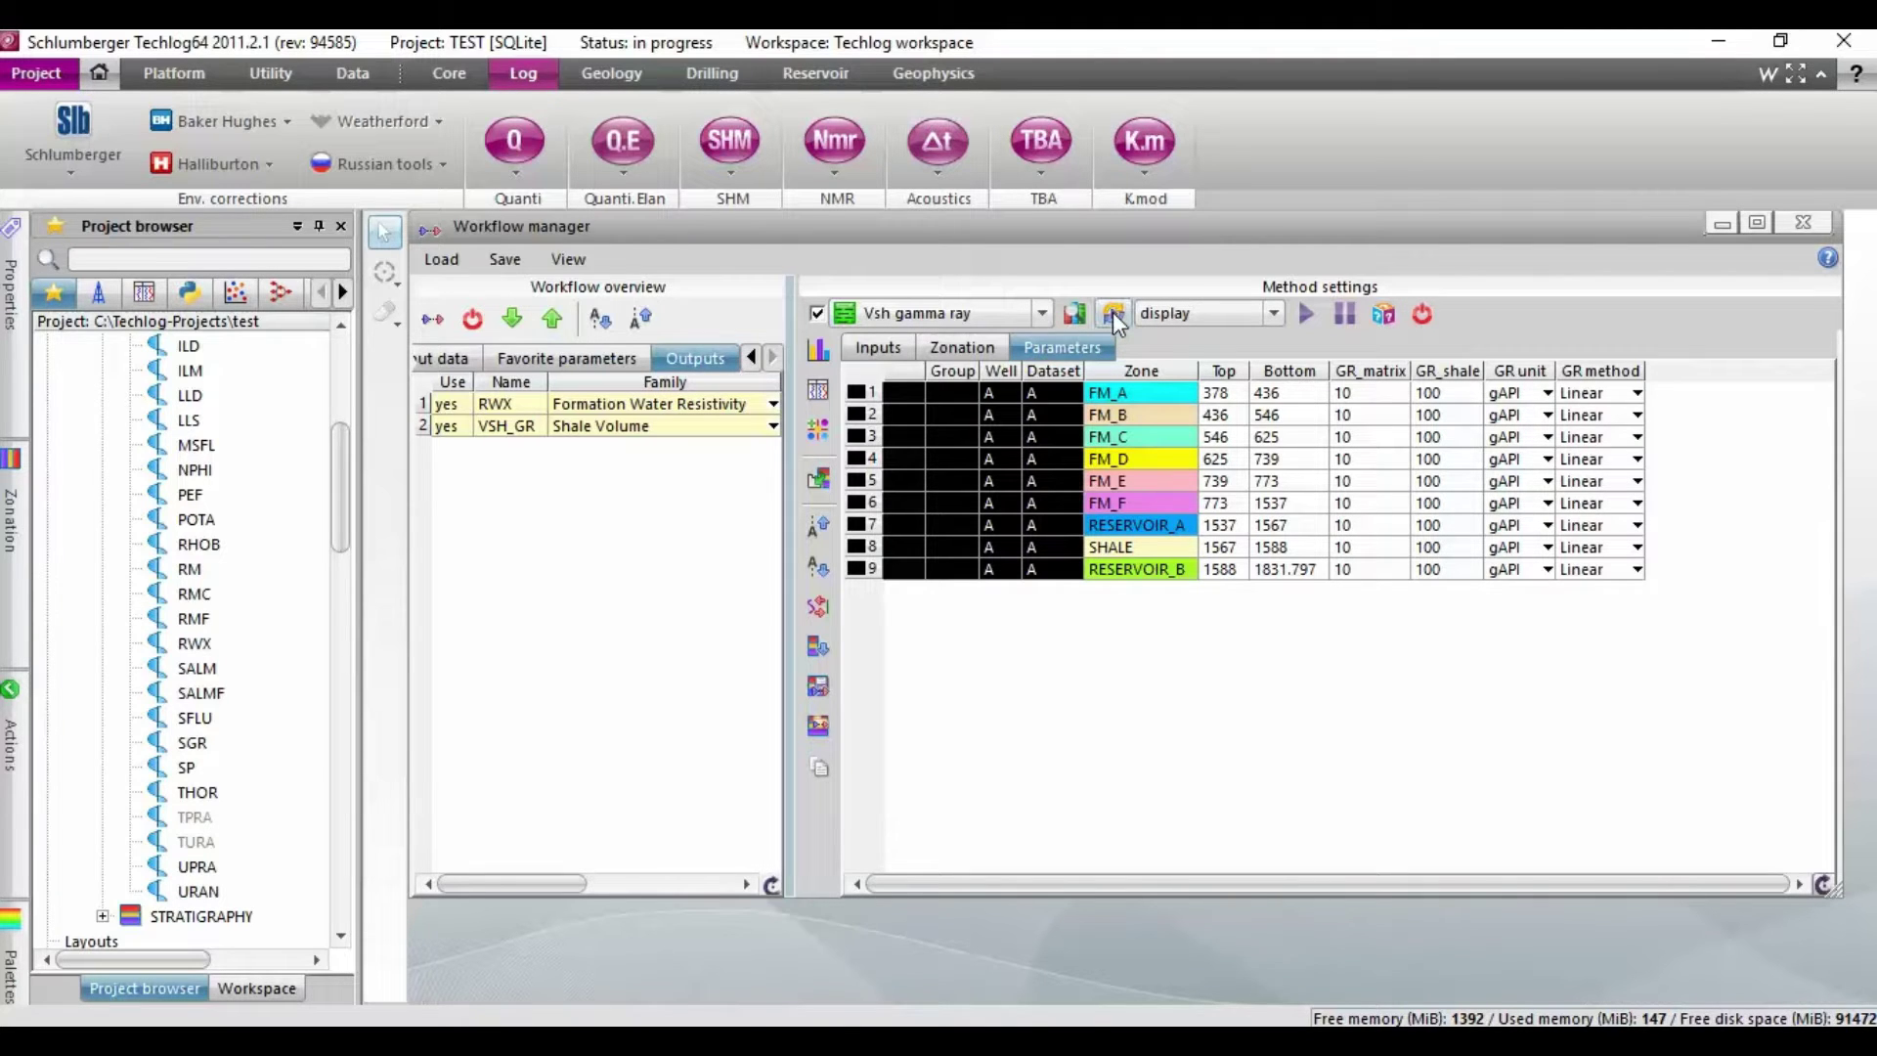
left_click(824, 442)
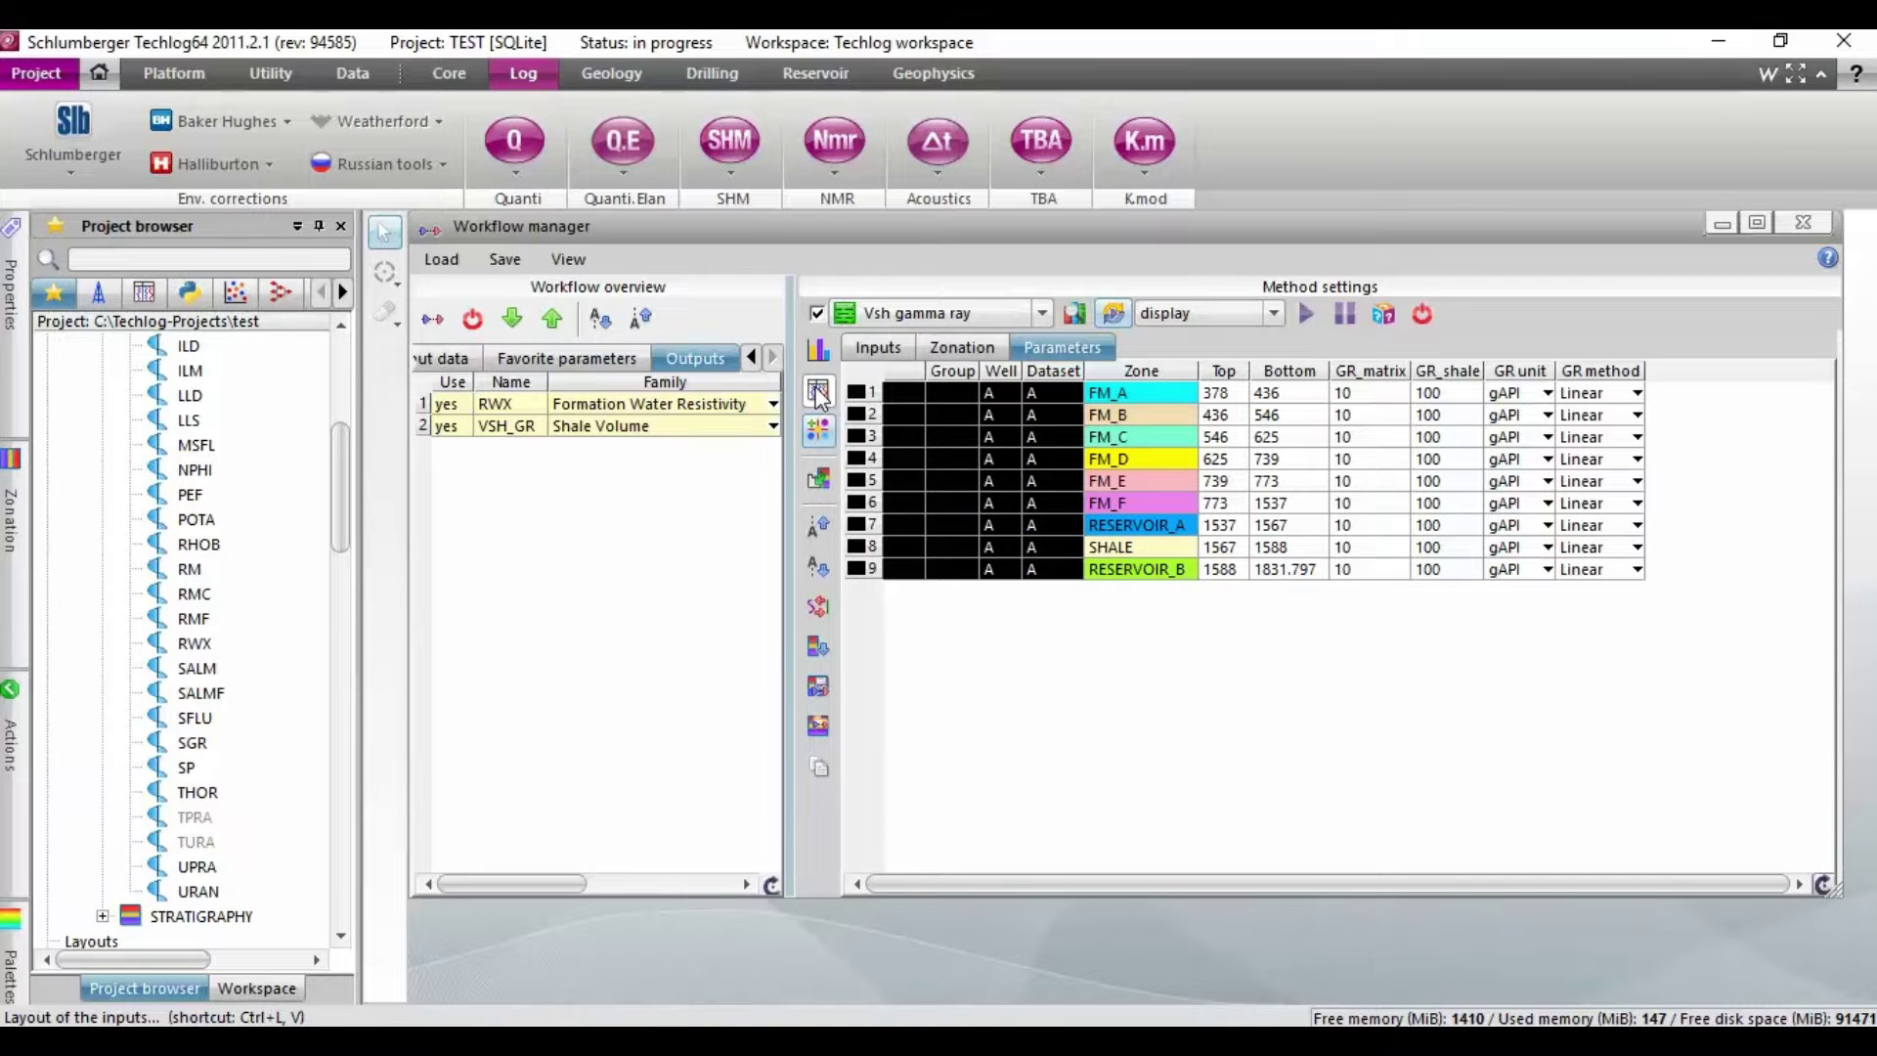
left_click(819, 392)
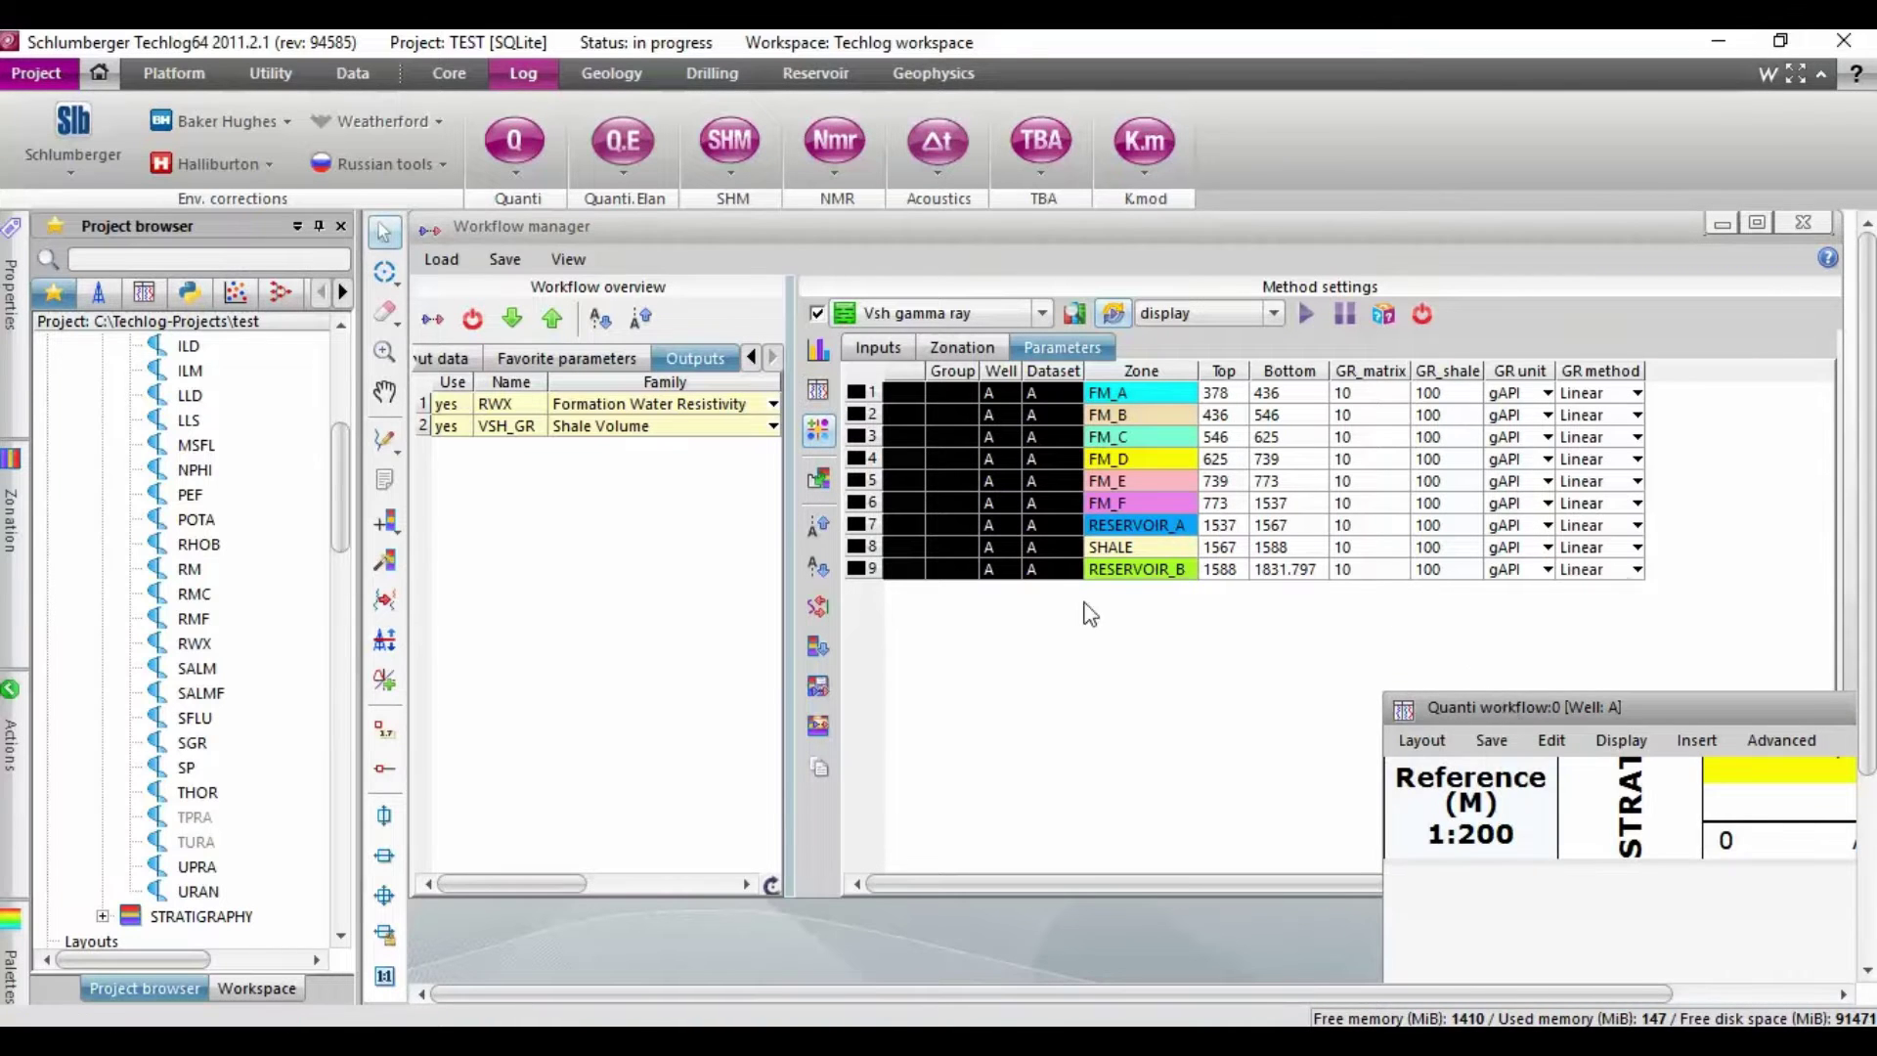
Arrange the gamma ray plot and examine the GR curve against the matrix and shale lines around SHALE and RESERVOIR_B
left_click_drag(1509, 702, 533, 292)
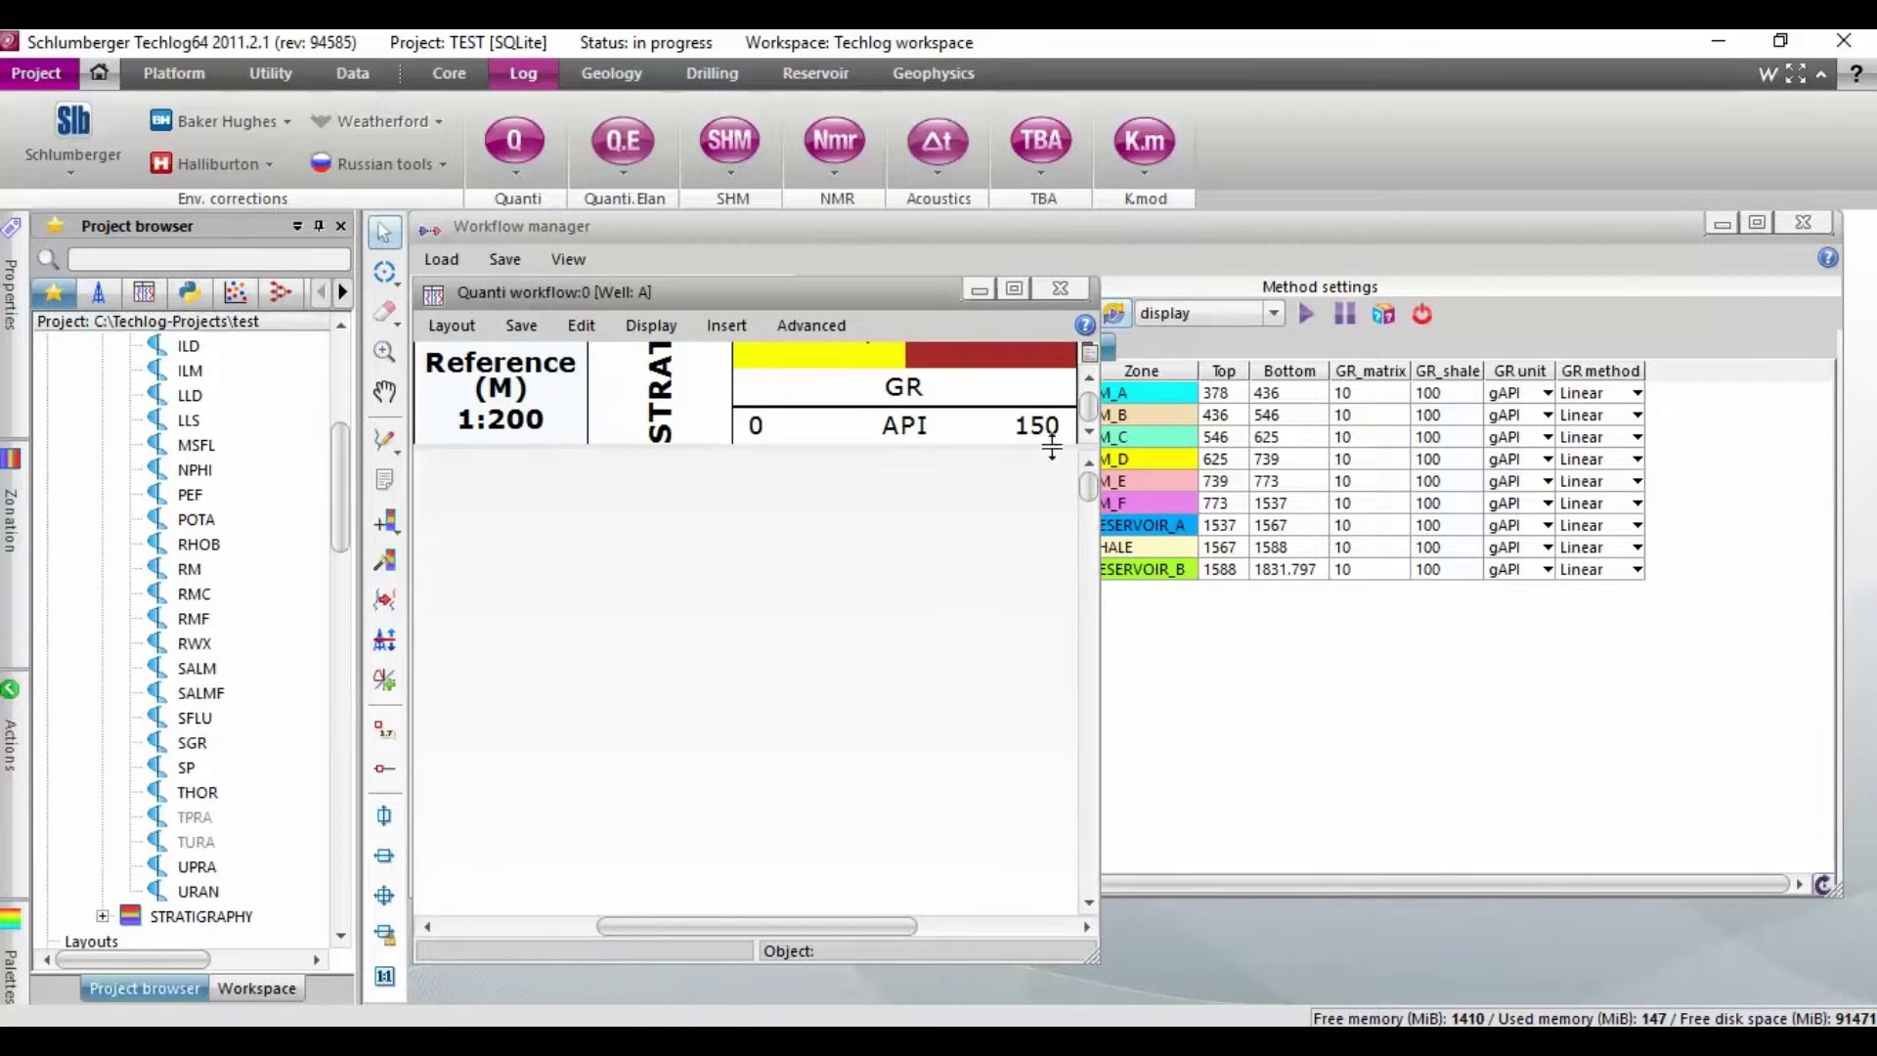
left_click_drag(1092, 494, 1150, 608)
left_click_drag(1186, 608, 1170, 565)
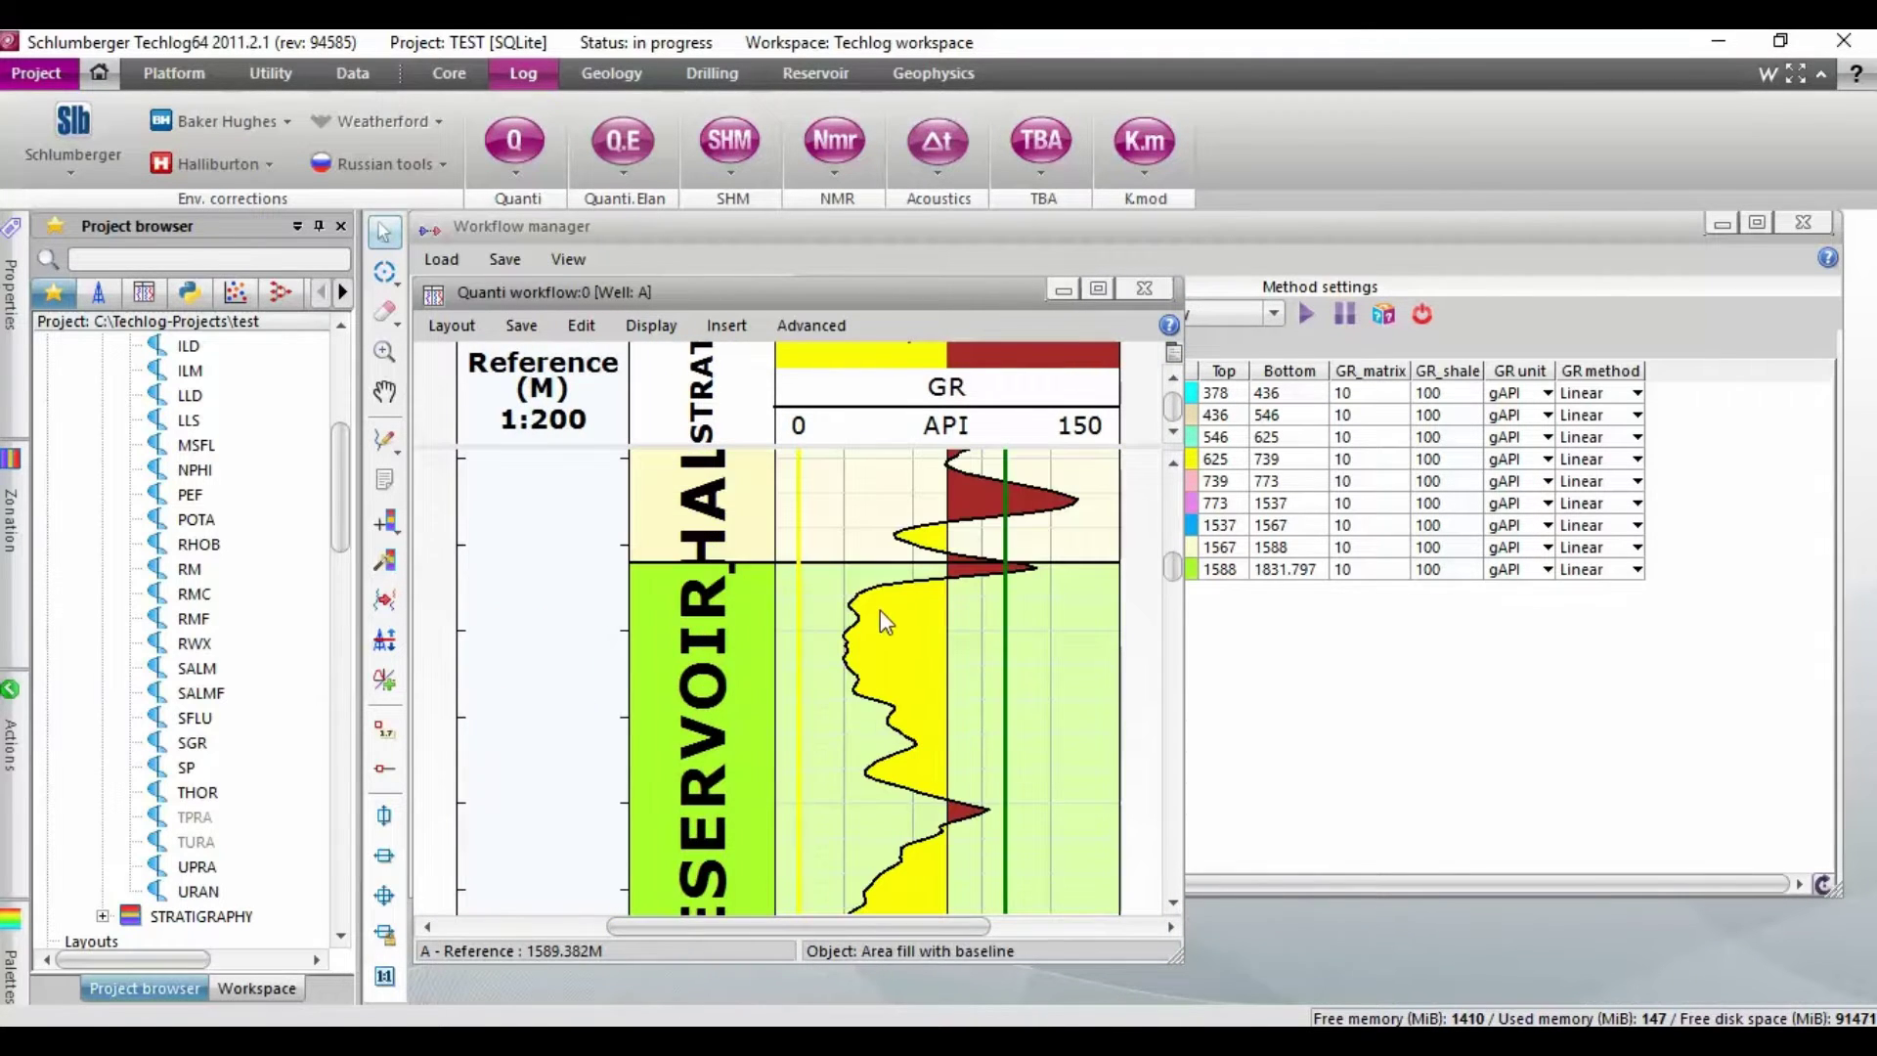
scroll(881, 612, "down", 3)
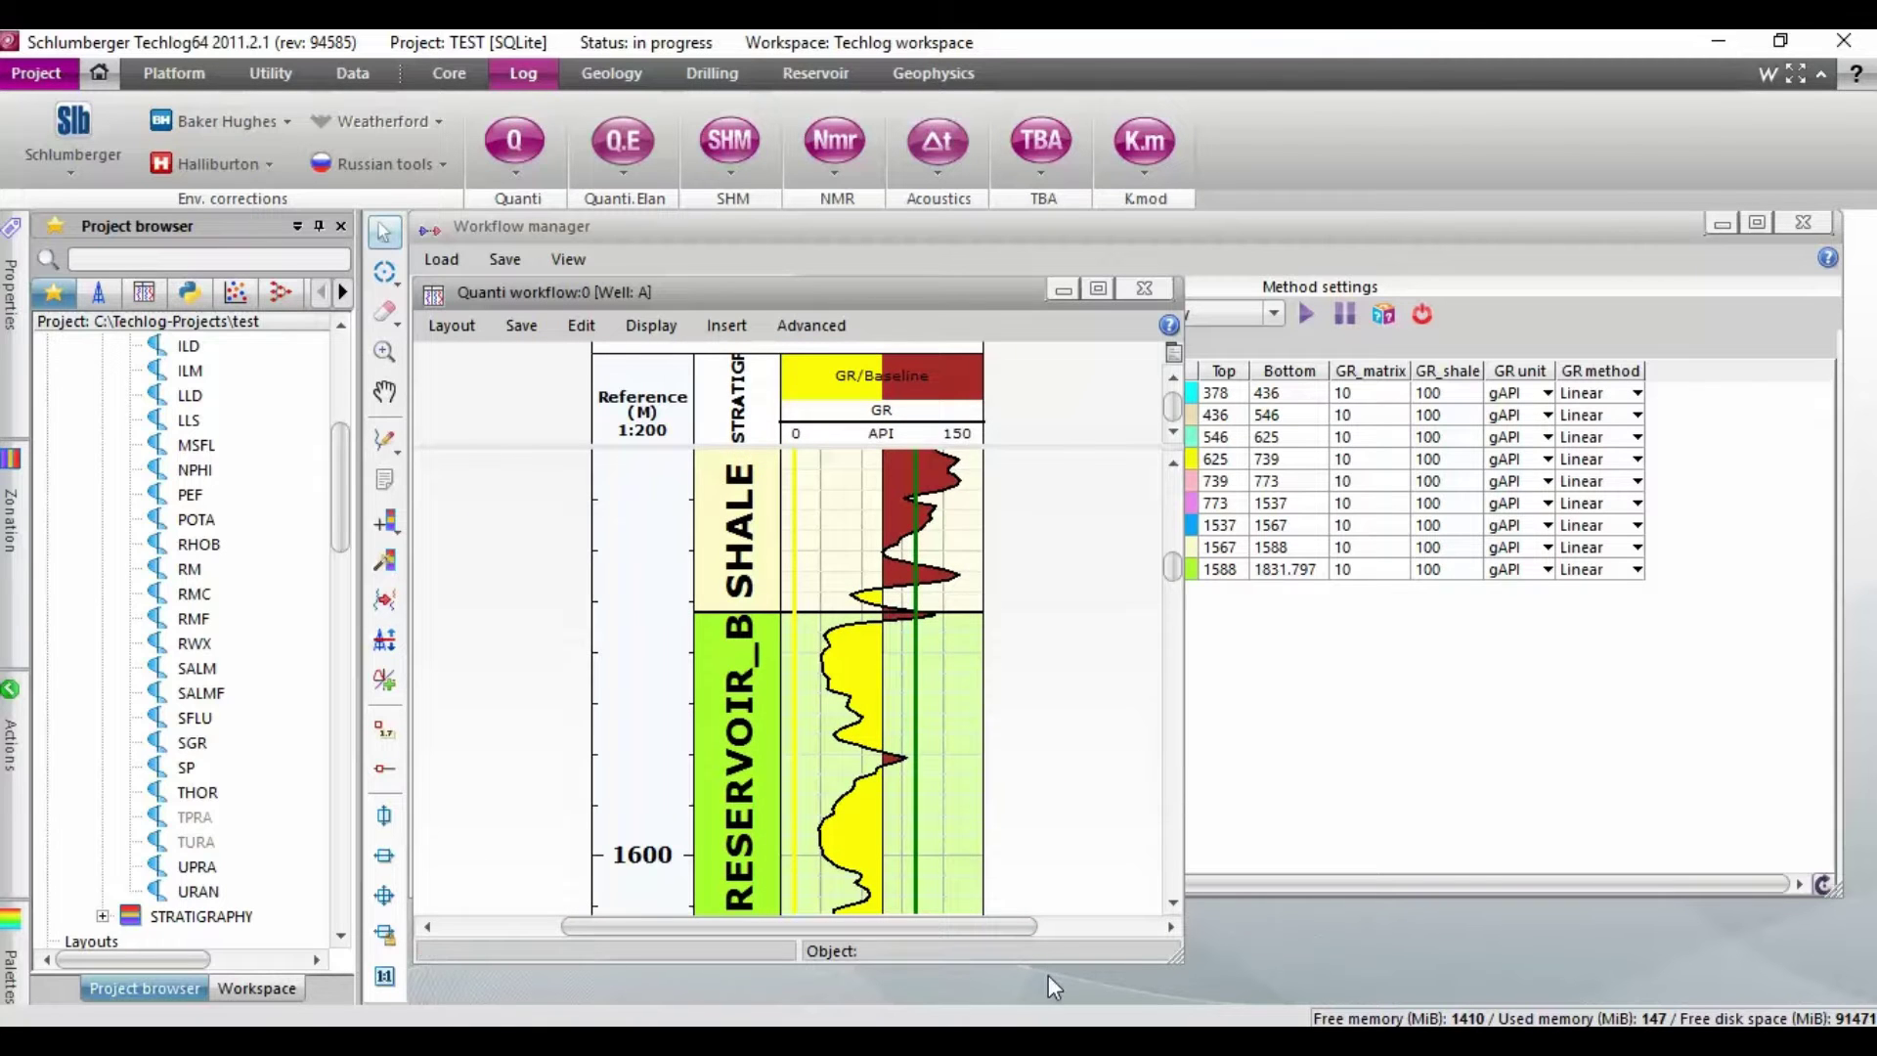
left_click_drag(1049, 958, 1048, 998)
scroll(1060, 671, "down", 2)
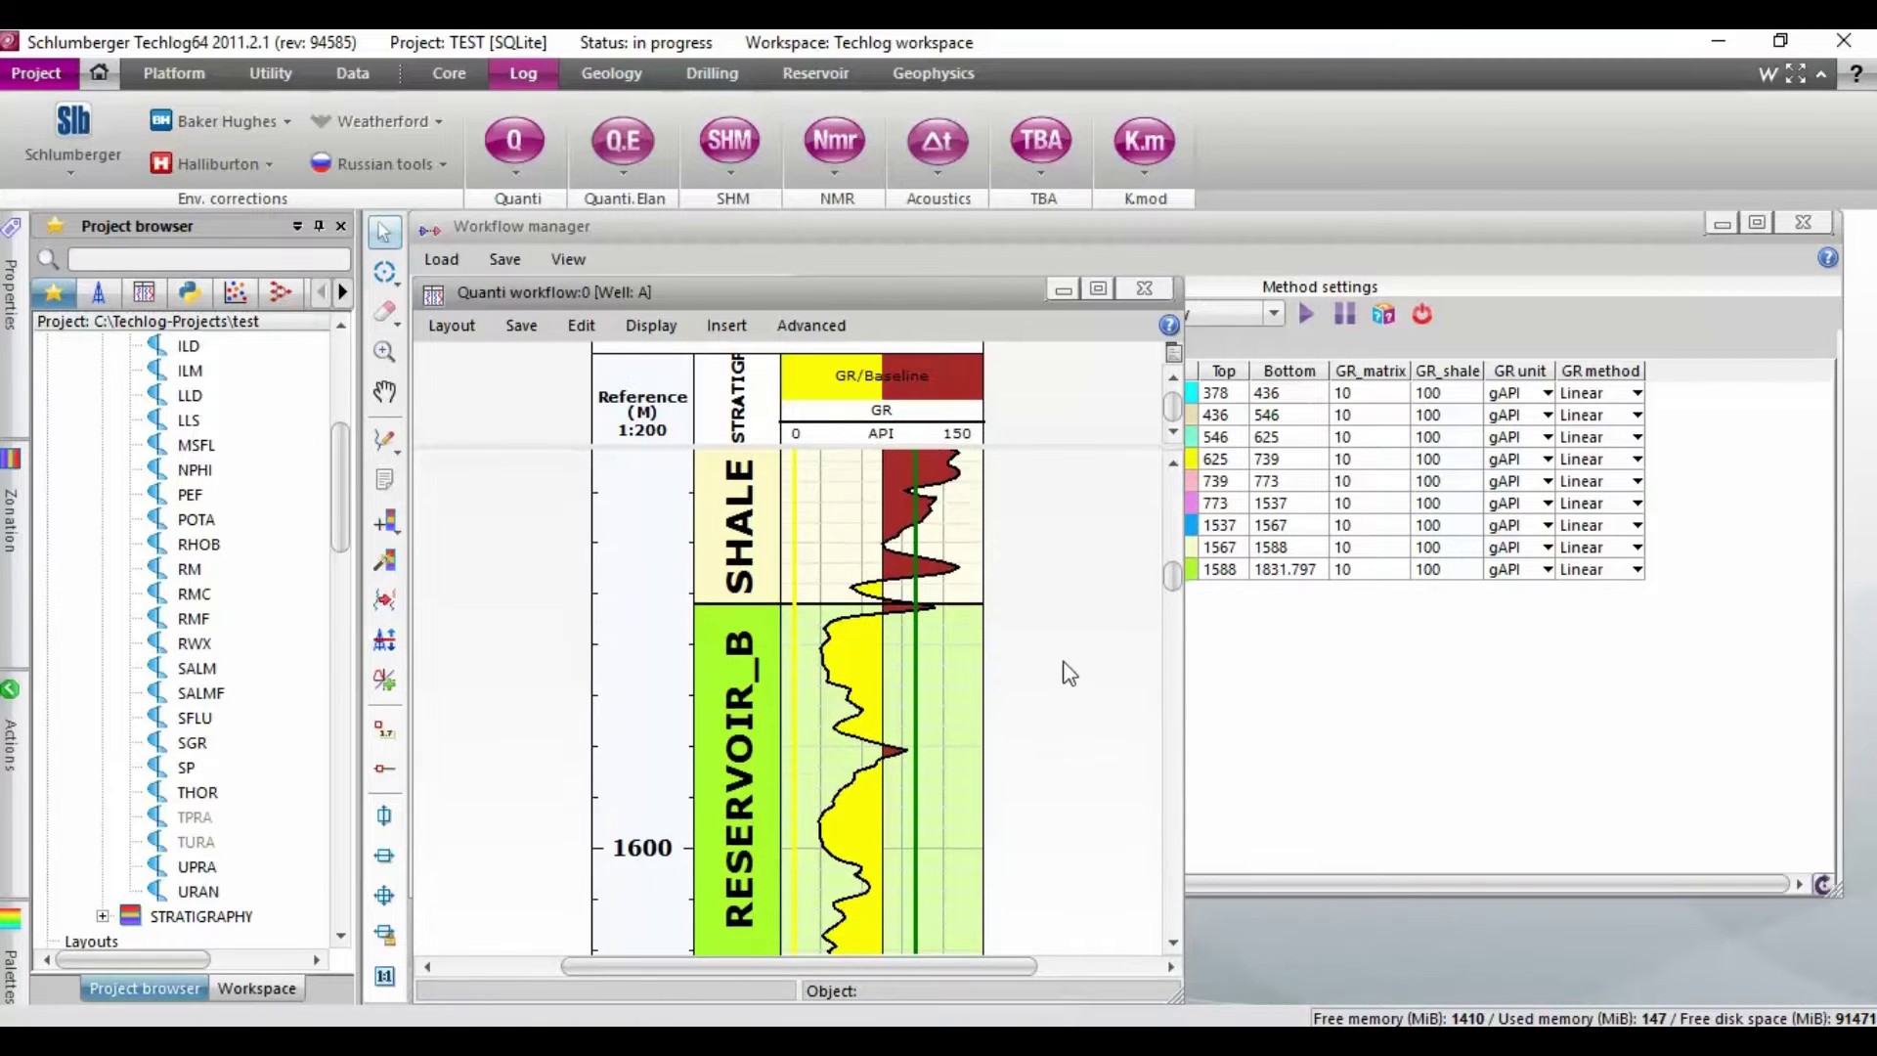
scroll(1065, 667, "down", 2)
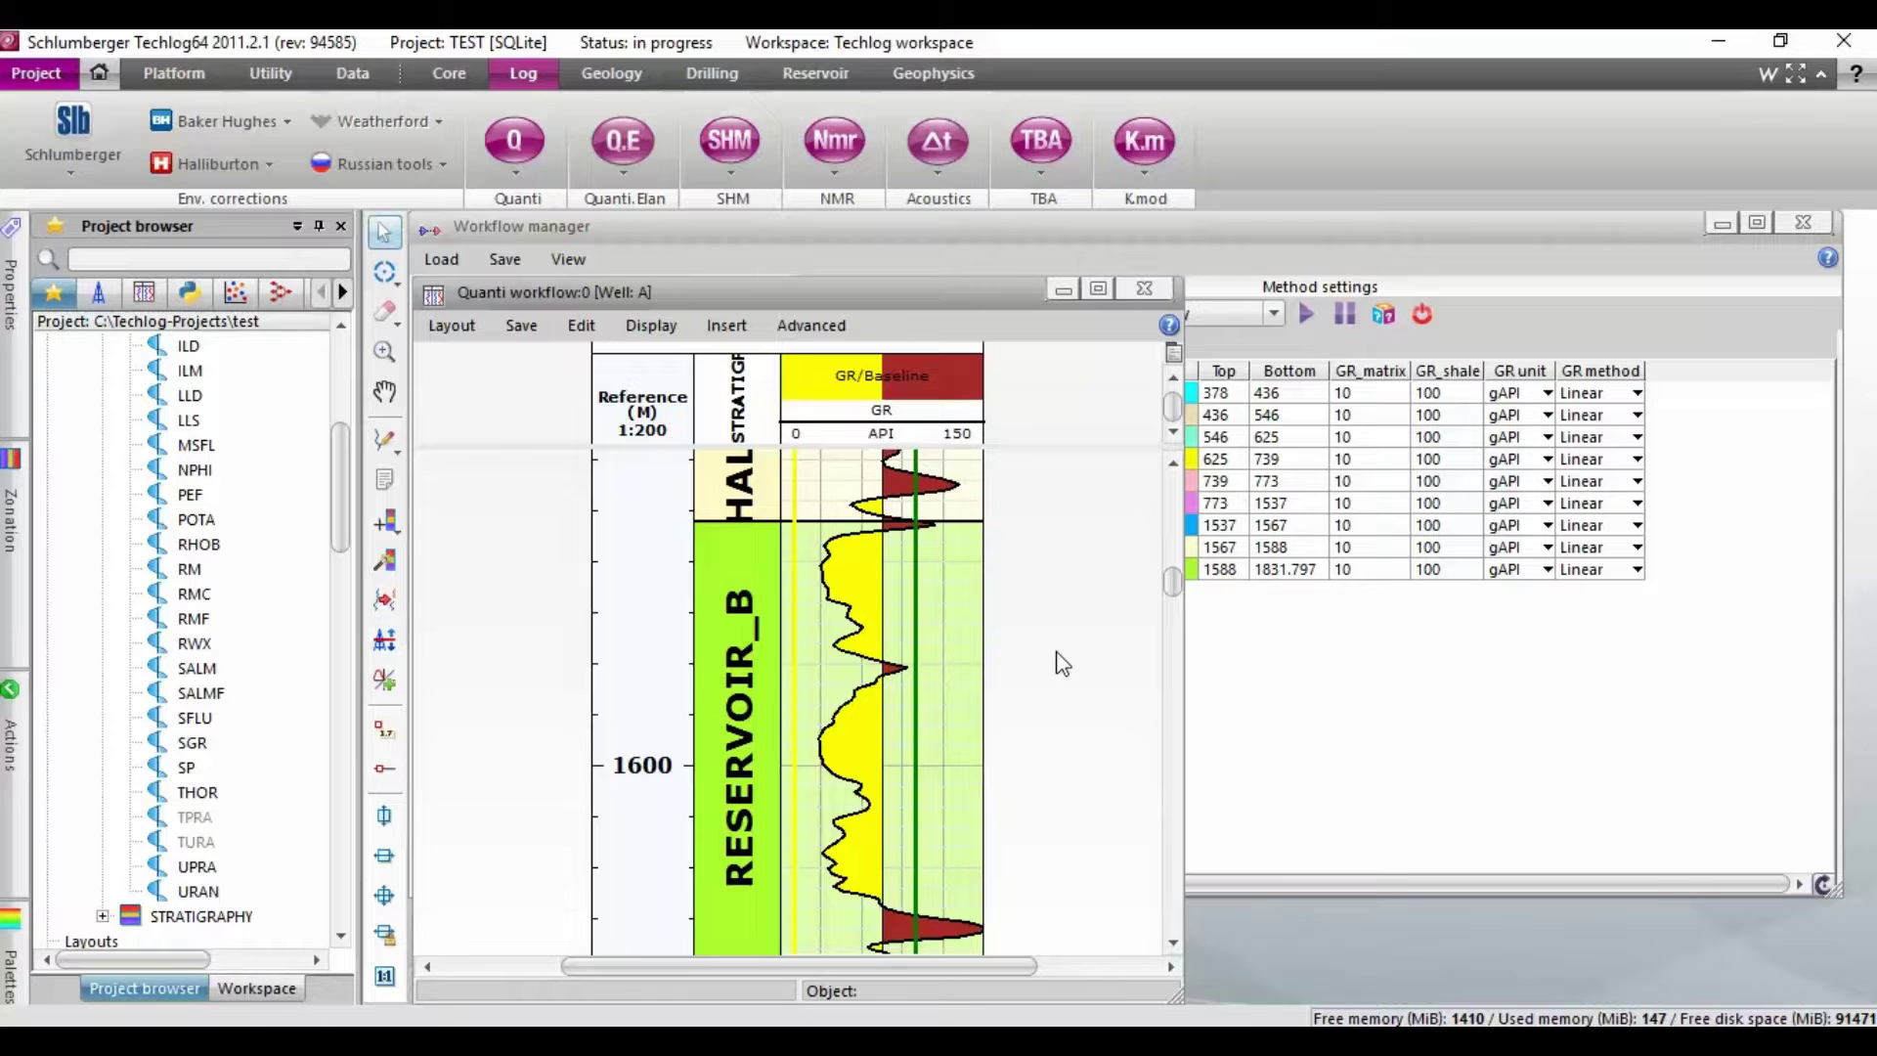
Remove the GR/Baseline fill from the gamma ray track of the Quanti workflow layout
scroll(1063, 665, "down", 1)
scroll(1062, 665, "down", 2)
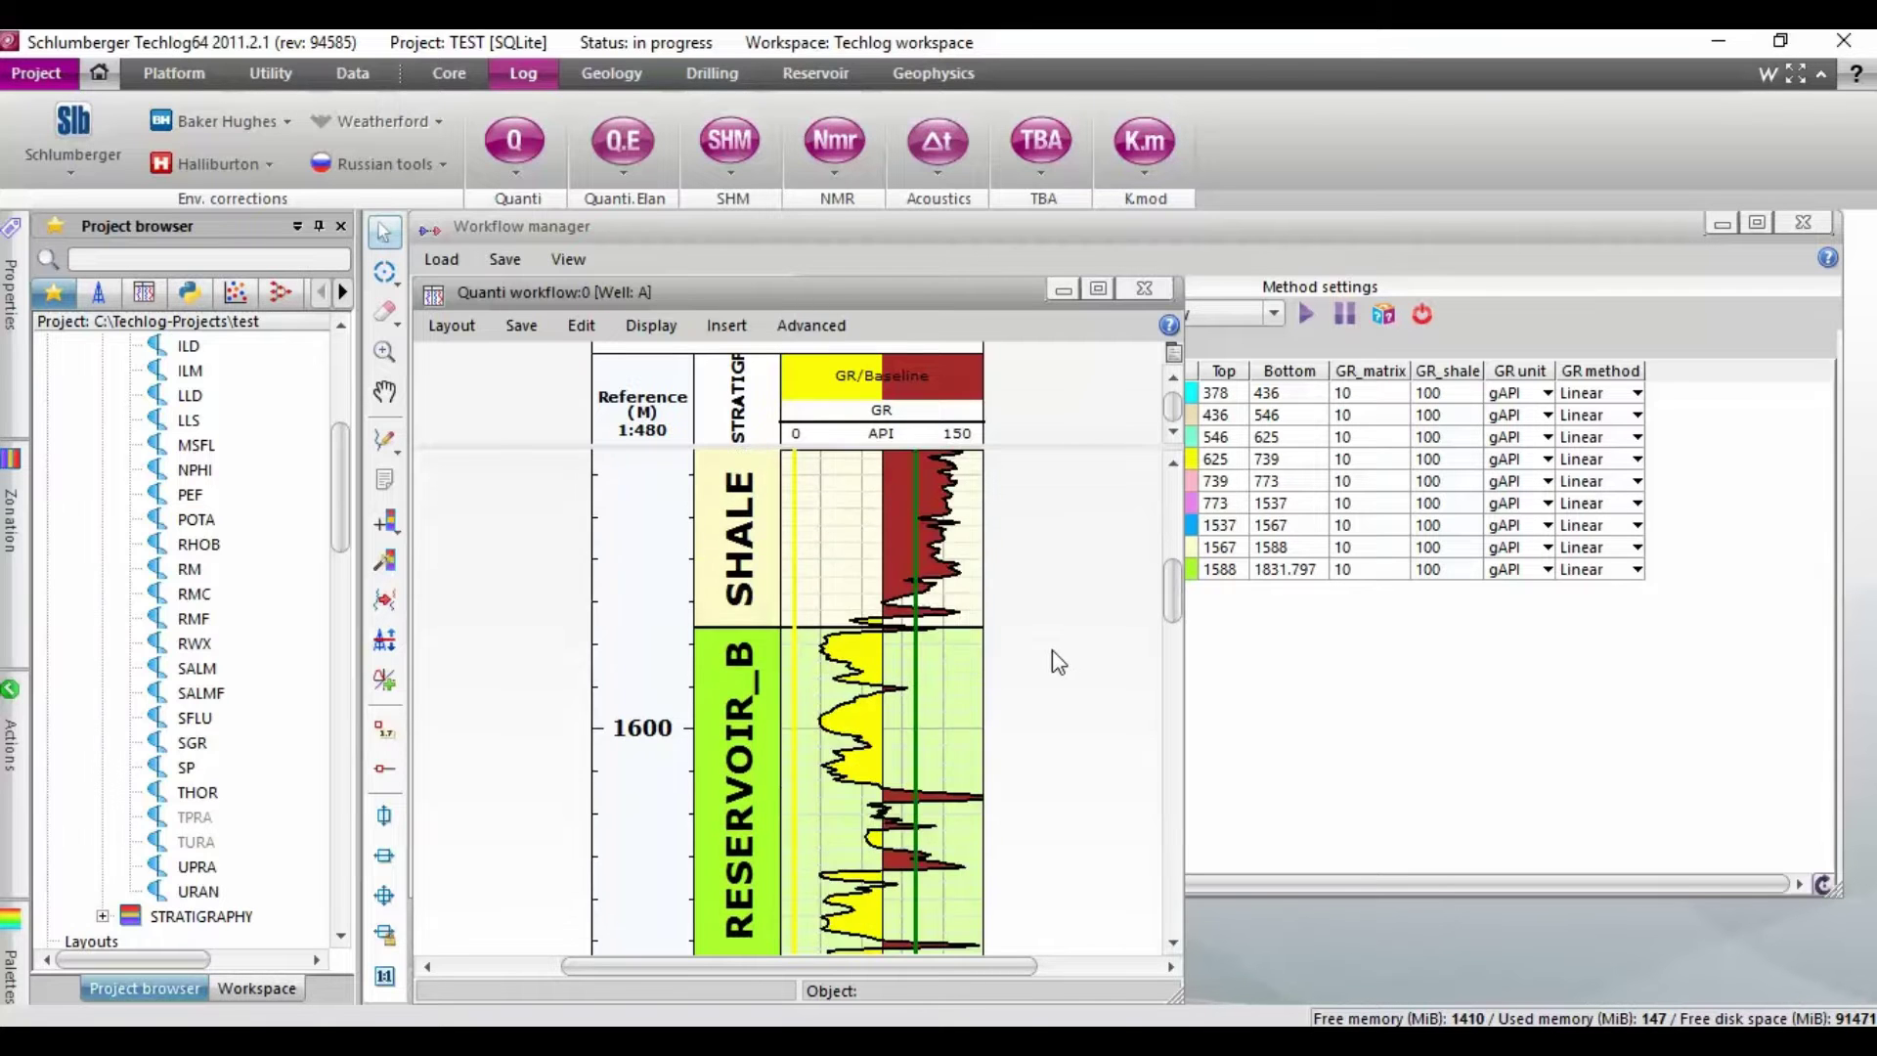
left_click_drag(1180, 598, 1150, 549)
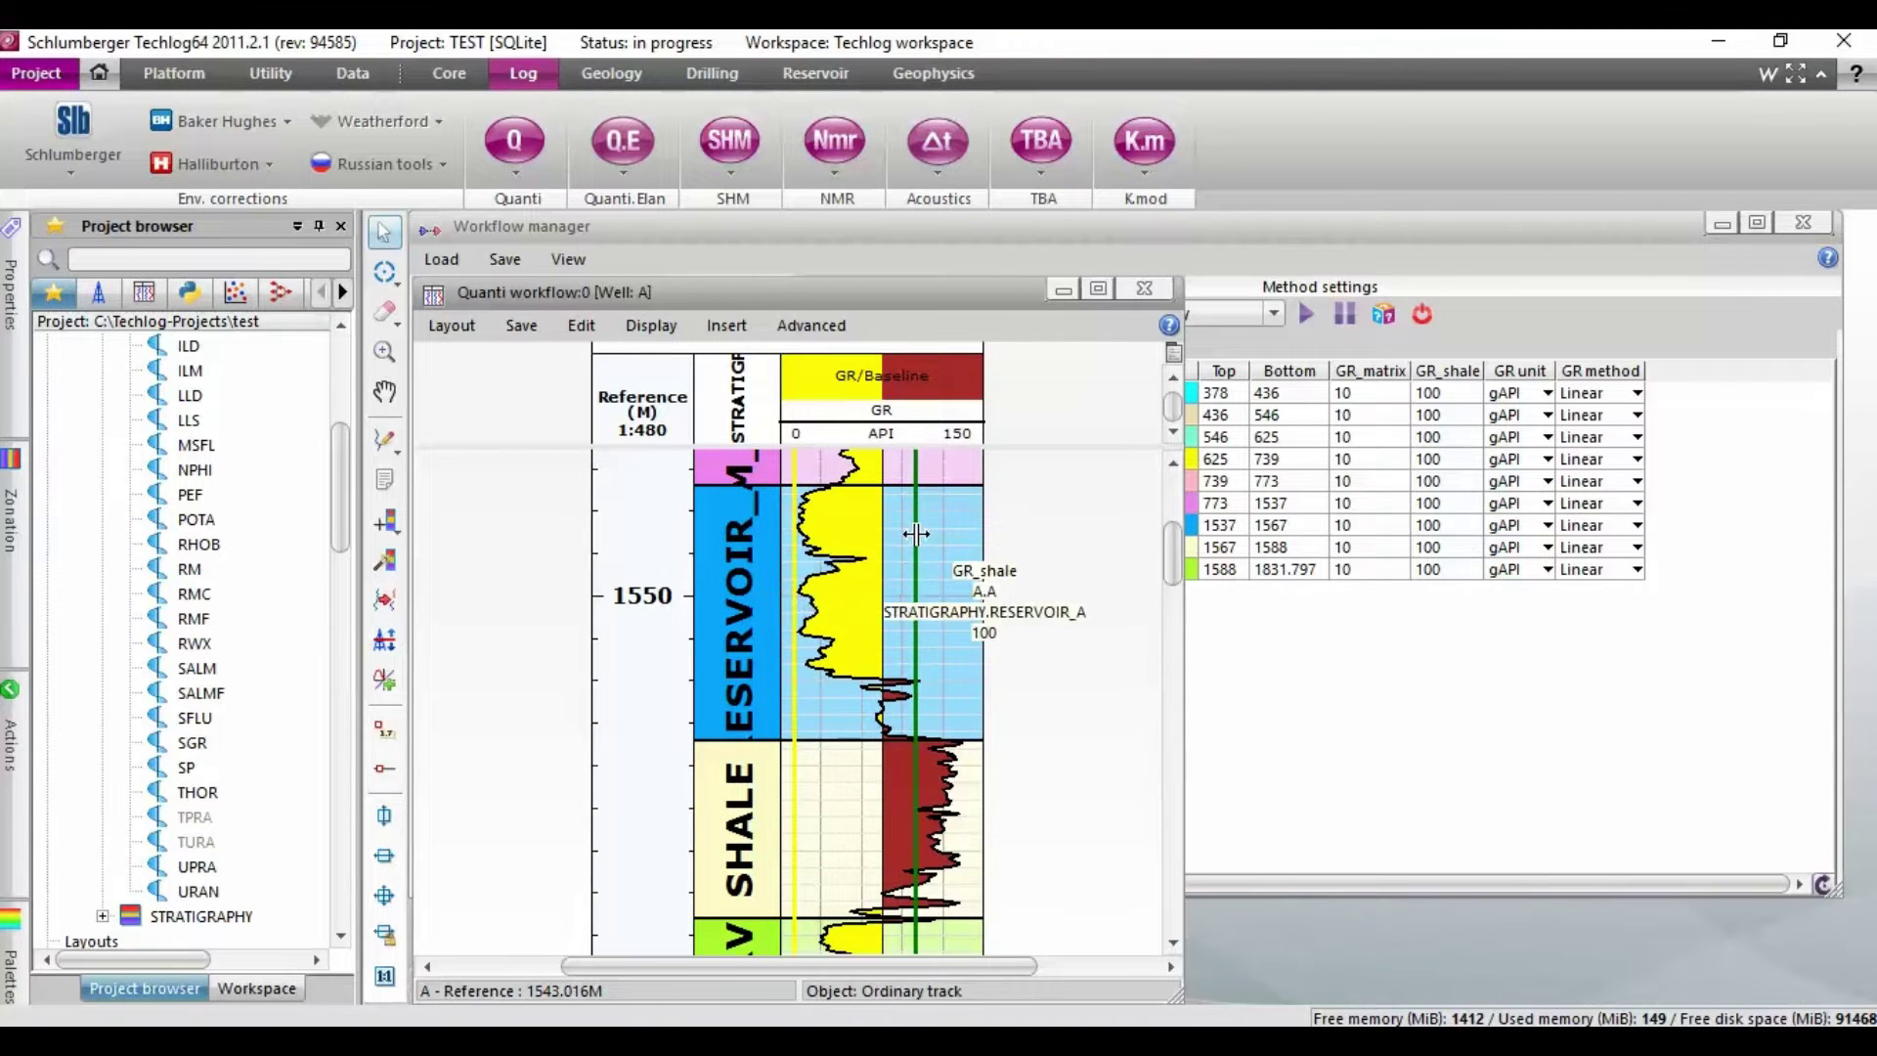
left_click(953, 375)
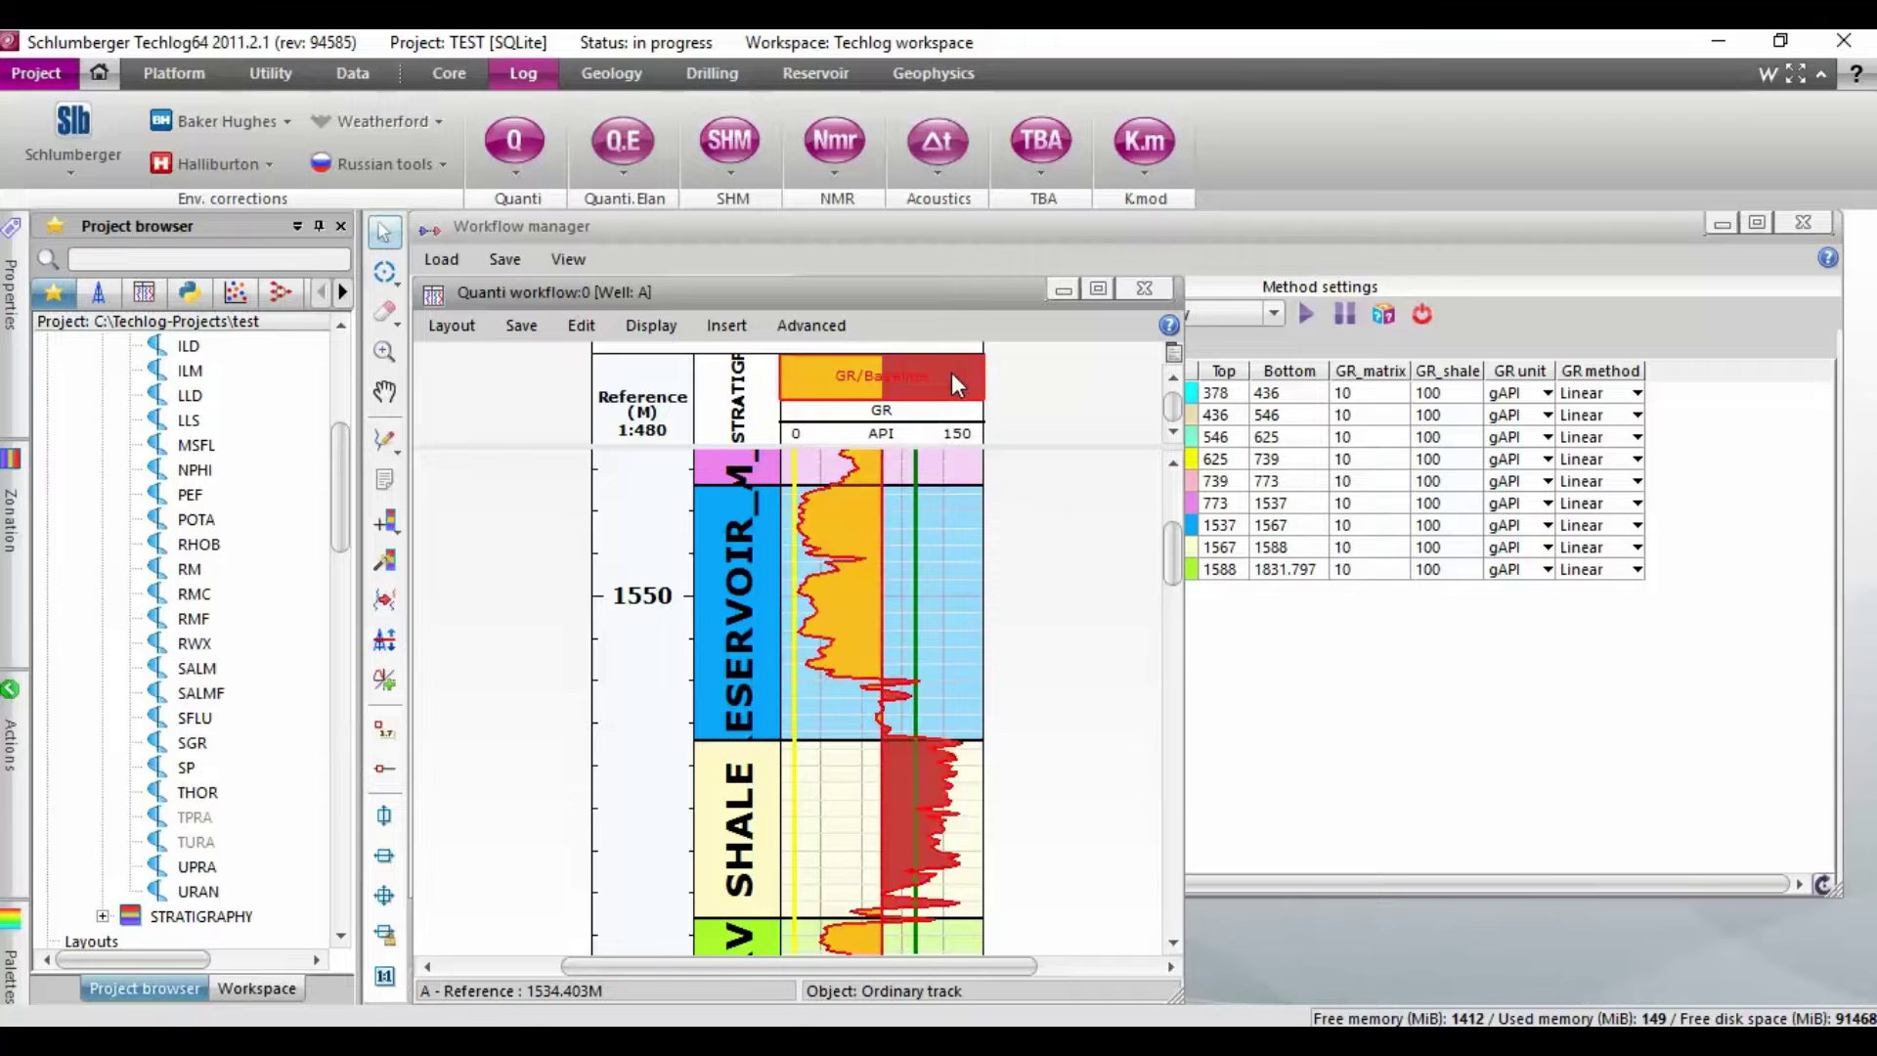
key("Delete")
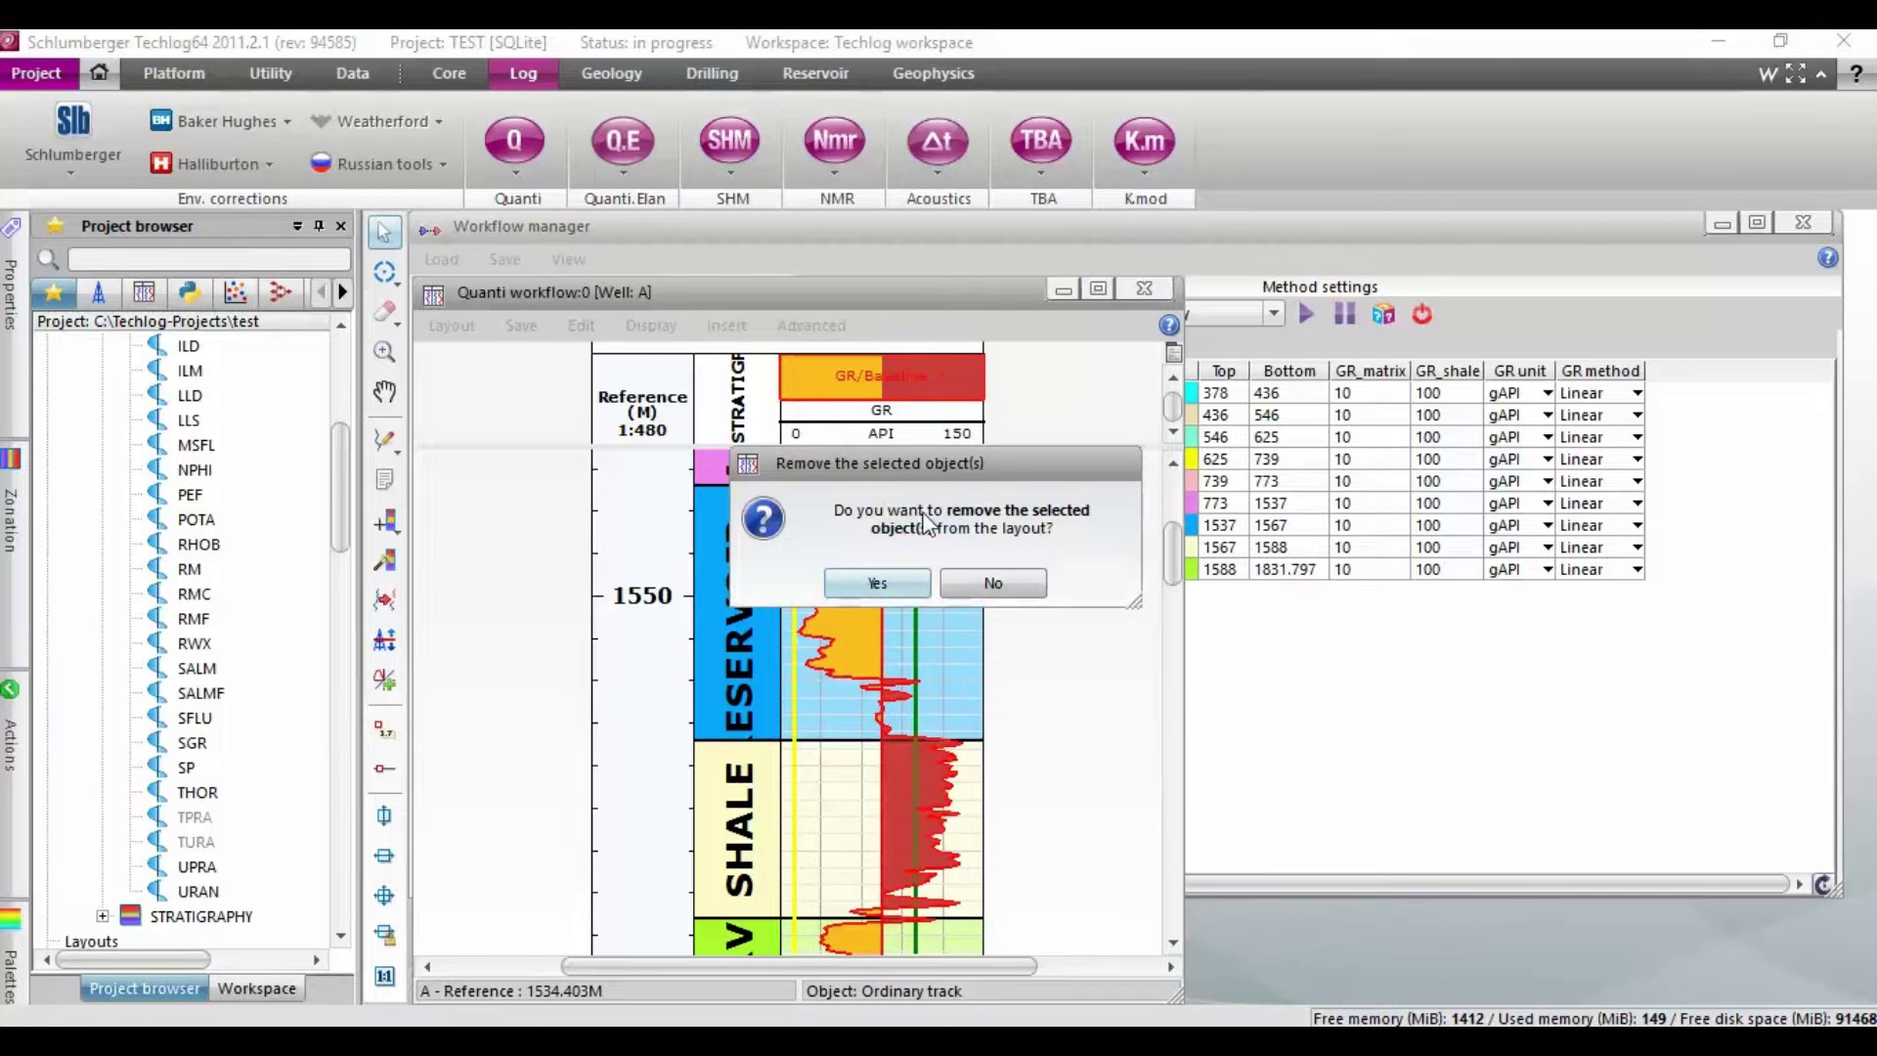
left_click(877, 582)
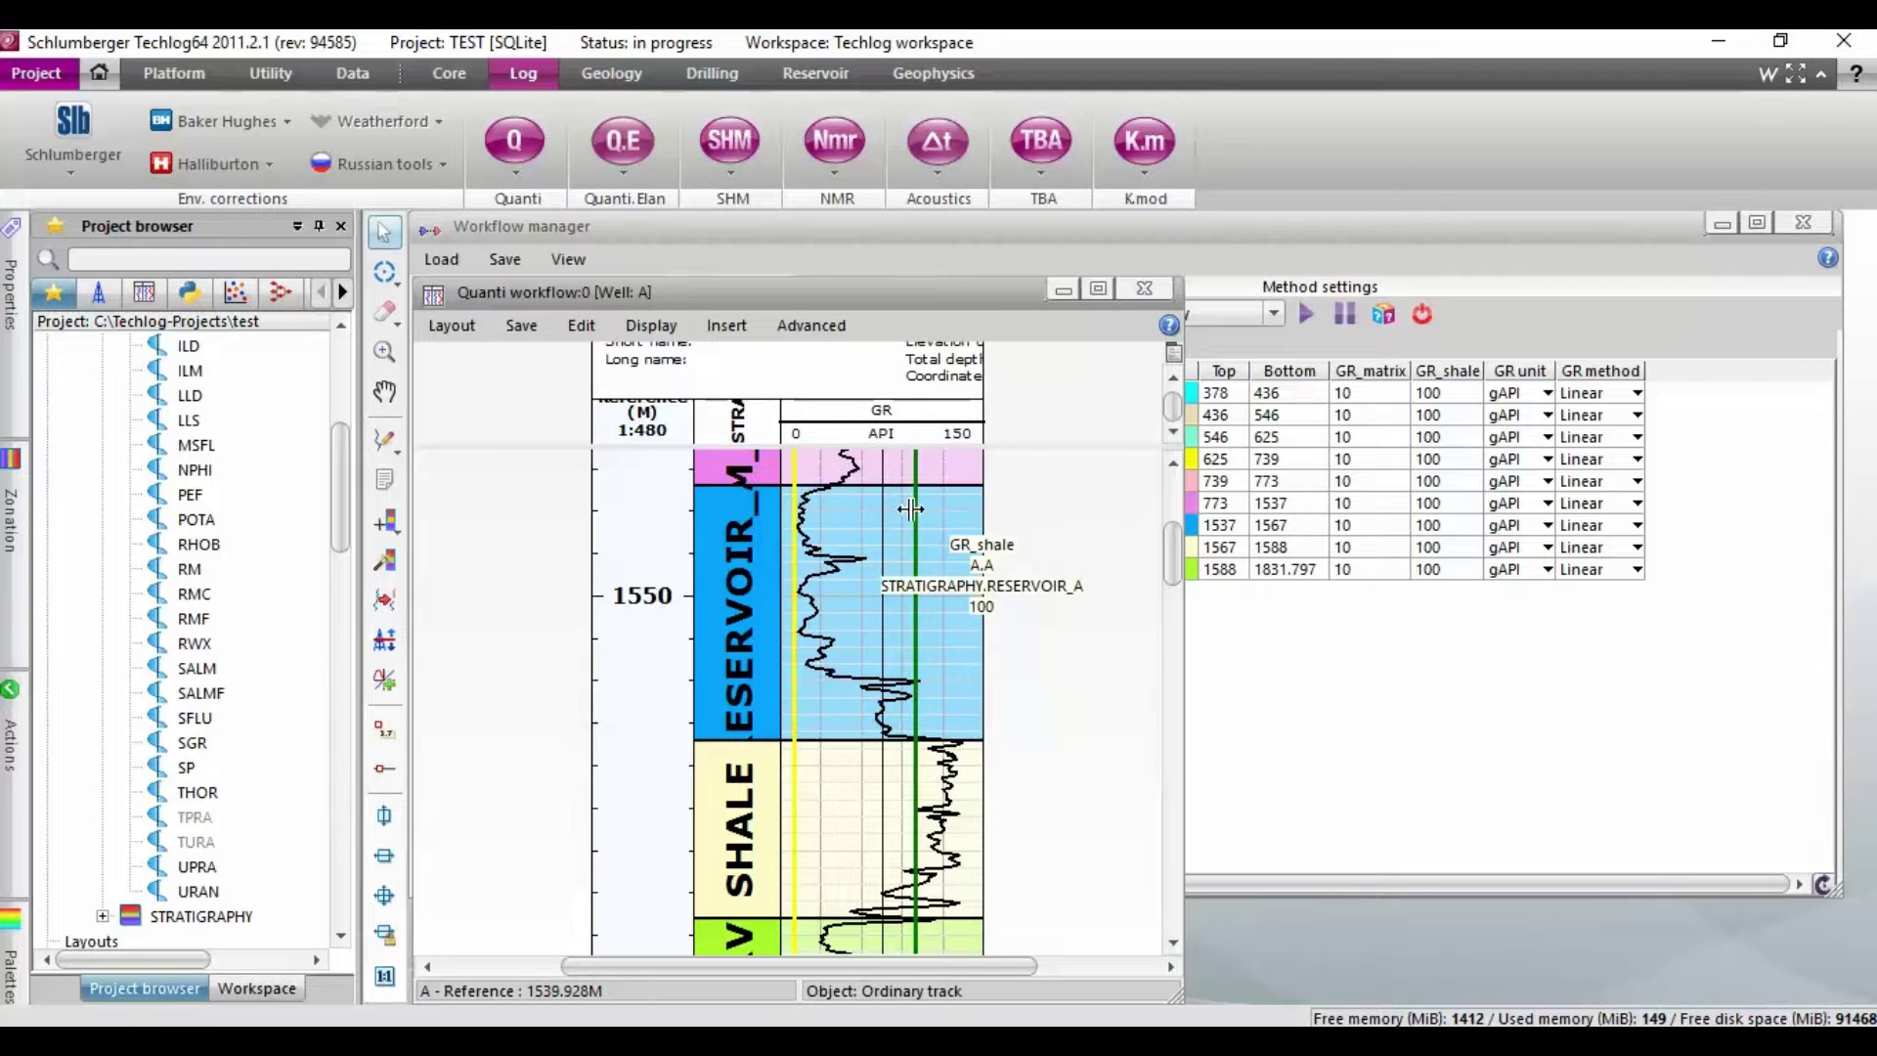
Shift the RESERVOIR_A parameter lines to a GR_matrix of about 13.05 and a GR_shale of about 104.05 gAPI
mouse_move(794, 602)
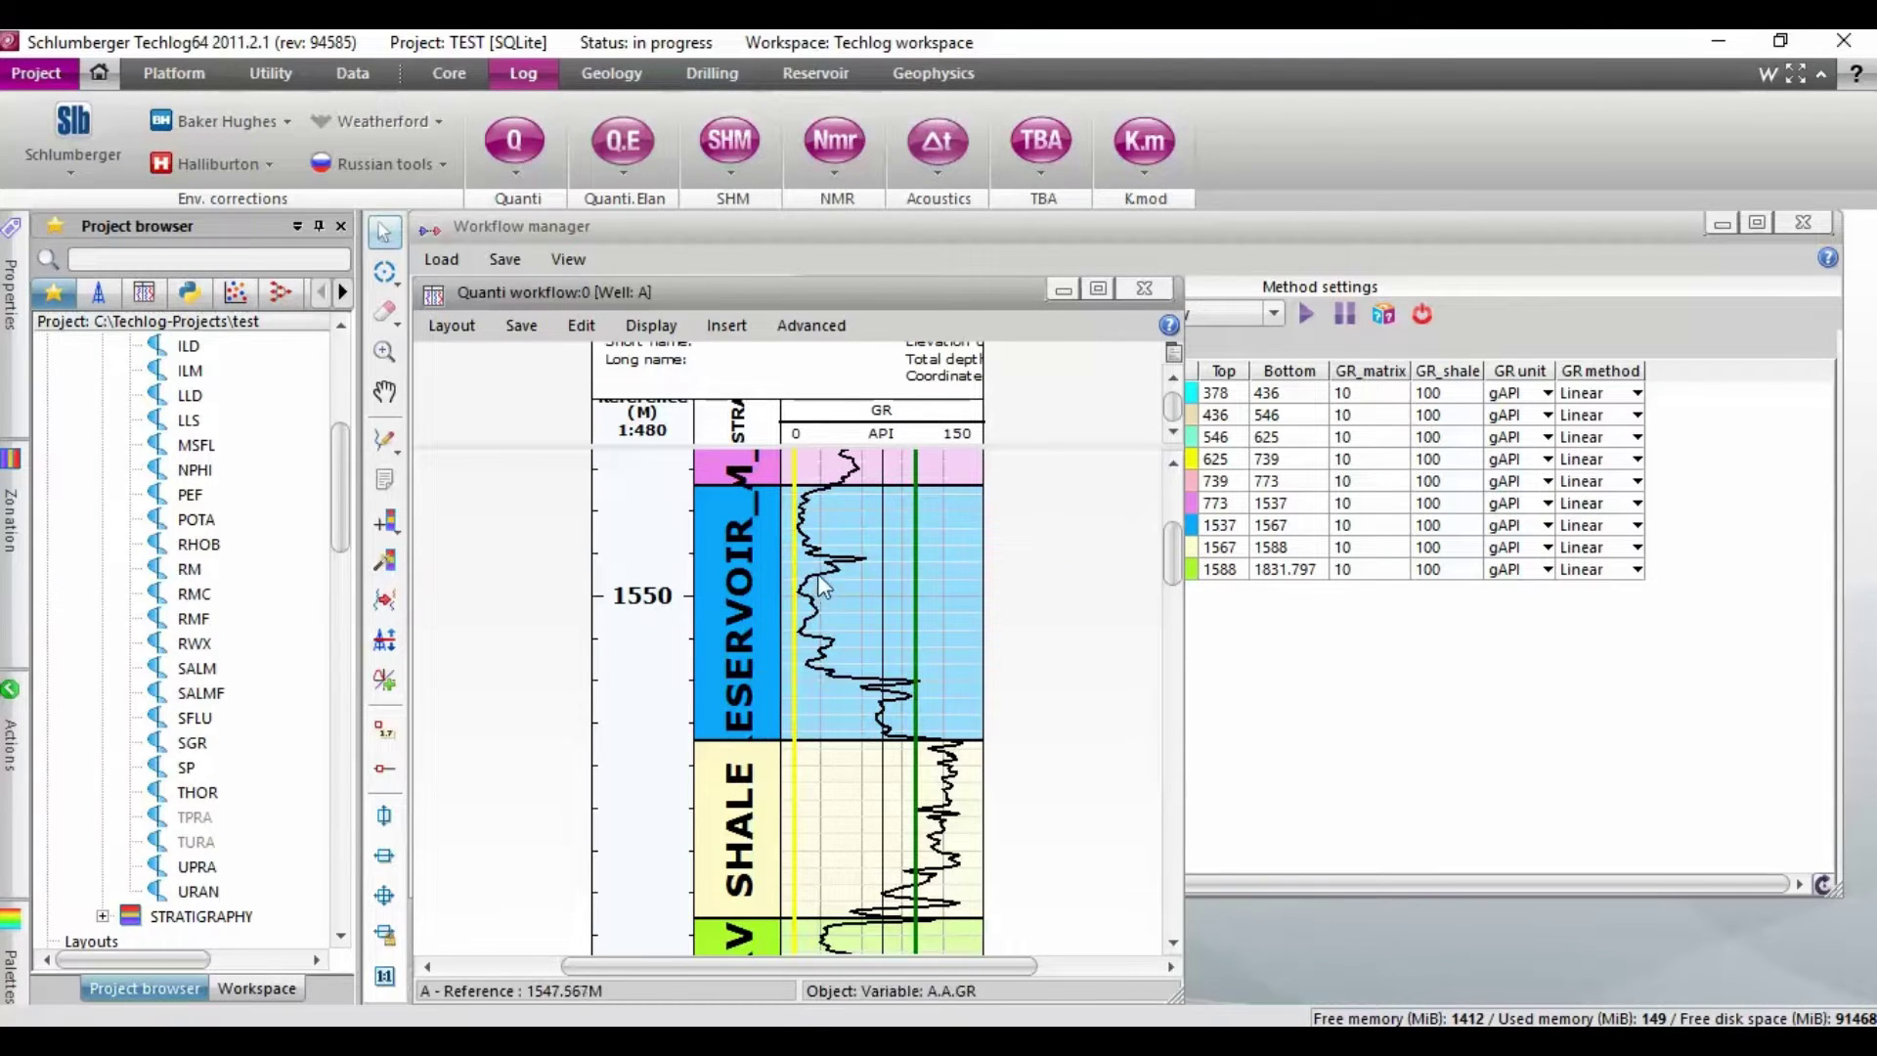
left_click_drag(792, 571, 797, 571)
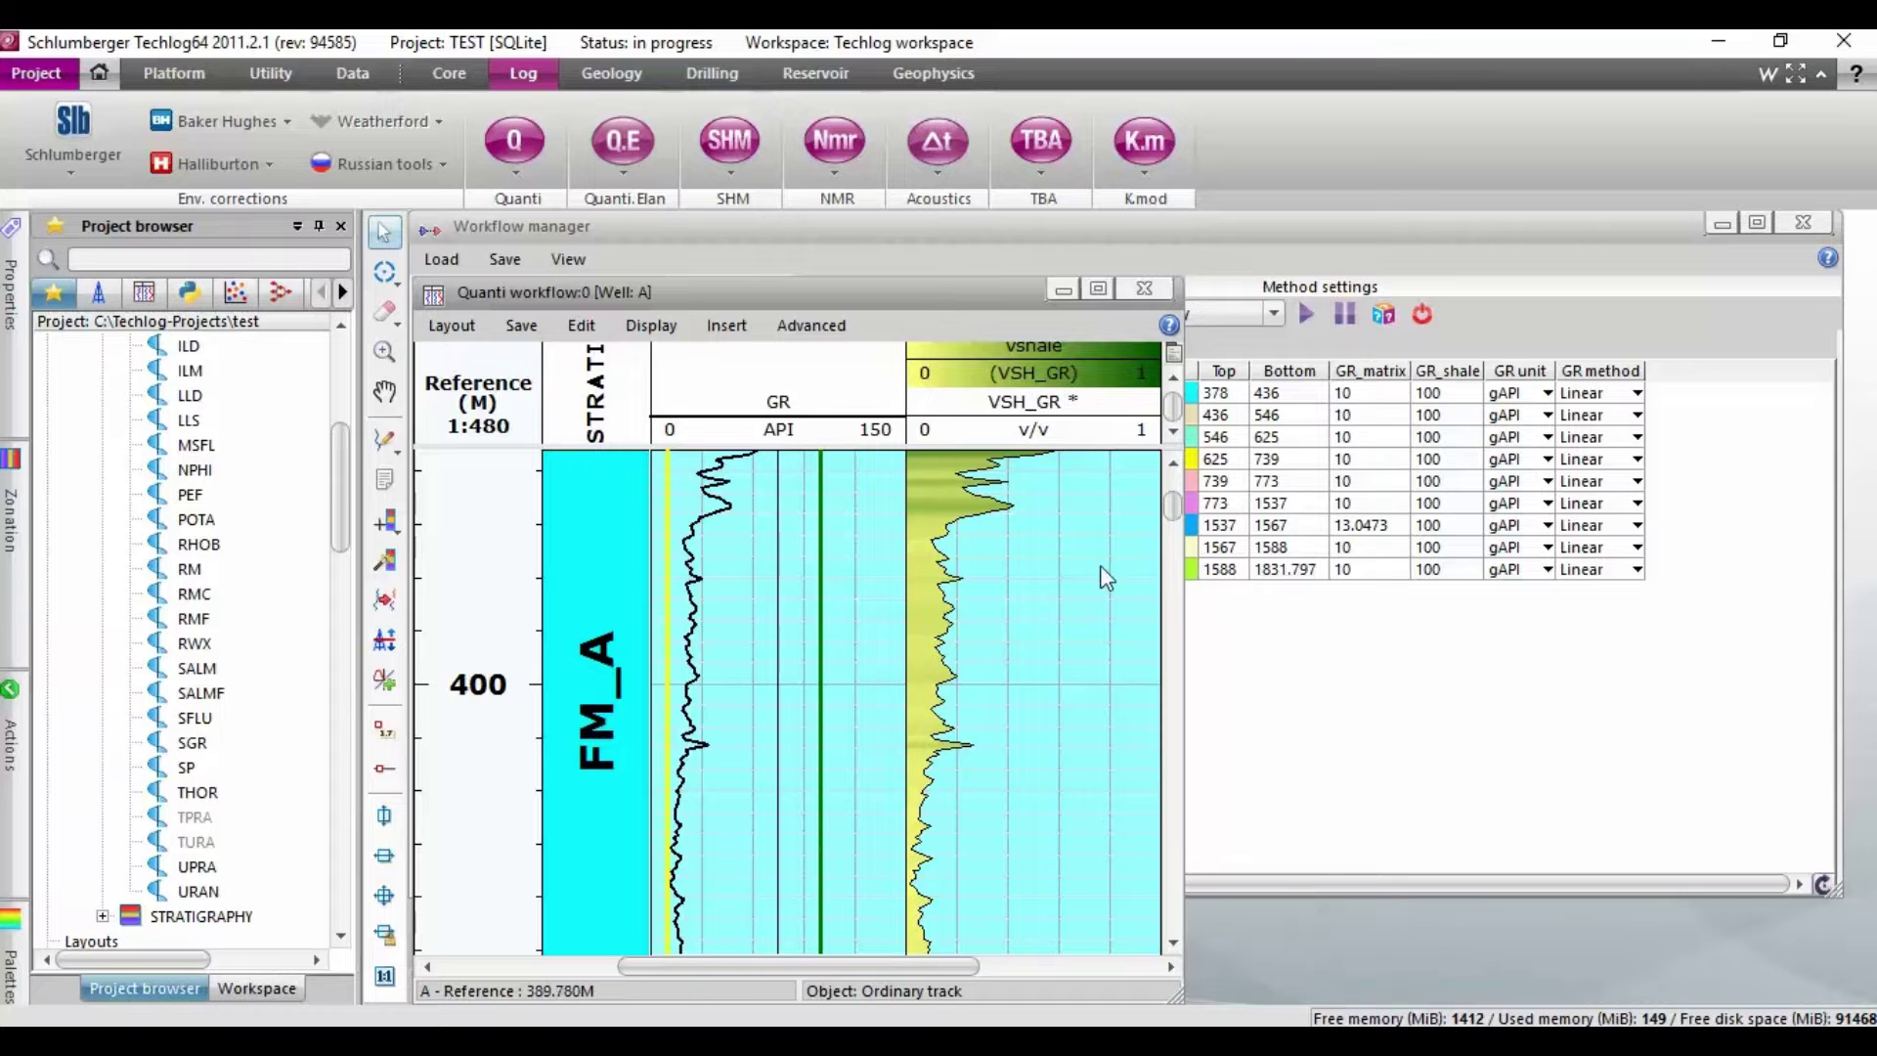
left_click_drag(1173, 504, 1157, 821)
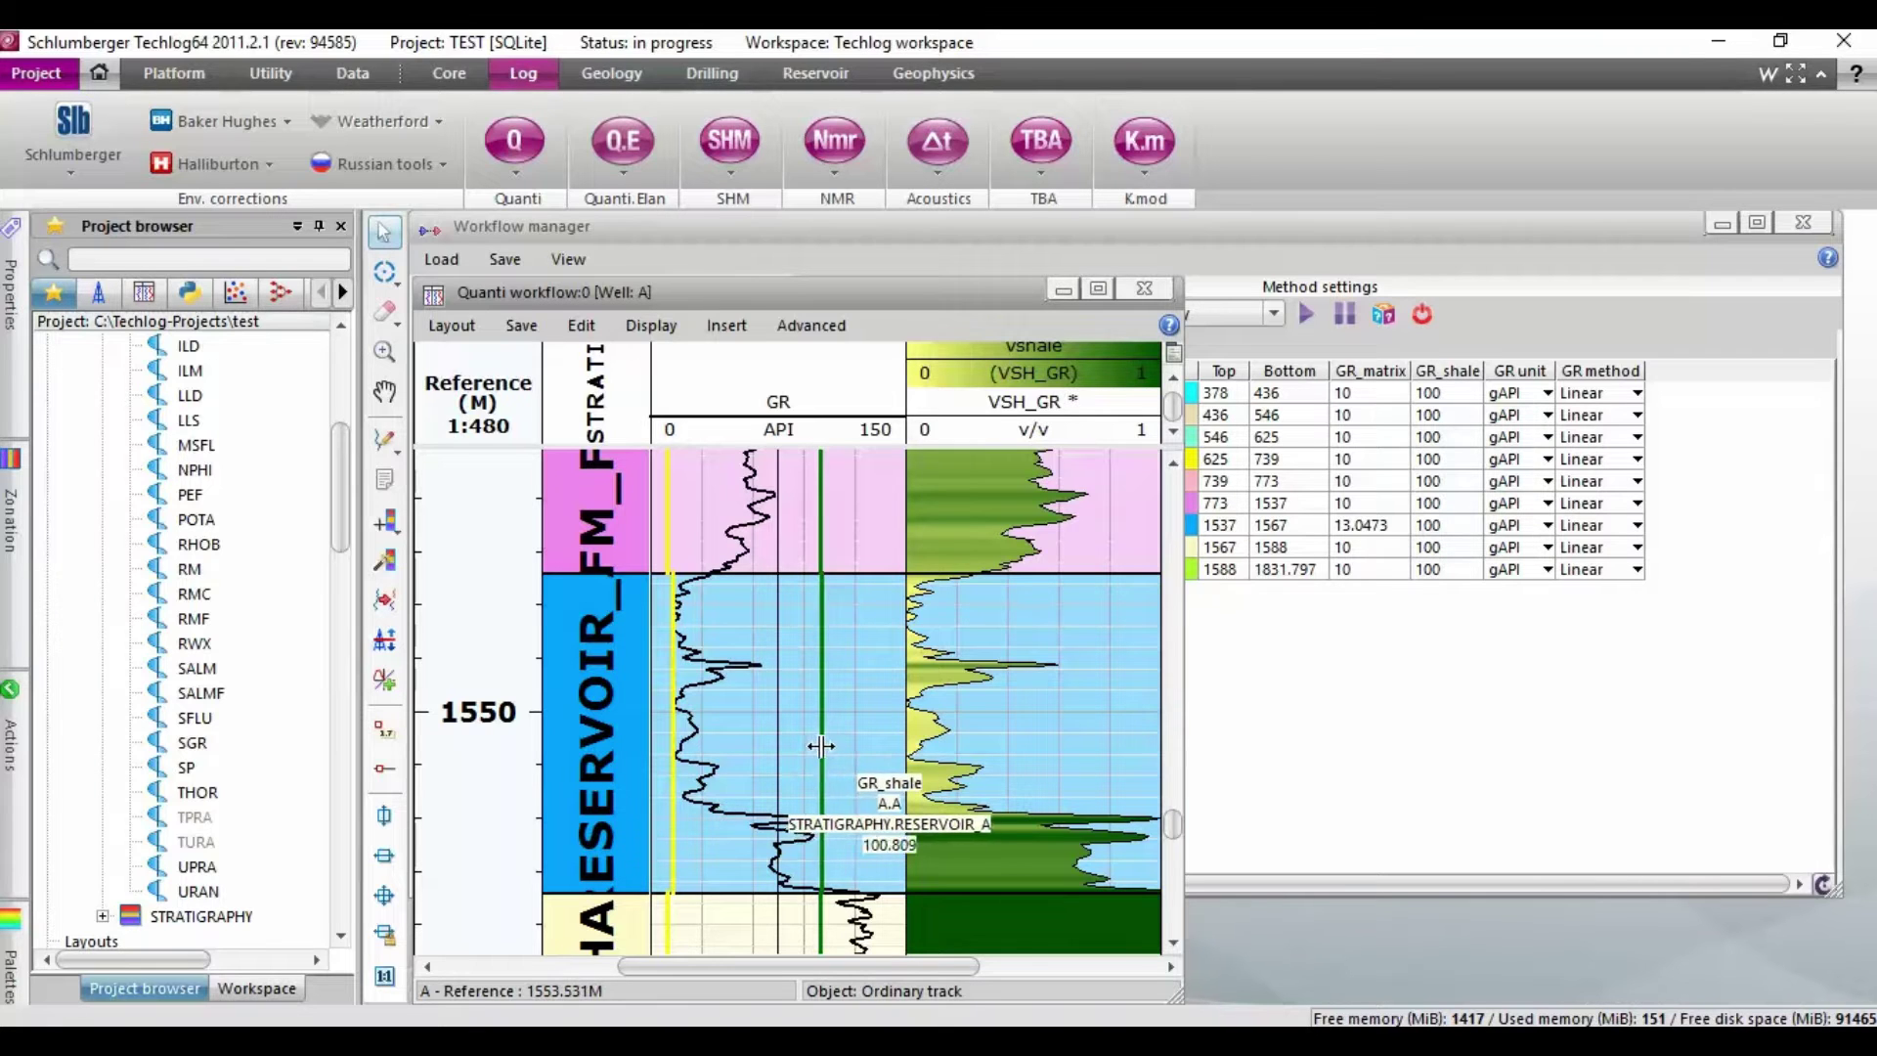
left_click_drag(821, 746, 825, 745)
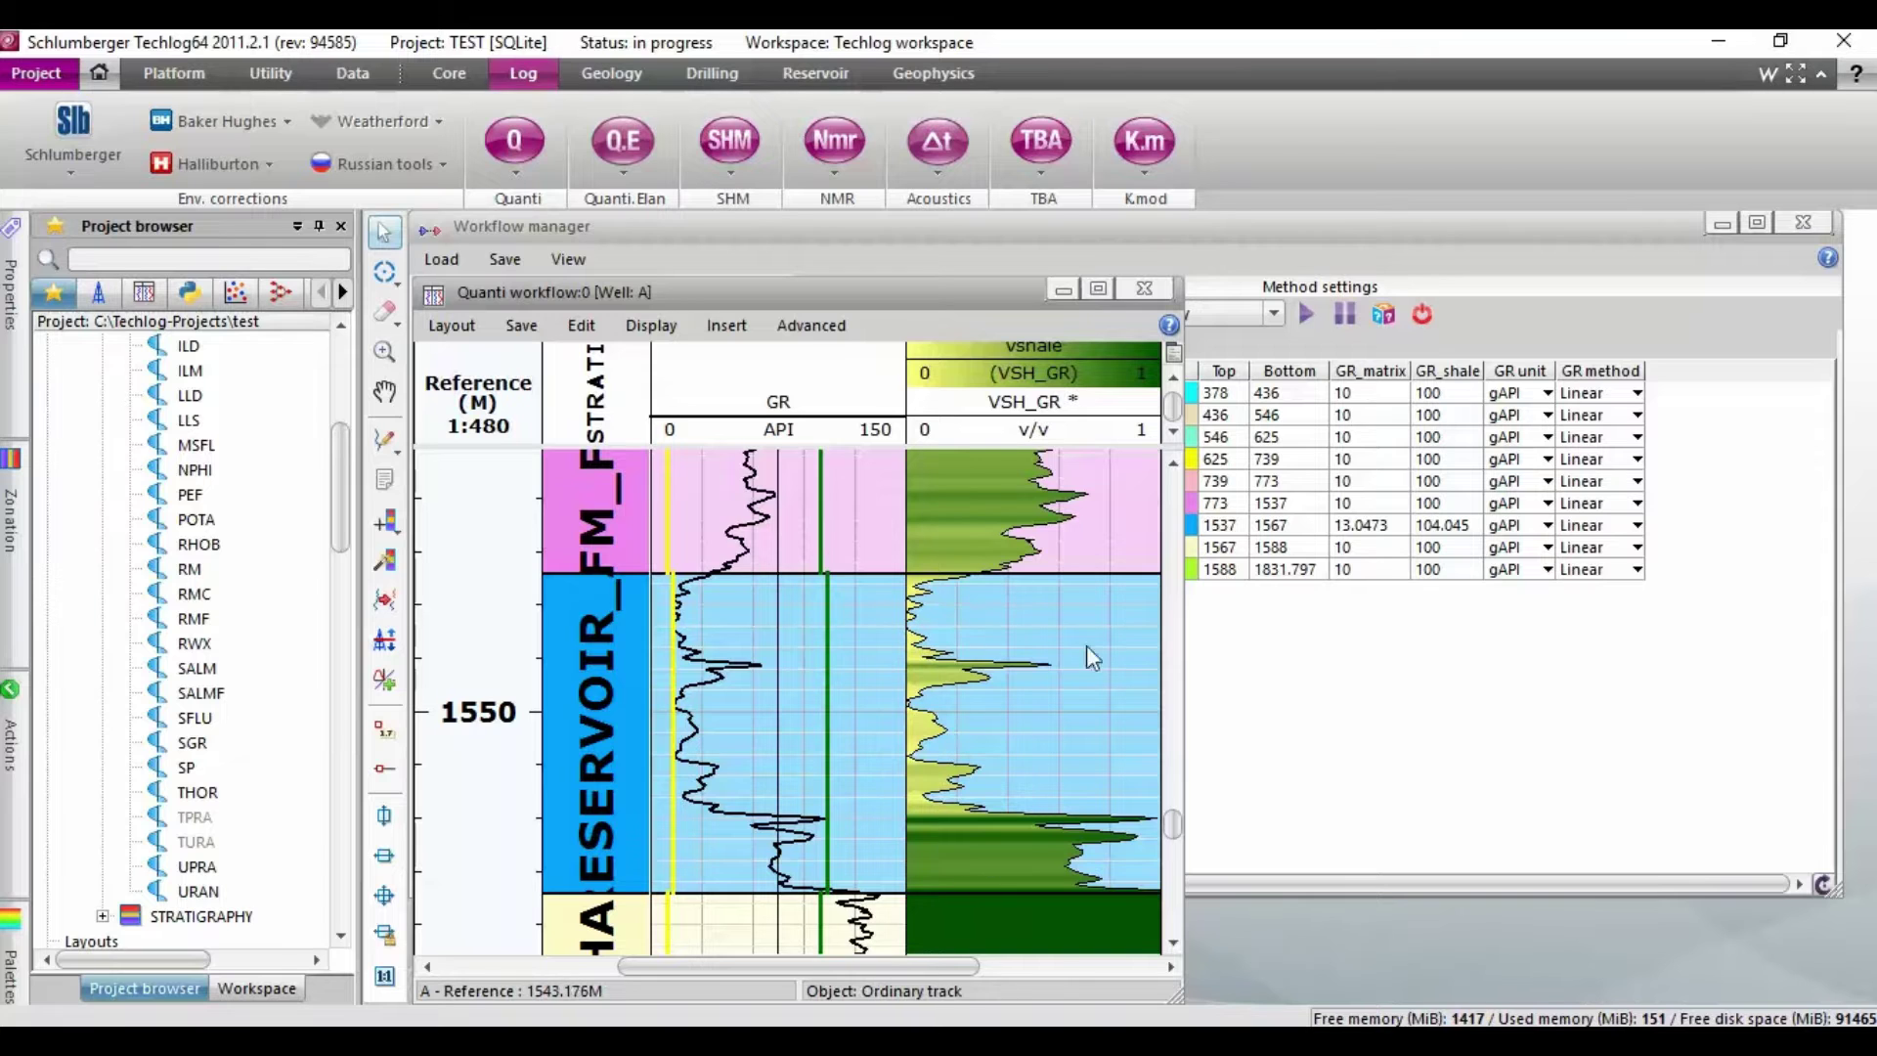
Shift the RESERVOIR_B parameter lines to a GR_matrix of about 12.43 and a GR_shale of about 149.19 gAPI
left_click_drag(1173, 825, 1160, 876)
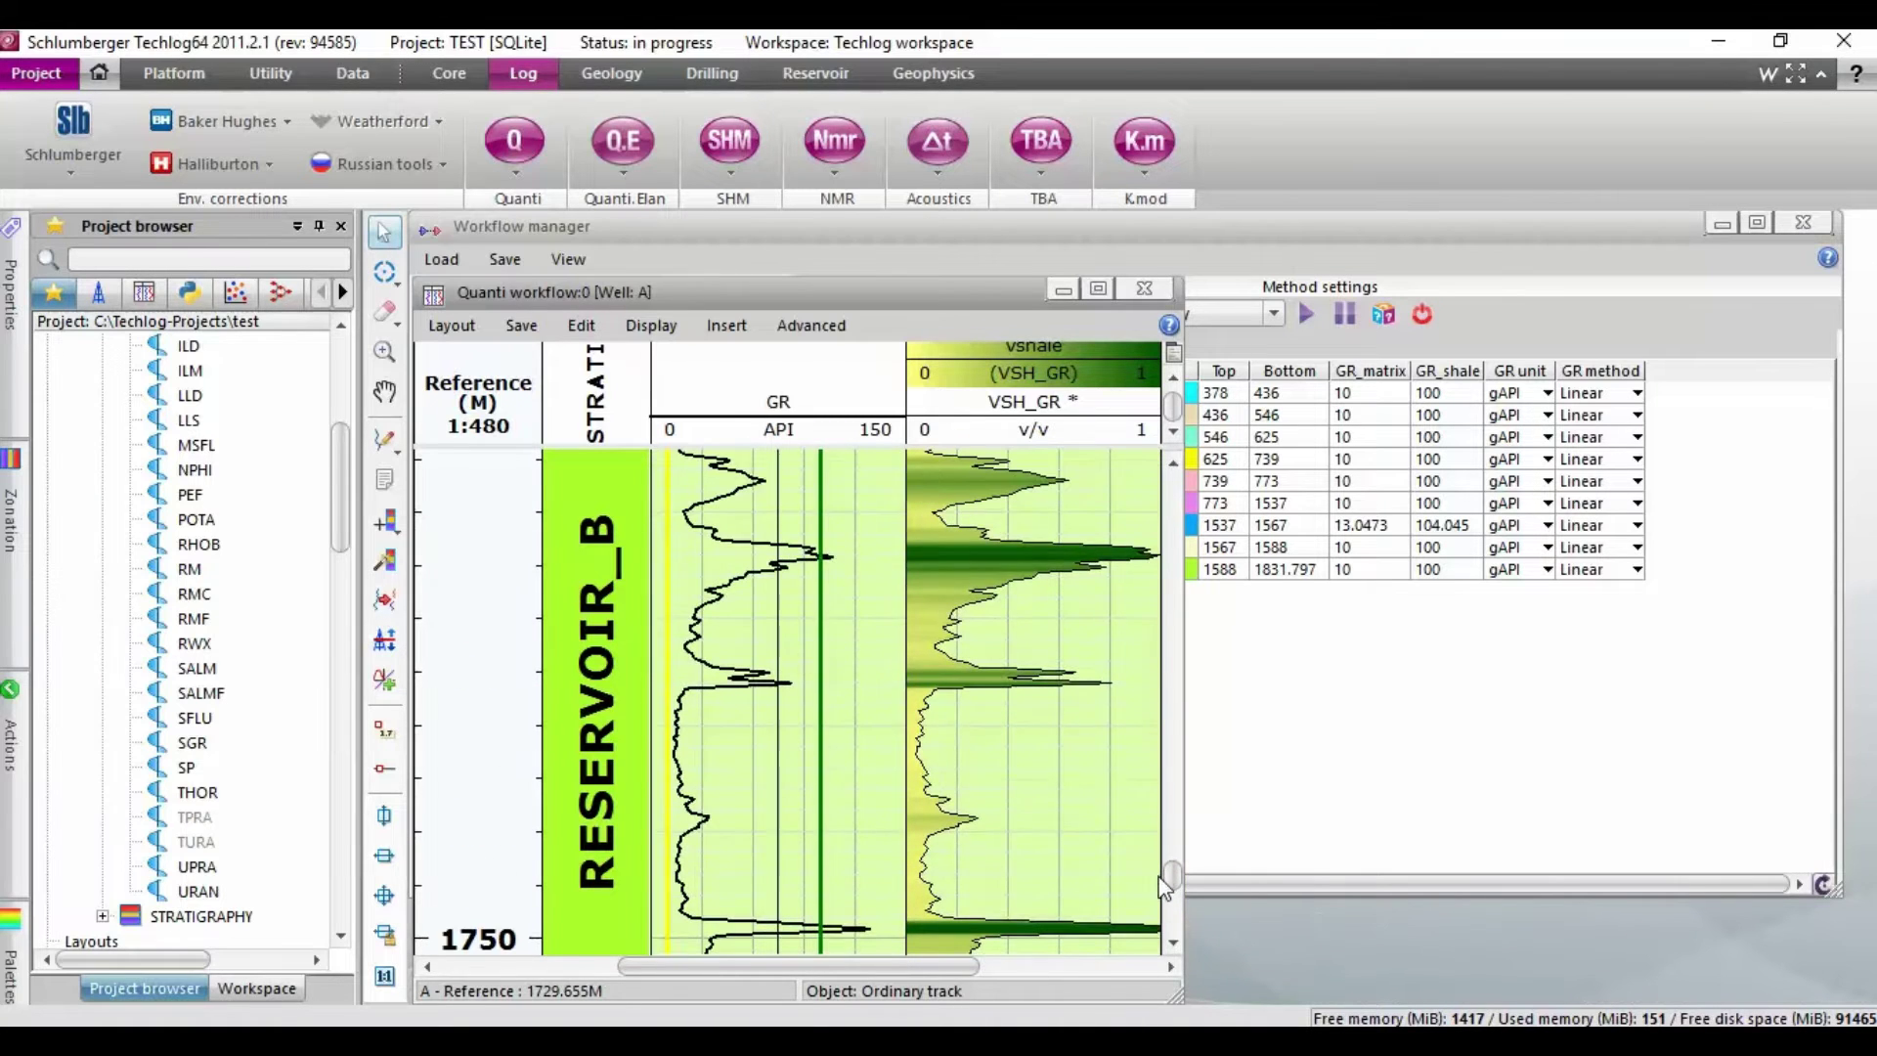
mouse_move(668, 746)
left_click_drag(668, 746, 673, 745)
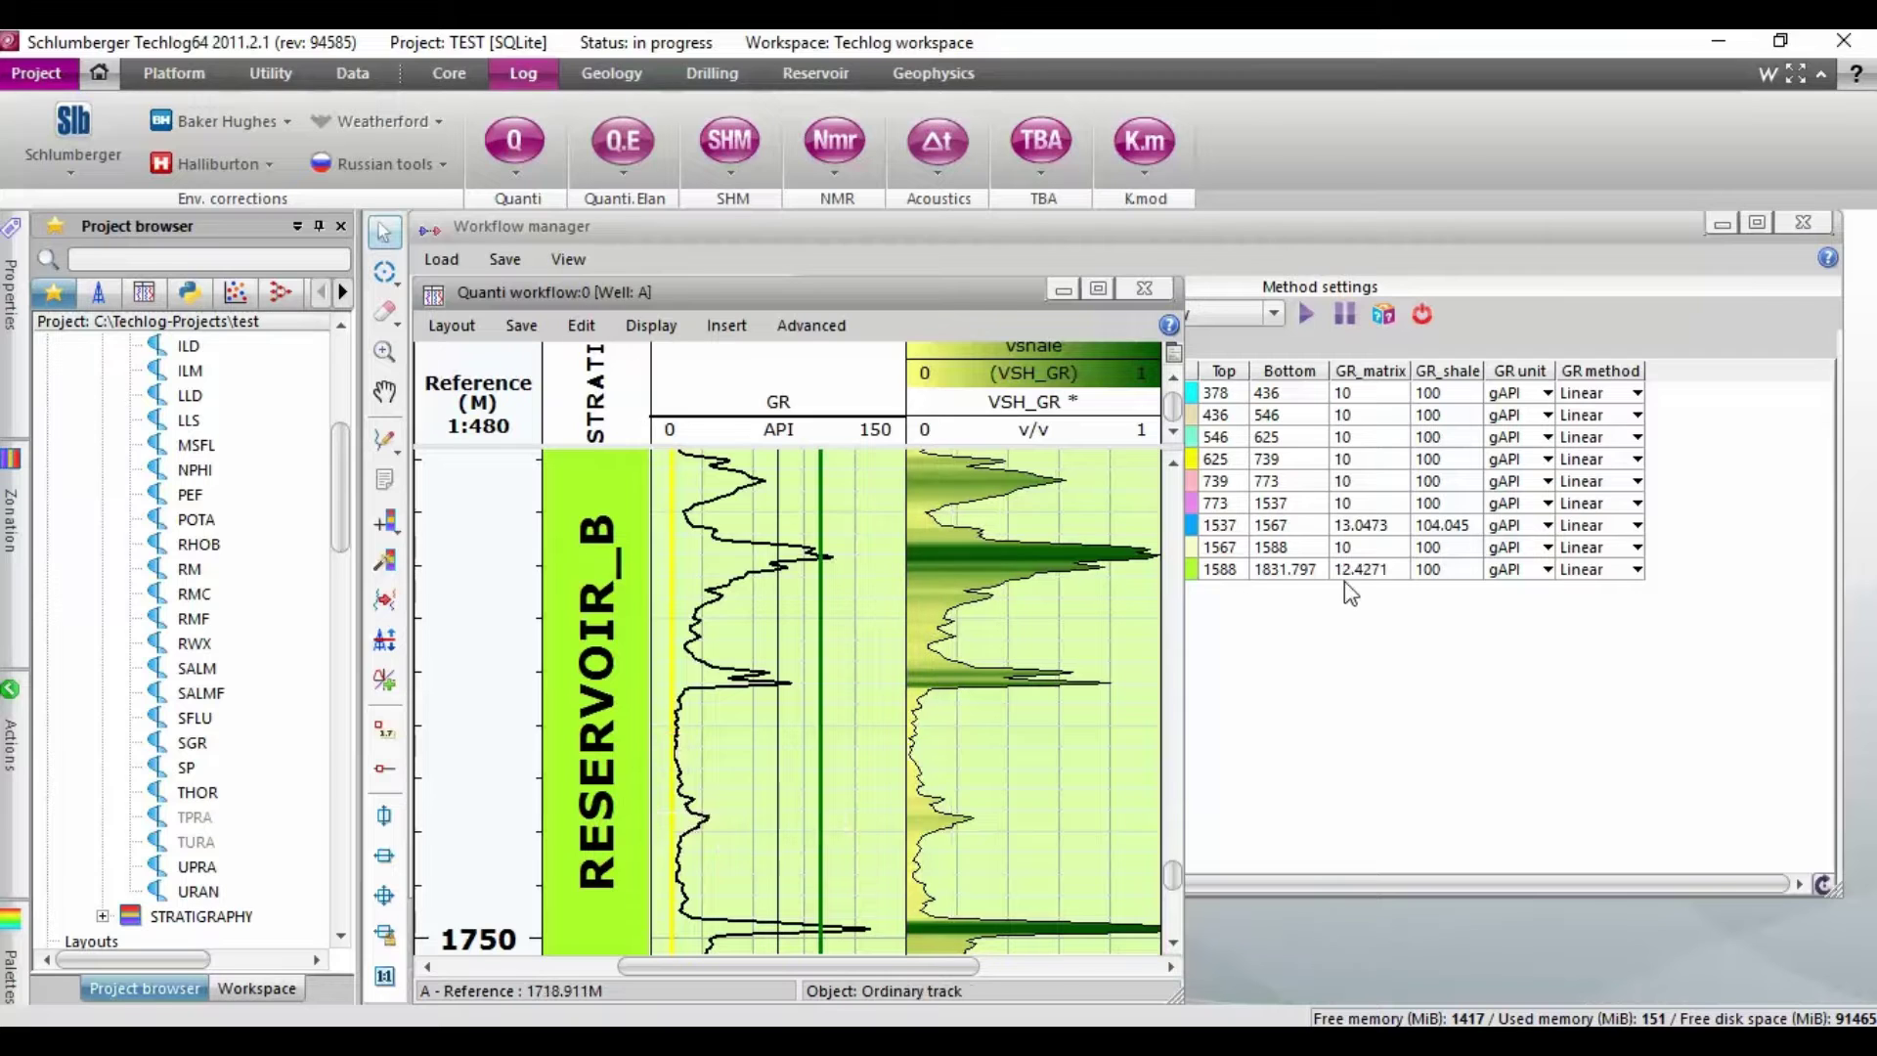
mouse_move(821, 640)
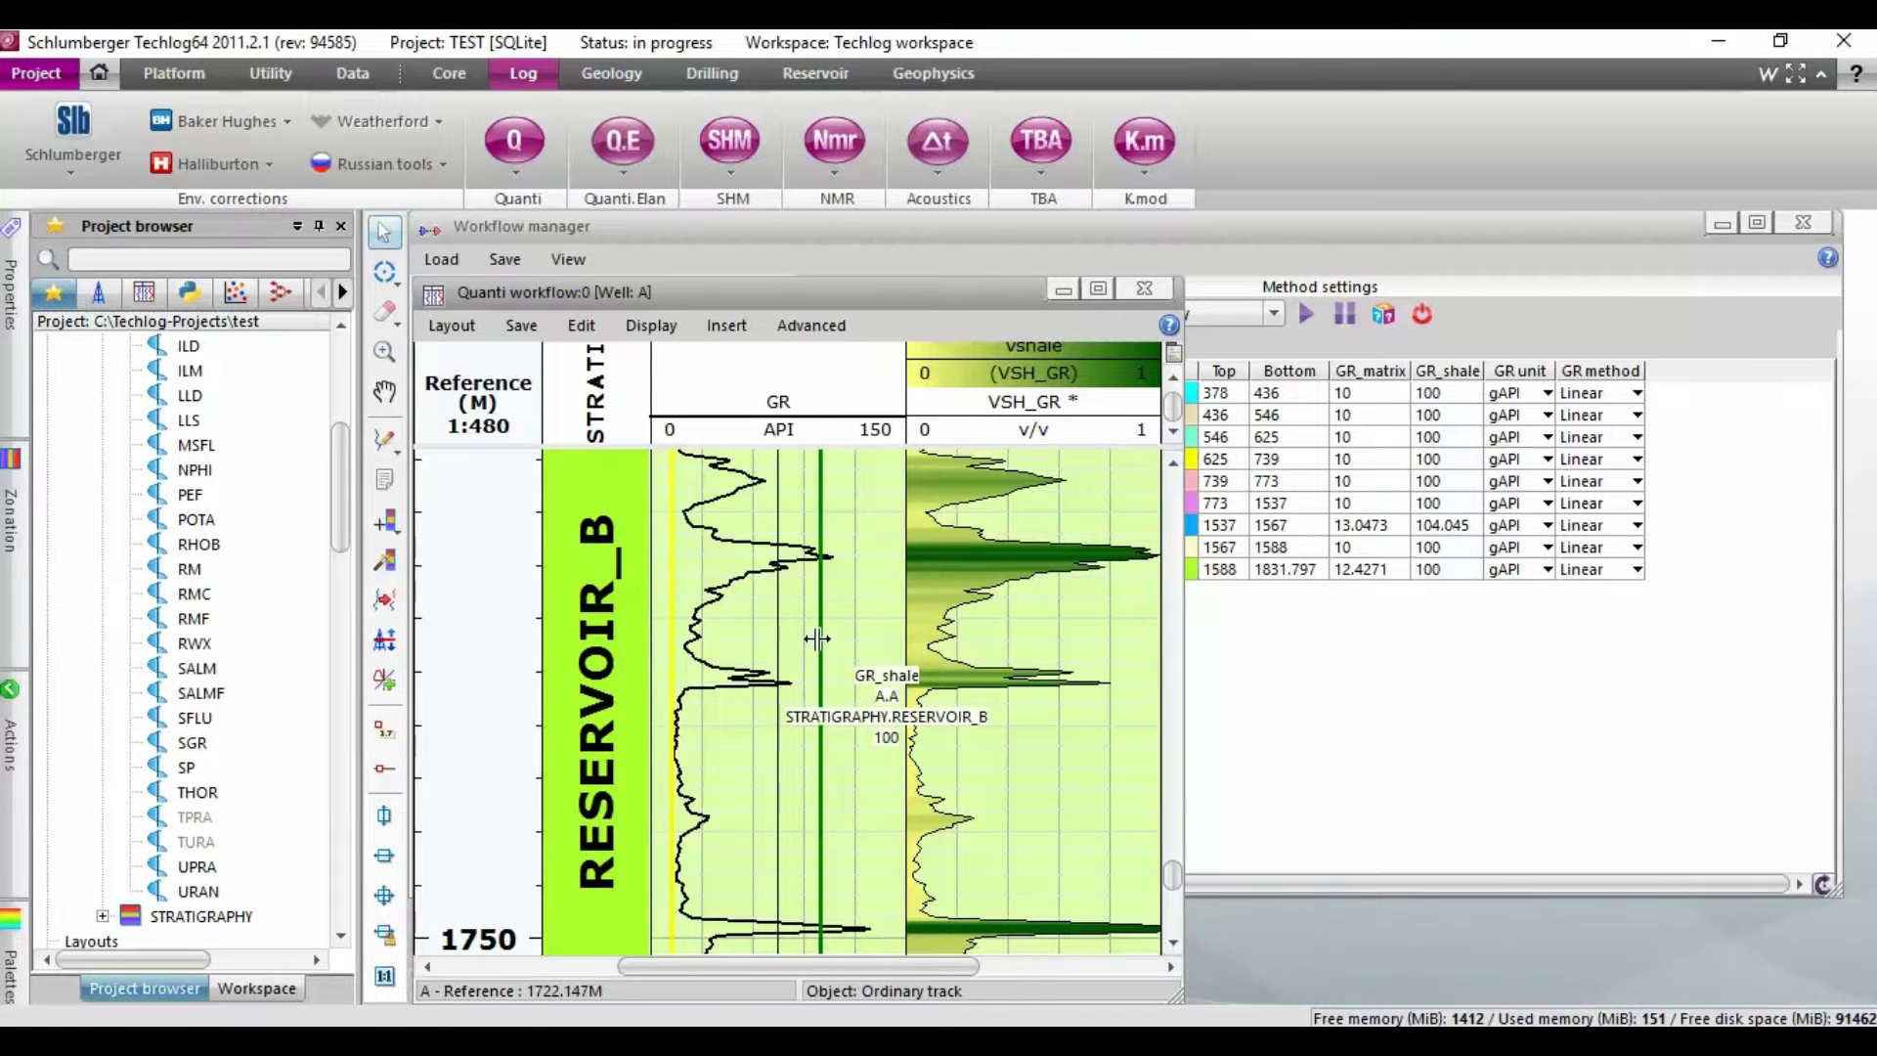
left_click_drag(821, 640, 868, 648)
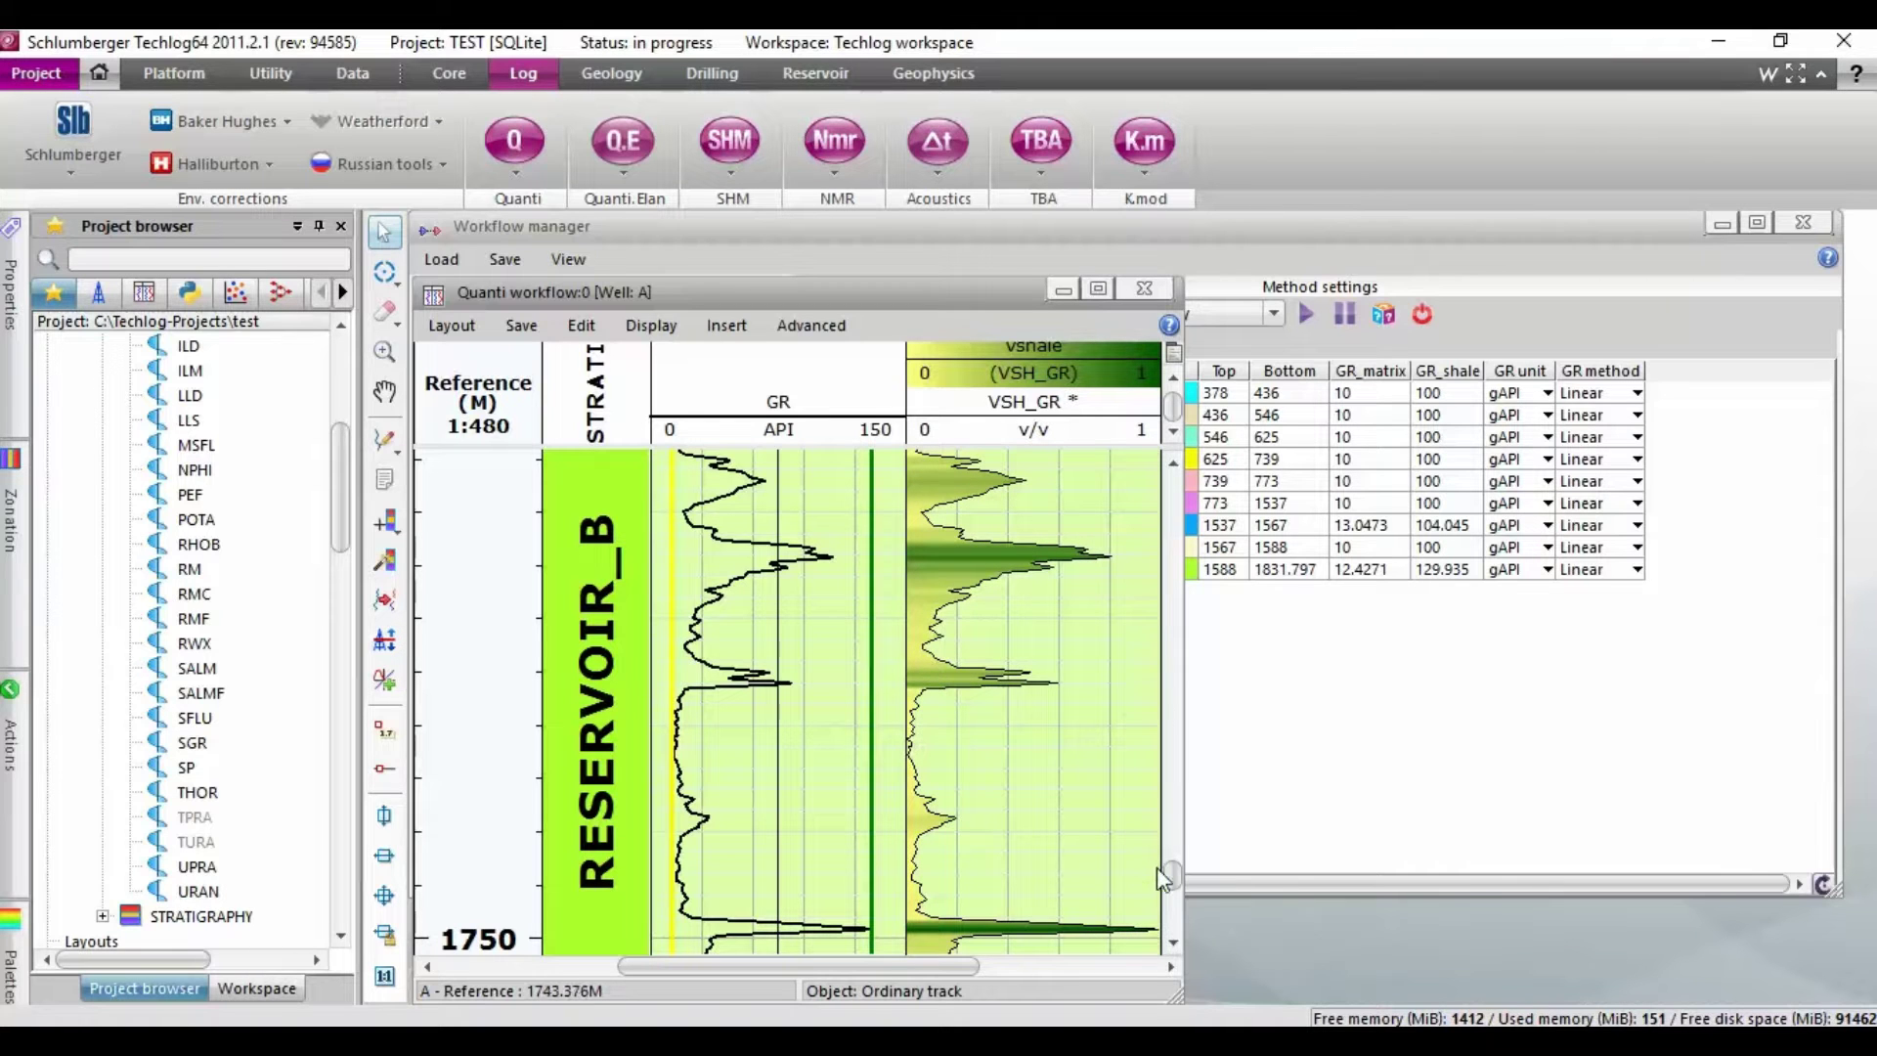
left_click_drag(1168, 872, 1169, 841)
left_click_drag(871, 655, 902, 654)
left_click_drag(1168, 852, 1170, 909)
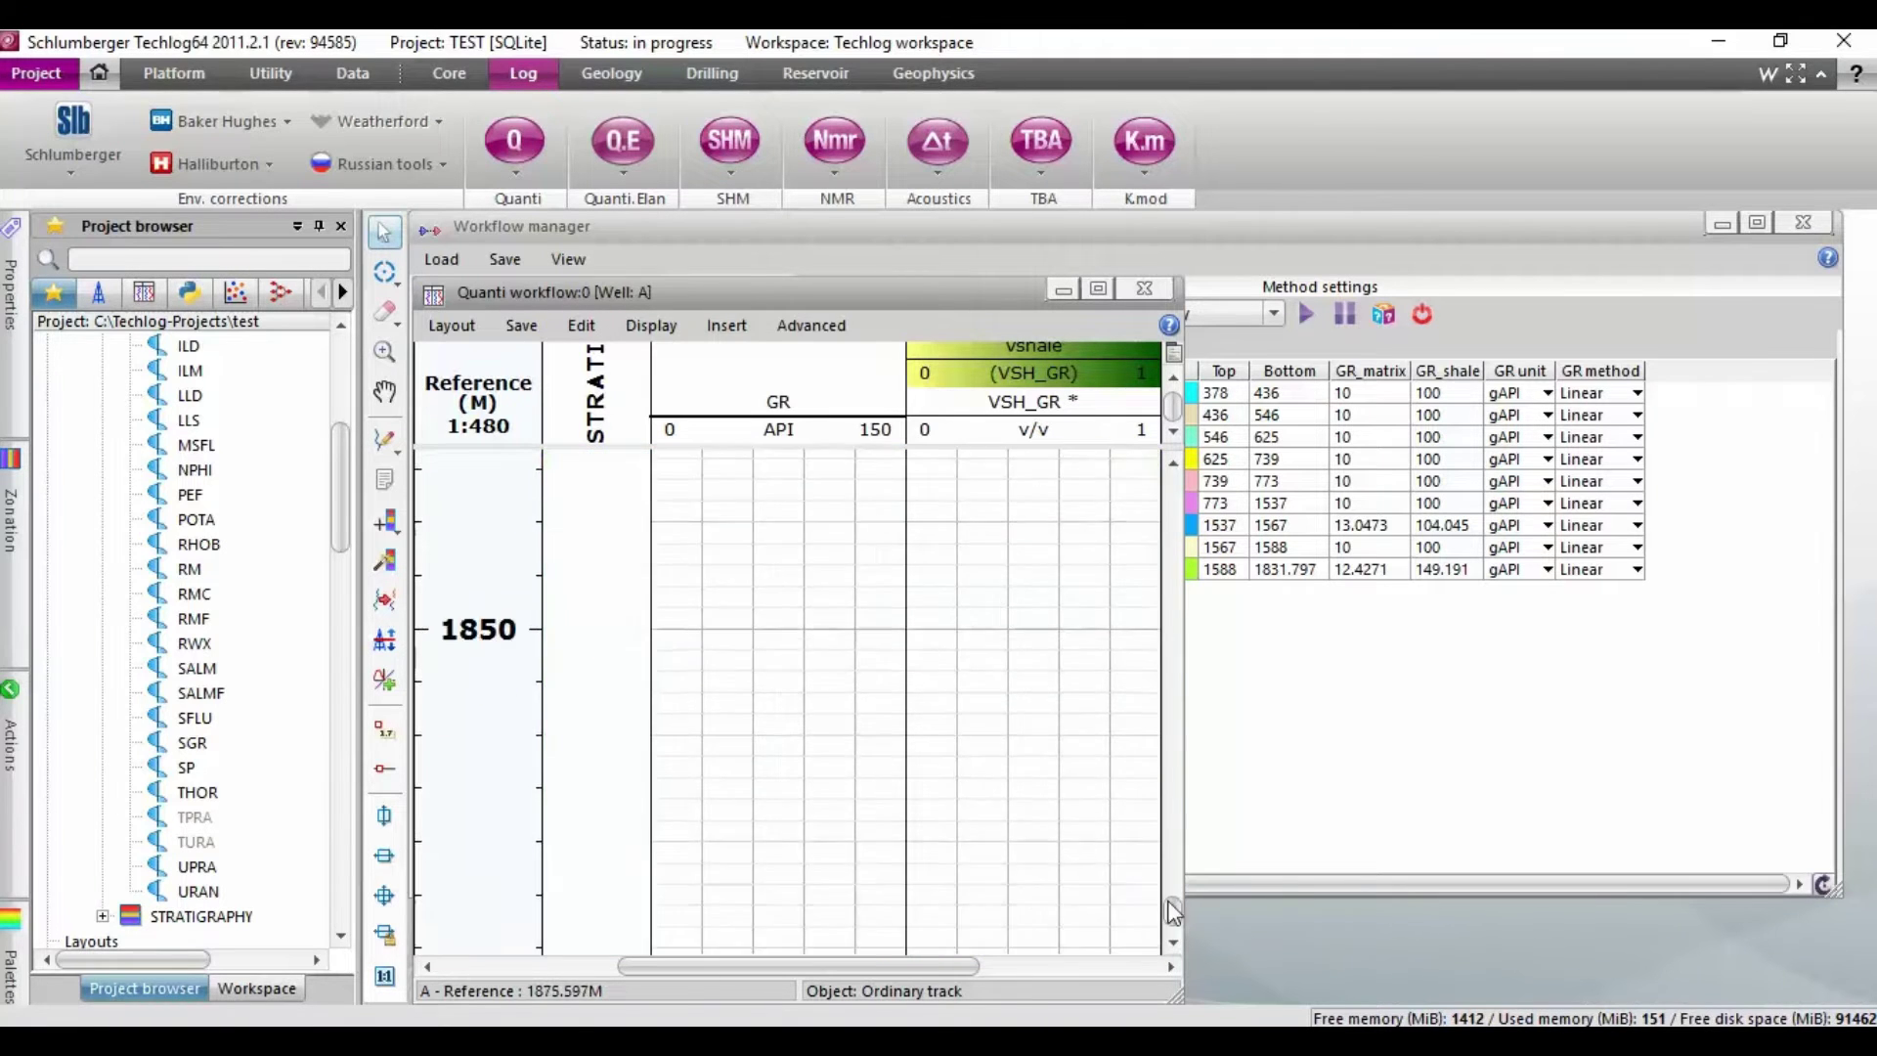
Shift the SHALE zone's parameter lines to a GR_matrix of about 52.07 and a GR_shale of about 133.17 gAPI
scroll(1153, 852, "up", 10)
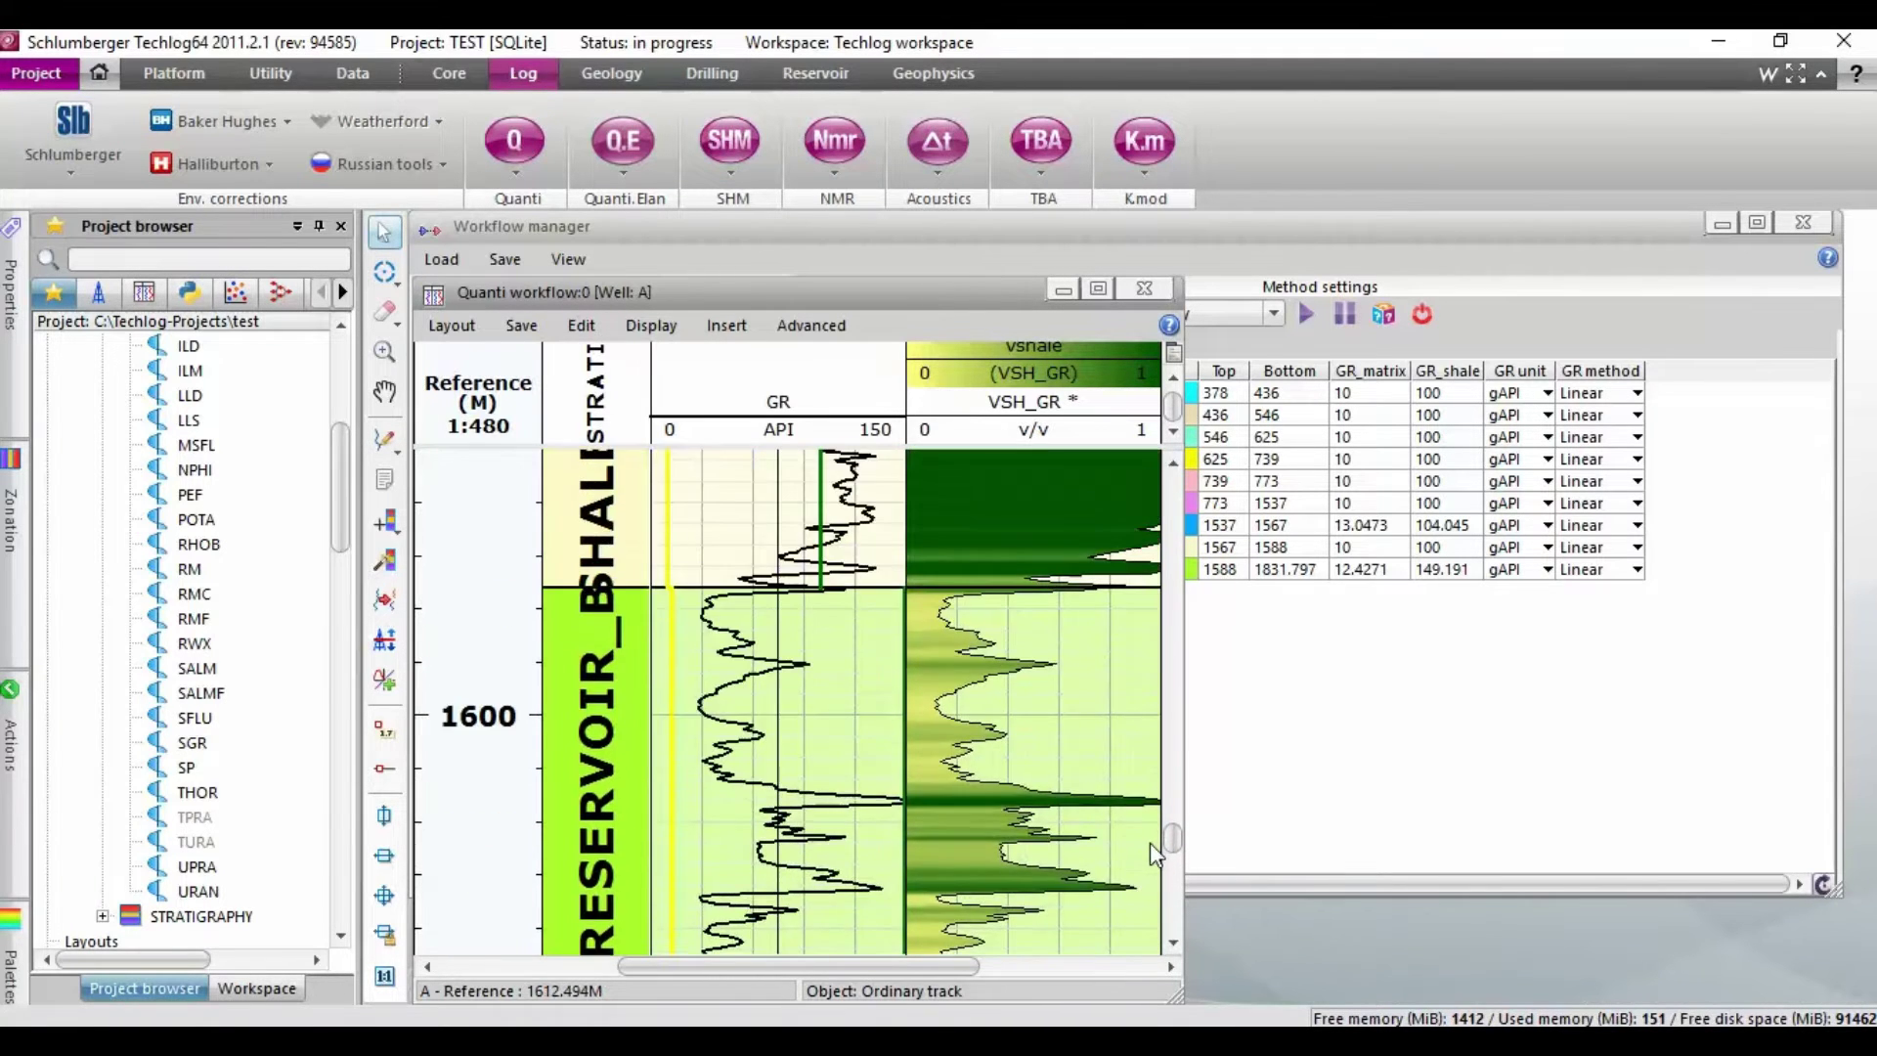
scroll(1151, 852, "down", 2)
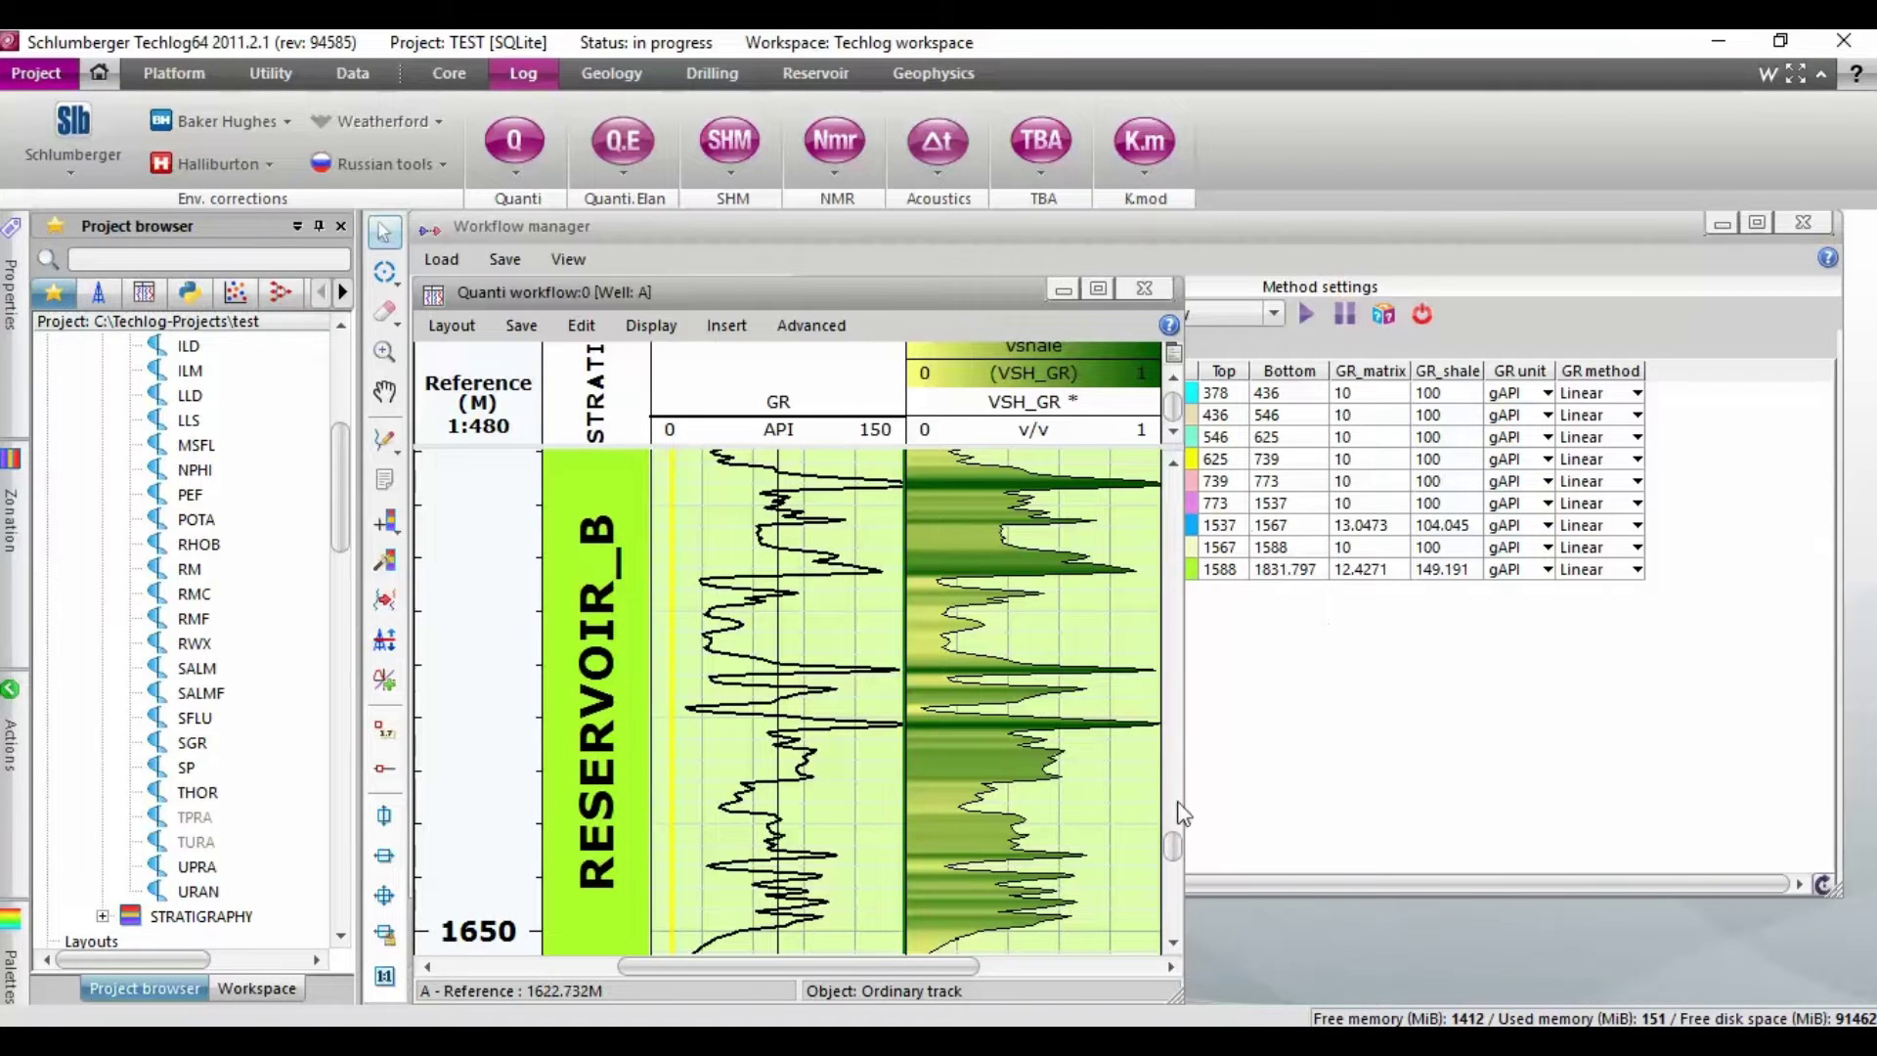
left_click_drag(1180, 856, 1179, 847)
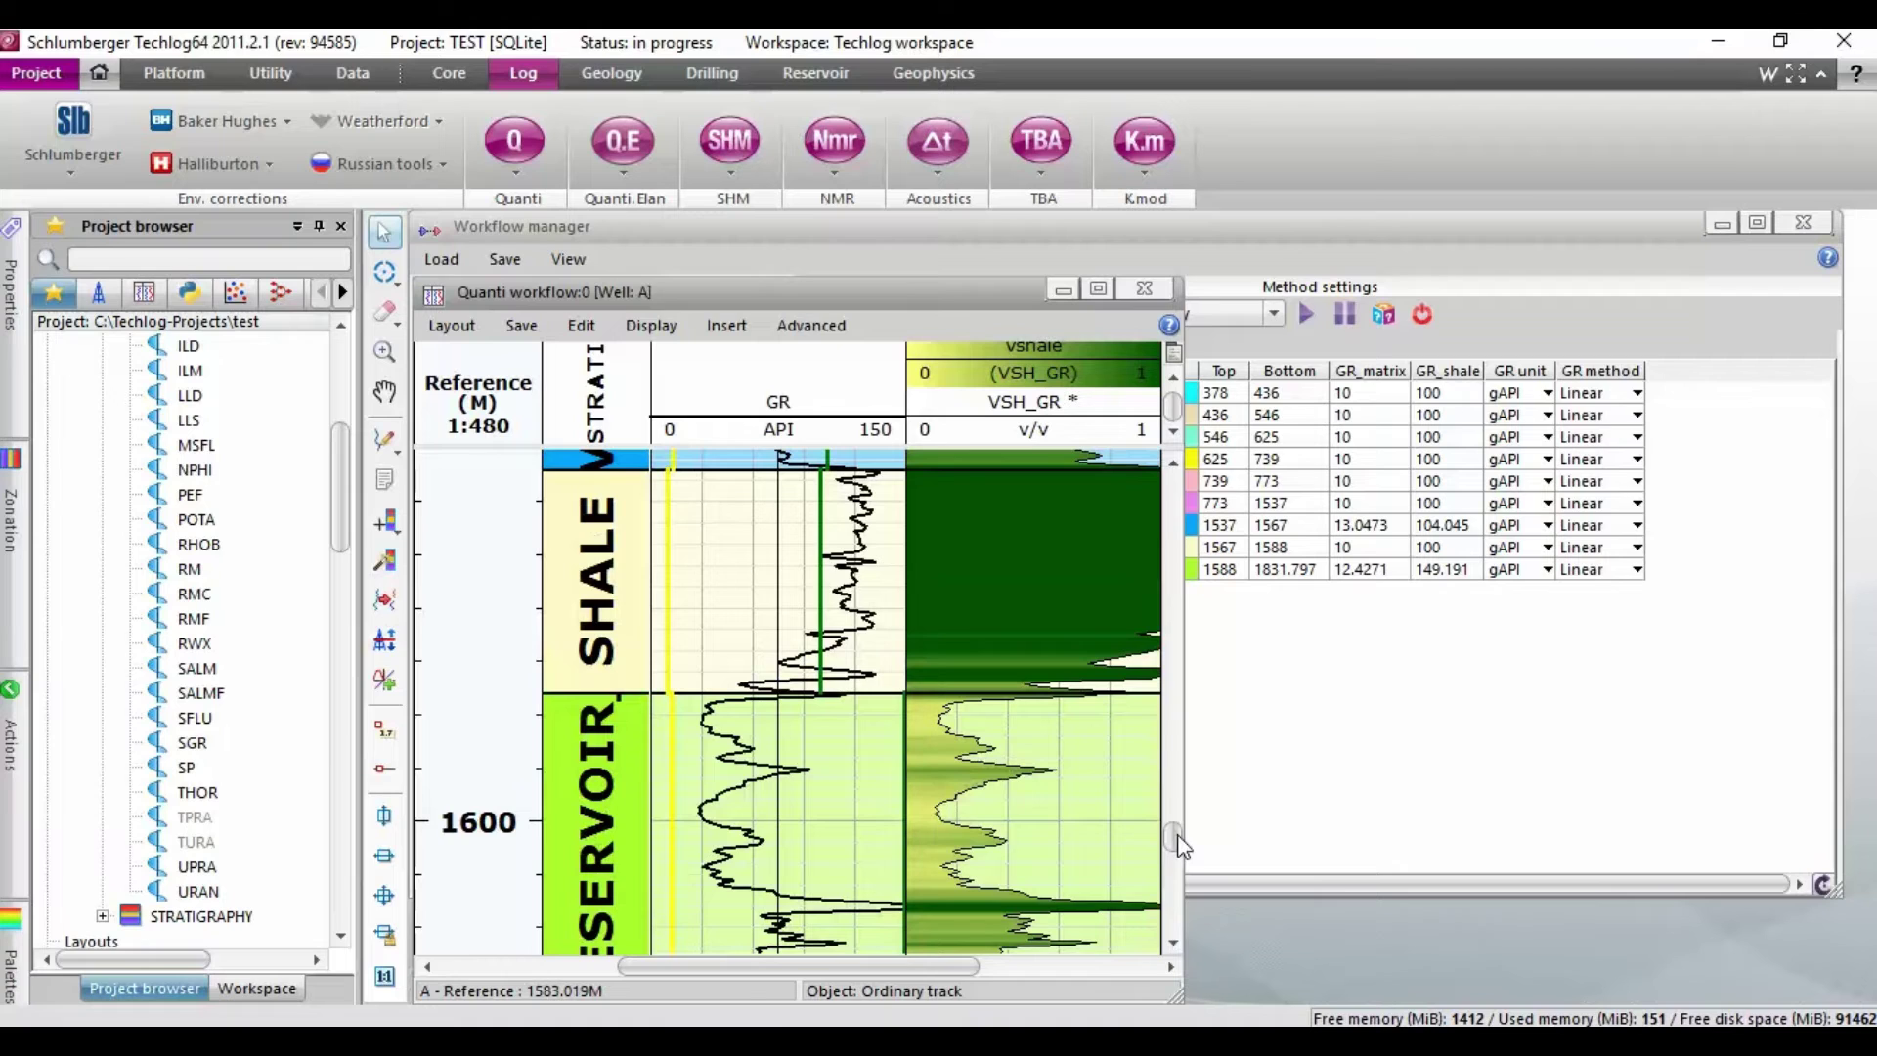
left_click_drag(673, 598, 875, 576)
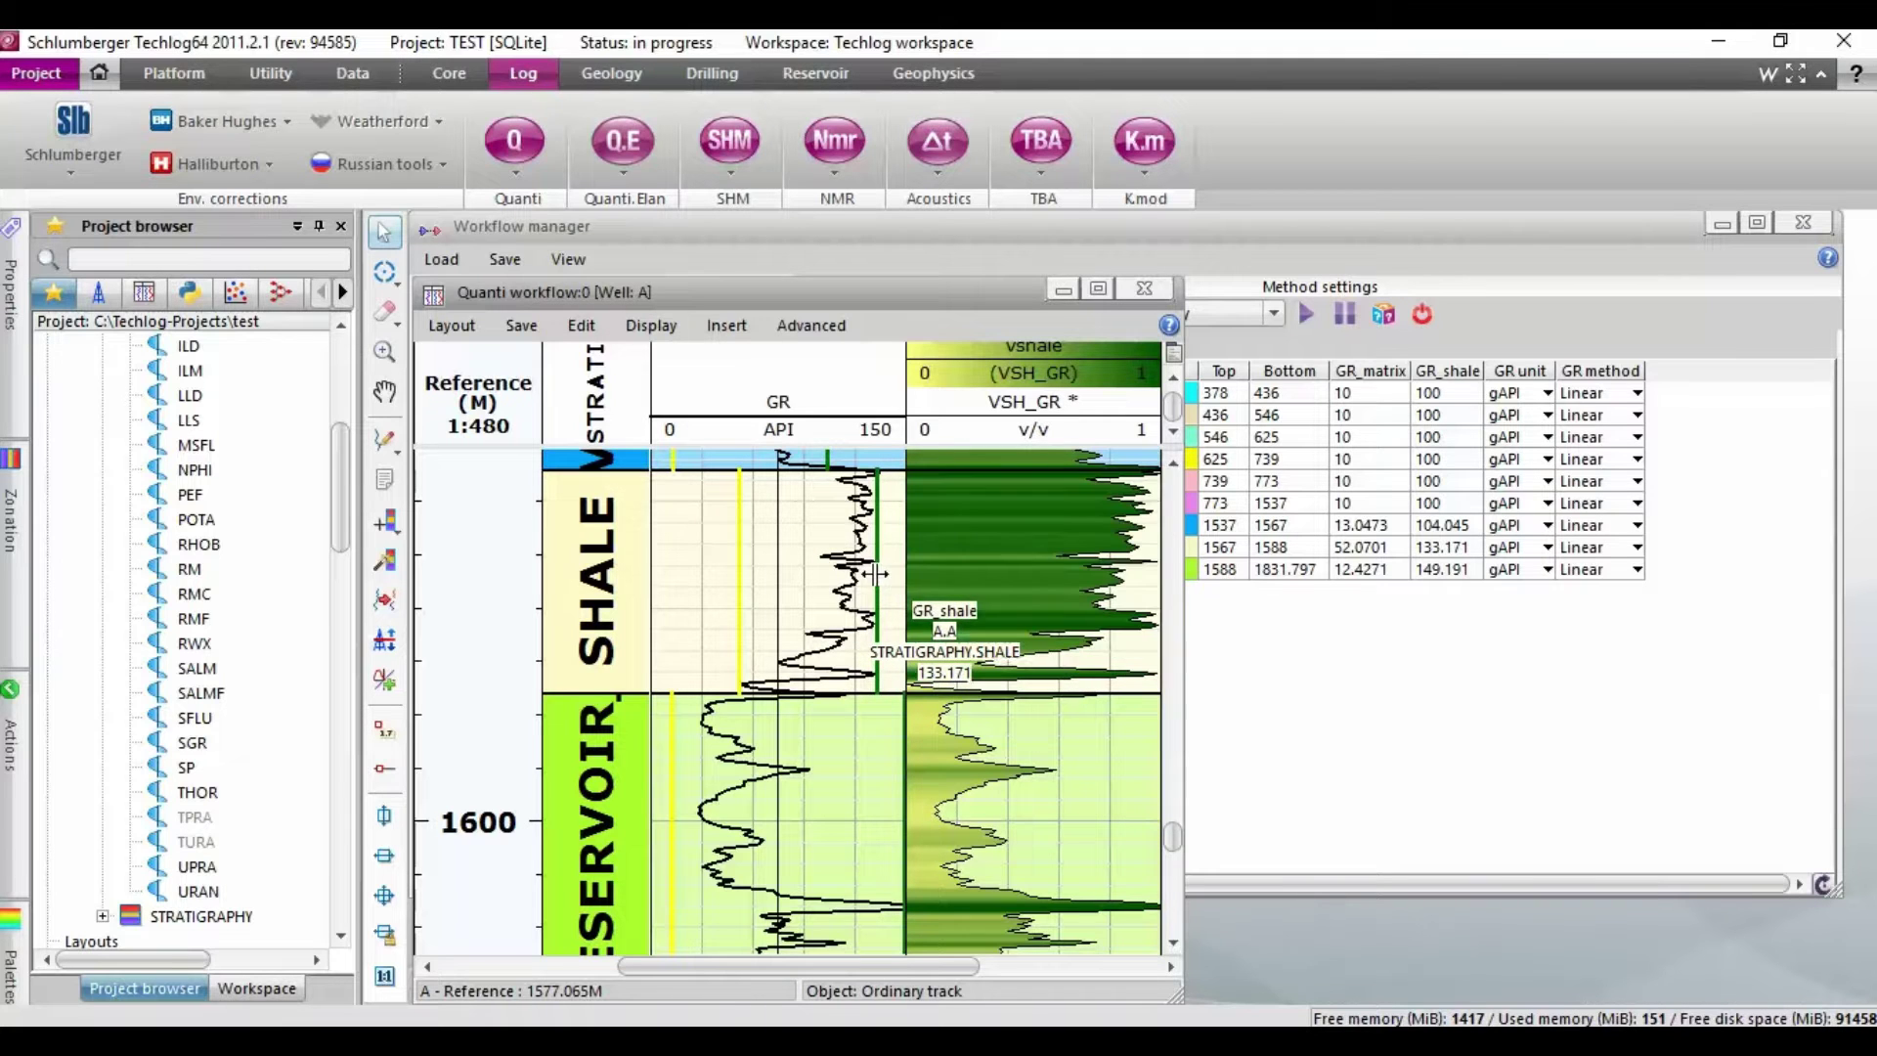
Examine the GR curve, parameter lines and computed VSH_GR through RESERVOIR_A and FM_F, returning to the SHALE zone
left_click(1177, 463)
left_click(1176, 463)
left_click(1177, 464)
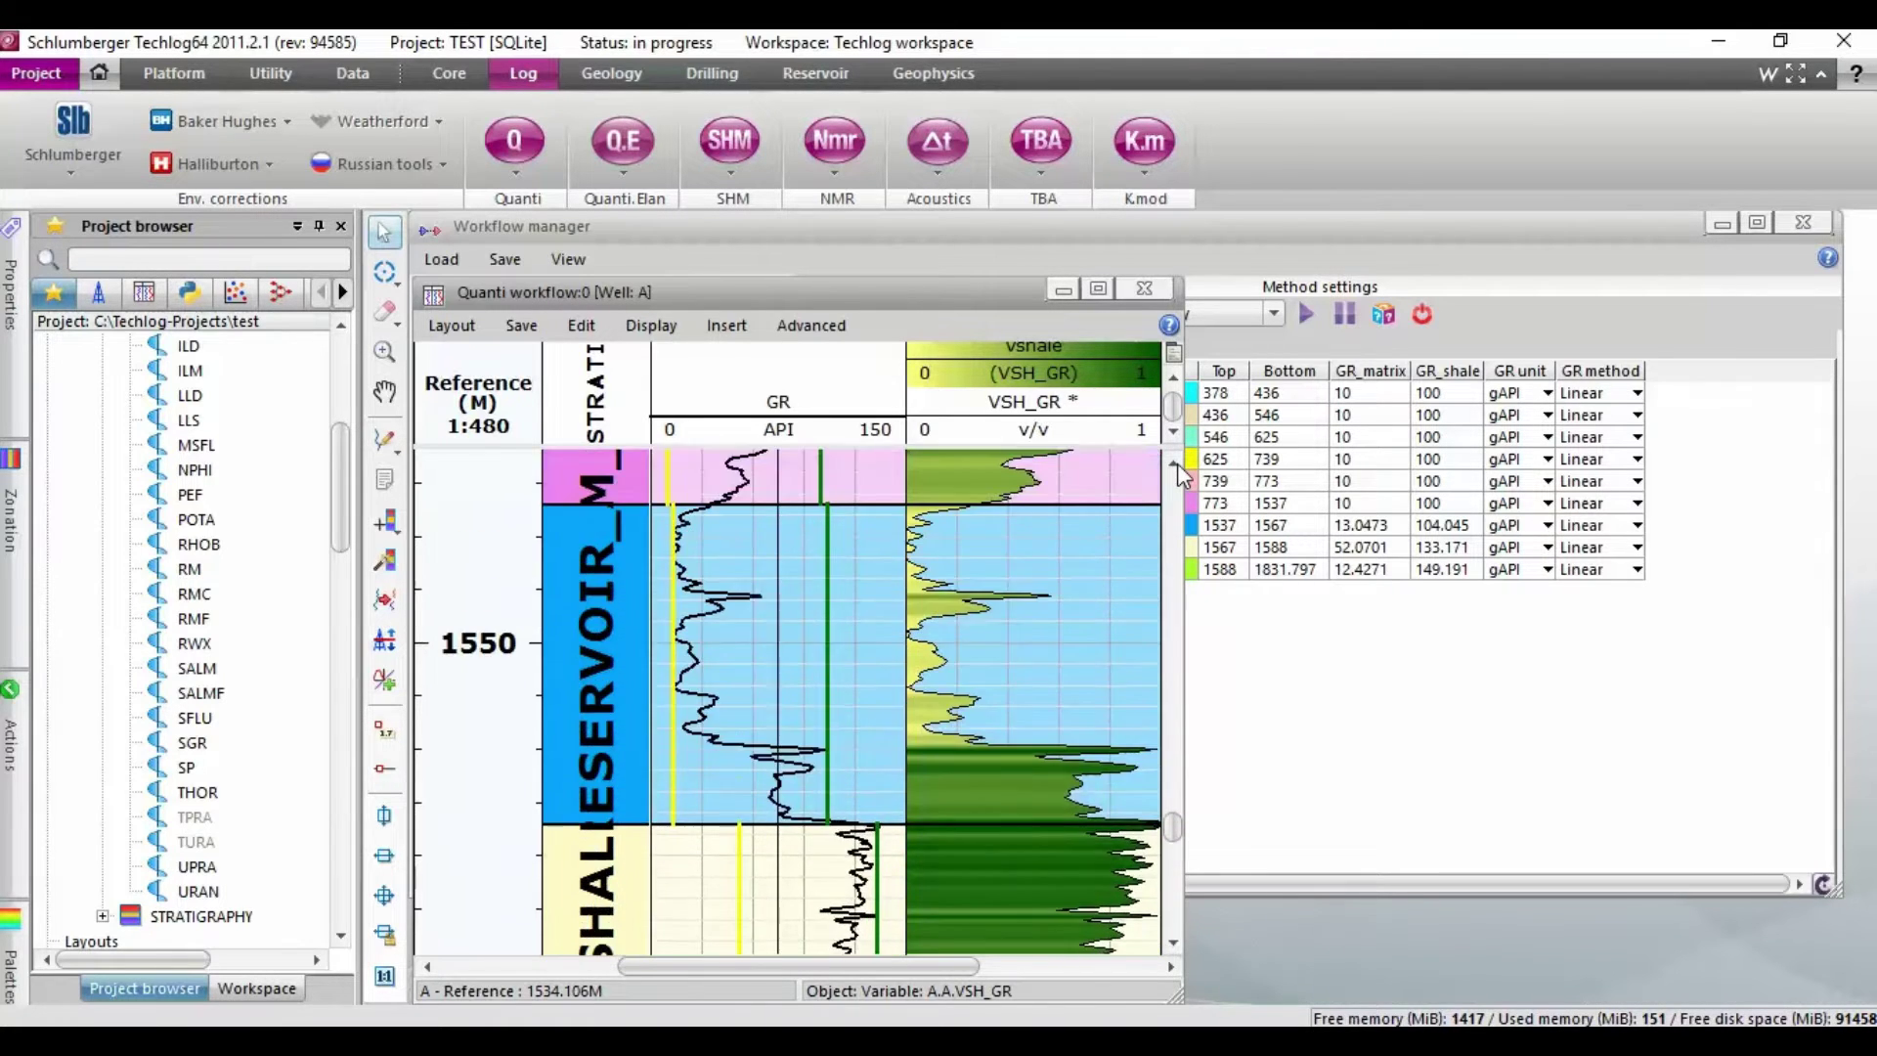
left_click(1177, 464)
left_click(1177, 464)
left_click(1177, 463)
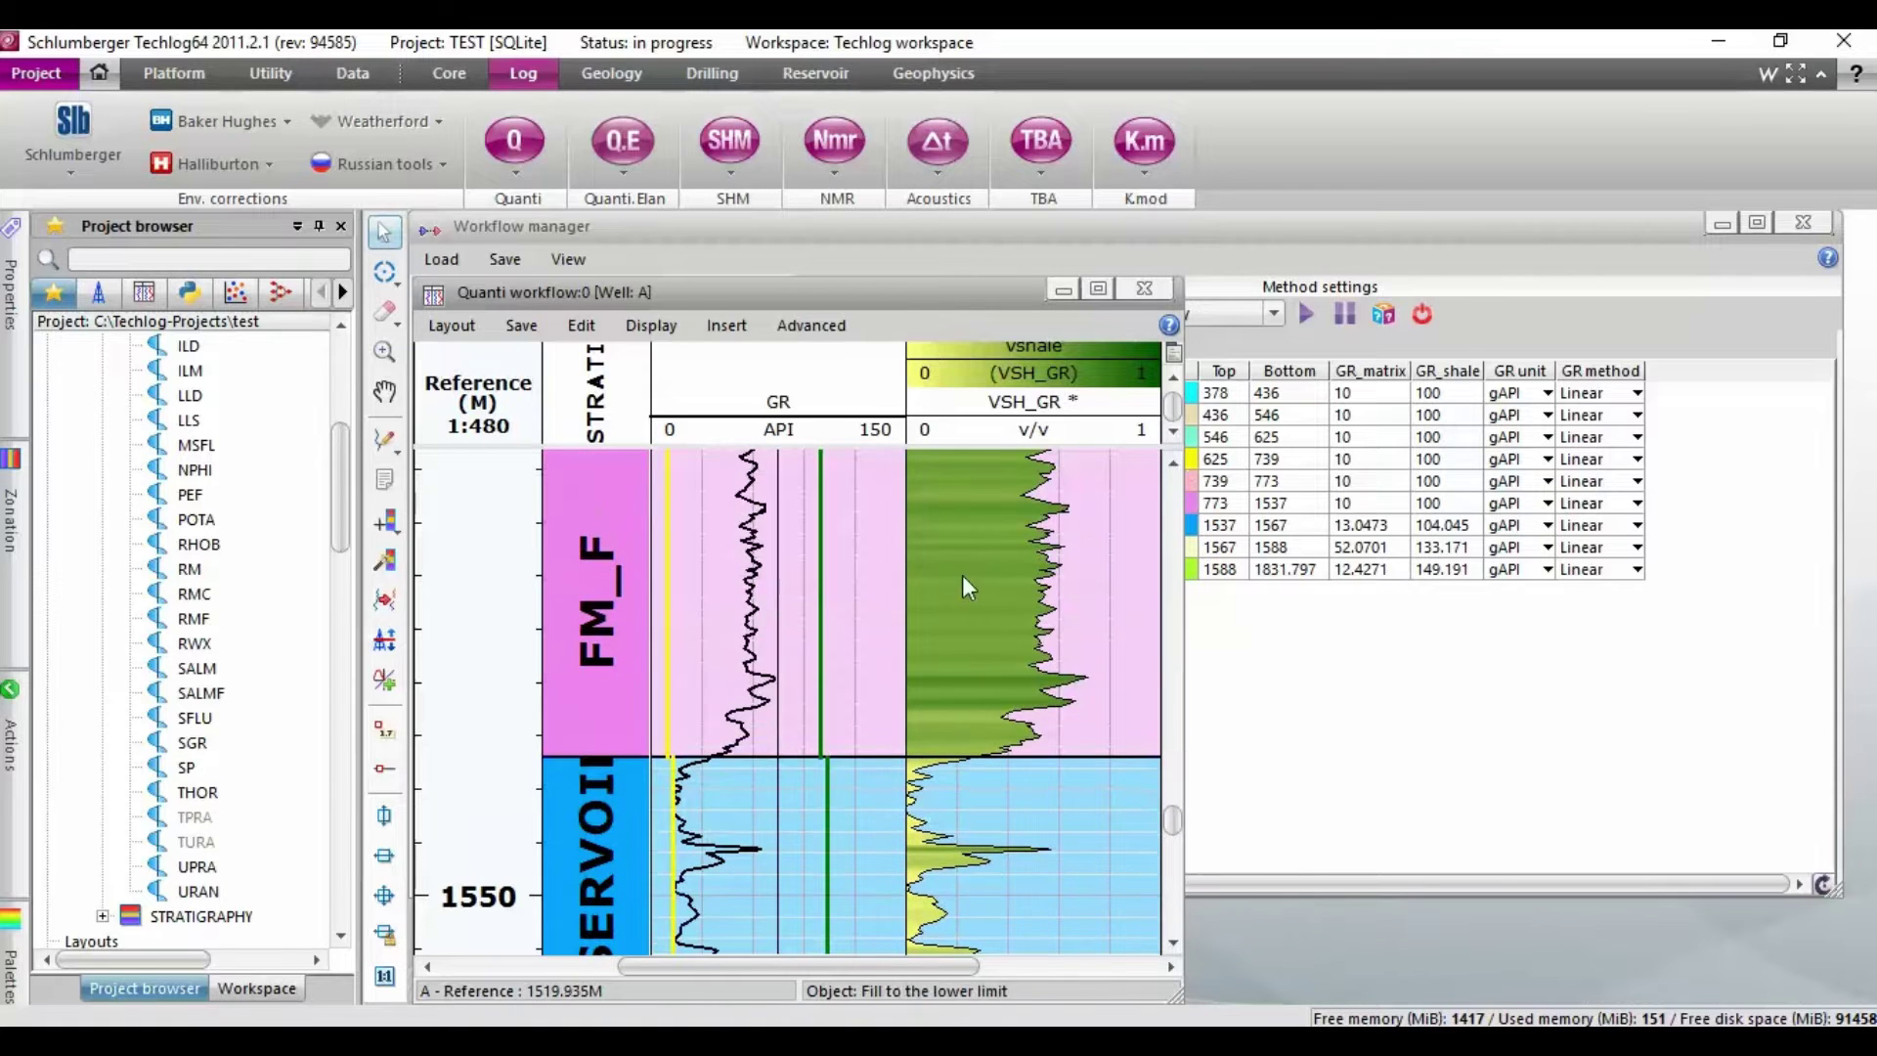
scroll(860, 735, "up", 4)
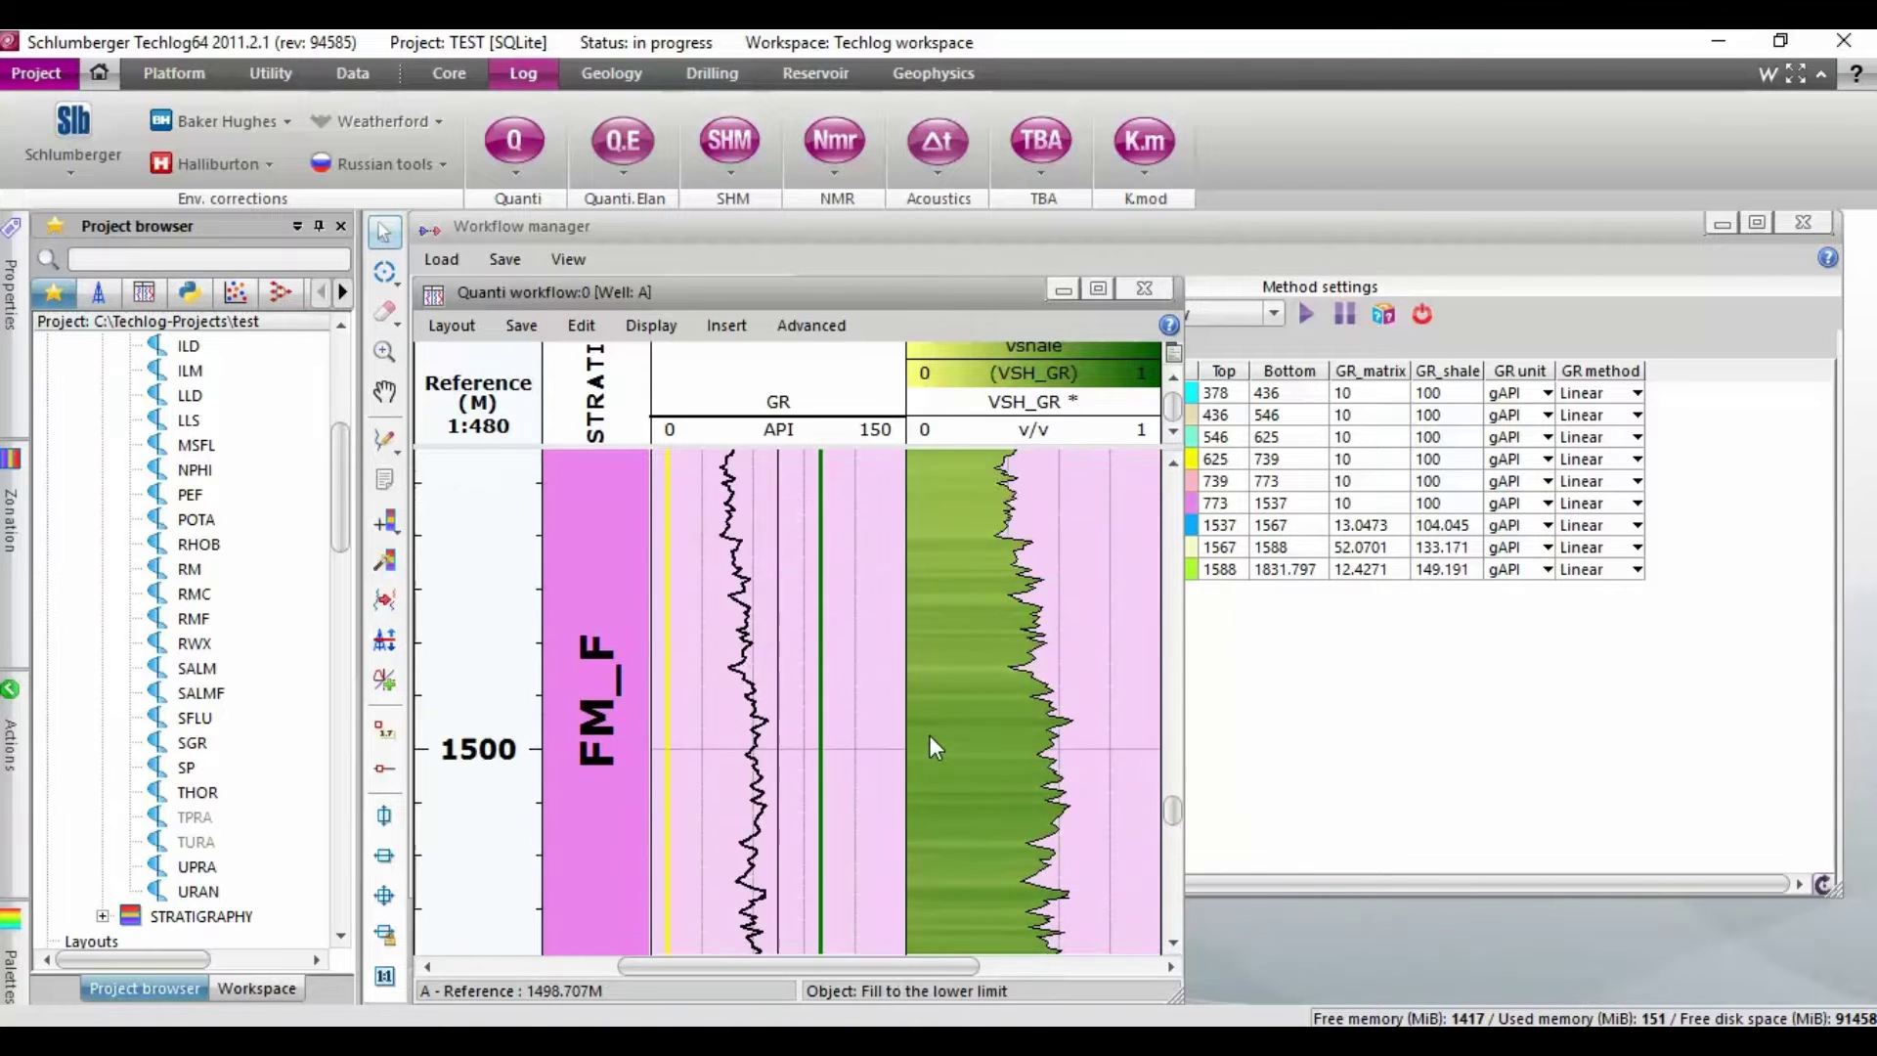
scroll(930, 738, "up", 15)
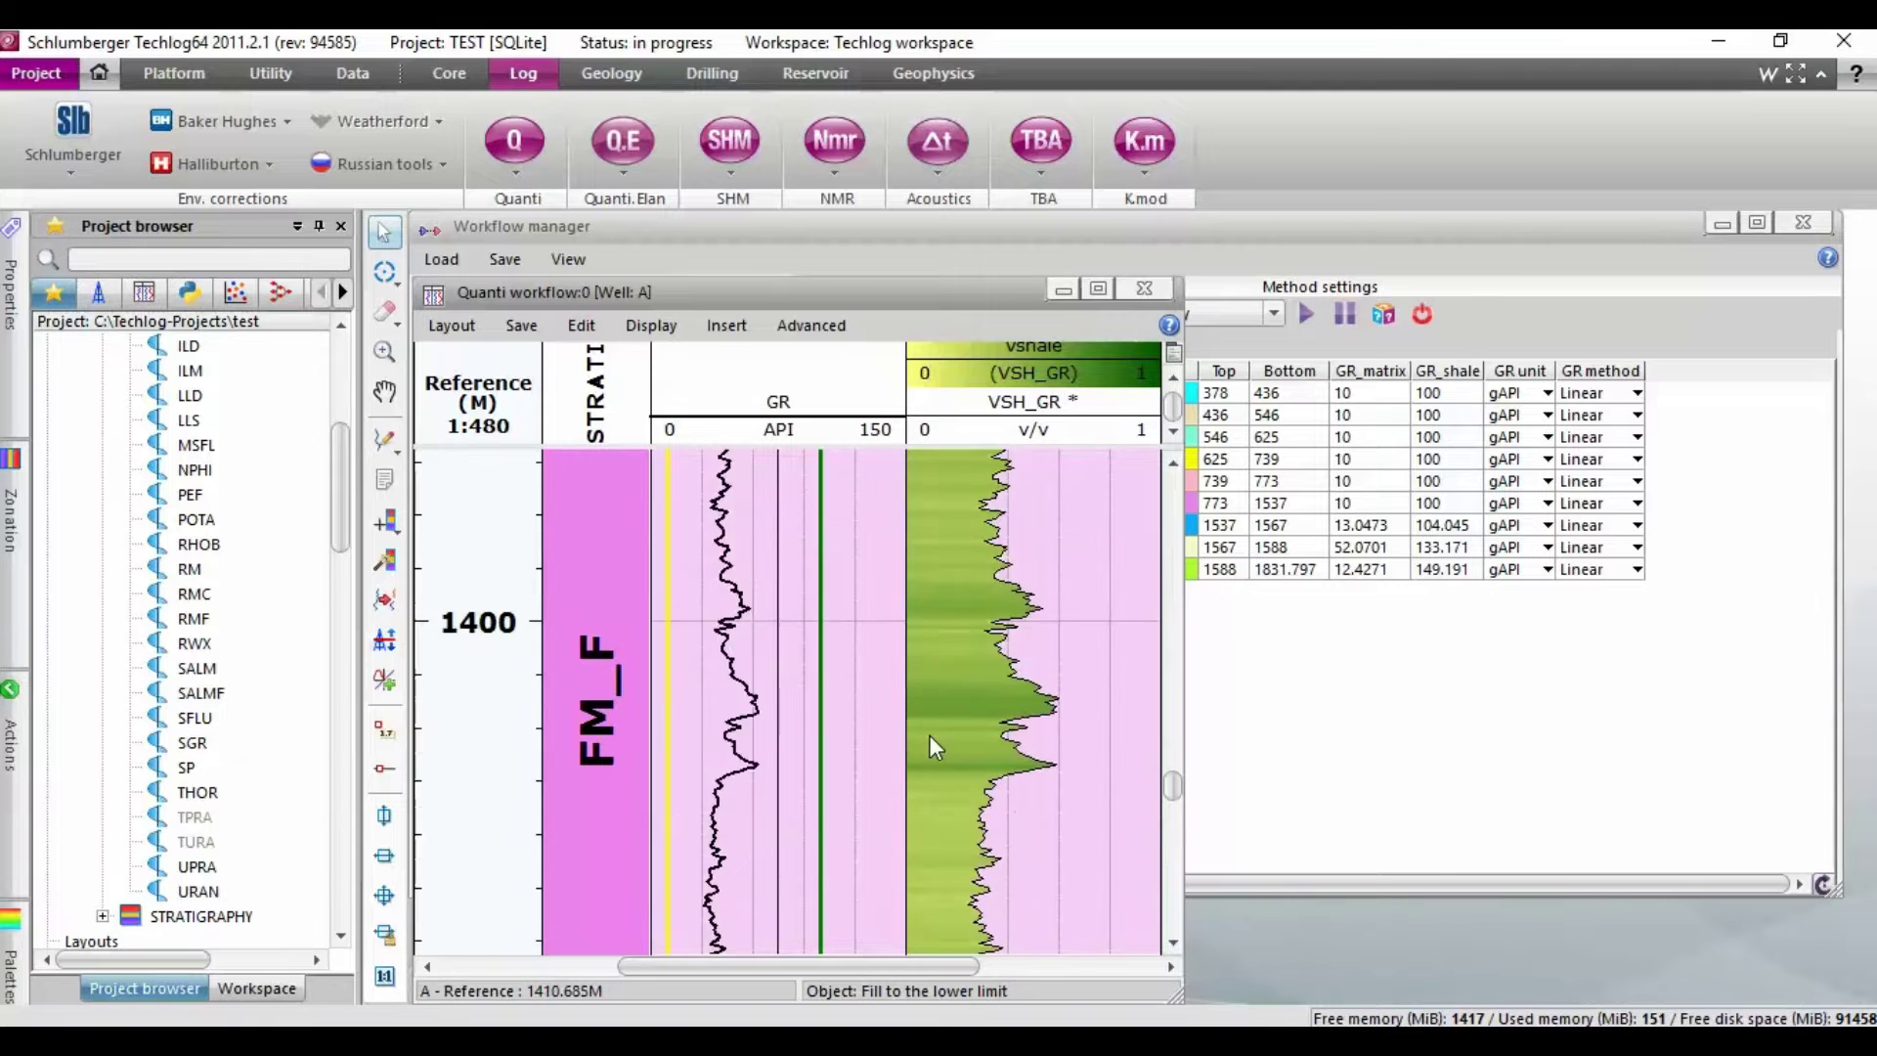
scroll(928, 735, "up", 3)
scroll(934, 737, "down", 4)
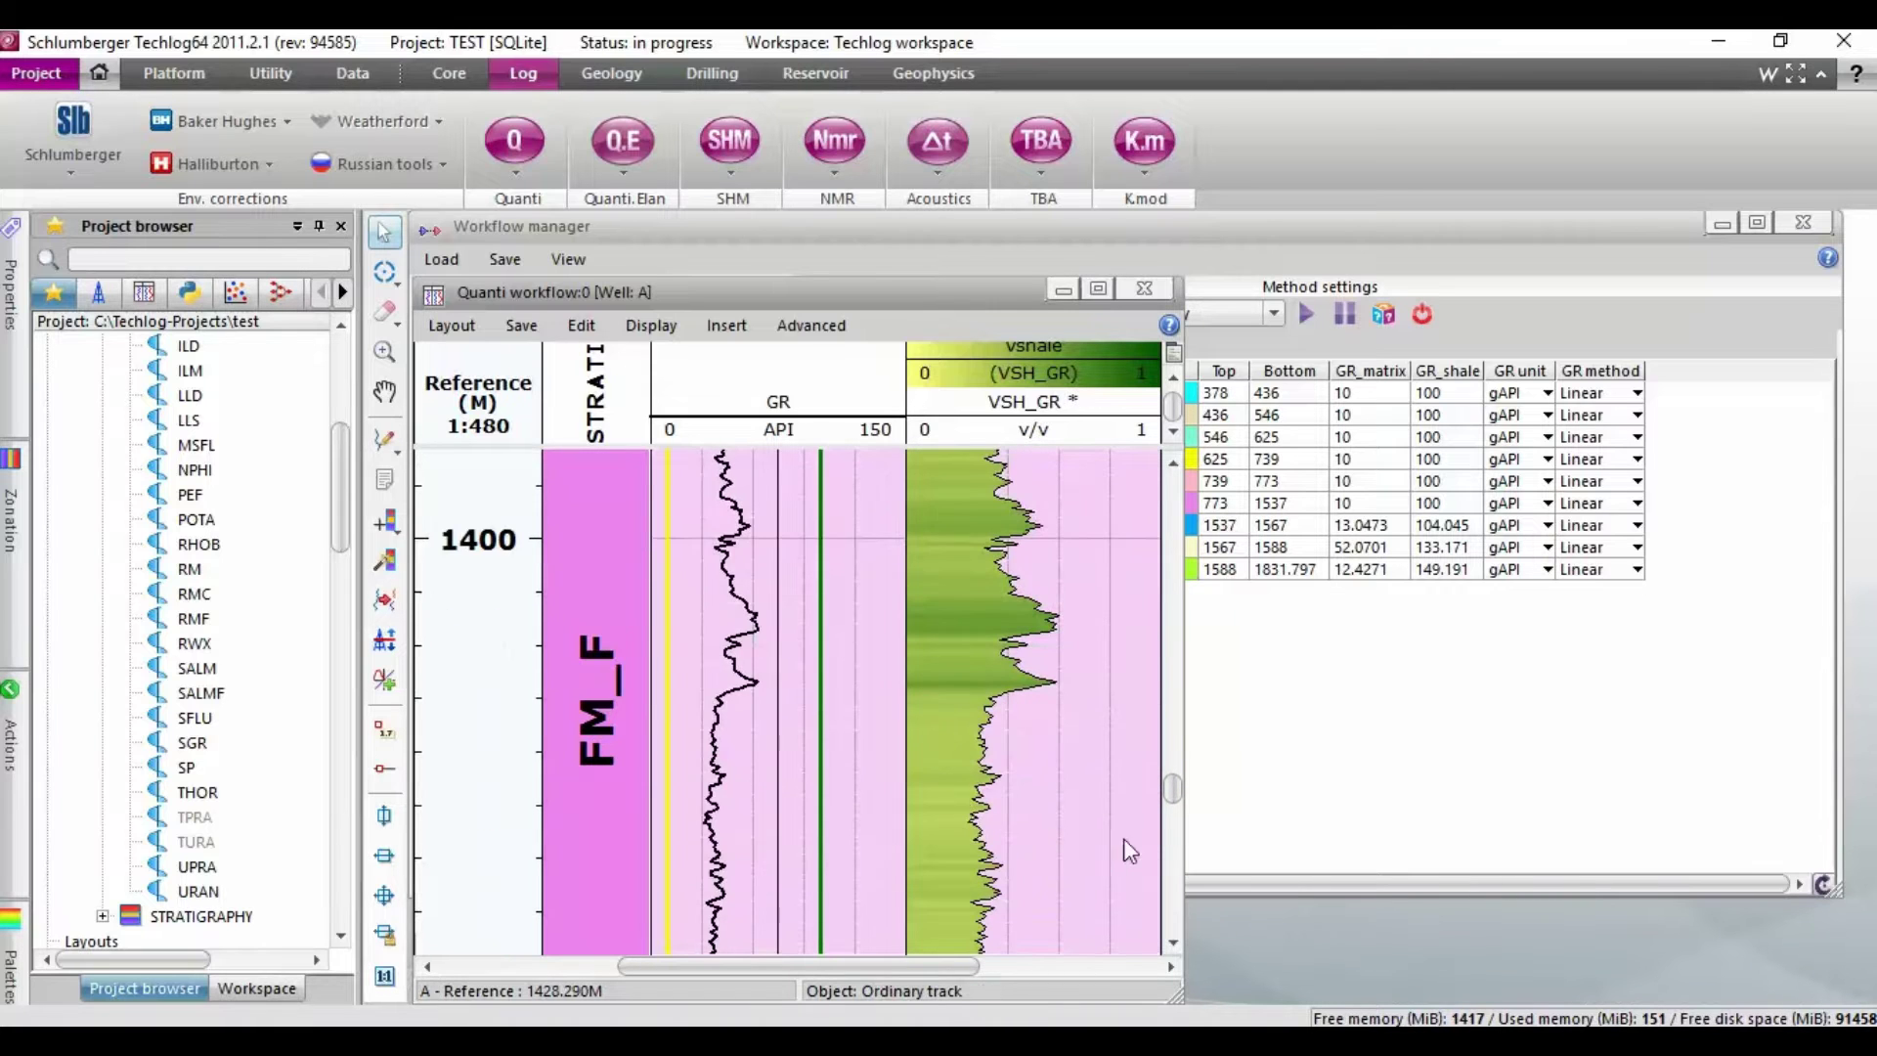
left_click_drag(1173, 803, 1180, 850)
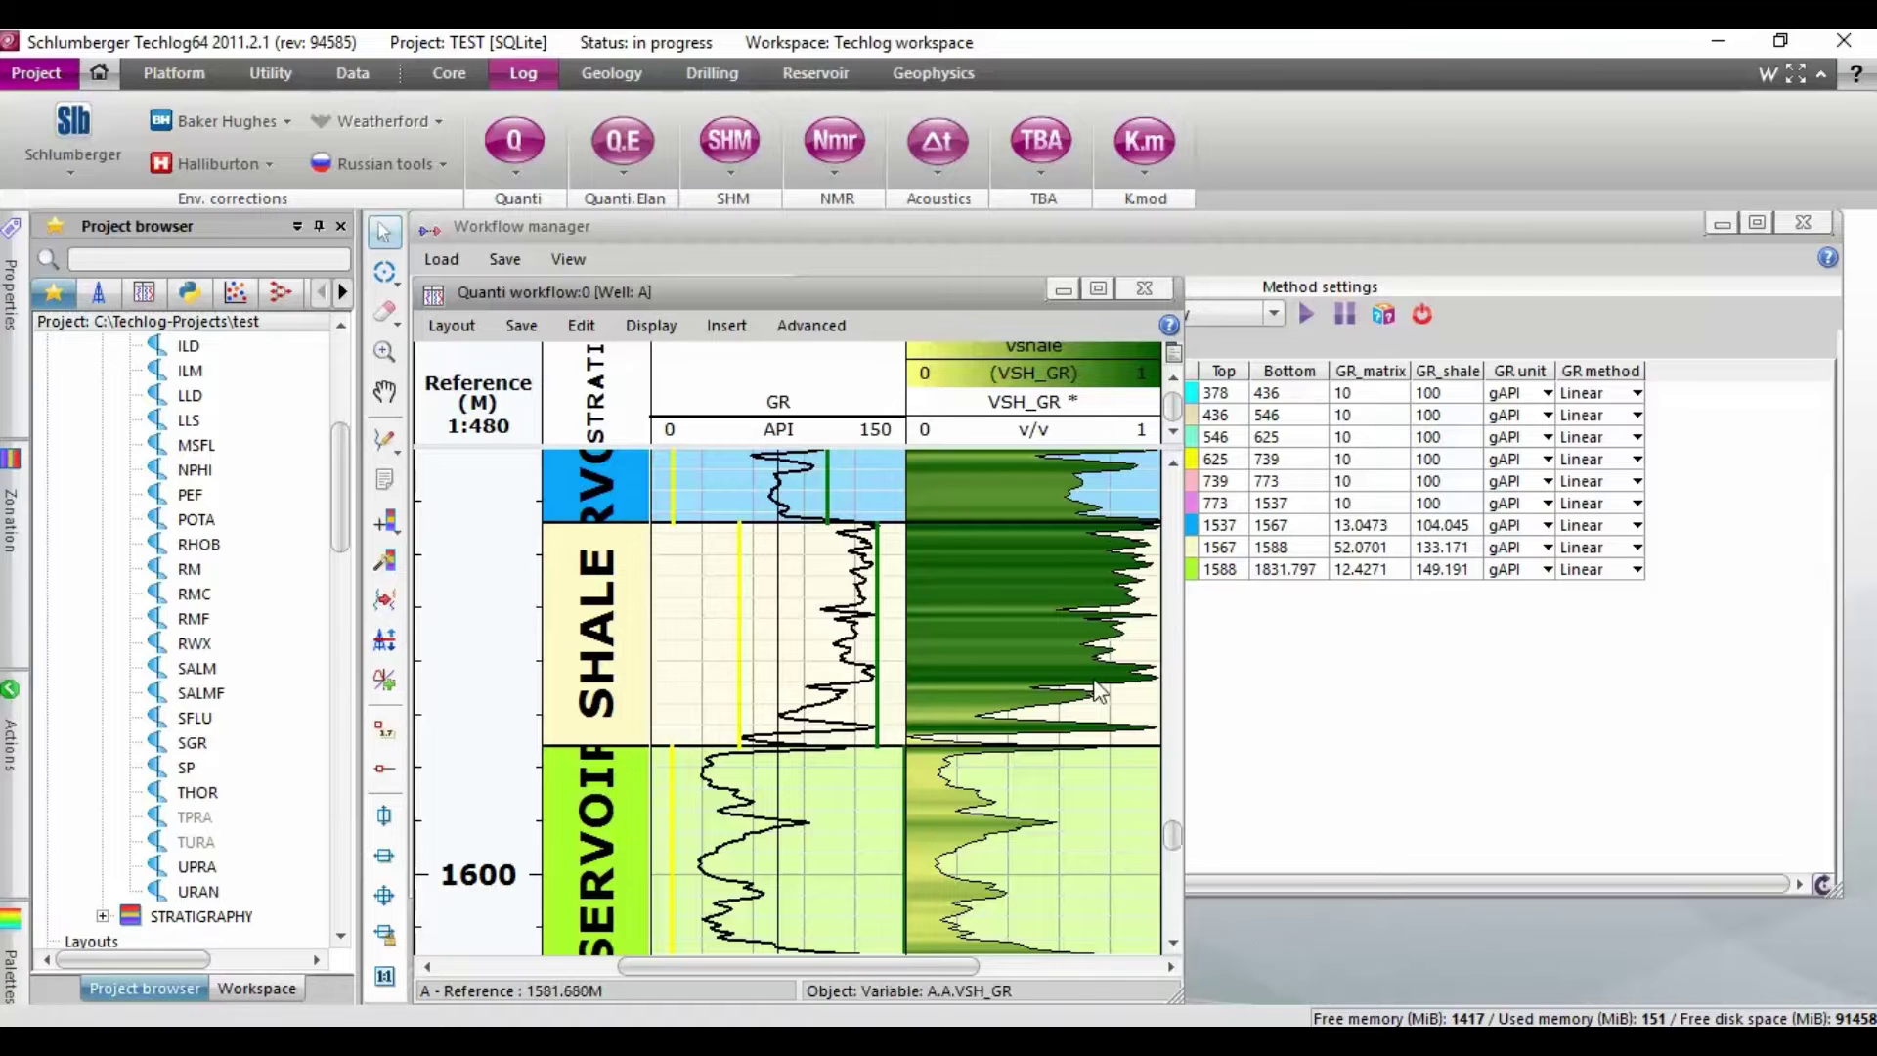
Save the computed shale volume curve as VSH_GR and close the Quanti workflow layout without saving it
left_click(1048, 431)
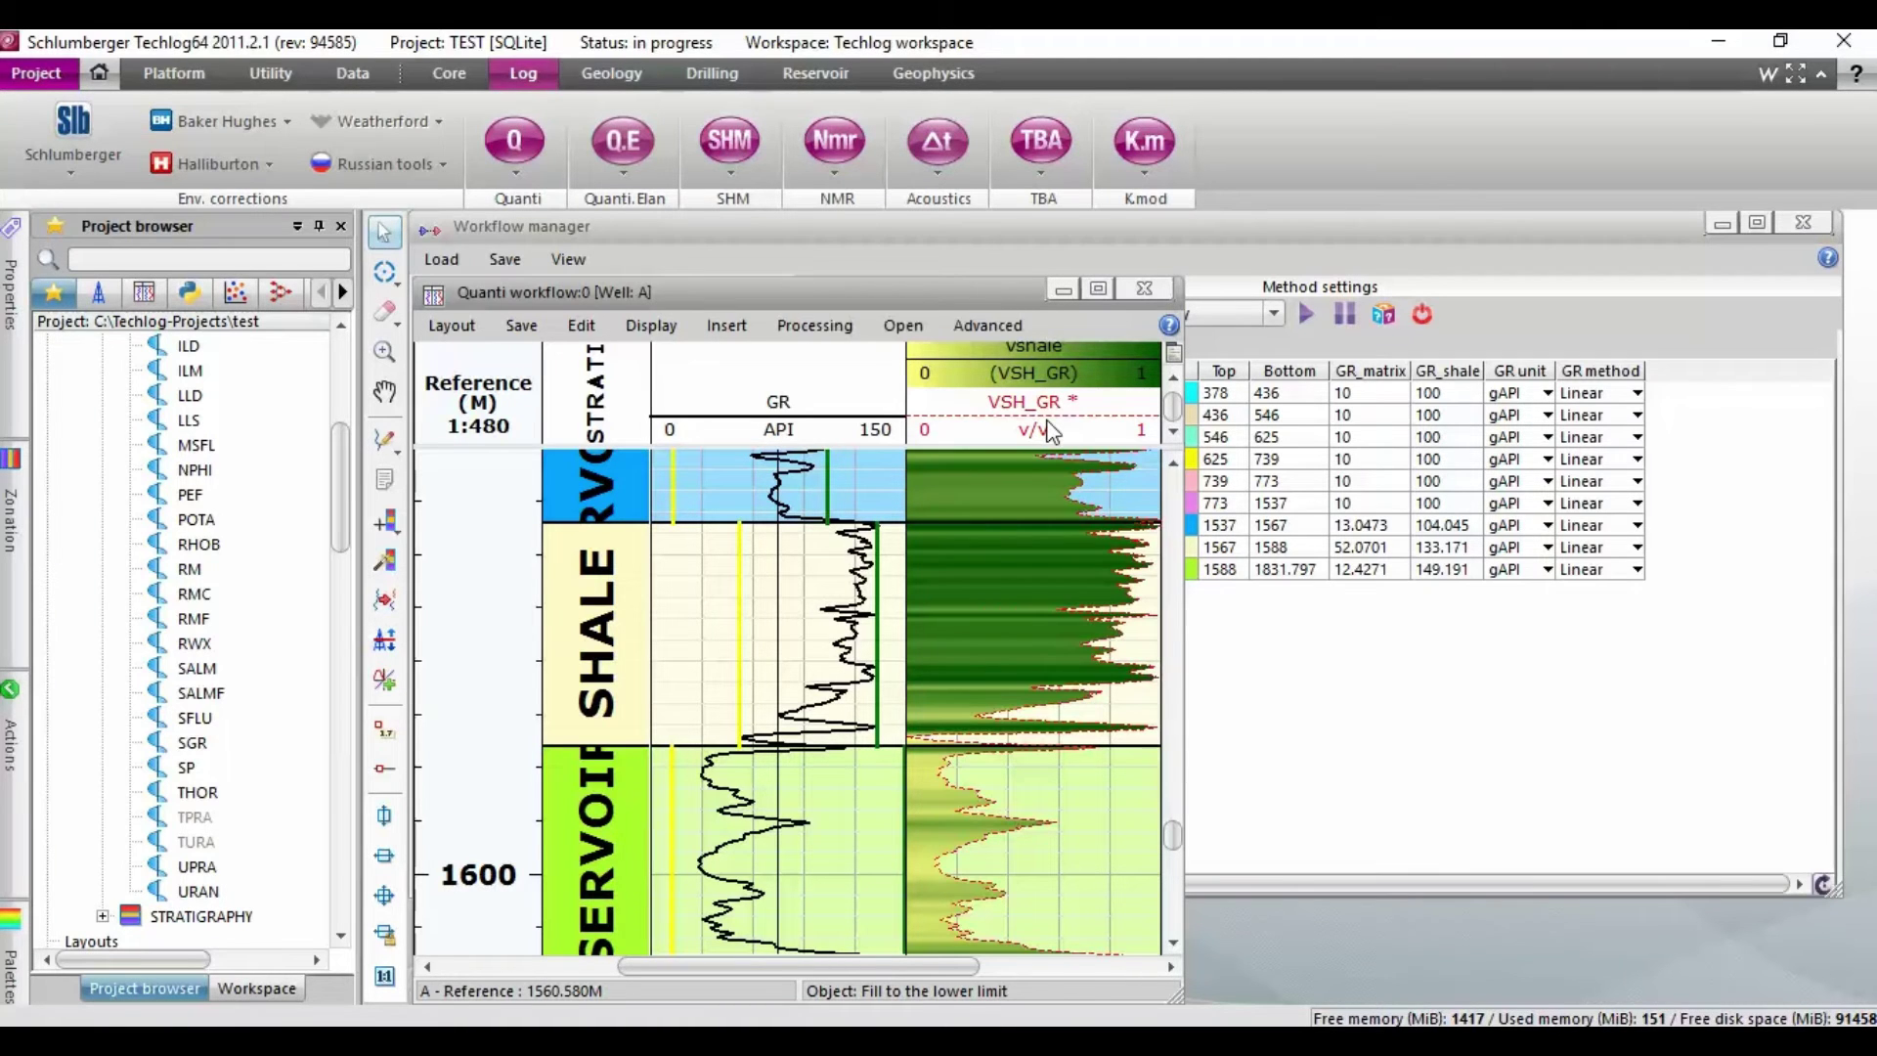
right_click(1048, 431)
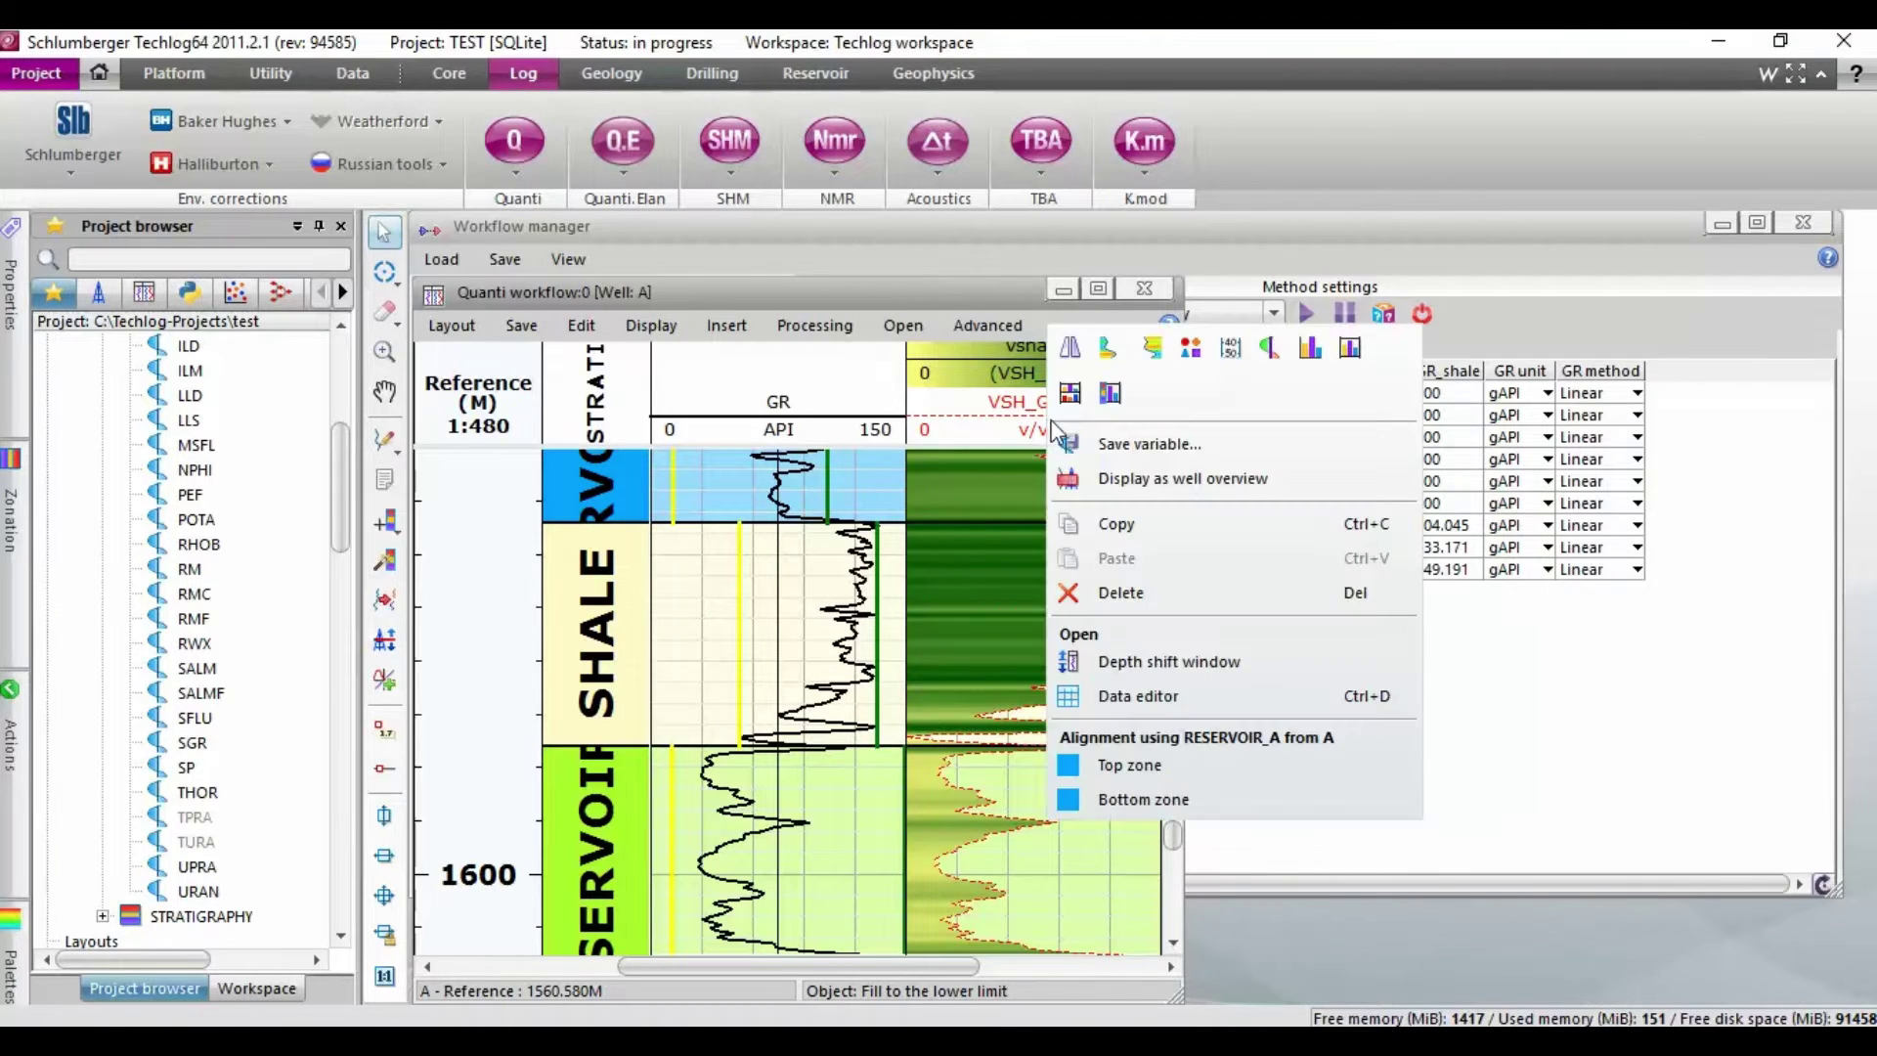
left_click(1118, 449)
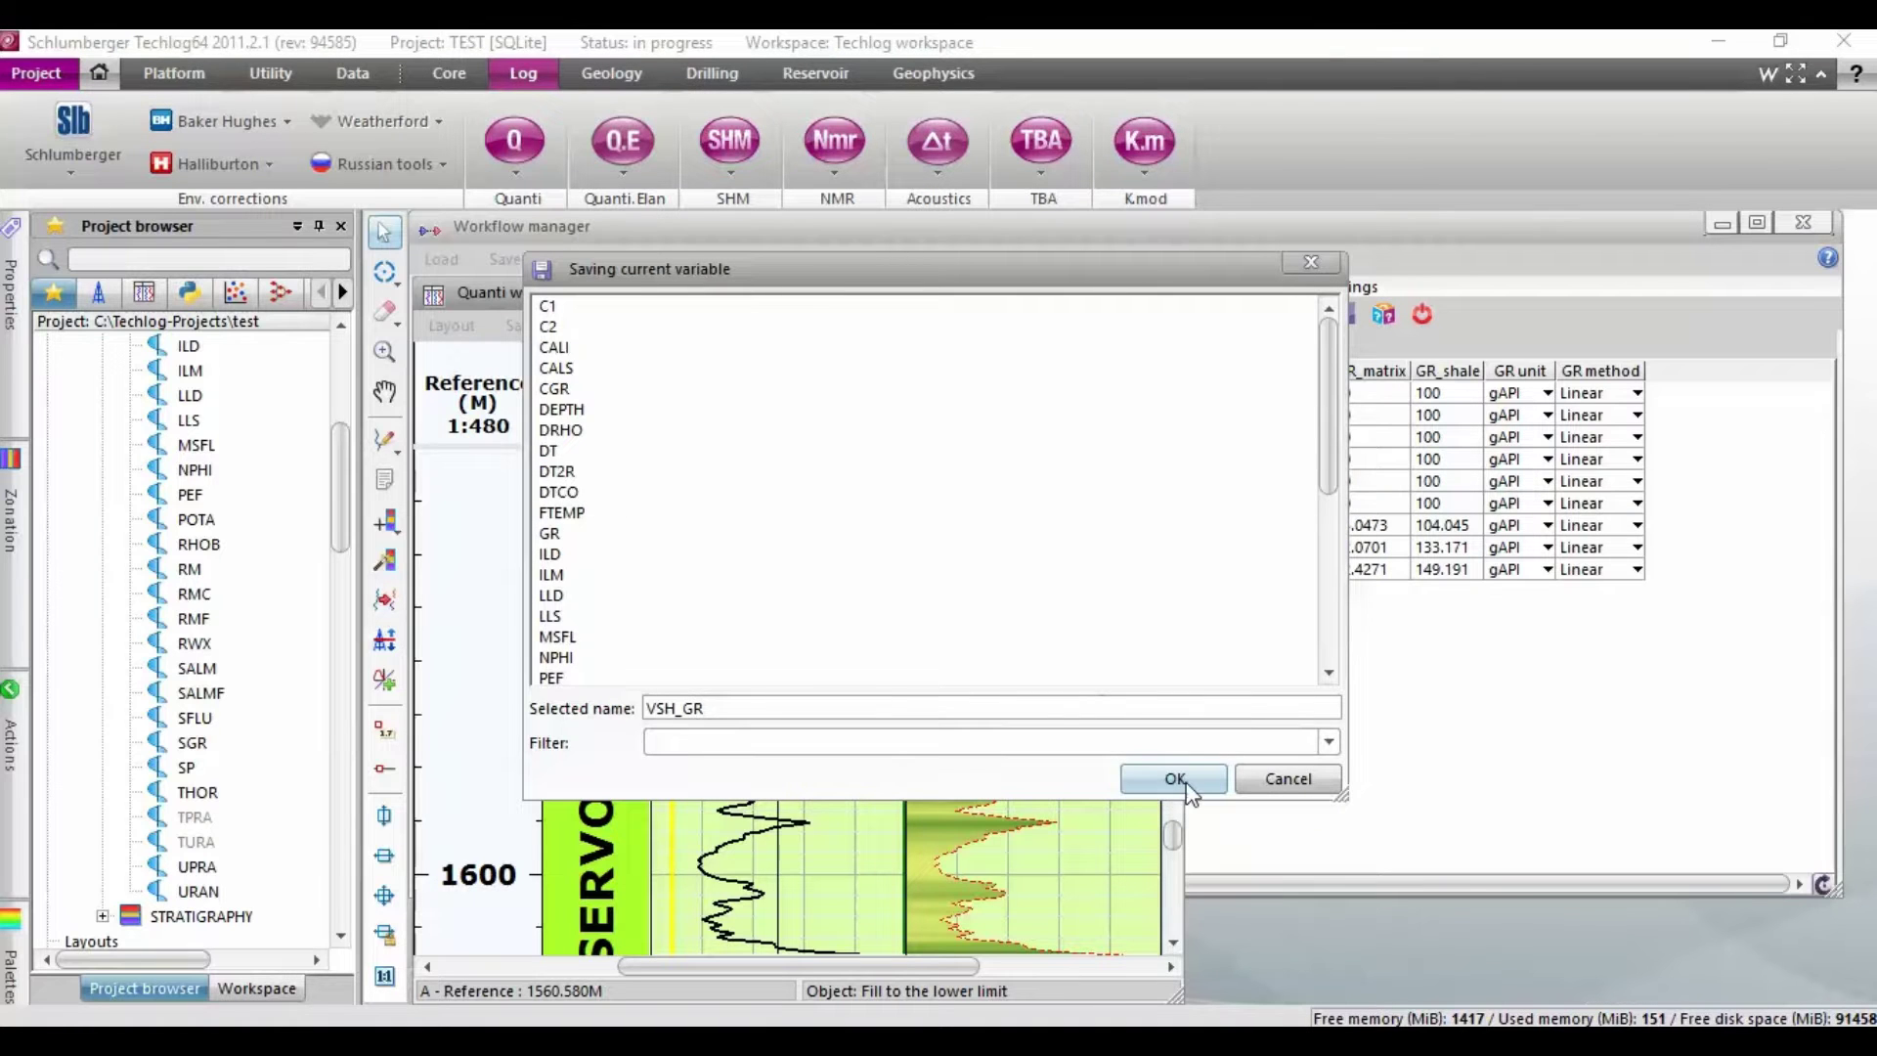
left_click(1176, 779)
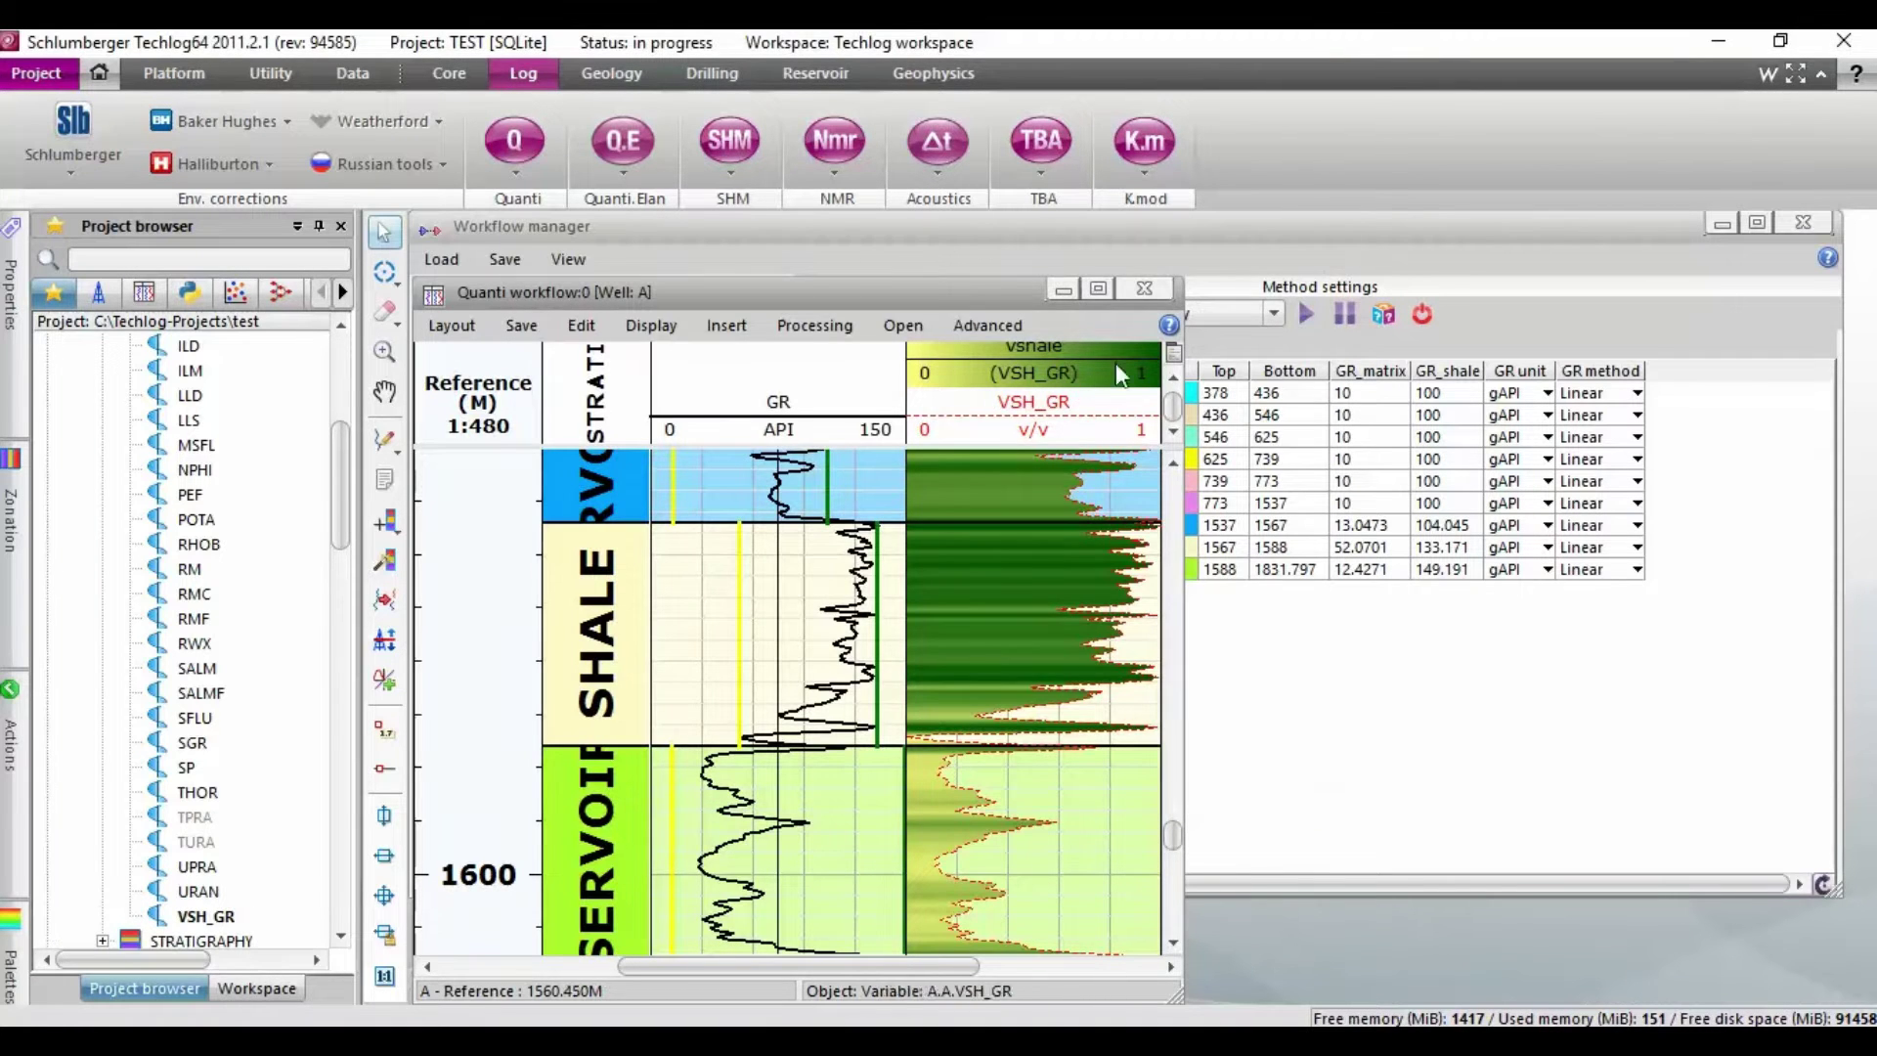
left_click(1143, 290)
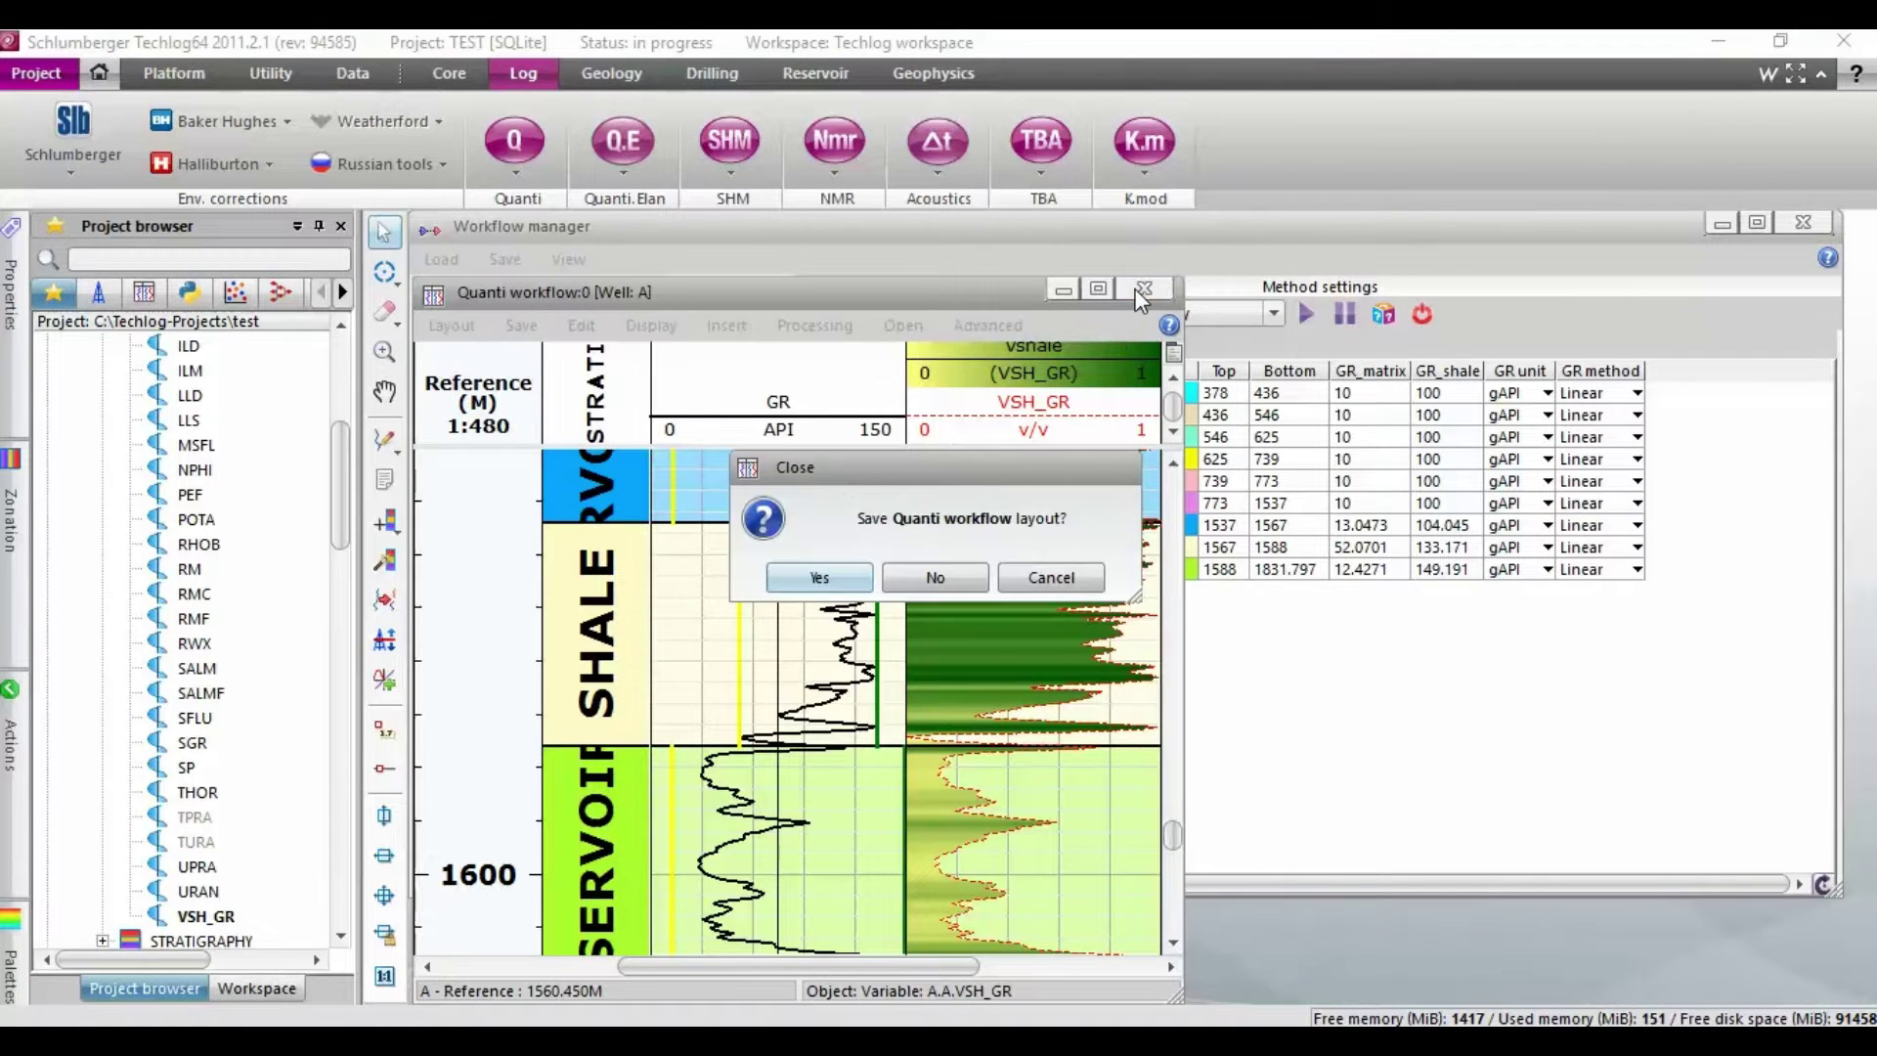
left_click(960, 578)
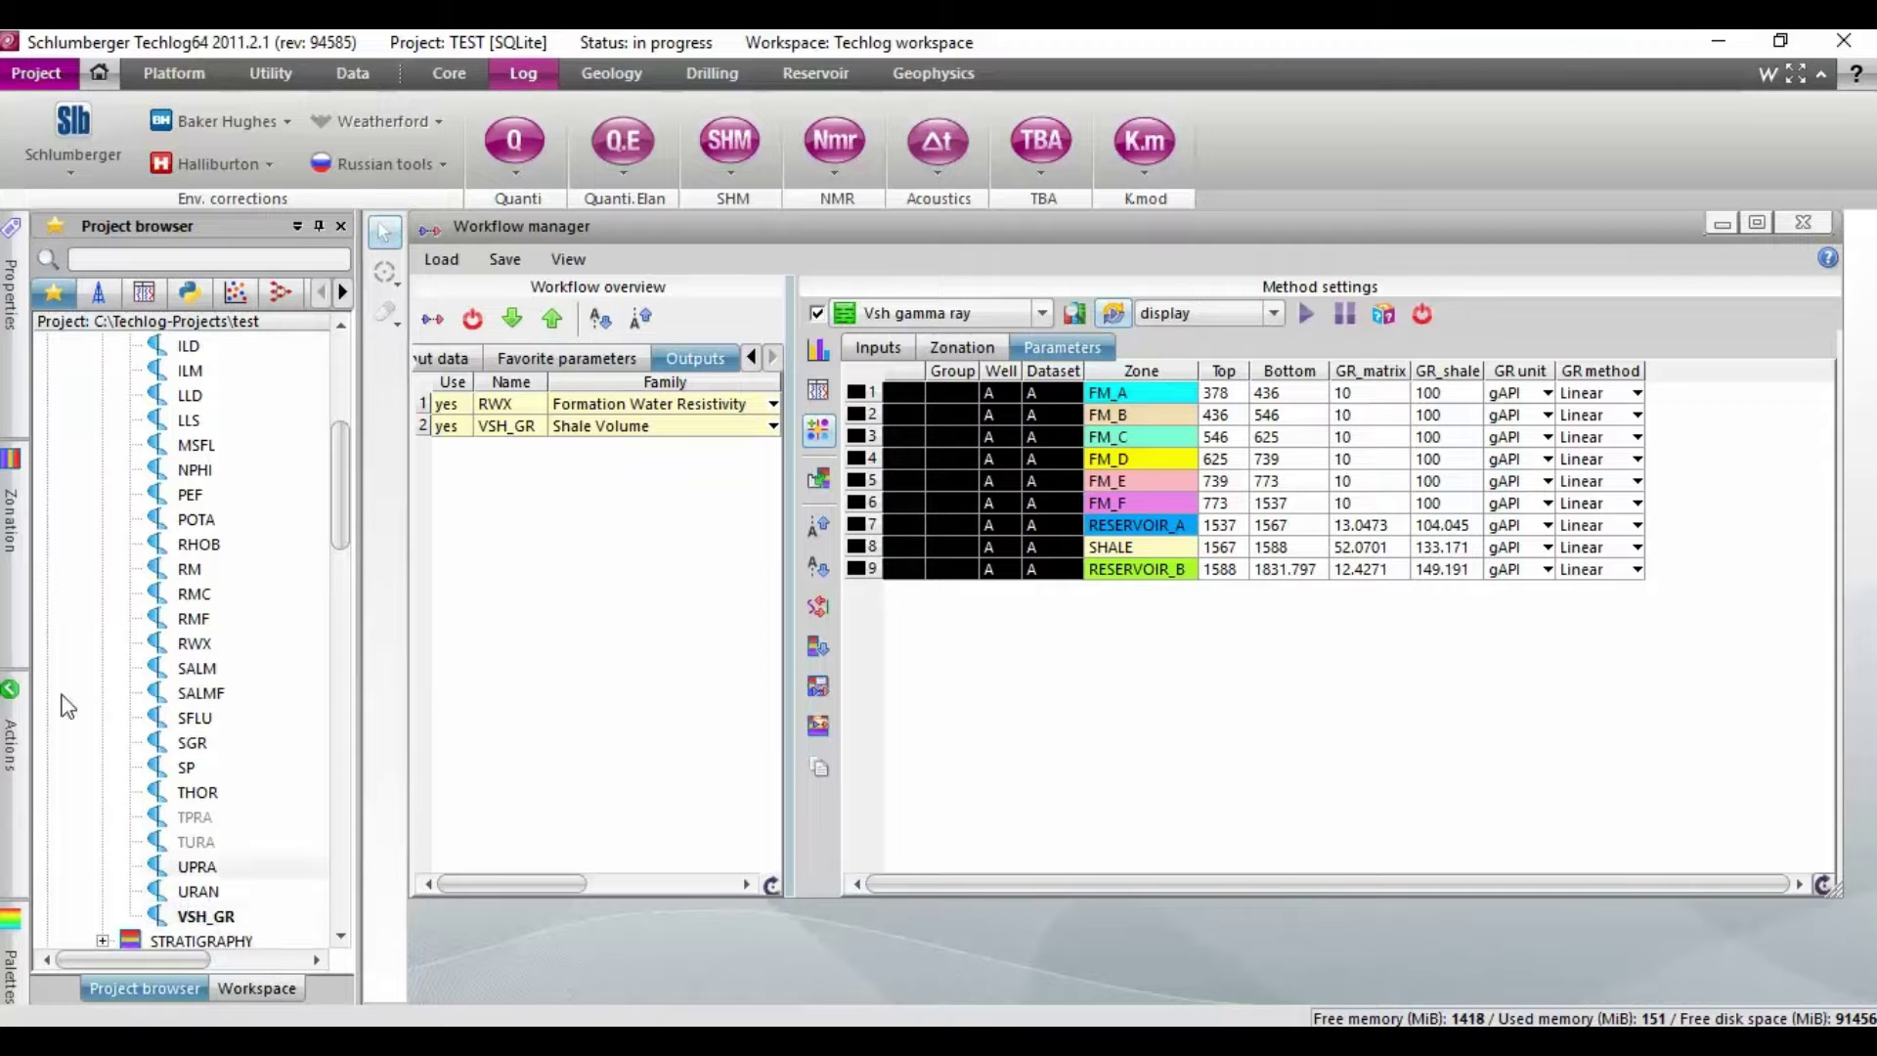
Start the Neutron-Density effective porosity method and assign the Neutron Porosity, Bulk Density and Shale Volume families as its inputs
left_click(516, 173)
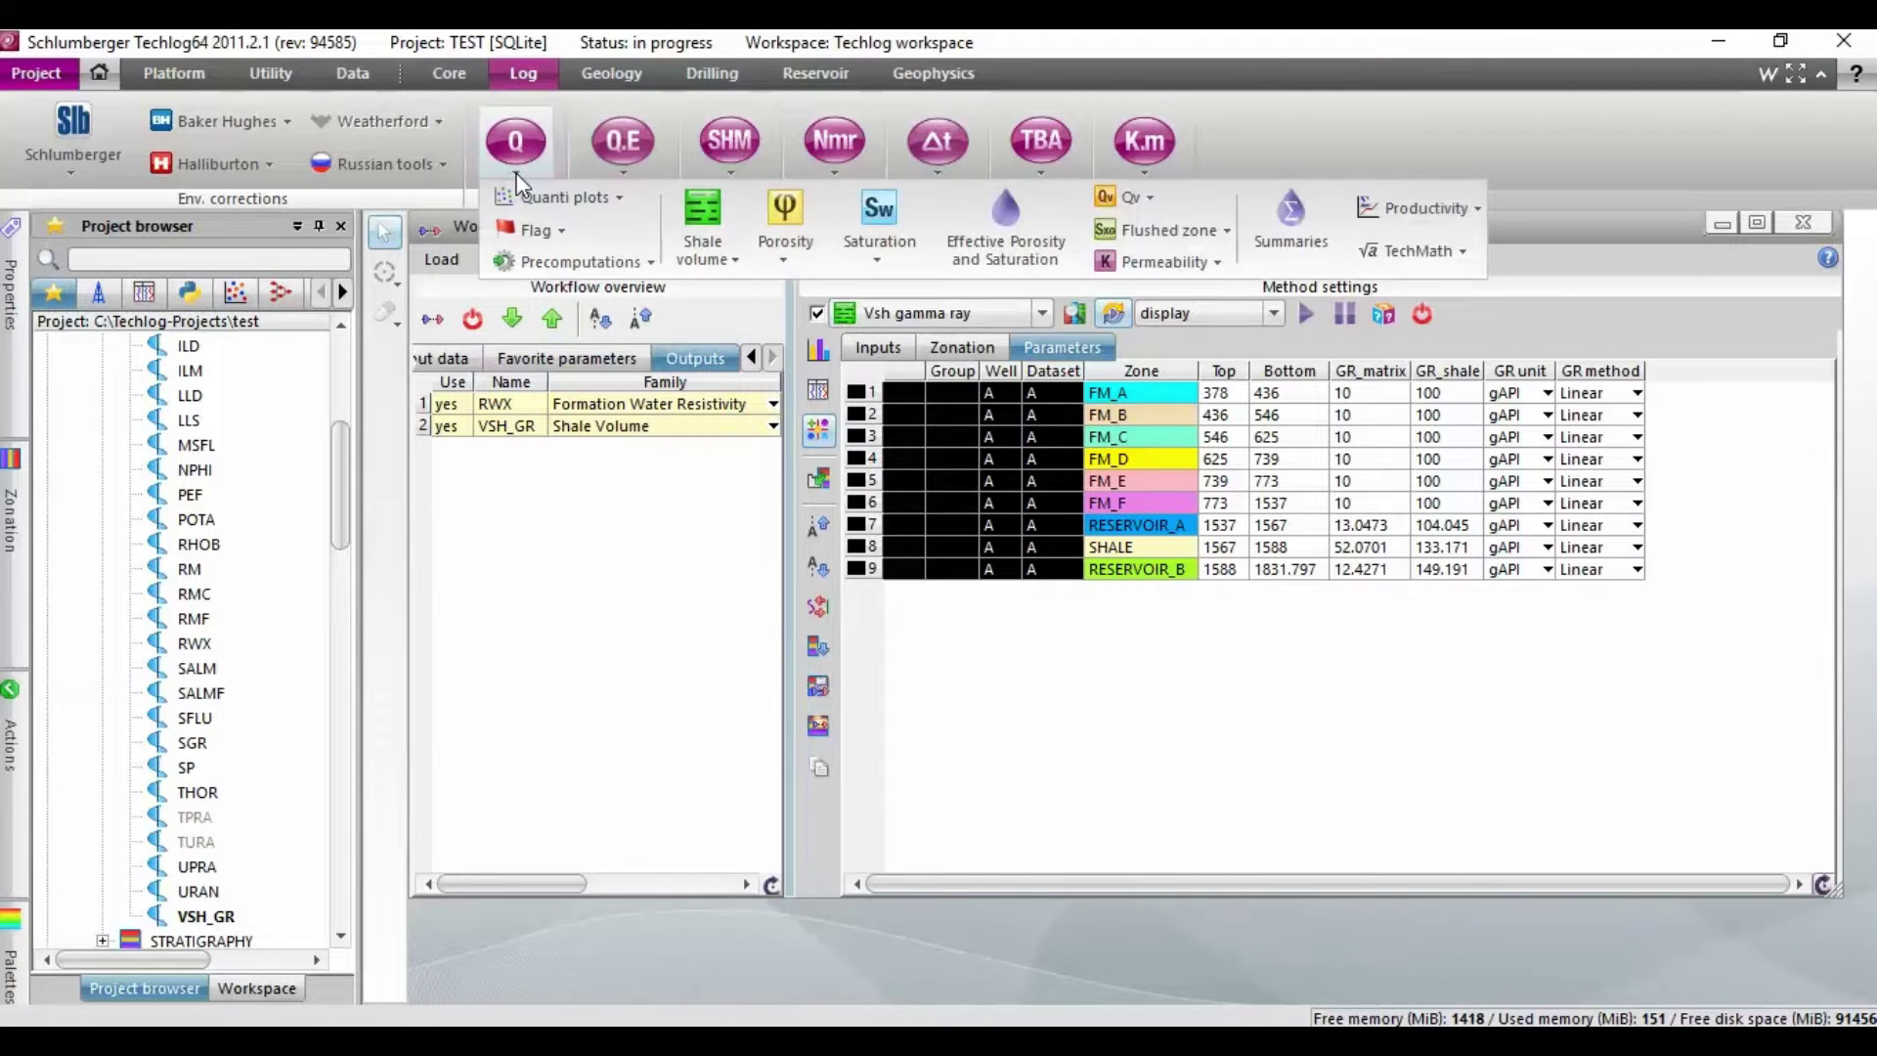
left_click(786, 262)
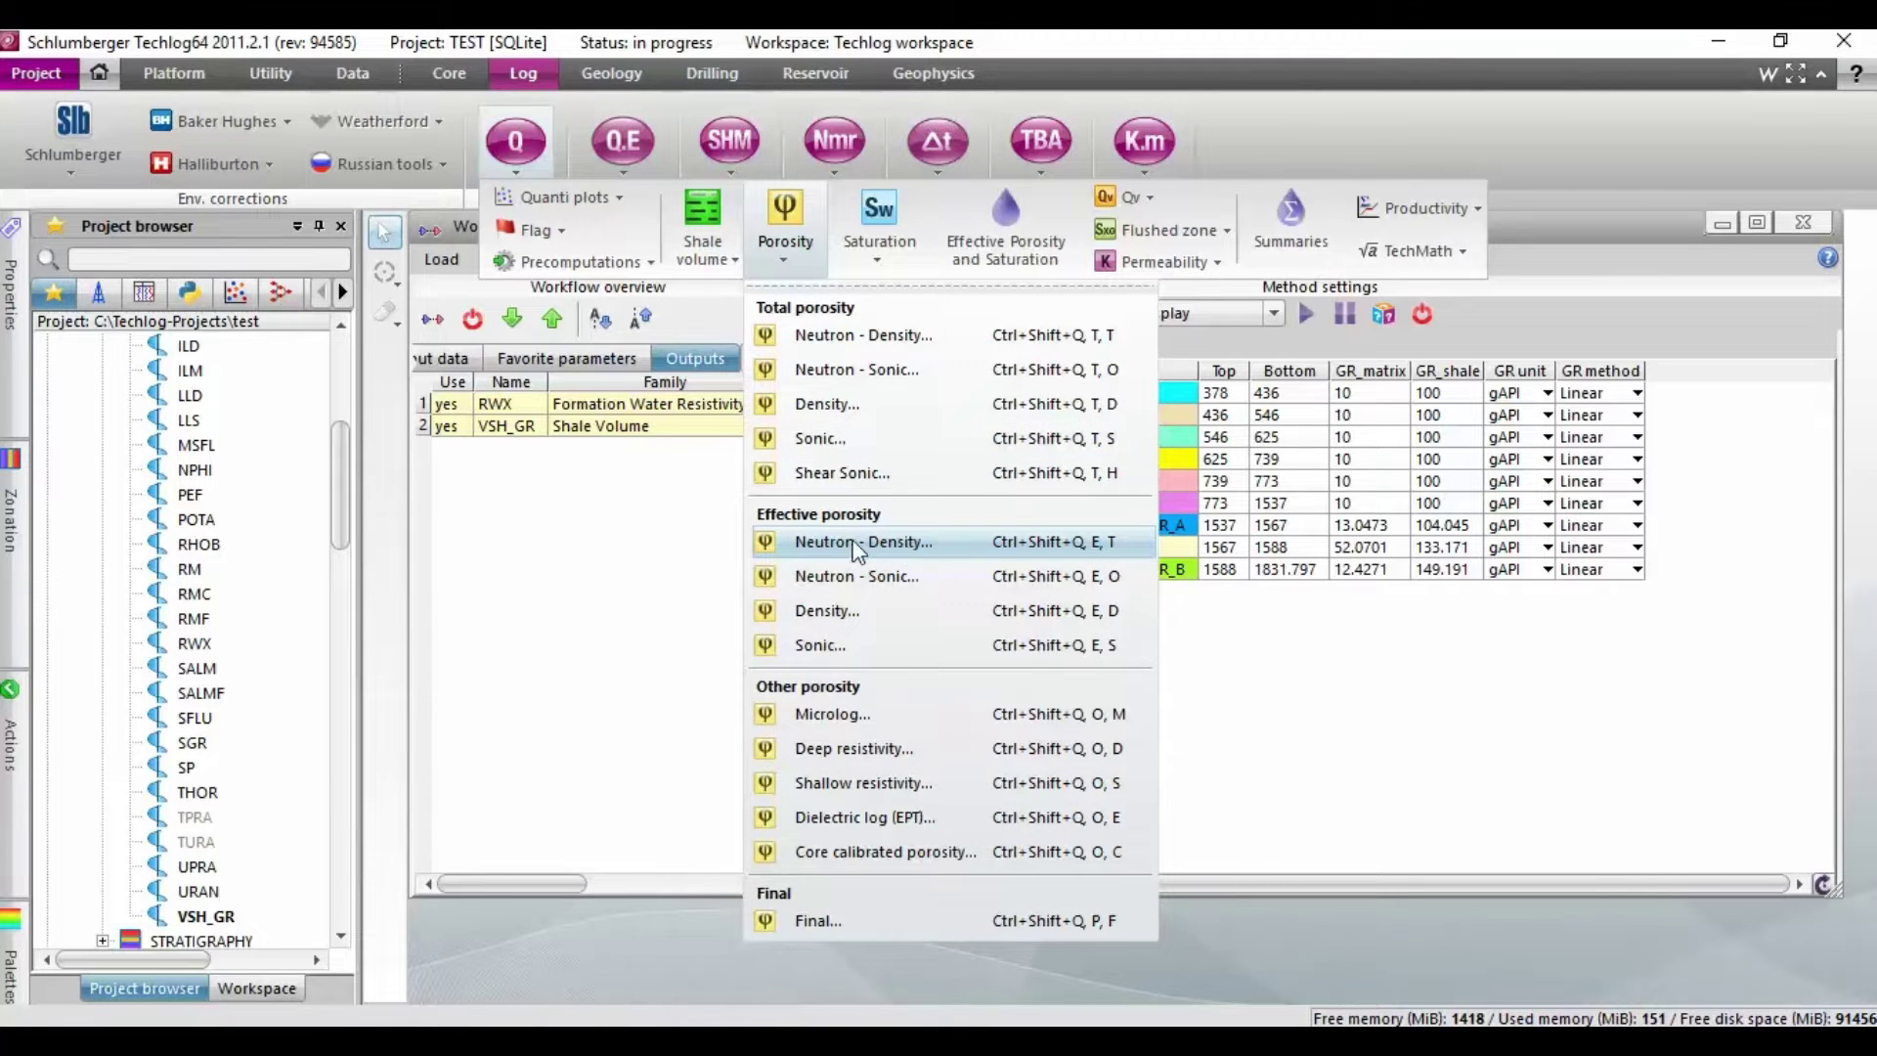
left_click(878, 548)
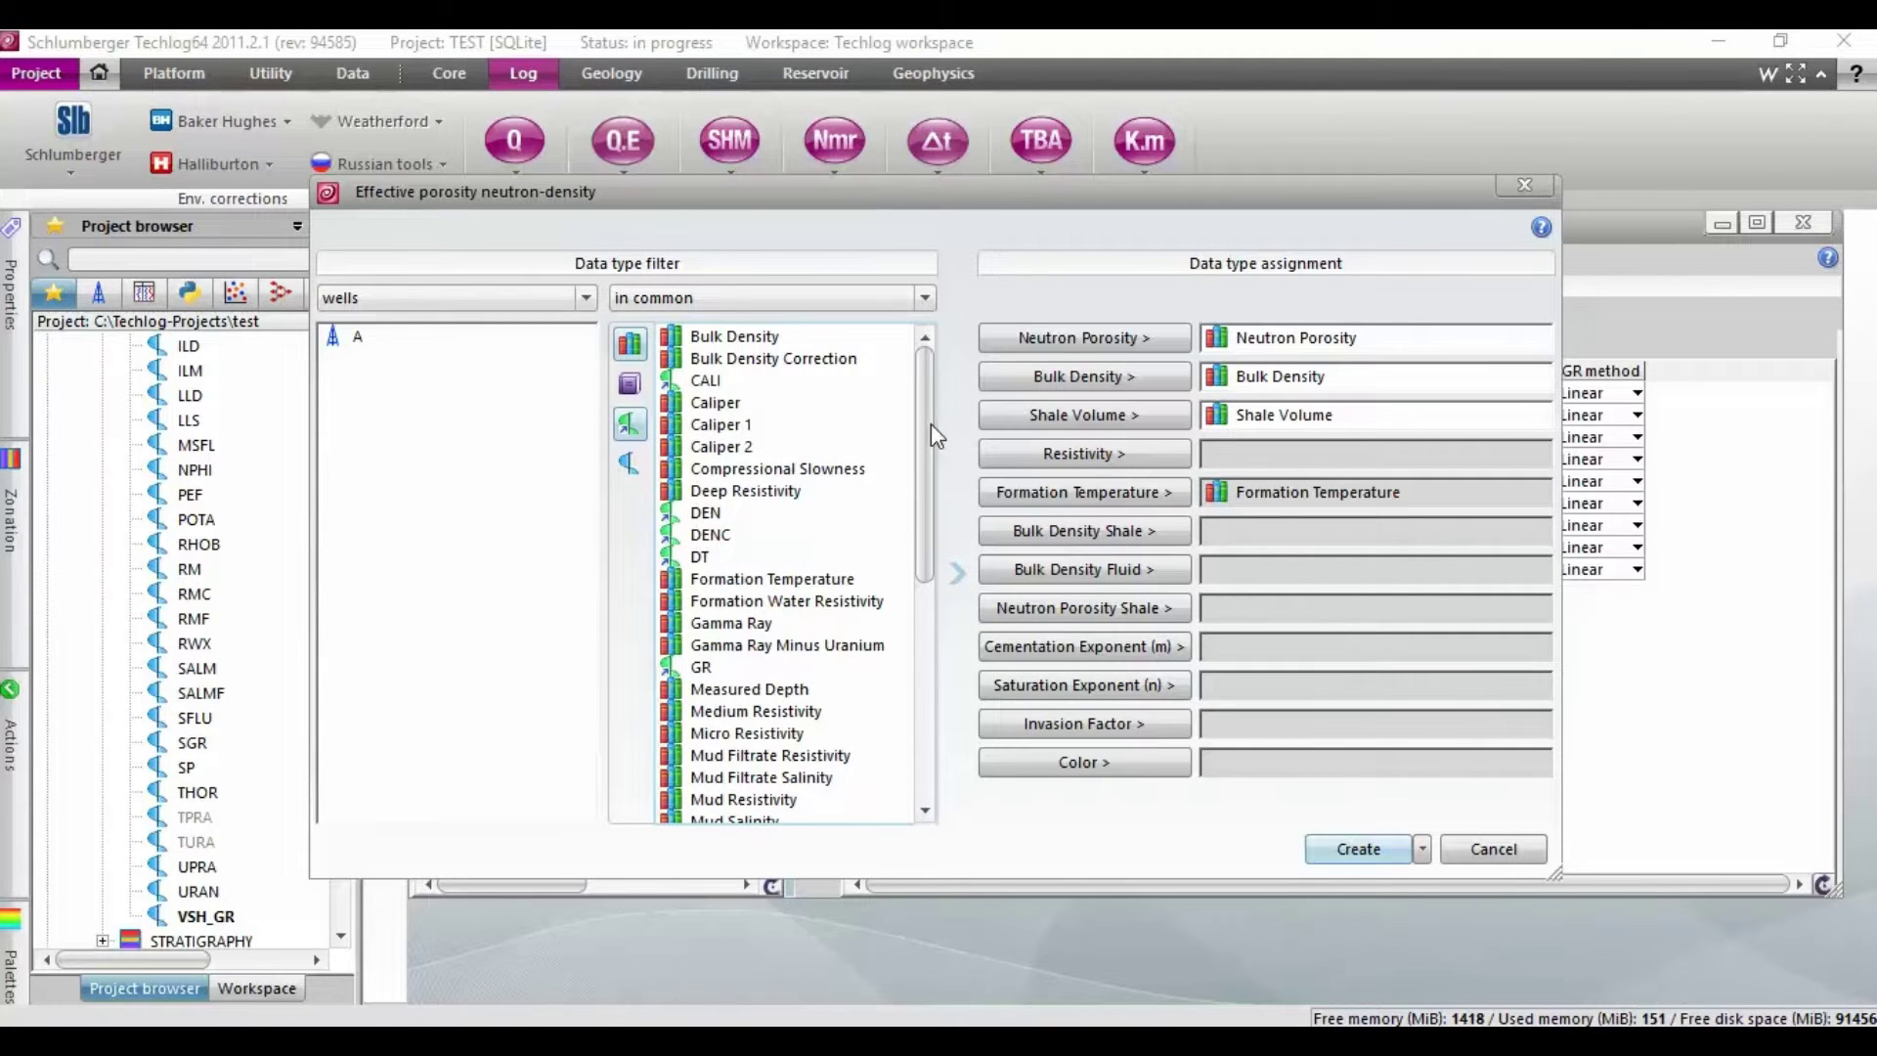
left_click_drag(931, 425, 931, 564)
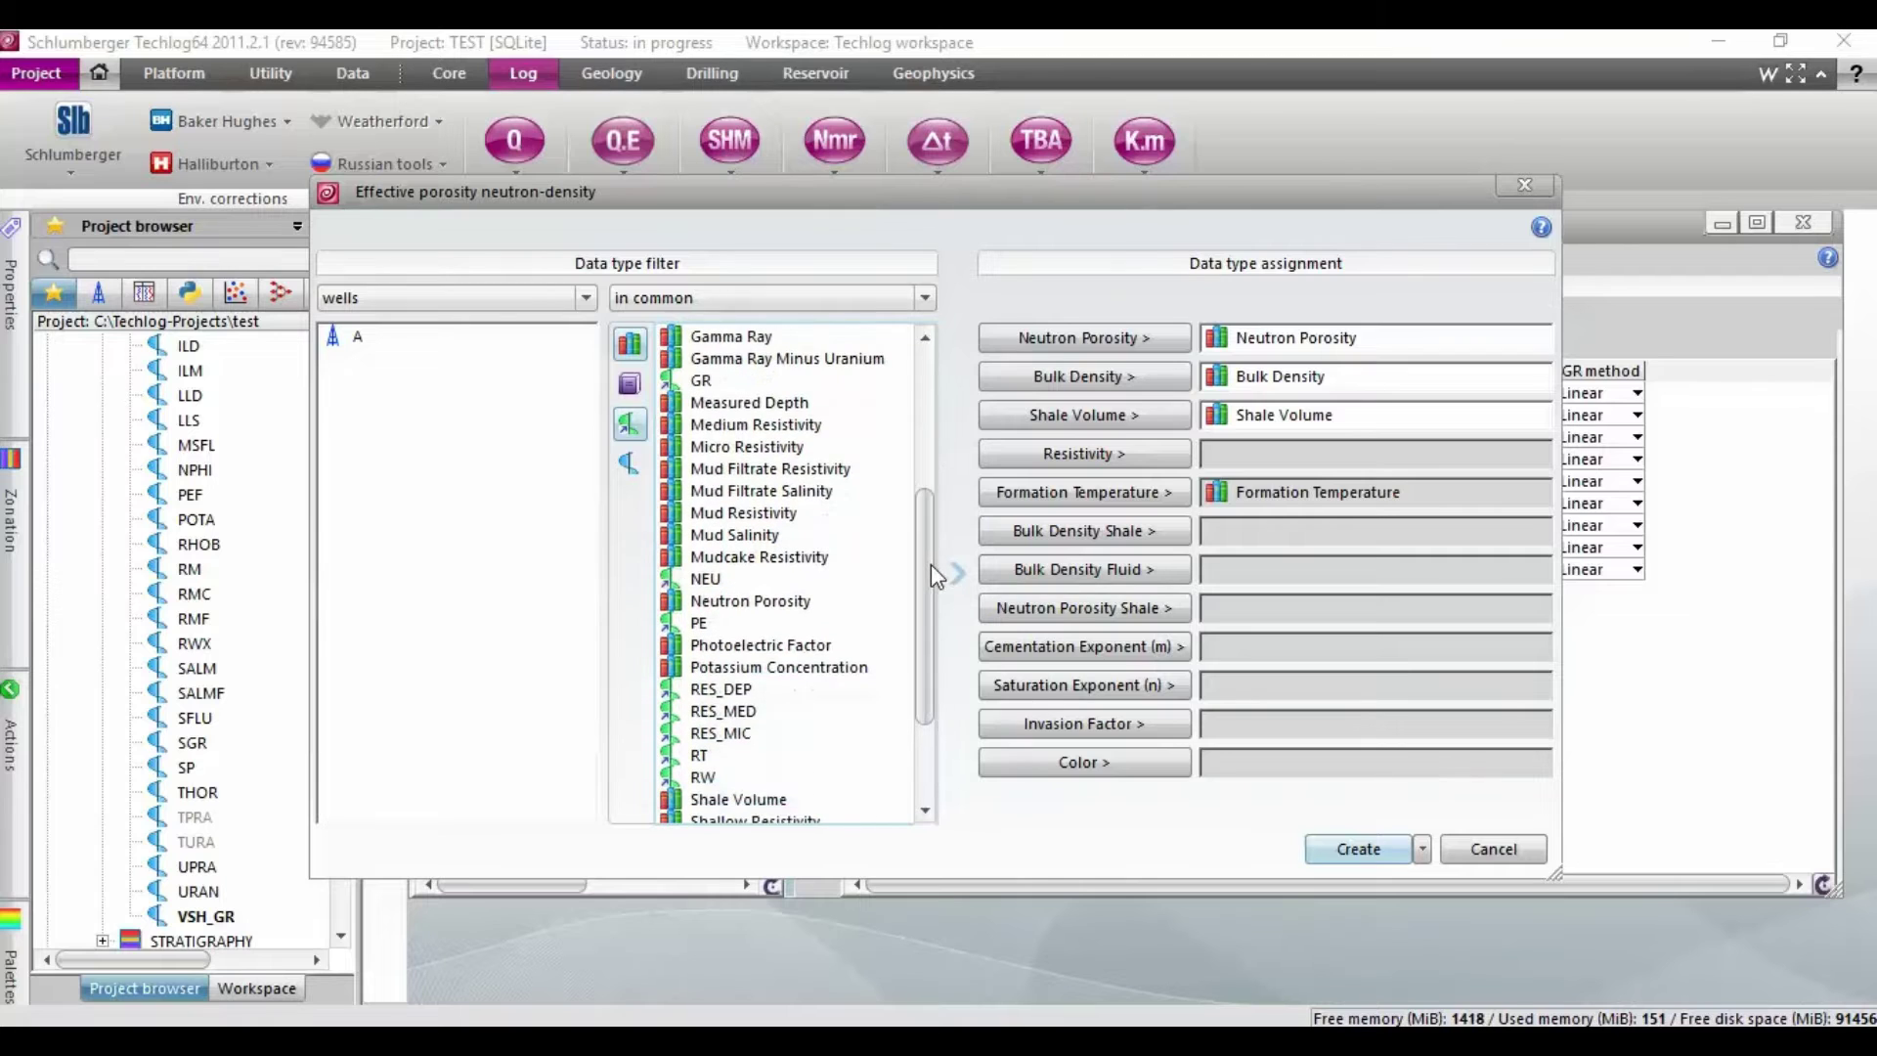
left_click(751, 600)
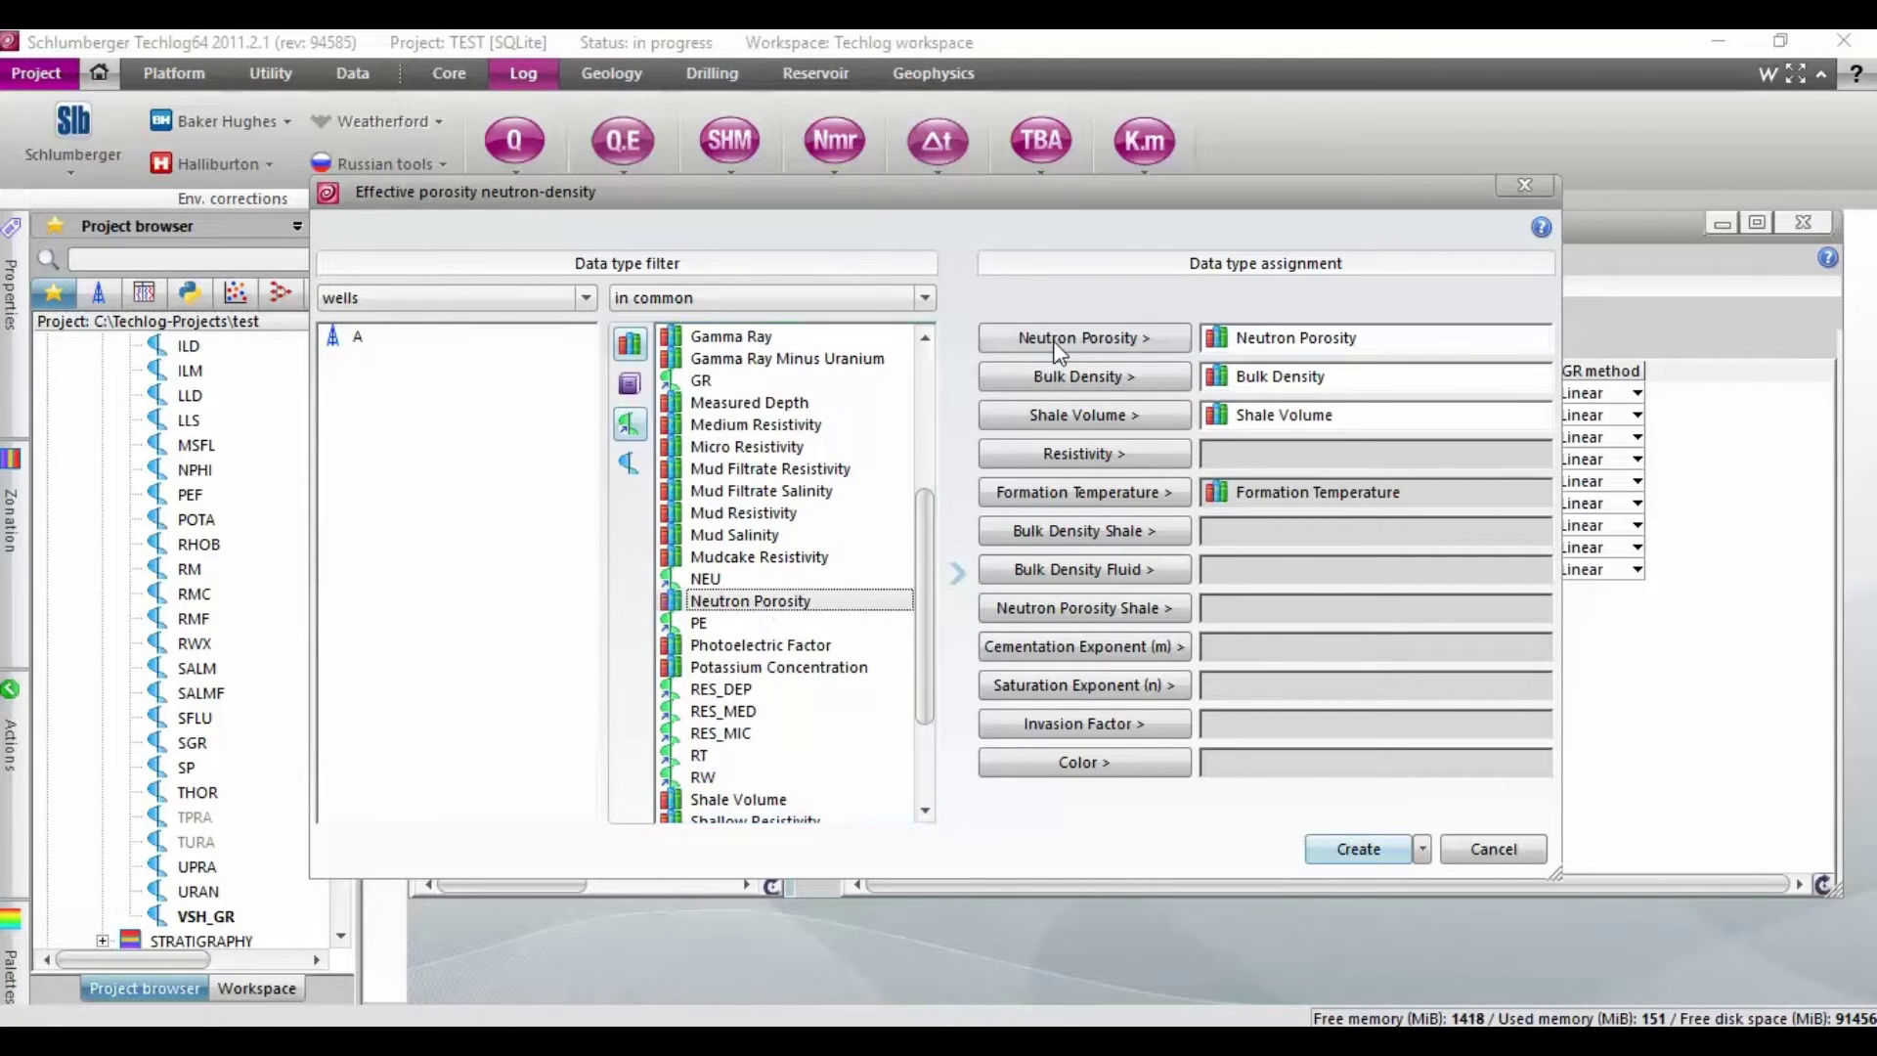
left_click_drag(934, 618, 927, 479)
left_click(733, 336)
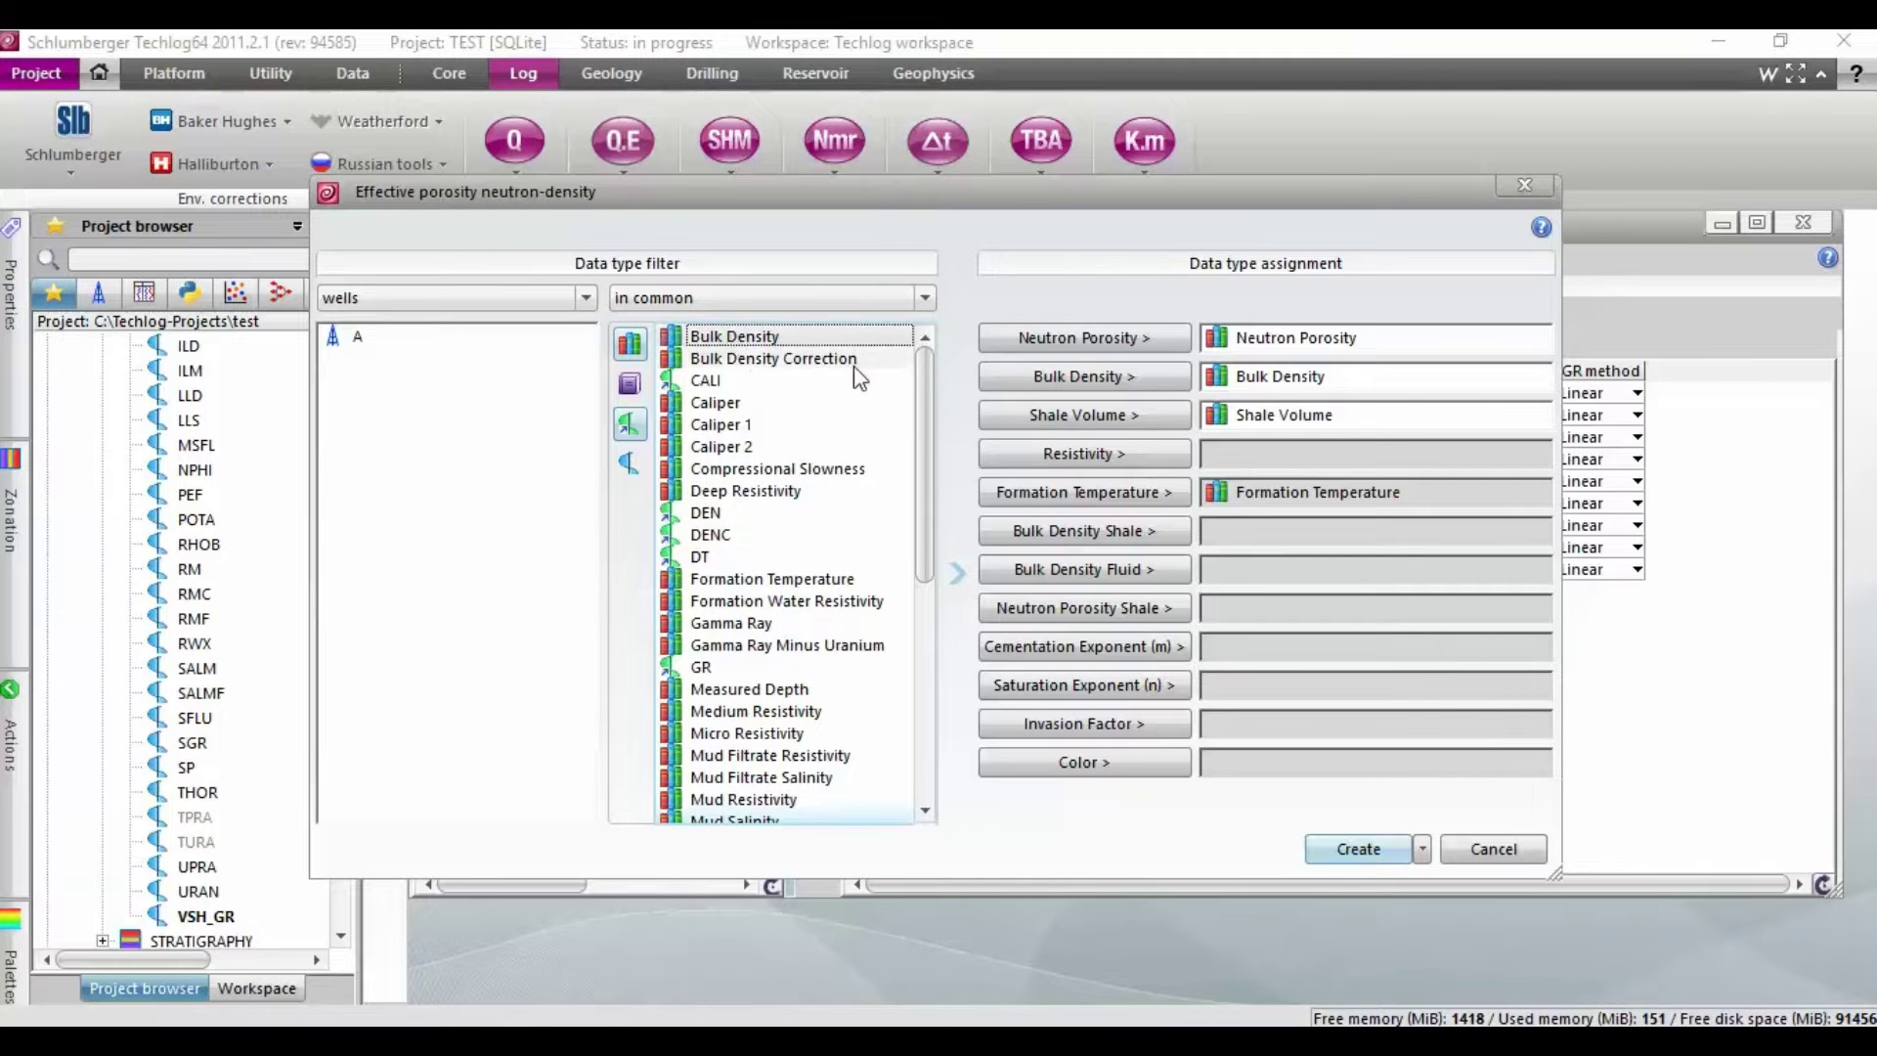
left_click(1035, 377)
left_click_drag(924, 431, 936, 618)
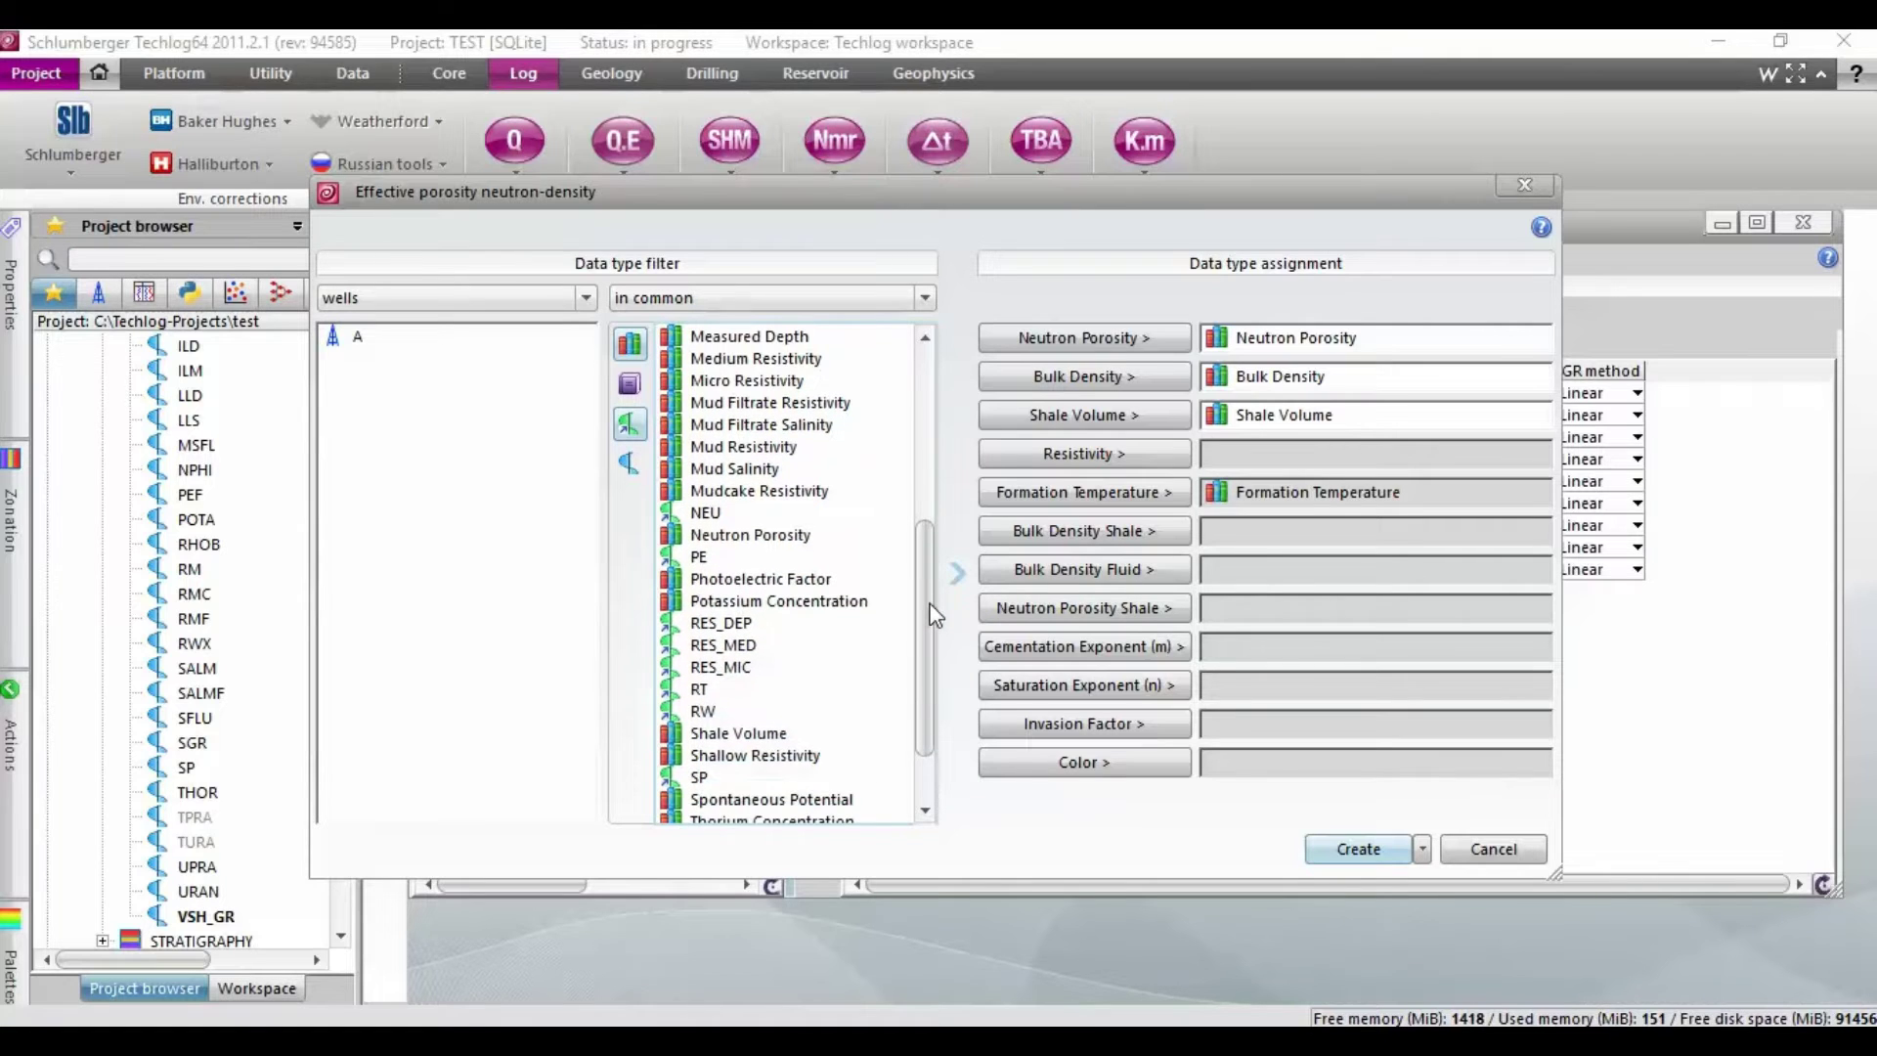
left_click(758, 733)
left_click(1126, 412)
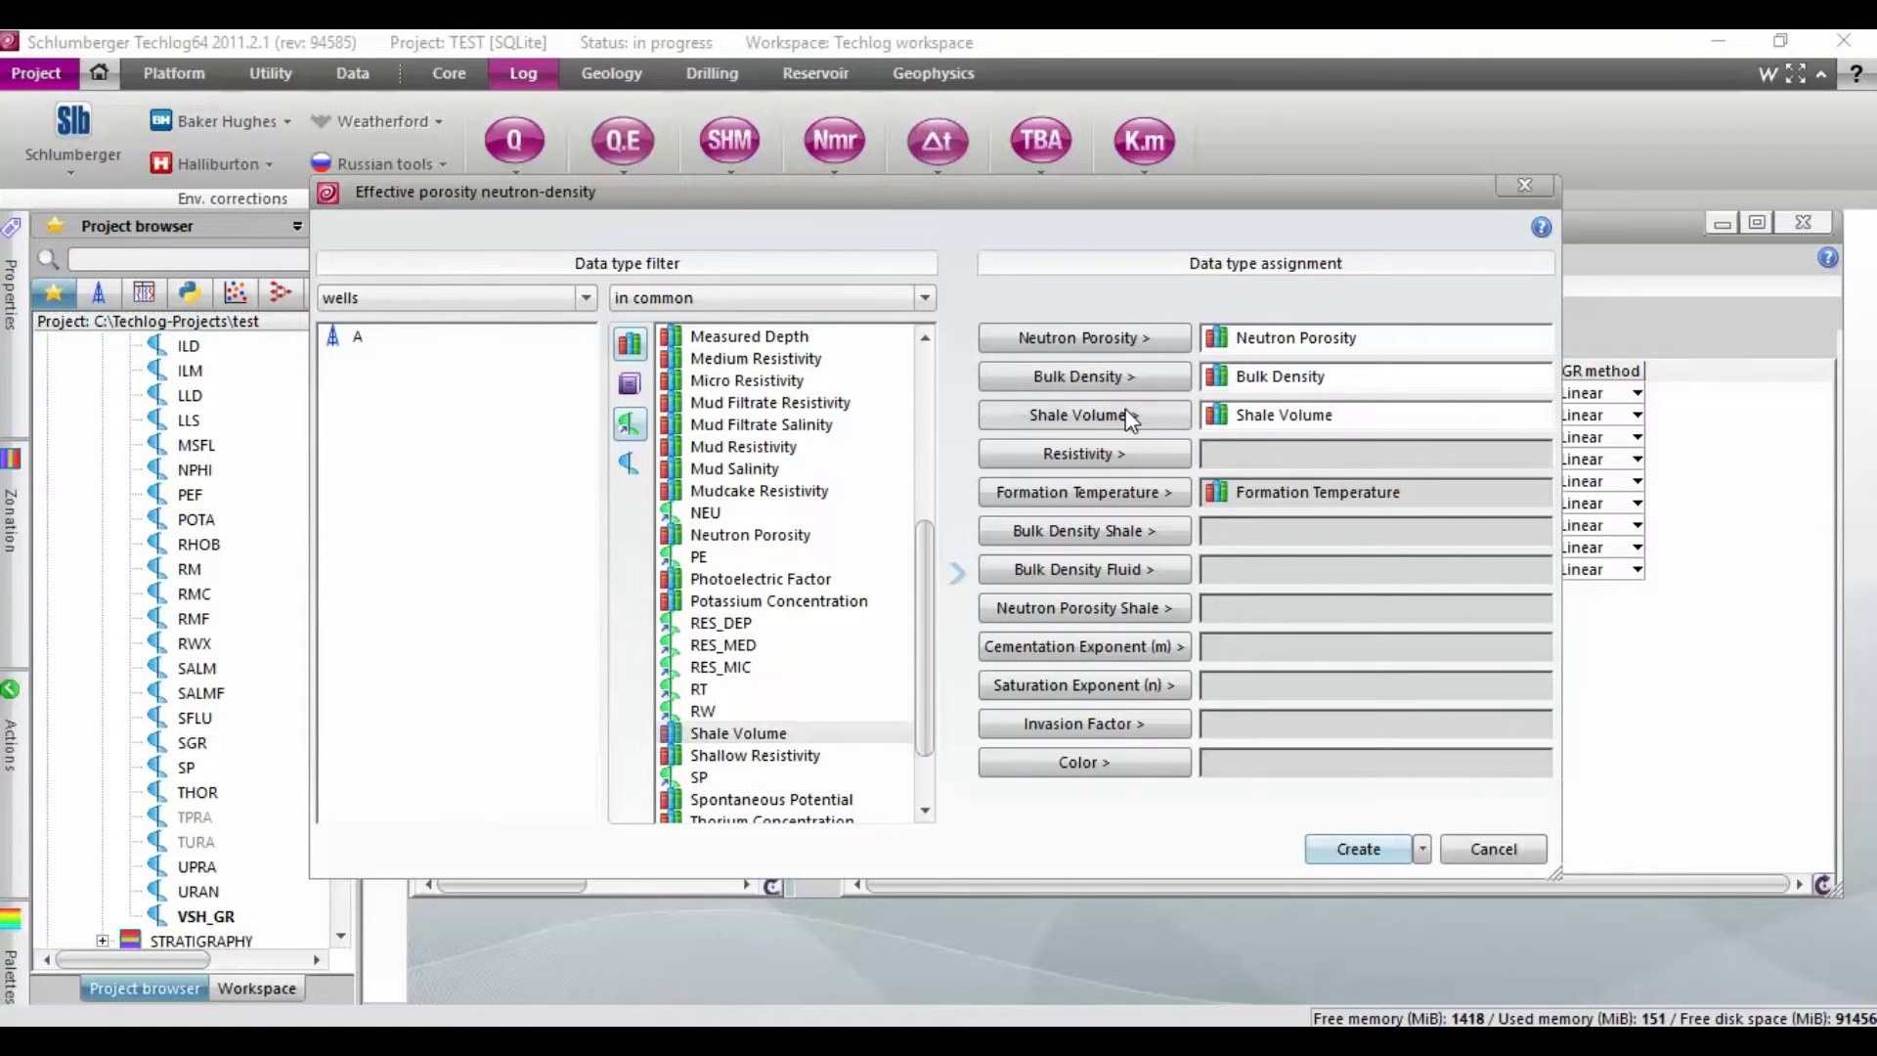
Remove the Formation Temperature assignment and create the neutron-density effective porosity method in the workflow
left_click(1260, 490)
key("Delete")
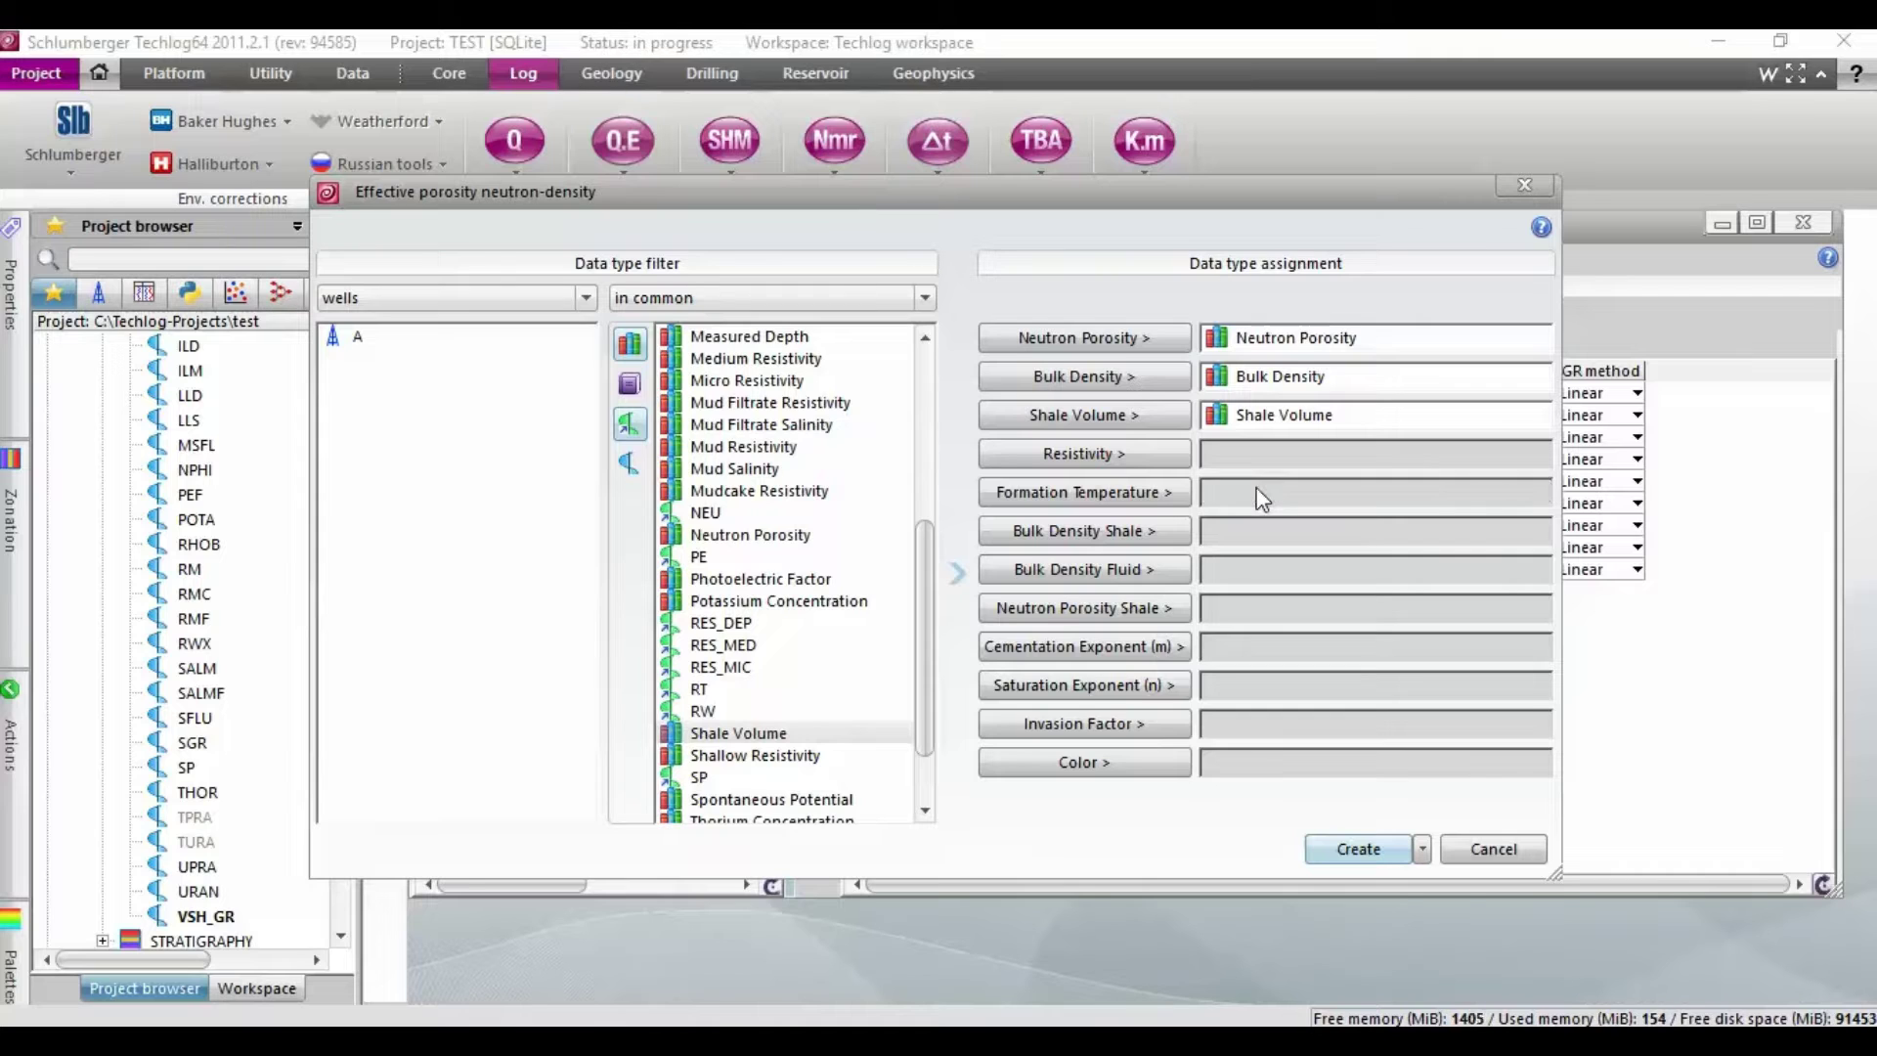
left_click(1357, 848)
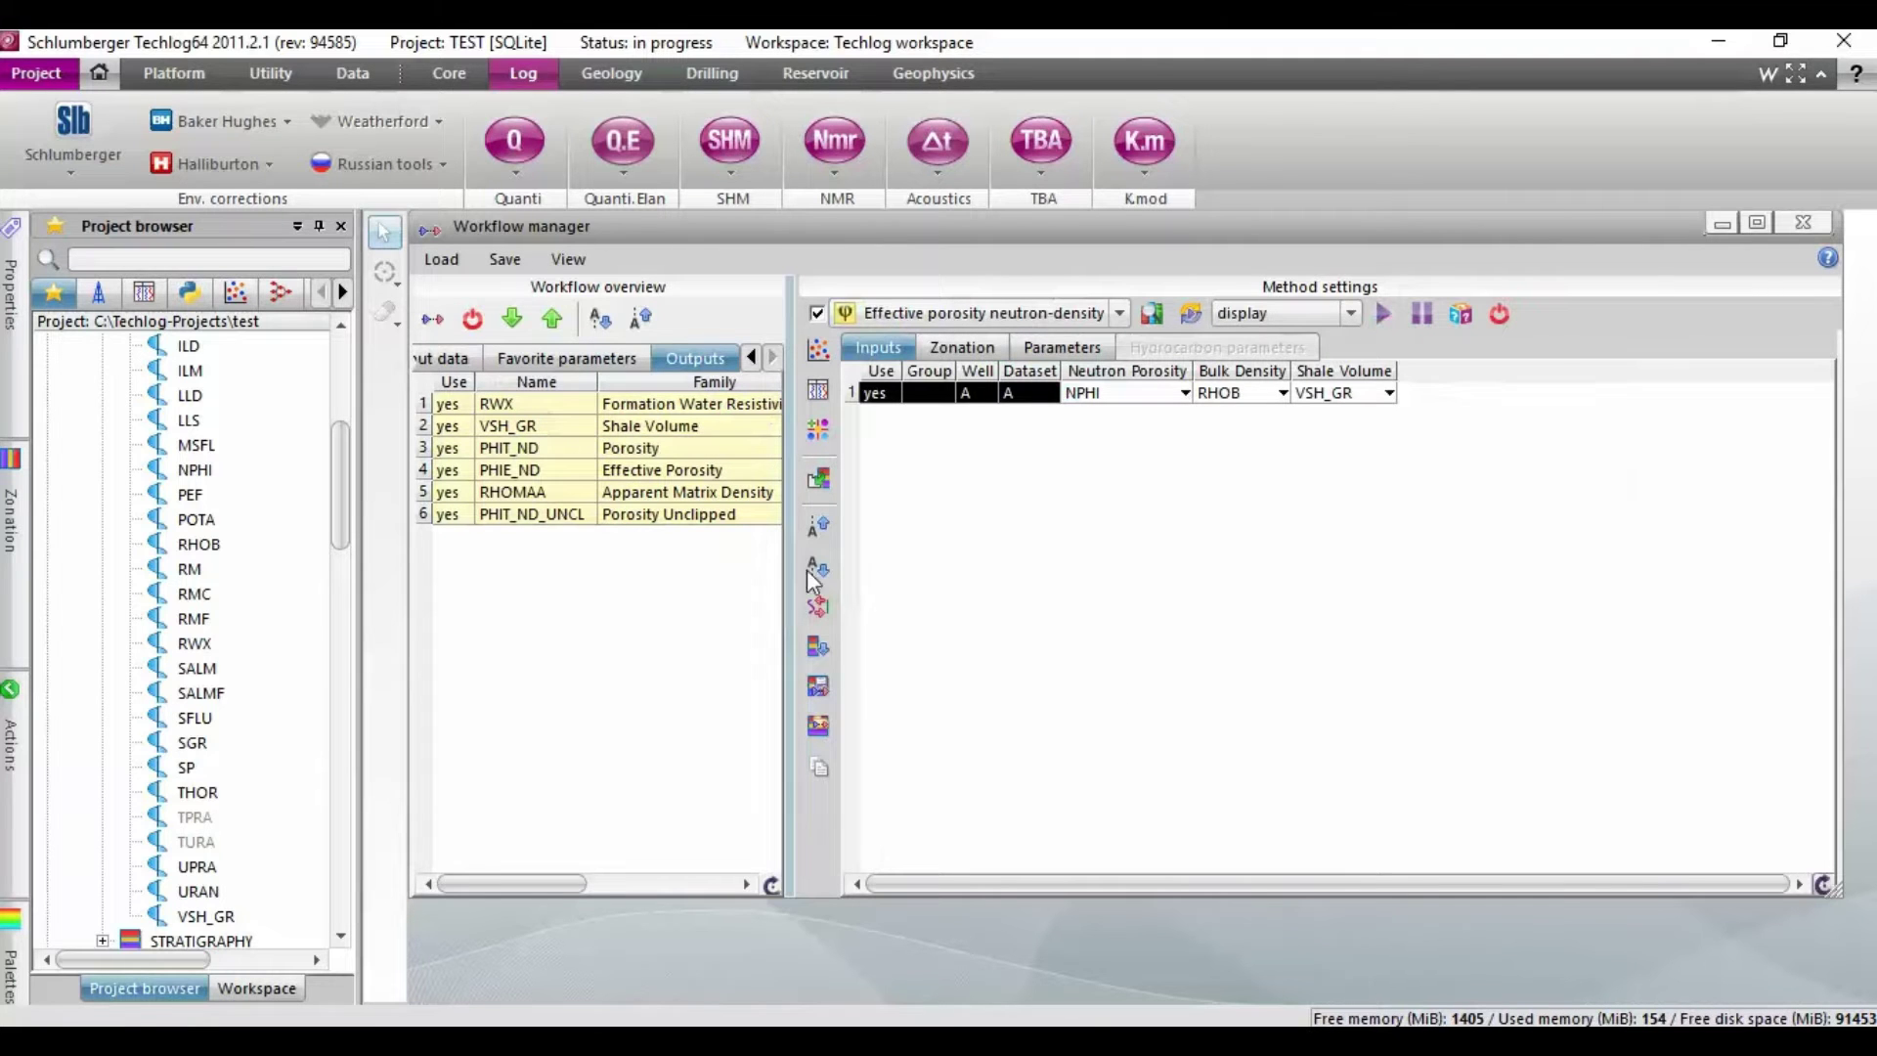
Review the method's STRATIGRAPHY zonation and its per-zone parameters, from tool type across to the RHOB and NPHI values
left_click_drag(338, 466, 338, 382)
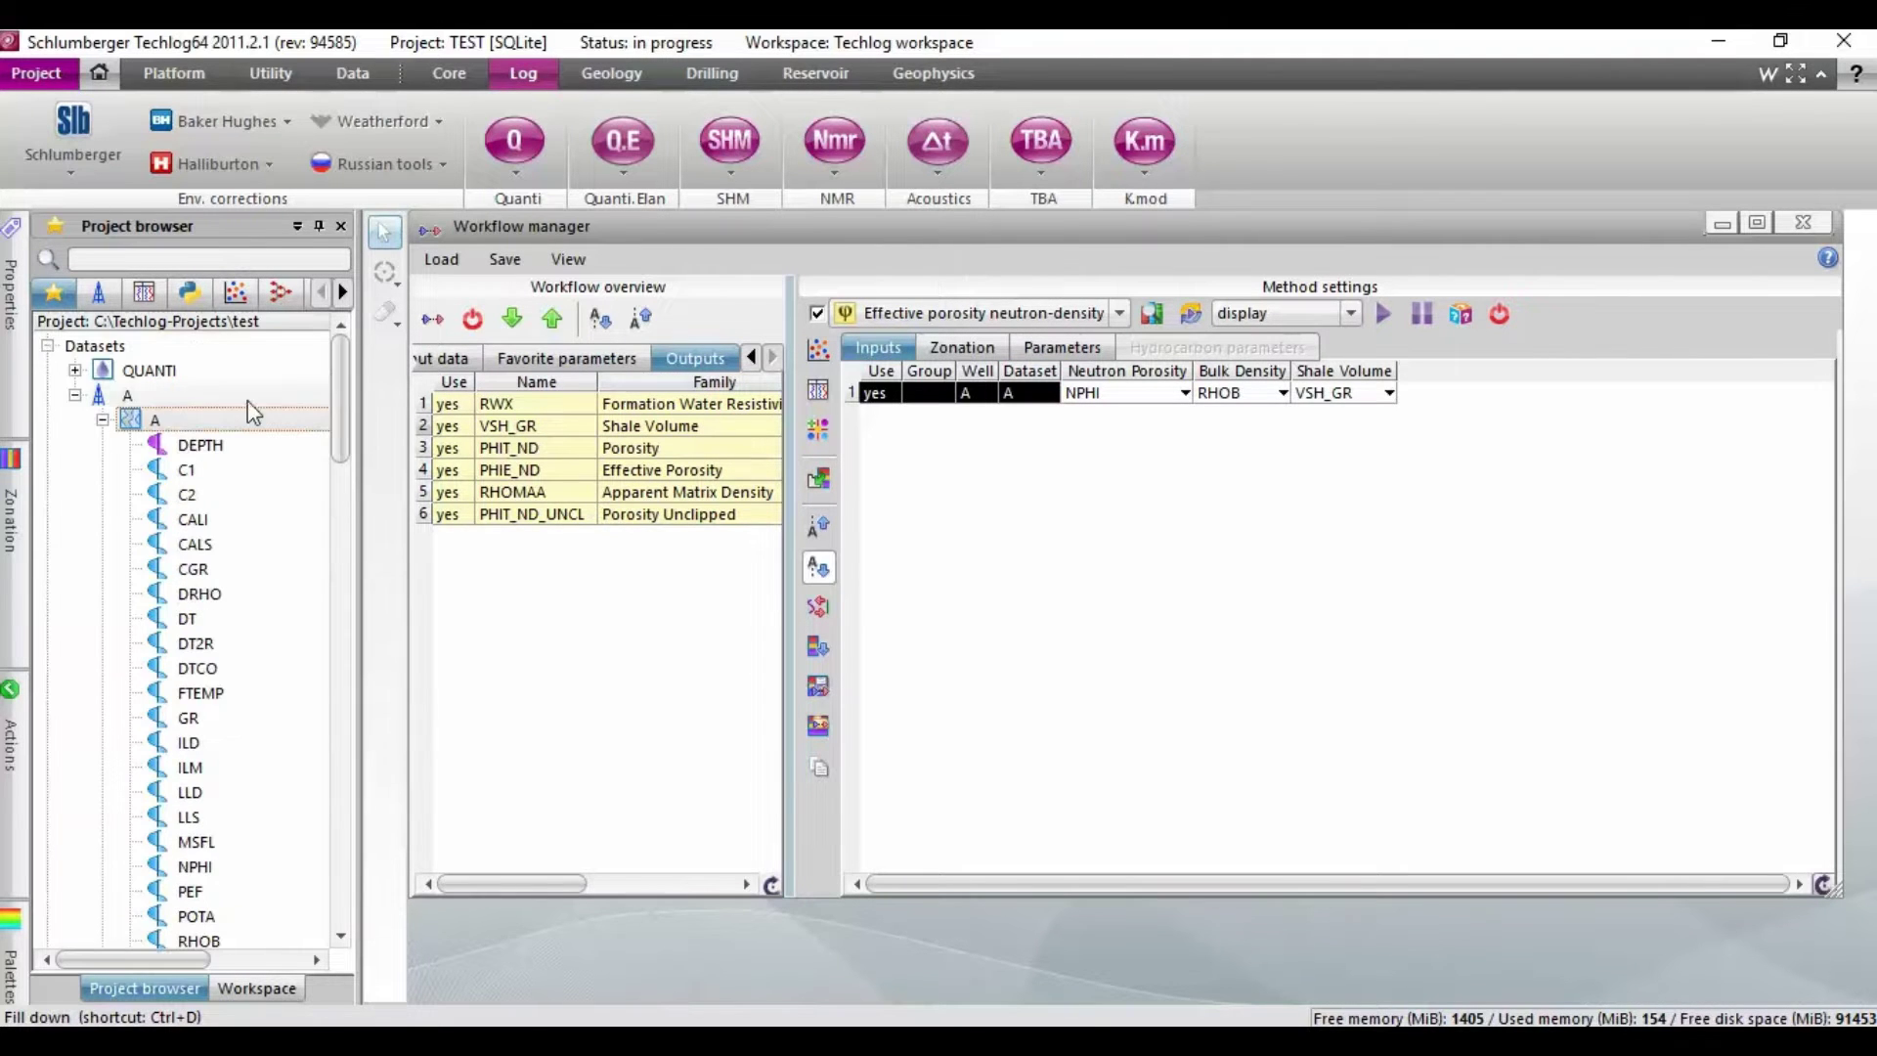
left_click(953, 354)
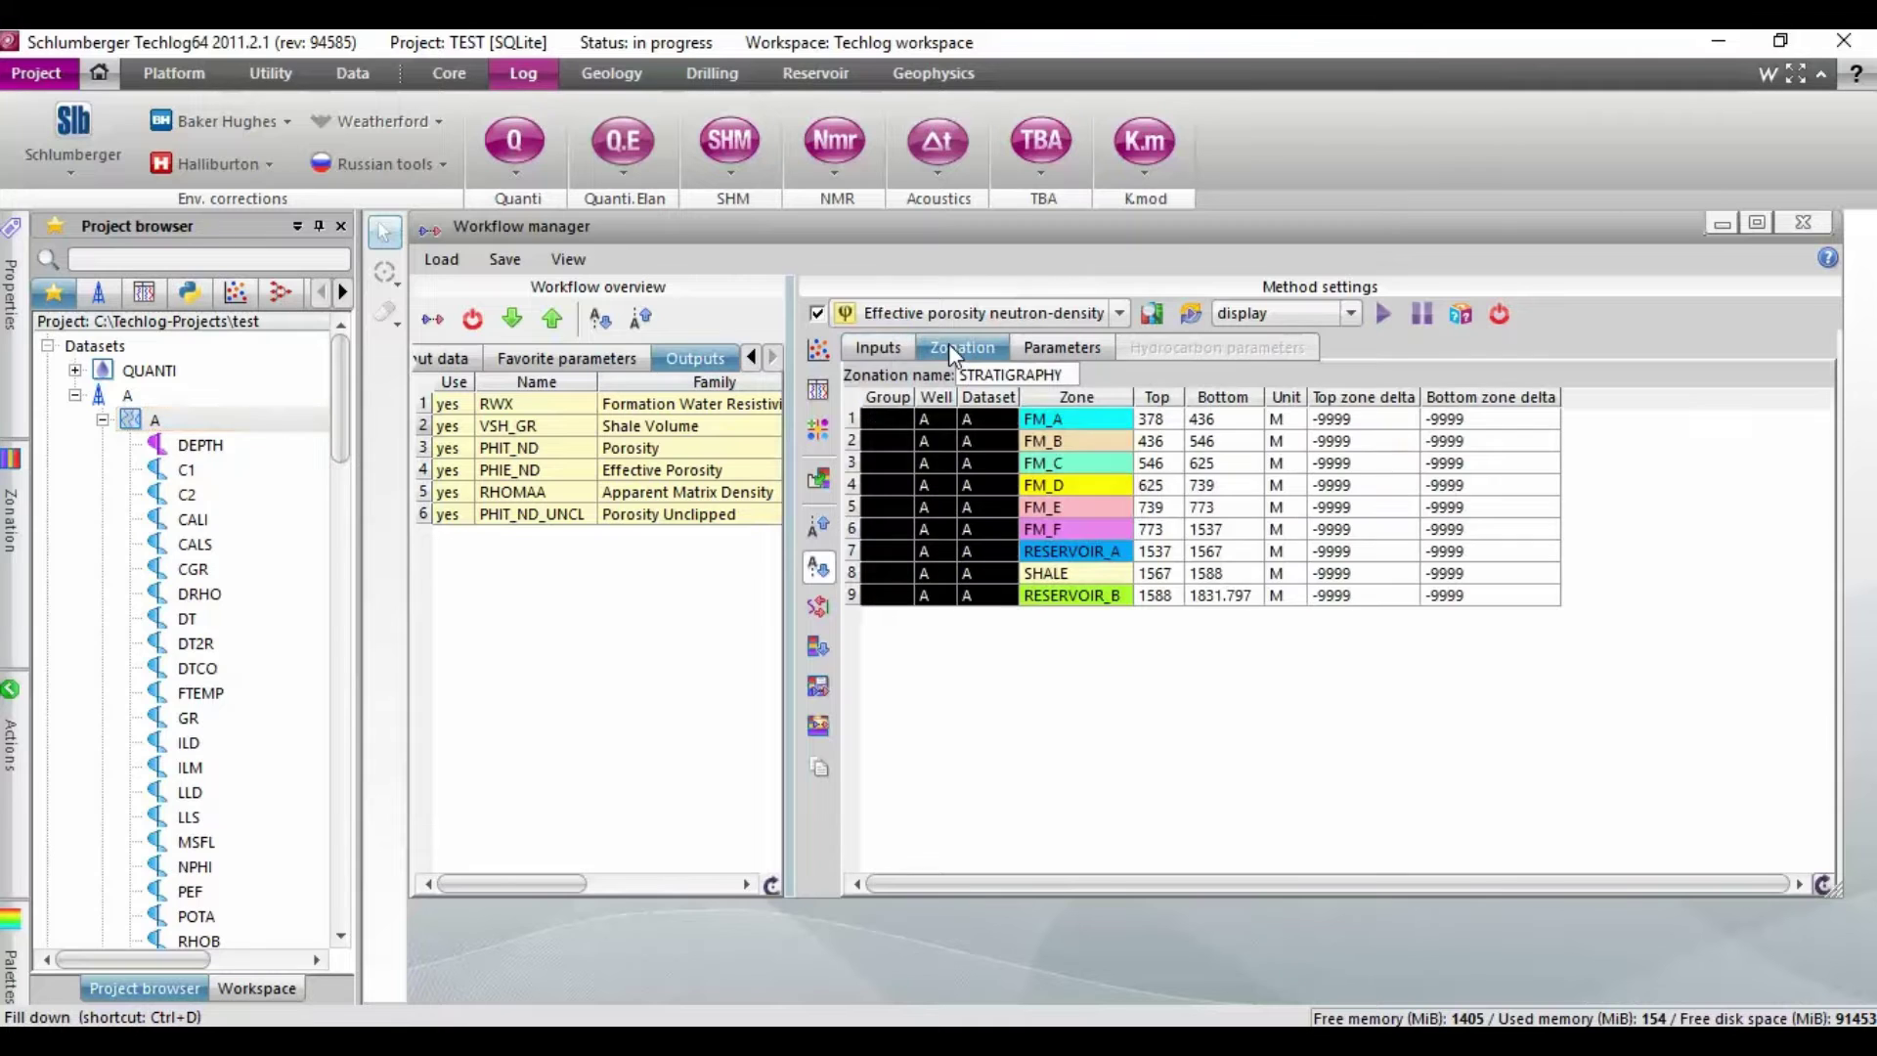
left_click(1079, 354)
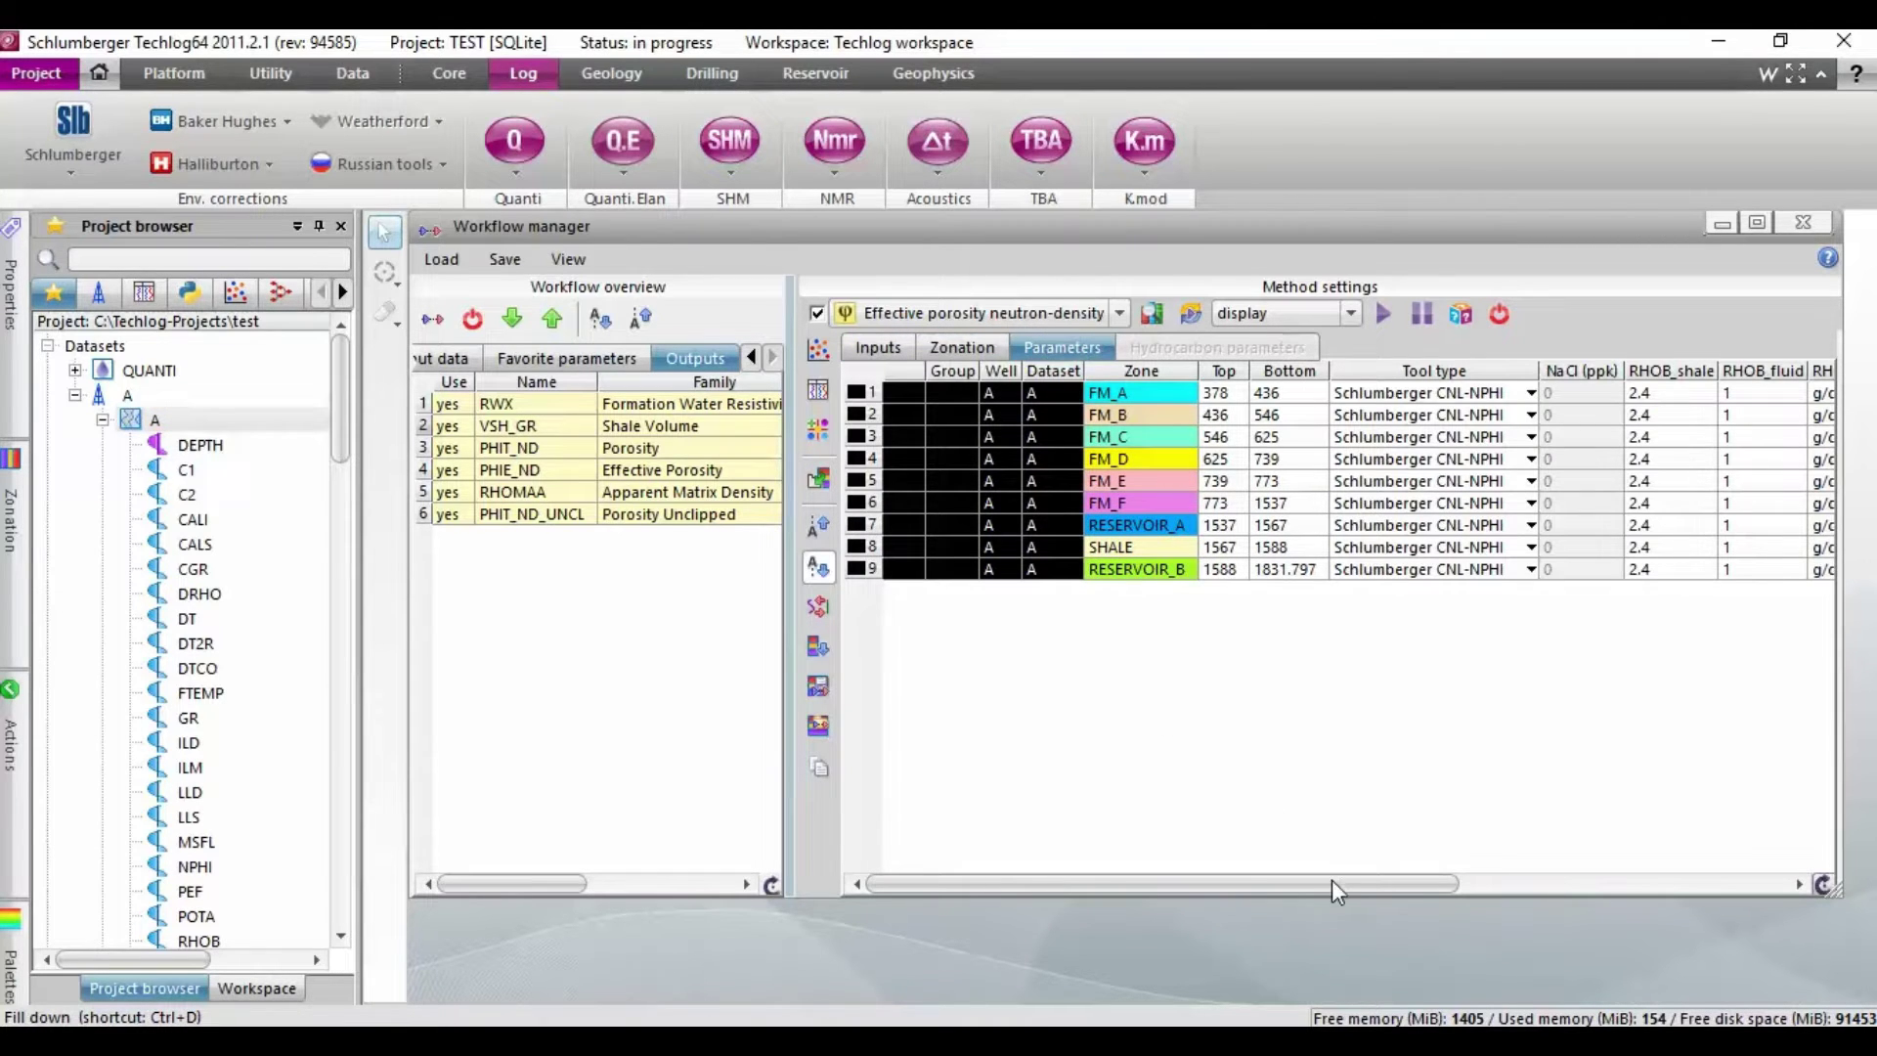
left_click_drag(1331, 883, 1718, 883)
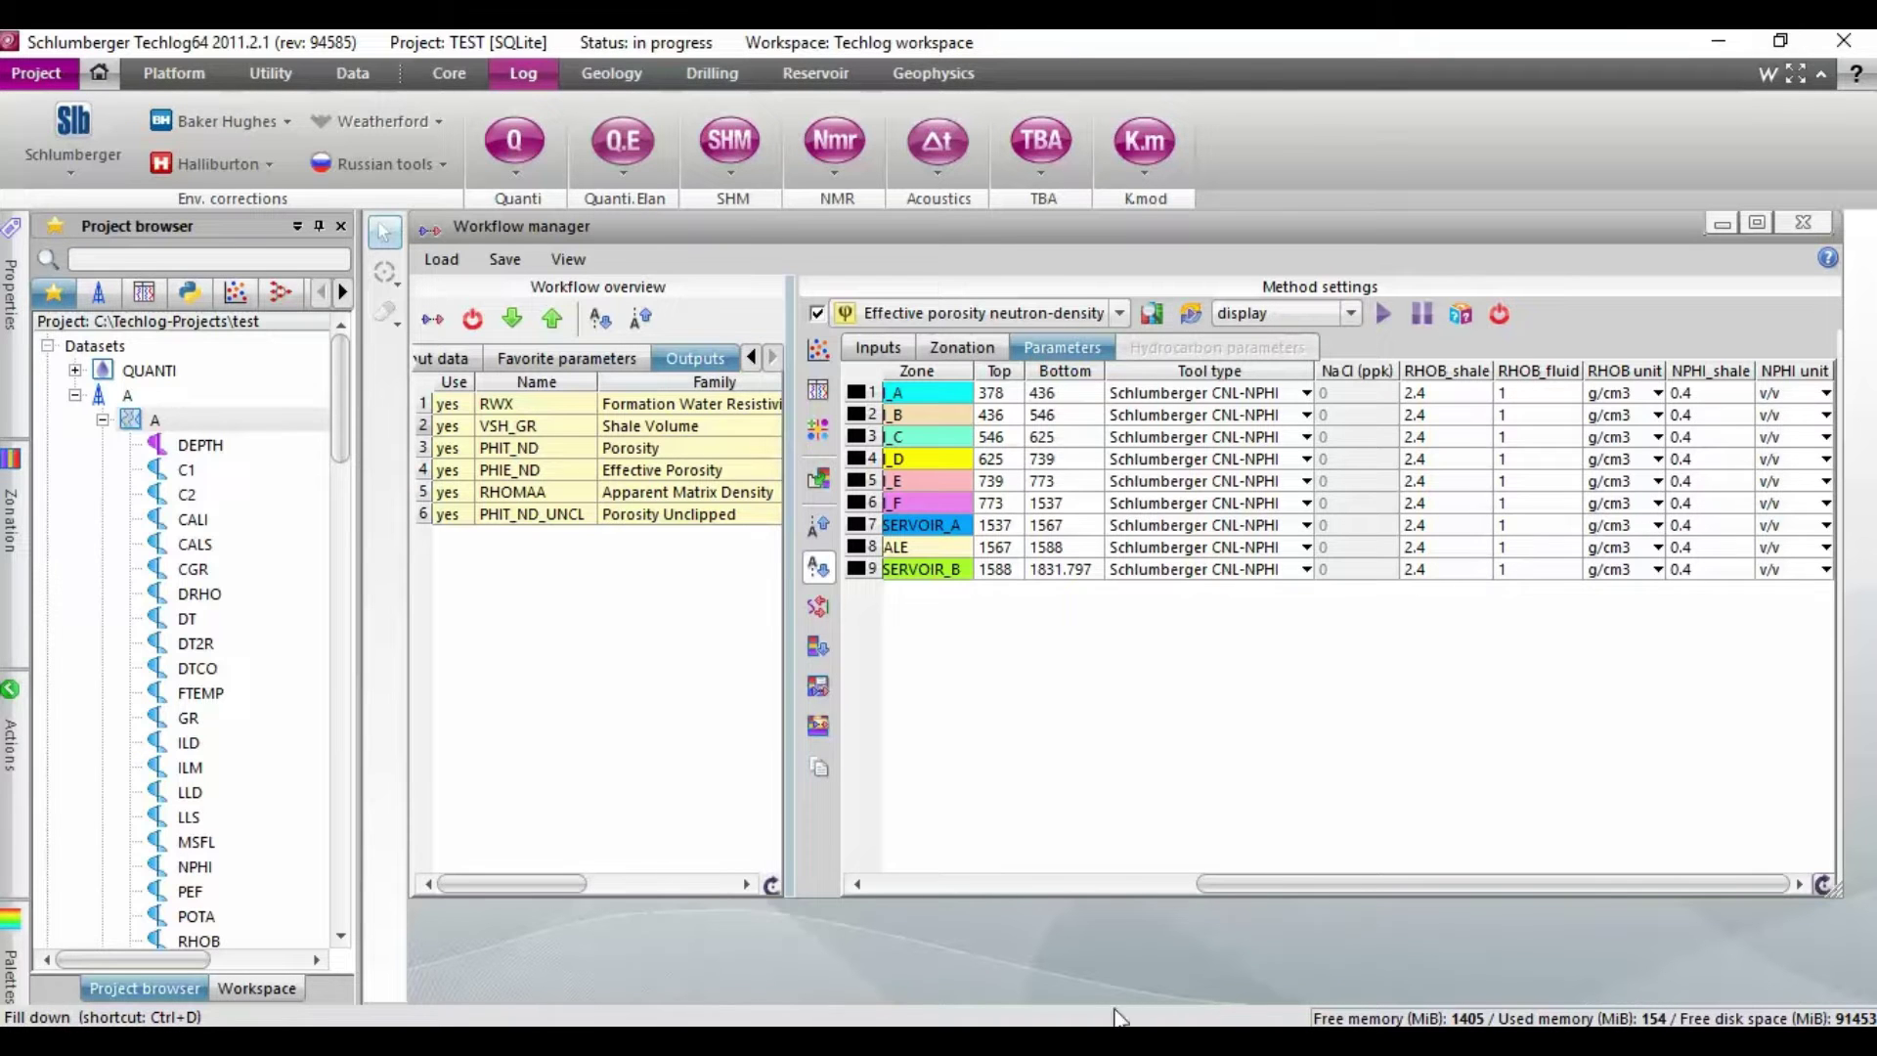
Switch to the A.tif log header in Windows Photo Viewer and open Calculator clear of the mud density data
key("alt+Tab")
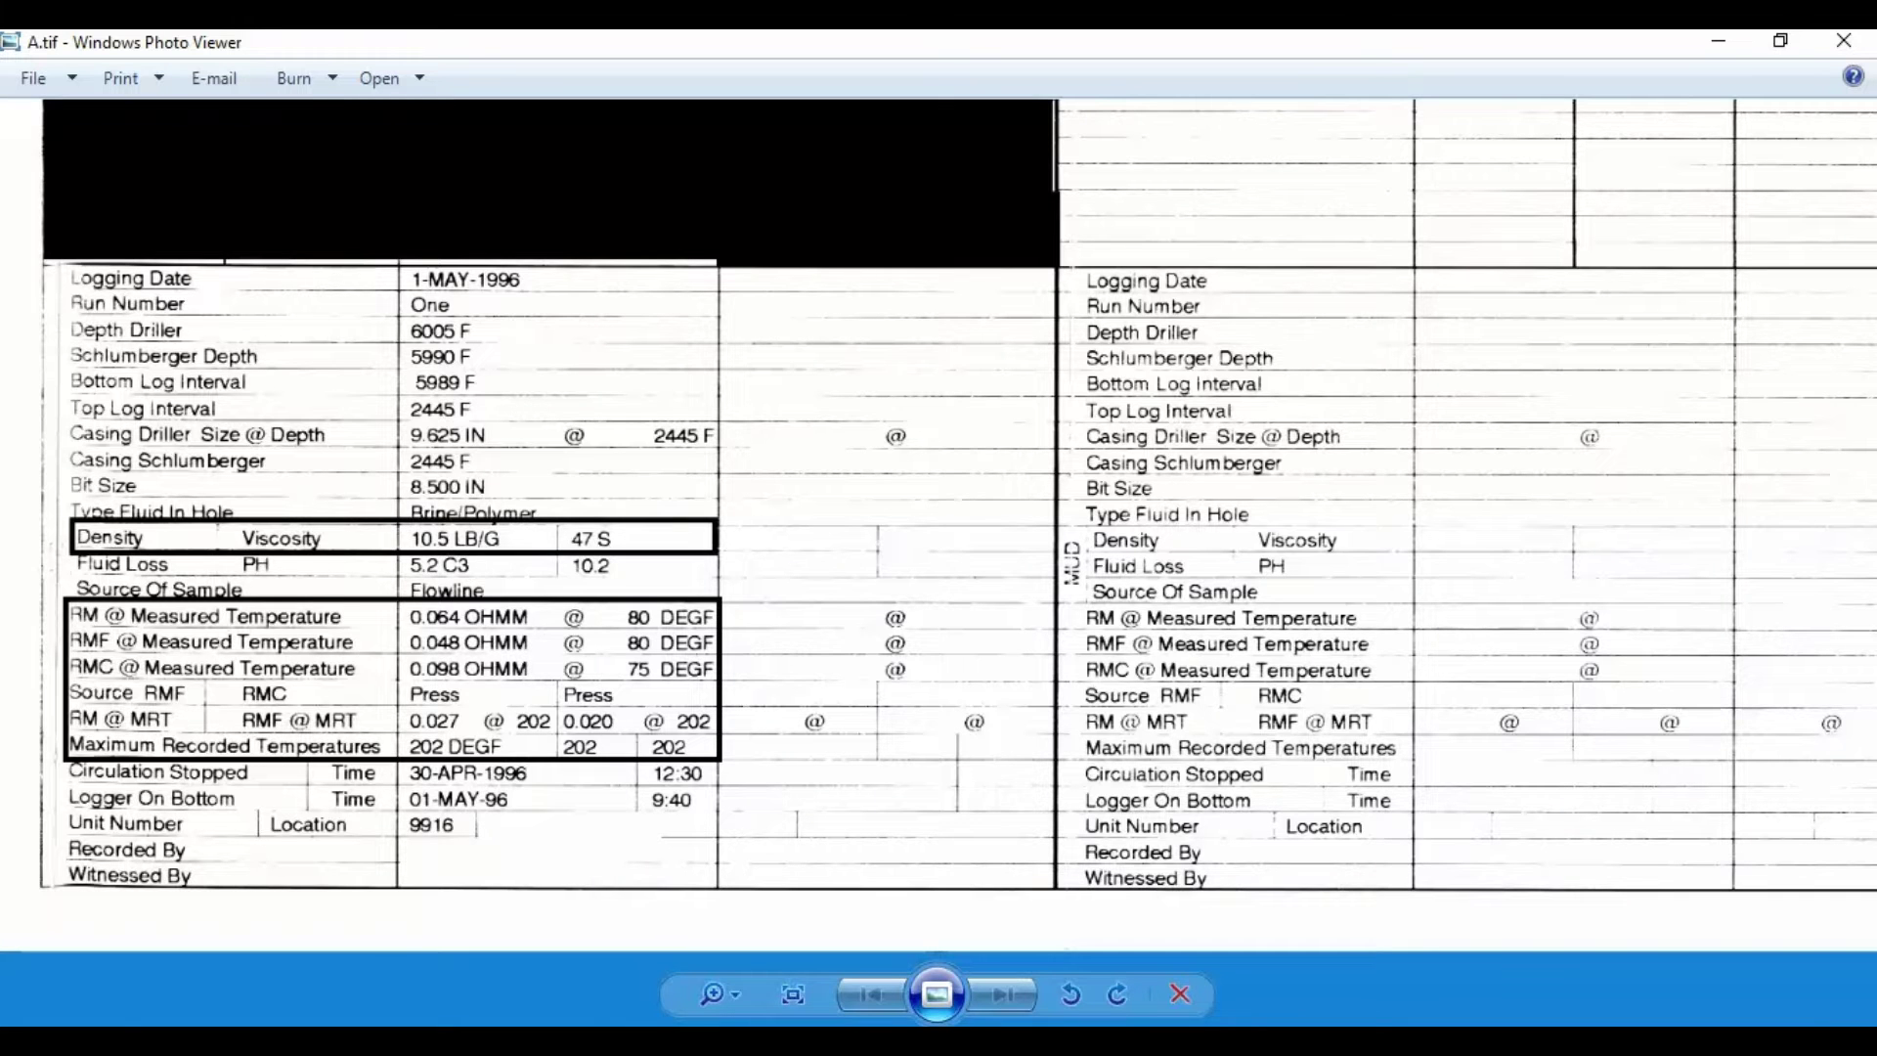
left_click(38, 954)
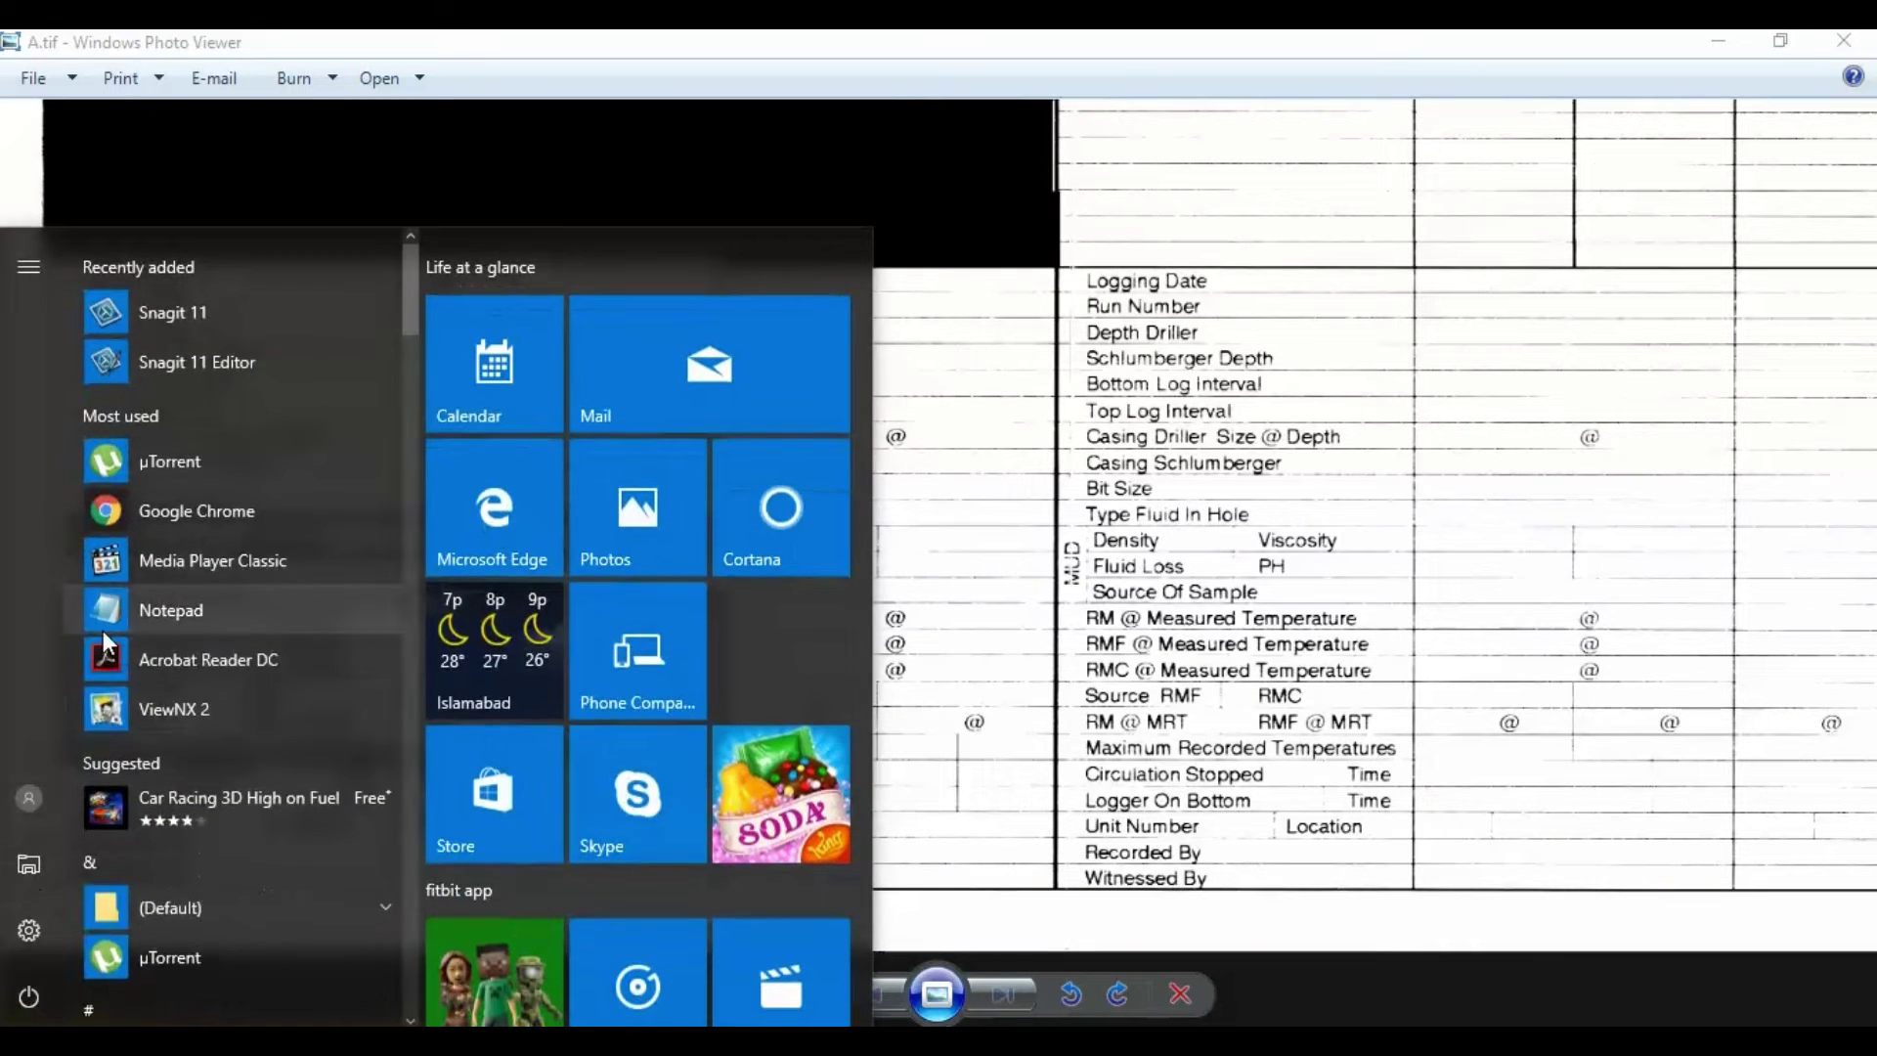
left_click(88, 1042)
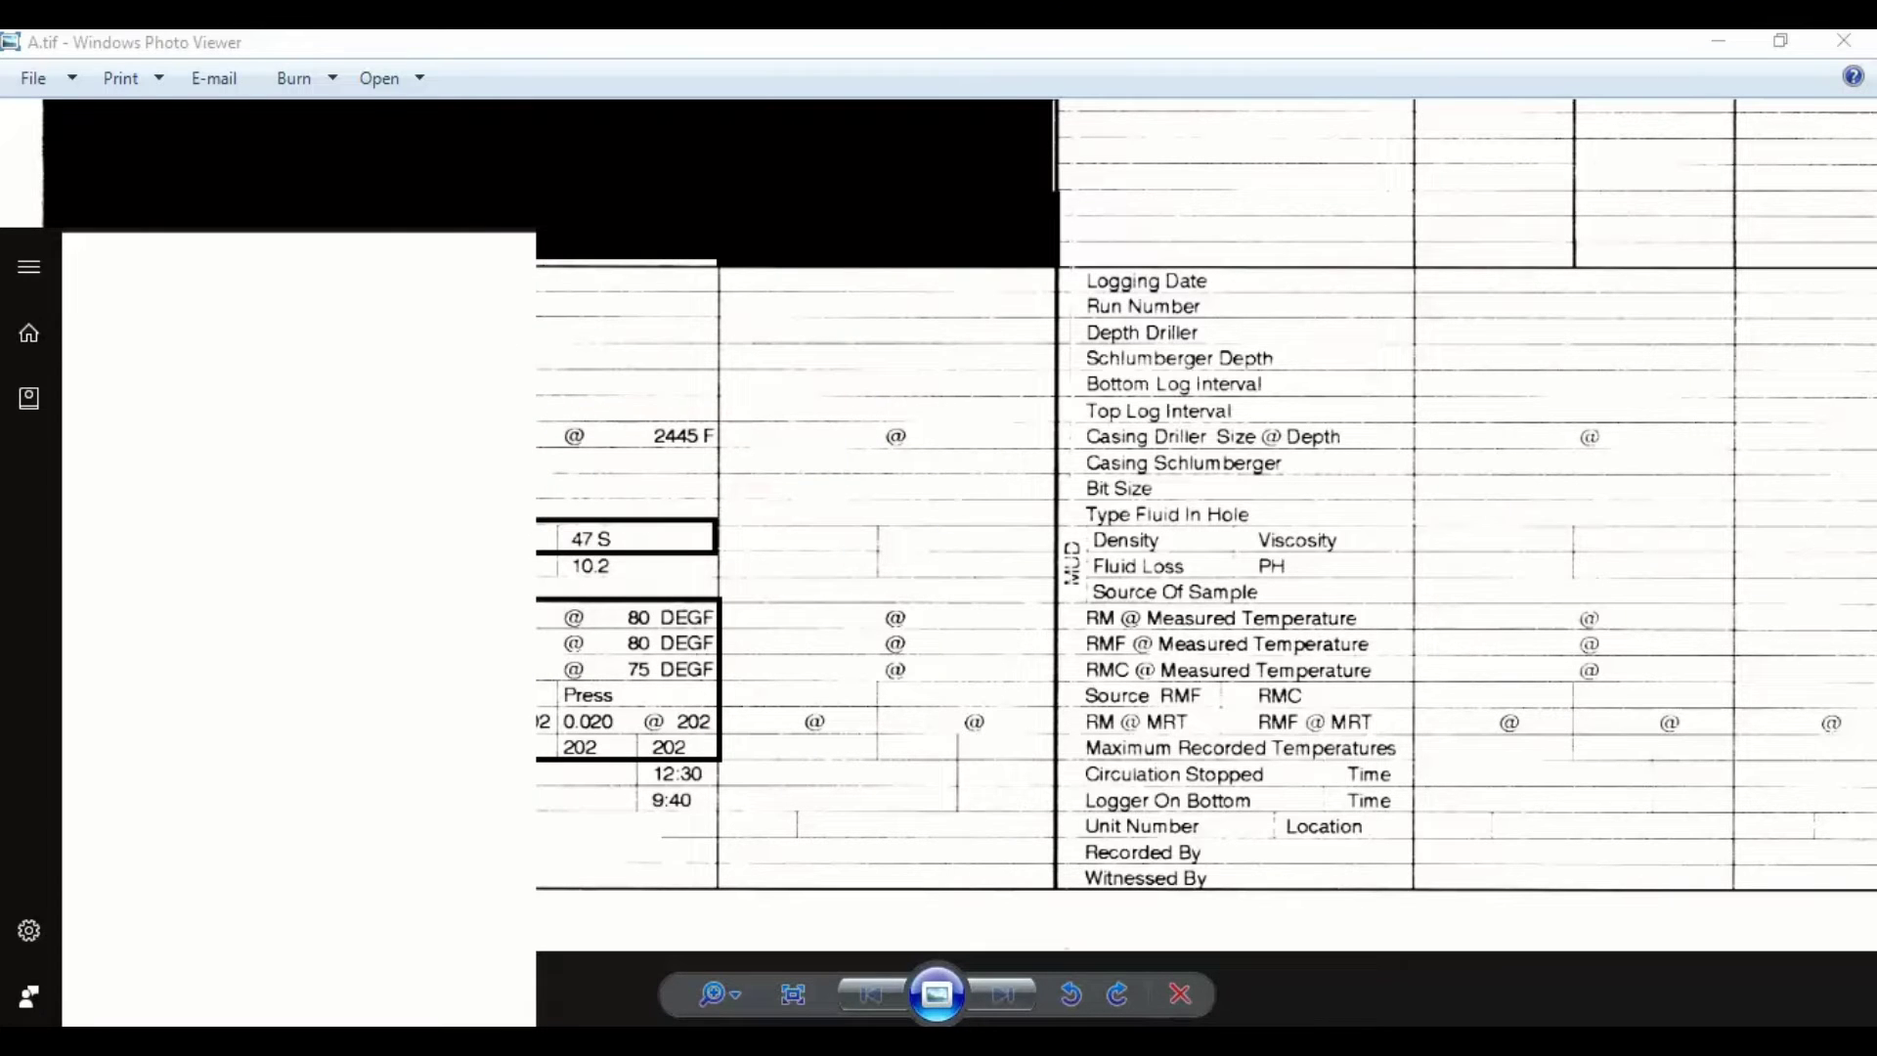
type("calc")
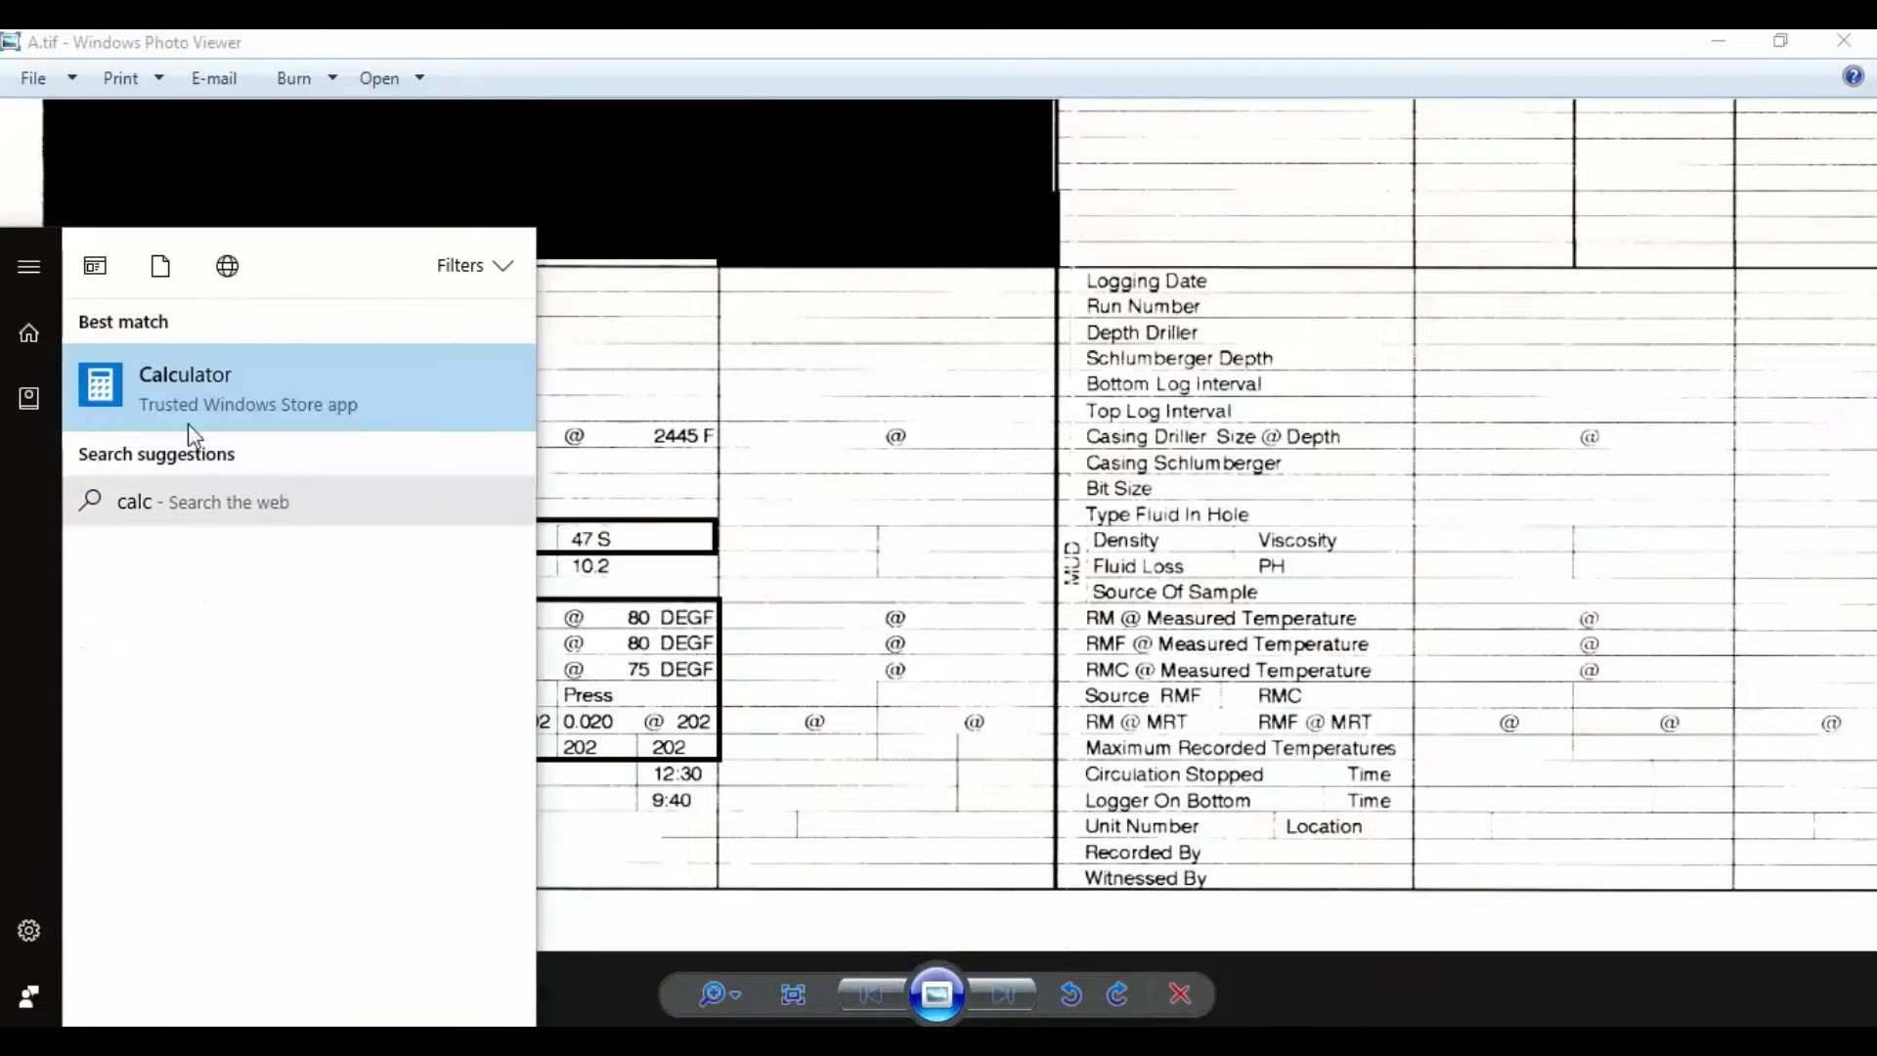
left_click(184, 383)
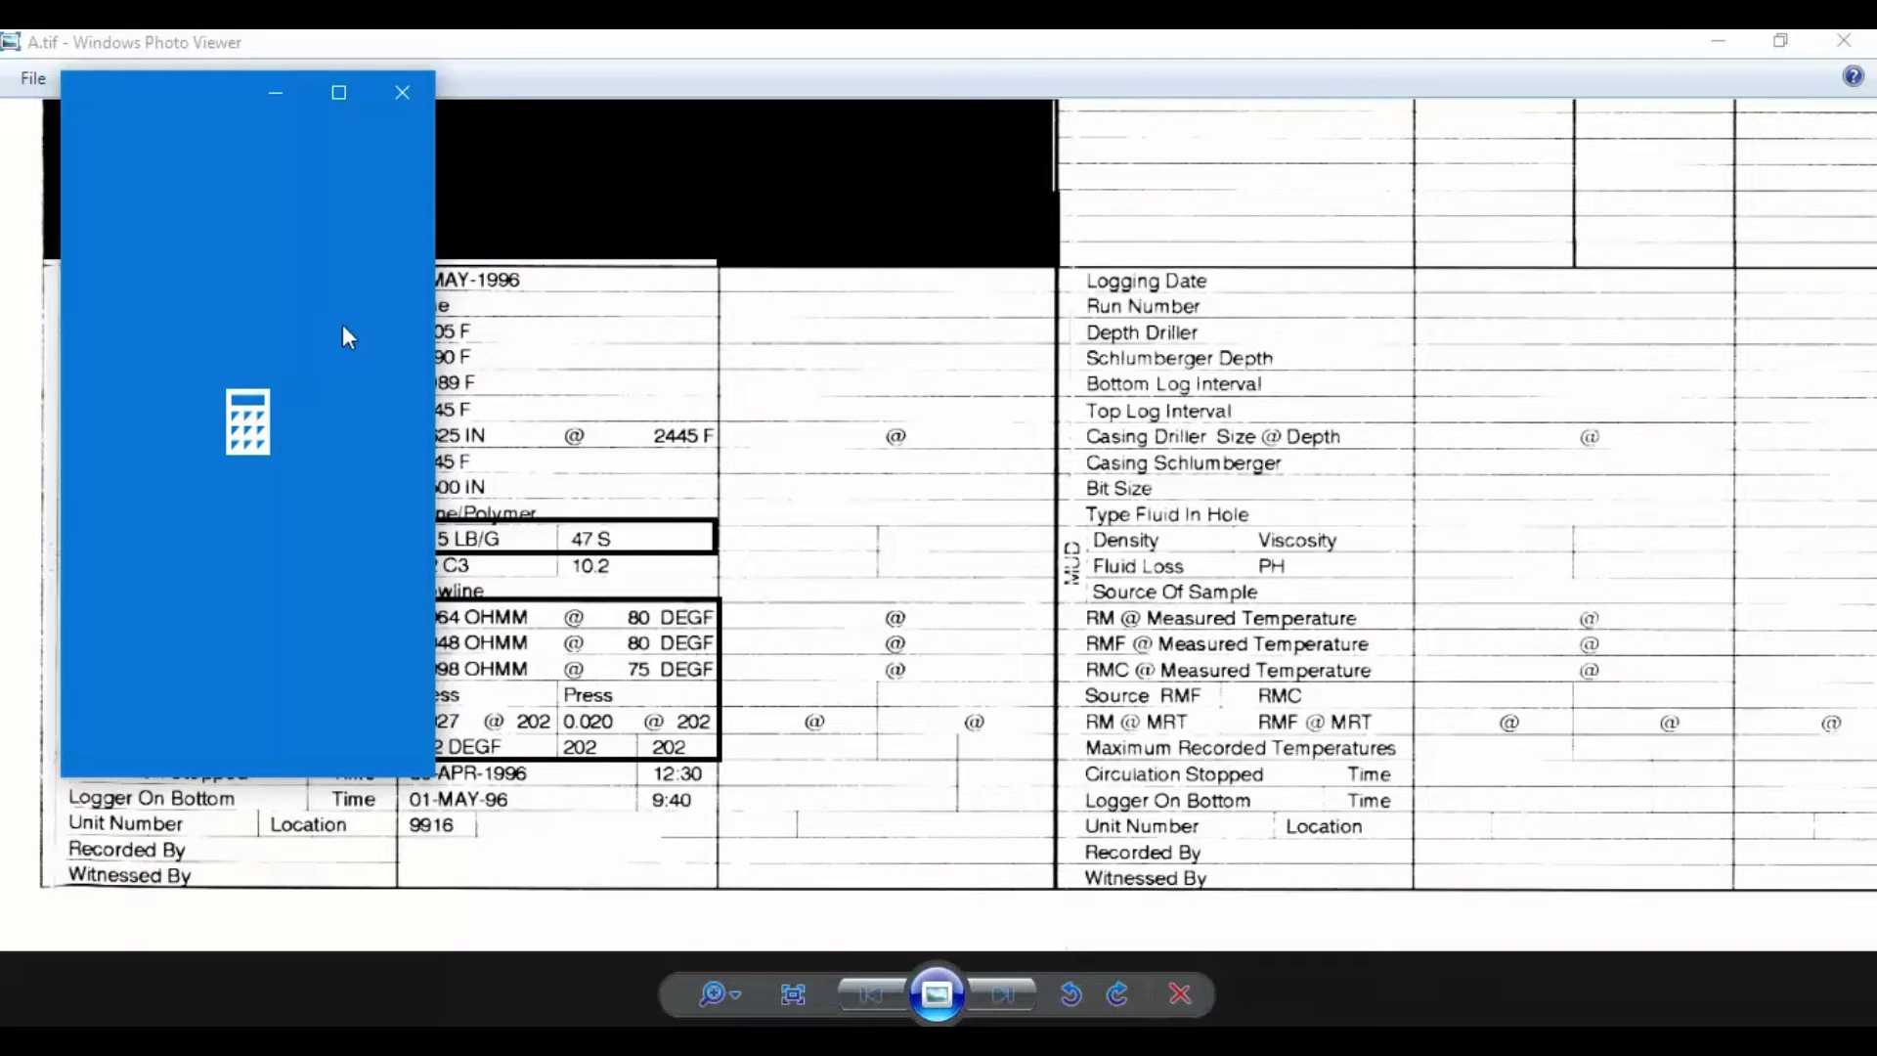
left_click_drag(243, 98, 1004, 175)
Divide the 10.5 lb/gal mud density by 8.3 in Calculator, close it and return to the Techlog parameter table
left_click(858, 754)
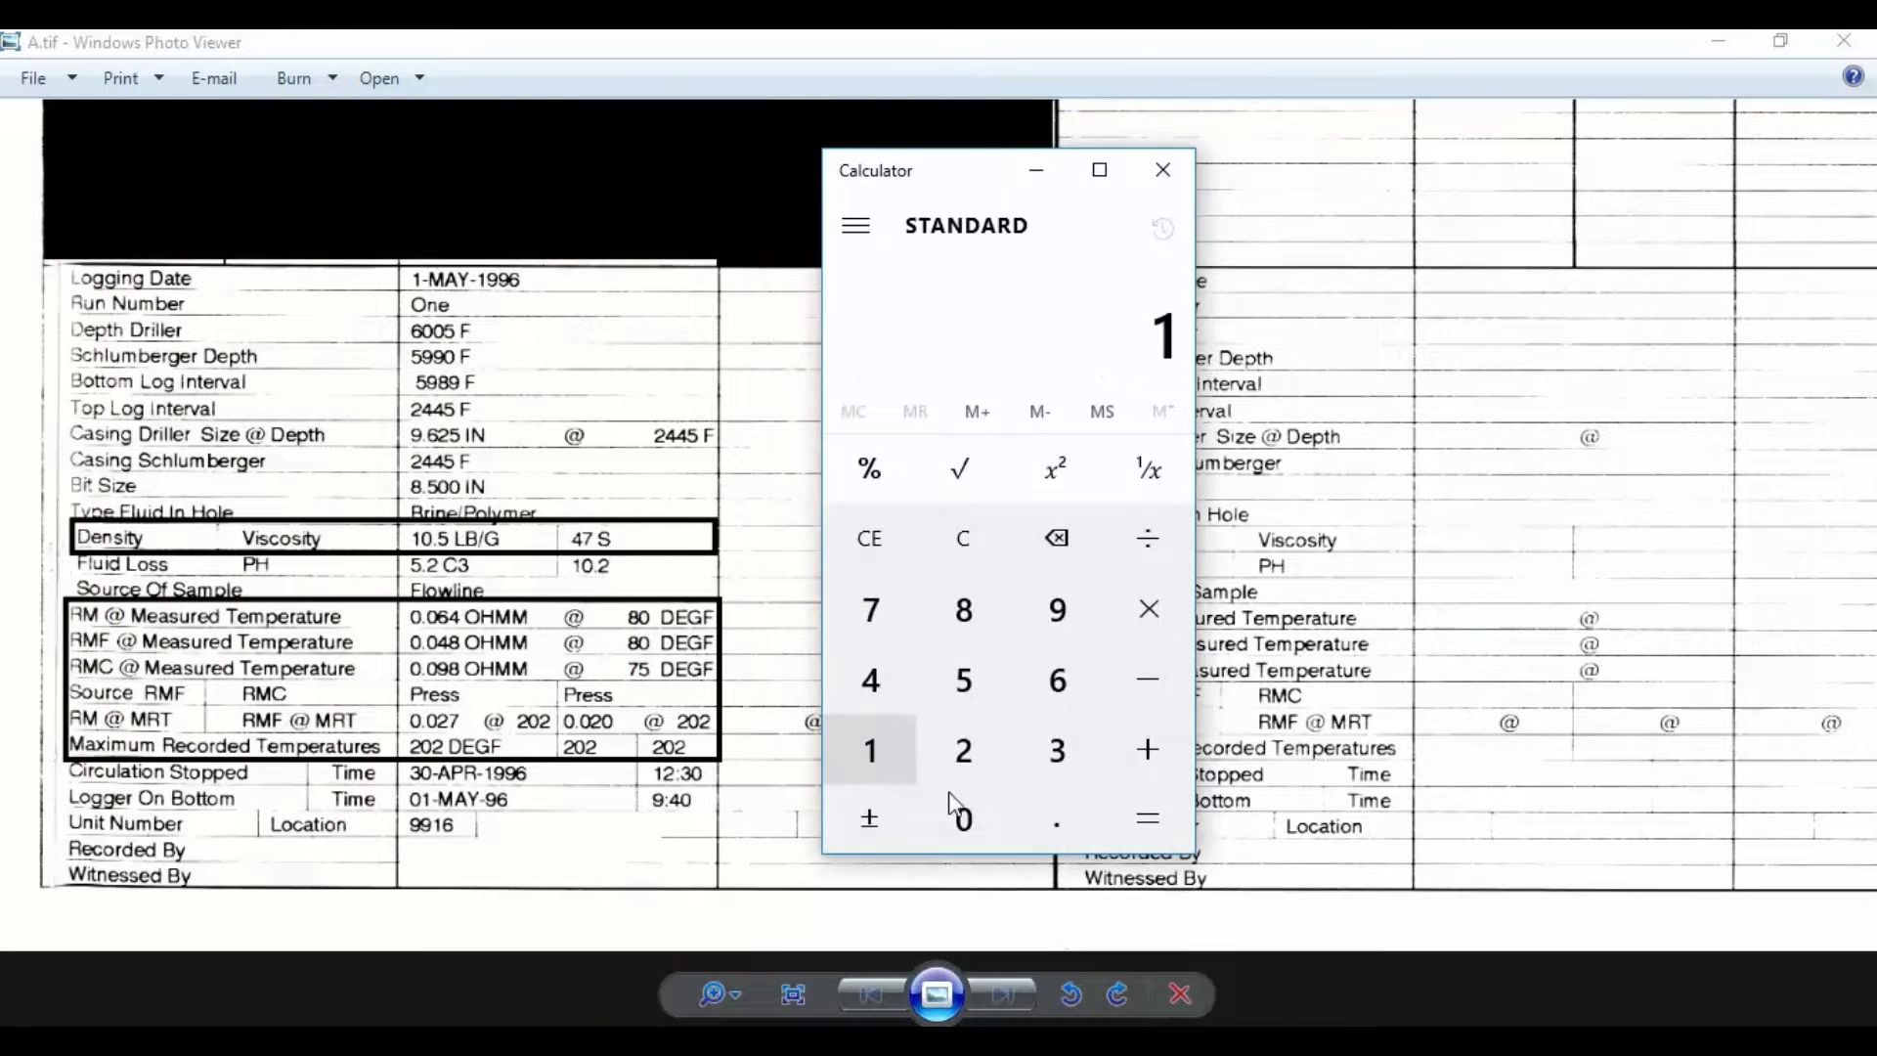
left_click(966, 819)
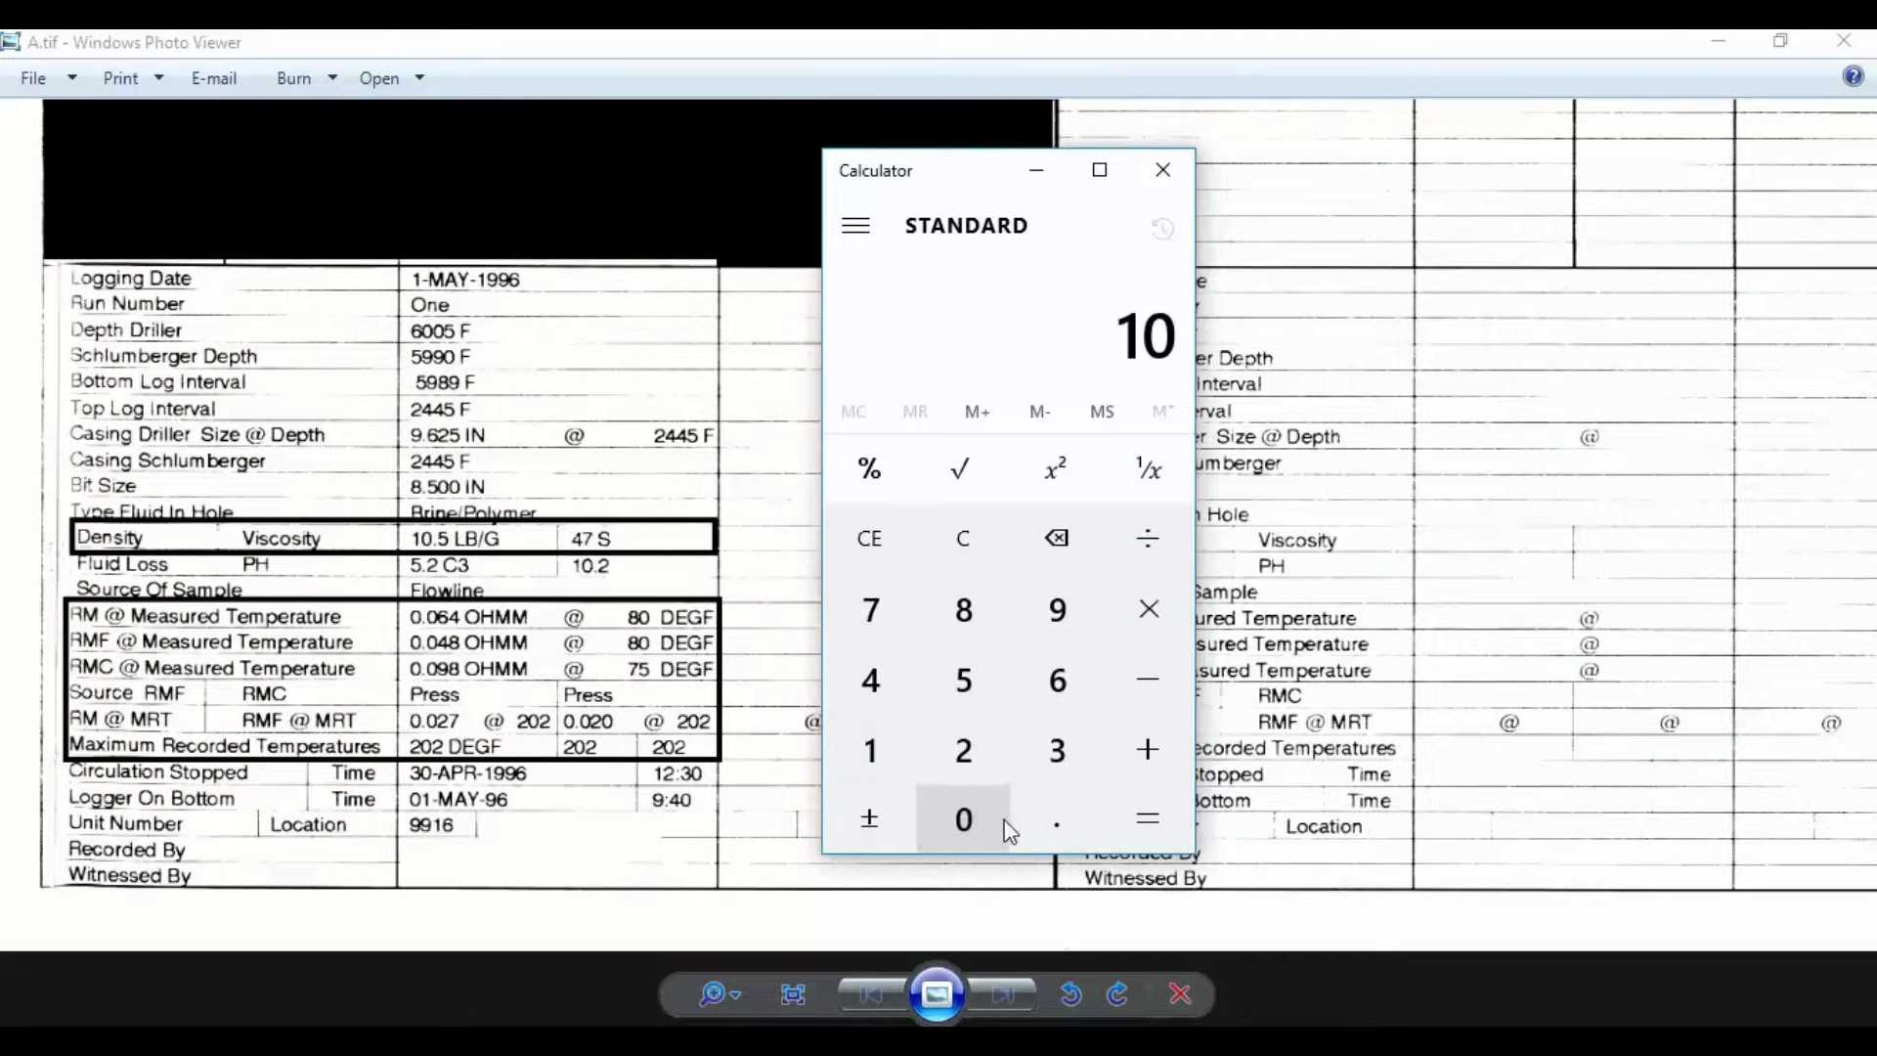
left_click(1058, 839)
left_click(963, 675)
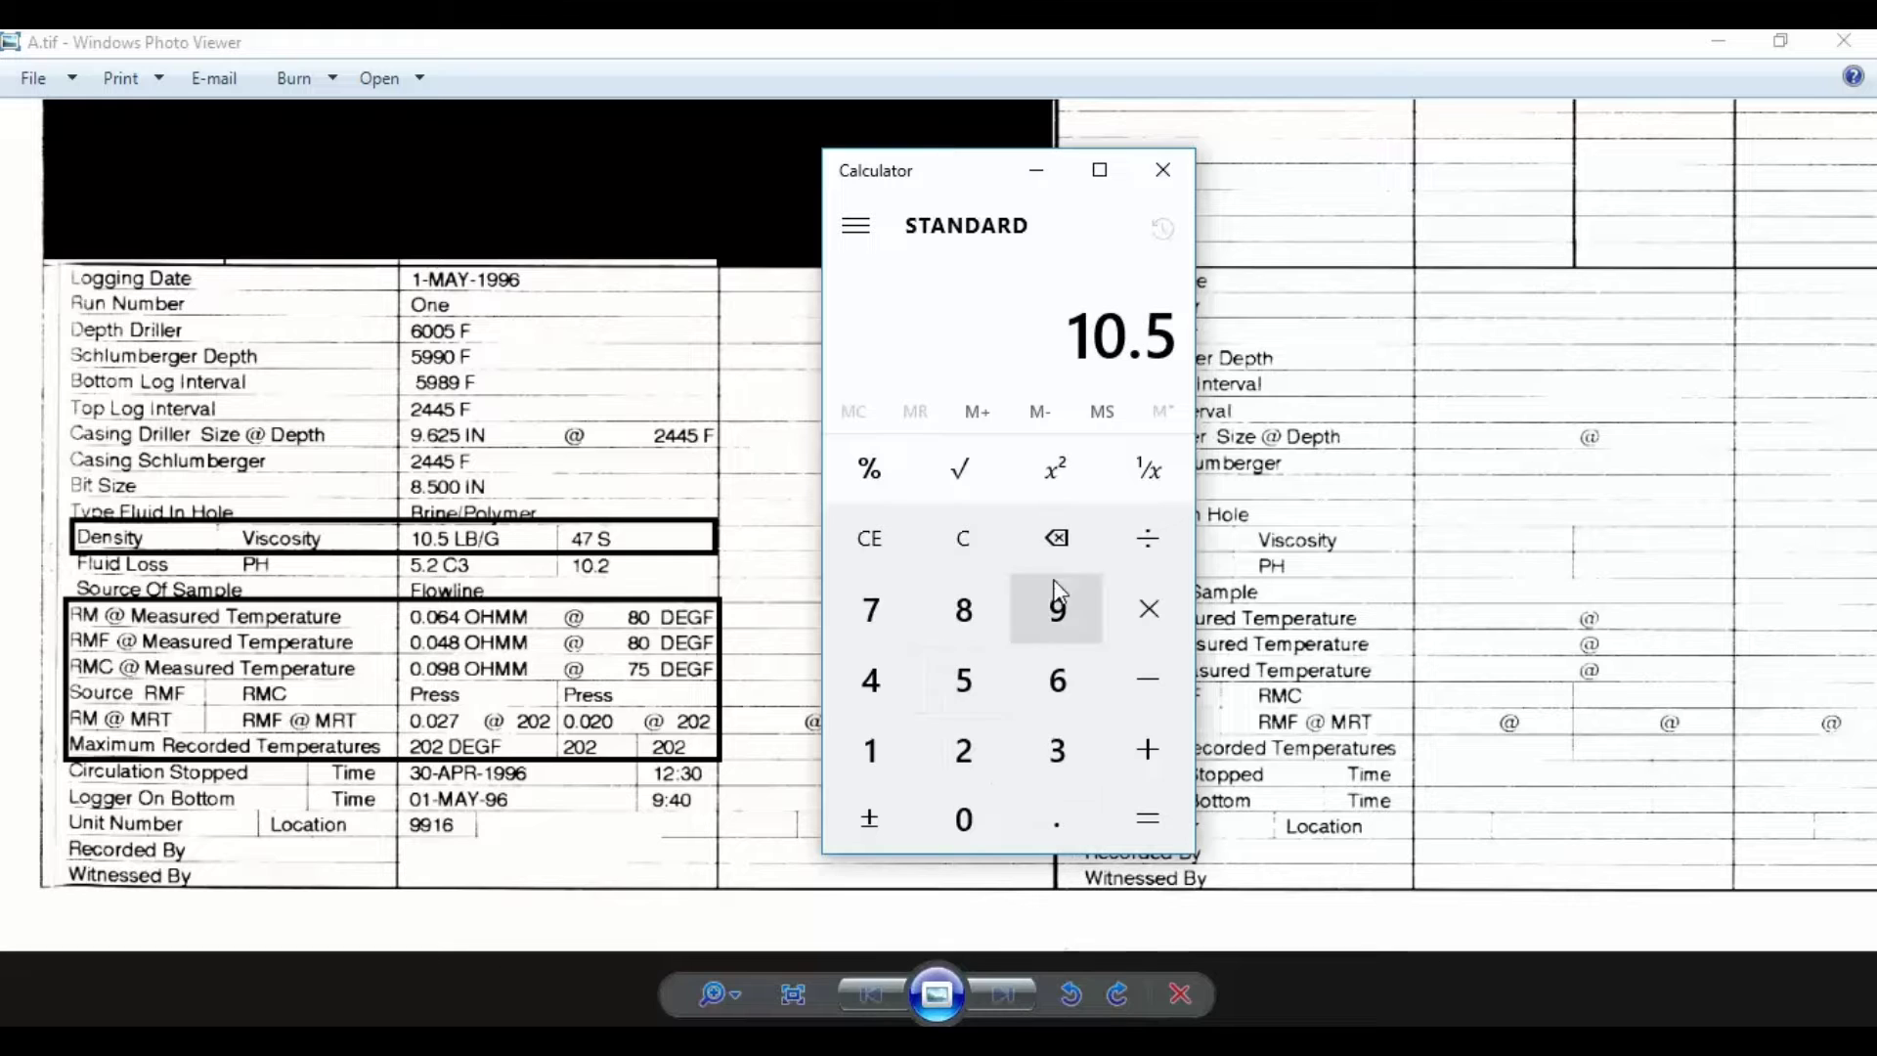
left_click(1144, 540)
left_click(964, 608)
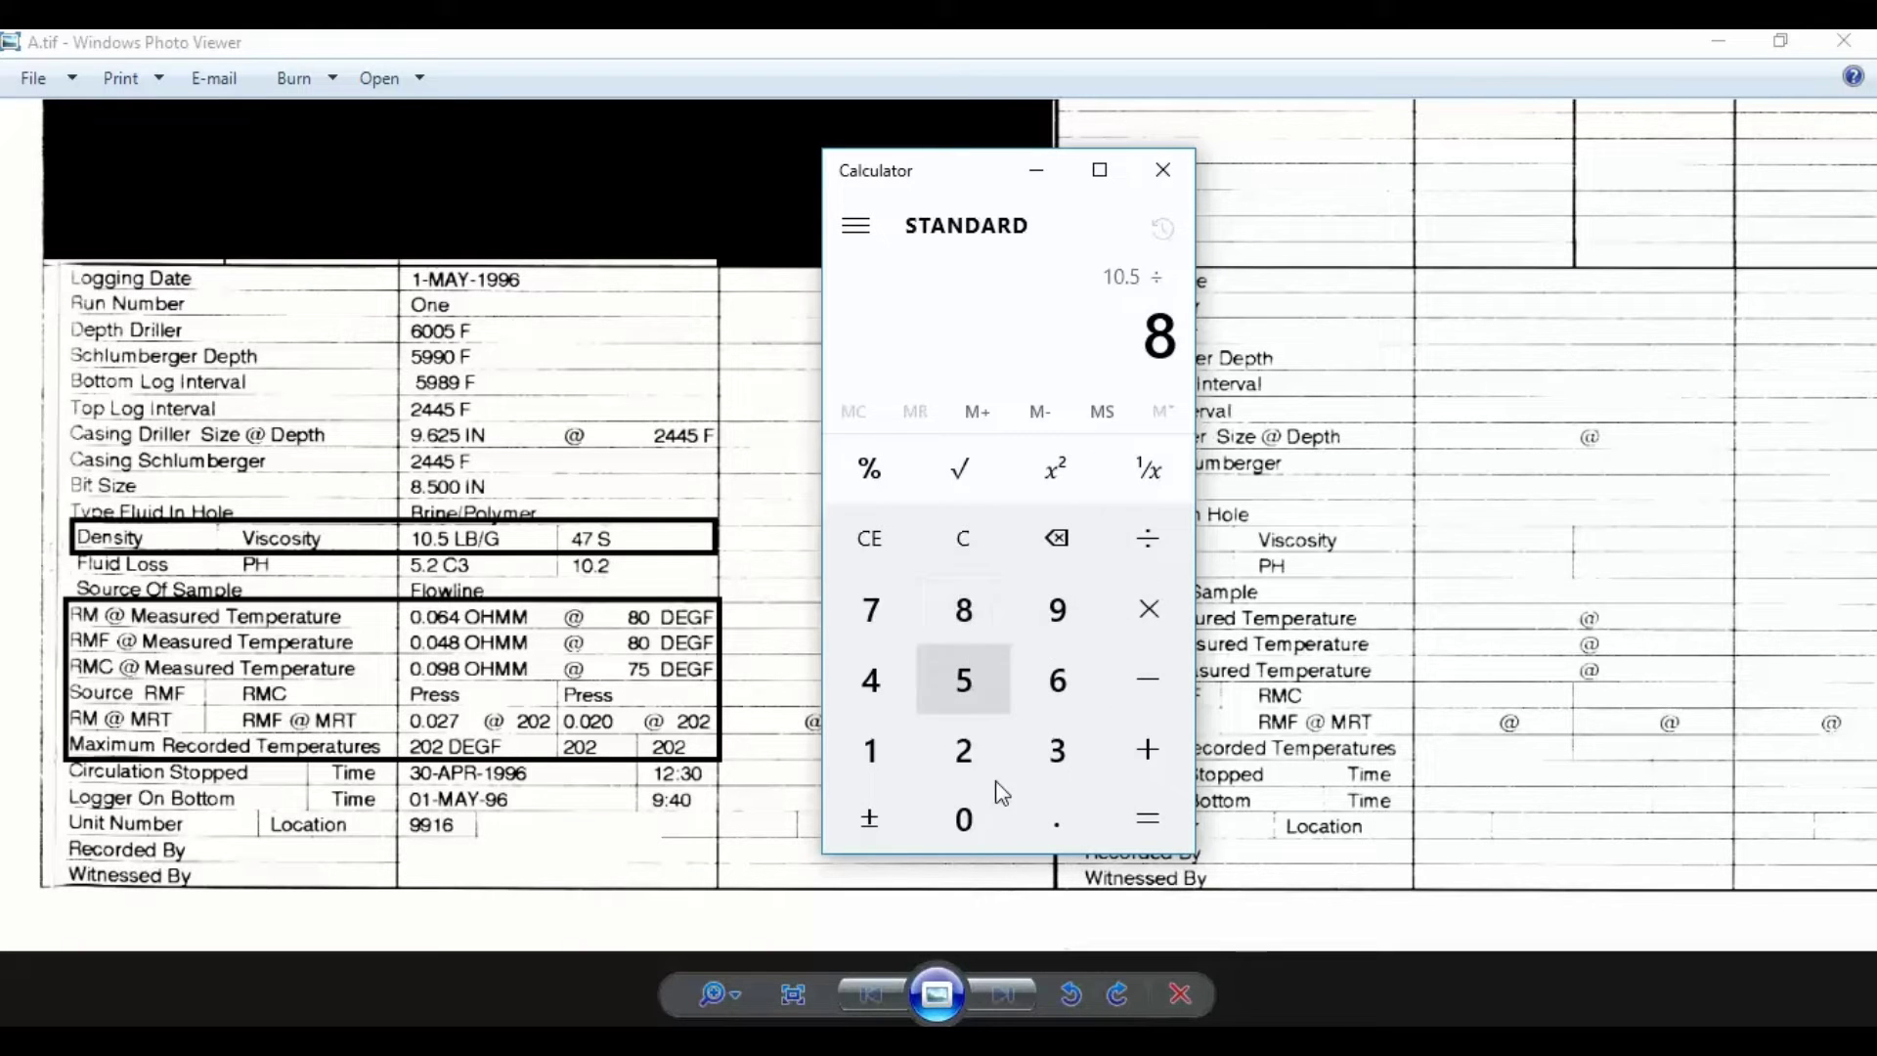
left_click(1048, 826)
left_click(1055, 749)
left_click(1149, 821)
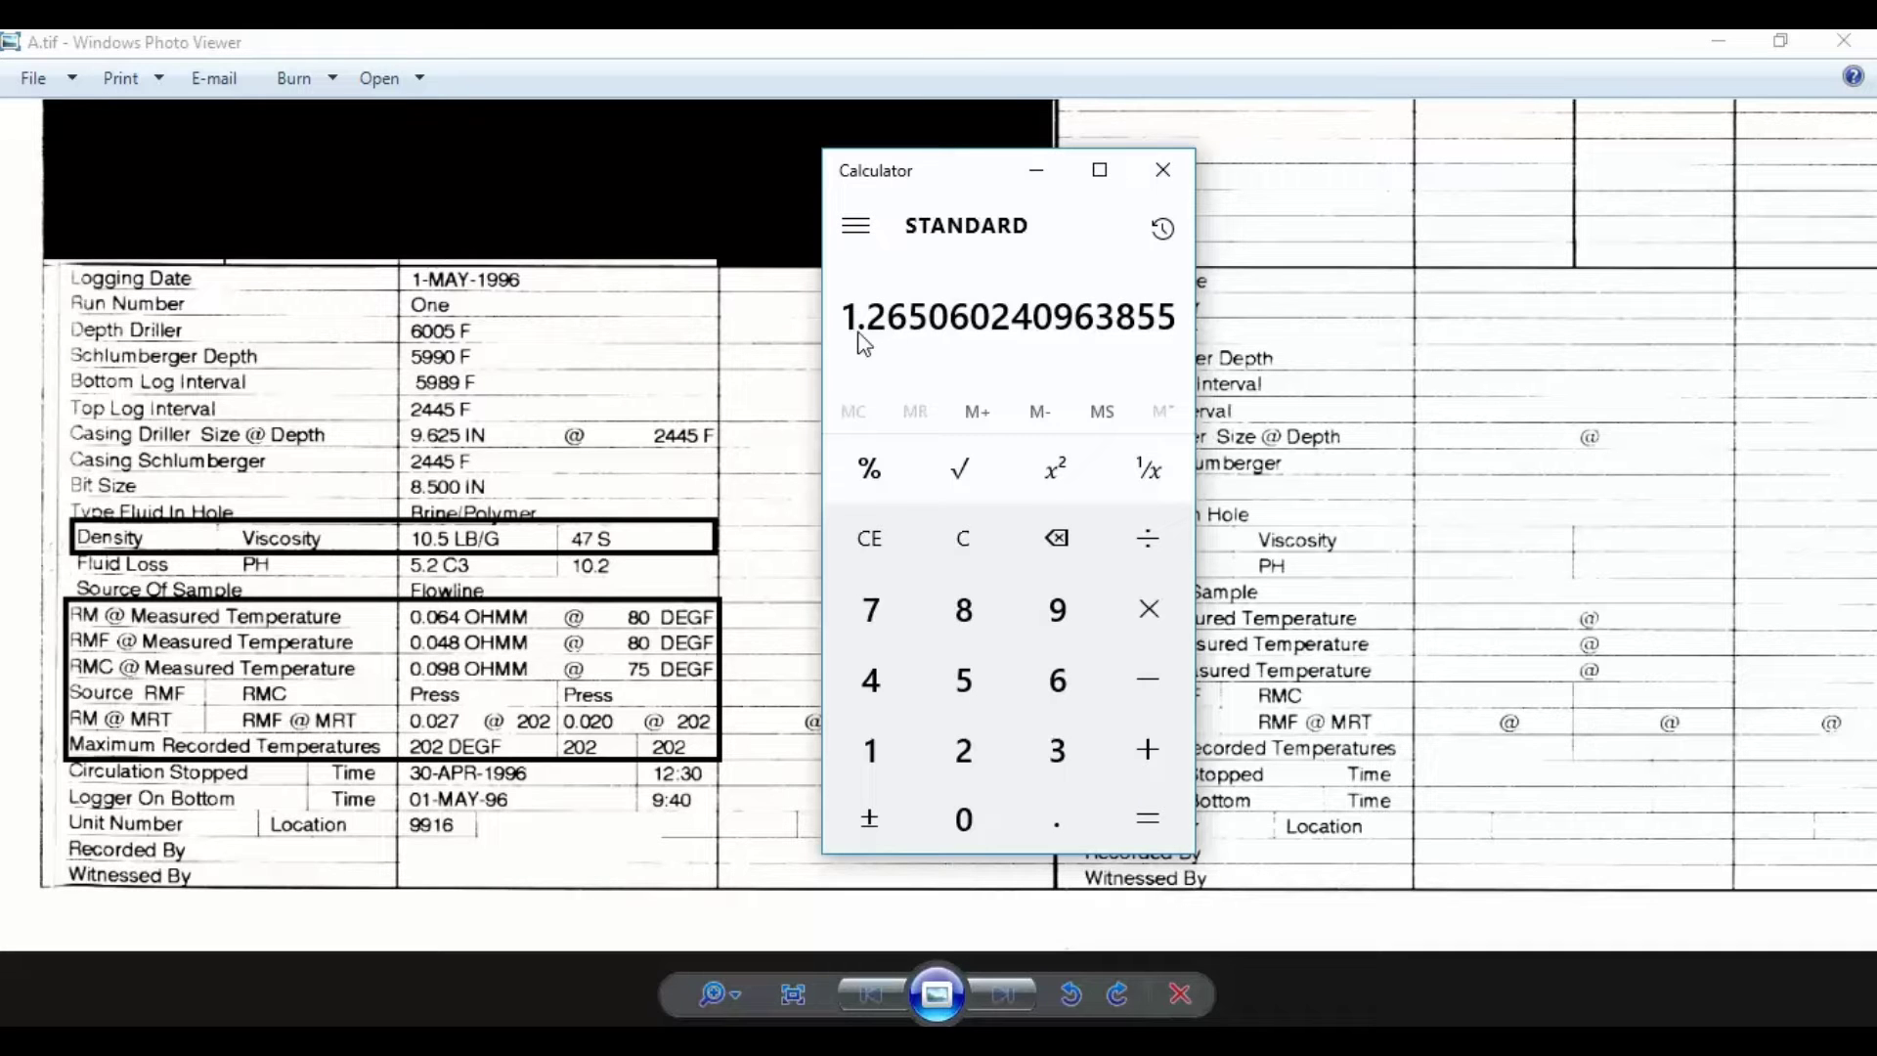
left_click(1163, 169)
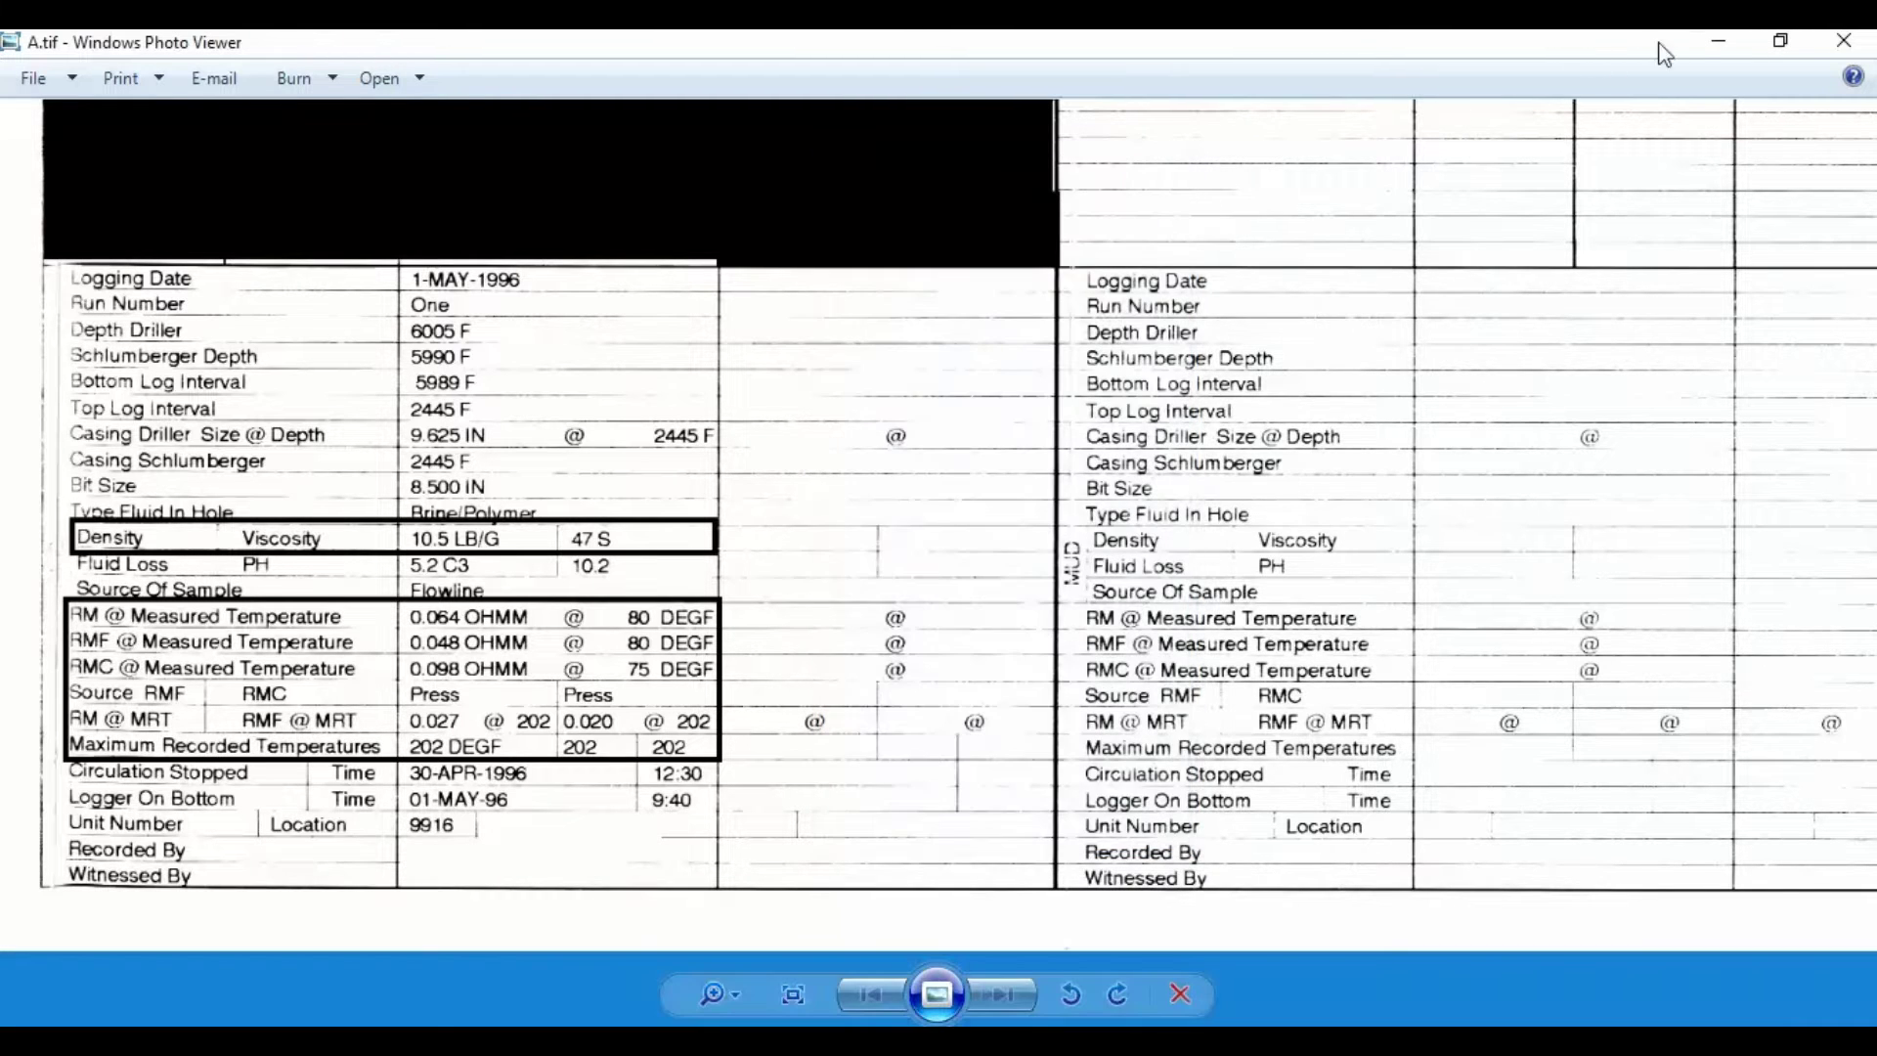
left_click(1726, 43)
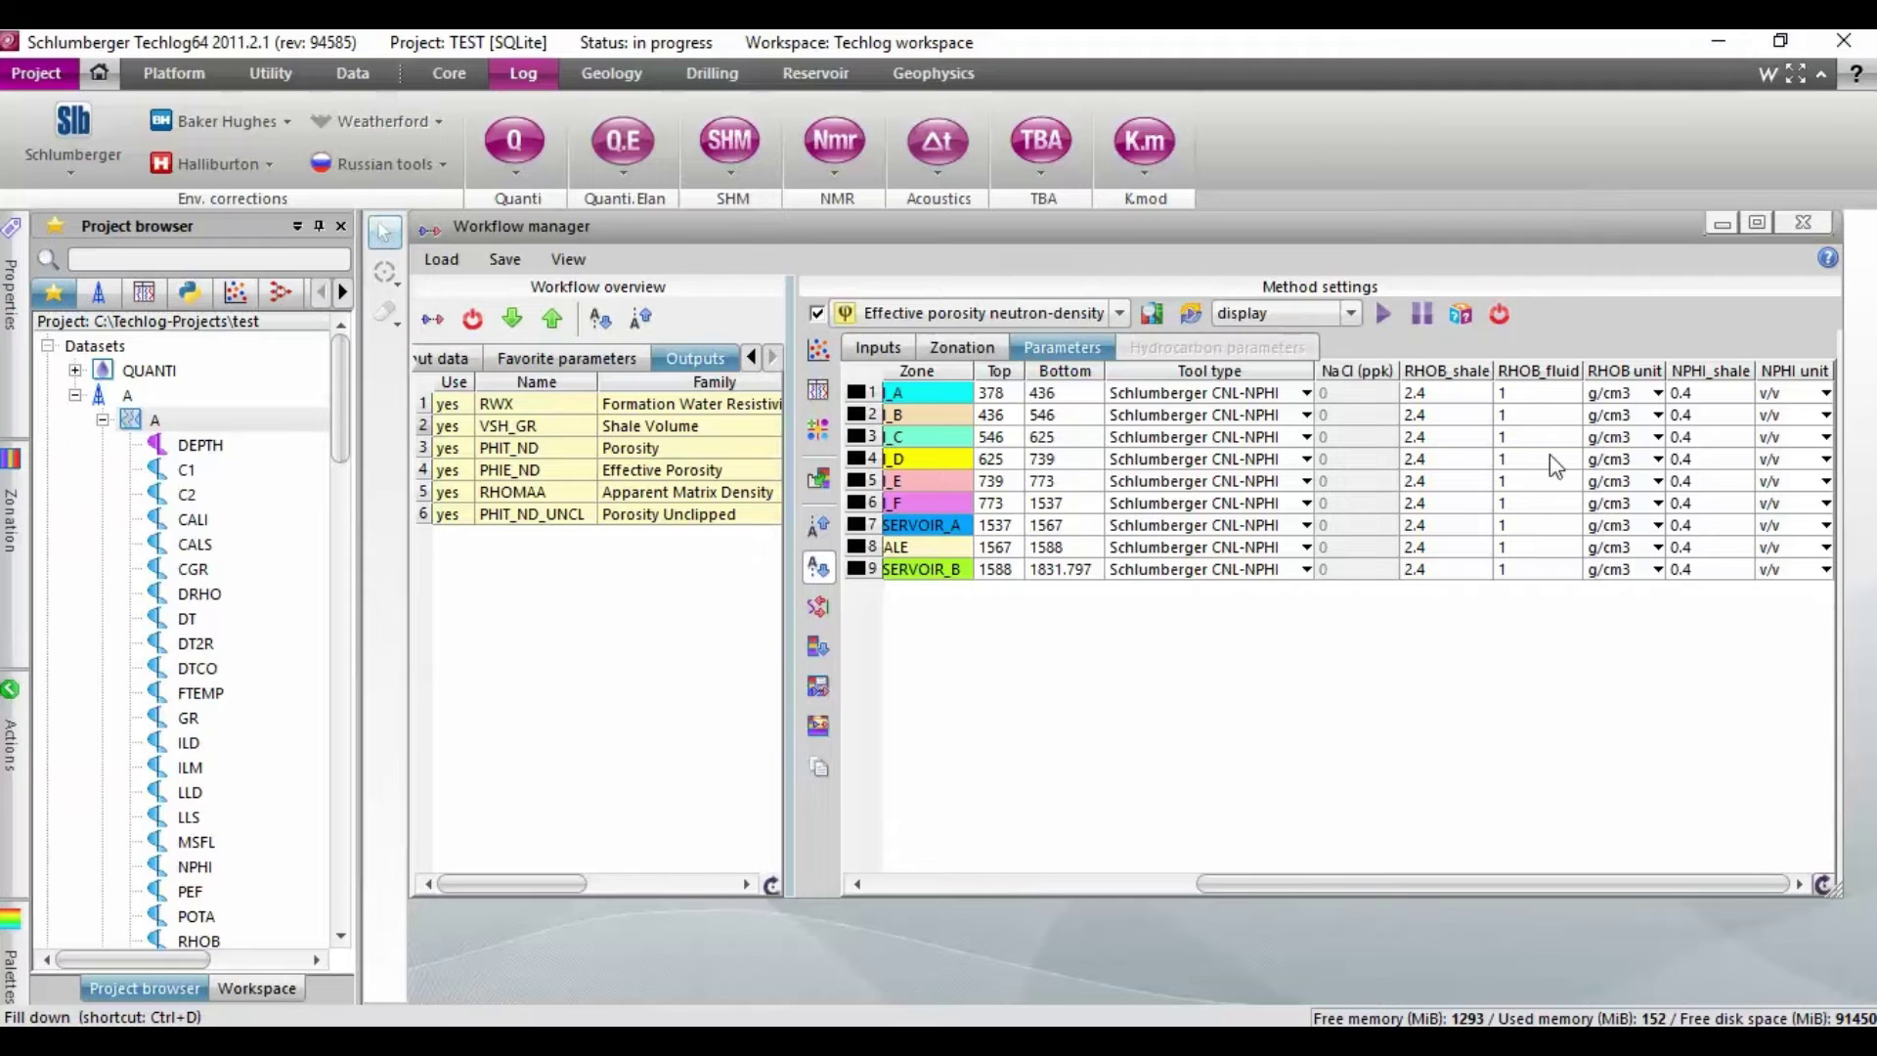
Set RHOB_fluid to 1.26 g/cm3 for the first zone and fill it down to all zones
double_click(1515, 396)
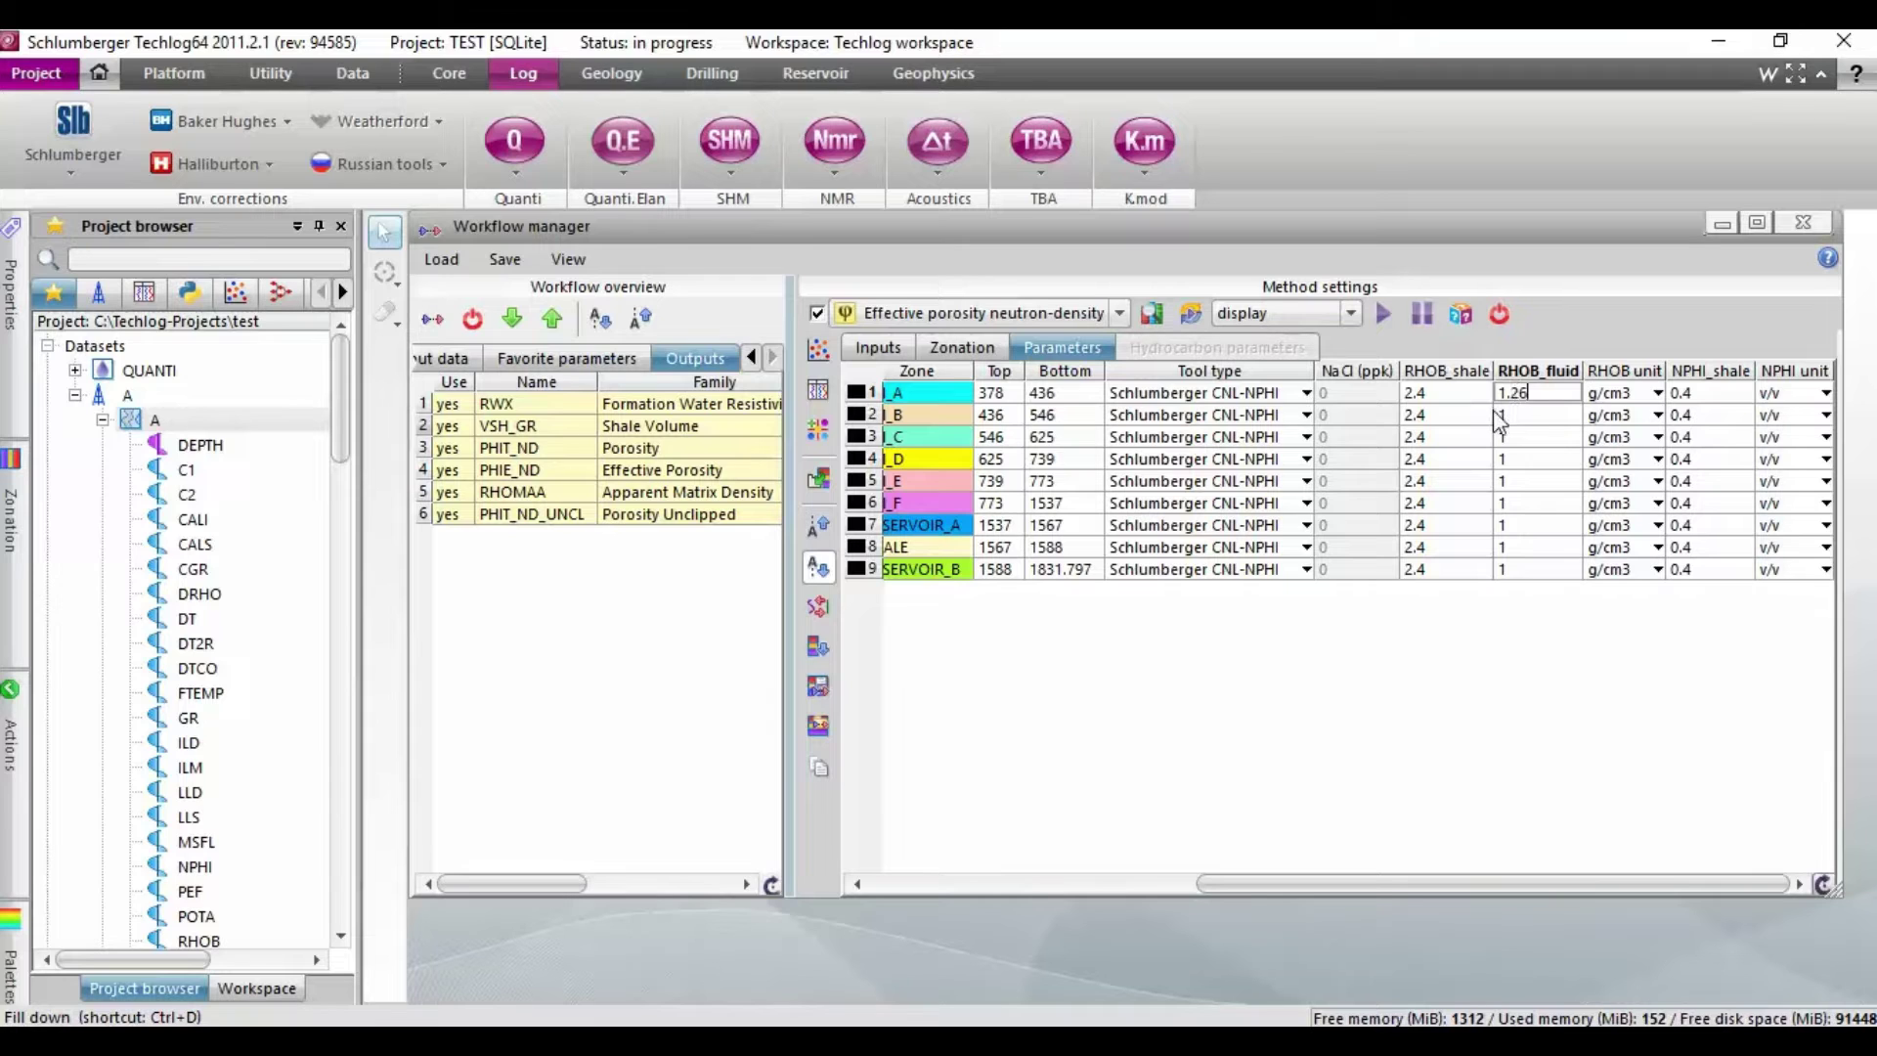
double_click(1540, 416)
right_click(1526, 389)
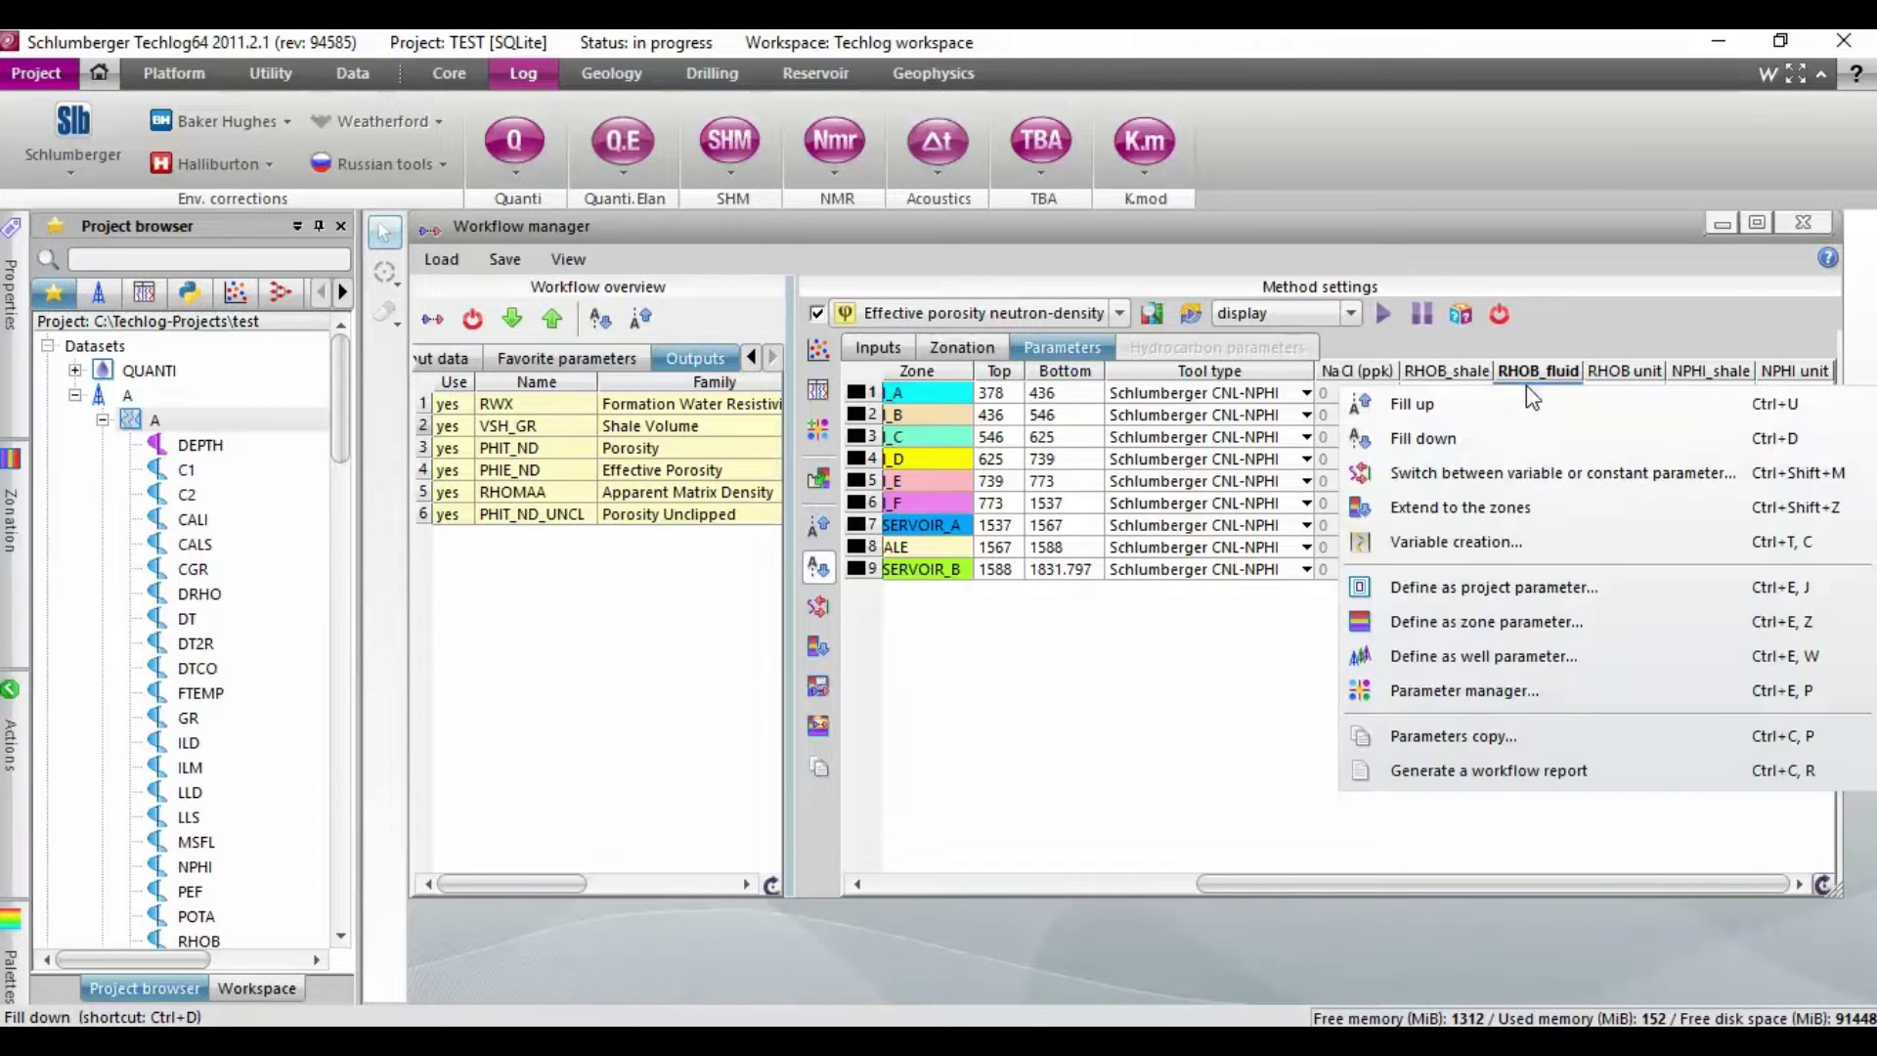
left_click(1447, 448)
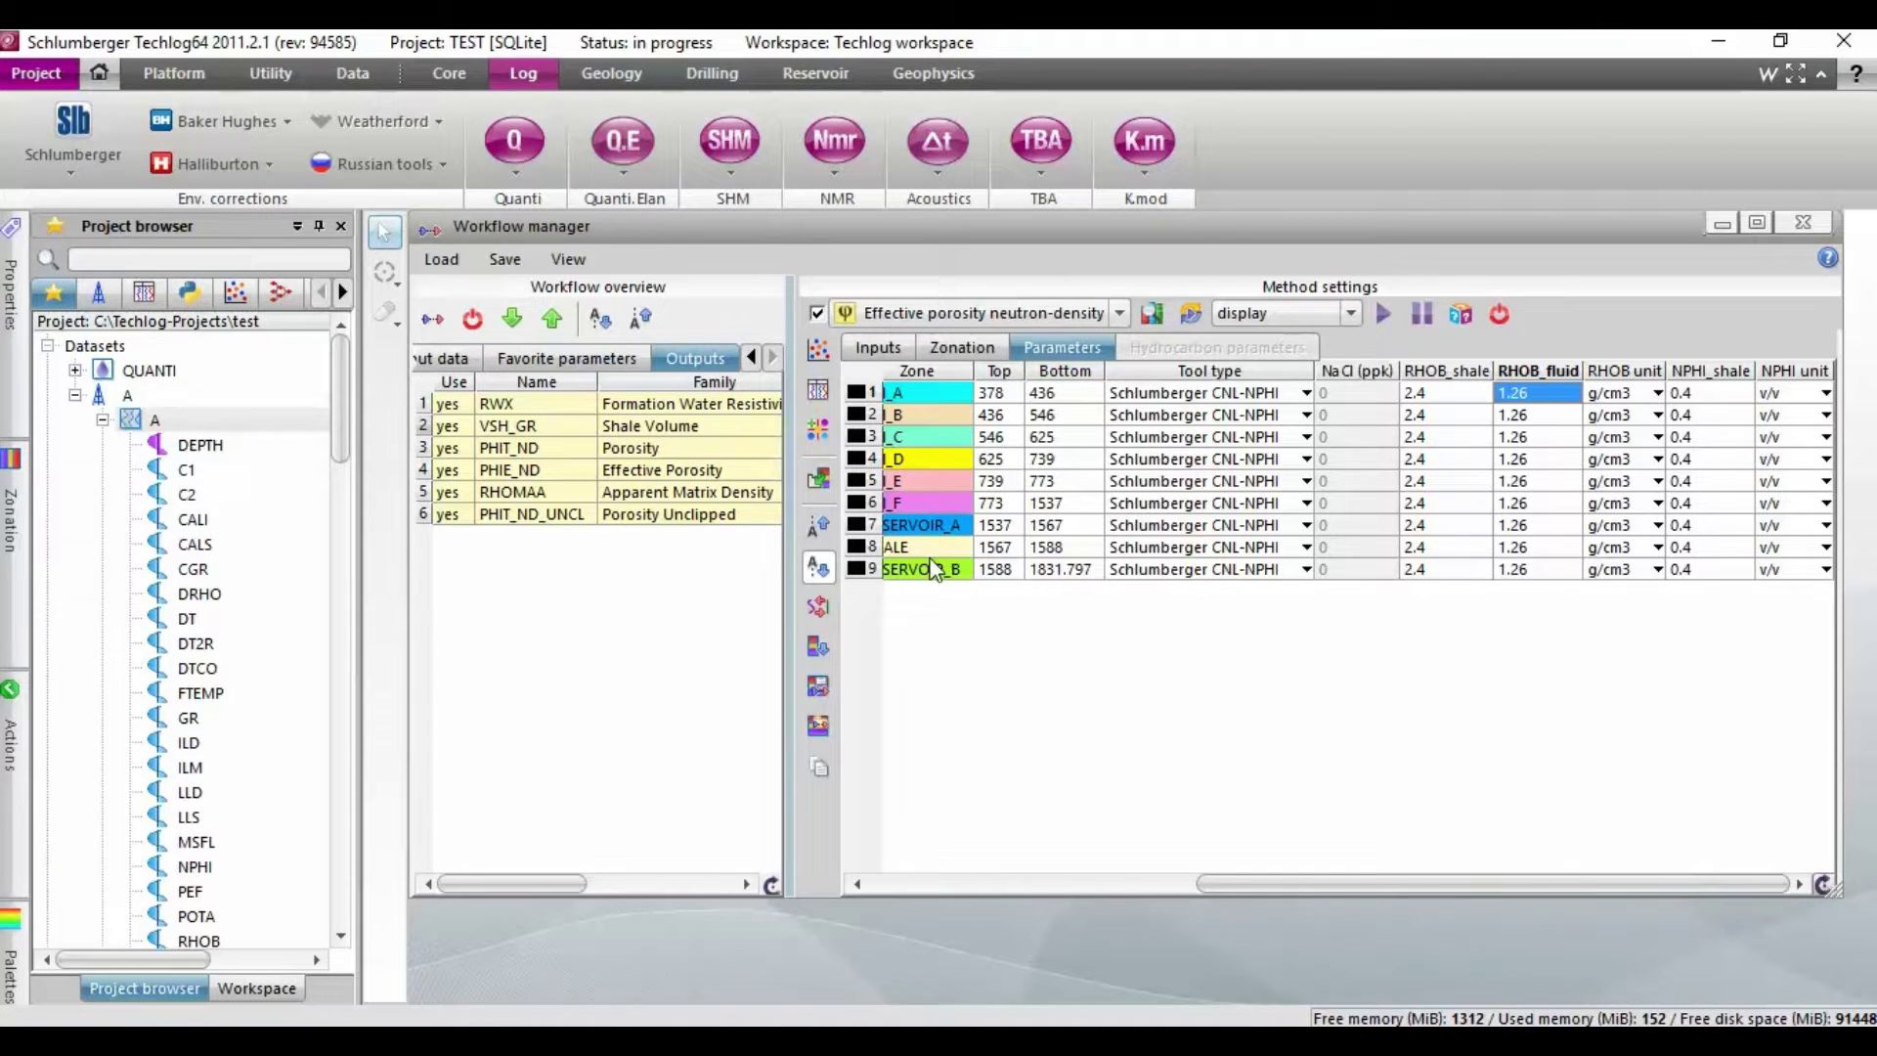
Display the Quanti workflow layout for well A, inspect the NPHI and RHOB tracks through RESERVOIR_B, and close it without saving
left_click(1191, 321)
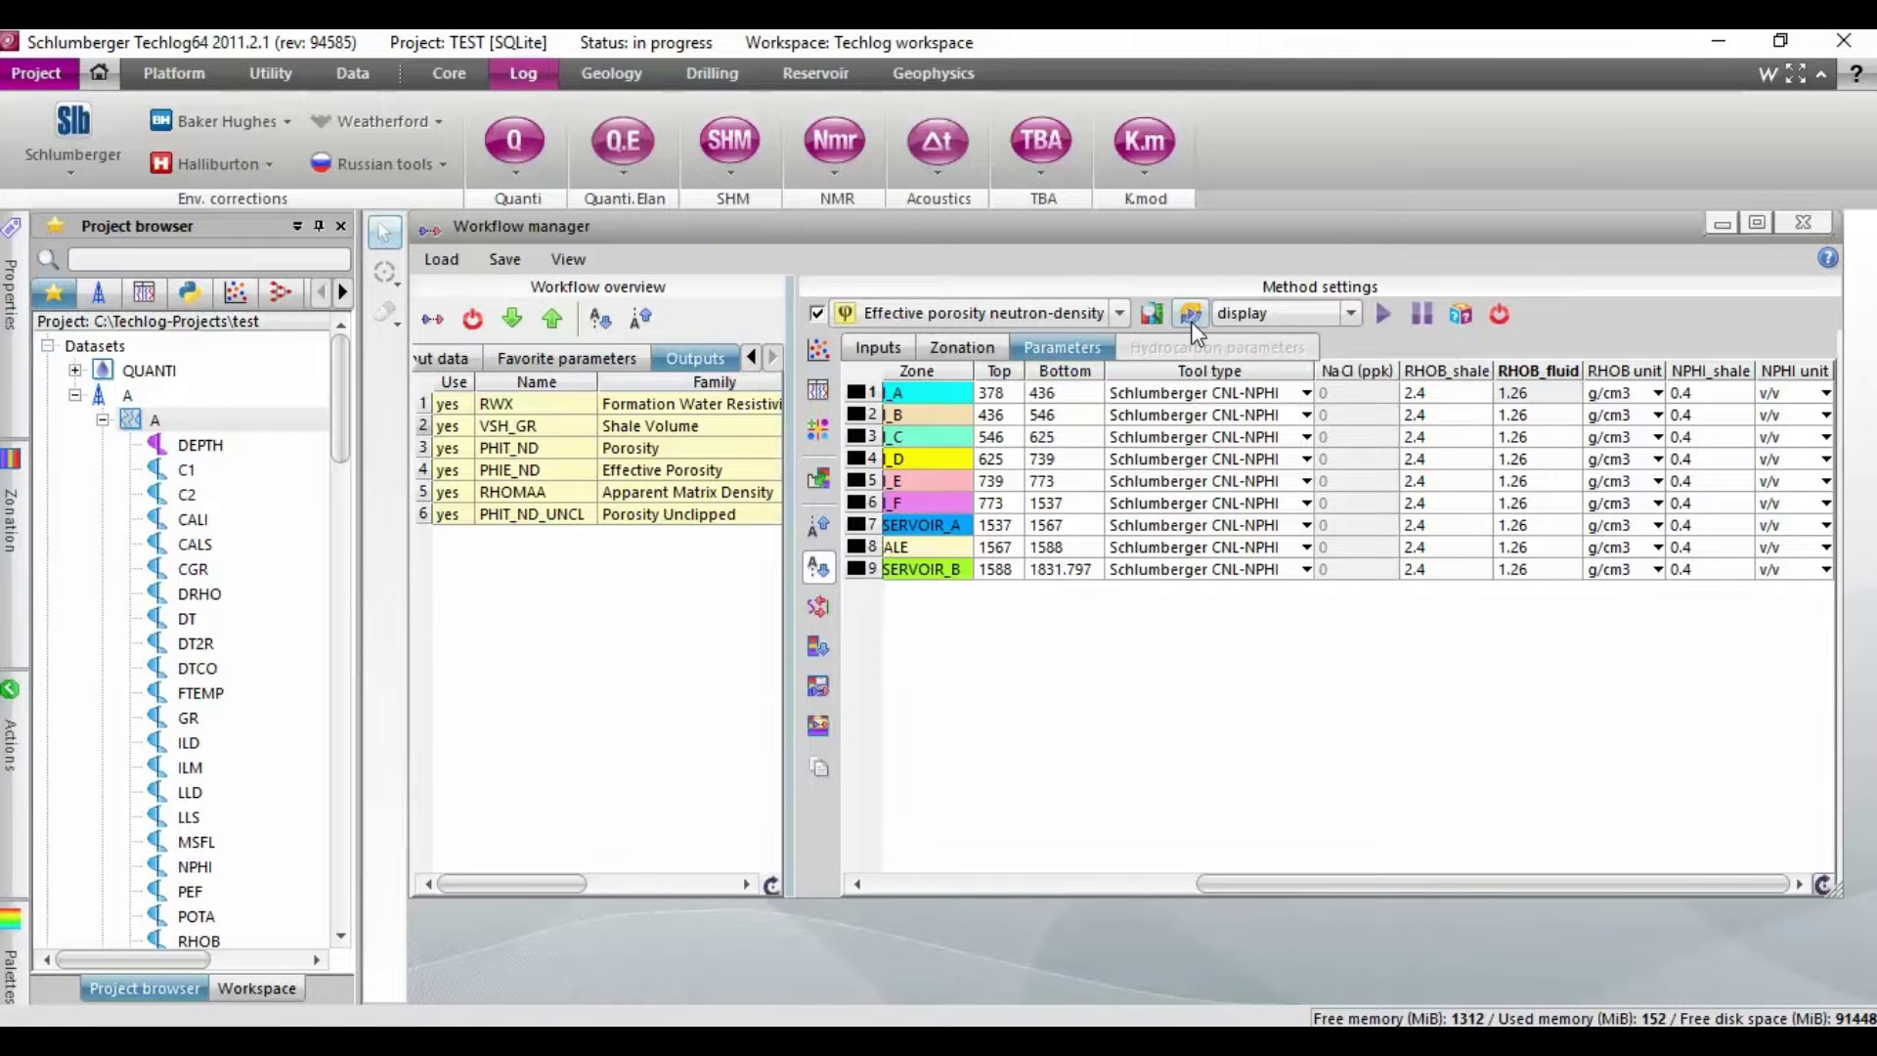
left_click(819, 396)
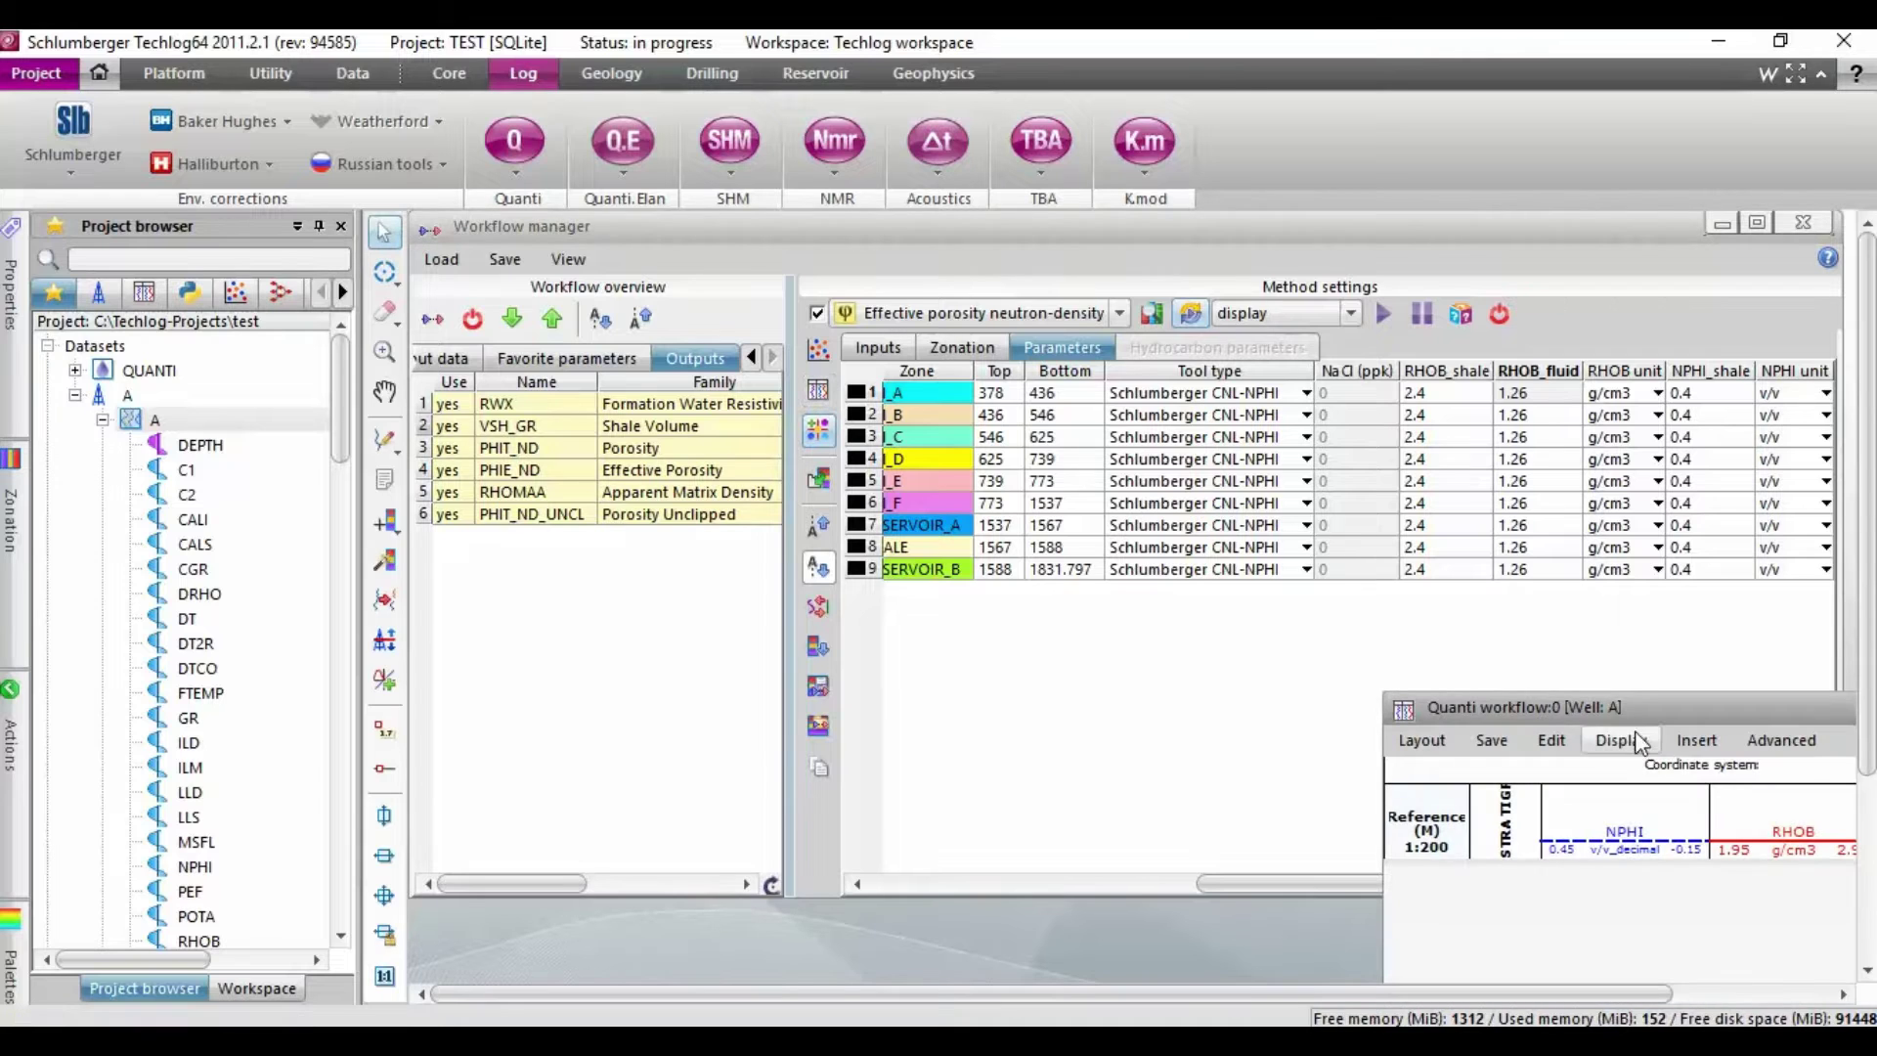
left_click_drag(1608, 710, 616, 232)
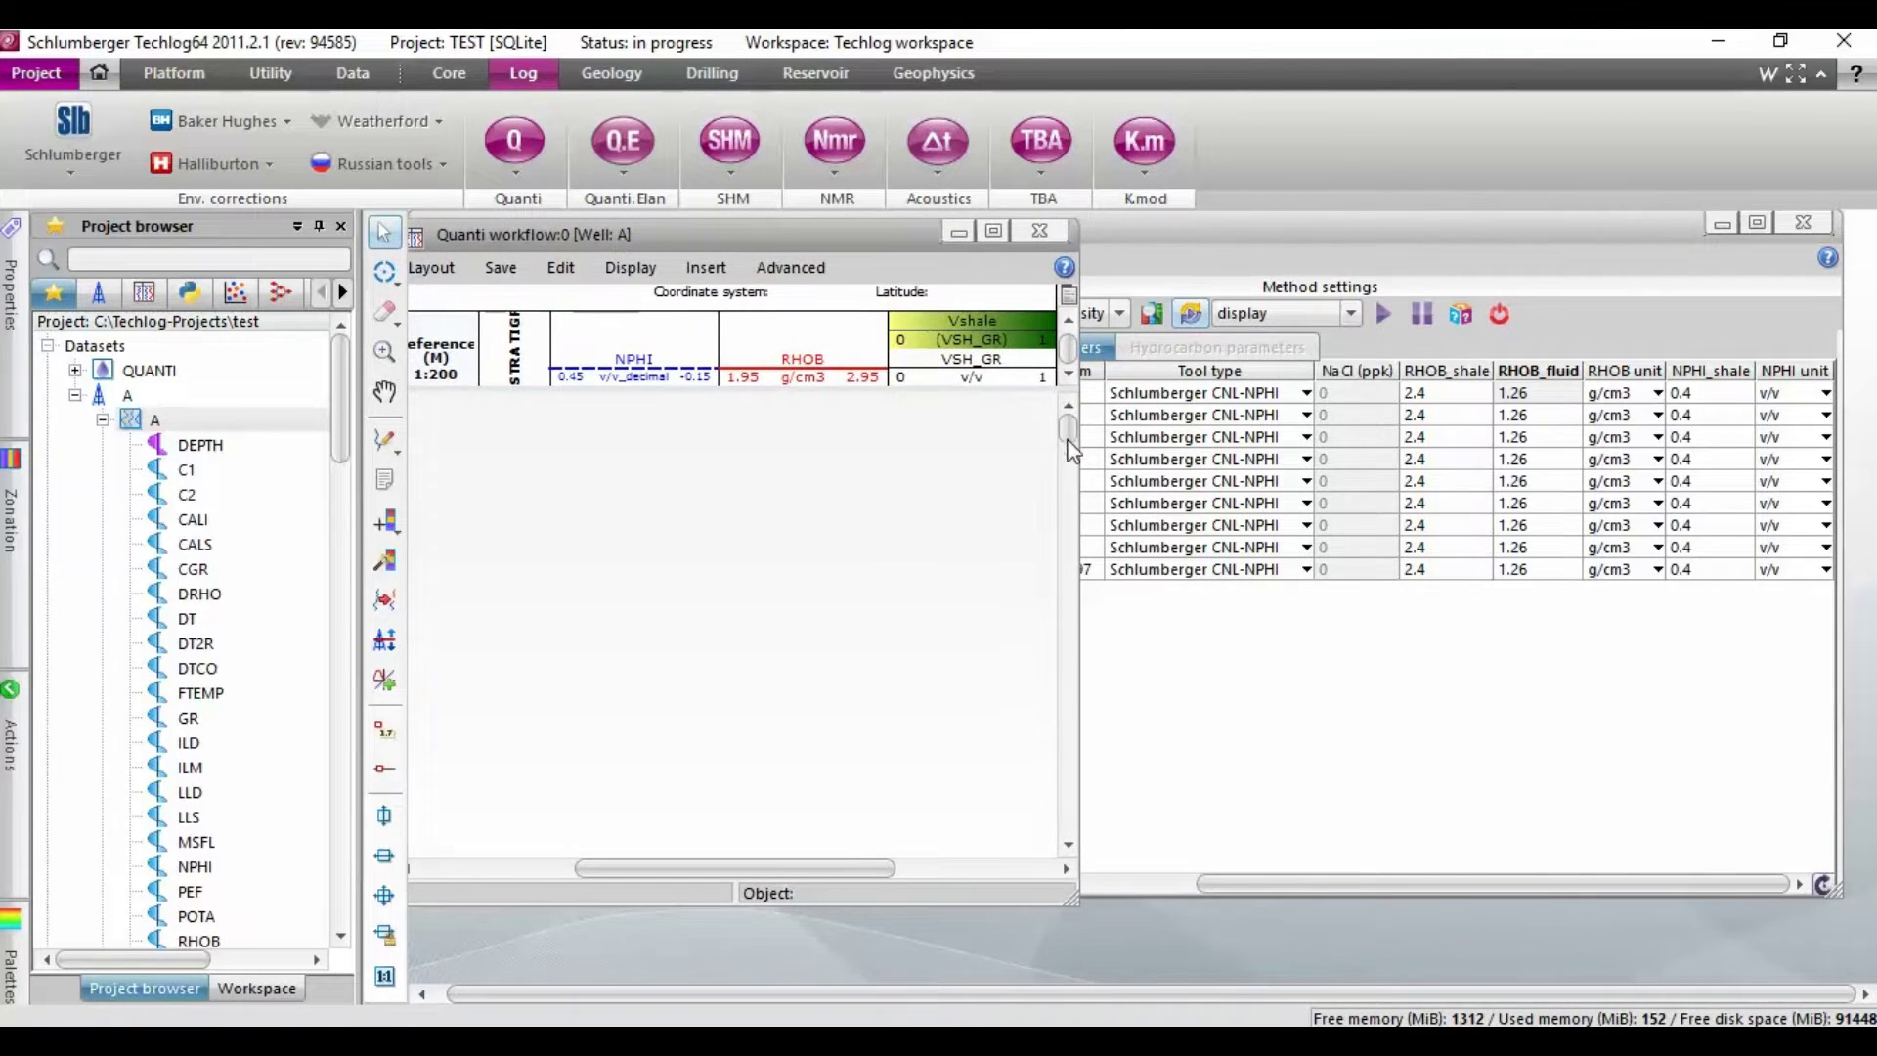
left_click_drag(1073, 531, 976, 553)
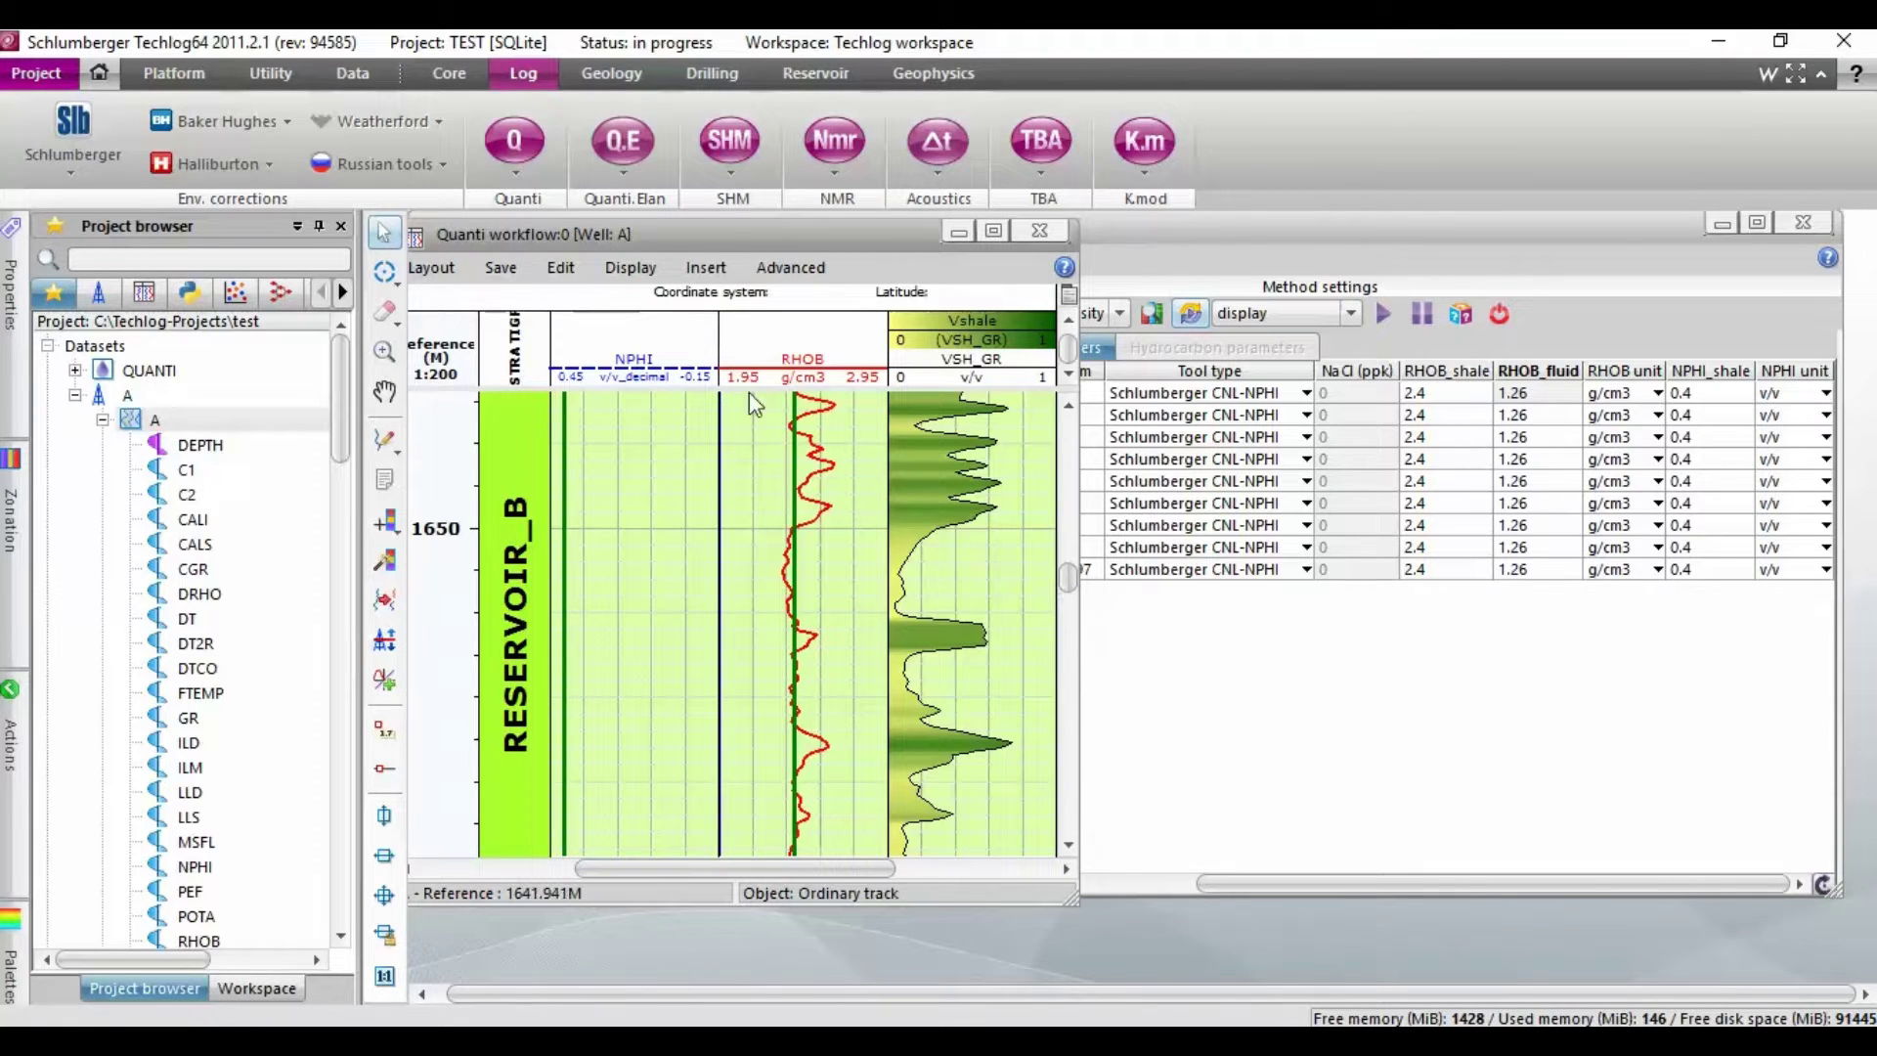
left_click_drag(748, 389, 753, 470)
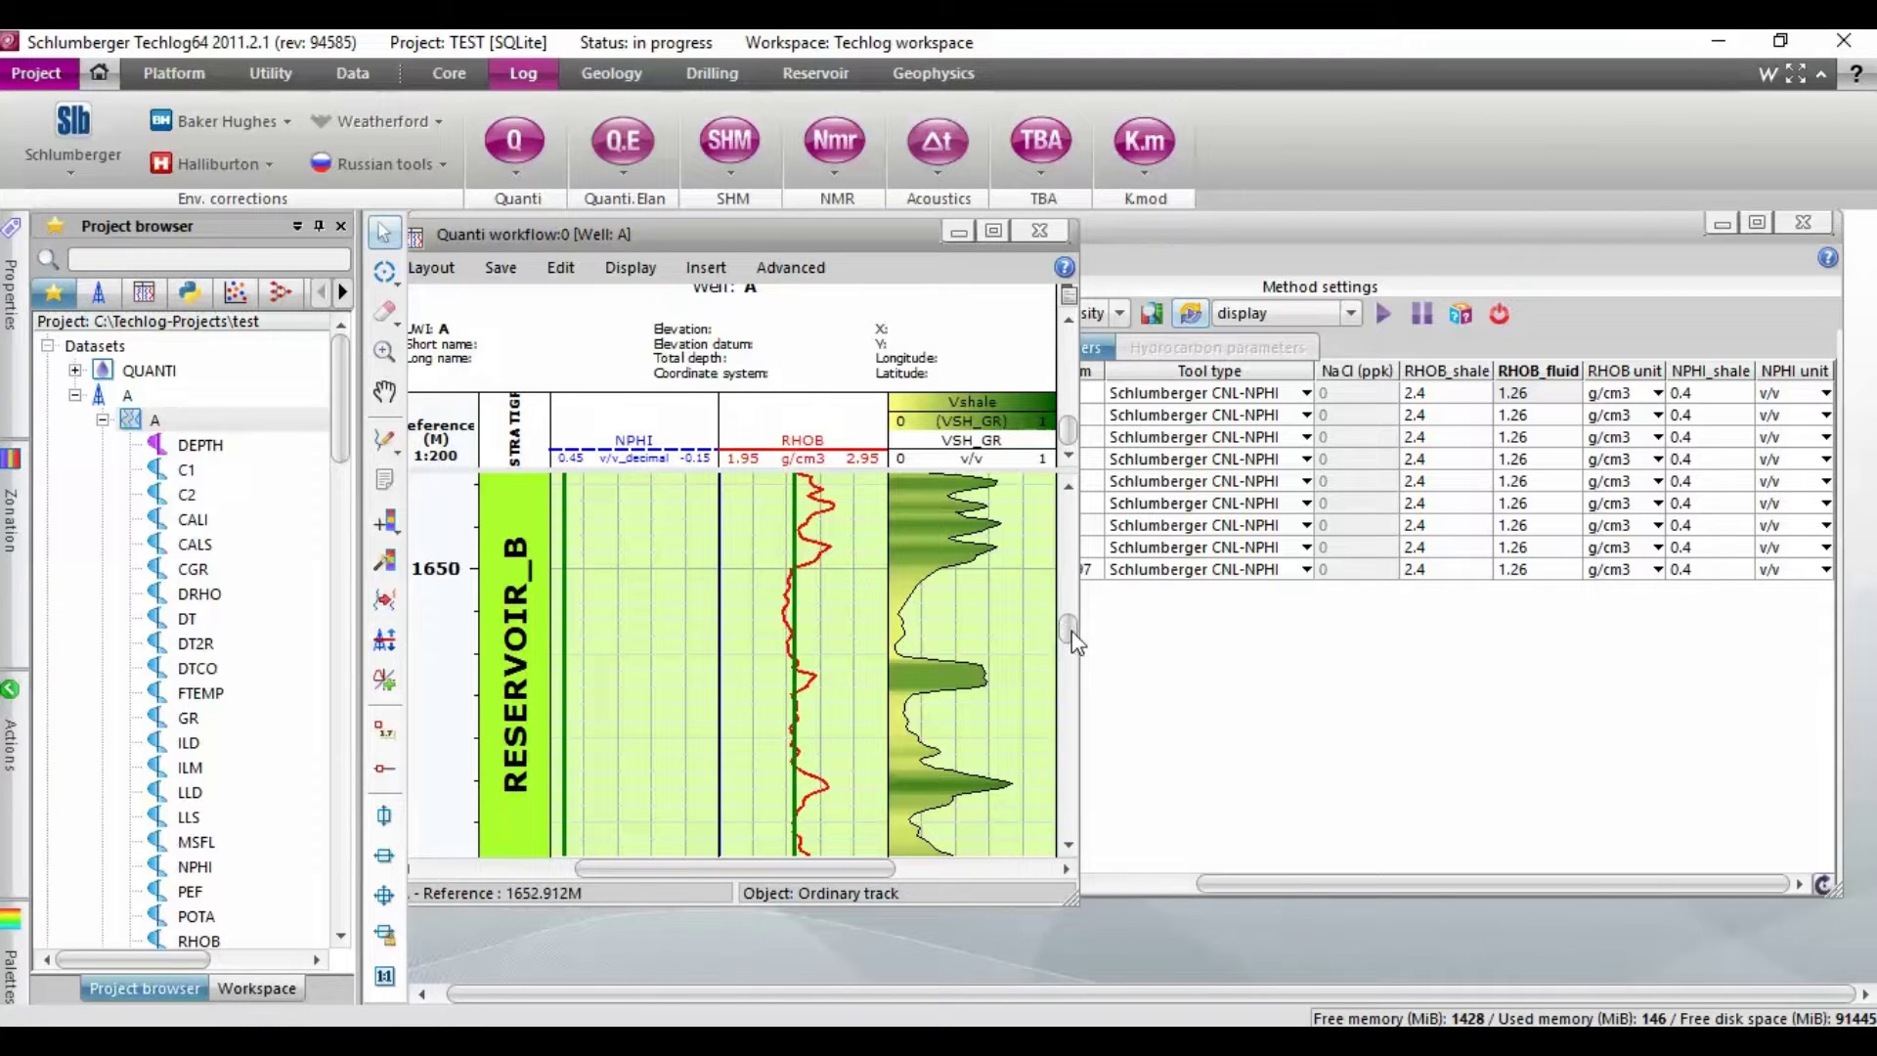
left_click_drag(1072, 640, 1067, 678)
left_click(1033, 244)
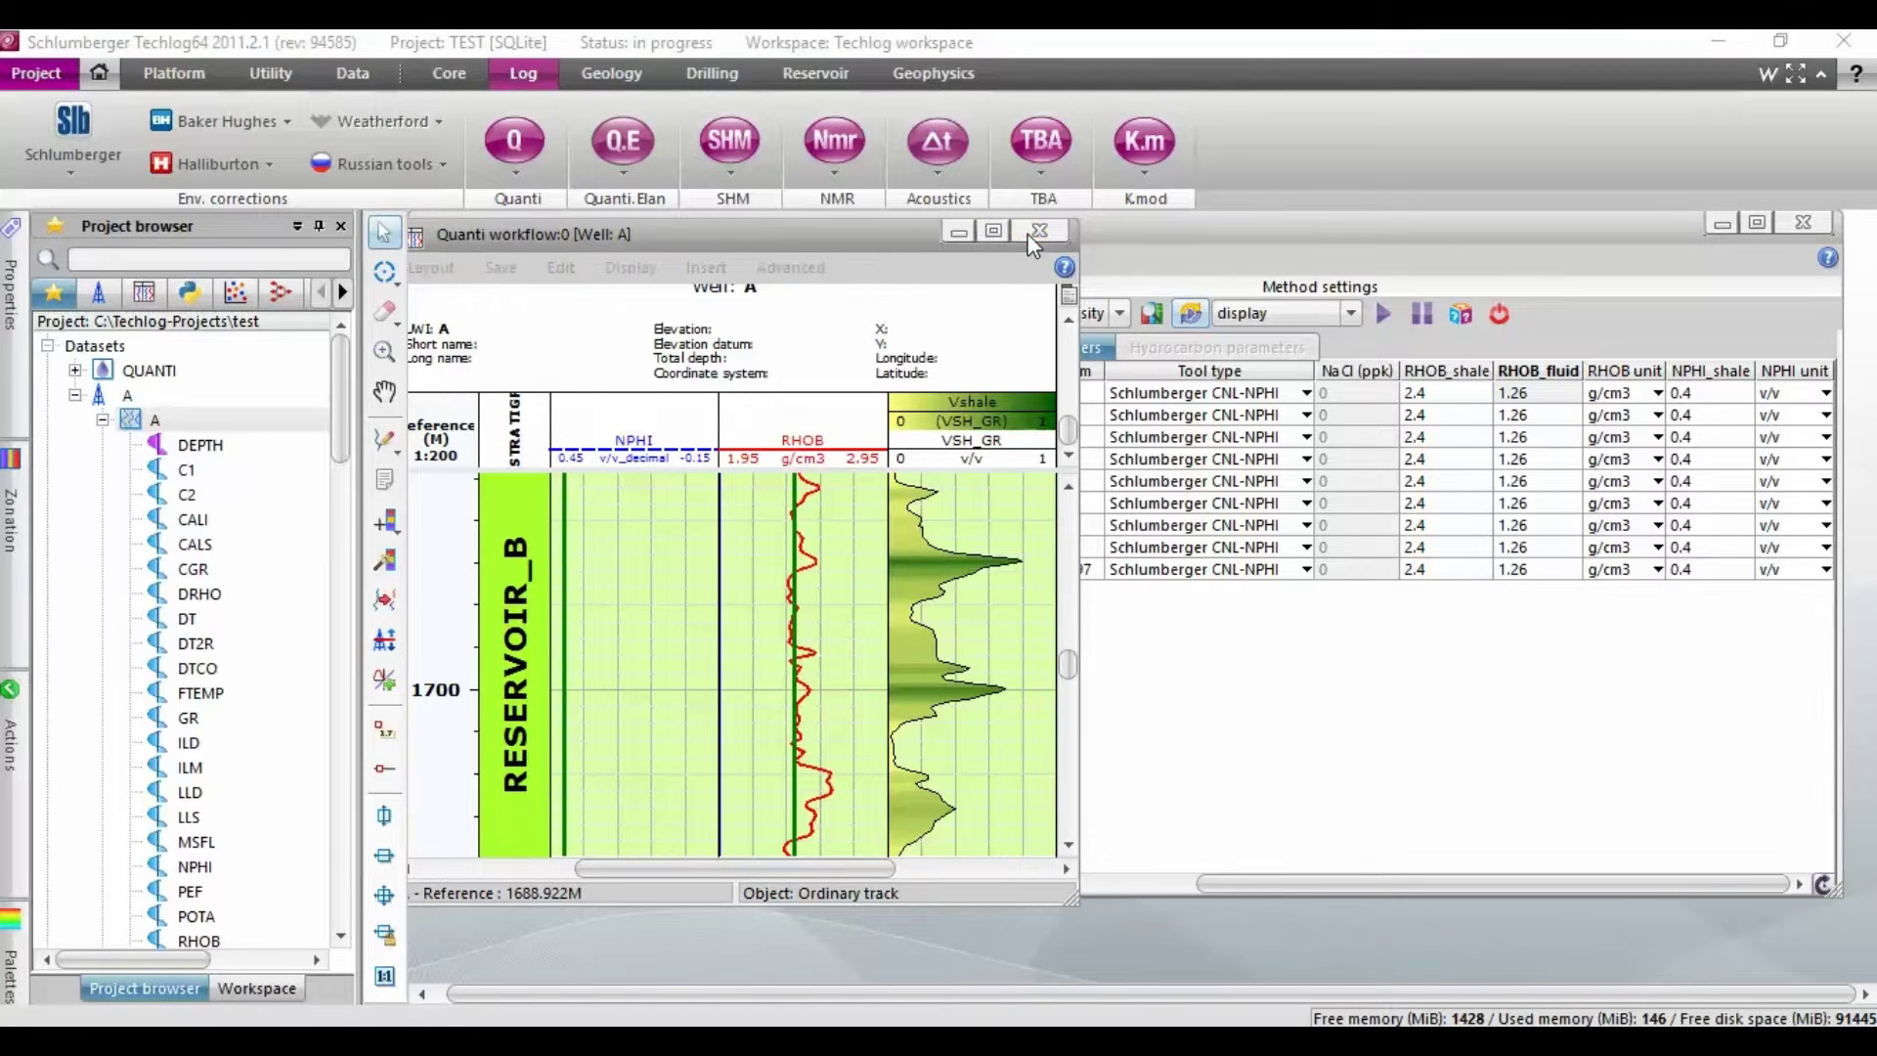
left_click(950, 584)
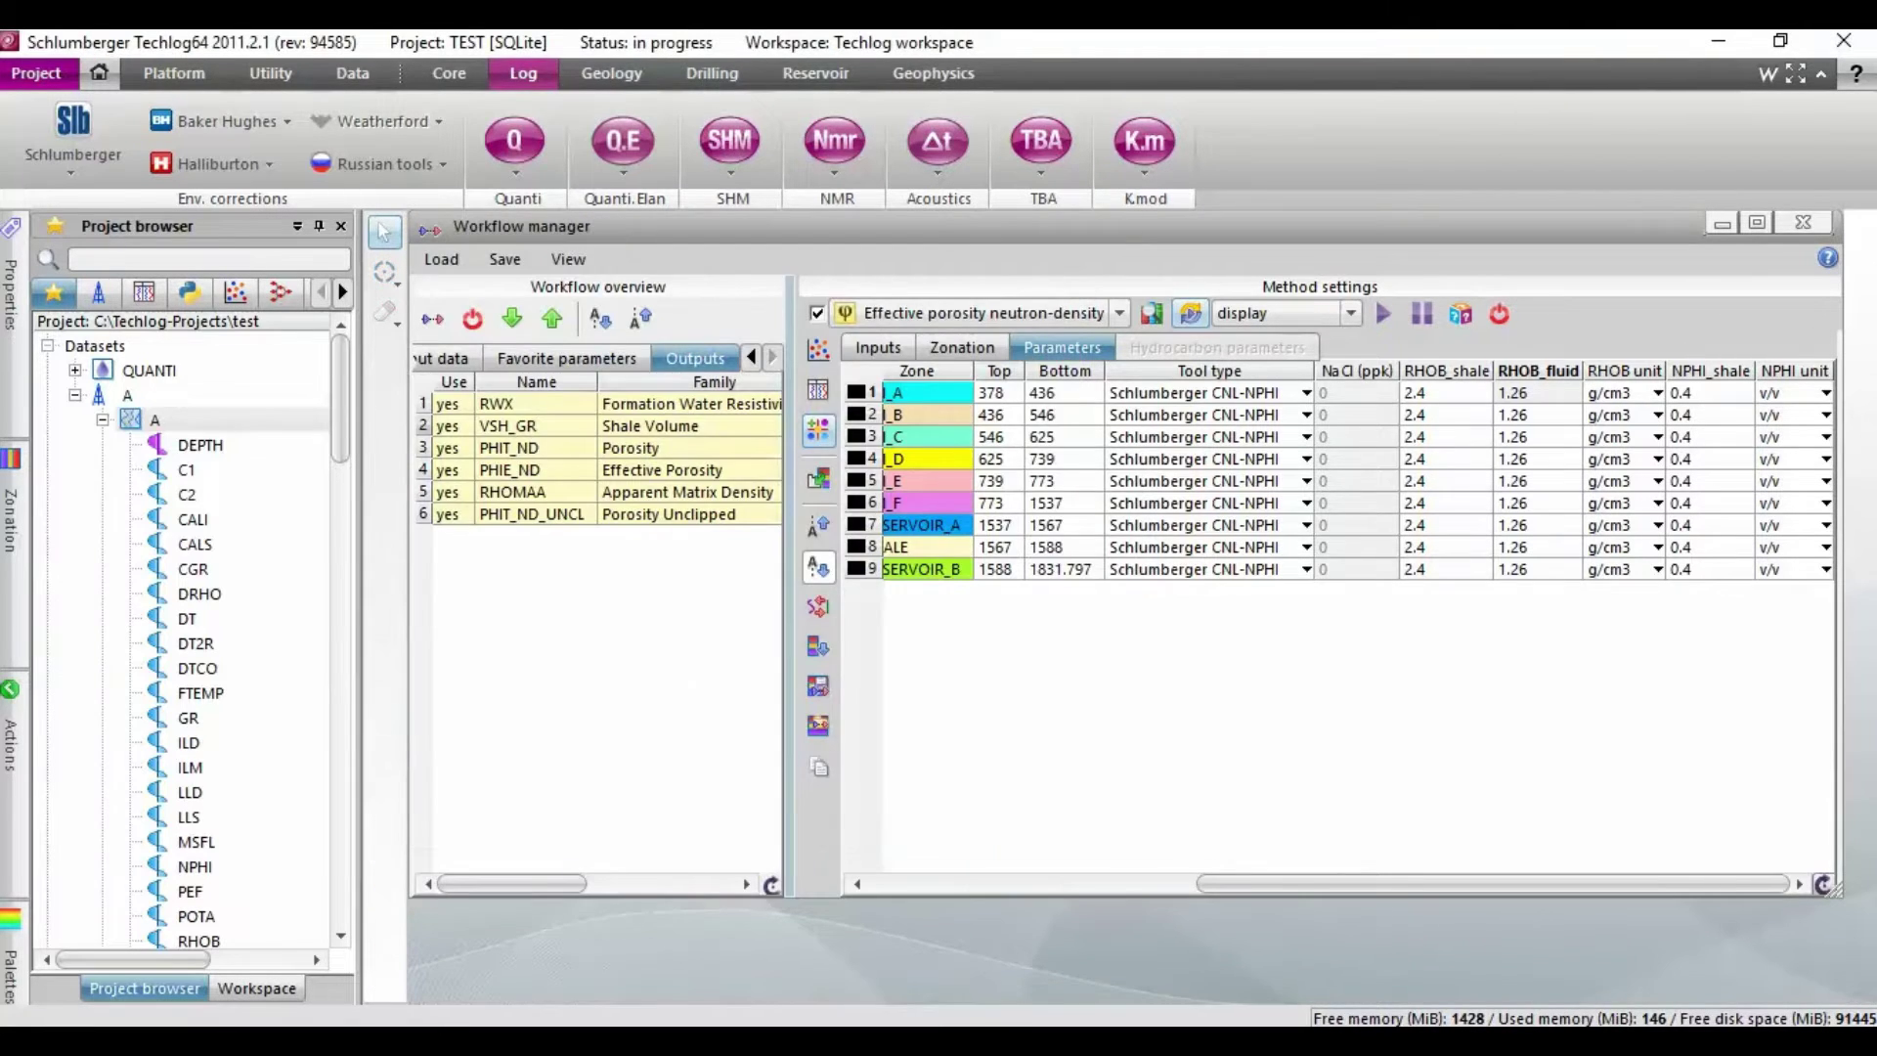
Plot well A's NPHI curve in a new LogView, check the track down to about 1725 m, and close the layout without saving
left_click(195, 80)
left_click(59, 137)
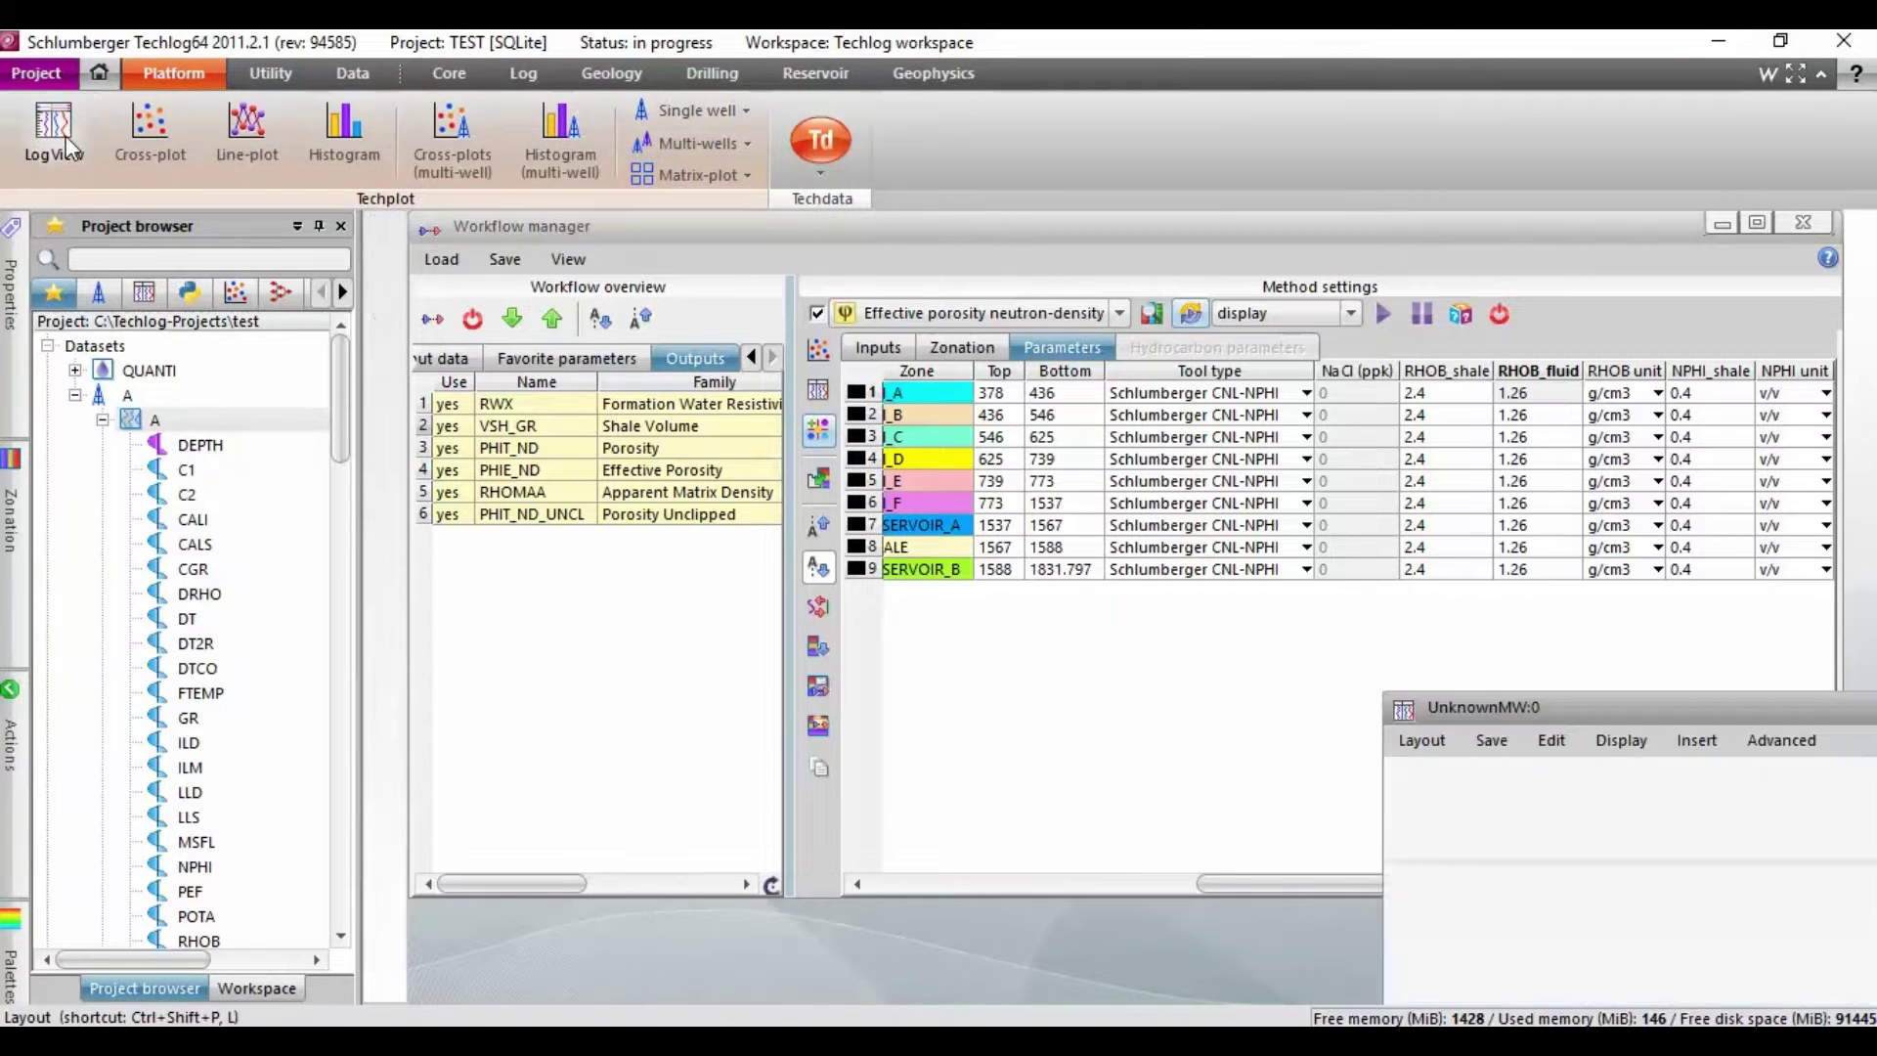
left_click_drag(1694, 700, 920, 284)
left_click_drag(342, 406, 339, 499)
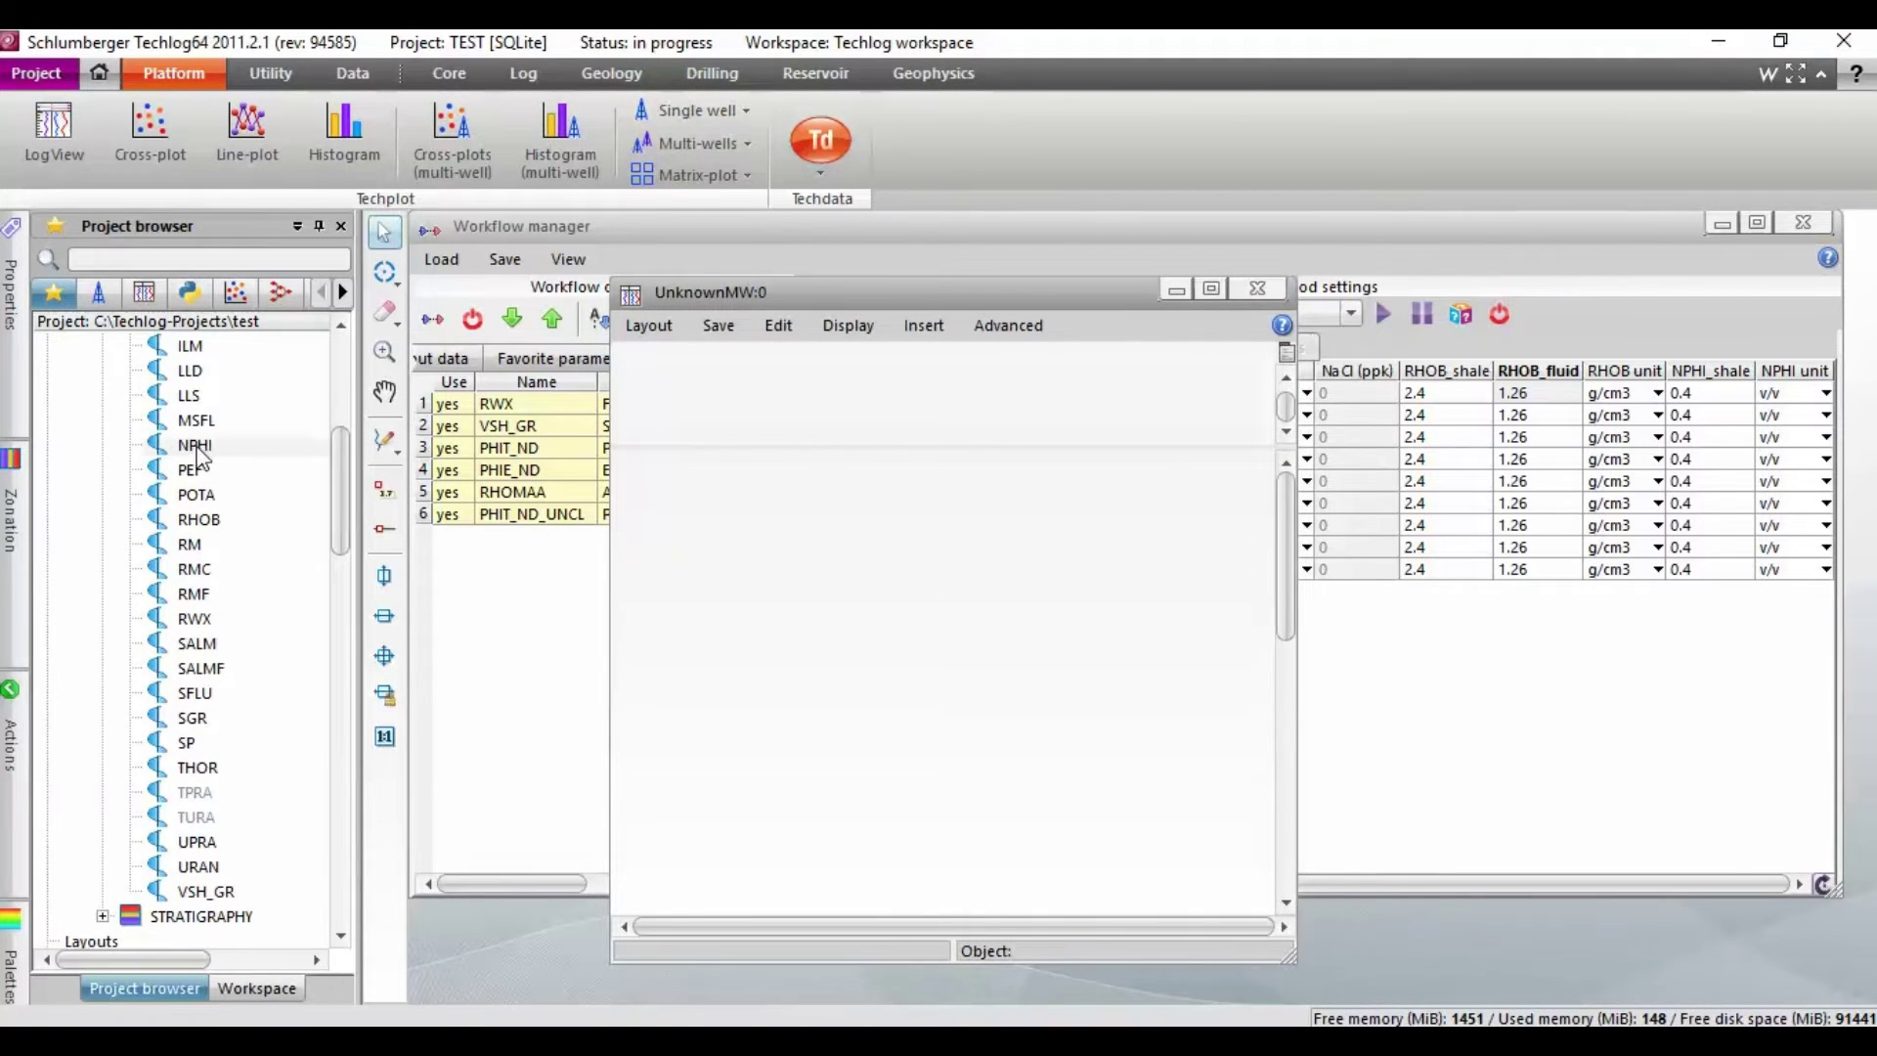
left_click_drag(198, 445, 1048, 642)
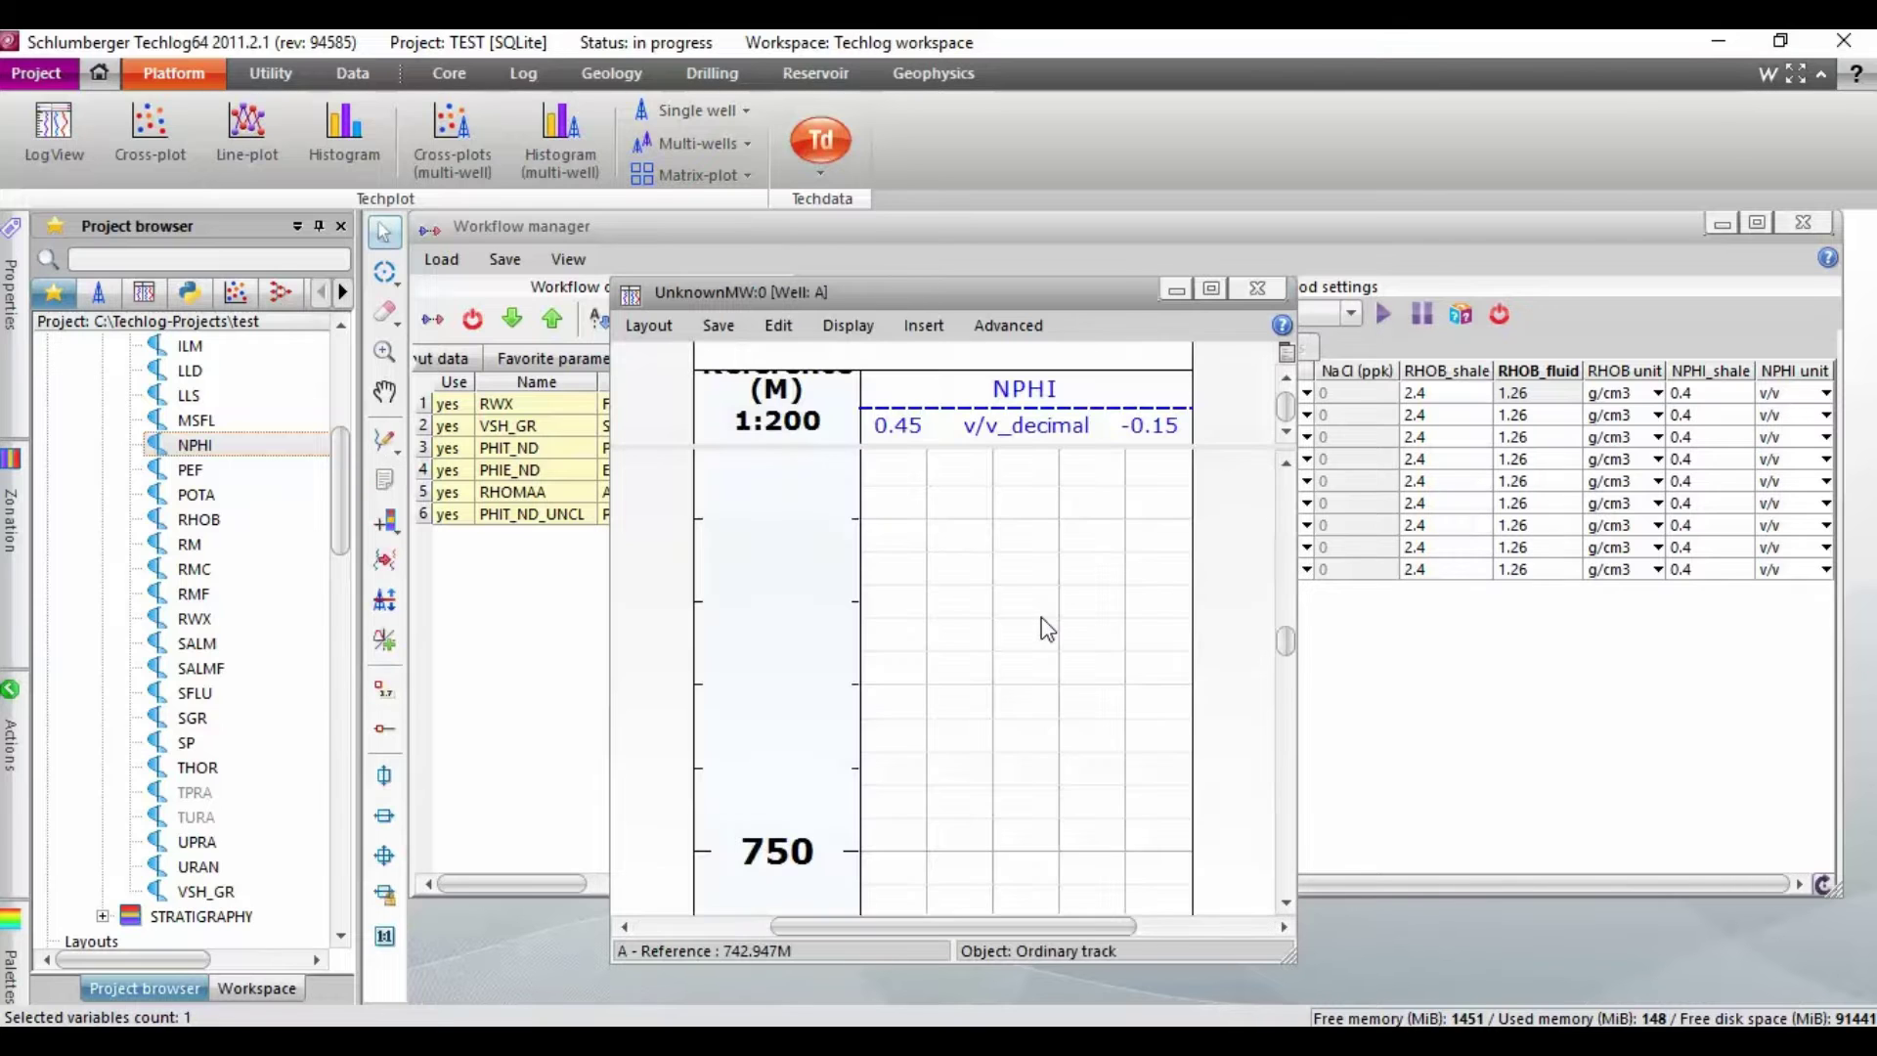
left_click_drag(1285, 634, 1294, 864)
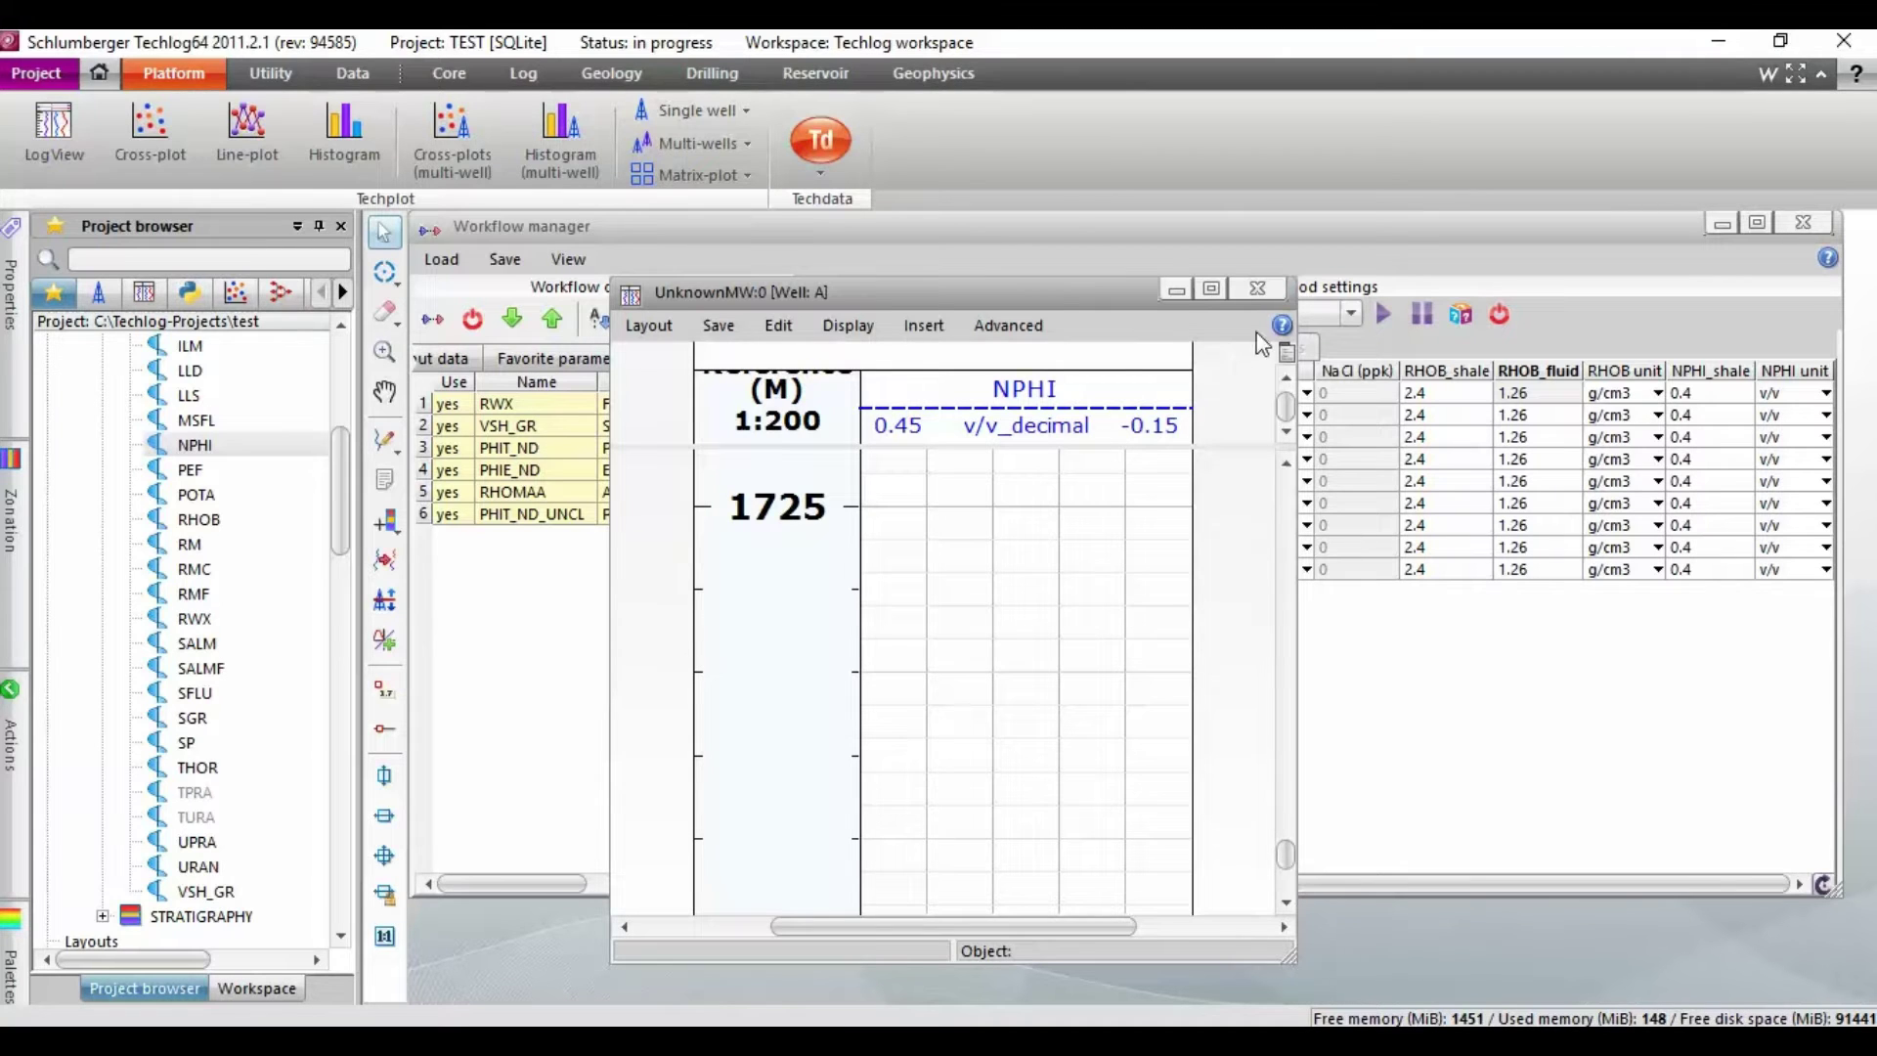
left_click(1257, 289)
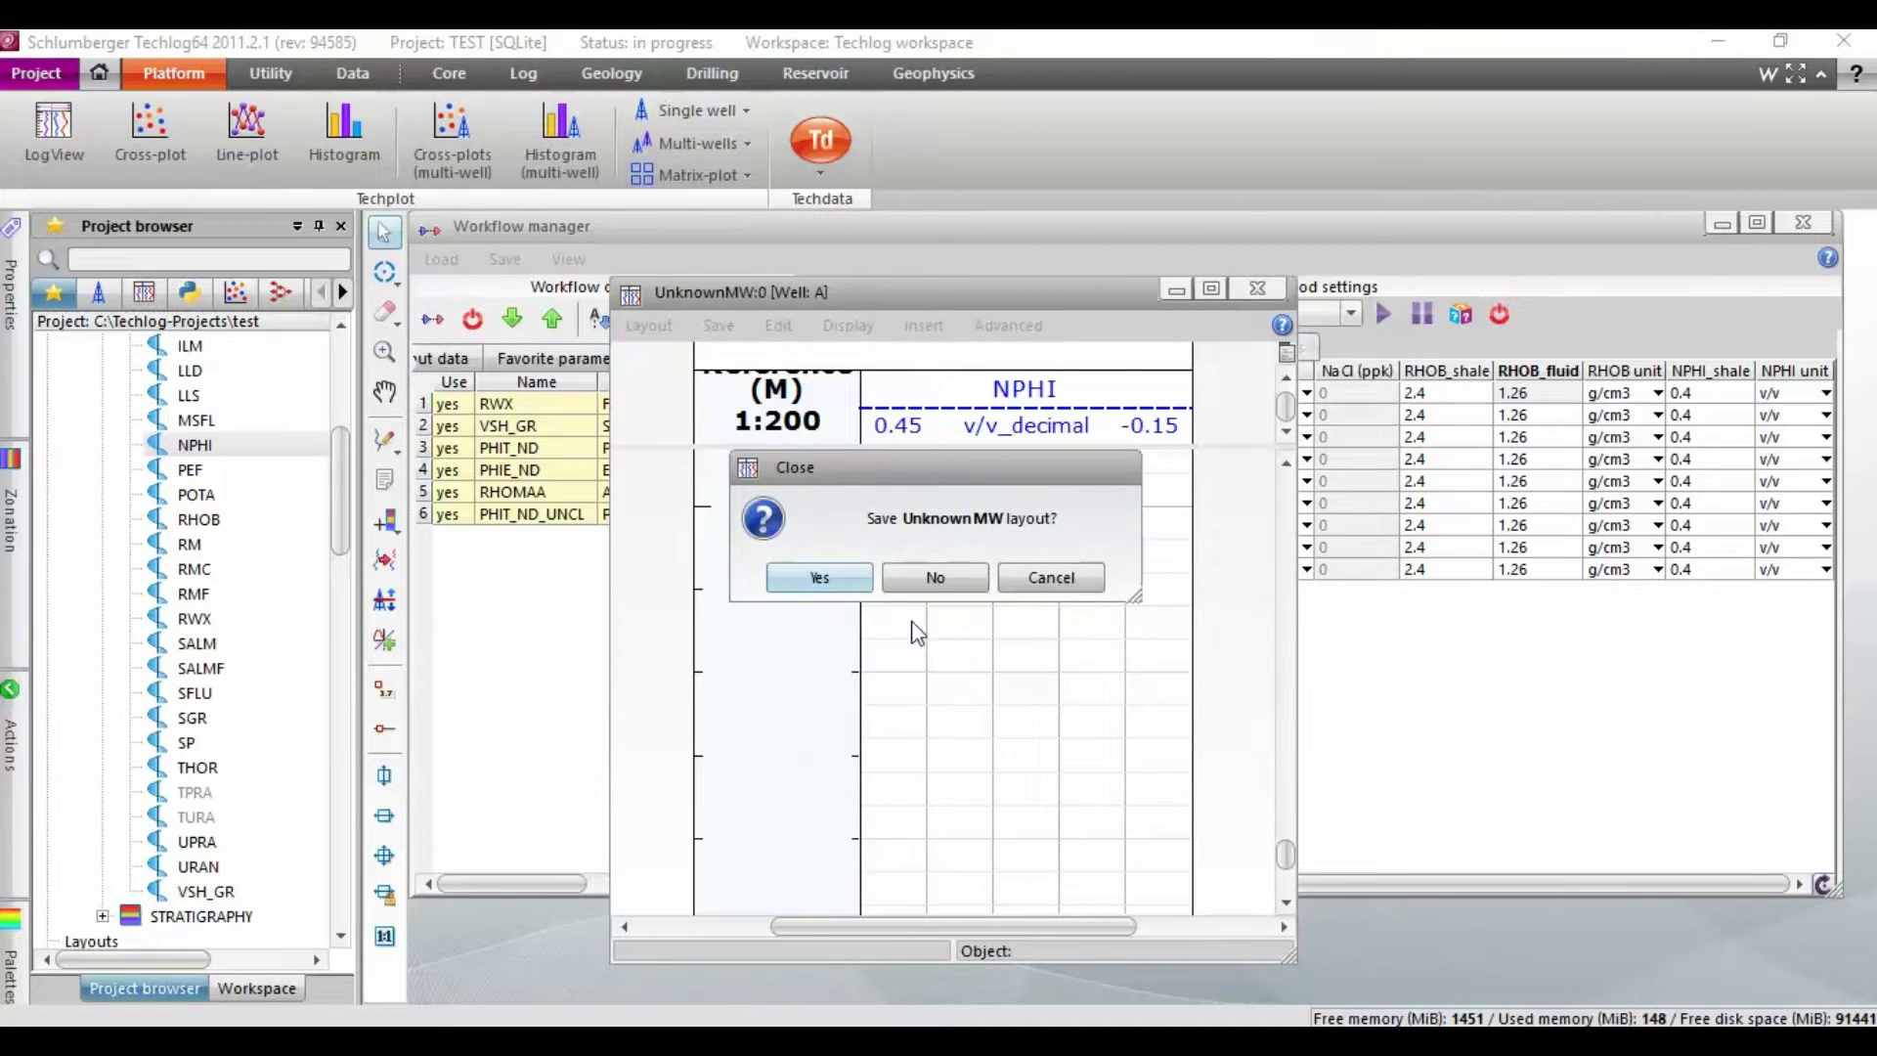
left_click(935, 577)
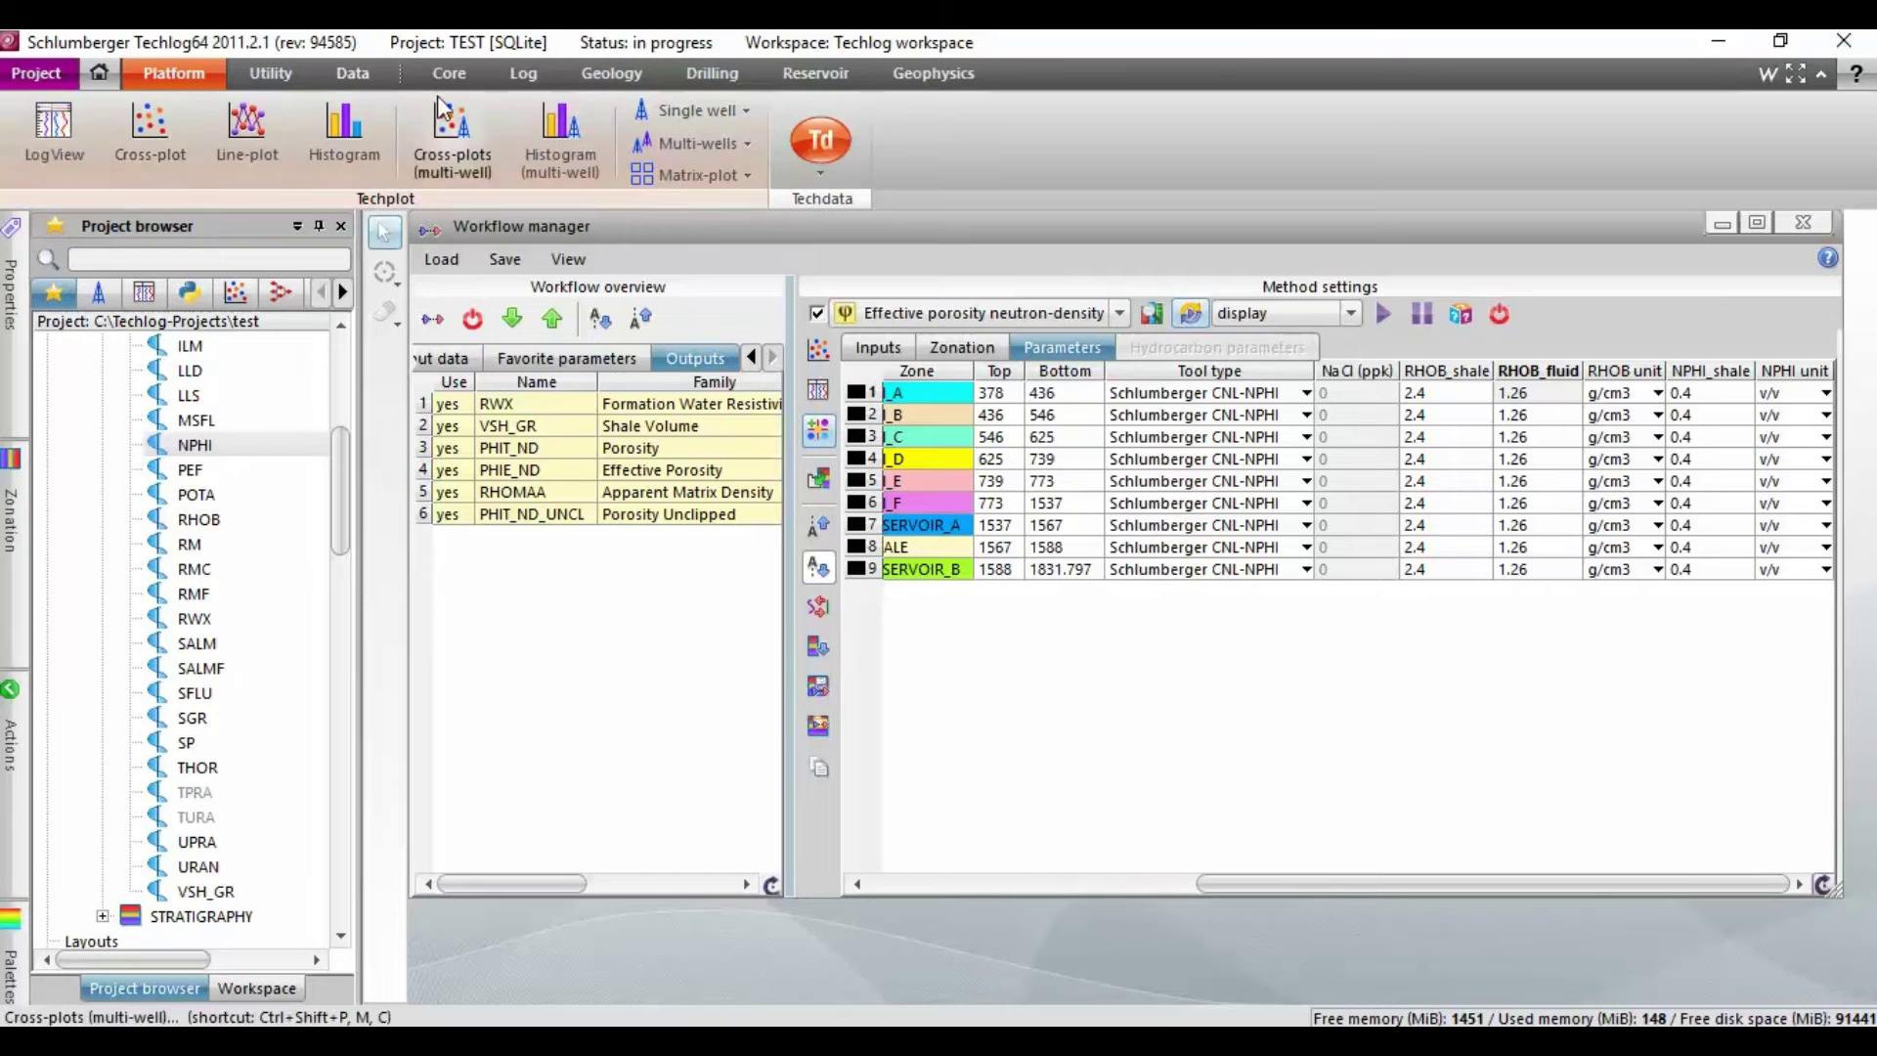
Open well A's NPHI curve in the Data editor and examine its values along depth, widening the column for reading
left_click(355, 67)
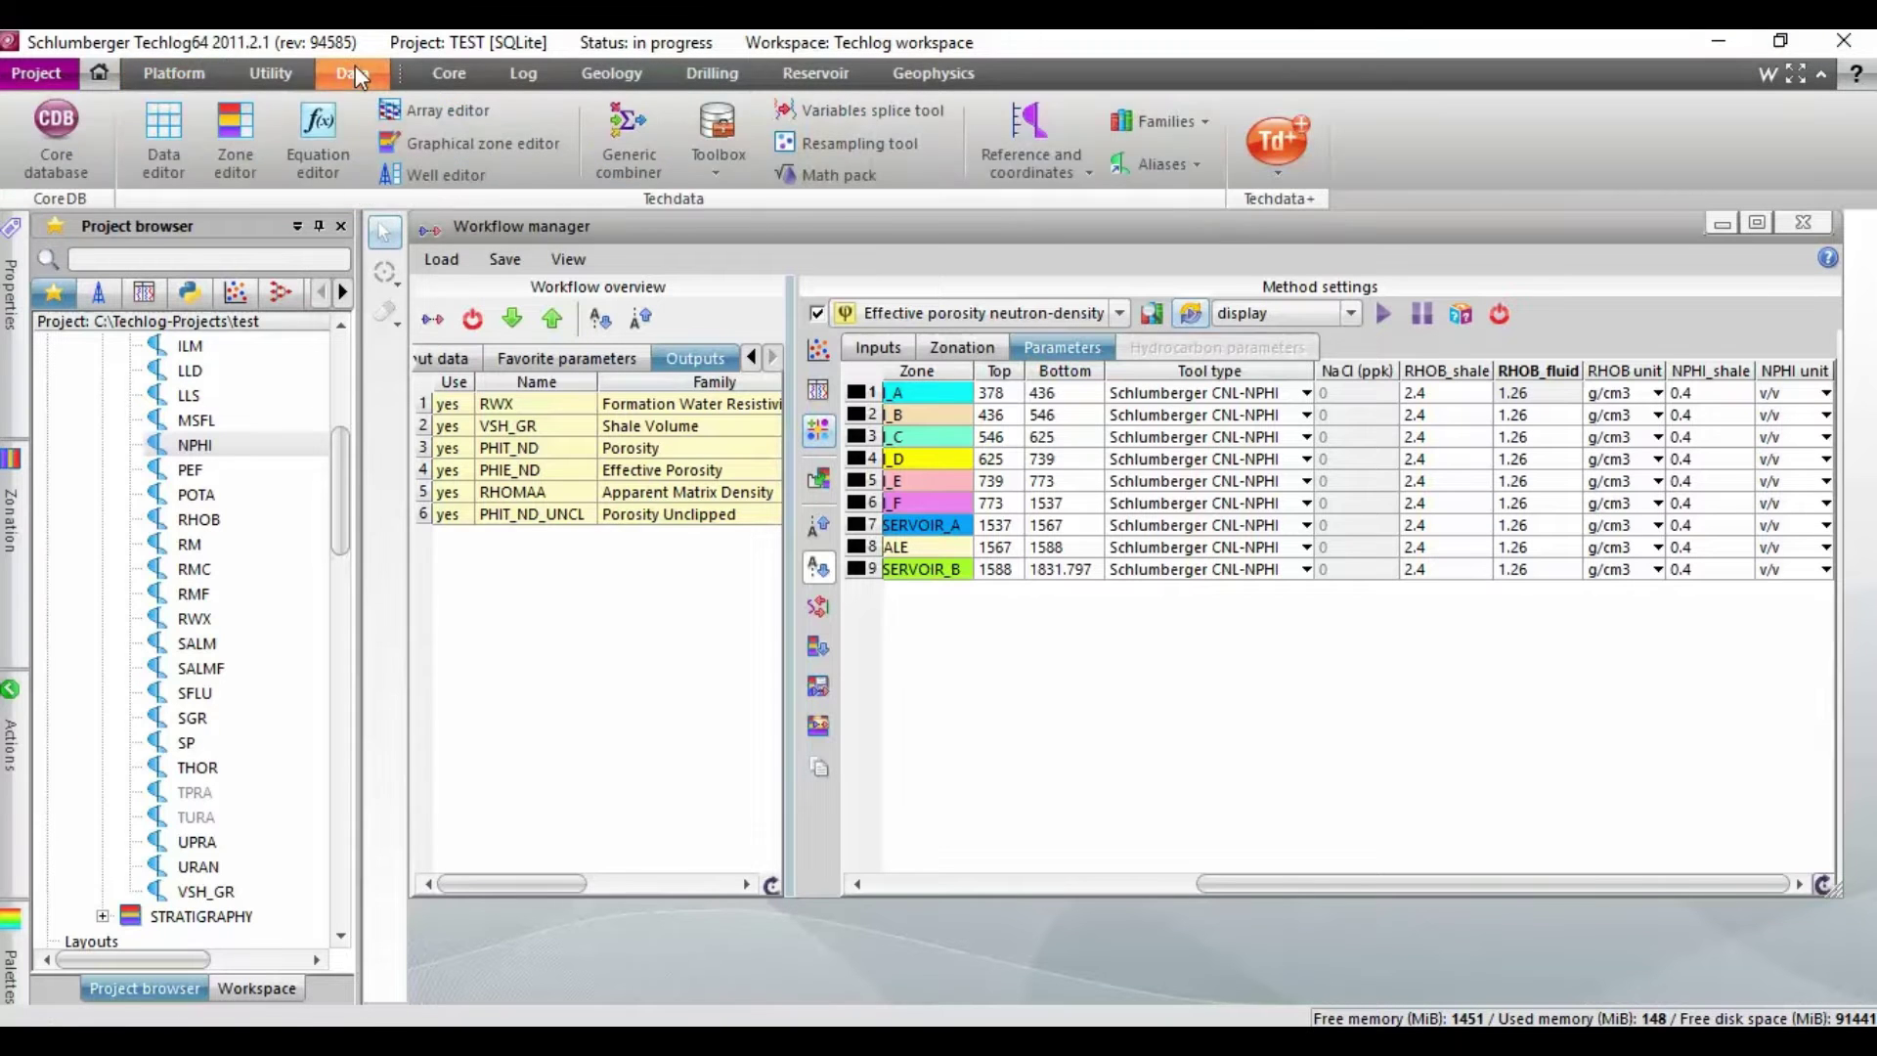
left_click(170, 143)
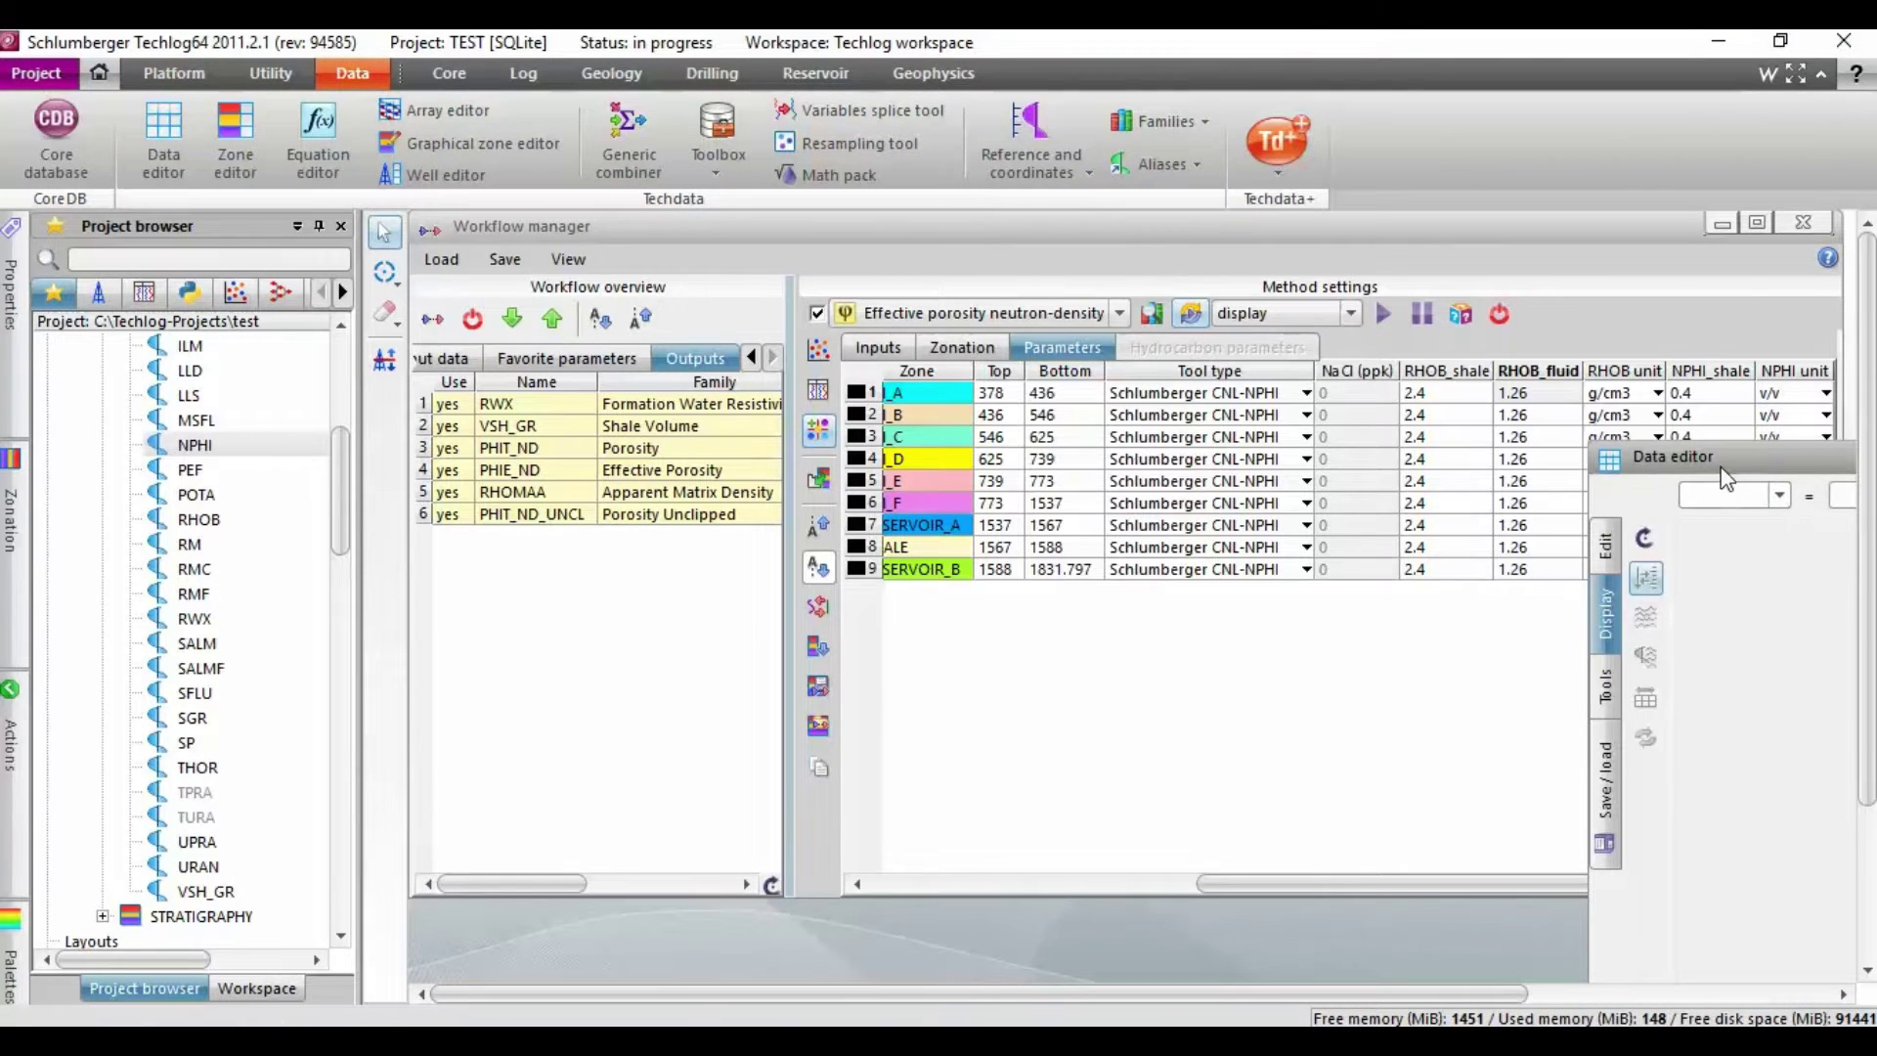
left_click_drag(1725, 479, 620, 303)
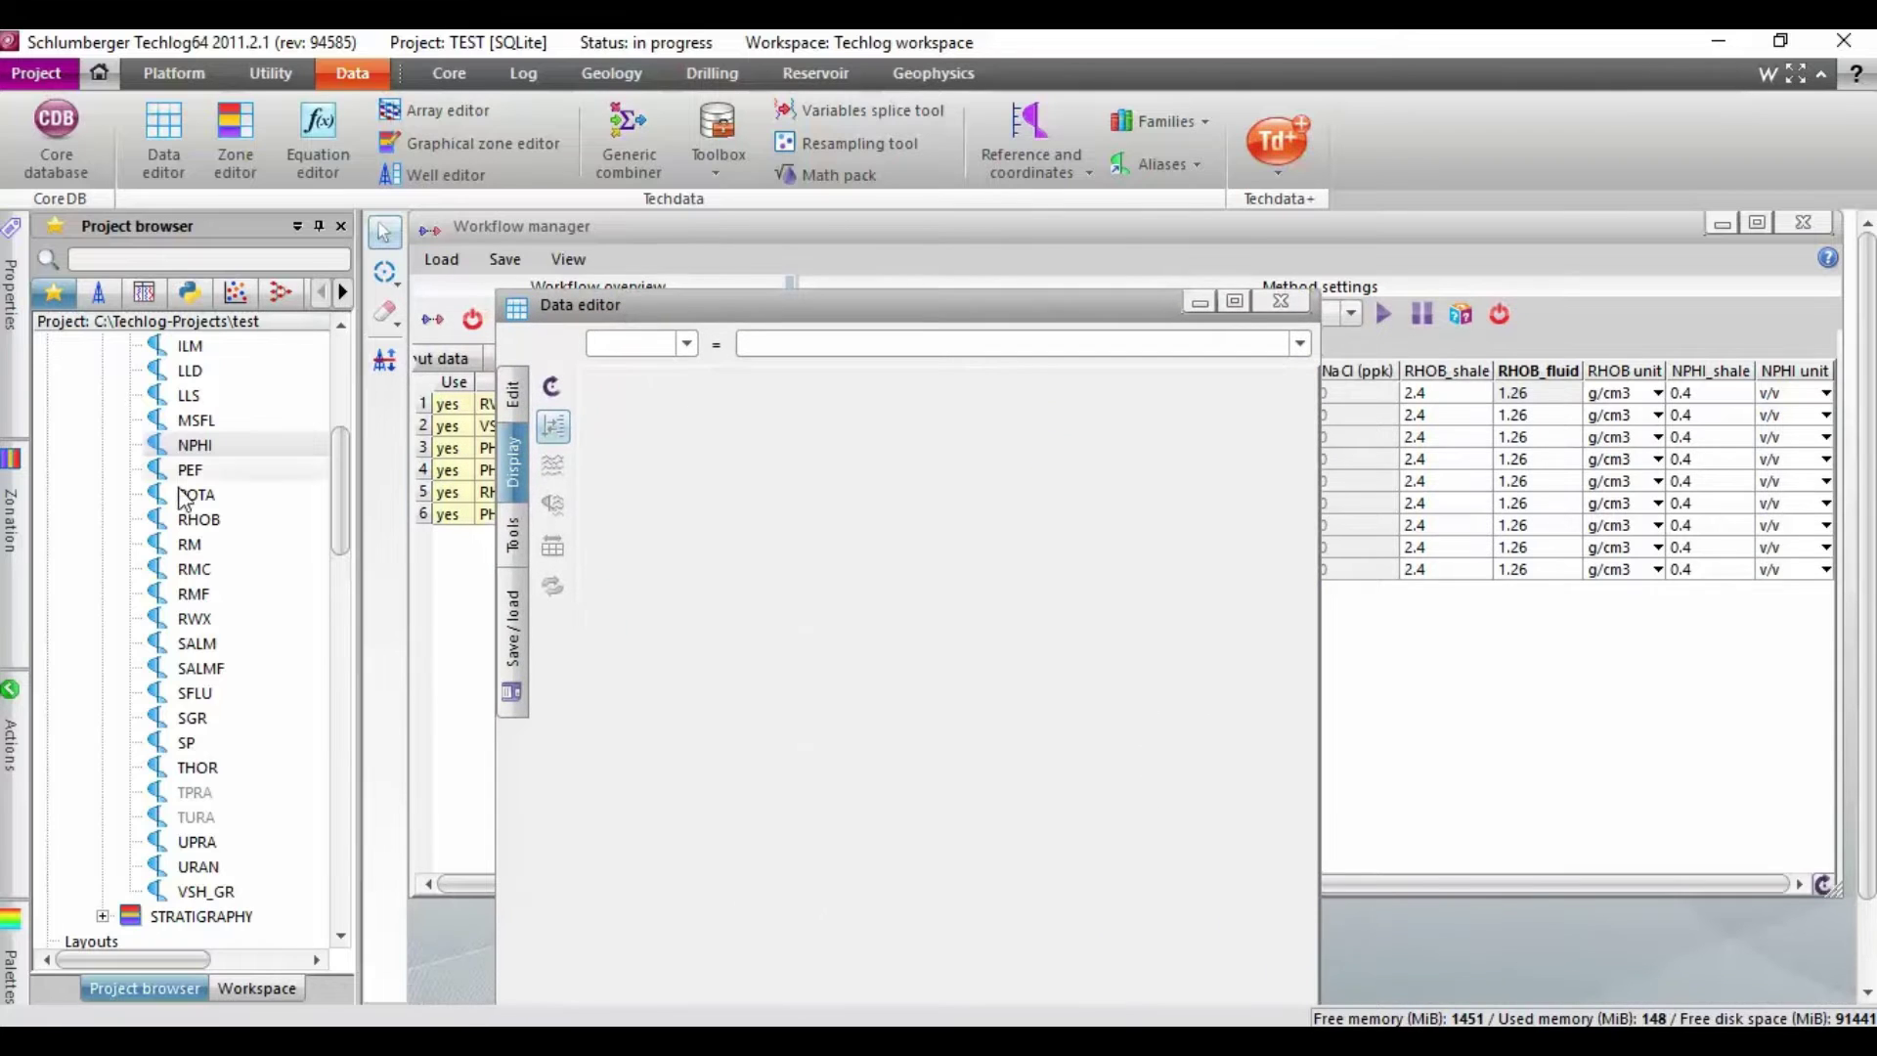
left_click_drag(195, 446, 811, 476)
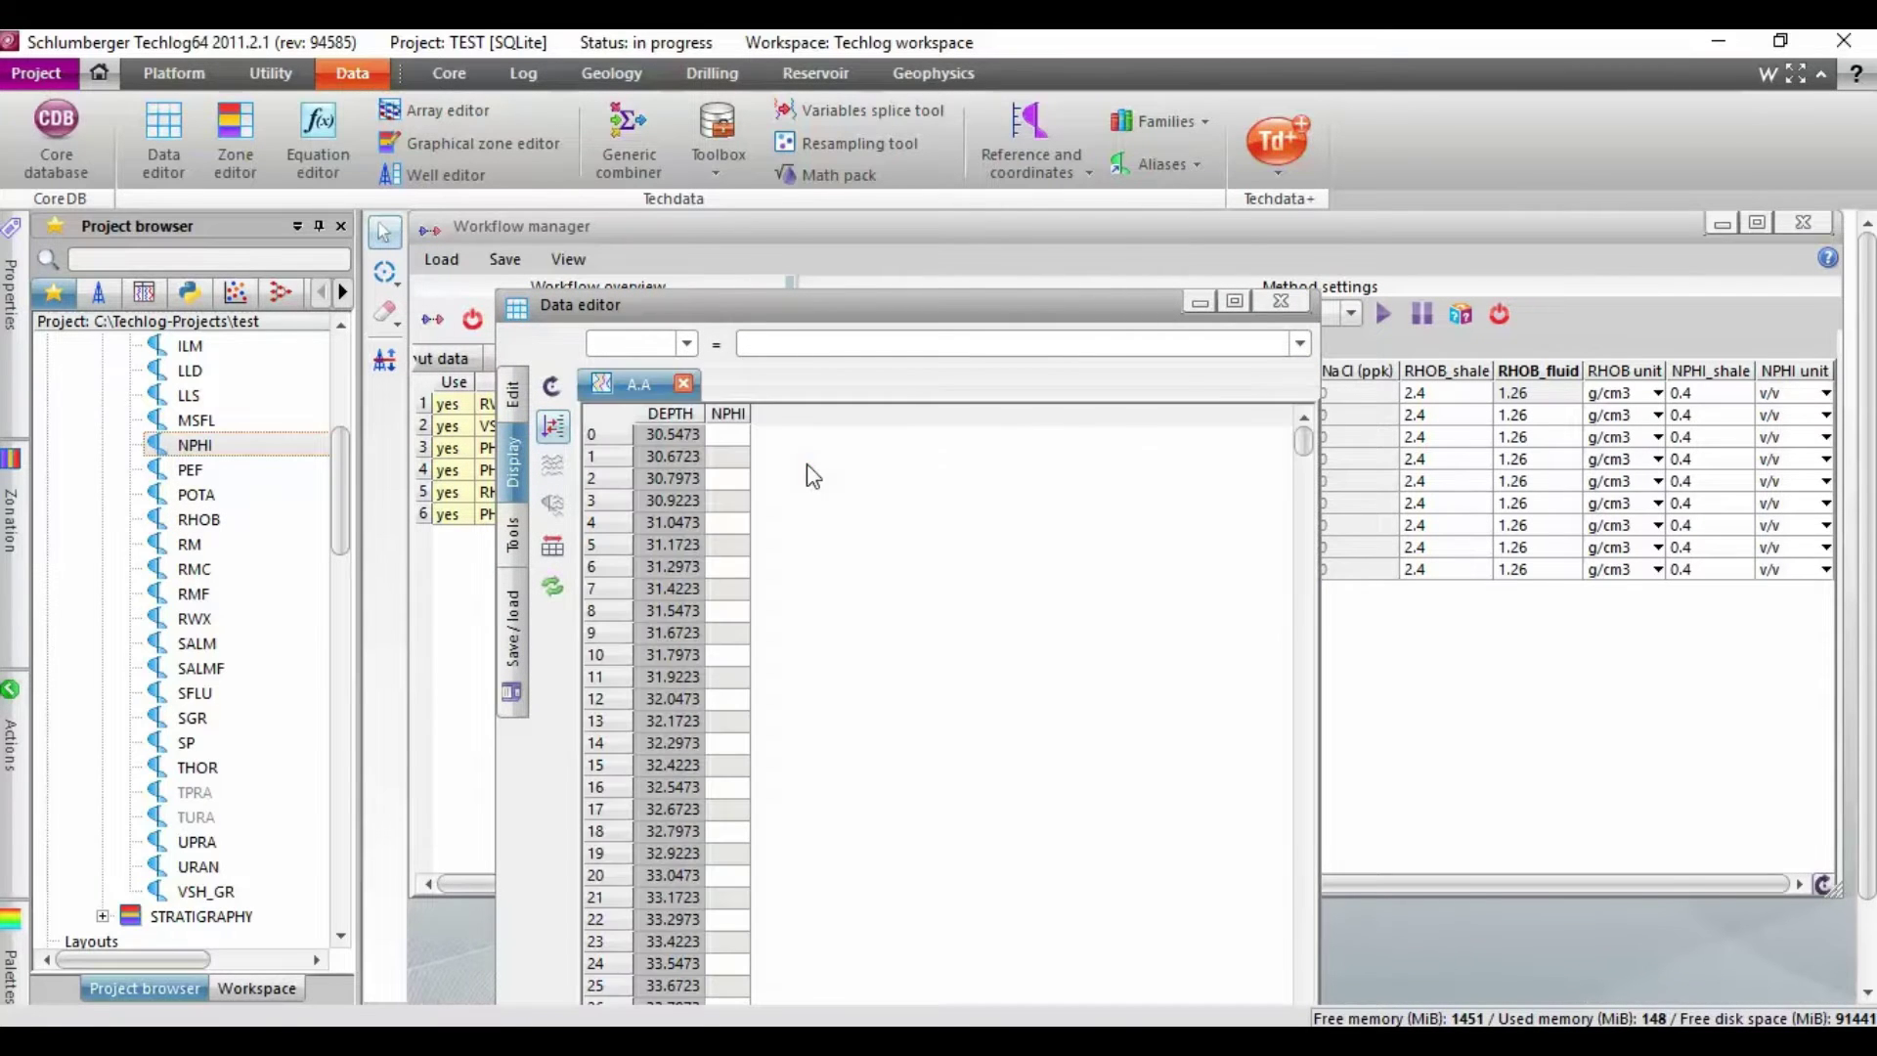
left_click_drag(1308, 451, 1292, 766)
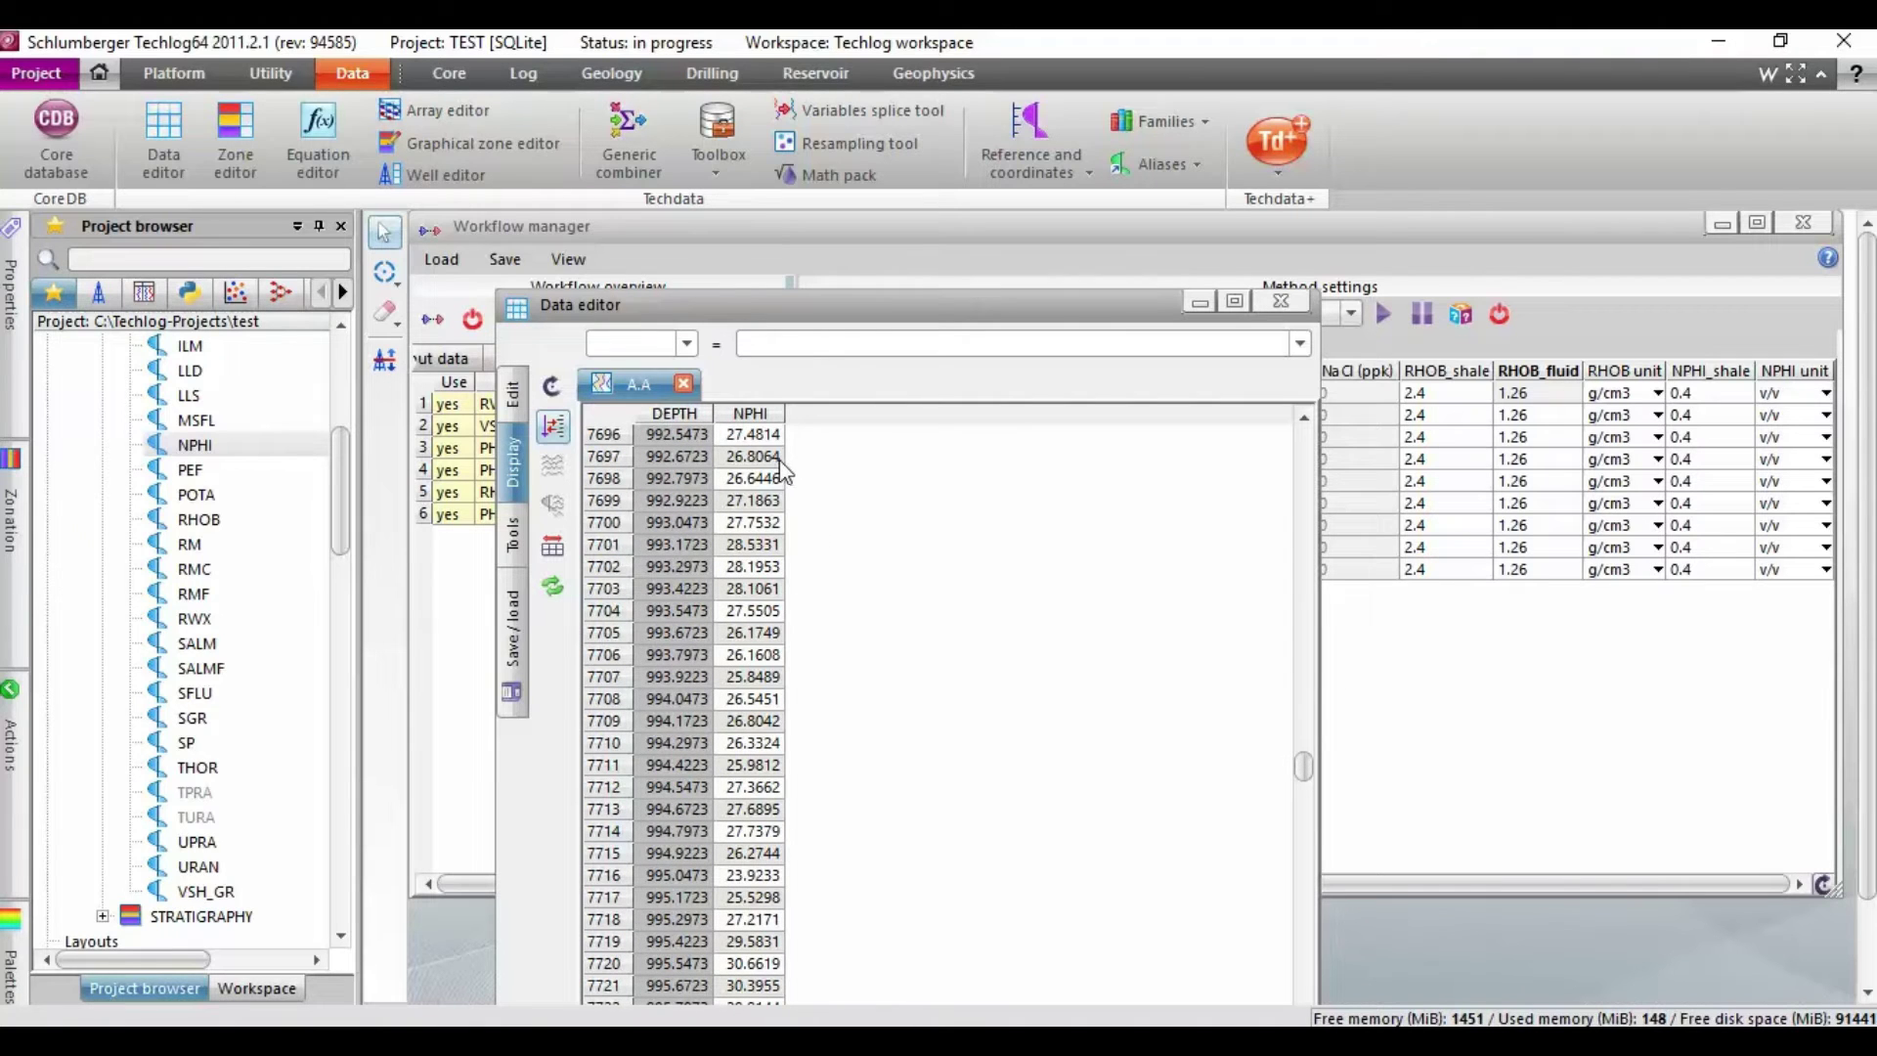
left_click_drag(783, 409, 829, 409)
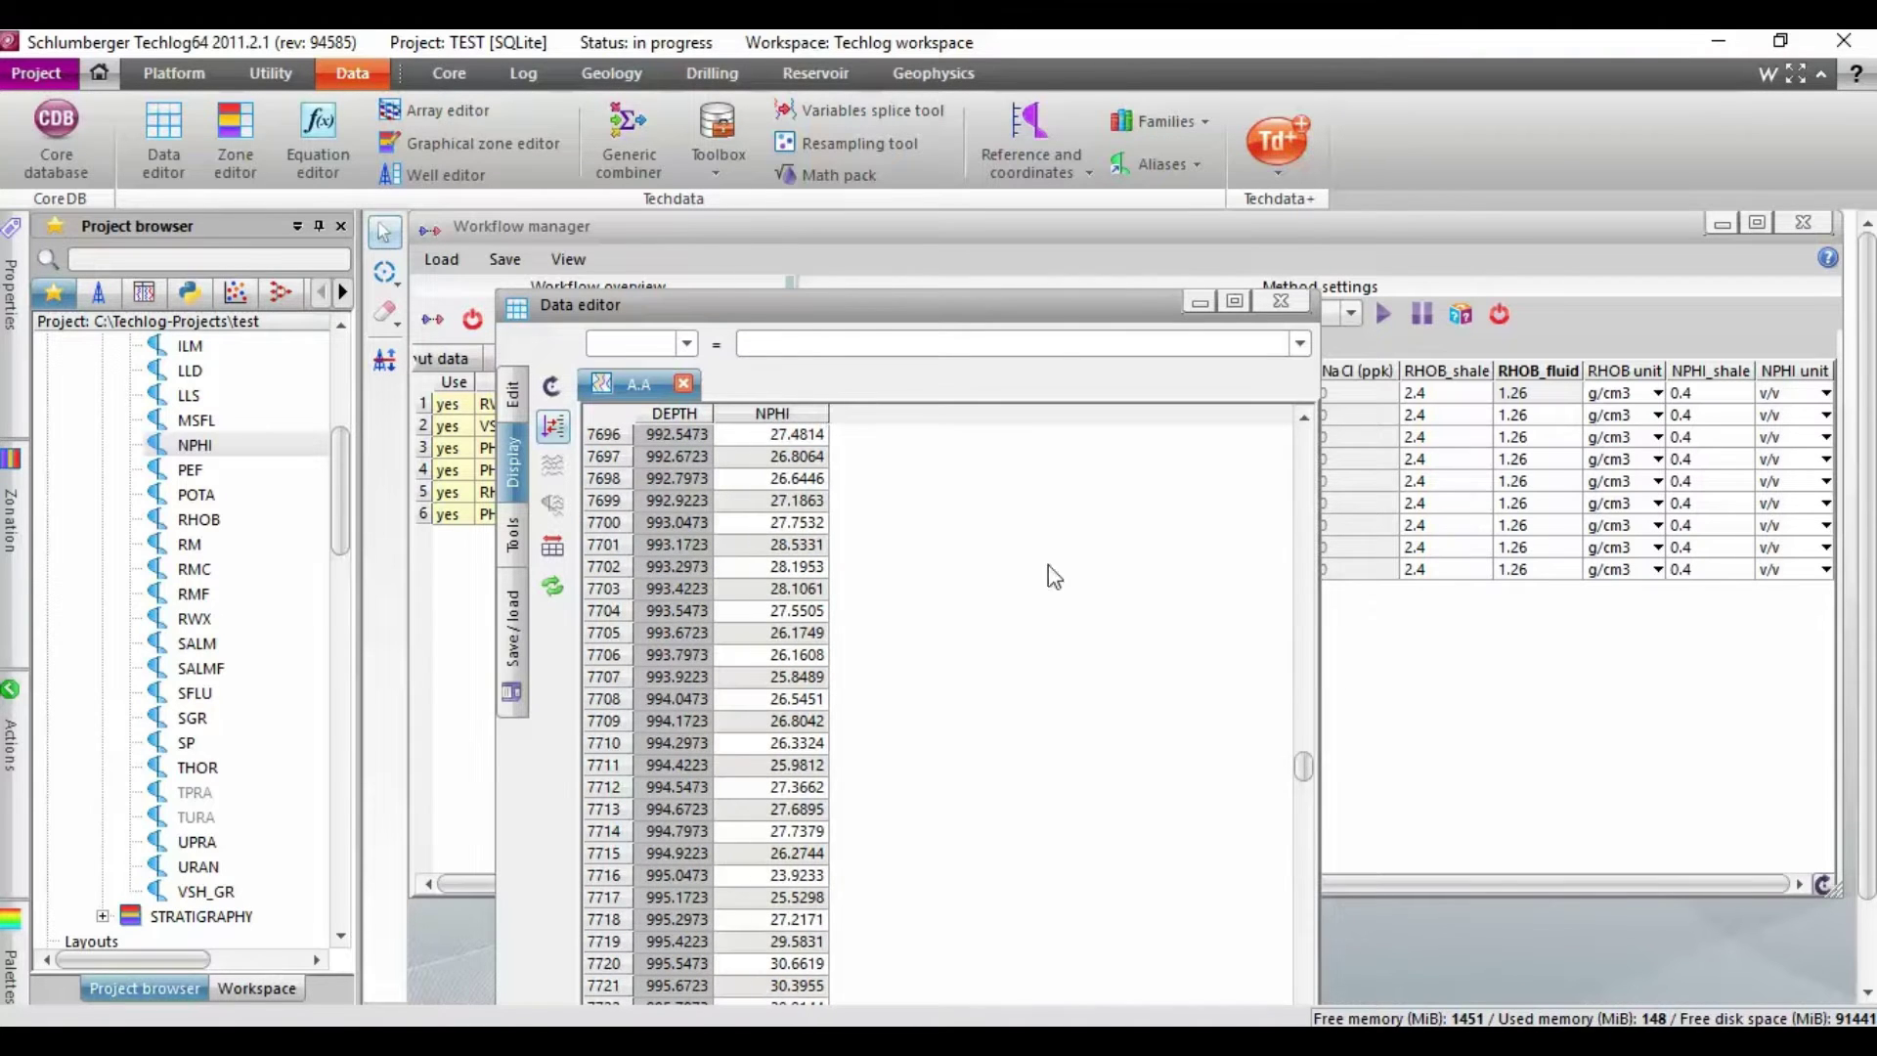
left_click_drag(1305, 768, 1277, 398)
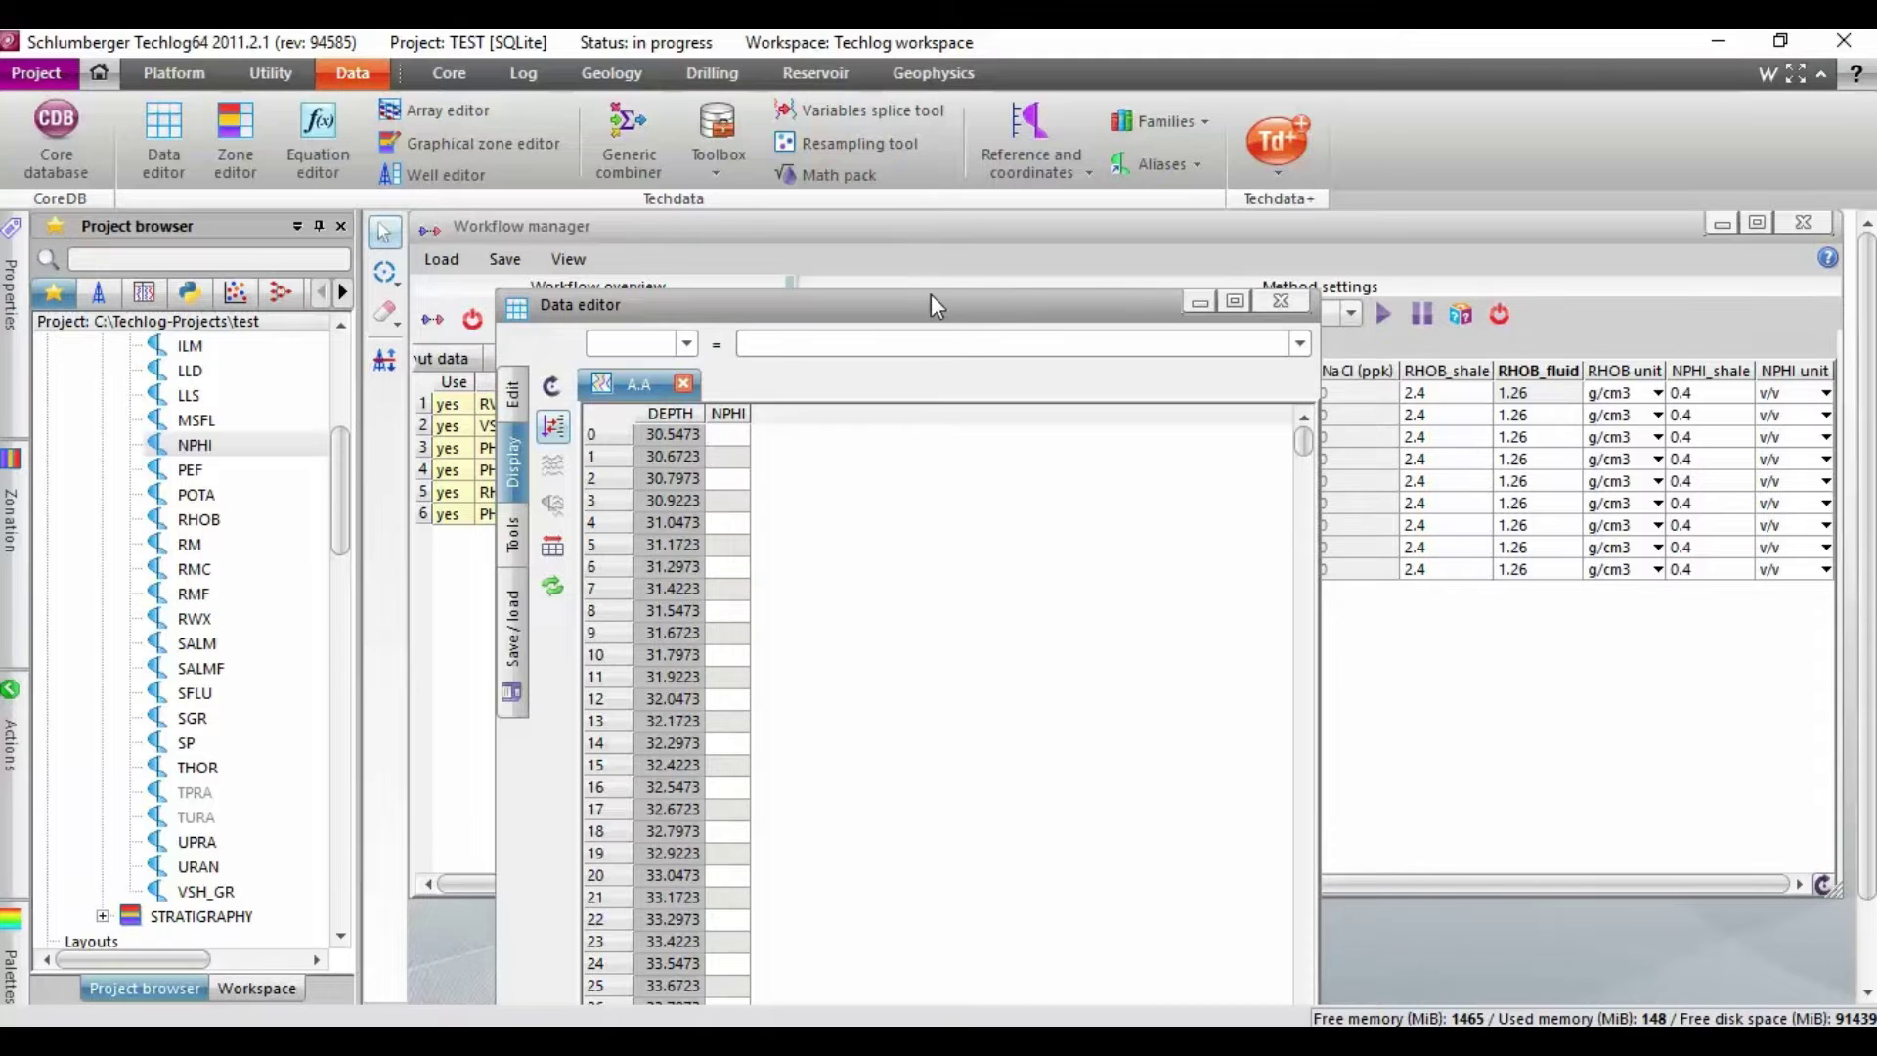
Select the entire NPHI column in the Data editor
left_click_drag(931, 296, 940, 229)
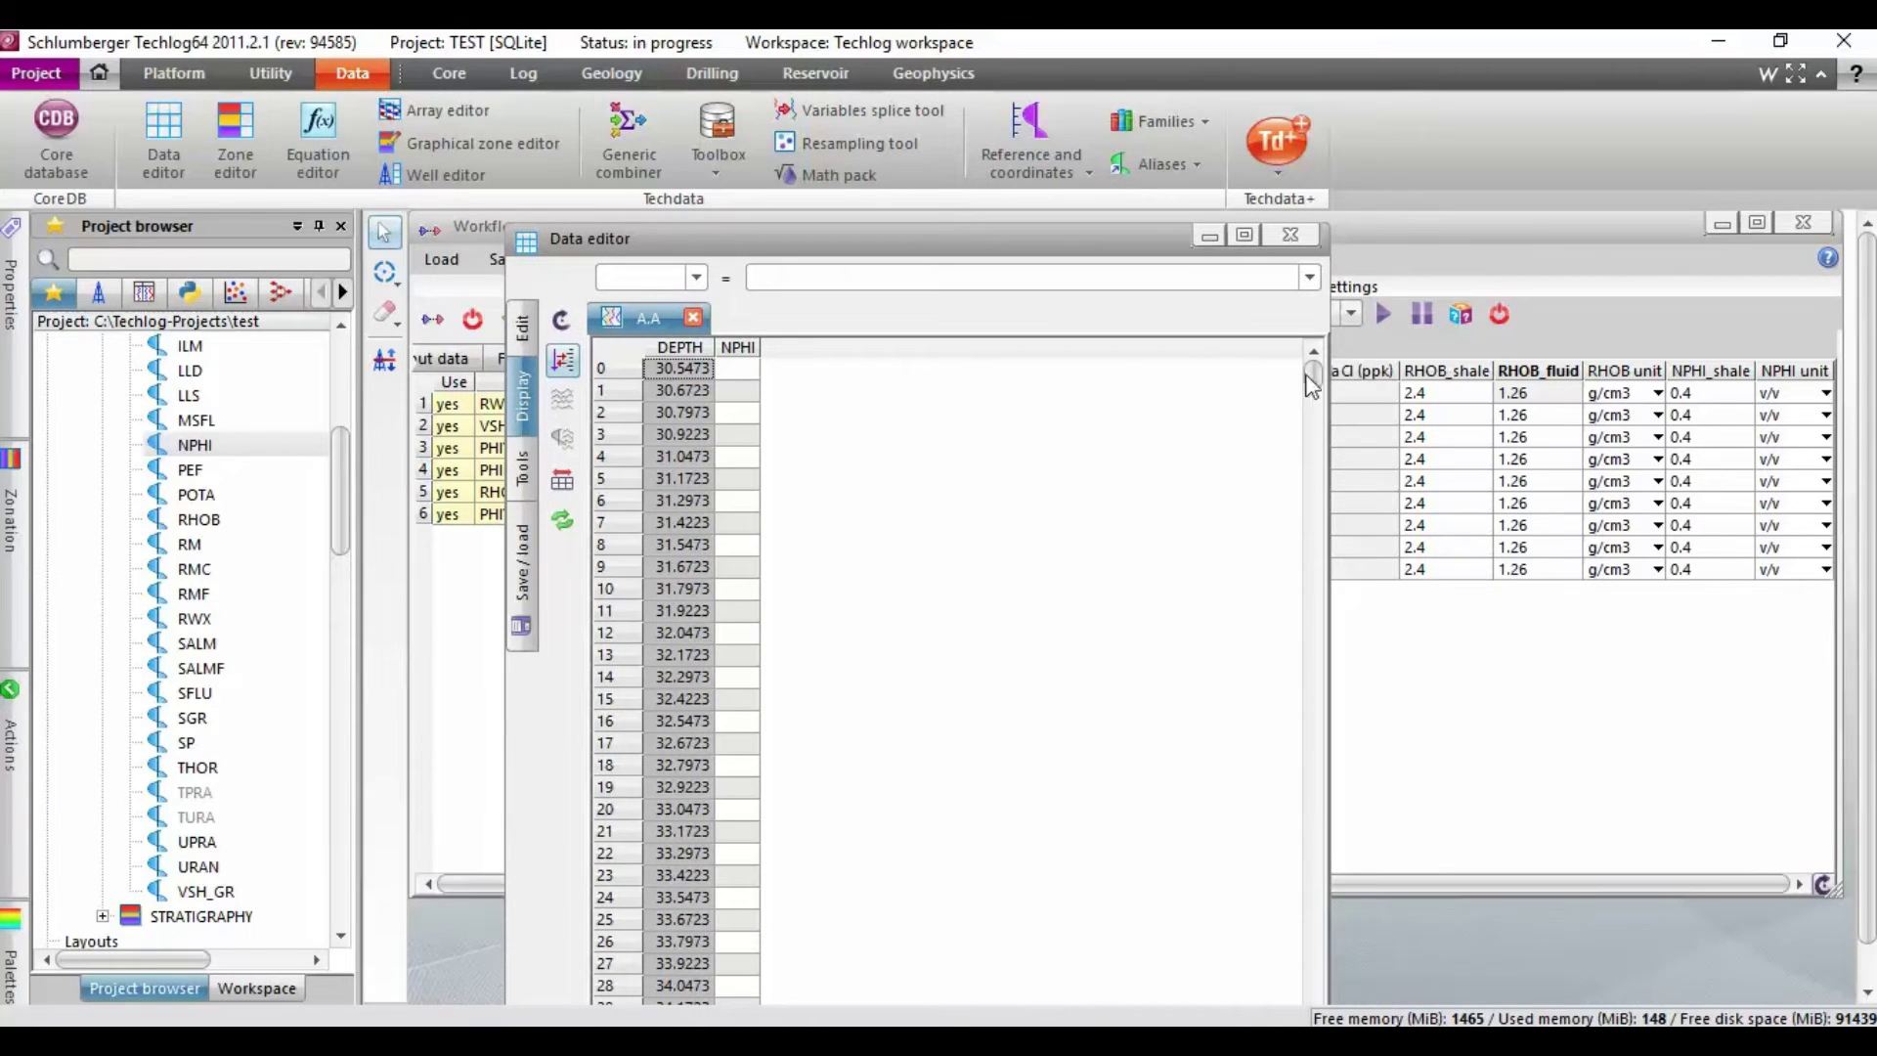
left_click(739, 349)
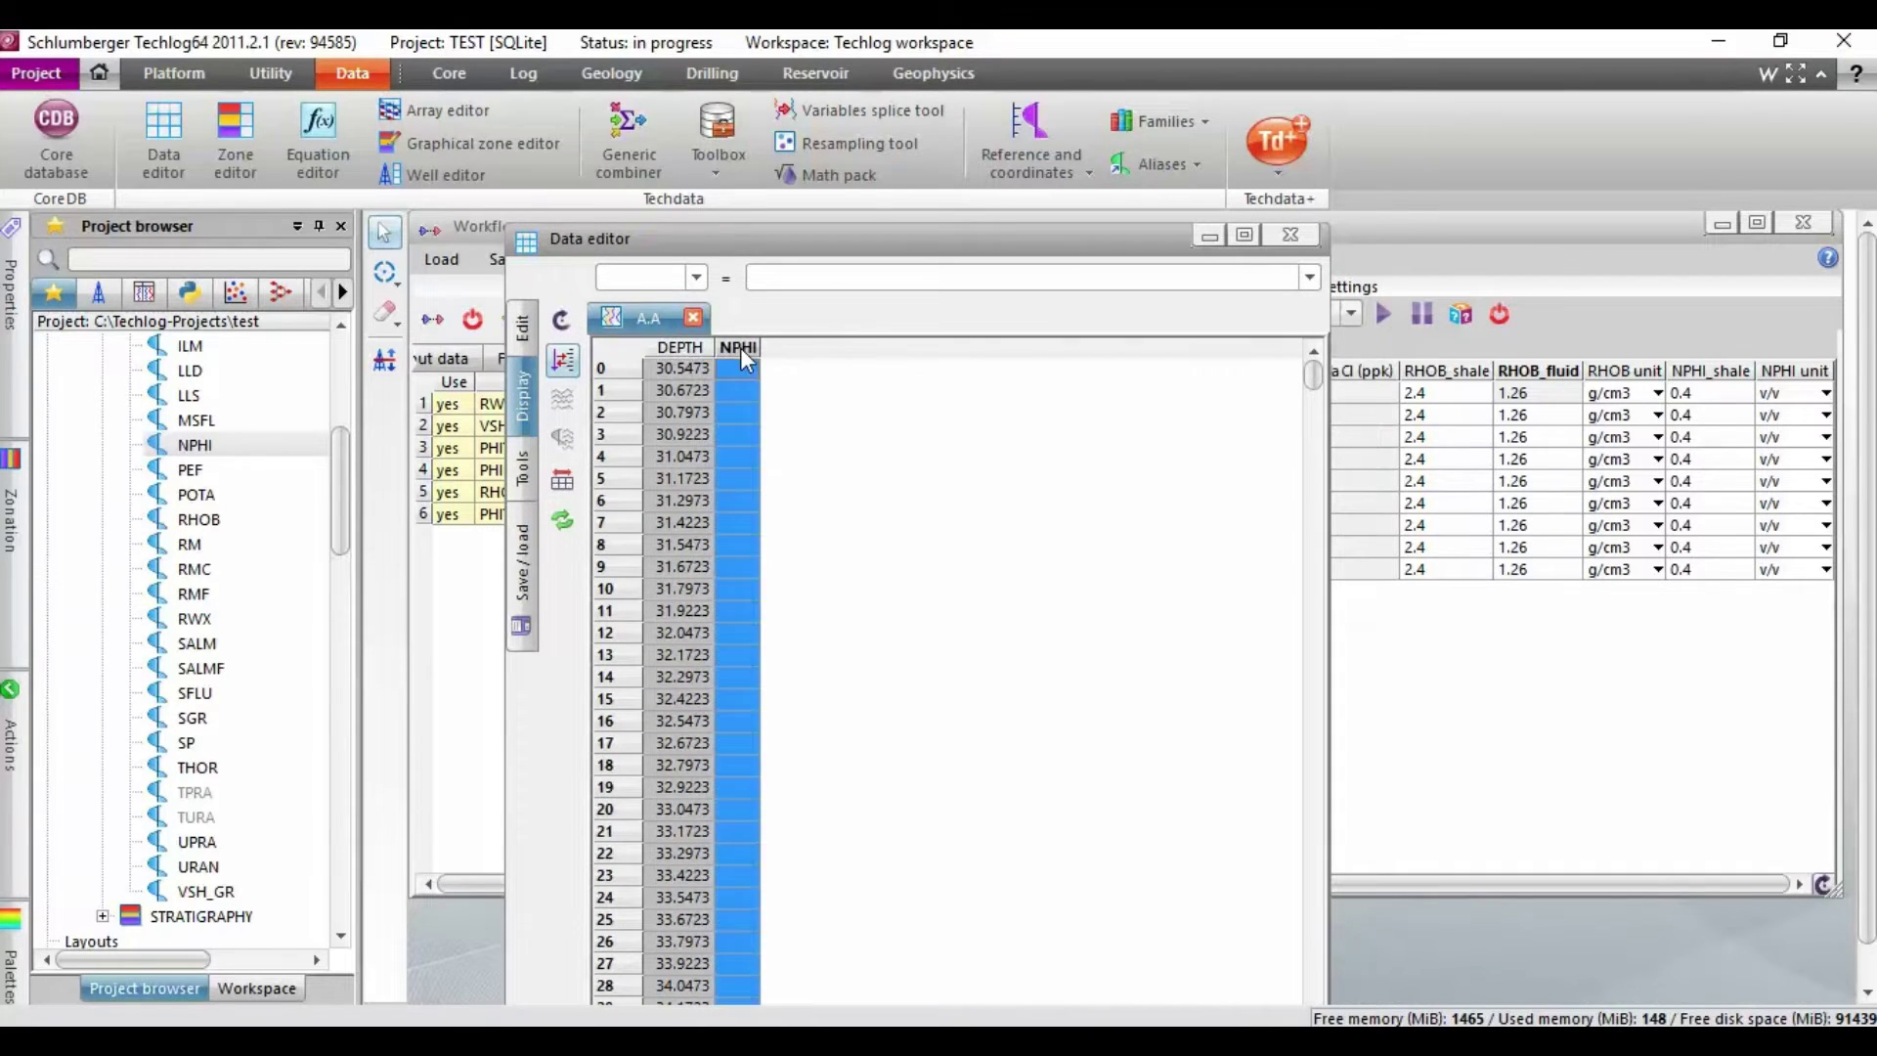
Select the whole NPHI column of the A.A dataset in the Data editor and copy its values
right_click(741, 348)
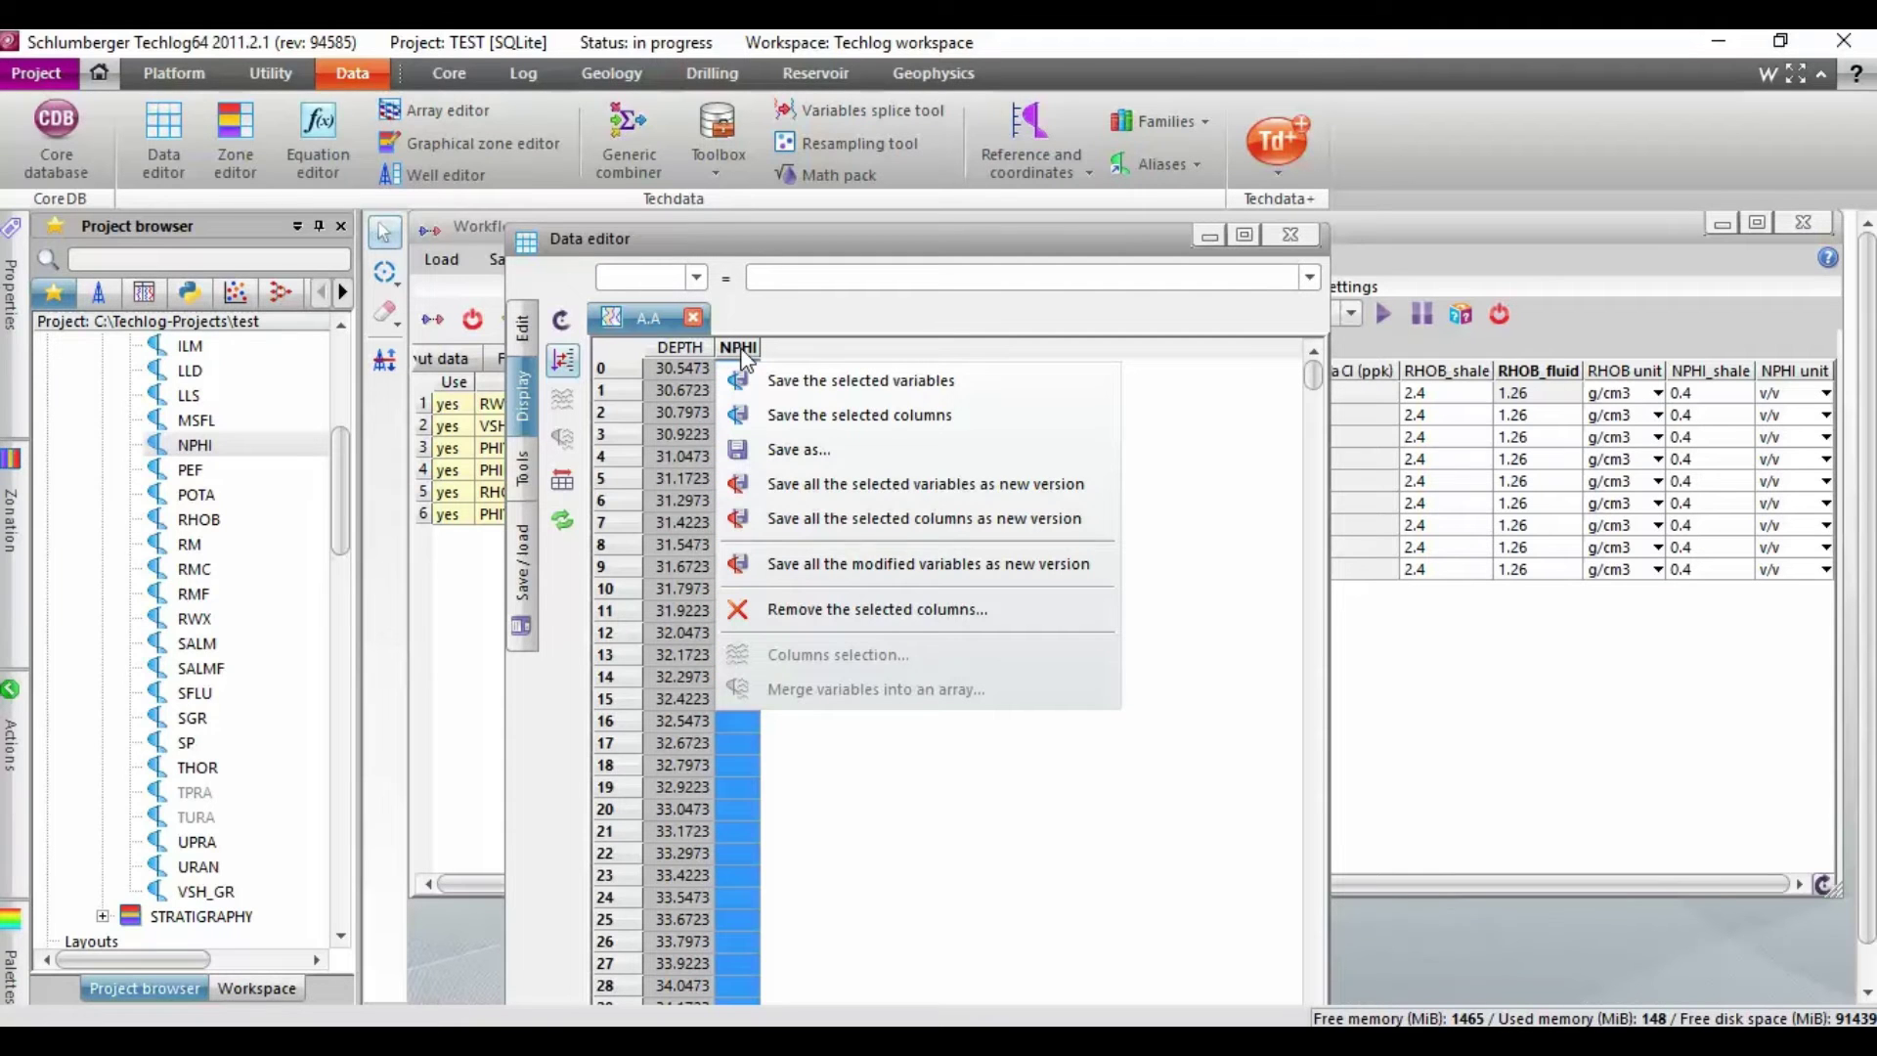
left_click(729, 349)
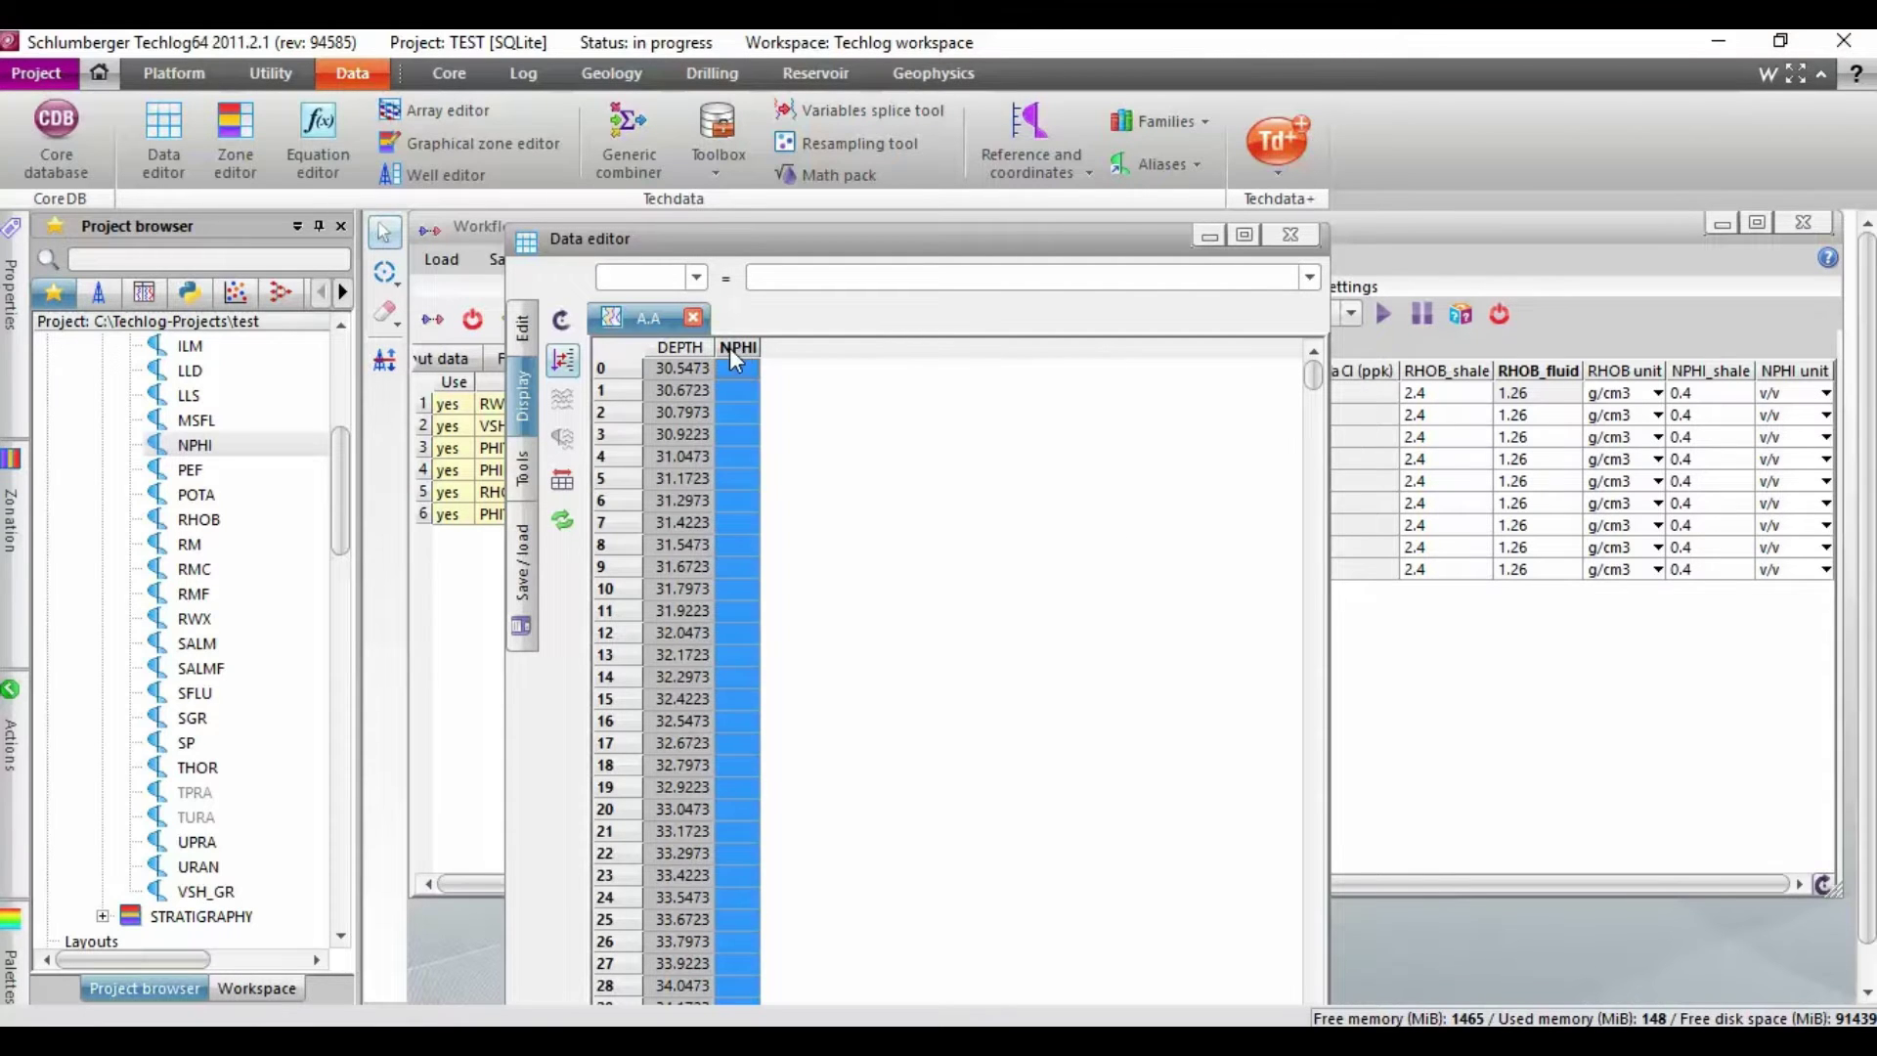
mouse_move(729, 348)
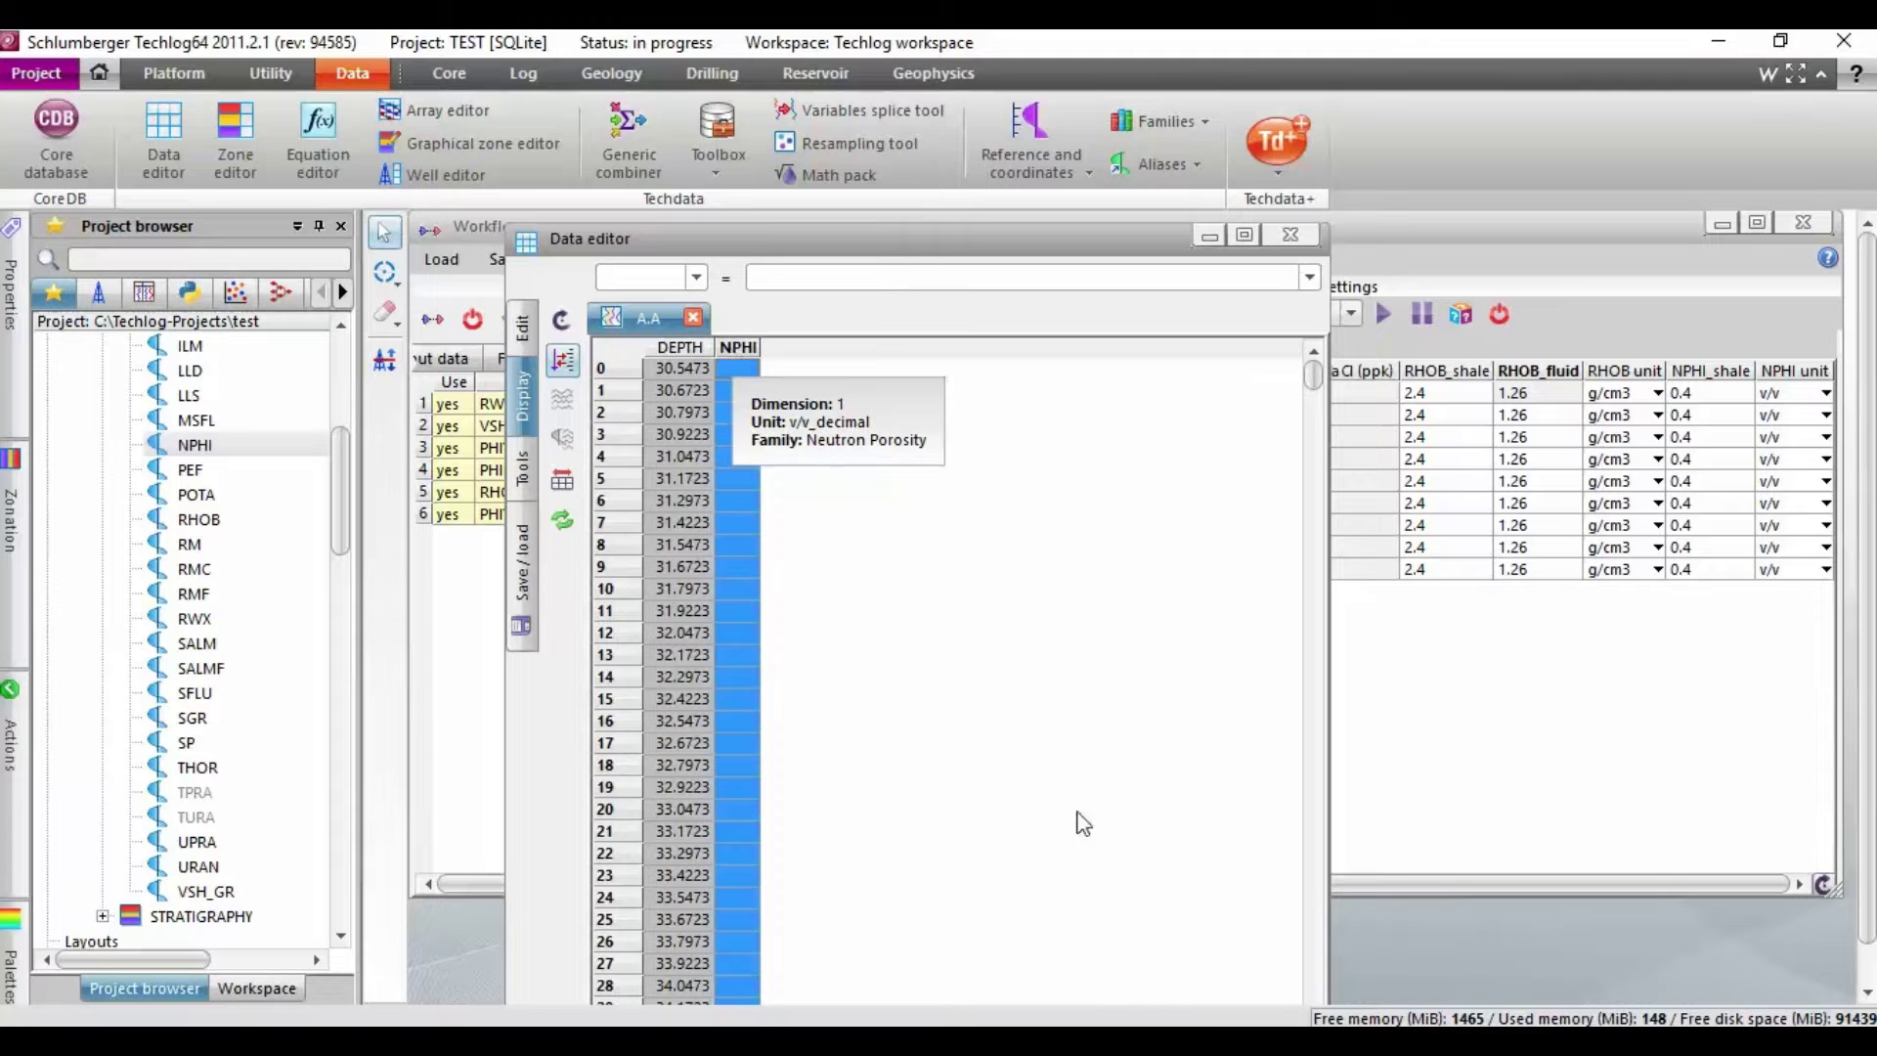
Switch to File Explorer, create a new Microsoft Excel worksheet in the TECHLOG EXERCISE MATERIAL folder and open it
key("alt+Tab")
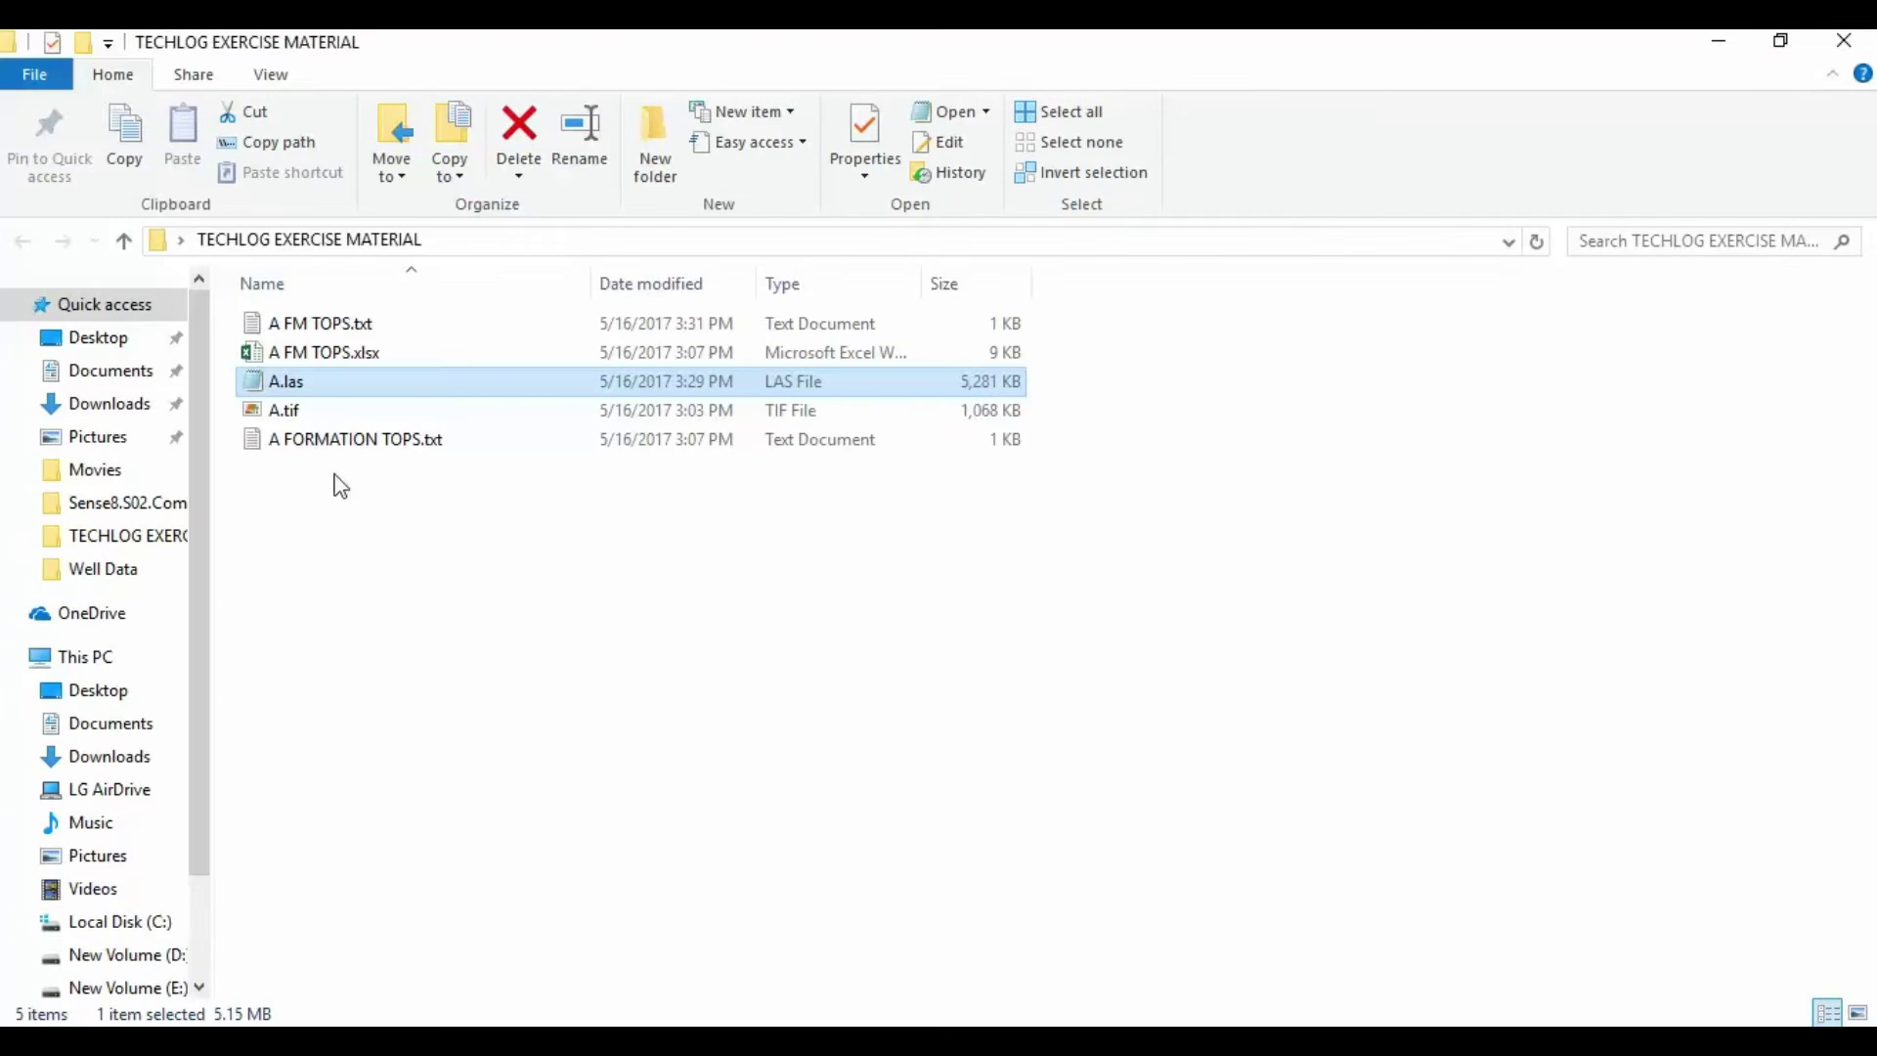
right_click(305, 533)
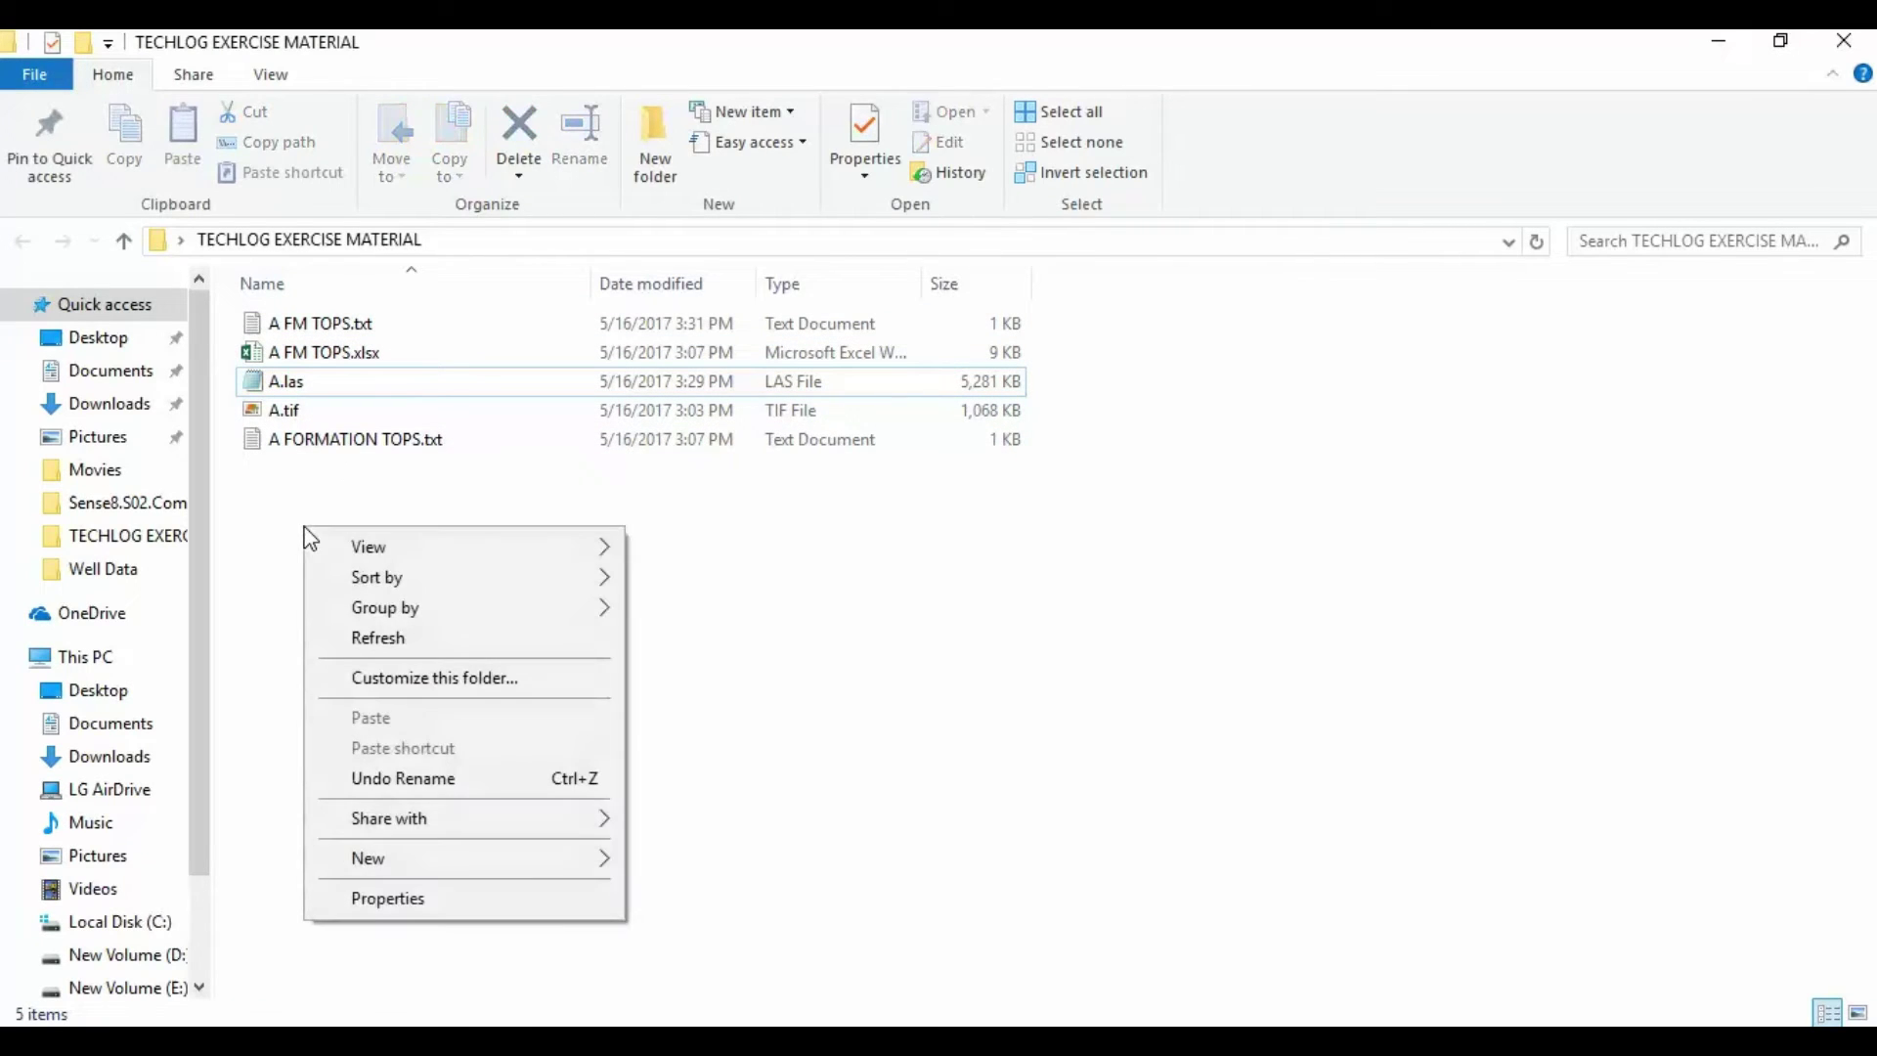
mouse_move(522, 864)
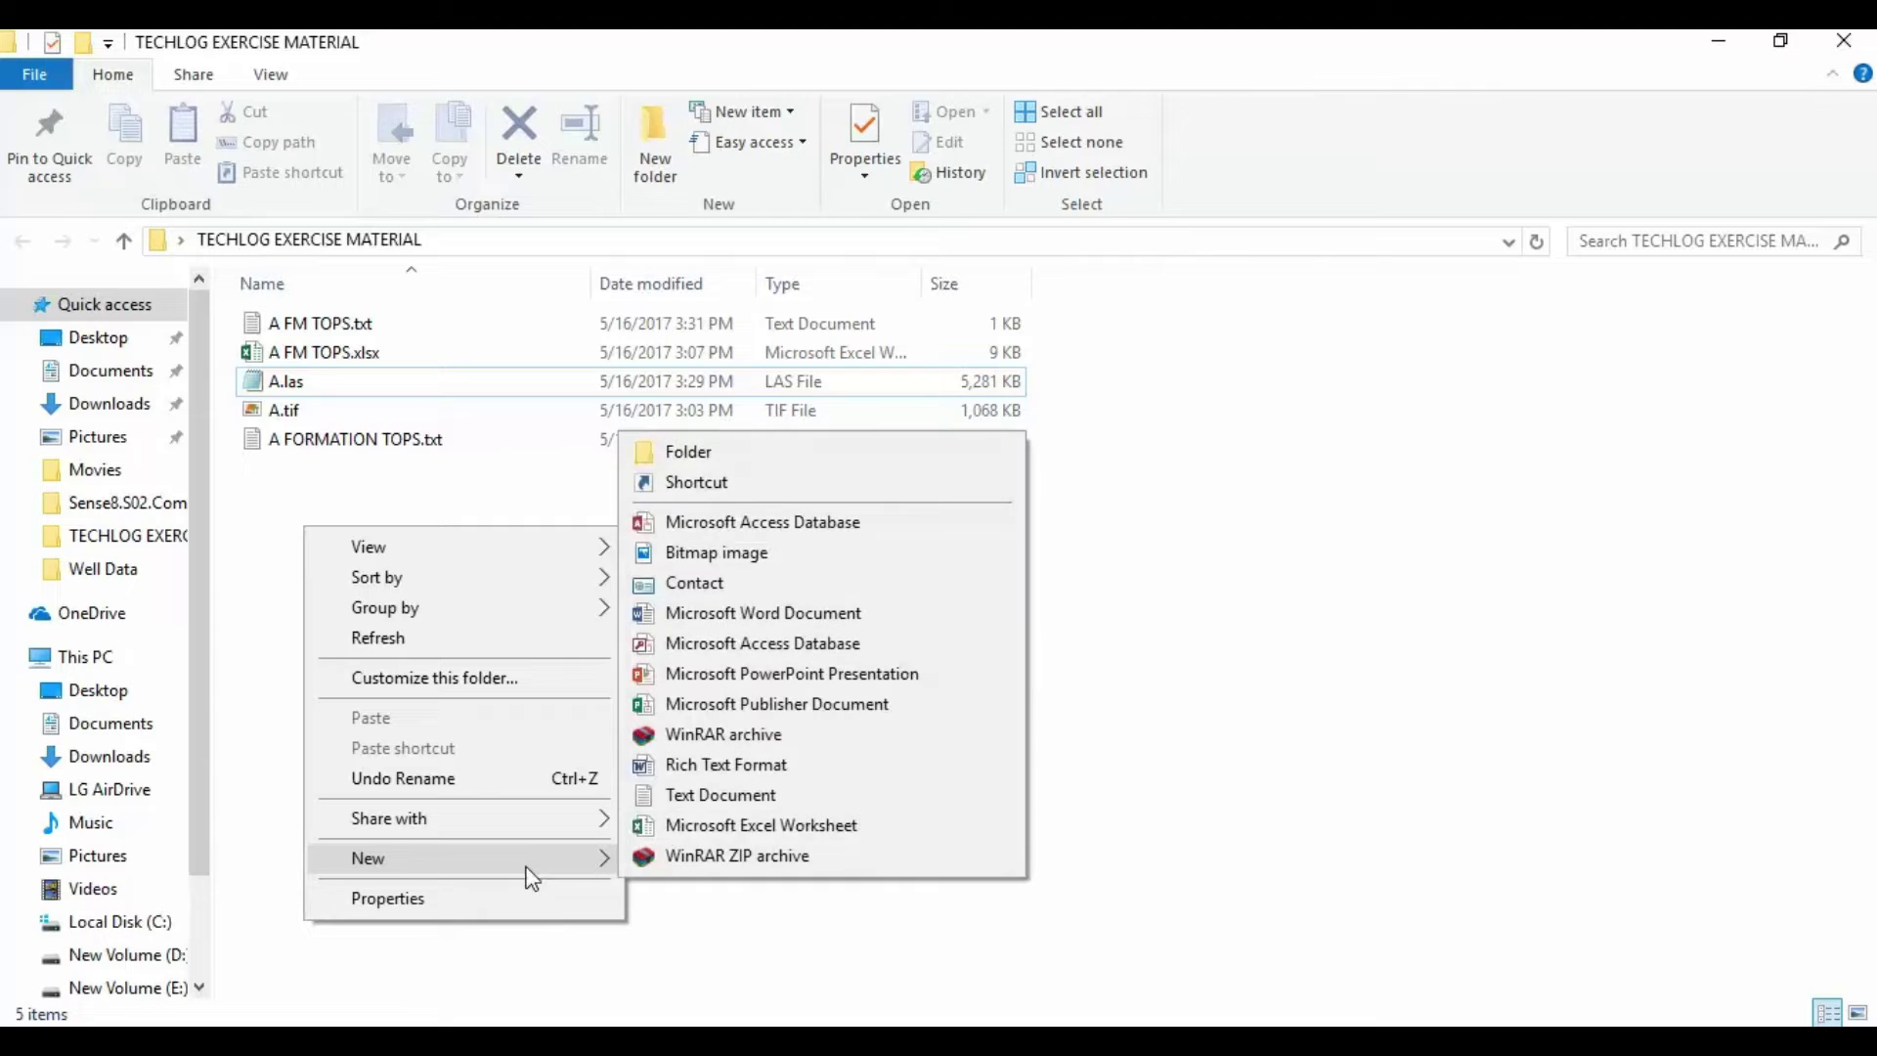
left_click(686, 827)
key("Return")
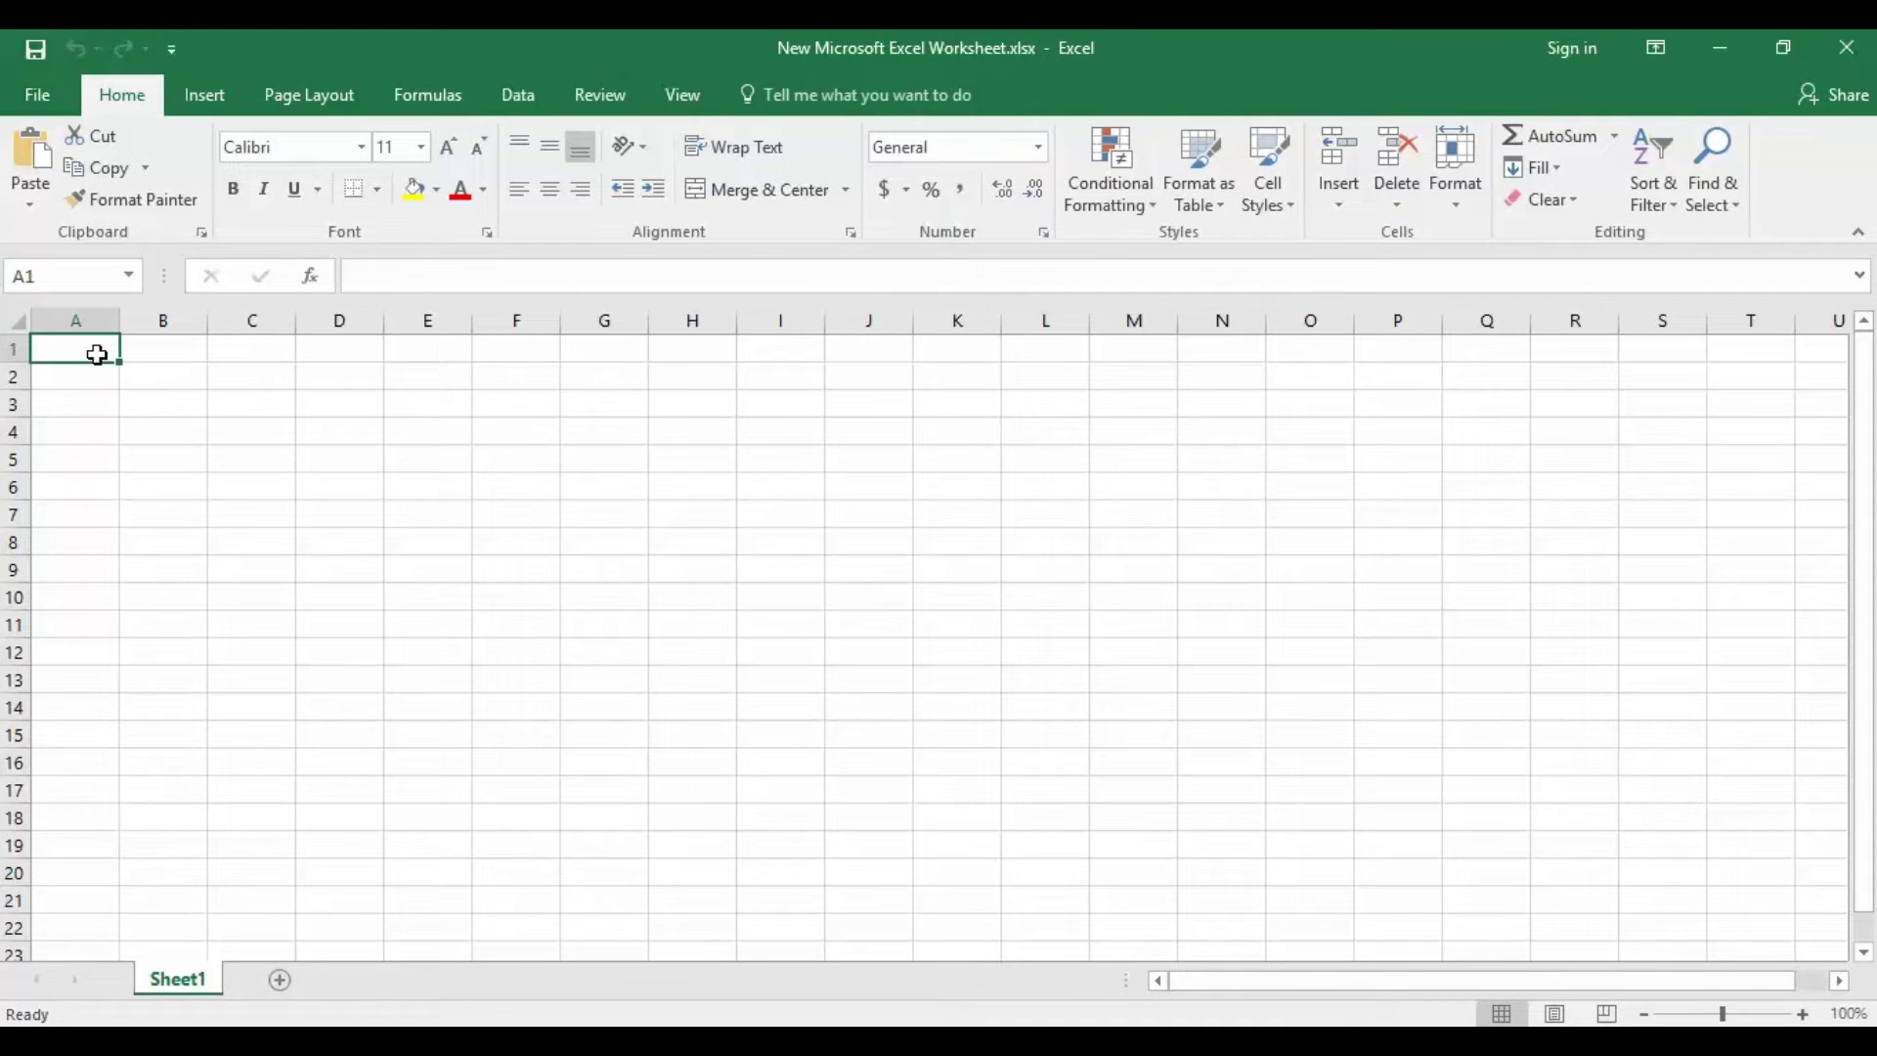
Paste the copied NPHI values into column A from A1 and enter the formula =A1/100 in cell B1
key("ctrl+v")
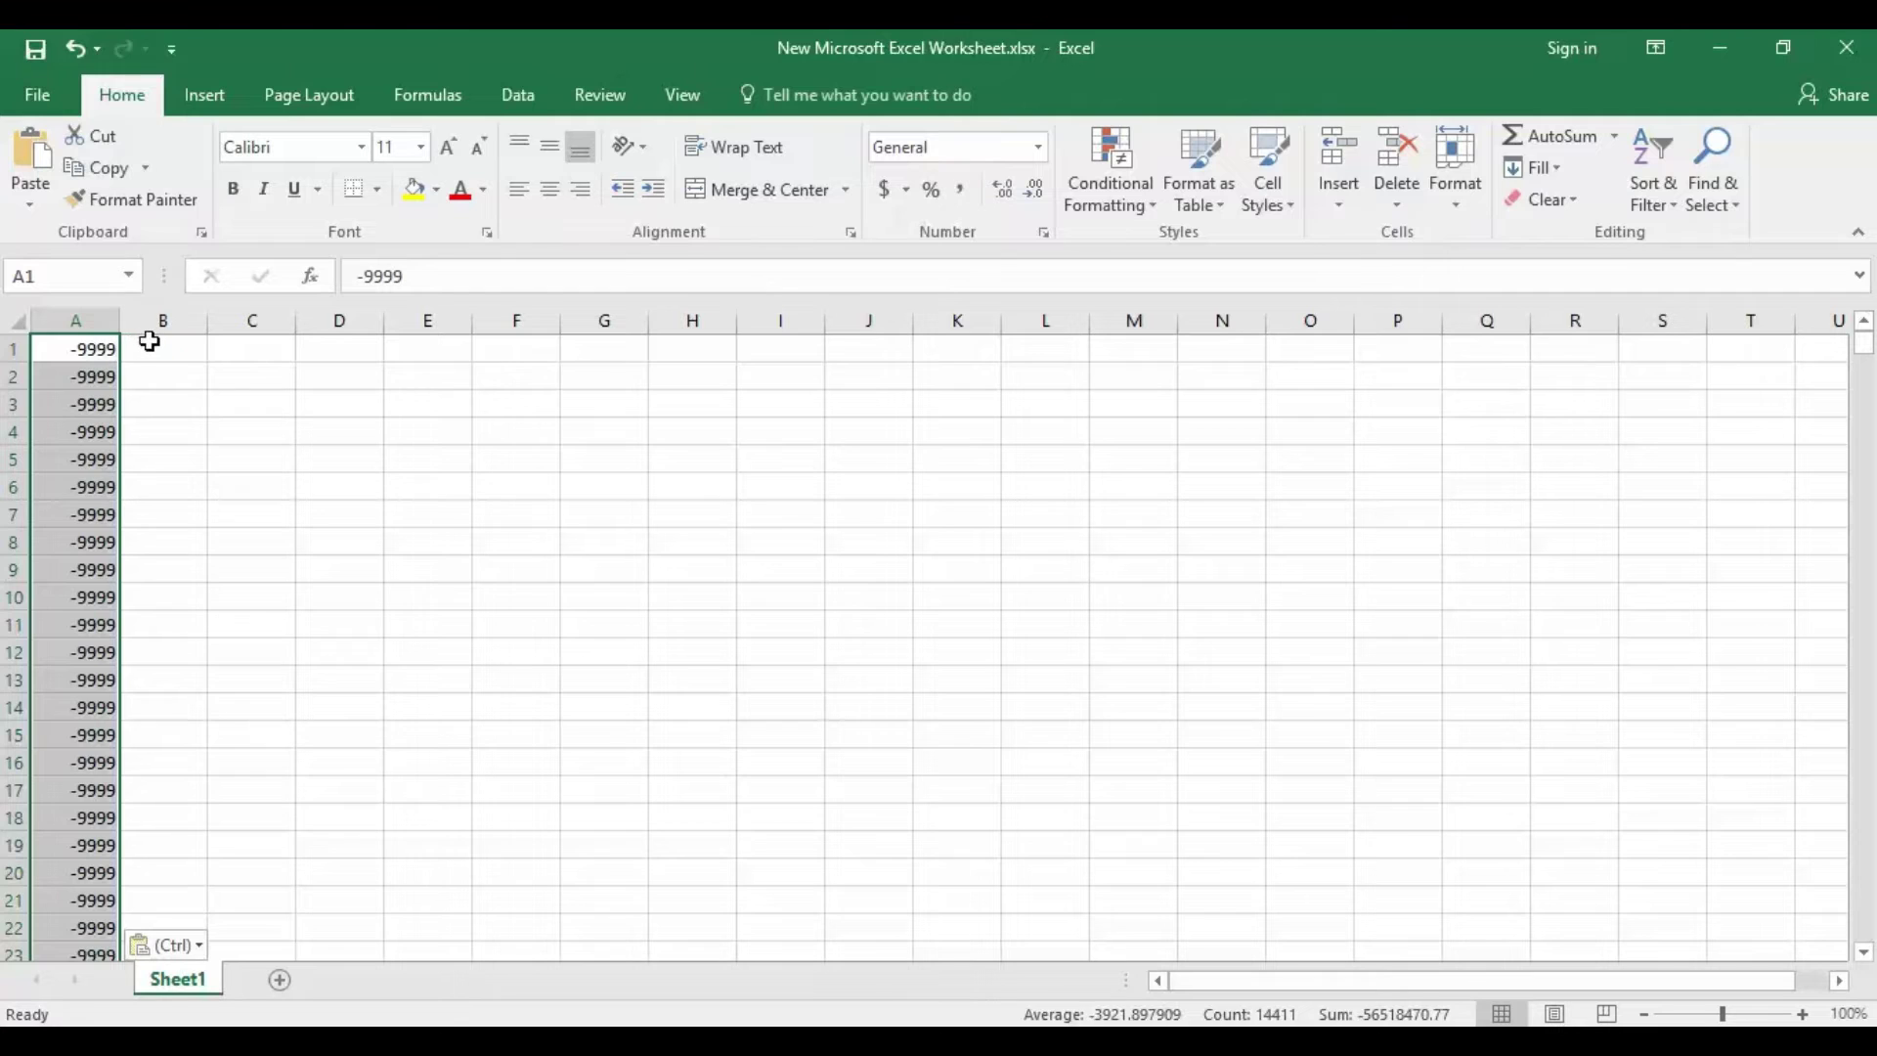
left_click(151, 346)
type("=")
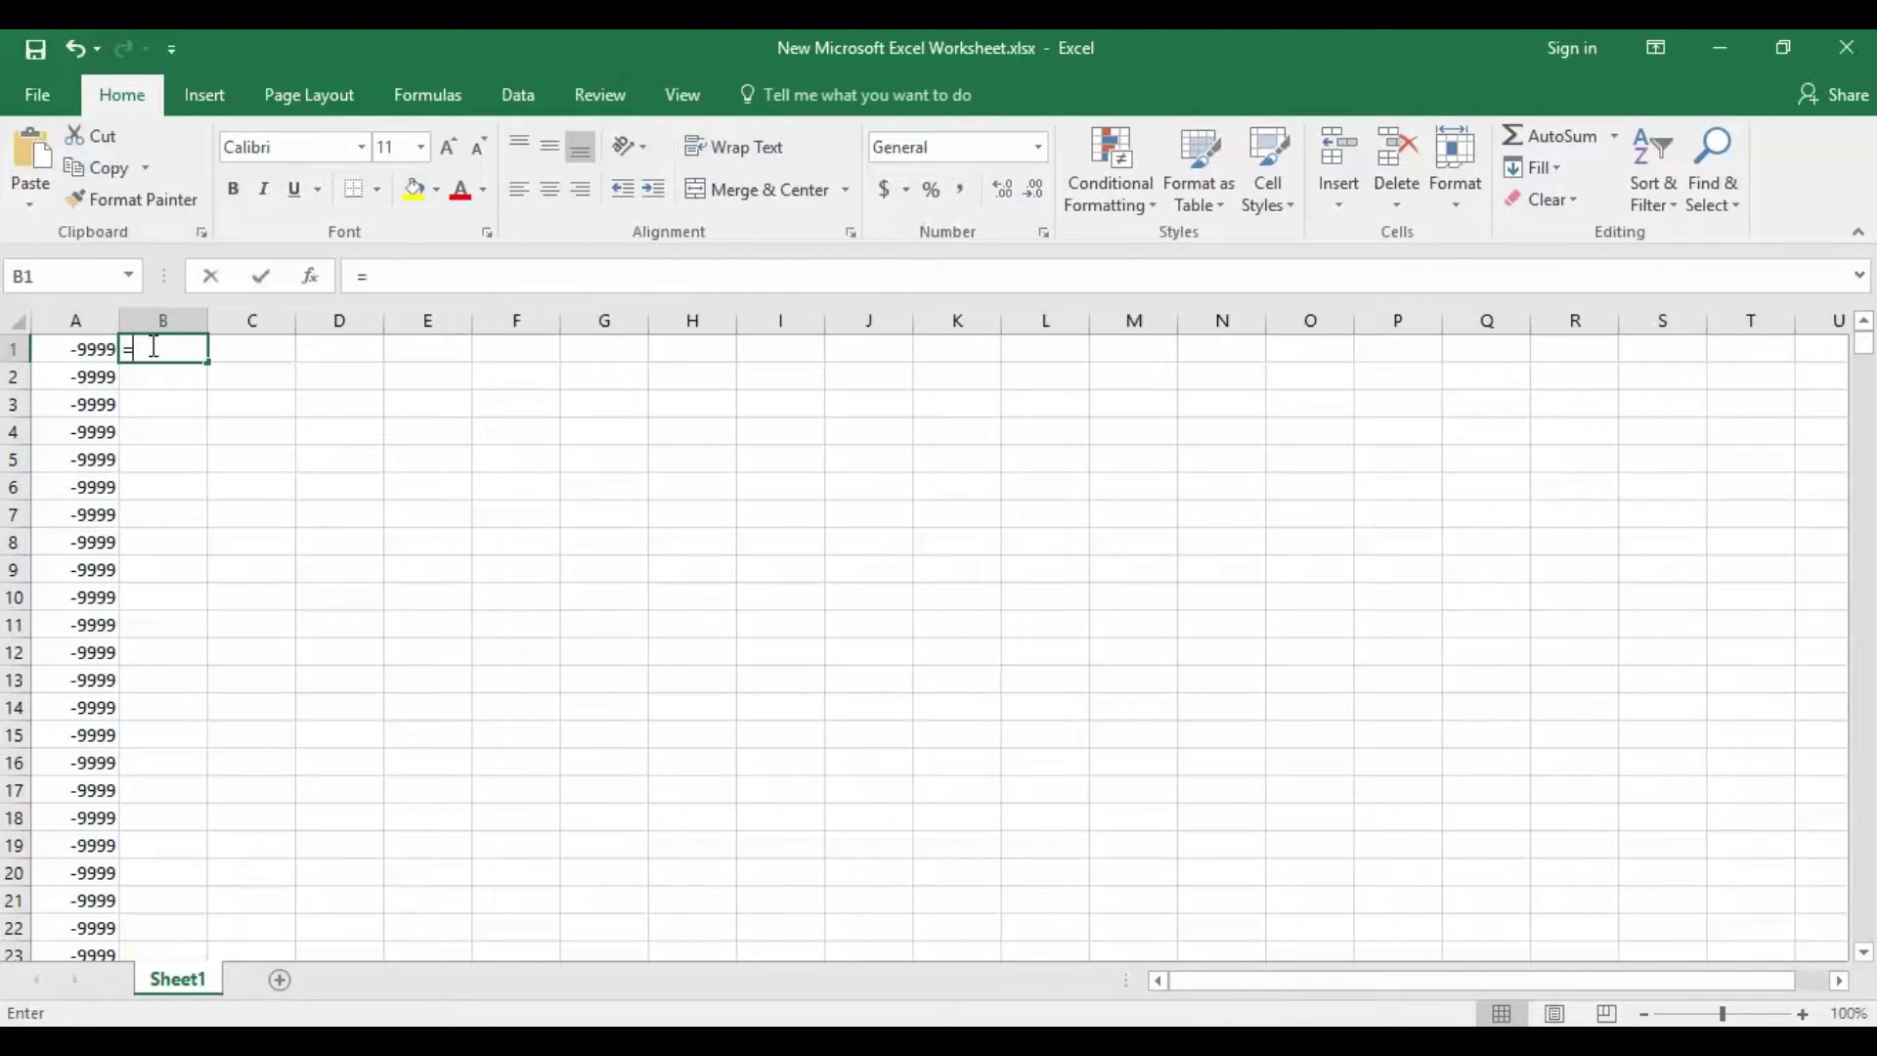
left_click(89, 350)
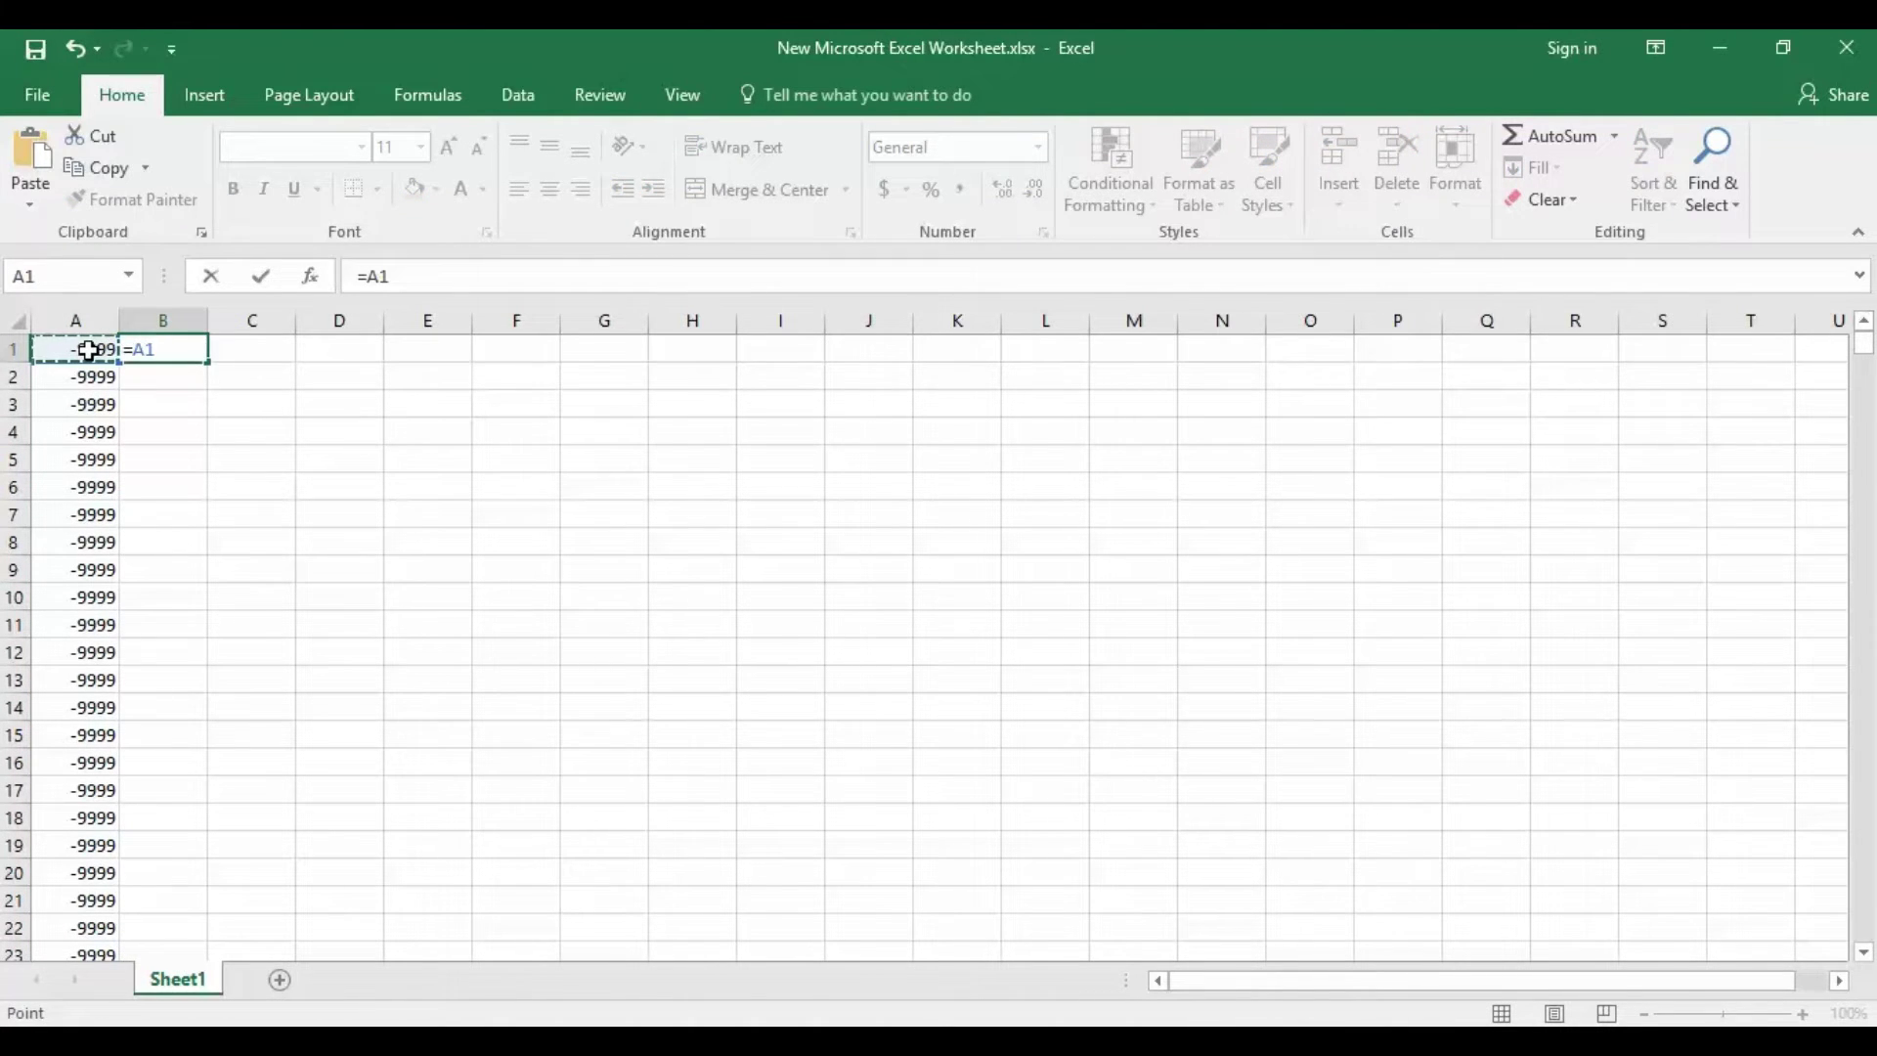
type("/")
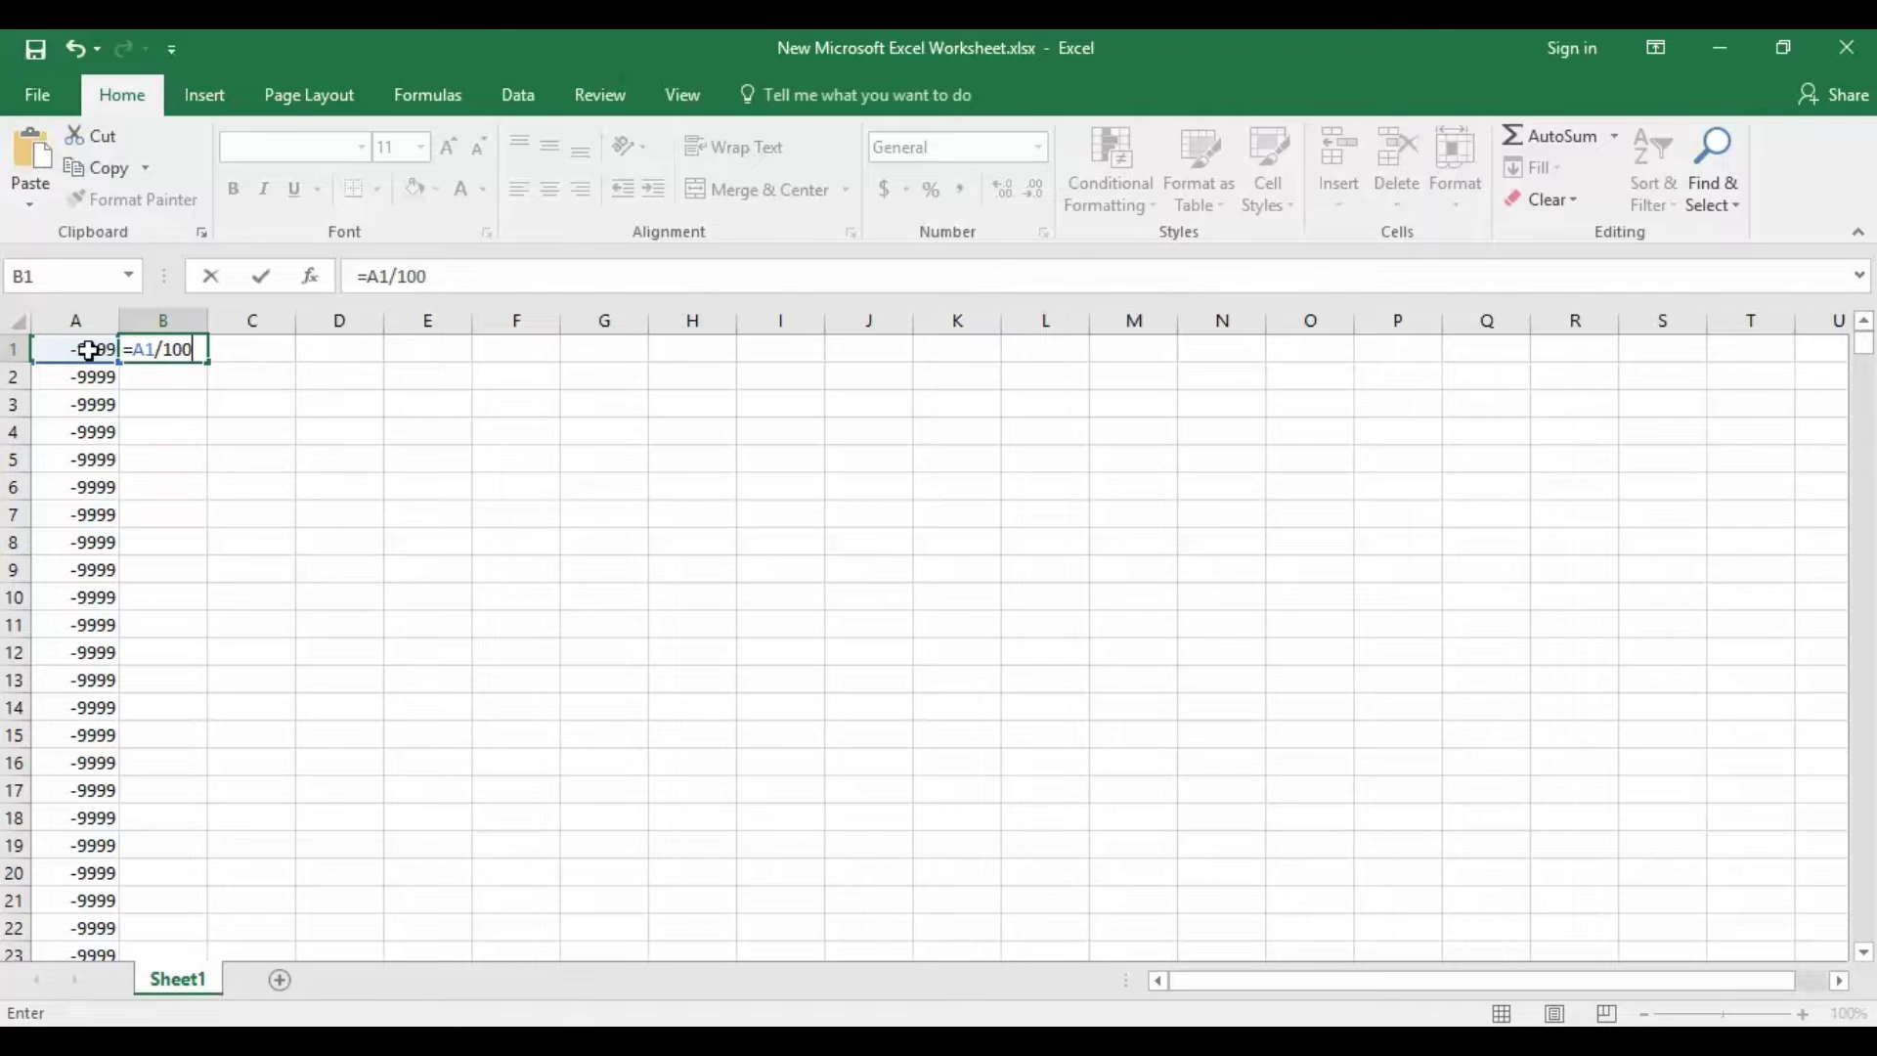
type("100")
key("Return")
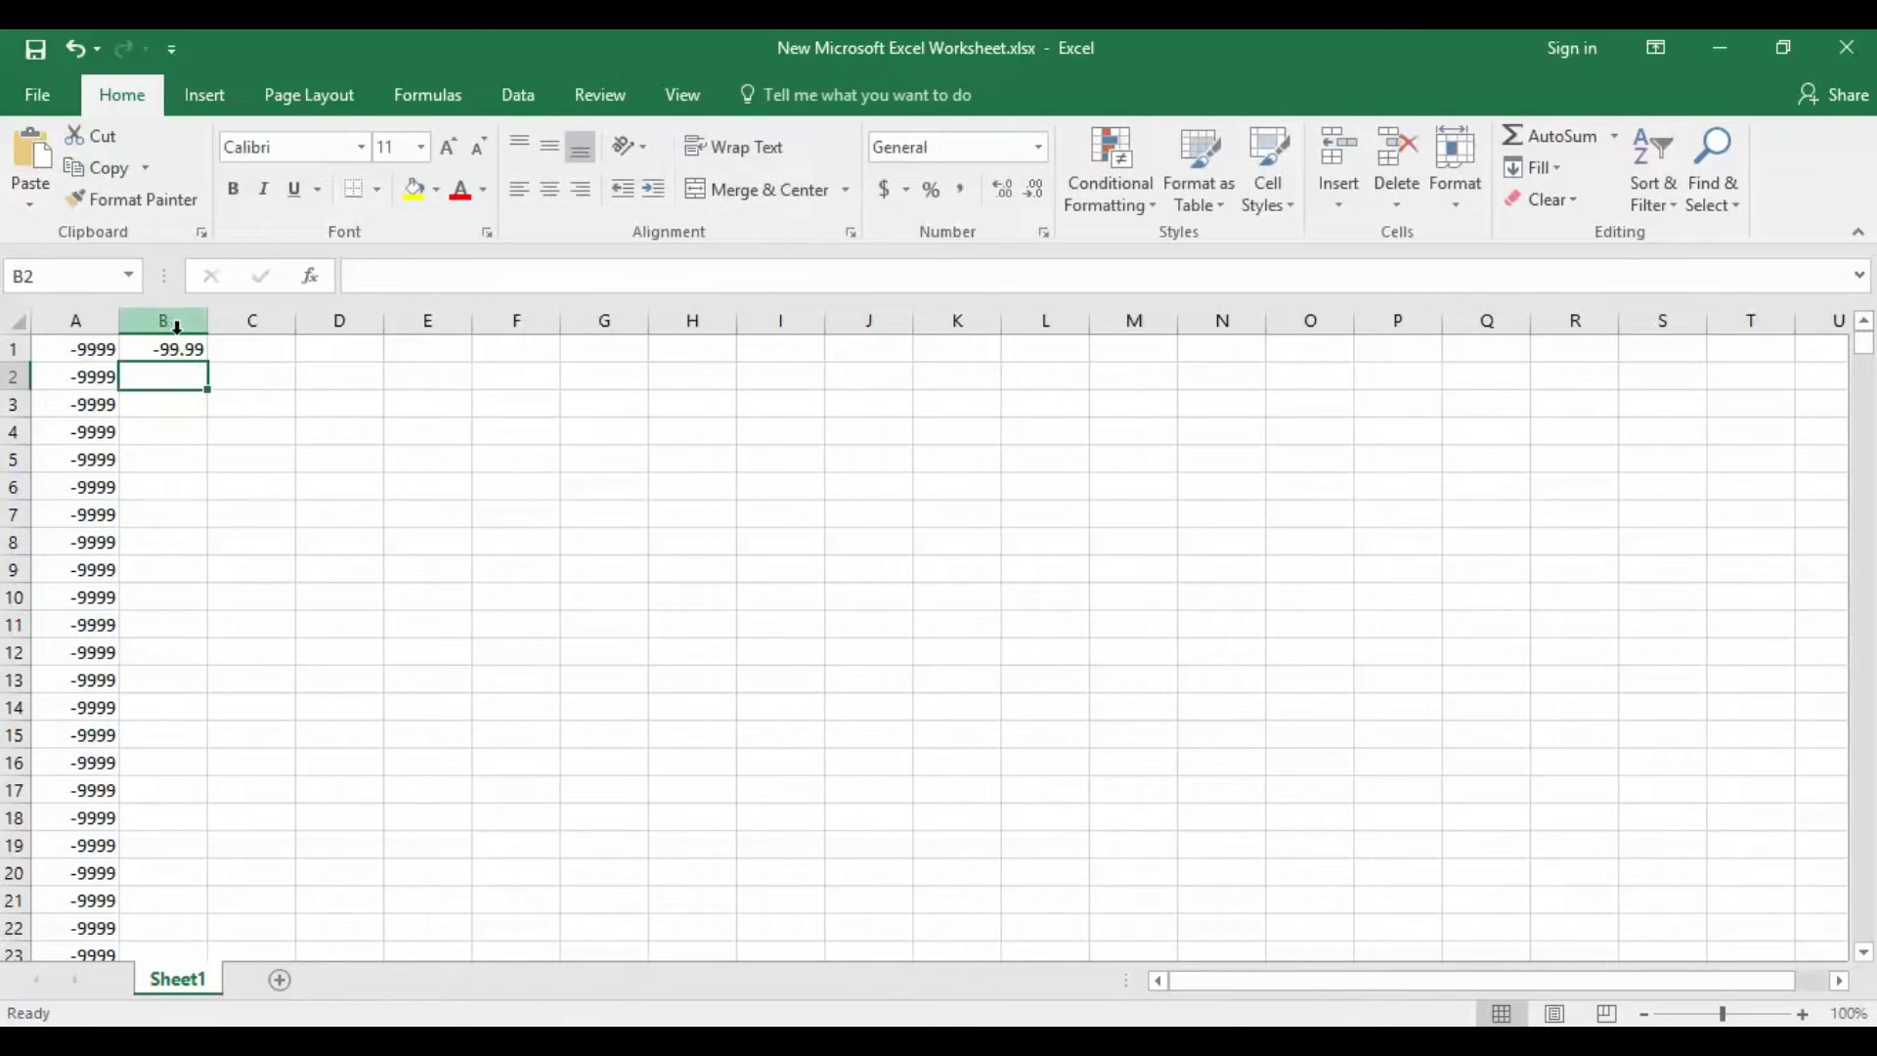
Fill the B1 formula down column B alongside all the pasted NPHI values
left_click(176, 349)
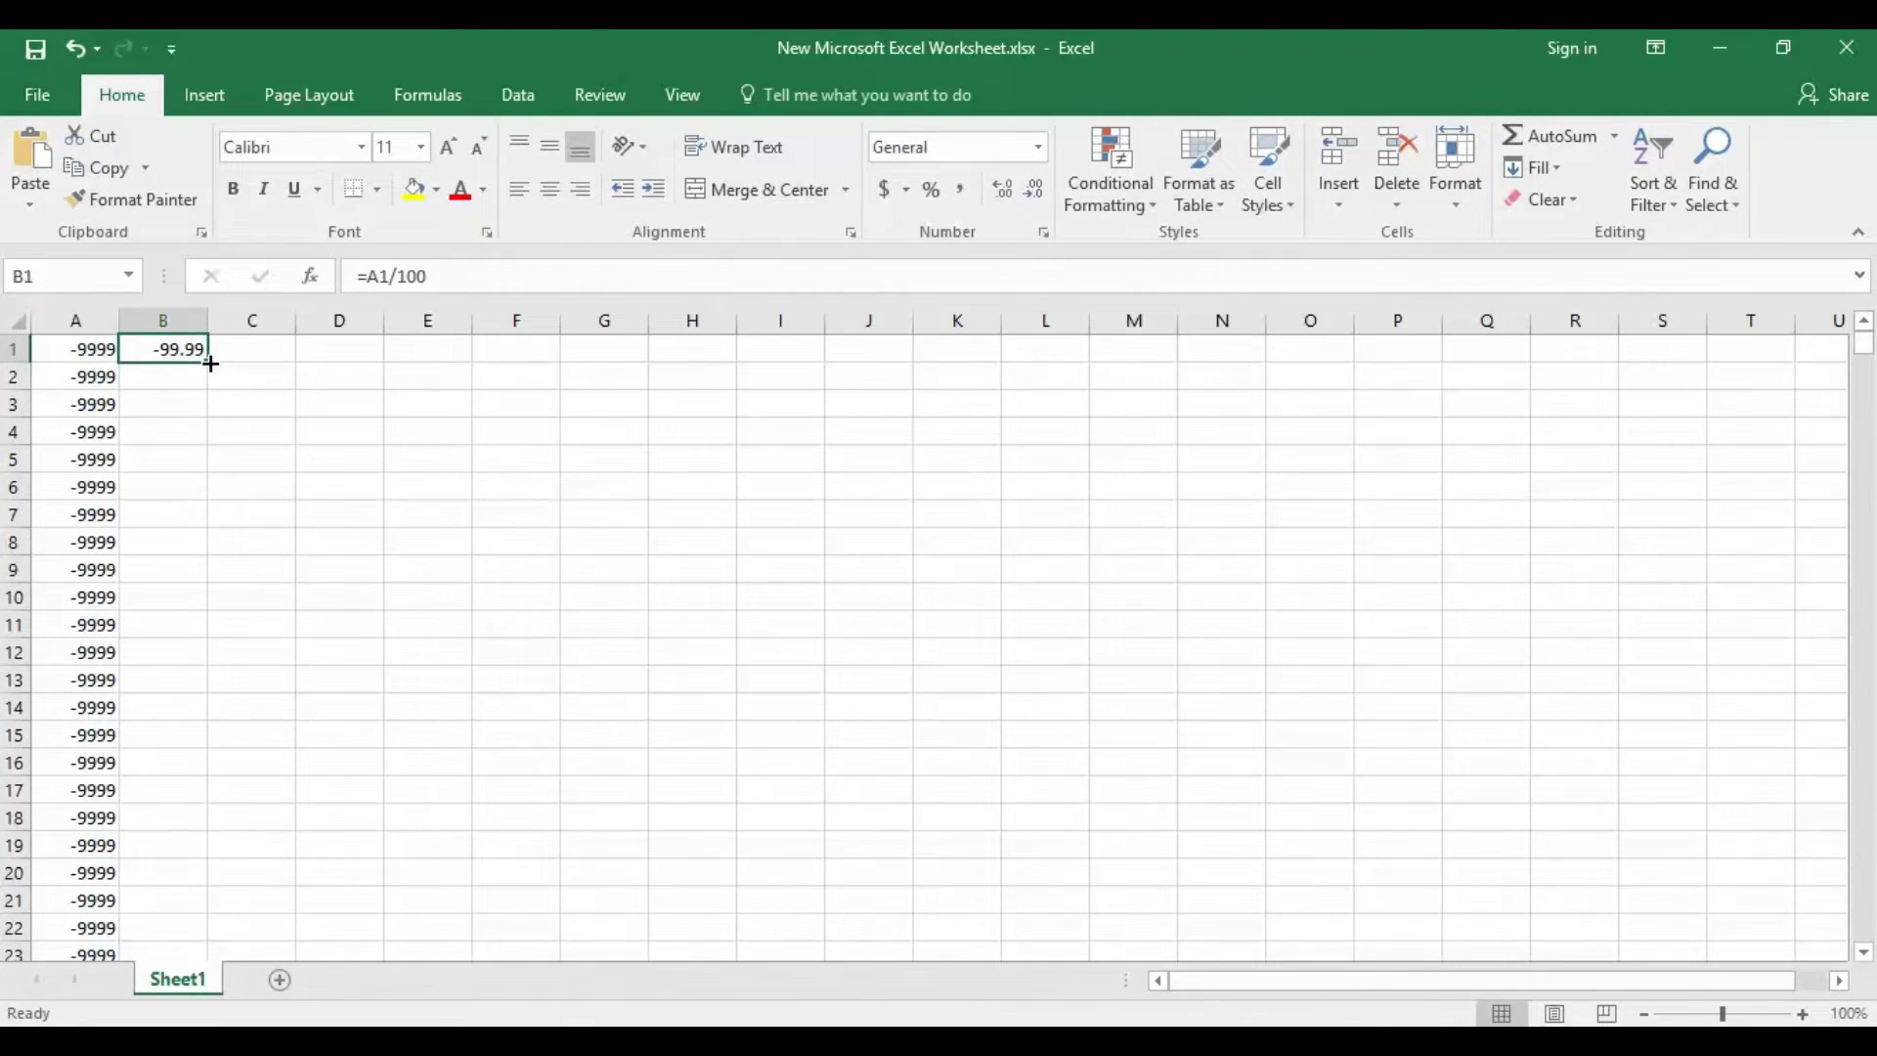
double_click(210, 363)
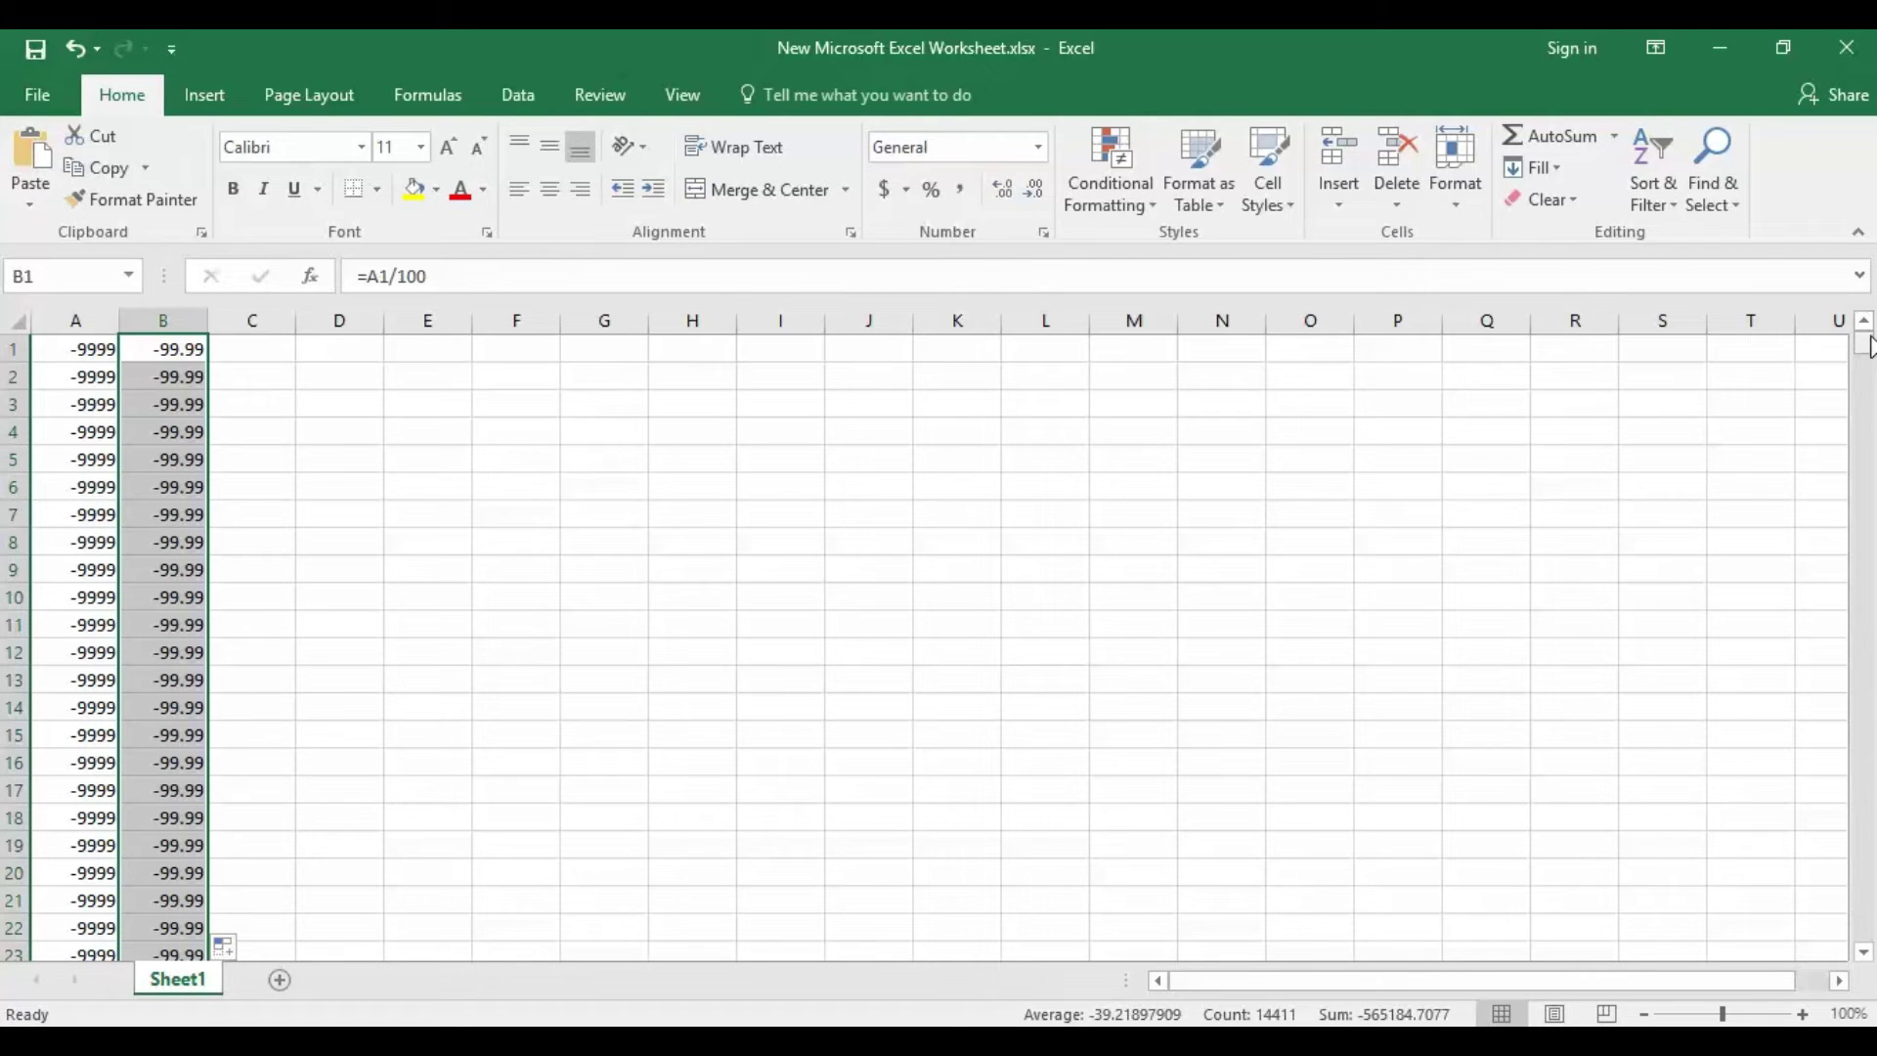
left_click_drag(1869, 349, 1835, 319)
Enter "DATA WAS IN PERCENTGAE SO HAVE TO CONVERT IT TO FRACTION TO USE NPHI FOR POROSITY ESTIMATIONS" in cell D3
left_click(344, 400)
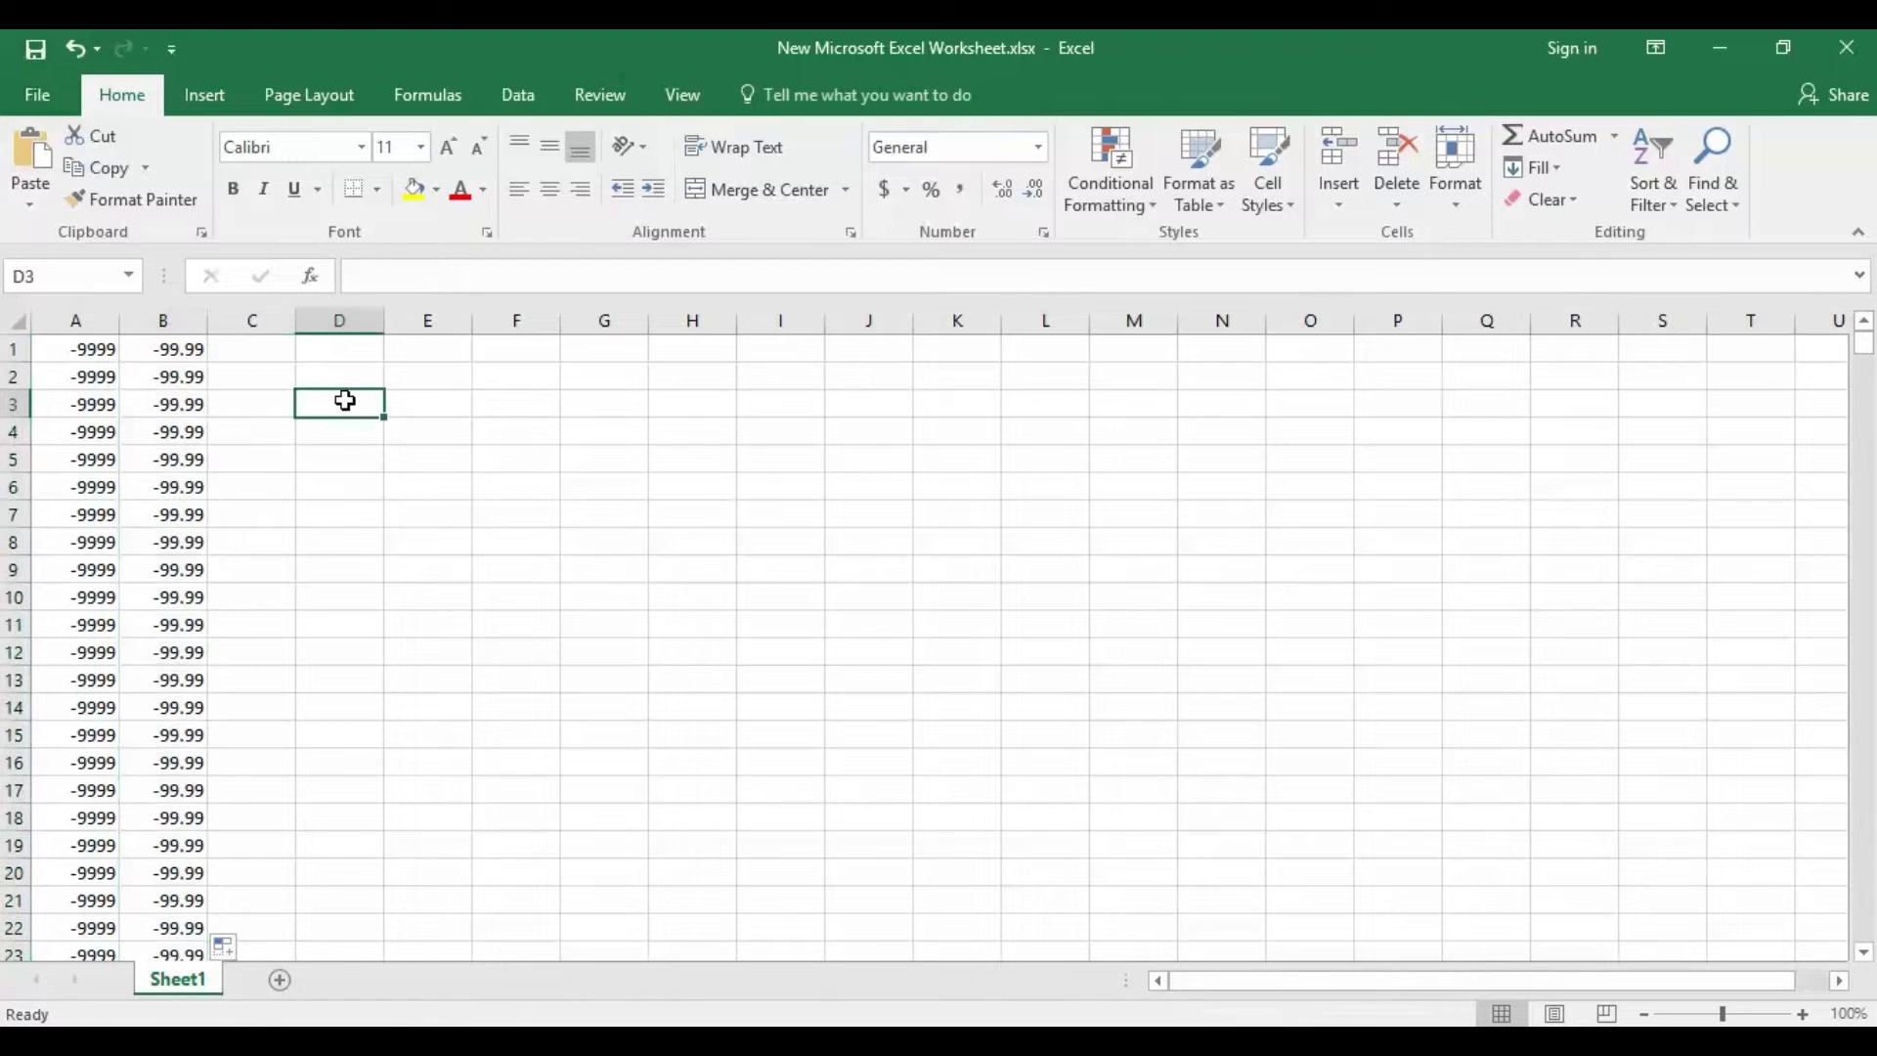
type("DATA")
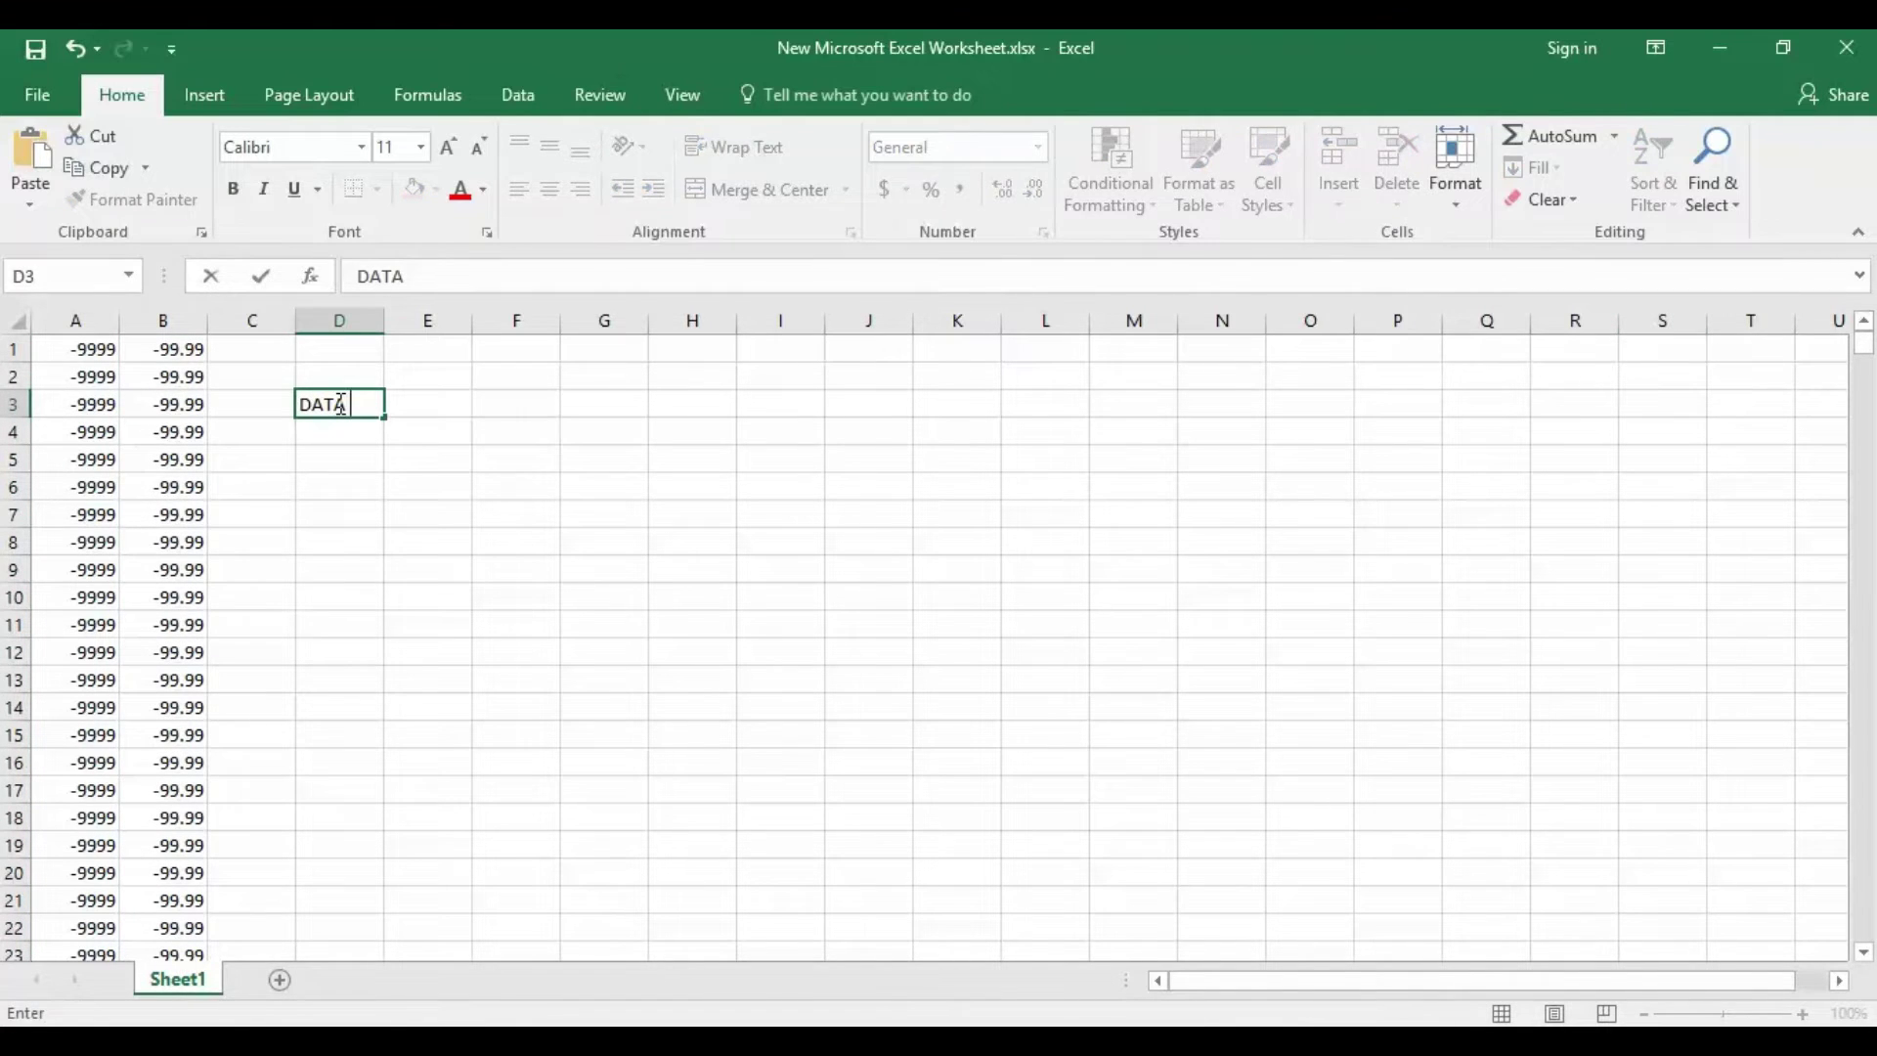
type(" WAS IN P")
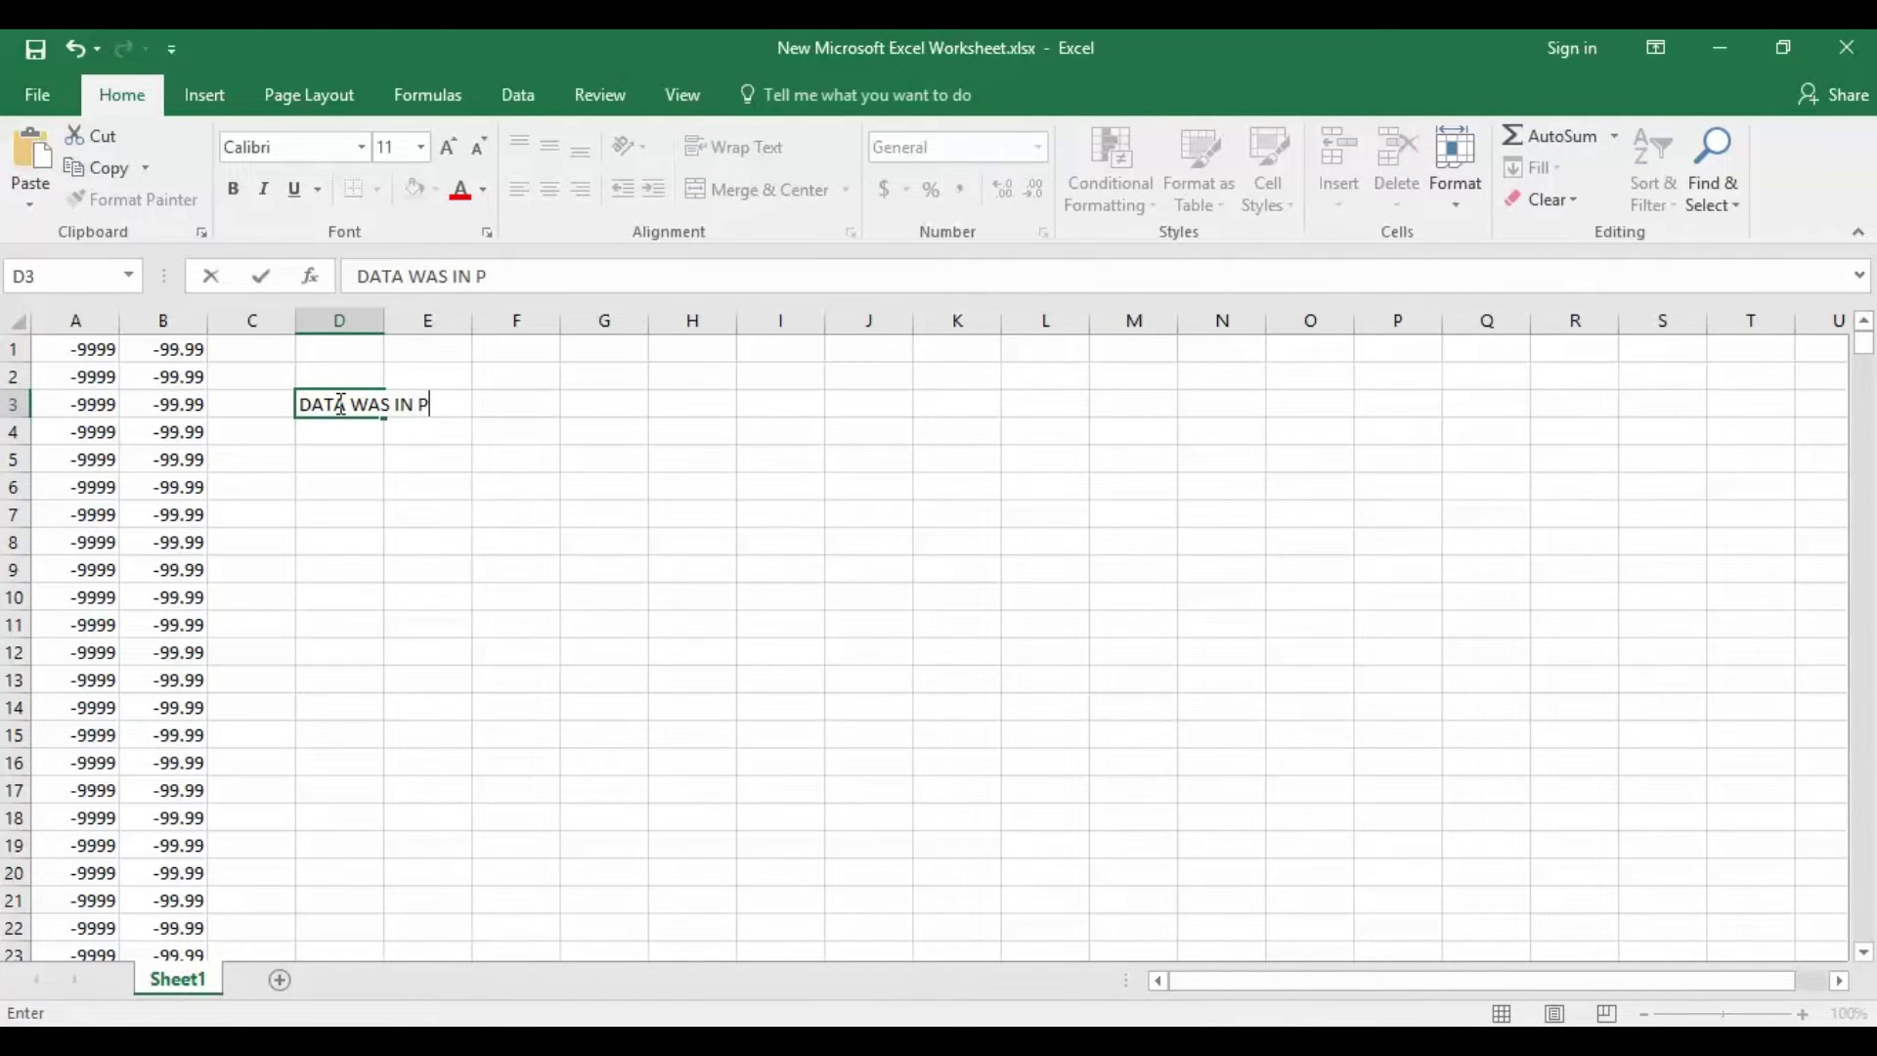
type("ERCENTGAE")
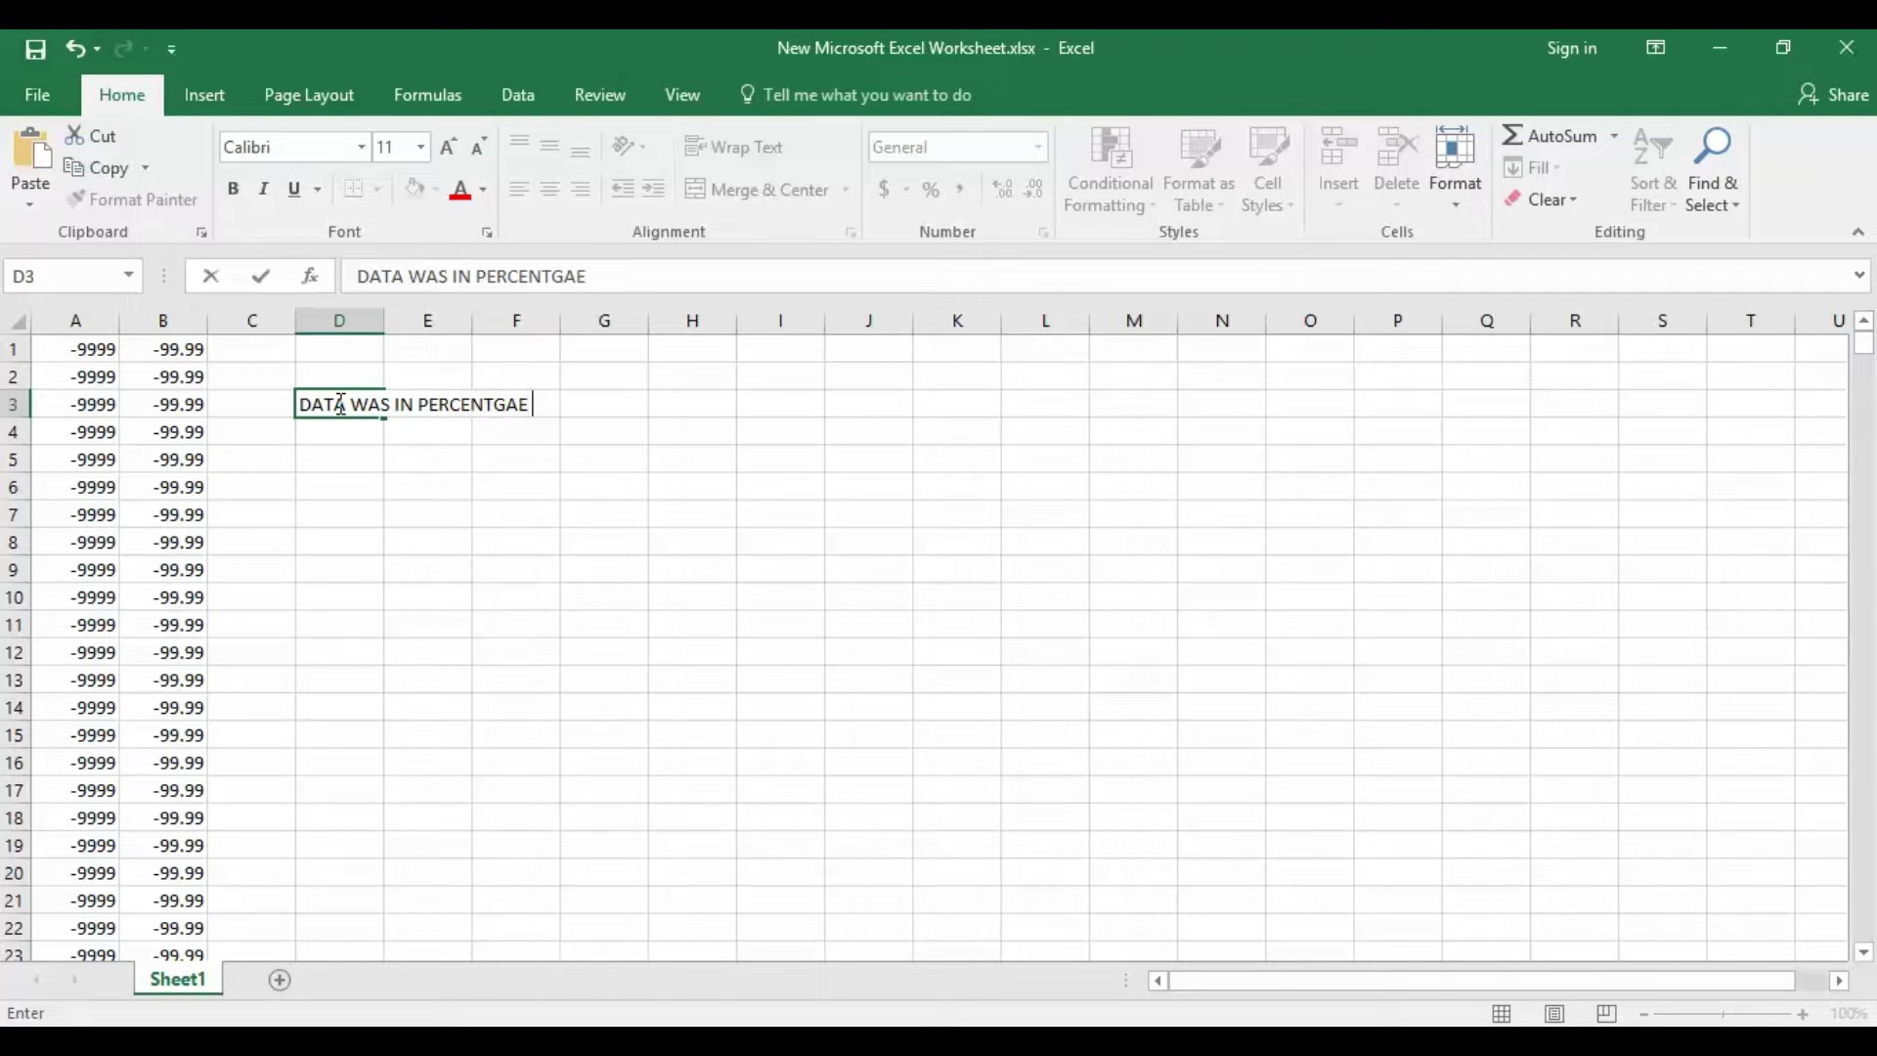
type(" SO HAVE T")
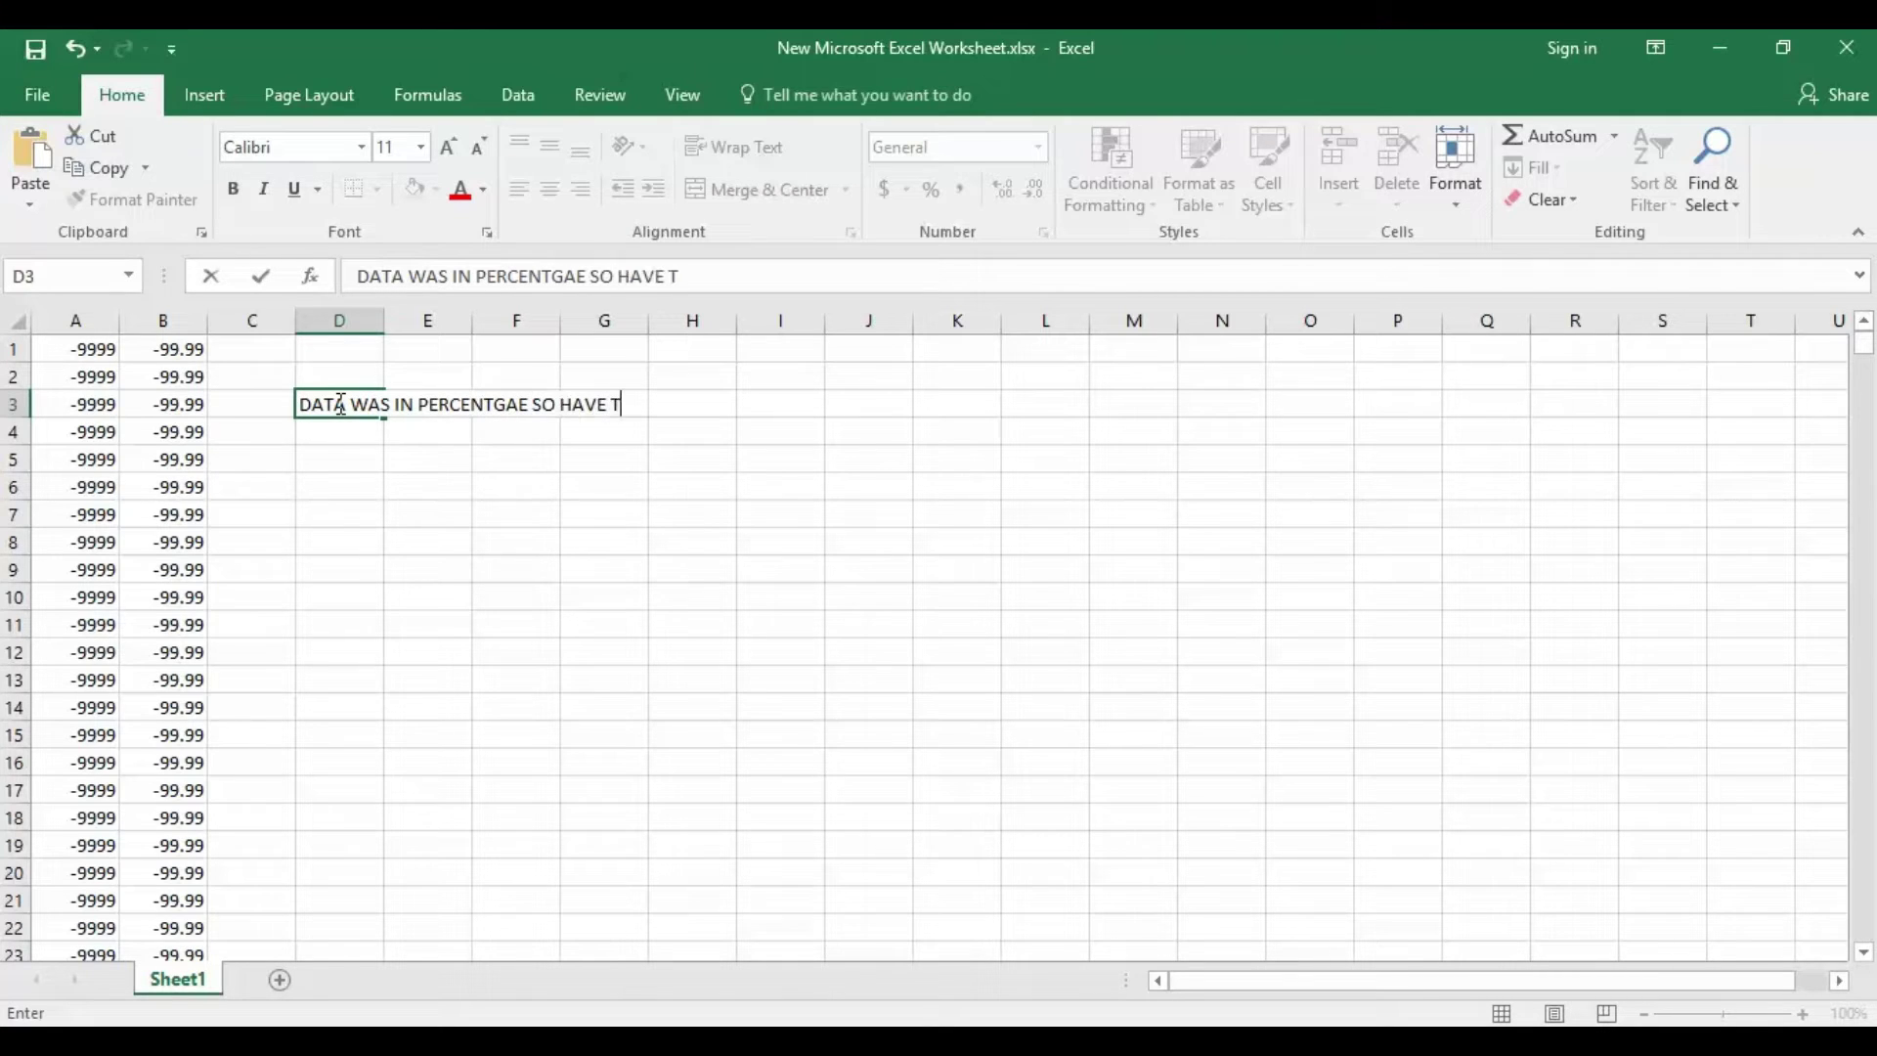
type("O CONVERT IT TO")
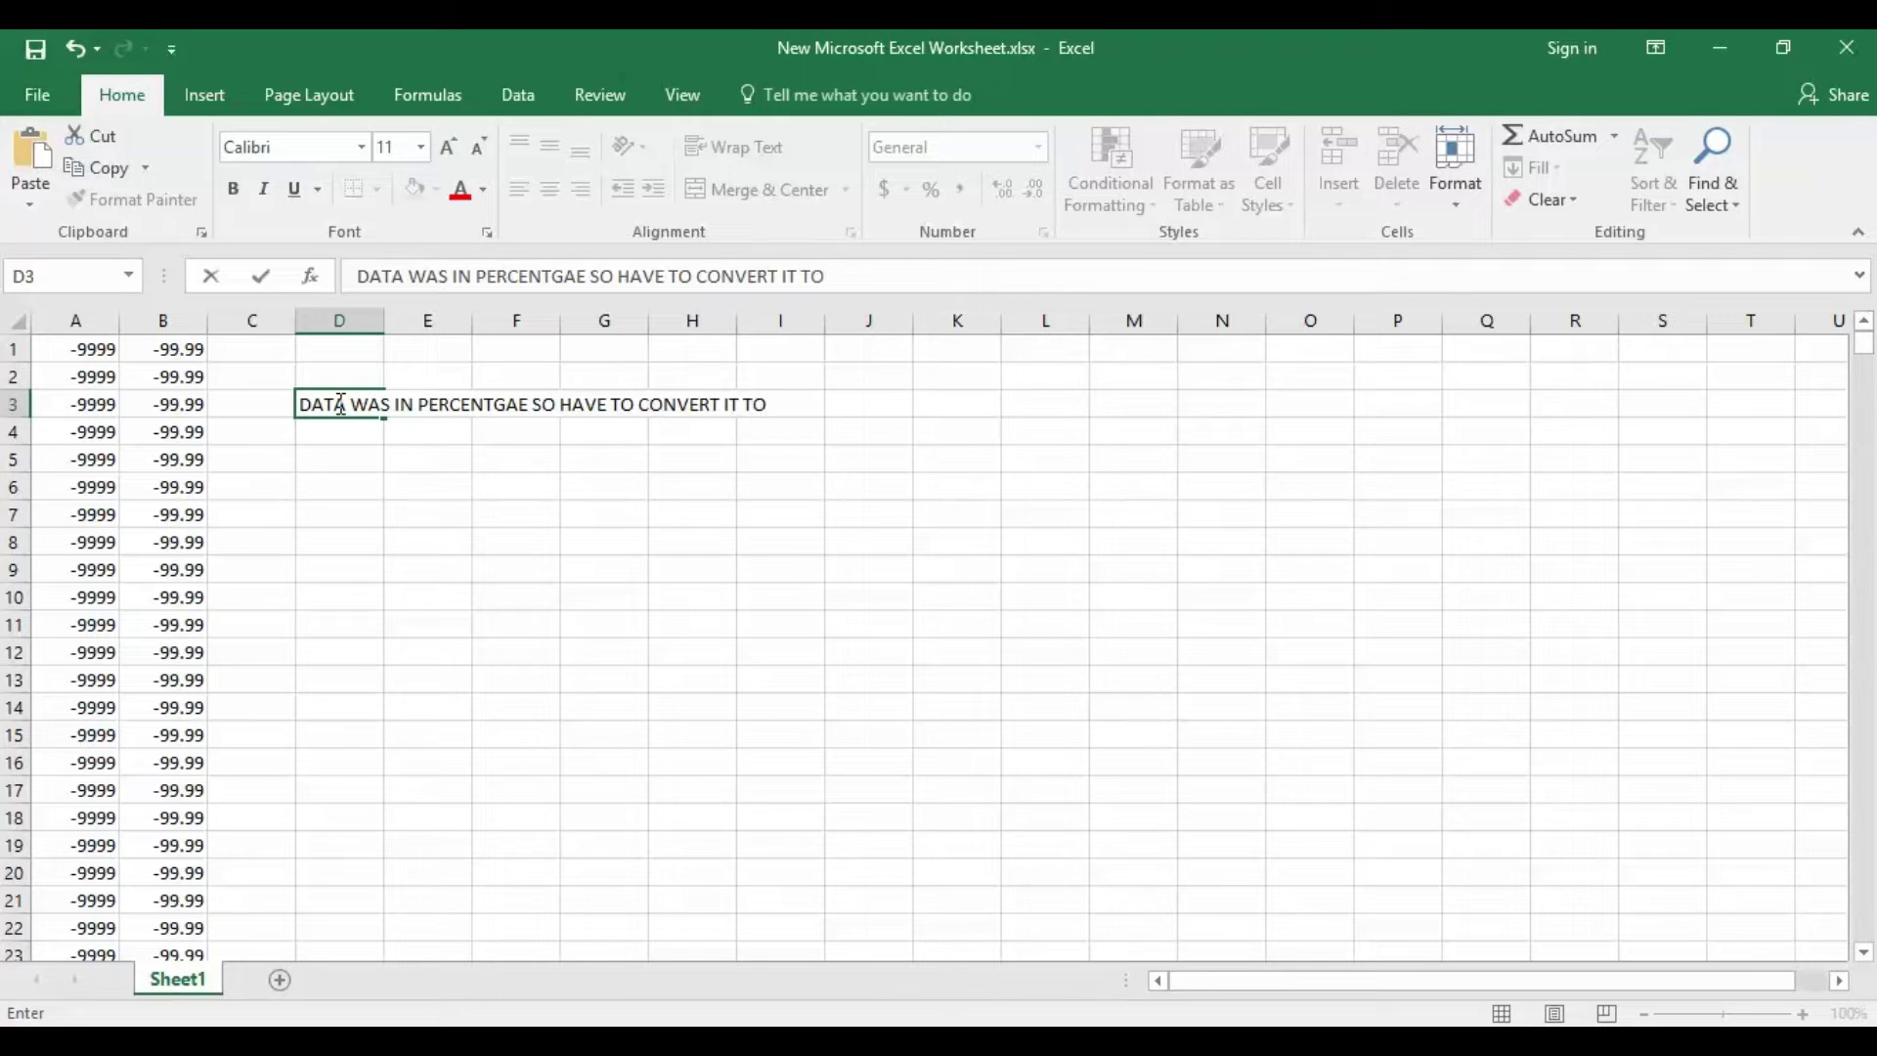
type(" FRACTION")
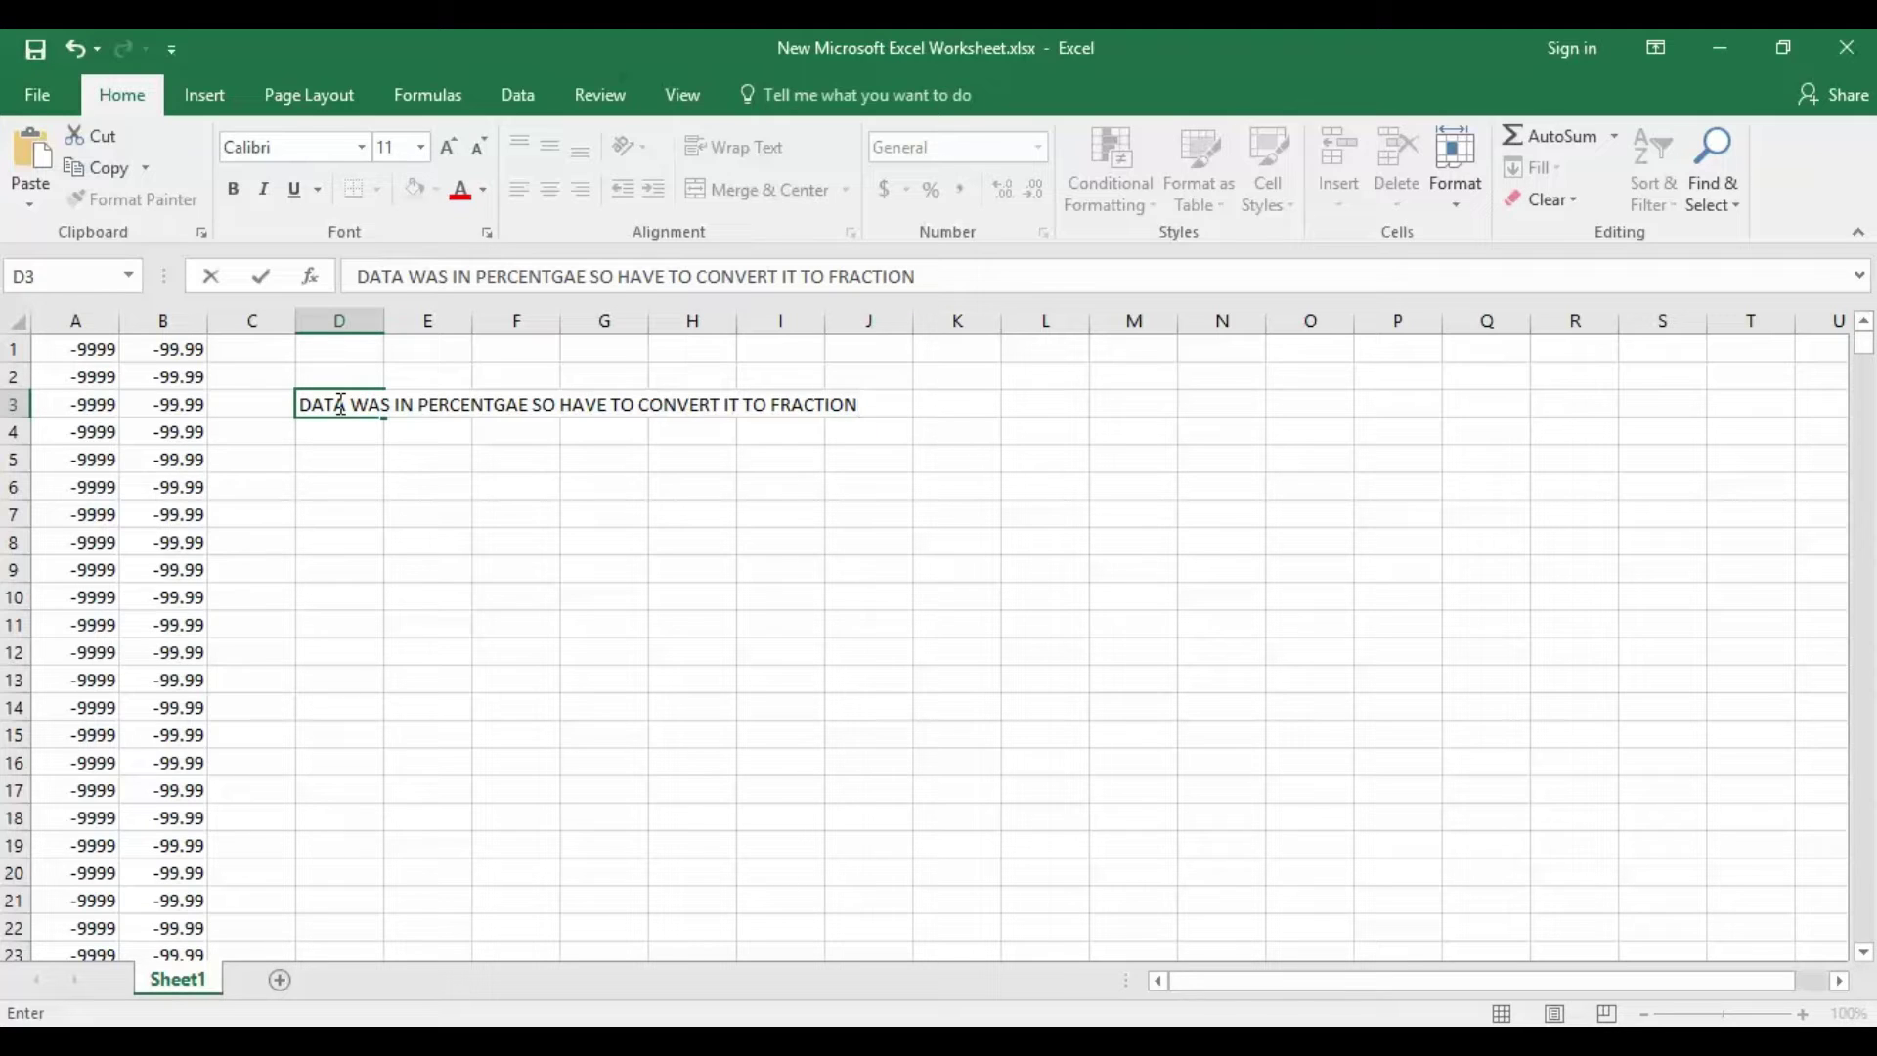
type("TO USE NPHI FO")
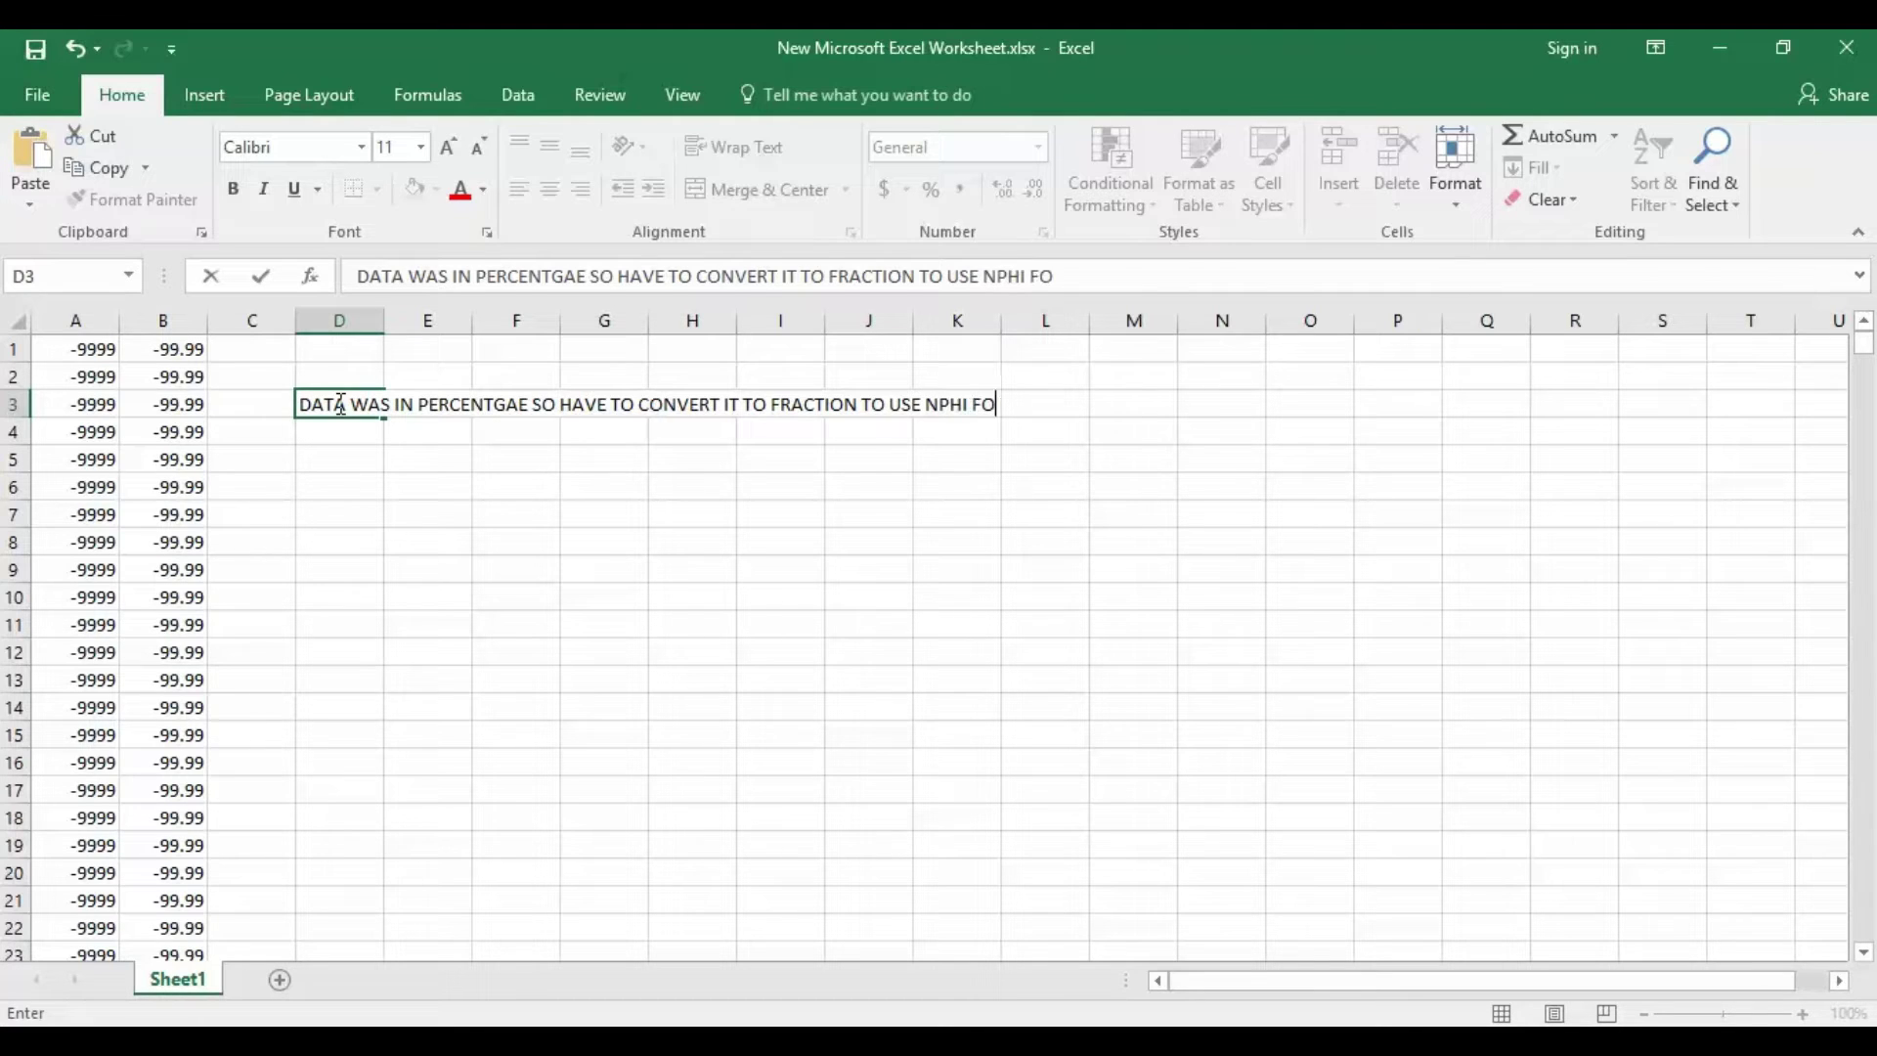
type("R POROS")
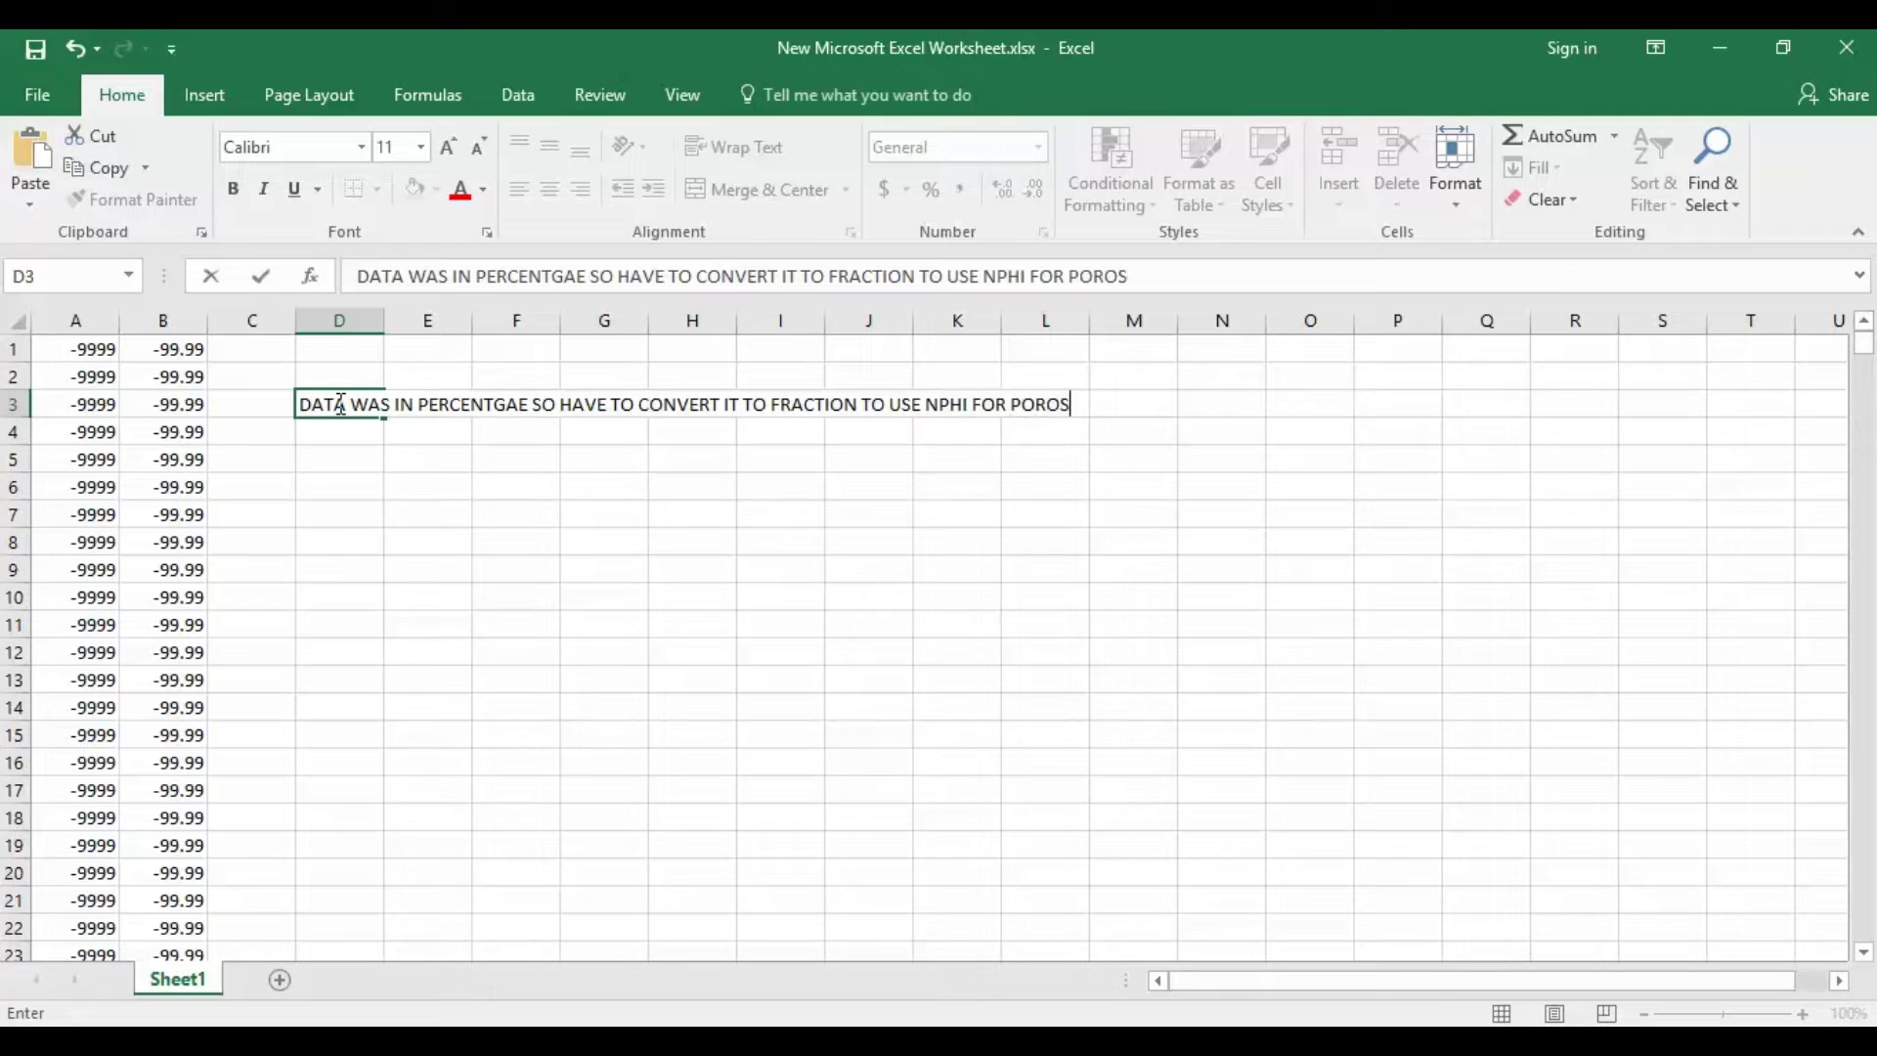
type("ITY ESTIM")
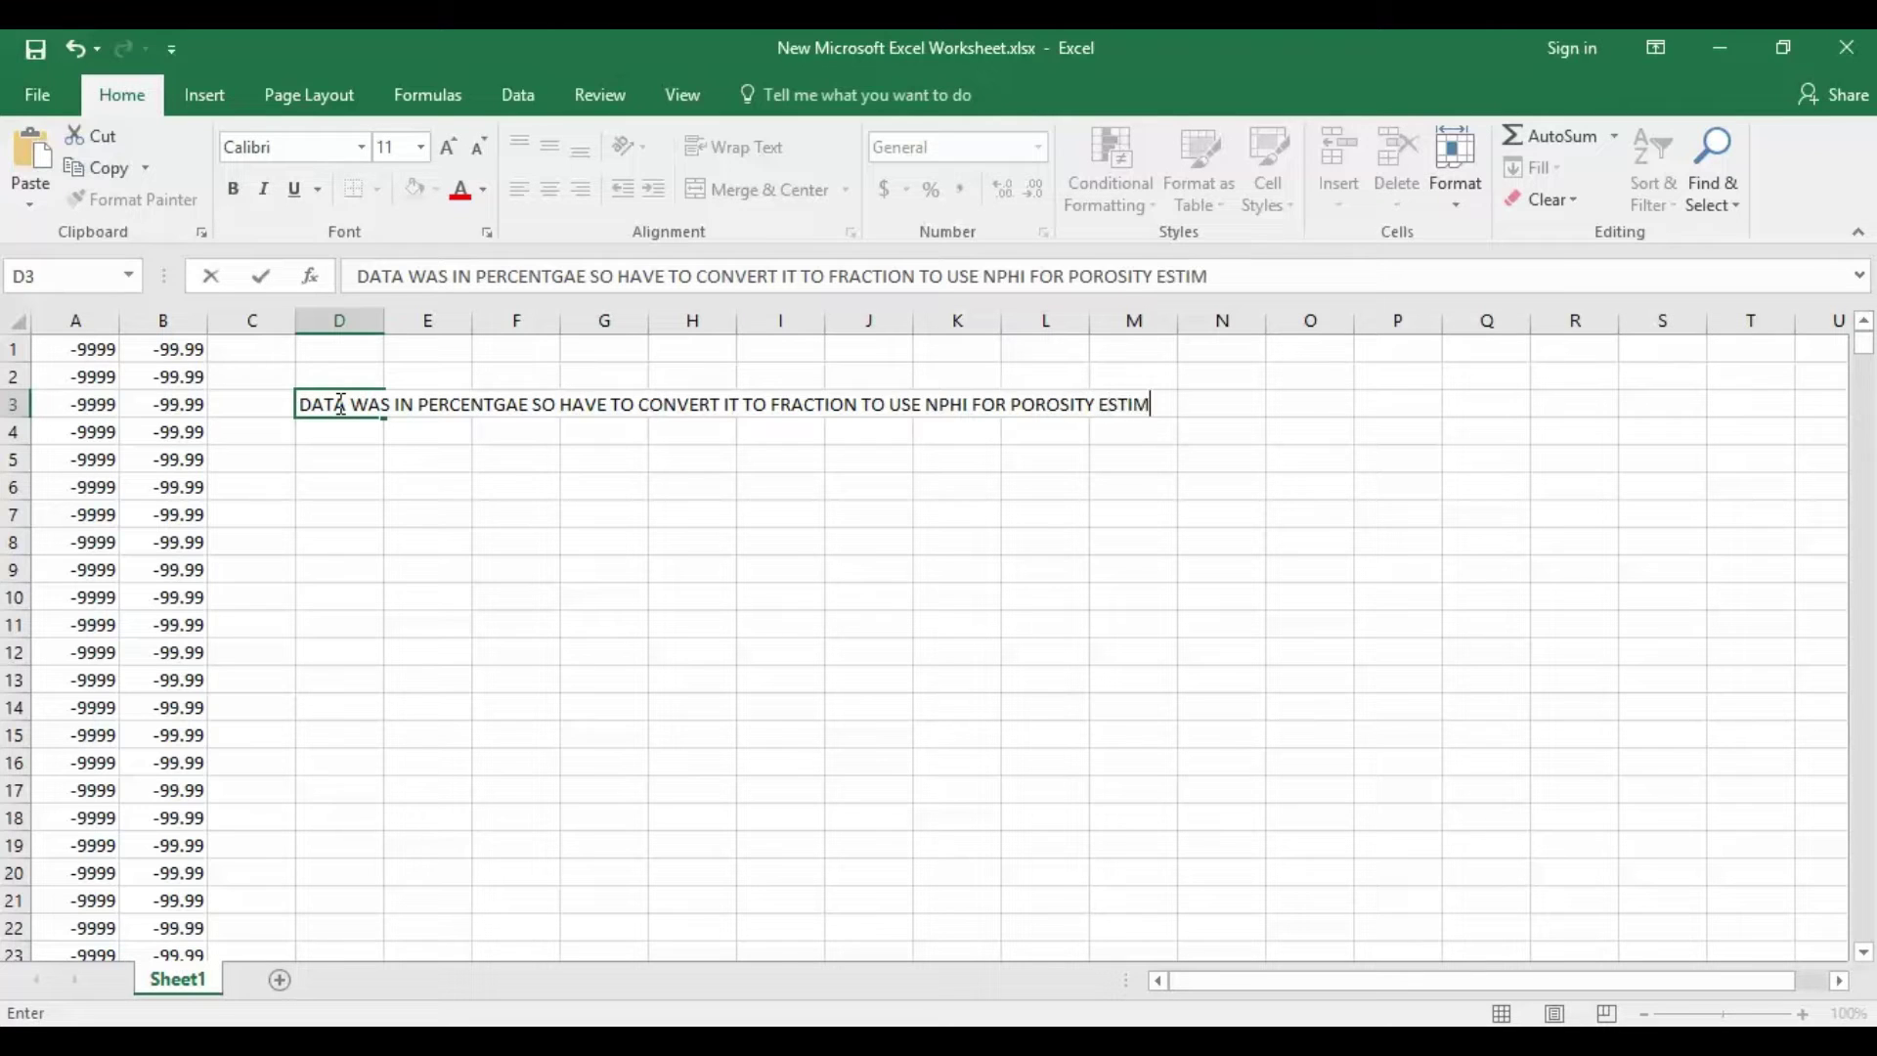
type("ATIONS")
key("Return")
Enter "KEEP IN MIND YOUR POROSITY DATA SHOULD BE IN FRACTION, IF IT IS NOT DIVIDE IT WITH 100 TO GET FRACTION." in cell D4
type("KEE")
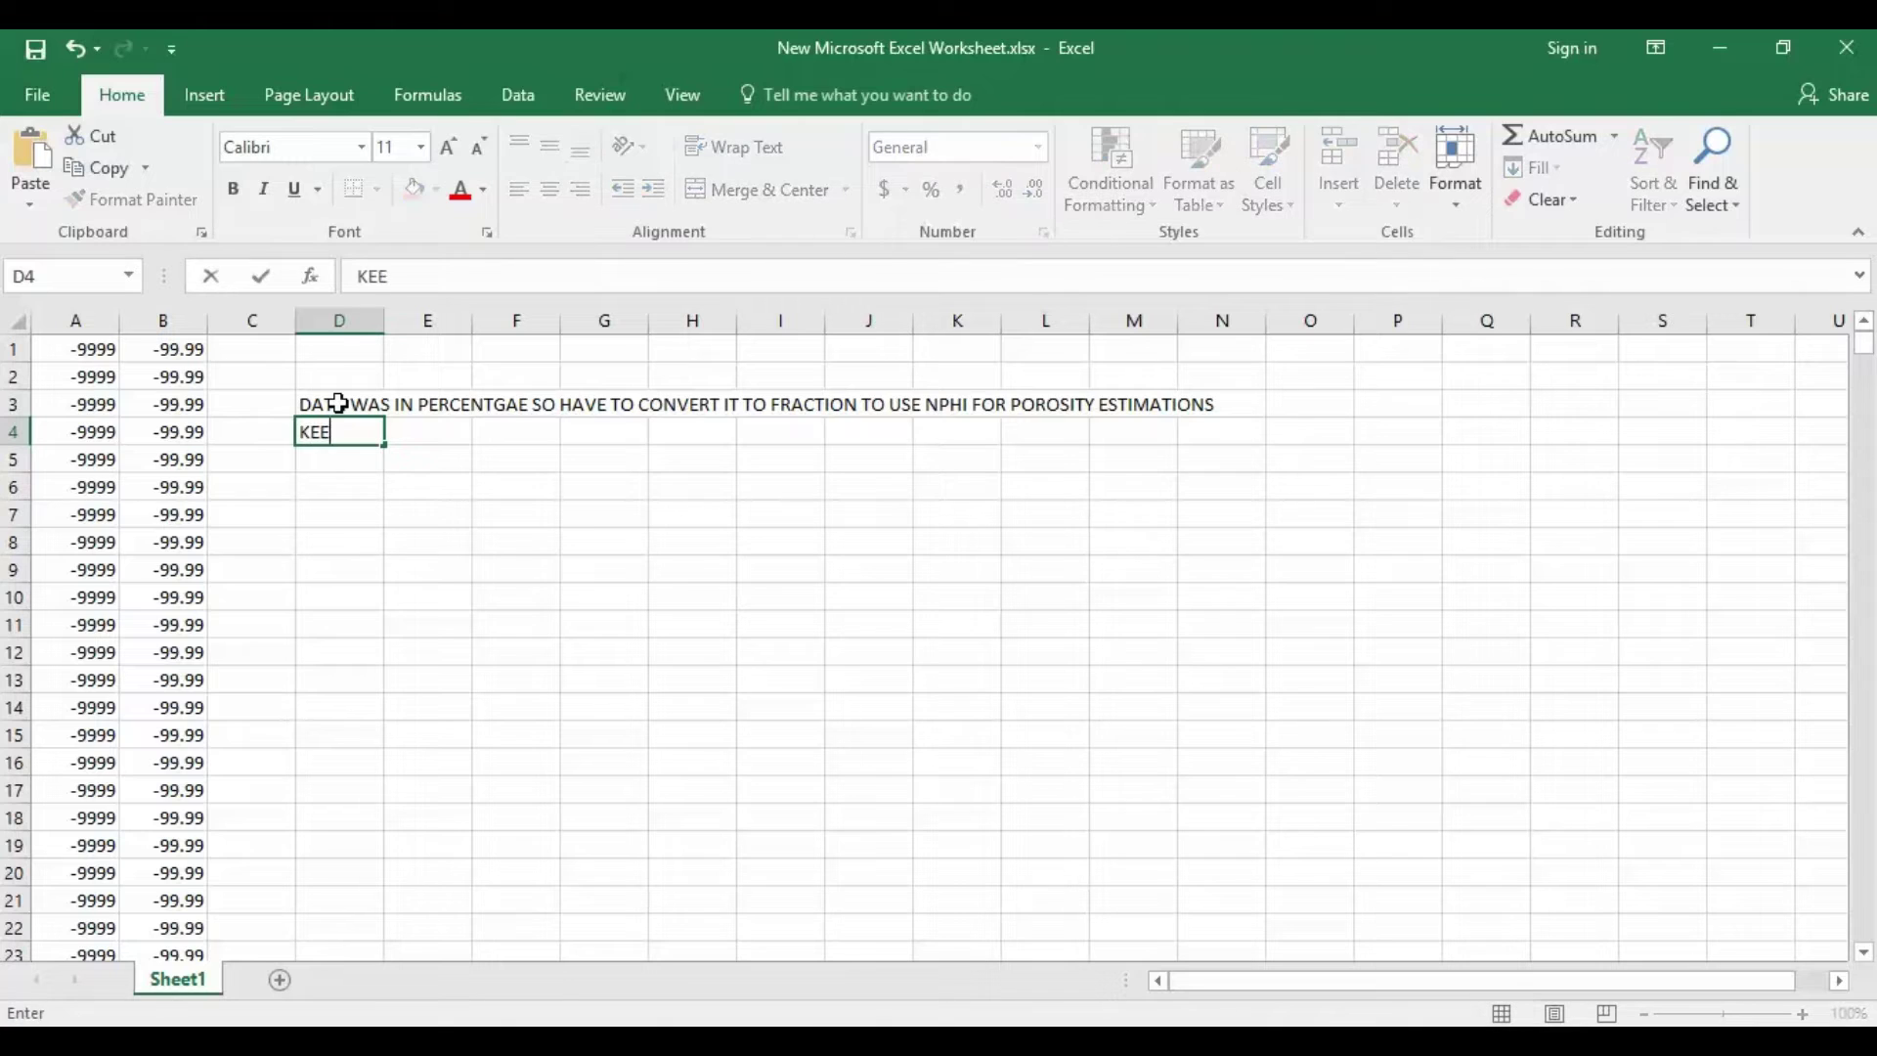
type("P IN MIND YO")
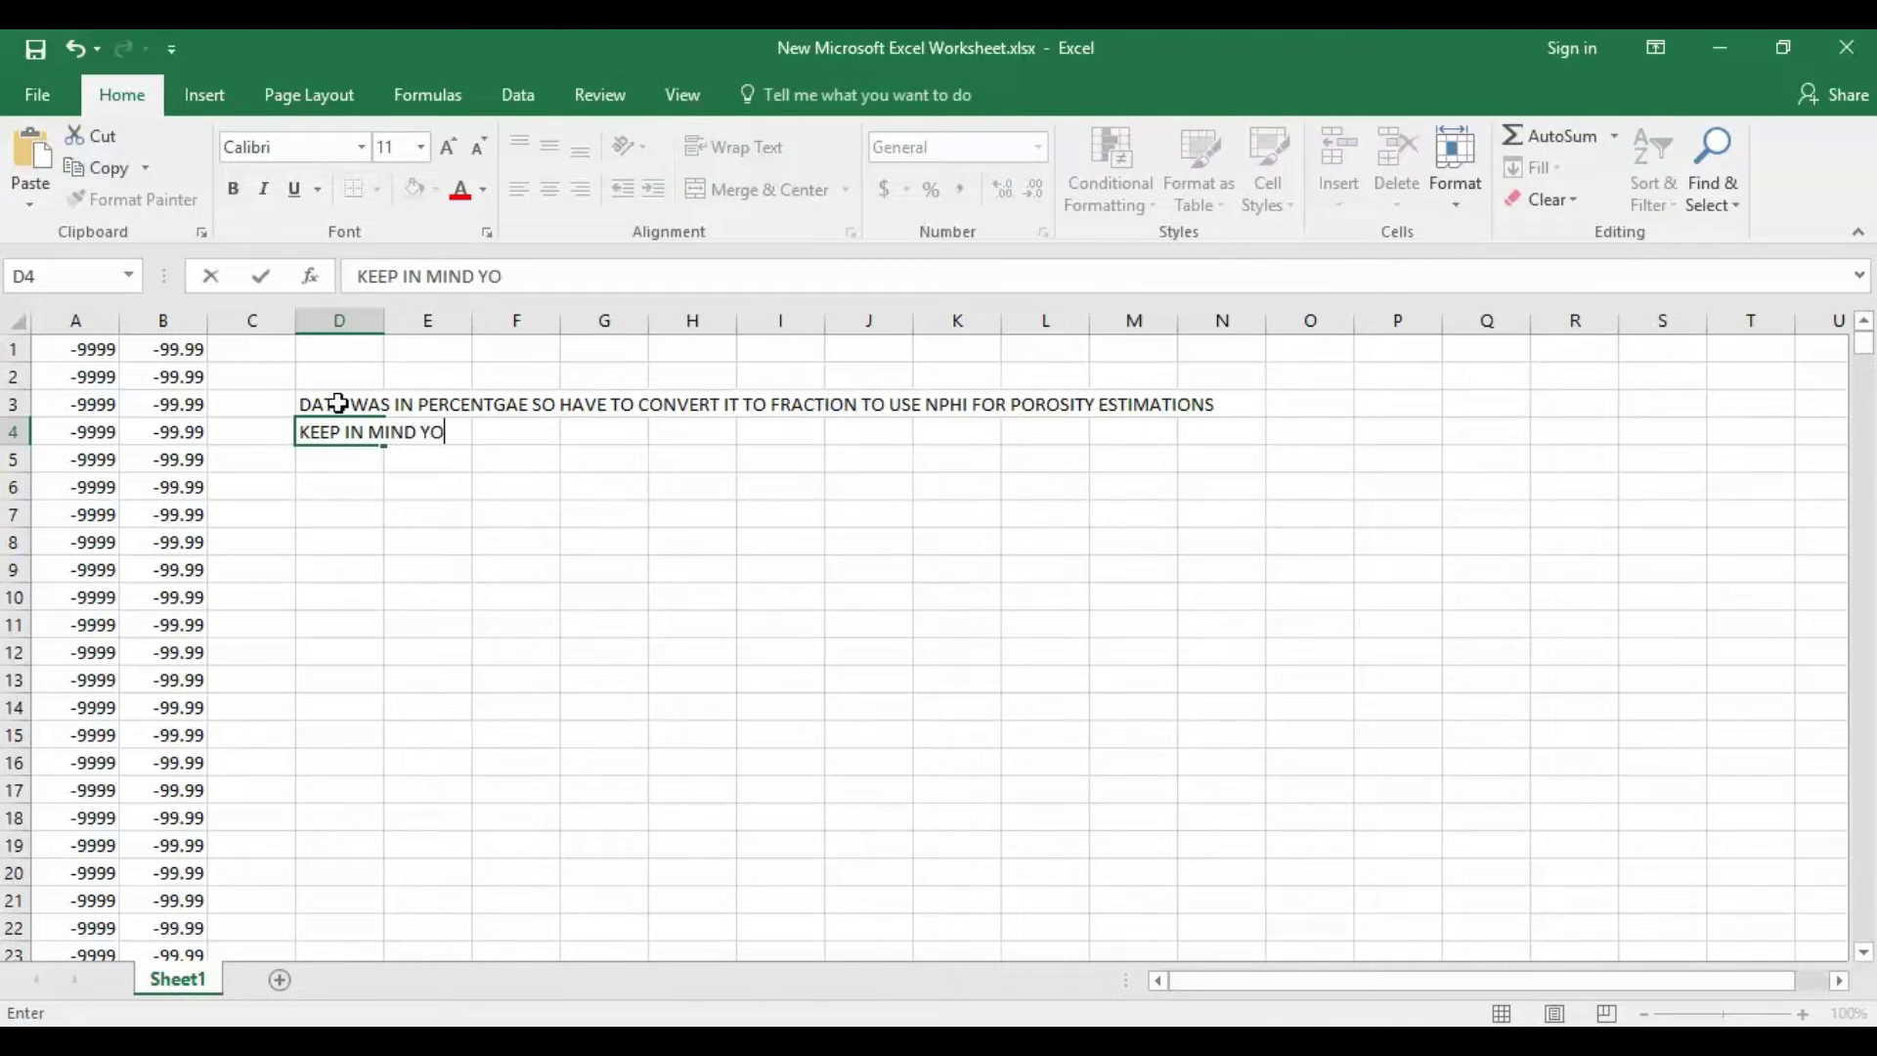
type("UR POROSI")
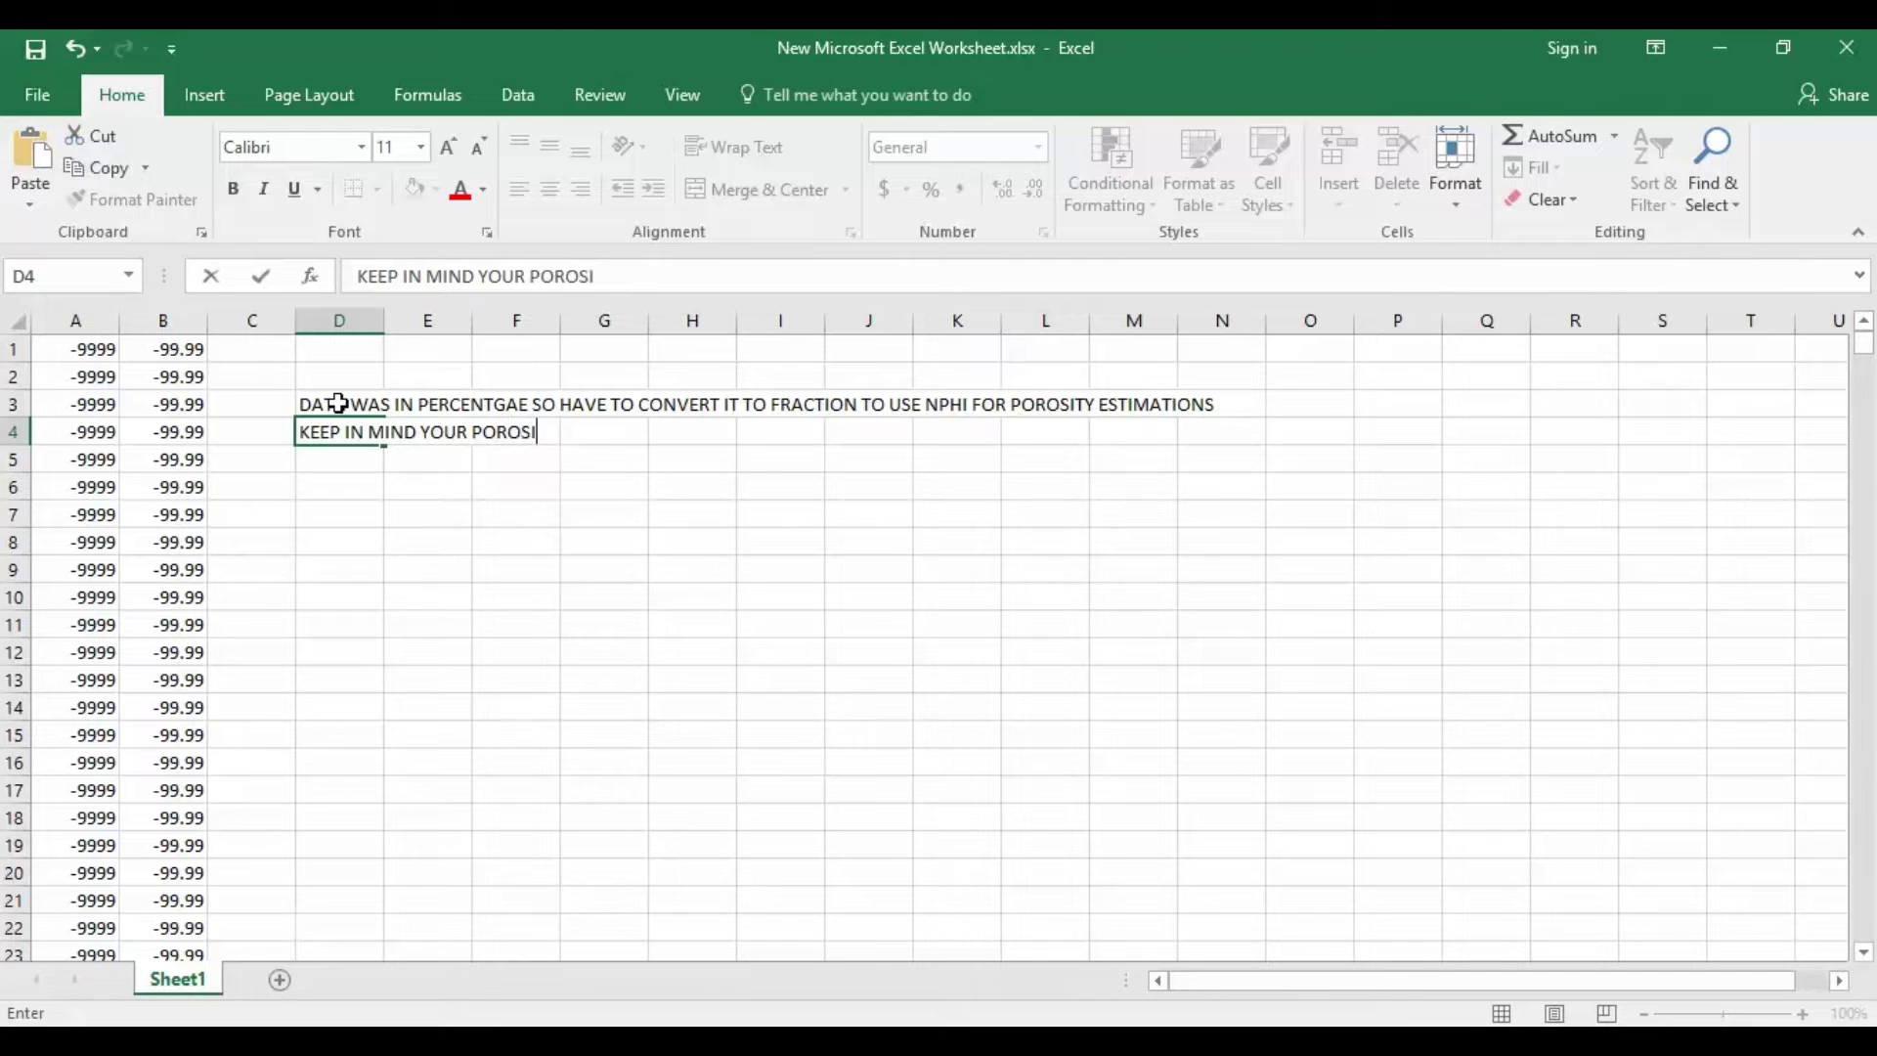
type("TY DATA SHOU")
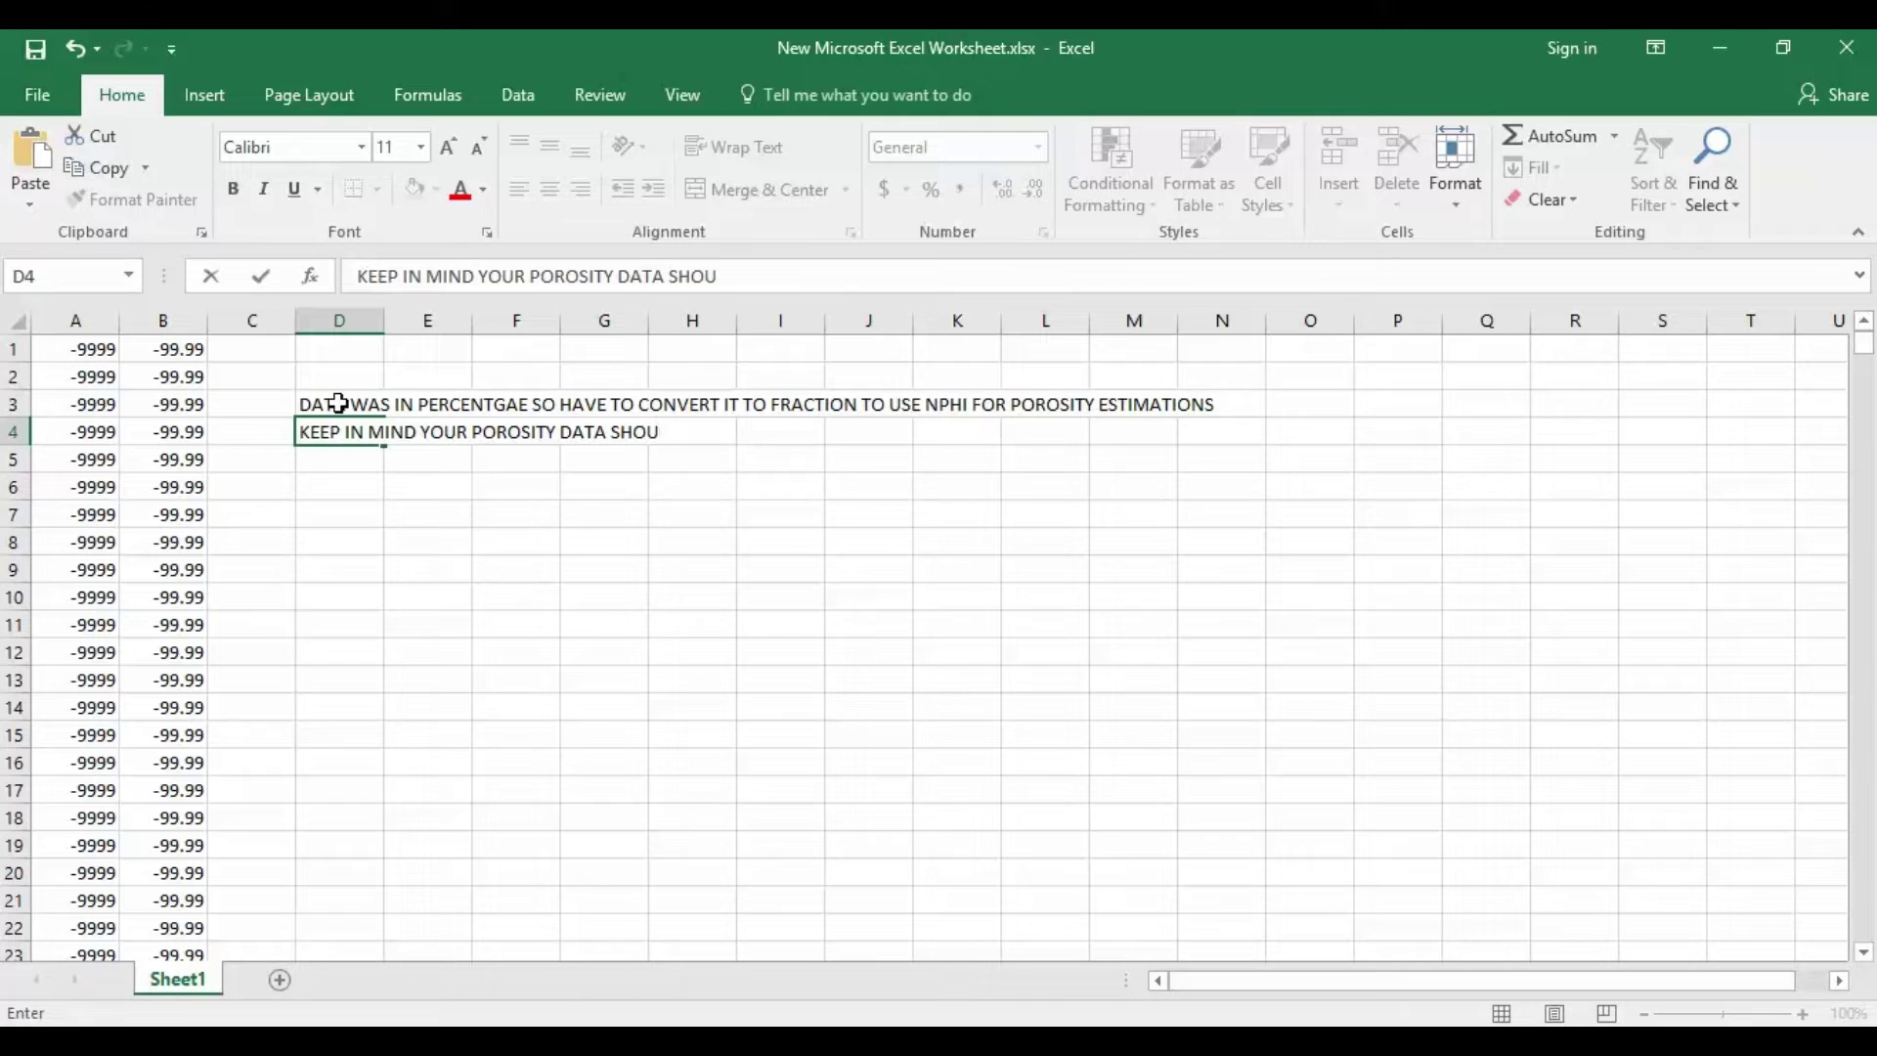
type("LD BE IN FRACTION, IF")
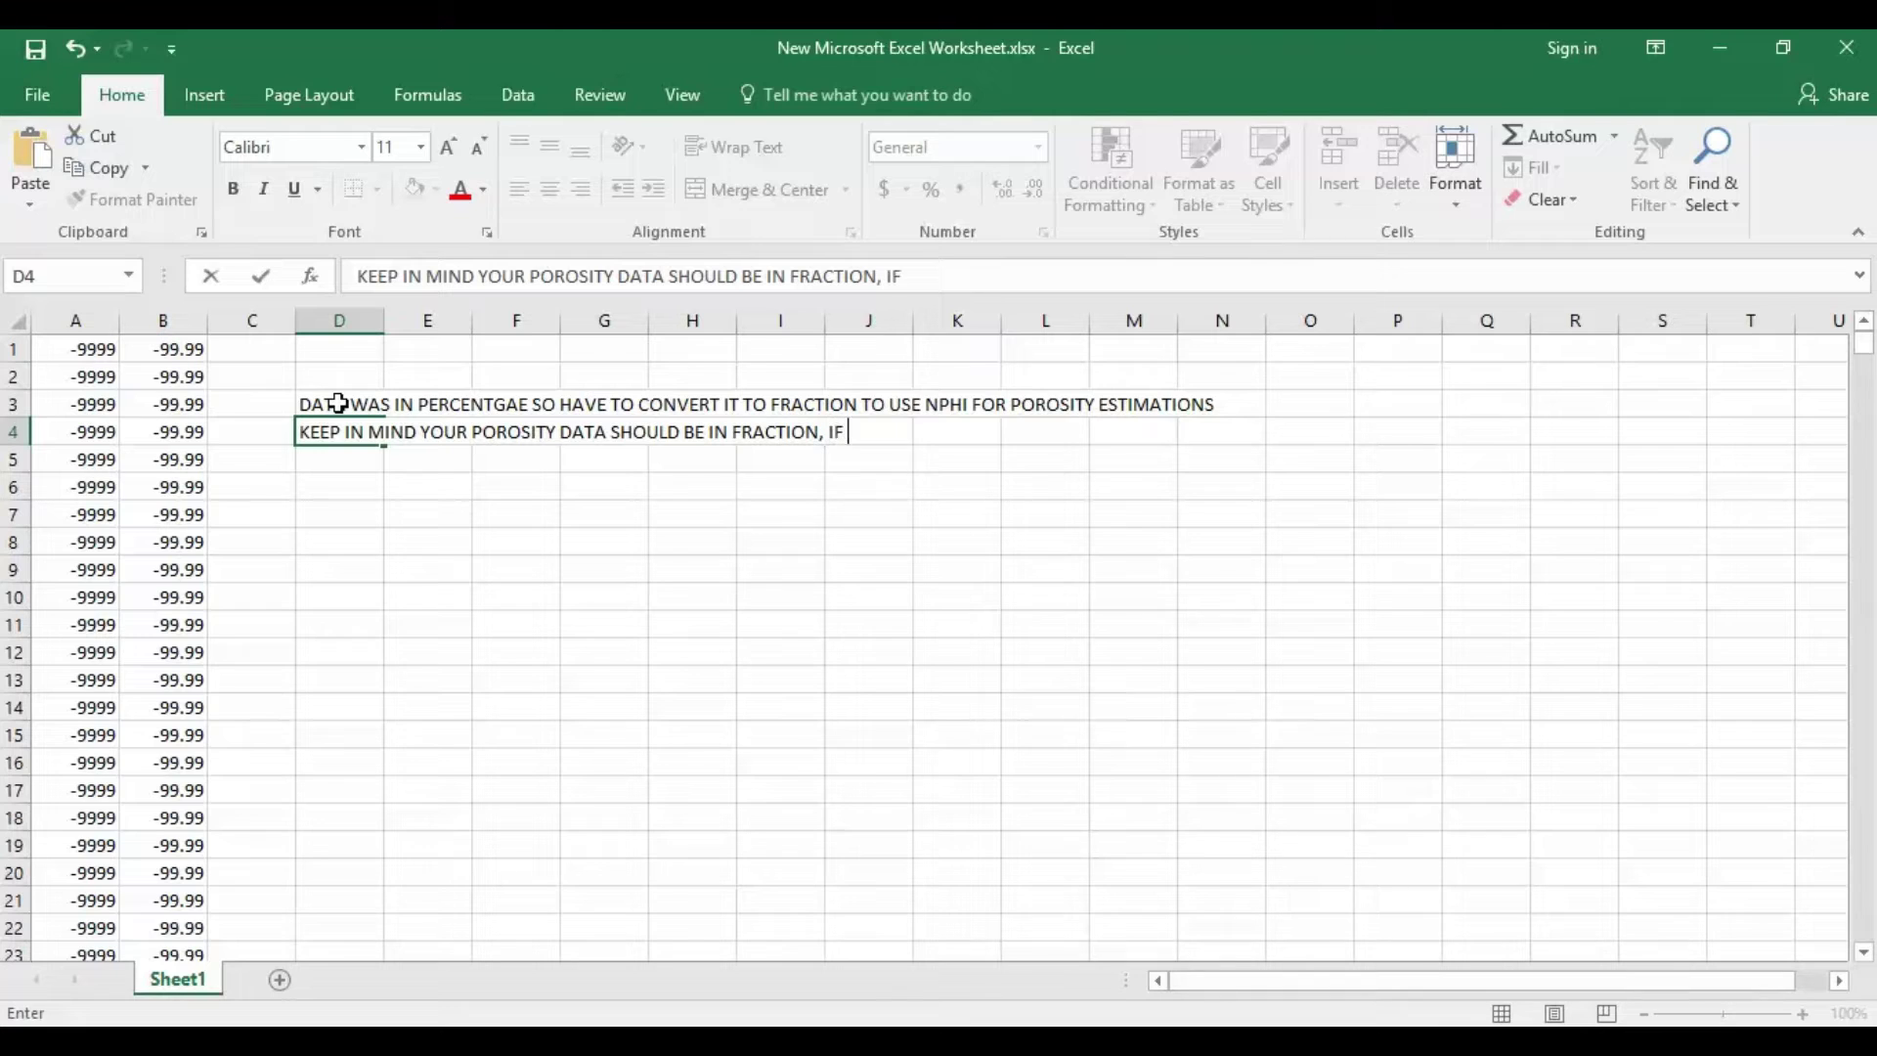
type(" IT IS NOT DIV")
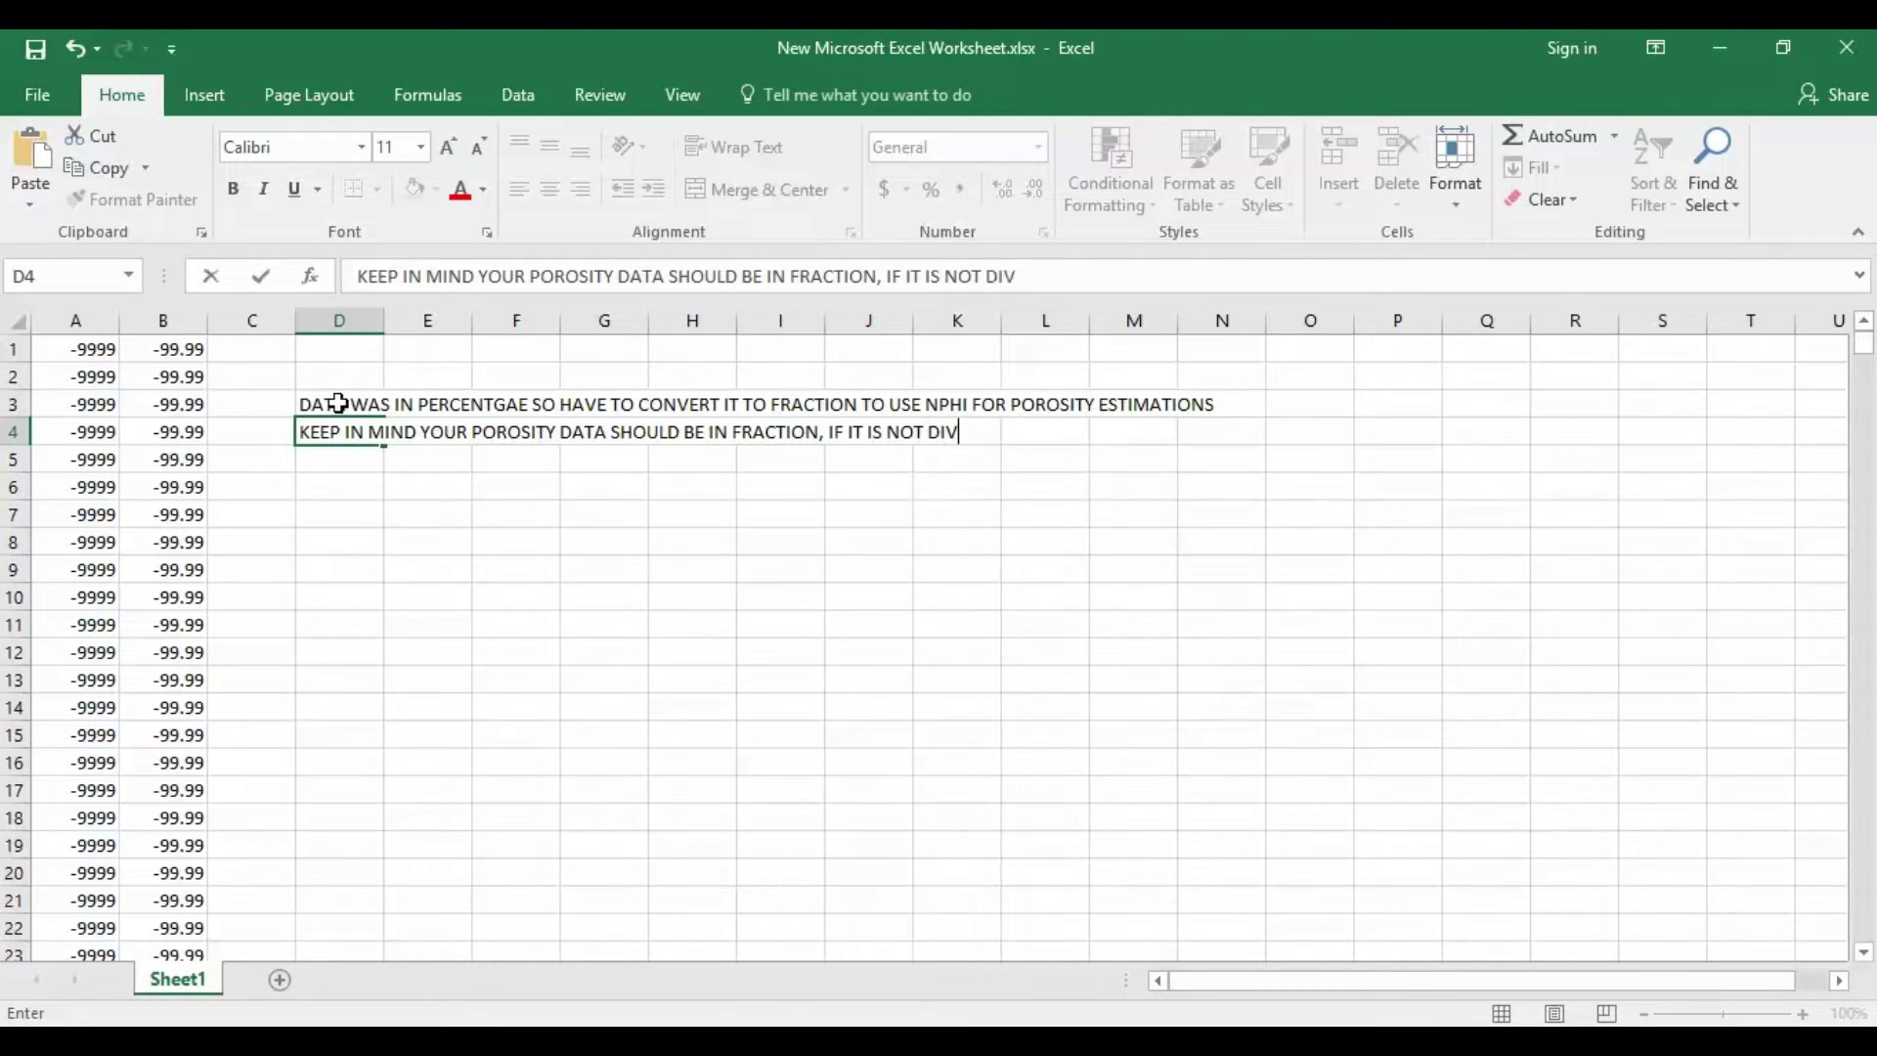
type("IDE IT WITH 1")
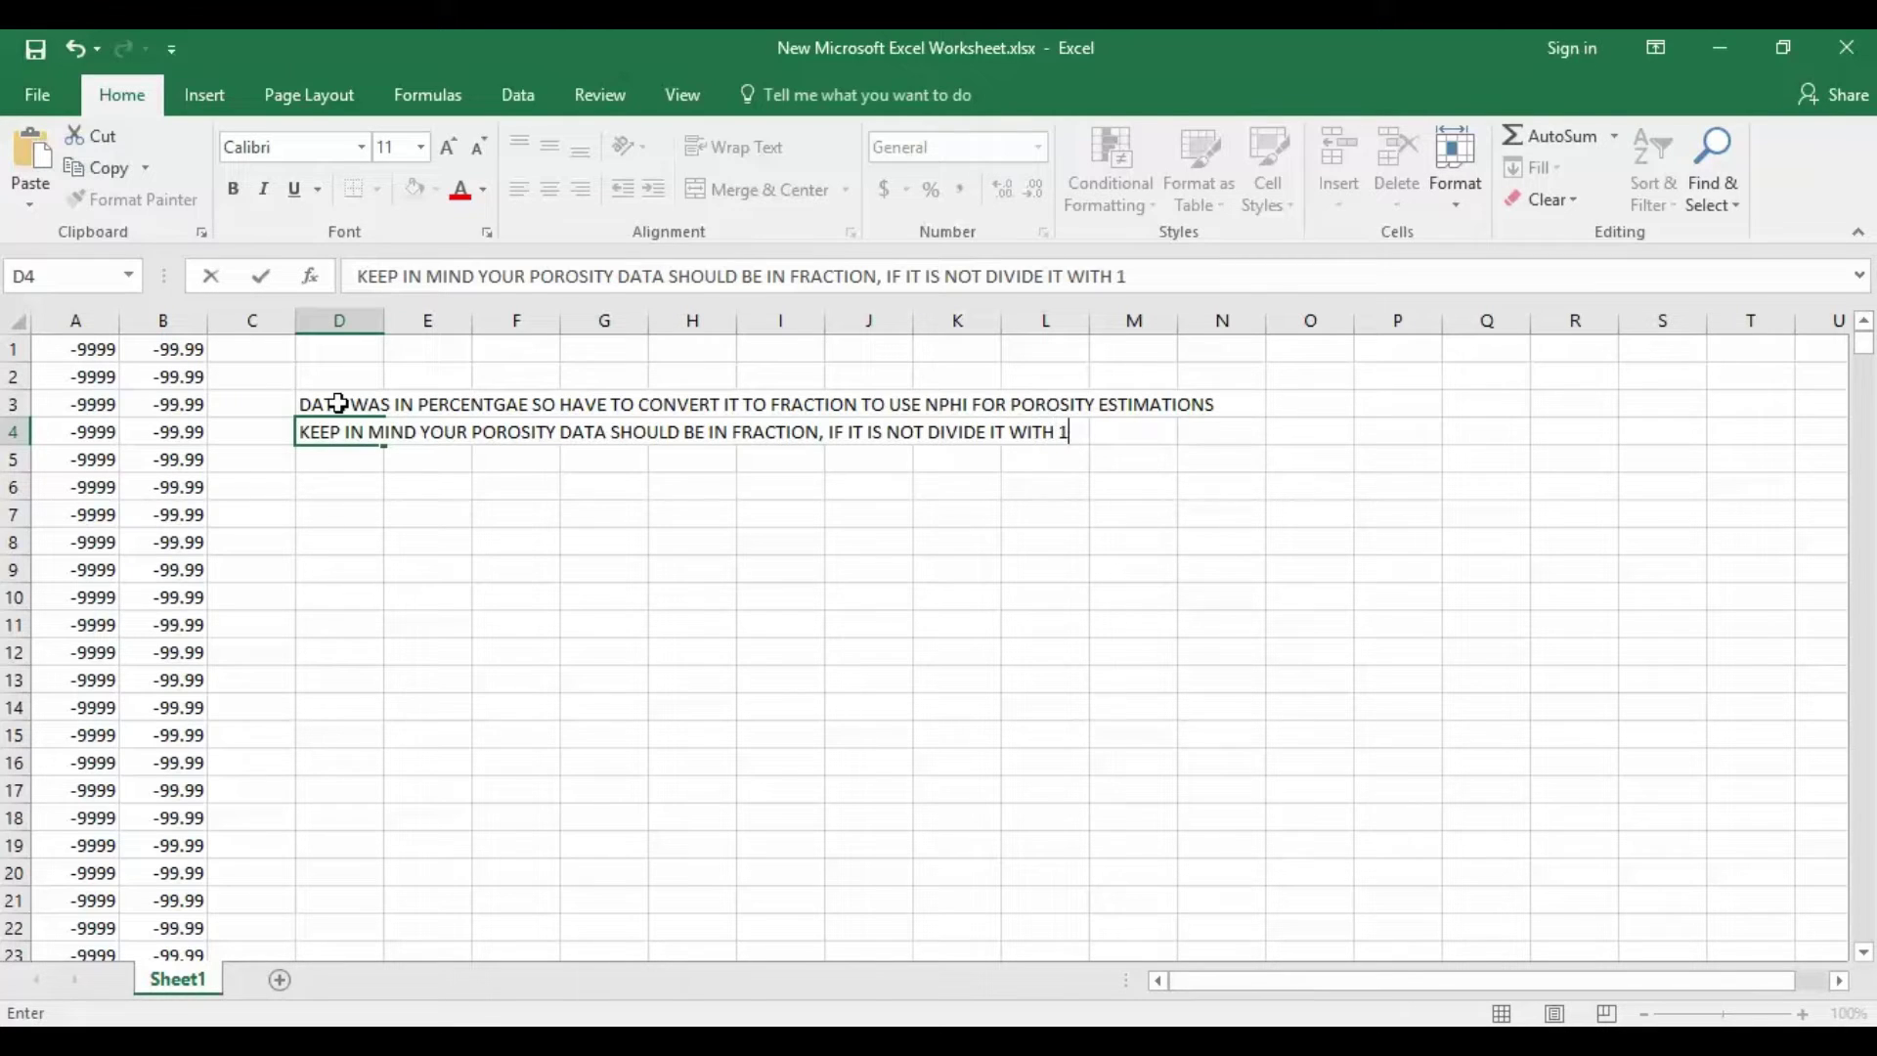
type("00 TO GET FRACTION.")
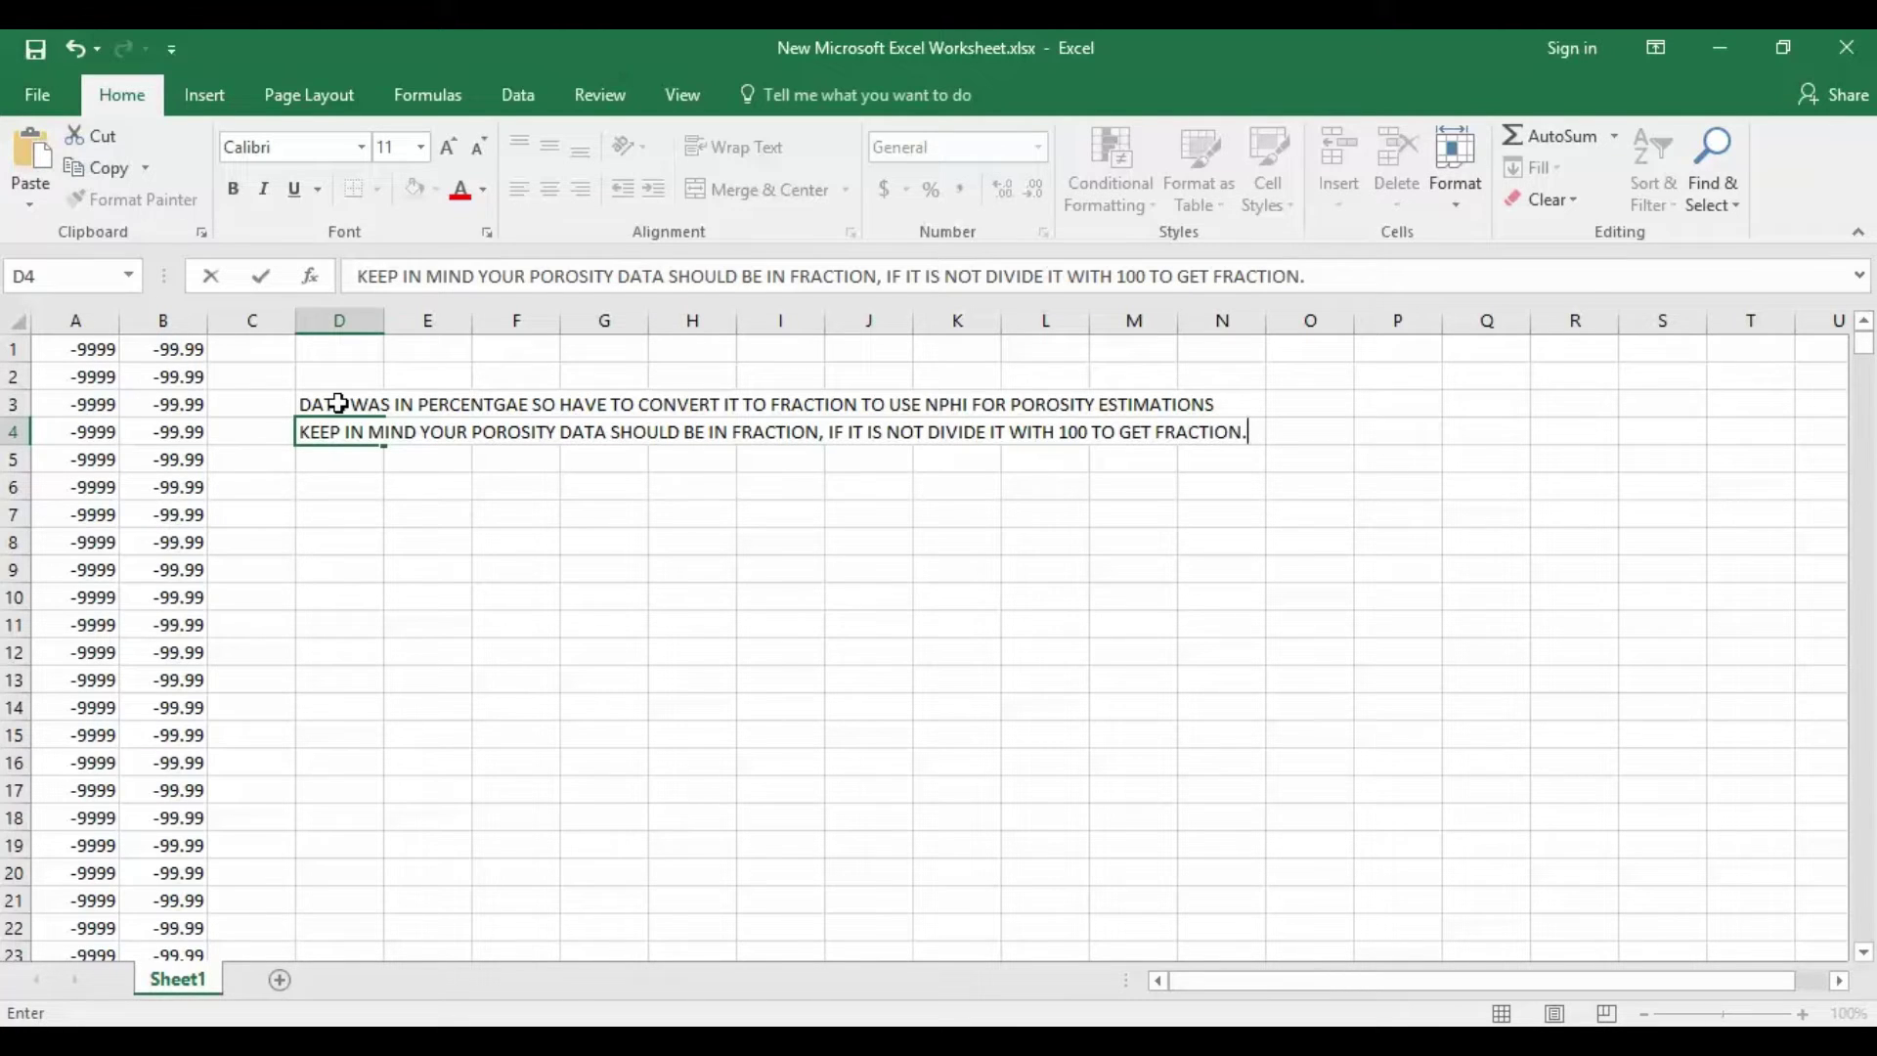
left_click(504, 515)
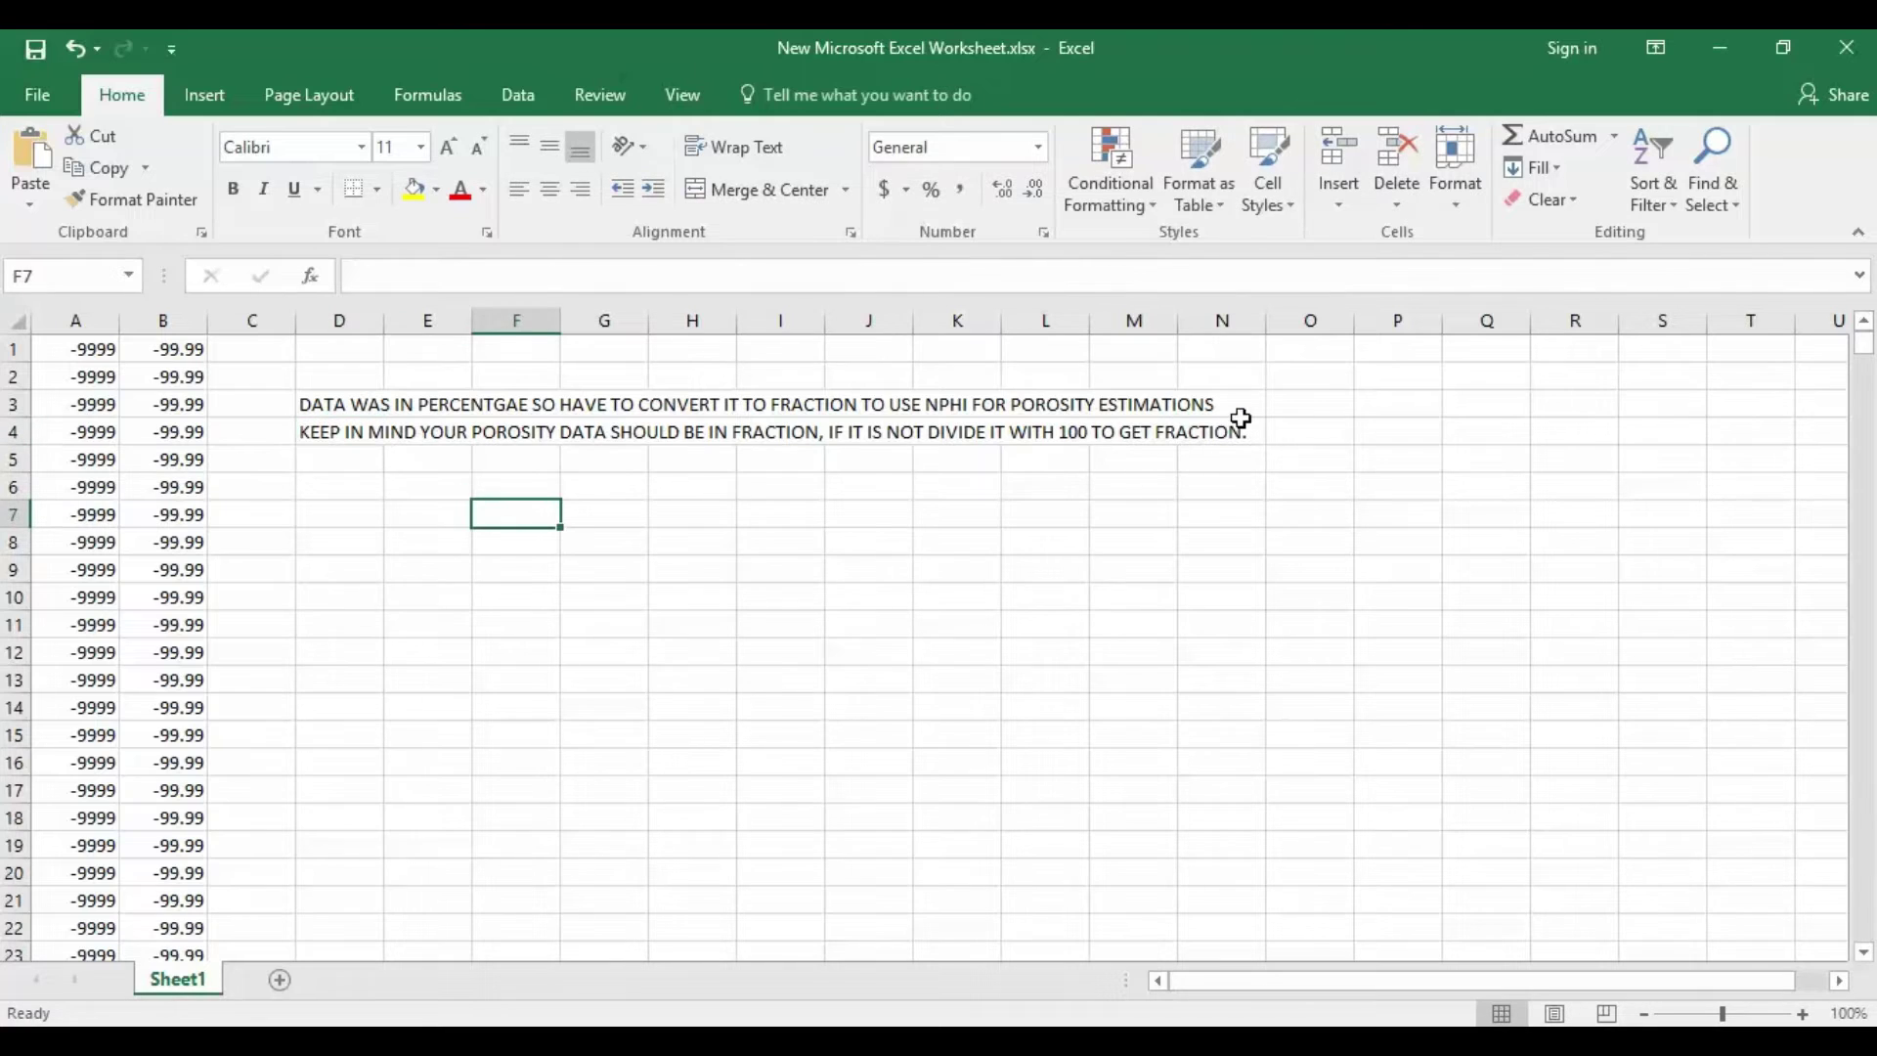
Delete the two explanatory notes in cells D3 and D4
left_click_drag(1240, 425, 313, 408)
key("Delete")
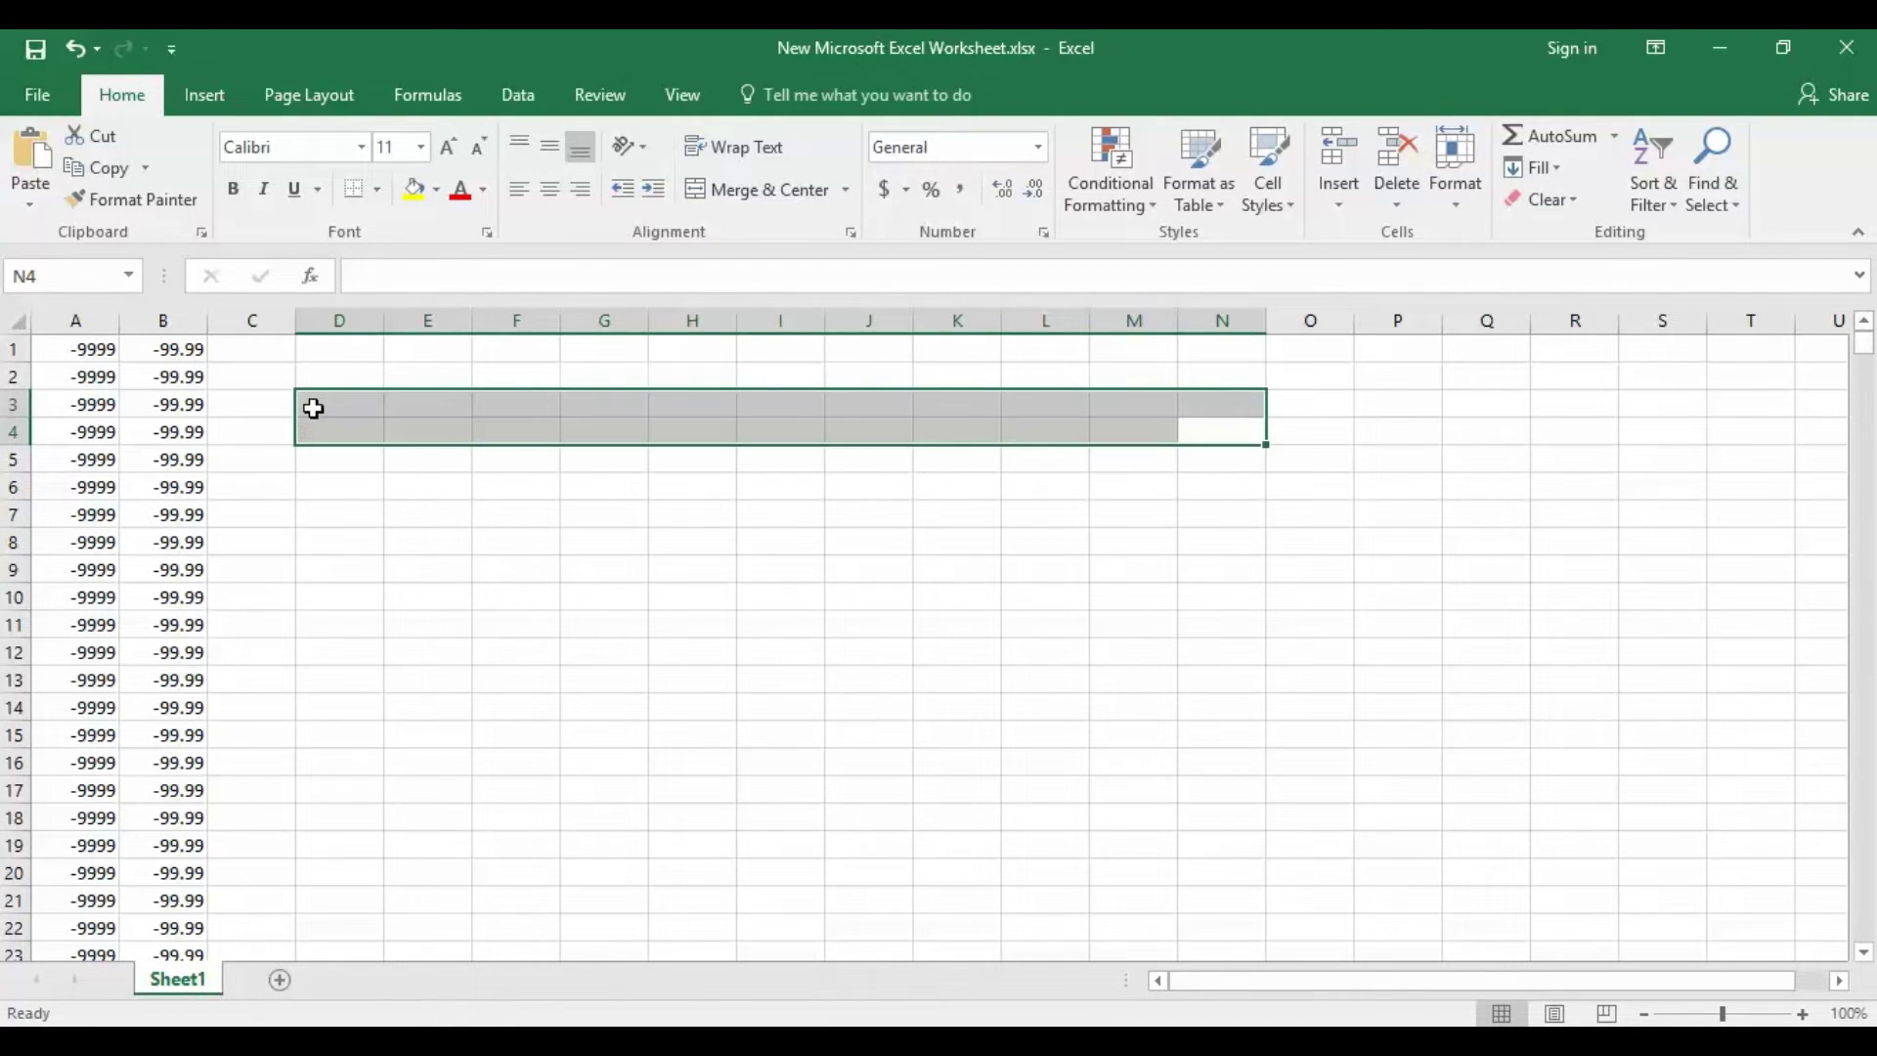
left_click(320, 482)
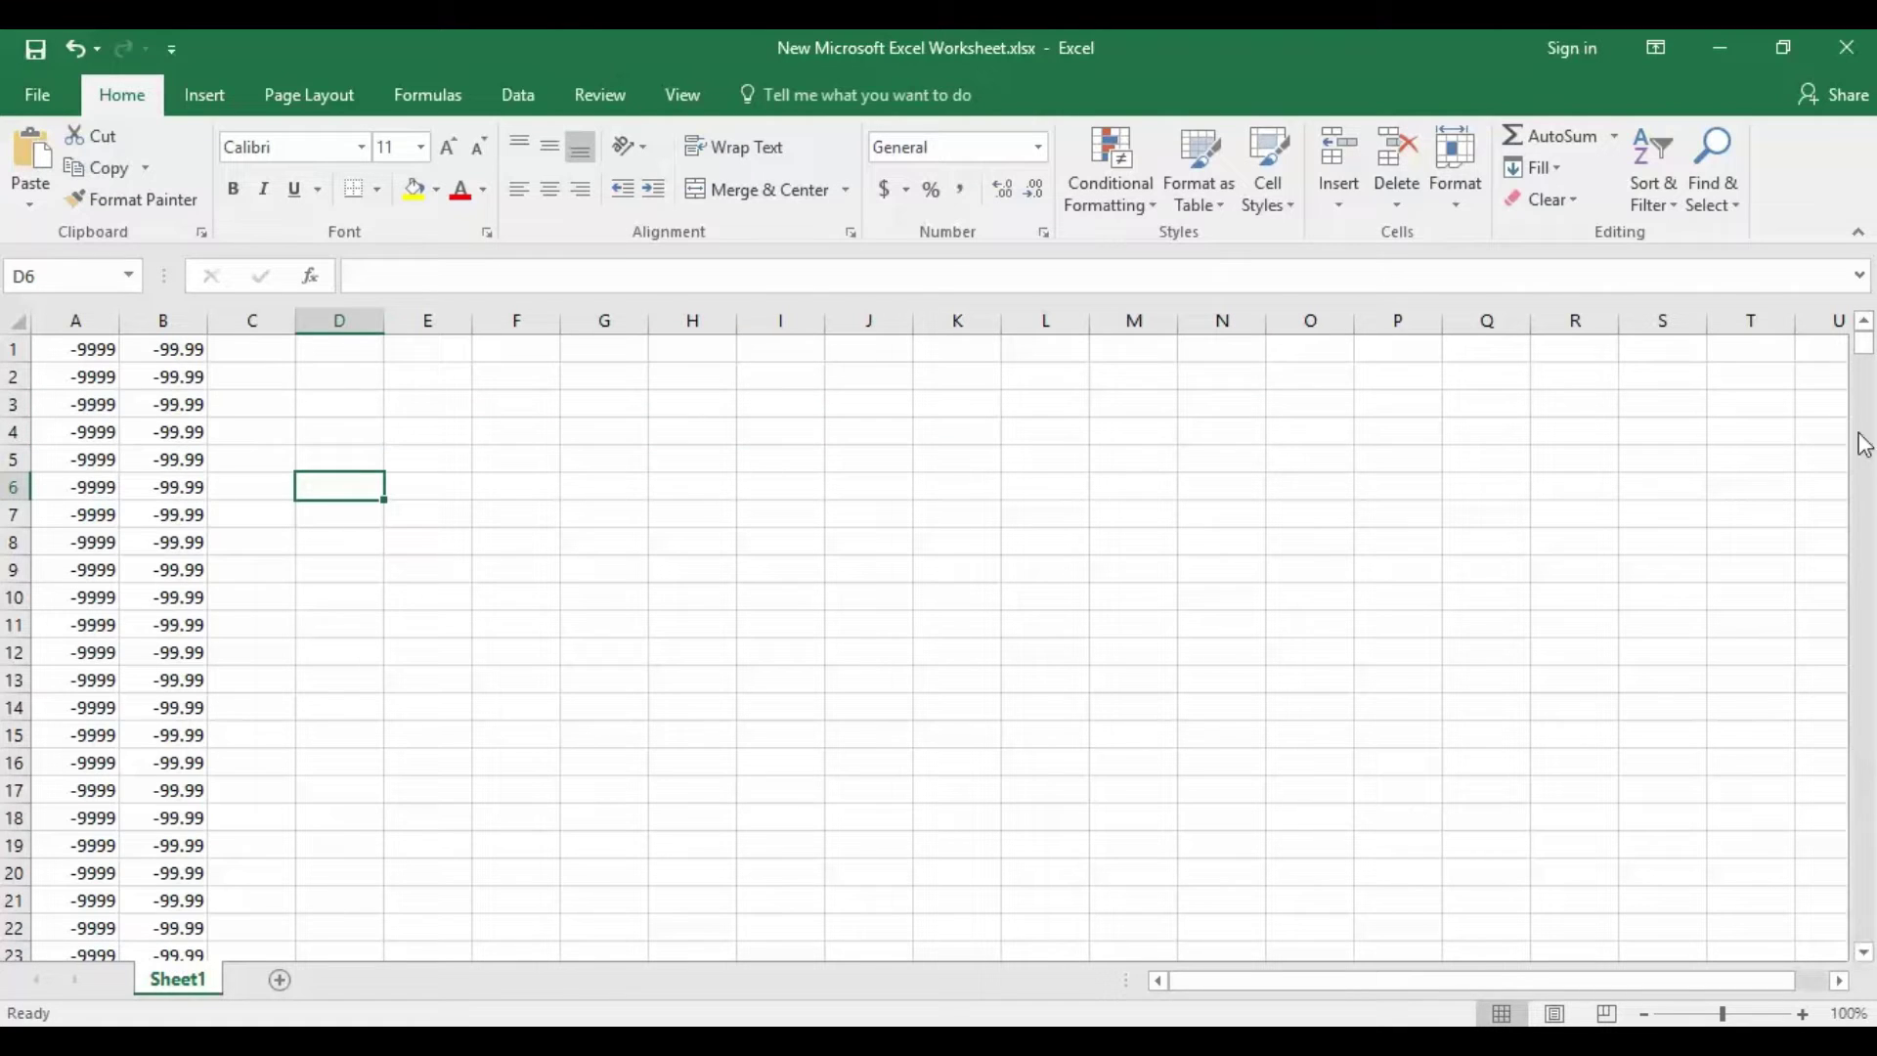
Copy all the converted NPHI values in column B, starting from cell B1
left_click_drag(1861, 345, 1860, 323)
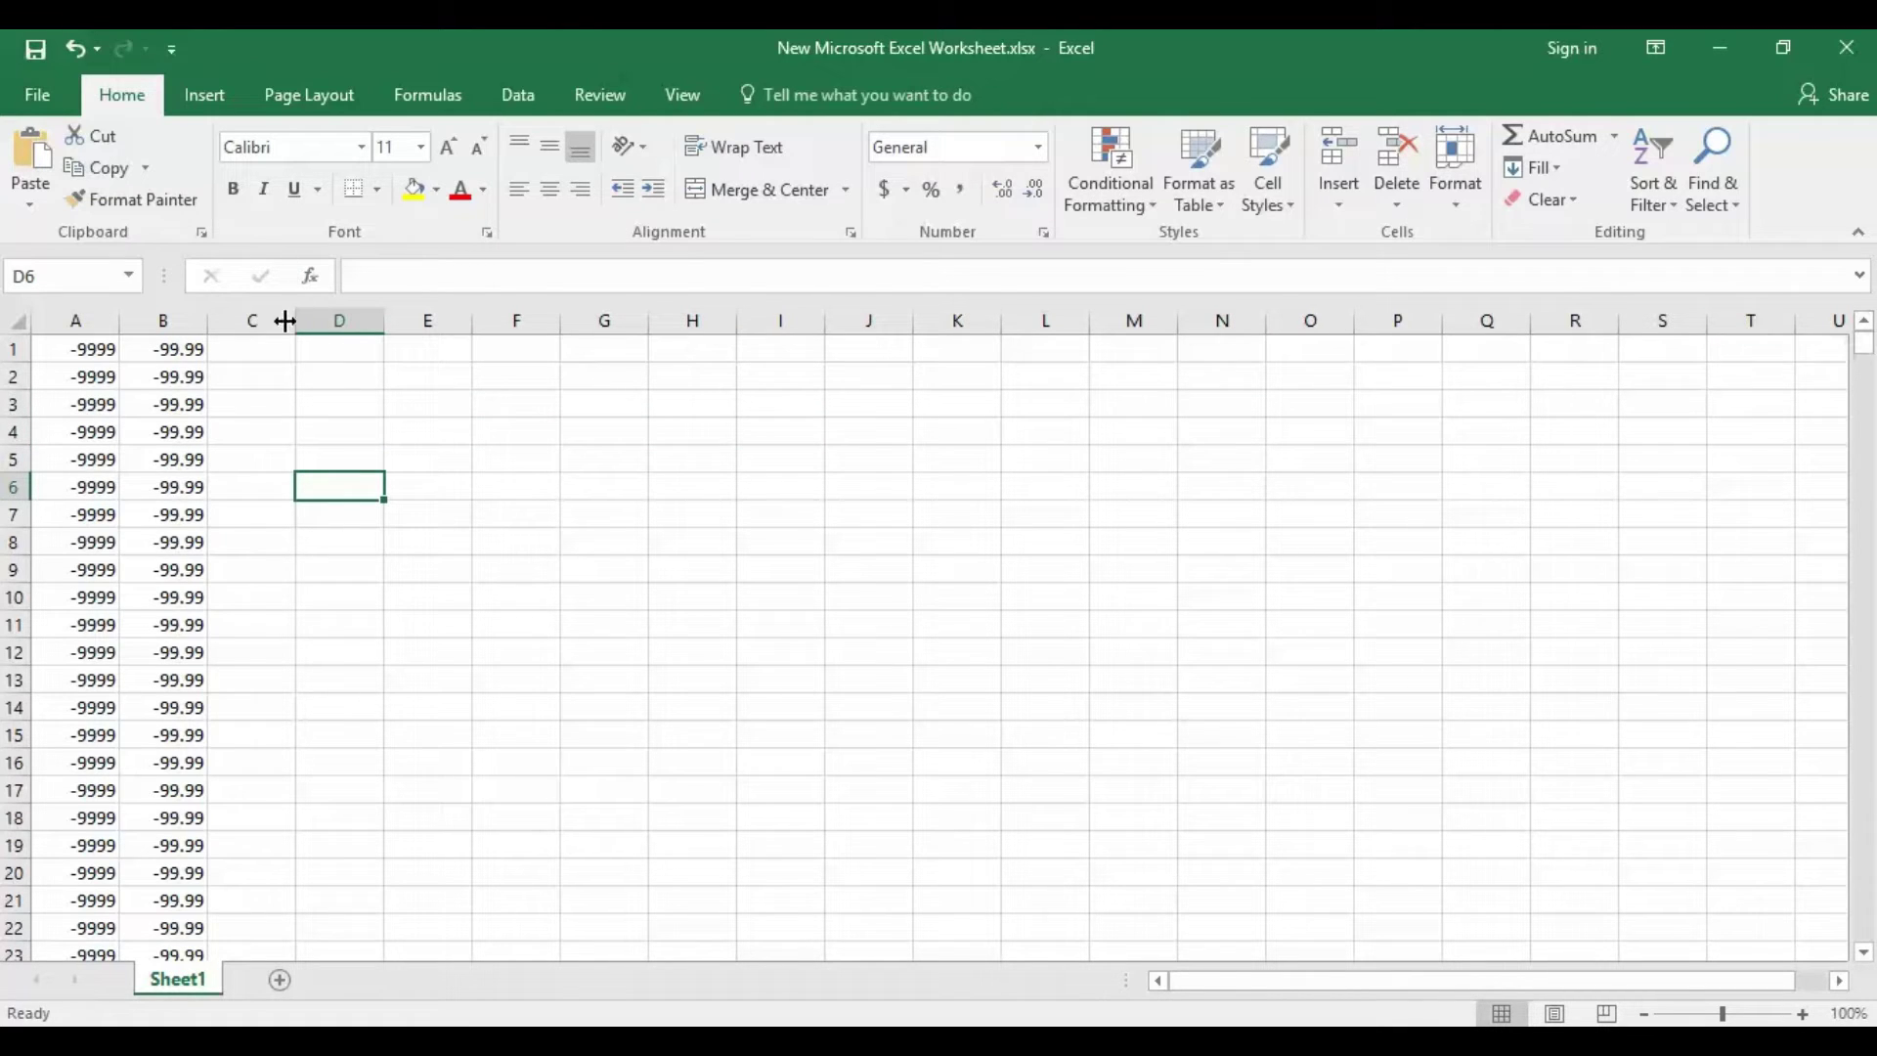
left_click(189, 348)
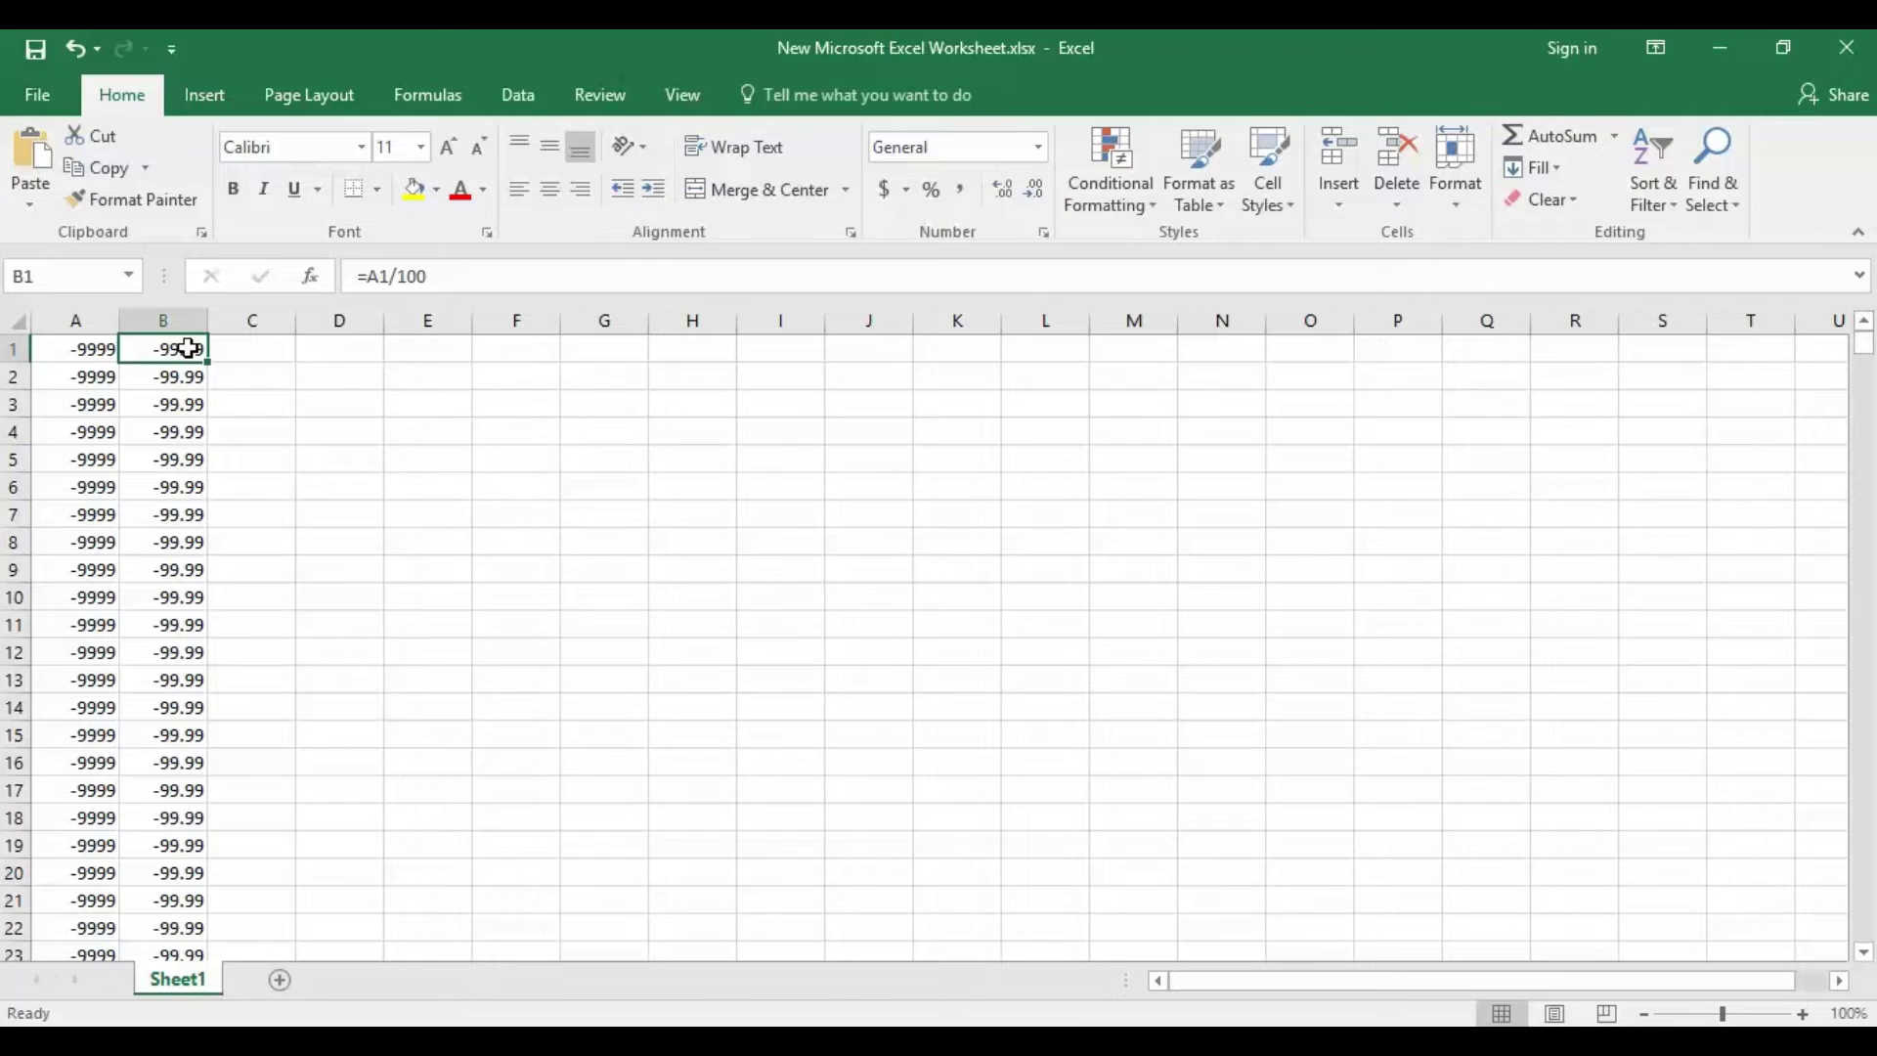
key("ctrl+shift+Down")
key("ctrl+c")
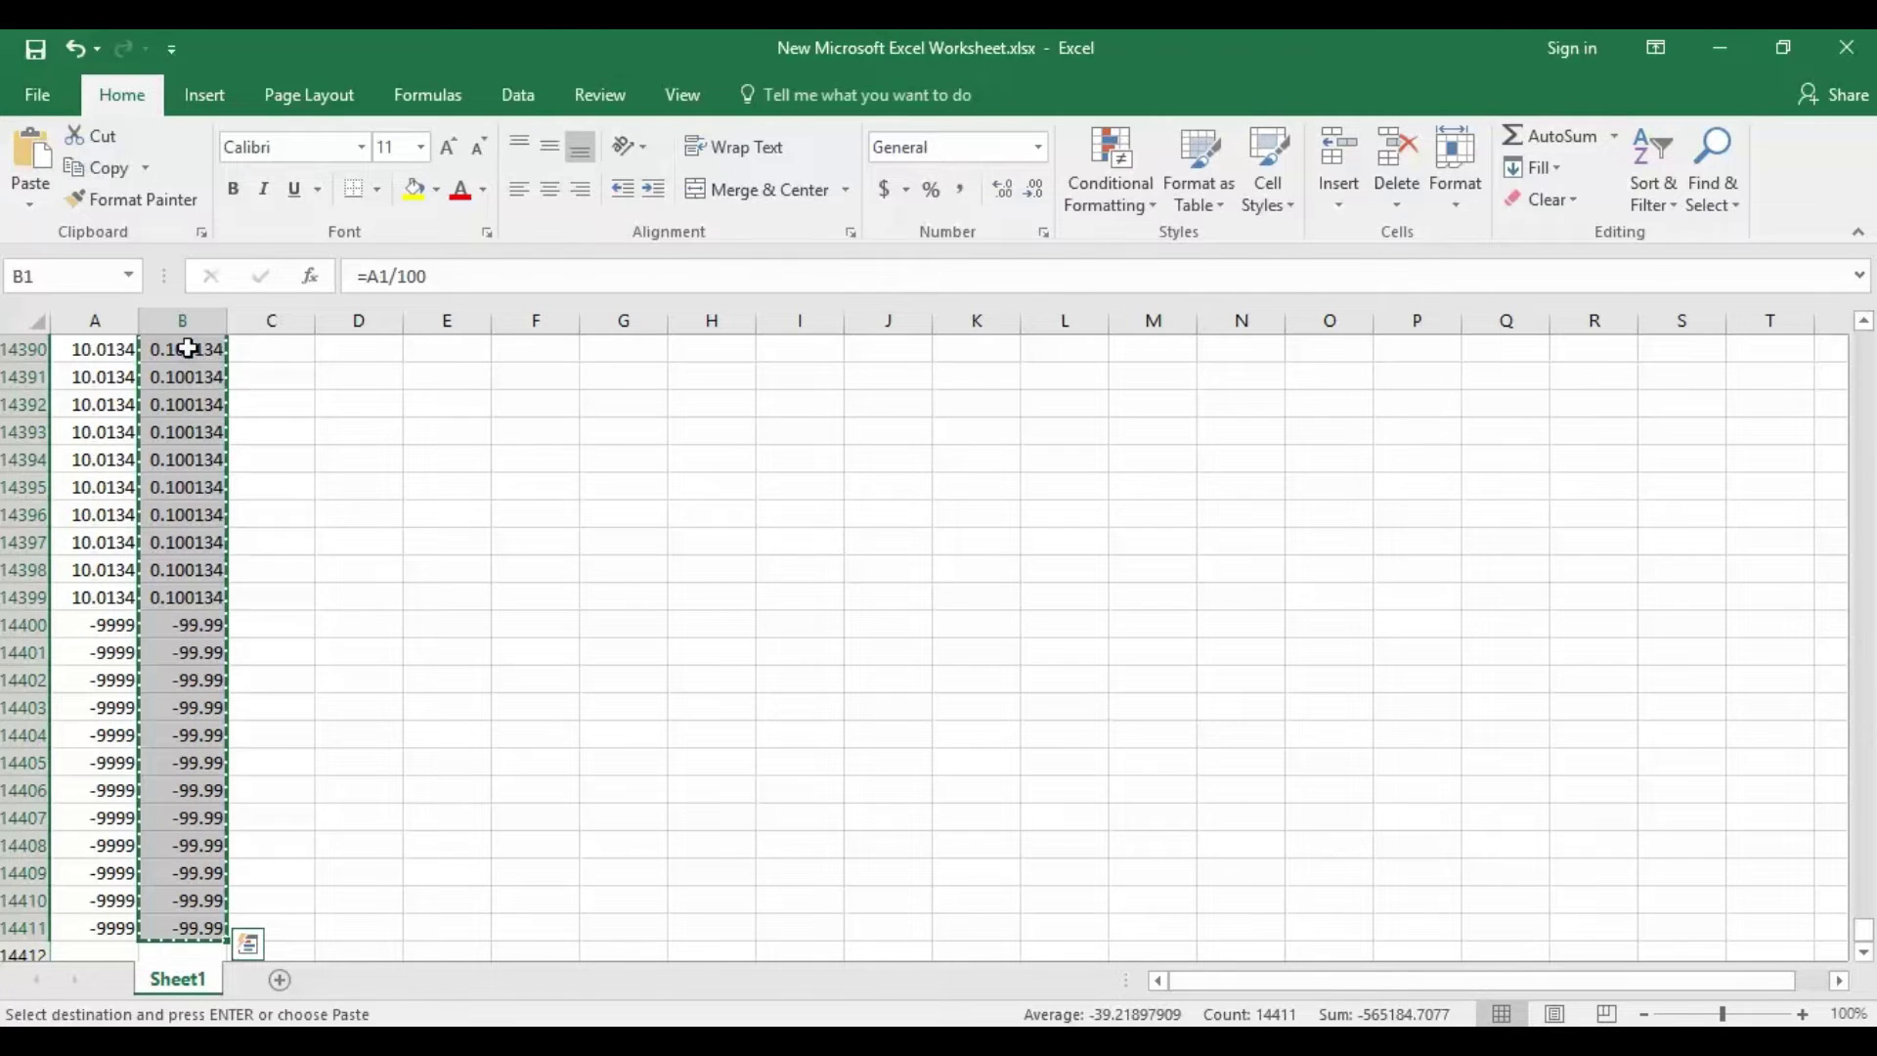
Switch to Techlog, replace the NPHI column in the data editor with the copied values, and close it saving the modified variable
key("alt+Tab")
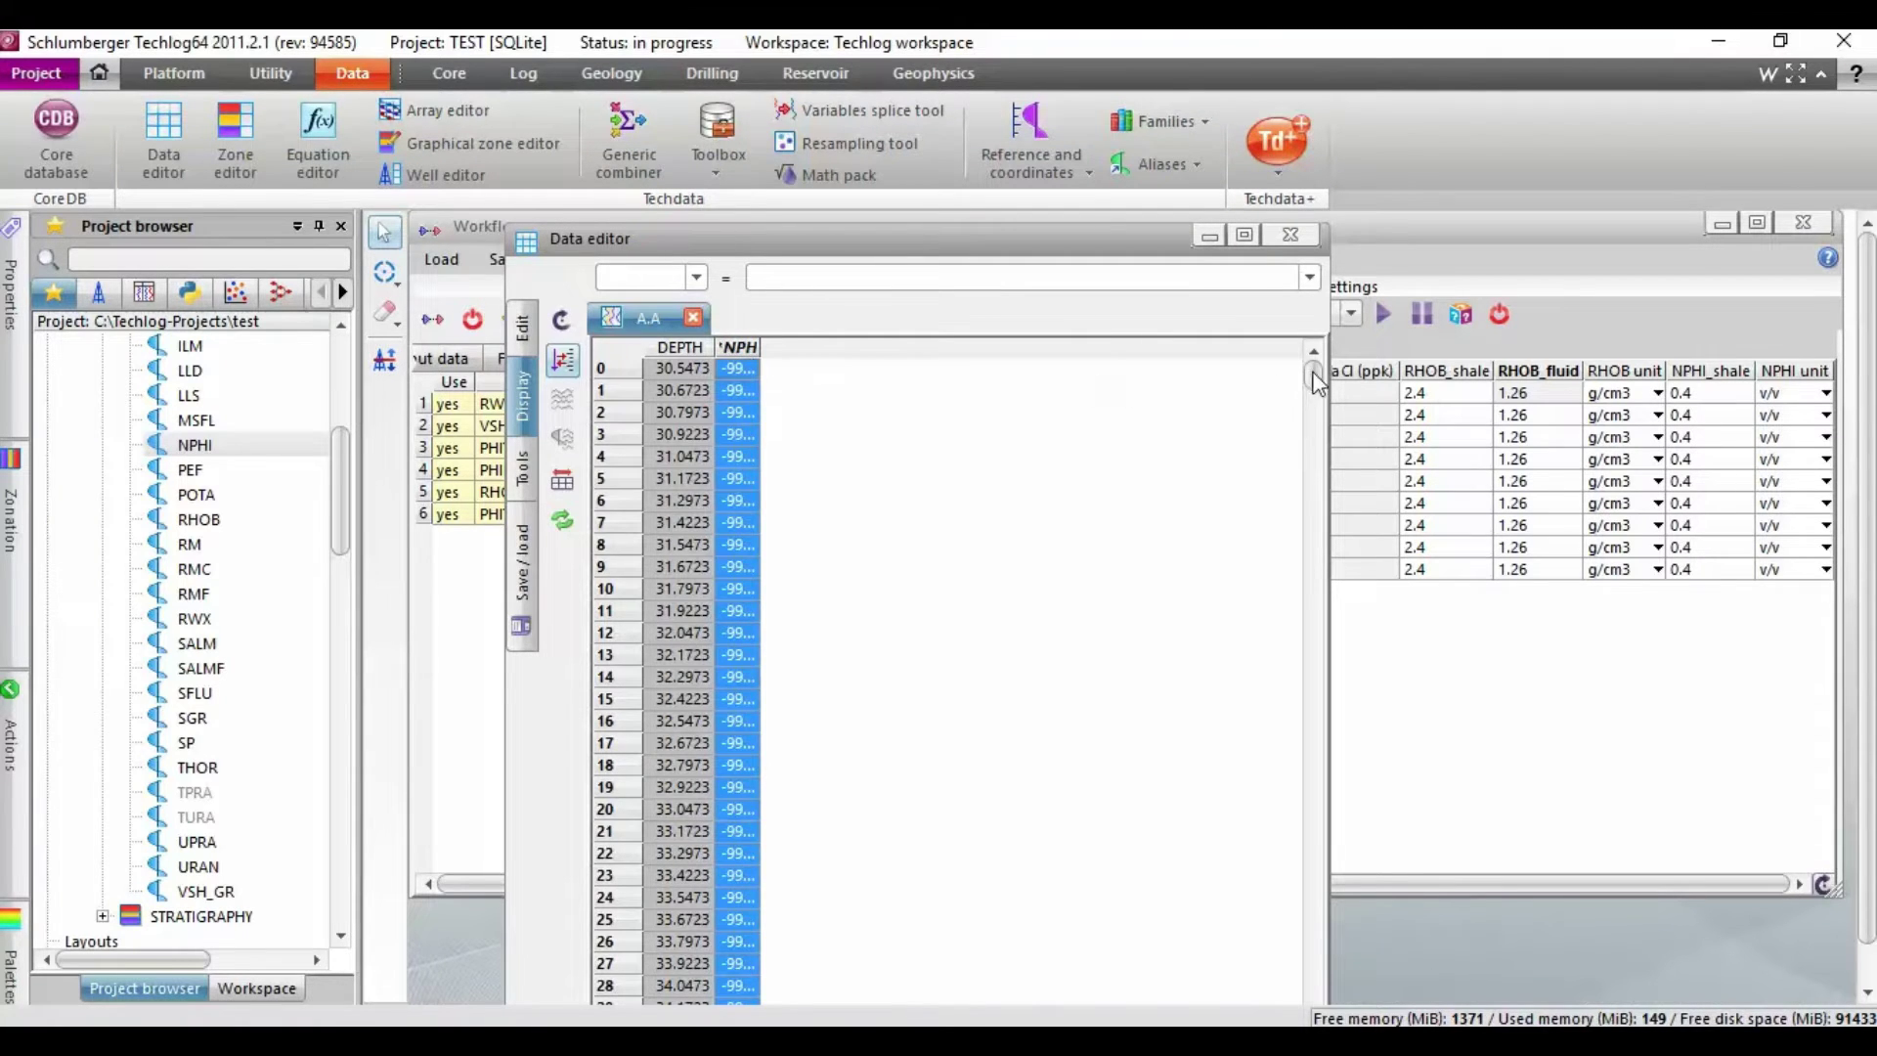
left_click(1307, 236)
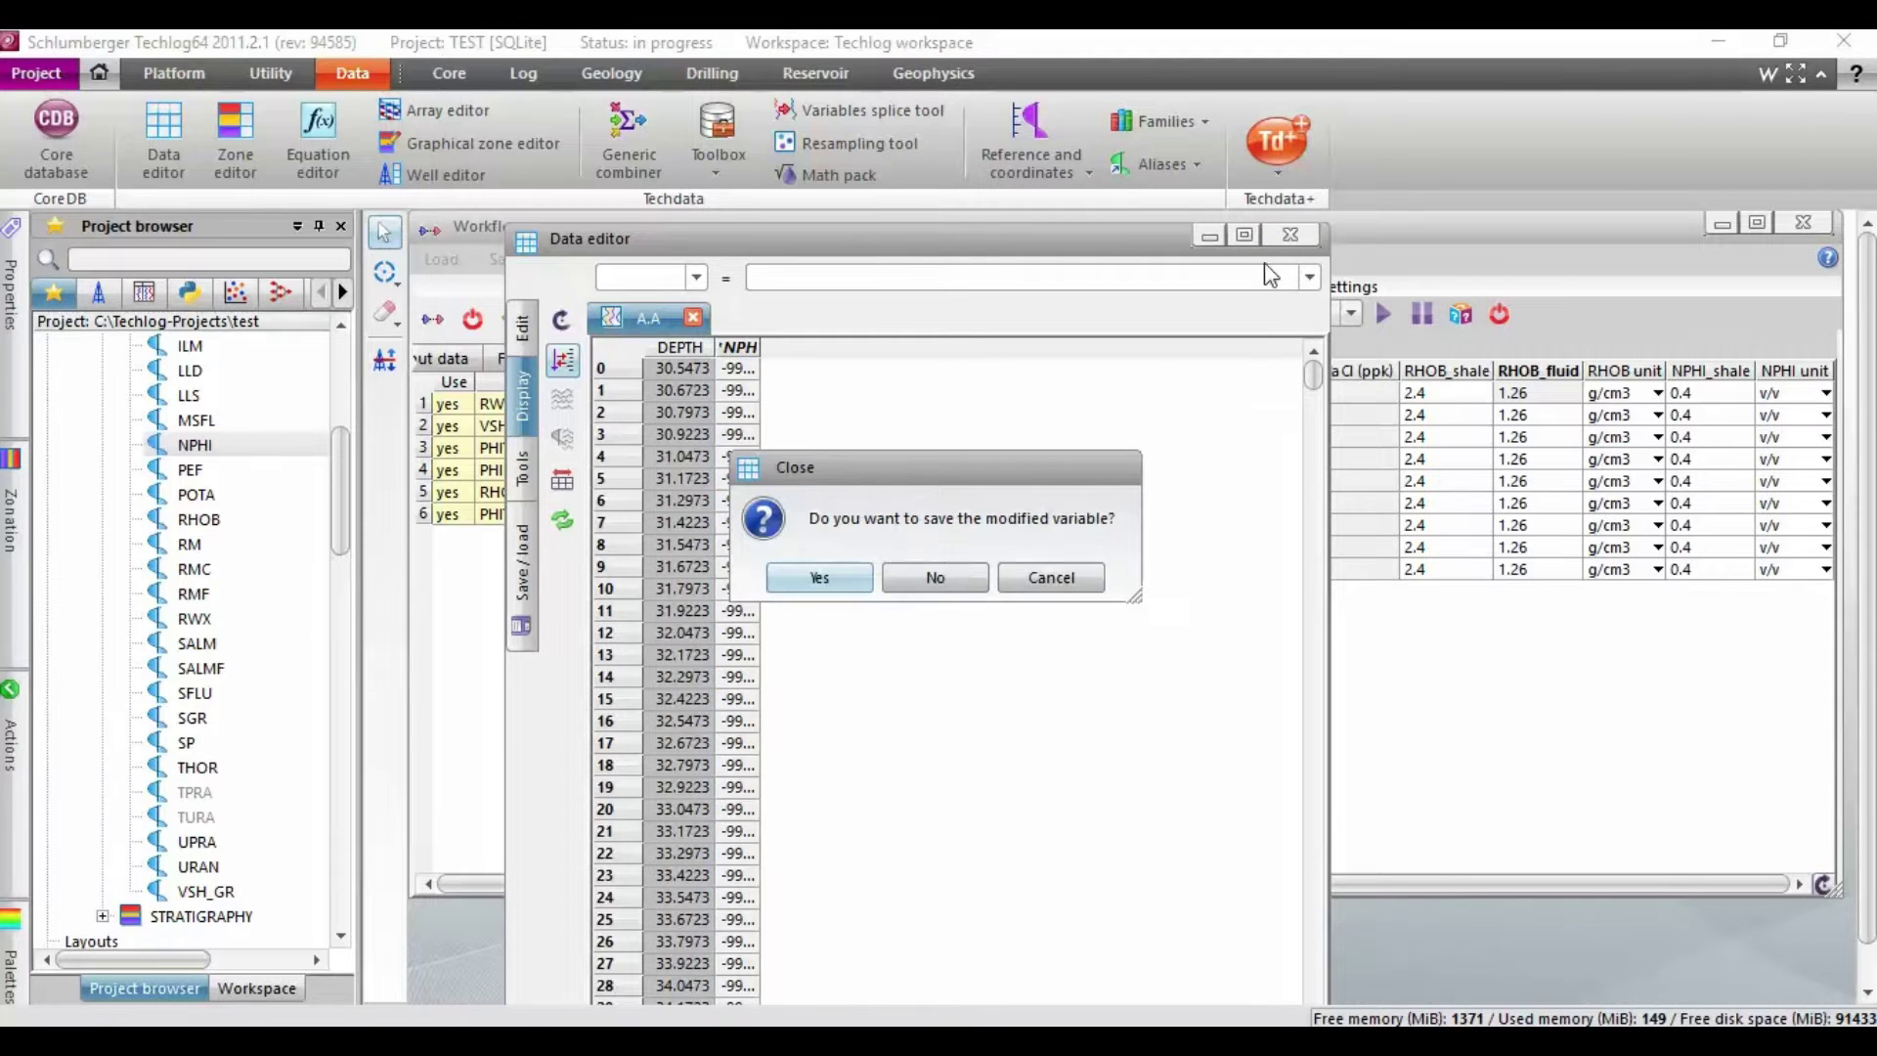
left_click(844, 576)
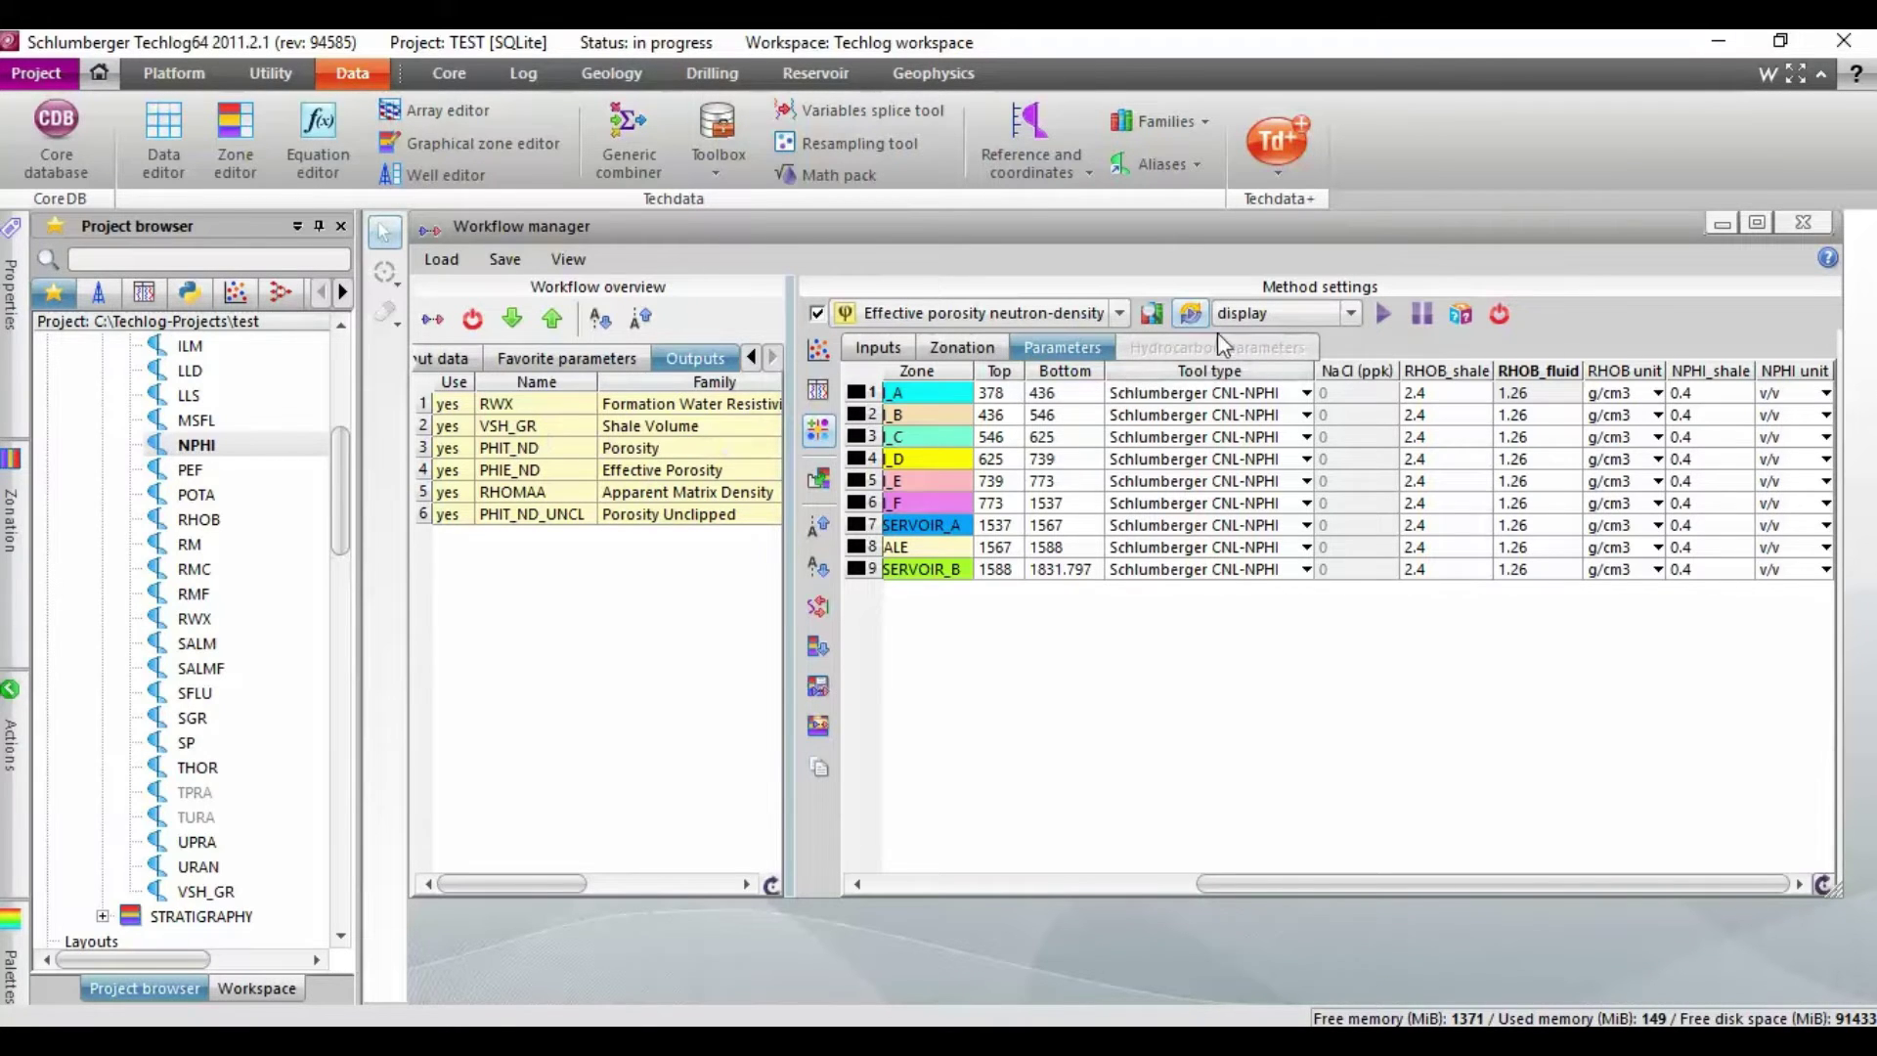
Display the Quanti workflow log layout for well A and enlarge its window around the RESERVOIR_B interval
left_click(818, 396)
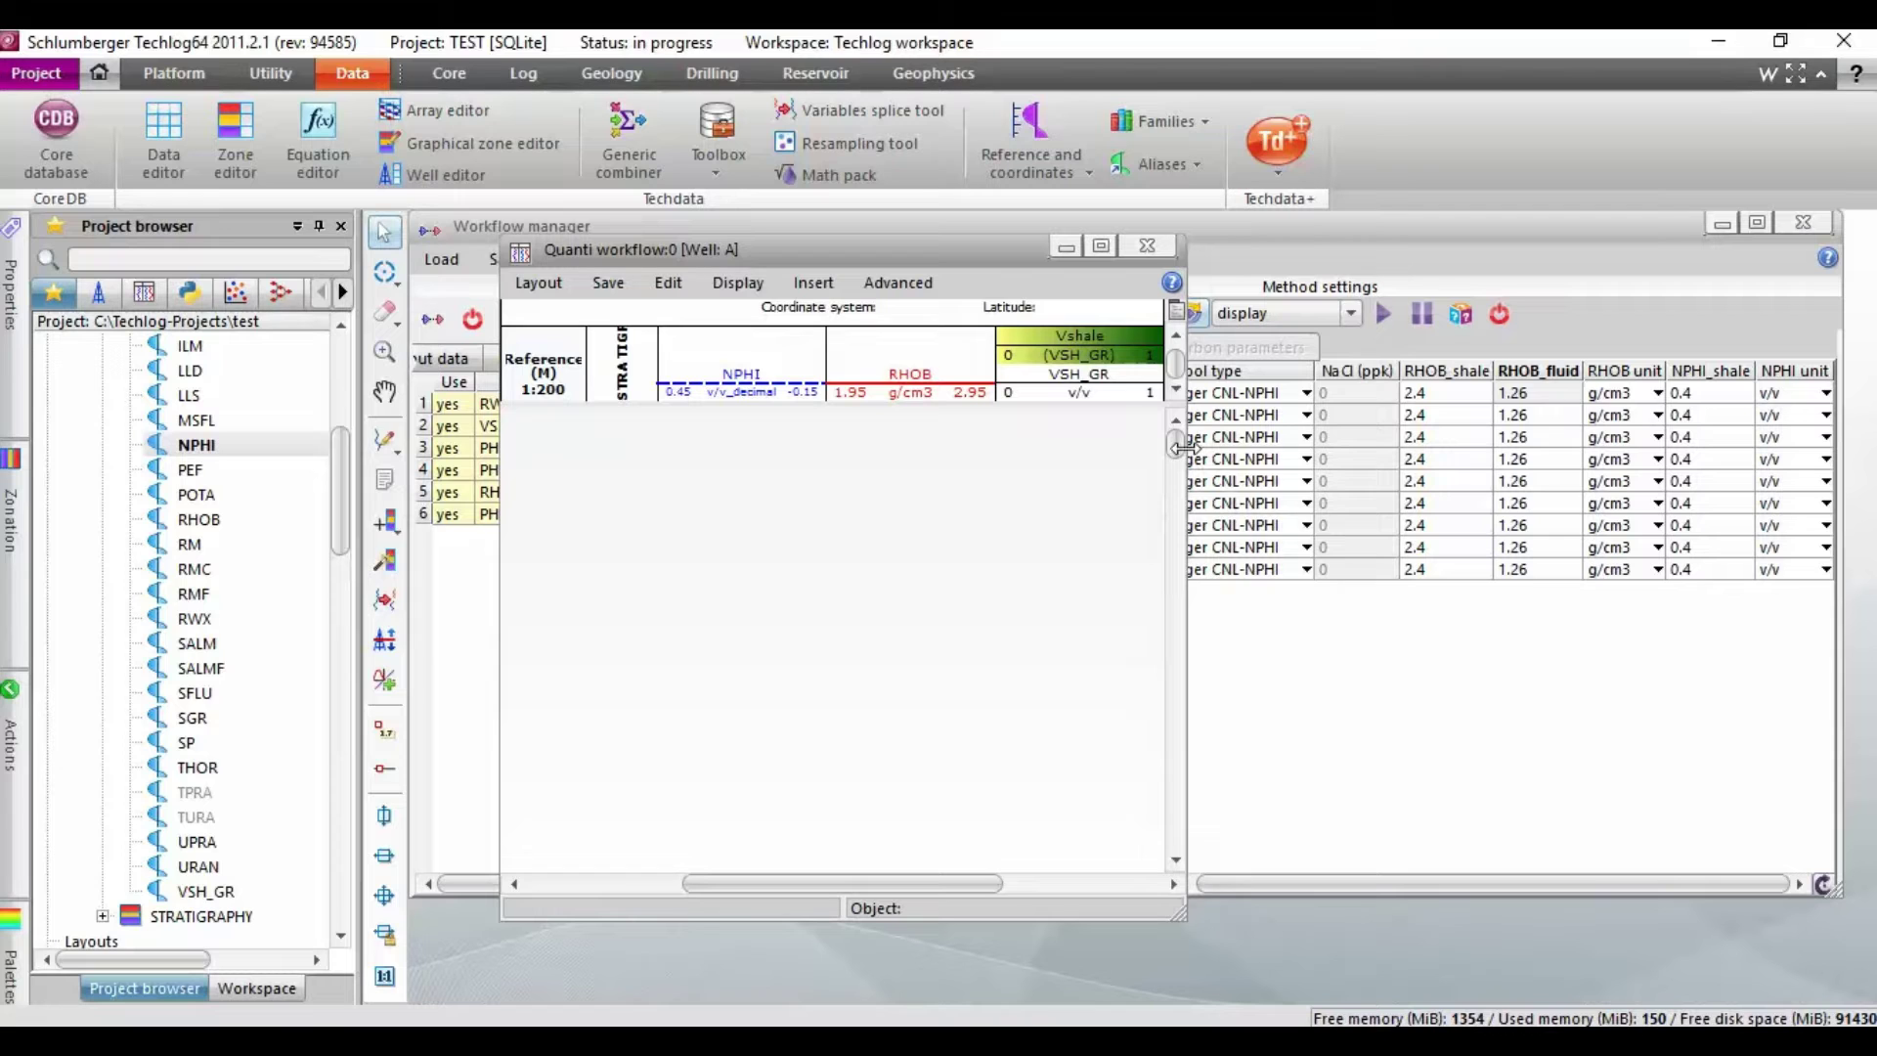
left_click_drag(1182, 445, 1178, 559)
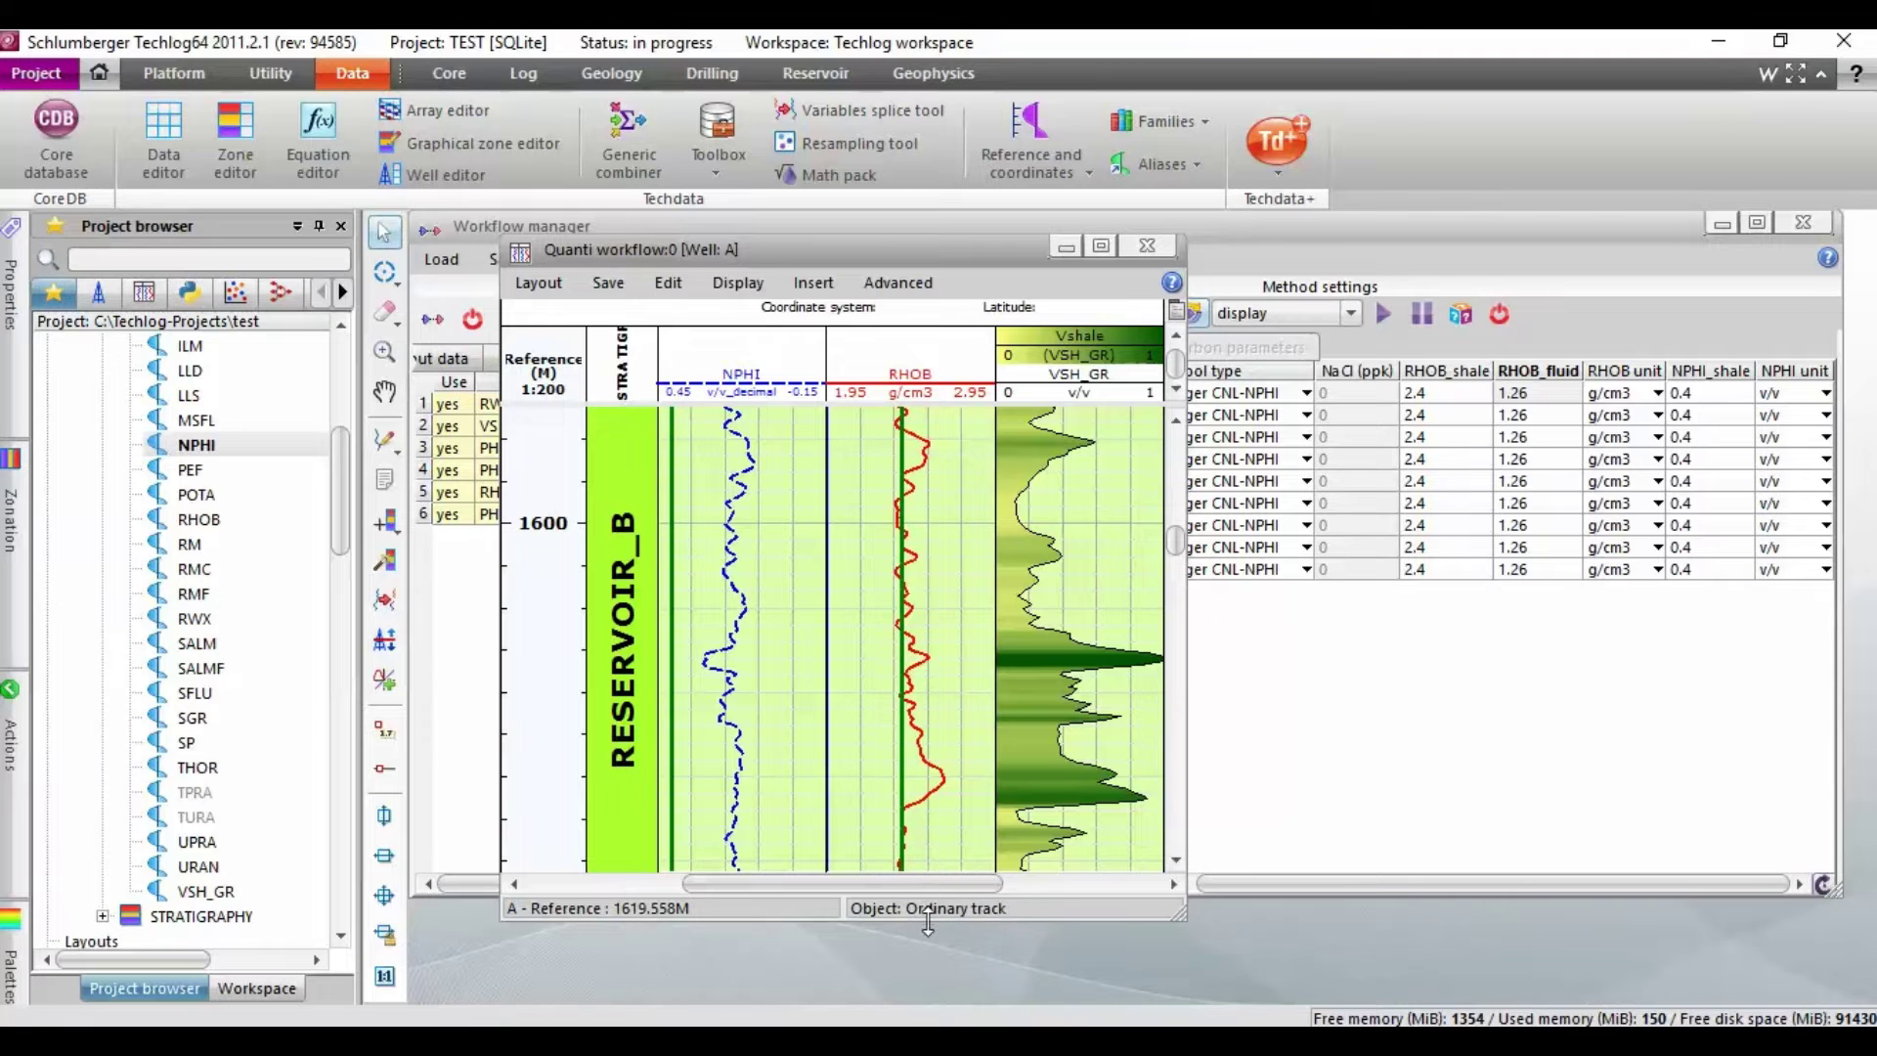
left_click_drag(926, 919, 936, 1007)
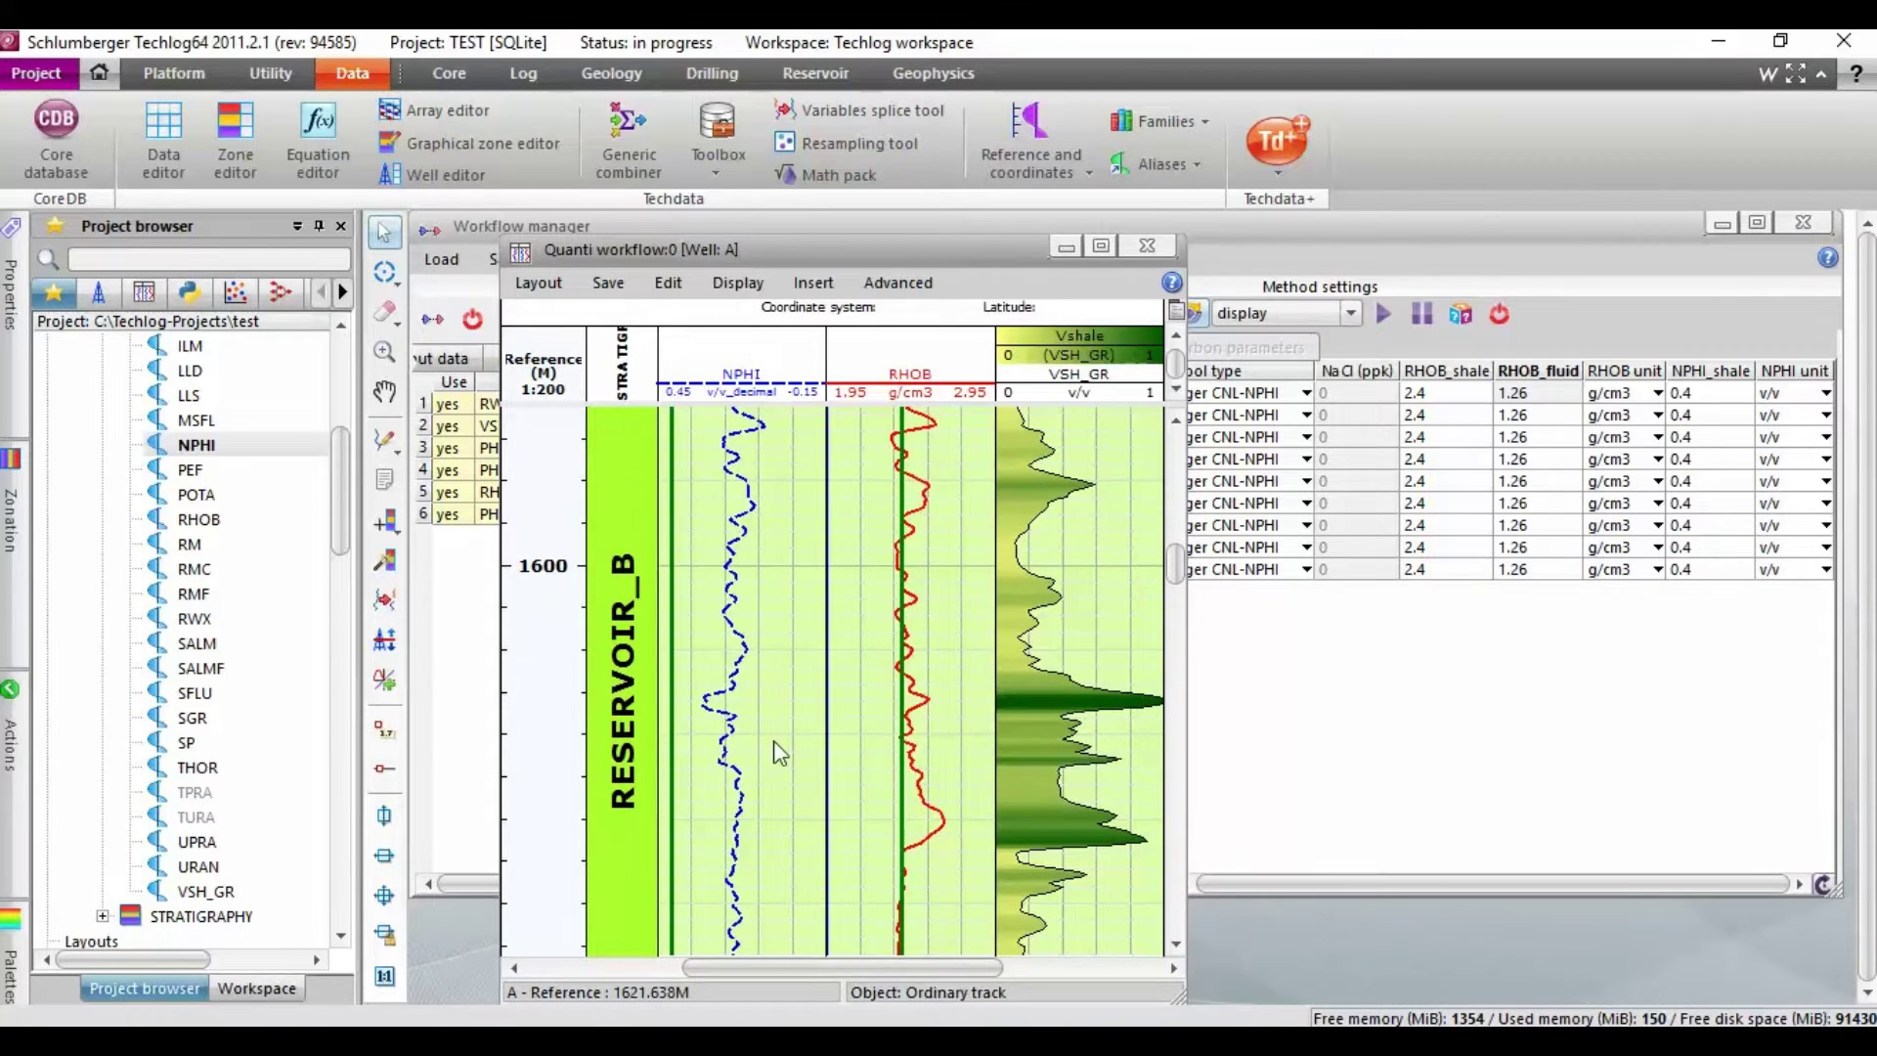
left_click_drag(786, 234, 786, 215)
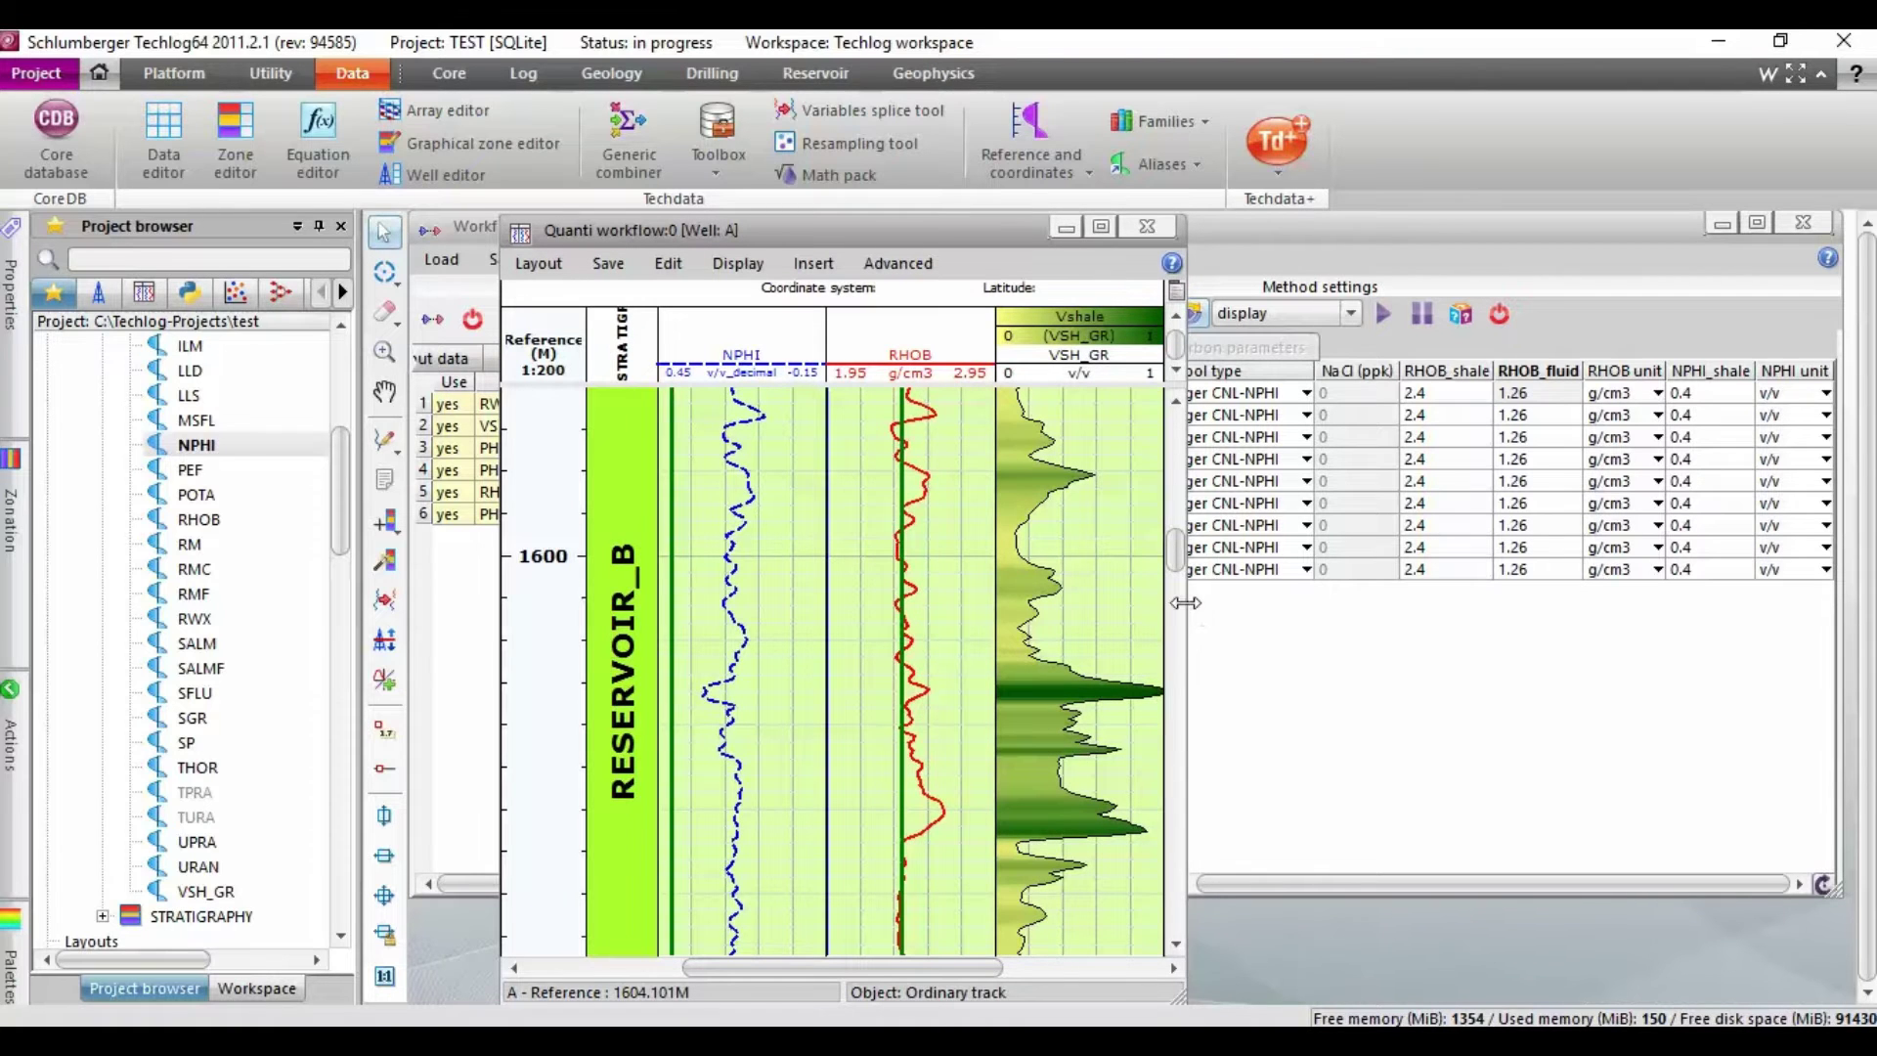
left_click_drag(1185, 598, 1310, 582)
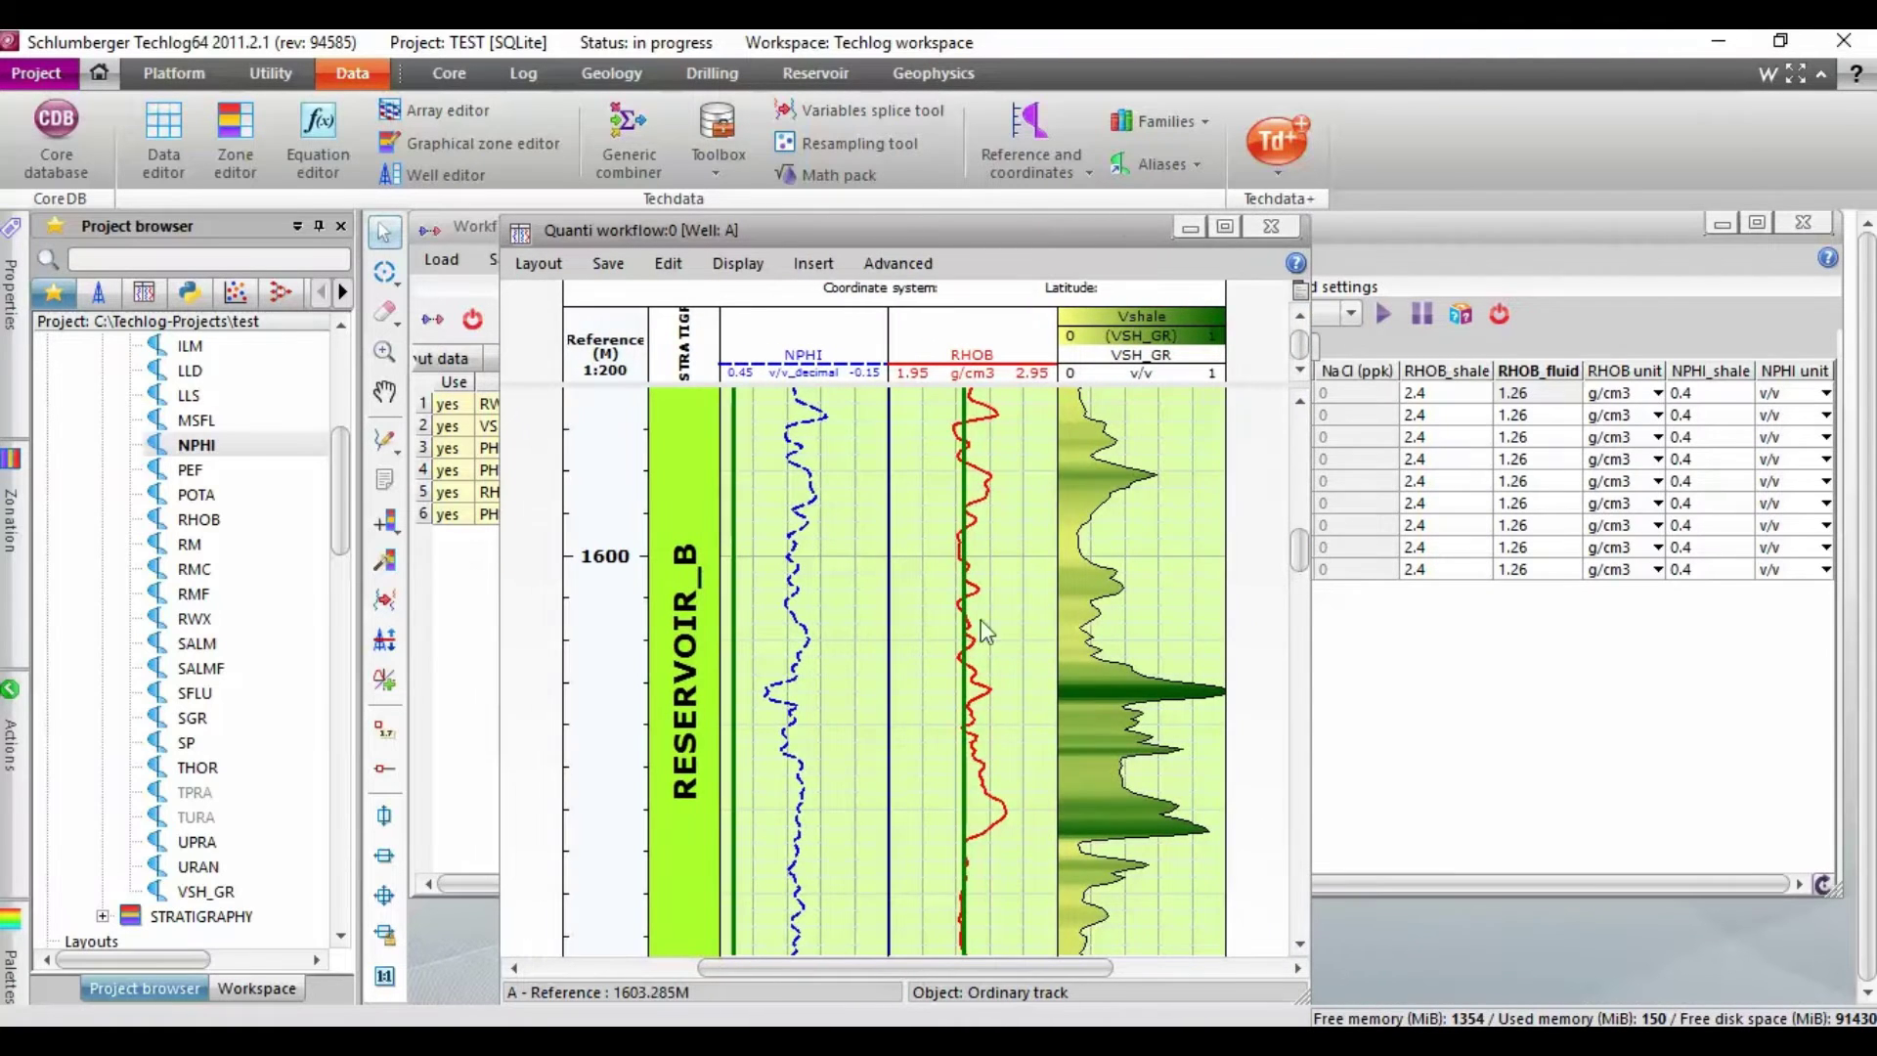
Move the RHOB_shale line of the RESERVOIR_A zone to about 2.685 g/cm3 in the log layout
scroll(807, 643, "down", 1)
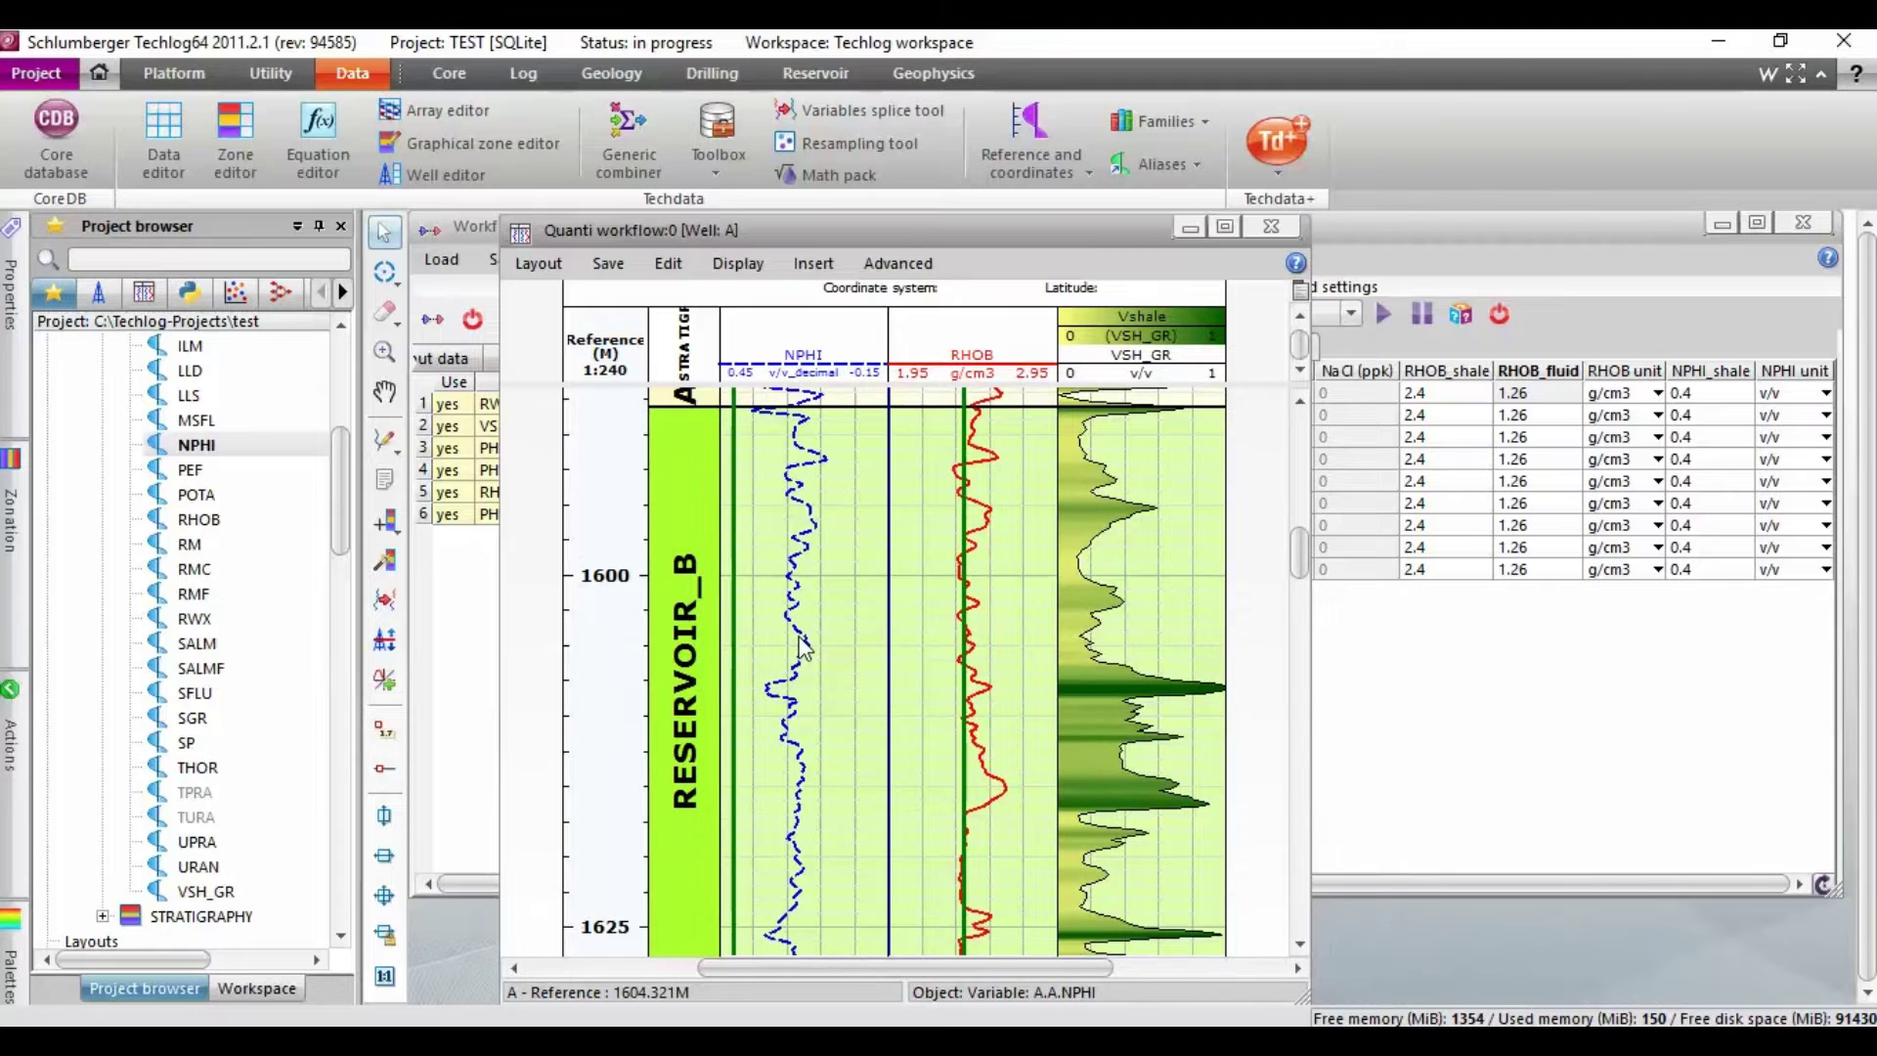
scroll(800, 639, "down", 1)
scroll(792, 643, "down", 3)
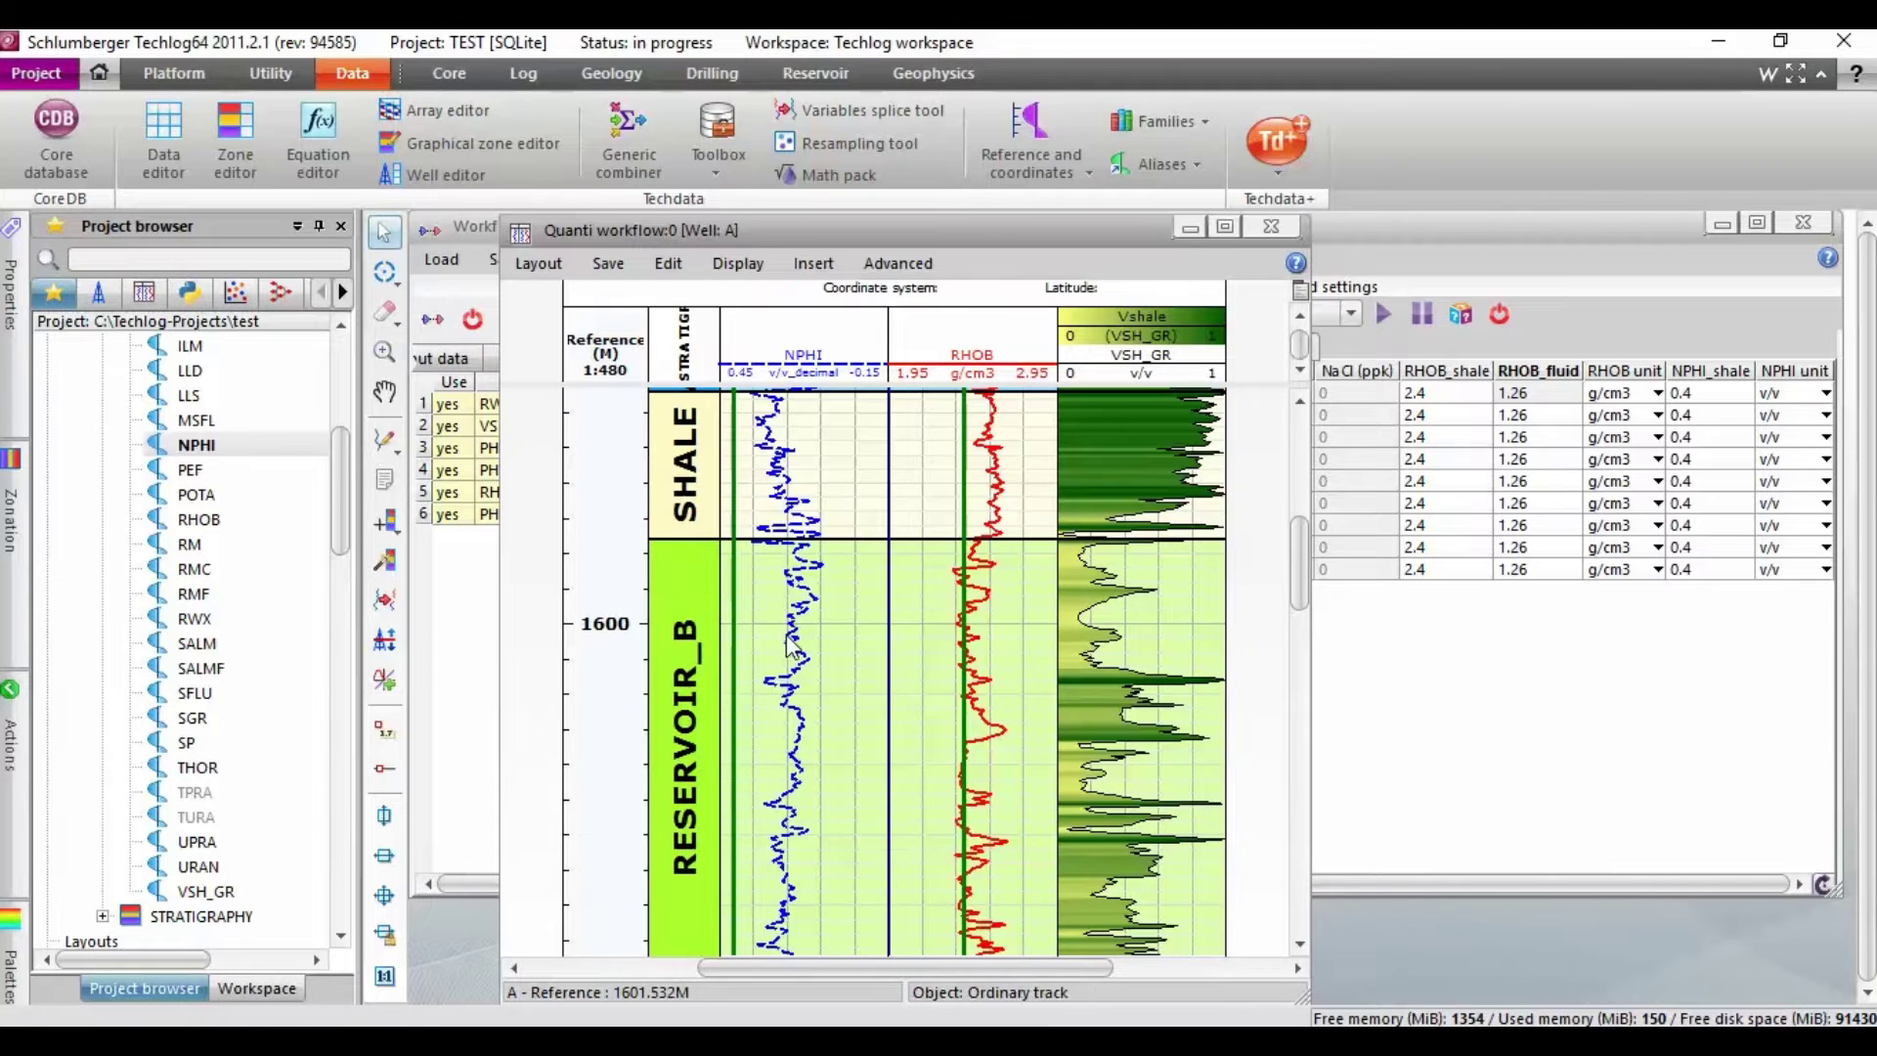
left_click_drag(1302, 576, 1286, 507)
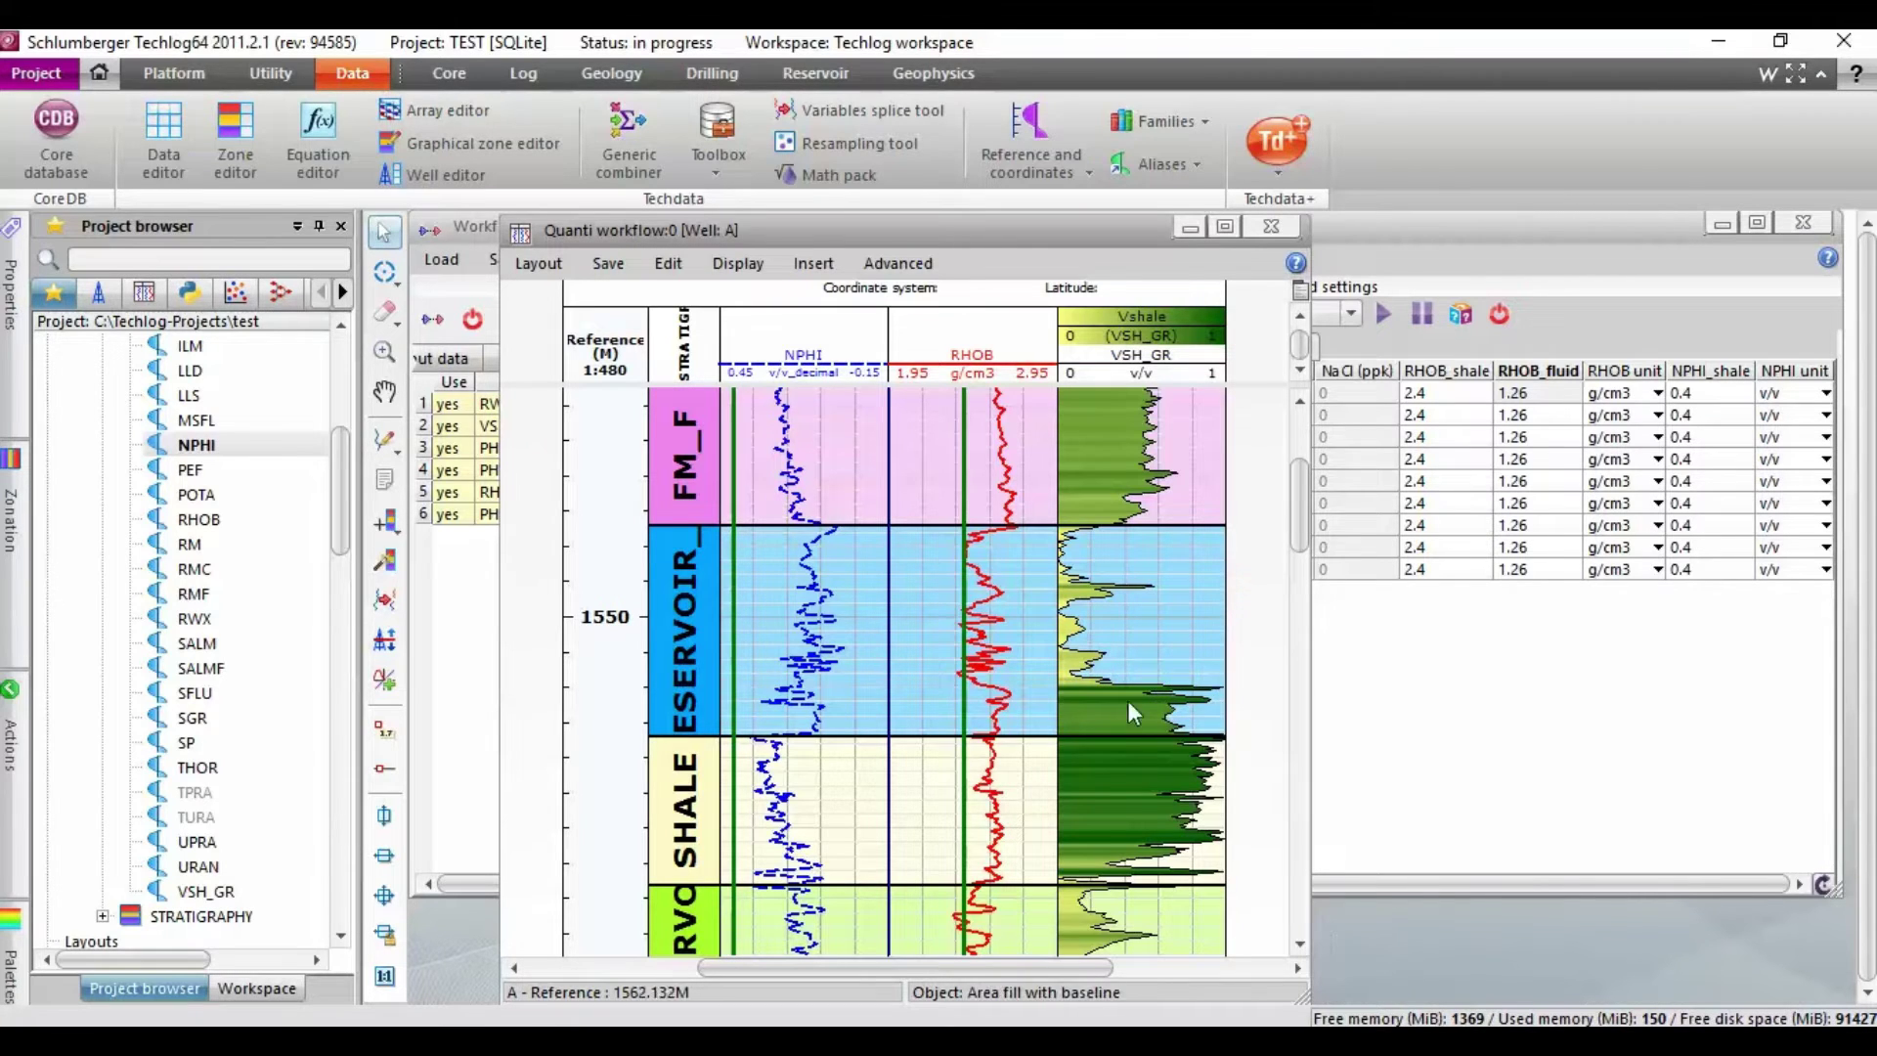
mouse_move(963, 671)
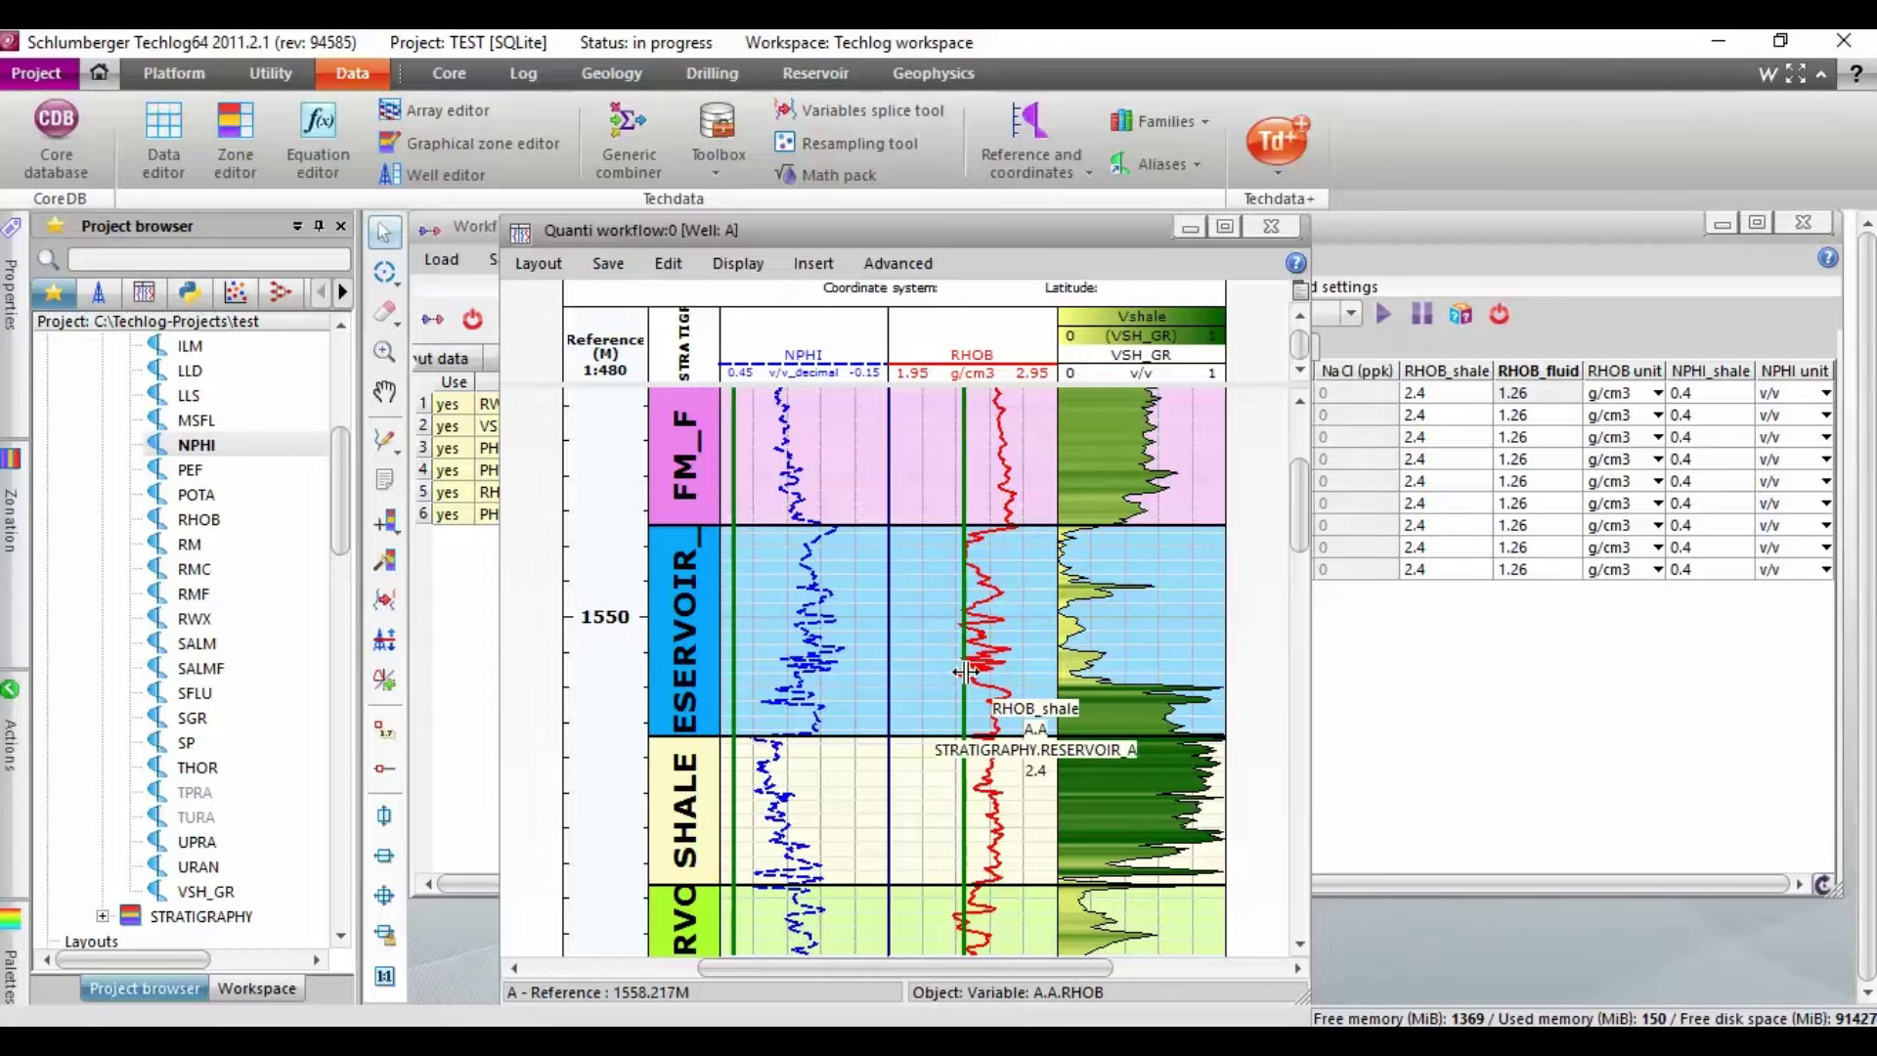
left_click_drag(964, 672, 1015, 666)
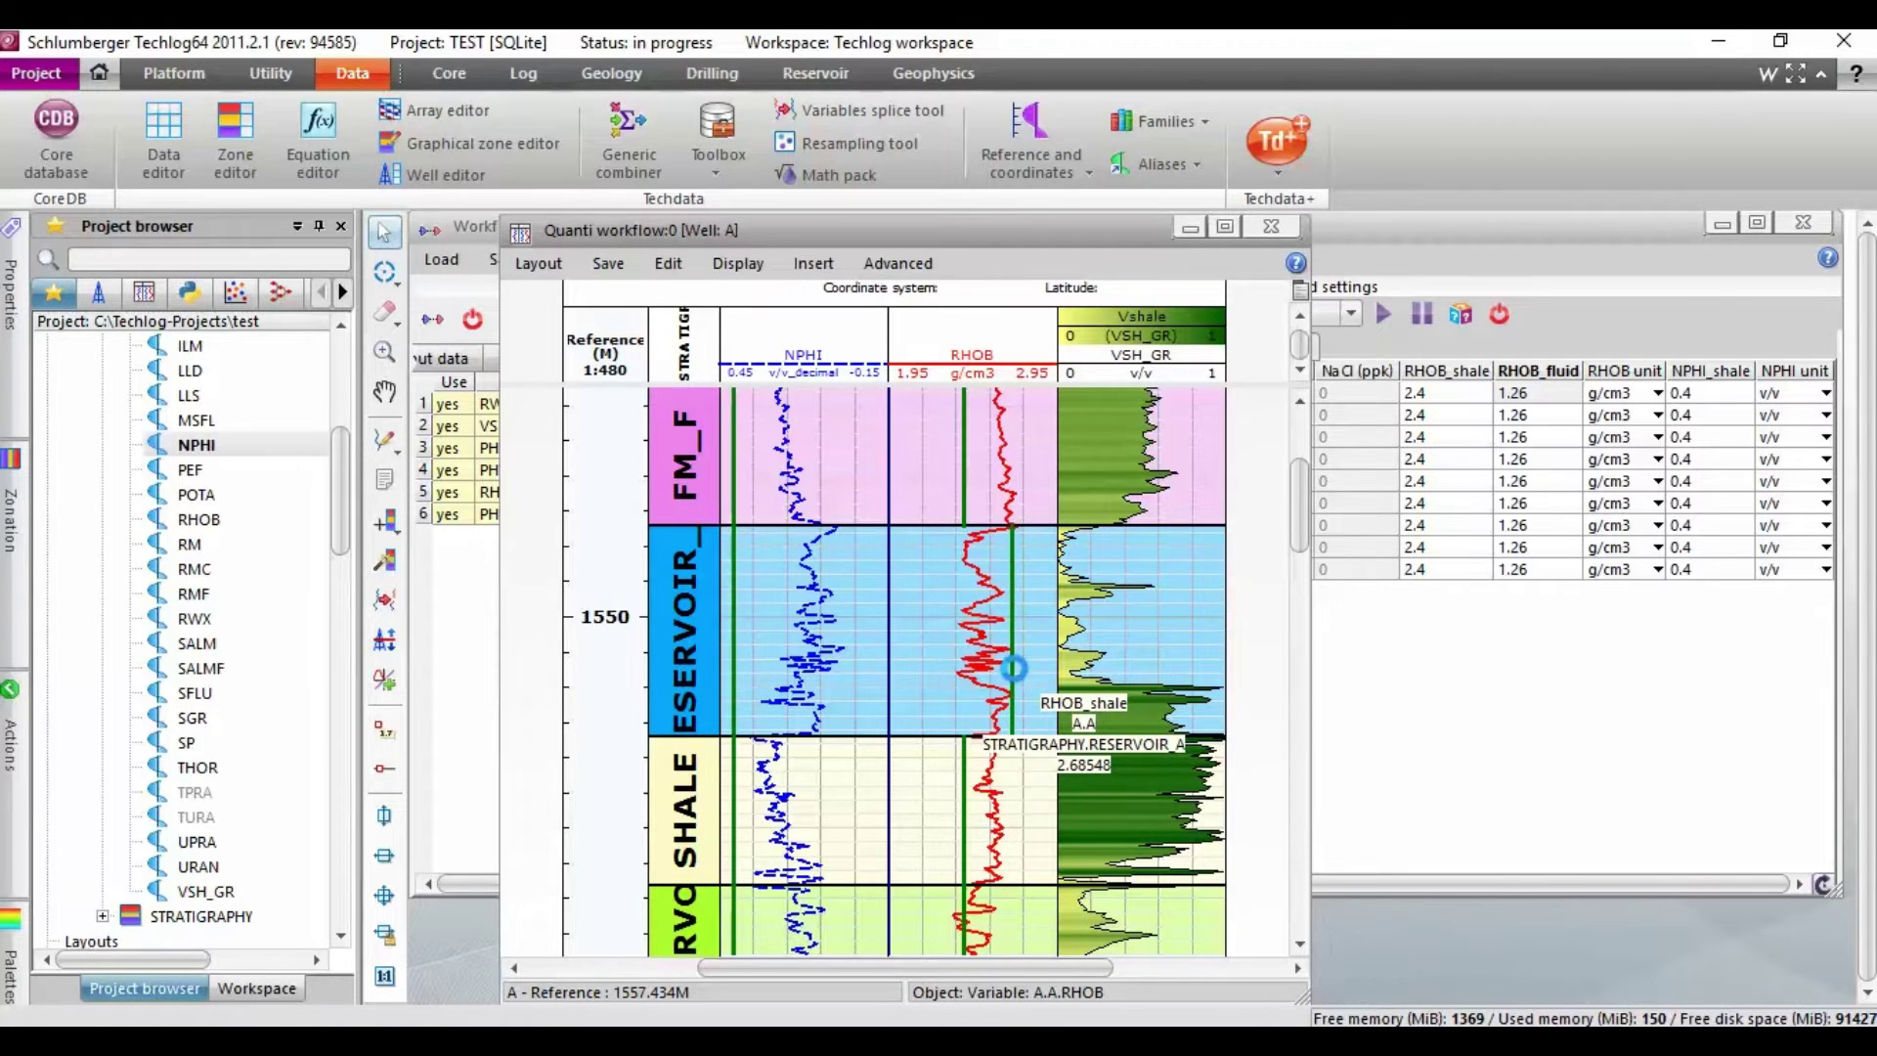
Read the log values near the shaly base of RESERVOIR_A and move its NPHI_shale line to about 0.25 v/v
left_click_drag(1298, 465, 1297, 819)
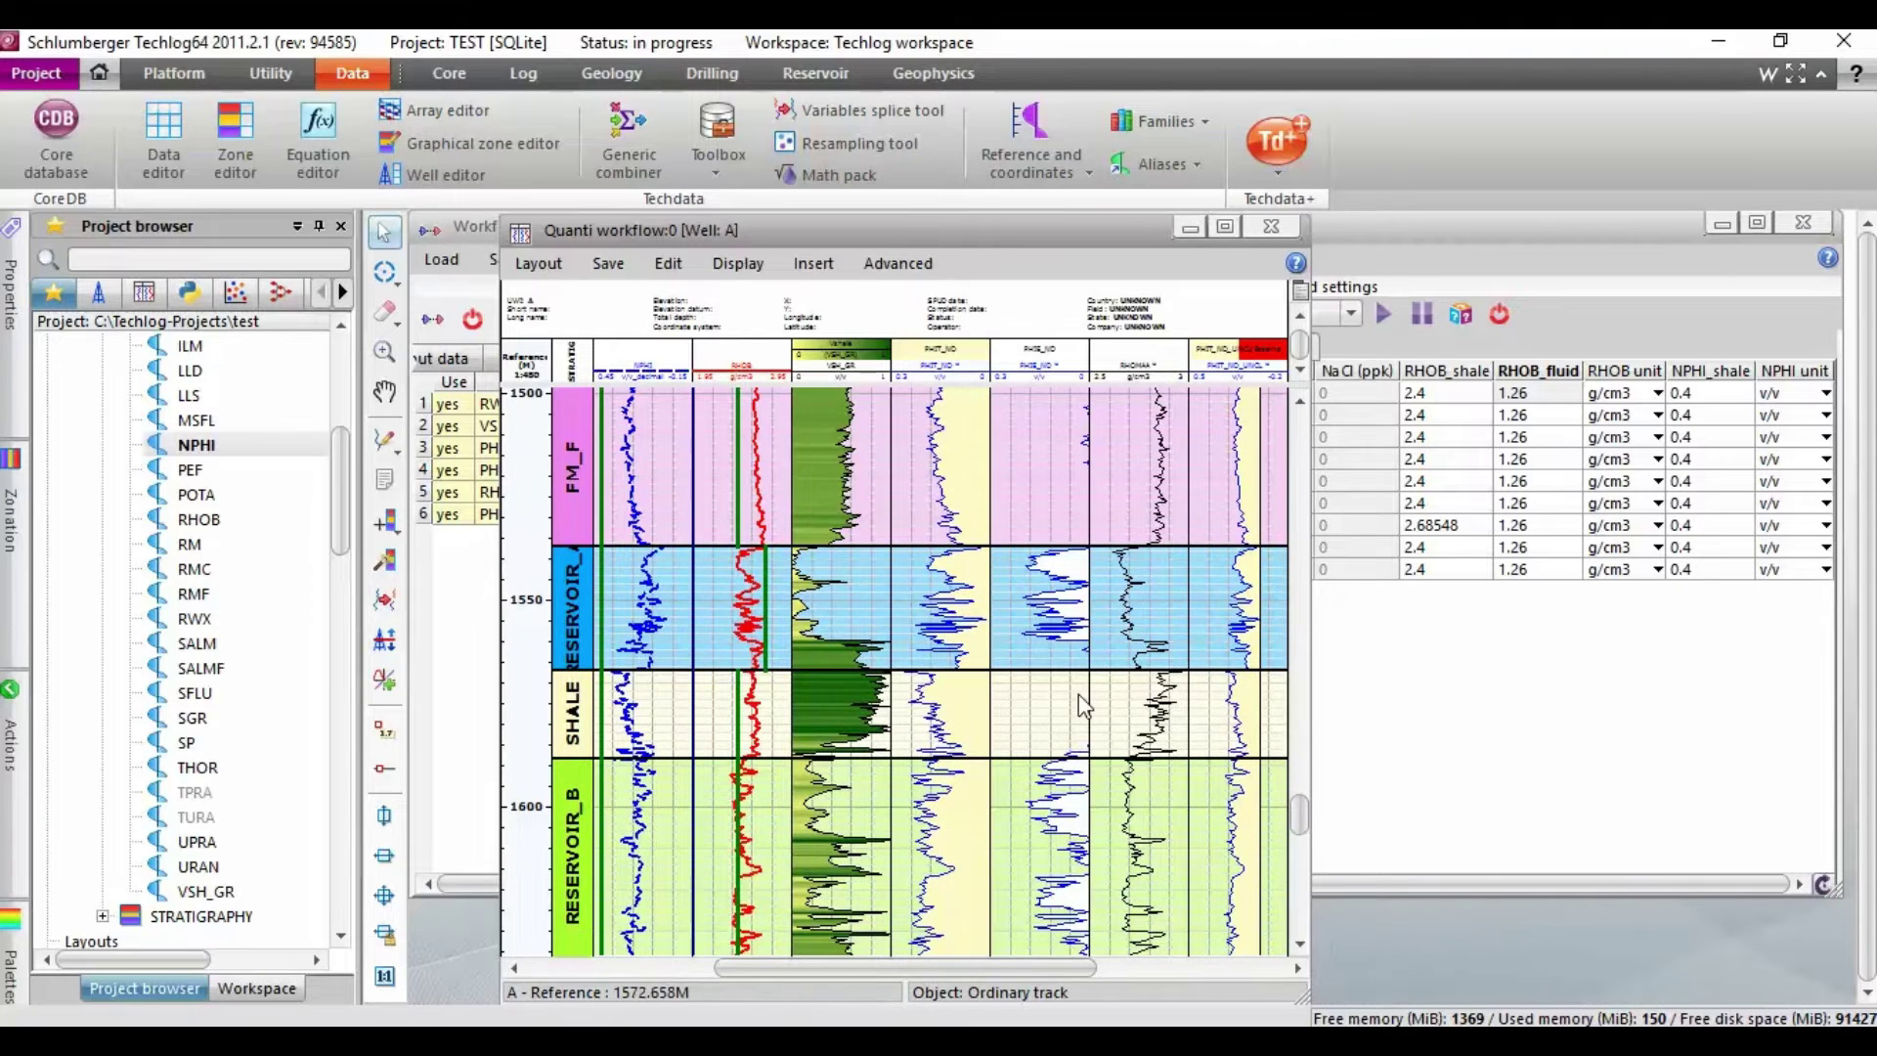
scroll(976, 681, "up", 3)
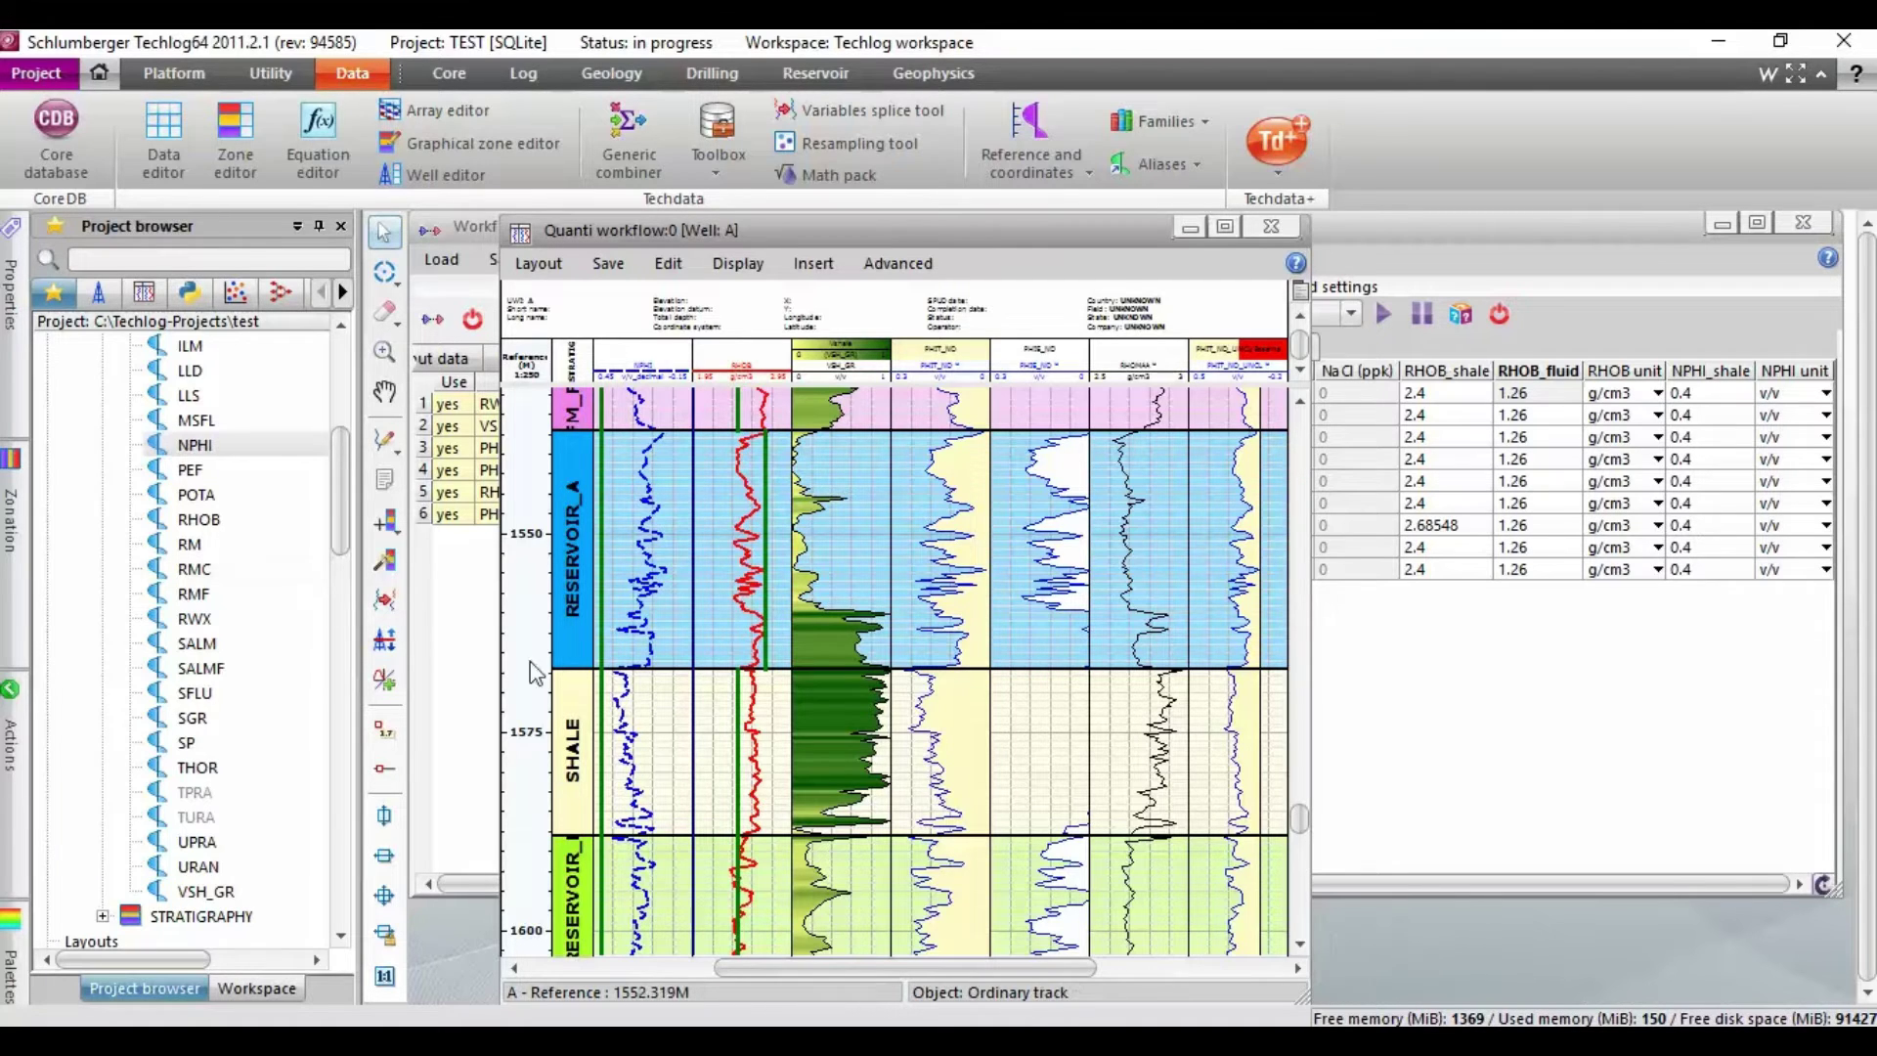
left_click(388, 772)
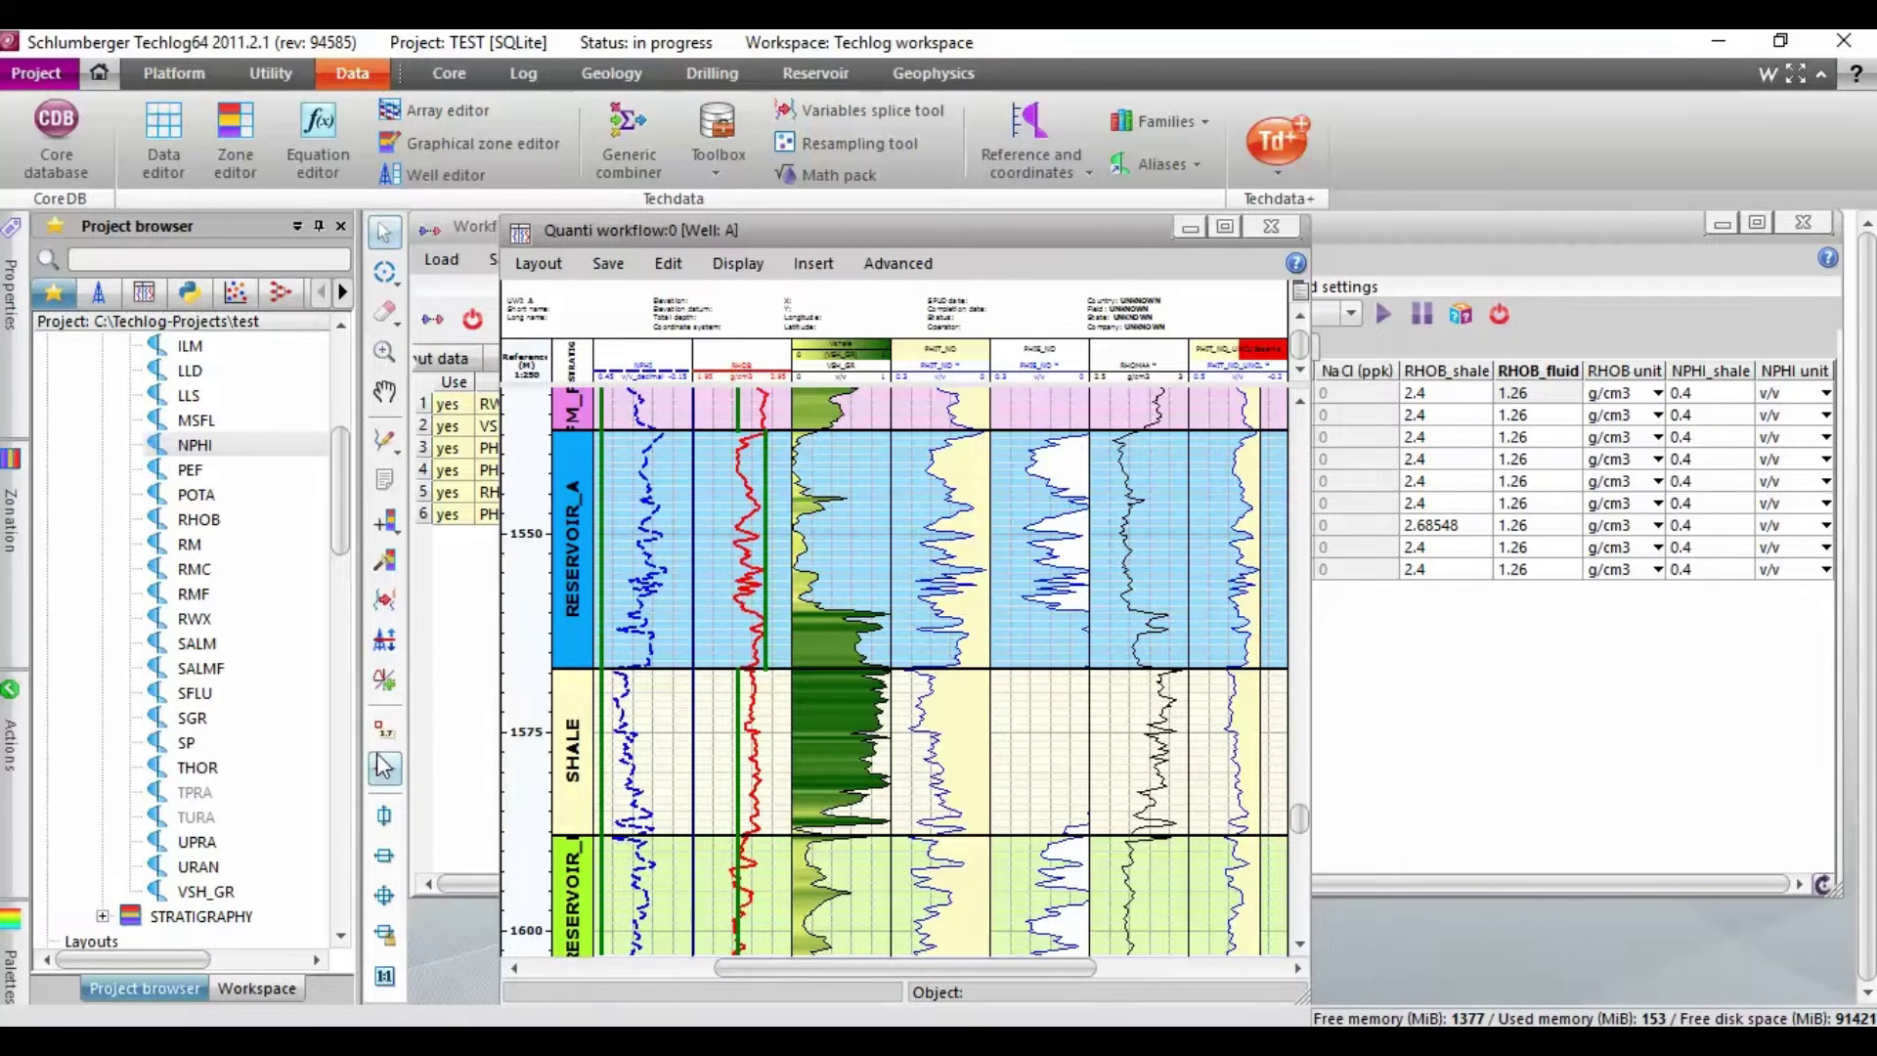
left_click(385, 729)
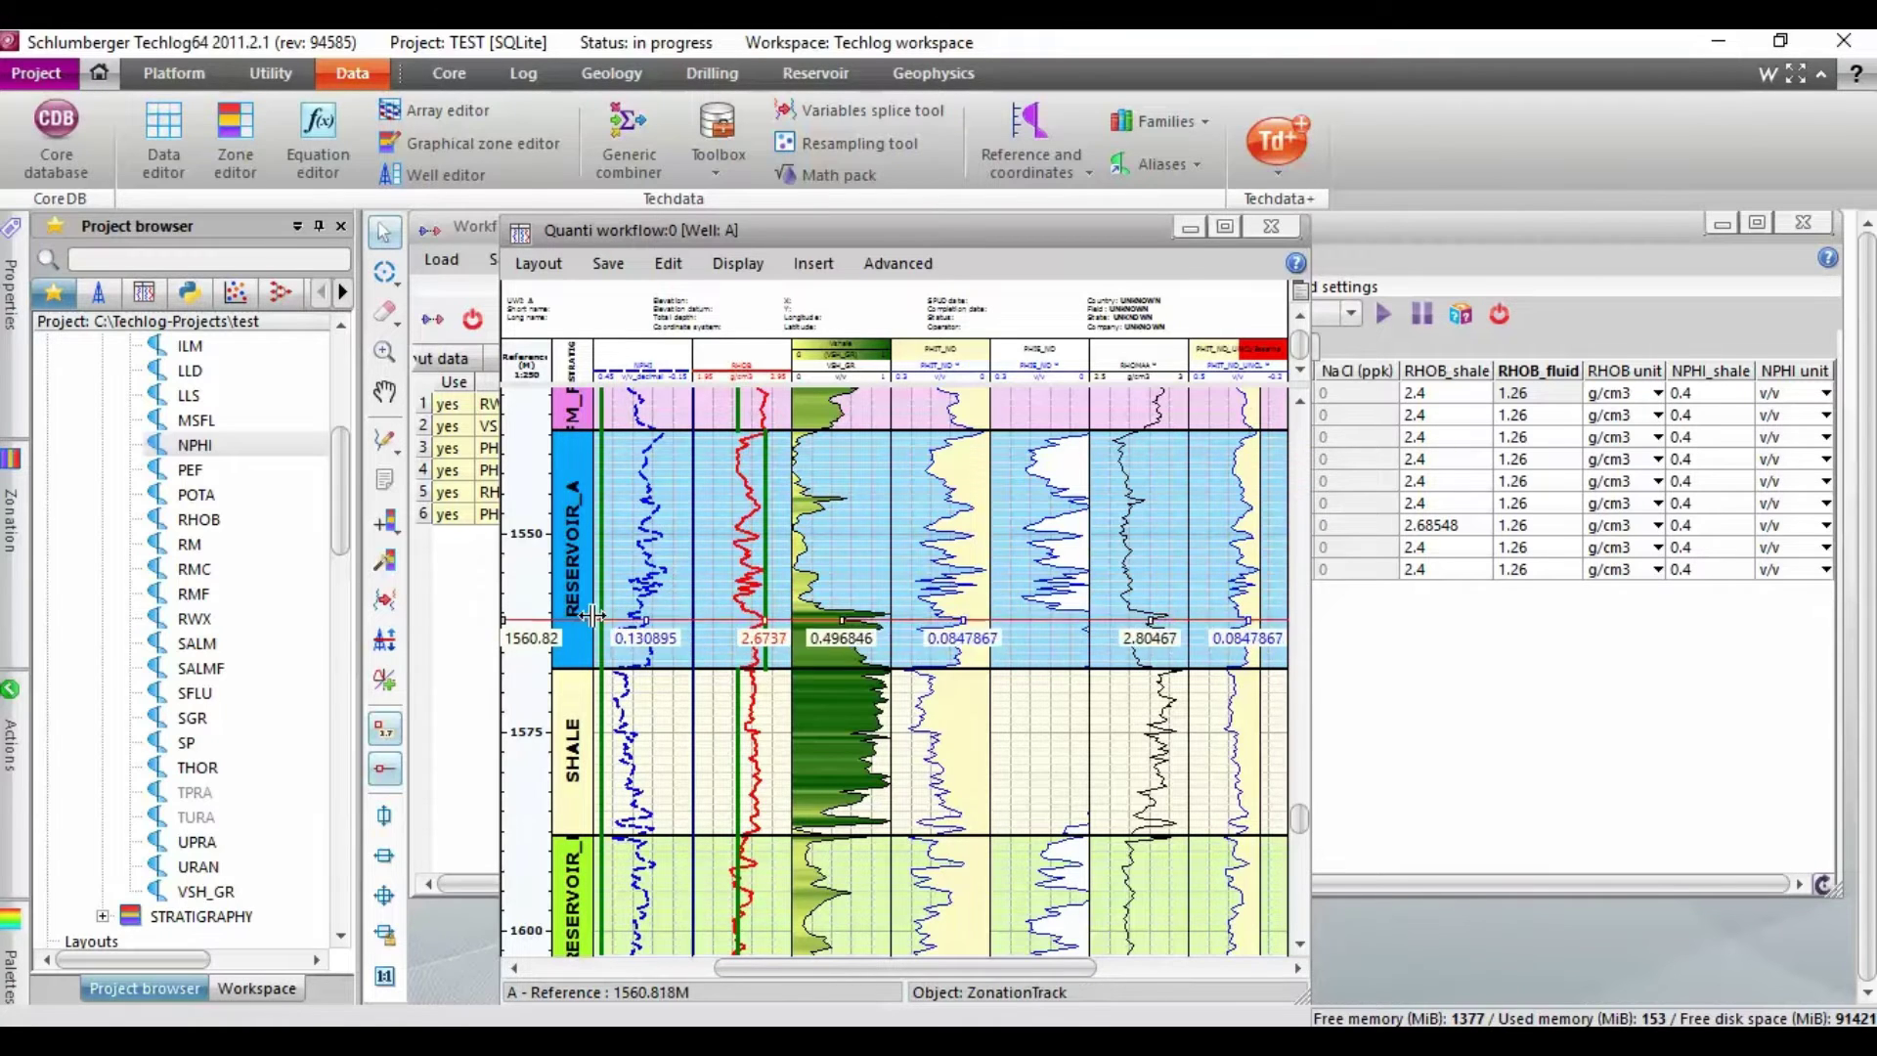
left_click_drag(594, 614, 626, 608)
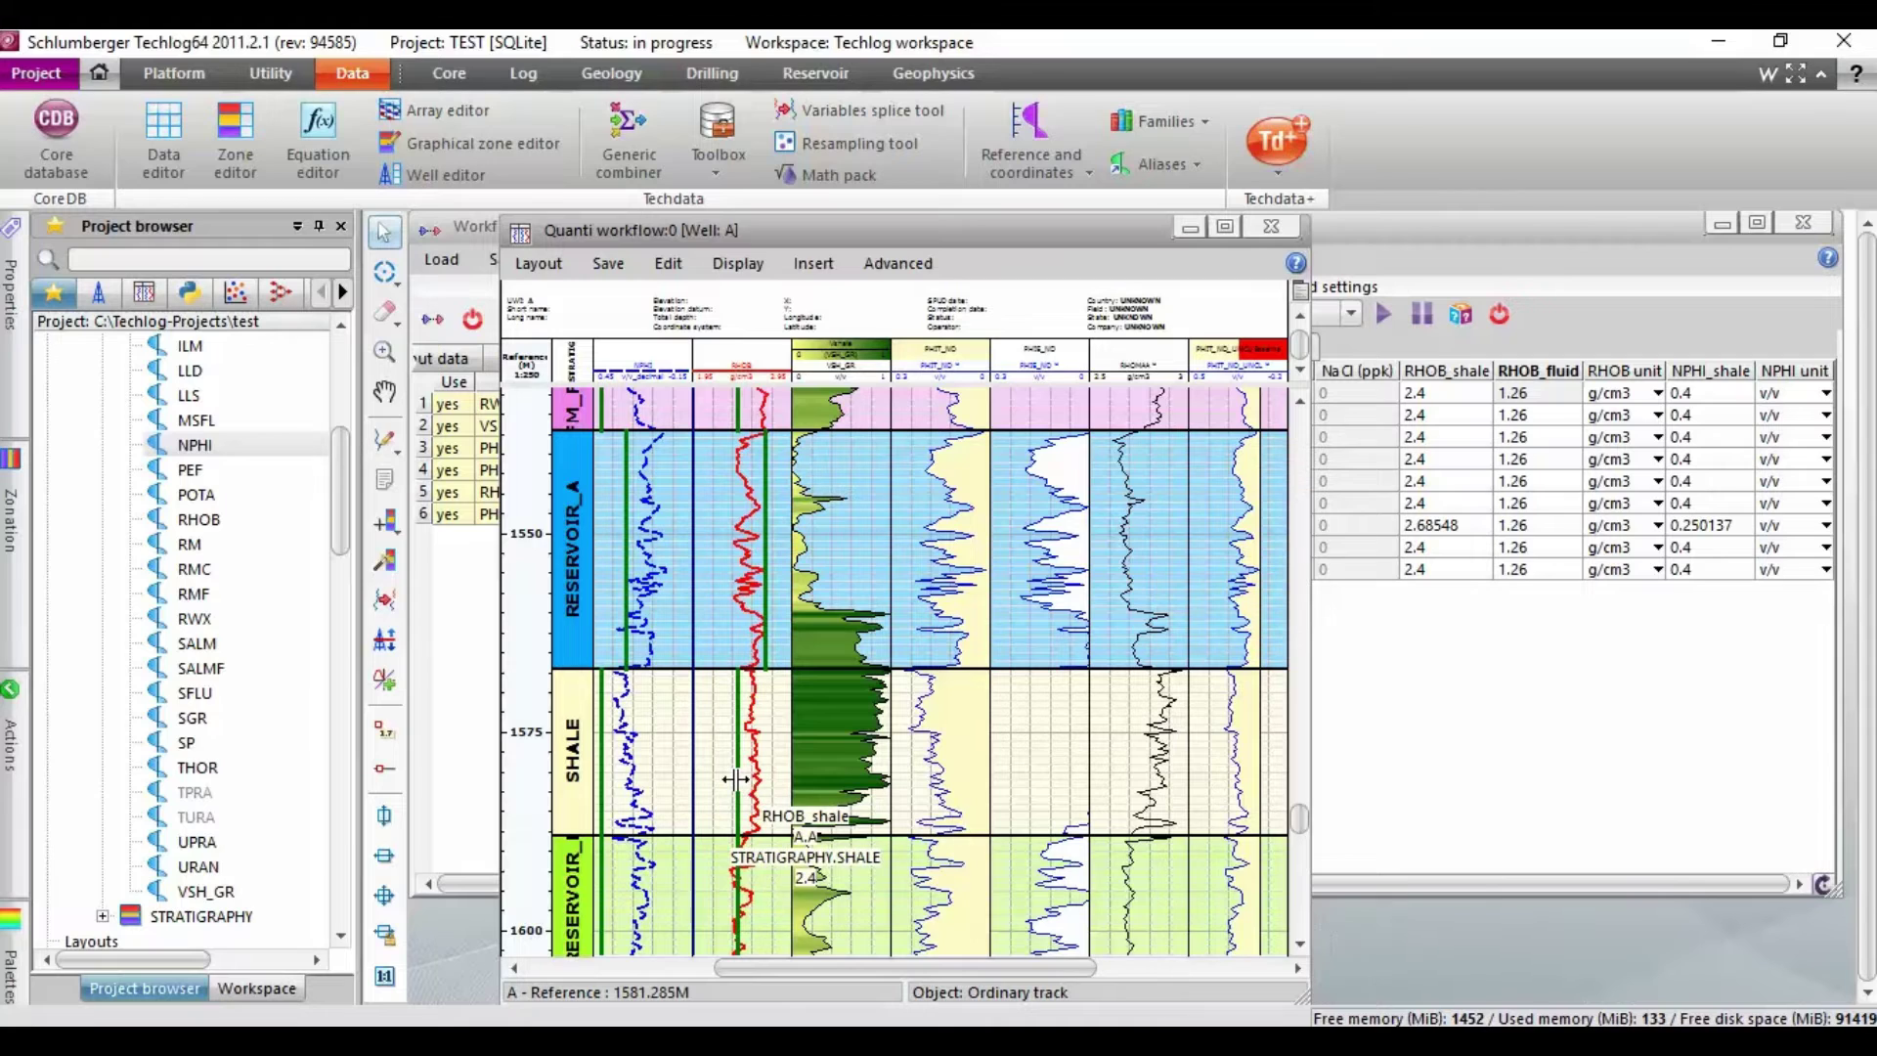
Move the SHALE zone's RHOB_shale line to about 2.65 g/cm3 and its NPHI_shale line to about 0.25 v/v
left_click_drag(736, 778, 760, 778)
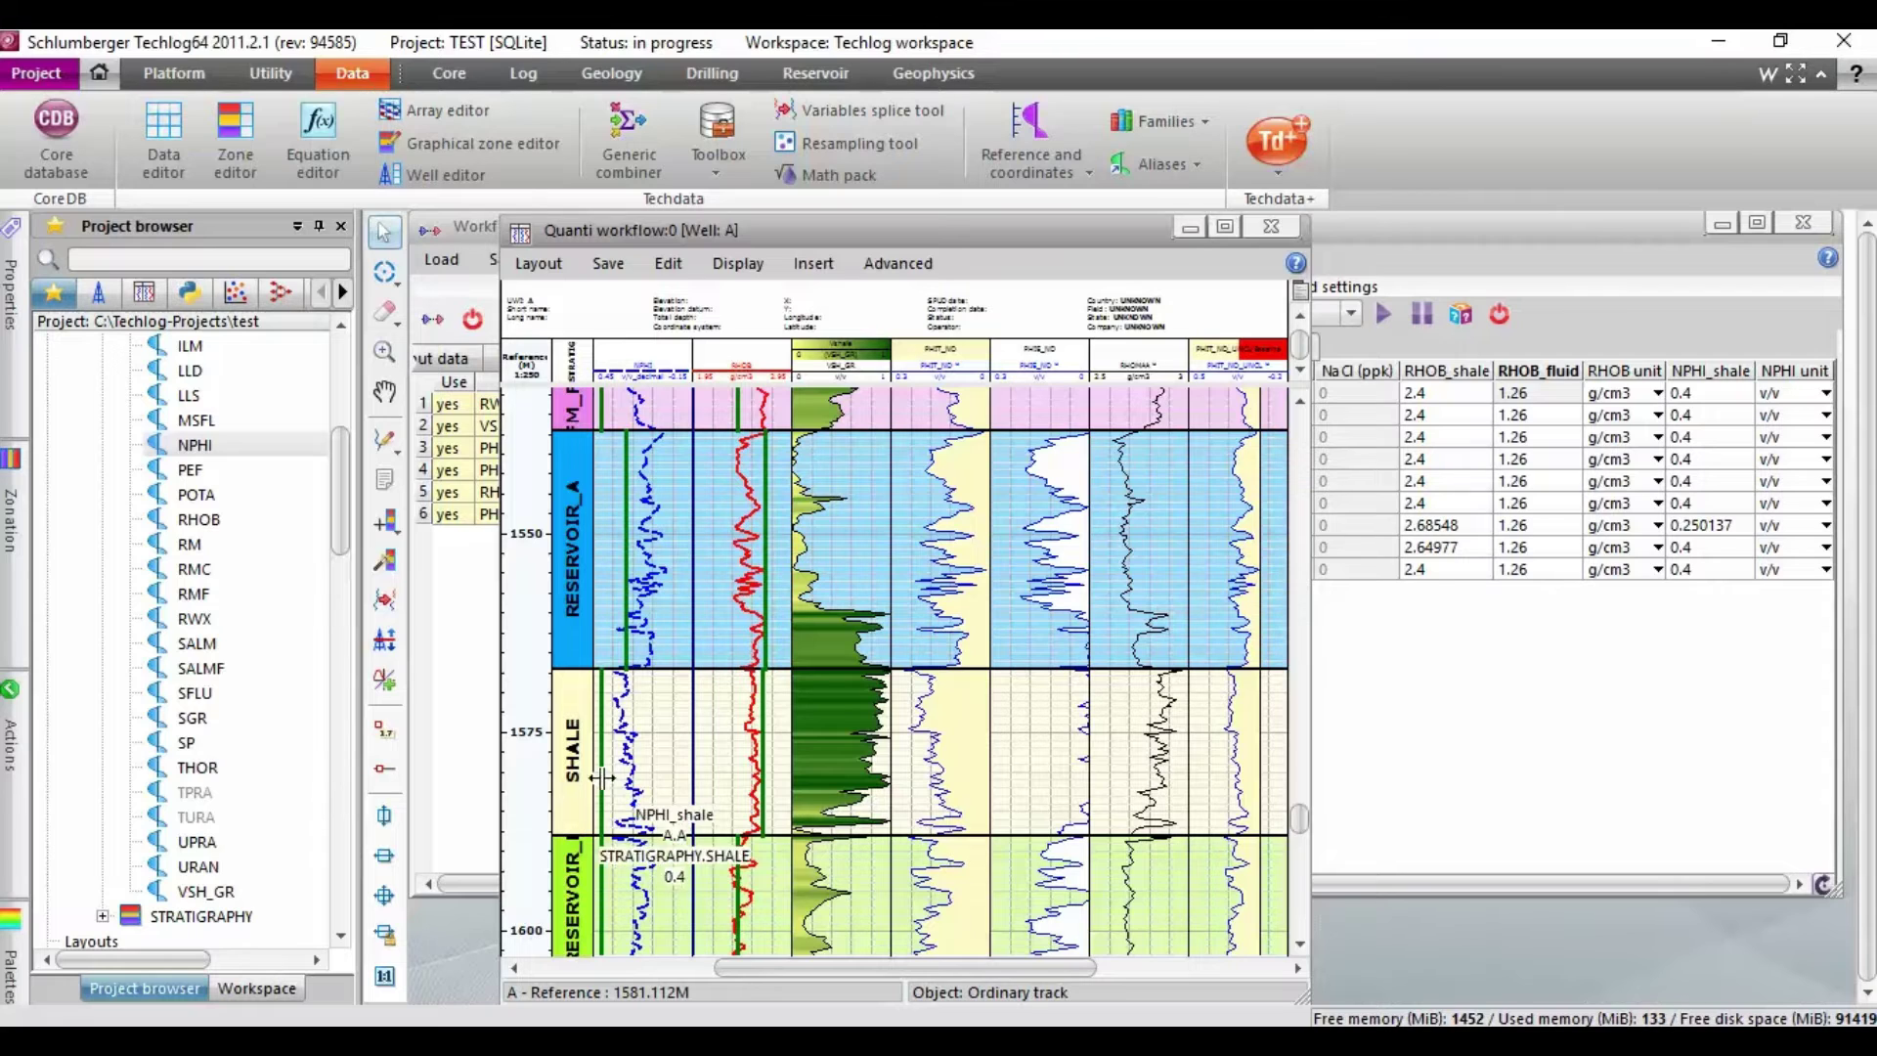
left_click(384, 769)
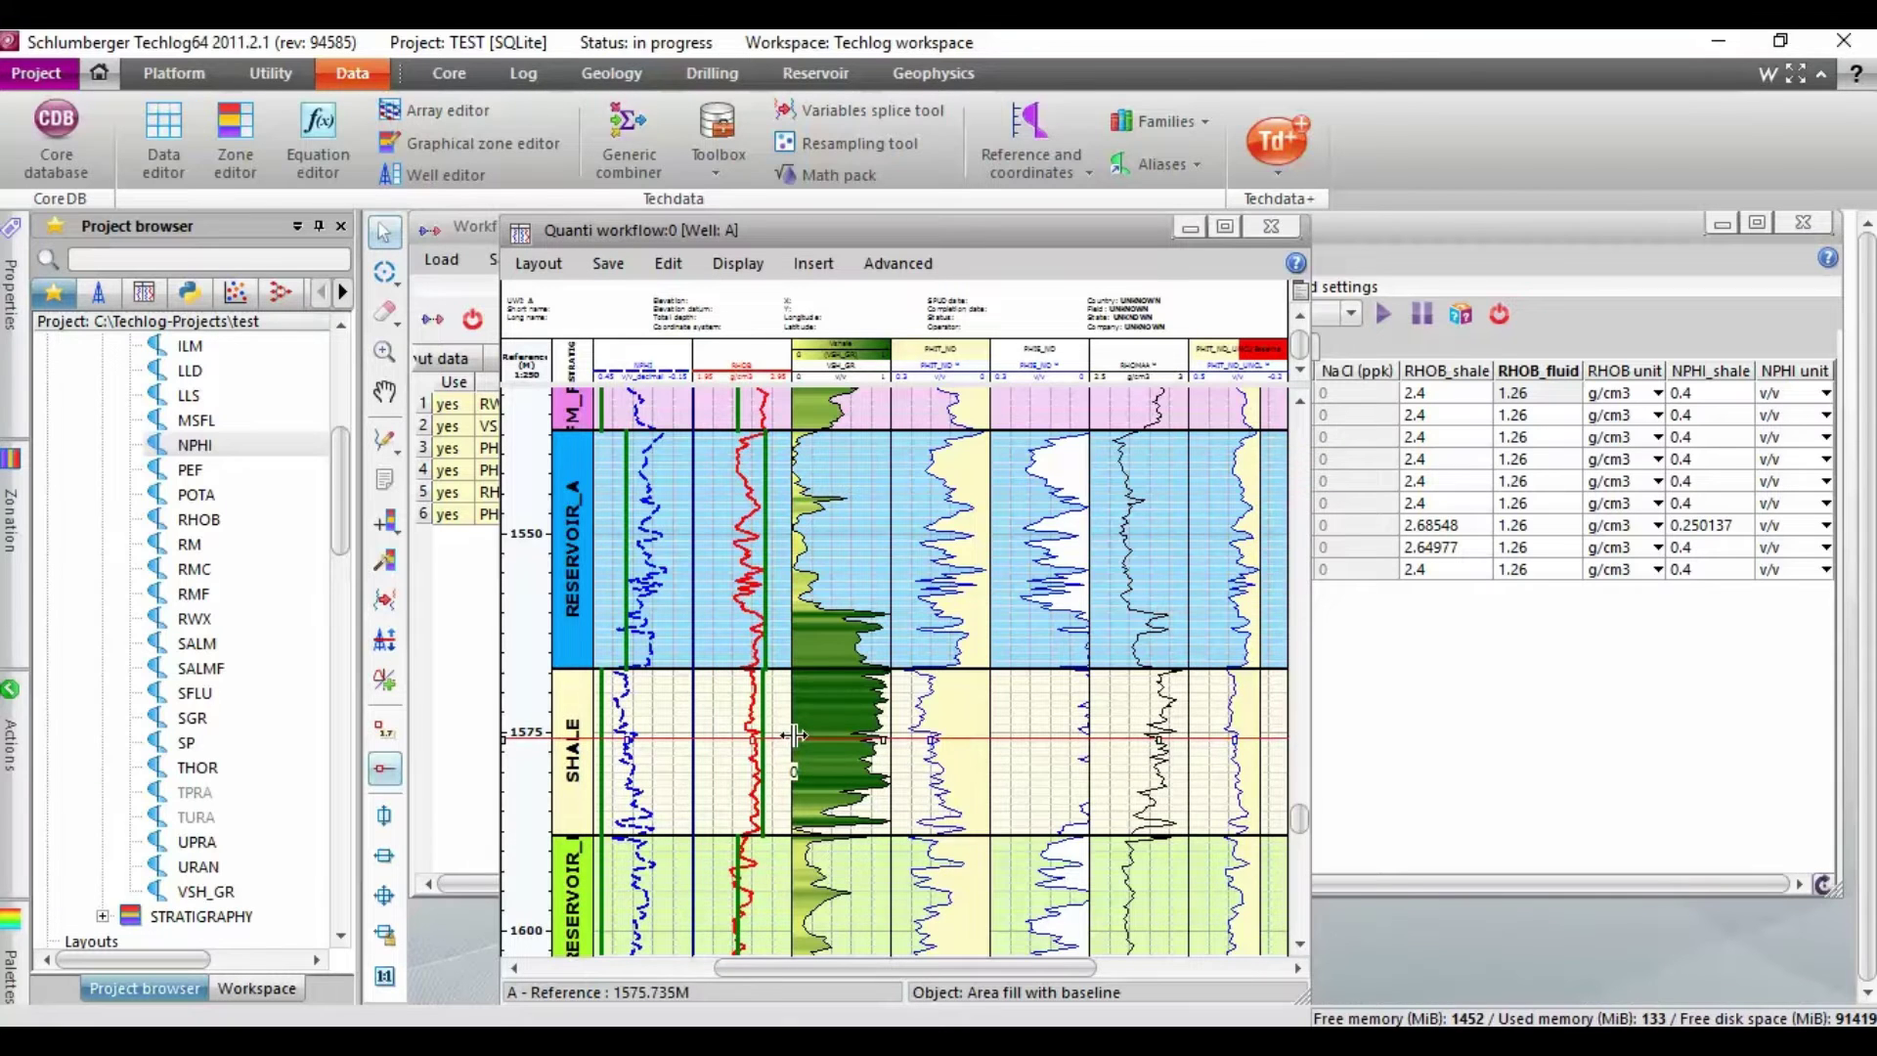
mouse_move(599, 749)
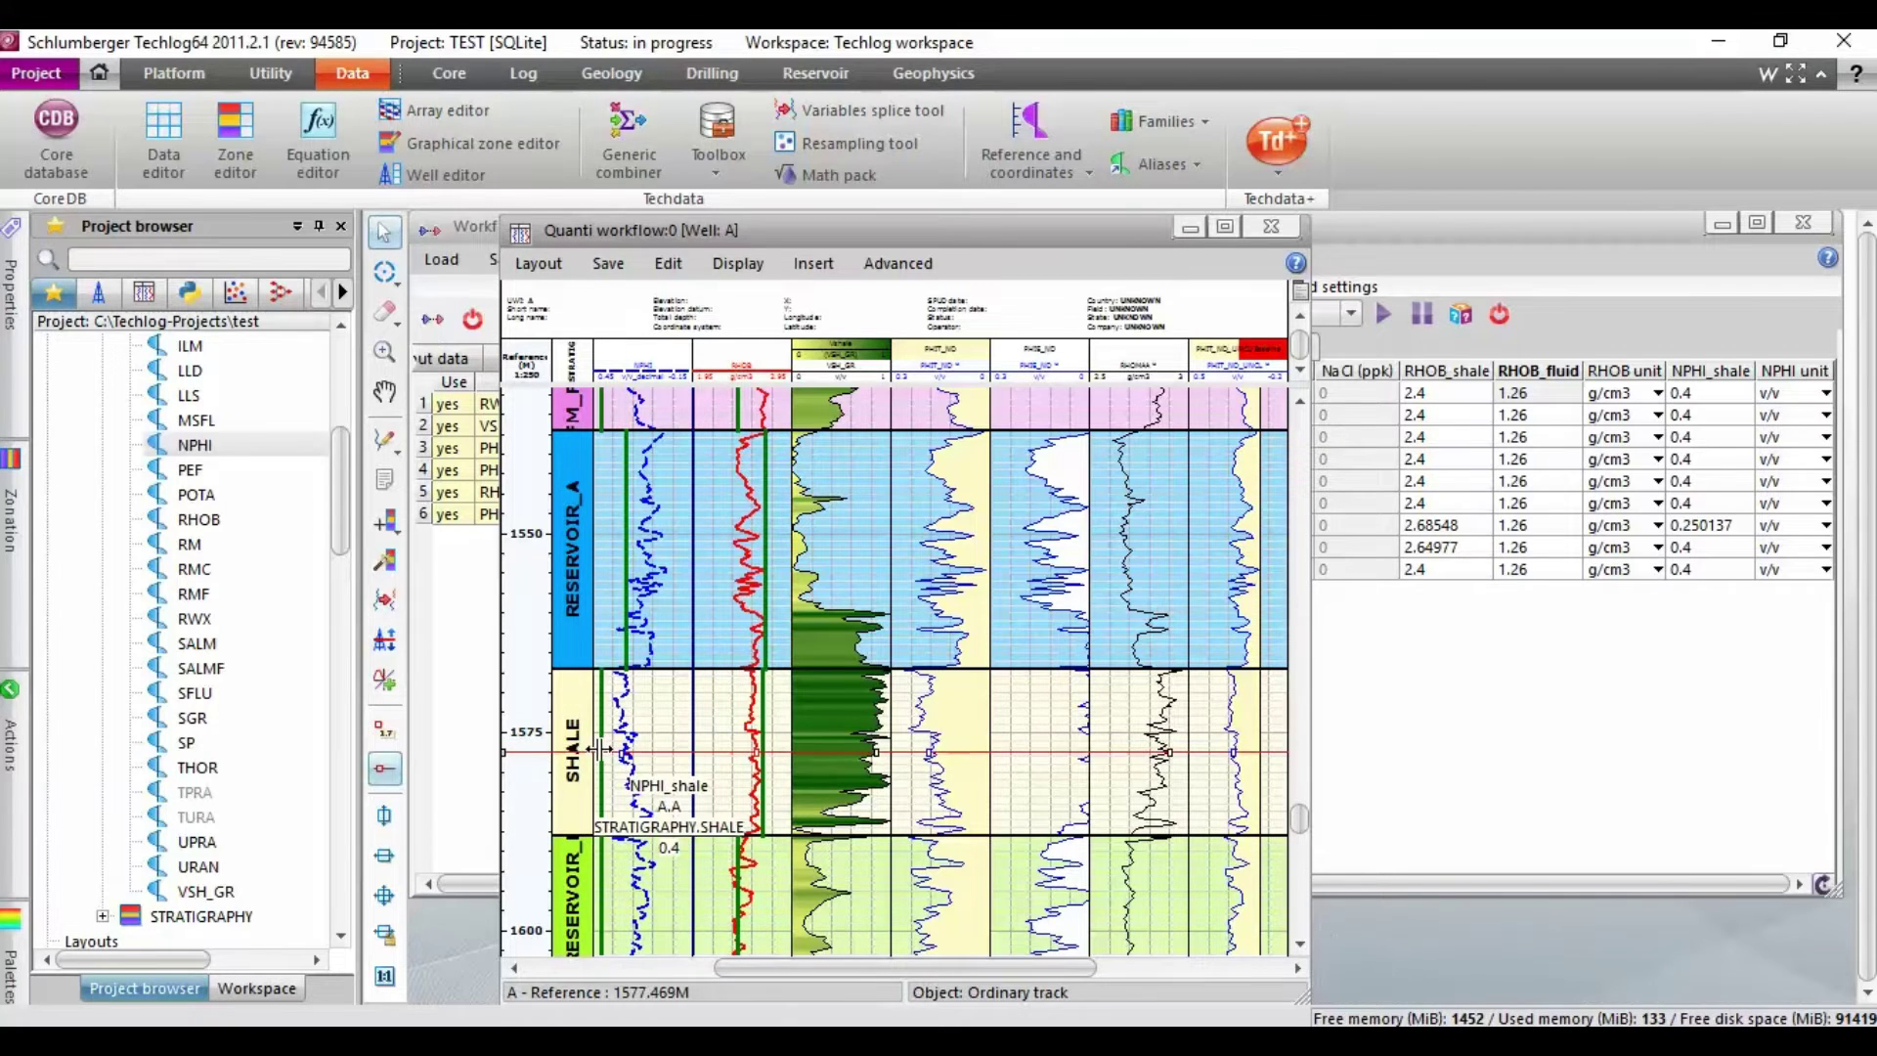
left_click_drag(599, 749, 630, 751)
left_click_drag(627, 756, 624, 758)
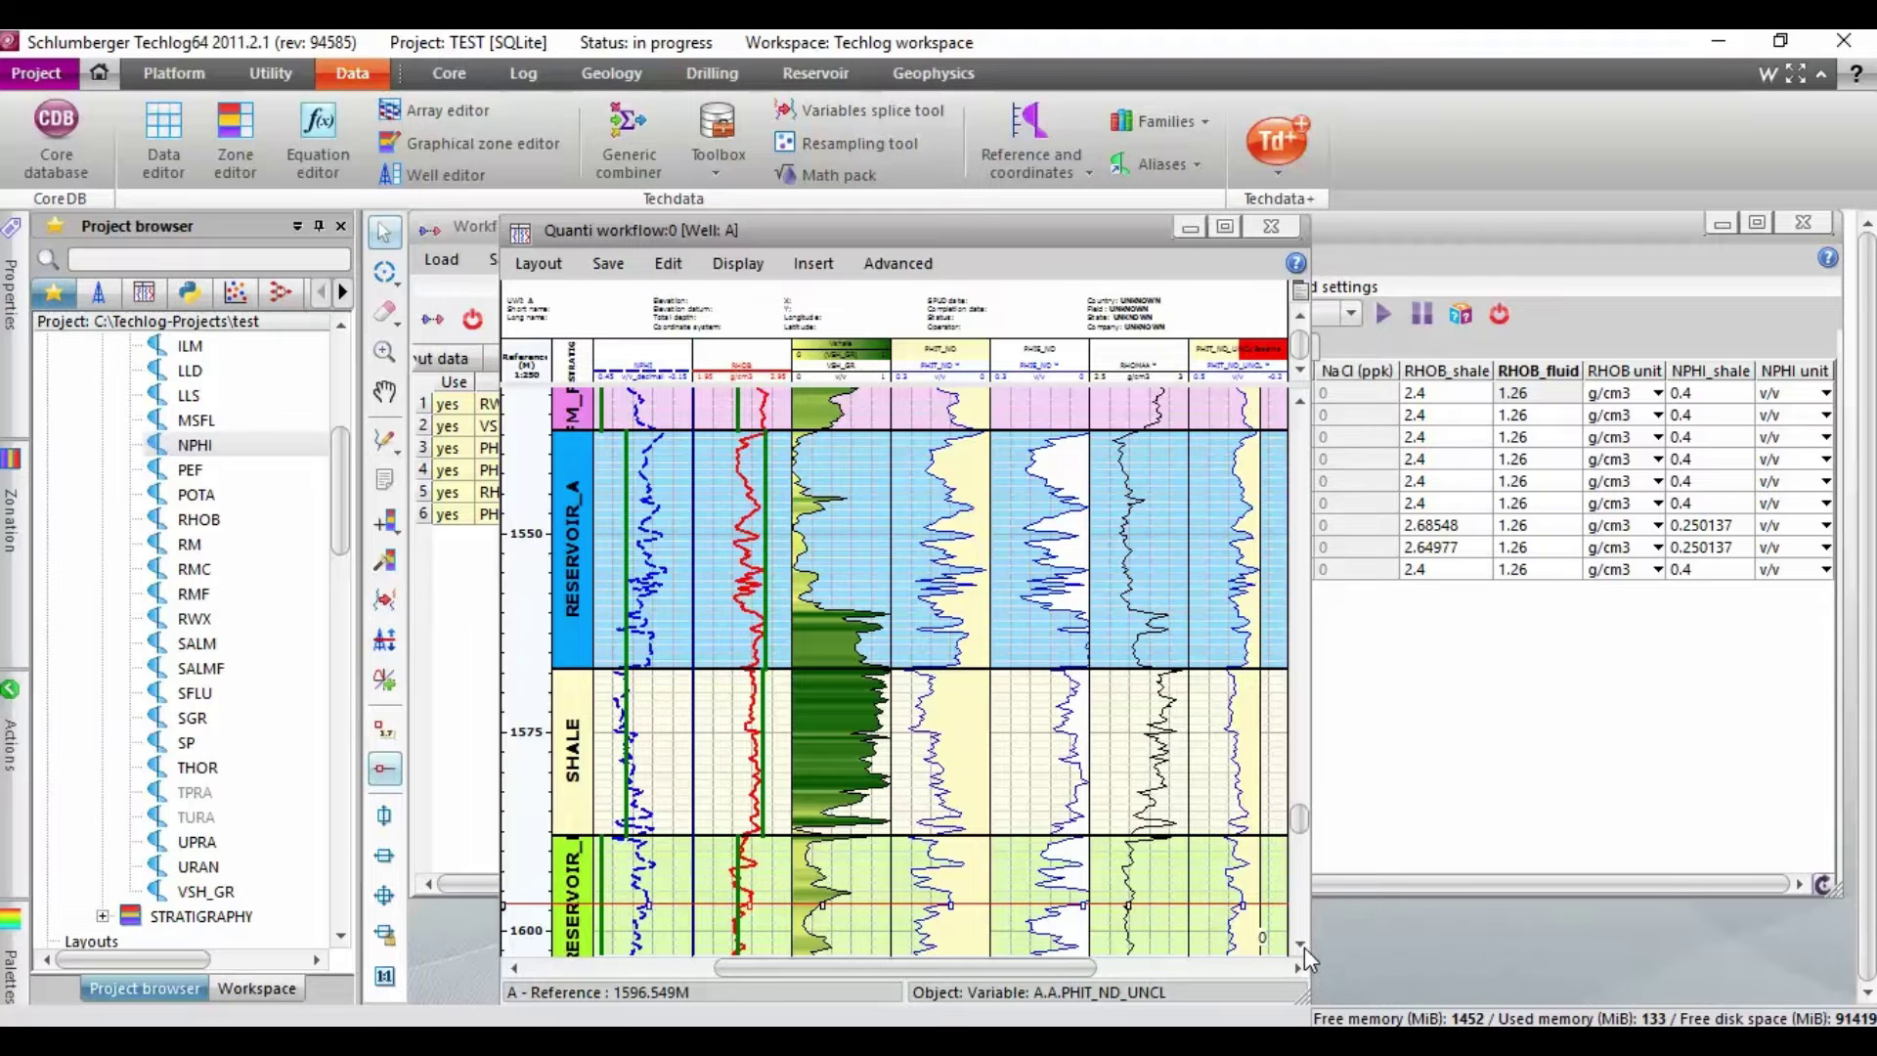
Move the RESERVOIR_B zone's RHOB_shale line to about 2.567 g/cm3 and its NPHI_shale line to about 0.283 v/v
left_click_drag(1304, 947, 1304, 947)
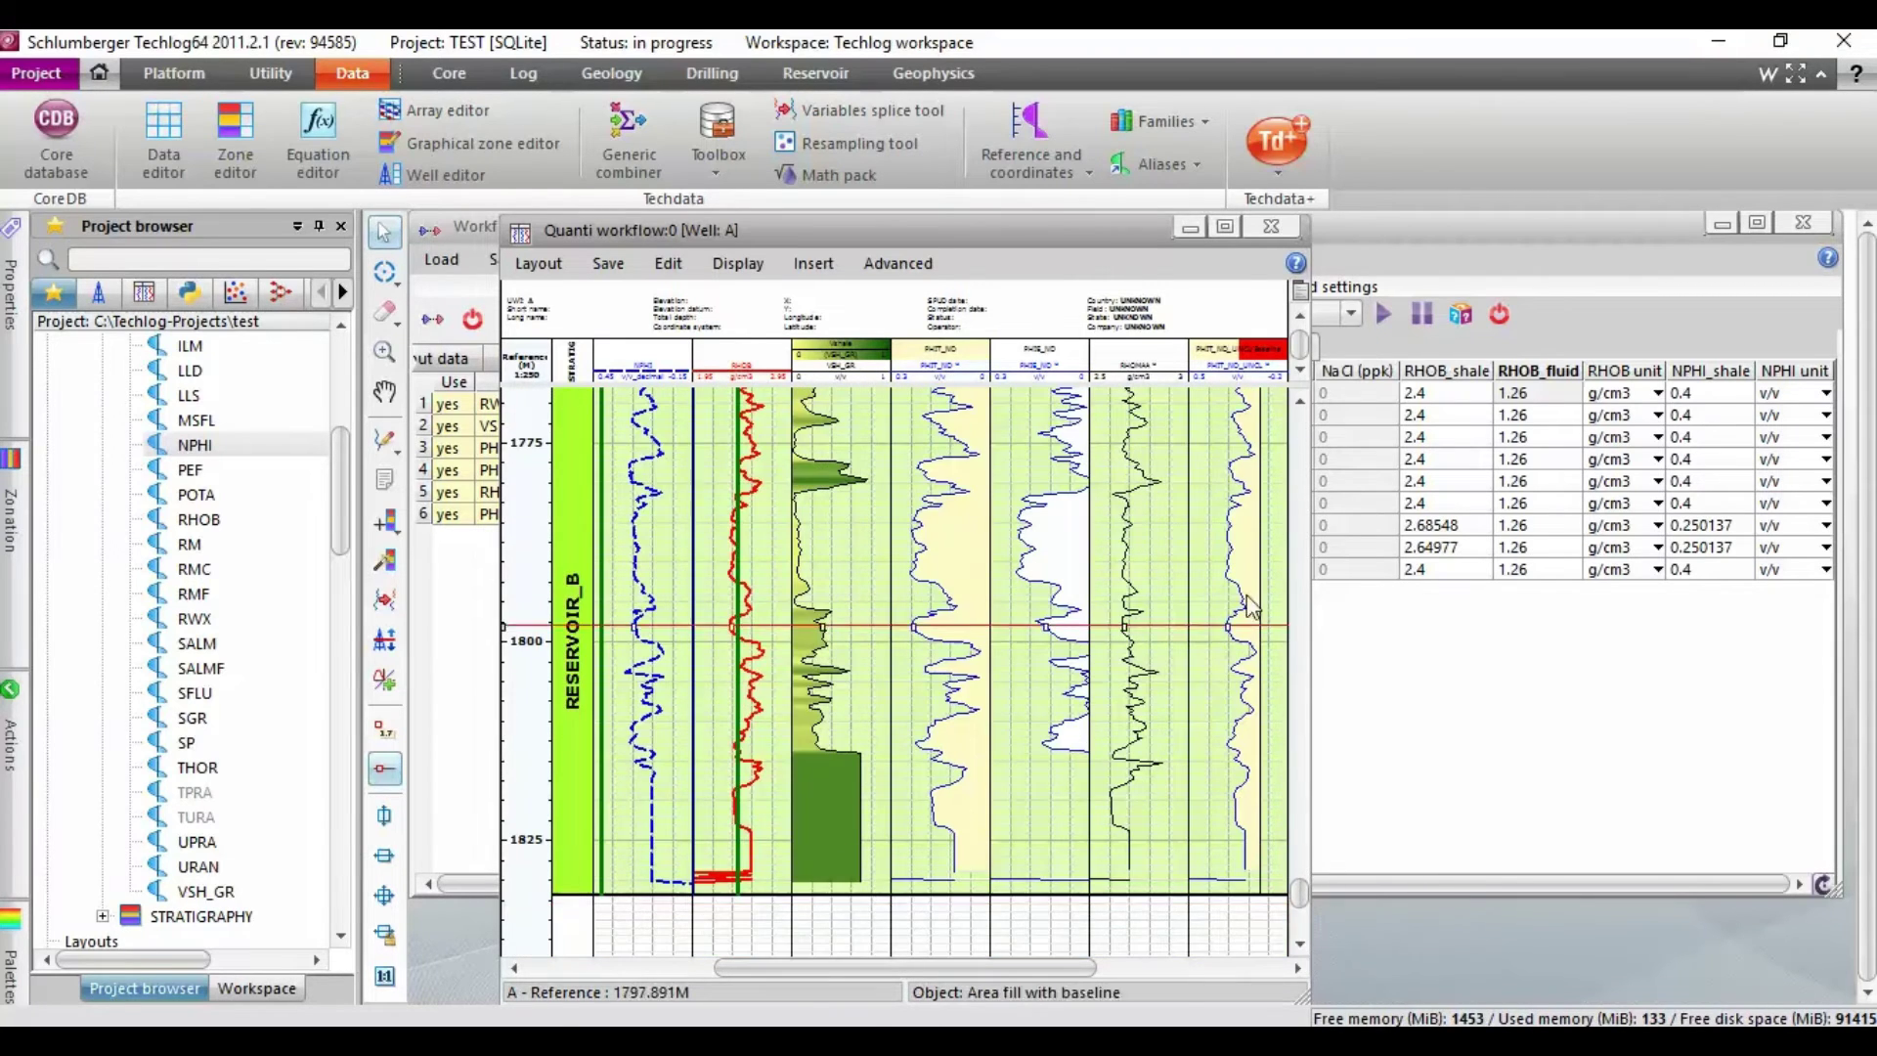
left_click_drag(1300, 403, 1301, 403)
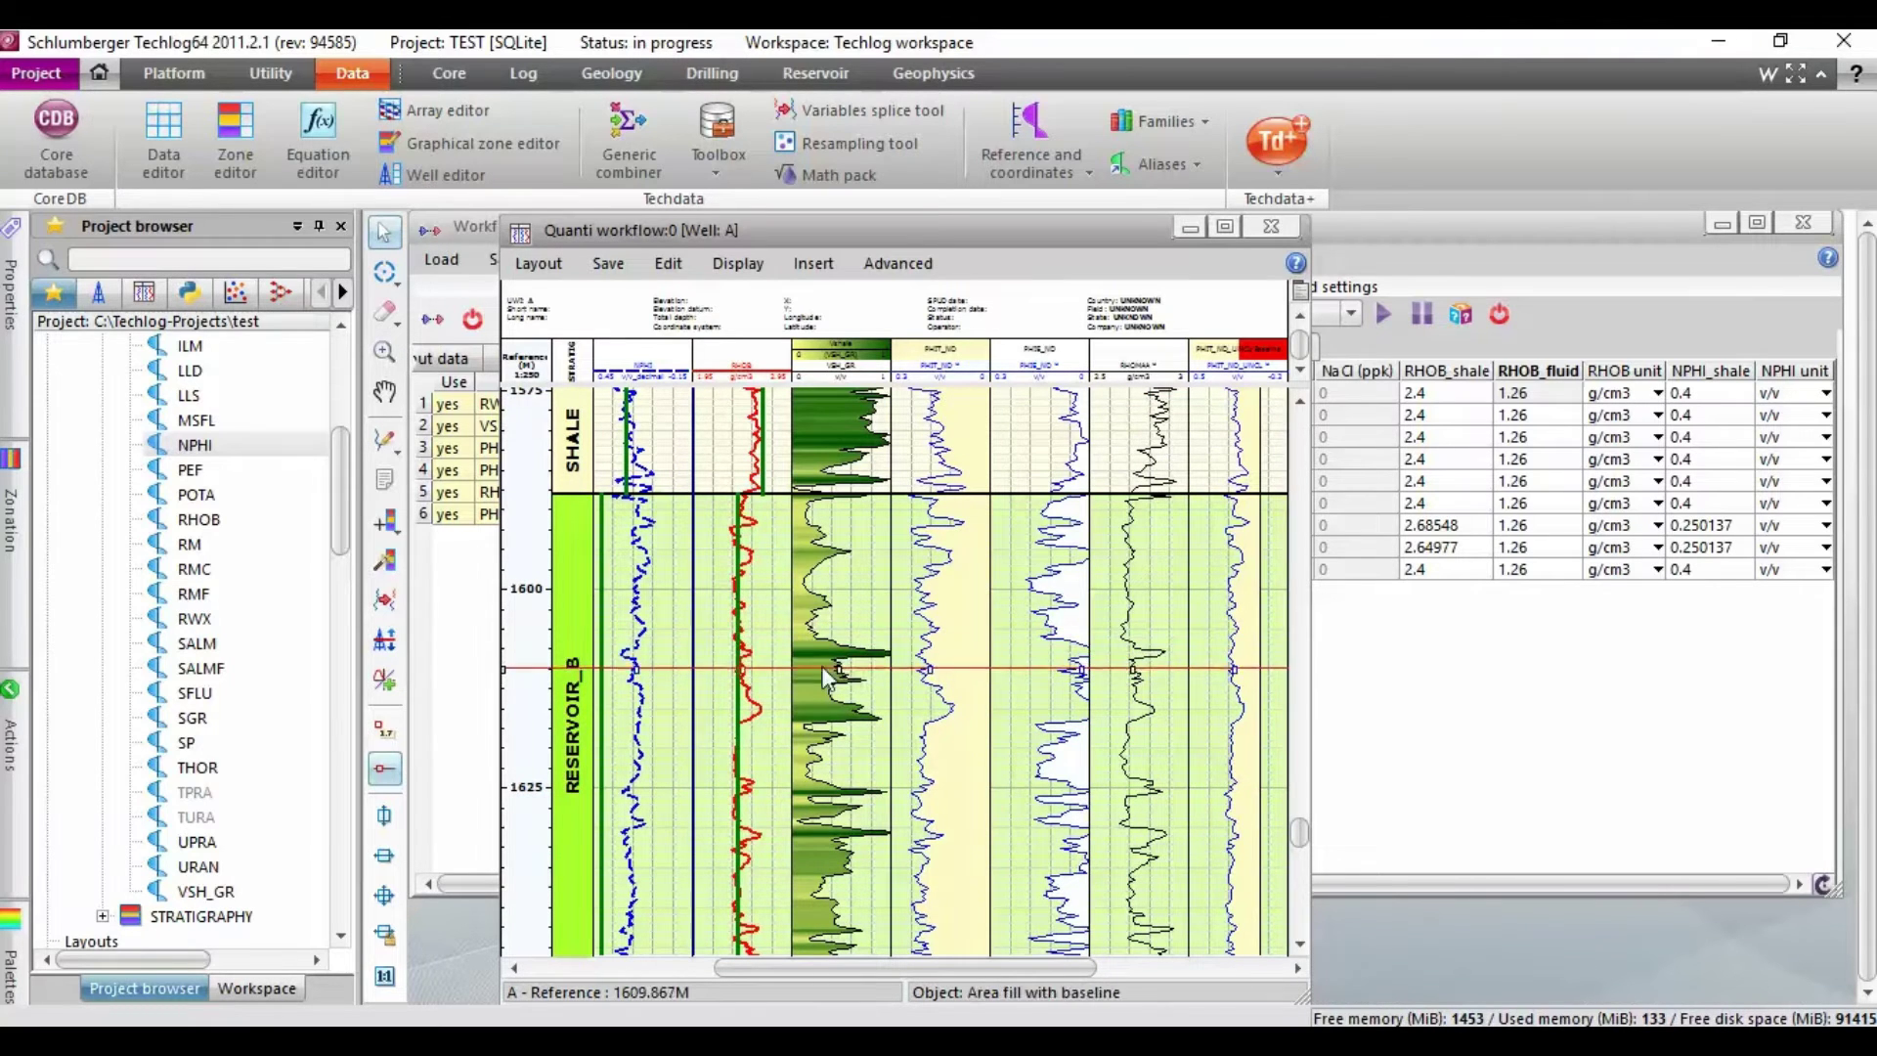
left_click(384, 768)
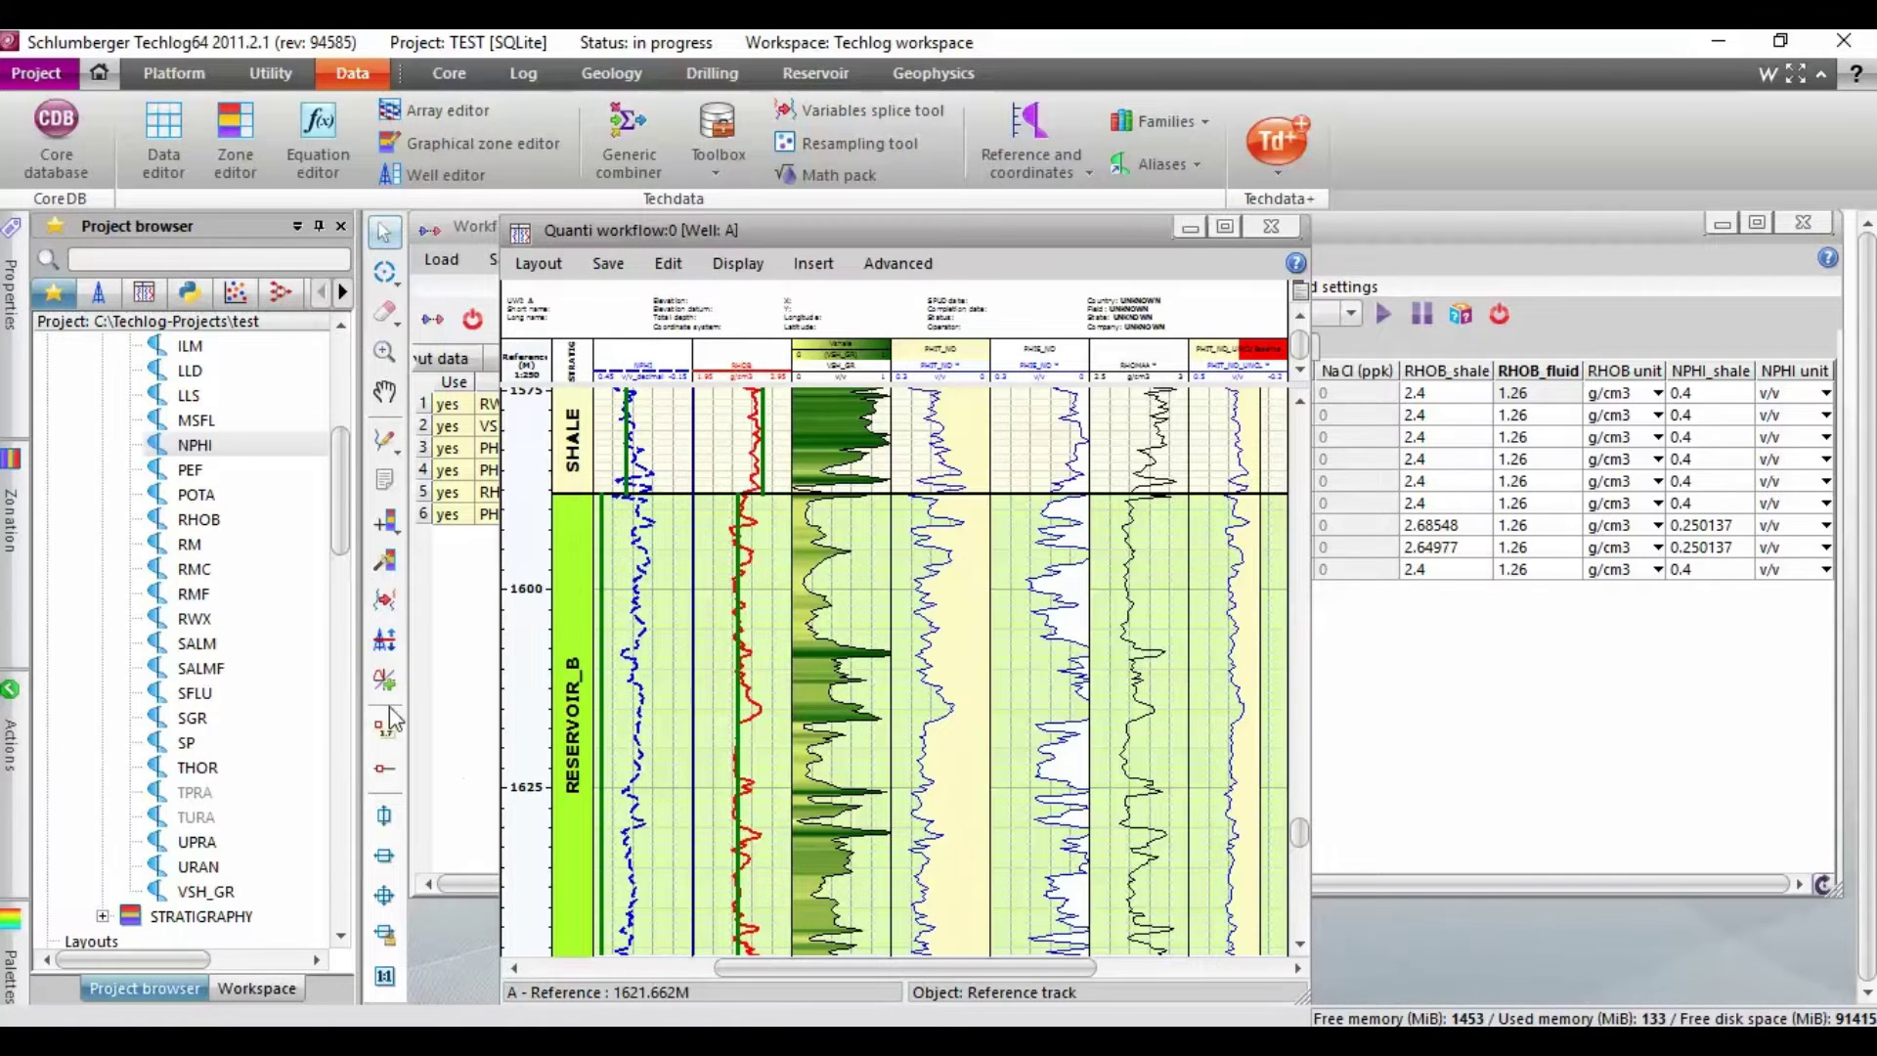
left_click(384, 768)
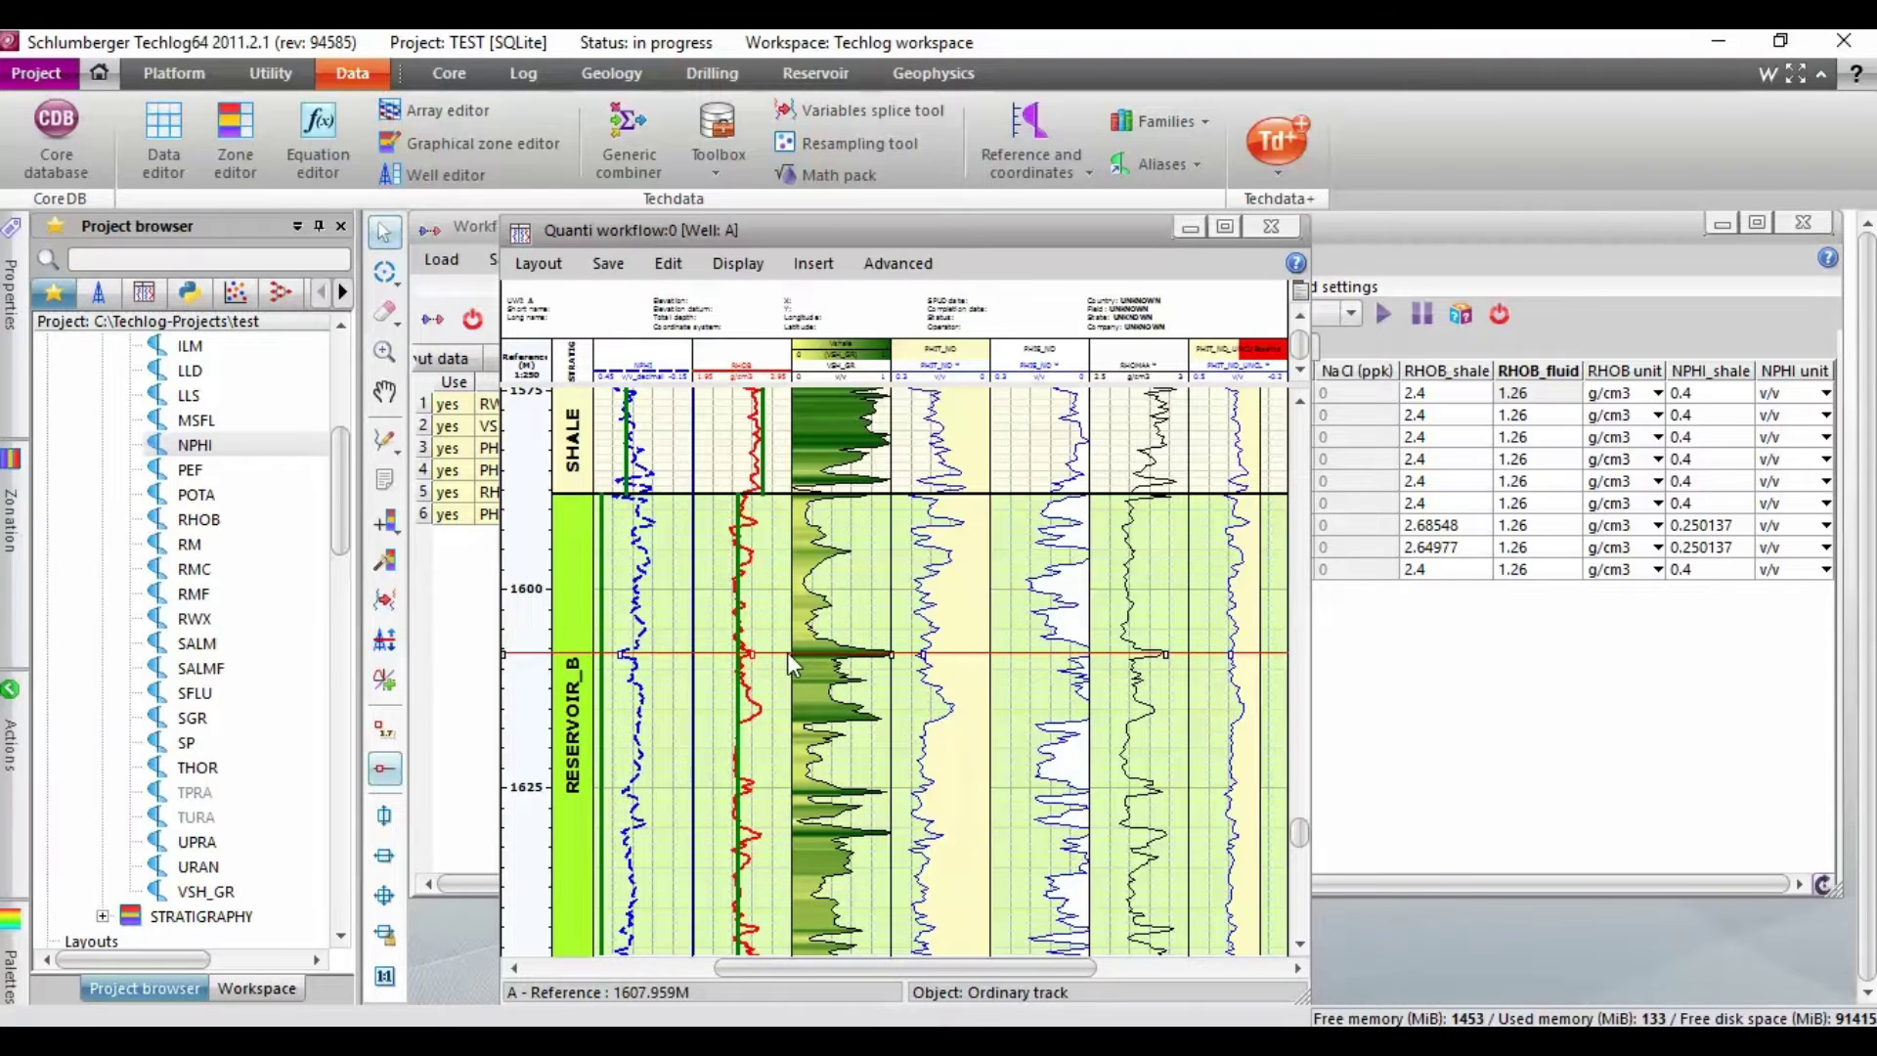
left_click(384, 771)
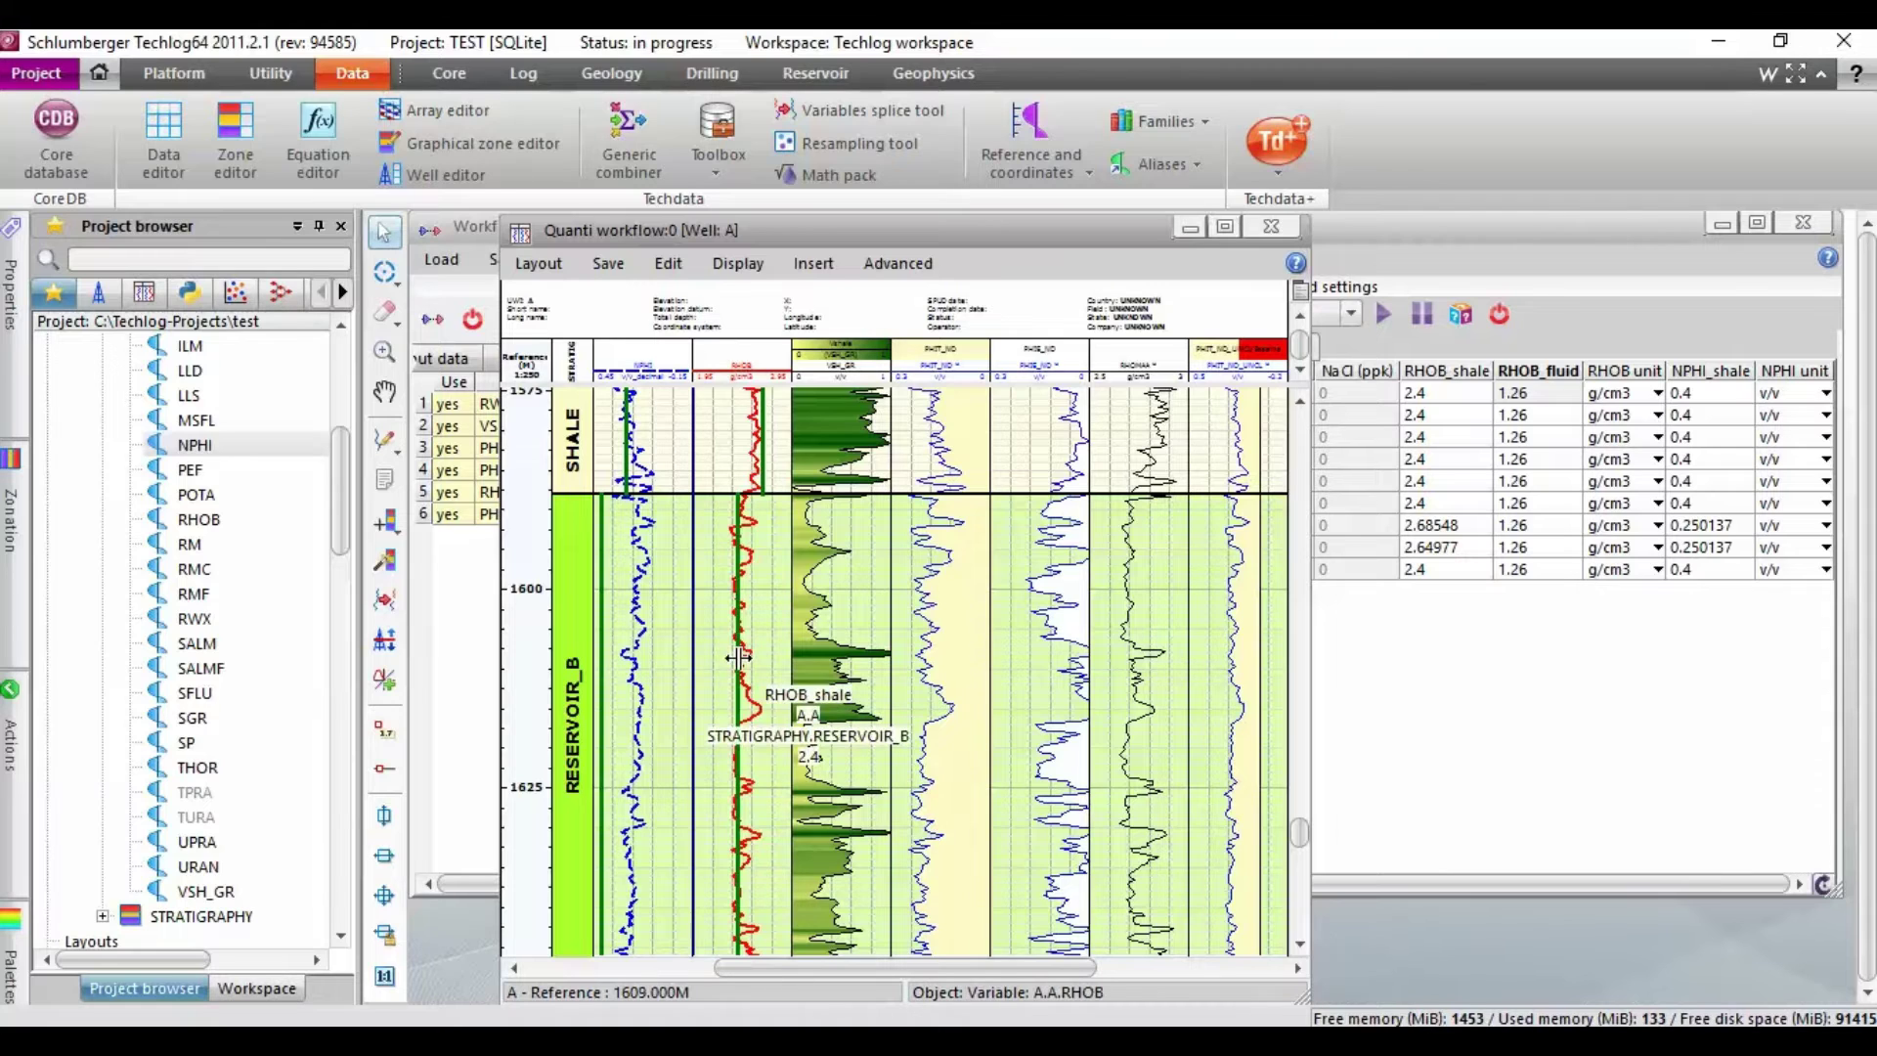
left_click_drag(738, 662, 753, 663)
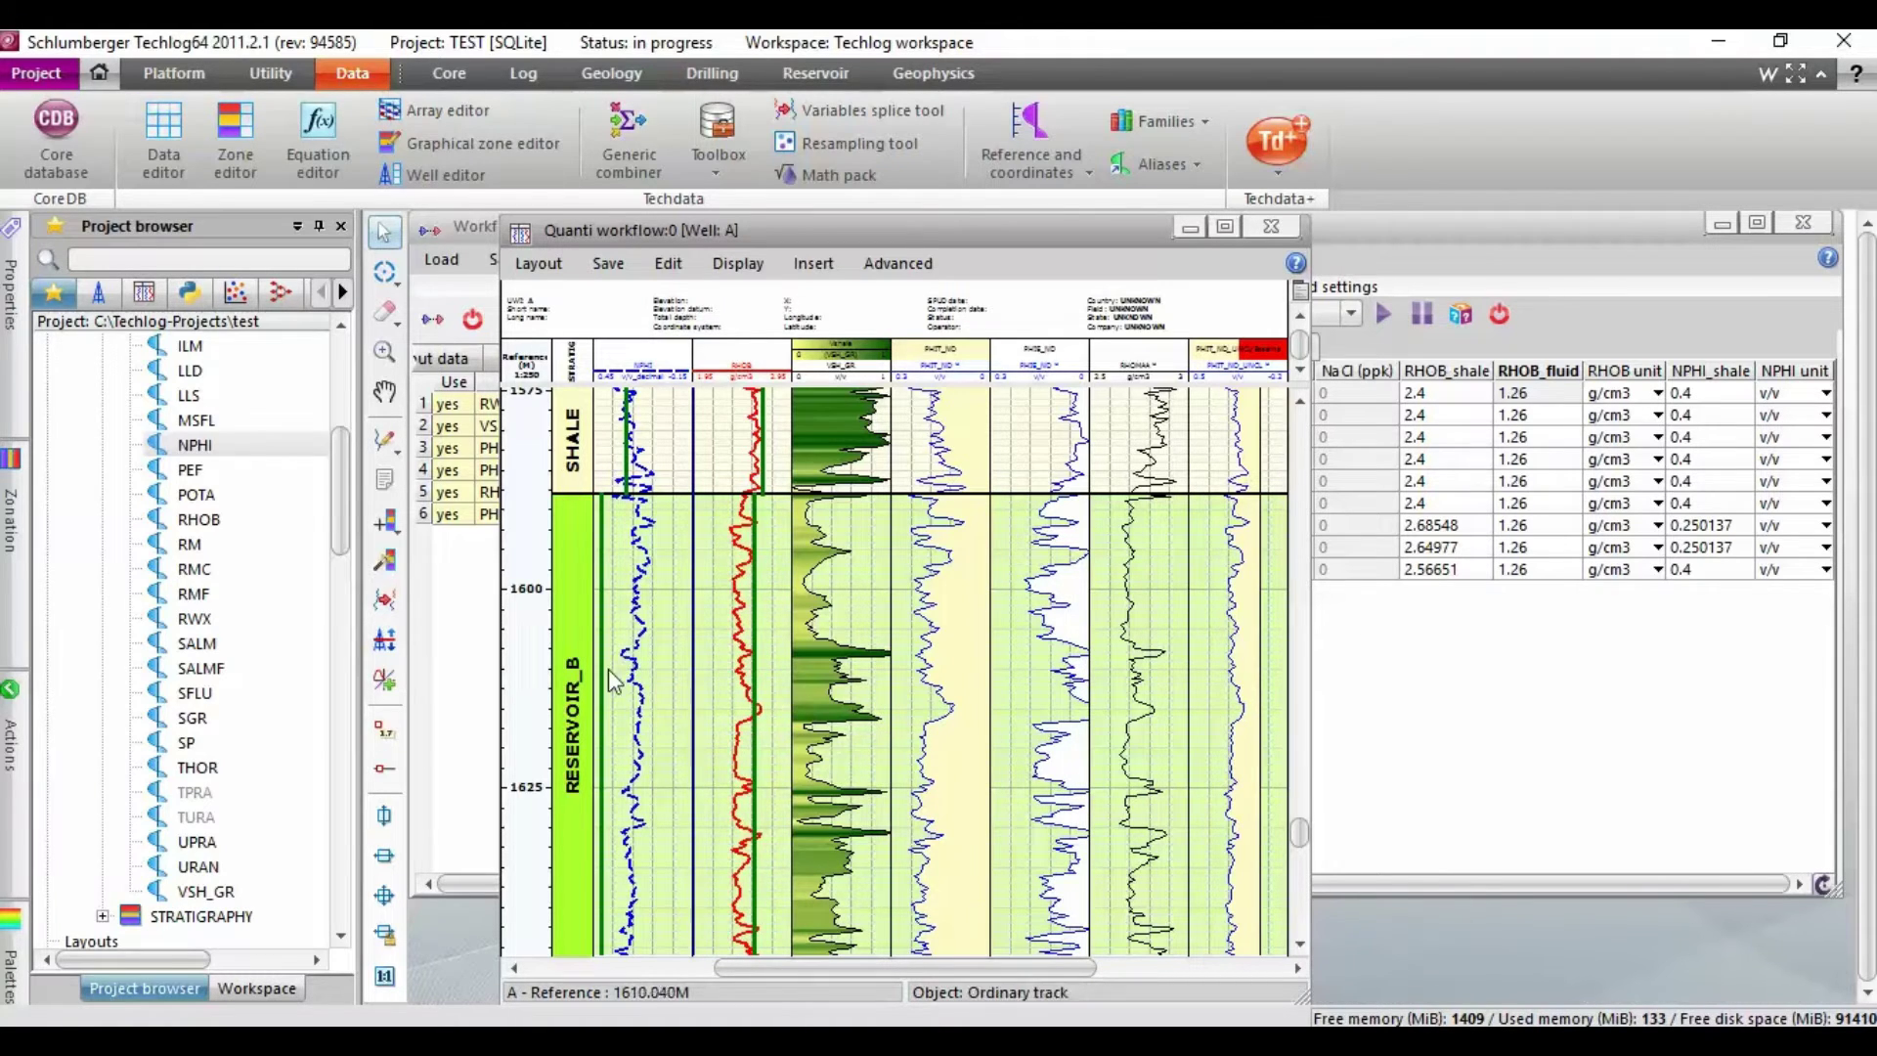
left_click_drag(606, 672, 622, 681)
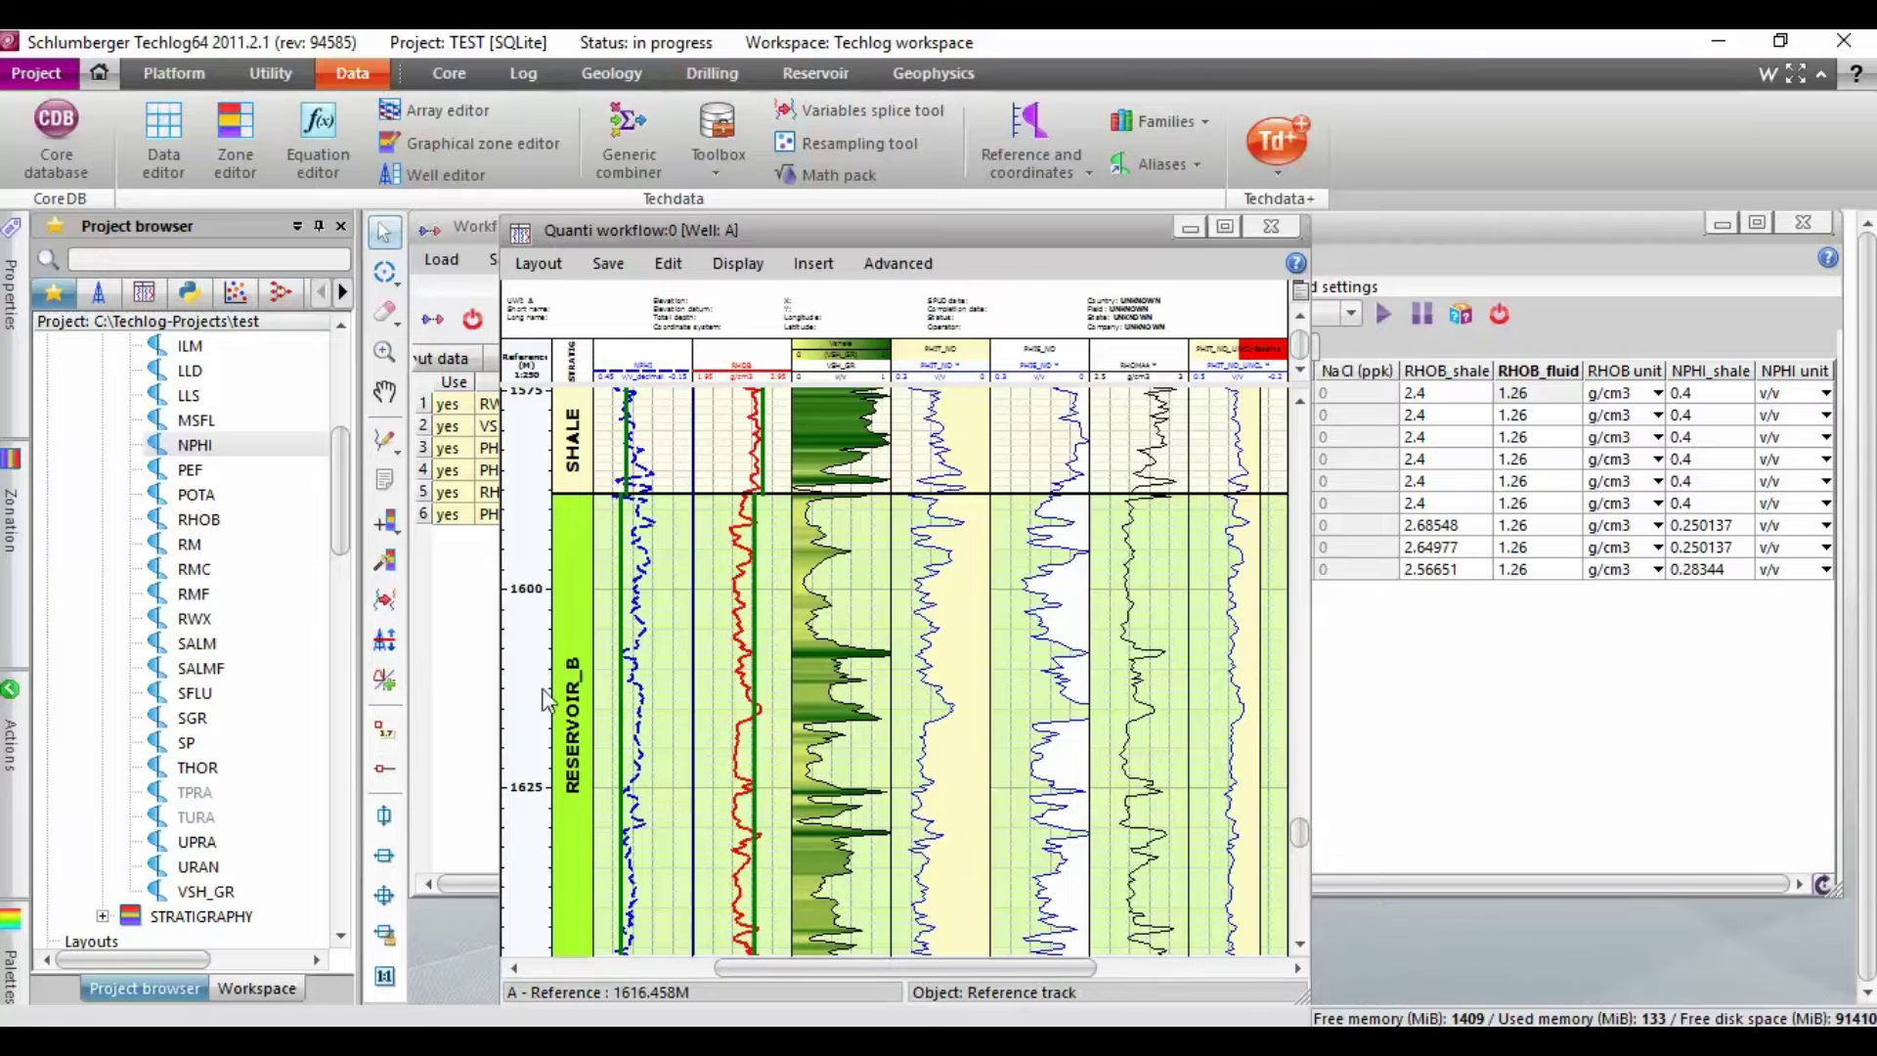
Widen the log layout window and review the porosity tracks across RESERVOIR_A and SHALE with the horizontal depth cursor
left_click(386, 769)
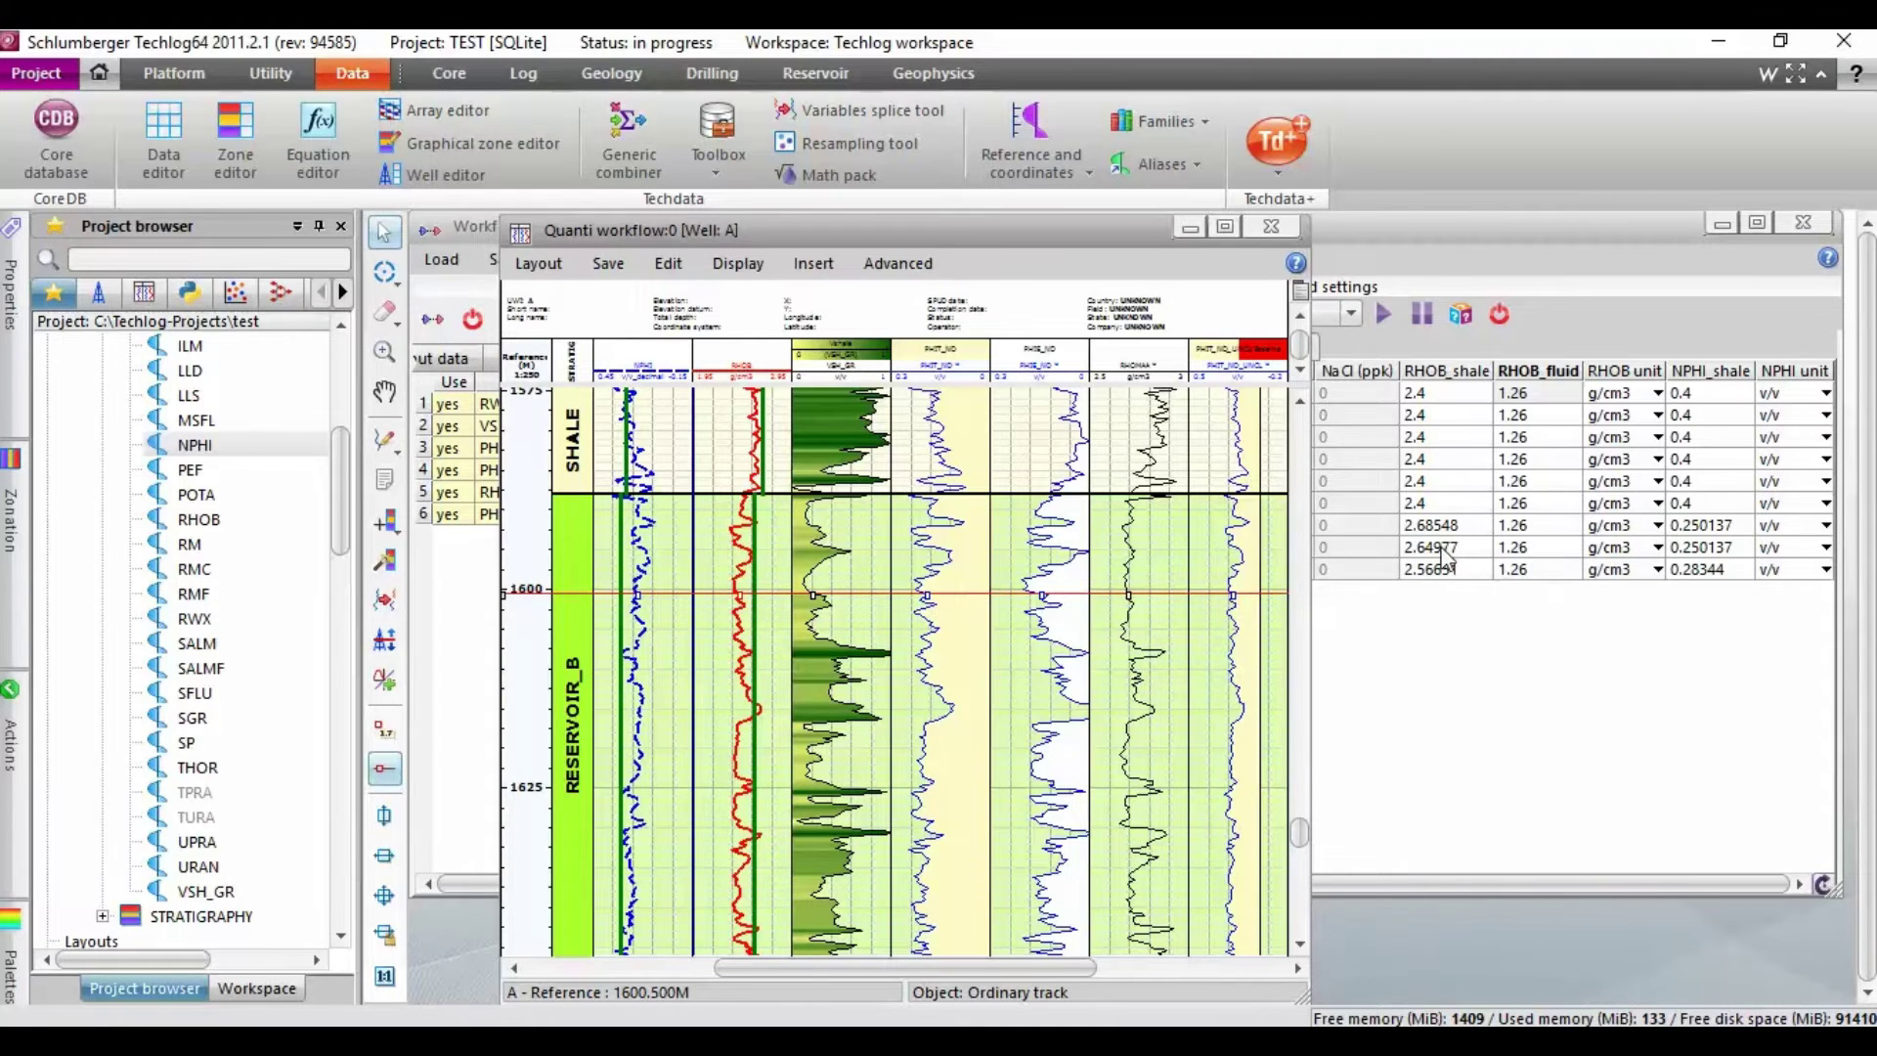
left_click_drag(1294, 829, 1292, 815)
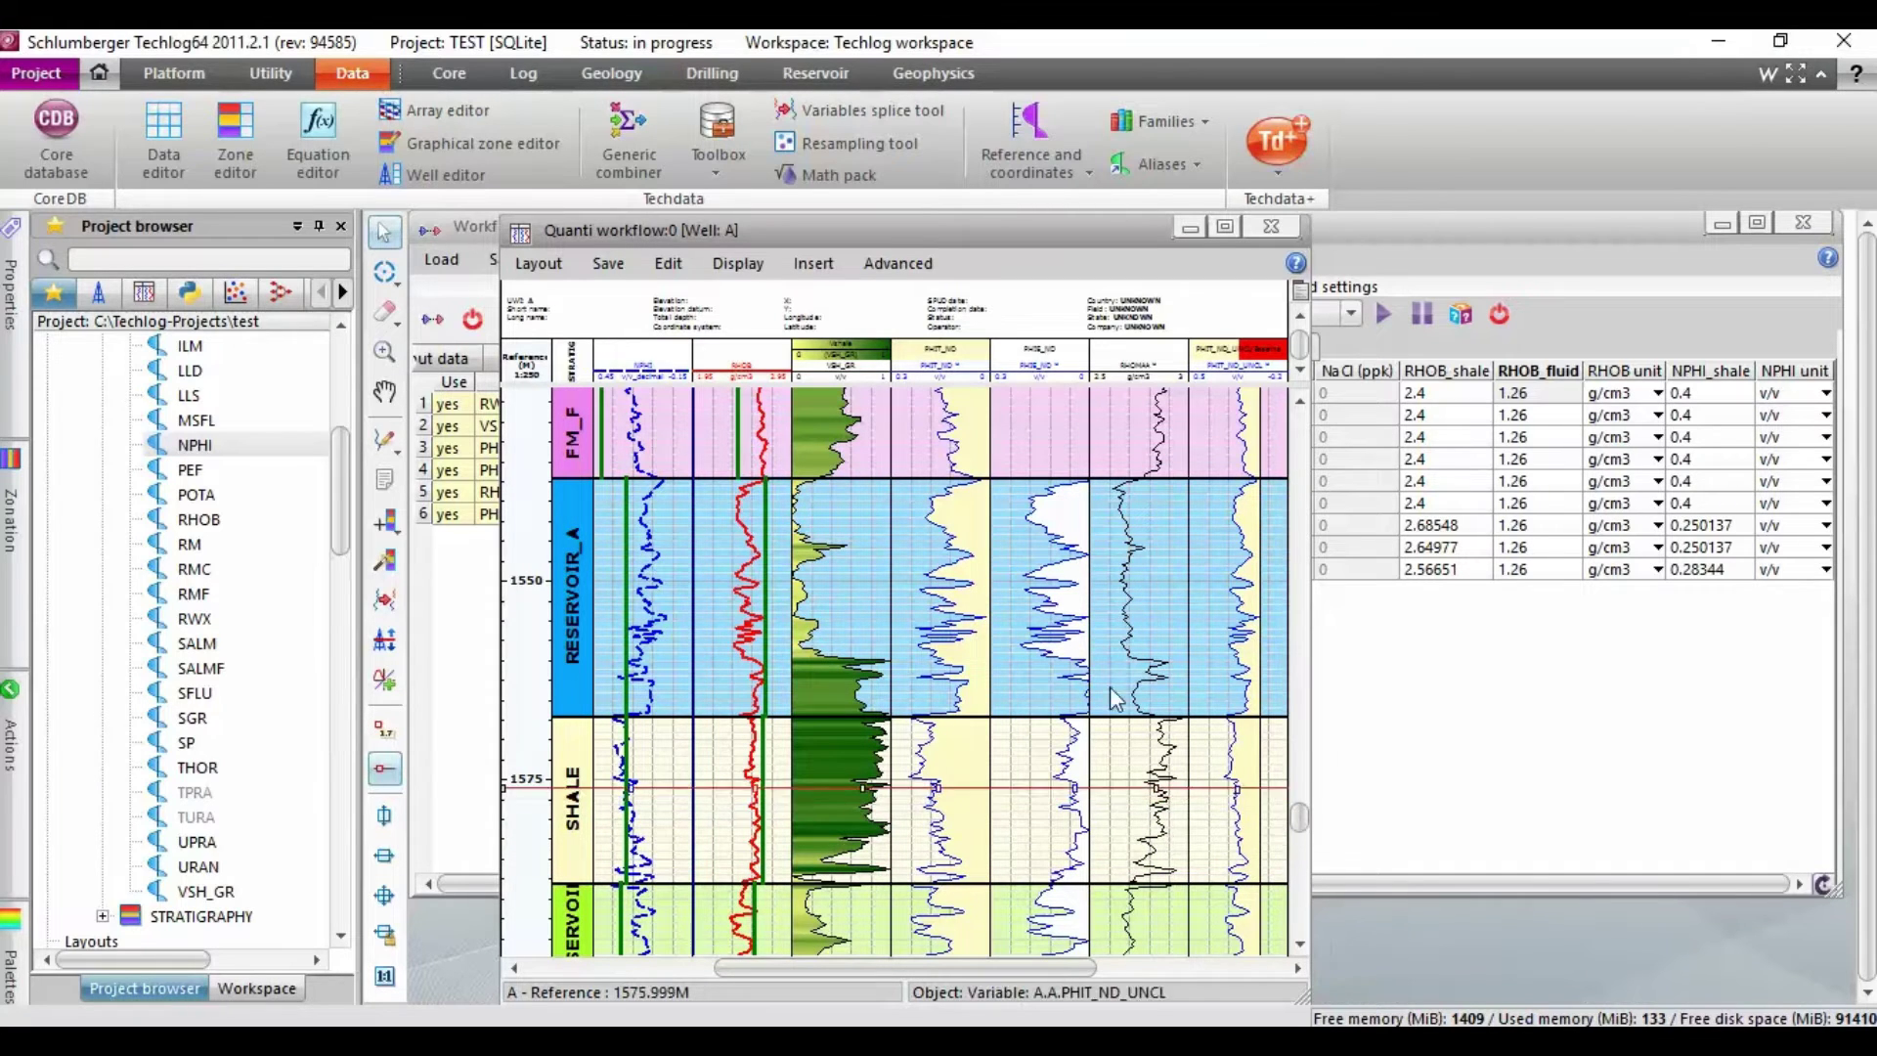
left_click_drag(1306, 438, 1573, 442)
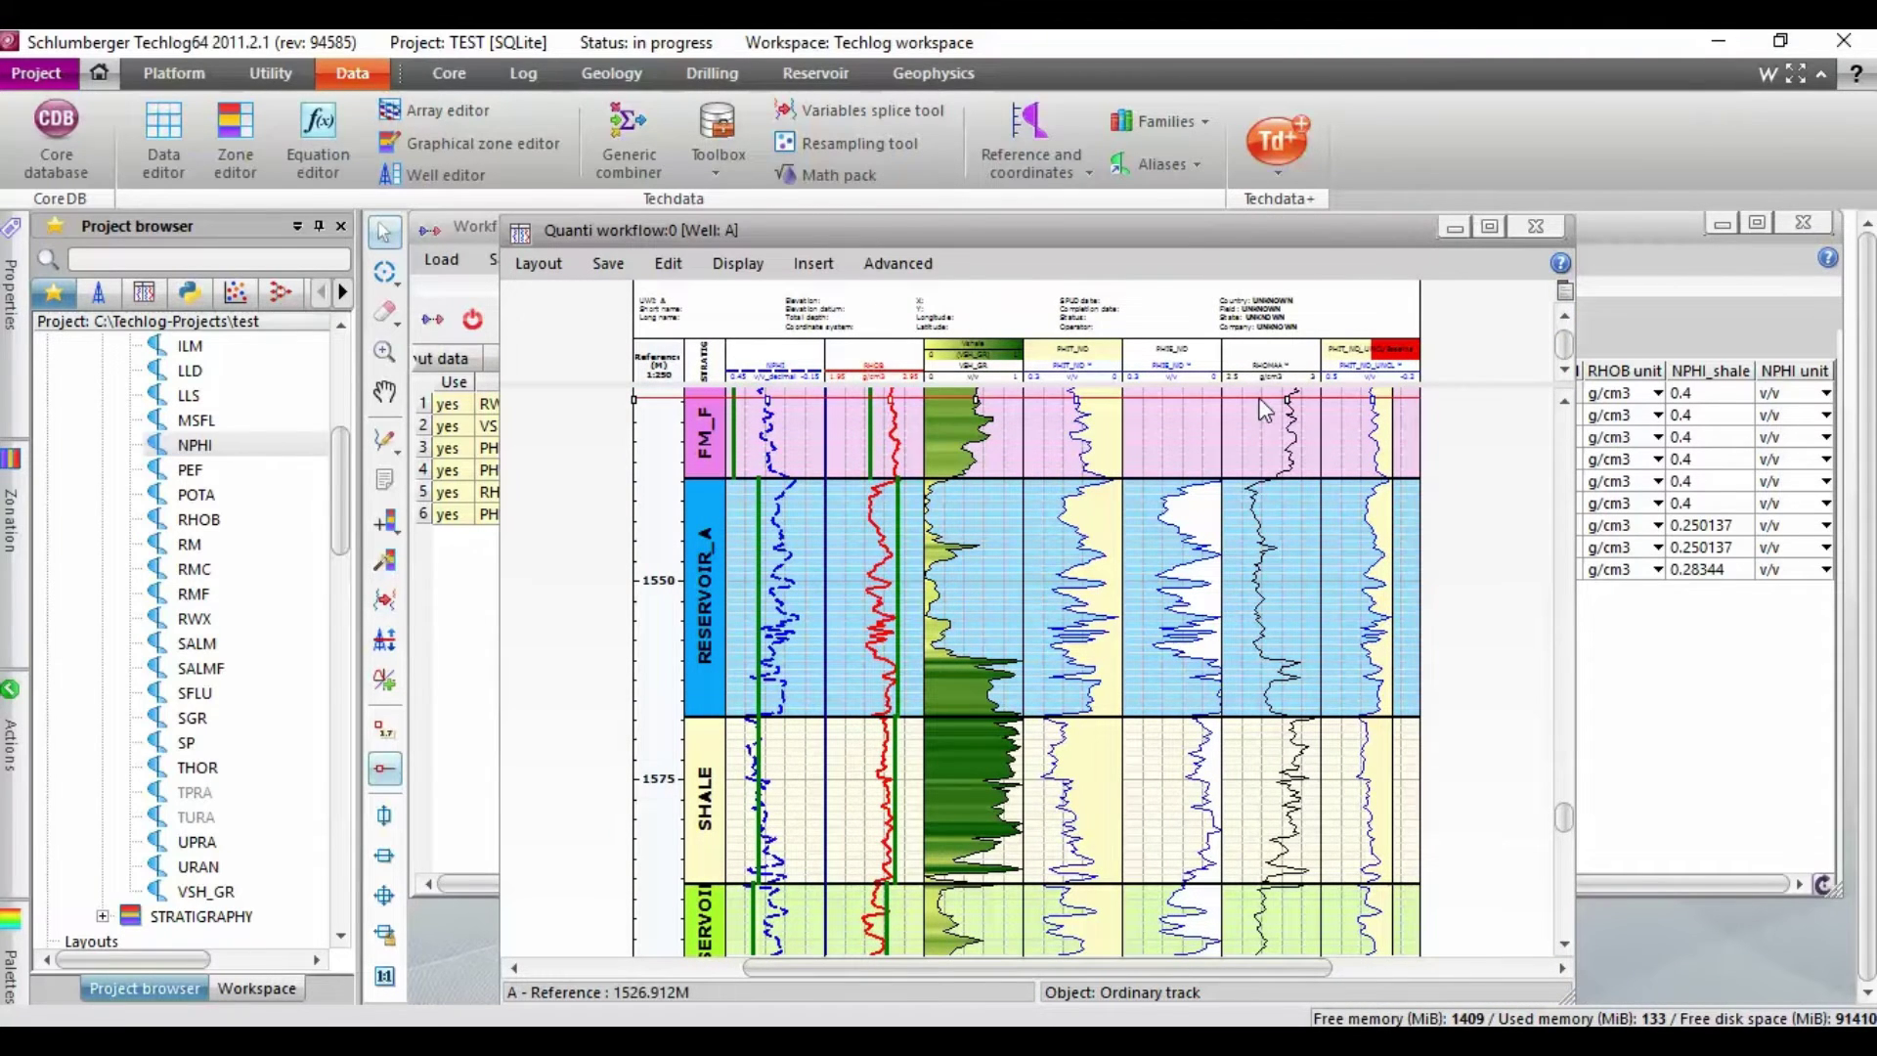
Enlarge the log tracks and examine the shale volume and neutron-density porosity curves across RESERVOIR_A and the SHALE zone
scroll(1134, 458, "up", 1)
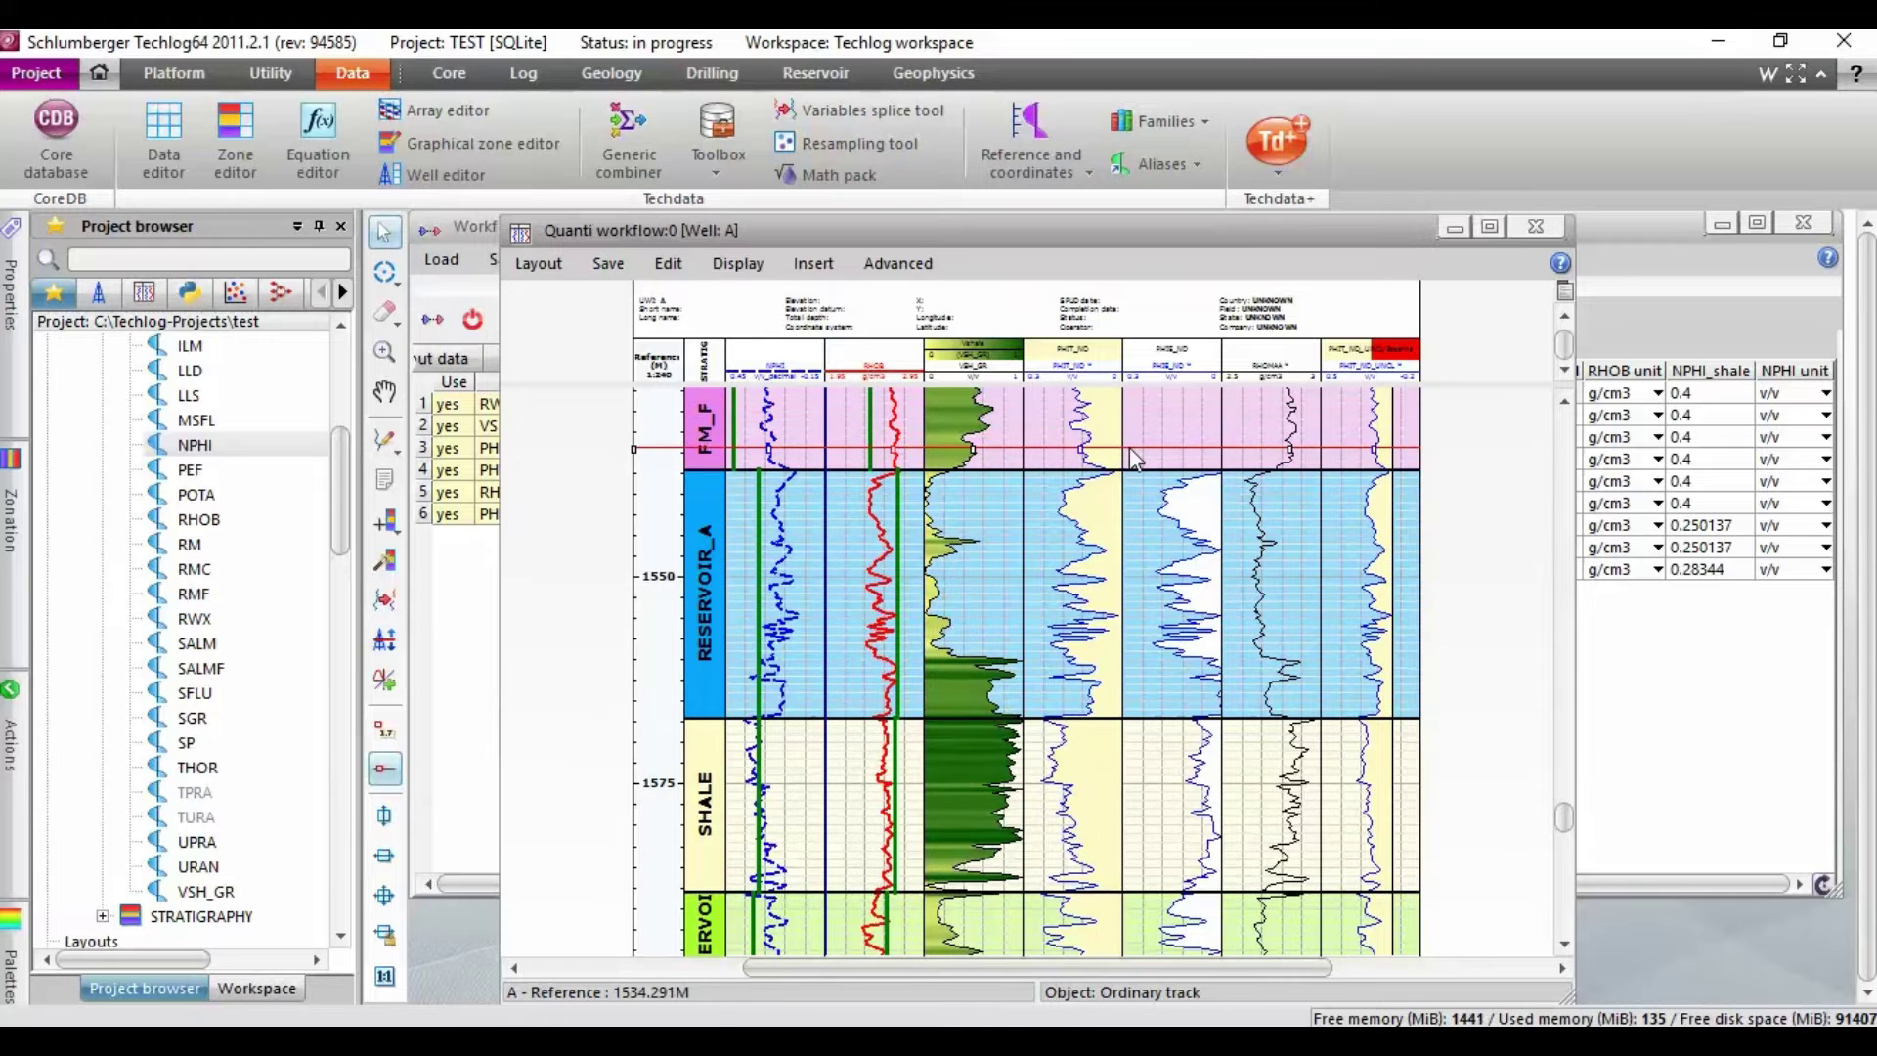
scroll(1152, 523, "up", 1)
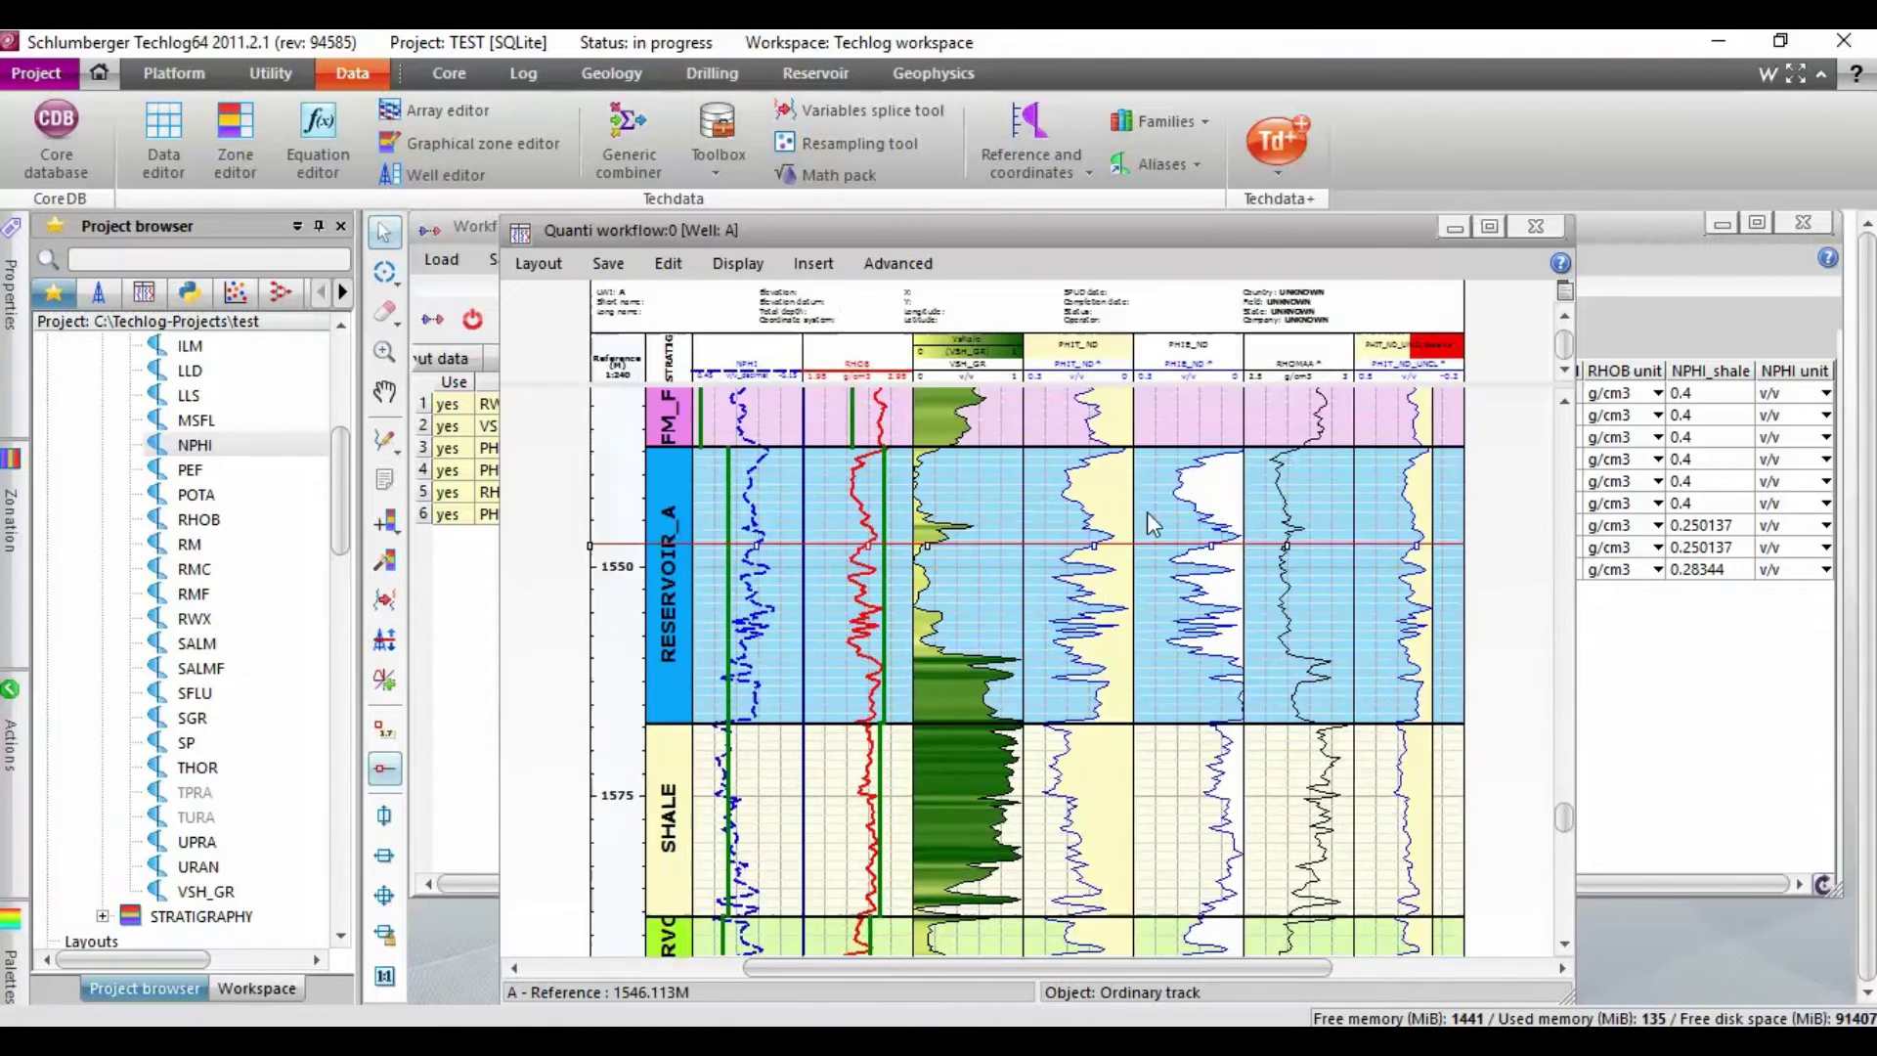
scroll(1149, 515, "up", 1)
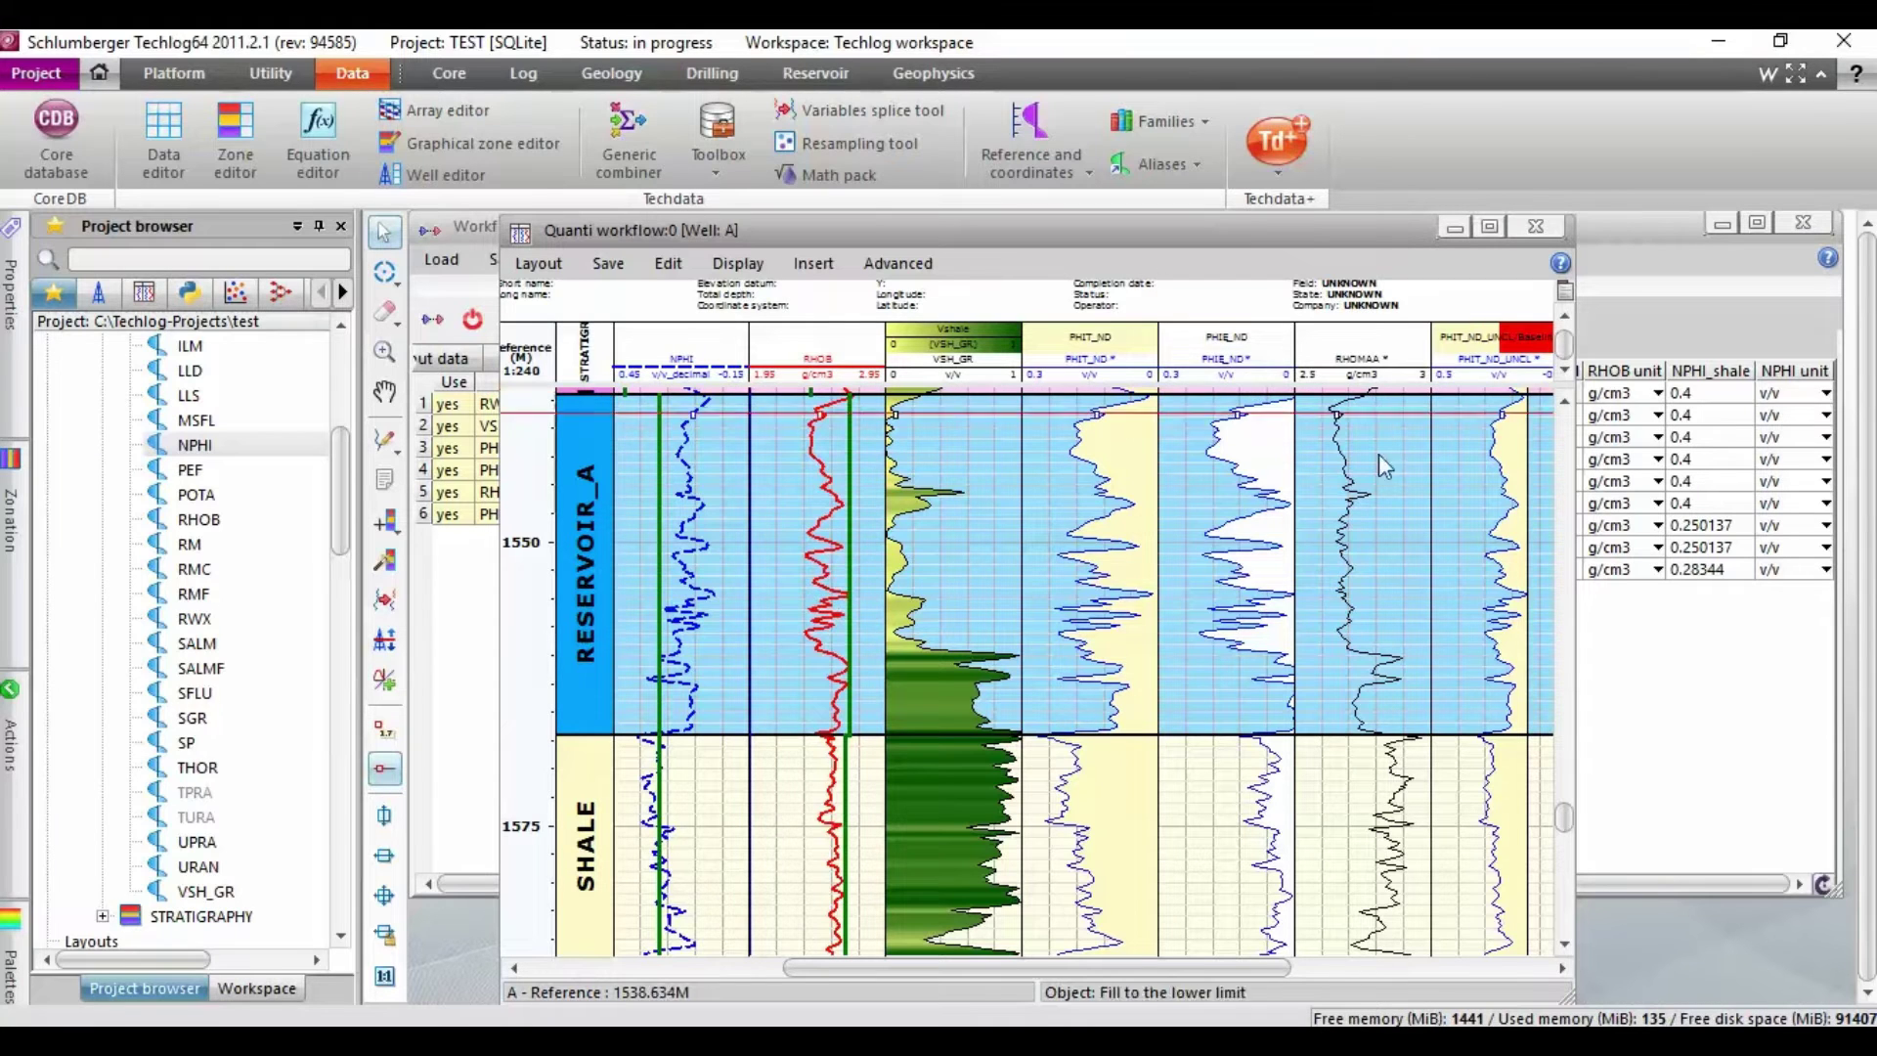
left_click(1565, 946)
left_click(1565, 945)
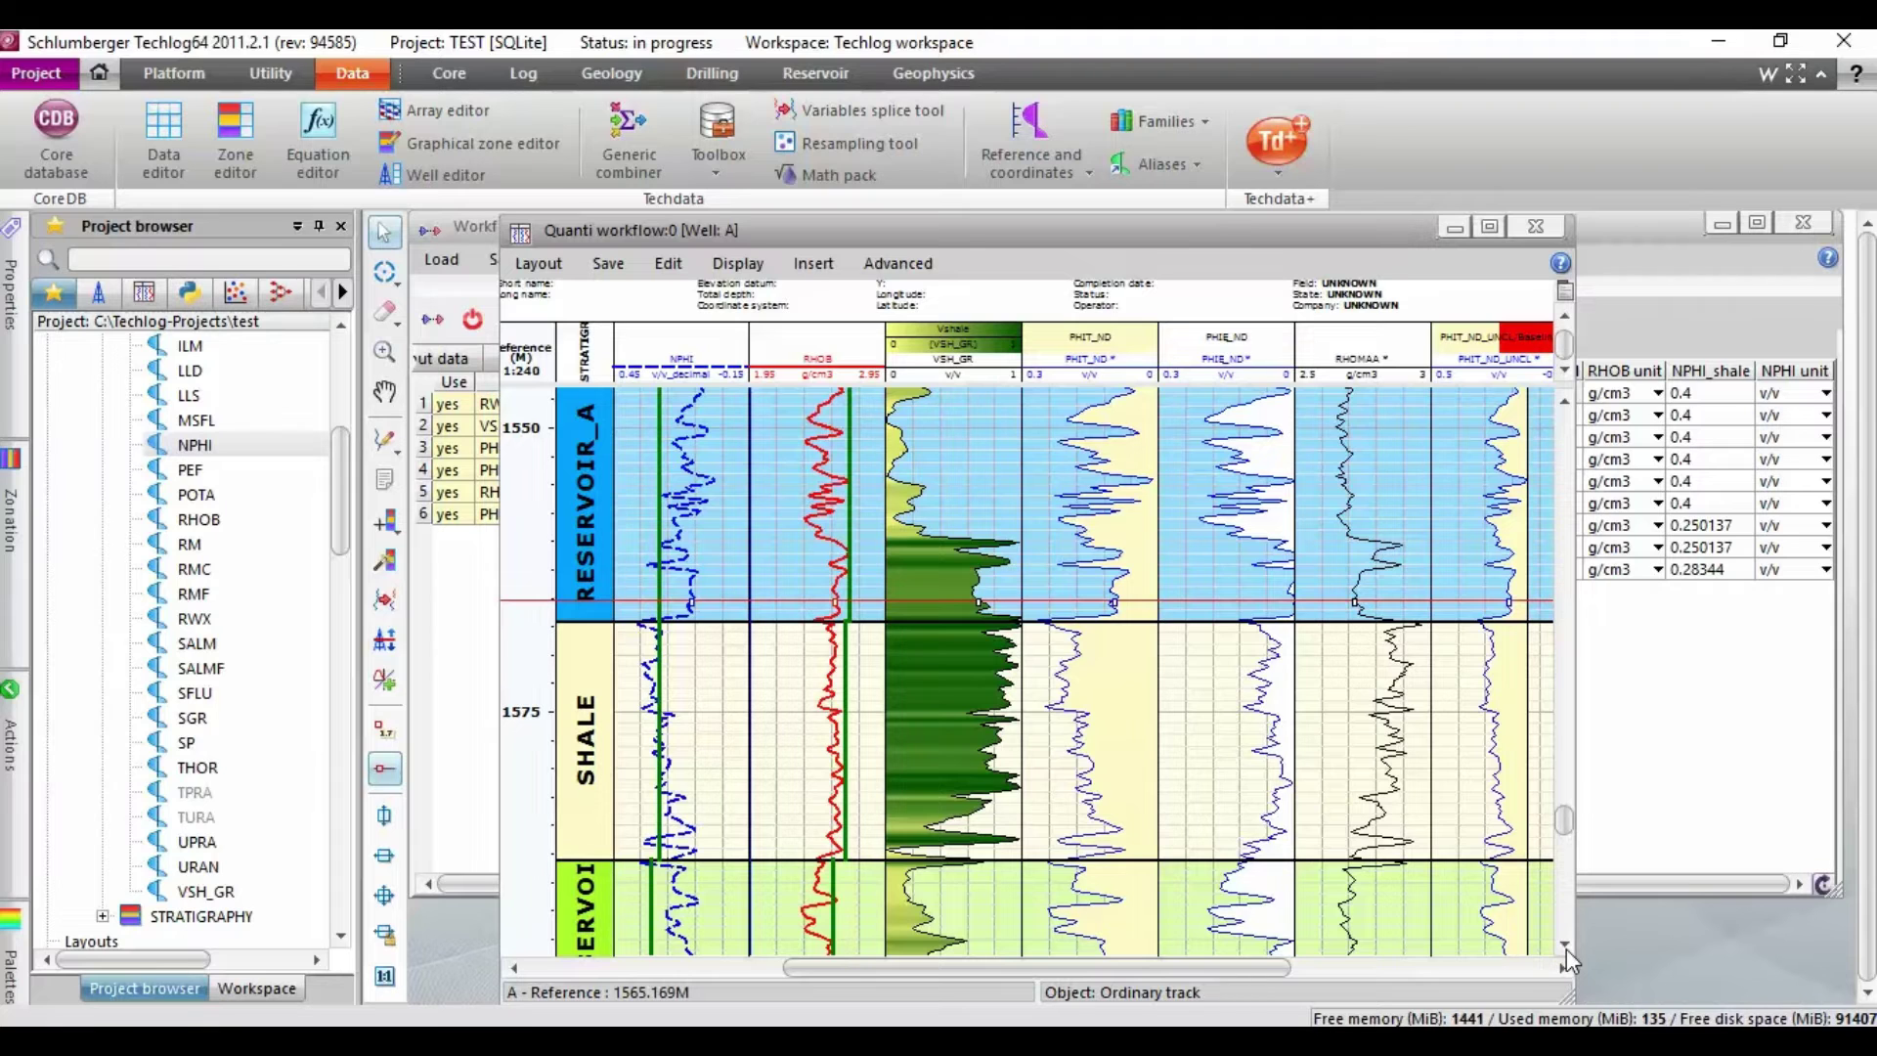
left_click(1565, 946)
left_click(1565, 945)
left_click(1565, 945)
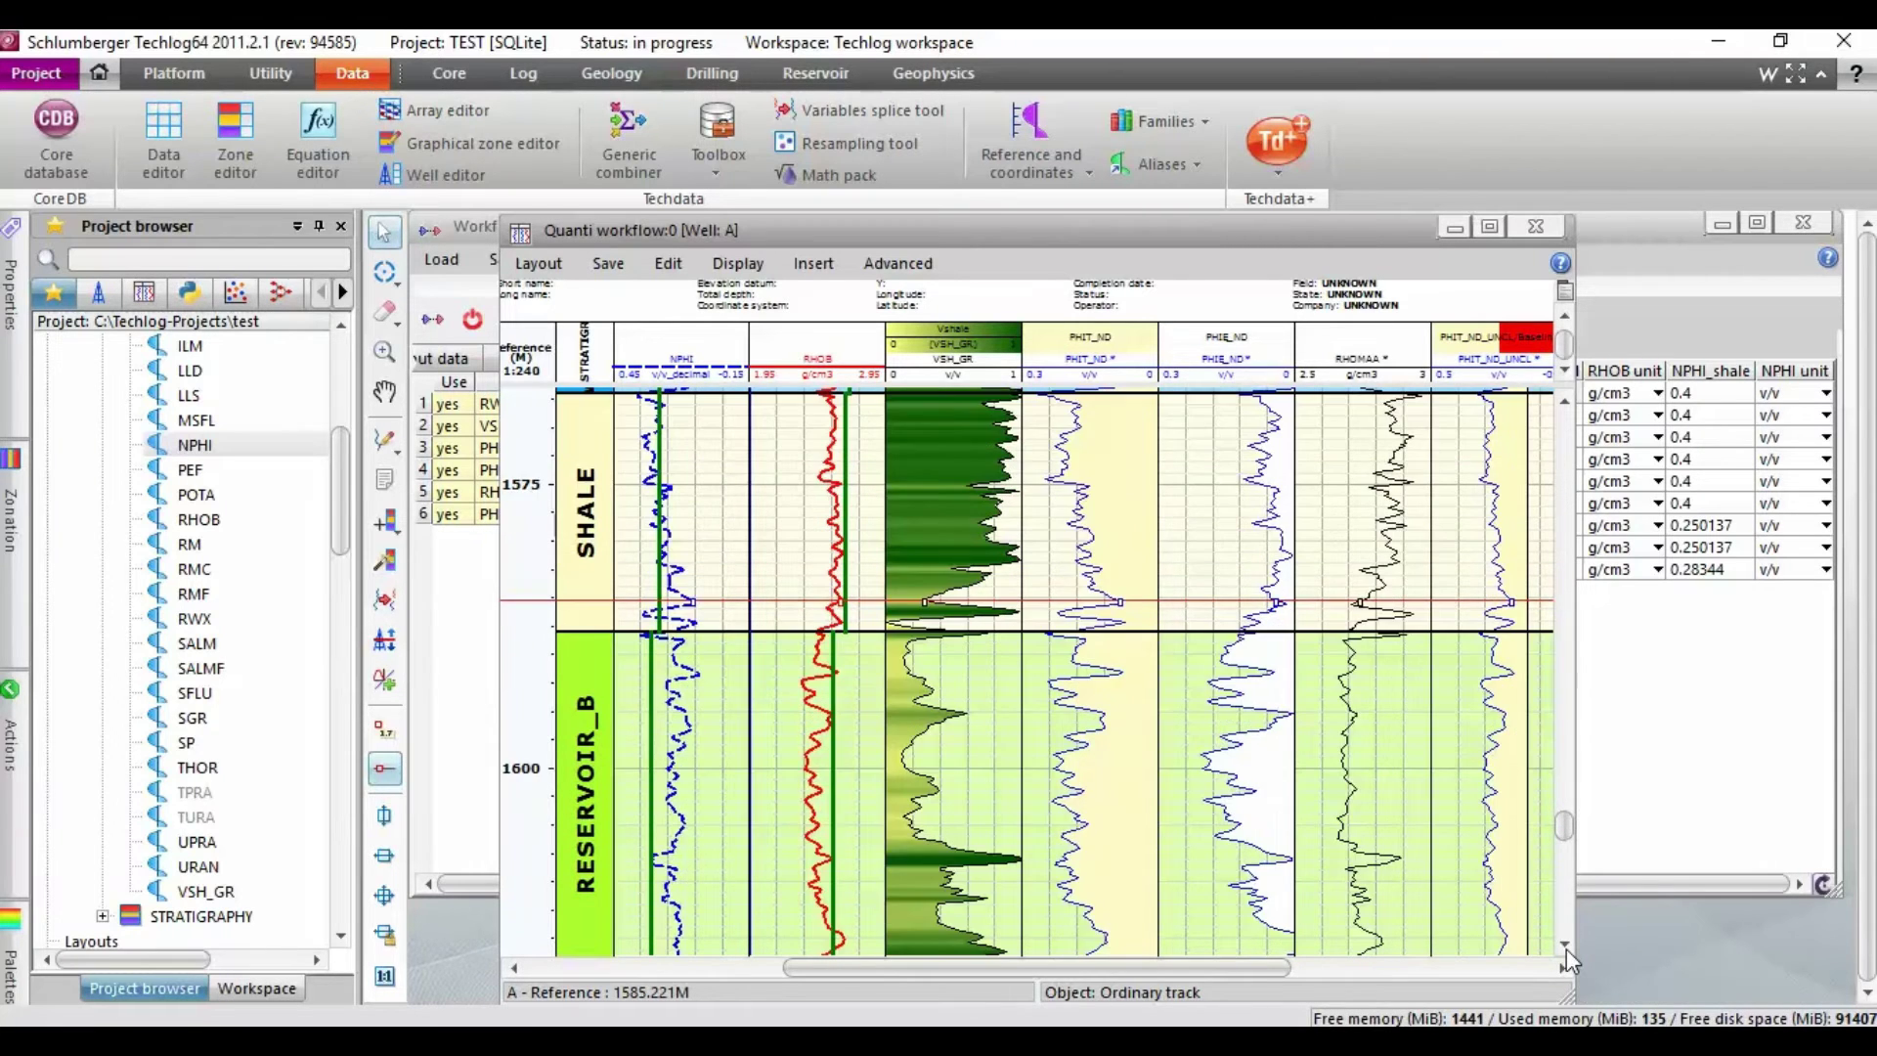
Compare effective porosity with shale volume down through RESERVOIR_B to about 1675 m
left_click(1564, 945)
left_click(1565, 945)
left_click(1565, 945)
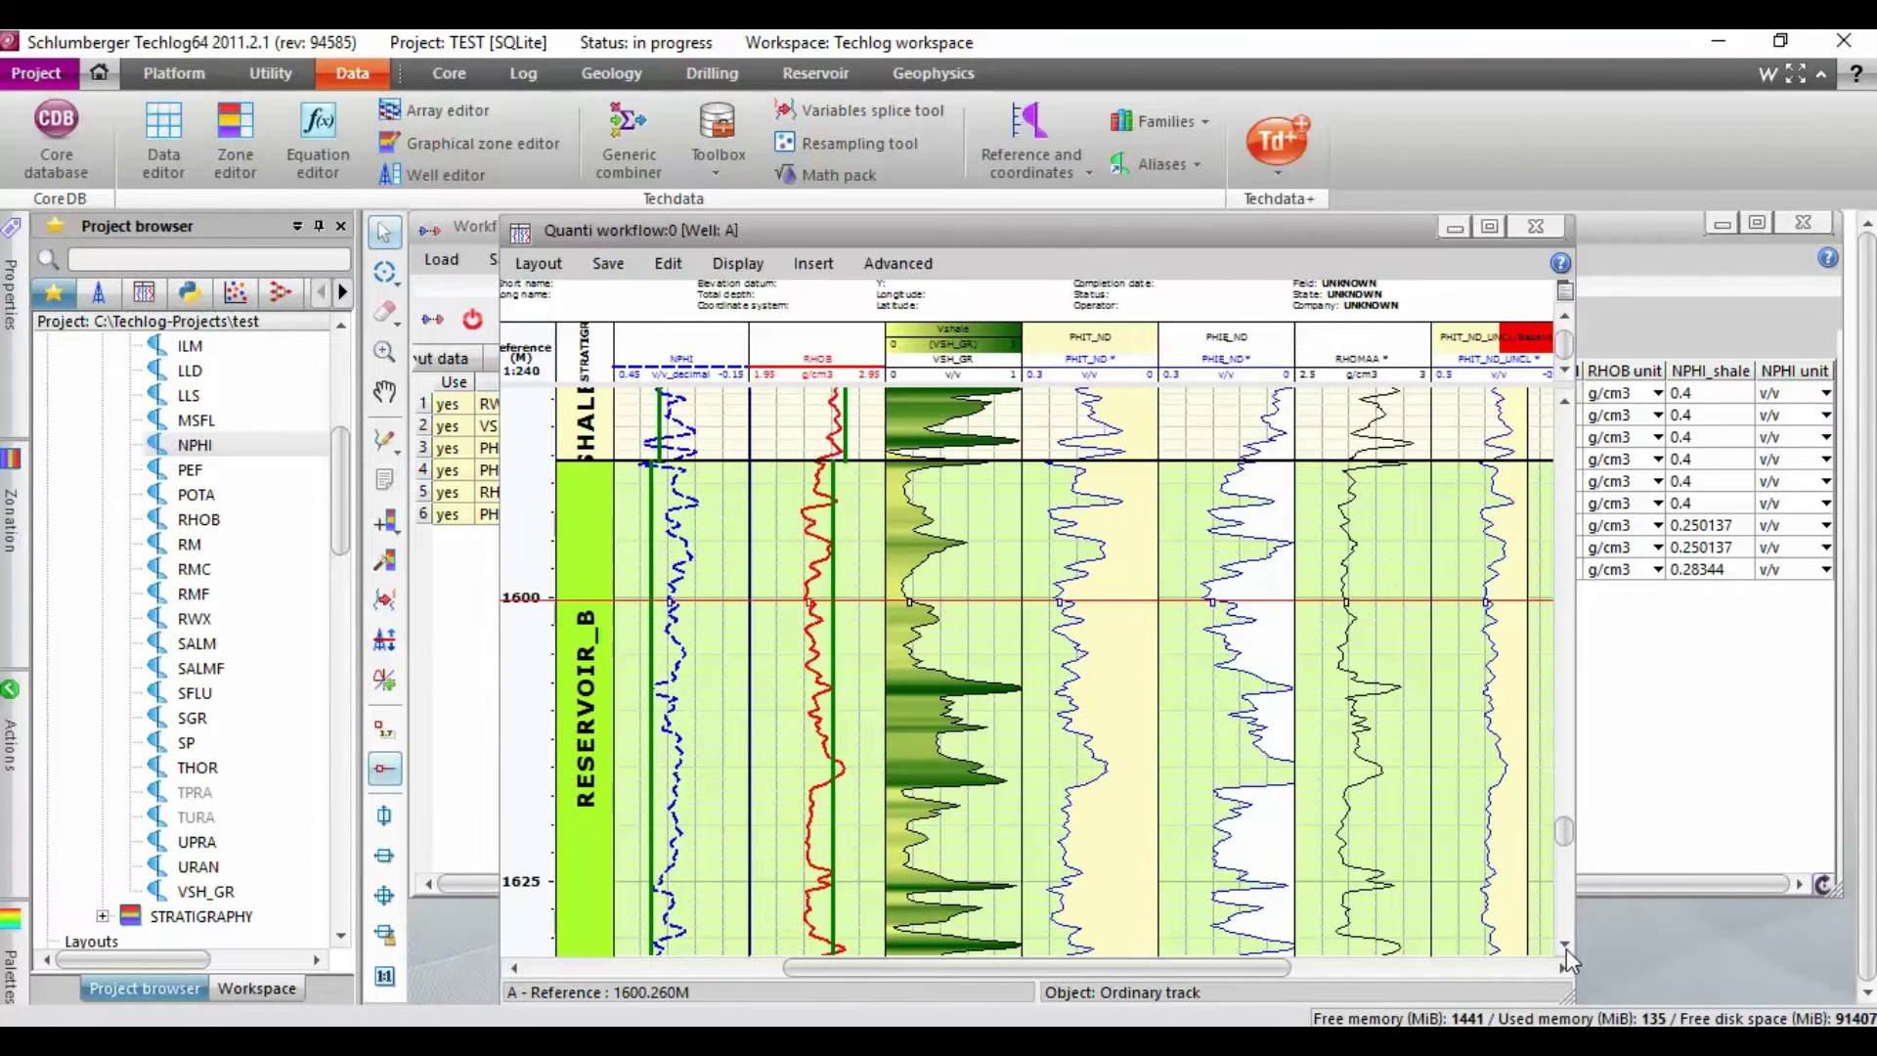
left_click(1565, 945)
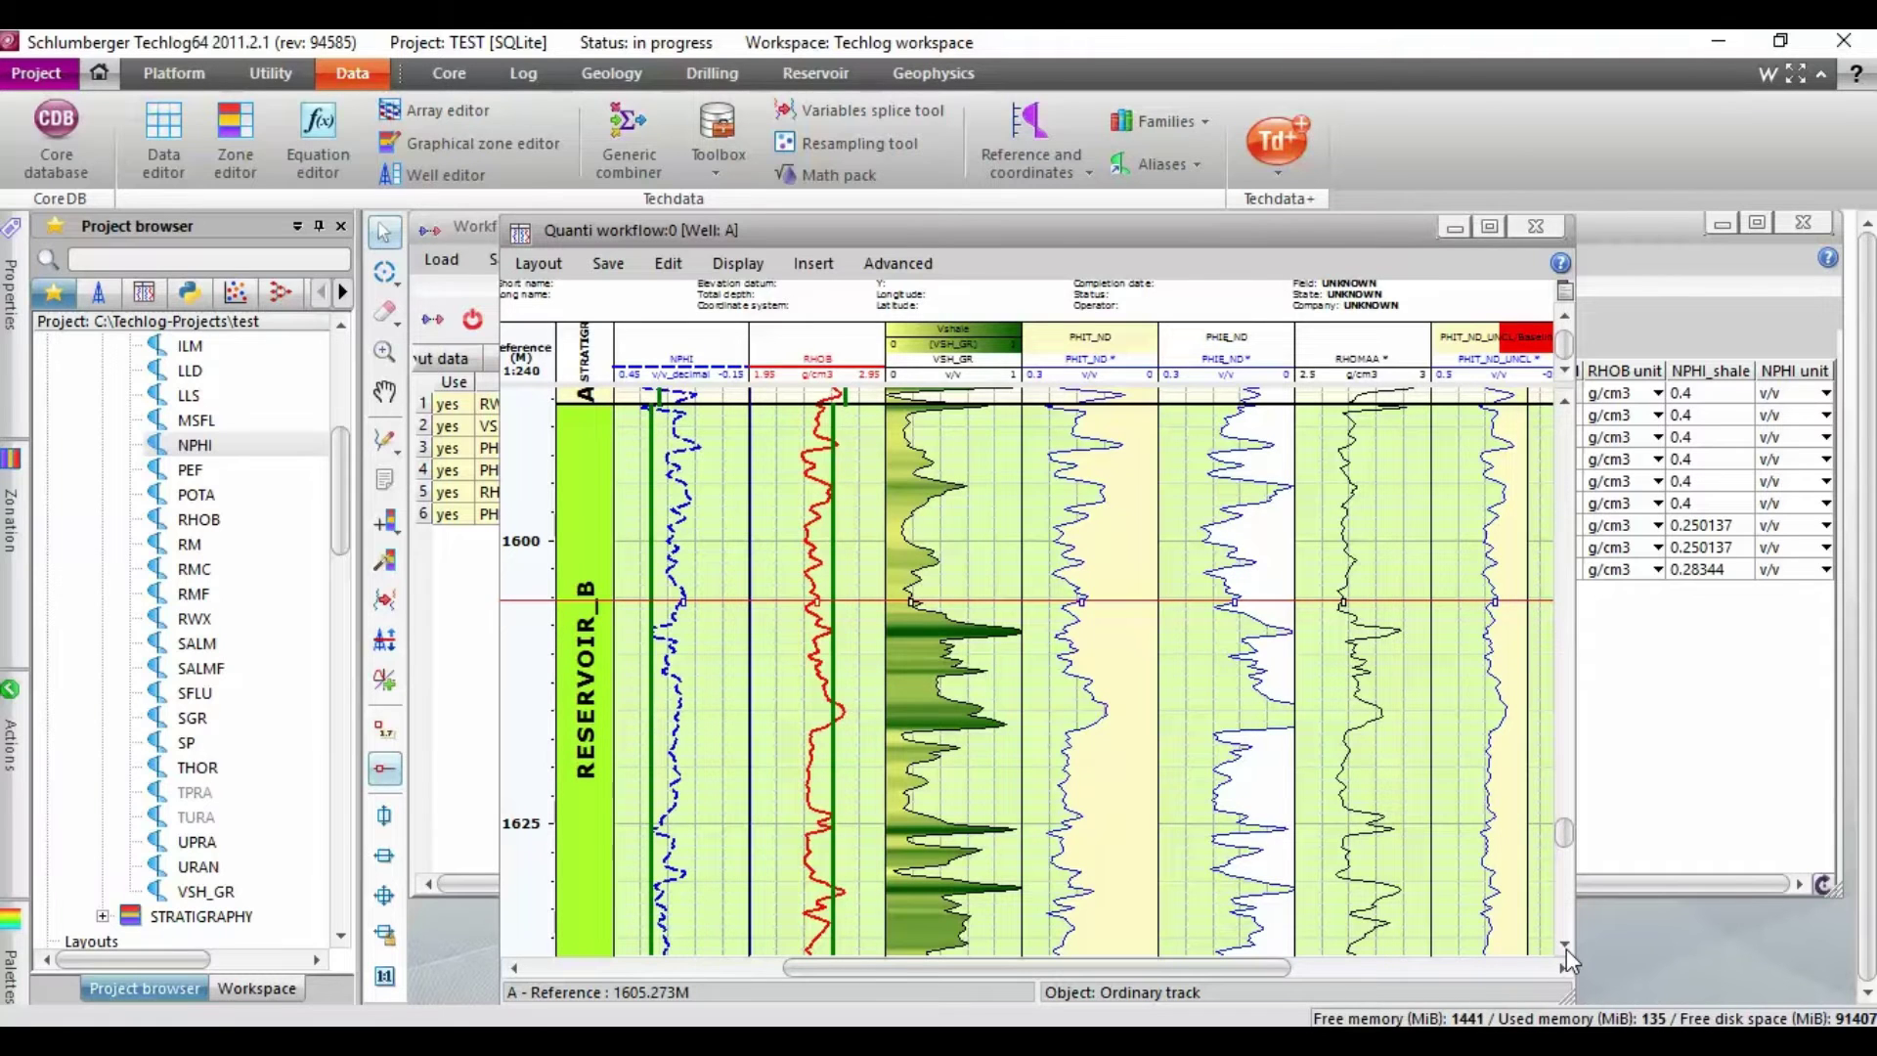
left_click(1564, 945)
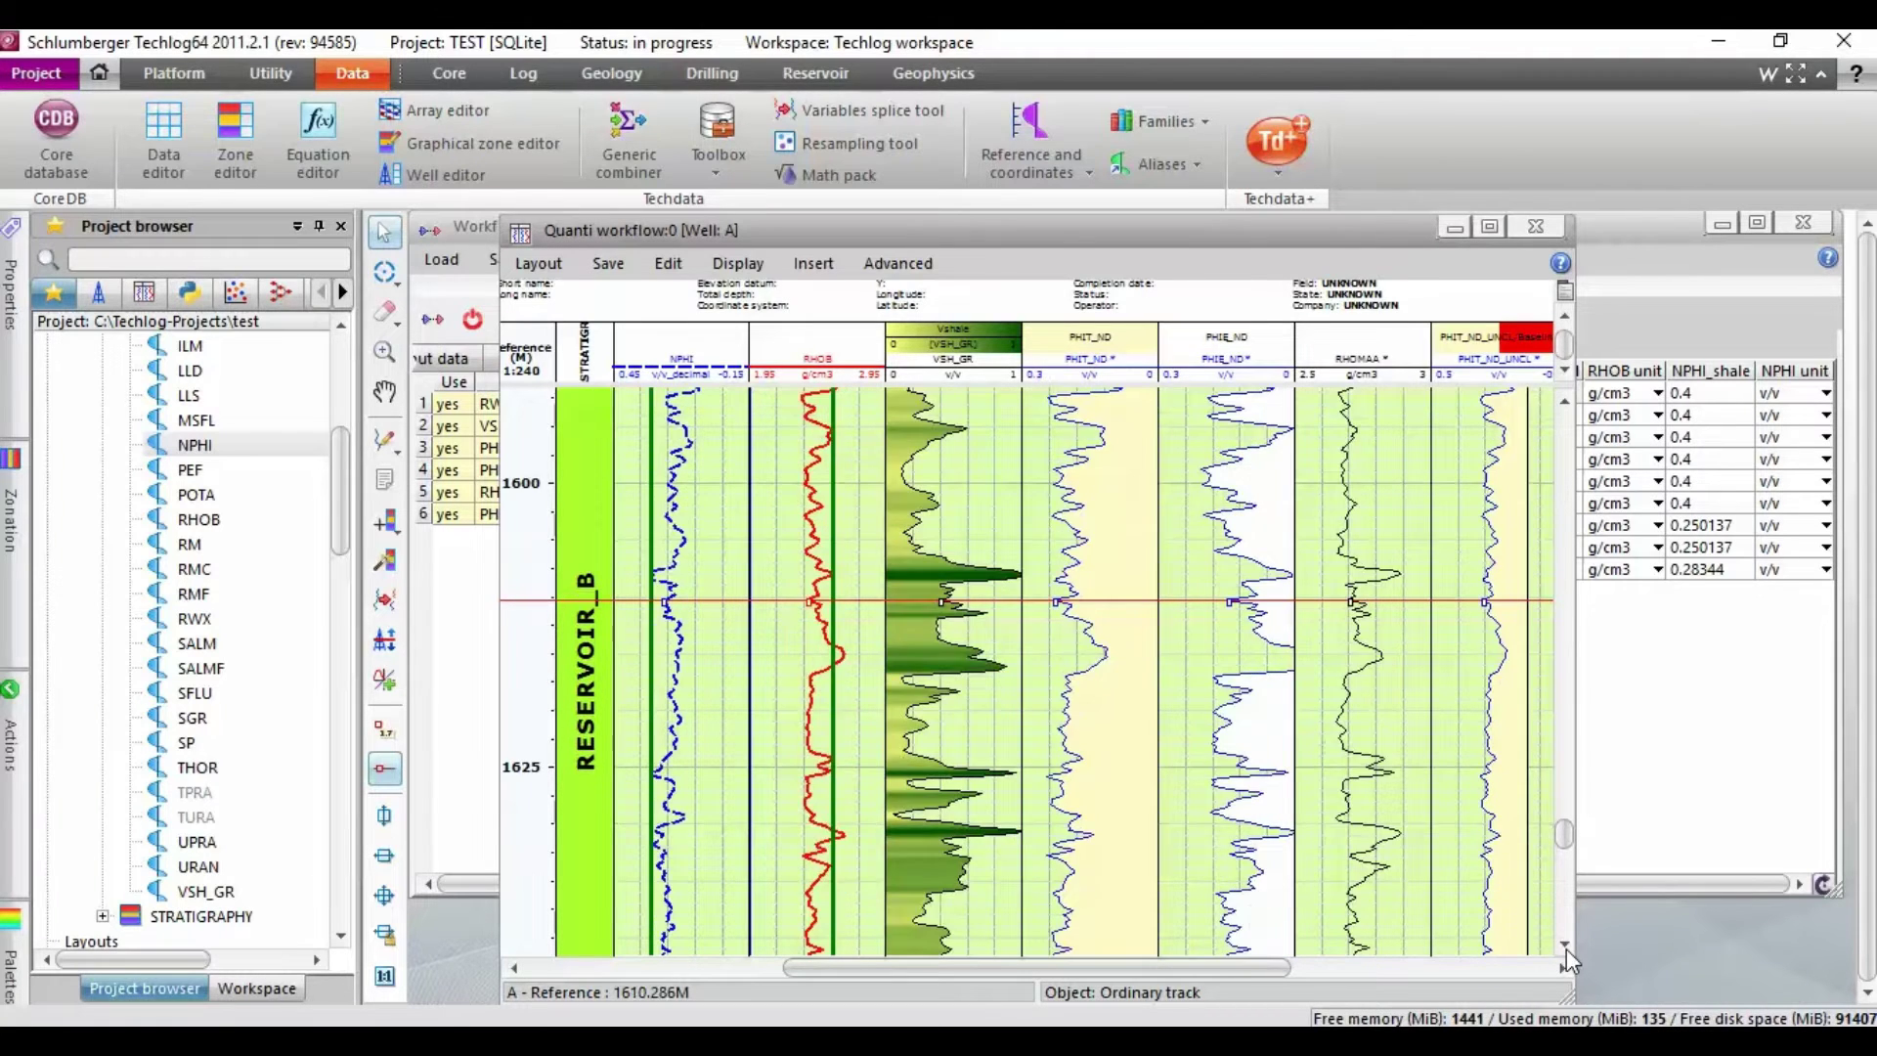
left_click(1565, 946)
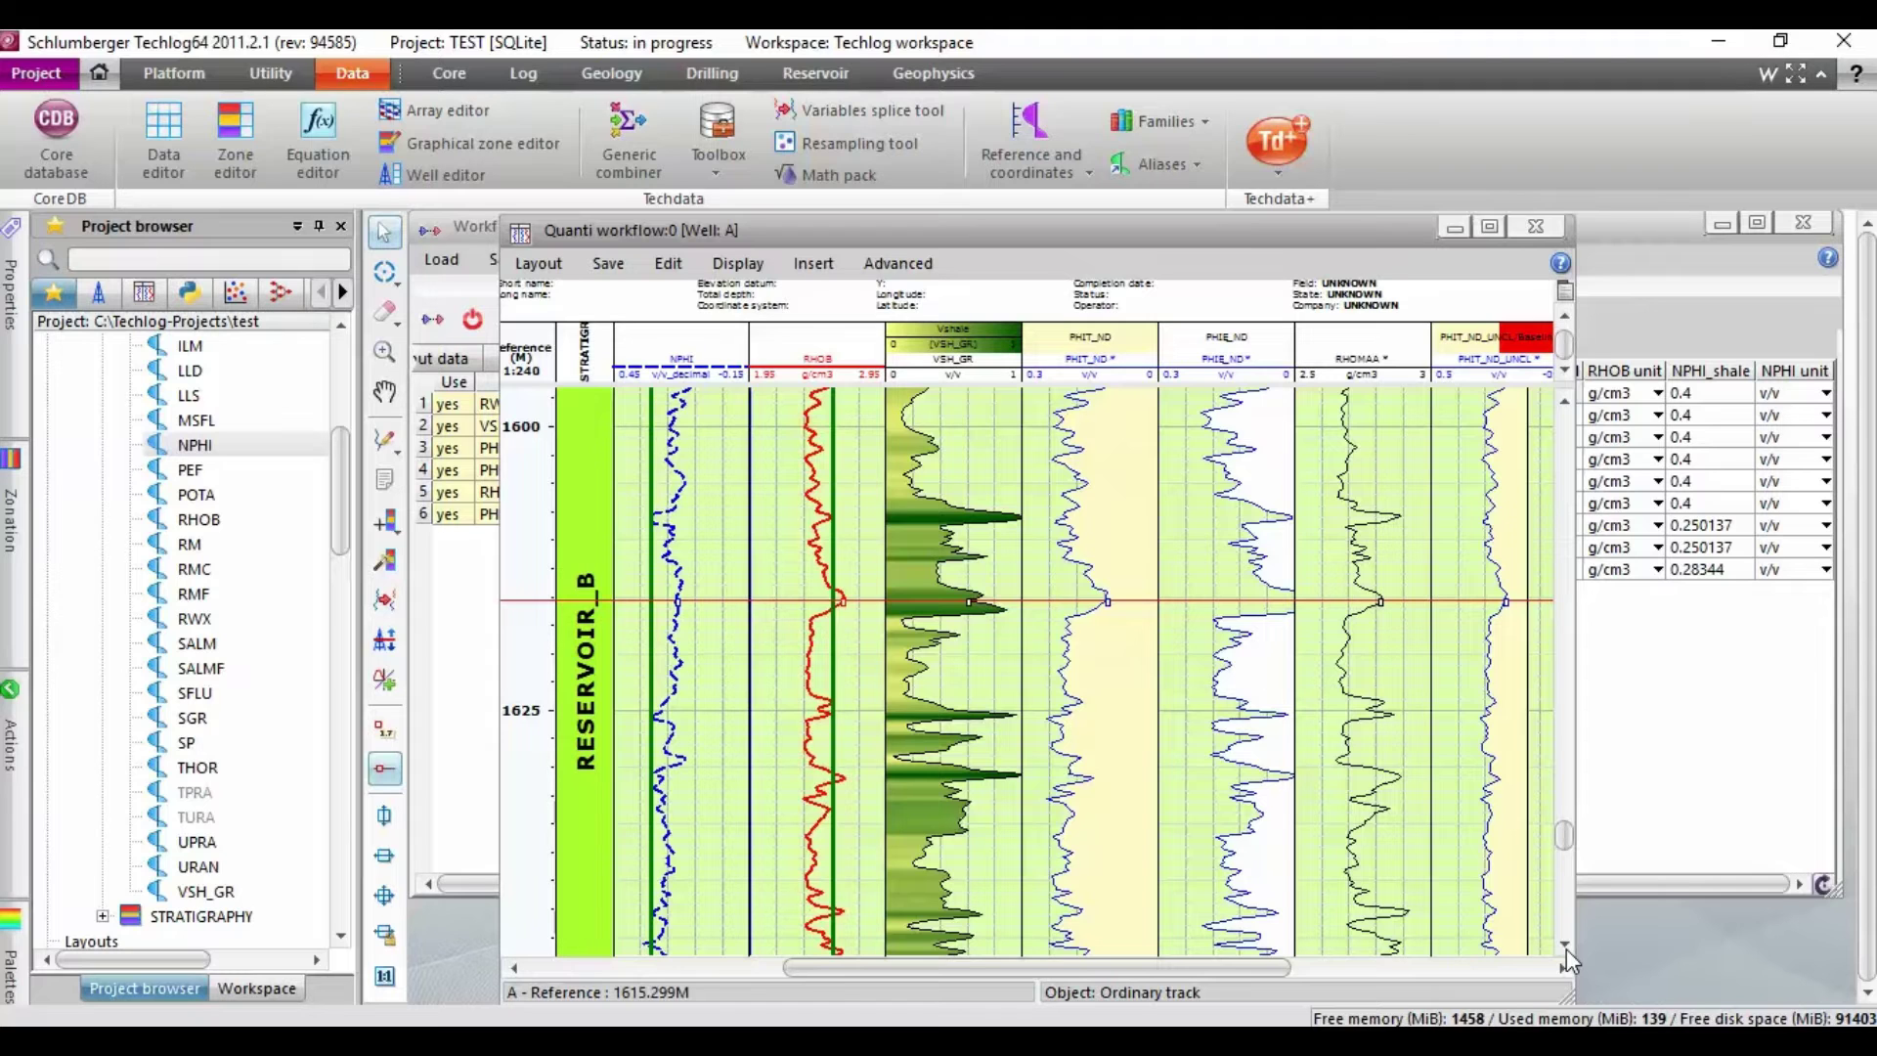
left_click(1565, 945)
left_click(1565, 946)
left_click(1565, 946)
left_click(1565, 945)
left_click(1565, 946)
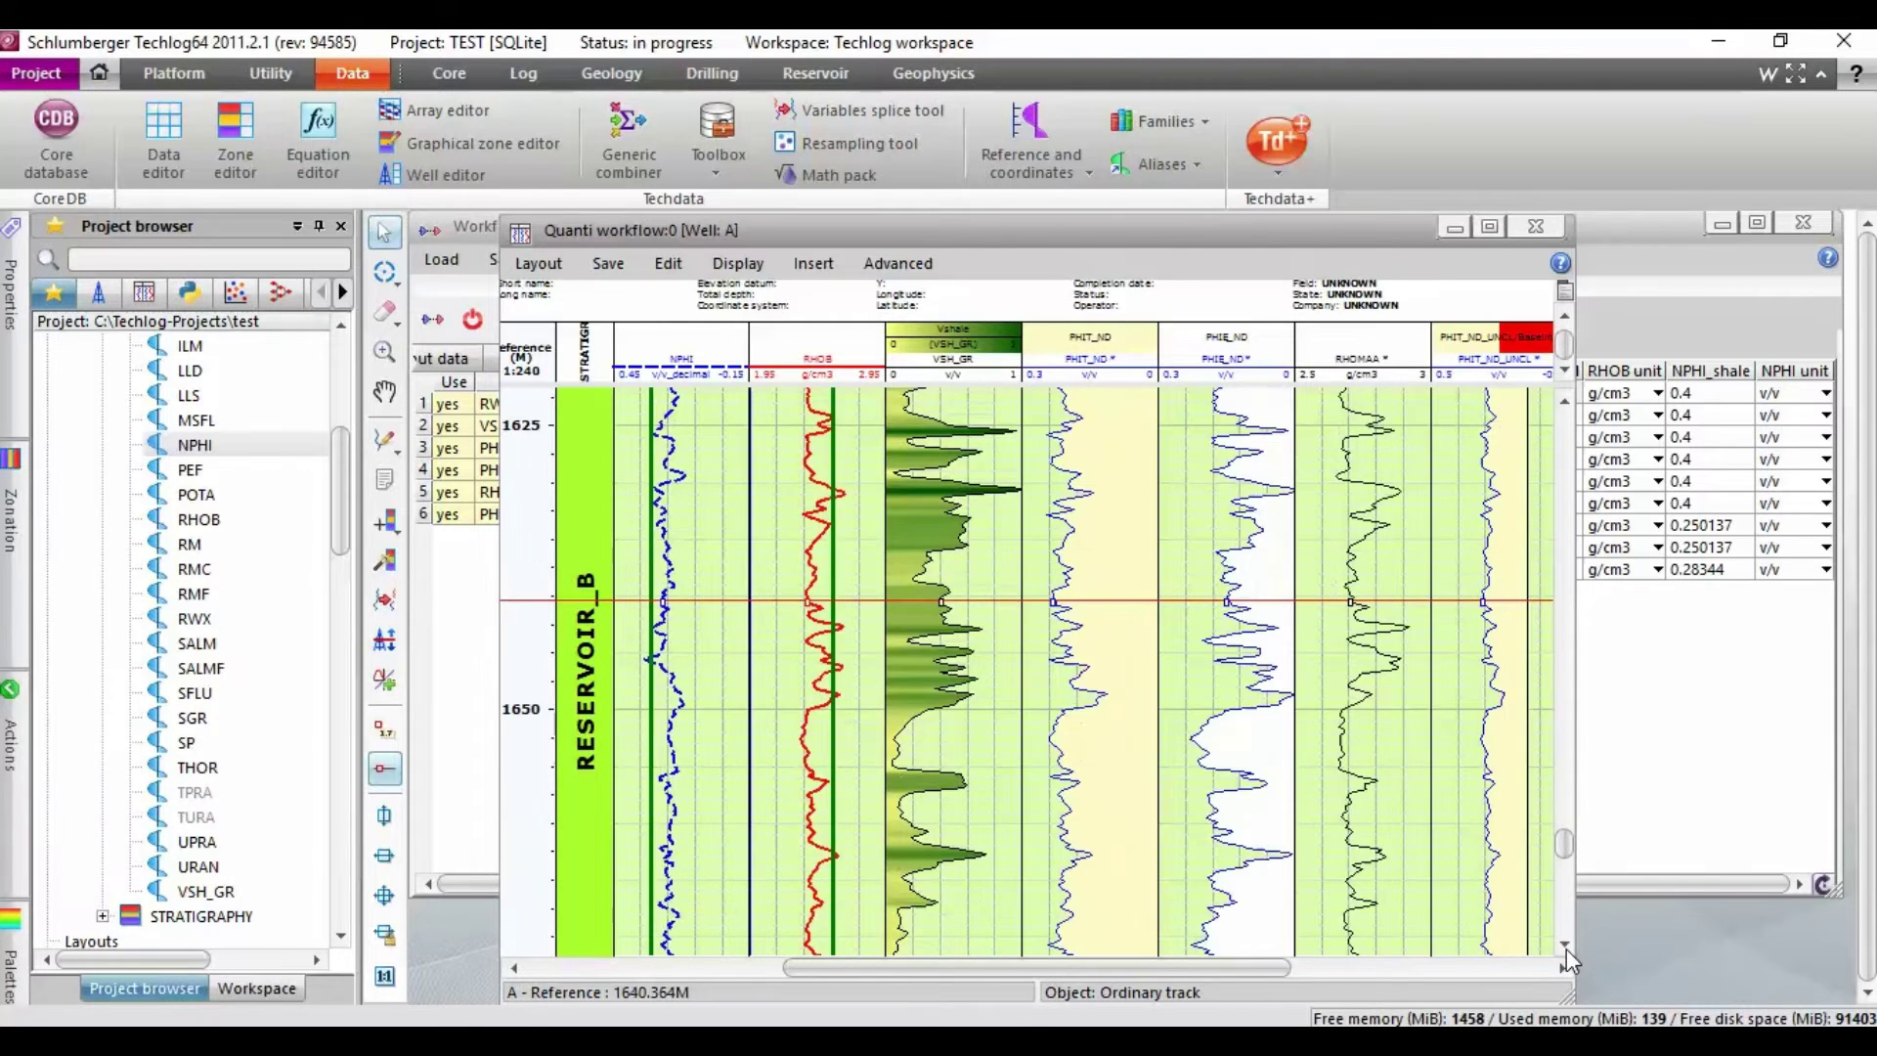
left_click(1564, 945)
left_click(1565, 945)
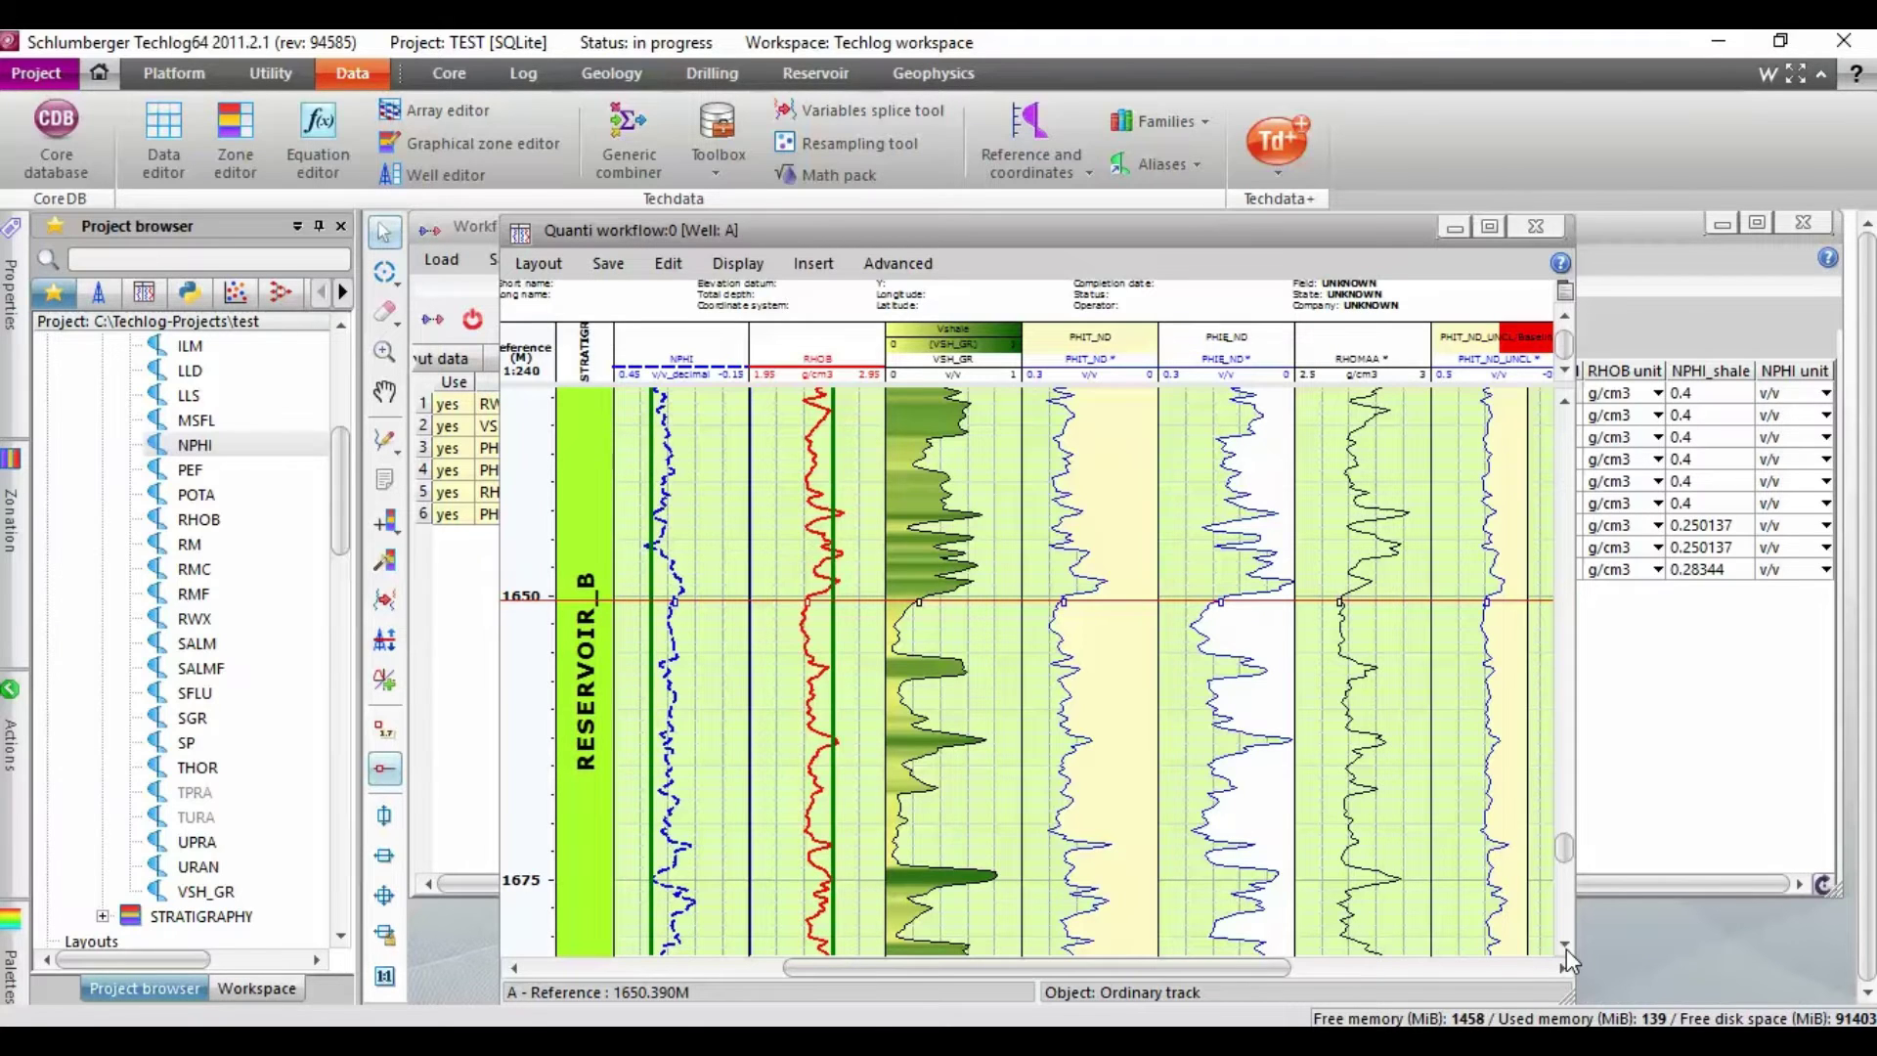
Show the curve values at the depth cursor and read them from RESERVOIR_B back up through SHALE to RESERVOIR_A
left_click(383, 729)
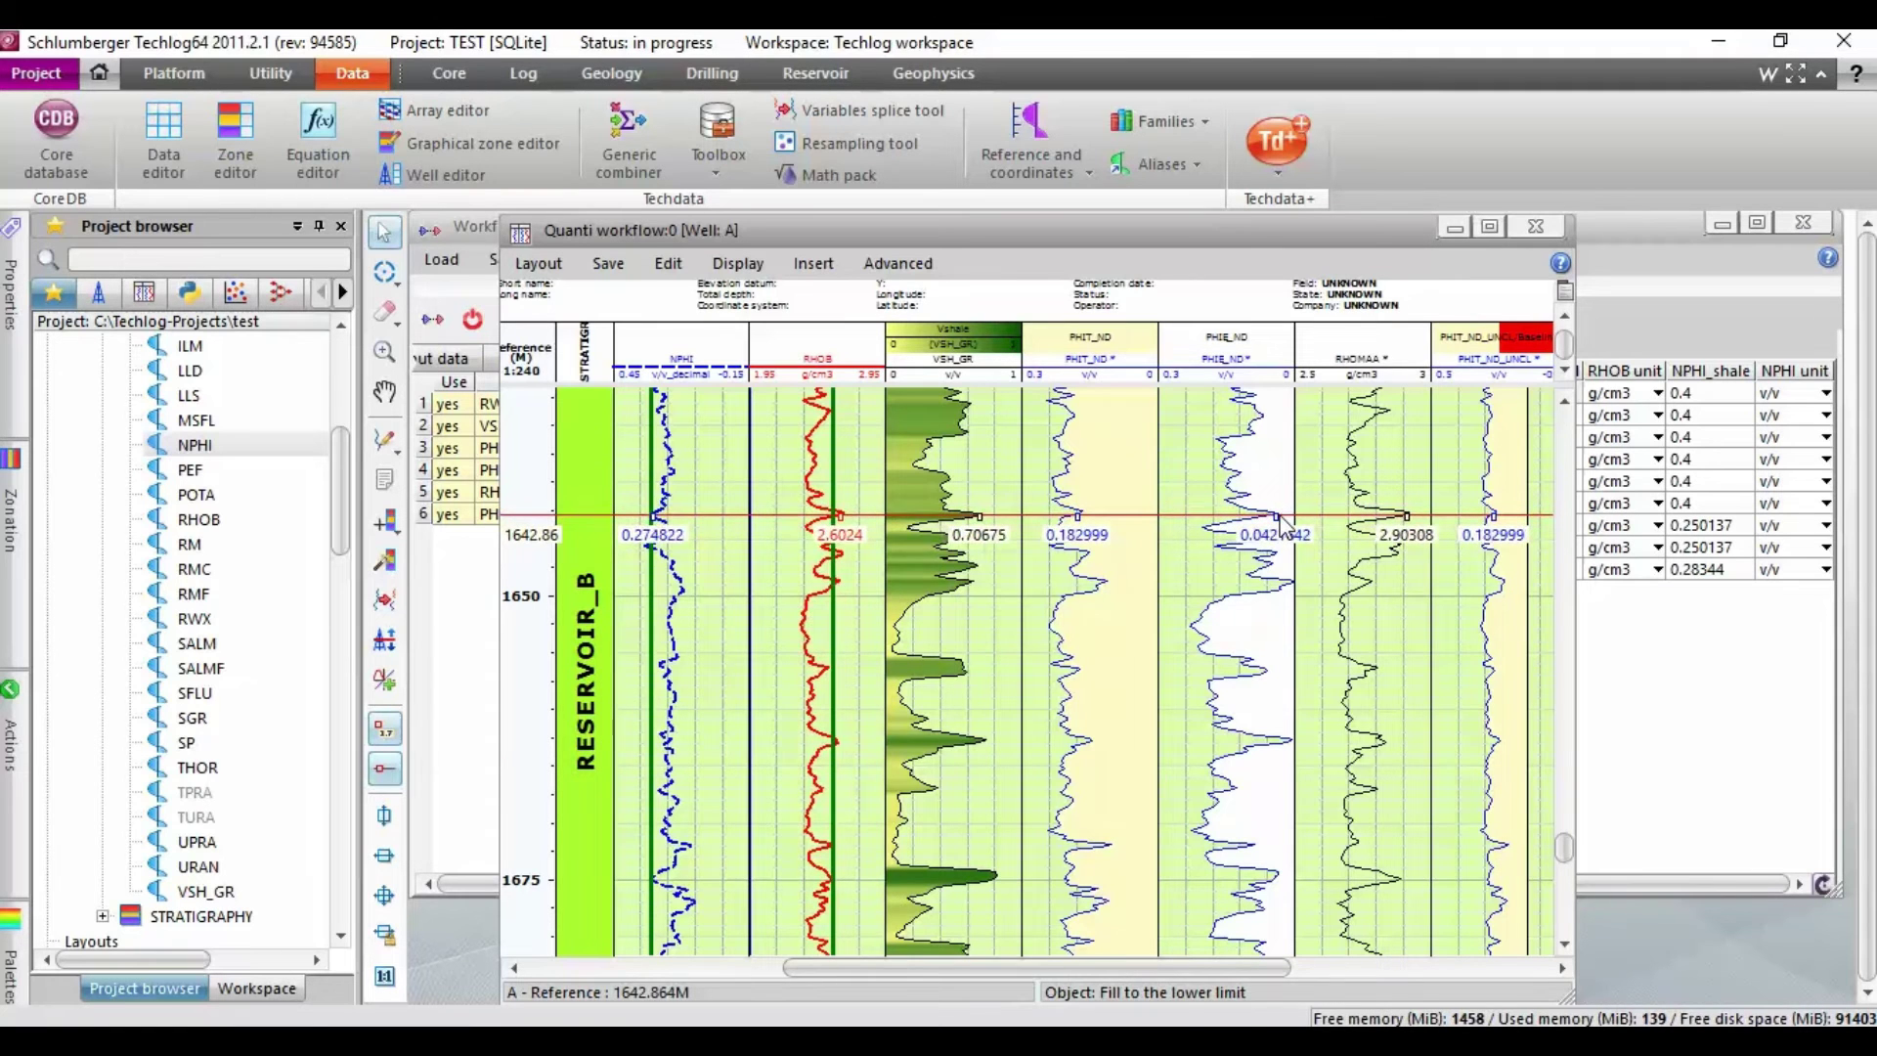
left_click(1564, 403)
left_click(1565, 403)
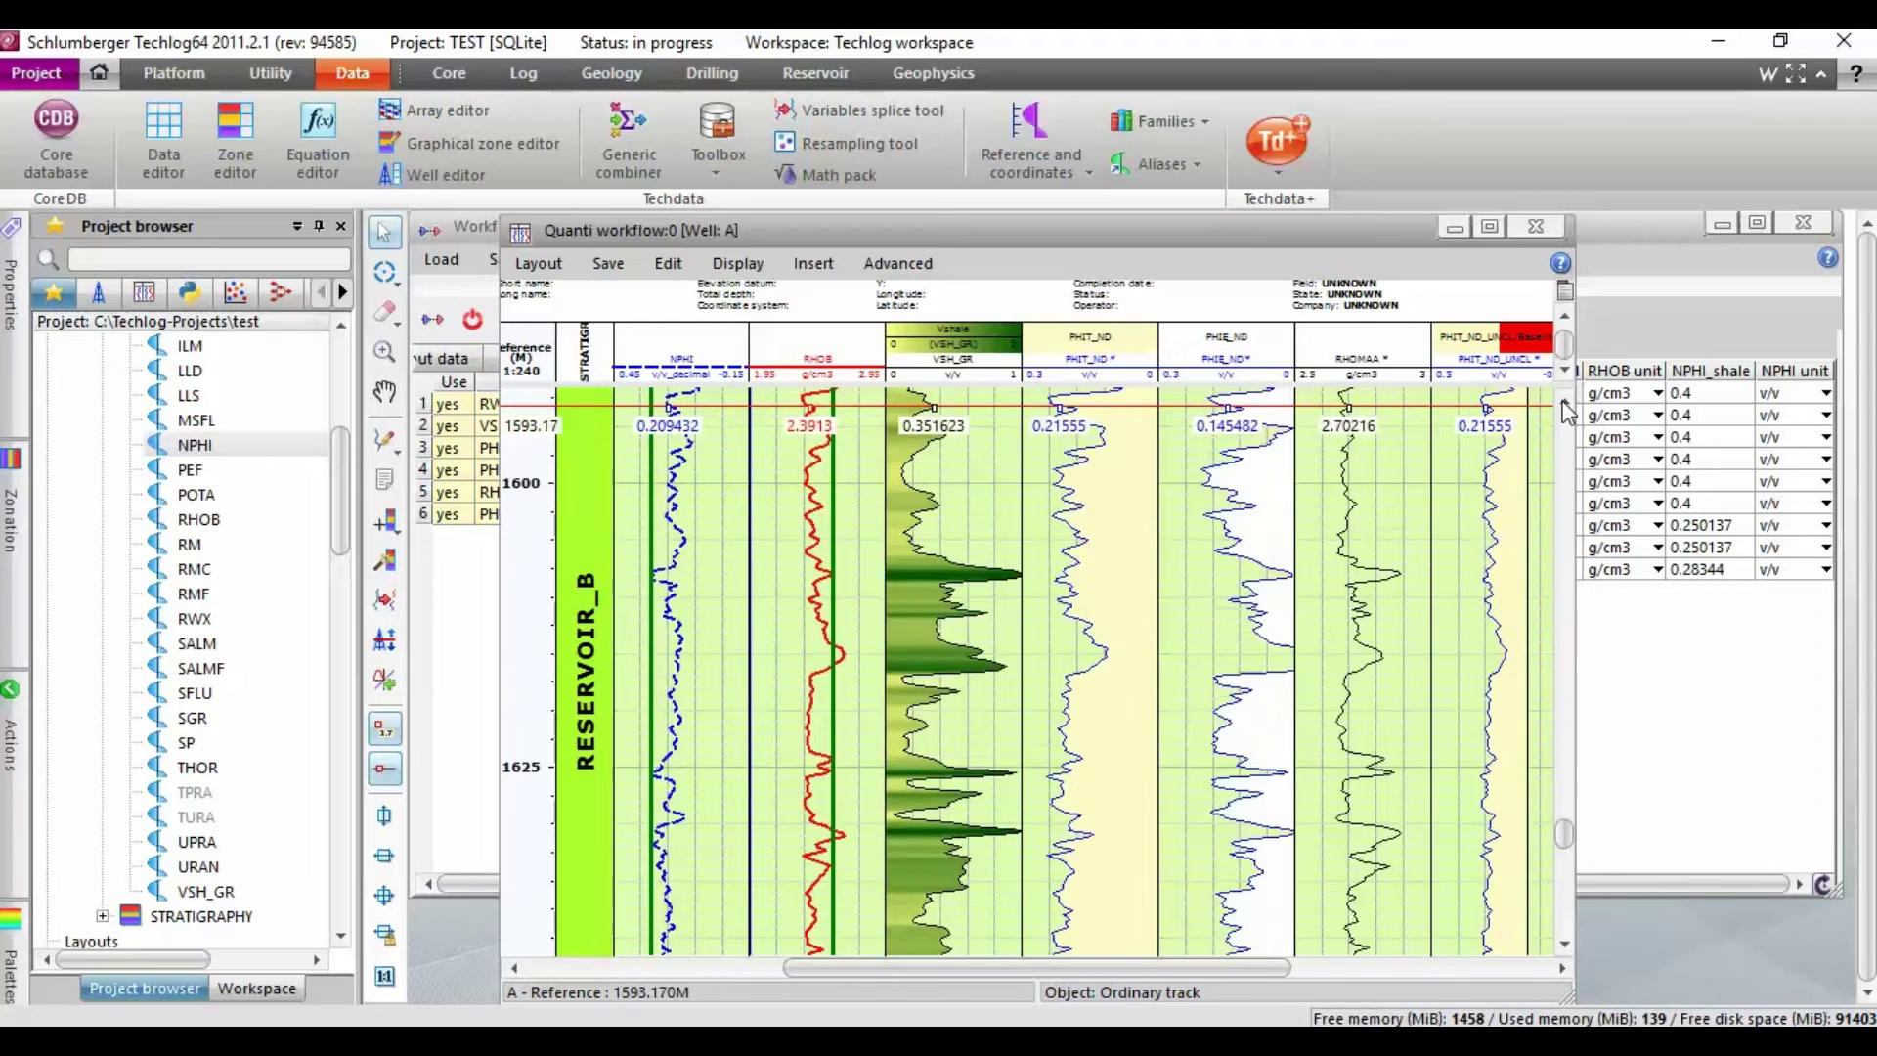
left_click_drag(1567, 411, 1567, 411)
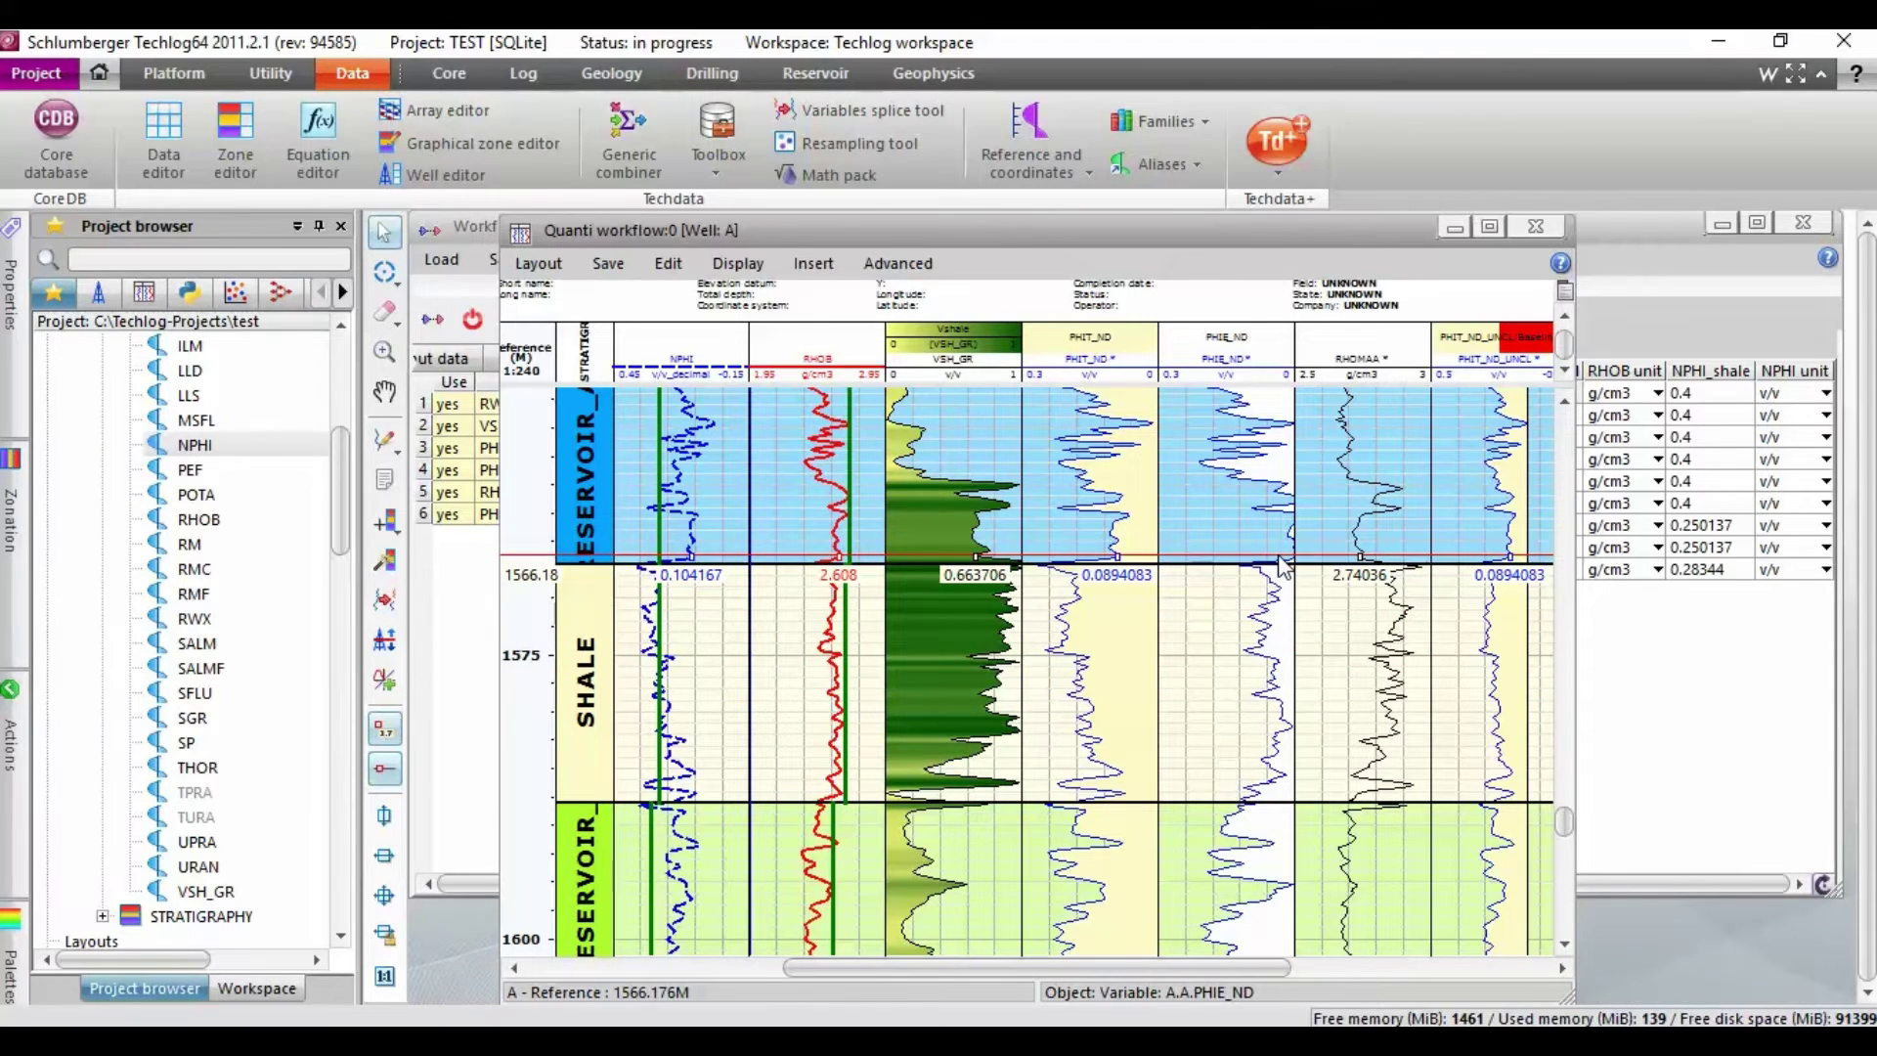
left_click(1565, 403)
left_click(1565, 403)
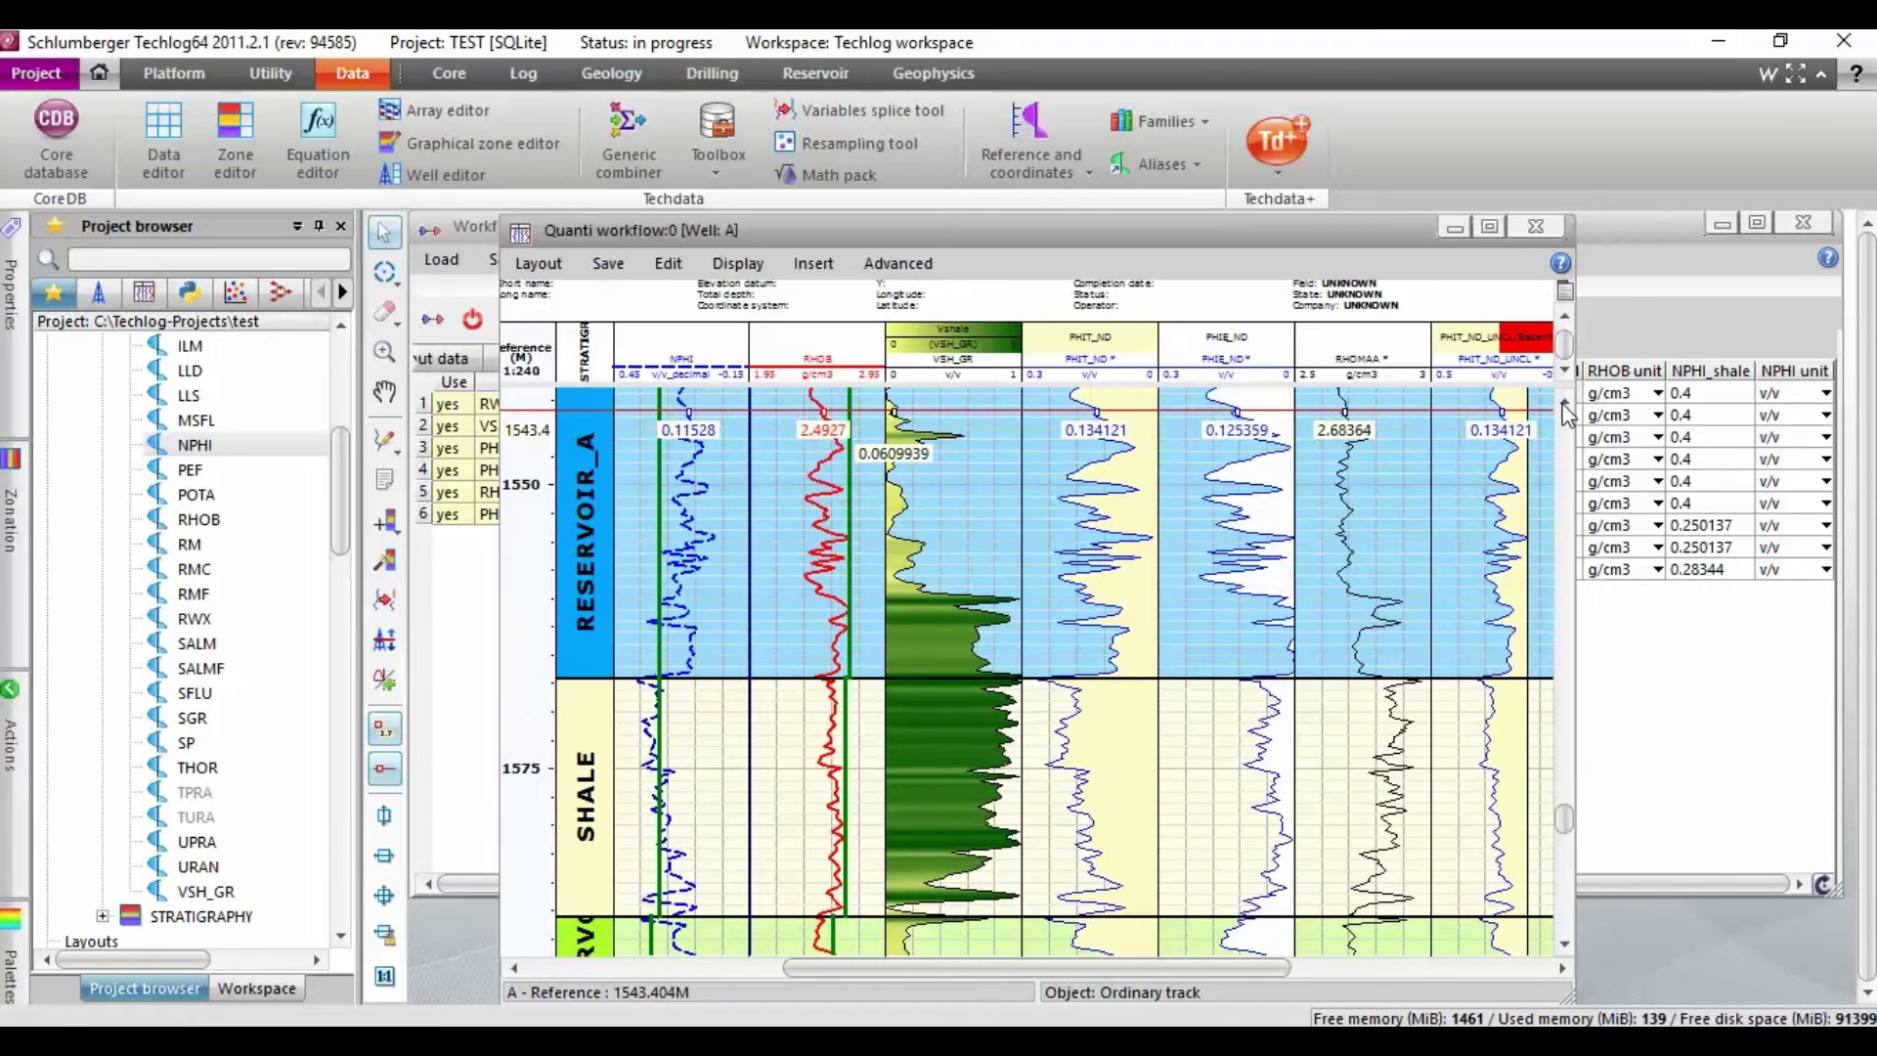
left_click(1565, 403)
left_click(1565, 403)
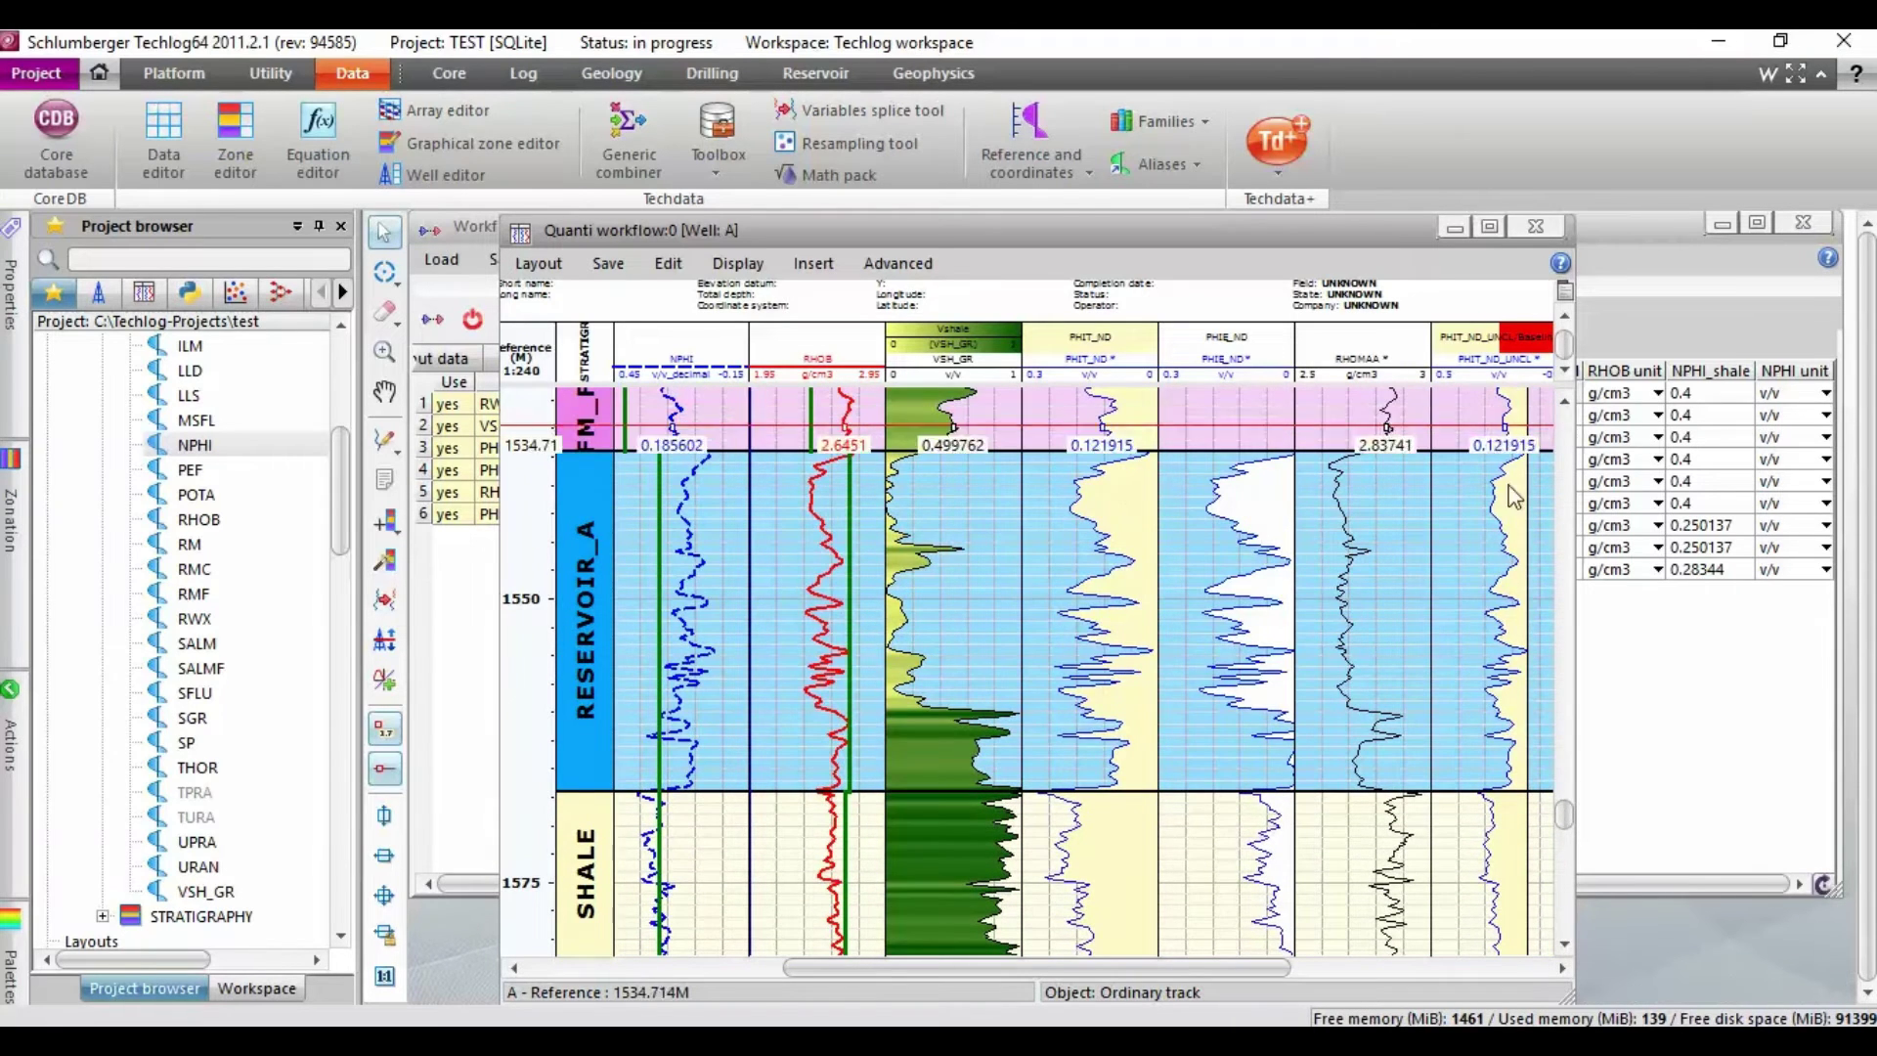
Move the SHALE zone's RHOB_shale line to slightly below 2.45 g/cm3 and its NPHI_shale line to about 0.347 v/v
left_click(1565, 944)
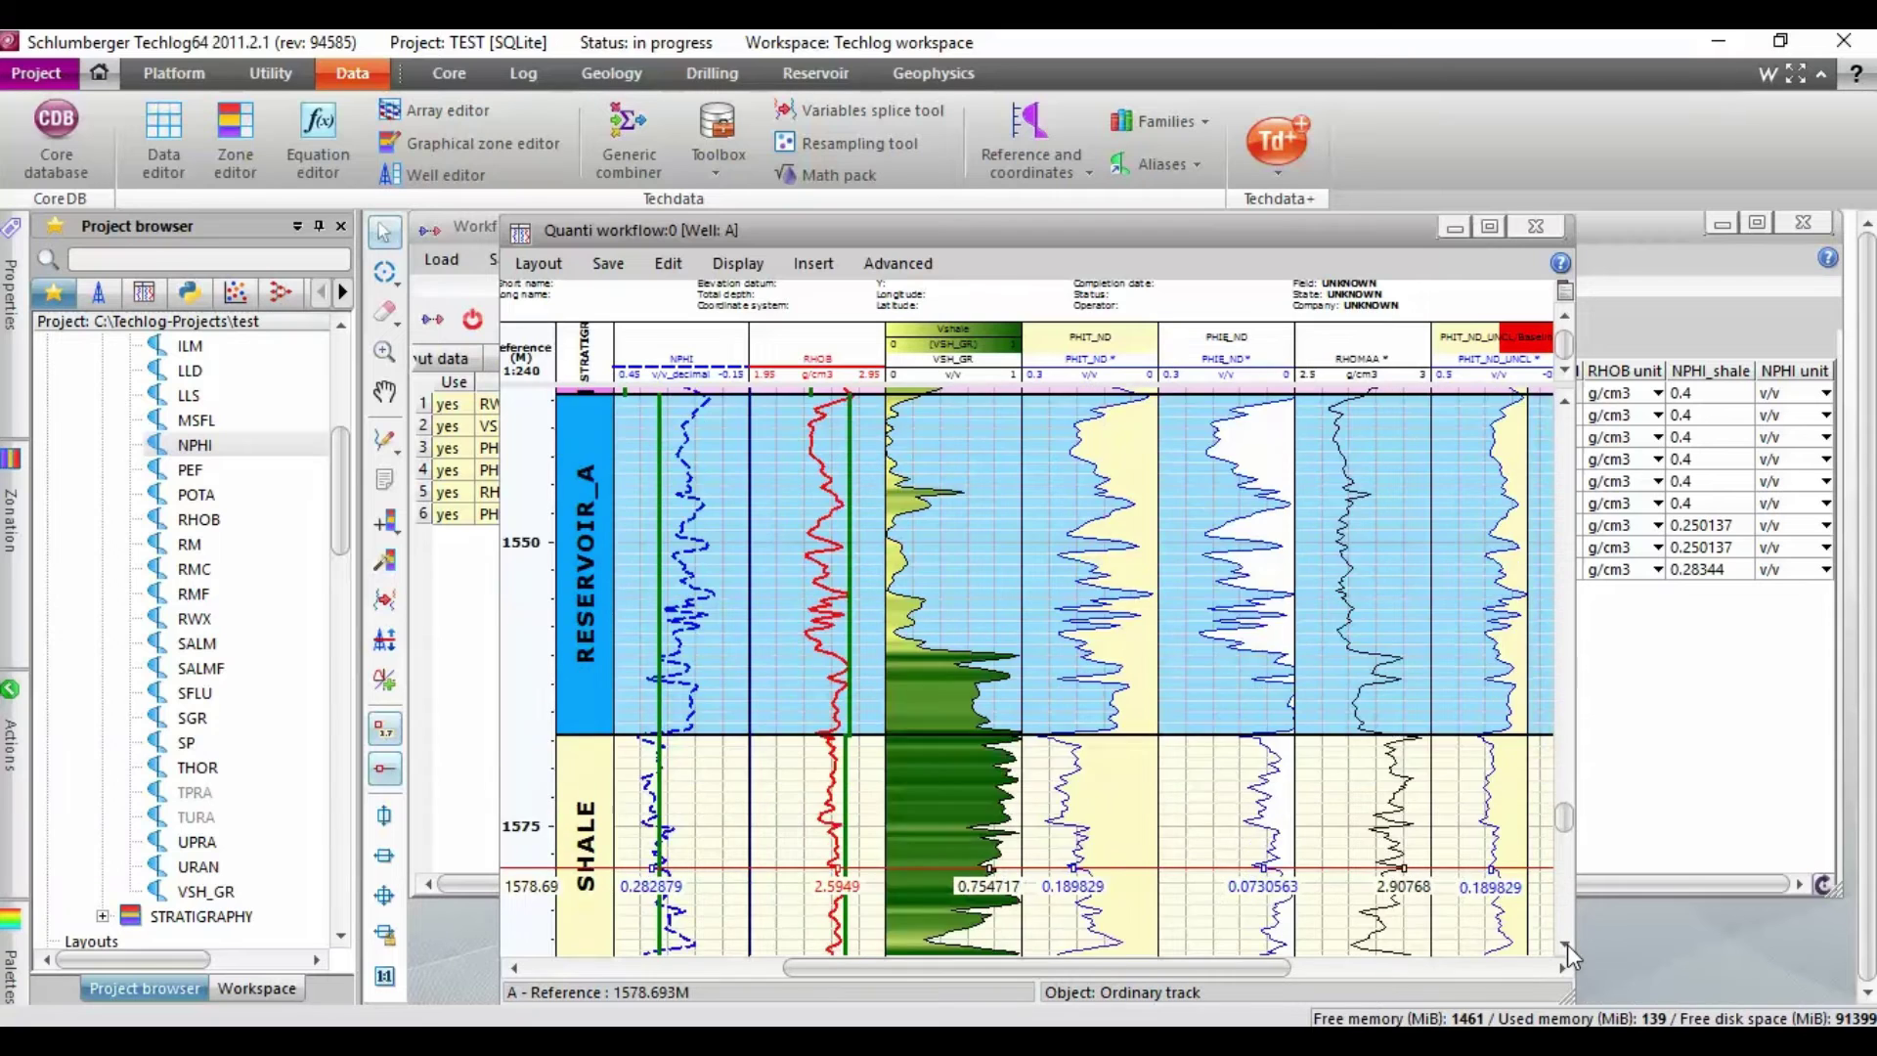
left_click(1565, 944)
left_click(1565, 945)
left_click(1564, 945)
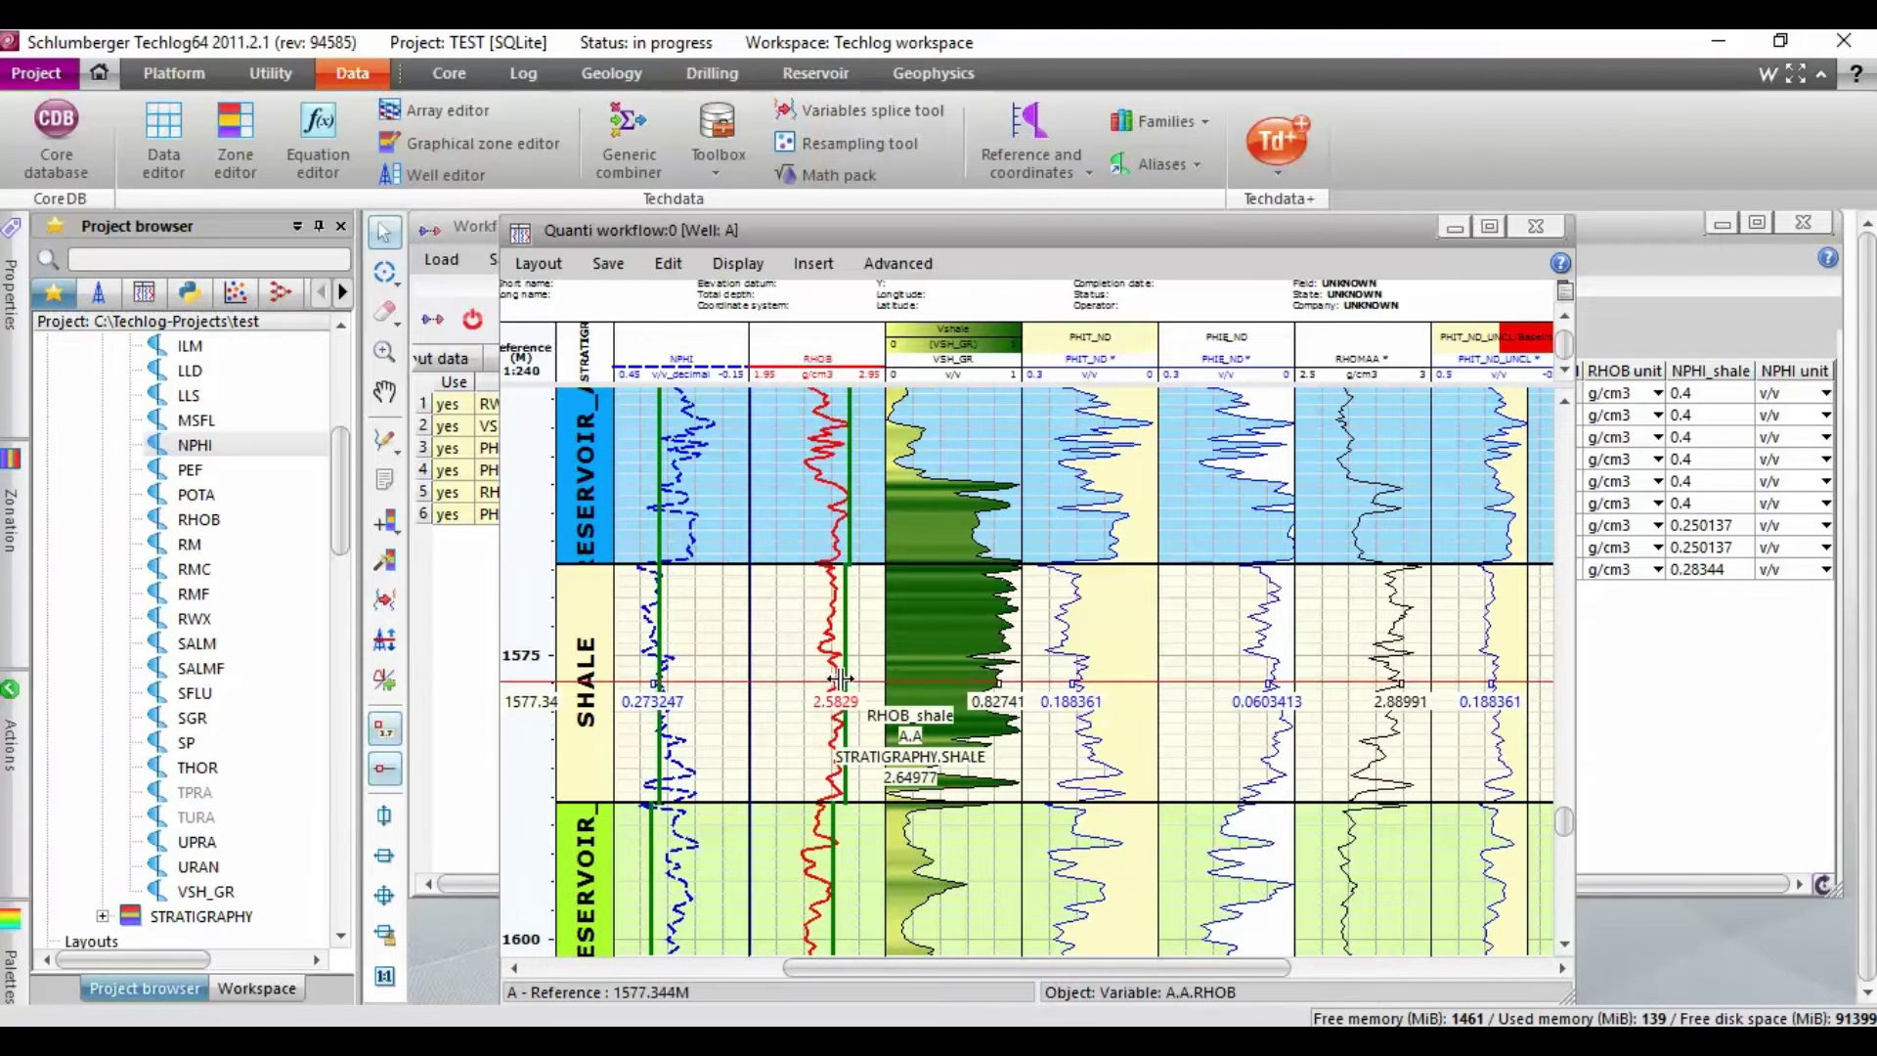
left_click_drag(846, 677, 830, 681)
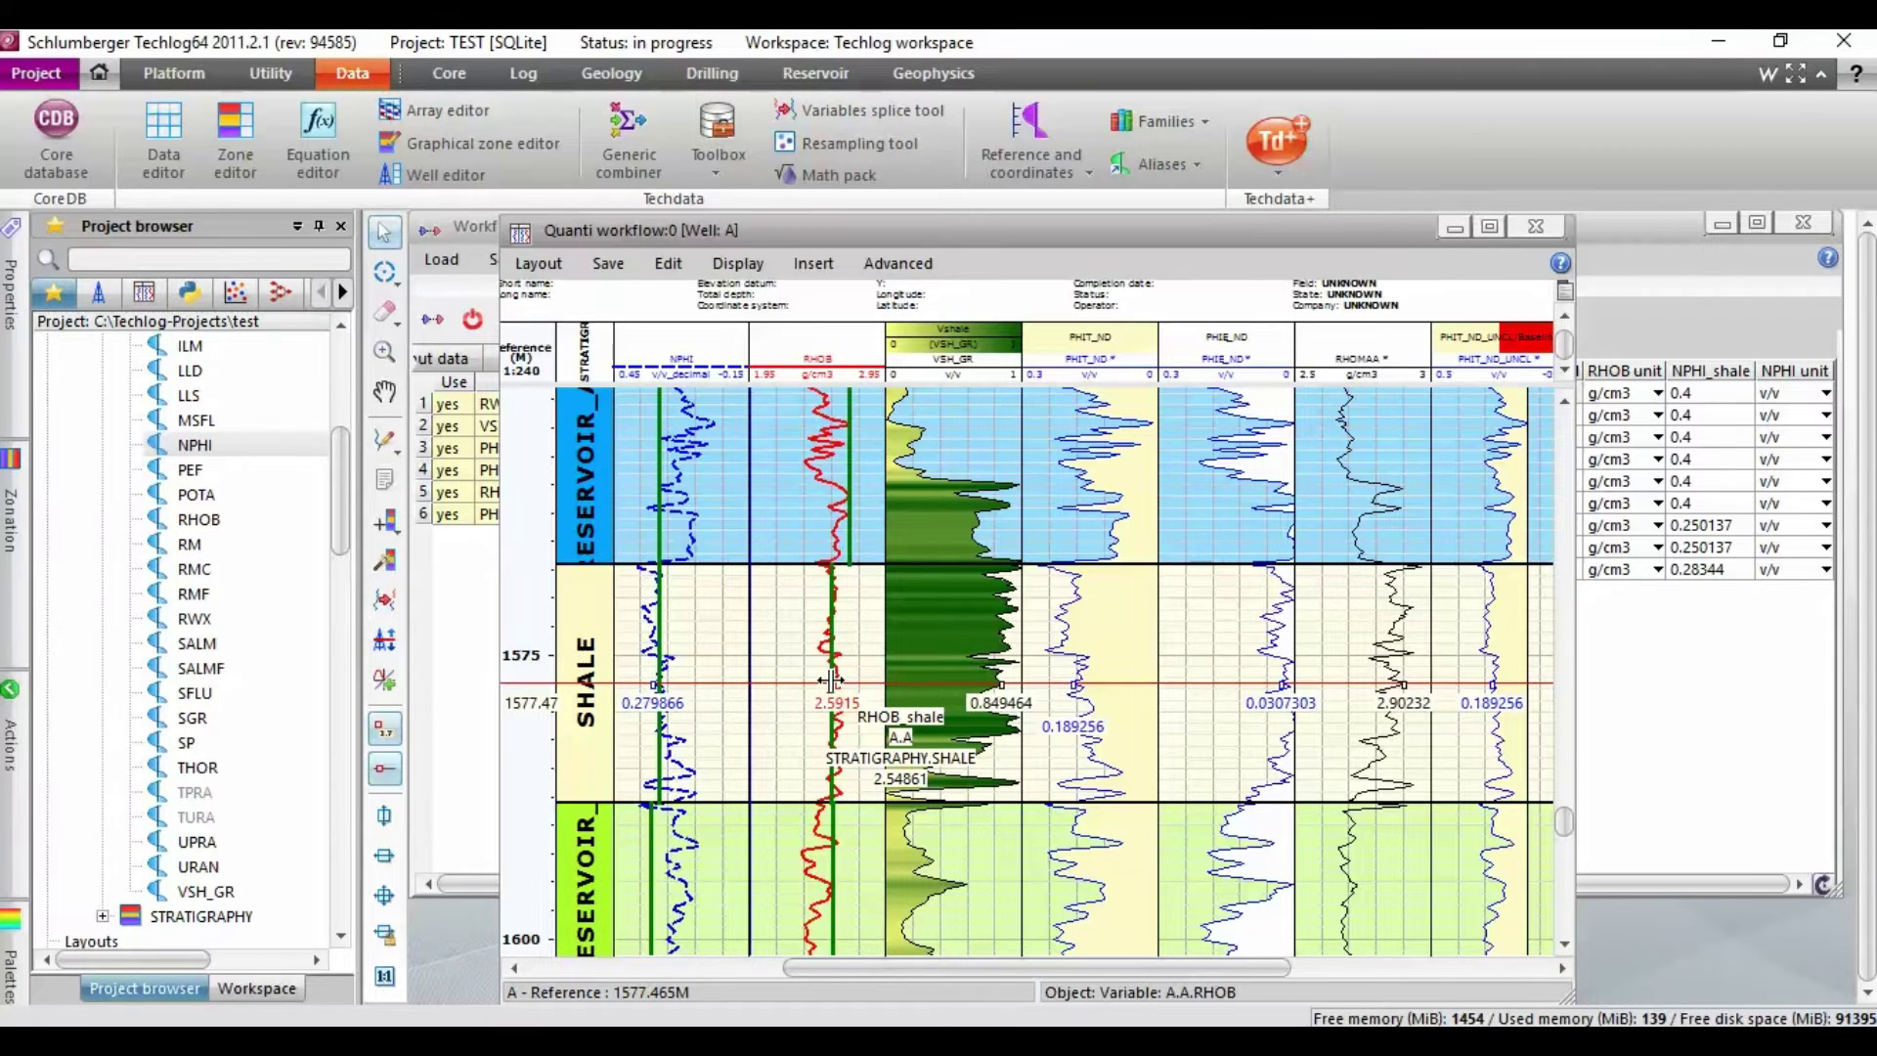
left_click_drag(830, 681, 817, 688)
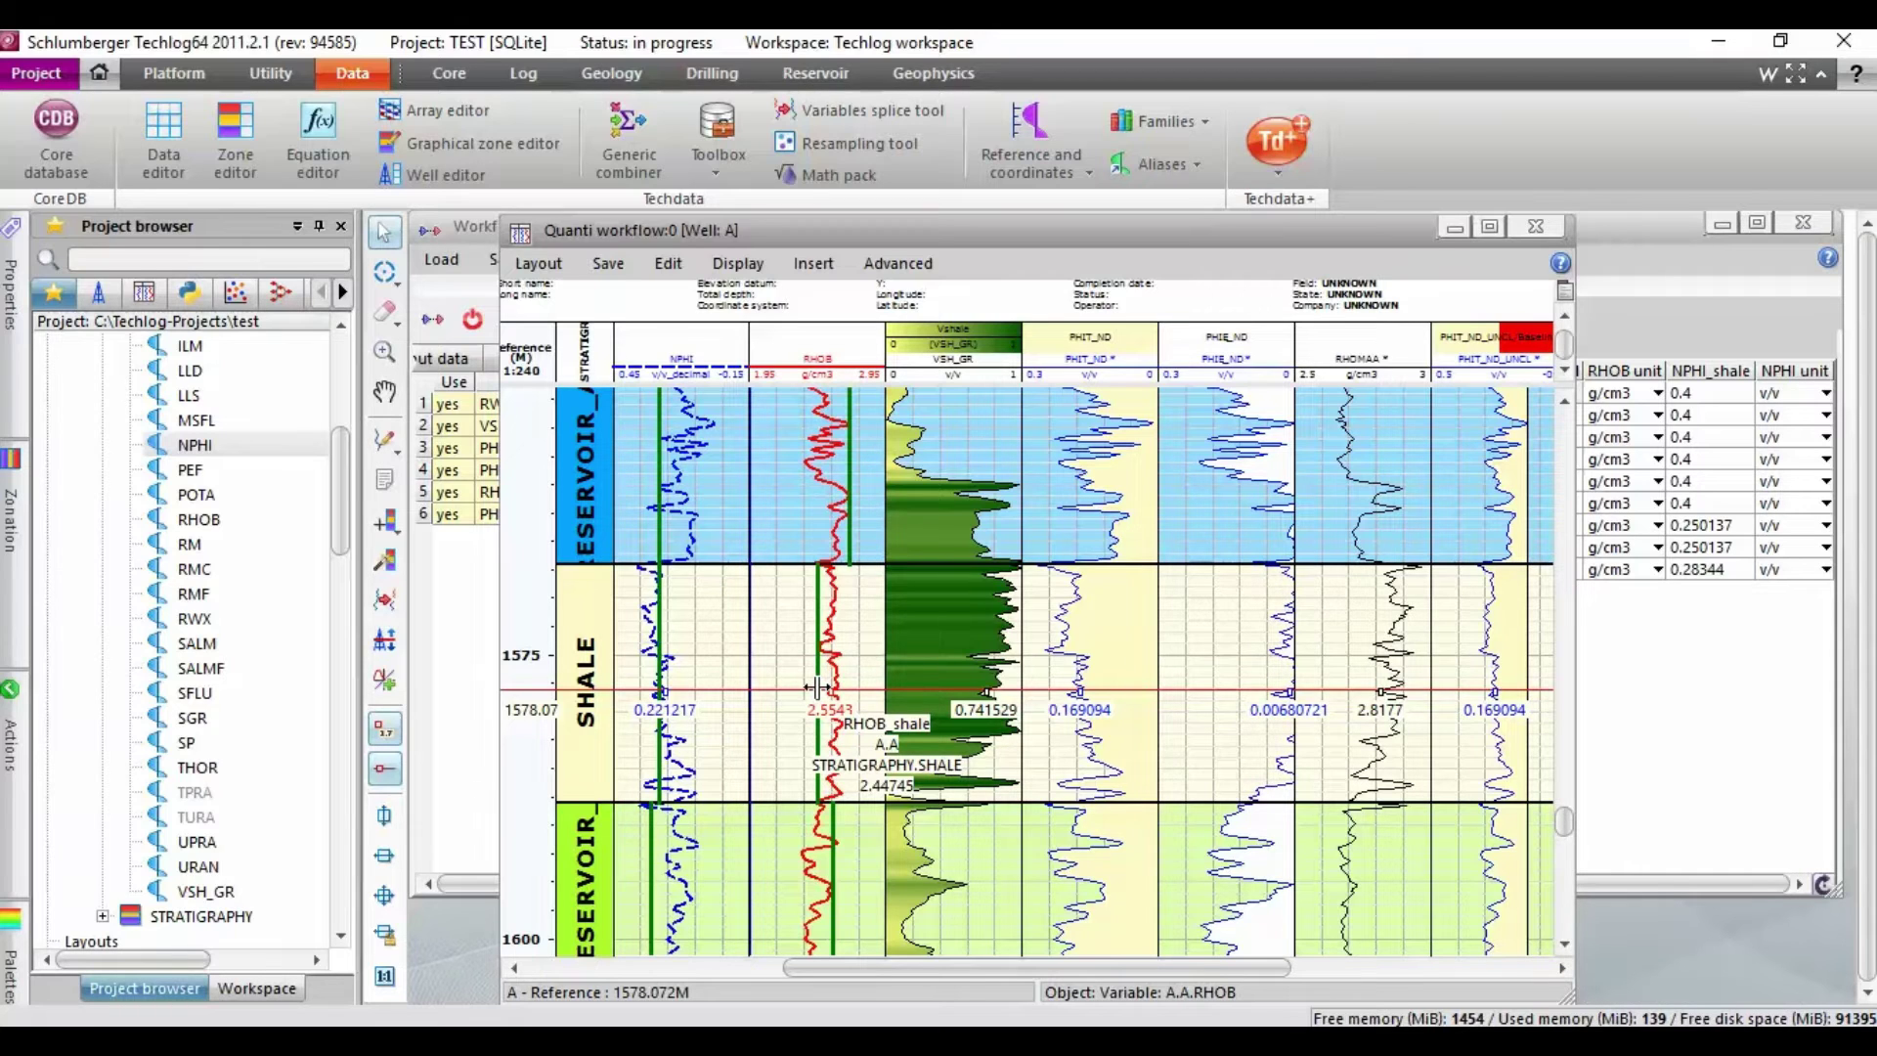
left_click_drag(817, 688, 813, 688)
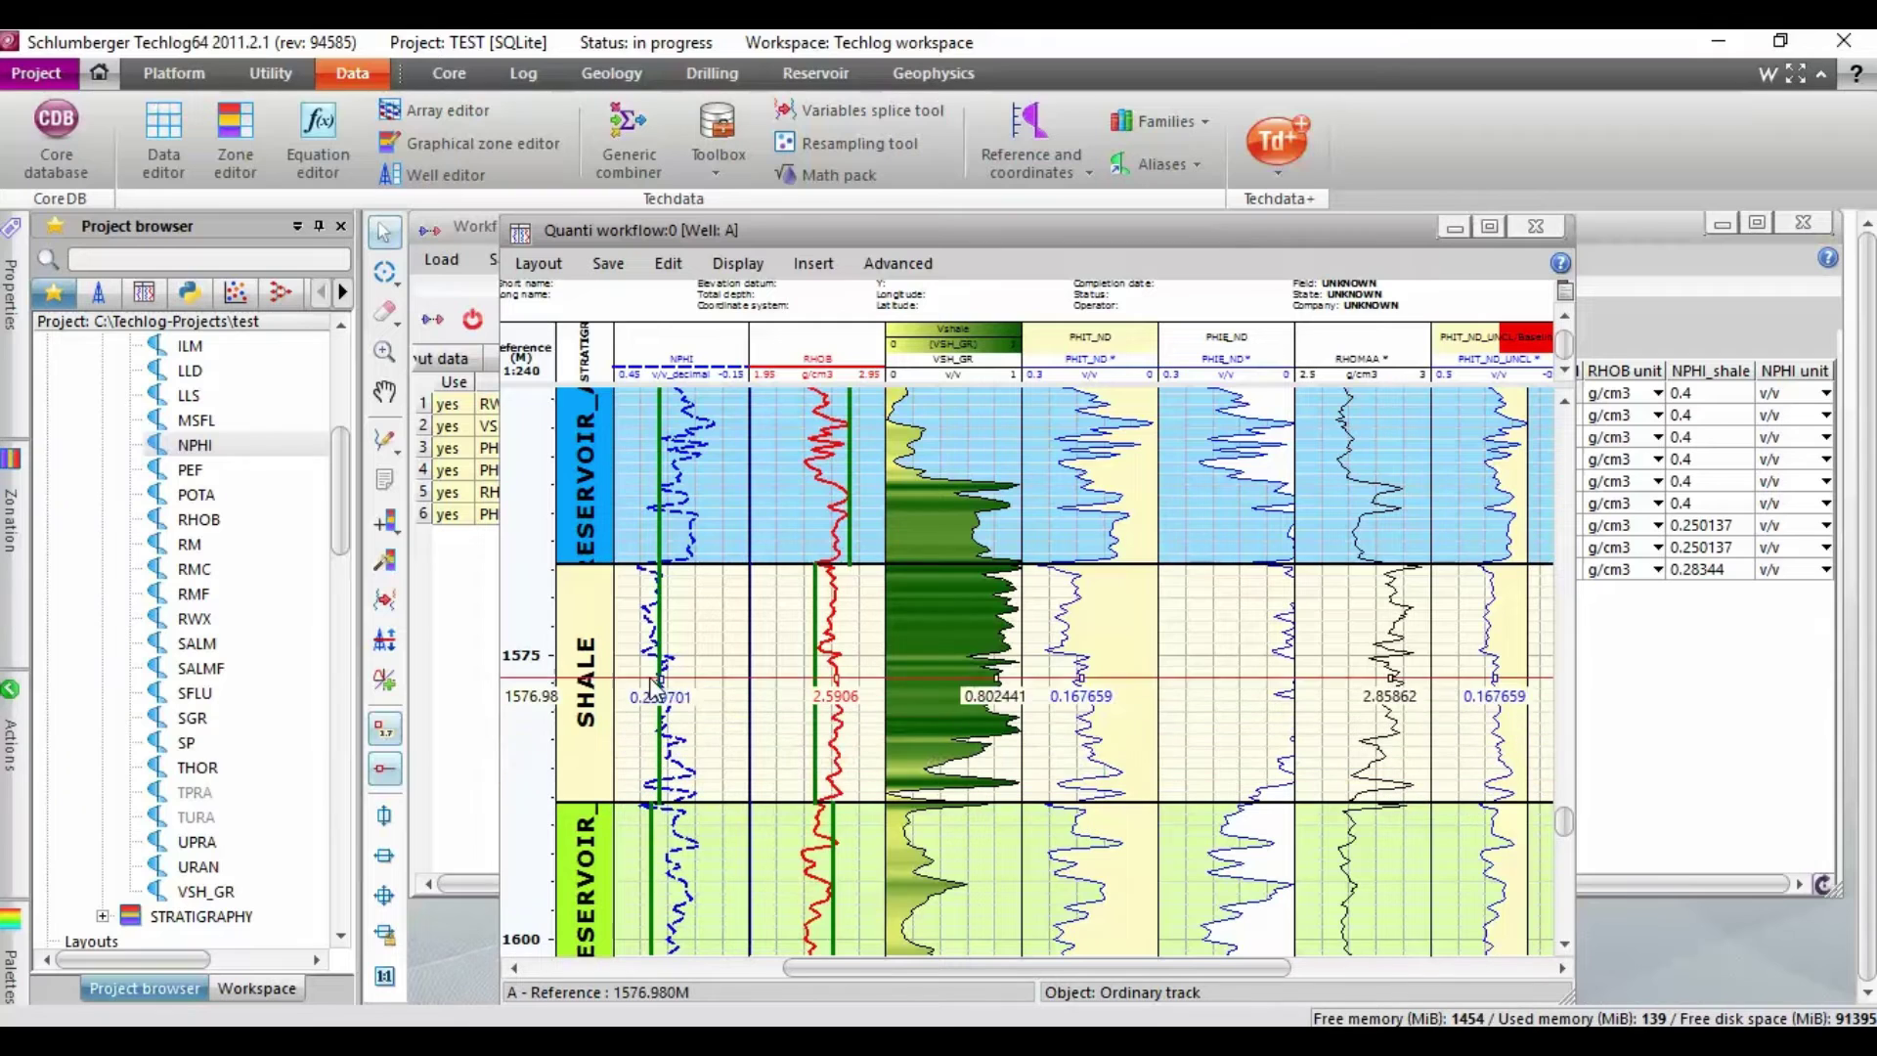
mouse_move(657, 684)
left_mouse_down()
mouse_move(667, 661)
mouse_move(633, 671)
left_mouse_up()
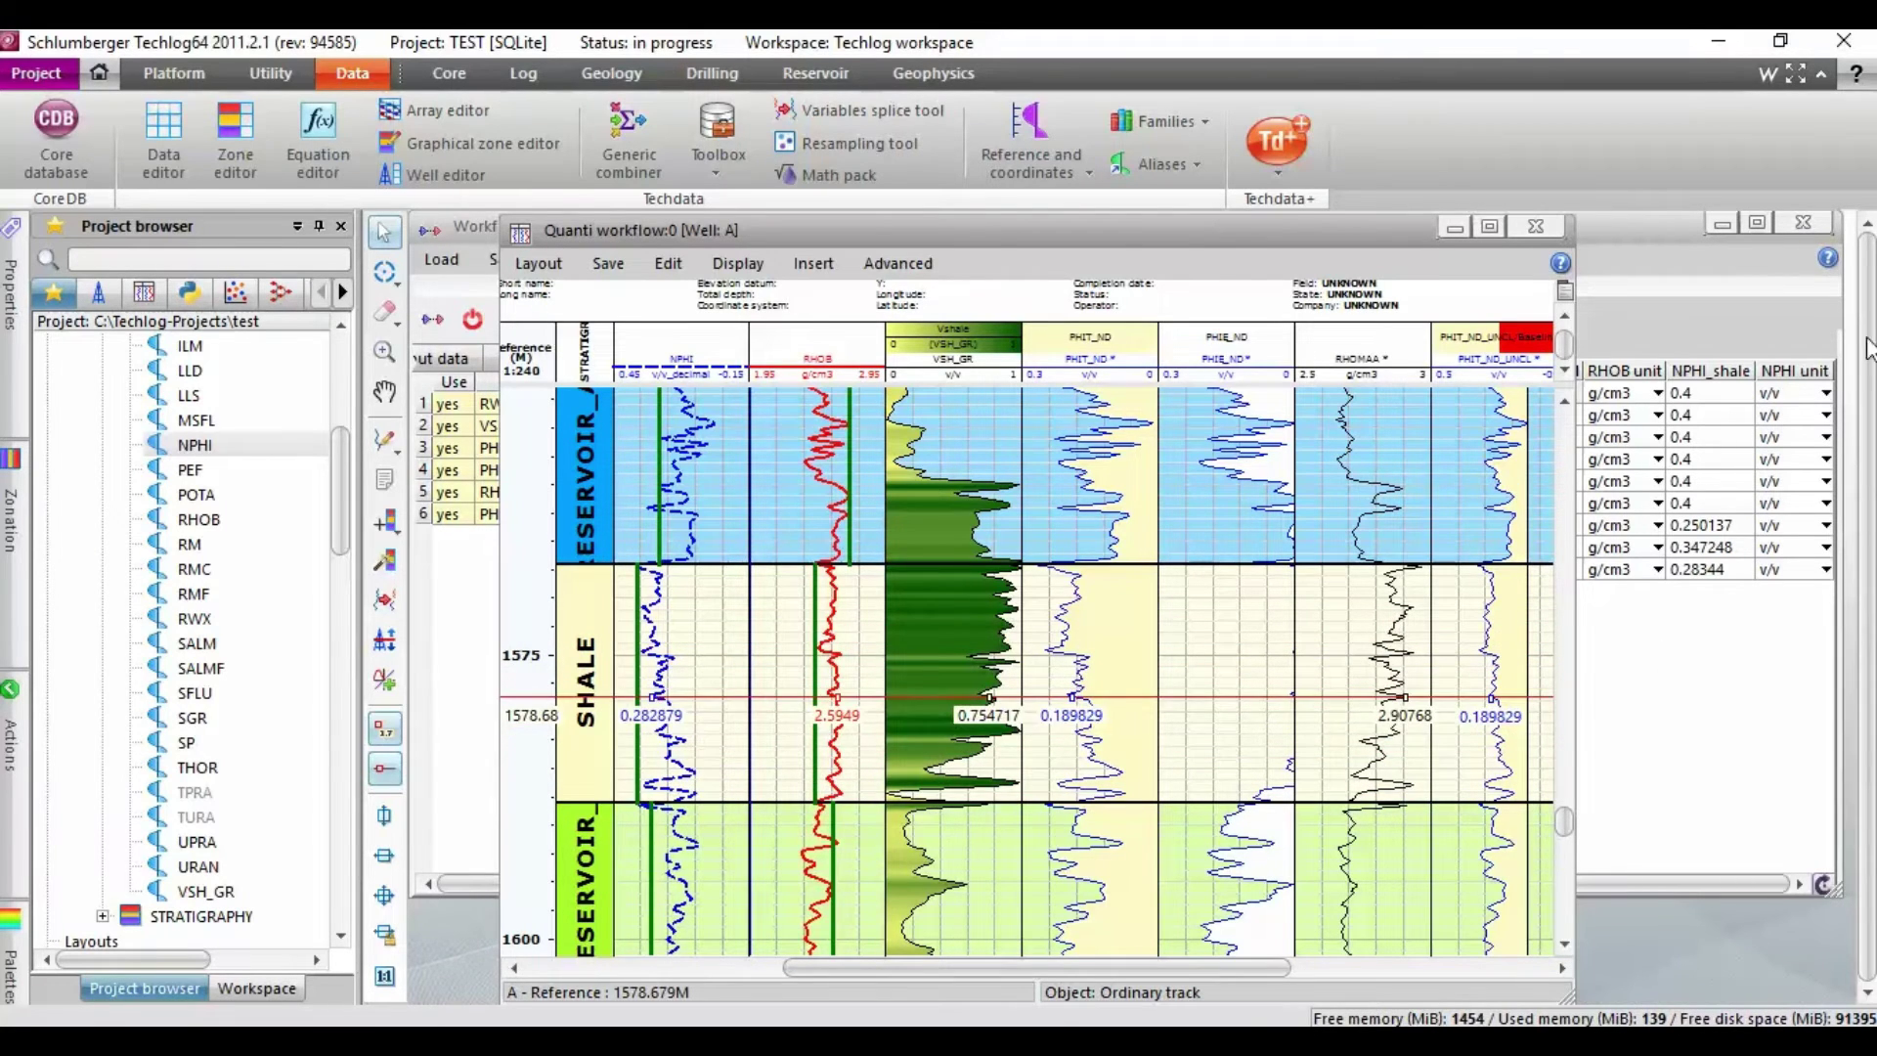
Move RESERVOIR_A's NPHI_shale line to about 0.311 v/v and adjust its RHOB_shale line to just below 2.7 g/cm3
left_click(1565, 400)
left_click(1565, 403)
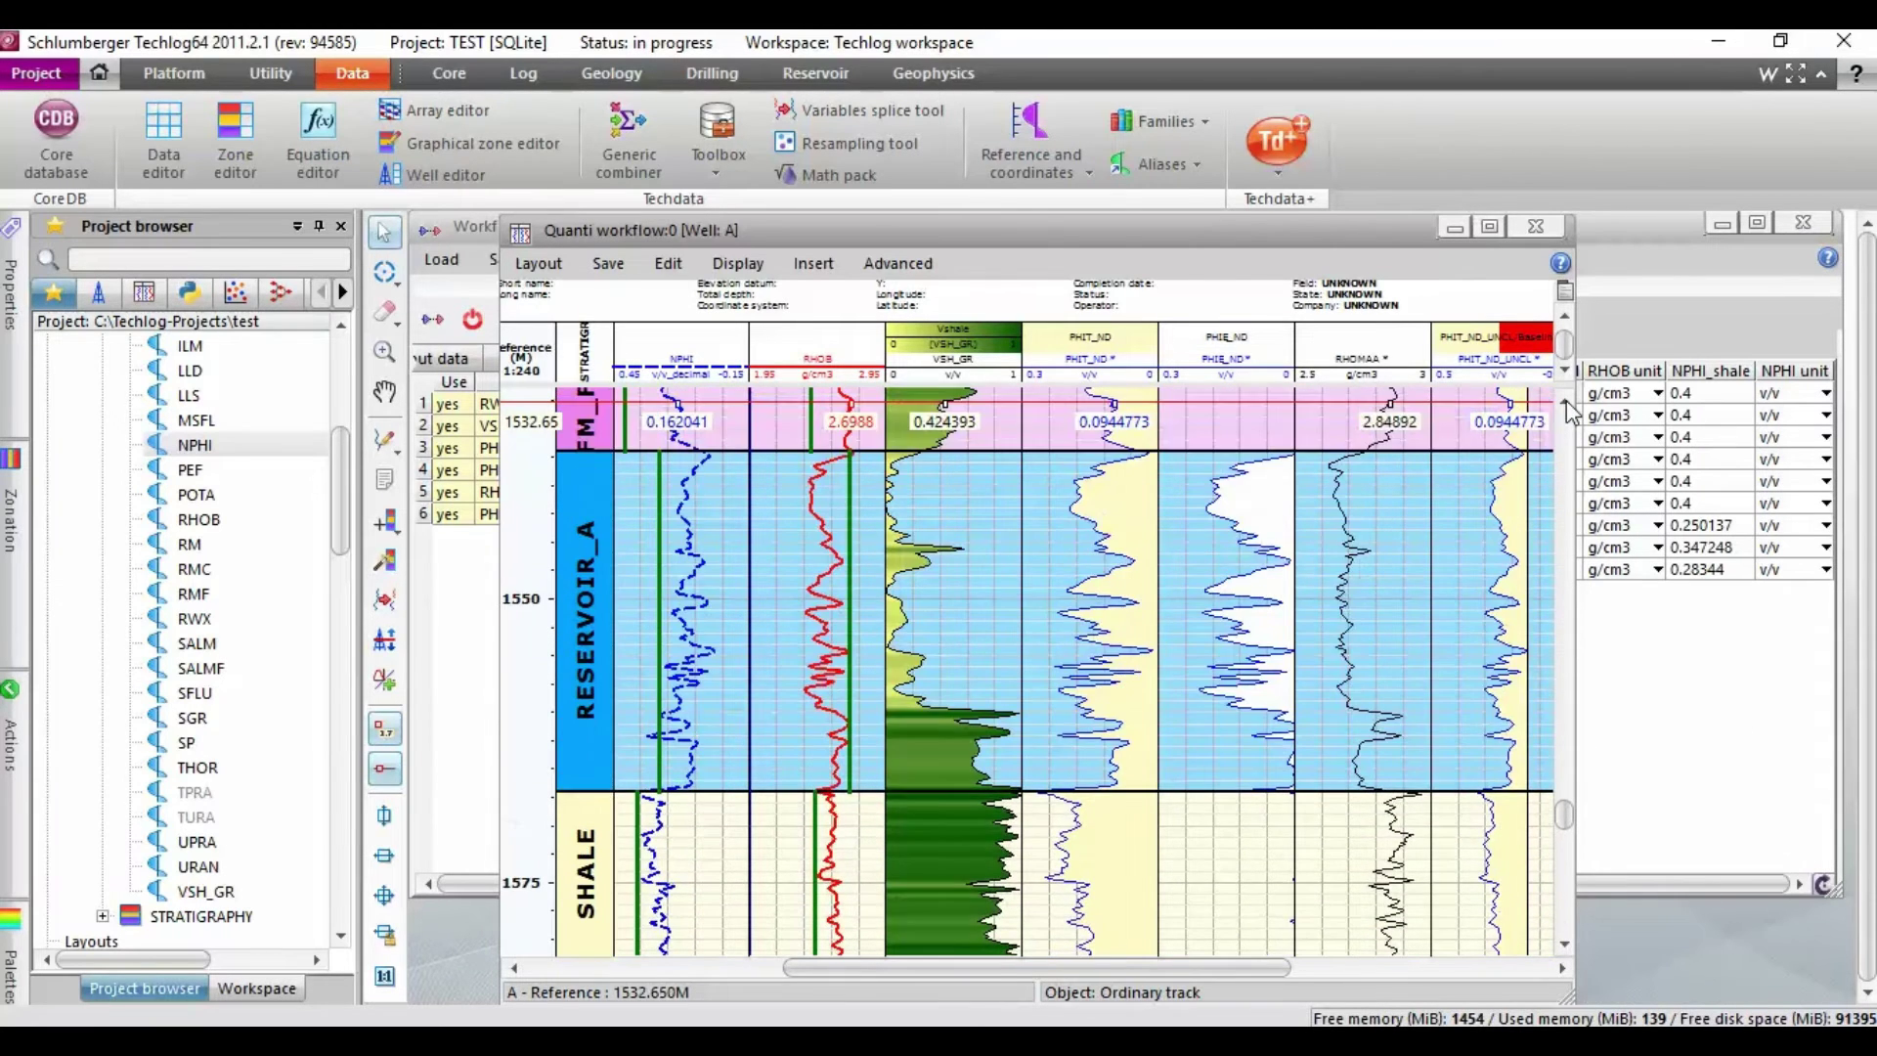
left_click(1565, 402)
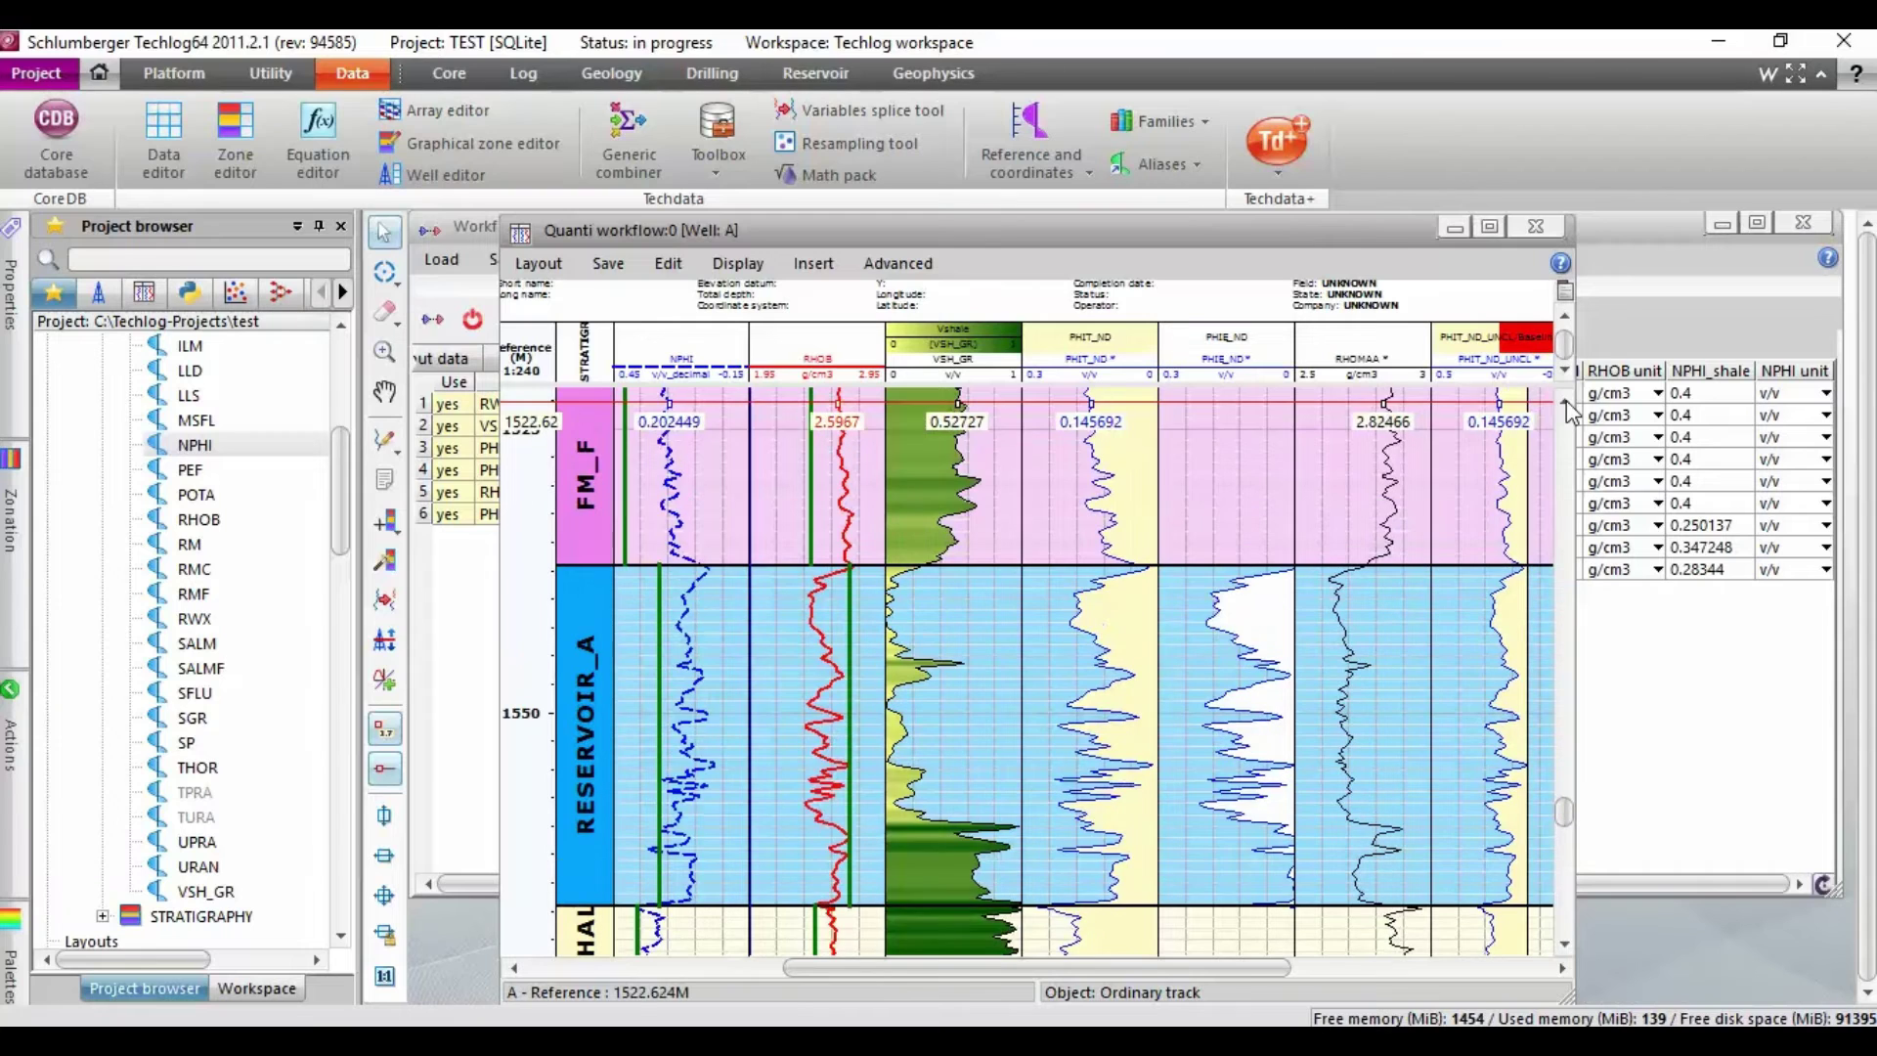
mouse_move(658, 814)
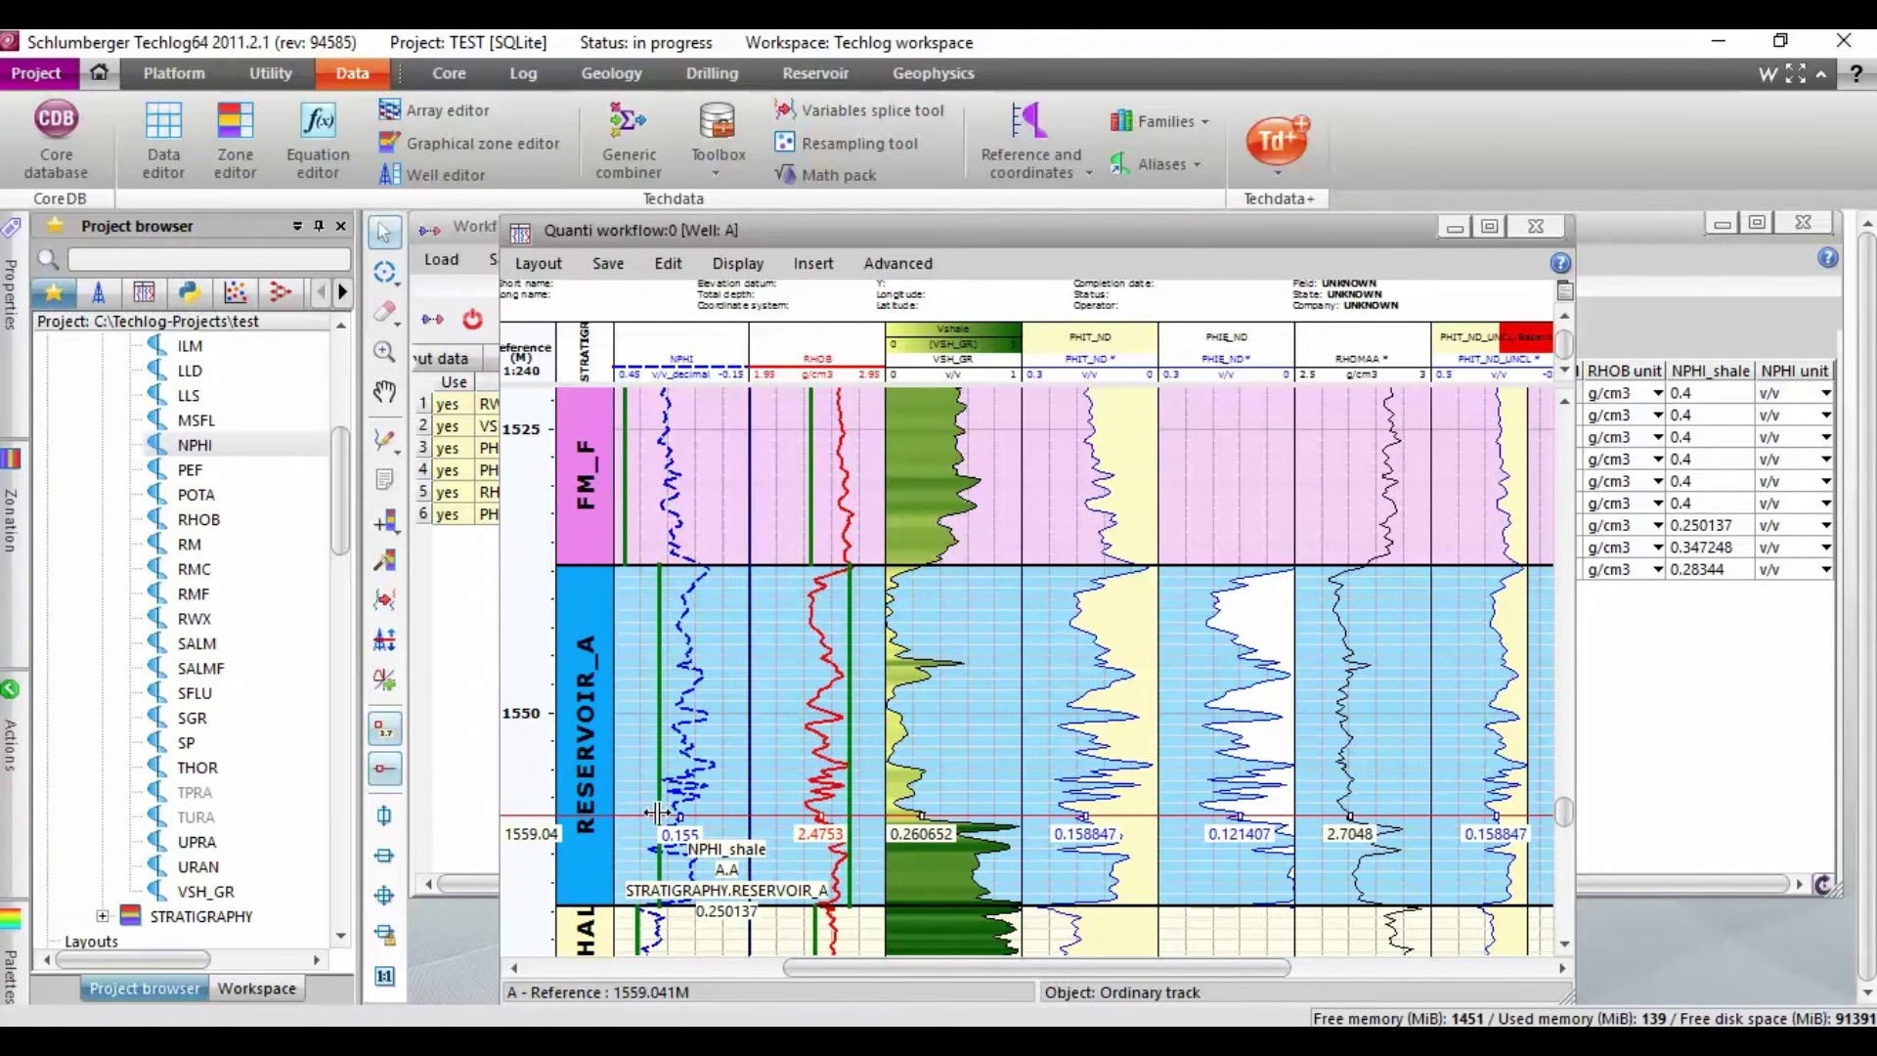
left_click_drag(657, 812, 644, 816)
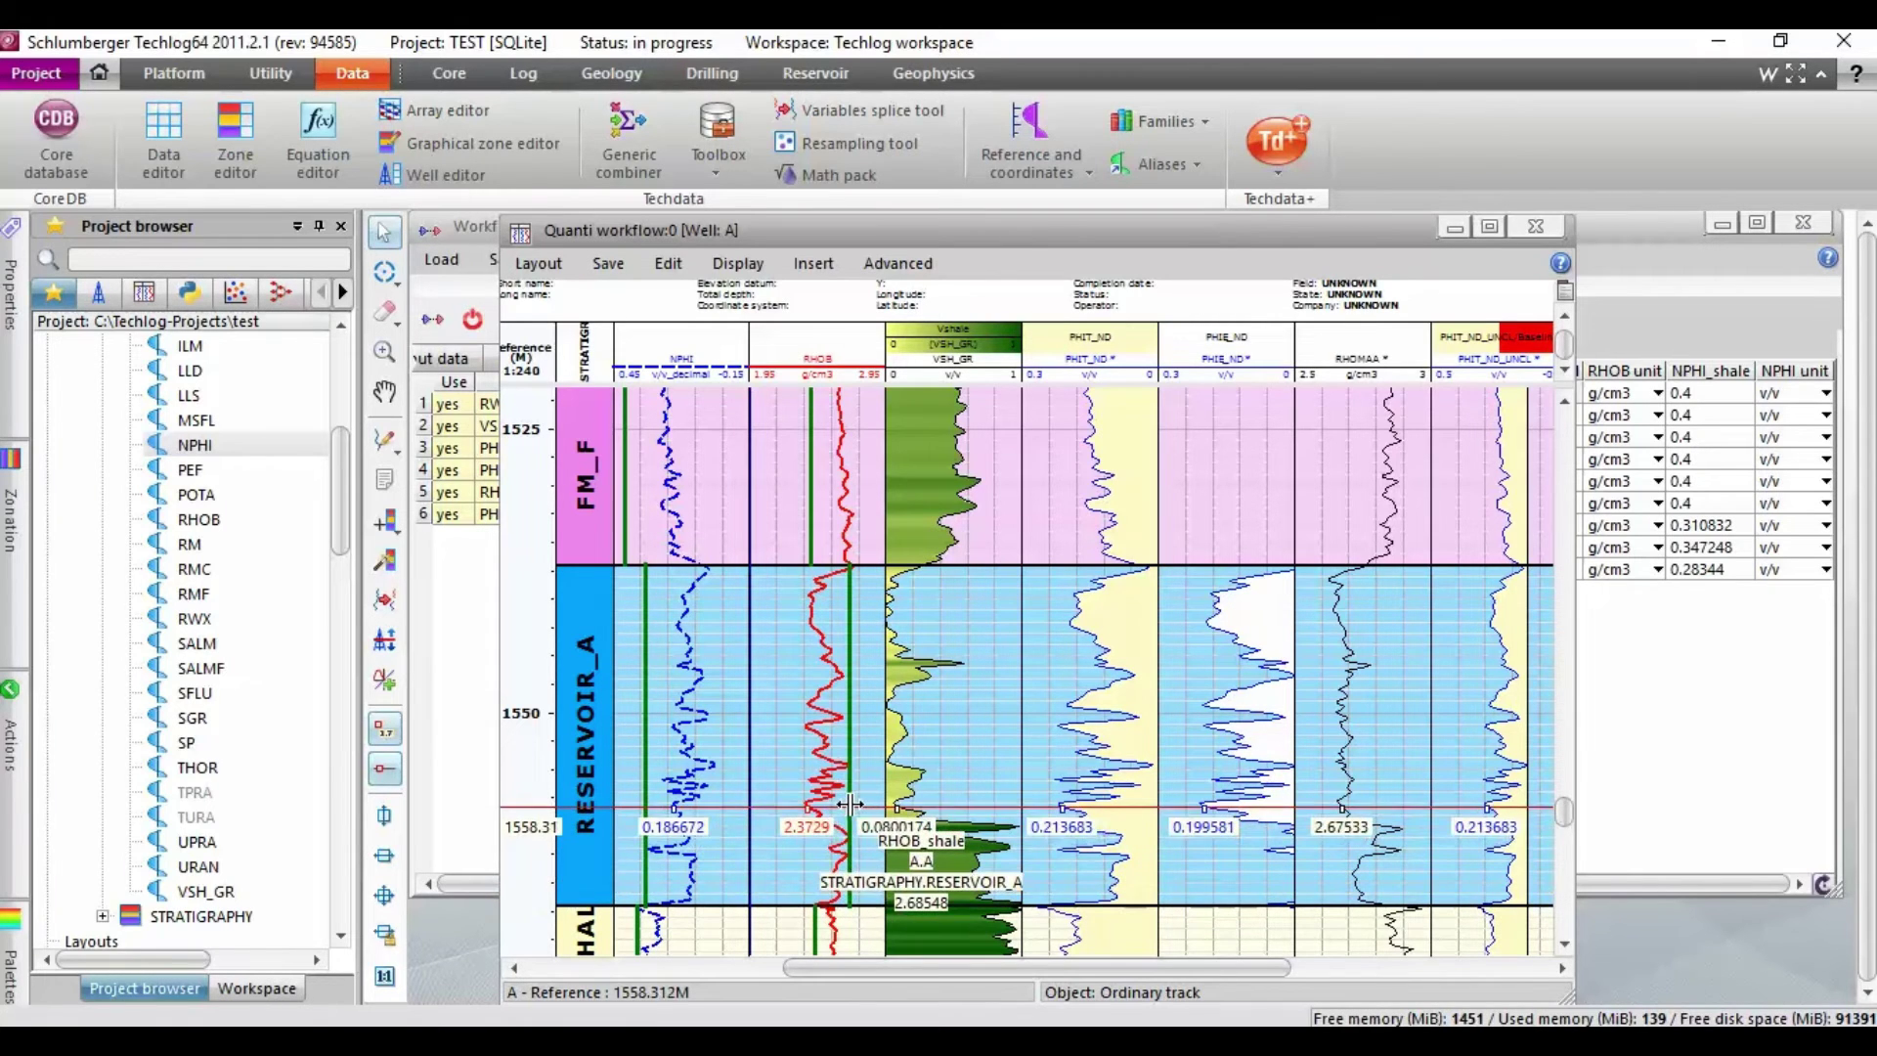
left_click_drag(849, 810, 856, 801)
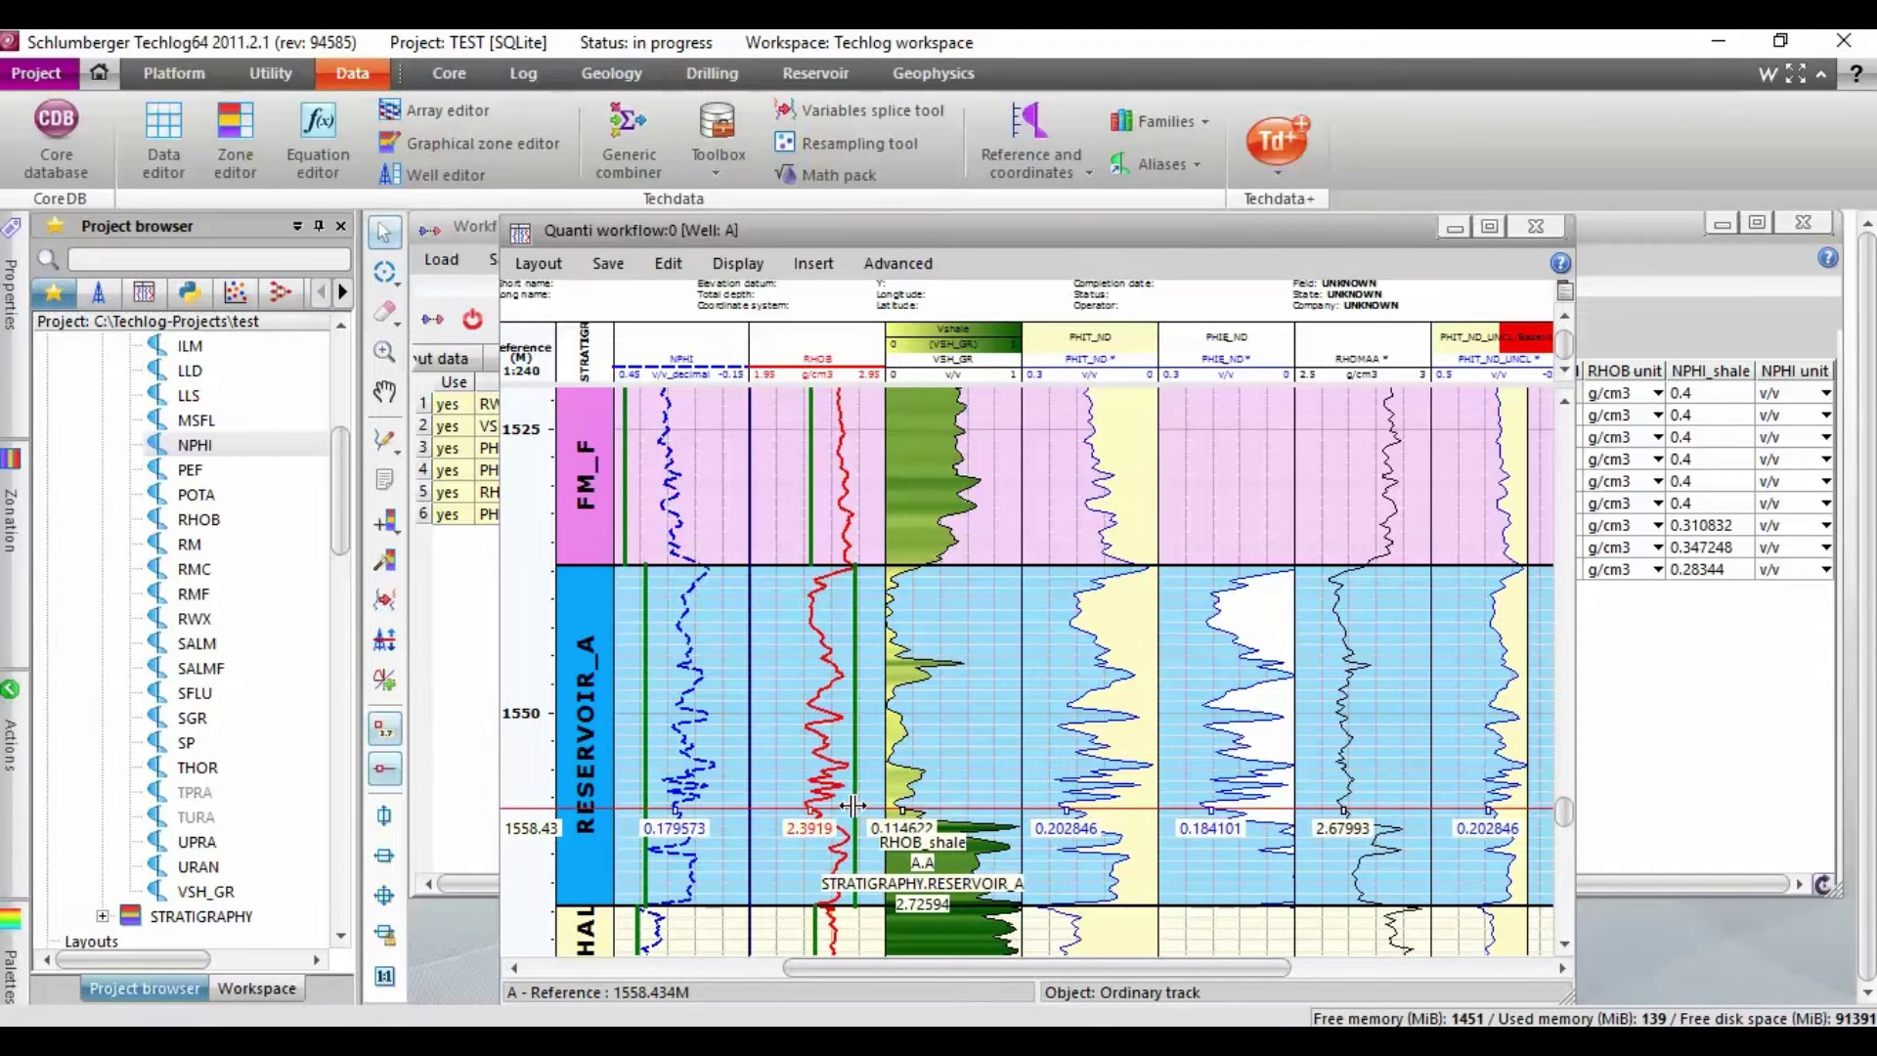
left_click_drag(852, 805, 849, 807)
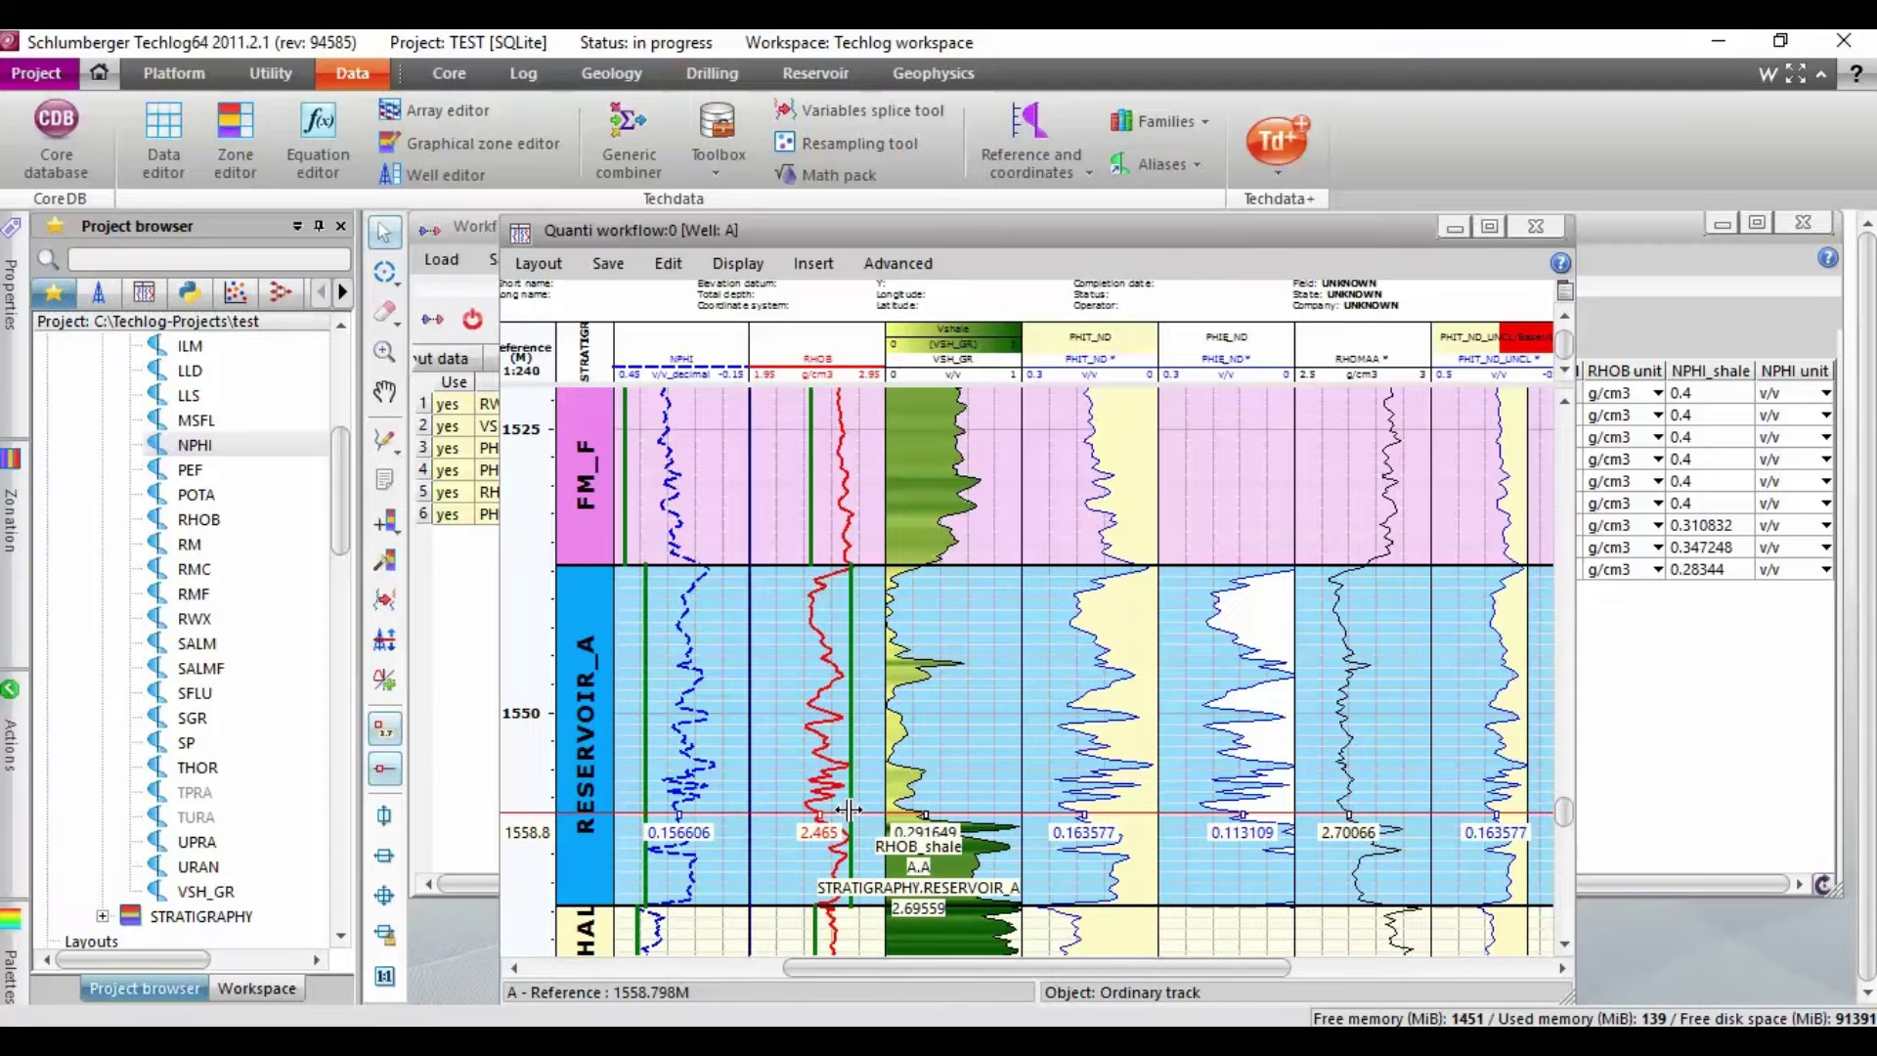
left_click_drag(848, 808, 845, 810)
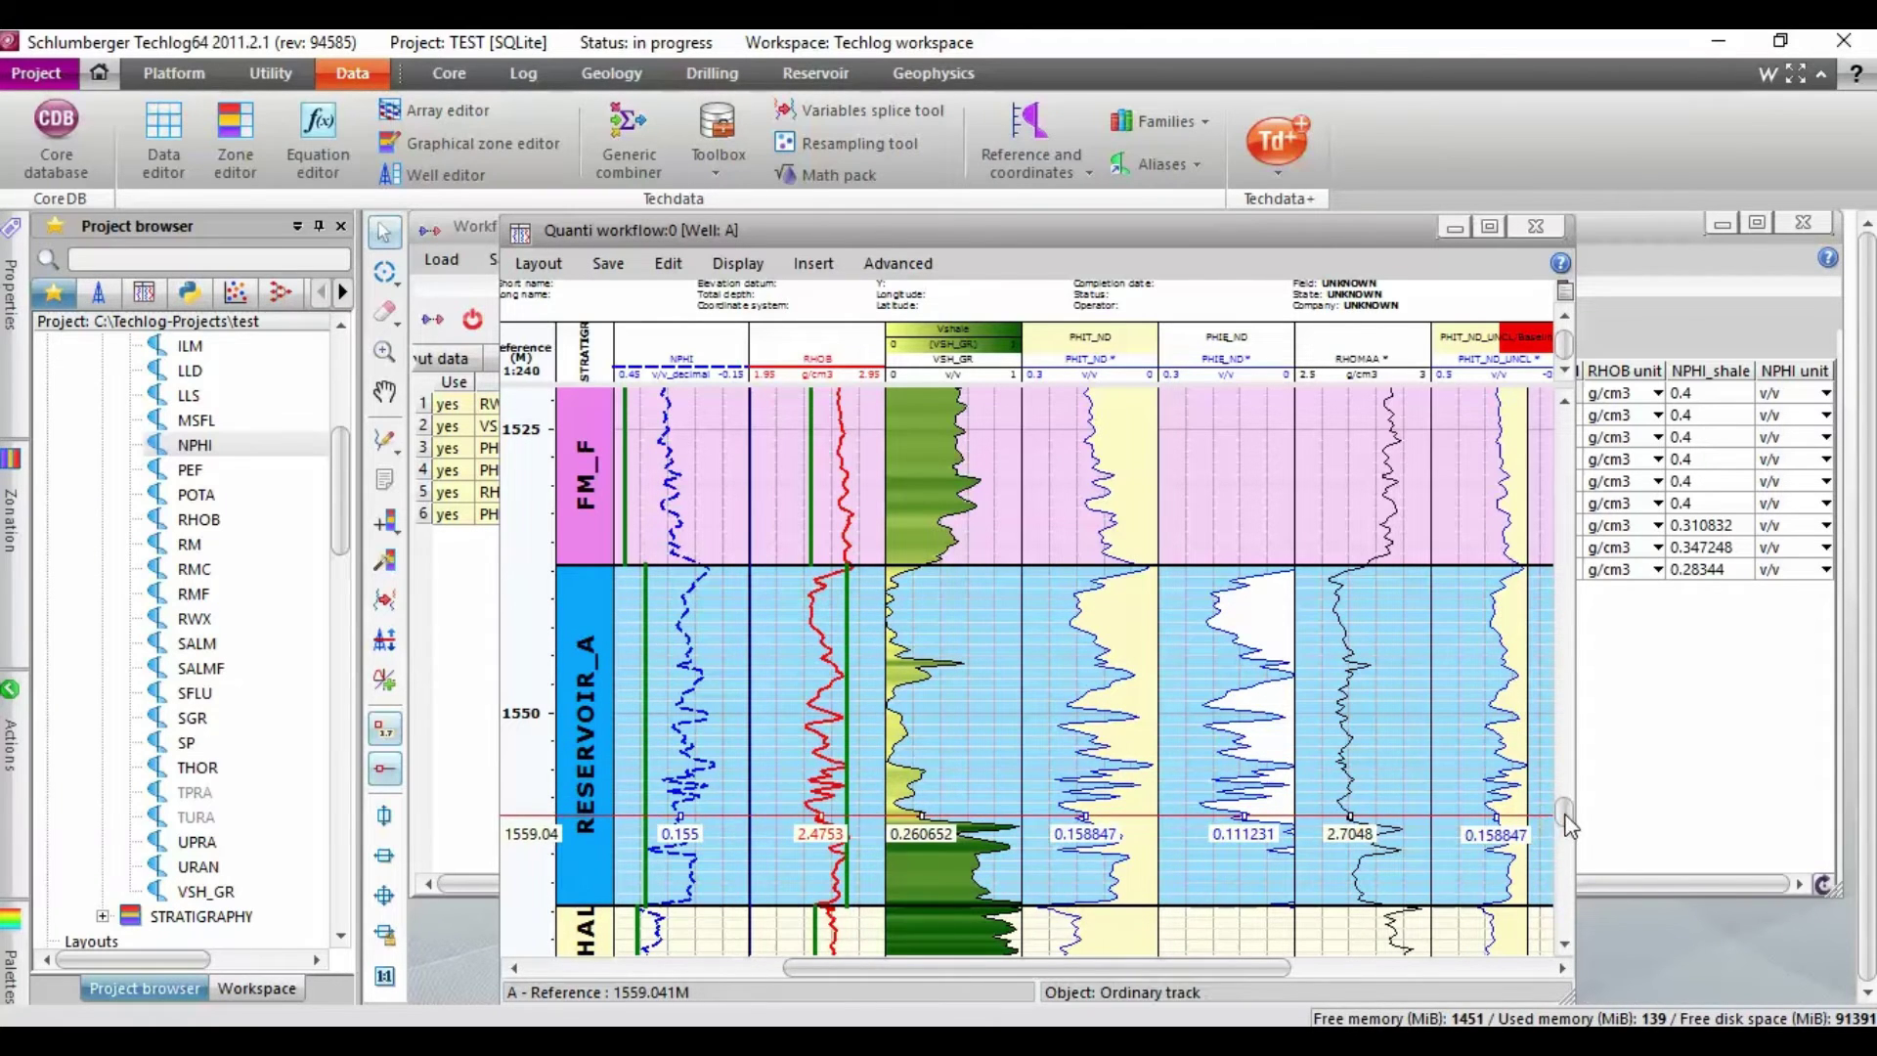
Move RESERVOIR_B's NPHI_shale line to about 0.35 v/v
left_click_drag(1567, 825, 1568, 868)
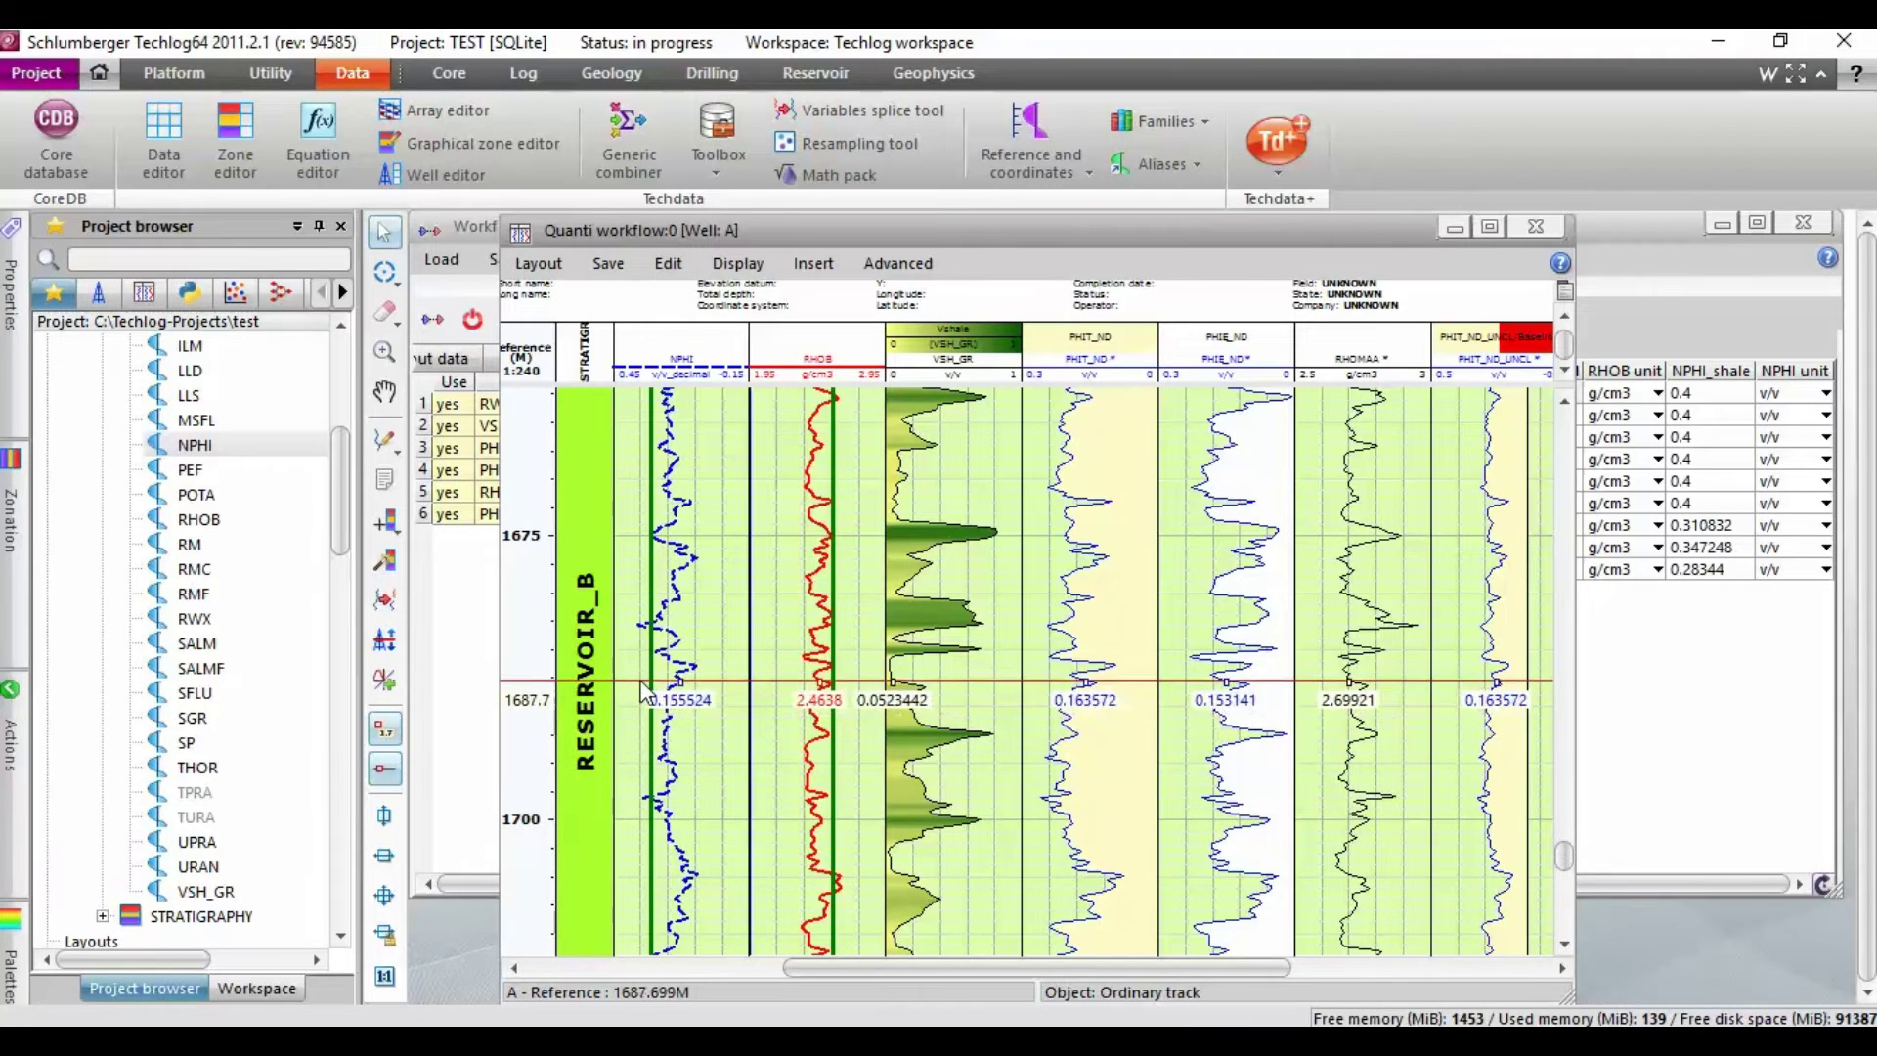
mouse_move(650, 673)
left_click_drag(650, 673, 634, 670)
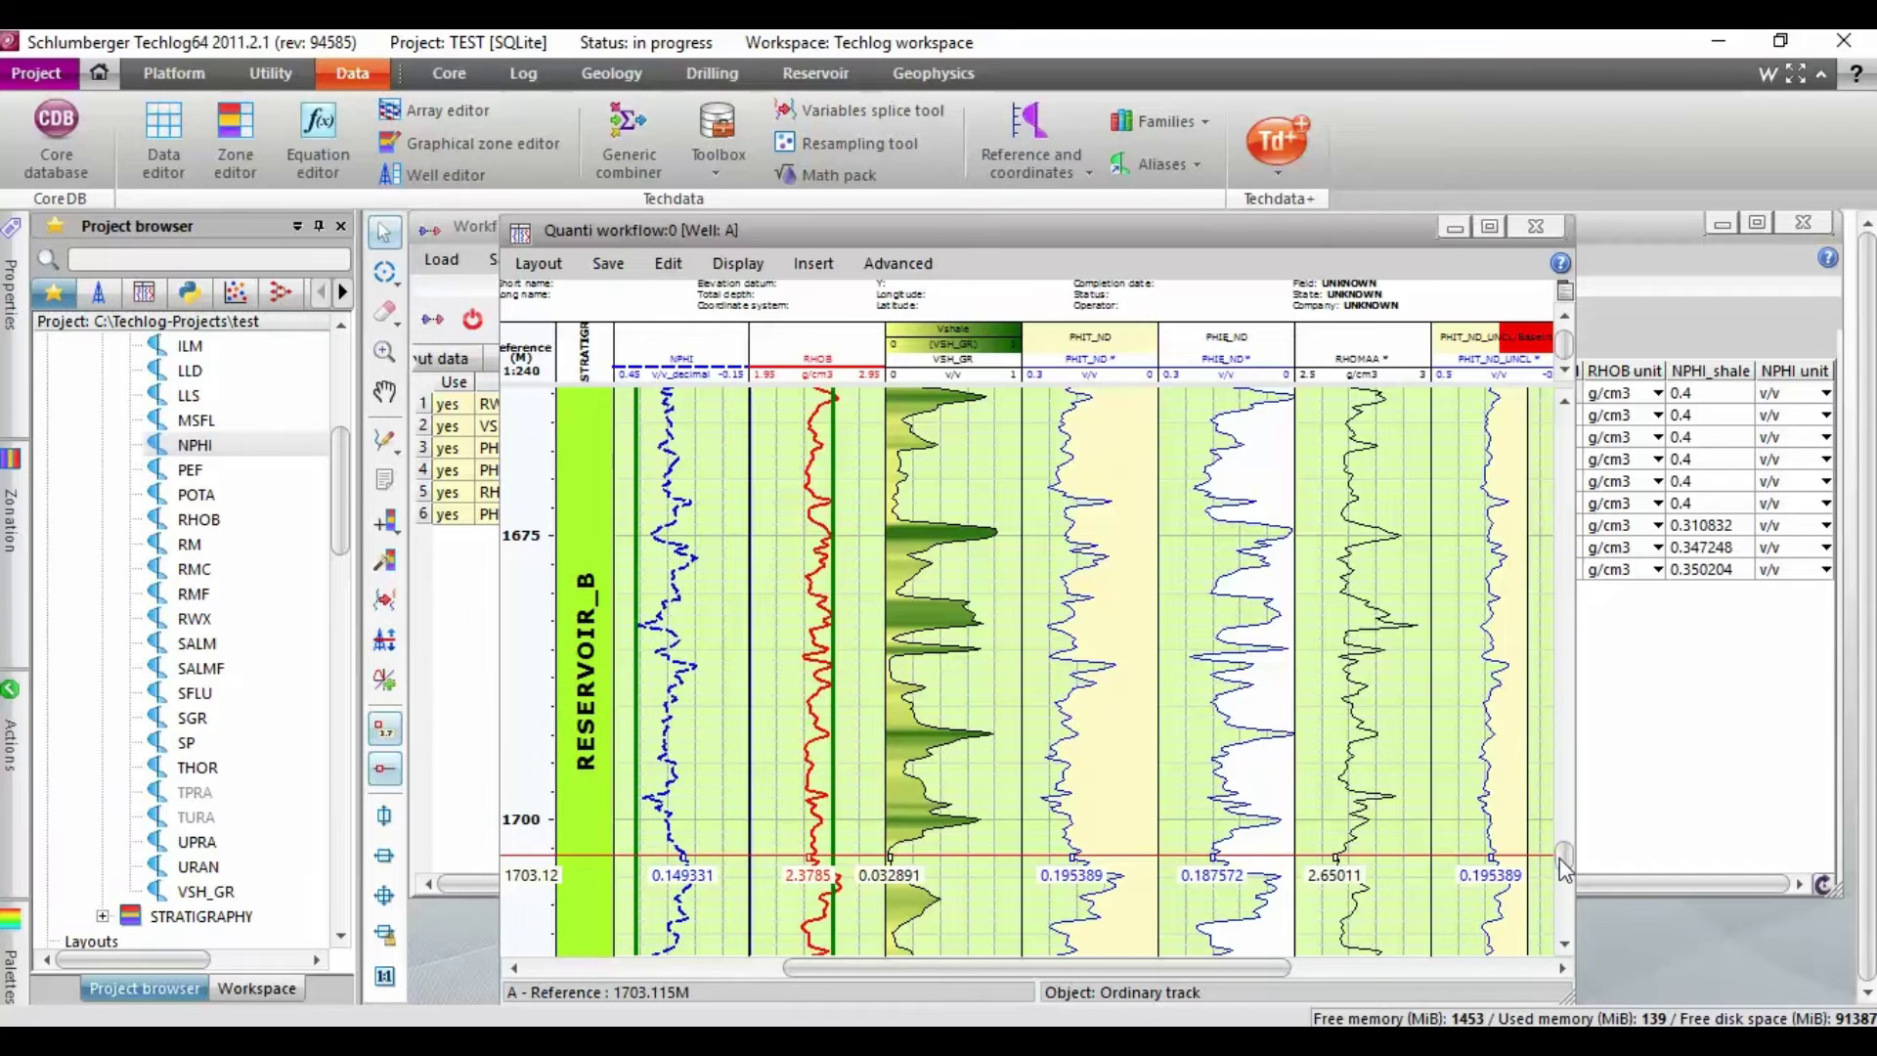
Save the effective porosity curve to the well's dataset under the name PHIE_ND
left_click_drag(1559, 859, 1558, 843)
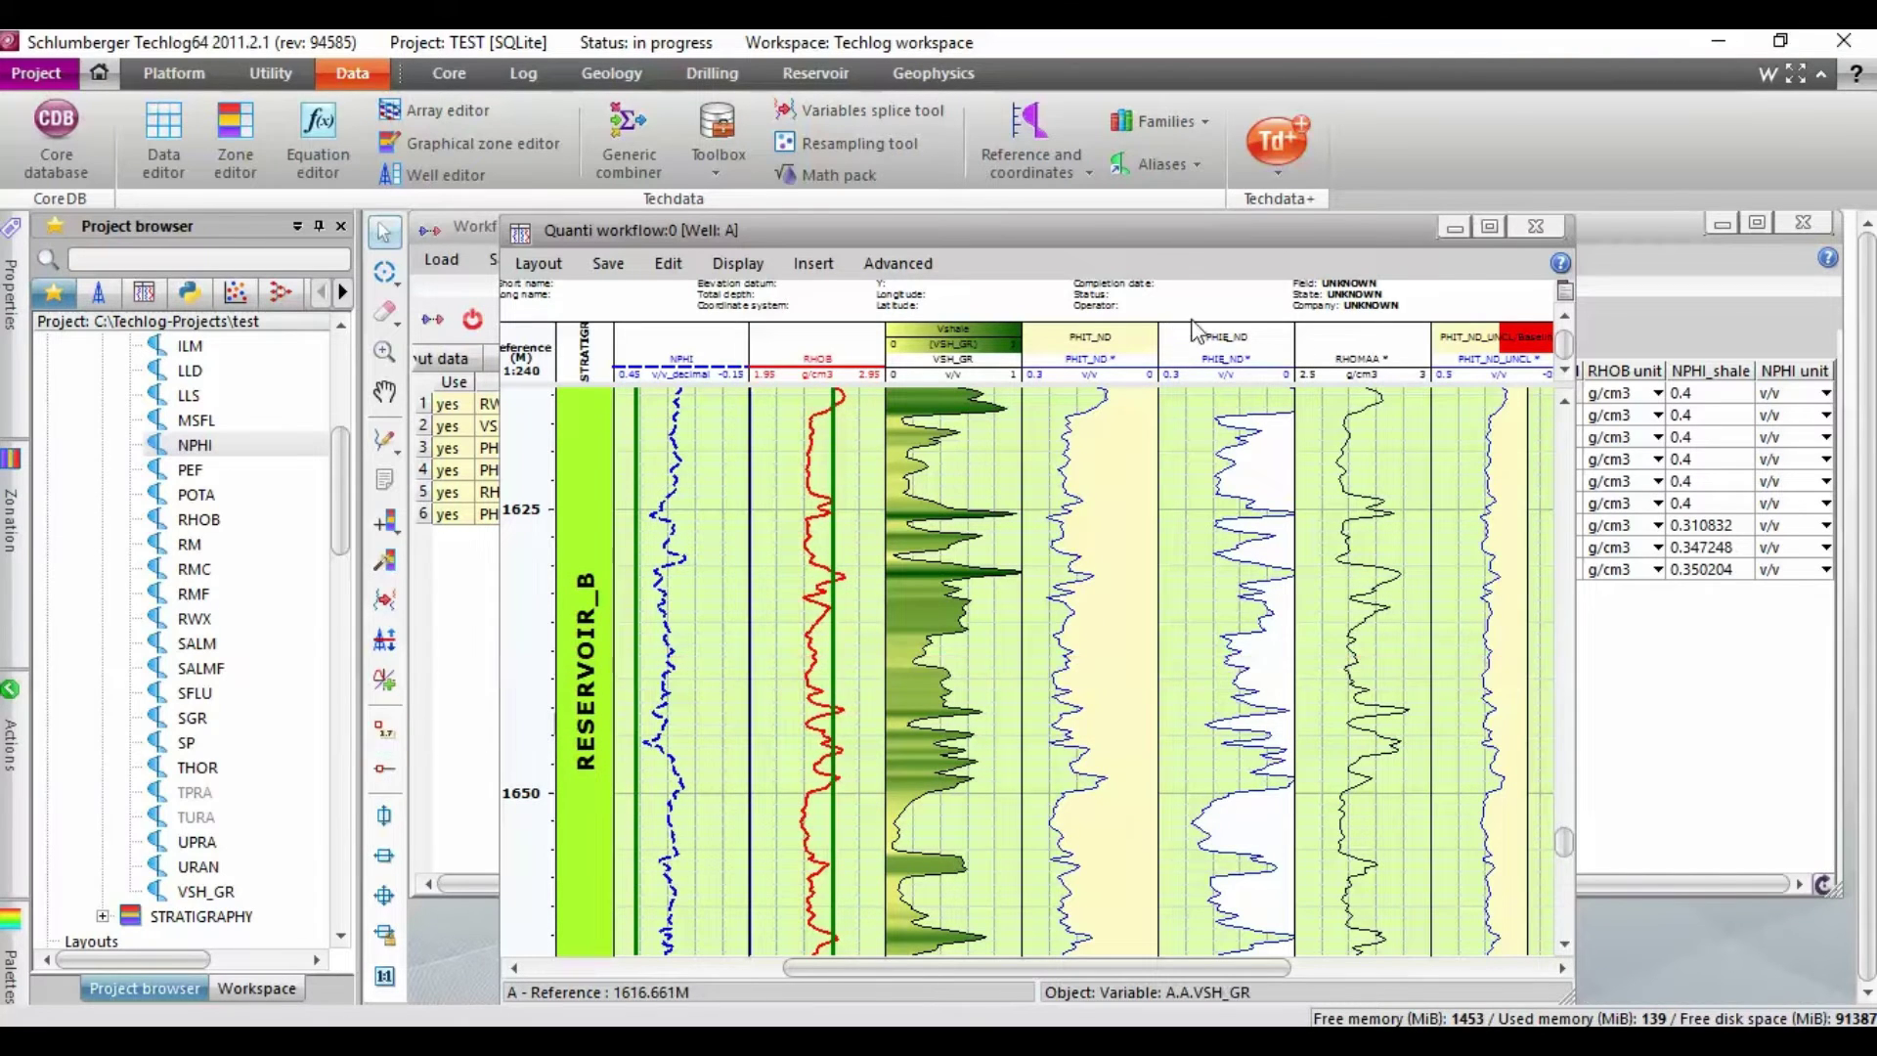
left_click(1255, 371)
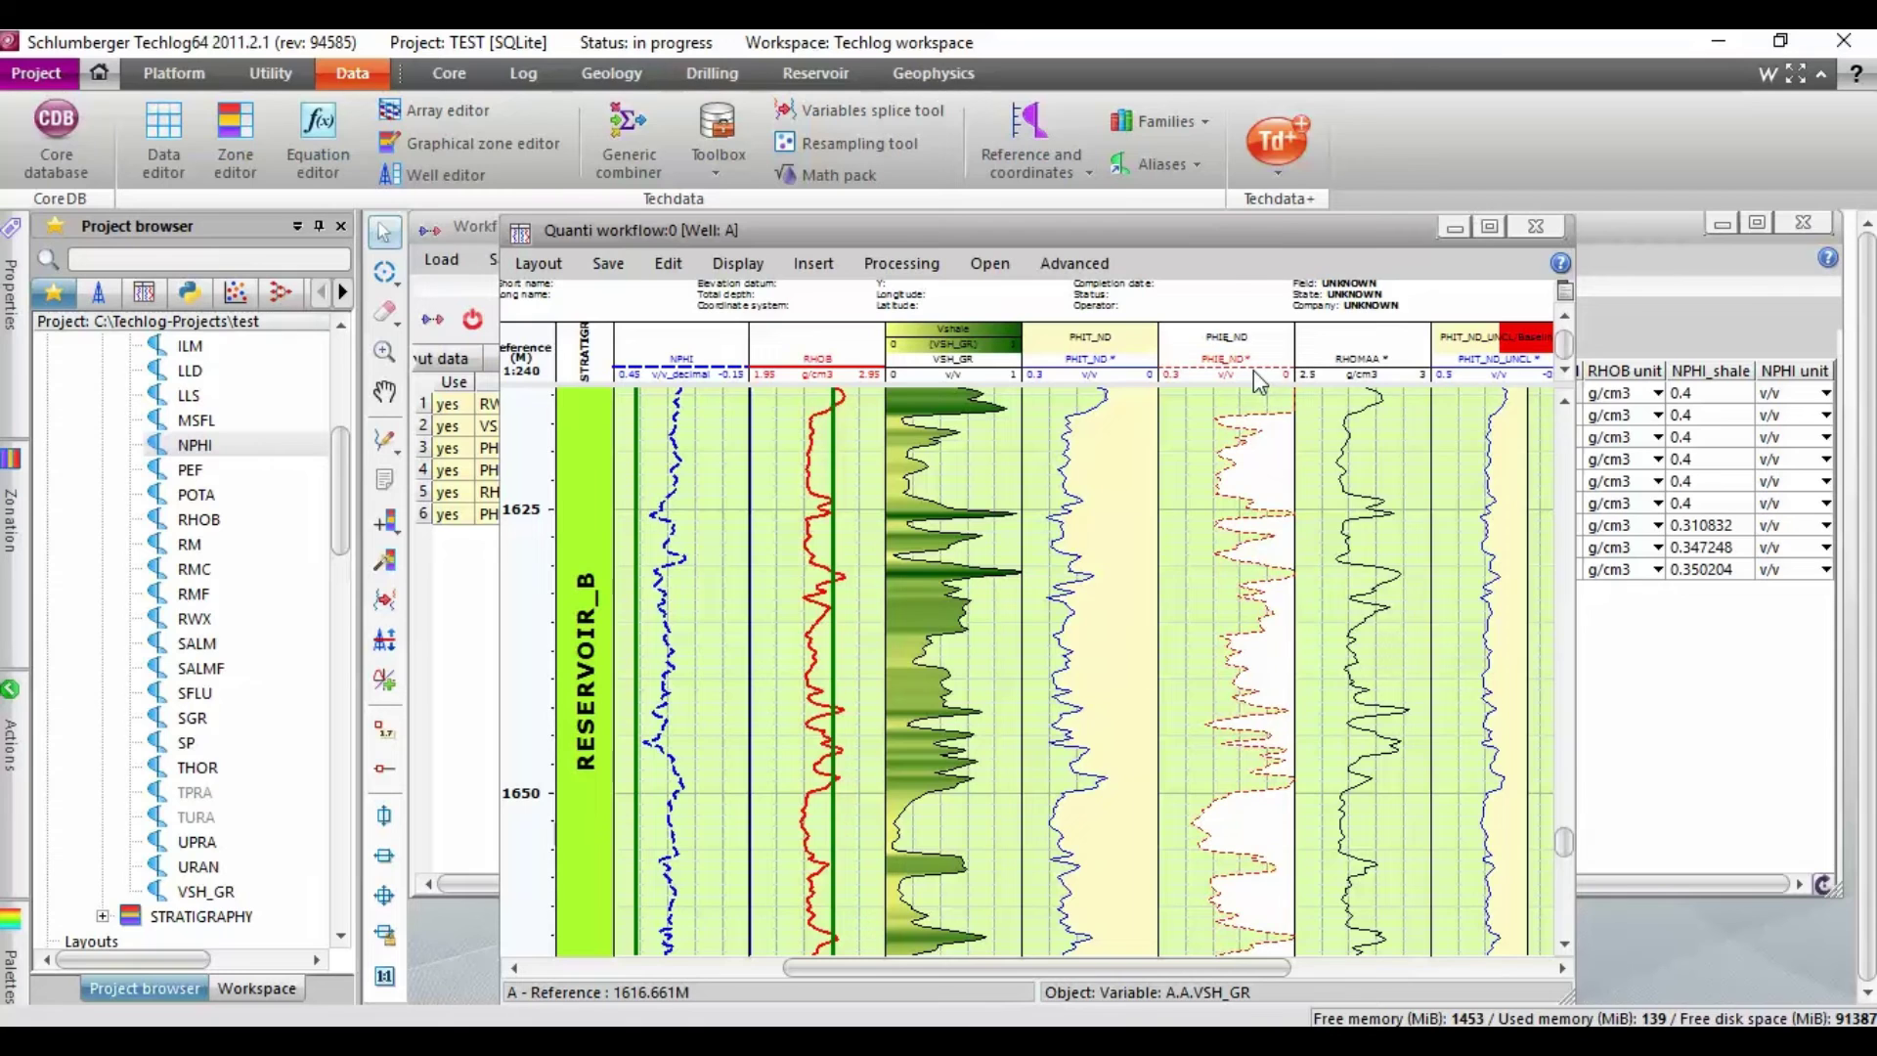
right_click(1253, 369)
left_click(1320, 399)
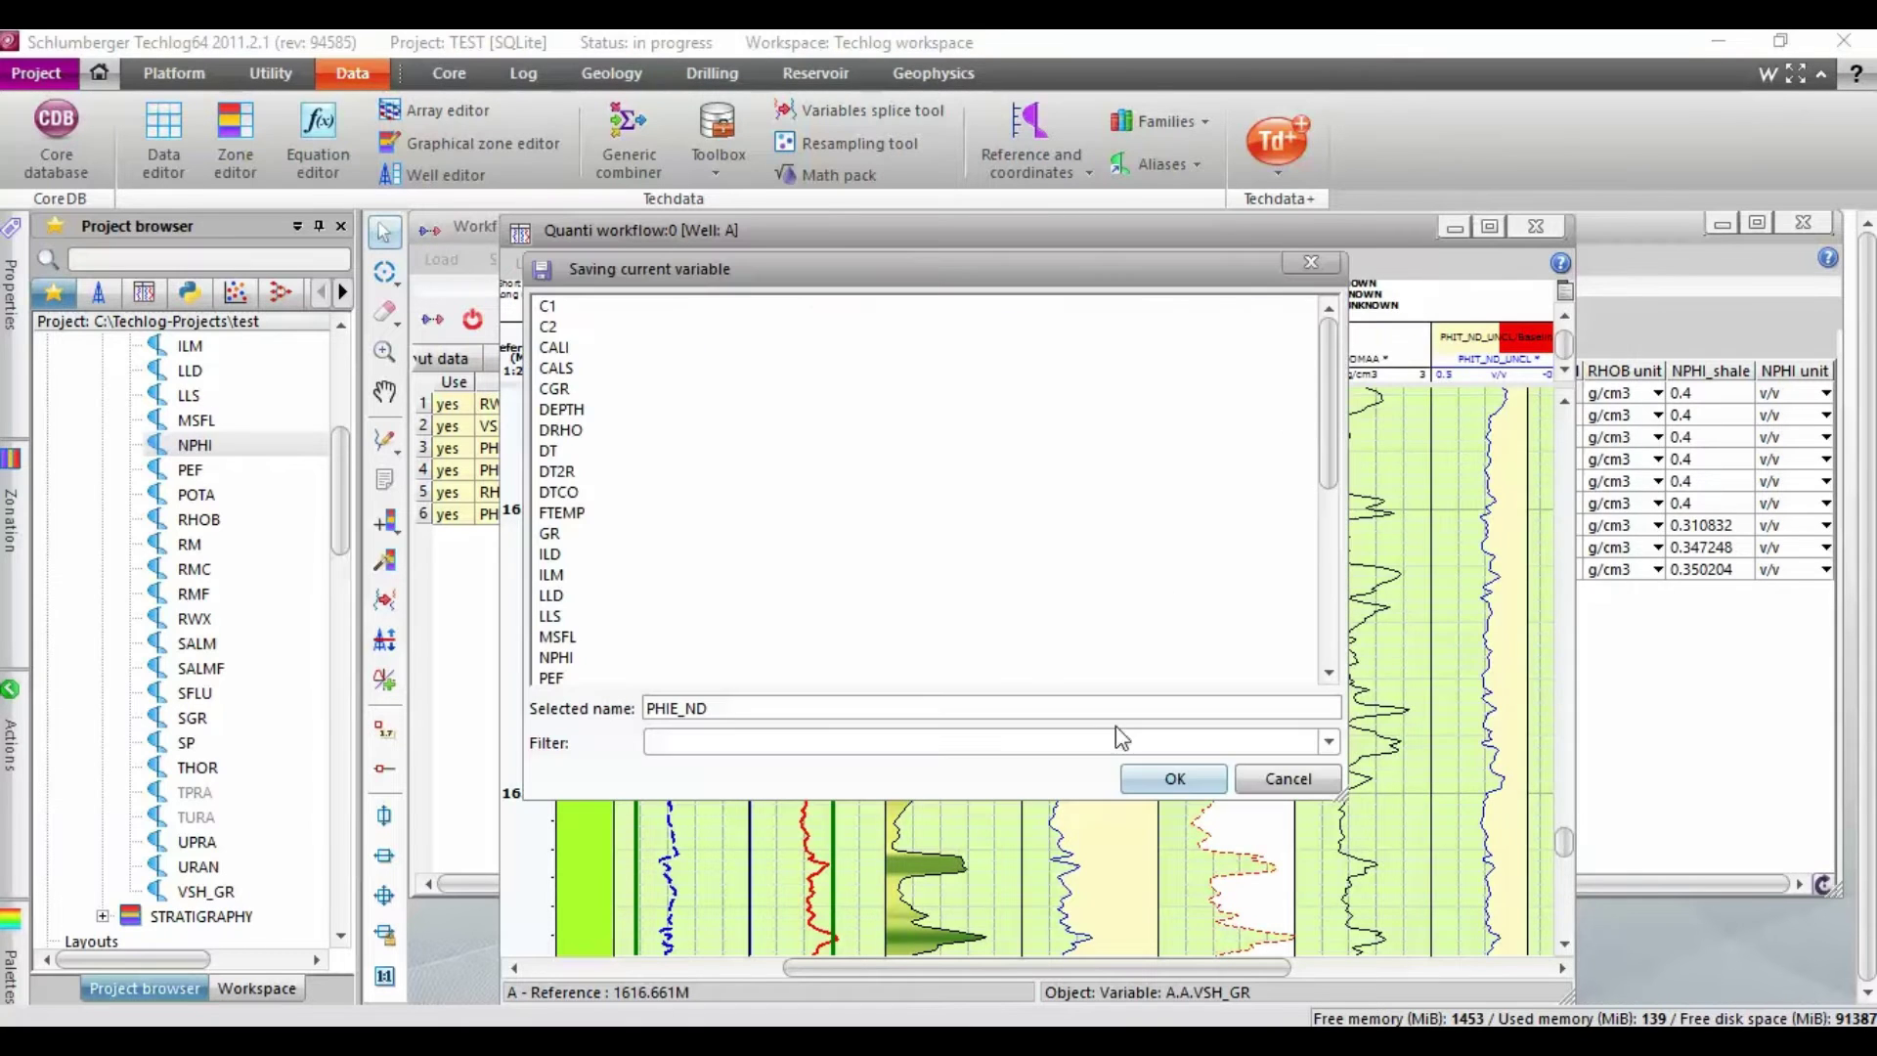
left_click(1171, 778)
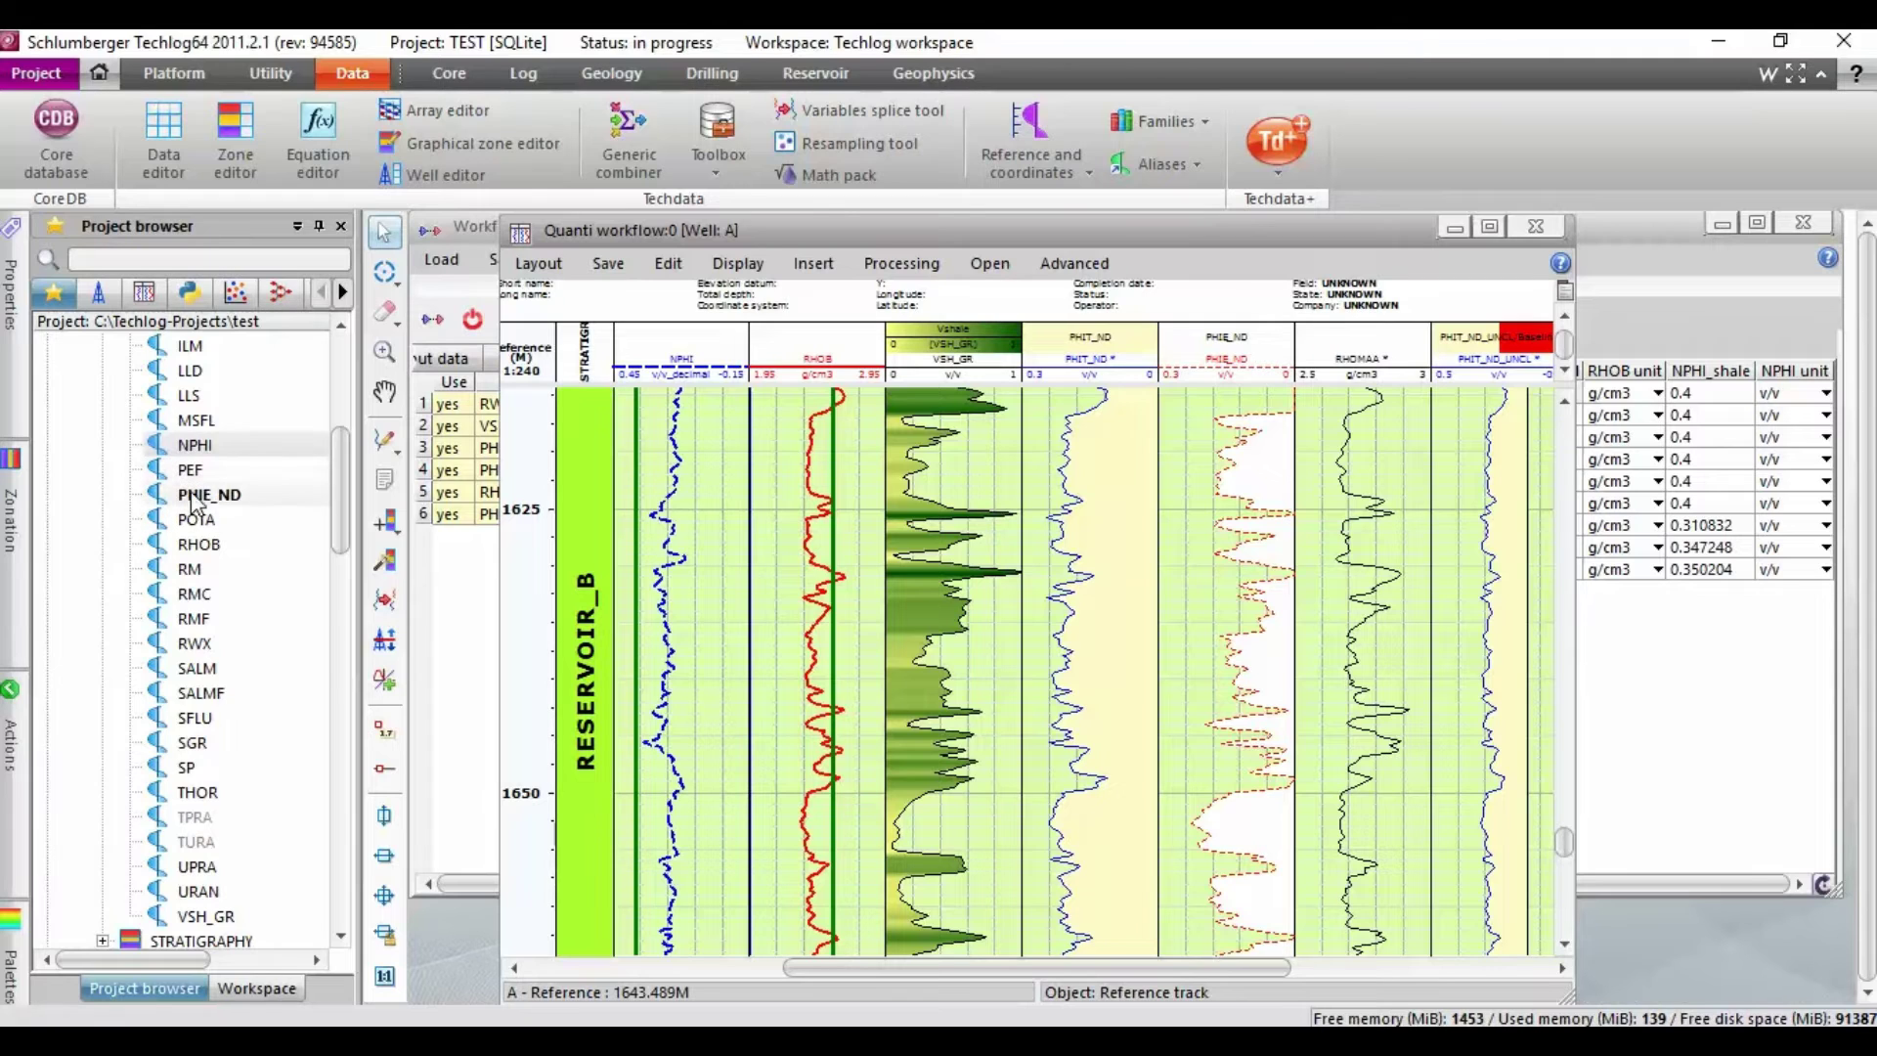
Close well A's log layout without saving the layout
left_click(1533, 233)
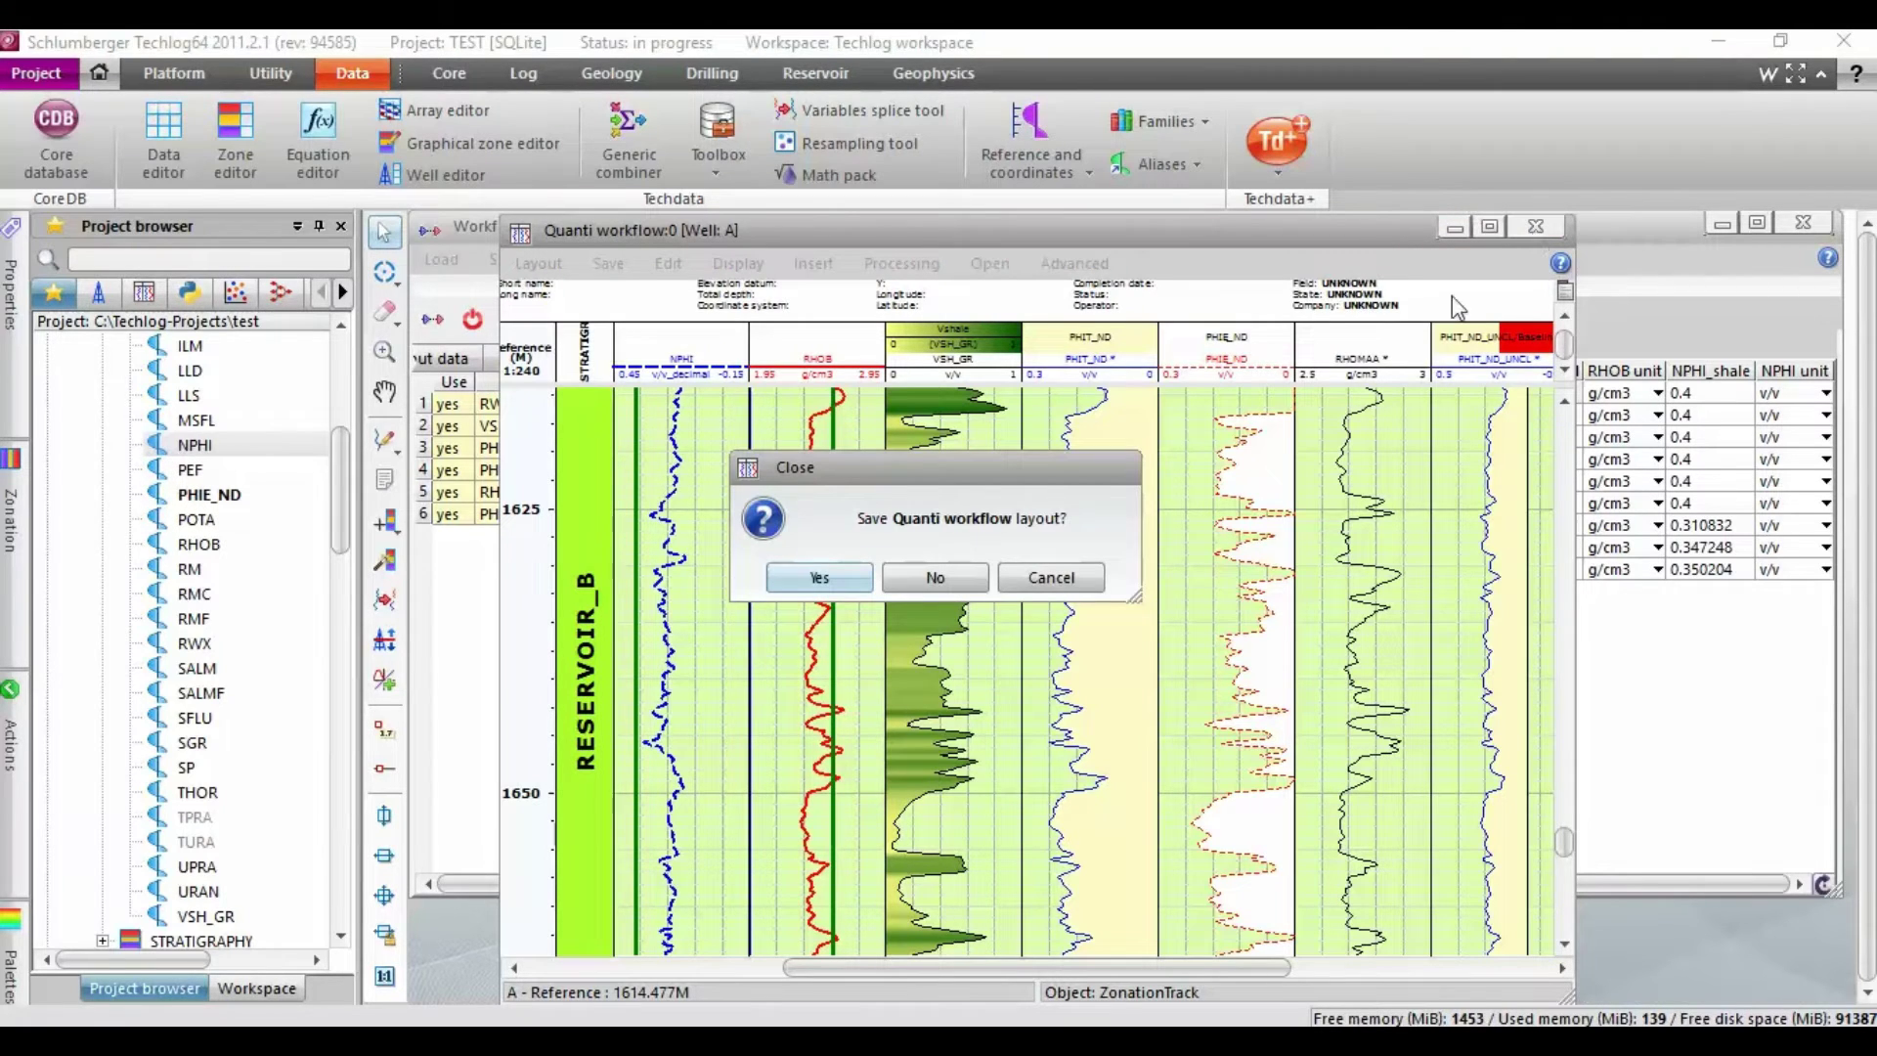
left_click(936, 579)
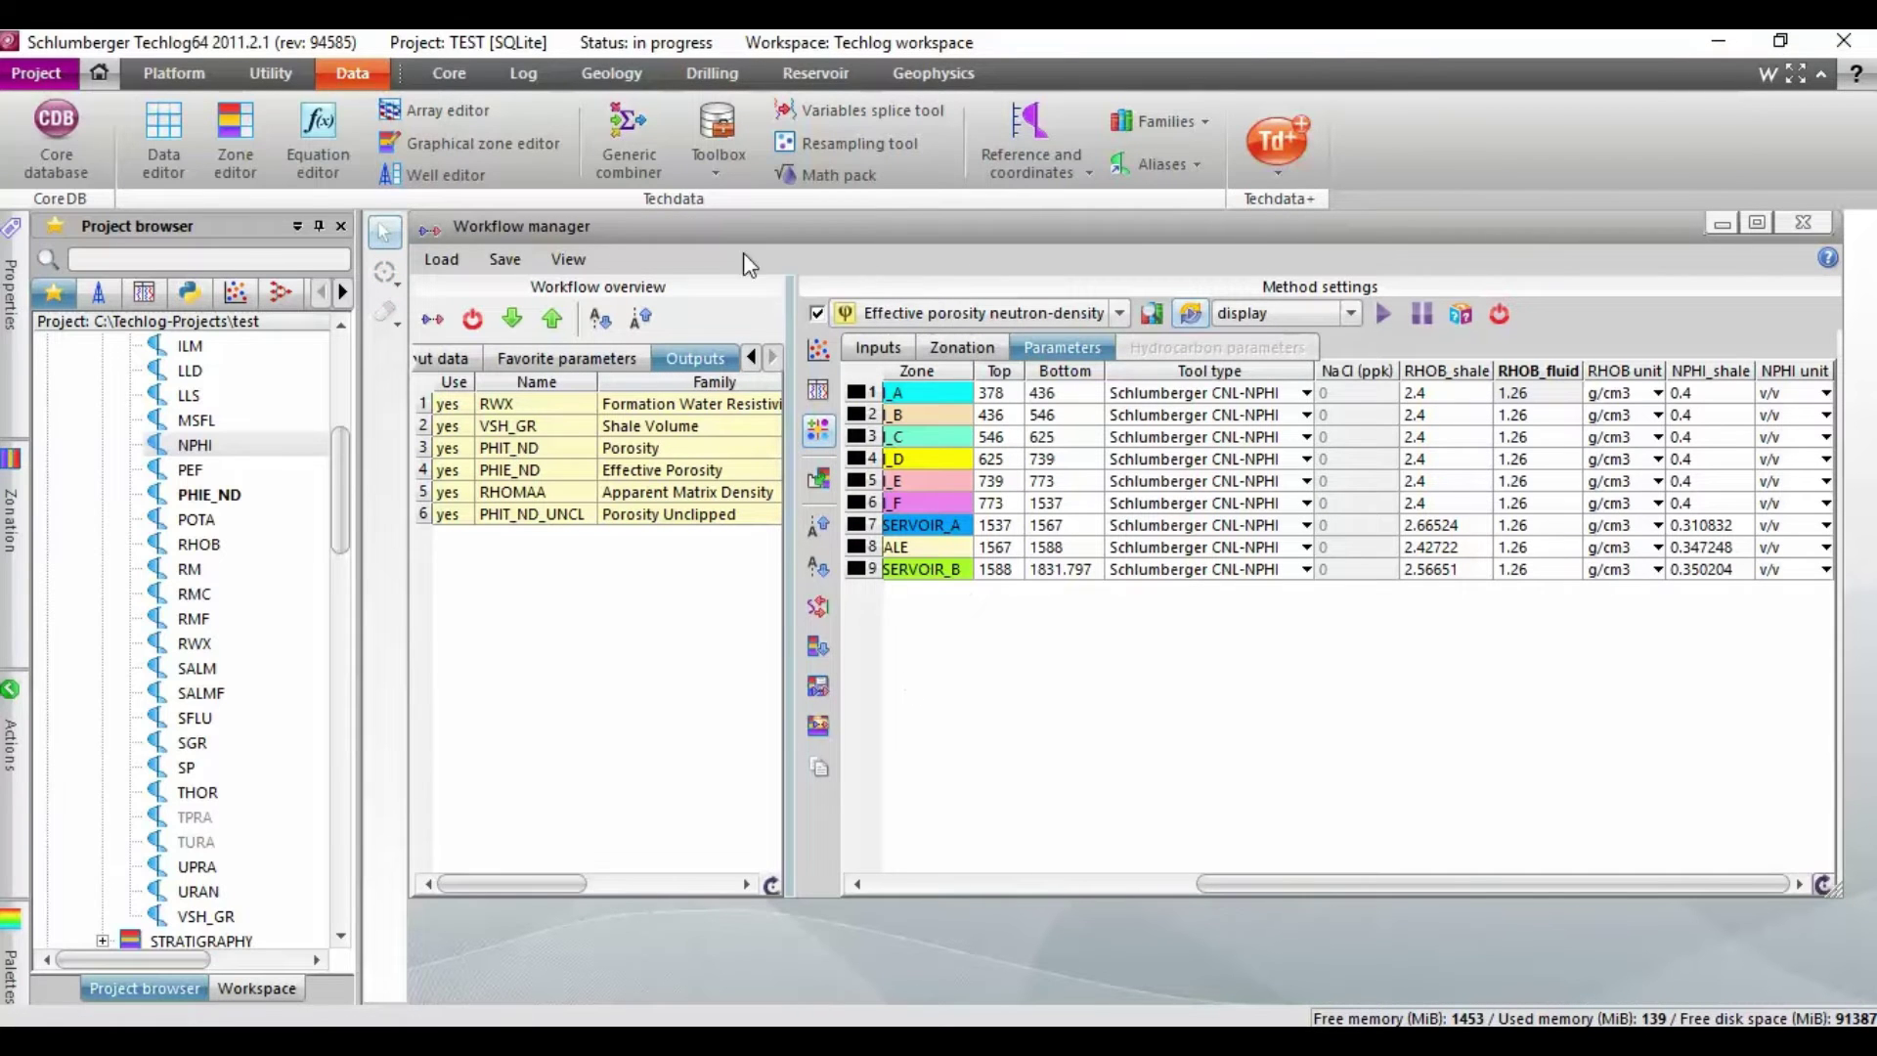
Add an Archie saturation method using RES_DEP, Effective Porosity and Formation Water Resistivity, and show its zone parameters
left_click(497, 71)
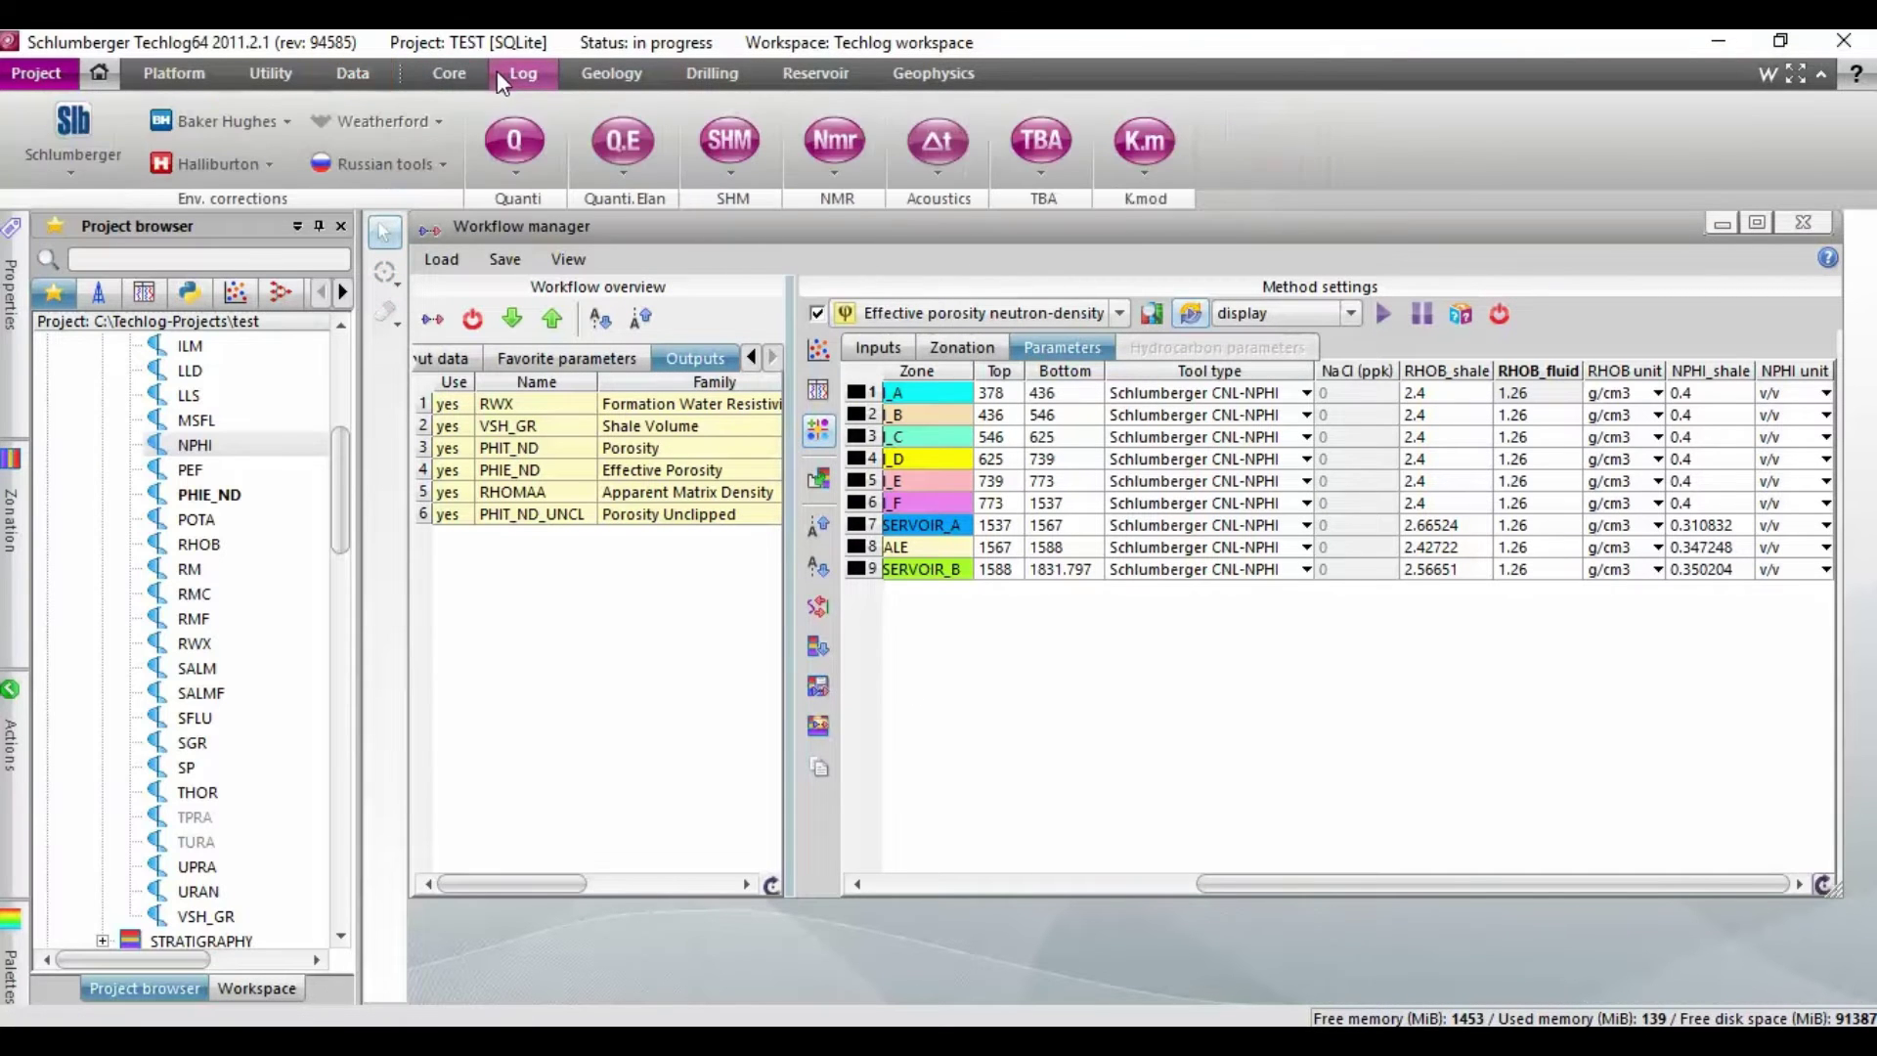
left_click(520, 154)
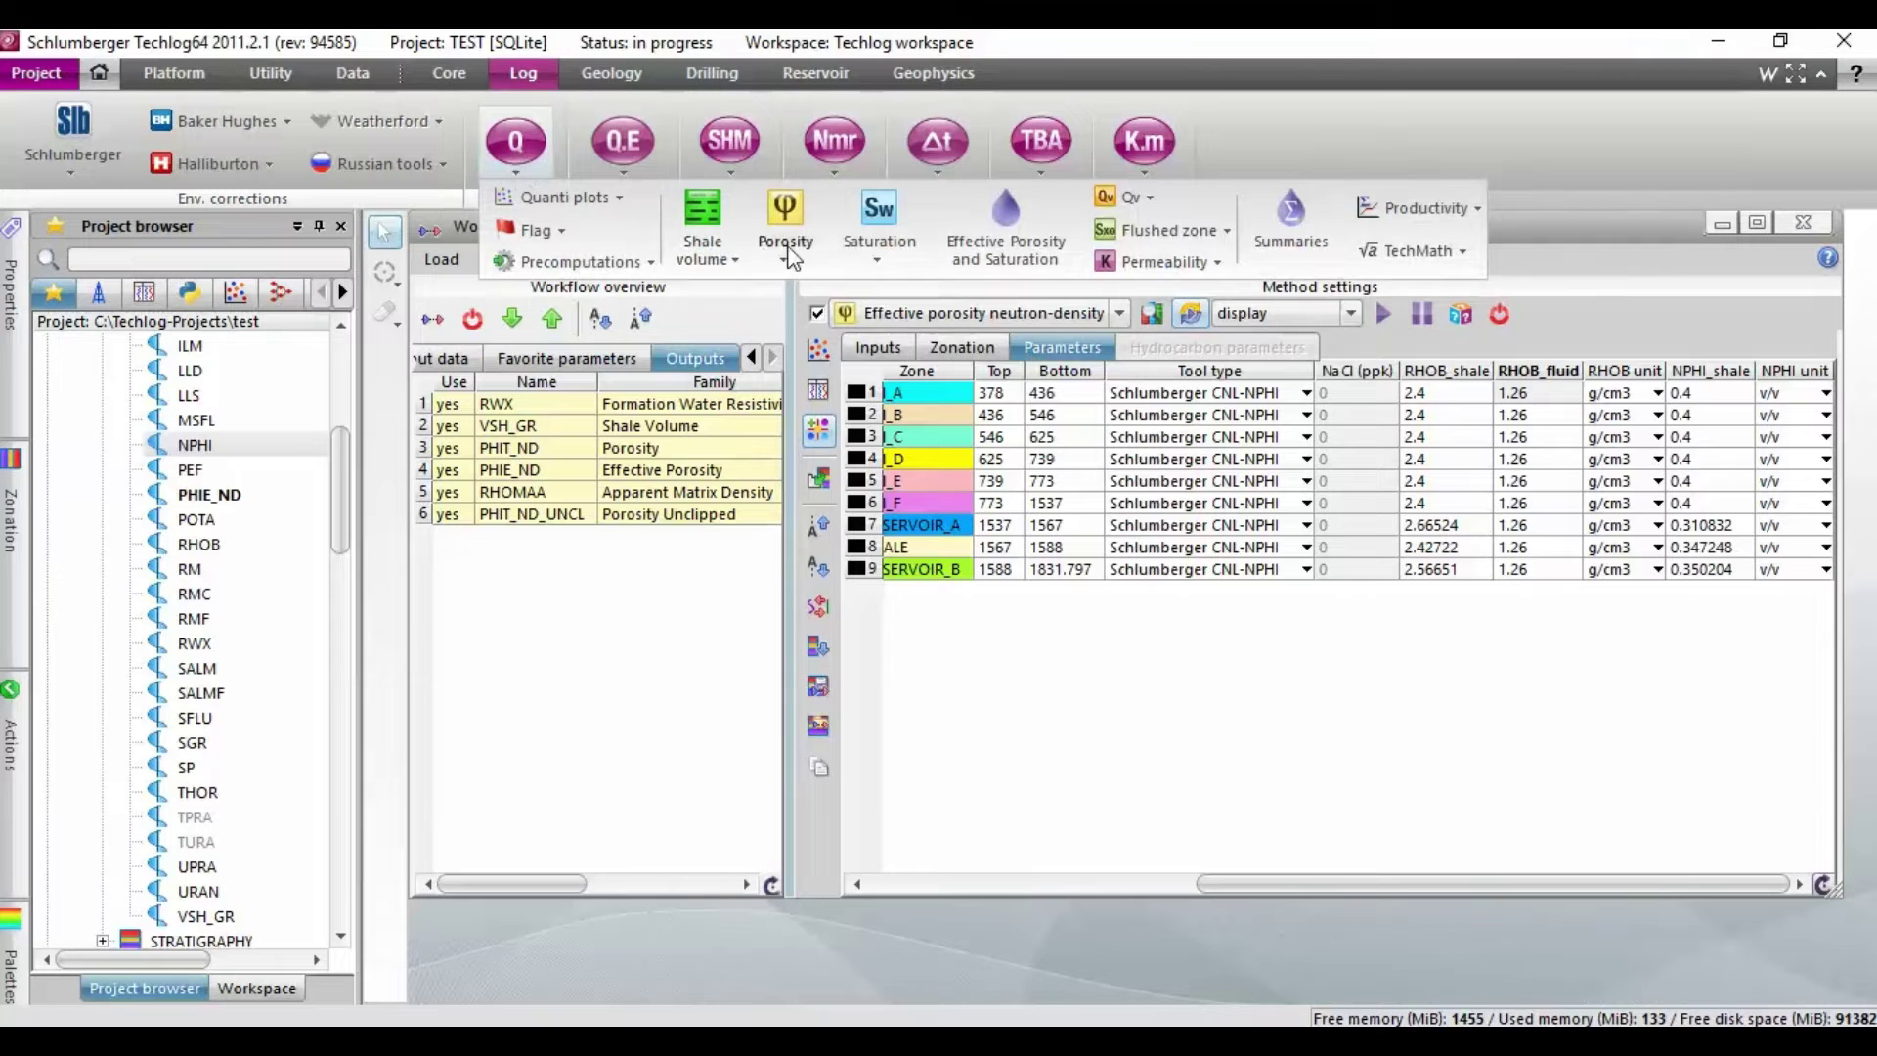
left_click(878, 260)
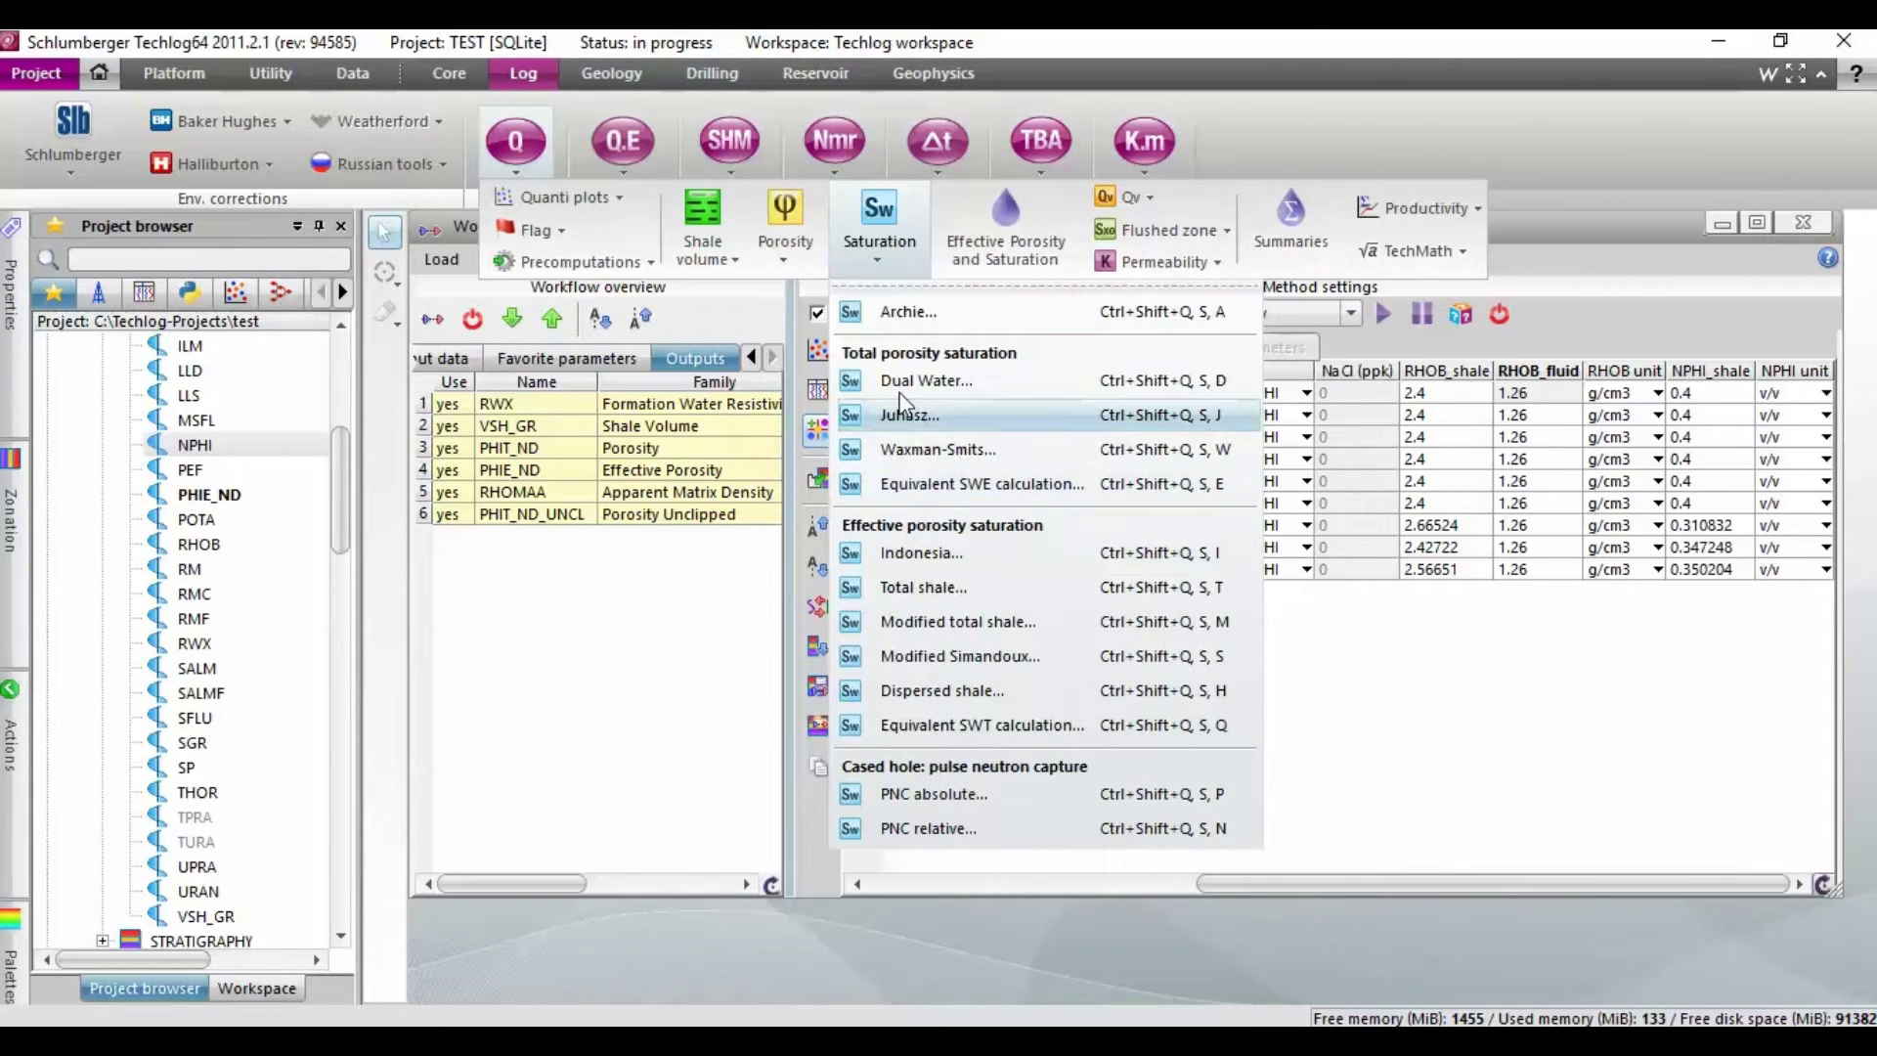
left_click(894, 313)
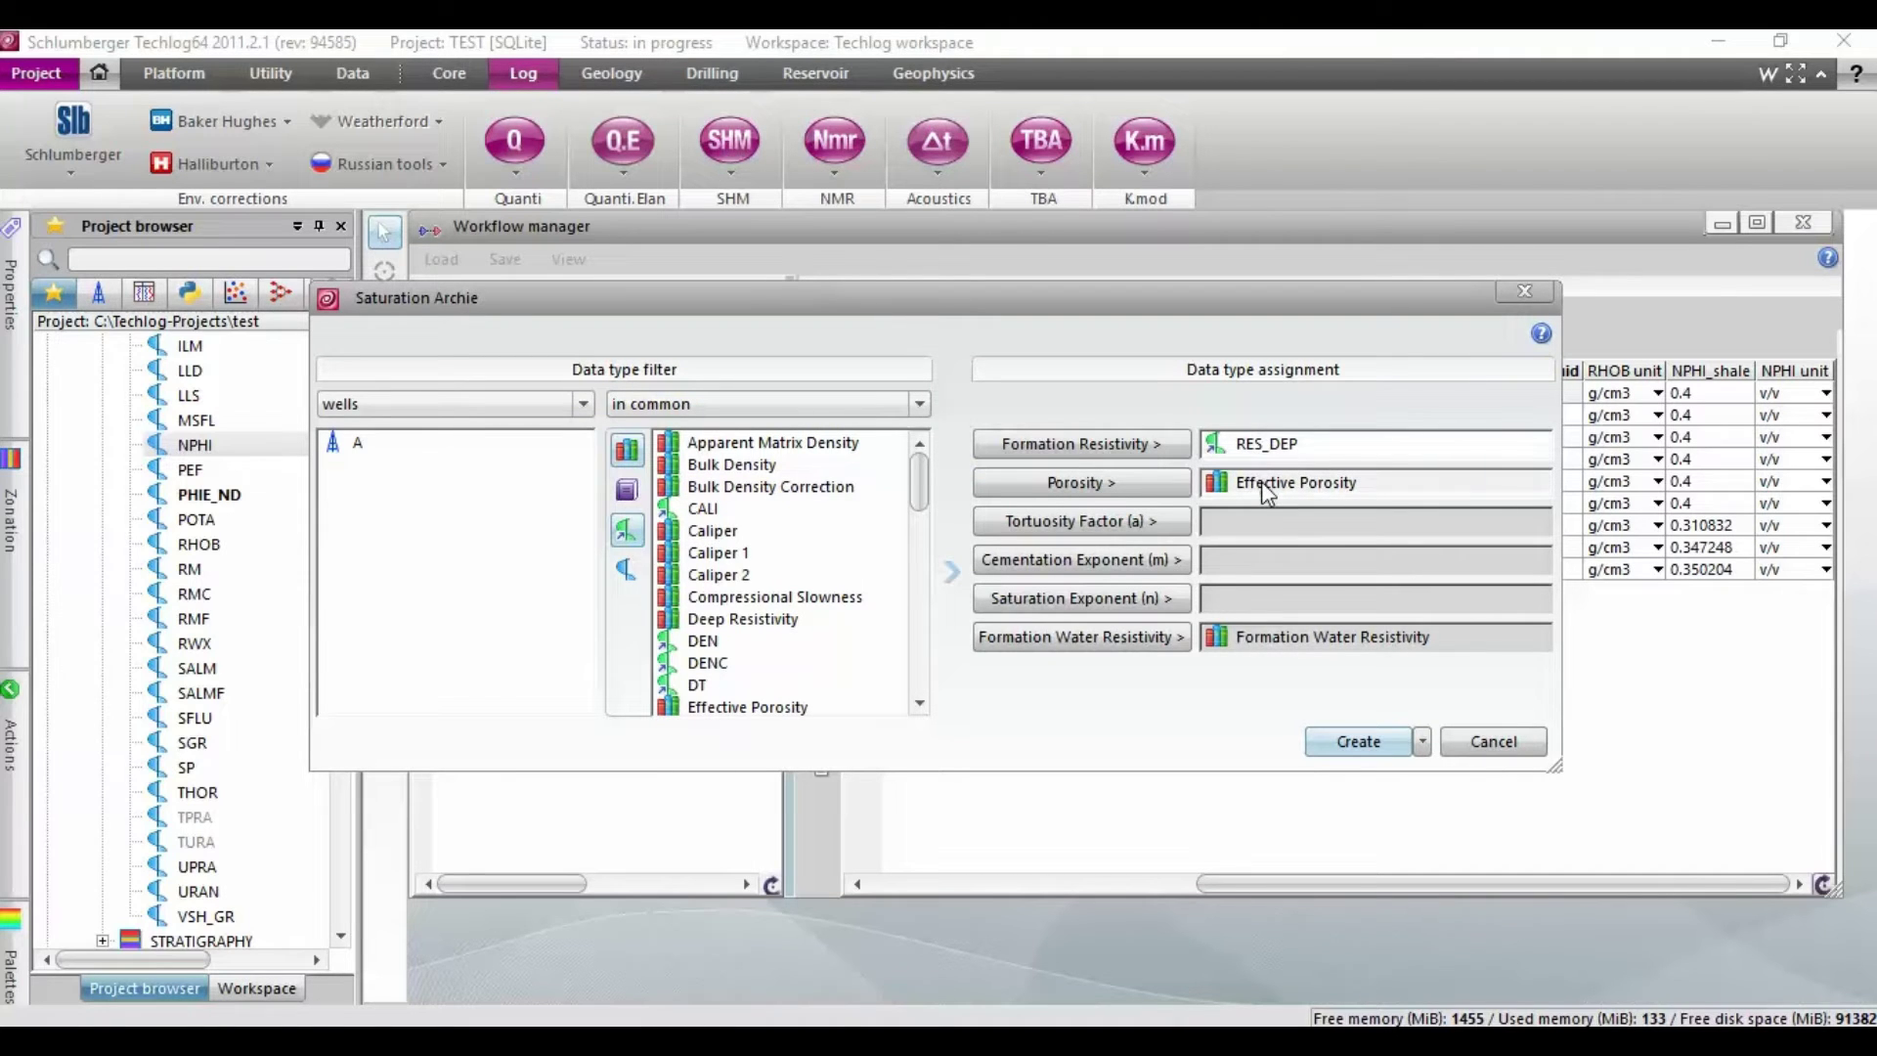
left_click(1259, 645)
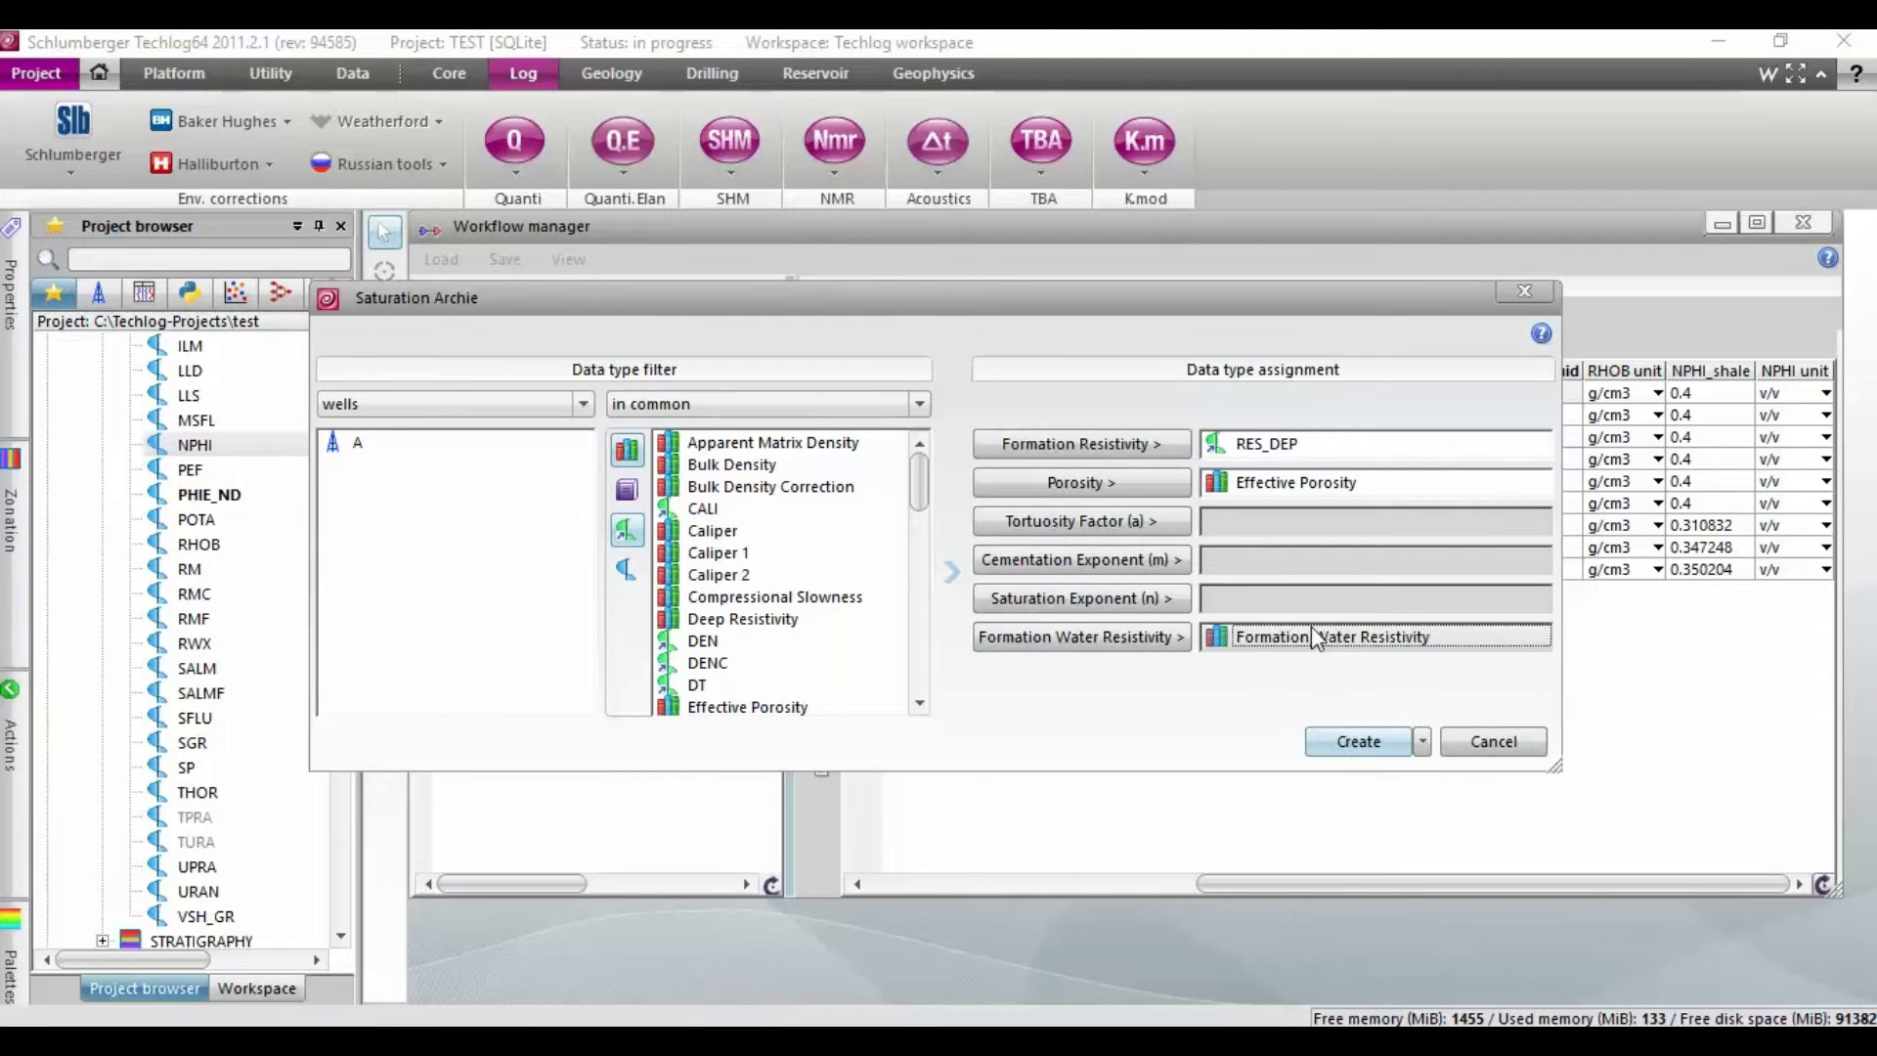
left_click(1357, 743)
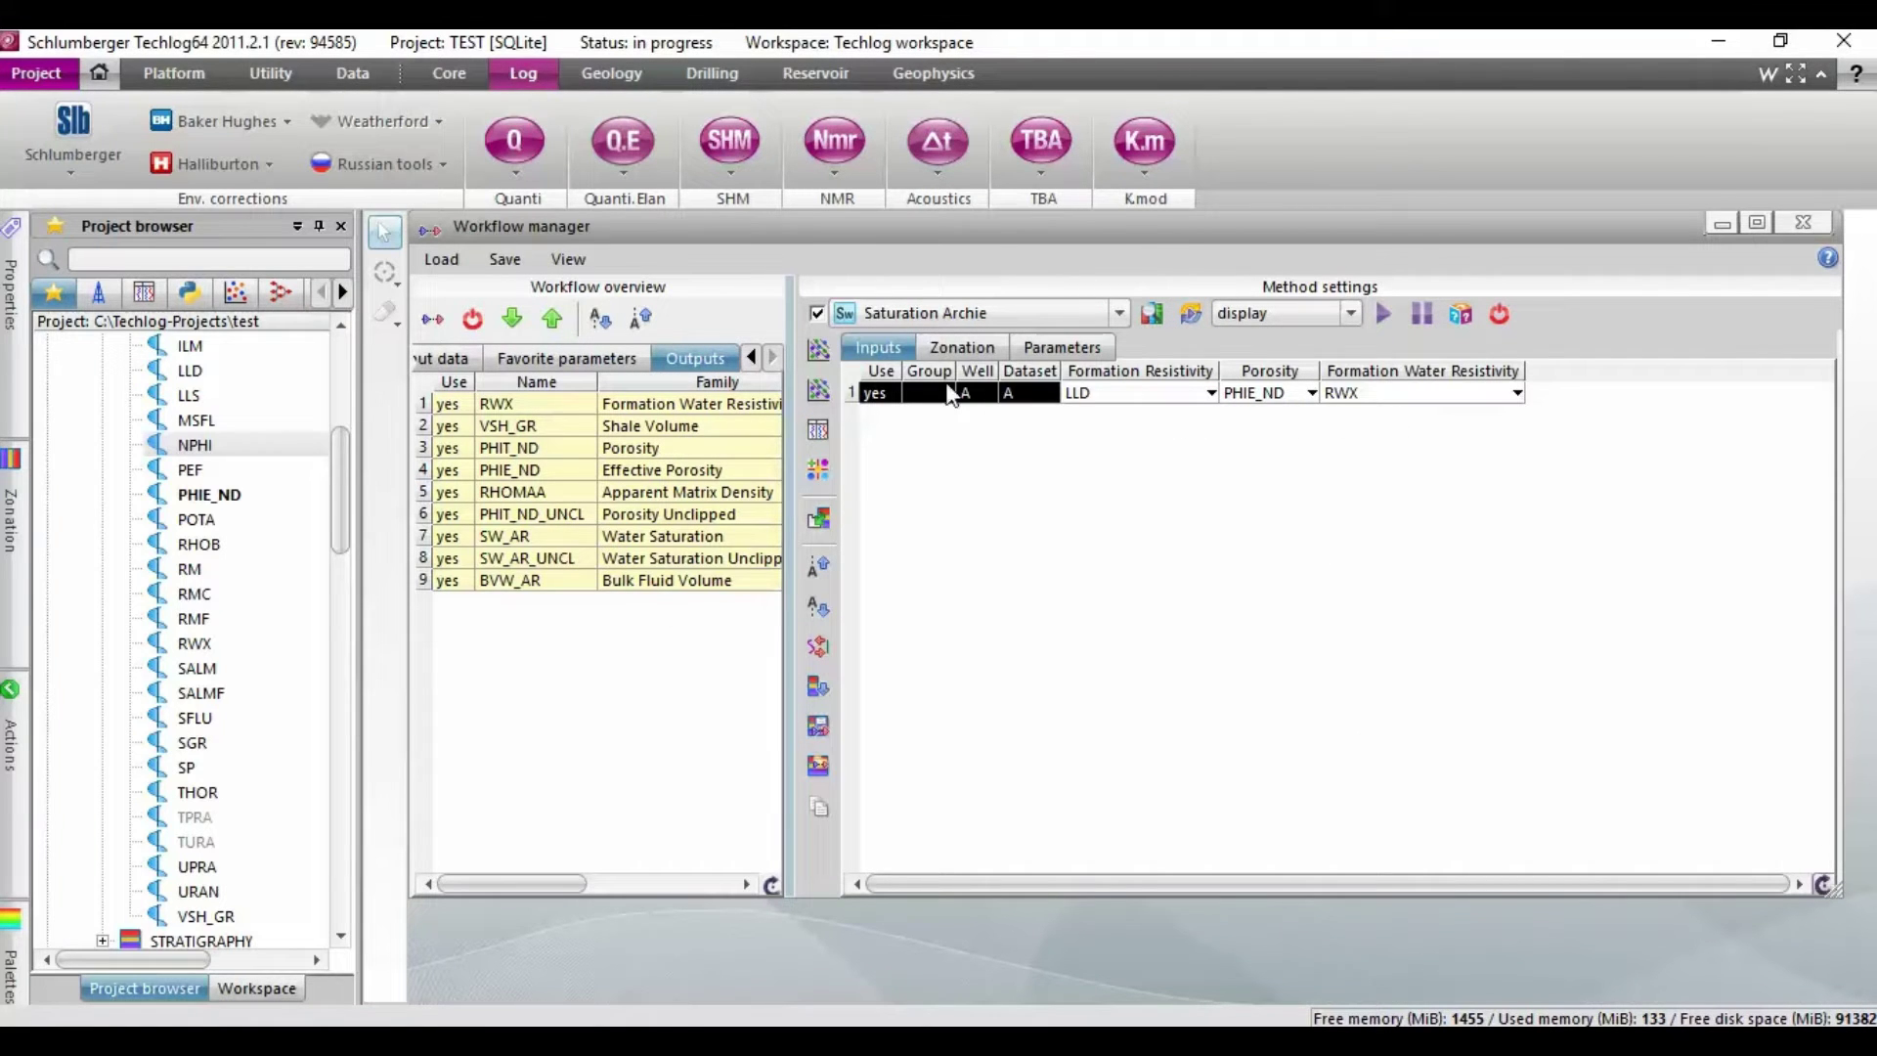
left_click(962, 348)
left_click(1076, 348)
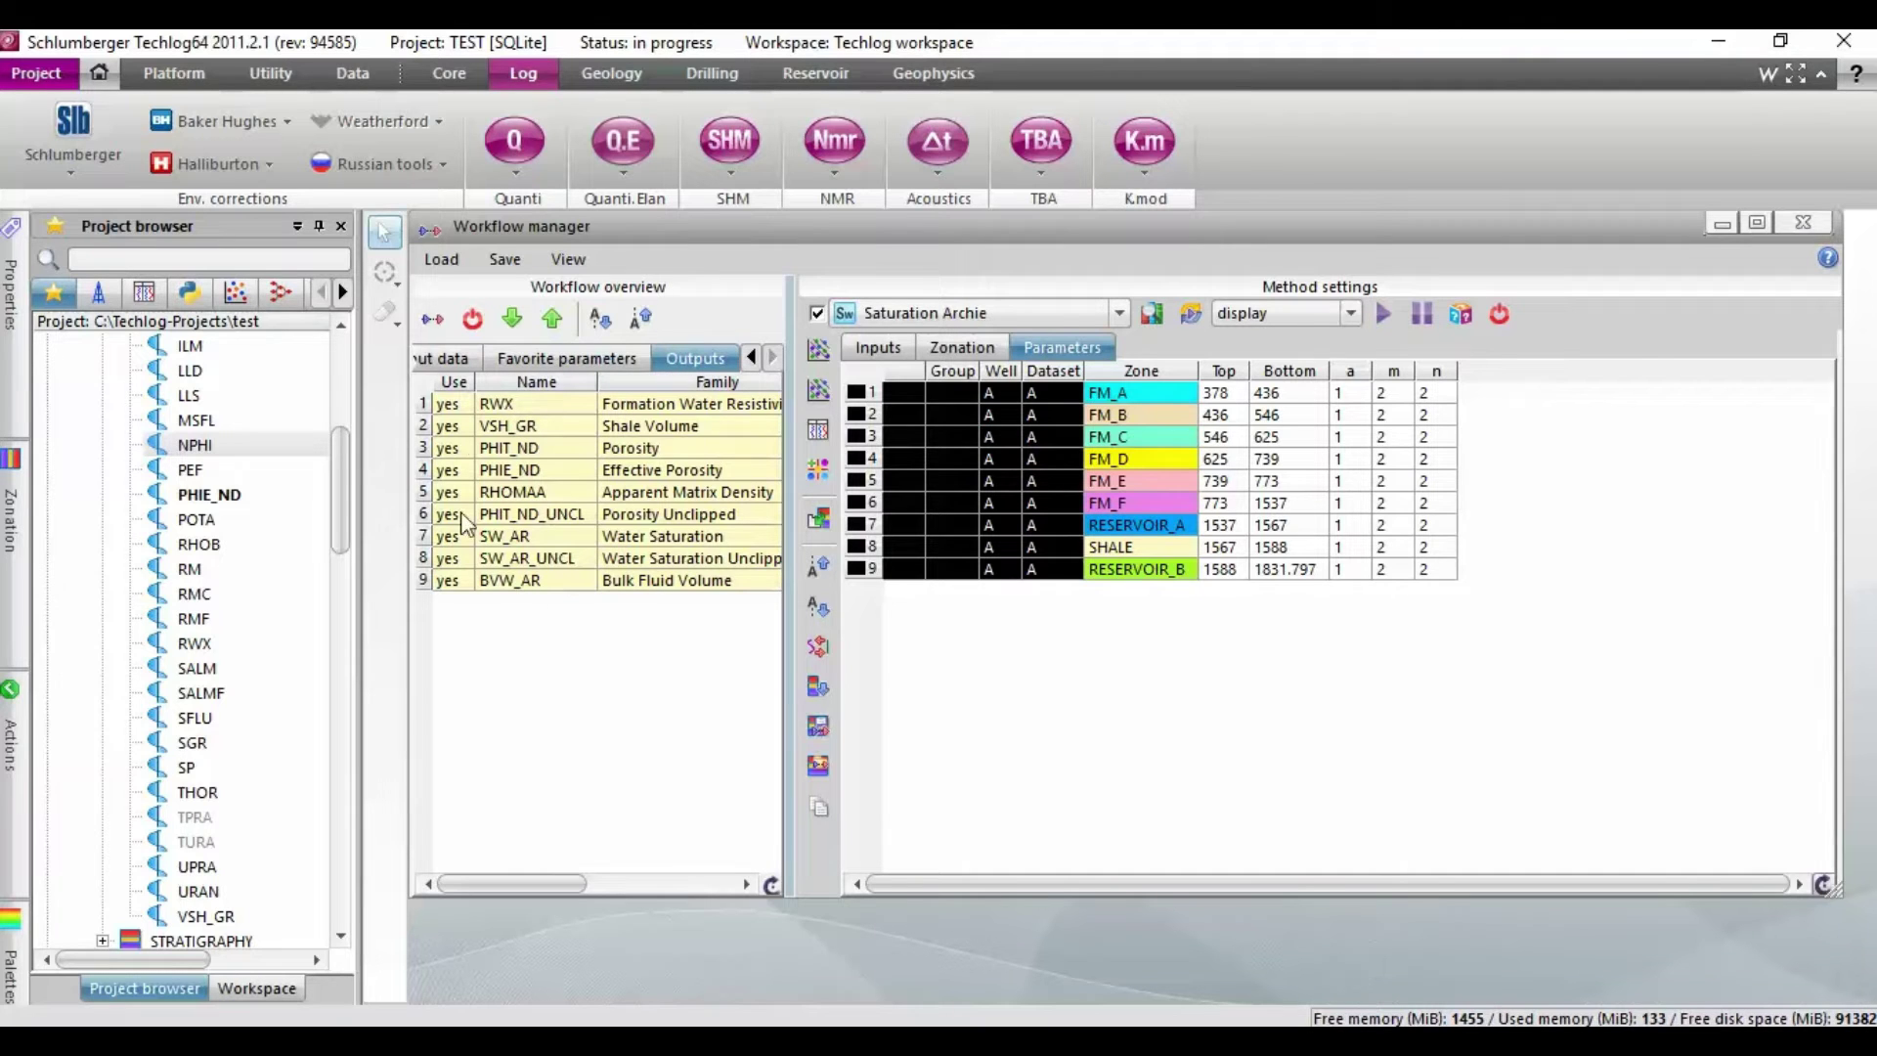
Disable every workflow output except SW_AR, including RWX, VSH_GR, the porosity curves, RHOMAA, SW_AR_UNCL and BVW_AR
left_click(450, 581)
left_click(453, 558)
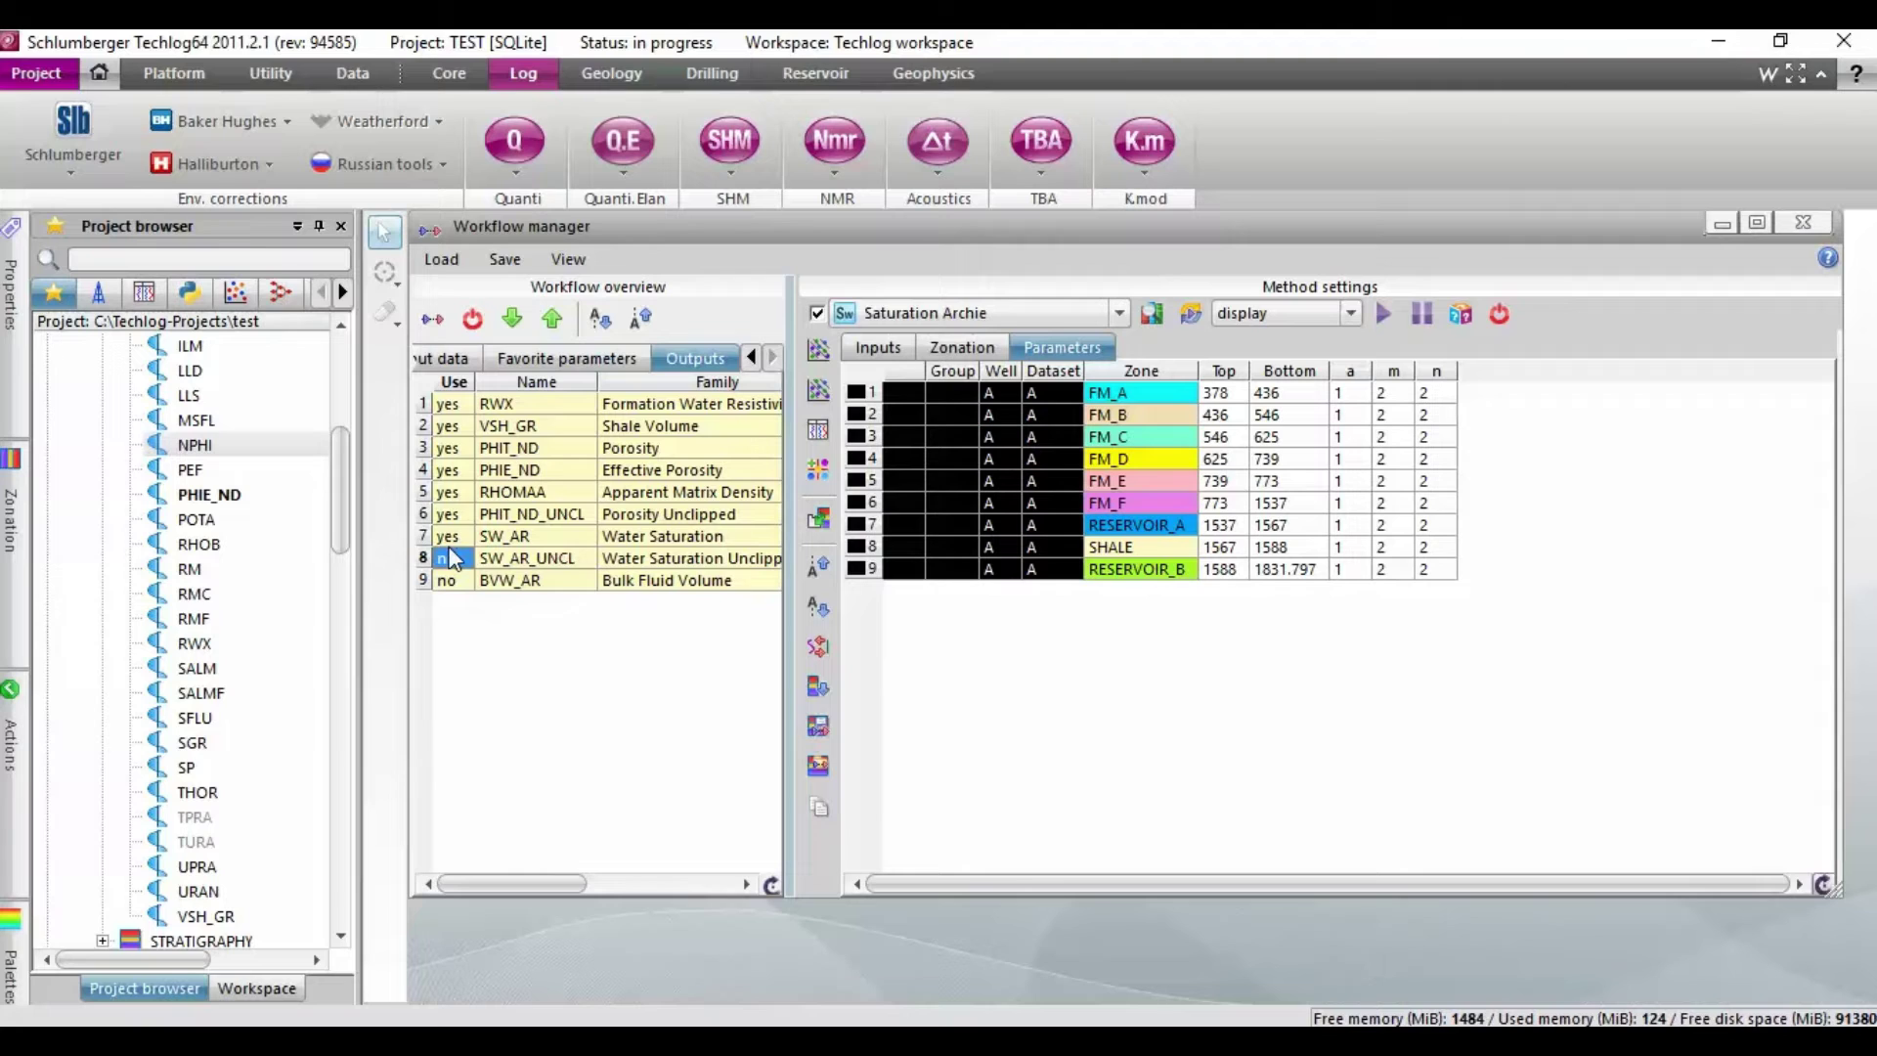
left_click(445, 514)
left_click(446, 492)
left_click(448, 471)
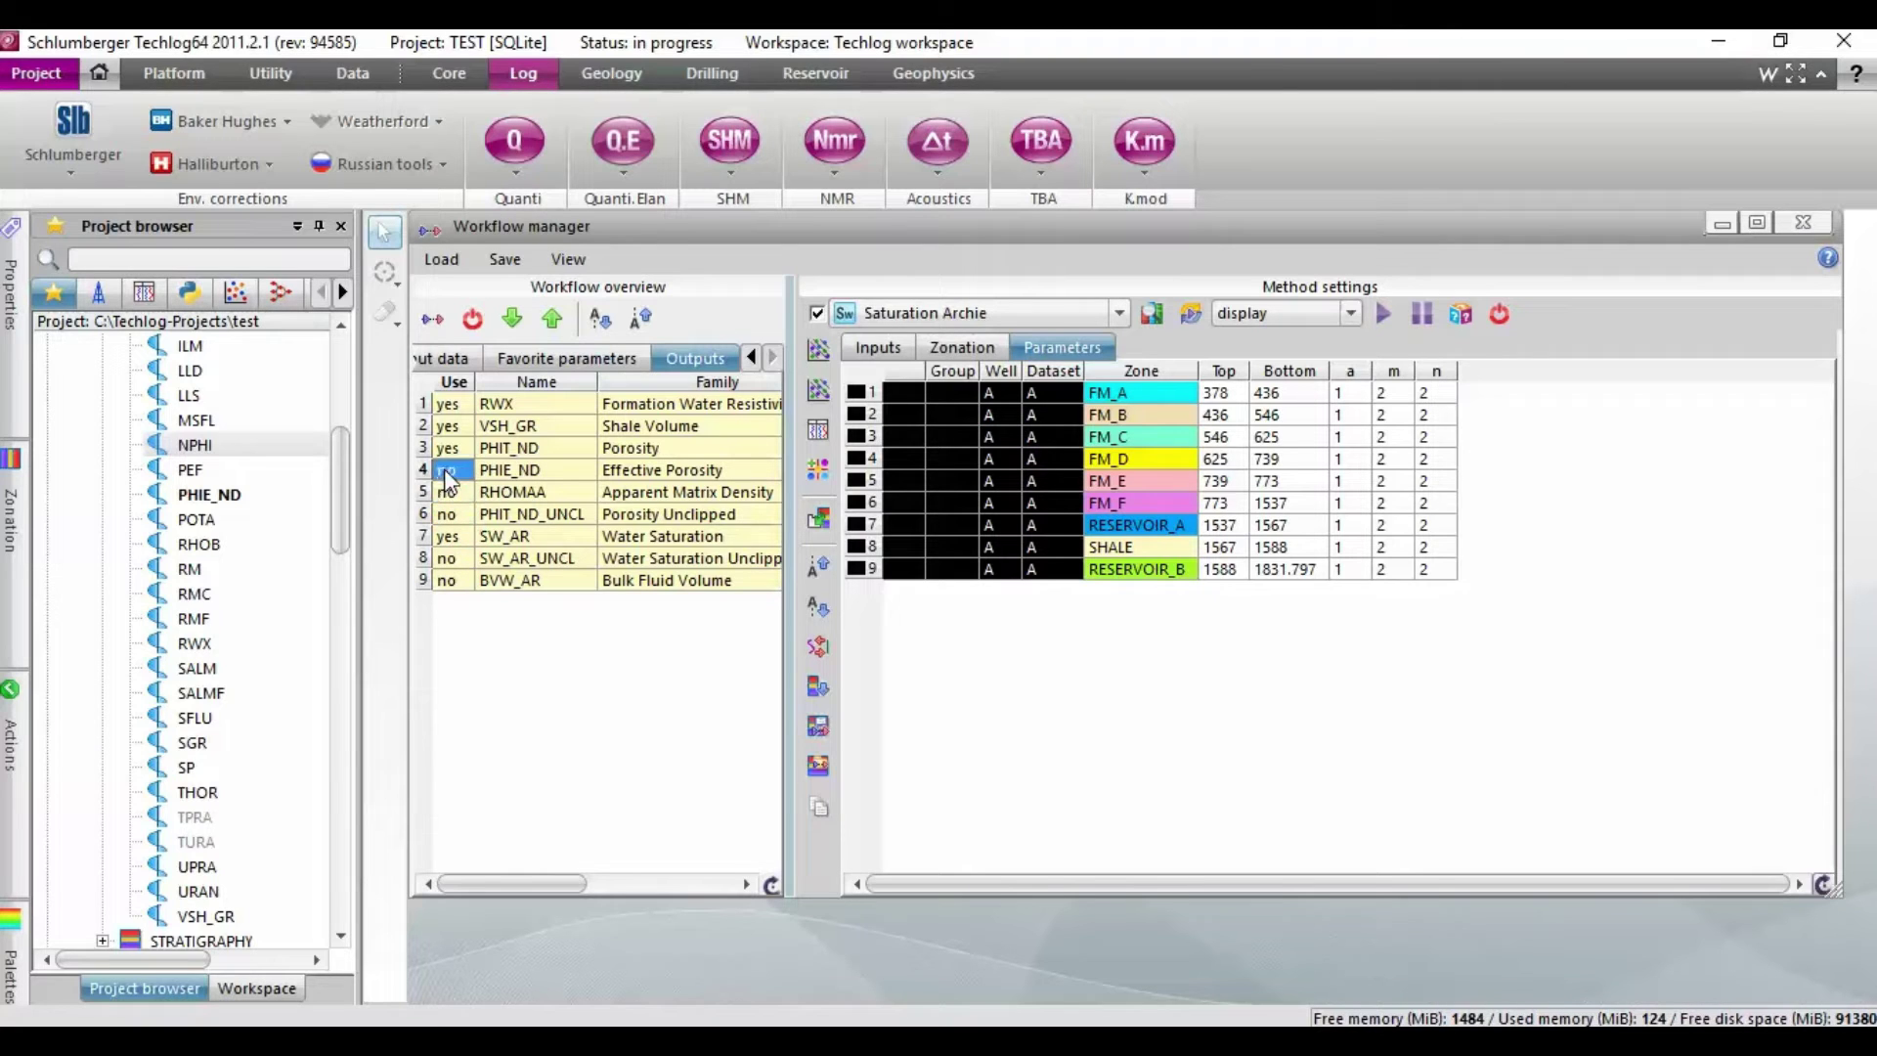
left_click(446, 449)
left_click(449, 427)
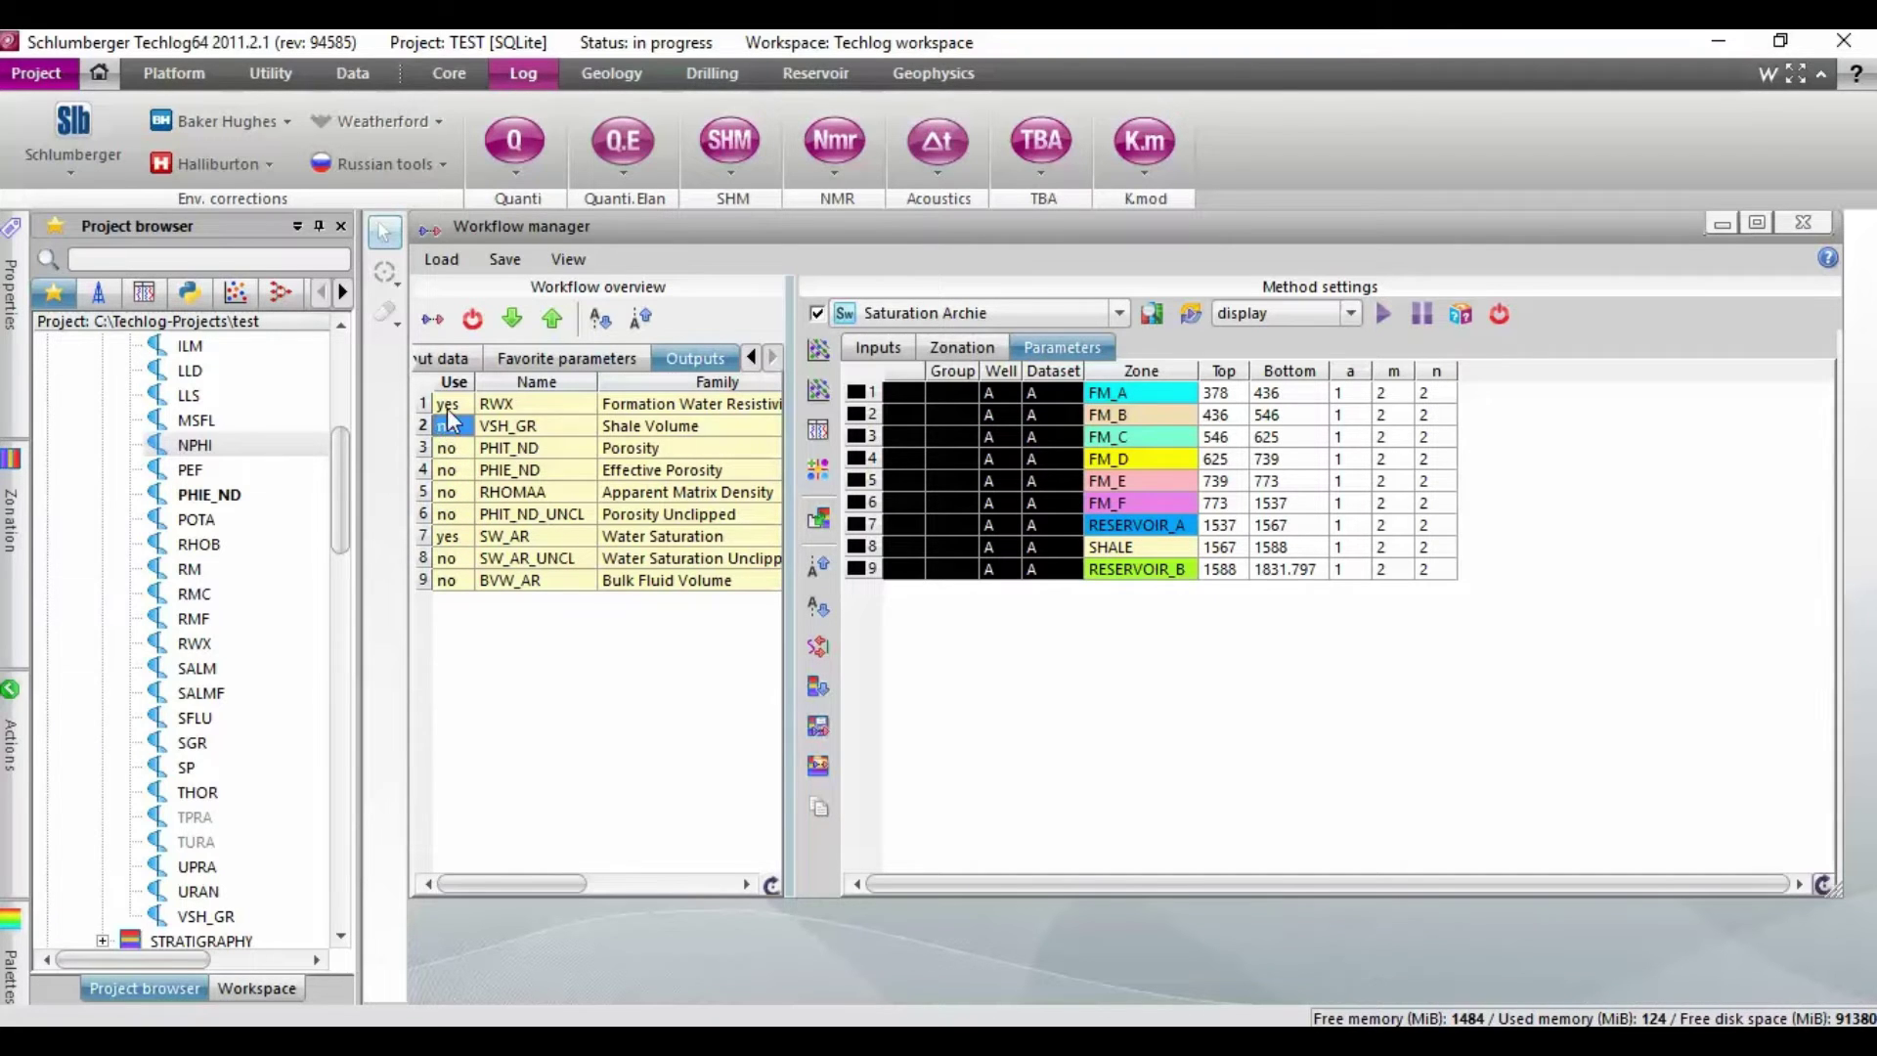
left_click(449, 405)
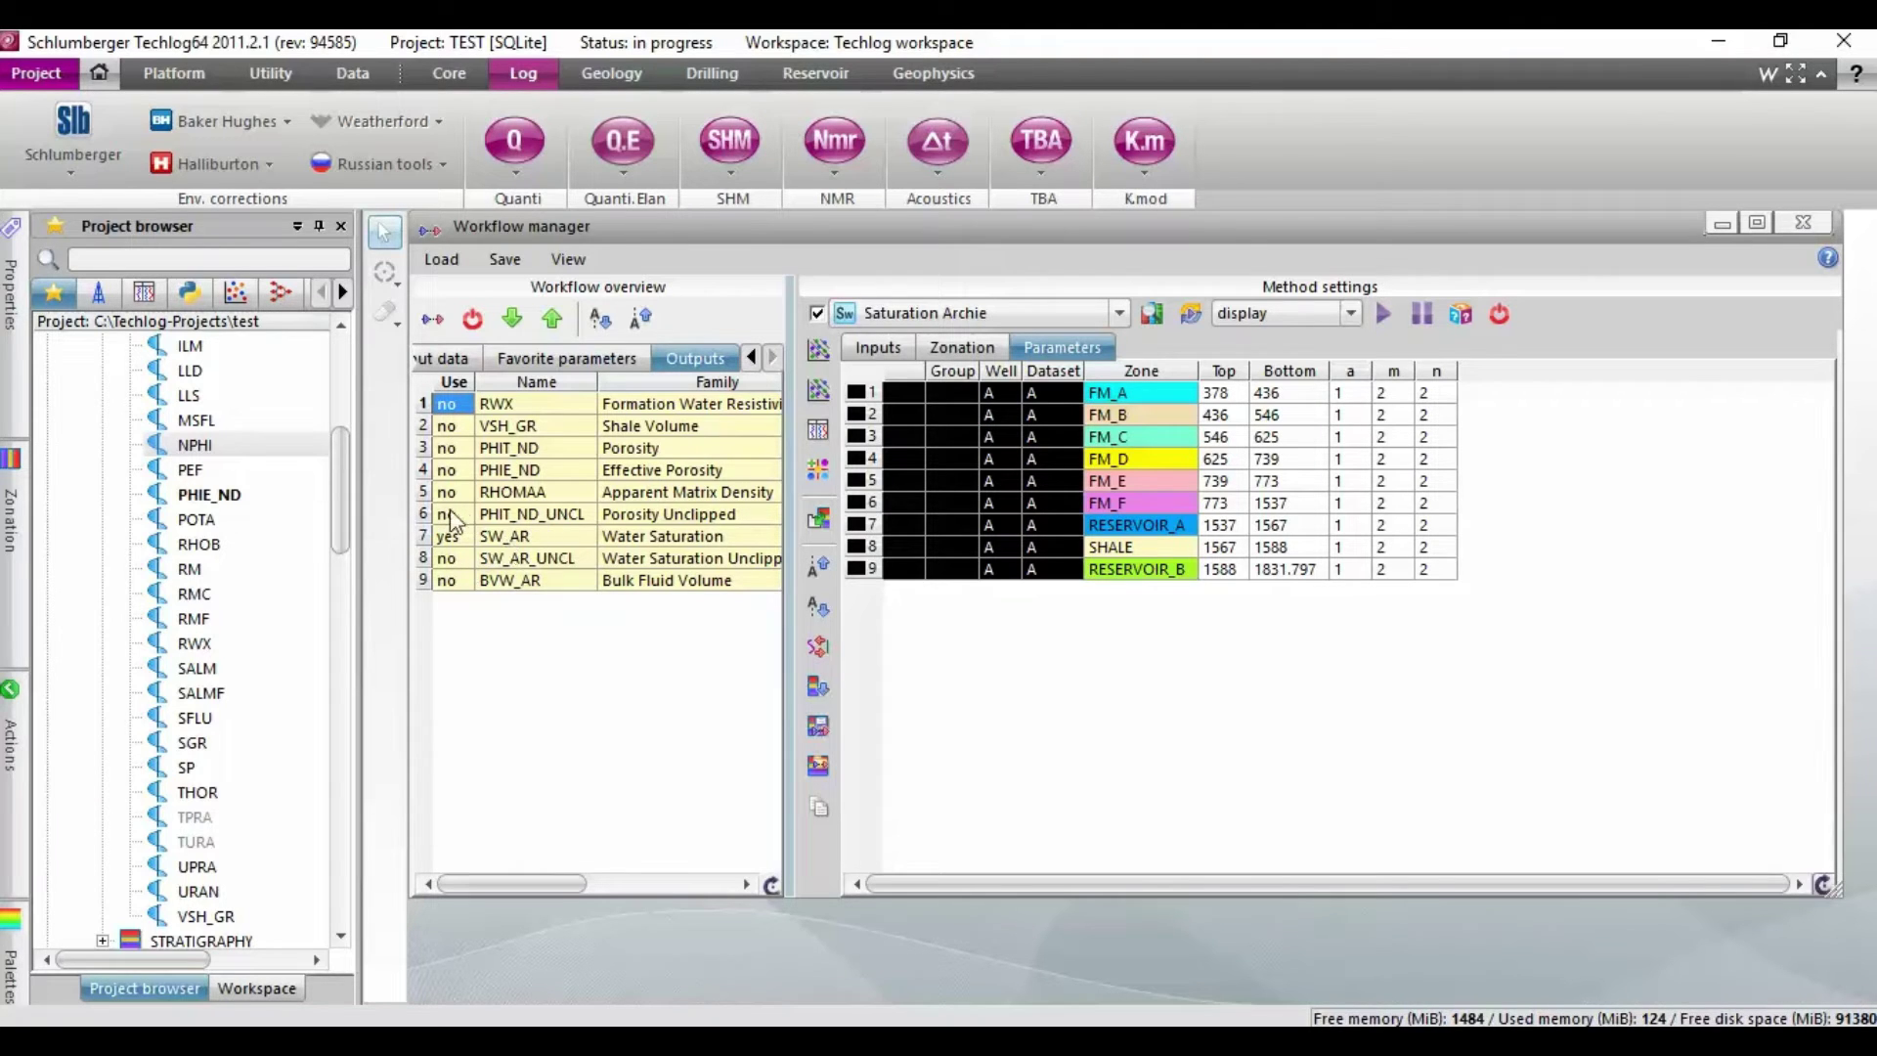
Run the Archie saturation, enlarge the resulting log layout and turn on the depth cursor with curve values in RESERVOIR_A
left_click(1386, 316)
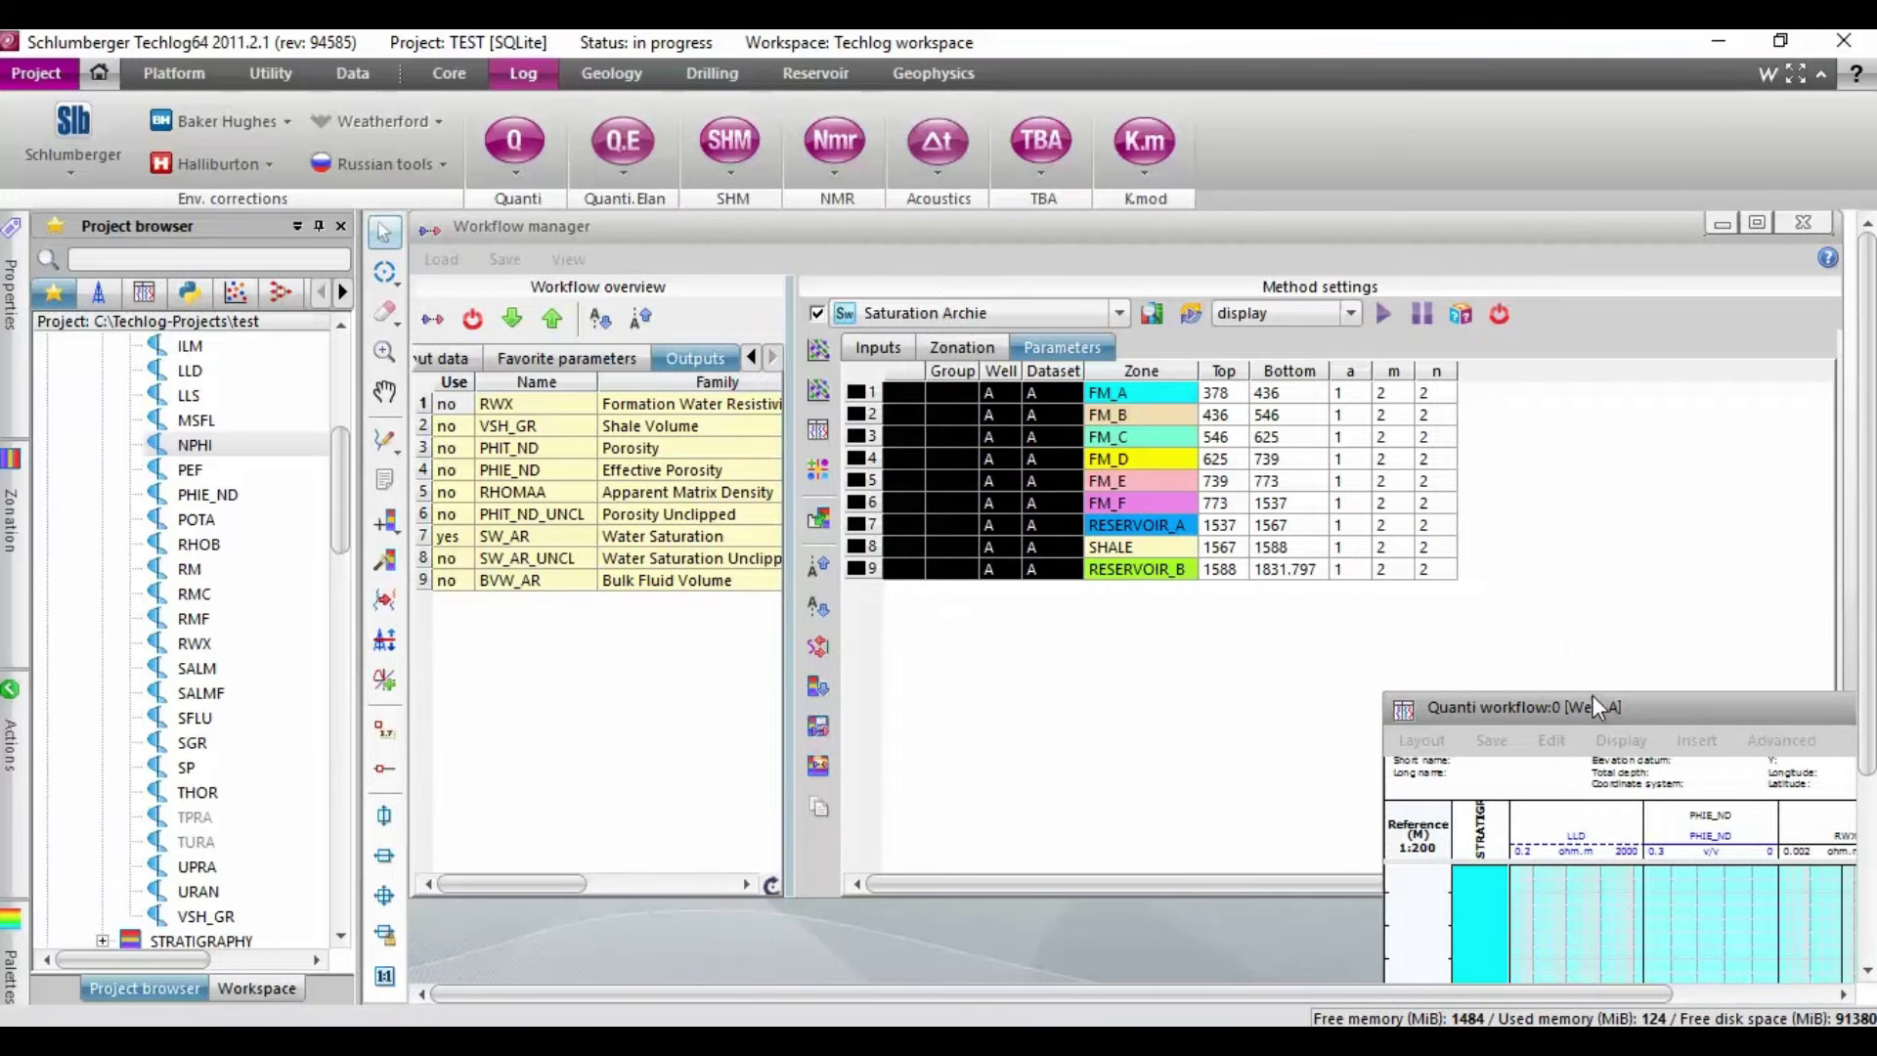
left_click_drag(1533, 707, 737, 289)
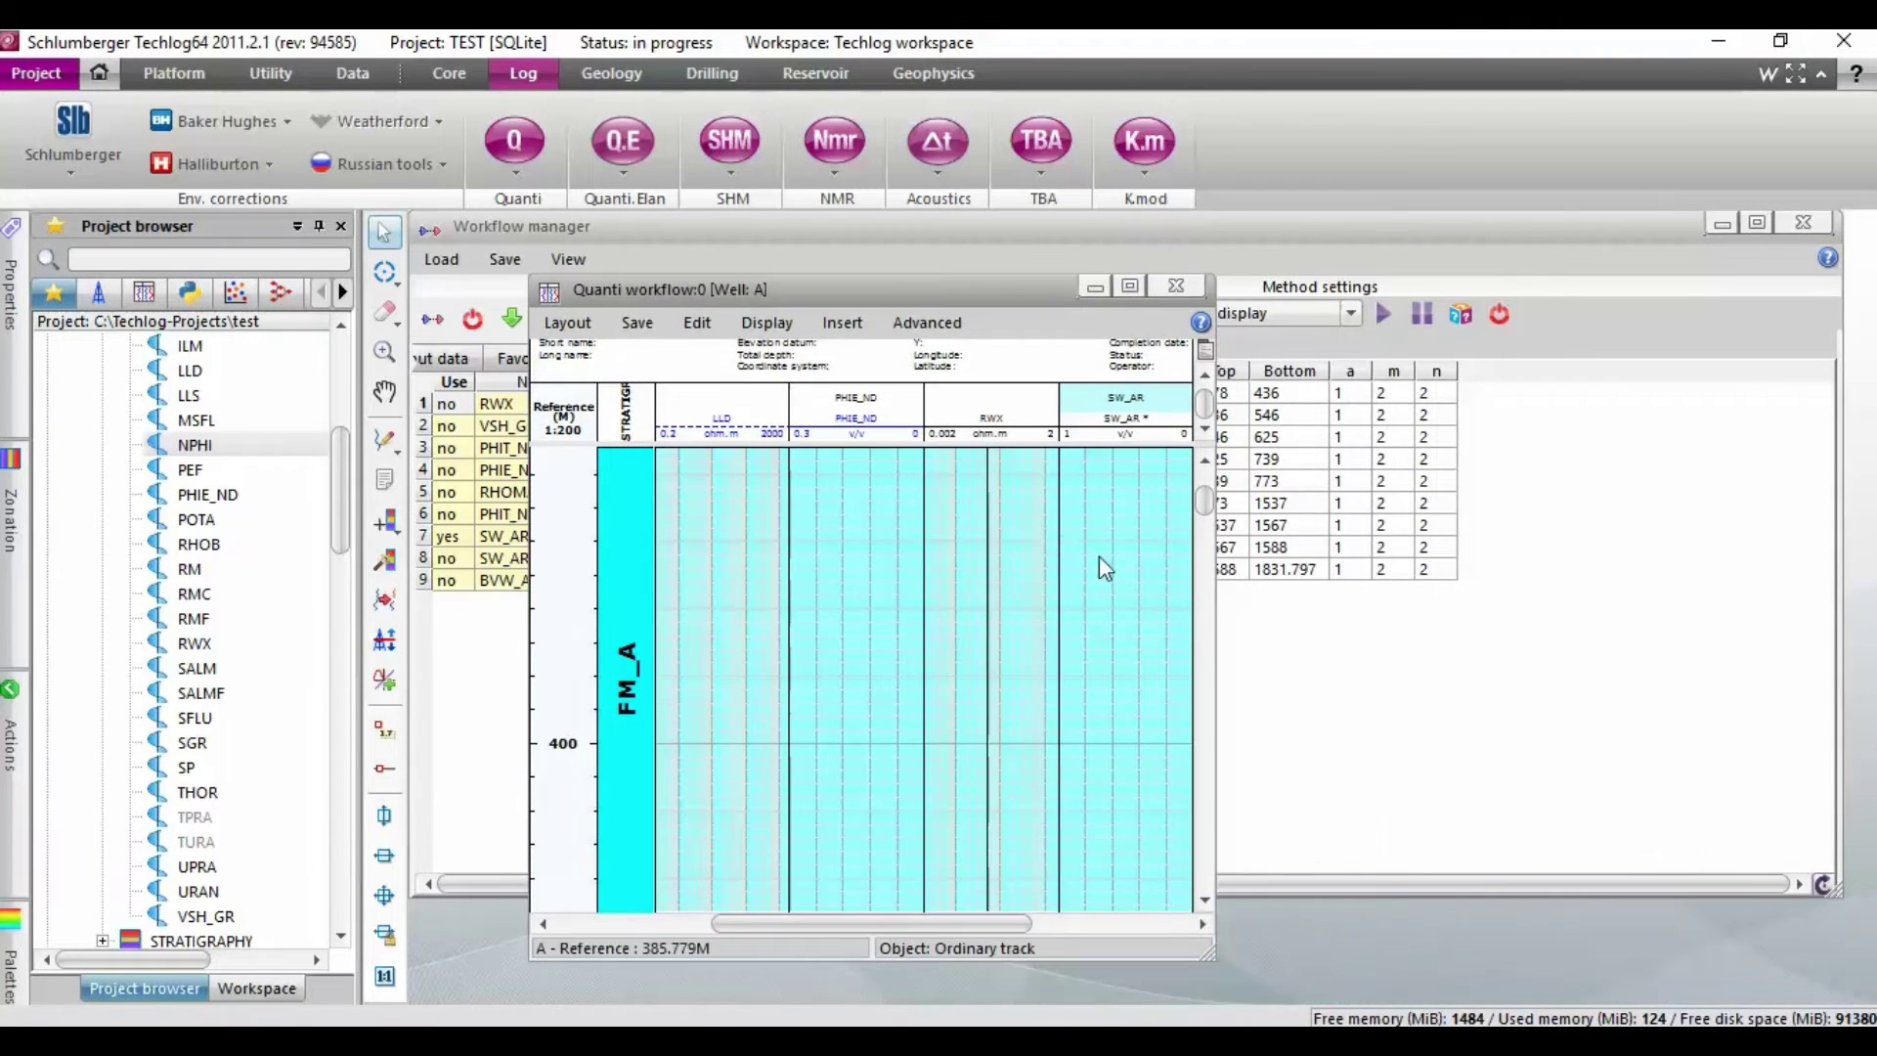
left_click(1369, 614)
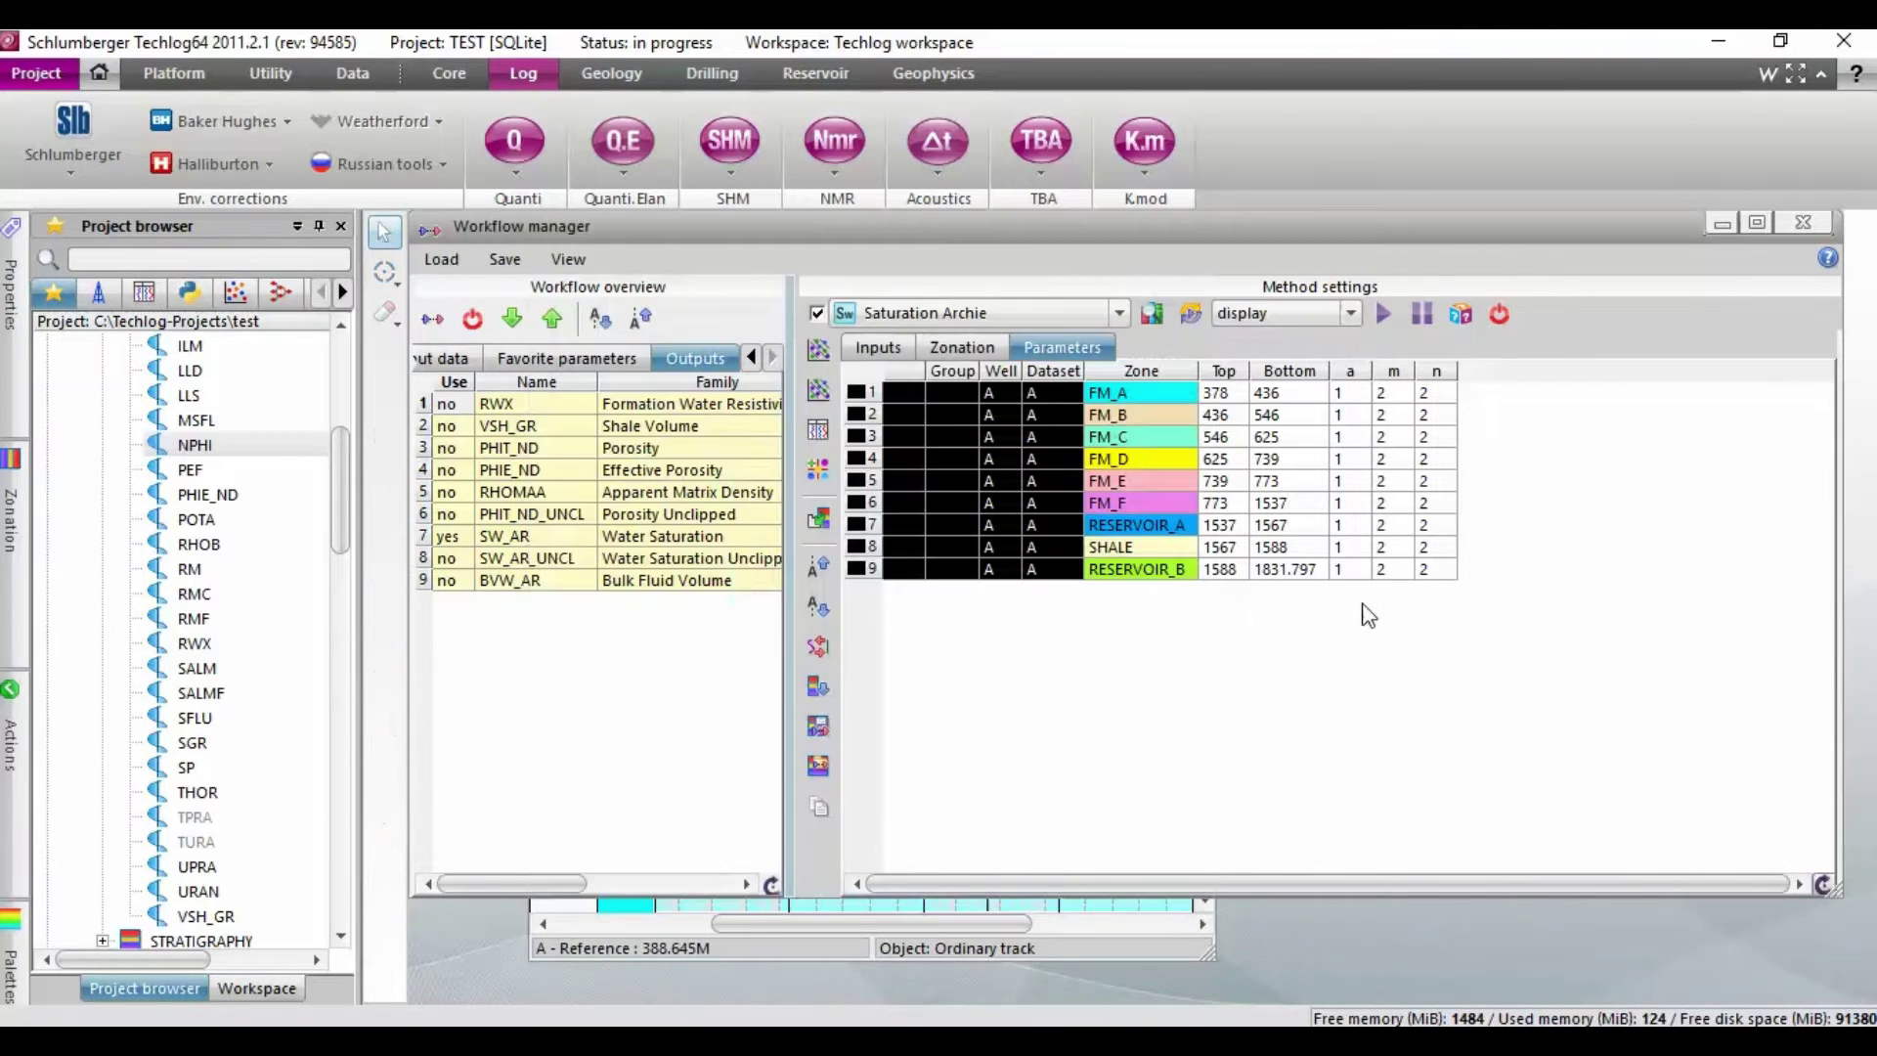
left_click(1139, 947)
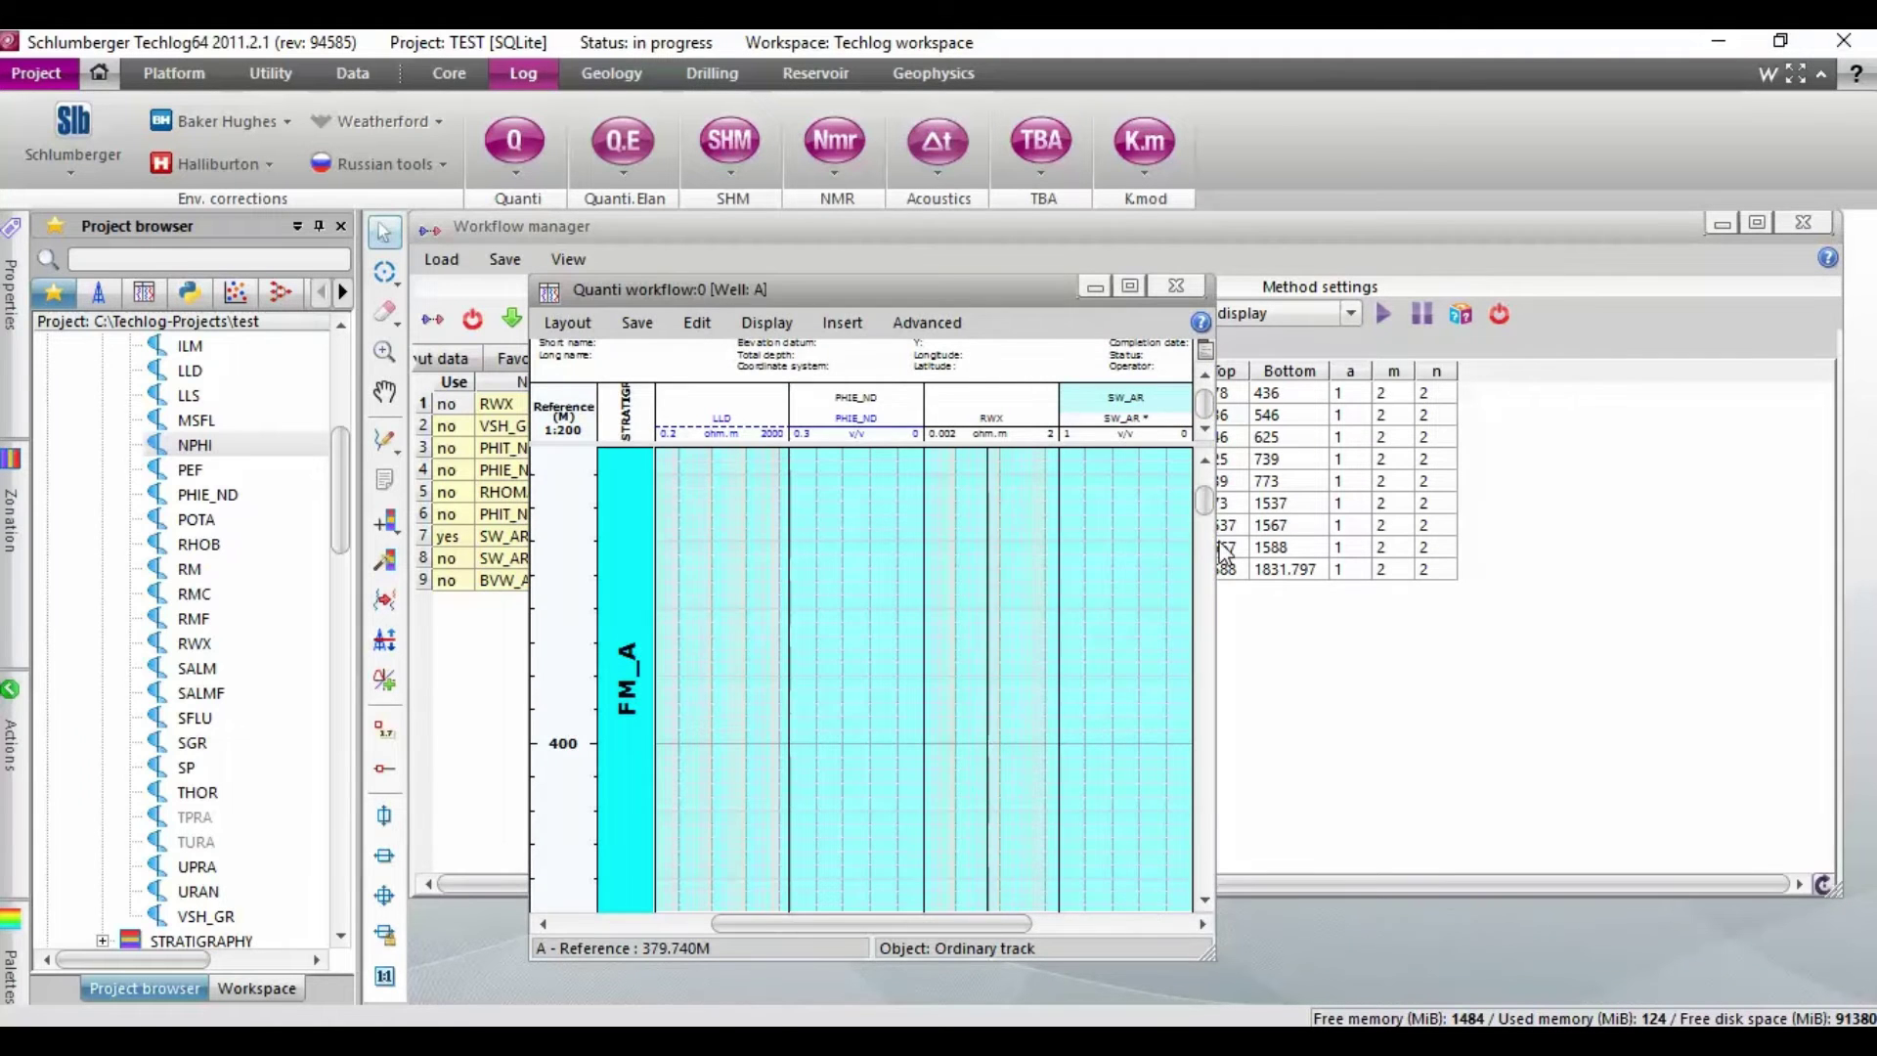
left_click_drag(1212, 543, 1432, 797)
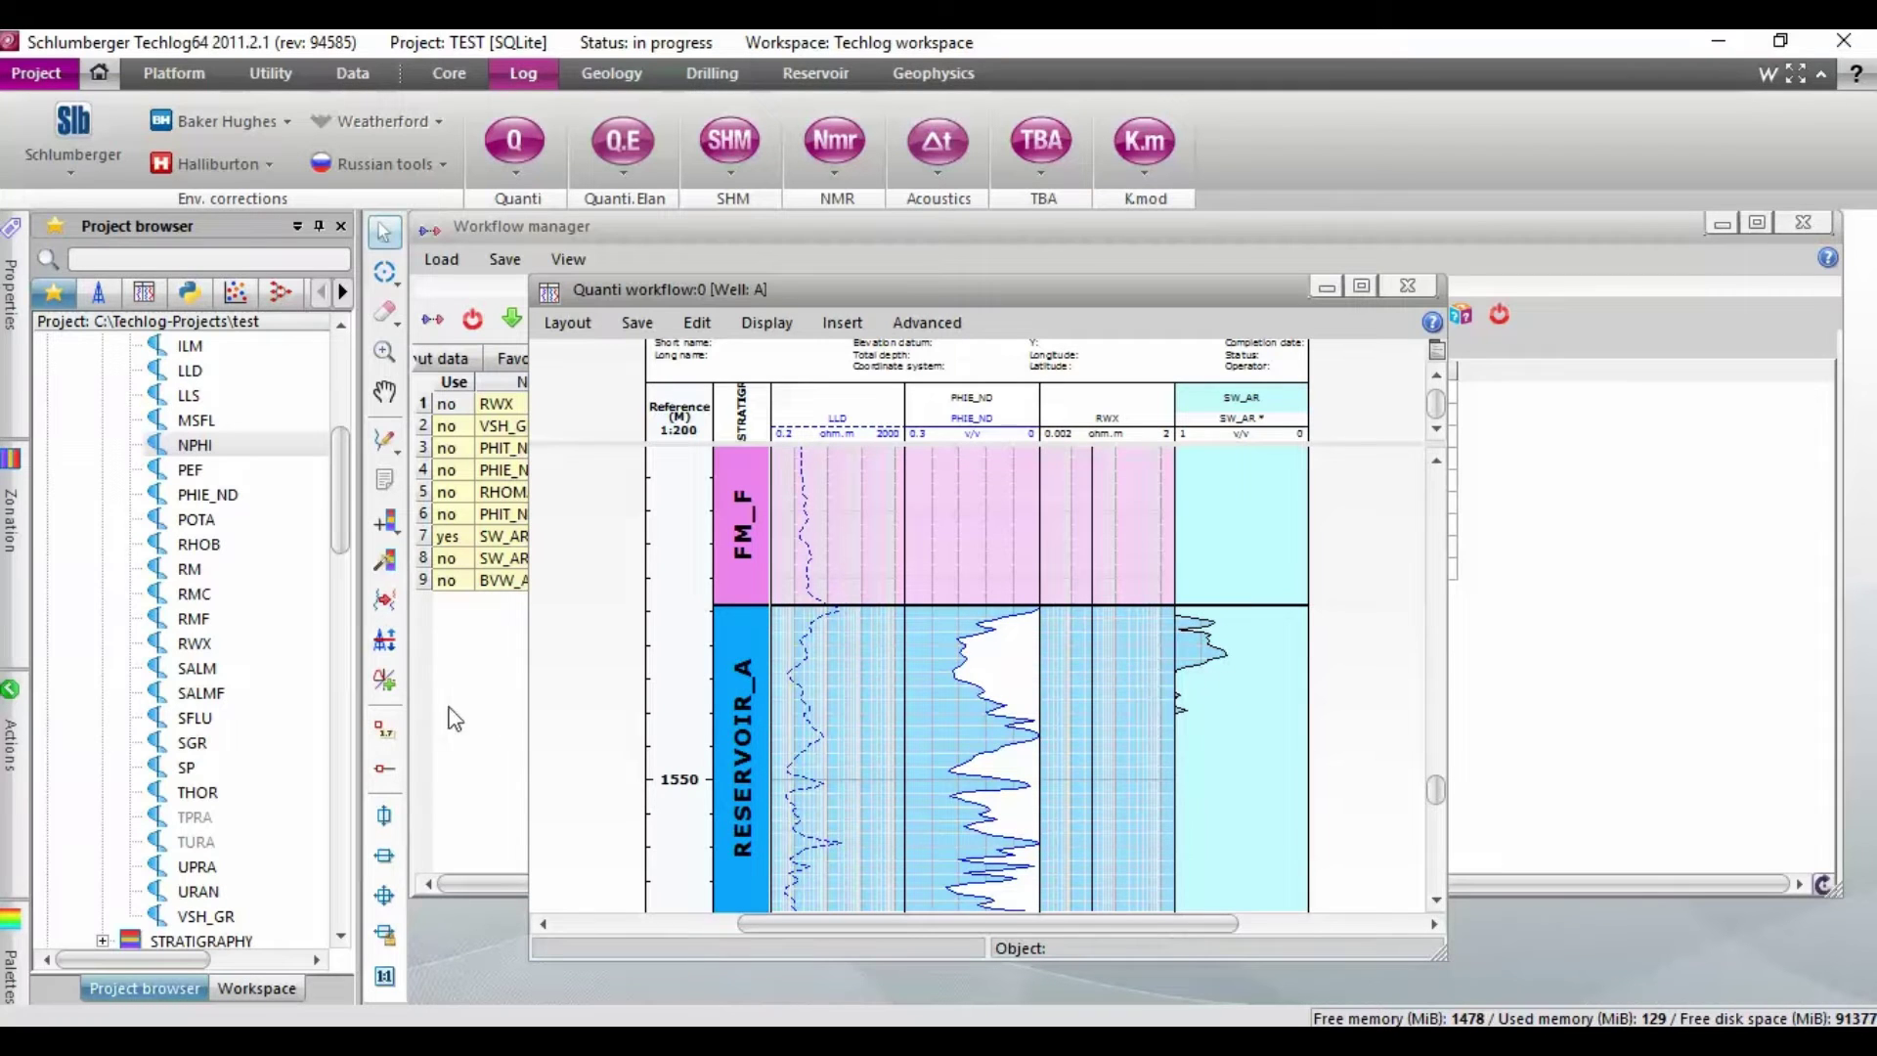
left_click(384, 730)
left_click(384, 768)
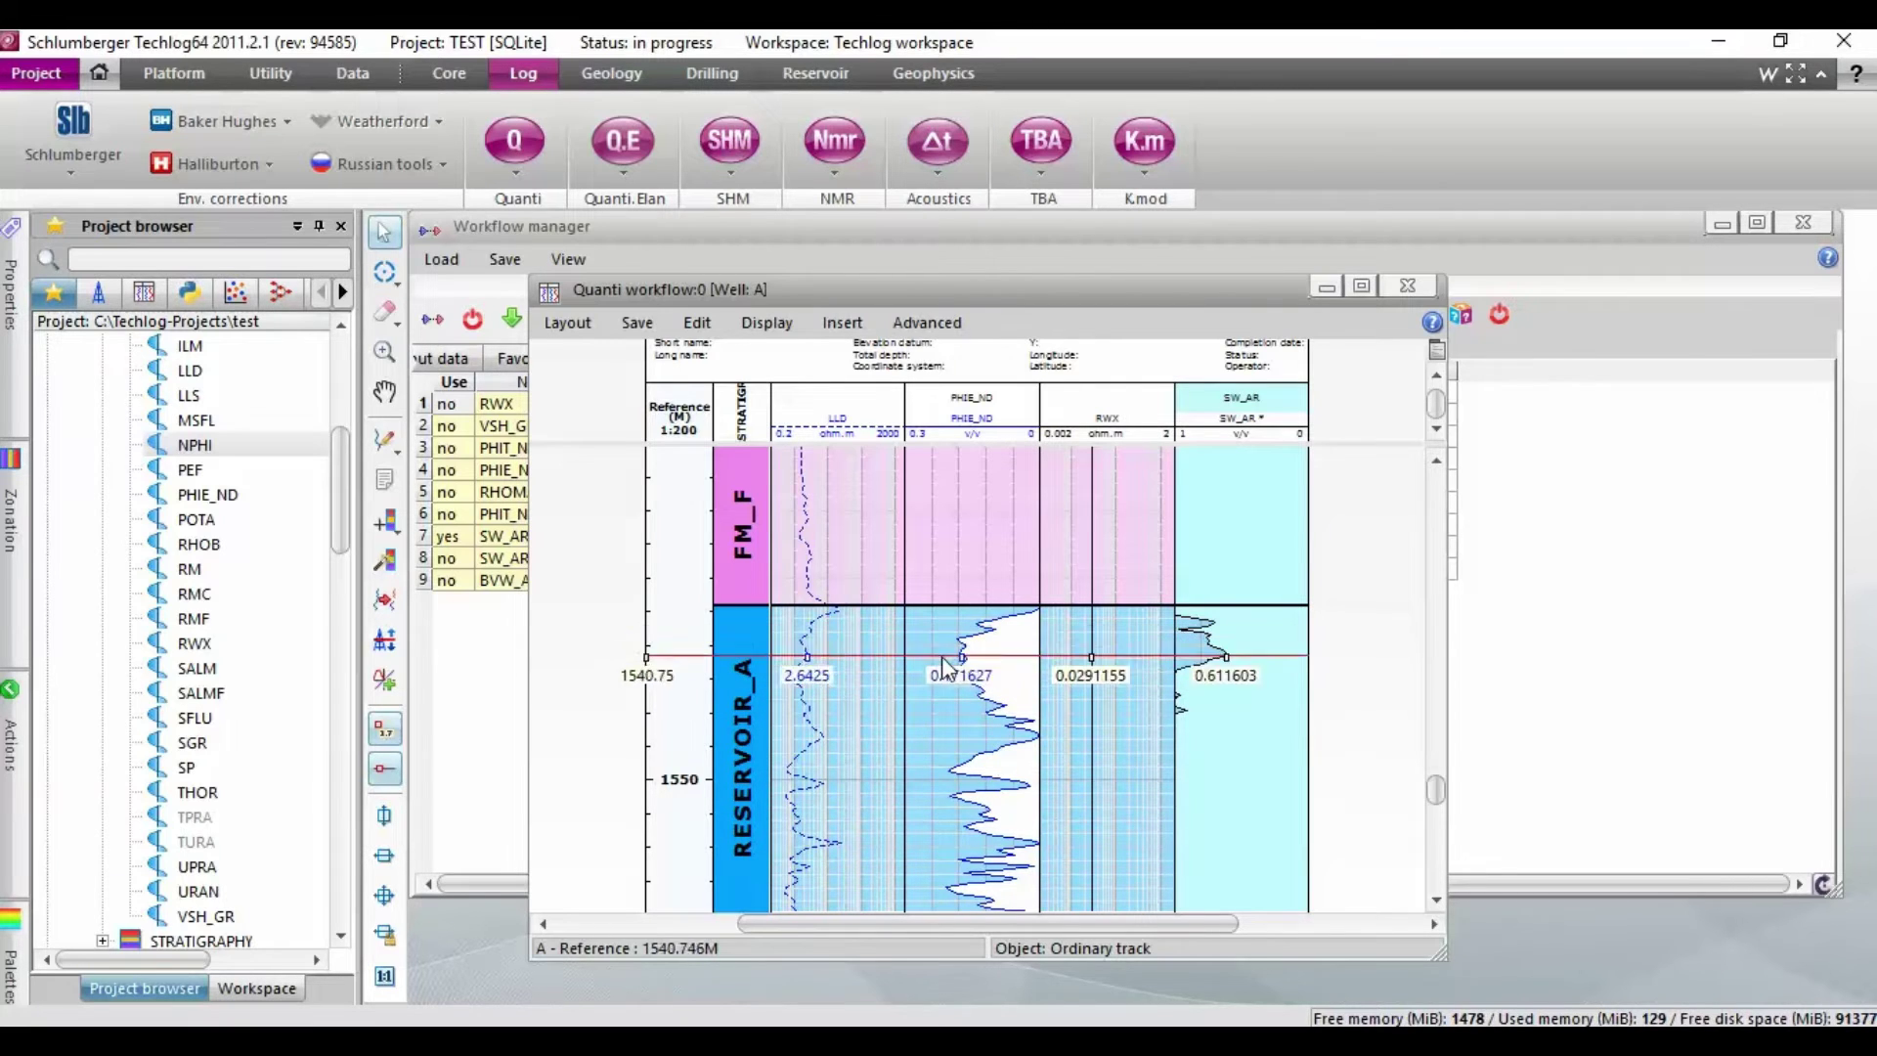
Save the water saturation curve to the well's dataset as SW_AR and close the log layout without saving the layout
left_click(1222, 439)
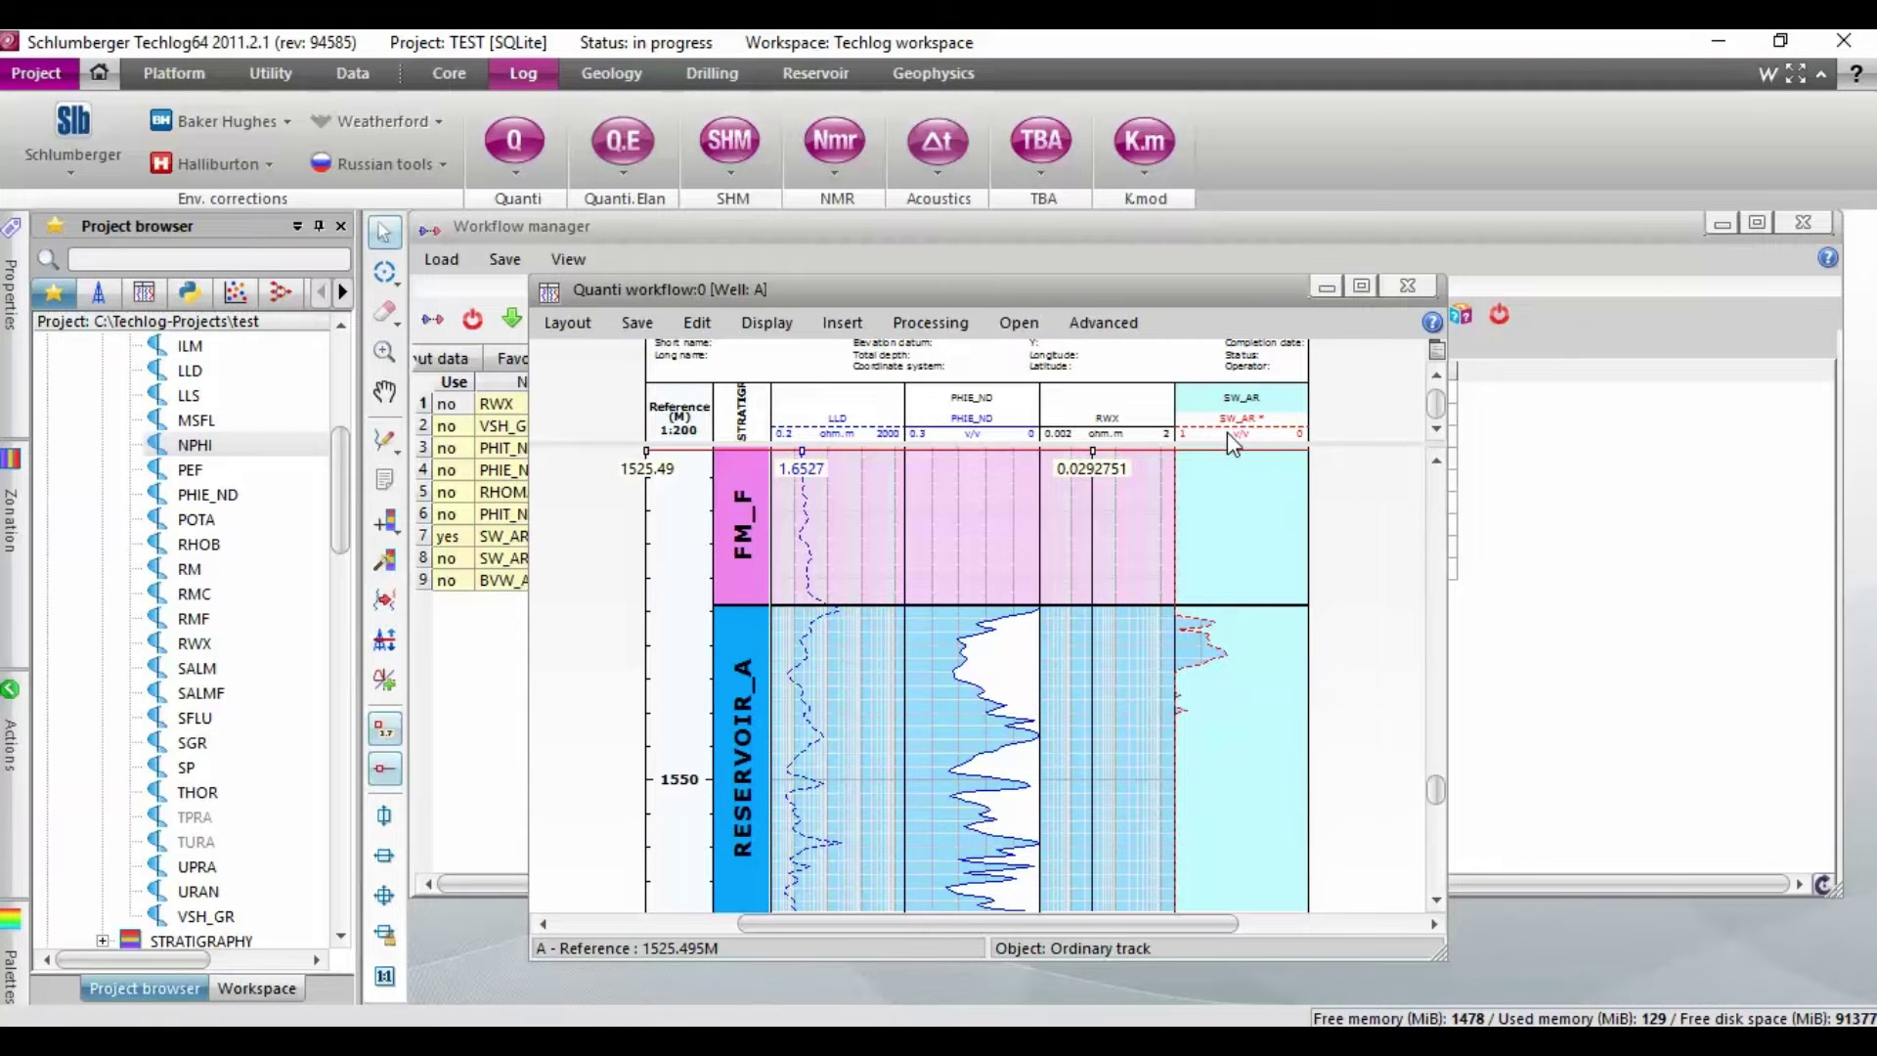
right_click(1227, 432)
left_click(1274, 457)
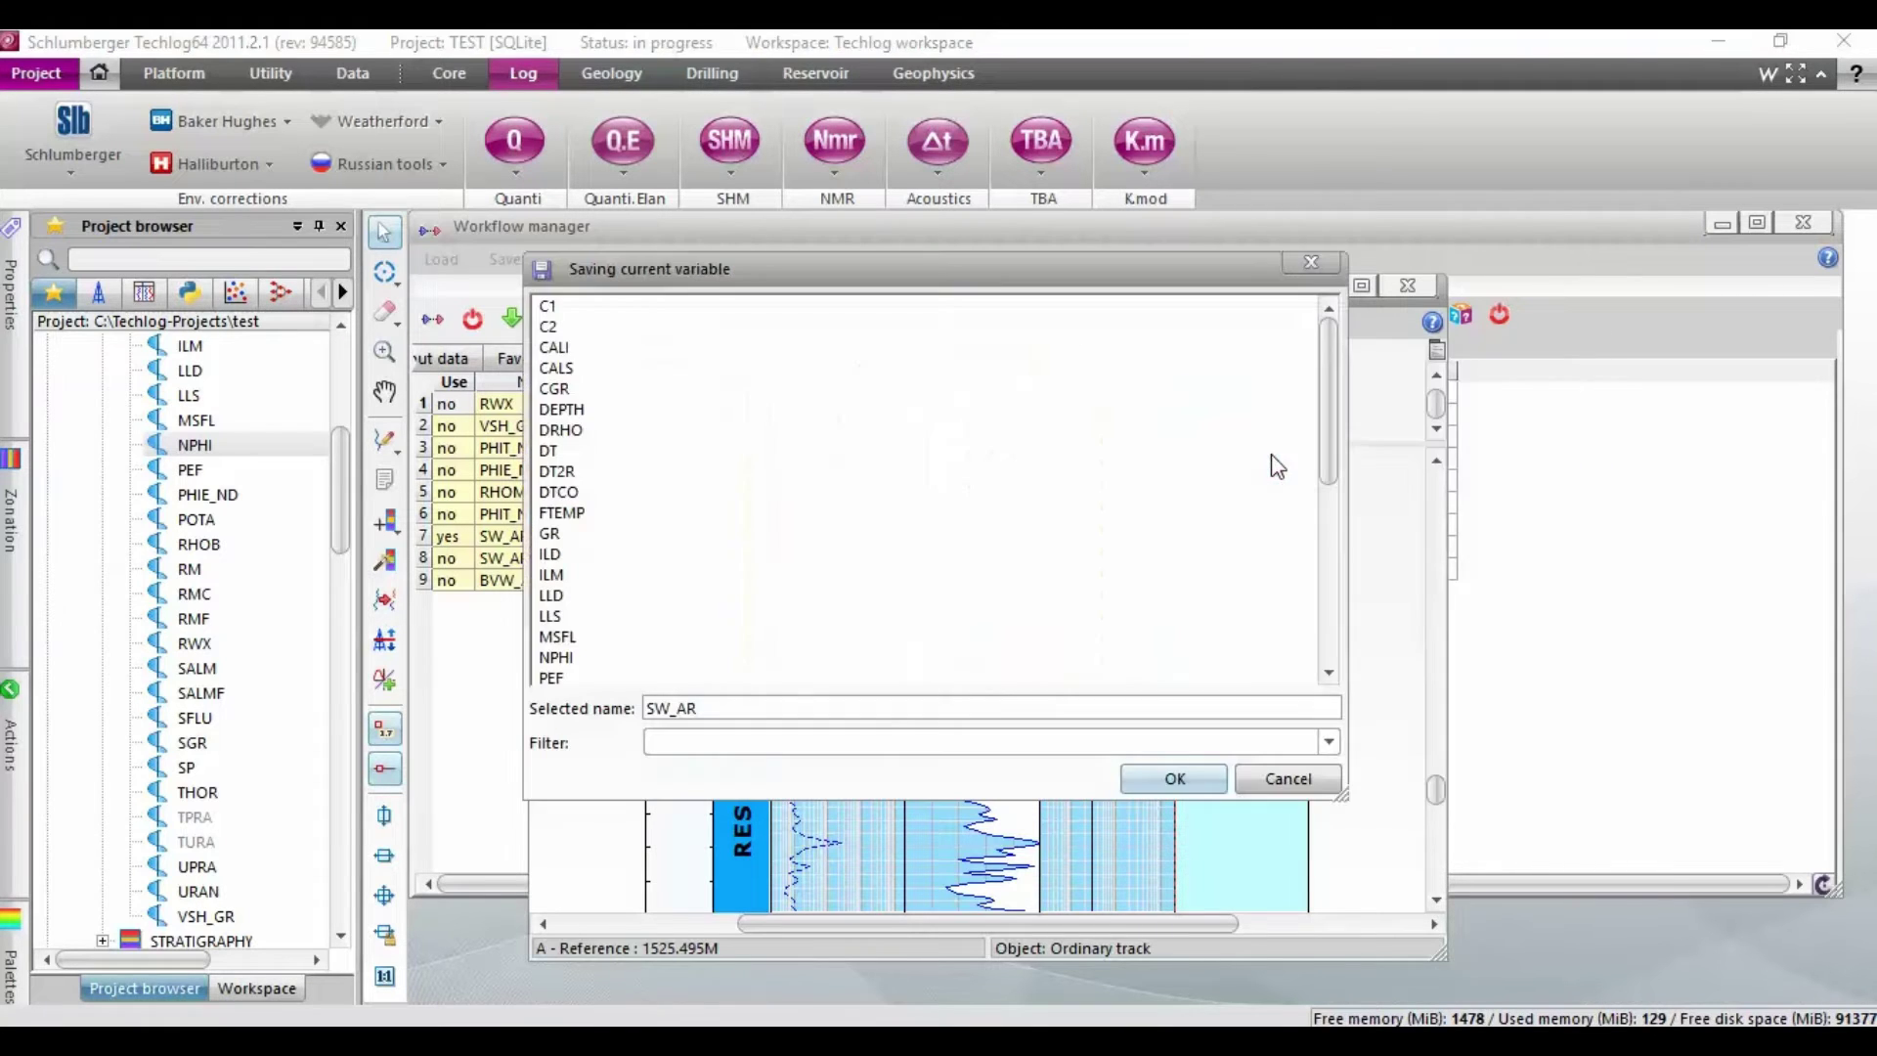
left_click(1177, 779)
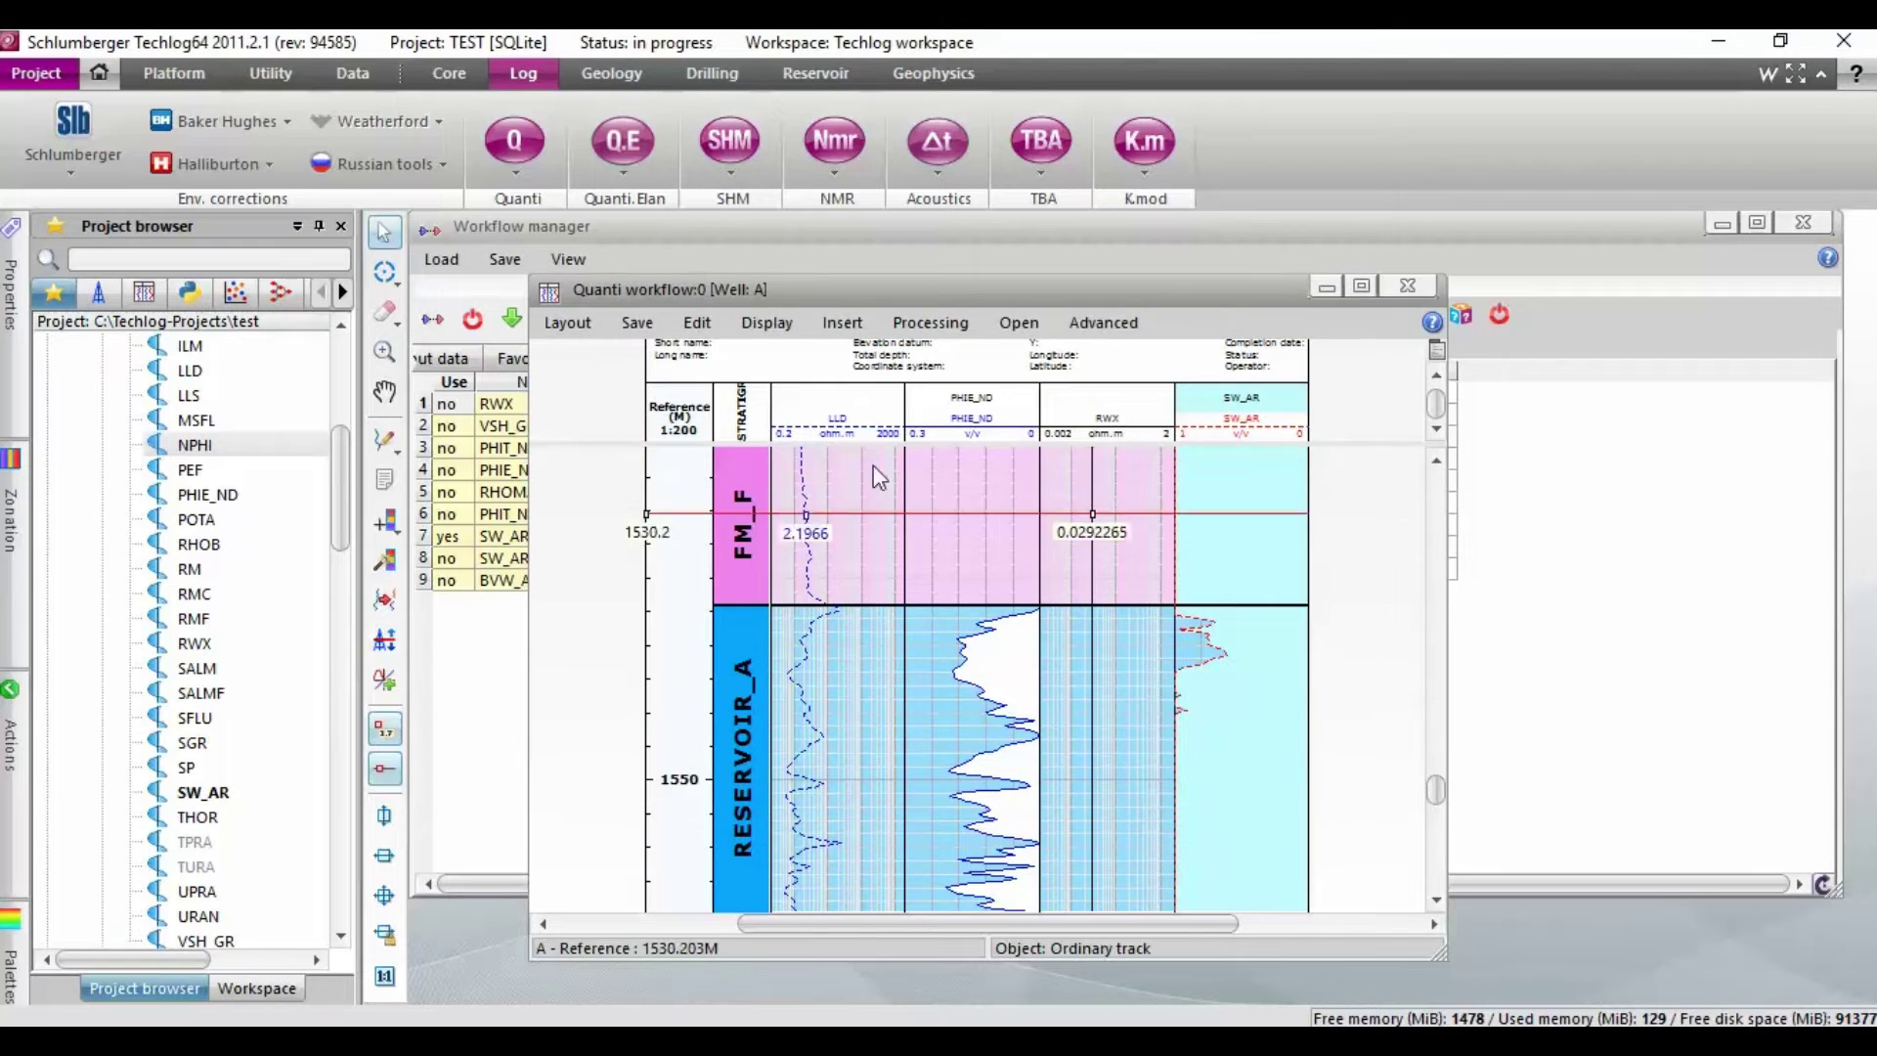
left_click(1408, 290)
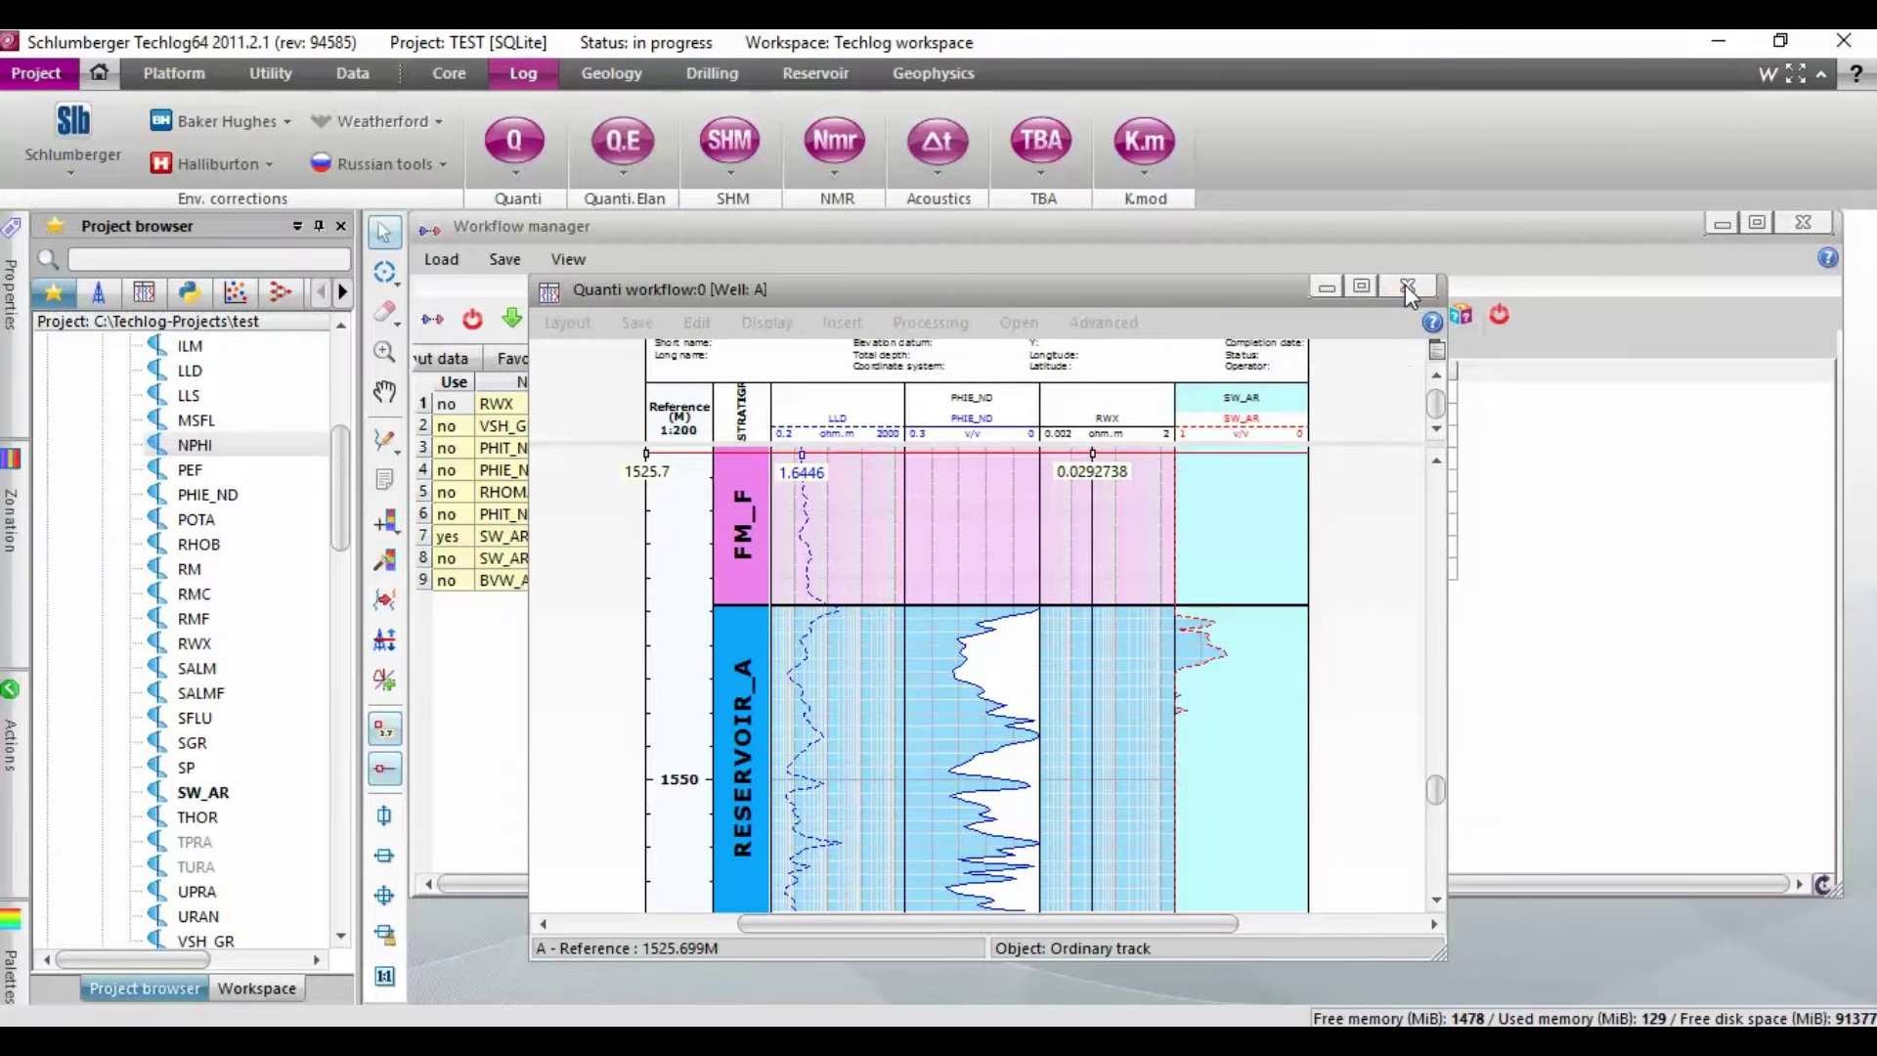
left_click(931, 581)
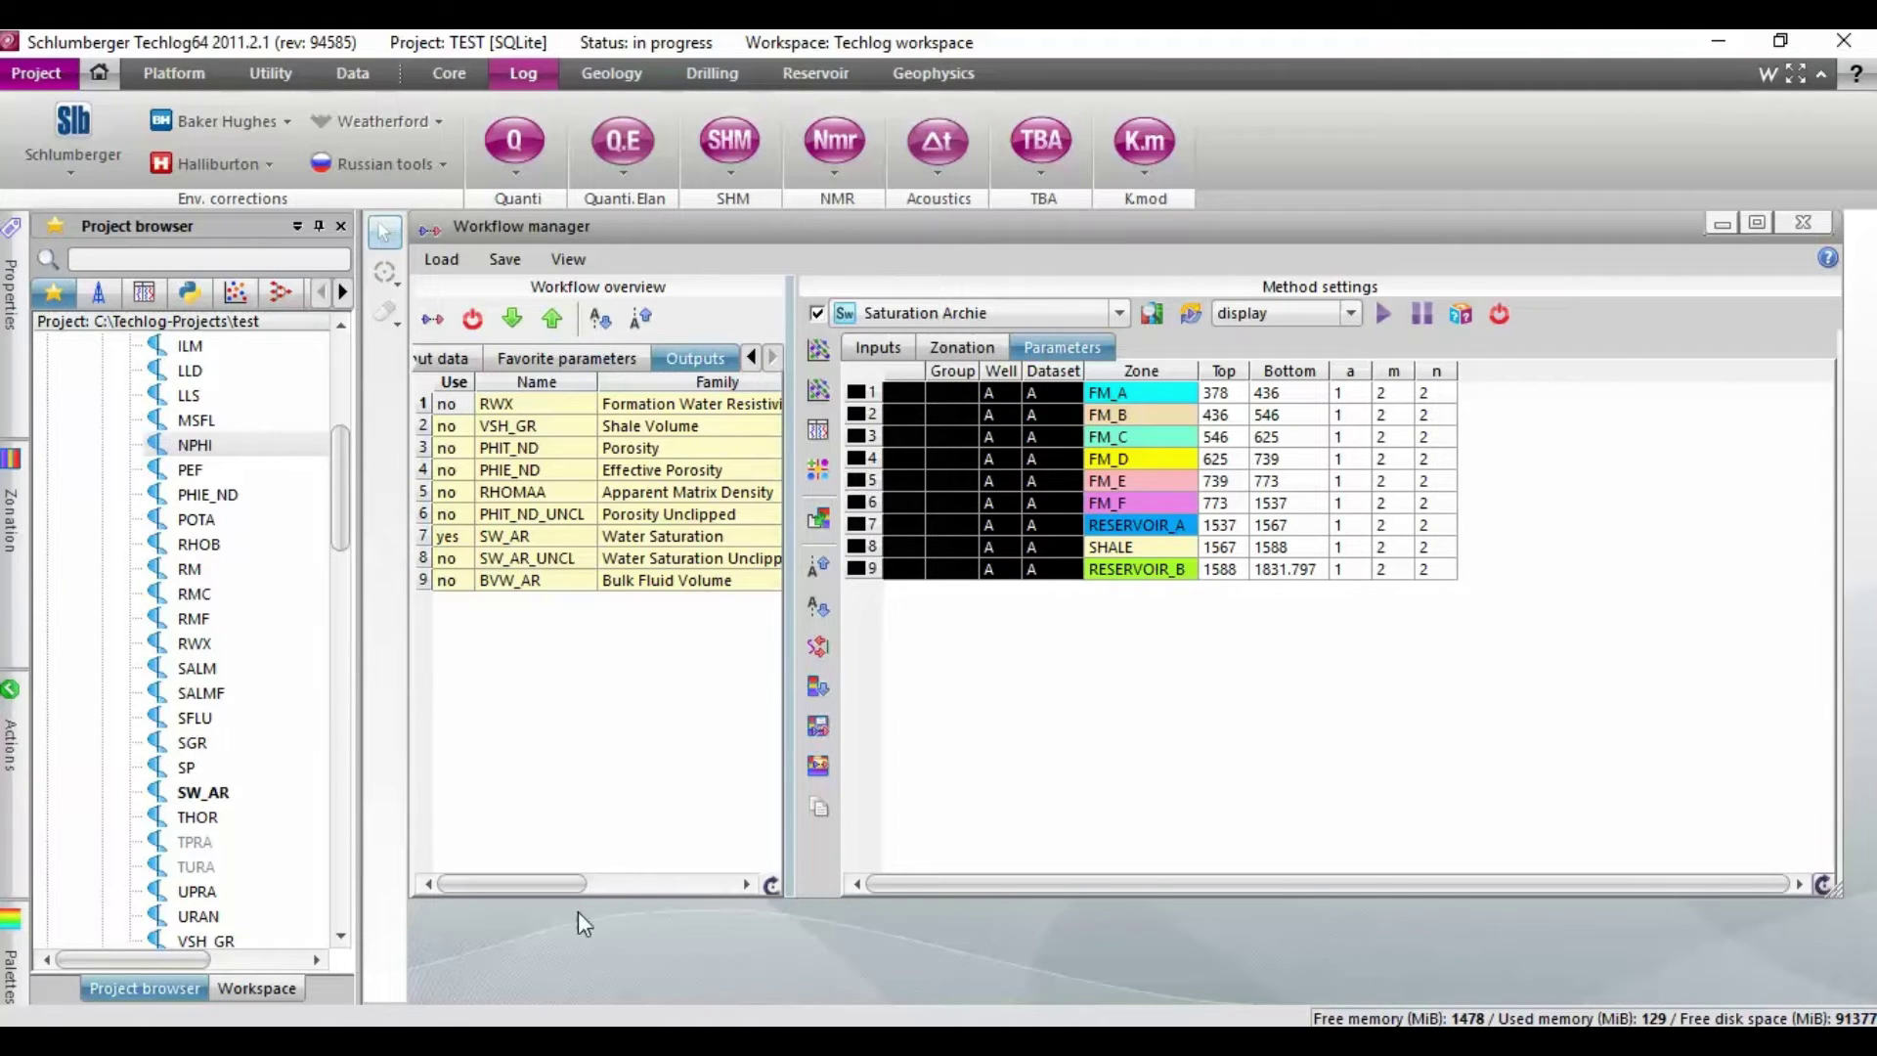
Display the workflow's controller to review its list of methods
left_click(493, 881)
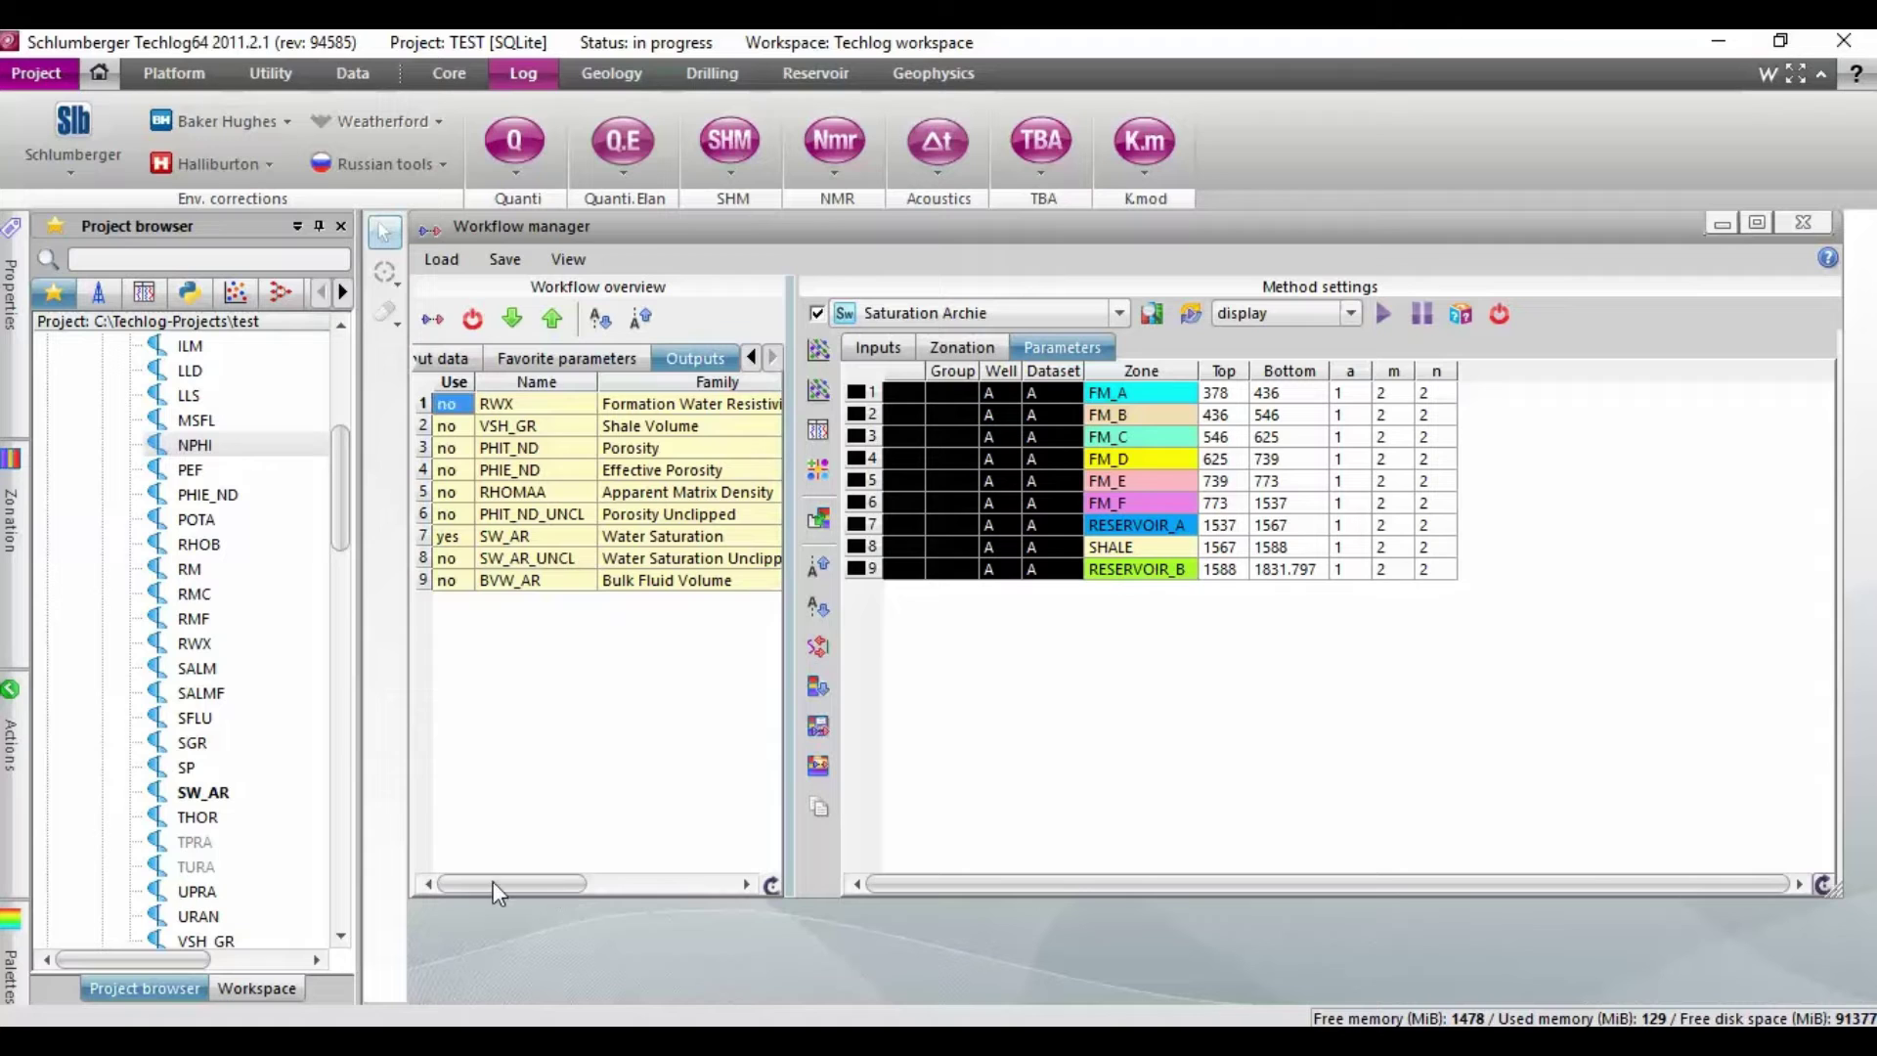
left_click(751, 357)
left_click(755, 359)
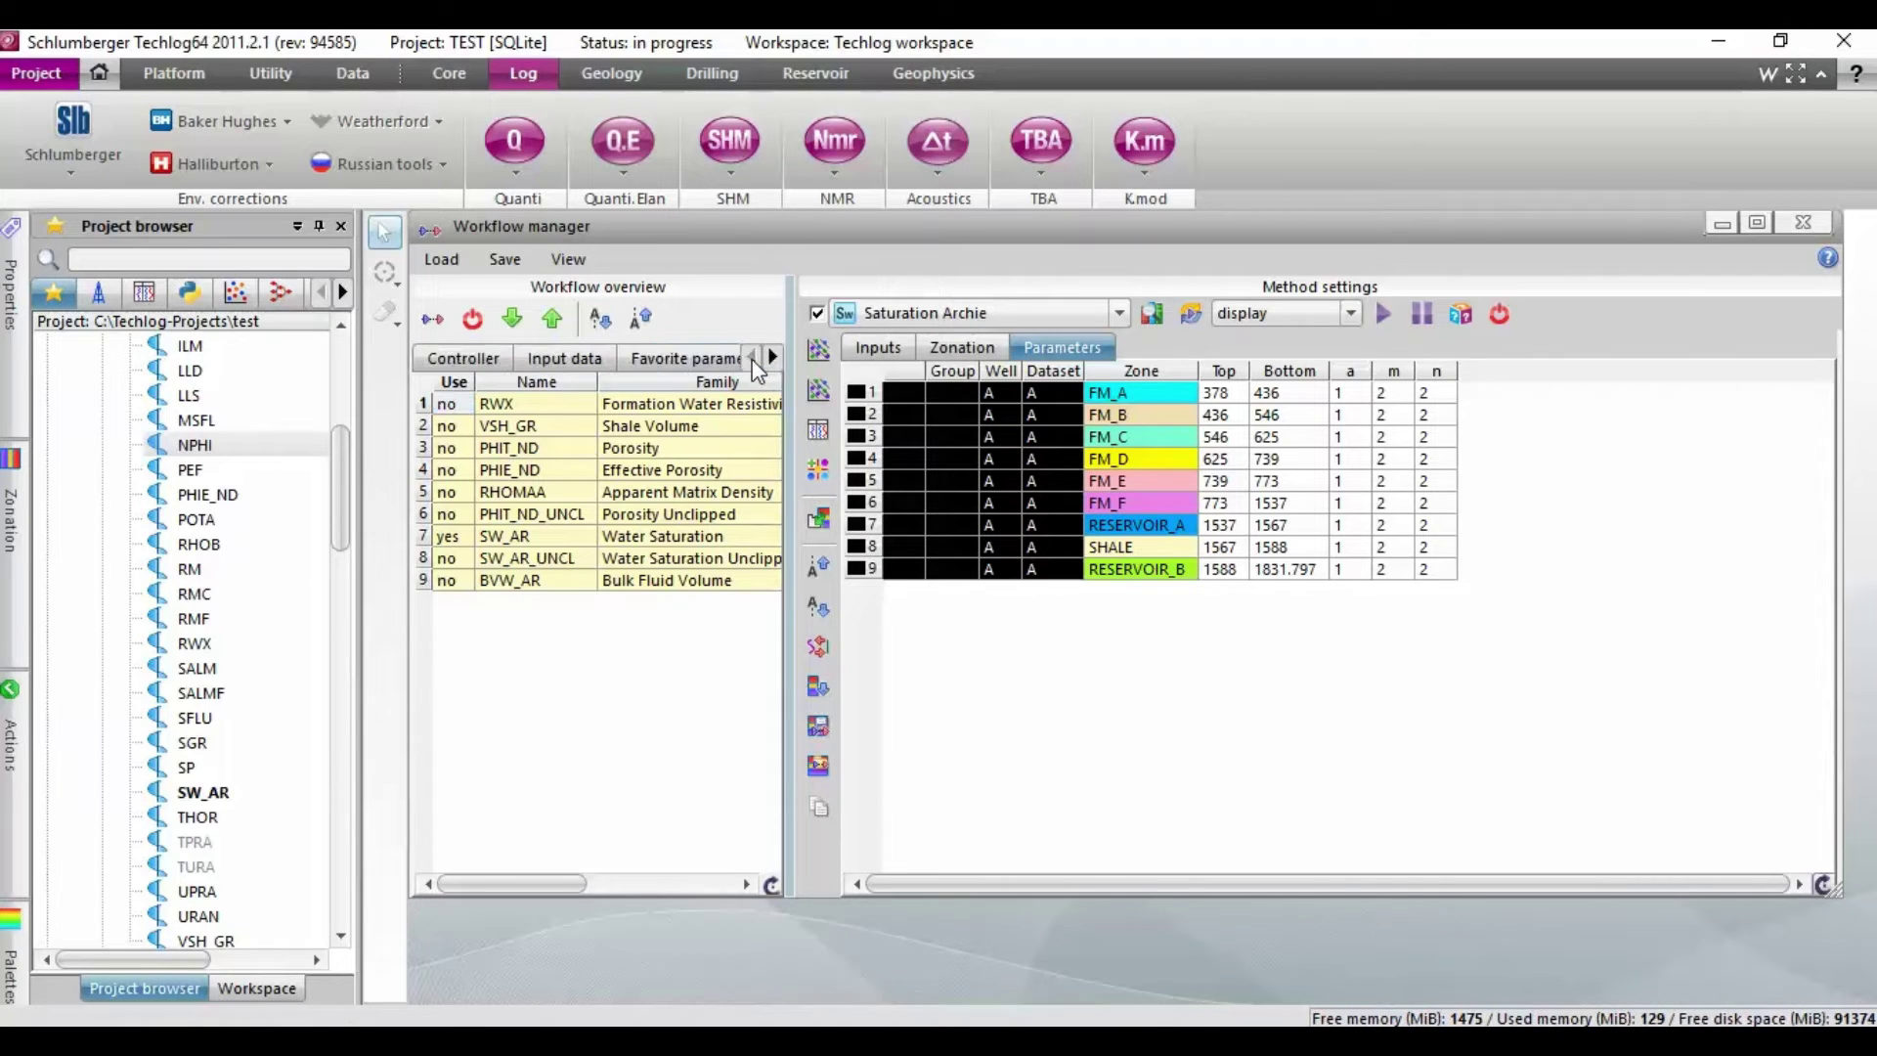
left_click(463, 361)
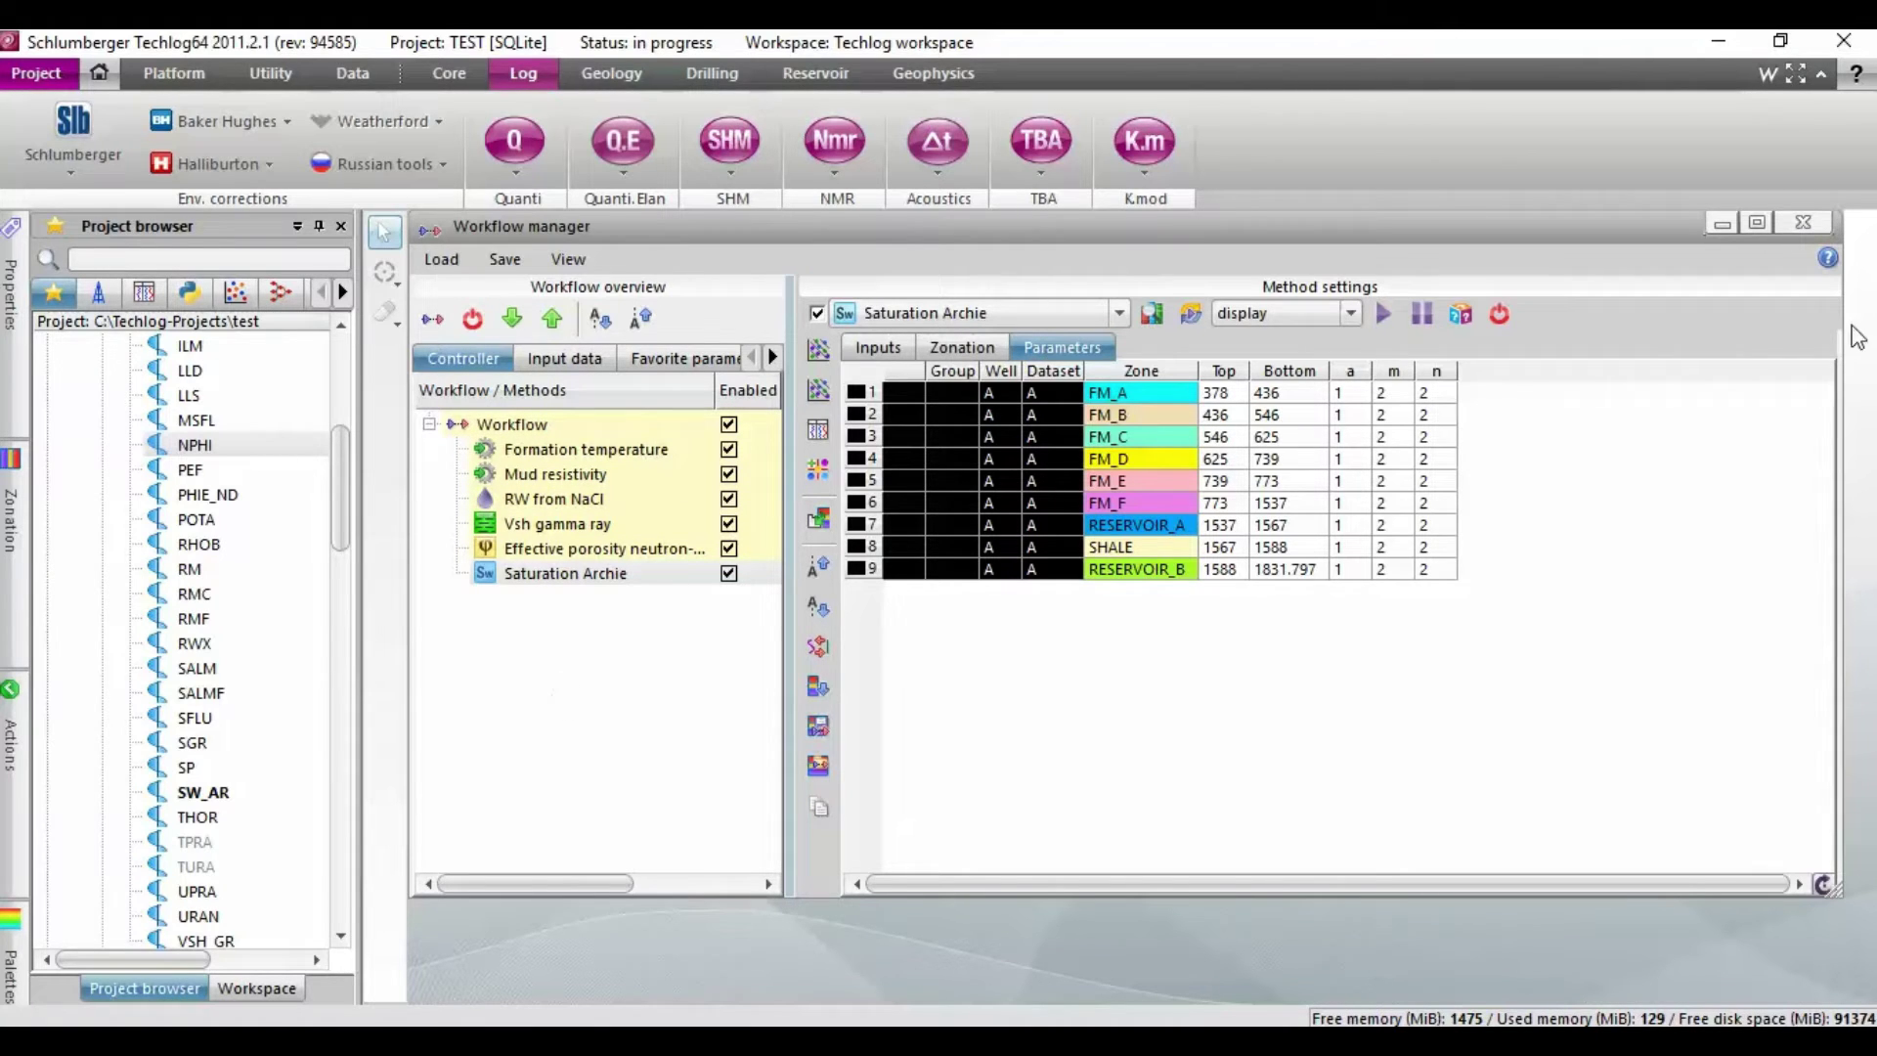
Close the workflow manager, saving the workflow as Petrophysical and the manager under its proposed name in the Project folder
left_click(1803, 223)
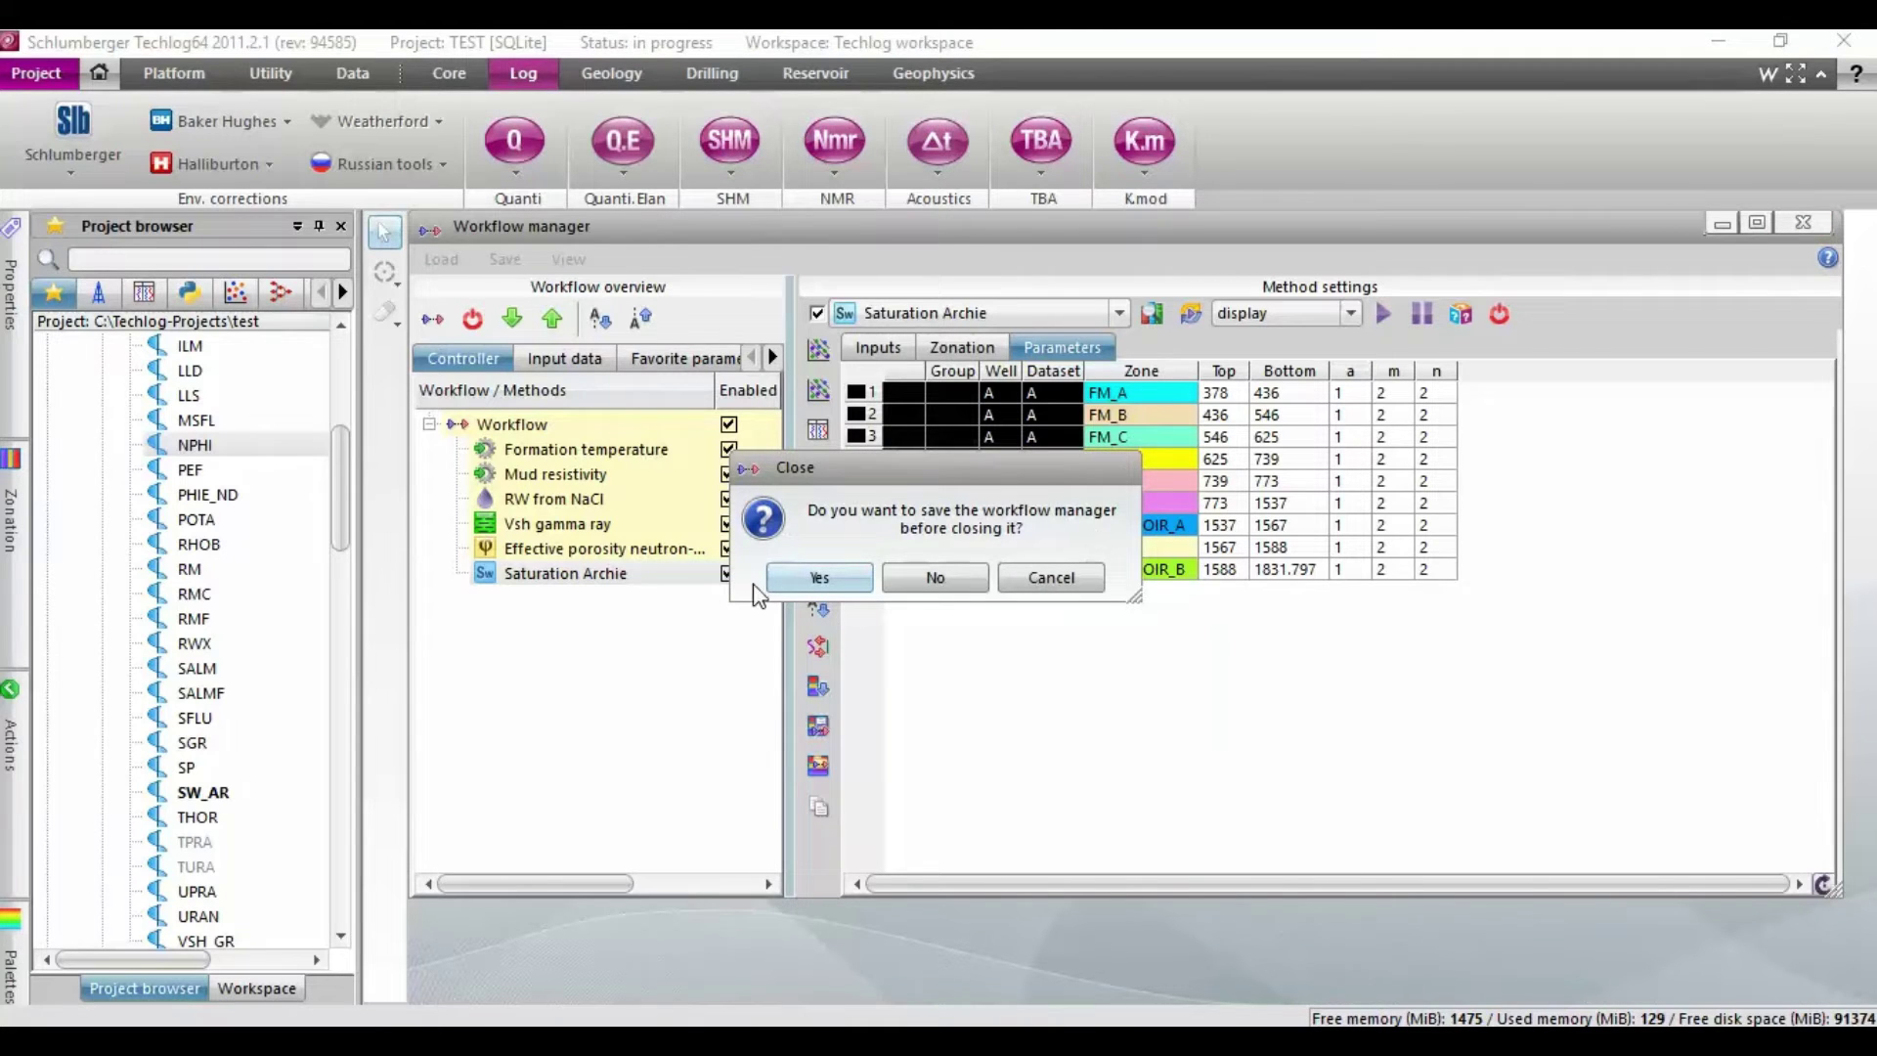
left_click(818, 578)
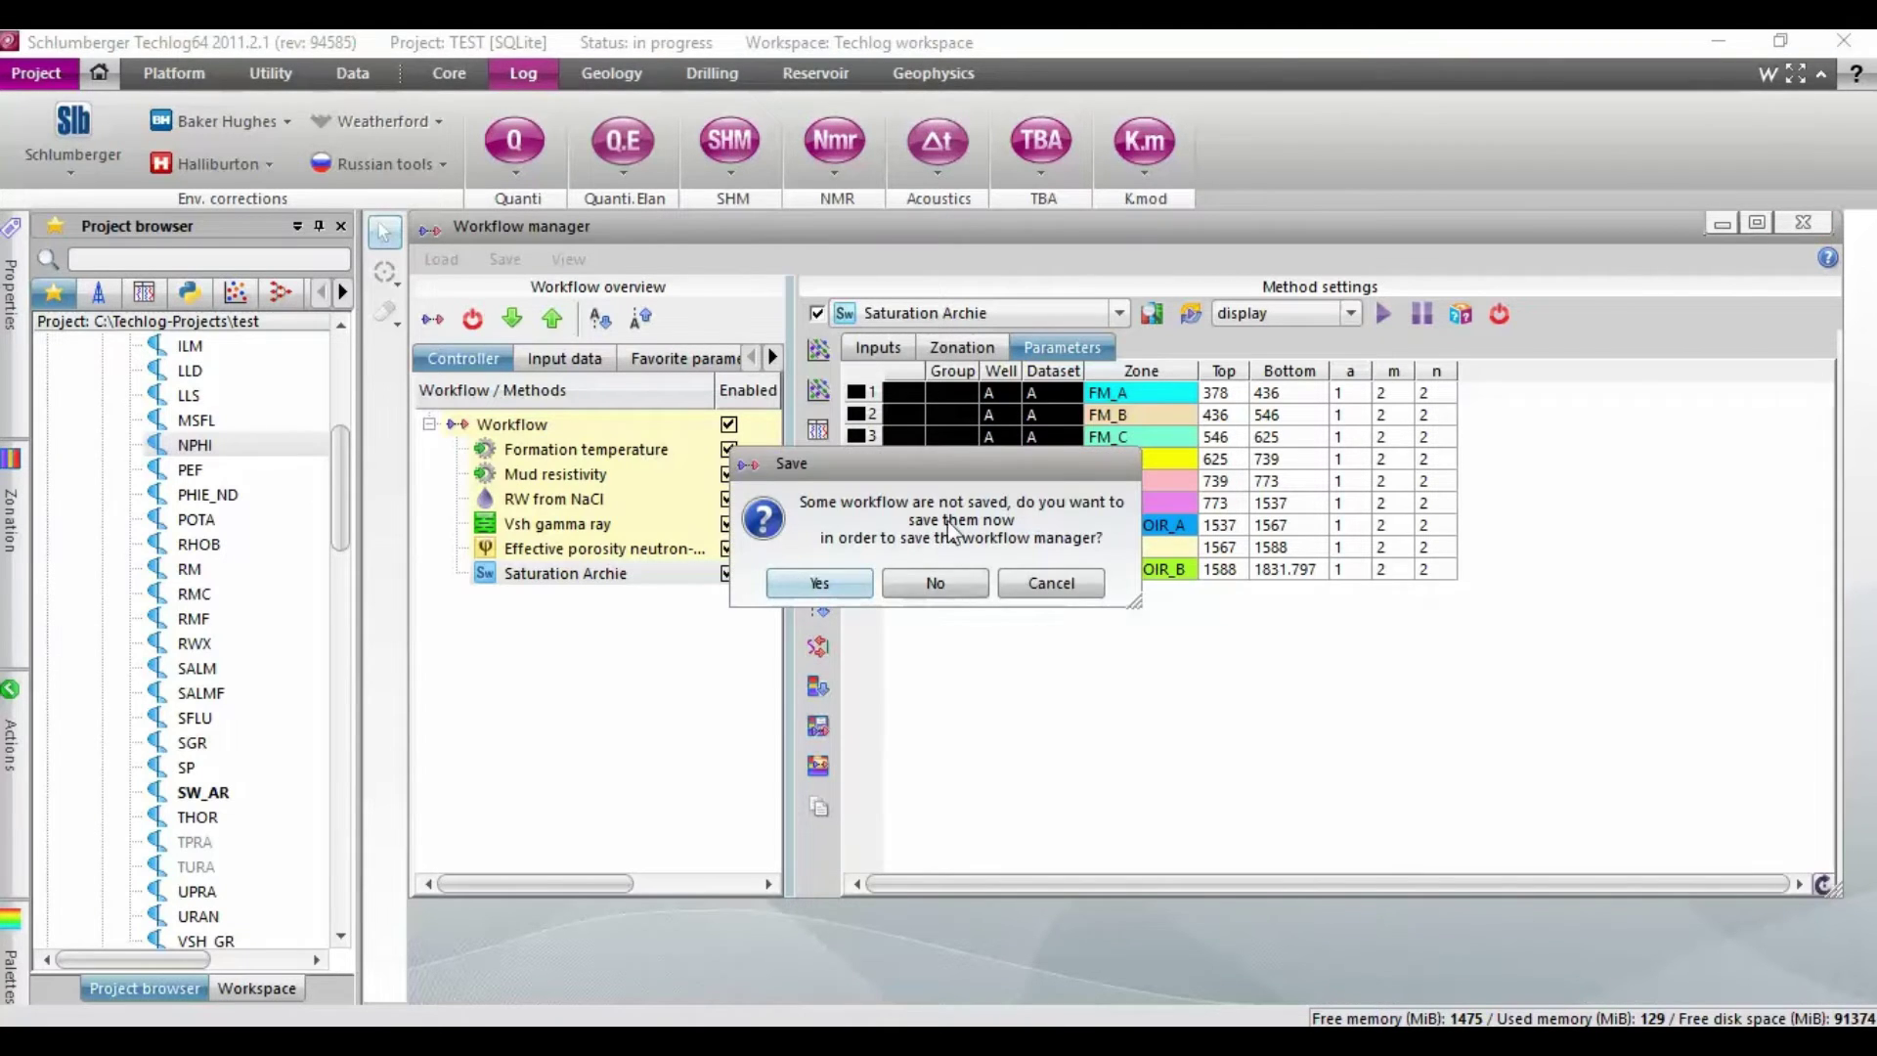
left_click(841, 582)
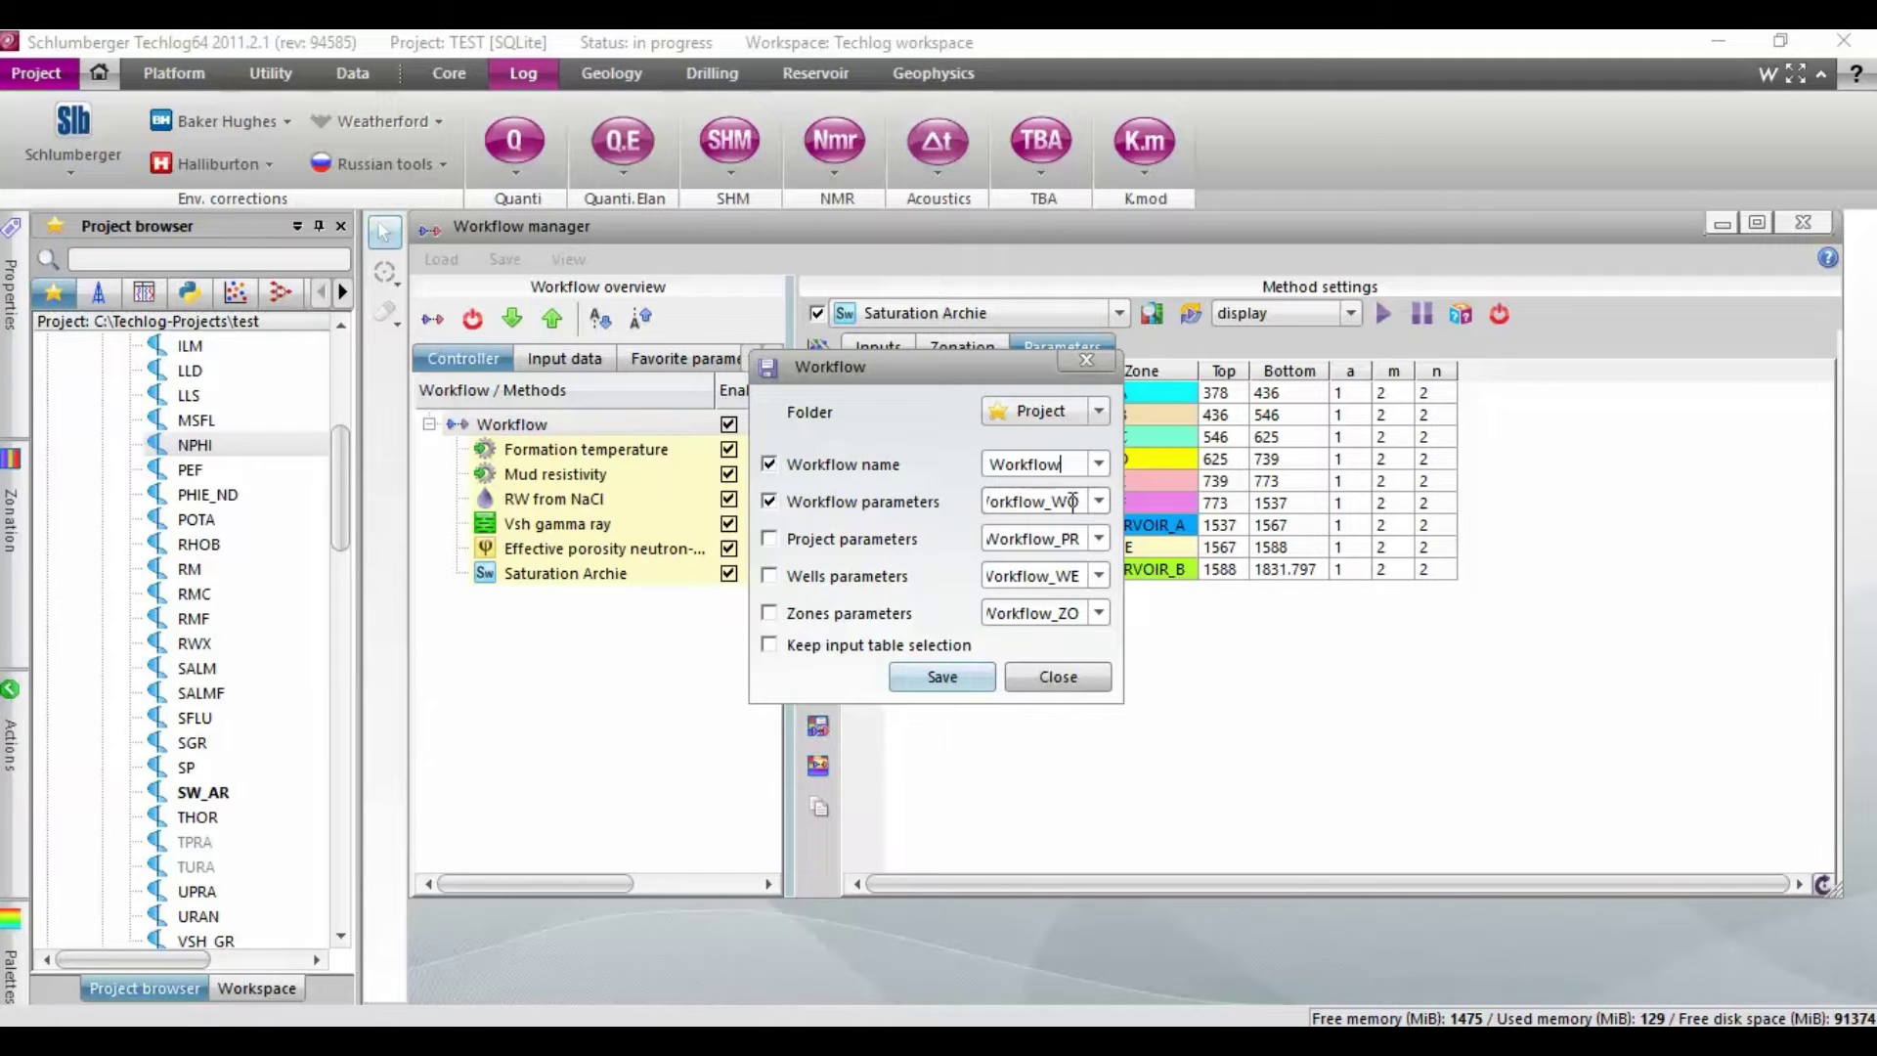
left_click_drag(1065, 465, 966, 479)
type("p")
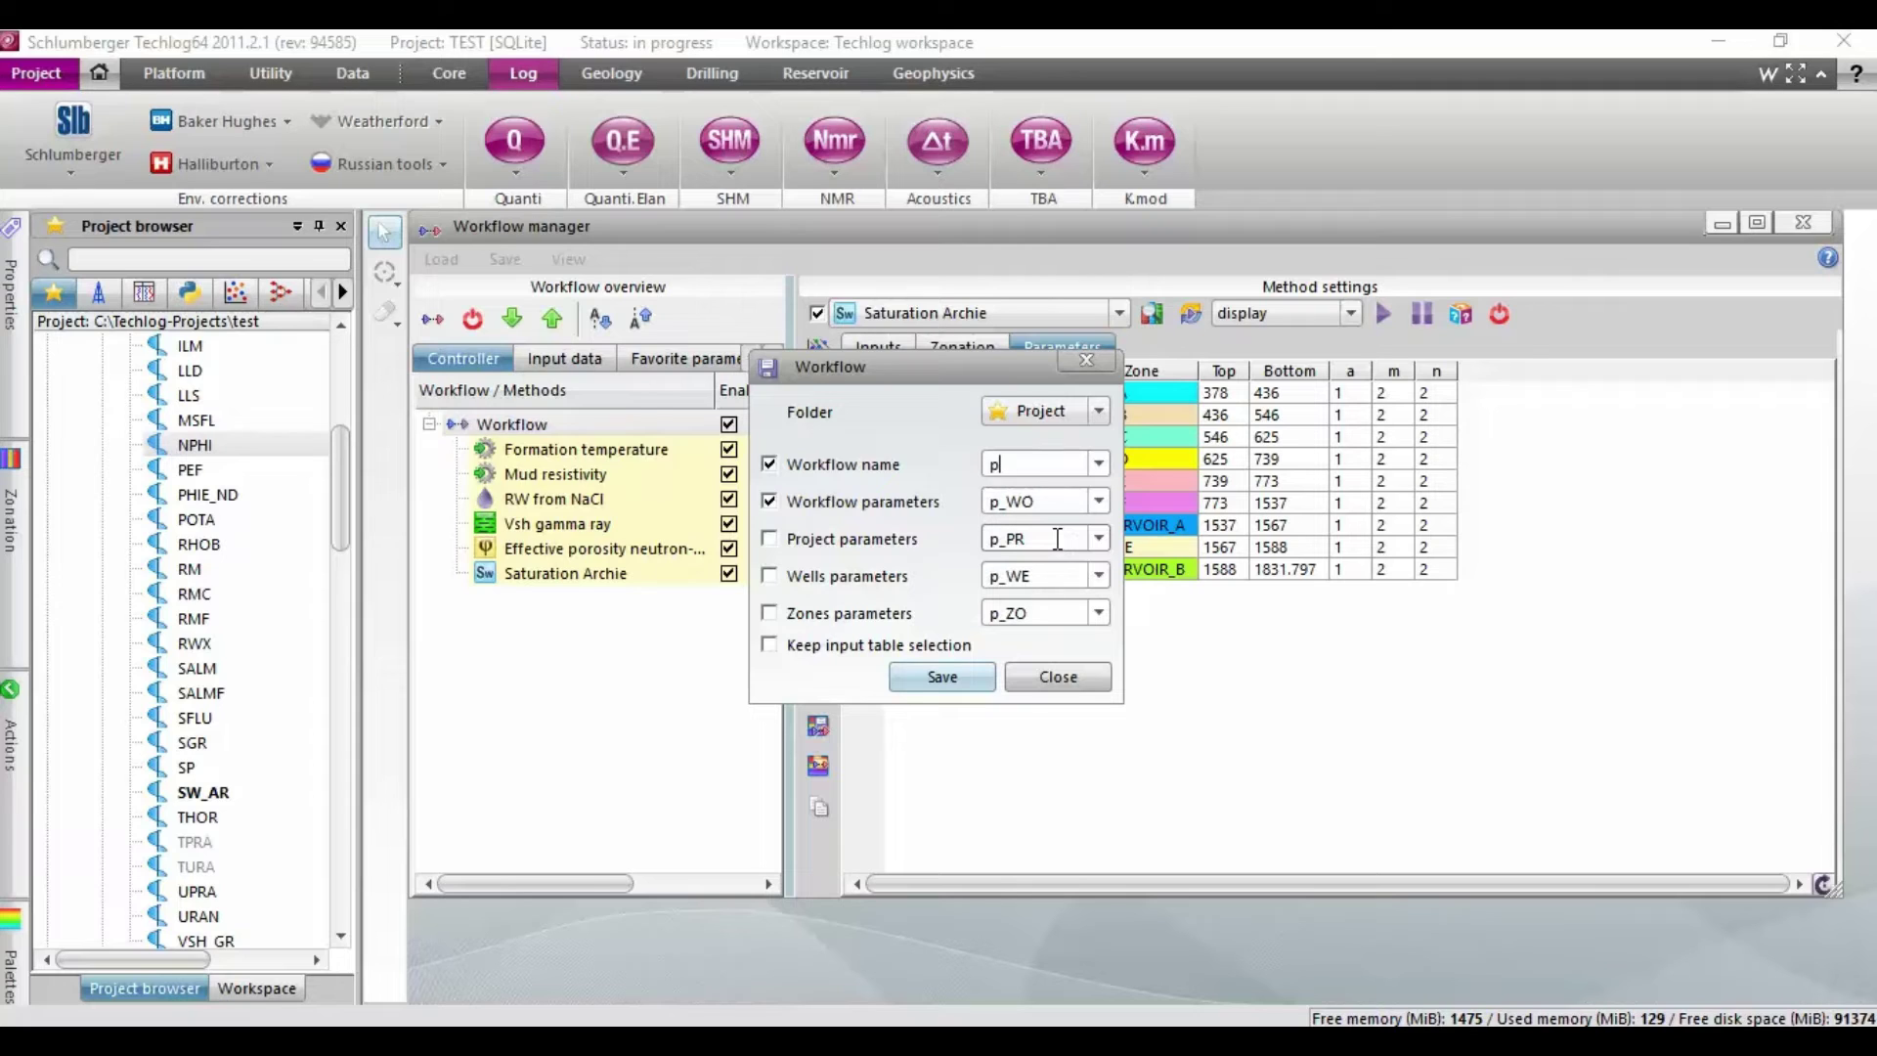
key("BackSpace")
type("Petr")
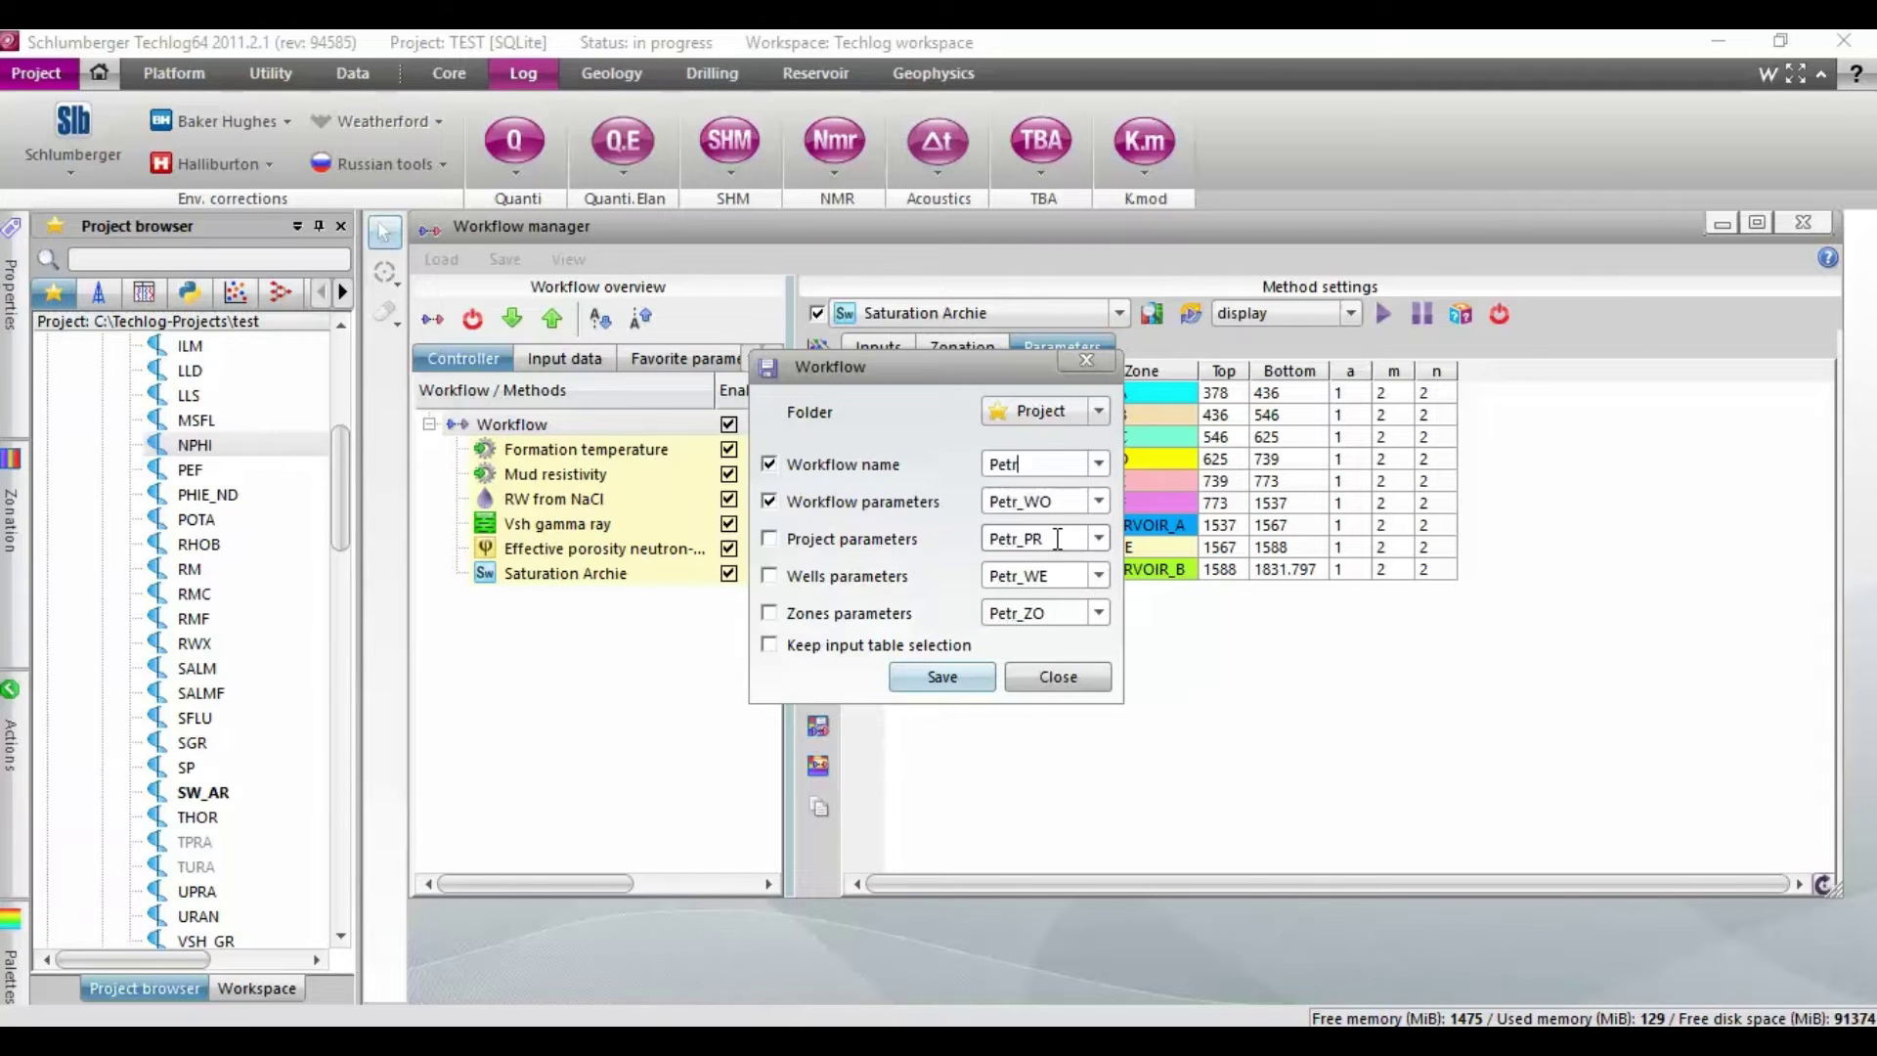
type("ophysical")
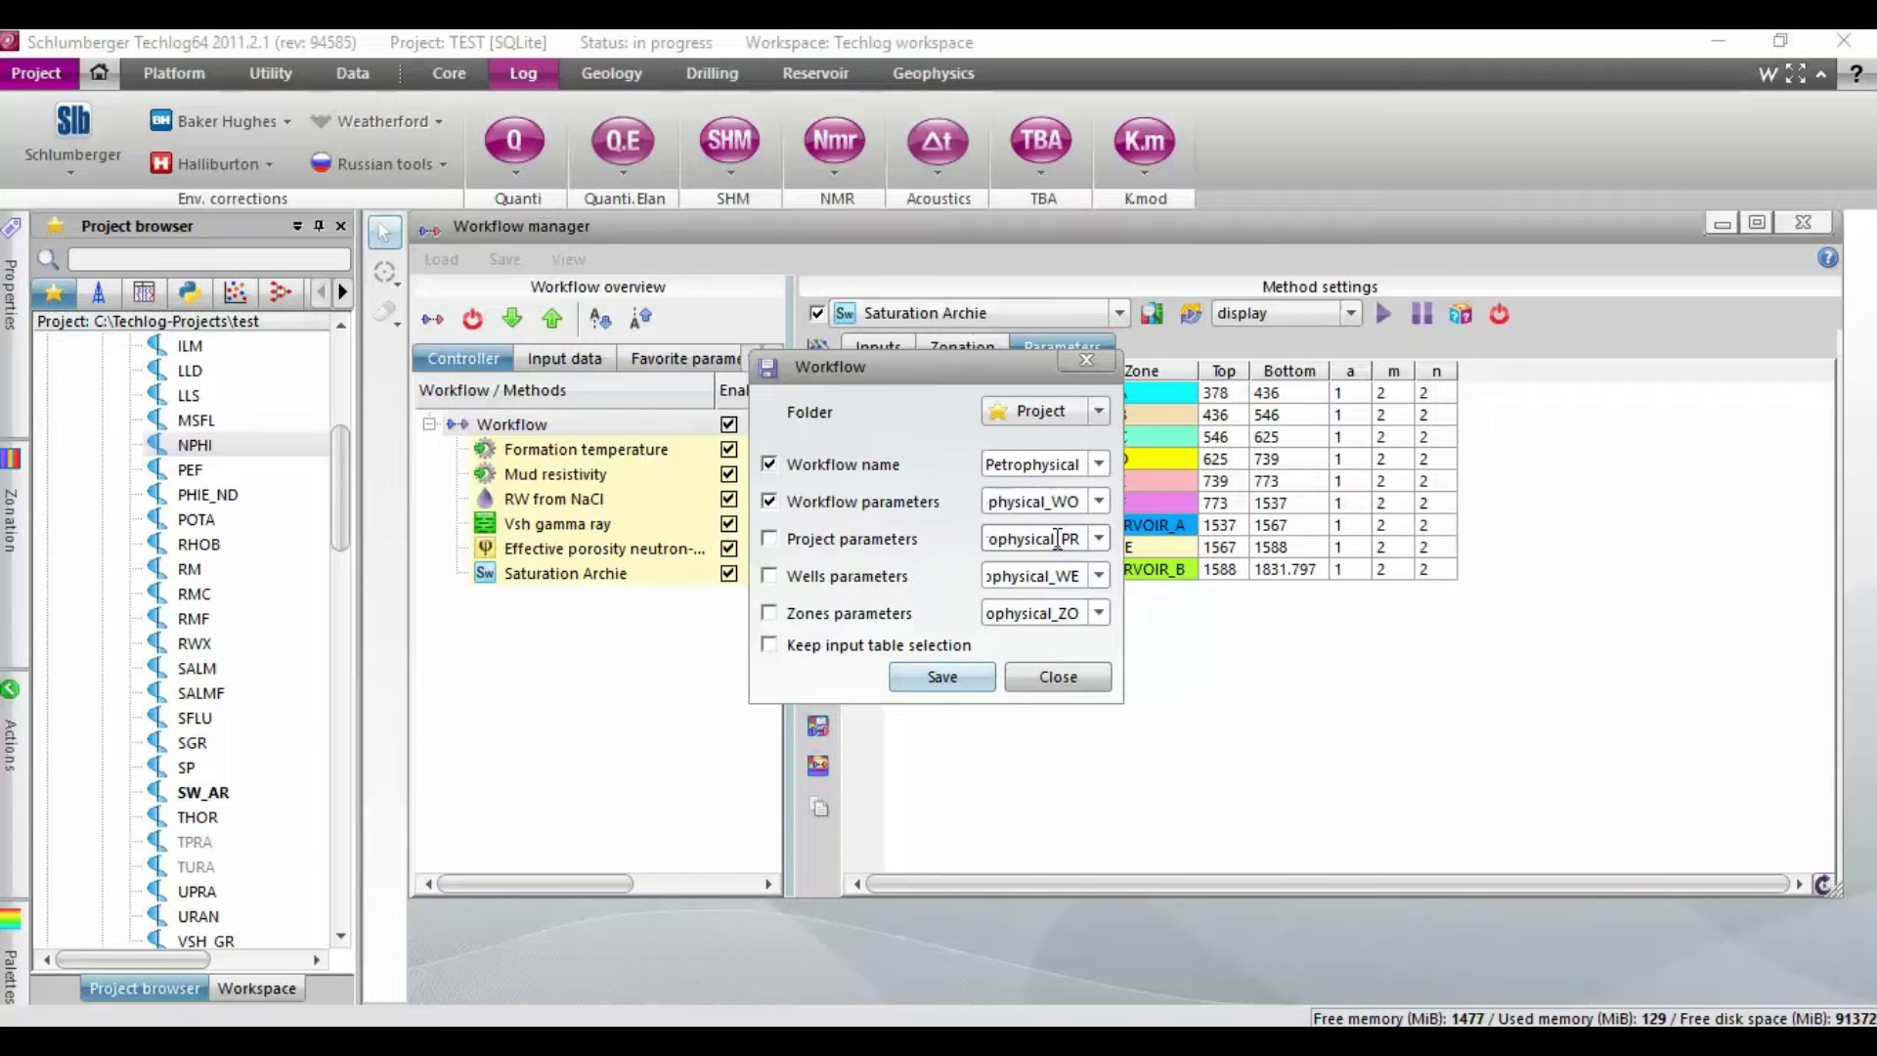
left_click(974, 685)
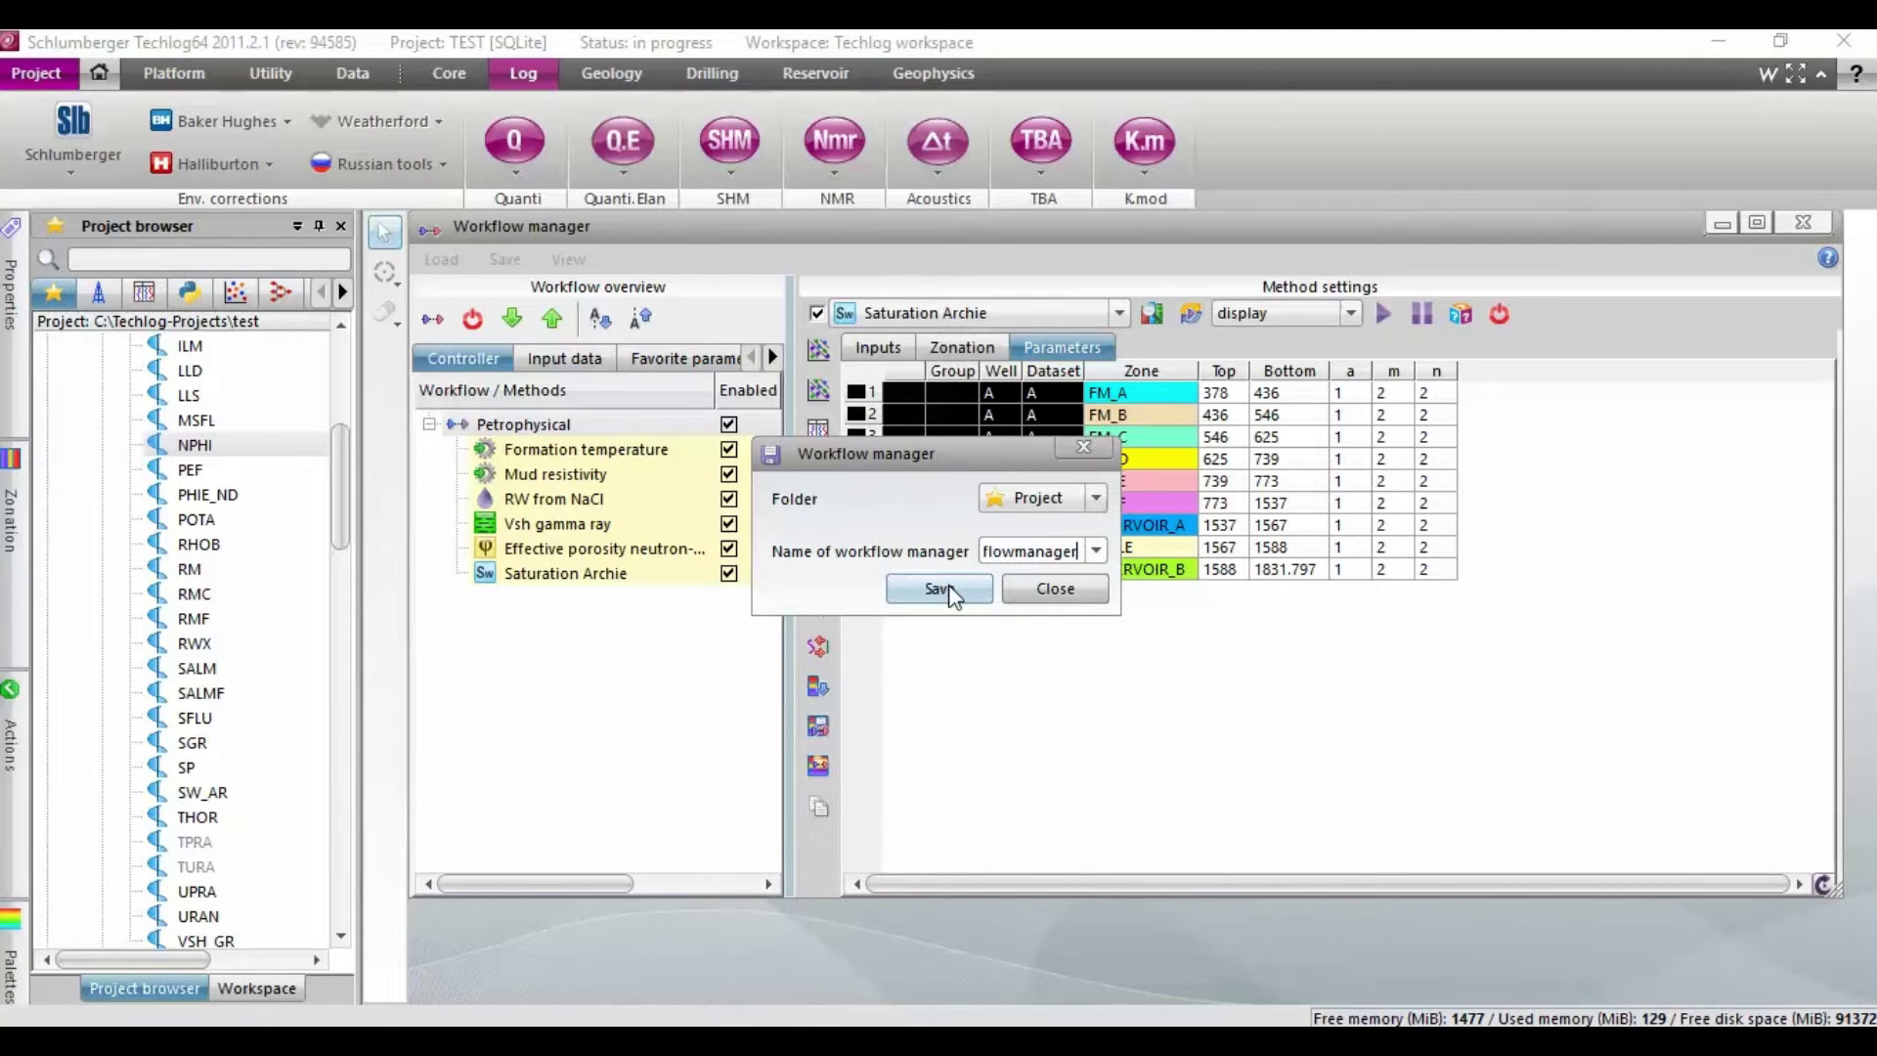
left_click(944, 589)
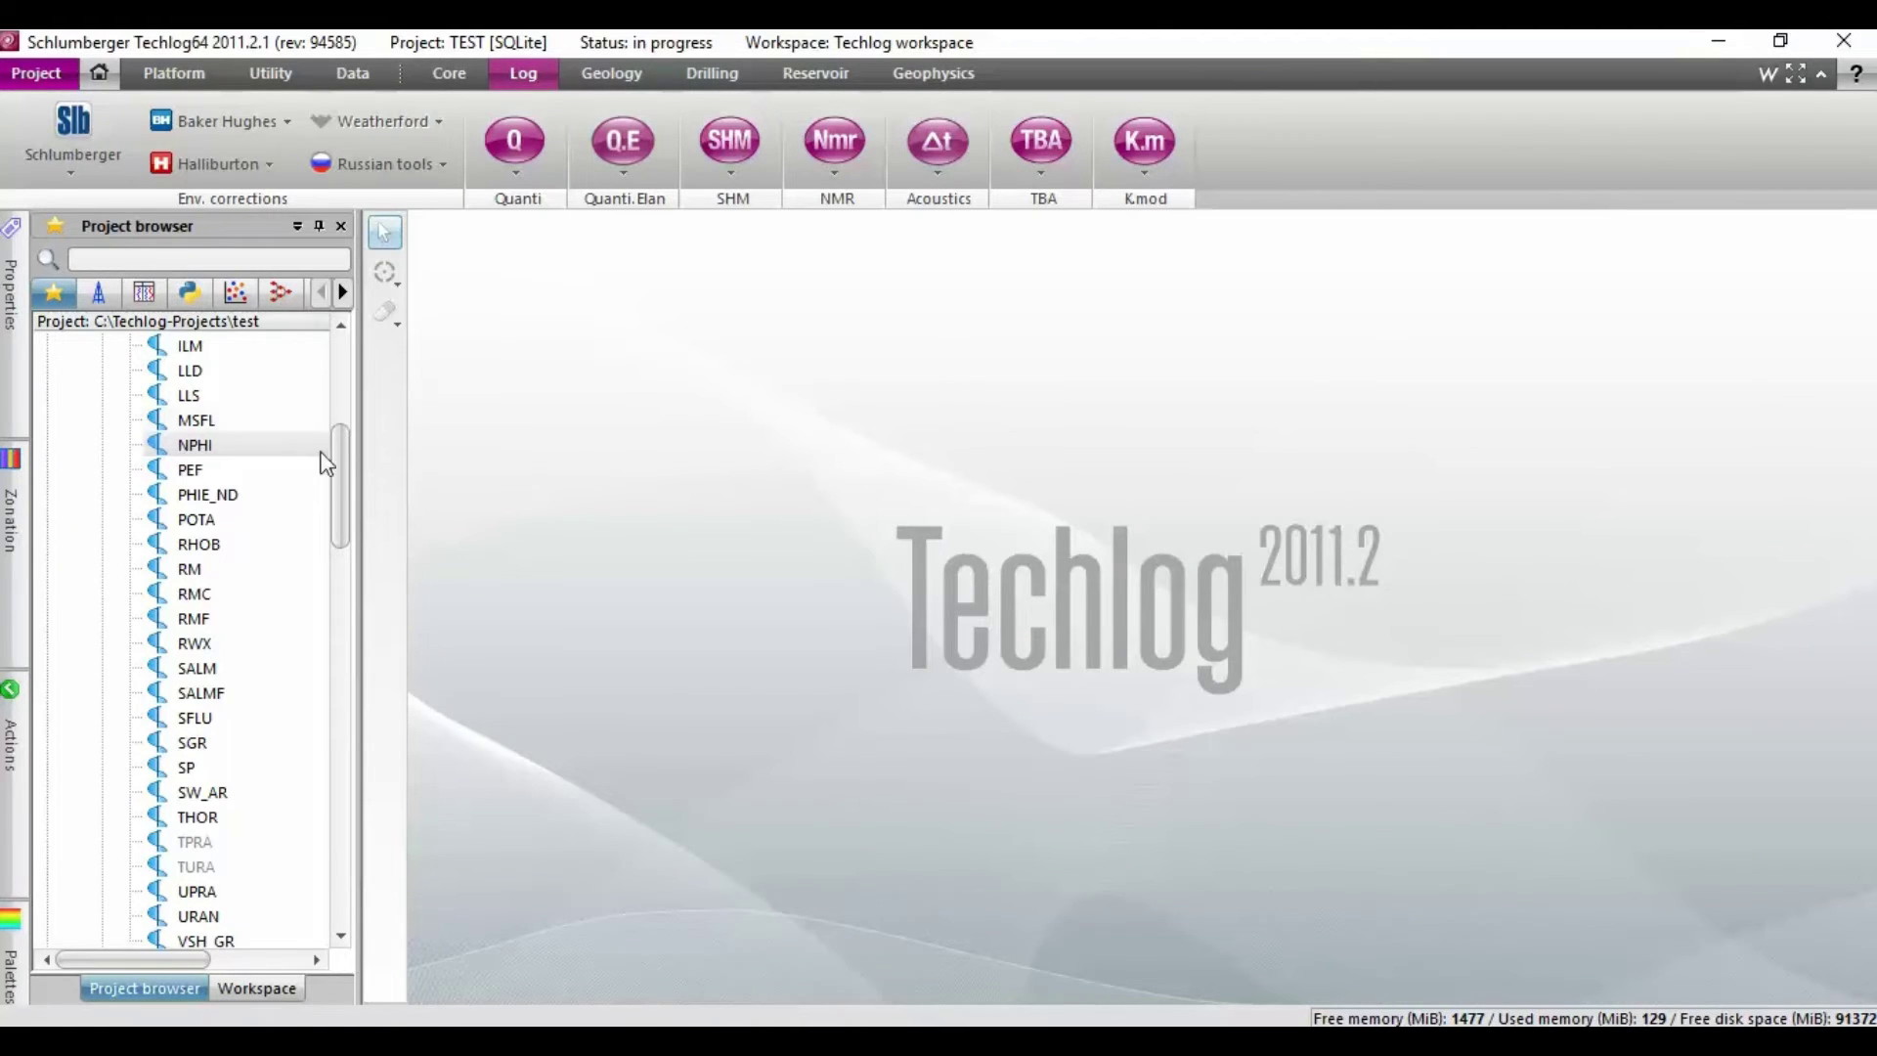
Reopen the saved Petrophysical workflow from the project browser and review the zone parameters of its Vsh gamma ray method
scroll(326, 462, "up", 6)
left_click(76, 395)
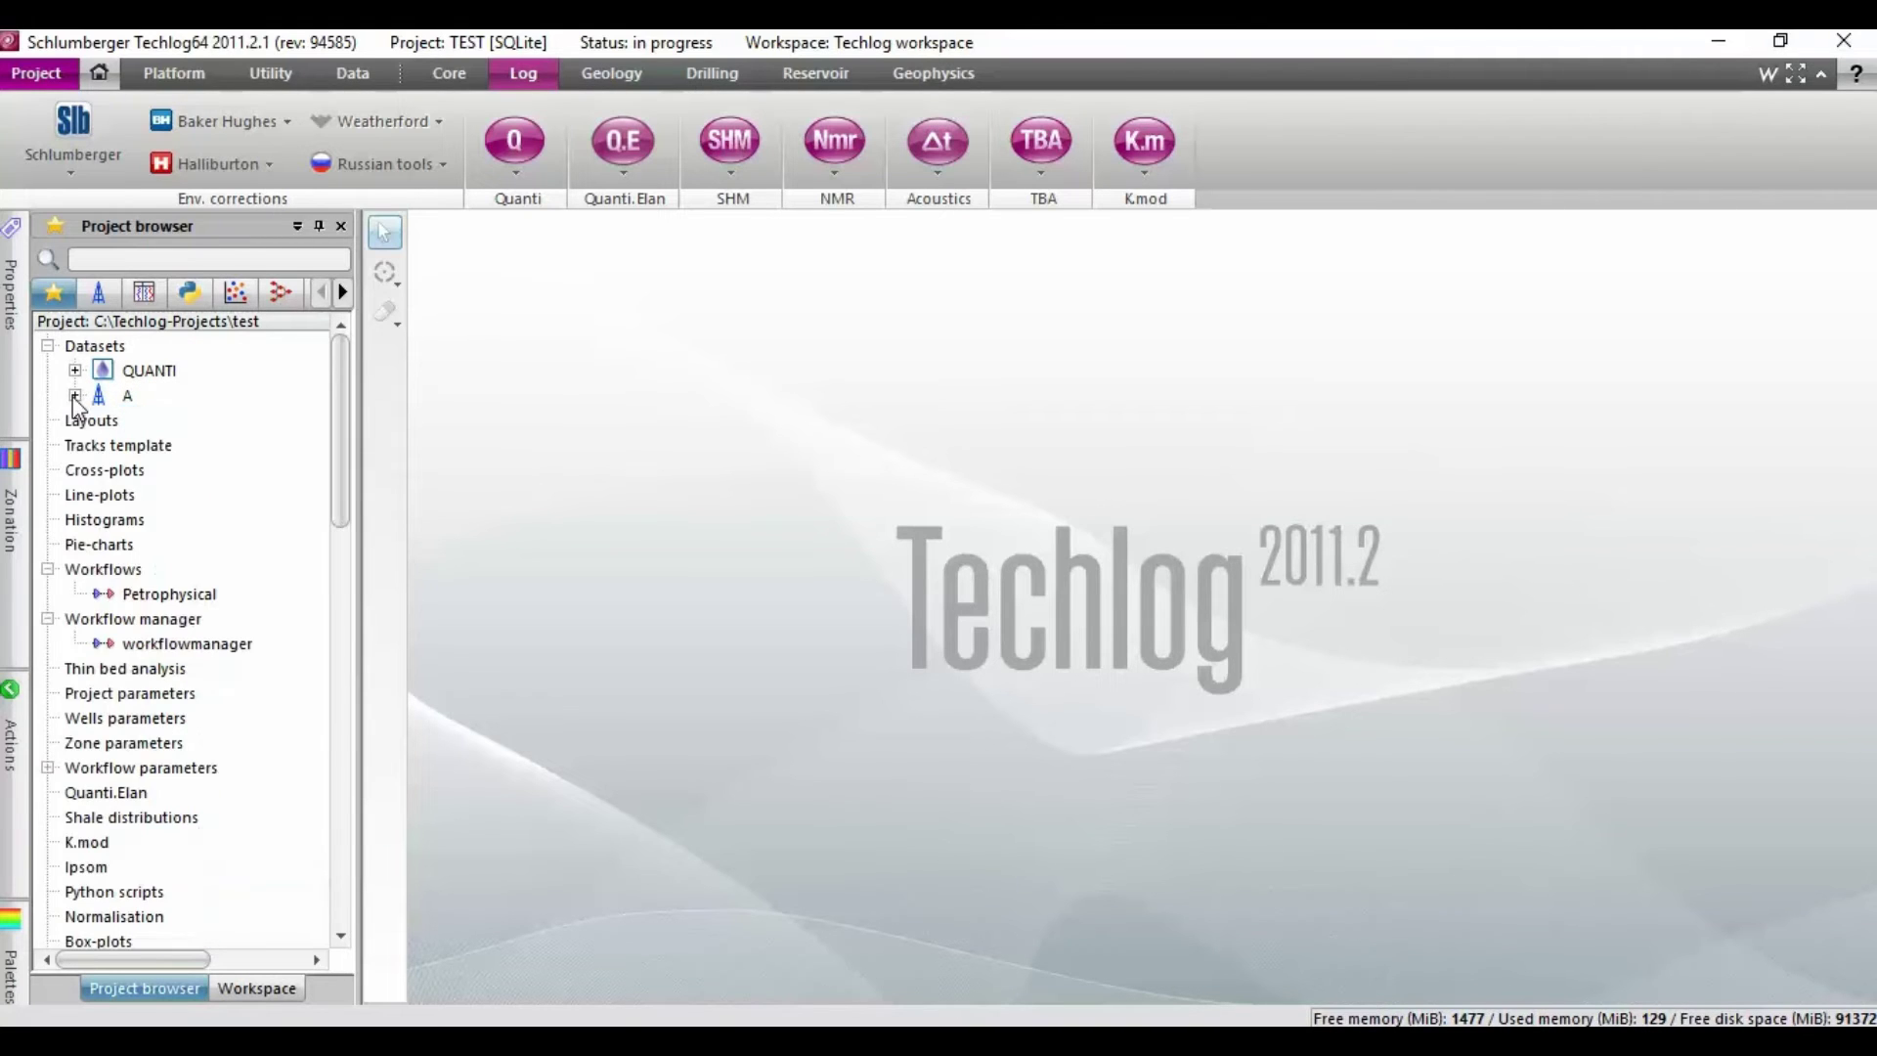
left_click(169, 595)
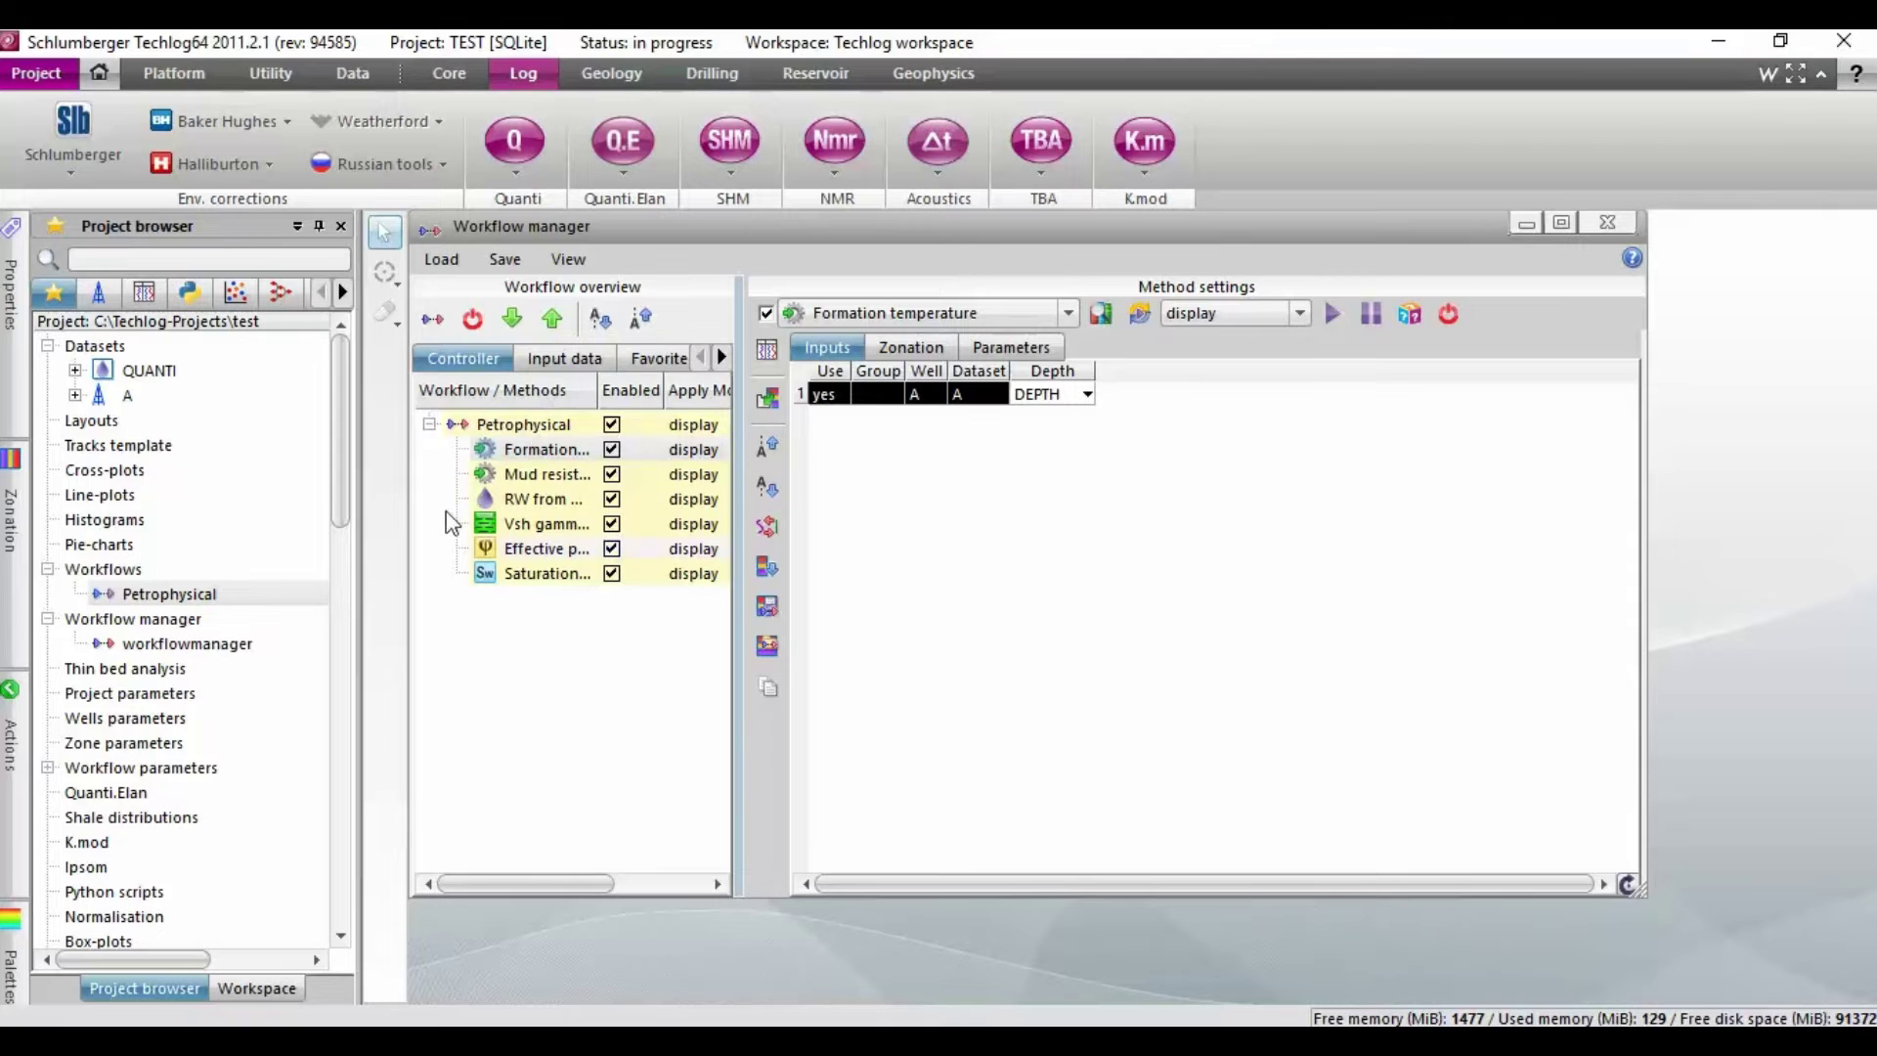
left_click(525, 535)
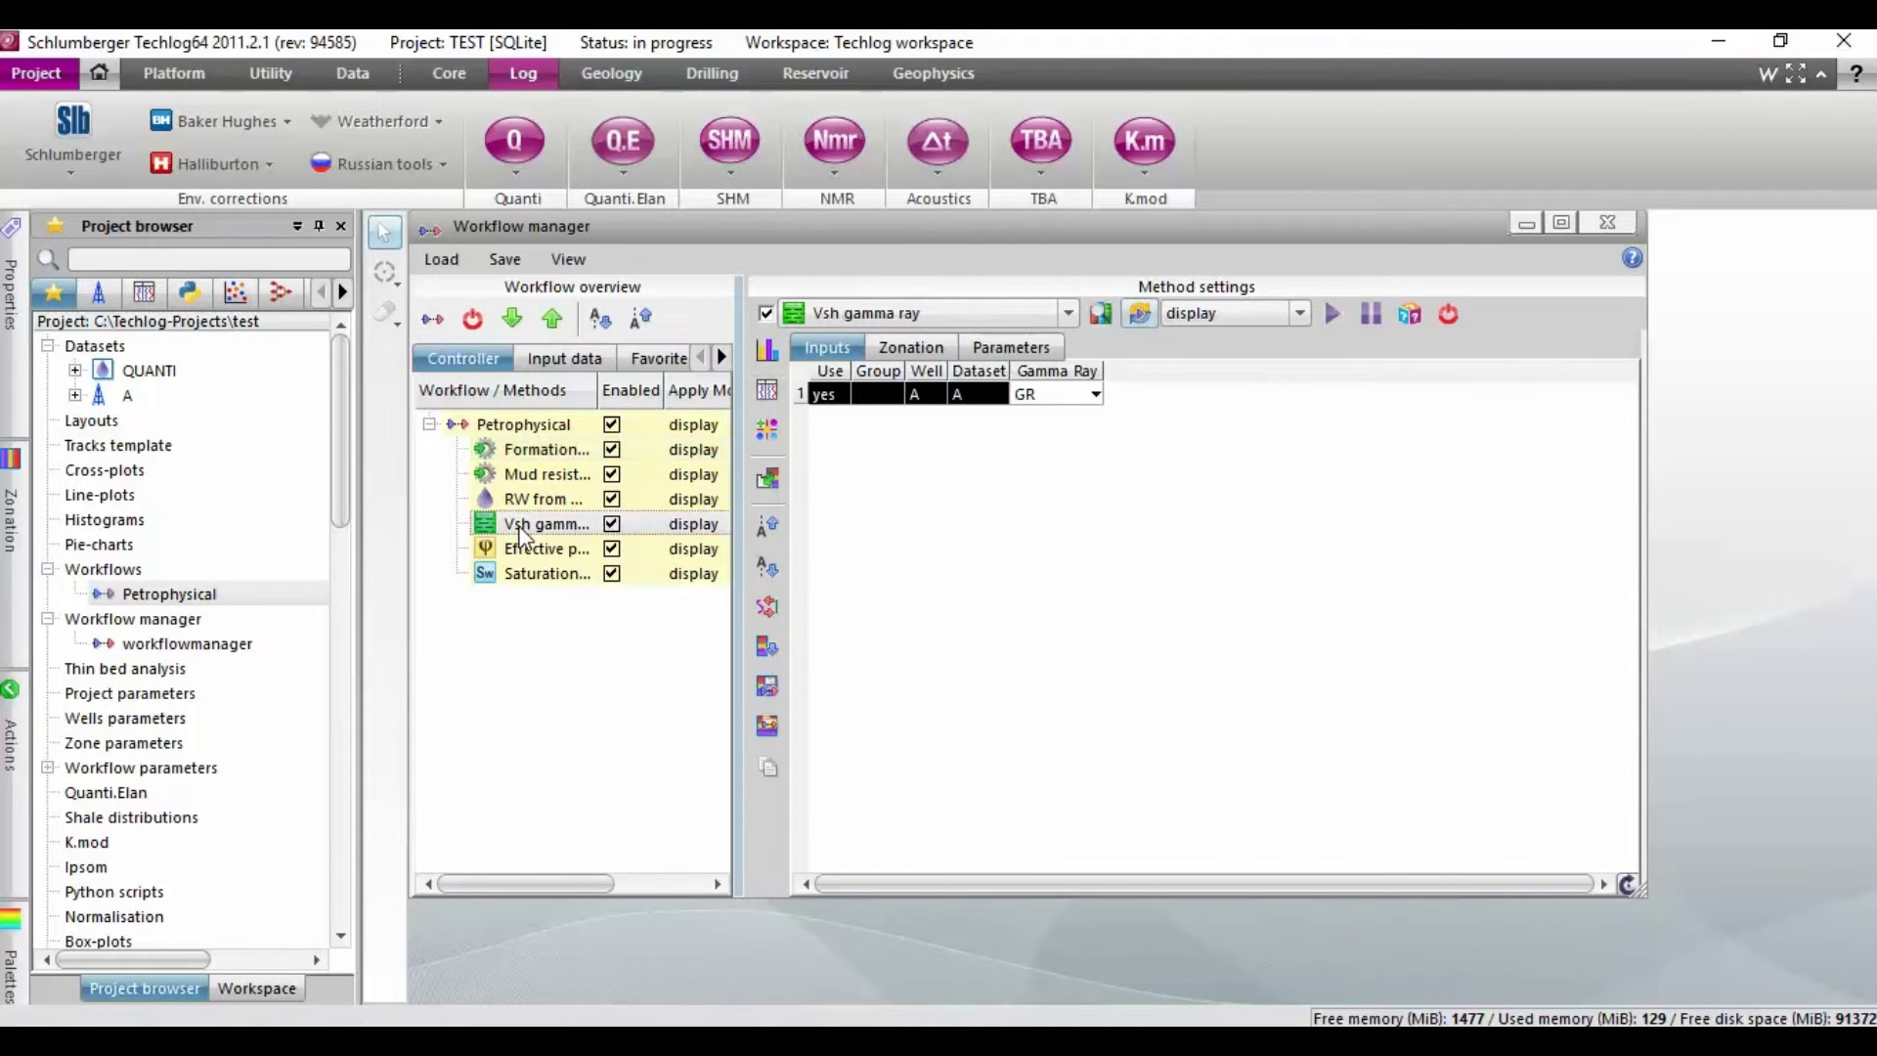
left_click(890, 349)
left_click(1012, 349)
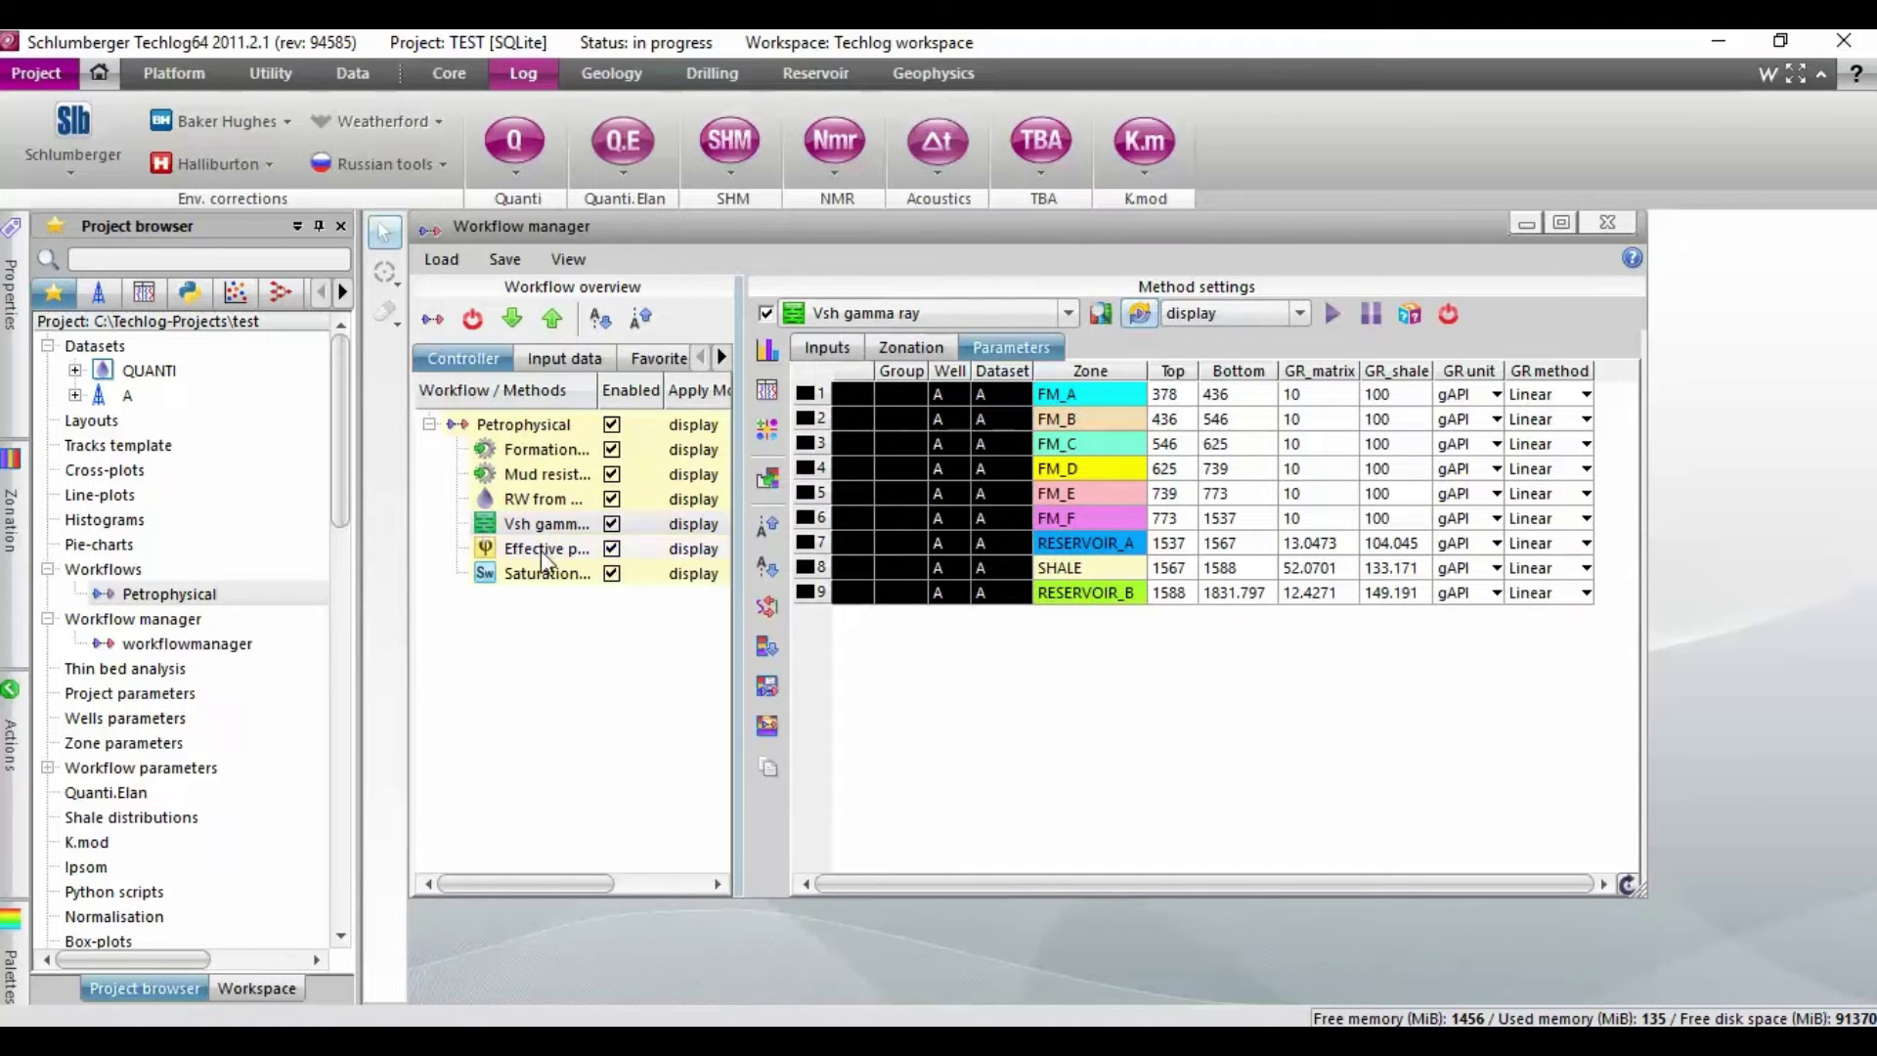
Review the zone parameters of the Effective porosity neutron-density method, including the shale and fluid values, and close the workflow manager
left_click(544, 549)
left_click(1012, 349)
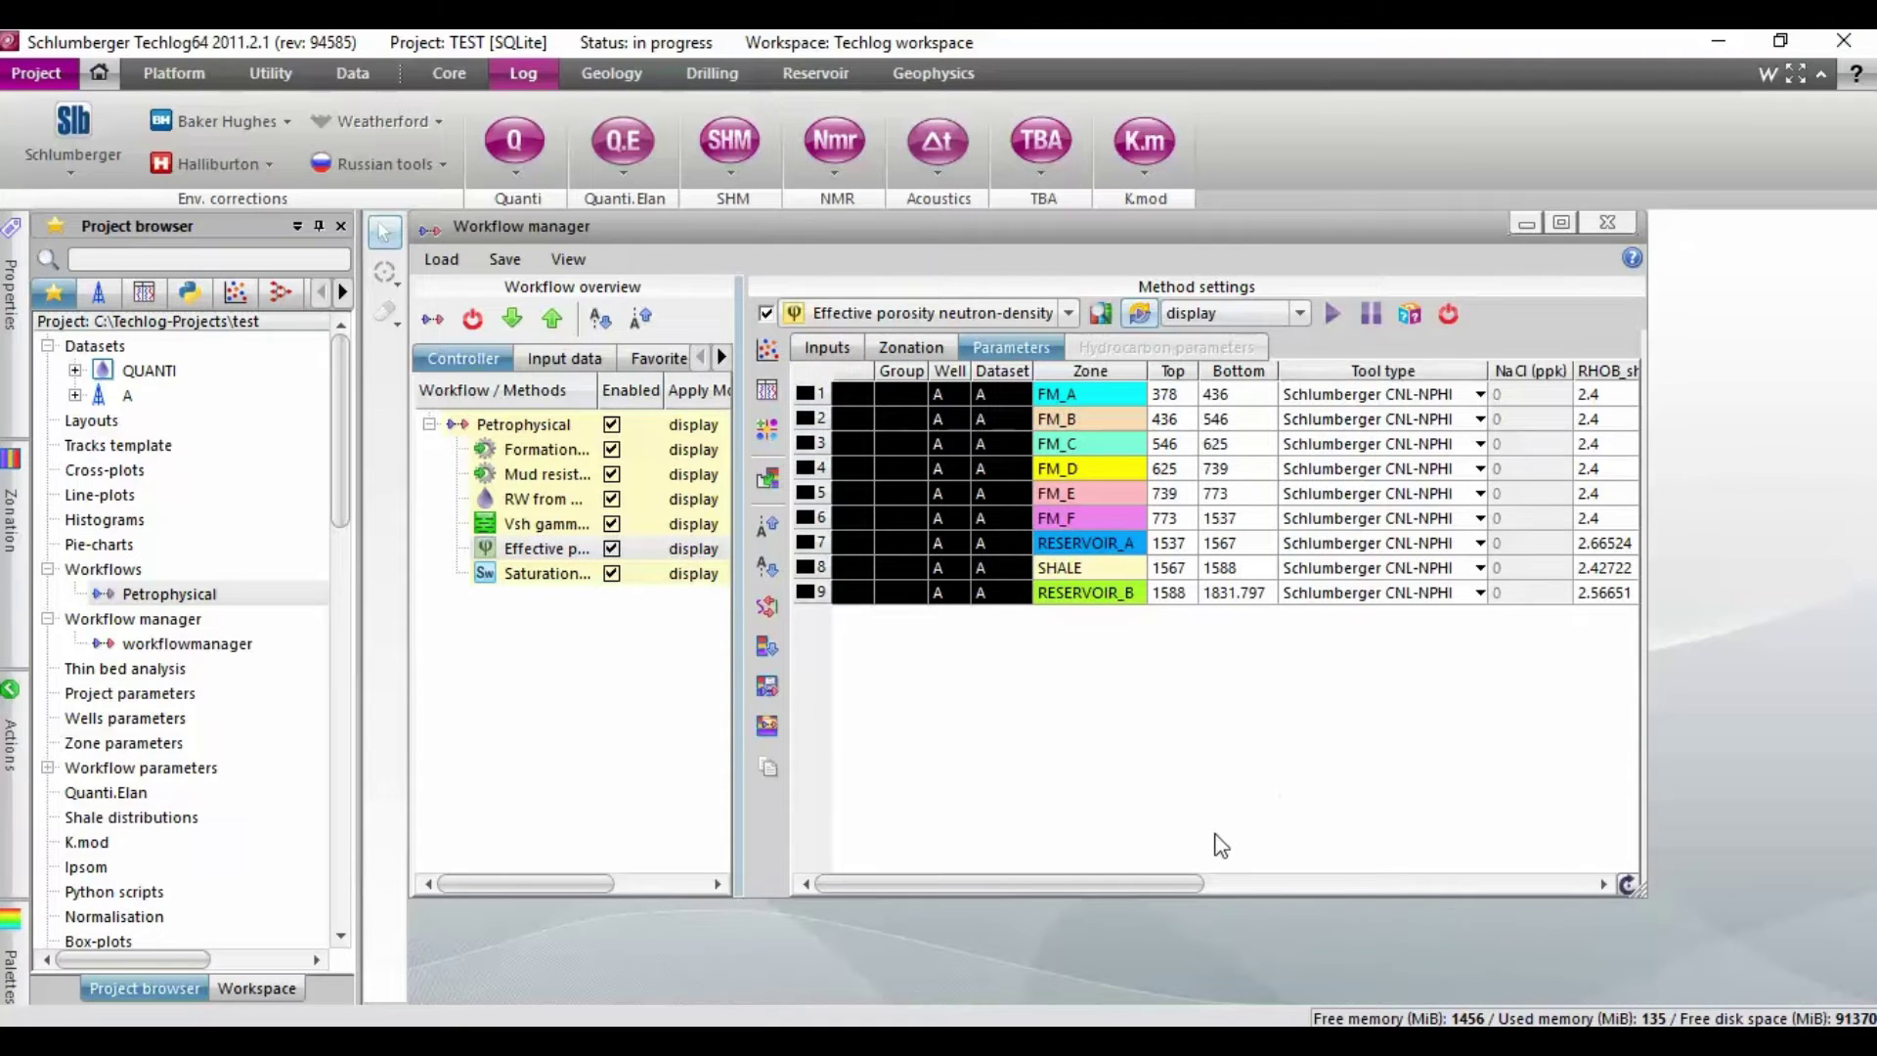
left_click_drag(1158, 882, 1593, 880)
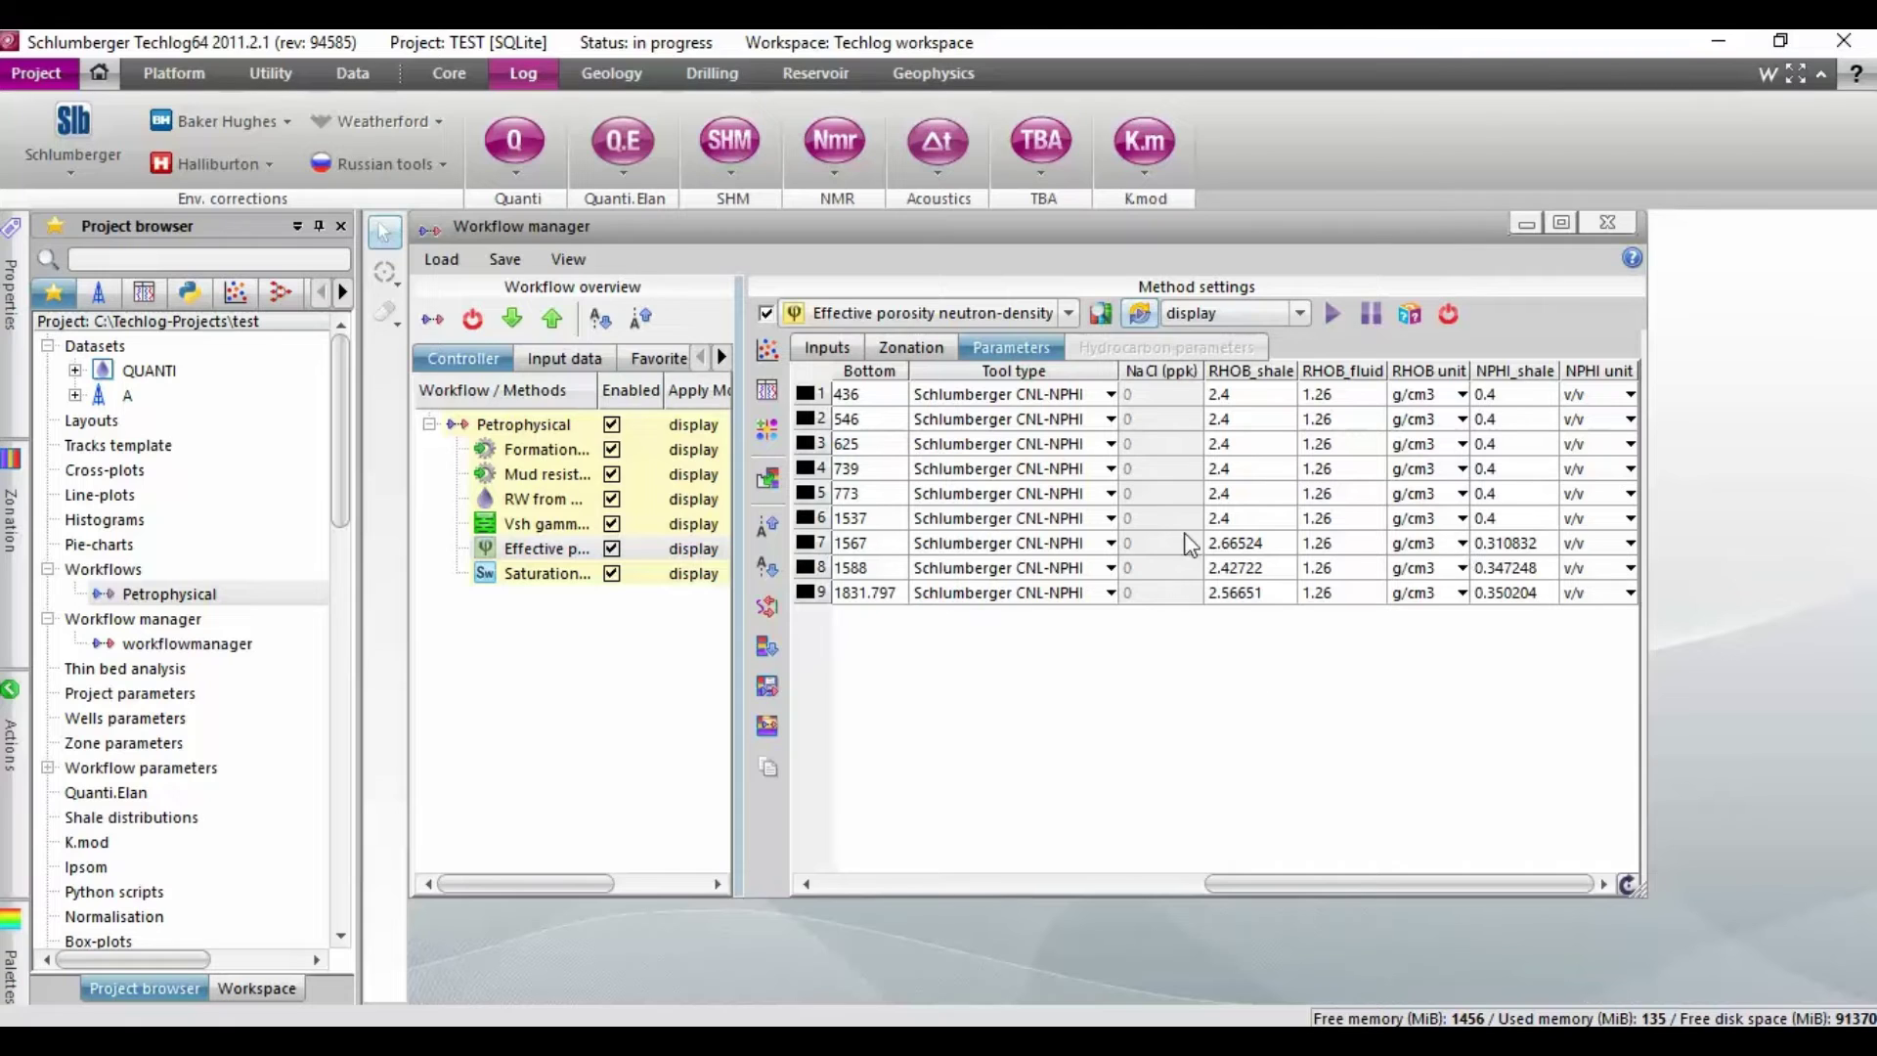
left_click(1609, 225)
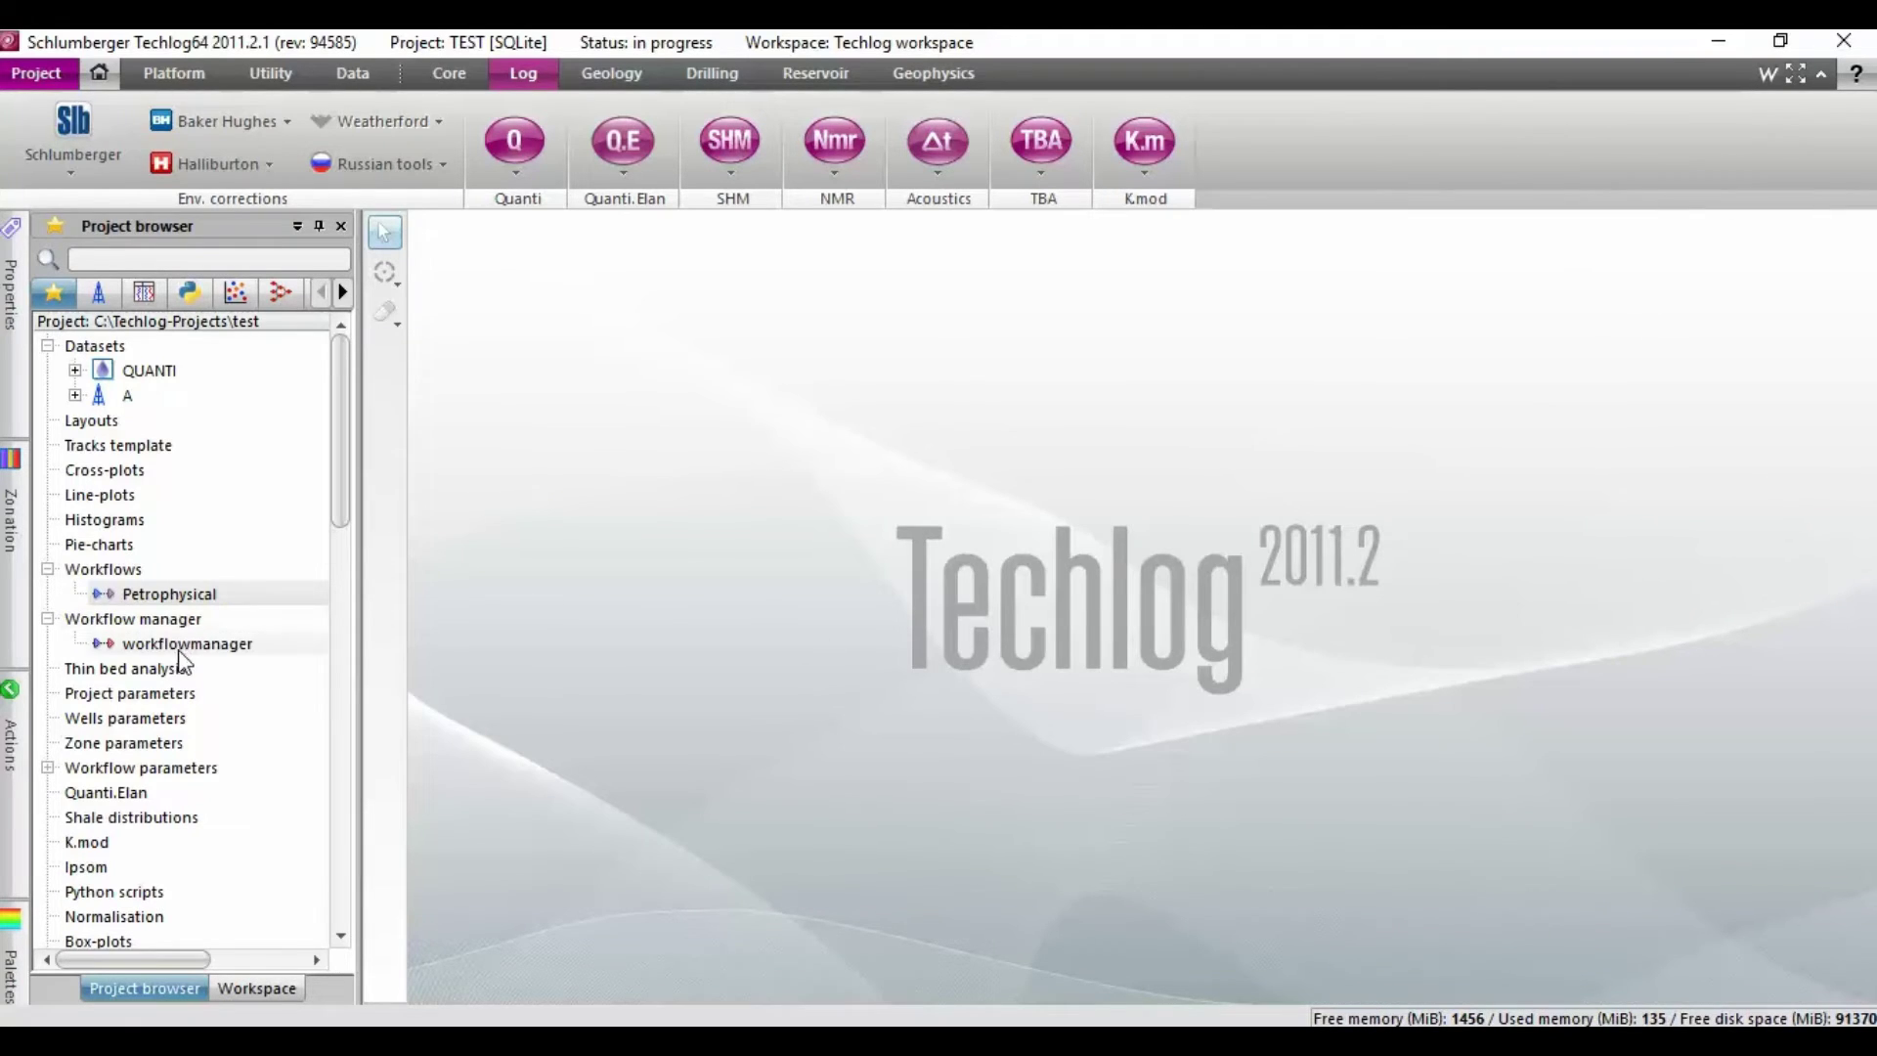
Collapse the Workflows and Workflow manager folders and create one empty LogView, closing the surplus duplicate
left_click(46, 572)
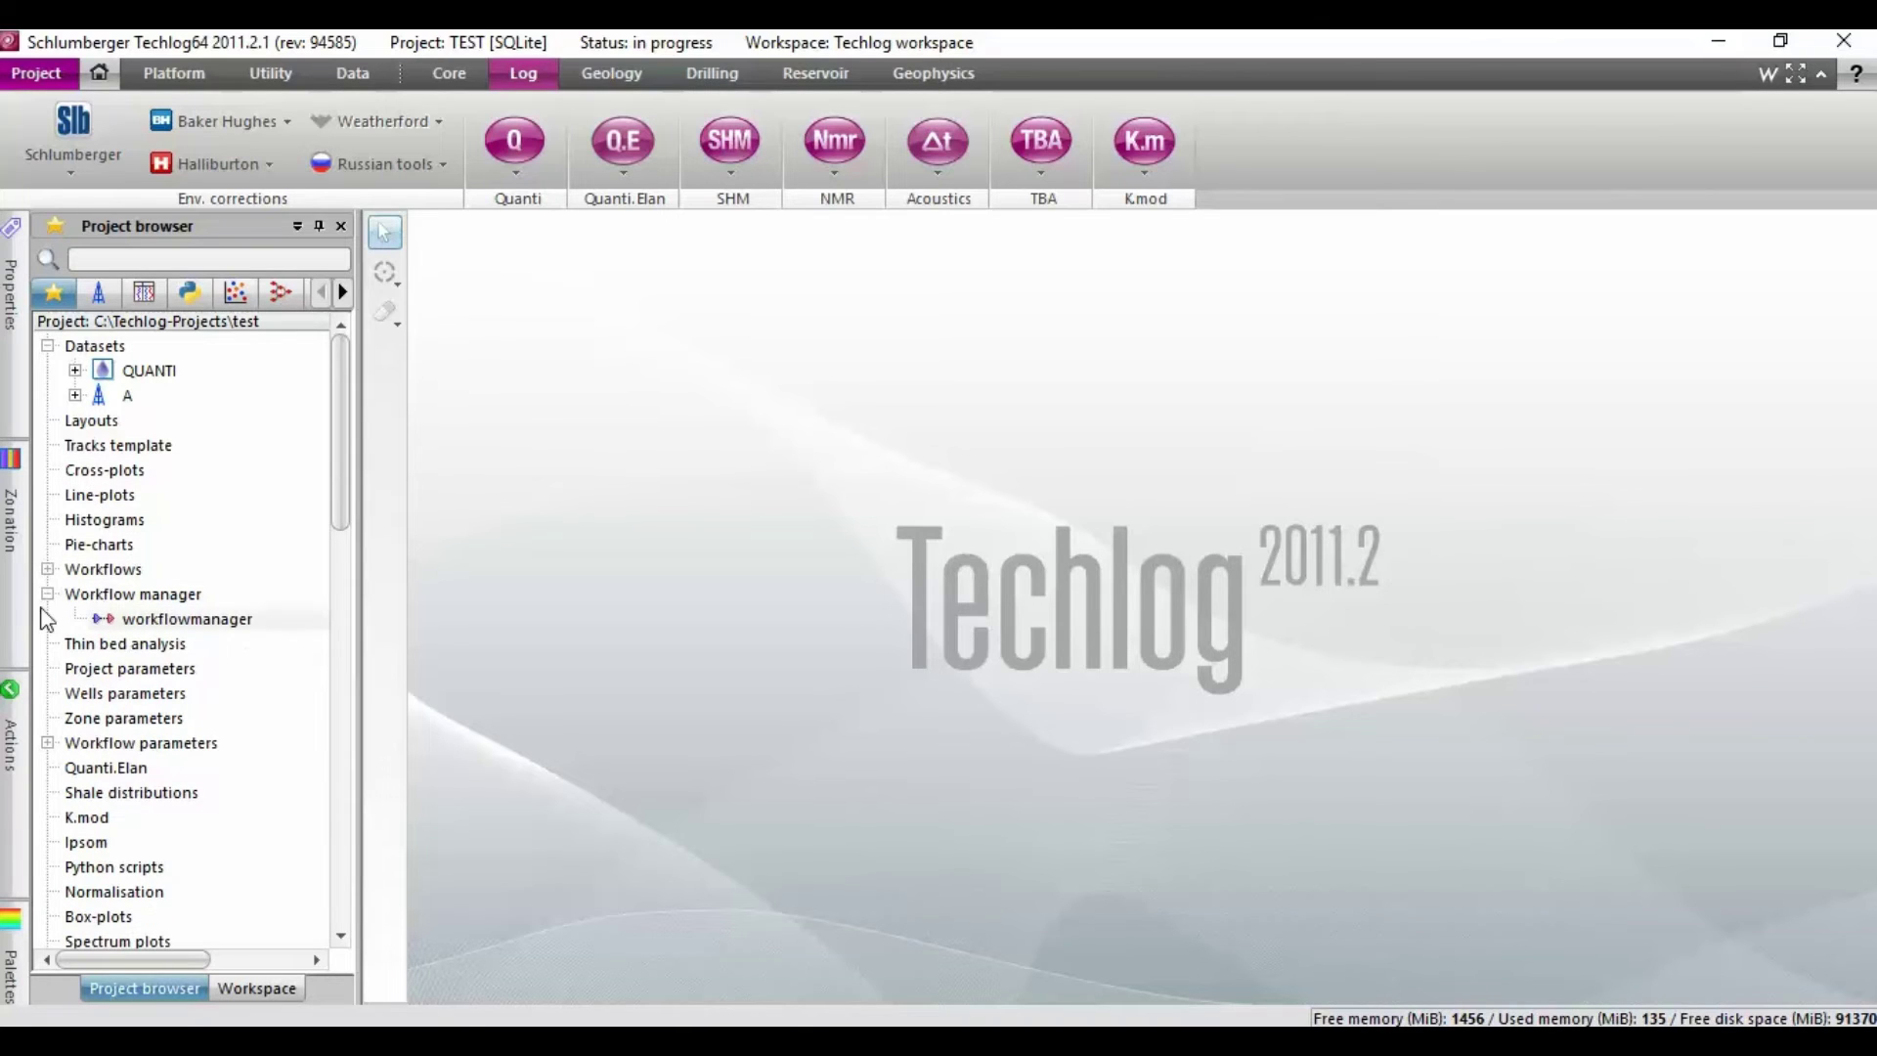
left_click(46, 594)
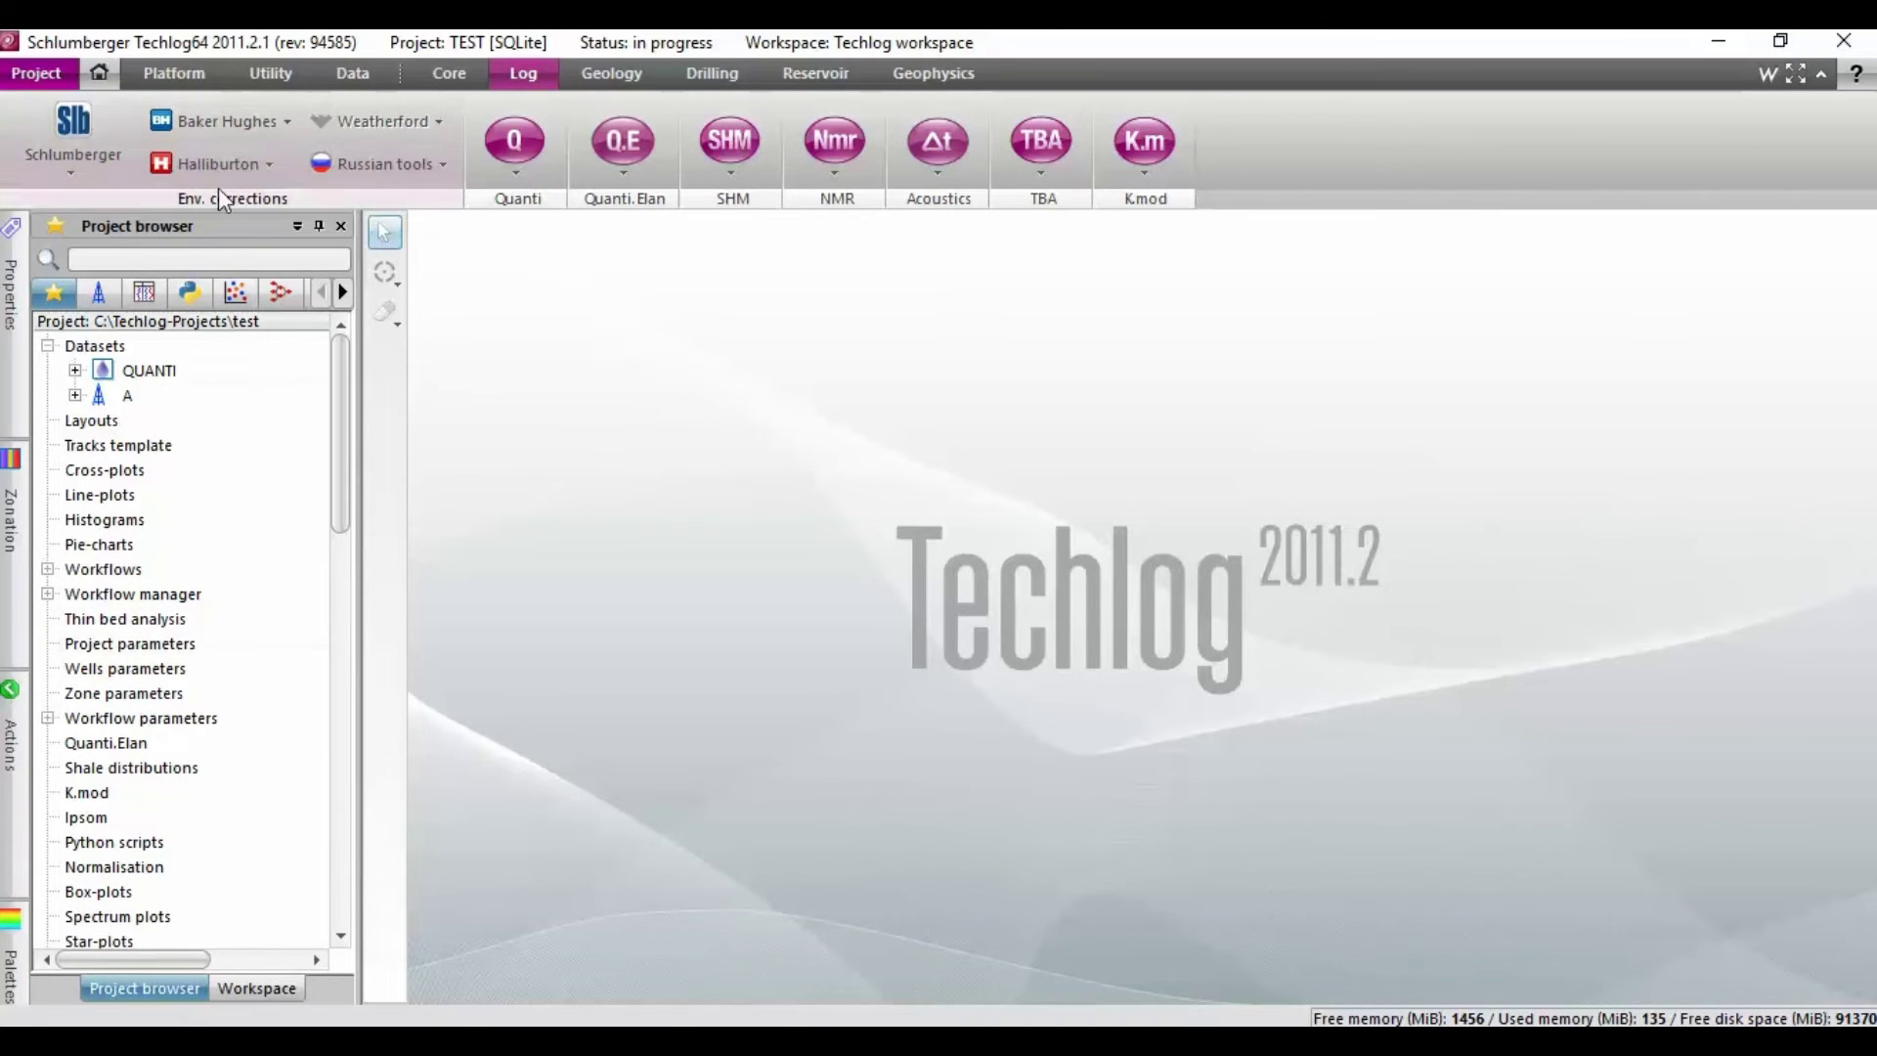
left_click(184, 74)
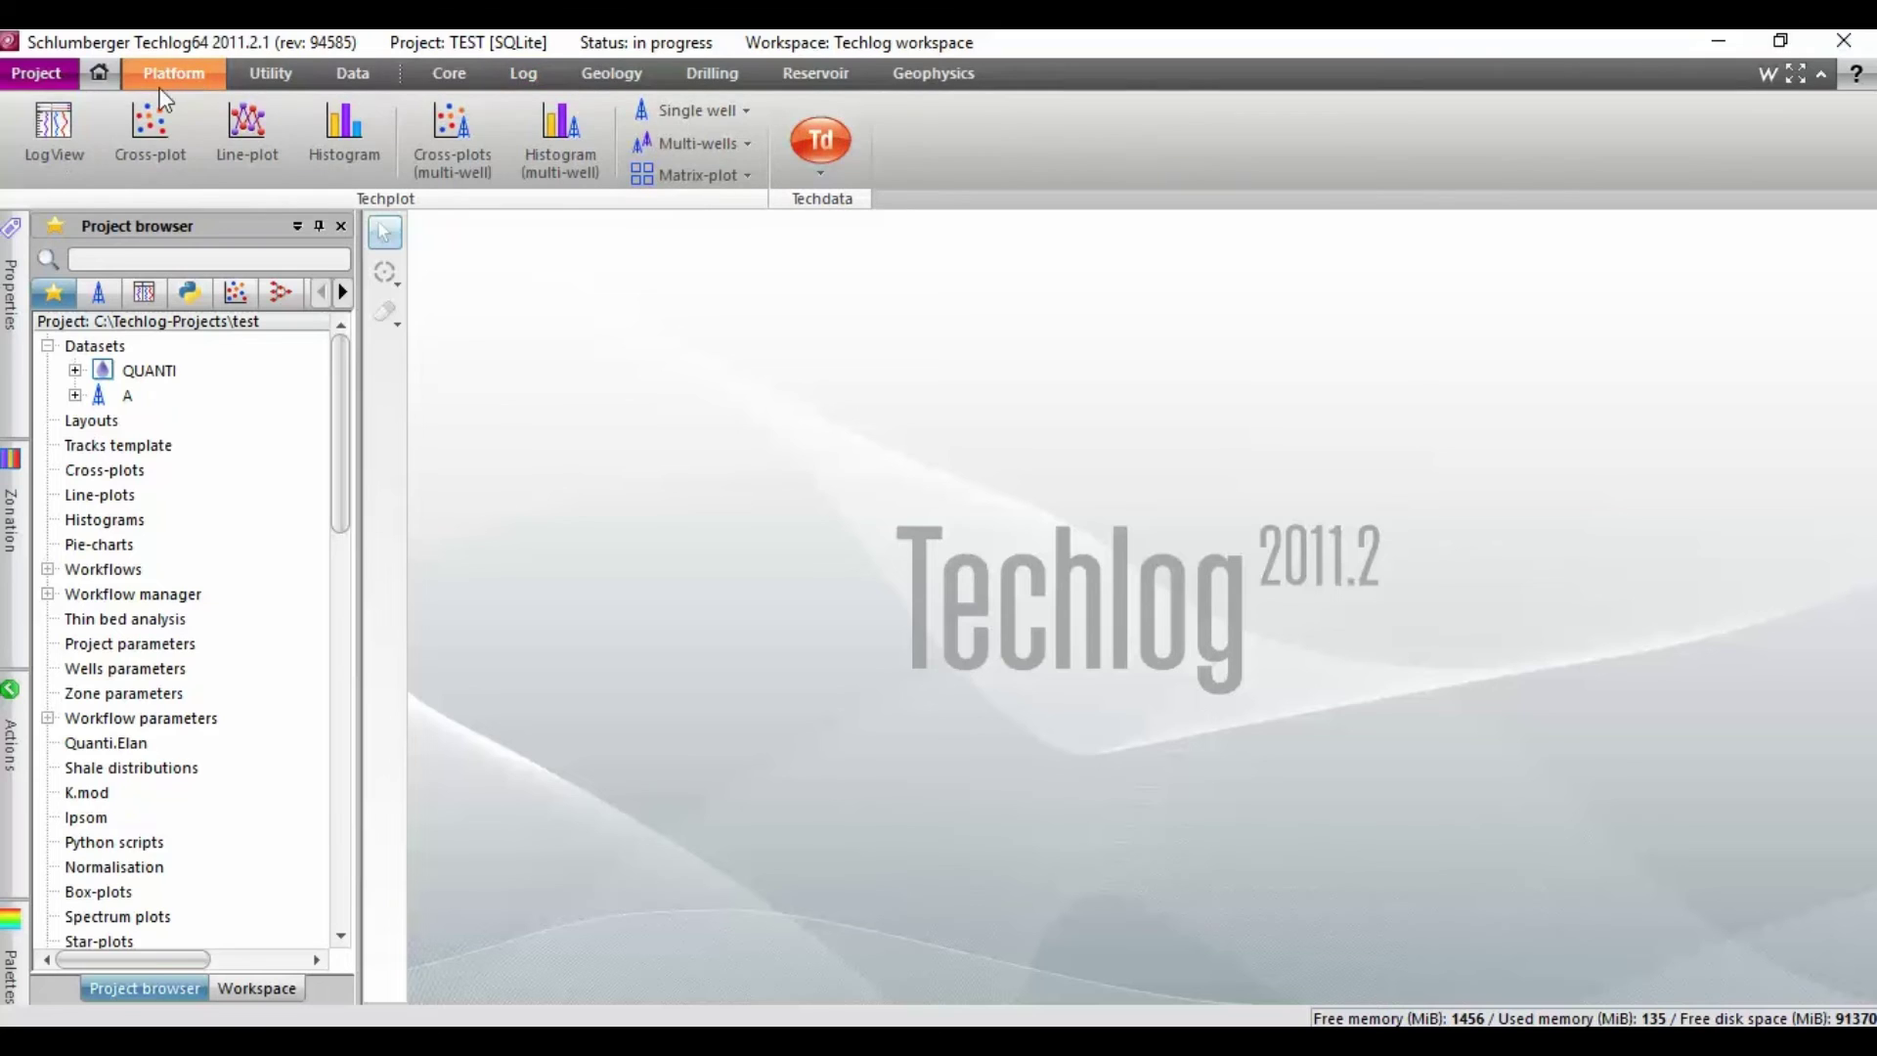
left_click(61, 134)
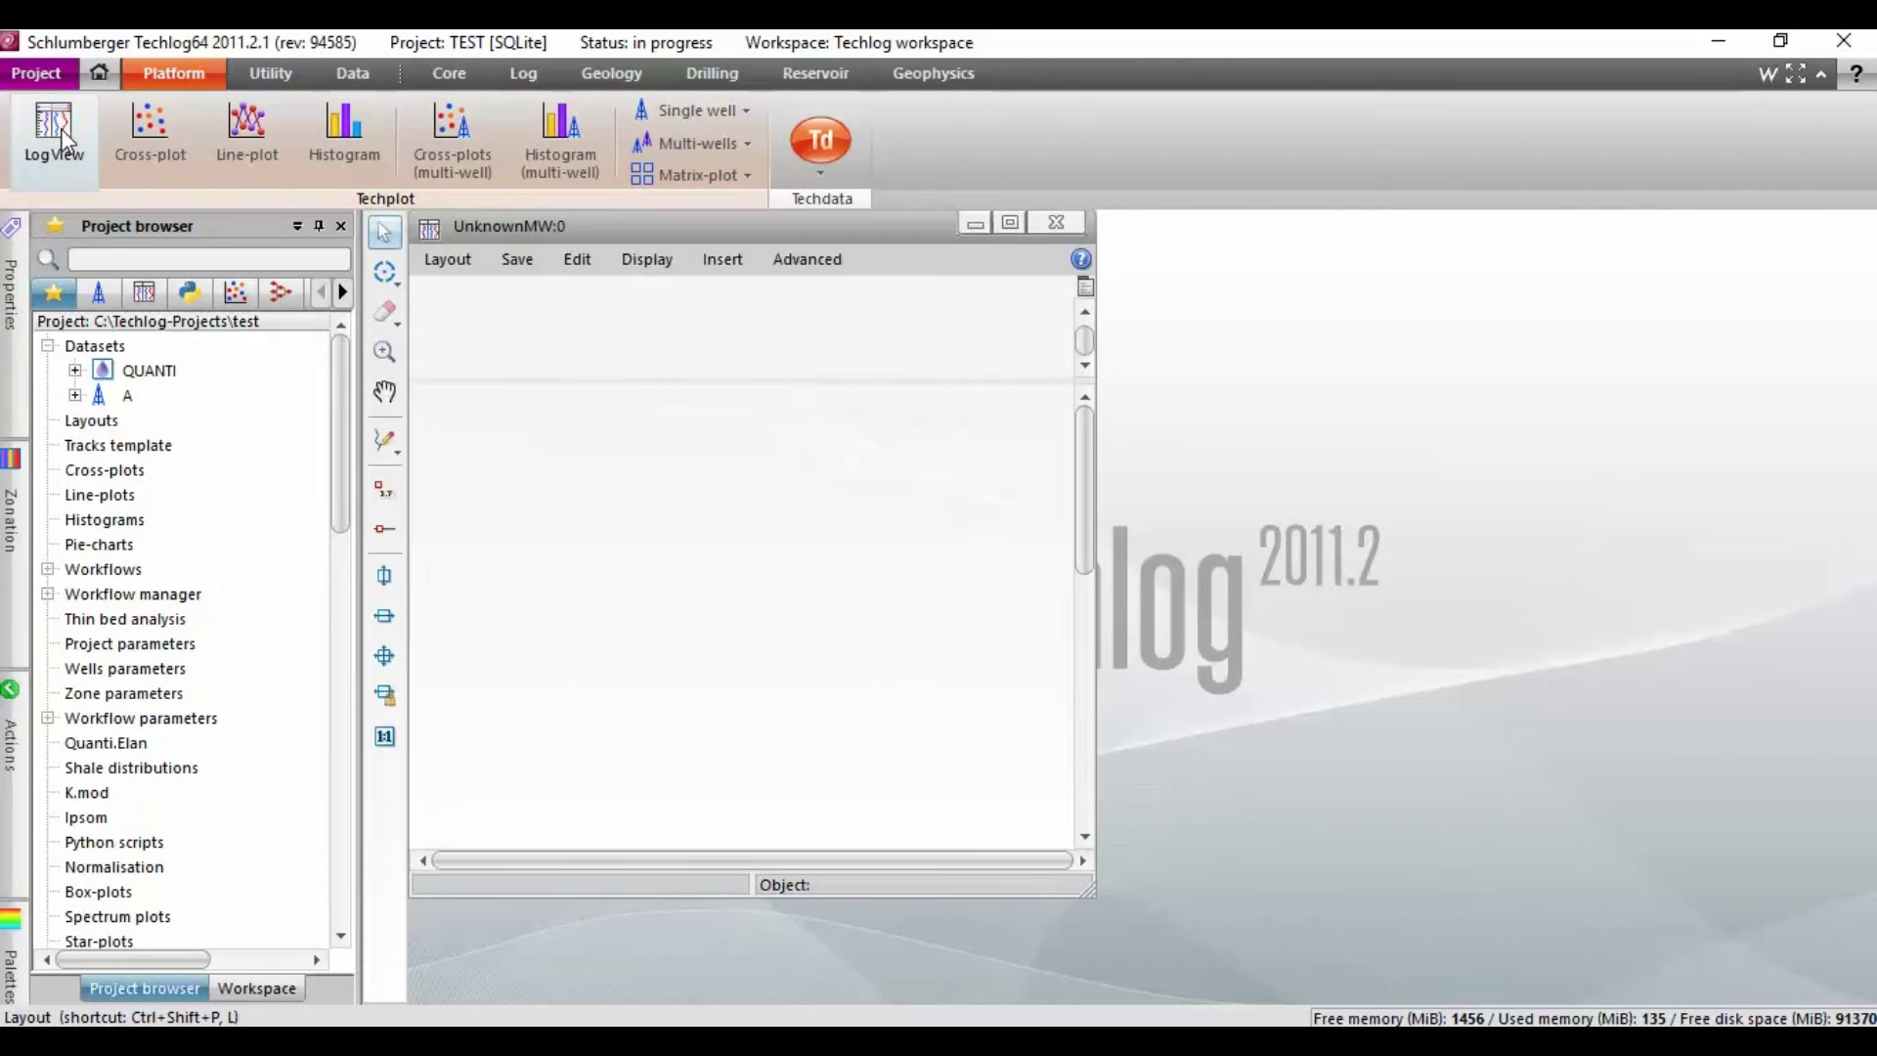
left_click(62, 134)
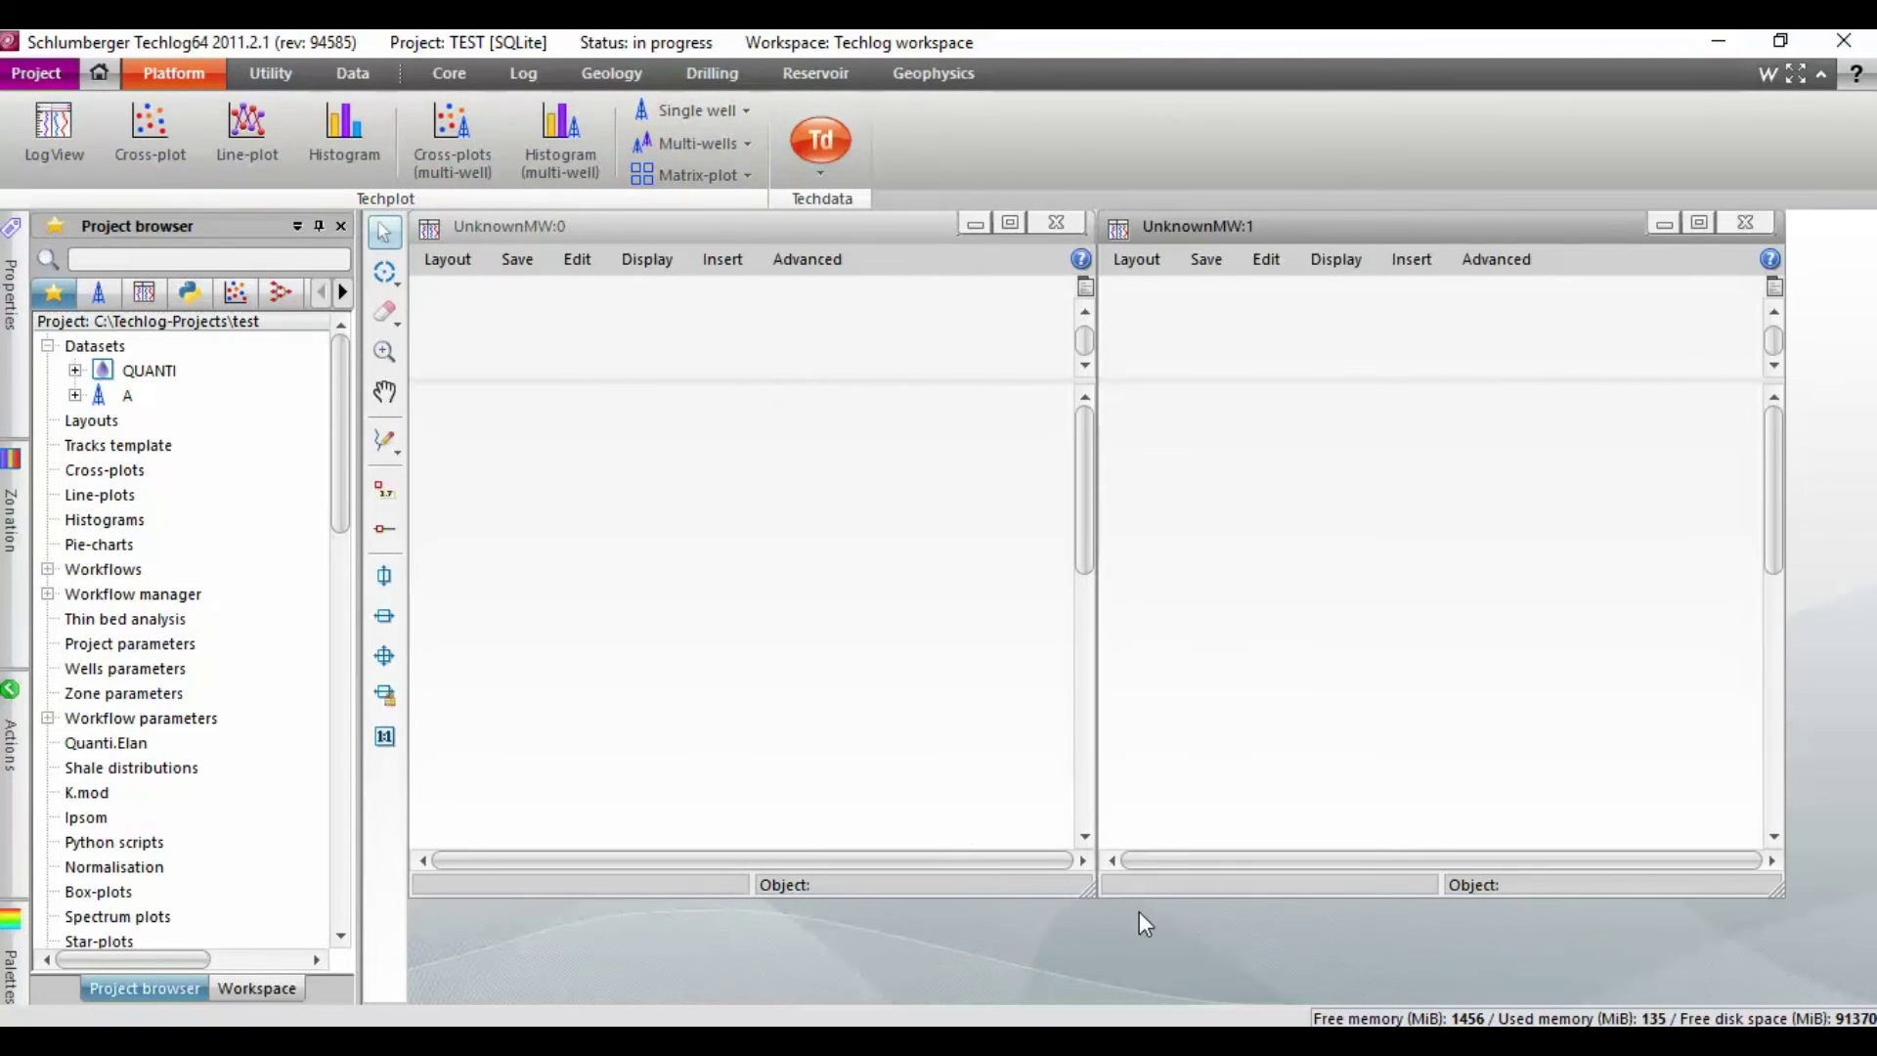
left_click(1755, 222)
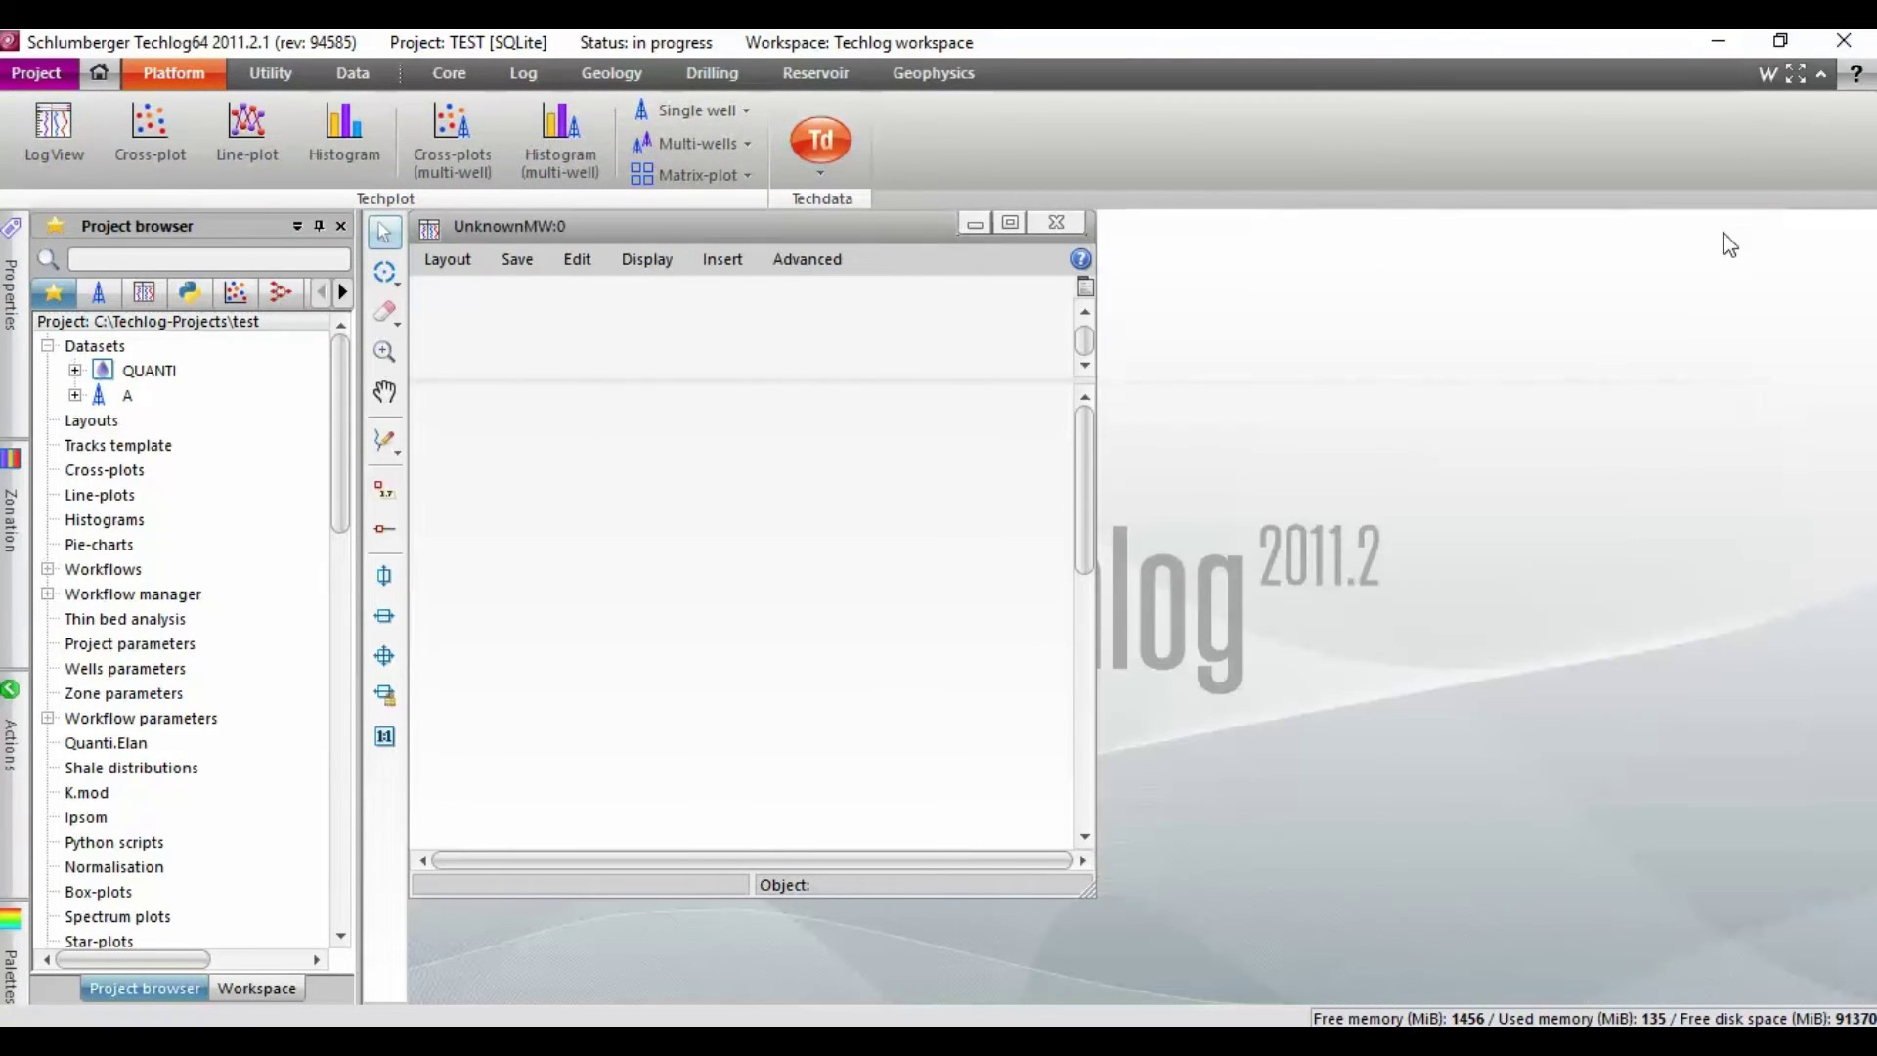
Plot the GR curve from well A's dataset in the empty log view and remove the track's colour fill
left_click(75, 370)
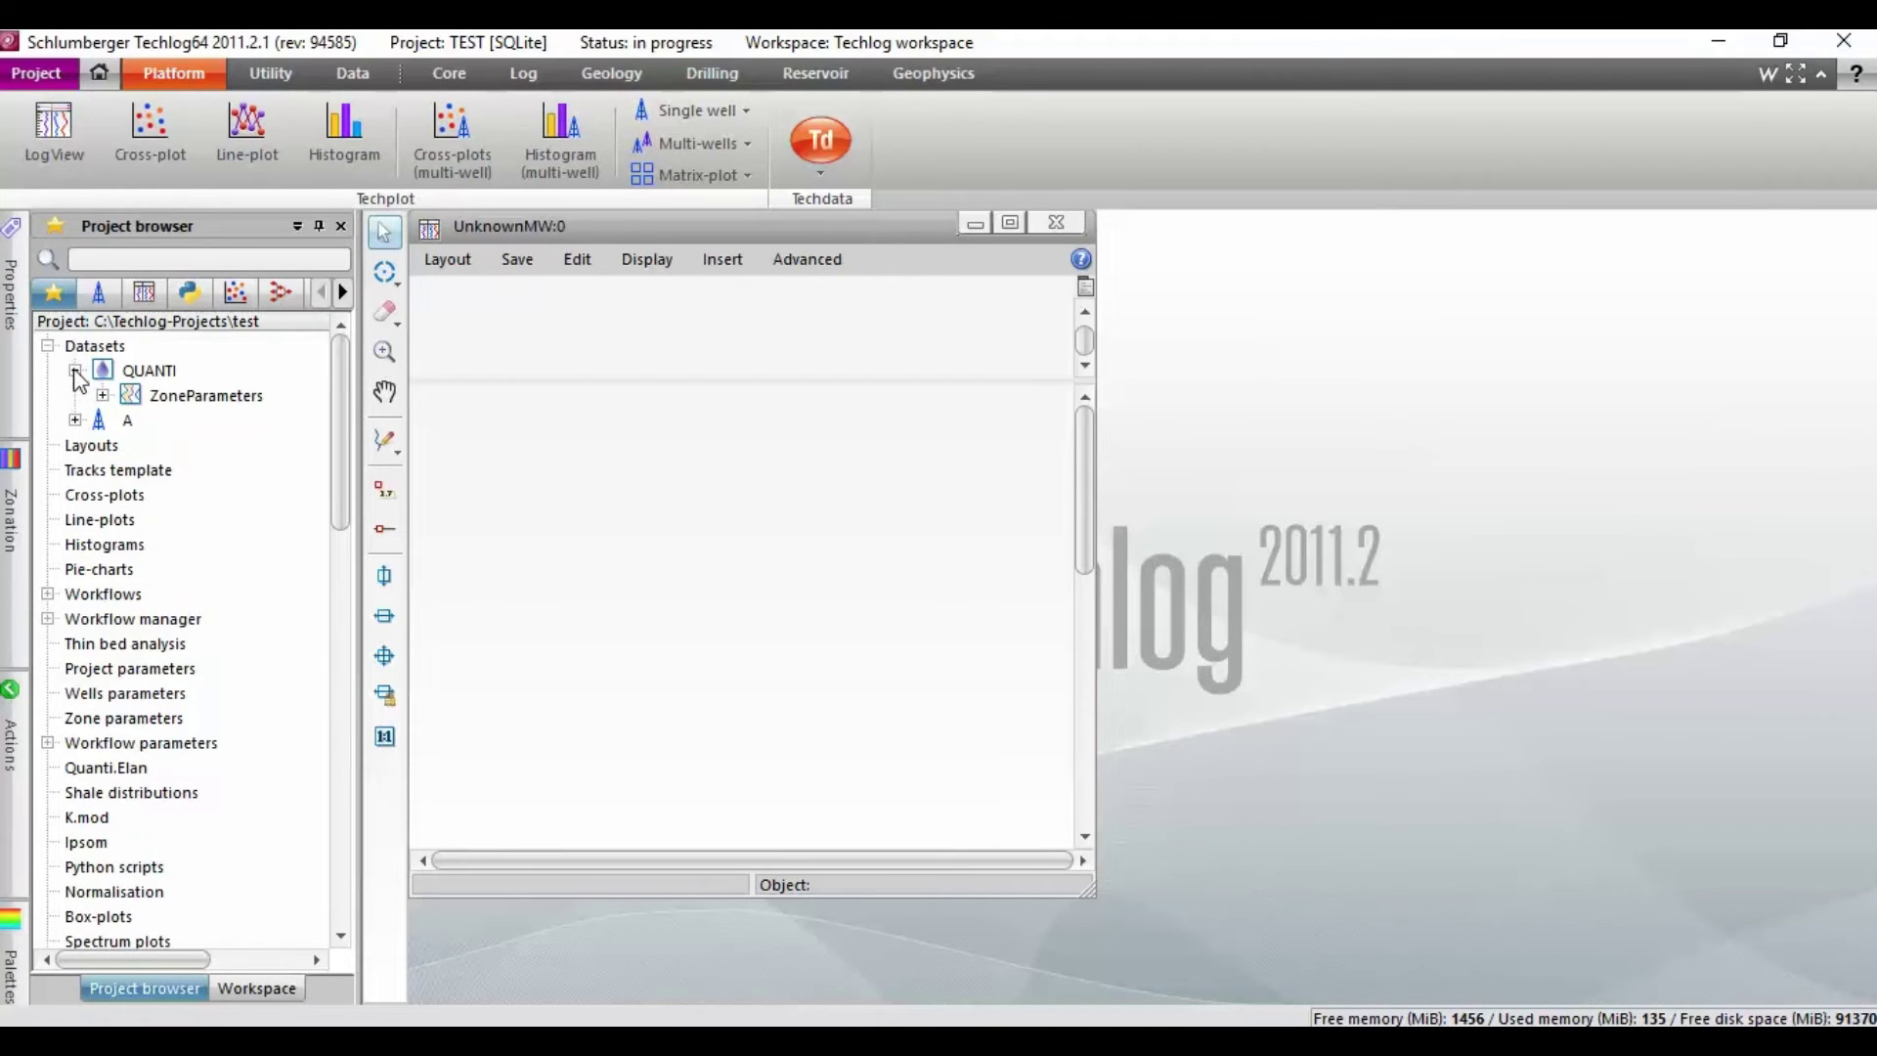
left_click(75, 370)
left_click(76, 395)
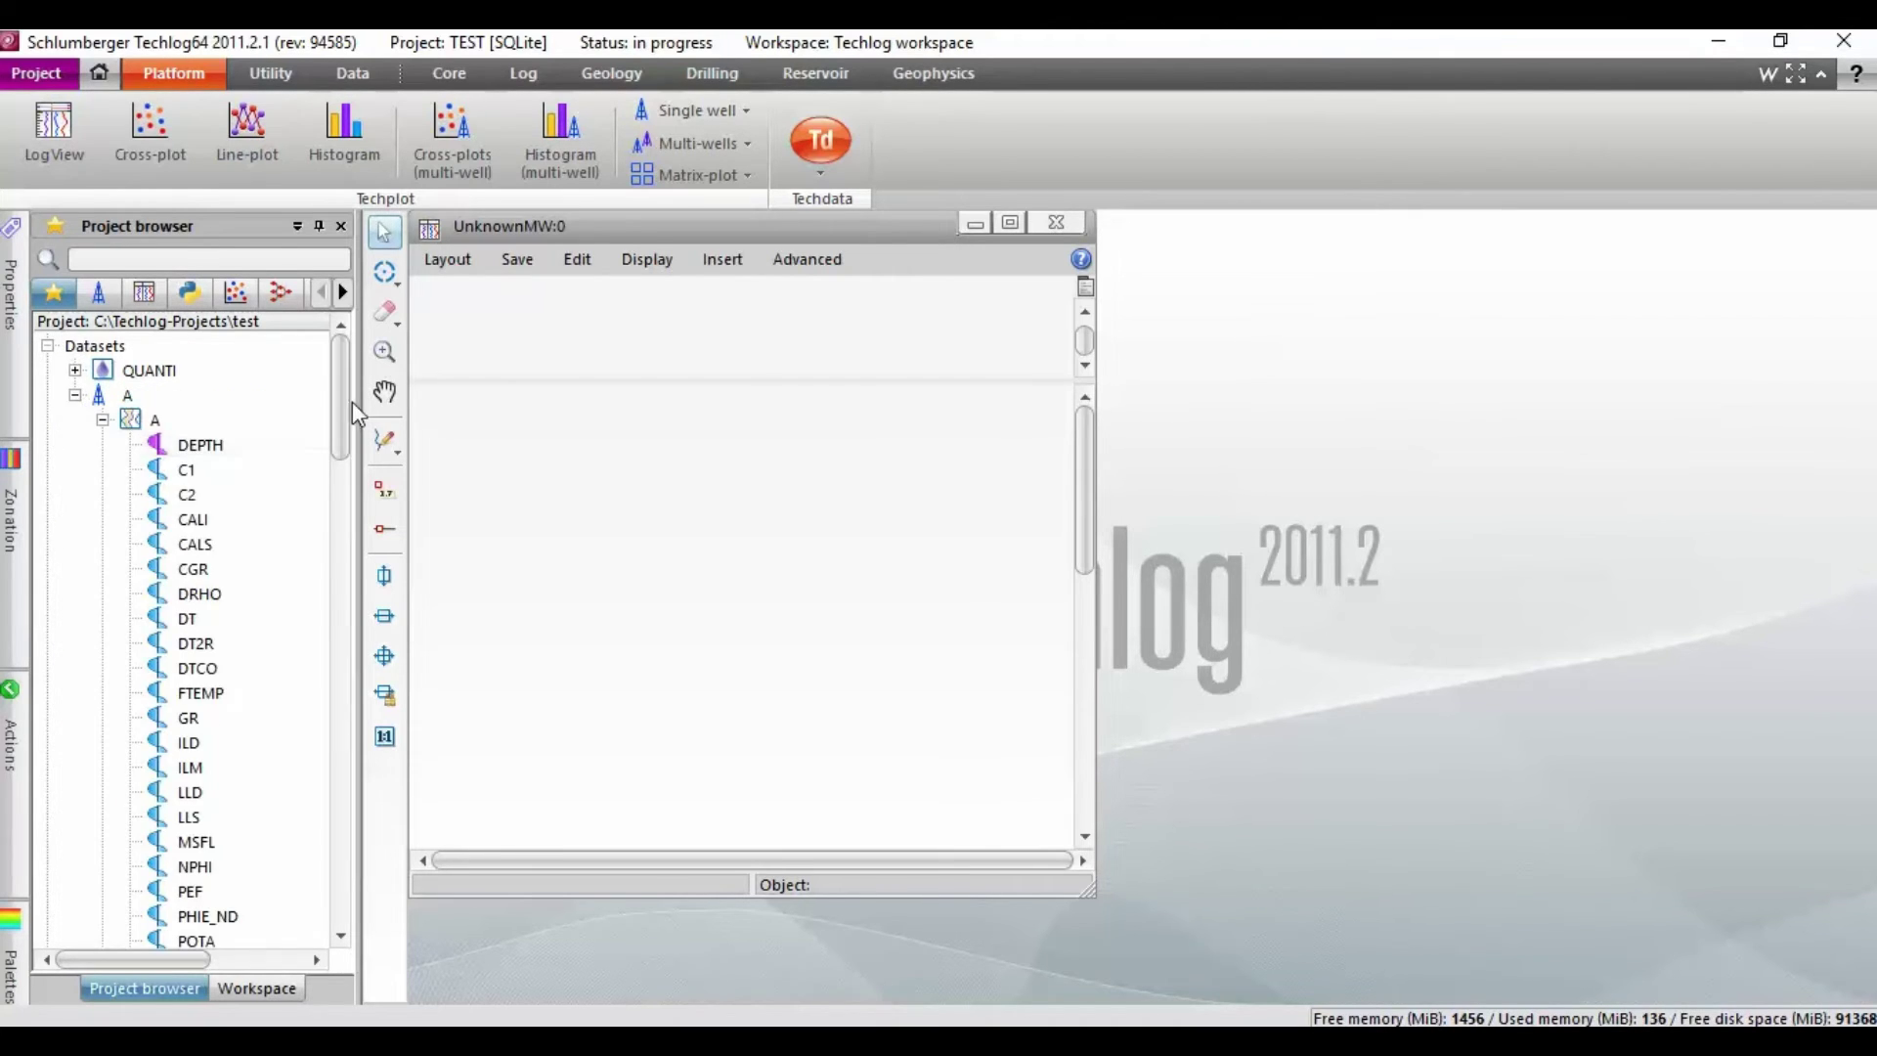
mouse_move(343, 407)
left_mouse_down()
mouse_move(343, 456)
mouse_move(341, 429)
left_mouse_up()
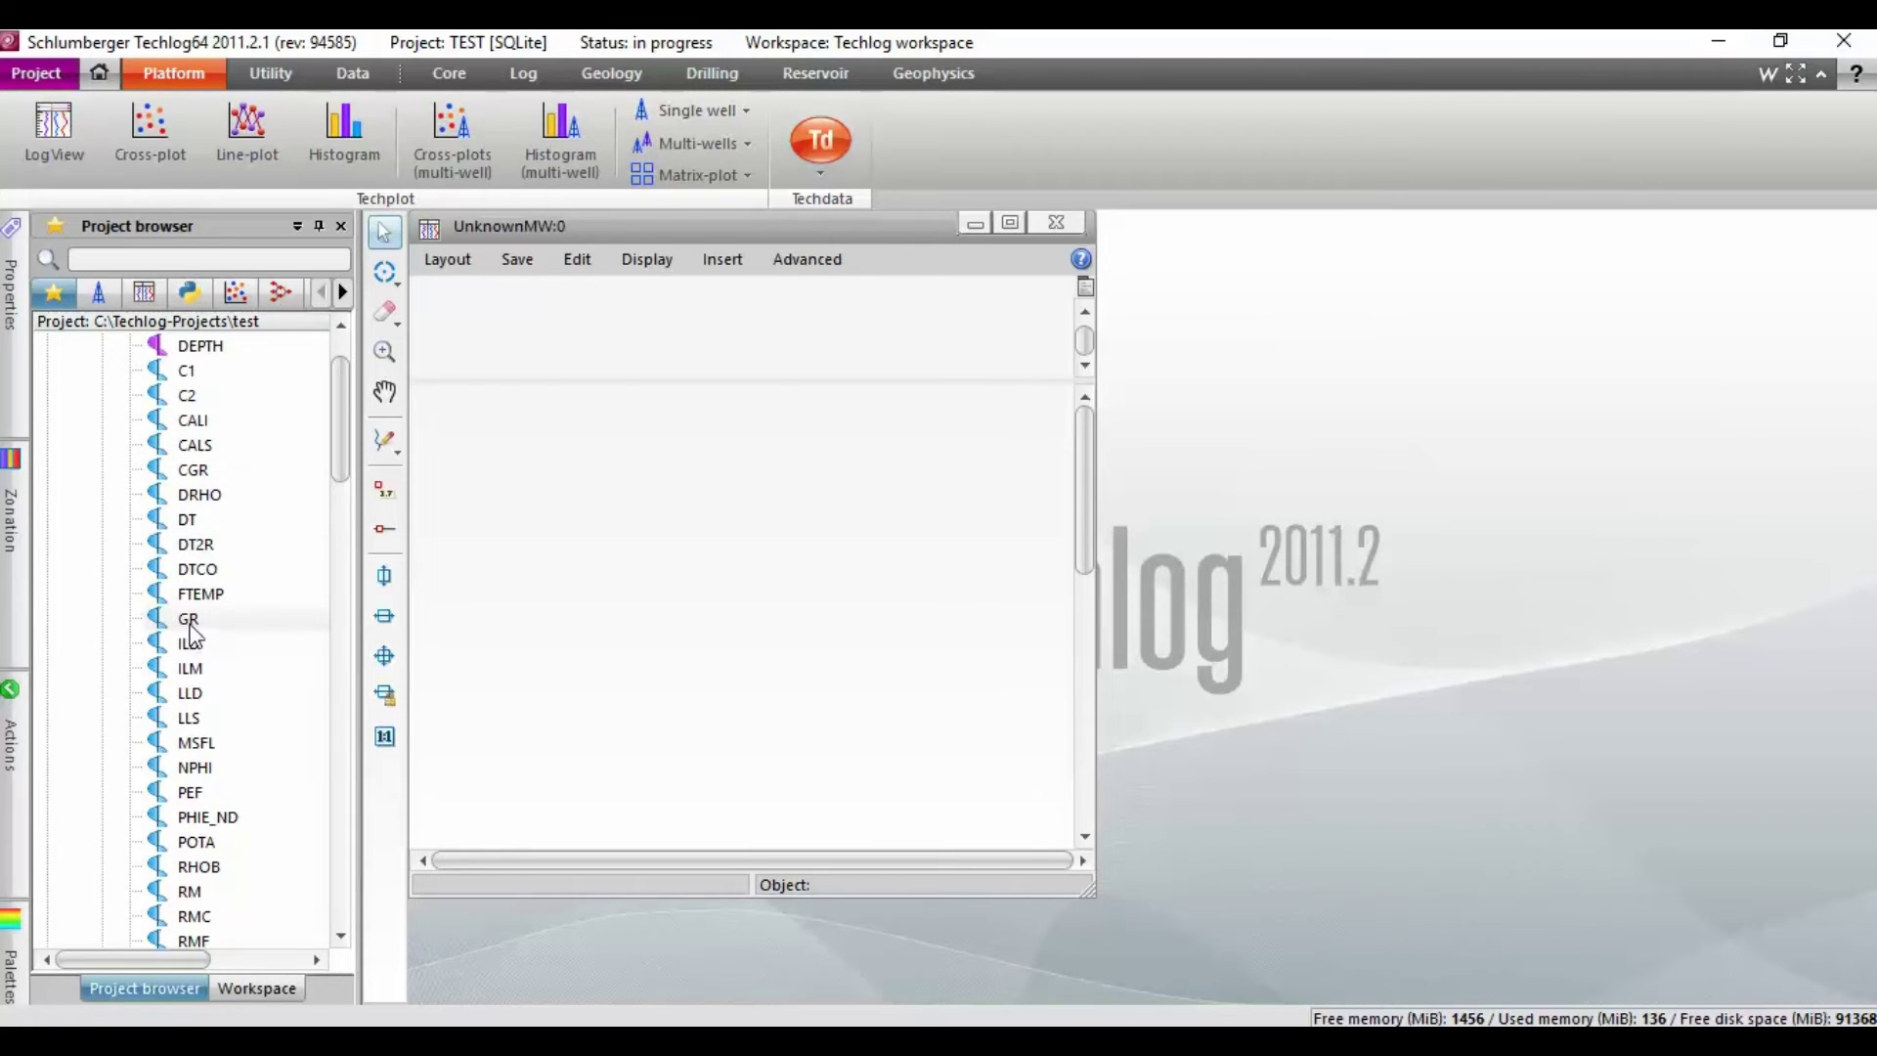
left_click_drag(191, 624, 480, 617)
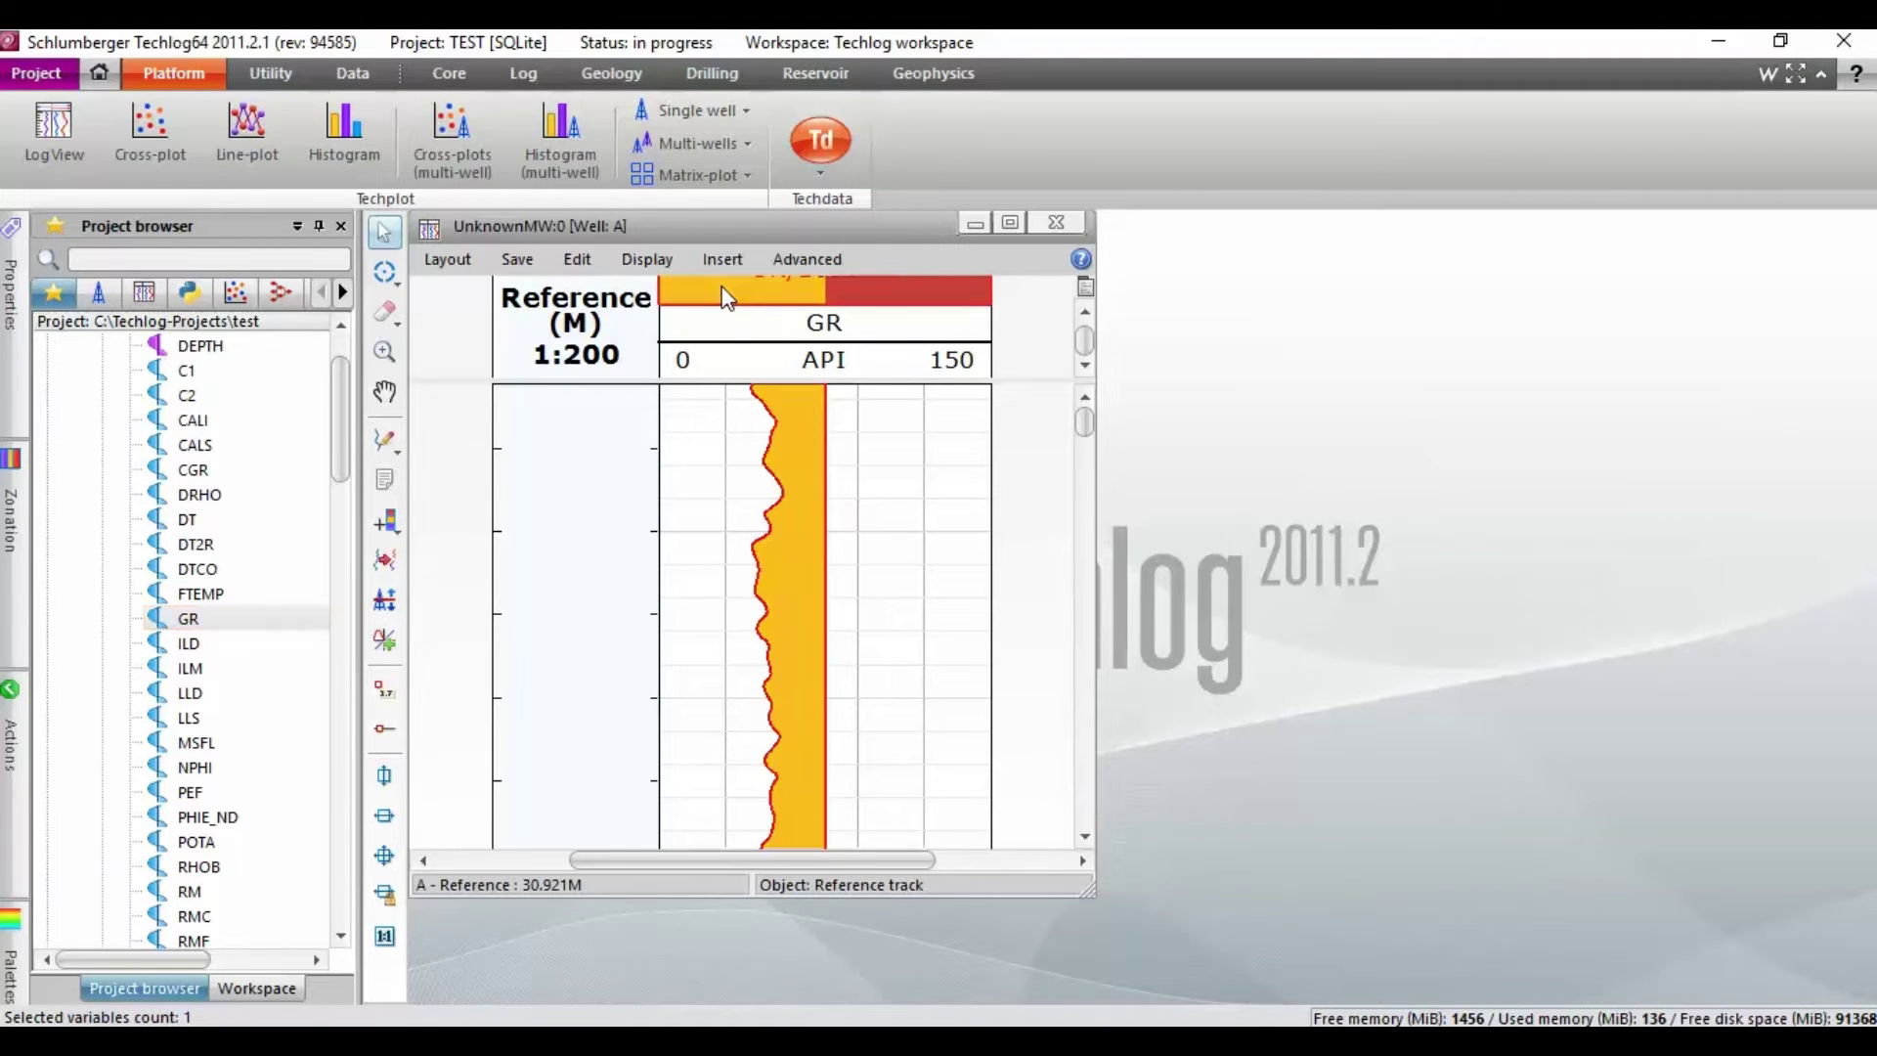
key("Delete")
left_click(876, 588)
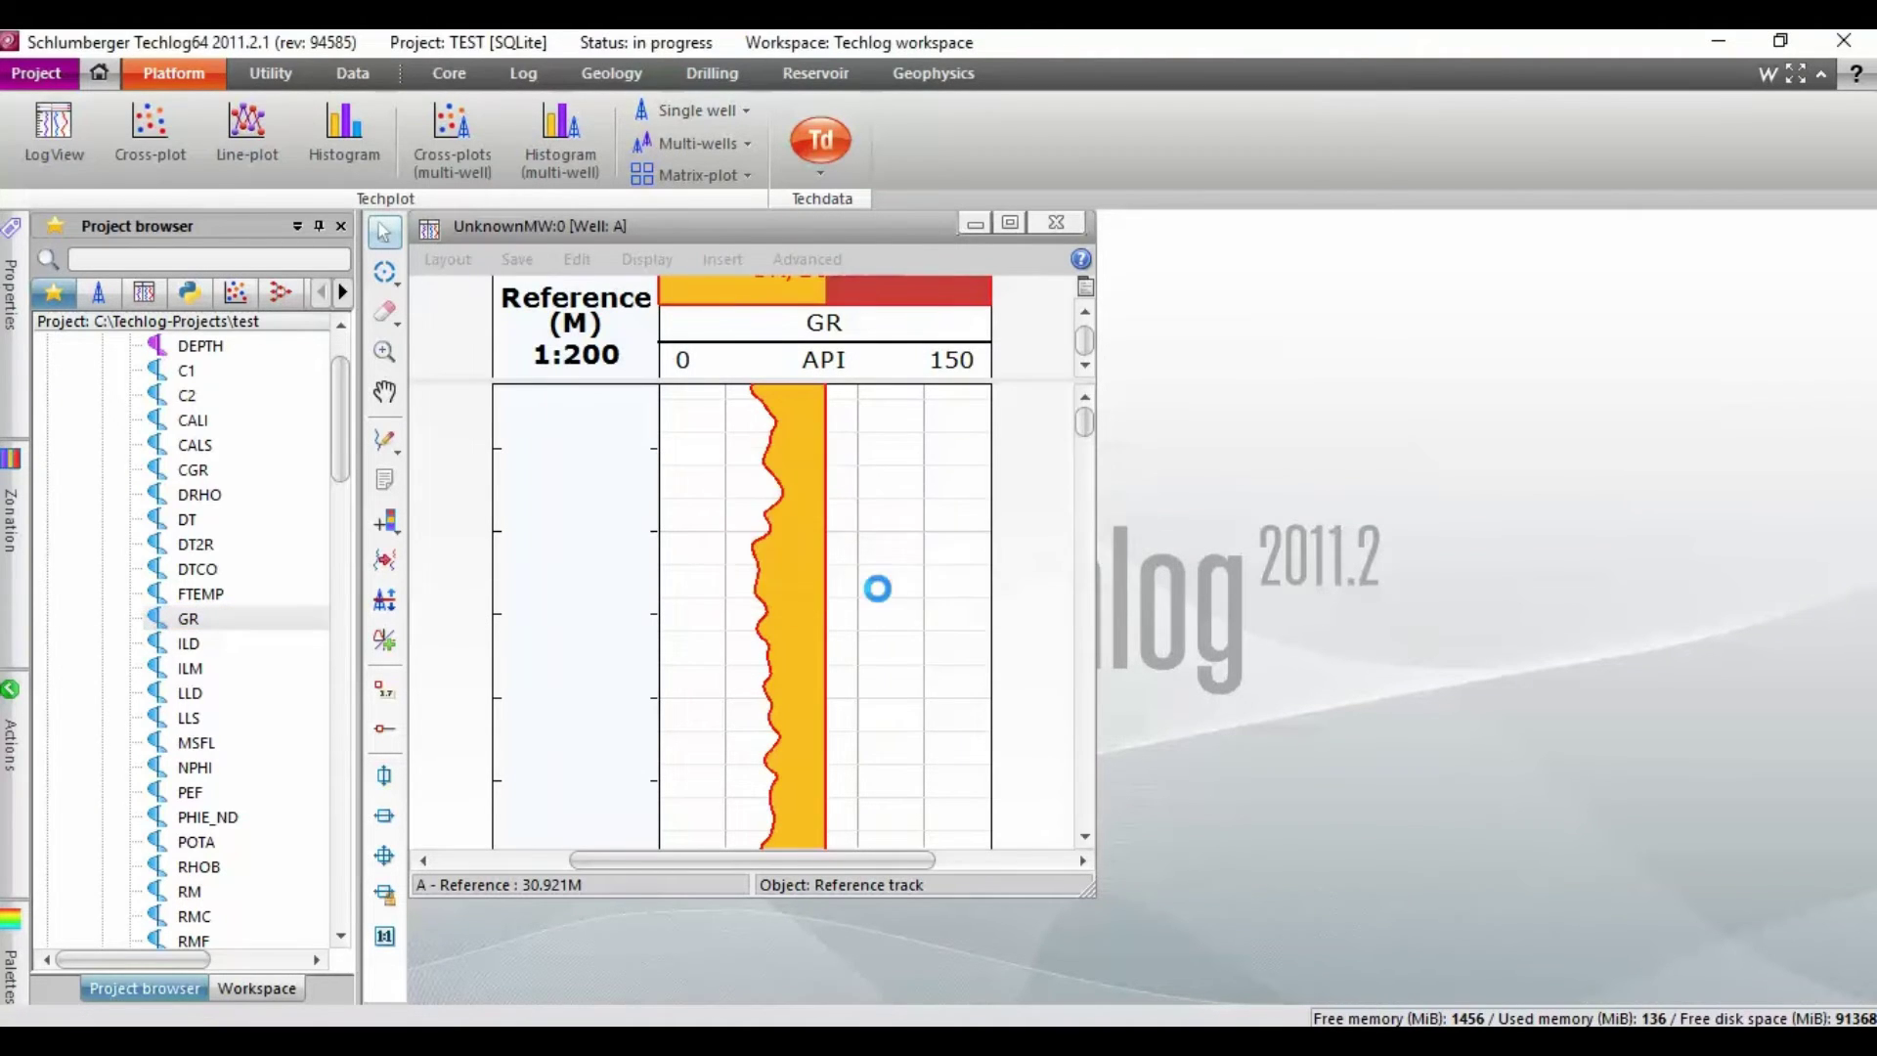
Enlarge the log view window and compress the depth scale to 1:1200
left_click_drag(1090, 891, 1163, 970)
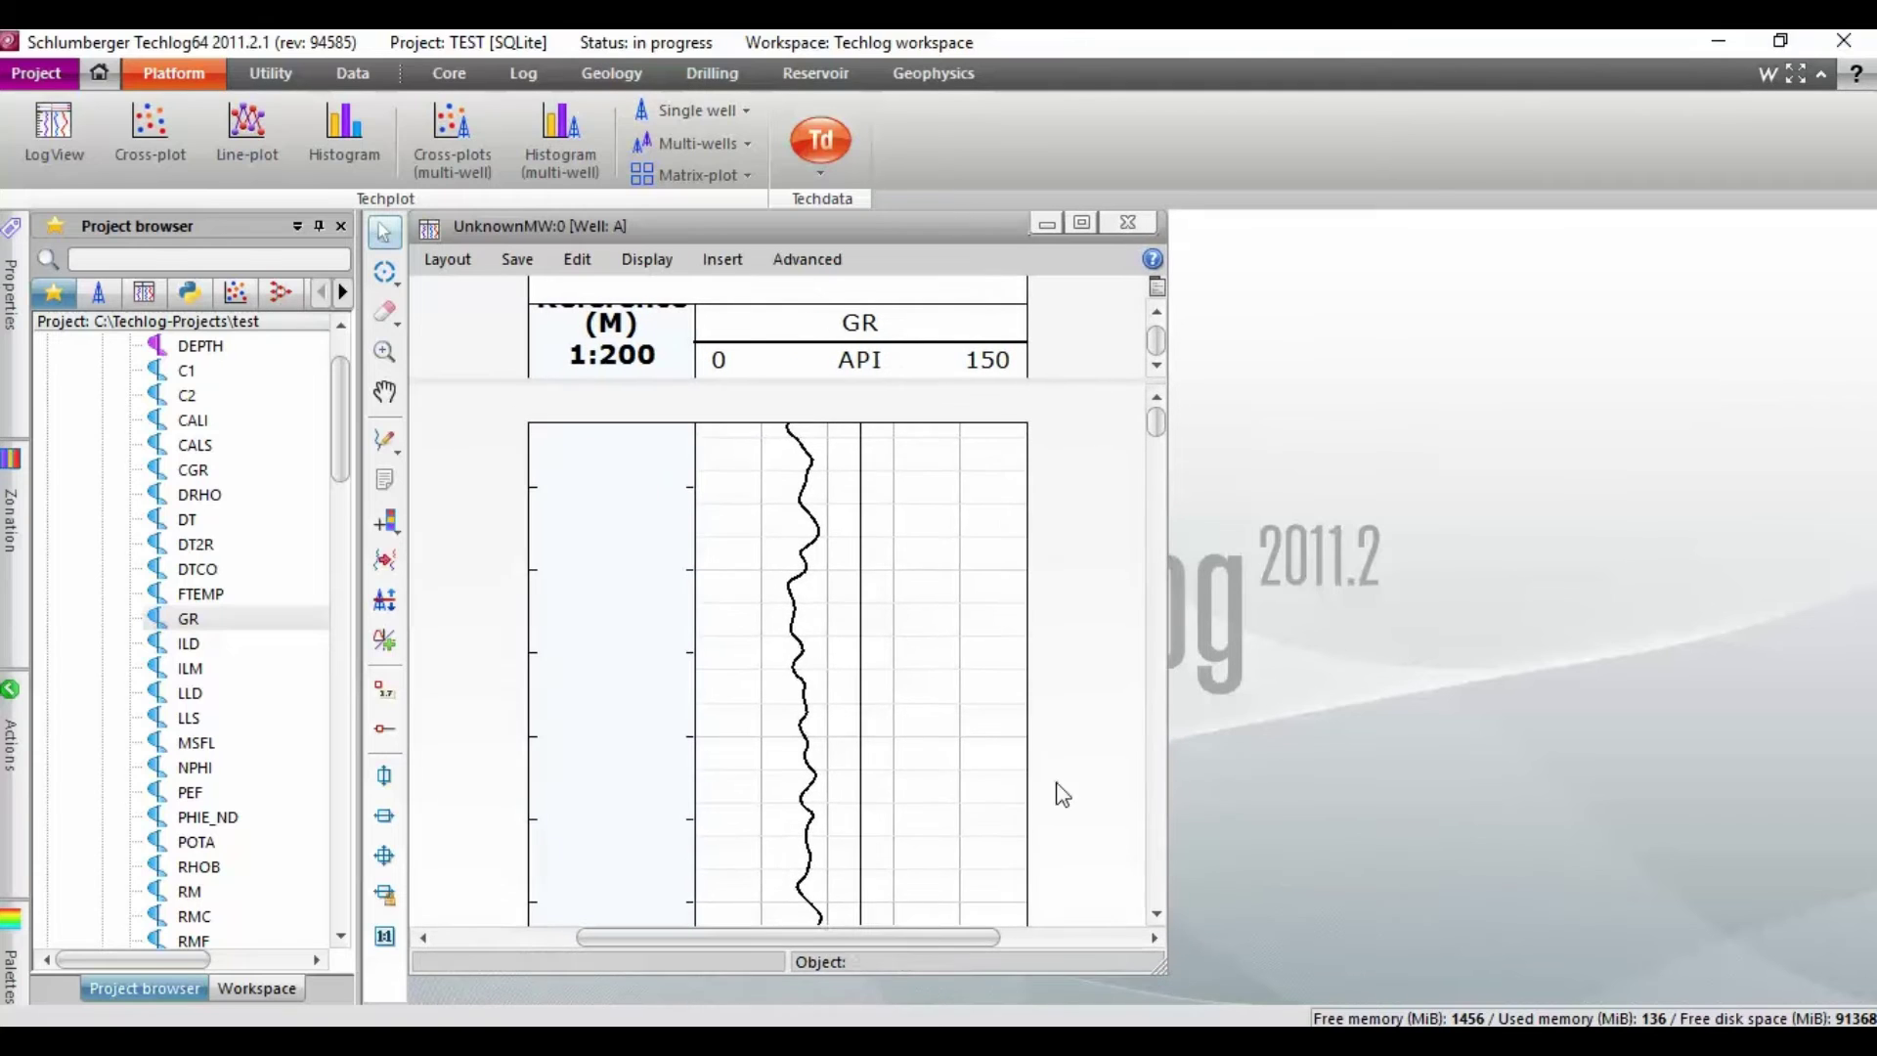
scroll(1002, 635, "down", 1)
scroll(1002, 636, "down", 4)
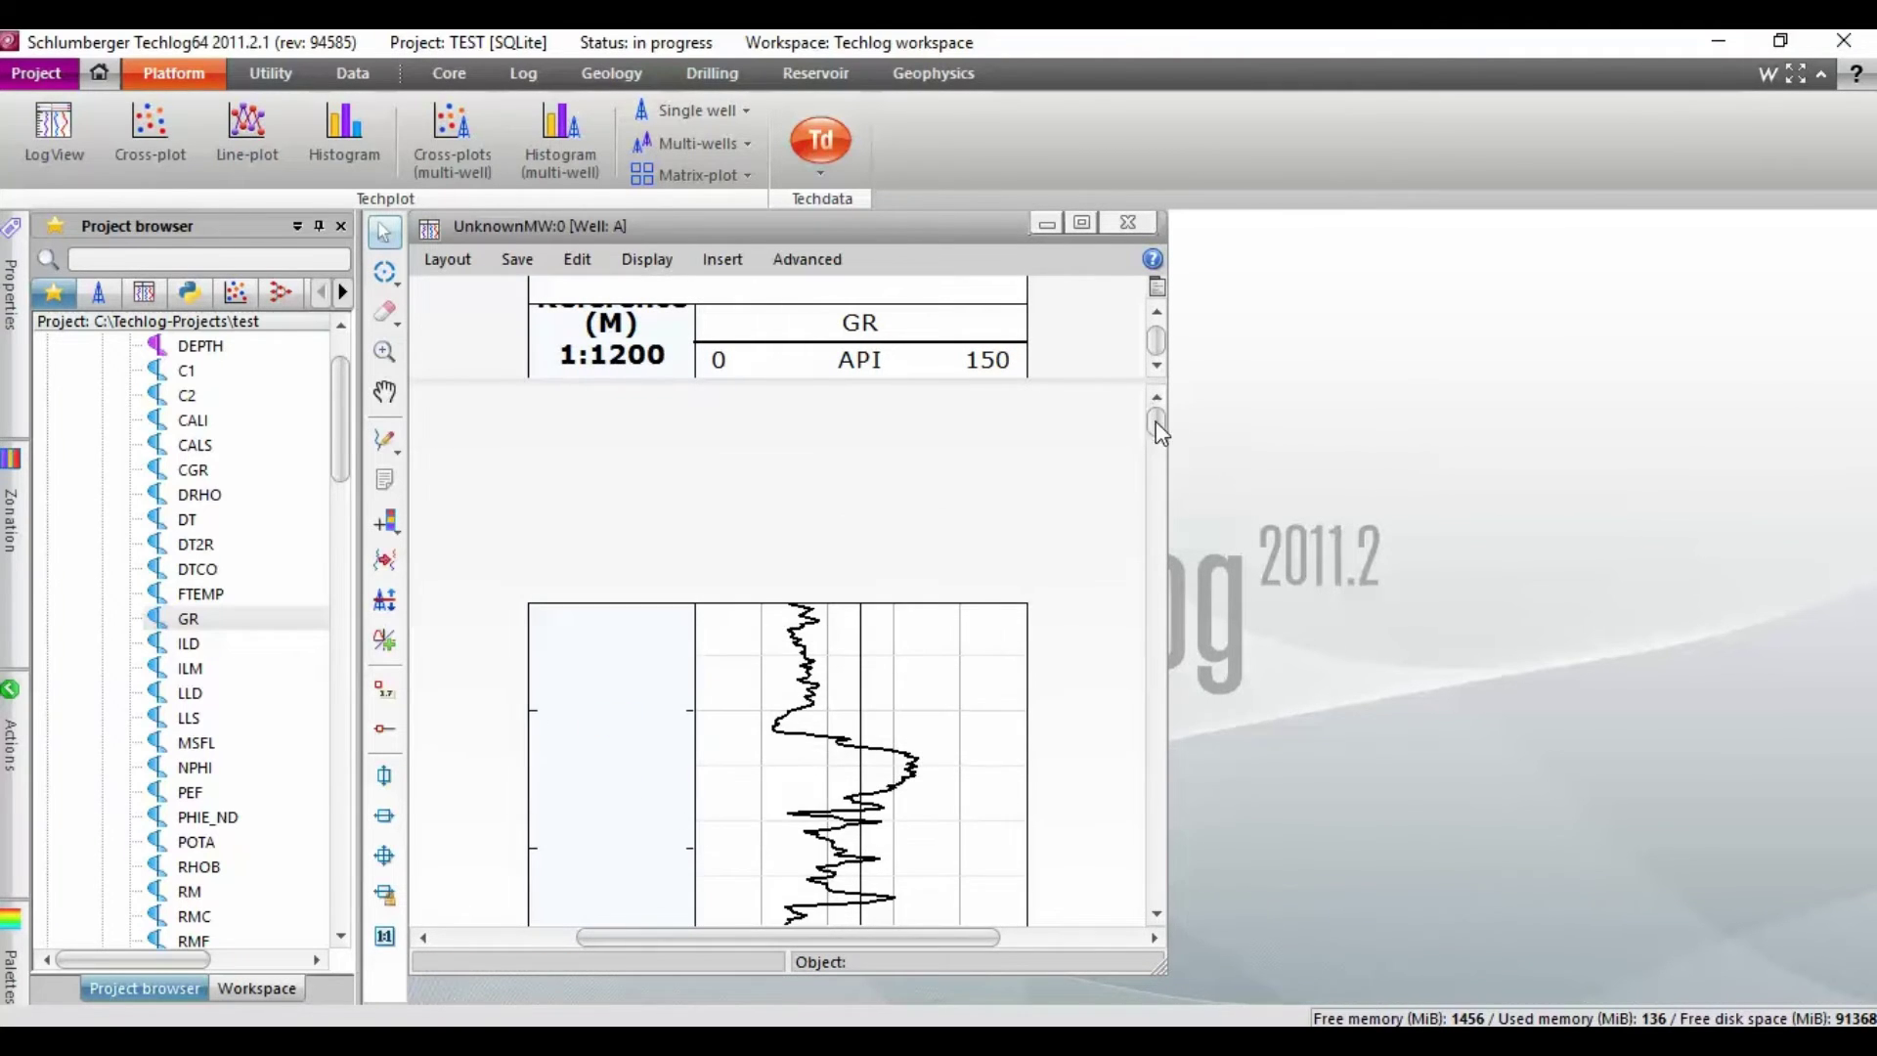
left_click_drag(1155, 419, 1157, 474)
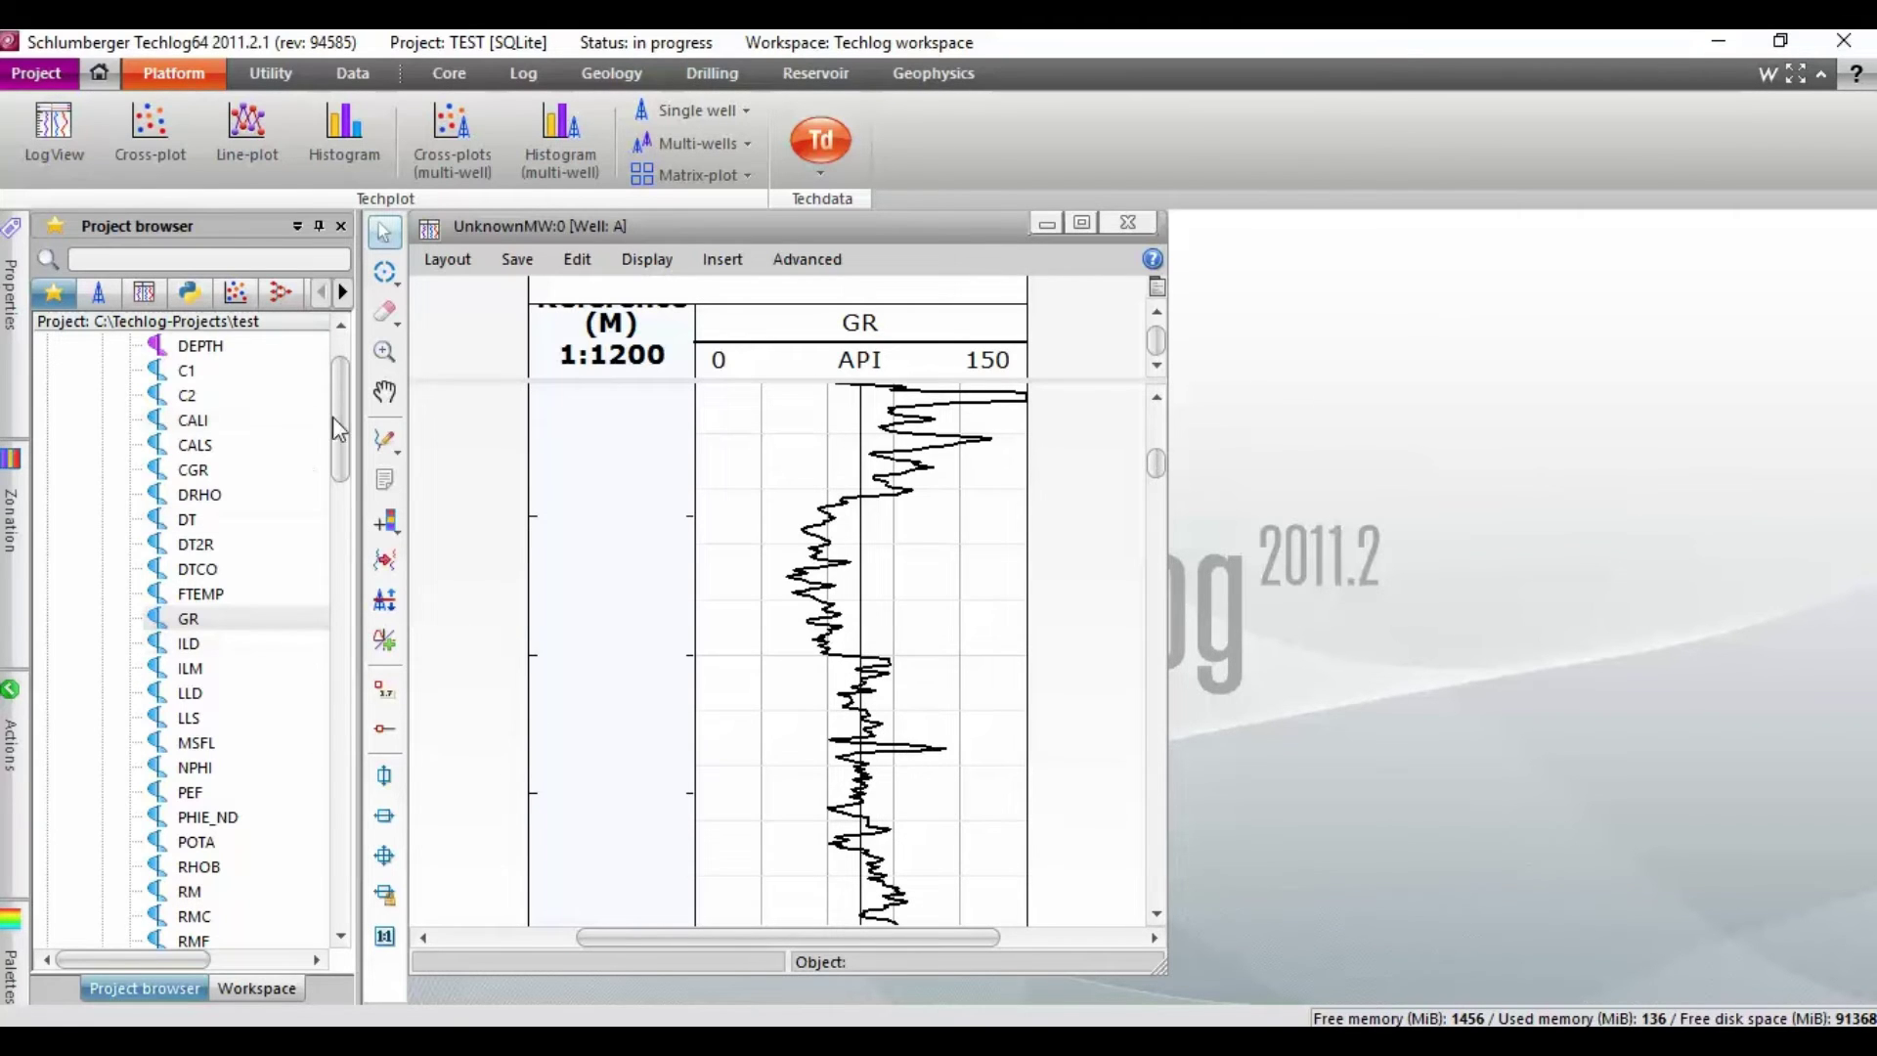
Add the CALI and SP curves from well A's dataset to the GR track
mouse_move(336, 416)
left_mouse_down()
mouse_move(344, 453)
mouse_move(342, 417)
left_mouse_up()
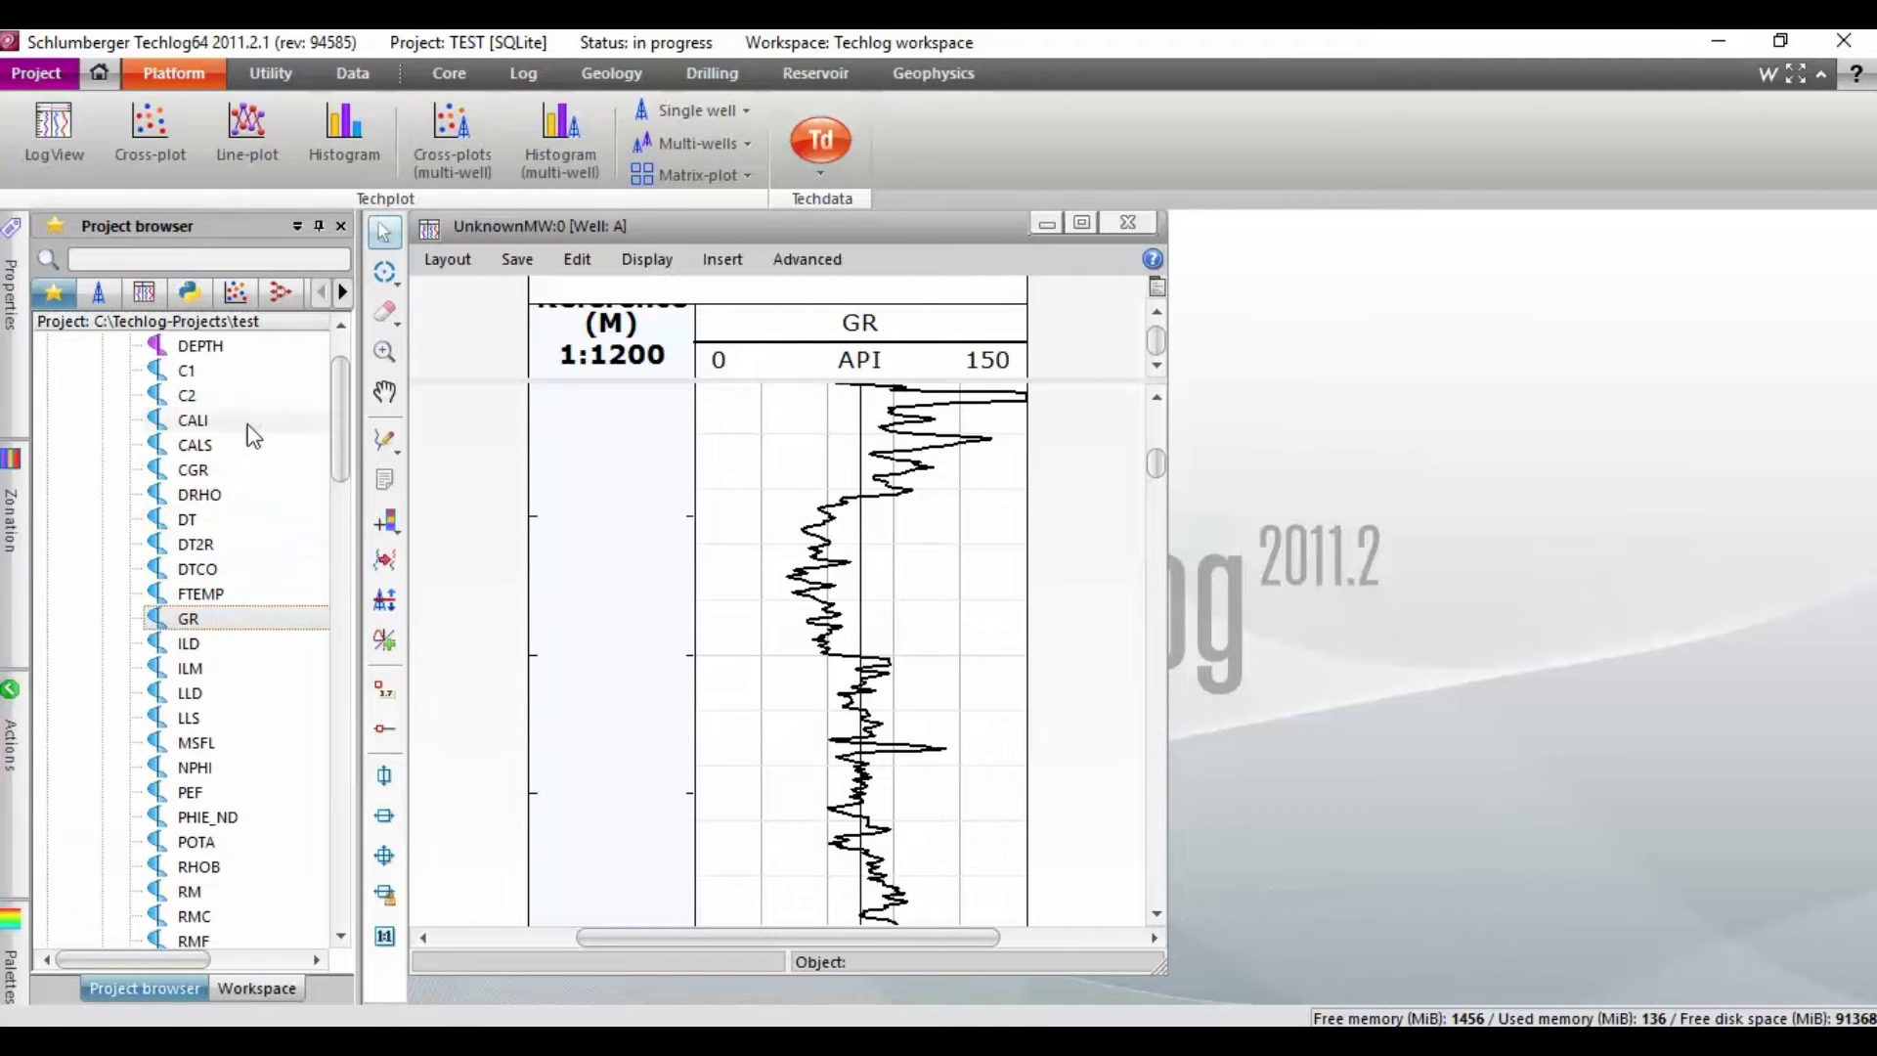
left_click(194, 423)
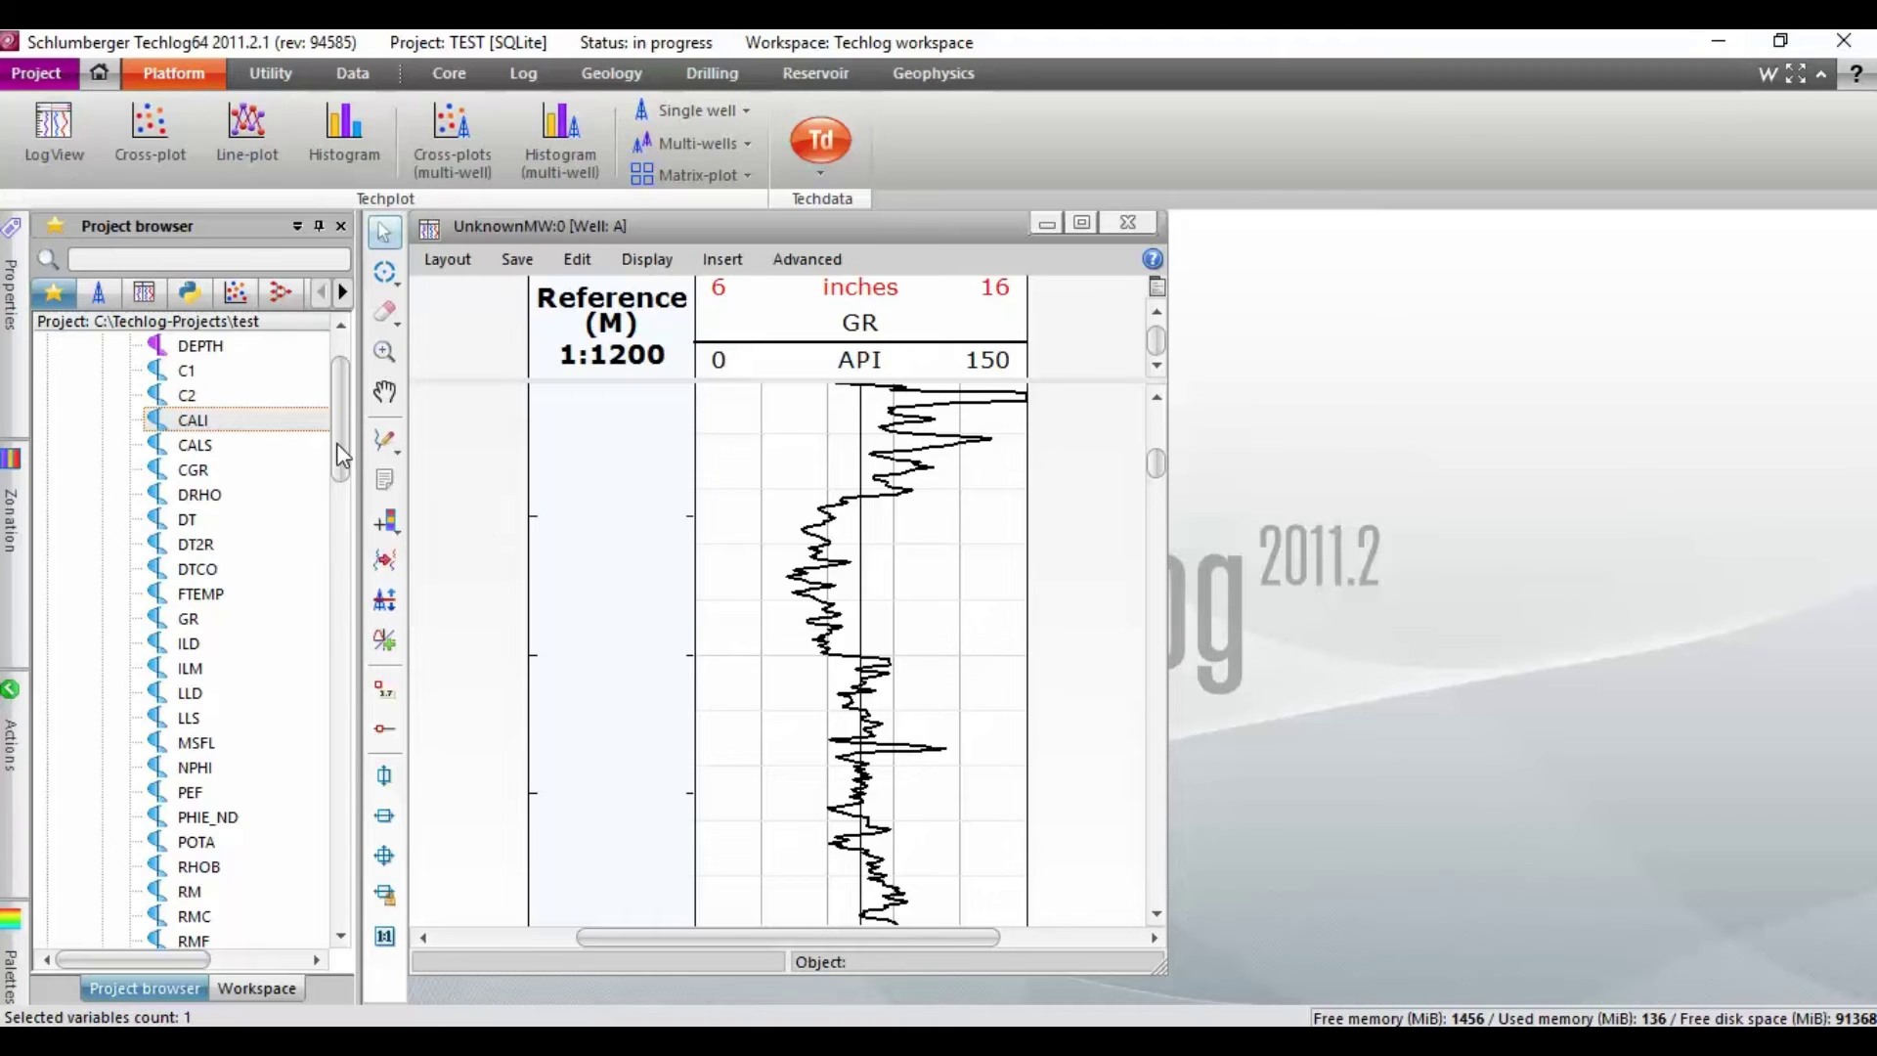
left_click_drag(342, 455, 355, 502)
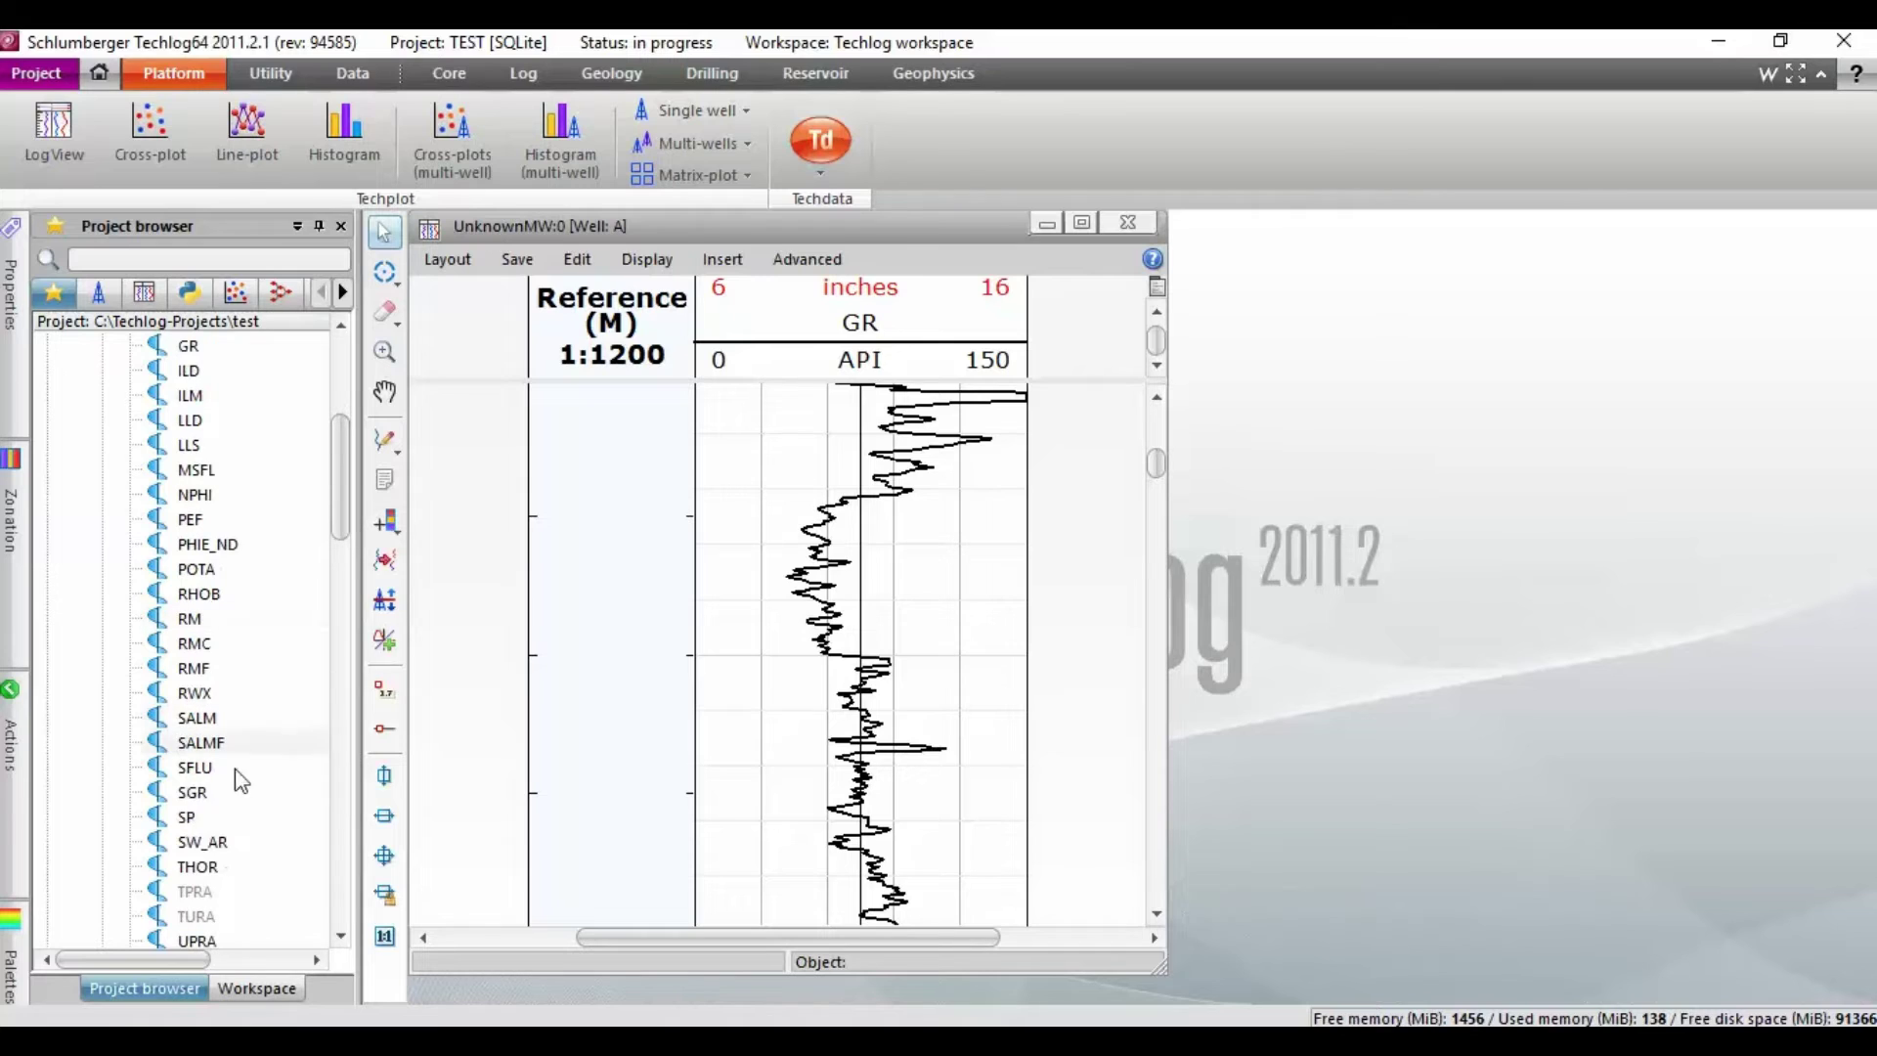
left_click(190, 817)
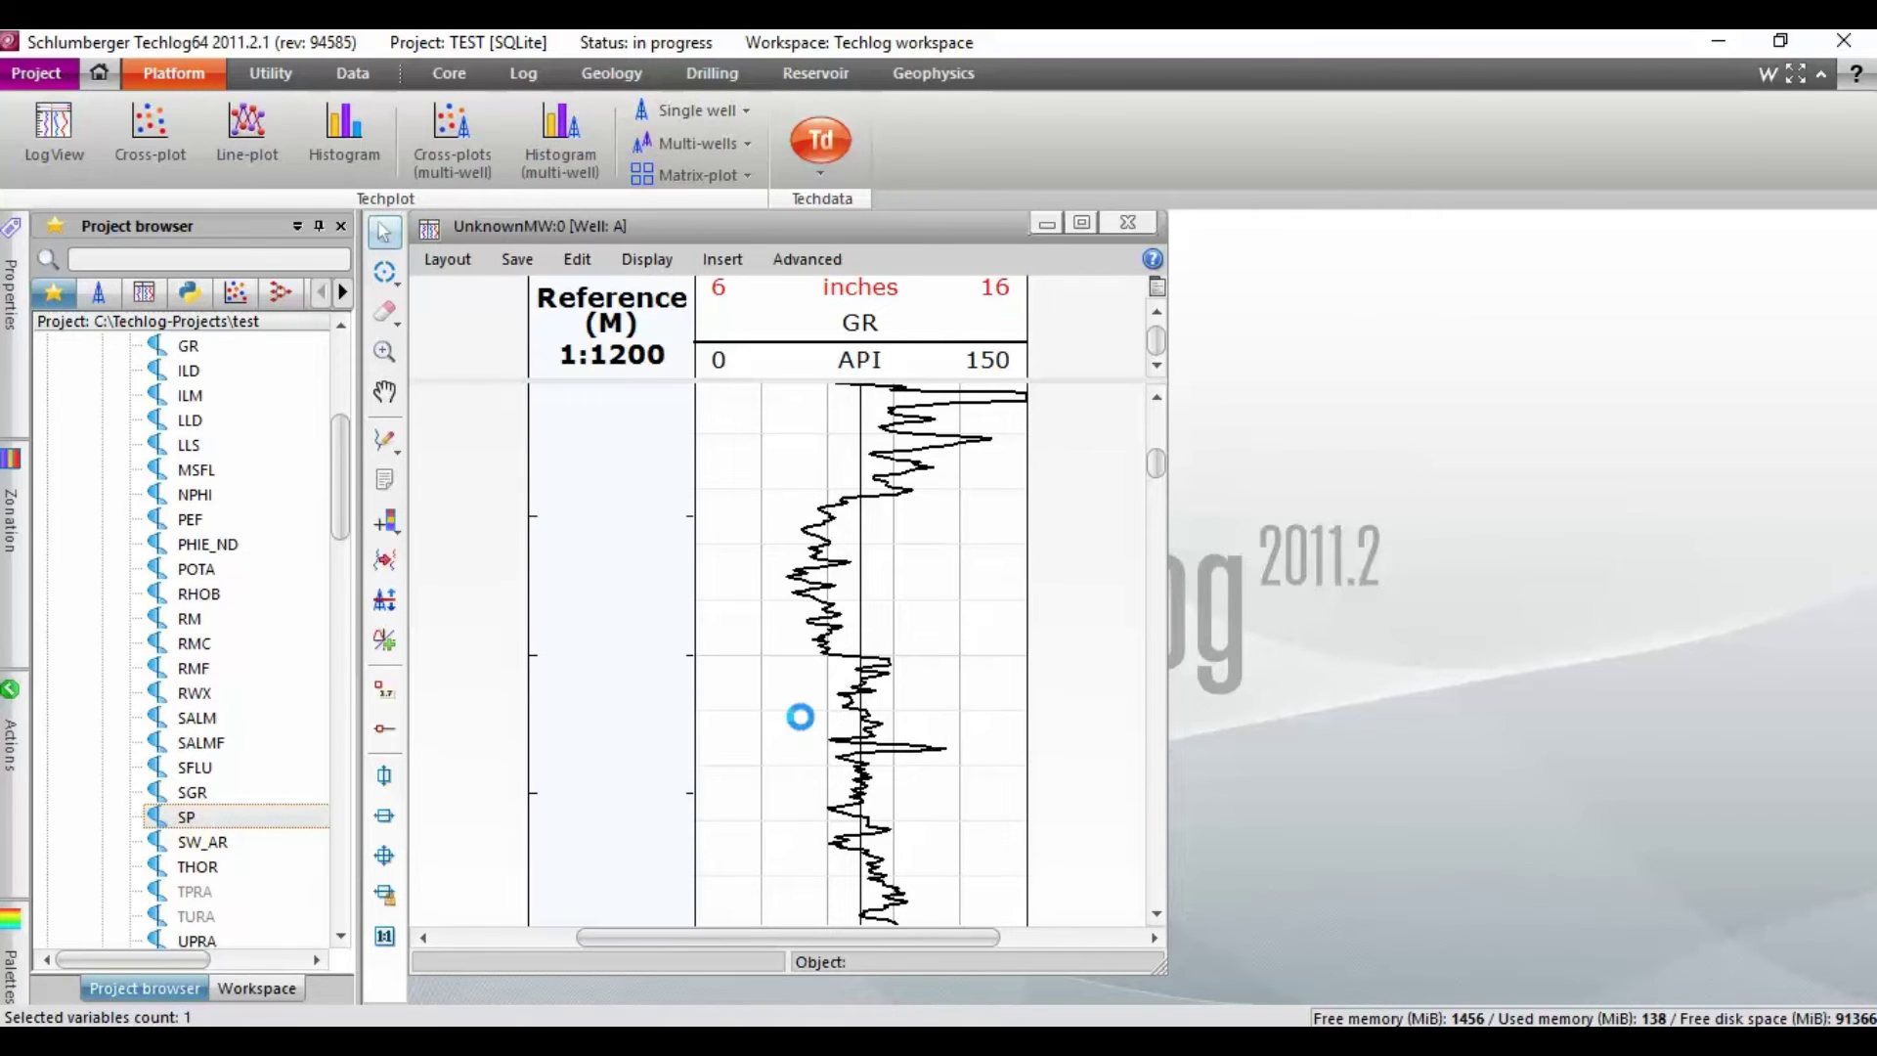
Widen the log view window and plot the ILD curve in a new track beside the GR track
left_click(342, 936)
left_click(342, 936)
left_click(342, 936)
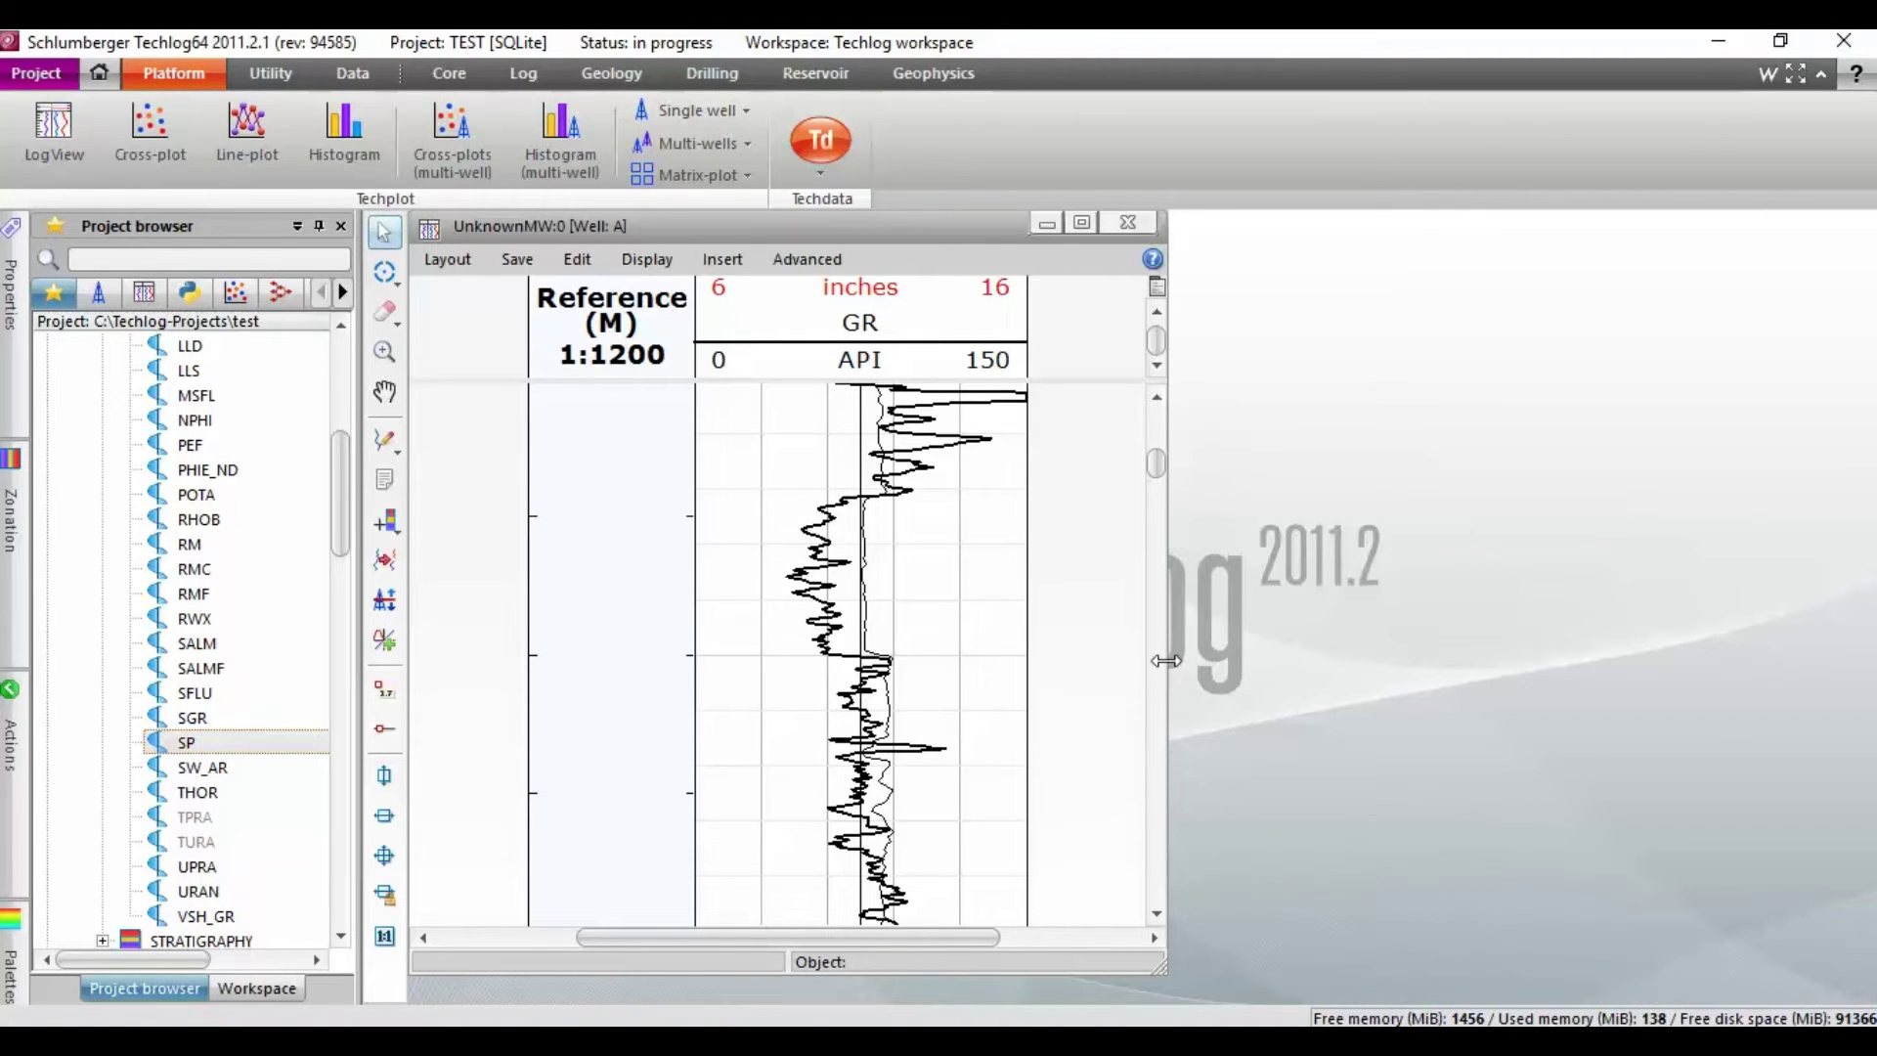
left_click_drag(1163, 661, 1697, 676)
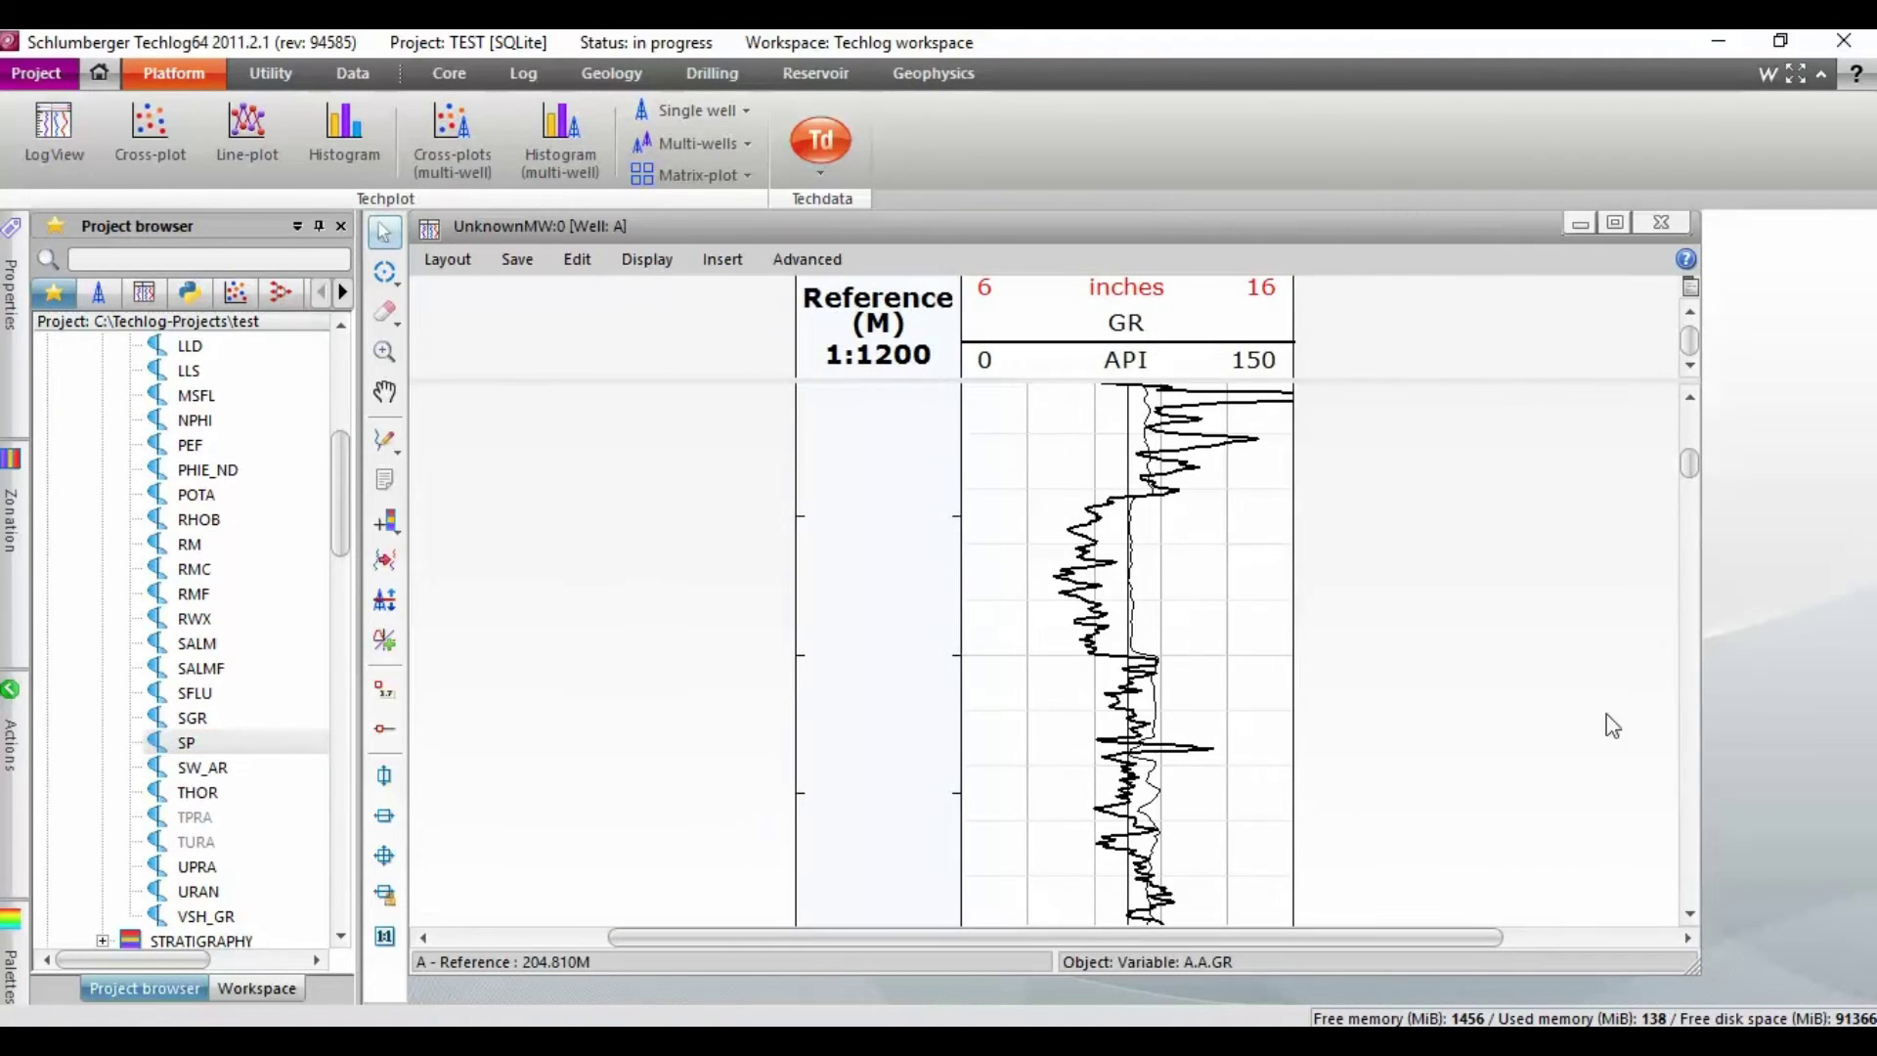
scroll(343, 491, "up", 3)
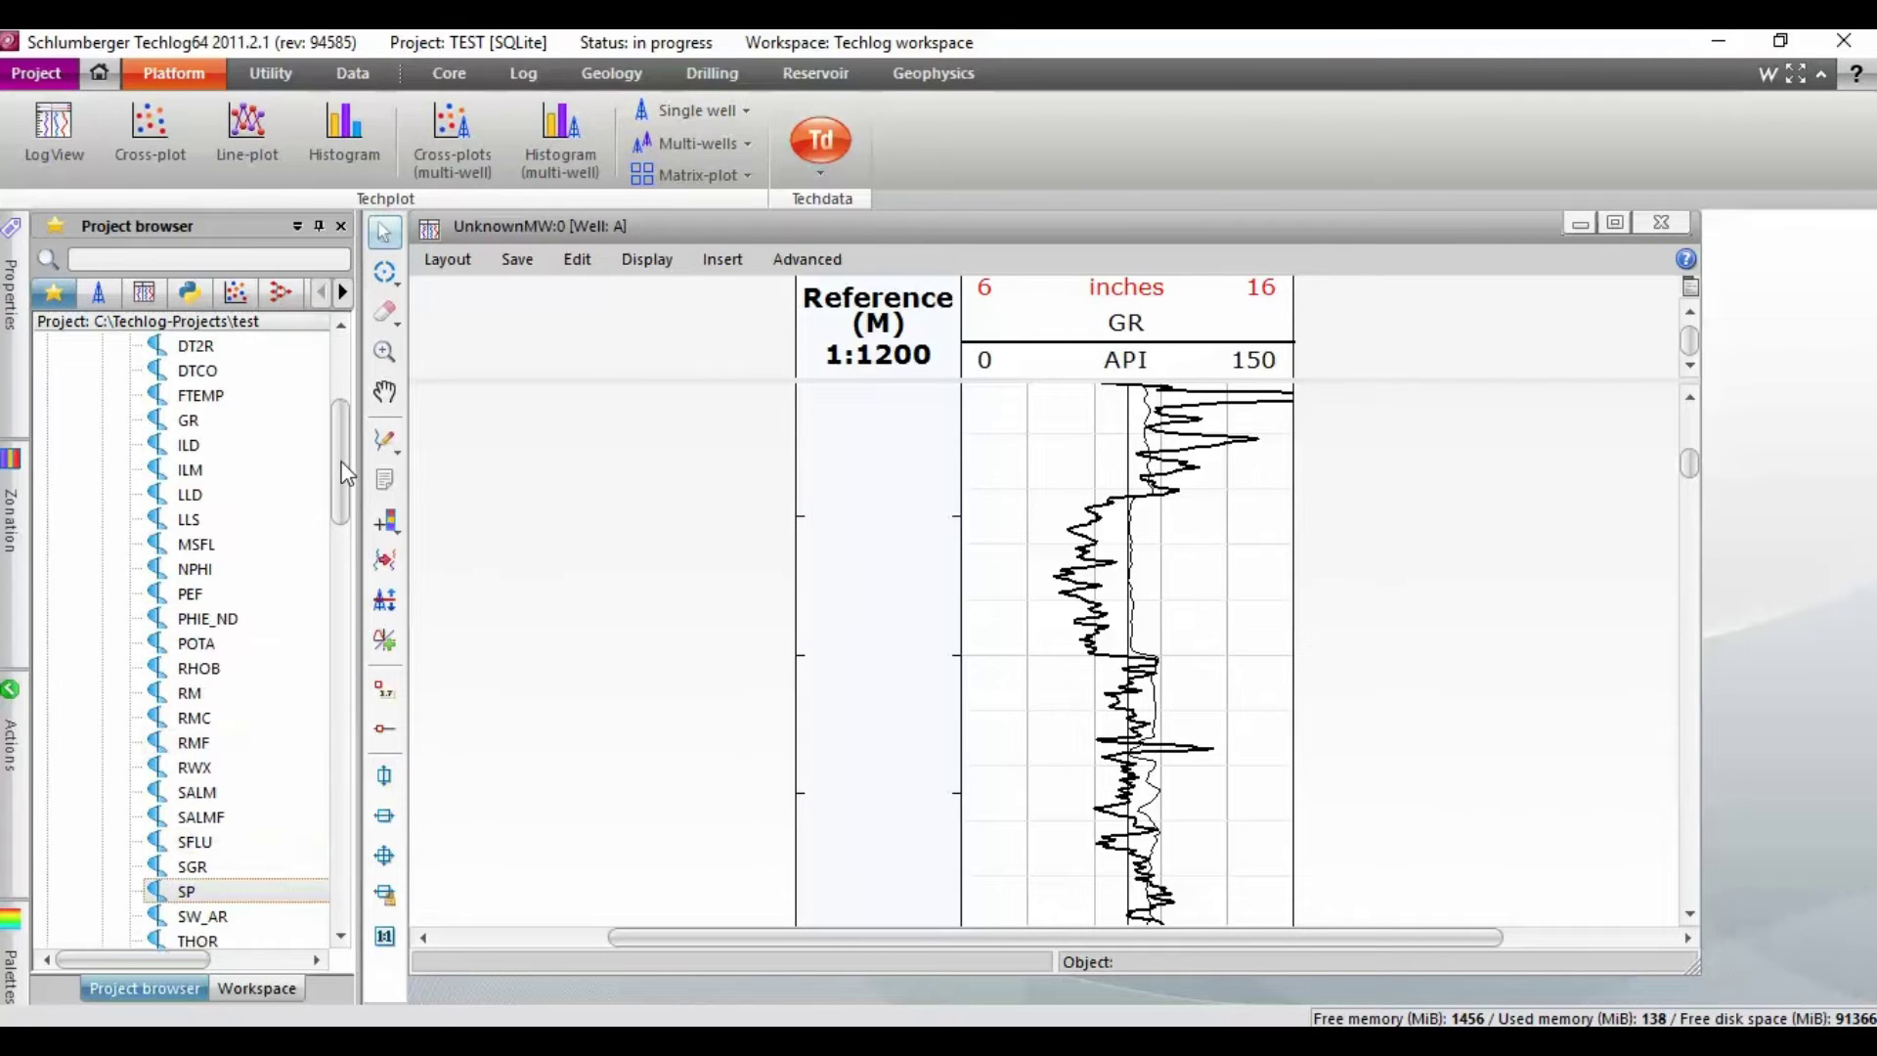
left_click(189, 495)
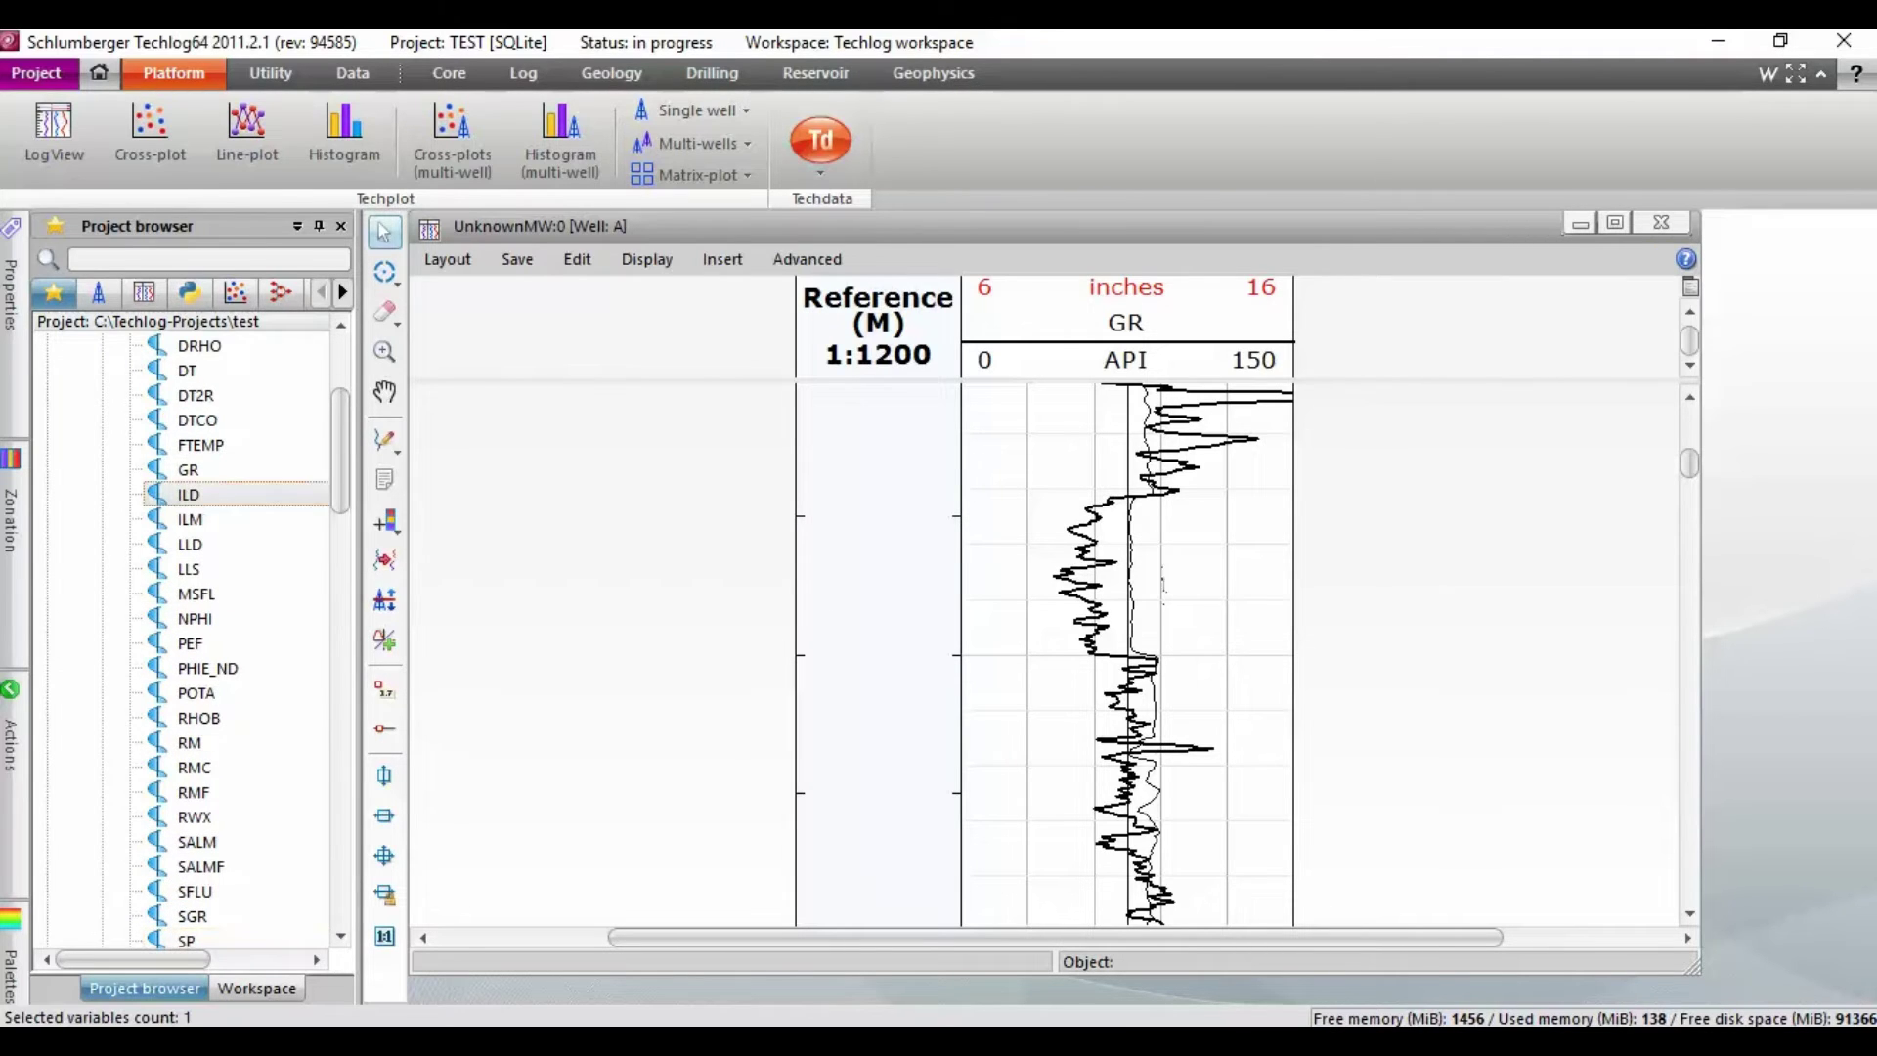
left_click_drag(1482, 596, 1479, 577)
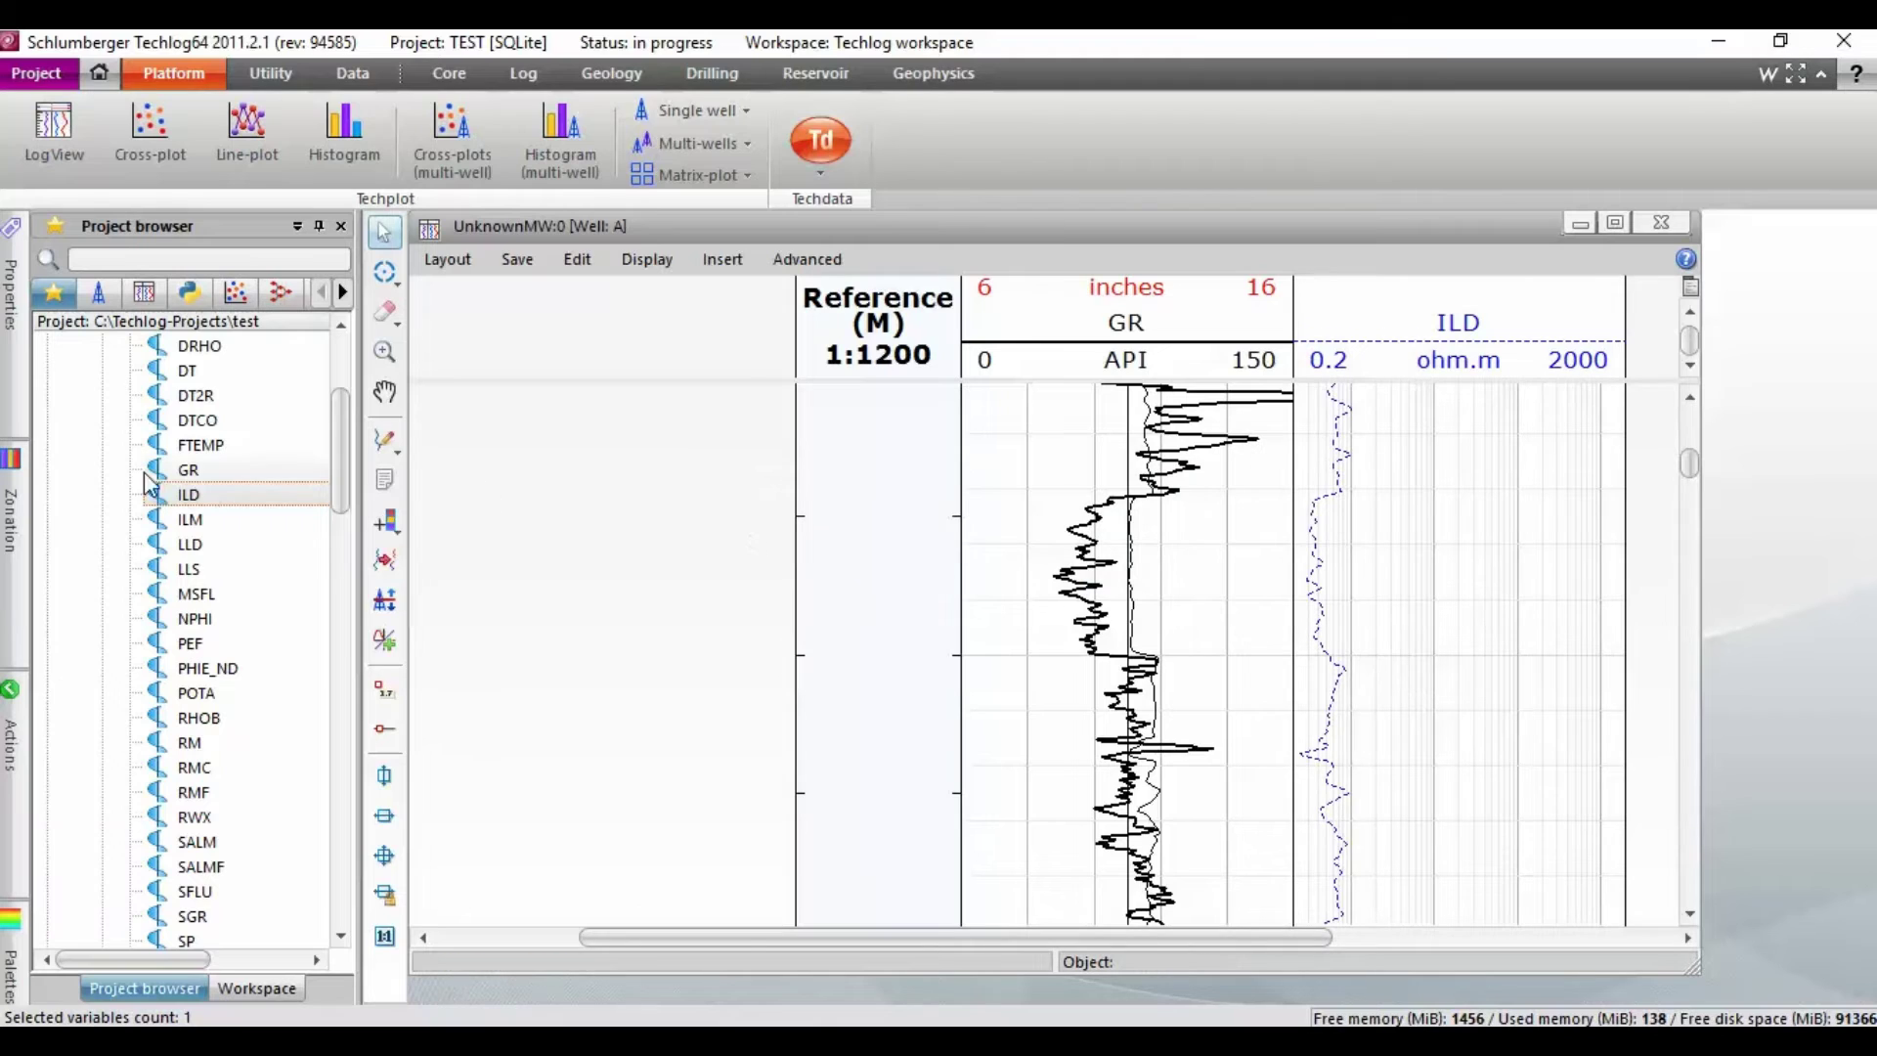
Add the ILM, LLD, LLS and MSFL resistivity curves to the ILD track
left_click(186, 521)
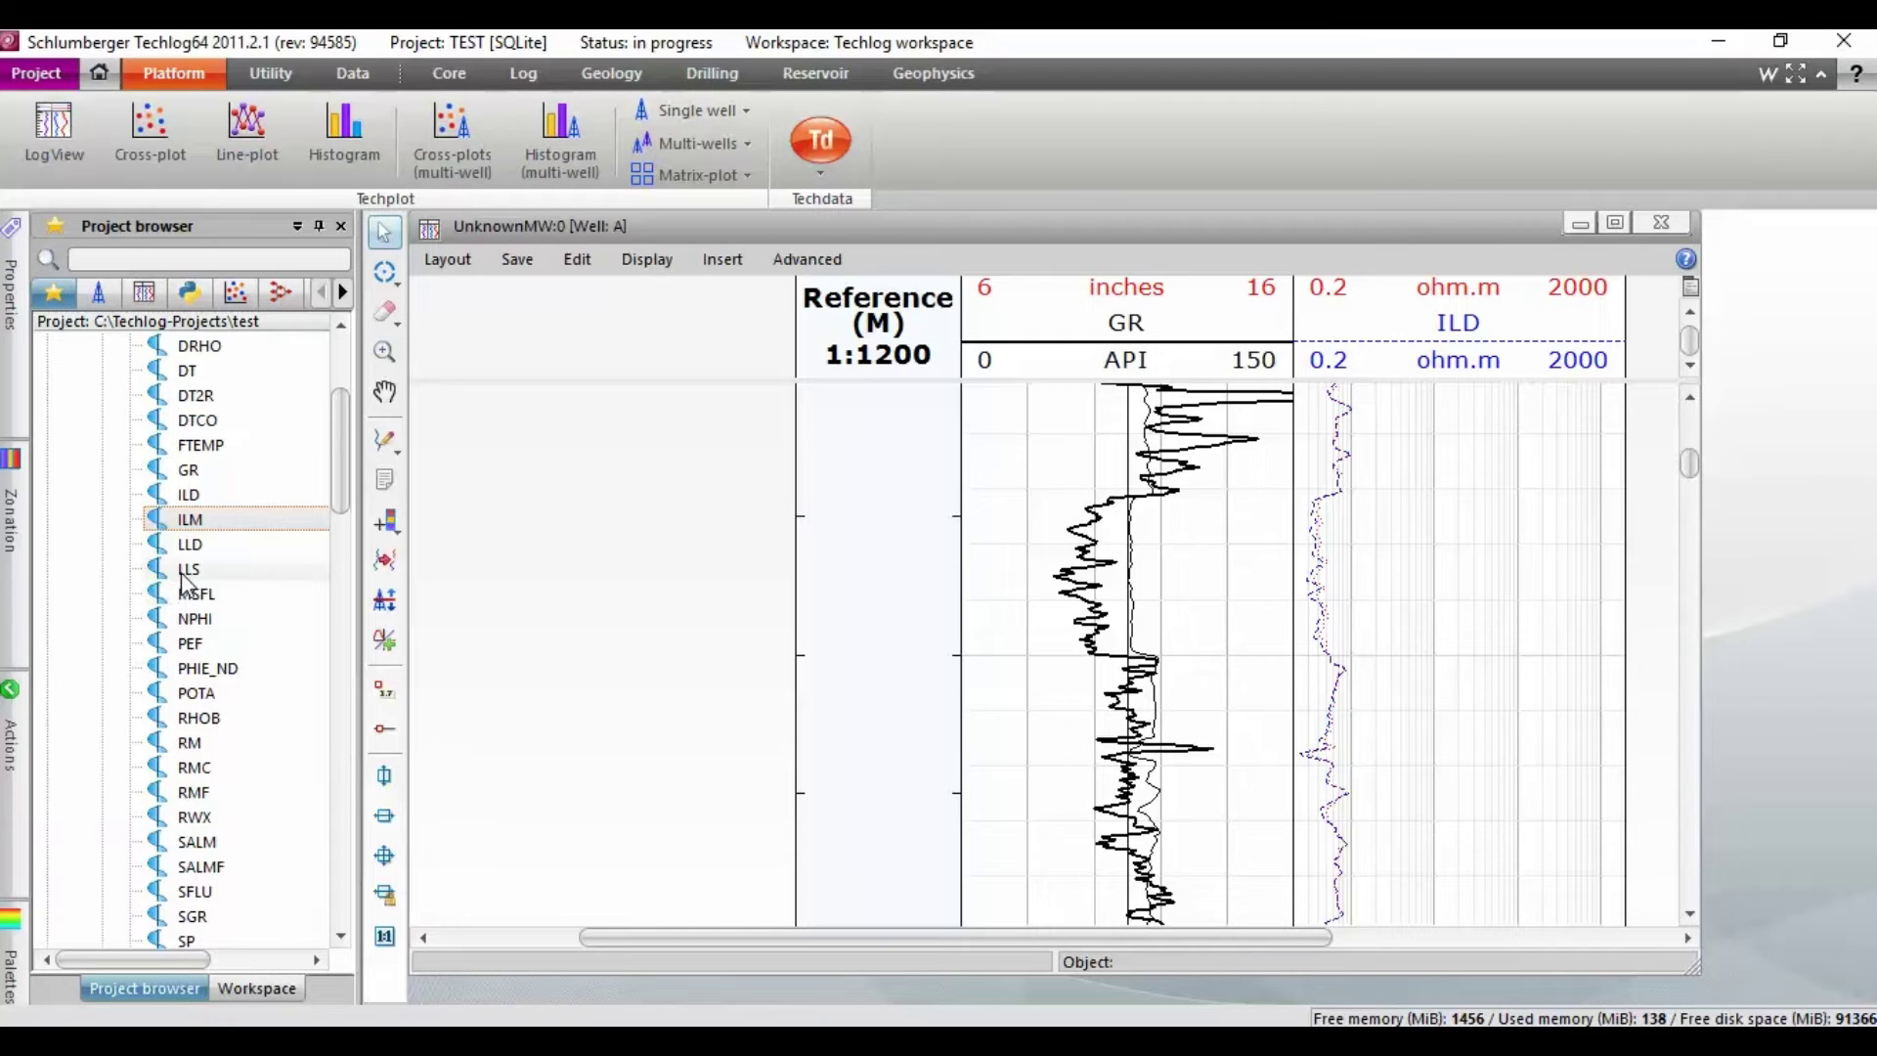
left_click_drag(187, 544, 1352, 657)
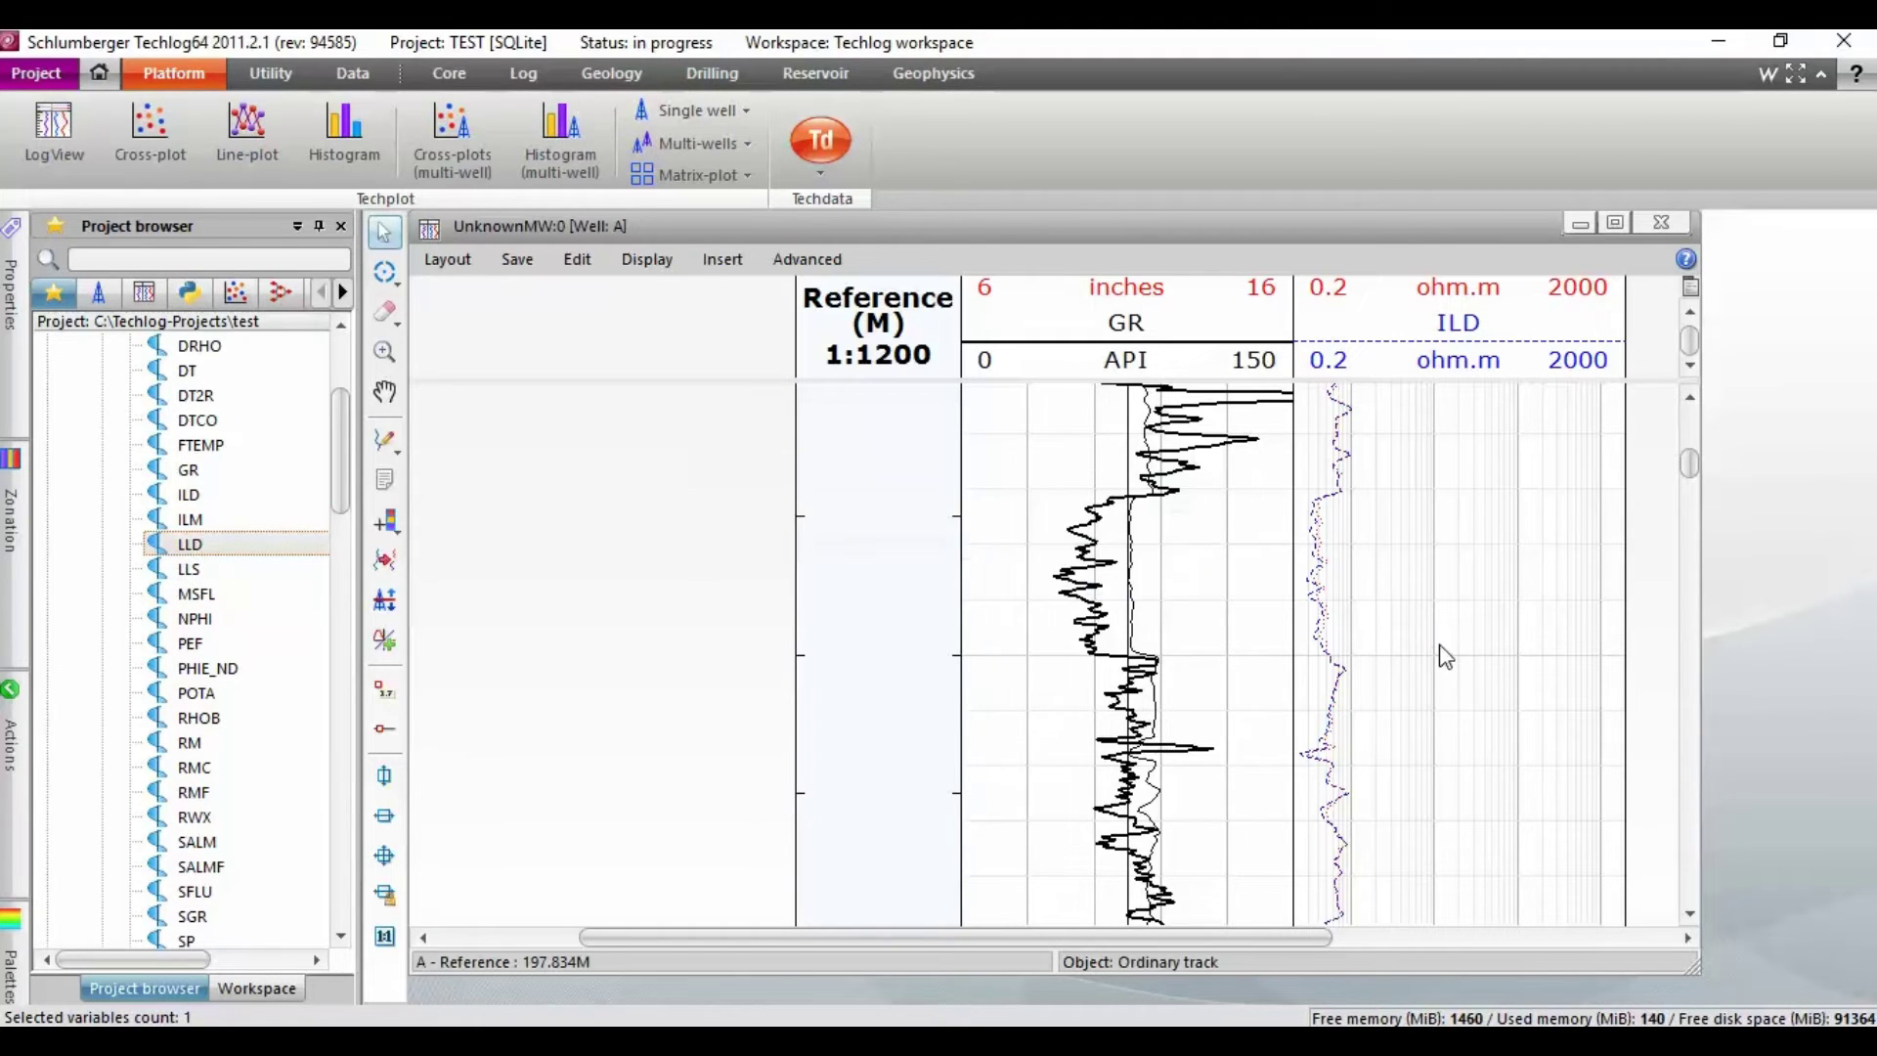
left_click_drag(188, 570, 1374, 620)
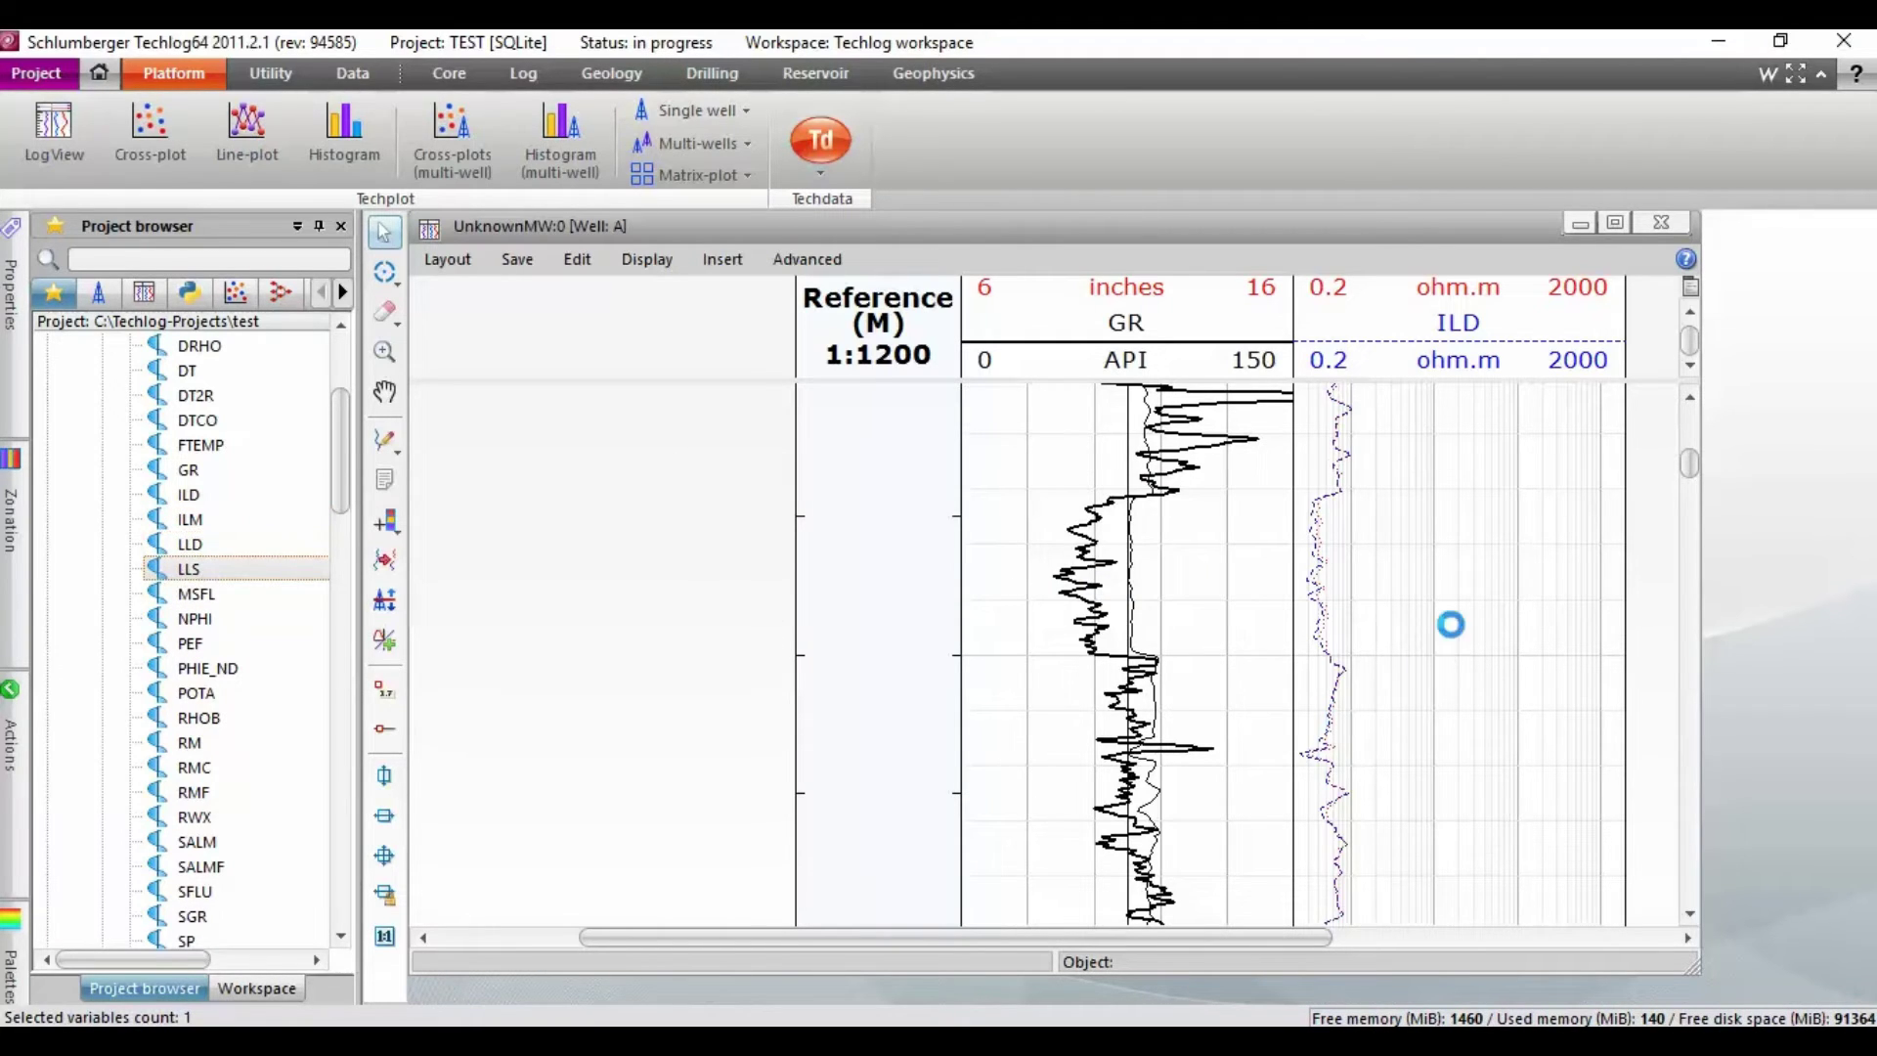
left_click_drag(195, 593, 503, 647)
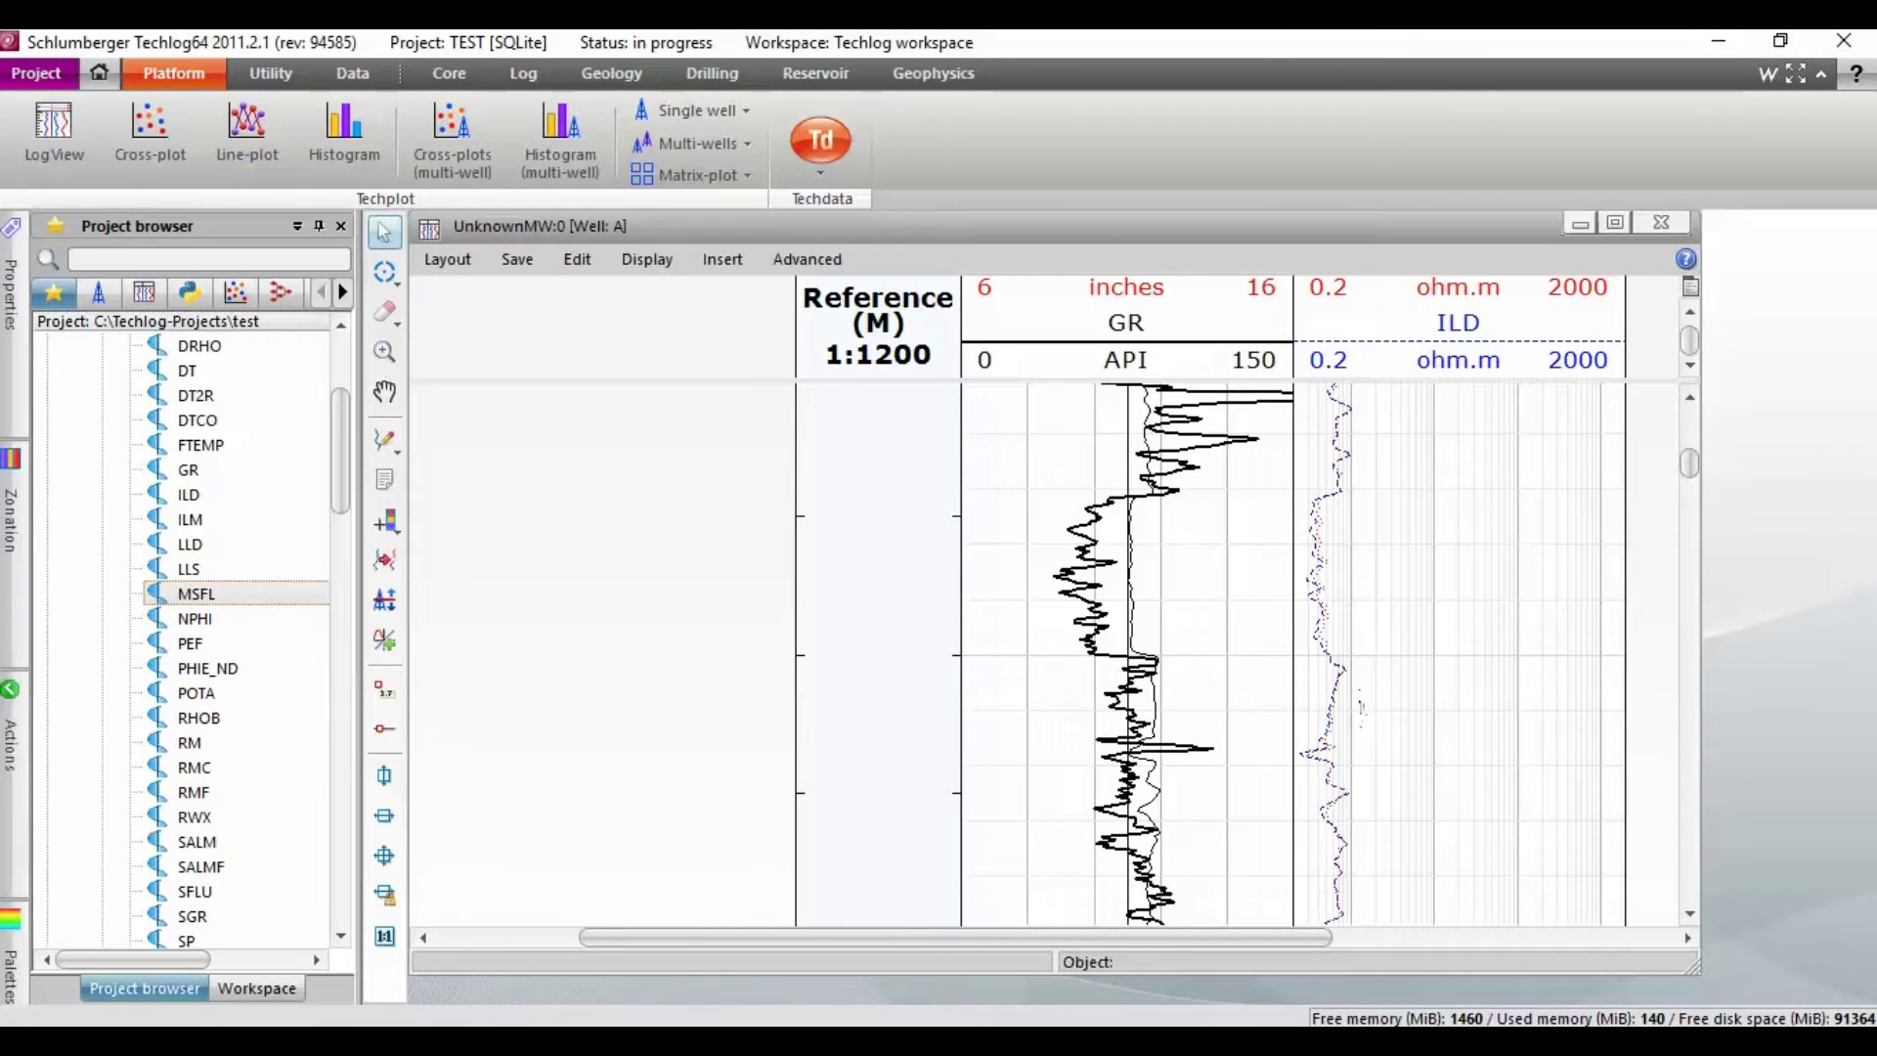
left_click_drag(1361, 705, 1363, 706)
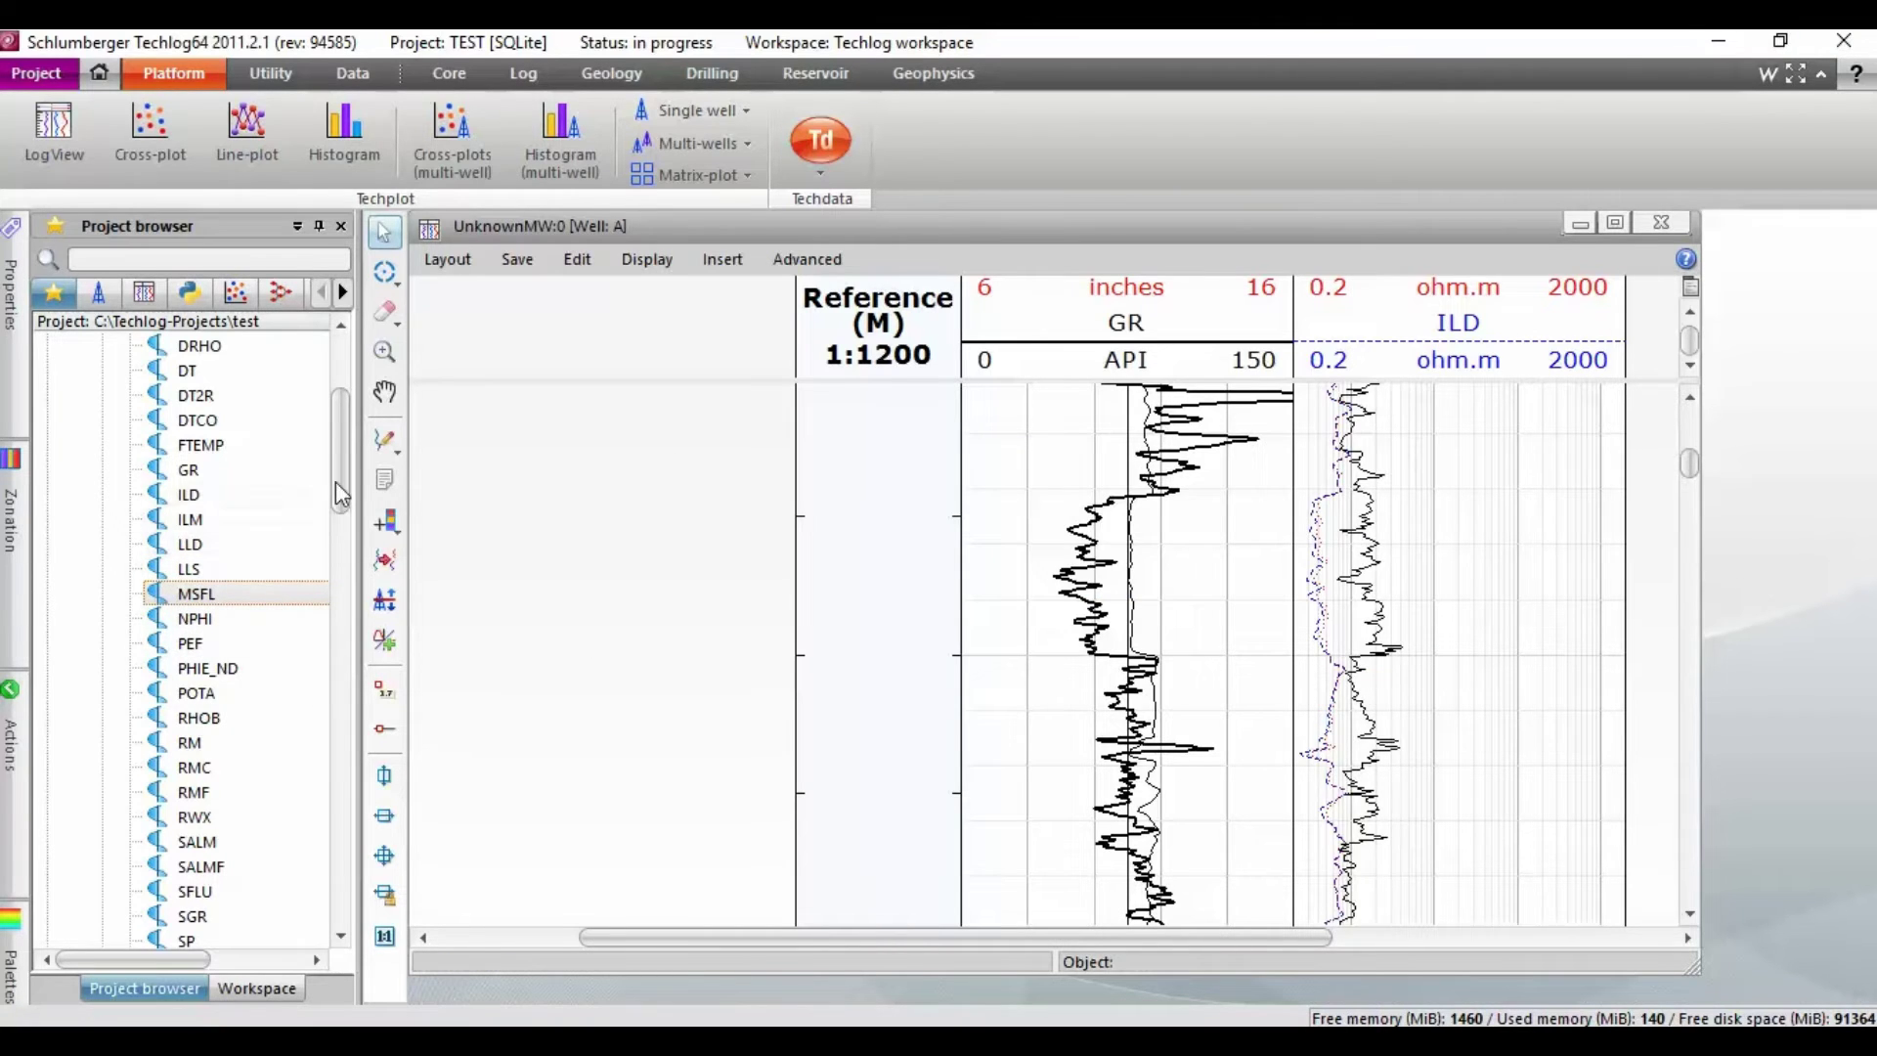
Add the SFLU curve from well A's dataset to the ILD track
left_click_drag(337, 480, 338, 527)
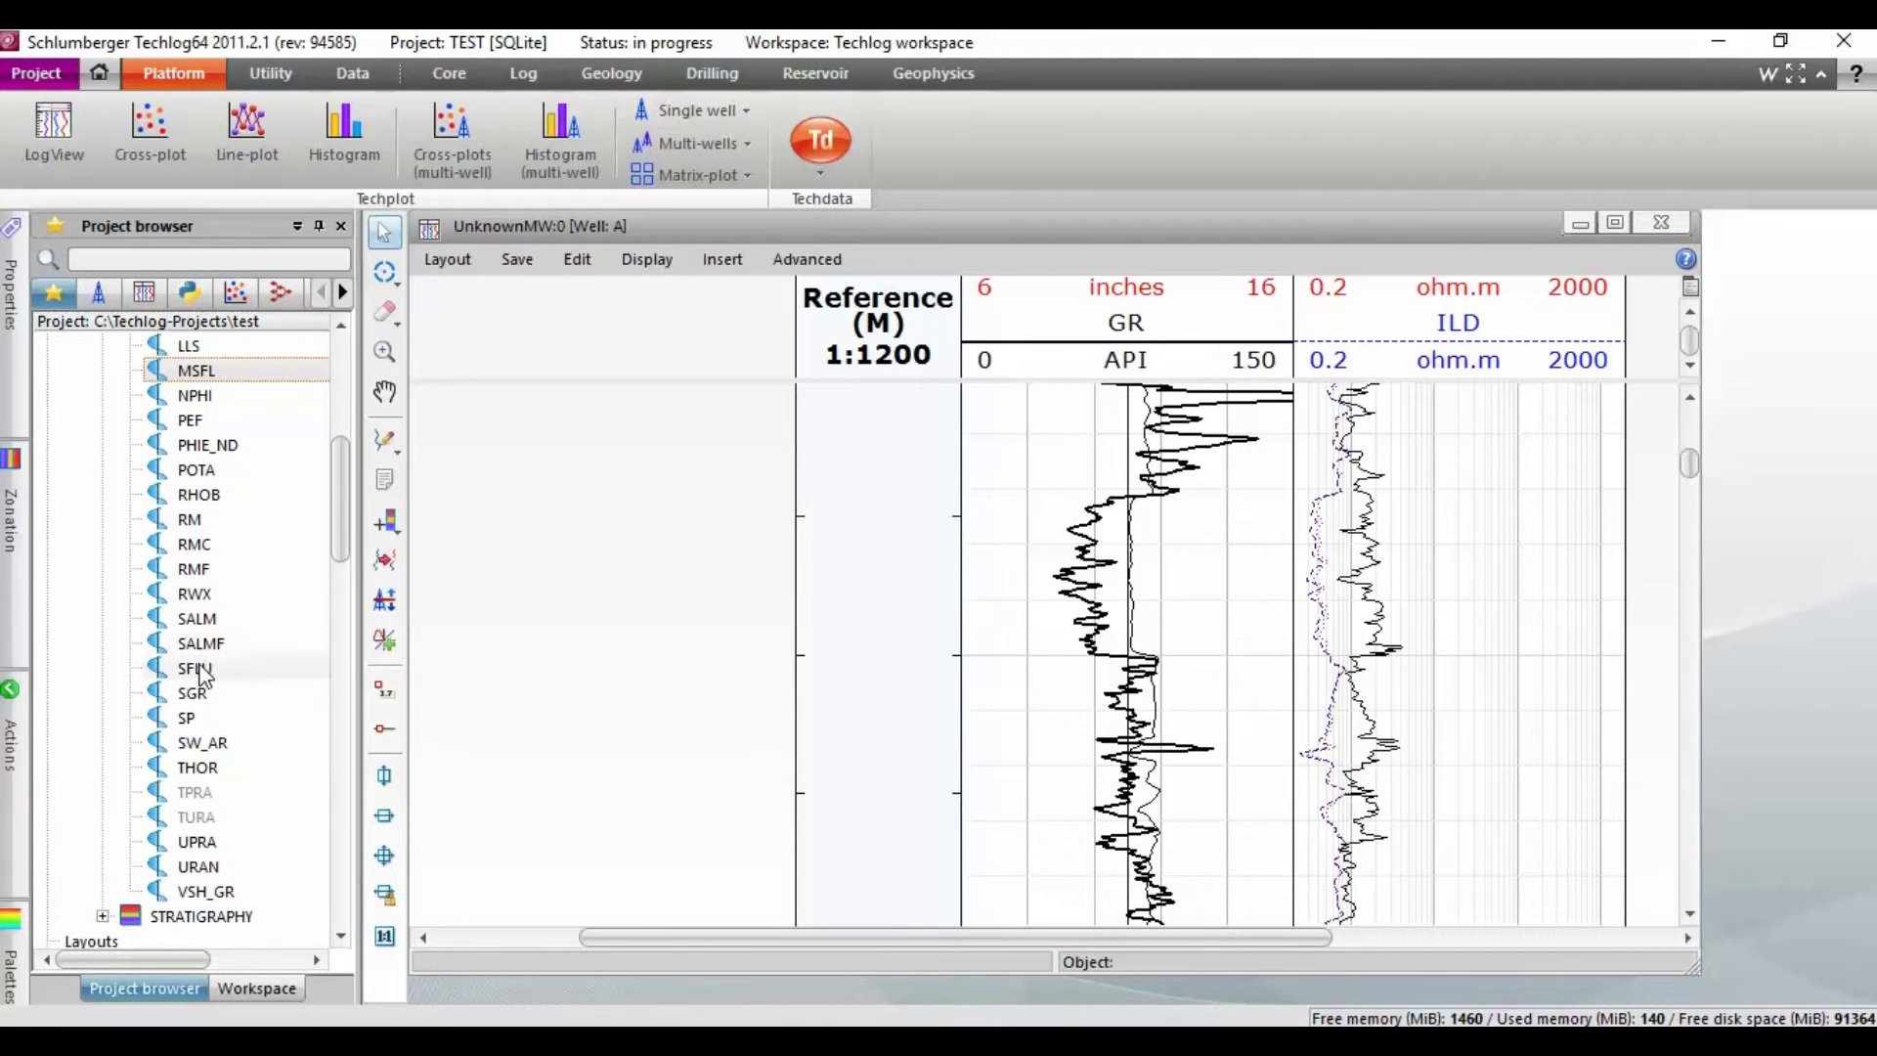
left_click(203, 673)
left_click_drag(1405, 711, 1413, 702)
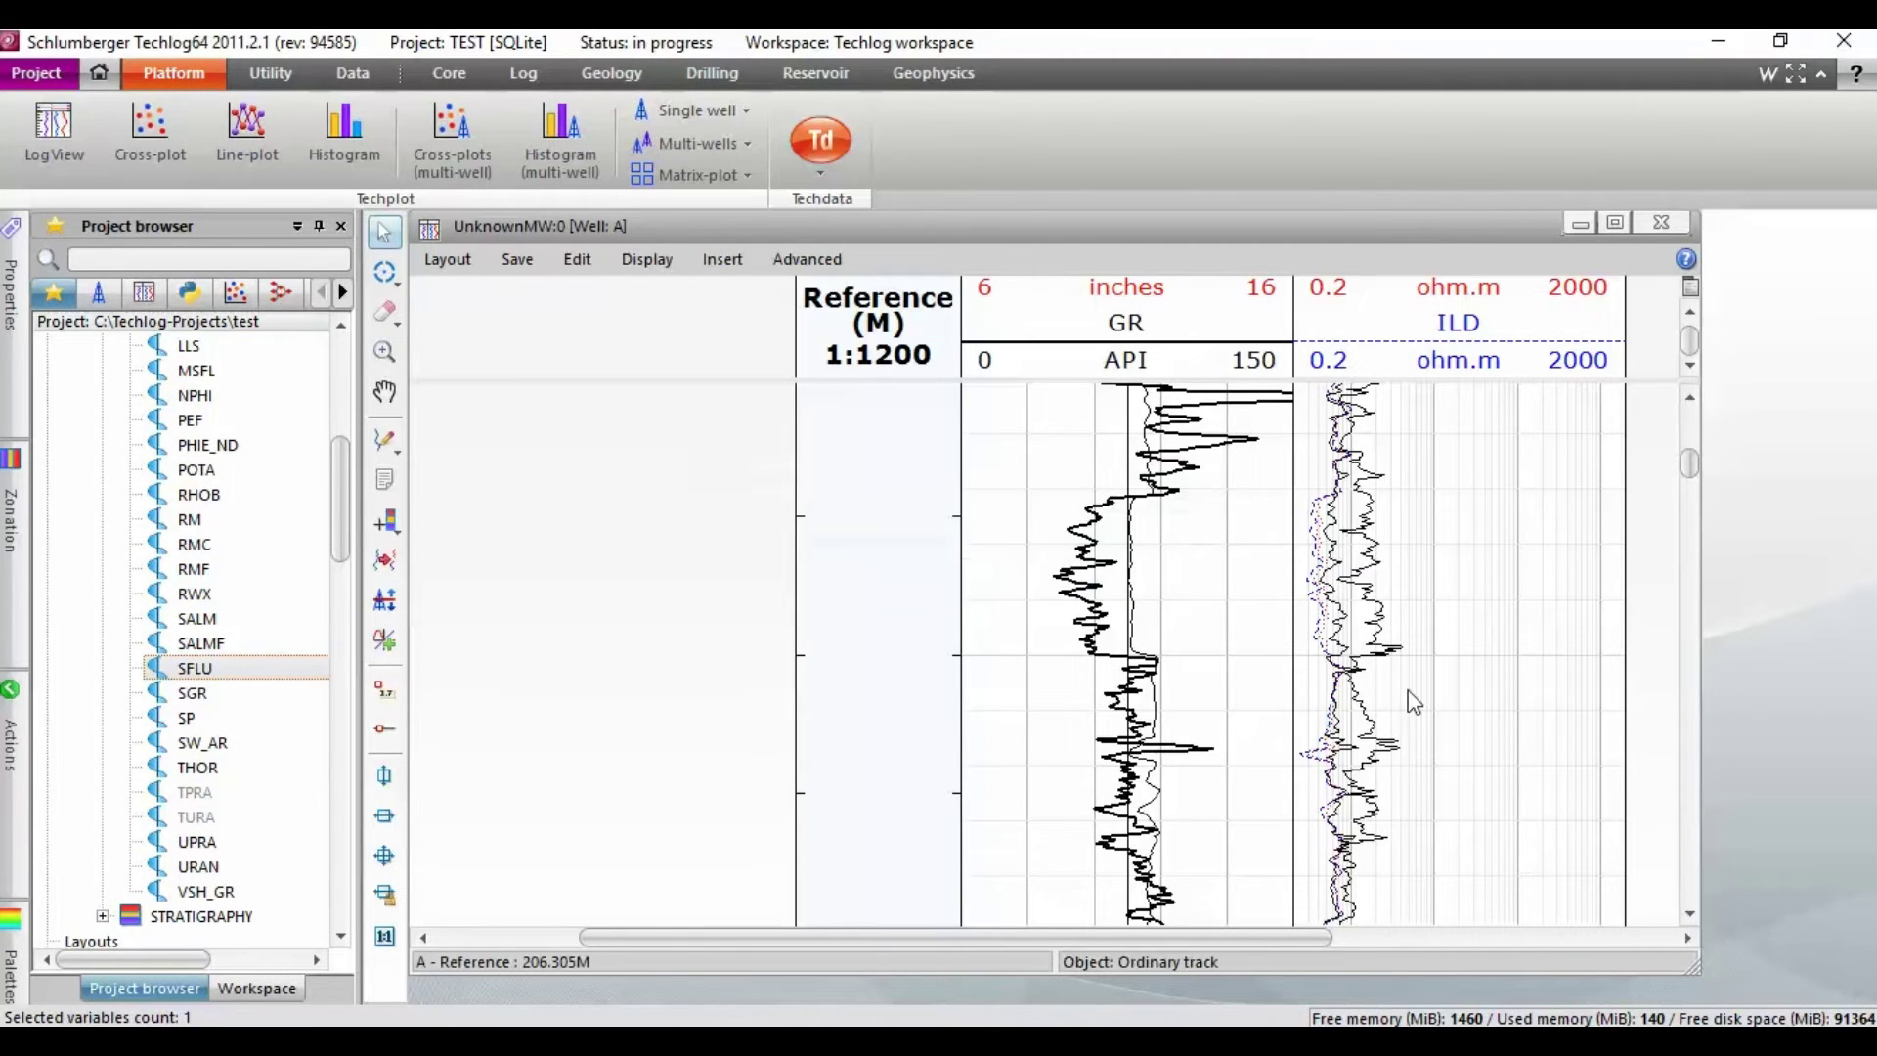
Narrow the reference, GR and ILD tracks to make room for more tracks in the log view
left_click_drag(1689, 469, 1568, 656)
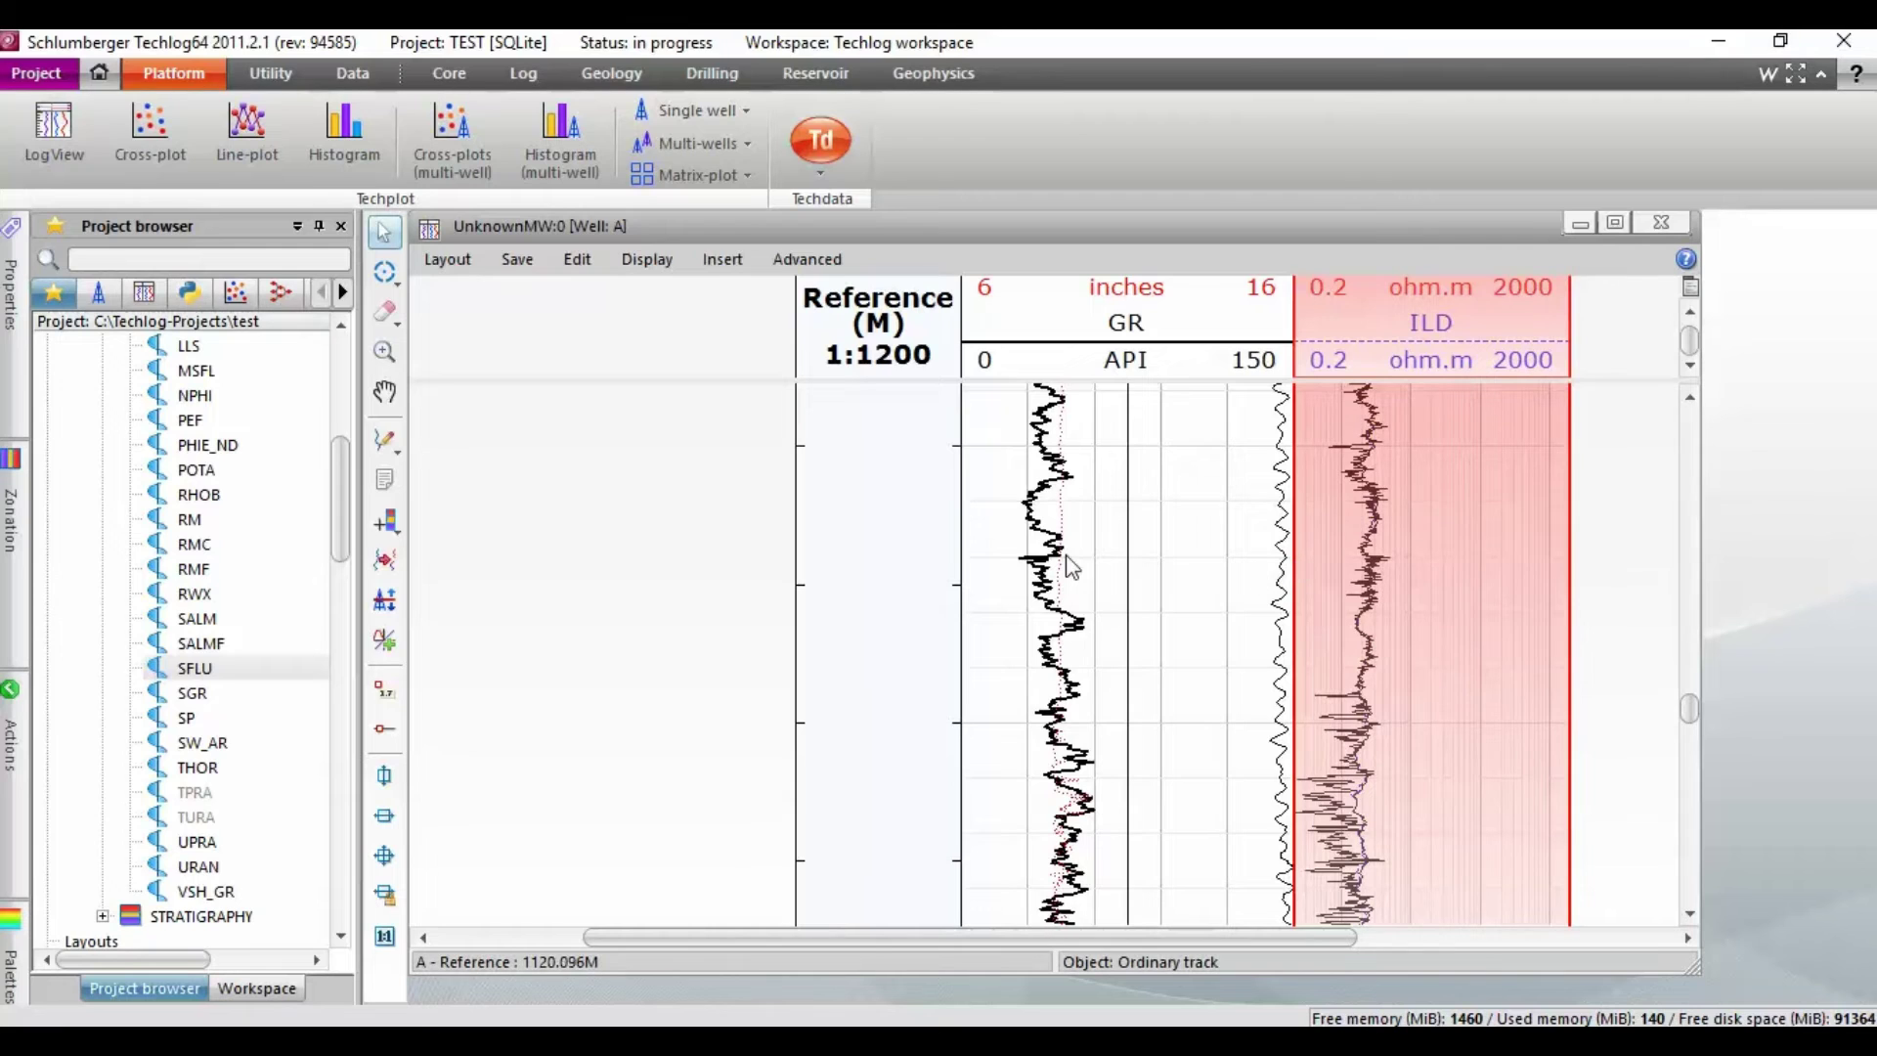
left_click_drag(958, 541, 873, 541)
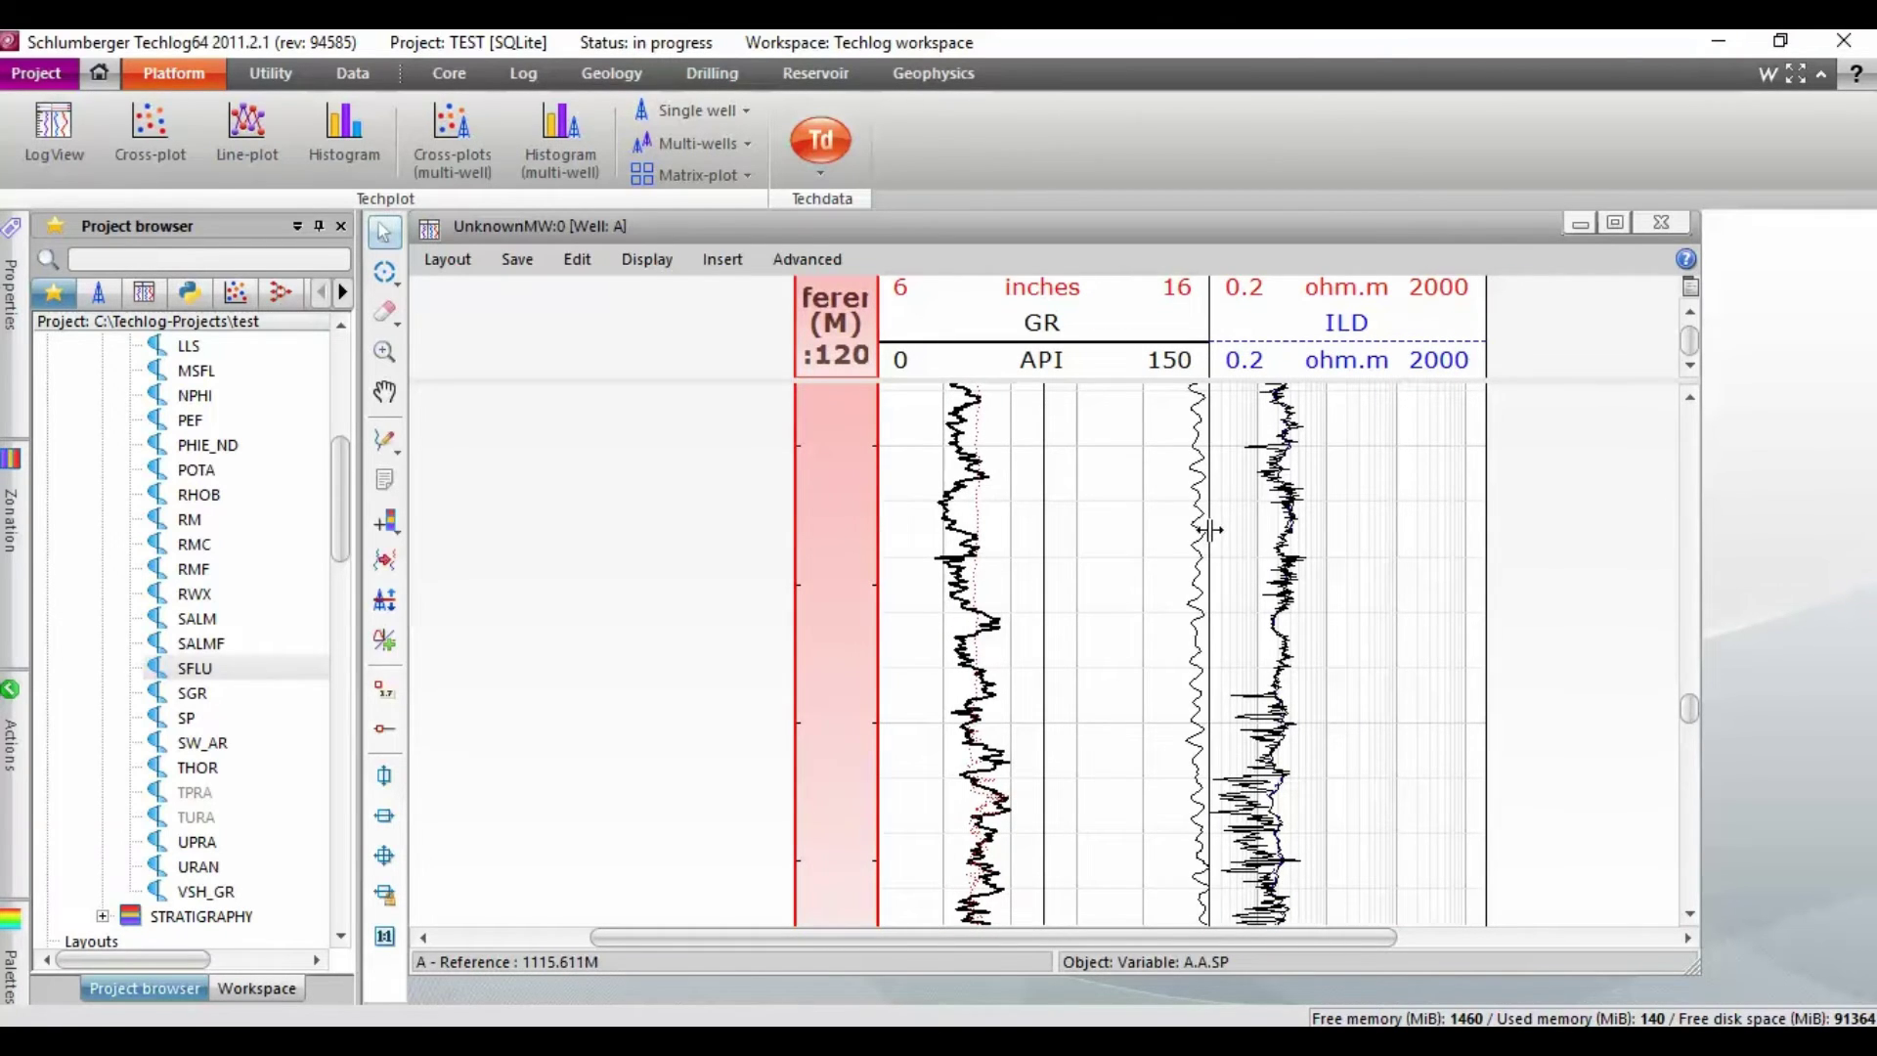
left_click_drag(1209, 529, 1102, 532)
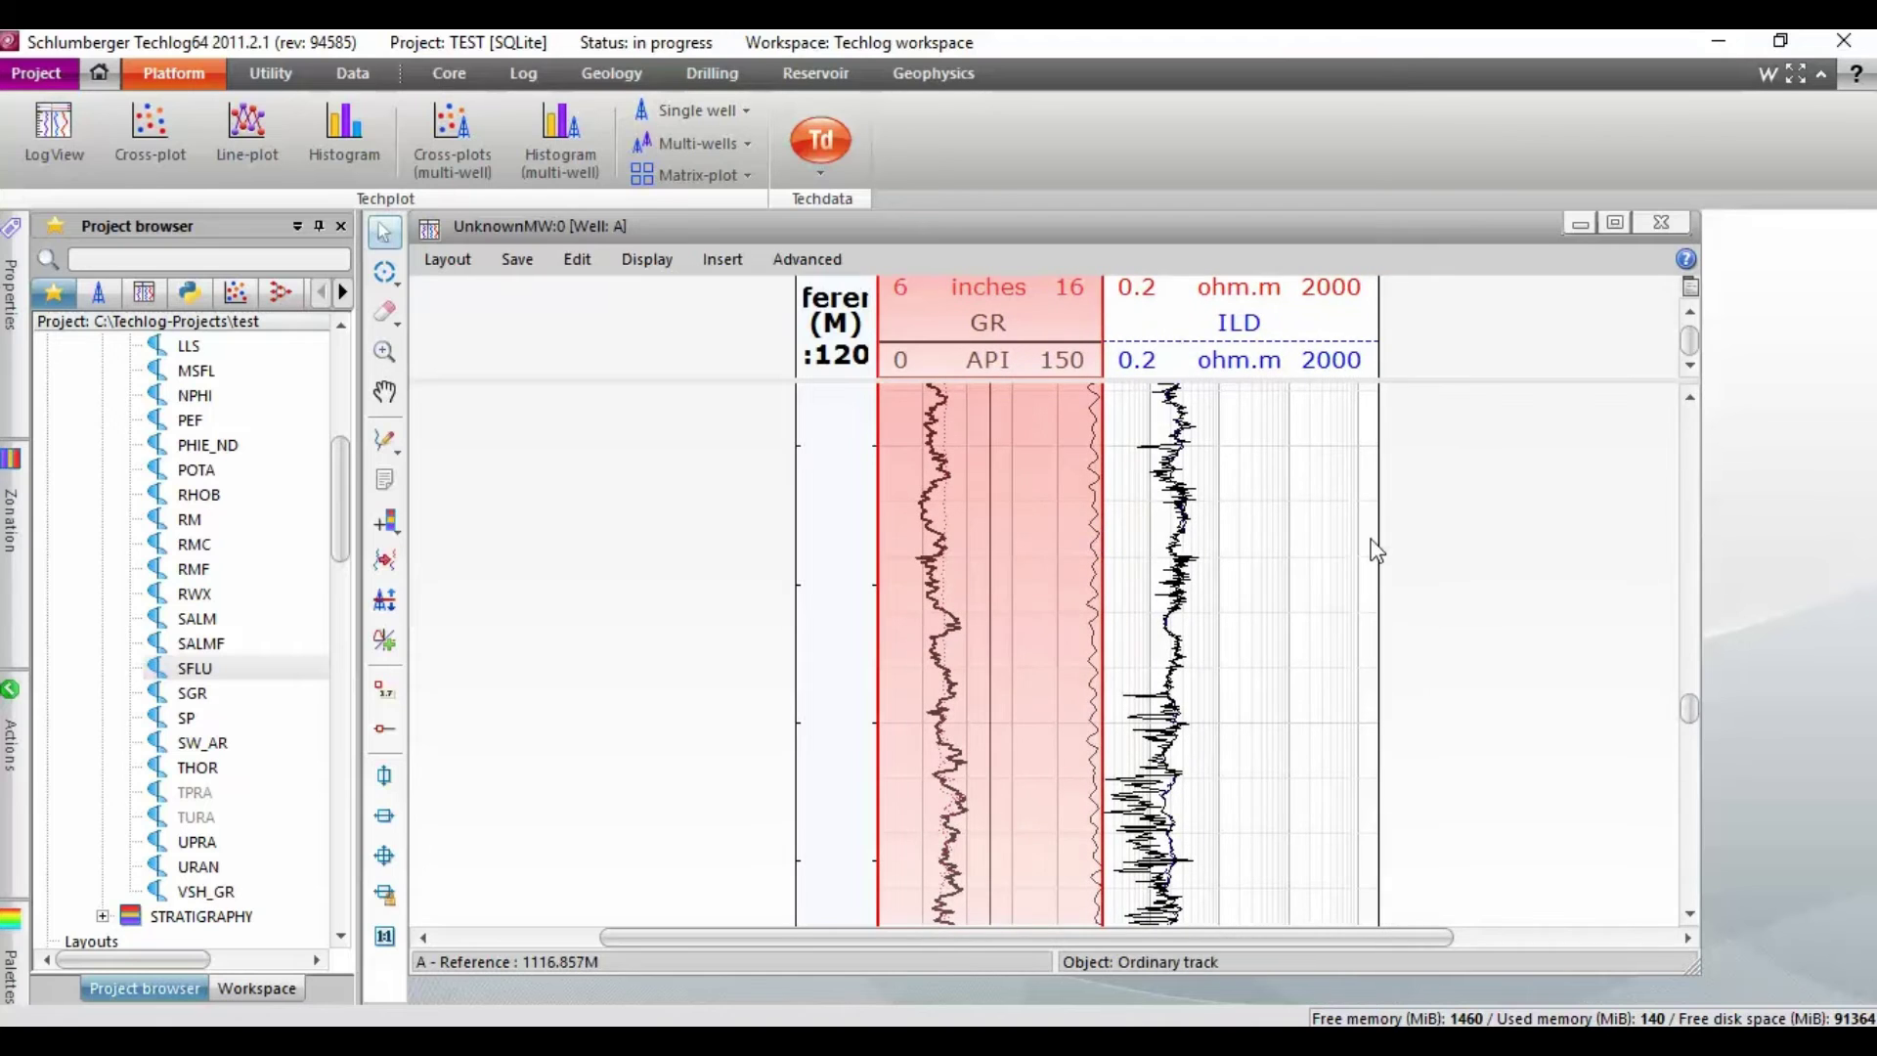
left_click_drag(1377, 536, 1311, 535)
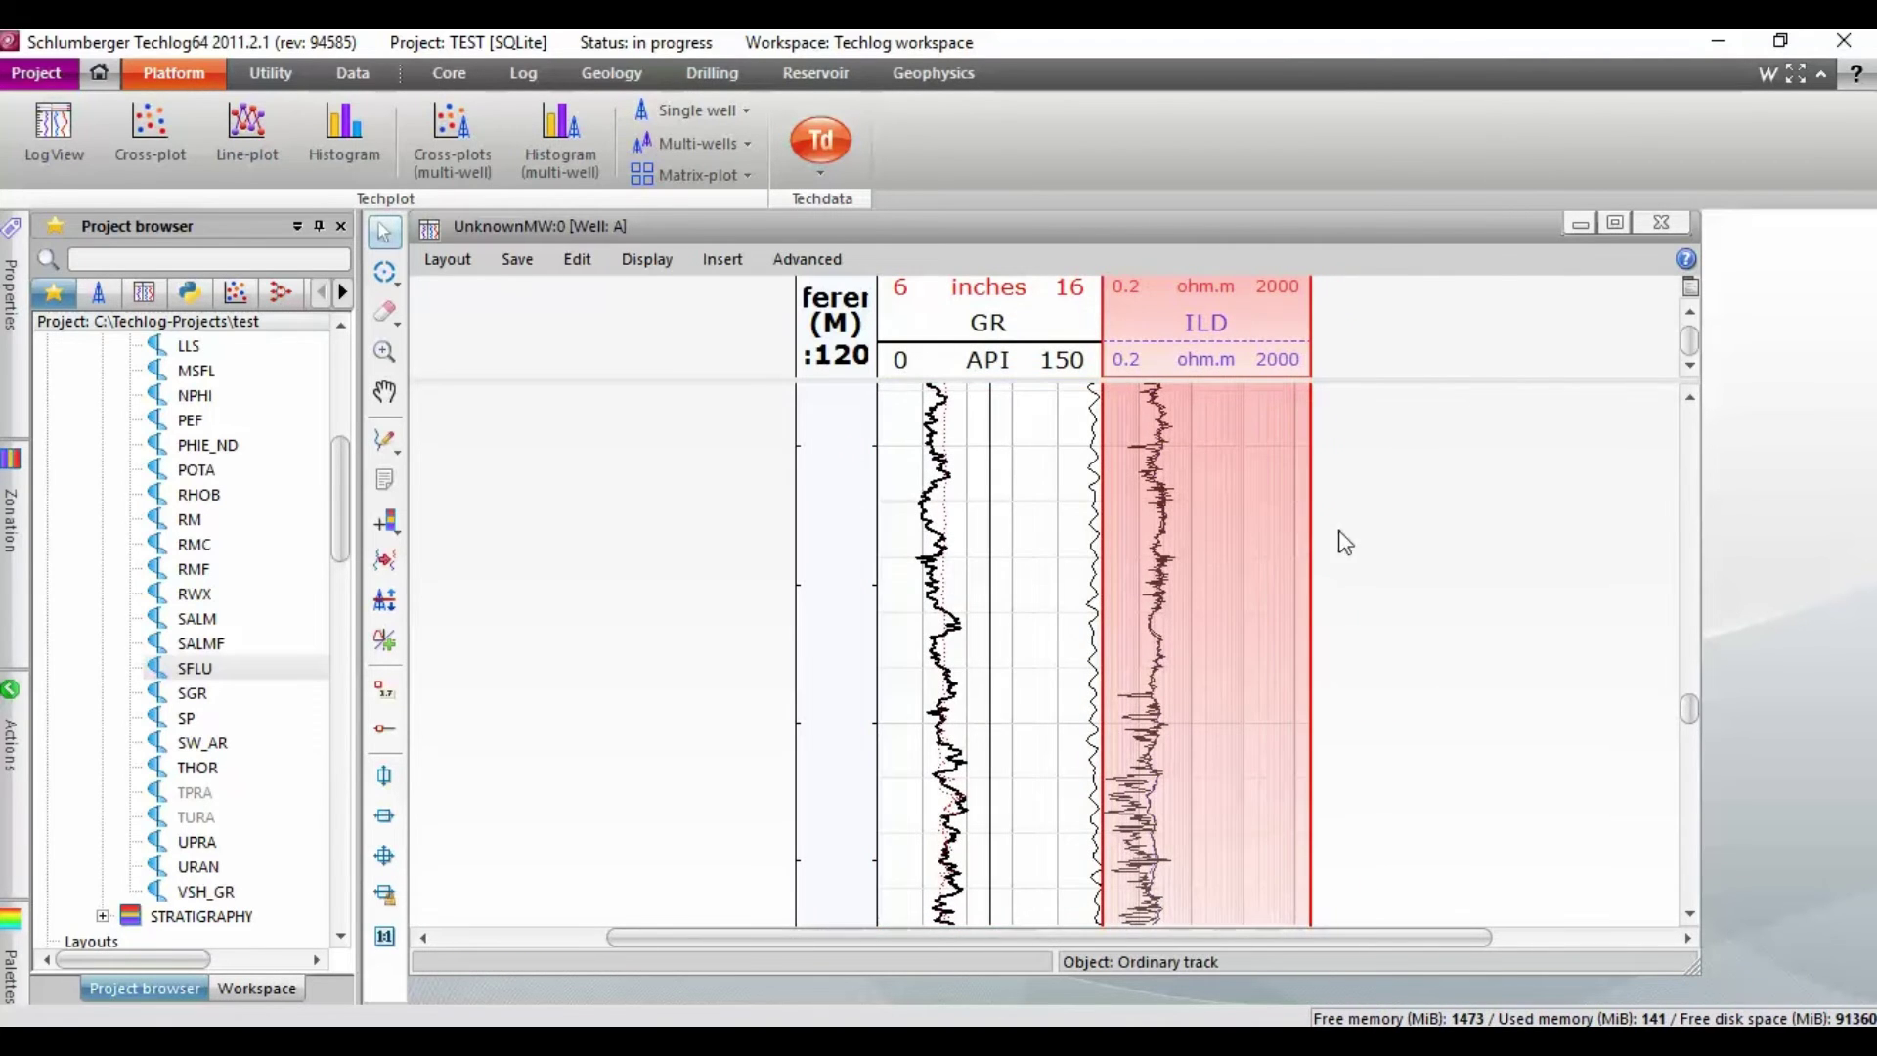
Plot the NPHI curve in a new track beside the ILD track and overlay the RHOB curve on it
left_click_drag(348, 506, 346, 452)
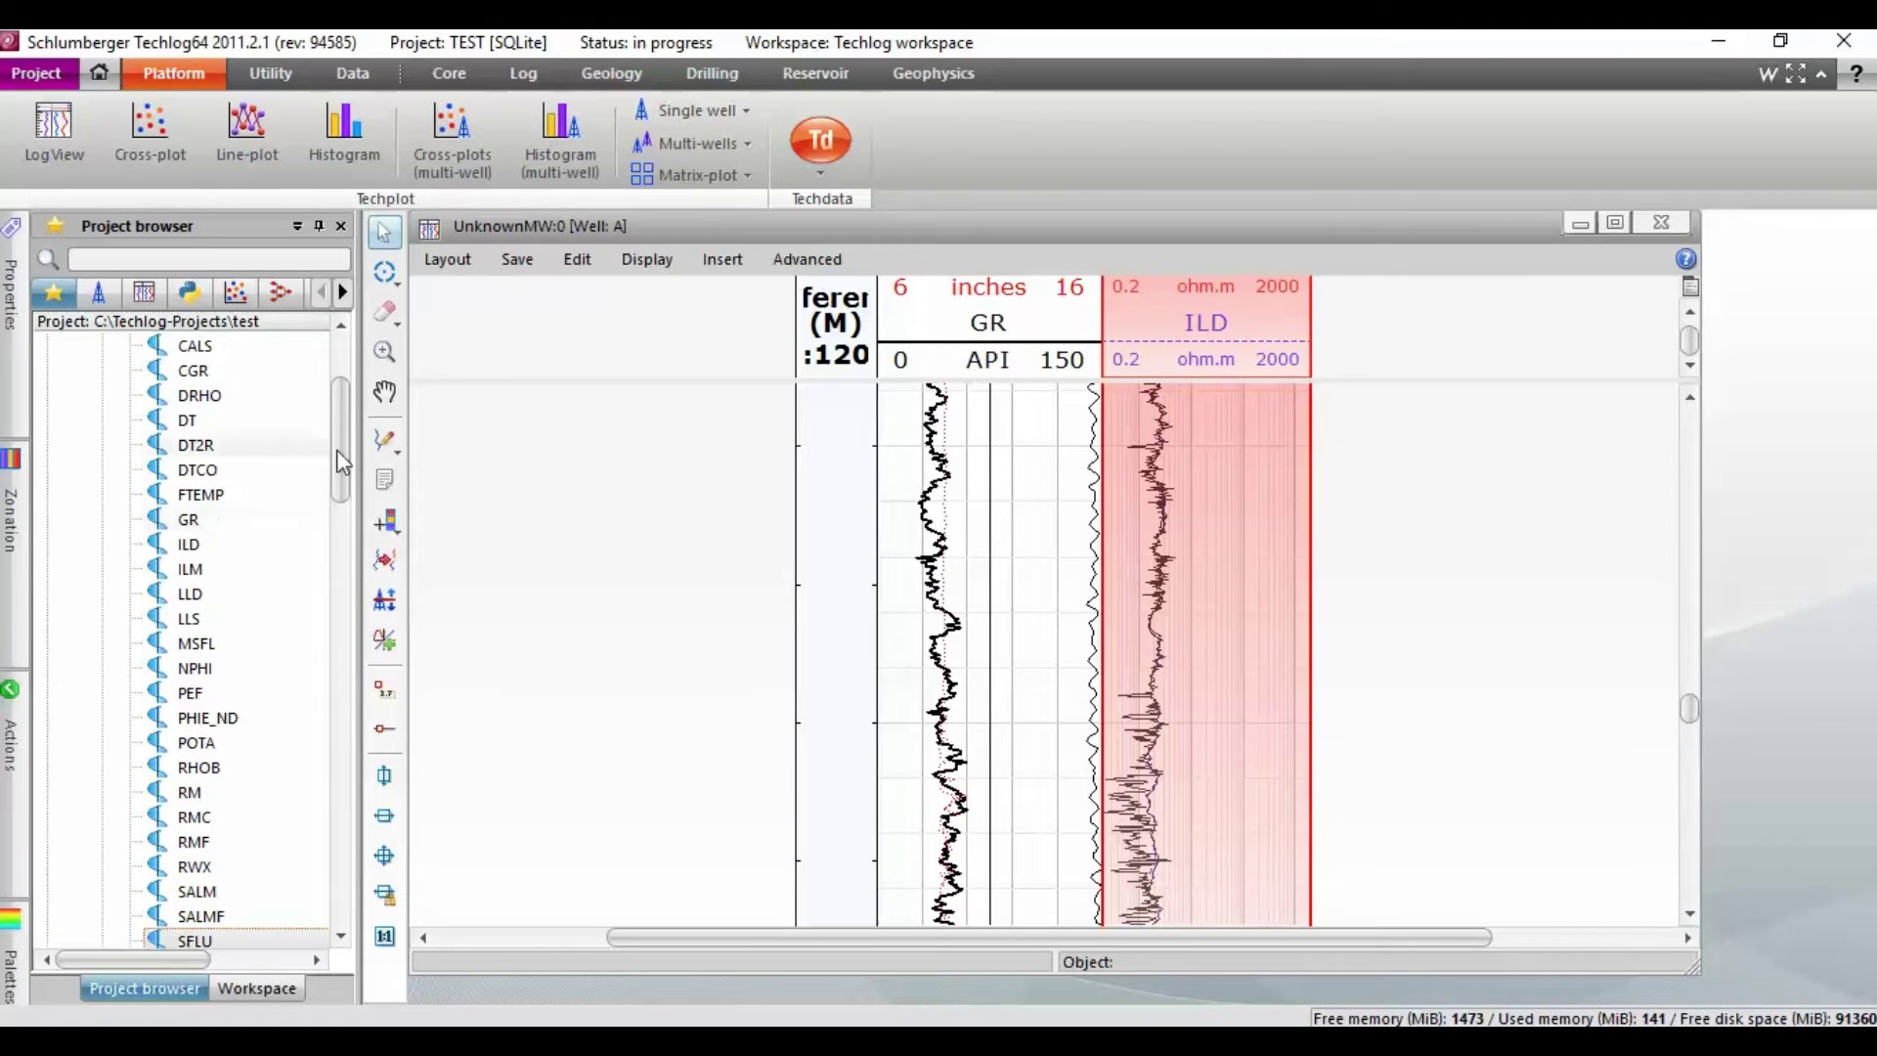
left_click_drag(343, 448, 348, 489)
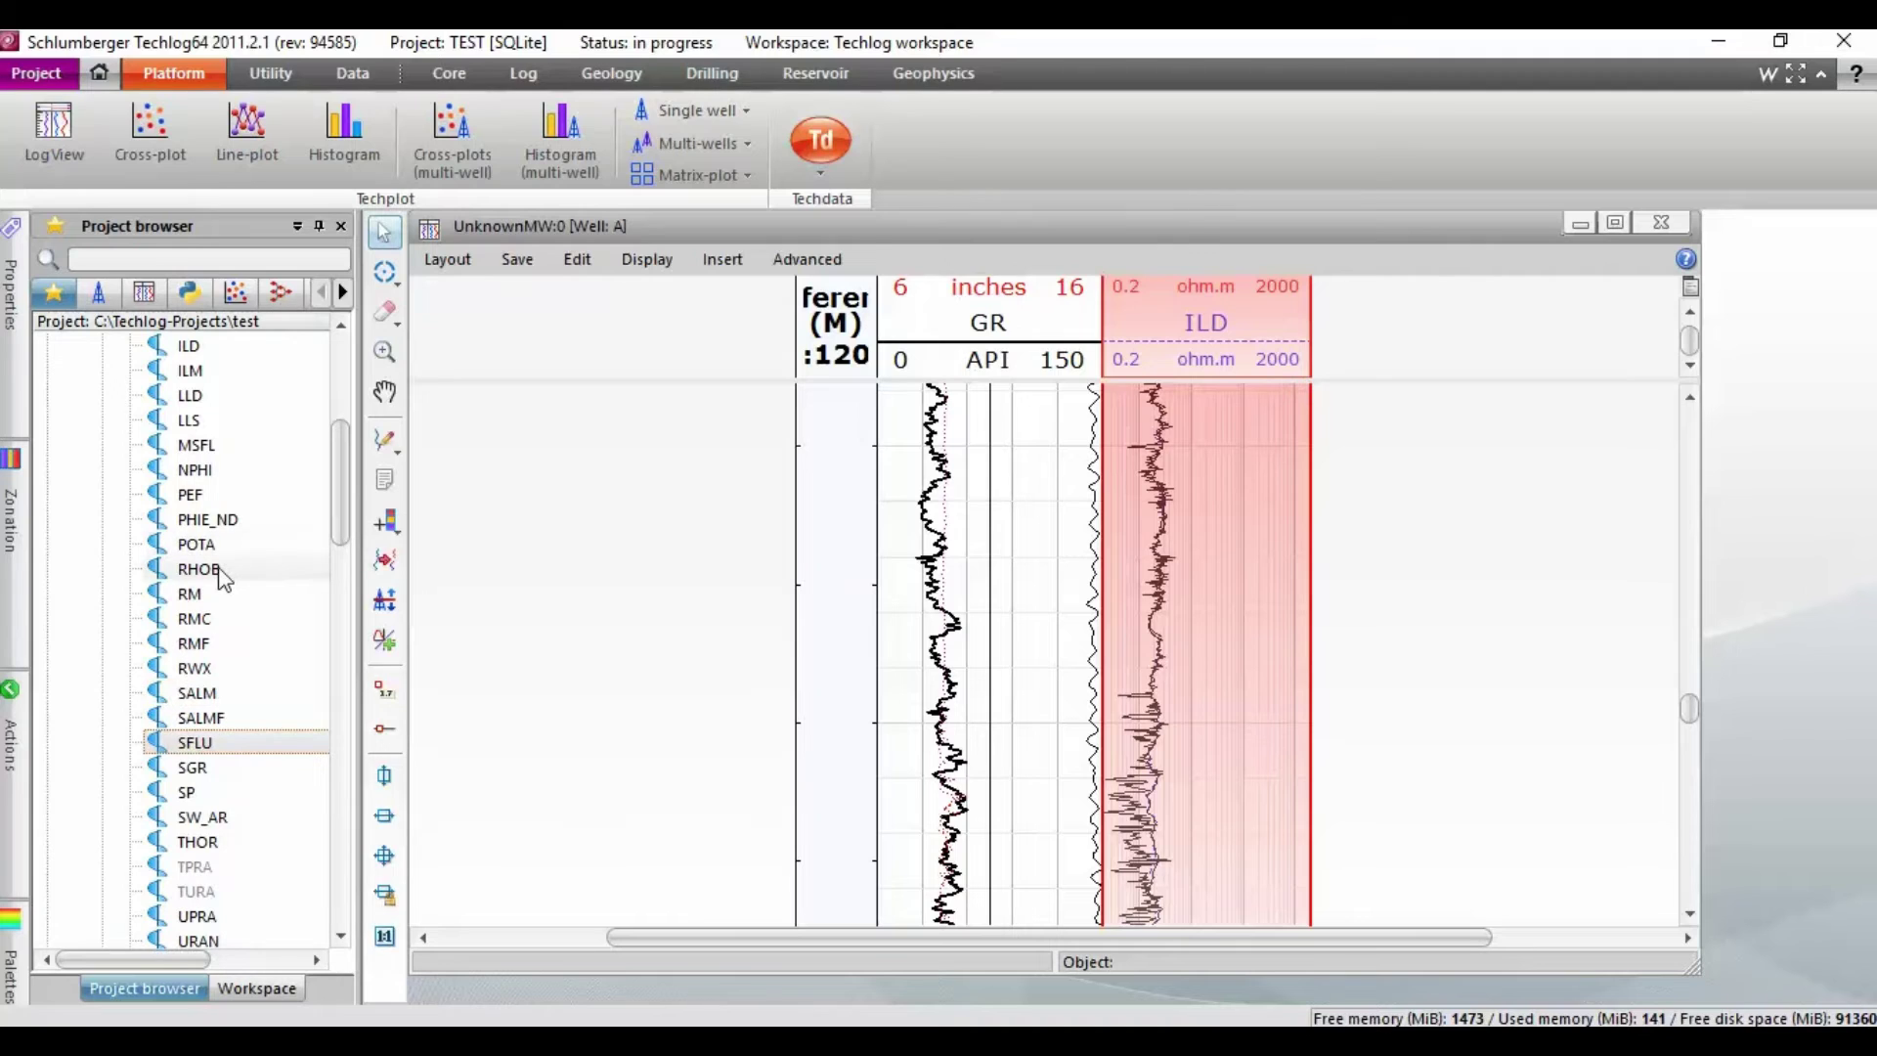
left_click(208, 471)
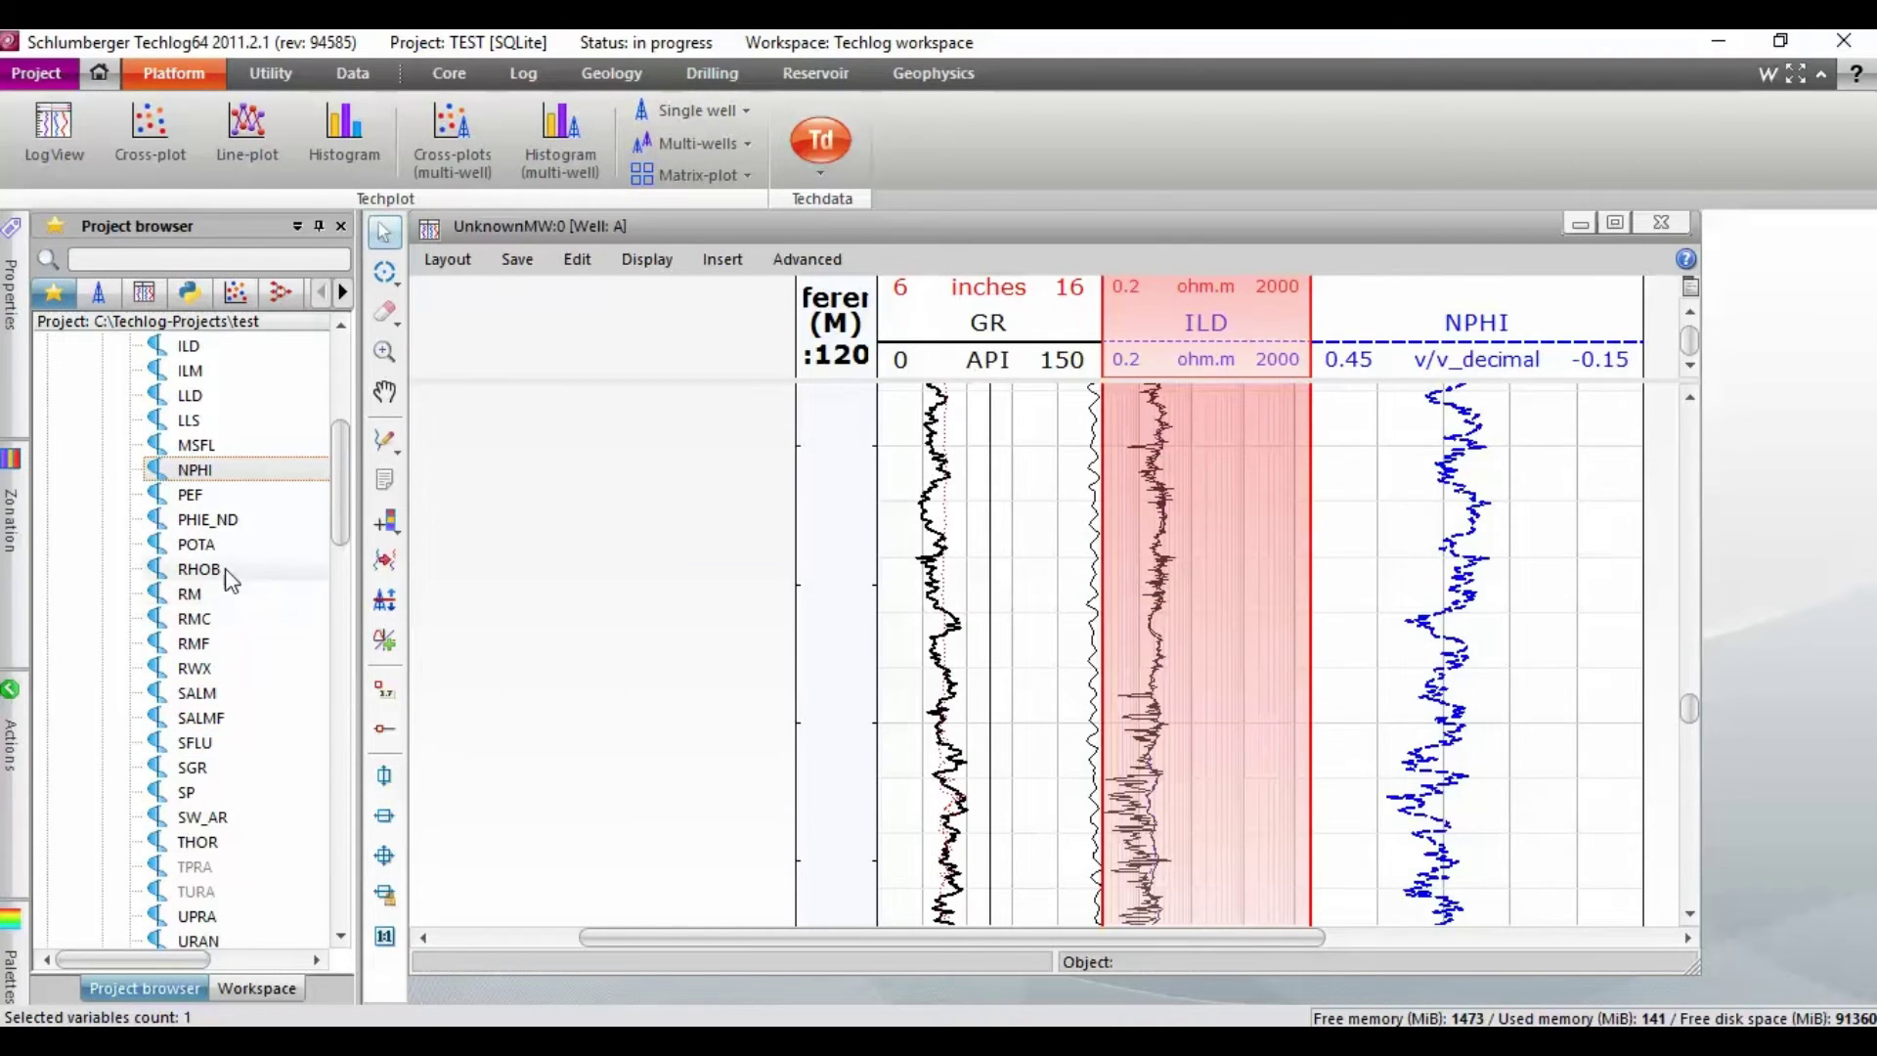
left_click_drag(213, 579, 1493, 634)
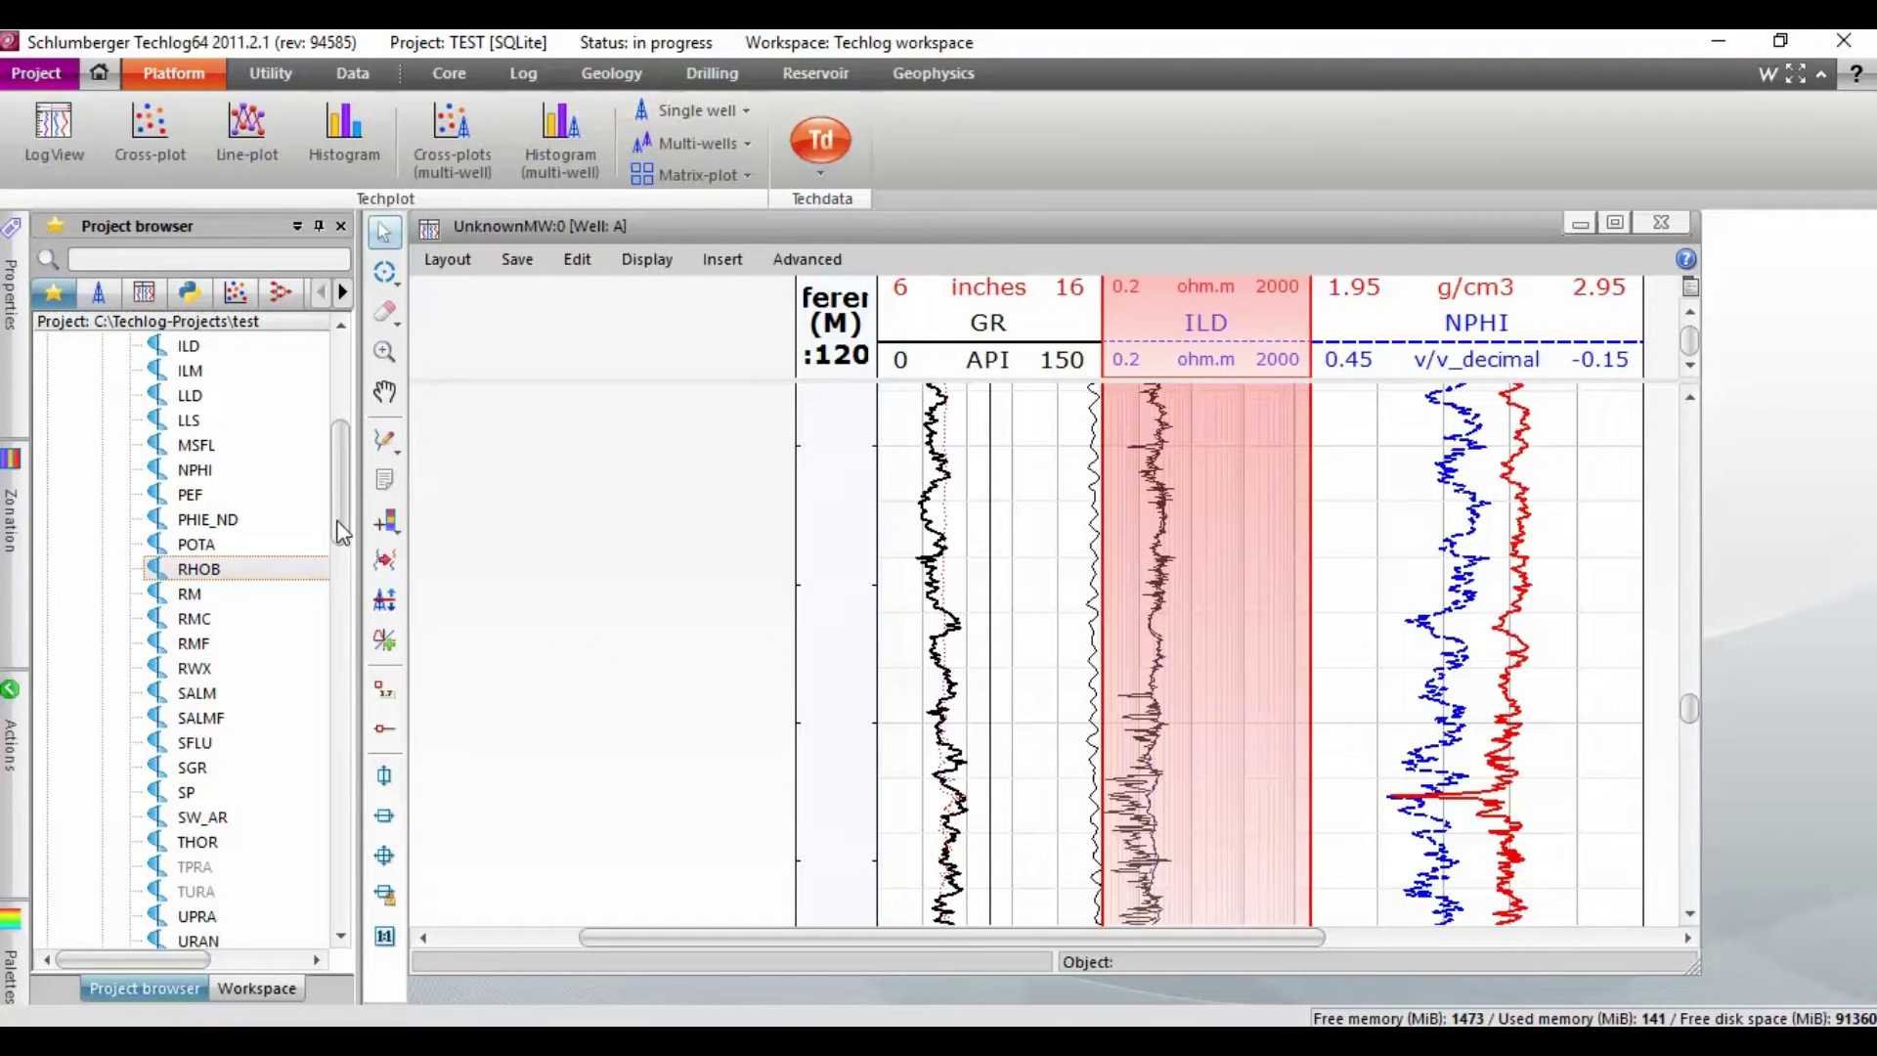
Add the PEF and DT curves to the NPHI track
left_click_drag(190, 497, 988, 547)
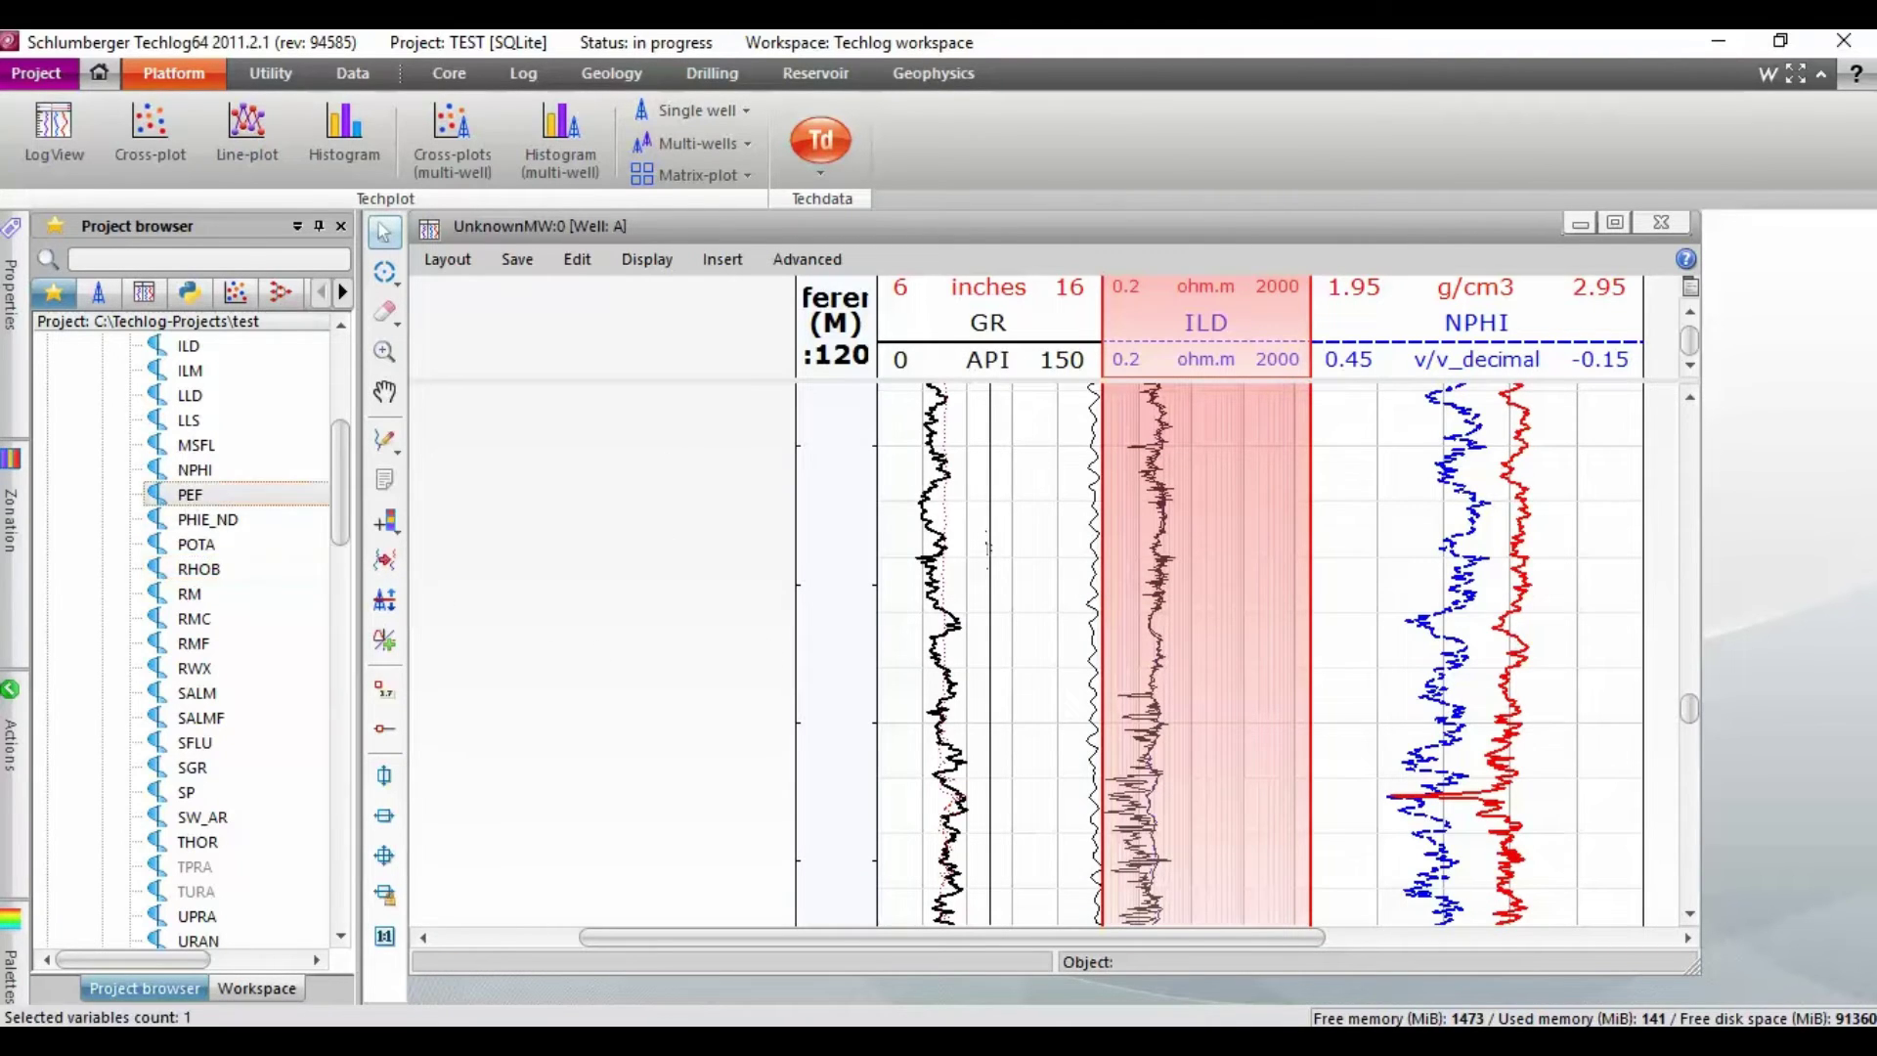
left_click_drag(1486, 660, 1489, 650)
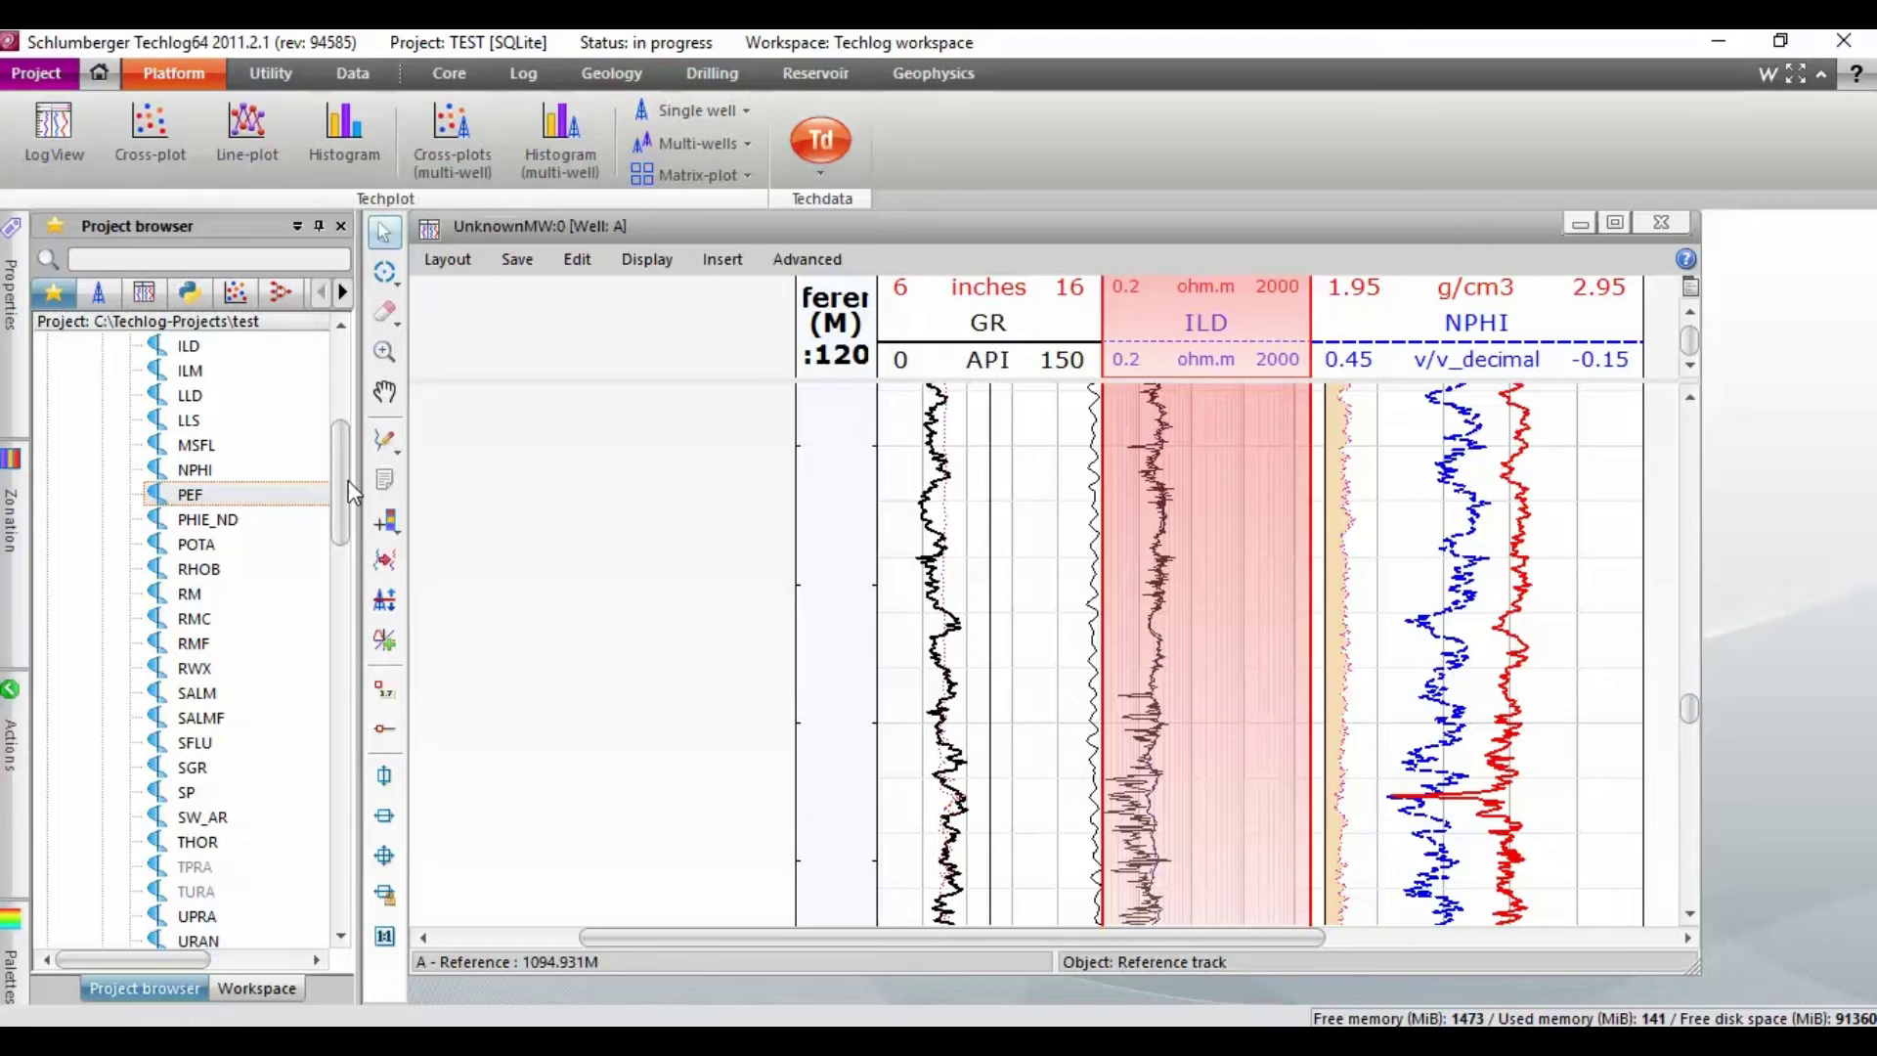
left_click_drag(348, 479, 349, 437)
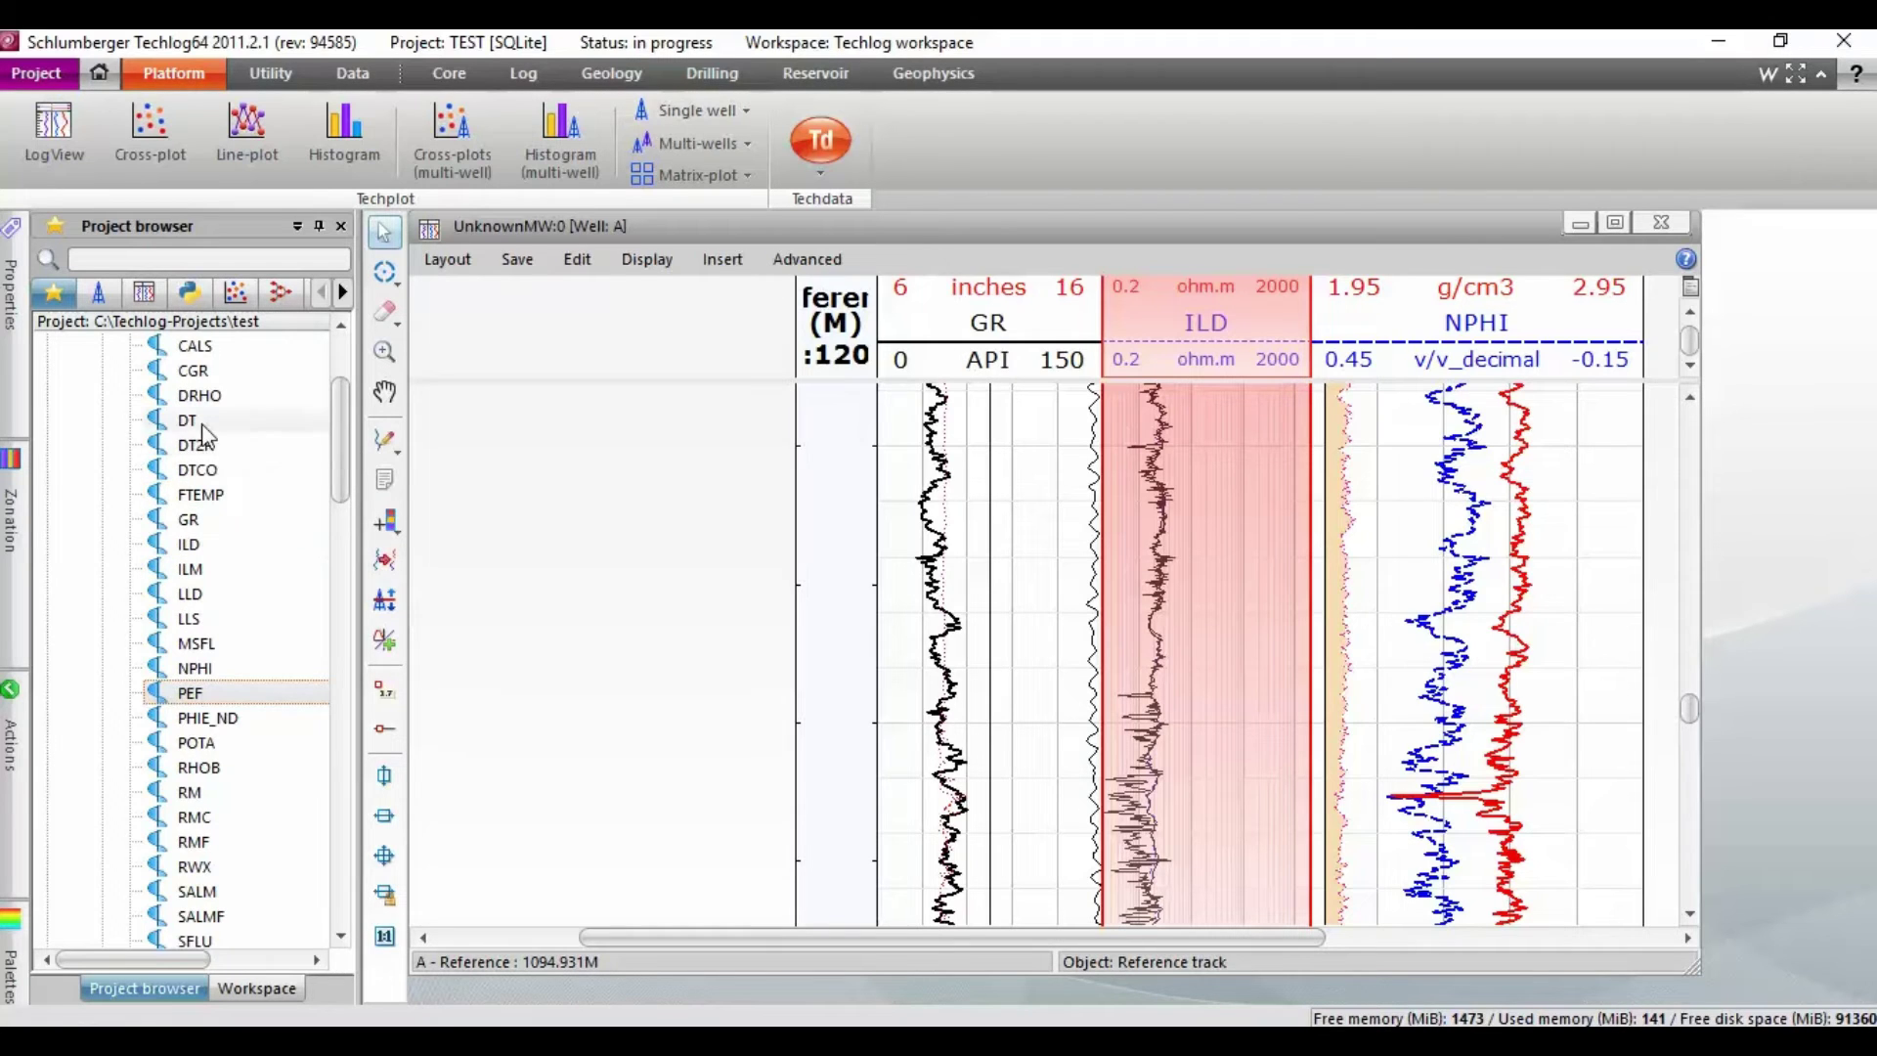
left_click_drag(195, 420, 1445, 579)
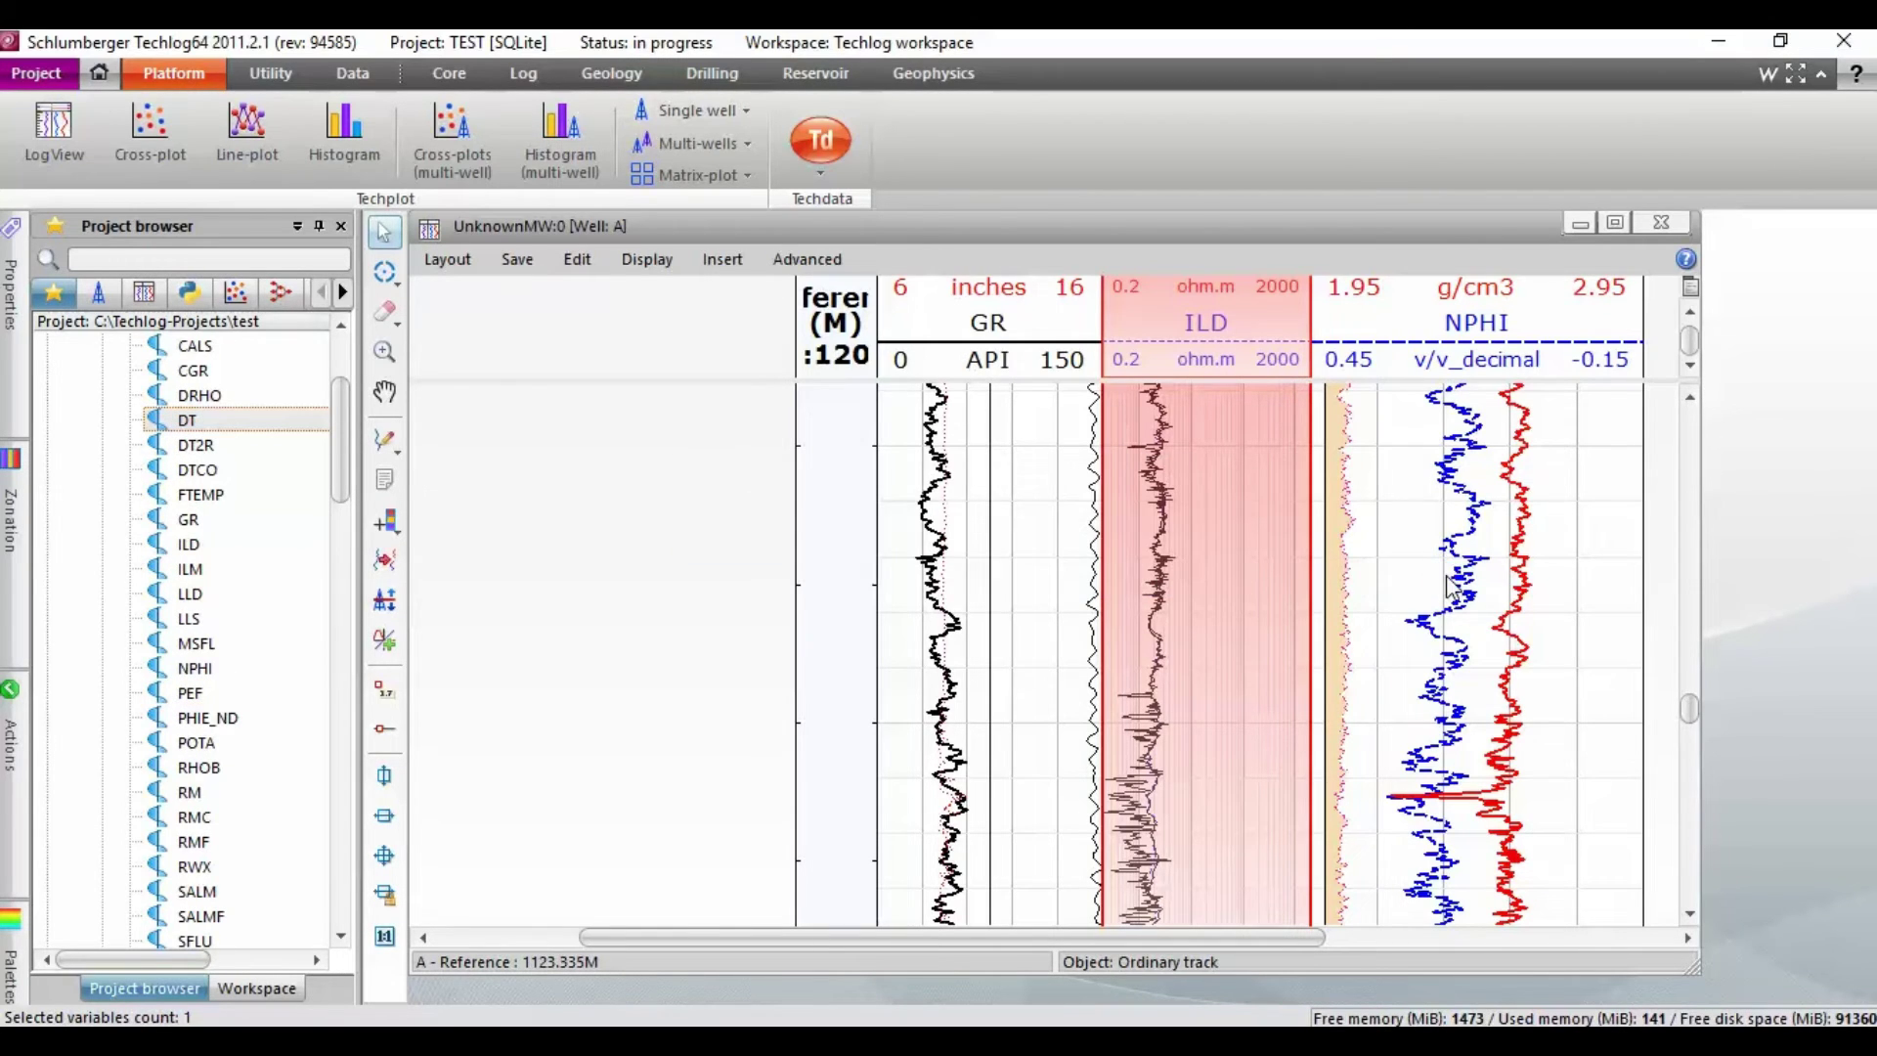
Plot the VSH_GR curve in a new track beside the NPHI track and narrow both tracks
left_click_drag(1223, 936, 1414, 939)
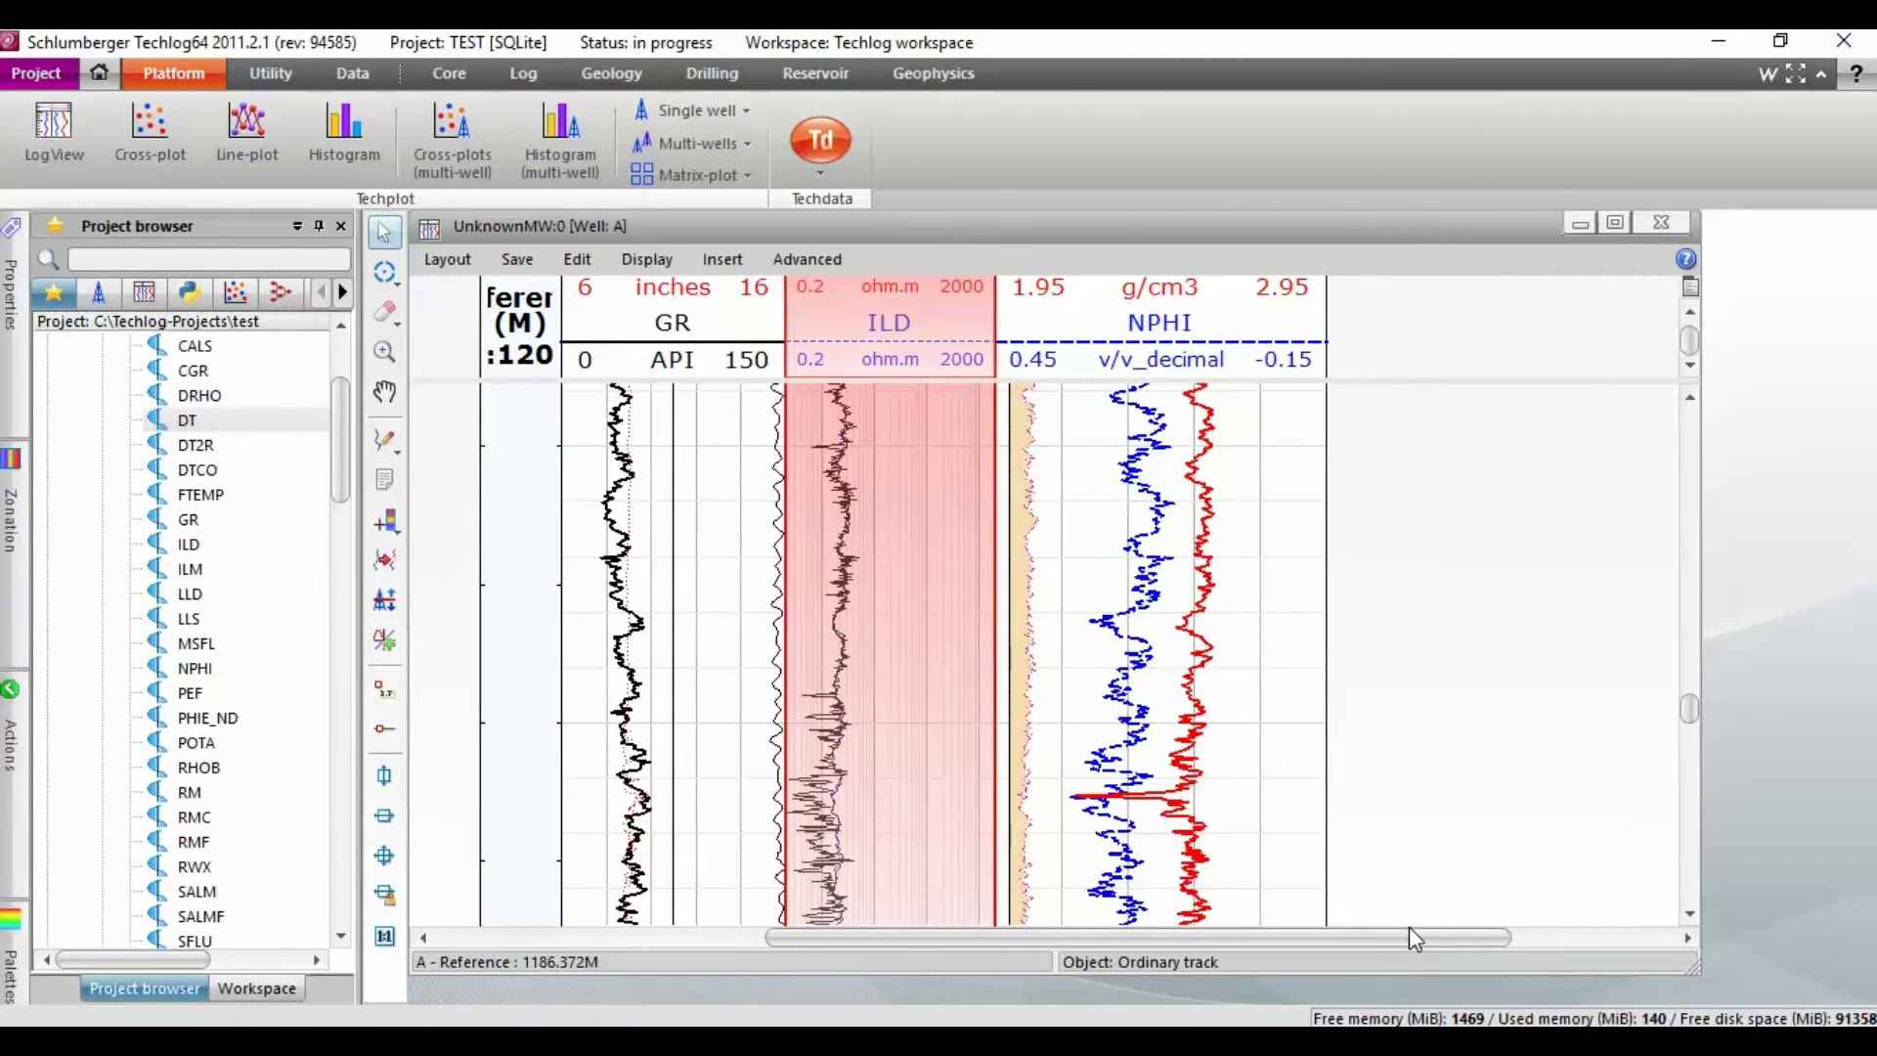
left_click_drag(1690, 708, 1698, 626)
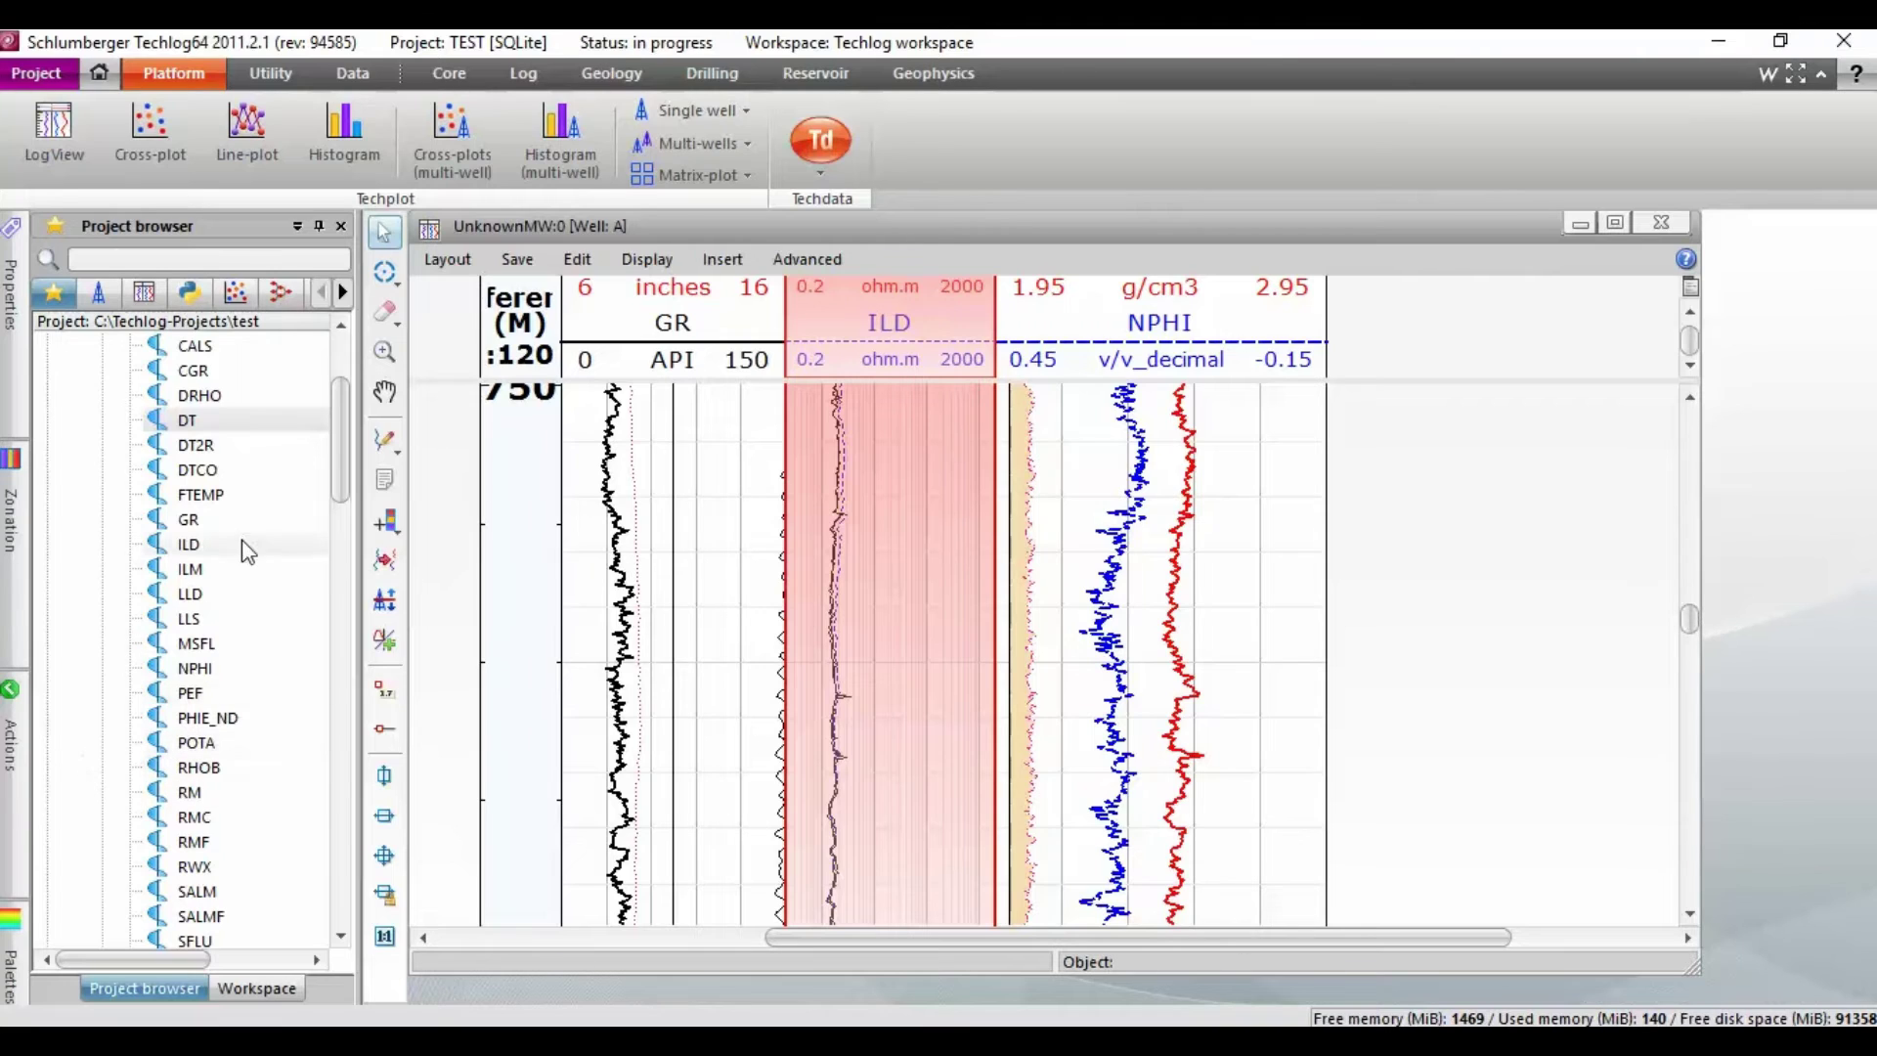
left_click_drag(342, 459, 350, 525)
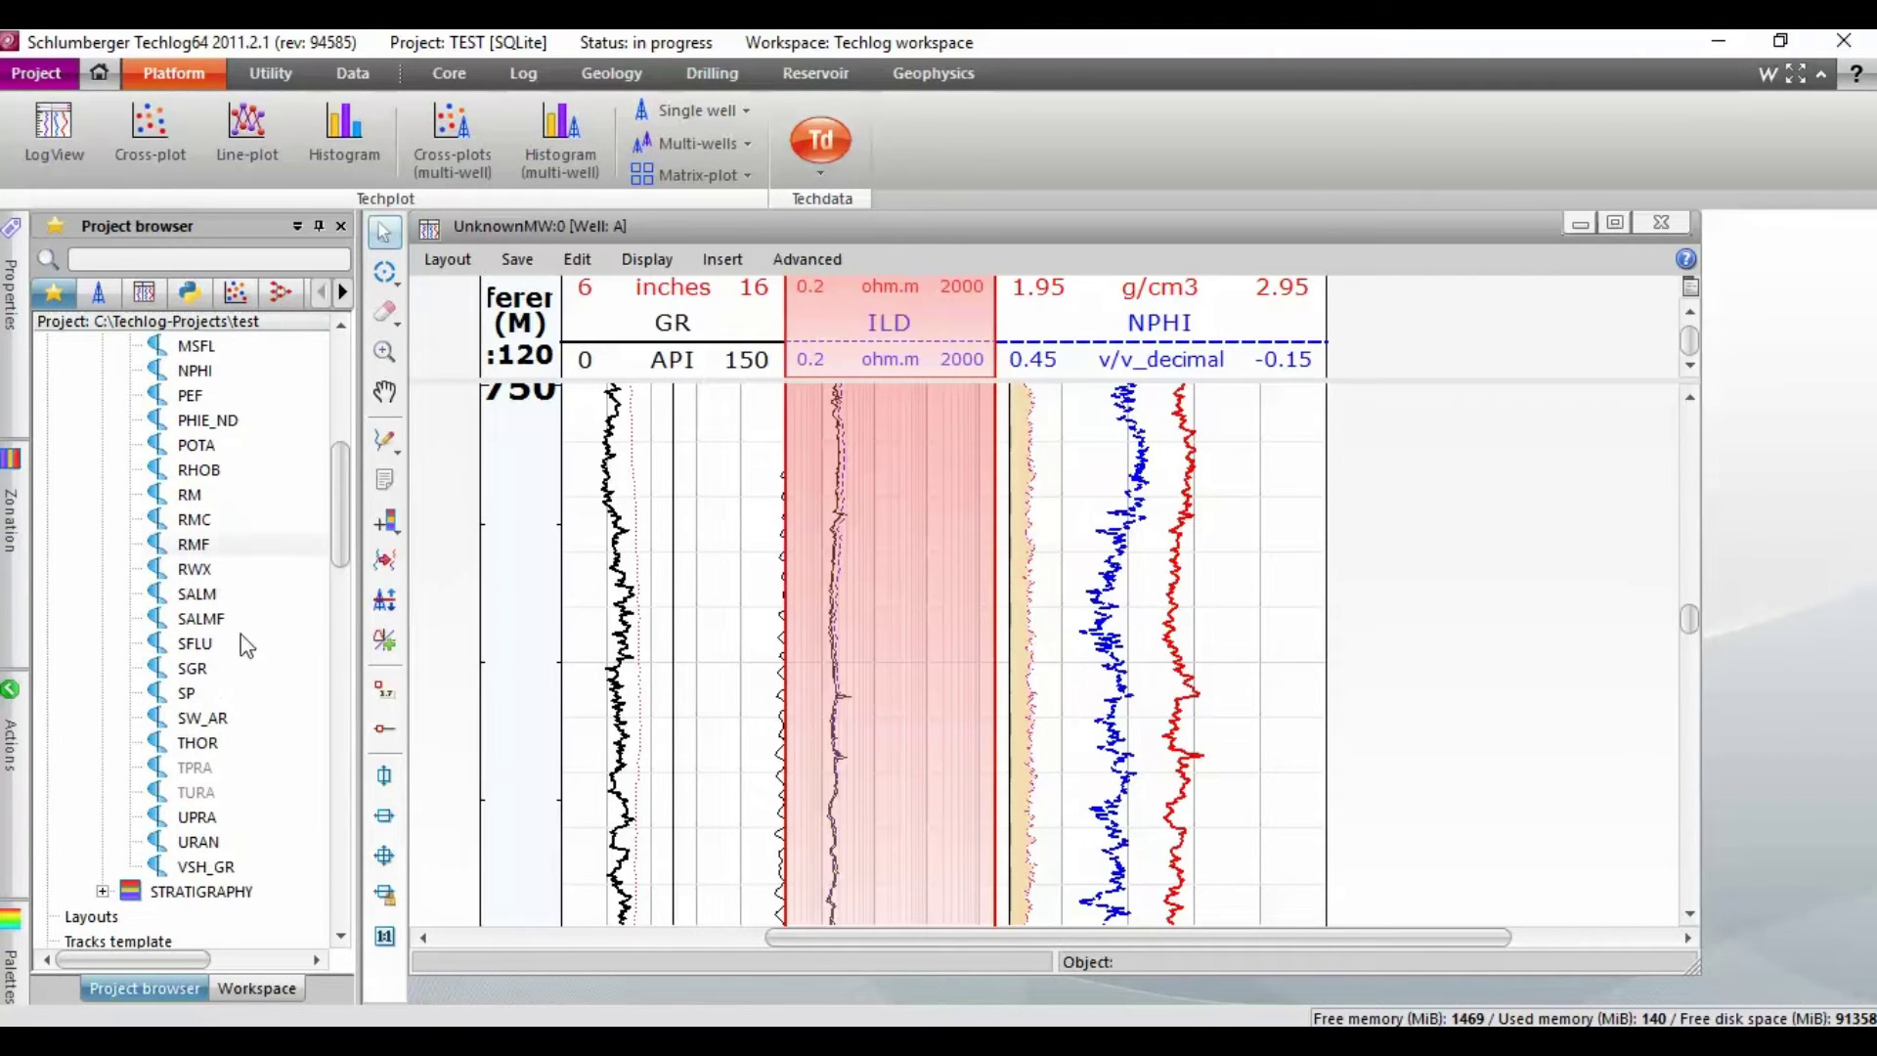
left_click(207, 866)
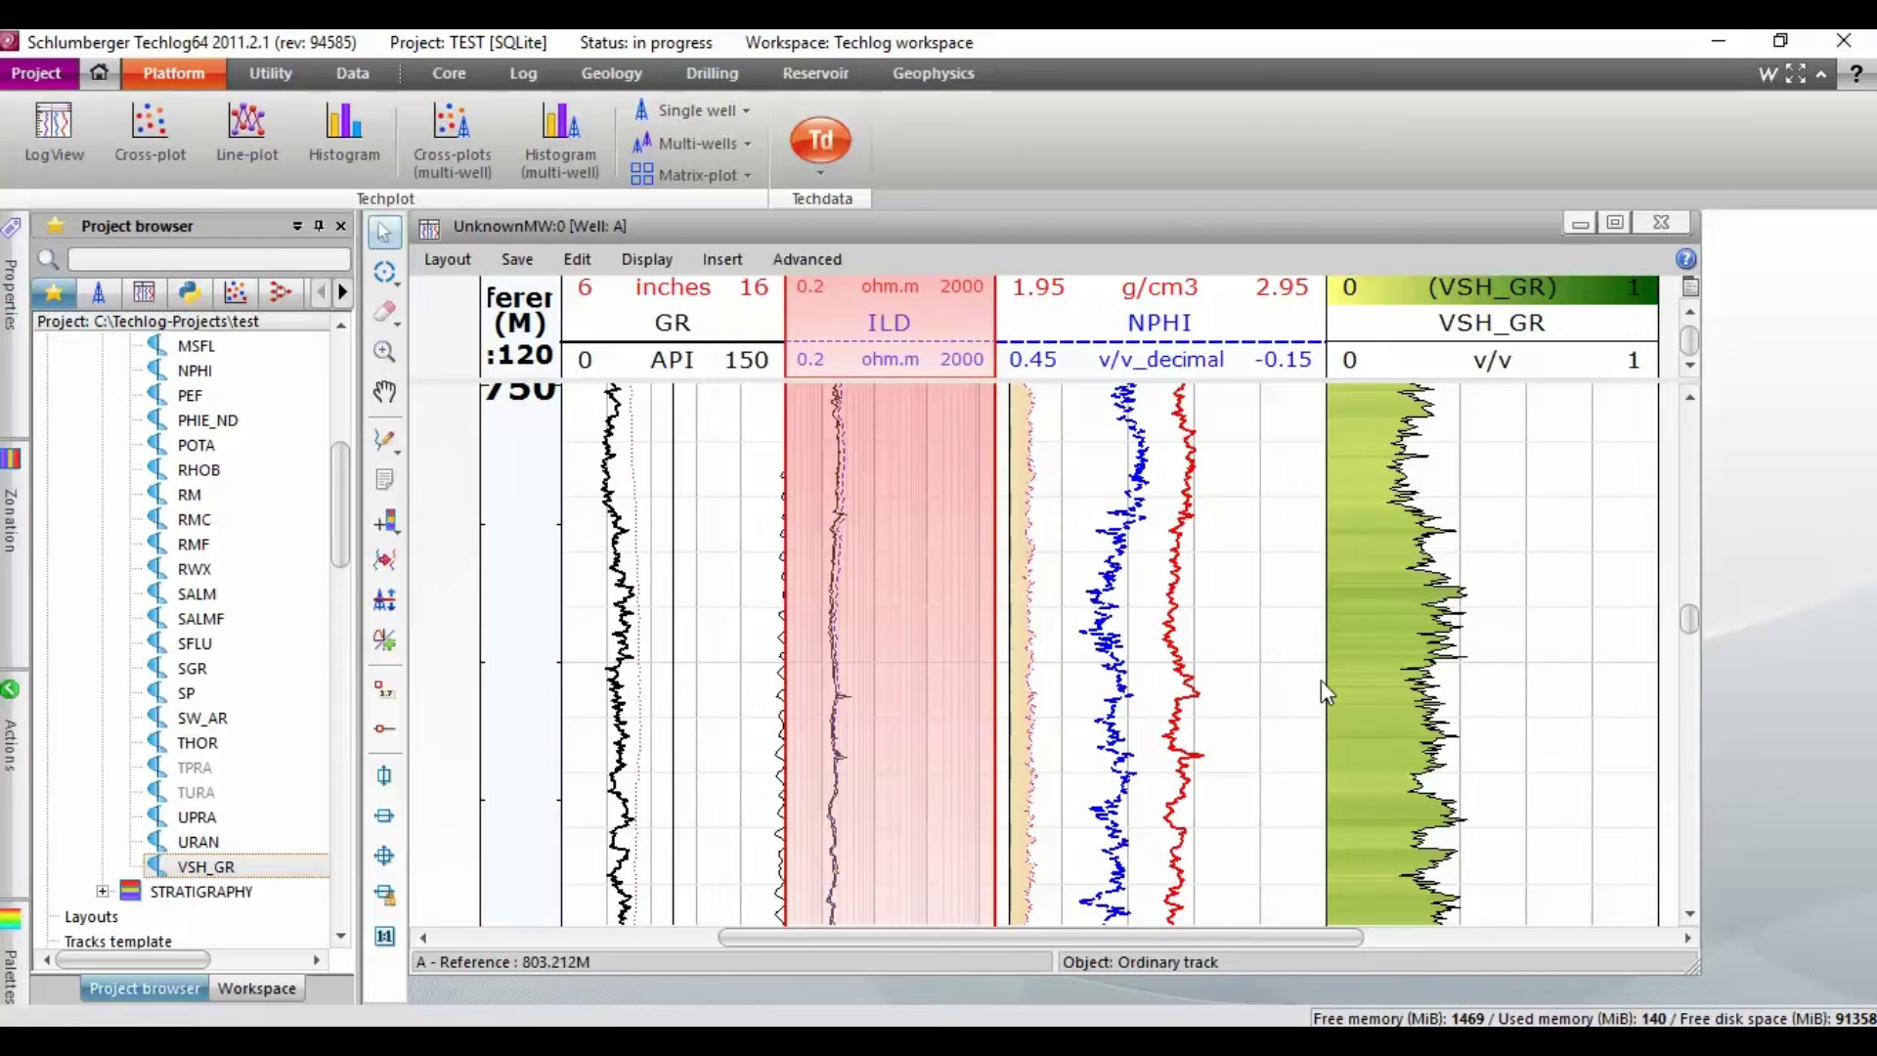
left_click_drag(1324, 673, 1197, 674)
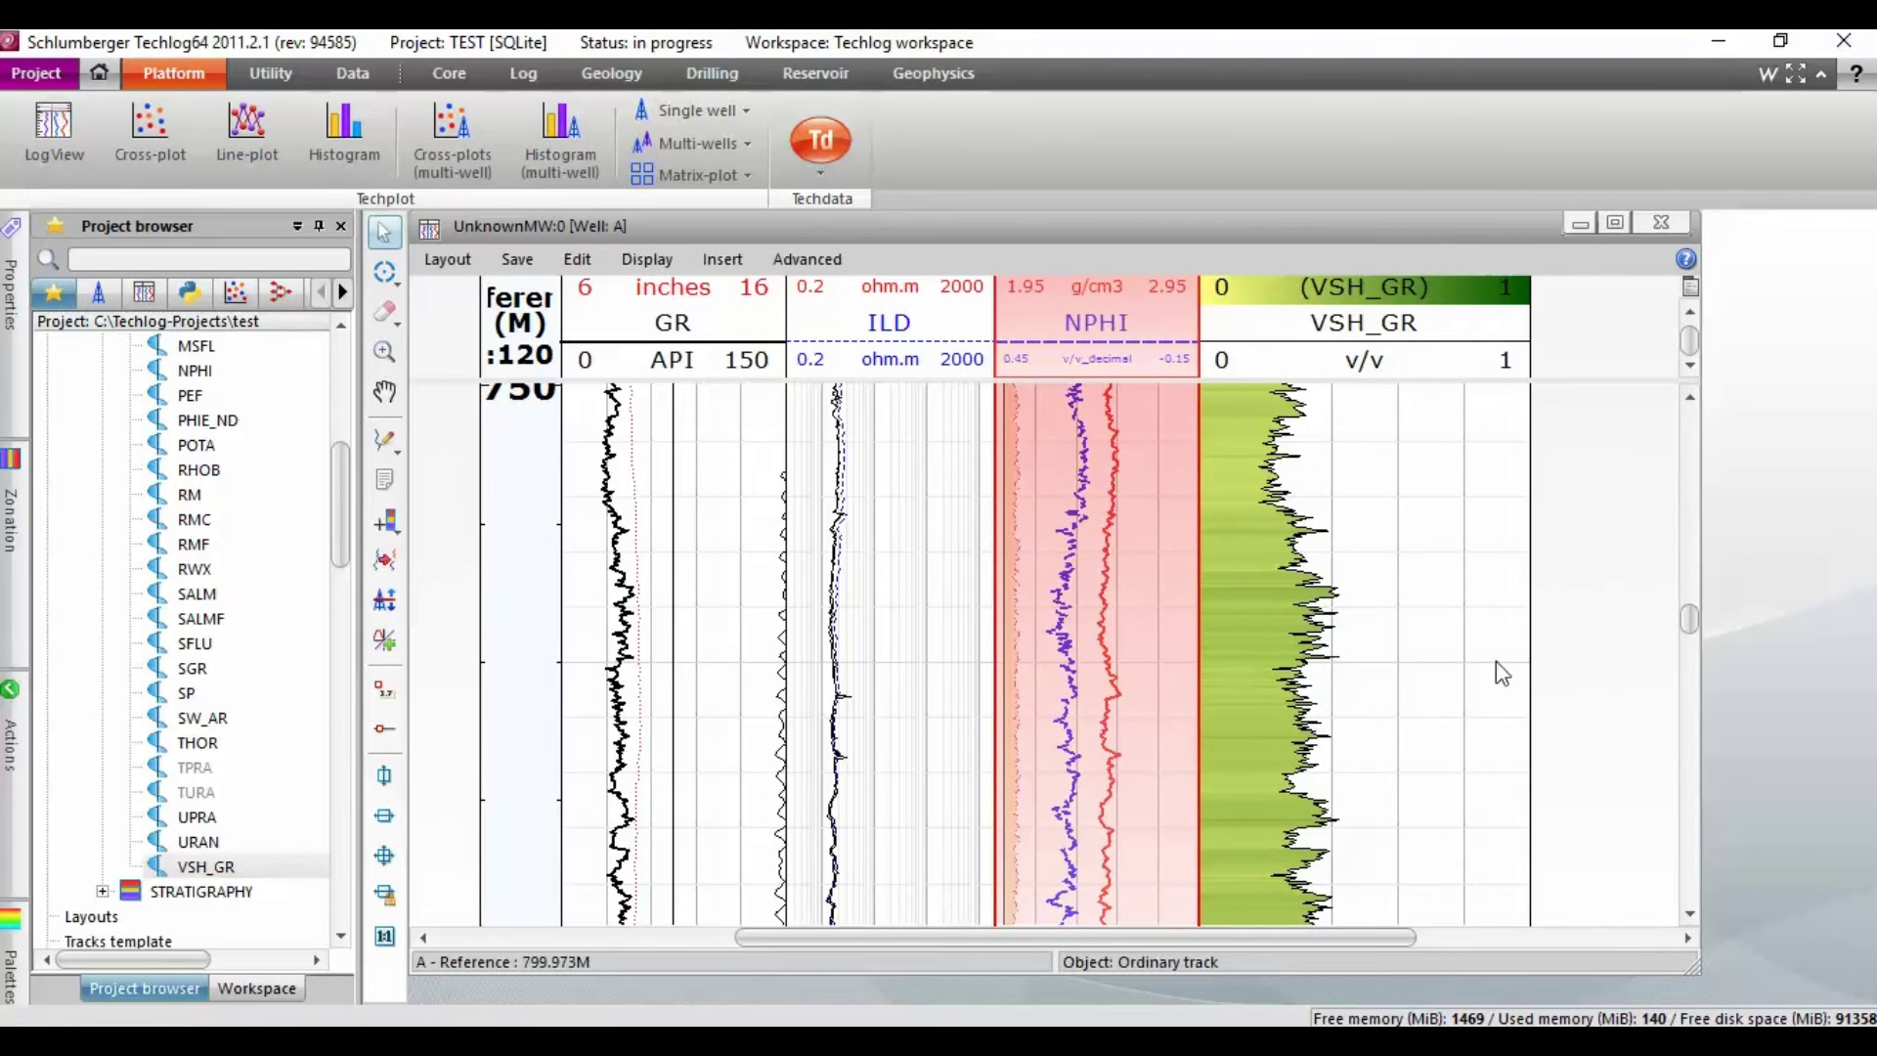
left_click_drag(1529, 649, 1392, 652)
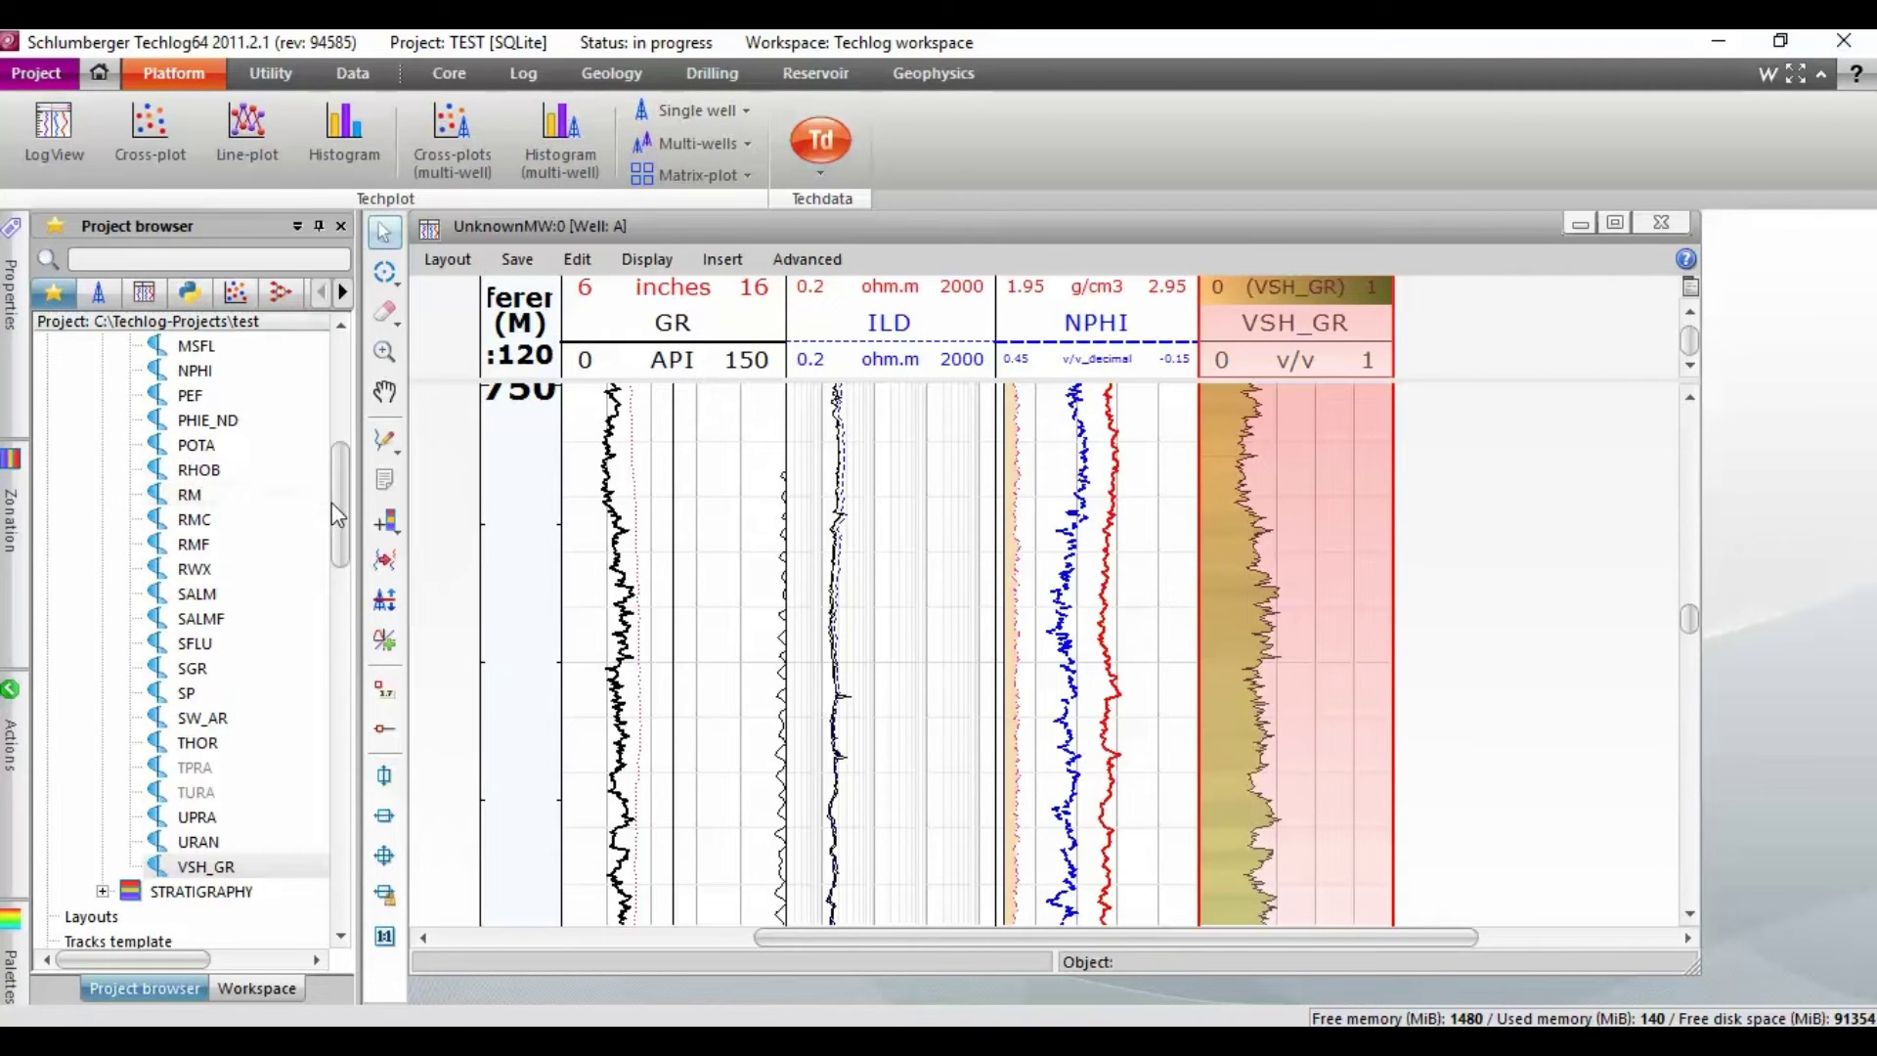
Plot the PHIE_ND effective porosity curve in a new track beside the VSH_GR track and narrow it
scroll(293, 489, "up", 1)
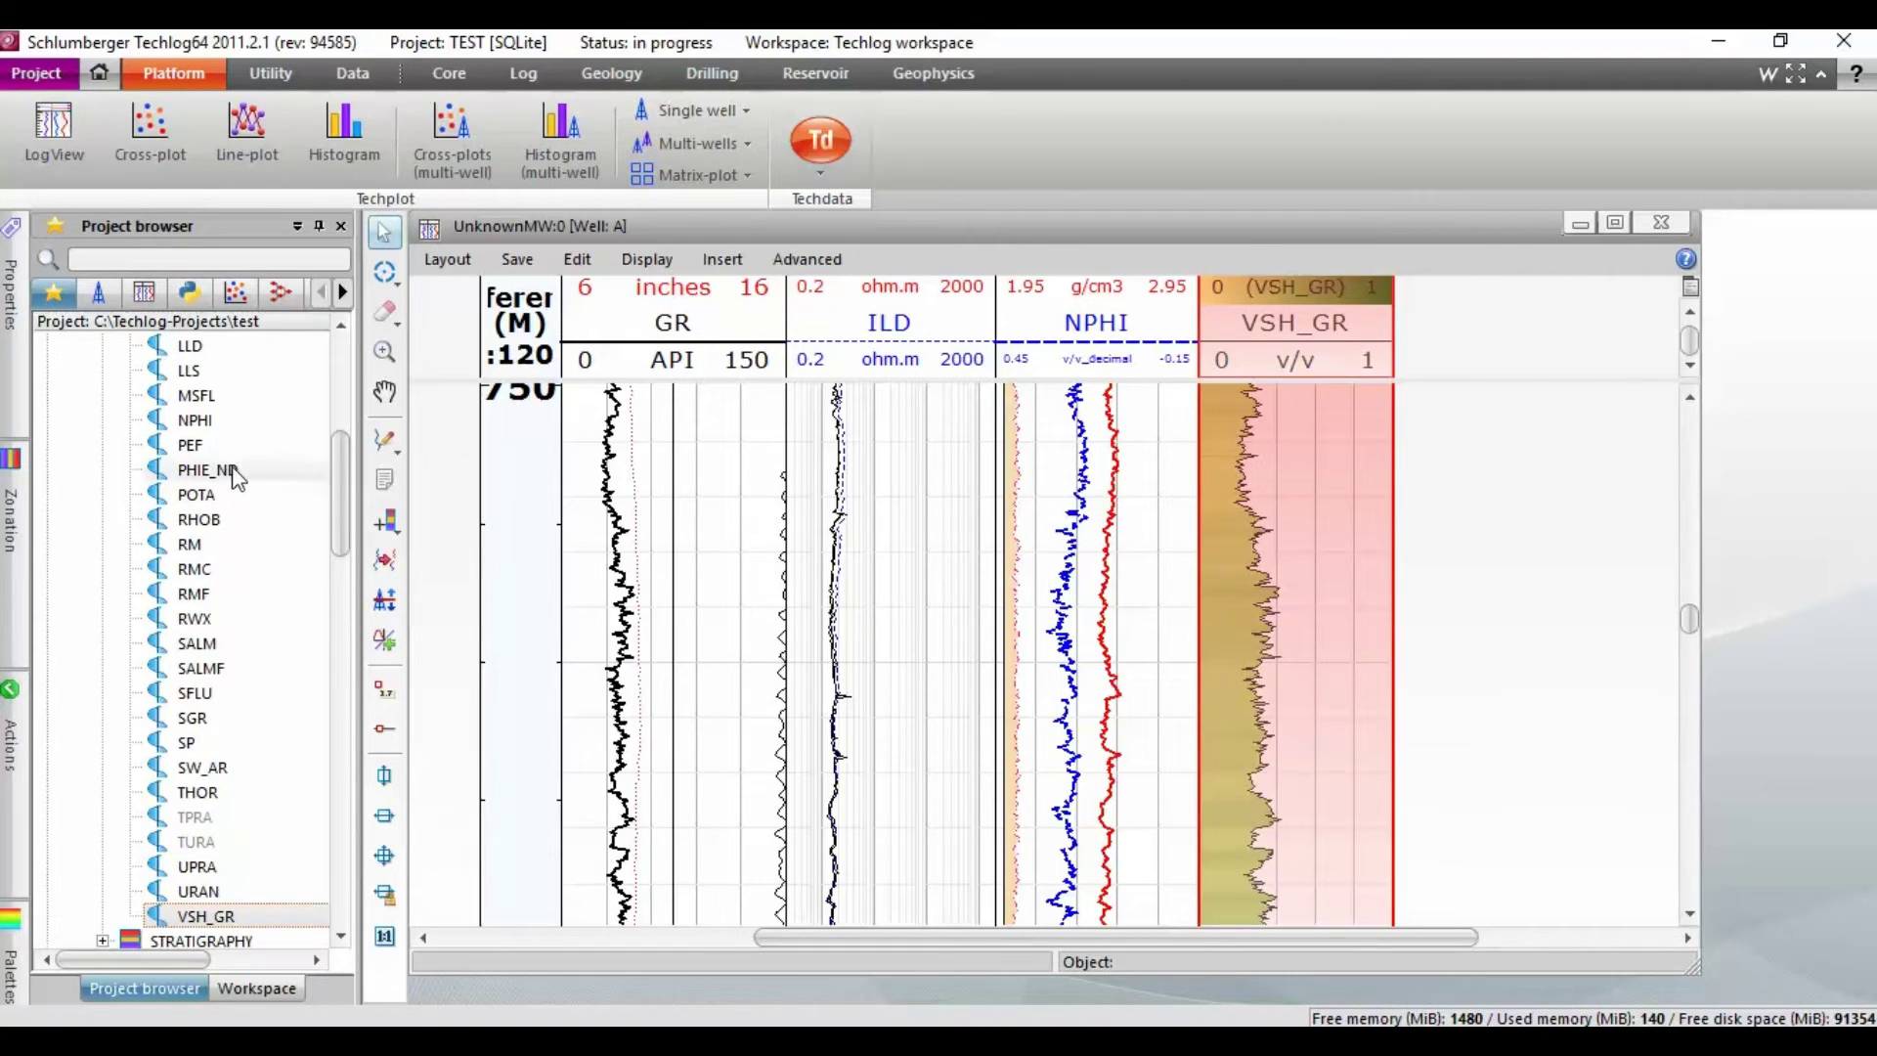
left_click_drag(233, 469, 1478, 562)
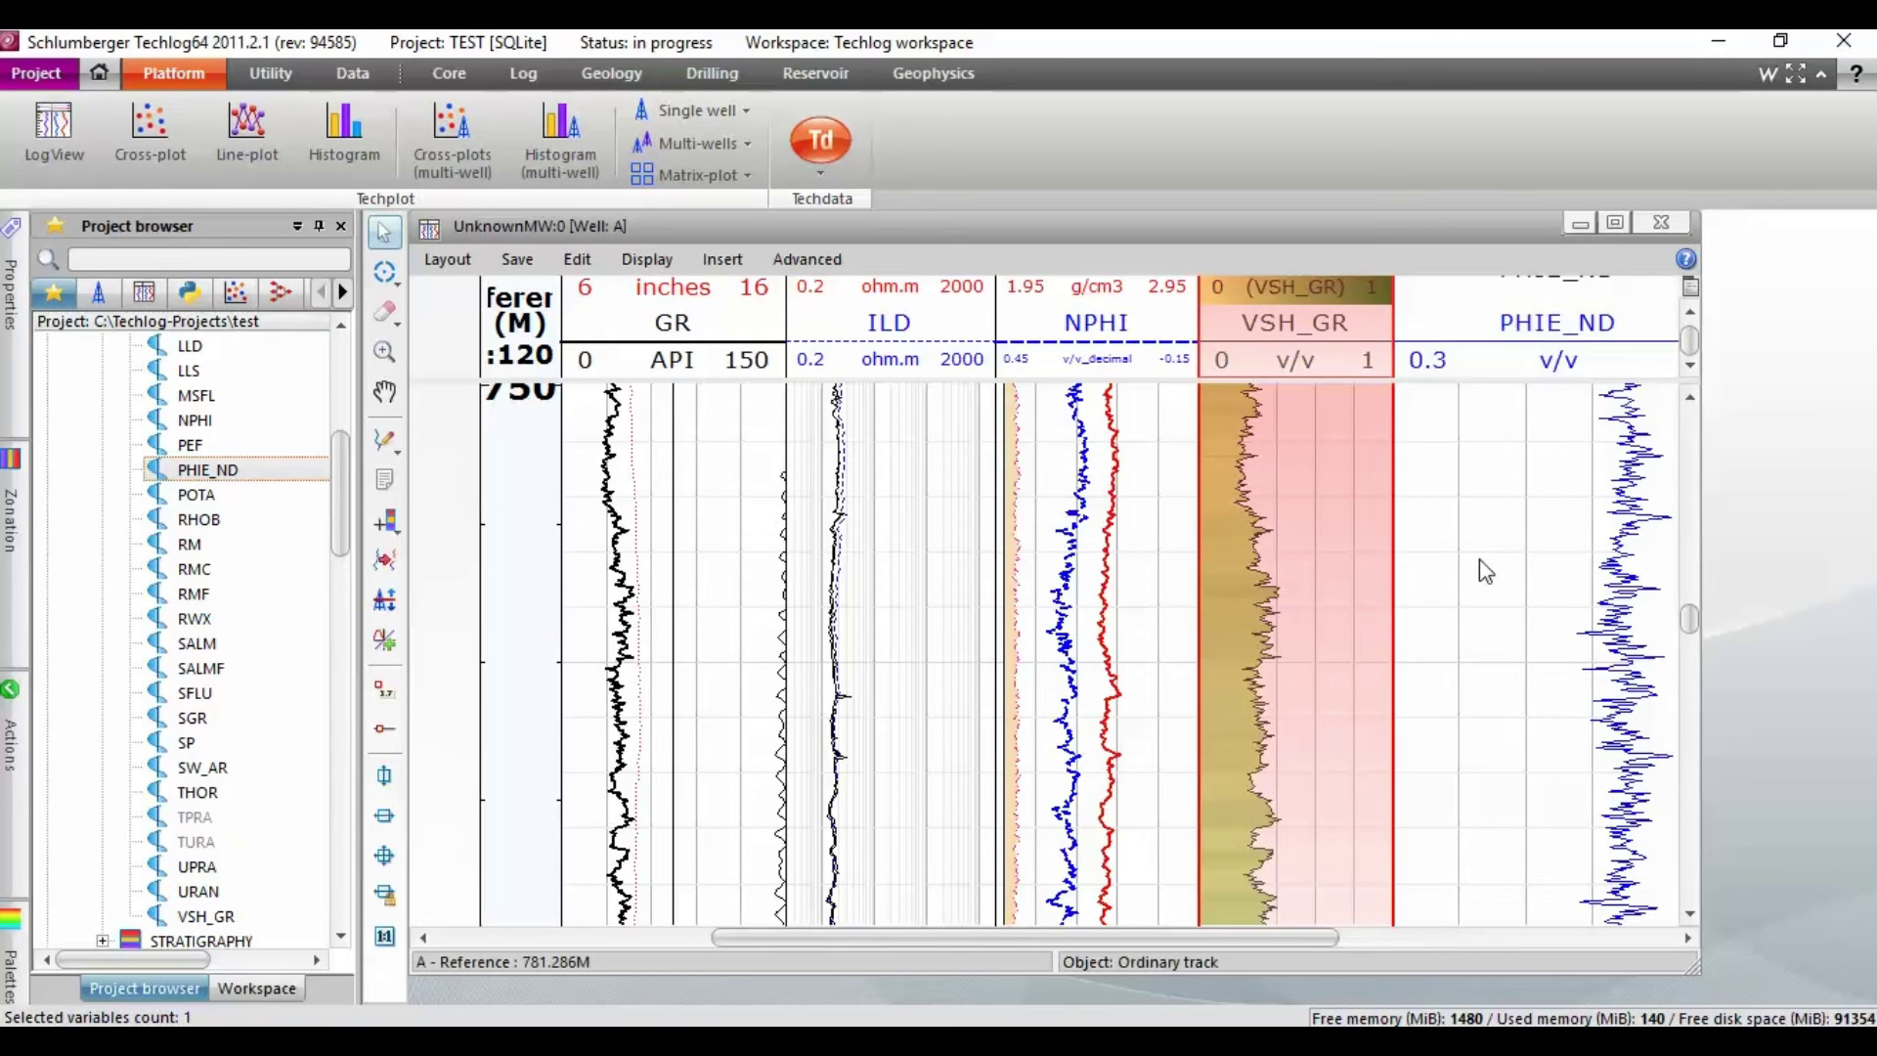
left_click_drag(1293, 940, 1399, 944)
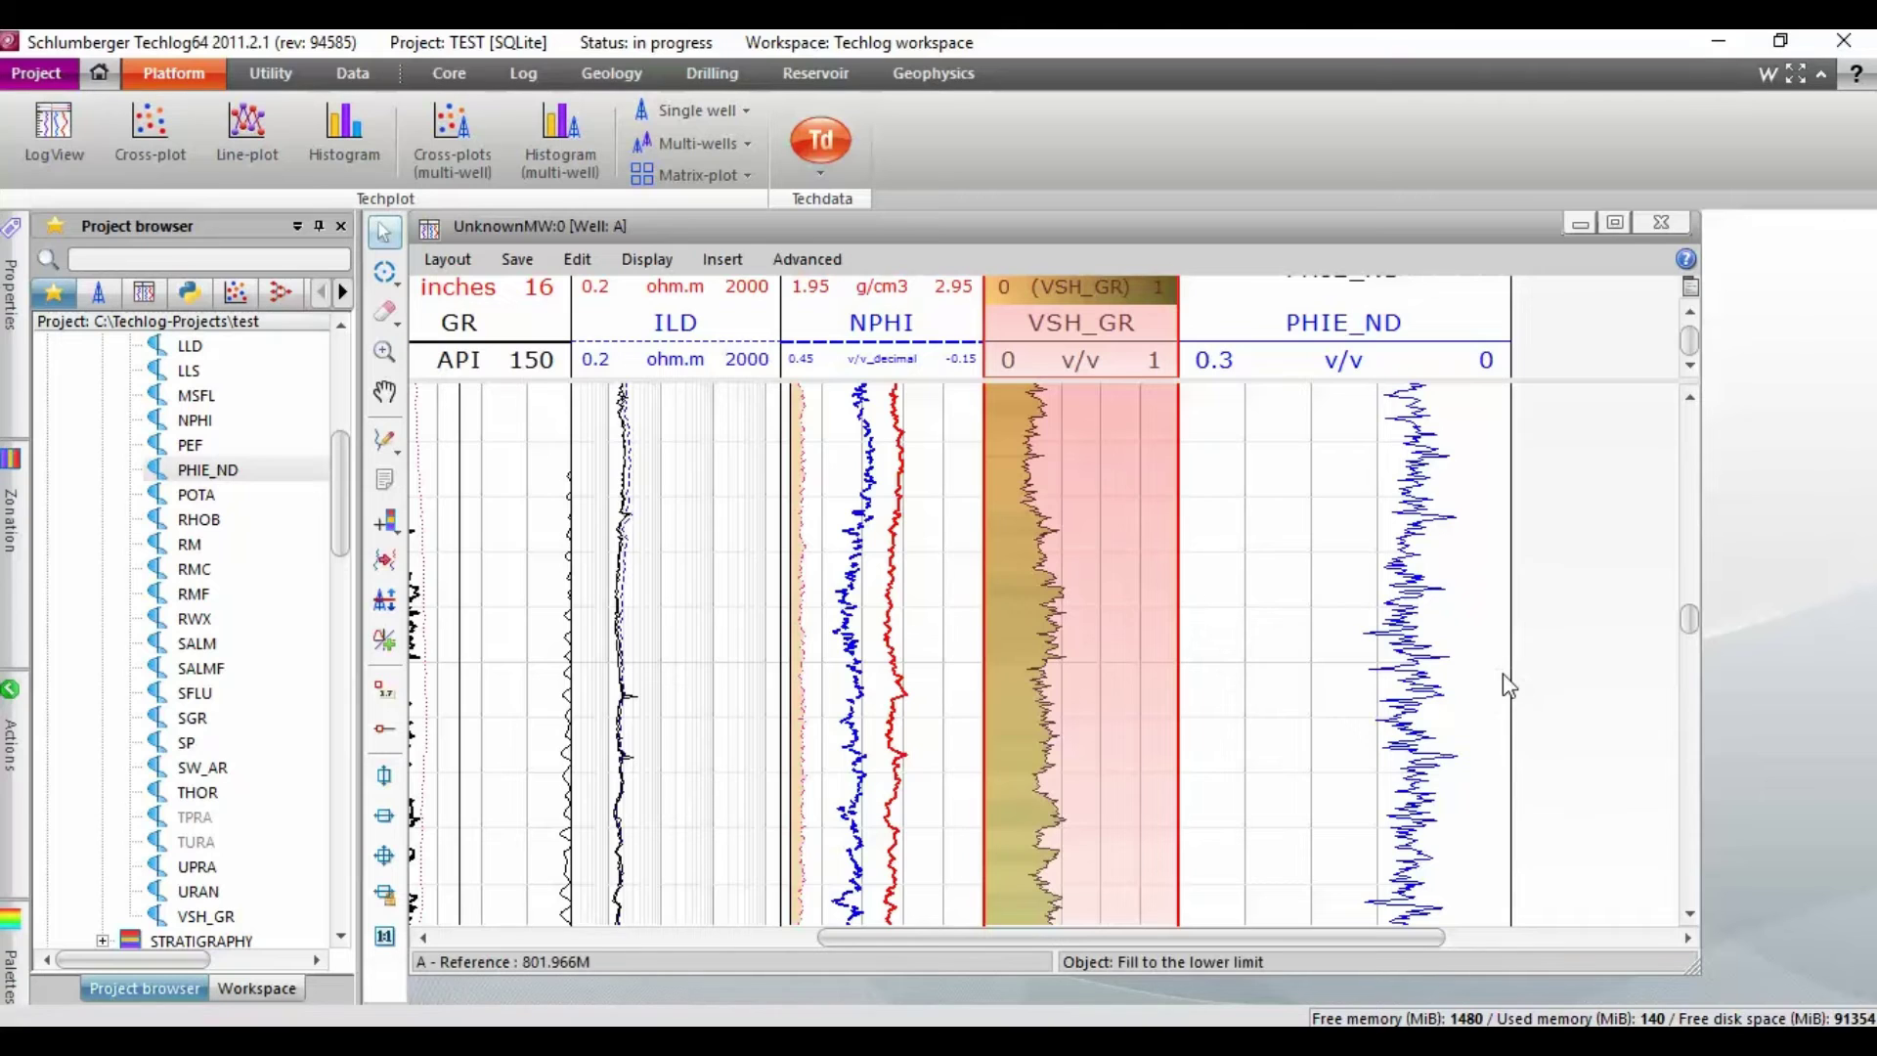
left_click_drag(1510, 663, 1332, 657)
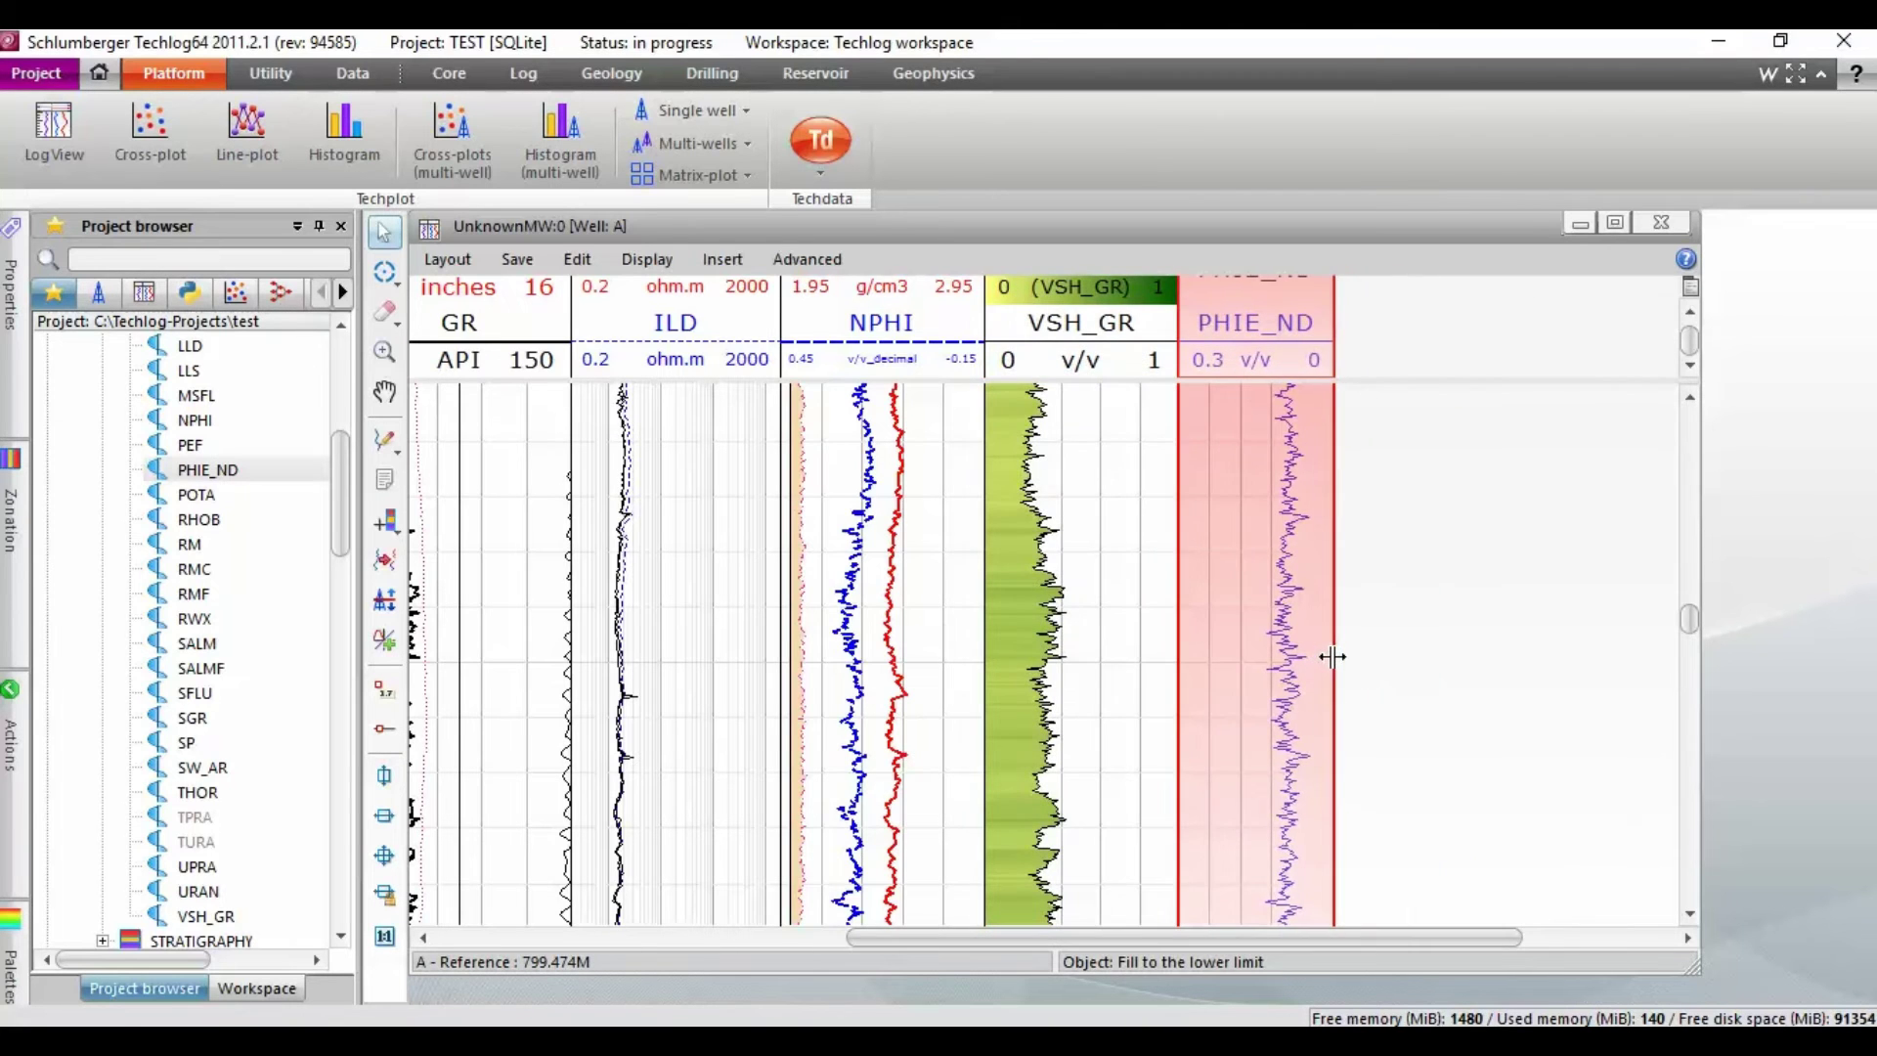
left_click_drag(1188, 940, 1025, 946)
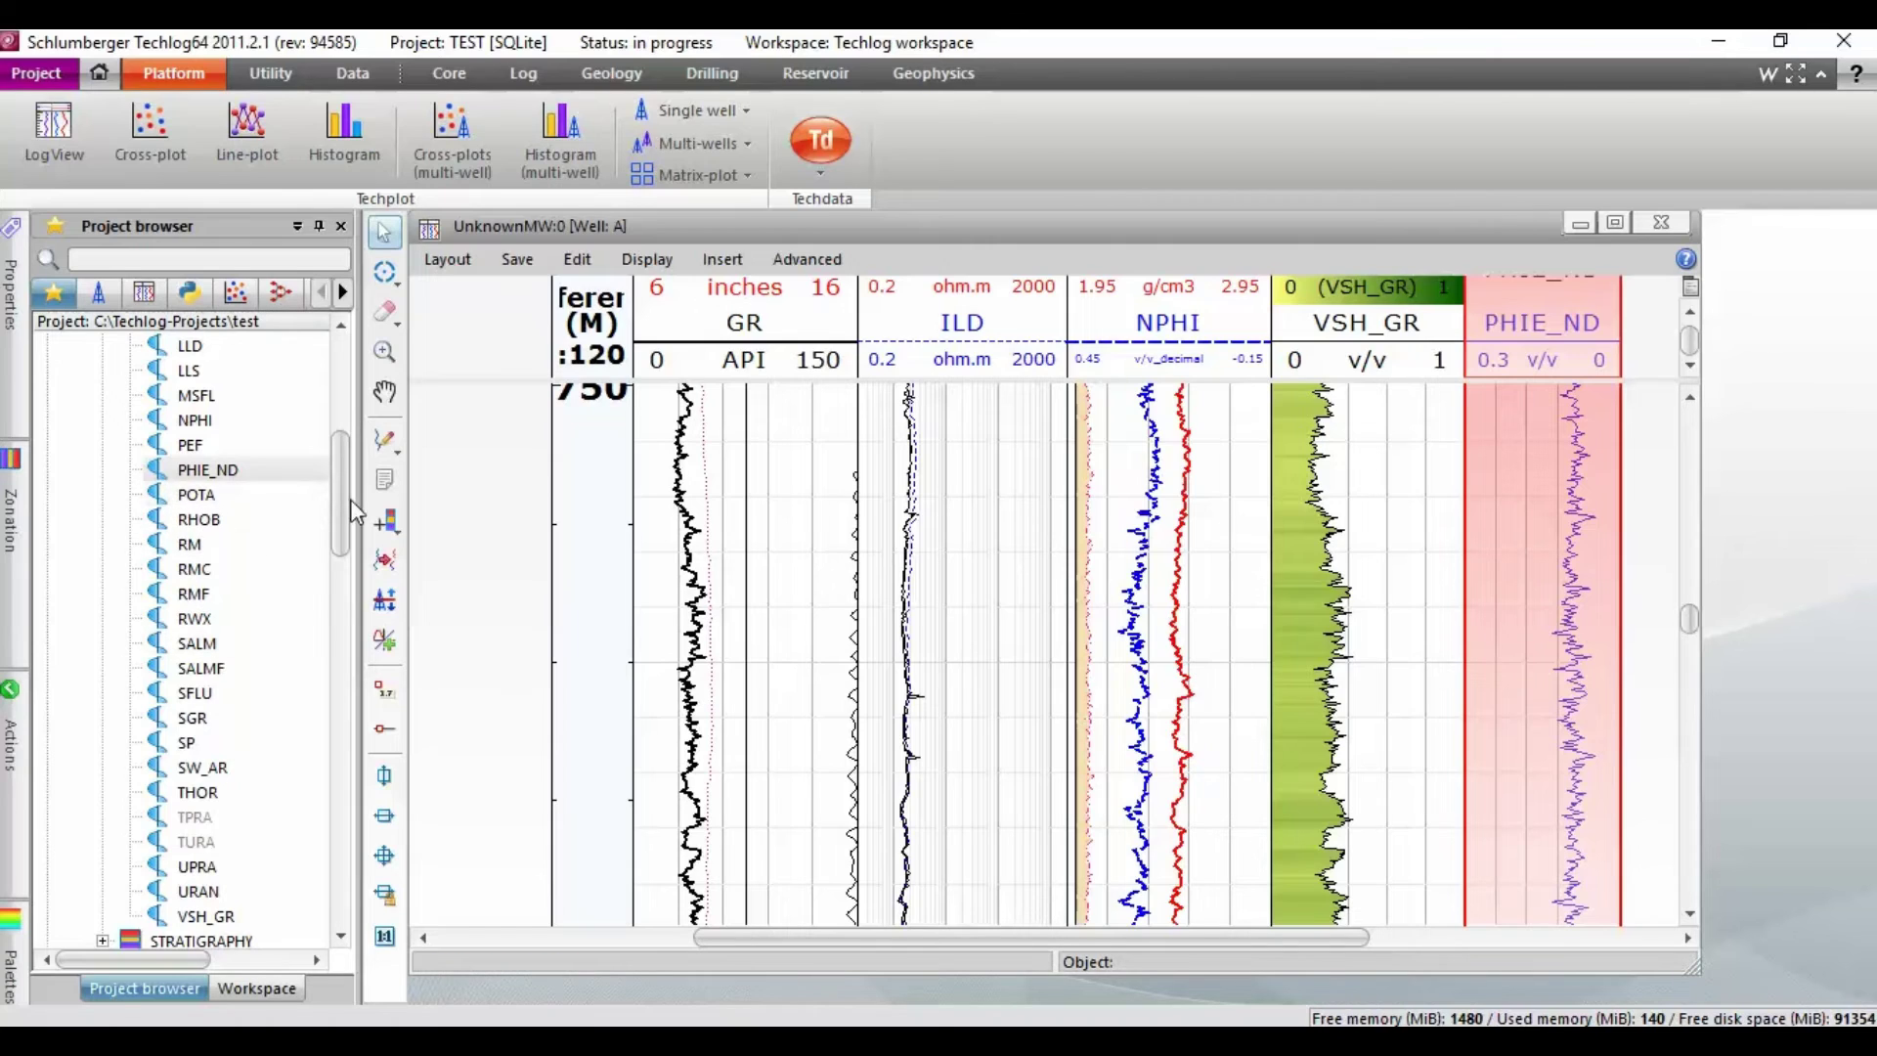
Plot the SW_AR water saturation curve in a new track beside the PHIE_ND track and narrow it
scroll(344, 507, "down", 1)
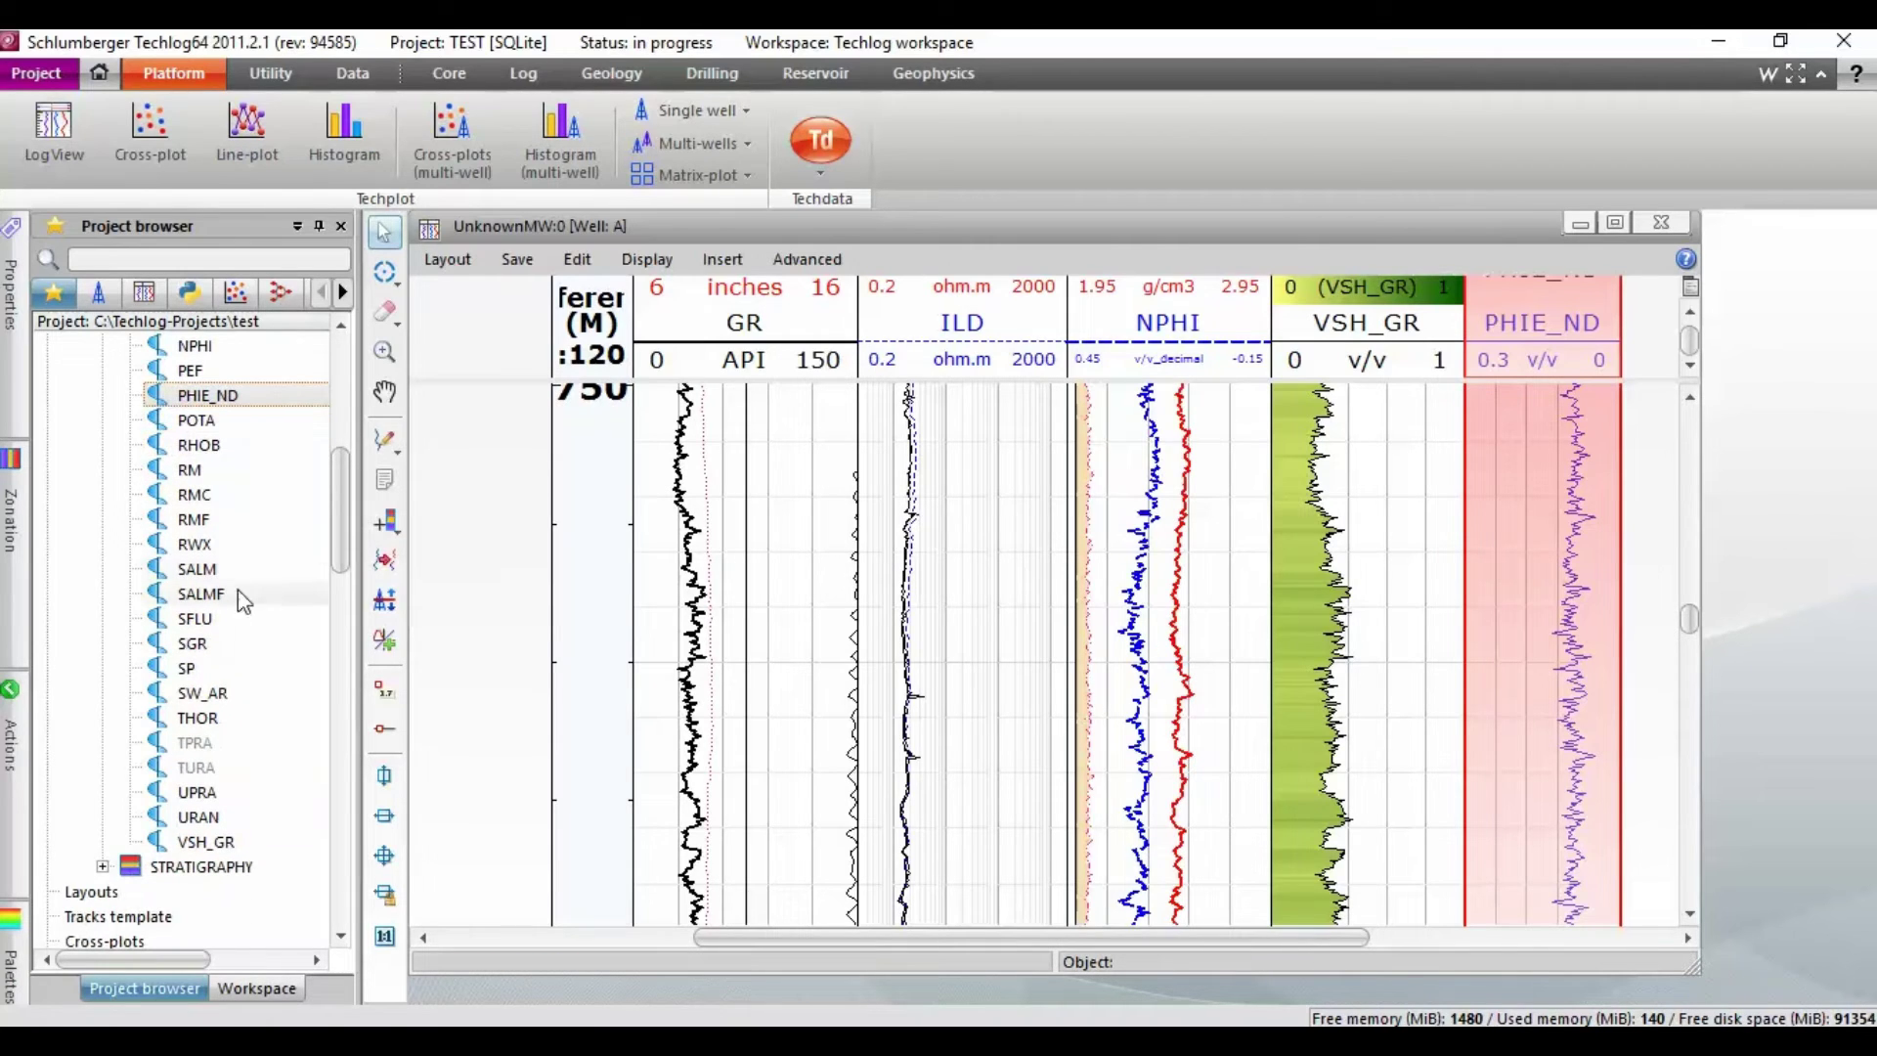
left_click(203, 694)
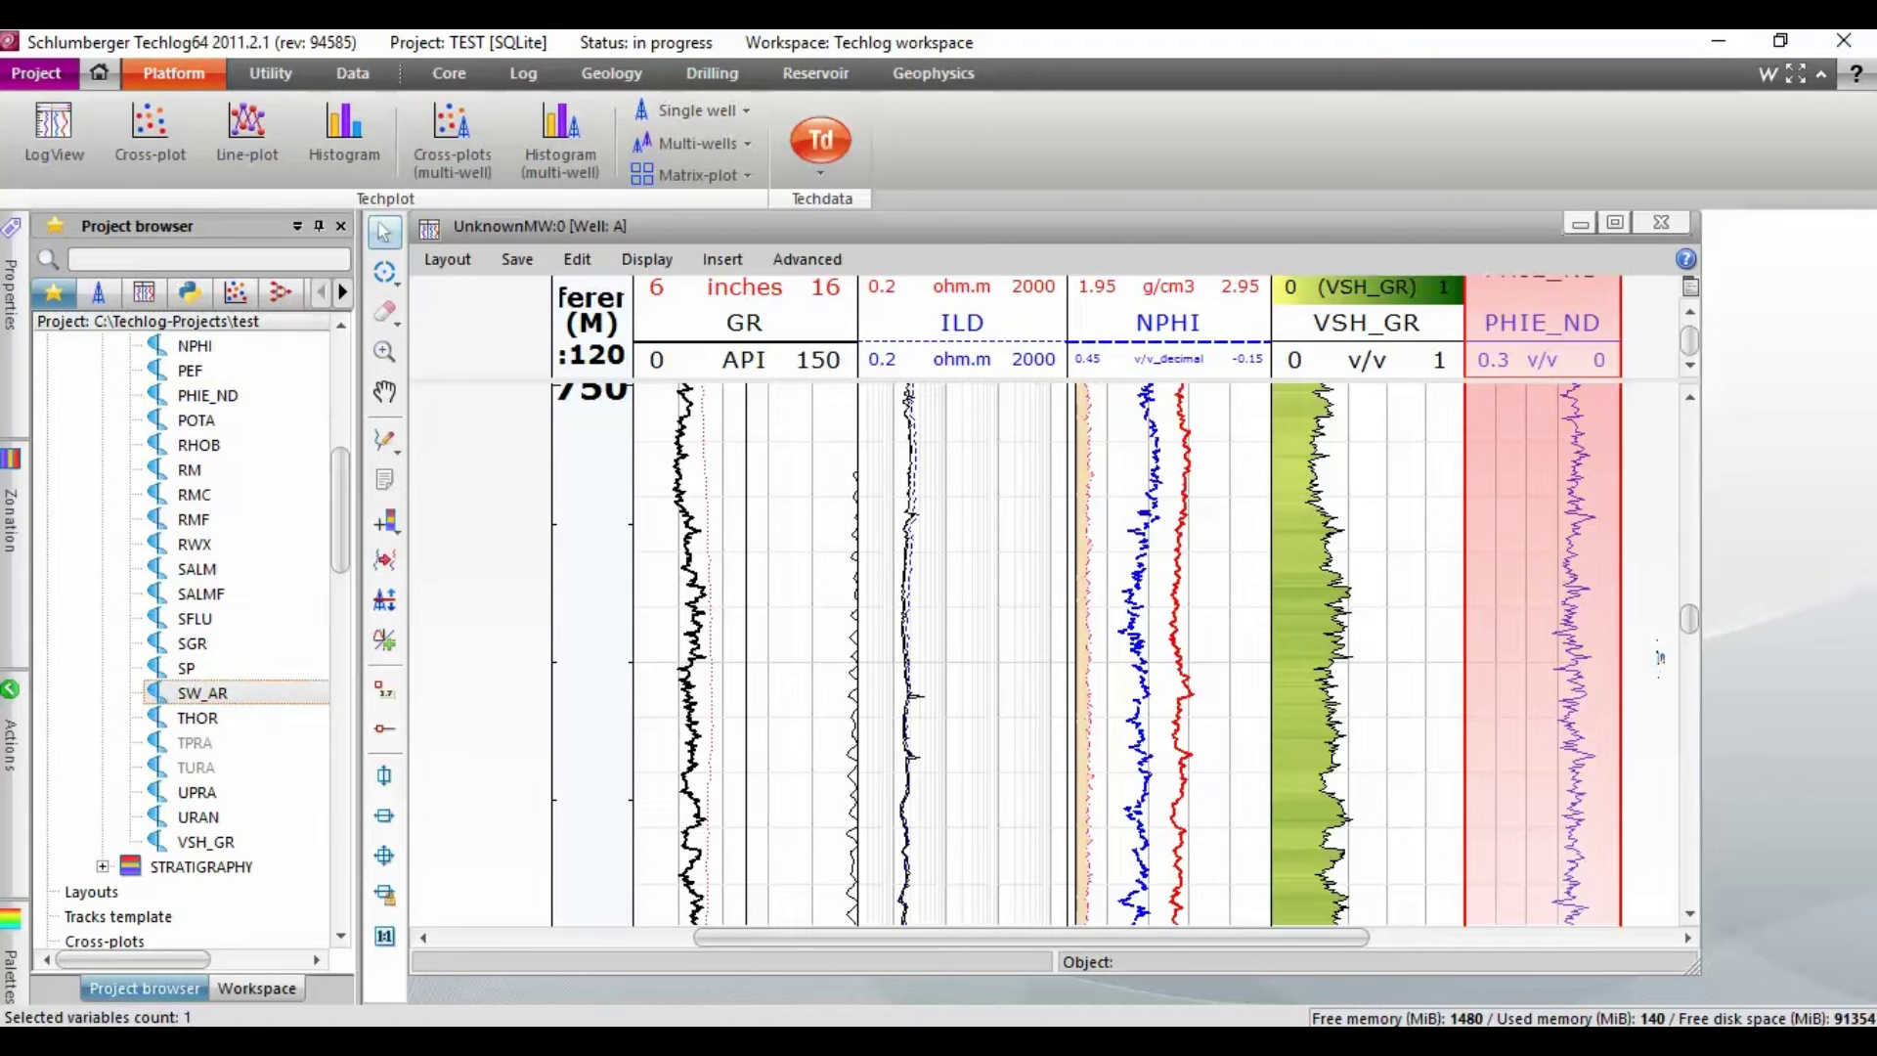
left_click_drag(1659, 657, 1653, 642)
left_click_drag(1215, 936, 1415, 931)
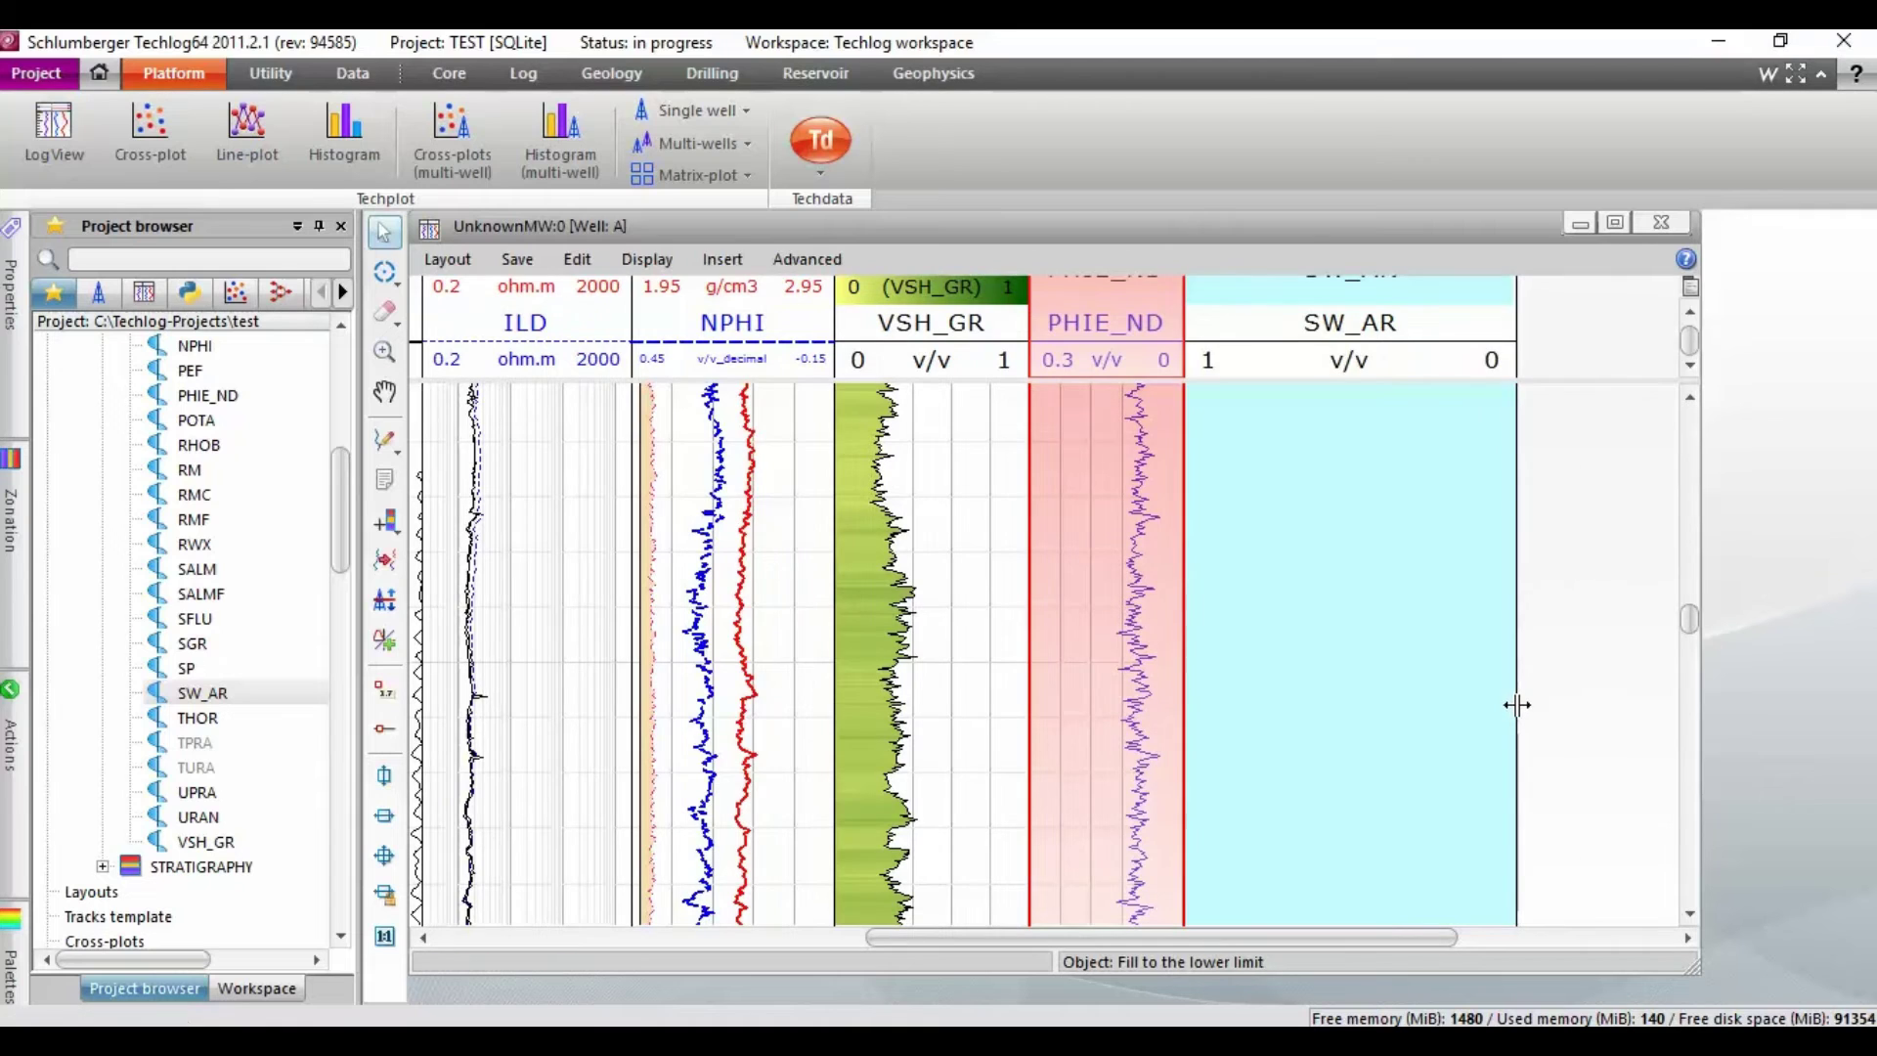
left_click_drag(1517, 704, 1342, 689)
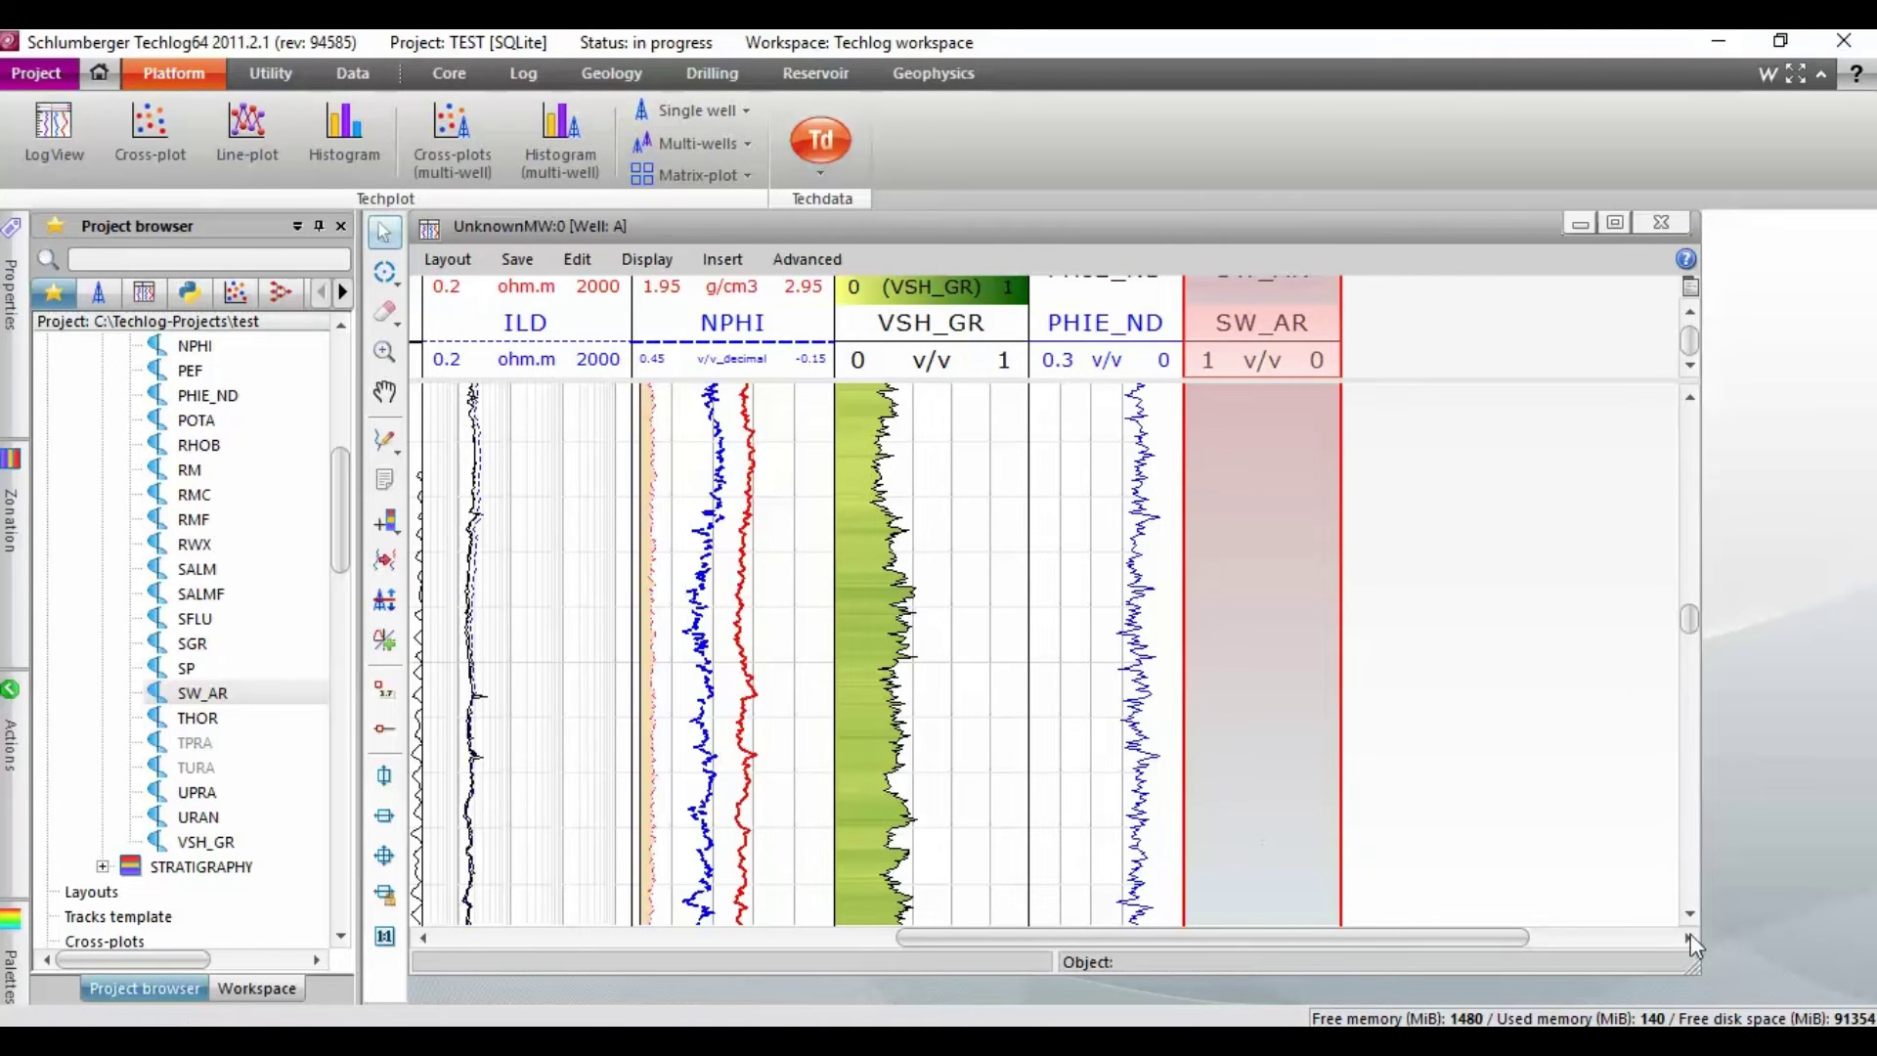
Enlarge the log view window and move the depth reference track between the GR and ILD tracks
left_click_drag(1686, 971, 1855, 997)
left_click_drag(1545, 964, 1311, 969)
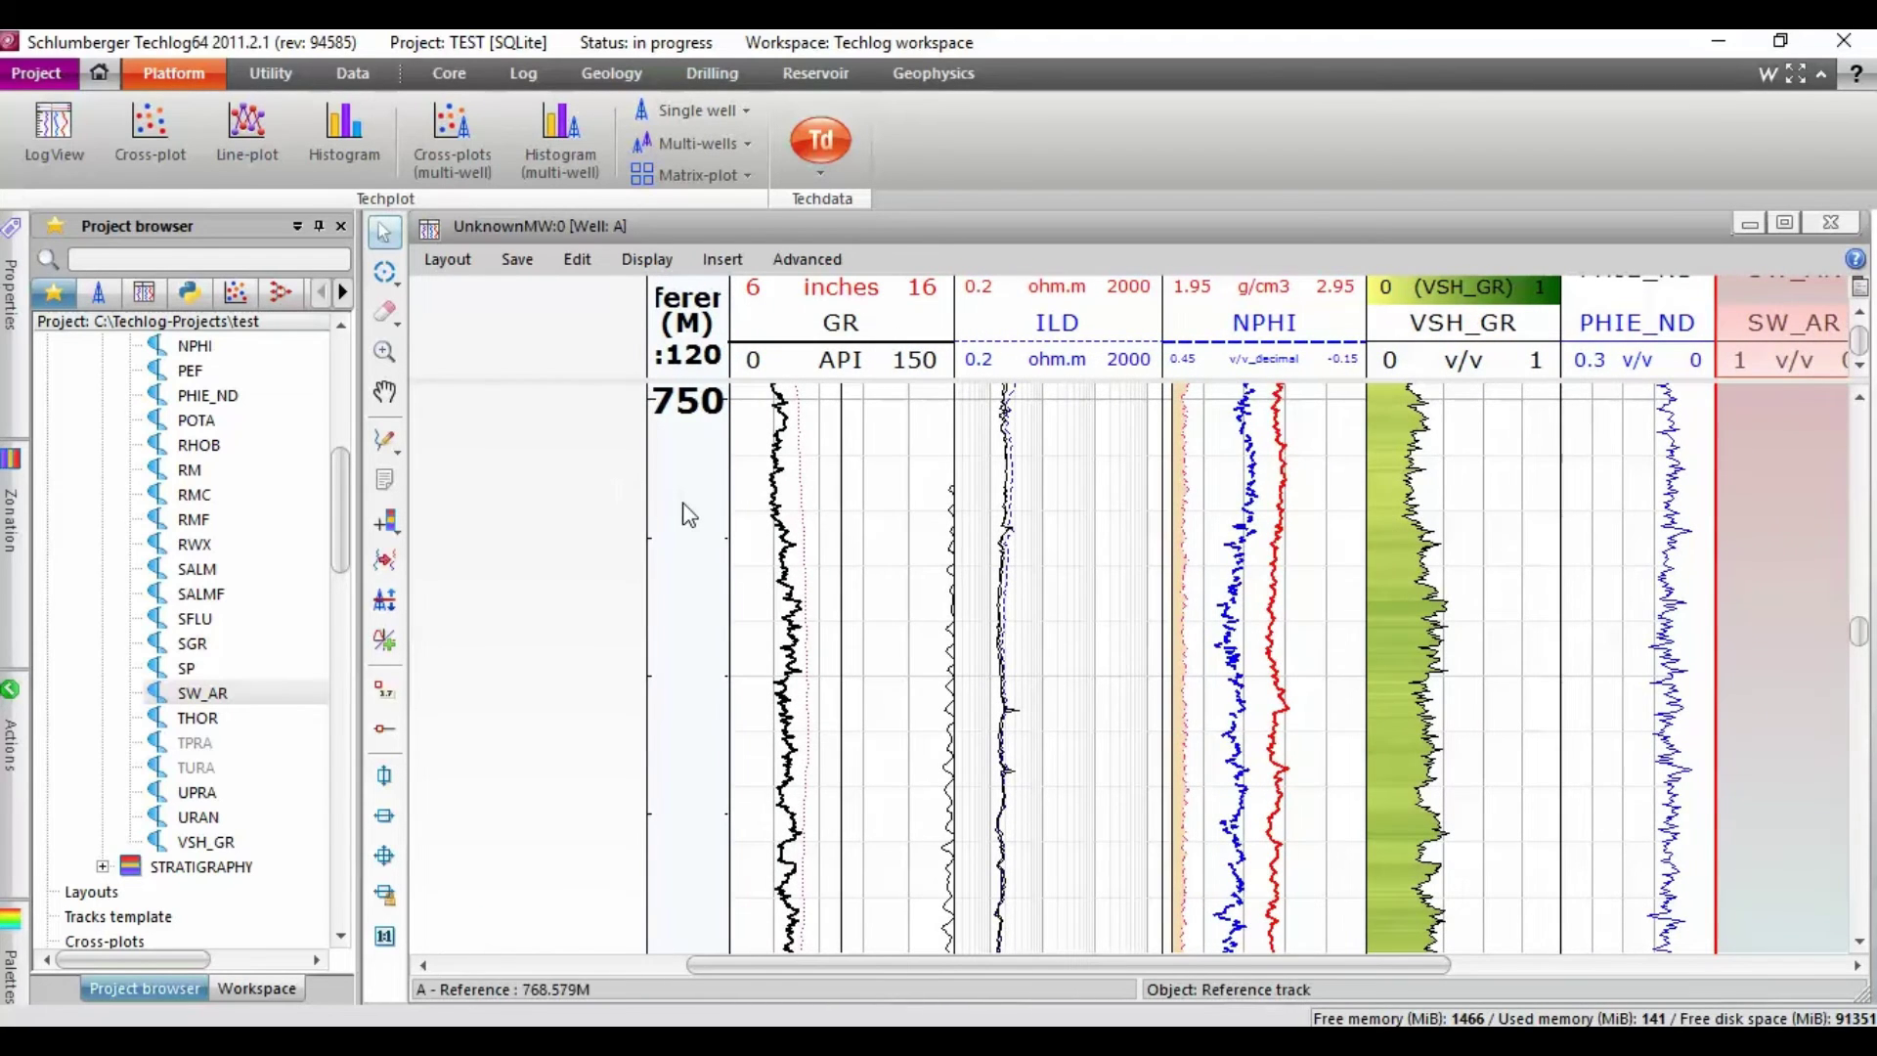
left_click(684, 514)
left_click_drag(690, 515, 860, 518)
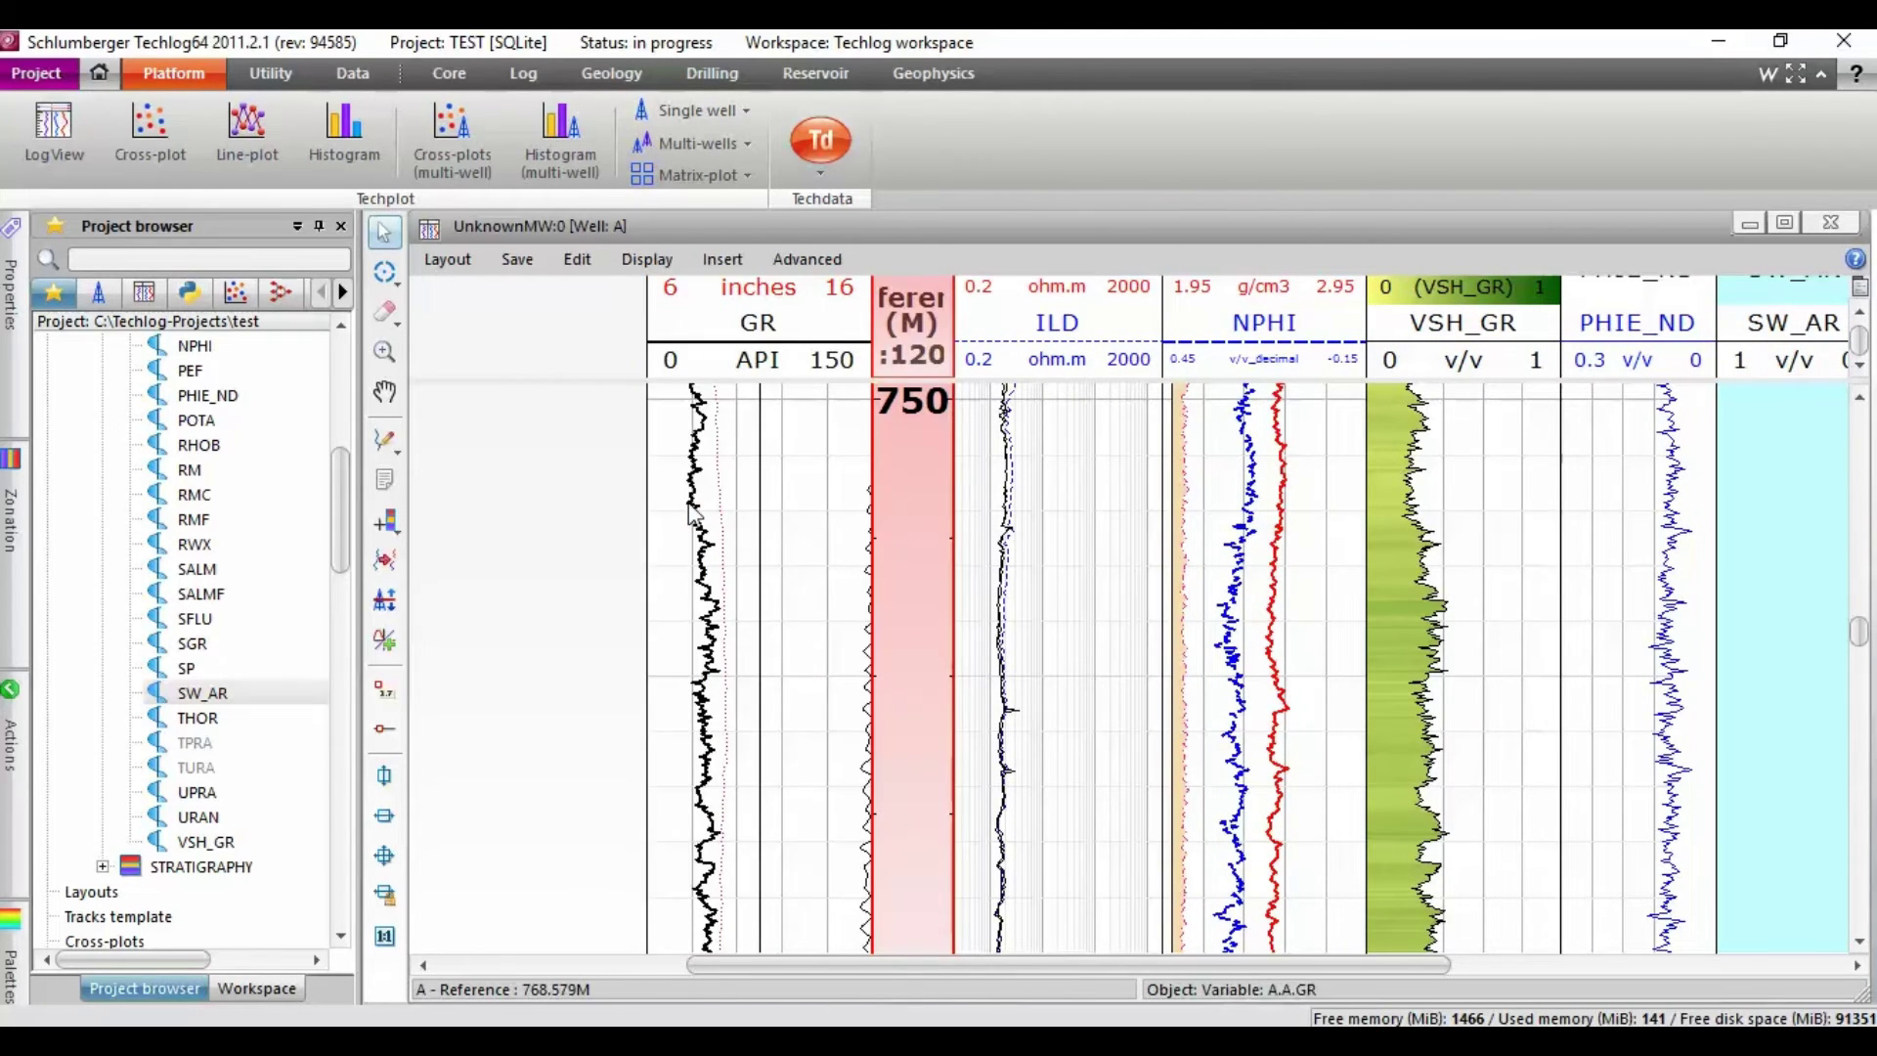
Insert a zonation track into the log view
right_click(476, 313)
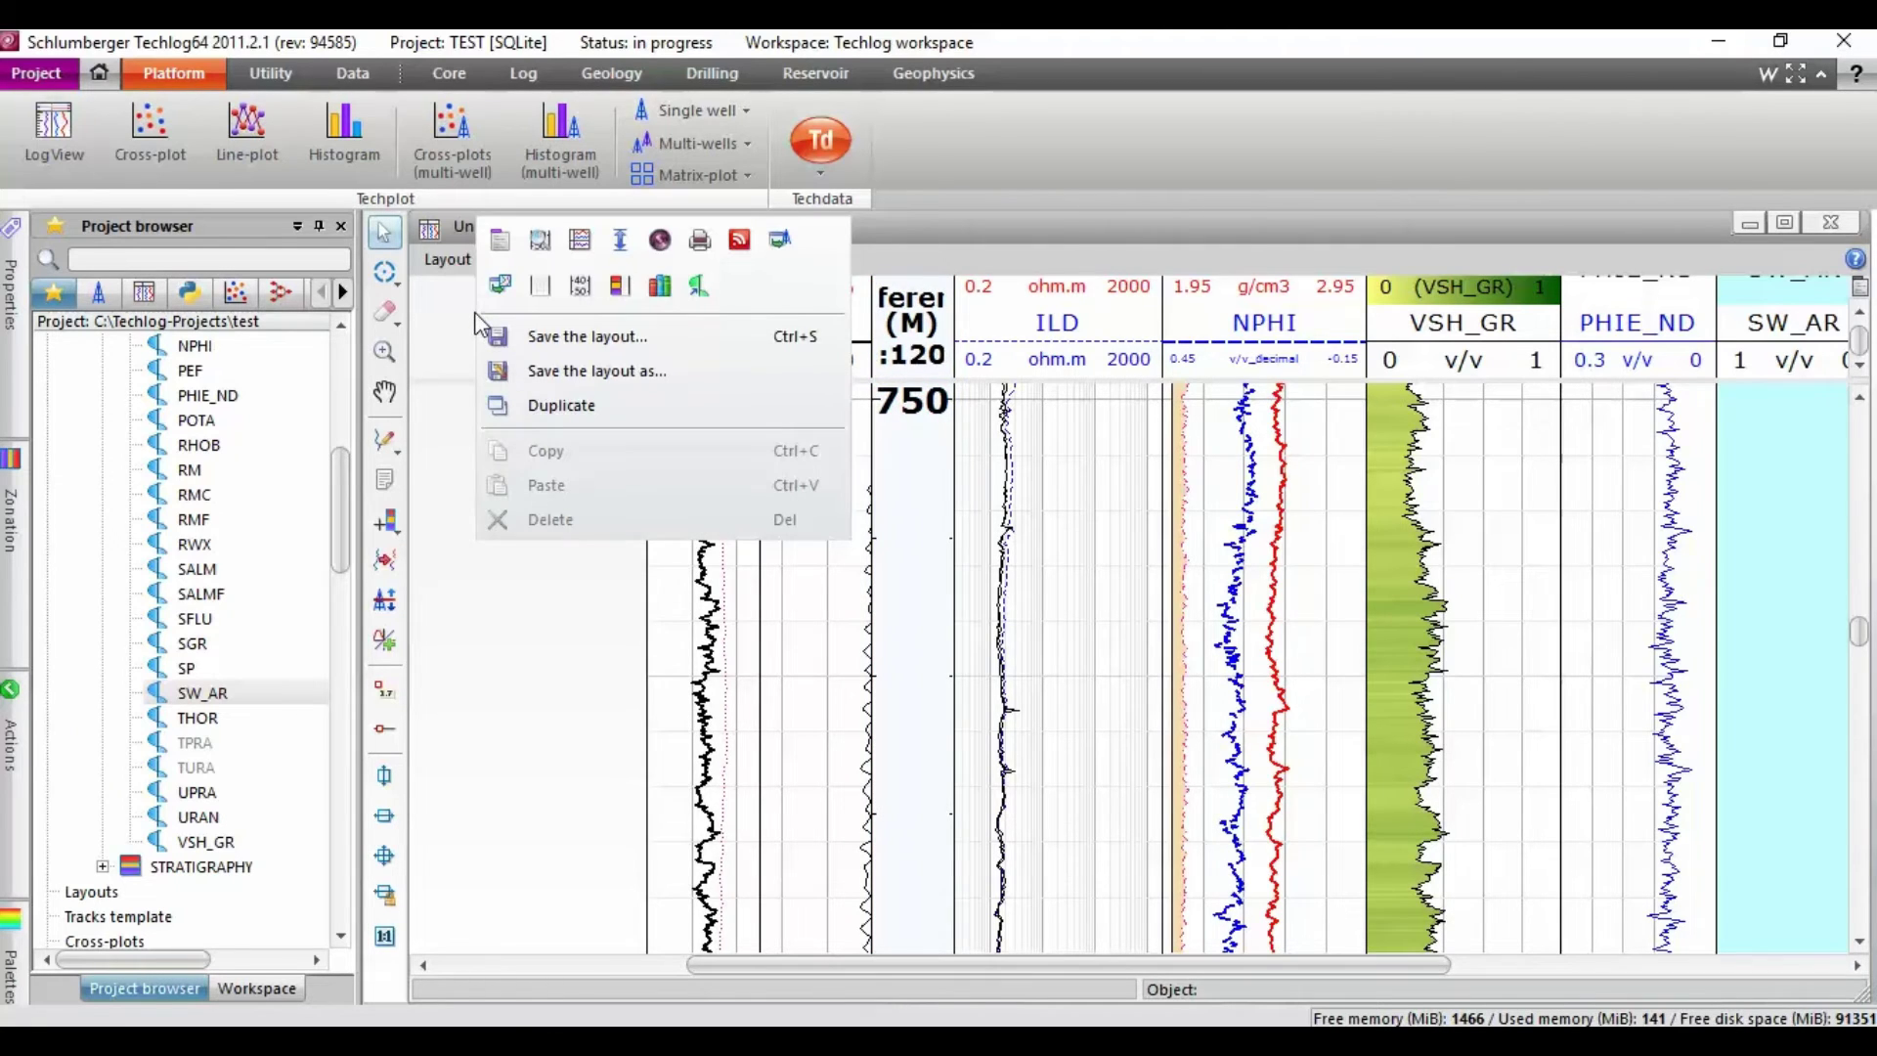
left_click(453, 469)
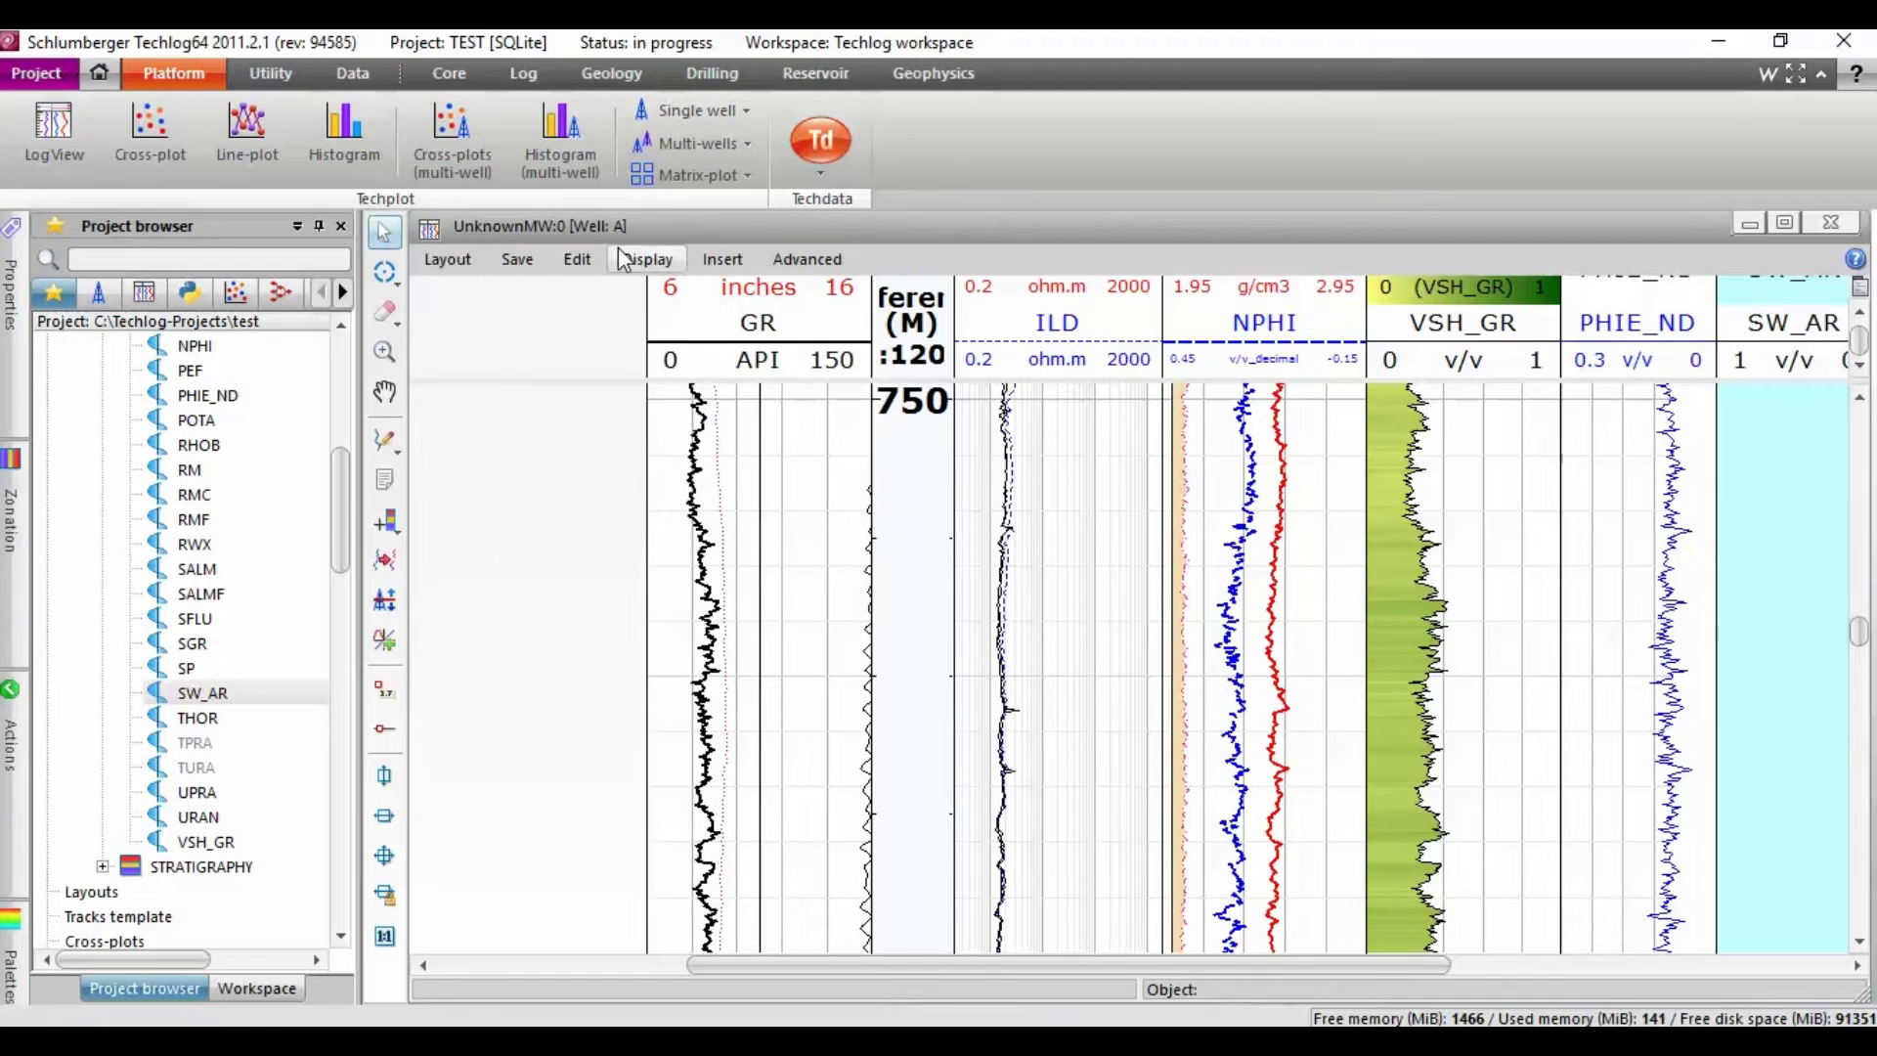
left_click(723, 260)
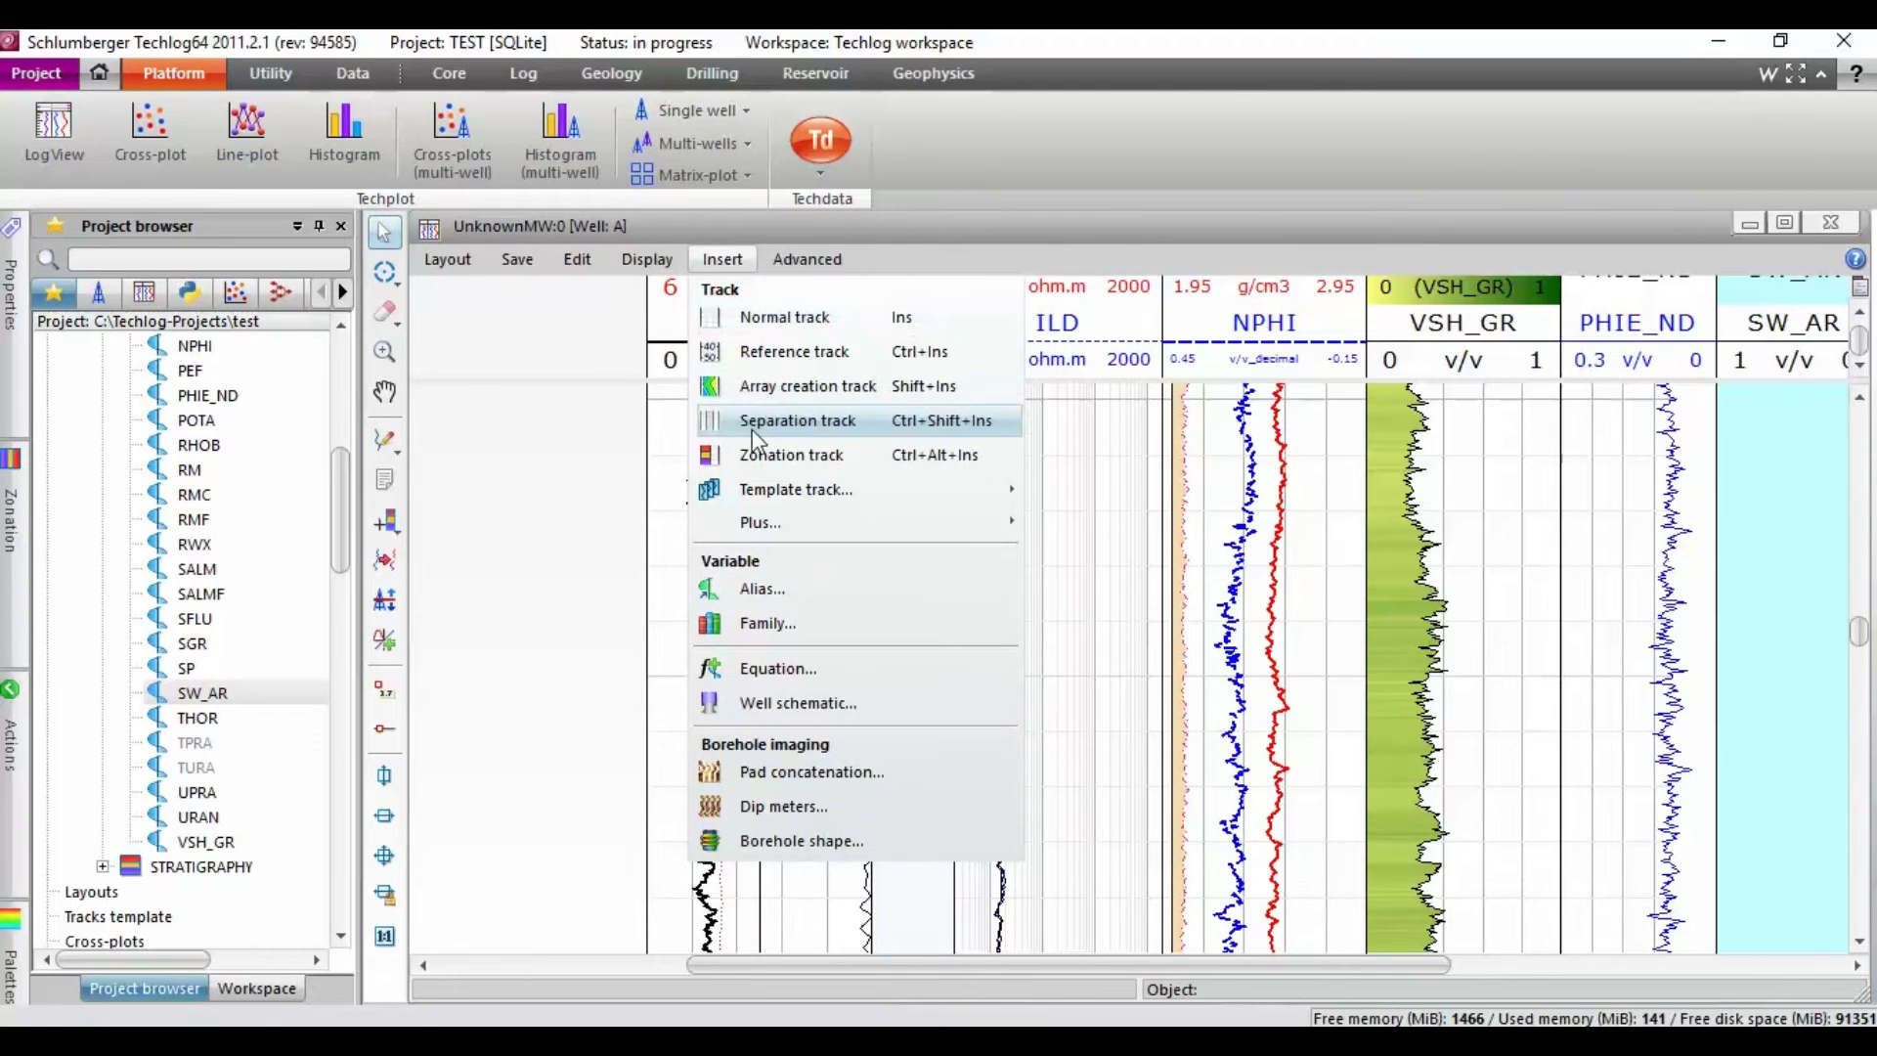
left_click(763, 455)
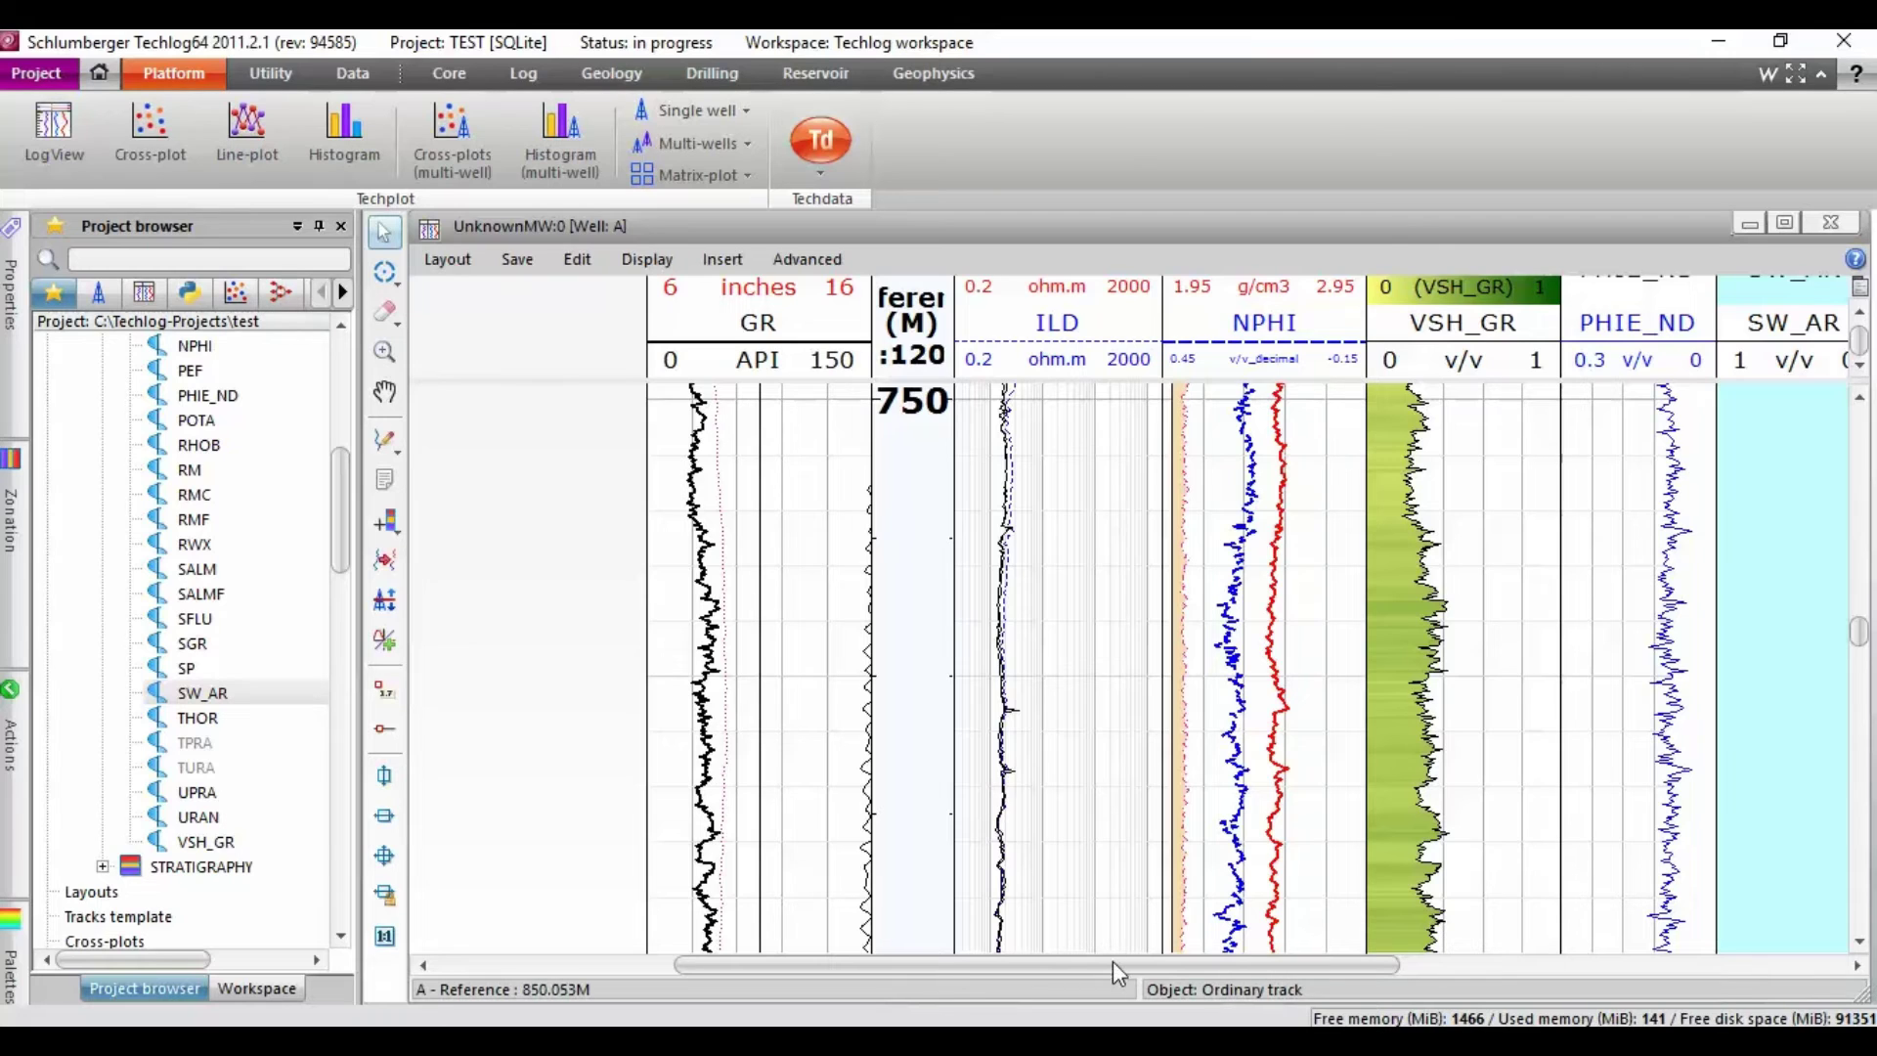
Move the new zonation track from the end of the layout to between the depth reference track and the ILD track
left_click_drag(1246, 973, 1496, 965)
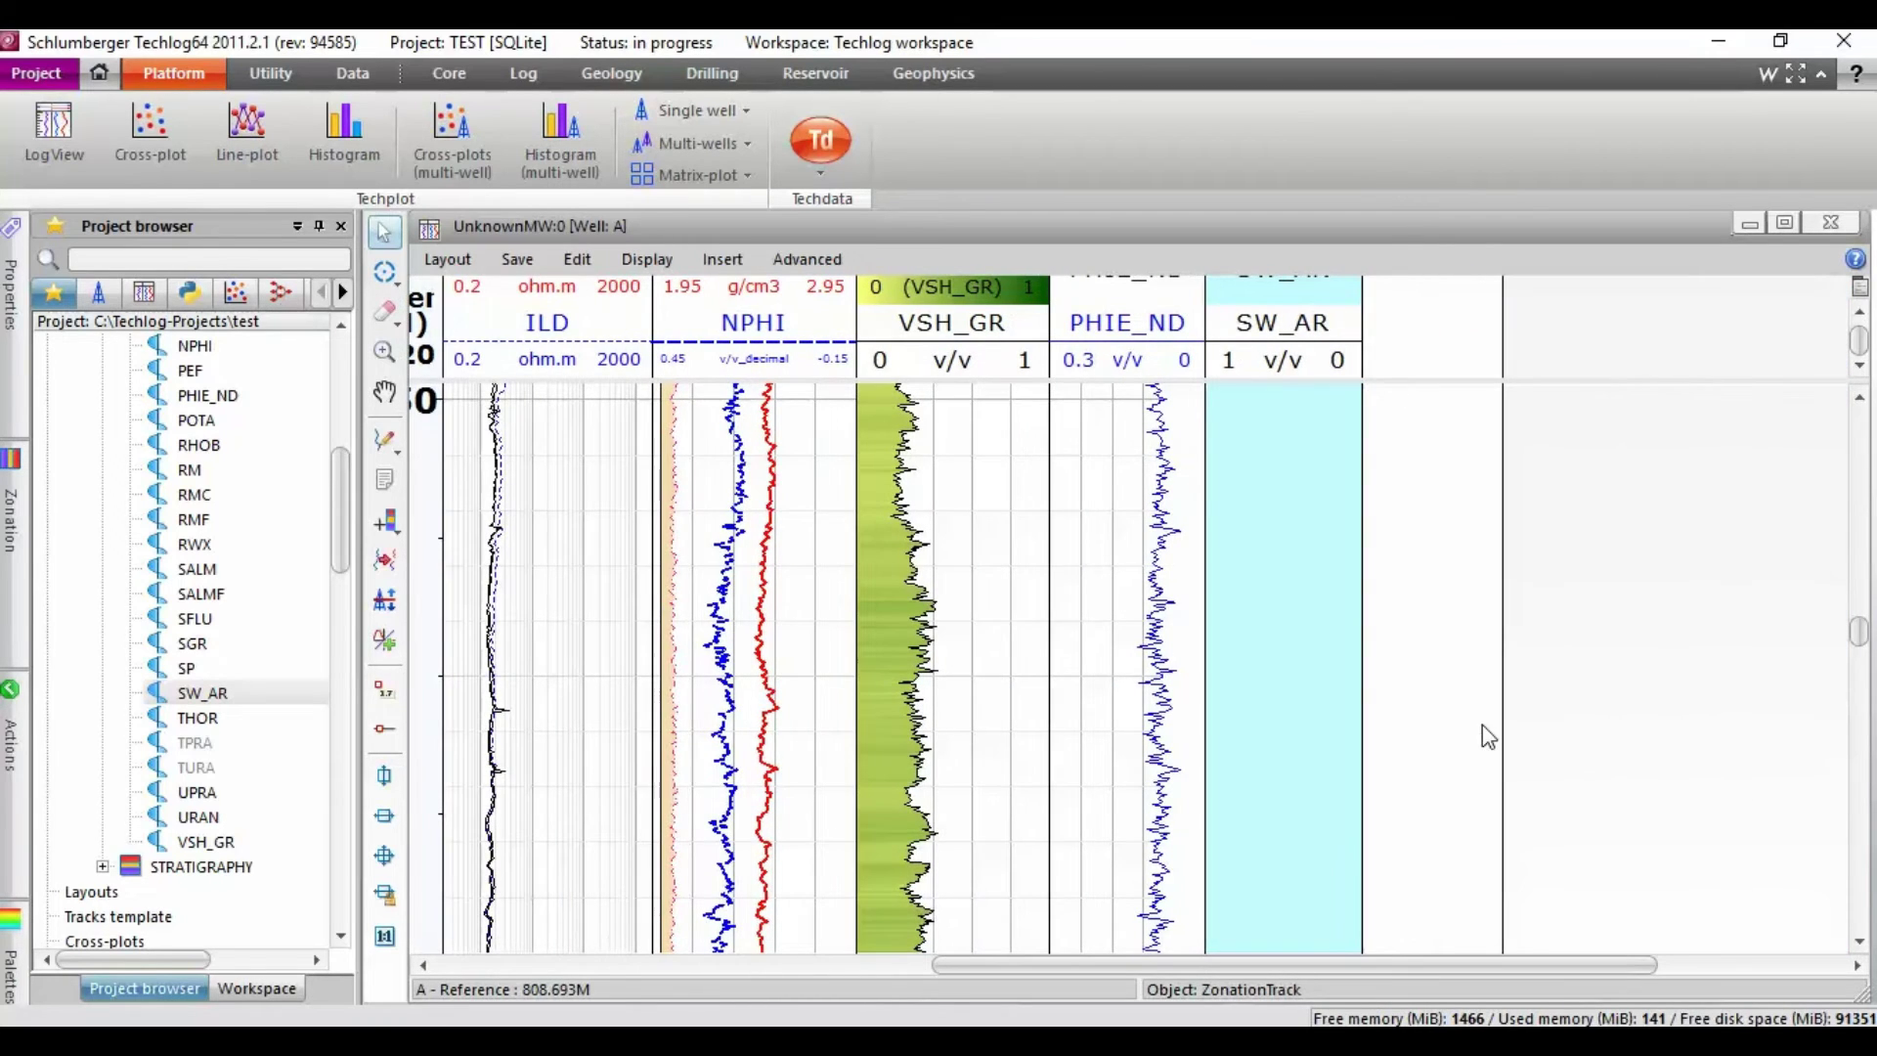
key("Left")
key("Left")
key("Left")
key("Left")
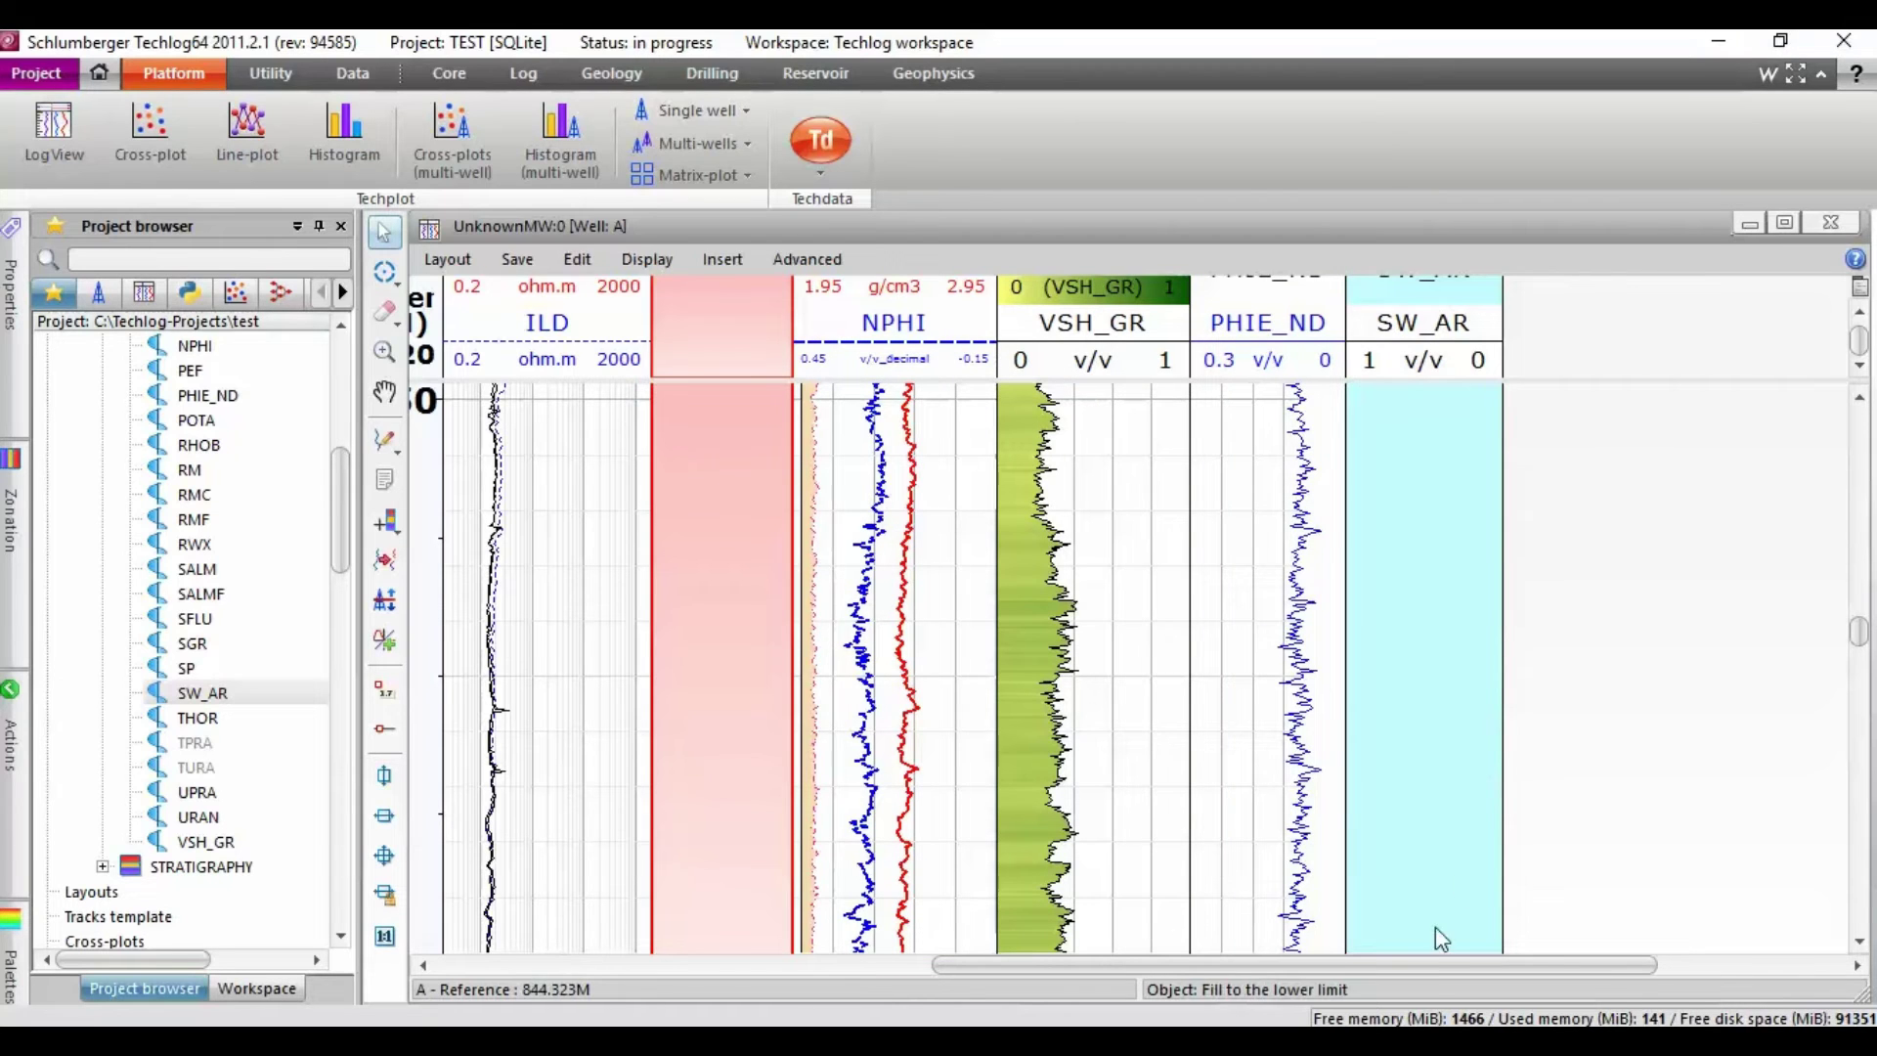
left_click_drag(1428, 966, 1277, 985)
key("Left")
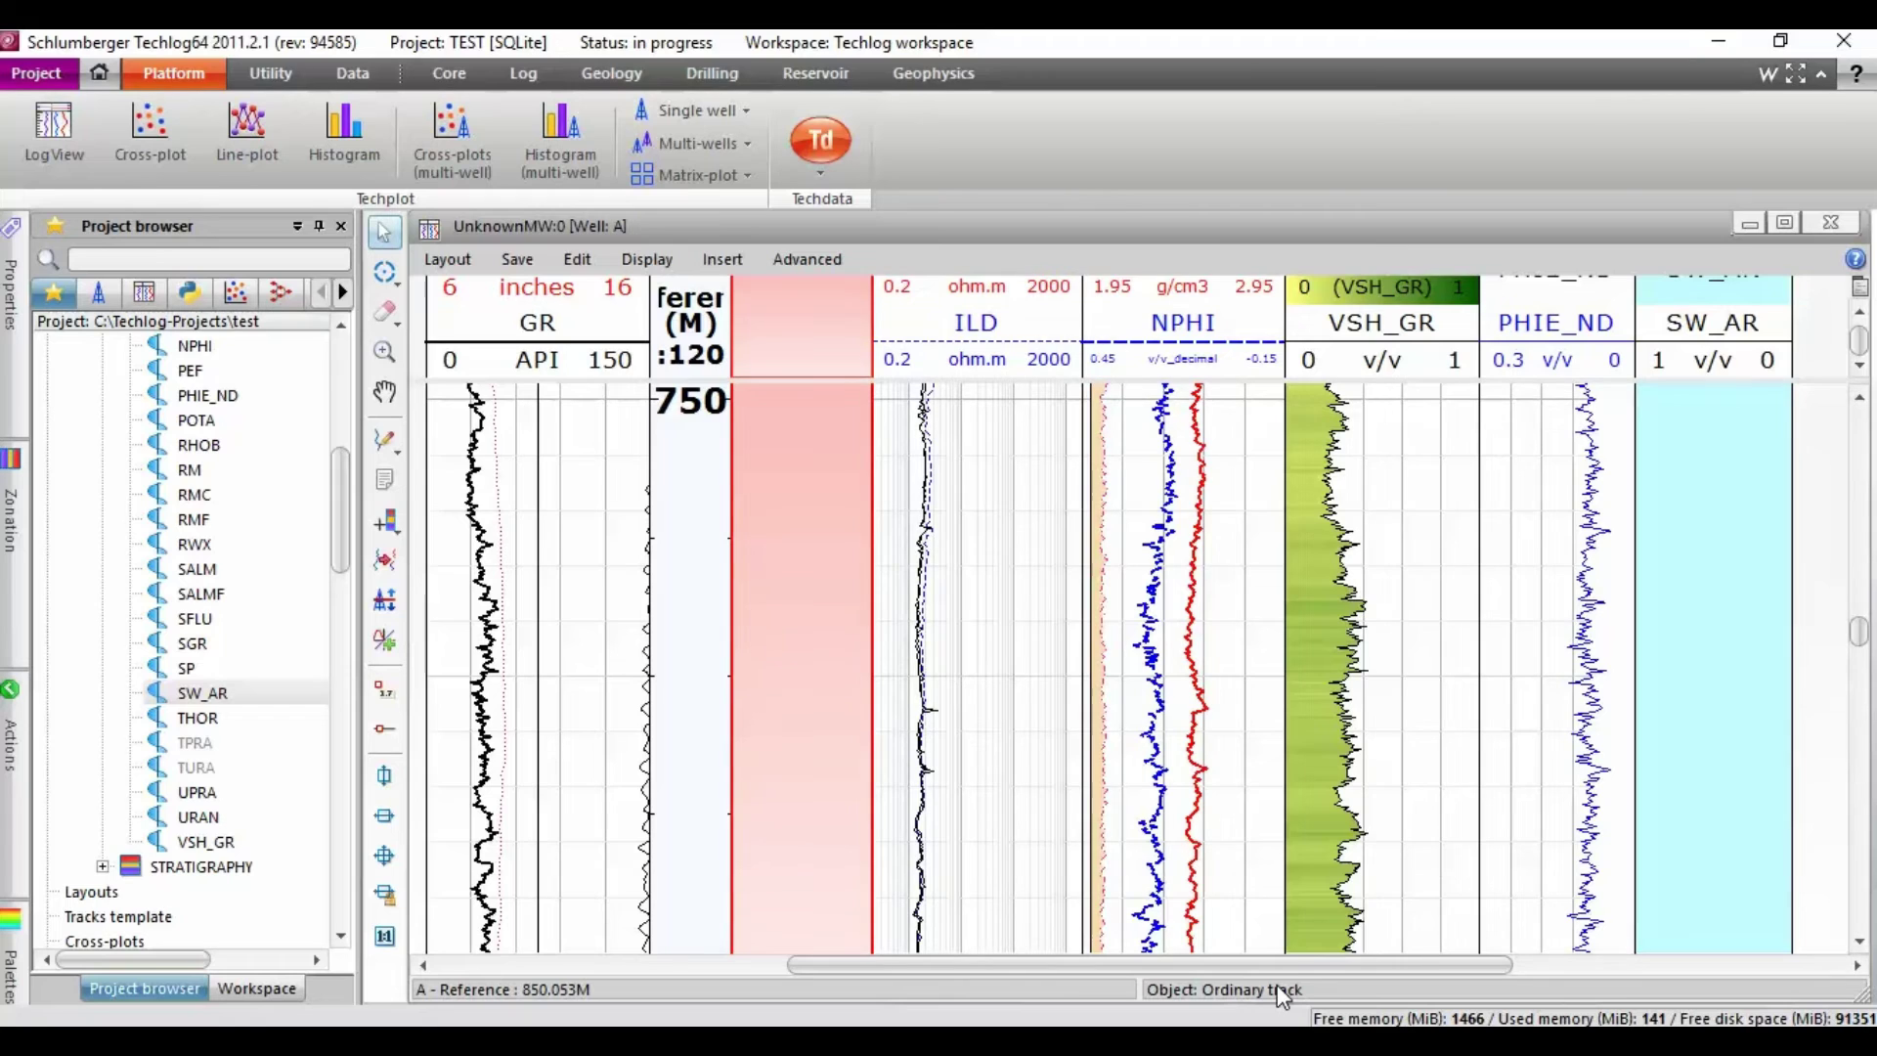
Widen the depth reference track slightly and move it ahead of the GR track
left_click_drag(732, 523, 758, 527)
key("Left")
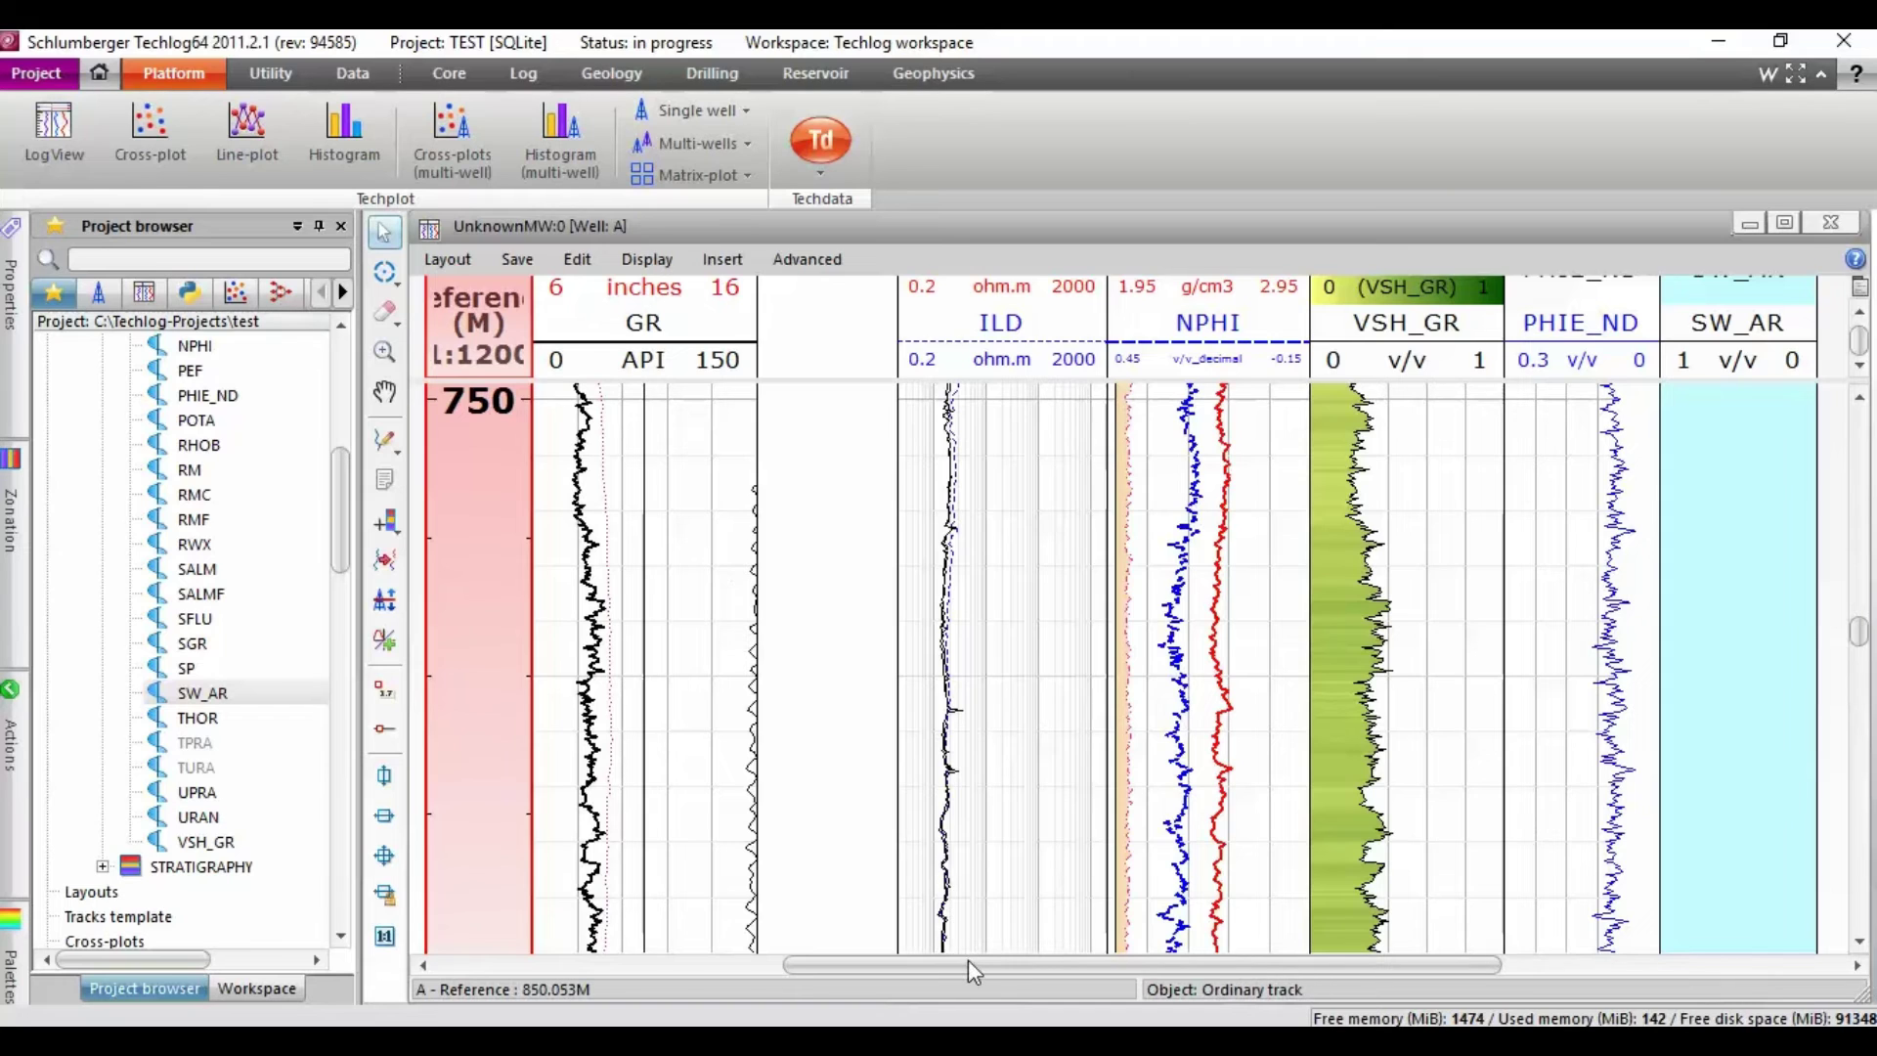
left_click_drag(975, 971, 941, 965)
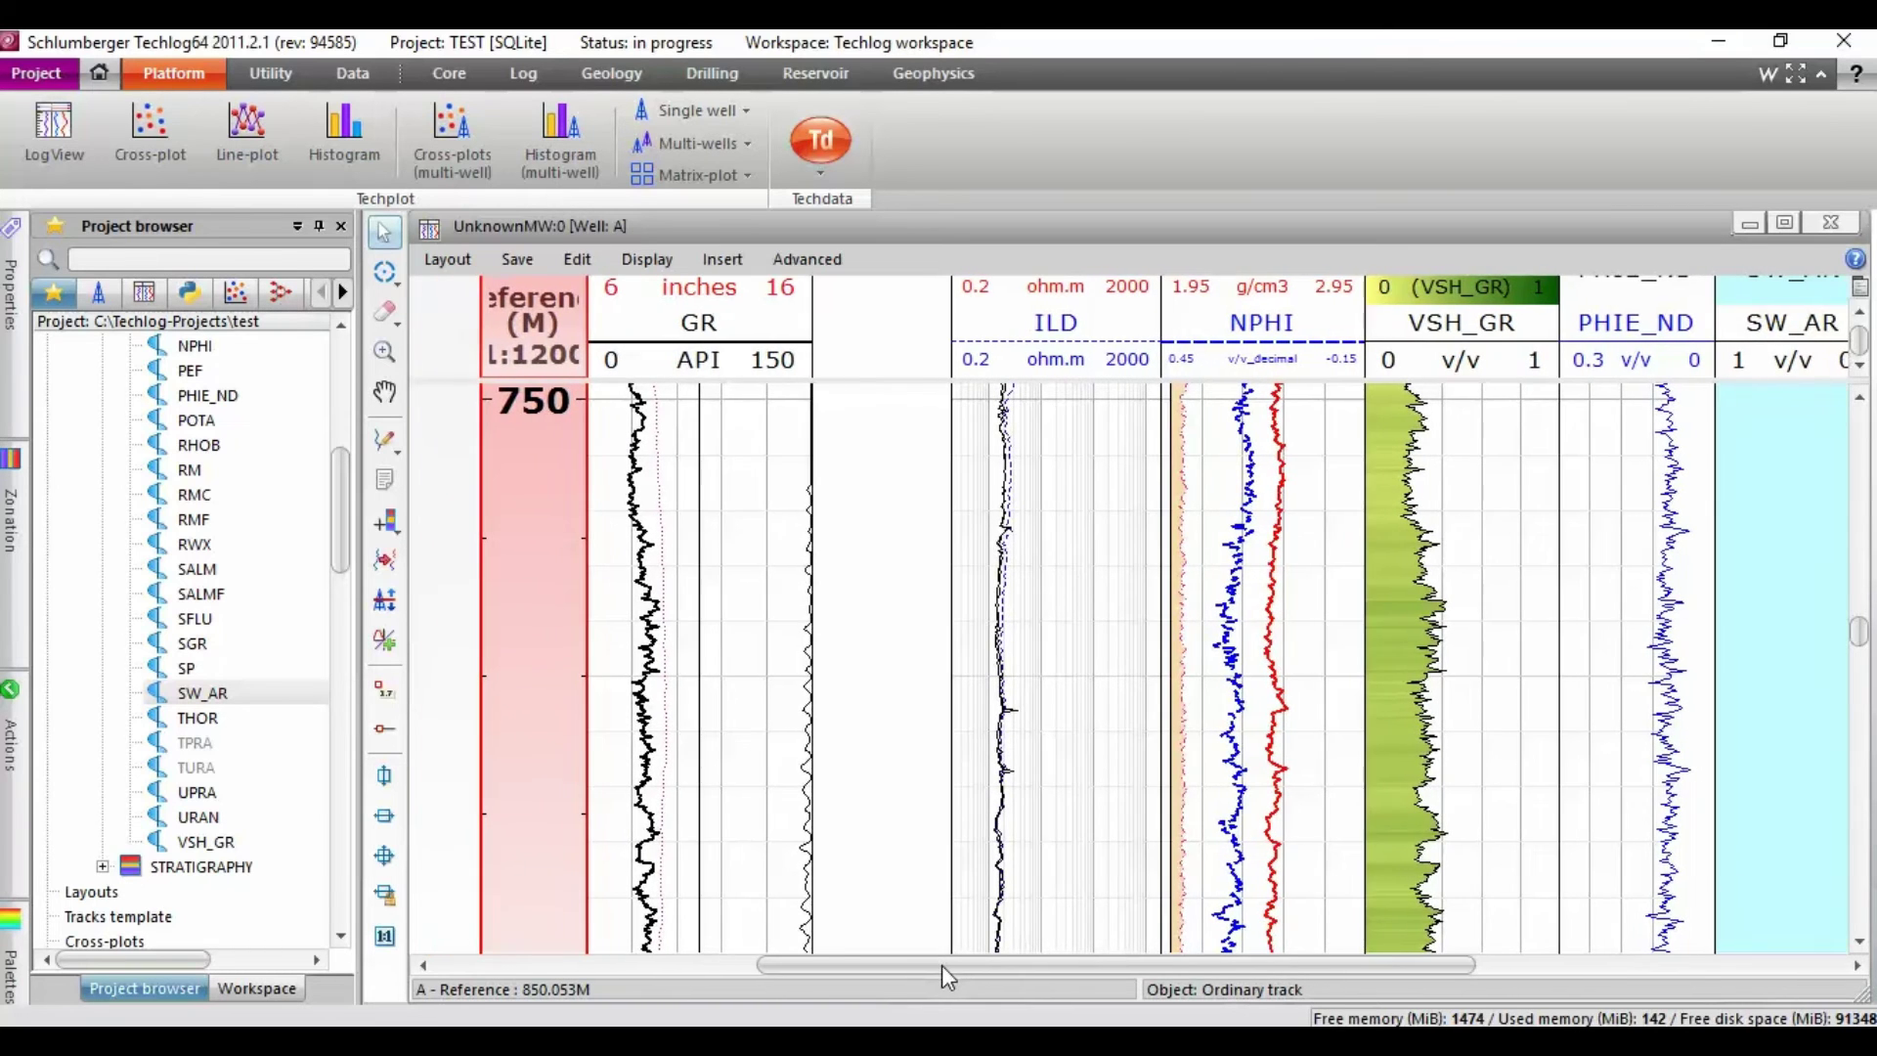
Apply the STRATIGRAPHY zonation to the log view and display all its zones from SHALE to RESERVOIR_B
left_click(898, 651)
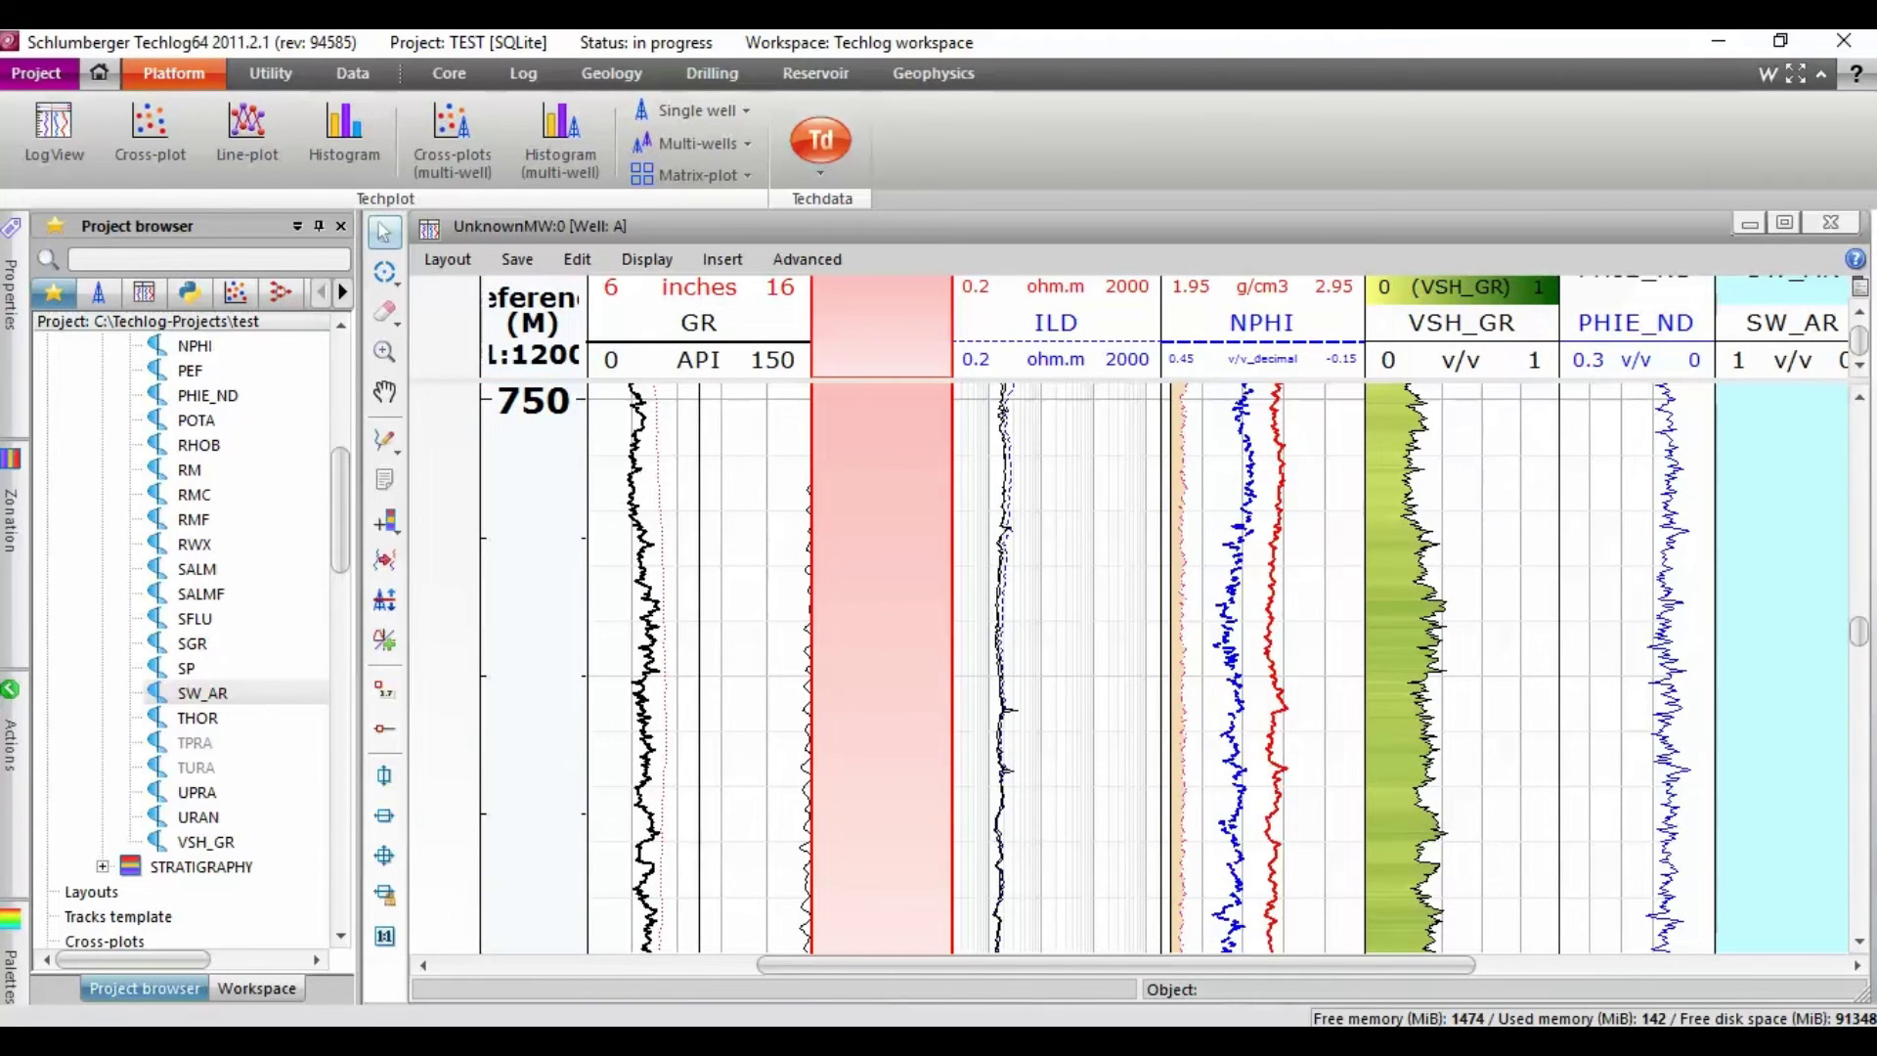
left_click(10, 536)
left_click(147, 280)
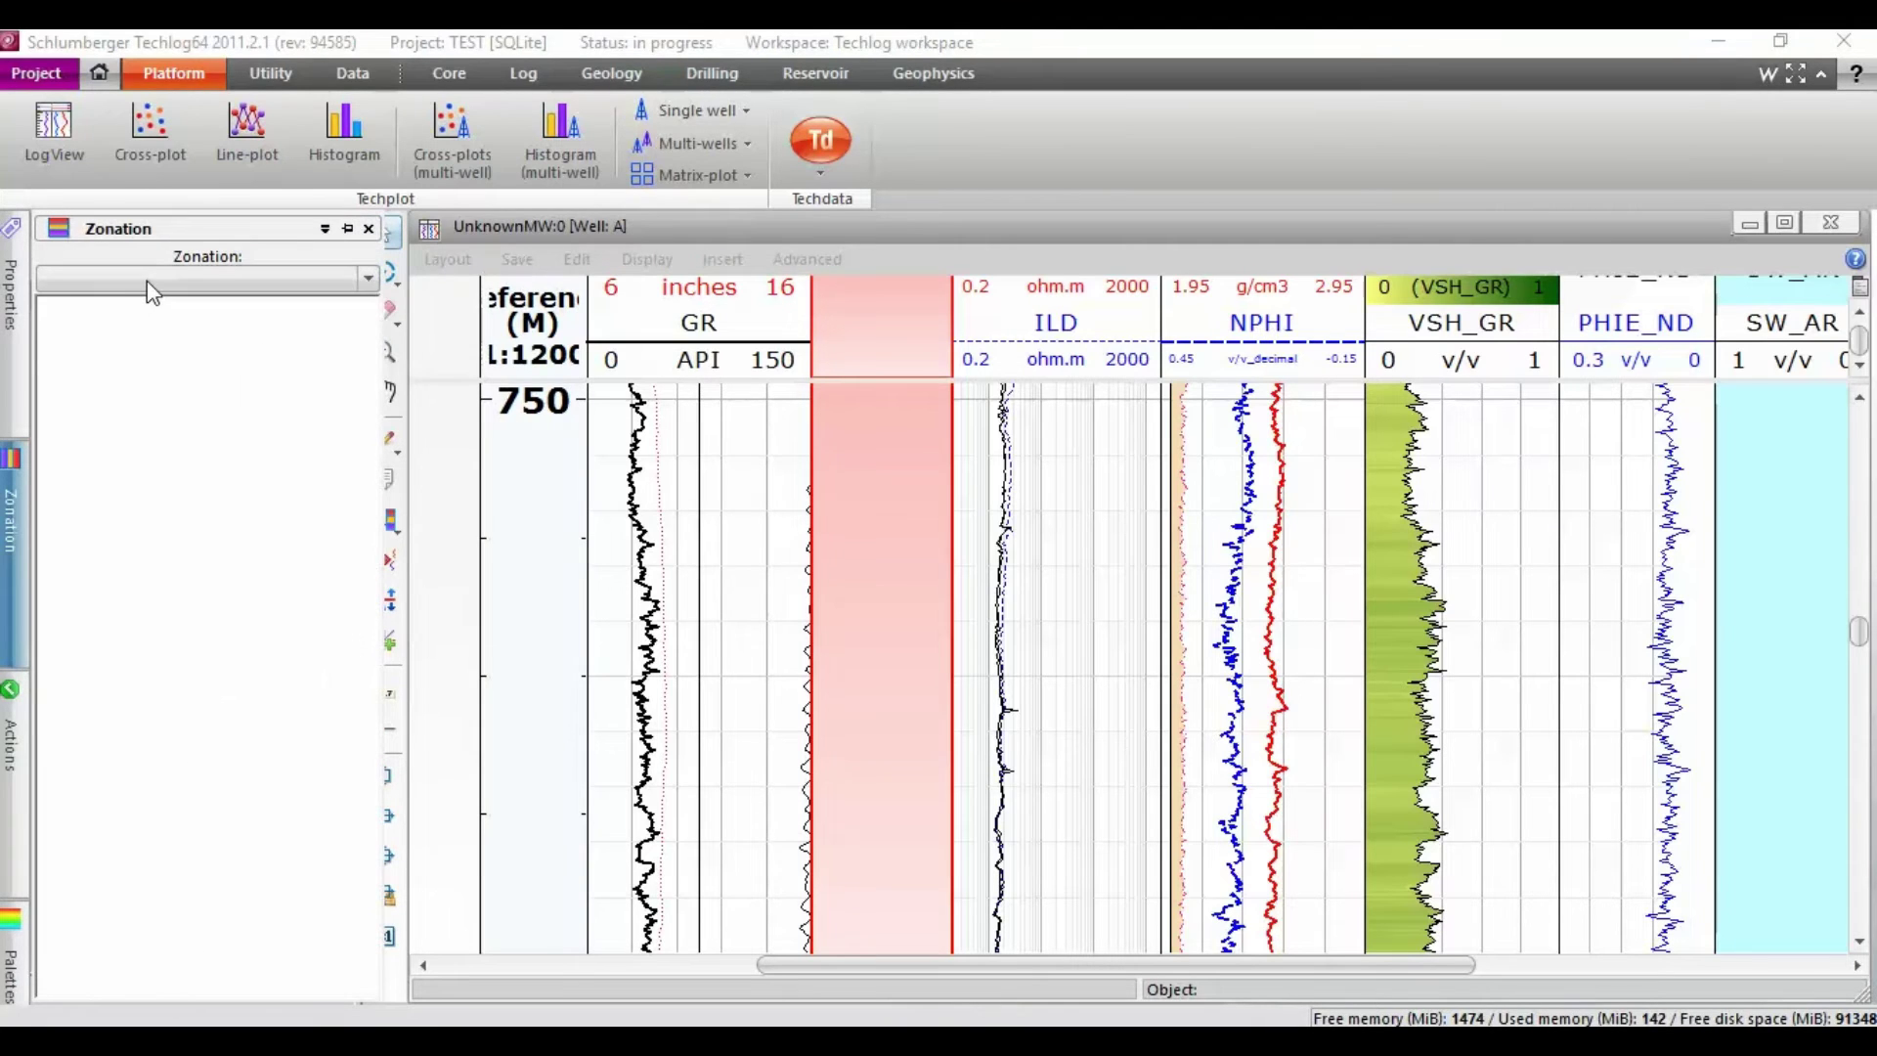
left_click(142, 322)
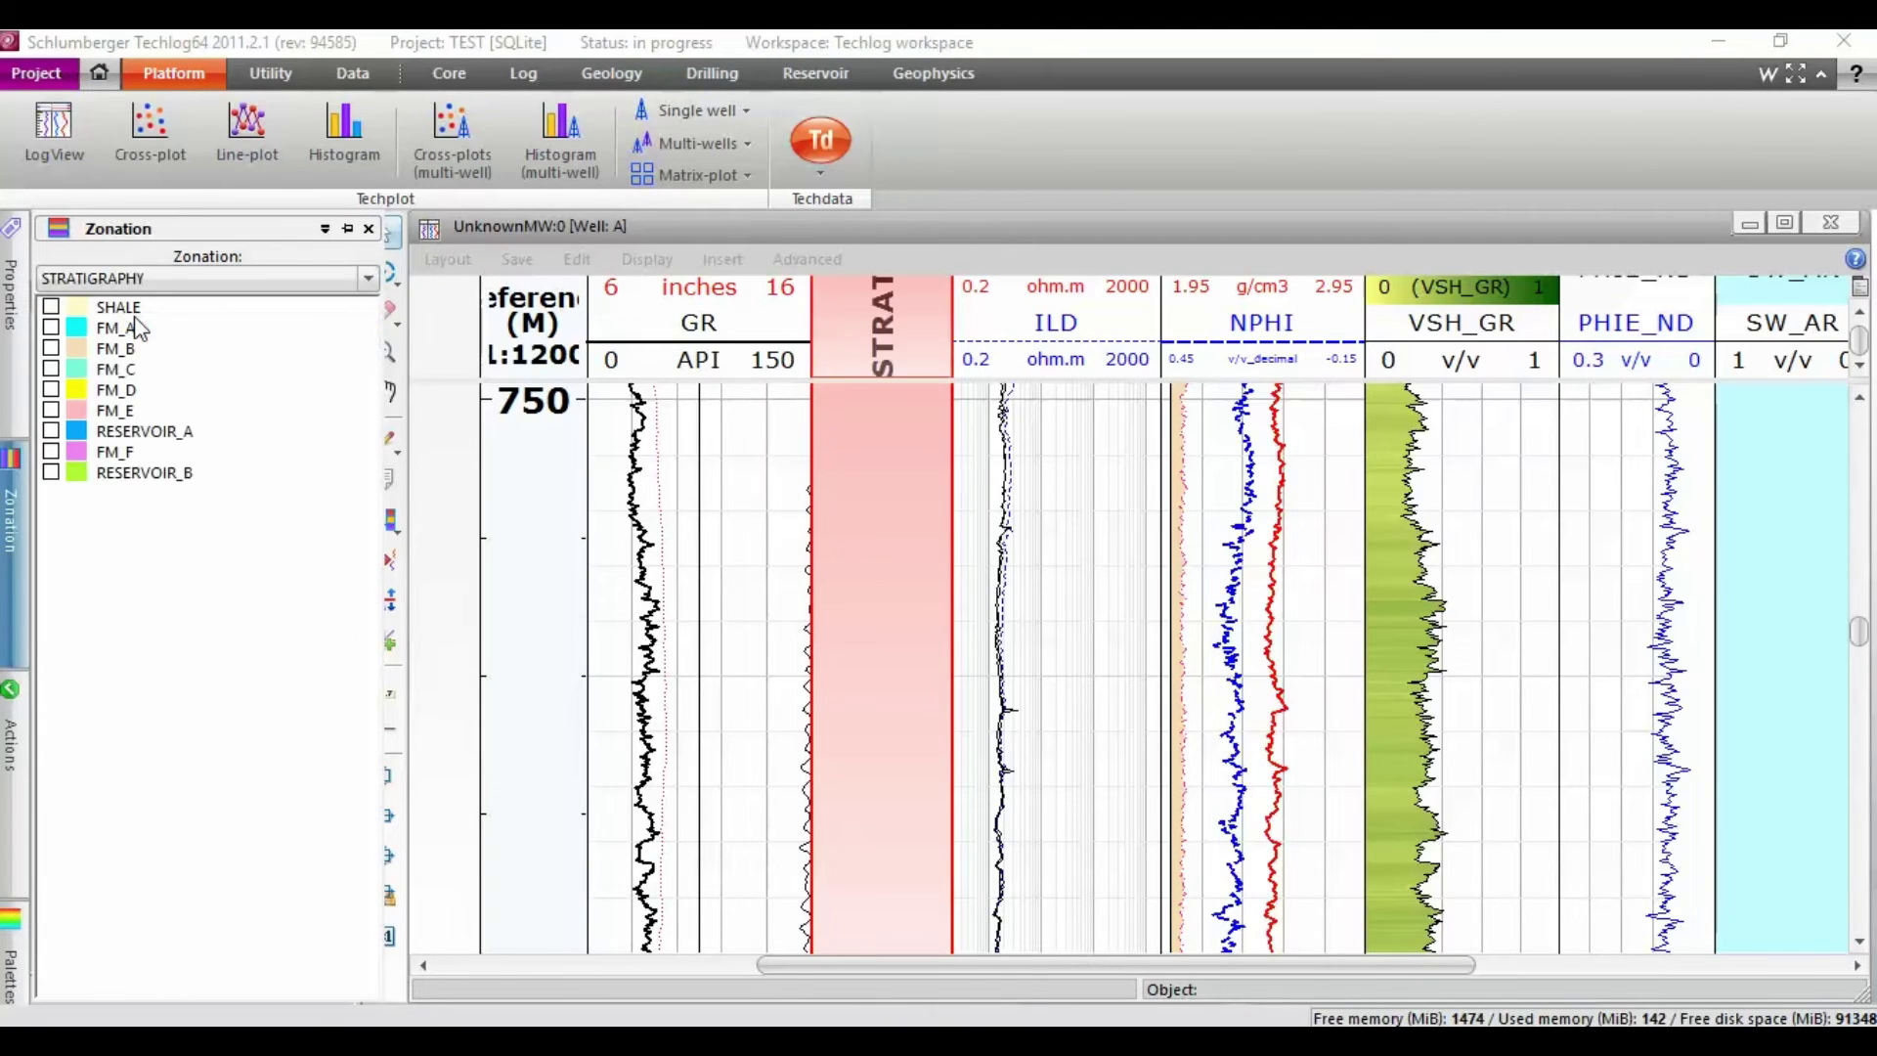
left_click(51, 307)
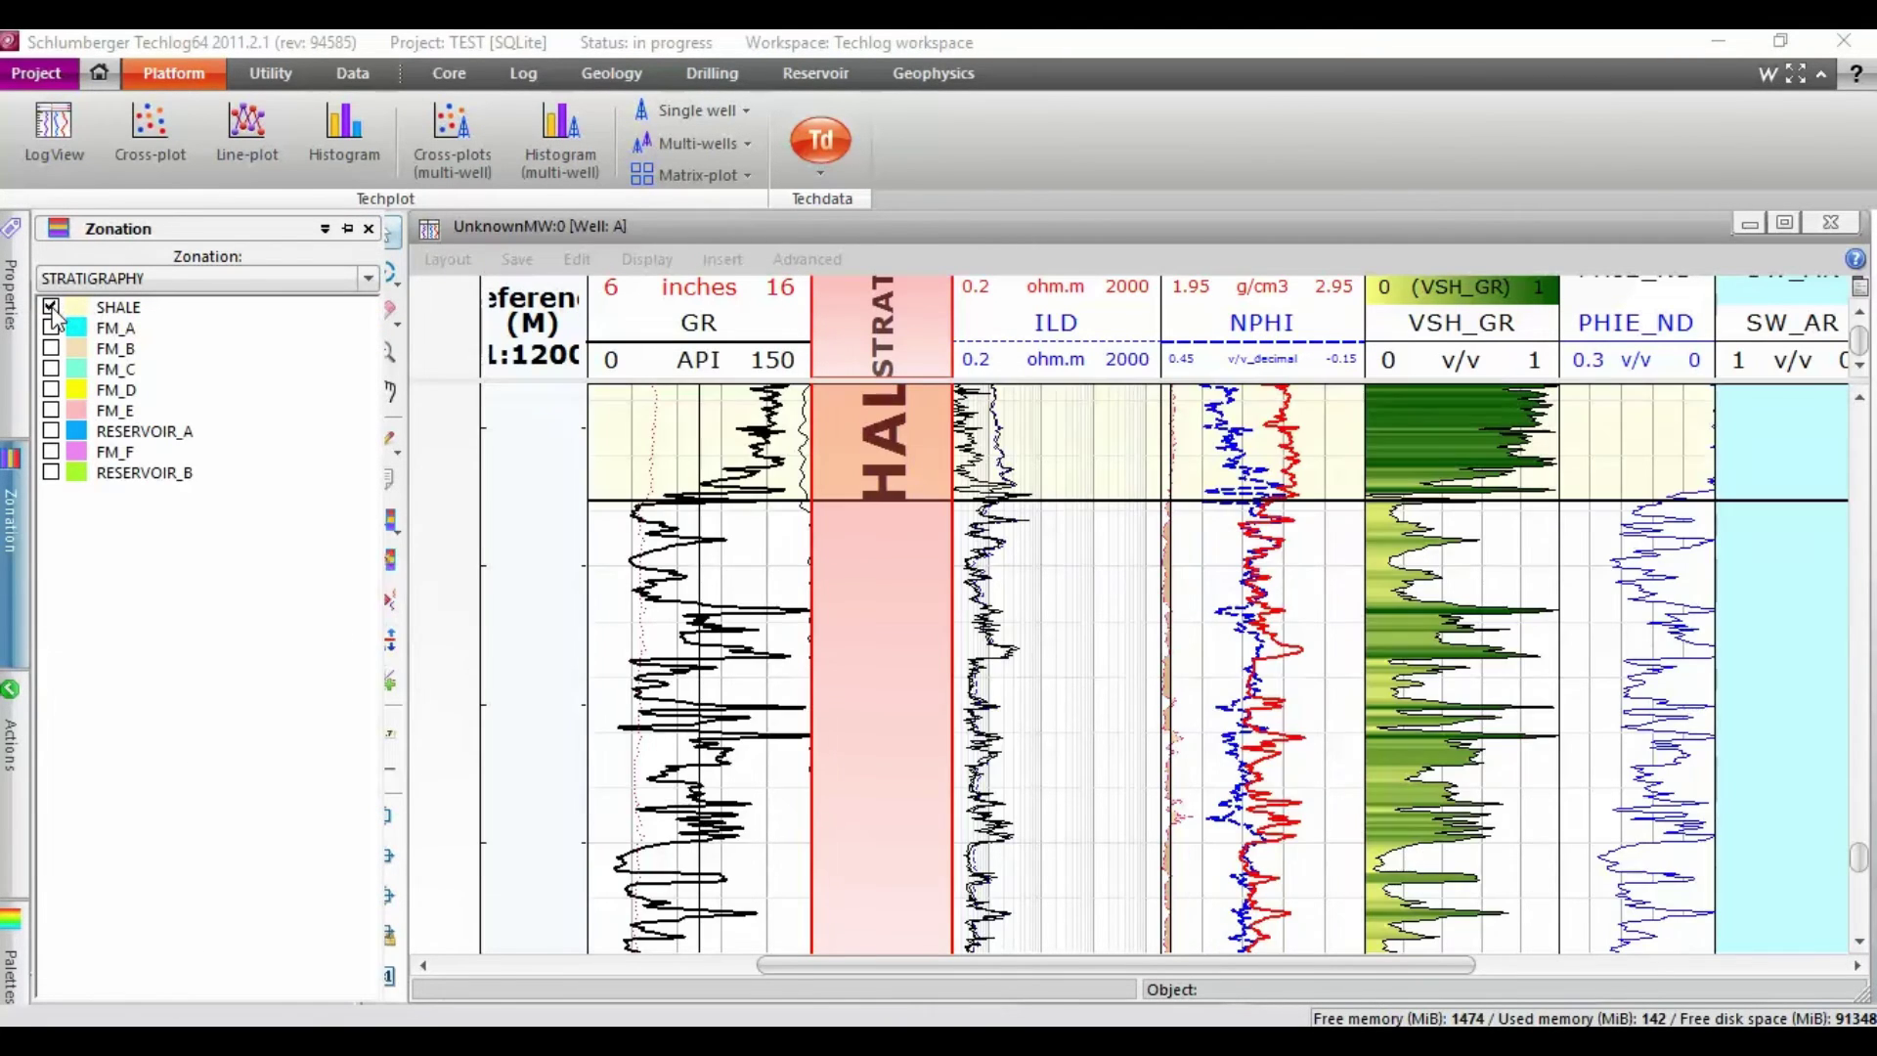
left_click(53, 471, "shift")
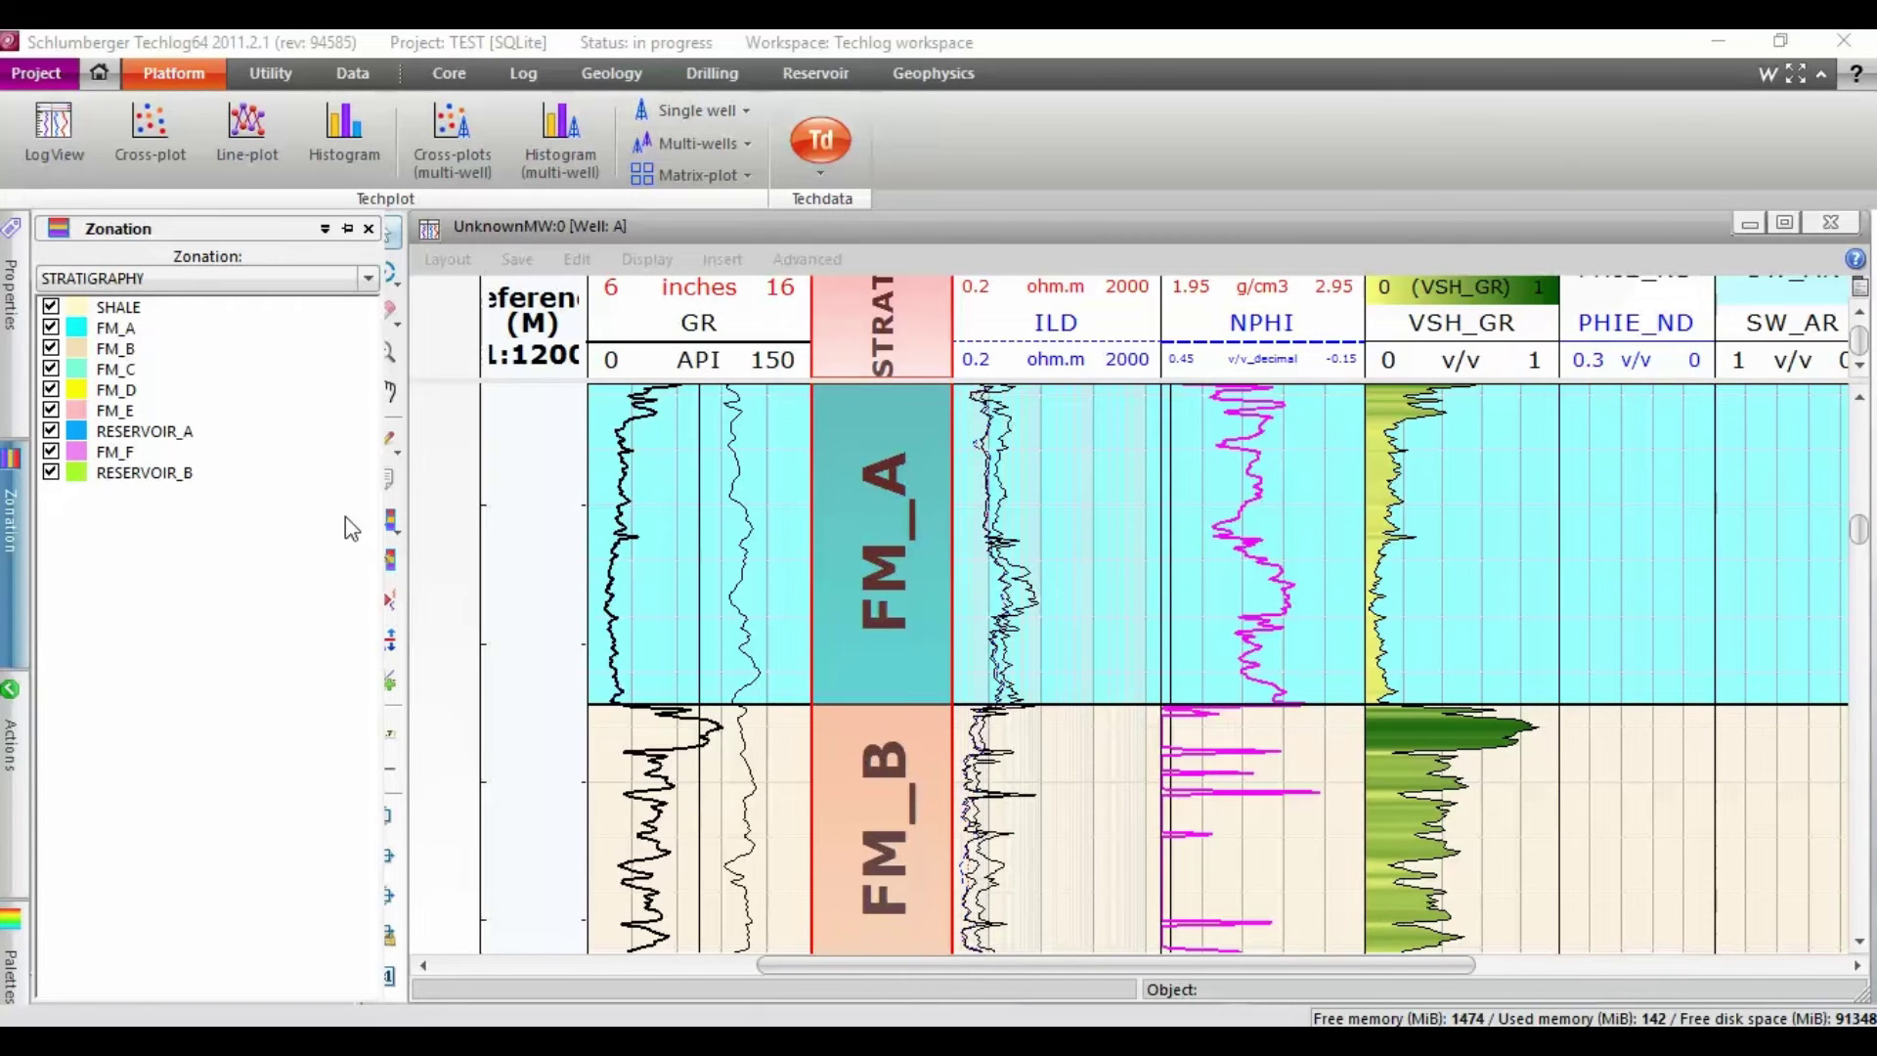
left_click(431, 485)
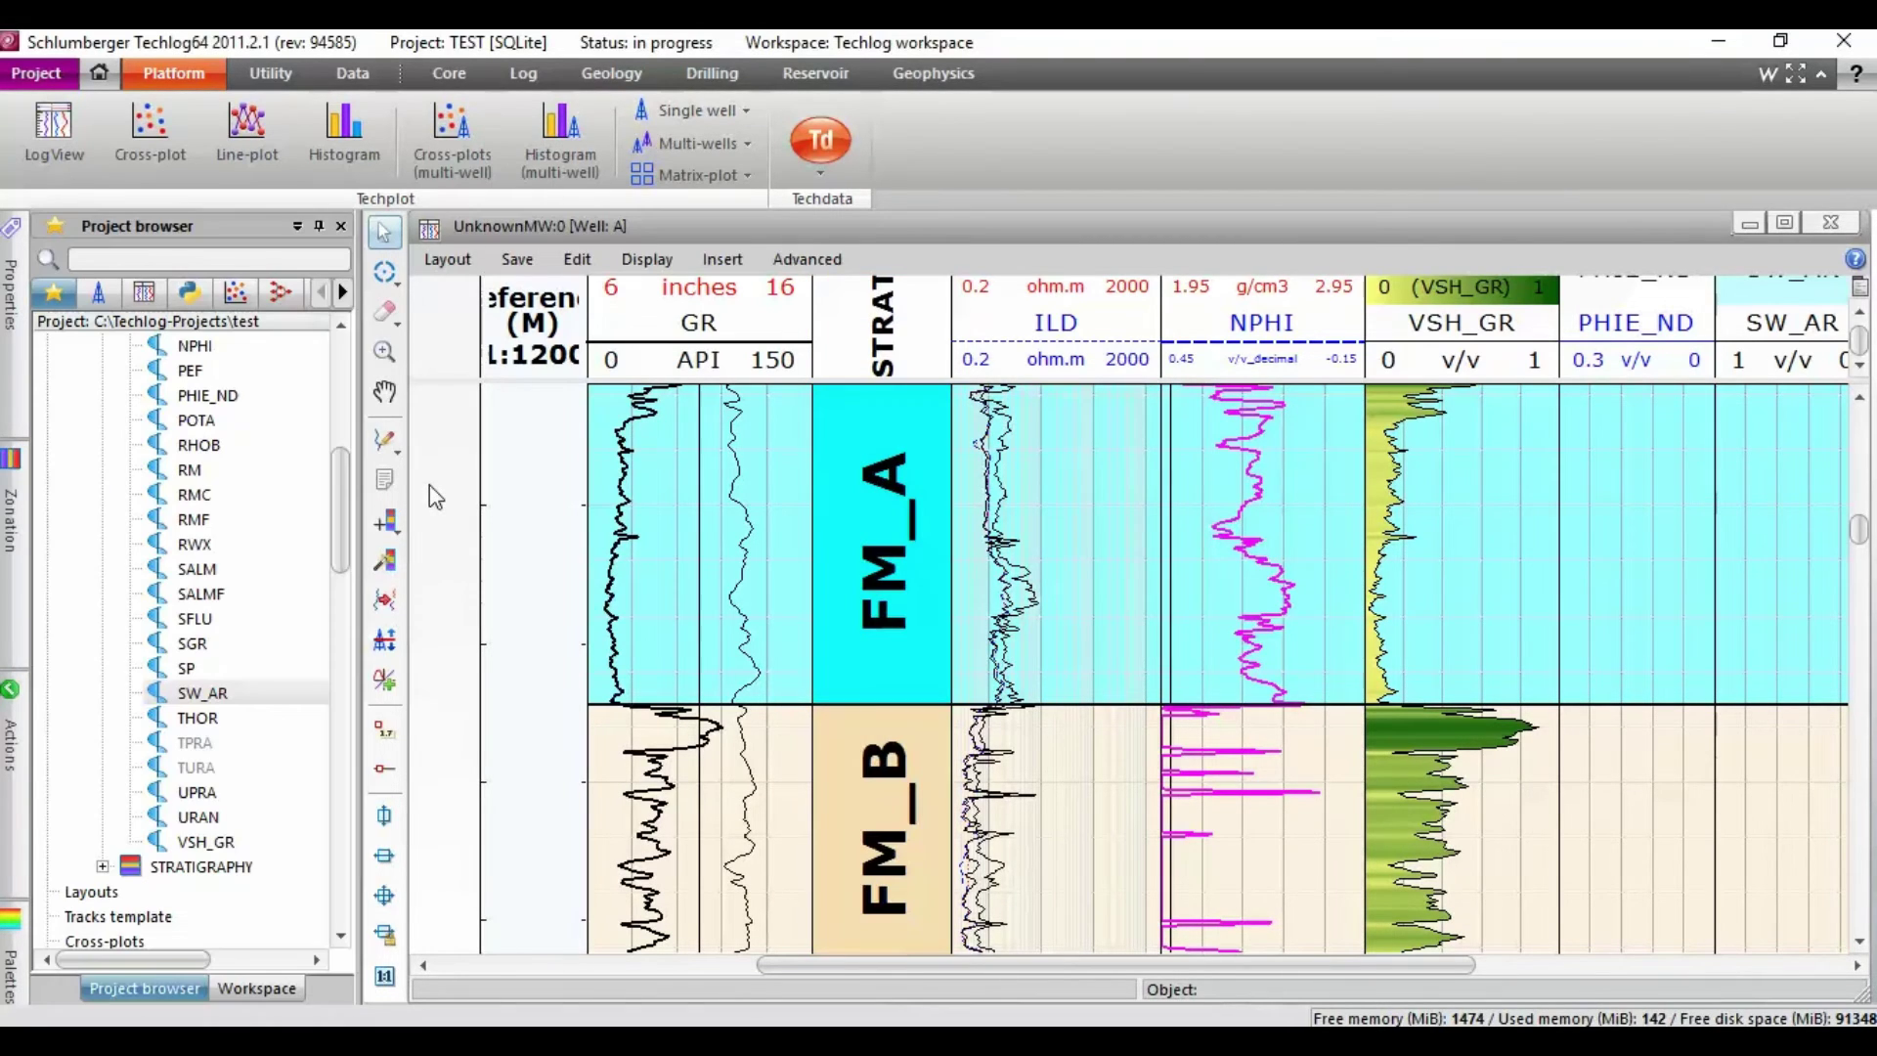
Examine the coloured stratigraphic zones across the tracks, from FM_A down to the reservoir intervals
scroll(1046, 565, "down", 4)
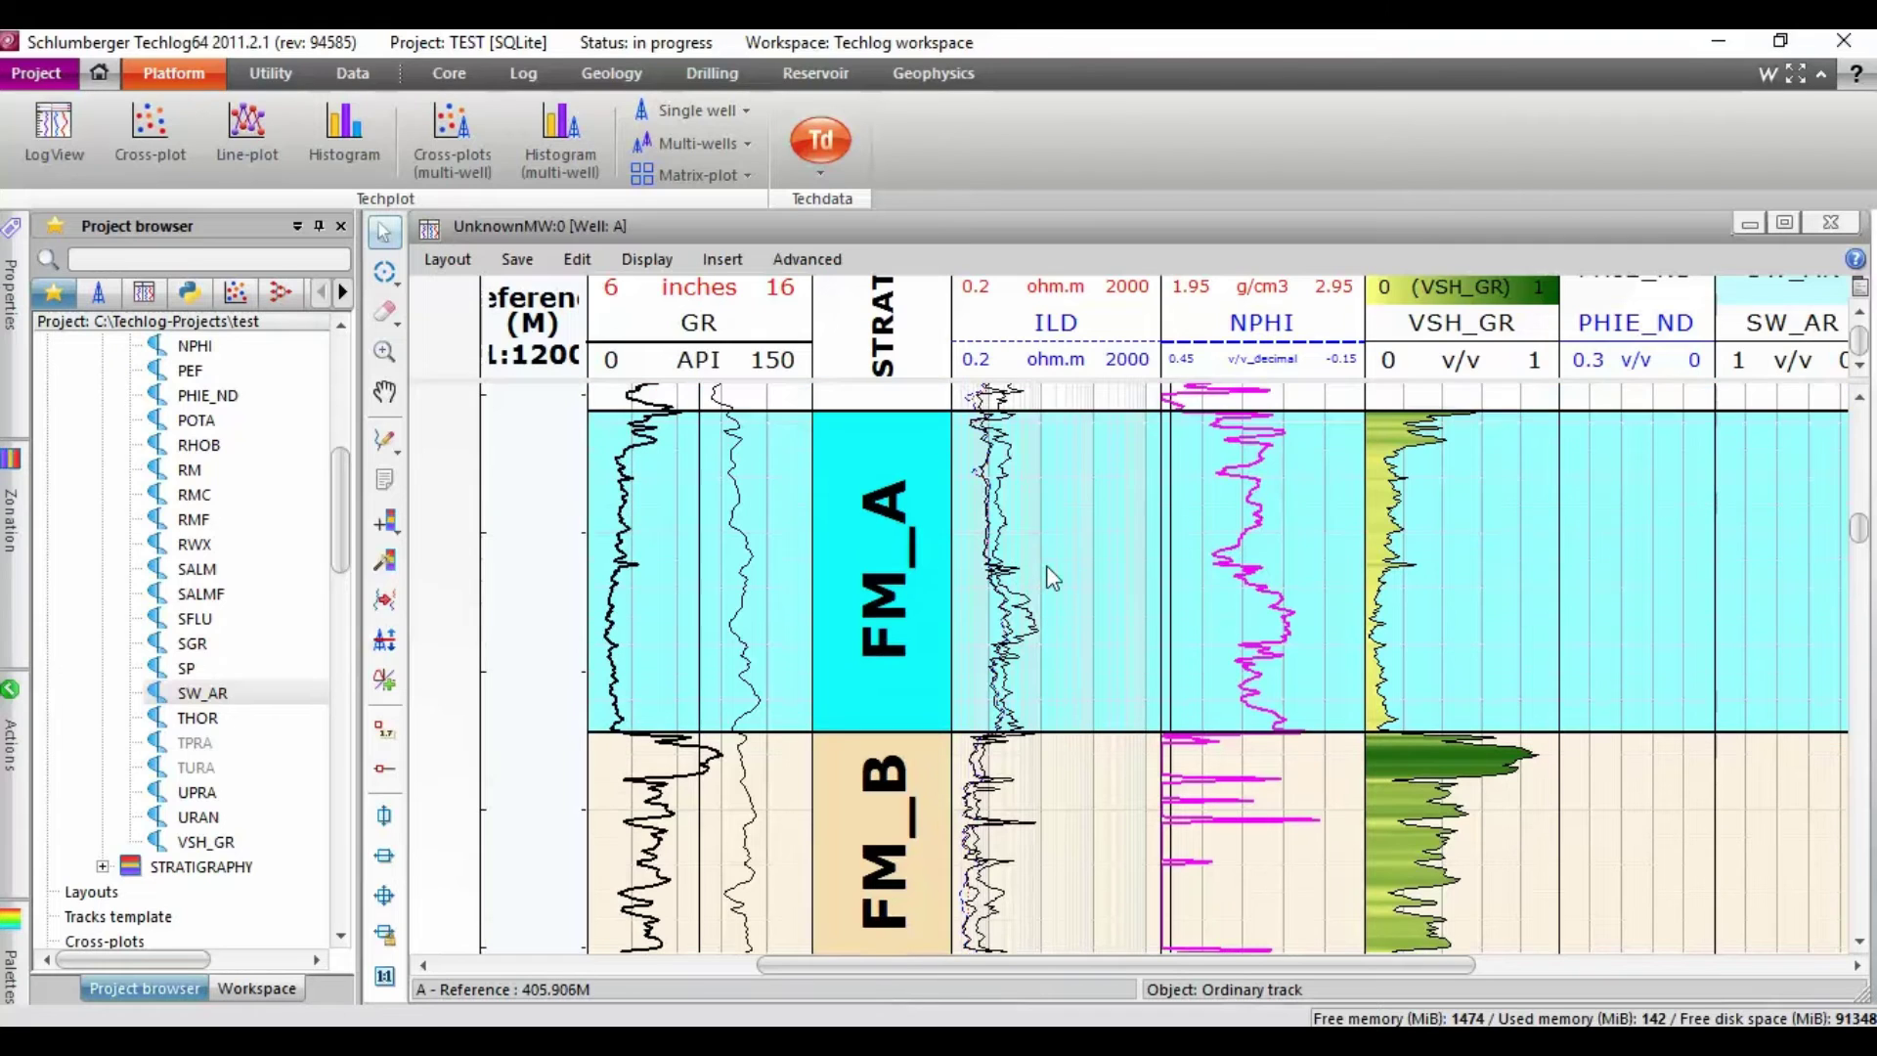
scroll(1047, 566, "down", 5)
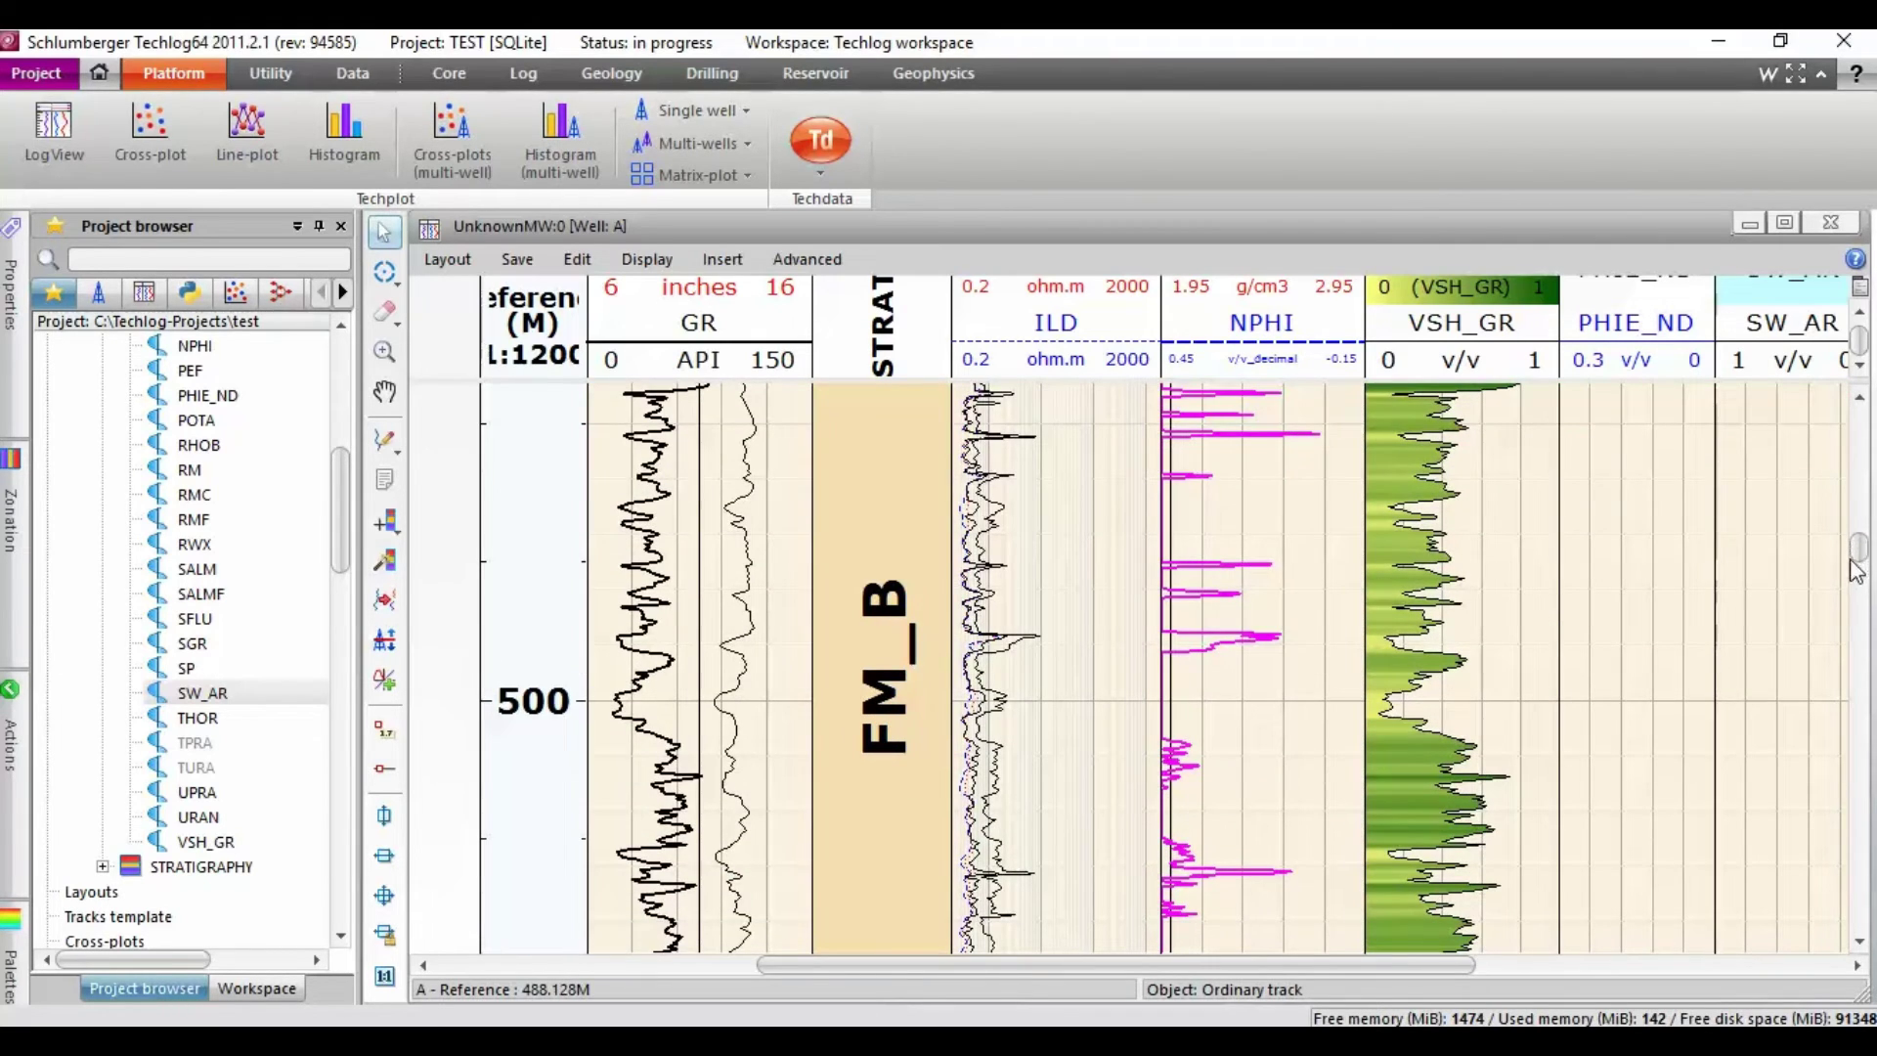
left_click_drag(1859, 559, 1861, 847)
mouse_move(1432, 959)
left_mouse_down()
mouse_move(1480, 954)
mouse_move(1462, 957)
left_mouse_up()
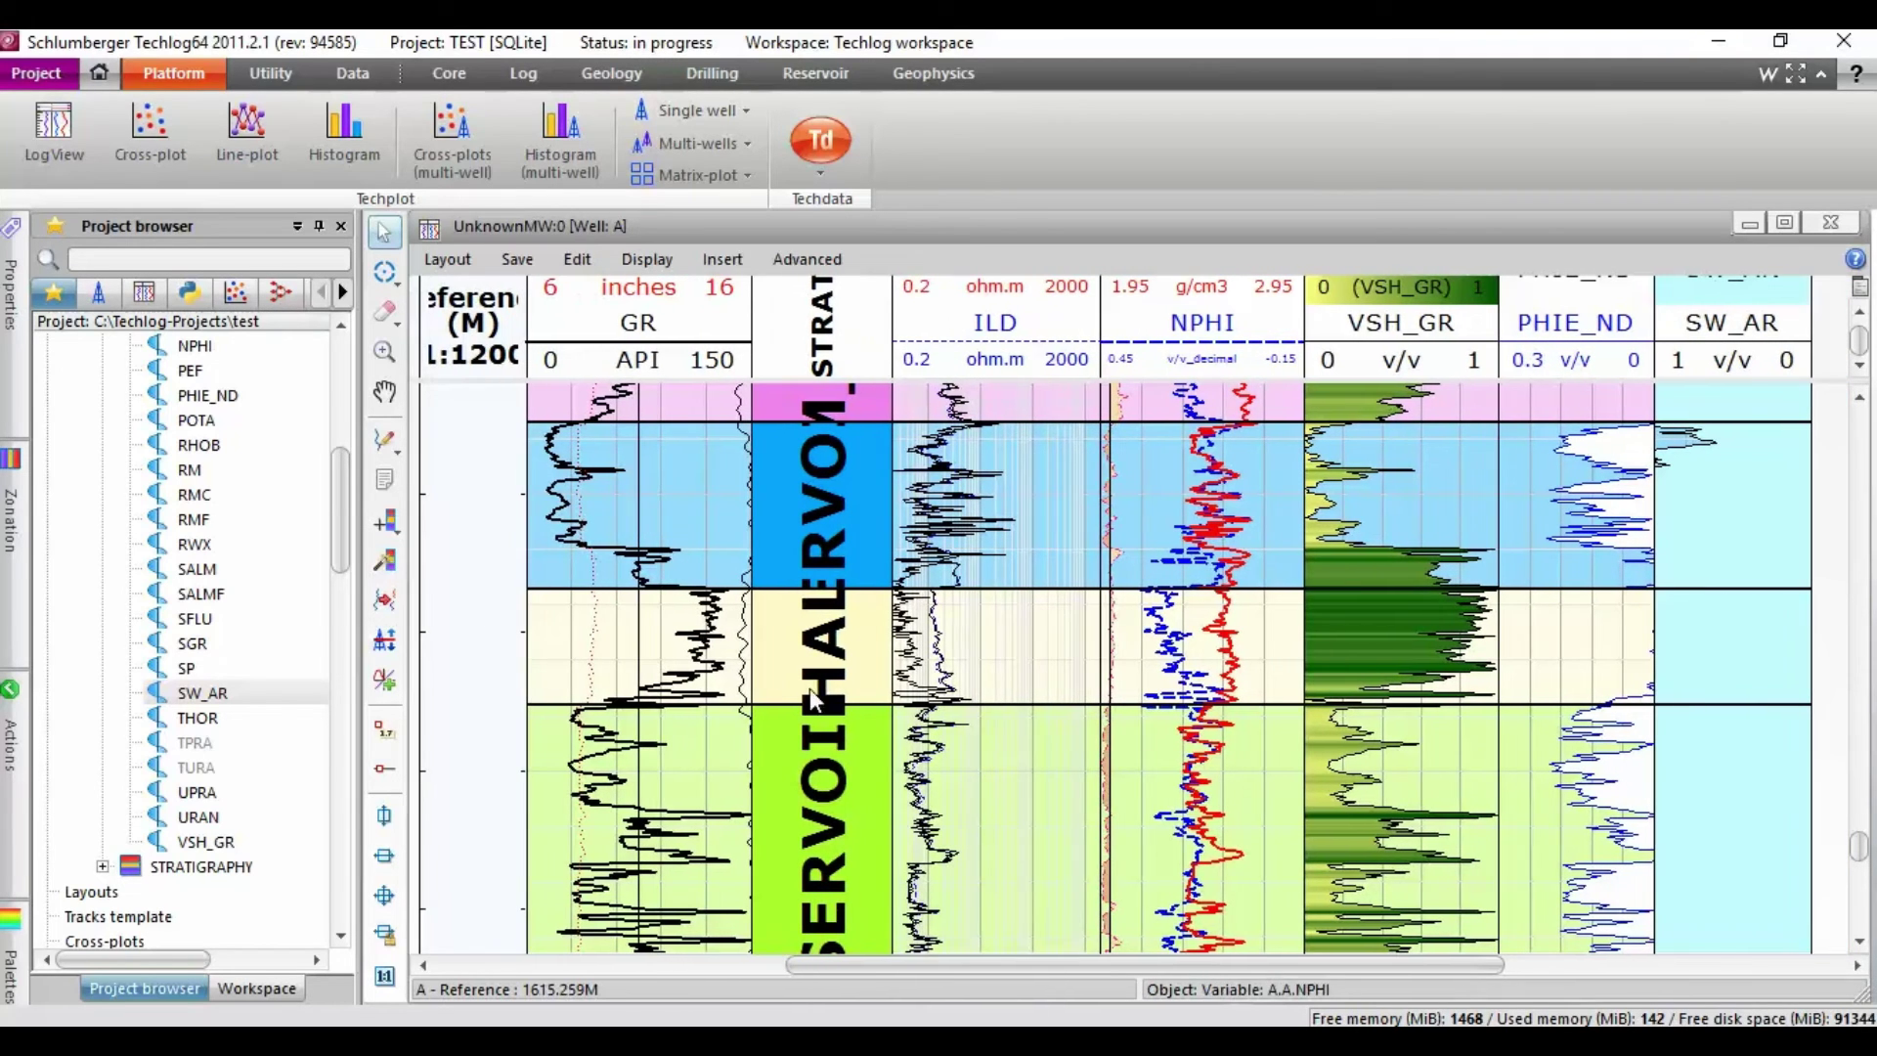
left_click(790, 329)
right_click(789, 330)
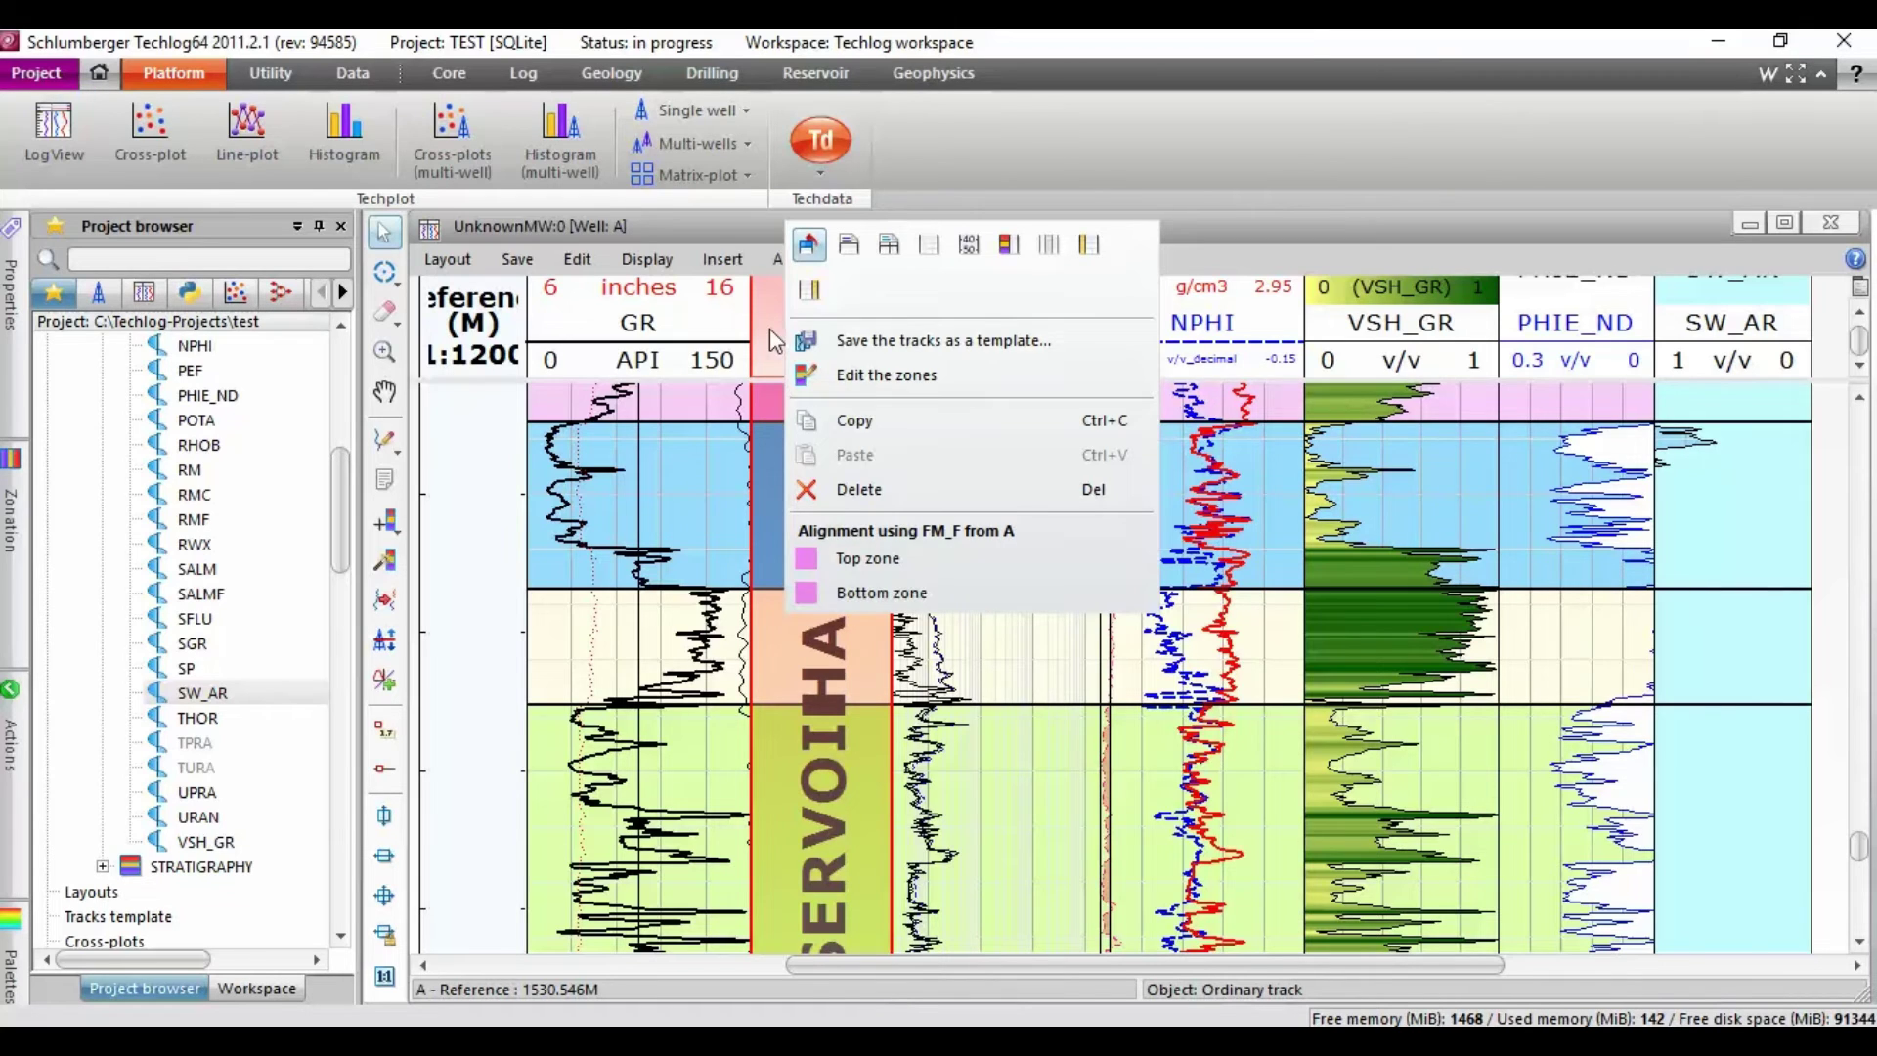
left_click(772, 334)
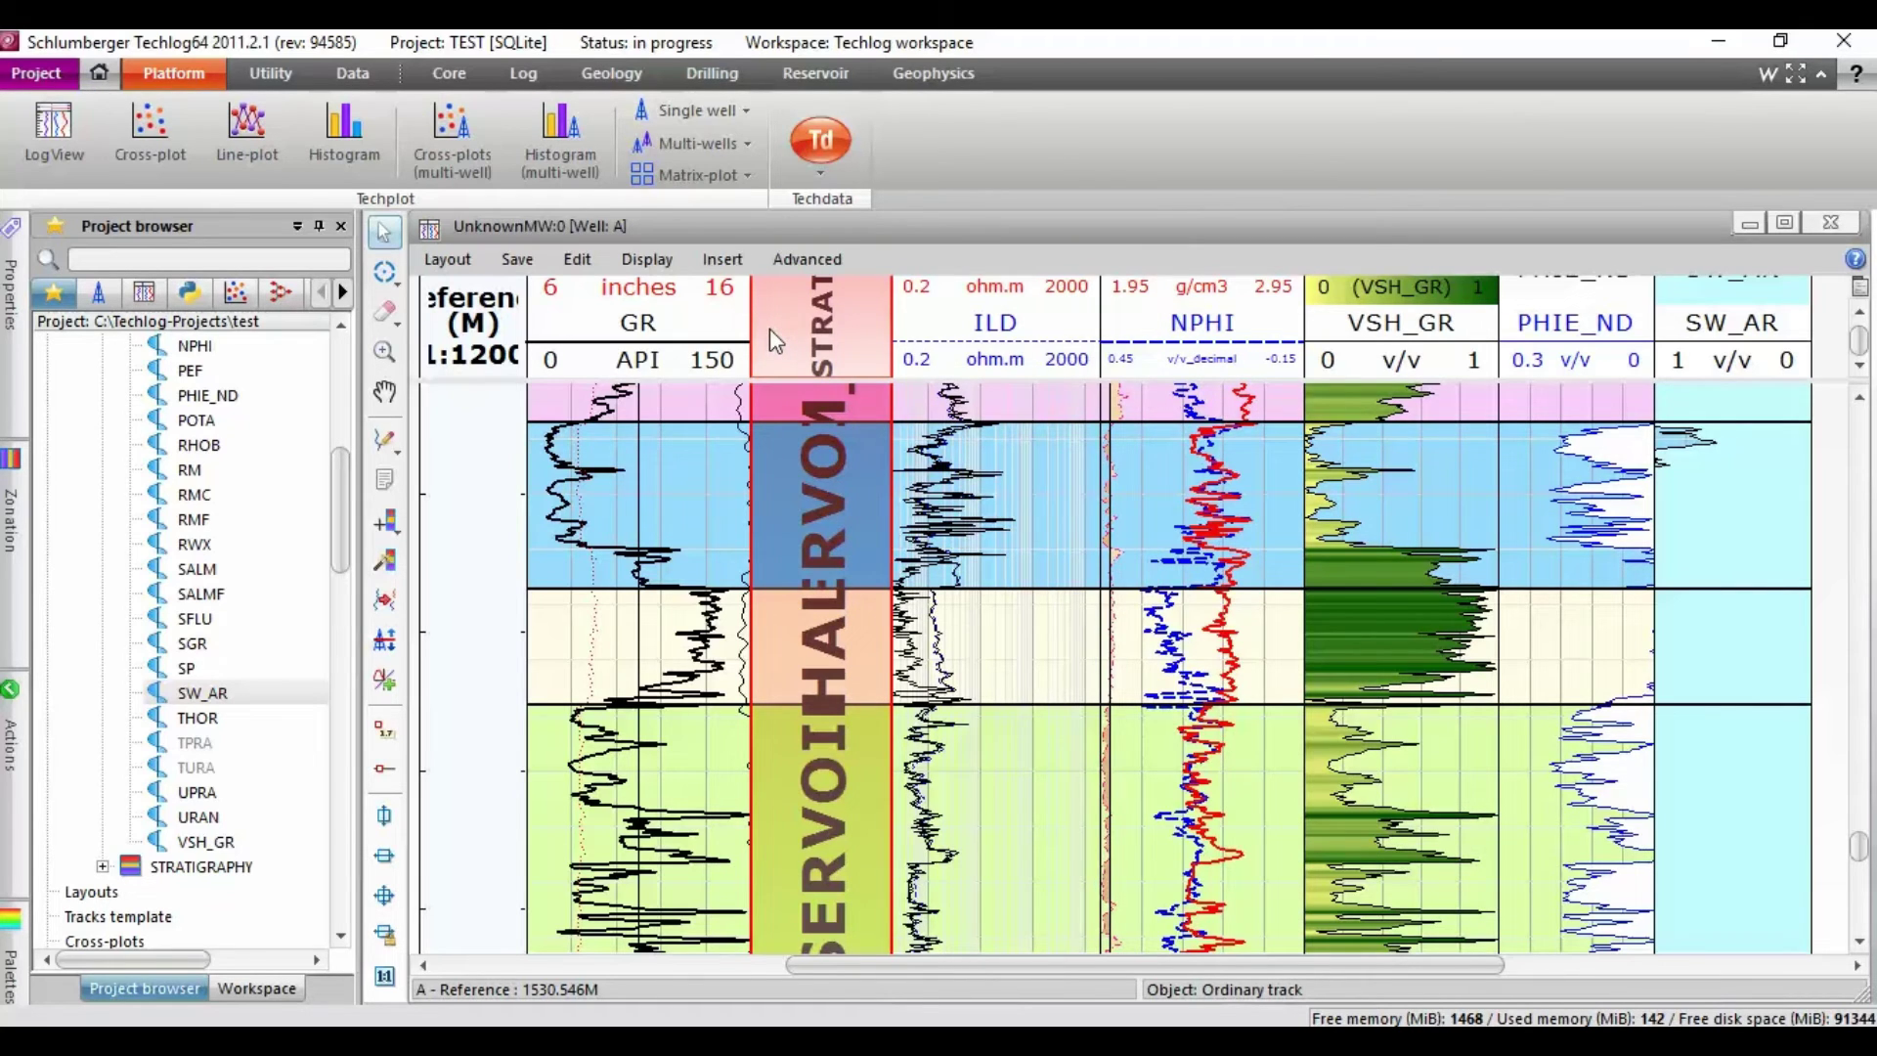
left_click(577, 259)
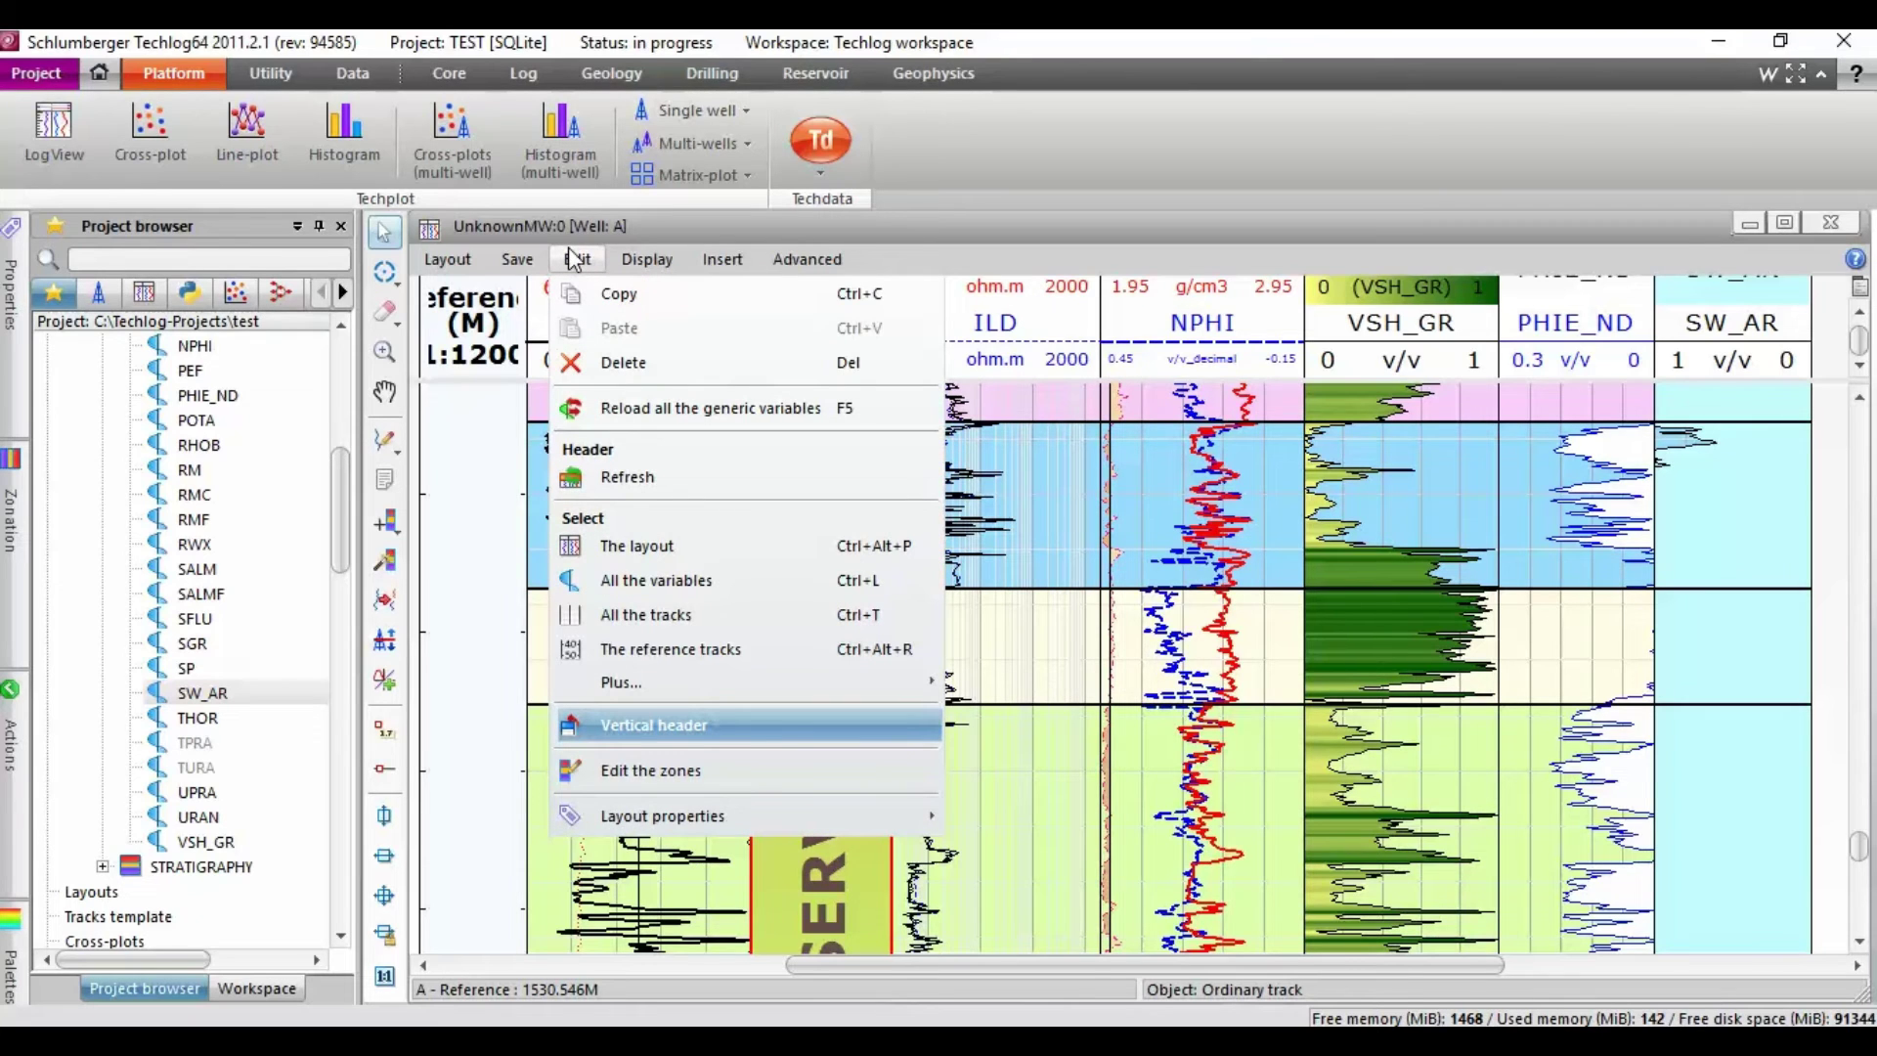
left_click(487, 459)
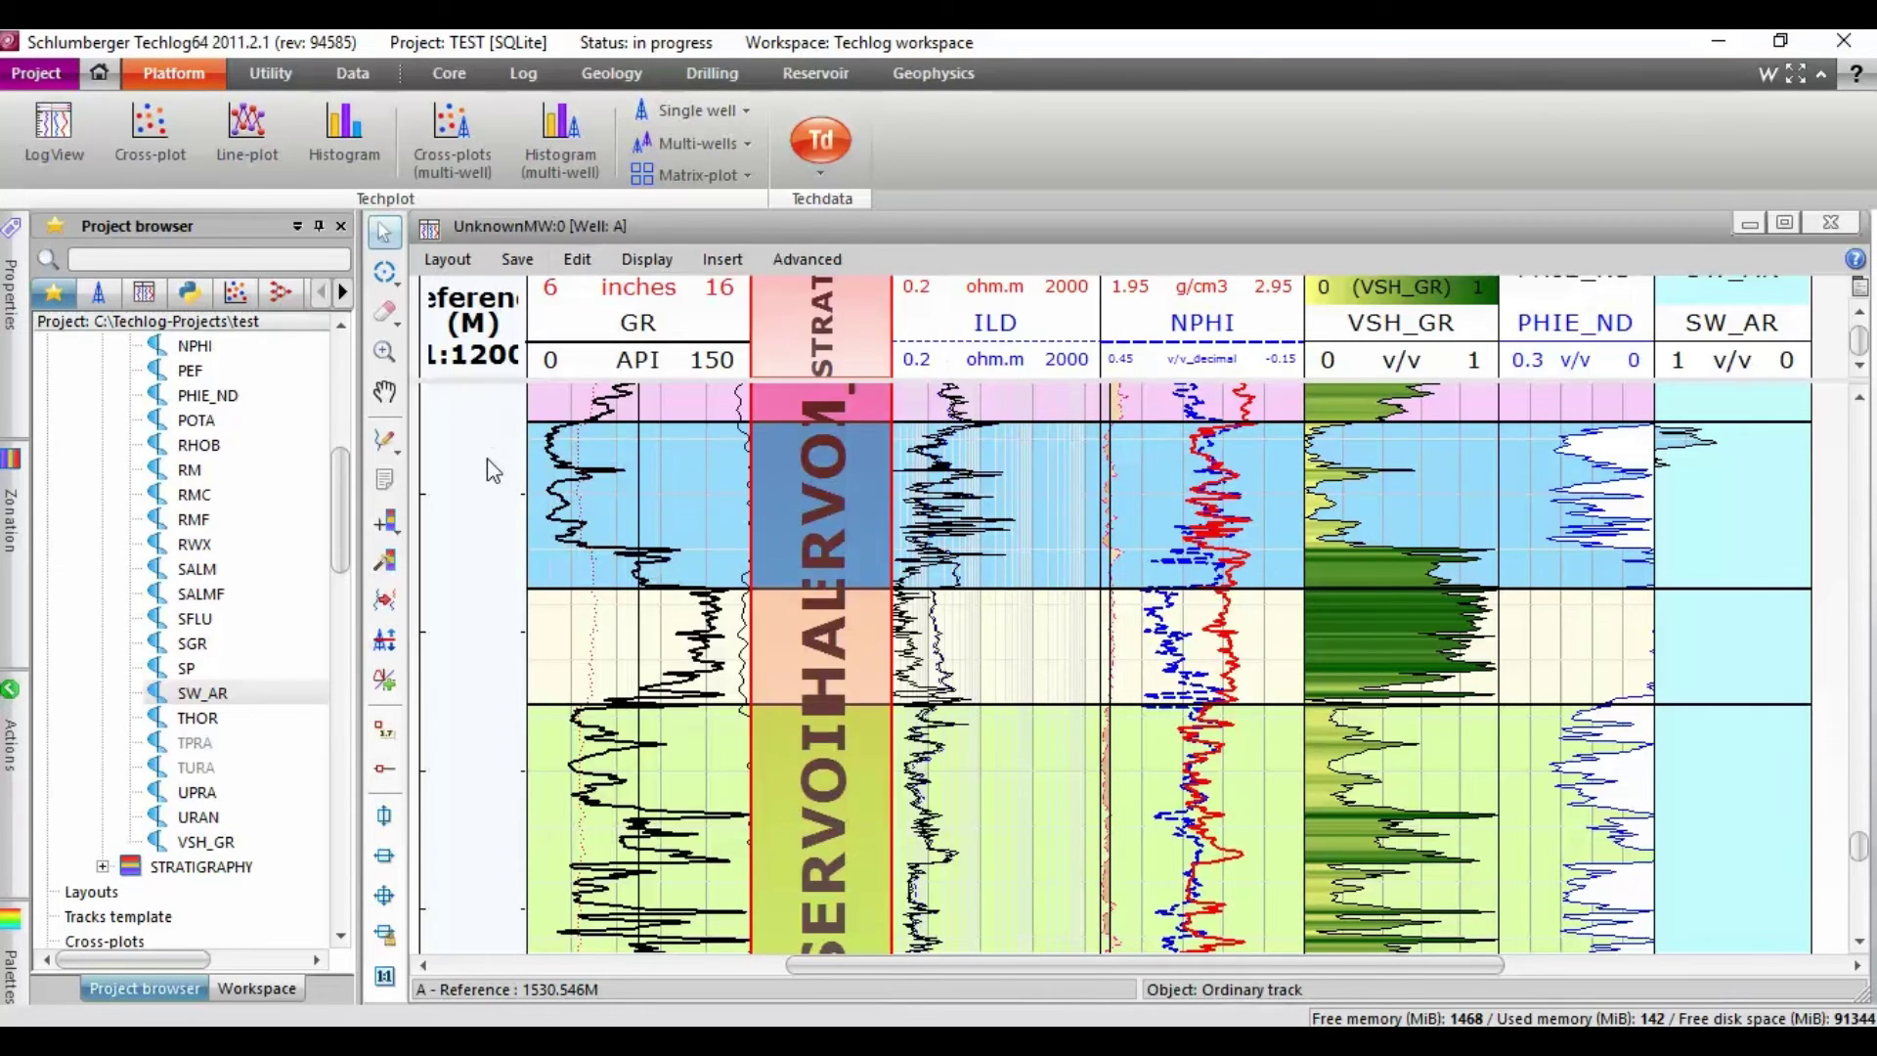
Open the zonation track's properties and bring its zonation and zone name display options into reach
left_click(834, 367)
double_click(834, 367)
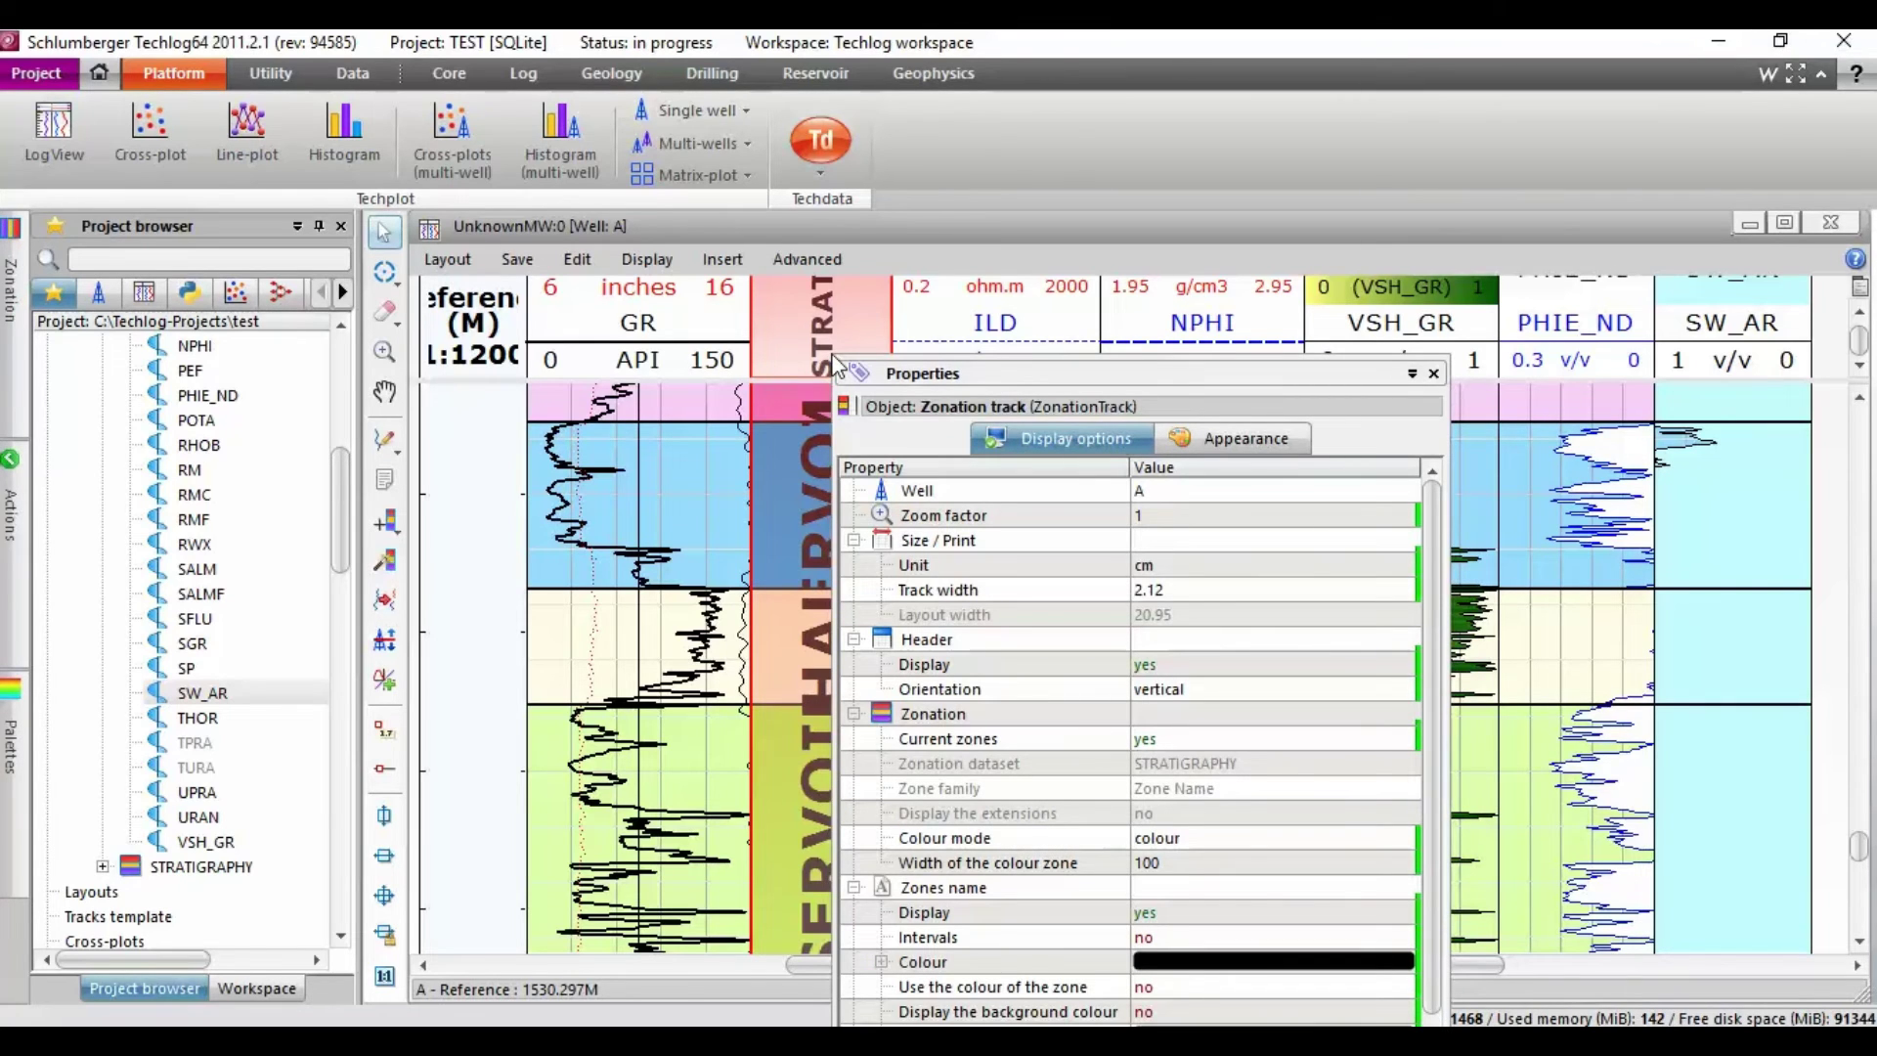
left_click(1088, 450)
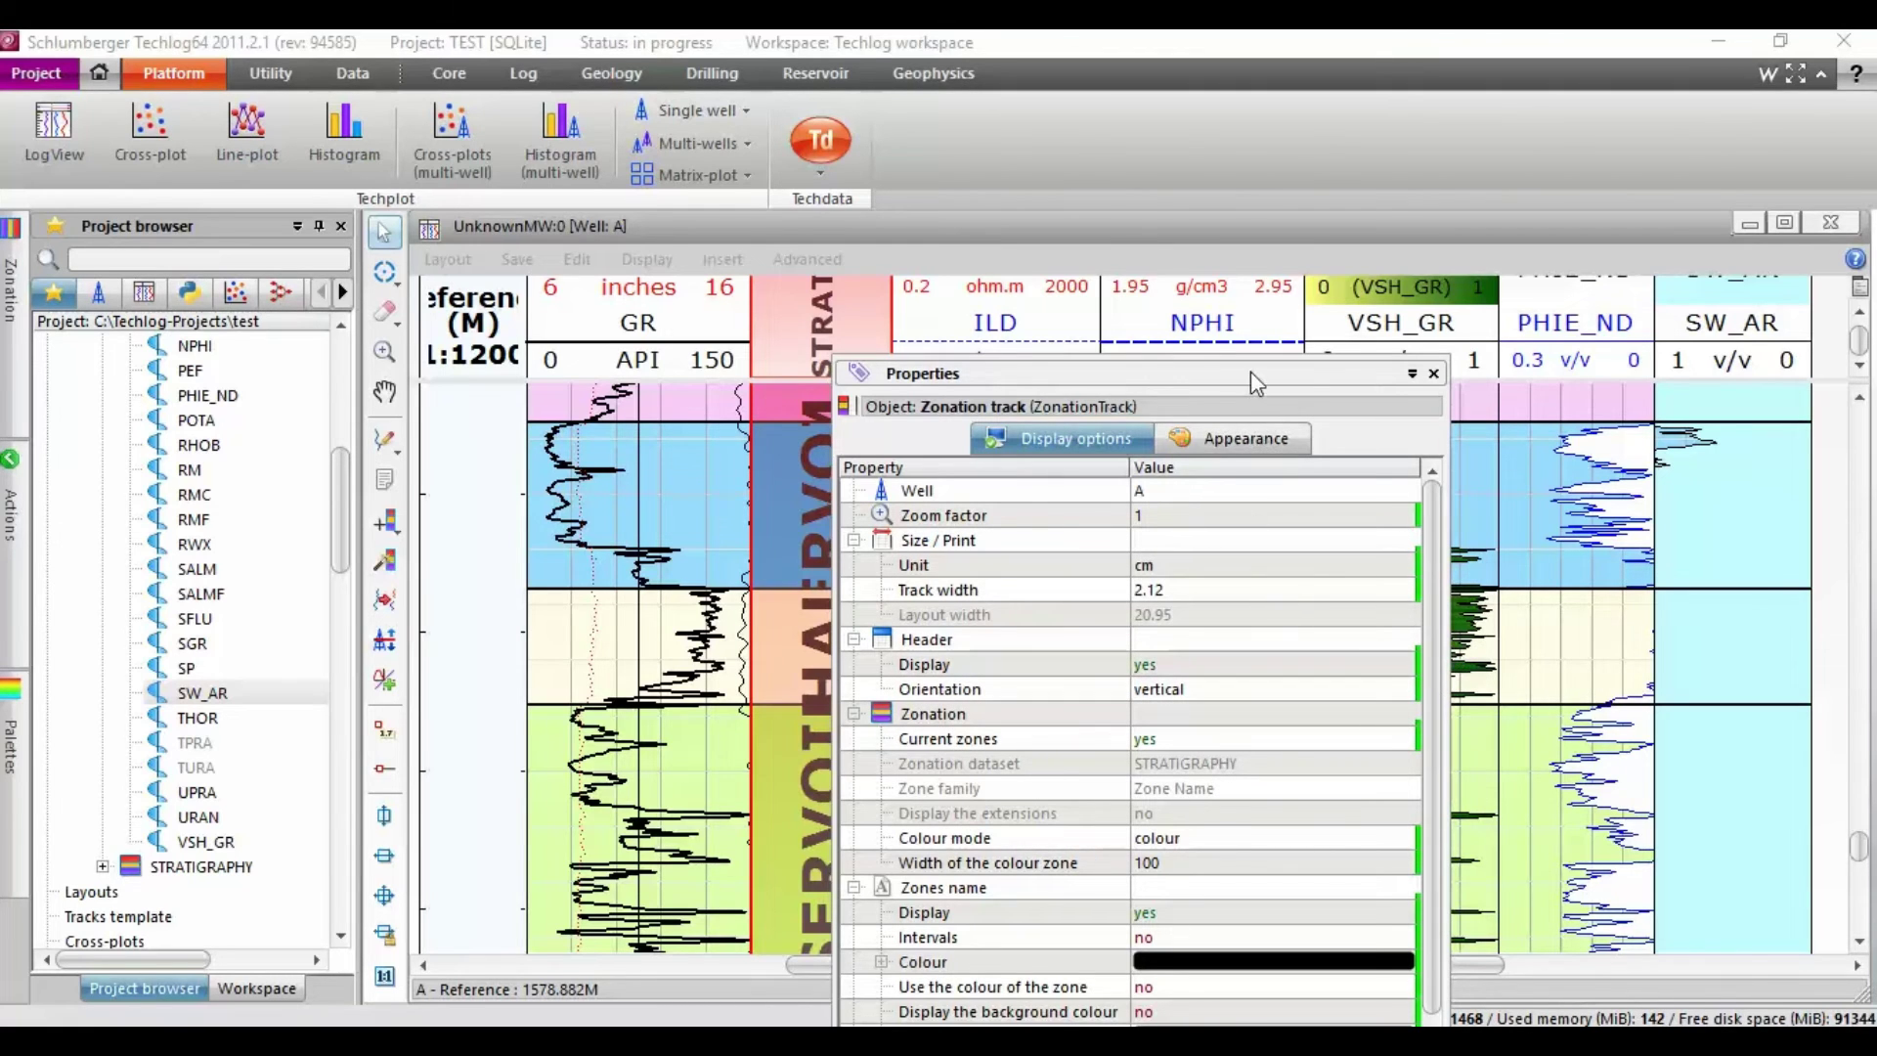
mouse_move(1251, 372)
left_mouse_down()
mouse_move(1240, 314)
mouse_move(1233, 349)
mouse_move(1306, 436)
mouse_move(1270, 553)
mouse_move(1240, 319)
mouse_move(1243, 401)
mouse_move(1247, 356)
left_mouse_up()
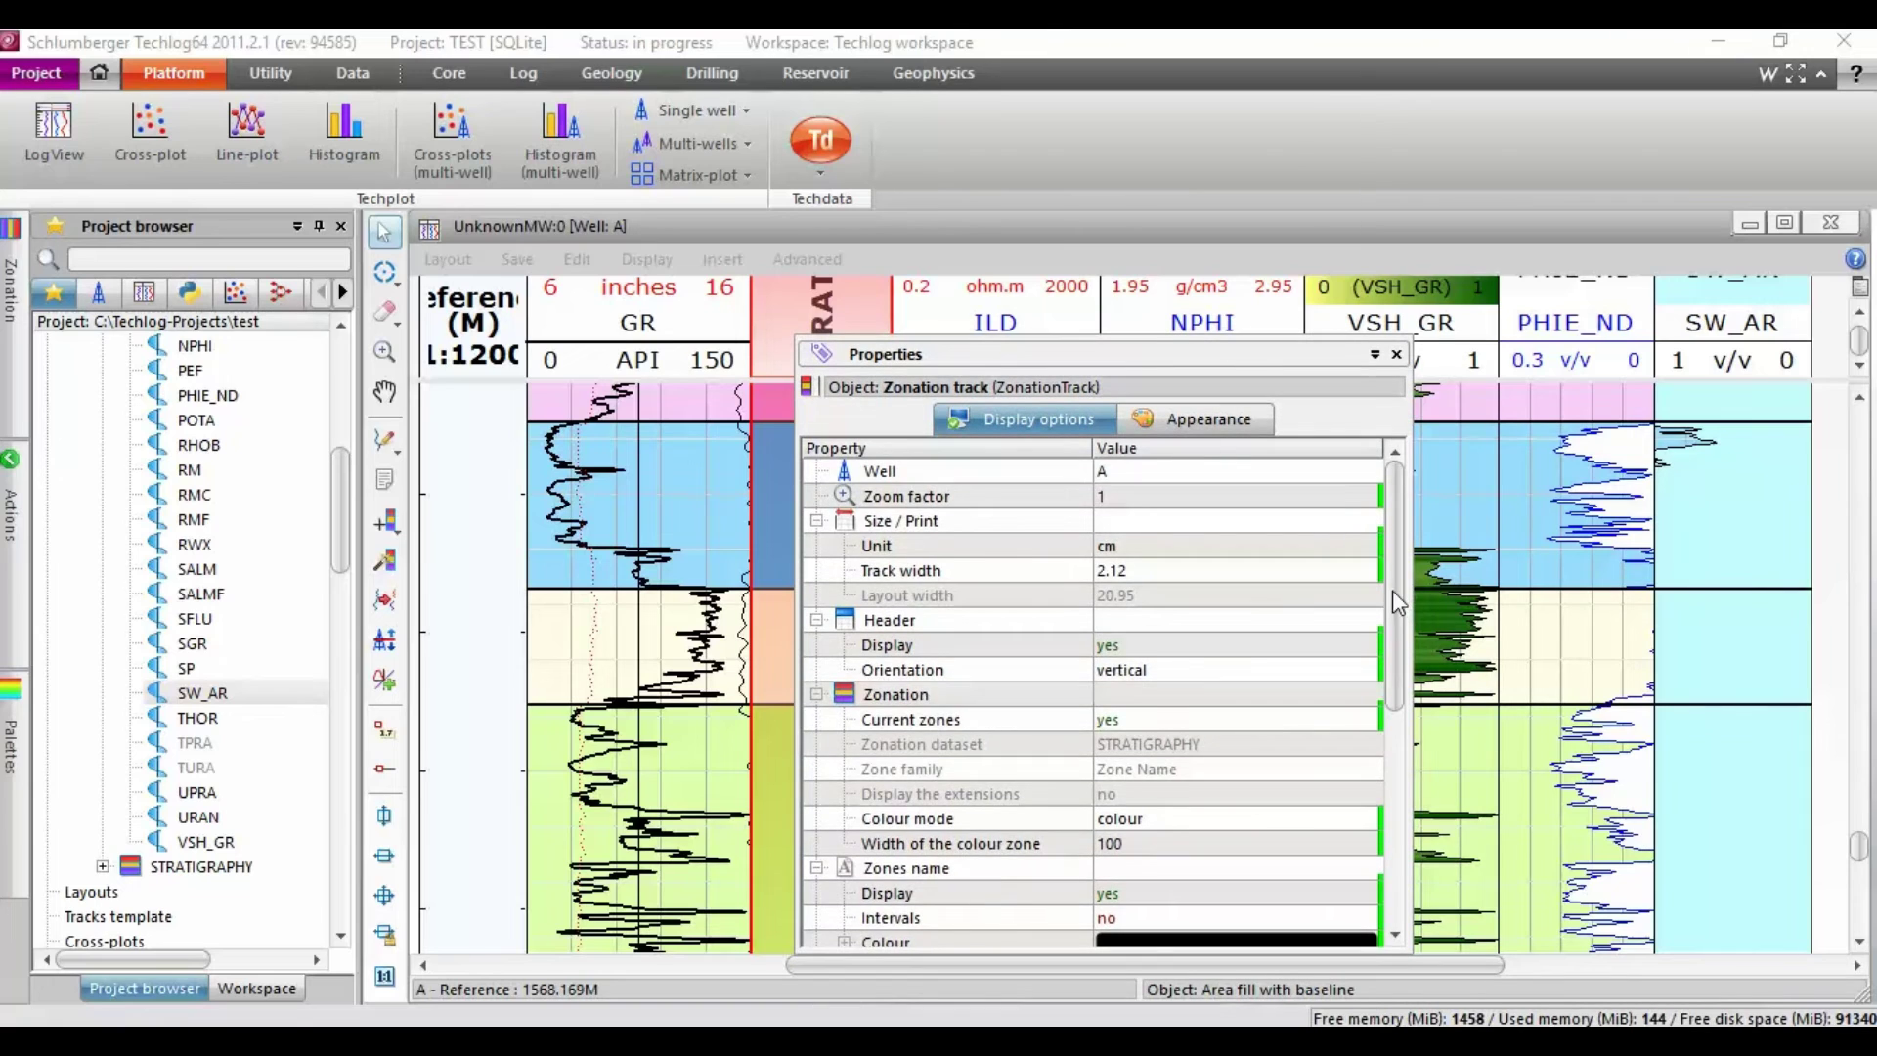
left_click_drag(1392, 589, 1413, 718)
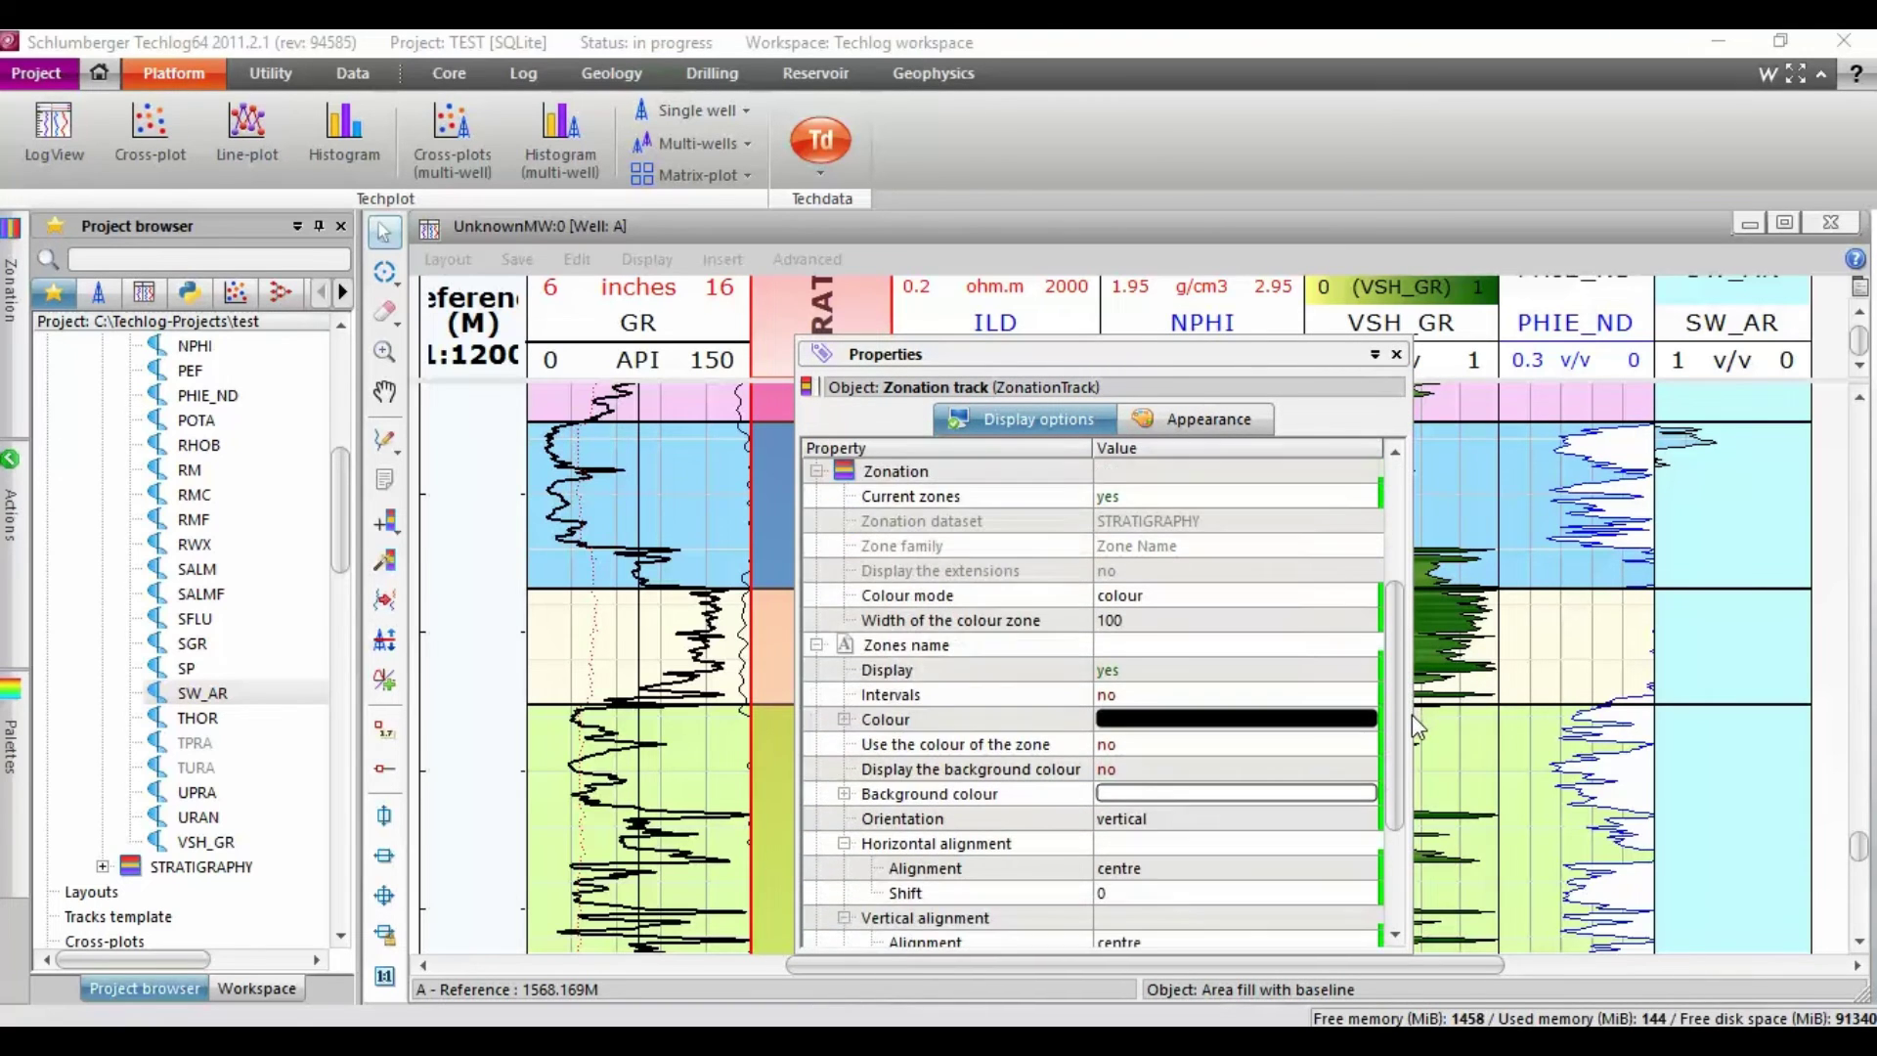
Set the width of the zonation track's colour zone to 15
left_click(1153, 619)
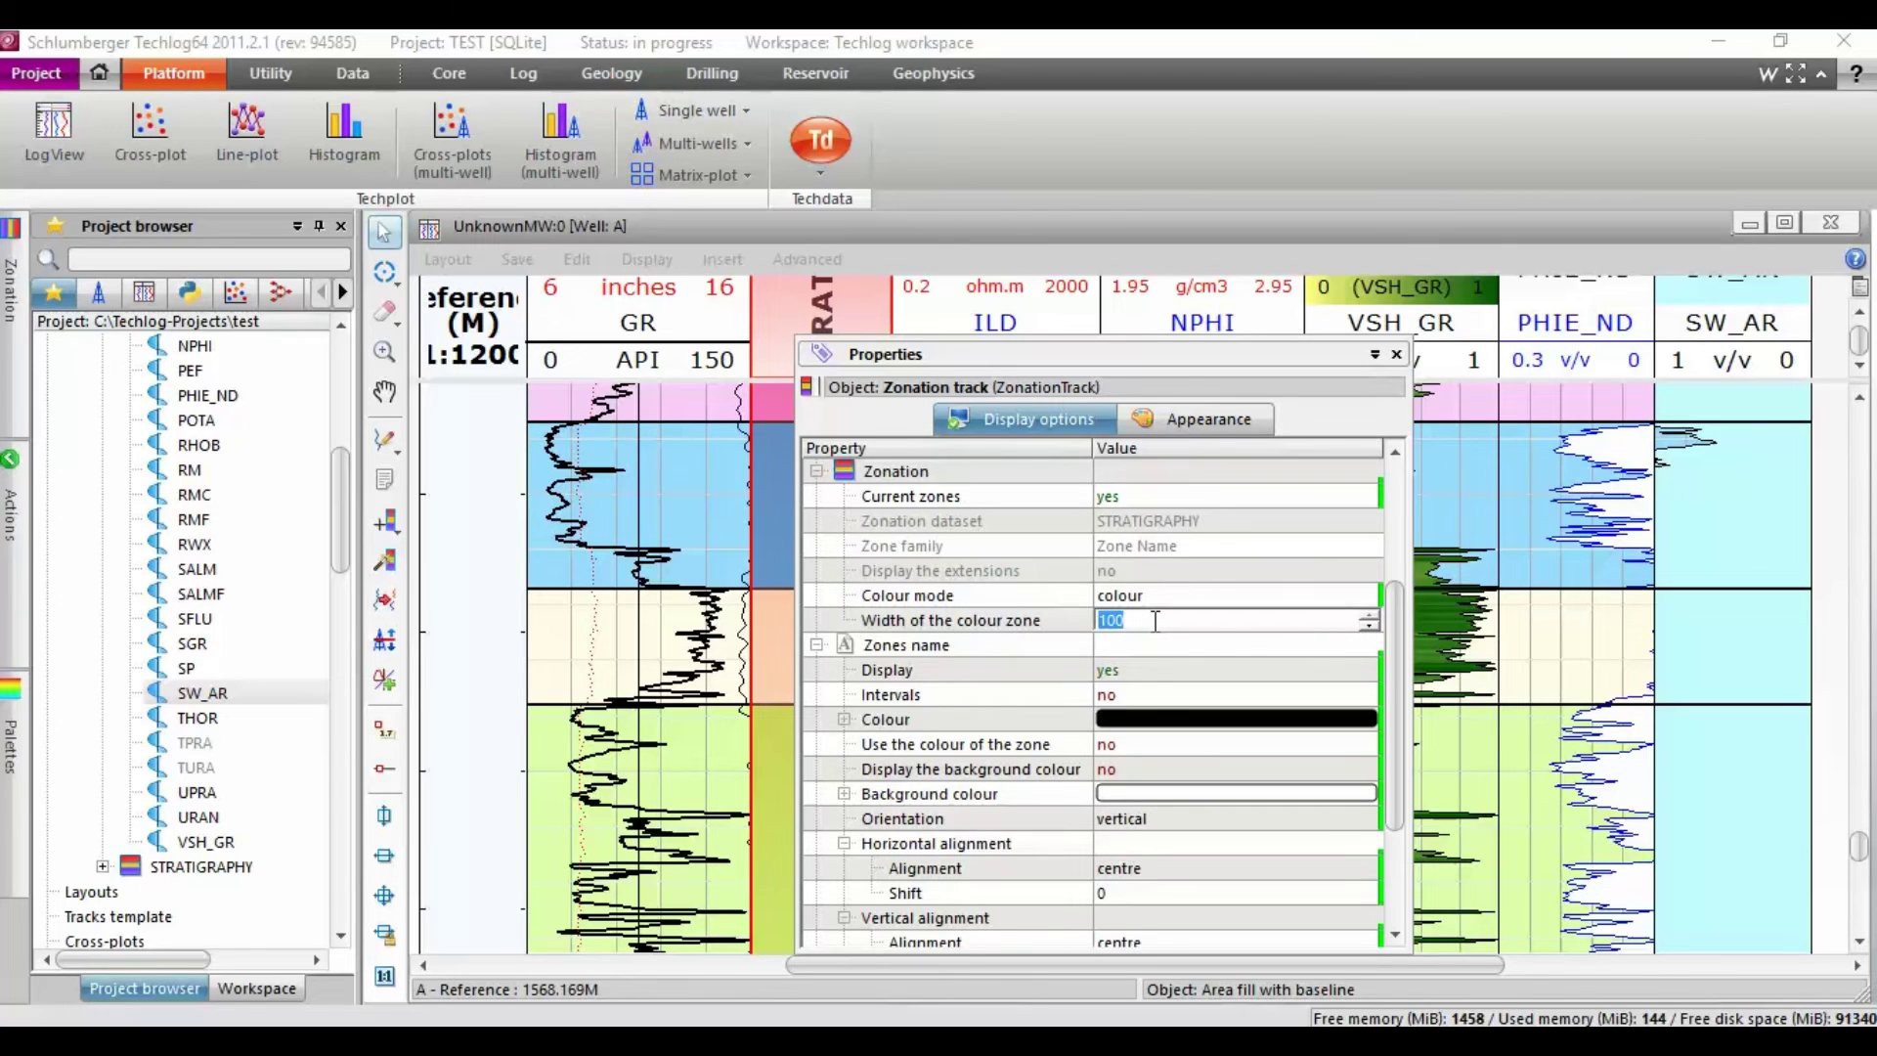
type("15")
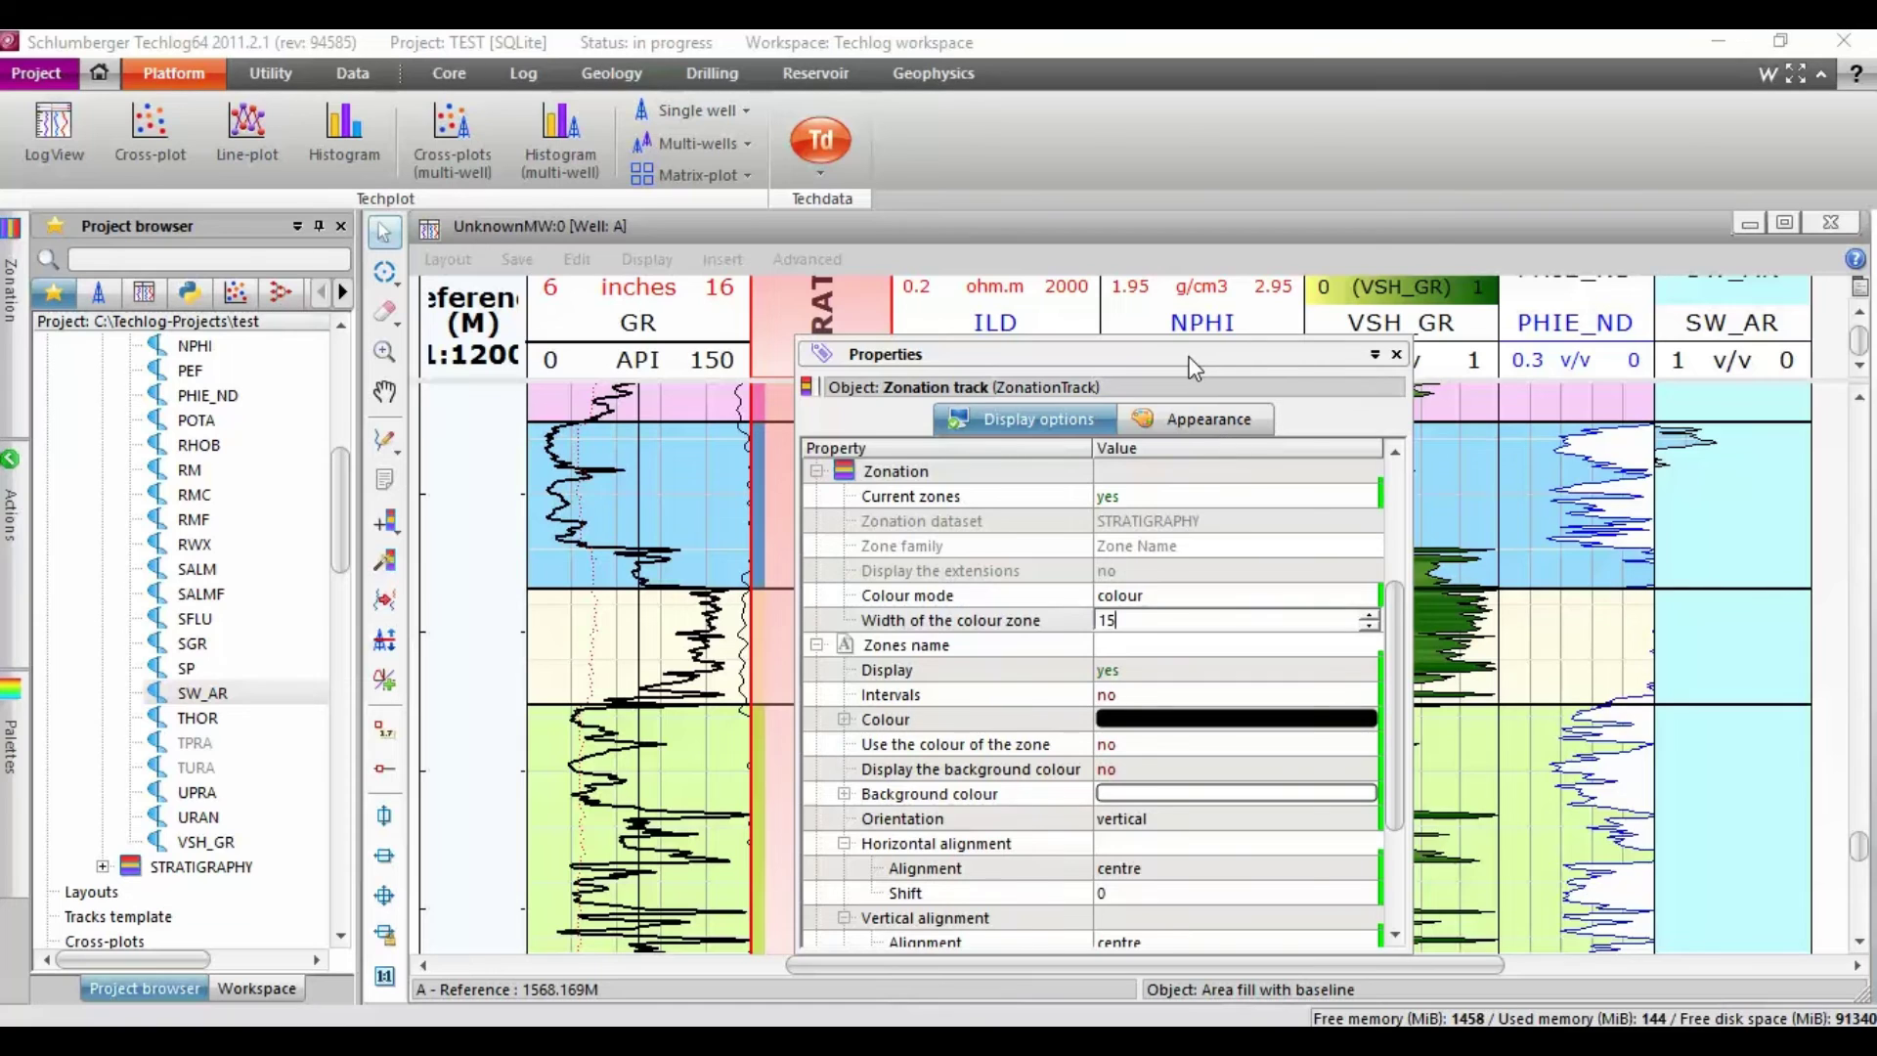
left_click_drag(1194, 368, 1371, 331)
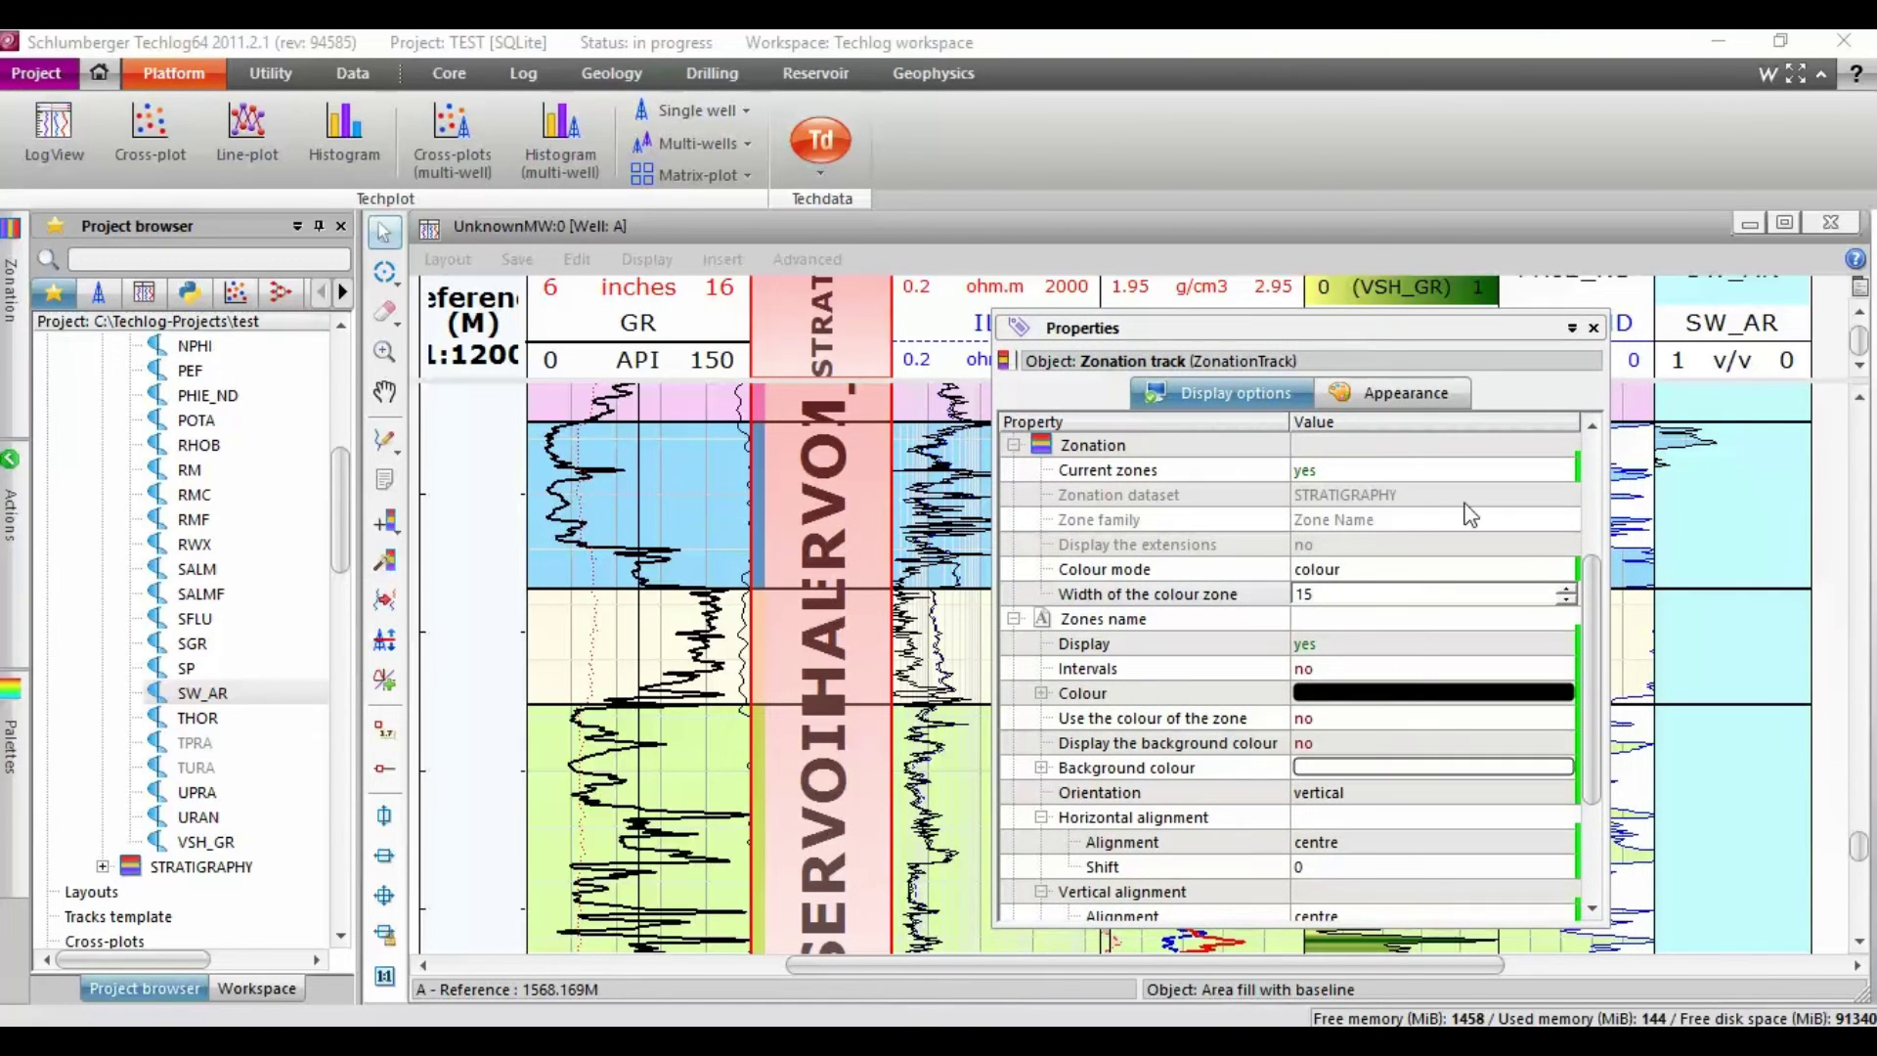
Set the orientation of the zone names in the zonation track to horizontal
left_click_drag(1597, 654, 1607, 740)
left_click(1415, 670)
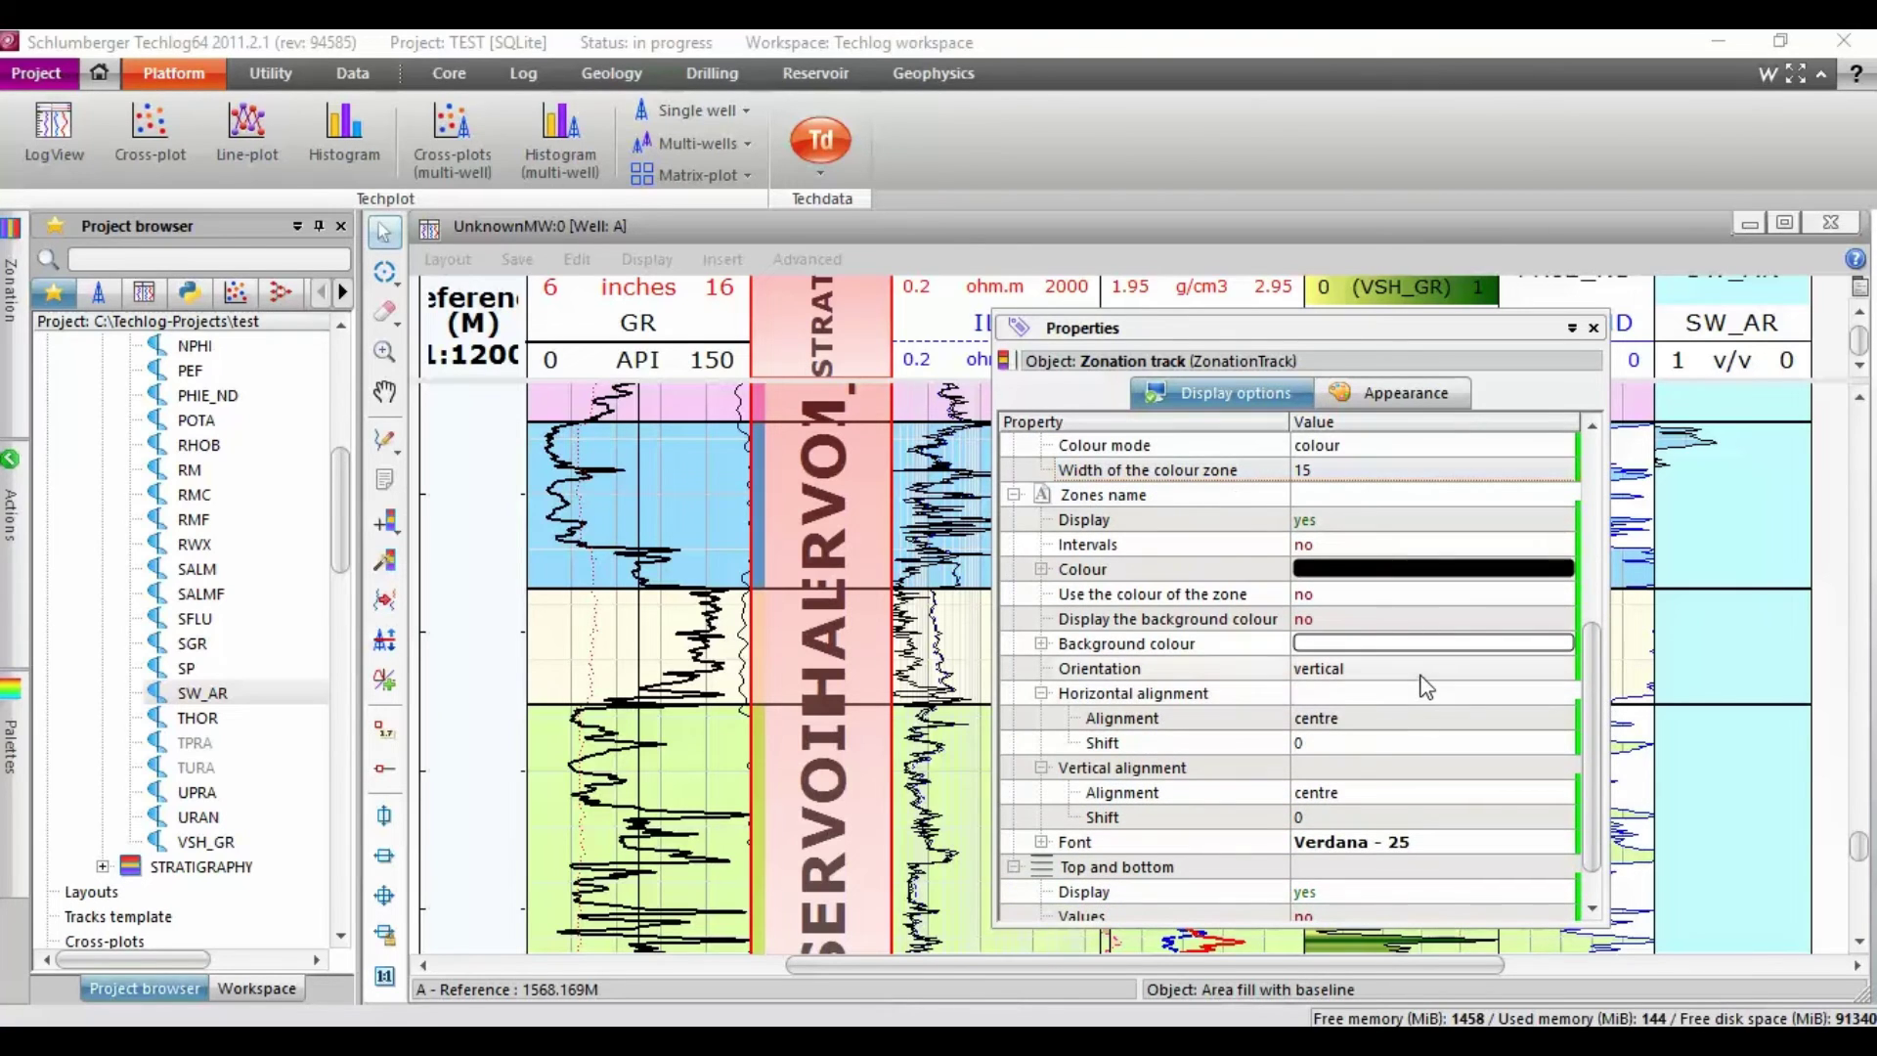
left_click(1419, 673)
left_click(1394, 707)
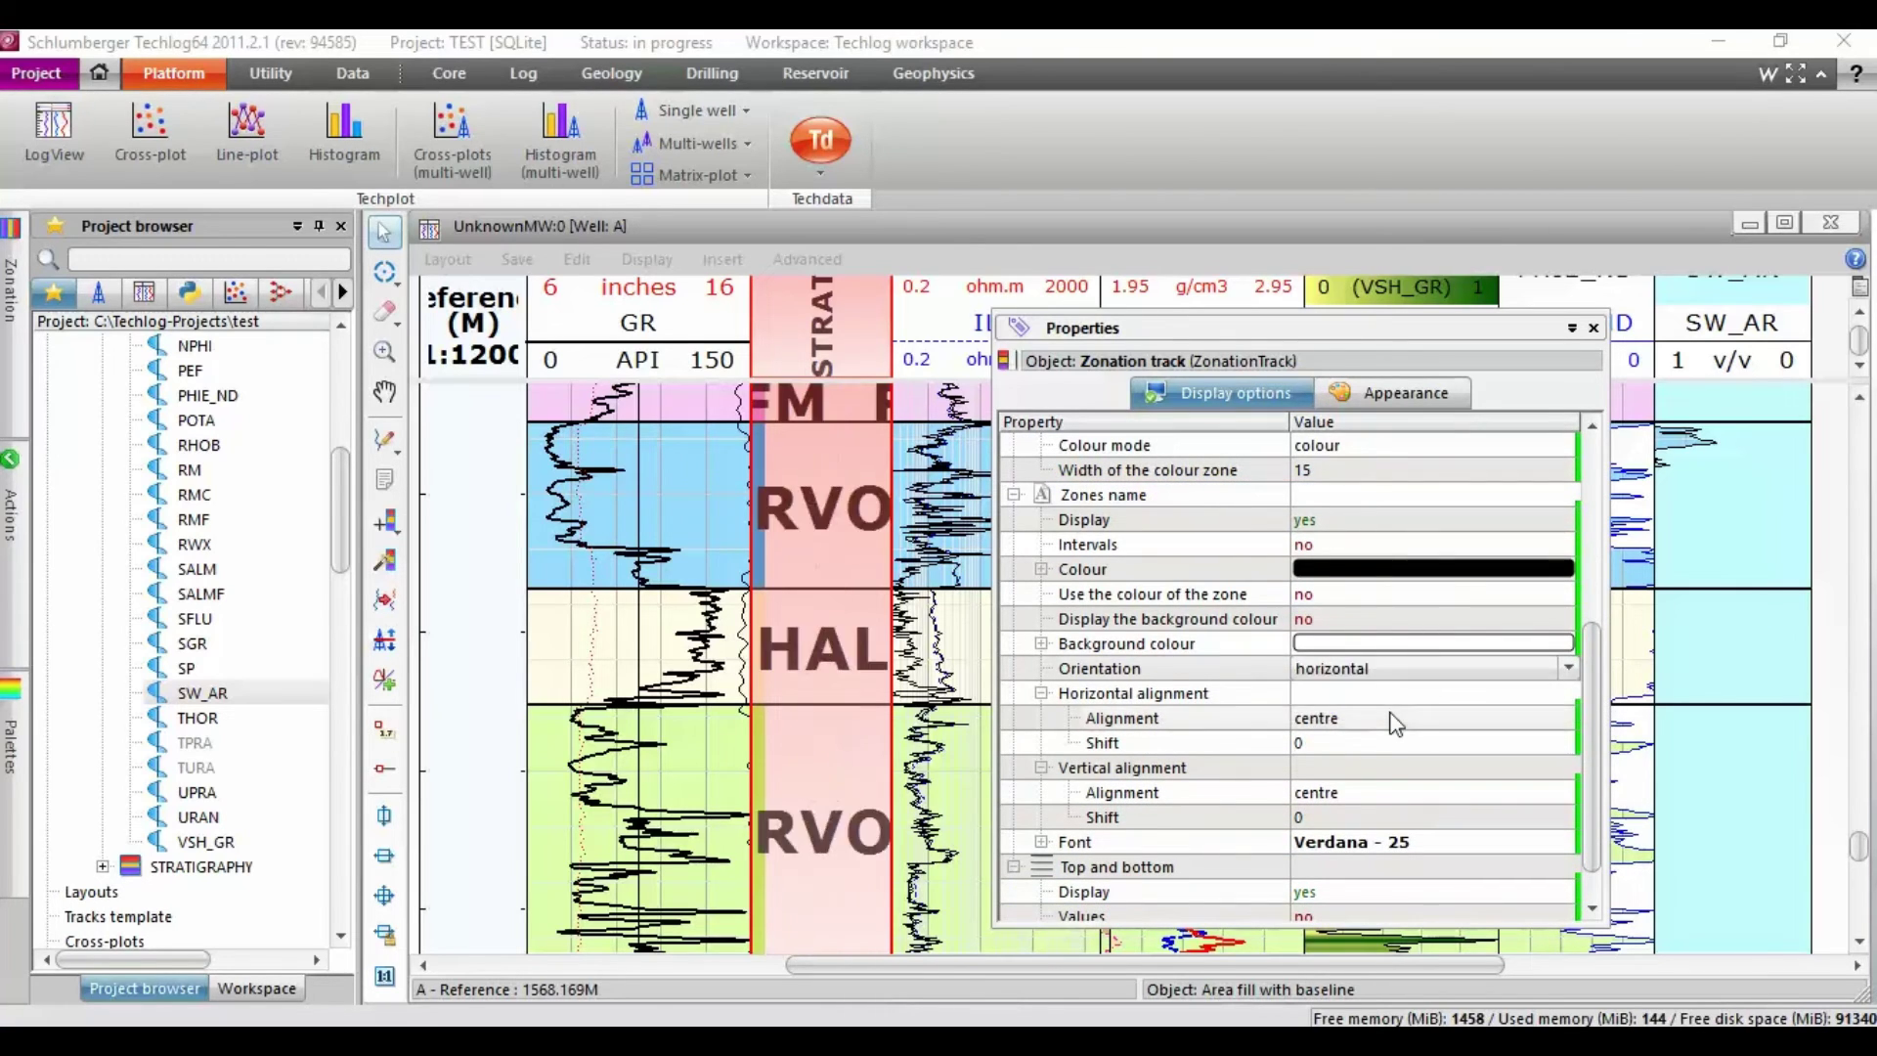
Set the width of the zonation track's colour zone to 100
left_click(1365, 470)
type("1")
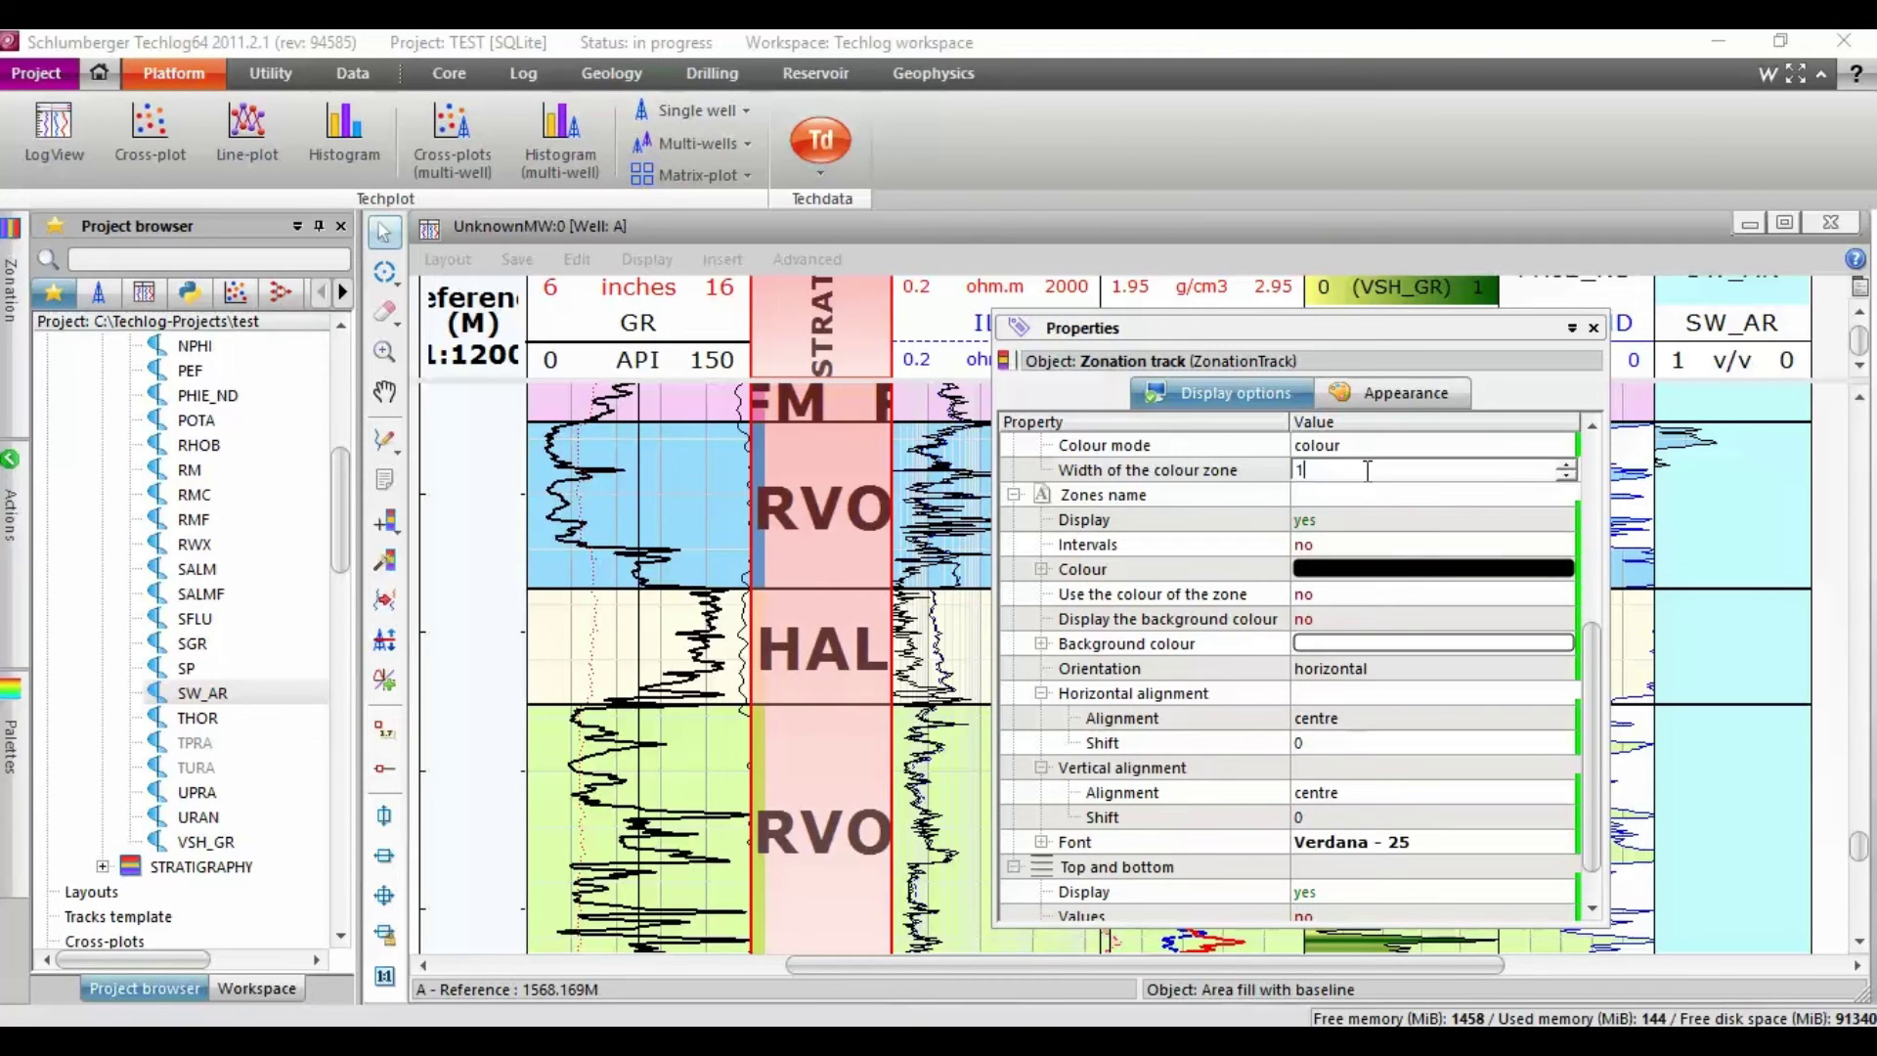
type("00")
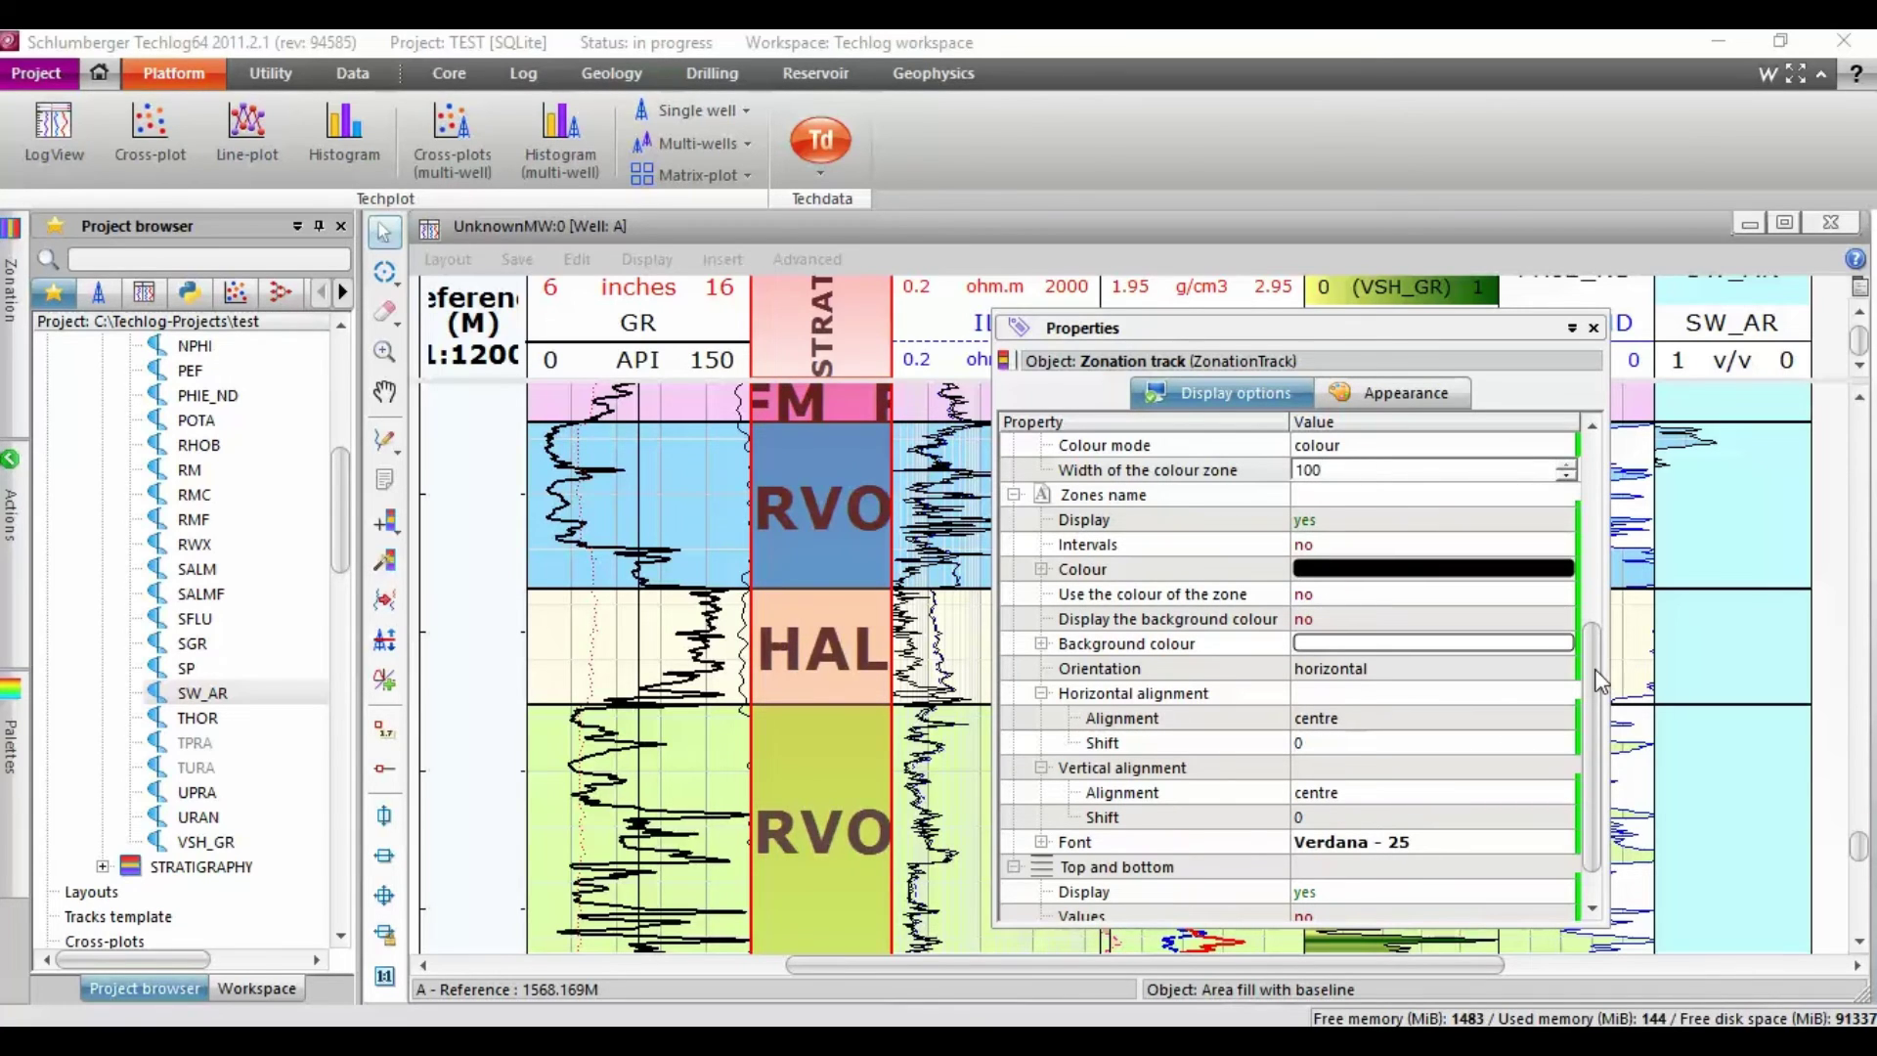
Set the font size of the zonation track's top and bottom labels to 6
left_click_drag(1593, 669, 1595, 712)
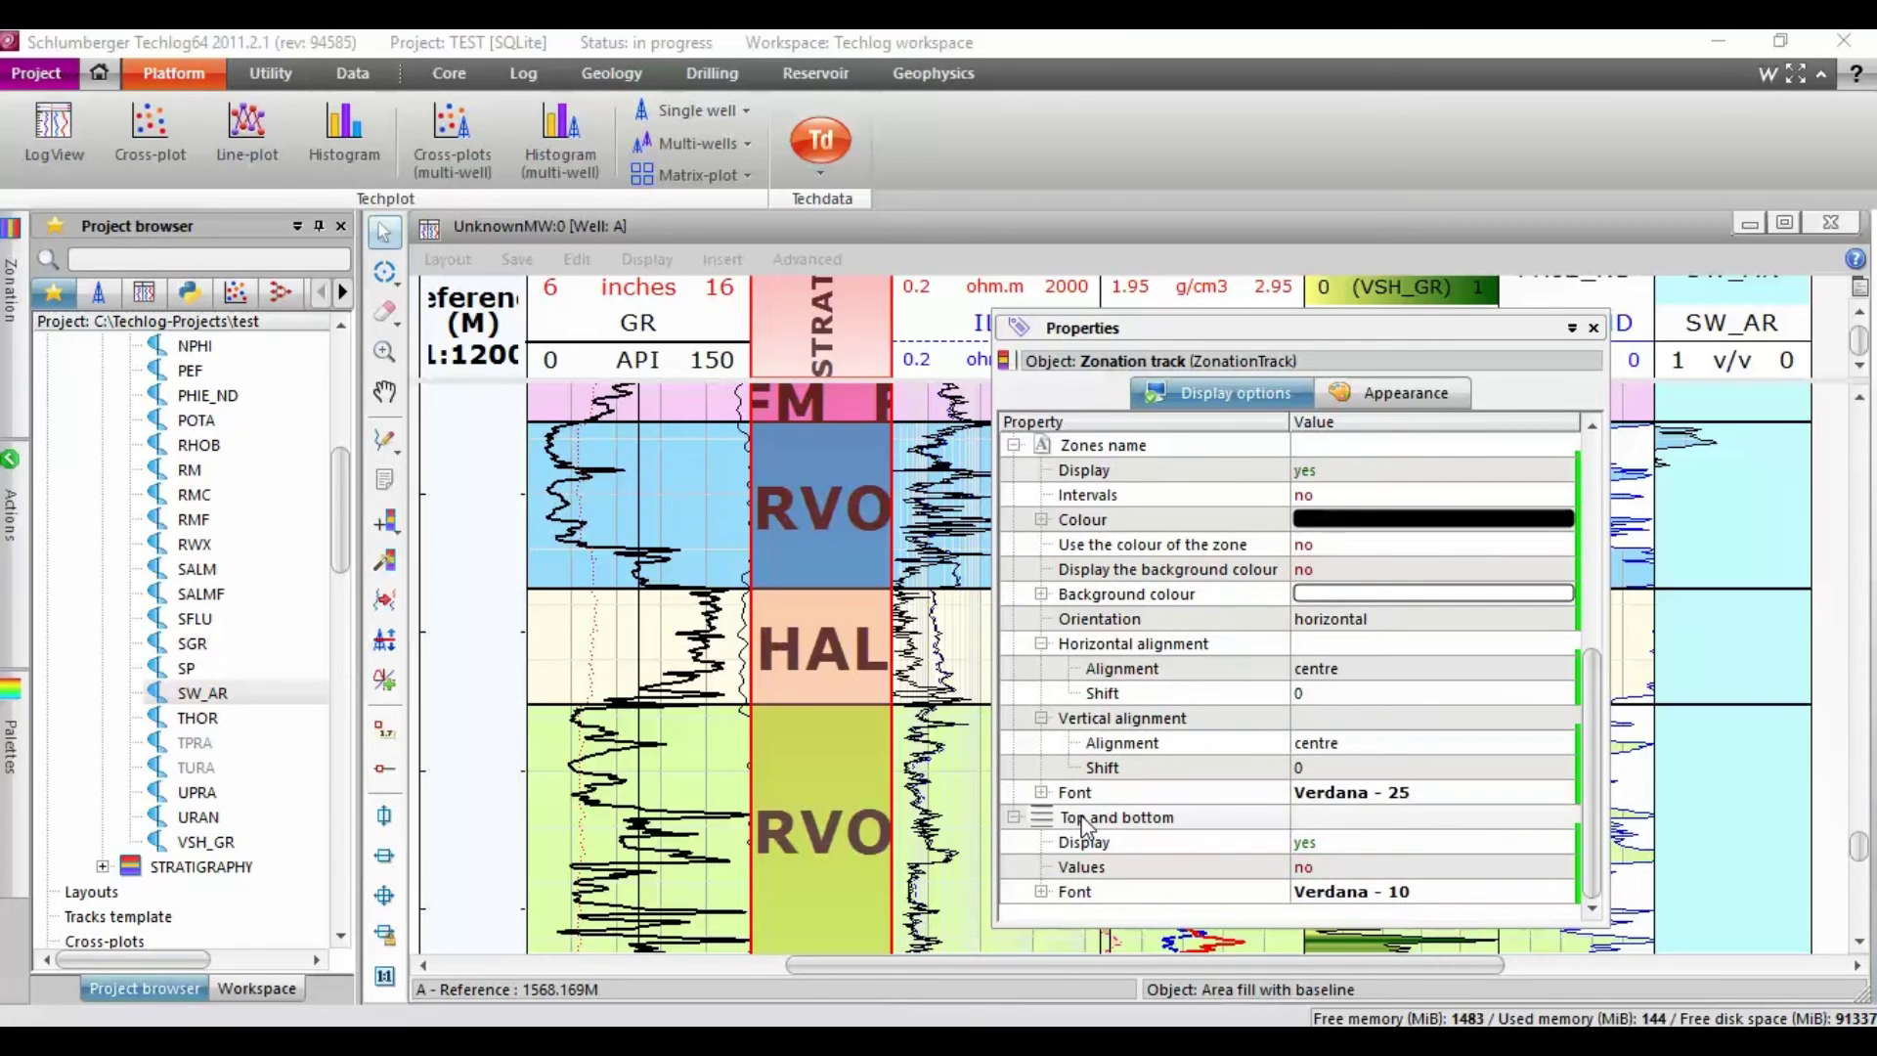
double_click(1358, 894)
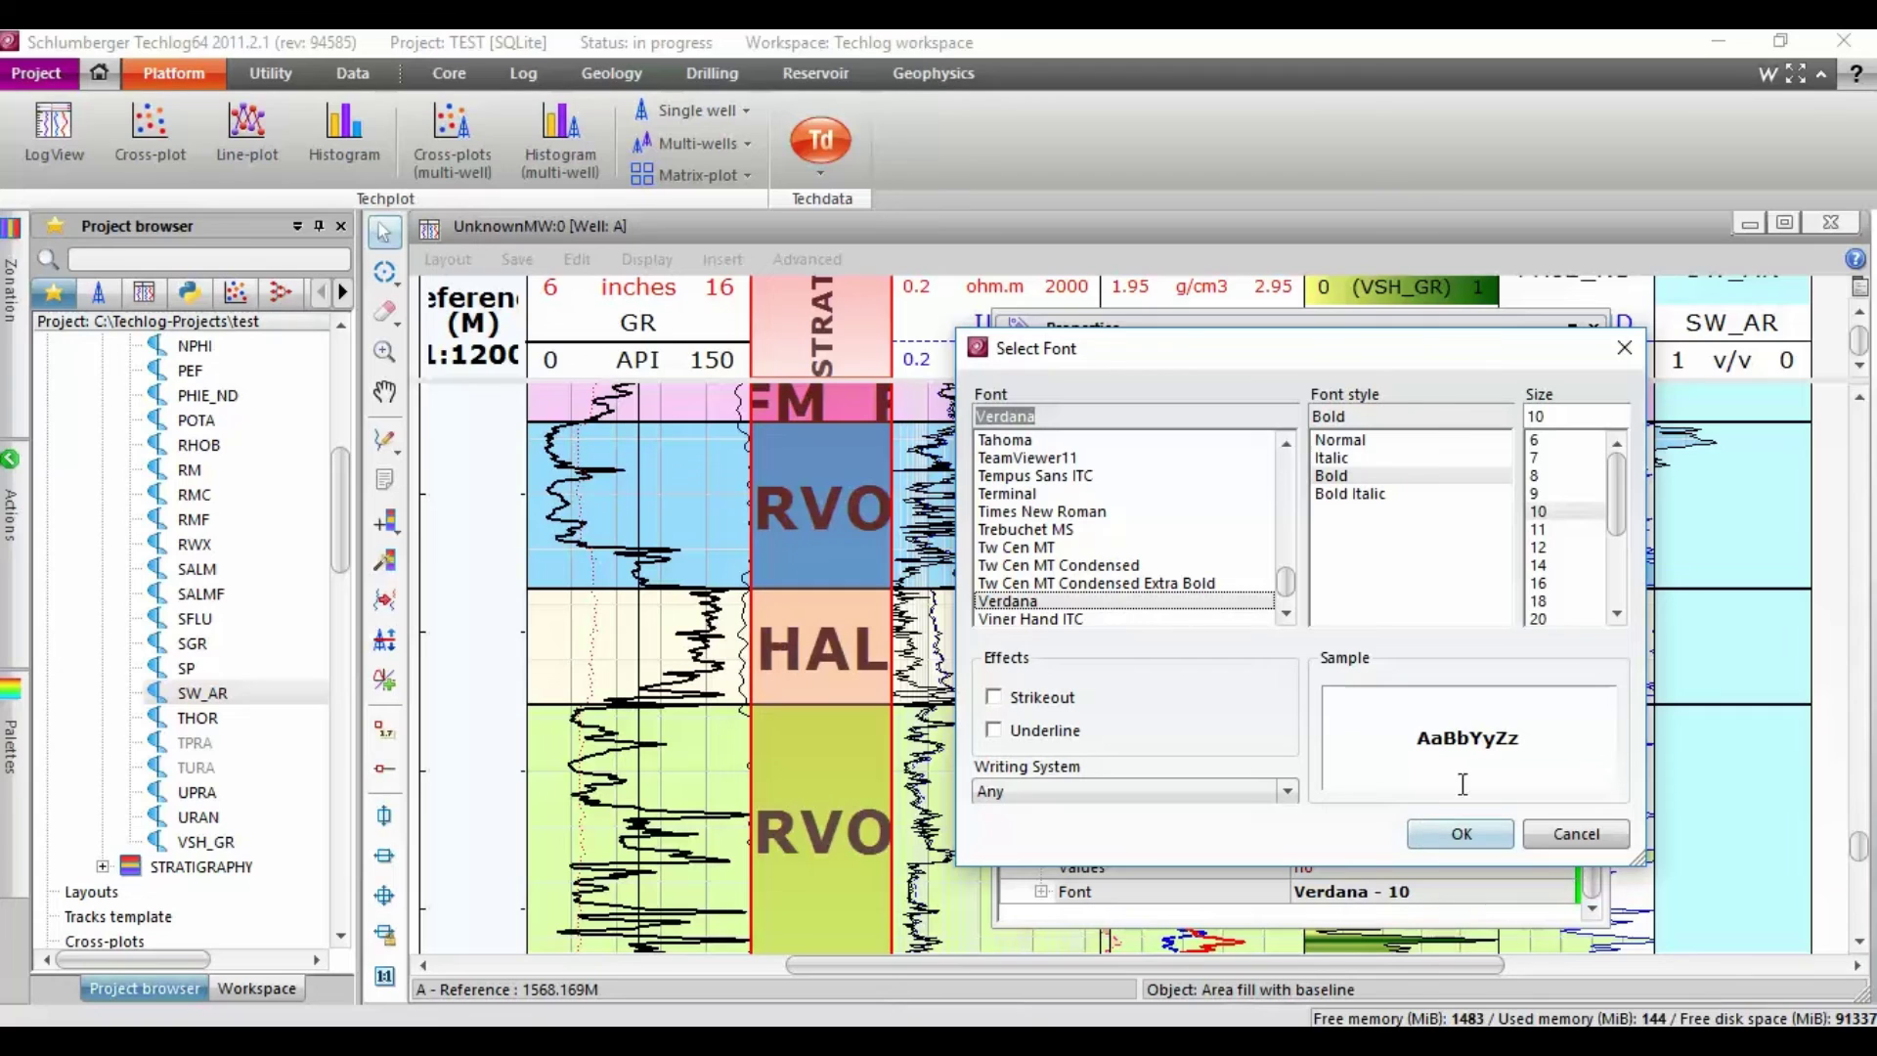
left_click(1540, 442)
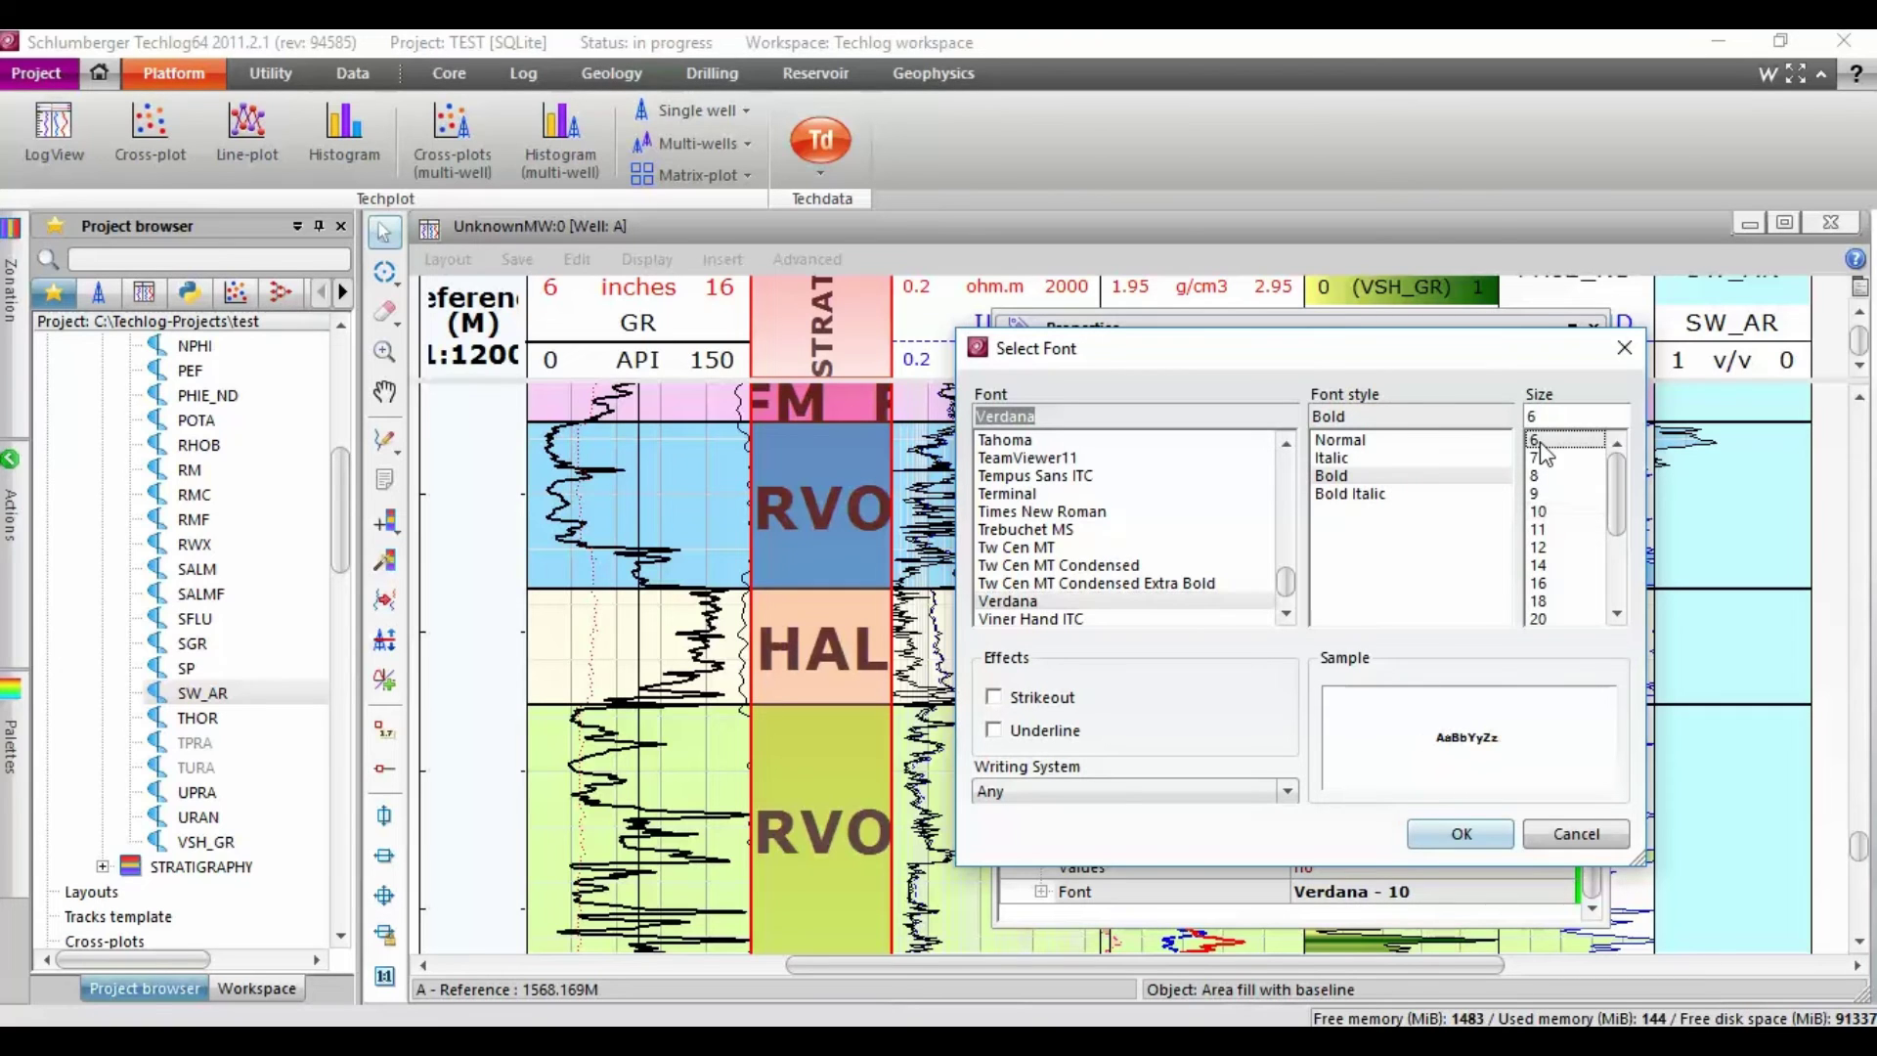
left_click(1460, 834)
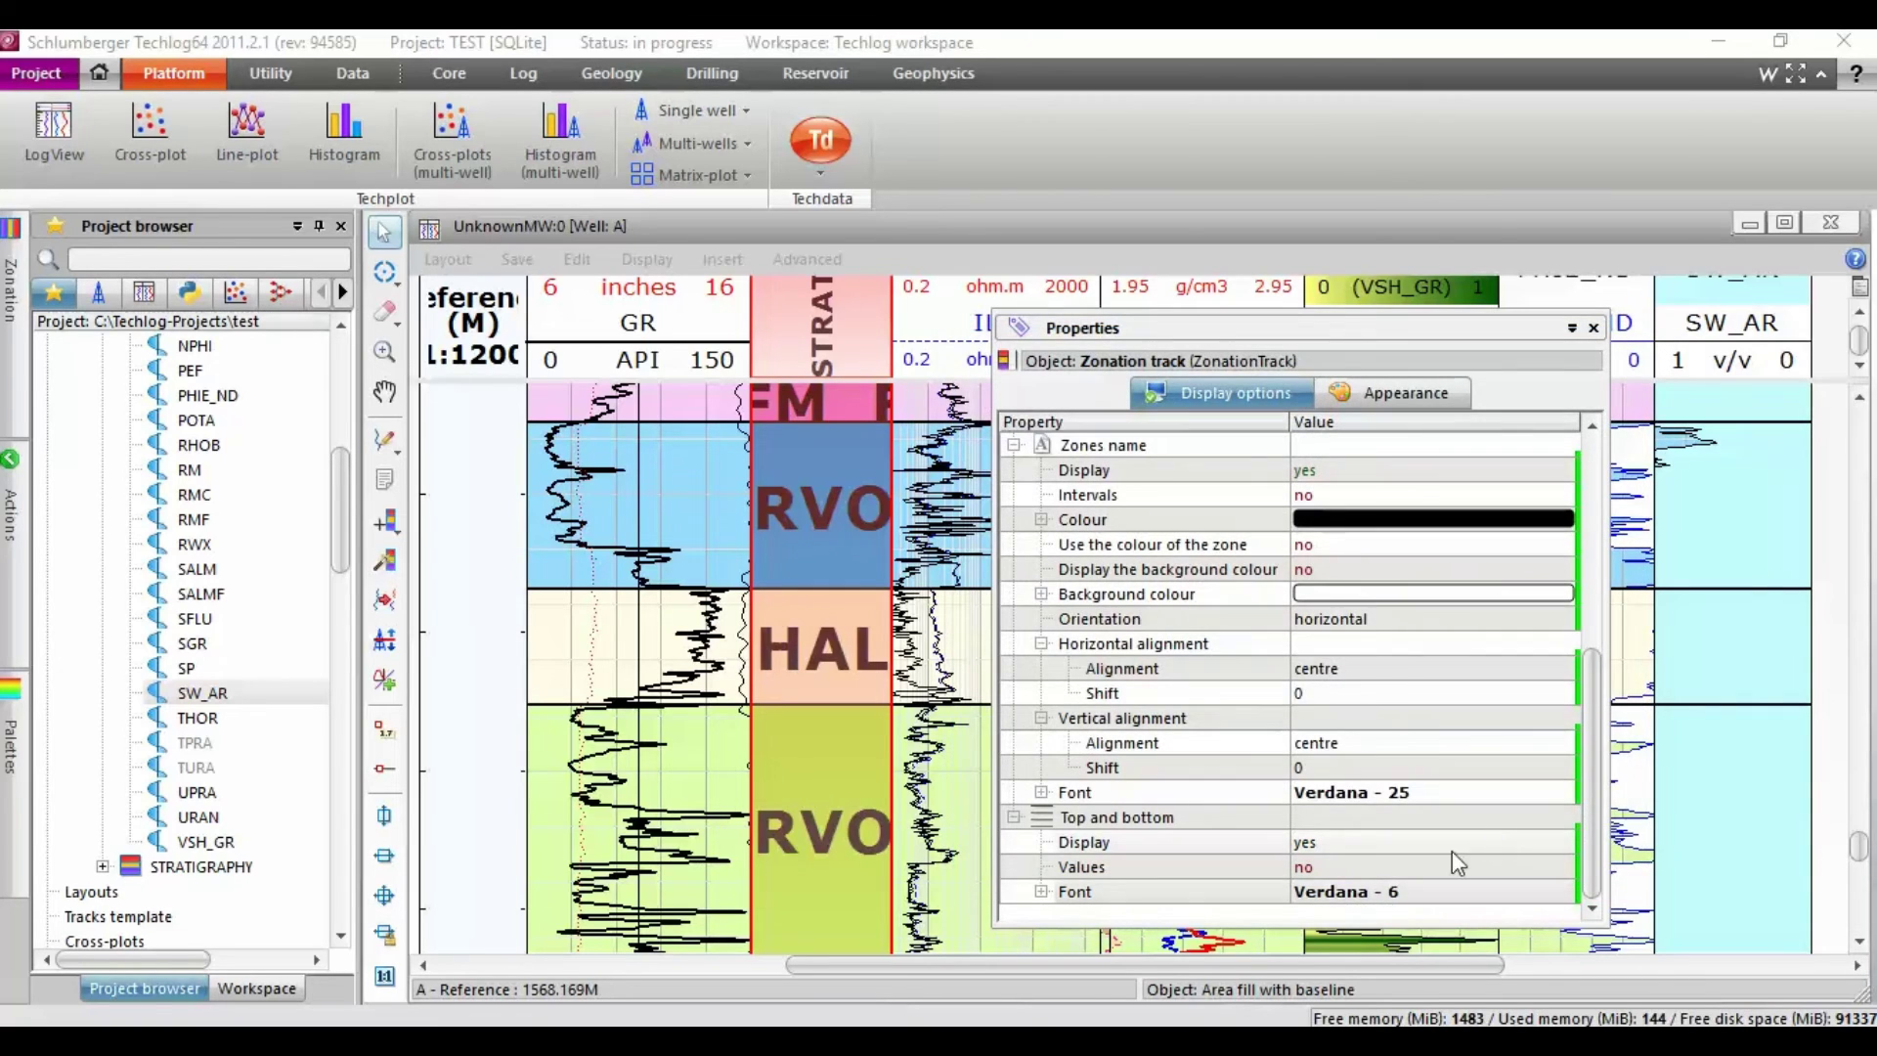
Set the font size of the zone names in the zonation track to 10
left_click(1408, 792)
left_click(1408, 791)
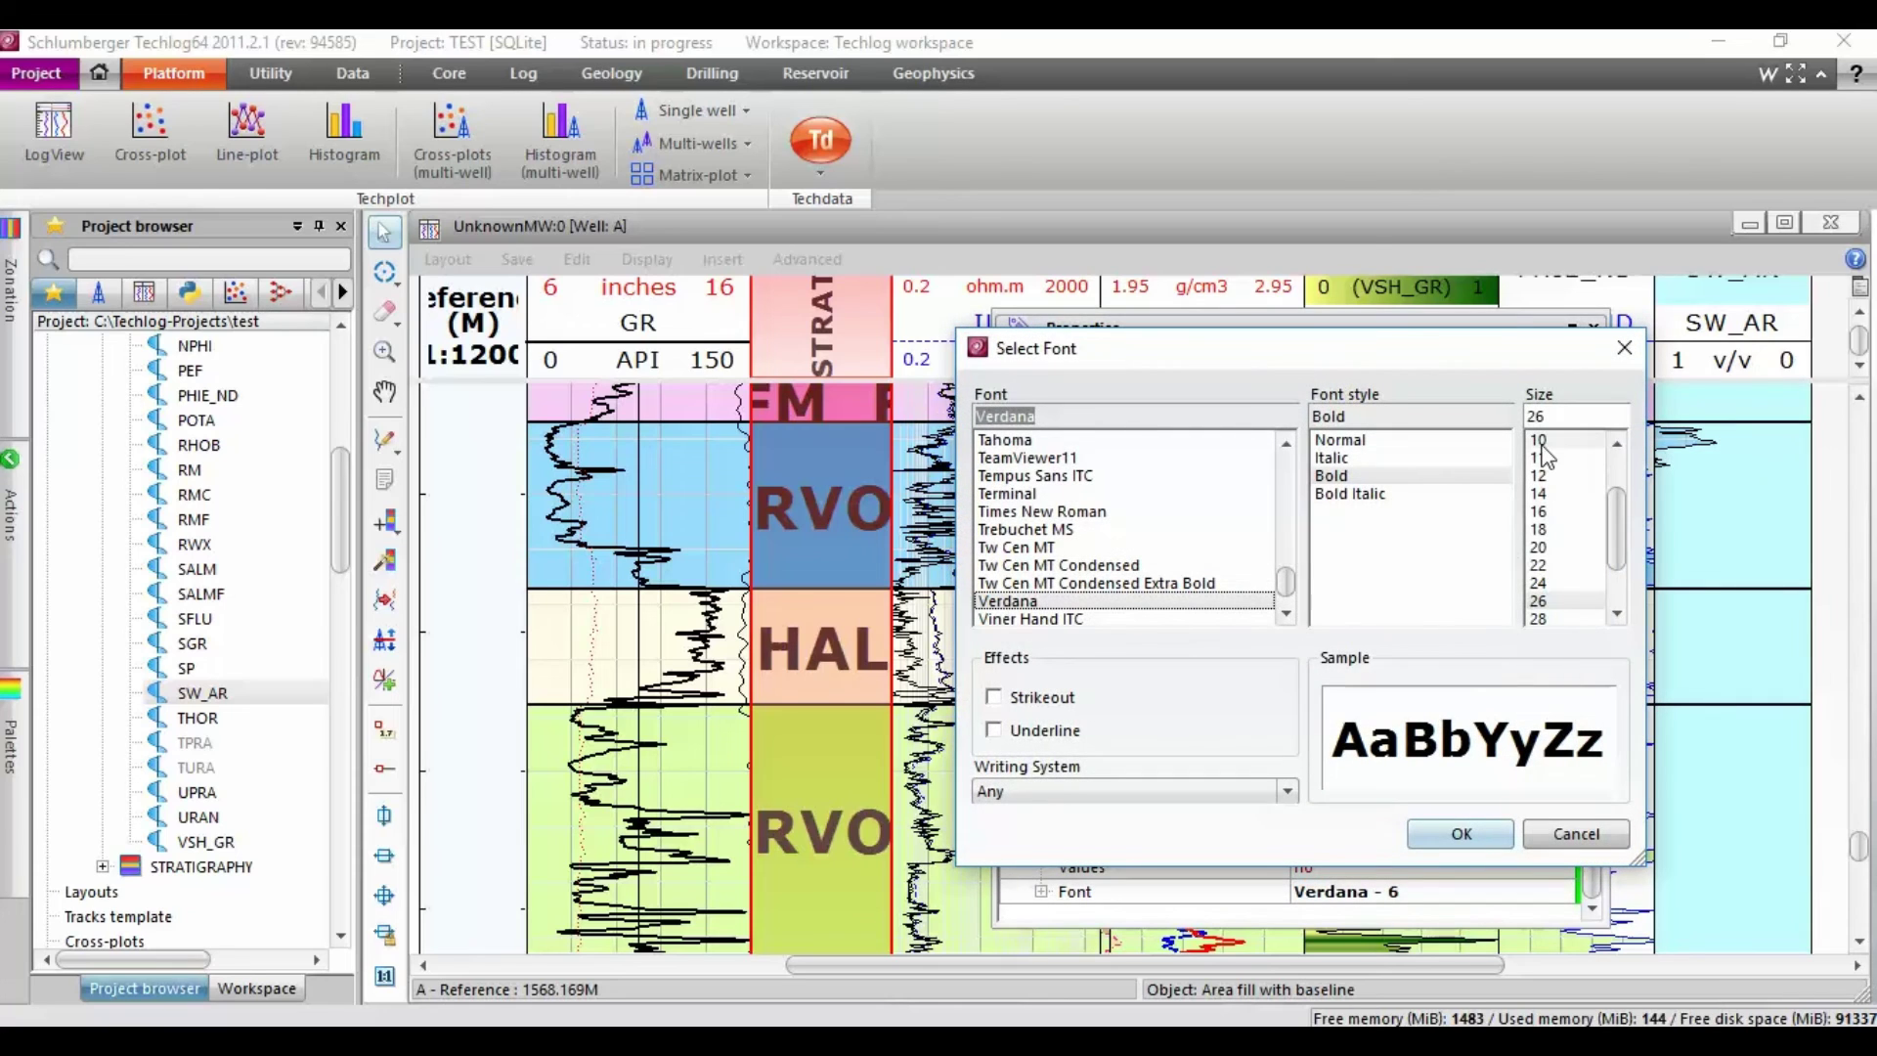
left_click(1542, 445)
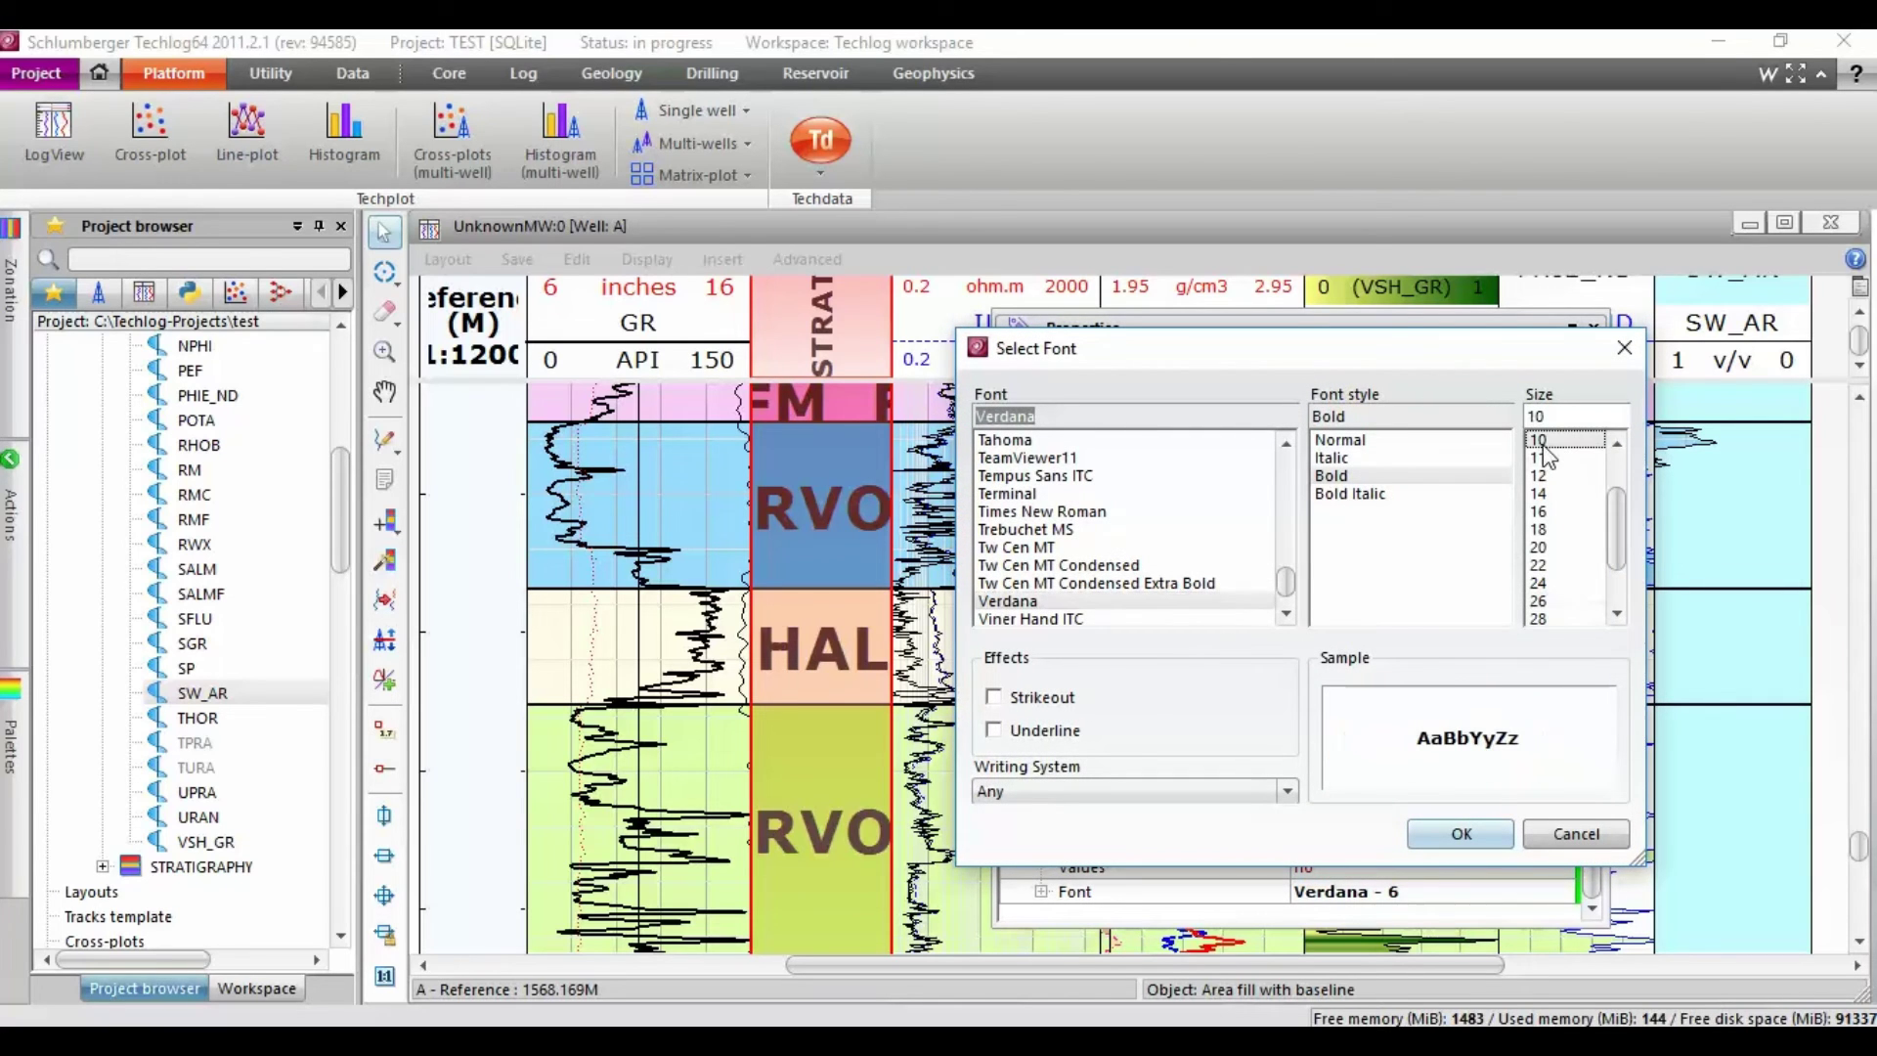
left_click(1441, 844)
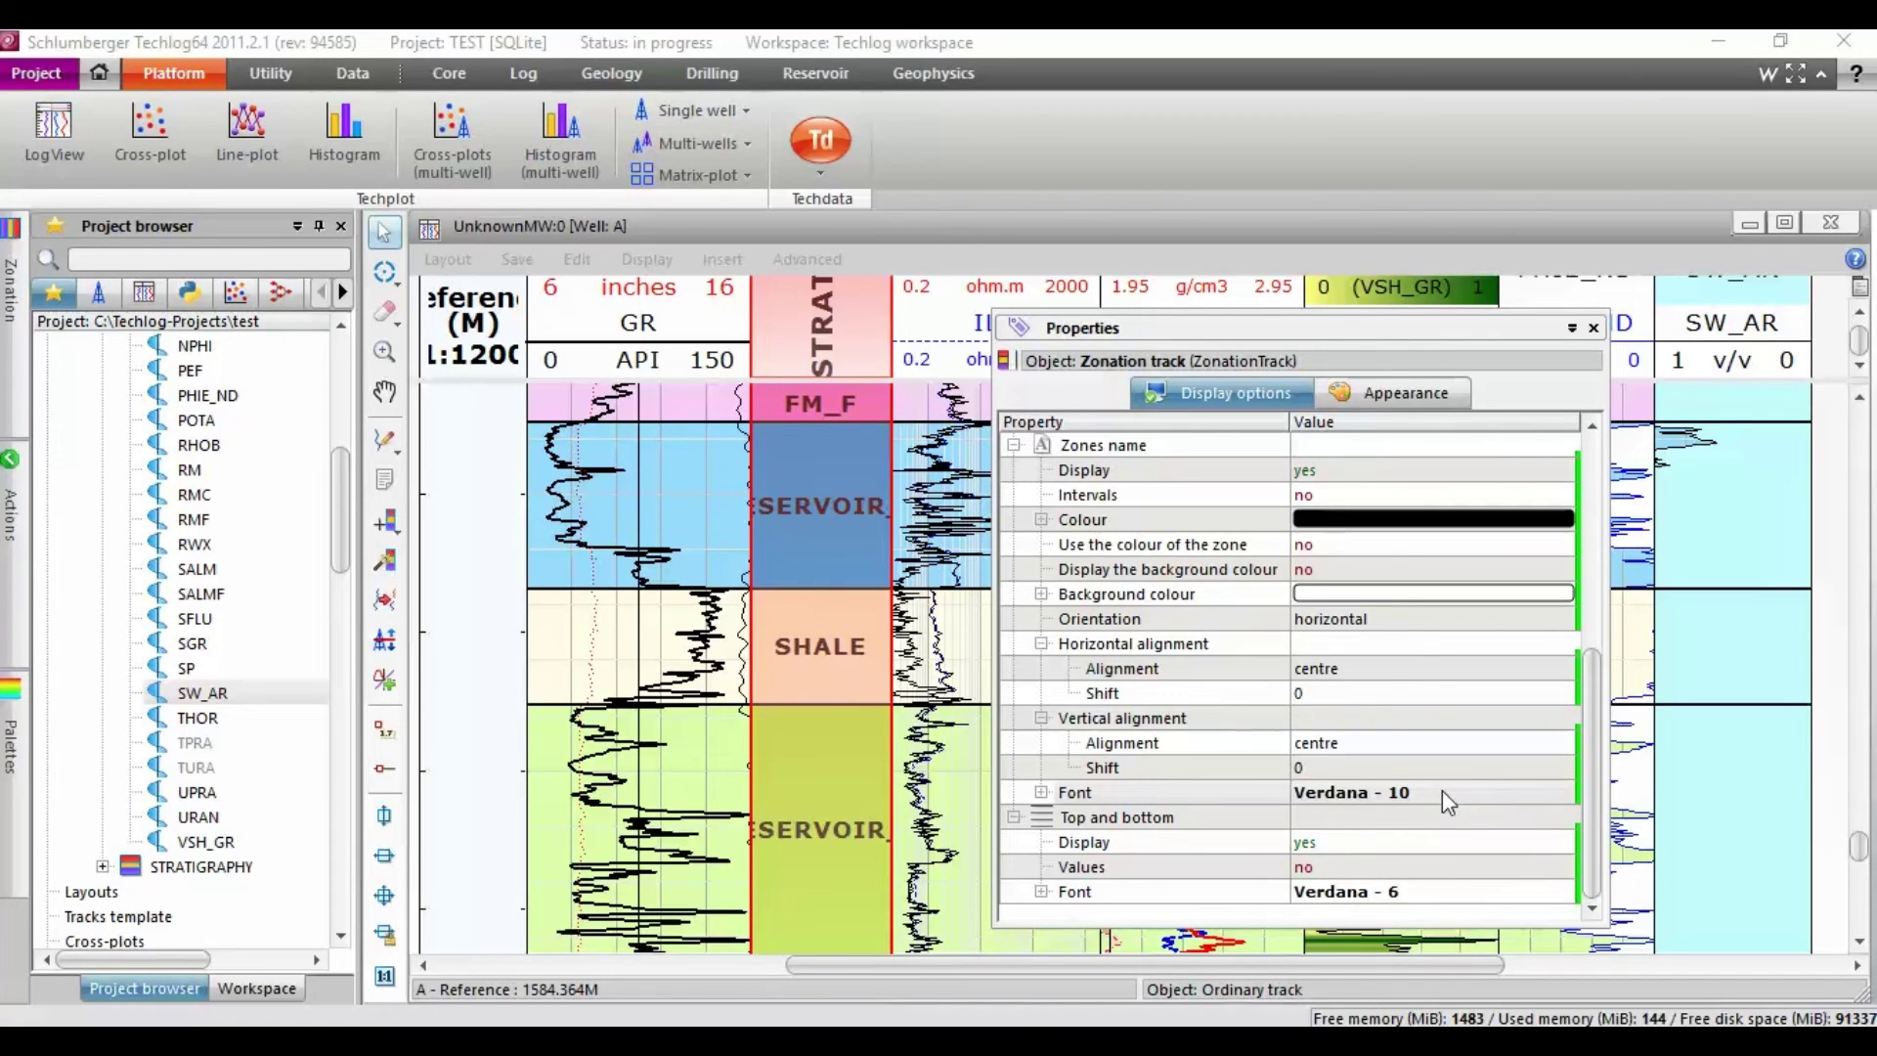
Set the zonation track's header font size to 6 and close its properties
left_click(1384, 400)
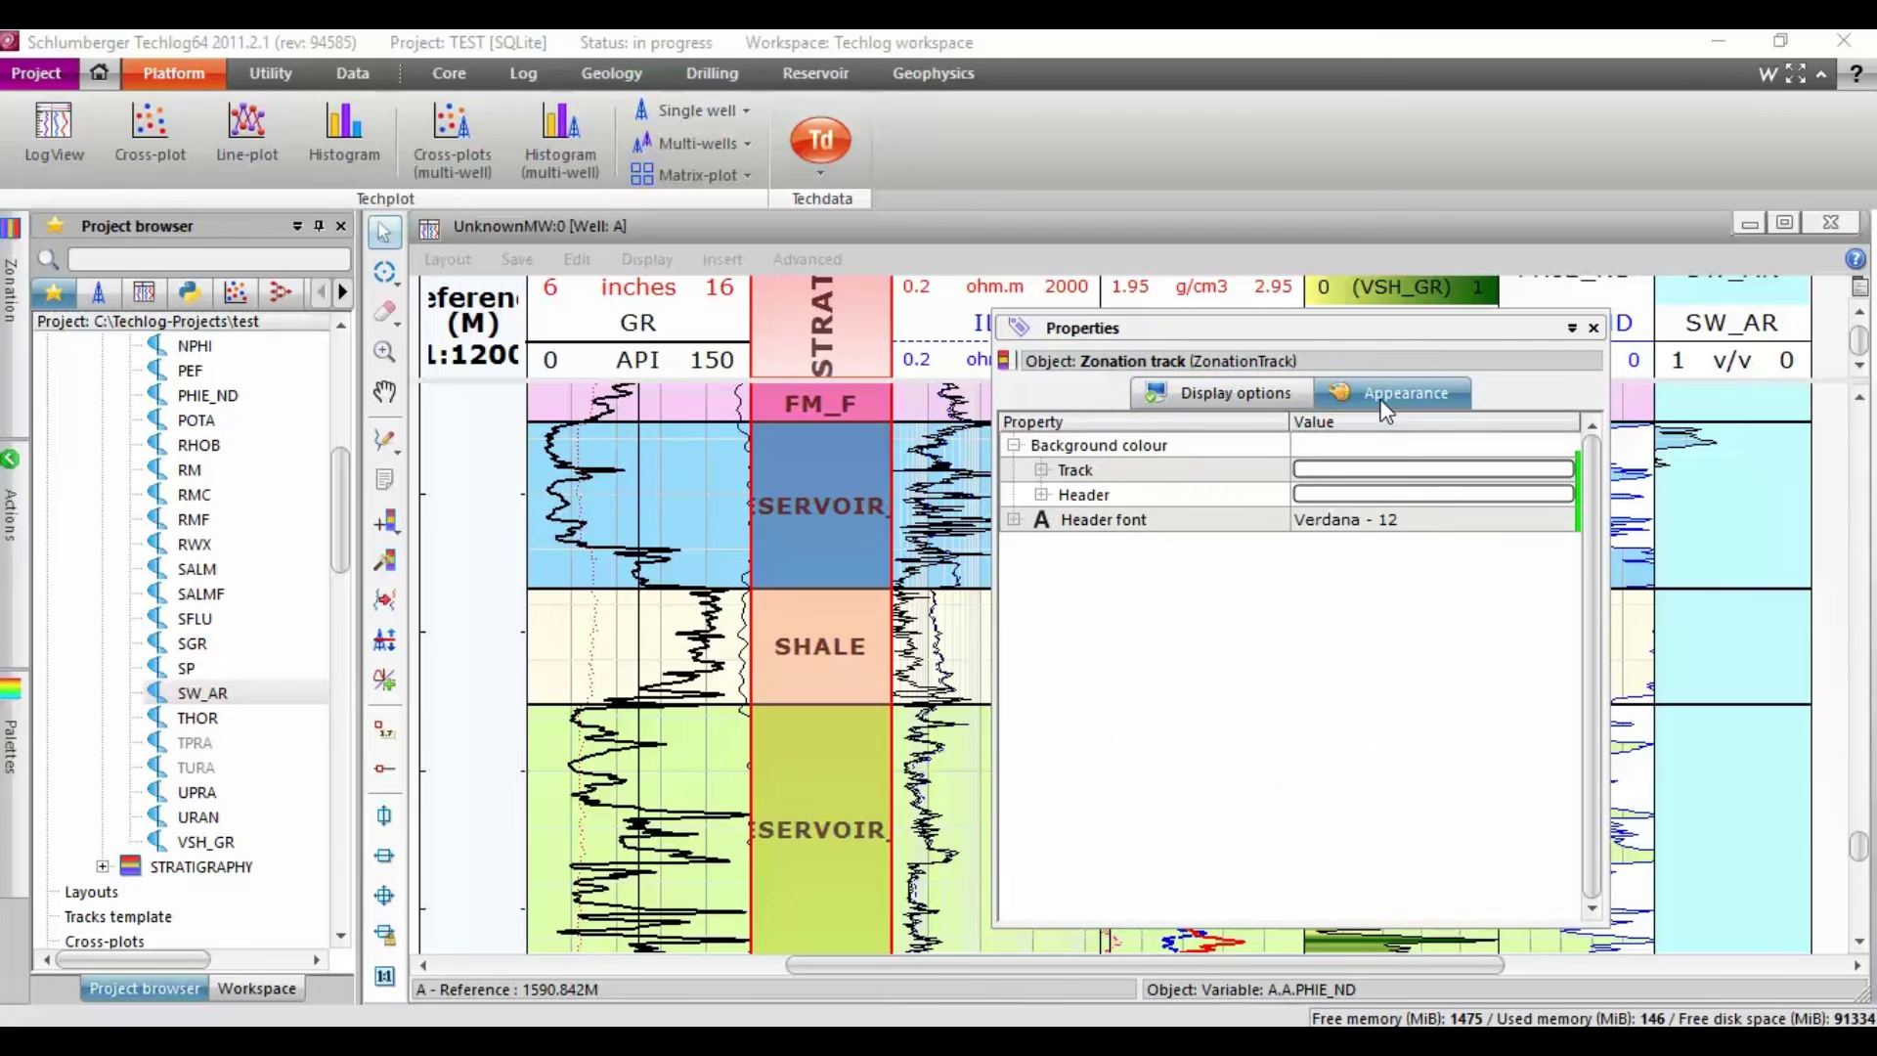
left_click(1425, 519)
left_click(1425, 524)
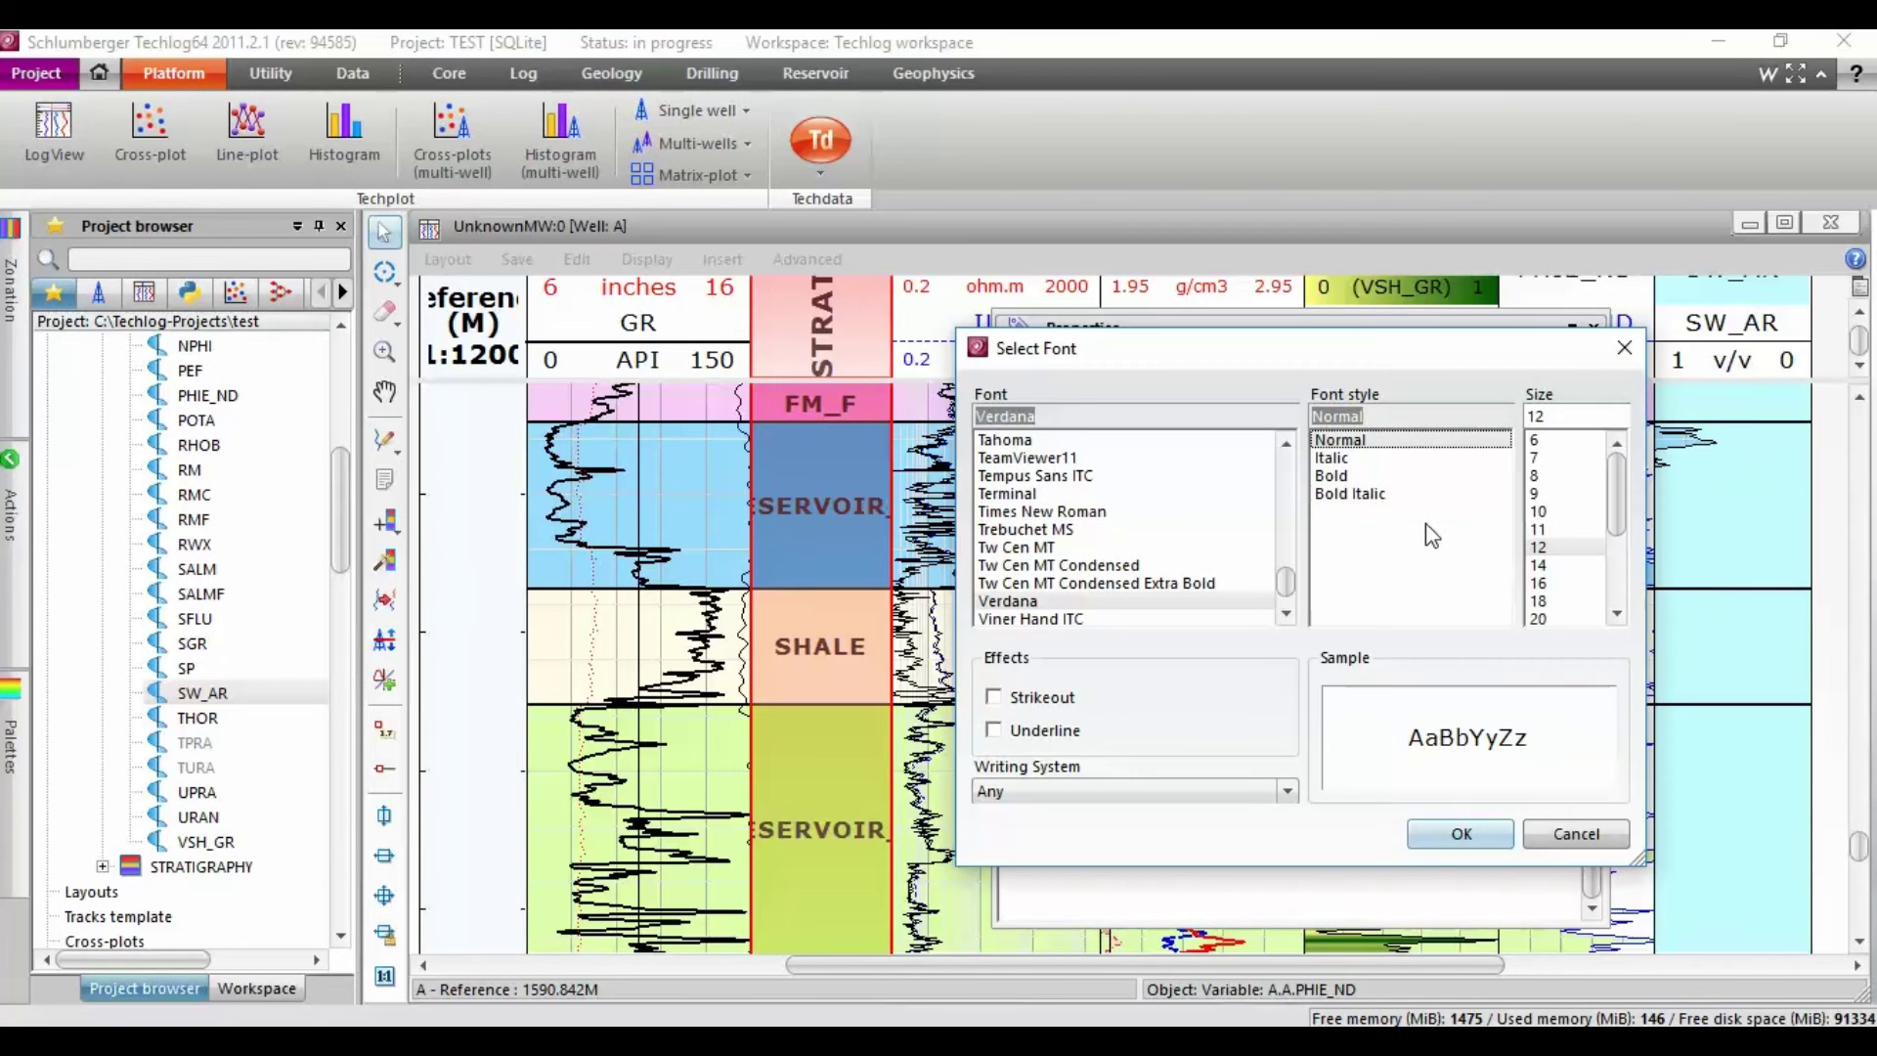
left_click(1530, 441)
left_click(1483, 834)
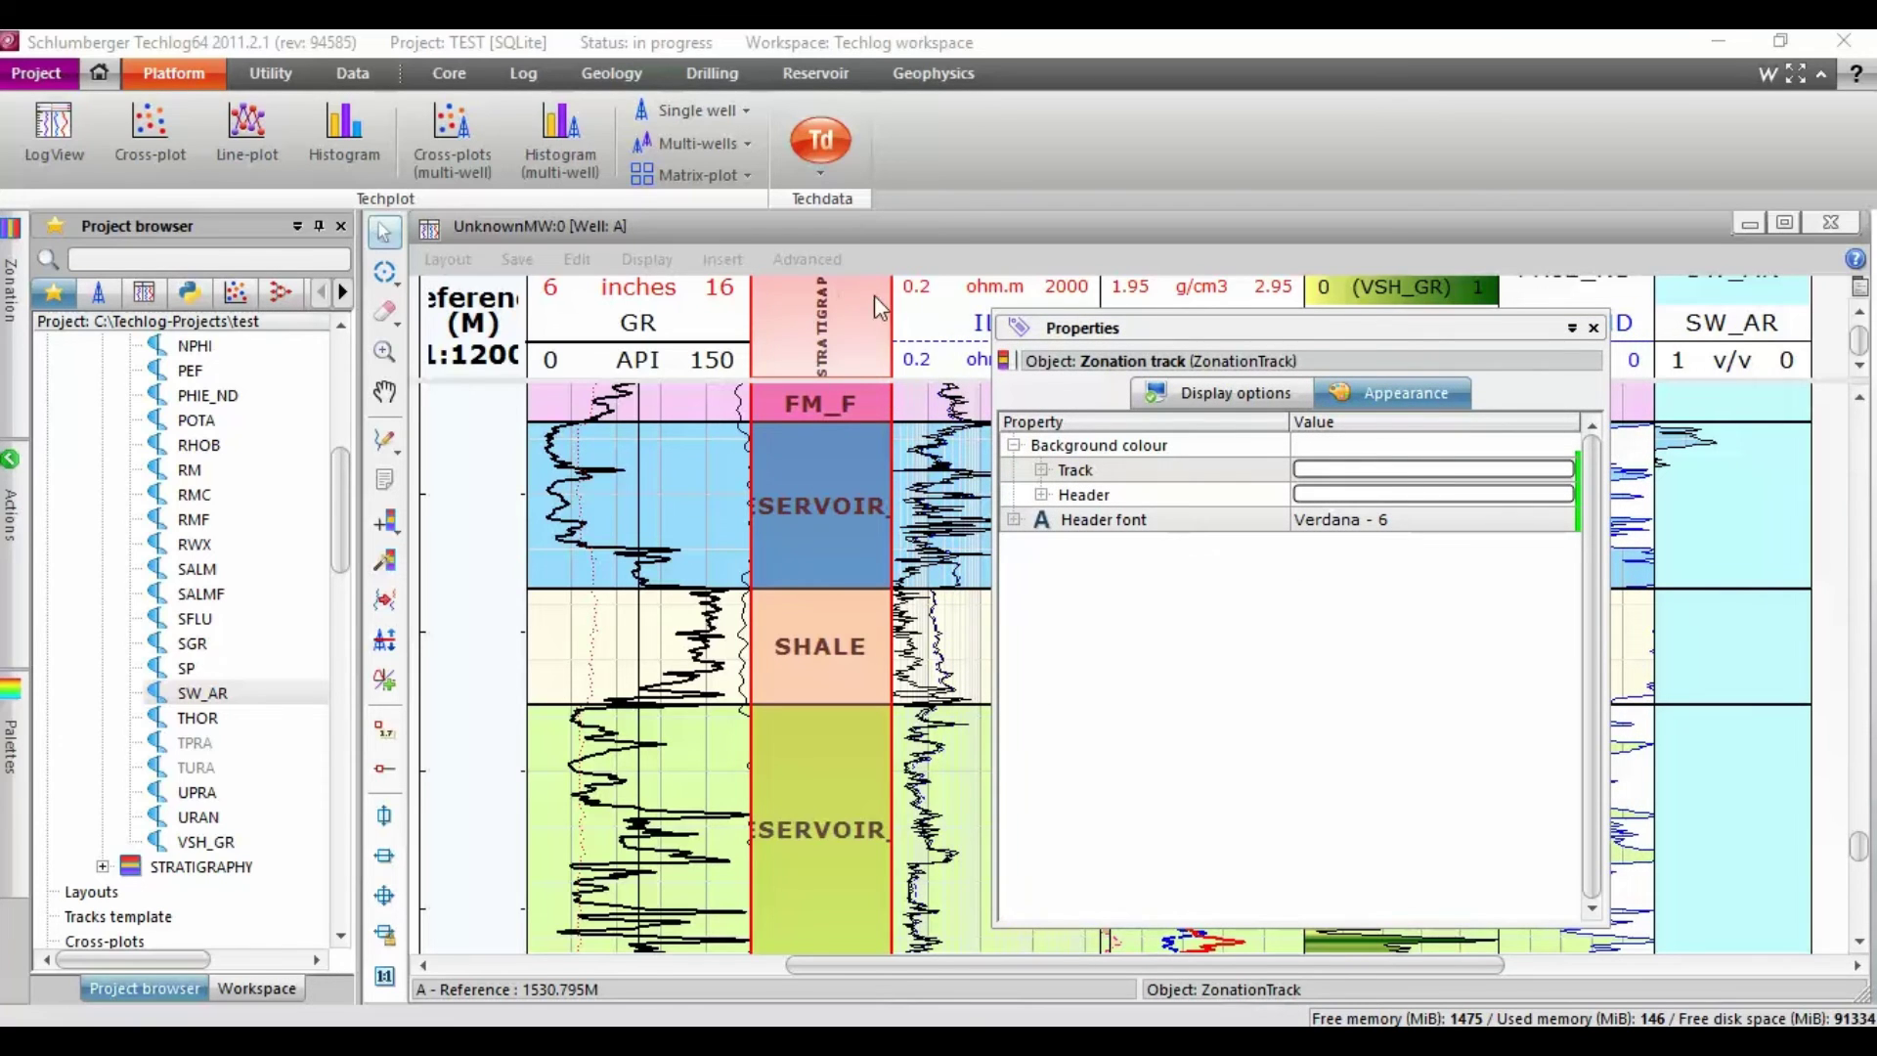
left_click(1593, 331)
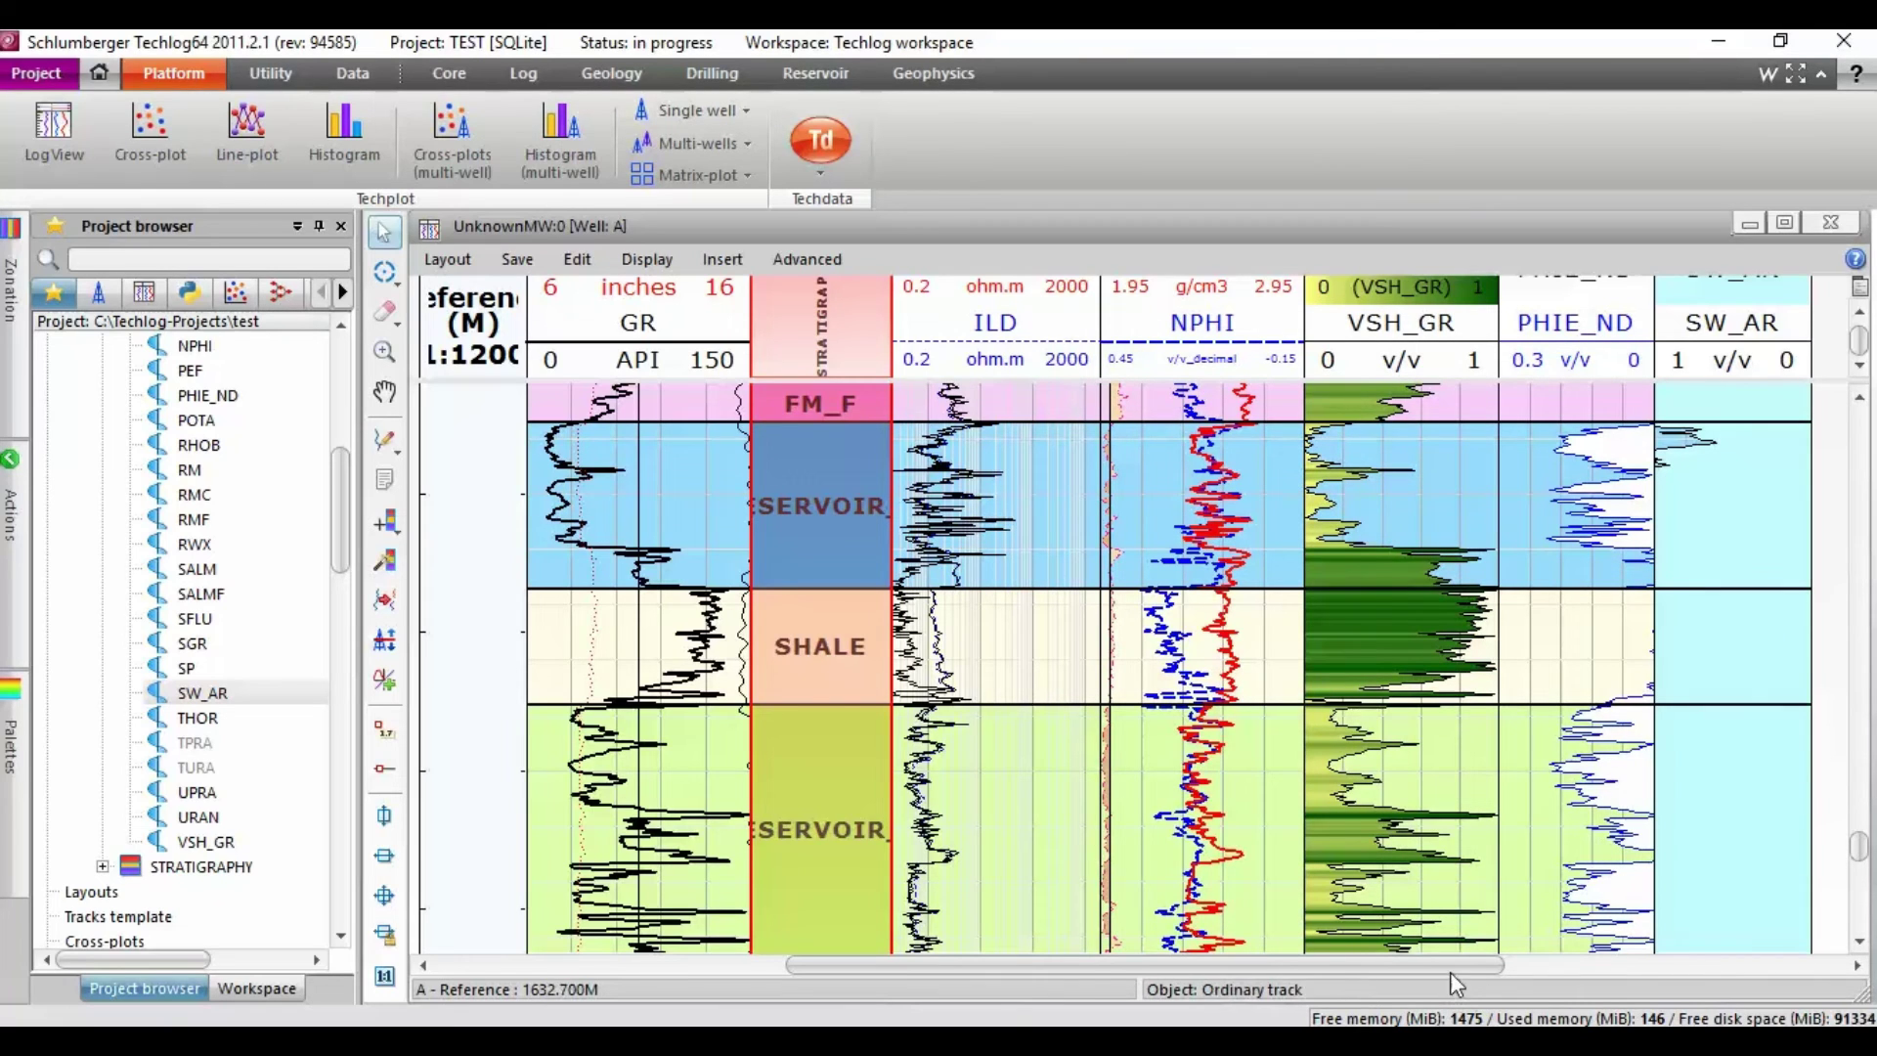
Add a yellow fill from the RHOB curve to its higher limit
left_click_drag(1486, 965, 1525, 966)
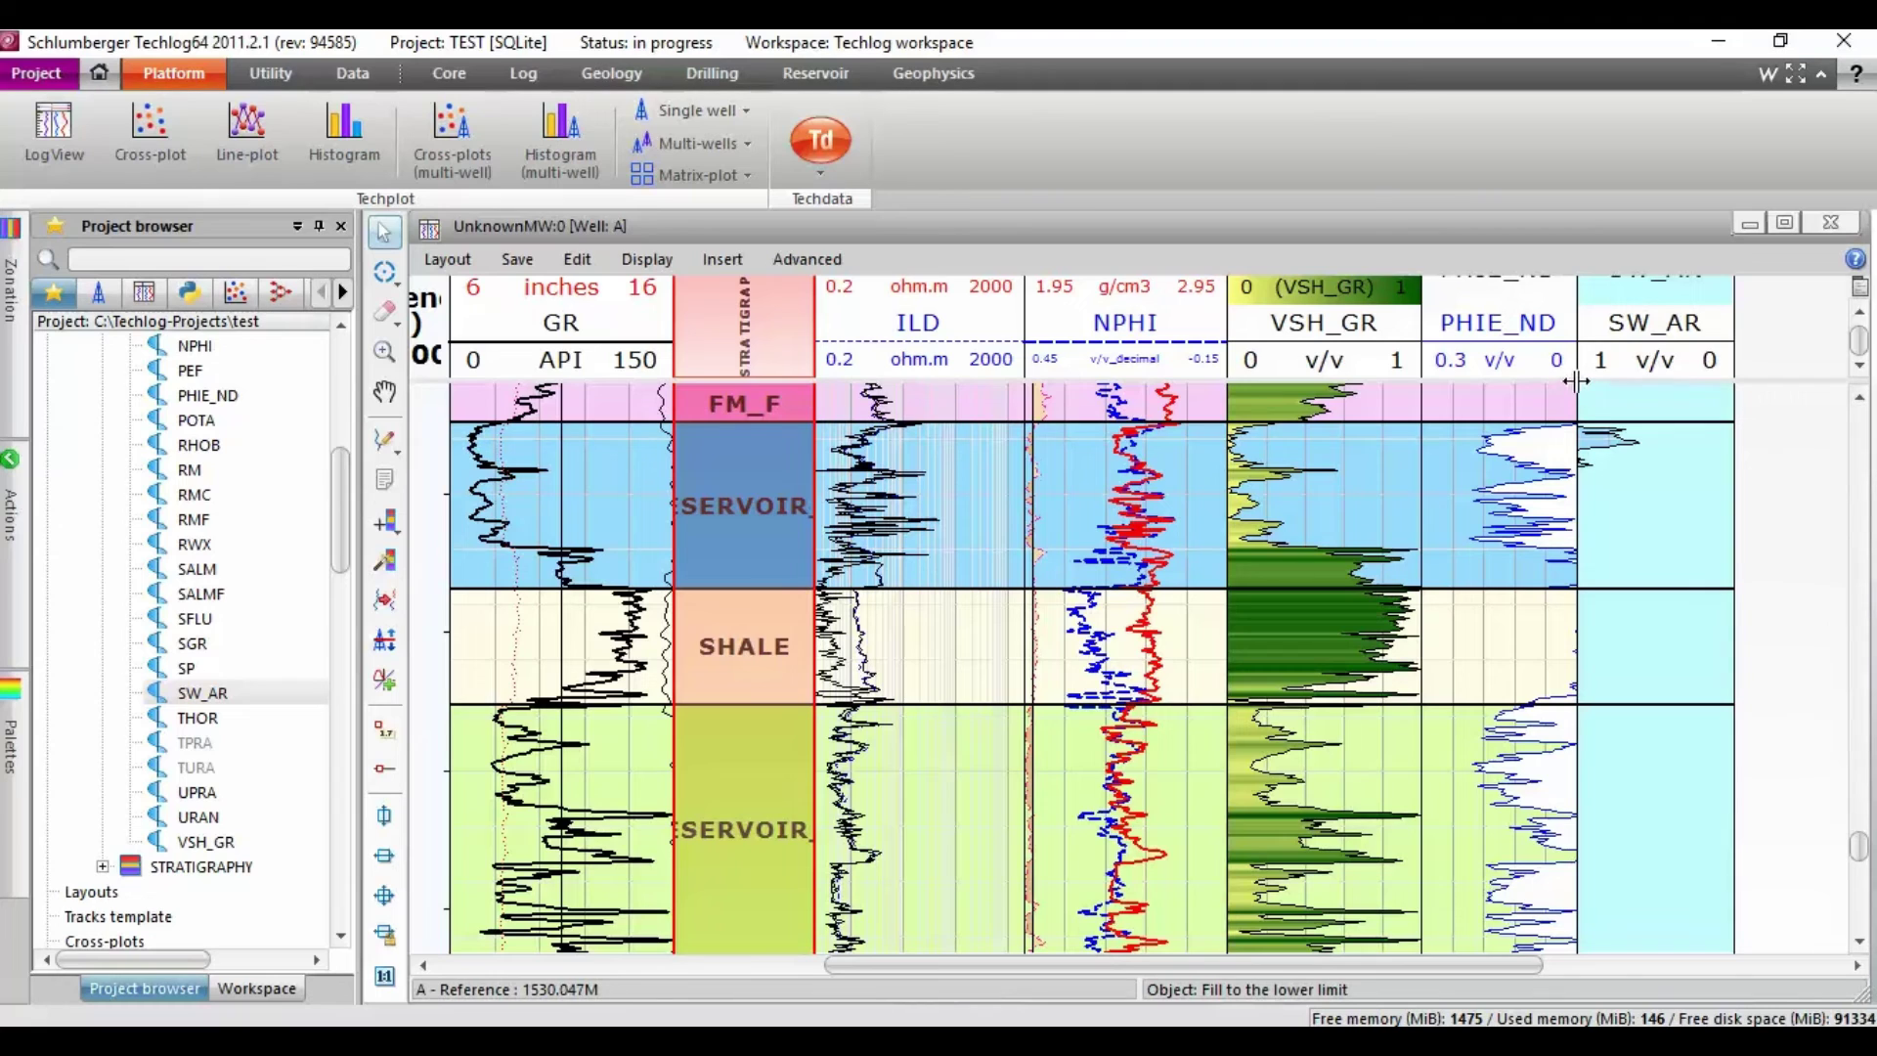
left_click_drag(1562, 442, 1562, 438)
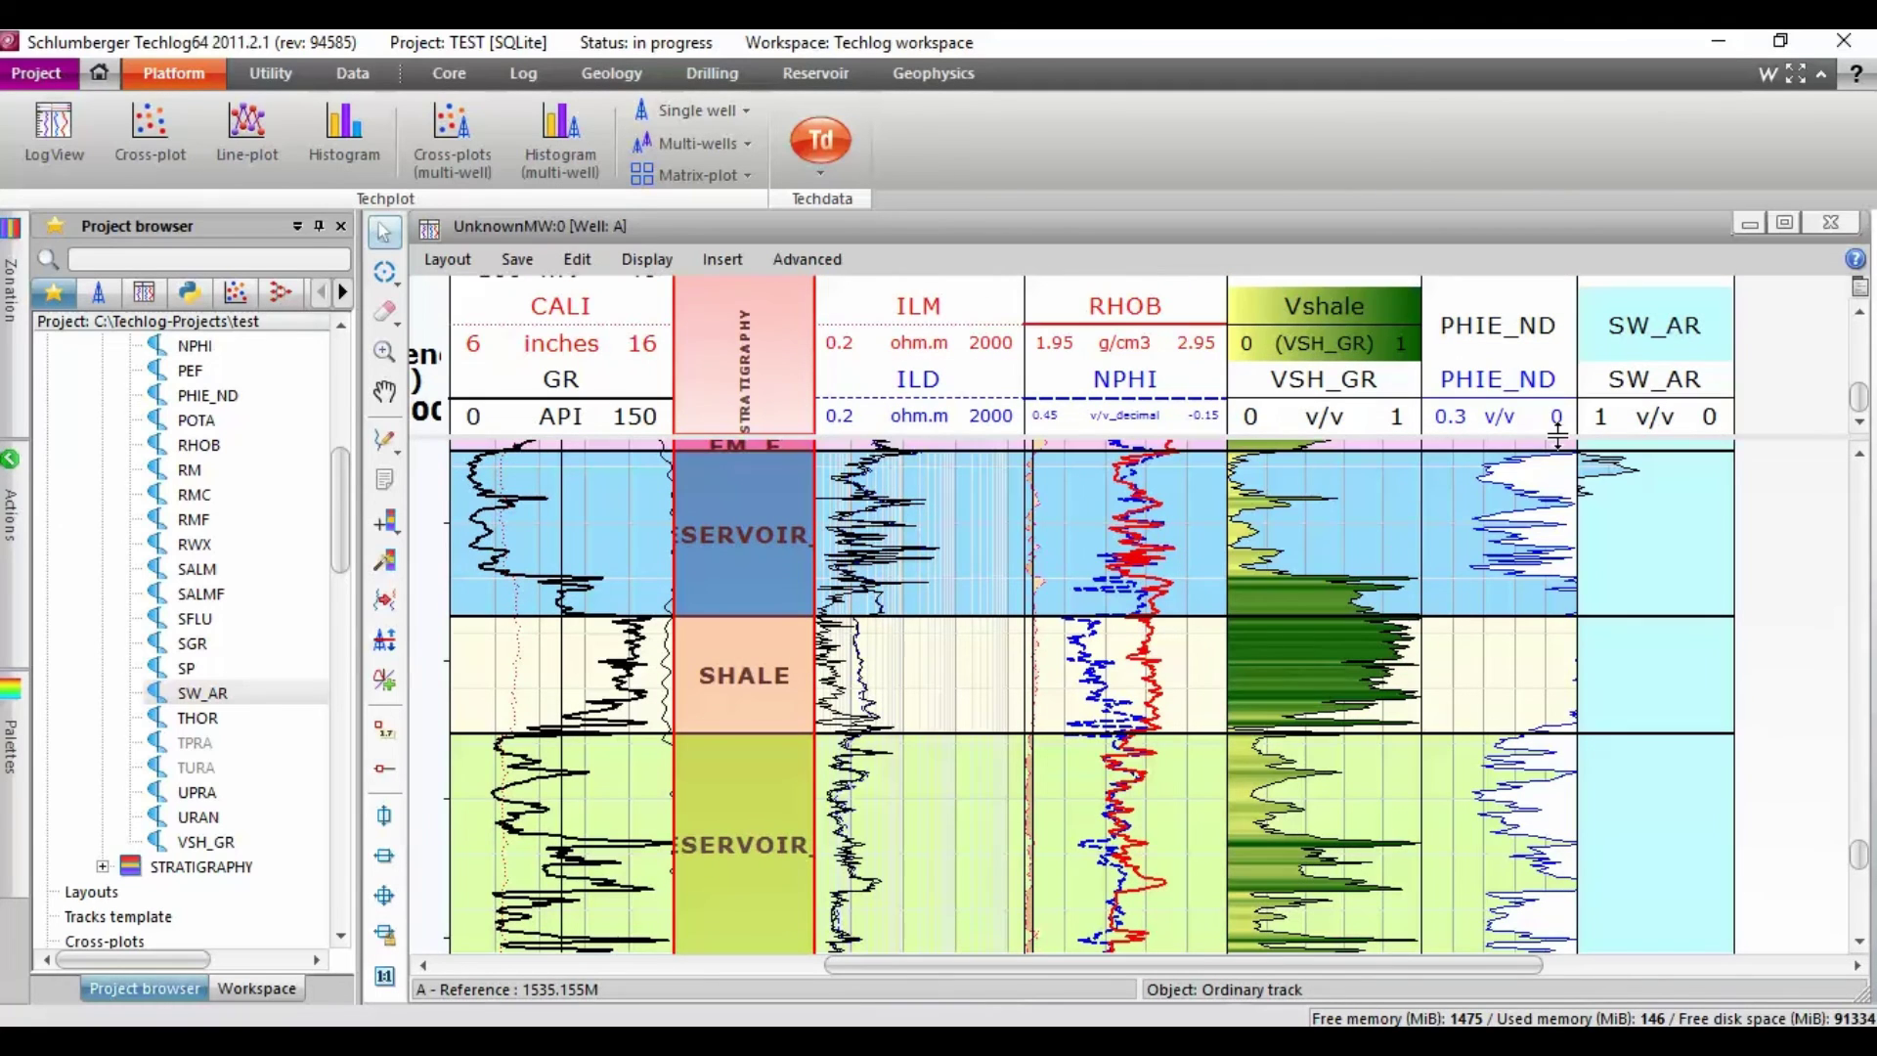
right_click(1066, 383)
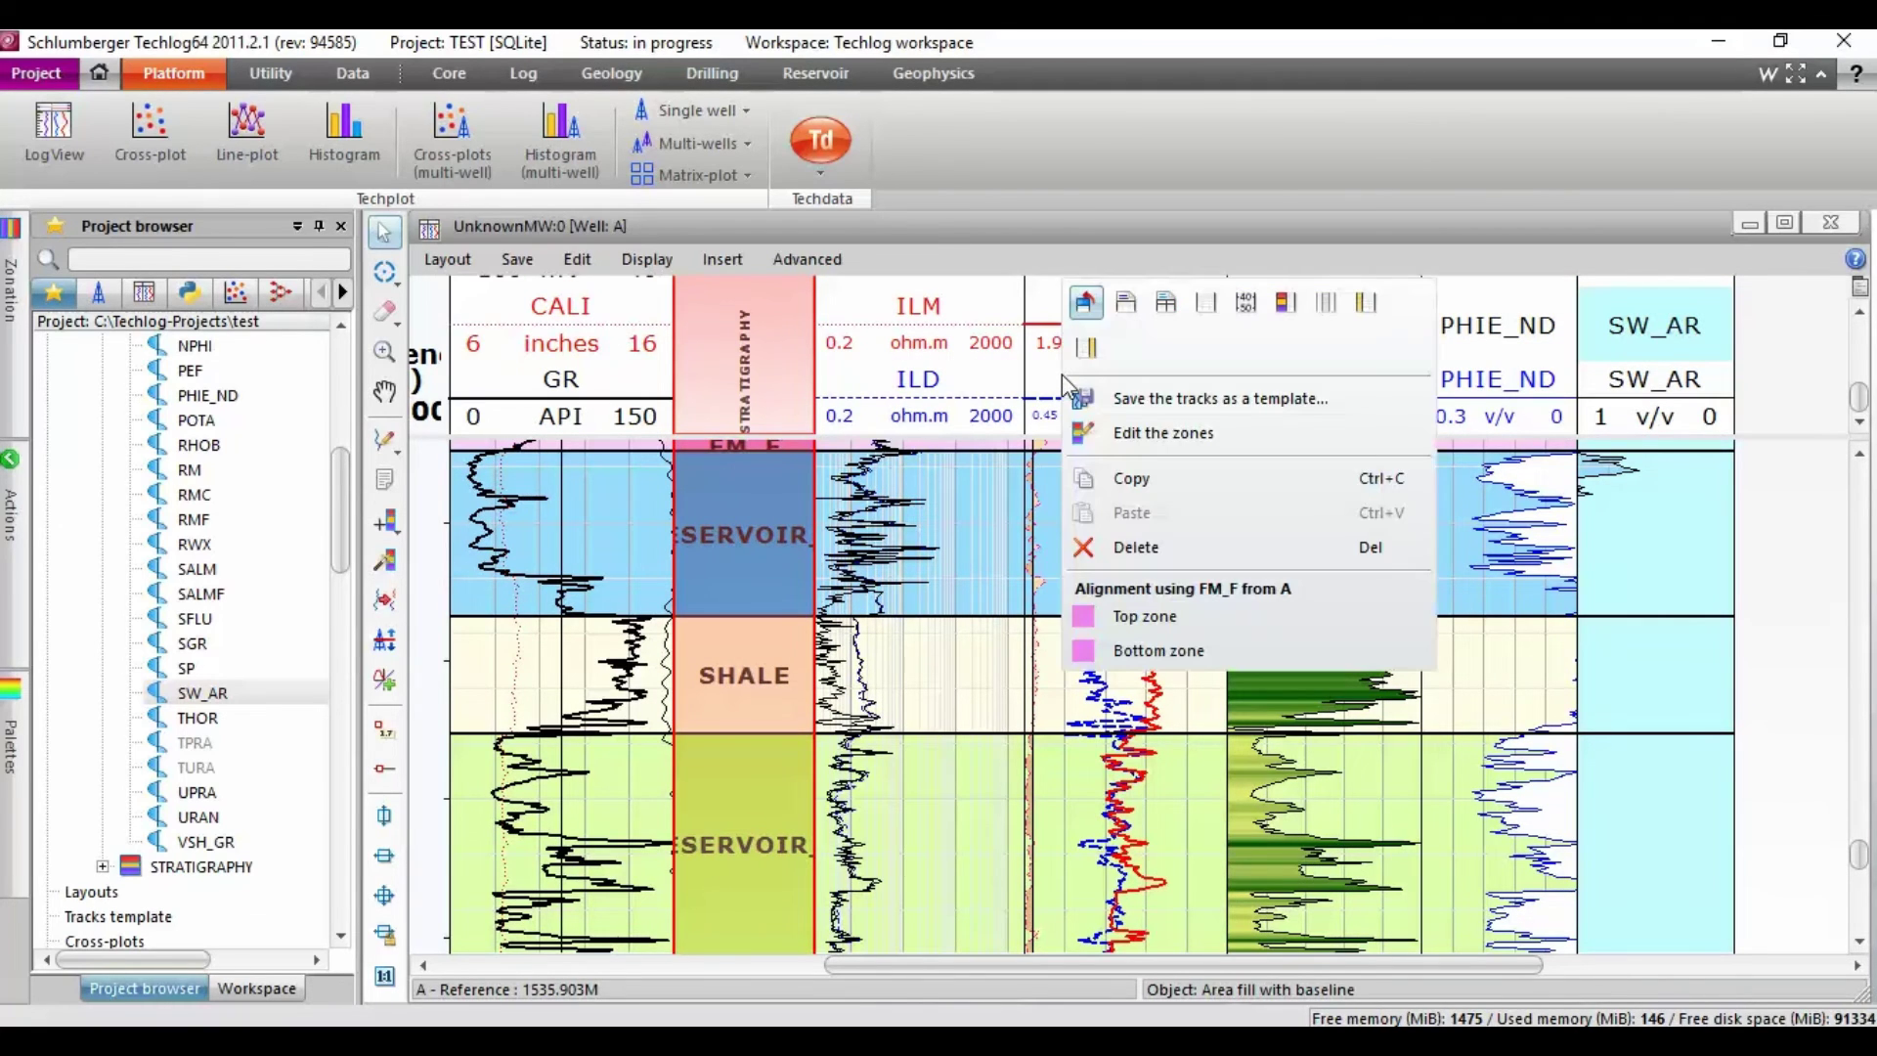
left_click(1051, 404)
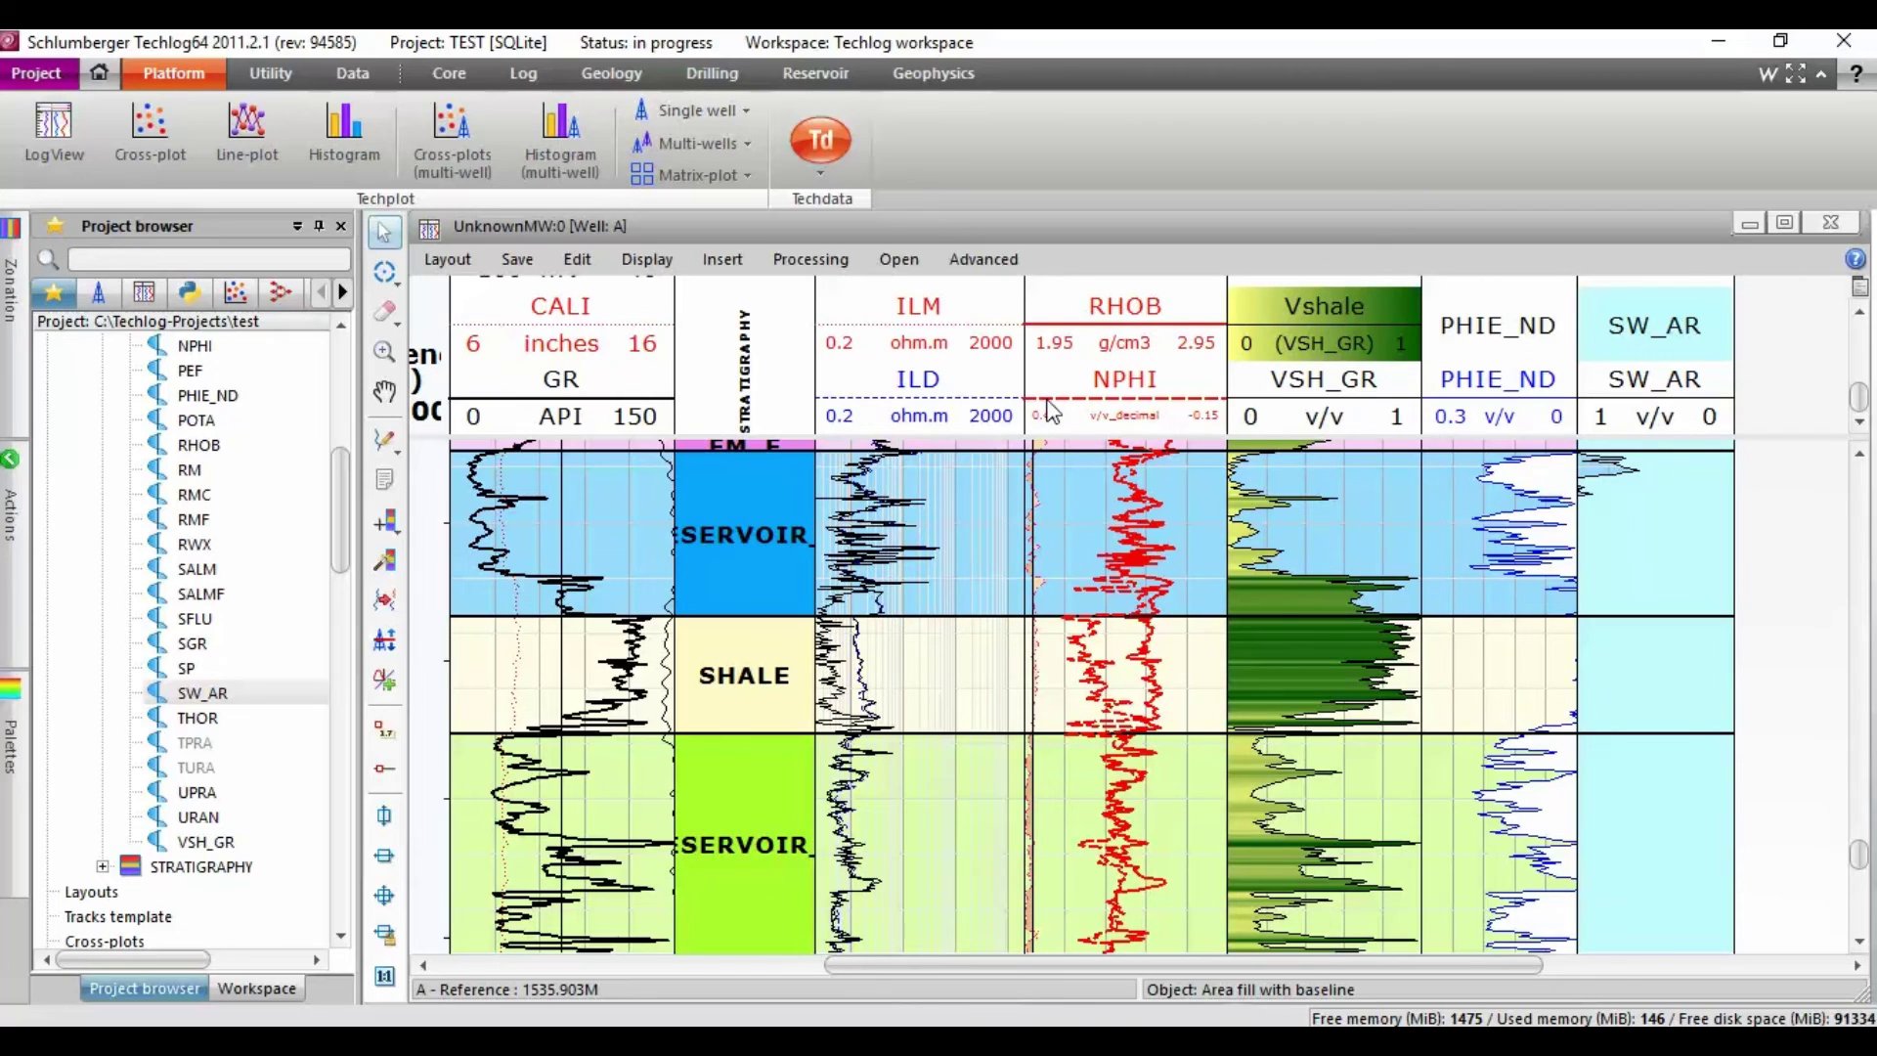
right_click(1095, 339)
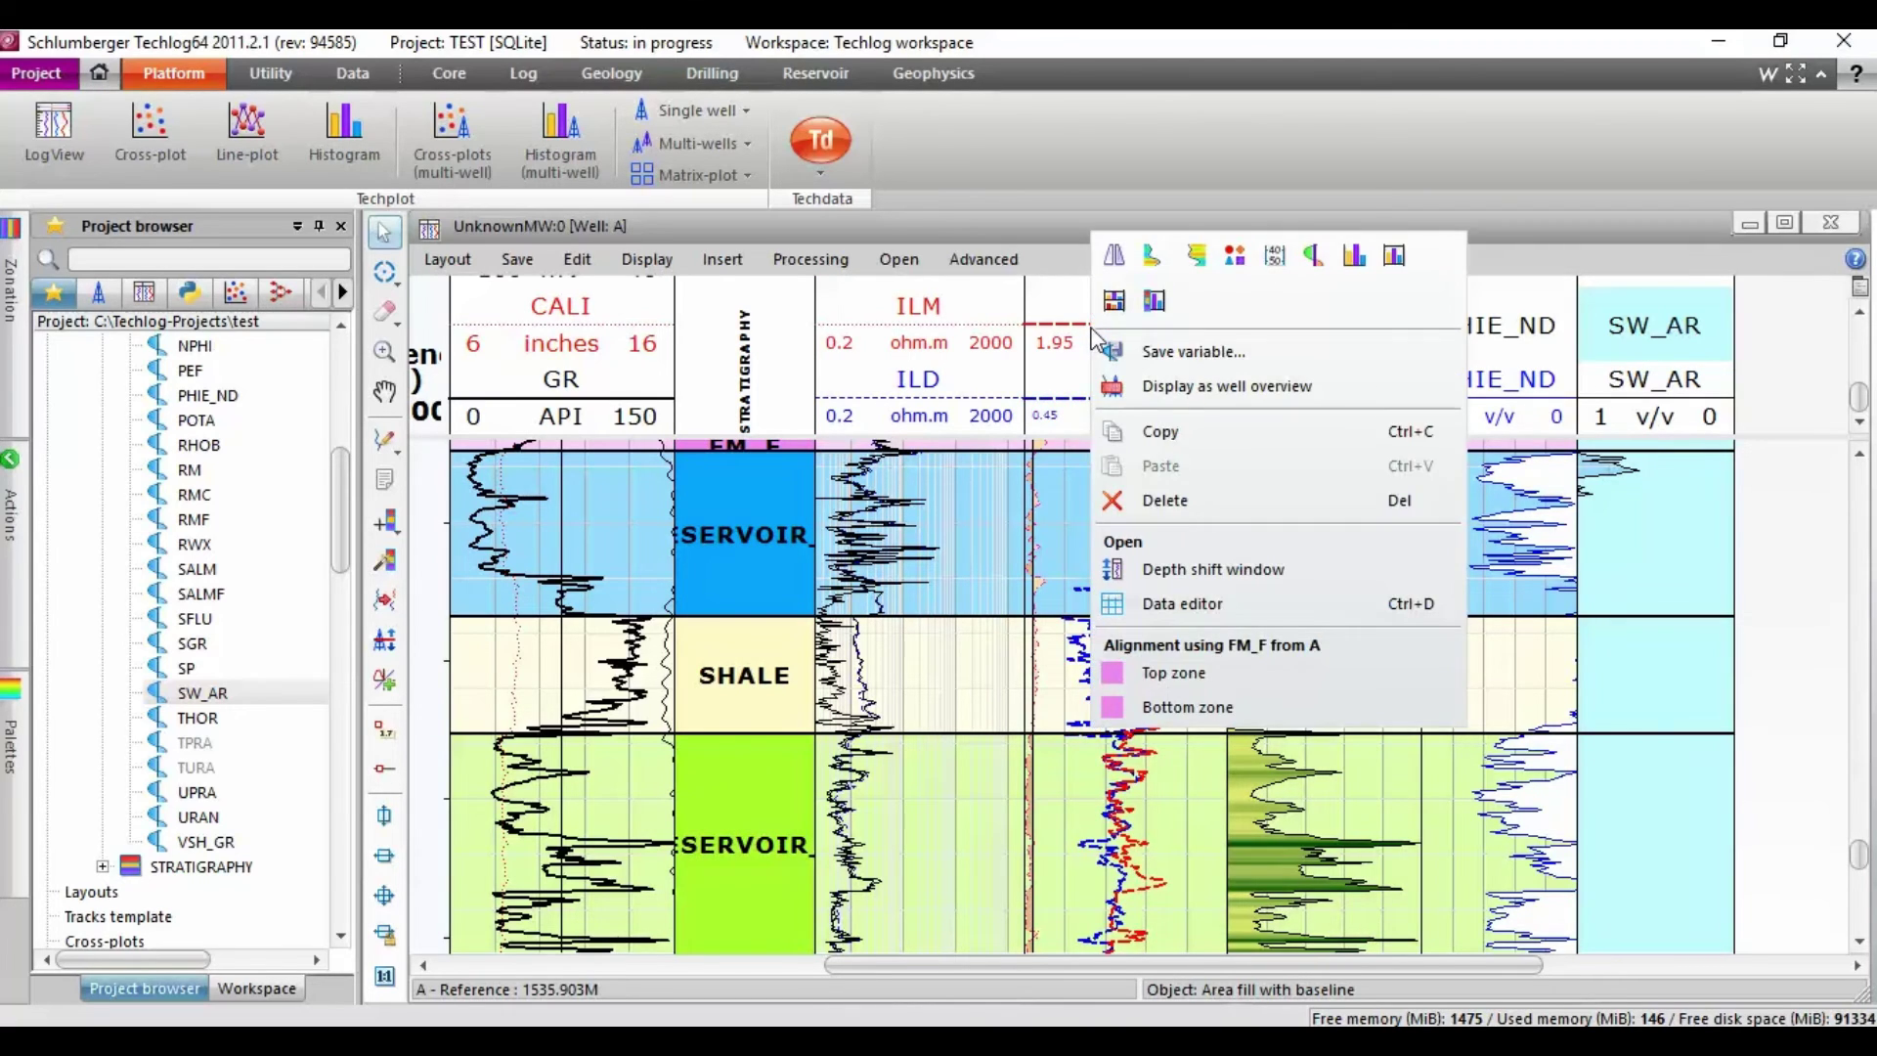
left_click(1195, 262)
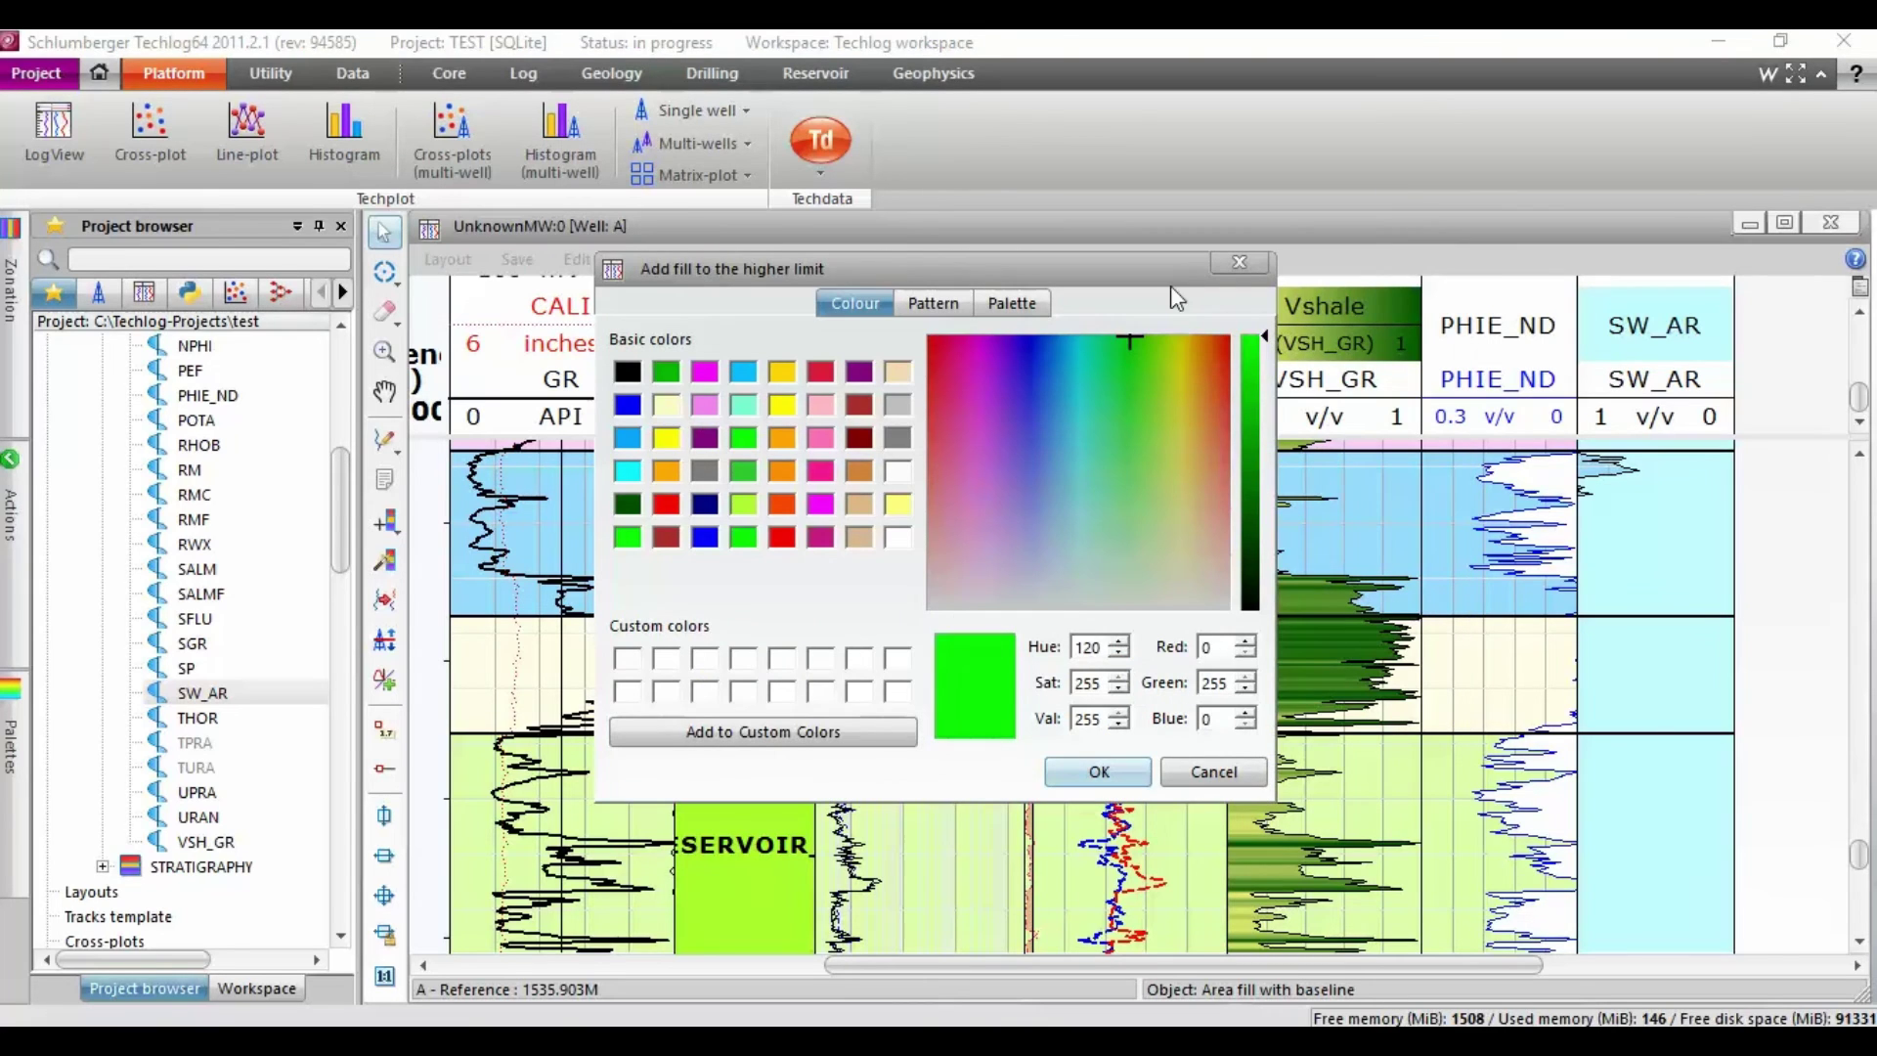
left_click(667, 437)
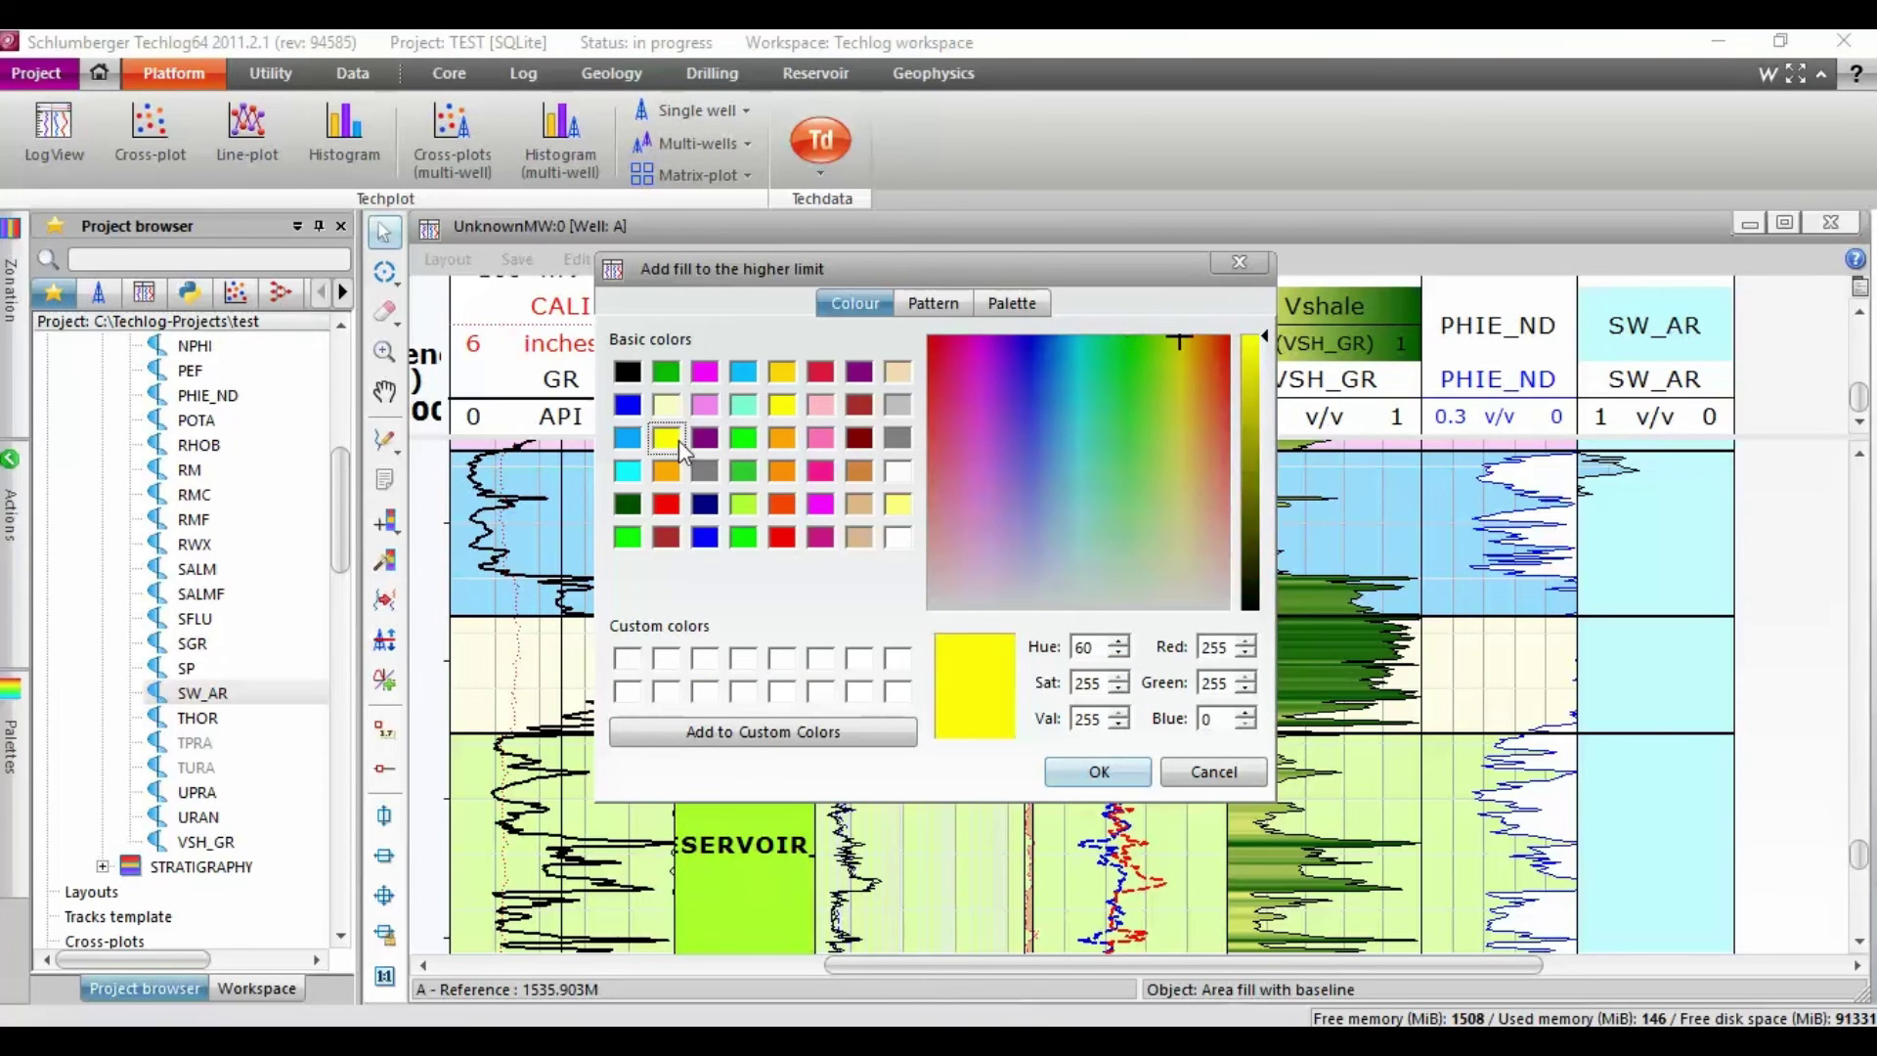
left_click(1080, 779)
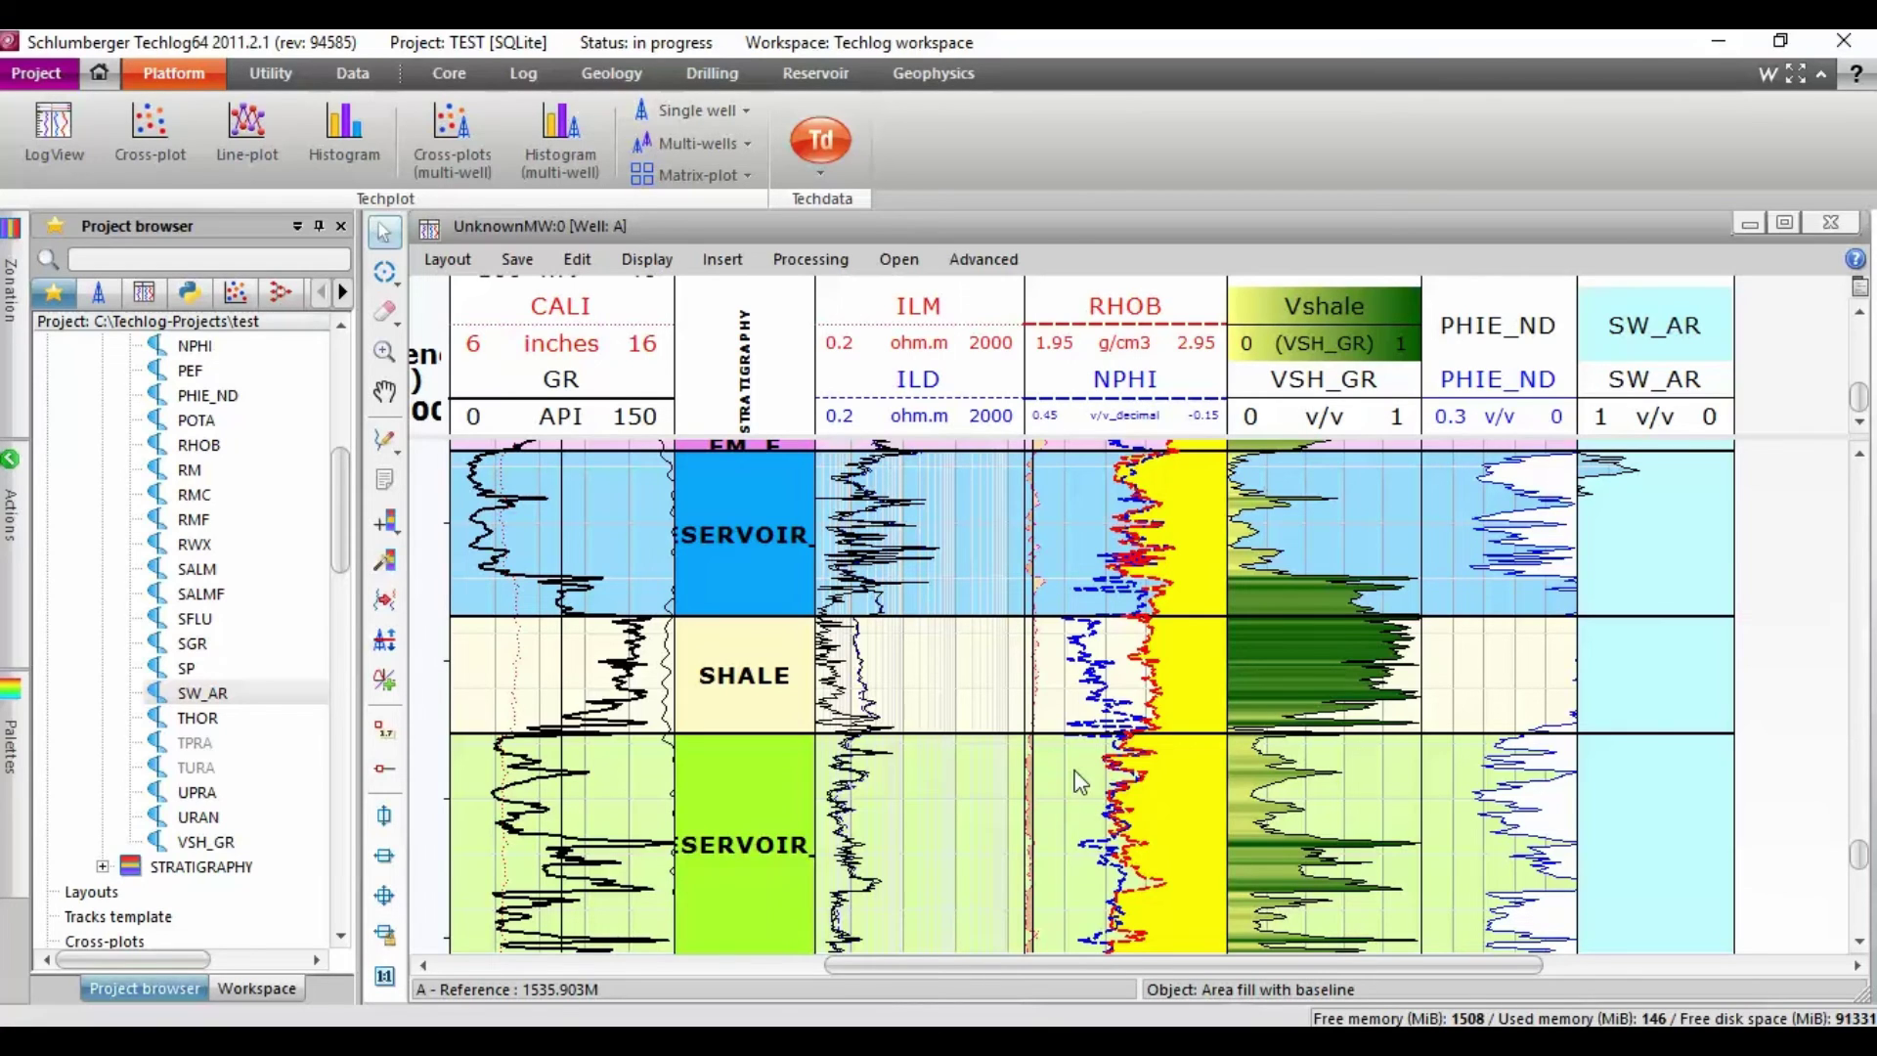
Add a yellow fill from the RHOB curve to its lower limit
right_click(1115, 332)
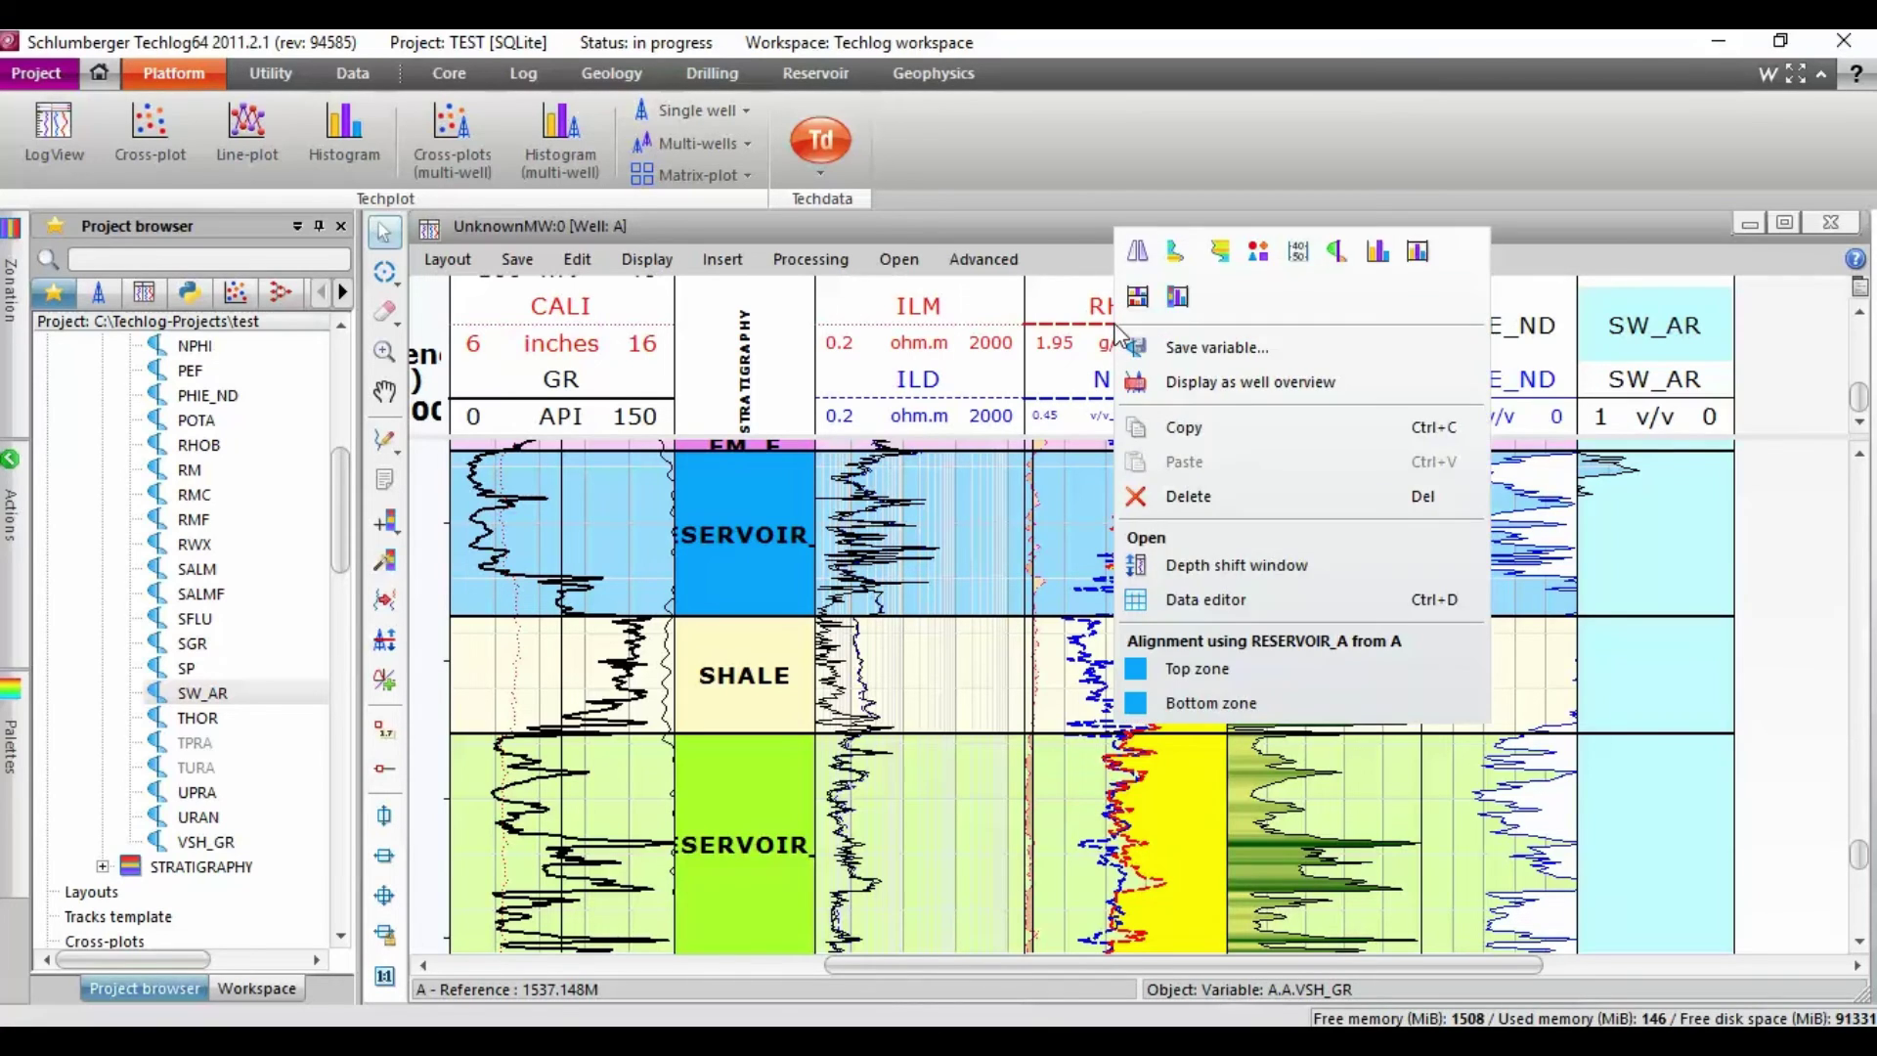
left_click(1178, 255)
left_click(667, 440)
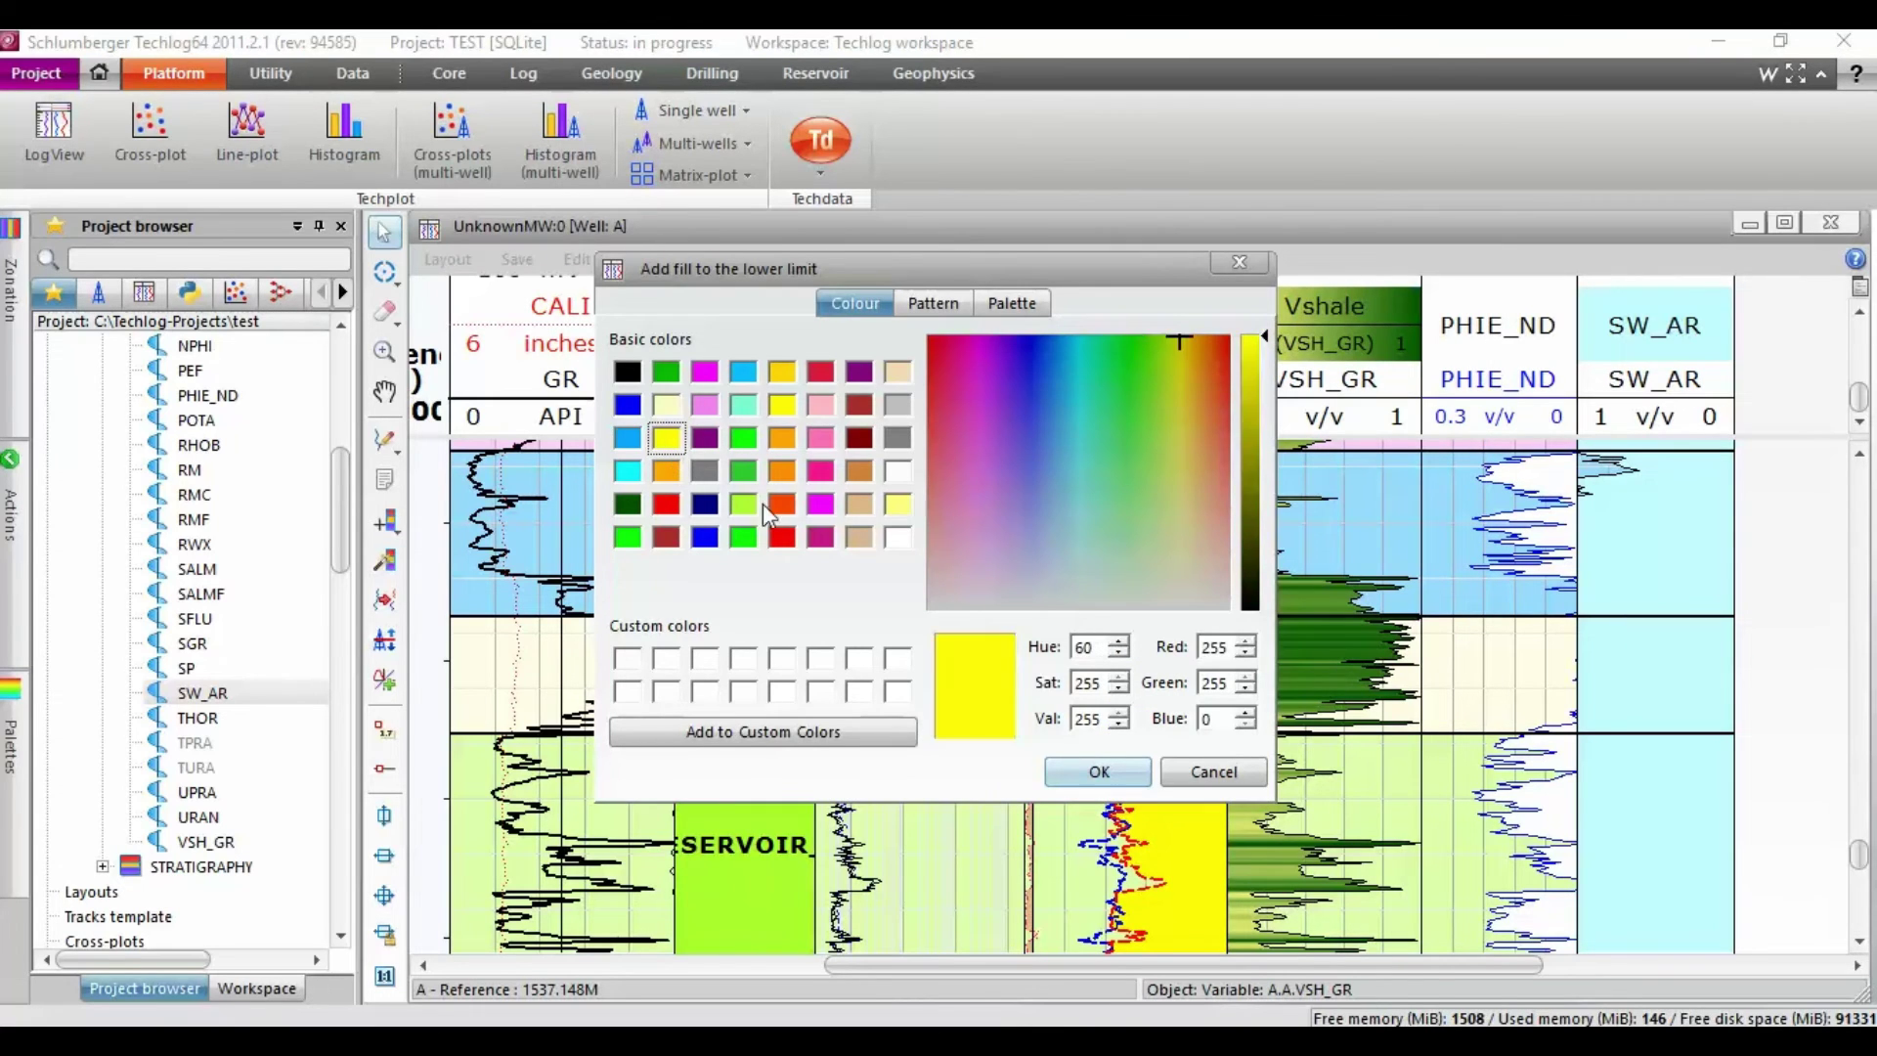
left_click(1112, 774)
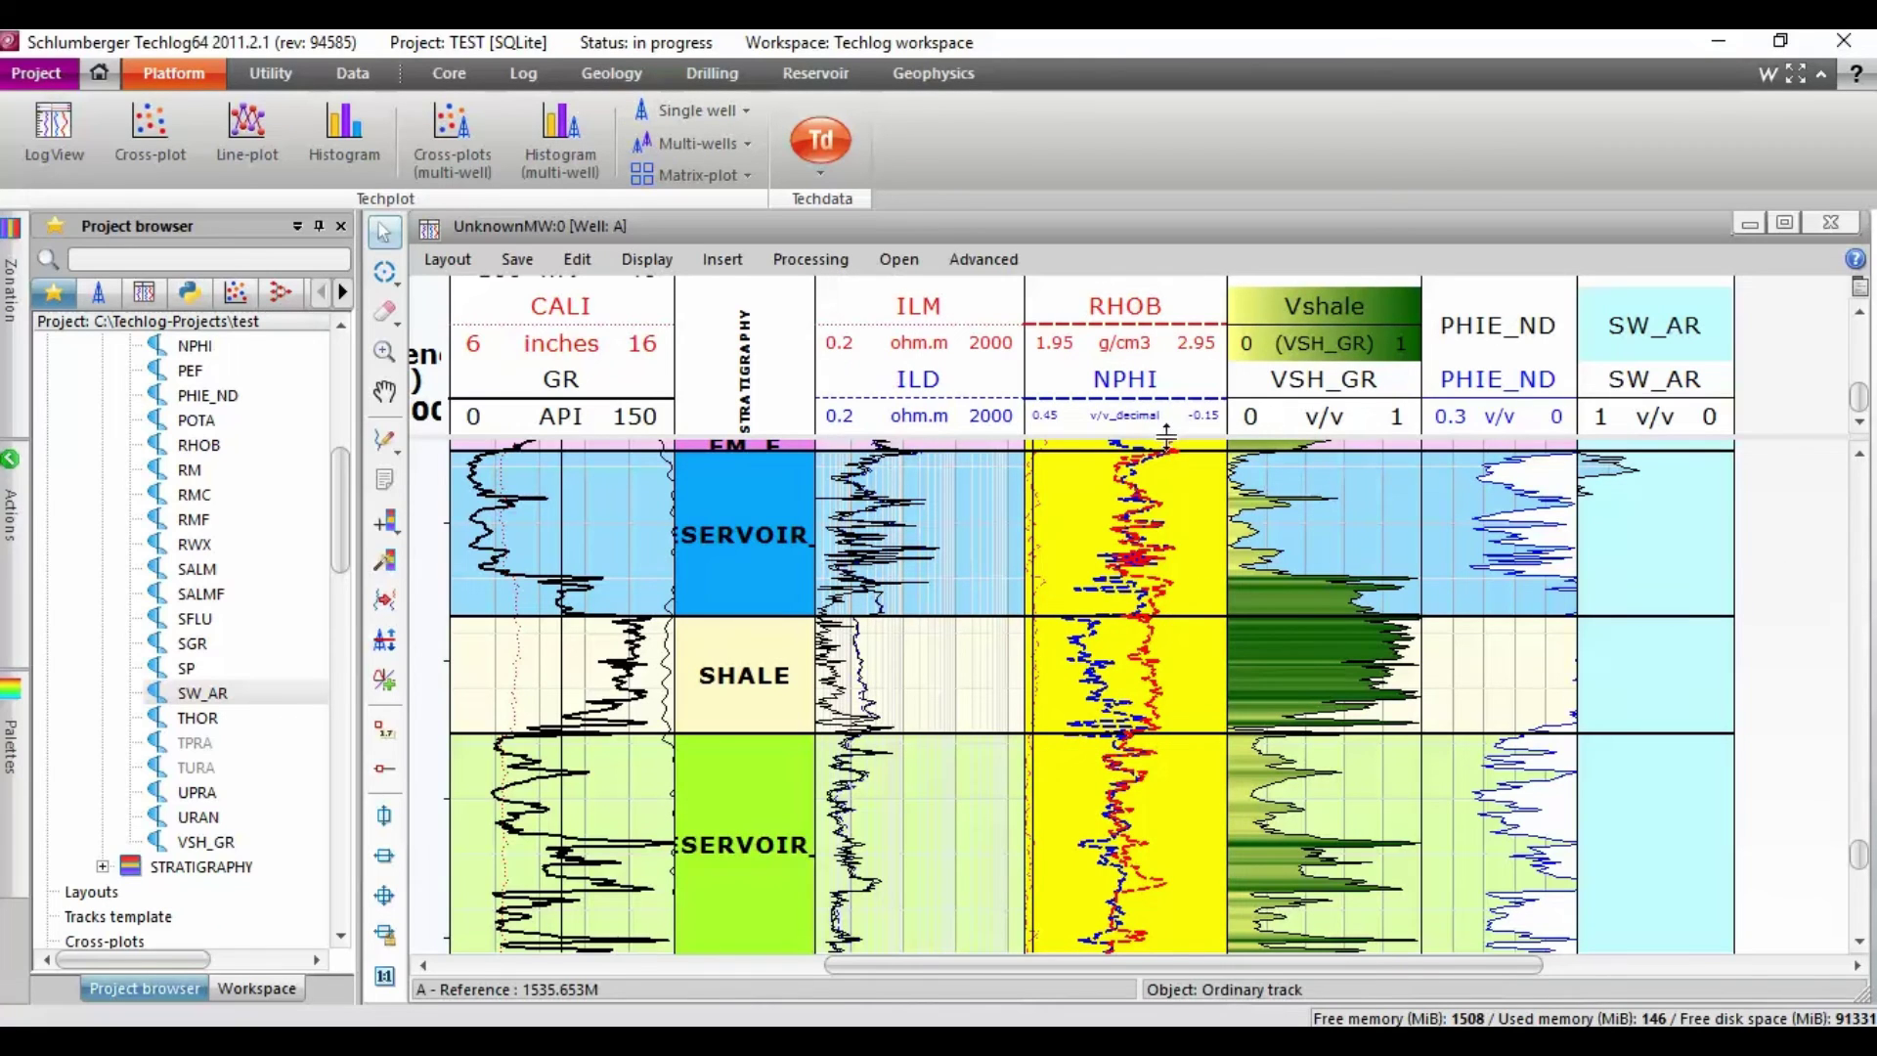
Enlarge the track header area and remove both yellow RHOB fills from the layout
left_click_drag(1166, 434, 1171, 559)
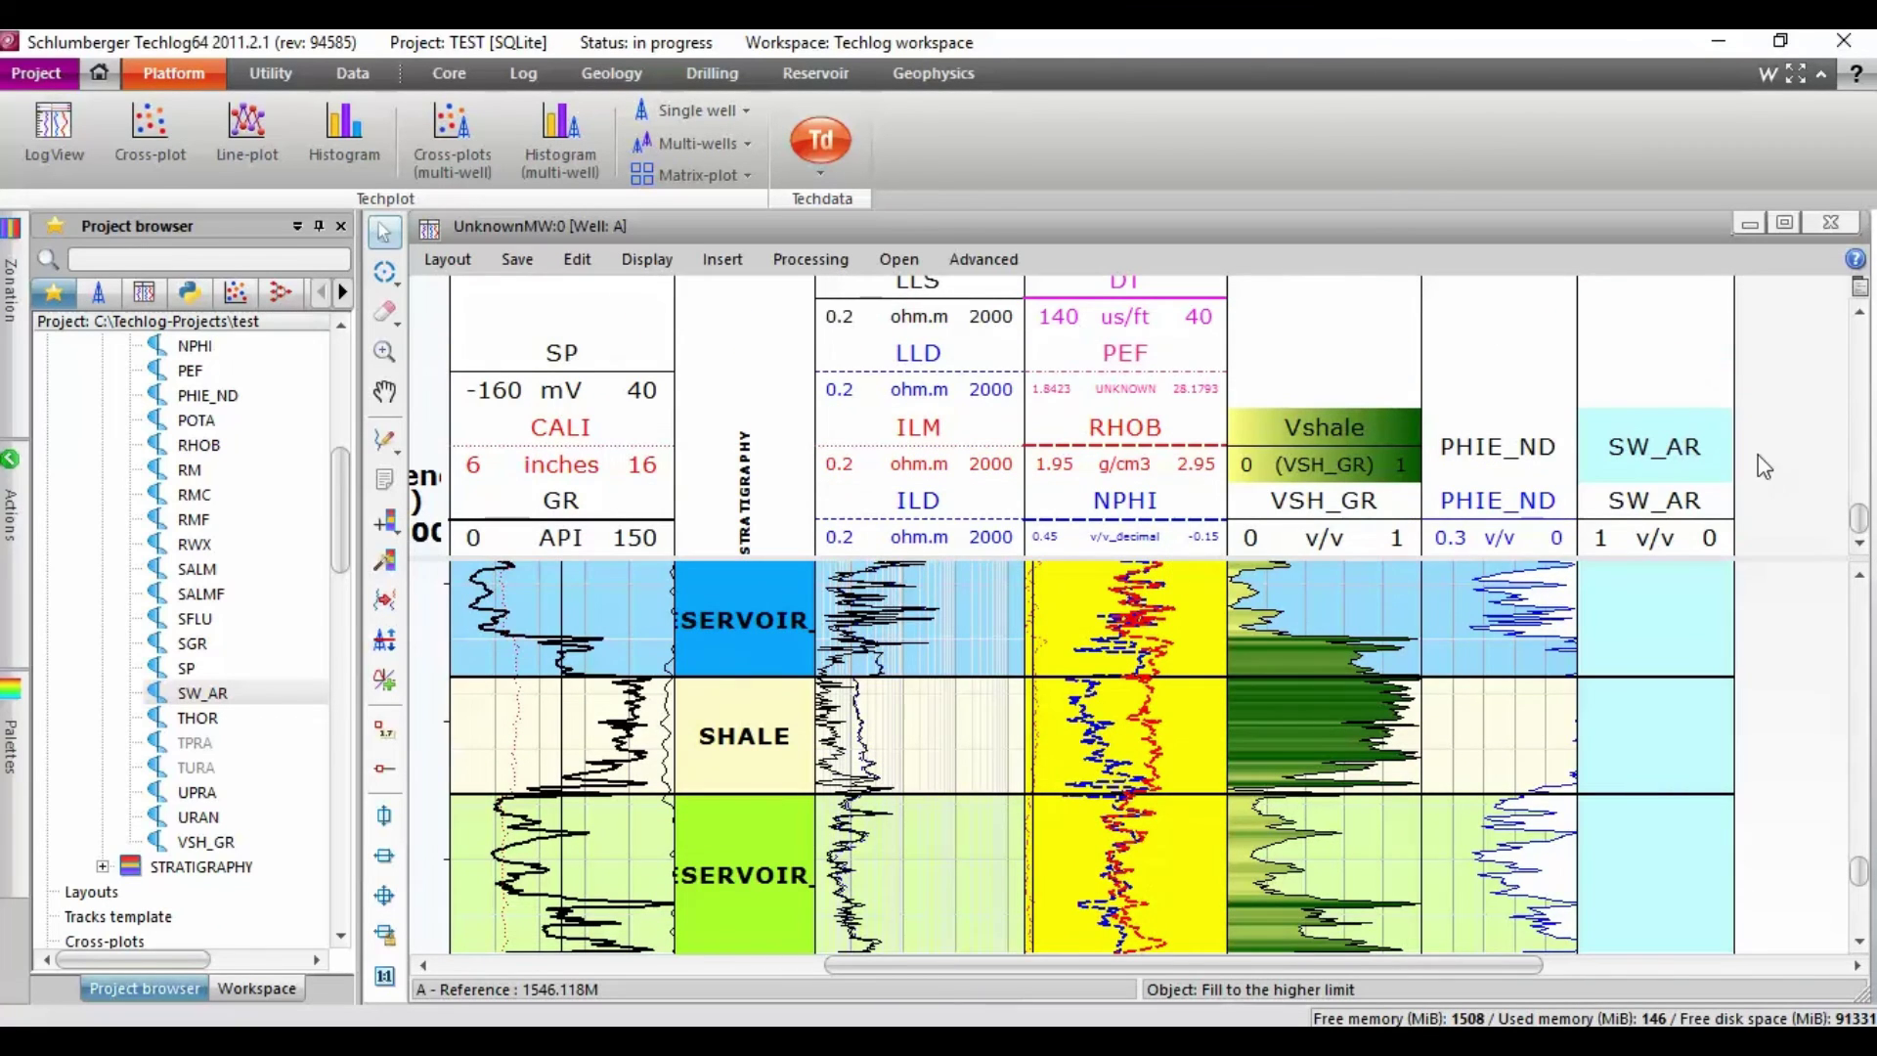
left_click(1544, 387)
scroll(1547, 389, "up", 3)
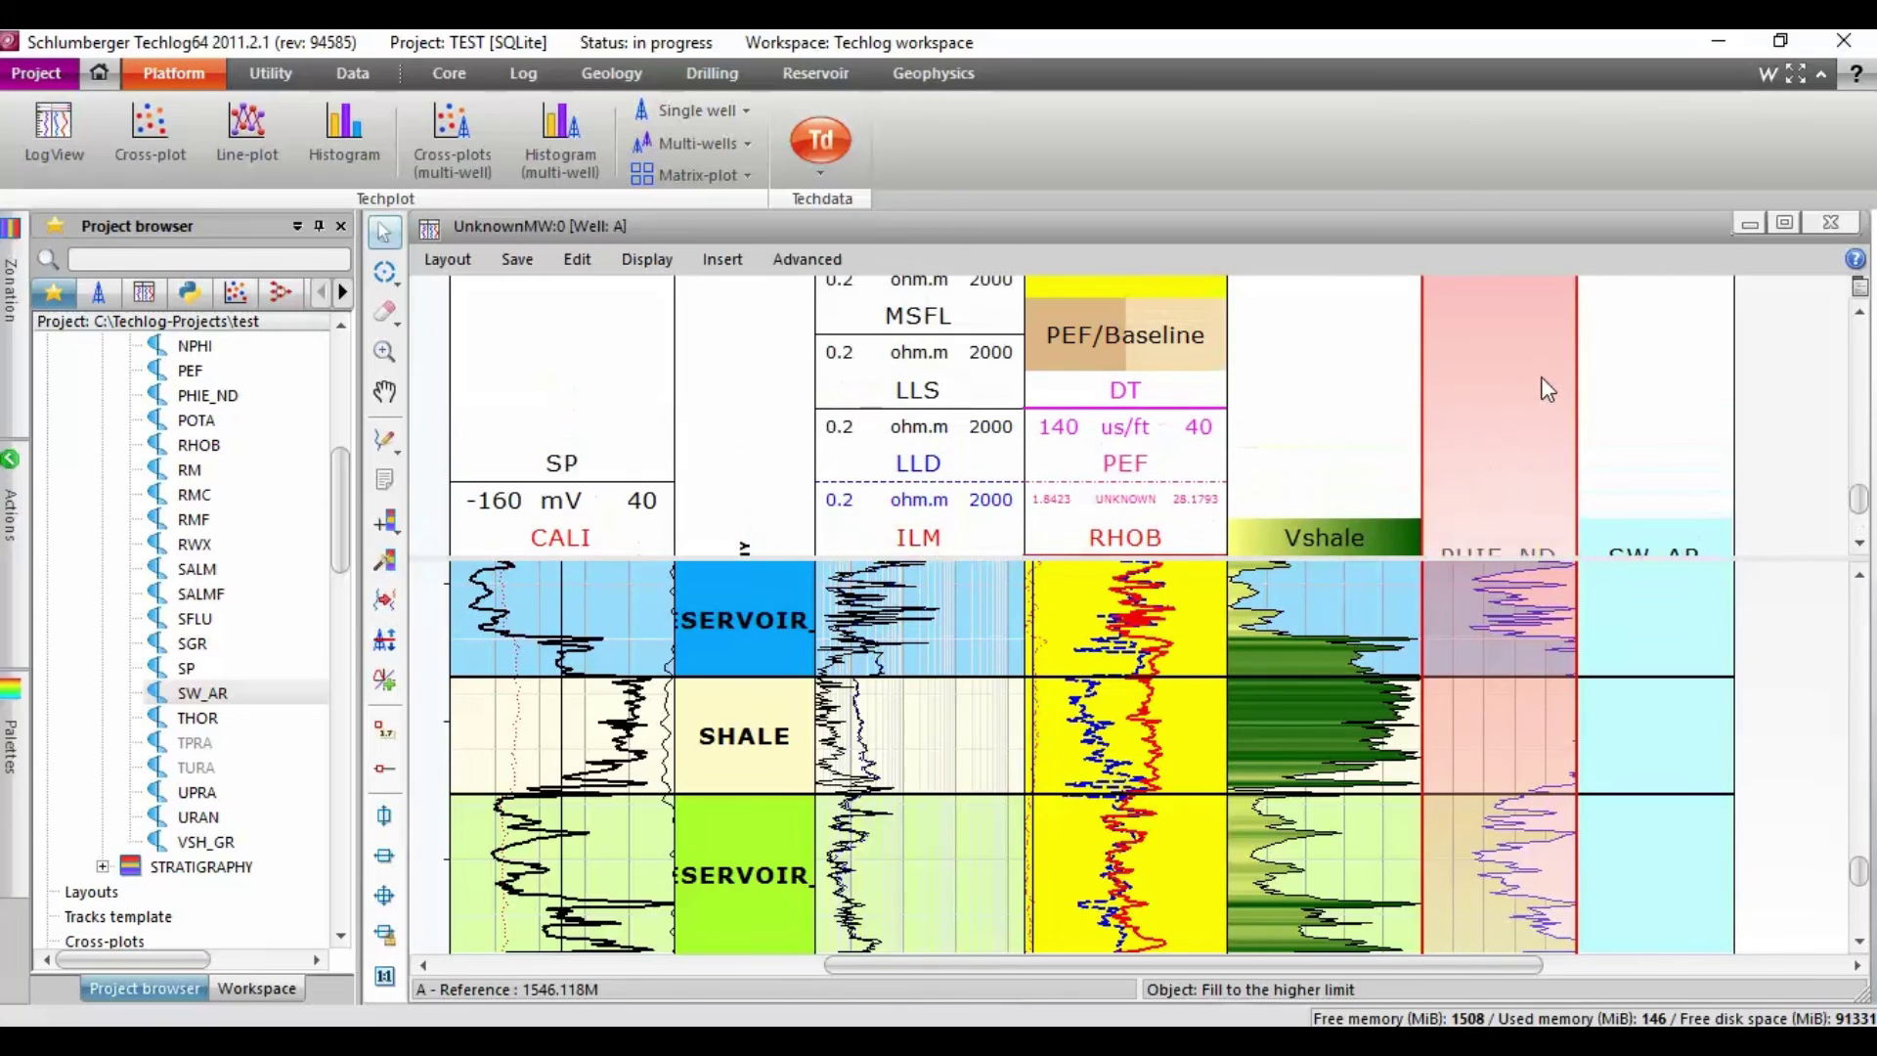
scroll(1545, 387, "up", 3)
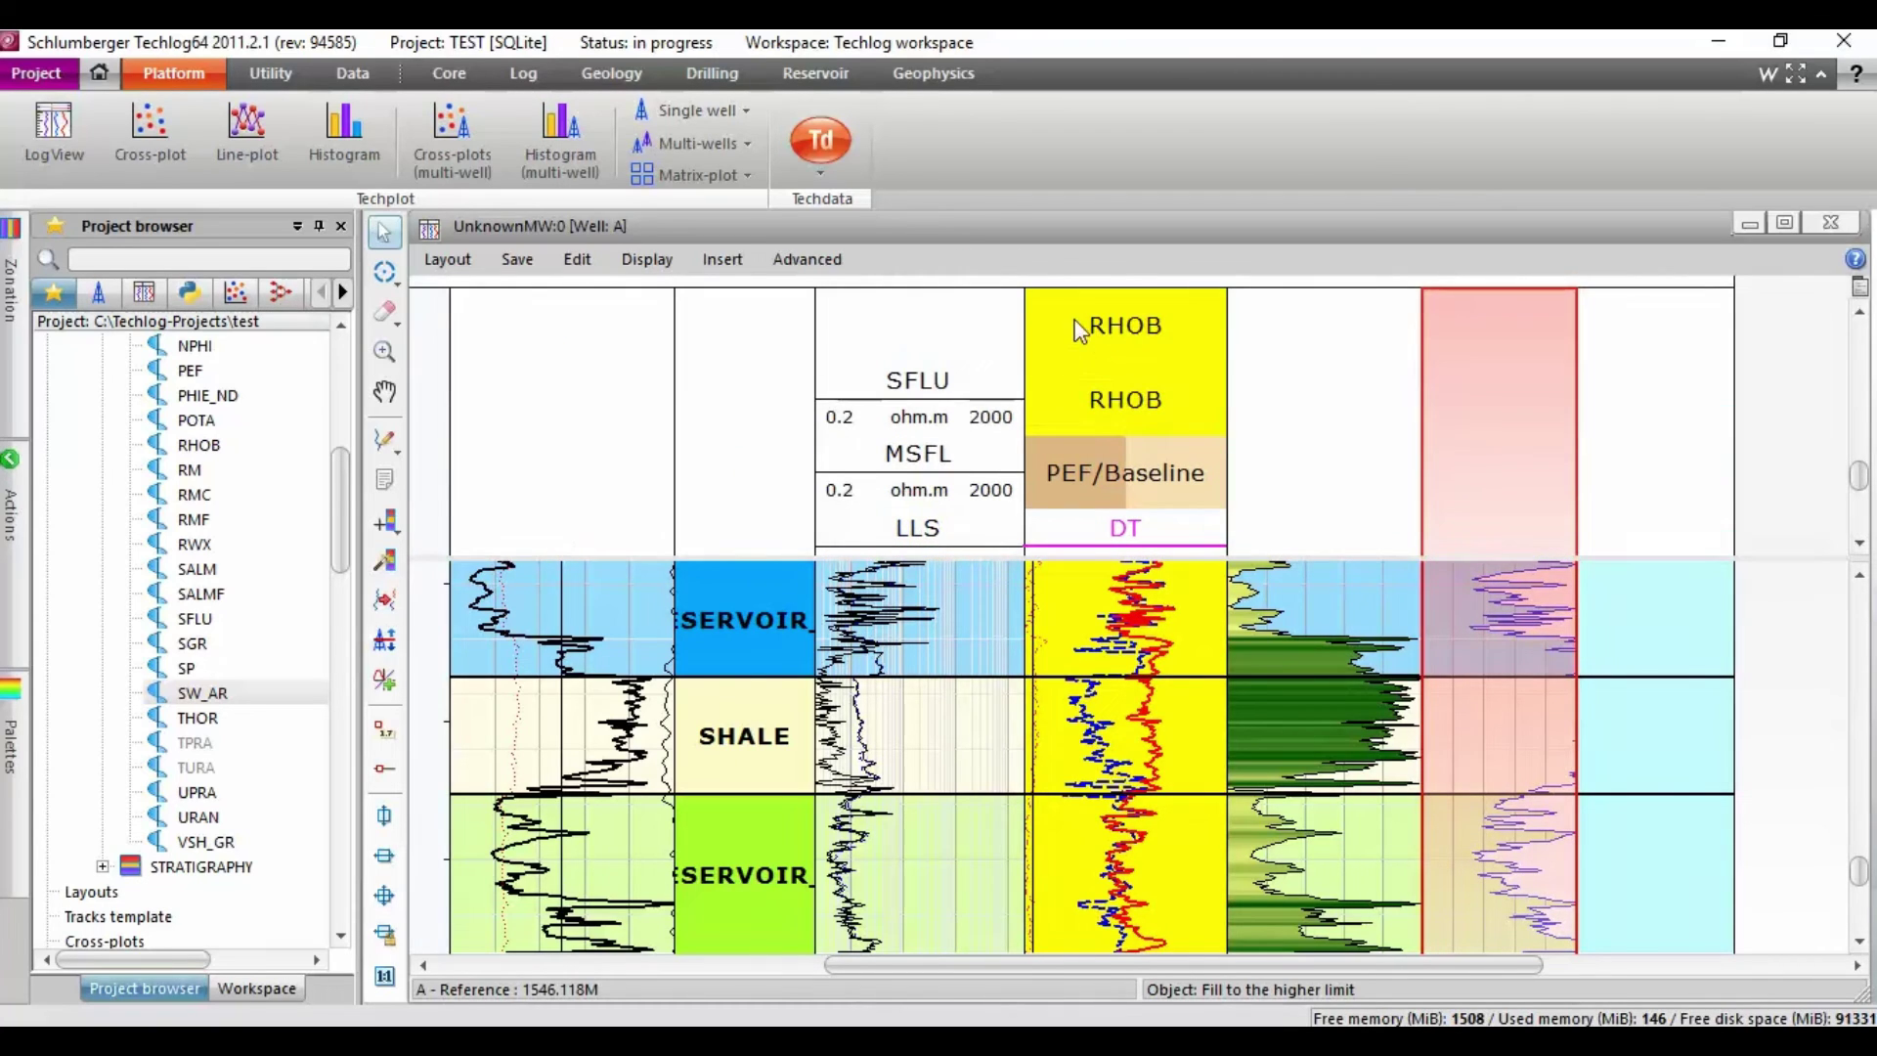
left_click(1080, 329)
key("Delete")
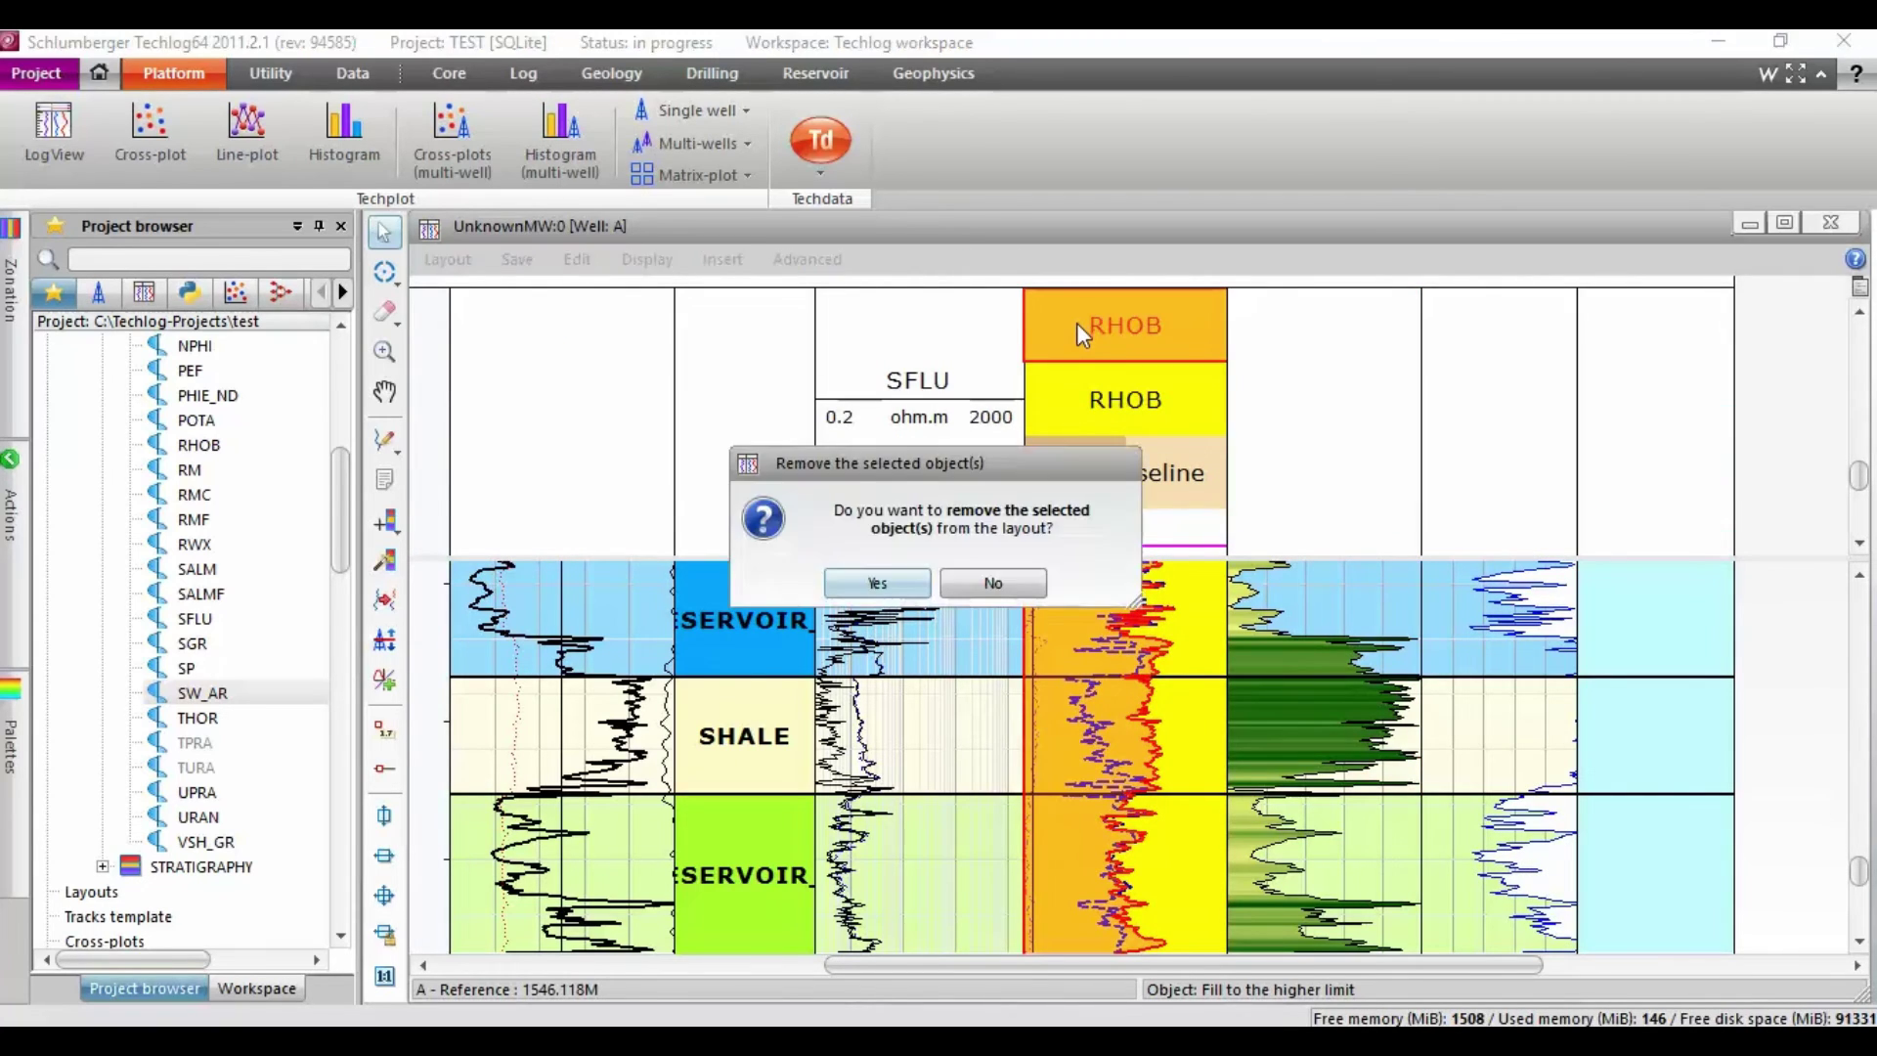
left_click(866, 584)
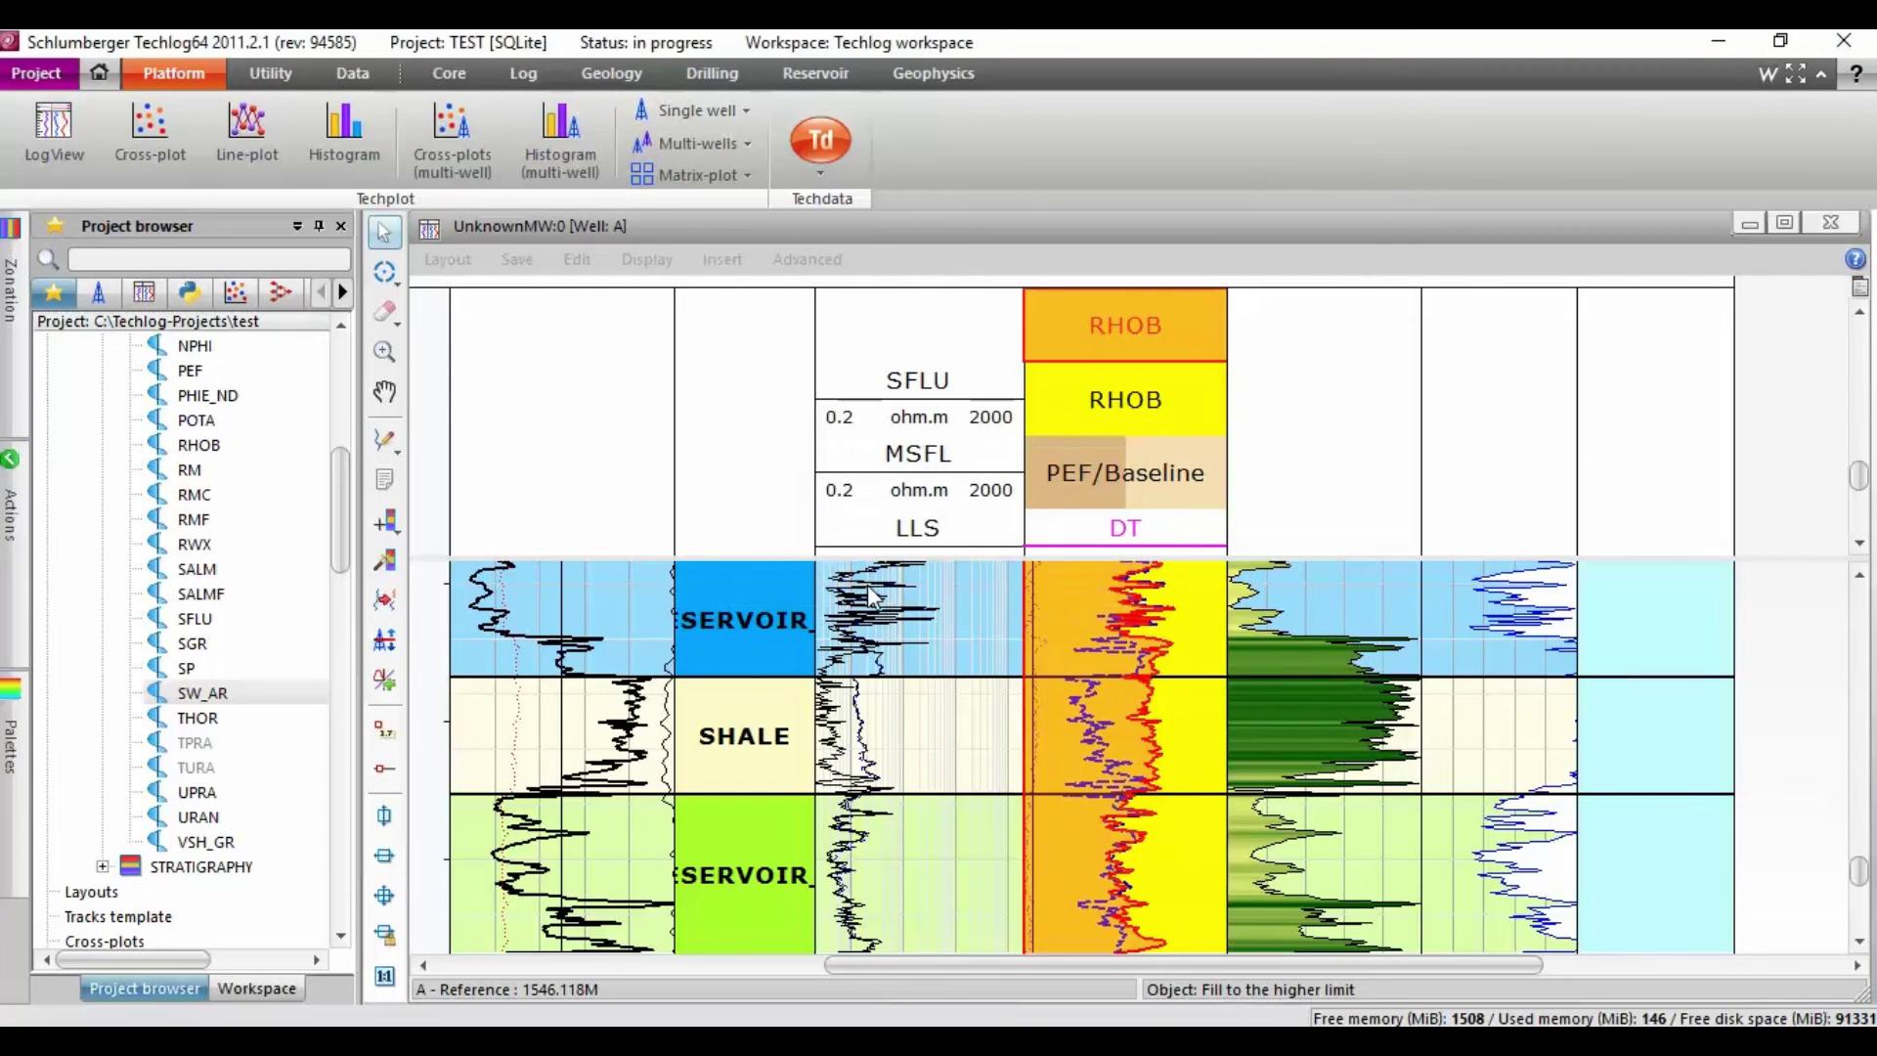
left_click(1187, 389)
key("Delete")
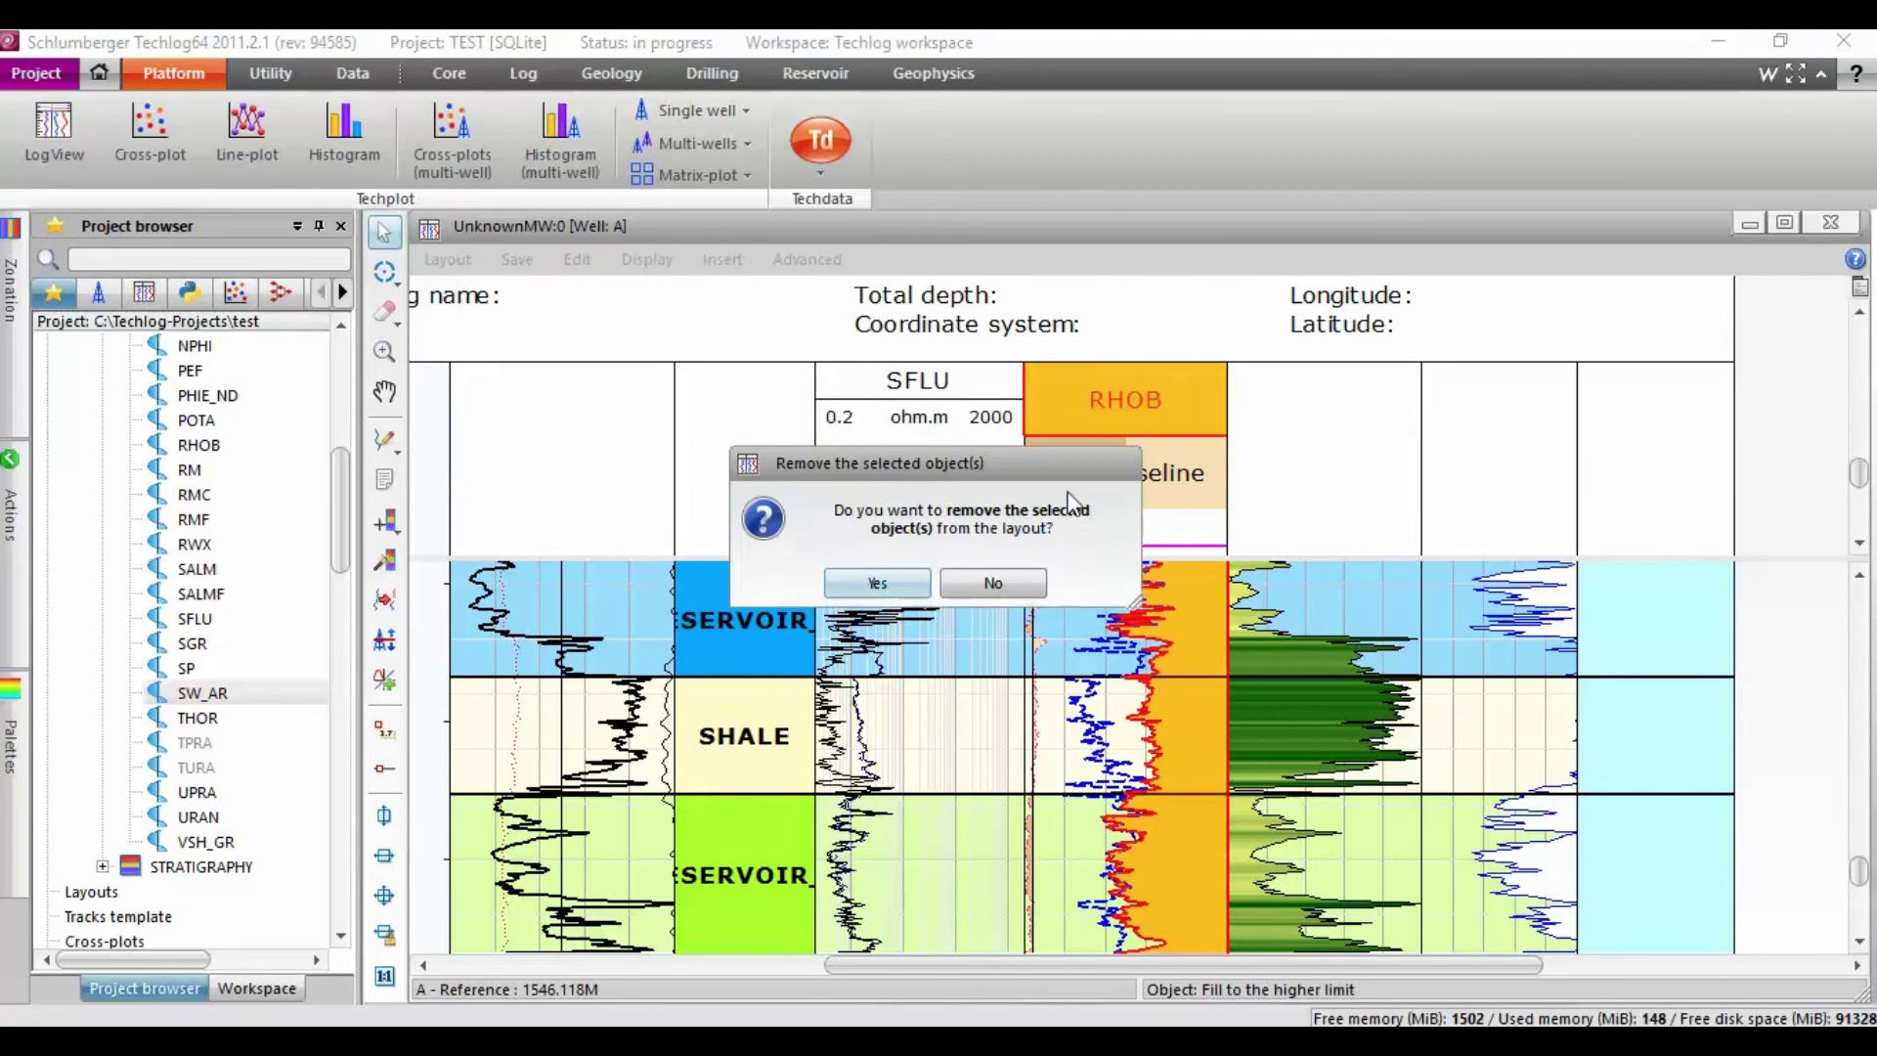
left_click(873, 582)
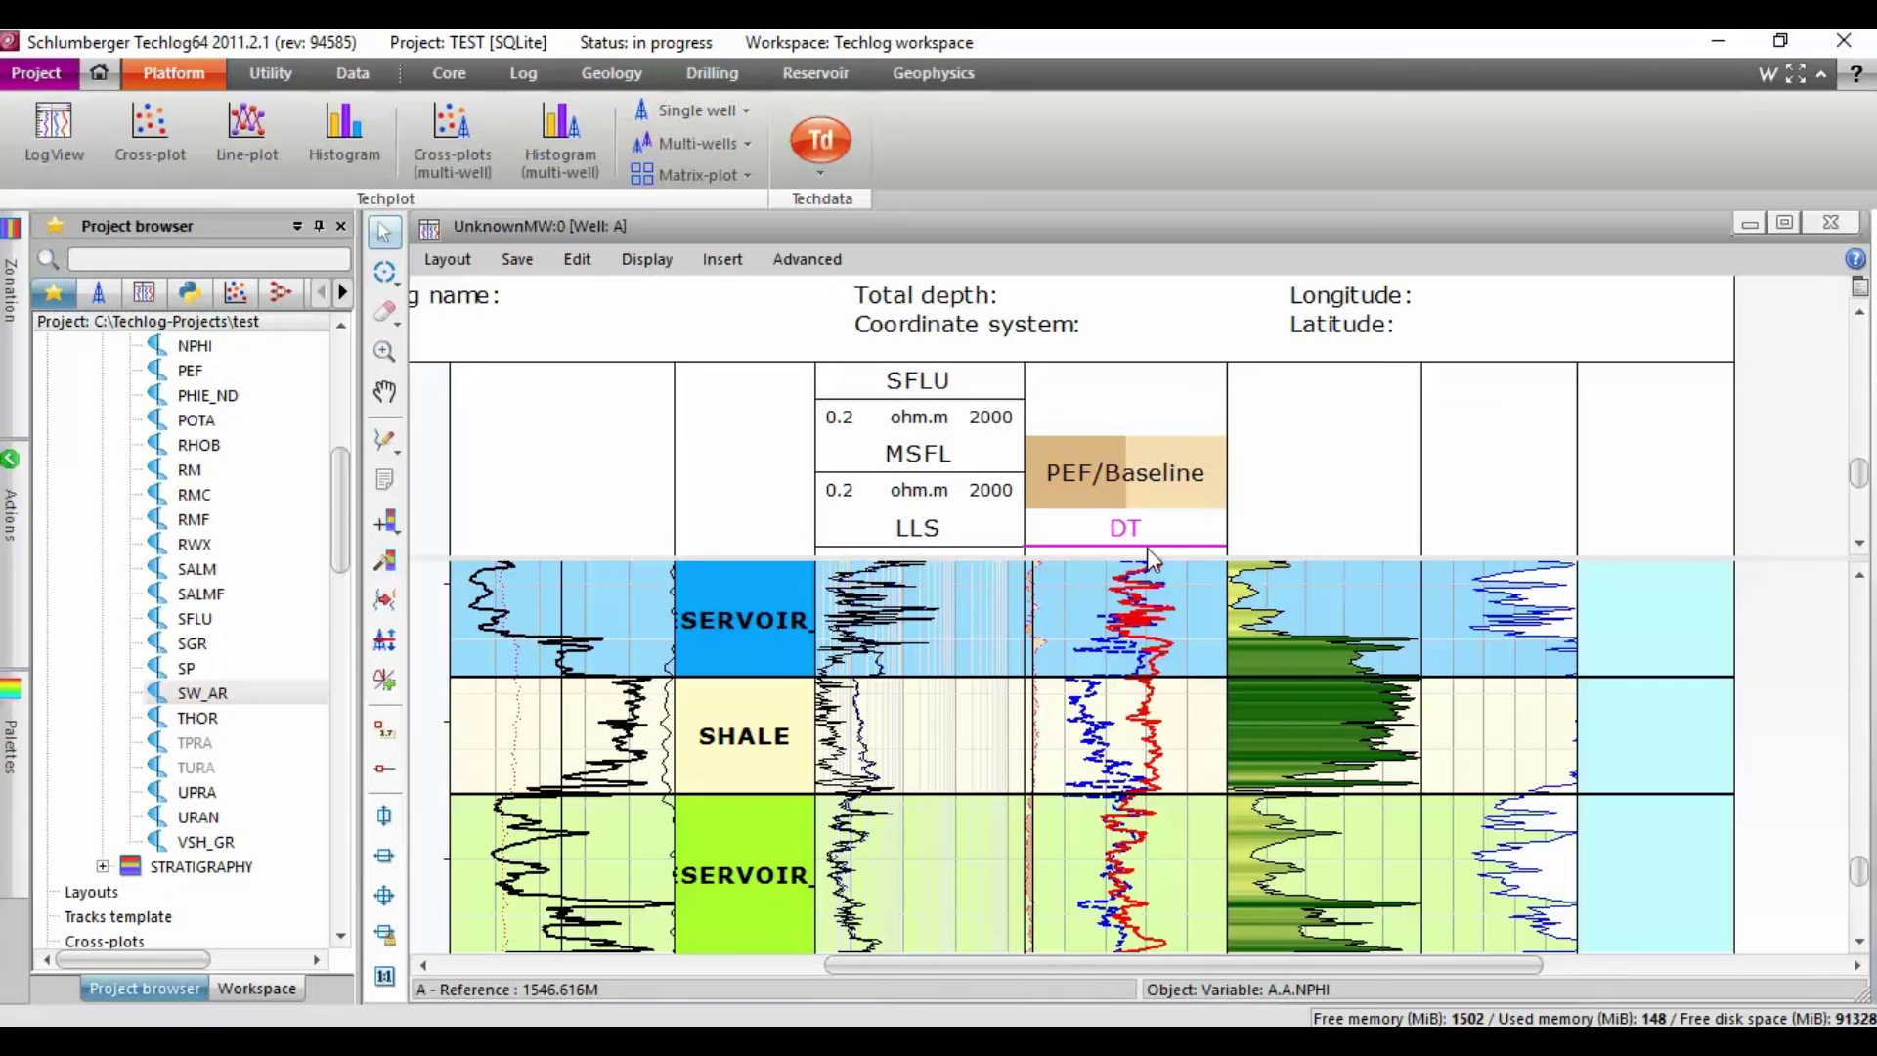
Select the RHOB and NPHI curves together and add a brown and yellow crossover fill between them
left_click(1341, 446)
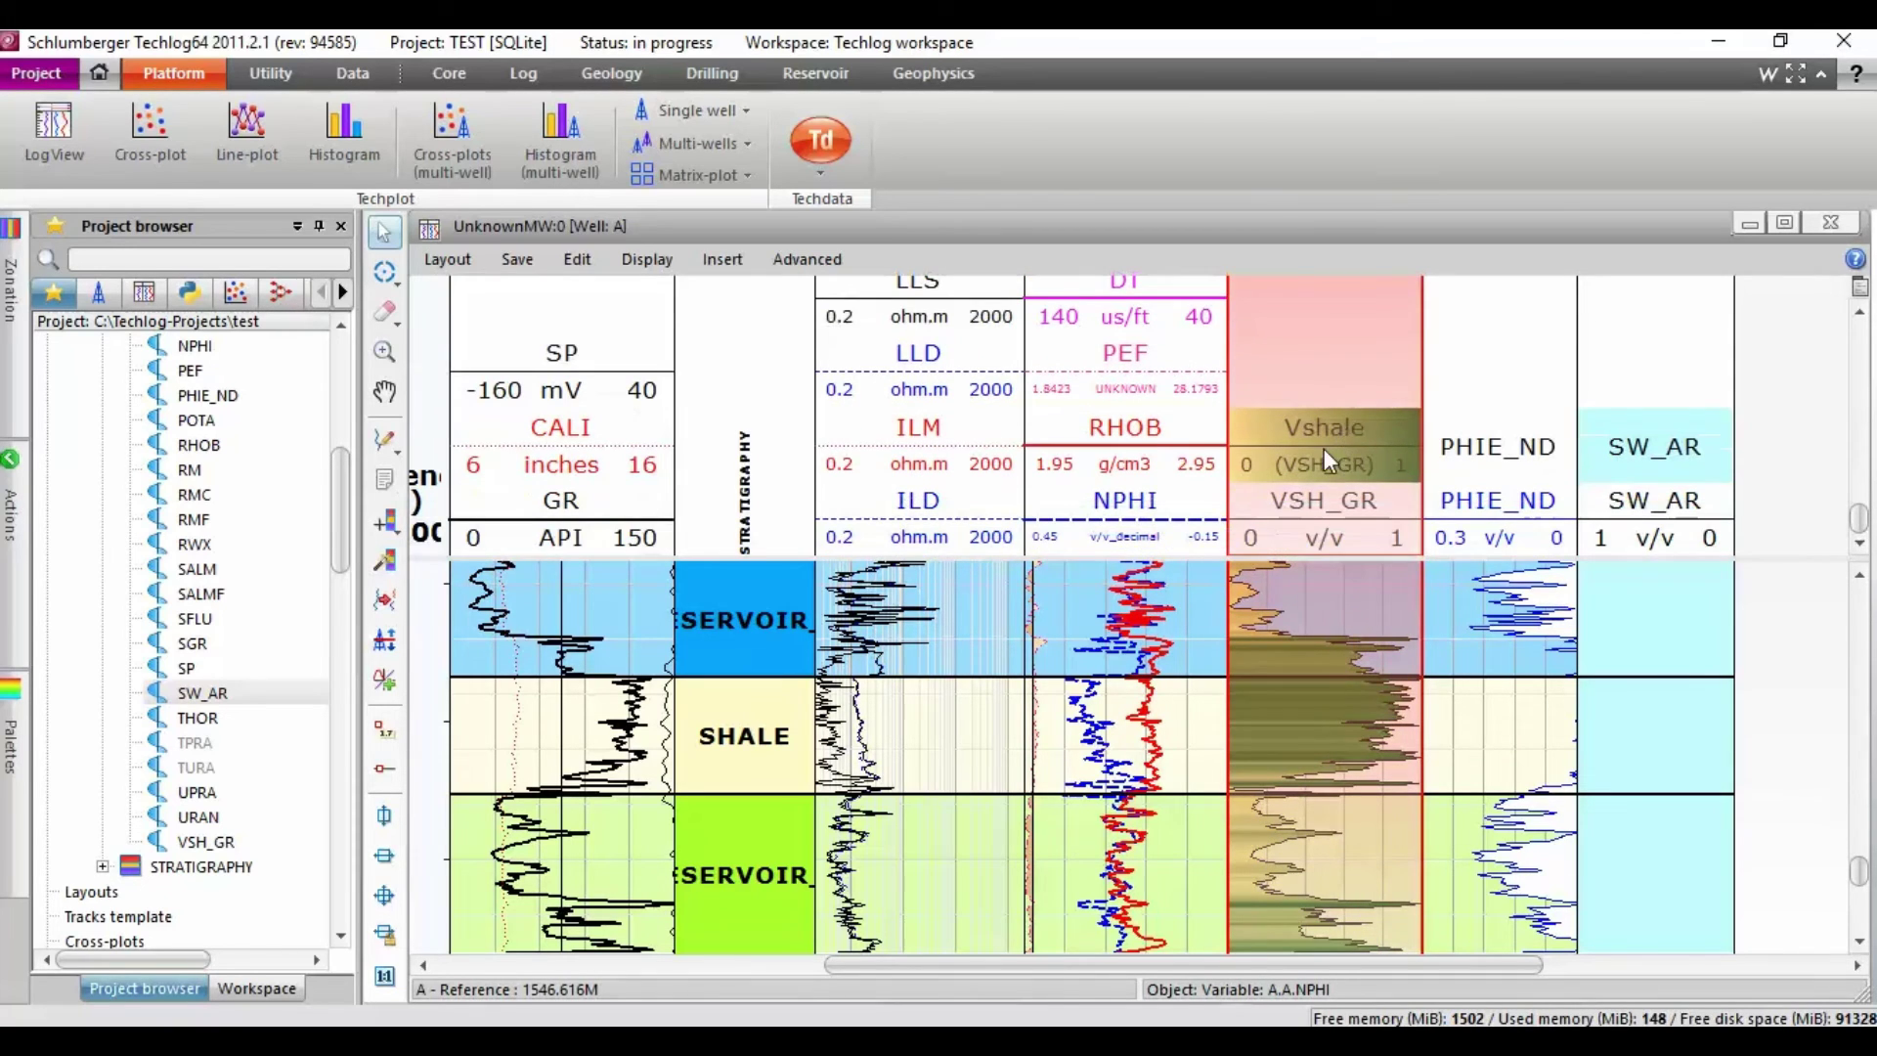
left_click(1185, 459)
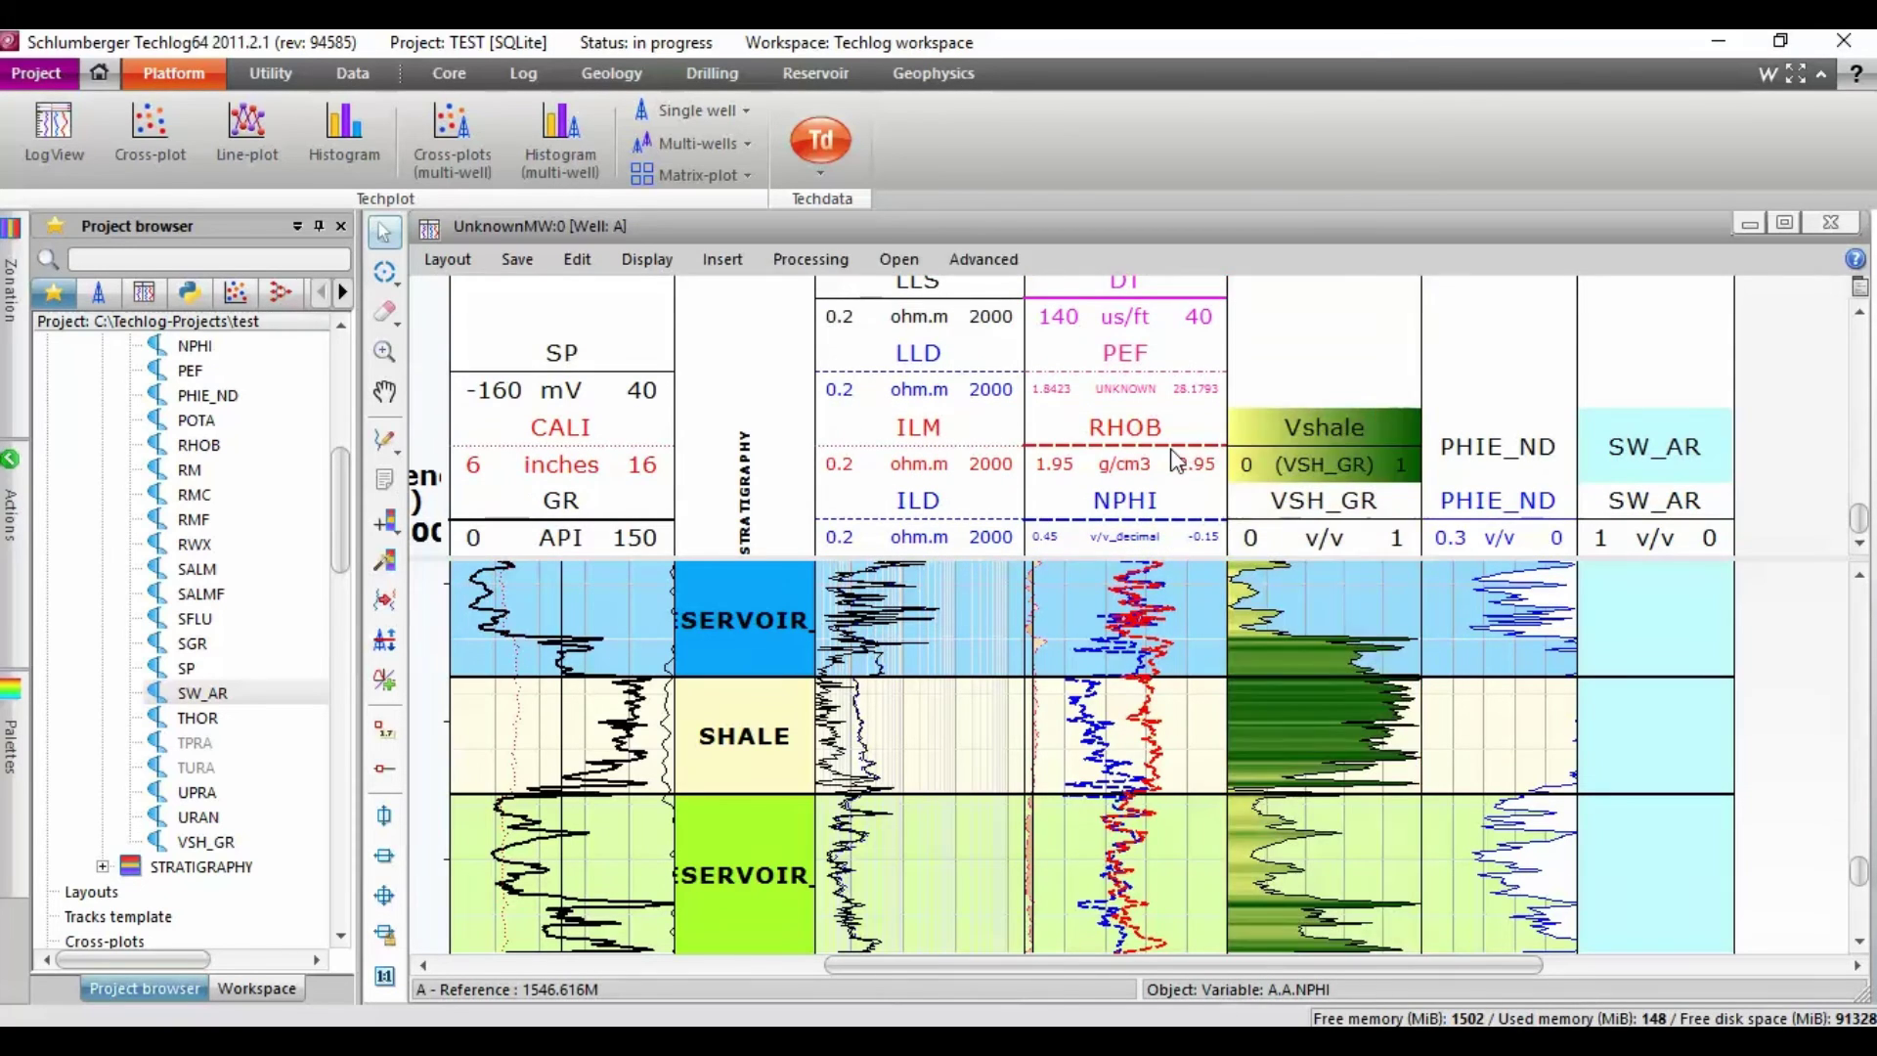
right_click(1174, 525)
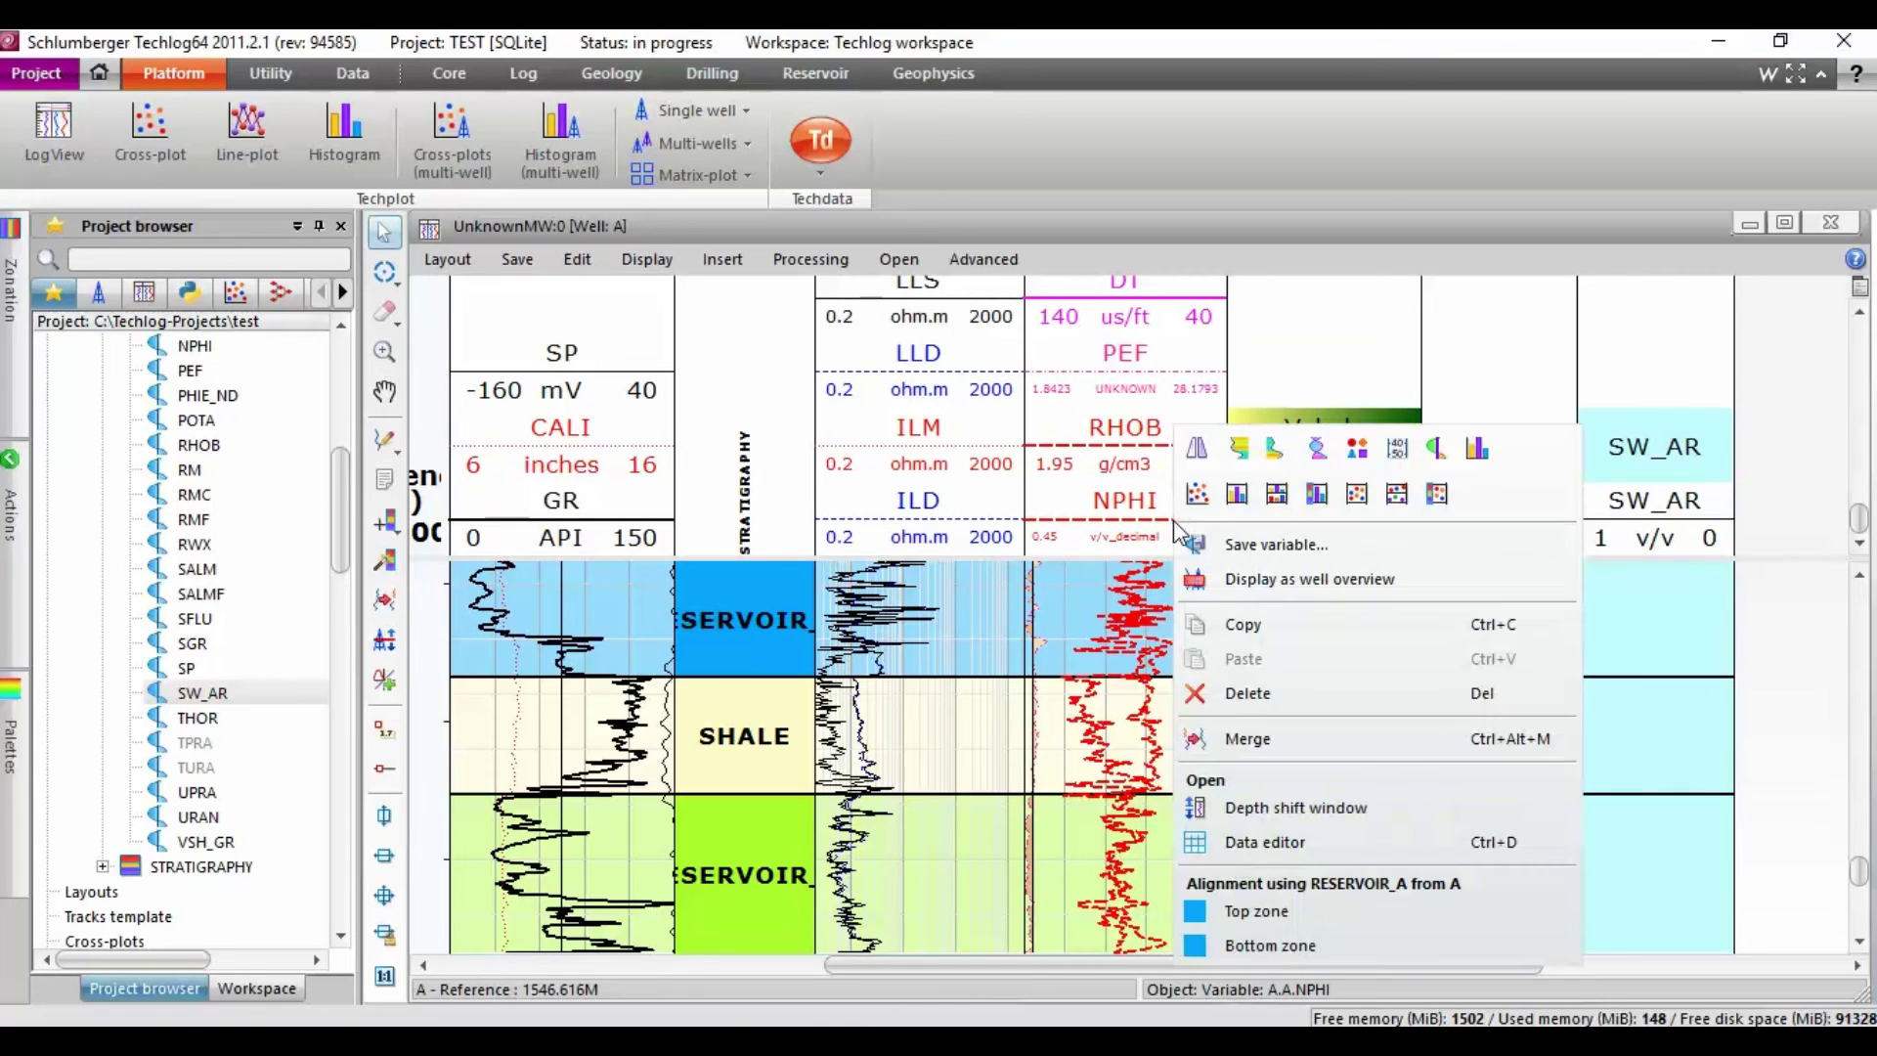
left_click(1317, 450)
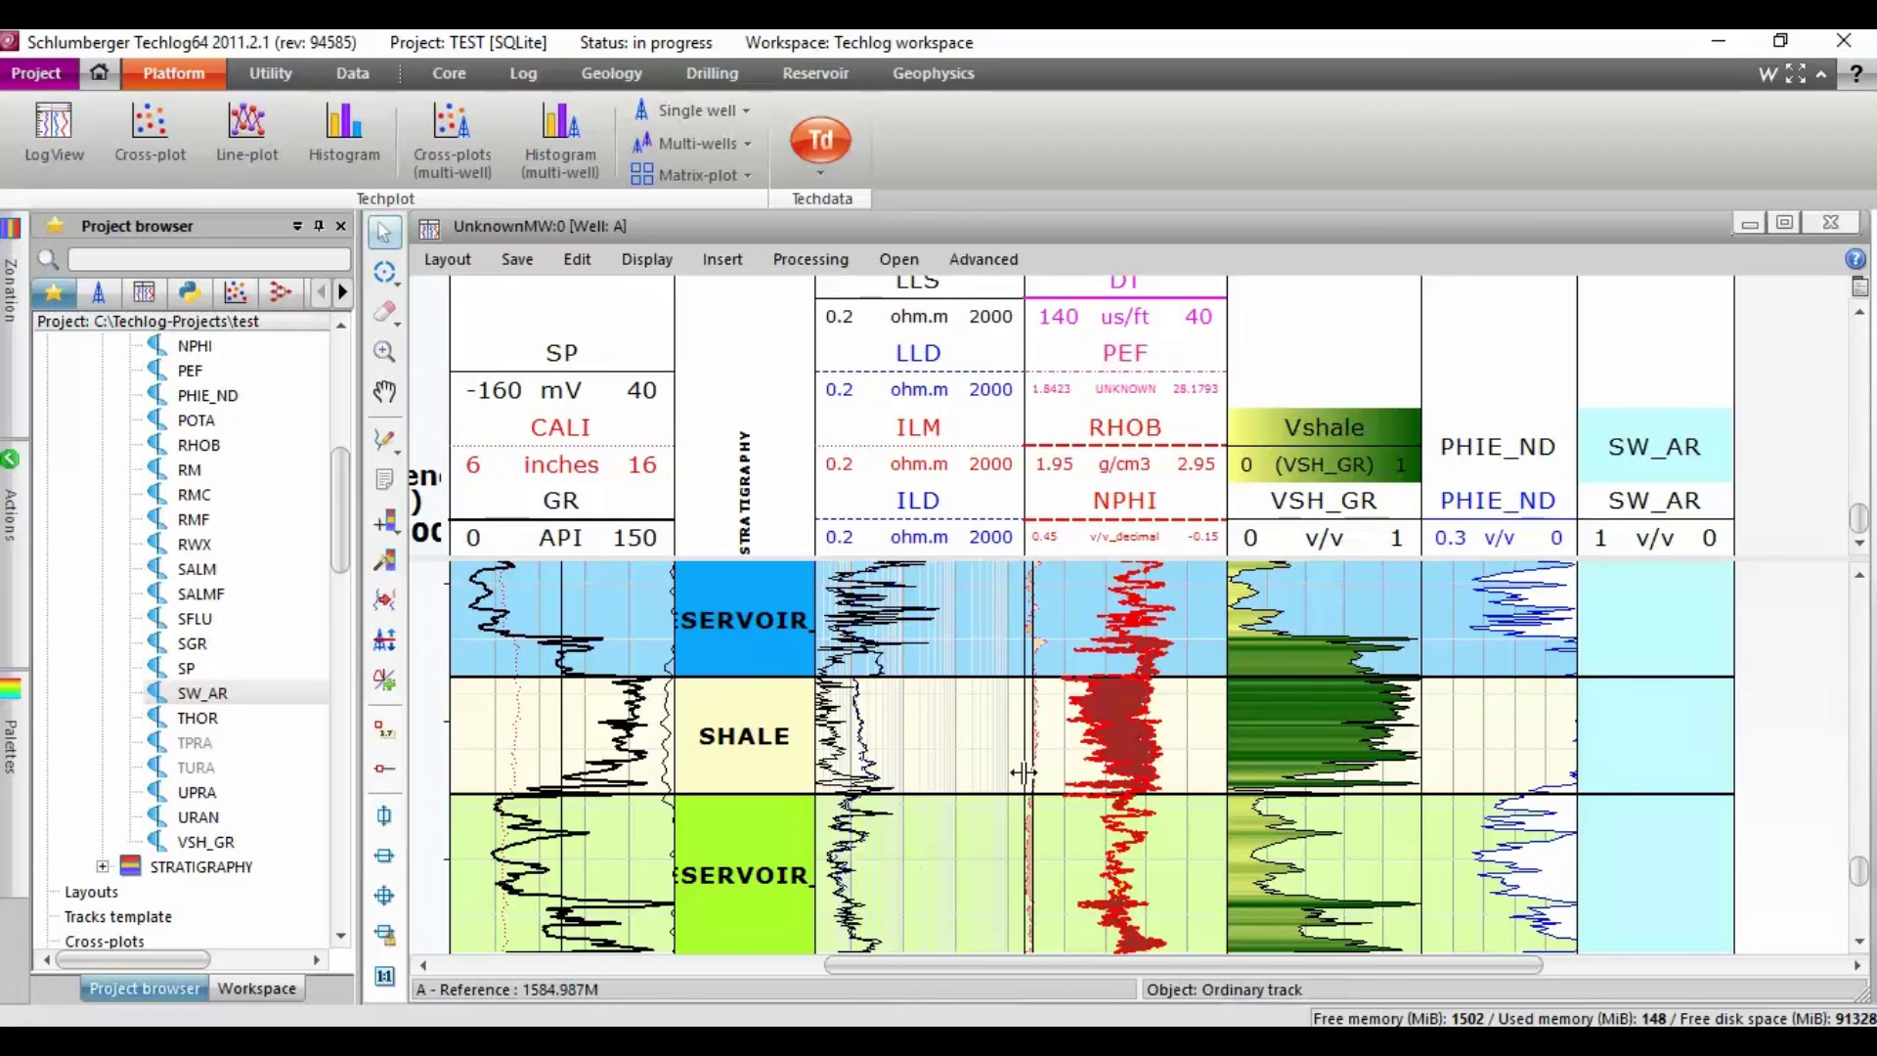
left_click(1088, 745)
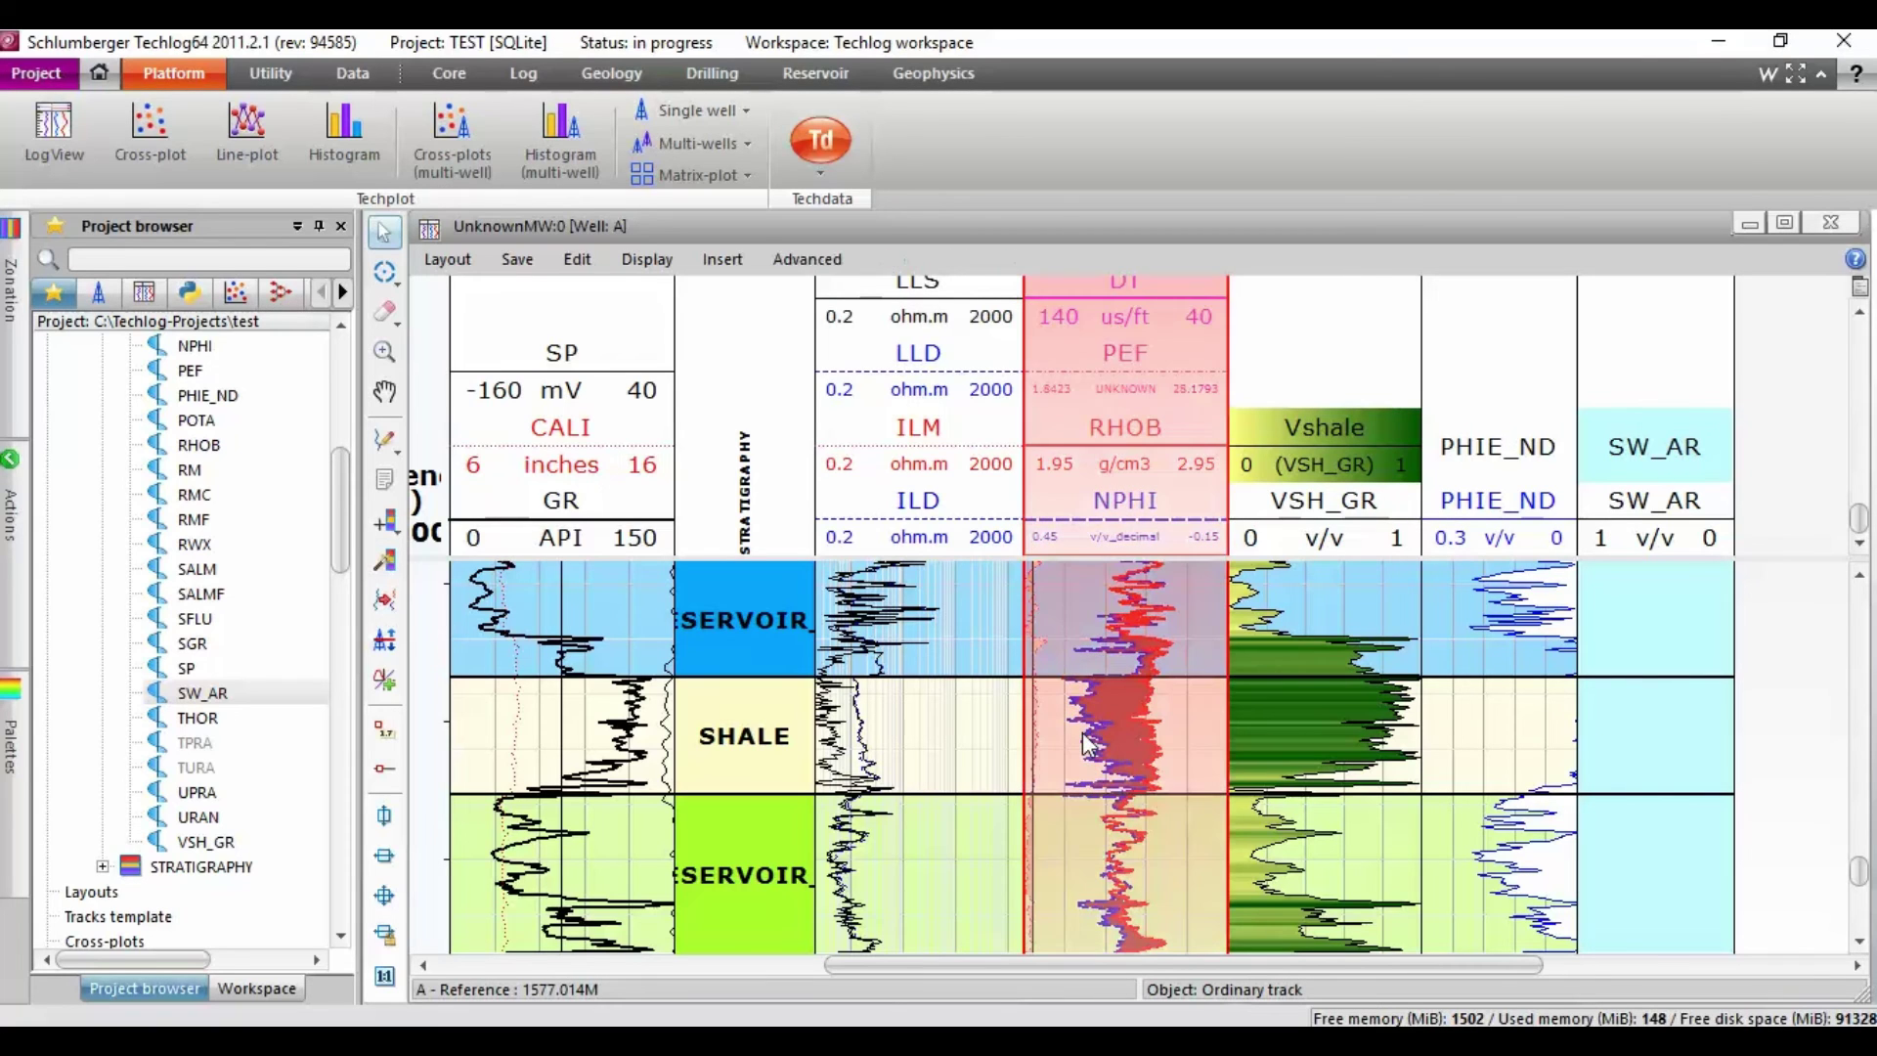
left_click(950, 760)
Examine the RHOB and NPHI crossover fill down through the lower reservoir interval
scroll(1217, 860, "down", 6)
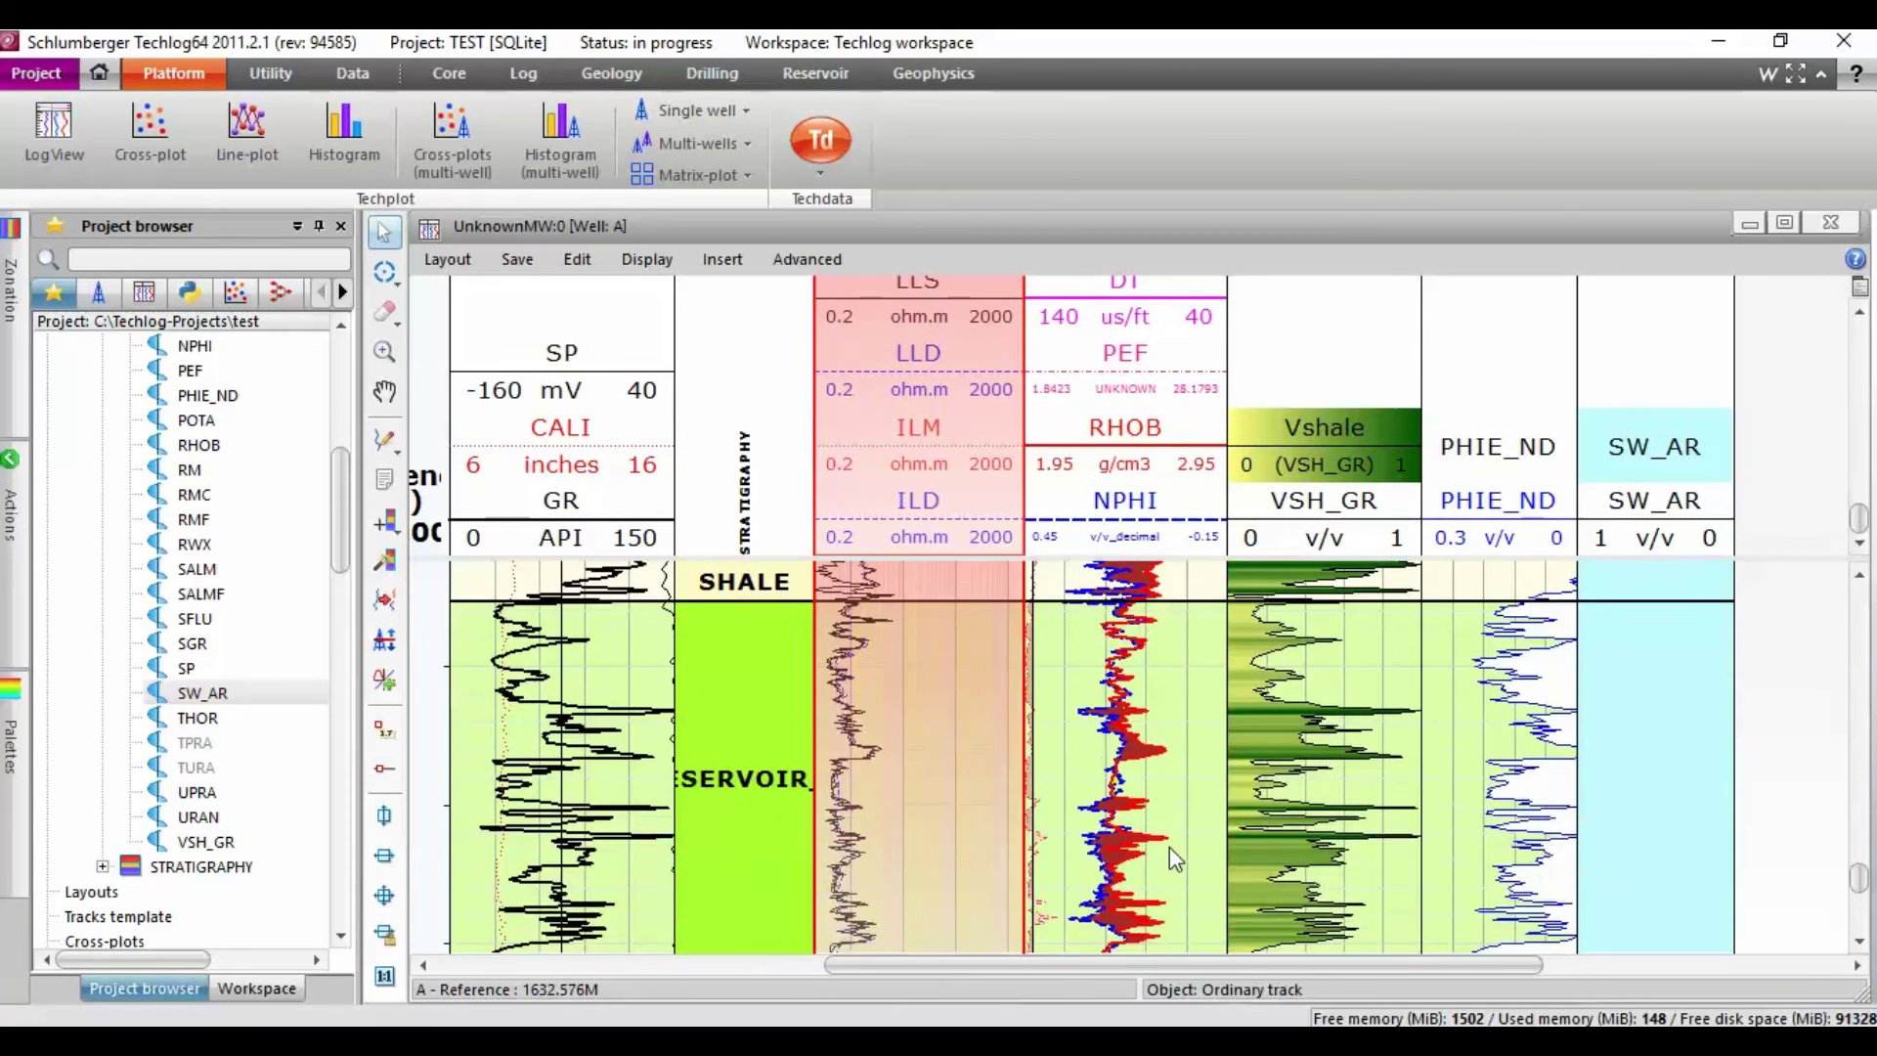
scroll(1165, 847, "down", 9)
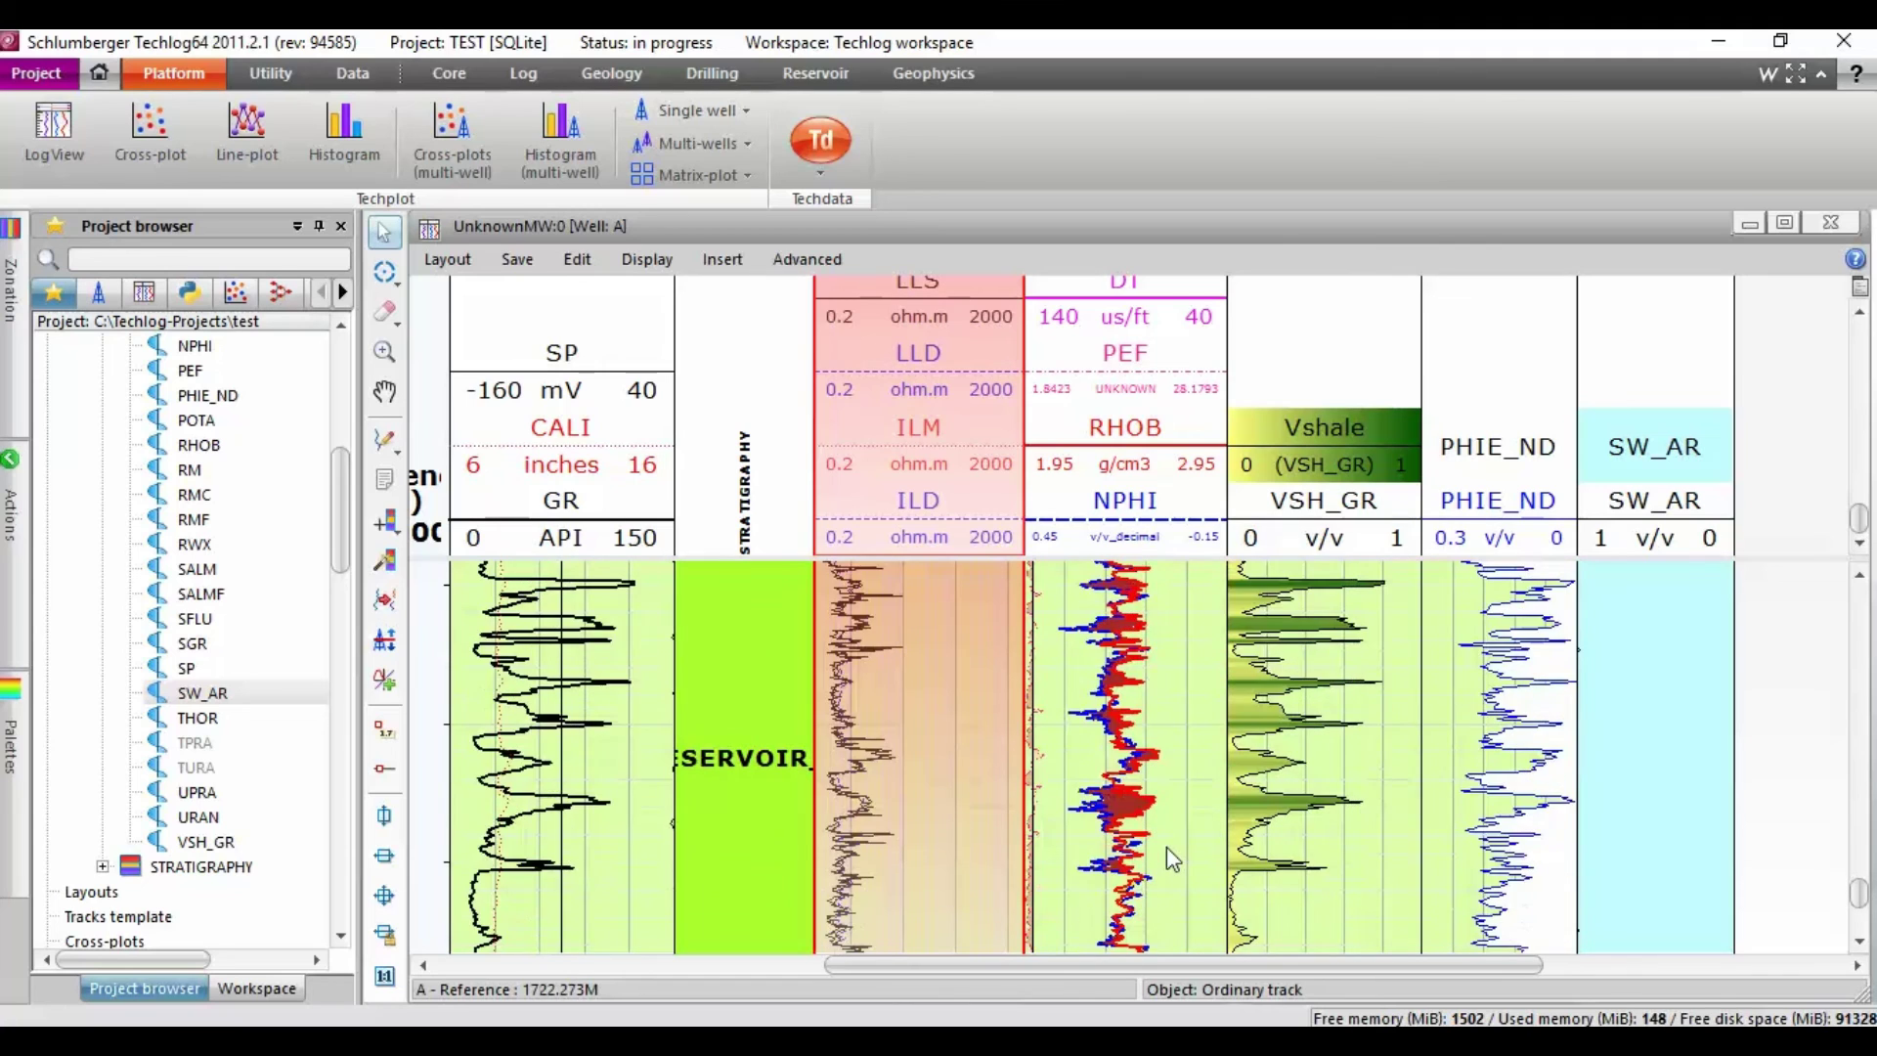
scroll(1165, 846, "down", 8)
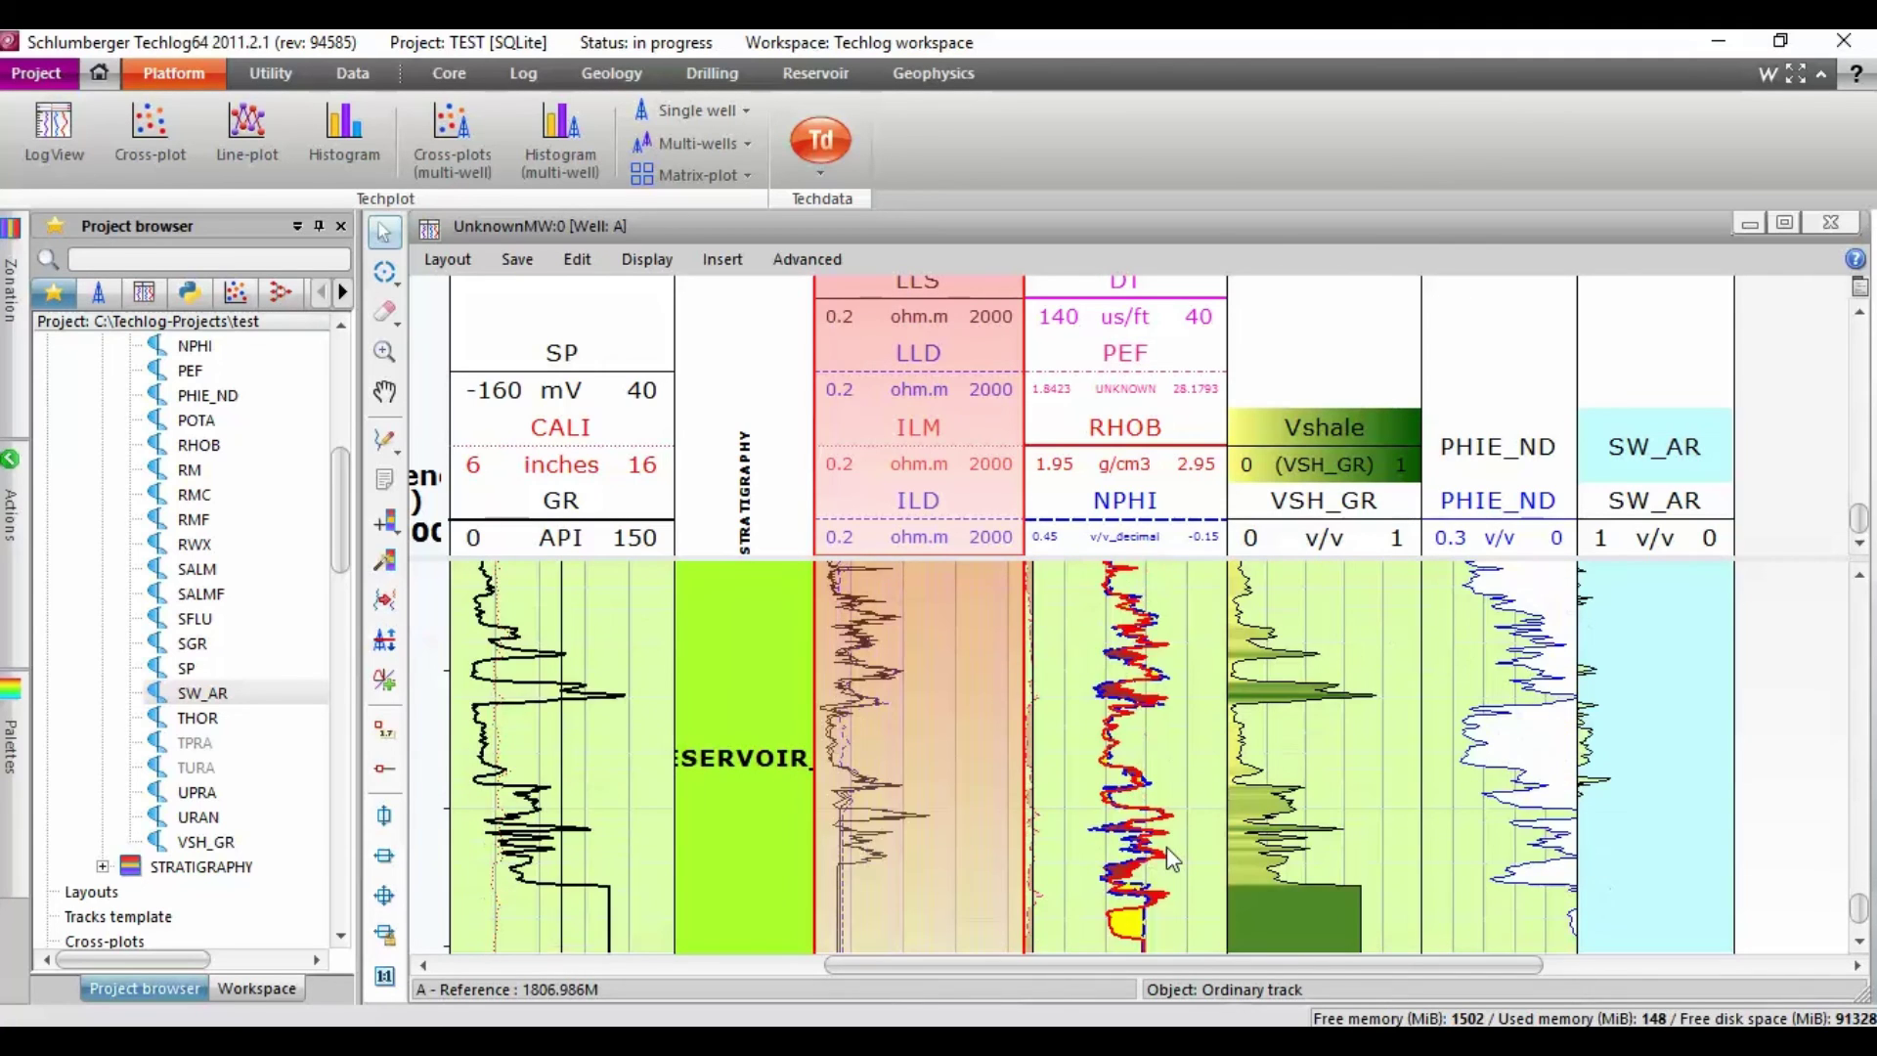
scroll(1165, 847, "up", 6)
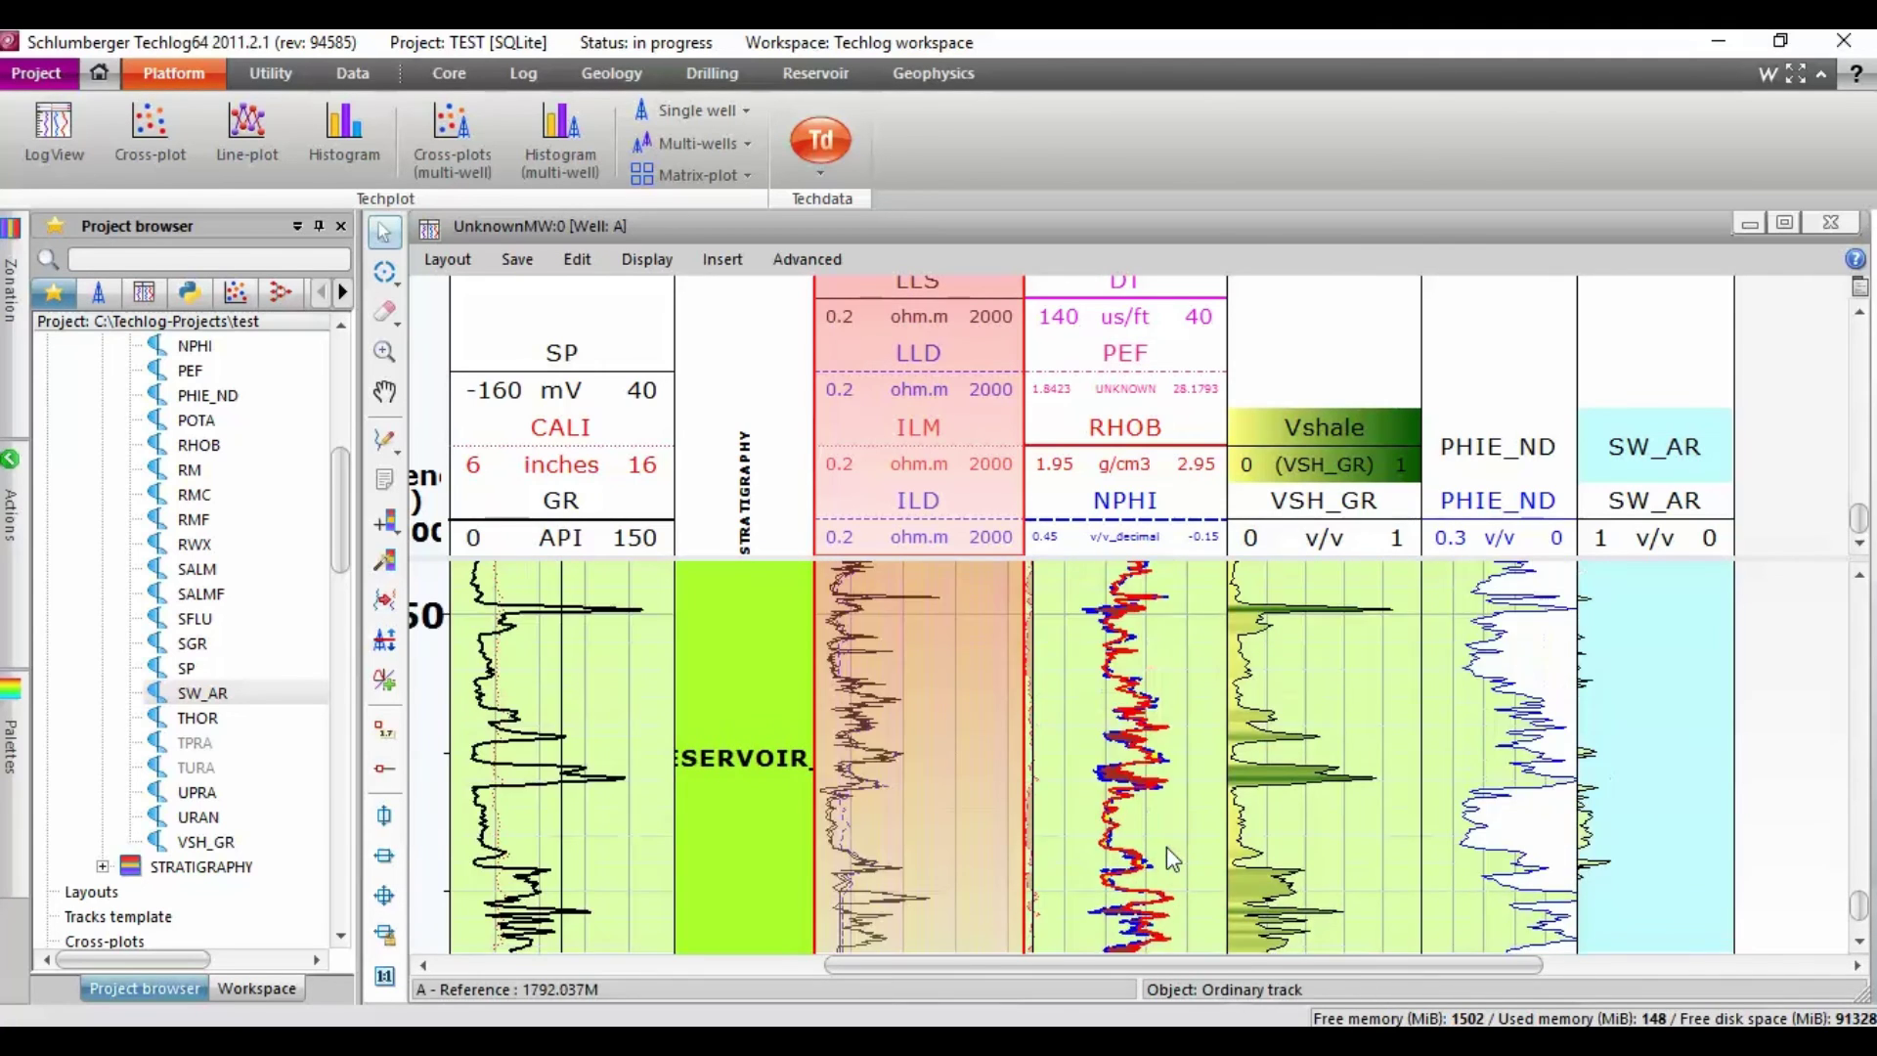
scroll(1165, 847, "up", 7)
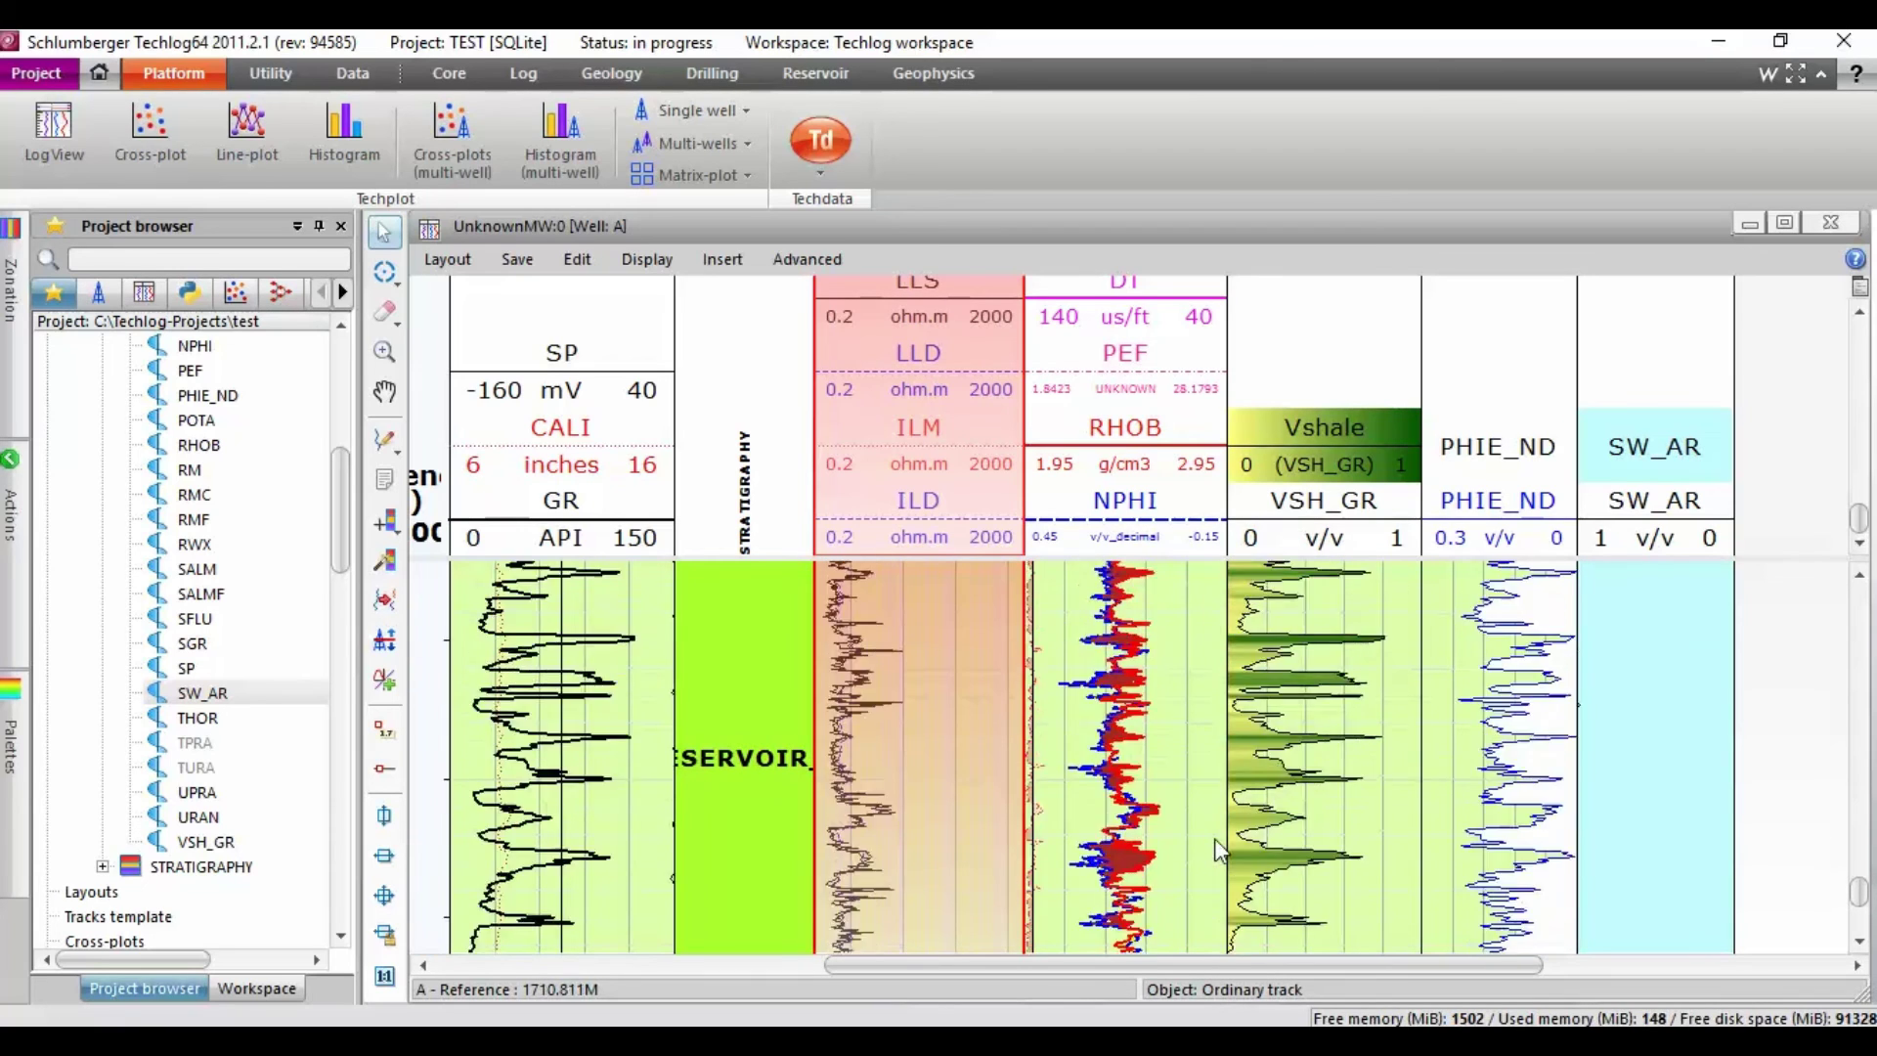
Examine the RHOB and NPHI crossover fill against the porosity and saturation curves in the upper reservoir interval below FM_F
scroll(1219, 851, "up", 6)
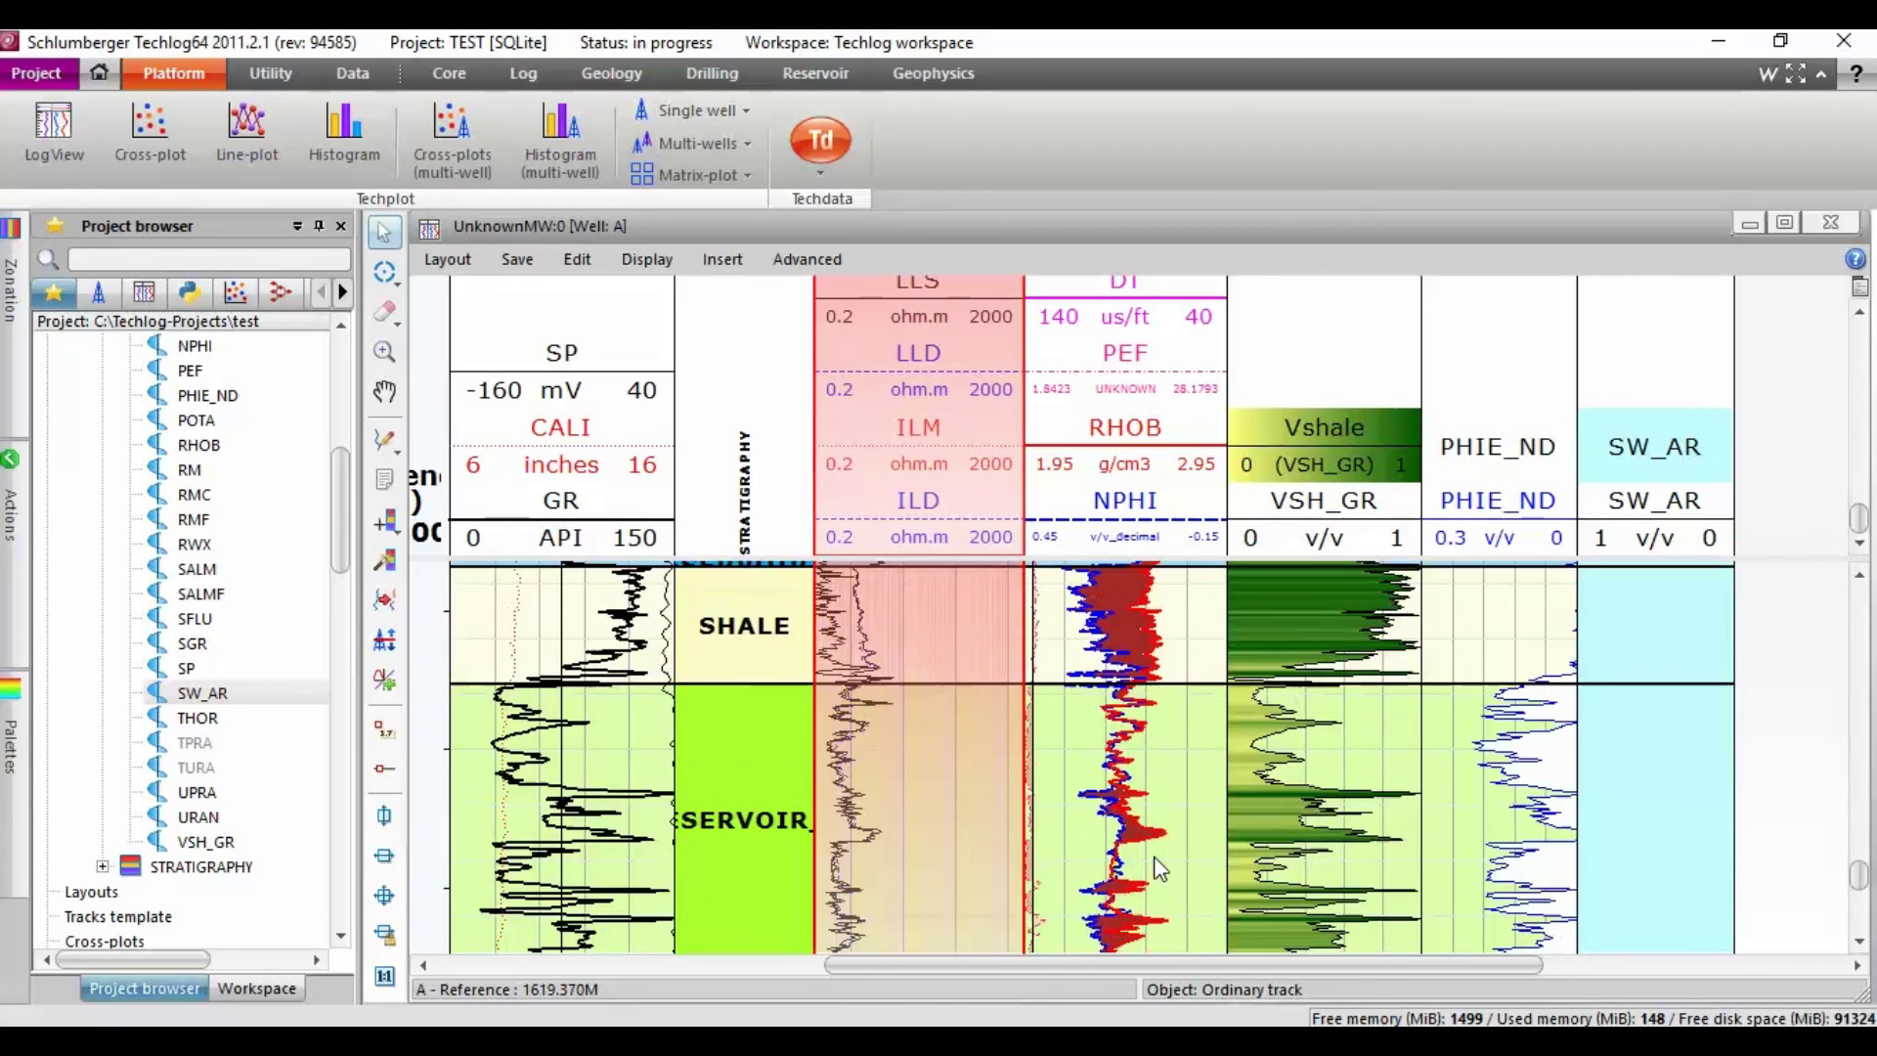
scroll(1159, 869, "up", 3)
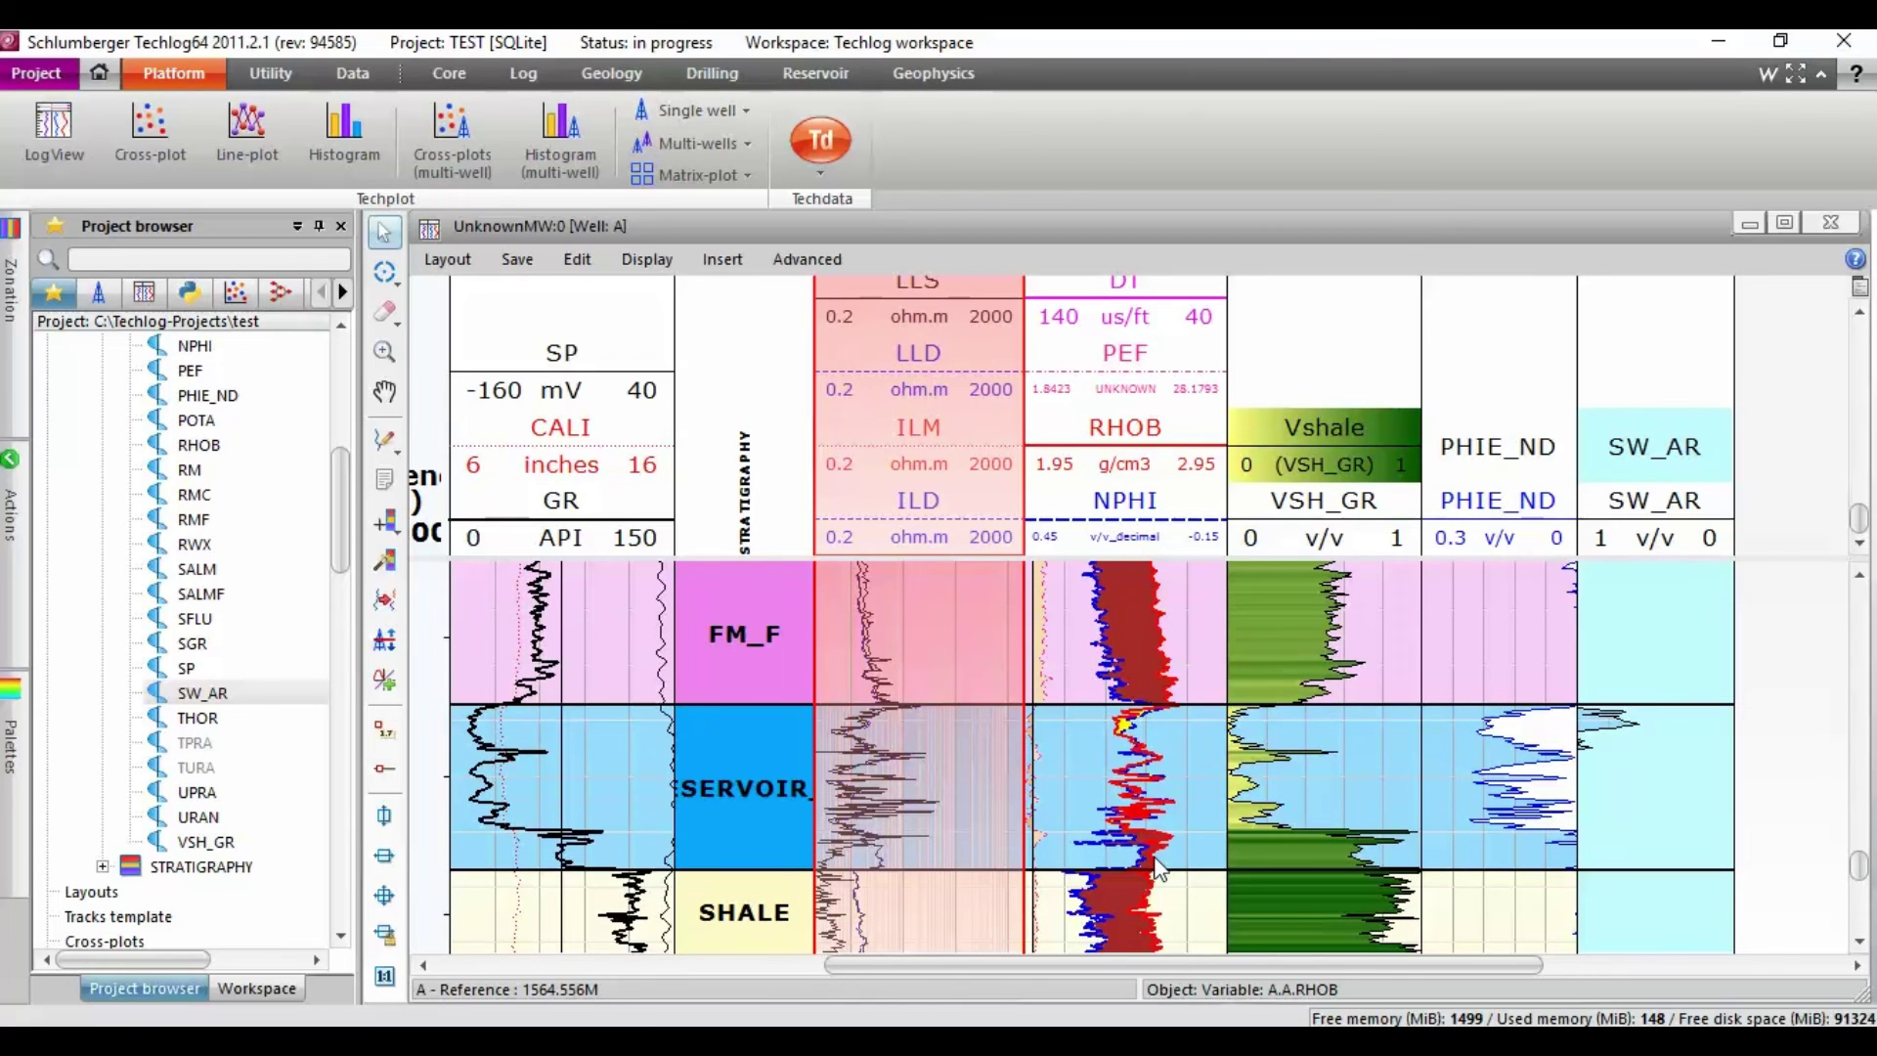
scroll(1158, 867, "up", 3)
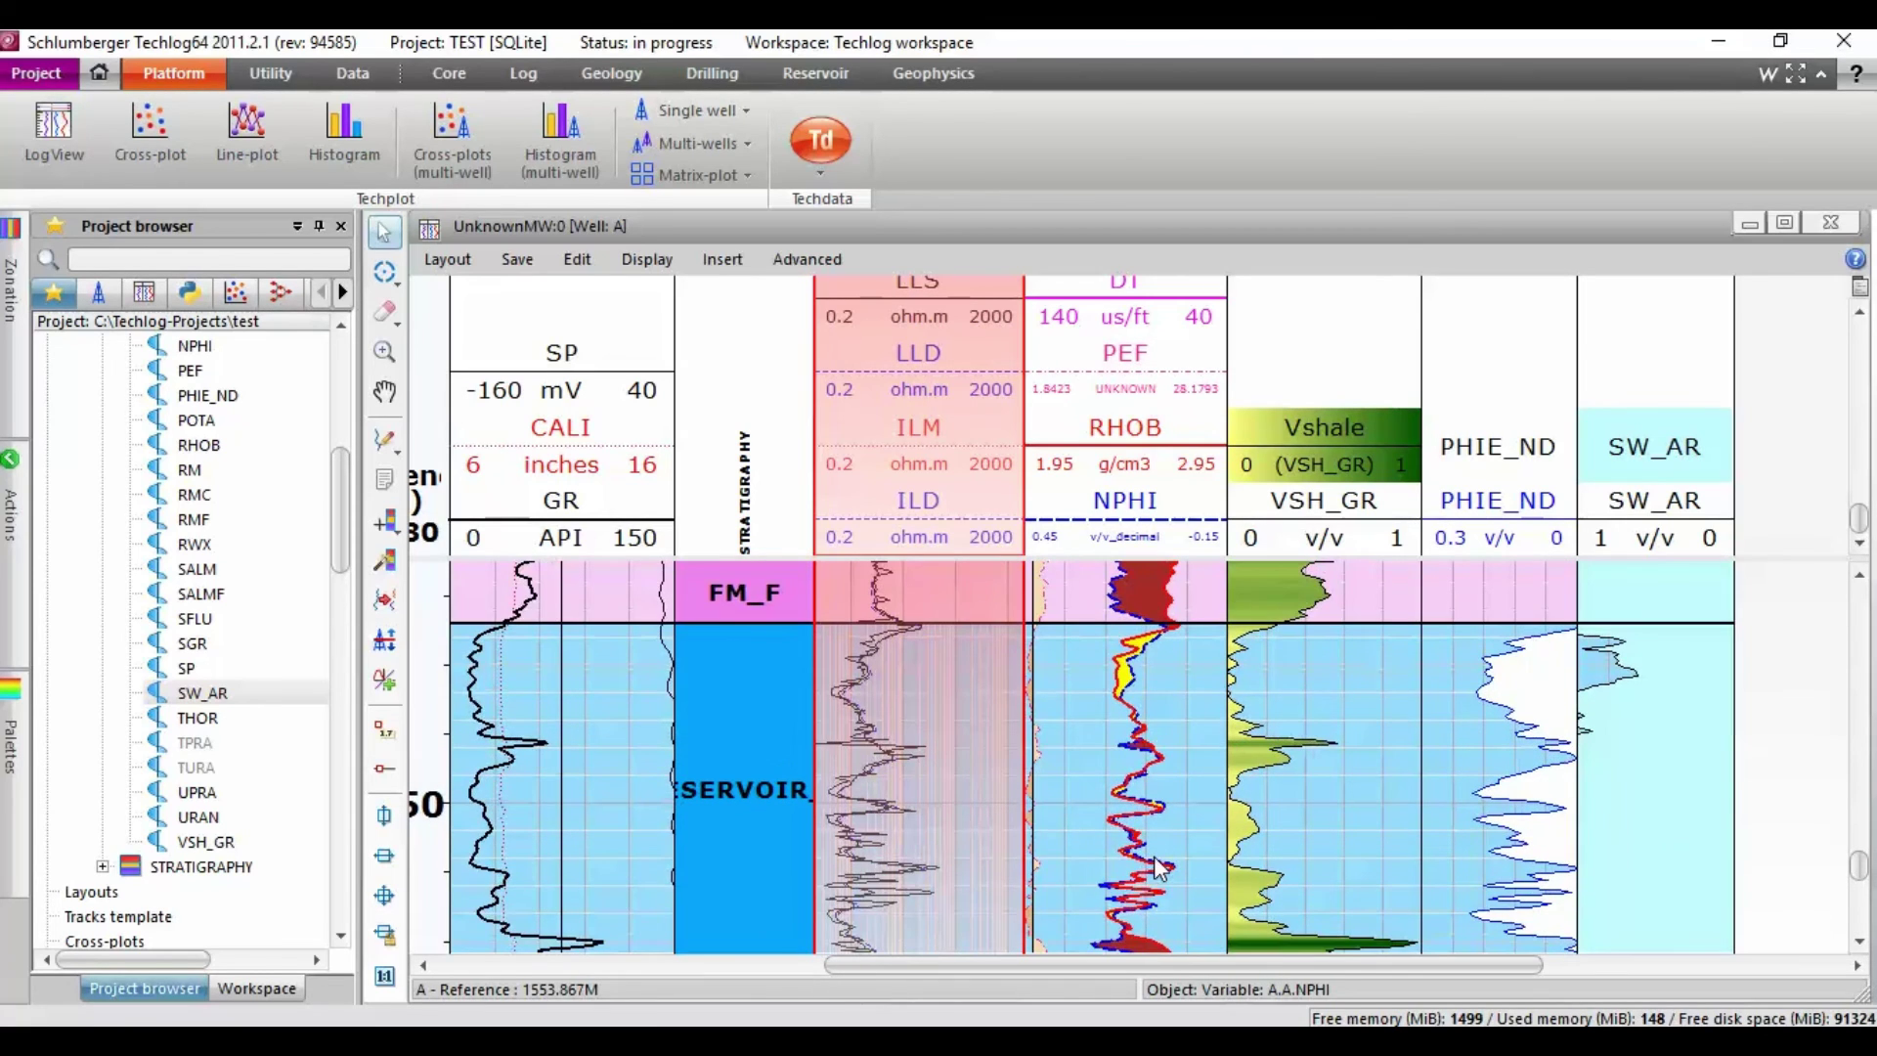
scroll(1108, 679, "up", 2)
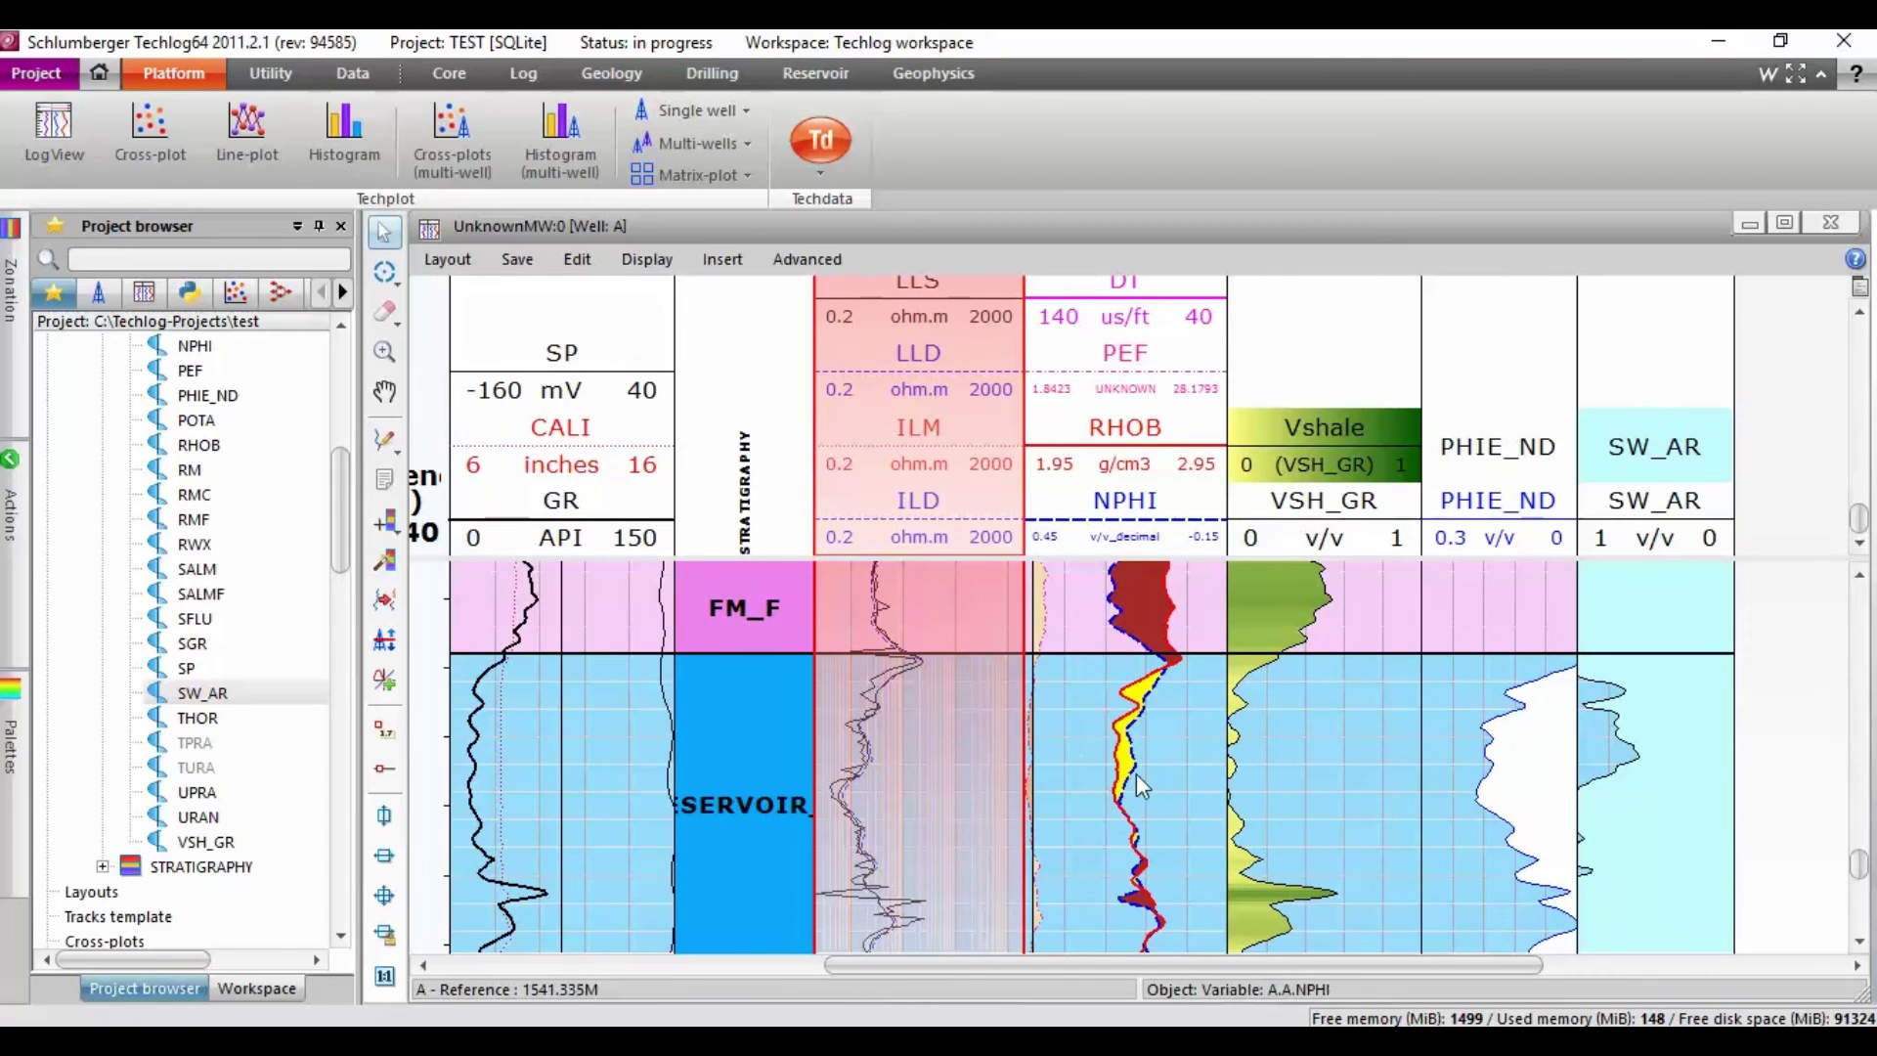
scroll(1140, 782, "down", 2)
scroll(1140, 782, "down", 3)
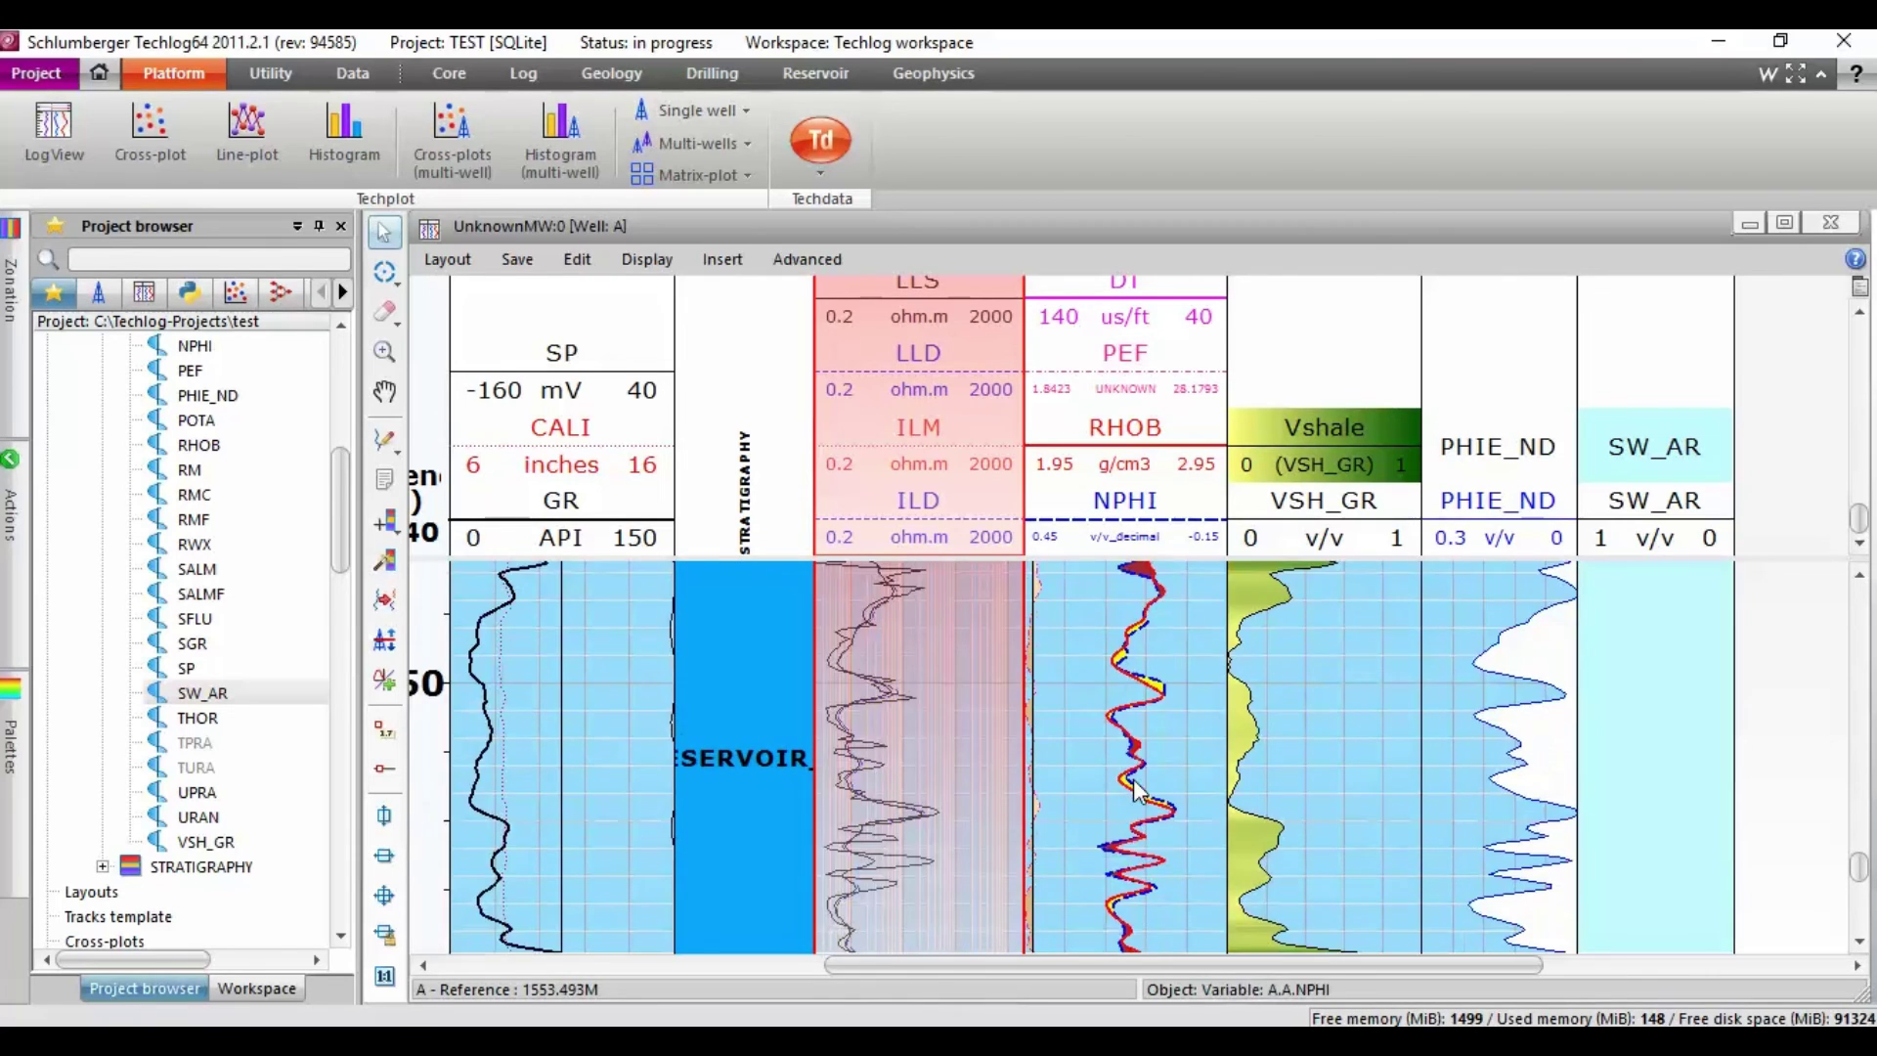
scroll(1134, 786, "down", 3, "ctrl")
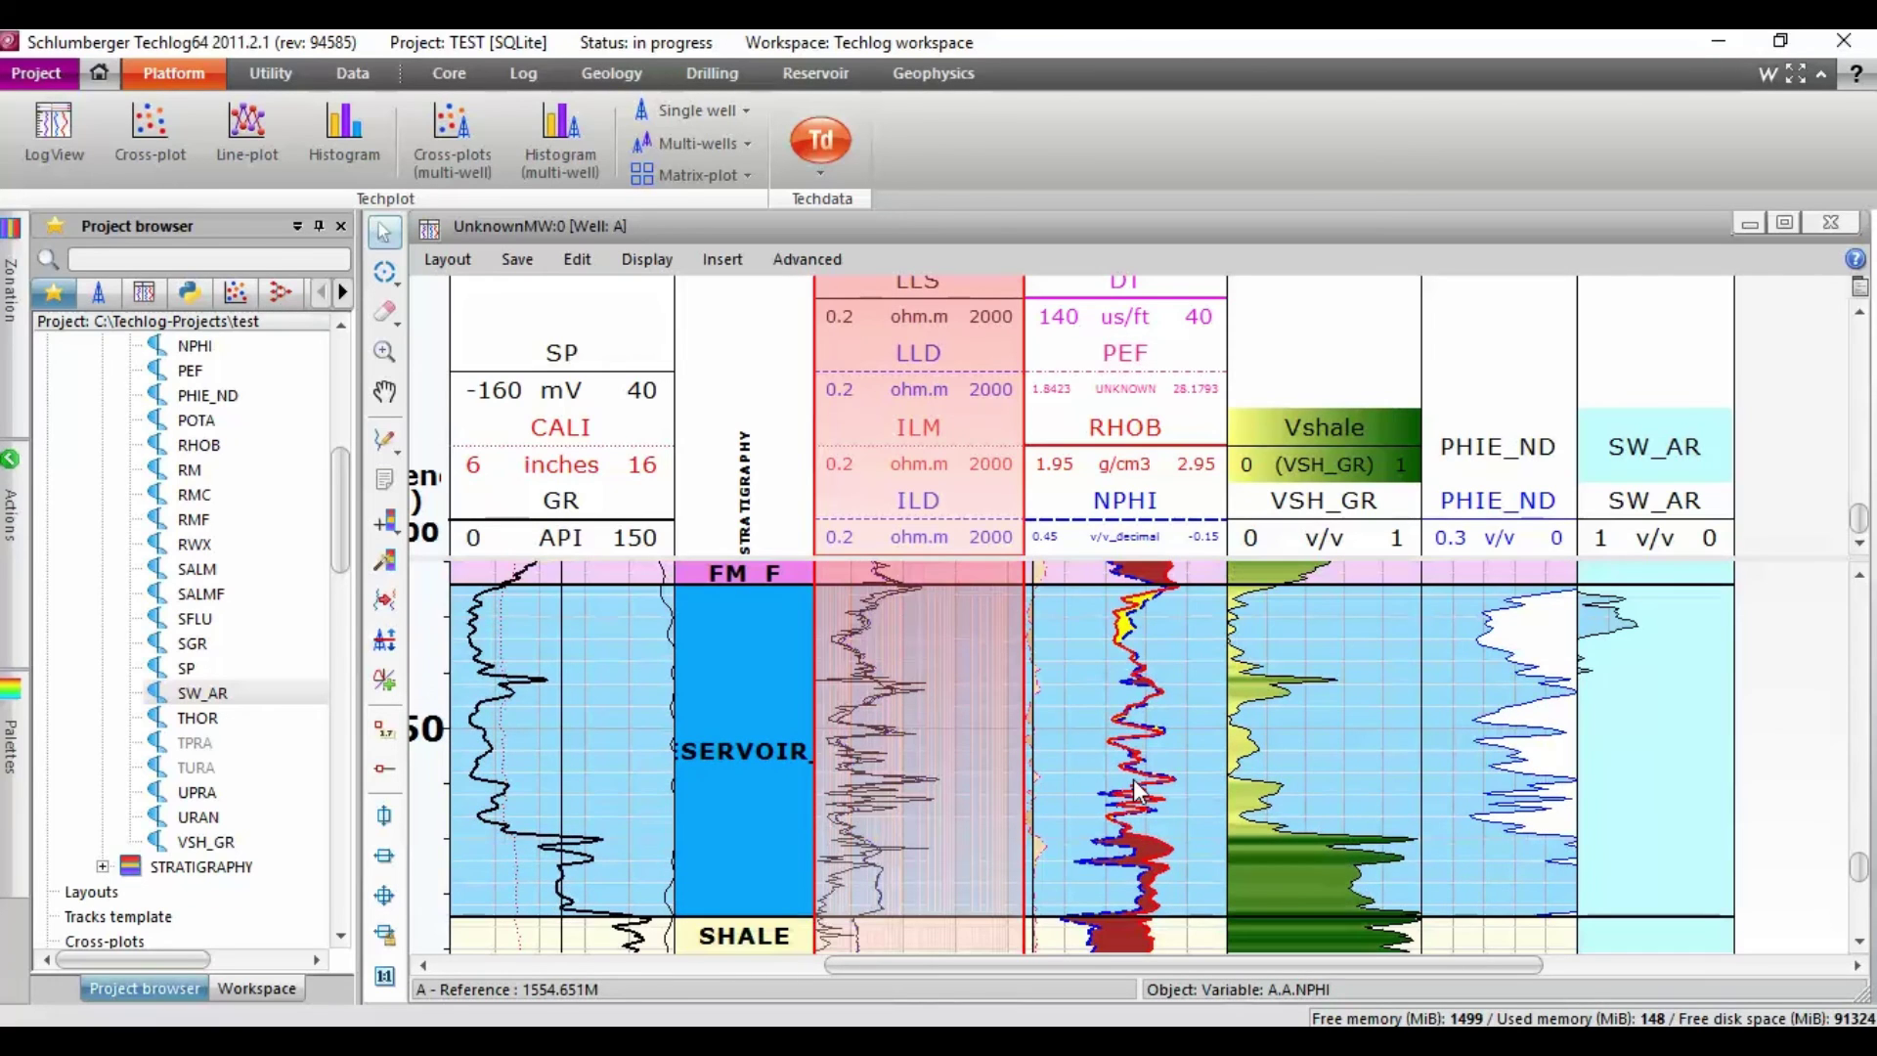
left_click(1312, 360)
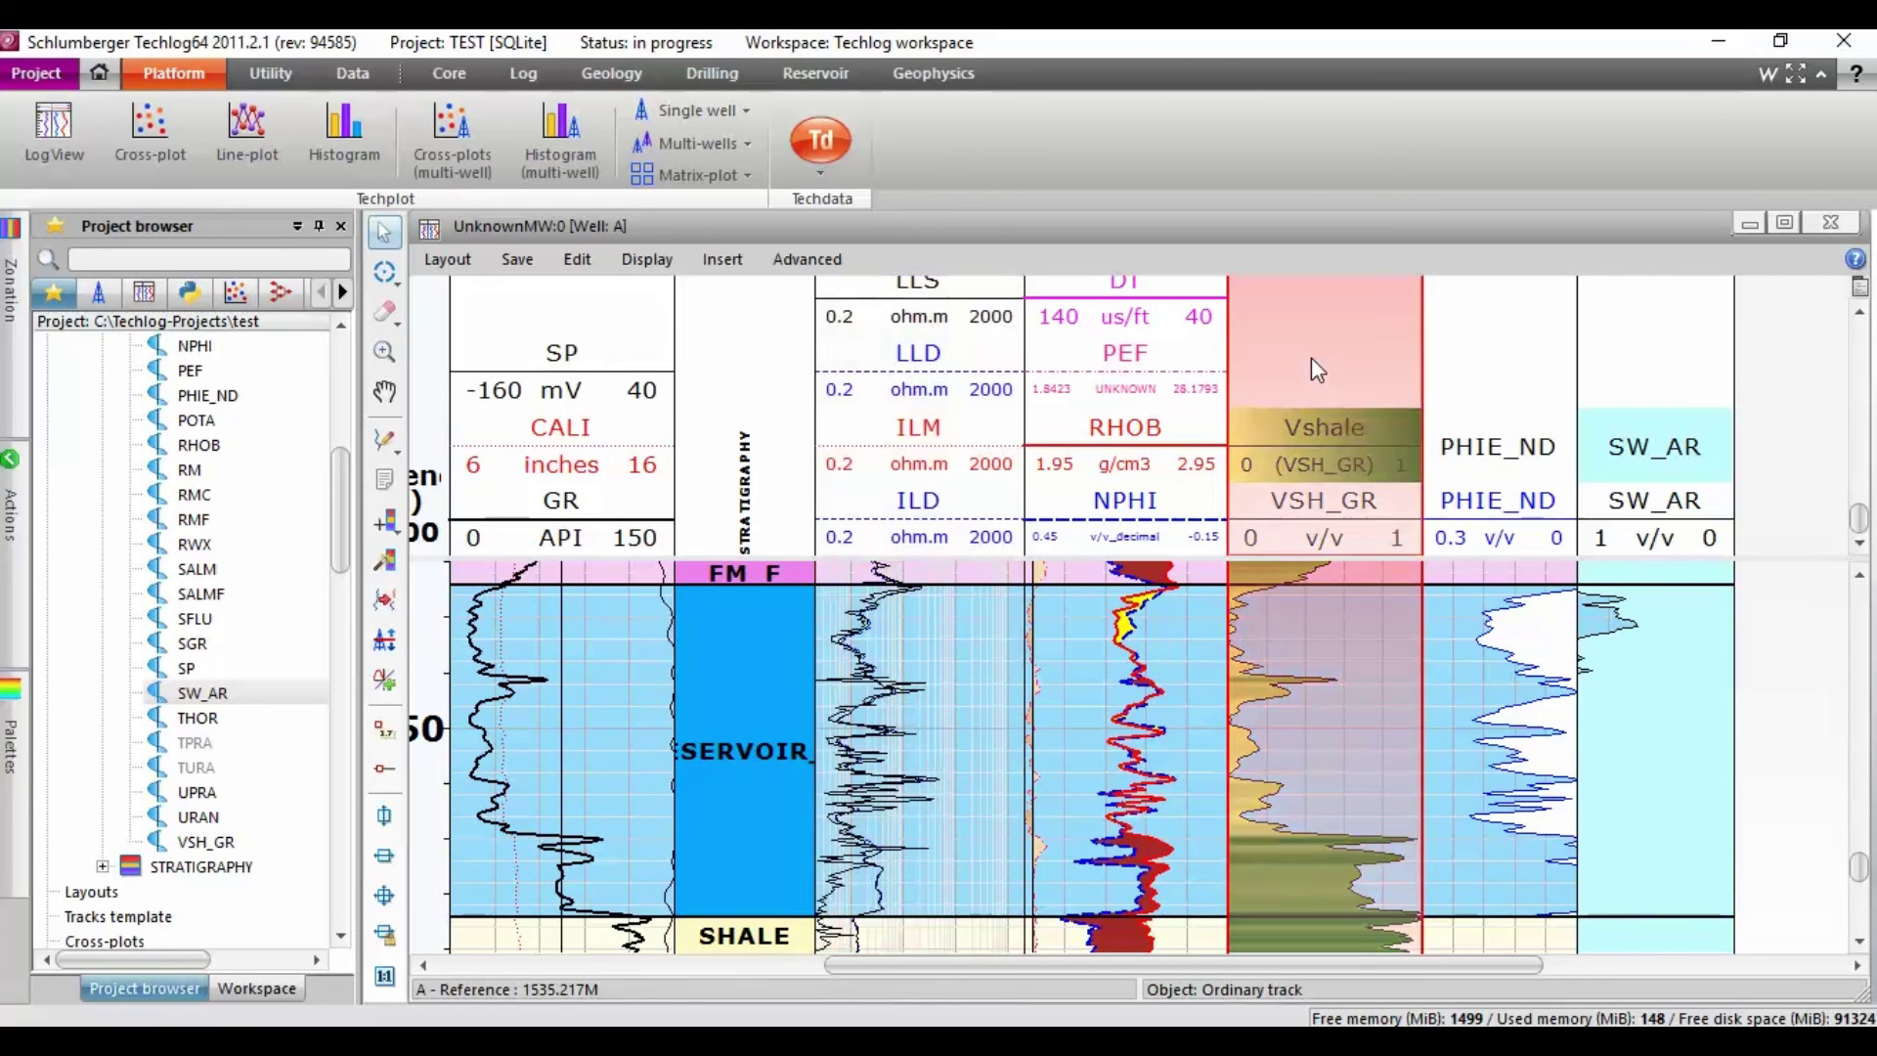
left_click_drag(1421, 965, 1357, 960)
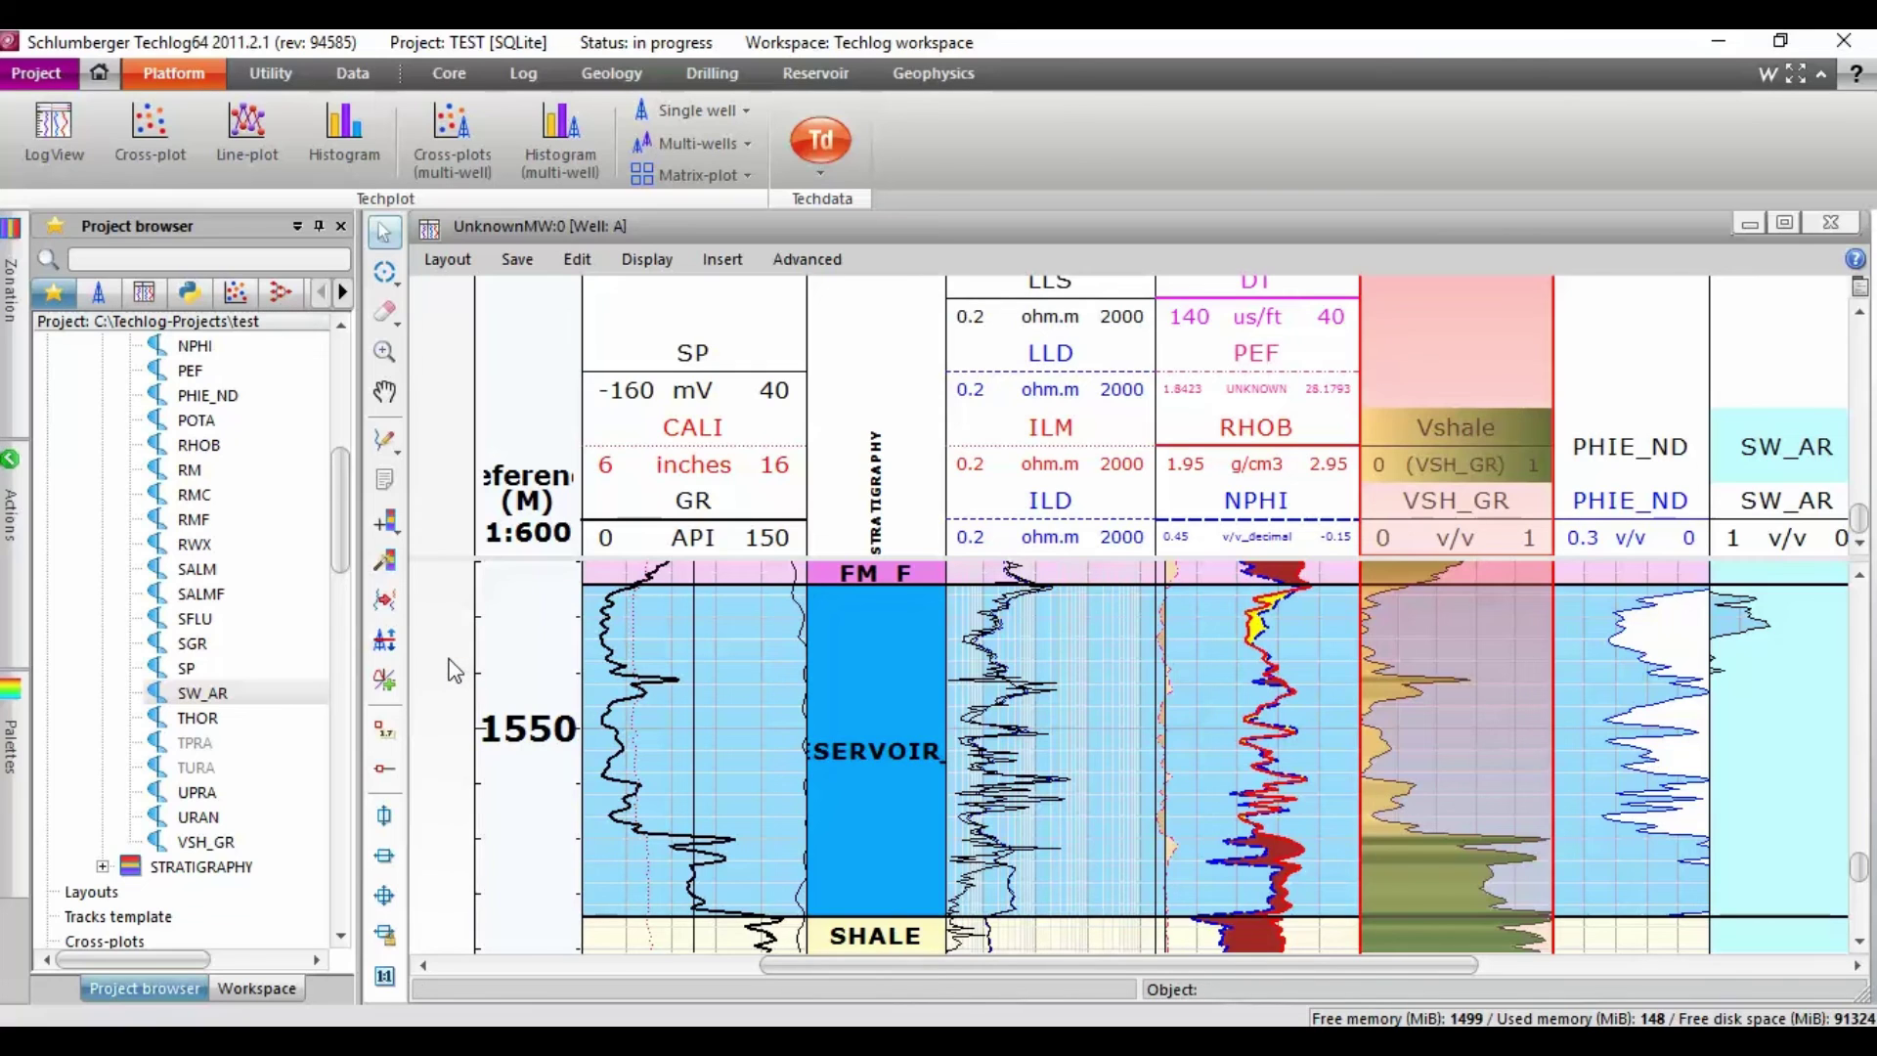
mouse_move(1277, 969)
left_mouse_down()
mouse_move(1472, 965)
mouse_move(1277, 995)
left_mouse_up()
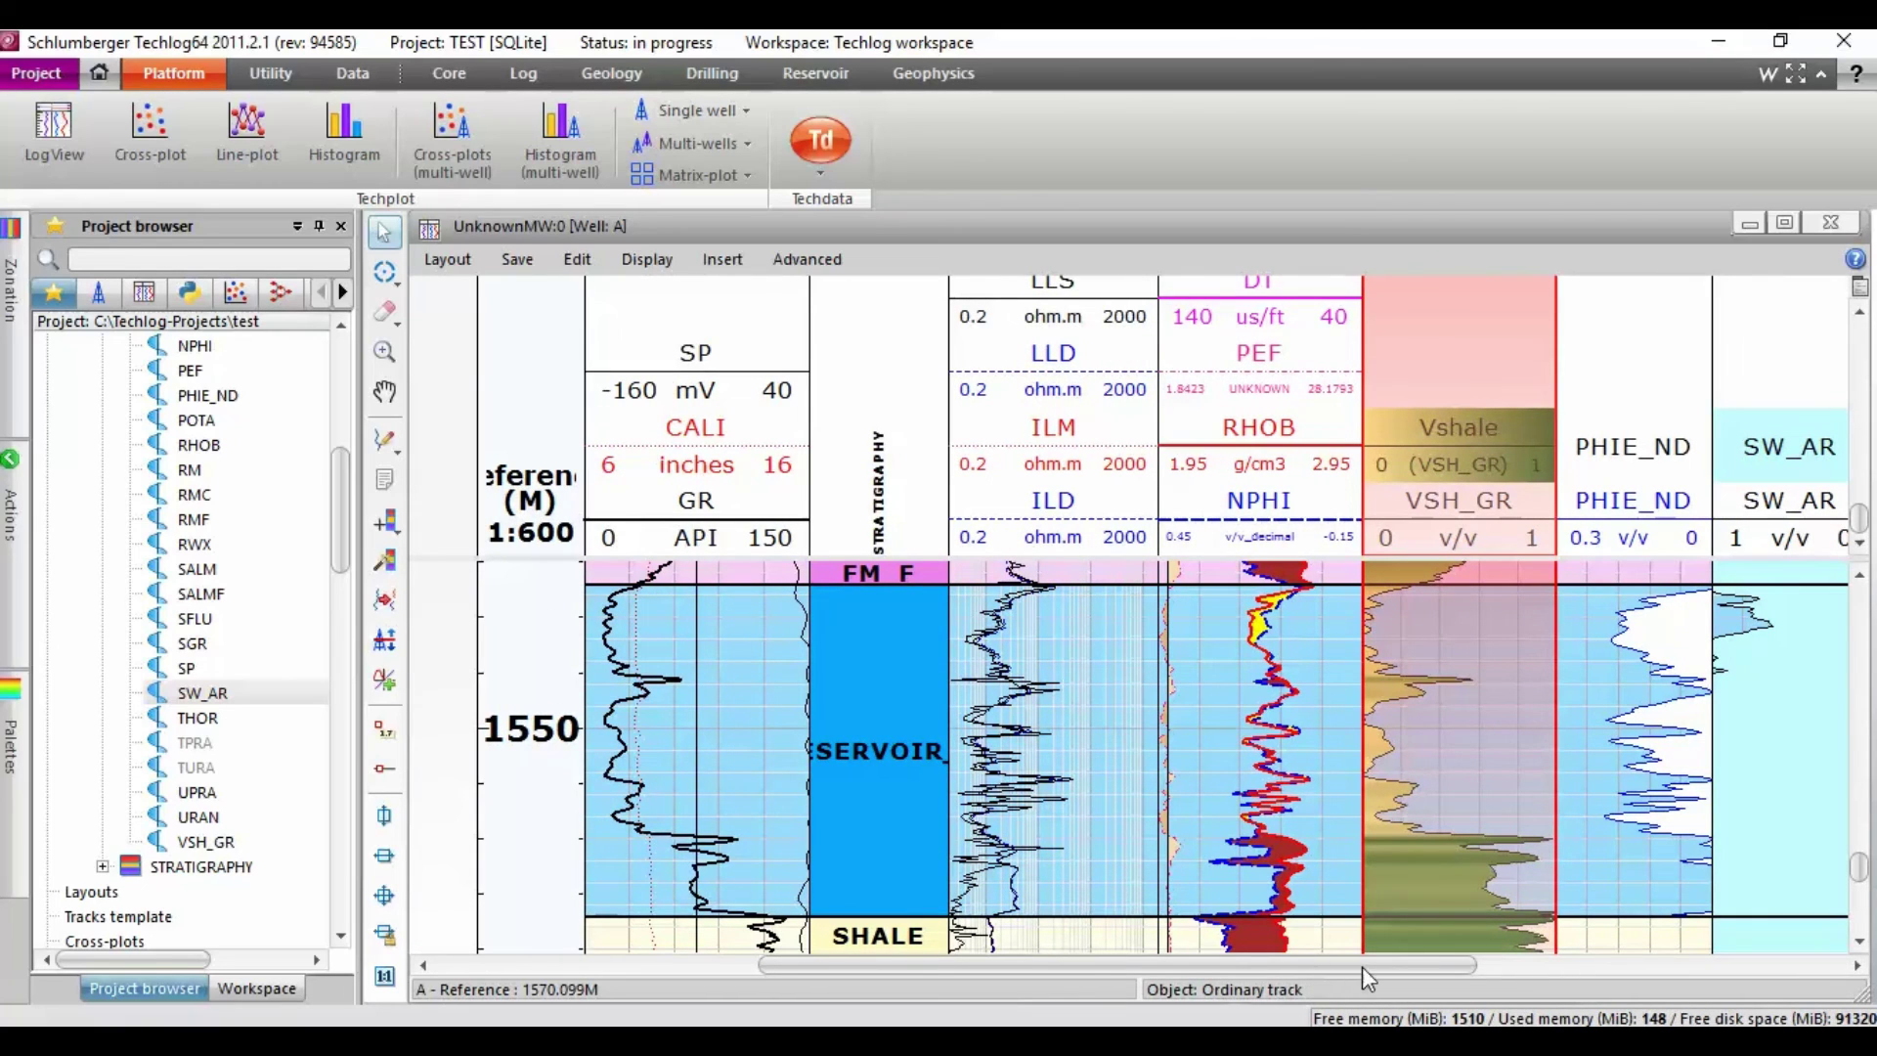
Open the print properties for the log view, preview landscape orientation and set the page back to portrait
left_click(37, 78)
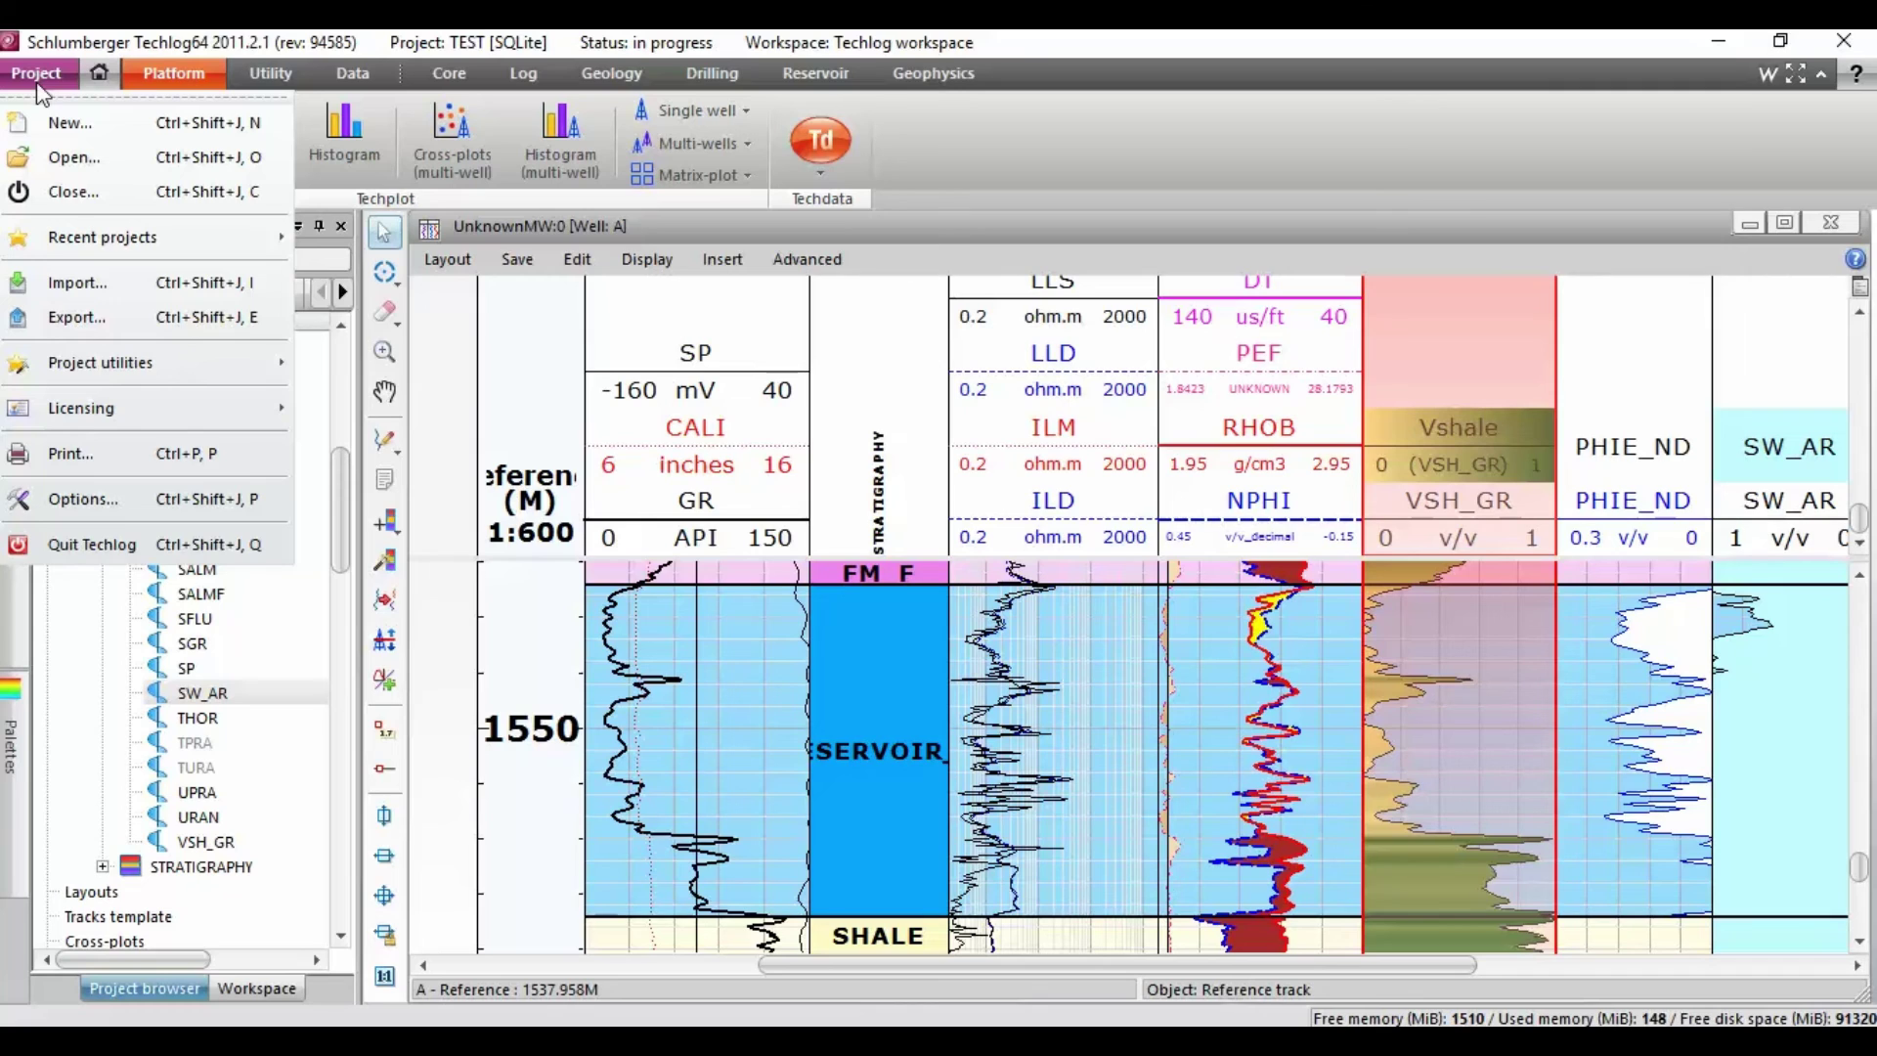
left_click(71, 459)
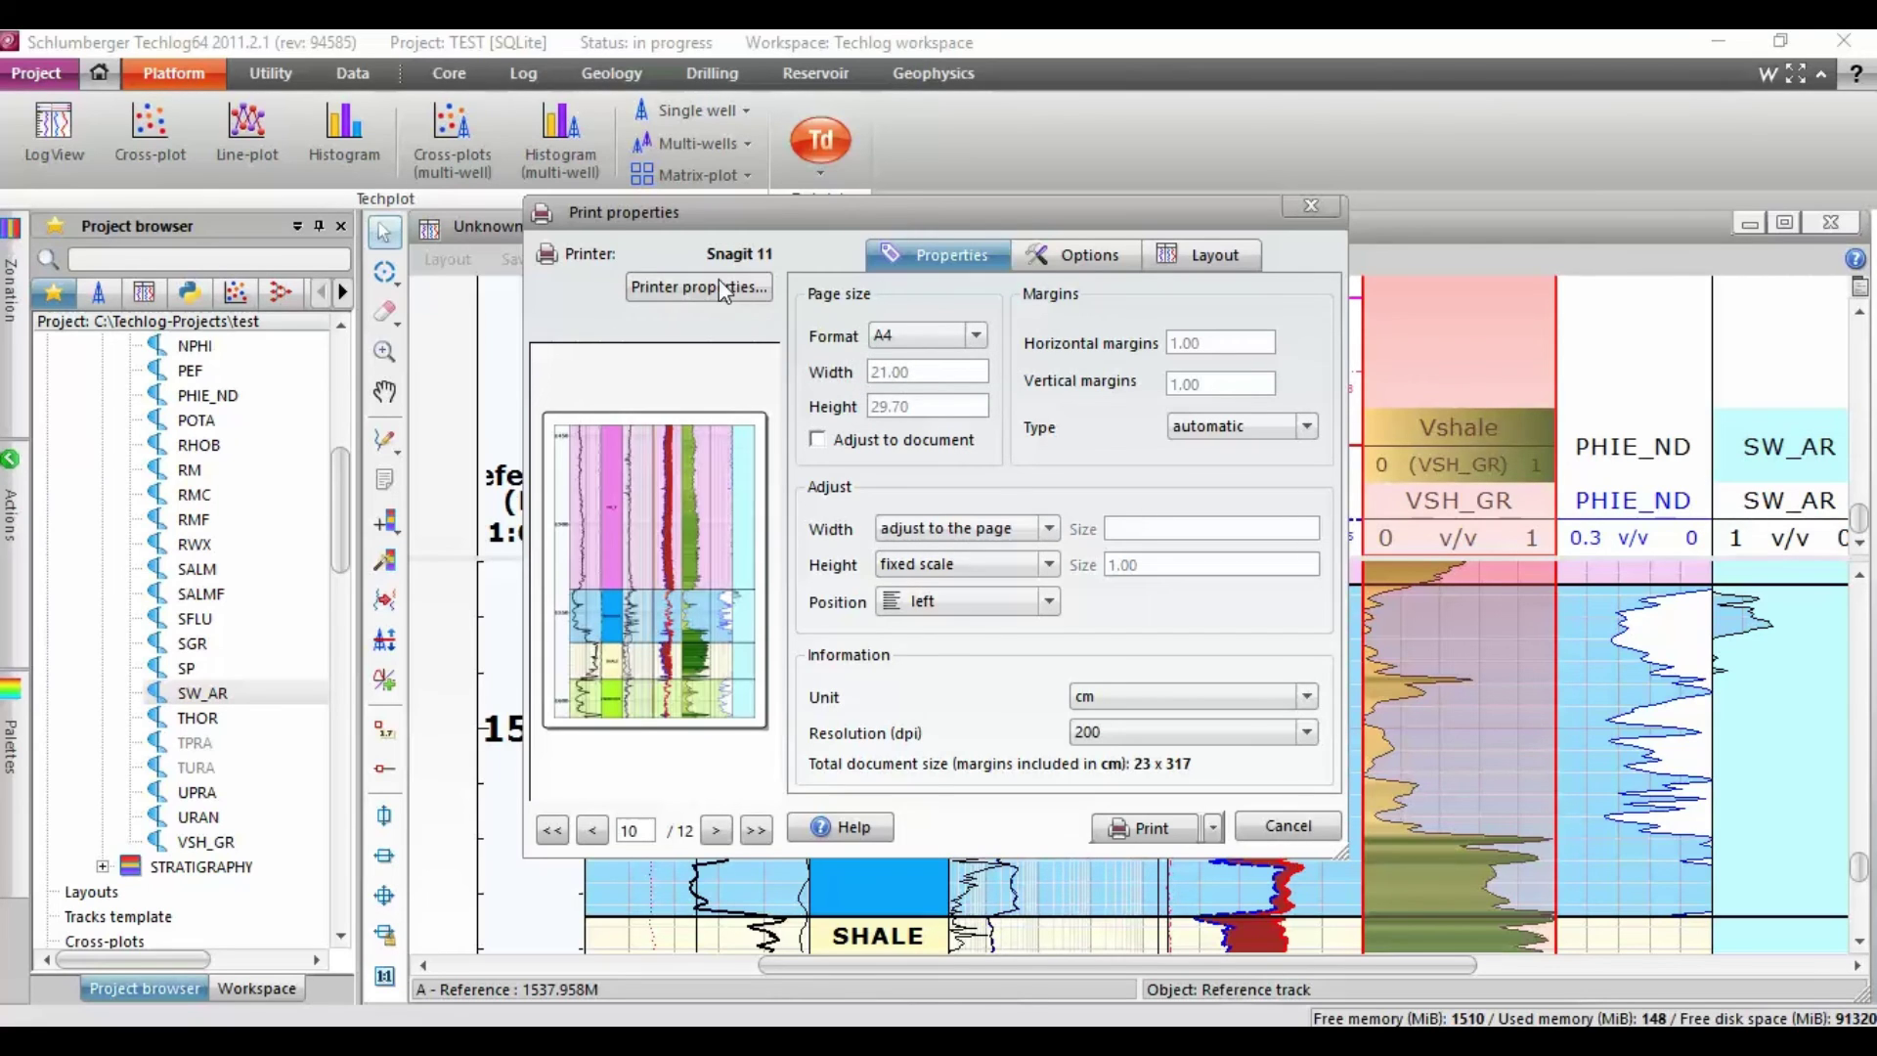
left_click(1083, 260)
left_click(1193, 255)
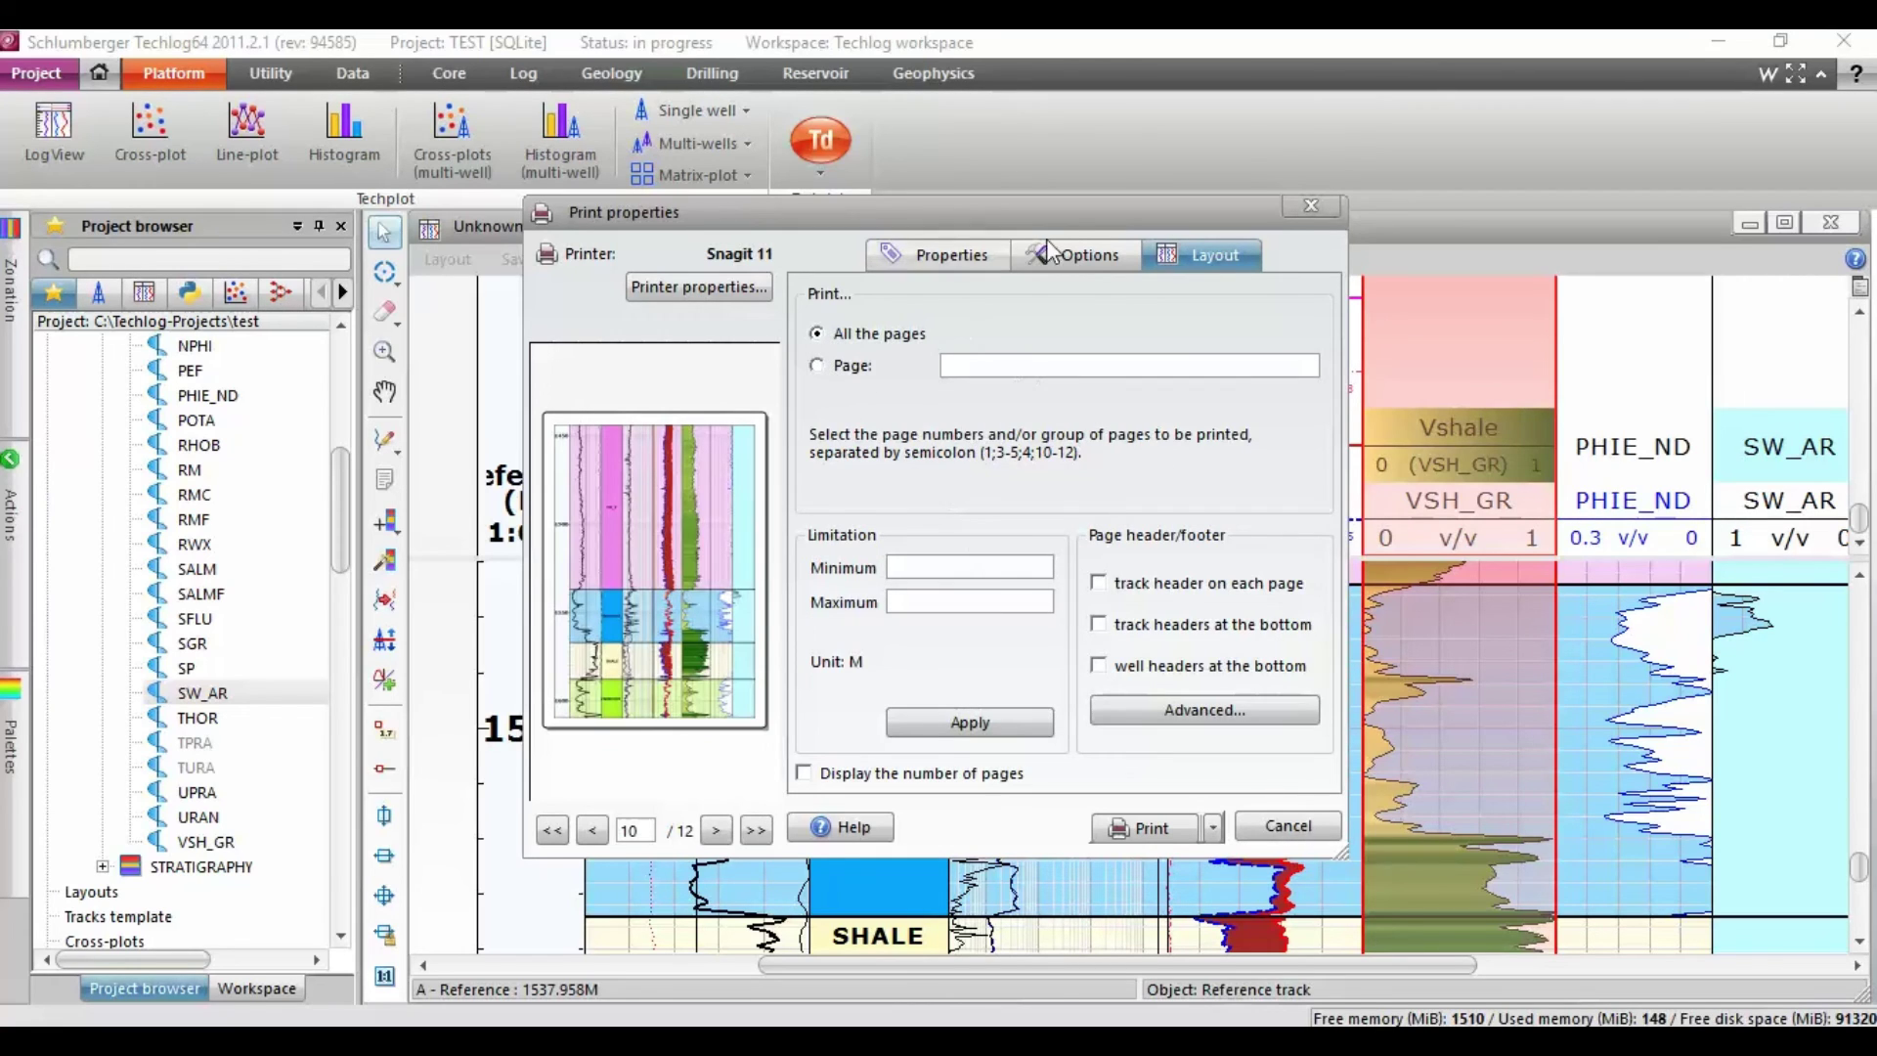
left_click(1087, 258)
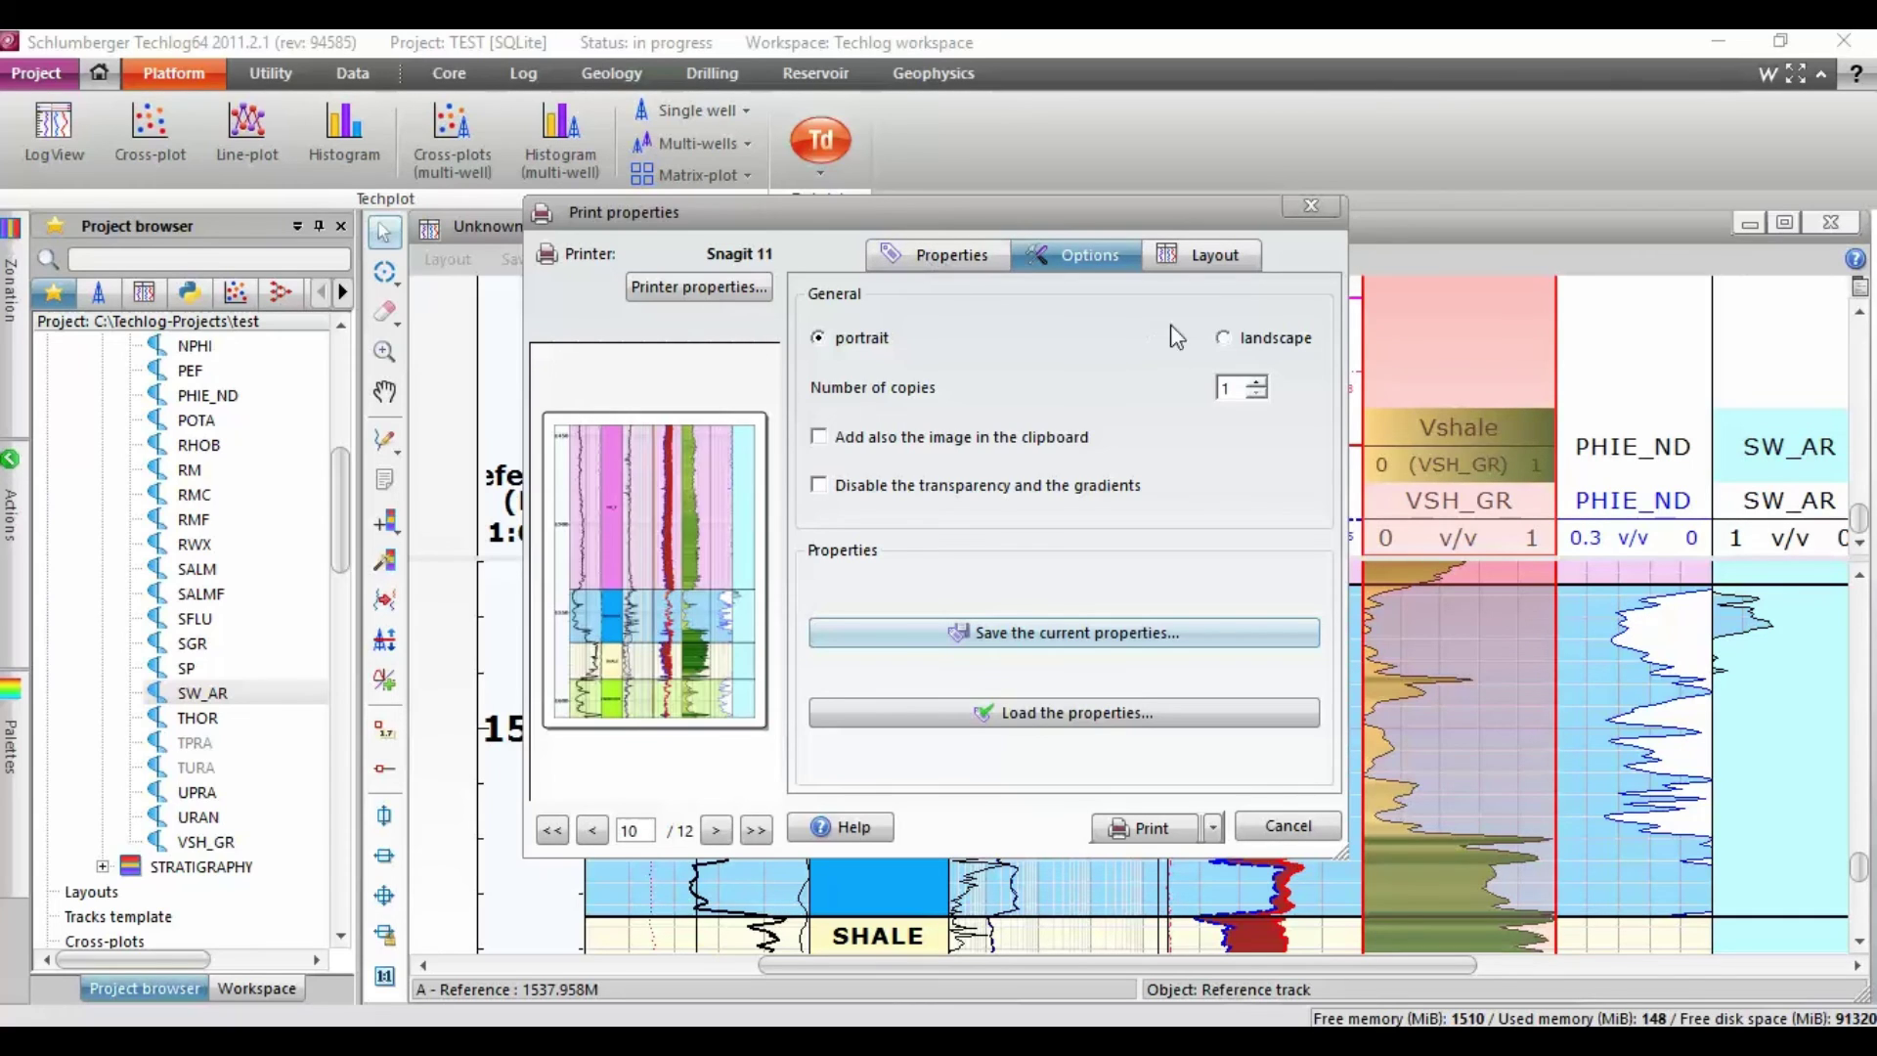
left_click(1223, 339)
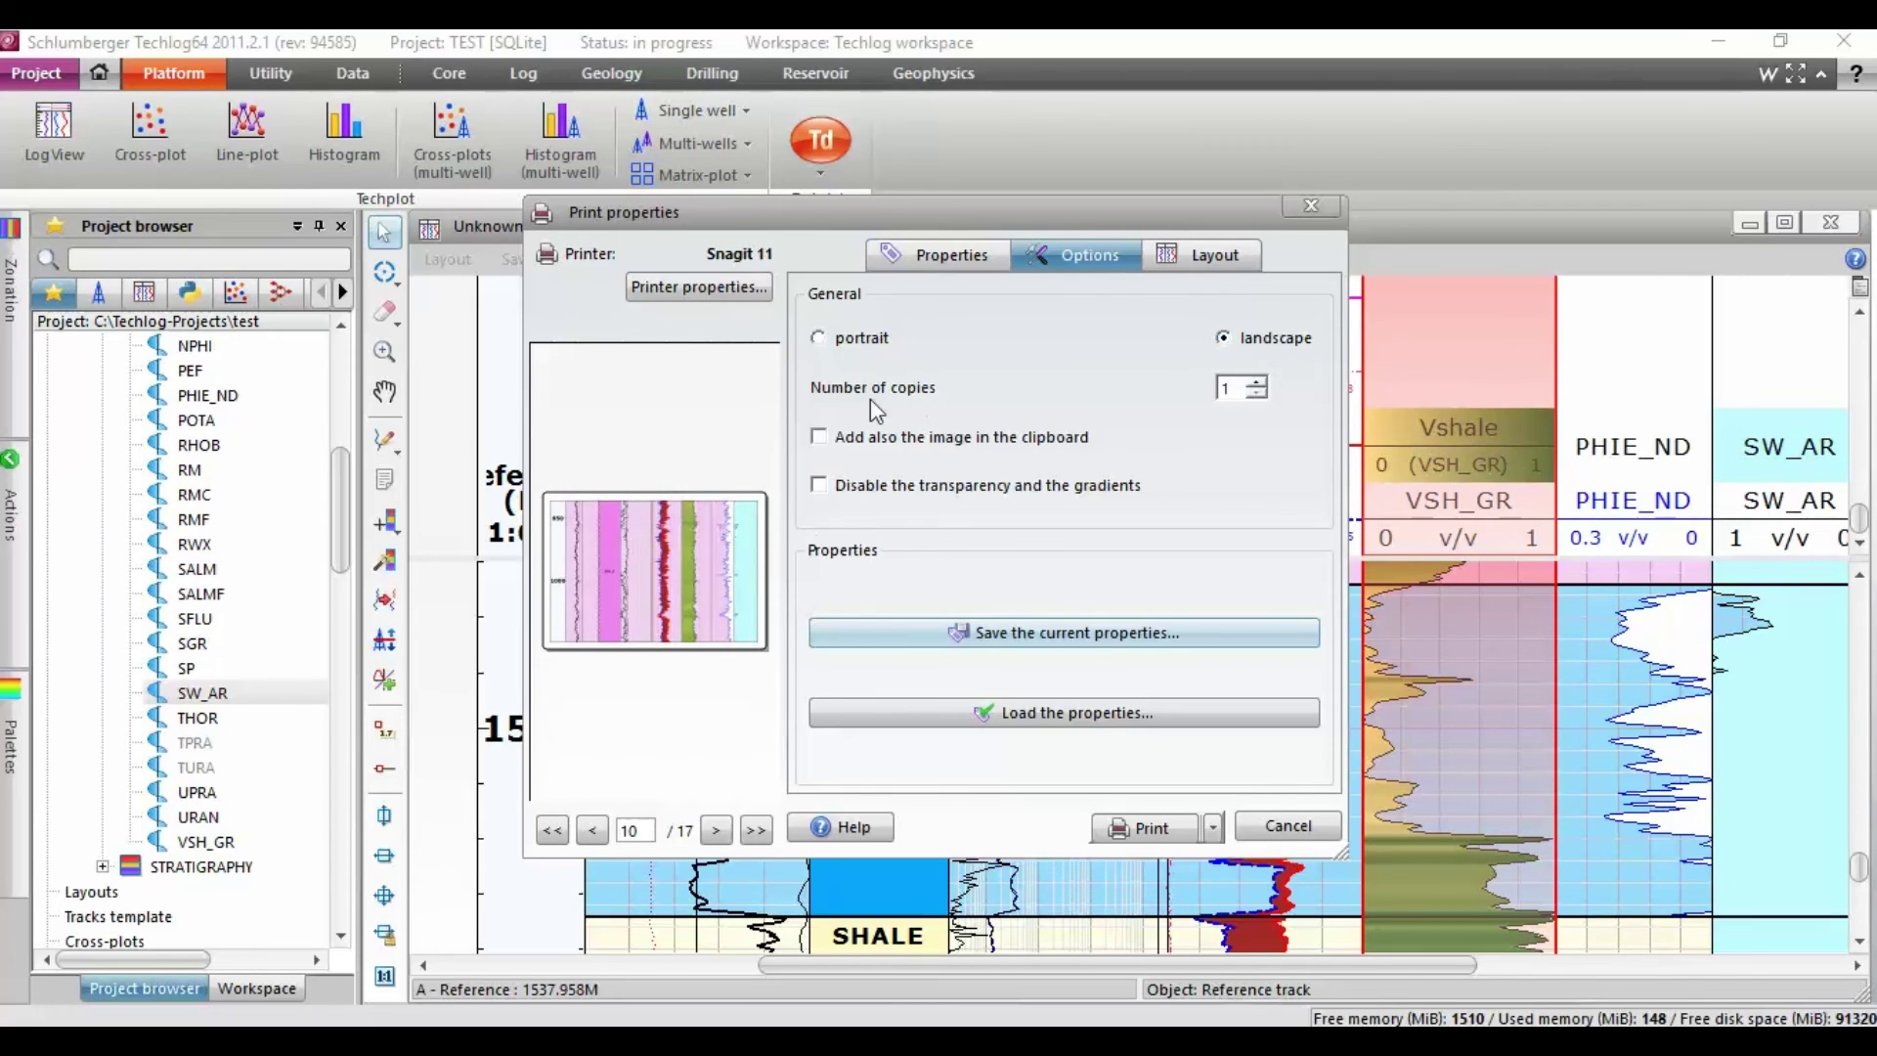
left_click(821, 339)
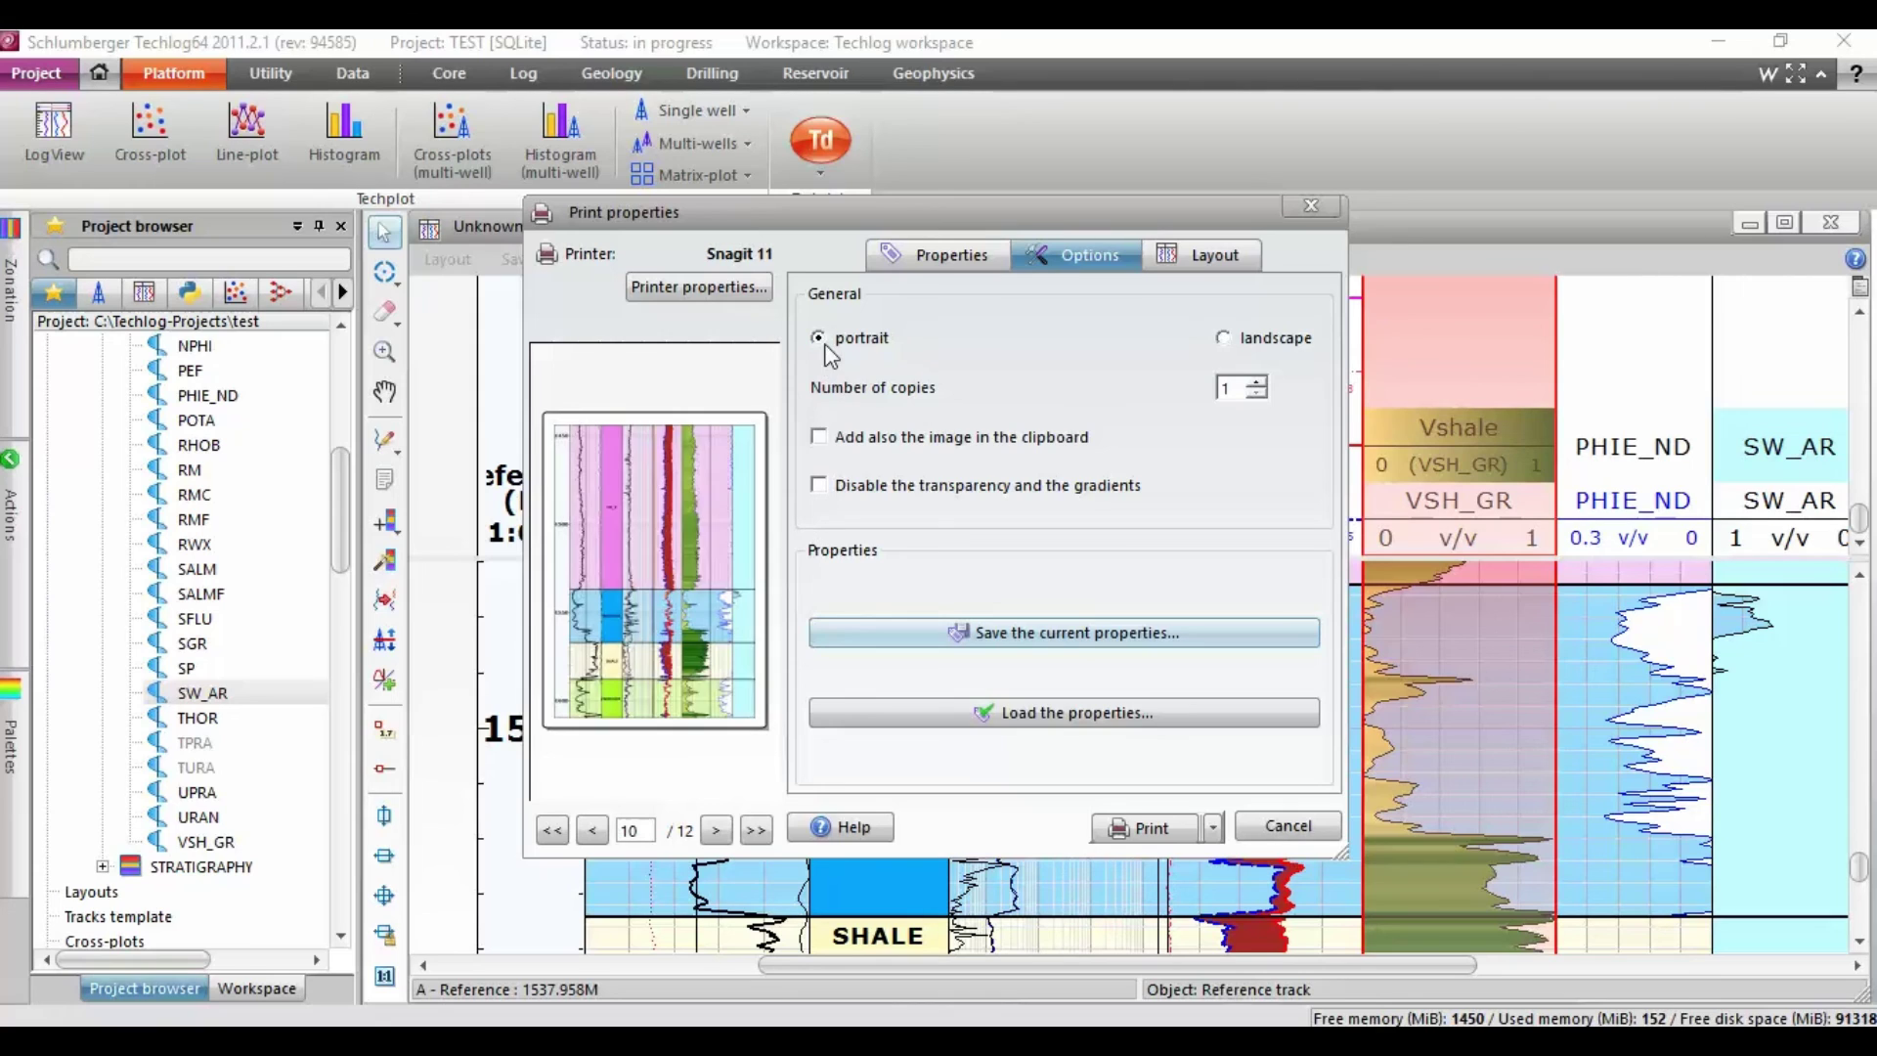
Choose Microsoft Print to PDF as the printer for the log view, with all pages included
left_click(720, 289)
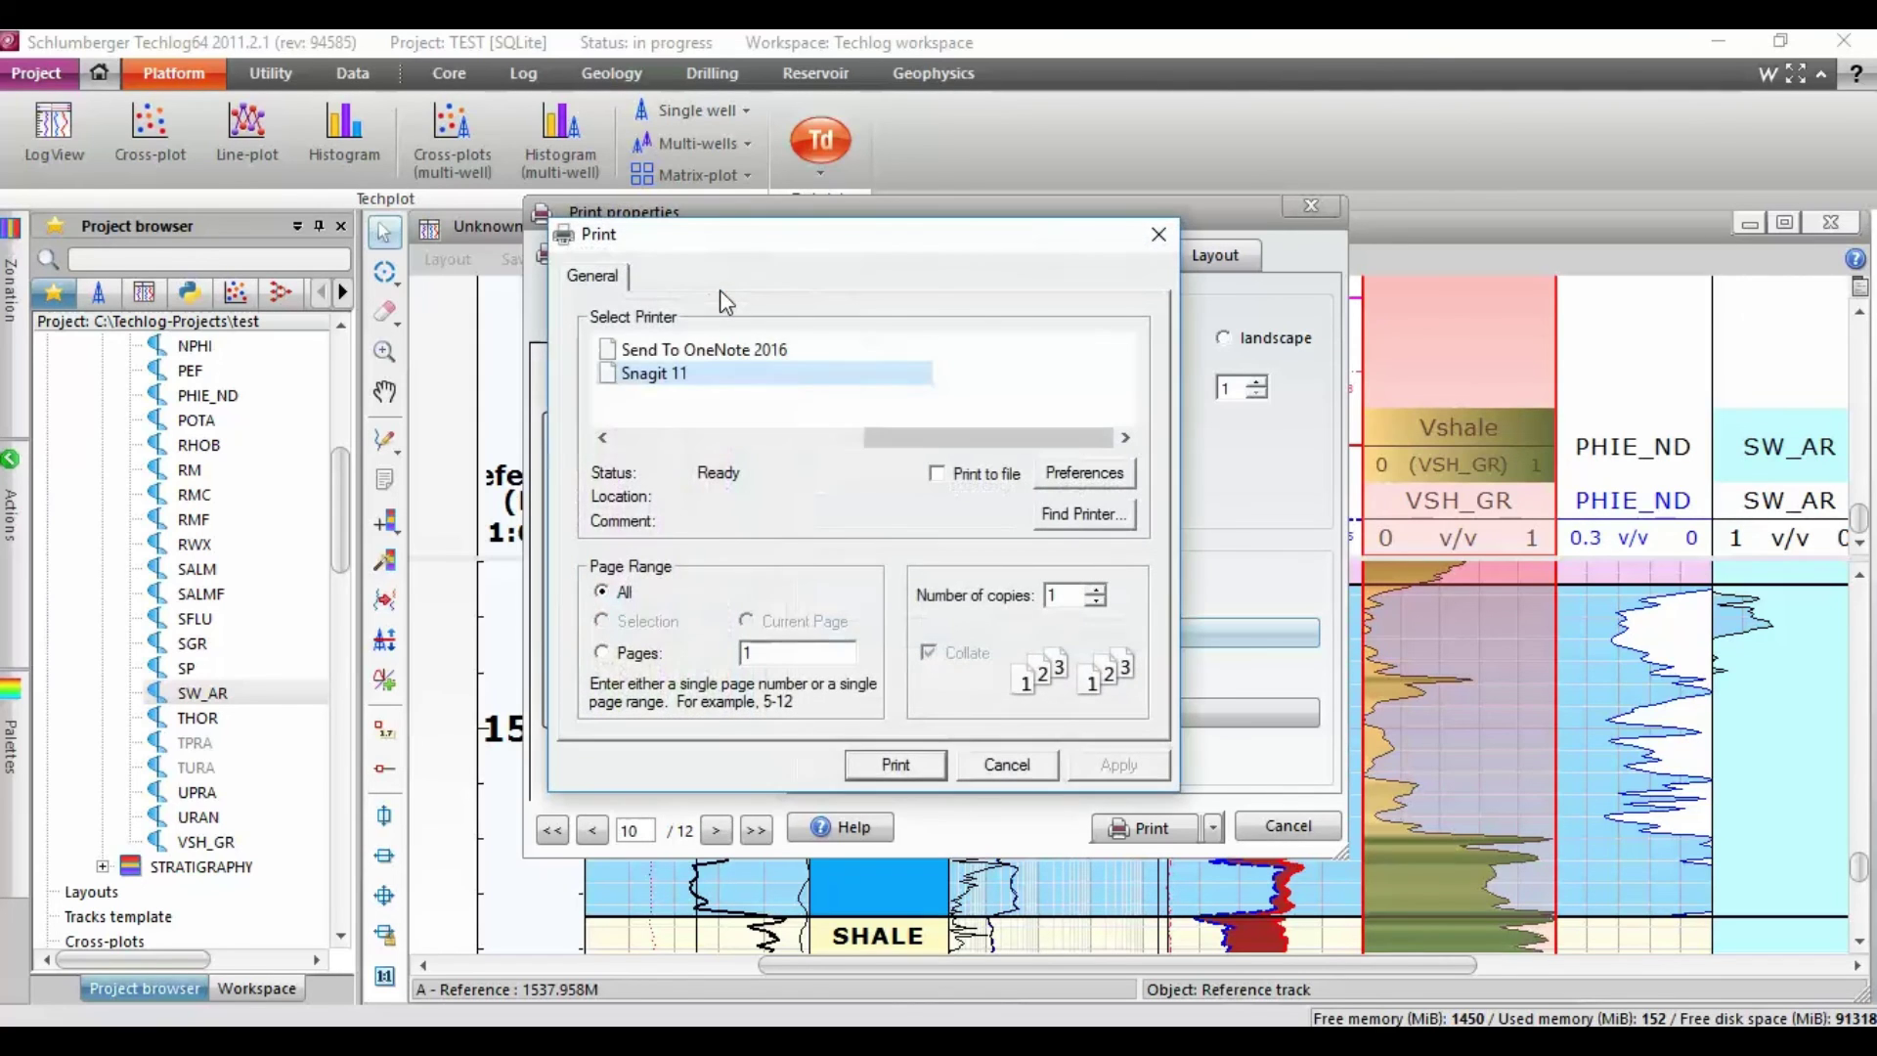
left_click_drag(958, 449, 676, 449)
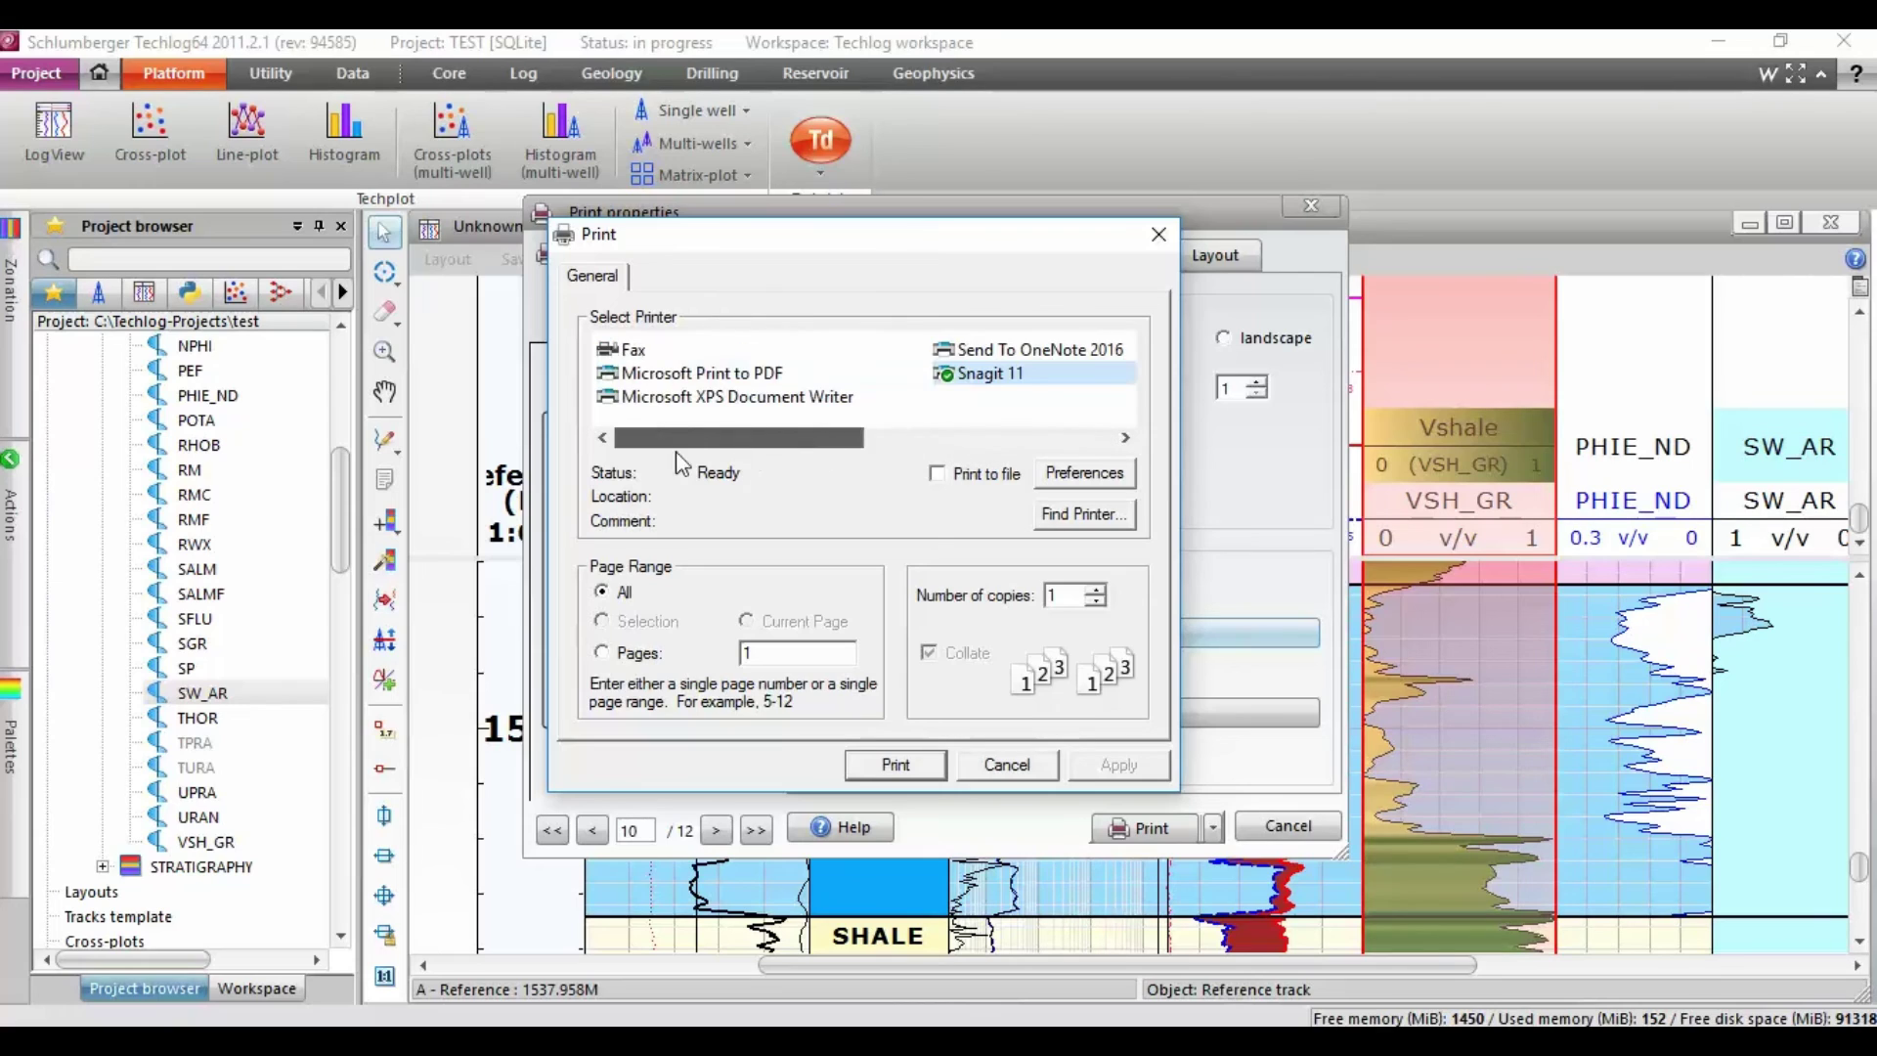
left_click(714, 378)
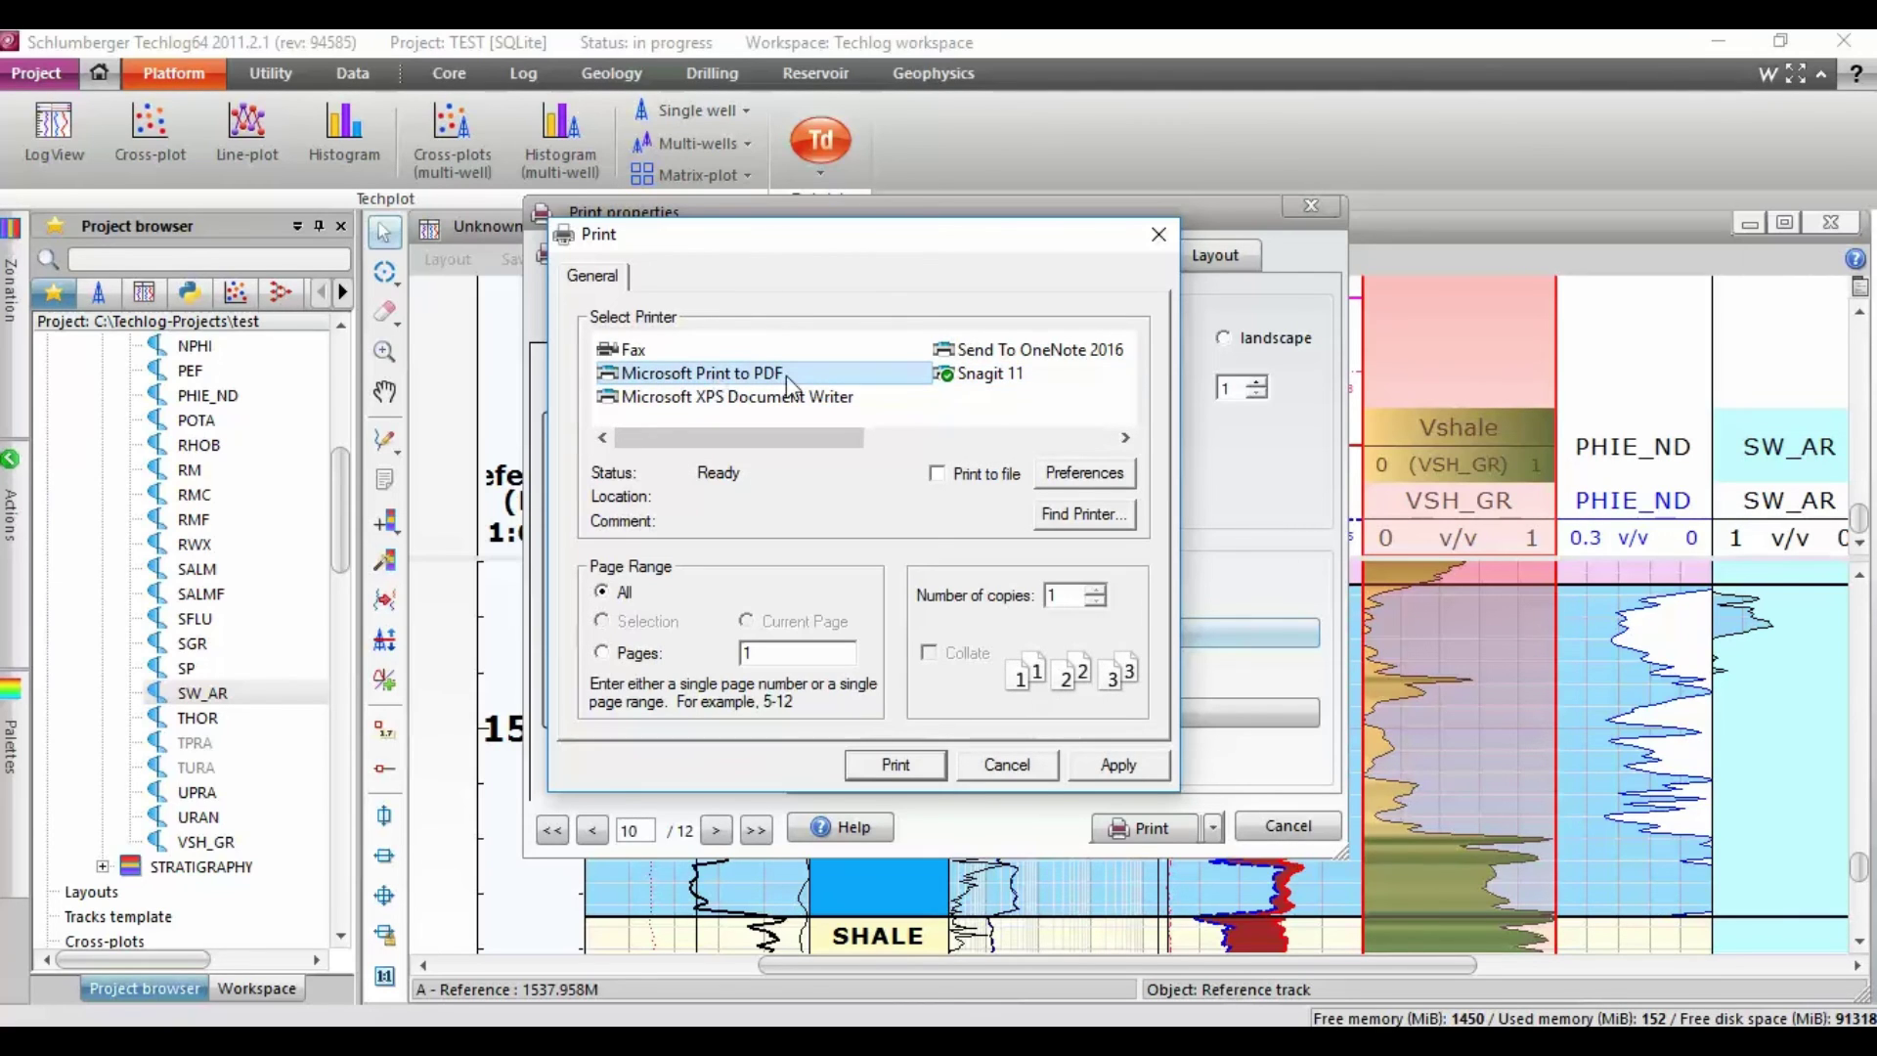
left_click(1119, 765)
left_click(920, 767)
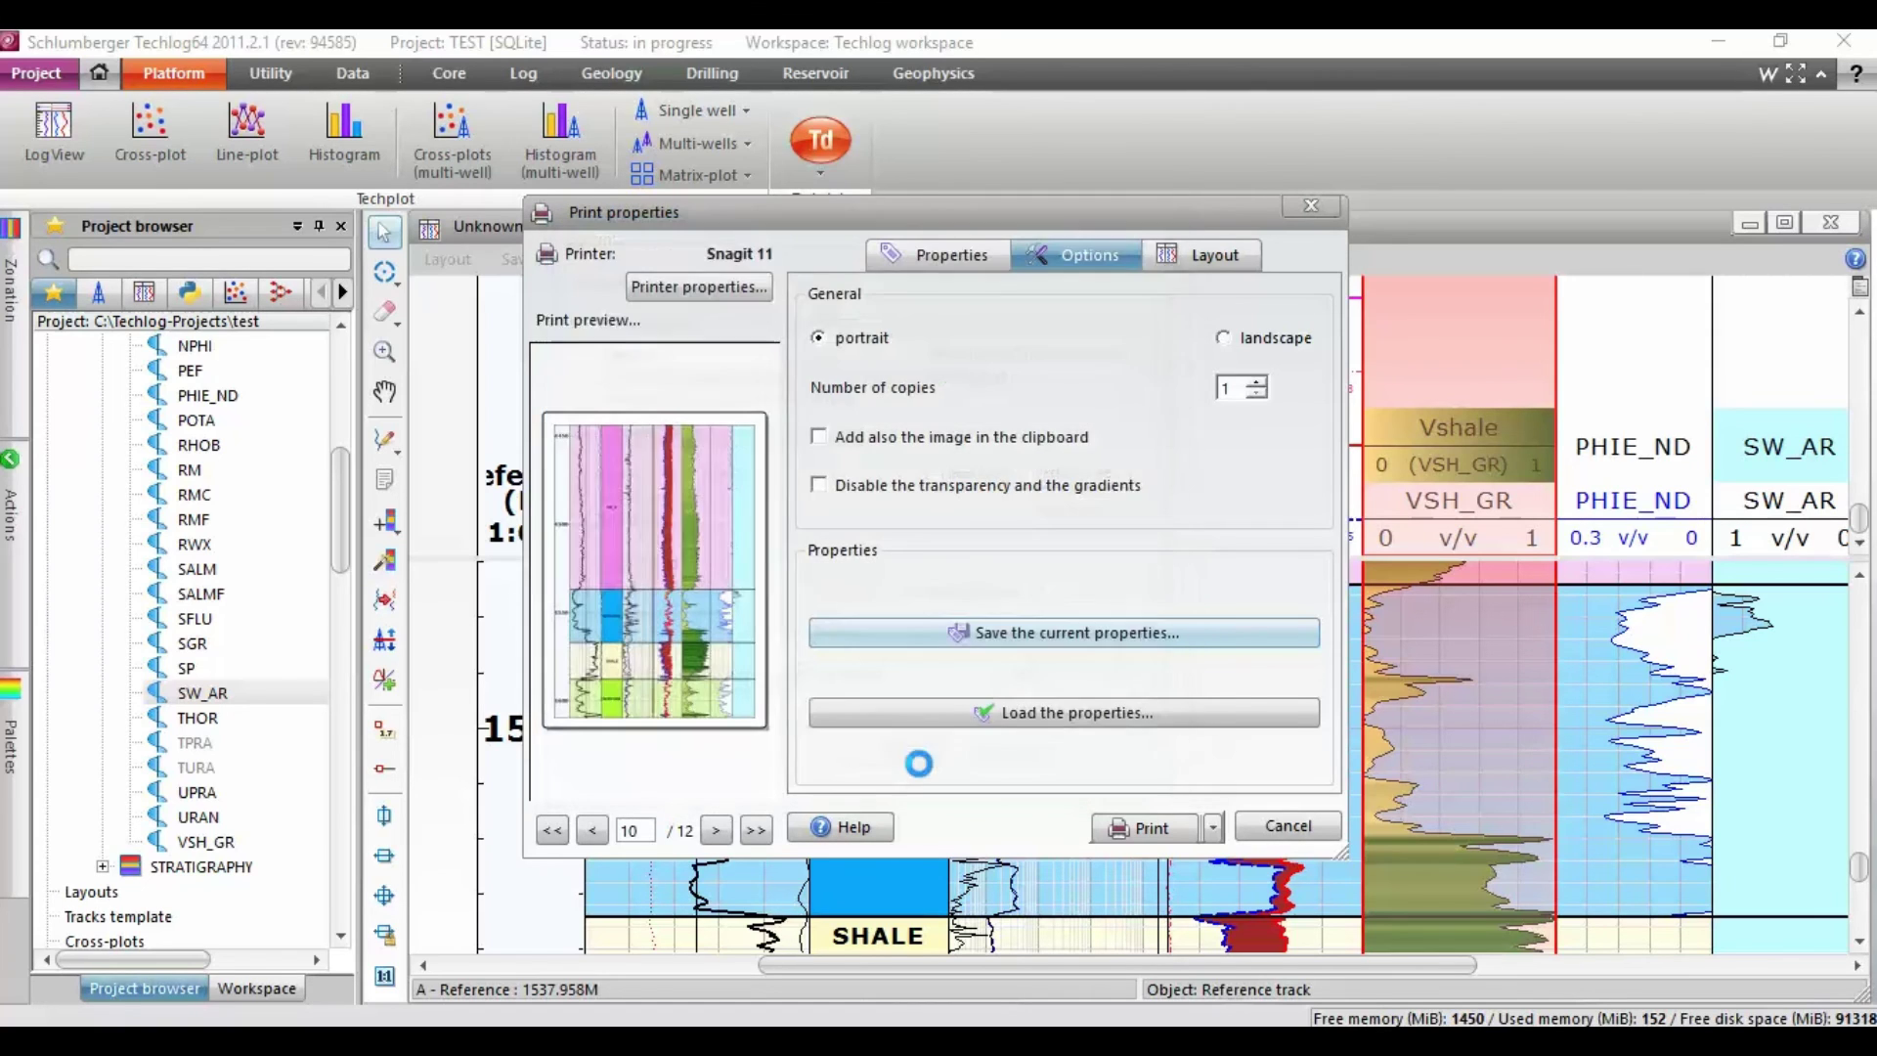
Print the log view to a PDF named "test interpretation" in the TECHLOG EXERCISE MATERIAL folder on the Desktop
left_click(1140, 828)
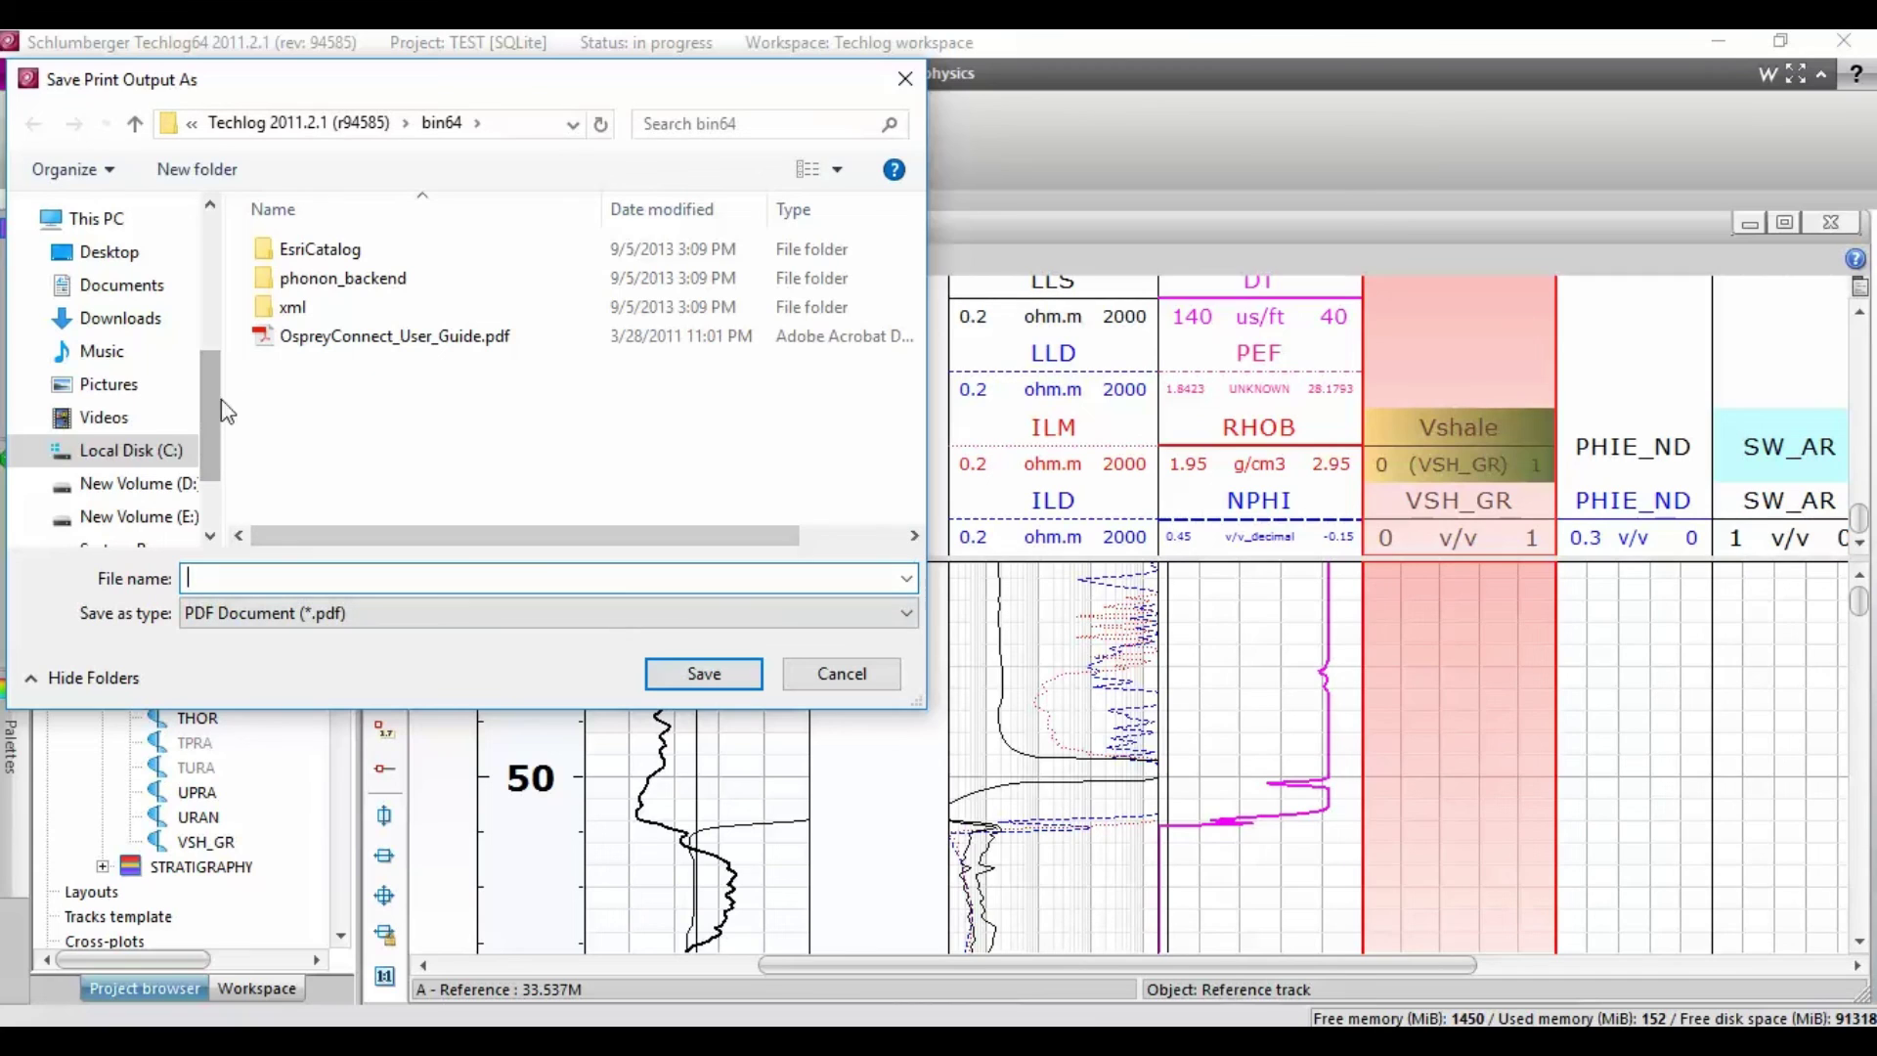
left_click_drag(210, 404, 203, 248)
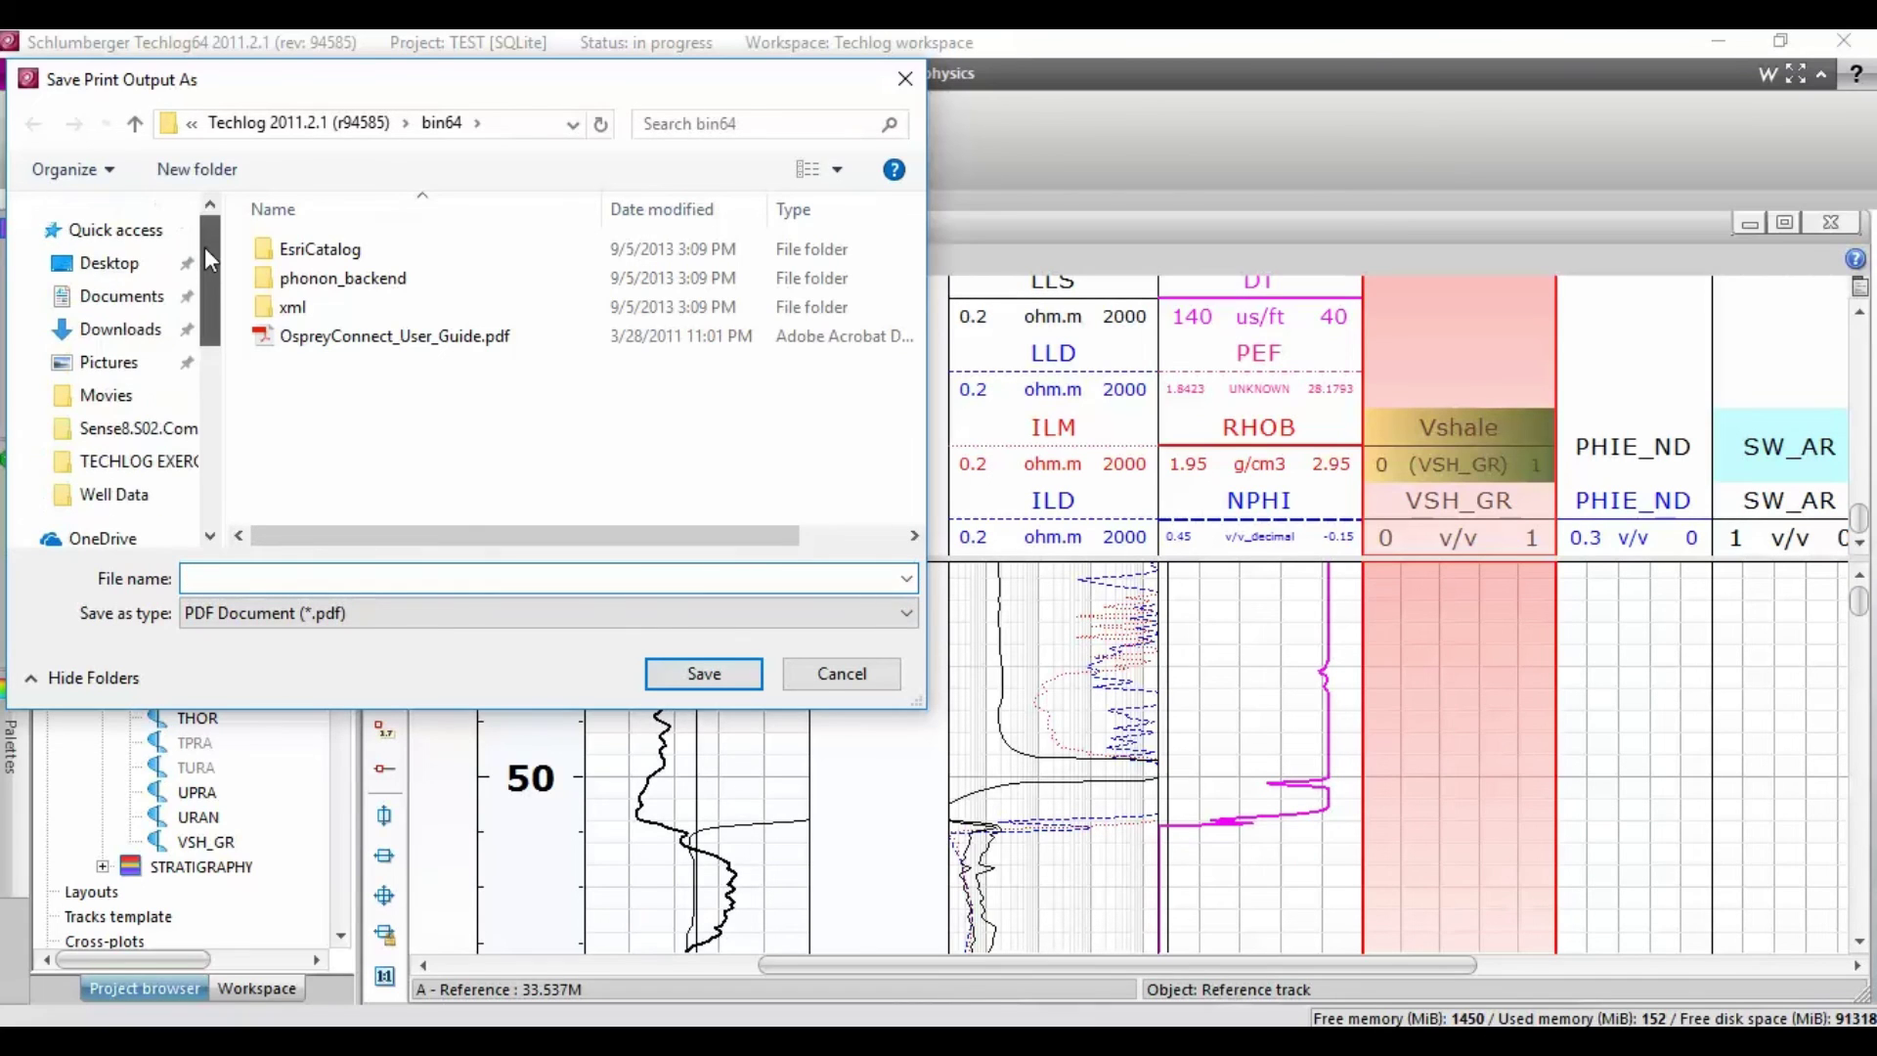
left_click(120, 272)
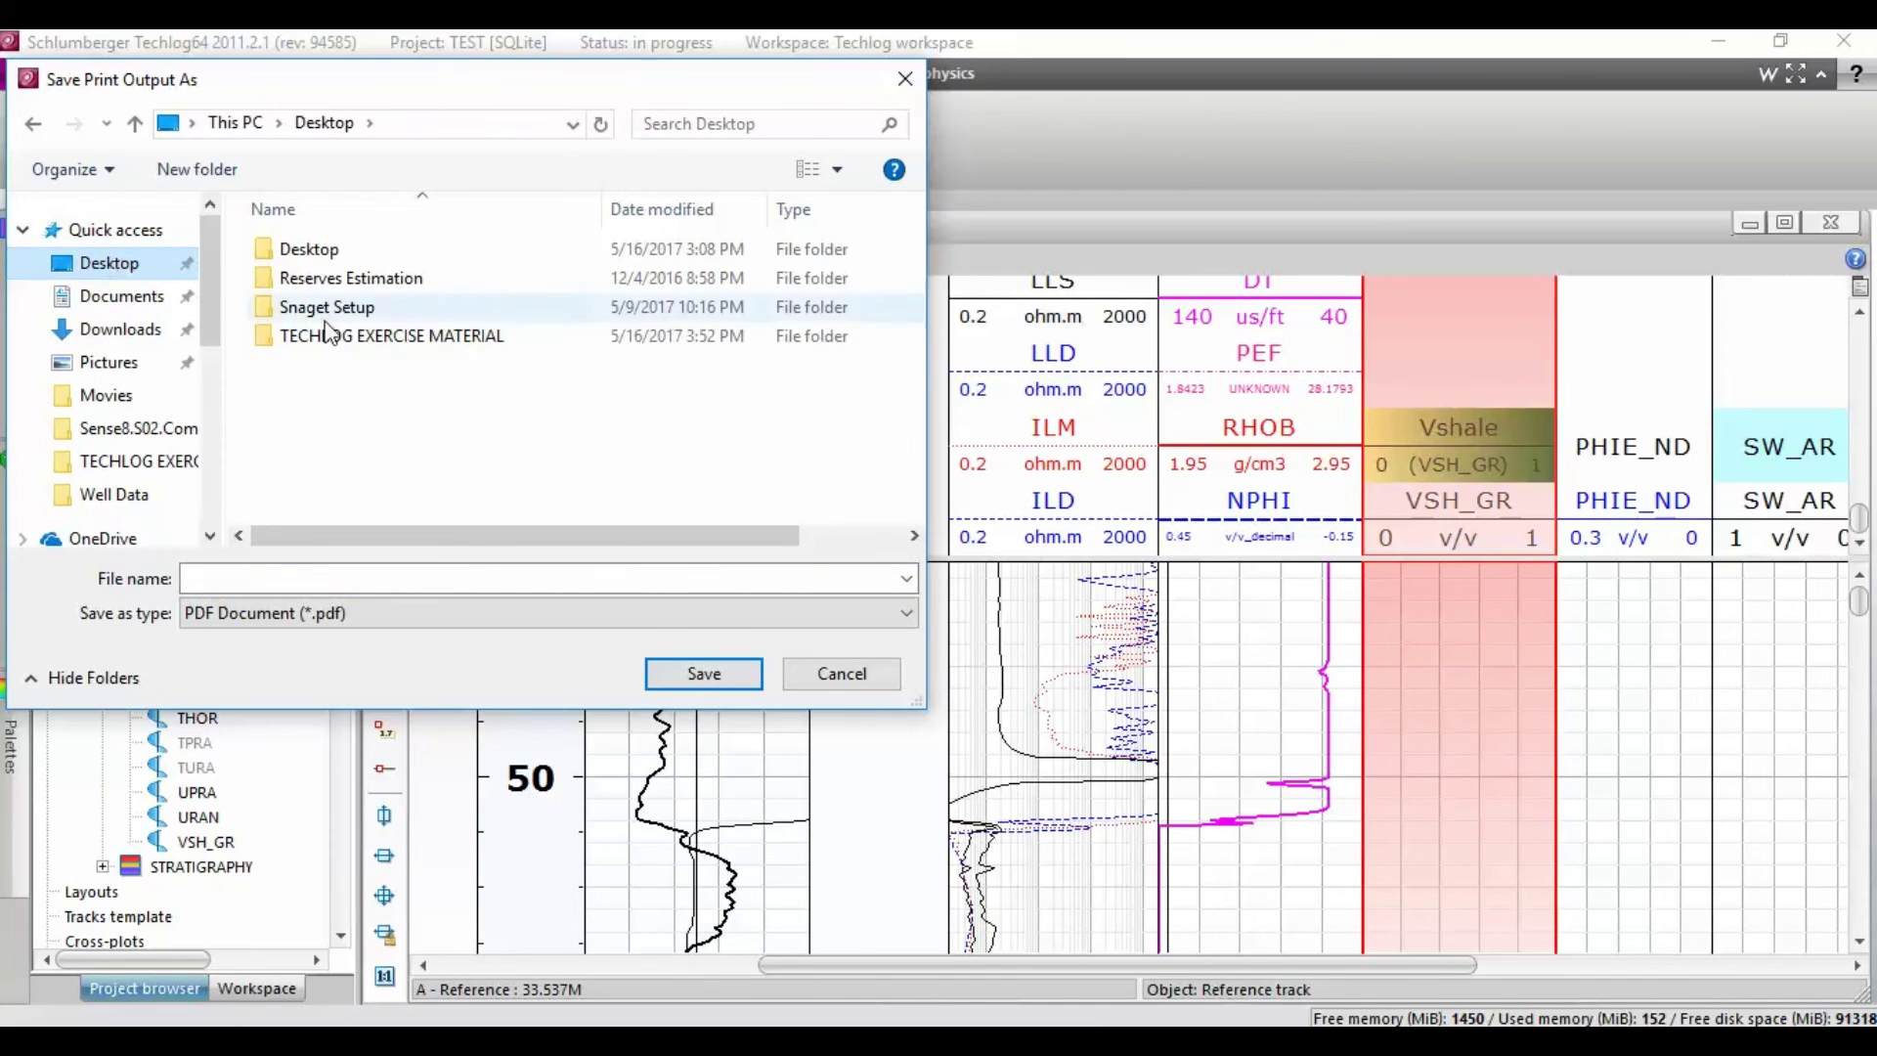
double_click(400, 338)
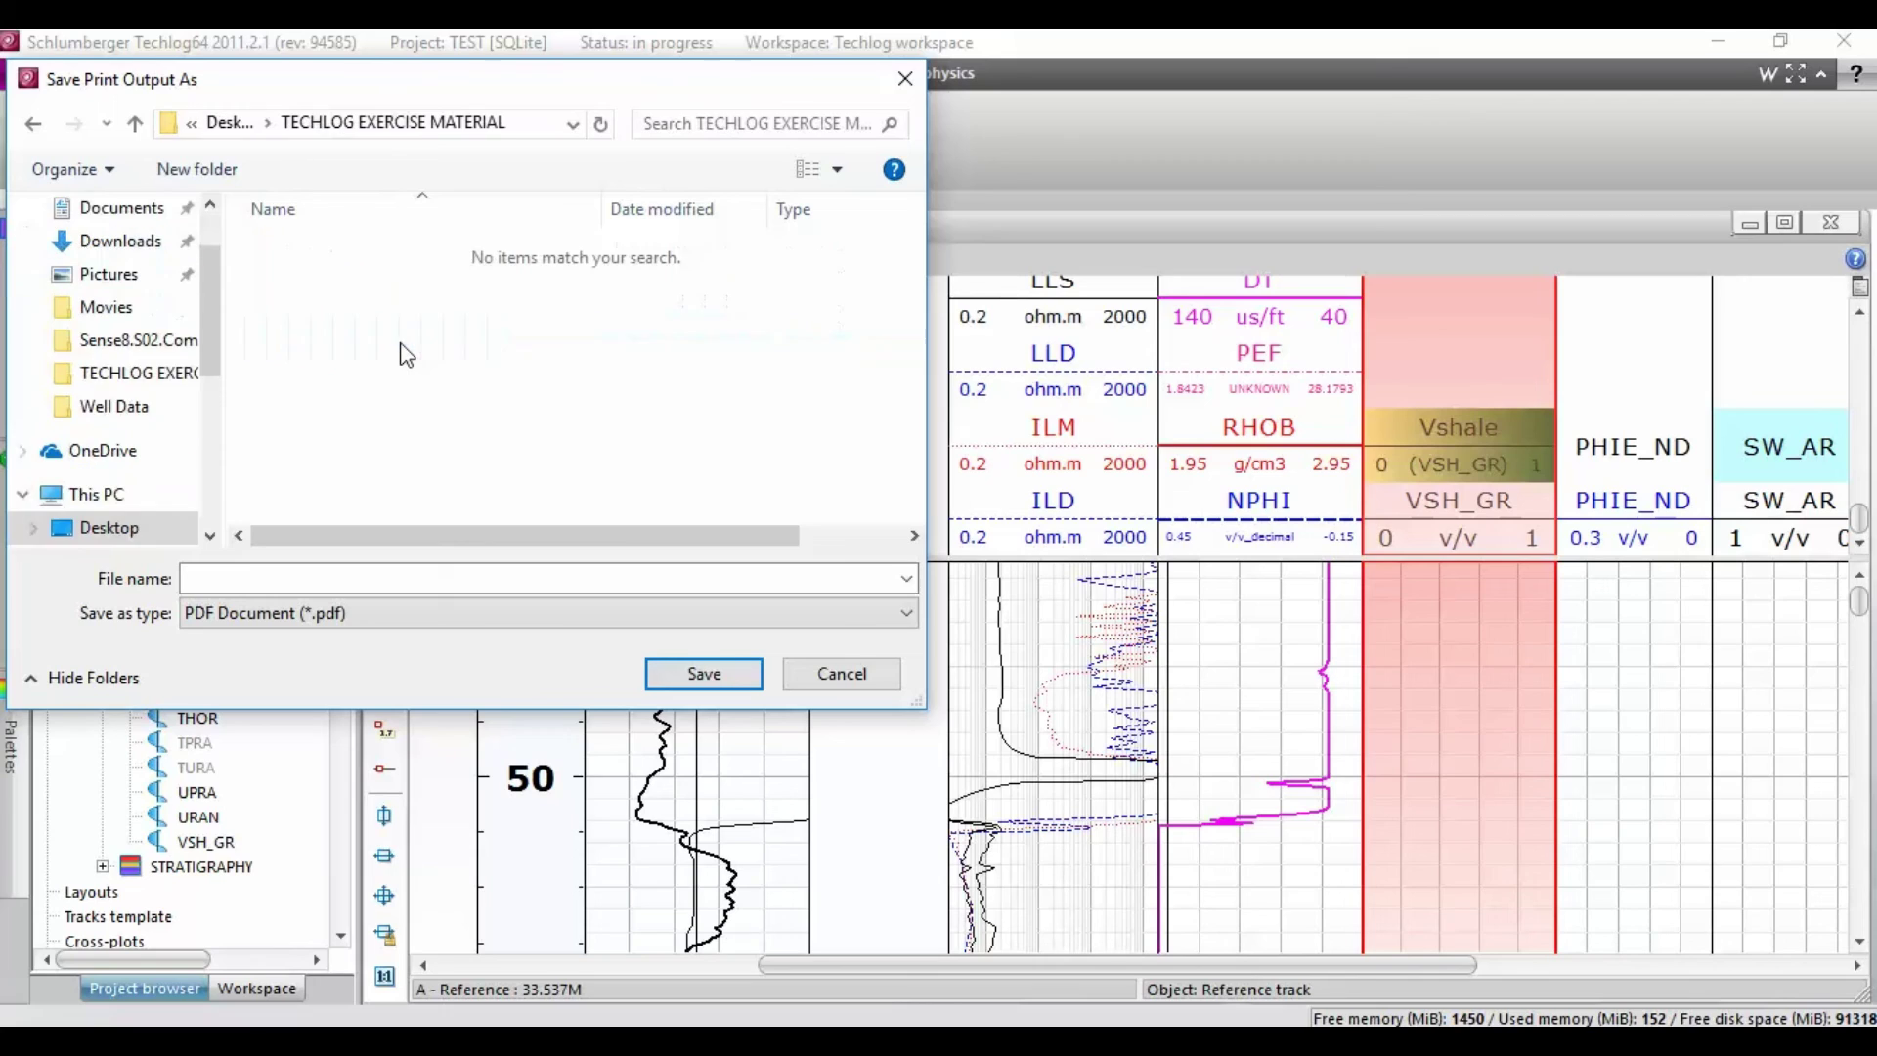
left_click(301, 576)
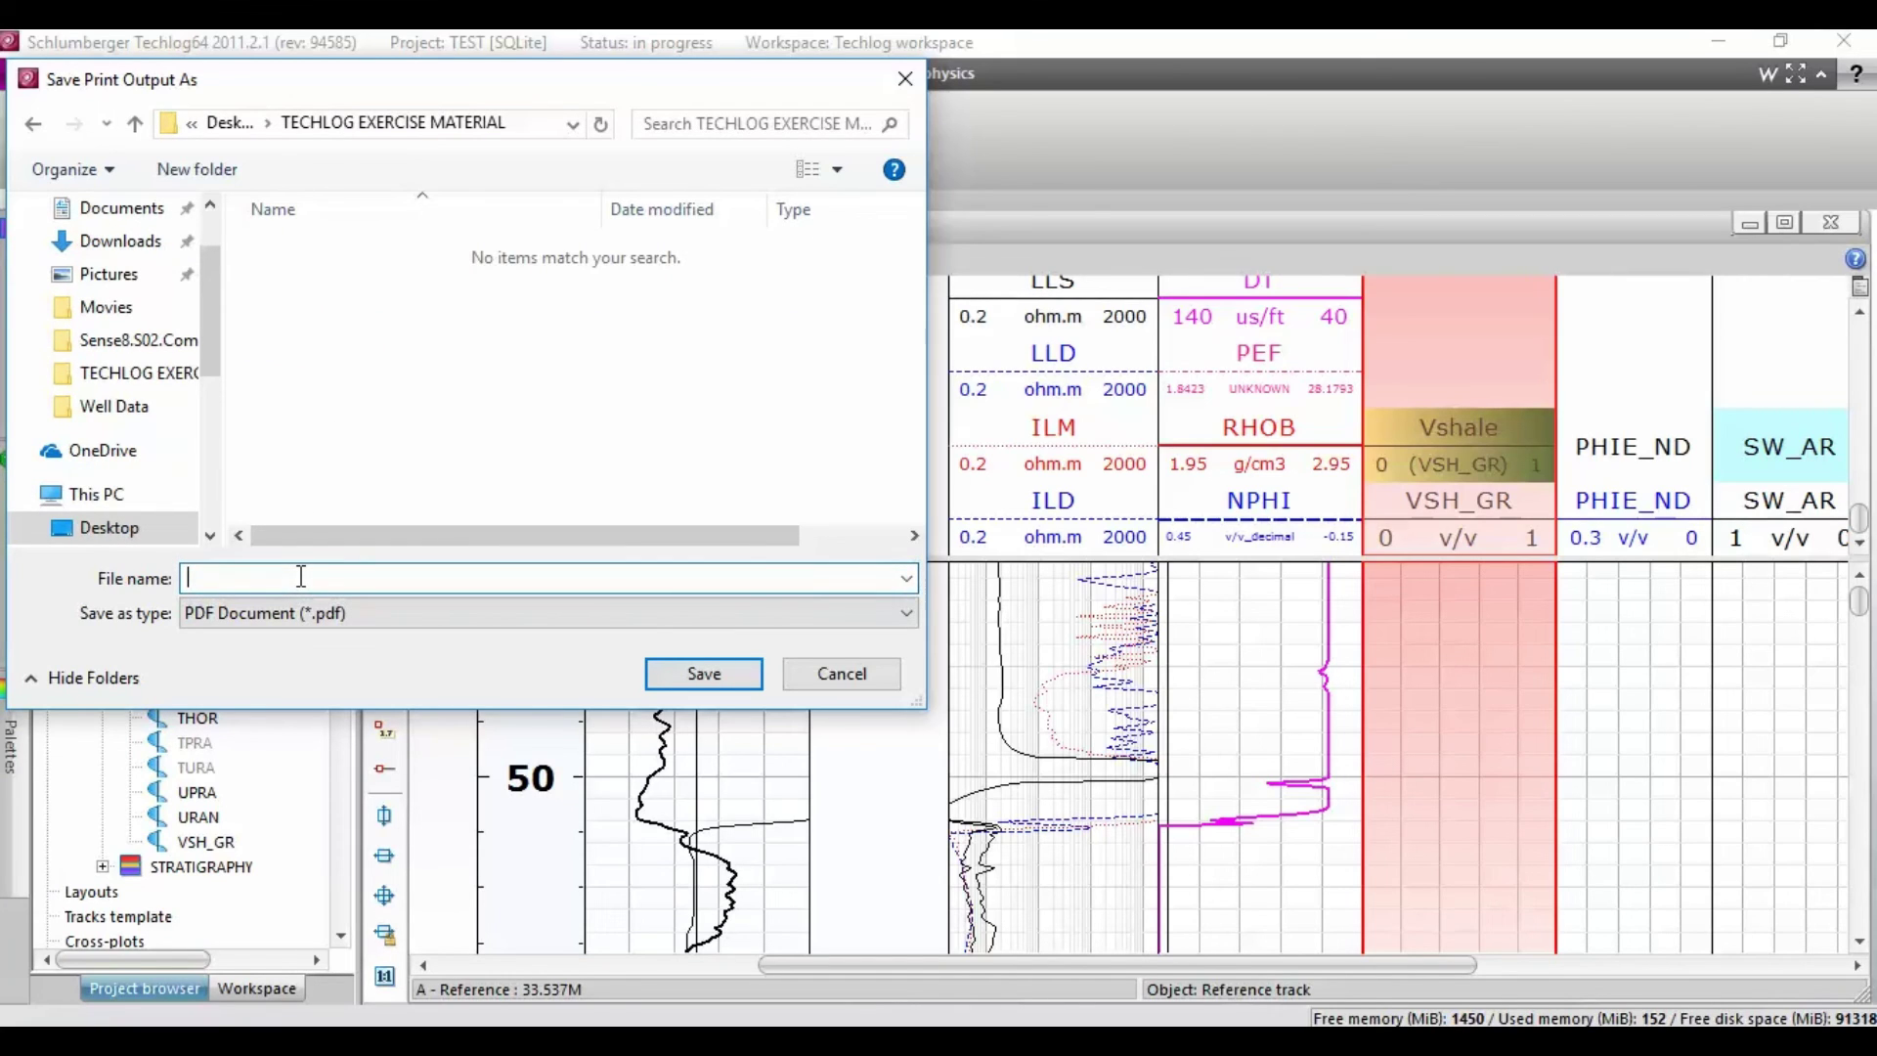
type("test")
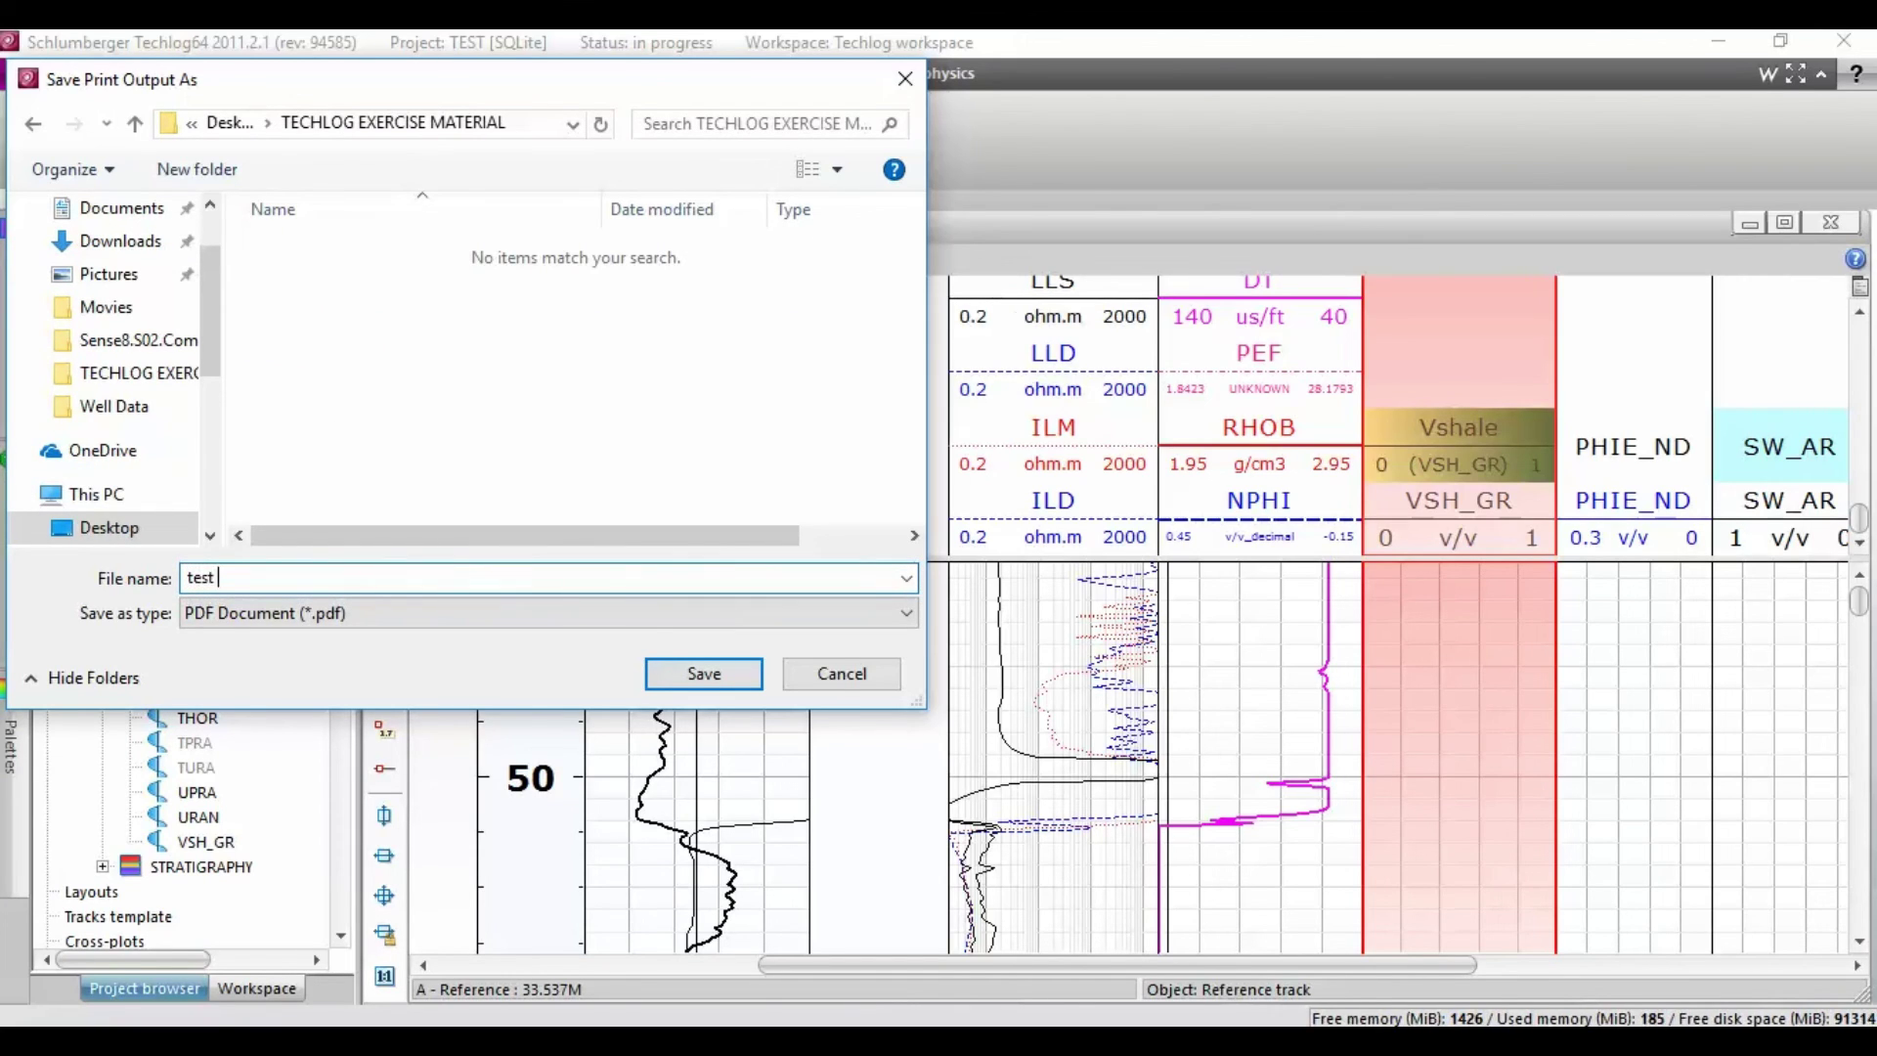
type(" interpretation")
left_click(673, 682)
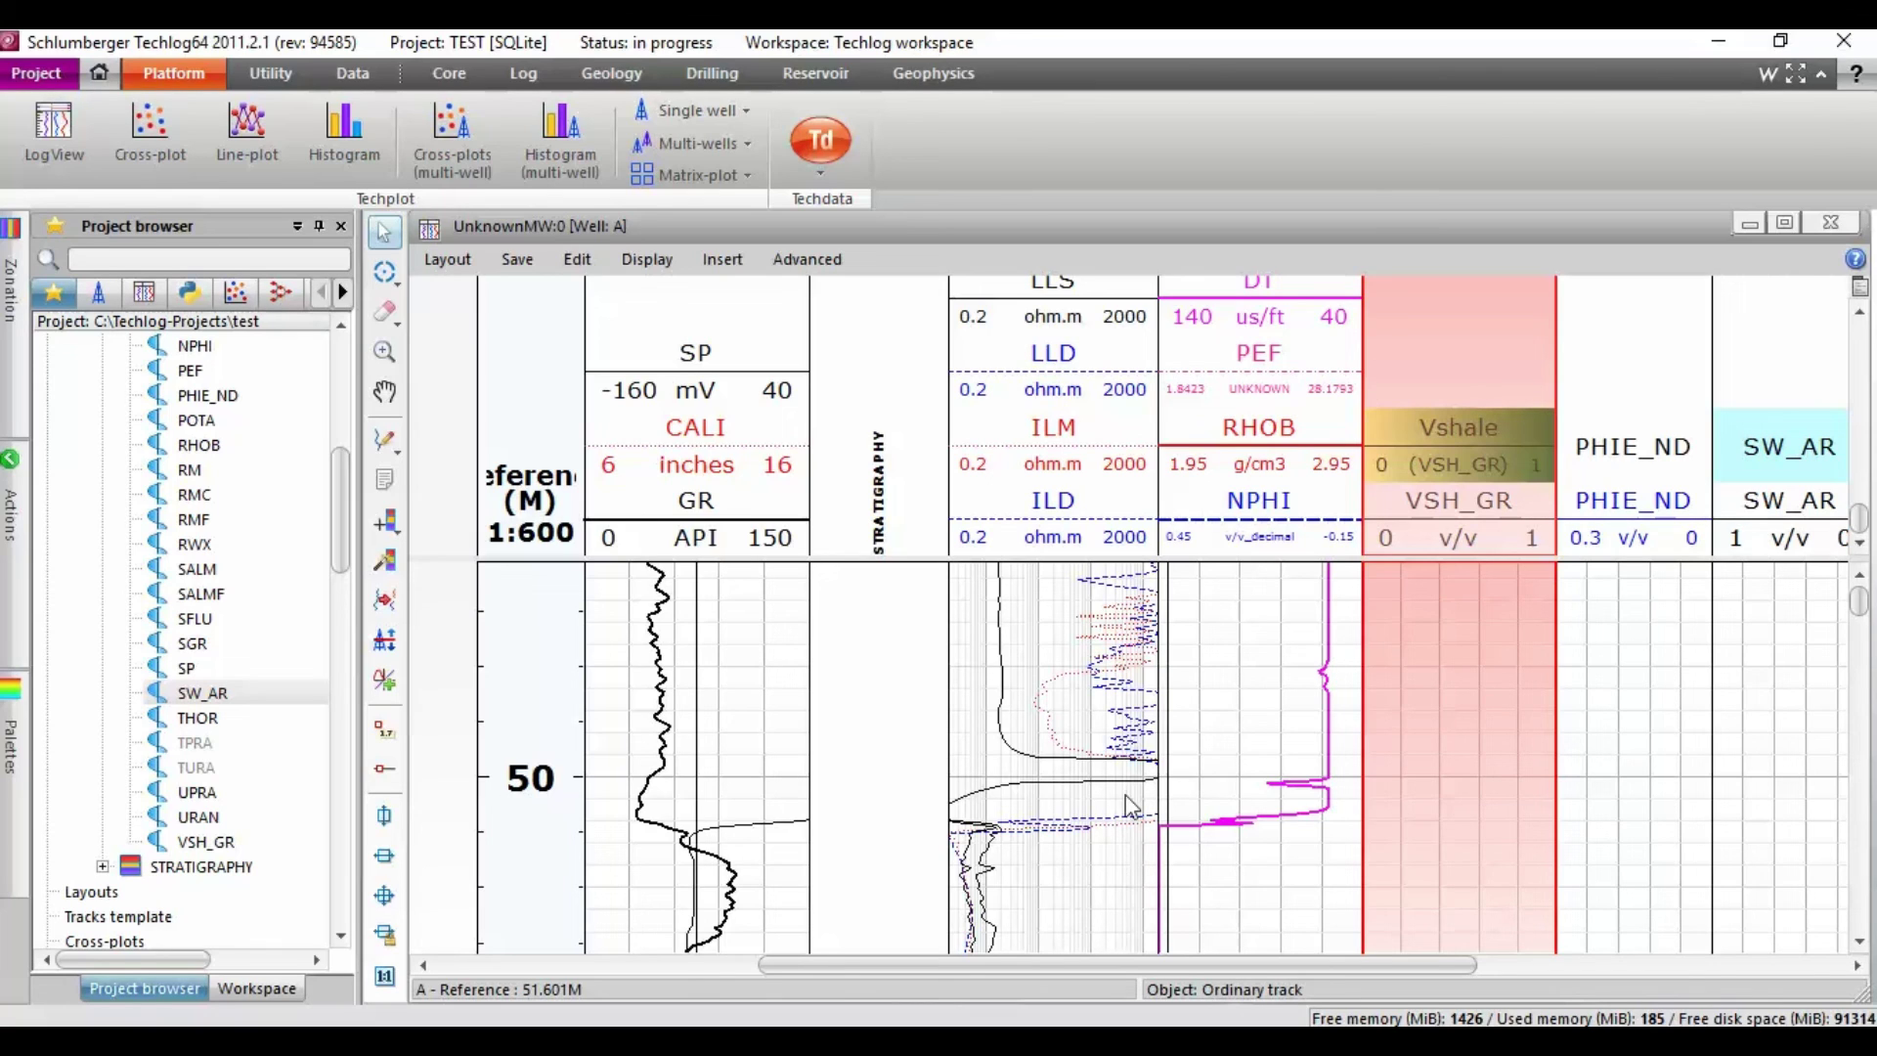
Switch to the TECHLOG EXERCISE MATERIAL folder, try to open test interpretation.pdf in Acrobat Reader, and return to Techlog
scroll(915, 674, "down", 2)
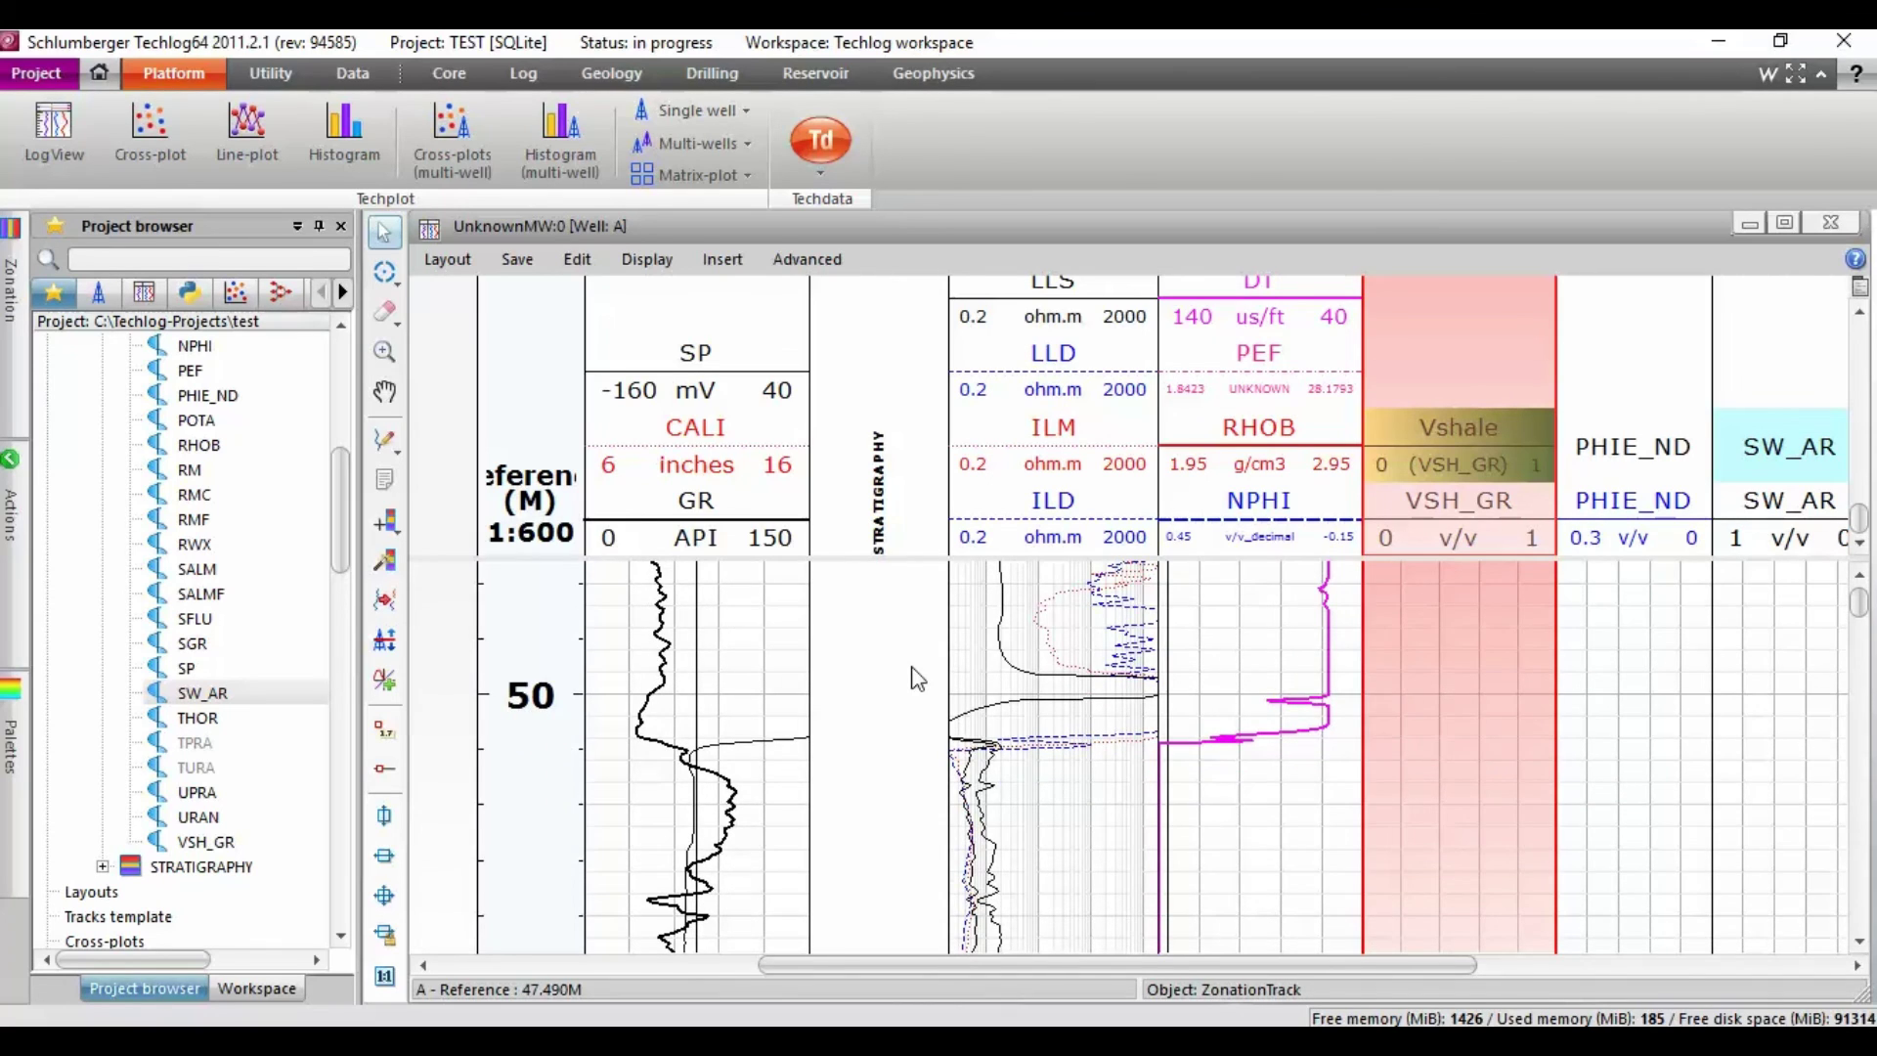
key("alt+Tab")
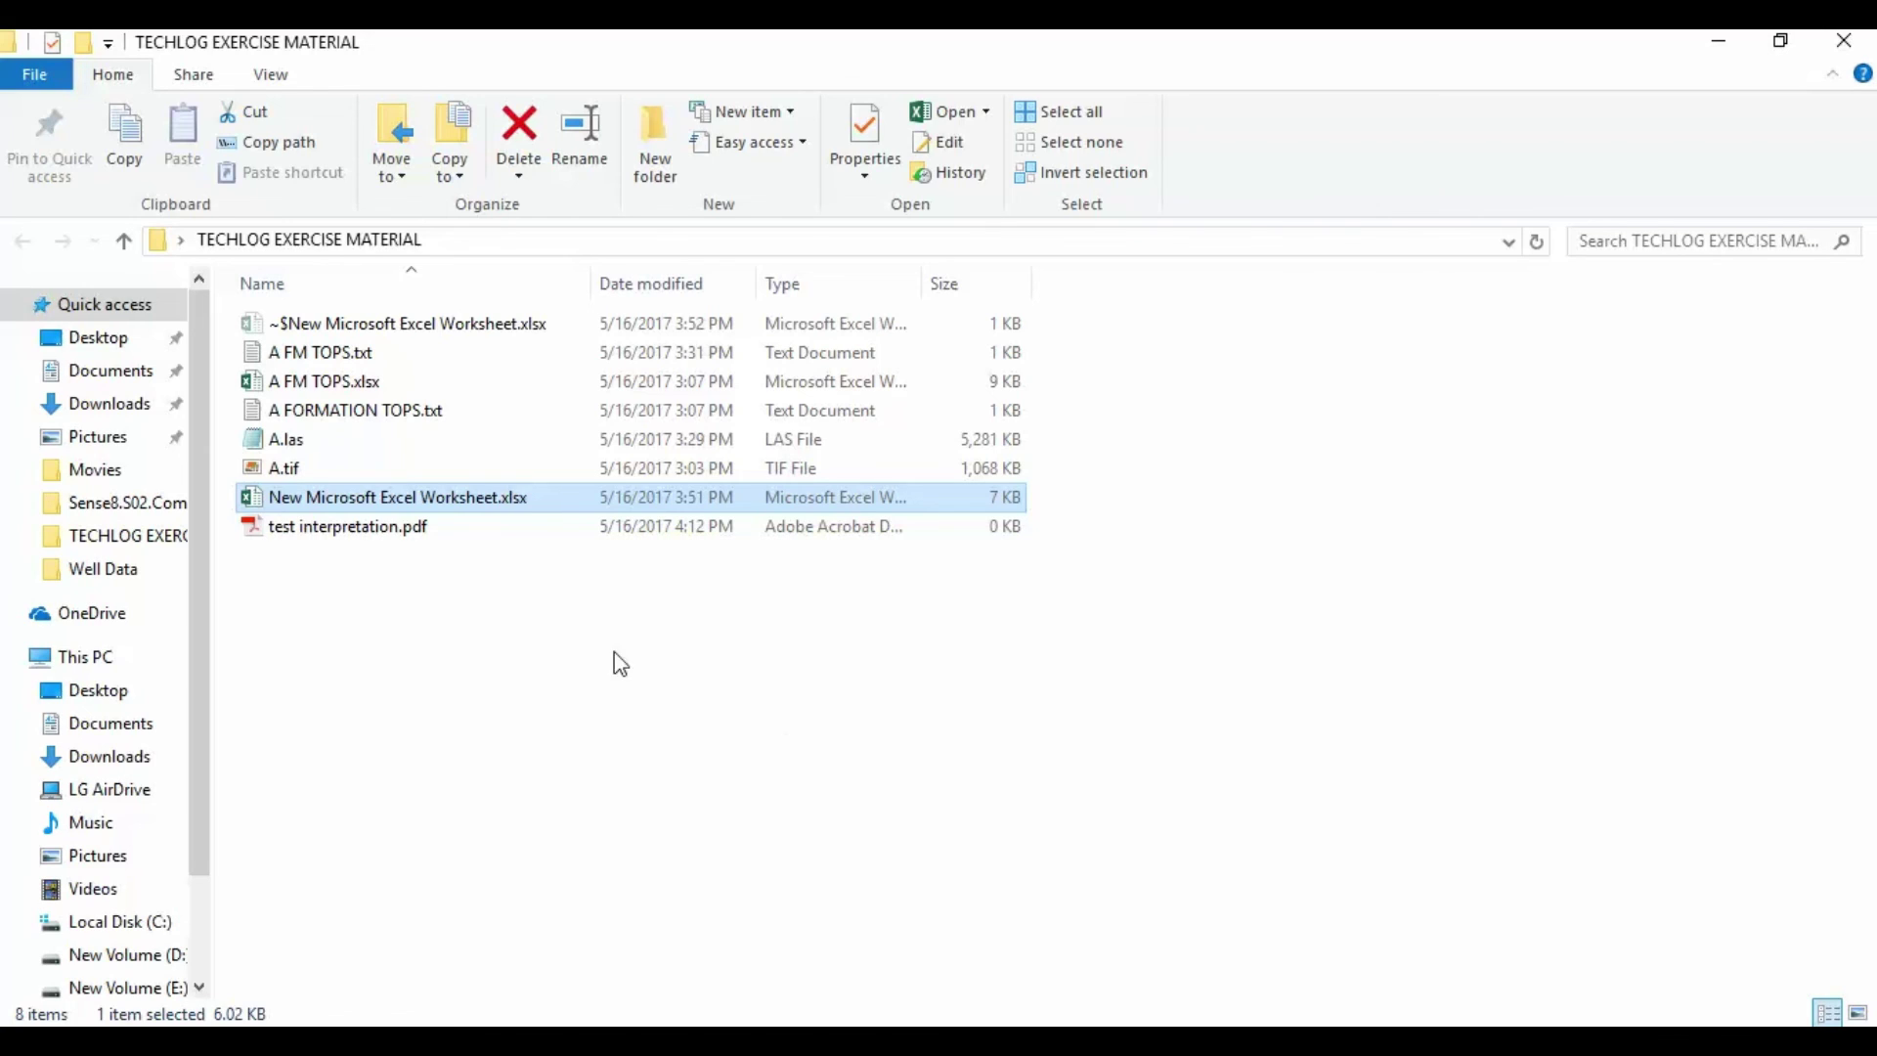
left_click(400, 528)
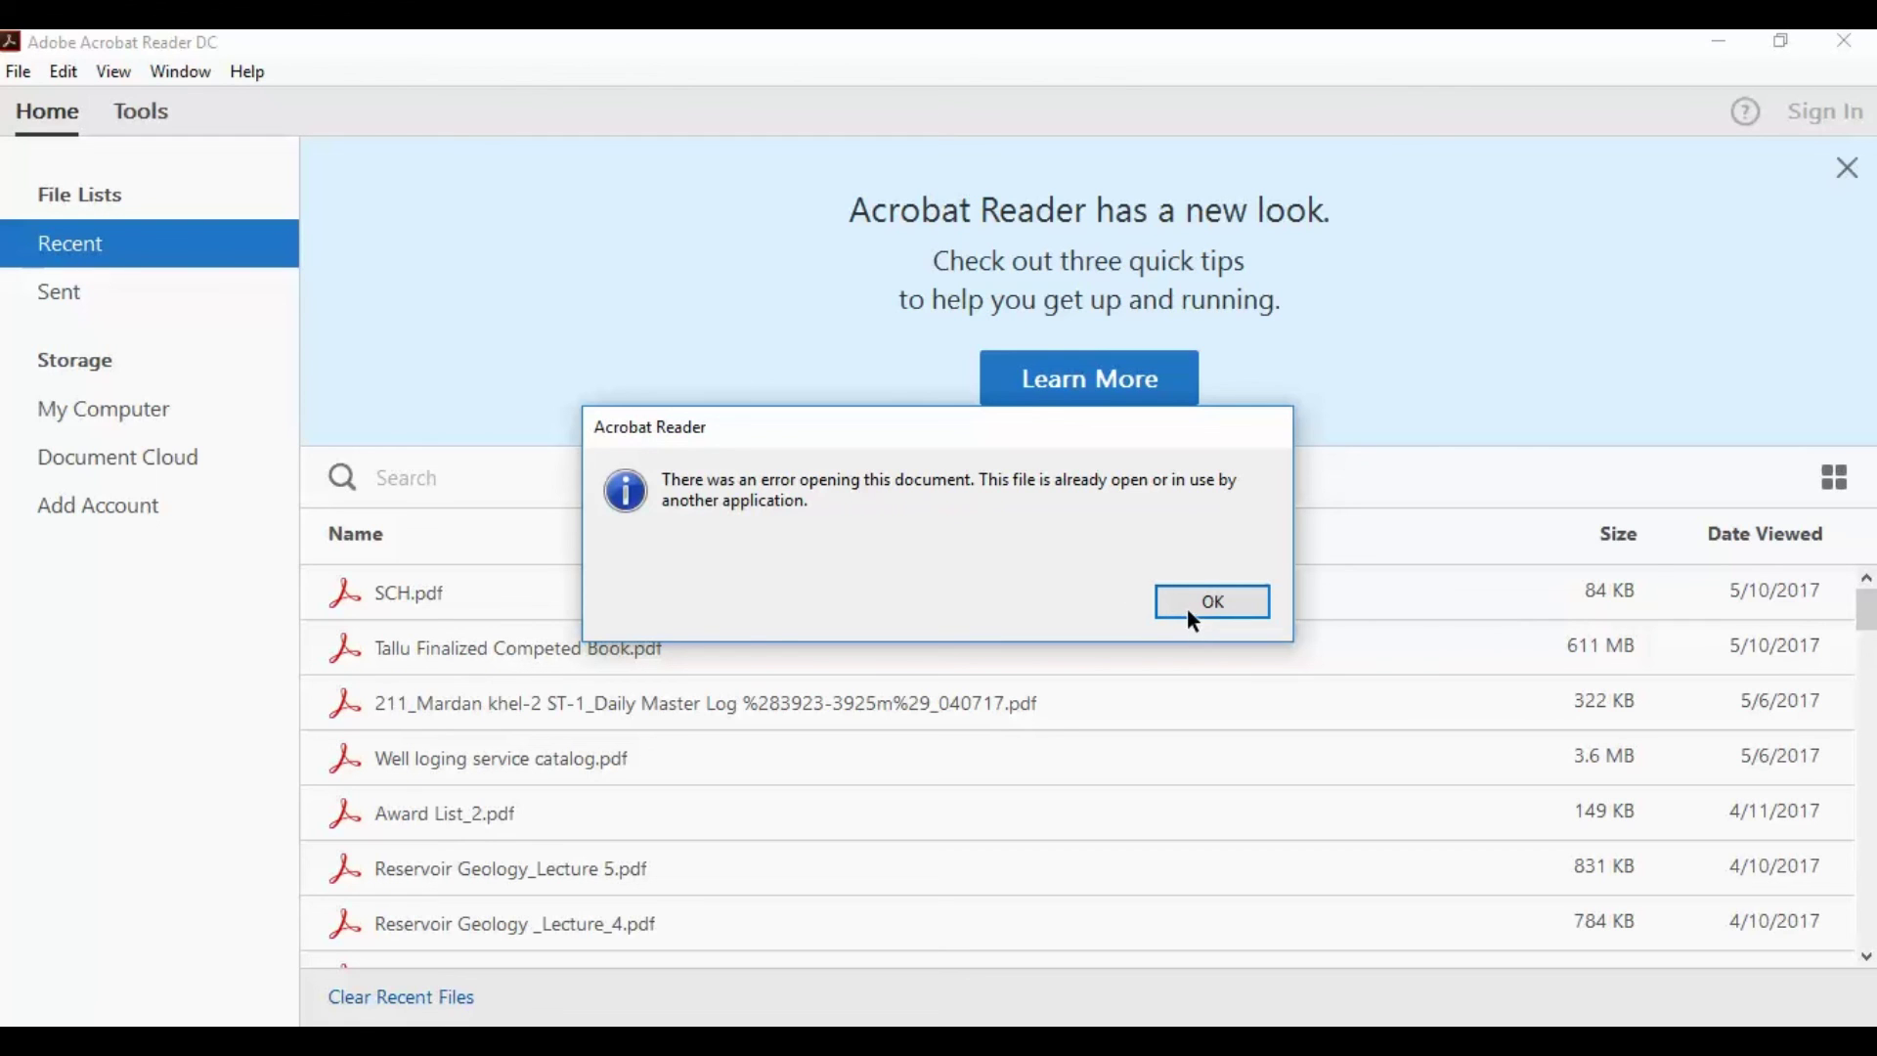
left_click(1189, 611)
mouse_move(1247, 1036)
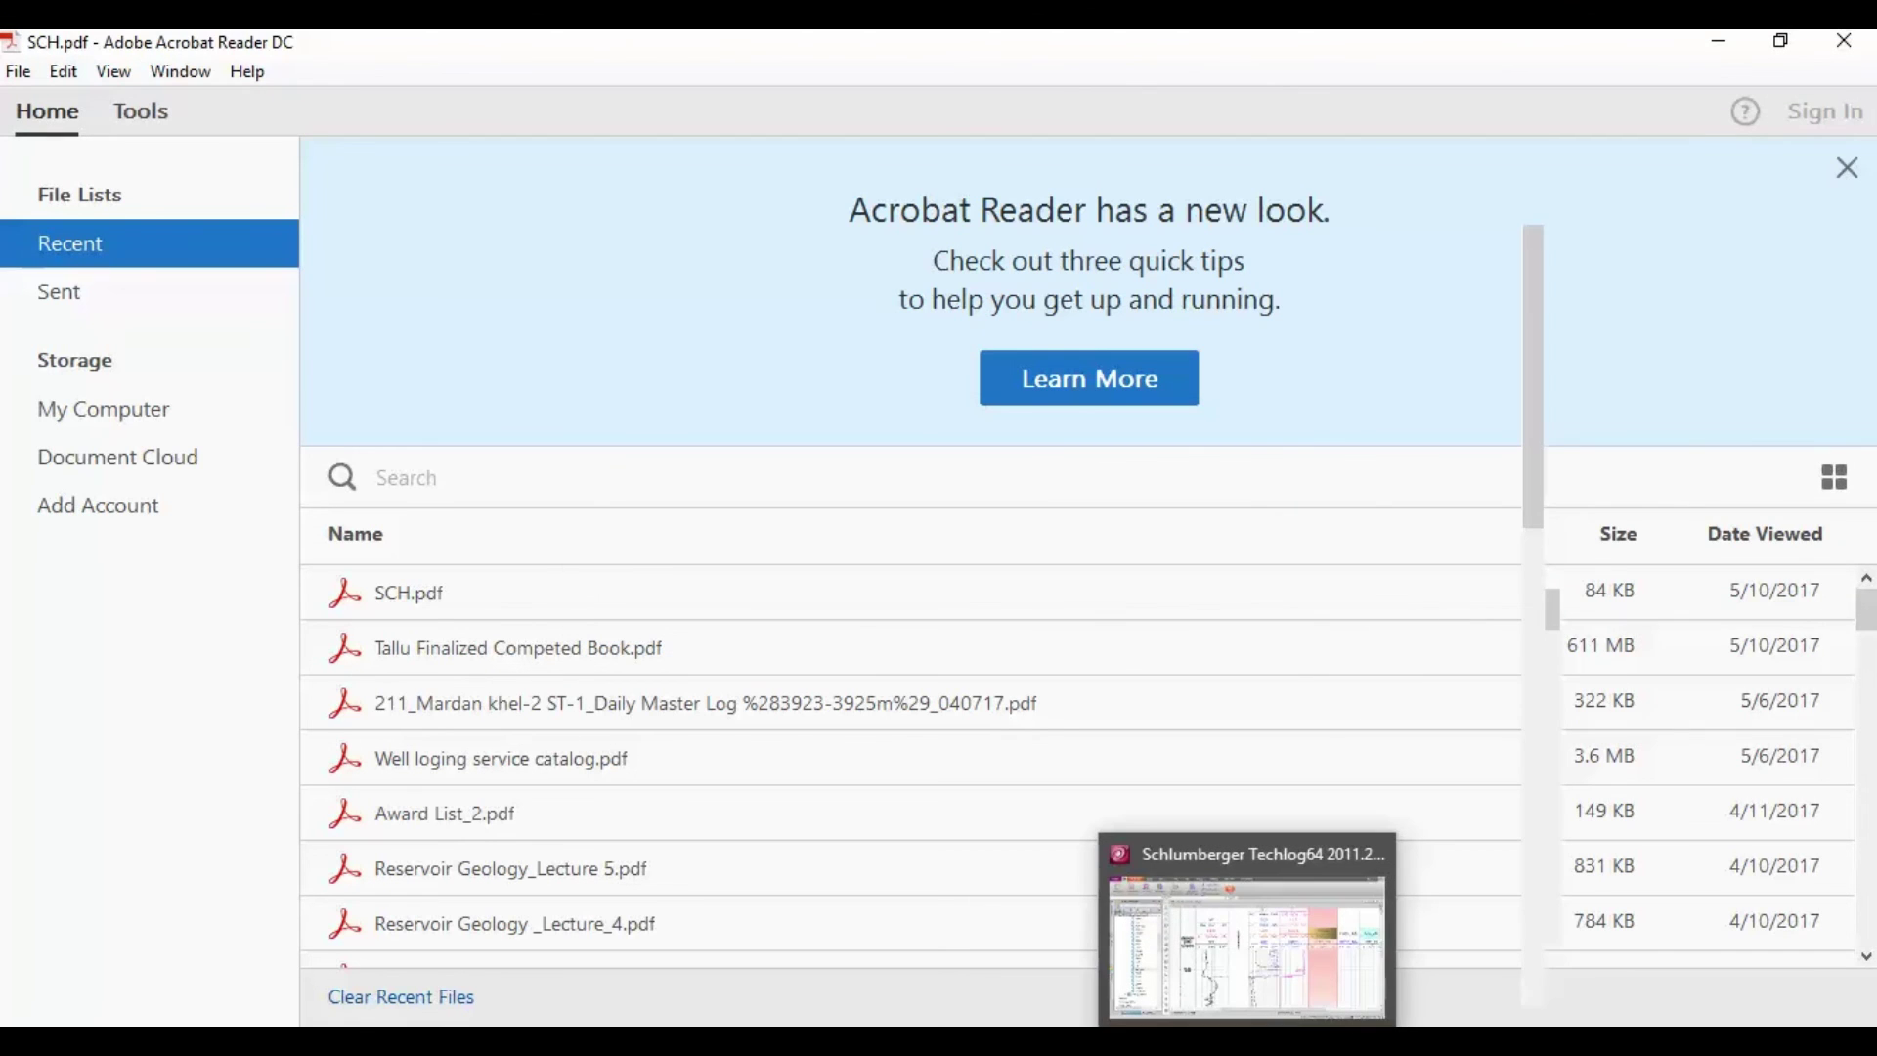
left_click(1248, 943)
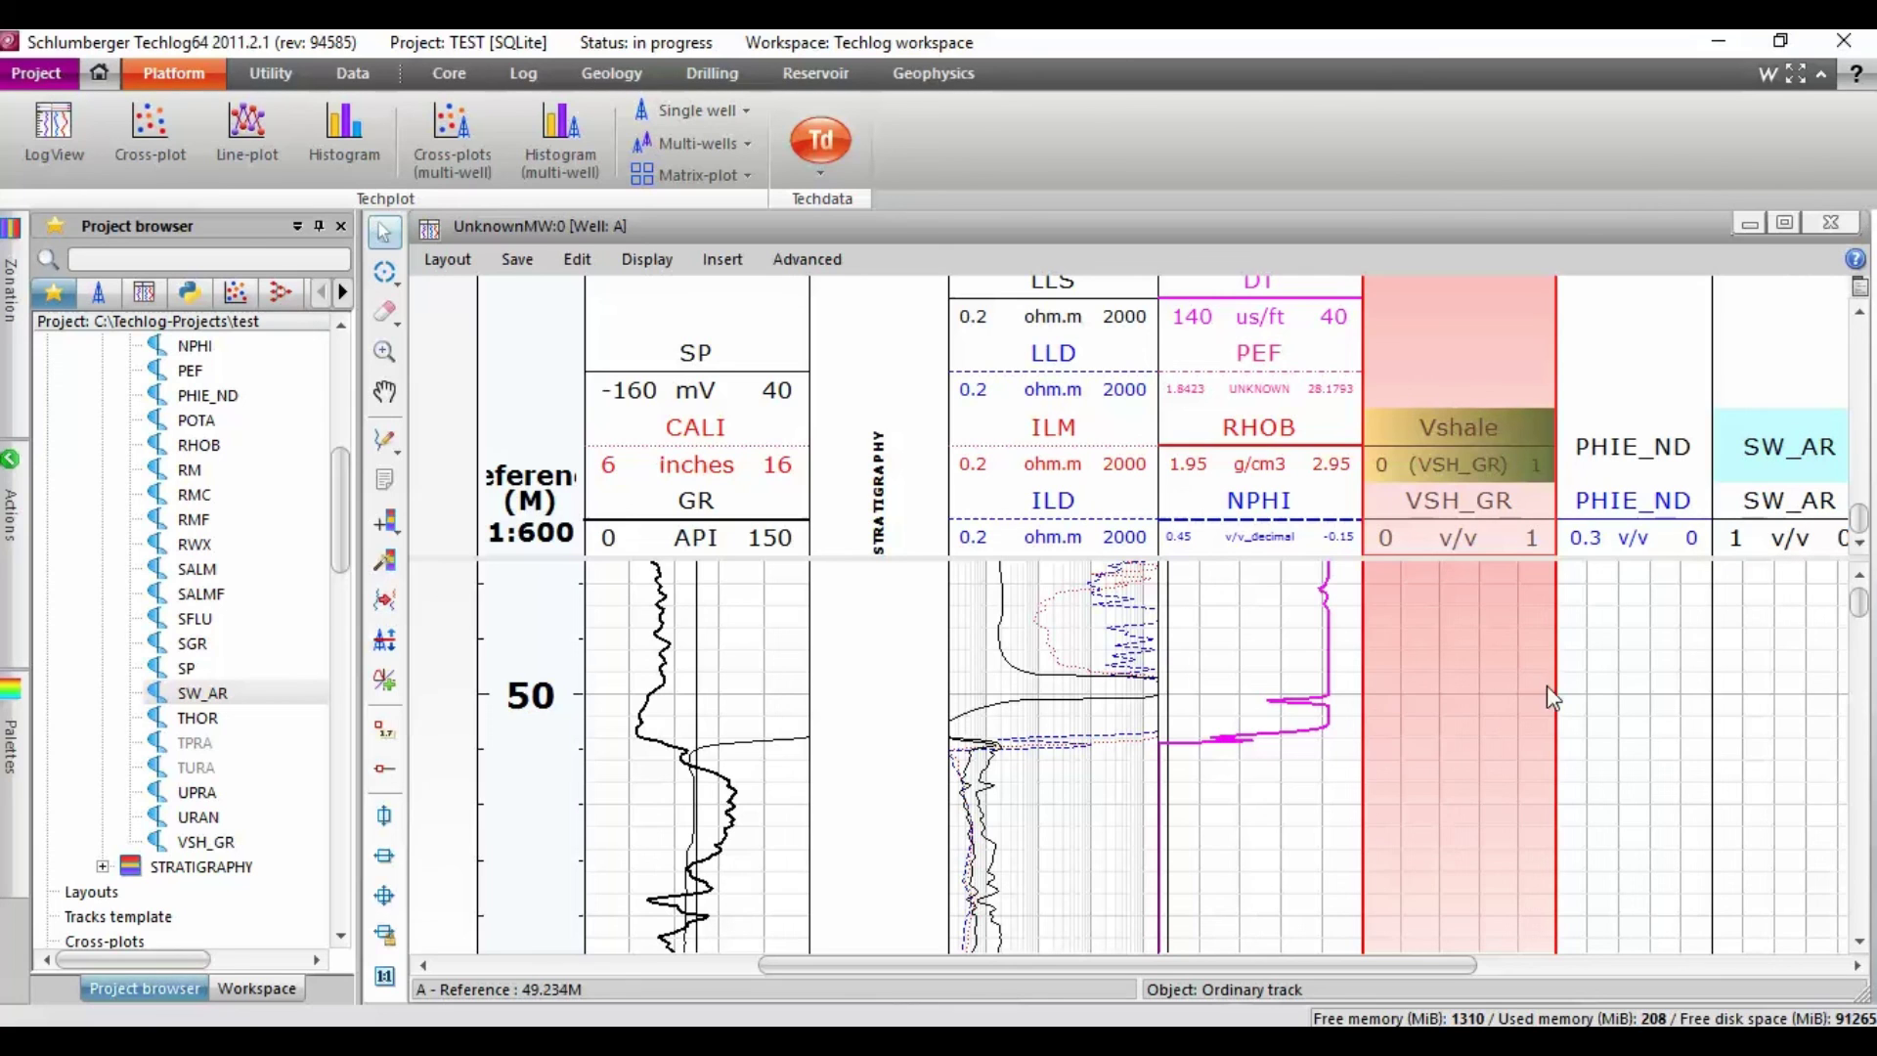
Browse the log view down to the FM_F interval and close SCH.pdf in Acrobat Reader
scroll(1529, 695, "down", 3)
left_click_drag(1860, 620, 1867, 829)
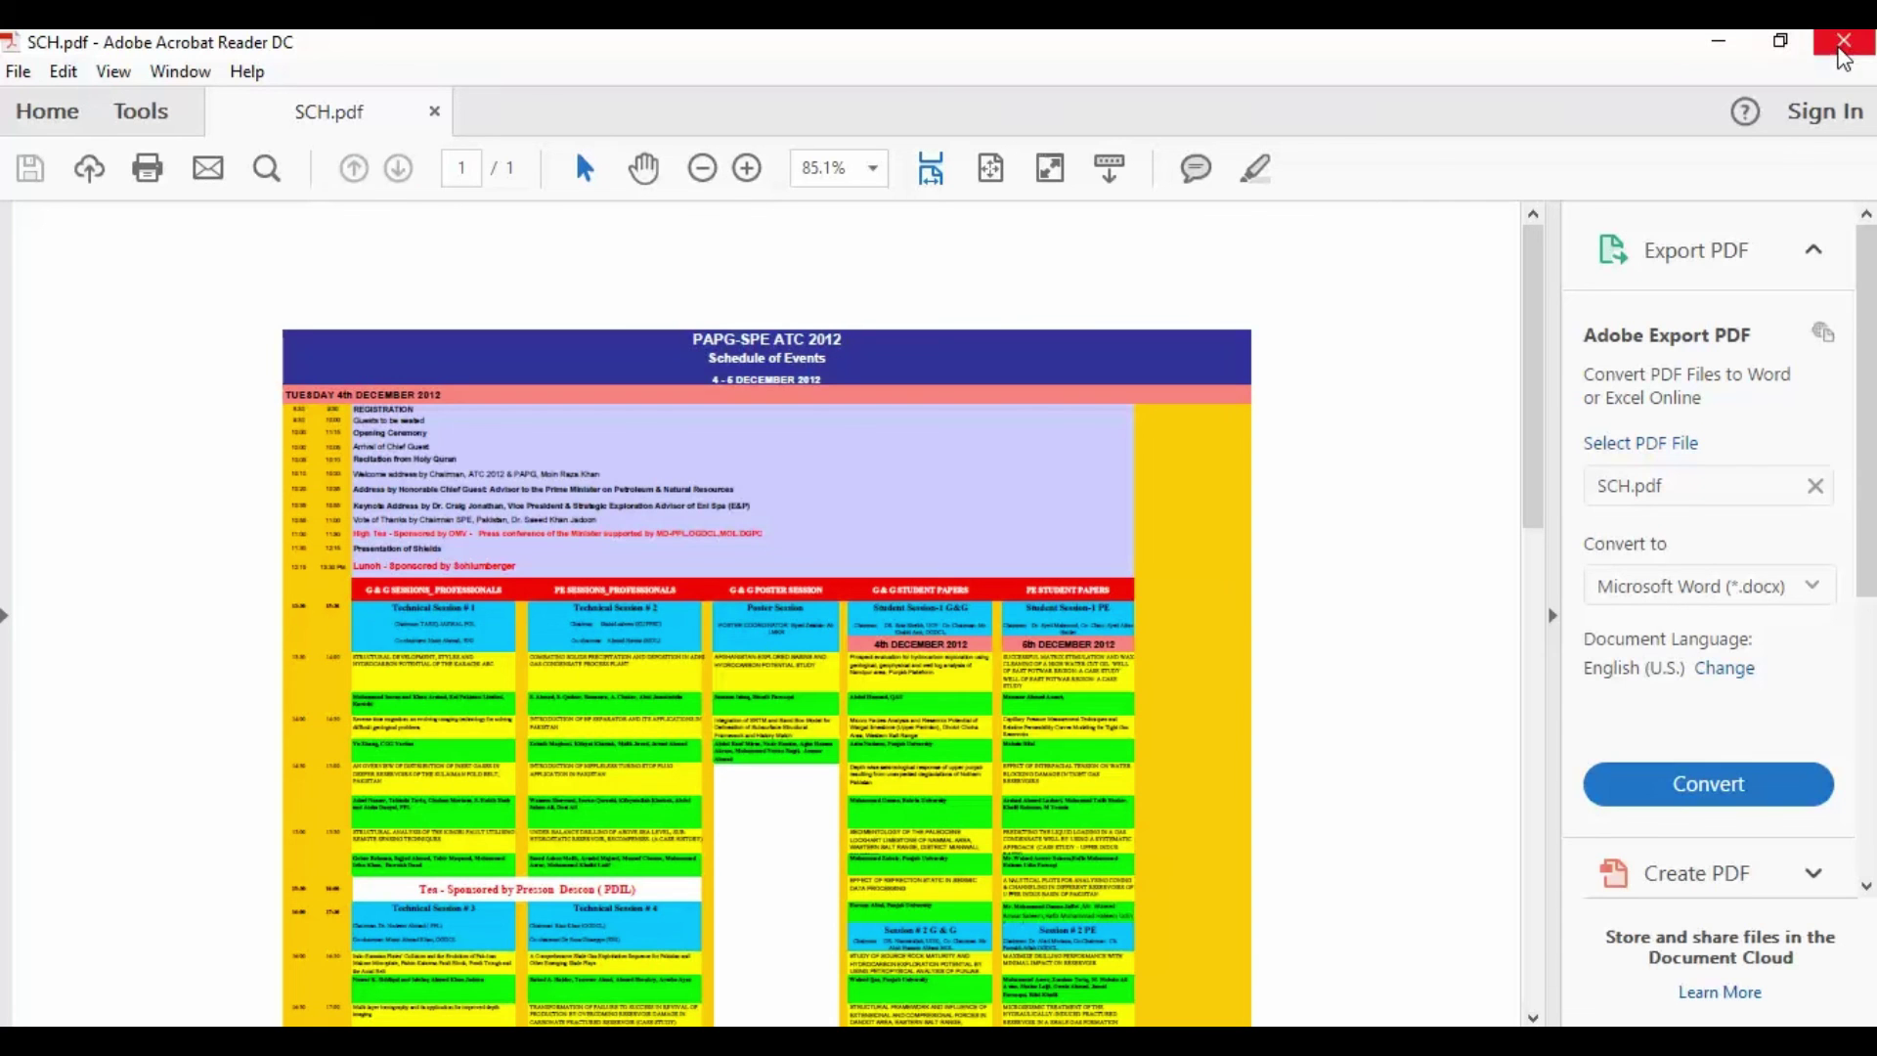
left_click(1838, 44)
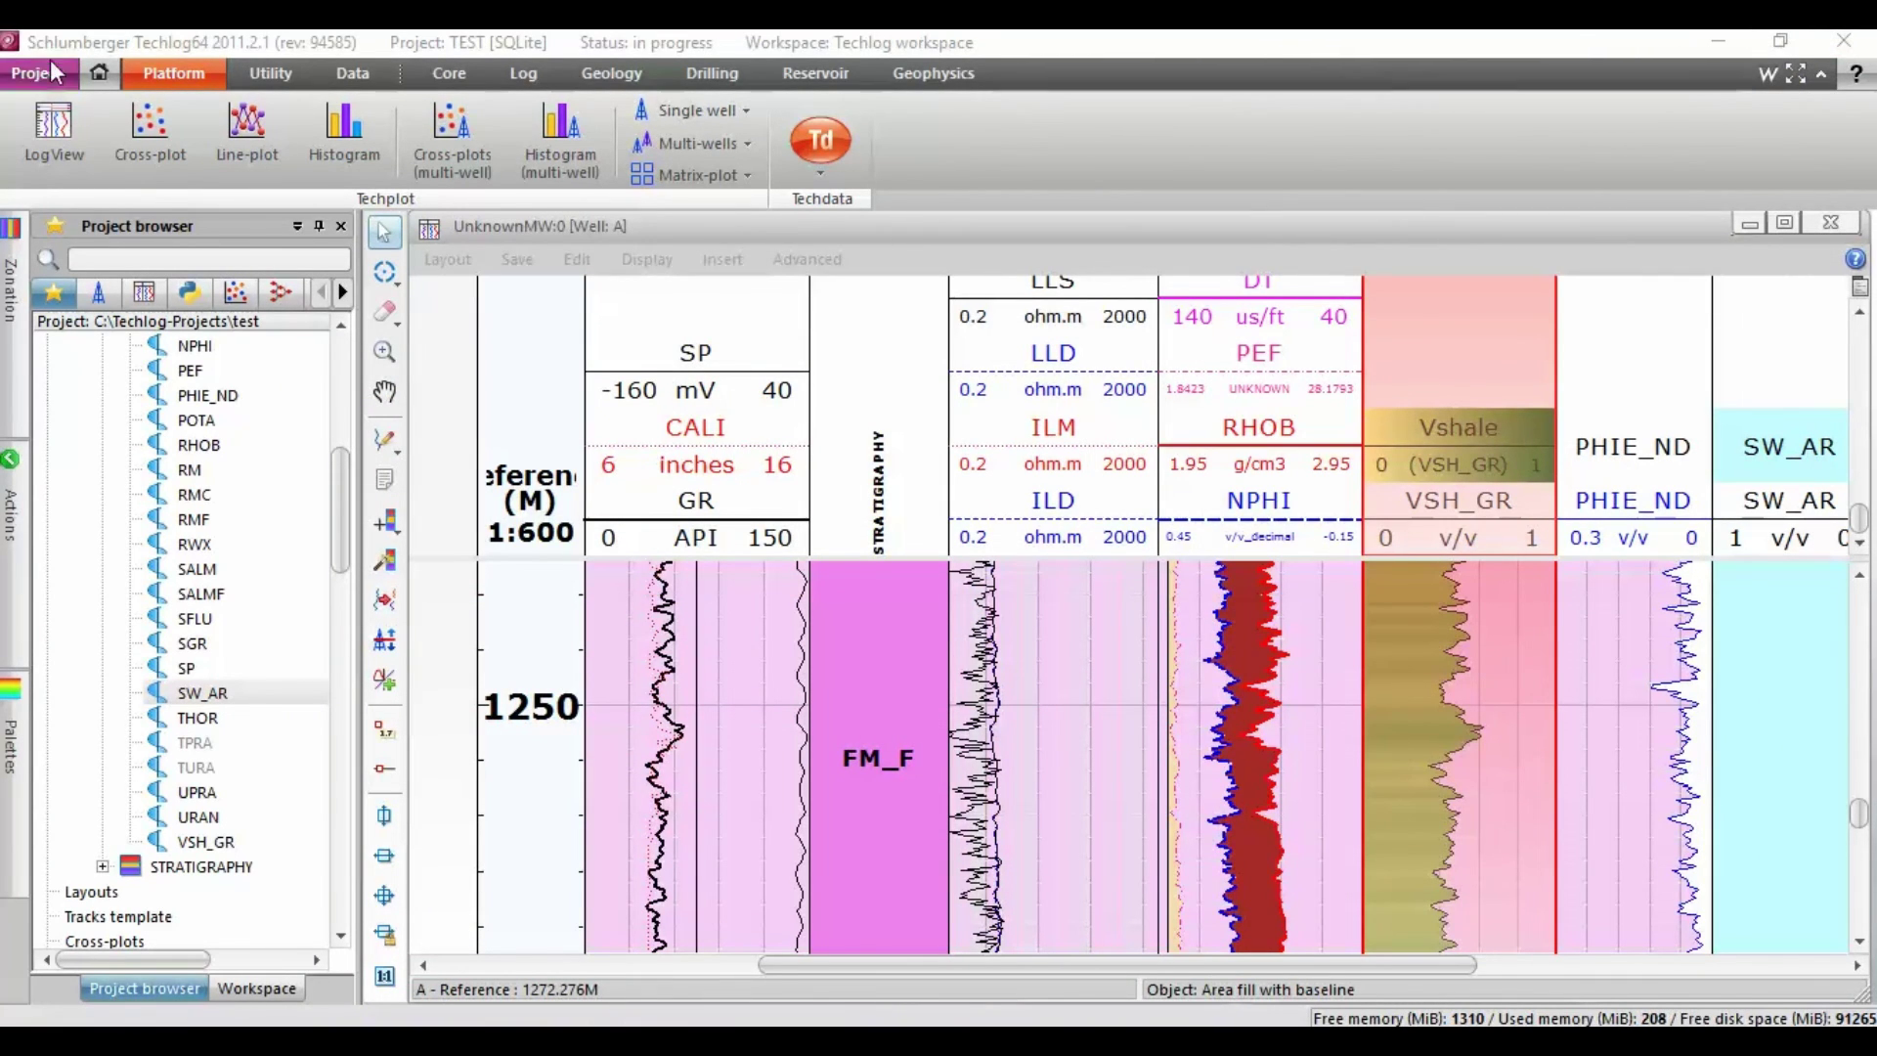
Exit Techlog, saving the log view layout in the project as "Final Layout" and leaving the ZONATION_ALL changes unsaved
left_click(1849, 47)
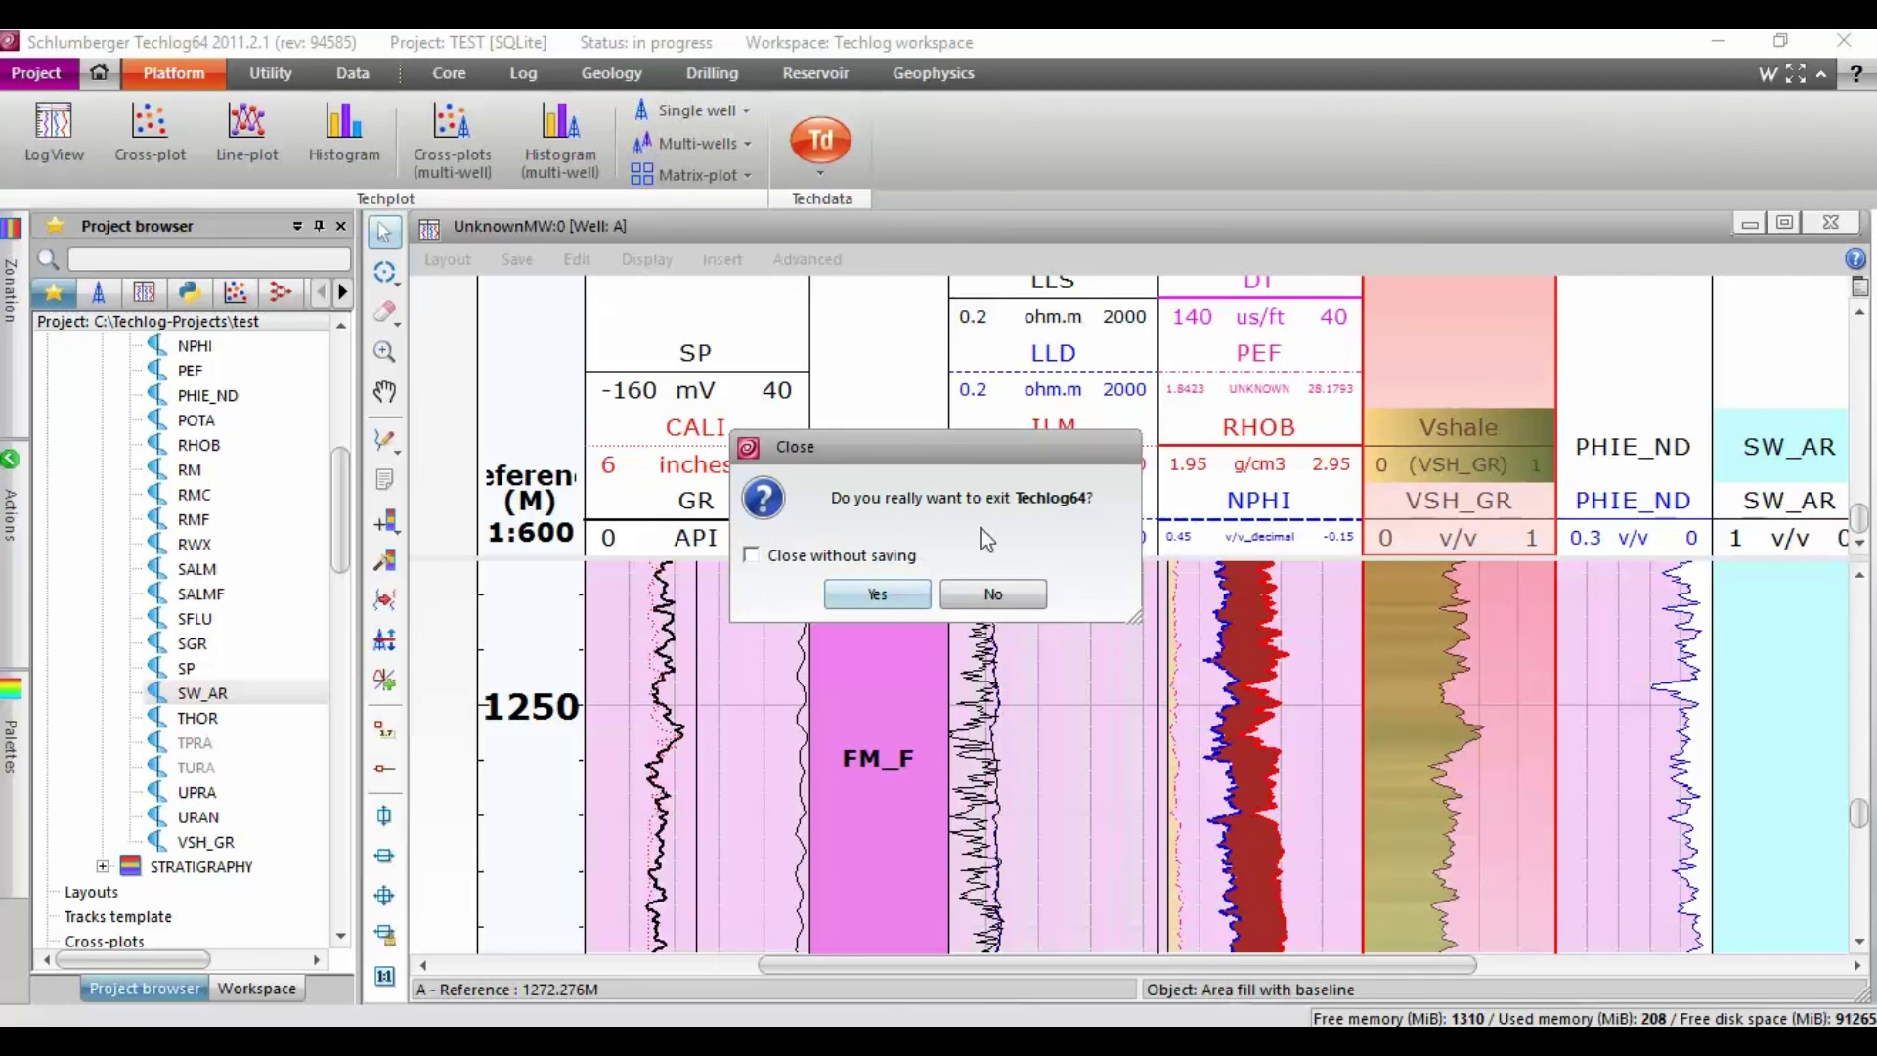
left_click(898, 584)
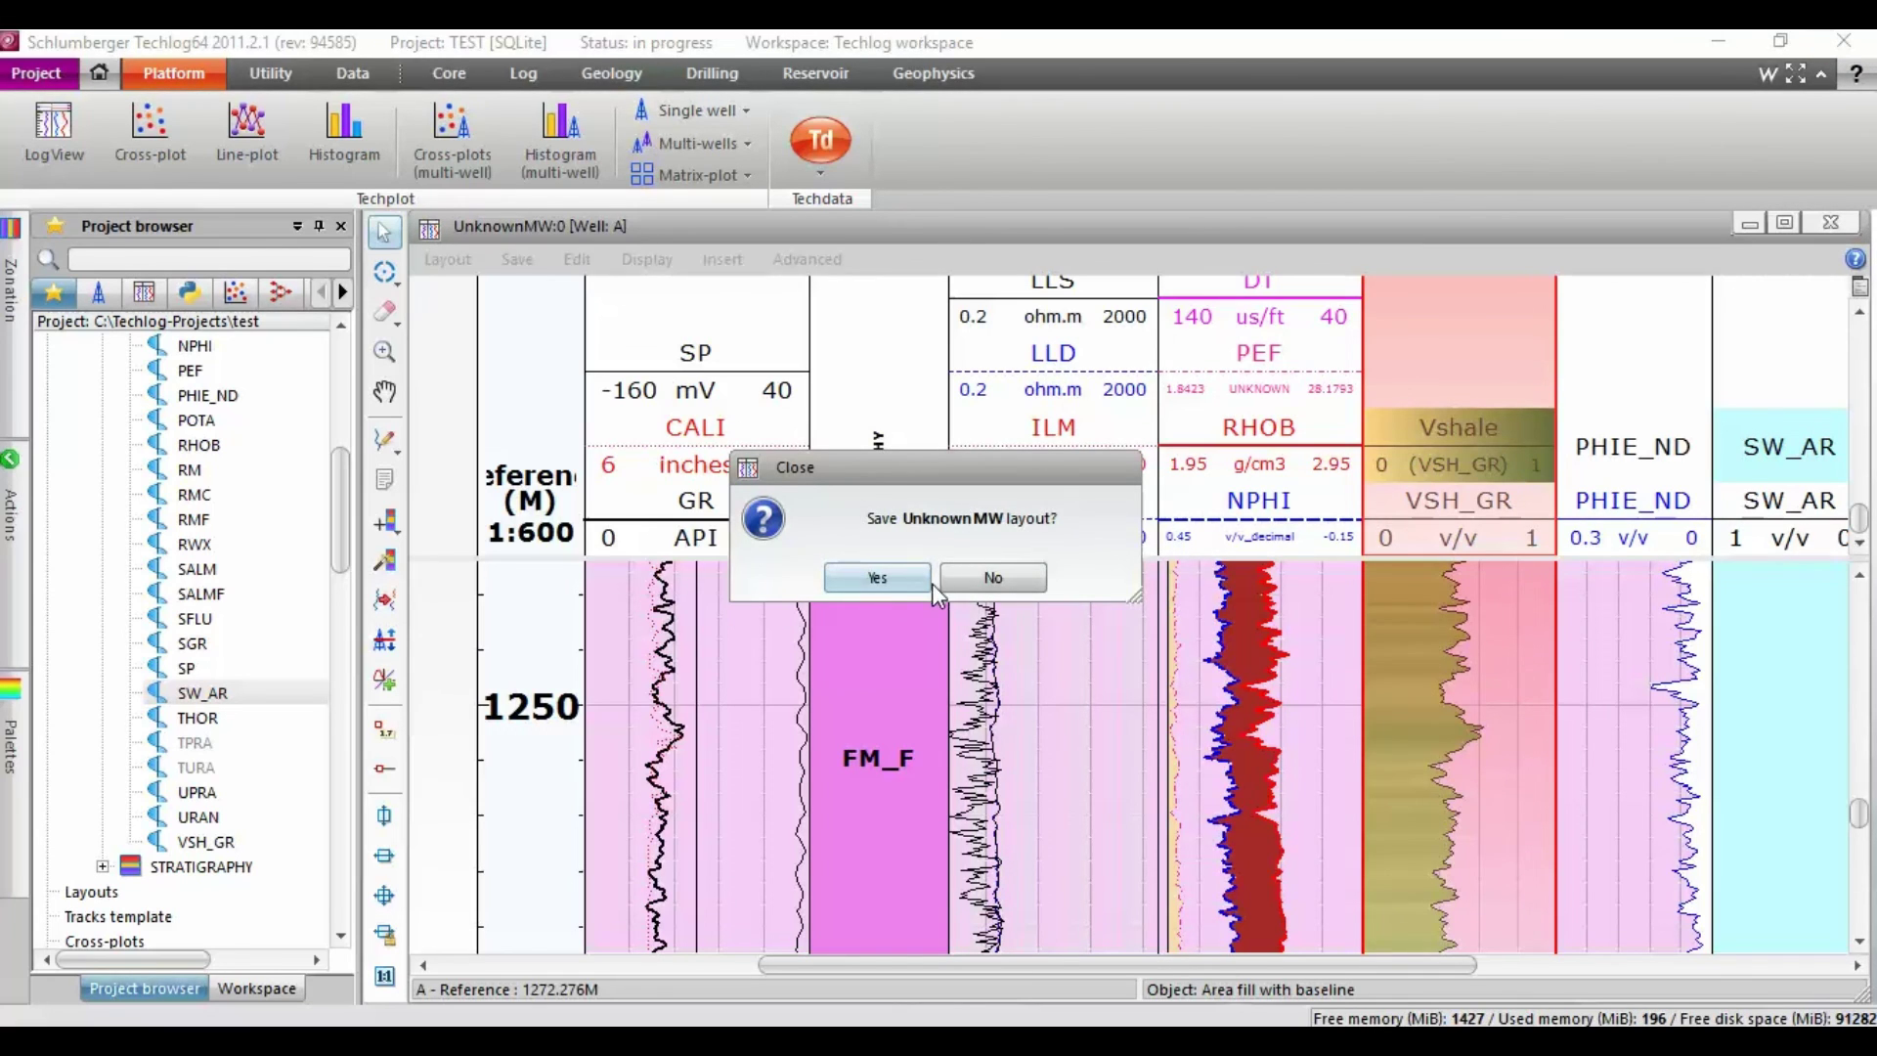
left_click(893, 582)
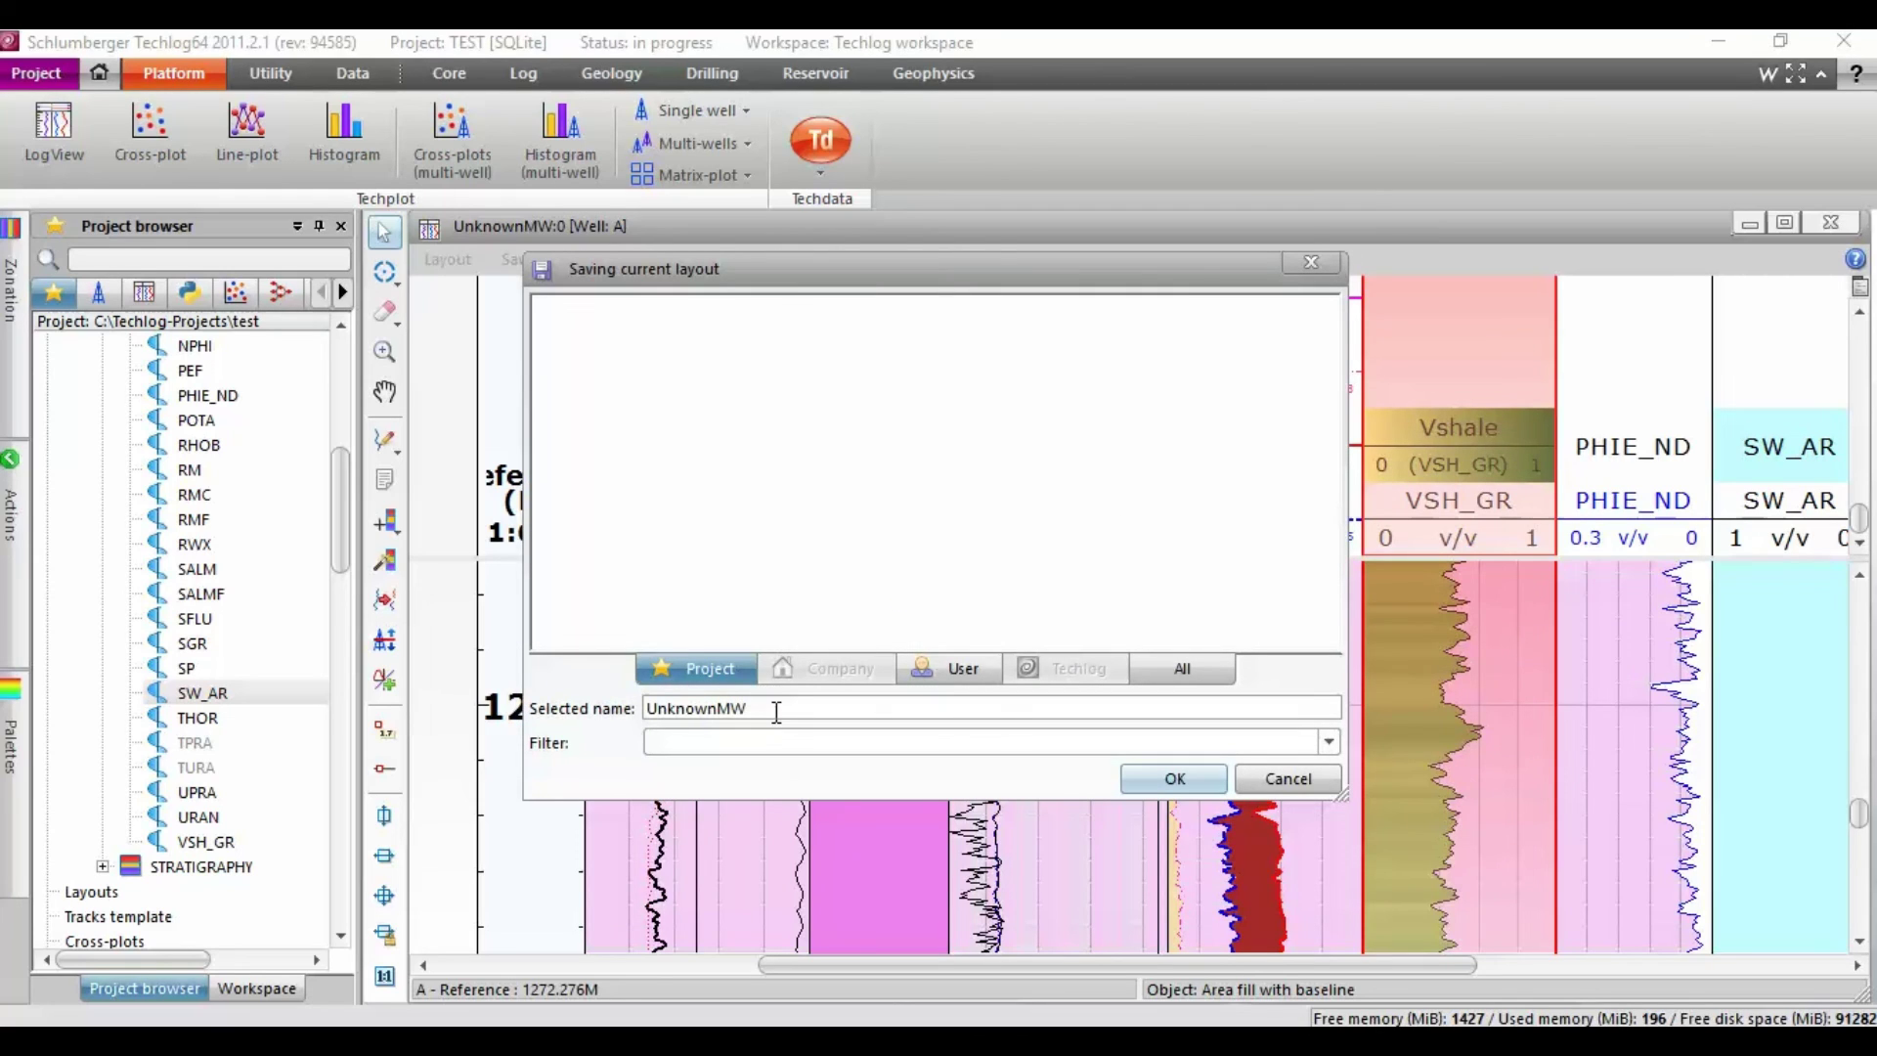
double_click(703, 711)
type("Final Layout")
left_click(1174, 779)
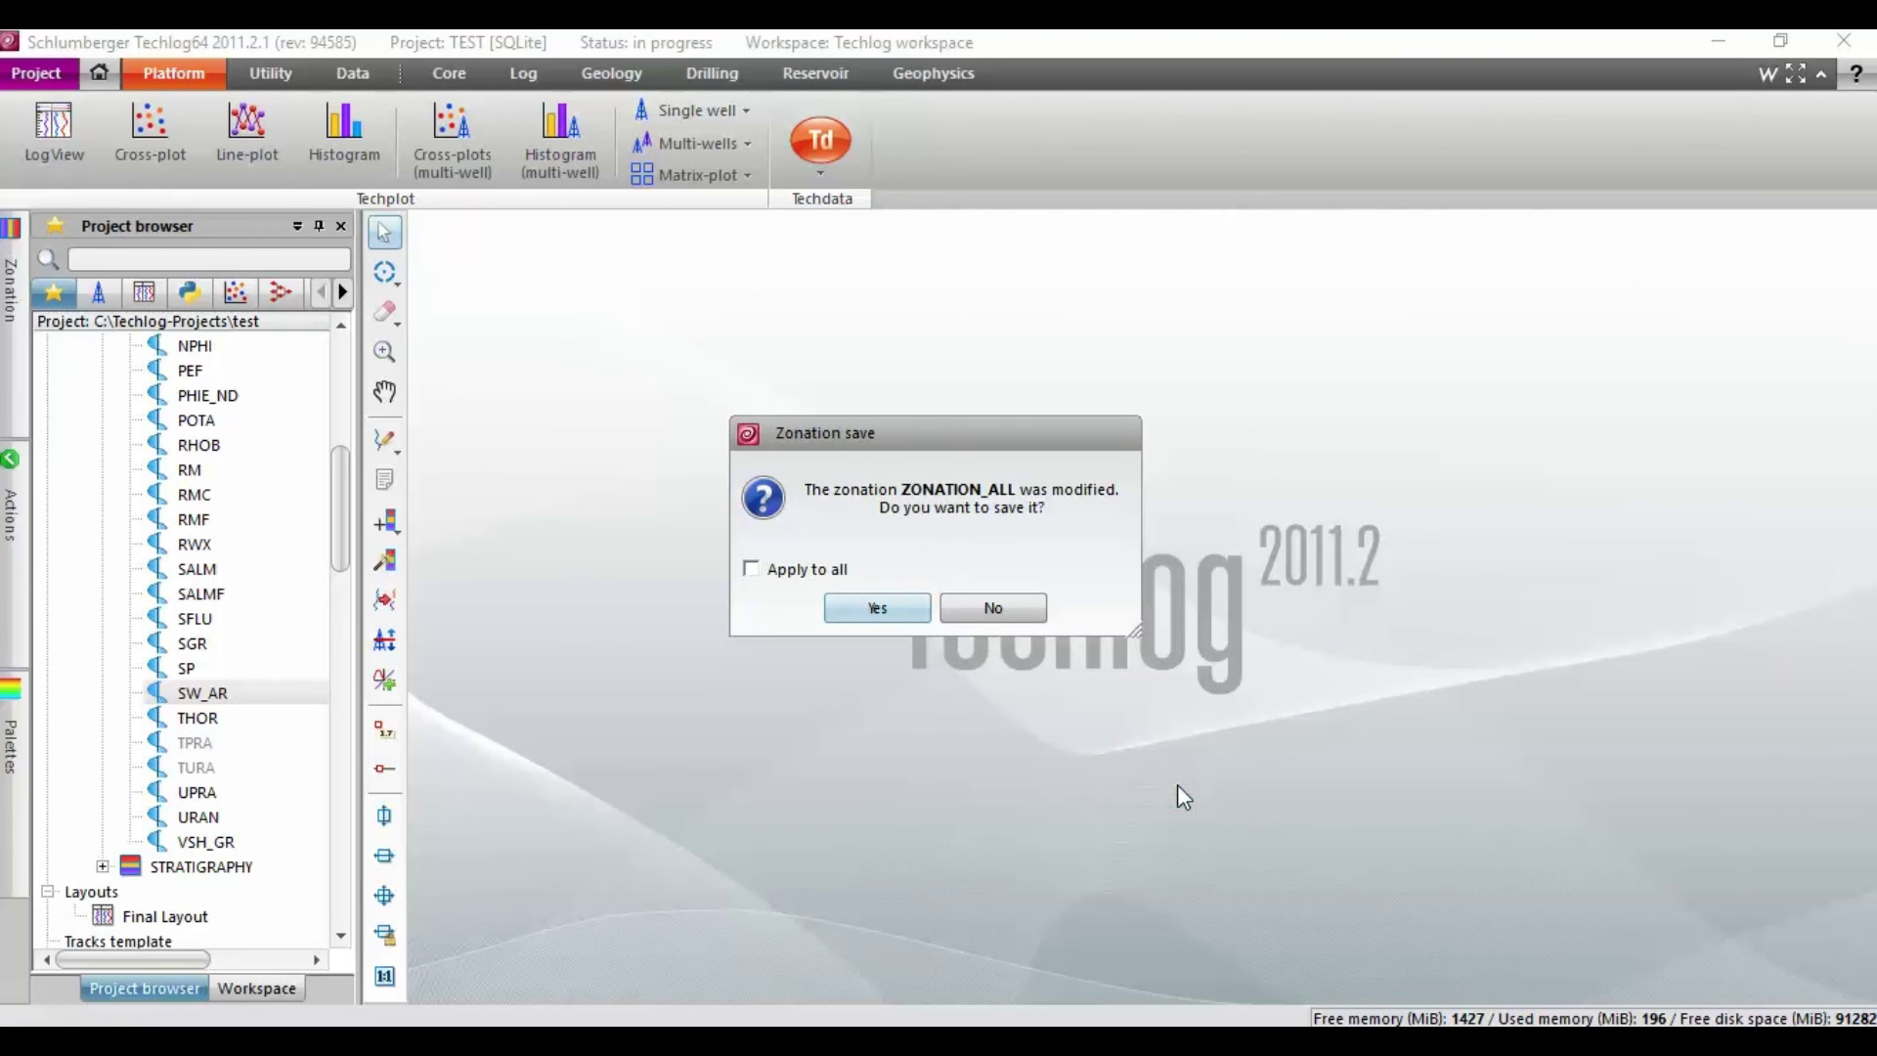
left_click(981, 610)
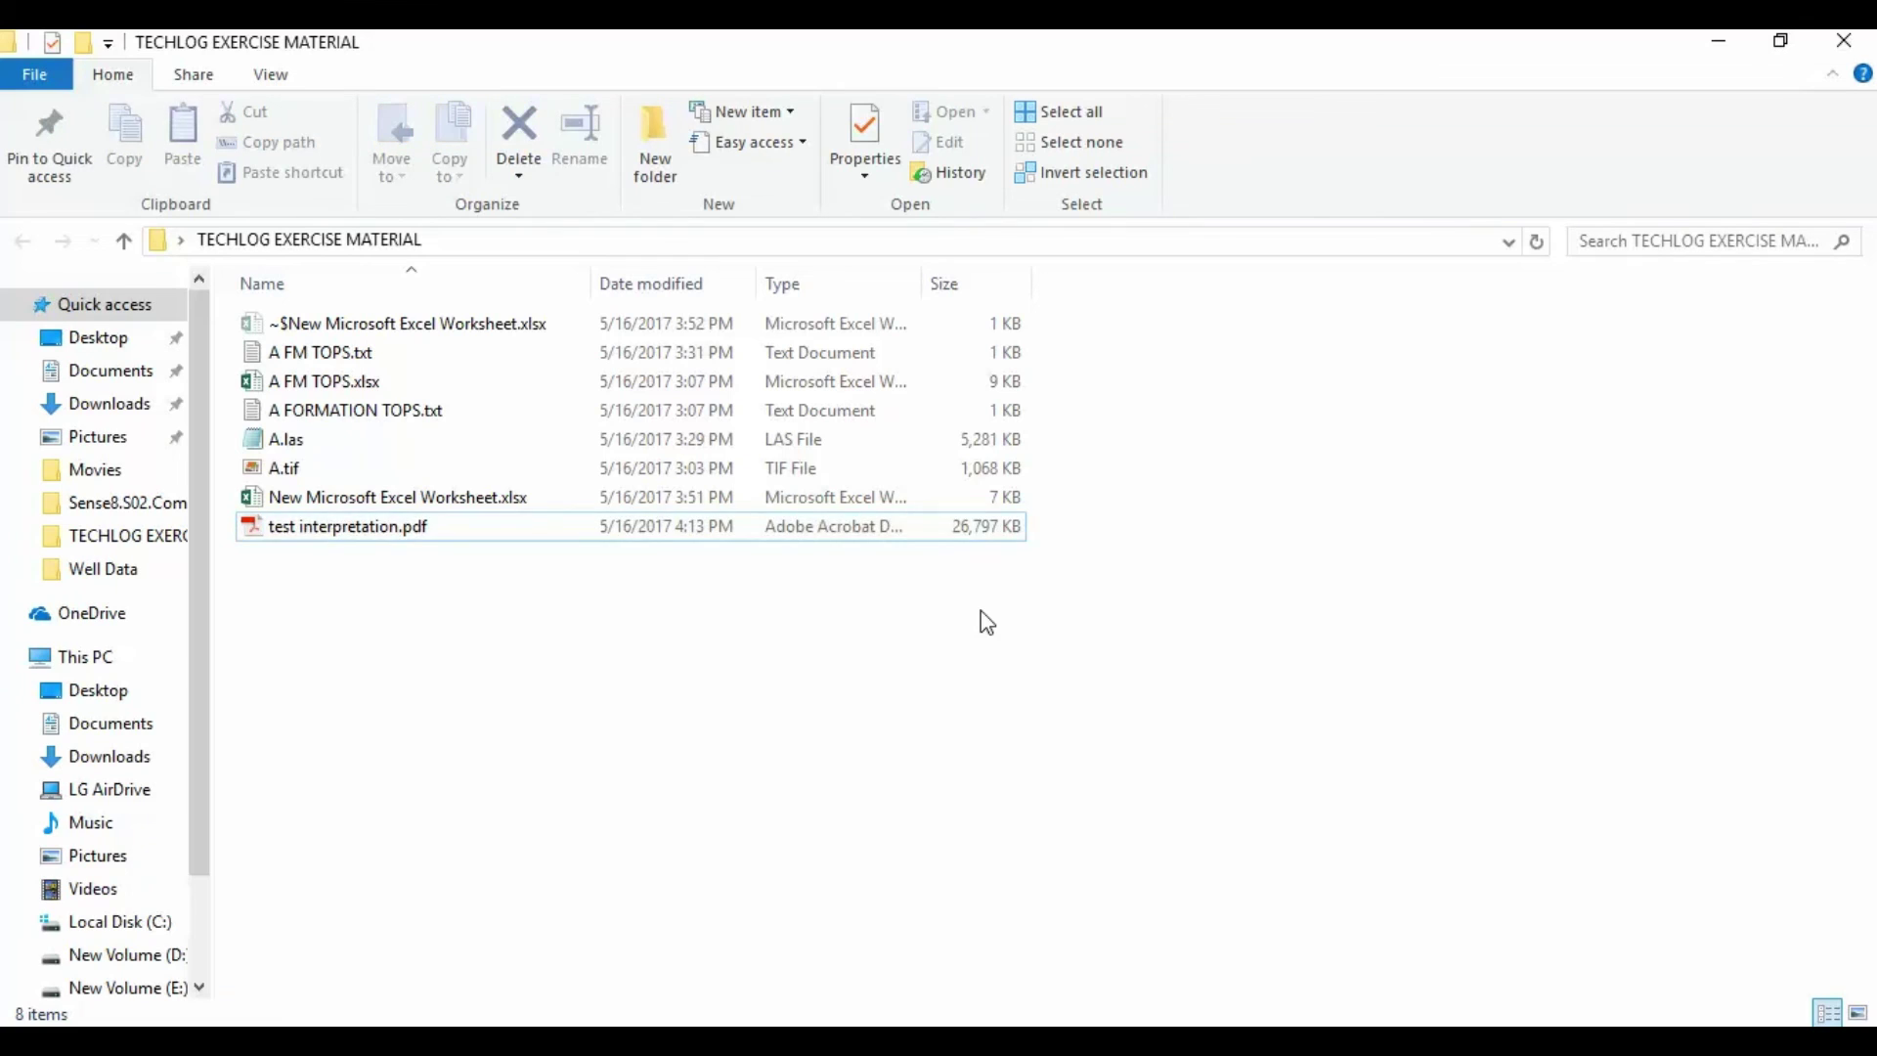
Open test interpretation.pdf from the TECHLOG EXERCISE MATERIAL folder, review the printed log down to the reservoir interval near 1550, and close it
double_click(359, 529)
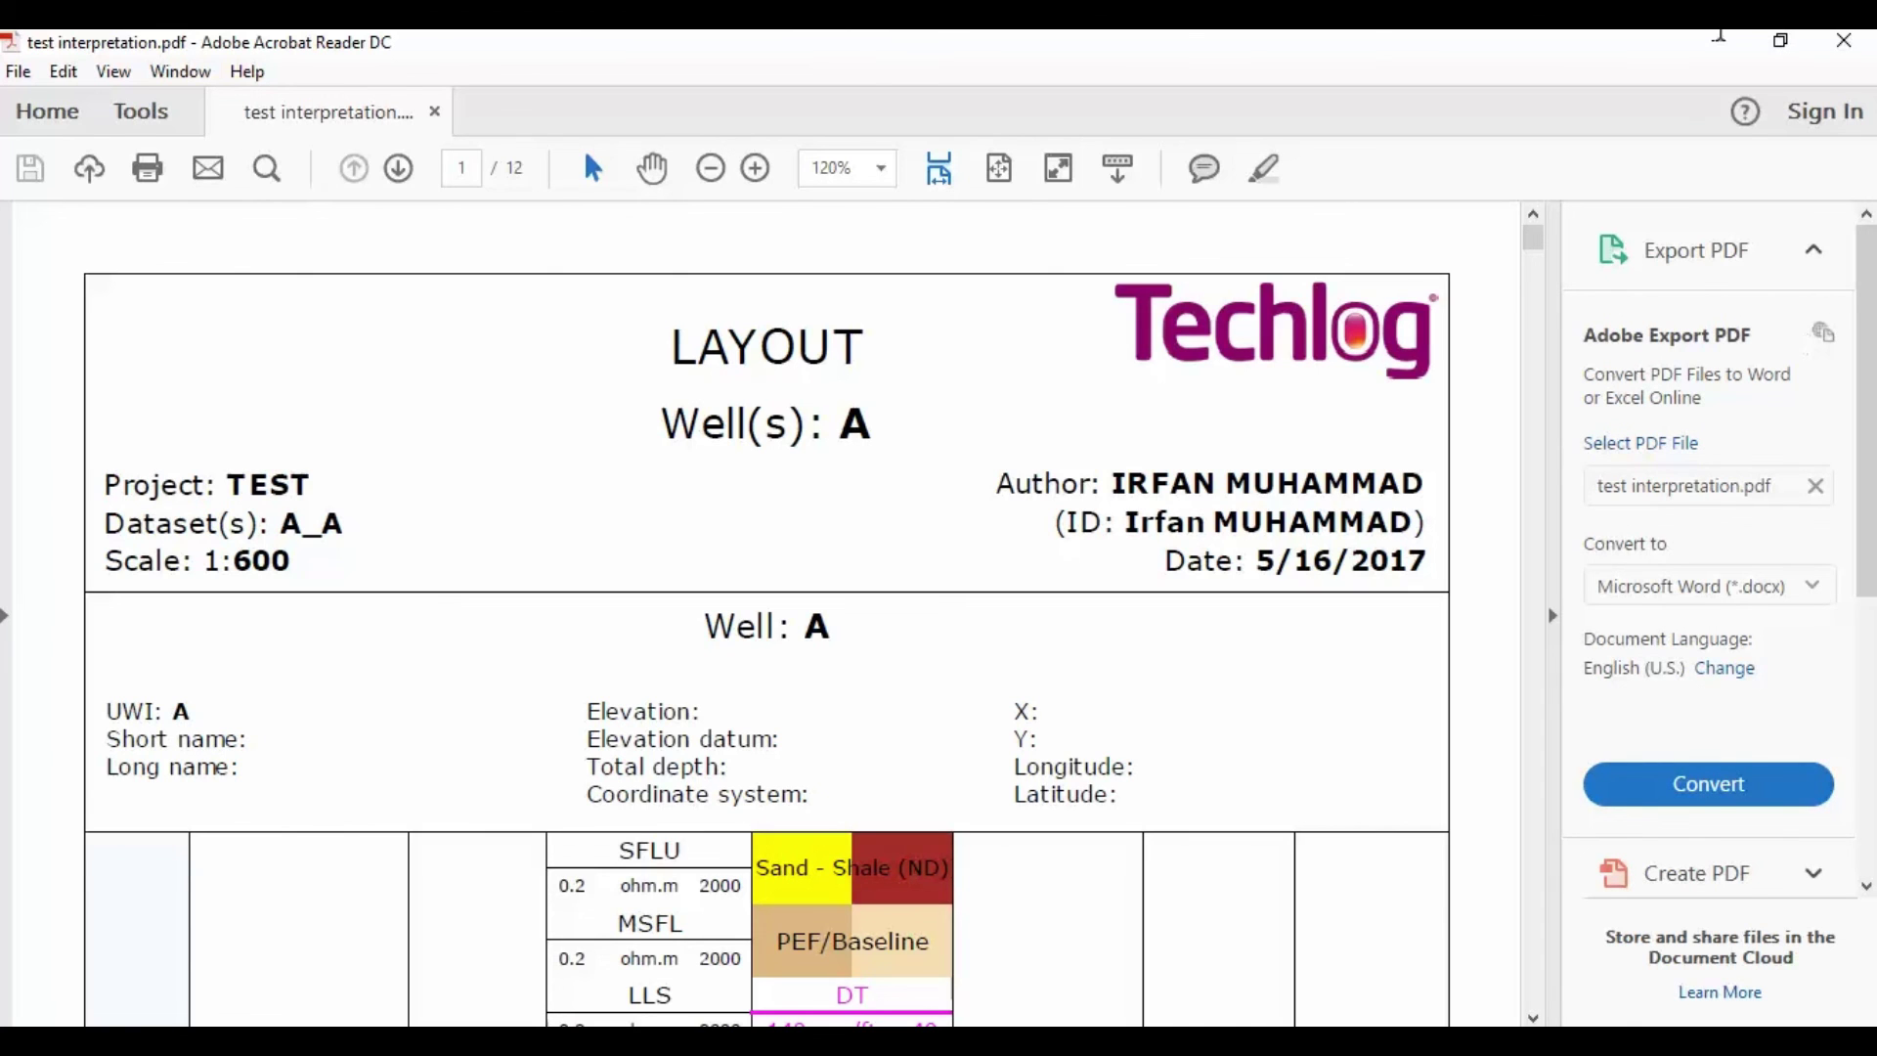
scroll(951, 645, "down", 15)
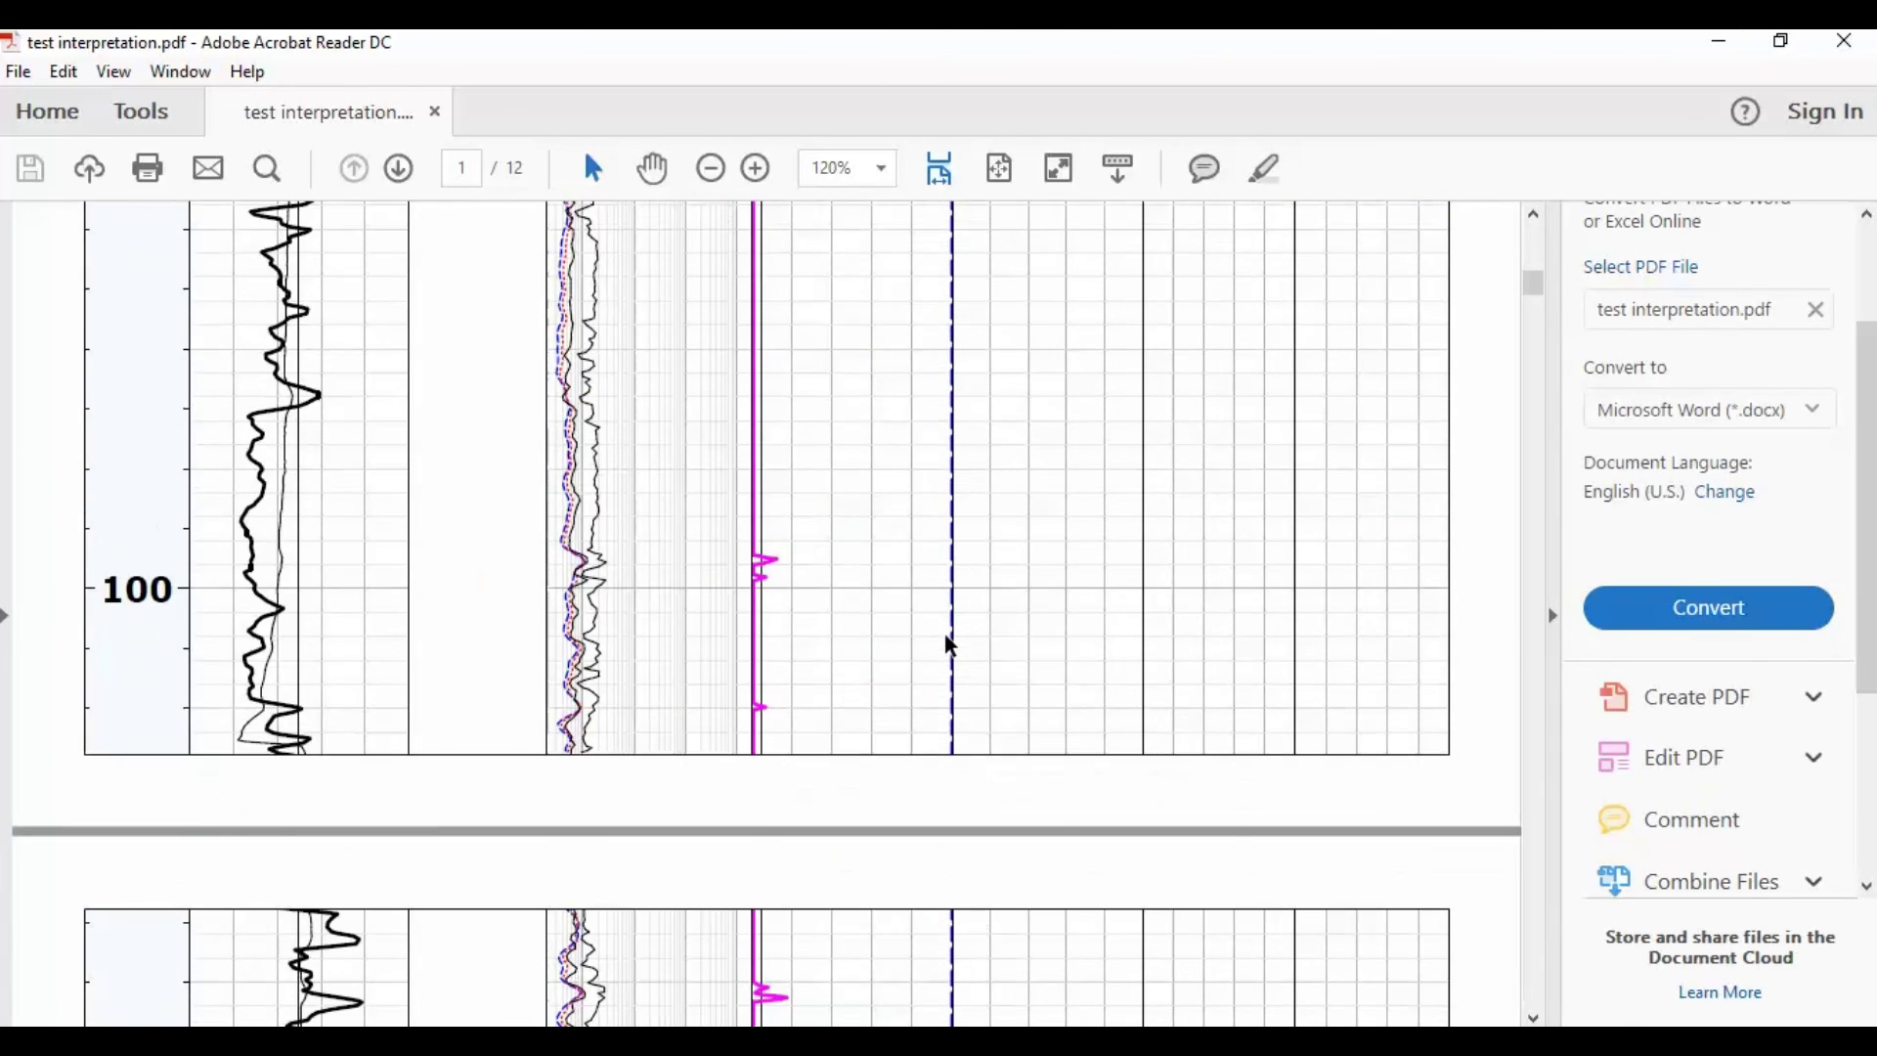
scroll(948, 642, "down", 6)
left_click_drag(1534, 309, 1515, 858)
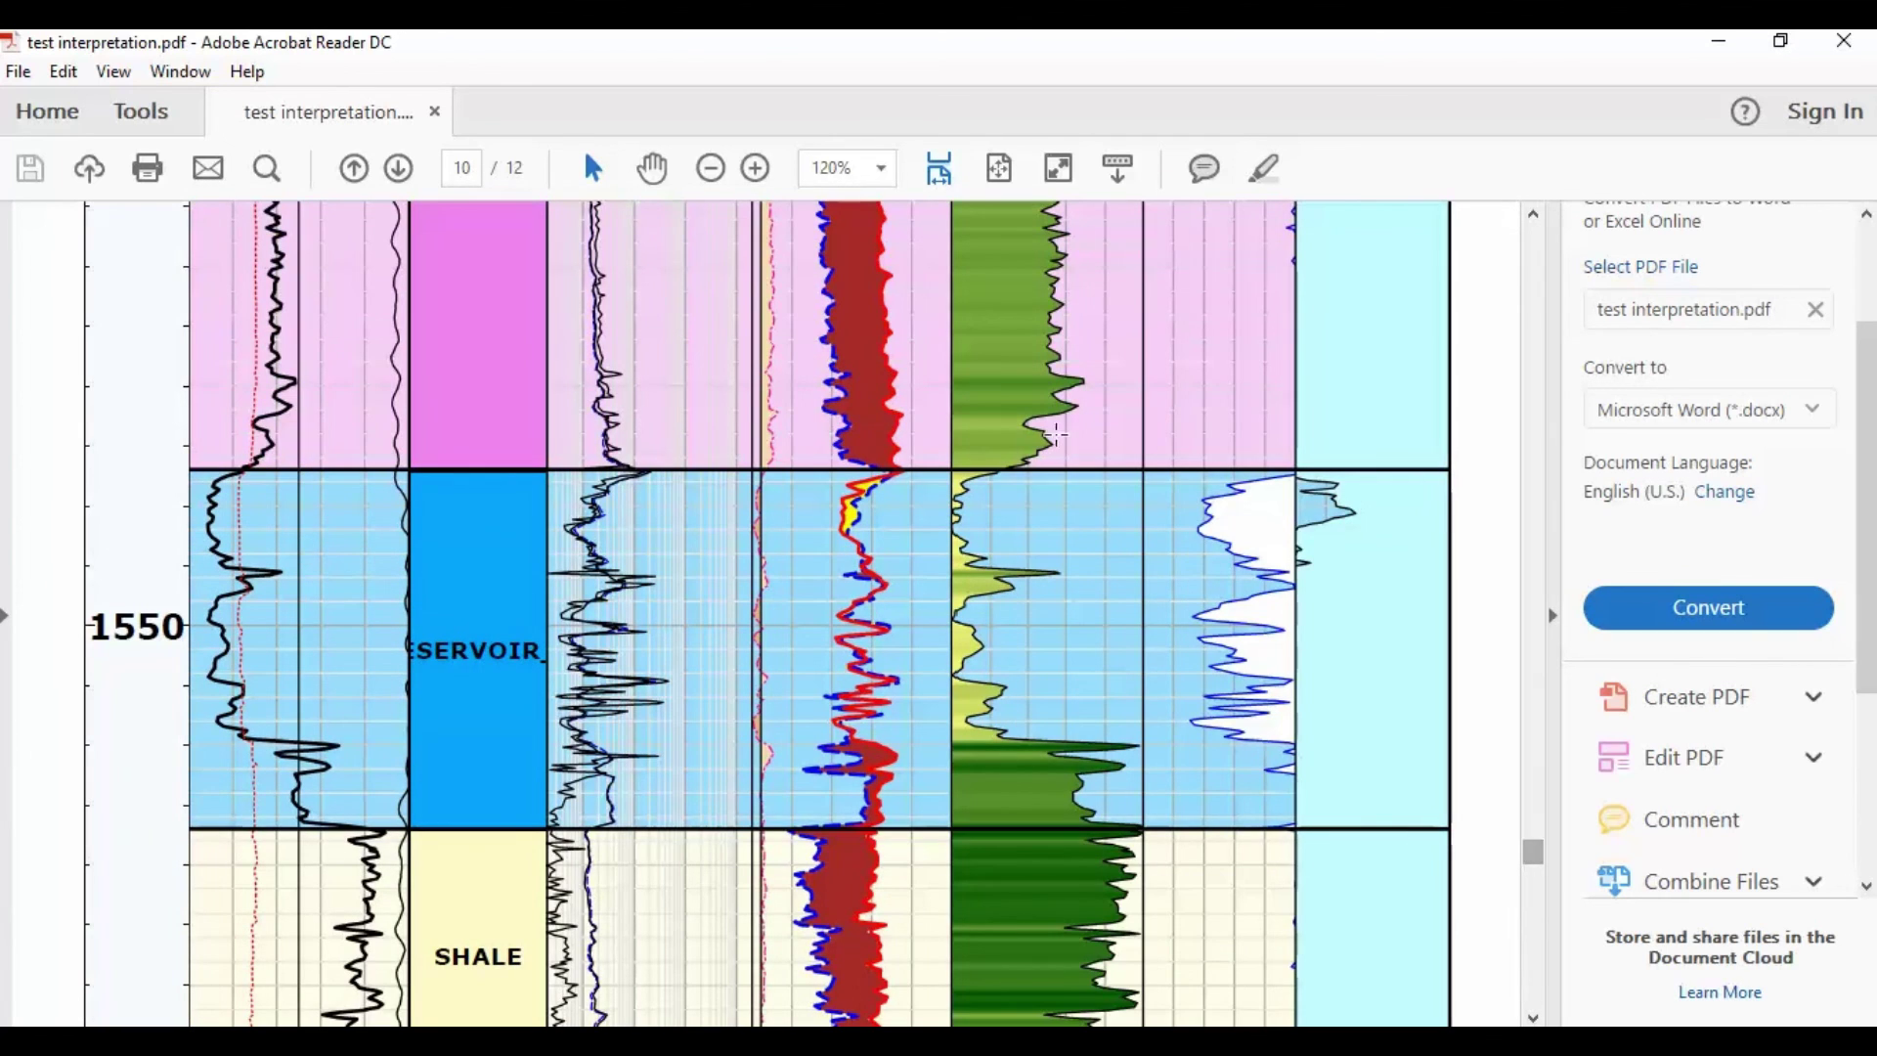
left_click(1839, 47)
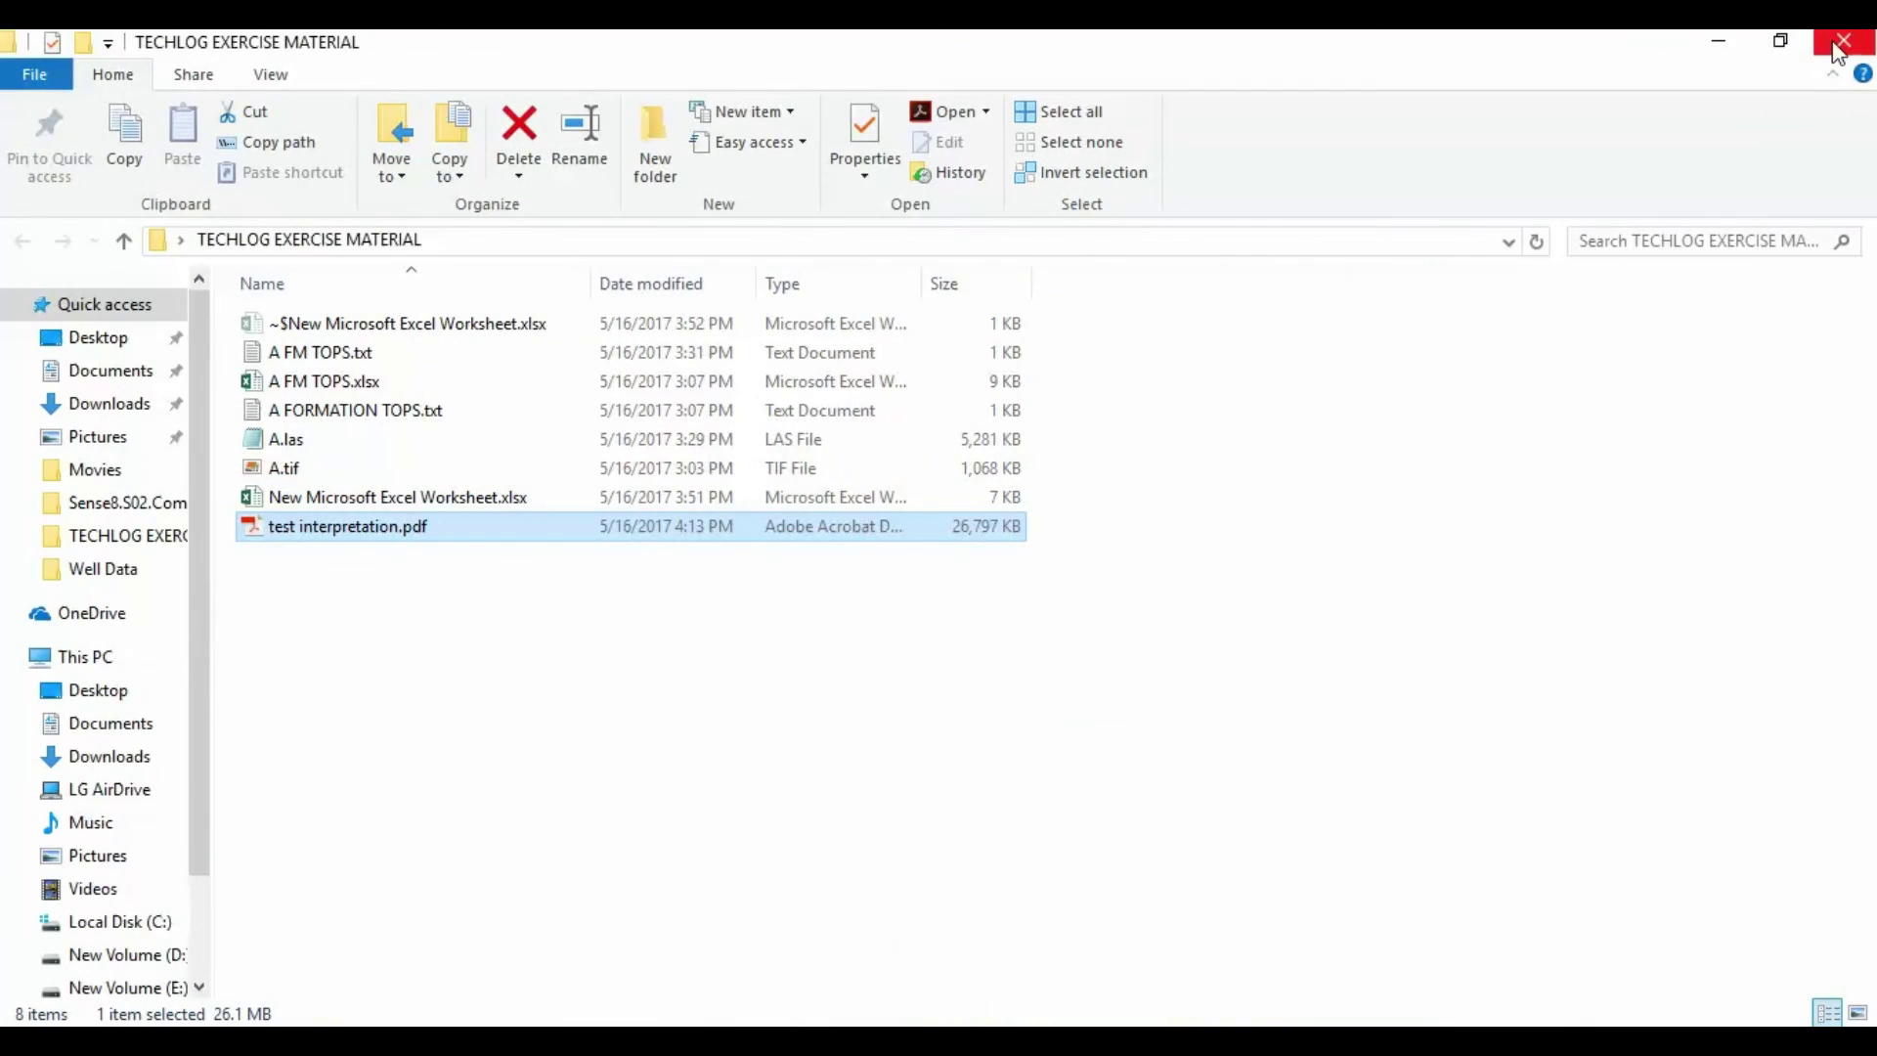
Close the exercise folder and New Microsoft Excel Worksheet.xlsx, discarding the workbook changes and the clipboard data
left_click(1841, 43)
left_click(1839, 45)
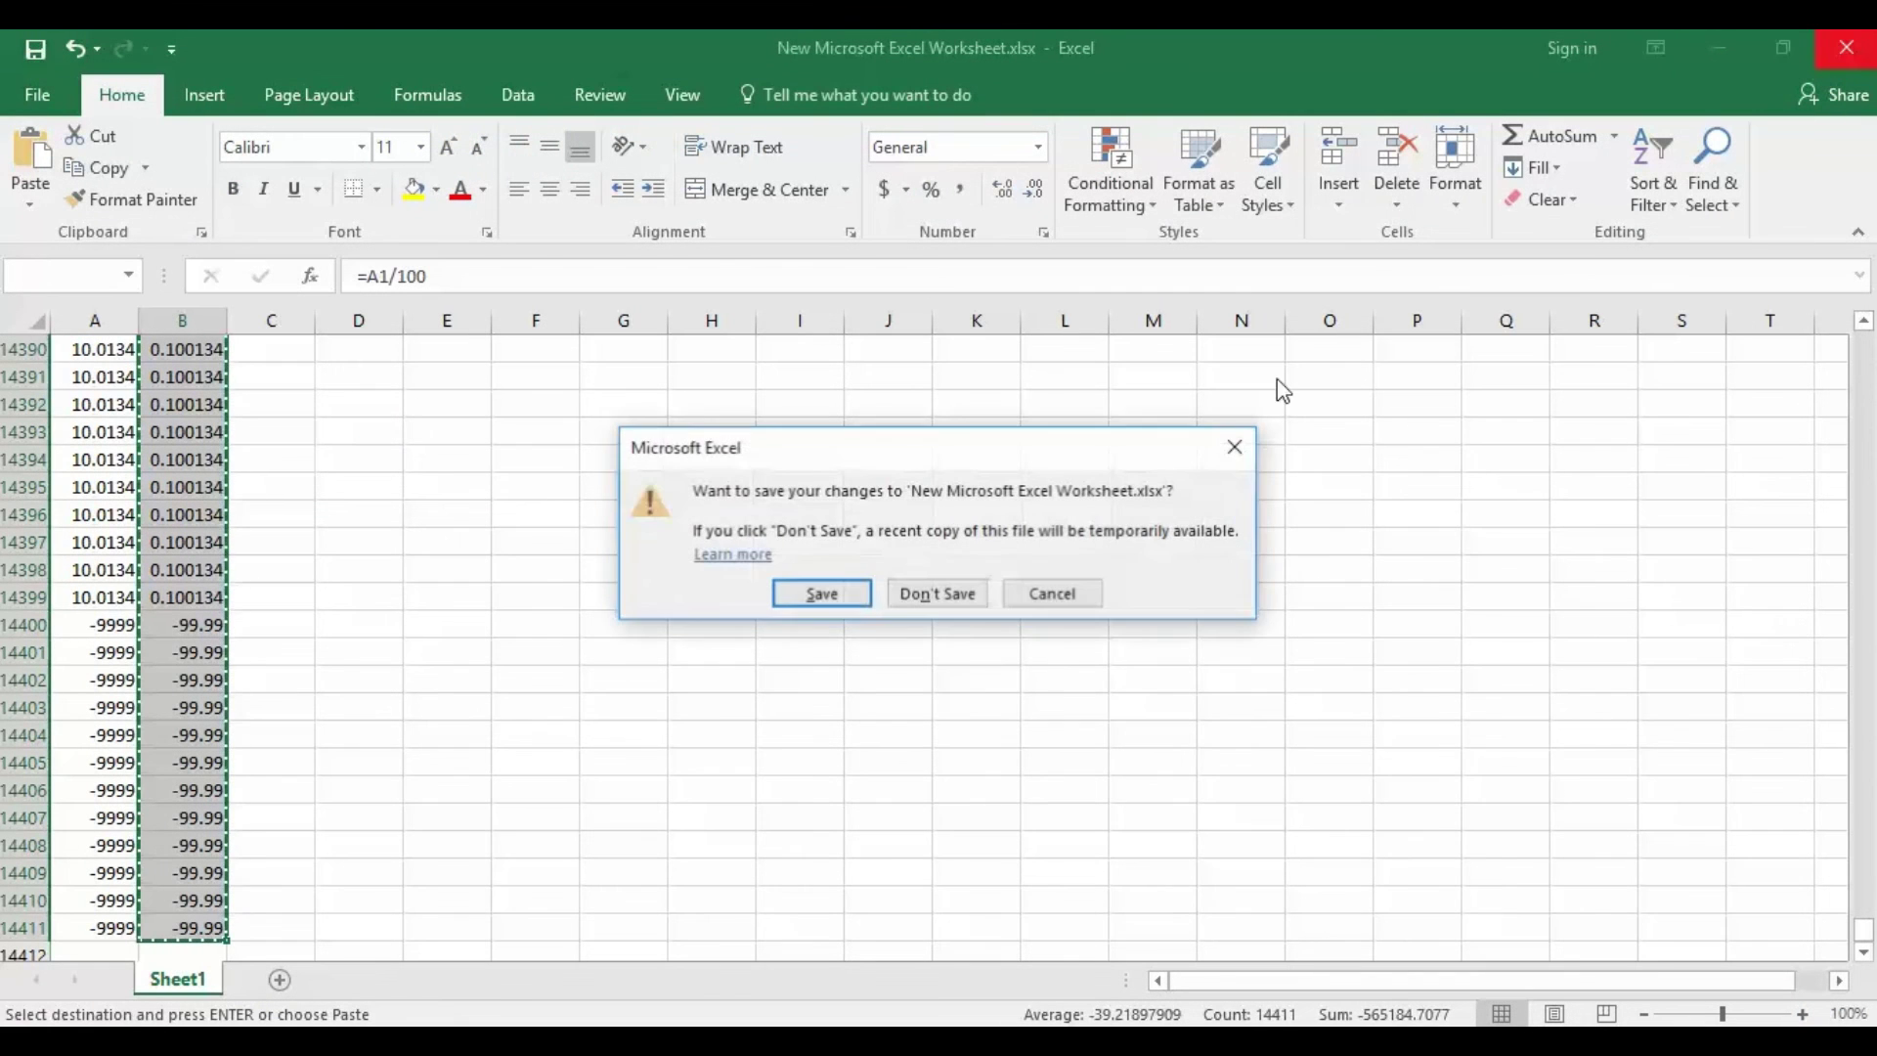
left_click(933, 592)
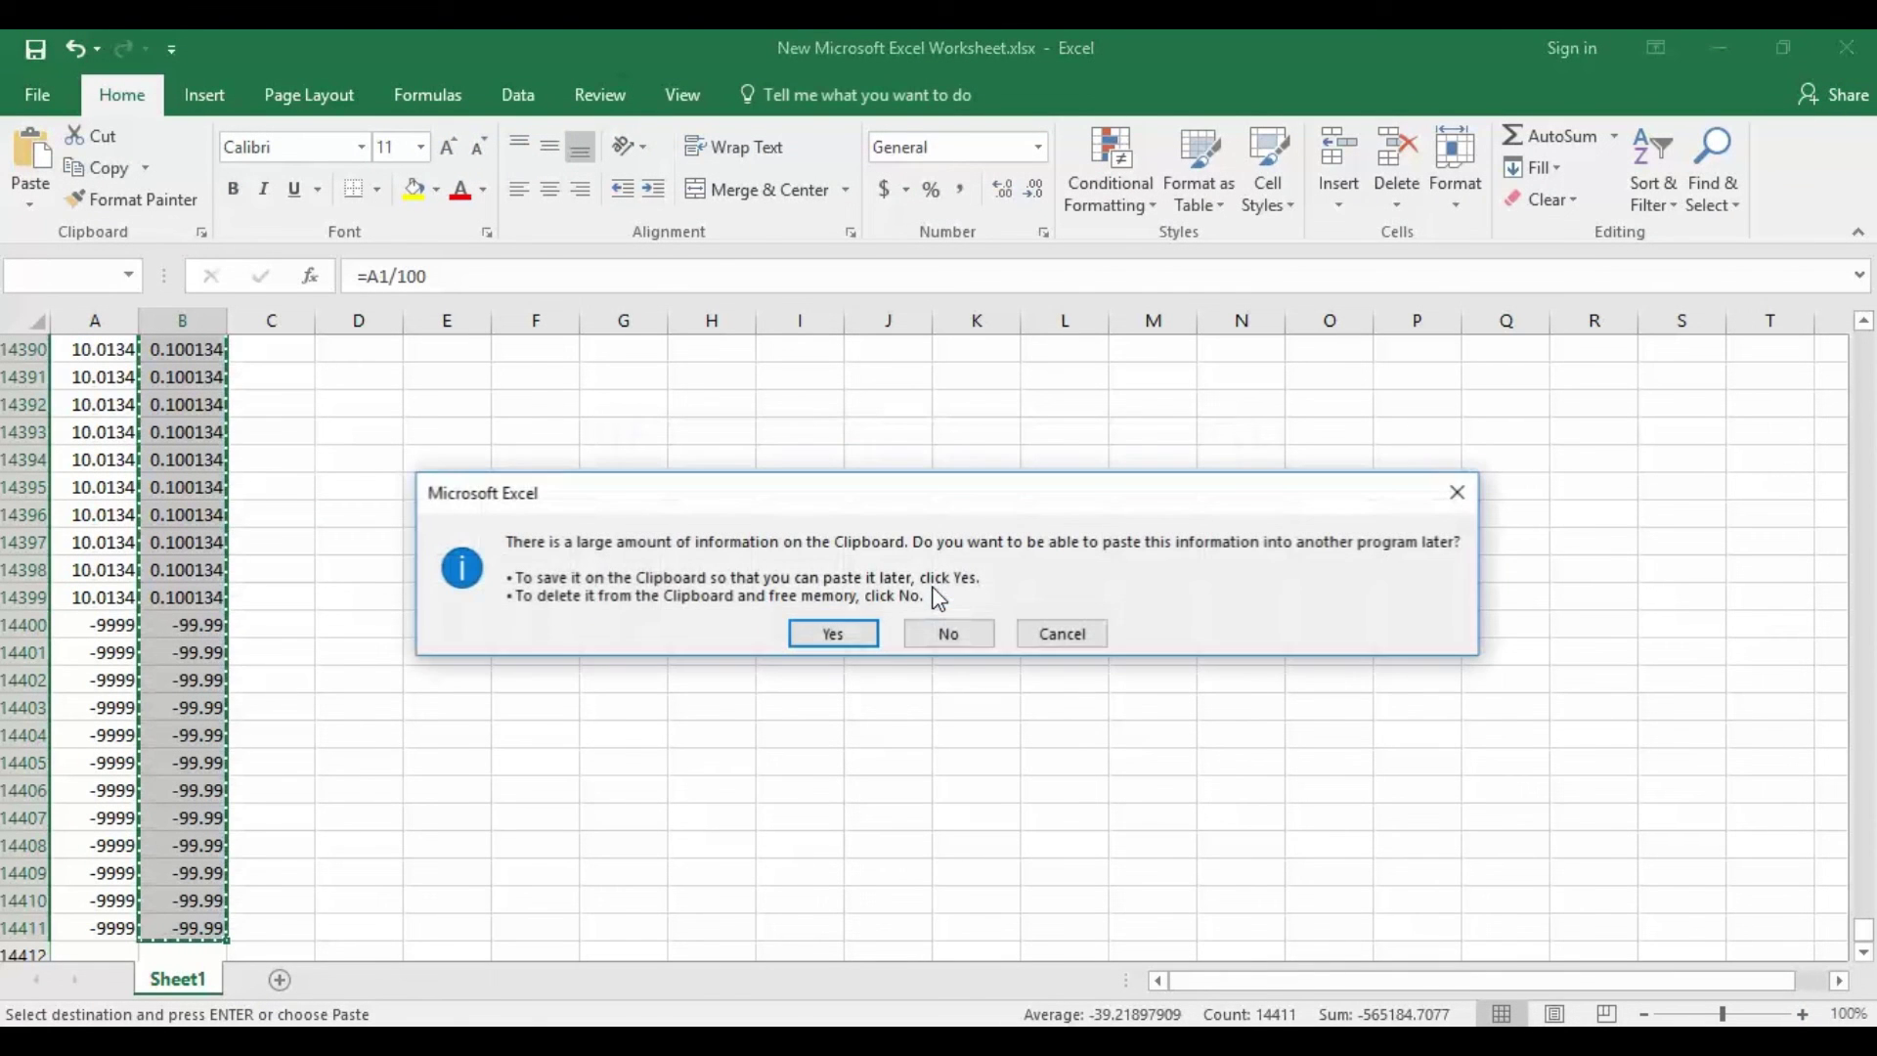
left_click(967, 630)
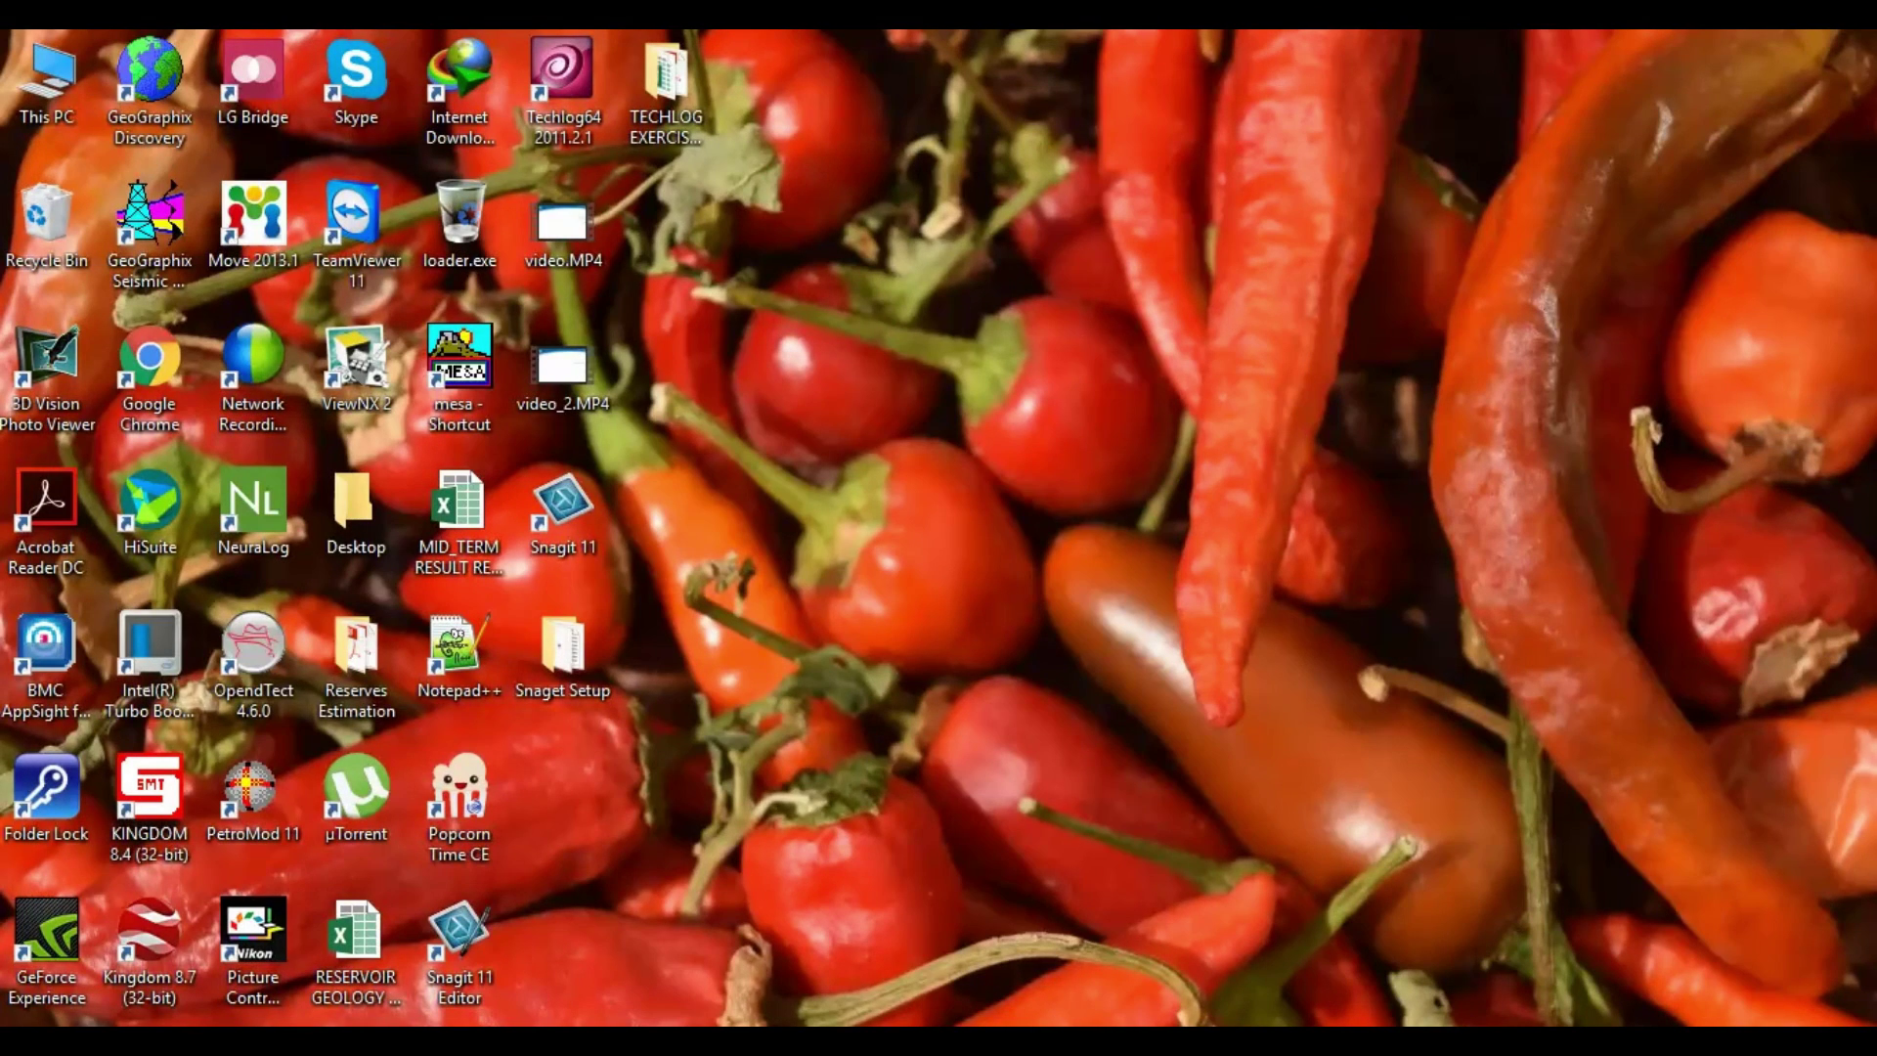